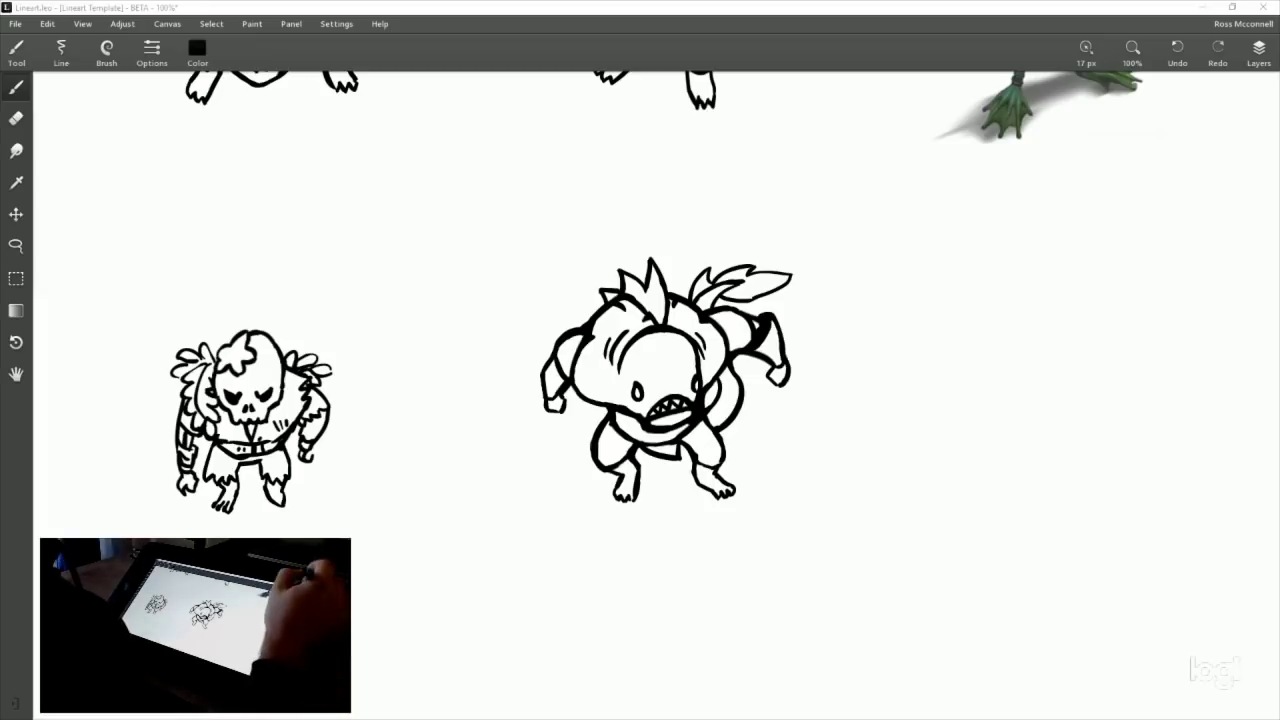
Toggle the Lineart Template layer on and back off to preview the body guides behind the characters.
click(1257, 53)
click(1146, 166)
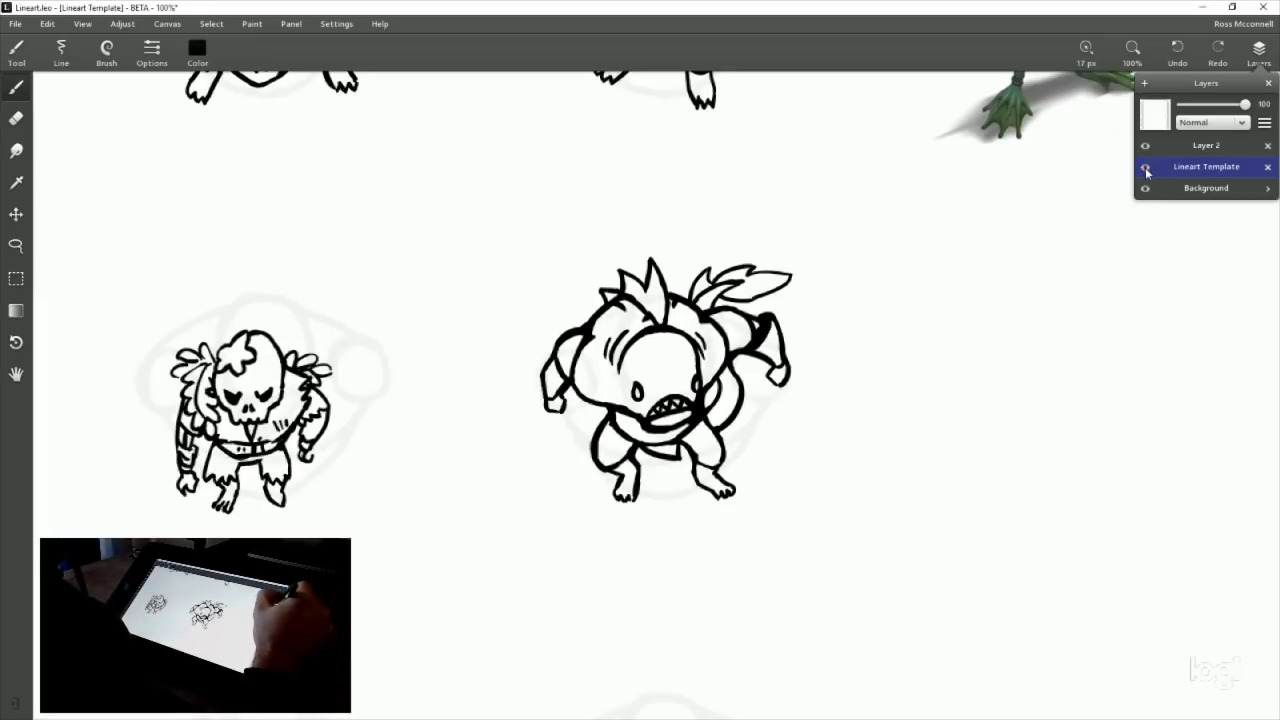
click(1146, 166)
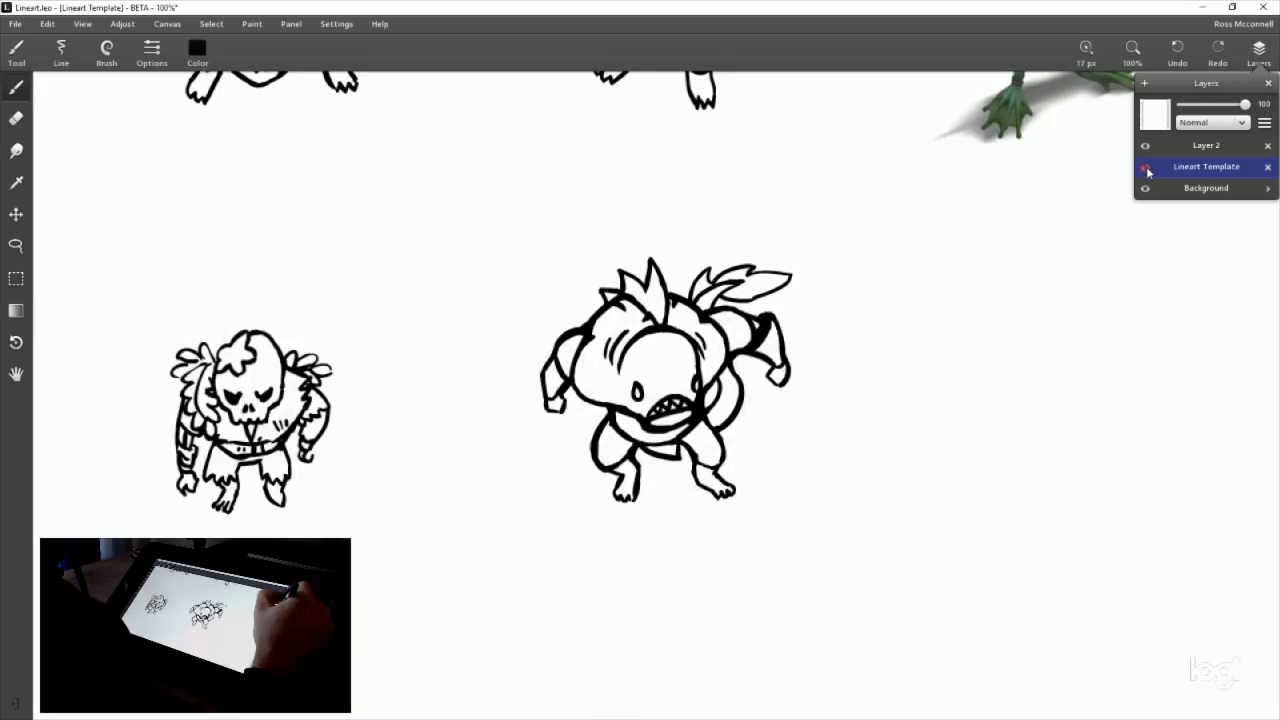
click(1258, 52)
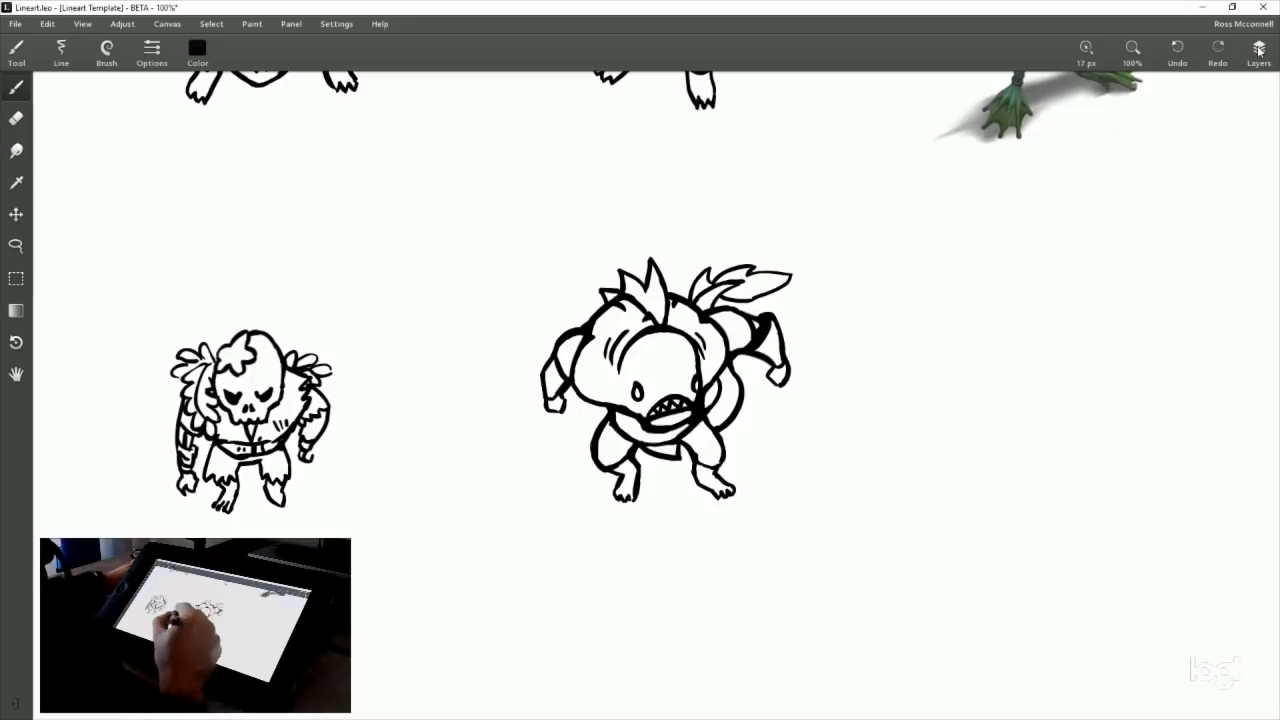
Make the Lineart Template layer visible so the faint body guides appear behind the characters.
drag(840, 446, 906, 300)
click(1259, 52)
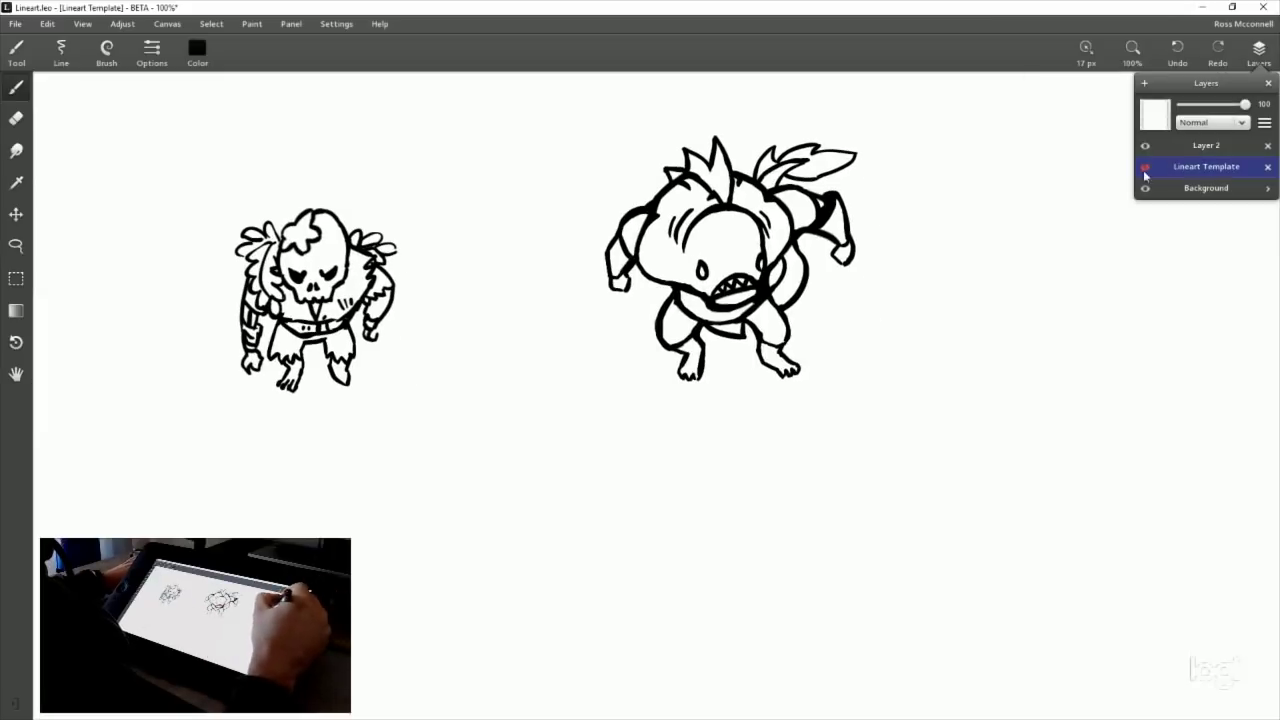
click(1145, 168)
click(1259, 50)
Examine the finished characters across the sheet and the empty body guides still available for new ones.
drag(600, 471, 868, 218)
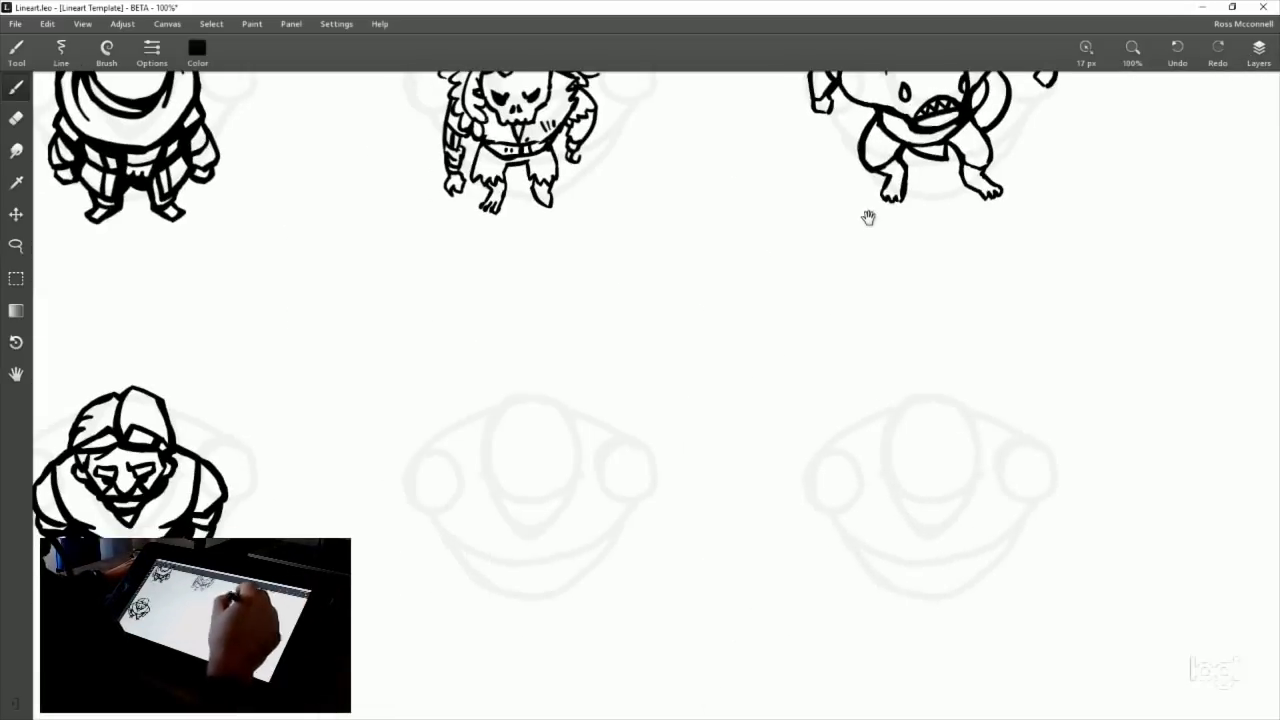
drag(648, 436, 697, 329)
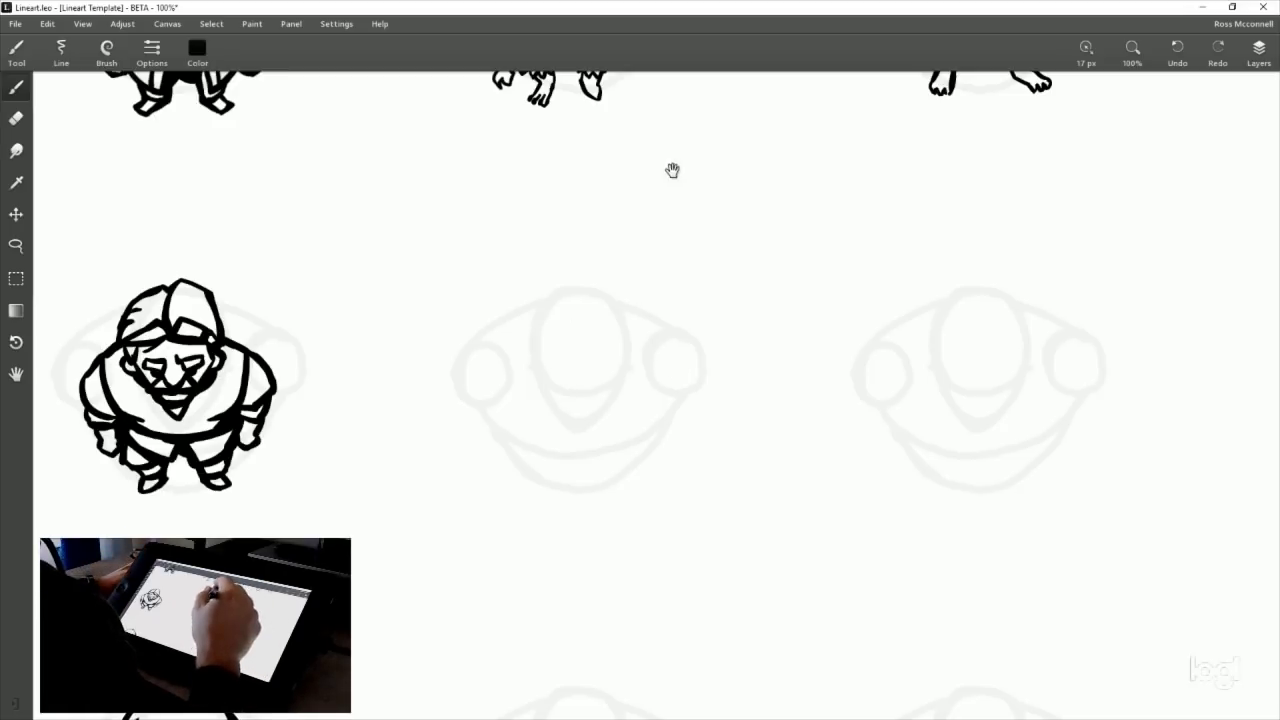
drag(671, 169, 663, 412)
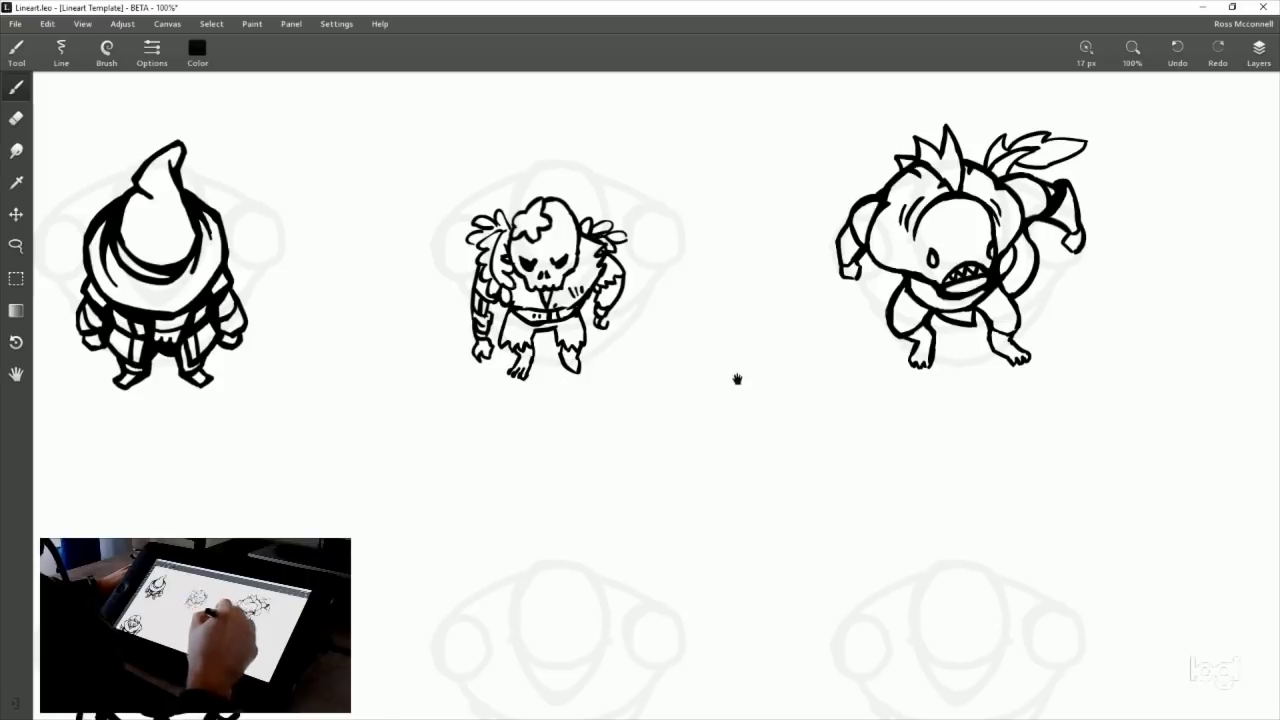
drag(737, 379, 599, 411)
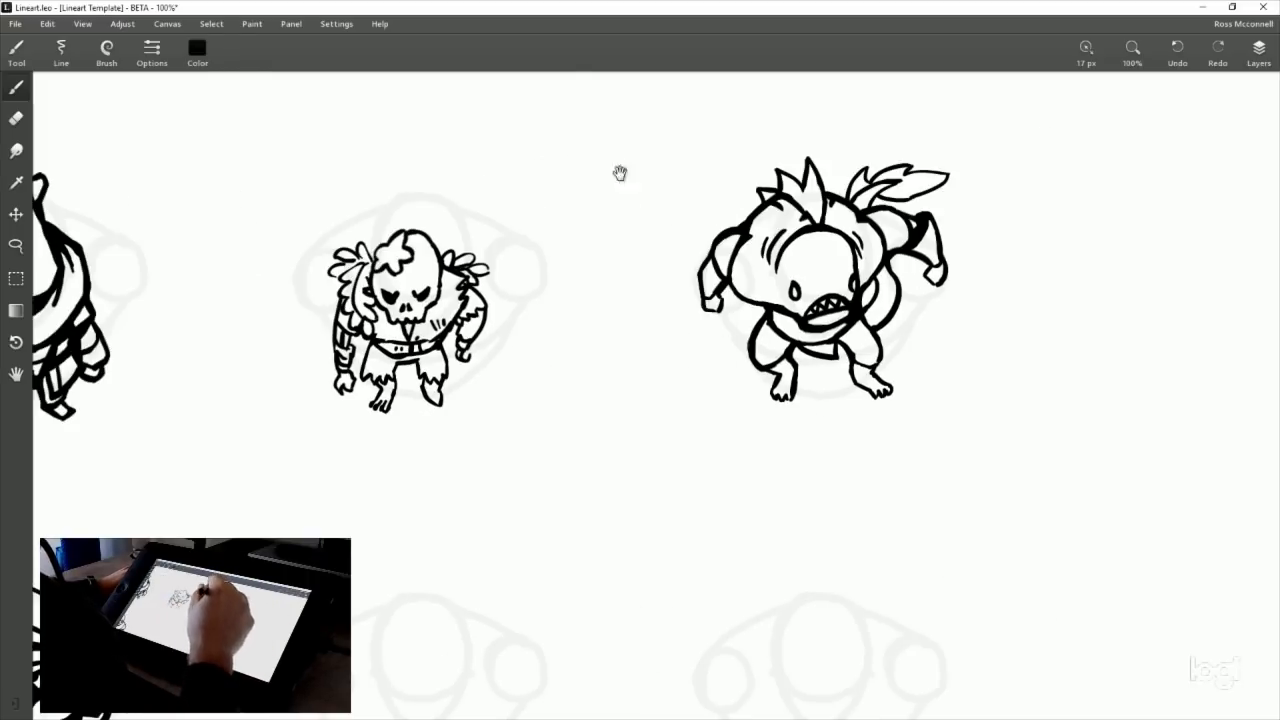
drag(617, 171, 751, 363)
drag(730, 302, 717, 389)
drag(763, 427, 650, 375)
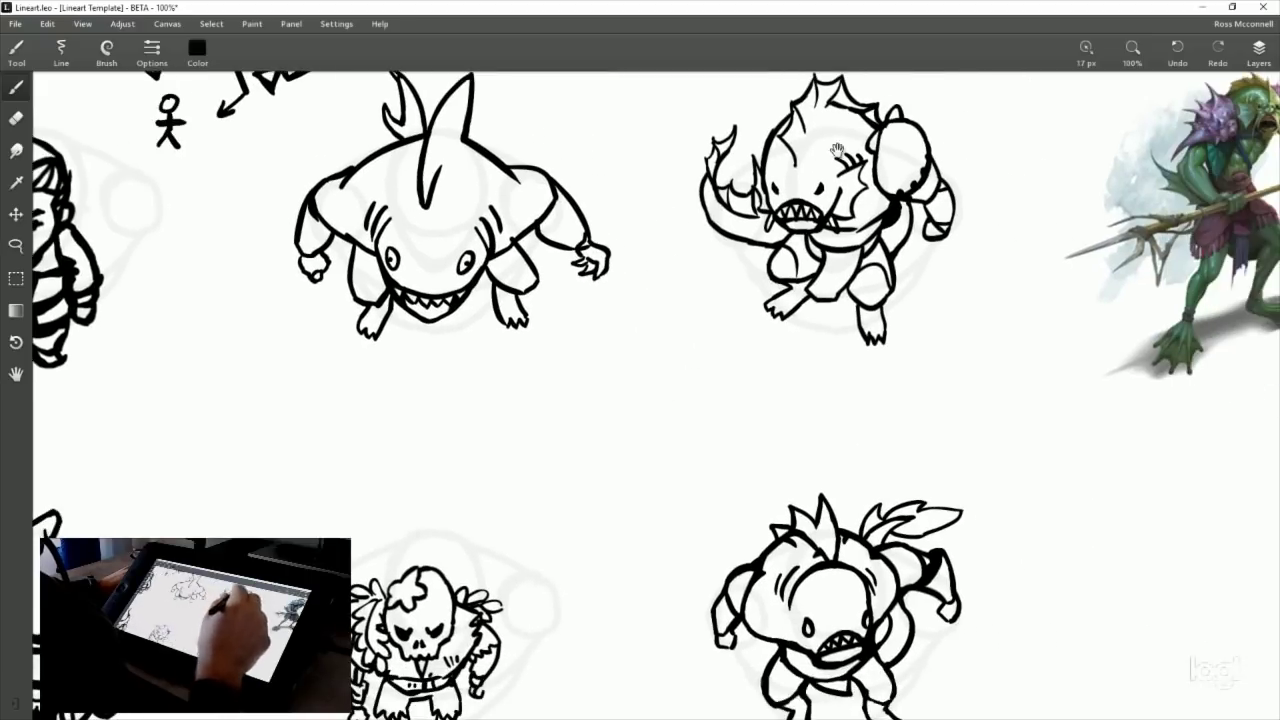
drag(624, 500, 704, 243)
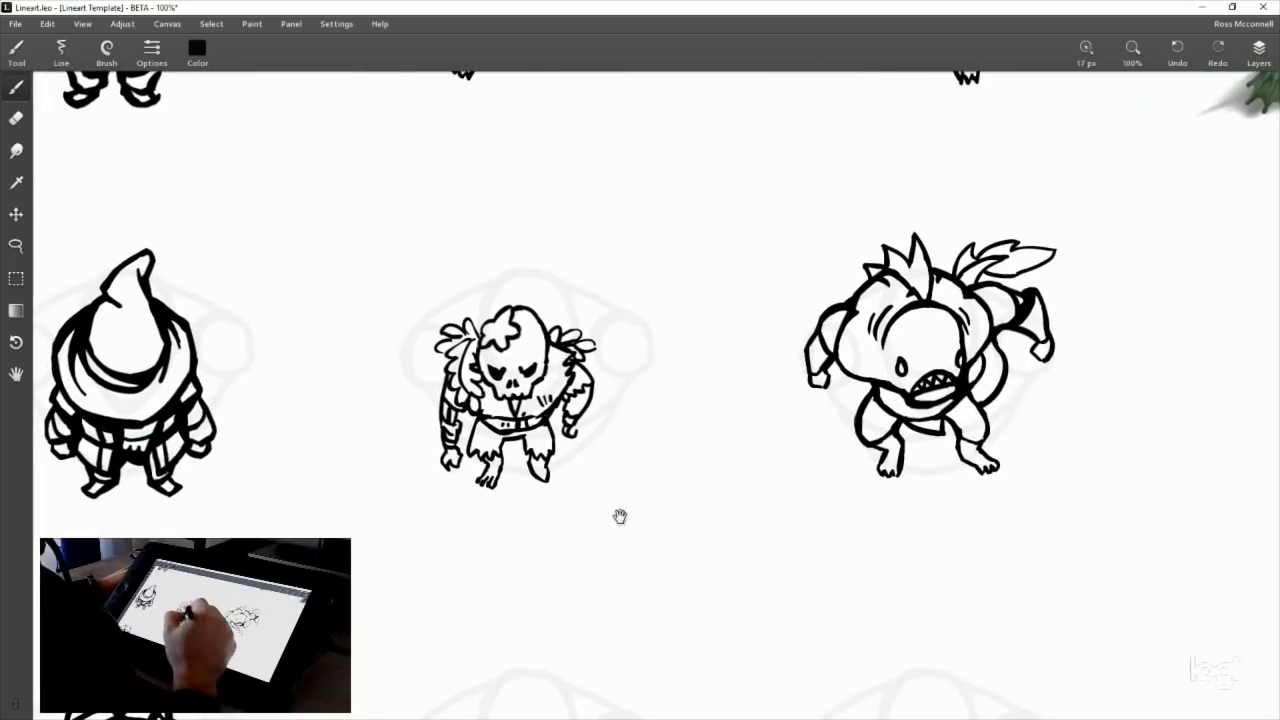
drag(699, 460, 706, 233)
drag(711, 402, 731, 252)
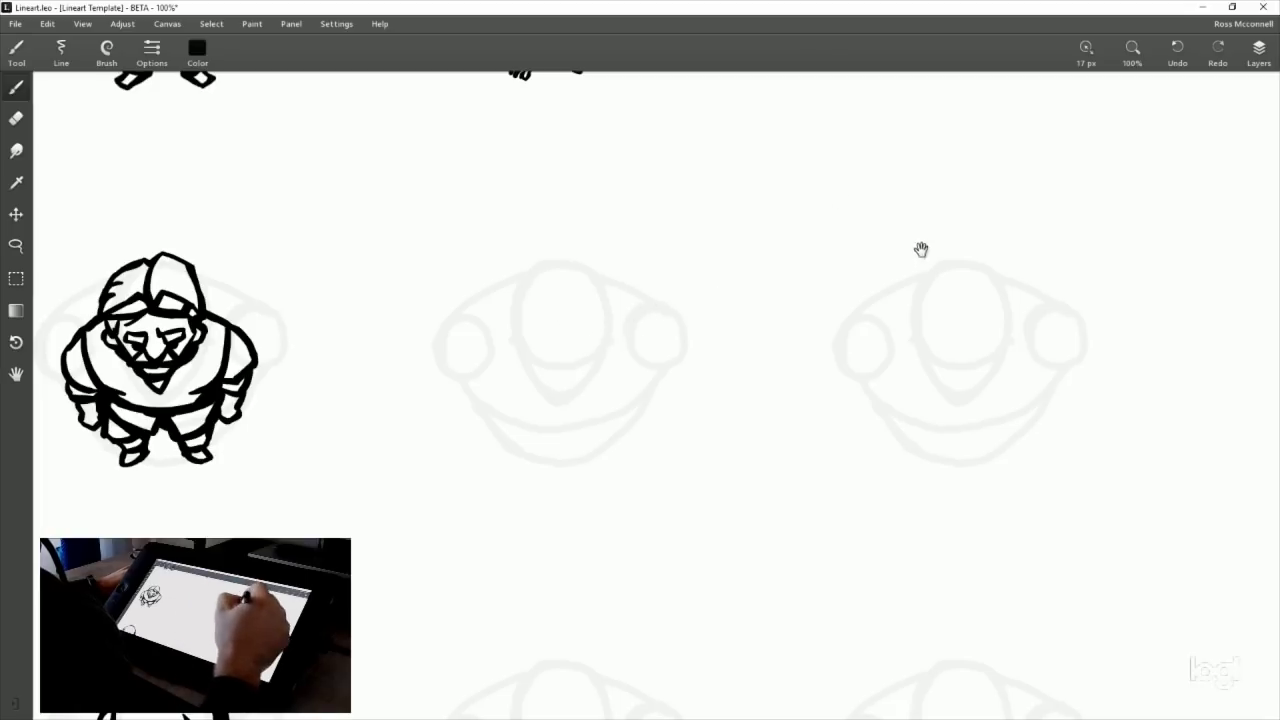
drag(729, 334, 623, 391)
drag(596, 93, 726, 323)
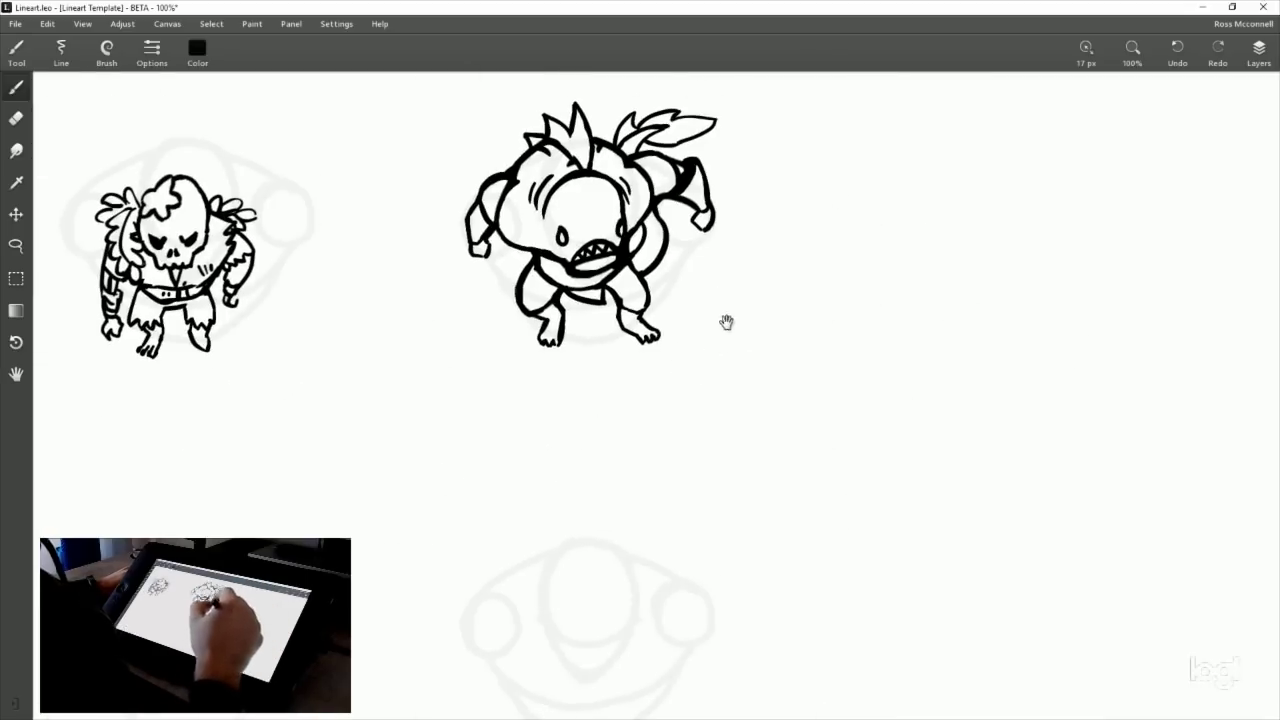
Lasso-select the big-headed fish creature with the plumed back, beside the skull-faced figure.
click(16, 245)
mouse_move(755, 289)
mouse_down()
mouse_move(785, 147)
mouse_move(723, 89)
mouse_move(488, 108)
mouse_up()
drag(548, 391, 603, 377)
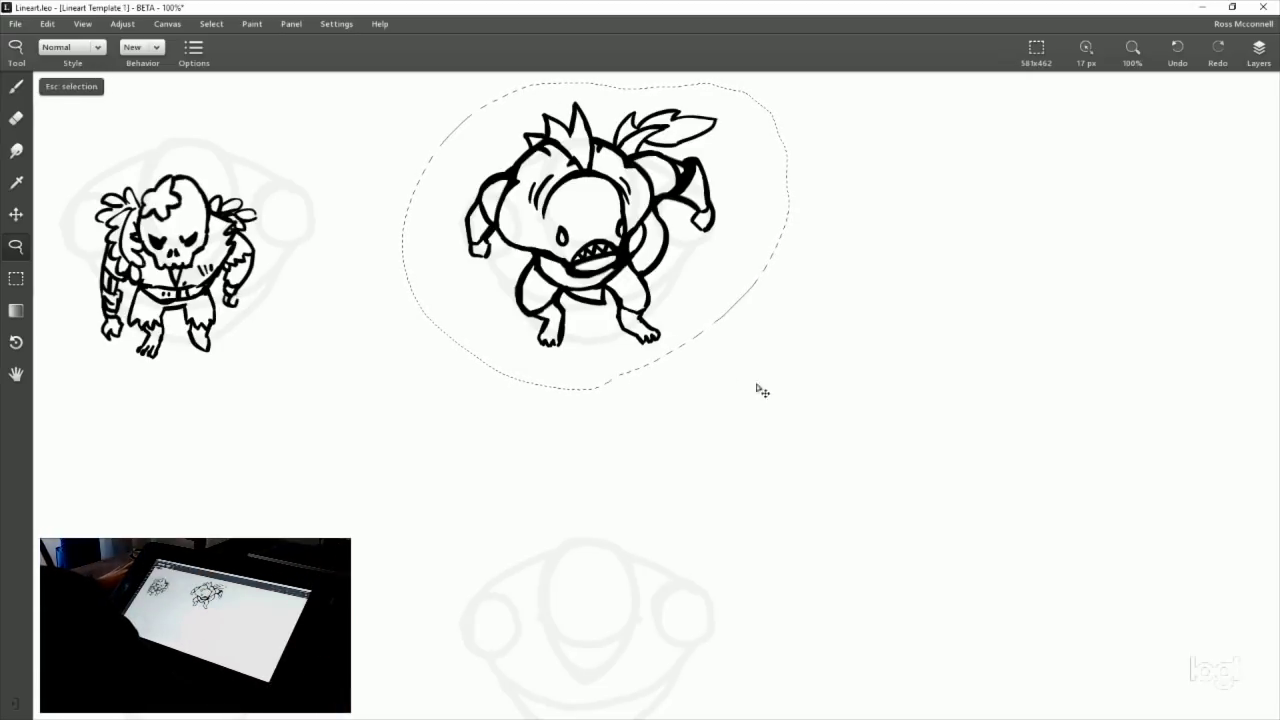
drag(633, 256, 829, 477)
key(ctrl+z)
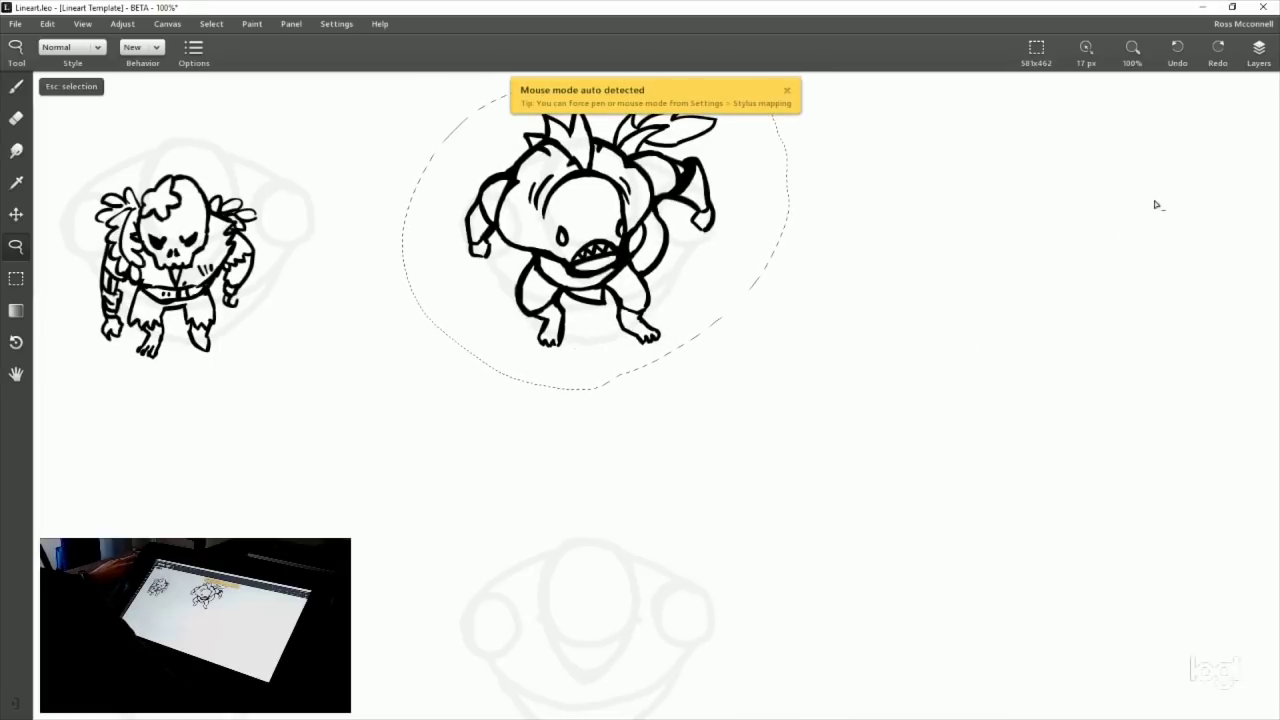
Copy the selected fish creature from Layer 2 onto a new layer and move the copy down to the empty row.
click(1256, 52)
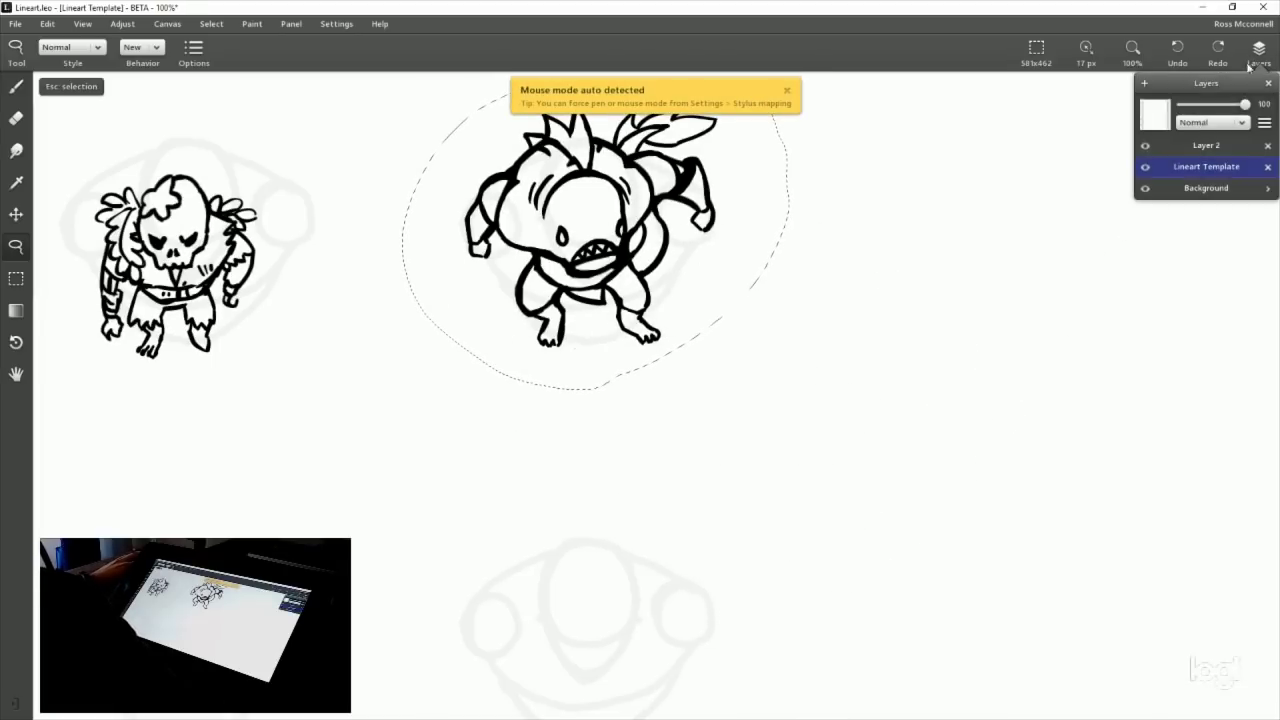
click(1186, 143)
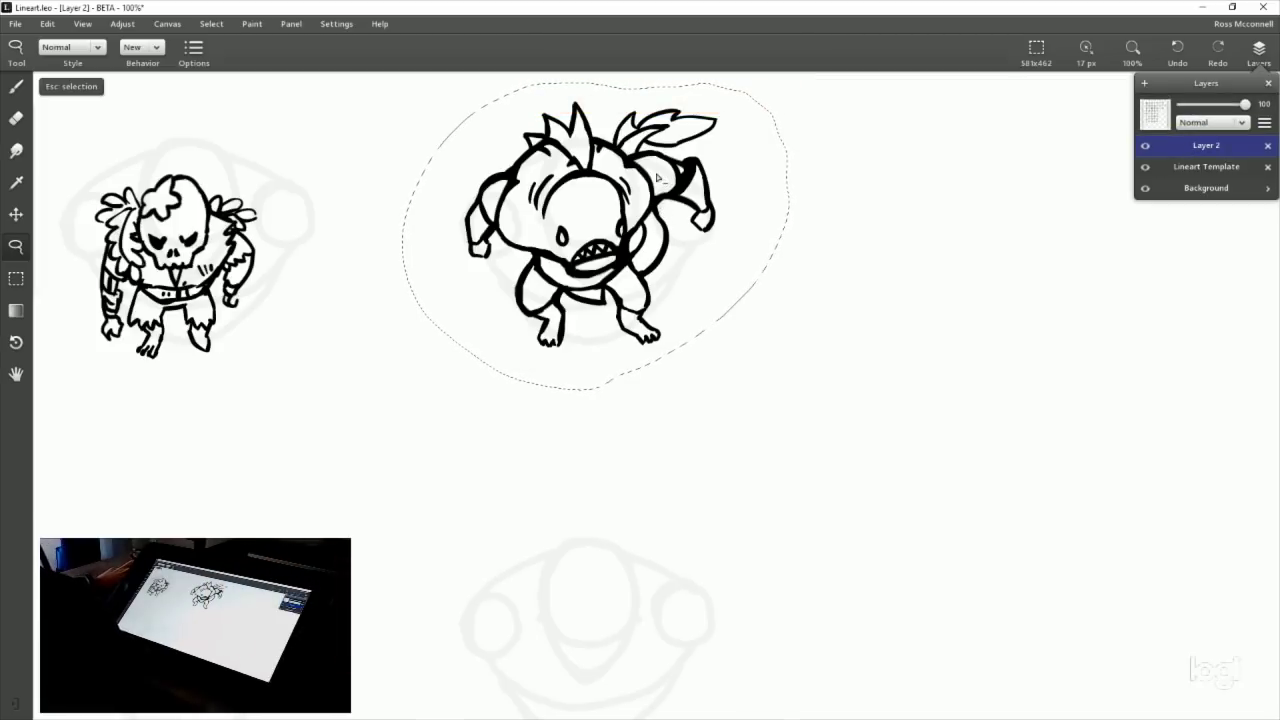
key(ctrl+shift+n)
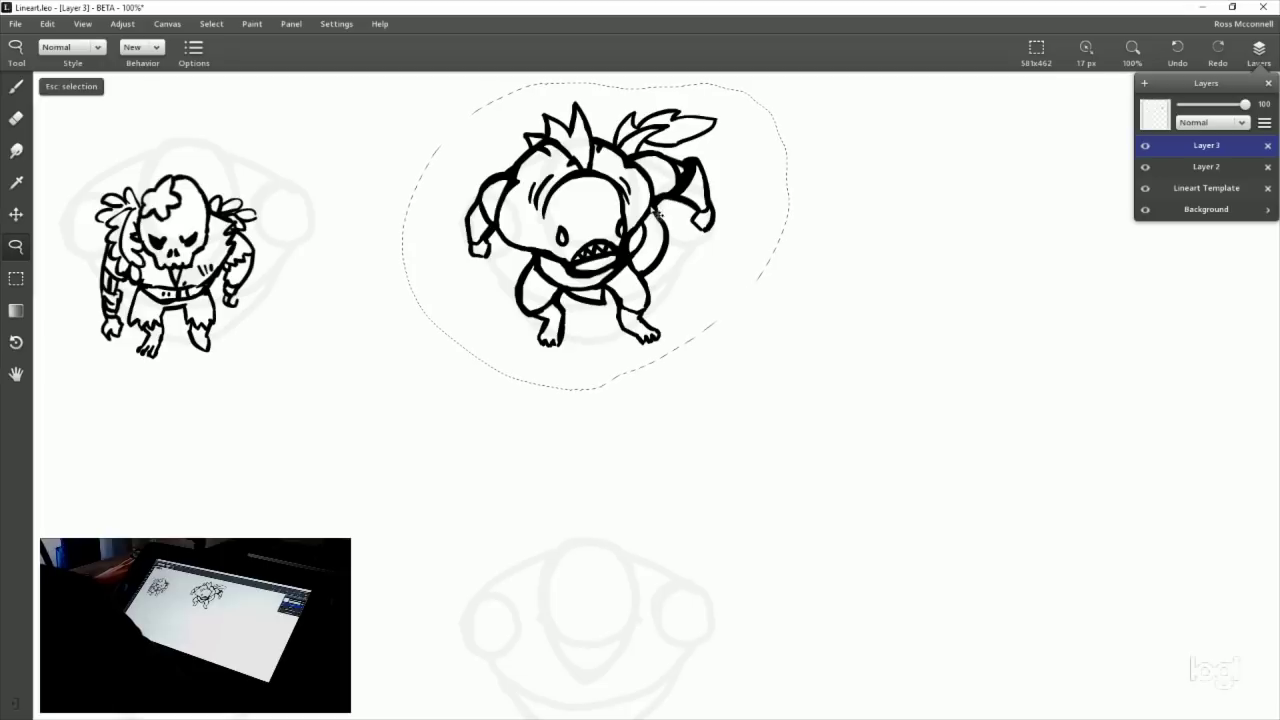
mouse_move(657, 213)
mouse_down()
mouse_move(892, 433)
mouse_move(999, 601)
mouse_up()
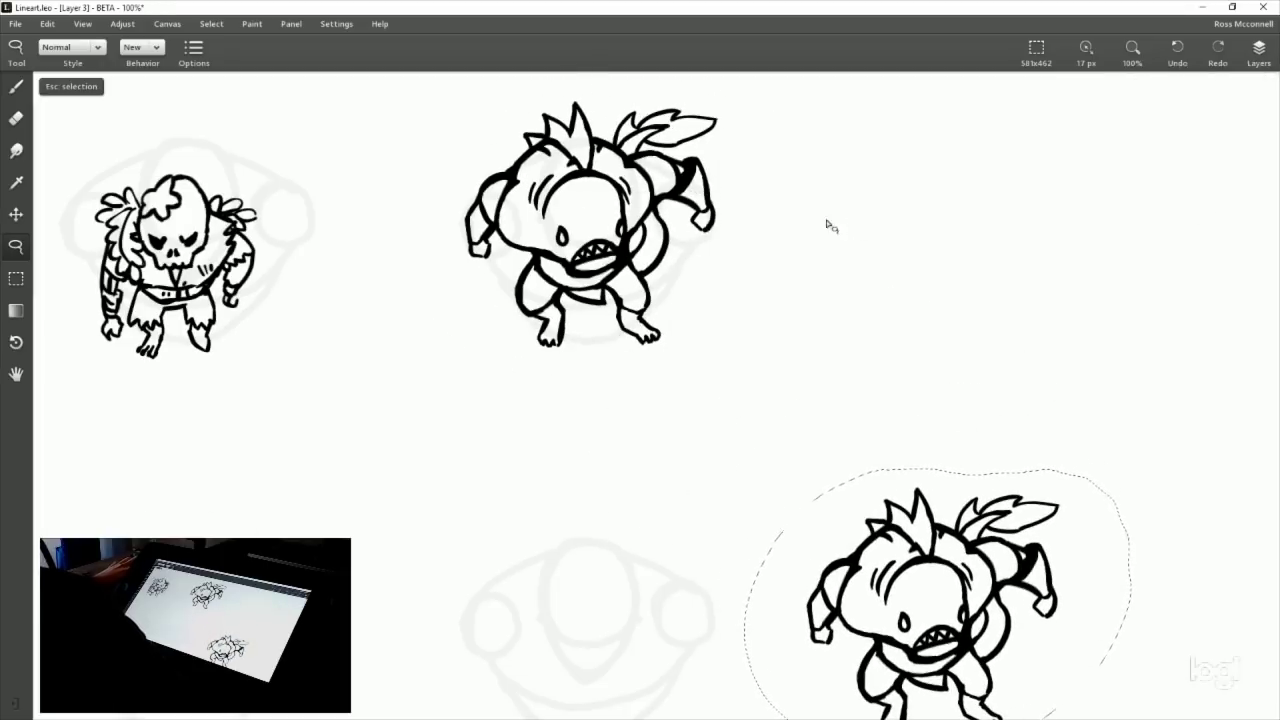
Adjust the copied creature's position over the last body guide in the row and clear the selection.
scroll(869, 223, down, 5)
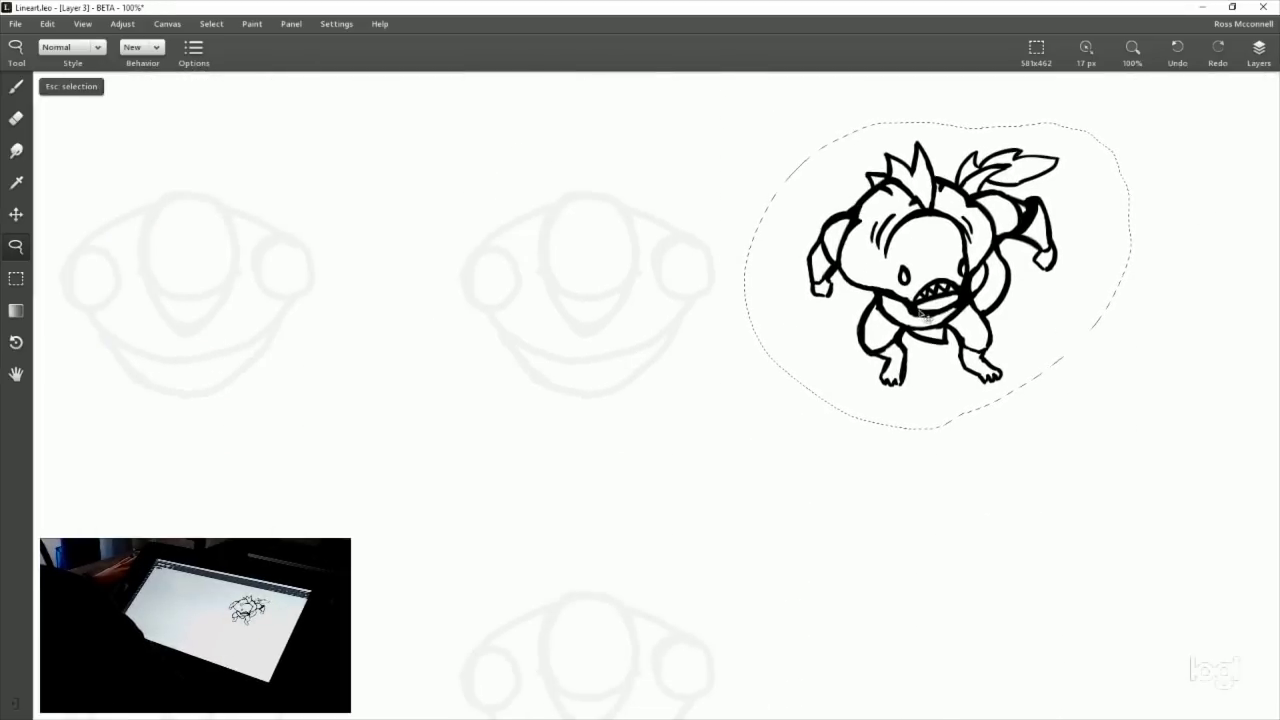
drag(920, 314, 909, 332)
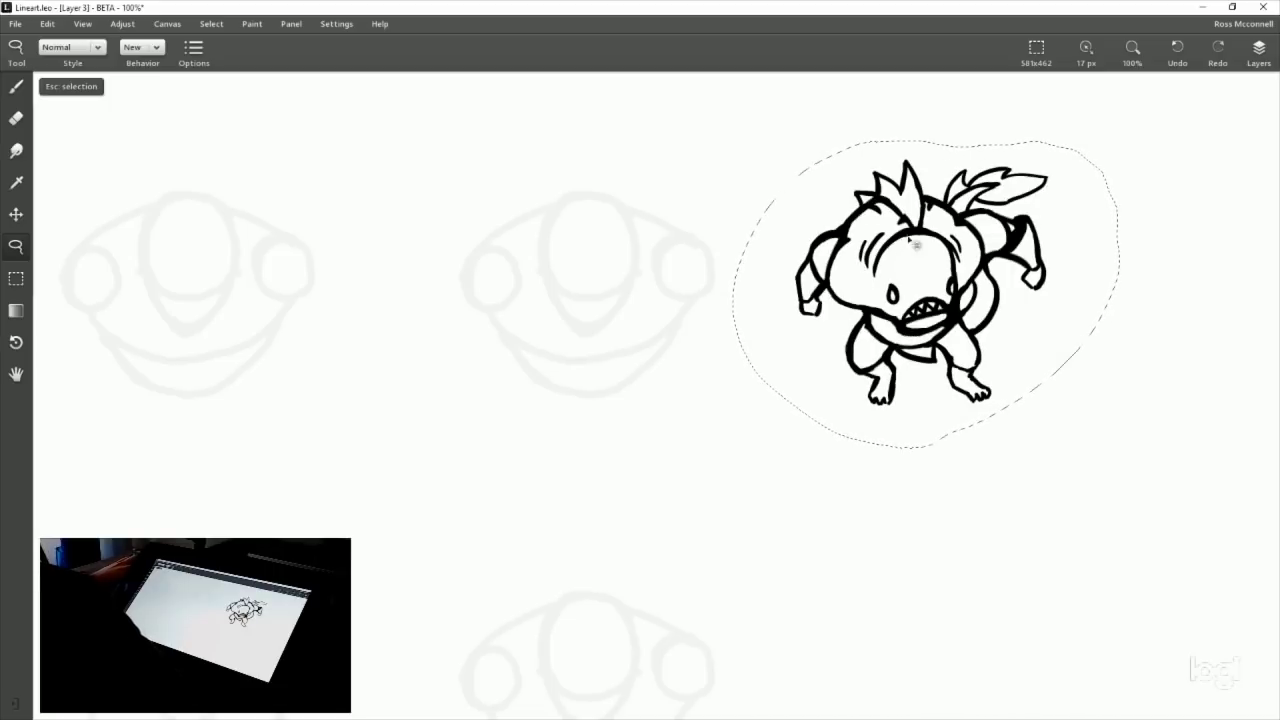
mouse_move(898, 247)
mouse_down()
mouse_move(931, 259)
mouse_move(919, 265)
mouse_up()
key(Escape)
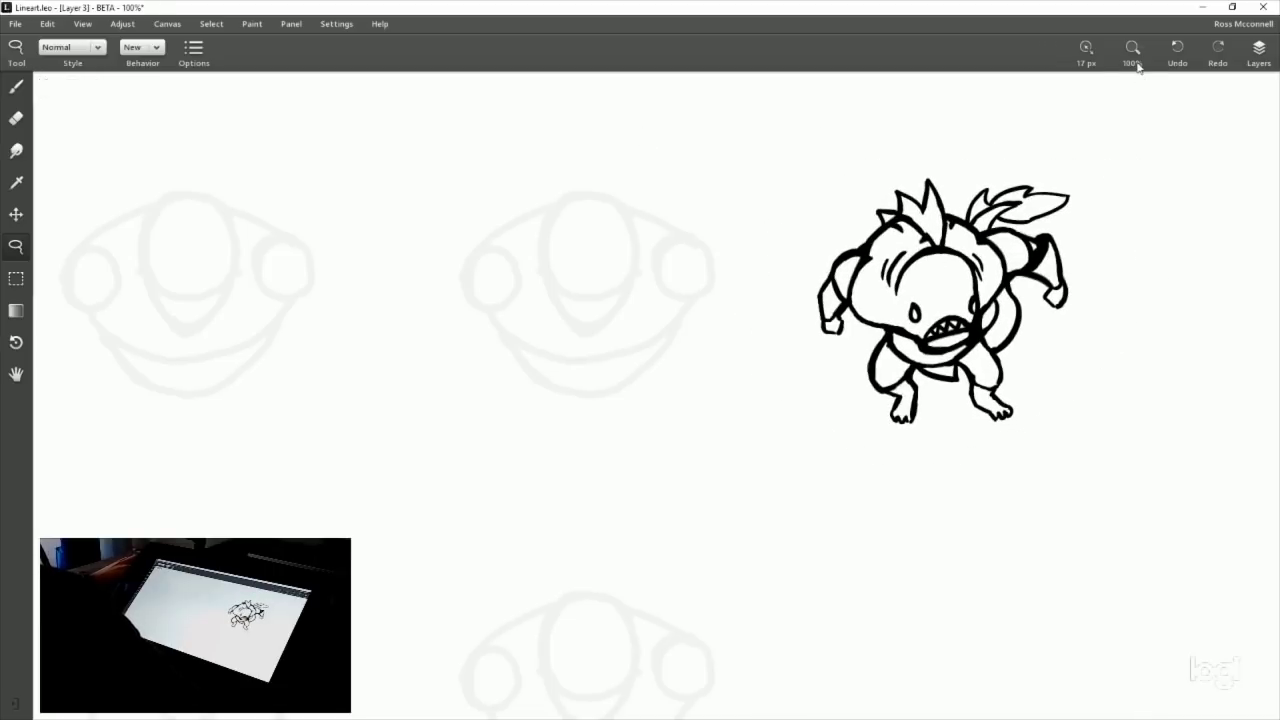
Brush a half-moon lower mouth shape onto the chin of the empty body guide beside the copied creature.
click(16, 86)
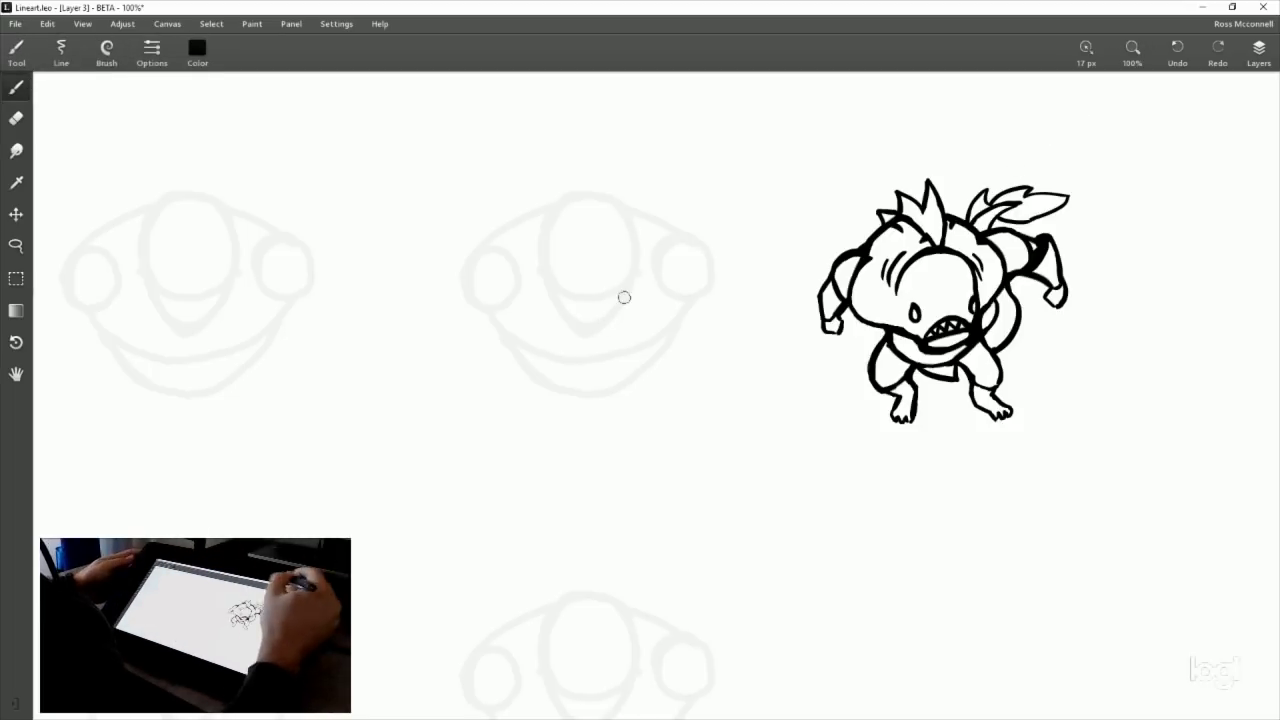
click(1132, 50)
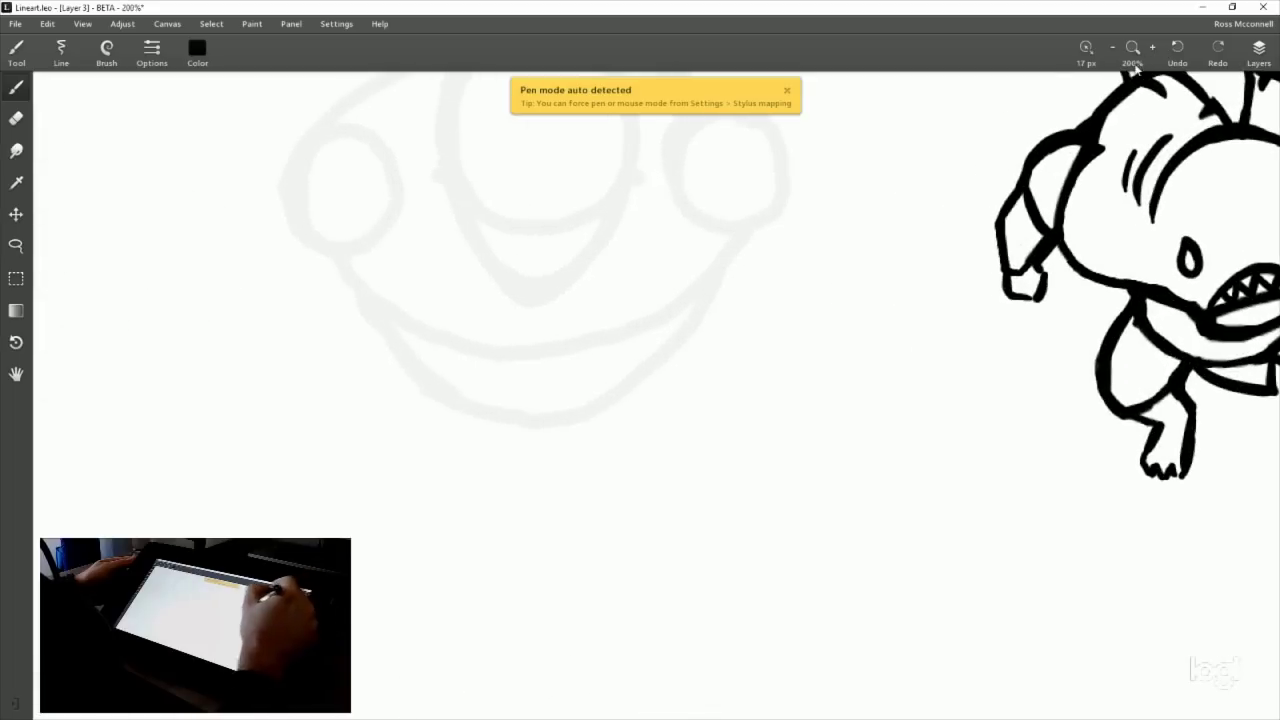
mouse_move(803, 343)
mouse_down()
mouse_move(686, 471)
mouse_move(797, 420)
mouse_move(746, 429)
mouse_up()
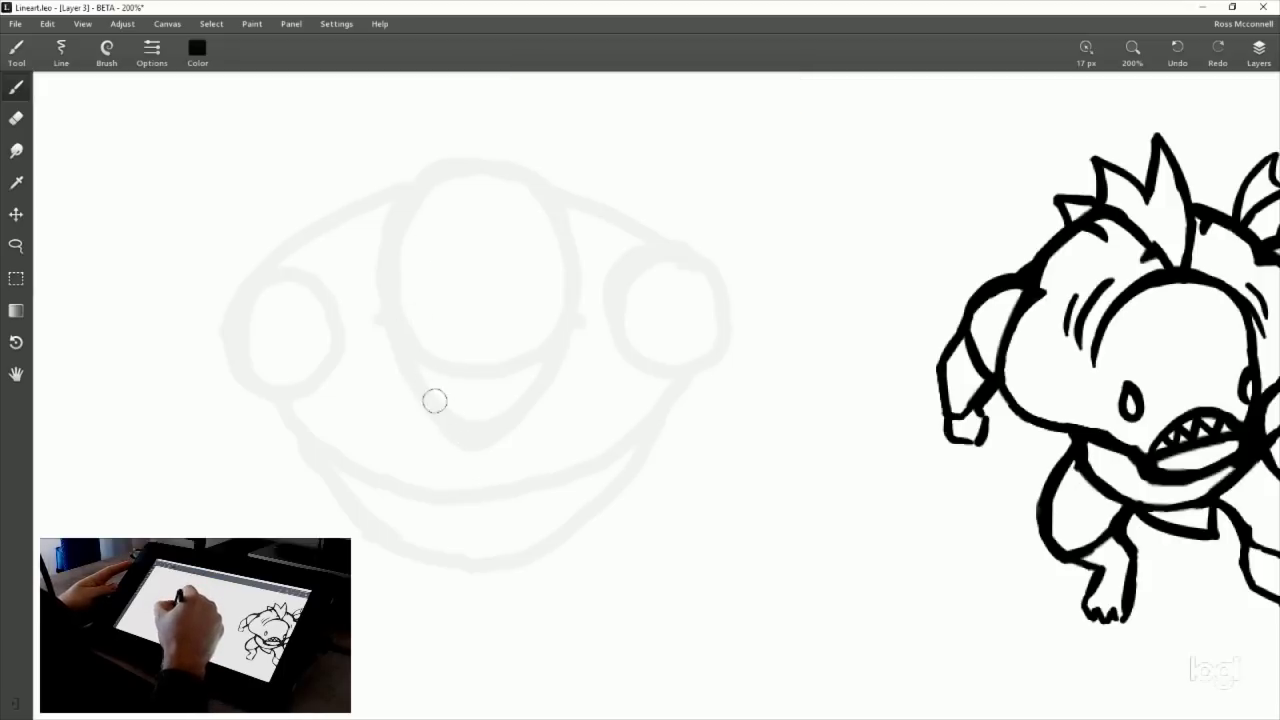
mouse_move(428, 394)
mouse_down()
mouse_move(509, 423)
mouse_move(540, 400)
mouse_move(434, 393)
mouse_move(537, 395)
mouse_up()
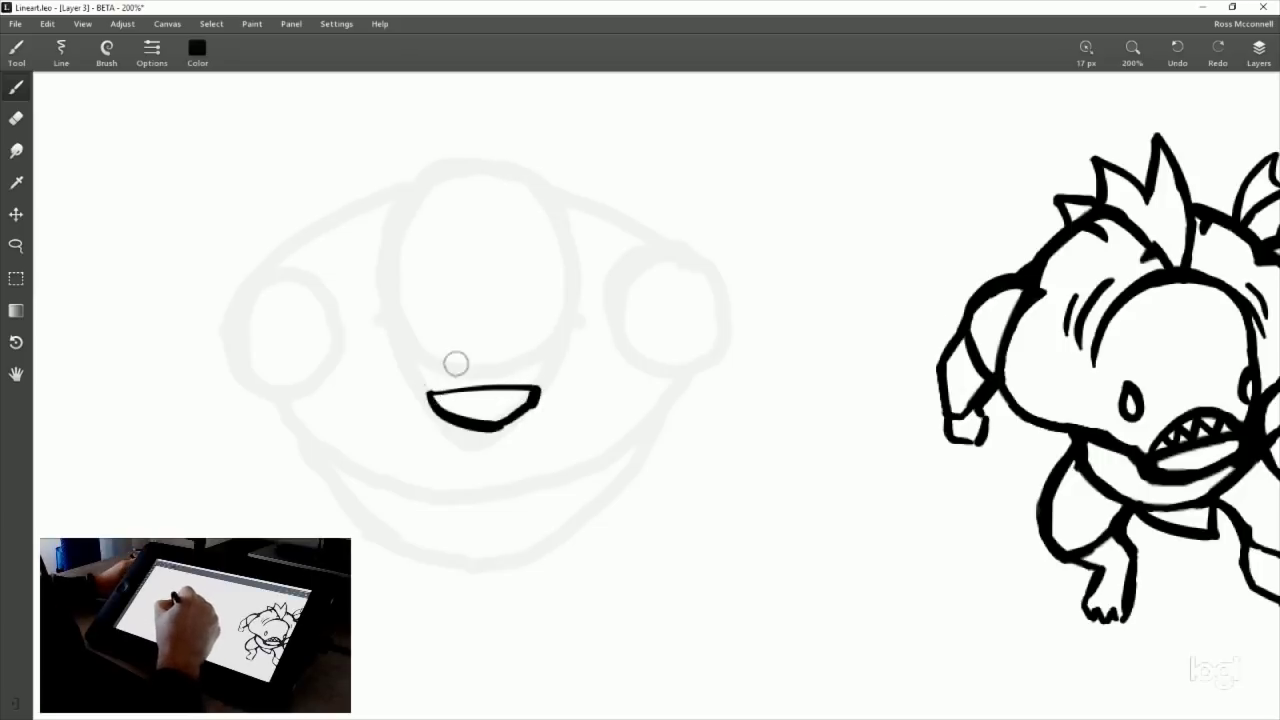
Draw an arched upper lip over the half-moon to close the creature's mouth, redoing strokes as needed.
drag(428, 394, 503, 348)
key(ctrl+z)
mouse_move(430, 394)
mouse_down()
mouse_move(520, 368)
mouse_move(540, 389)
mouse_up()
key(ctrl+z)
key(ctrl+z)
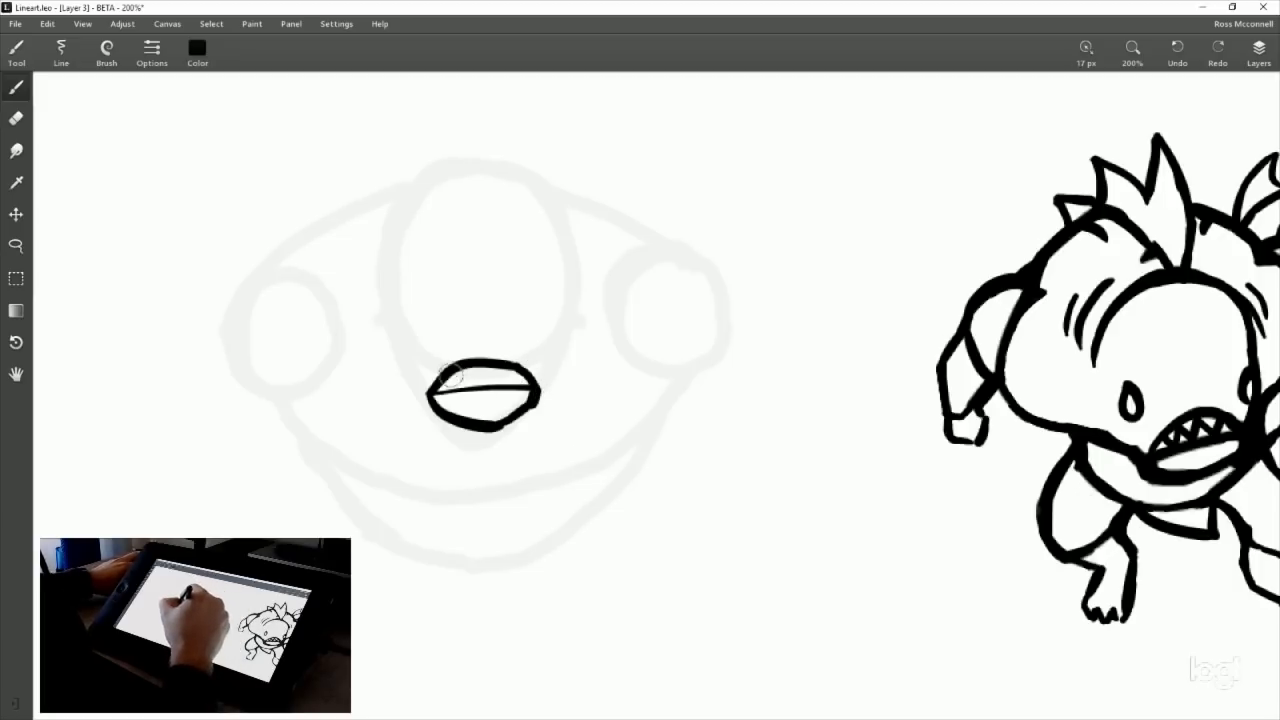
Try a few pointed teeth inside the upper half of the mouth, and undo them.
mouse_move(452, 372)
mouse_down()
mouse_move(462, 385)
mouse_move(490, 368)
mouse_move(506, 386)
mouse_move(520, 370)
mouse_move(540, 380)
mouse_up()
key(ctrl+z)
key(ctrl+z)
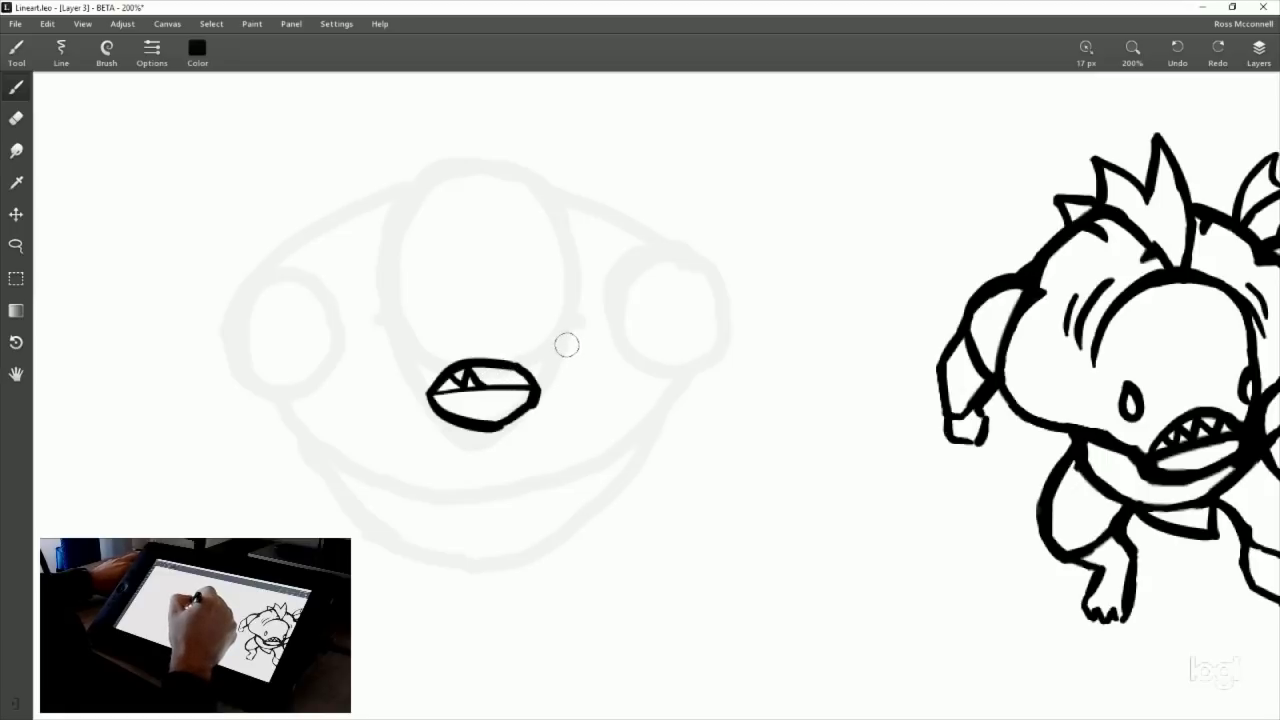
key(ctrl+z)
key(ctrl+z)
key(ctrl+z)
key(ctrl+z)
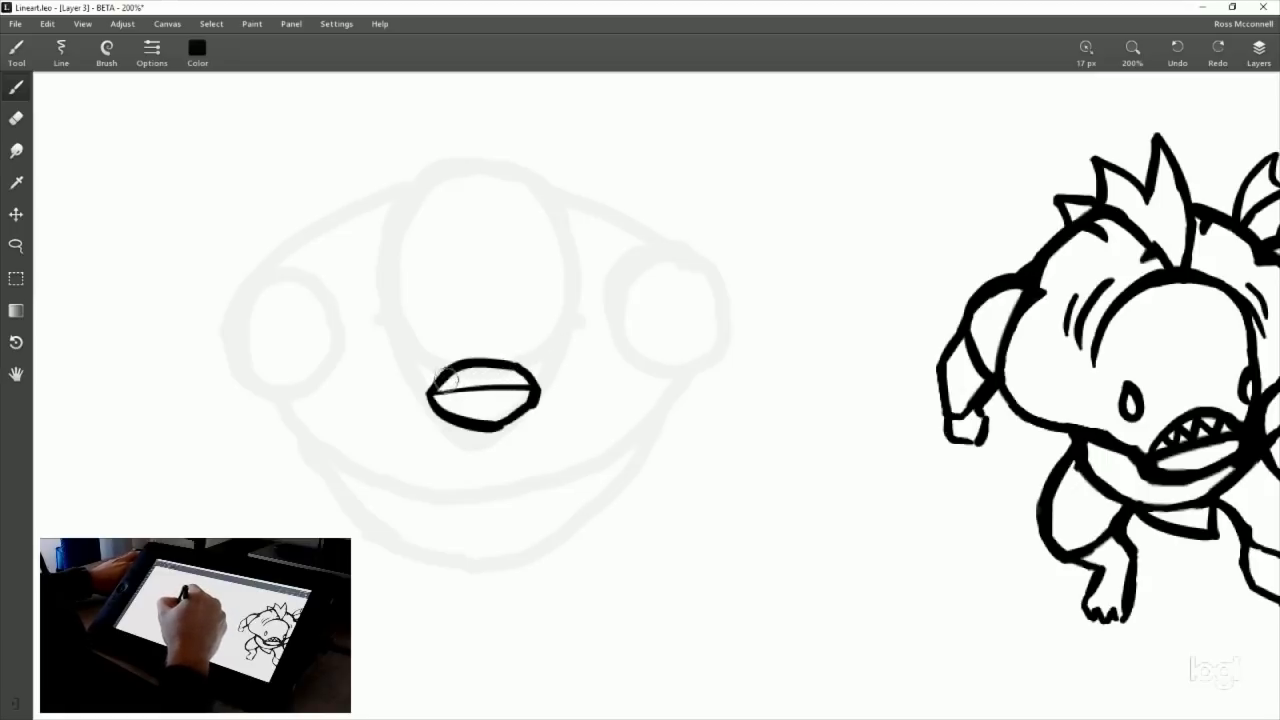
Draw a zigzag row of pointed teeth across the upper half of the mouth.
mouse_move(447, 378)
mouse_down()
mouse_move(531, 368)
mouse_move(473, 374)
mouse_move(480, 390)
mouse_move(465, 374)
mouse_move(528, 380)
mouse_up()
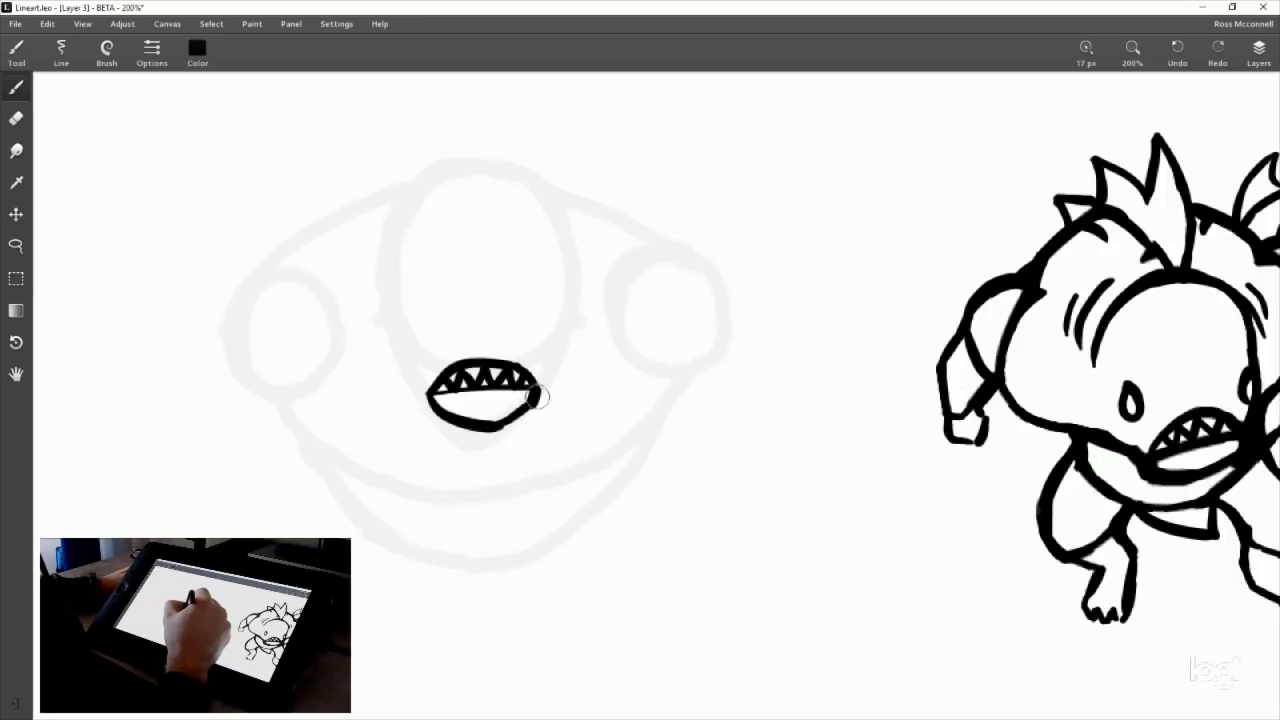
drag(432, 398, 478, 394)
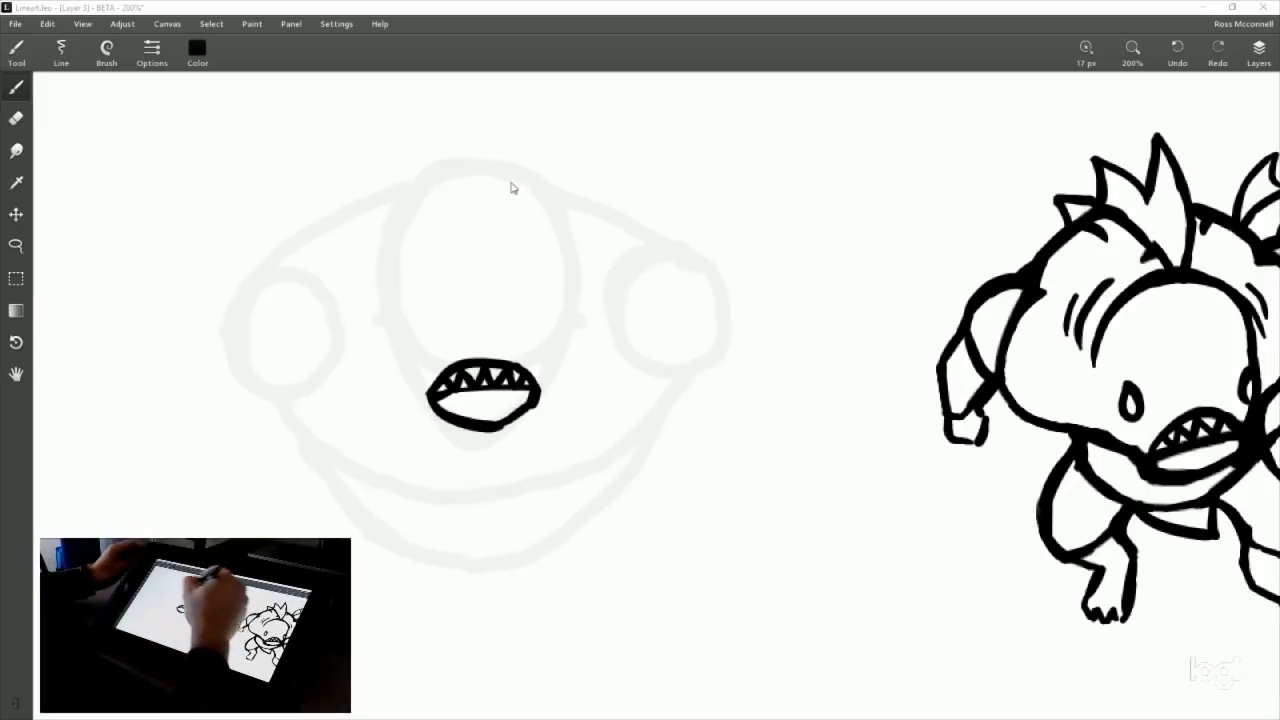
click(541, 379)
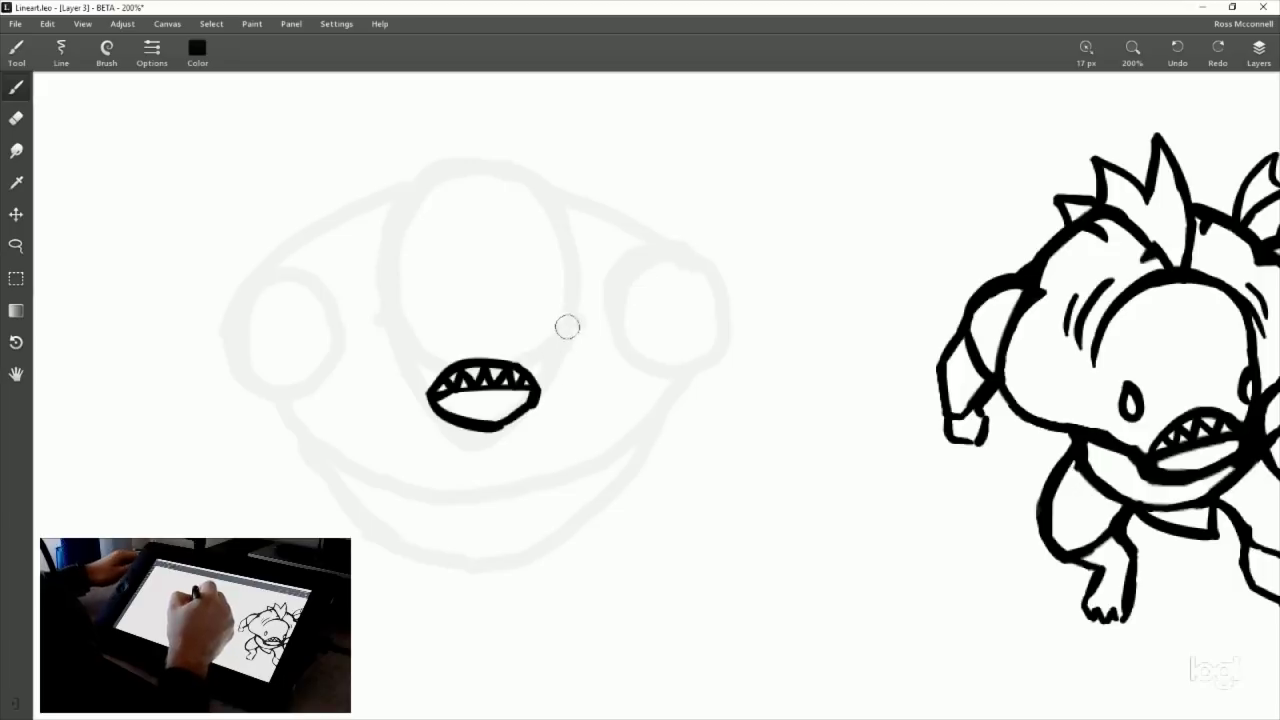
Try curved cheek lines rising from both corners of the mouth, and undo them.
drag(566, 320, 551, 366)
key(ctrl+z)
drag(563, 322, 550, 378)
drag(406, 332, 432, 398)
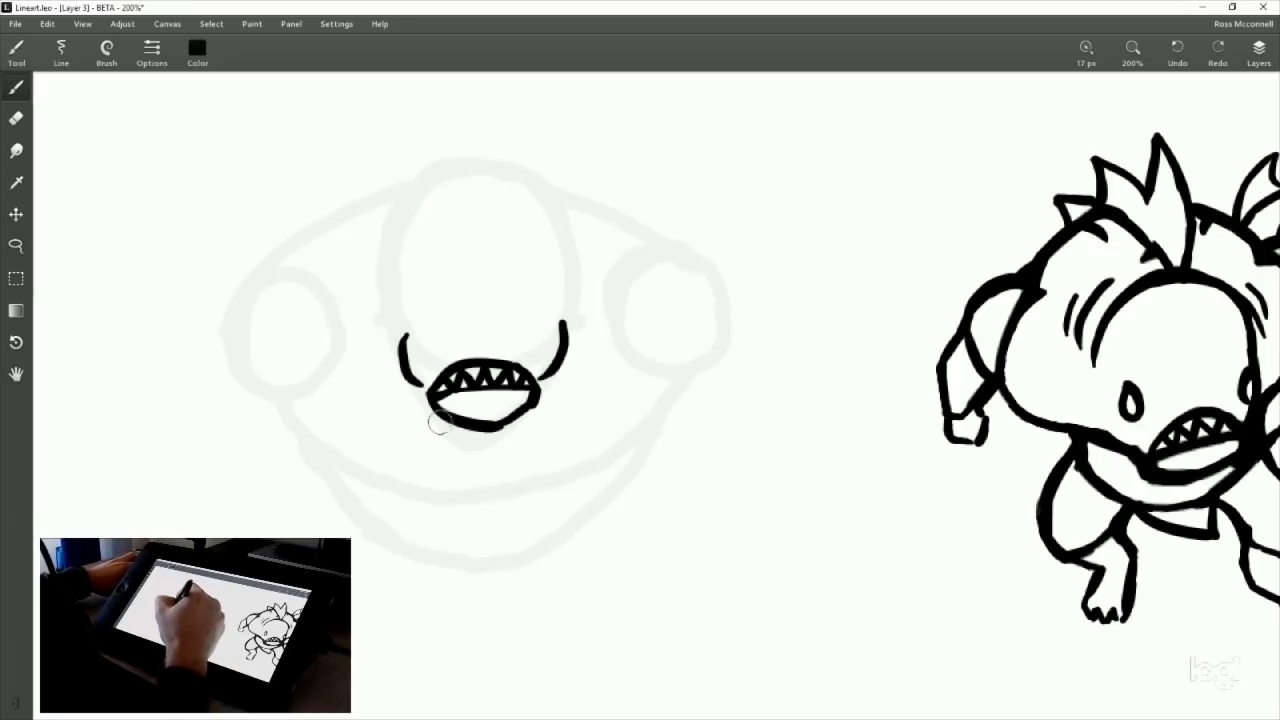
key(ctrl+z)
drag(408, 334, 430, 400)
key(ctrl+z)
drag(409, 334, 432, 398)
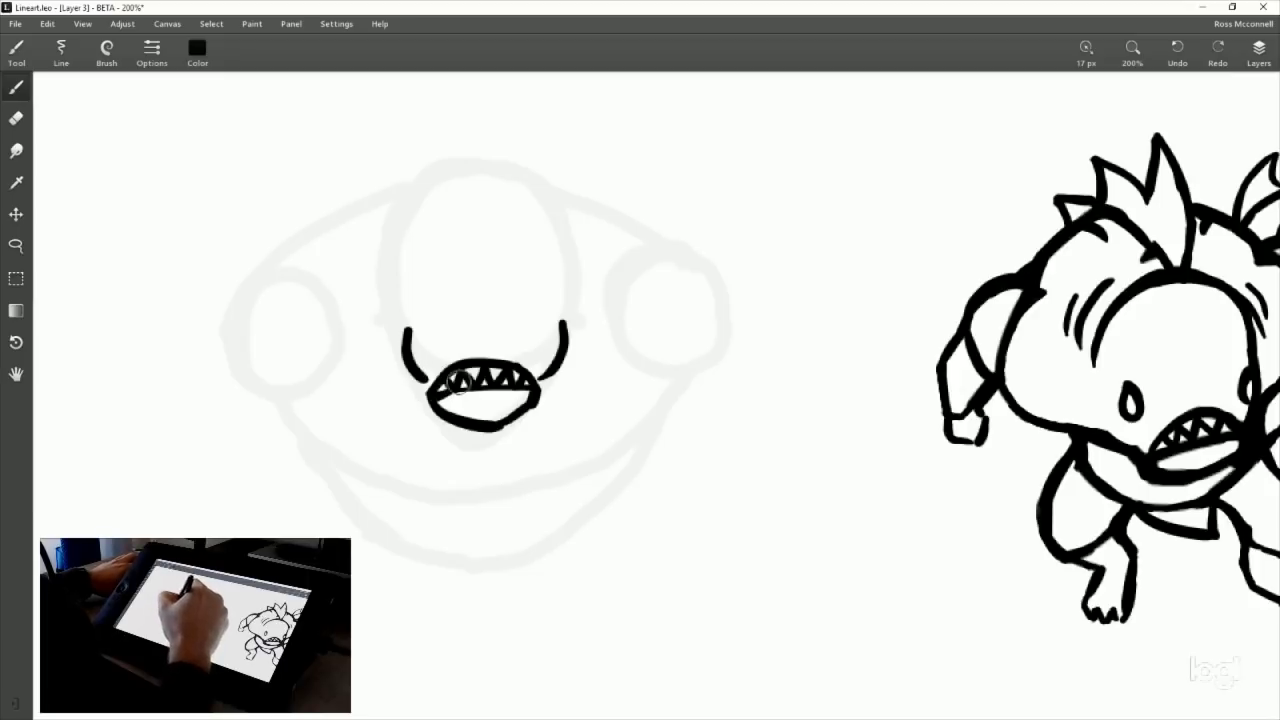
key(ctrl+z)
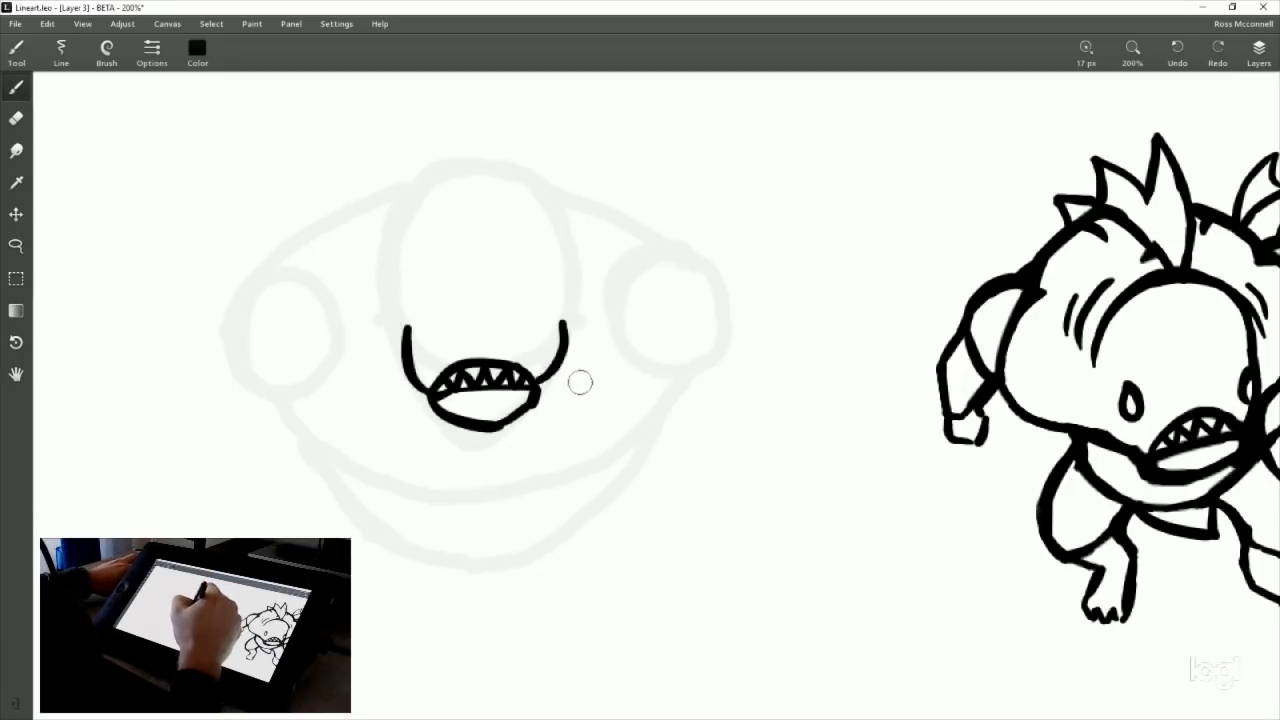
key(ctrl+z)
key(ctrl+z)
Draw short curved cheek lines rising from both corners of the mouth.
drag(559, 330, 541, 397)
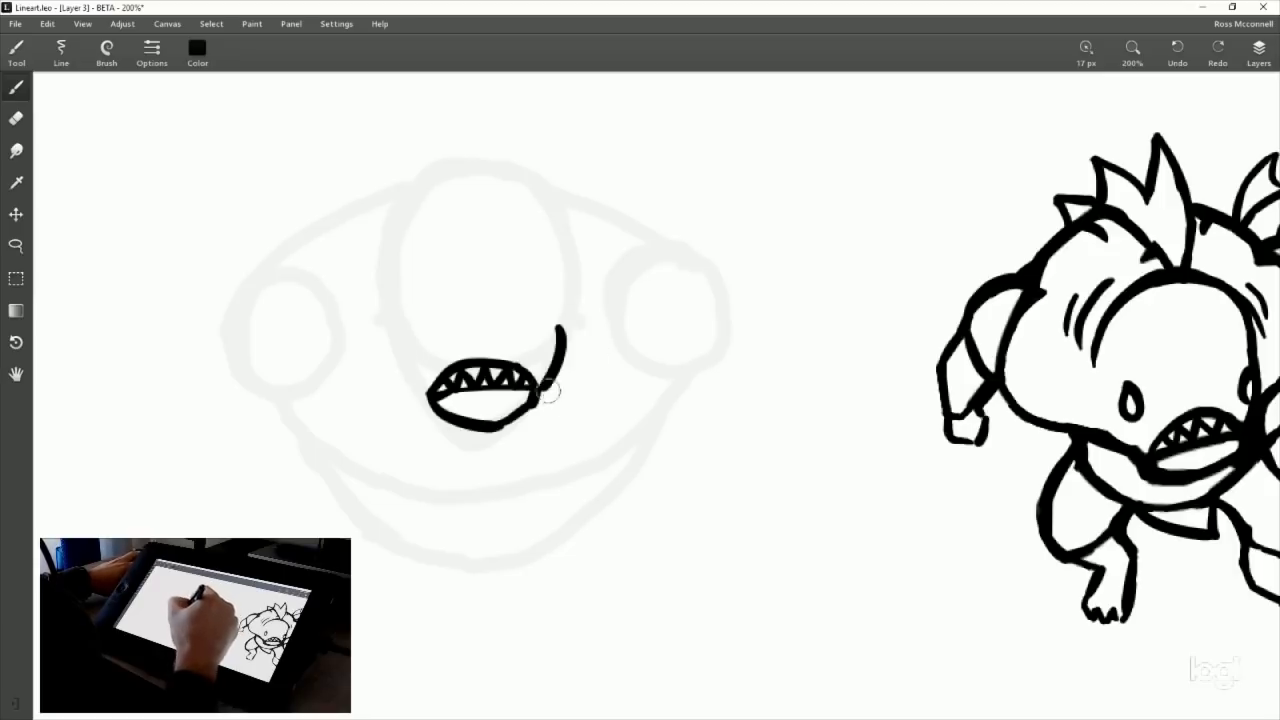
mouse_move(404, 328)
mouse_down()
mouse_move(411, 374)
mouse_move(432, 398)
mouse_up()
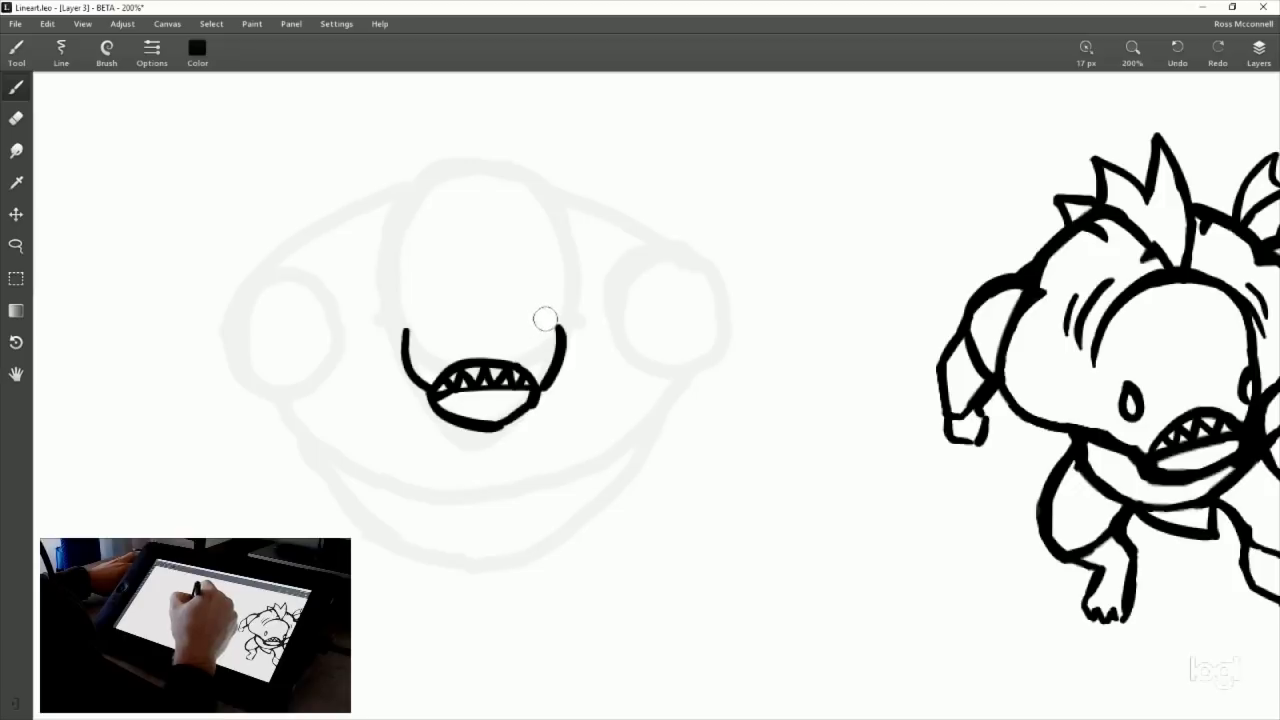
Draw two small slanted teardrop eyes inside the cheek lines, undoing, restoring and redrawing strokes until both match.
mouse_move(545, 318)
mouse_down()
mouse_move(558, 326)
mouse_move(541, 315)
mouse_move(555, 322)
mouse_move(548, 302)
mouse_move(530, 322)
mouse_up()
key(ctrl+z)
key(ctrl+z)
key(ctrl+z)
mouse_move(420, 323)
mouse_down()
mouse_move(430, 316)
mouse_move(434, 344)
mouse_up()
key(ctrl+z)
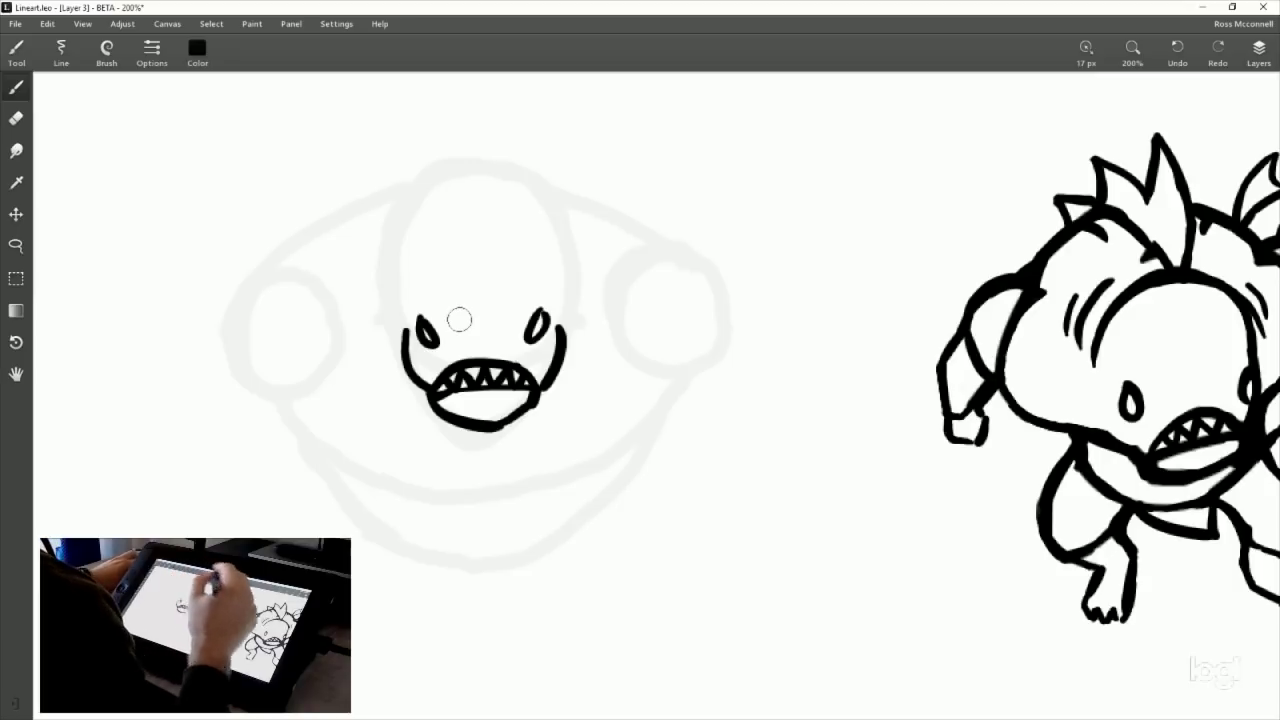
key(ctrl+z)
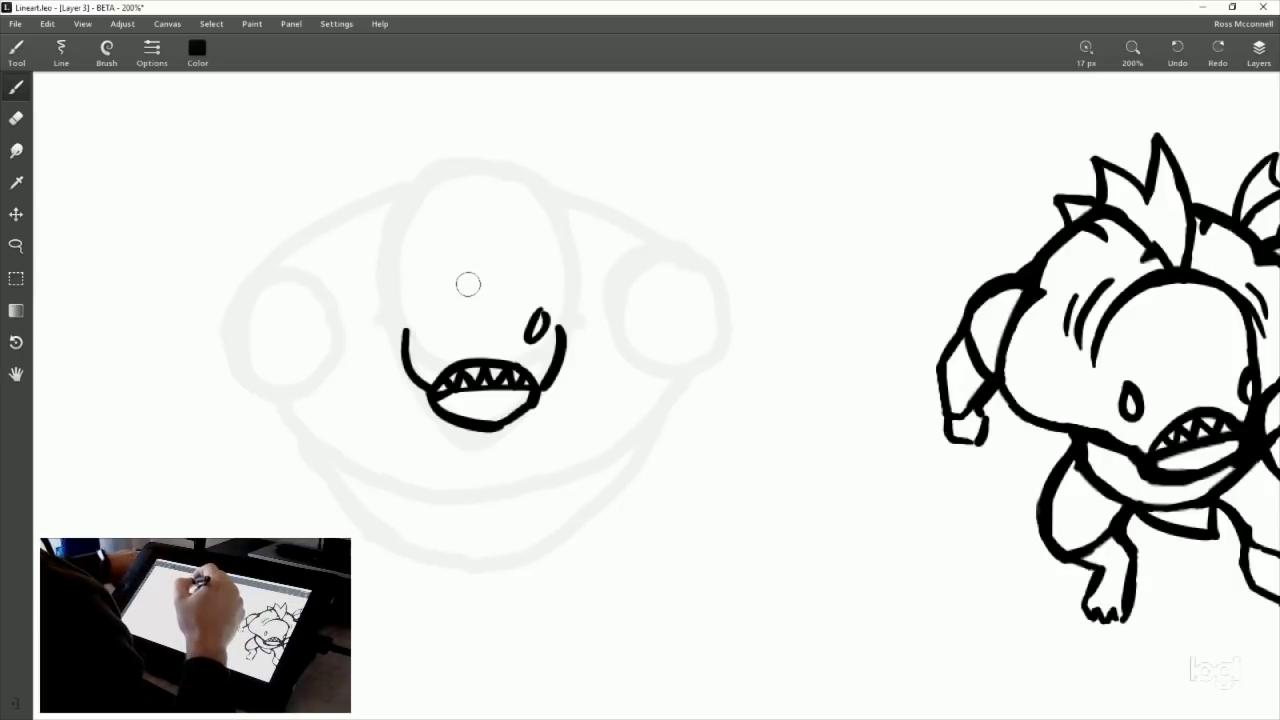
key(ctrl+z)
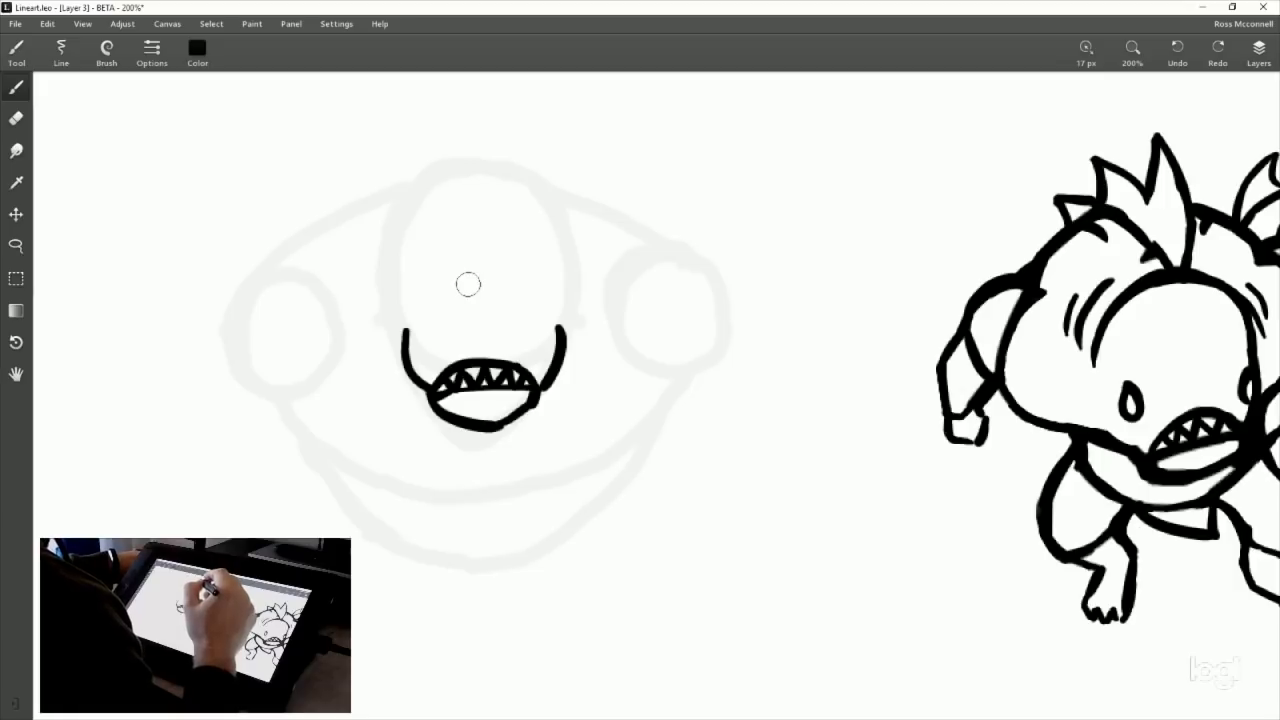
click(122, 23)
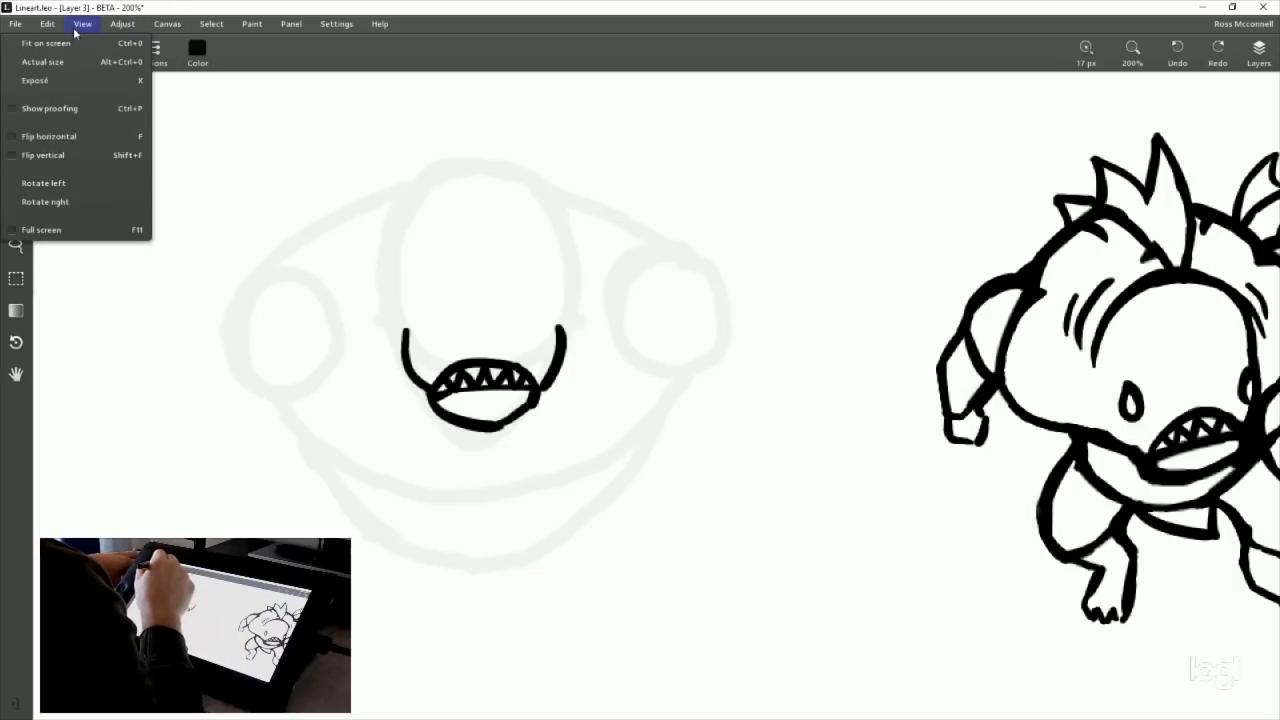
mouse_move(52, 32)
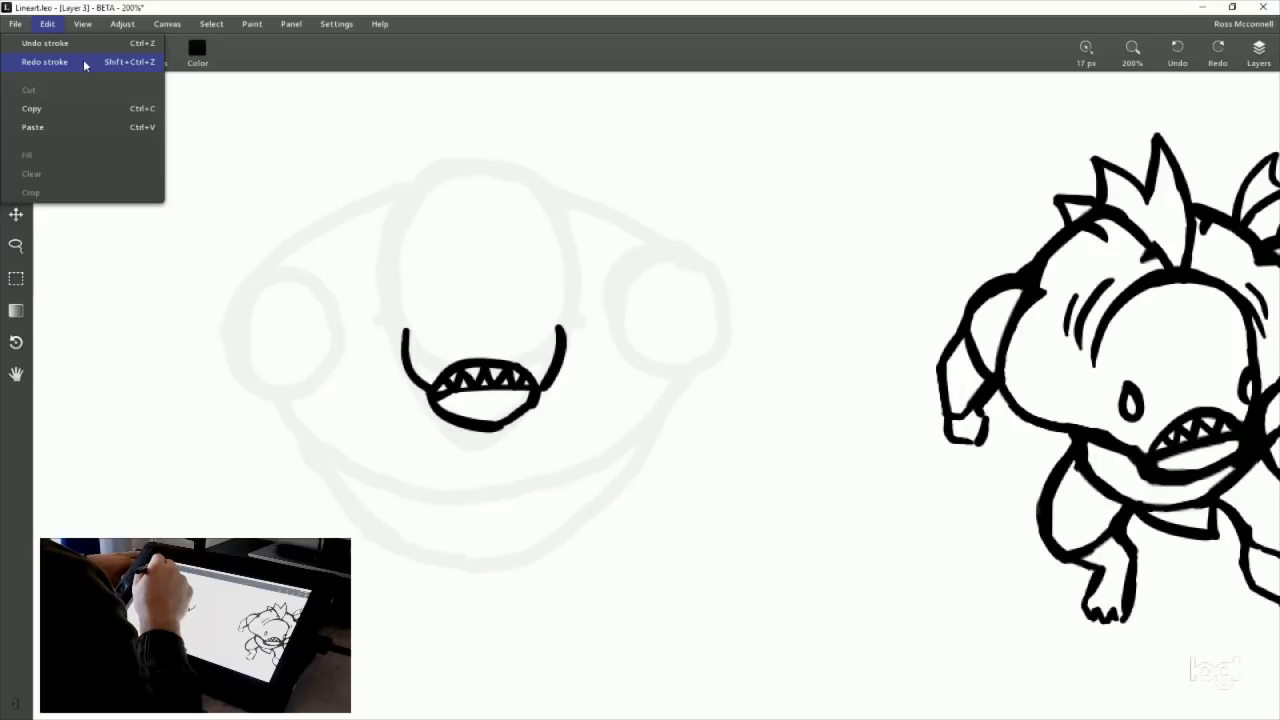
click(84, 62)
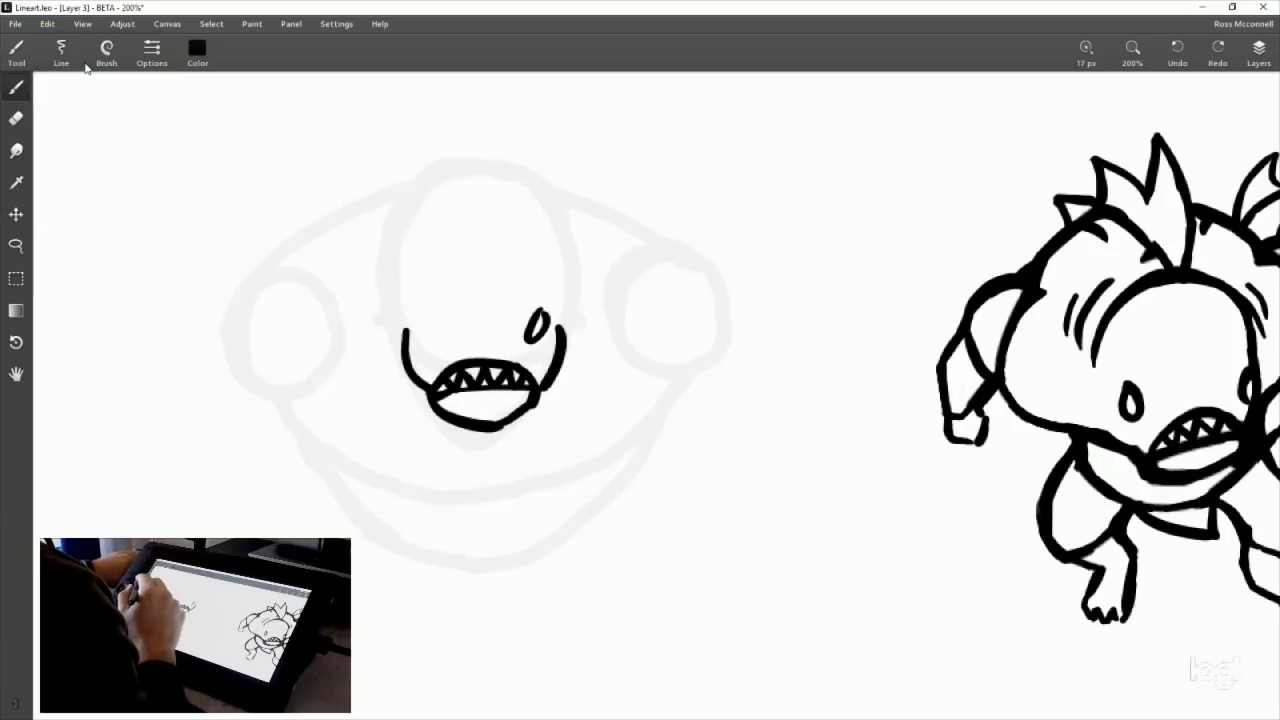
drag(427, 318, 426, 320)
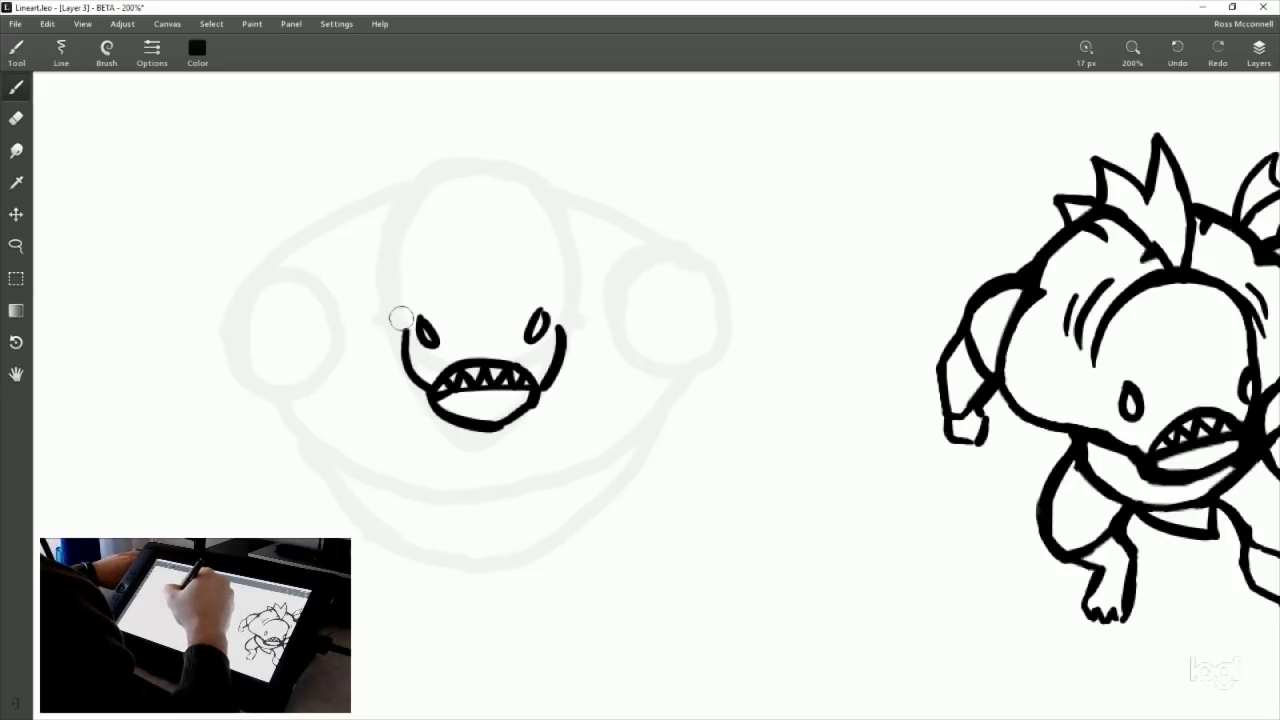
Draw a rounded dome over the eyes connecting both cheek lines into a head outline, undoing unsatisfactory strokes.
drag(561, 310, 472, 256)
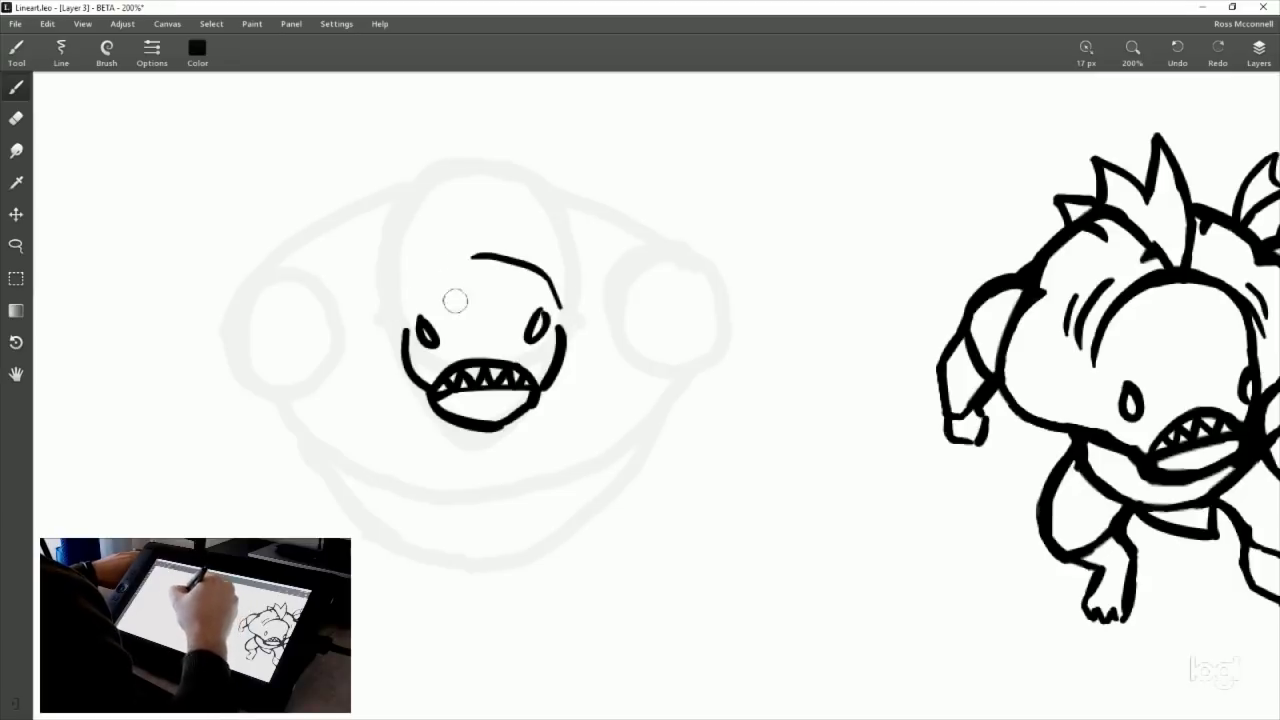
key(ctrl+z)
mouse_move(402, 325)
mouse_down()
mouse_move(523, 268)
mouse_move(566, 298)
mouse_up()
key(ctrl+z)
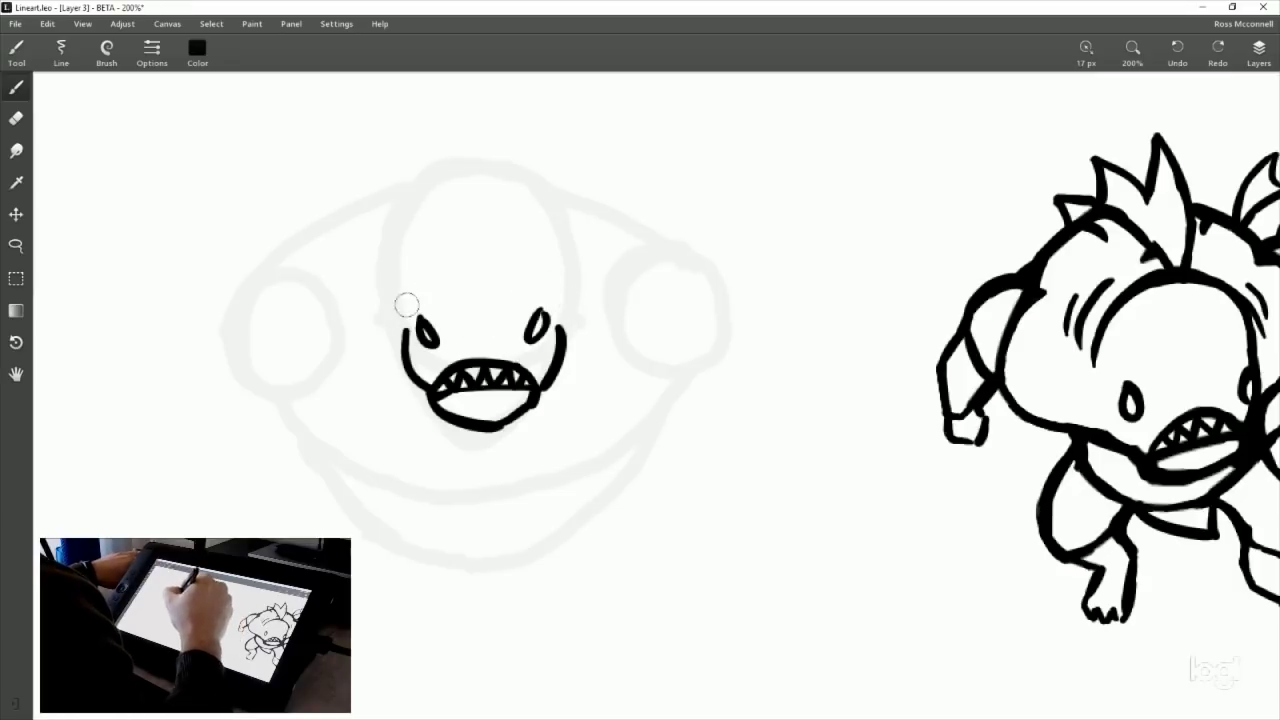
mouse_move(400, 325)
mouse_down()
mouse_move(502, 272)
mouse_move(543, 277)
mouse_up()
key(ctrl+z)
mouse_move(403, 329)
mouse_down()
mouse_move(521, 254)
mouse_move(572, 295)
mouse_move(566, 282)
mouse_move(549, 270)
mouse_move(566, 335)
mouse_up()
key(ctrl+z)
drag(556, 262, 568, 320)
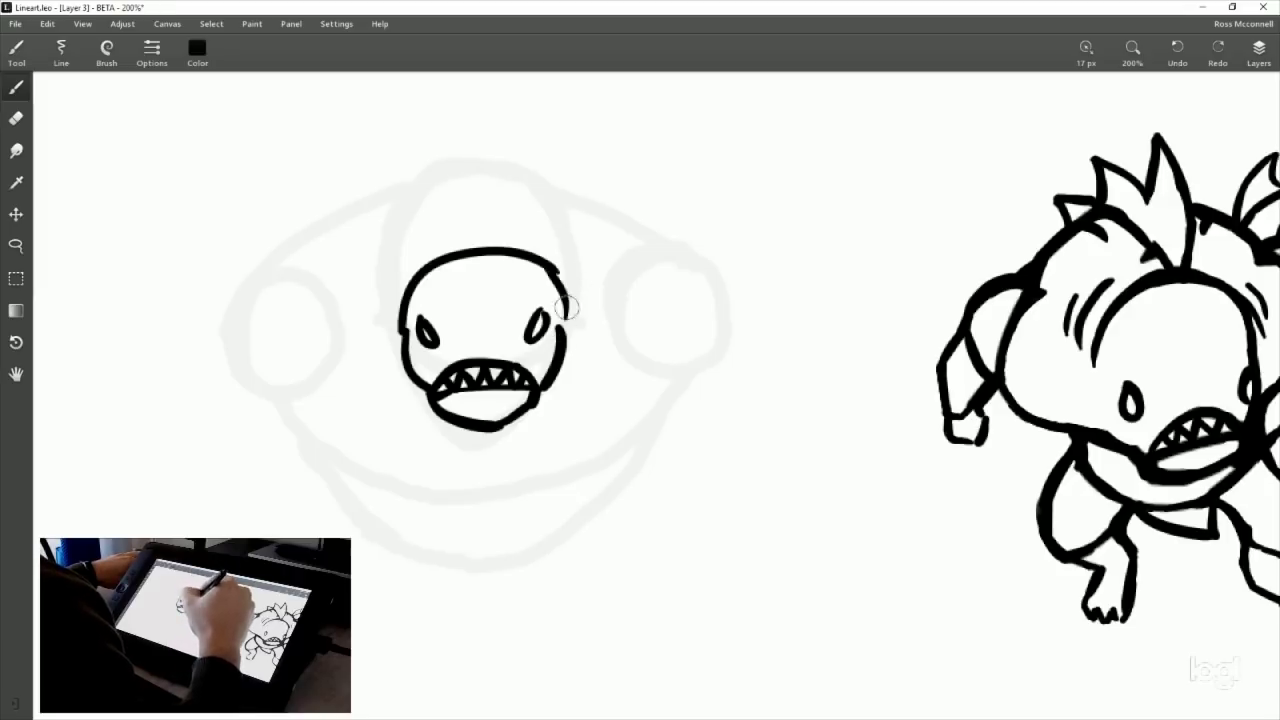
mouse_move(455, 245)
mouse_down()
mouse_move(385, 262)
mouse_move(362, 314)
mouse_up()
key(ctrl+z)
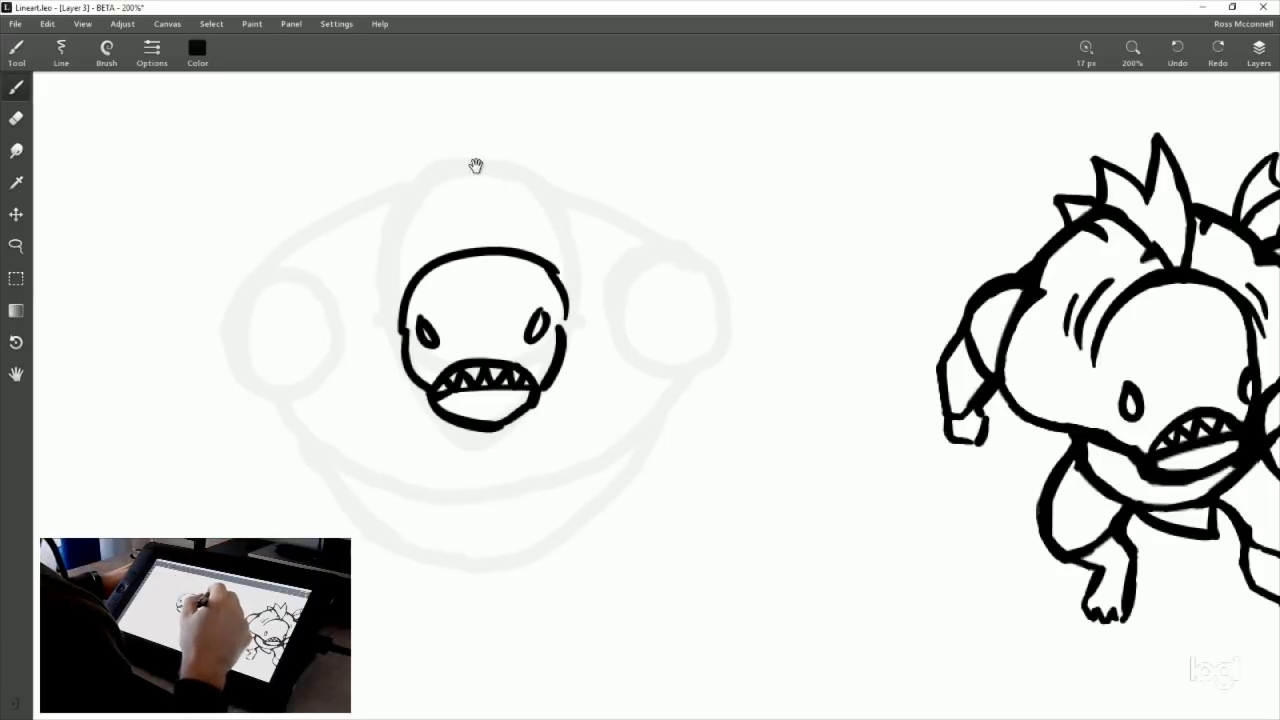
Examine the earlier spiky-haired, skull-faced, shark and fin-crested creatures as references for the body.
drag(709, 340, 617, 368)
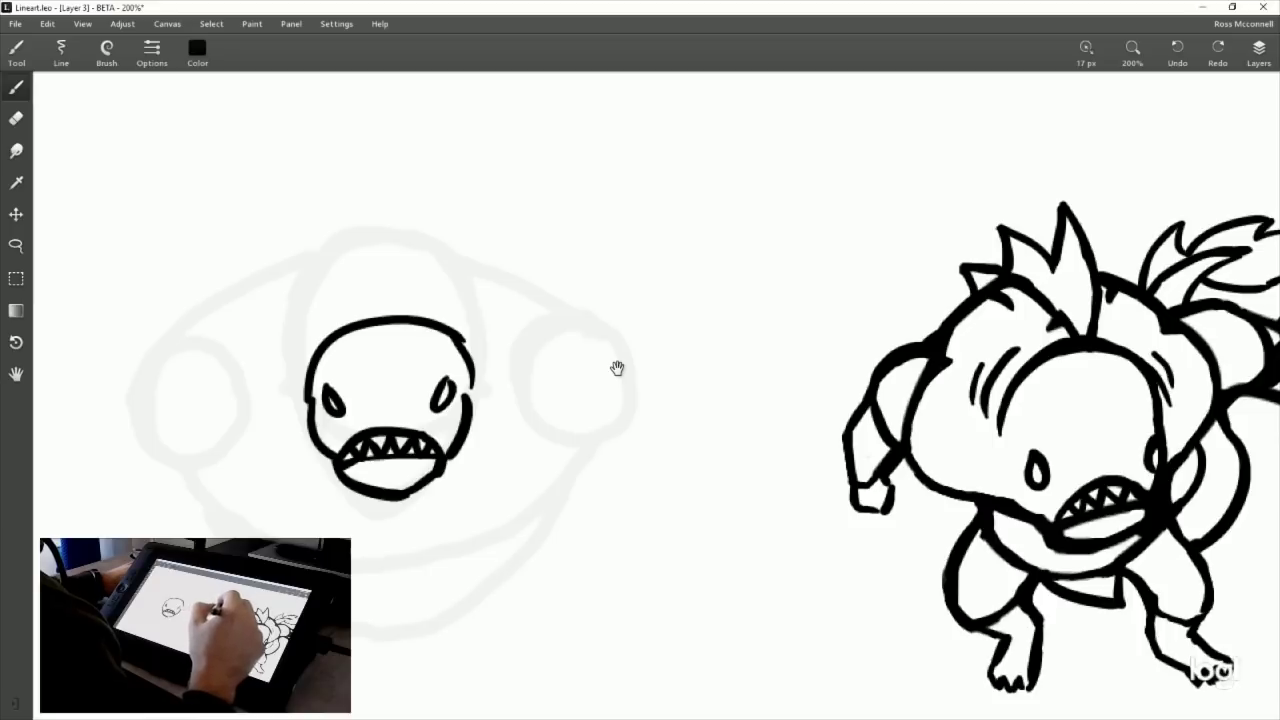
drag(920, 429, 789, 324)
drag(988, 358, 895, 365)
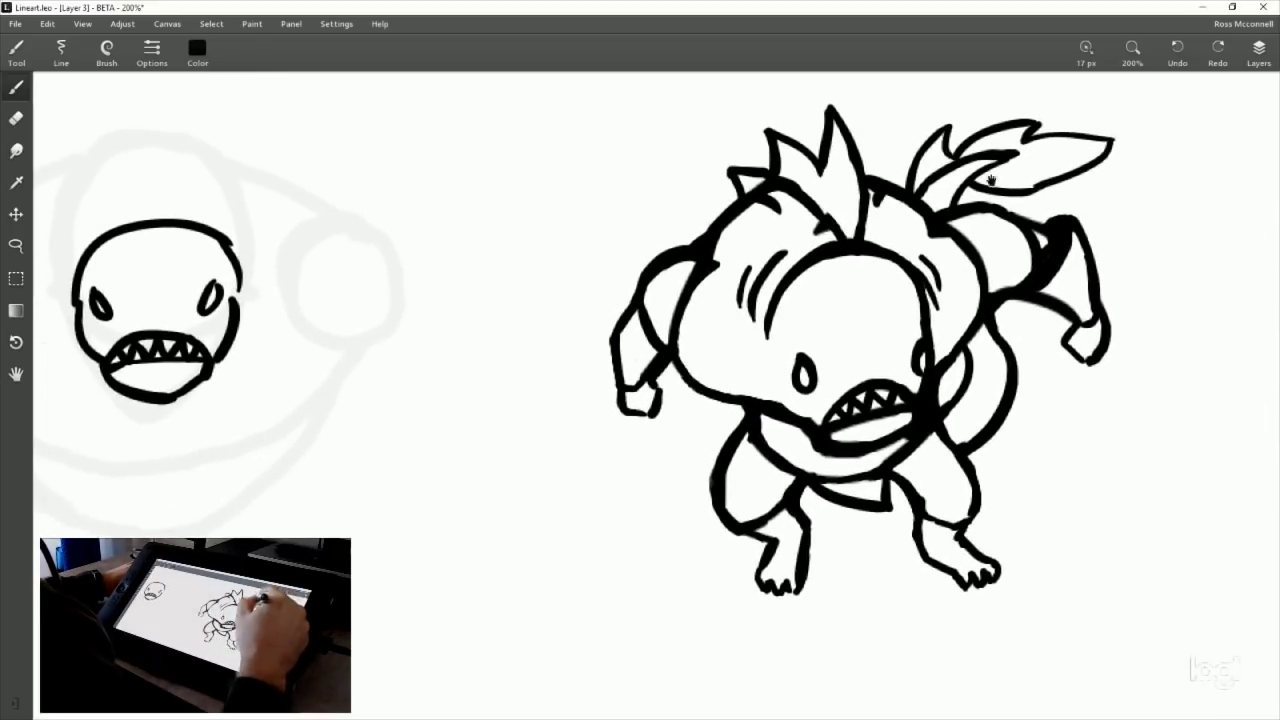
drag(992, 181, 995, 285)
drag(995, 452, 971, 378)
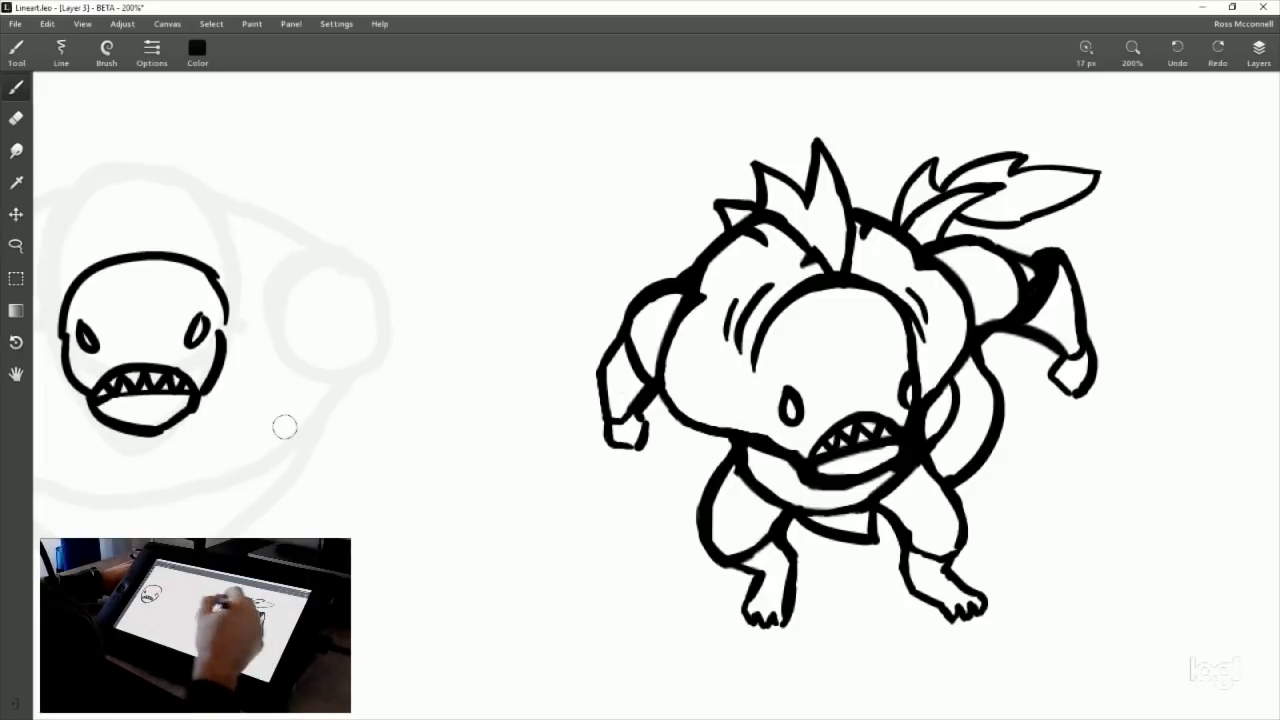
mouse_move(790, 192)
mouse_down()
mouse_move(807, 480)
mouse_move(760, 491)
mouse_move(714, 459)
mouse_move(665, 373)
mouse_move(574, 397)
mouse_move(571, 351)
mouse_up()
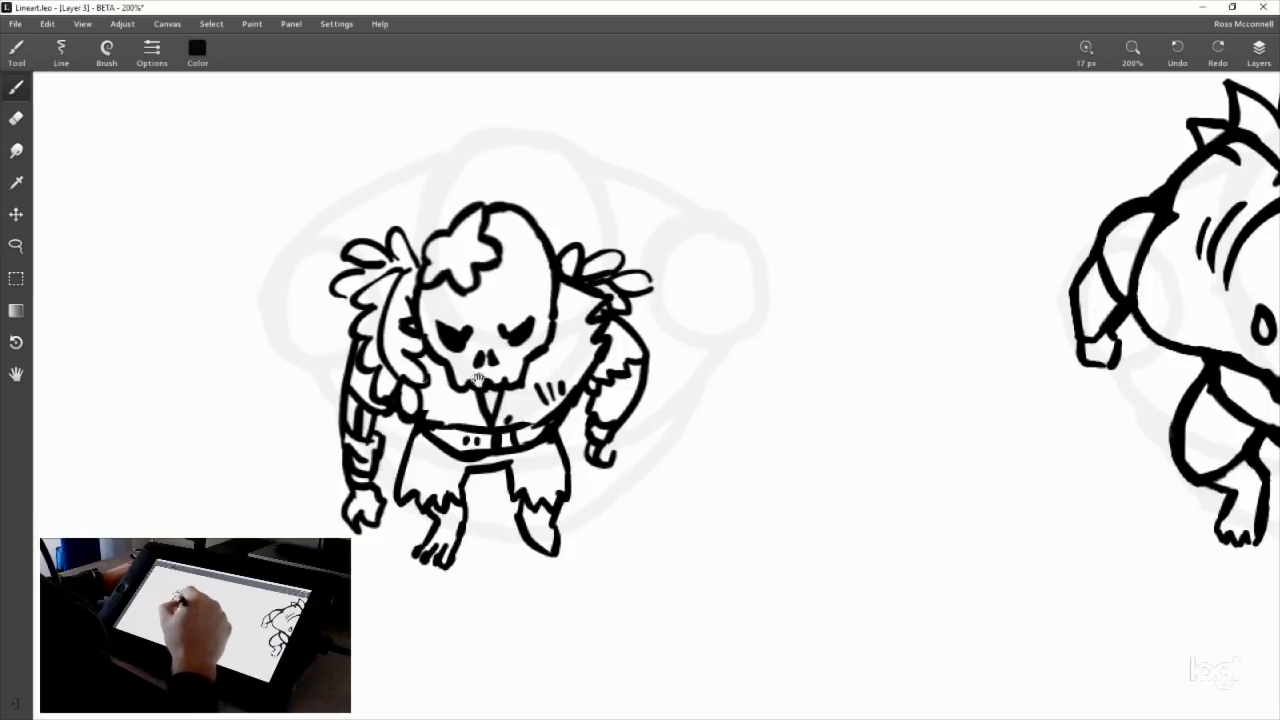
drag(734, 211, 754, 259)
drag(760, 196, 856, 441)
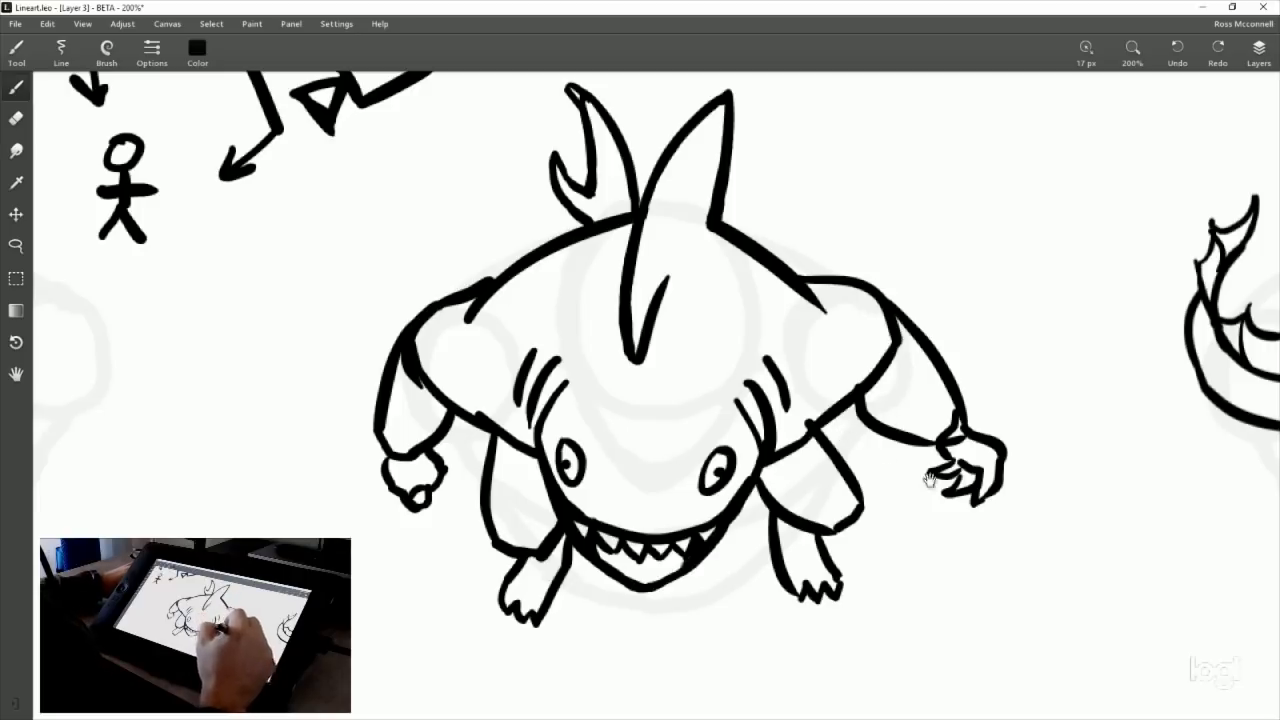
drag(1035, 411, 872, 411)
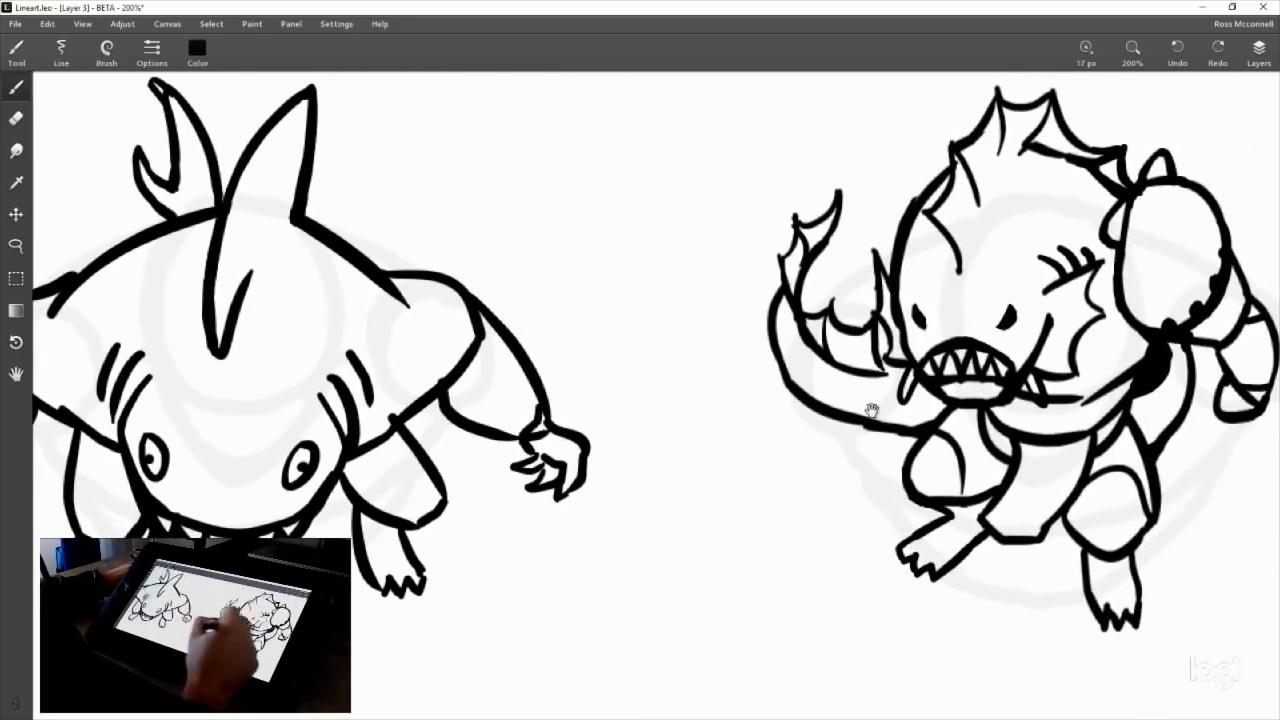
drag(968, 428, 880, 409)
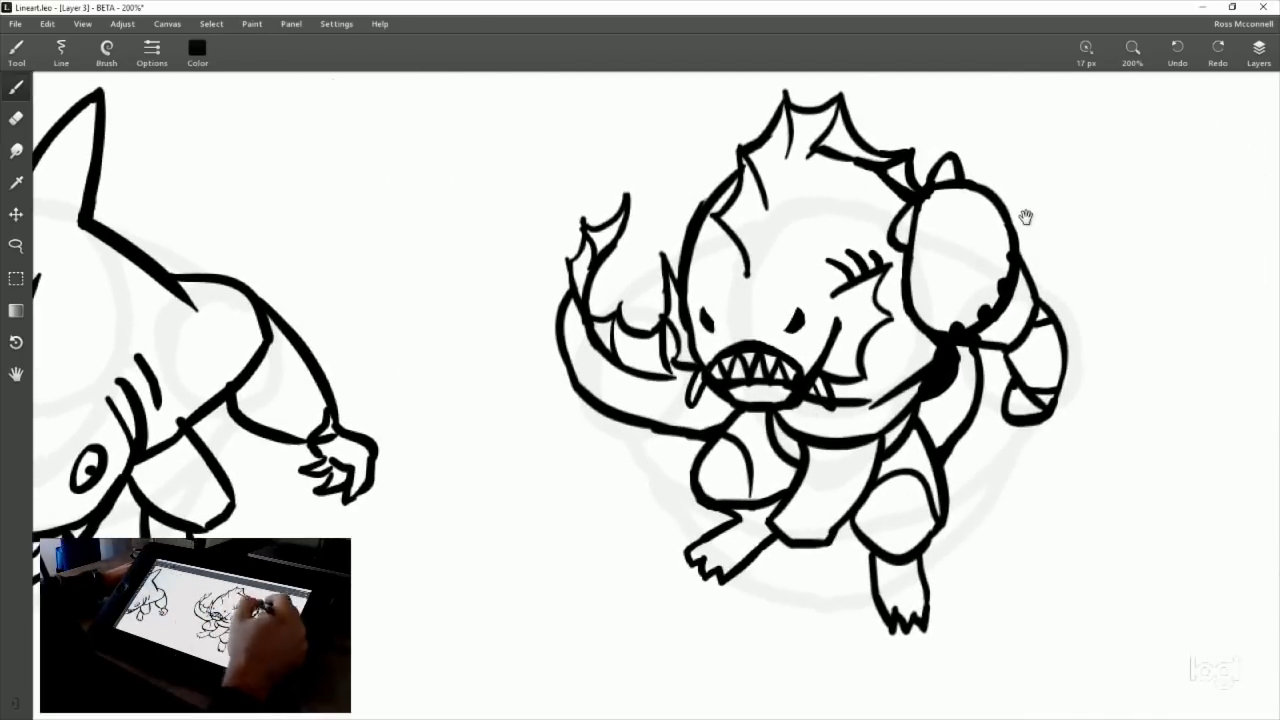
Examine the hunched shark-tailed creature and the clawed crab creature, and return to the new head.
drag(460, 130, 688, 267)
drag(480, 203, 742, 341)
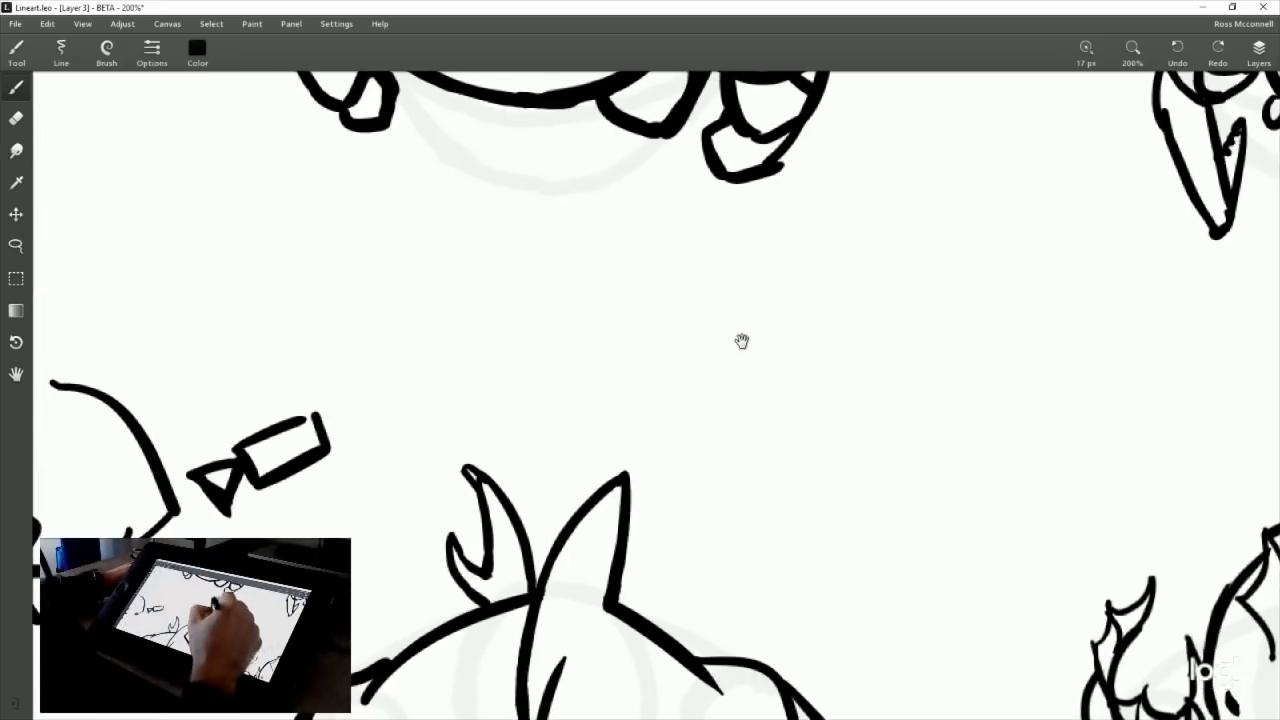
drag(680, 150, 676, 482)
mouse_move(645, 424)
mouse_down()
mouse_move(626, 486)
mouse_move(700, 530)
mouse_move(757, 467)
mouse_up()
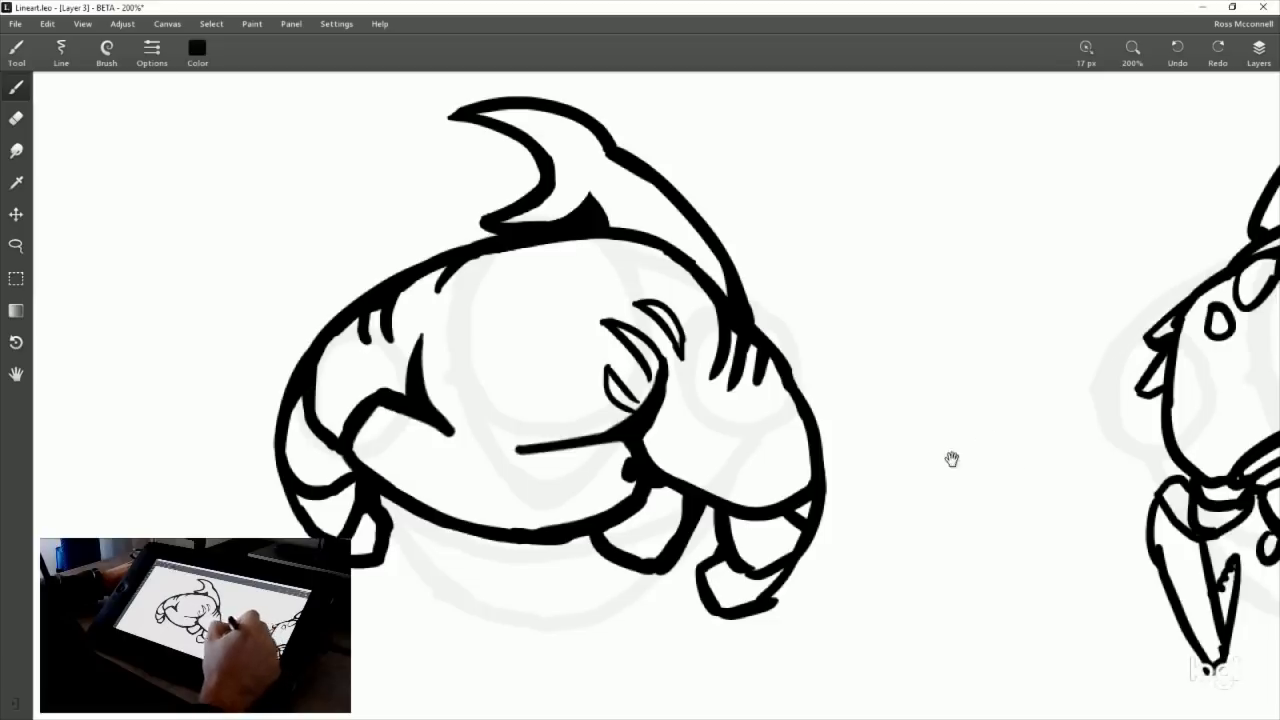
drag(951, 459, 763, 429)
drag(983, 436, 840, 389)
drag(994, 393, 1012, 432)
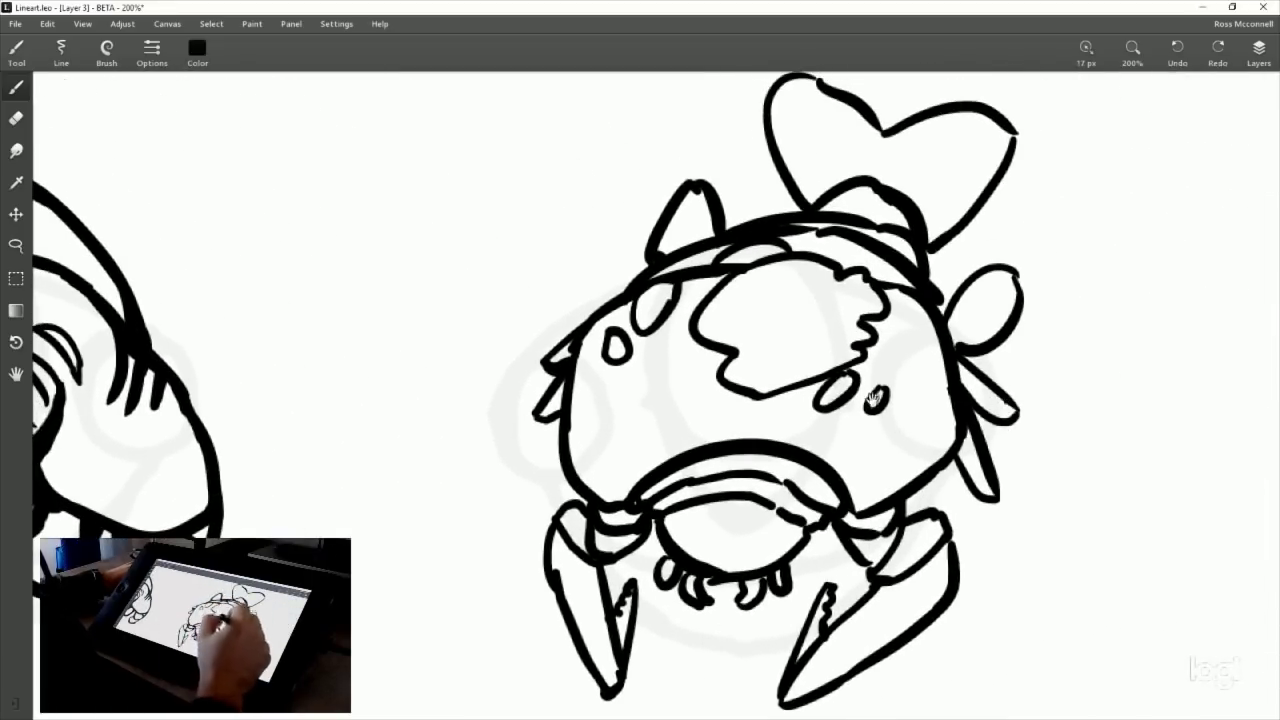
drag(803, 457, 904, 234)
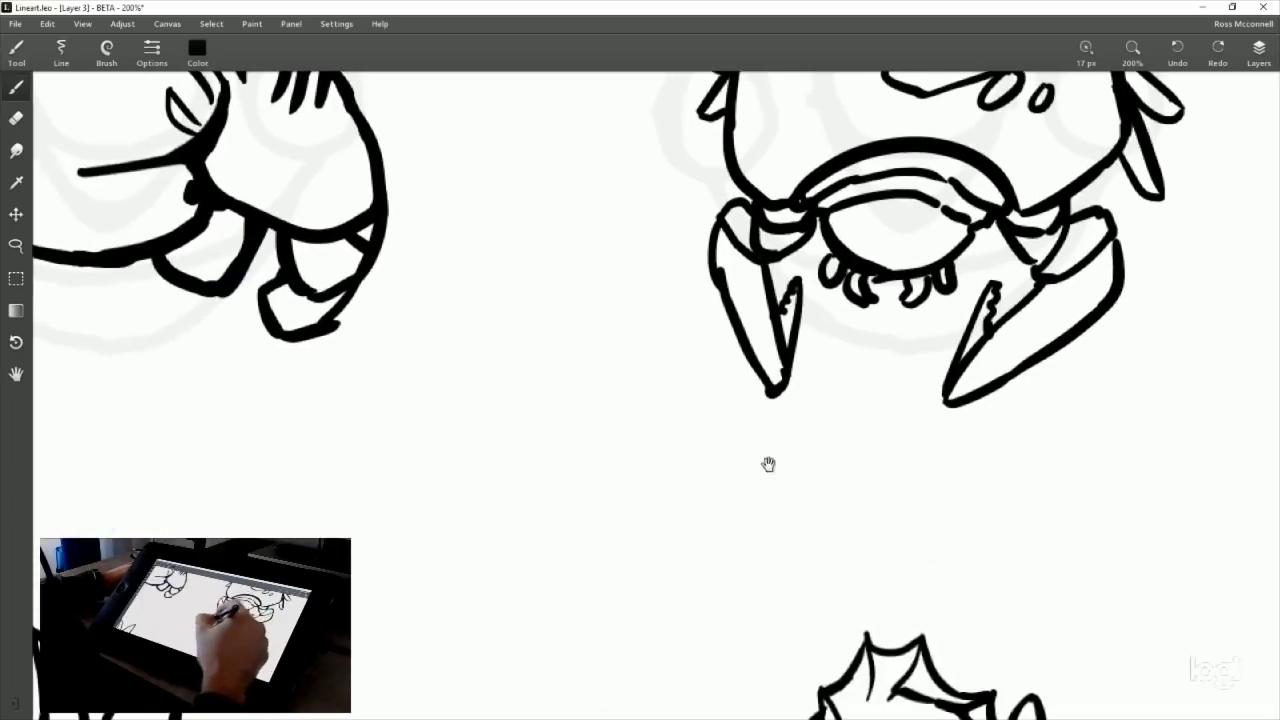
drag(718, 585, 837, 214)
drag(600, 470, 737, 293)
mouse_move(632, 571)
mouse_down()
mouse_move(725, 241)
mouse_move(649, 306)
mouse_move(657, 133)
mouse_up()
drag(550, 548, 607, 332)
mouse_move(744, 512)
mouse_down()
mouse_move(651, 371)
mouse_move(680, 263)
mouse_up()
drag(701, 396, 524, 285)
drag(1042, 532, 794, 383)
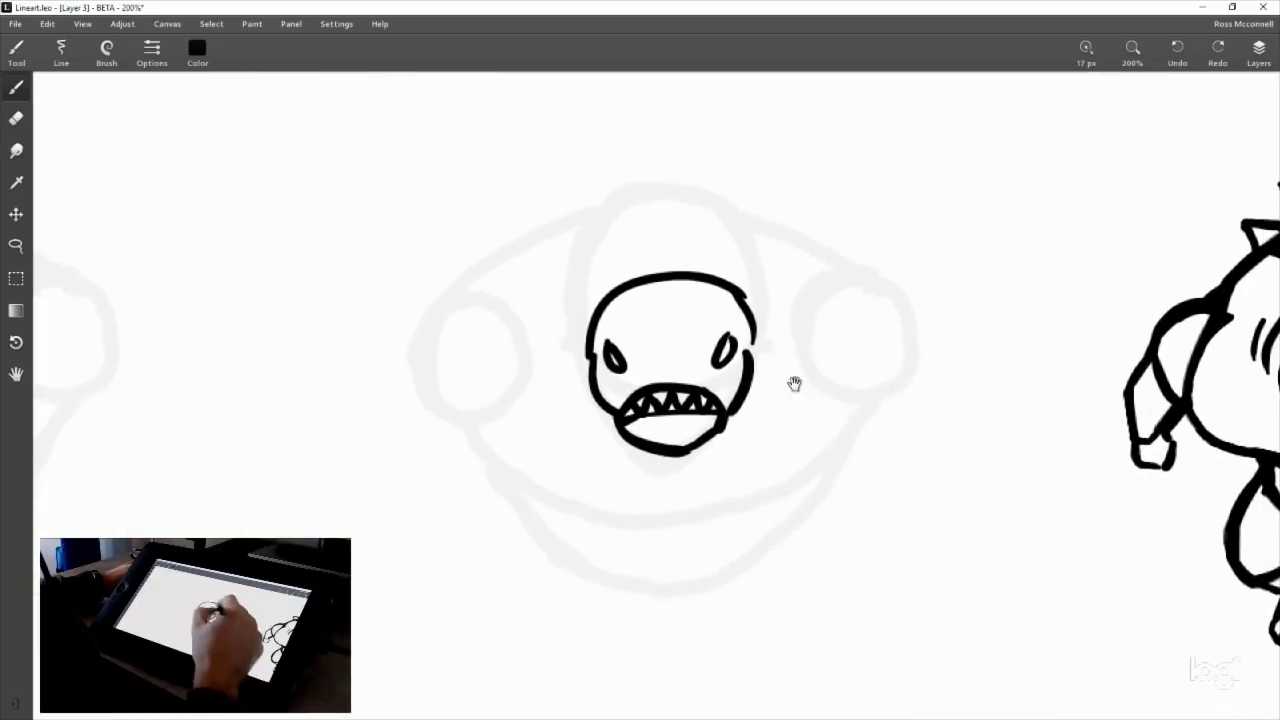
drag(923, 398, 766, 403)
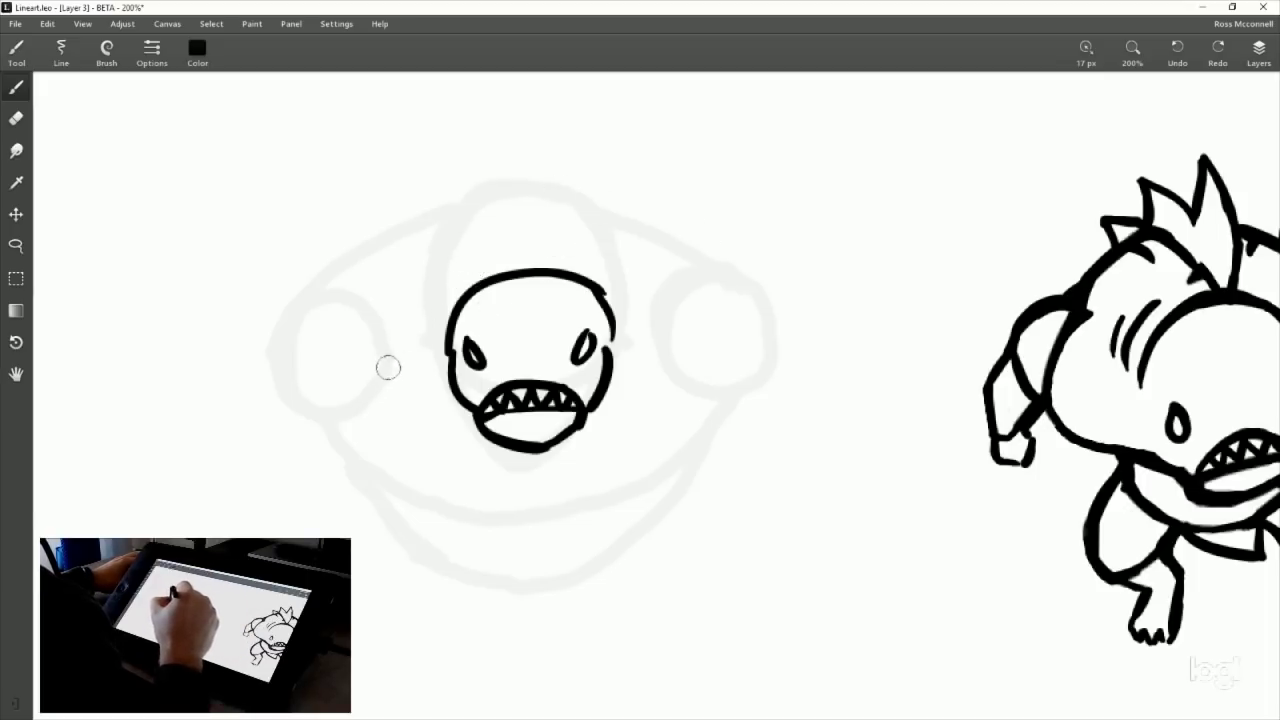
Try sloping shoulder lines from both sides of the head, and undo them.
drag(375, 380, 447, 332)
drag(608, 320, 678, 365)
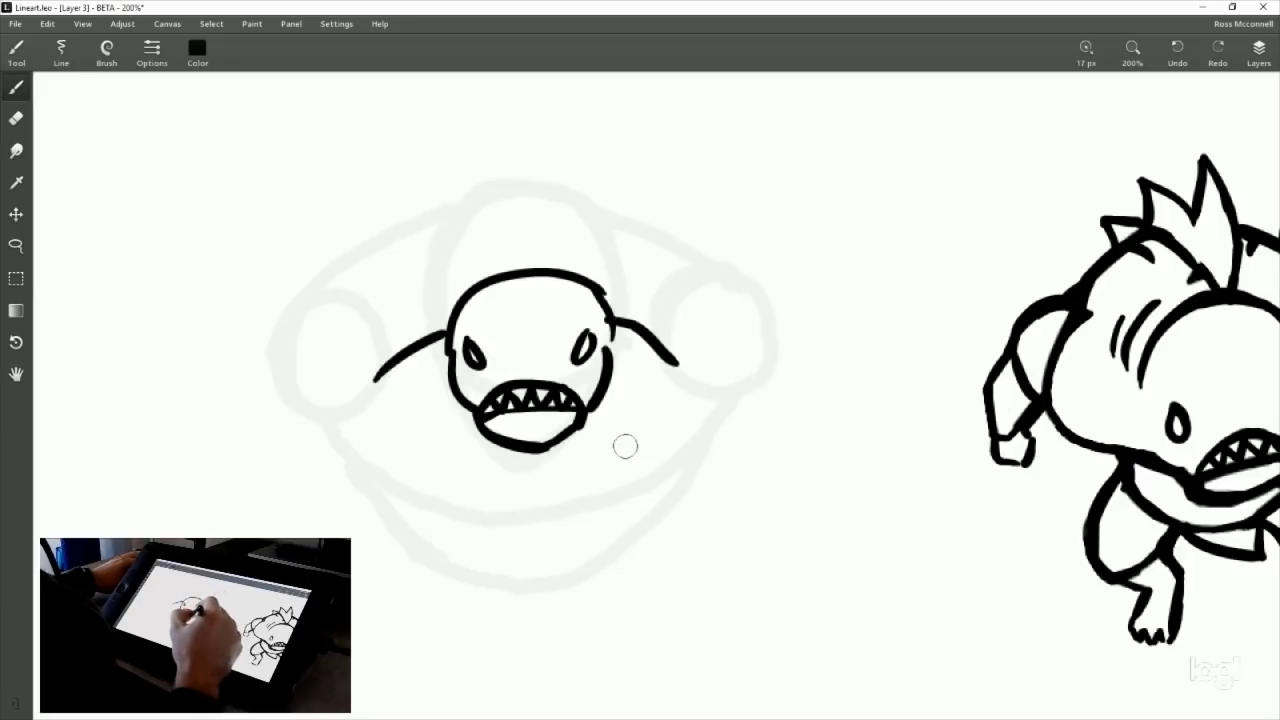
key(ctrl+z)
drag(620, 328, 660, 369)
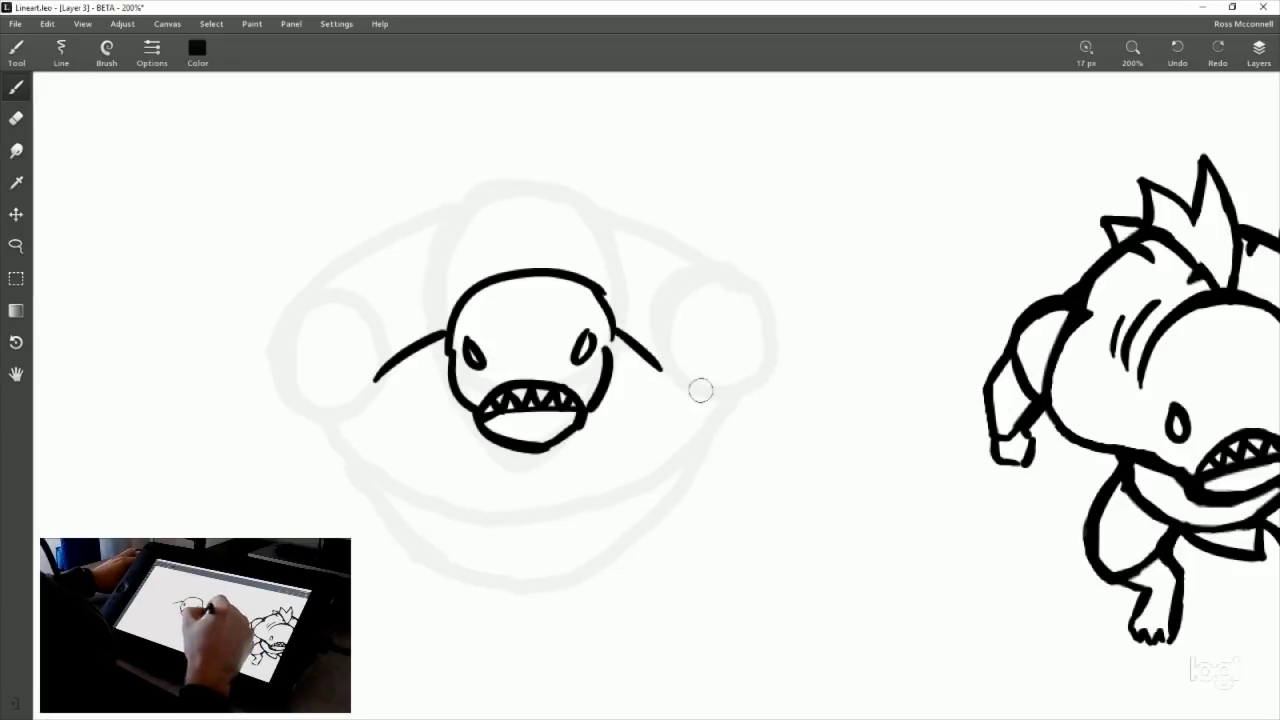
key(ctrl+z)
key(ctrl+z)
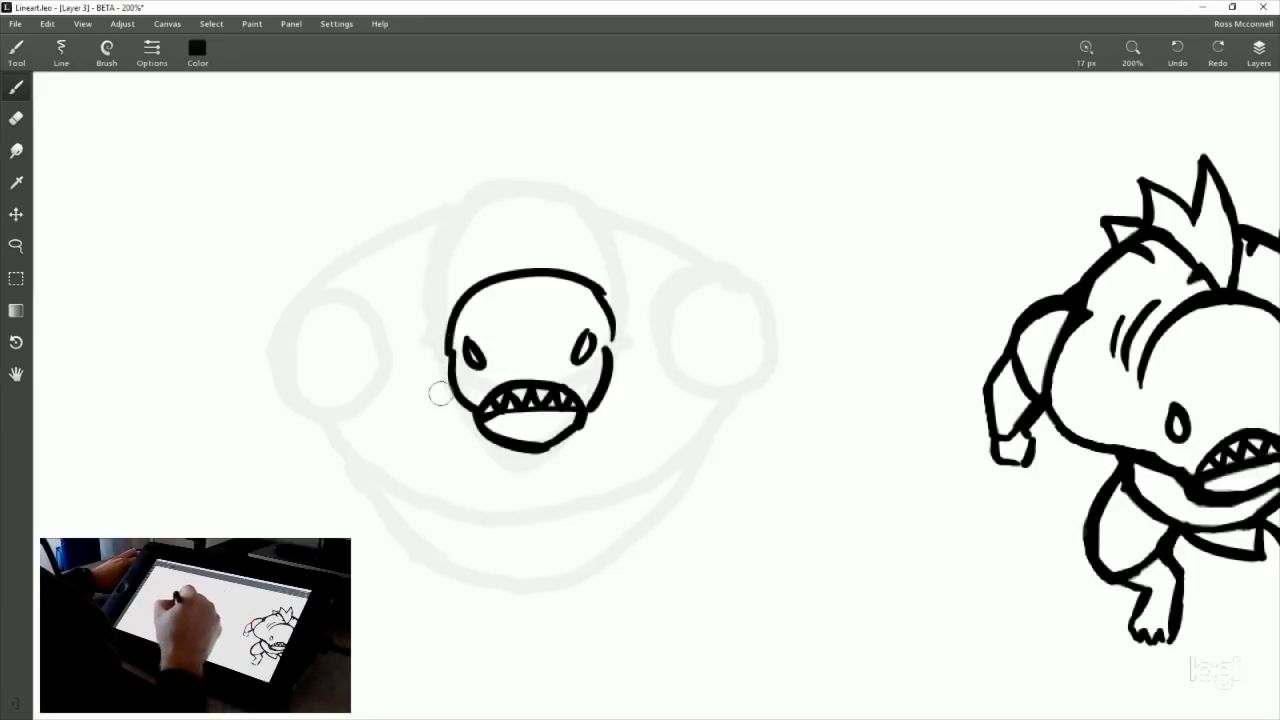
drag(434, 334, 380, 440)
key(ctrl+z)
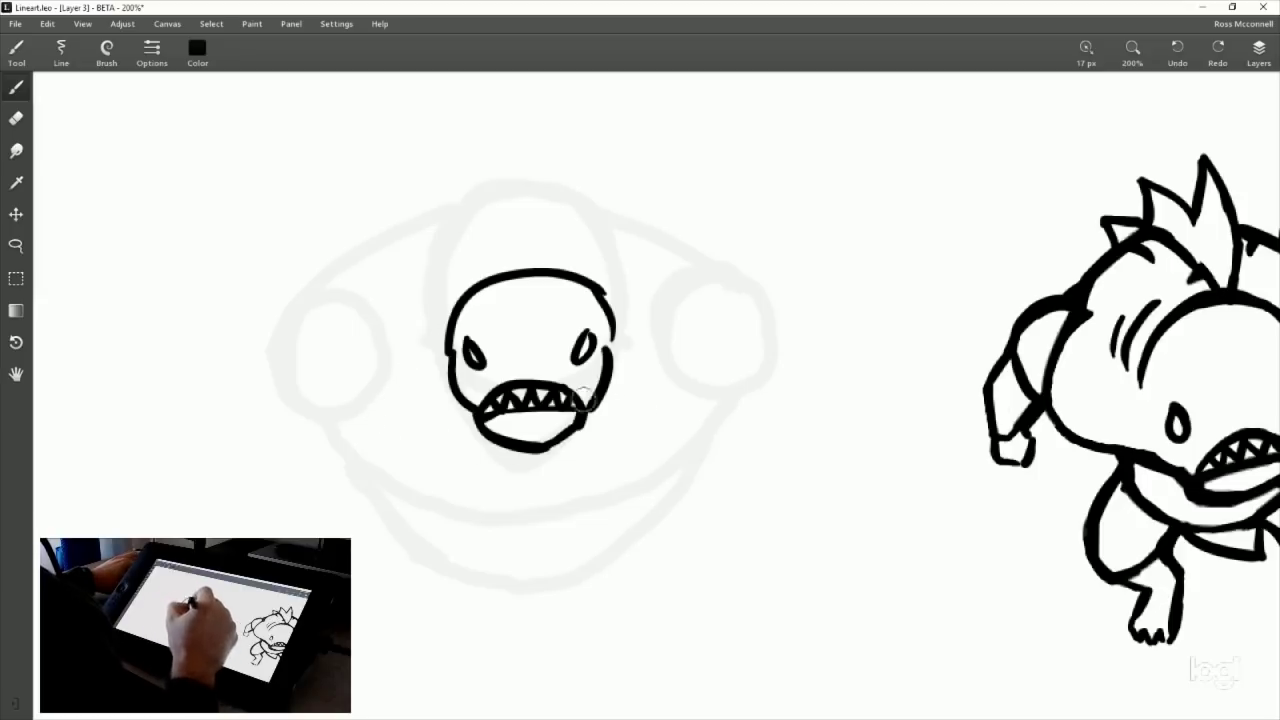
Lasso each eye and move it slightly lower on the face, and clear the selection.
click(16, 245)
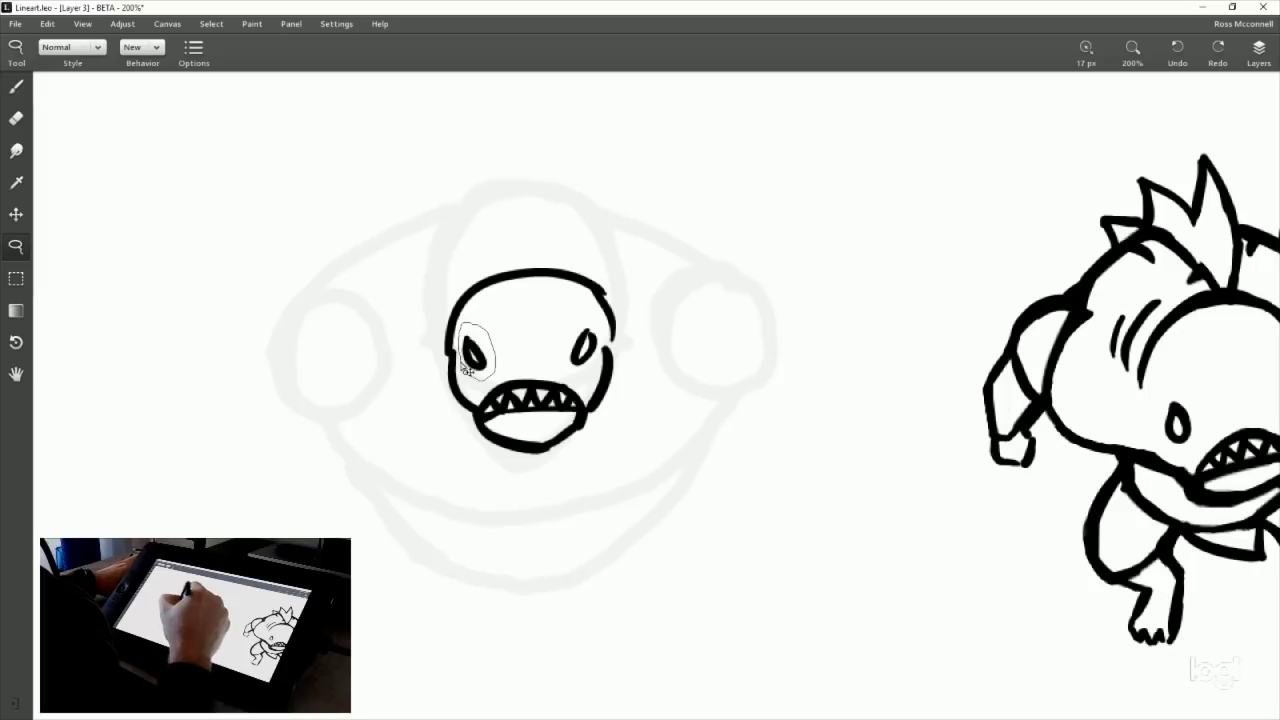
drag(466, 368, 468, 372)
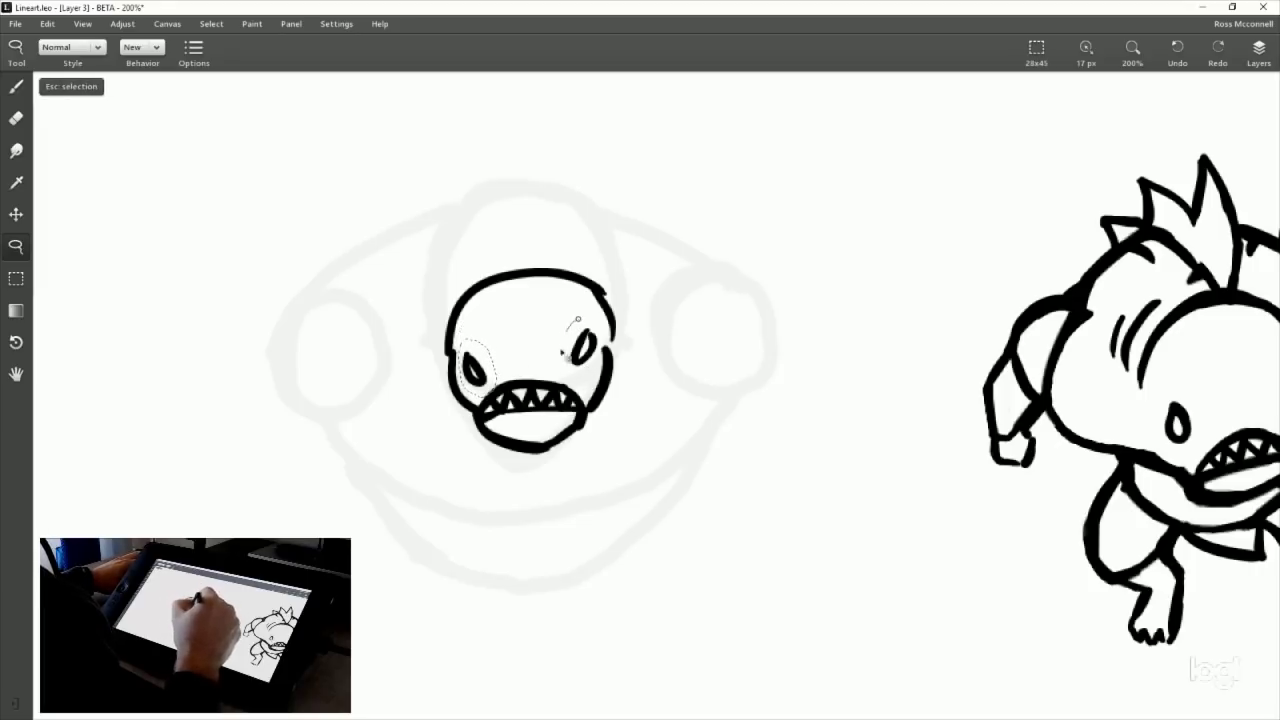
mouse_move(598, 368)
mouse_down()
mouse_move(608, 345)
mouse_move(580, 318)
mouse_up()
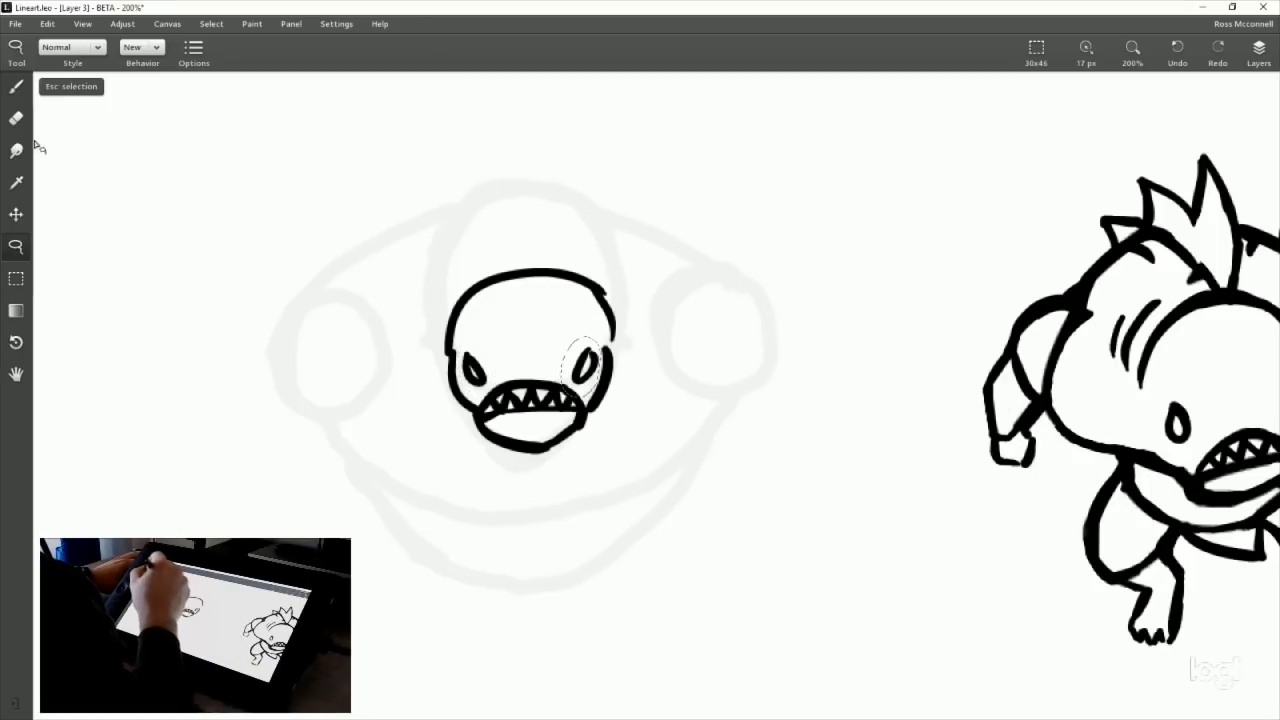
click(71, 88)
Brush a rounded shoulder curve from the left side of the head, bulging outward and curling back beneath the mouth's level.
click(16, 86)
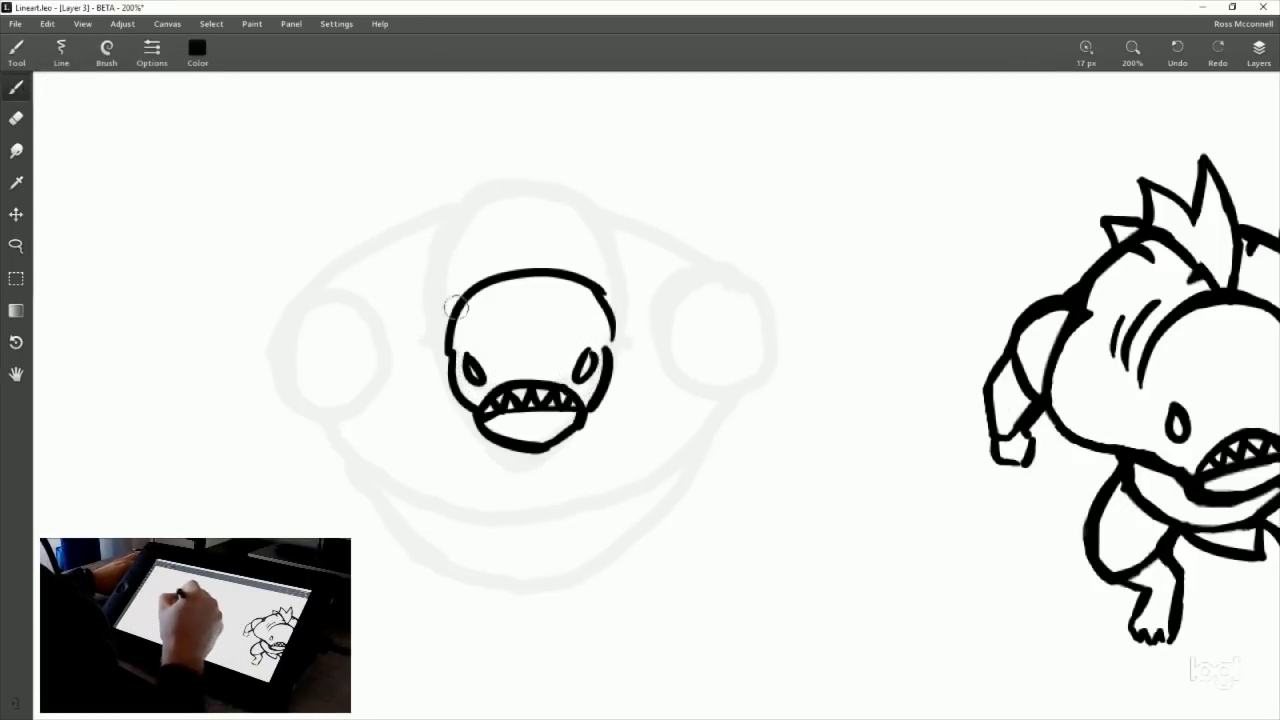
drag(448, 332, 346, 420)
key(ctrl+z)
mouse_move(446, 320)
mouse_down()
mouse_move(410, 338)
mouse_move(437, 432)
mouse_up()
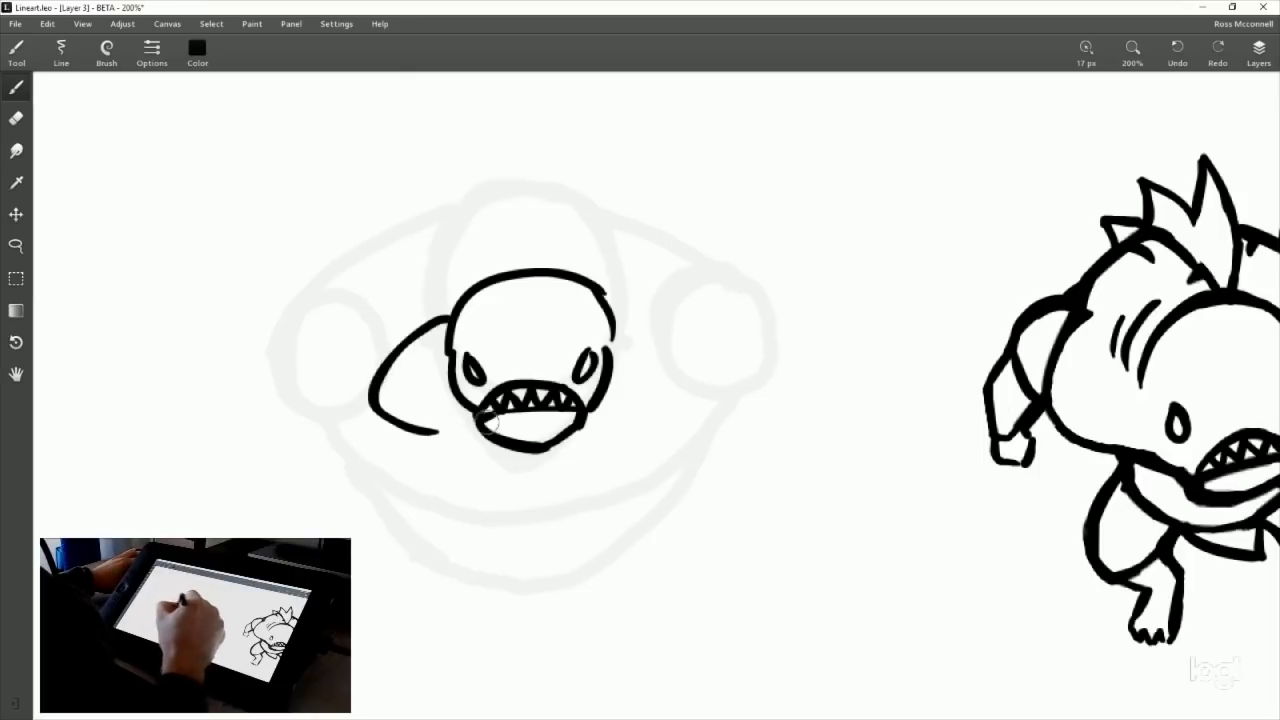
Try a matching right shoulder curve and a longer, open left shoulder line, and undo all the shoulder strokes.
drag(614, 316, 686, 425)
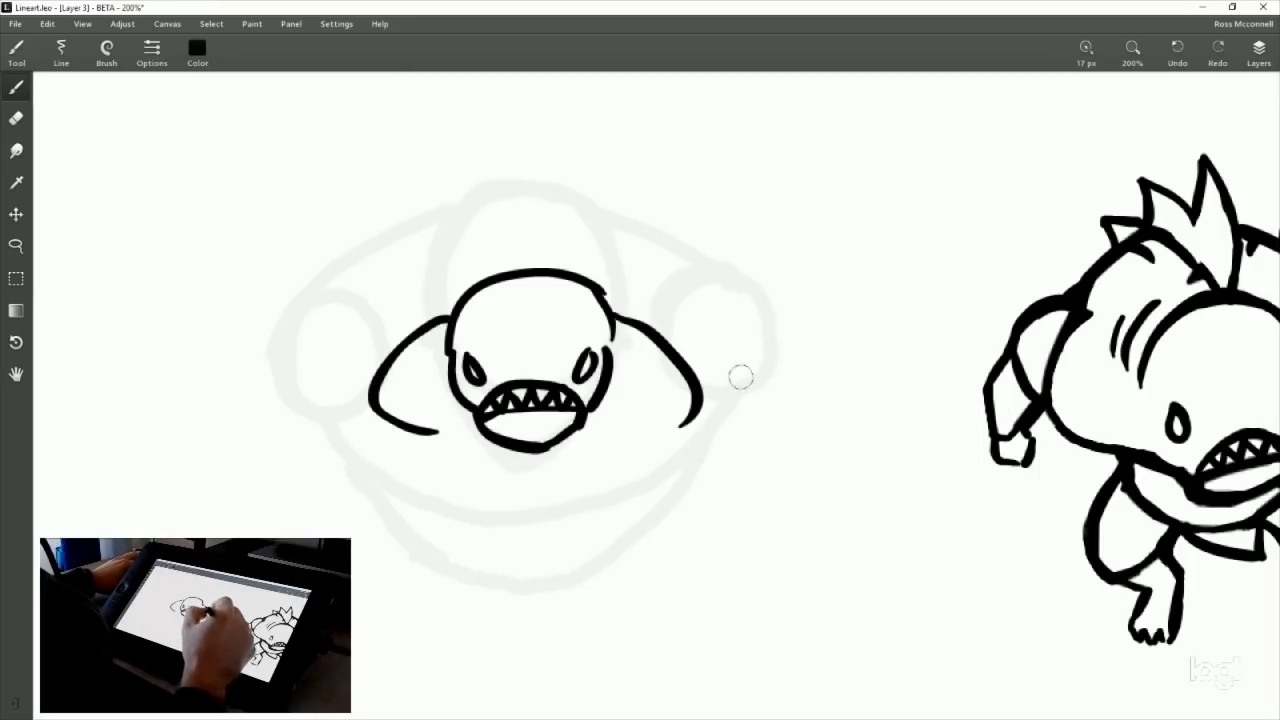
key(ctrl+z)
key(ctrl+z)
drag(440, 322, 330, 440)
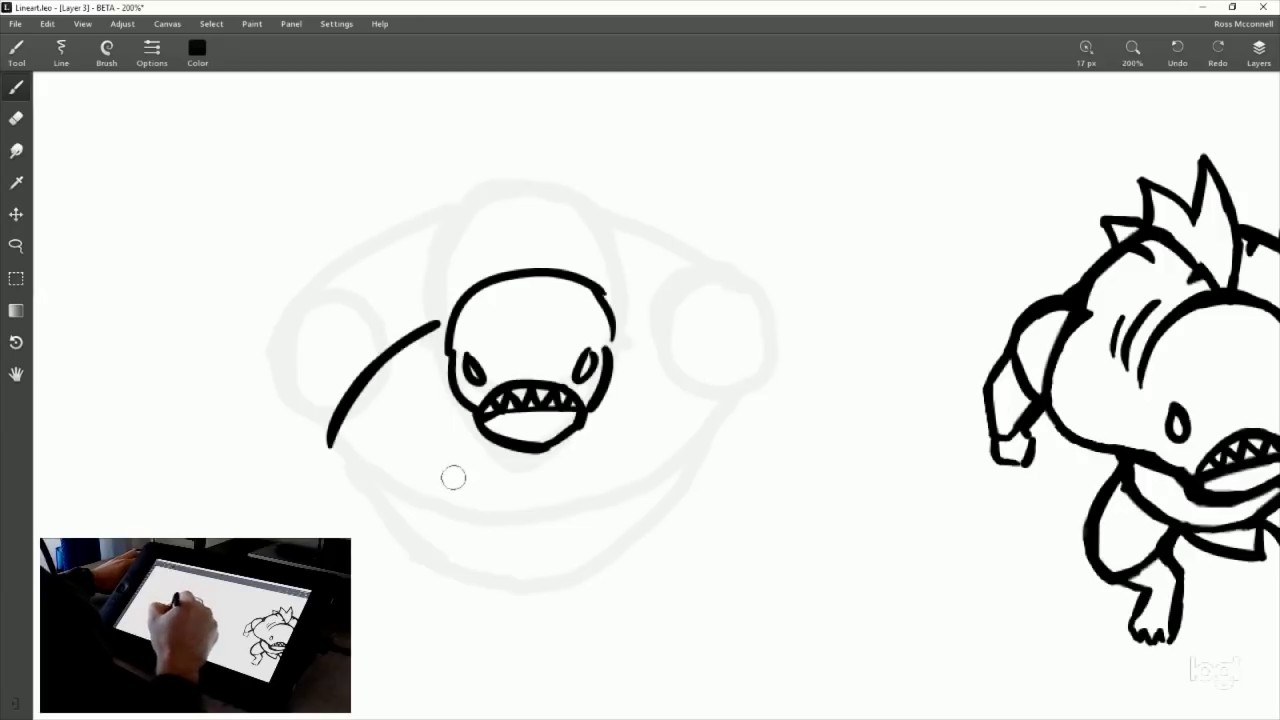
key(ctrl+z)
Brush a wide rounded shoulder curve on each side of the head, curling back inward below the mouth.
drag(442, 322, 410, 440)
mouse_move(617, 318)
mouse_down()
mouse_move(714, 405)
mouse_move(656, 437)
mouse_up()
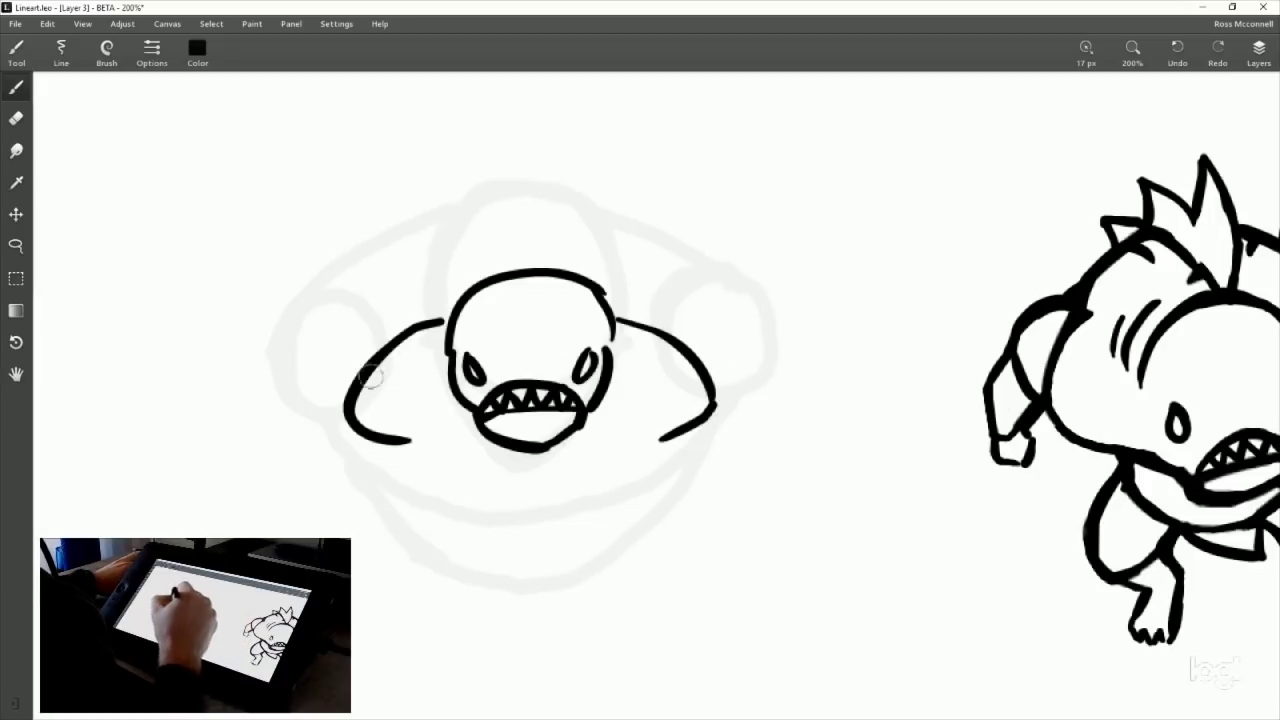
Try several short forearm curves hanging from the left shoulder's outer edge, and undo each one.
drag(352, 390, 322, 468)
key(ctrl+z)
drag(356, 382, 392, 456)
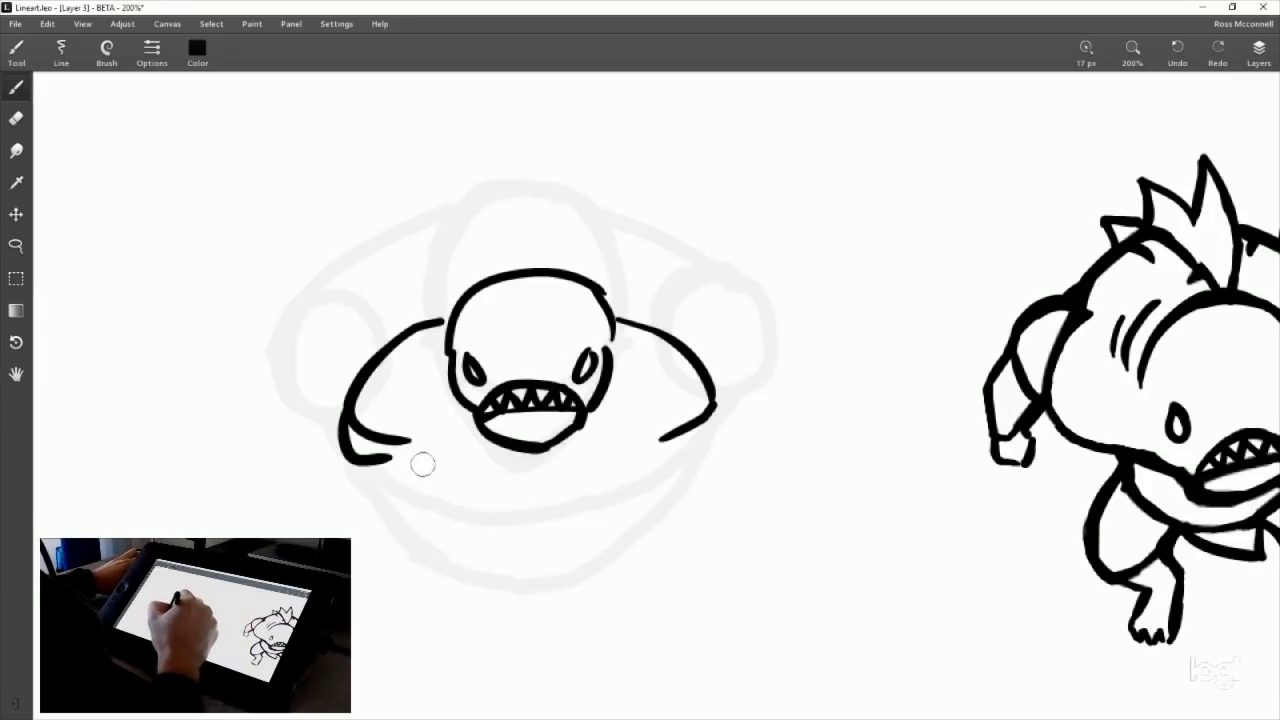
key(ctrl+z)
mouse_move(356, 372)
mouse_down()
mouse_move(410, 440)
mouse_move(408, 464)
mouse_up()
key(ctrl+z)
key(ctrl+z)
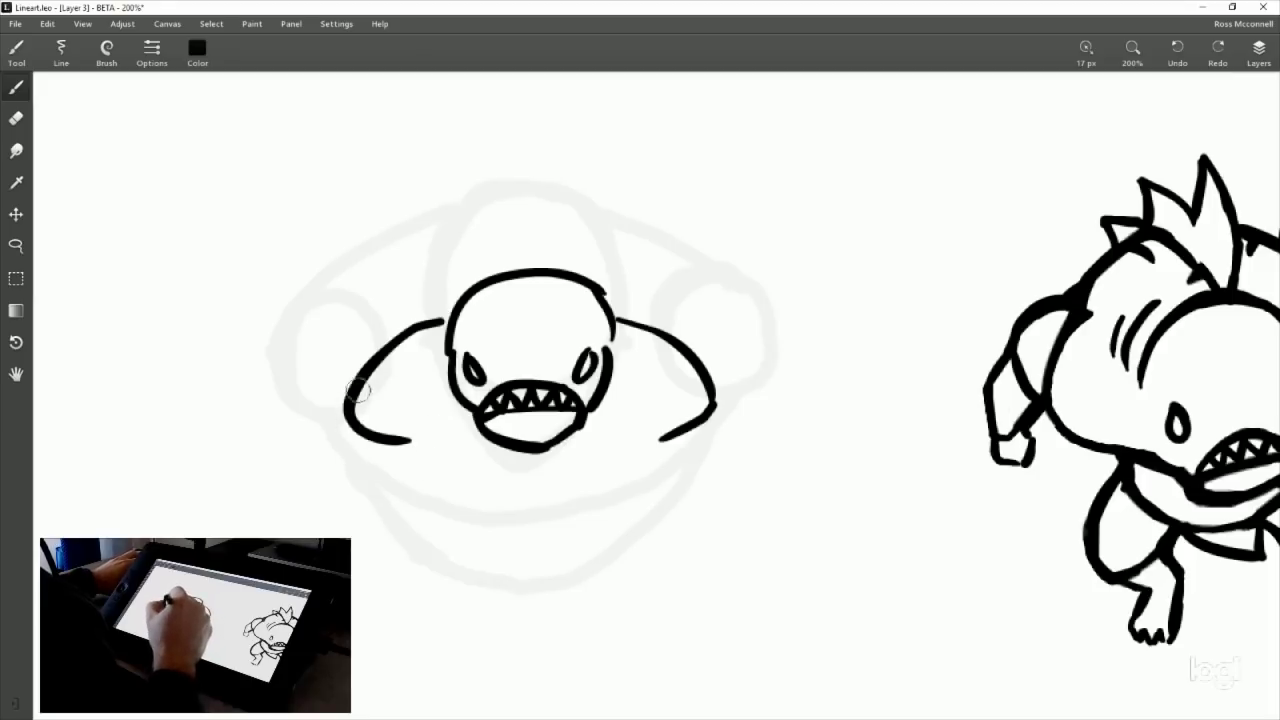
drag(354, 388, 383, 482)
key(ctrl+z)
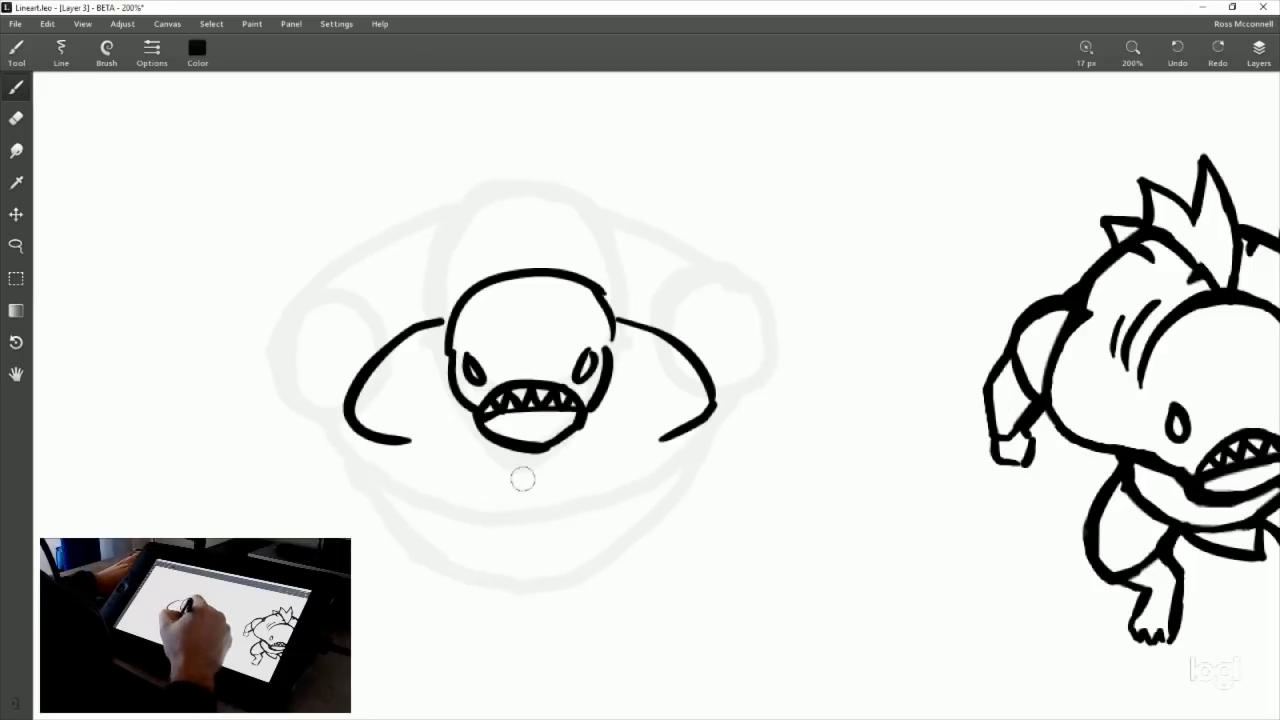
Brush a curved chest line below the jaw and close a crescent-shaped belly band beneath it.
drag(424, 438, 620, 455)
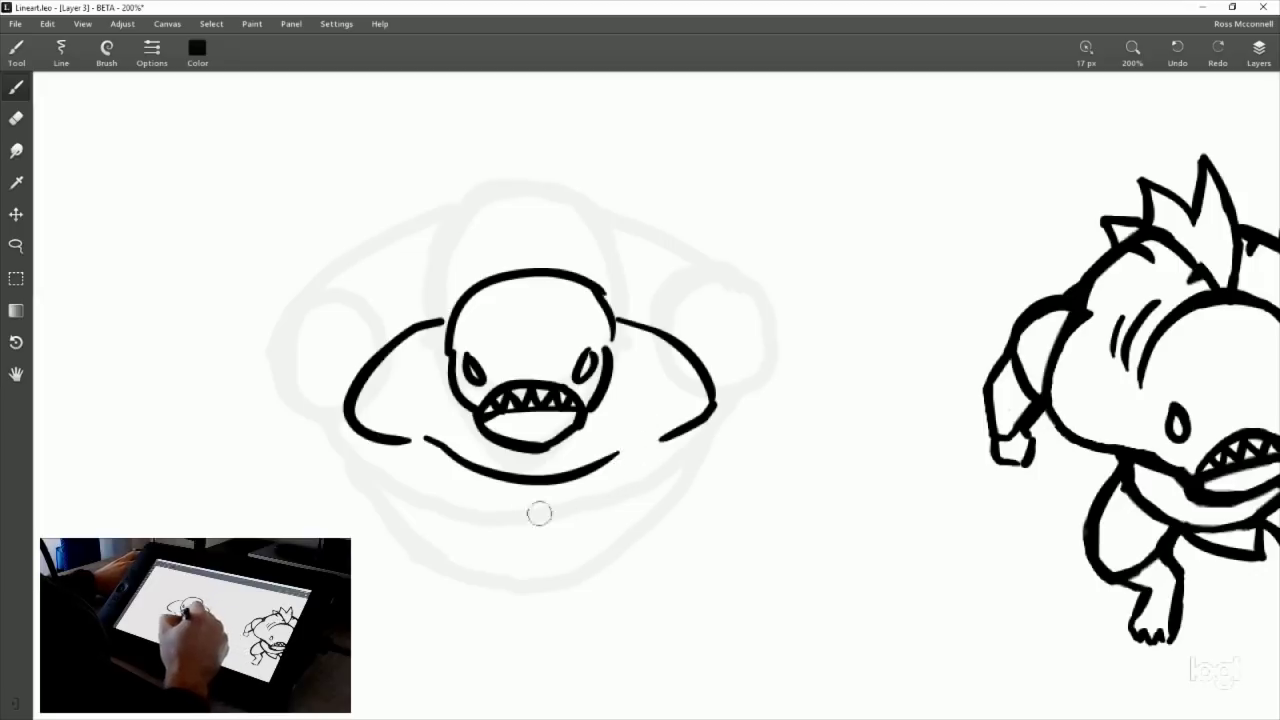
drag(452, 462, 567, 512)
drag(619, 453, 562, 512)
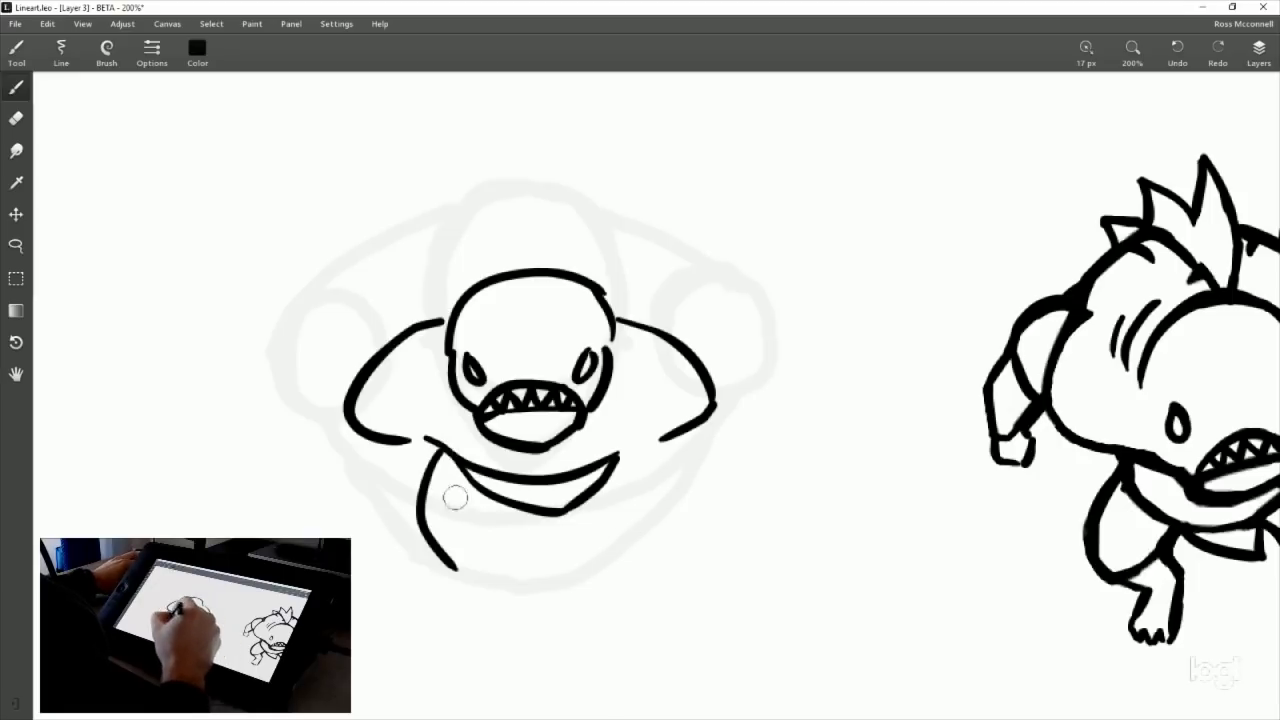
Brush the outer and inner thigh lines on both sides, and close the torso between them with straight sides and a curved base.
drag(425, 440, 448, 548)
key(ctrl+z)
drag(424, 437, 450, 547)
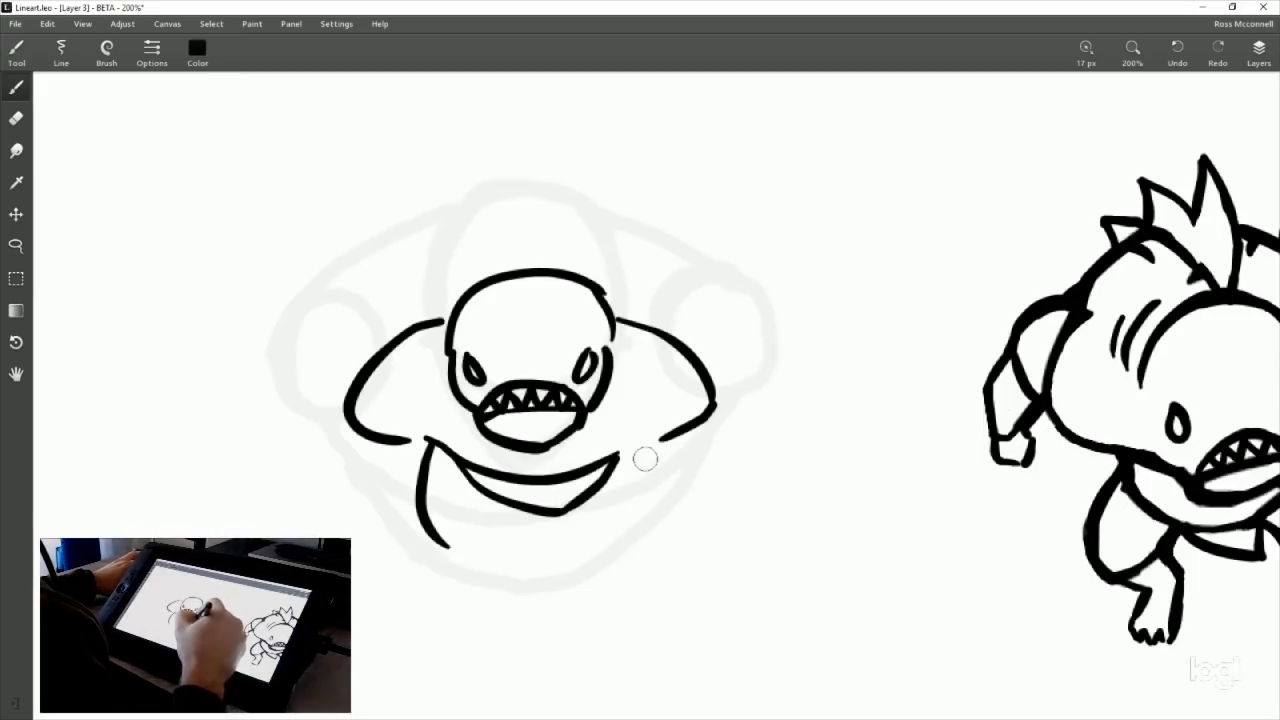
drag(624, 450, 636, 520)
key(ctrl+z)
drag(631, 440, 625, 542)
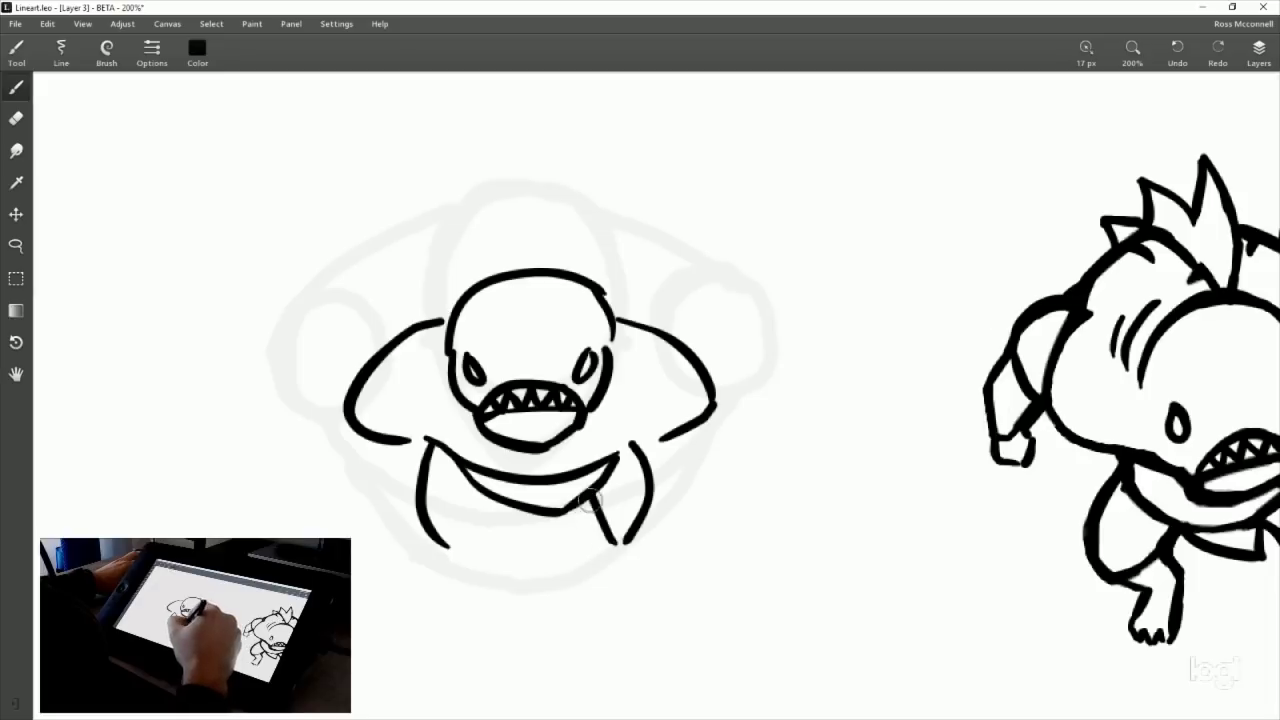
drag(590, 490, 588, 572)
mouse_move(481, 494)
mouse_down()
mouse_move(529, 574)
mouse_move(600, 560)
mouse_move(718, 420)
mouse_up()
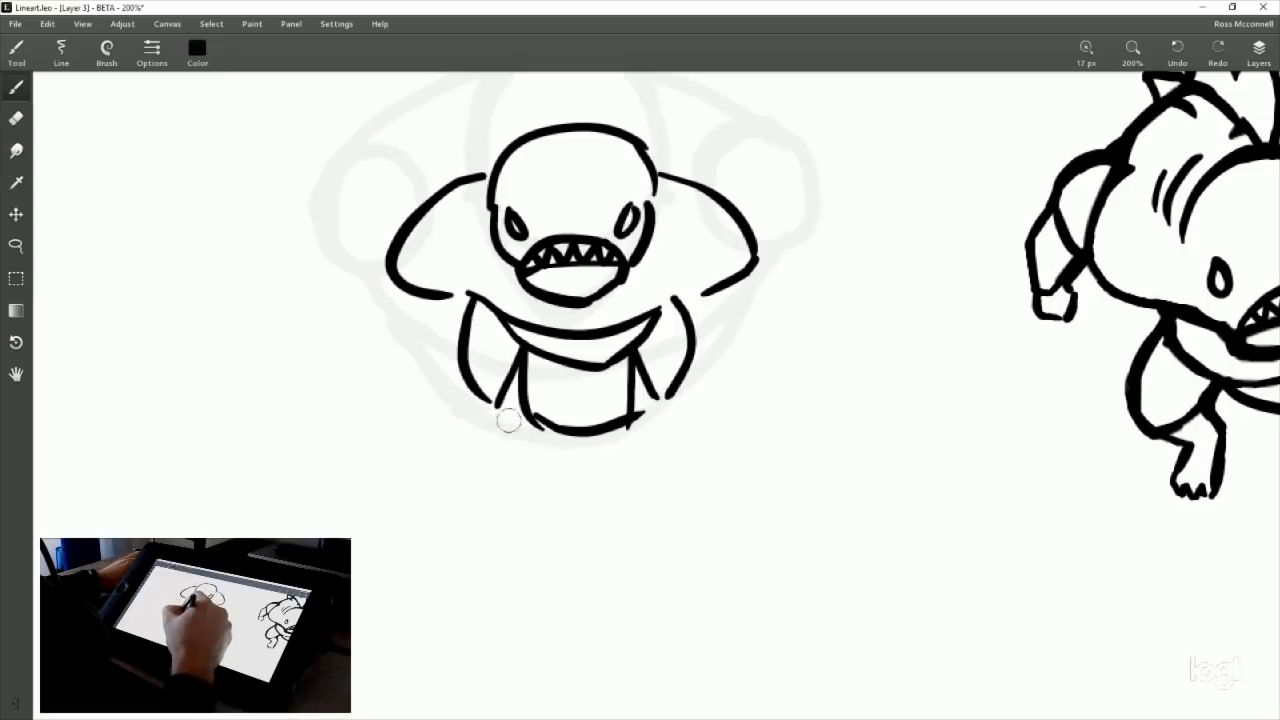
Brush a small pointed foot at the end of the left leg, redoing the strokes until the shape fits.
drag(510, 411, 521, 441)
key(ctrl+z)
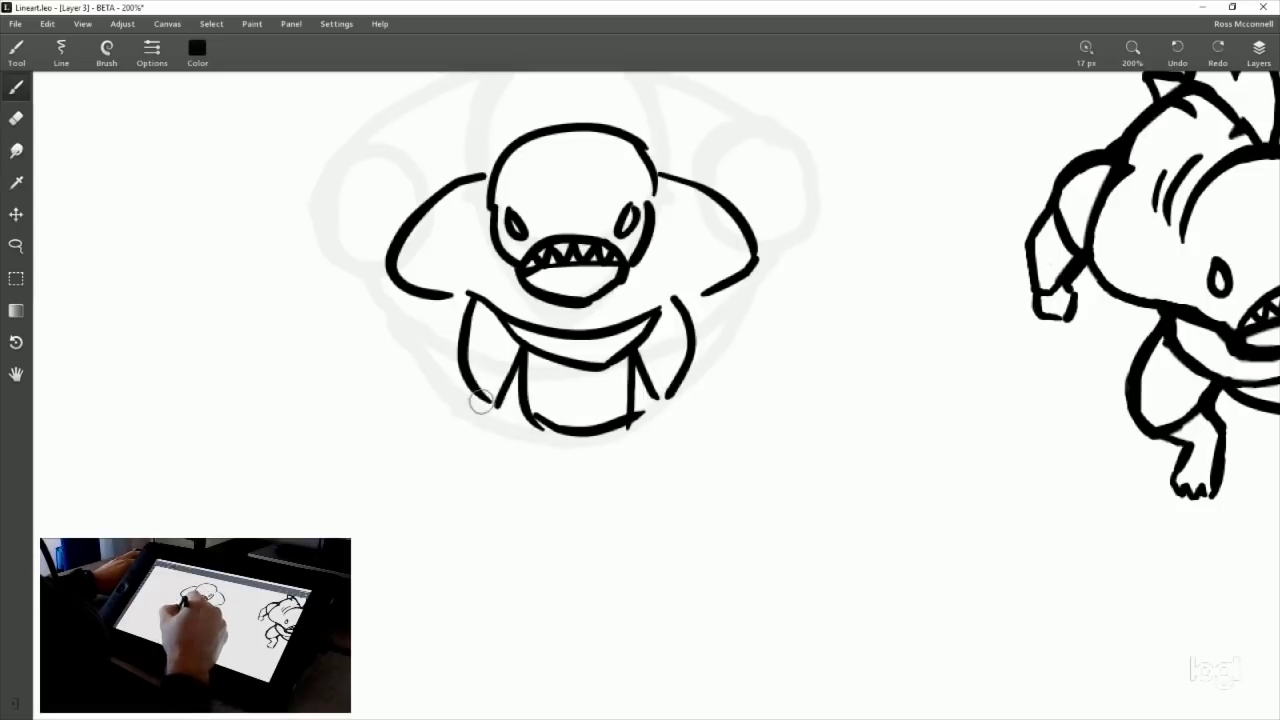
mouse_move(484, 400)
mouse_down()
mouse_move(624, 426)
mouse_move(545, 426)
mouse_up()
key(ctrl+z)
key(ctrl+z)
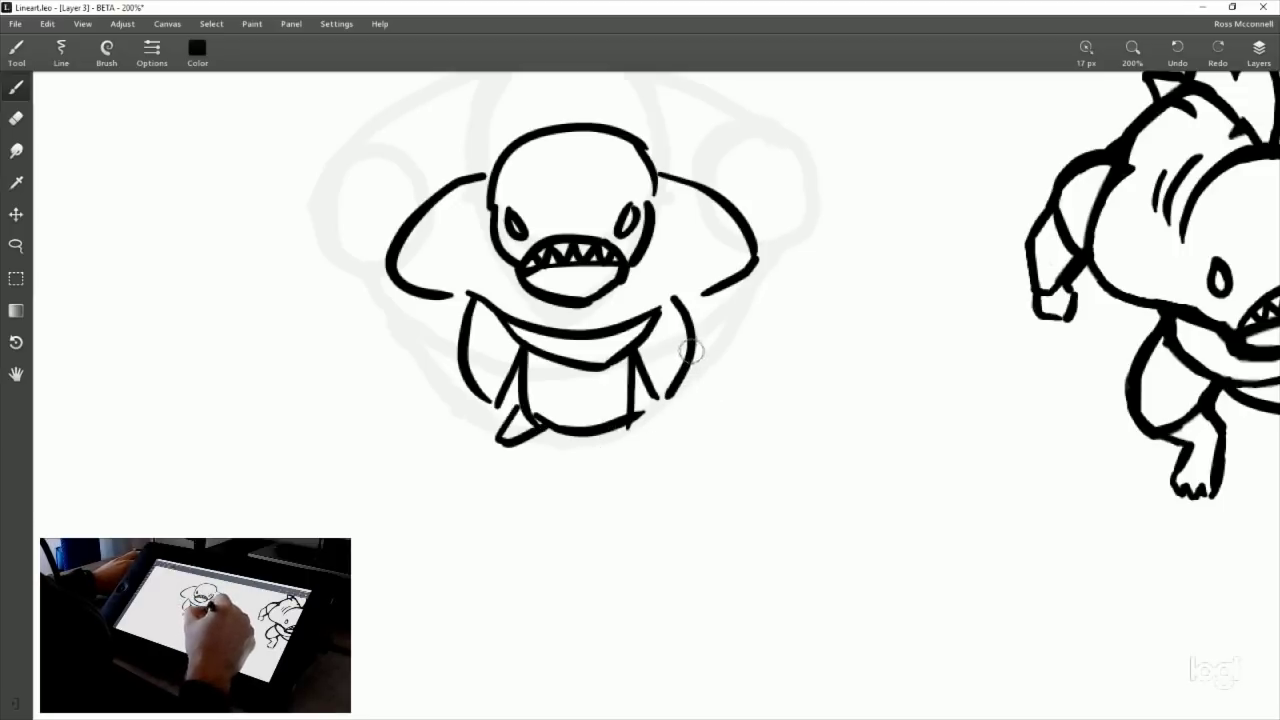
Replace a trial shin and foot on the right leg with a short, outward-pointing foot joined to the torso's base.
mouse_move(694, 345)
mouse_down()
mouse_move(672, 438)
mouse_move(706, 438)
mouse_move(682, 422)
mouse_move(703, 448)
mouse_up()
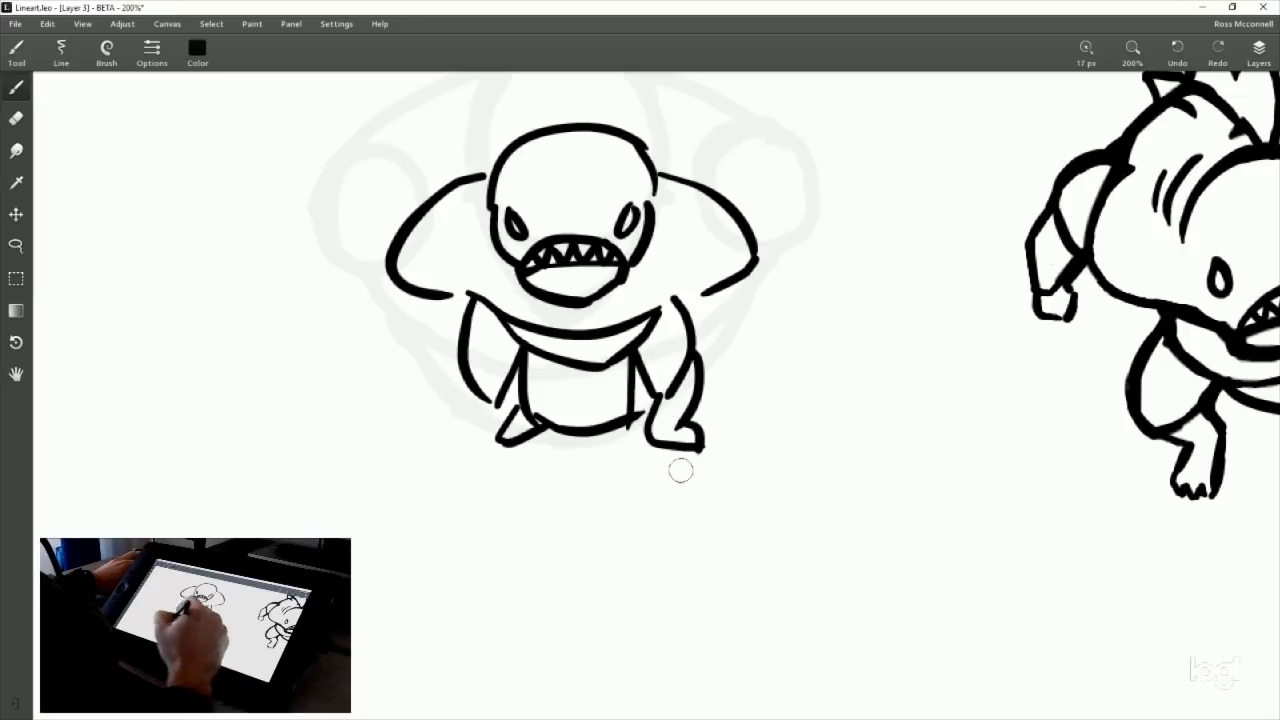
key(ctrl+z)
key(ctrl+z)
key(ctrl+z)
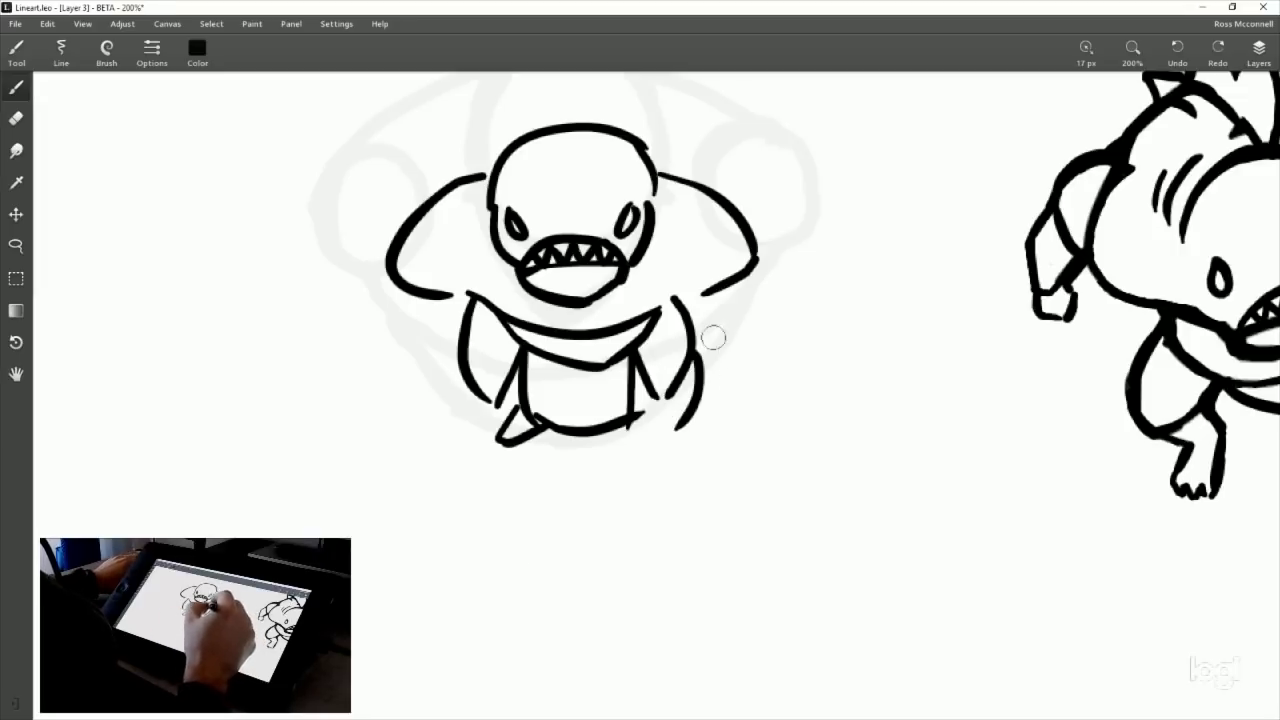
mouse_move(686, 366)
mouse_down()
mouse_move(666, 420)
mouse_move(697, 432)
mouse_up()
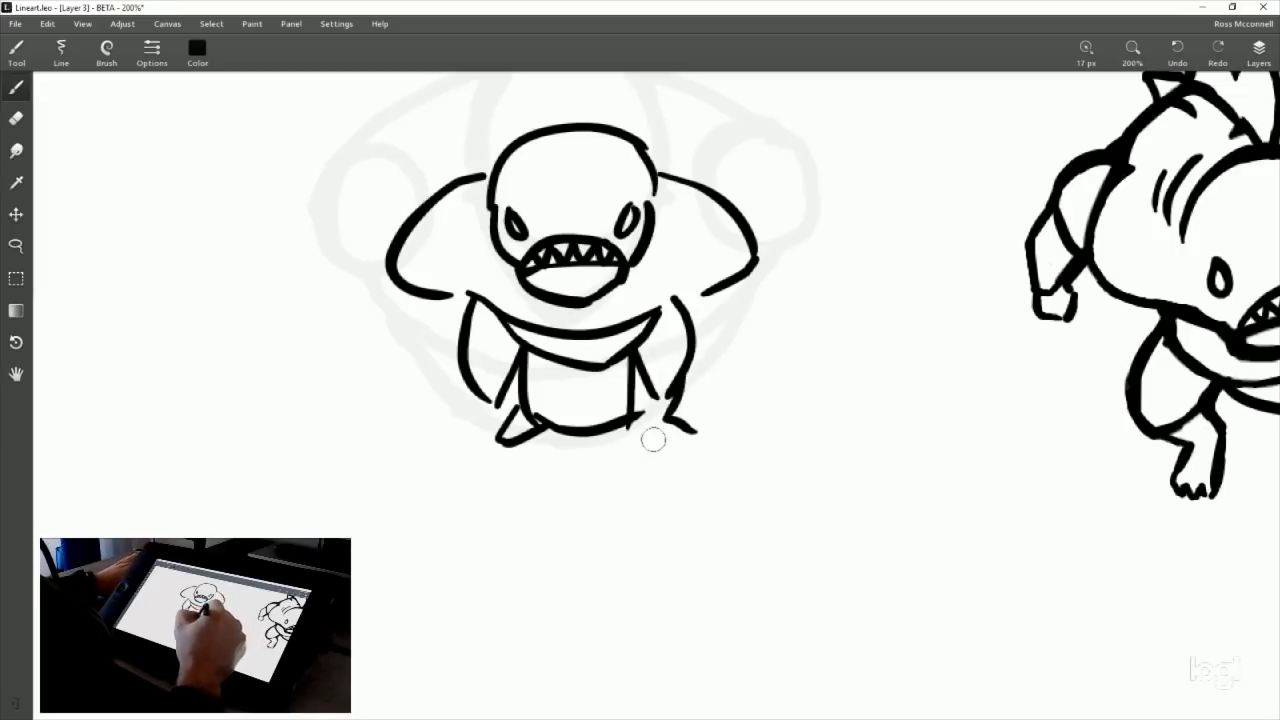
mouse_move(622, 420)
mouse_down()
mouse_move(645, 416)
mouse_move(681, 451)
mouse_up()
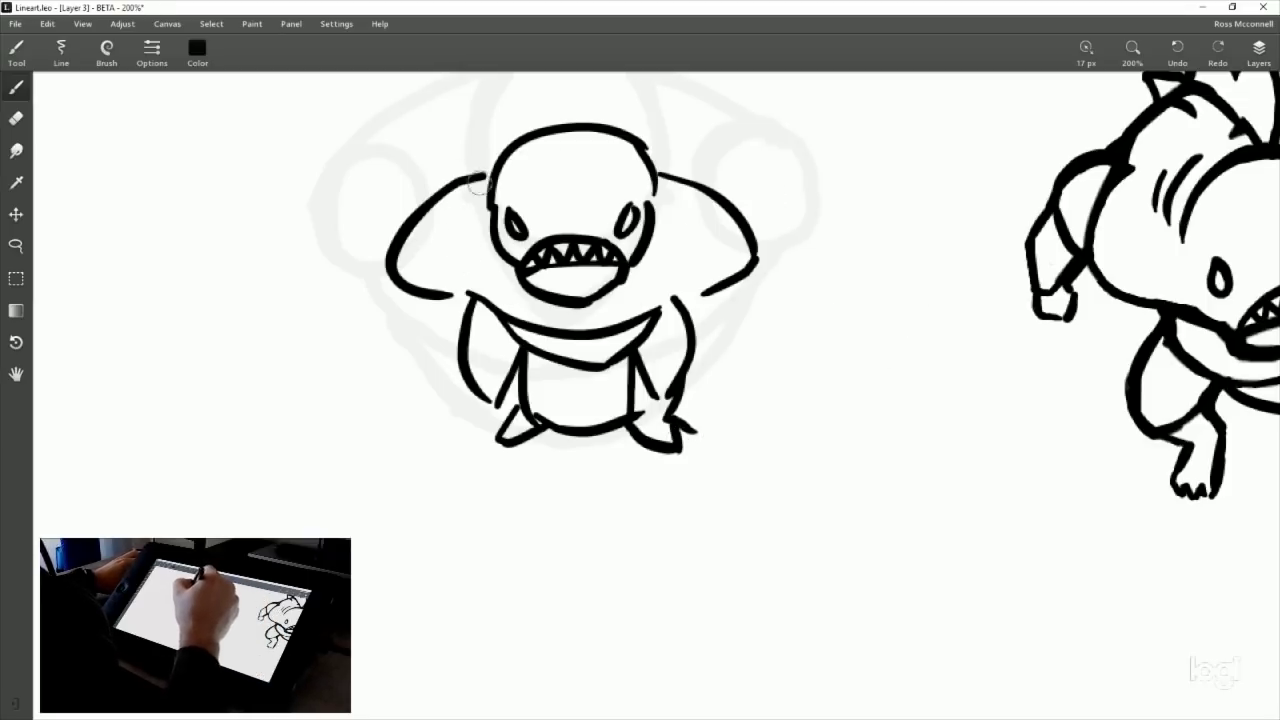
Brush a short curved muscle line inside each shoulder, starting where the shoulder meets the head.
drag(485, 176, 462, 203)
drag(662, 176, 694, 254)
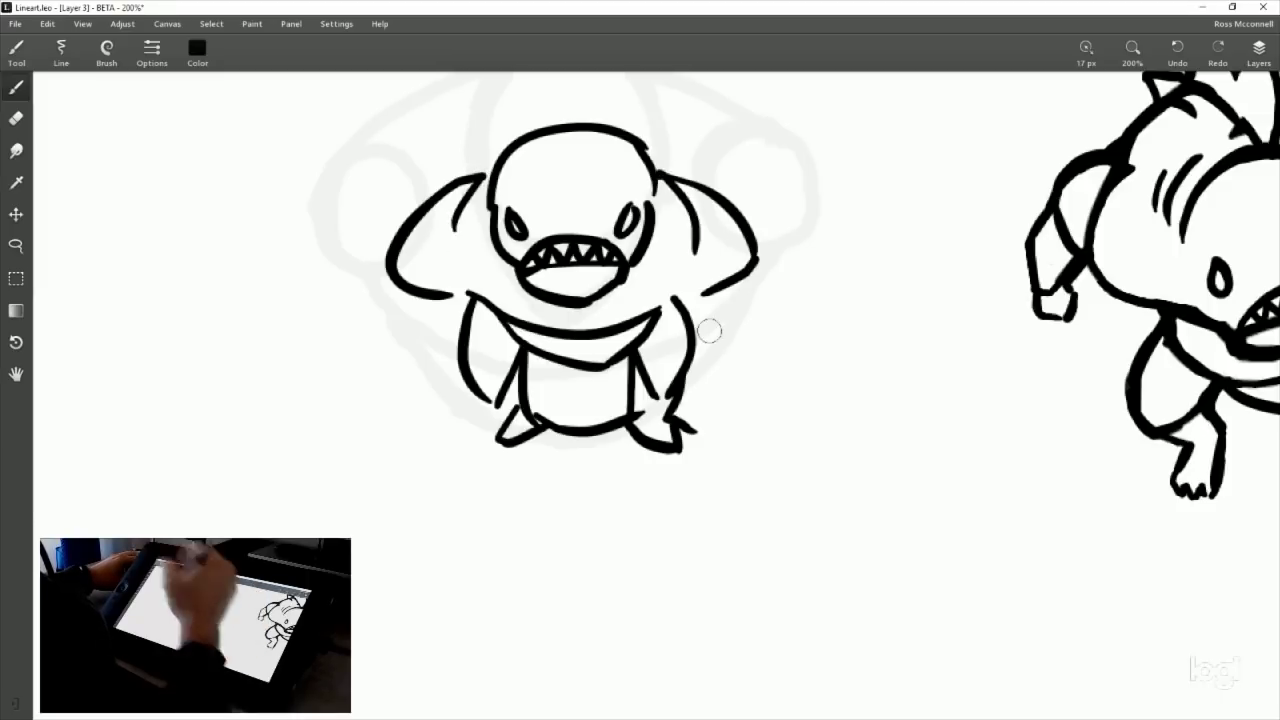
Brush the right forearm with a curved outer edge and a tapering inner edge, ending in a small fist.
drag(706, 358, 730, 406)
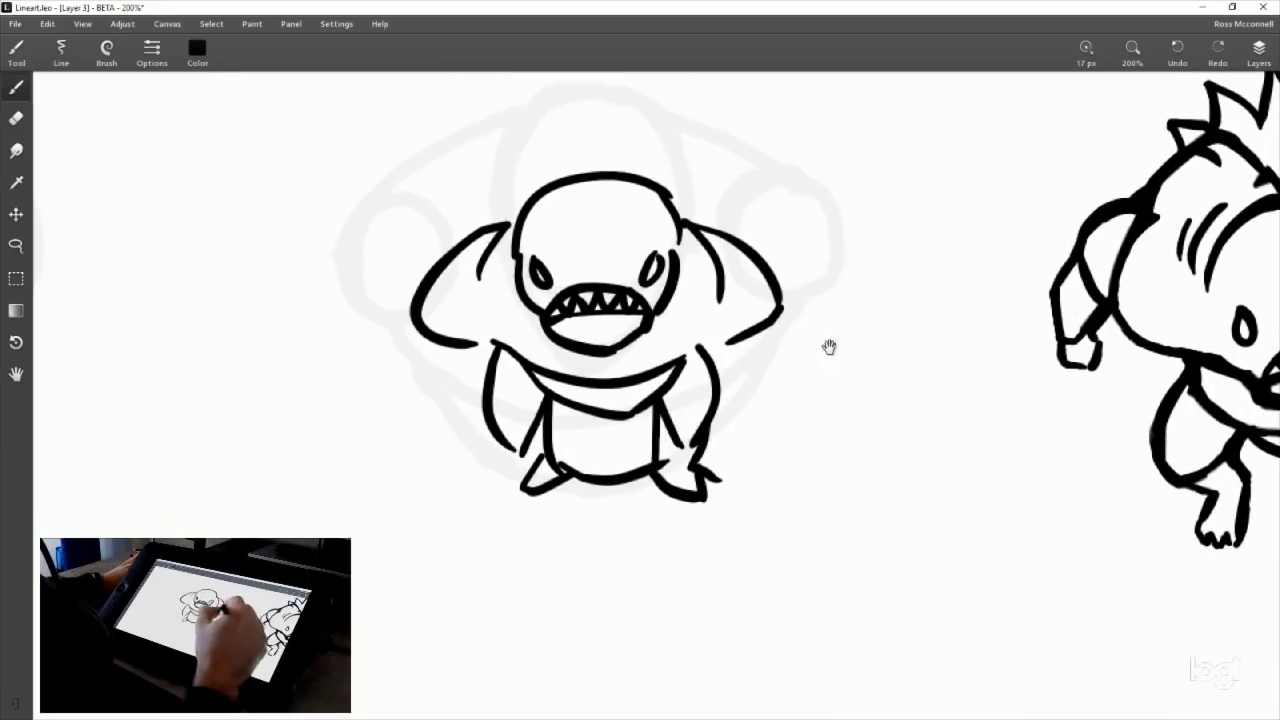
drag(785, 296, 775, 378)
drag(715, 348, 787, 387)
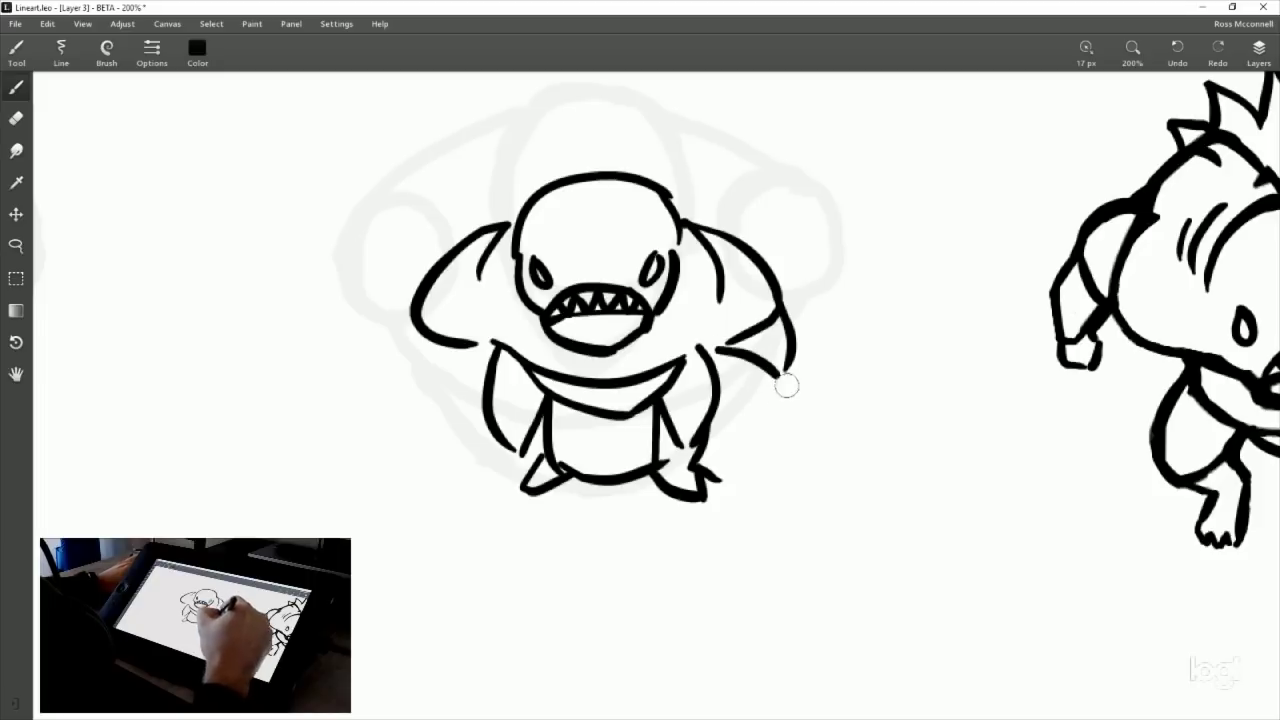
key(ctrl+z)
drag(718, 340, 785, 398)
key(ctrl+z)
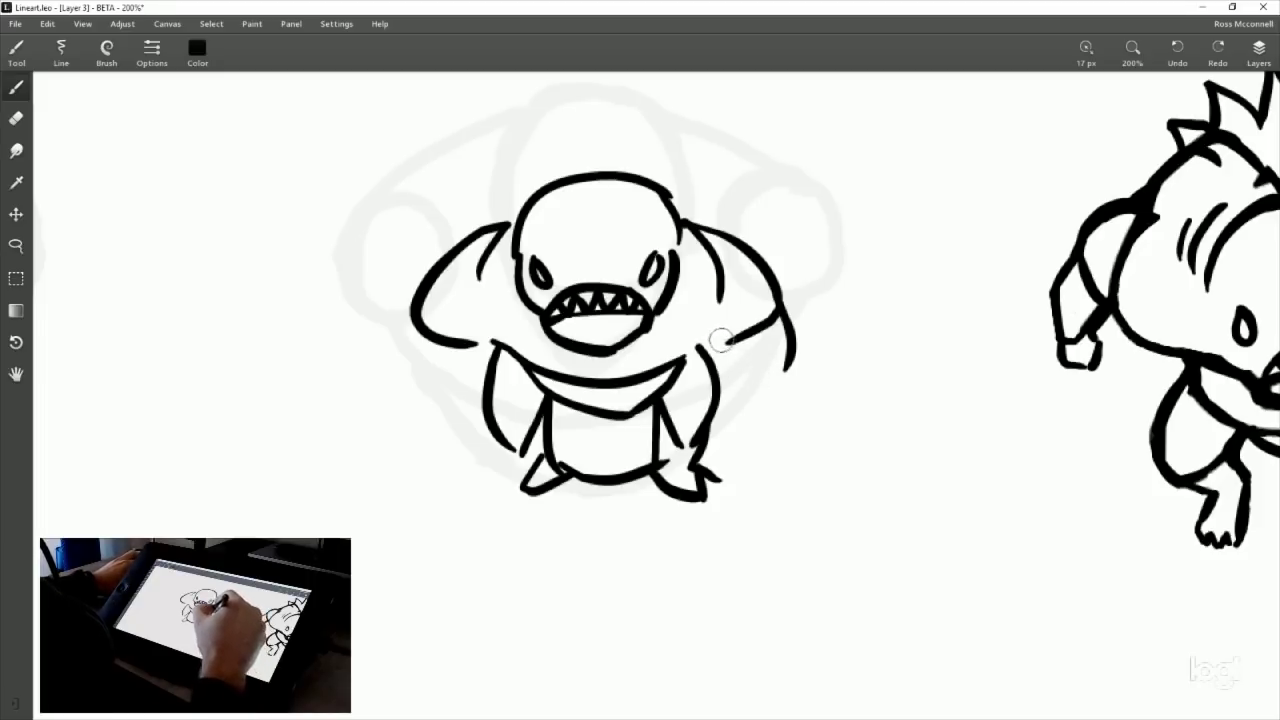
mouse_move(716, 340)
mouse_down()
mouse_move(775, 398)
mouse_move(757, 400)
mouse_move(766, 411)
mouse_move(786, 410)
mouse_up()
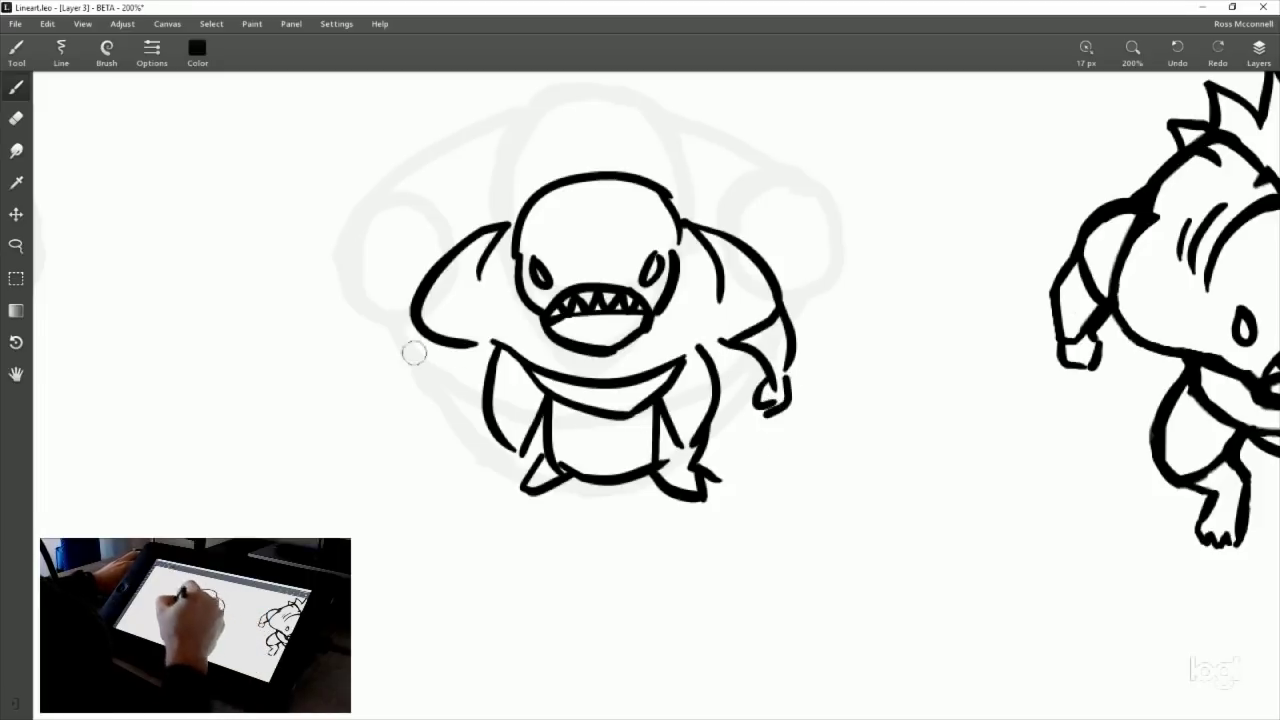
Brush a matching left forearm below the shoulder, ending in a small fist.
drag(410, 316, 438, 384)
key(ctrl+z)
mouse_move(416, 296)
mouse_down()
mouse_move(437, 402)
mouse_move(466, 412)
mouse_up()
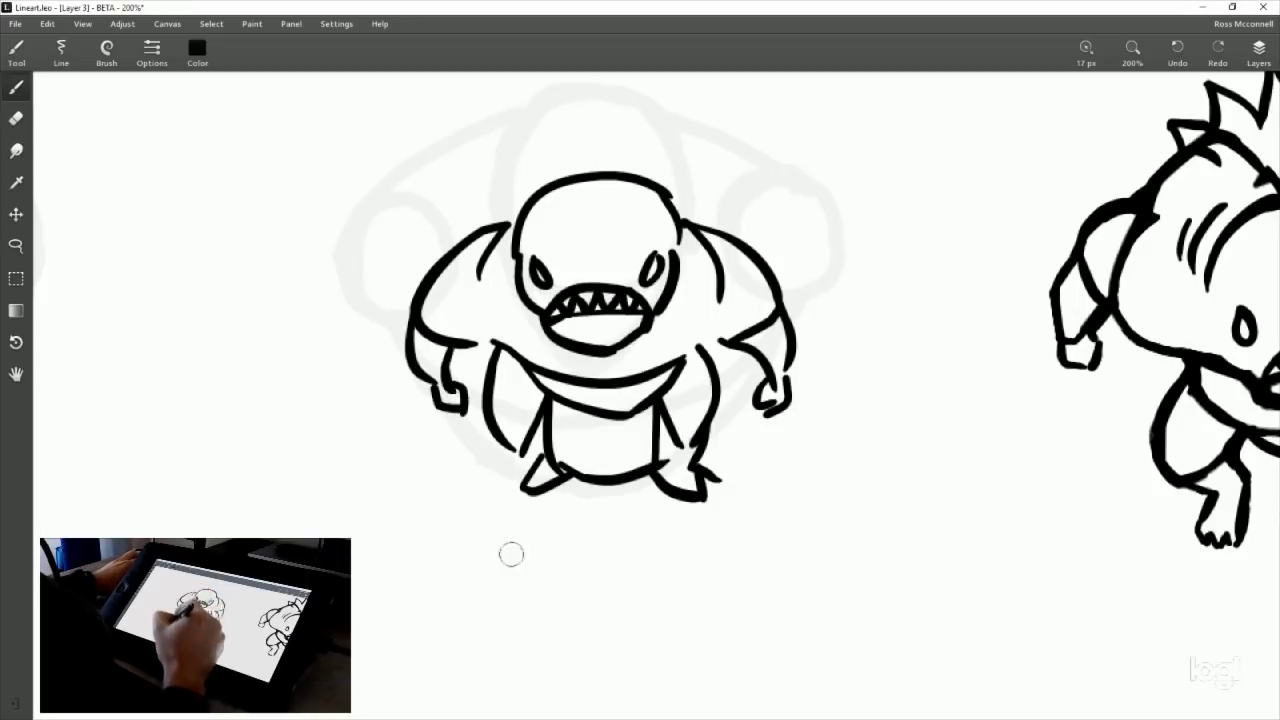
Examine the new creature's pose and proportions beside the neighbouring spiky-finned creature.
mouse_move(787, 462)
mouse_down()
mouse_move(874, 423)
mouse_move(814, 457)
mouse_move(774, 460)
mouse_up()
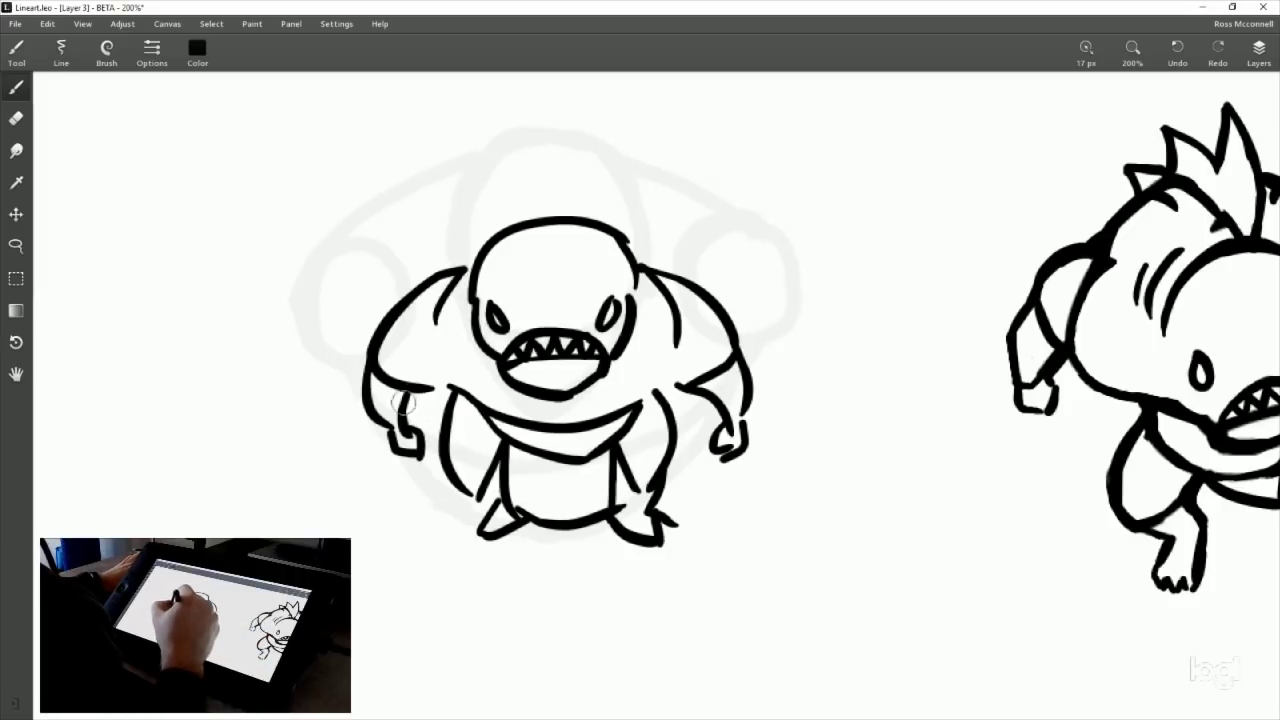
drag(819, 287, 829, 325)
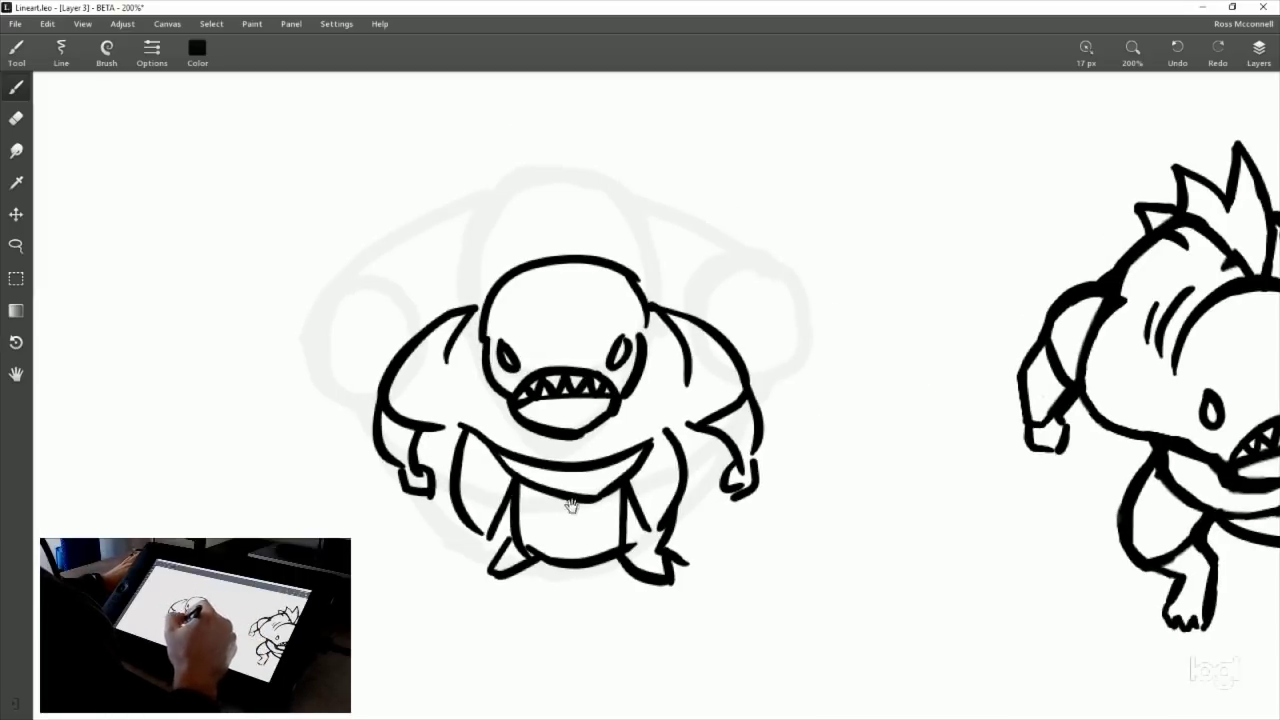
drag(657, 424, 727, 324)
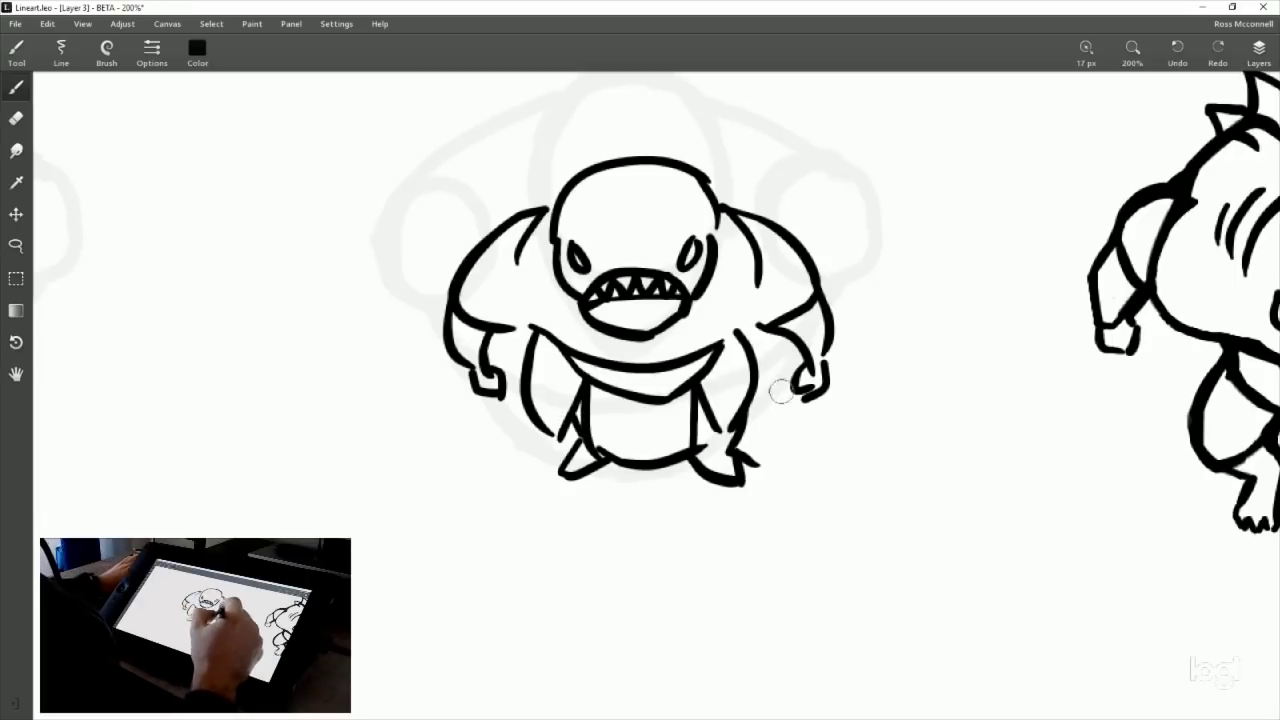
drag(871, 337, 793, 441)
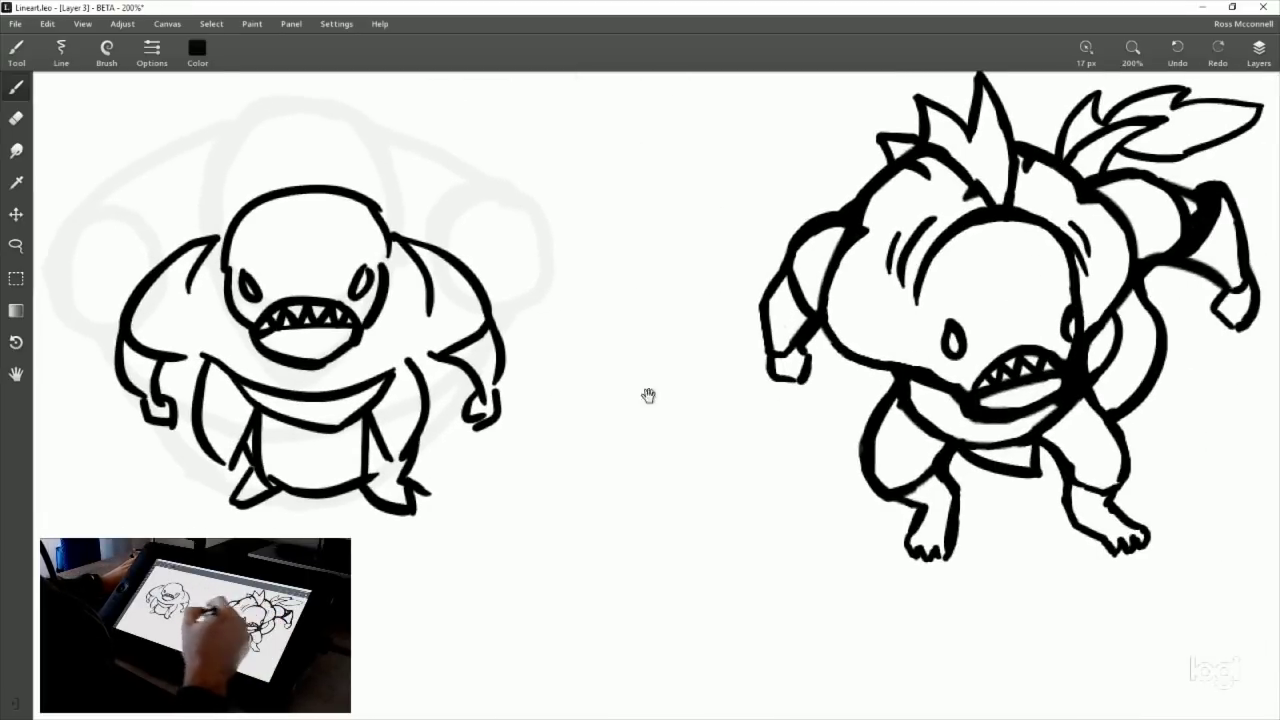
drag(649, 394, 820, 389)
drag(740, 320, 740, 398)
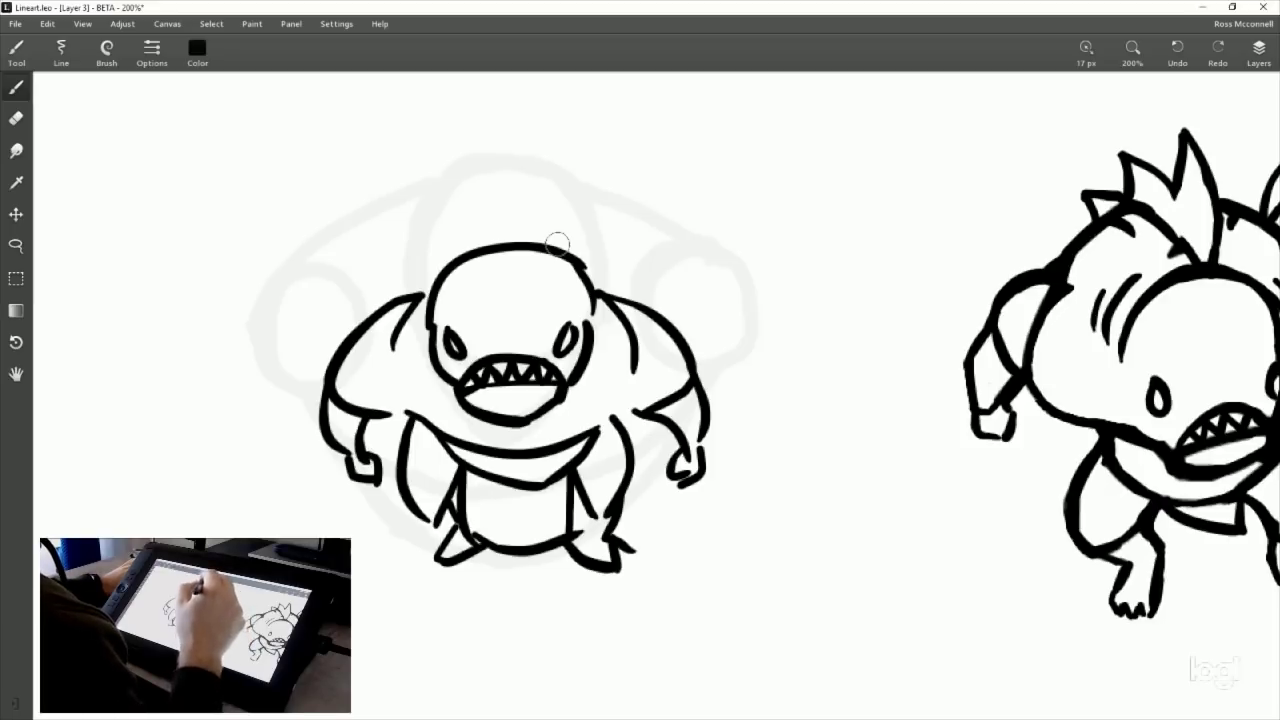
drag(606, 326, 620, 358)
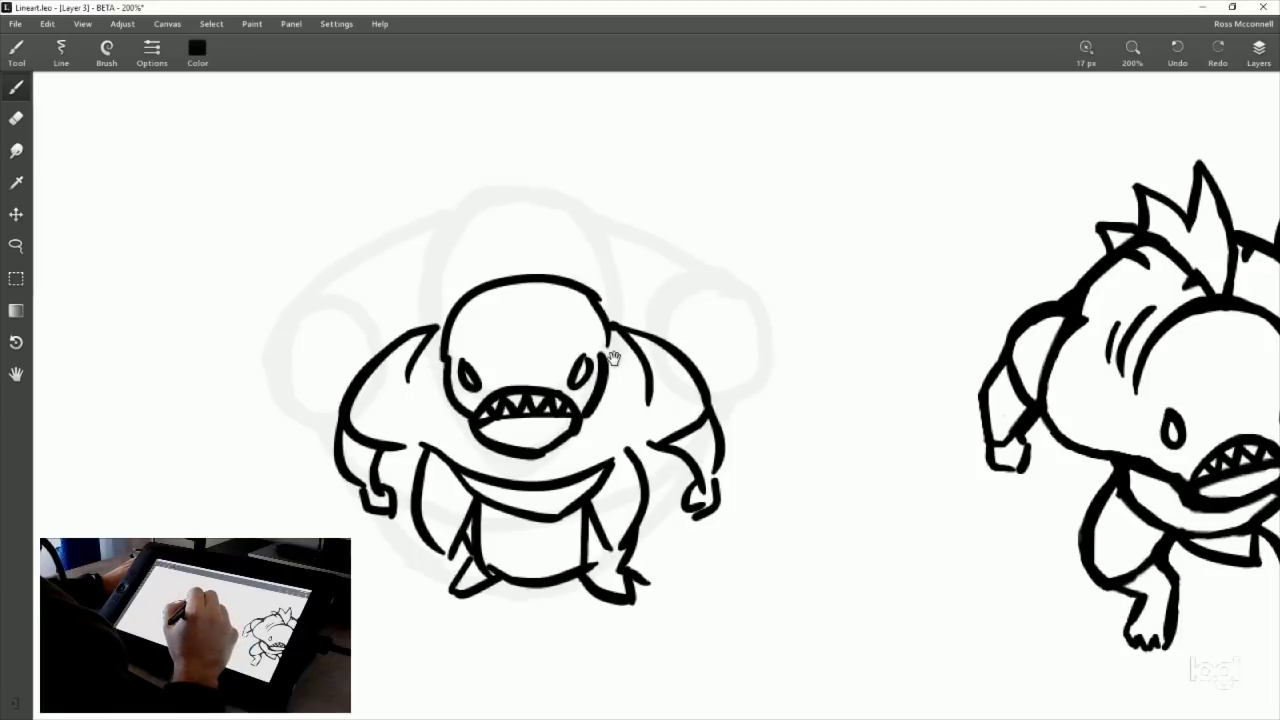
mouse_move(619, 387)
mouse_down()
mouse_move(687, 311)
mouse_move(644, 303)
mouse_up()
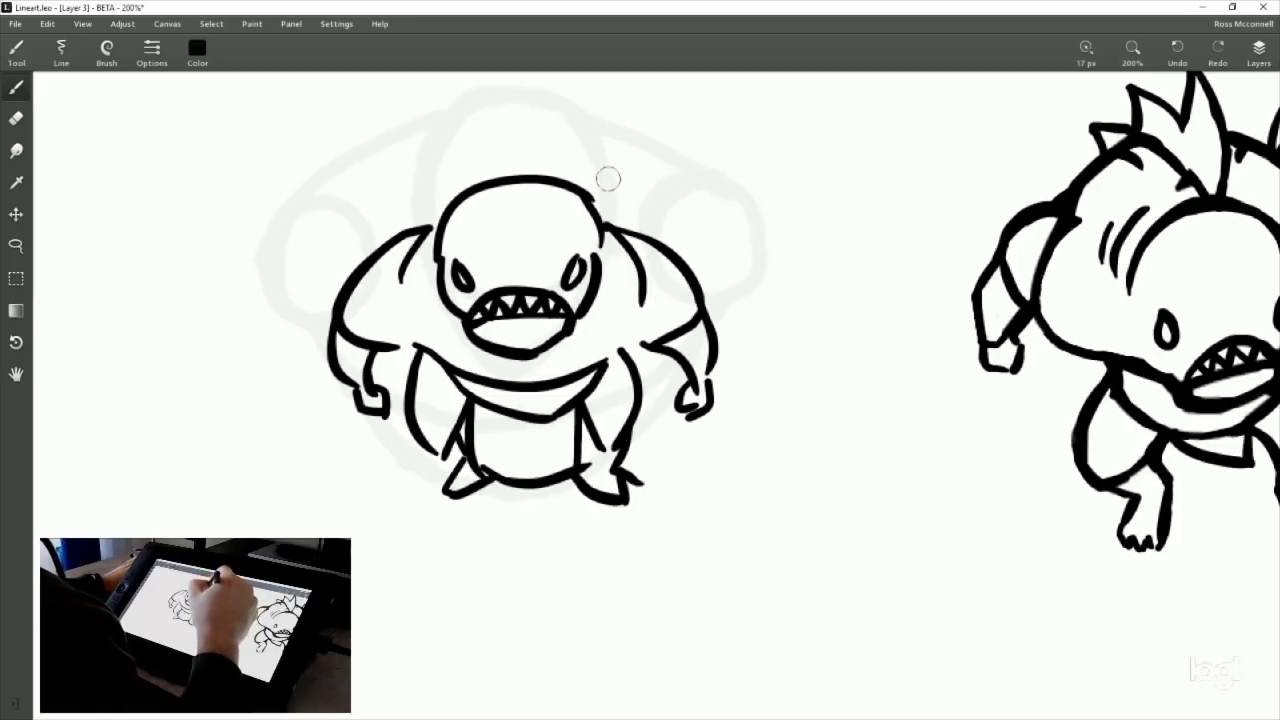
Brush a jagged-edged fin rising behind each side of the head, replacing the plain trial fin shapes.
drag(619, 241, 605, 270)
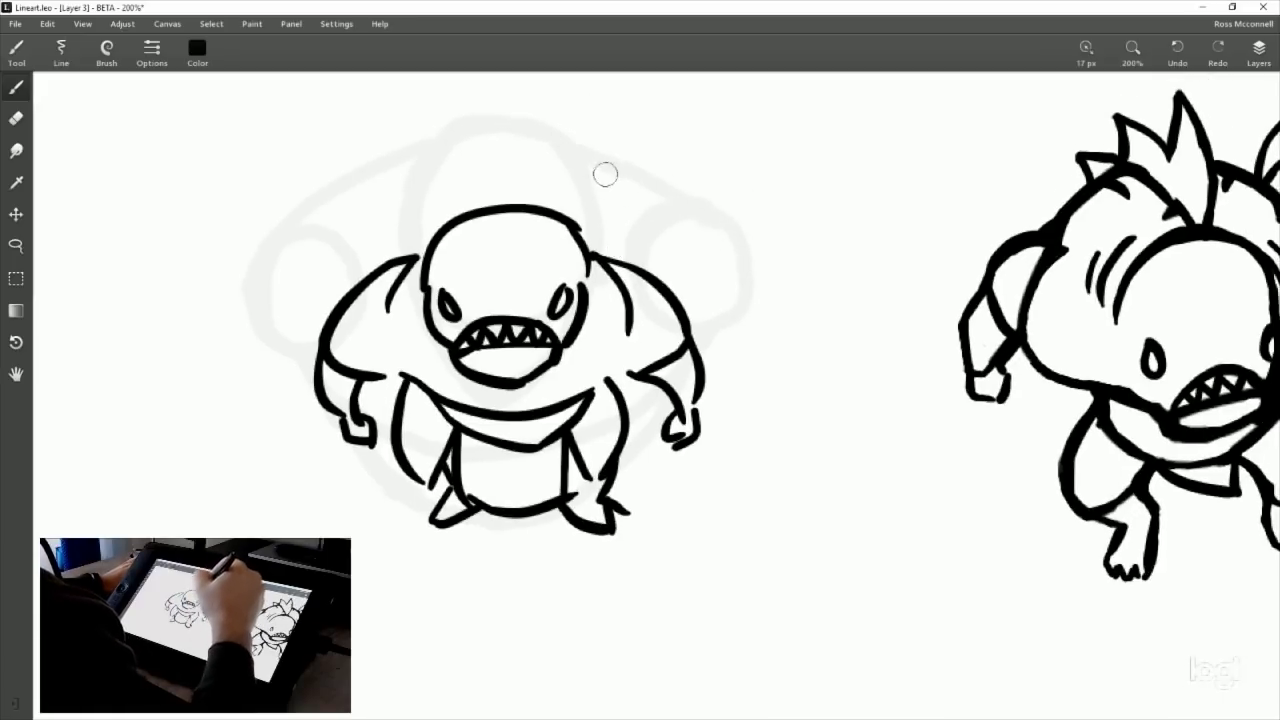
drag(577, 228, 606, 145)
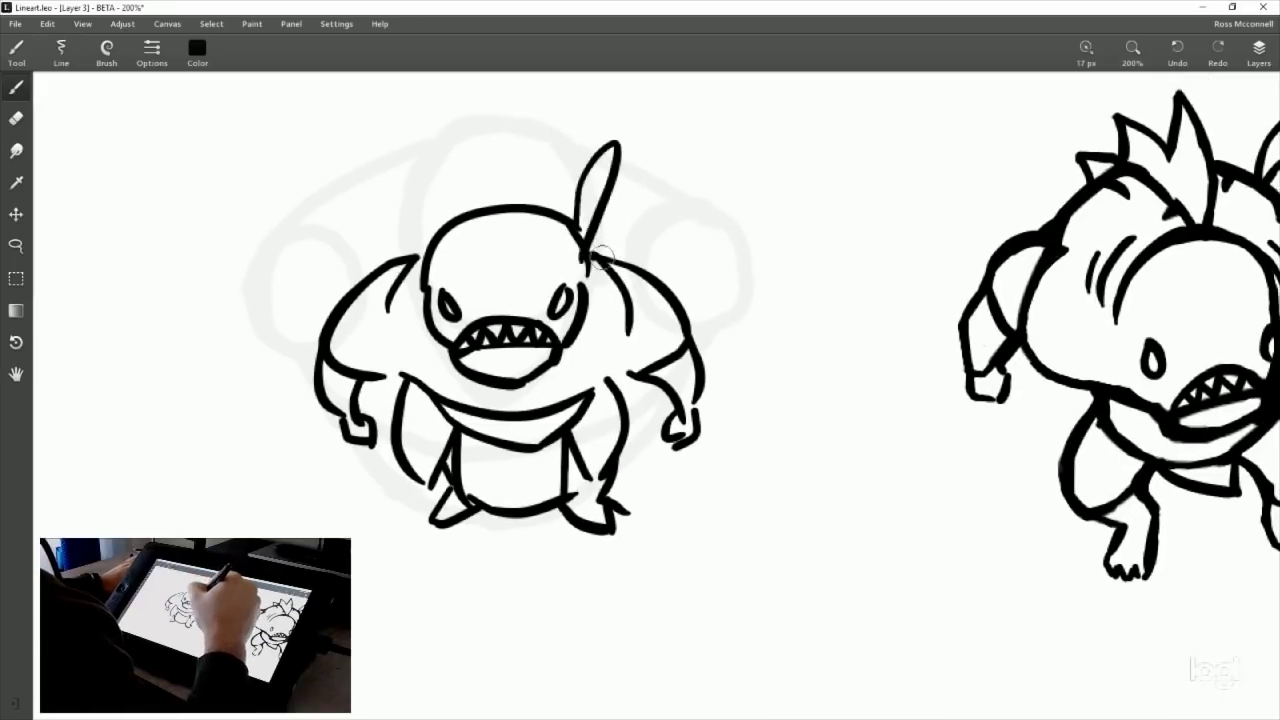
key(ctrl+z)
drag(579, 231, 637, 172)
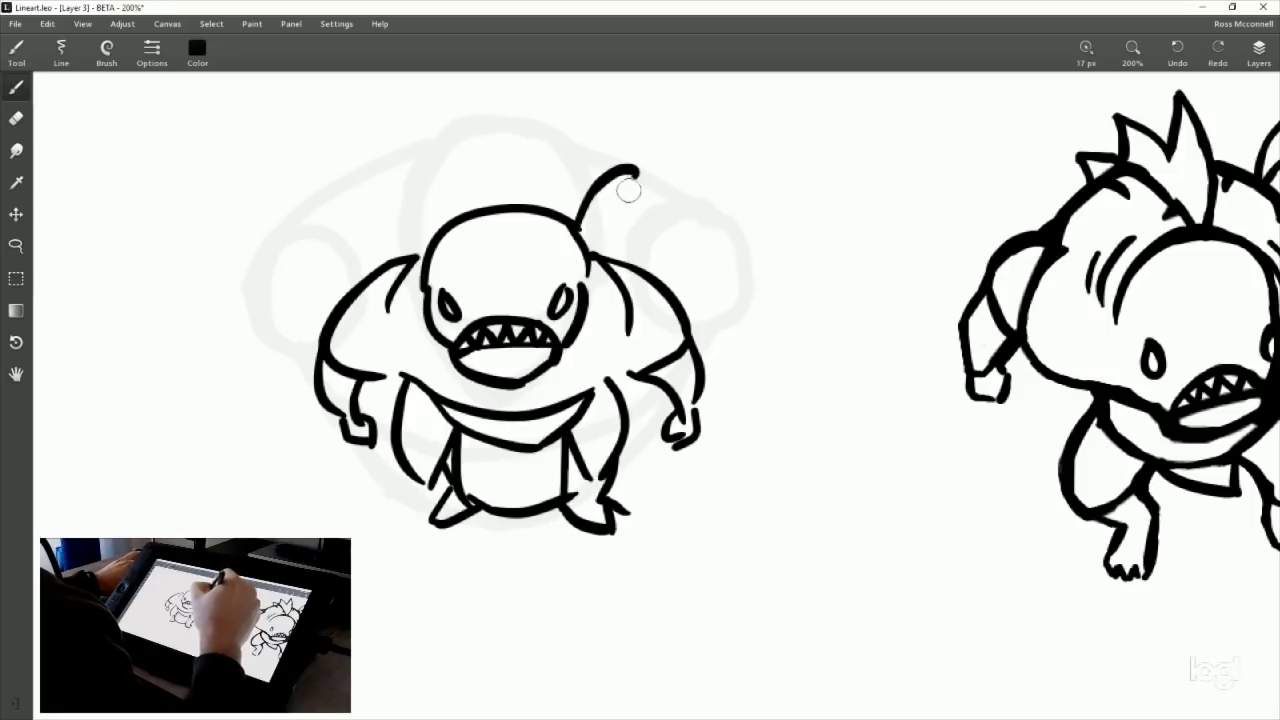
key(ctrl+z)
mouse_move(578, 232)
mouse_down()
mouse_move(645, 162)
mouse_move(610, 208)
mouse_move(631, 192)
mouse_move(665, 203)
mouse_move(670, 188)
mouse_move(634, 218)
mouse_move(690, 212)
mouse_move(643, 231)
mouse_move(687, 240)
mouse_move(636, 252)
mouse_move(686, 278)
mouse_up()
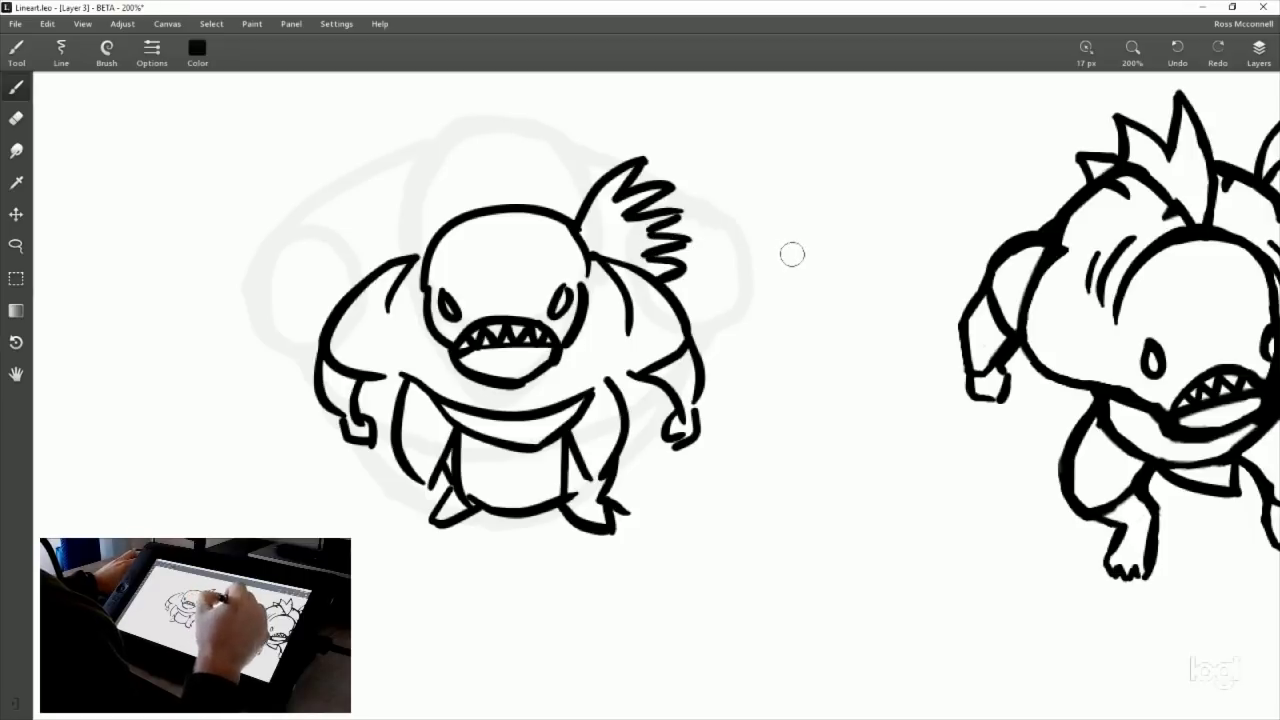
mouse_move(410, 248)
mouse_down()
mouse_move(414, 148)
mouse_move(418, 175)
mouse_move(452, 191)
mouse_move(442, 186)
mouse_move(483, 191)
mouse_up()
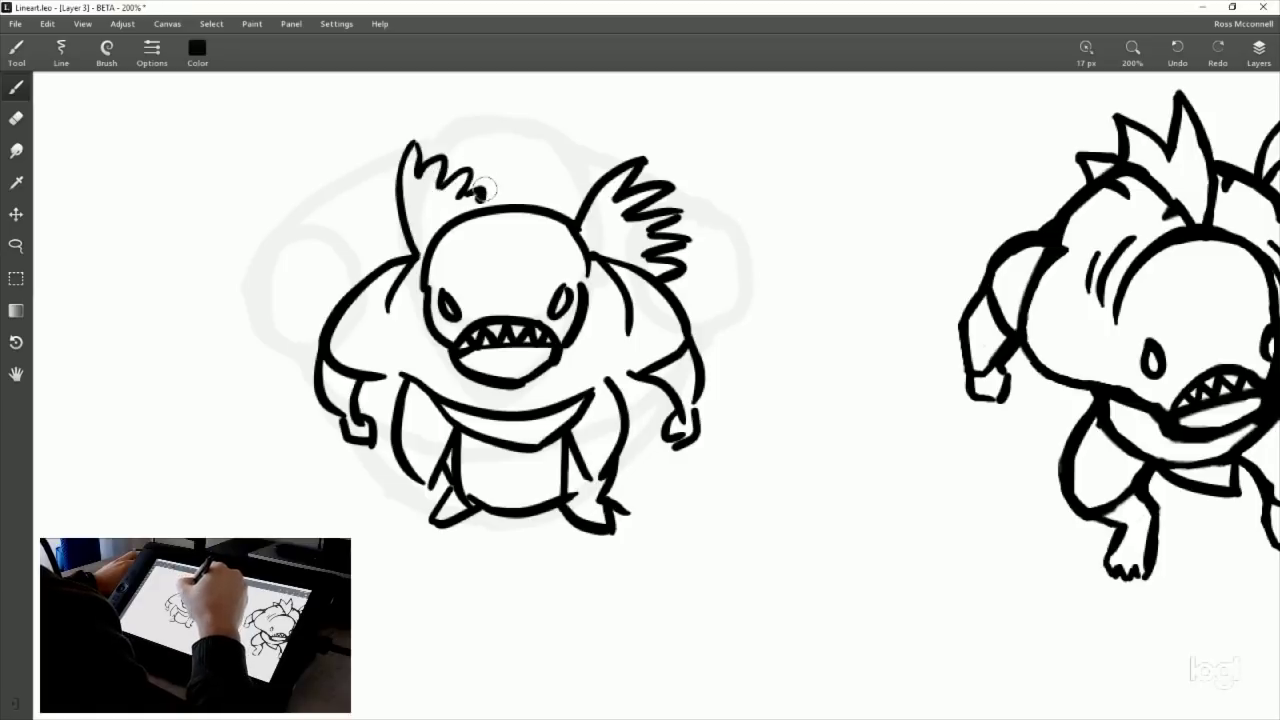
Redraw the end of the smaller fin's jagged edge so it meets the top of the head.
key(ctrl+z)
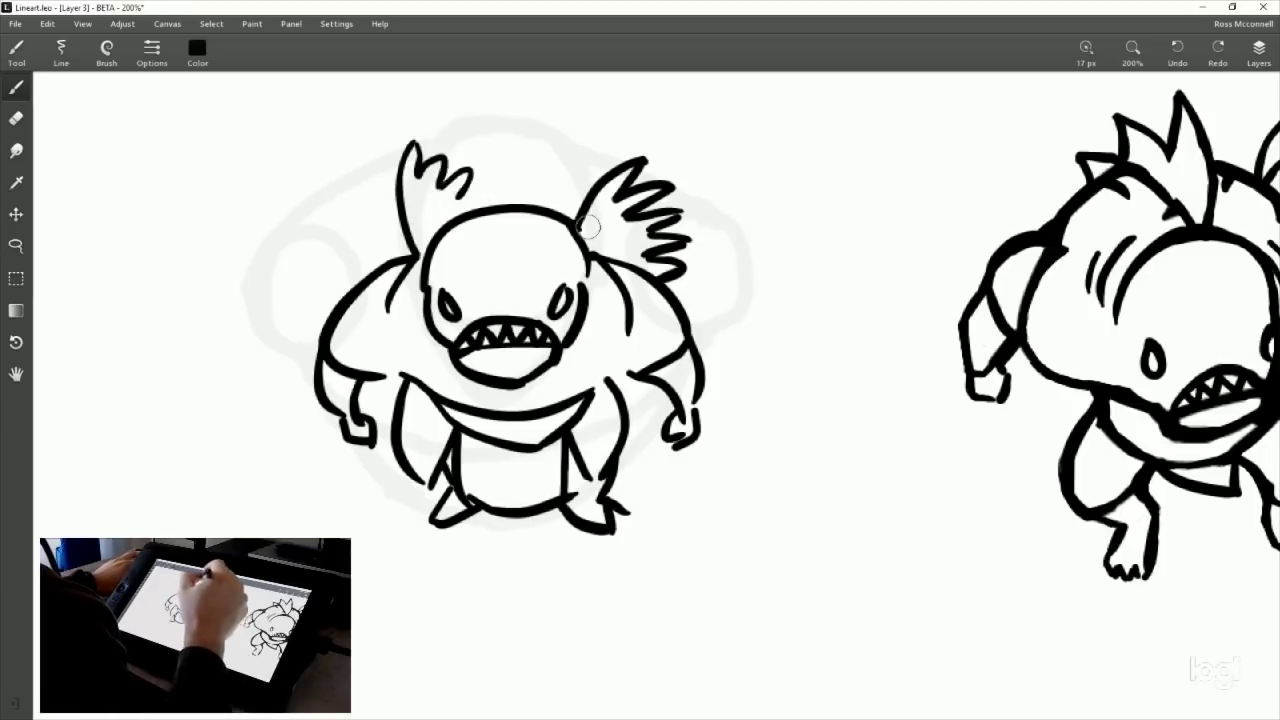
drag(470, 185, 486, 207)
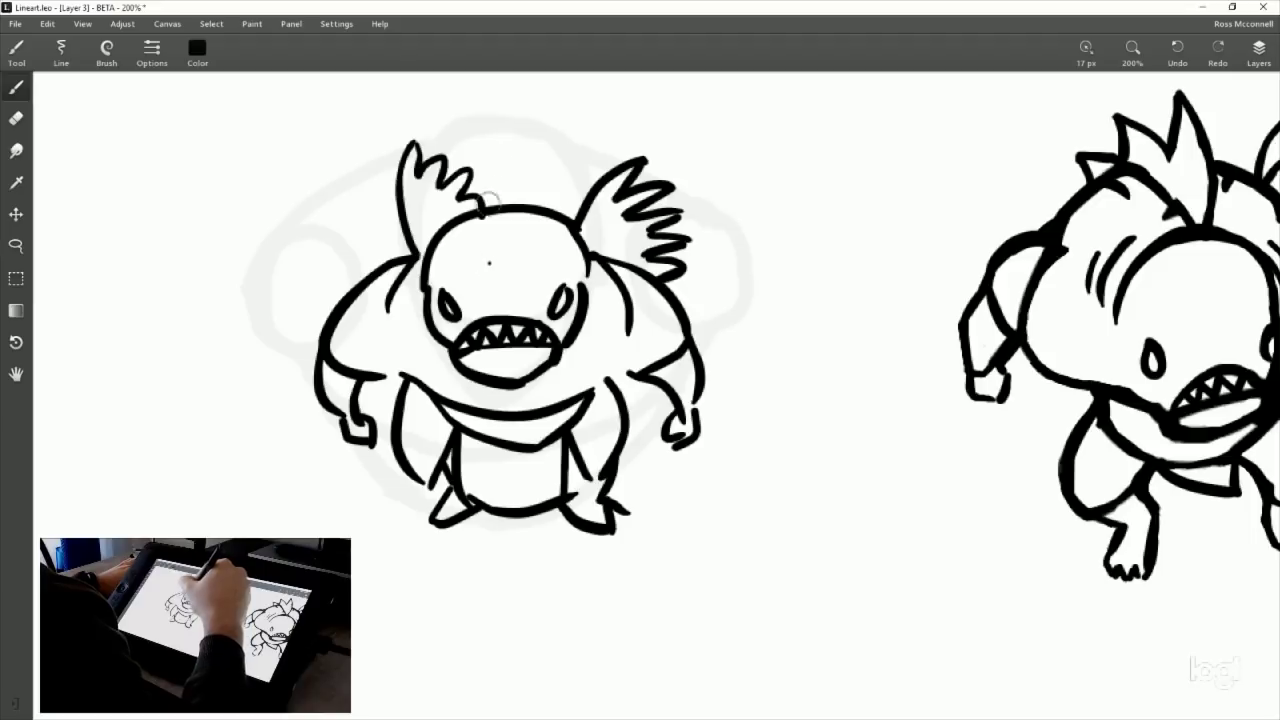
Try a tall jagged crest rising from the middle of the head between the two fins.
mouse_move(489, 262)
mouse_down()
mouse_move(505, 212)
mouse_move(560, 208)
mouse_up()
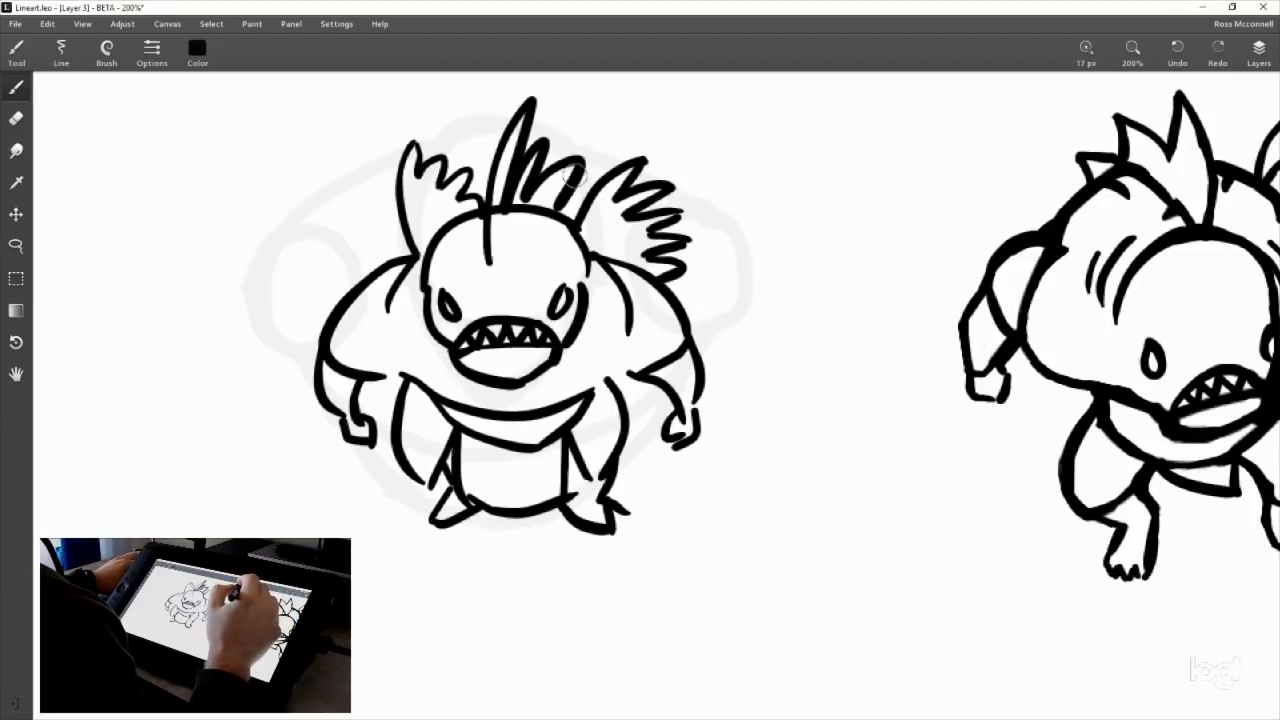
key(ctrl+z)
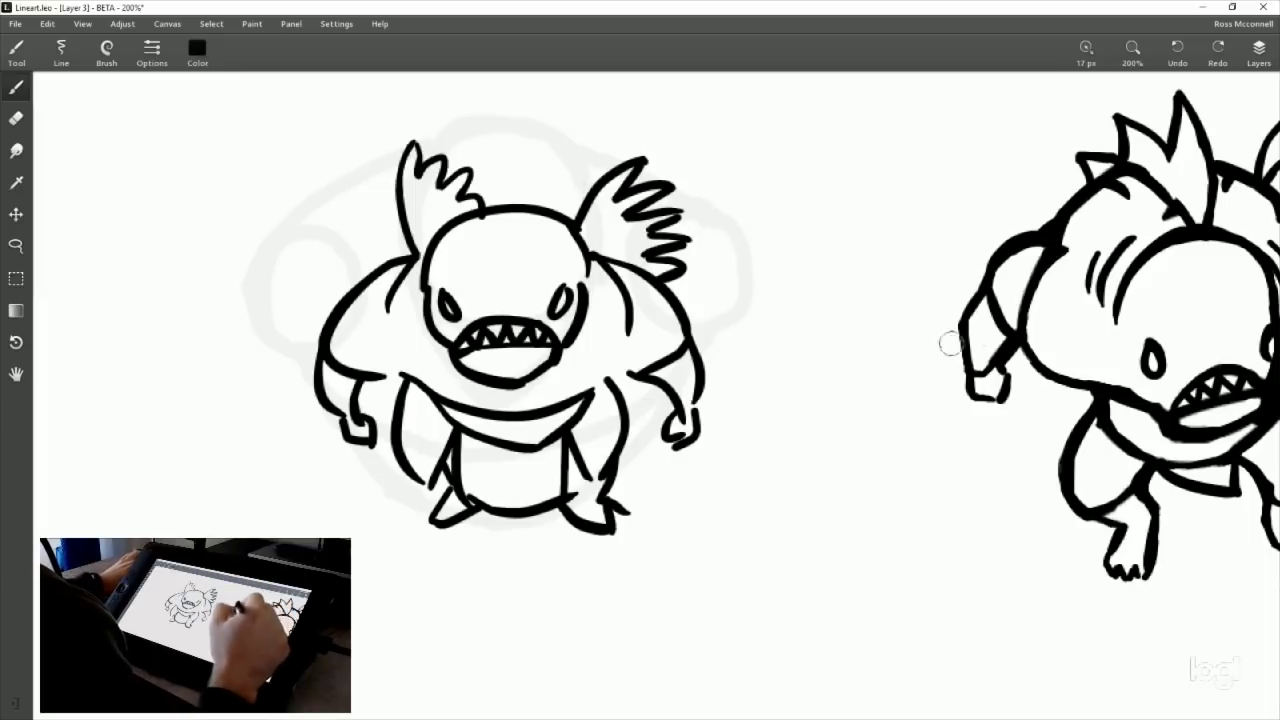
Examine the new creature's fins, arms and overall silhouette beside the neighbouring spiky-finned creature.
drag(952, 344, 921, 337)
drag(584, 291, 628, 283)
drag(561, 413, 706, 292)
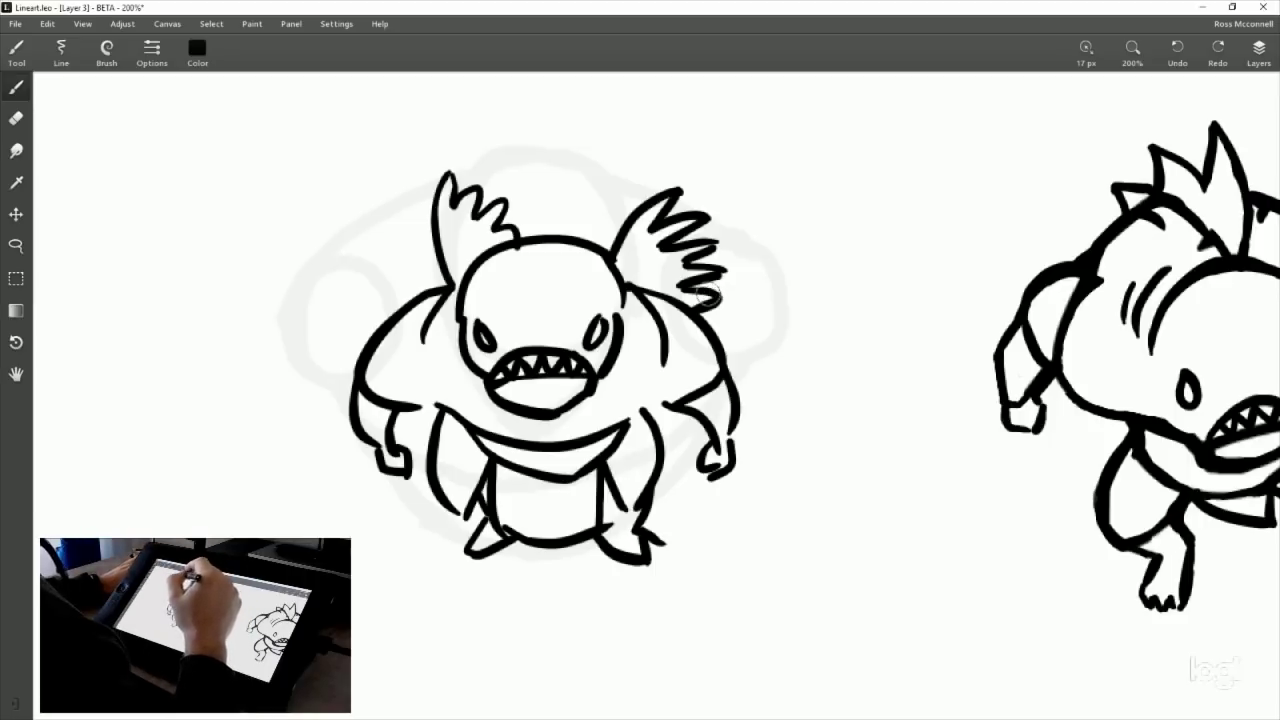
drag(705, 290, 689, 256)
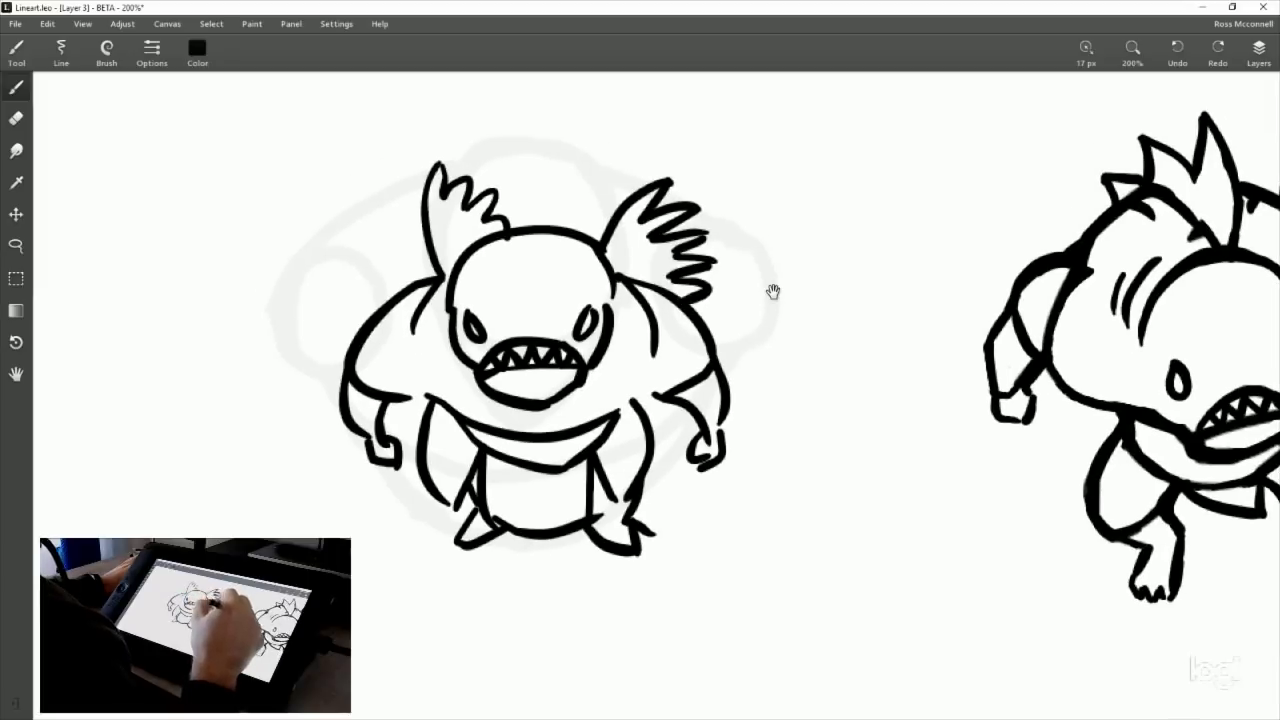
drag(547, 442, 551, 472)
drag(668, 480, 600, 404)
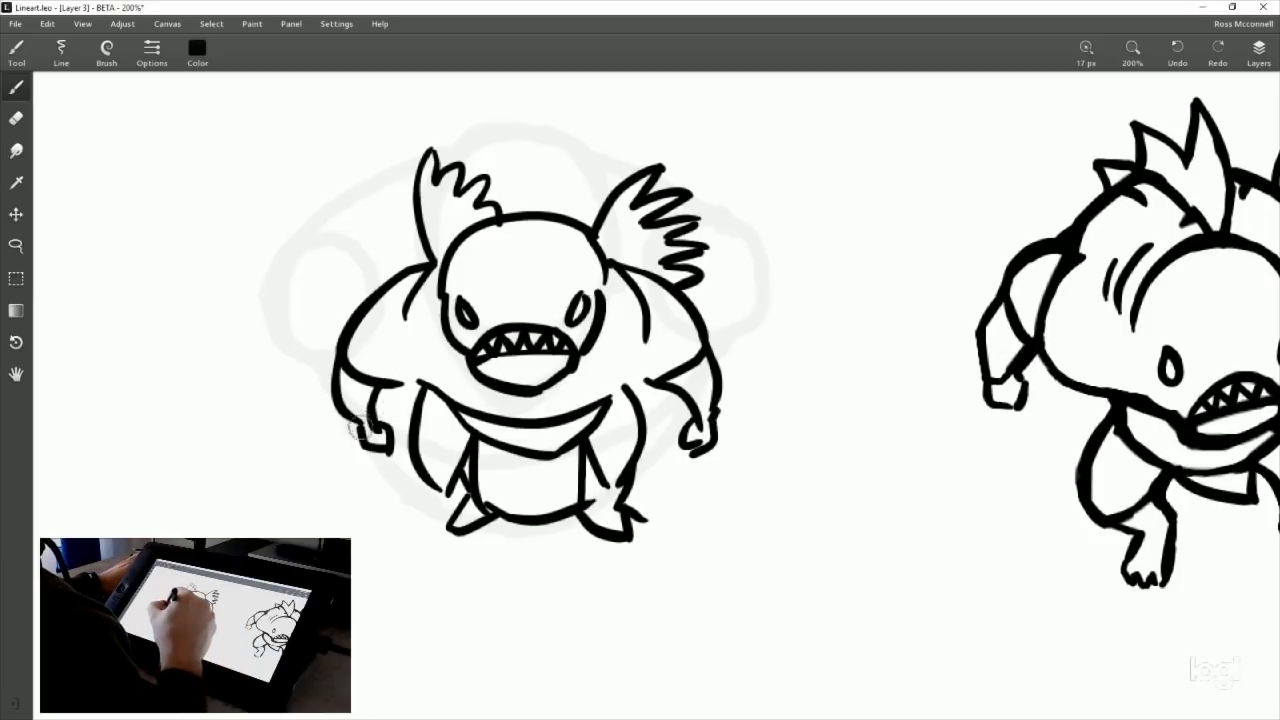
drag(648, 456, 676, 472)
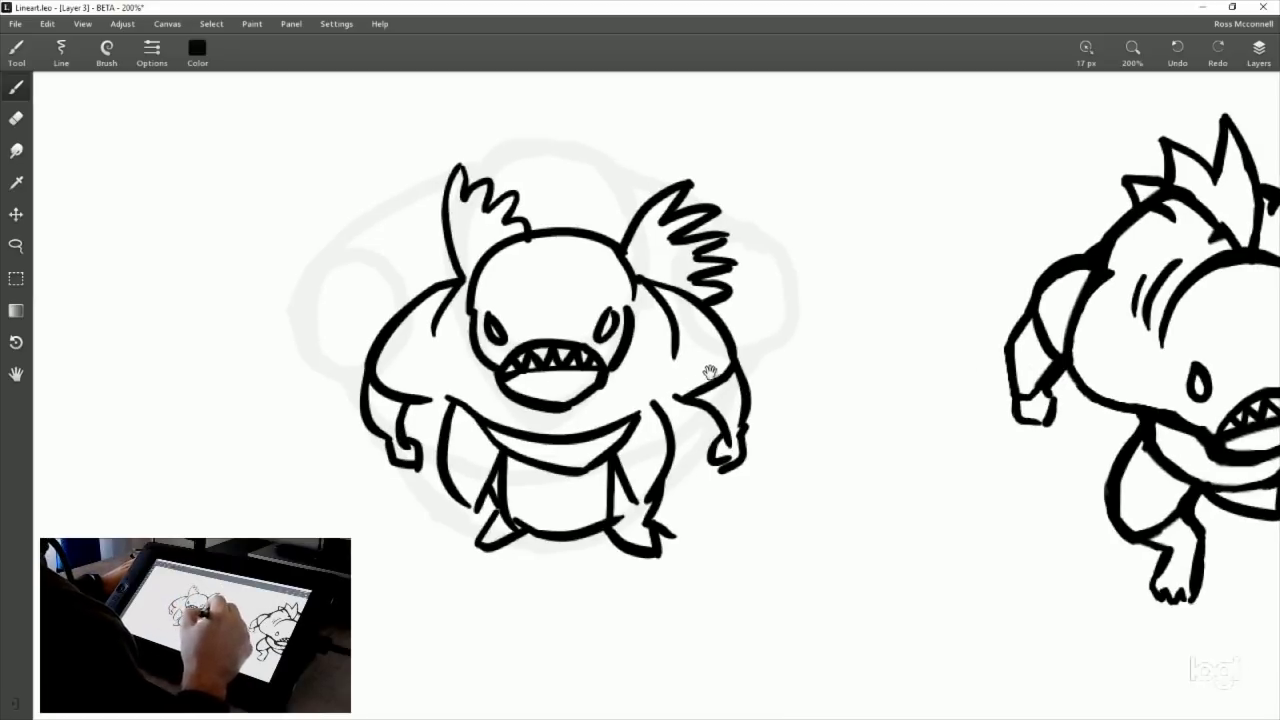
drag(740, 350, 732, 358)
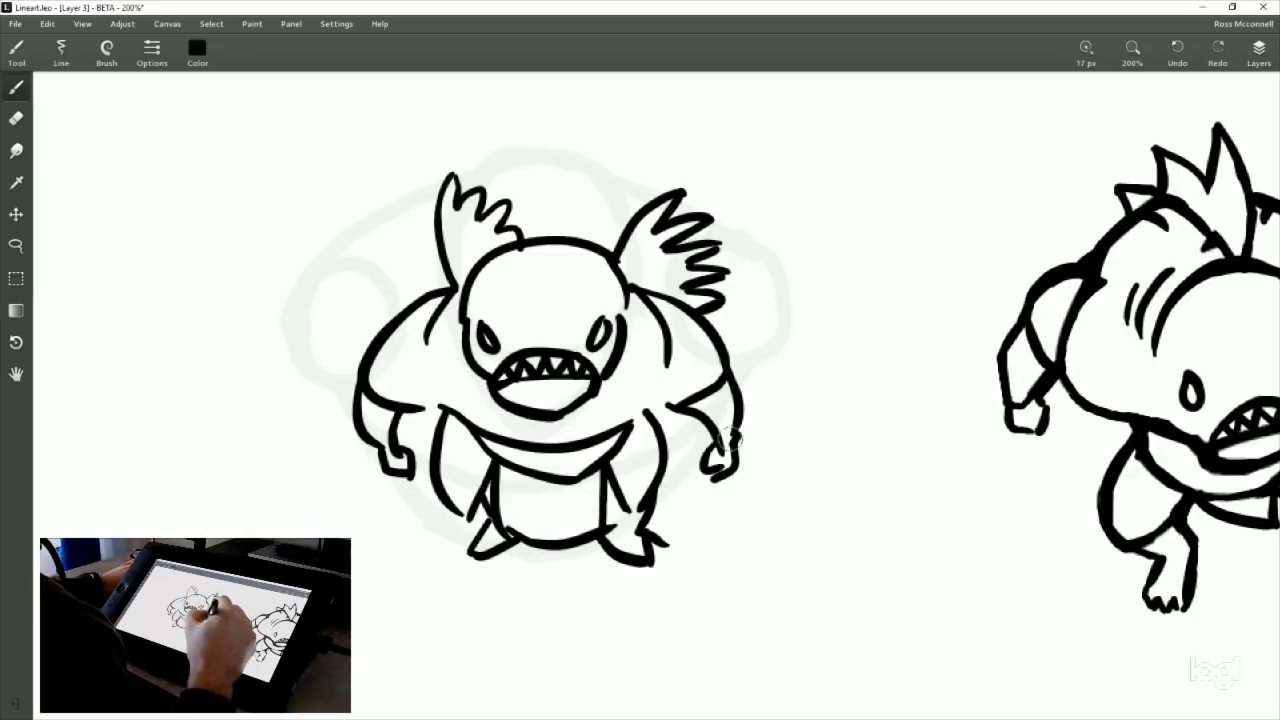
drag(627, 418, 621, 434)
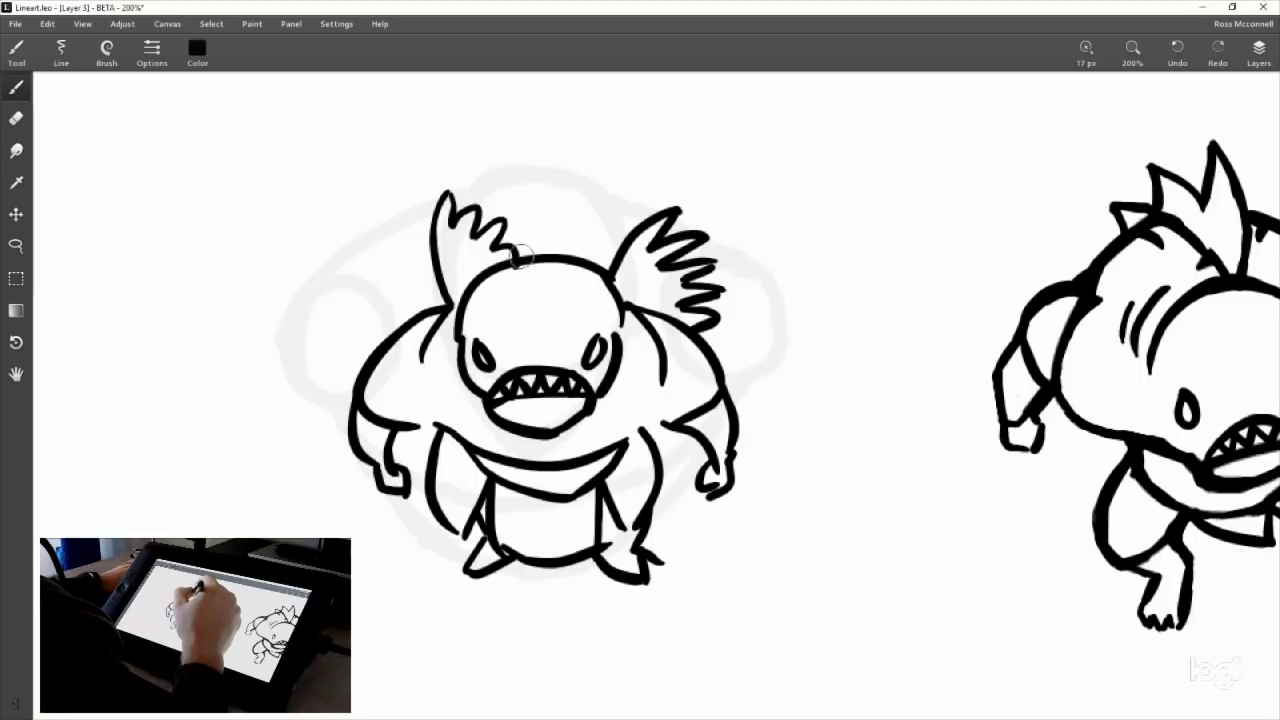
drag(622, 345, 600, 315)
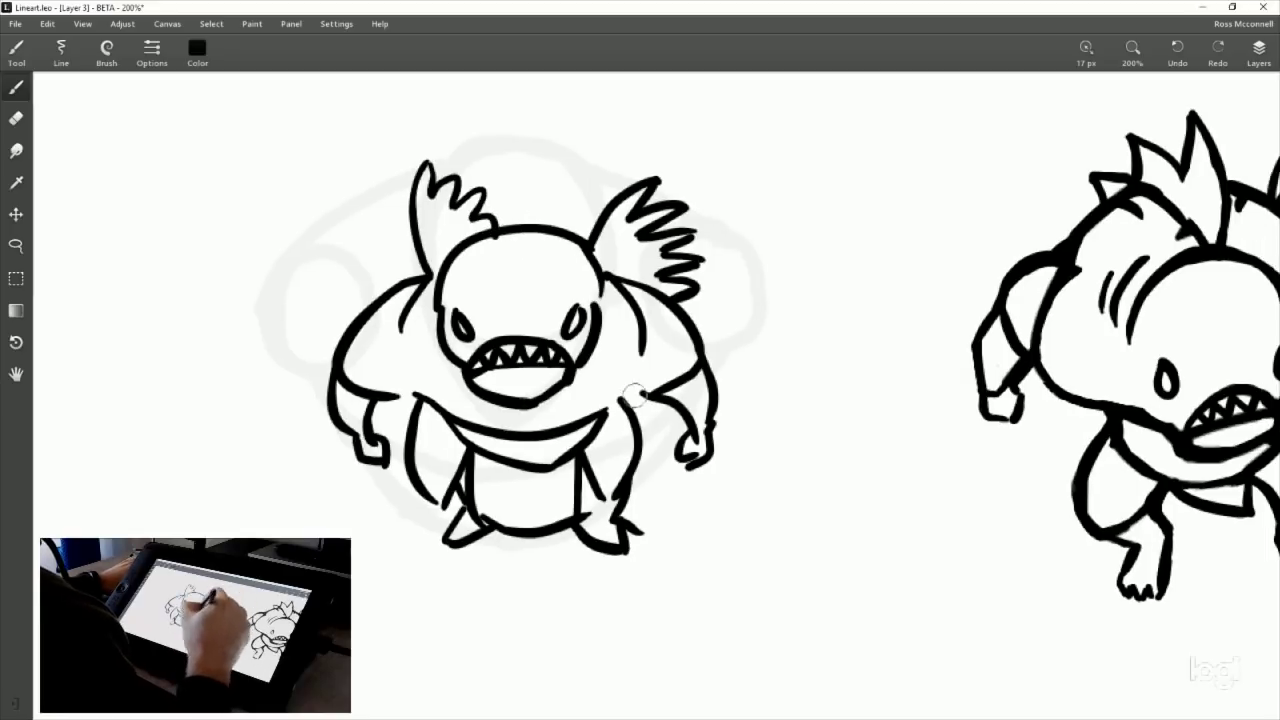
Try a short connecting stroke between the side of the torso and the inner elbow beneath the larger fin.
drag(620, 398, 648, 417)
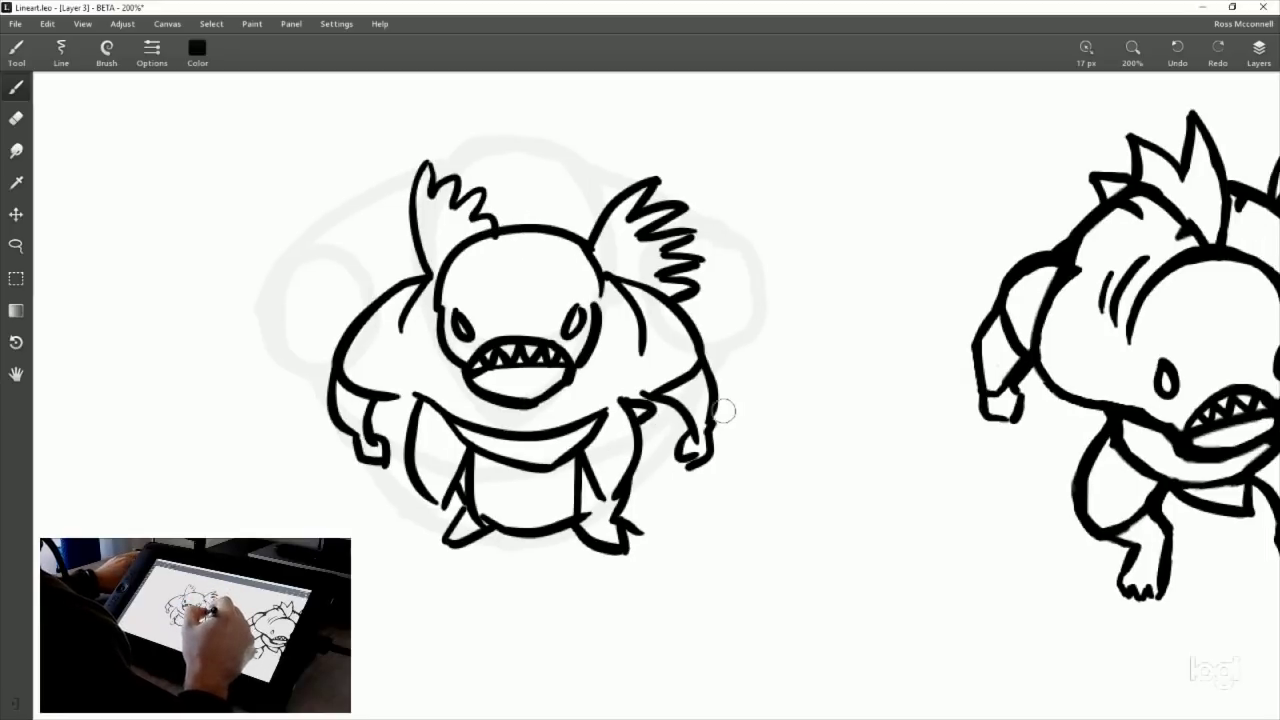
key(ctrl+z)
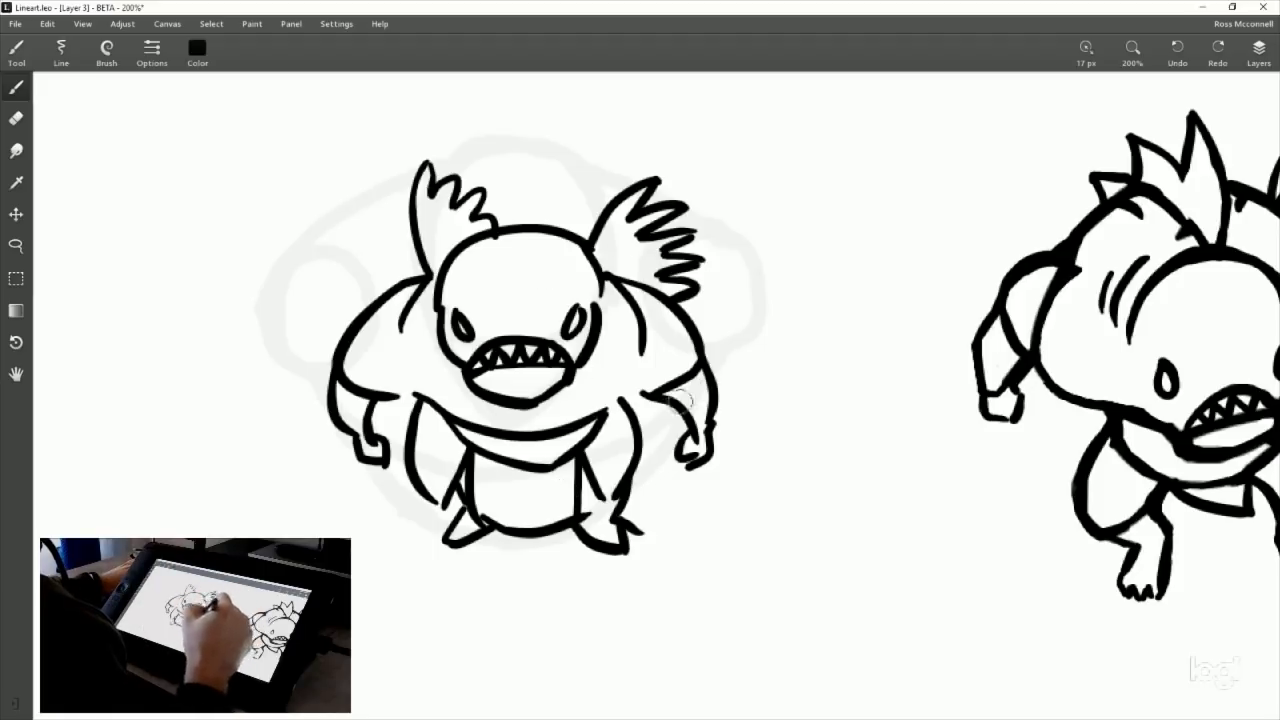
drag(714, 434, 708, 380)
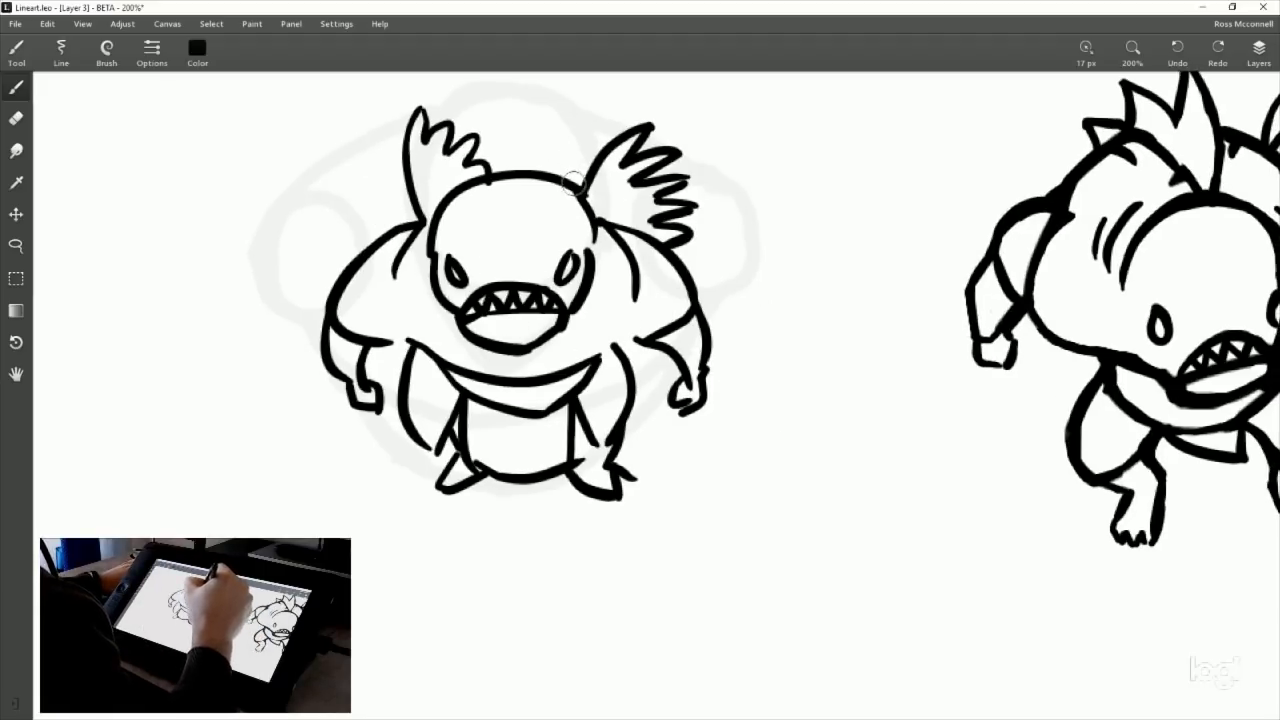
Try a long raised limb reaching outward from the shoulder behind the smaller fin.
drag(472, 158, 520, 170)
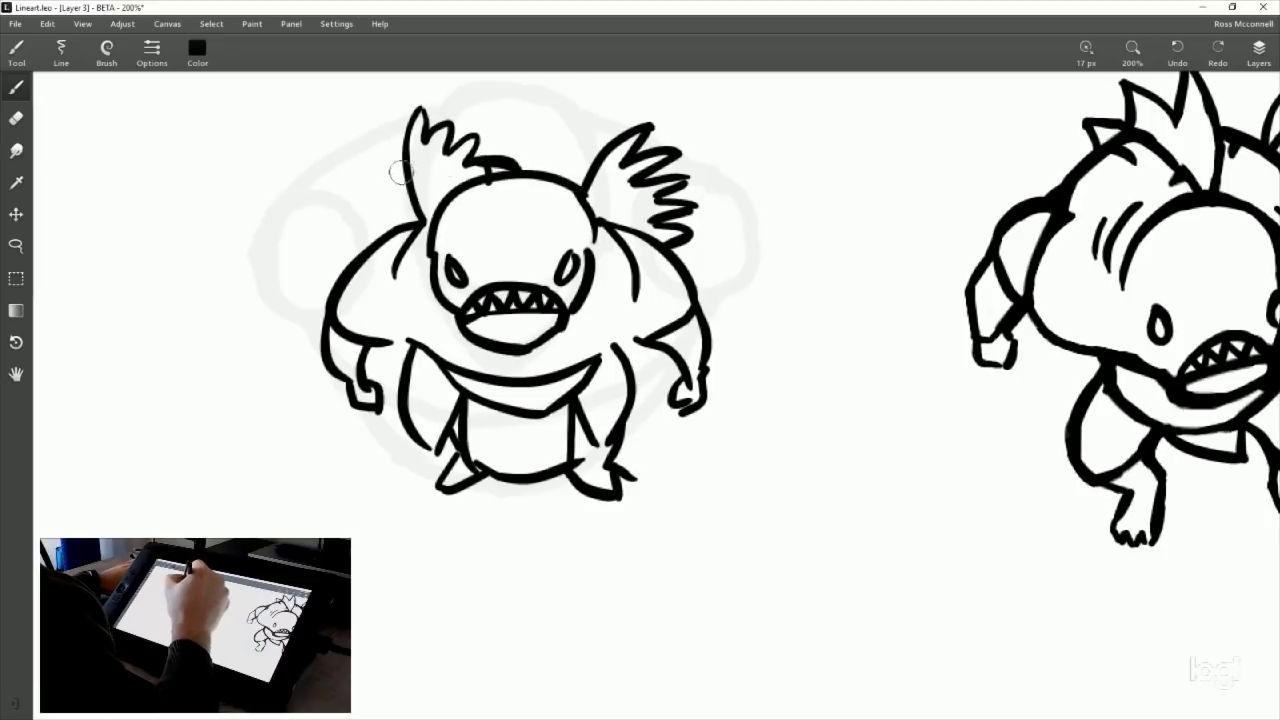
drag(405, 168, 300, 200)
mouse_move(366, 162)
mouse_down()
mouse_move(310, 172)
mouse_move(328, 238)
mouse_up()
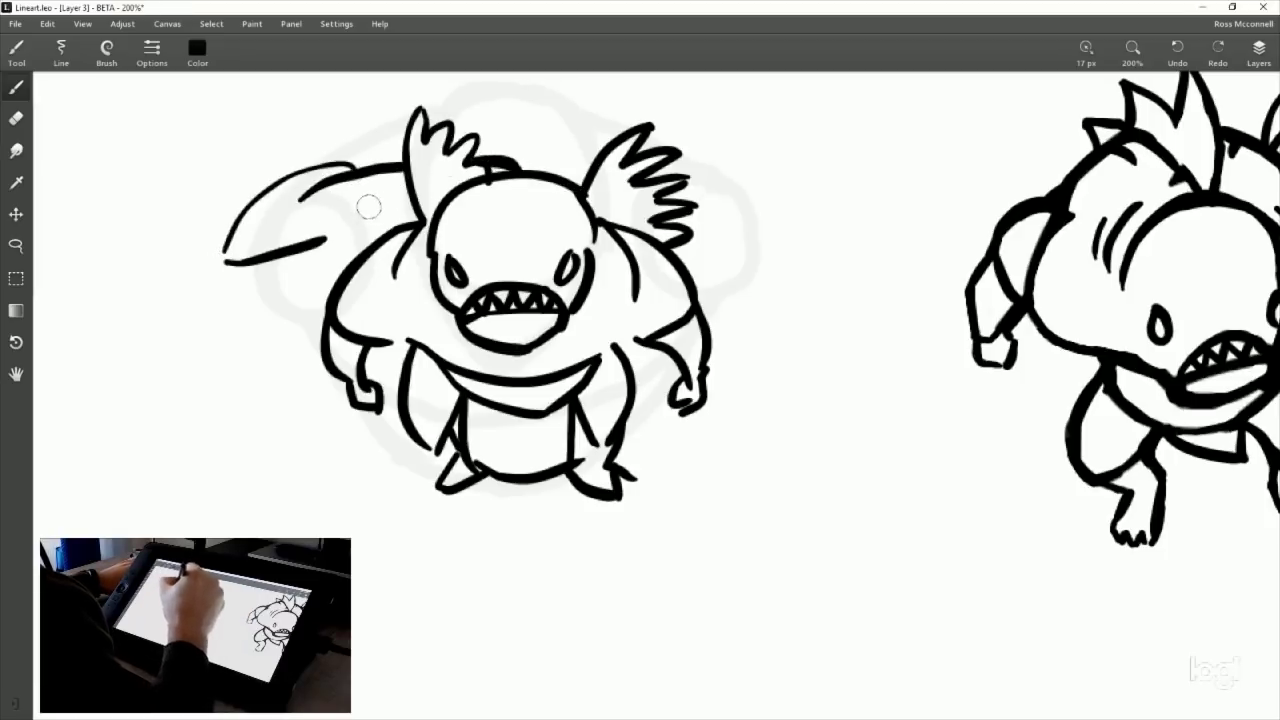
drag(362, 182, 330, 240)
drag(345, 186, 414, 220)
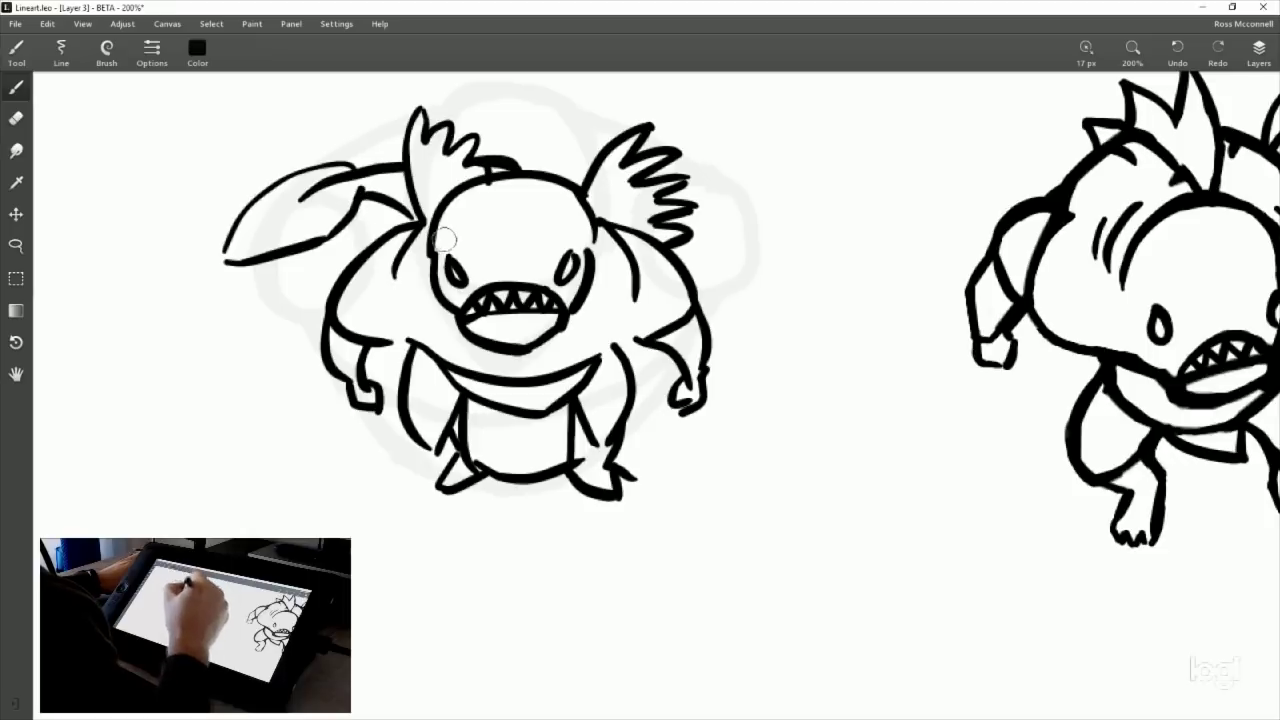
key(ctrl+z)
key(ctrl+z)
key(ctrl+z)
key(ctrl+z)
key(ctrl+z)
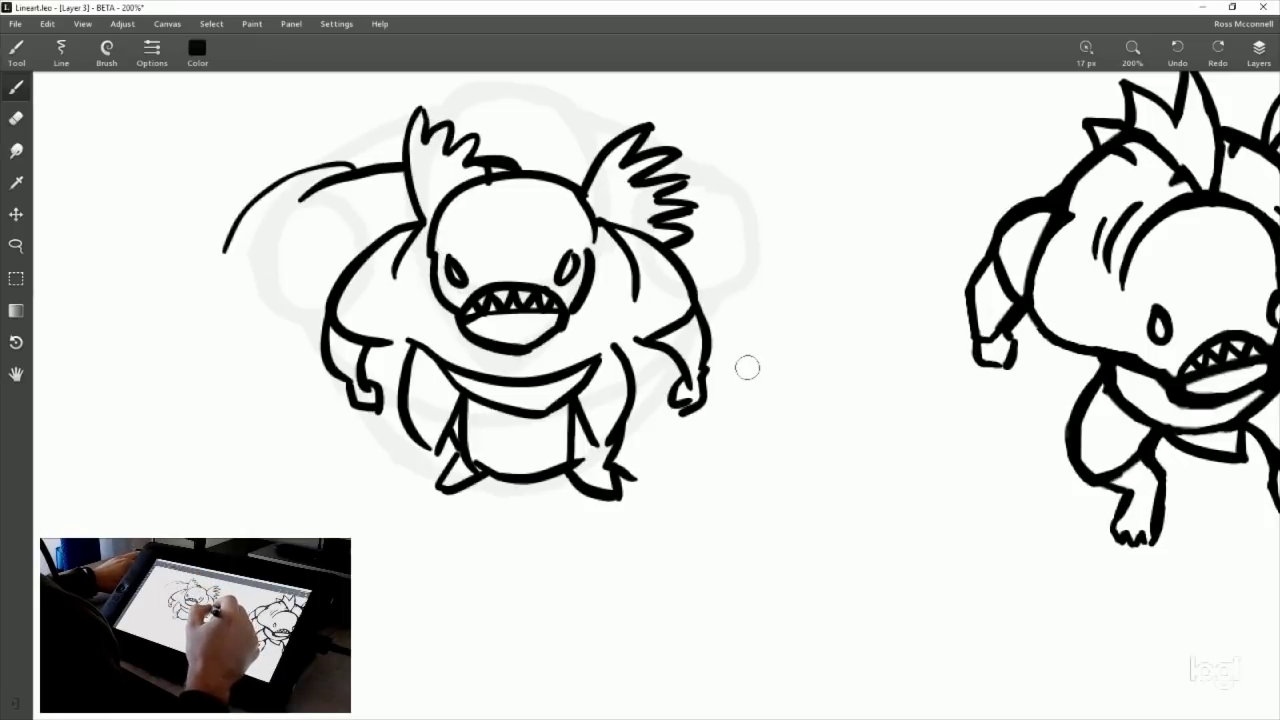
key(ctrl+z)
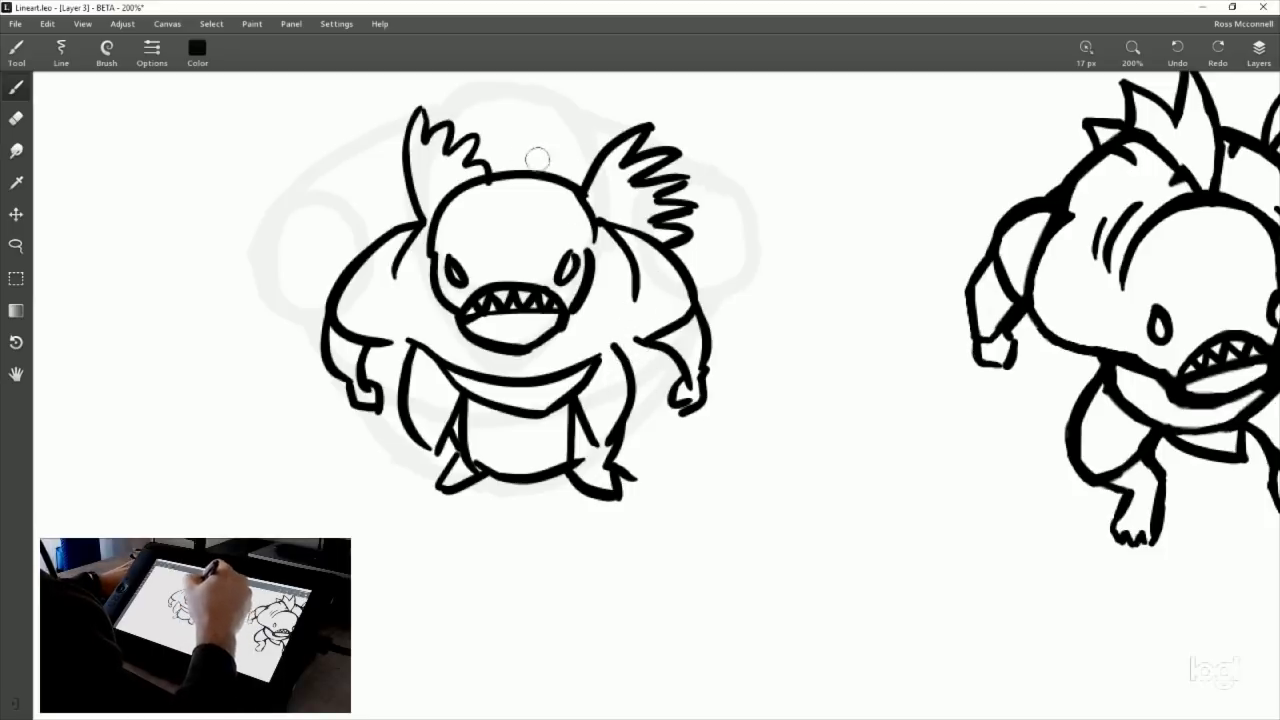
Try a curved, pointed fin with a ragged inner edge on top of the head beside the larger fin.
mouse_move(522, 166)
mouse_down()
mouse_move(600, 95)
mouse_move(578, 161)
mouse_move(549, 171)
mouse_up()
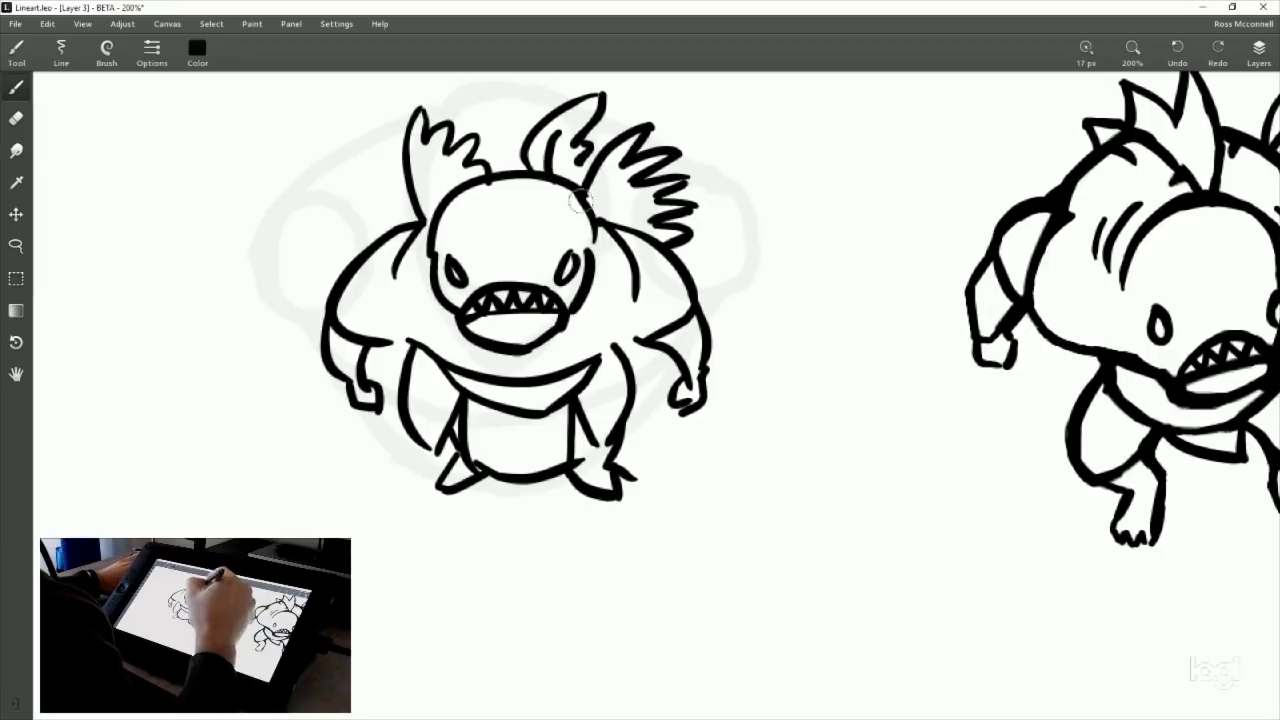
drag(709, 345, 668, 440)
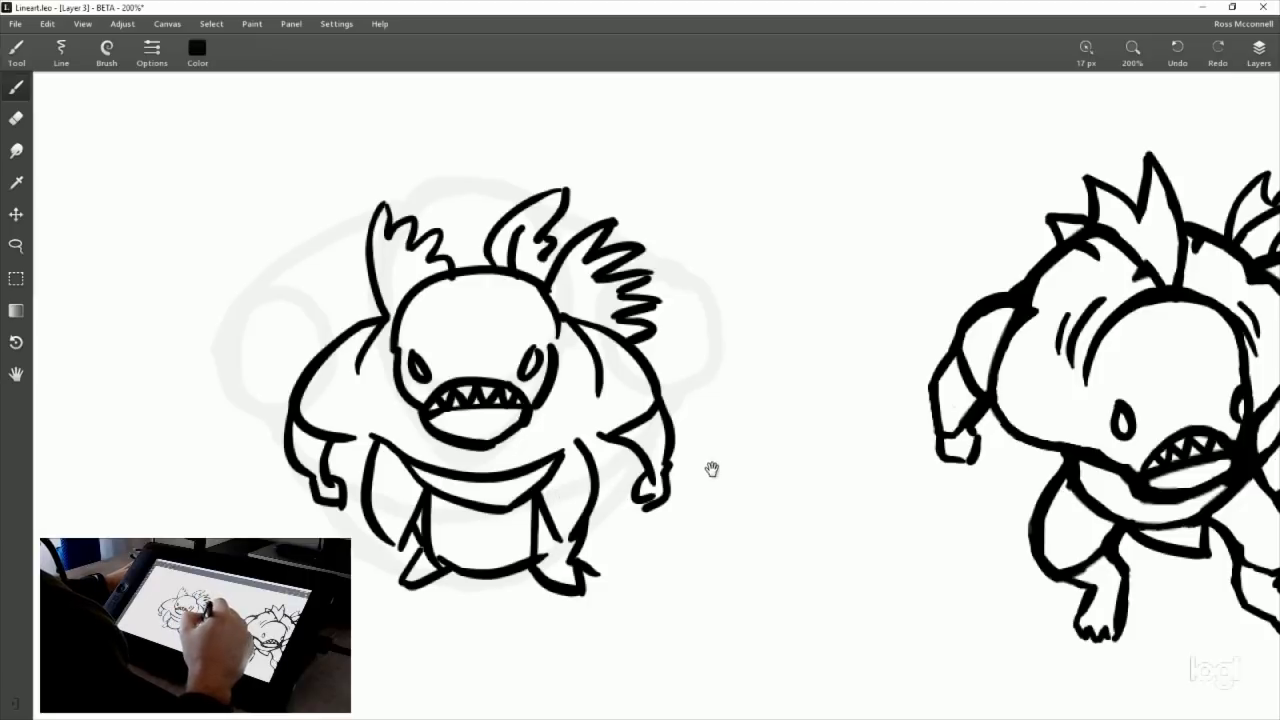
drag(711, 469, 719, 439)
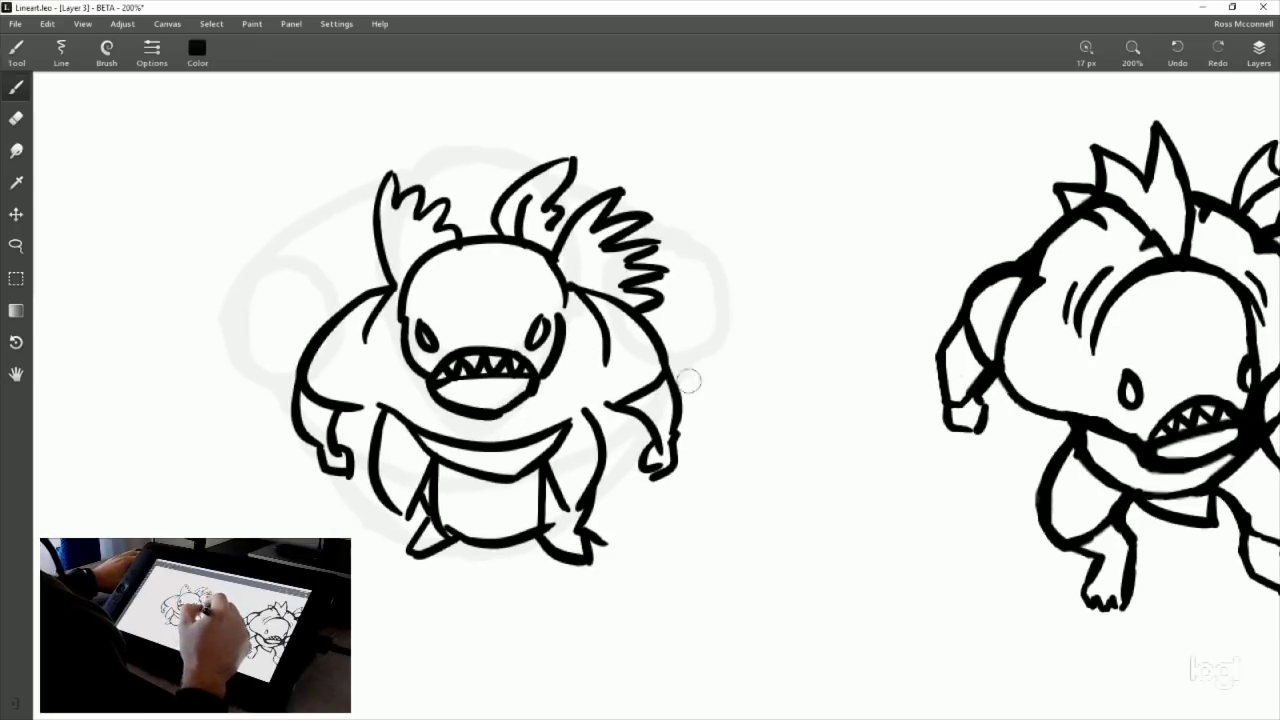
key(ctrl+z)
key(ctrl+z)
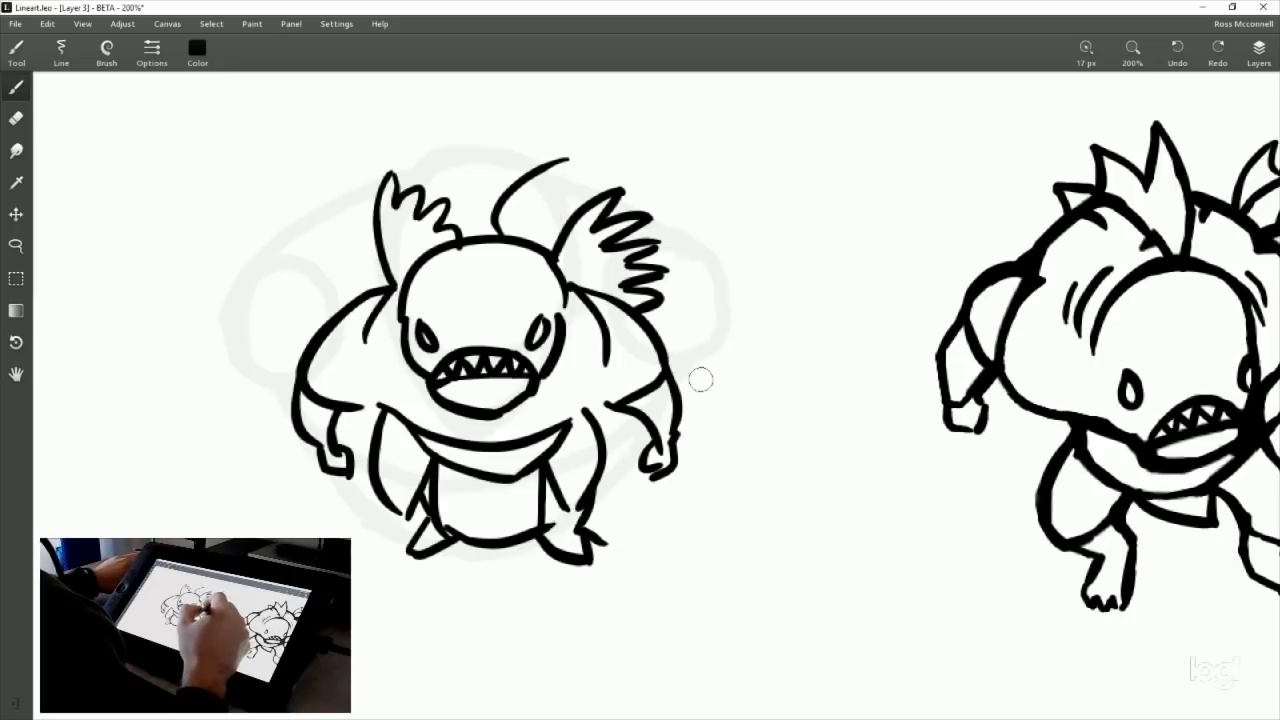
key(ctrl+z)
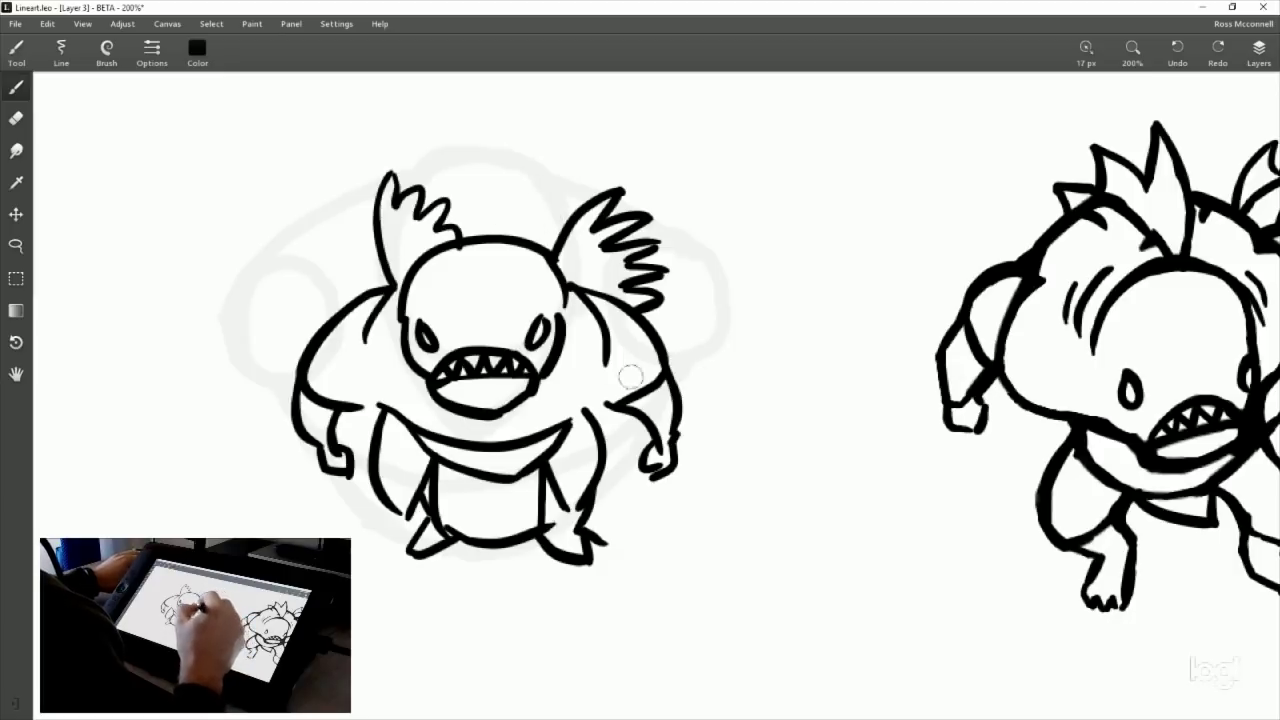
Lasso the whole arm below the larger fin, move it to the empty canvas between the two creatures, and deselect it.
click(16, 246)
drag(625, 483, 686, 328)
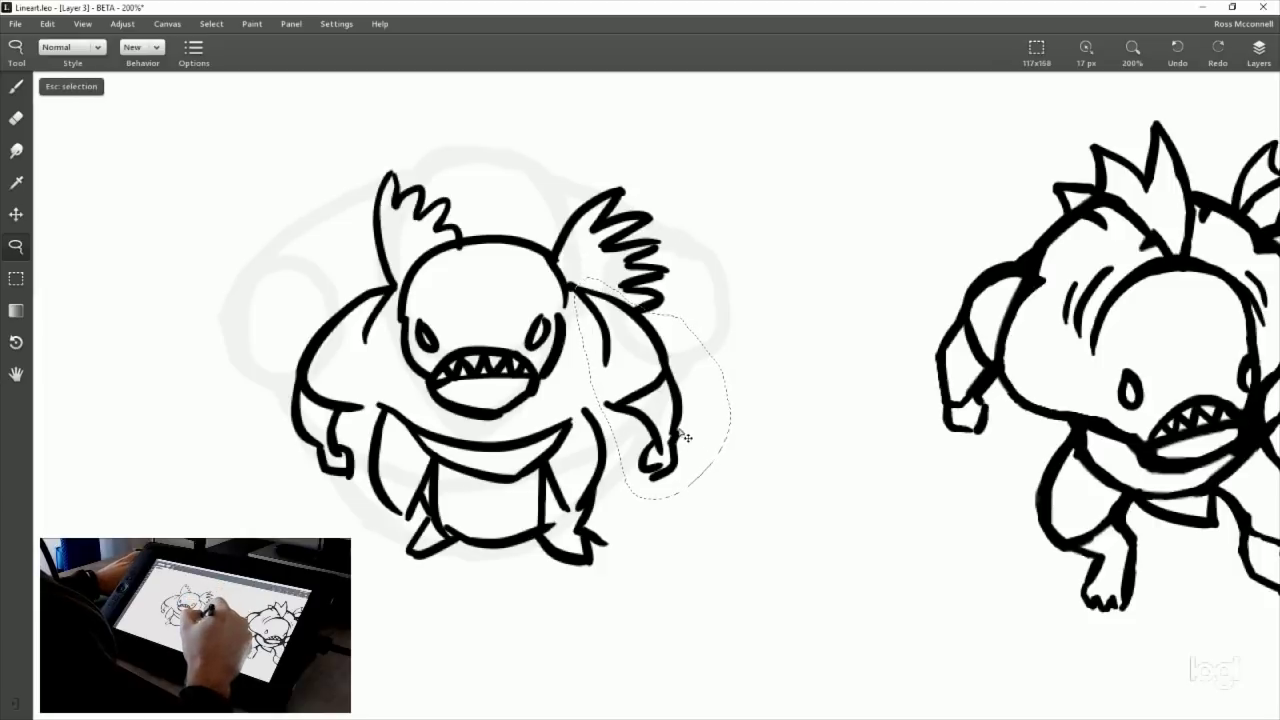
mouse_move(682, 437)
mouse_down()
mouse_move(749, 406)
mouse_move(848, 315)
mouse_move(868, 270)
mouse_up()
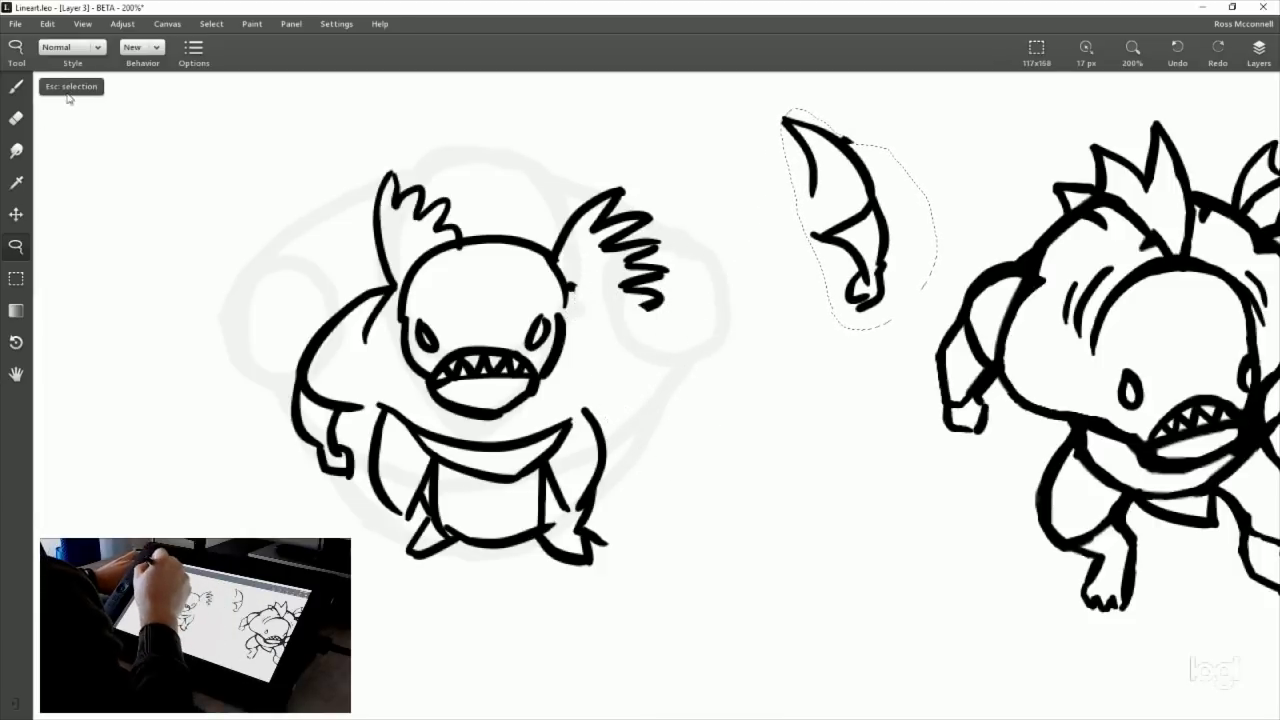
key(Escape)
Brush a new rounded shoulder and upper arm where the arm was removed, closed by a curved lower edge.
key(b)
drag(585, 298, 655, 368)
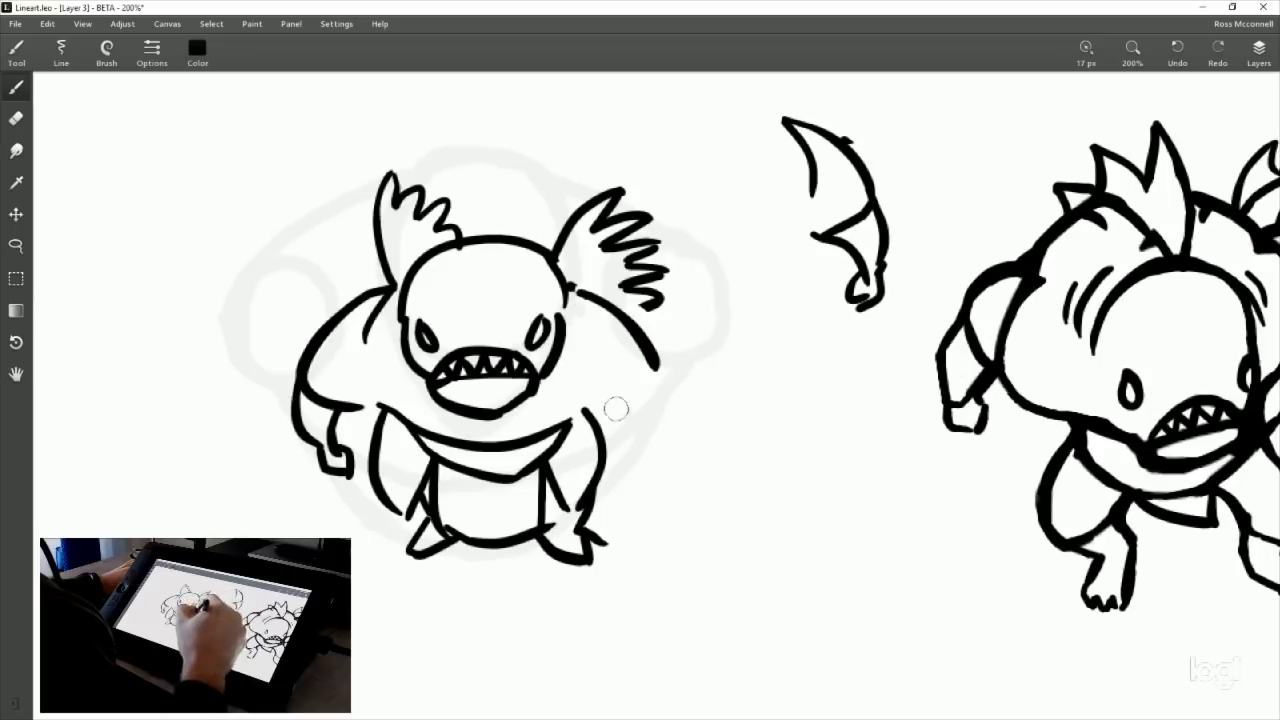
key(ctrl+z)
drag(573, 288, 622, 383)
drag(543, 384, 632, 397)
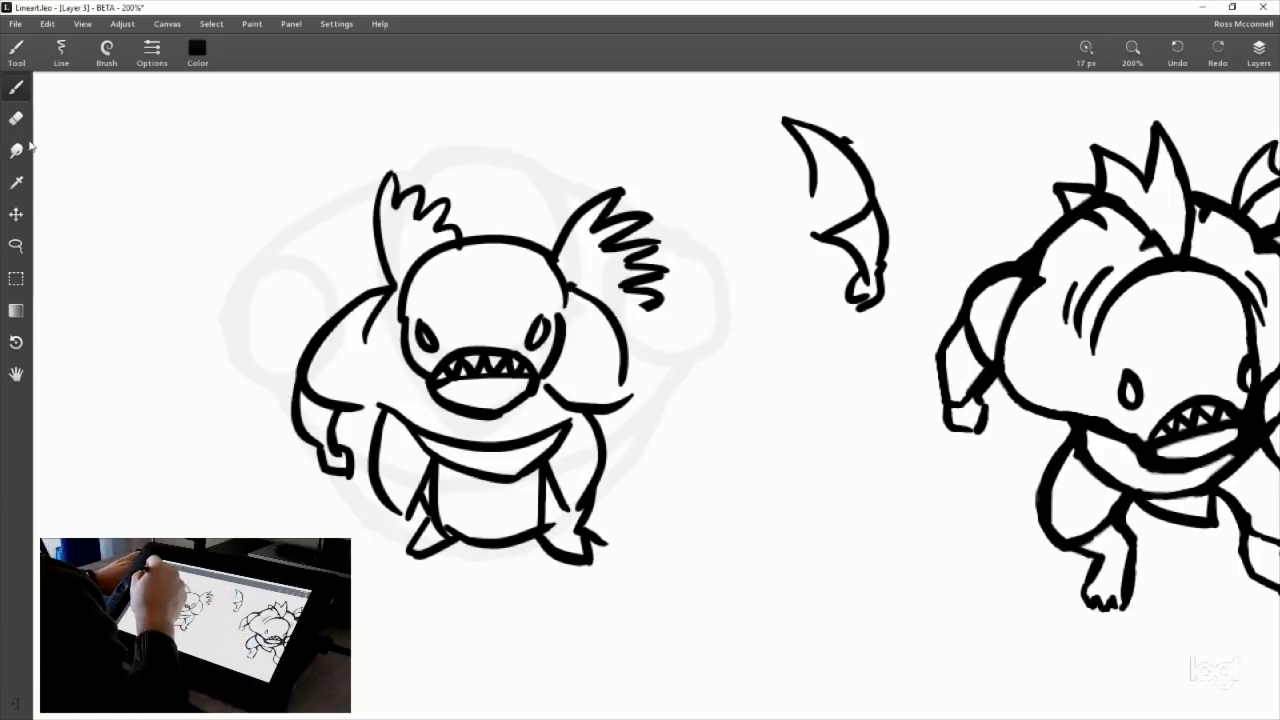
Brush a forearm folding from the new elbow across the belly to a fist, and erase the body lines inside it.
mouse_move(570, 398)
mouse_down()
mouse_move(505, 445)
mouse_move(535, 500)
mouse_move(540, 472)
mouse_move(606, 432)
mouse_up()
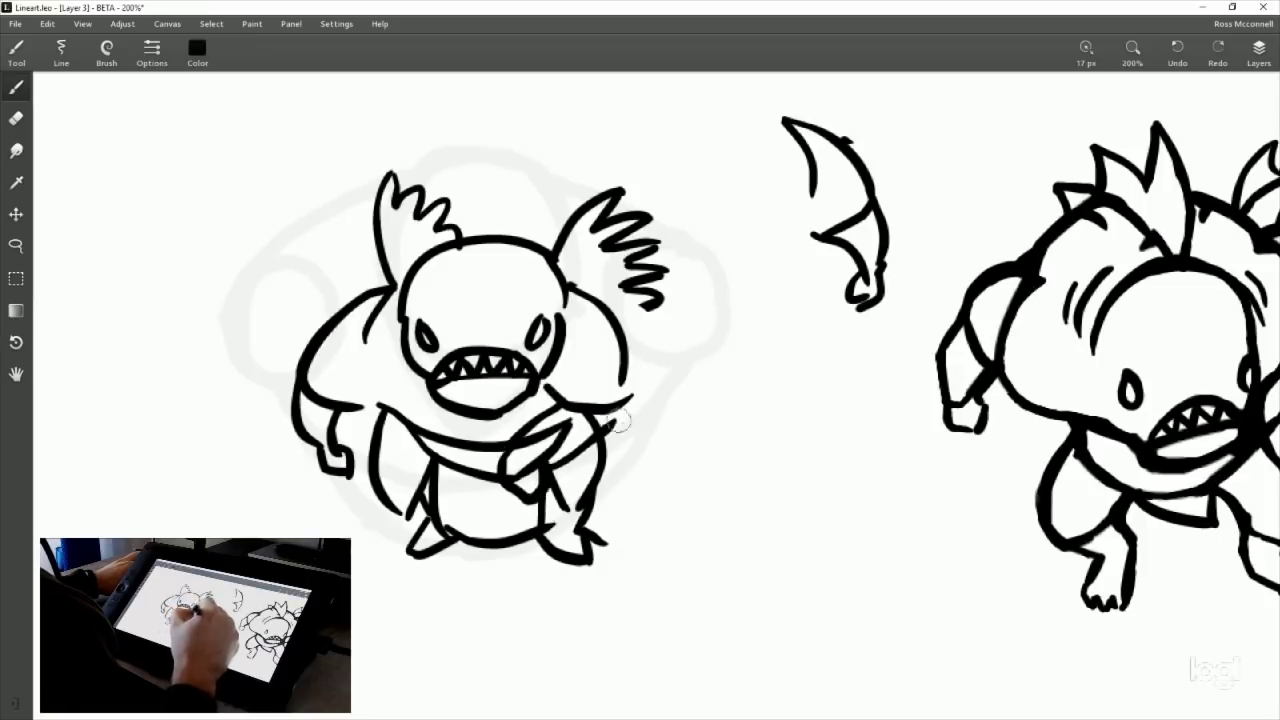
mouse_move(627, 369)
mouse_down()
mouse_move(601, 437)
mouse_move(527, 446)
mouse_move(575, 422)
mouse_move(561, 441)
mouse_up()
click(16, 118)
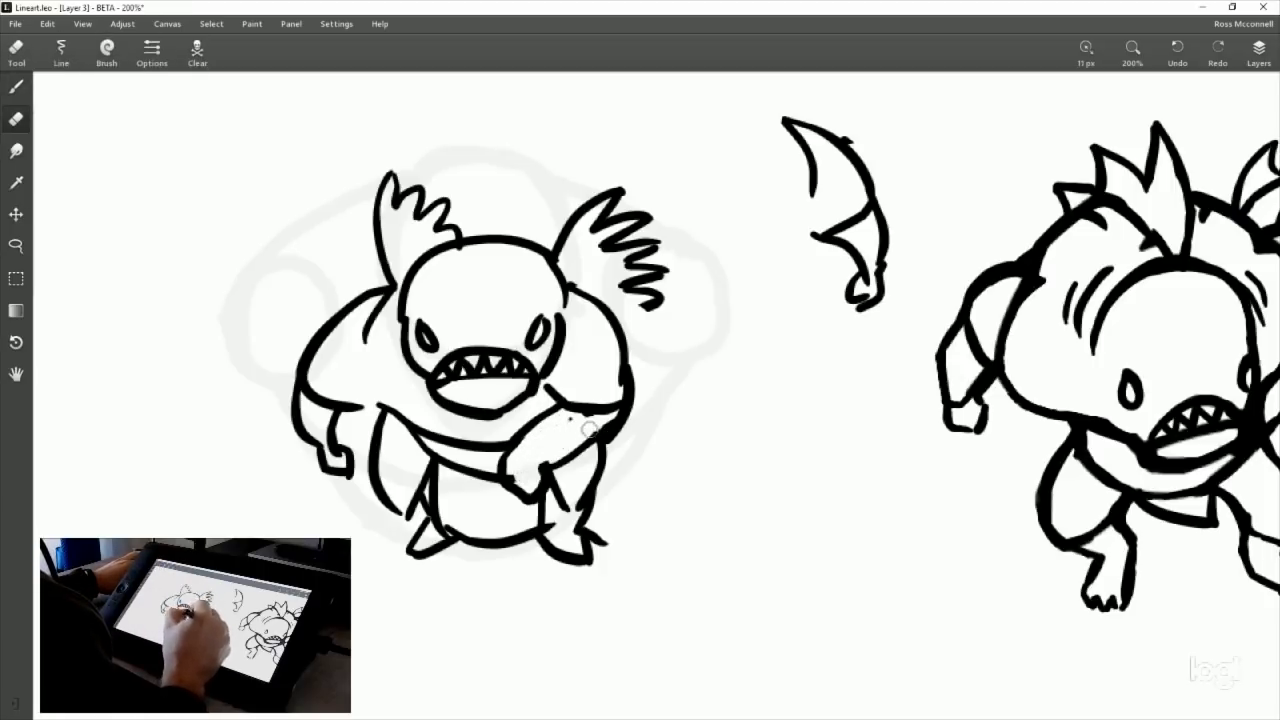
drag(709, 470, 714, 374)
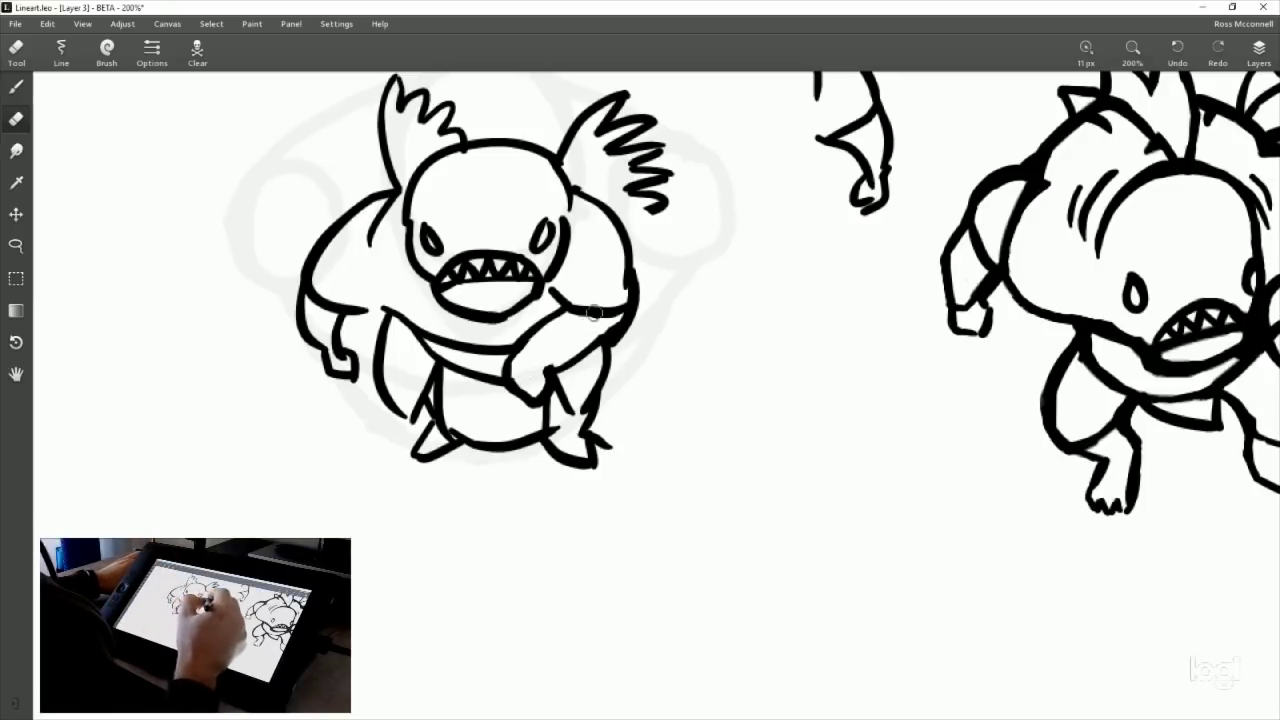
Thicken the line under the folded forearm and extend the opposite arm's elbow crease toward the chest.
key(b)
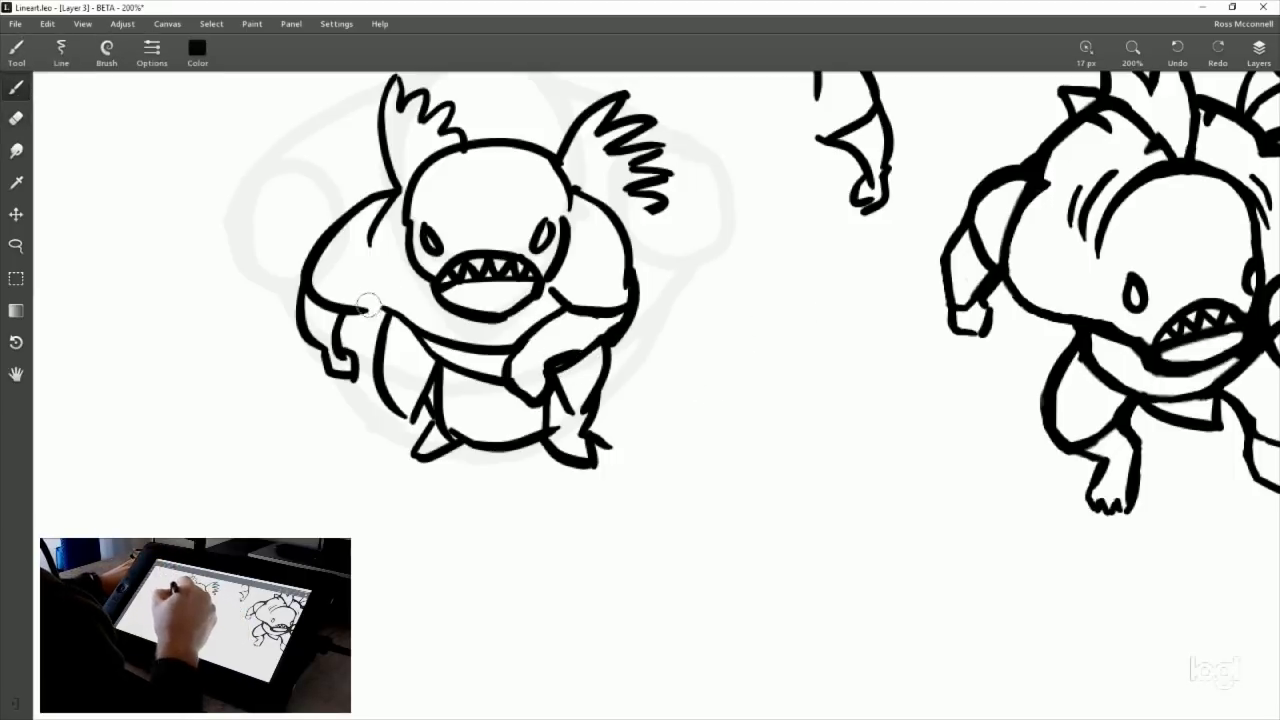
drag(368, 303, 380, 294)
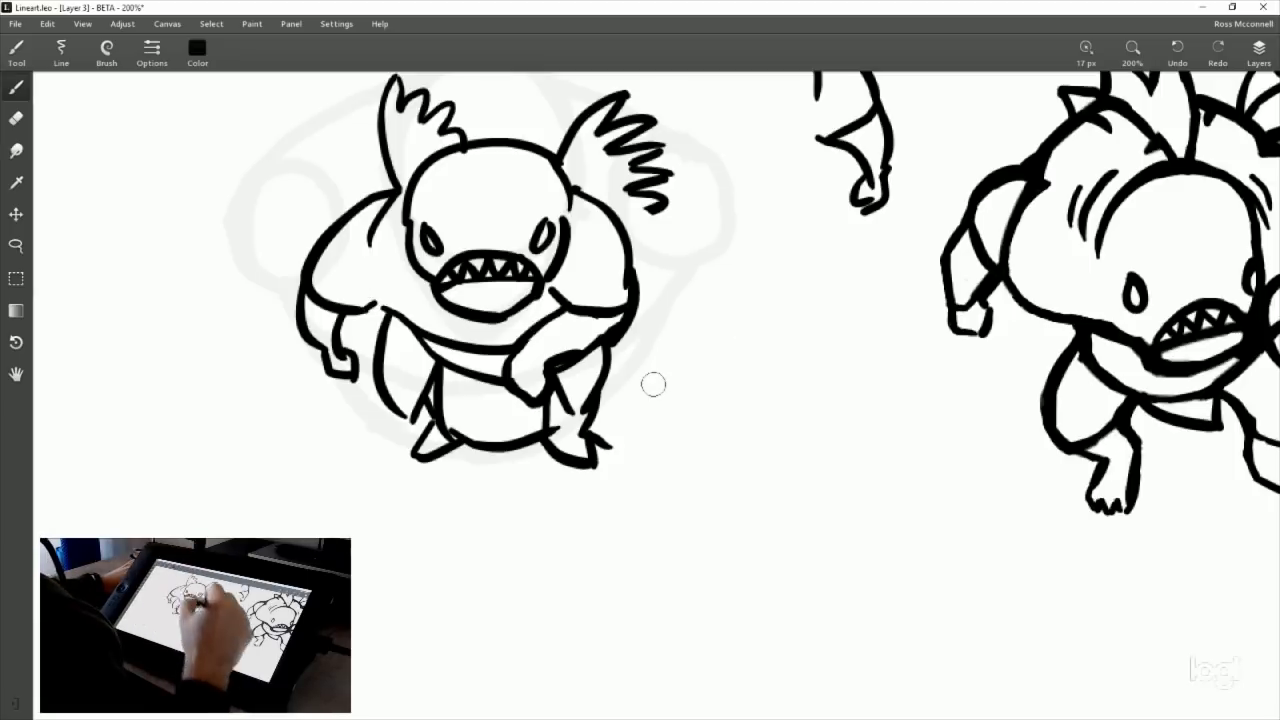
scroll(653, 384, up, 2)
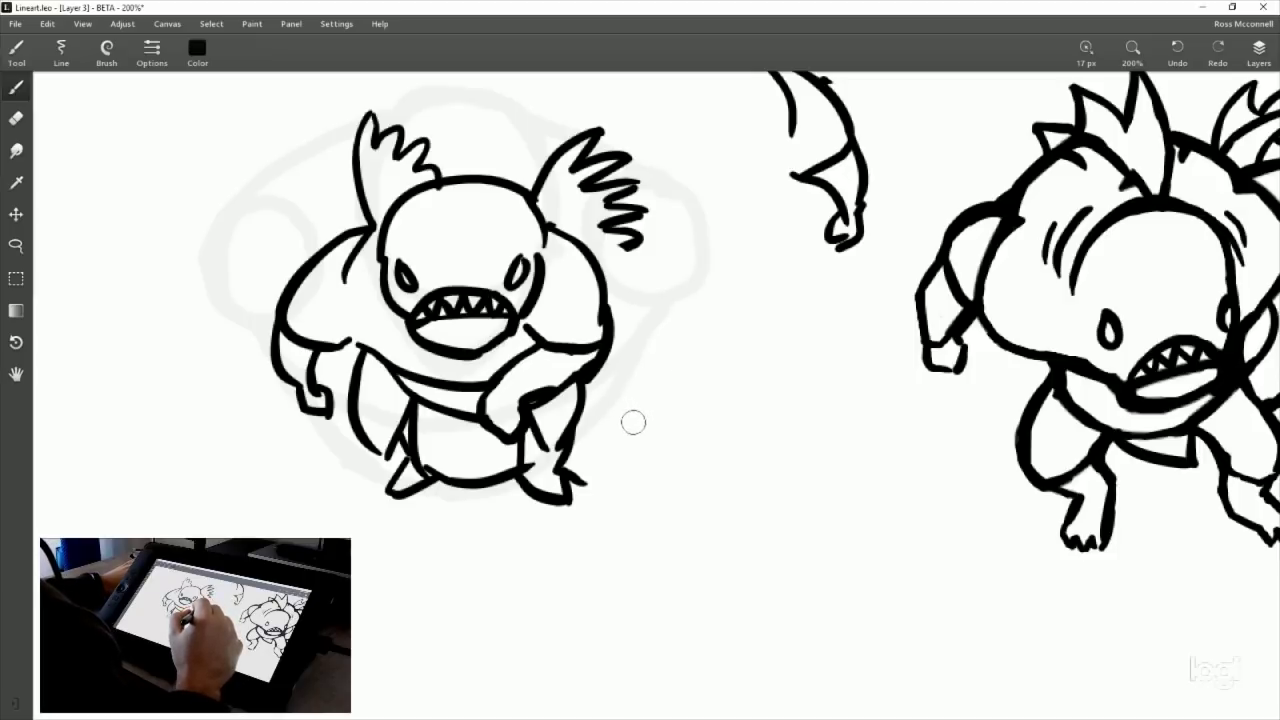
drag(674, 377, 643, 397)
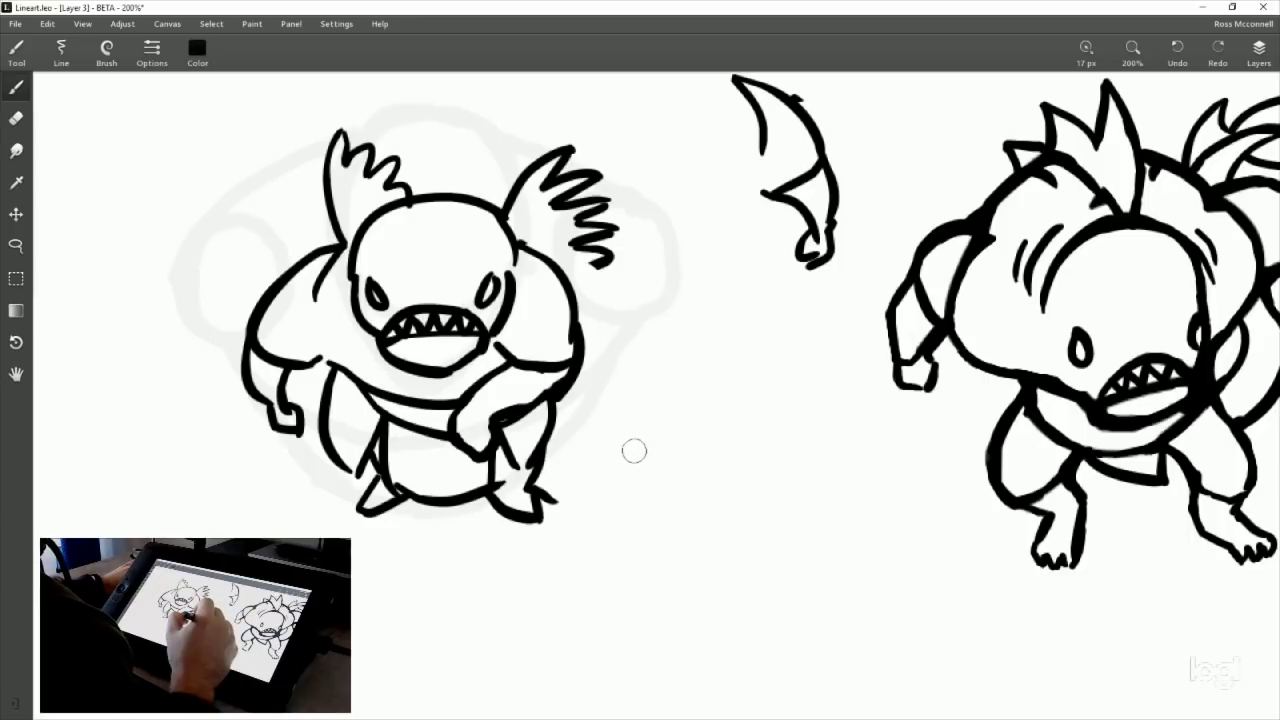
Extend the larger fin's jagged edge down to the shoulder, and try a small spiky fin behind the opposite shoulder.
drag(634, 451, 580, 440)
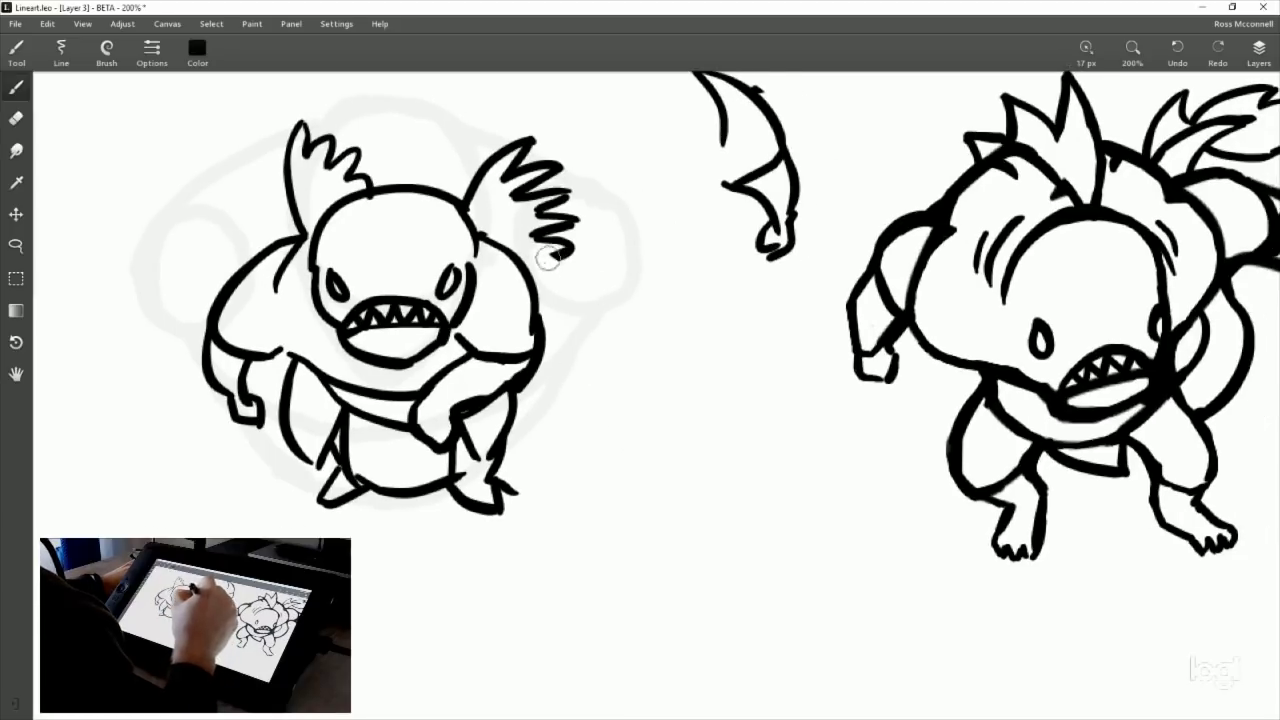
mouse_move(540, 250)
mouse_down()
mouse_move(568, 292)
mouse_move(538, 310)
mouse_up()
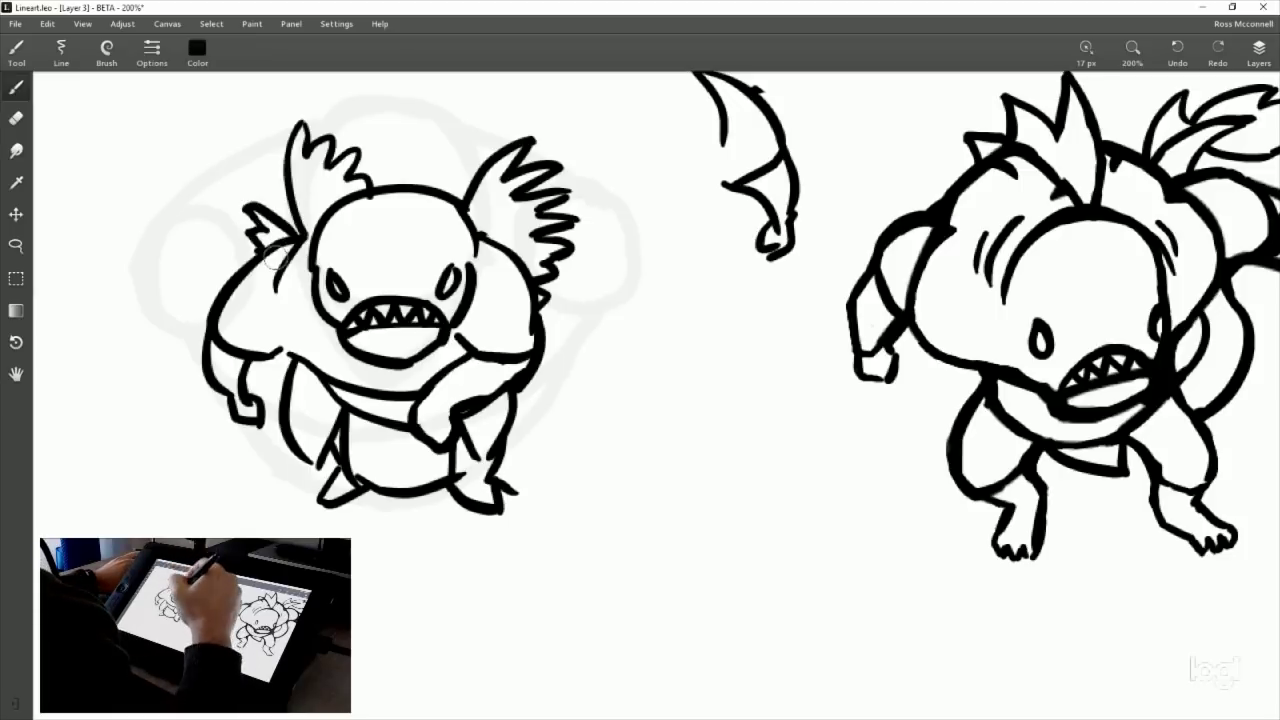
mouse_move(290, 233)
mouse_down()
mouse_move(240, 205)
mouse_move(232, 250)
mouse_move(258, 262)
mouse_up()
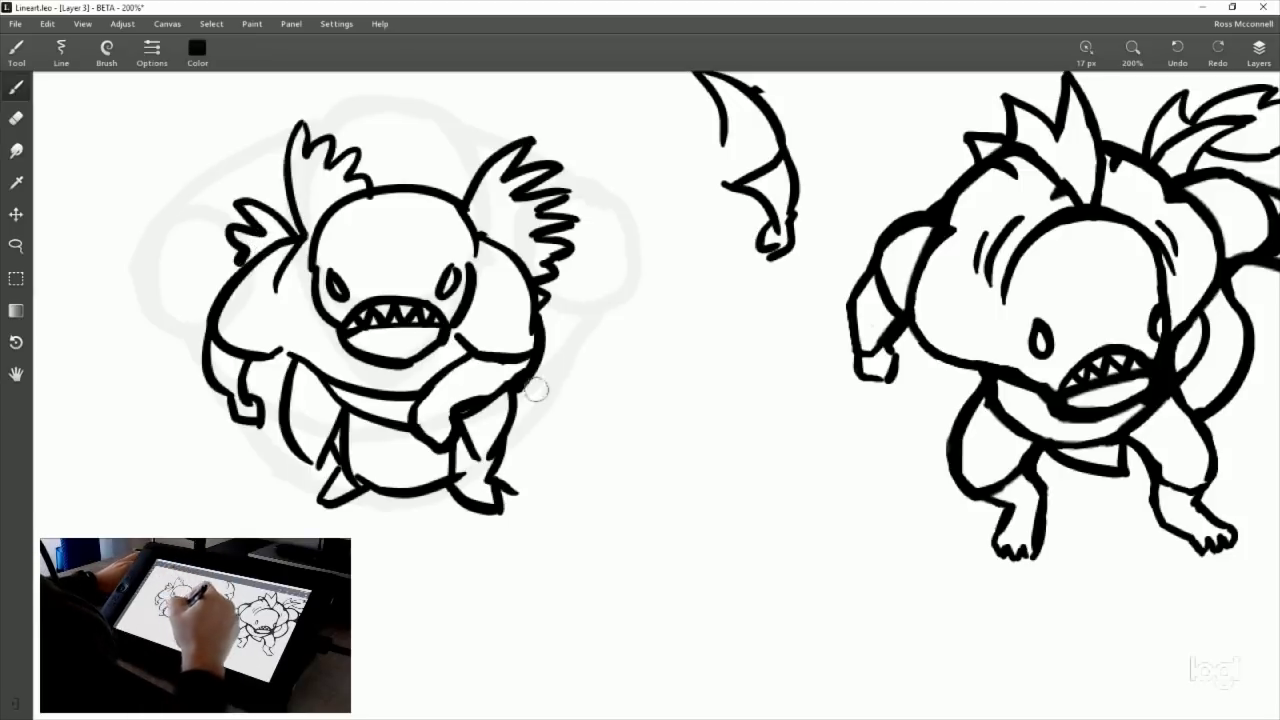
key(ctrl+z)
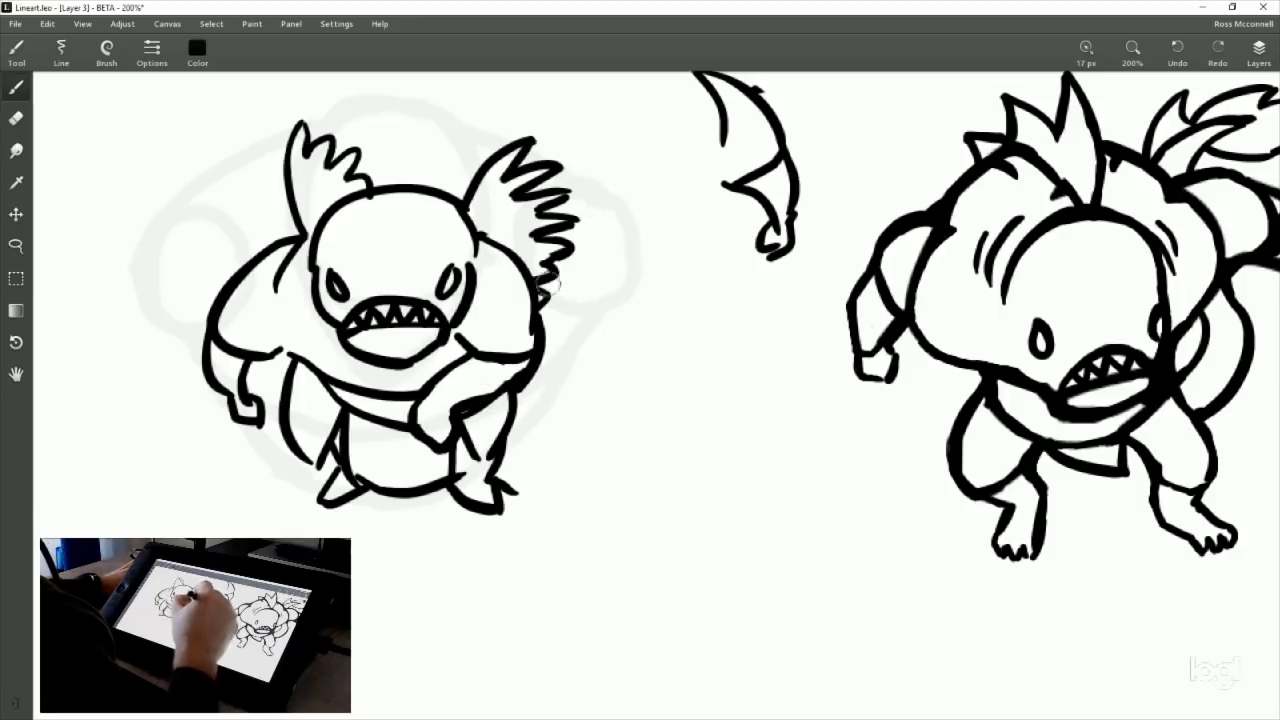
Brush a curved pointed tail with spiky fins along its outer edge beside the body, and darken the opposite armpit crease.
drag(547, 285, 605, 403)
mouse_move(538, 308)
mouse_down()
mouse_move(593, 413)
mouse_move(595, 389)
mouse_move(569, 406)
mouse_move(549, 456)
mouse_move(602, 397)
mouse_move(591, 434)
mouse_up()
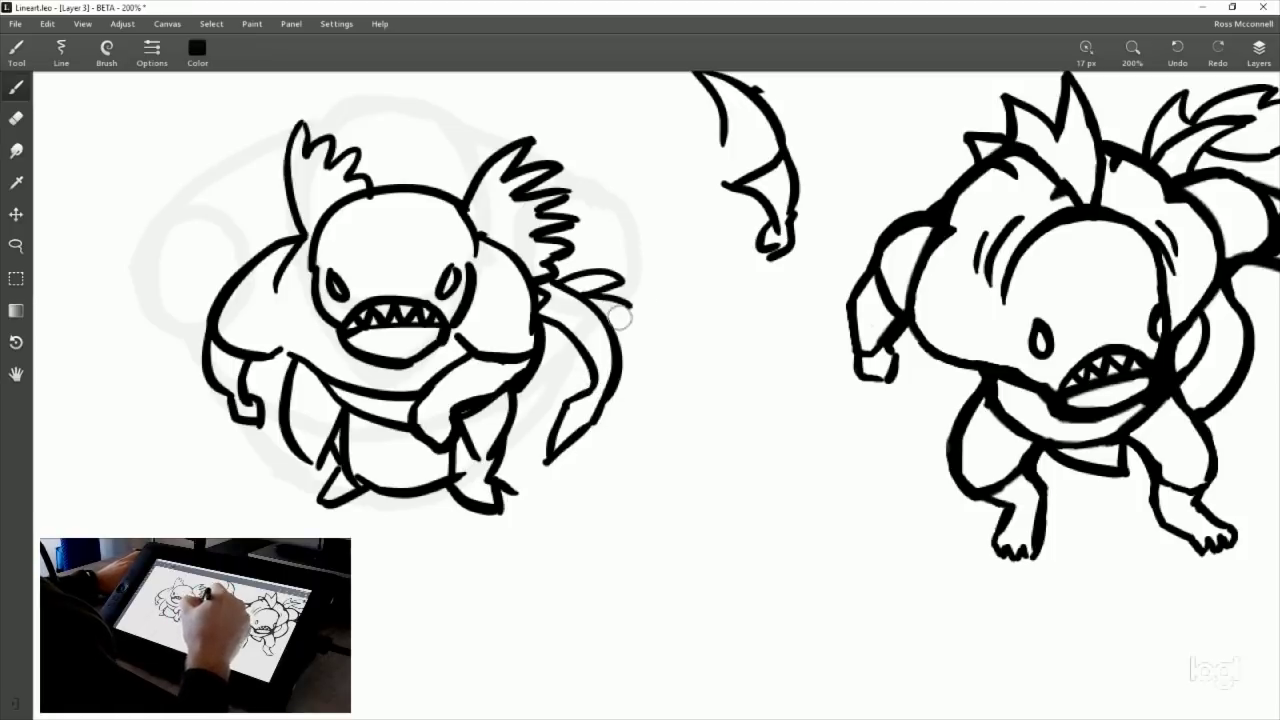
mouse_move(545, 272)
mouse_down()
mouse_move(640, 345)
mouse_move(630, 341)
mouse_move(630, 385)
mouse_up()
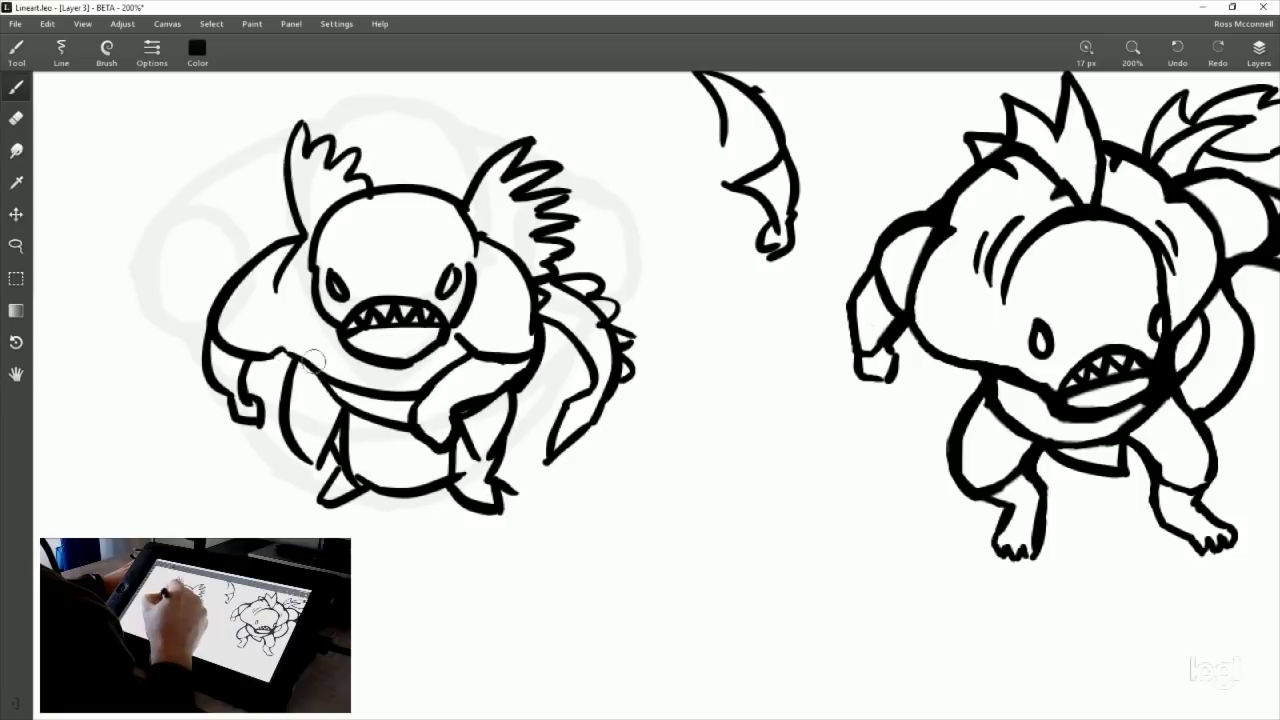
drag(280, 342, 296, 360)
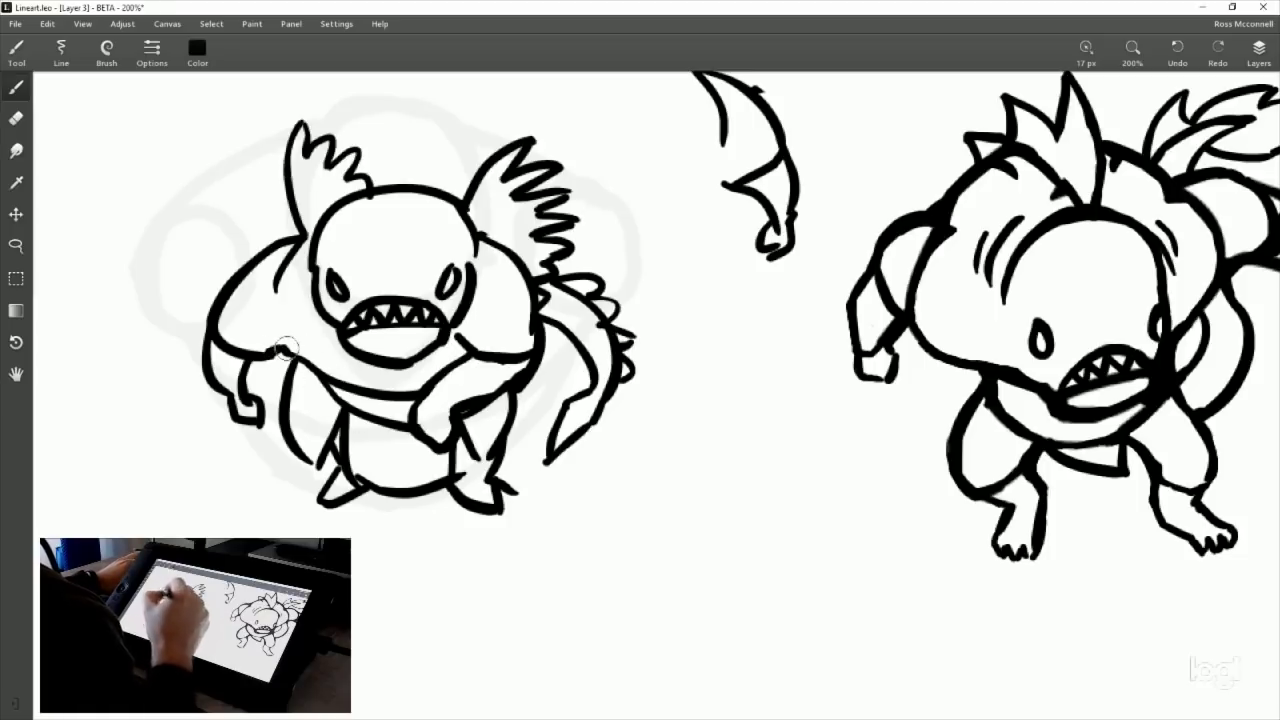
Erase the stray spur at the heel and brush an inner curve down the upper part of the hanging arm.
drag(632, 357, 670, 406)
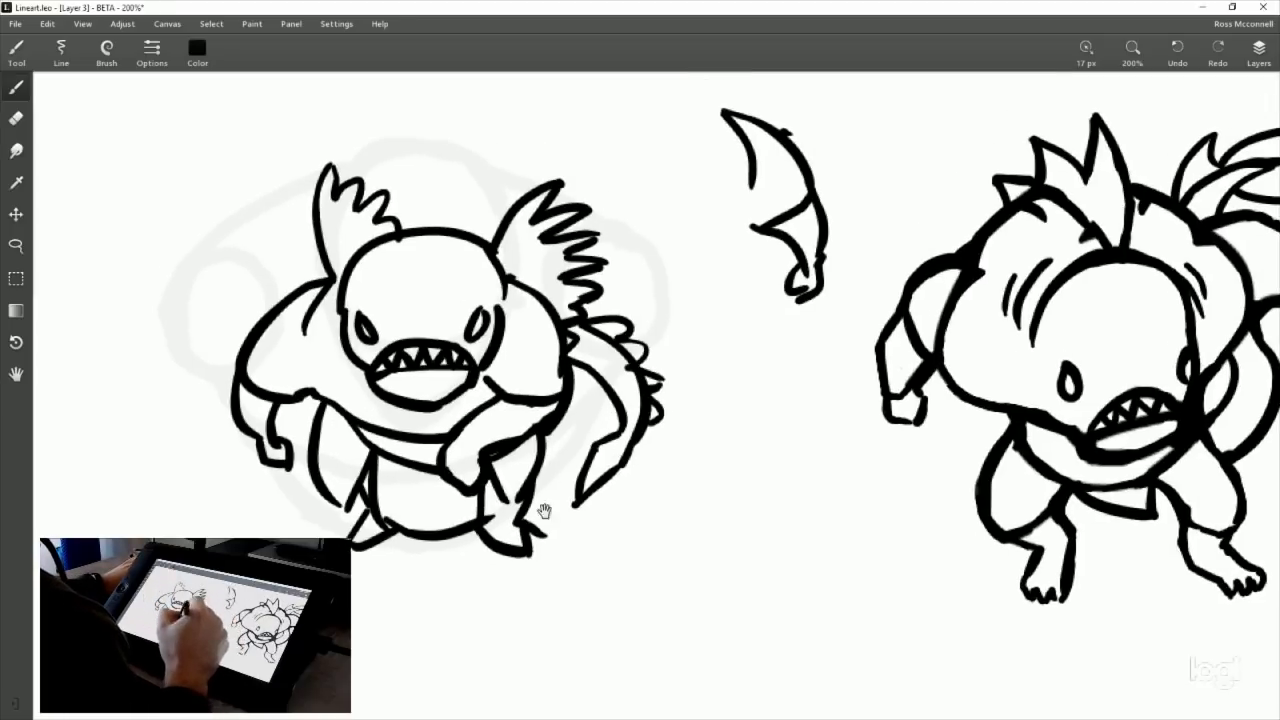
click(16, 118)
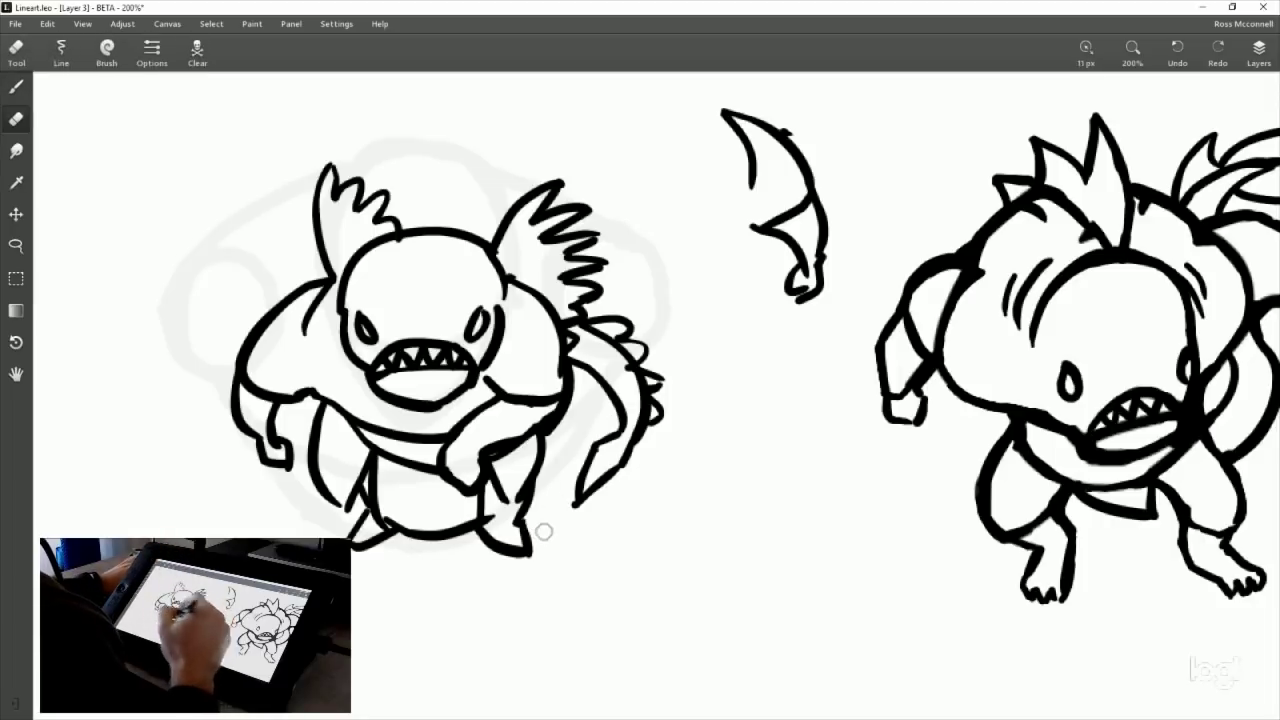
drag(737, 453, 720, 409)
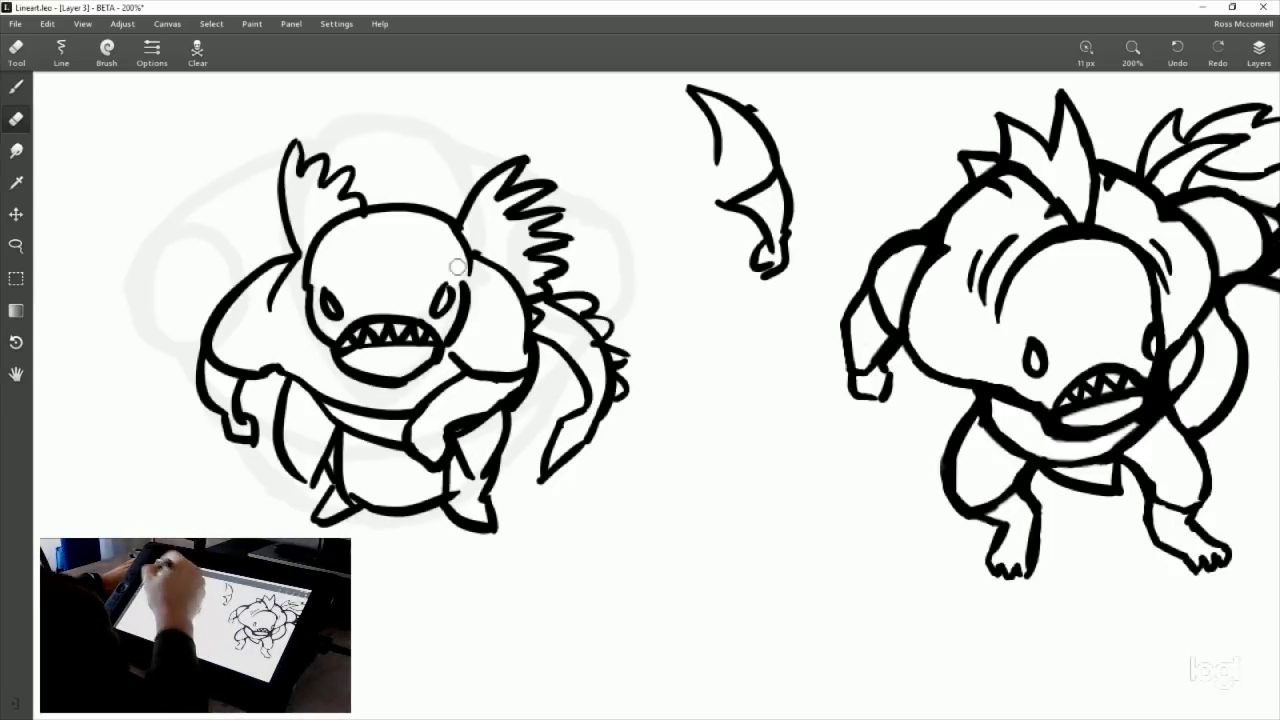
click(16, 87)
mouse_move(266, 278)
mouse_down()
mouse_move(232, 322)
mouse_move(238, 370)
mouse_up()
mouse_move(342, 410)
mouse_down()
mouse_move(350, 463)
mouse_move(325, 451)
mouse_move(318, 471)
mouse_move(345, 457)
mouse_move(298, 448)
mouse_up()
drag(252, 370, 272, 418)
drag(288, 414, 322, 436)
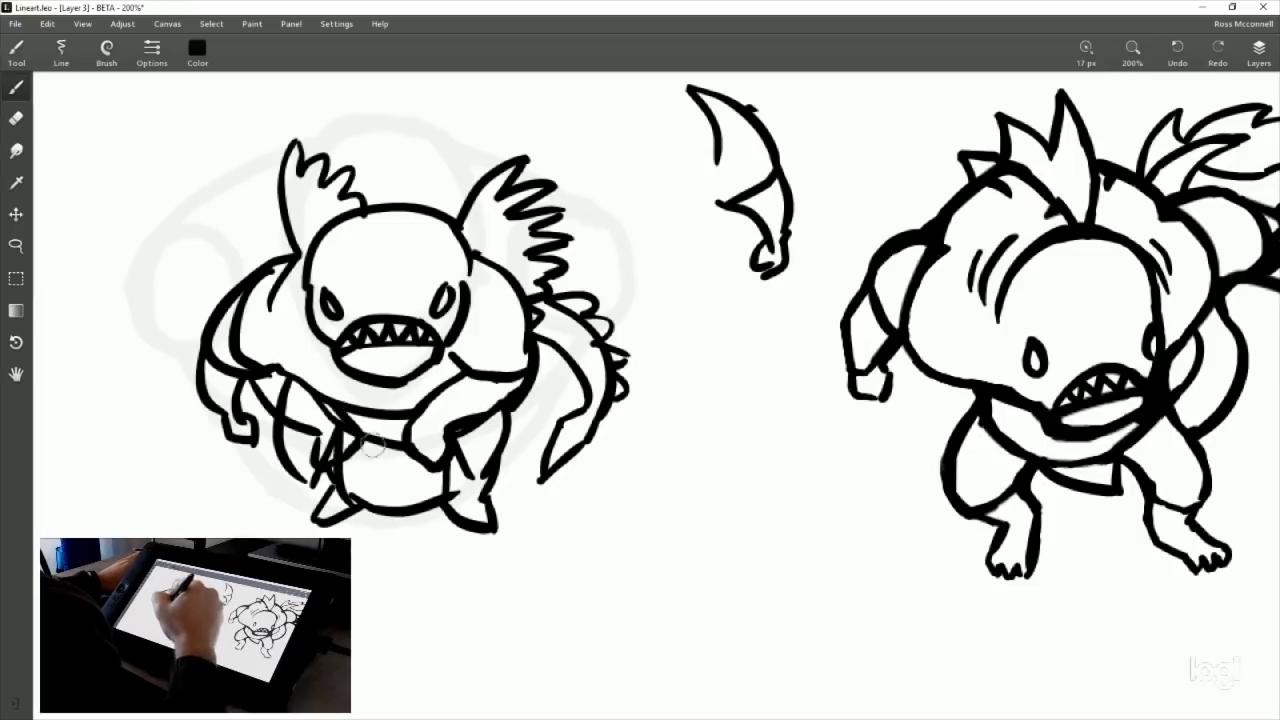
key(ctrl+z)
key(ctrl+z)
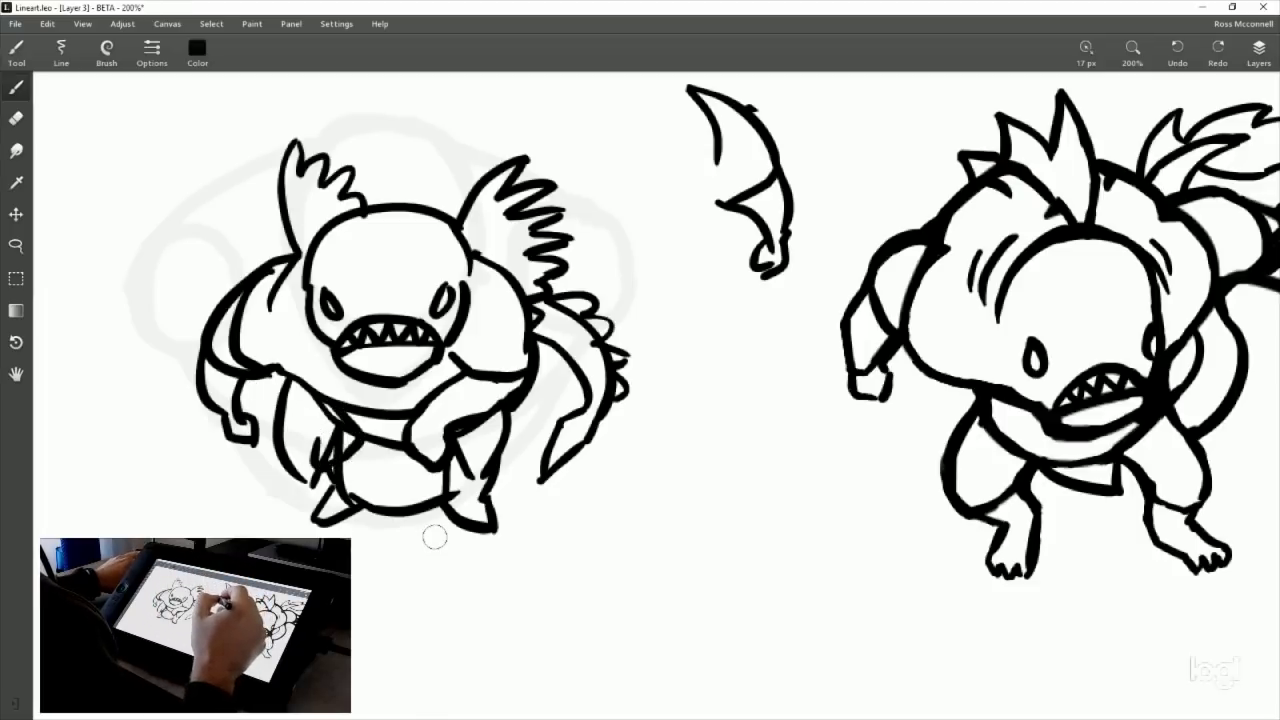
key(ctrl+z)
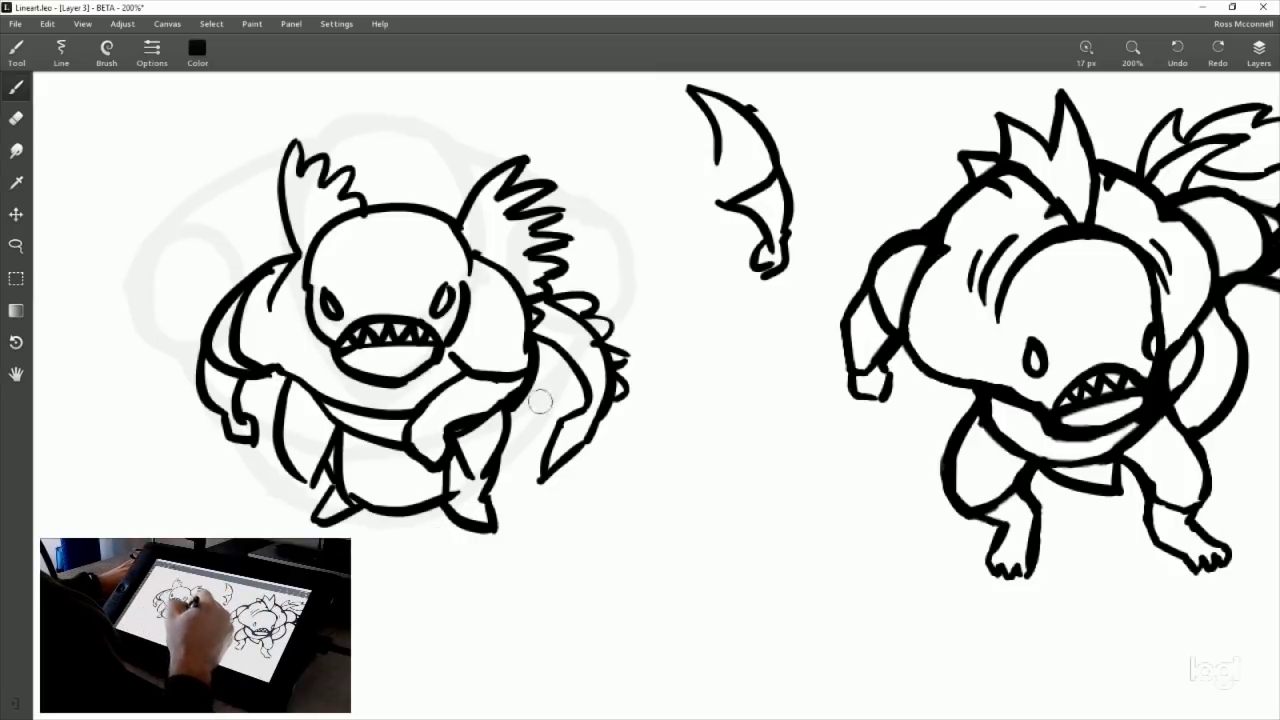
mouse_move(476, 378)
mouse_down()
mouse_move(416, 470)
mouse_move(412, 440)
mouse_up()
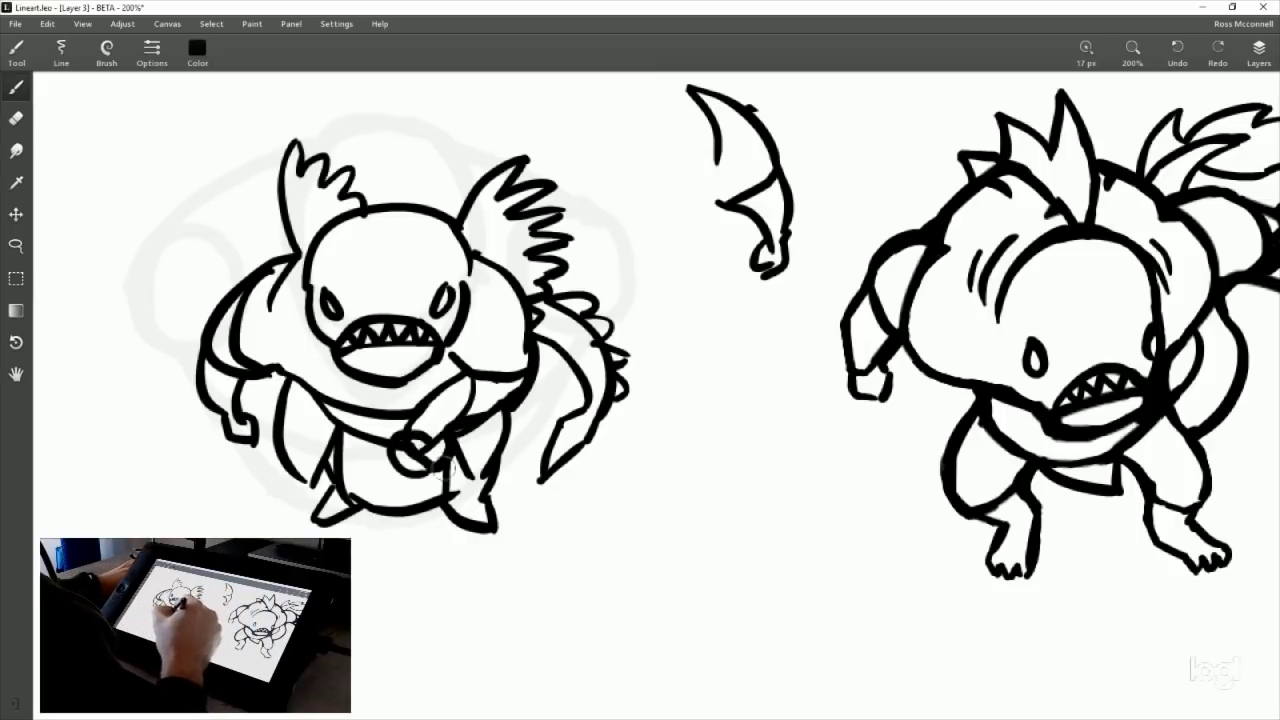
drag(505, 420, 440, 466)
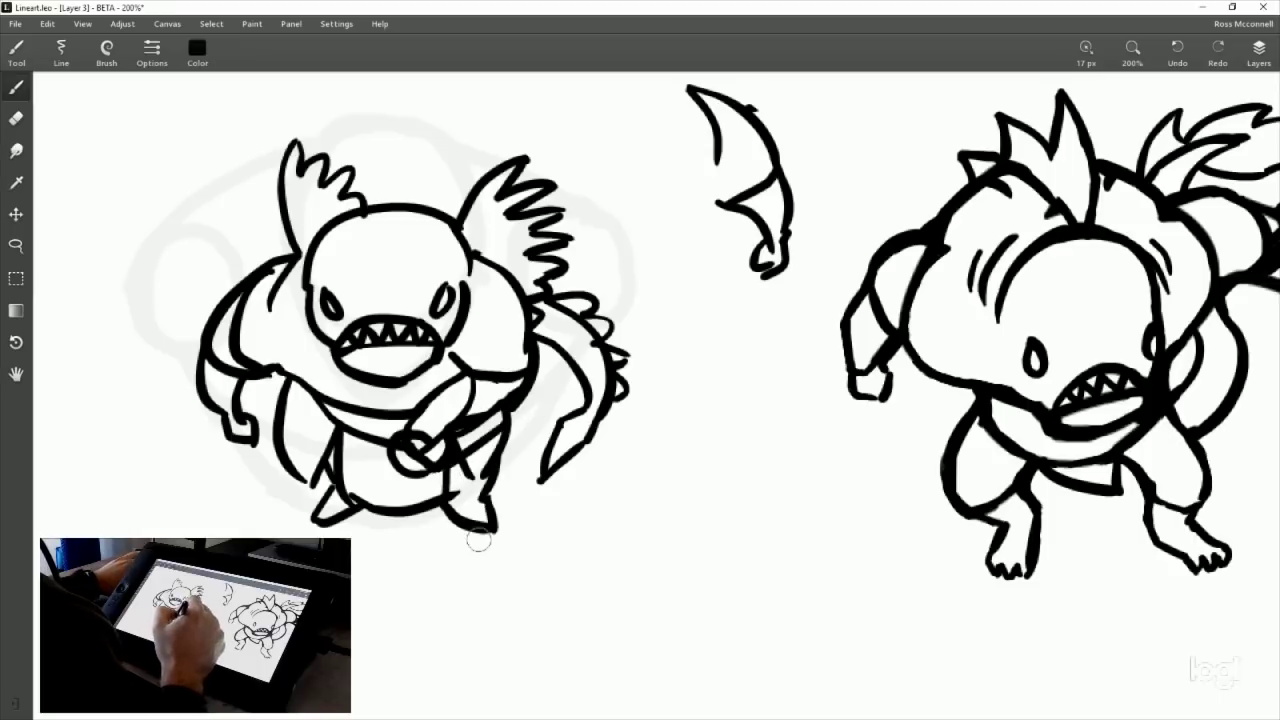
key(ctrl+z)
key(ctrl+z)
key(ctrl+z)
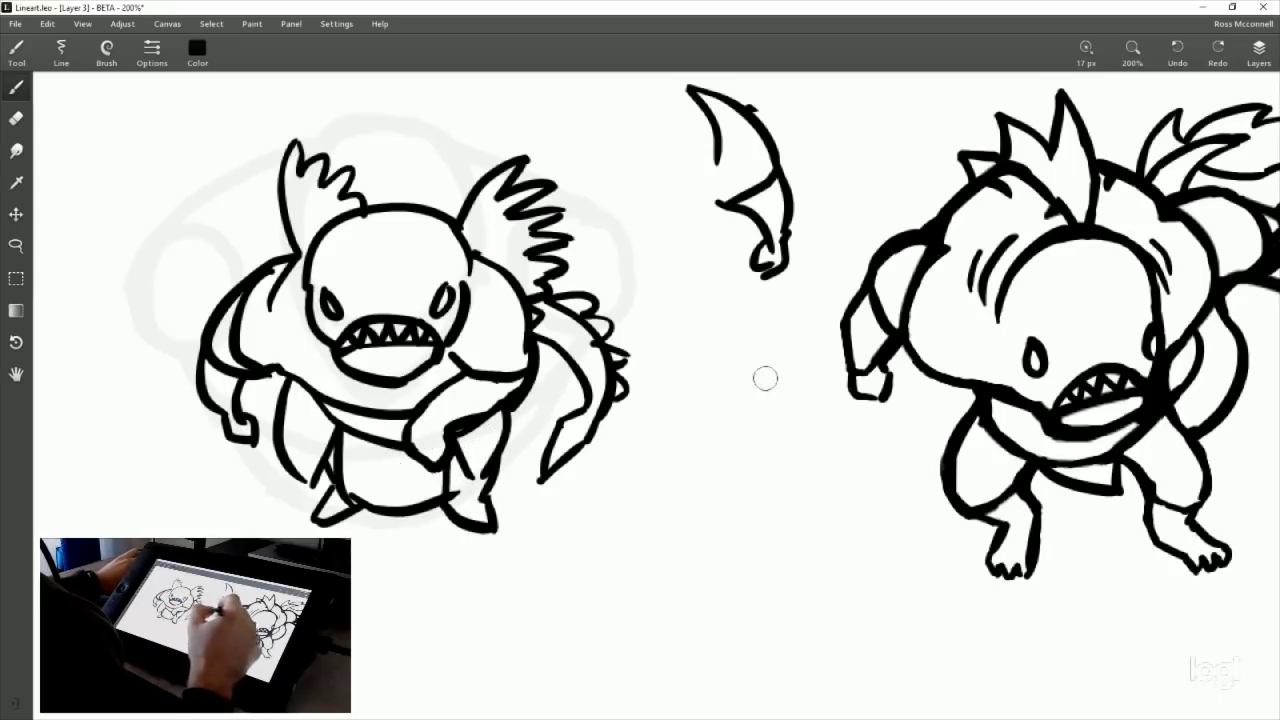
Lasso the creature's head with its eyes and mouth, move it slightly higher on the body, and deselect it.
scroll(765, 378, down, 1)
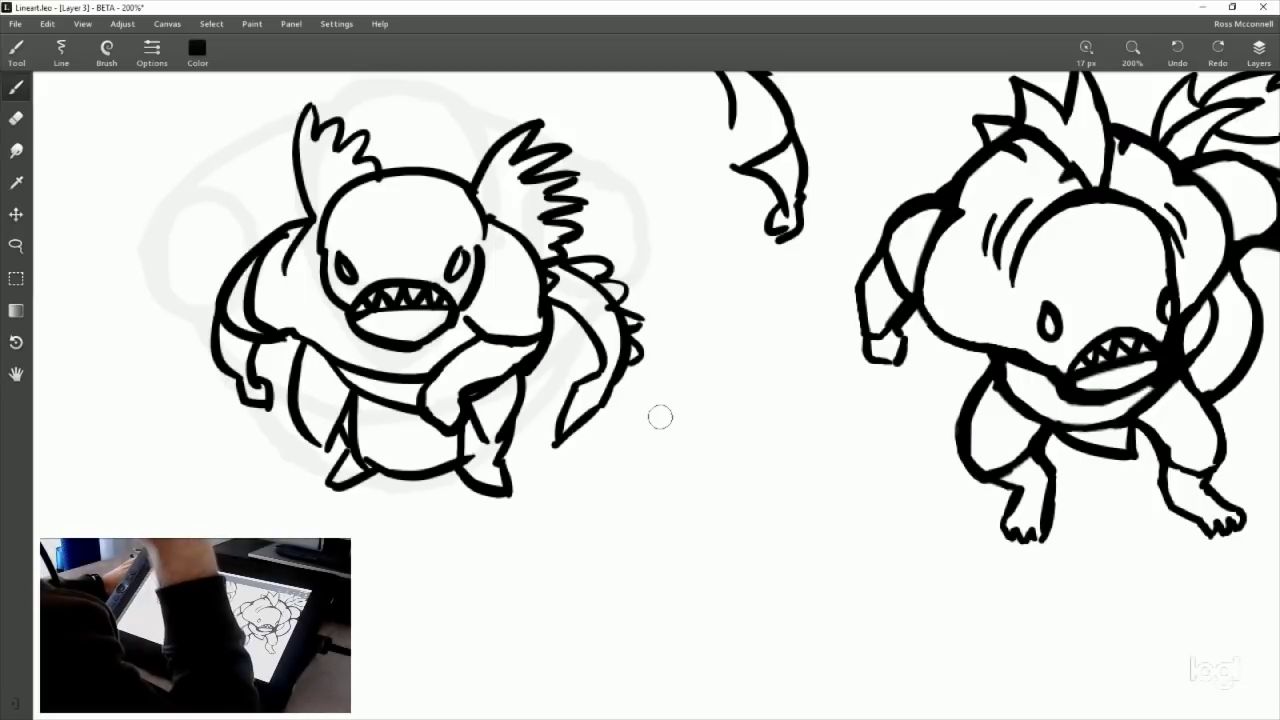
scroll(740, 415, down, 2)
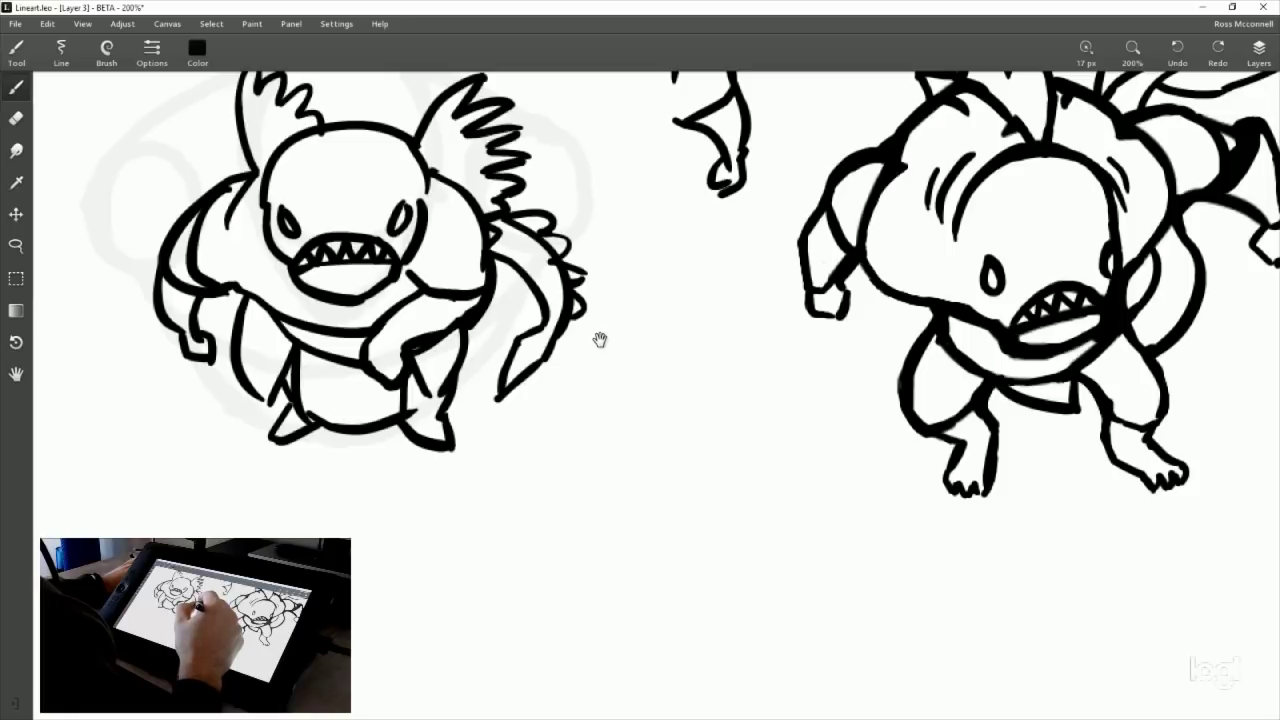
scroll(676, 367, up, 1)
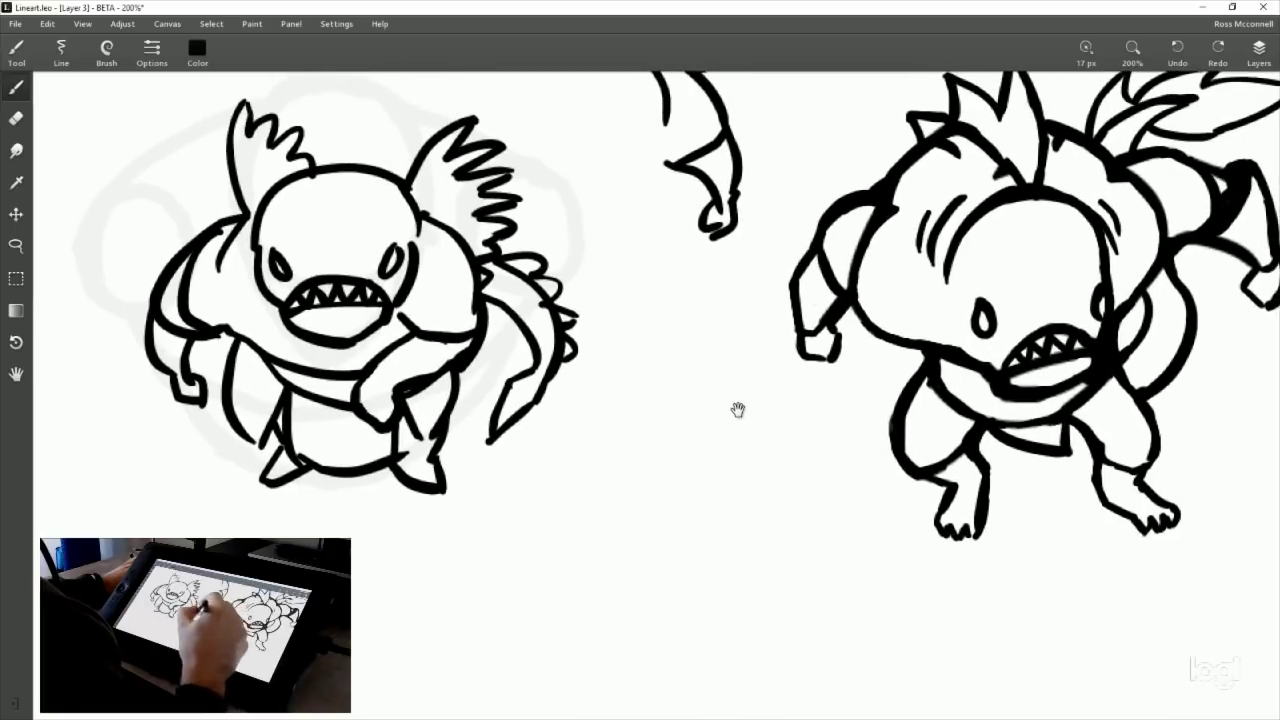
scroll(763, 449, down, 1)
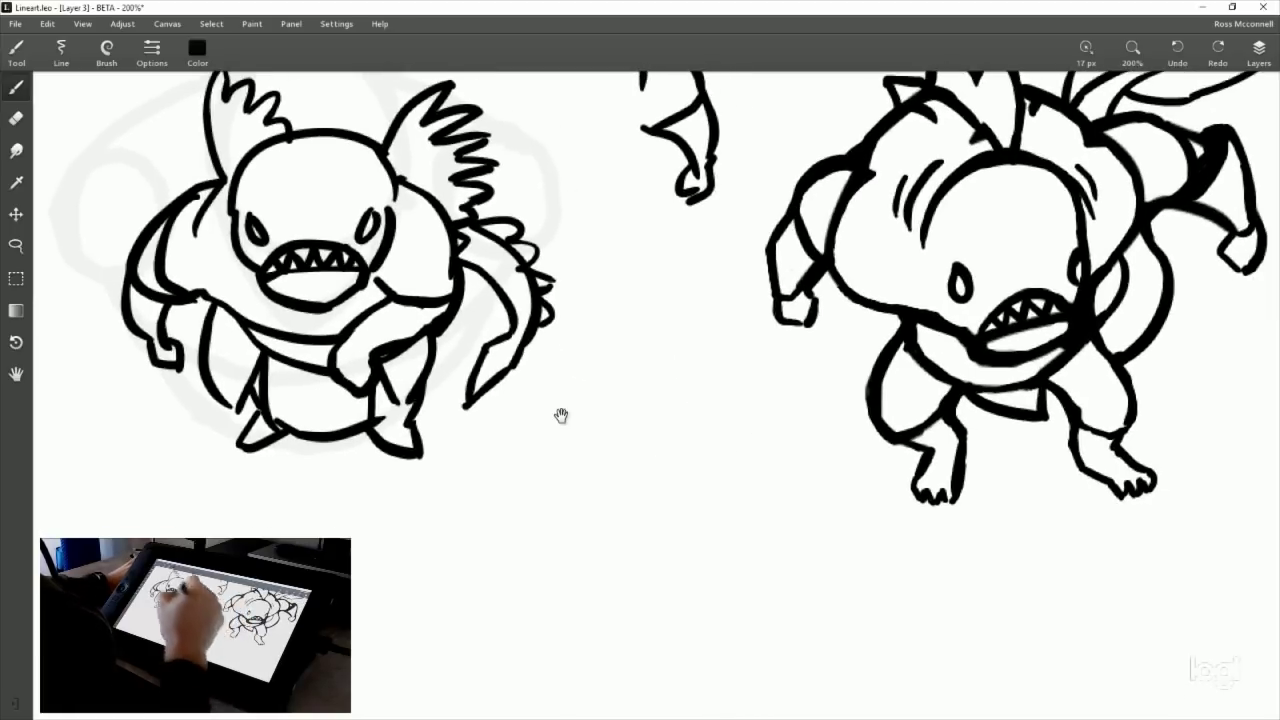
mouse_move(518, 503)
mouse_down()
mouse_move(629, 357)
mouse_move(634, 291)
mouse_move(598, 513)
mouse_up()
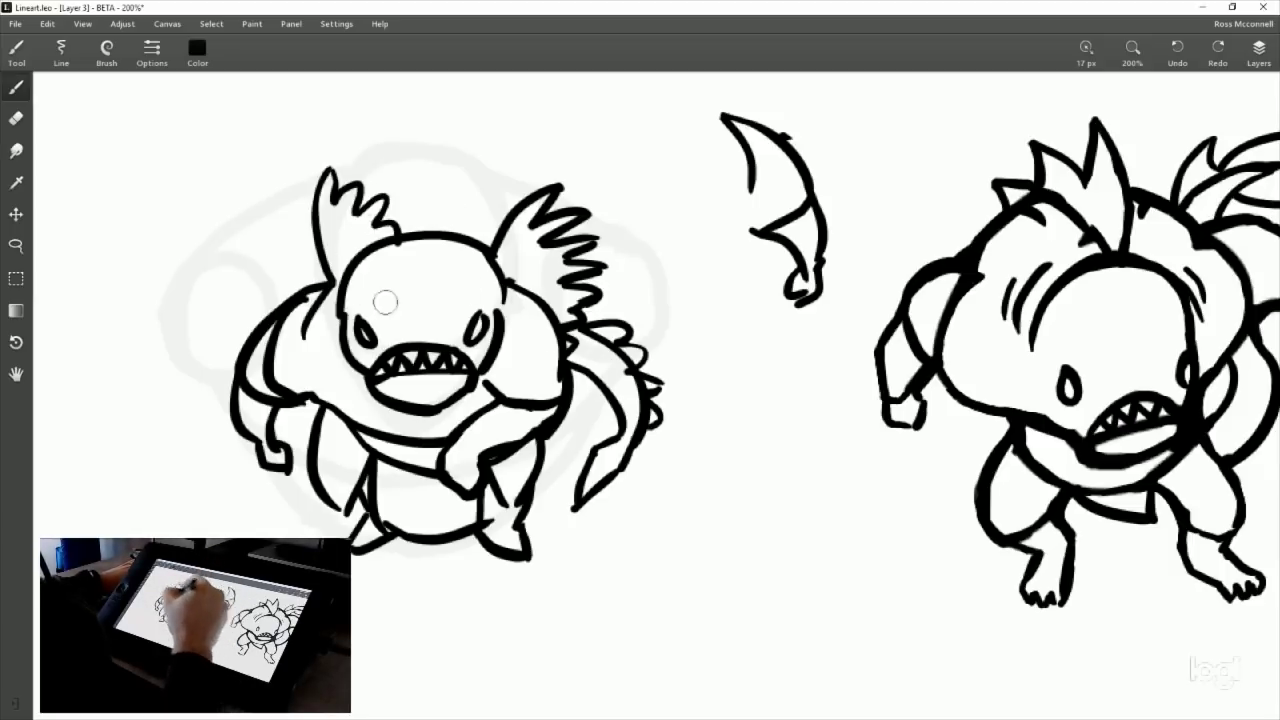
click(15, 245)
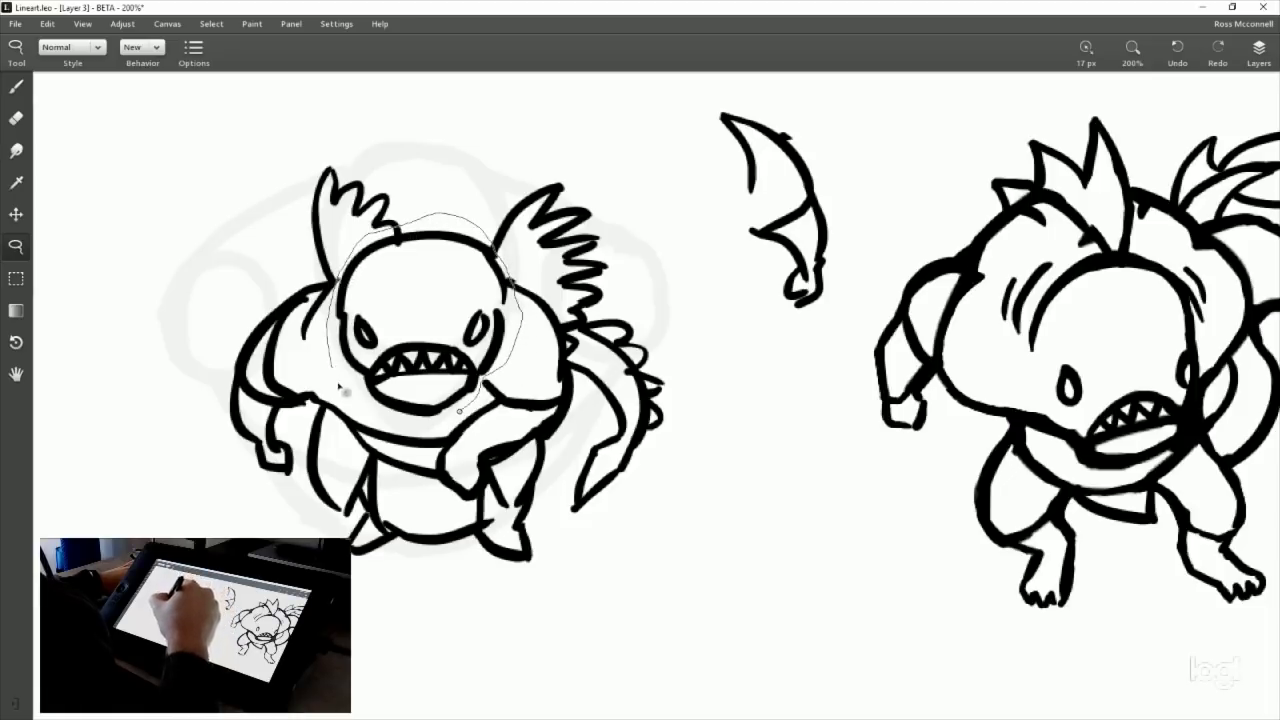
drag(440, 425, 460, 410)
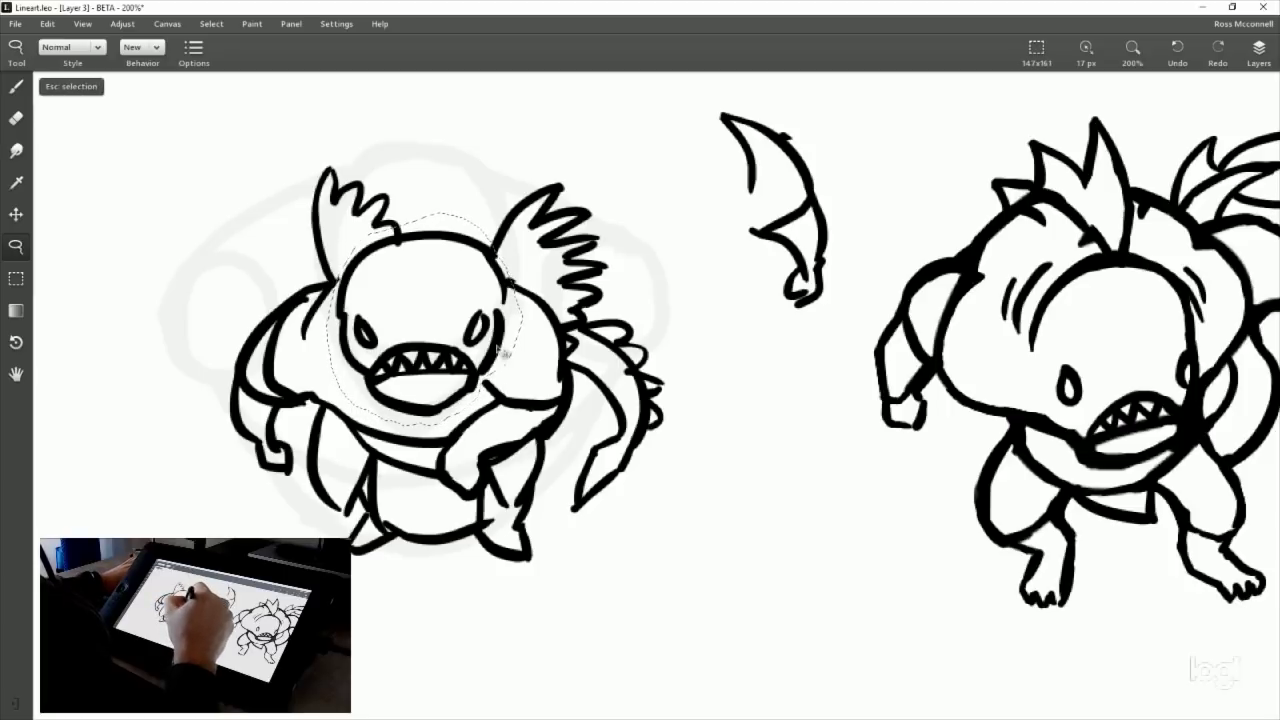
mouse_move(500, 352)
mouse_down()
mouse_move(497, 299)
mouse_move(491, 308)
mouse_up()
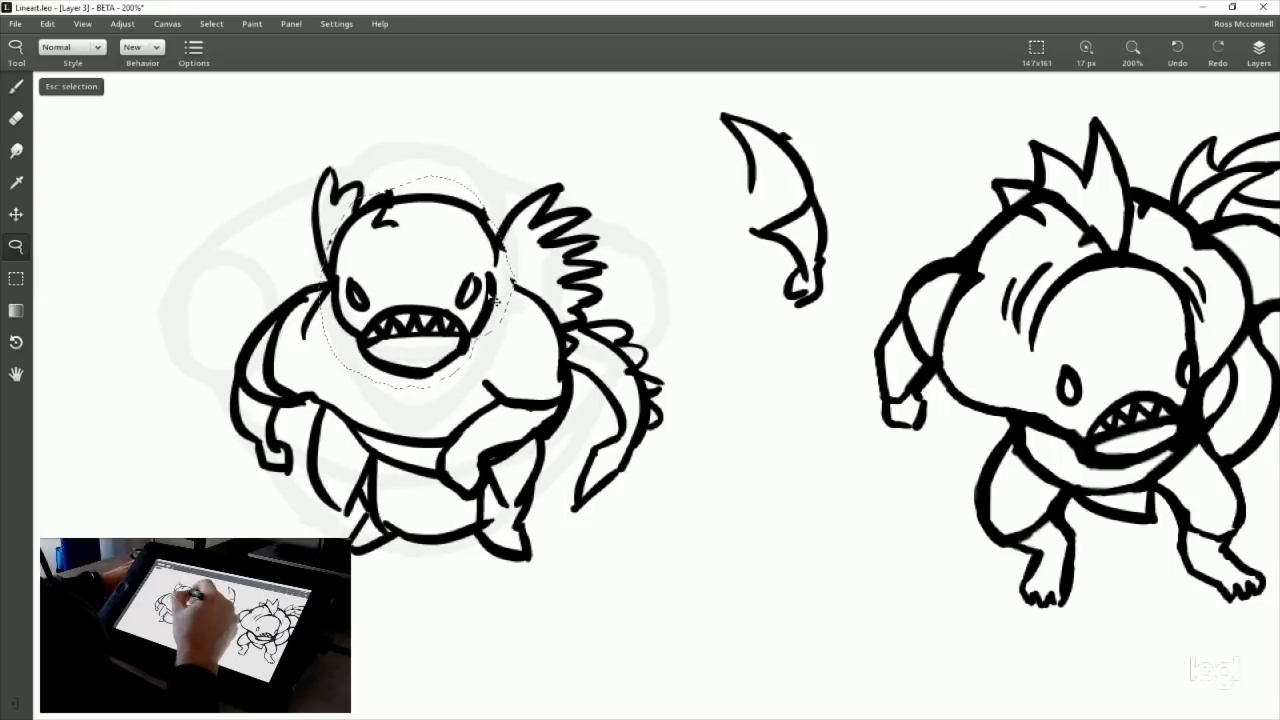
click(78, 92)
Brush short curved crease strokes on both shoulders beside the raised head.
click(16, 86)
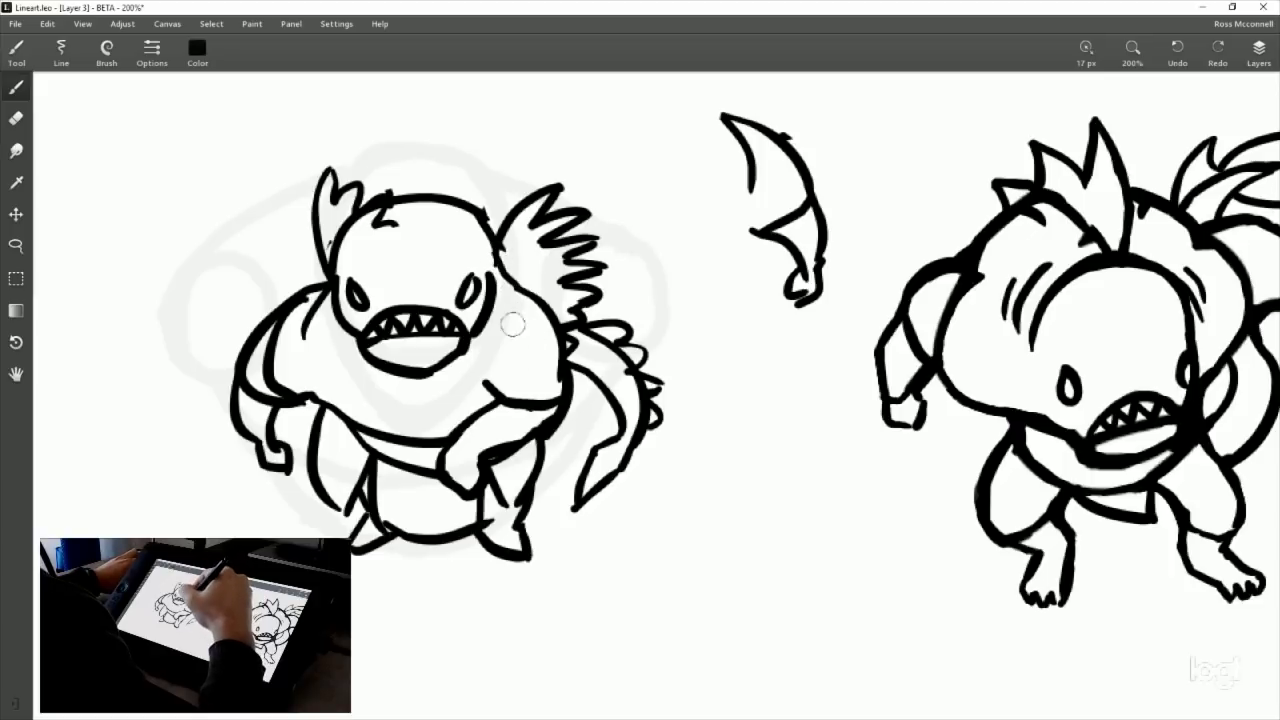
drag(524, 290, 506, 338)
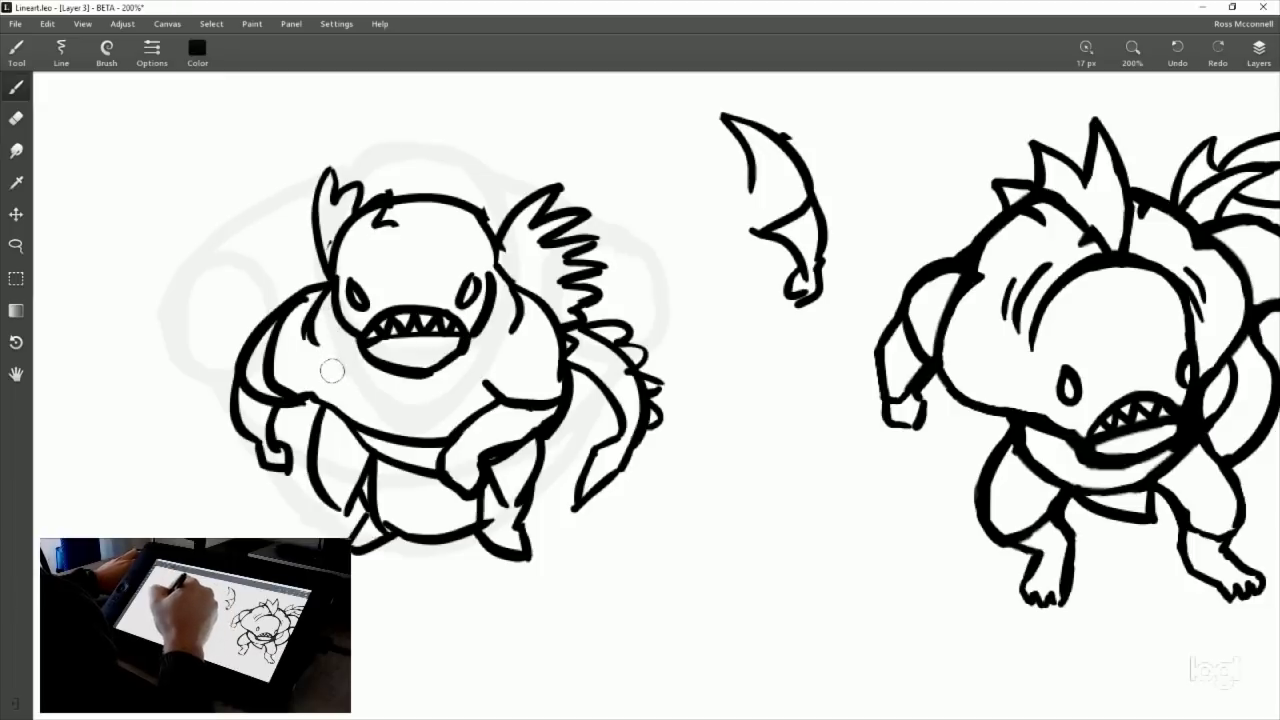
click(16, 118)
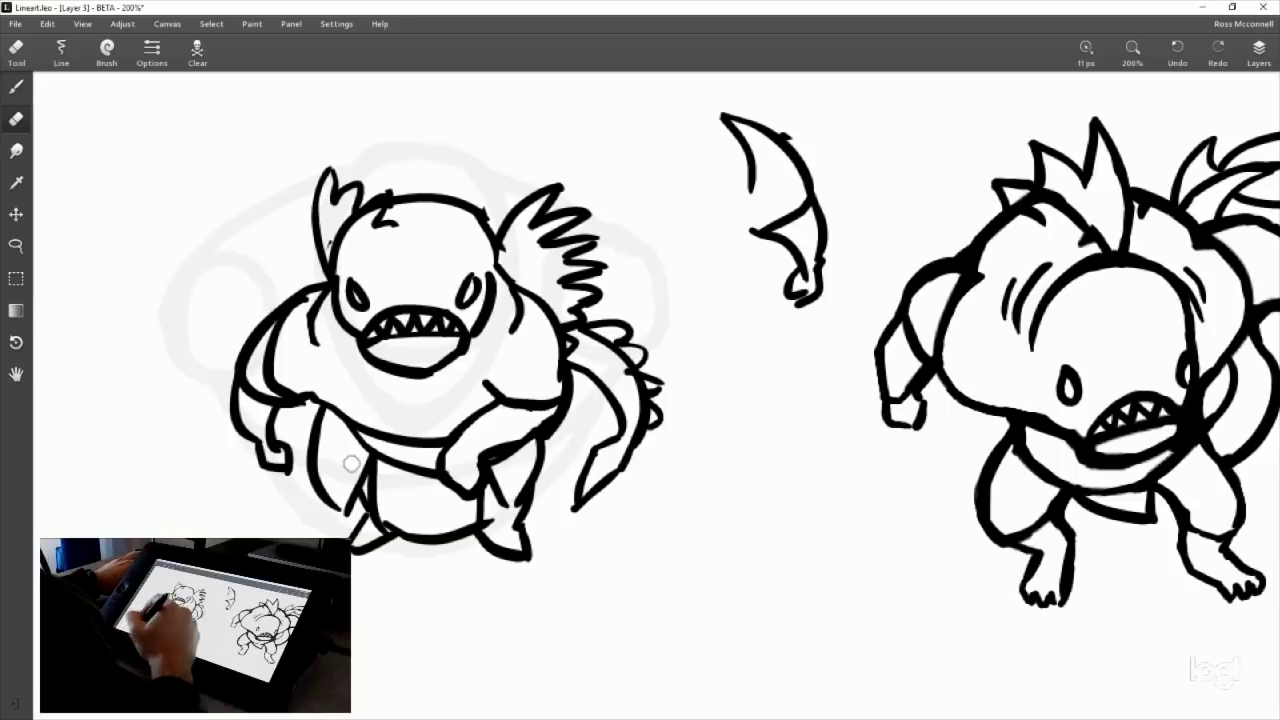
click(16, 86)
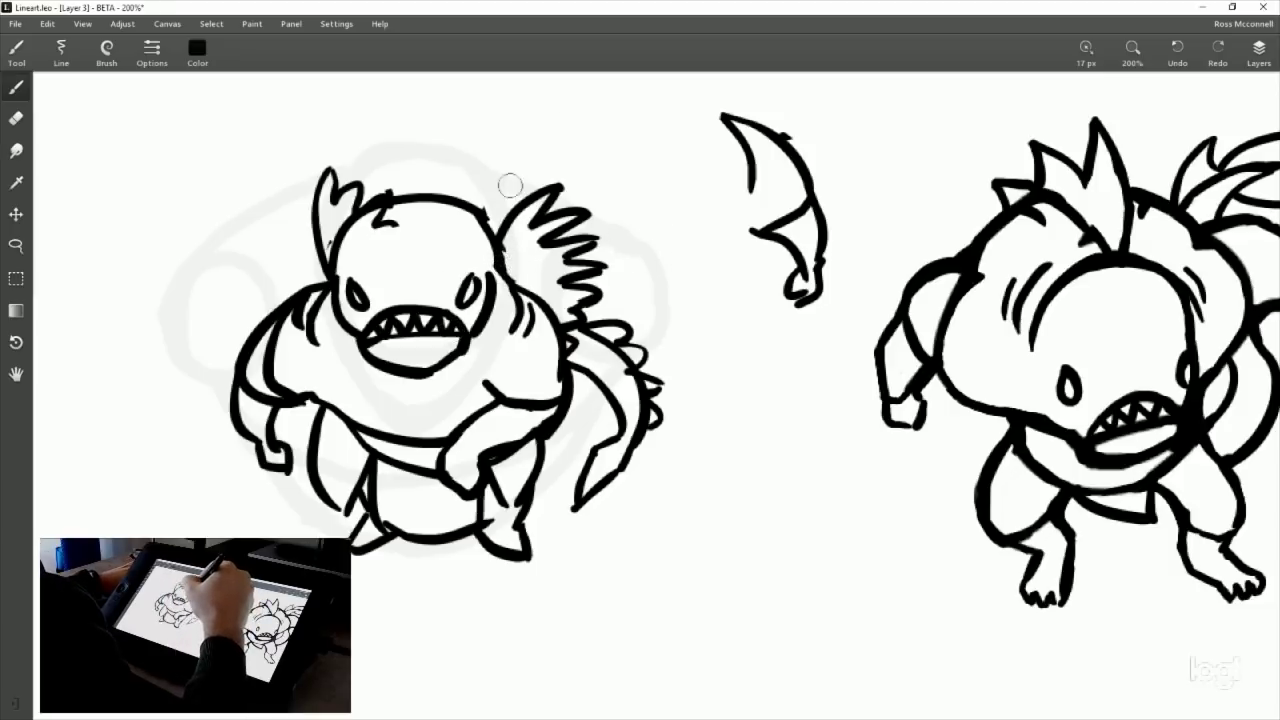
Brush a tall, pointed fin with a jagged inner or outer edge rising from each side of the head.
mouse_move(503, 250)
mouse_down()
mouse_move(568, 104)
mouse_move(557, 146)
mouse_move(570, 232)
mouse_up()
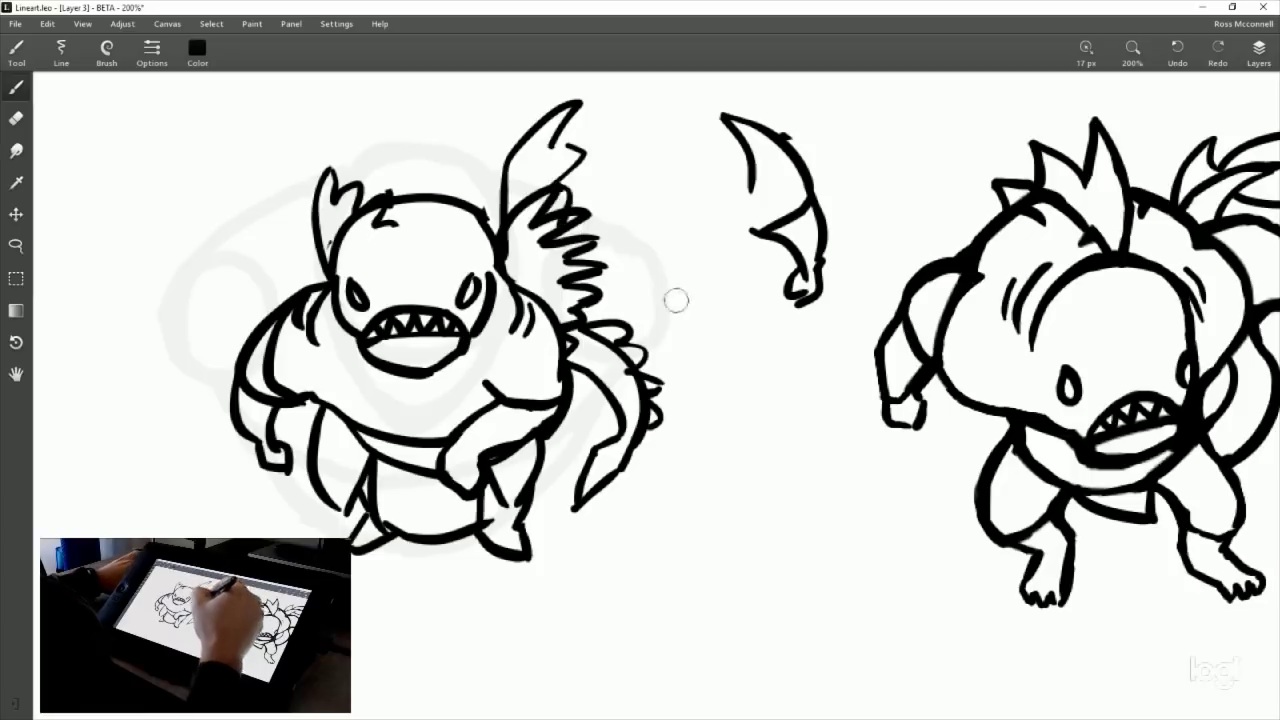
mouse_move(327, 240)
mouse_down()
mouse_move(315, 141)
mouse_move(349, 122)
mouse_move(370, 180)
mouse_up()
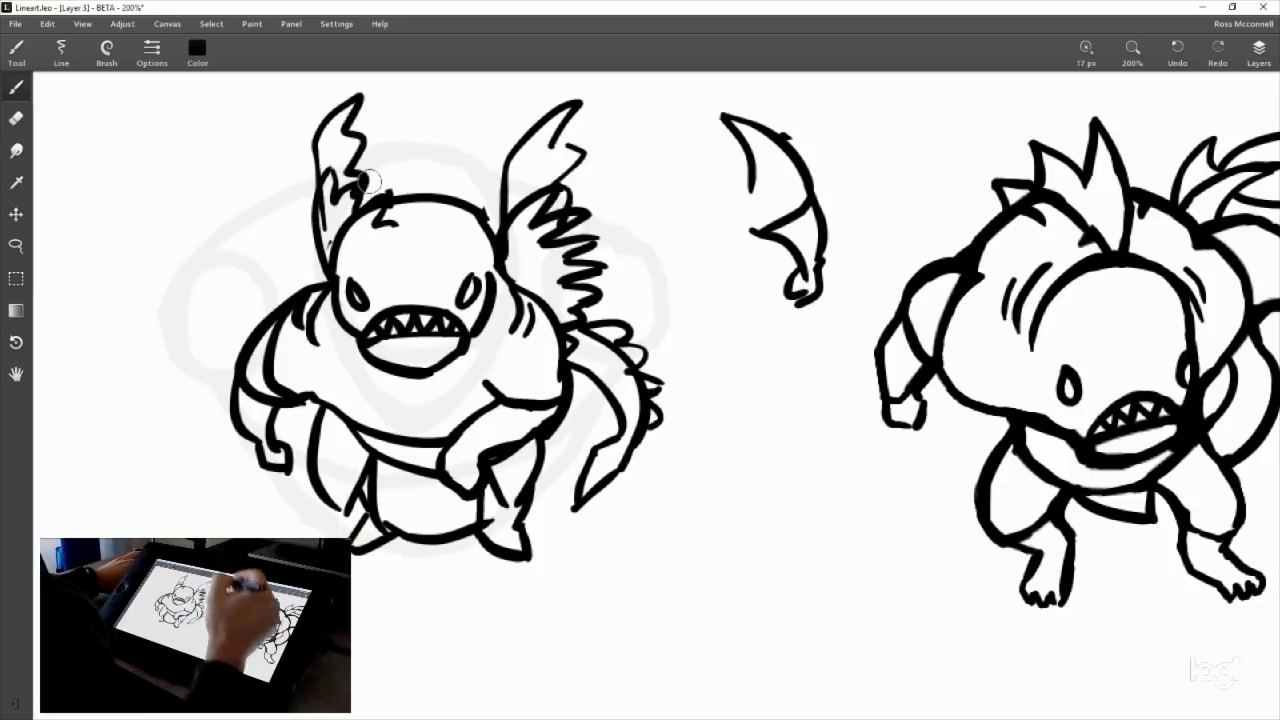
drag(718, 281, 709, 366)
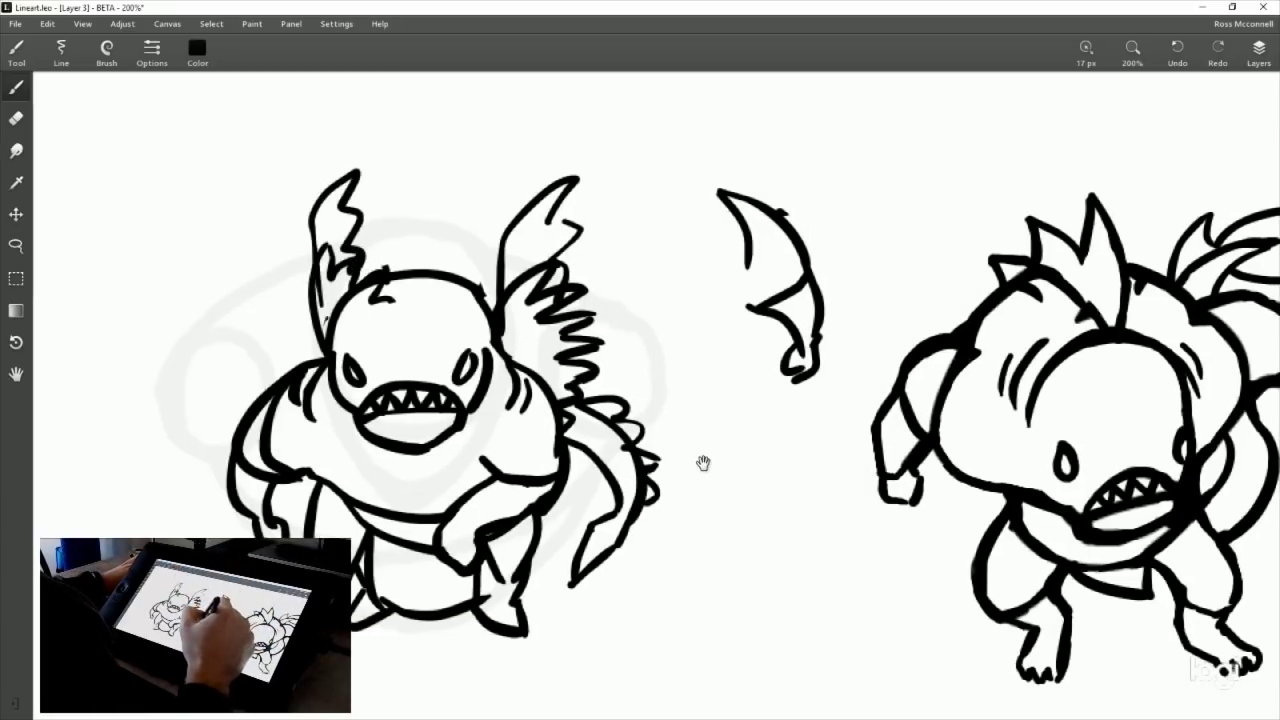
drag(703, 462, 698, 383)
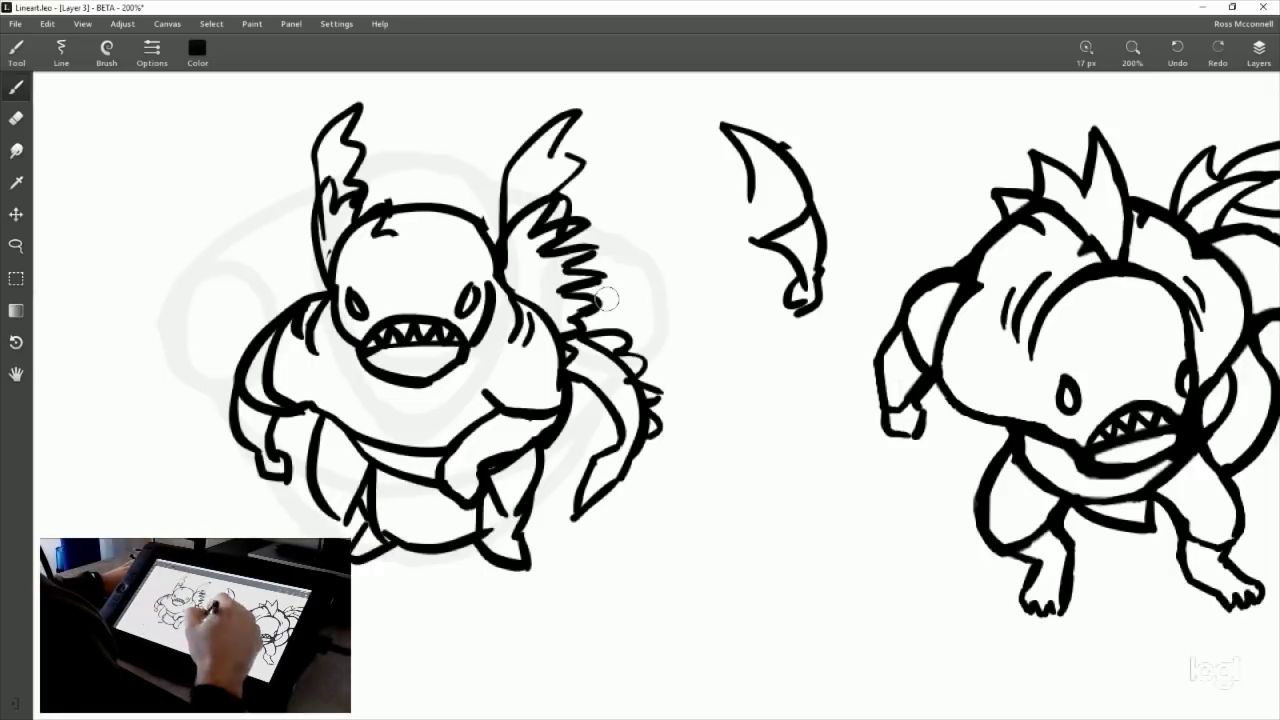
drag(746, 476, 738, 440)
drag(685, 374, 615, 372)
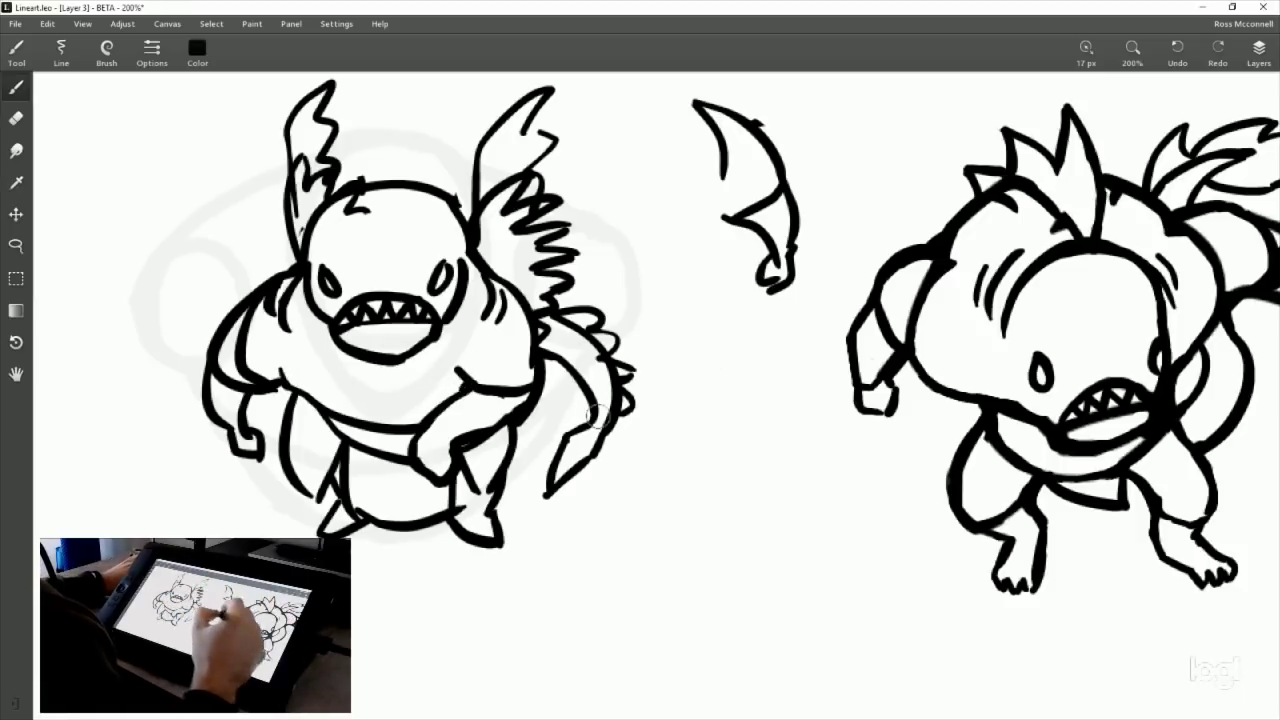
drag(881, 383, 863, 427)
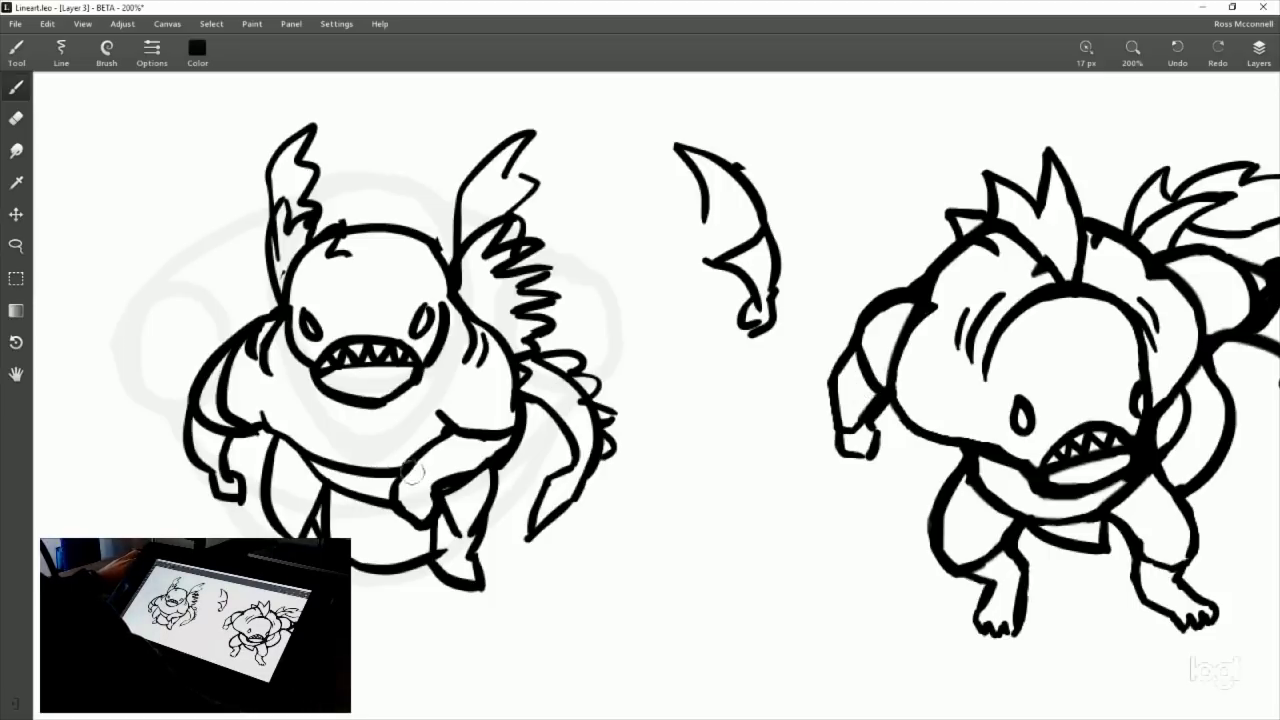
scroll(540, 505, down, 6)
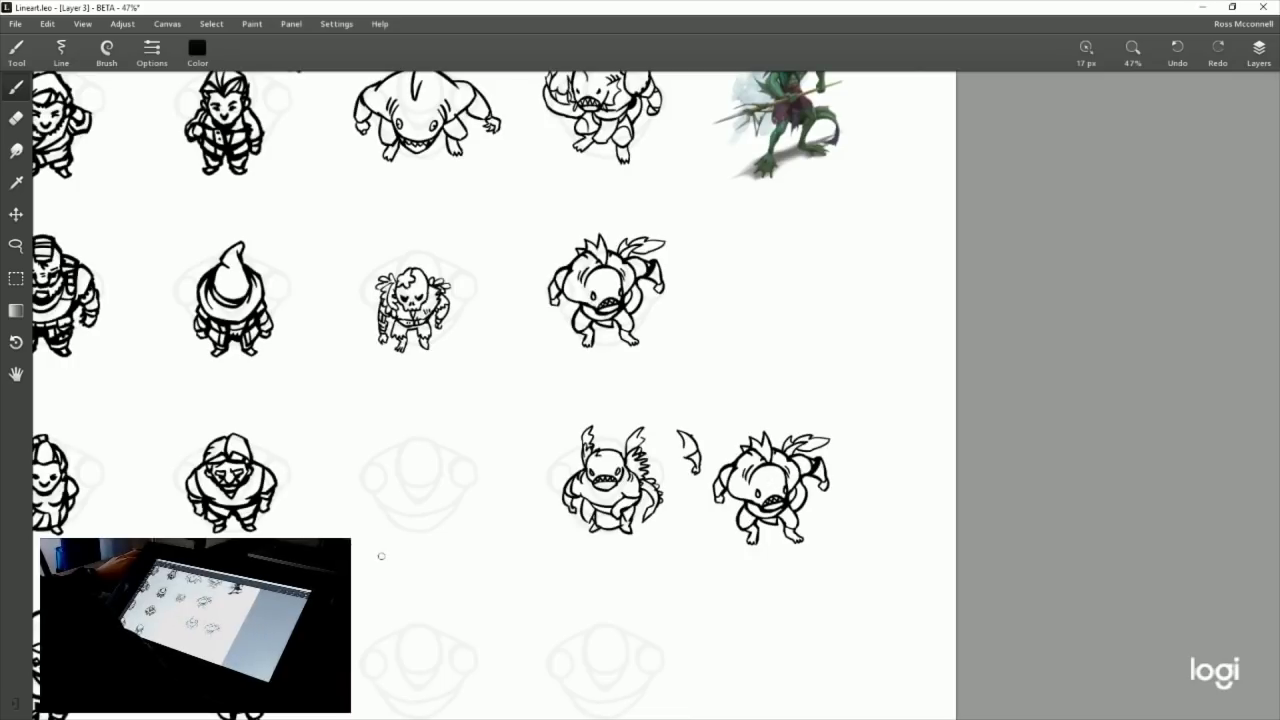
Try to brush a long diagonal spear shaft passing through the finned fish creature's fist in front of its belly.
scroll(452, 540, up, 2)
scroll(813, 502, up, 3)
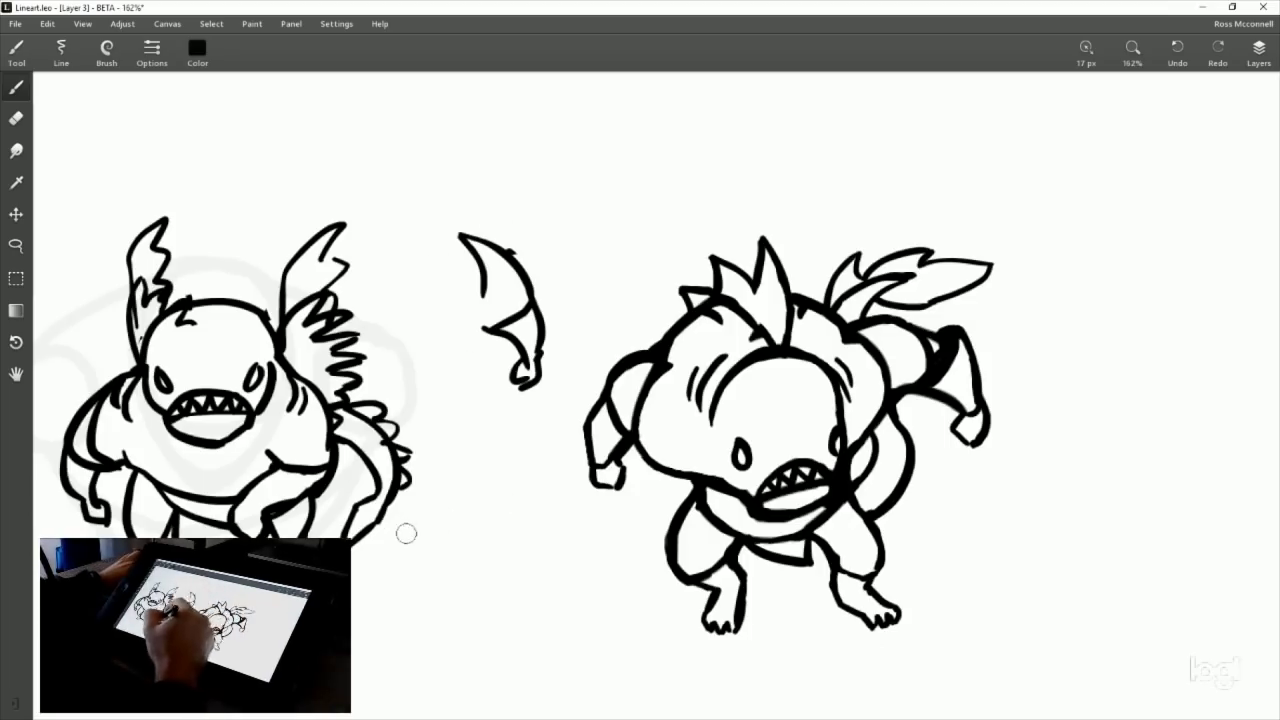
drag(547, 495, 696, 358)
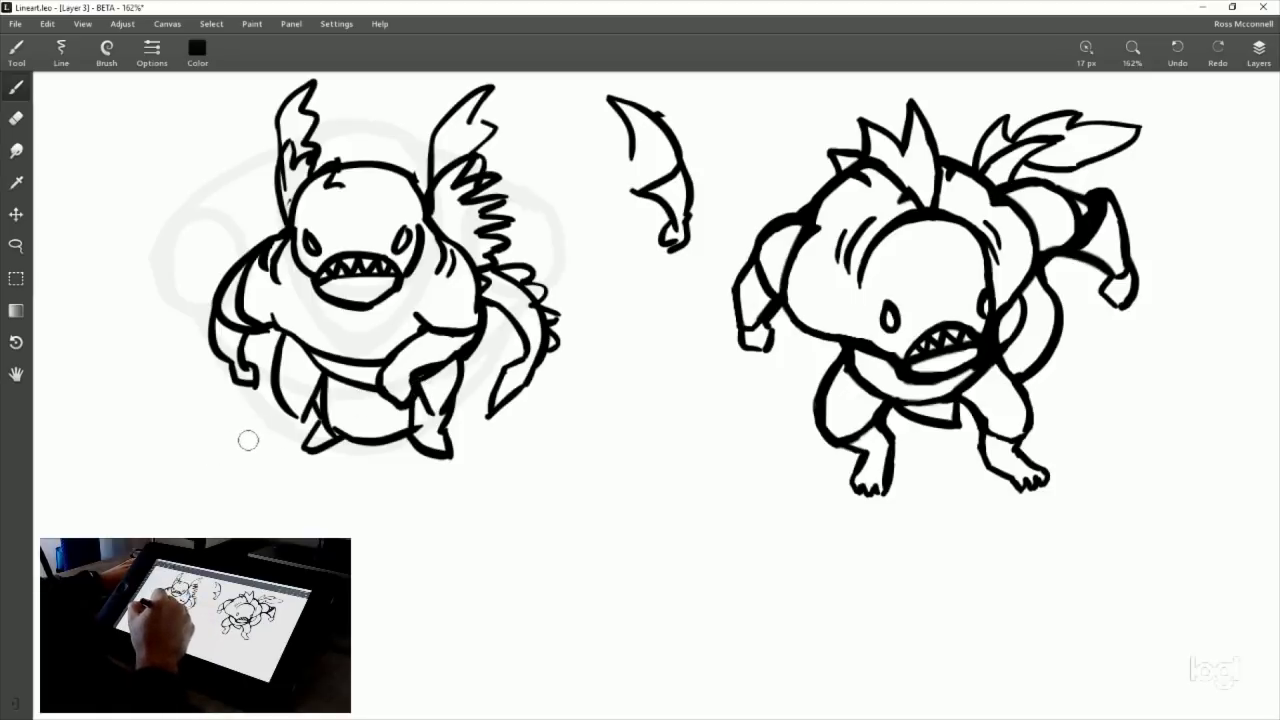
drag(214, 455, 630, 322)
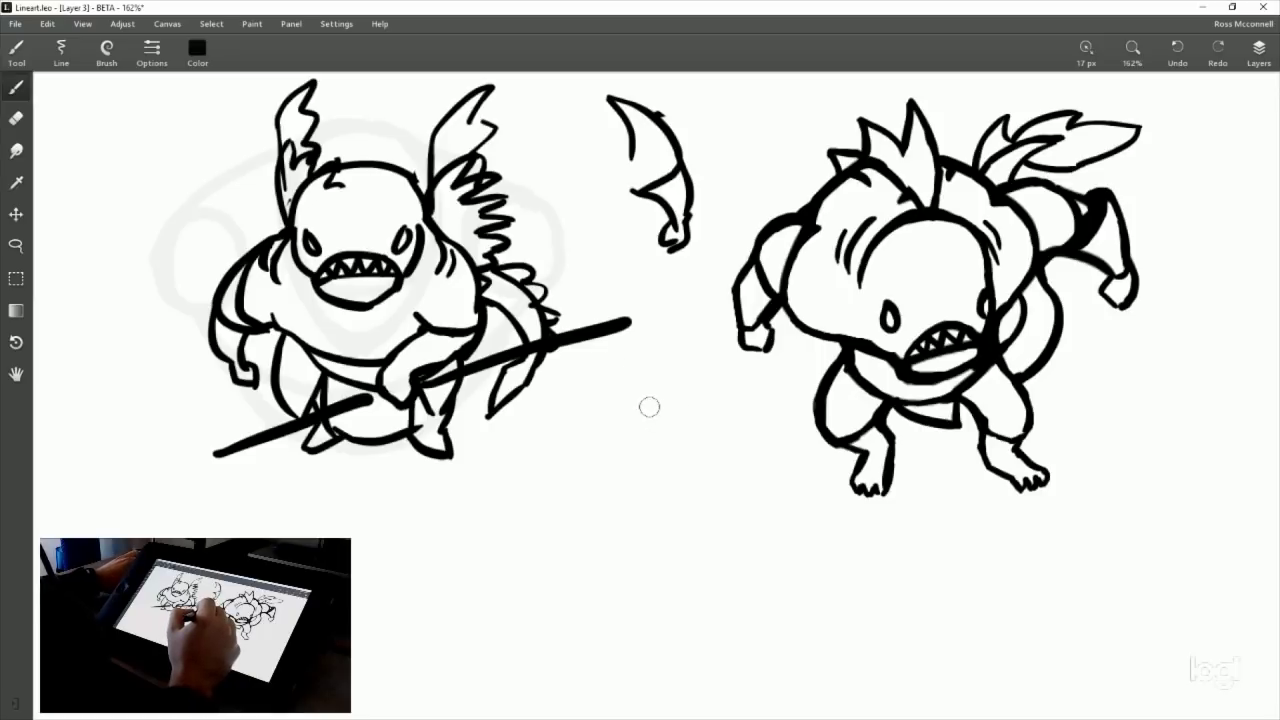
key(ctrl+z)
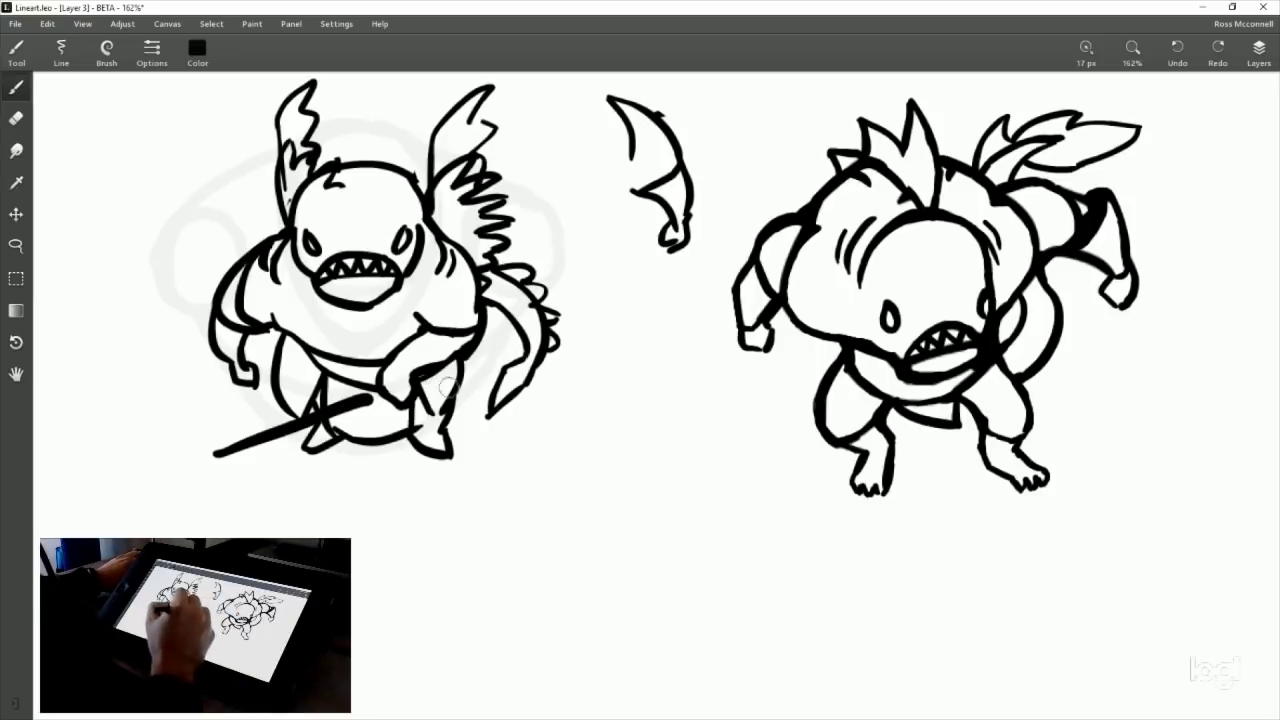
key(ctrl+z)
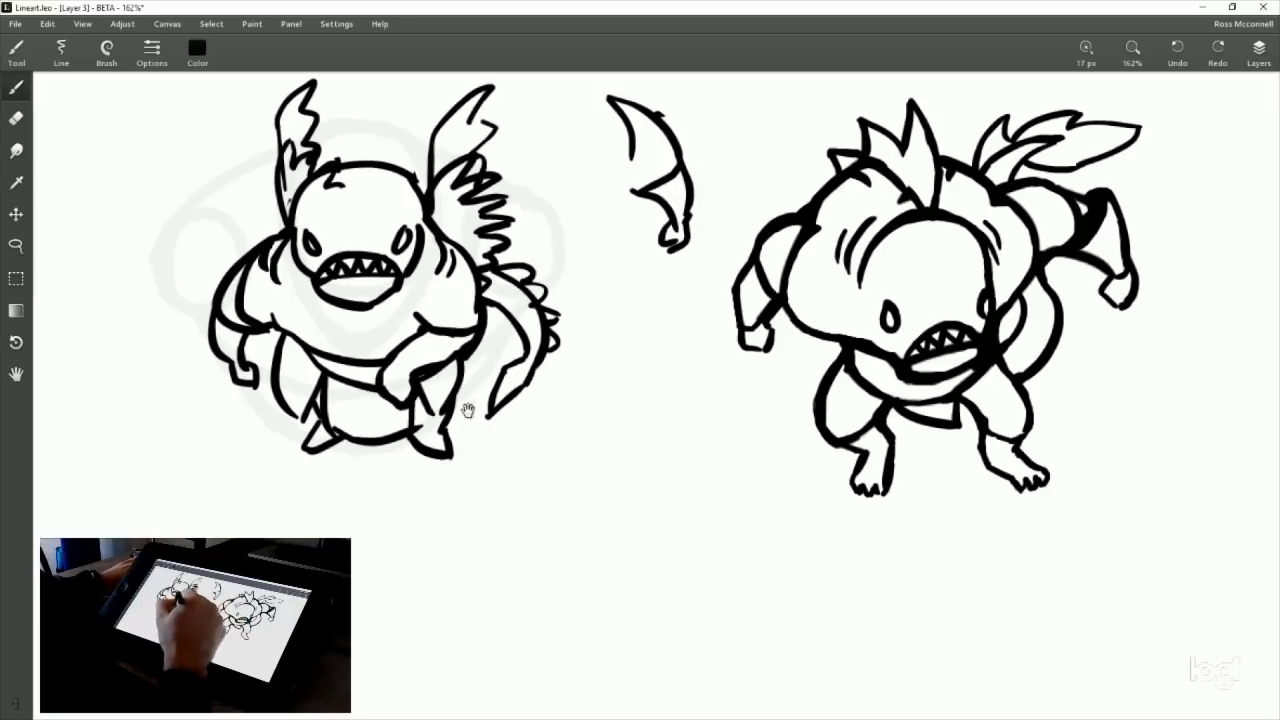
Brush a heavier outer contour along the shoulder and upper arm of the finned creature's hanging arm.
drag(466, 409, 563, 421)
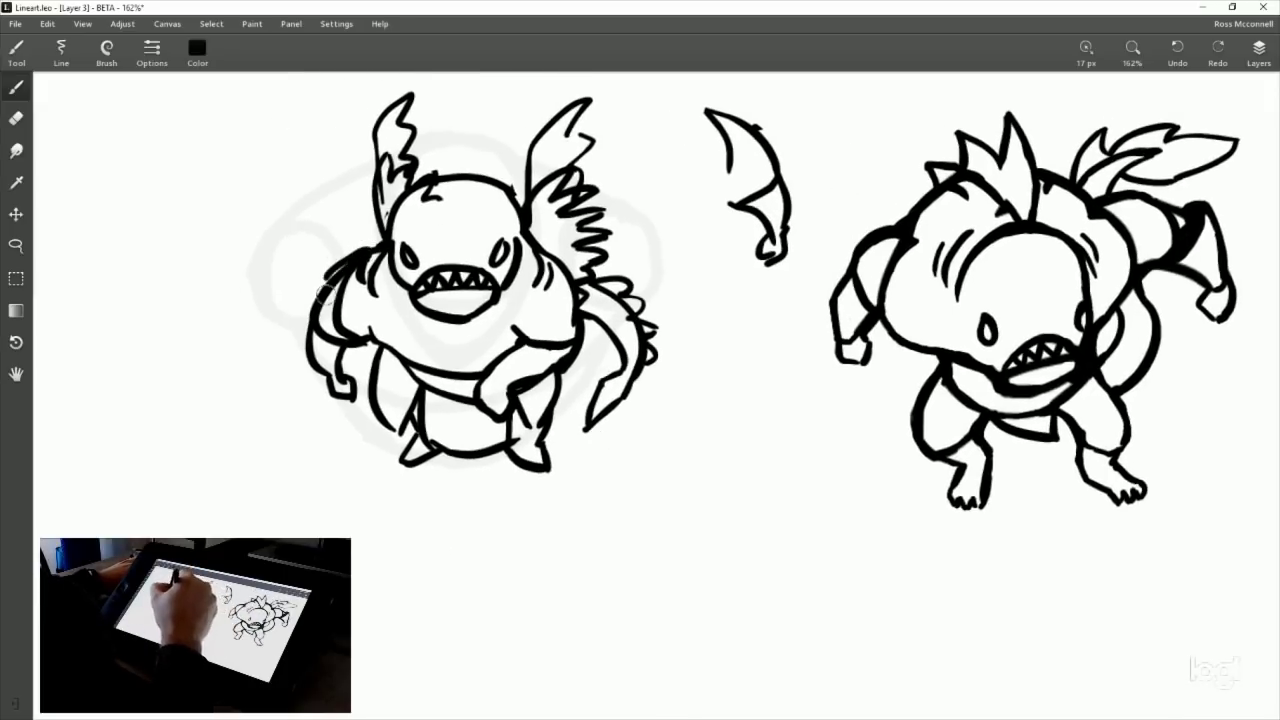
drag(362, 252, 318, 288)
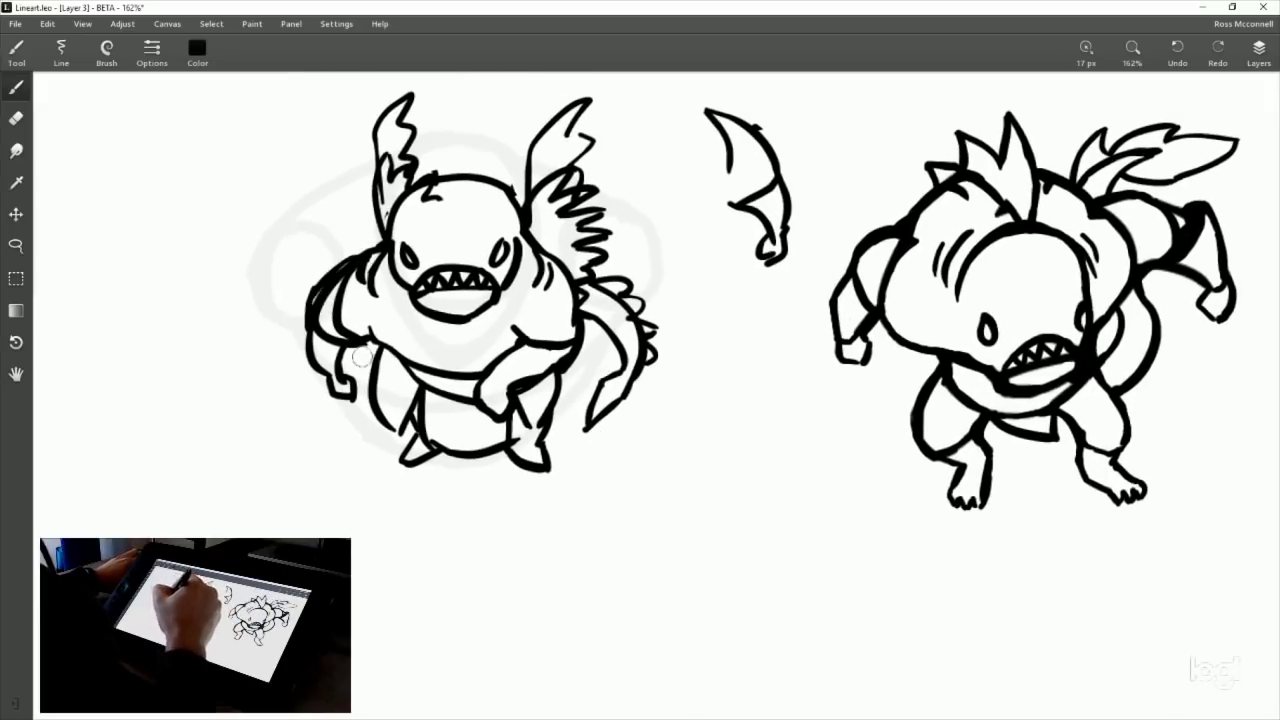
click(16, 246)
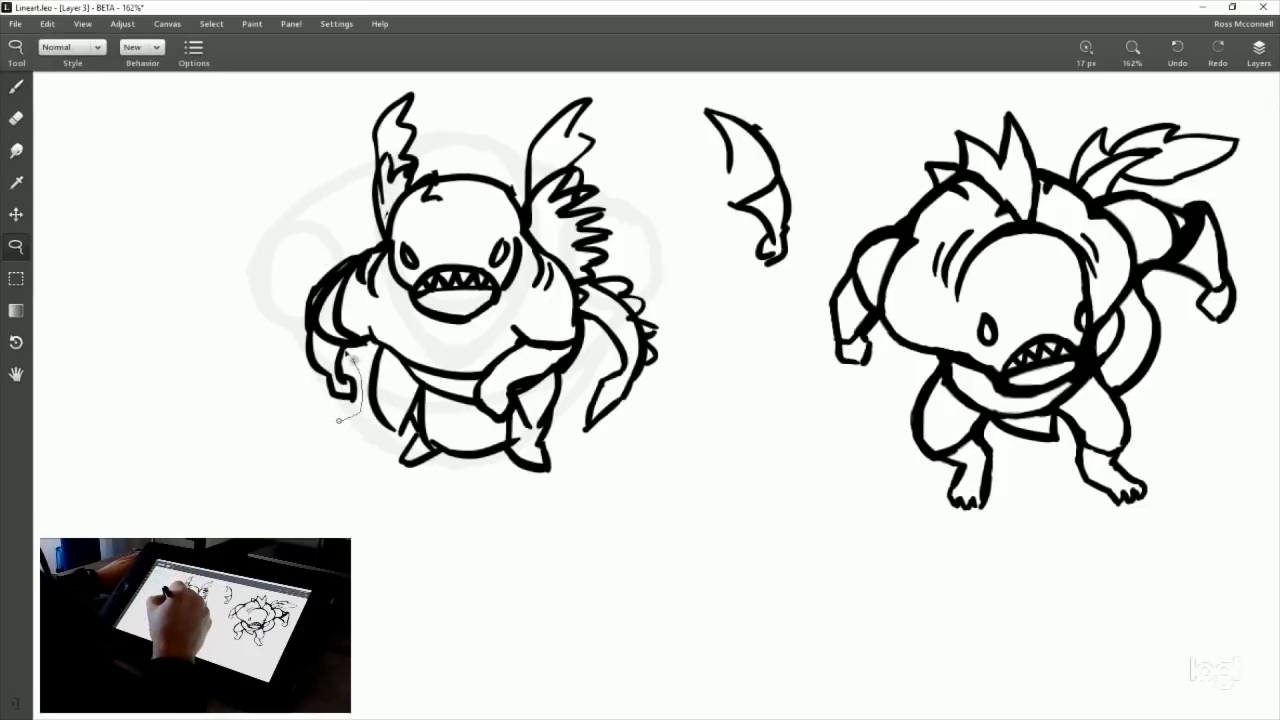
mouse_move(332, 350)
mouse_down()
mouse_move(300, 335)
mouse_move(318, 405)
mouse_move(358, 390)
mouse_move(356, 369)
mouse_move(371, 390)
mouse_move(358, 373)
mouse_up()
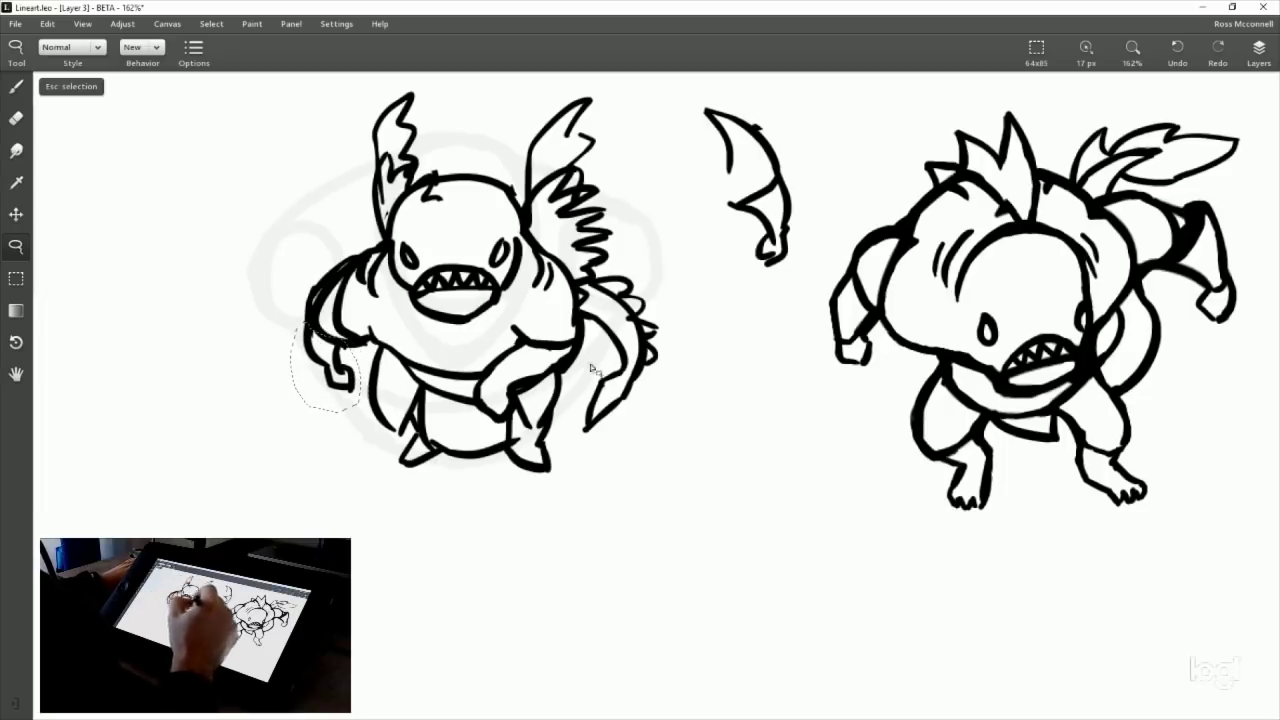
click(91, 86)
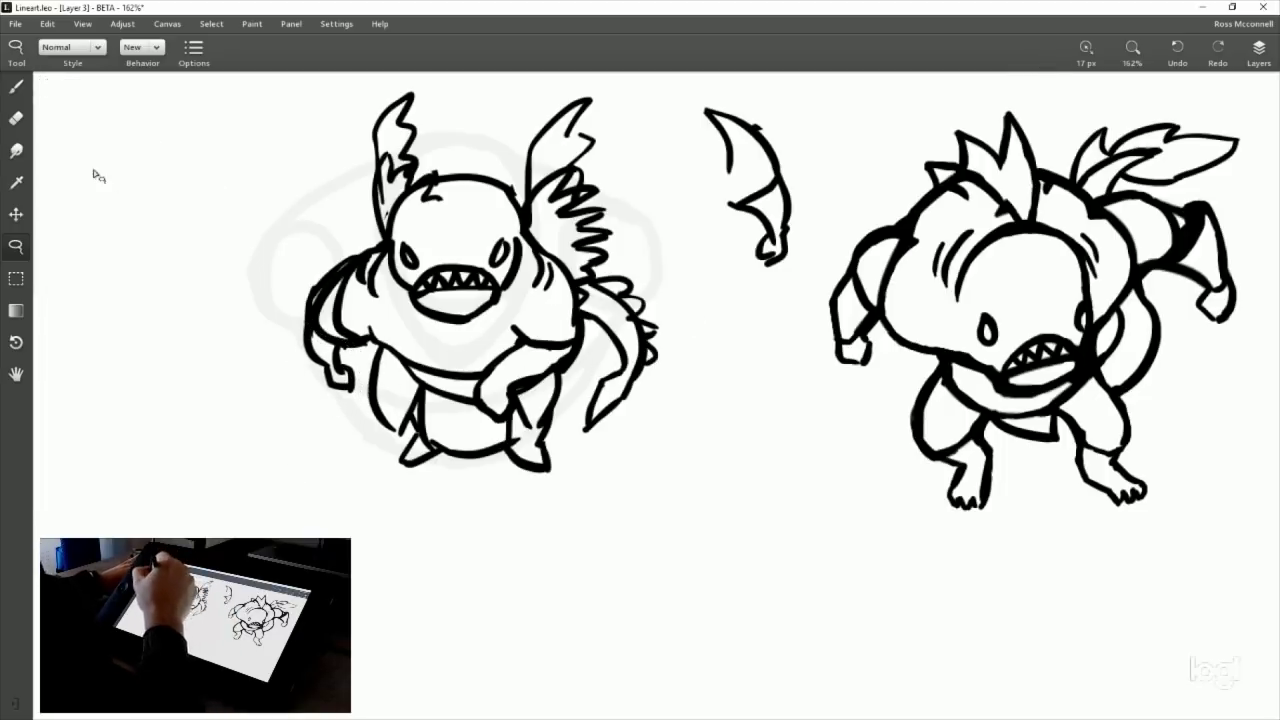
click(21, 88)
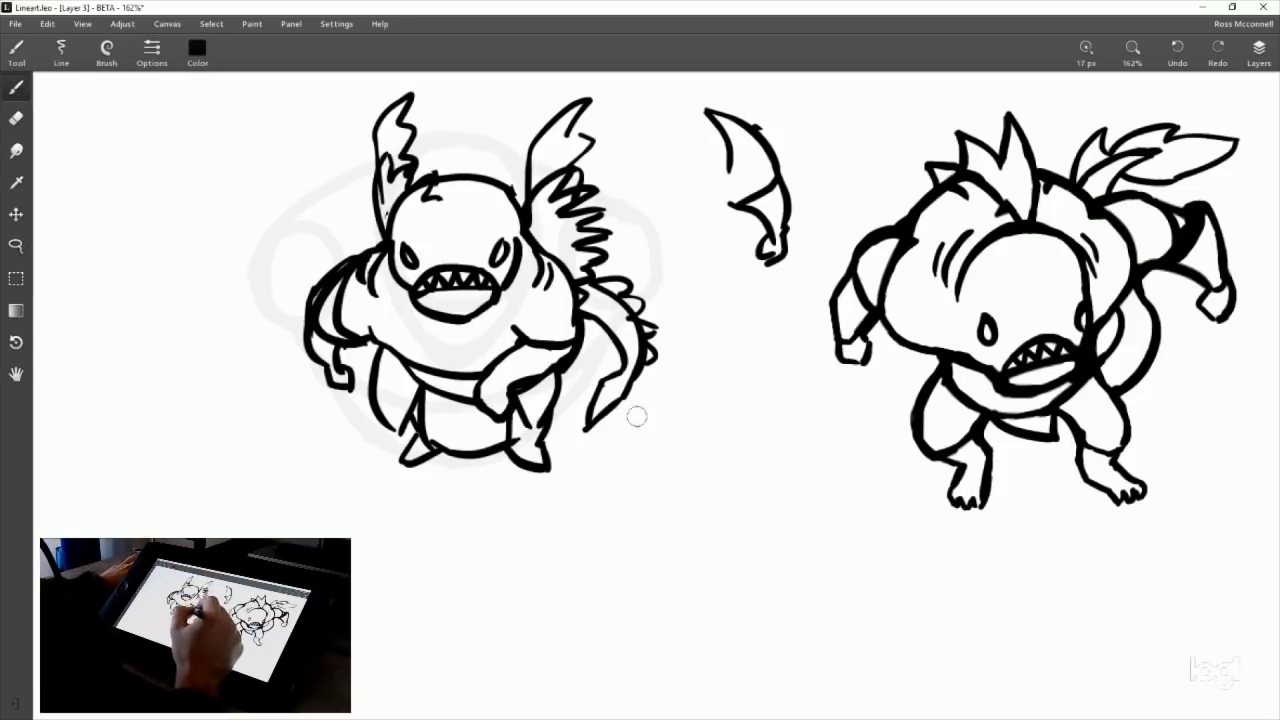
drag(840, 442, 774, 420)
drag(751, 263, 714, 405)
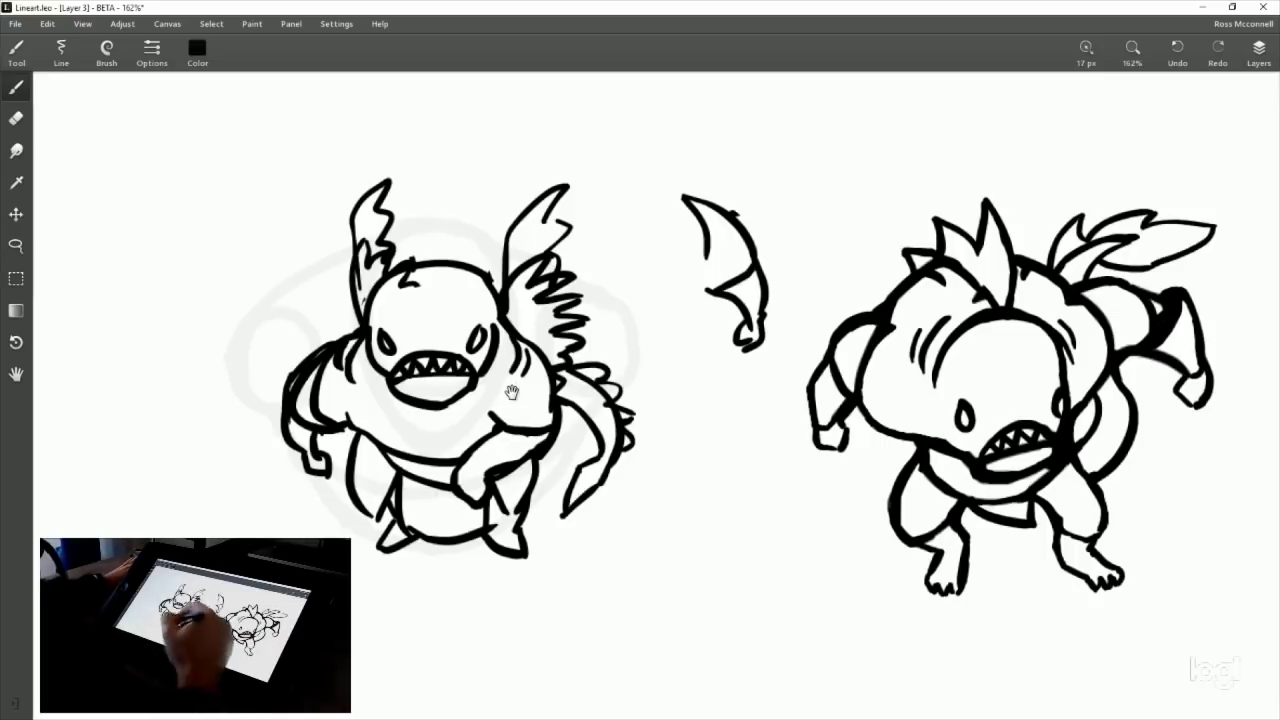
scroll(511, 391, down, 10)
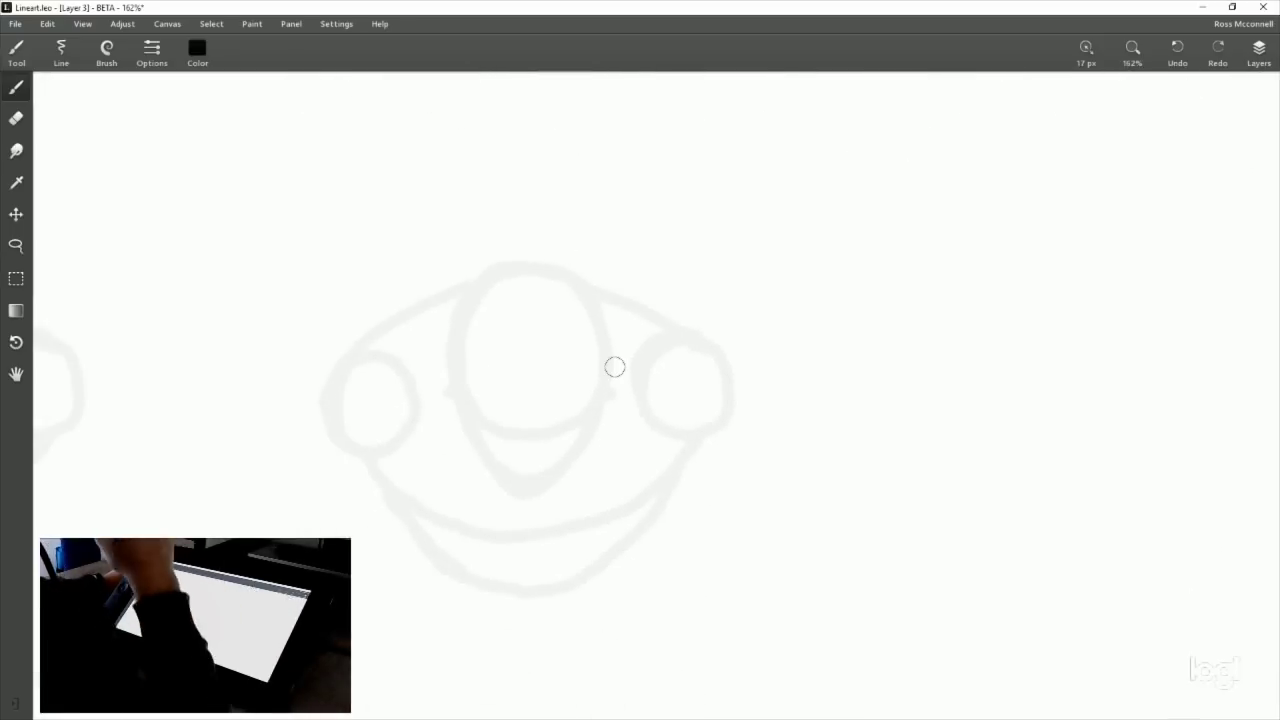
drag(658, 444, 643, 414)
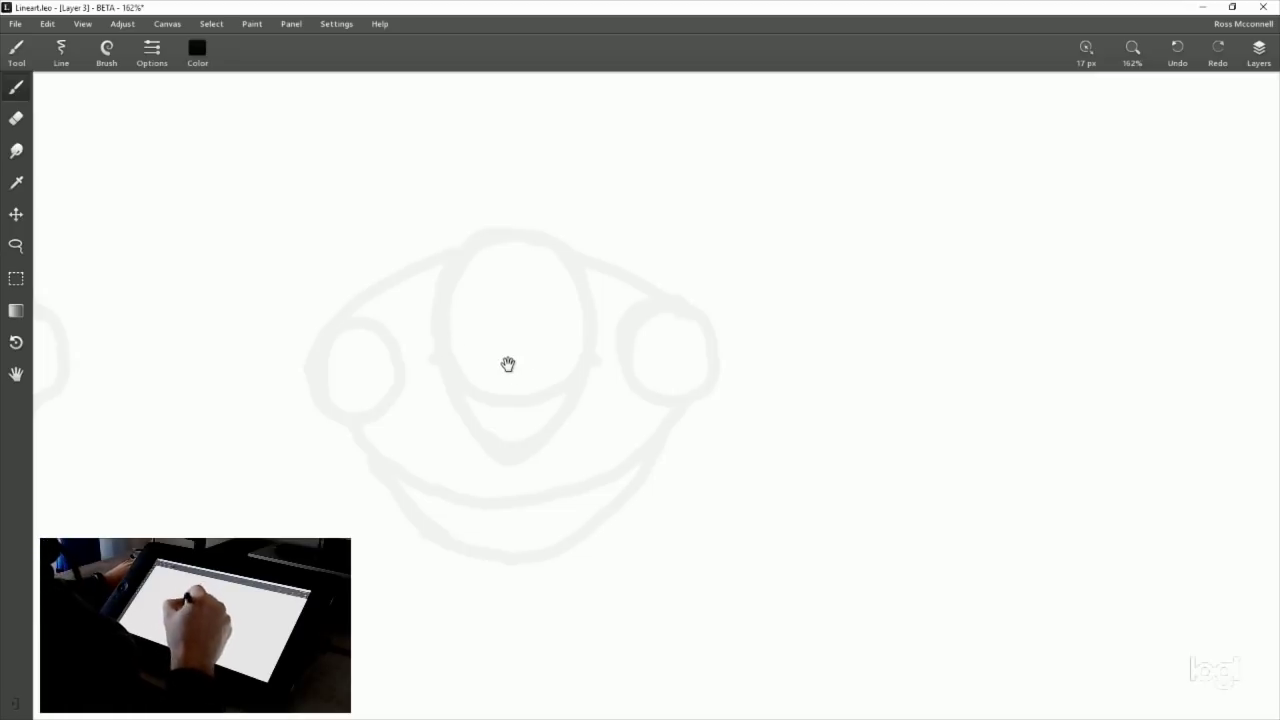
drag(623, 394, 615, 416)
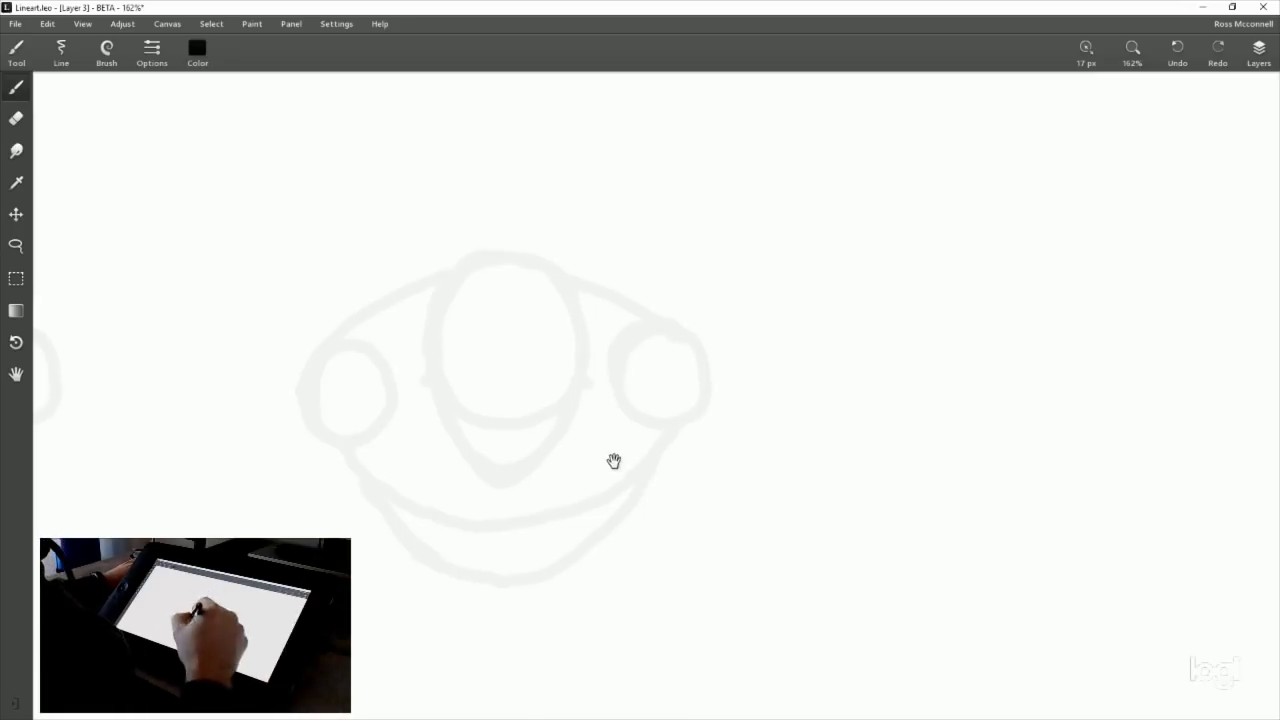
drag(614, 460, 654, 415)
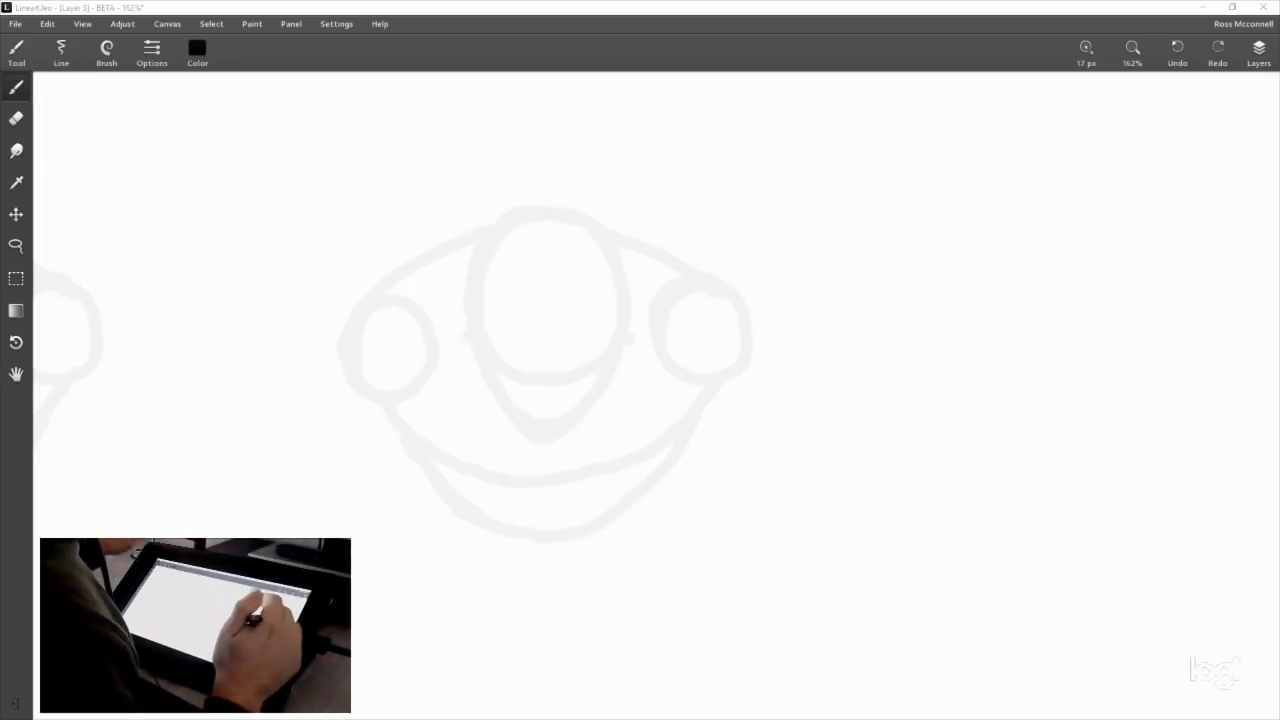
drag(772, 382, 865, 357)
key(ctrl+z)
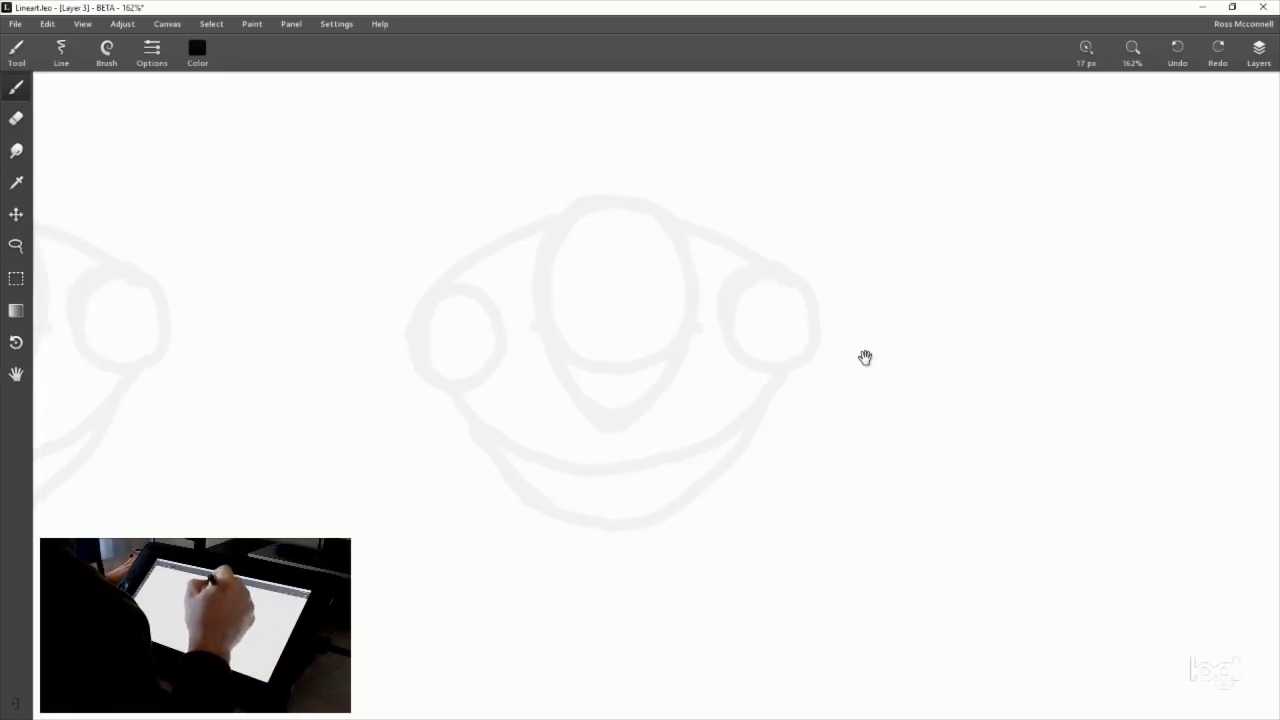
drag(201, 340, 477, 360)
drag(517, 256, 851, 286)
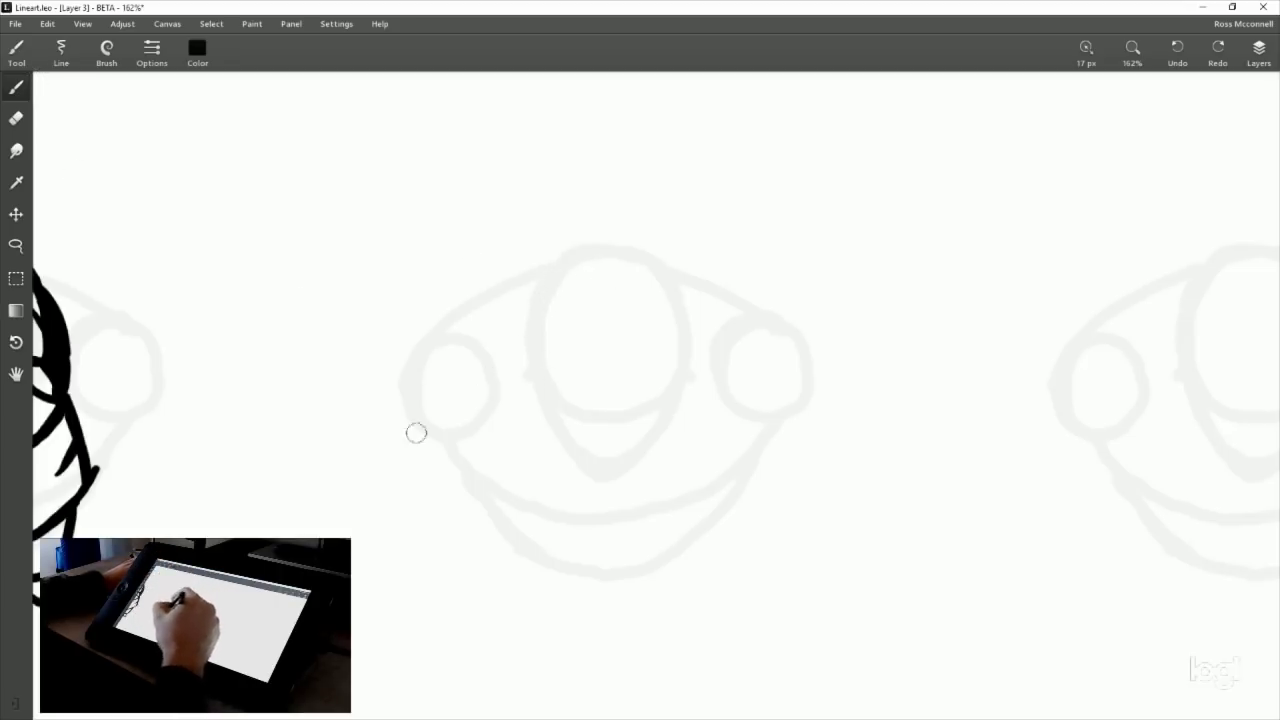
drag(718, 419, 669, 401)
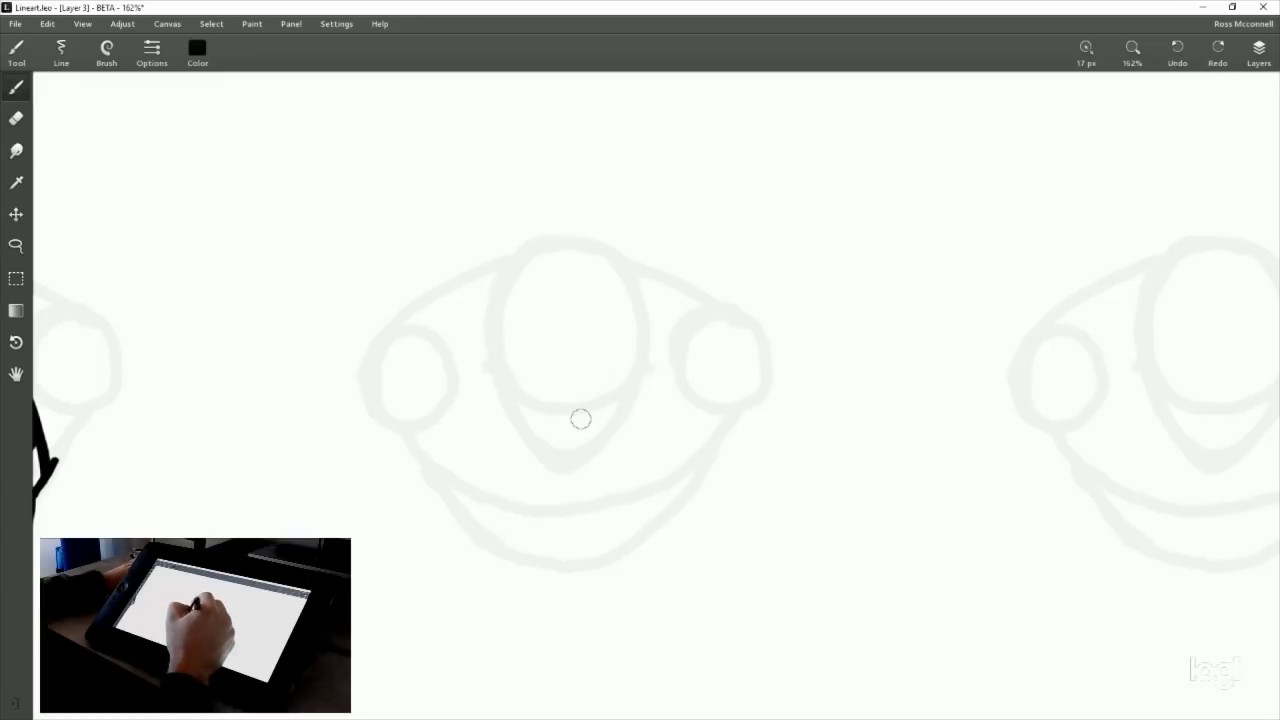
drag(572, 378, 576, 391)
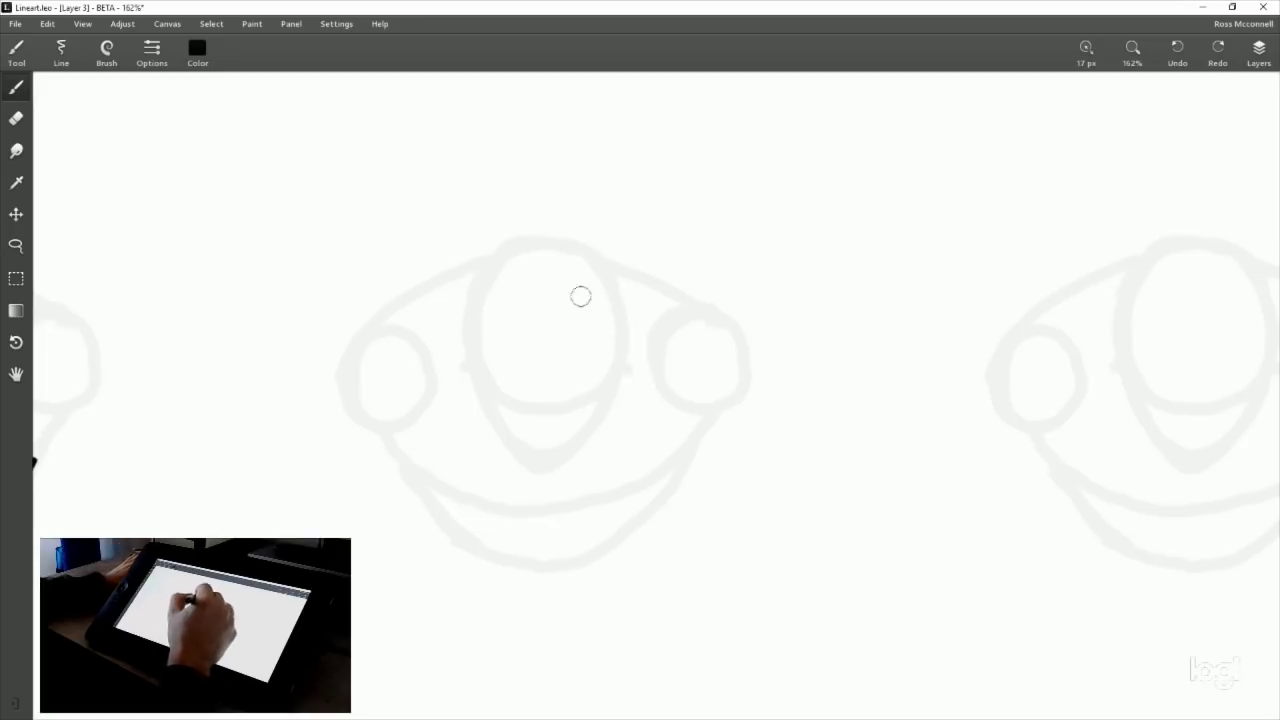
drag(570, 330, 562, 340)
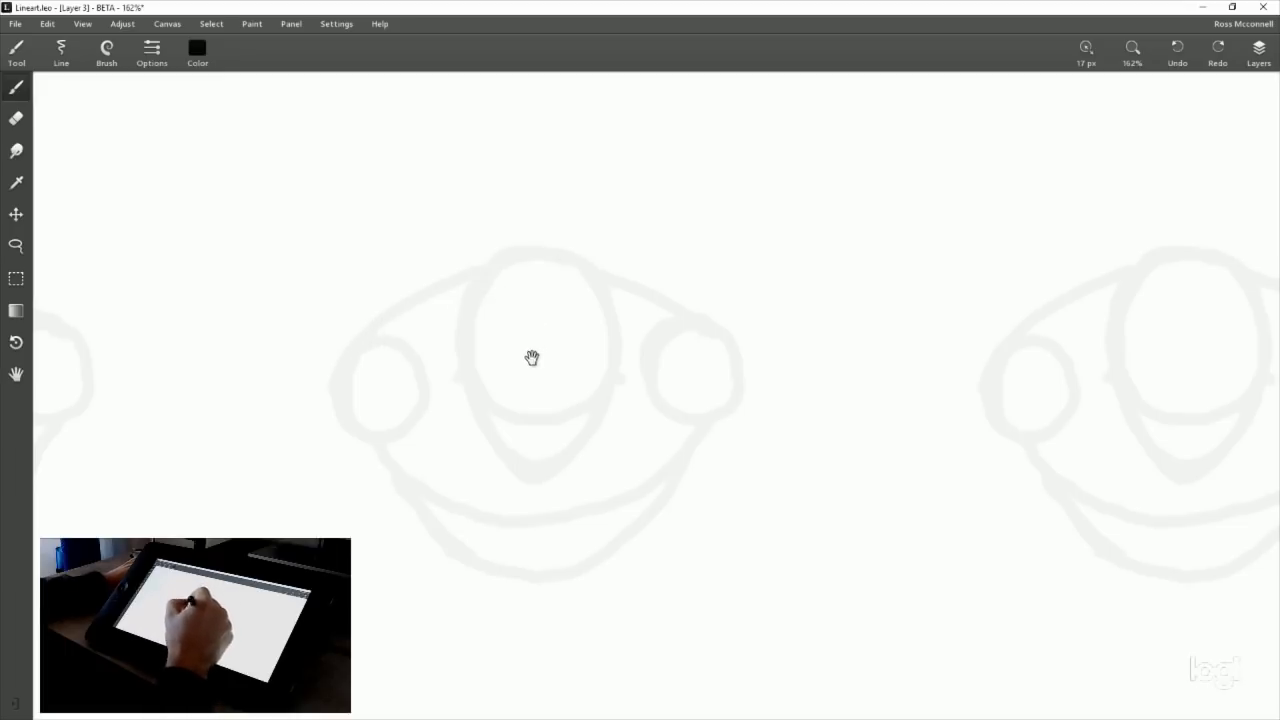
drag(531, 357, 720, 368)
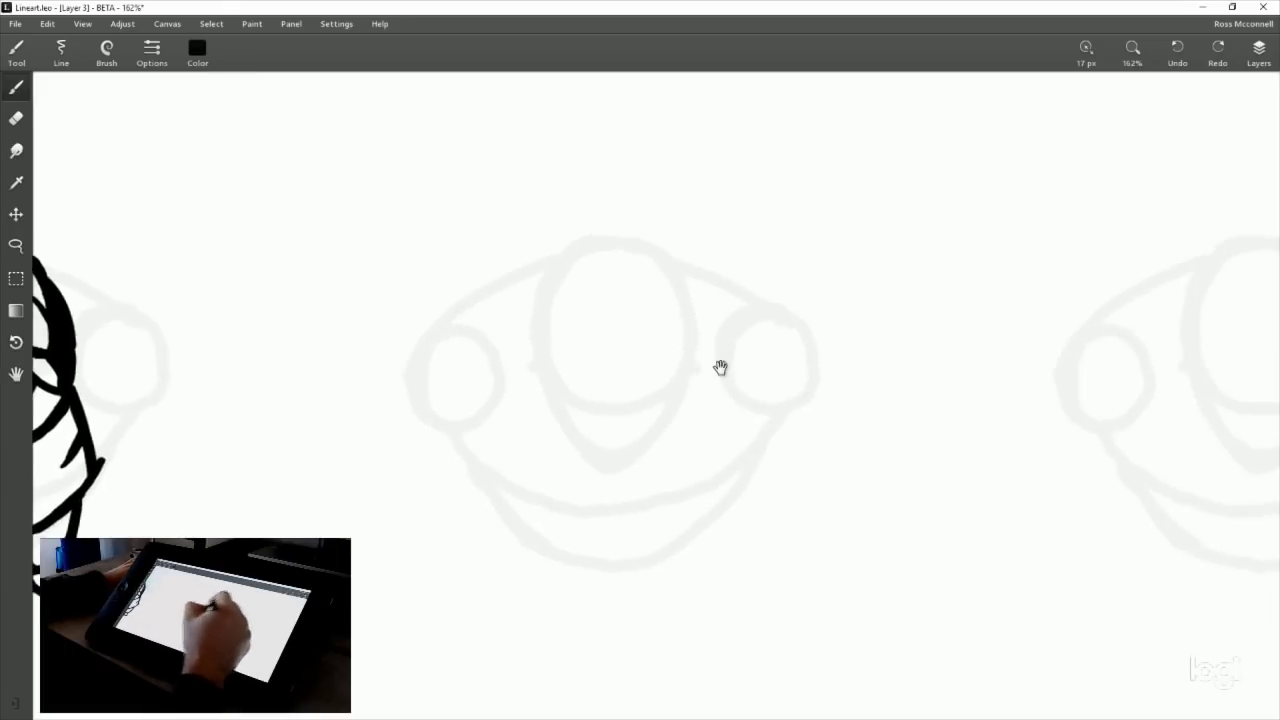
click(1259, 52)
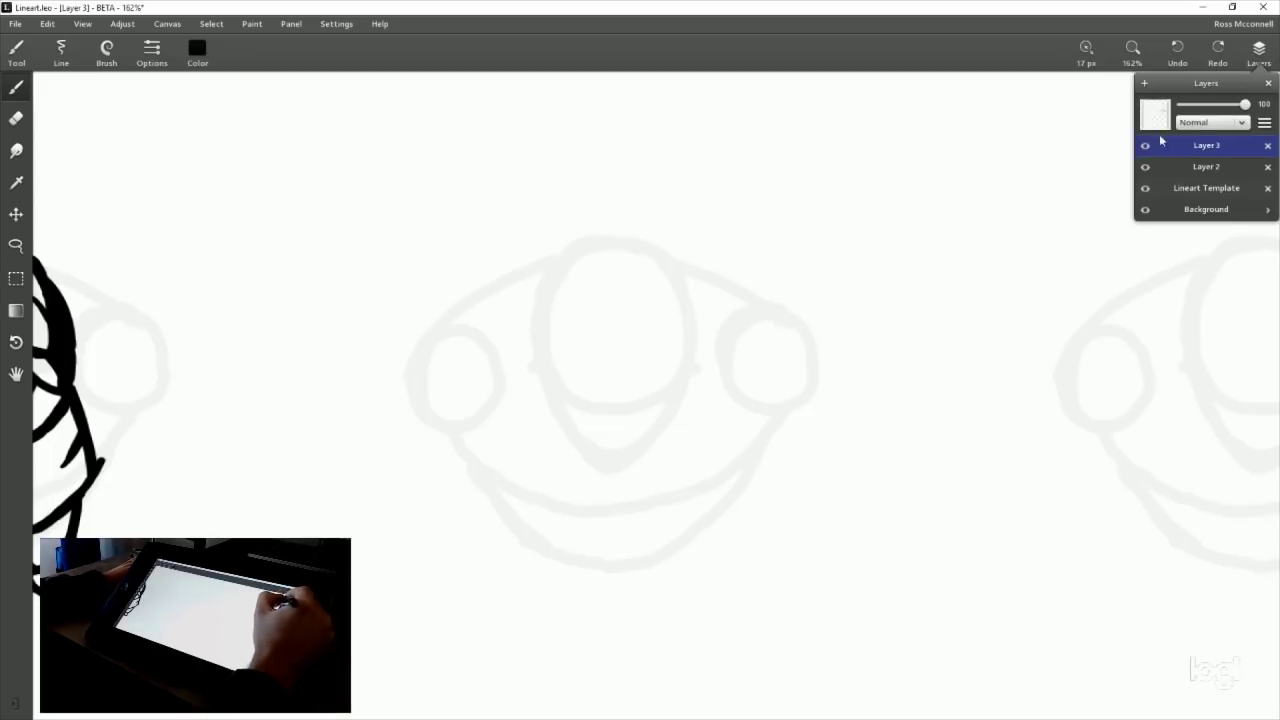
click(1259, 55)
drag(766, 120, 539, 462)
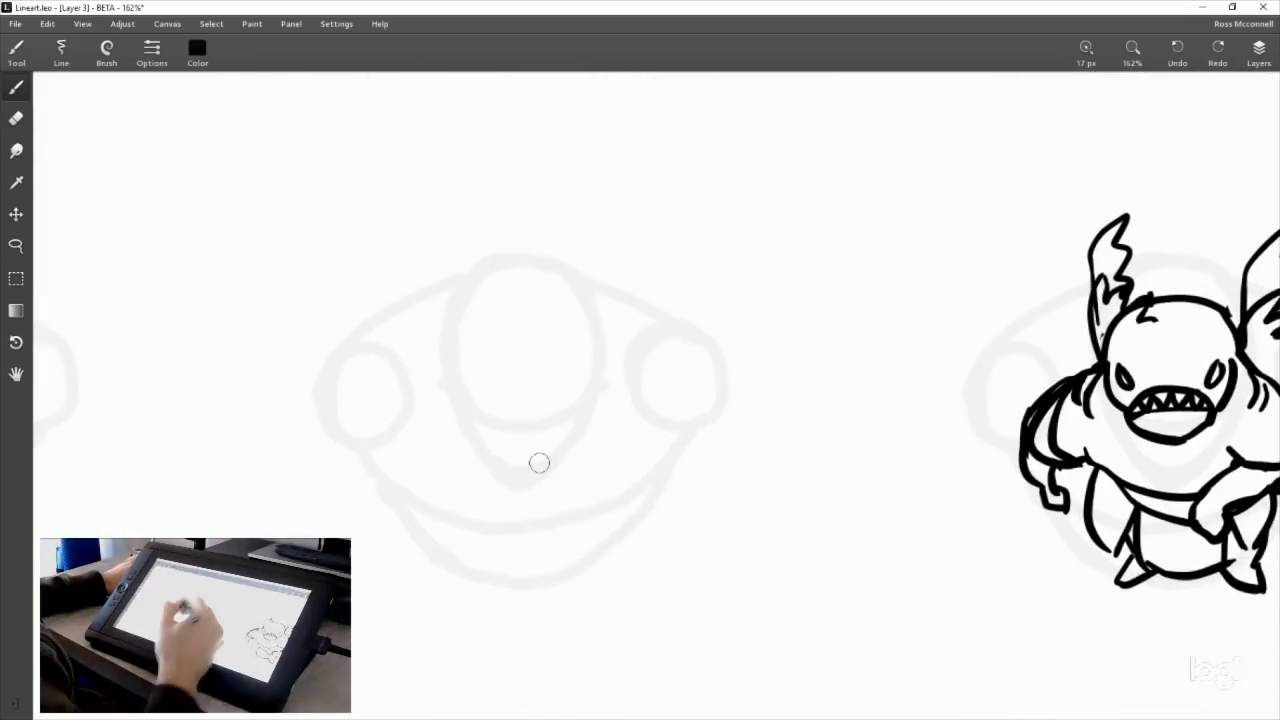
drag(789, 540, 757, 486)
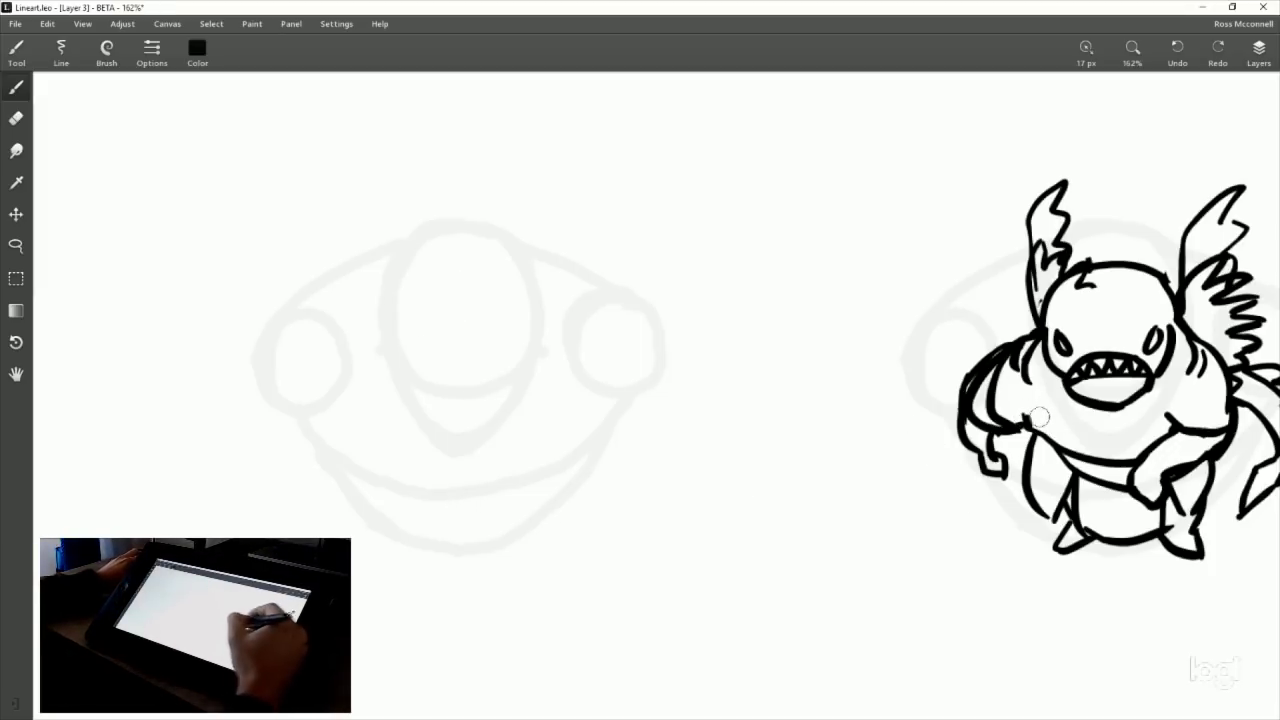
drag(495, 413, 566, 423)
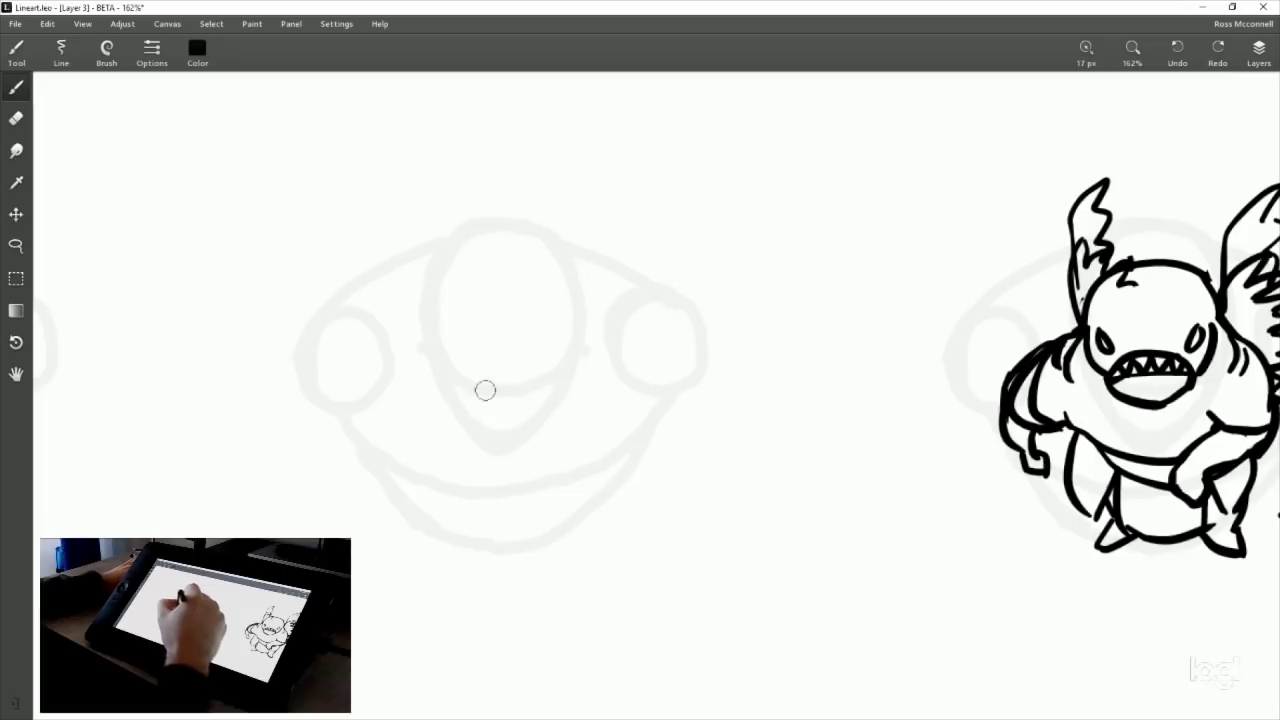
Brush a small square eyepatch with a slanted strap on the empty body guide's face, plus two nostril dots below the strap.
drag(668, 201, 700, 500)
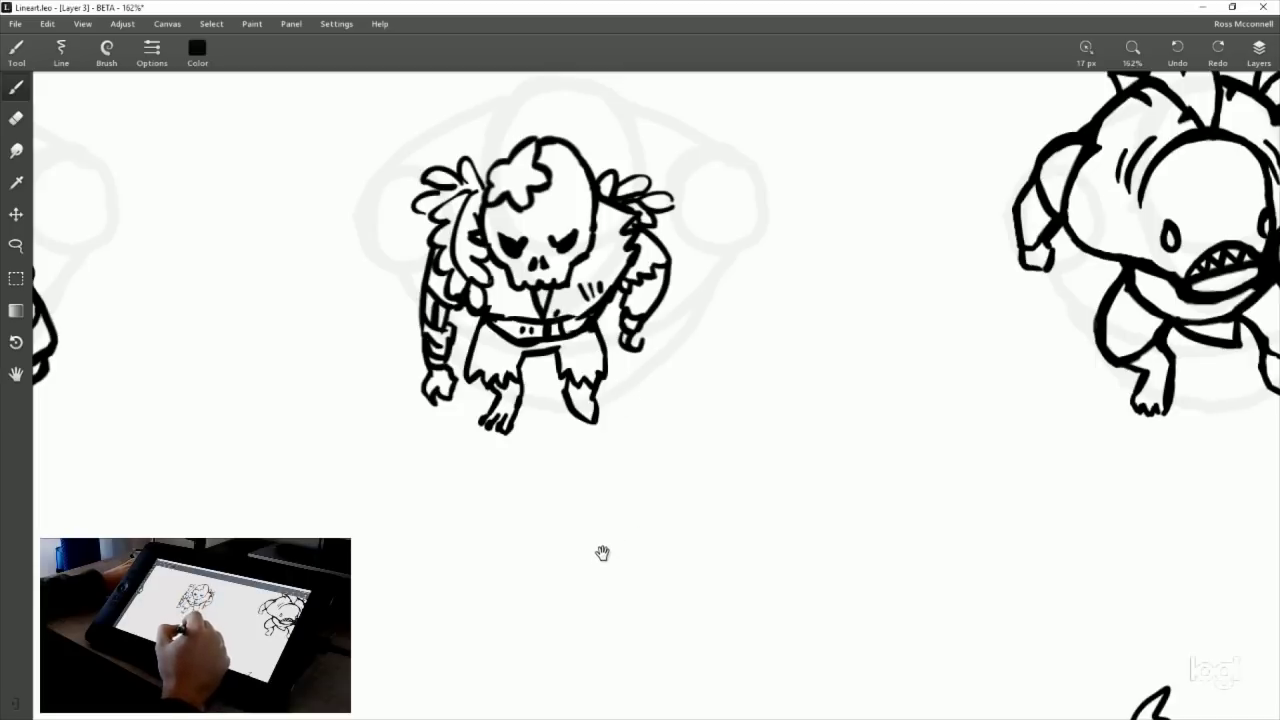
drag(617, 532, 631, 312)
drag(646, 549, 640, 403)
drag(600, 577, 596, 496)
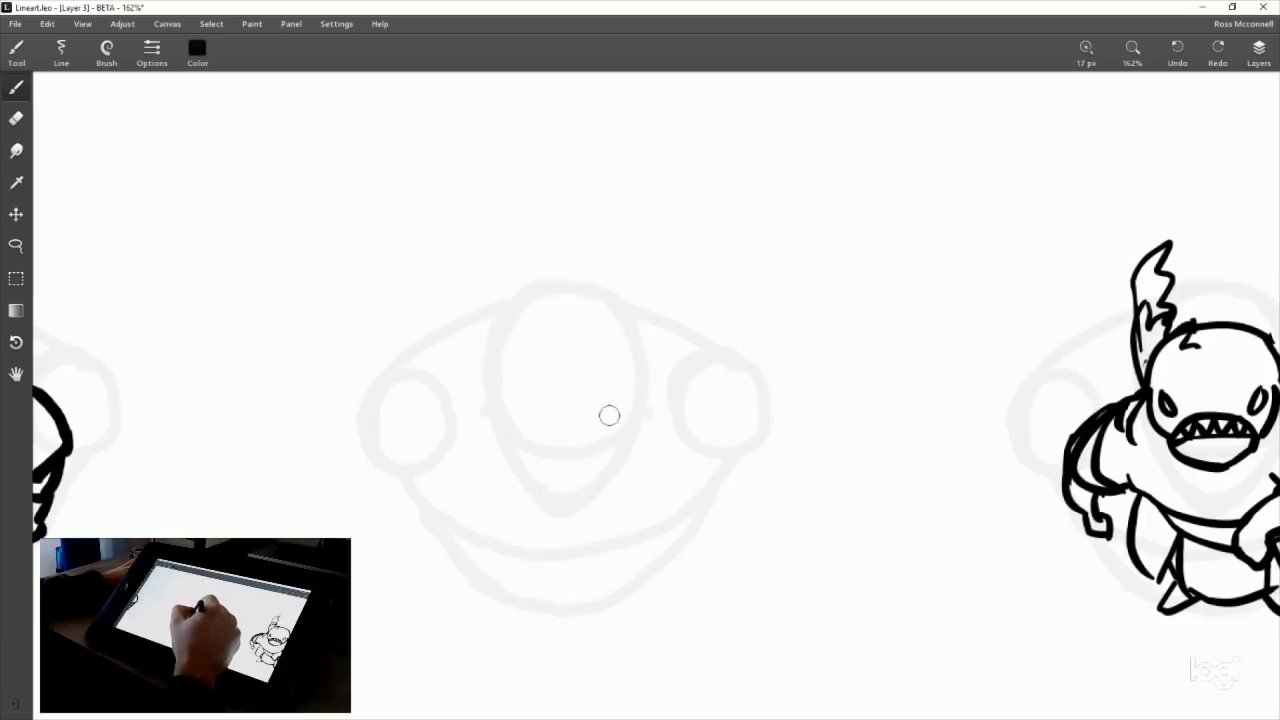
mouse_move(589, 423)
mouse_down()
mouse_move(615, 442)
mouse_move(593, 425)
mouse_move(622, 412)
mouse_move(618, 437)
mouse_move(590, 423)
mouse_move(617, 420)
mouse_move(618, 434)
mouse_move(619, 422)
mouse_move(598, 446)
mouse_move(629, 411)
mouse_up()
key(ctrl+z)
key(ctrl+z)
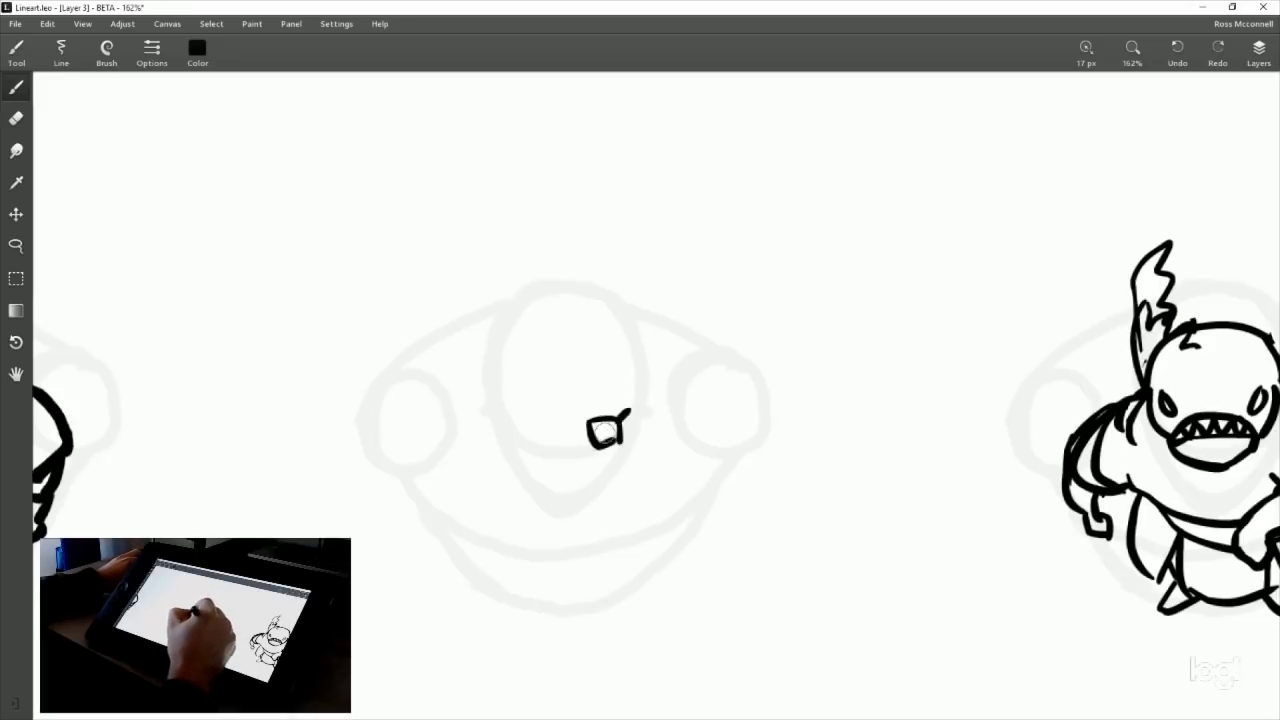
drag(517, 460, 590, 436)
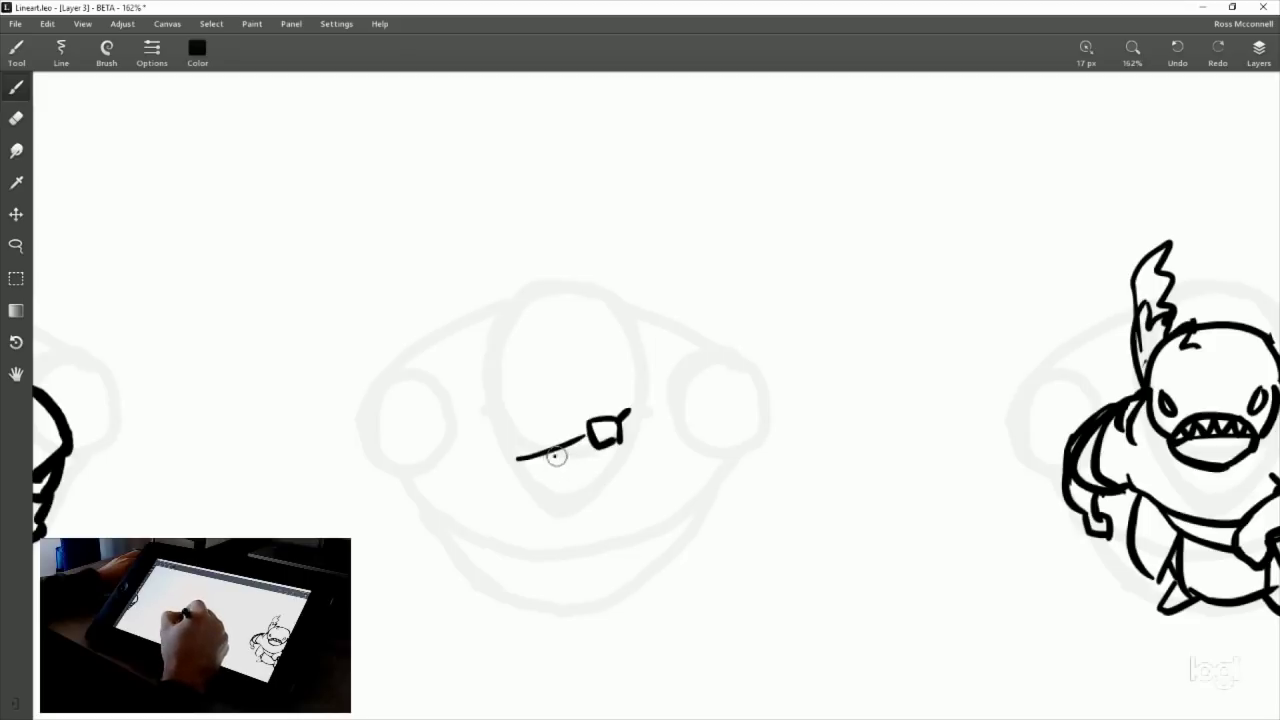
click(557, 459)
click(574, 459)
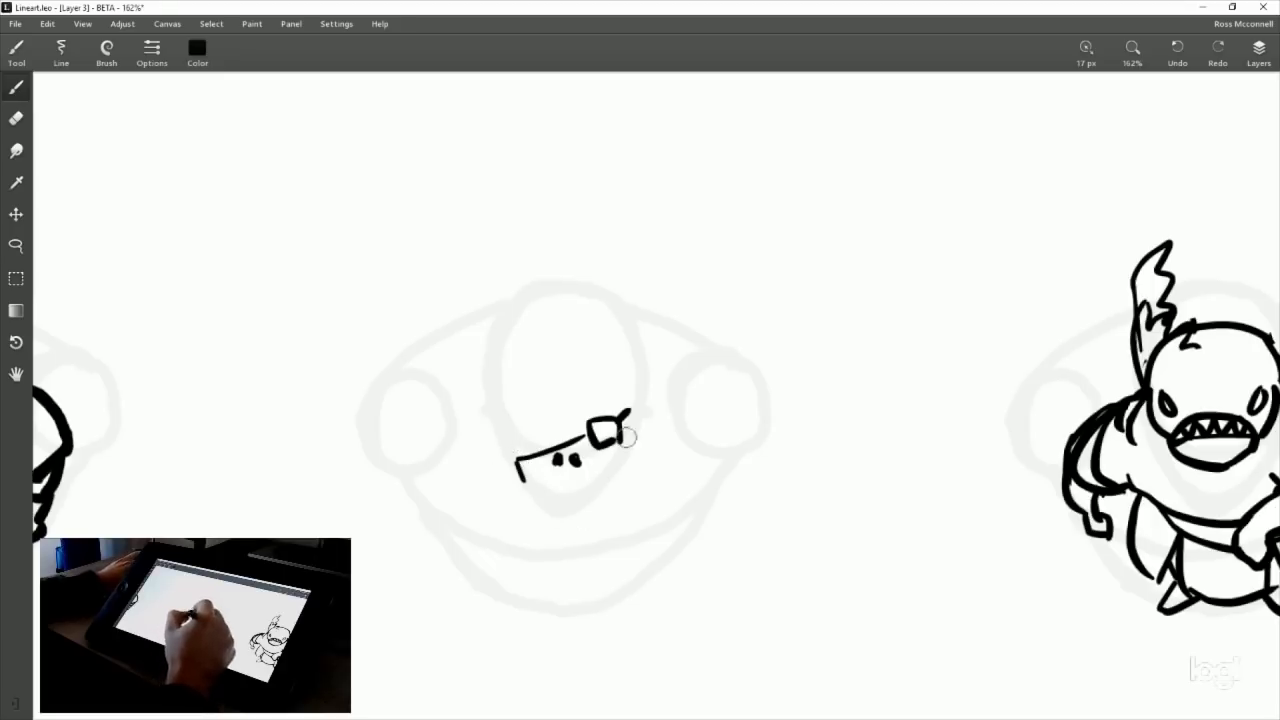
Brush a short slanted cheek stroke on each side of the new face, below the strap and eyepatch.
drag(697, 289, 725, 397)
drag(734, 204, 734, 394)
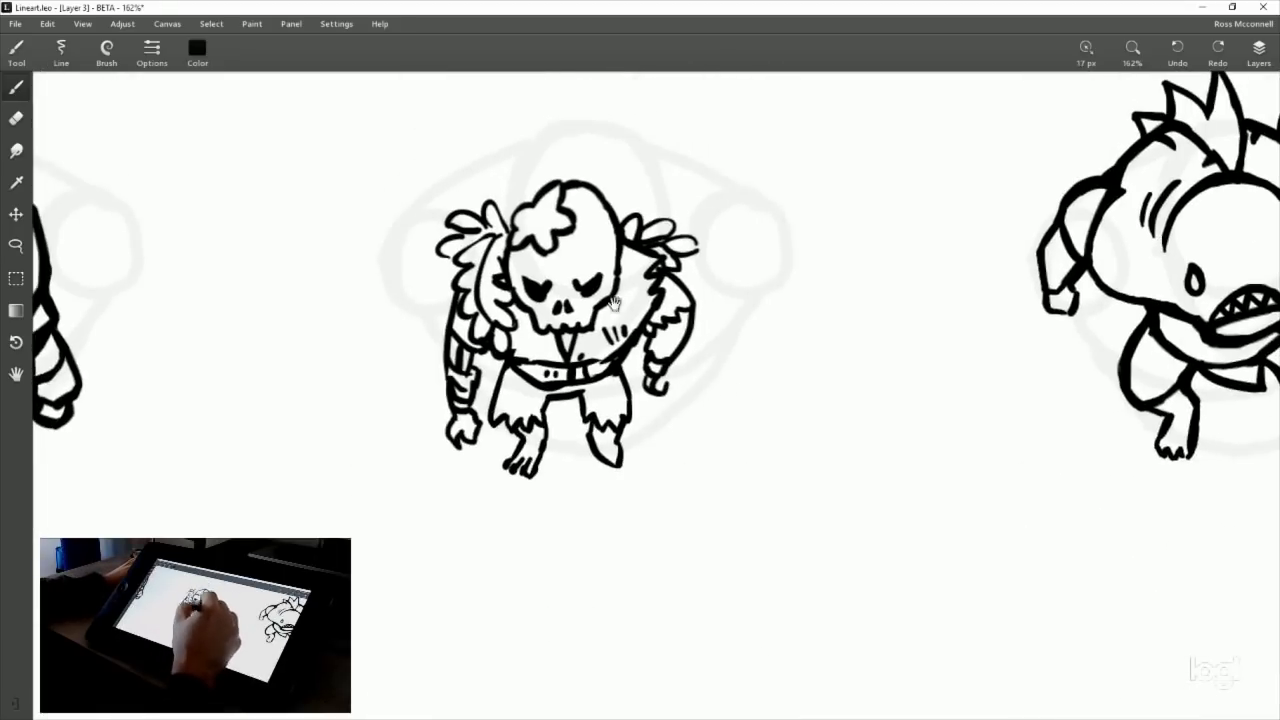
drag(677, 600, 680, 352)
drag(680, 497, 694, 254)
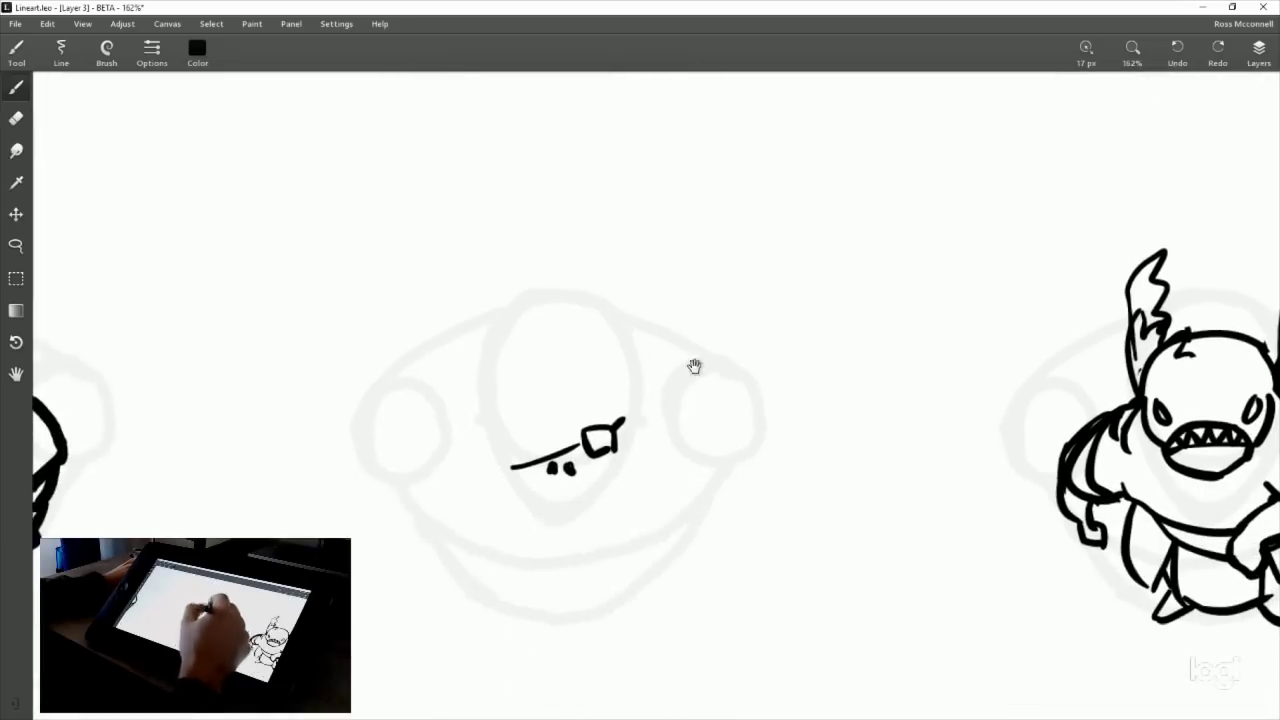
drag(659, 526, 659, 448)
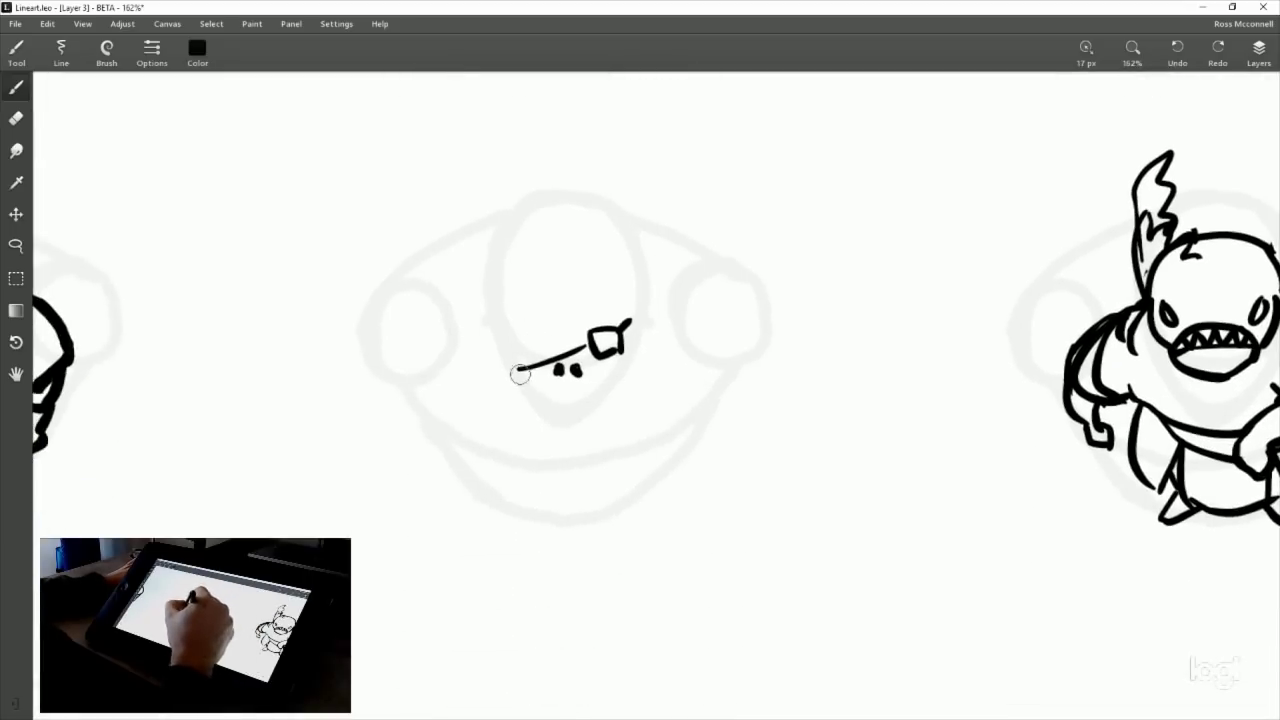
drag(519, 372, 522, 385)
drag(625, 365, 607, 392)
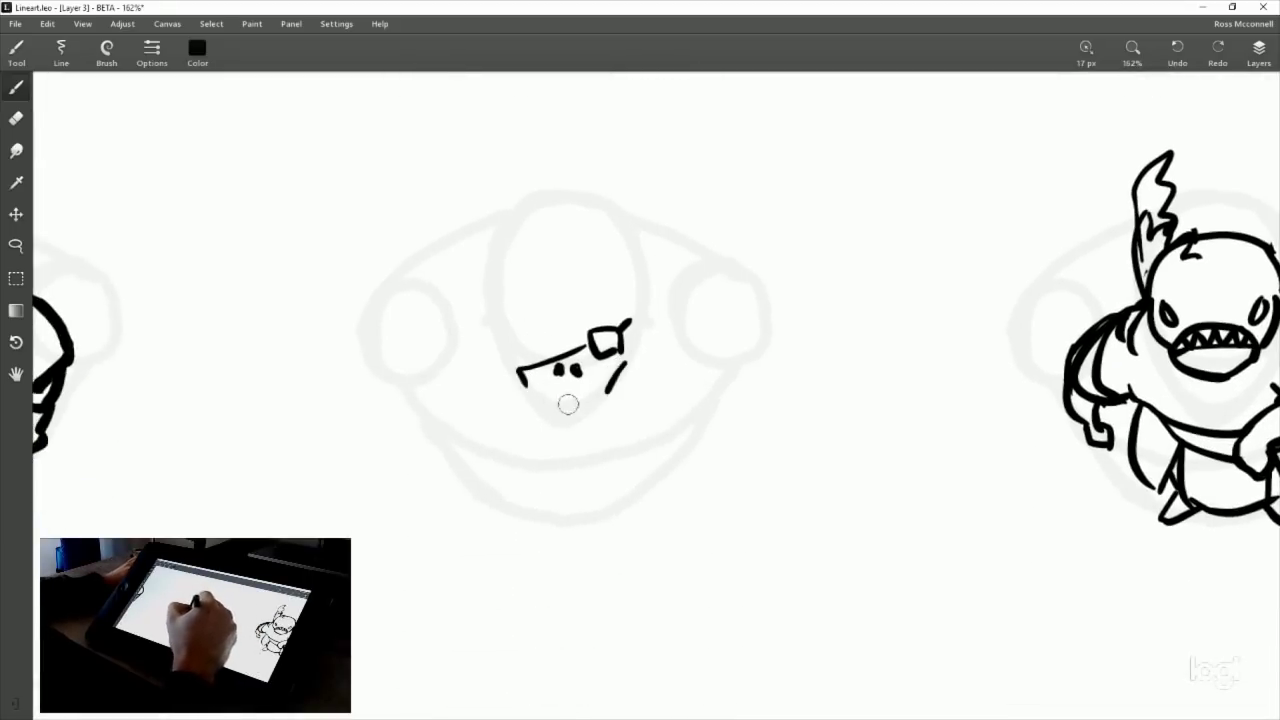
Brush a row of jagged teeth between the two cheek strokes, plus a short curved cheekbone stroke on each side of the face.
mouse_move(526, 386)
mouse_down()
mouse_move(568, 389)
mouse_move(581, 405)
mouse_move(581, 388)
mouse_move(591, 407)
mouse_move(624, 370)
mouse_up()
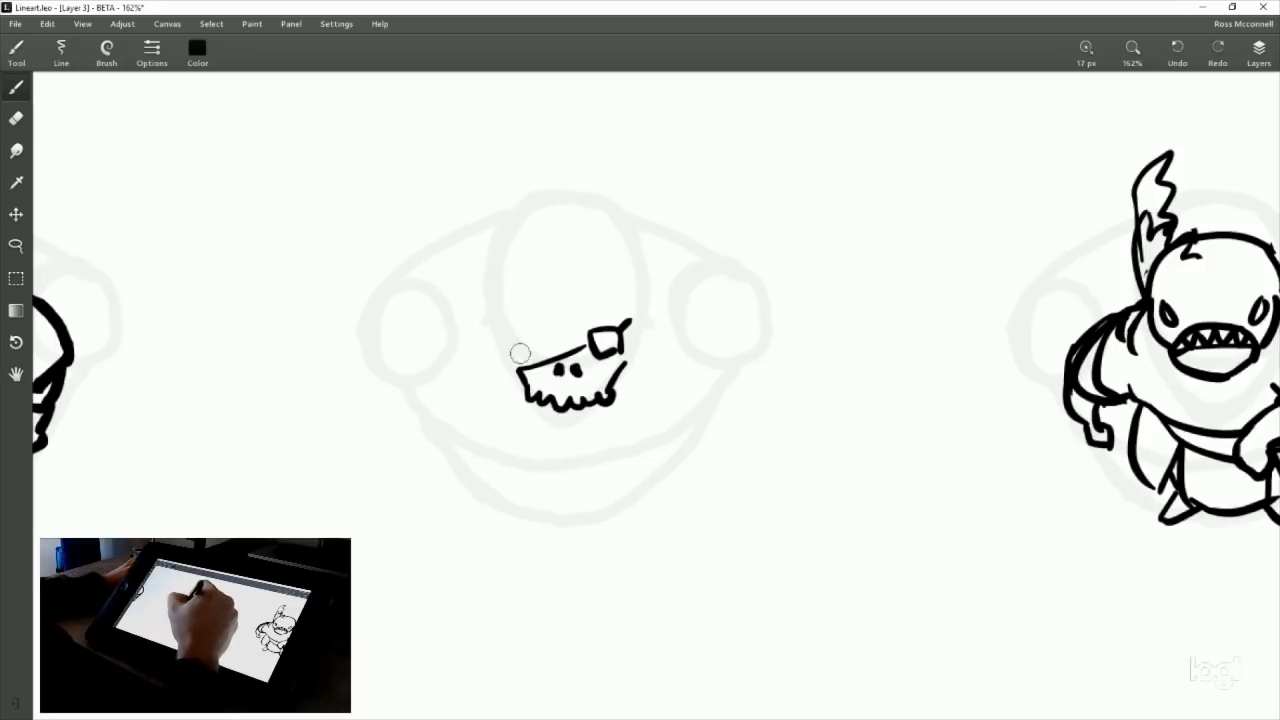
drag(502, 350, 519, 371)
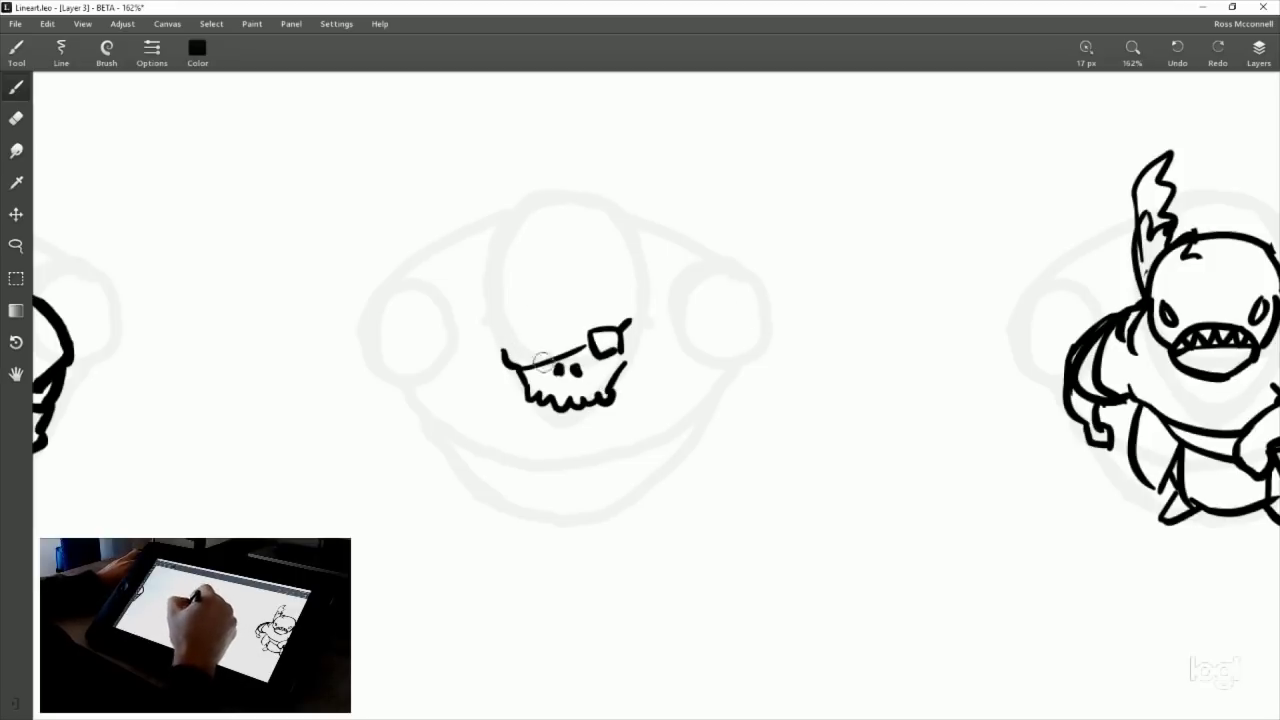
drag(636, 345, 628, 370)
key(ctrl+z)
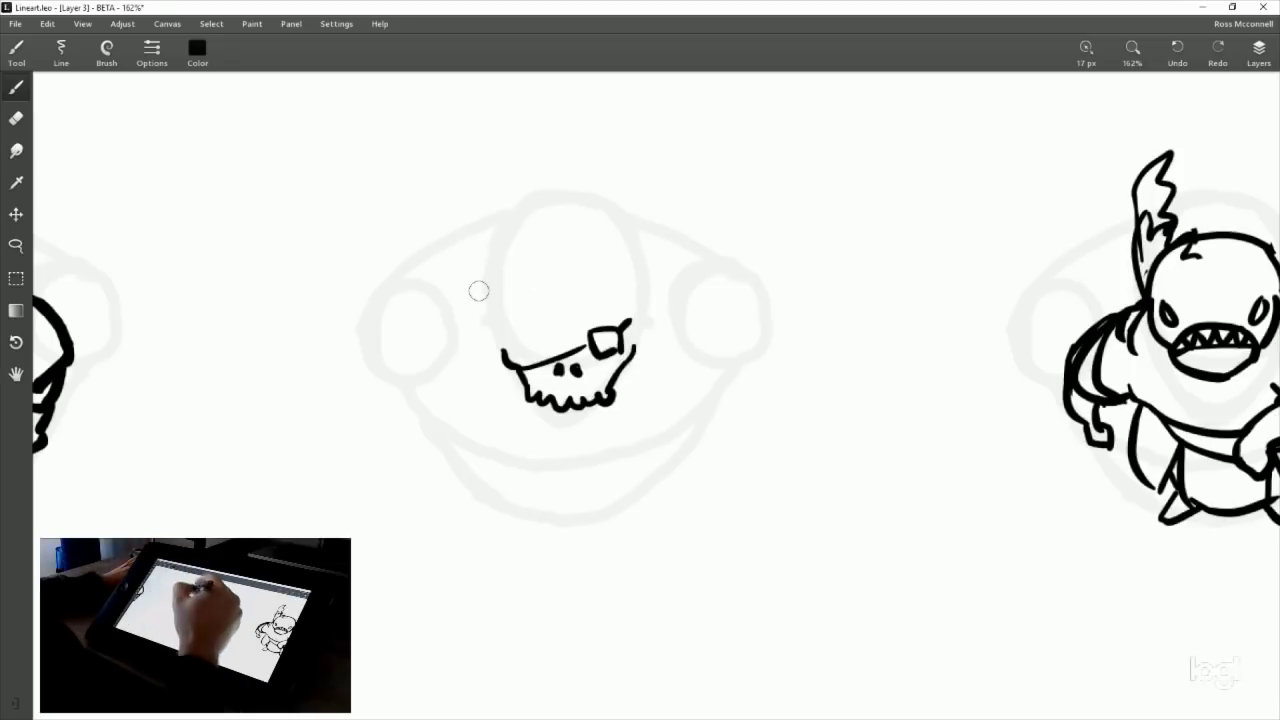
Brush a solid black oval eye above the strap, on the side opposite the eyepatch.
drag(529, 340, 536, 348)
key(ctrl+z)
key(ctrl+z)
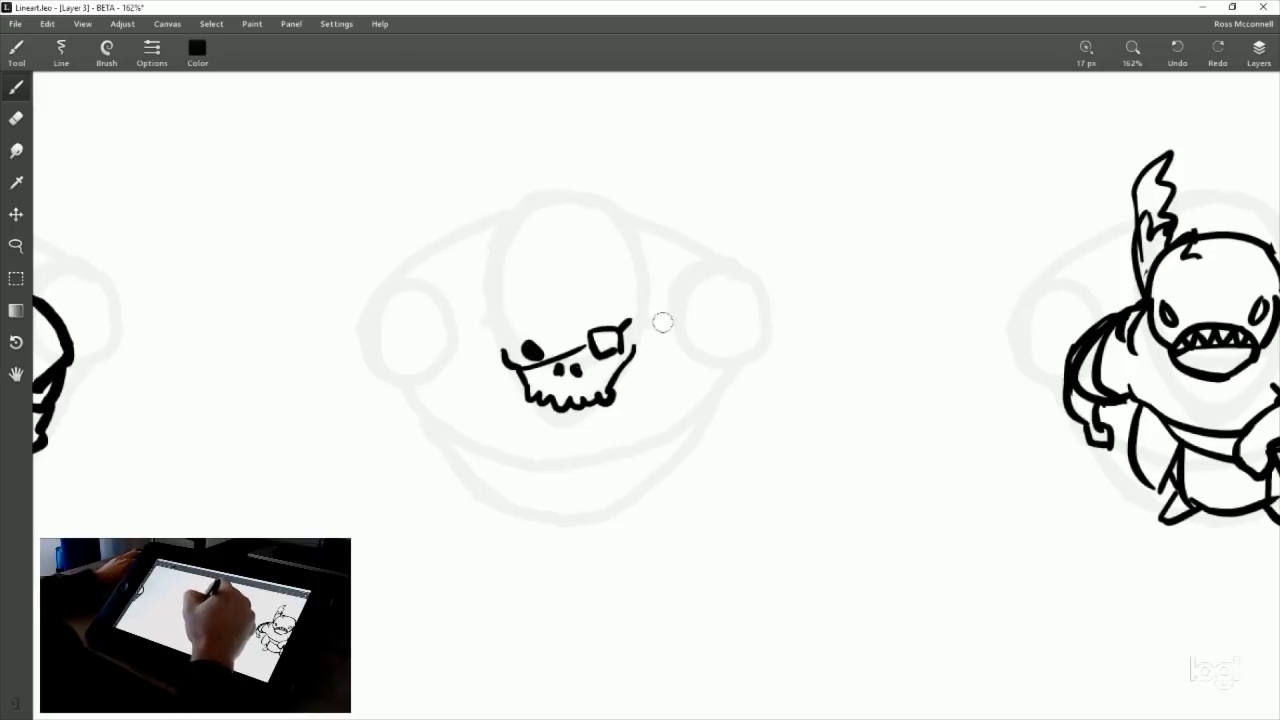
Lasso the eye, strap, eyepatch and nostrils together and shift them slightly down on the face.
click(16, 246)
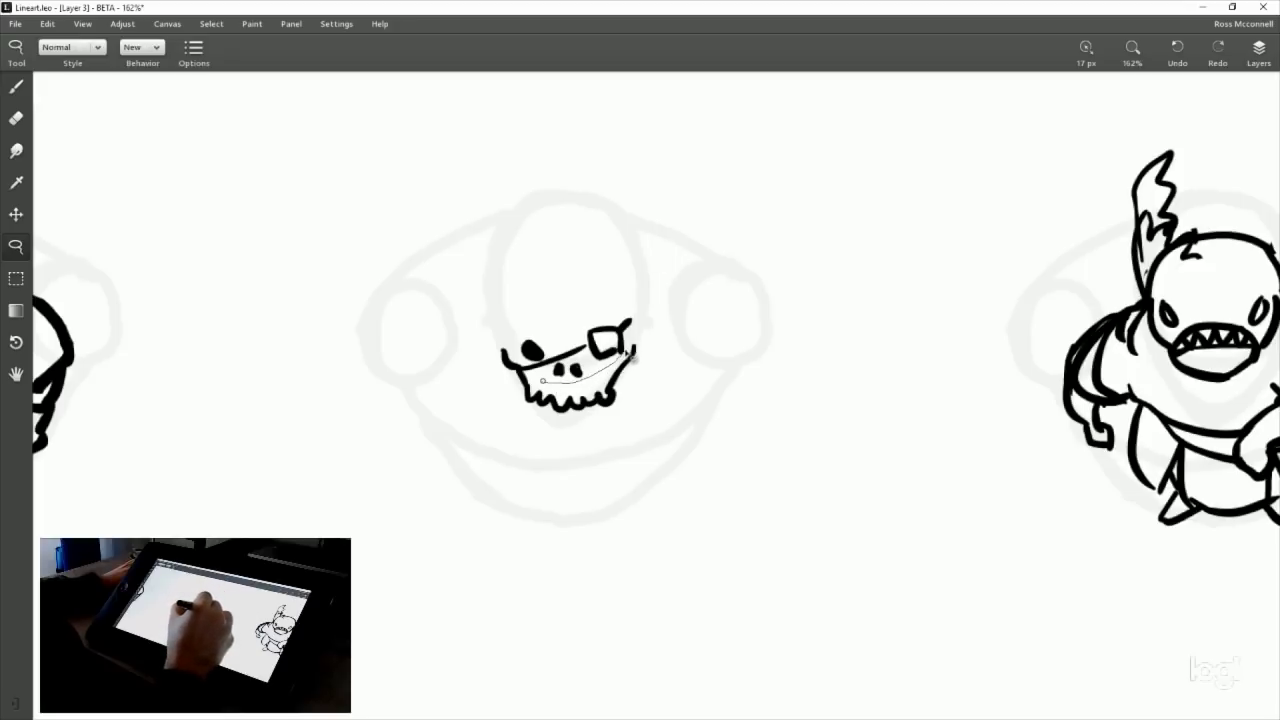
mouse_move(632, 320)
mouse_down()
mouse_move(522, 340)
mouse_move(628, 356)
mouse_up()
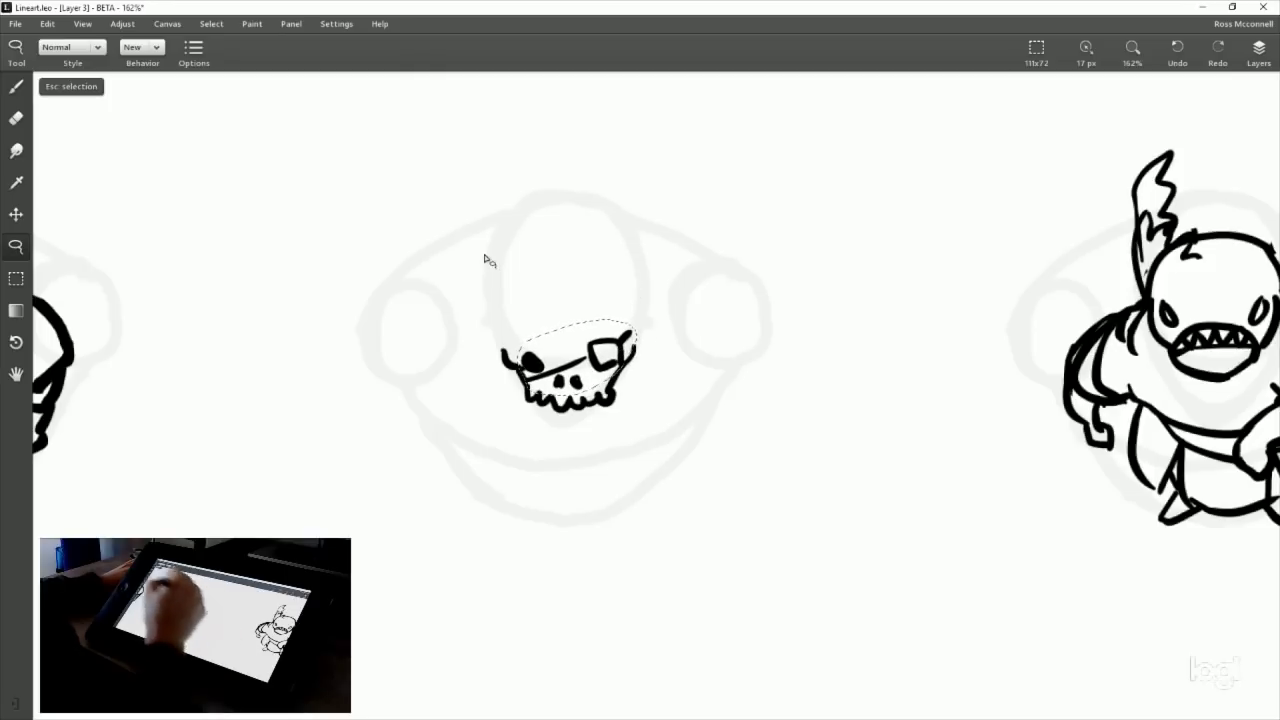
click(28, 92)
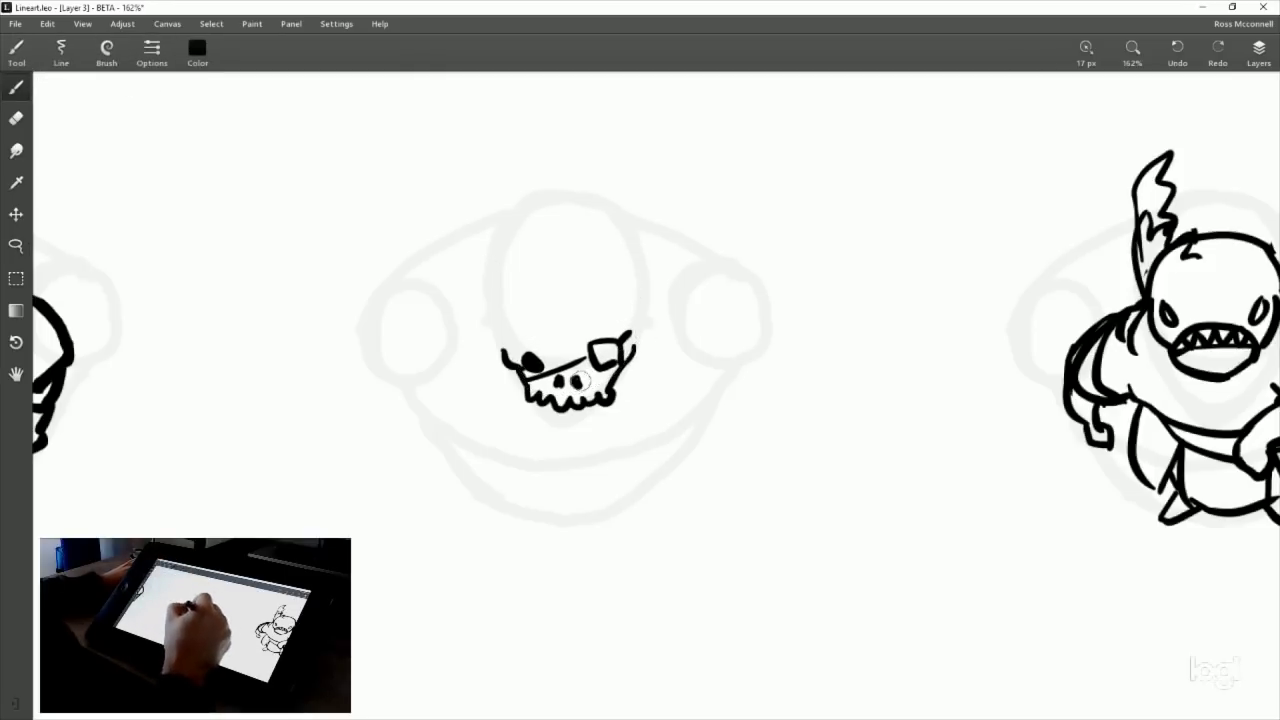
Erase the two nostril dots, and lasso the eyepatch and shift it slightly inward toward the face's center.
key(e)
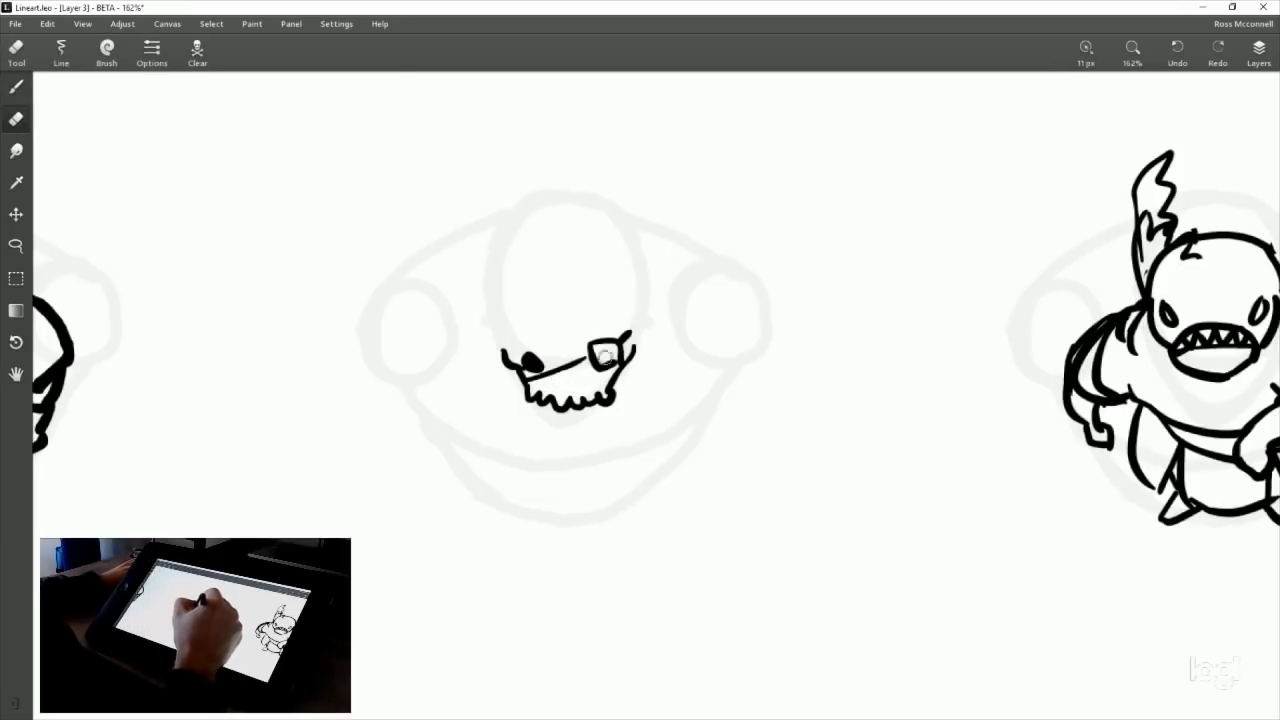
click(16, 245)
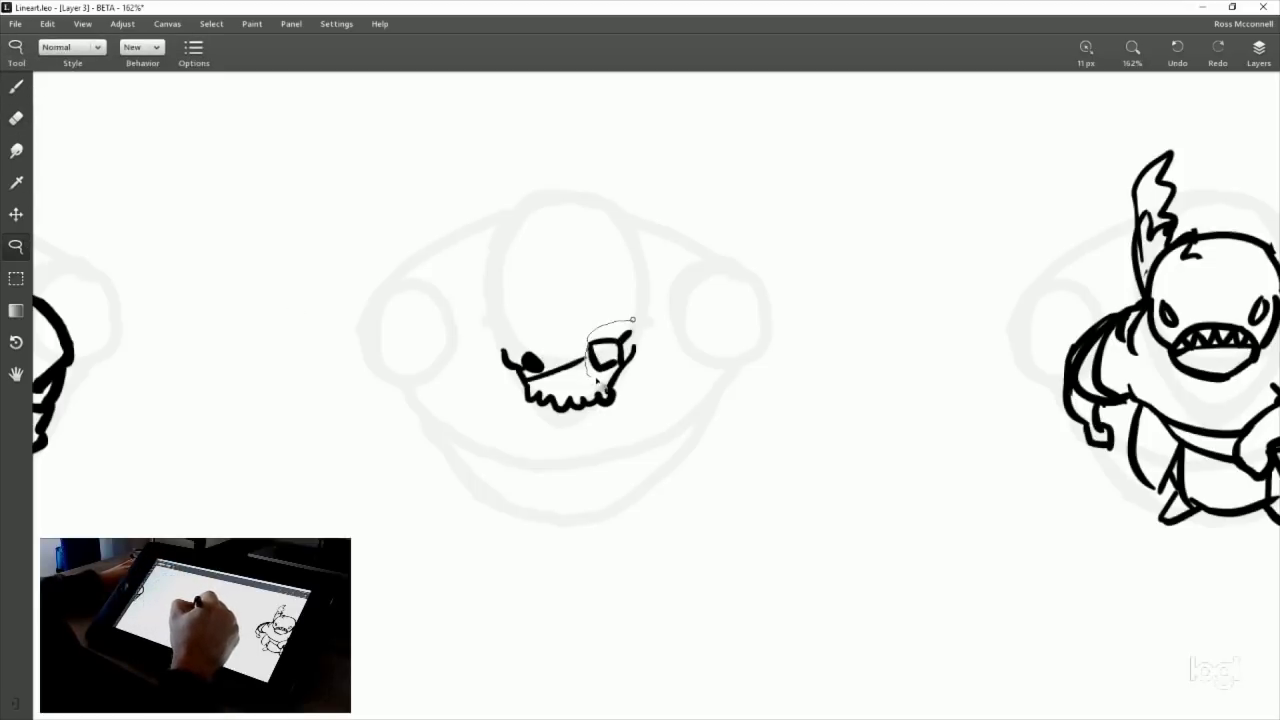
mouse_move(632, 357)
mouse_down()
mouse_move(608, 362)
mouse_move(616, 349)
mouse_up()
click(72, 88)
click(16, 86)
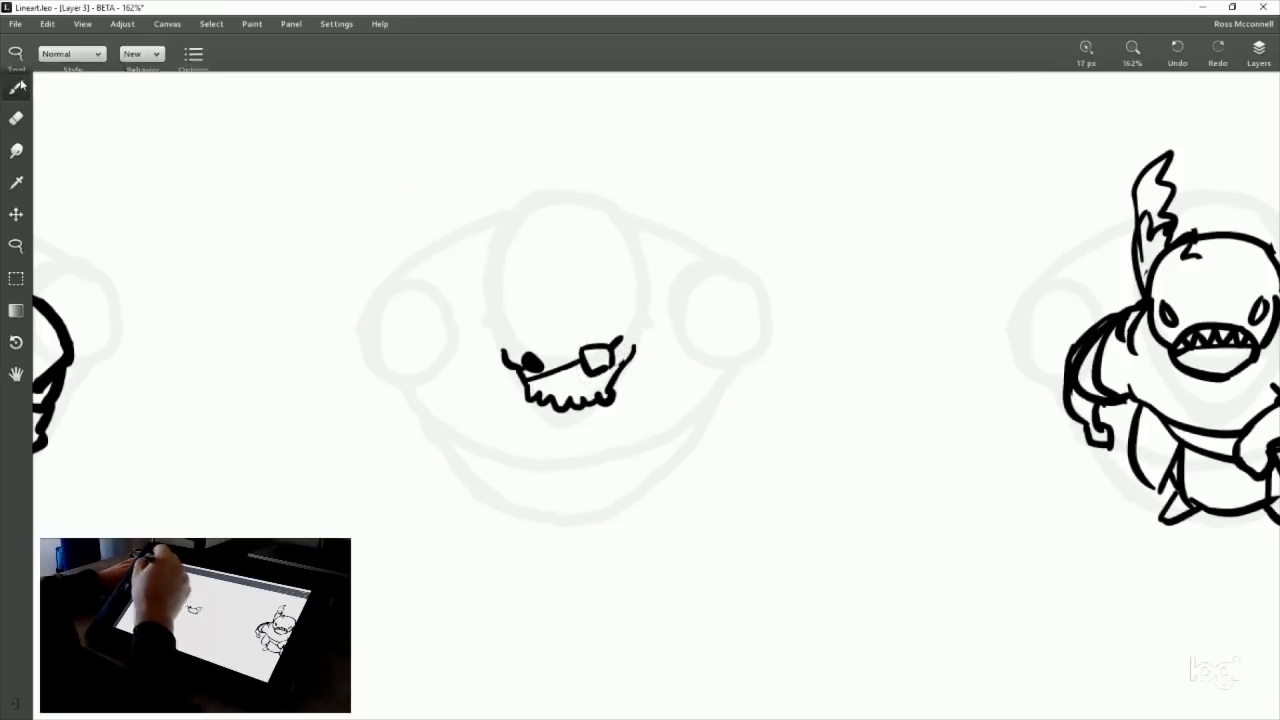
Extend both cheekbone strokes upward and join the eyepatch side's stroke to the end of the strap.
mouse_move(634, 346)
mouse_down()
mouse_move(618, 382)
mouse_move(636, 370)
mouse_up()
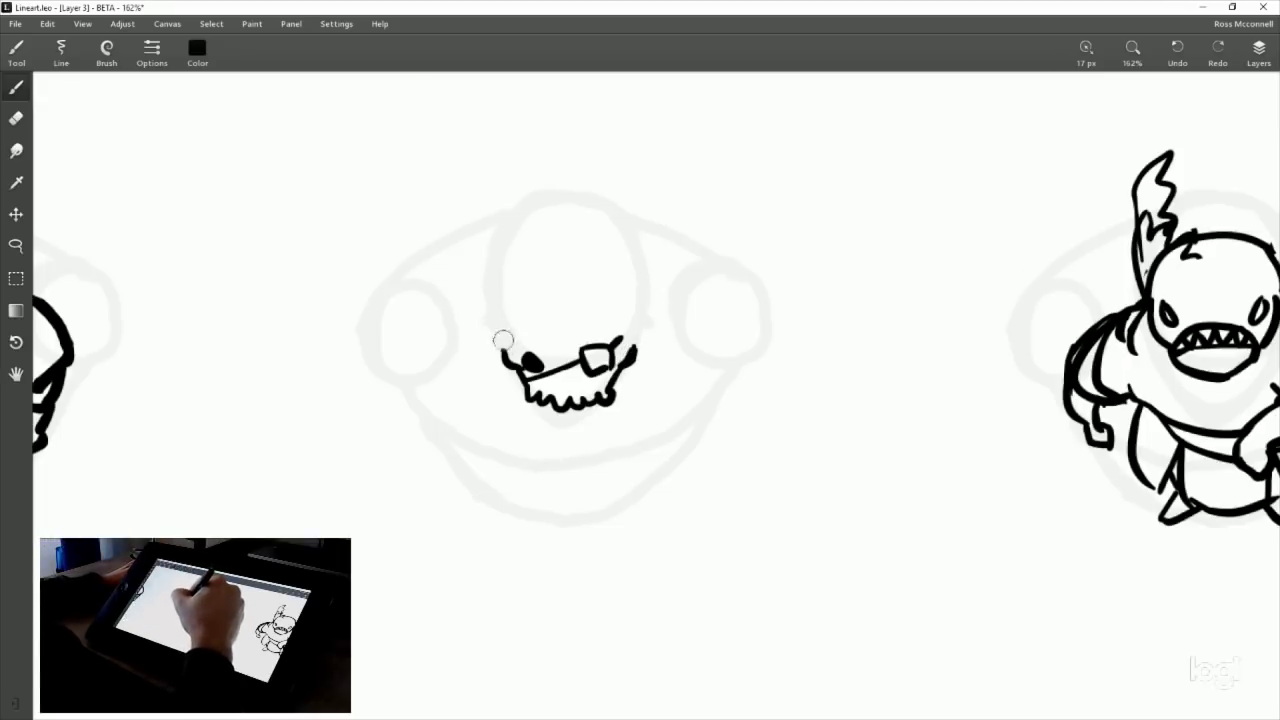
drag(504, 353, 501, 339)
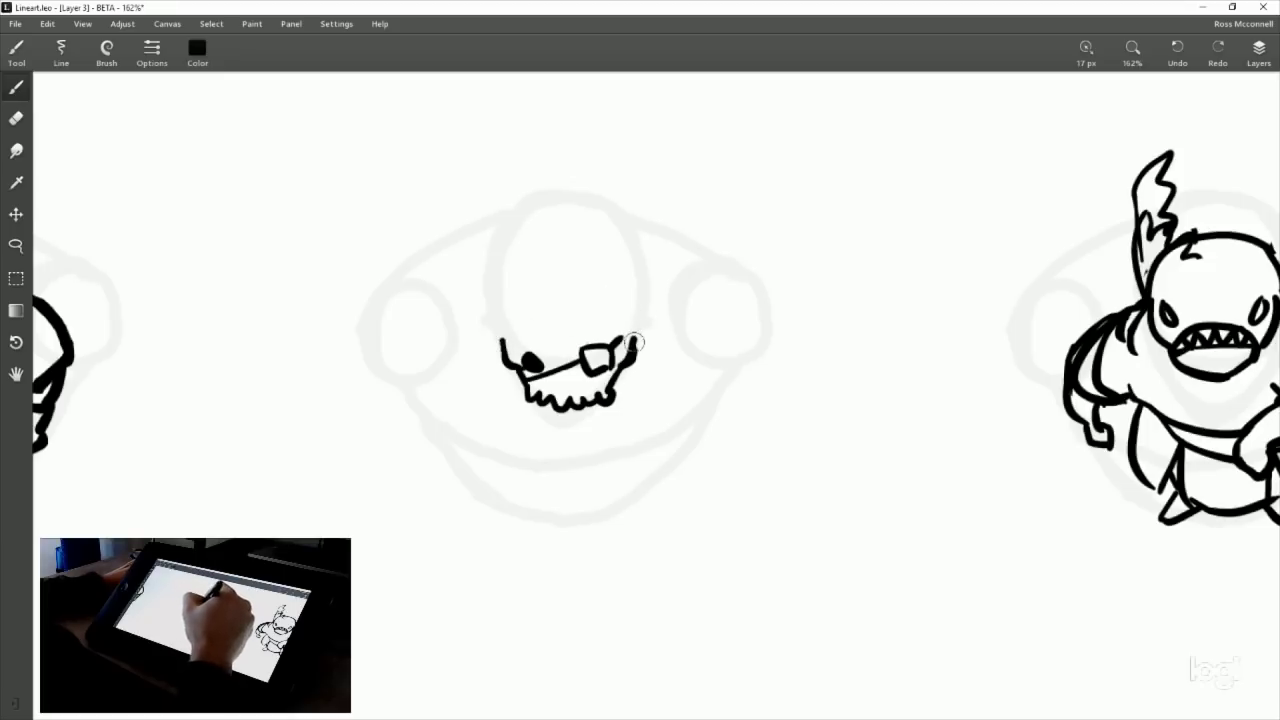
drag(622, 341, 636, 333)
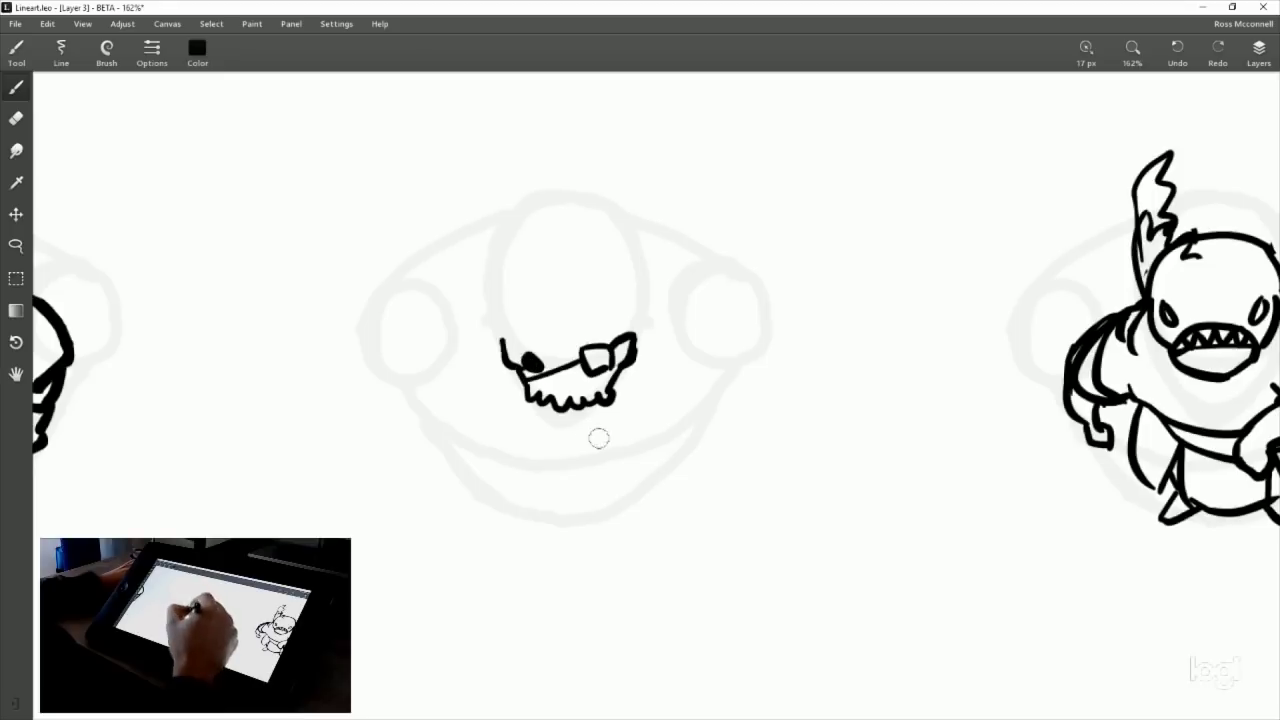
Examine the earlier finished characters above, including the skull-faced figure and the shark creature, as reference for the new skull.
scroll(729, 391, right, 4)
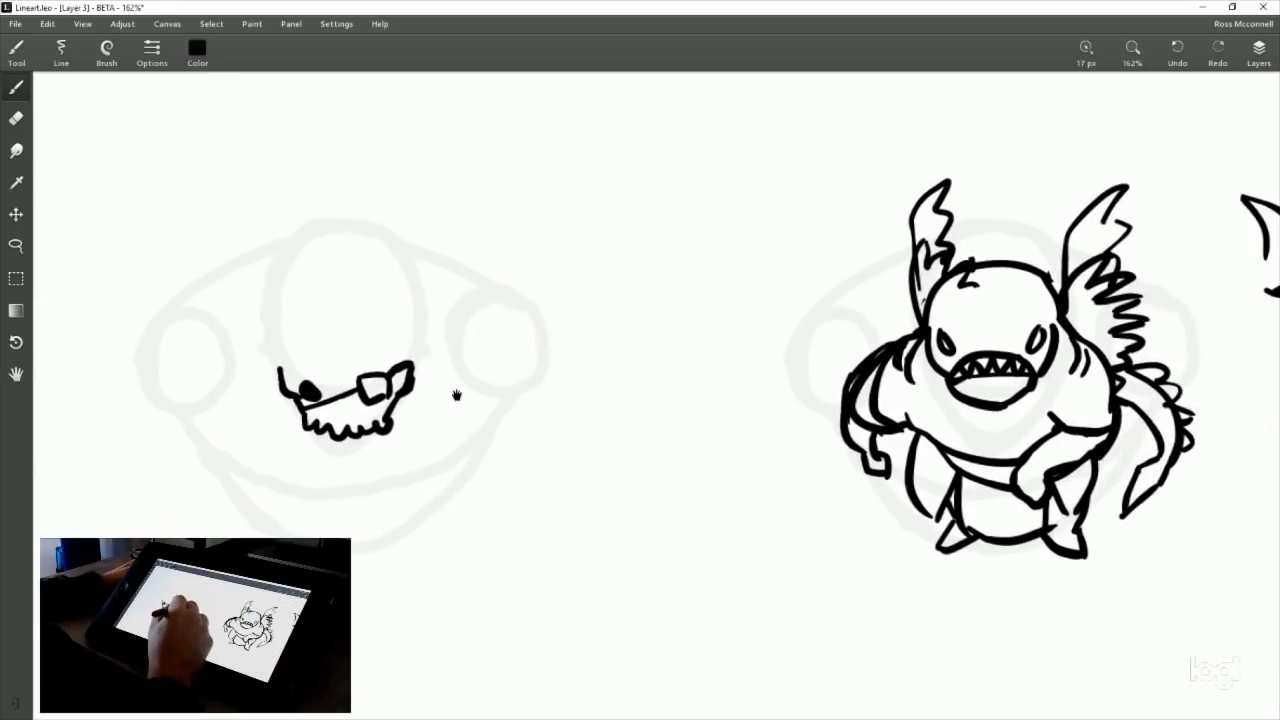
scroll(456, 395, up, 2)
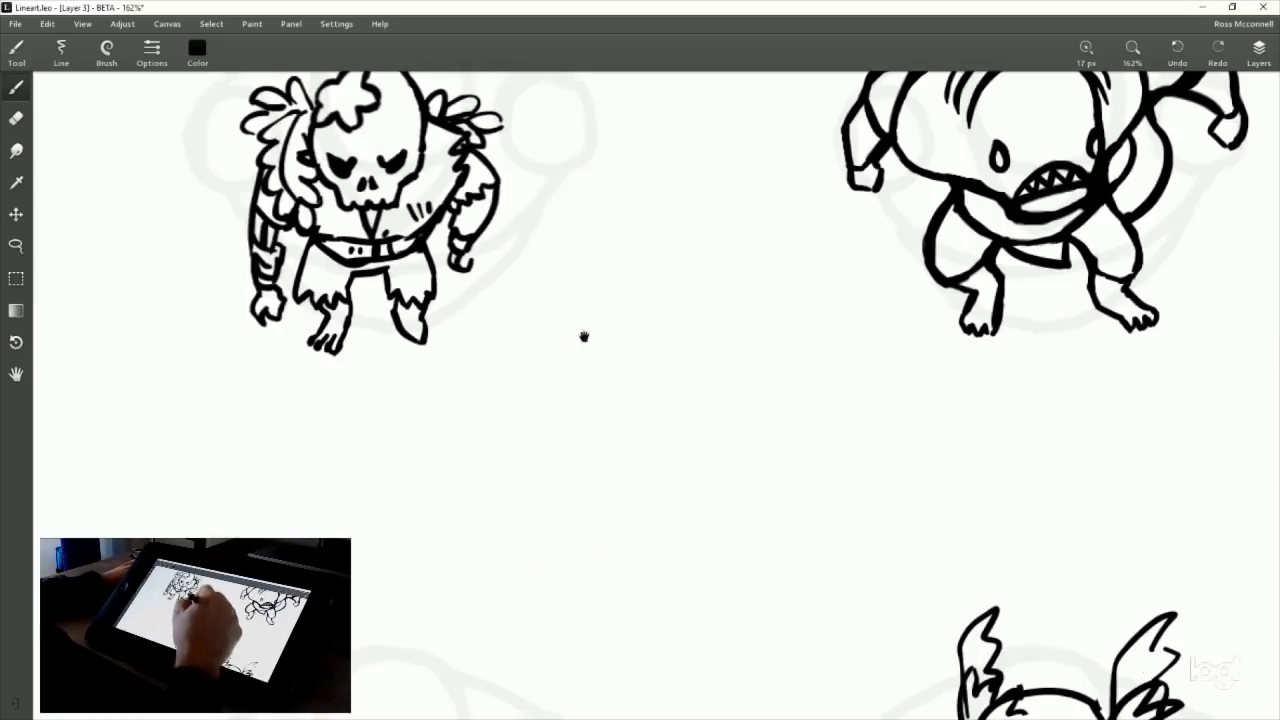
scroll(584, 337, up, 3)
scroll(610, 270, up, 7)
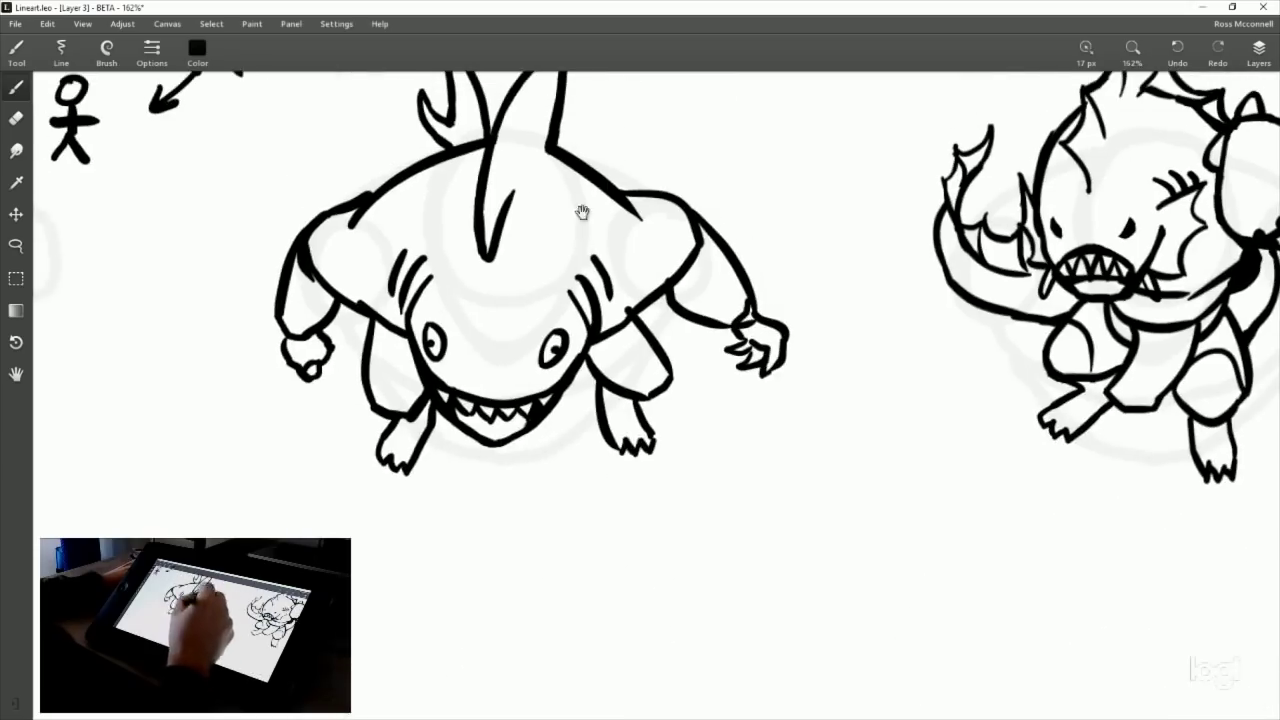
scroll(783, 323, down, 10)
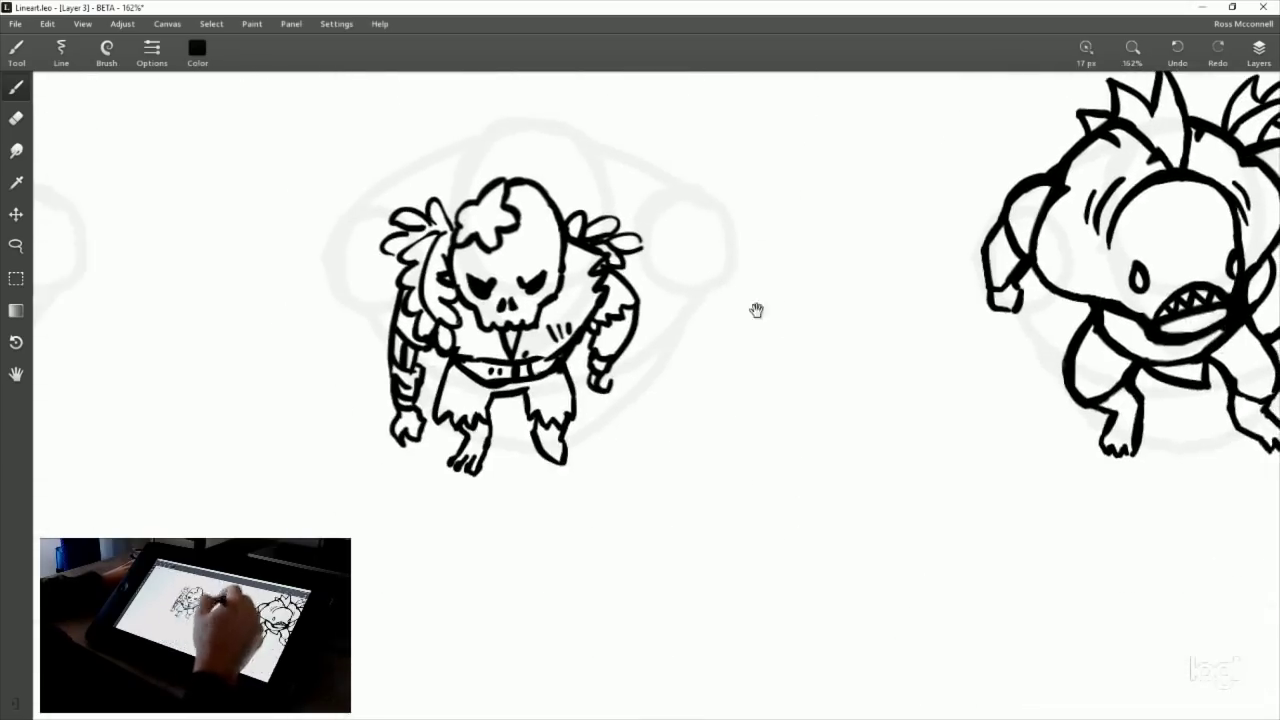
scroll(756, 310, down, 8)
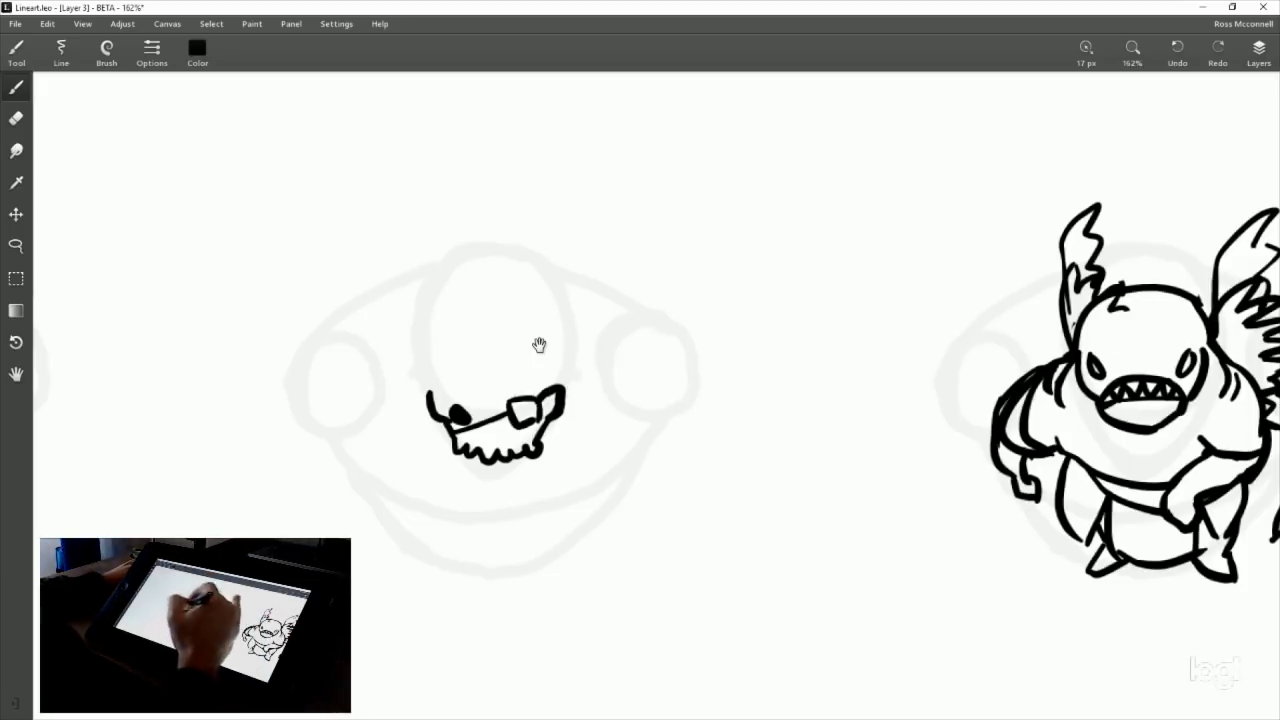
Brush a large rounded cranium over the face, running from one cheekbone stroke to the other.
drag(567, 317, 601, 321)
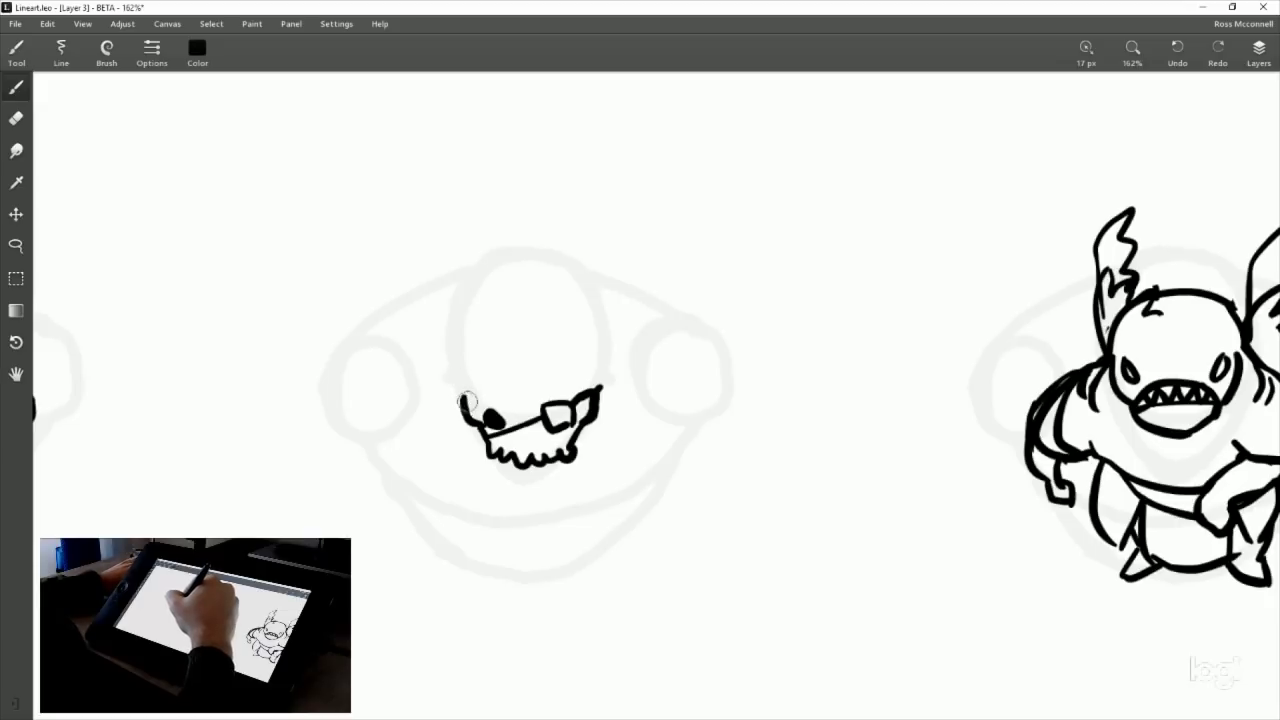
drag(854, 397, 830, 403)
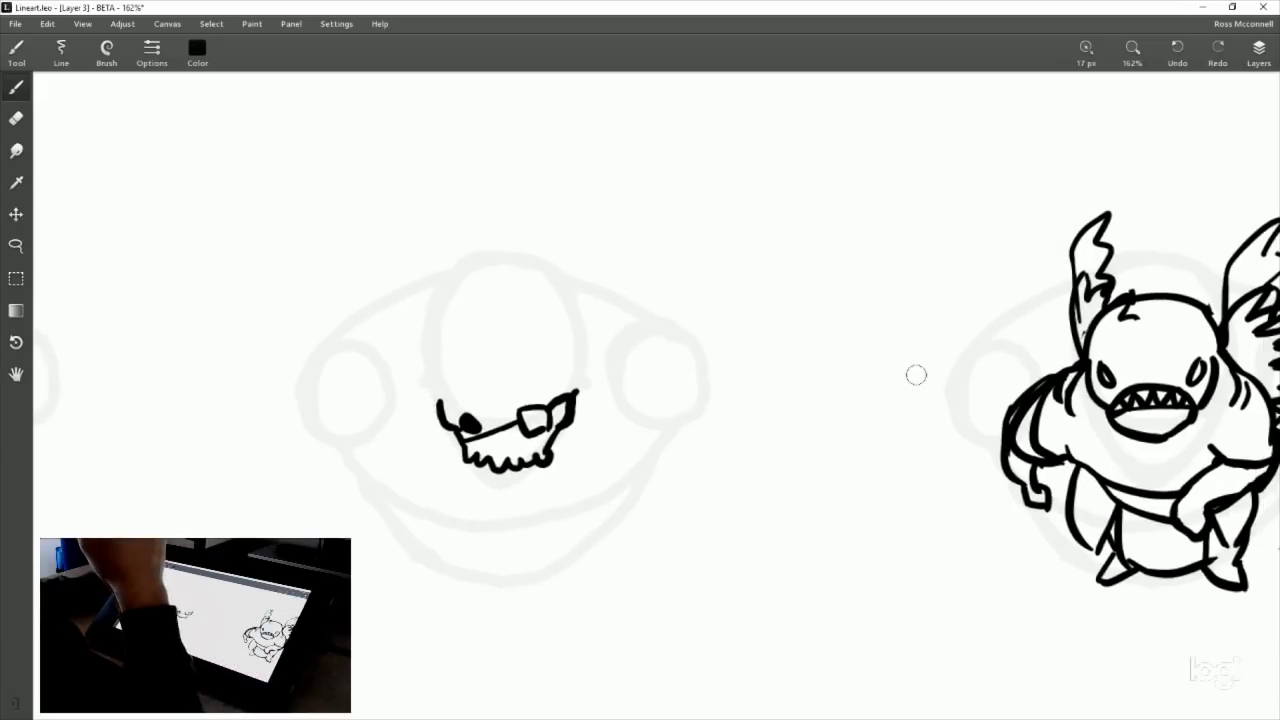
mouse_move(440, 407)
mouse_down()
mouse_move(468, 303)
mouse_move(554, 311)
mouse_move(584, 372)
mouse_move(575, 408)
mouse_up()
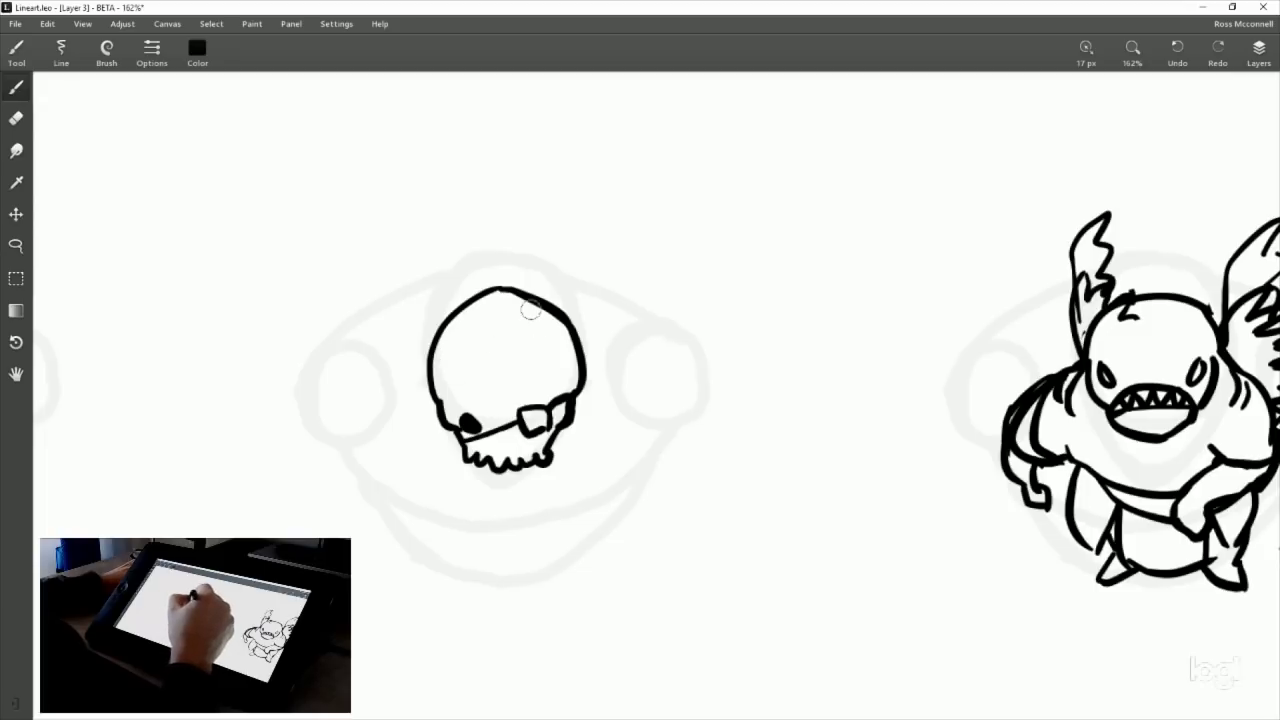
Try to brush a small lightning-bolt crack on the skull's forehead above the strap.
drag(528, 305, 500, 402)
key(ctrl+z)
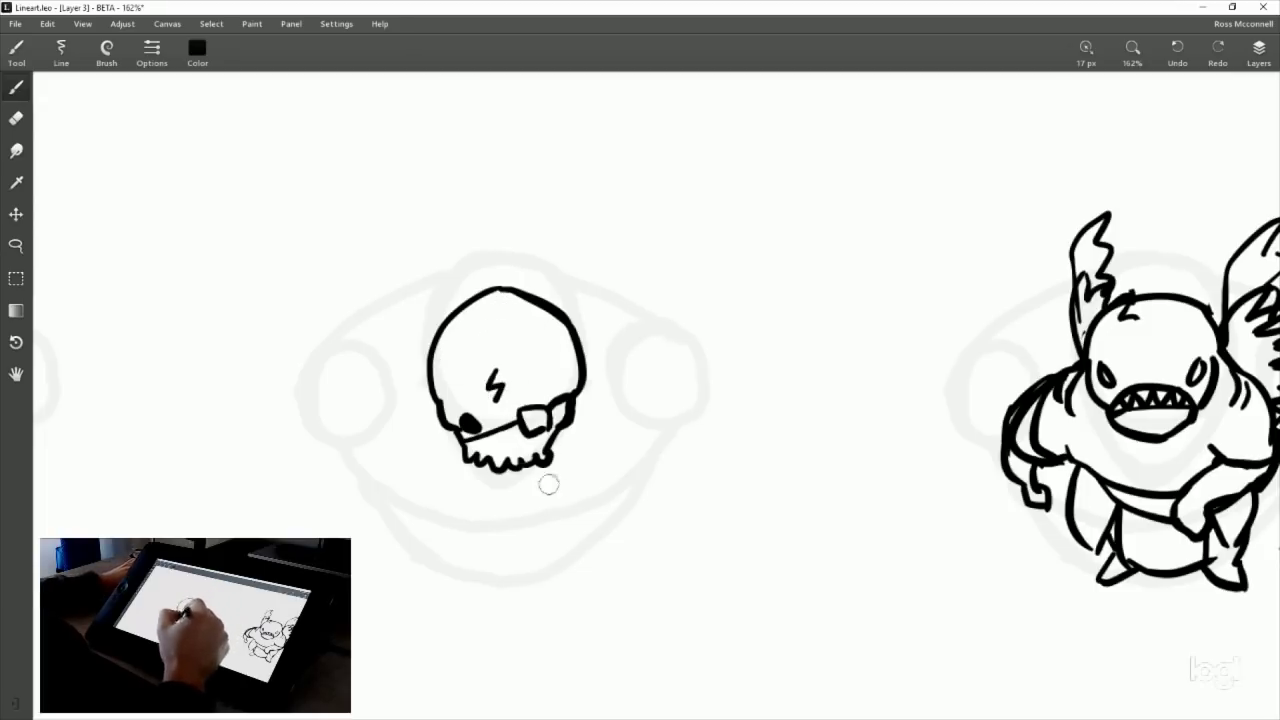
drag(681, 486, 746, 410)
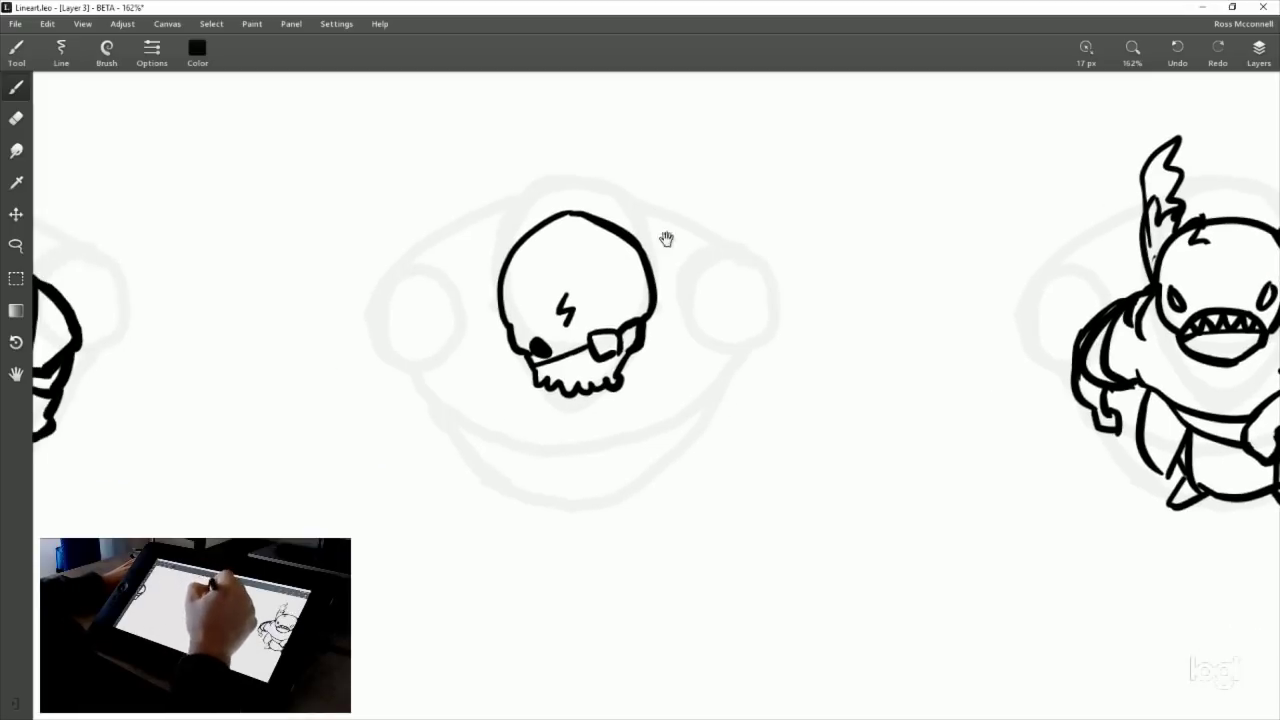
key(ctrl+z)
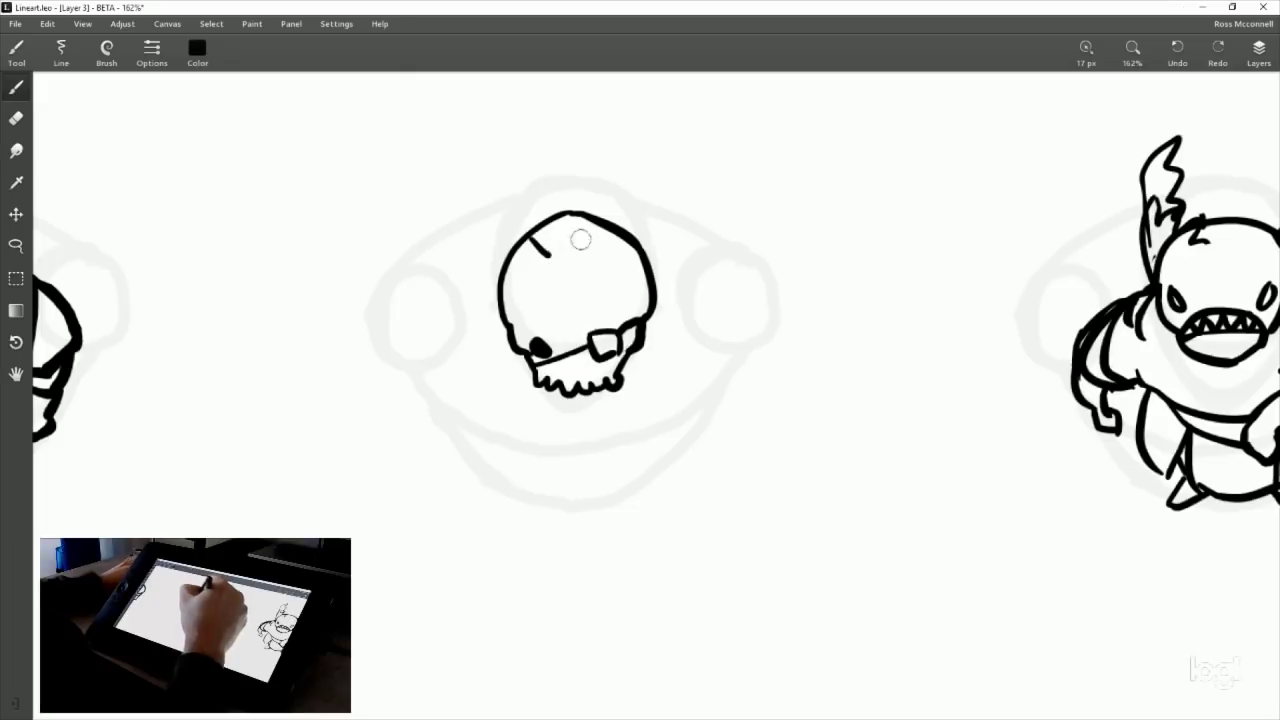
Brush an angular crack on the upper cranium, branching to the skull's outline and zigzagging down toward the forehead.
mouse_move(514, 251)
mouse_down()
mouse_move(567, 247)
mouse_move(551, 229)
mouse_move(568, 263)
mouse_move(555, 256)
mouse_move(568, 284)
mouse_up()
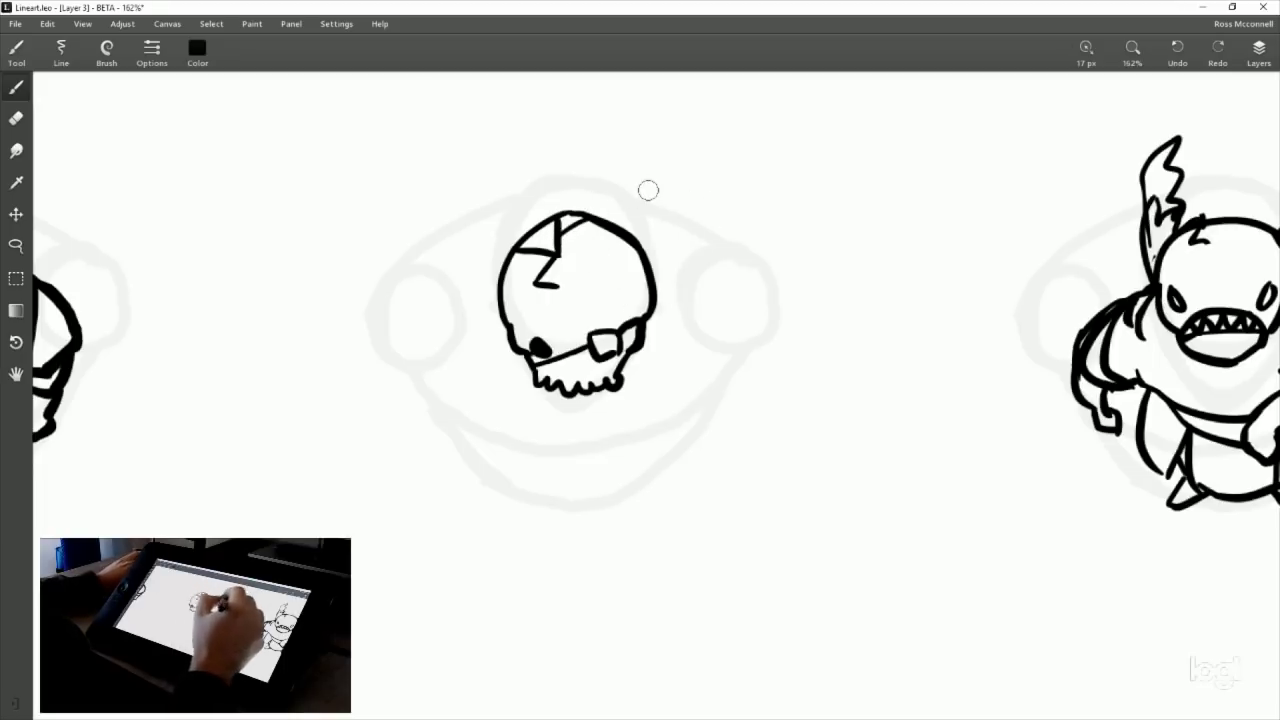
drag(716, 397, 700, 372)
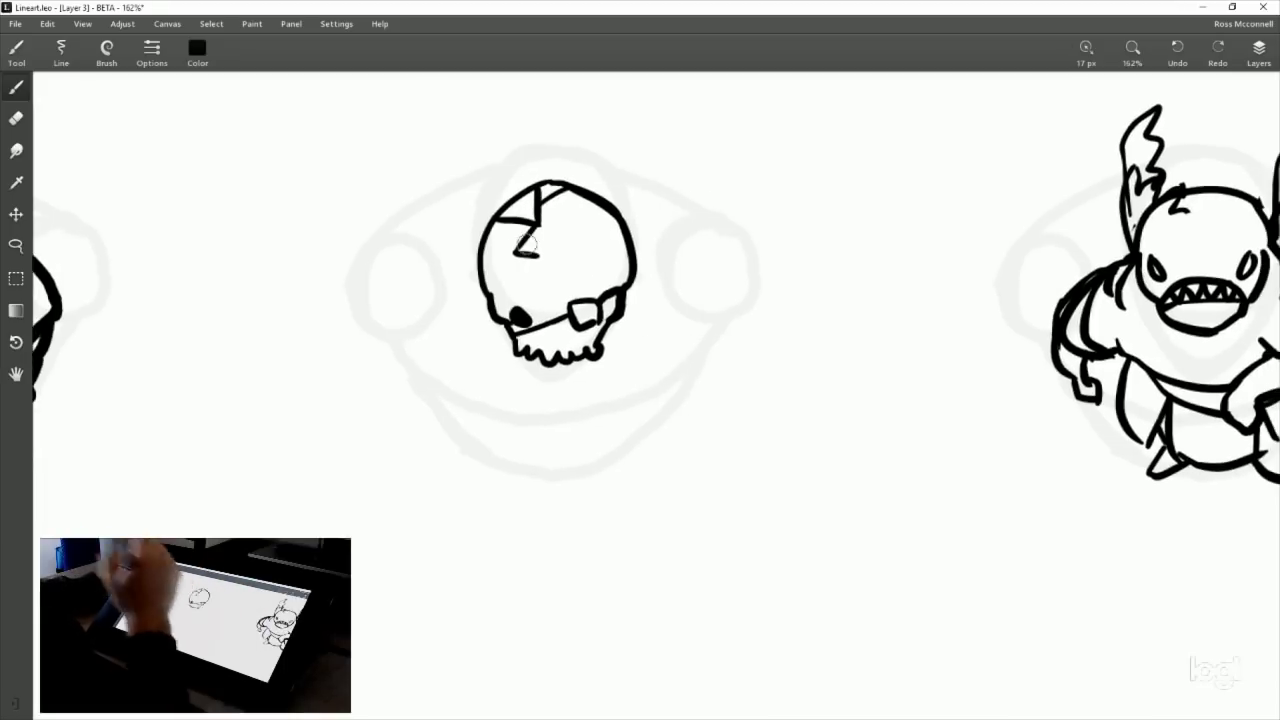
drag(740, 260, 723, 286)
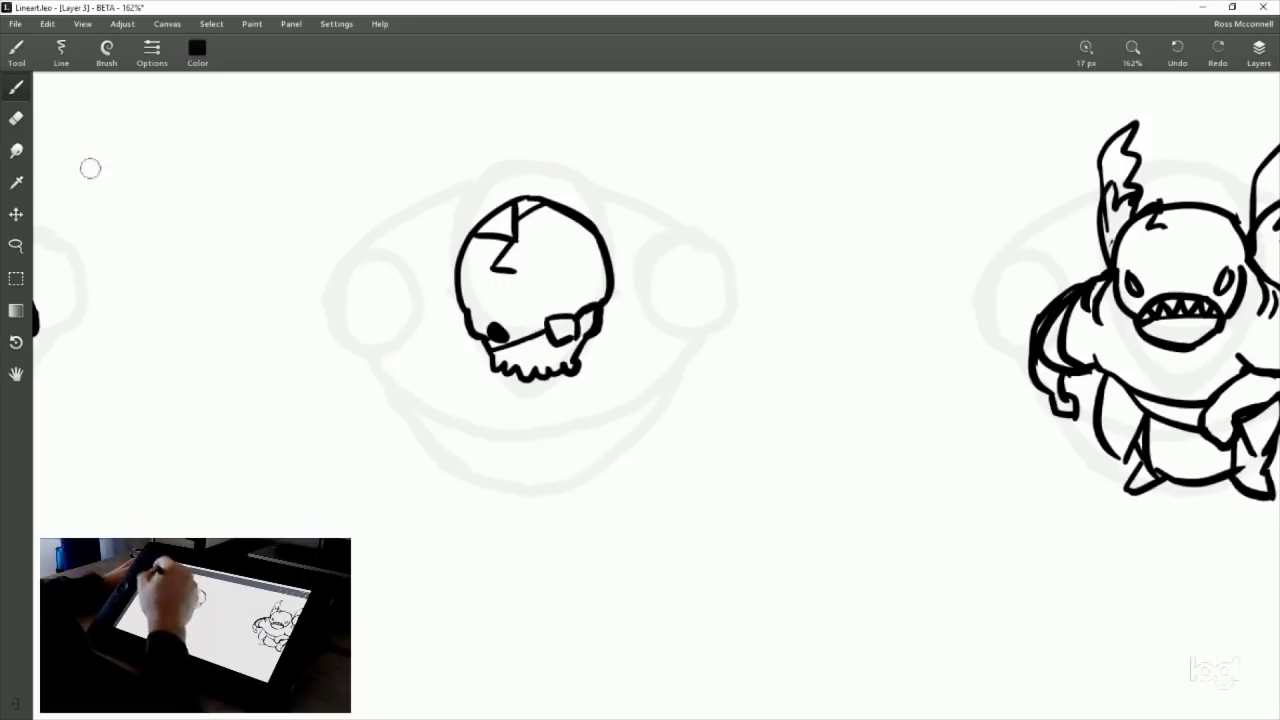
Lasso the whole skull and shift it slightly upward on the body guide.
click(16, 245)
mouse_move(566, 183)
mouse_down()
mouse_move(523, 443)
mouse_move(575, 185)
mouse_up()
mouse_move(602, 291)
mouse_down()
mouse_move(602, 253)
mouse_move(604, 269)
mouse_up()
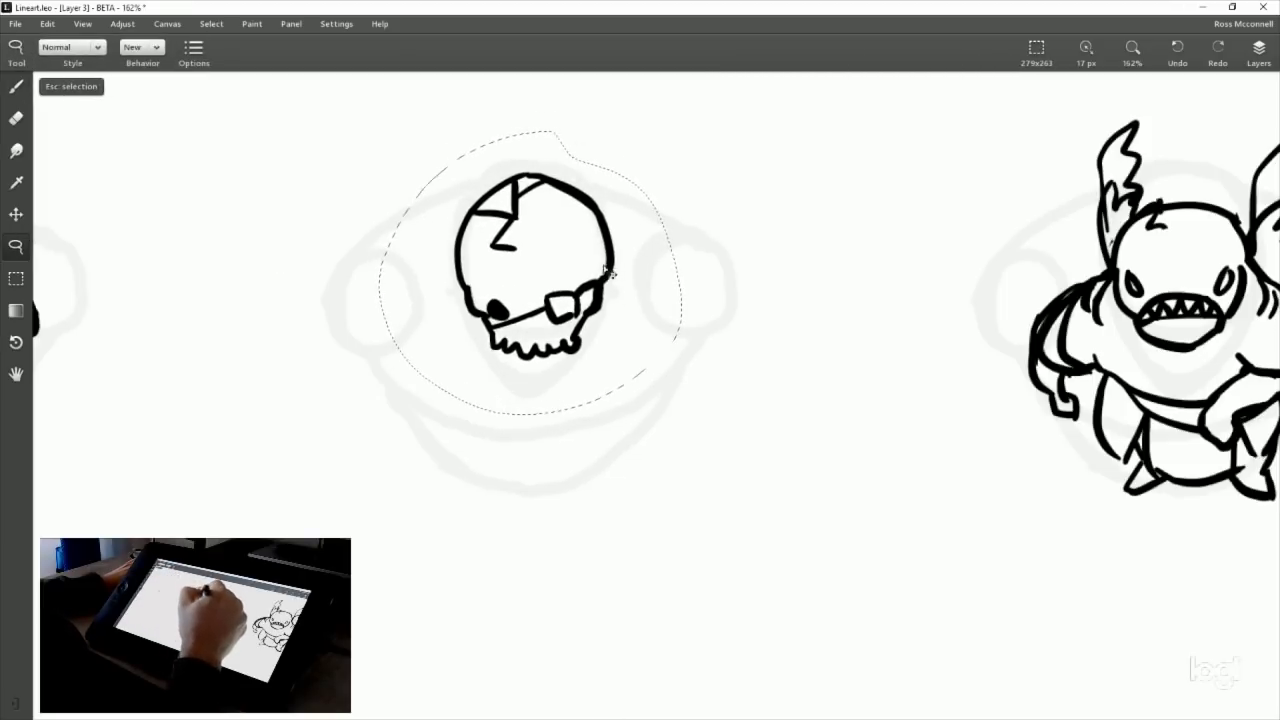
click(70, 88)
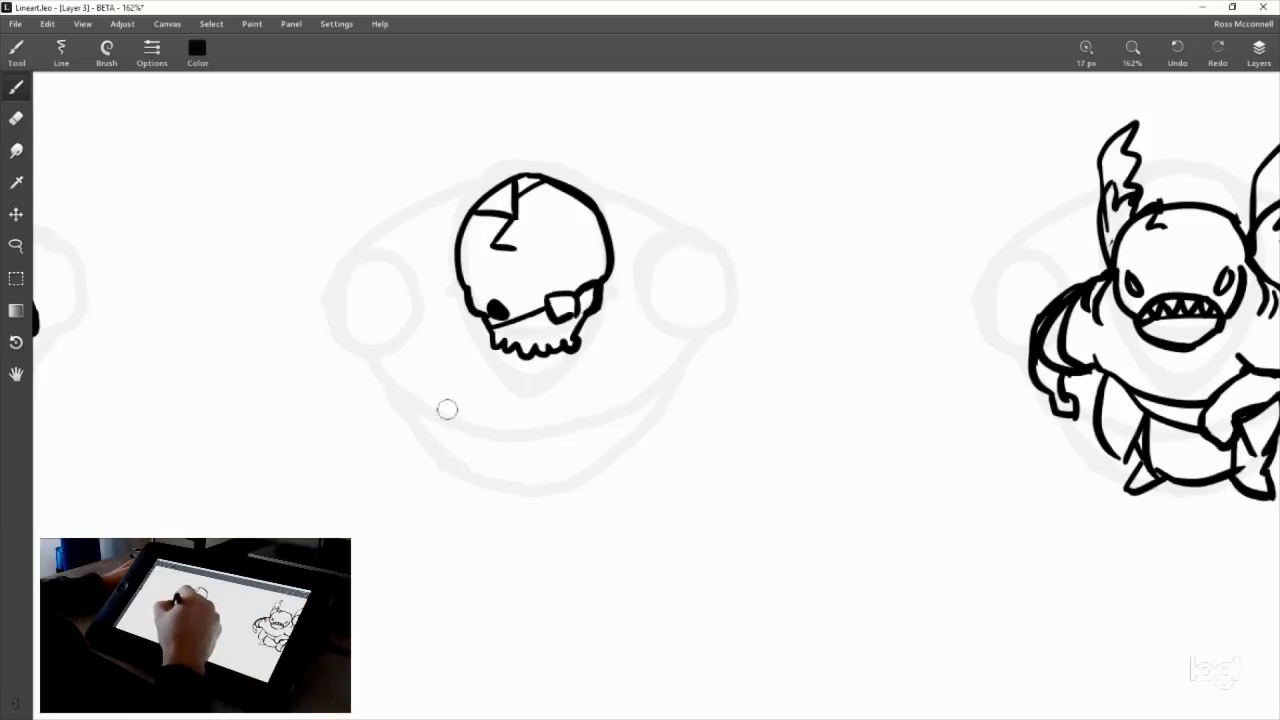
Hide the Lineart Template layer so the body guides no longer show behind the skull.
drag(511, 423, 942, 478)
drag(838, 460, 693, 442)
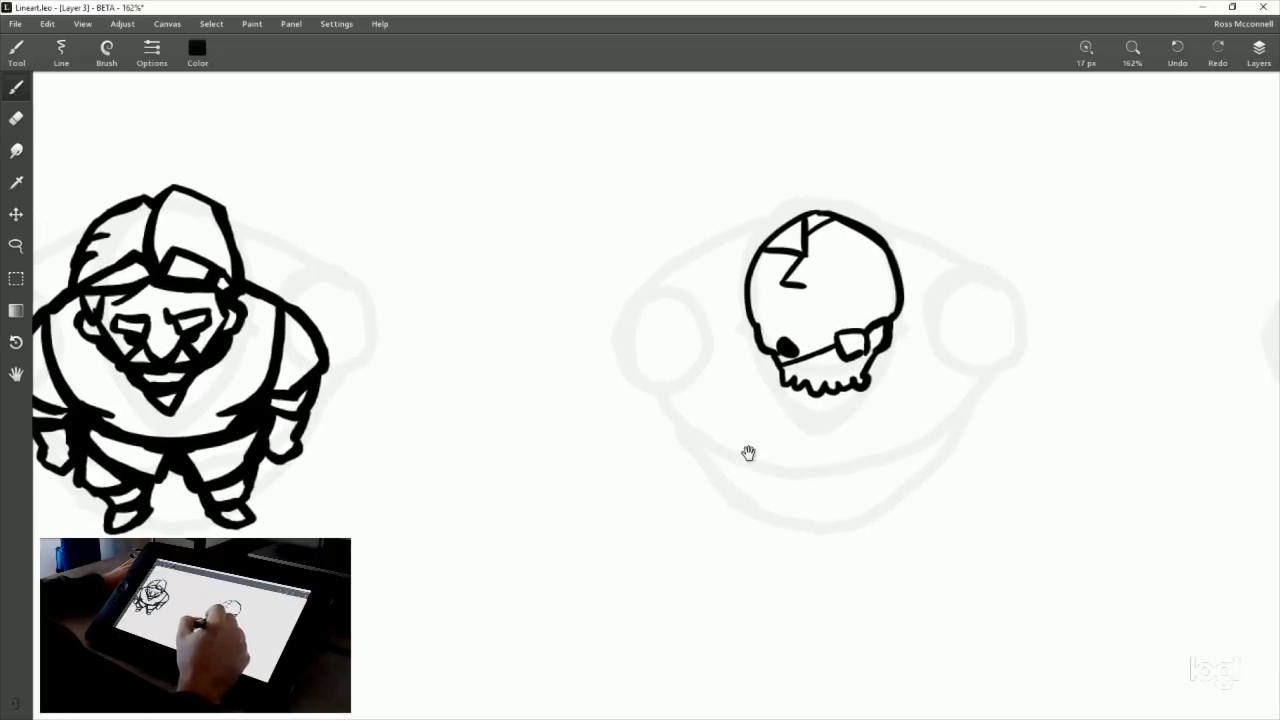
drag(883, 443, 694, 453)
drag(586, 421, 982, 398)
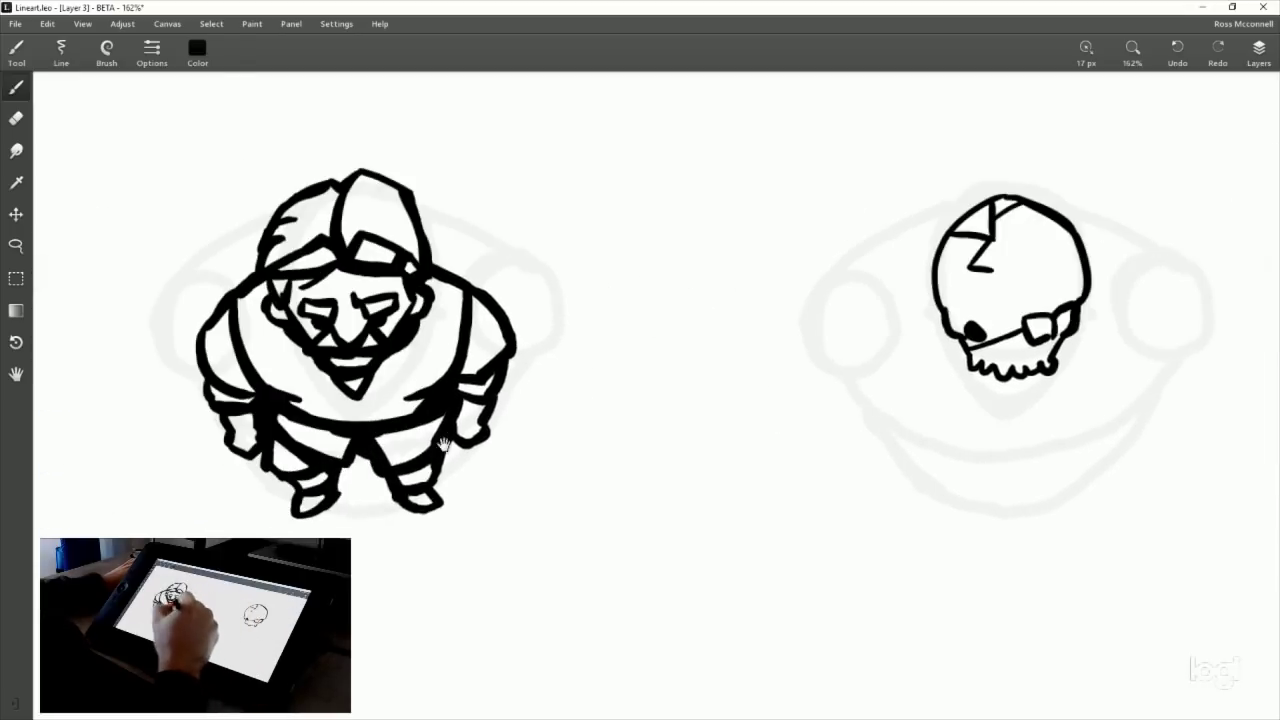
drag(1215, 303, 803, 349)
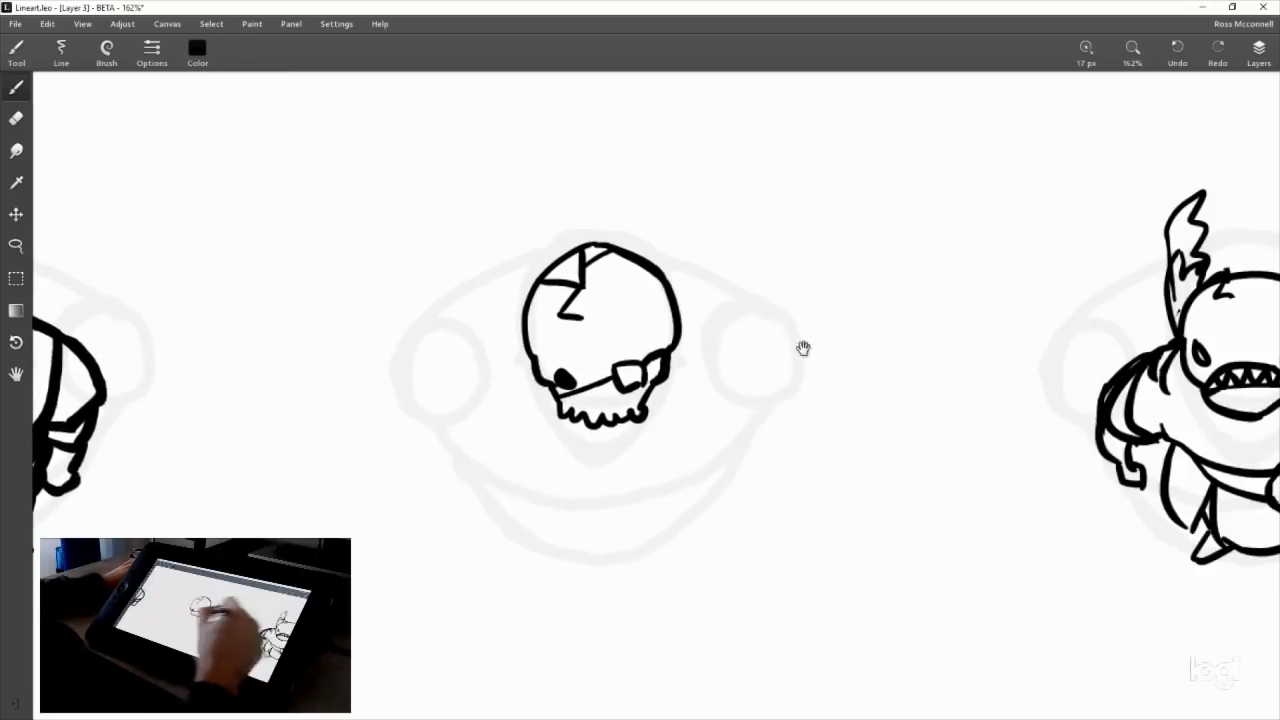
click(1262, 55)
click(1145, 188)
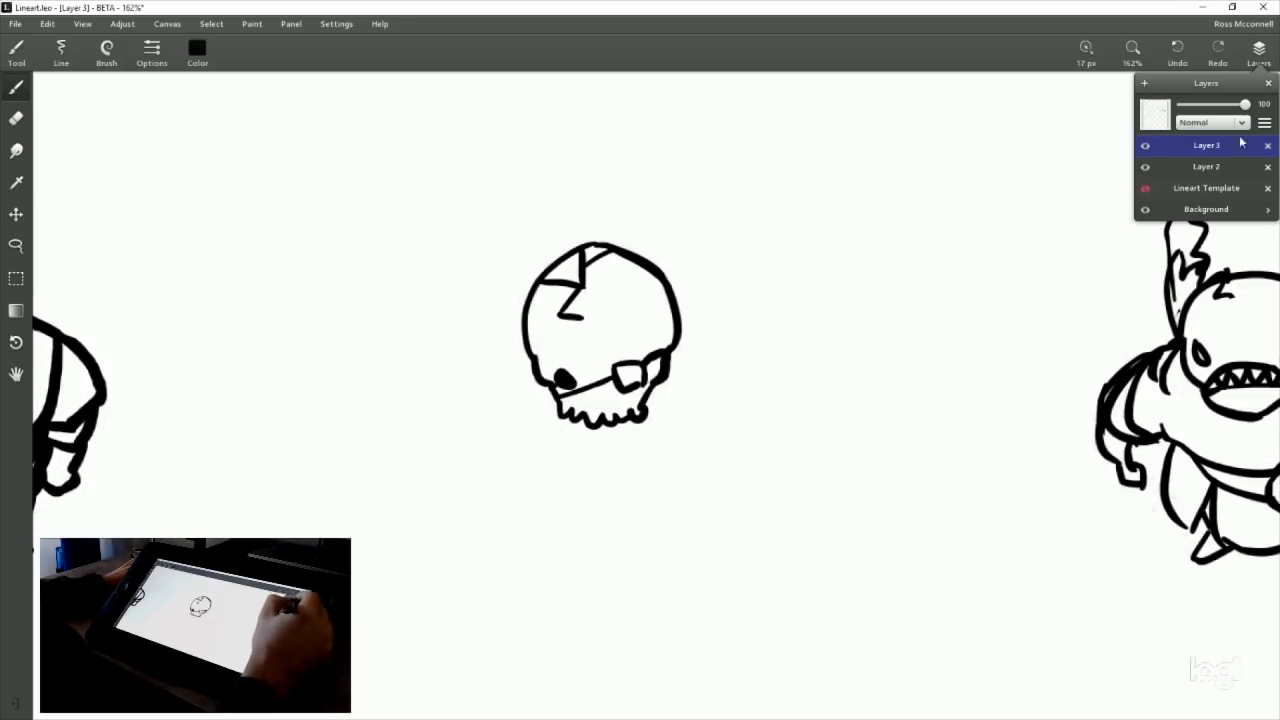
click(797, 444)
drag(797, 444, 761, 410)
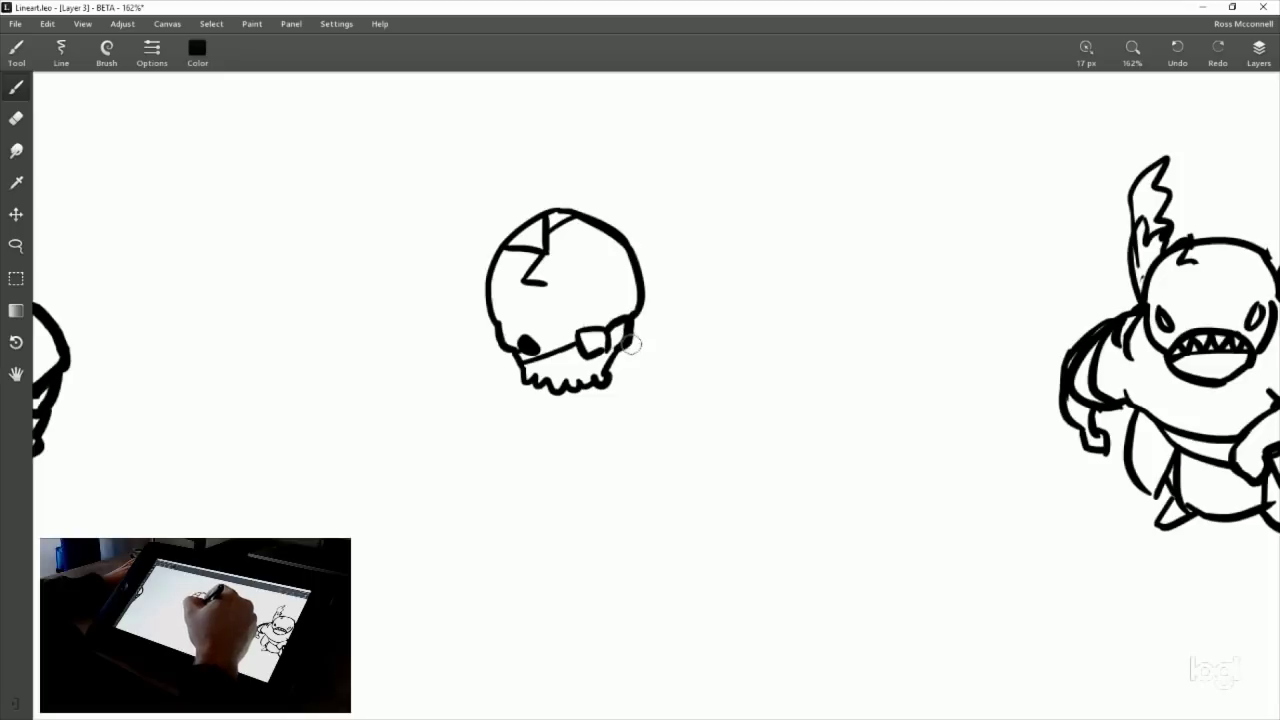
Brush a tall tilted rectangle beside the skull's jaw on the eyepatch side, leaning outward at its upper end.
mouse_move(628, 342)
mouse_down()
mouse_move(665, 274)
mouse_move(672, 303)
mouse_move(672, 281)
mouse_move(646, 368)
mouse_move(656, 388)
mouse_move(714, 298)
mouse_up()
key(ctrl+z)
key(ctrl+z)
key(ctrl+z)
drag(648, 386, 710, 296)
key(ctrl+z)
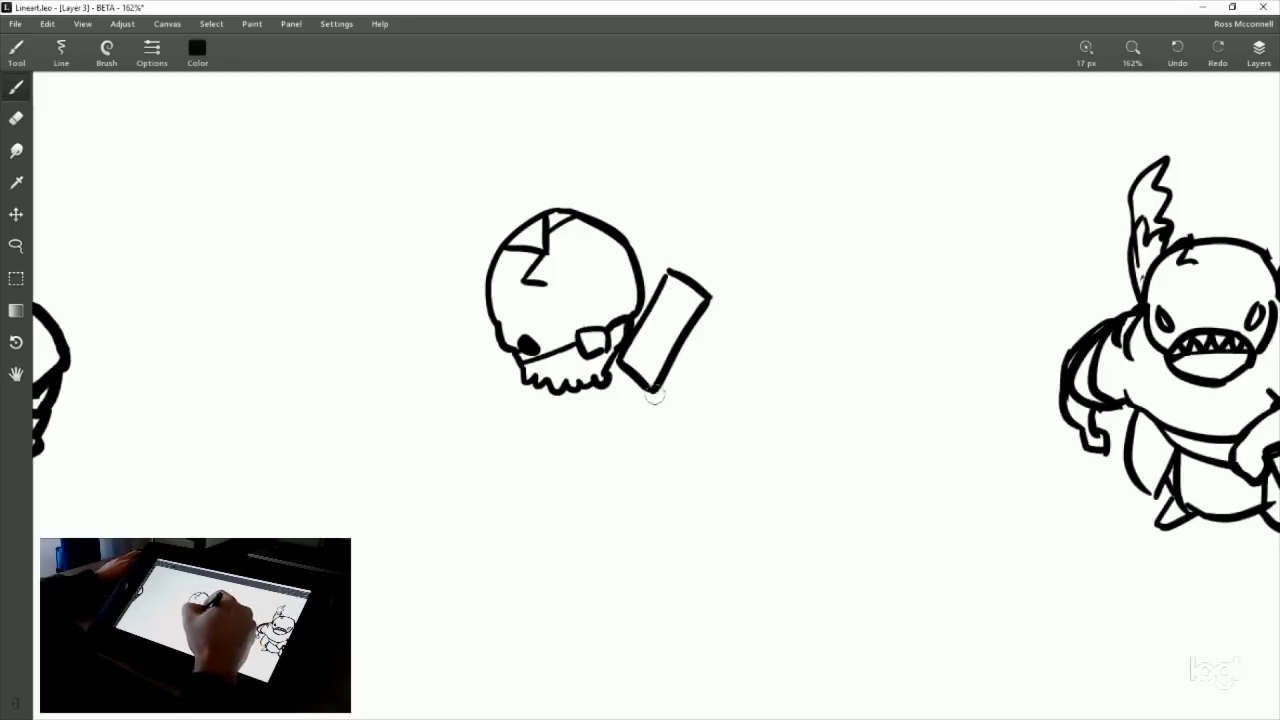
Brush a second slanted panel along the rectangle's outer edge, turning it into a block with two faces.
mouse_move(655, 388)
mouse_down()
mouse_move(687, 393)
mouse_move(686, 411)
mouse_up()
key(ctrl+z)
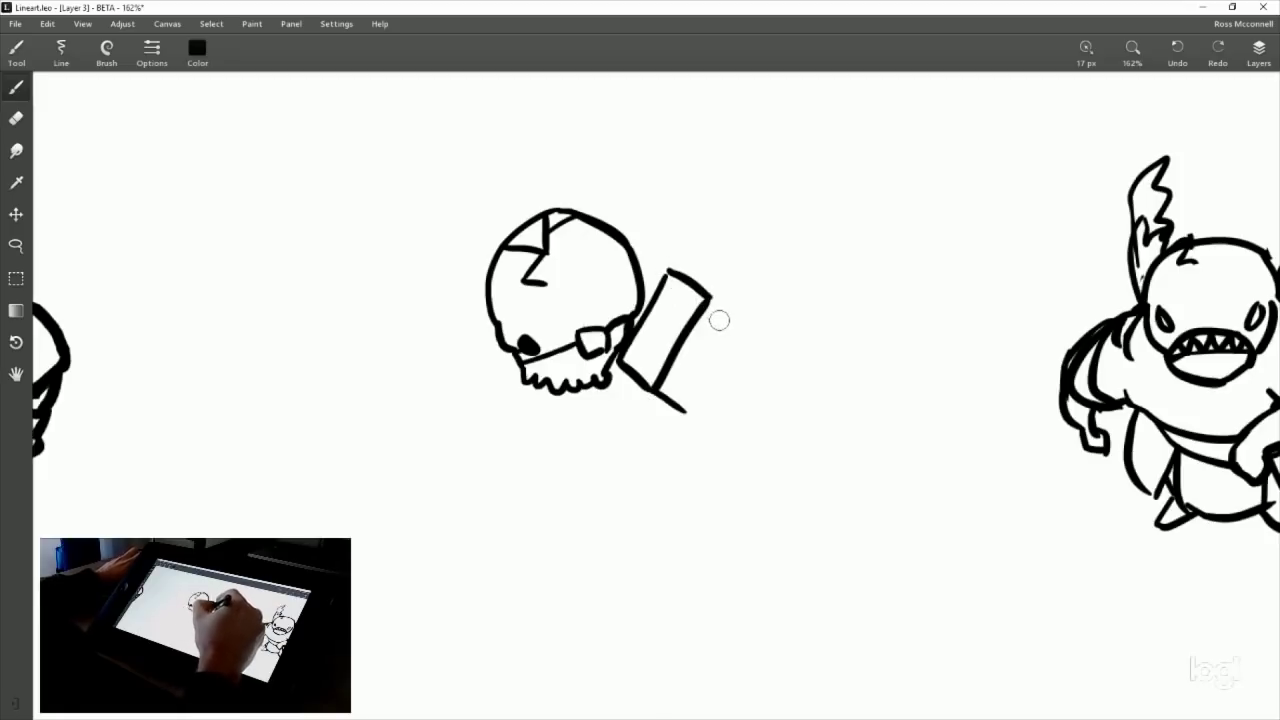
mouse_move(710, 297)
mouse_down()
mouse_move(749, 310)
mouse_move(752, 335)
mouse_move(736, 348)
mouse_move(741, 327)
mouse_move(686, 411)
mouse_up()
key(ctrl+z)
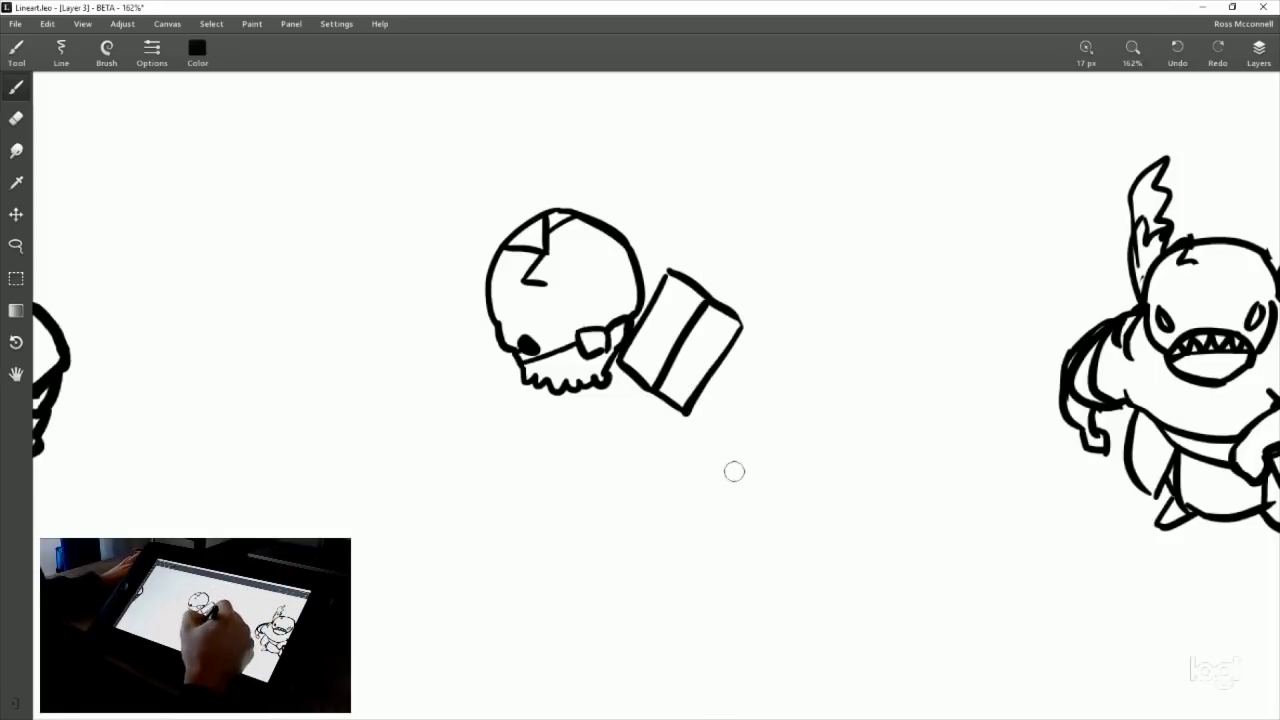
Brush a shallow curve across the chest beneath the jaw and a torso side edge running down from the block.
drag(734, 471, 780, 371)
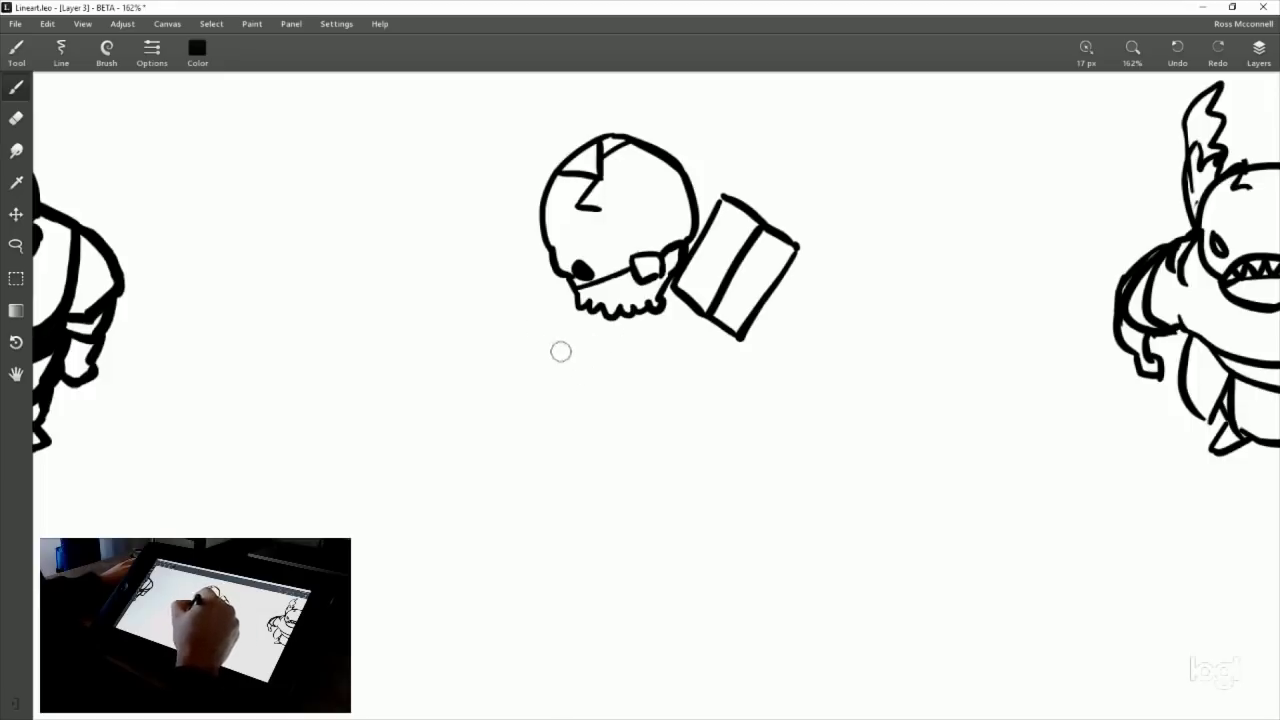
drag(553, 337, 700, 366)
key(ctrl+z)
drag(559, 333, 706, 350)
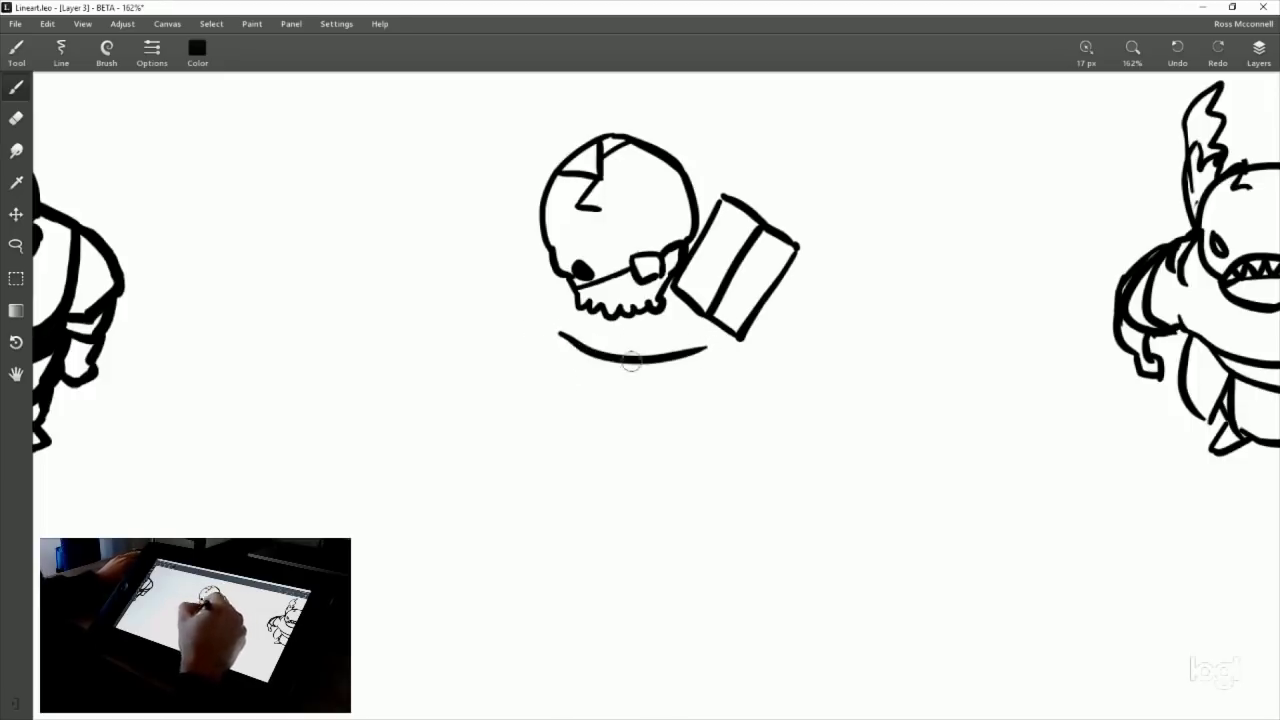
key(ctrl+z)
mouse_move(553, 337)
mouse_down()
mouse_move(652, 352)
mouse_move(703, 331)
mouse_up()
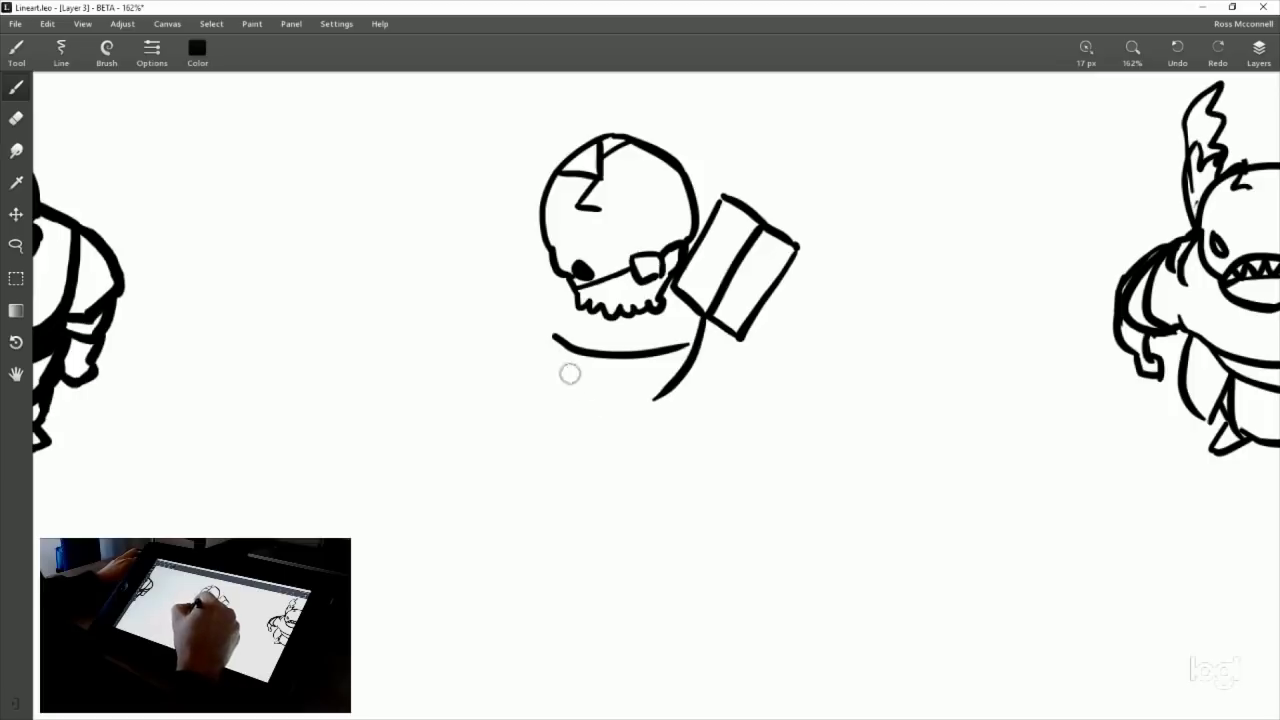
Brush the torso's rounded underside below the chest curve, then add the upper side edge beneath the open eye socket.
drag(558, 352, 690, 386)
key(ctrl+z)
drag(556, 350, 675, 390)
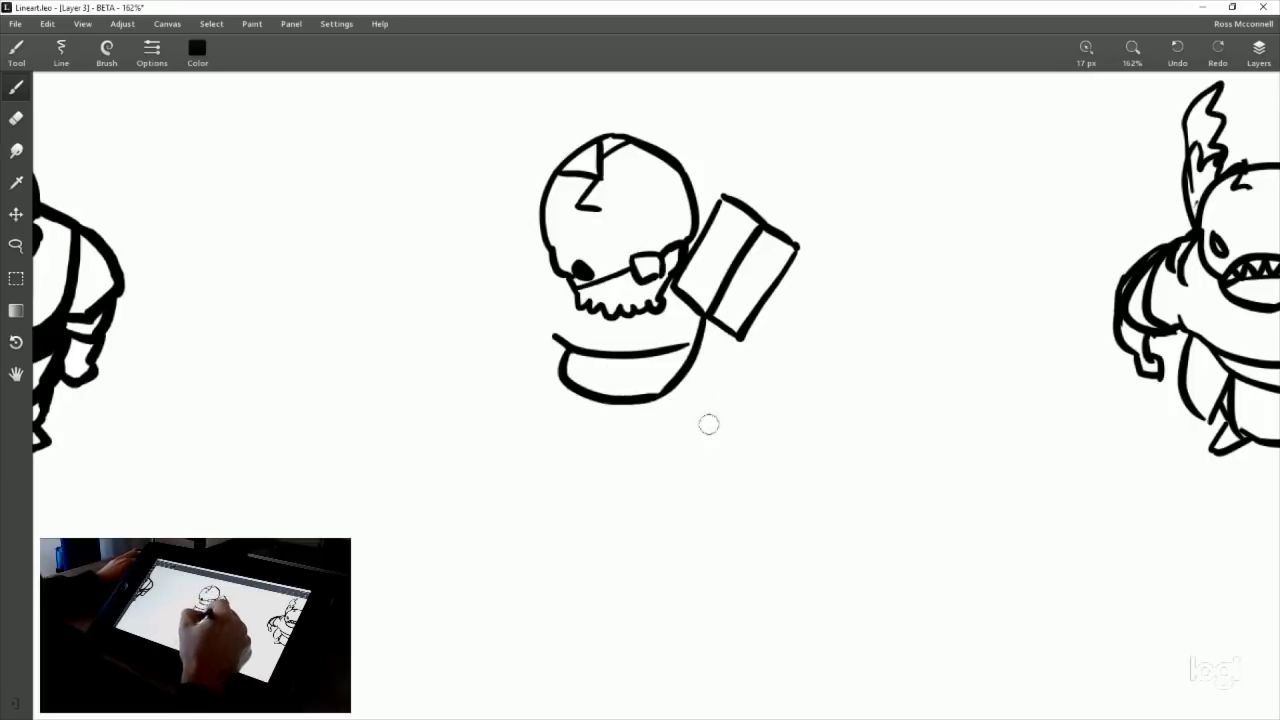
key(ctrl+z)
drag(560, 345, 680, 388)
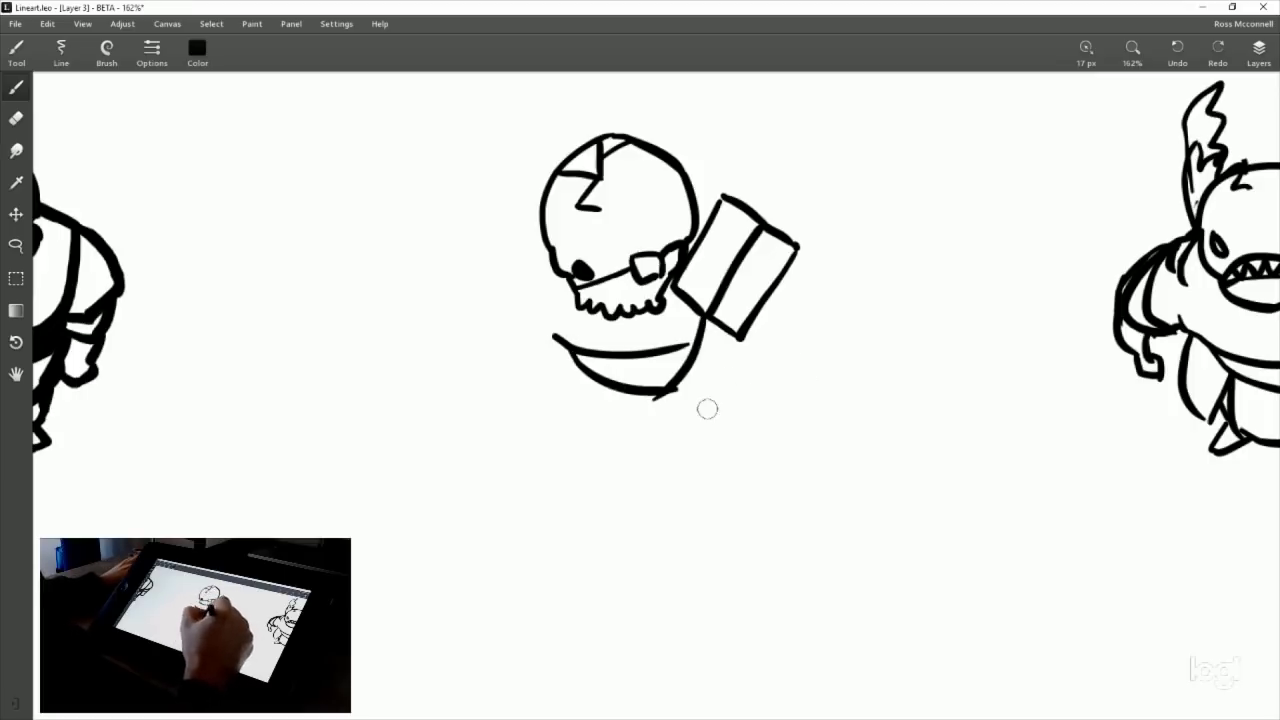
drag(545, 272, 566, 340)
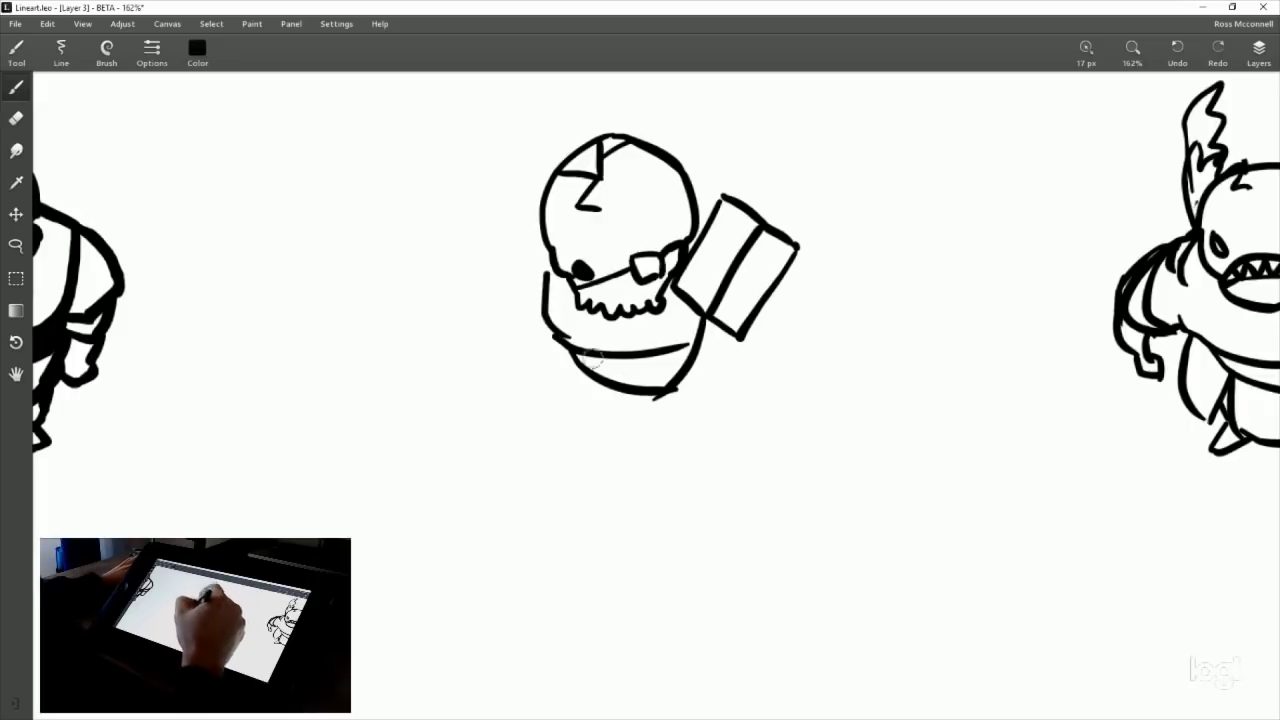
Brush a curved arm outline bulging outward beside the torso on the open-eye side.
drag(527, 262, 506, 305)
key(ctrl+z)
drag(523, 234, 476, 300)
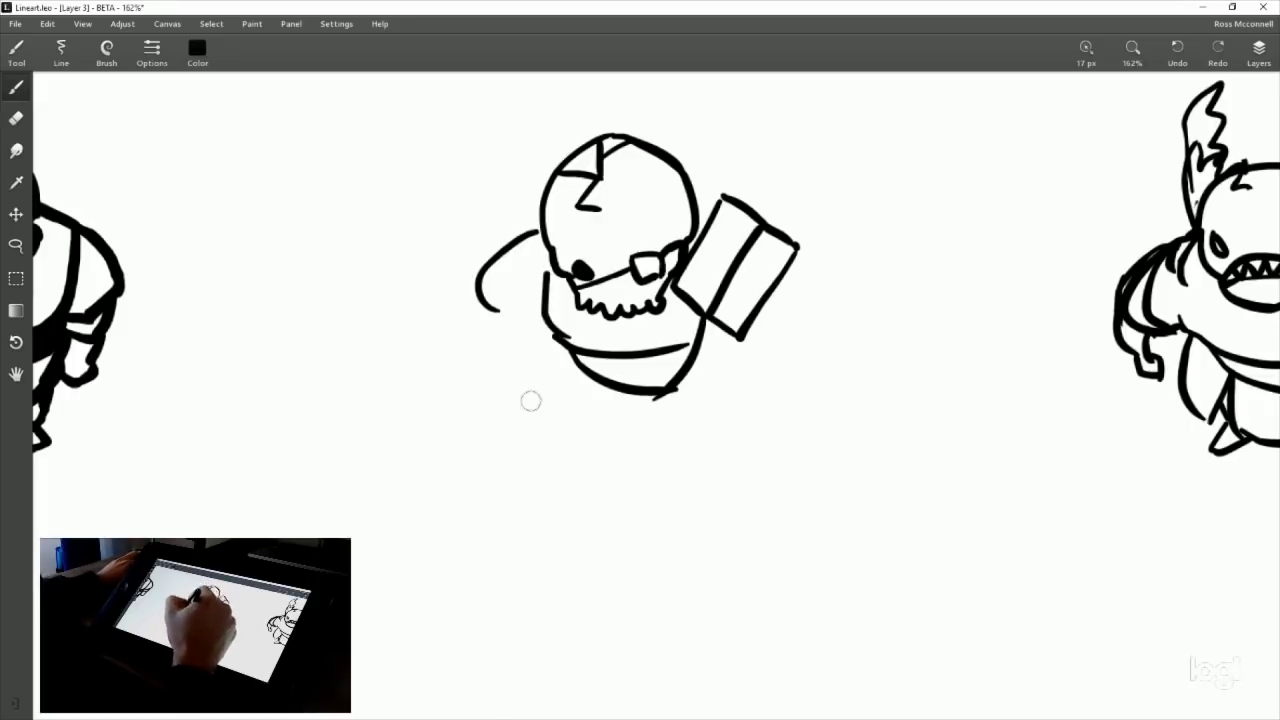
key(ctrl+z)
drag(533, 249, 524, 333)
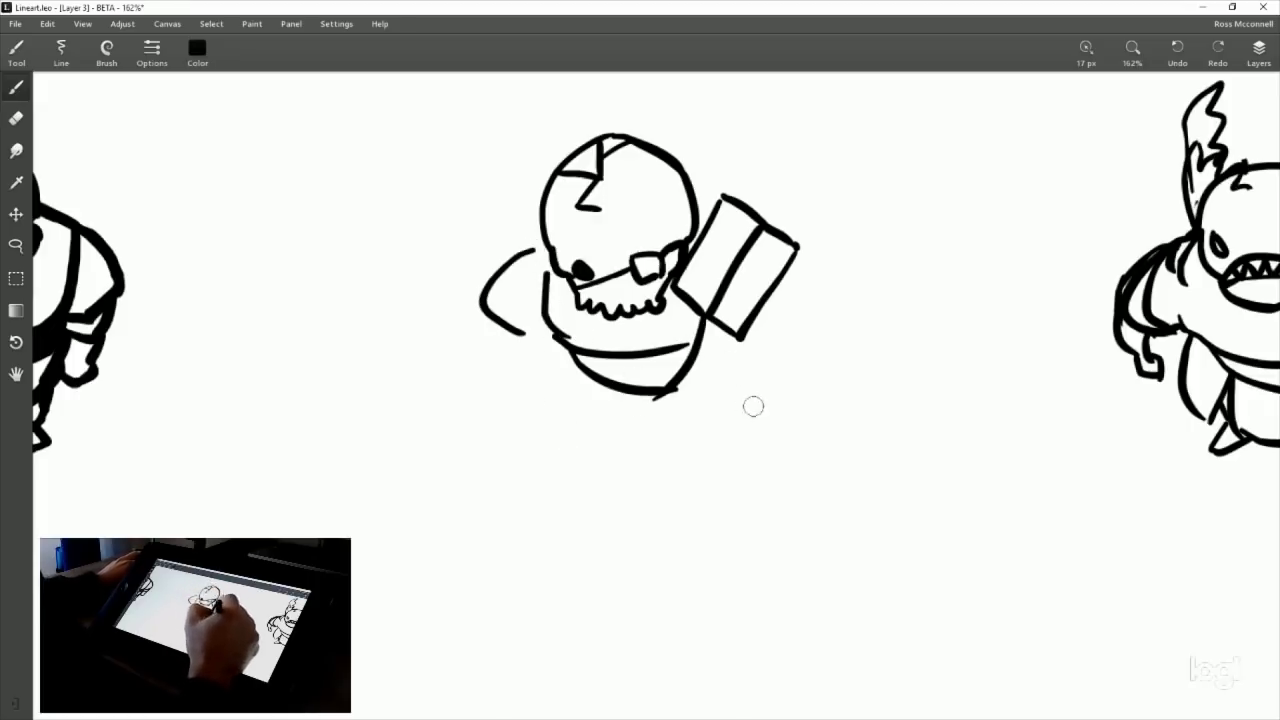
Brush a bent leg line beneath each side of the torso and a short arm line hanging from the block's lower corner.
mouse_move(566, 377)
mouse_down()
mouse_move(553, 430)
mouse_move(593, 460)
mouse_up()
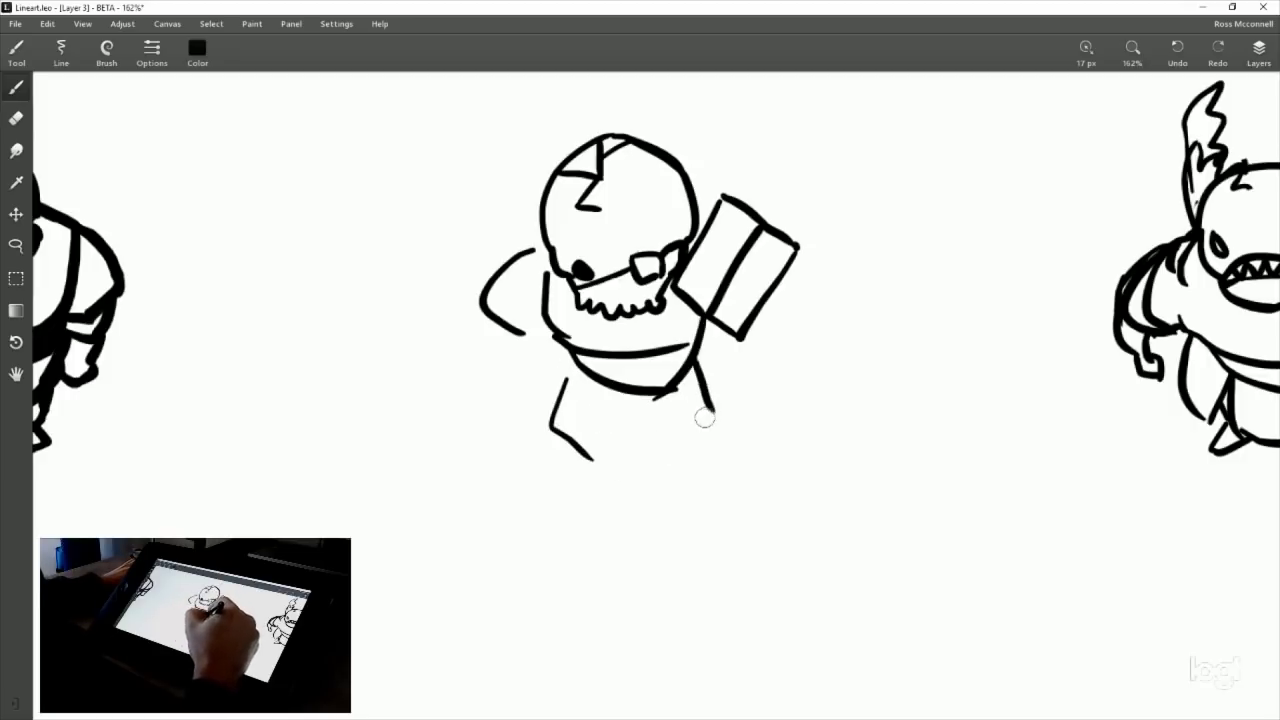
mouse_move(692, 363)
mouse_down()
mouse_move(727, 406)
mouse_move(686, 474)
mouse_up()
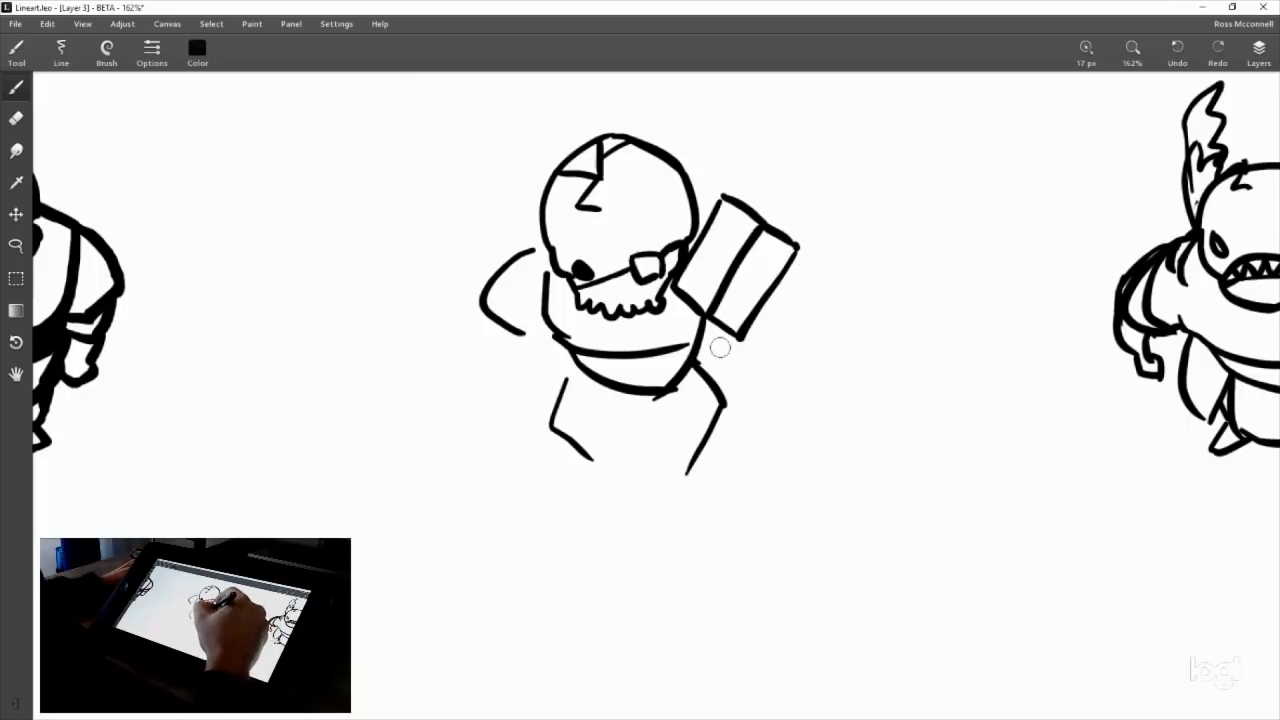
drag(741, 331, 757, 372)
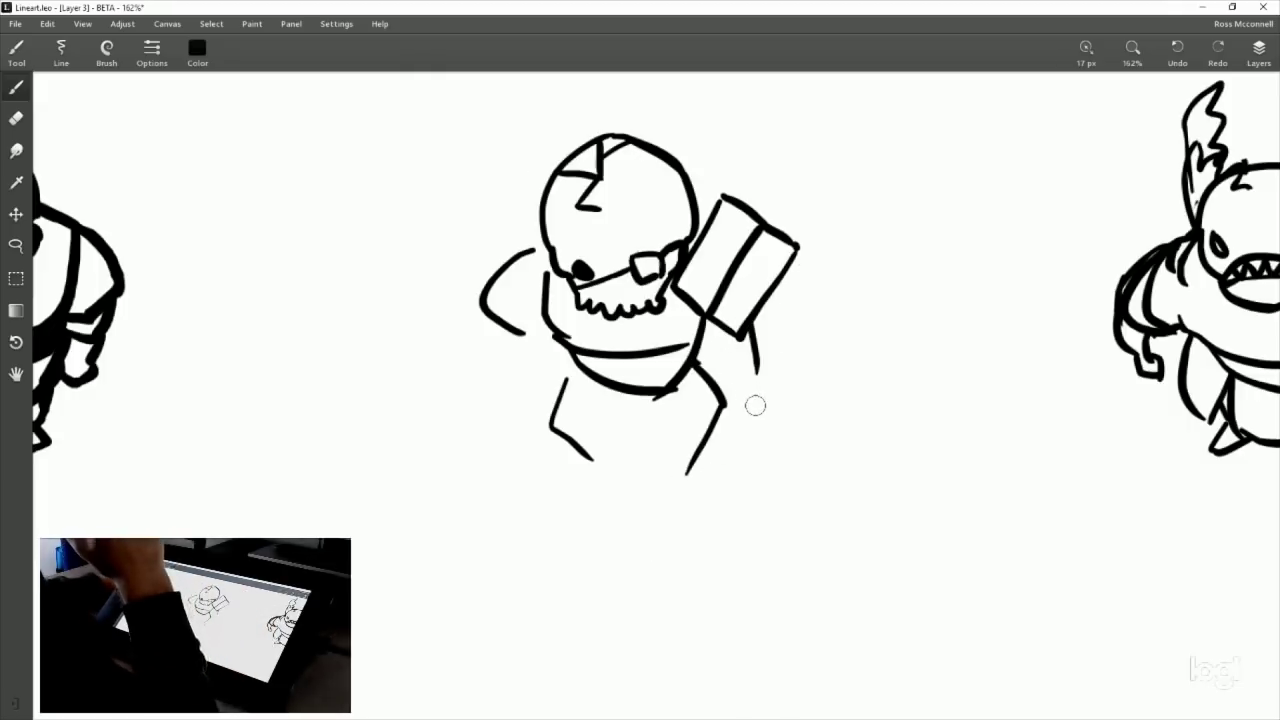
Erase the curved arm outline on the open-eye side of the torso.
mouse_move(660, 350)
mouse_down()
mouse_move(682, 378)
mouse_move(681, 407)
mouse_up()
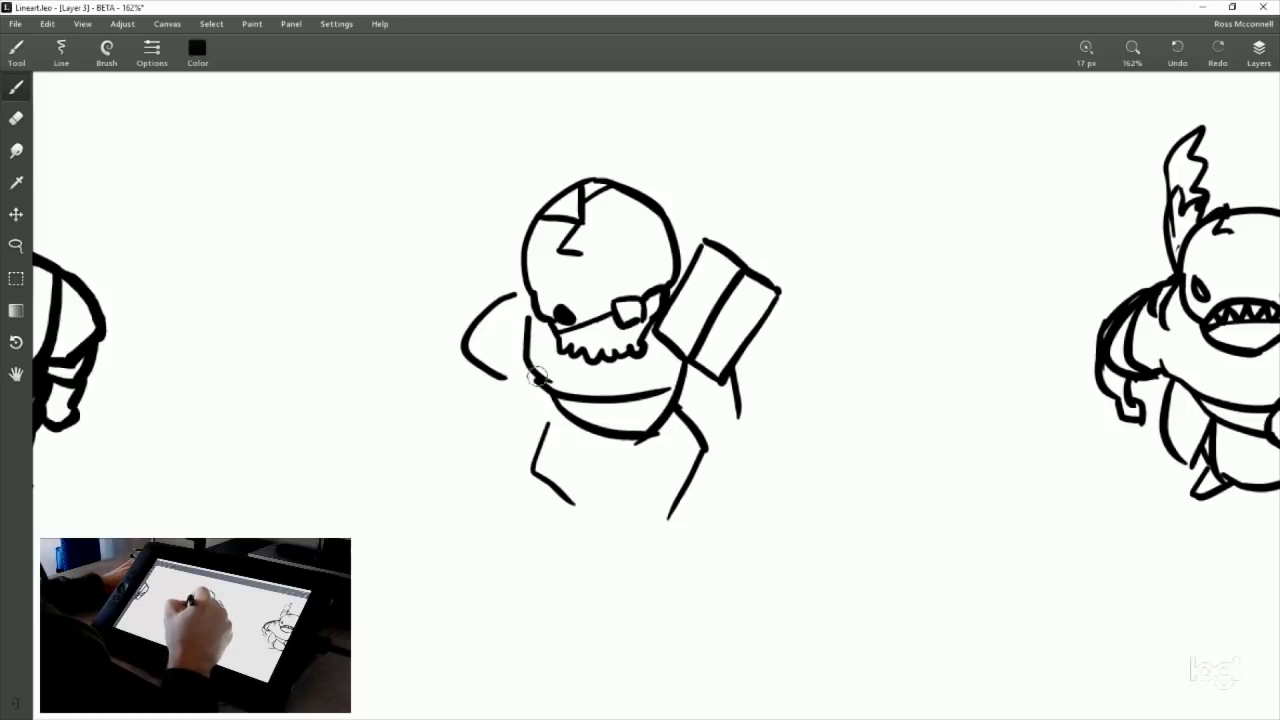
key(e)
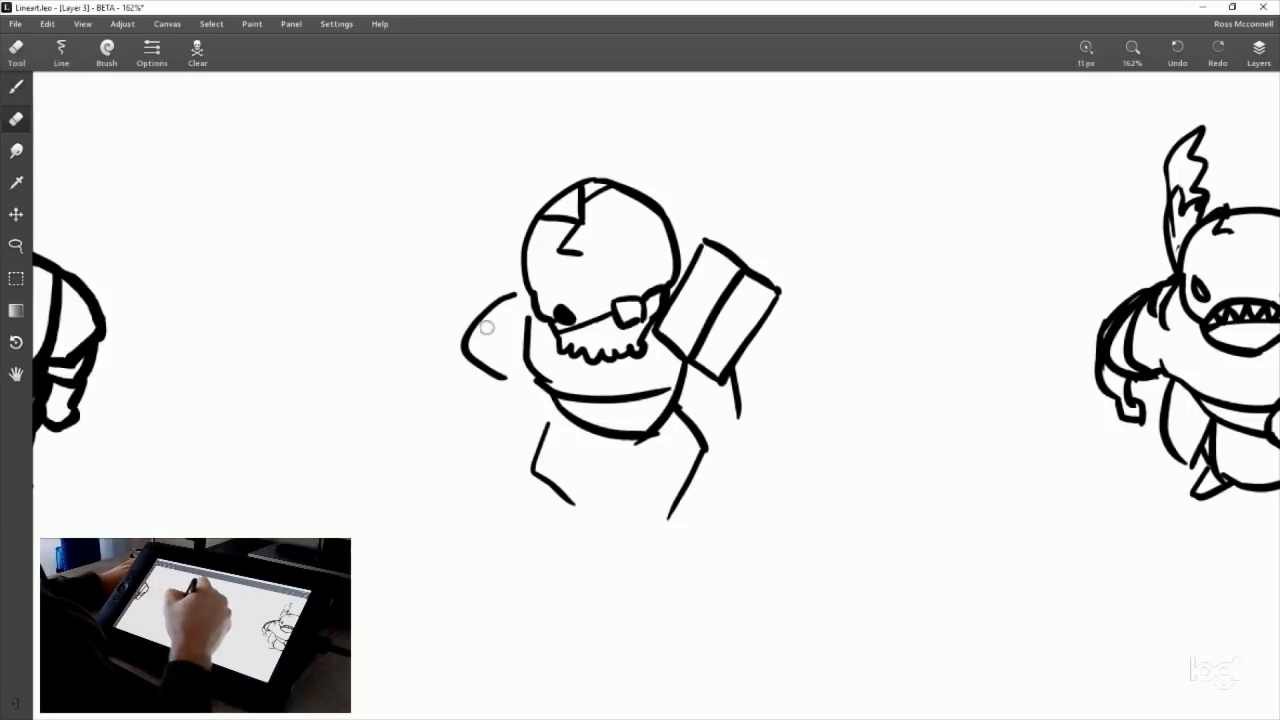
mouse_move(508, 291)
mouse_down()
mouse_move(475, 323)
mouse_move(513, 297)
mouse_move(485, 321)
mouse_move(502, 375)
mouse_up()
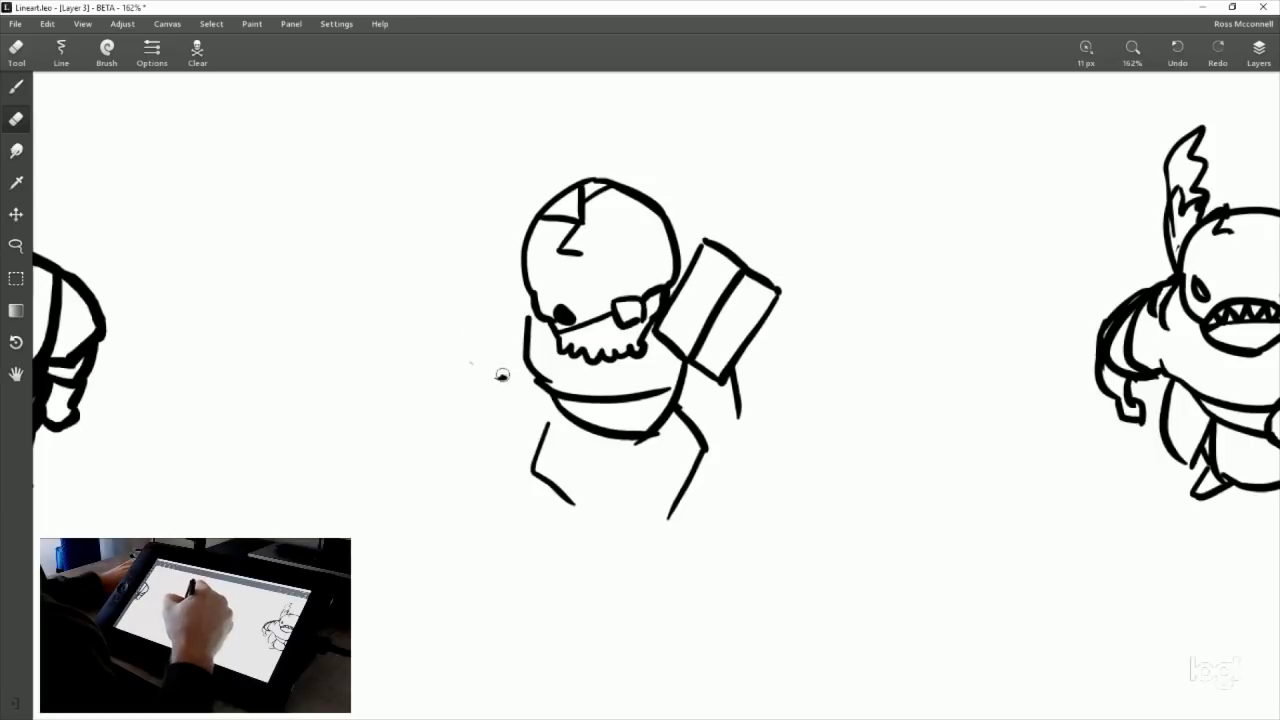
Brush a bony arm on the open-eye side, with a rounded shoulder and a narrow limb angling down and outward.
key(b)
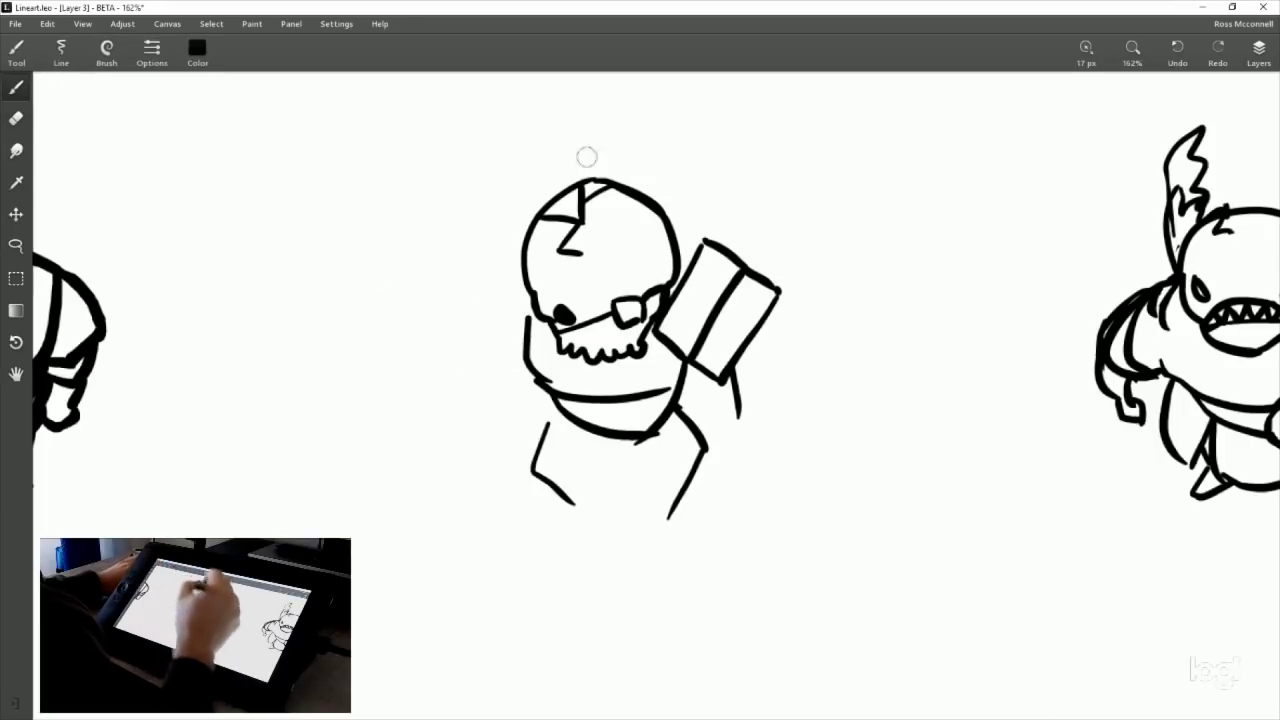
mouse_move(510, 319)
mouse_down()
mouse_move(521, 353)
mouse_move(489, 351)
mouse_move(474, 401)
mouse_up()
key(ctrl+z)
key(ctrl+z)
mouse_move(505, 345)
mouse_down()
mouse_move(470, 388)
mouse_move(516, 364)
mouse_move(476, 393)
mouse_move(498, 432)
mouse_up()
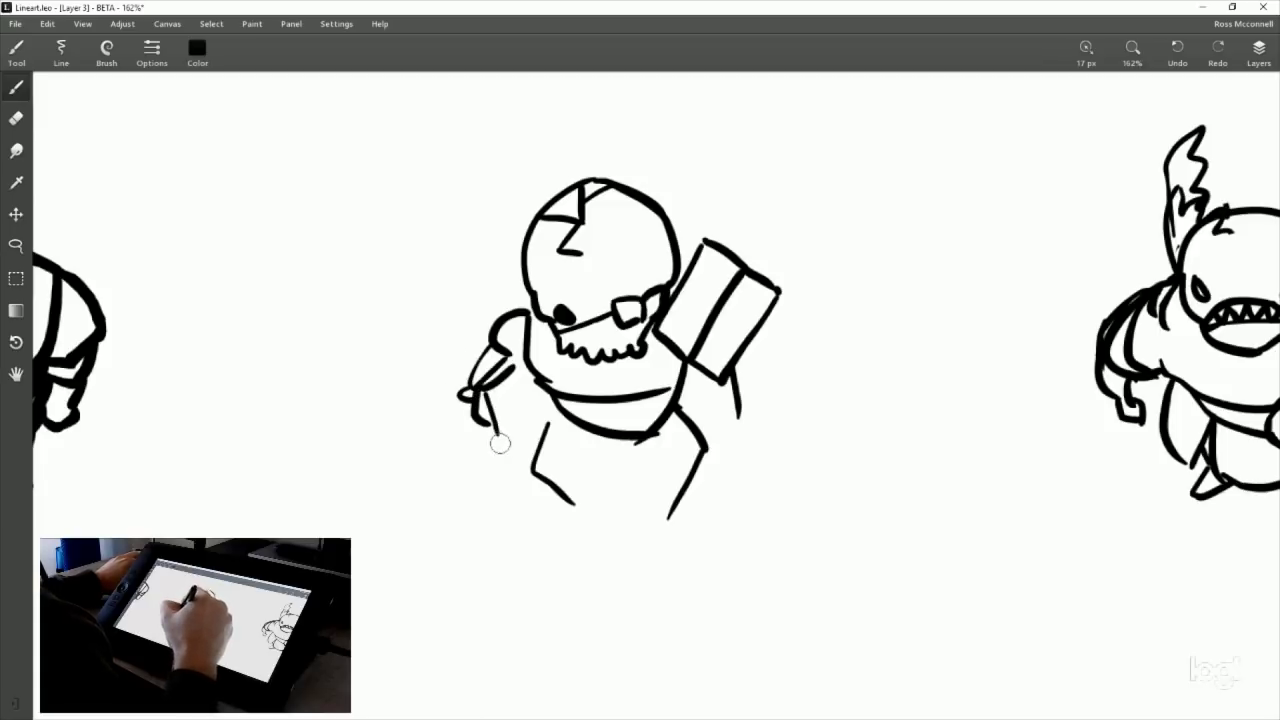
Rework the end of the bony arm into a short wrist and a hand with curled, claw-like fingers.
key(ctrl+z)
key(ctrl+z)
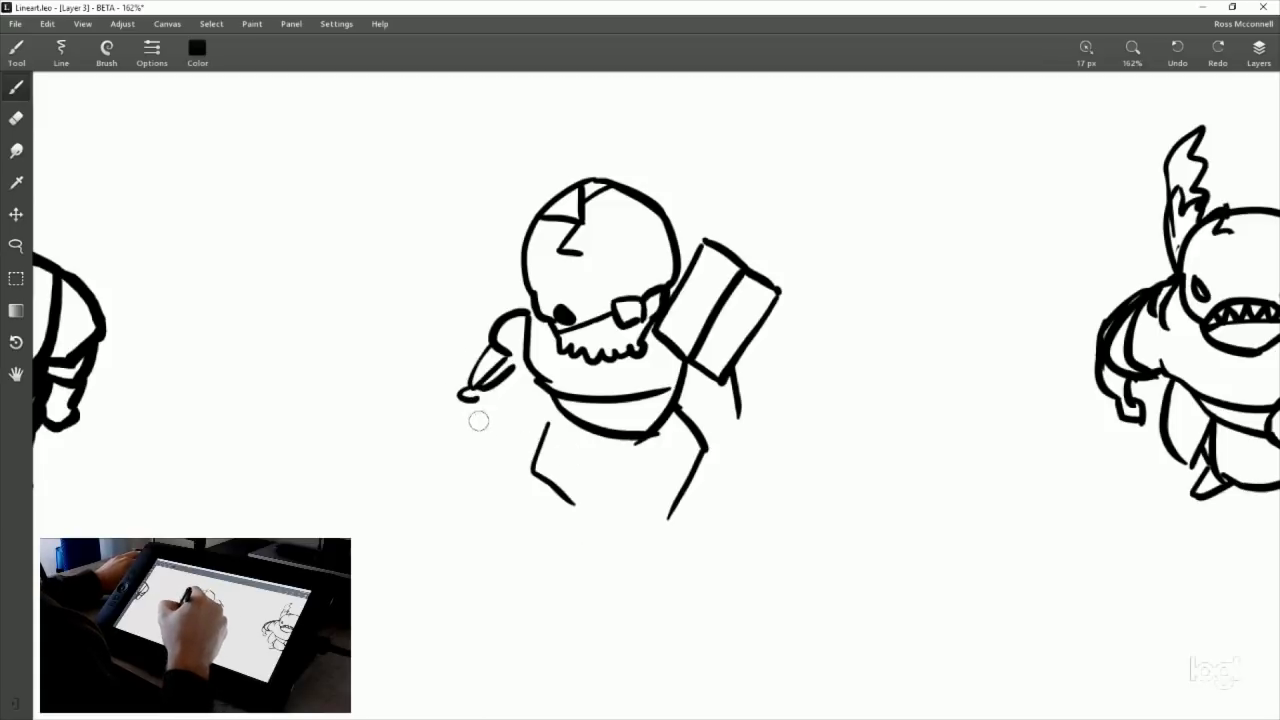
mouse_move(460, 392)
mouse_down()
mouse_move(474, 420)
mouse_move(484, 398)
mouse_move(457, 440)
mouse_move(450, 422)
mouse_move(462, 416)
mouse_move(464, 446)
mouse_move(492, 436)
mouse_up()
key(ctrl+z)
key(ctrl+z)
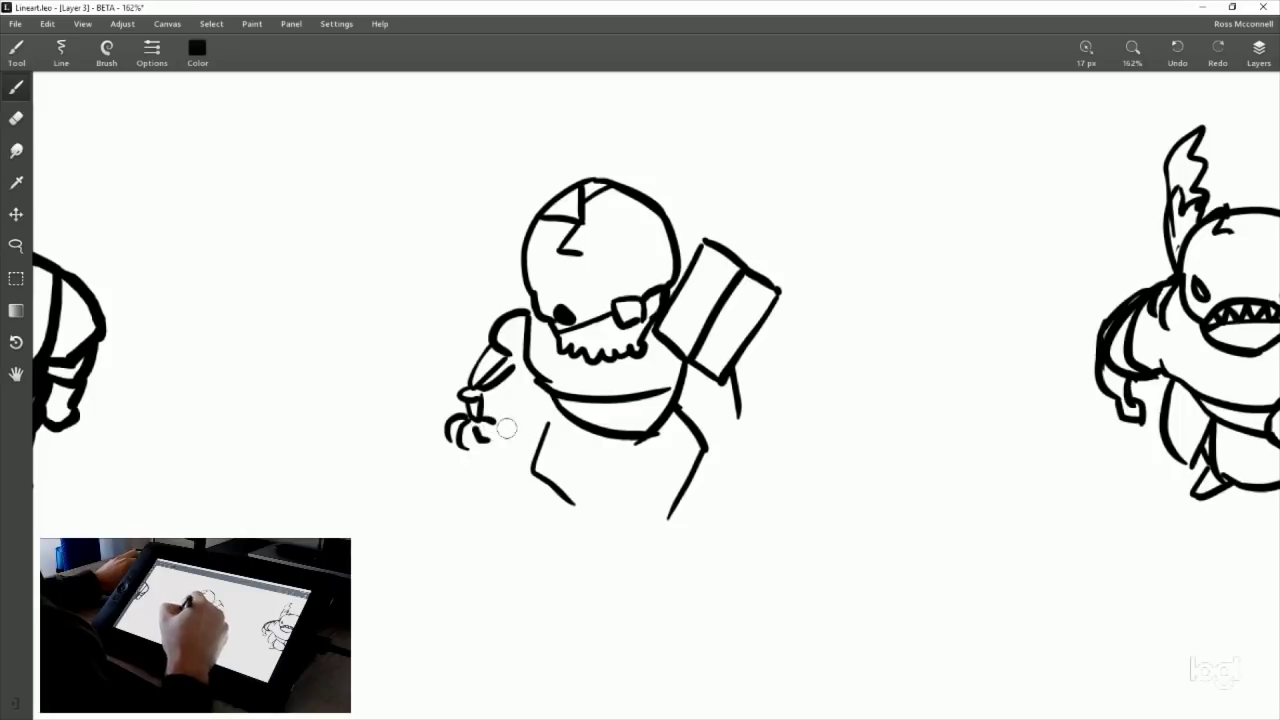
Brush a short thick stroke under the block's lower corner where the arm line begins.
drag(782, 441, 746, 466)
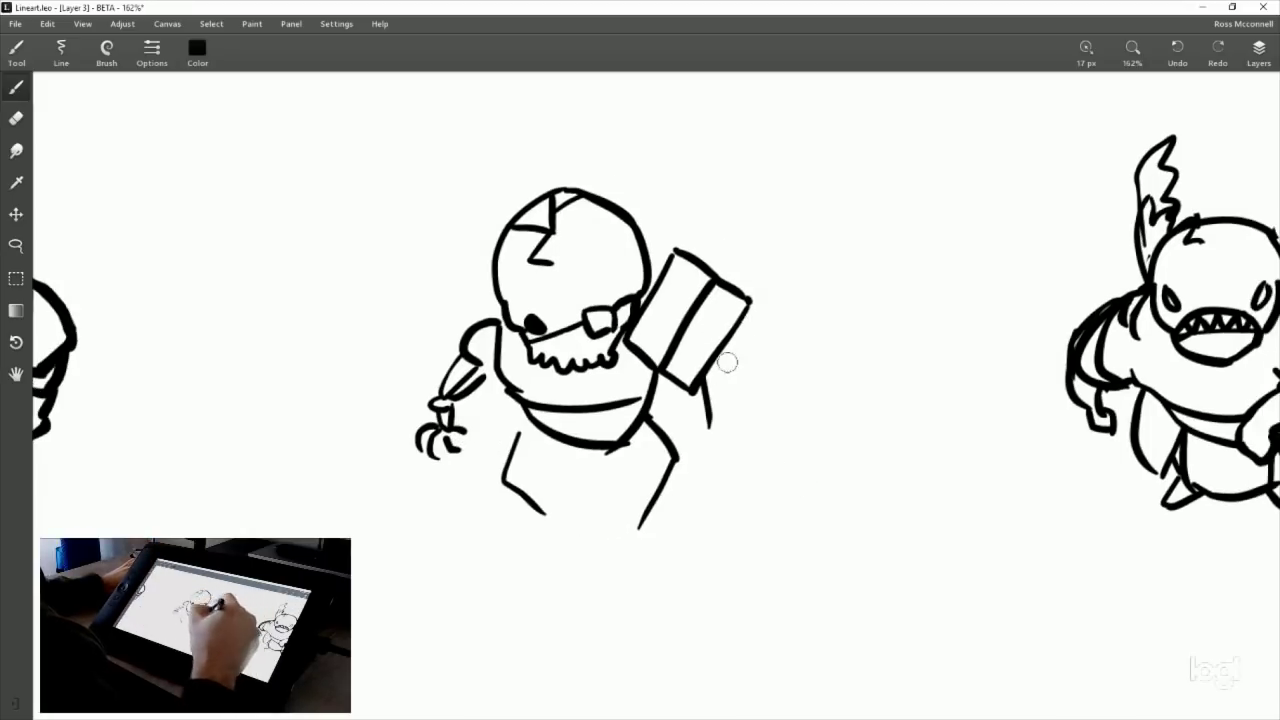
drag(690, 397, 706, 392)
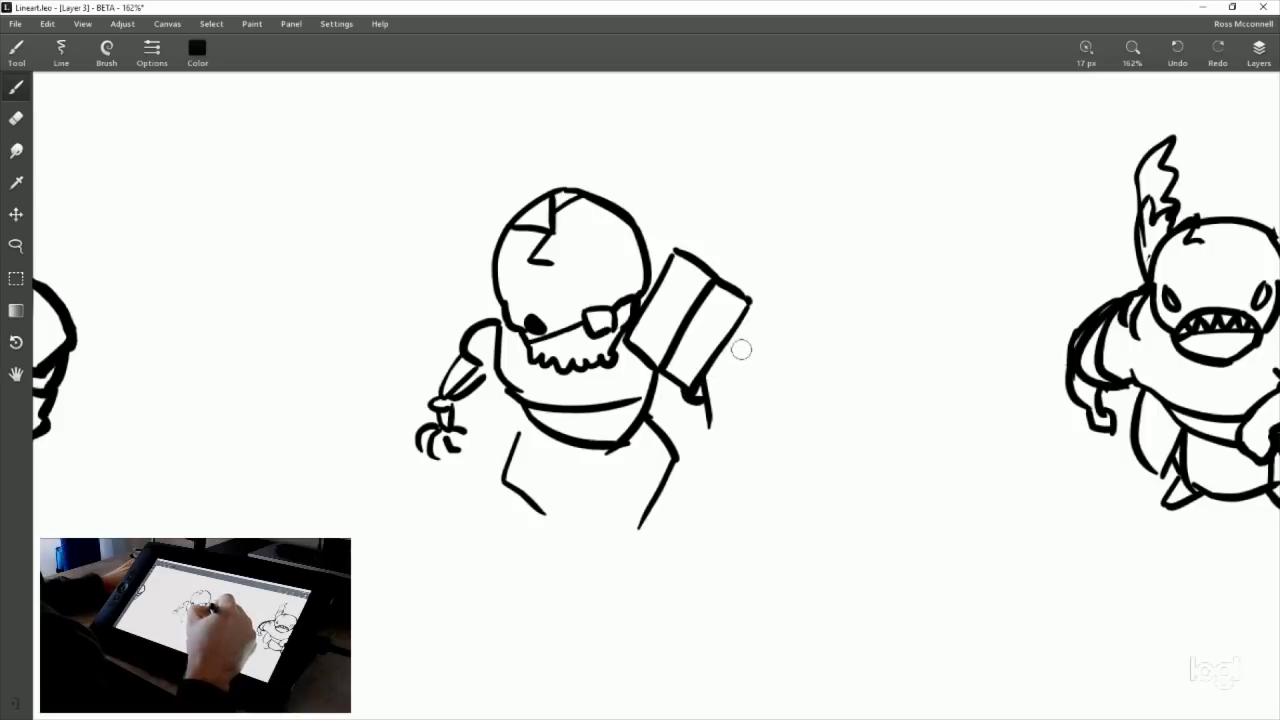
Try to brush a small tilted square sticking out from the block's lower outer edge.
mouse_move(720, 345)
mouse_down()
mouse_move(762, 365)
mouse_move(721, 386)
mouse_move(709, 364)
mouse_move(758, 379)
mouse_move(764, 361)
mouse_move(745, 408)
mouse_move(763, 357)
mouse_move(737, 393)
mouse_move(705, 383)
mouse_move(745, 392)
mouse_up()
key(ctrl+z)
key(ctrl+z)
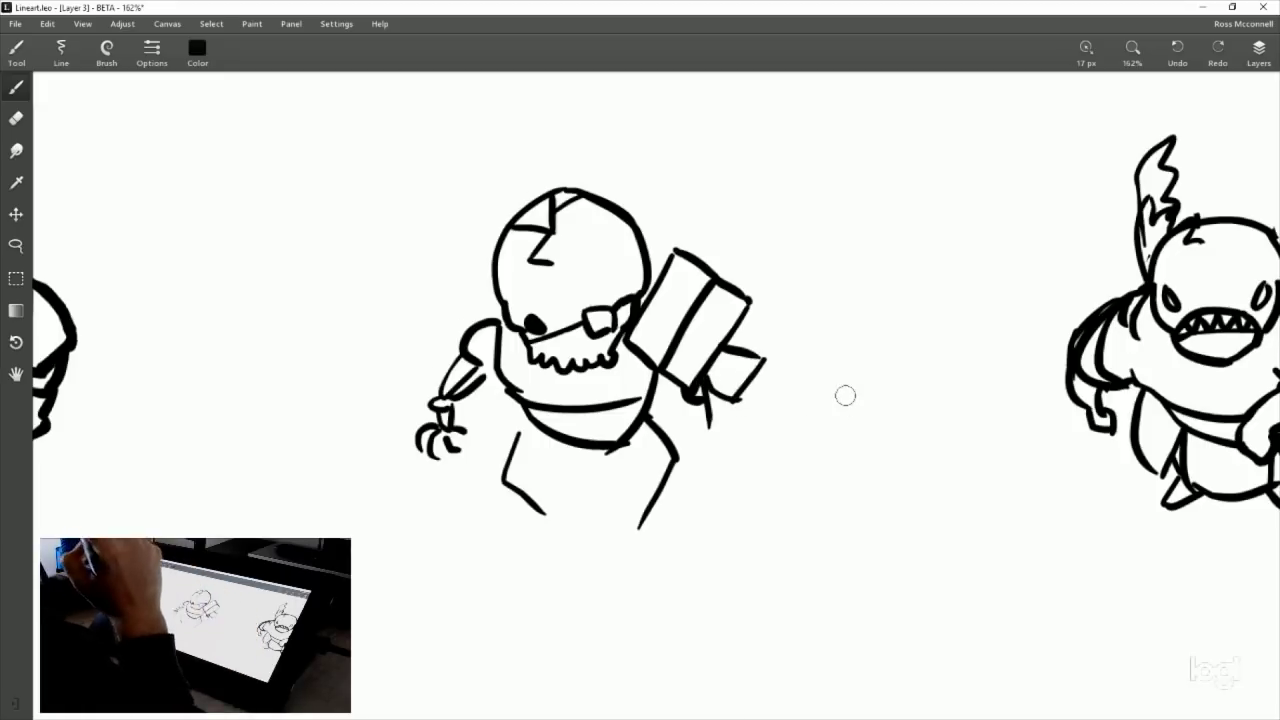
key(ctrl+z)
key(ctrl+z)
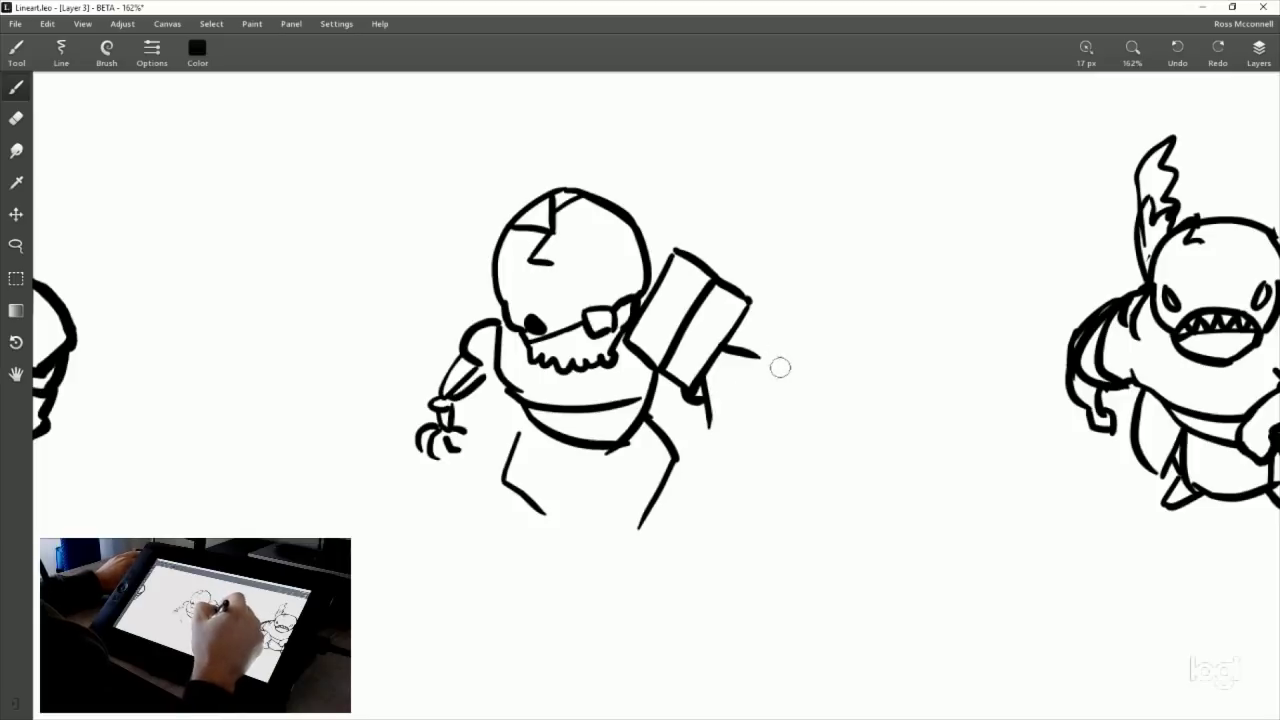
key(ctrl+z)
Brush a rounded outer arm curve from the block's lower outer edge, redrawing it until the bulge is fuller.
drag(726, 351, 740, 402)
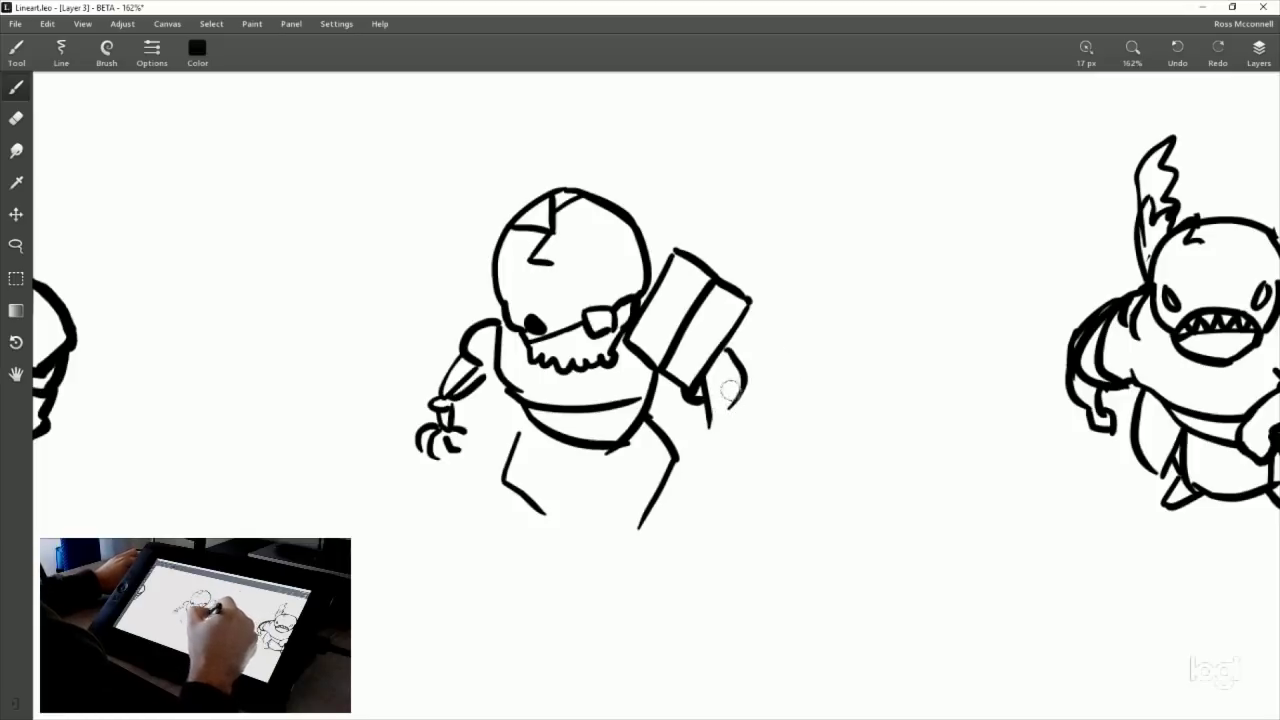
key(ctrl+z)
drag(725, 342, 736, 410)
key(ctrl+z)
mouse_move(728, 338)
mouse_down()
mouse_move(736, 420)
mouse_move(748, 371)
mouse_move(748, 390)
mouse_up()
key(ctrl+z)
key(ctrl+z)
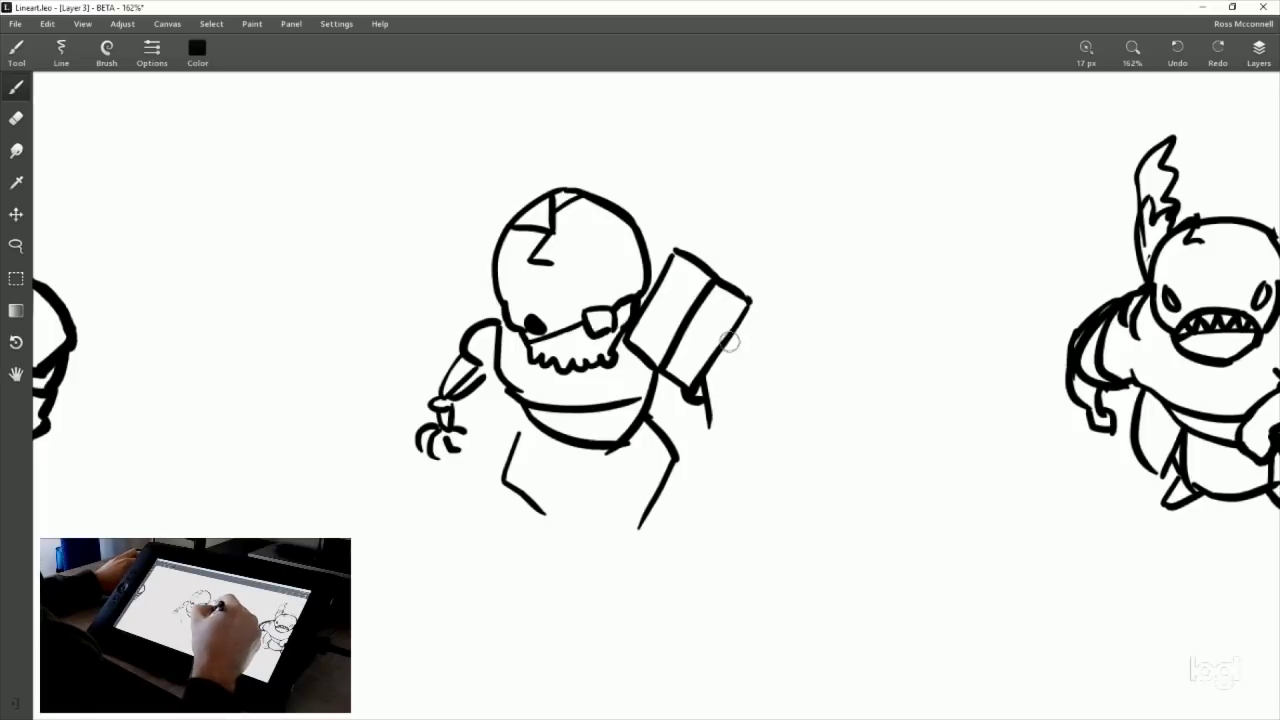
drag(729, 336, 754, 400)
key(ctrl+z)
drag(729, 338, 740, 396)
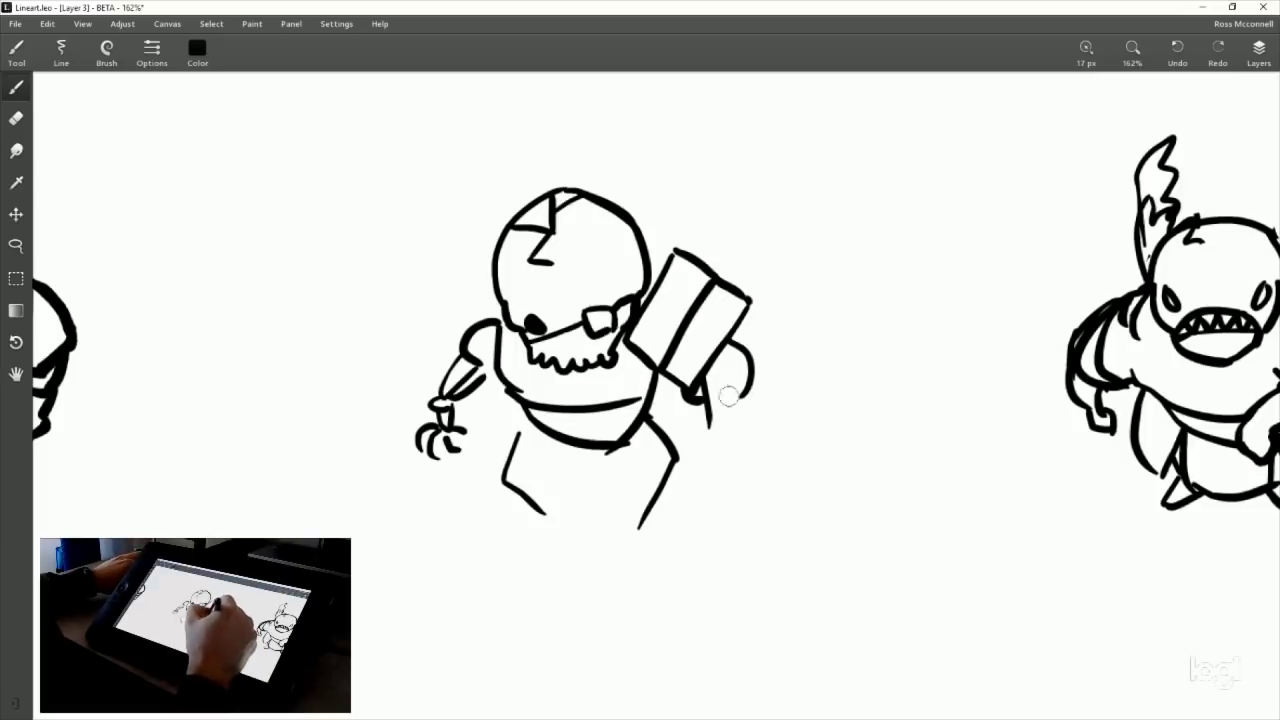
Brush inner limb lines inside the rounded arm curve and an angular, blocky hand shape hanging below it.
mouse_move(702, 372)
mouse_down()
mouse_move(757, 396)
mouse_move(737, 365)
mouse_move(750, 395)
mouse_up()
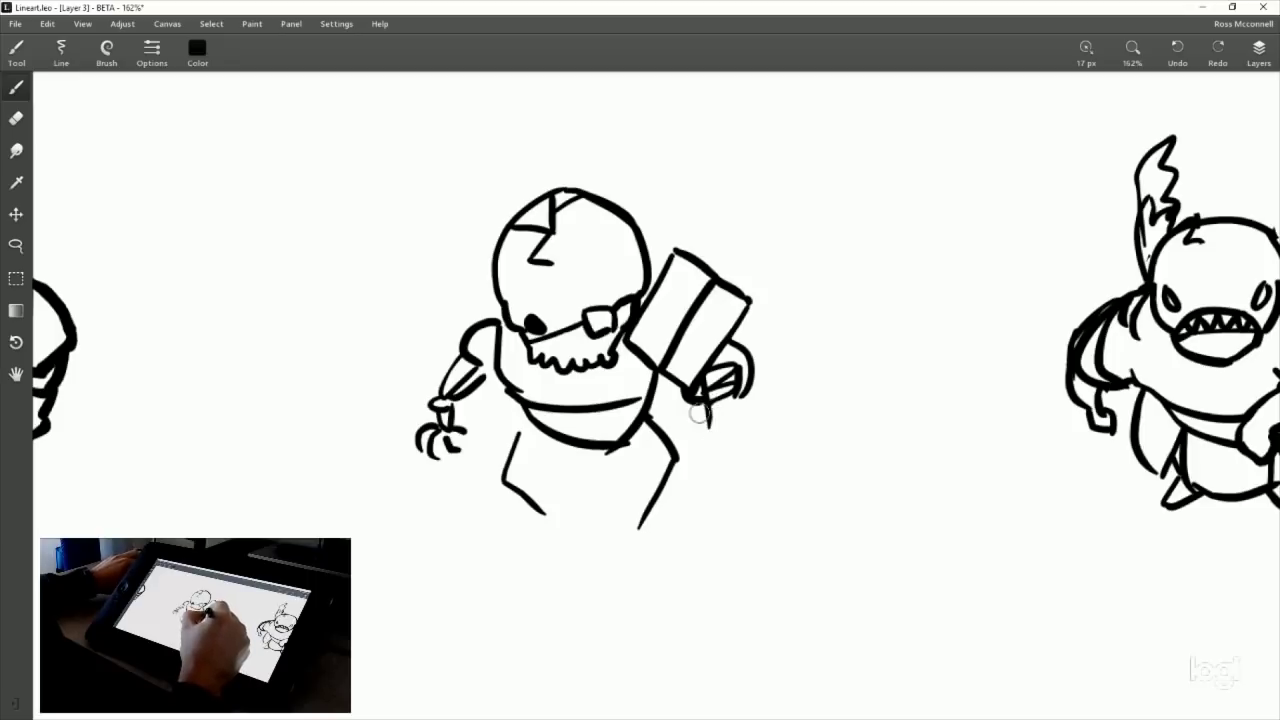
mouse_move(700, 404)
mouse_down()
mouse_move(705, 434)
mouse_move(694, 438)
mouse_move(712, 457)
mouse_move(740, 444)
mouse_move(739, 401)
mouse_move(736, 443)
mouse_up()
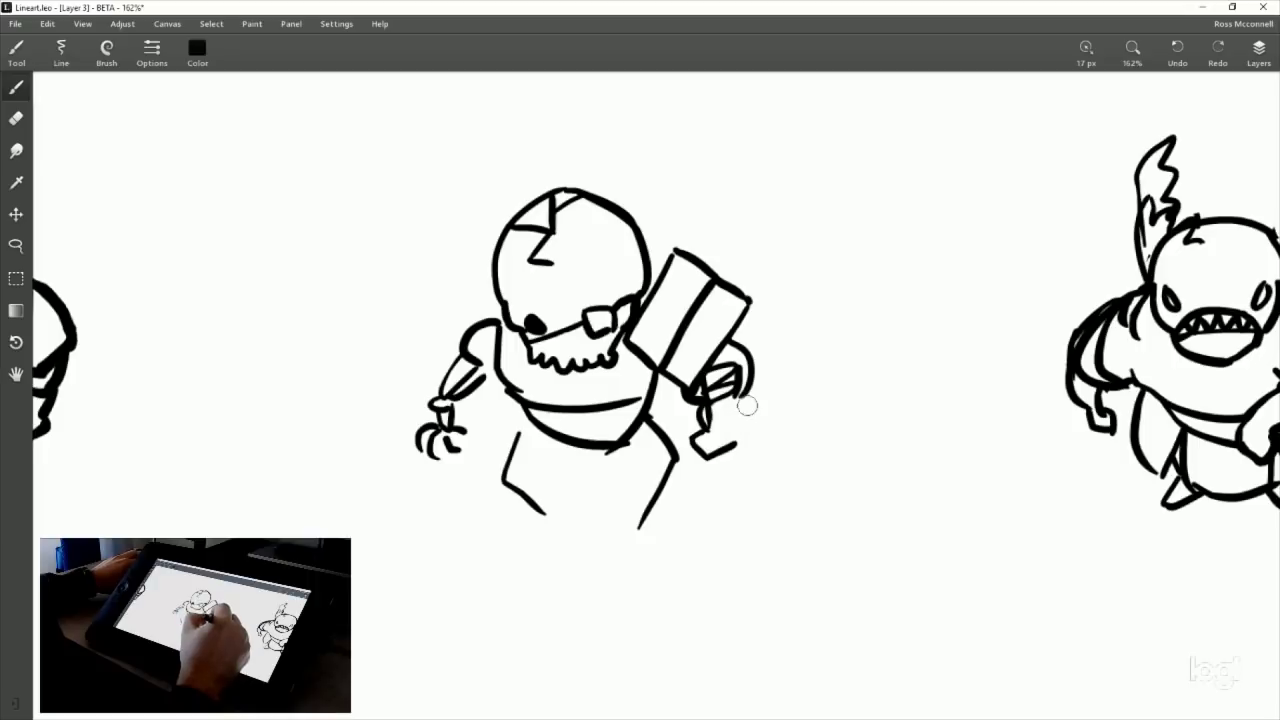
mouse_move(741, 392)
mouse_down()
mouse_move(743, 440)
mouse_move(816, 343)
mouse_up()
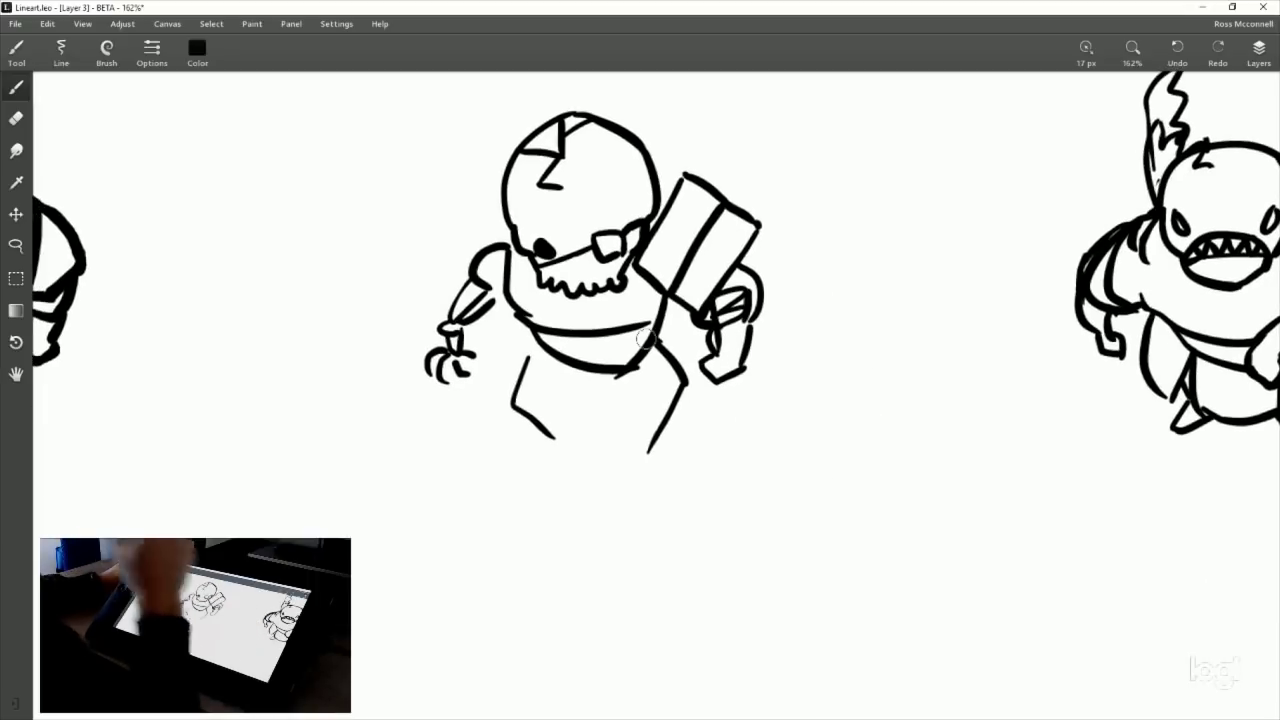
Try to brush a crossed, hilt-like shape extending outward from the blocky hand.
drag(680, 362, 716, 402)
key(ctrl+z)
key(ctrl+z)
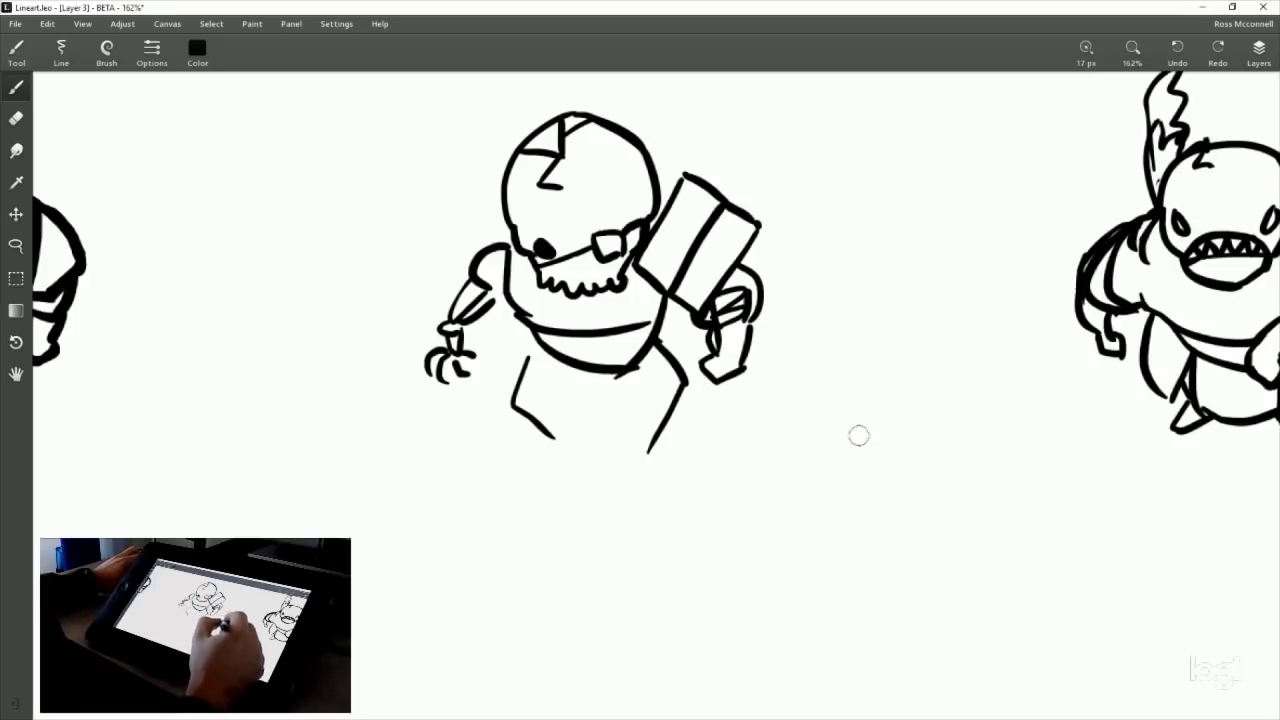
mouse_move(749, 322)
mouse_down()
mouse_move(745, 368)
mouse_move(774, 368)
mouse_move(816, 320)
mouse_up()
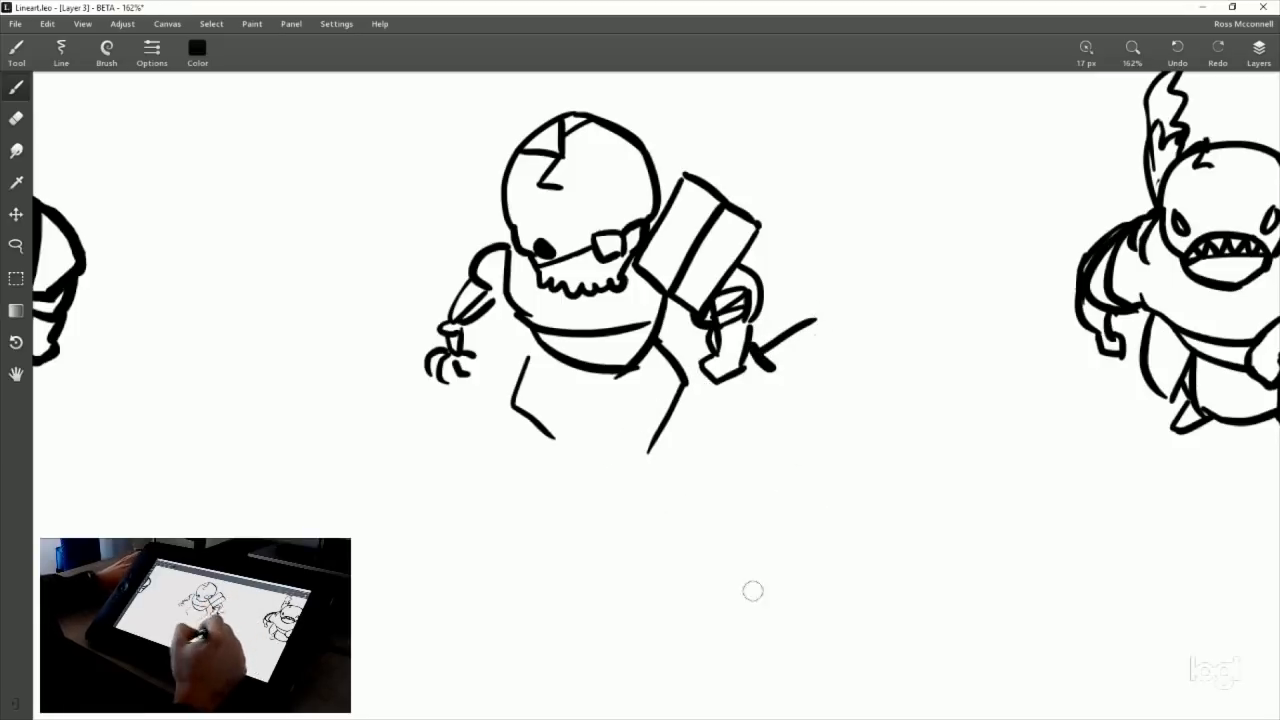
key(ctrl+z)
key(ctrl+z)
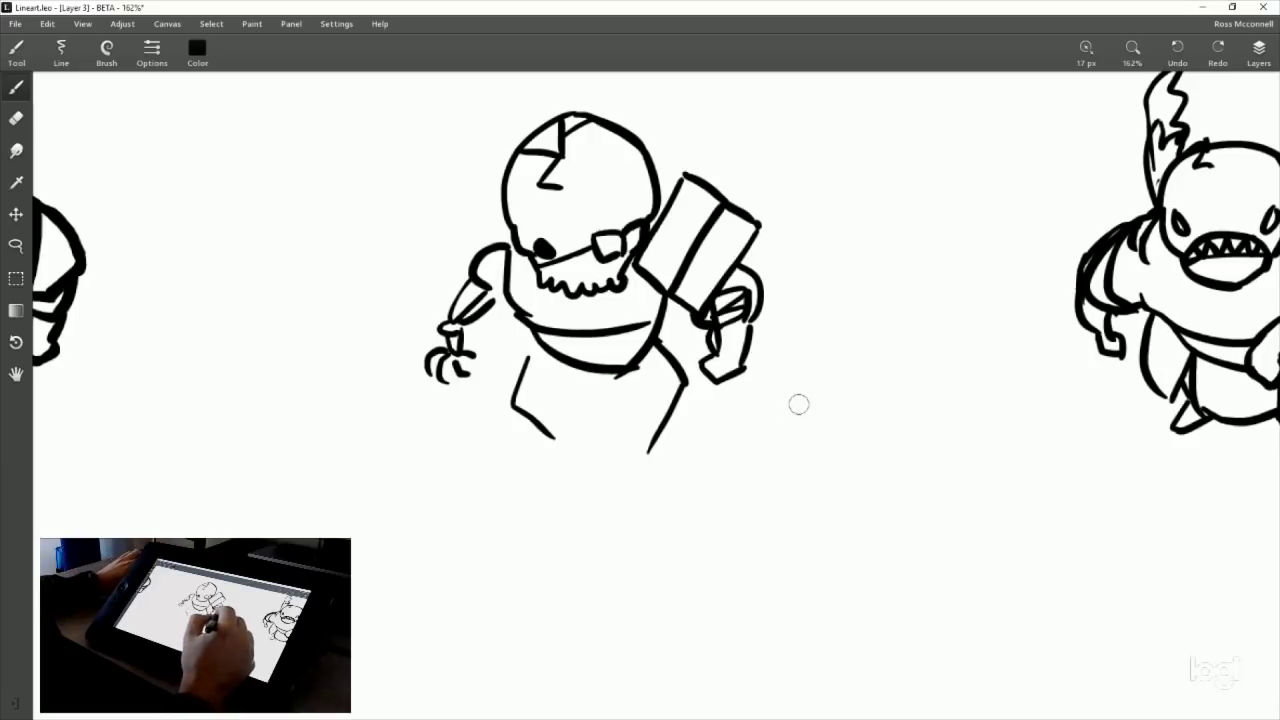
Thicken the eyepatch strap where it meets the near edge of the block.
drag(822, 386, 772, 403)
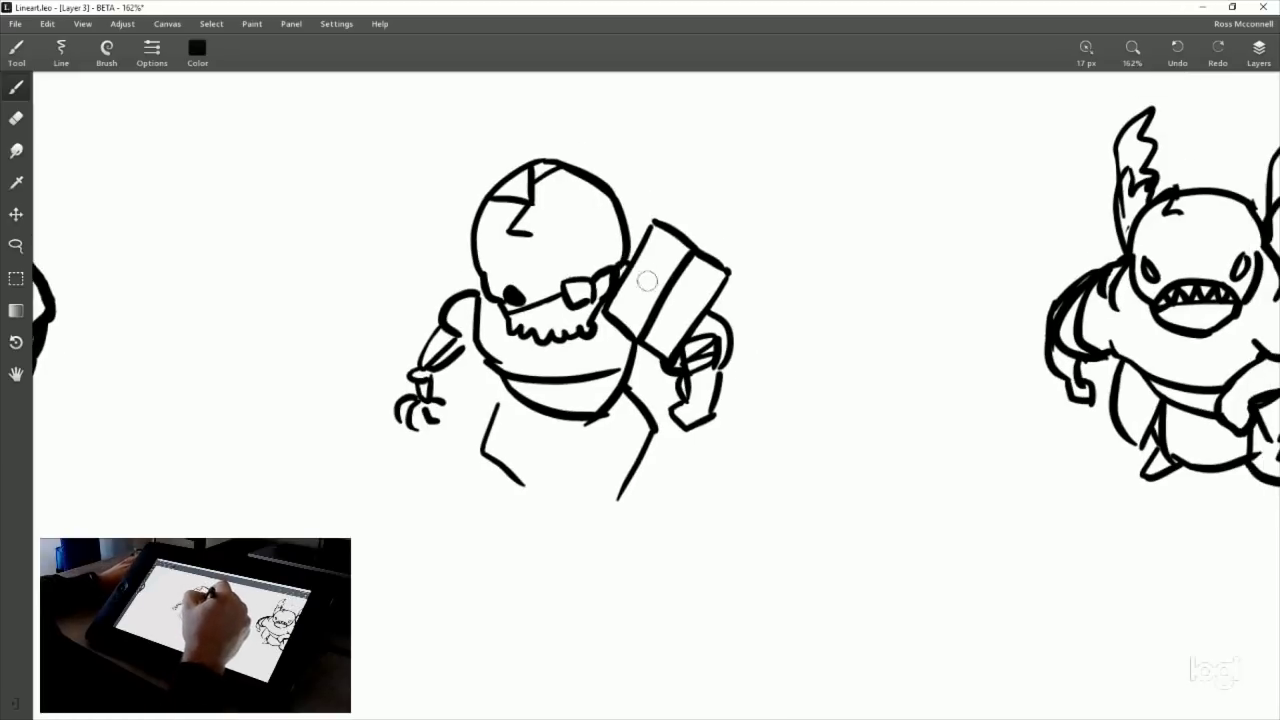
drag(622, 266, 606, 292)
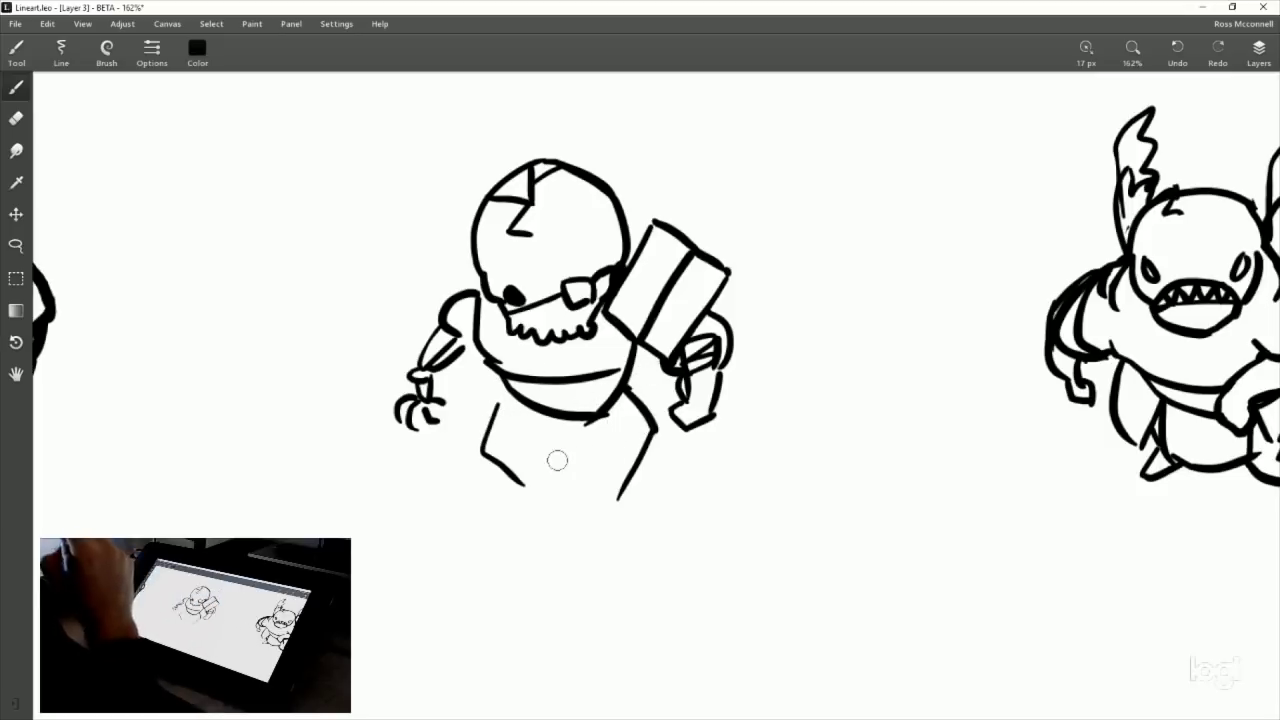
Brush a second strap line beside the eyepatch and add two nostril dots above the teeth.
drag(675, 406, 675, 370)
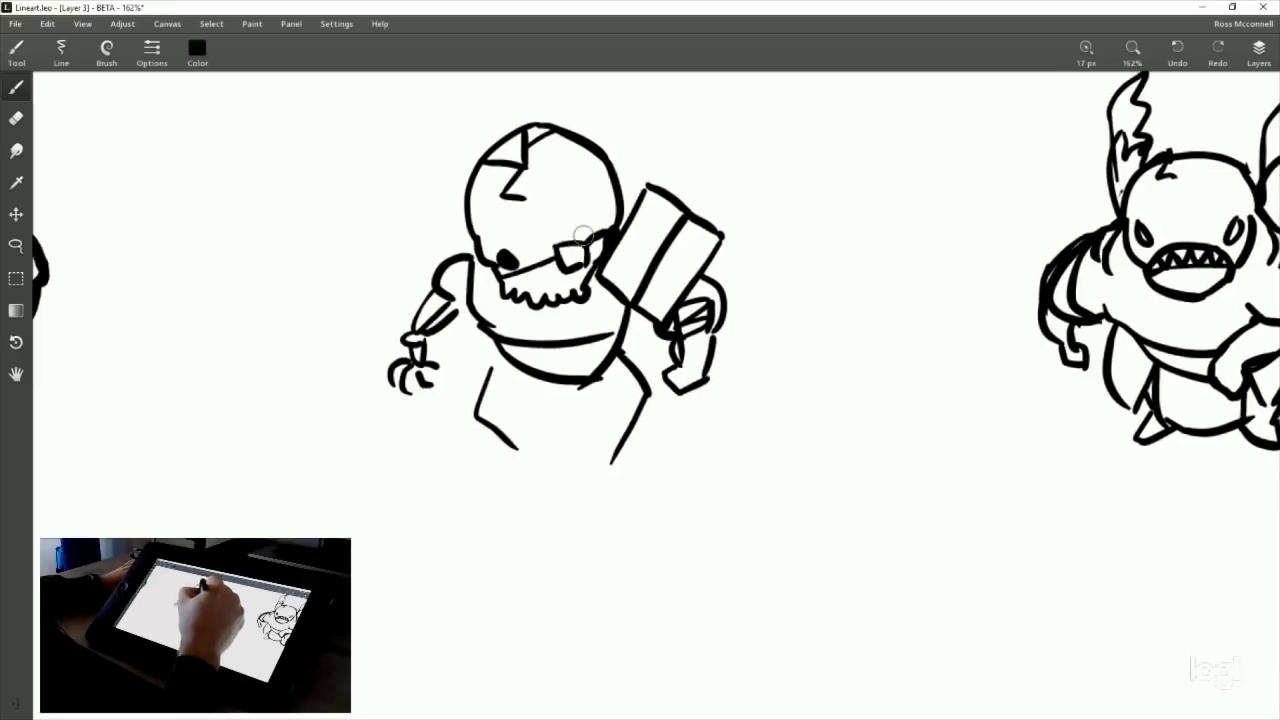
mouse_move(583, 234)
mouse_down()
mouse_move(567, 273)
mouse_move(560, 250)
mouse_move(581, 265)
mouse_move(566, 266)
mouse_move(592, 241)
mouse_move(612, 272)
mouse_up()
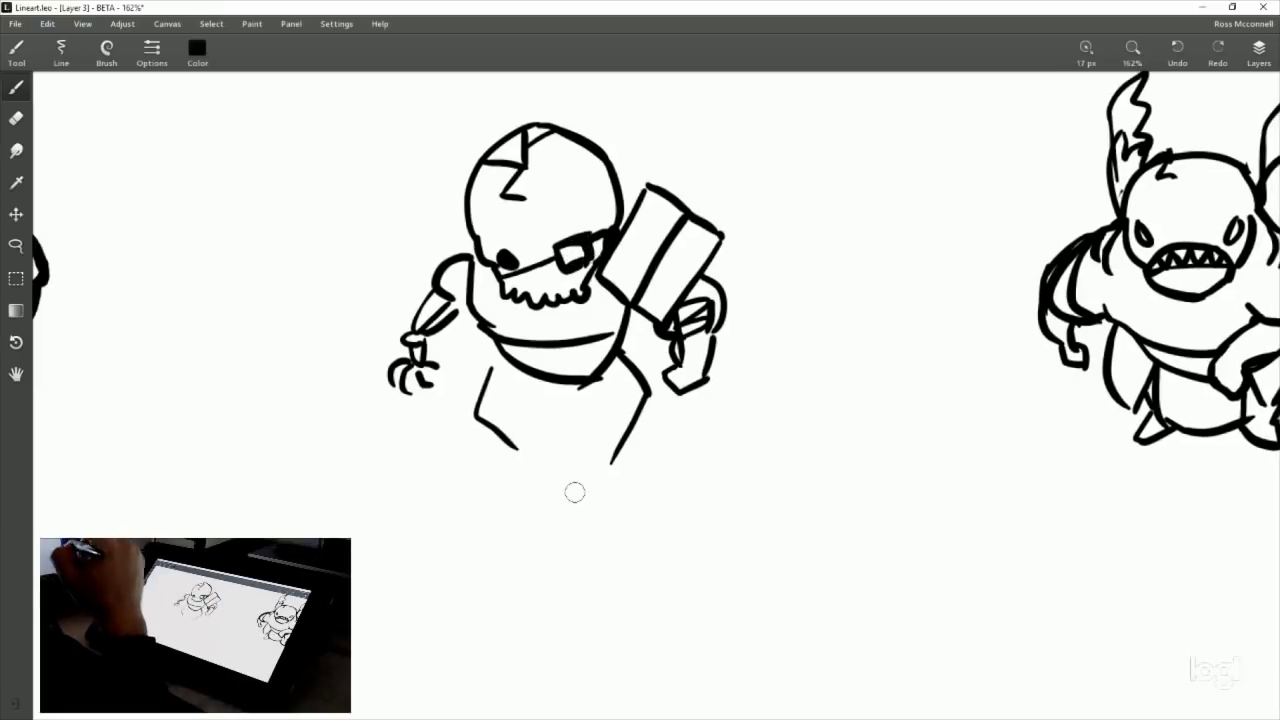
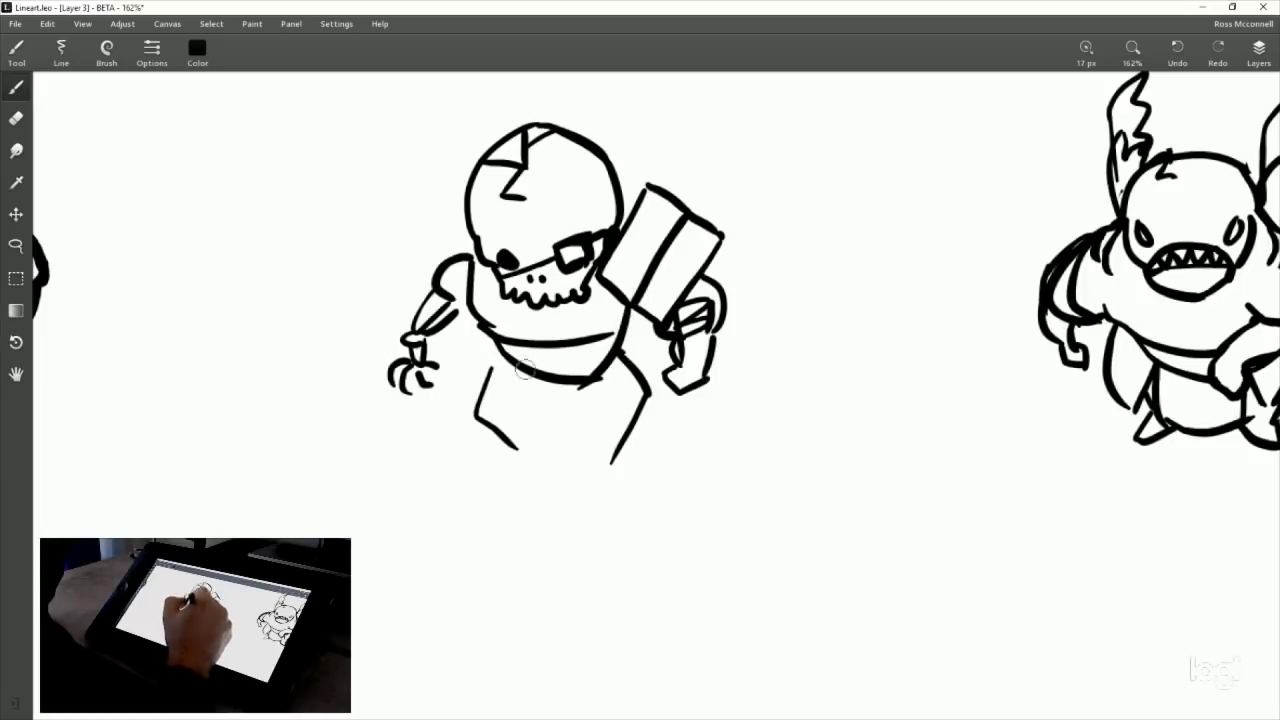
Brush a pelvis curve under the torso and the lower thigh lines of both legs.
mouse_move(534, 389)
mouse_down()
mouse_move(586, 396)
mouse_move(500, 424)
mouse_up()
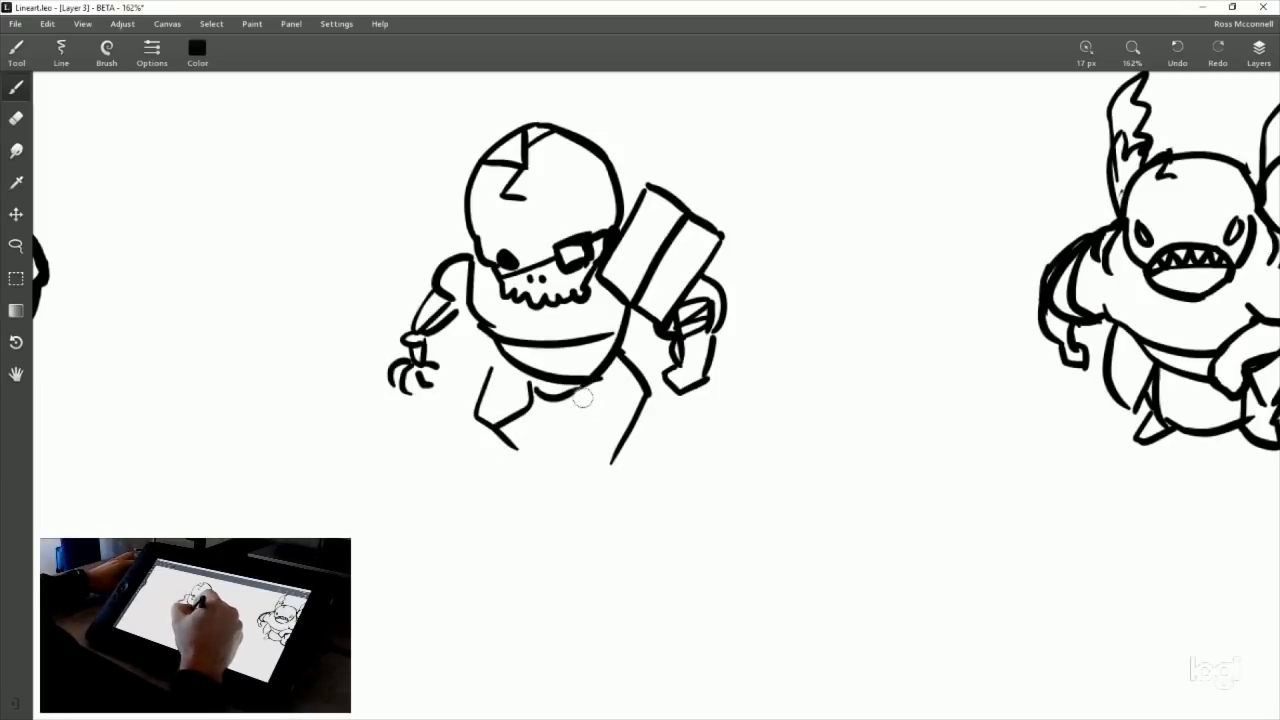
drag(582, 392, 650, 410)
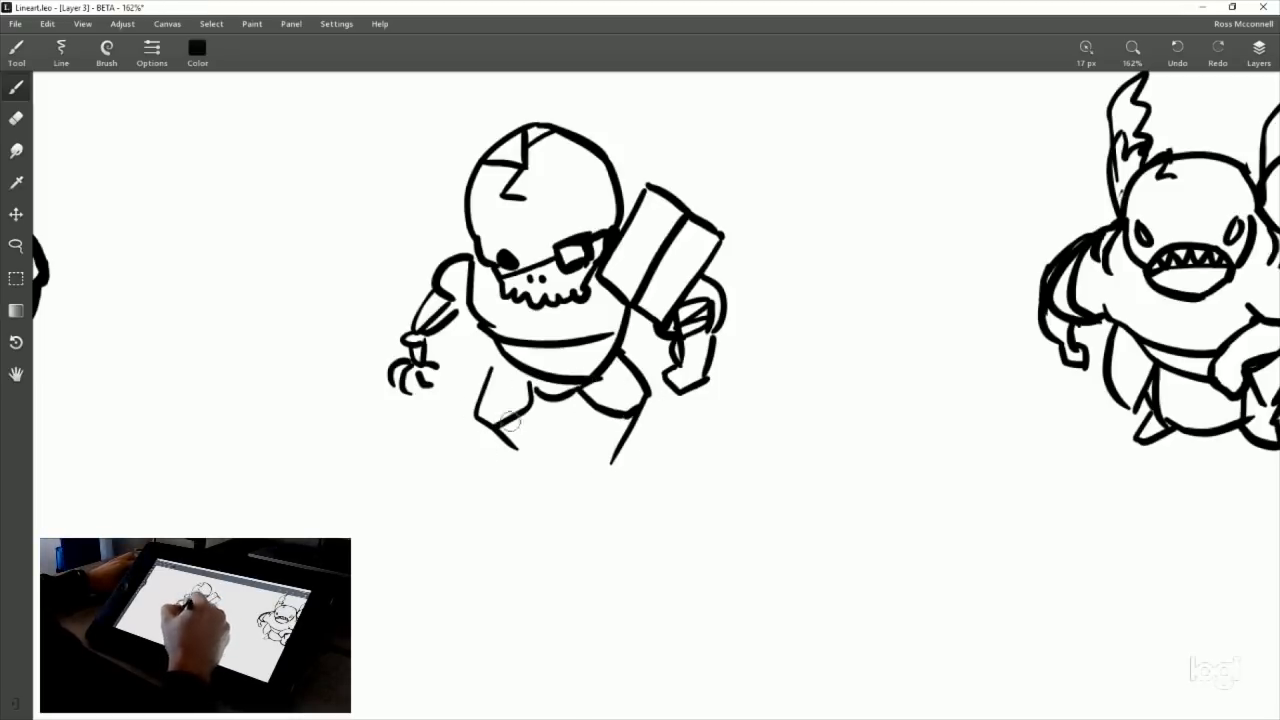
Brush kneecap arcs on both legs and a shin with a toed foot on the leg nearer the clawed hand.
drag(497, 432, 490, 466)
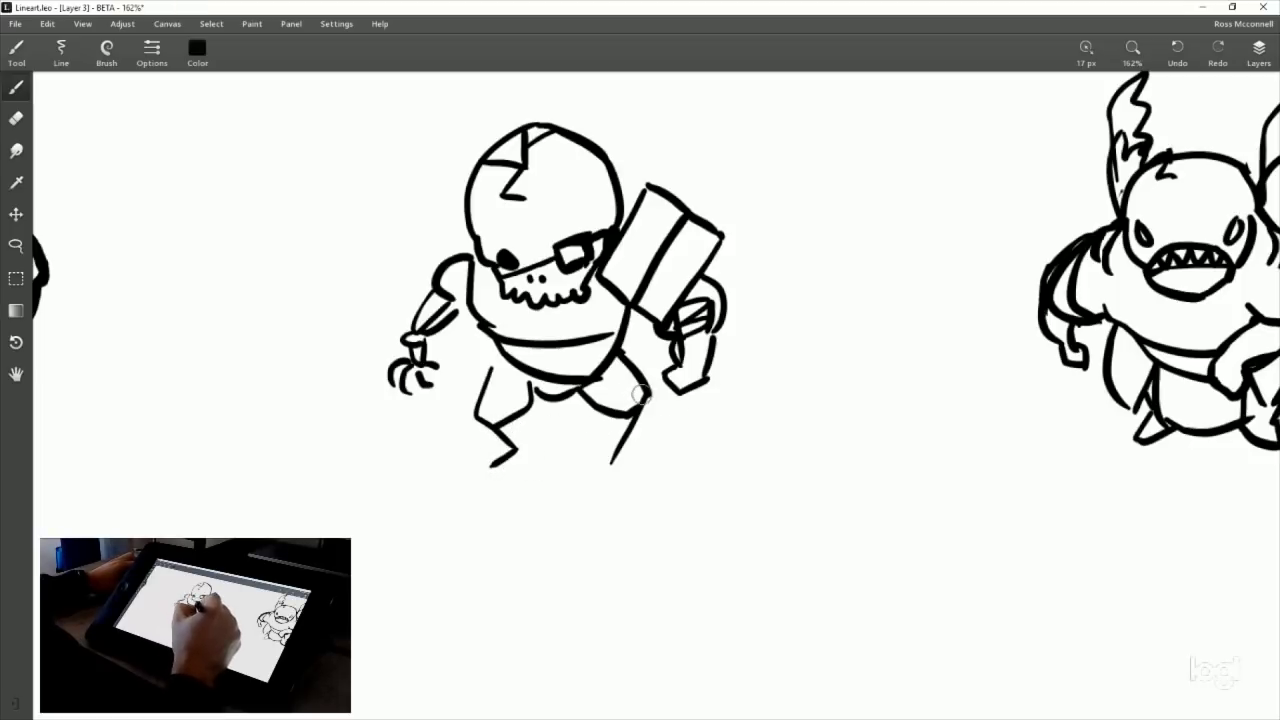
drag(640, 395, 616, 406)
mouse_move(480, 404)
mouse_down()
mouse_move(518, 441)
mouse_move(518, 426)
mouse_move(498, 472)
mouse_move(531, 471)
mouse_move(511, 476)
mouse_move(541, 455)
mouse_move(498, 478)
mouse_up()
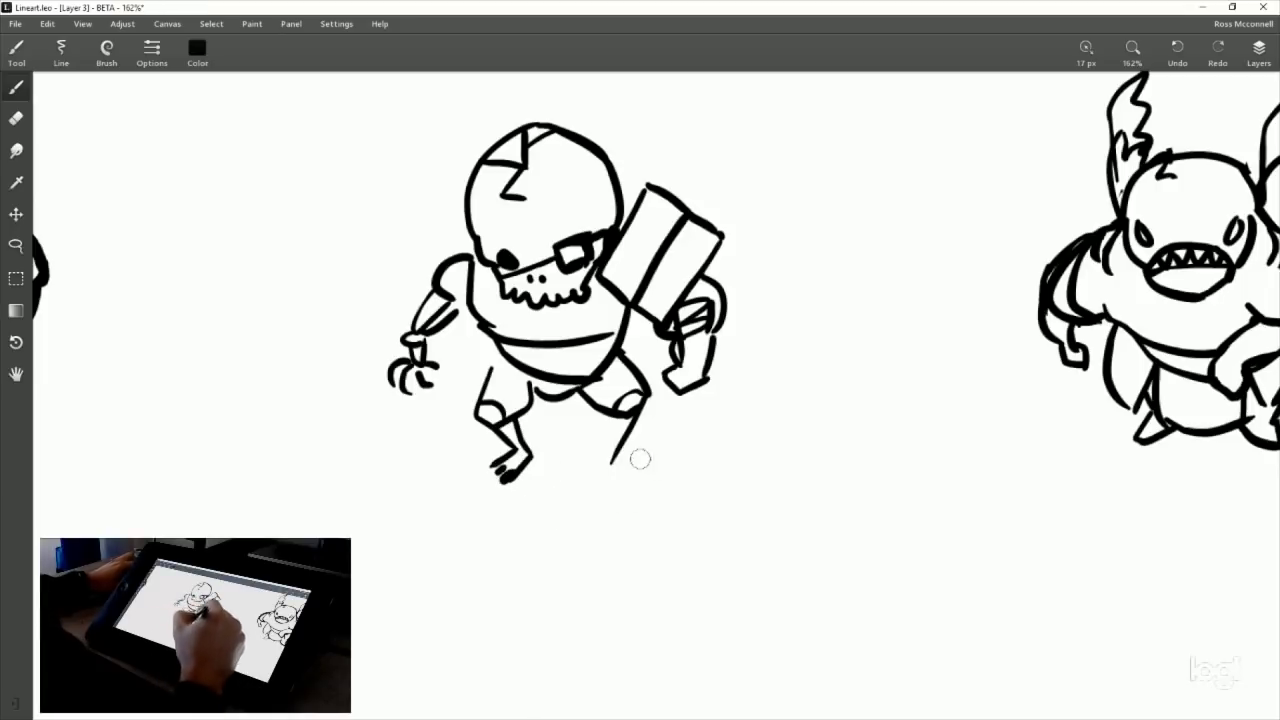
Brush the shin and toed foot of the leg below the shoulder block, redrawing the inner shin line.
mouse_move(613, 458)
mouse_down()
mouse_move(628, 484)
mouse_move(606, 487)
mouse_up()
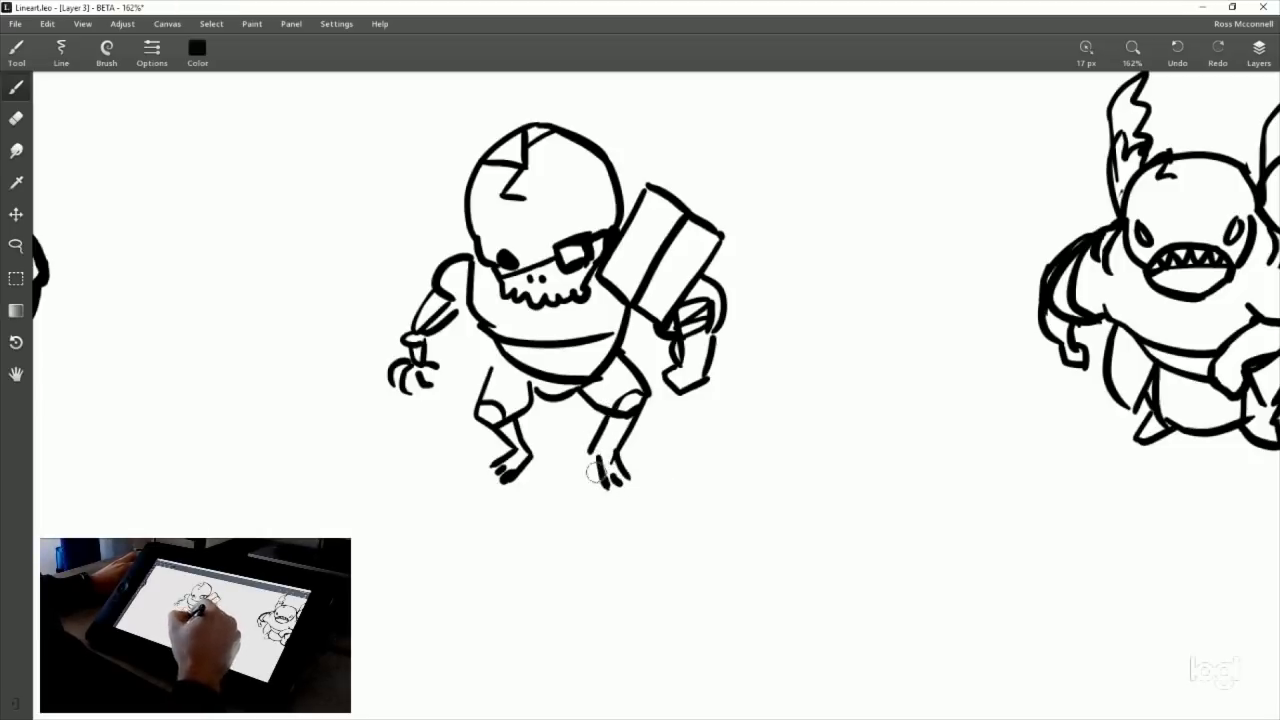
mouse_move(604, 414)
mouse_down()
mouse_move(598, 457)
mouse_move(613, 434)
mouse_move(614, 466)
mouse_up()
key(ctrl+z)
key(ctrl+z)
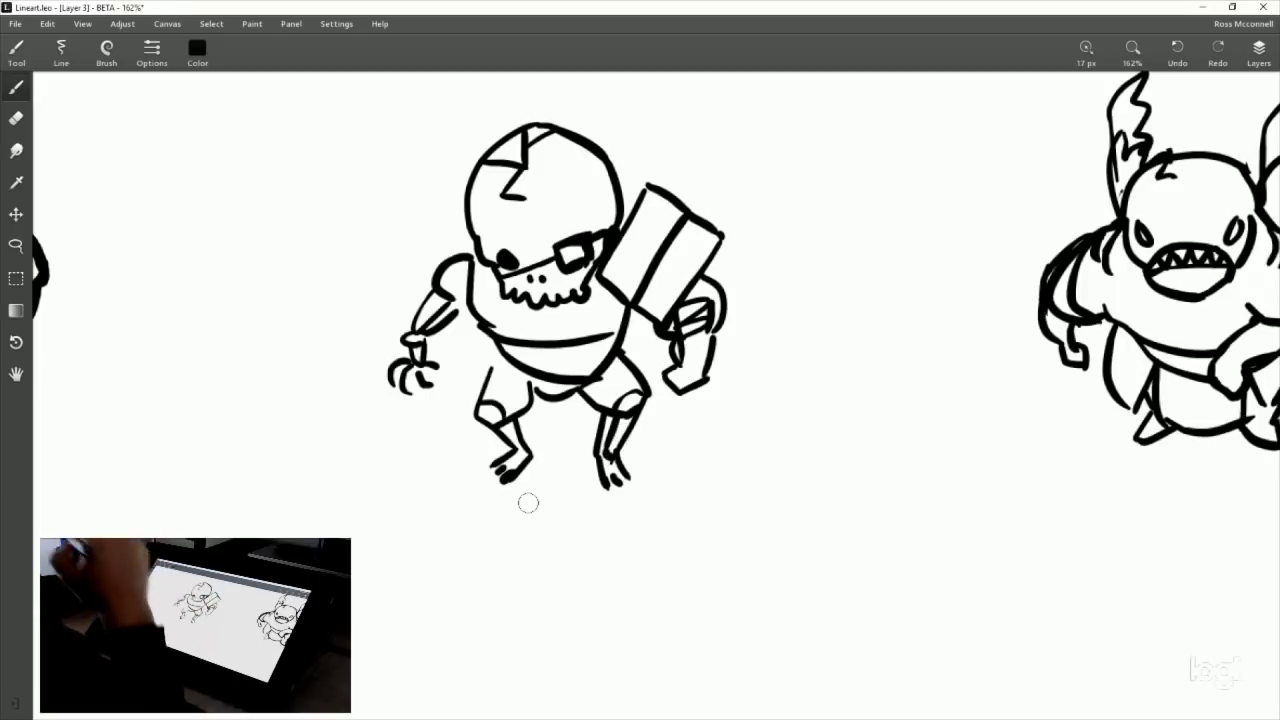
Redraw the outer thigh line nearer the clawed hand so it connects to the torso's lower edge.
drag(498, 356, 477, 402)
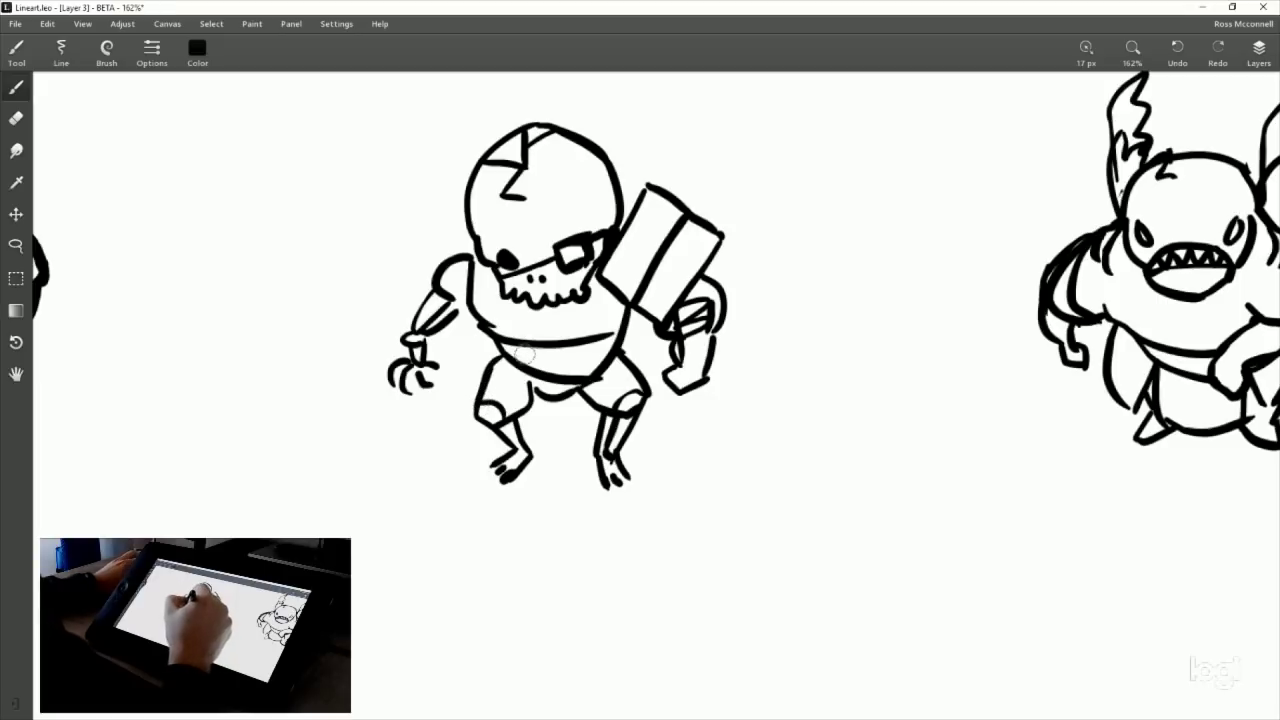
key(ctrl+z)
drag(498, 357, 478, 404)
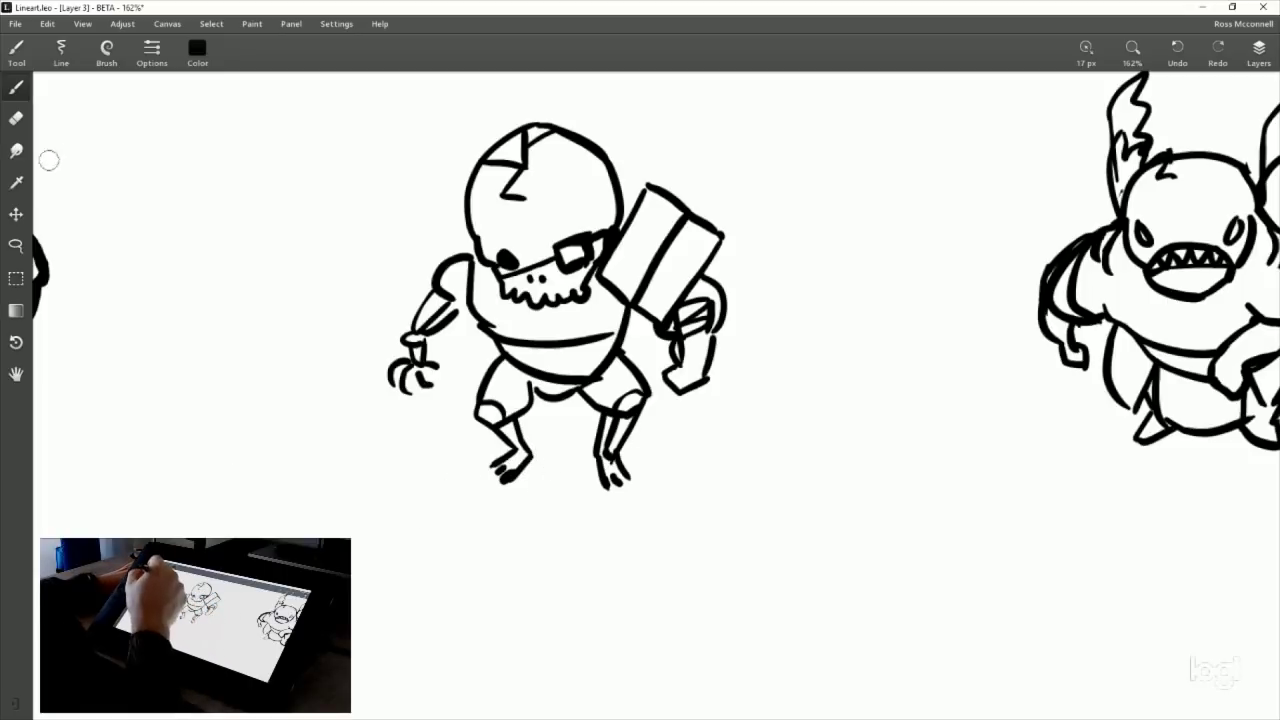
Examine the finished feathered skull character above and compare it with the pirate skeleton.
mouse_move(731, 231)
mouse_down()
mouse_move(714, 509)
mouse_move(756, 349)
mouse_move(778, 445)
mouse_up()
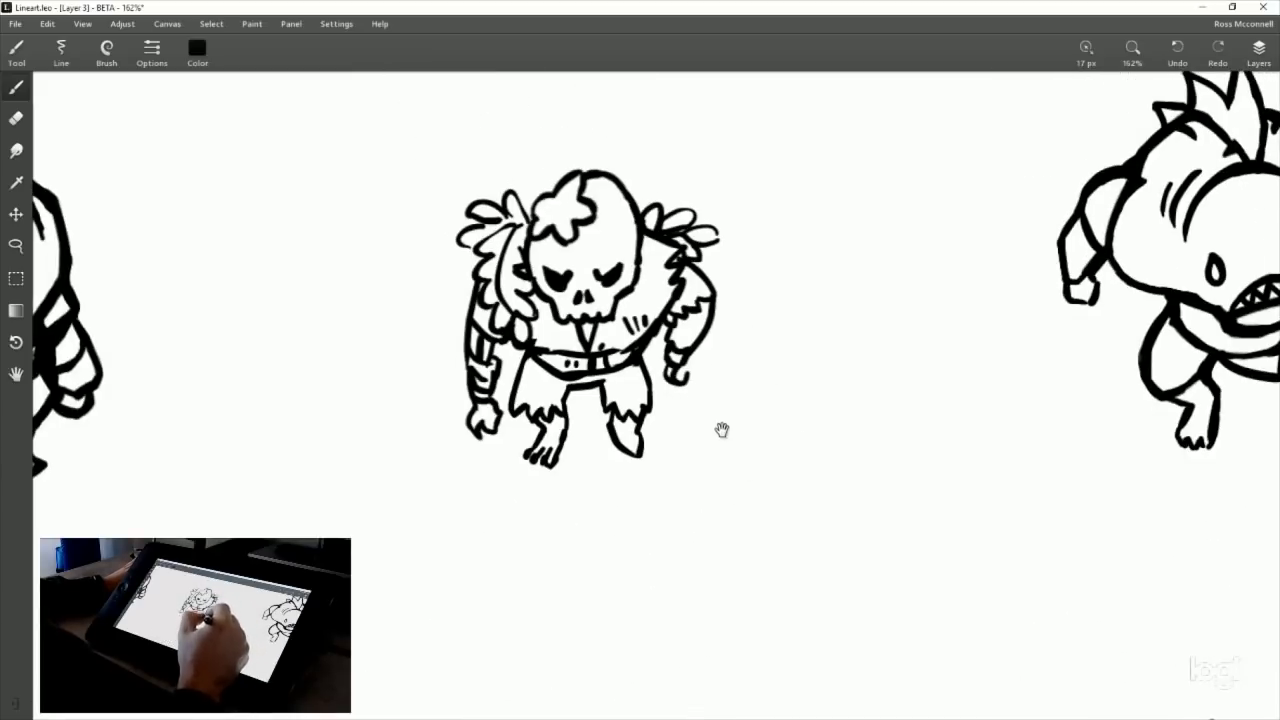
drag(702, 541, 711, 405)
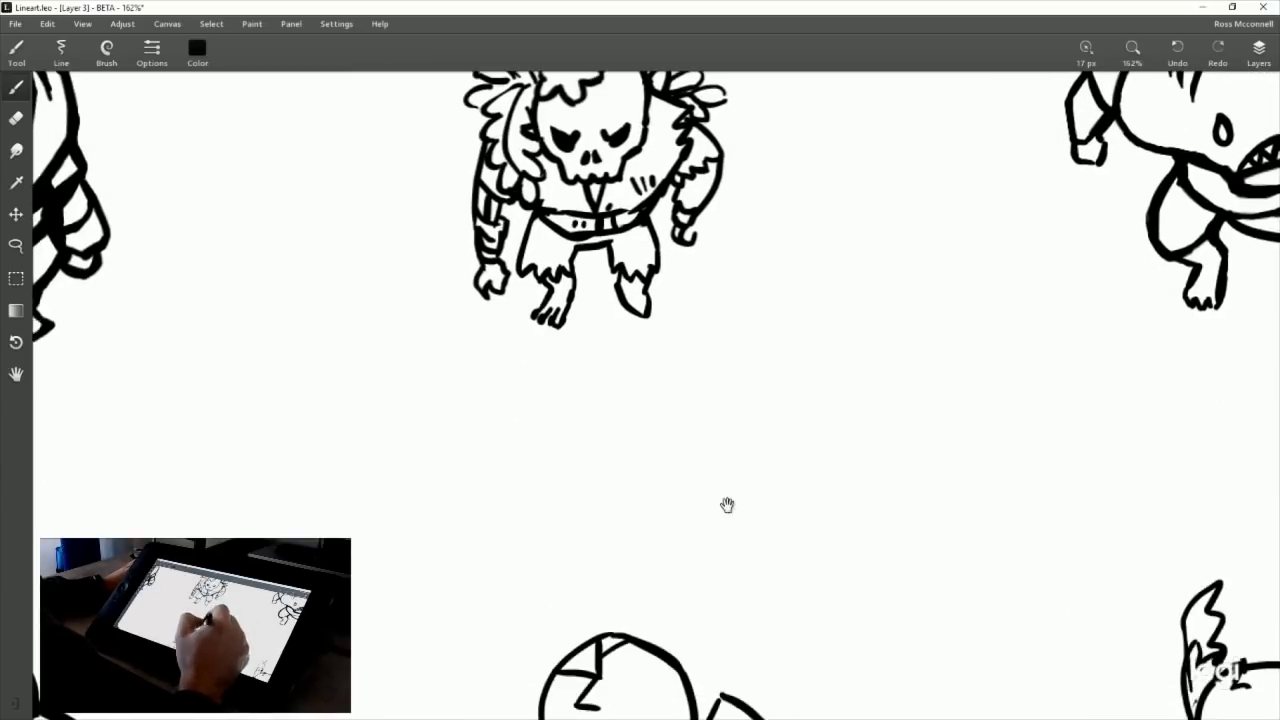
mouse_move(728, 508)
mouse_down()
mouse_move(714, 338)
mouse_move(745, 361)
mouse_up()
drag(742, 273, 737, 517)
drag(670, 150, 667, 338)
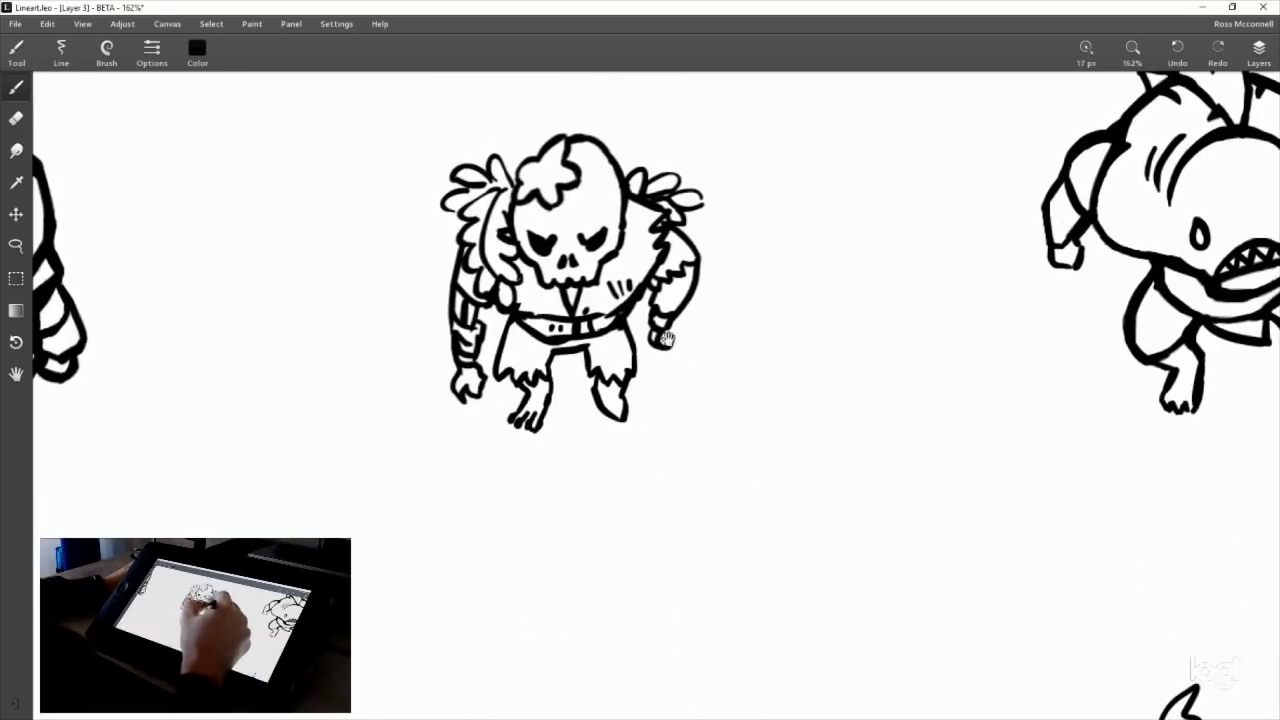
drag(634, 505, 660, 391)
drag(662, 545, 666, 285)
drag(676, 454, 645, 272)
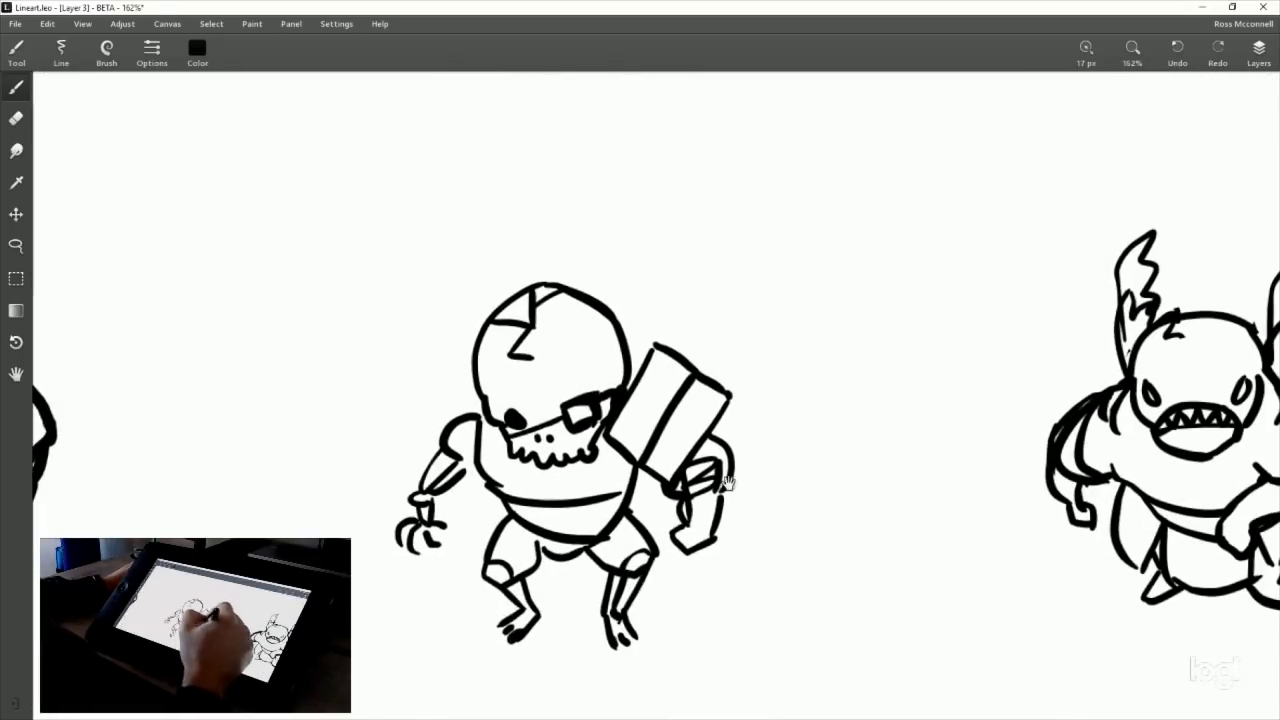
drag(727, 484, 769, 323)
Lasso the cranium above the eyes and transform it to be smaller and slightly tilted toward the shoulder block.
click(16, 246)
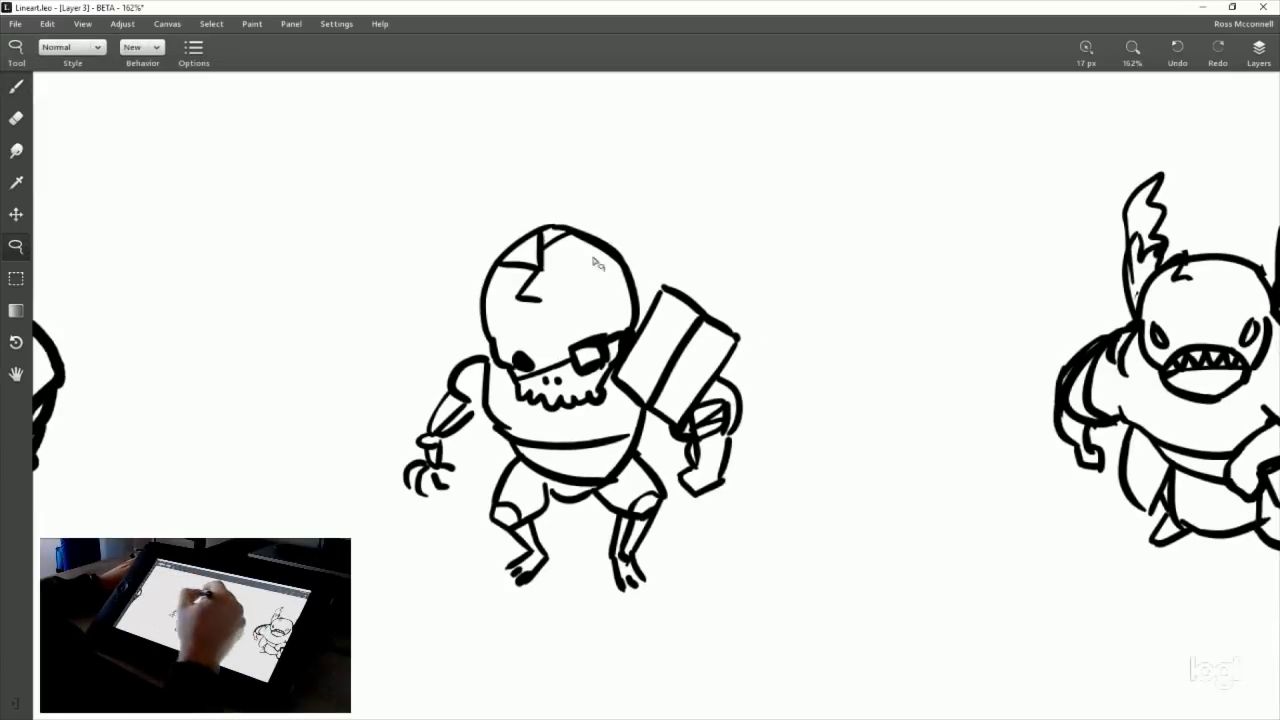
mouse_move(482, 350)
mouse_down()
mouse_move(632, 324)
mouse_move(628, 243)
mouse_move(470, 322)
mouse_move(479, 345)
mouse_up()
key(ctrl+t)
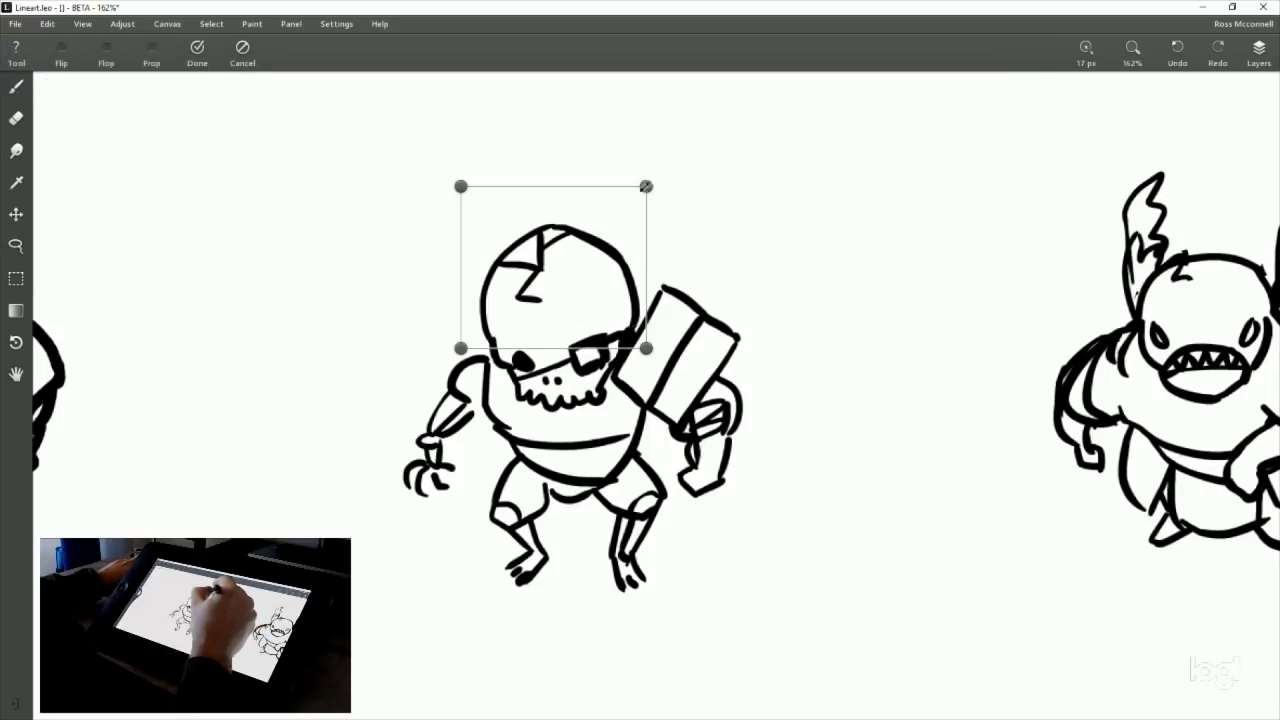
drag(646, 187, 634, 194)
drag(463, 286, 476, 286)
drag(640, 194, 616, 288)
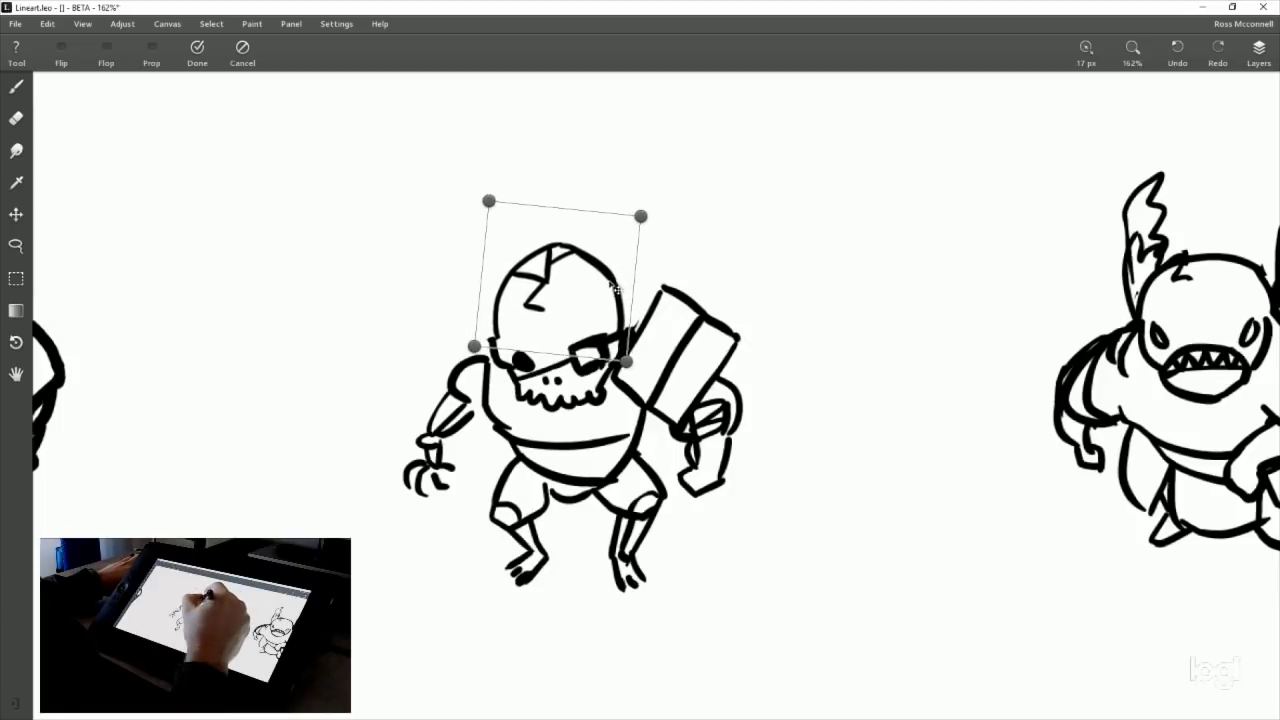
click(199, 50)
Clean up the joins of the resized cranium at the cheek and beside the shoulder block, erasing stray line ends.
click(16, 86)
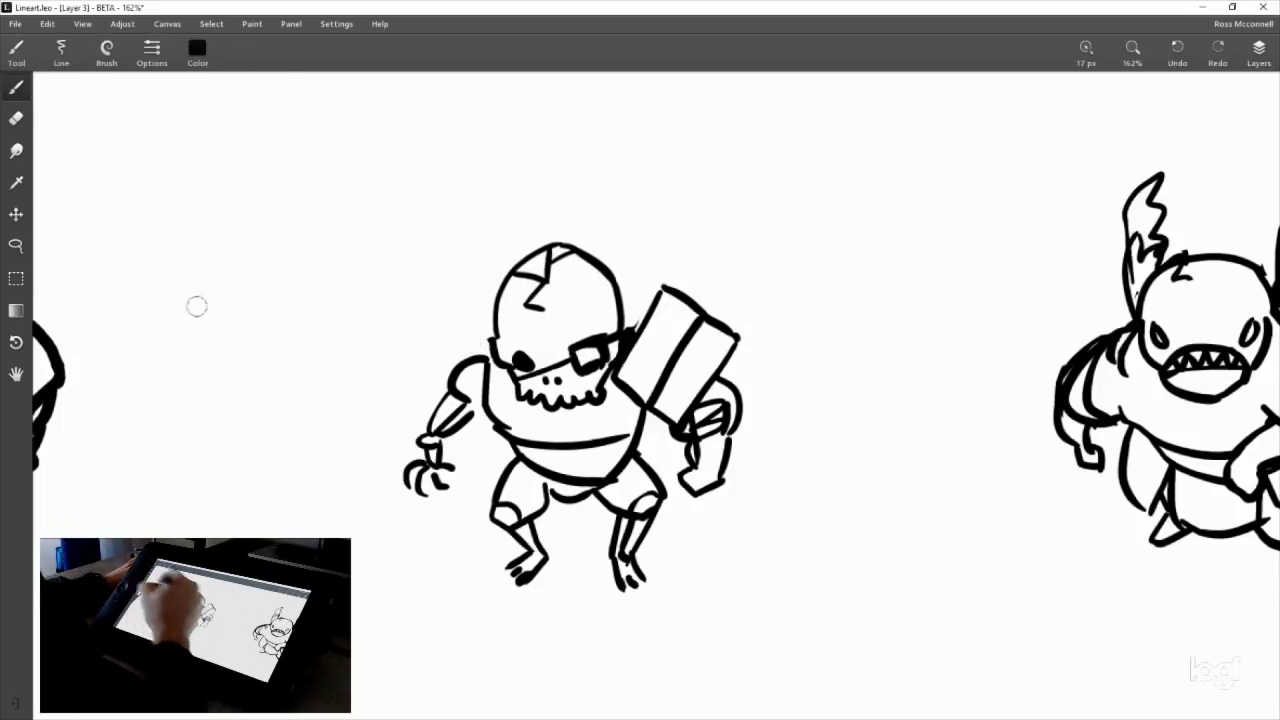
click(16, 118)
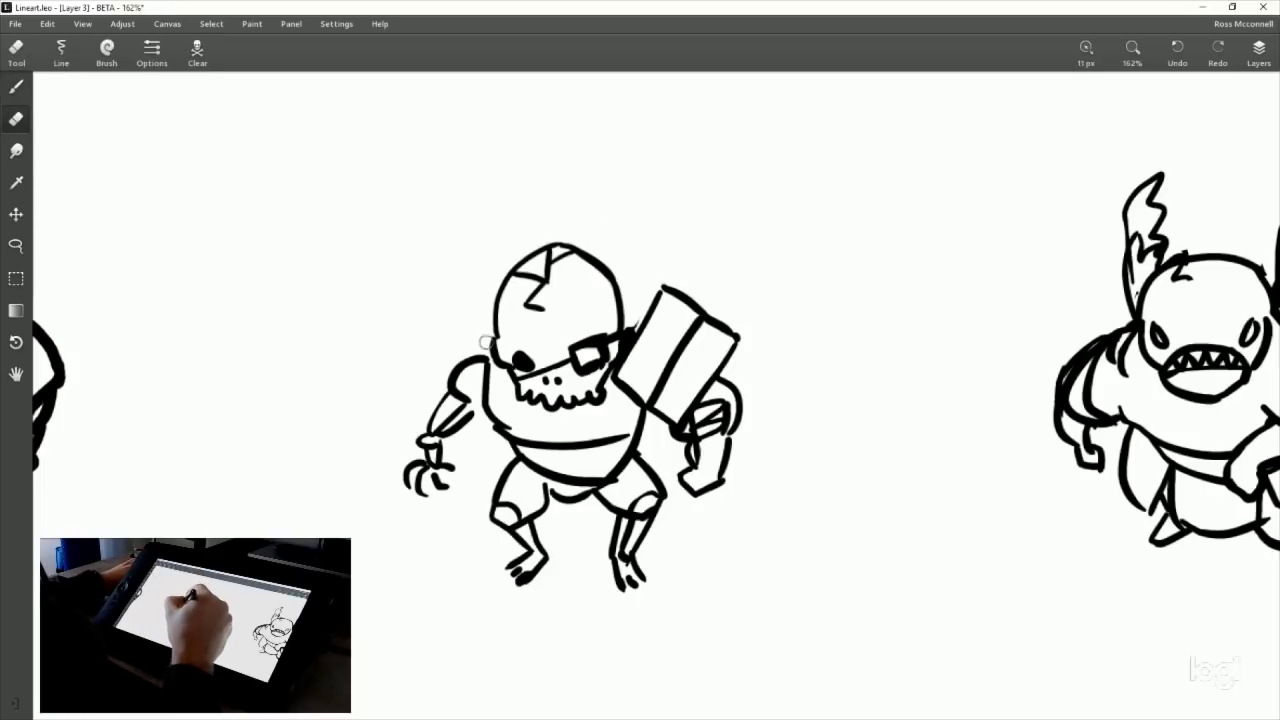
click(16, 86)
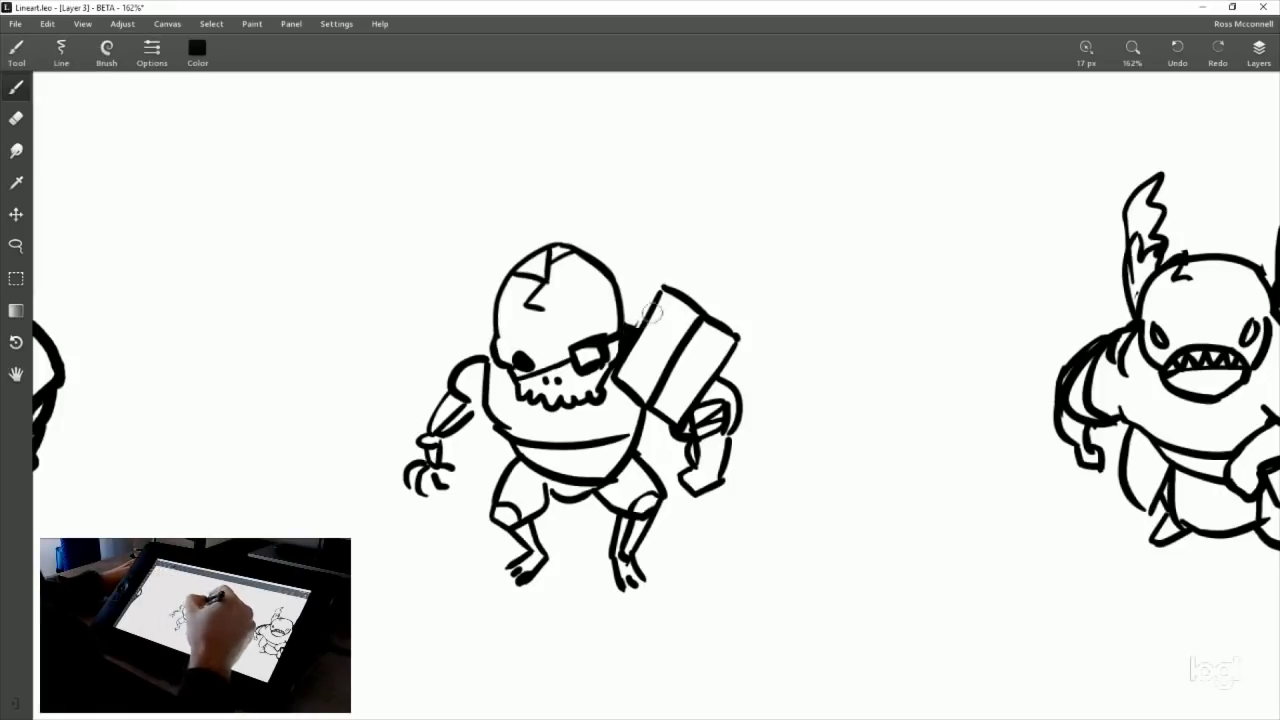
click(16, 118)
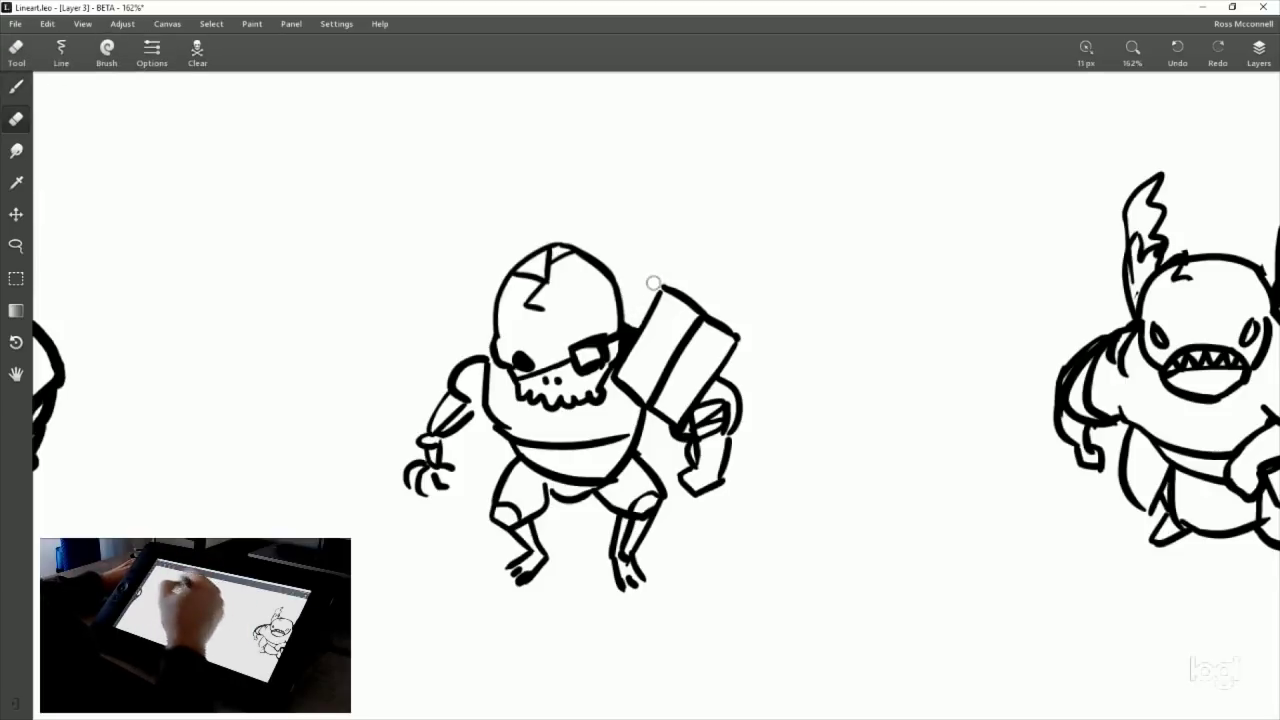
key(b)
Erase the shin and foot below the knee nearer the clawed hand.
drag(644, 488, 634, 408)
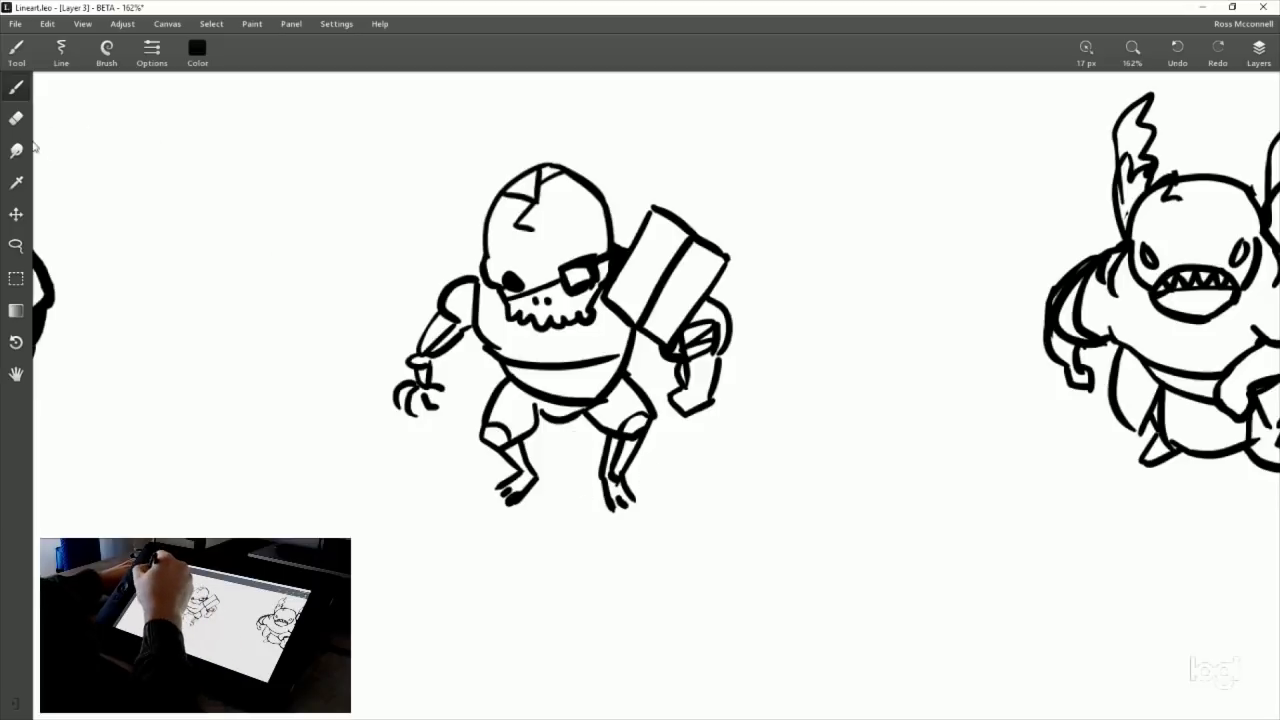
key(e)
drag(540, 462, 523, 487)
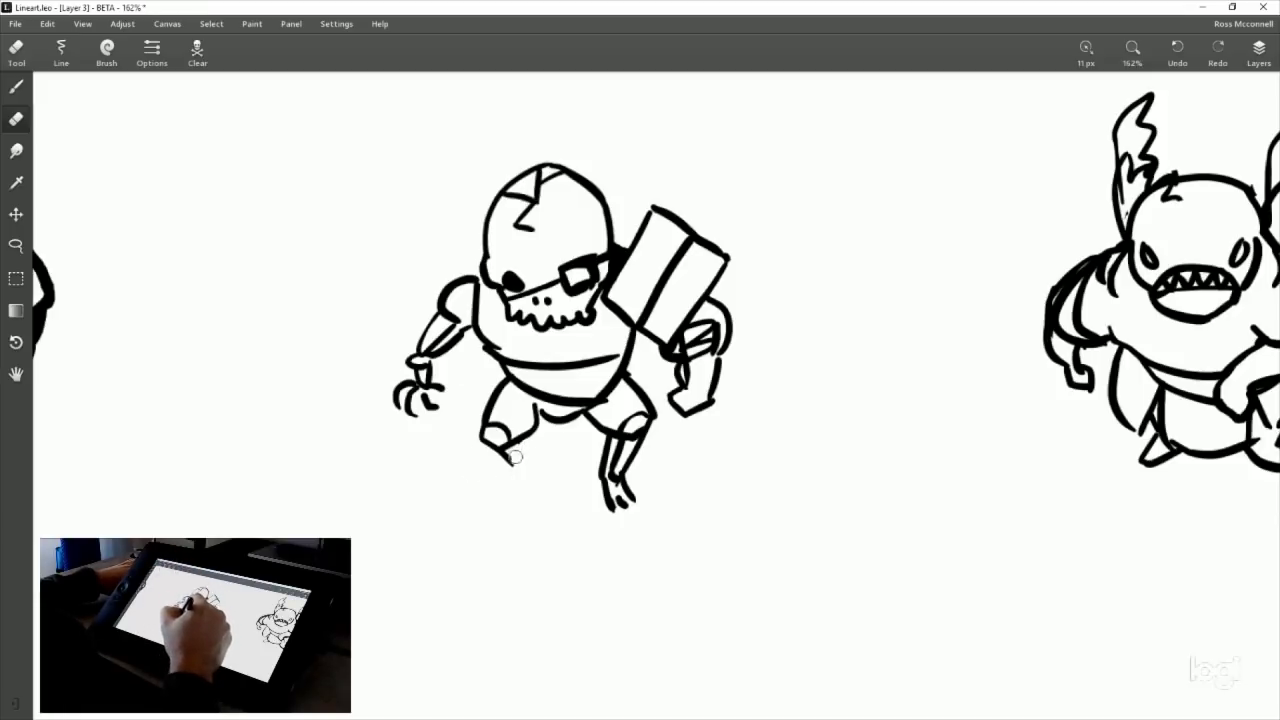
Brush a tapered peg leg below the bare knee, redrawing it as a shorter, blunt stump.
key(b)
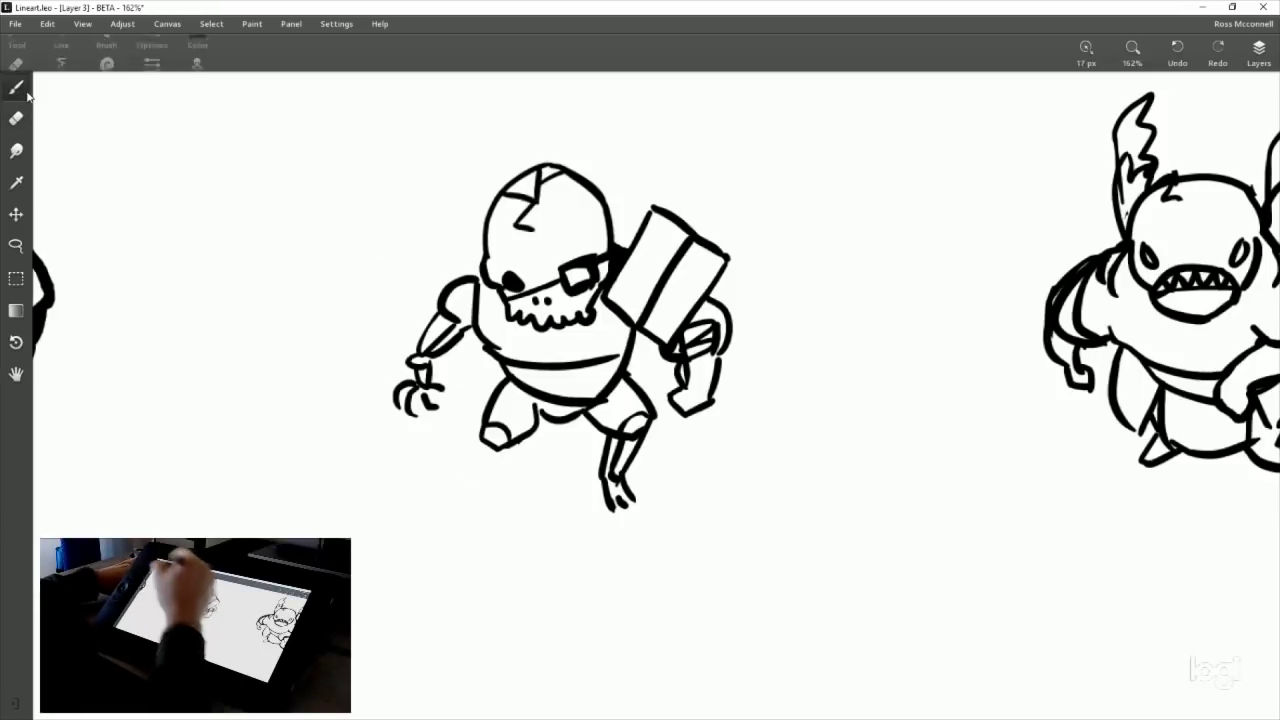
mouse_move(488, 442)
mouse_down()
mouse_move(522, 471)
mouse_move(518, 450)
mouse_move(527, 503)
mouse_up()
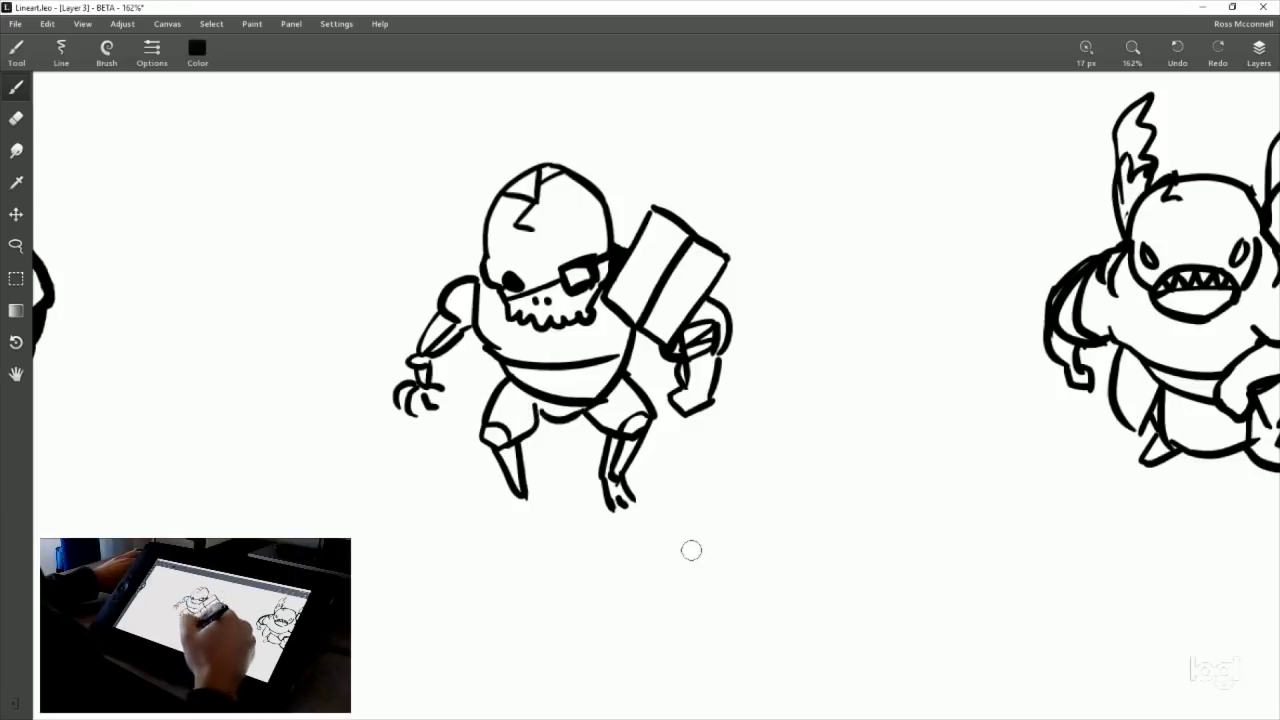
key(ctrl+z)
key(ctrl+z)
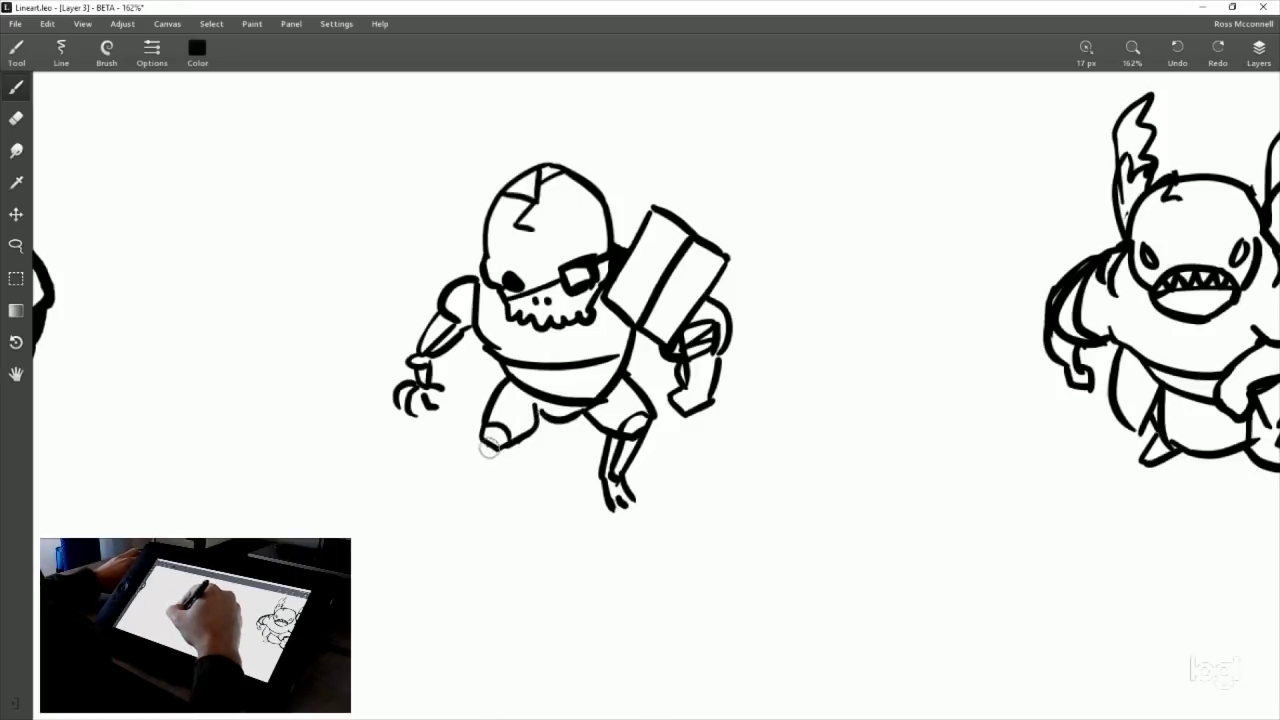
drag(486, 443, 513, 474)
key(ctrl+z)
key(ctrl+z)
key(ctrl+z)
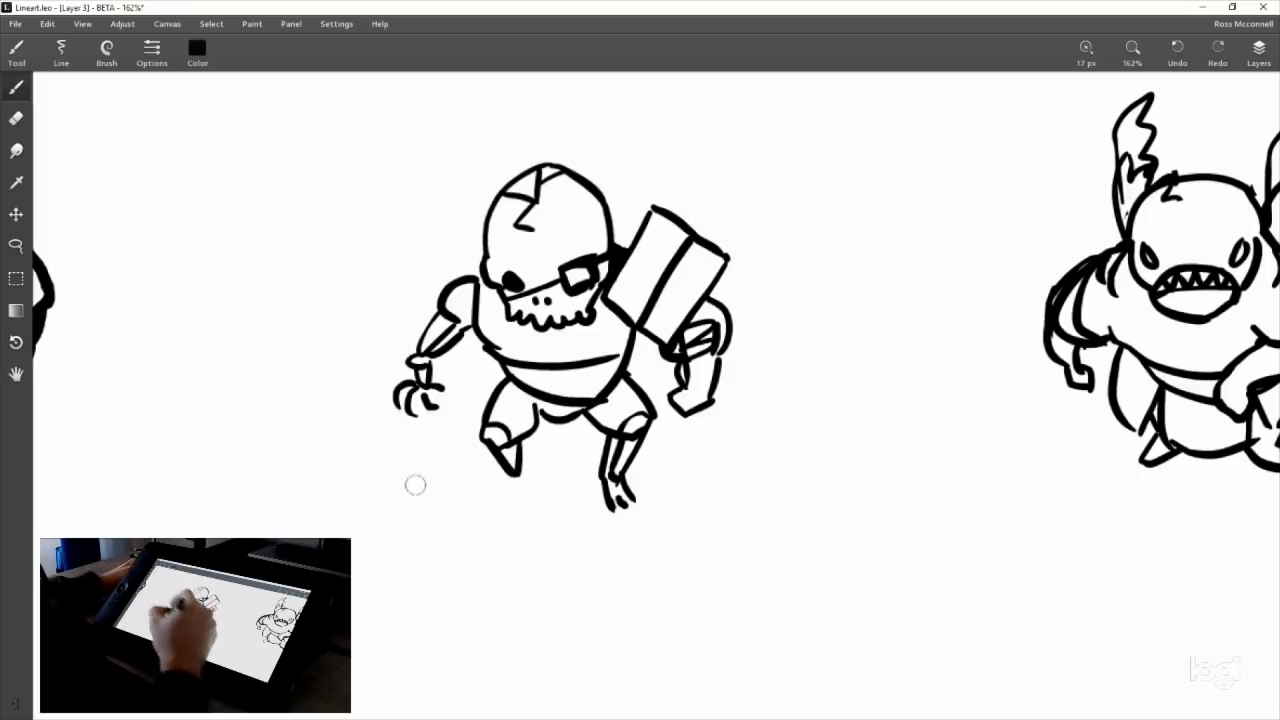
Lasso the remaining shin and foot and move them up to shorten that leg.
click(16, 245)
mouse_move(591, 534)
mouse_down()
mouse_move(580, 523)
mouse_move(592, 535)
mouse_move(643, 487)
mouse_up()
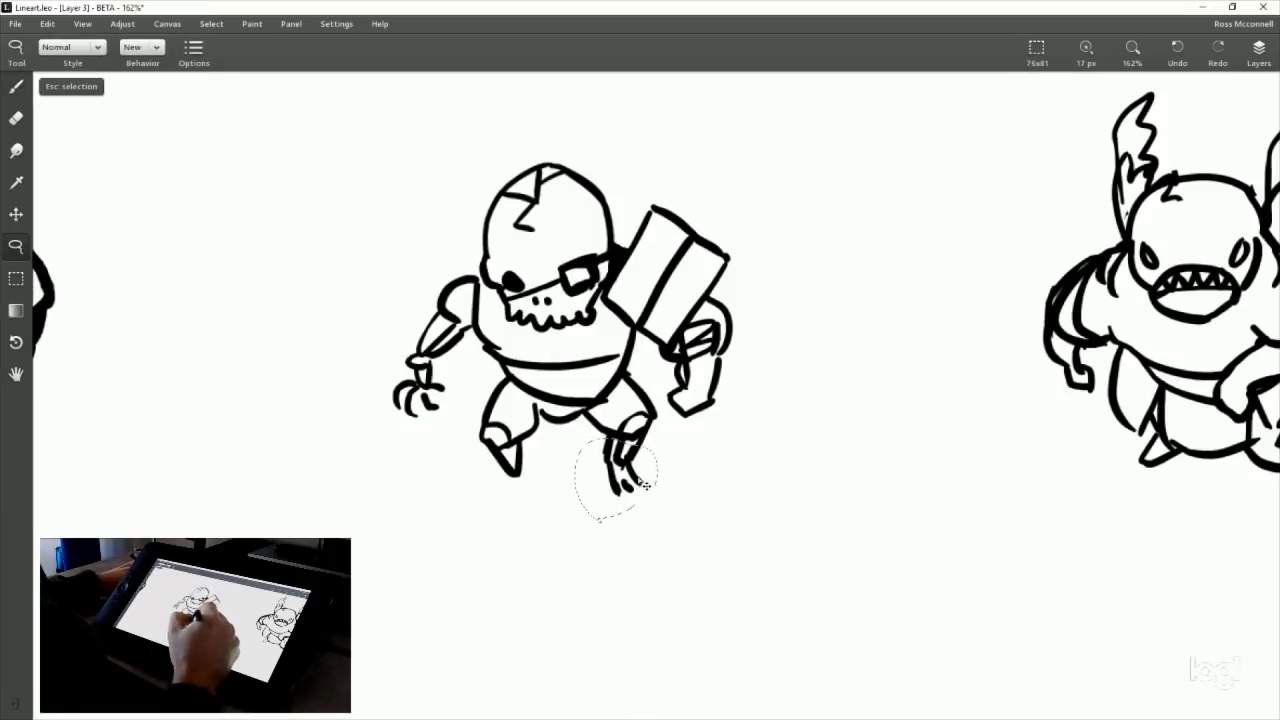
click(71, 86)
click(16, 86)
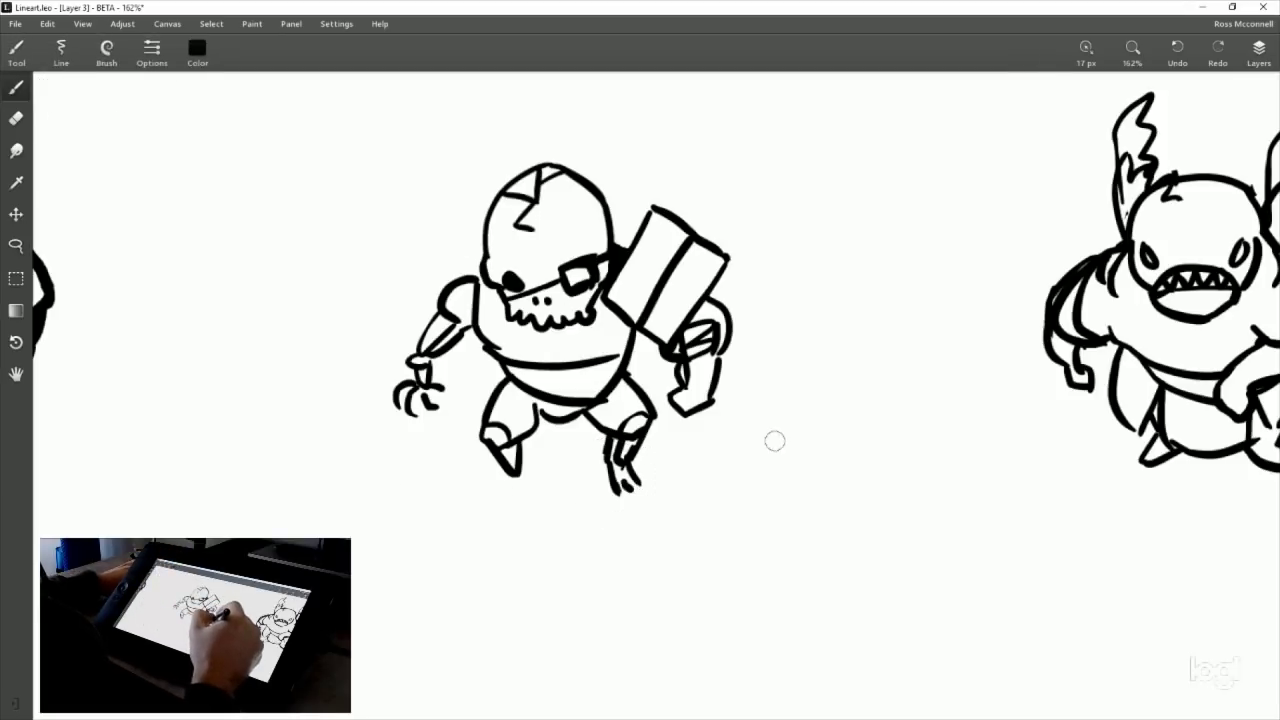
Lasso the shoulder block together with its arm and move them slightly upward.
click(16, 245)
mouse_move(650, 378)
mouse_down()
mouse_move(660, 405)
mouse_move(766, 337)
mouse_move(628, 203)
mouse_move(609, 288)
mouse_up()
drag(624, 345, 652, 378)
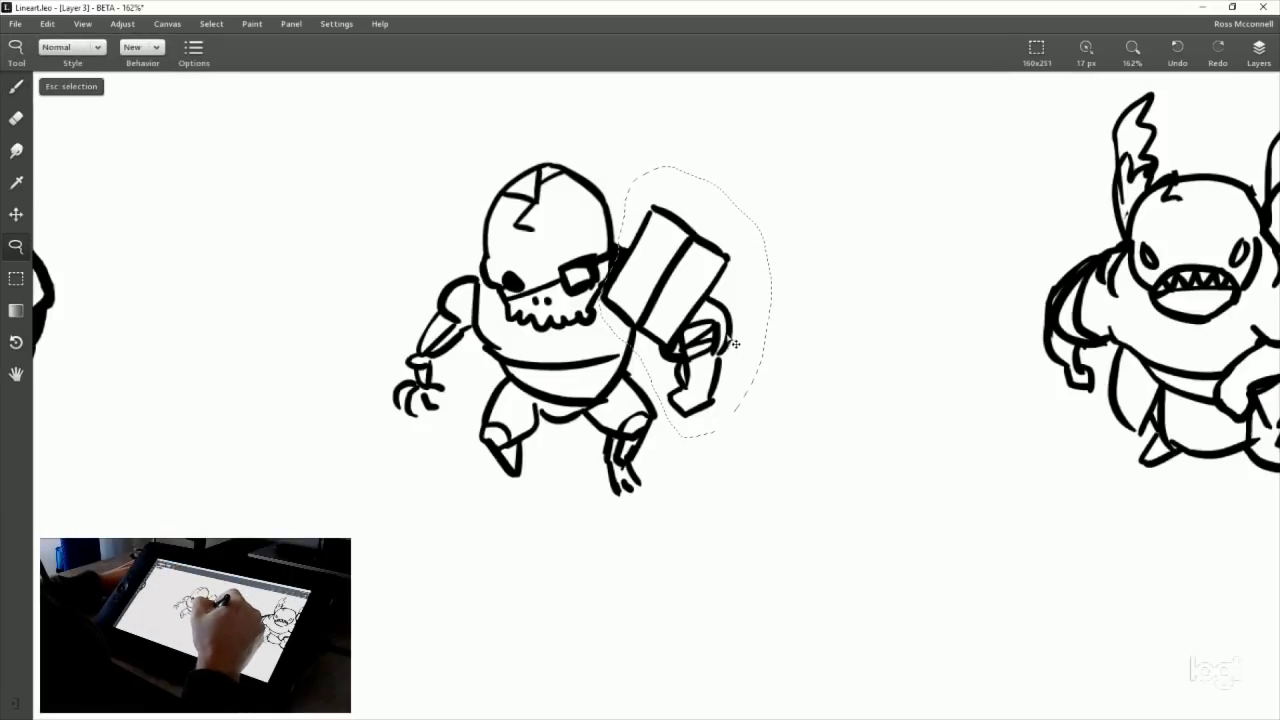
mouse_move(737, 351)
mouse_down()
mouse_move(716, 344)
mouse_move(725, 308)
mouse_move(733, 332)
mouse_up()
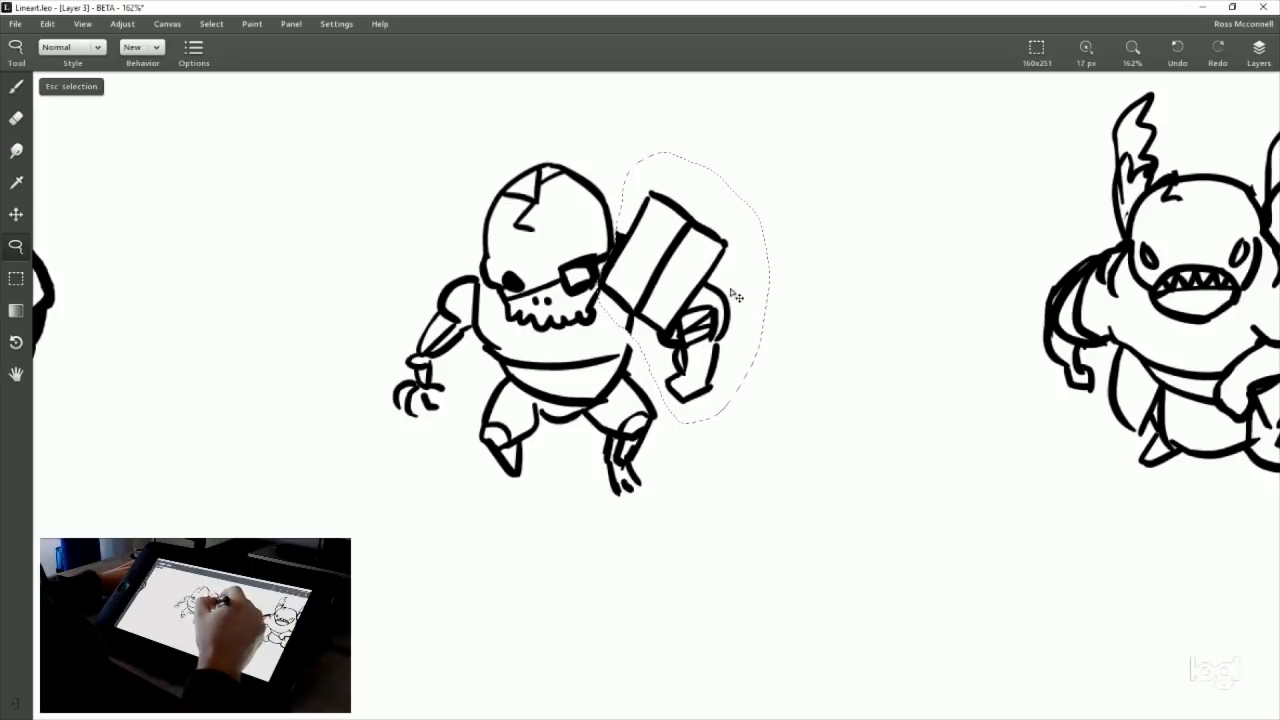
click(86, 88)
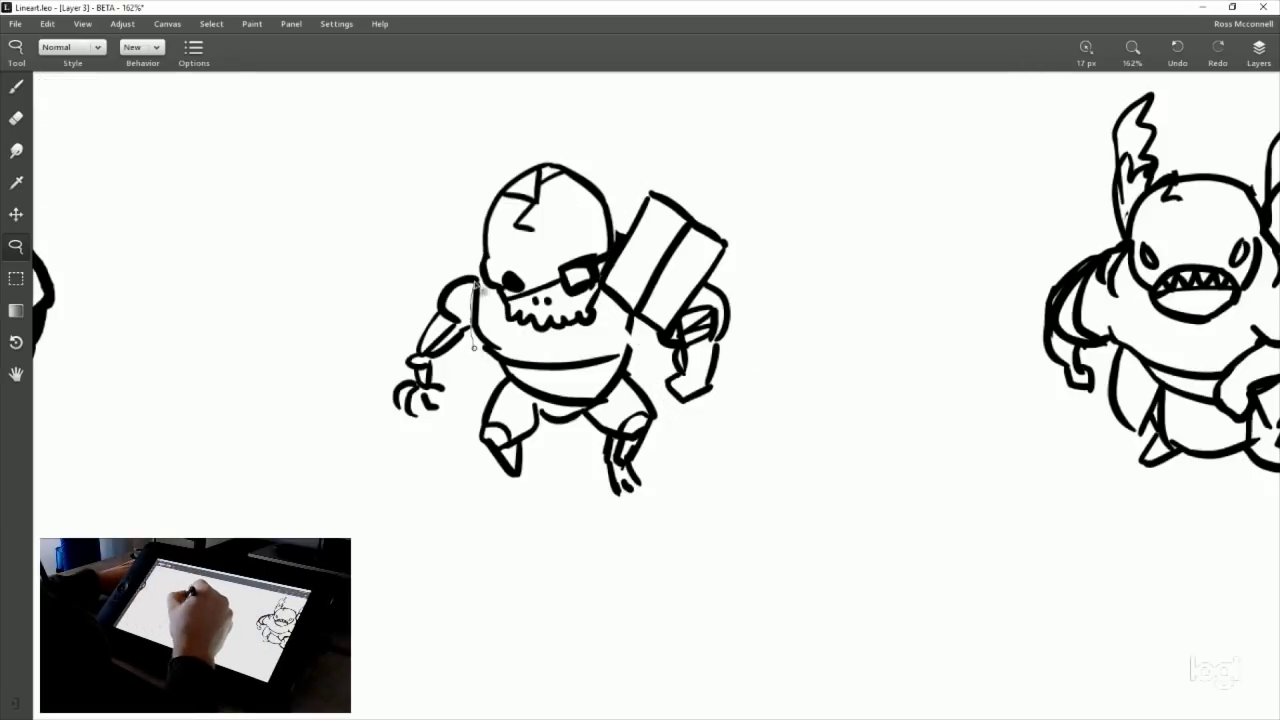
Lasso the clawed arm and move it up so the shoulder sits beside the skull.
mouse_move(474, 285)
mouse_down()
mouse_move(379, 340)
mouse_move(402, 440)
mouse_move(471, 369)
mouse_move(469, 348)
mouse_move(485, 348)
mouse_move(469, 355)
mouse_move(470, 382)
mouse_move(468, 304)
mouse_up()
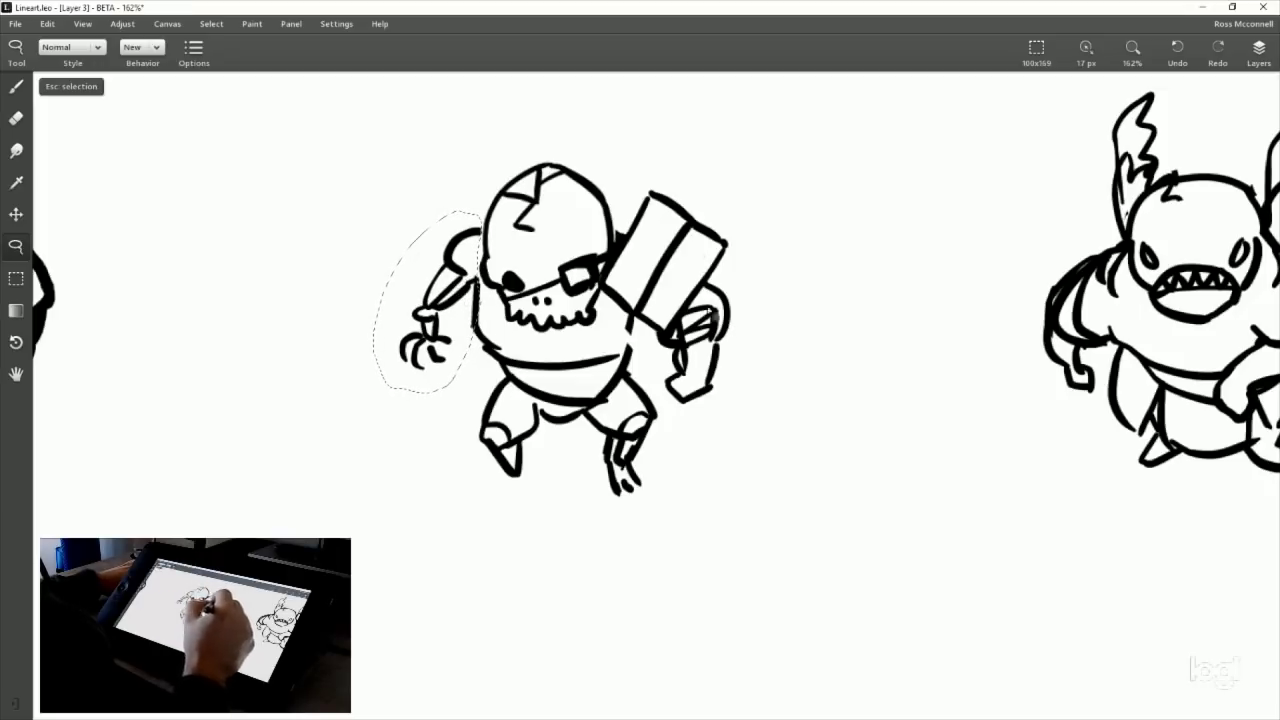
click(78, 89)
click(28, 90)
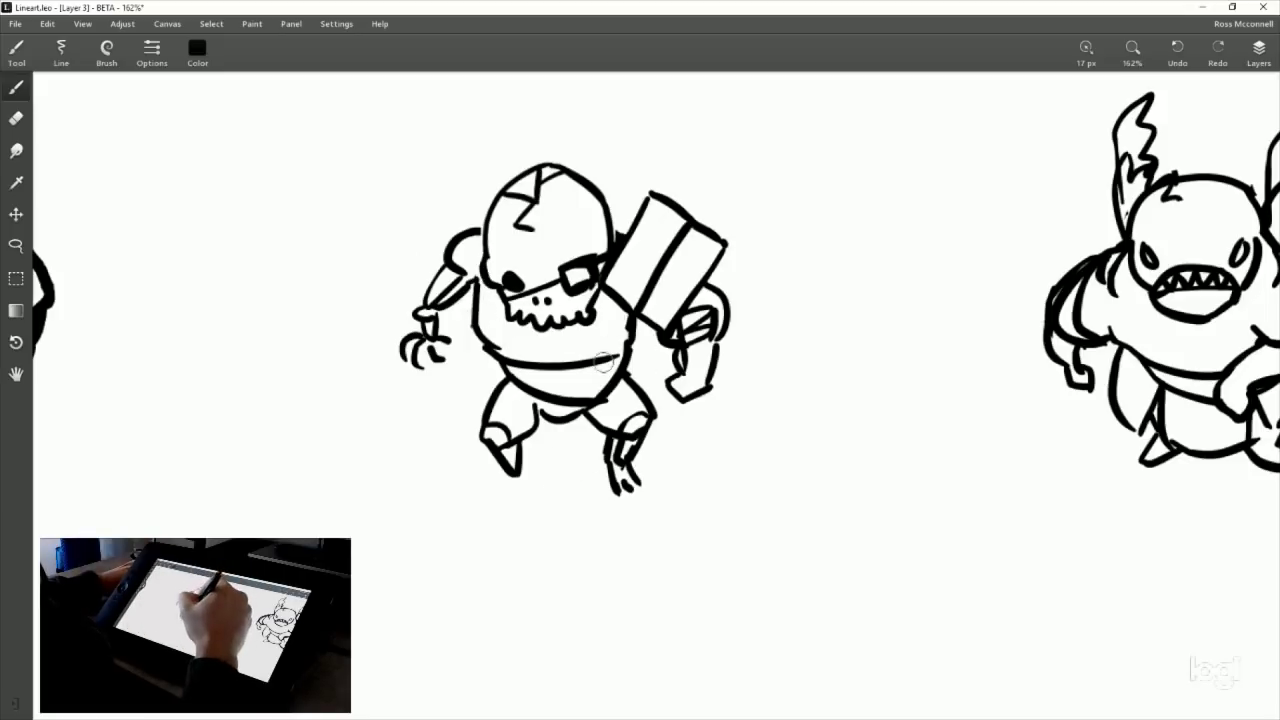
Close the gap in the torso edge below the shoulder block and thicken both ends of the waistband.
drag(630, 318, 604, 395)
key(ctrl+z)
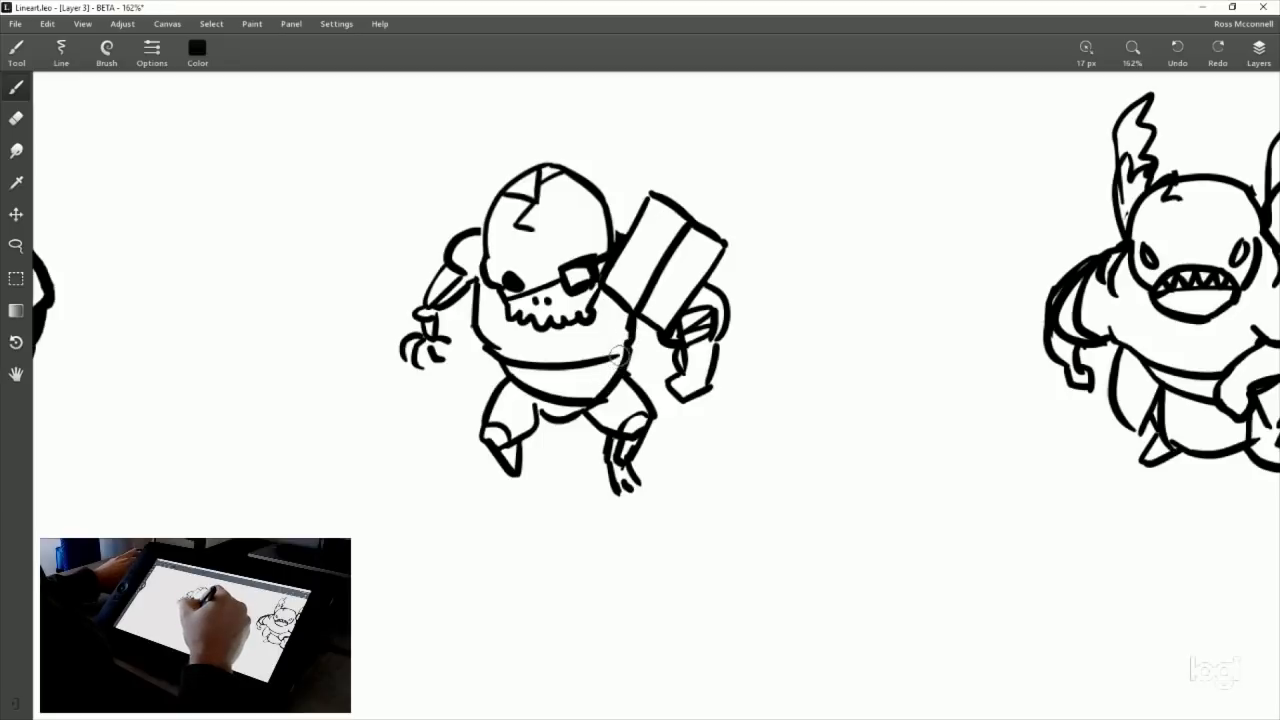
drag(630, 345, 611, 384)
drag(510, 365, 524, 392)
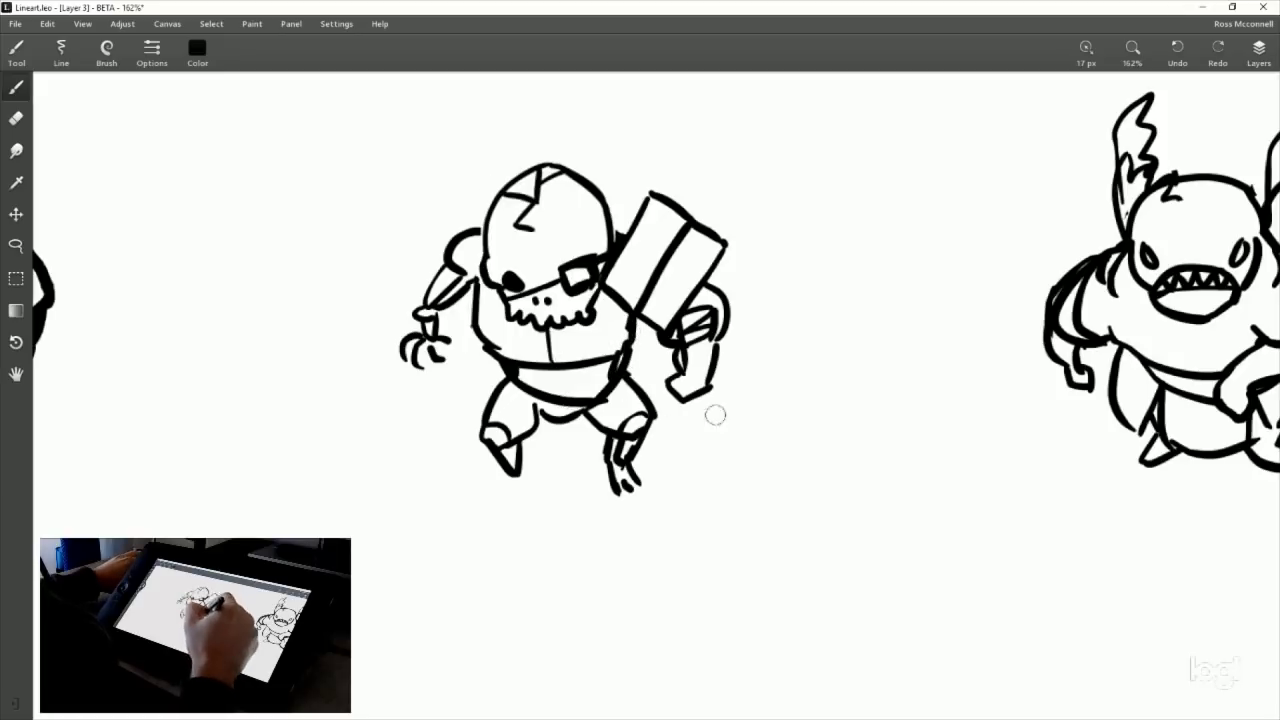
Try to brush a vertical centre line down the chest from the teeth to the waistband.
drag(540, 328, 546, 362)
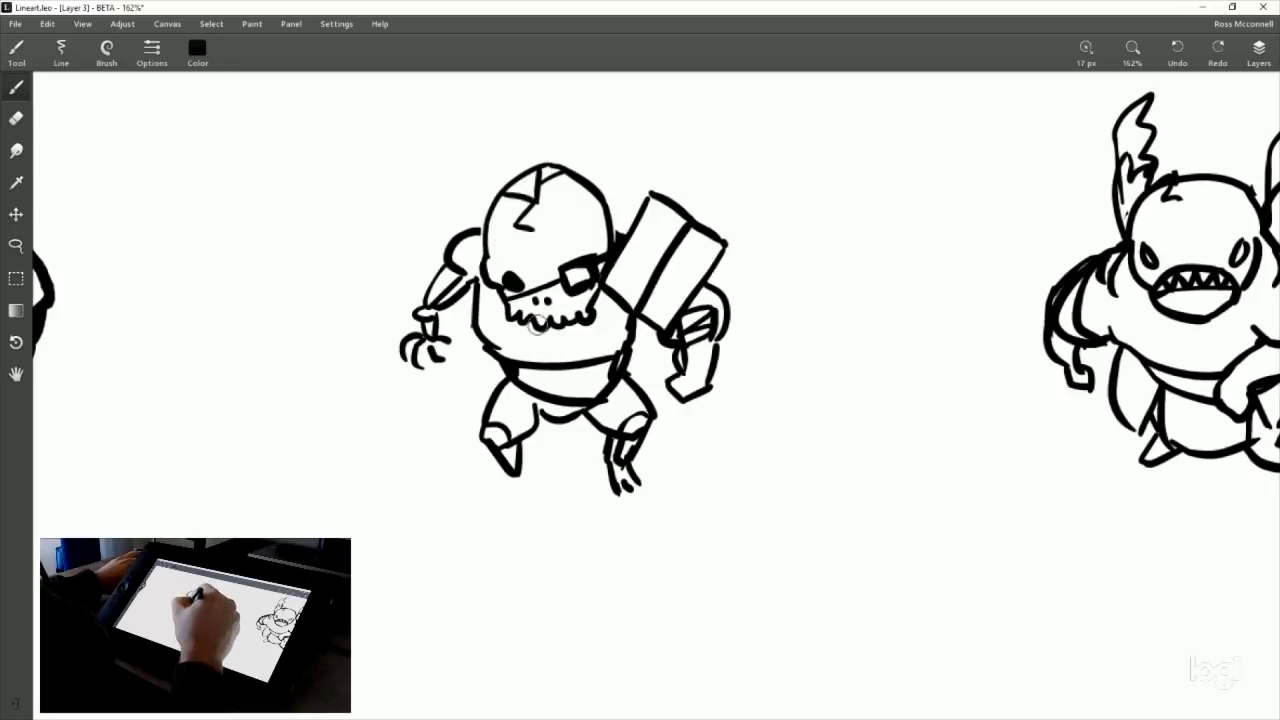
Draw a diagonal strap across the eyepatch skeleton's torso, running from beneath the chin to the box on its back.
drag(522, 312, 575, 322)
mouse_move(520, 400)
mouse_down()
mouse_move(628, 322)
mouse_move(665, 315)
mouse_up()
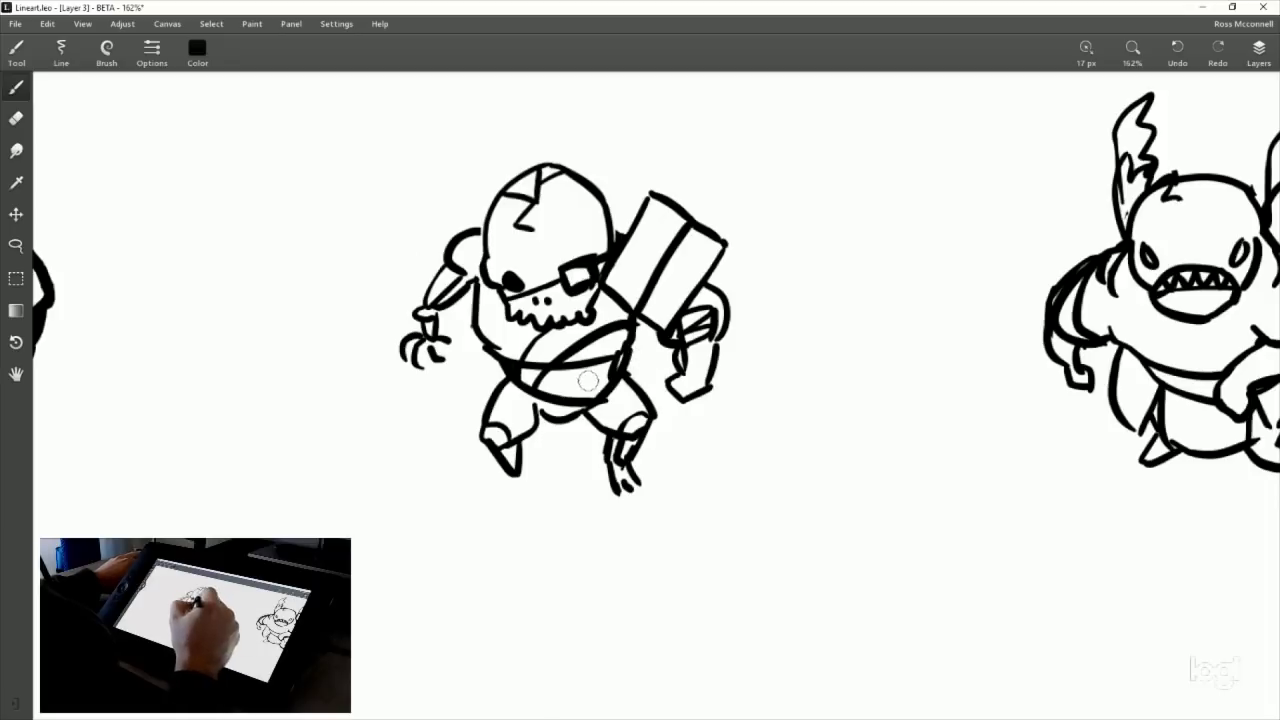
key(ctrl+z)
drag(520, 390, 660, 318)
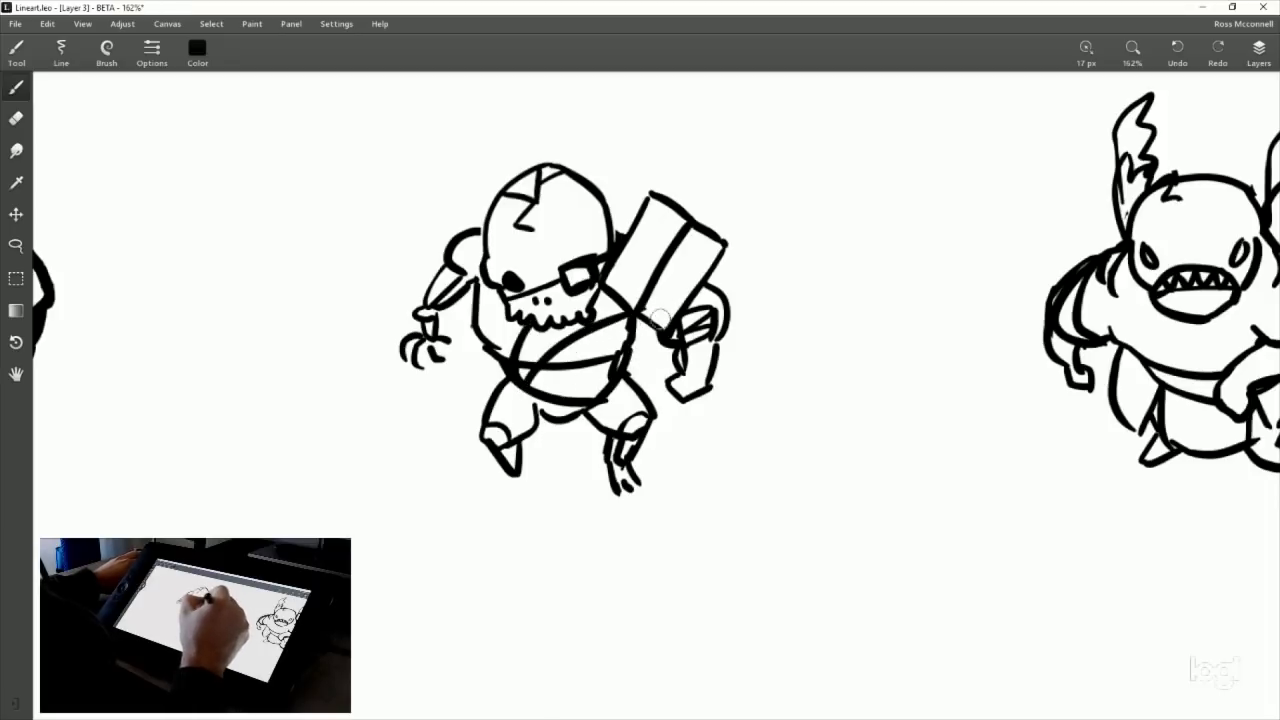
key(ctrl+z)
mouse_move(518, 388)
mouse_down()
mouse_move(560, 342)
mouse_move(640, 312)
mouse_up()
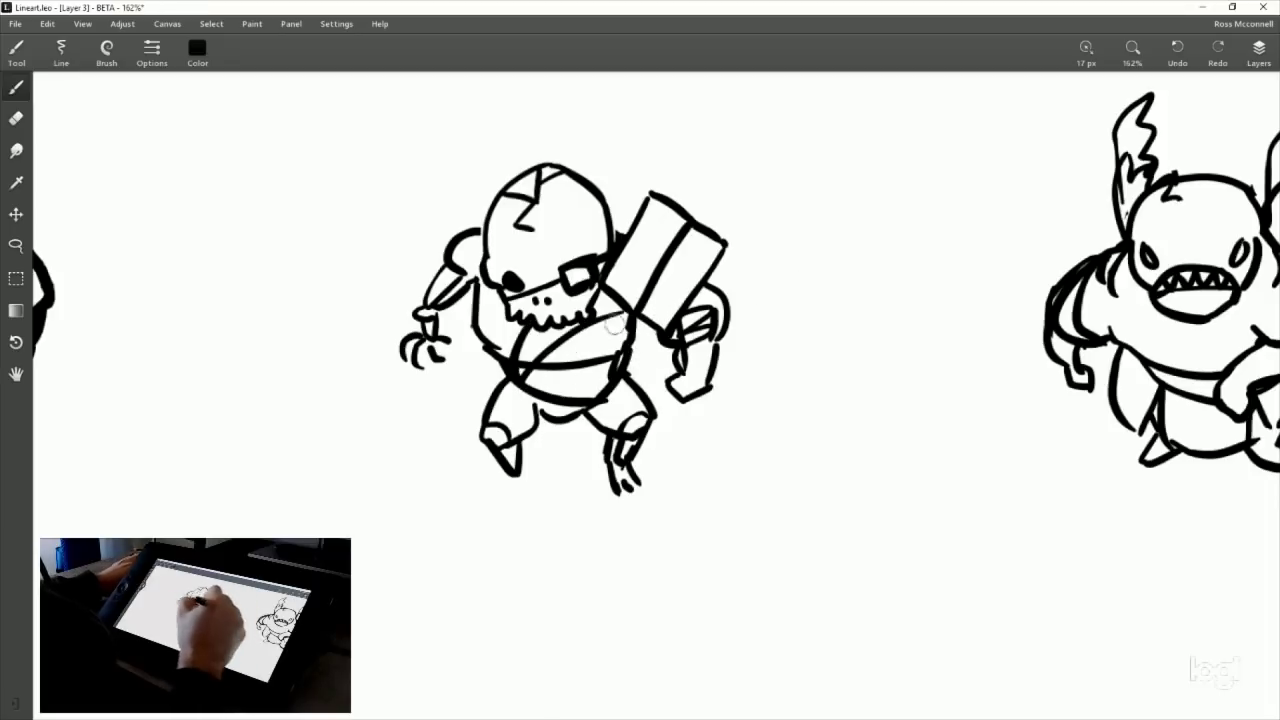
Show the Lineart Template layer and bring the empty template below the eyepatch skeleton into view.
scroll(769, 451, down, 5)
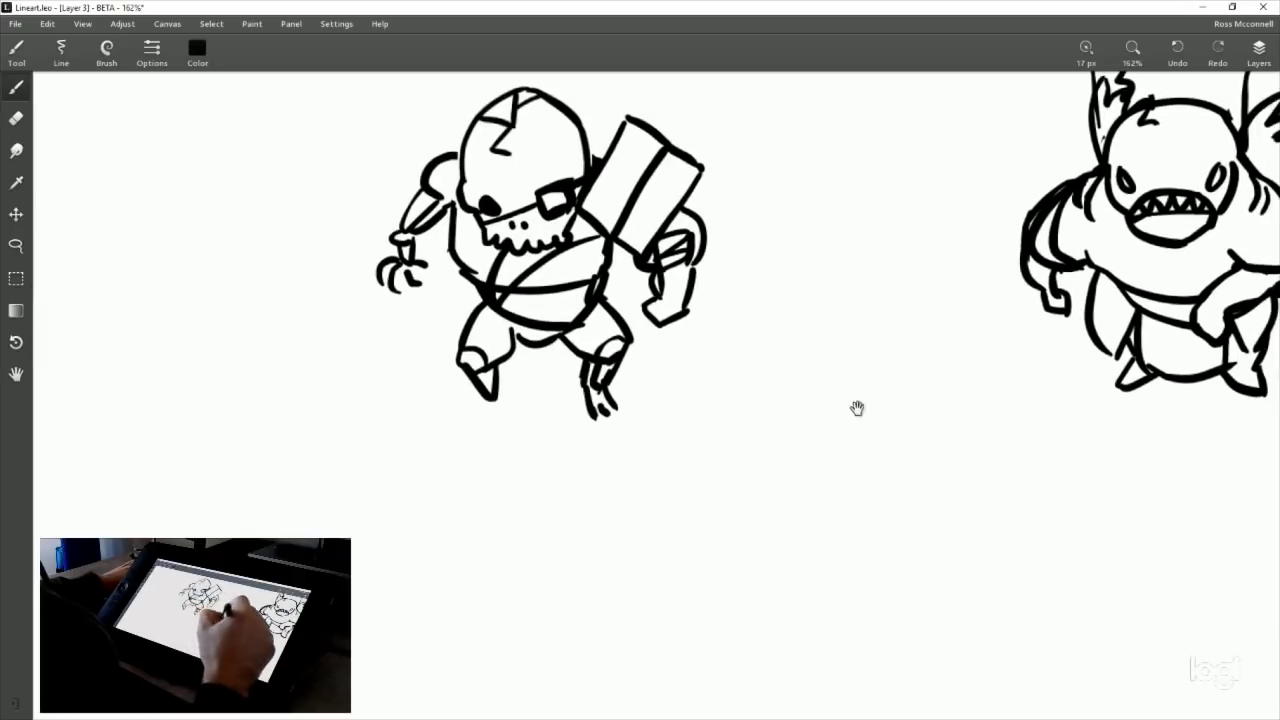
click(1258, 50)
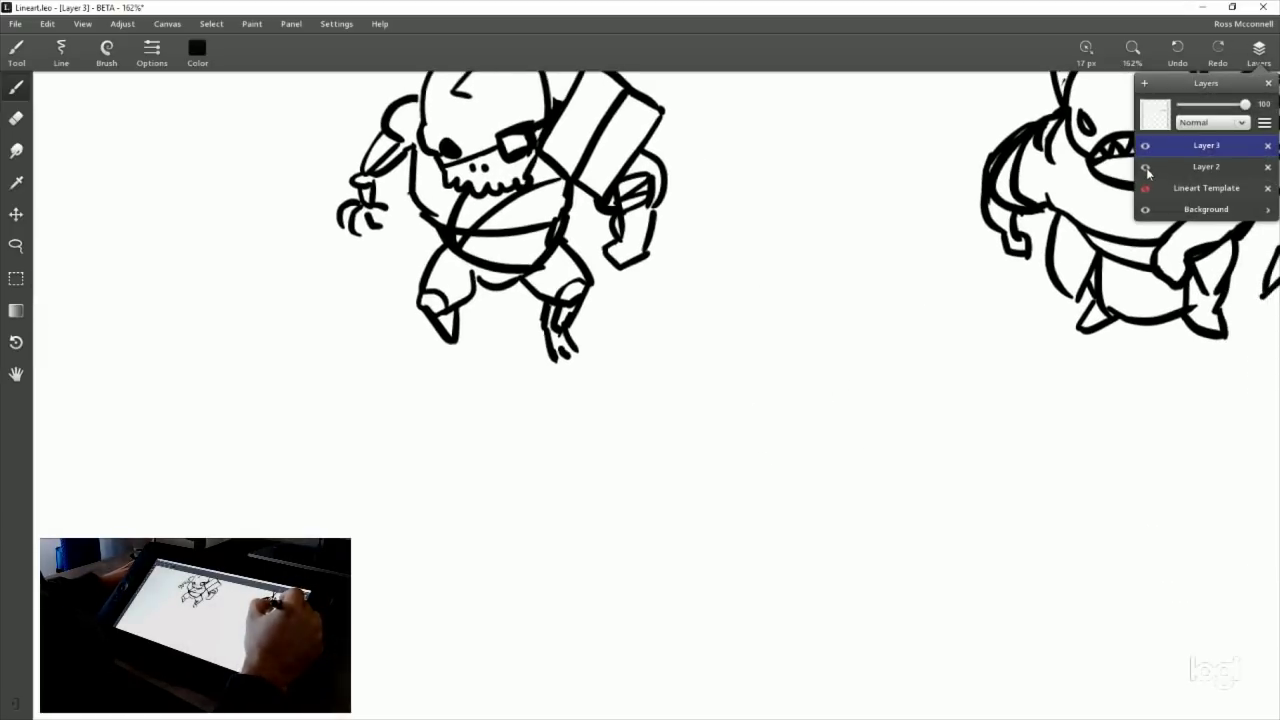
click(1146, 189)
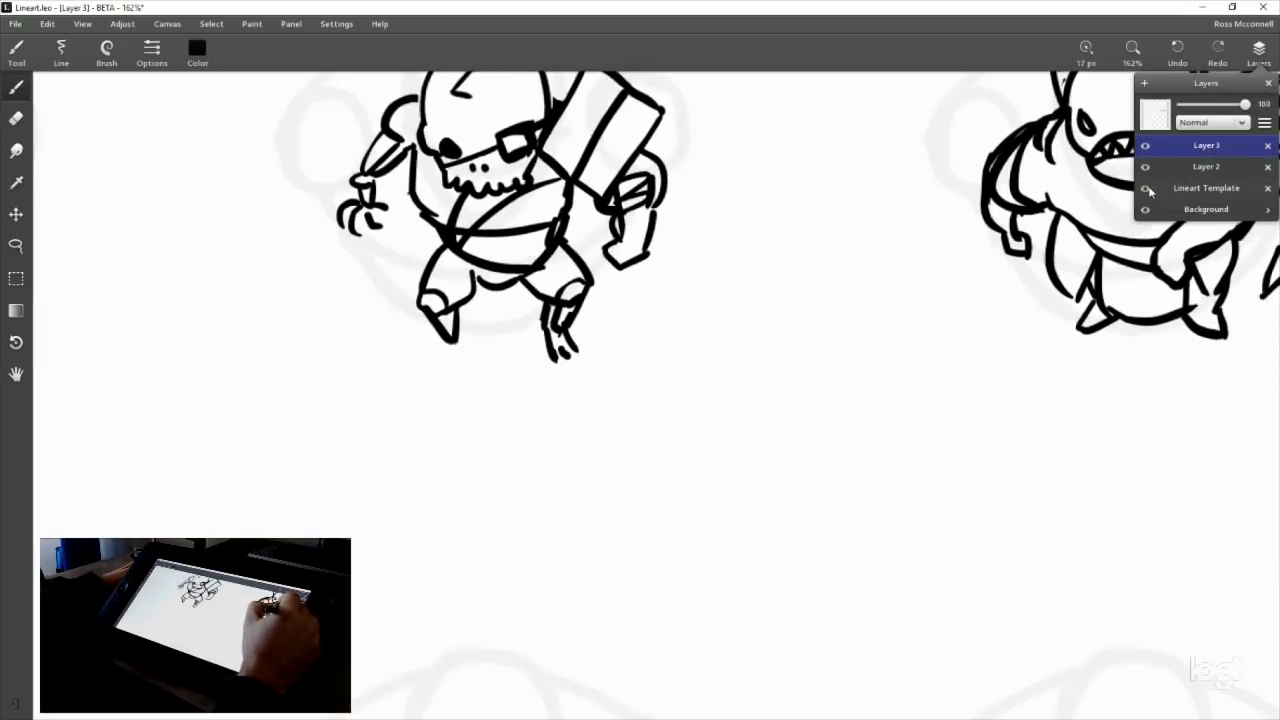
scroll(783, 500, down, 10)
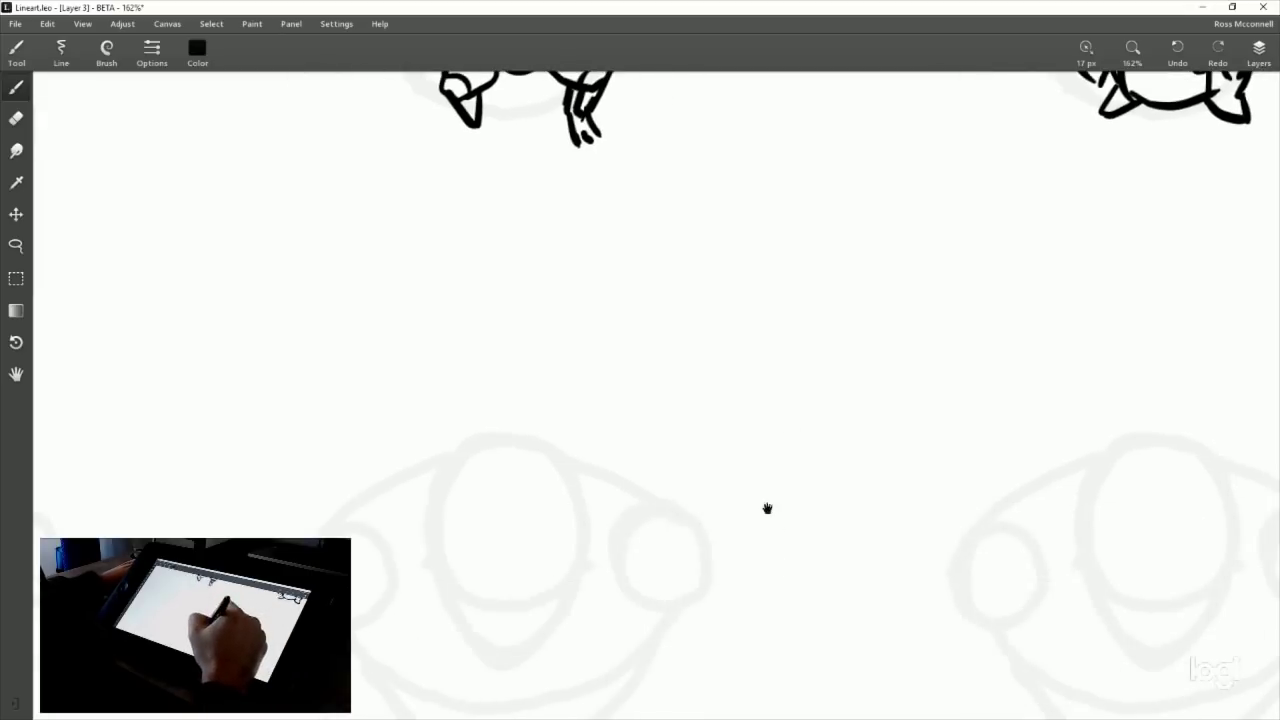
scroll(754, 511, down, 7)
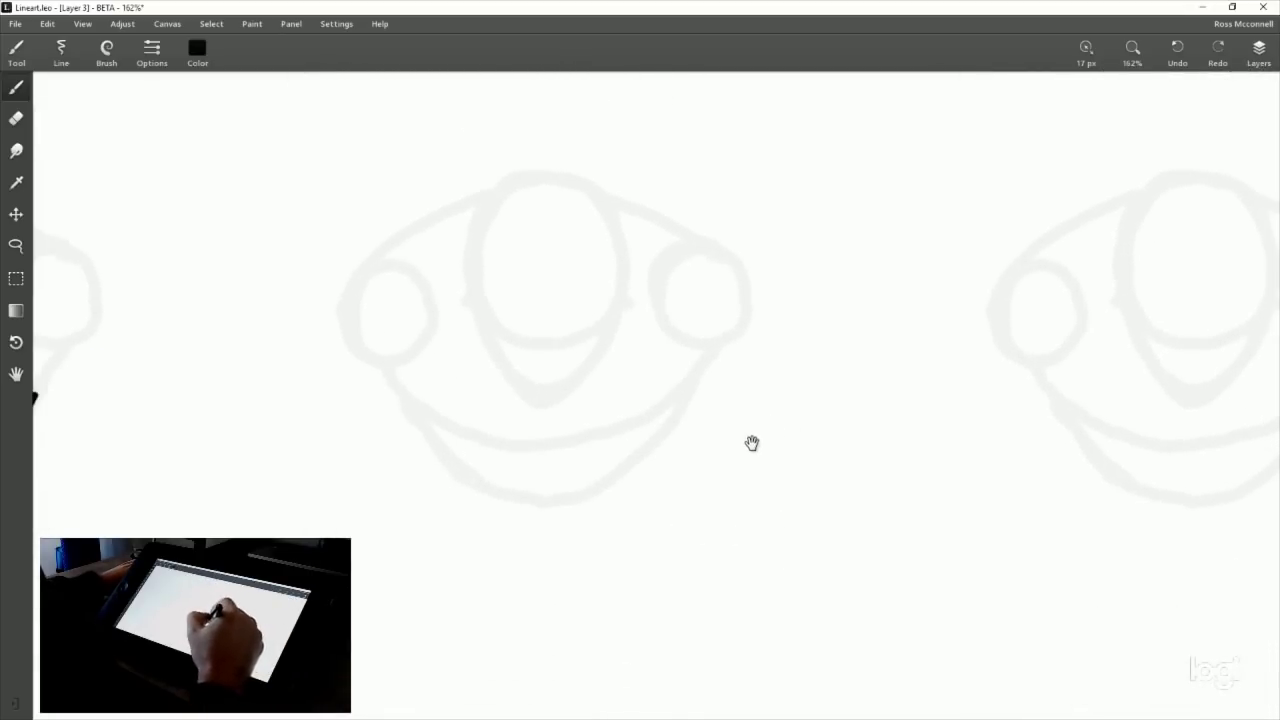
scroll(727, 365, down, 1)
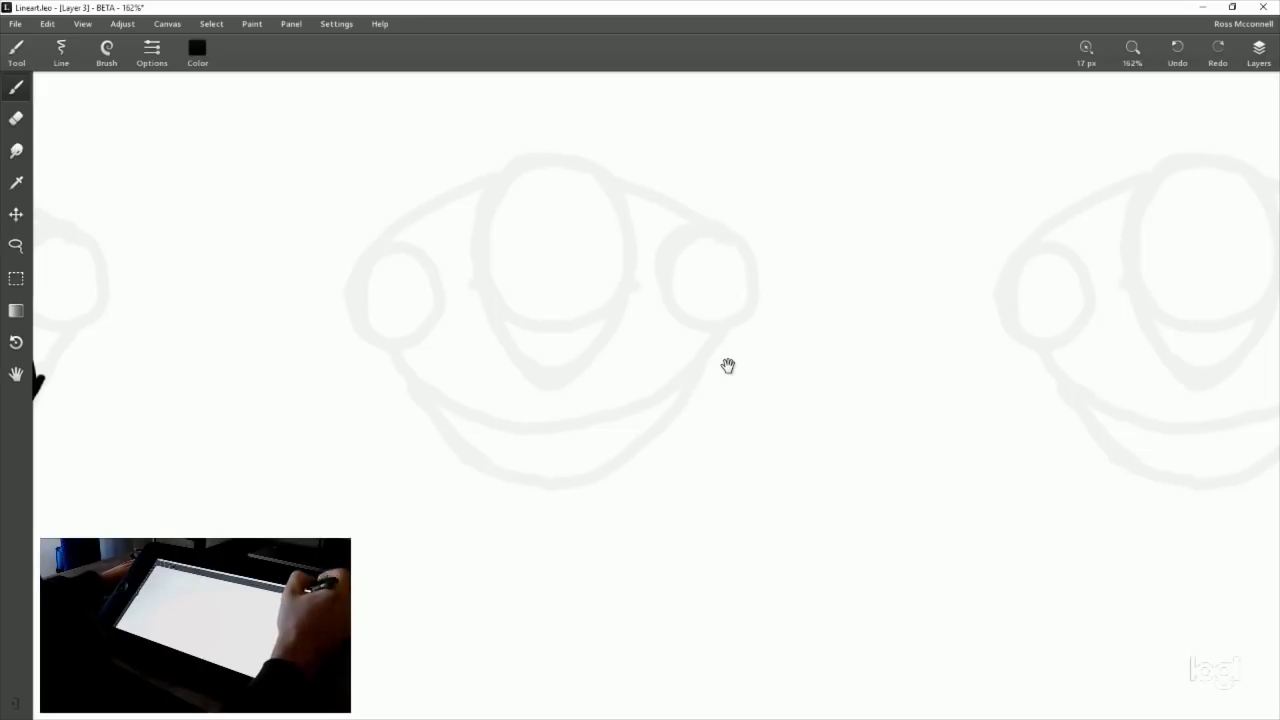
click(1255, 58)
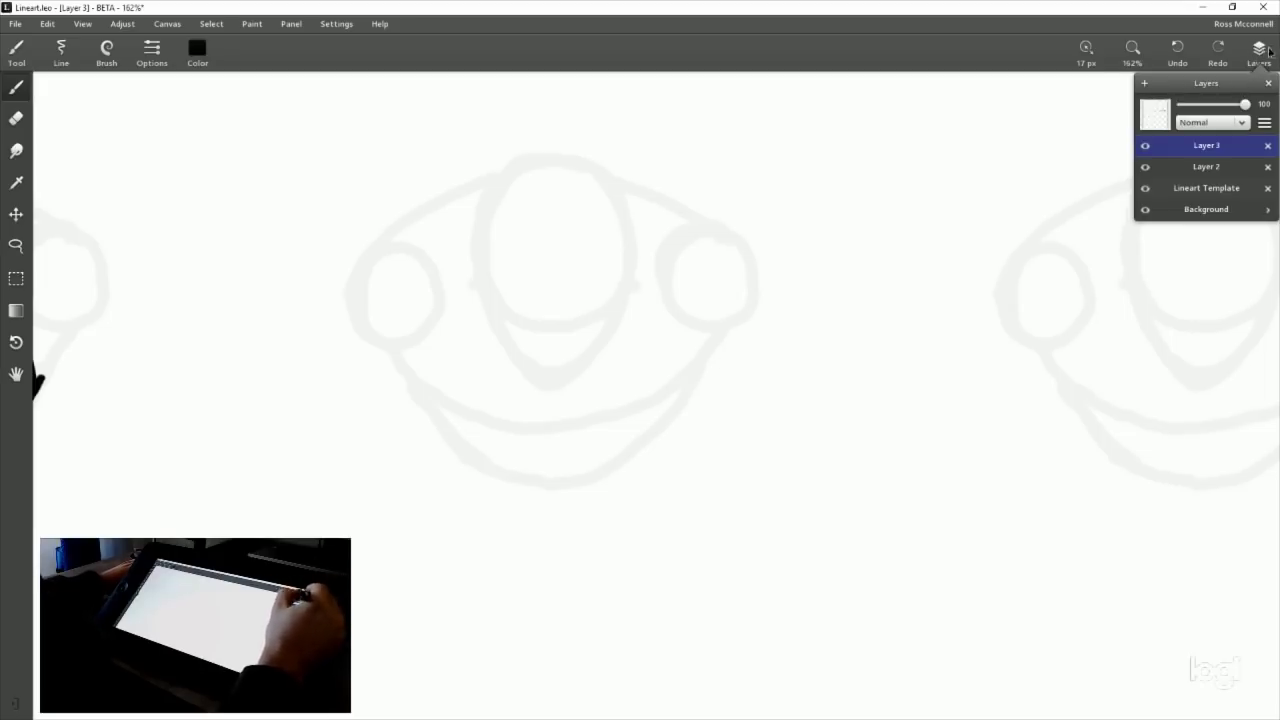
click(1268, 52)
click(1260, 56)
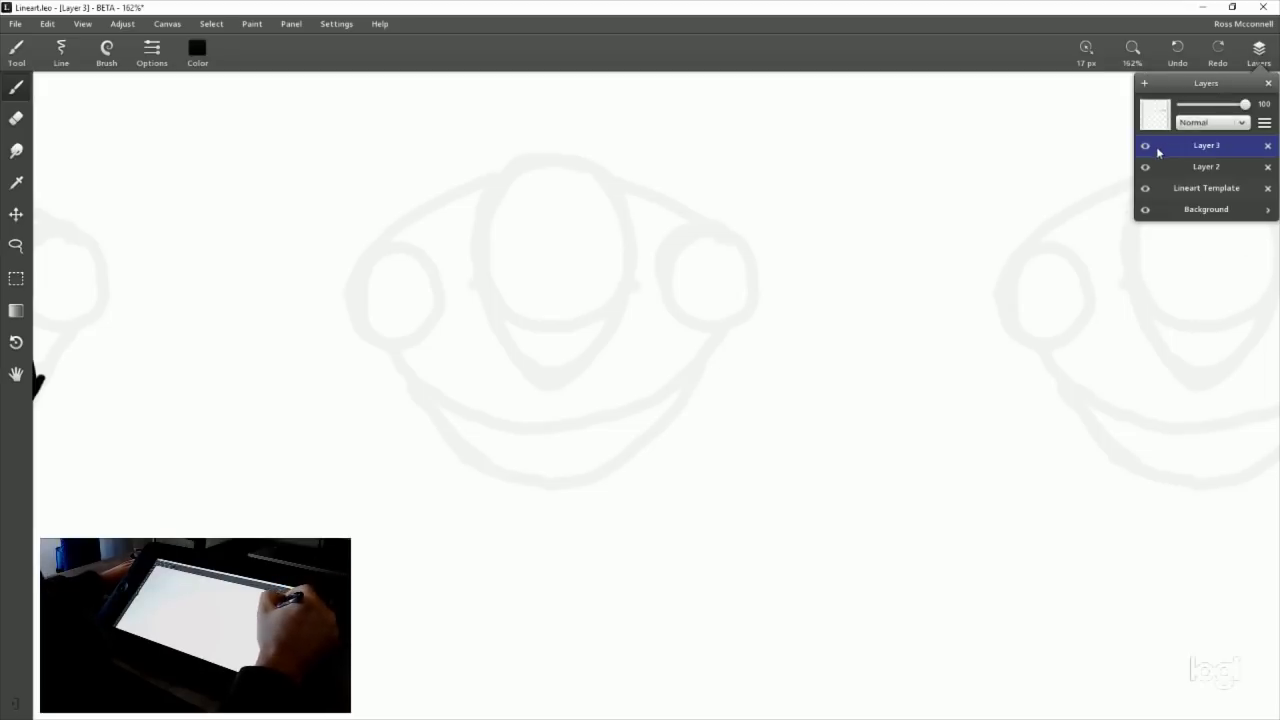
click(1260, 54)
Review the line art of the finished characters above, ending back at the empty template figure.
drag(635, 352, 670, 387)
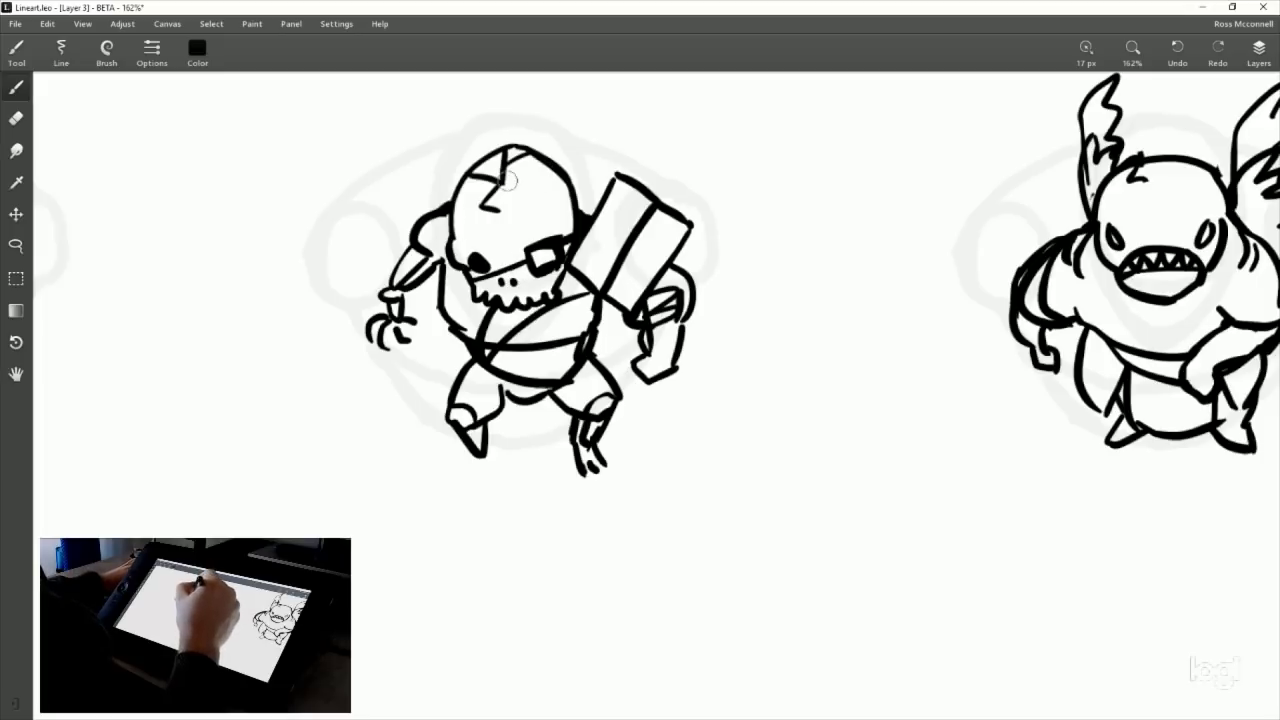
drag(627, 143, 671, 496)
drag(716, 228, 731, 499)
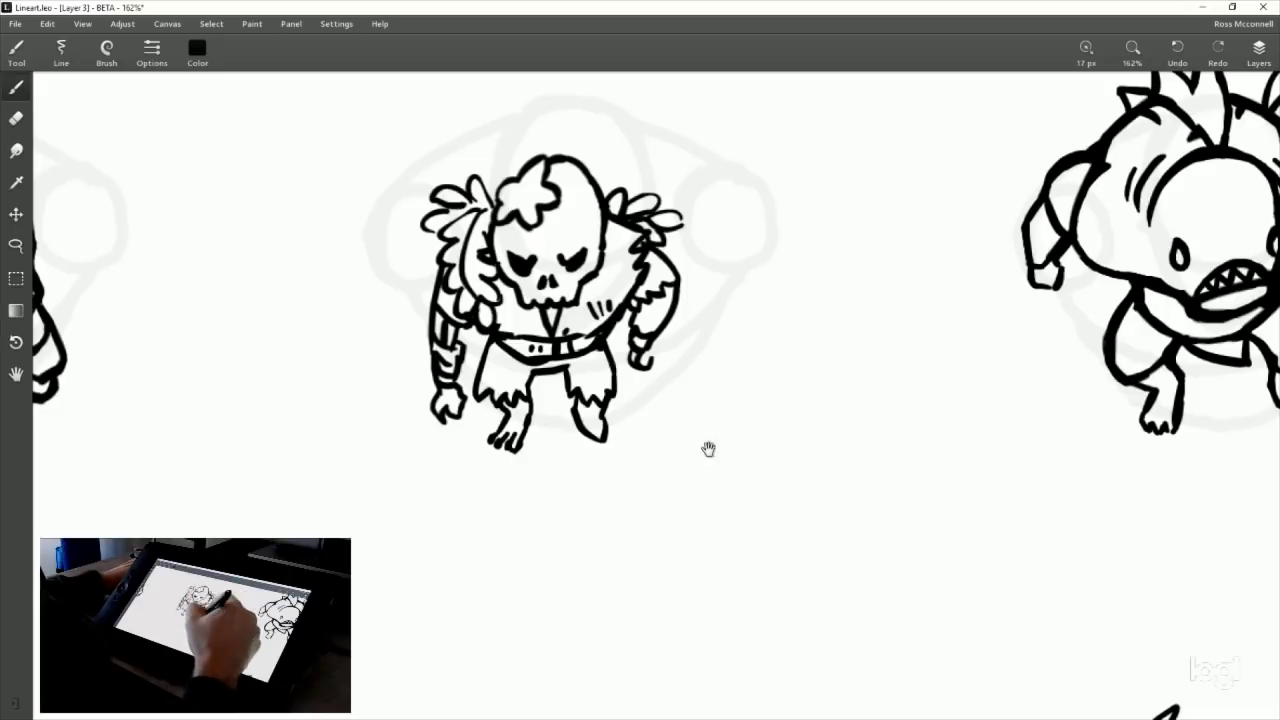
drag(705, 700, 689, 446)
mouse_move(692, 564)
mouse_down()
mouse_move(677, 155)
mouse_move(670, 267)
mouse_up()
mouse_move(660, 501)
mouse_down()
mouse_move(656, 345)
mouse_move(645, 423)
mouse_up()
click(1259, 50)
click(1262, 52)
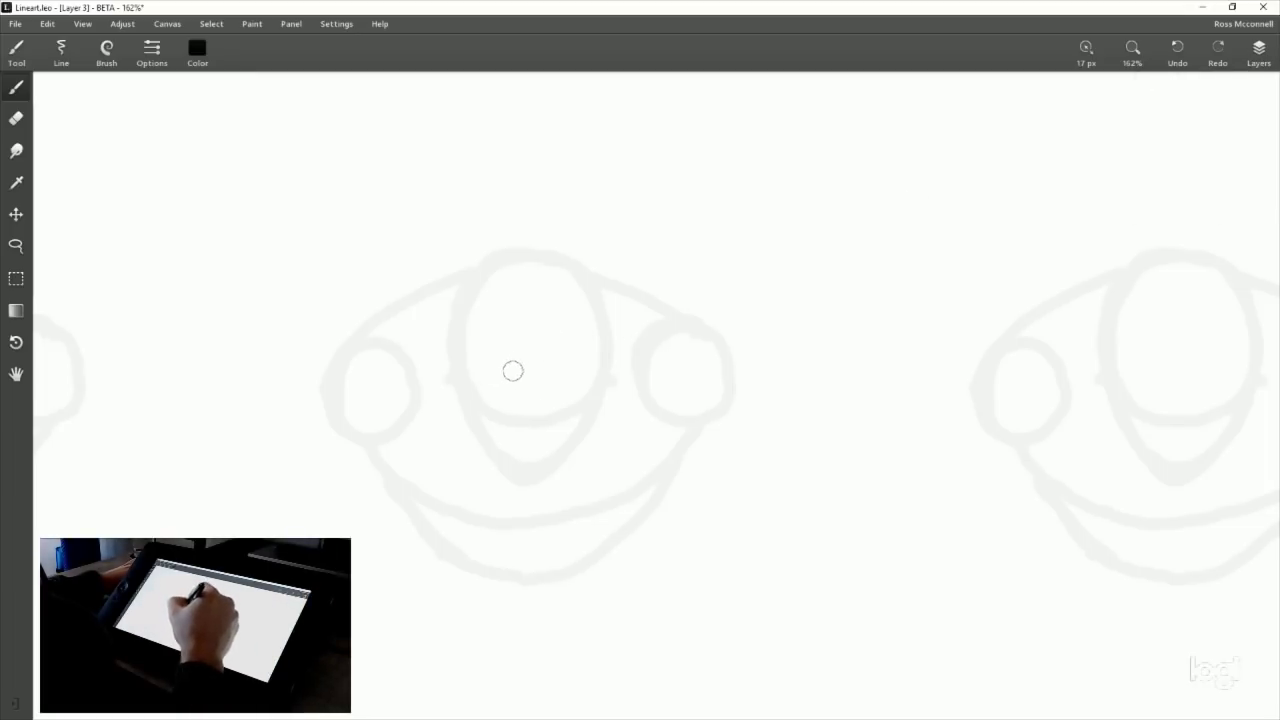
Draw a rounded five-armed starfish outline over the lower face of the empty template's head, undoing unwanted strokes.
mouse_move(509, 381)
mouse_down()
mouse_move(539, 356)
mouse_move(543, 381)
mouse_move(523, 372)
mouse_move(546, 396)
mouse_move(538, 366)
mouse_move(494, 401)
mouse_move(555, 403)
mouse_move(494, 415)
mouse_move(525, 425)
mouse_move(504, 450)
mouse_move(539, 421)
mouse_move(543, 445)
mouse_move(572, 401)
mouse_up()
key(ctrl+z)
key(ctrl+z)
key(ctrl+z)
key(ctrl+z)
key(ctrl+z)
key(ctrl+z)
key(ctrl+z)
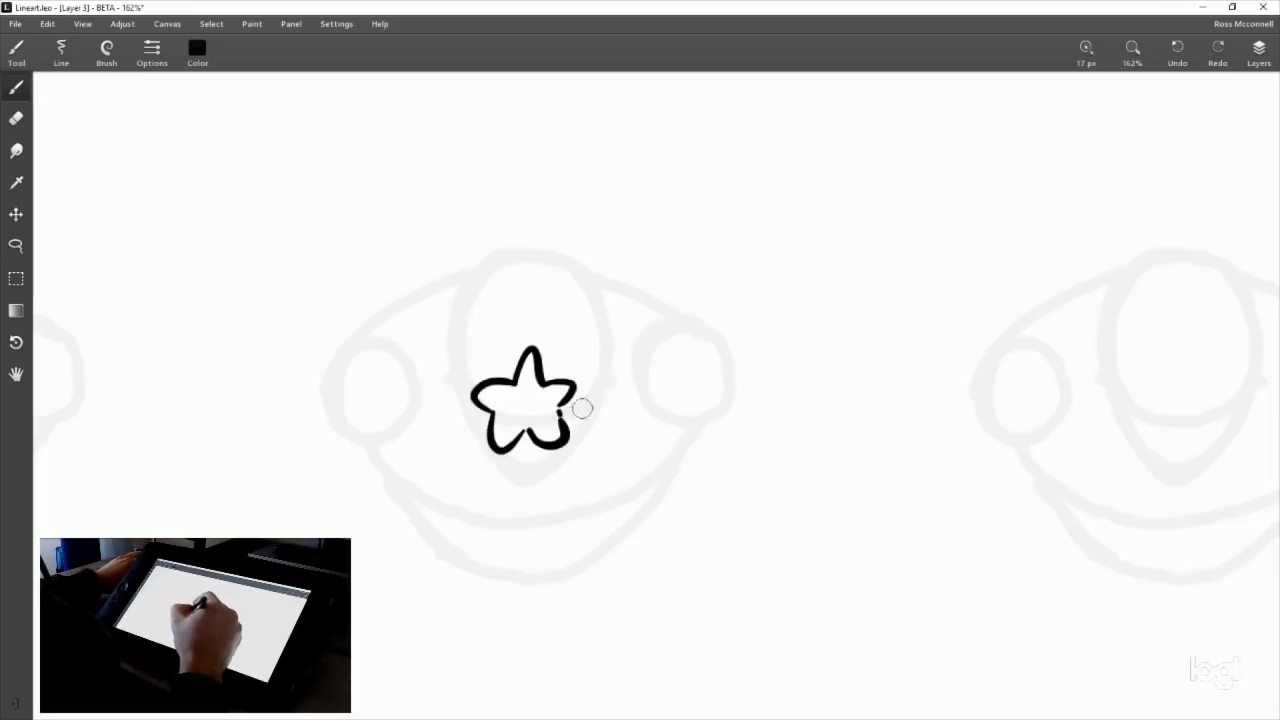
scroll(689, 426, down, 3)
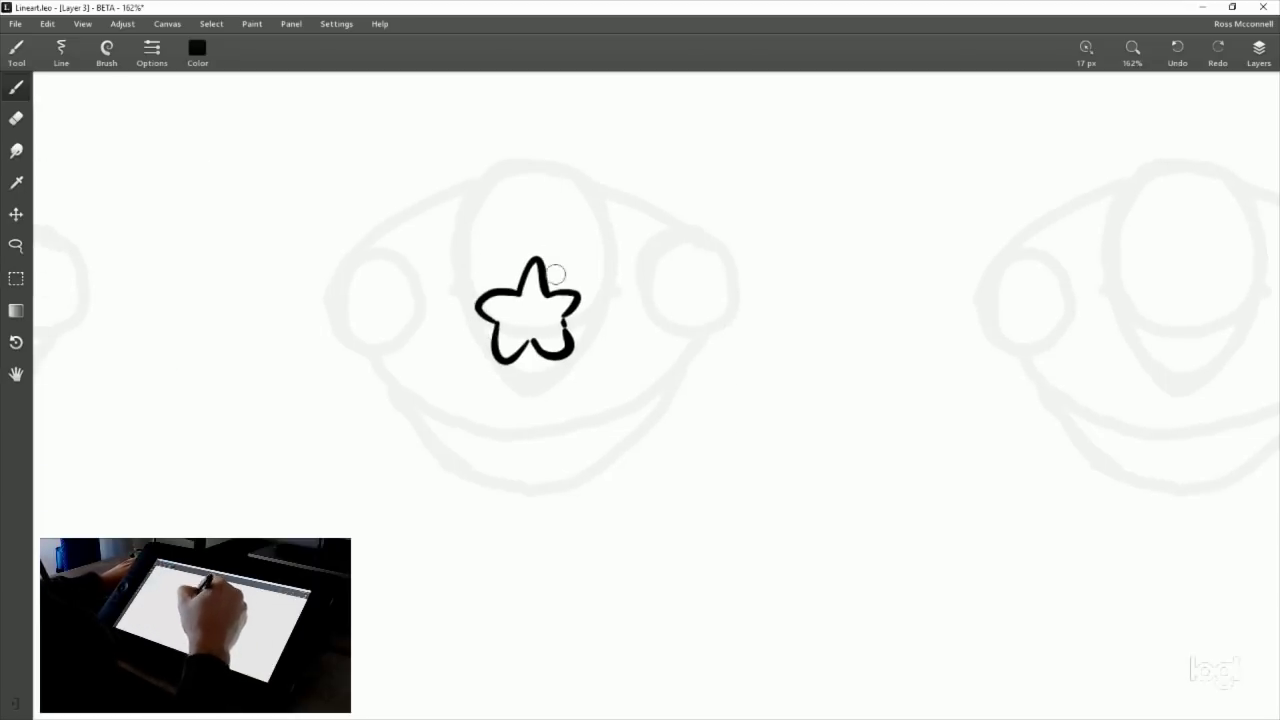
mouse_move(583, 203)
mouse_down()
mouse_move(574, 340)
mouse_move(586, 257)
mouse_up()
mouse_move(472, 364)
mouse_down()
mouse_move(498, 433)
mouse_move(478, 380)
mouse_up()
key(ctrl+z)
Compare the starfish sketch with the design of the two skeleton characters drawn above it.
scroll(774, 220, up, 5)
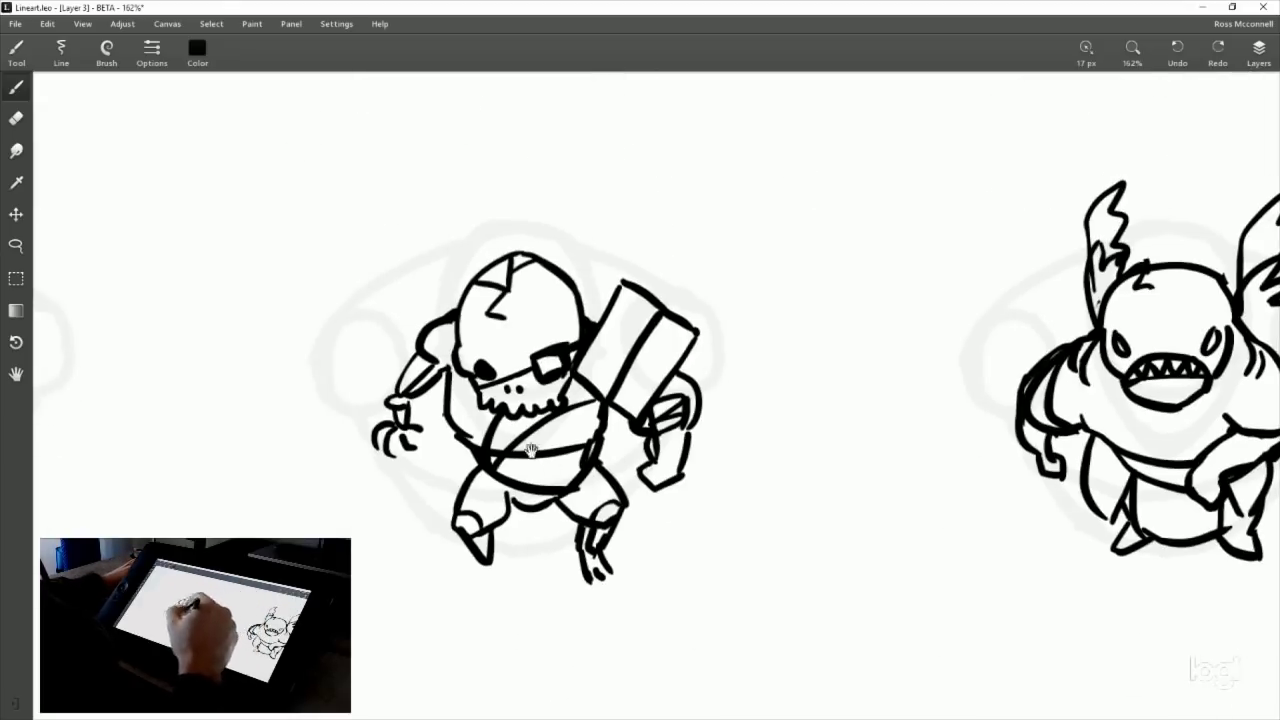
scroll(709, 420, up, 5)
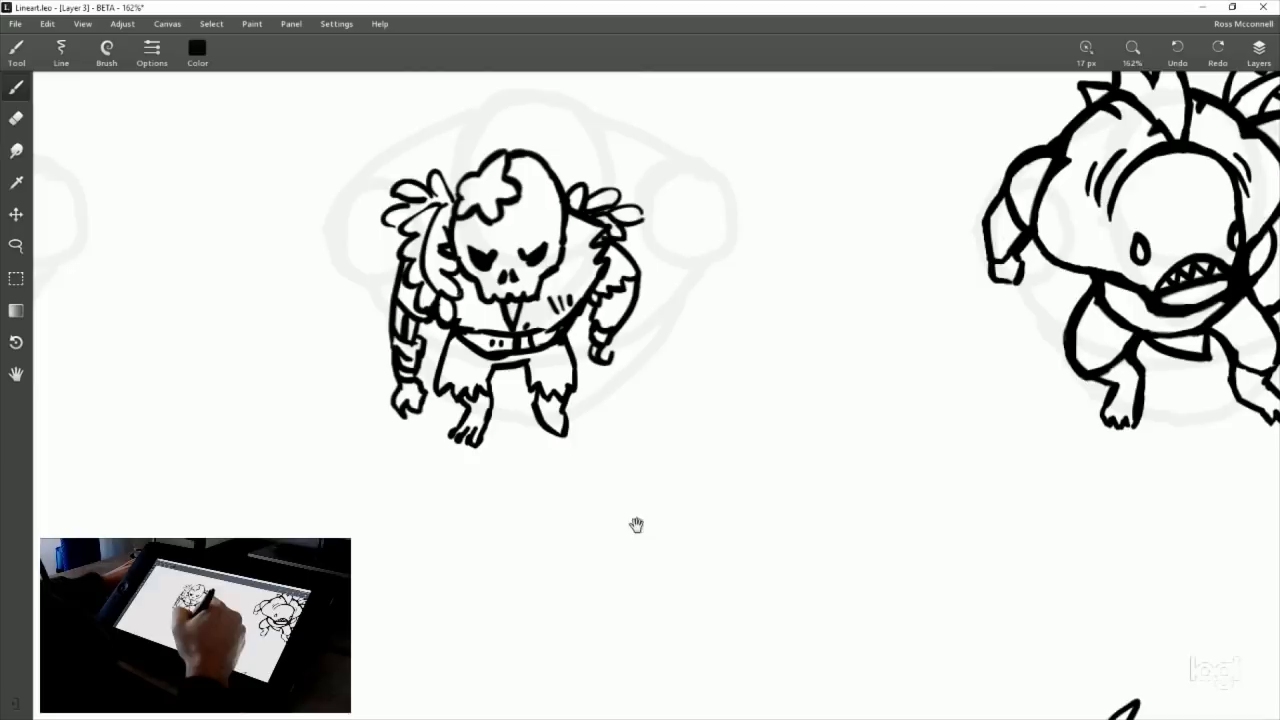
drag(636, 525, 628, 369)
drag(660, 586, 573, 317)
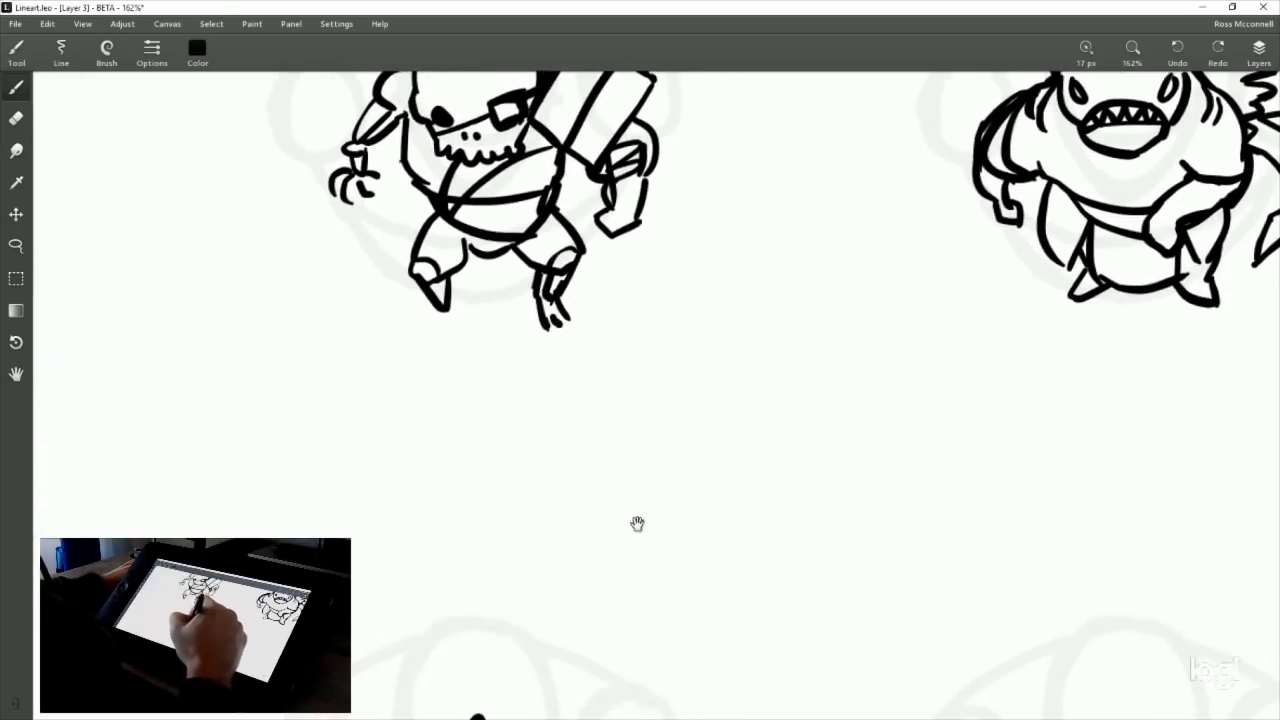
drag(637, 523, 640, 223)
drag(629, 500, 649, 280)
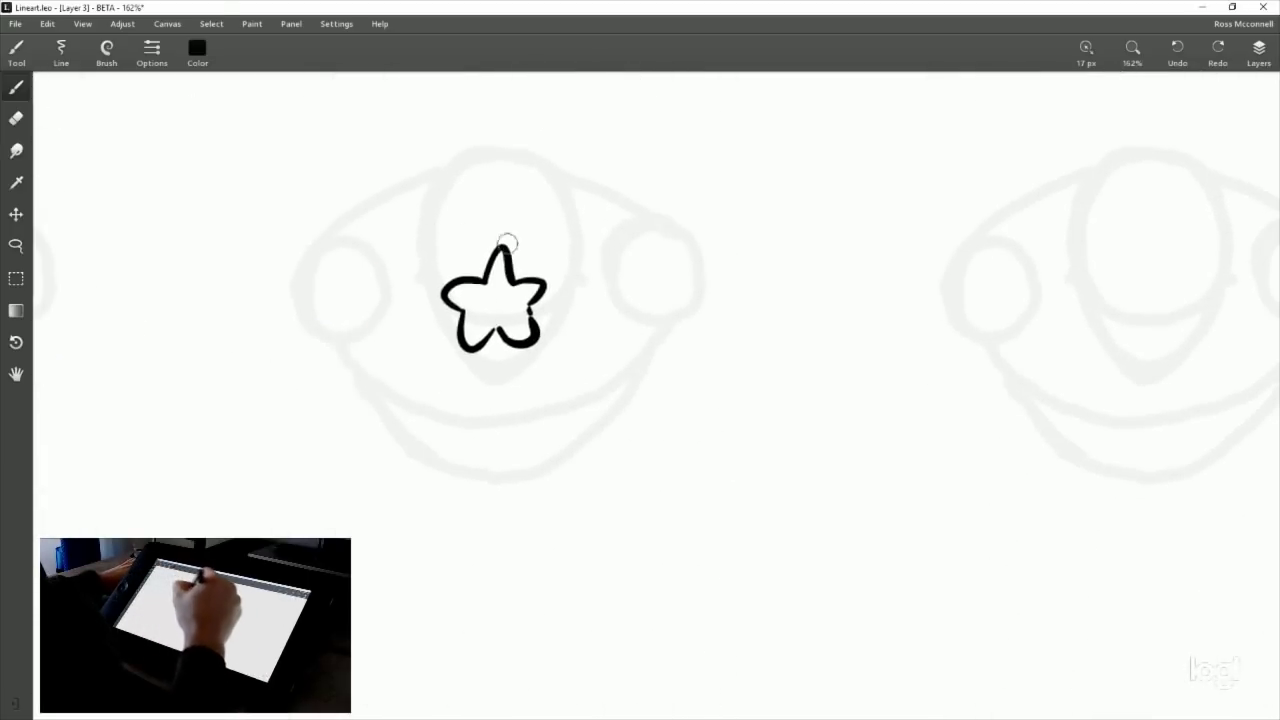
Draw a short curved cheek line on each side of the starfish.
drag(432, 290, 465, 332)
key(ctrl+z)
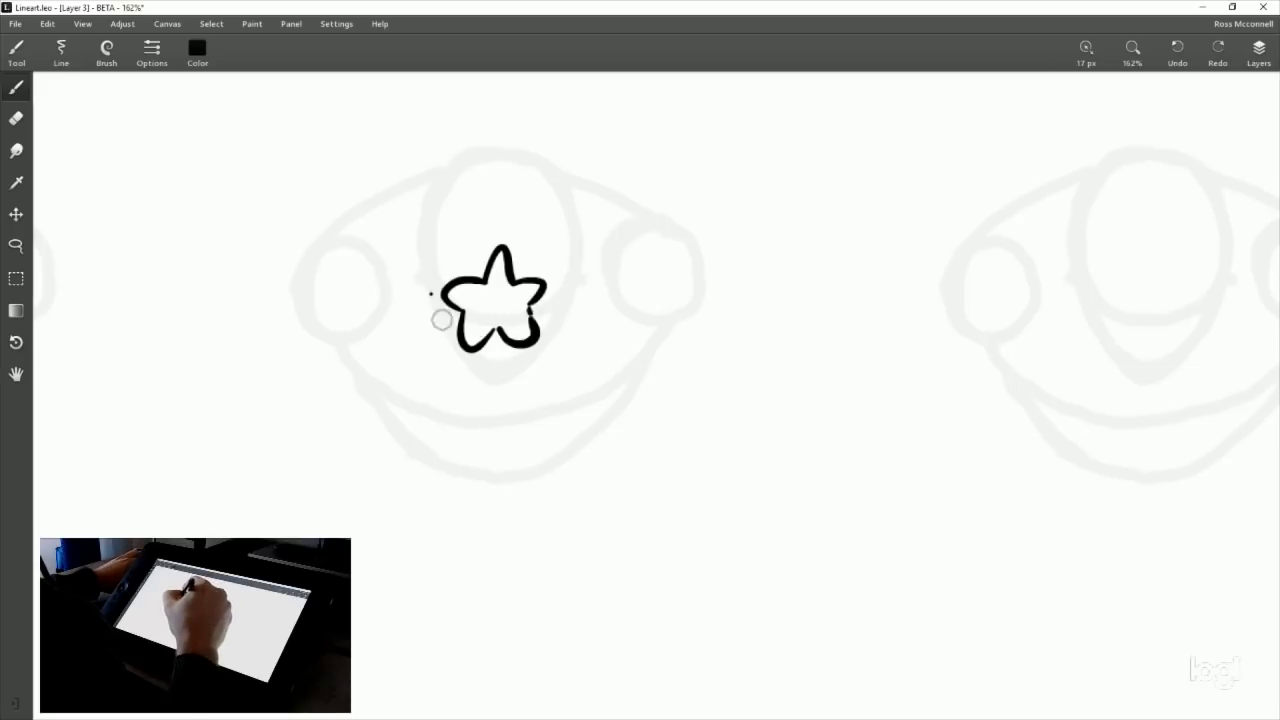
drag(432, 290, 465, 332)
drag(570, 289, 530, 338)
key(ctrl+z)
Draw an angular jaw outline beneath the starfish, connecting the two cheek lines, redoing strokes until the shape fits.
drag(448, 322, 482, 370)
key(ctrl+z)
drag(448, 322, 479, 369)
key(ctrl+z)
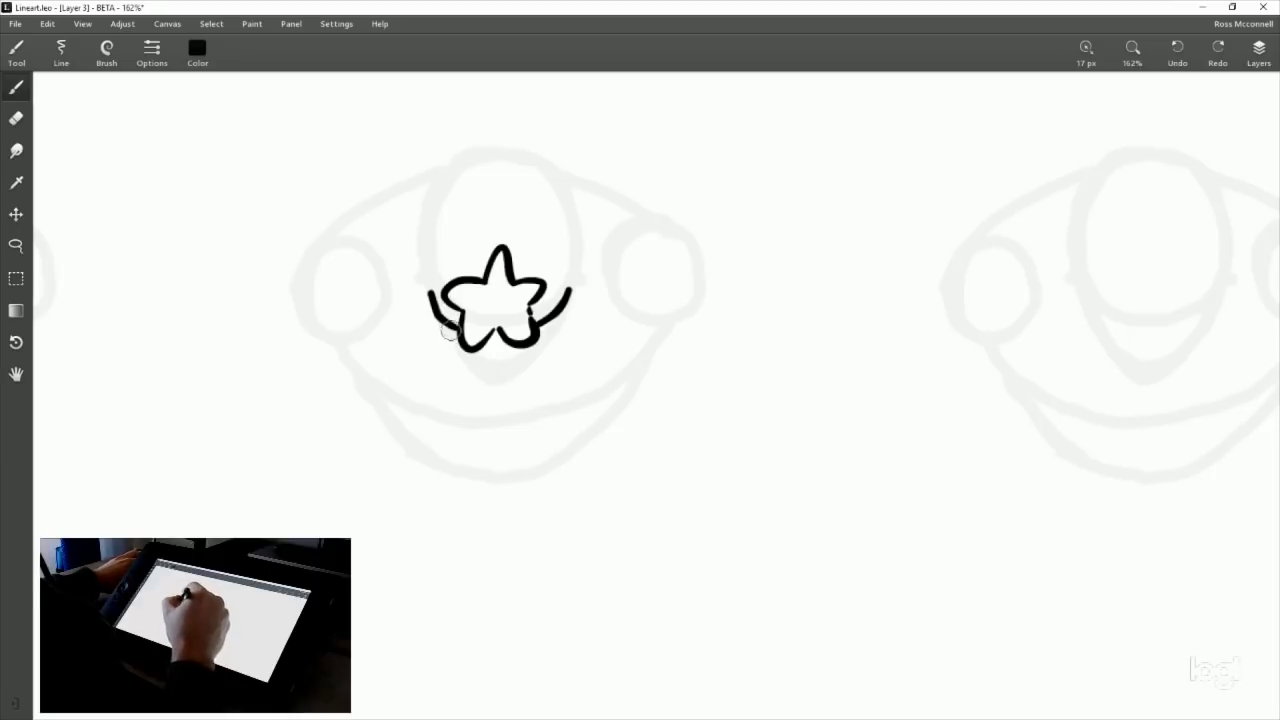
mouse_move(443, 322)
mouse_down()
mouse_move(477, 361)
mouse_move(543, 354)
mouse_up()
key(ctrl+z)
mouse_move(440, 316)
mouse_down()
mouse_move(452, 356)
mouse_move(570, 338)
mouse_move(452, 352)
mouse_move(458, 365)
mouse_up()
key(ctrl+z)
key(ctrl+z)
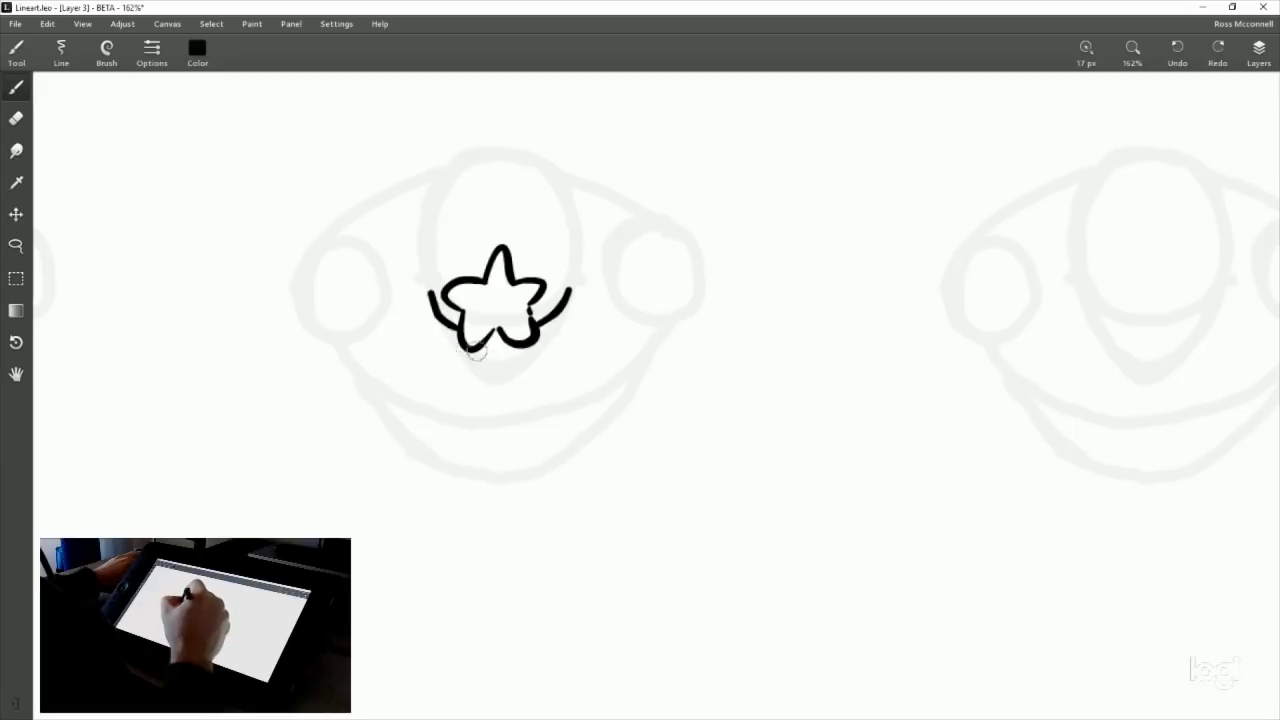
mouse_move(445, 322)
mouse_down()
mouse_move(476, 374)
mouse_move(548, 351)
mouse_move(547, 319)
mouse_move(552, 352)
mouse_up()
key(ctrl+z)
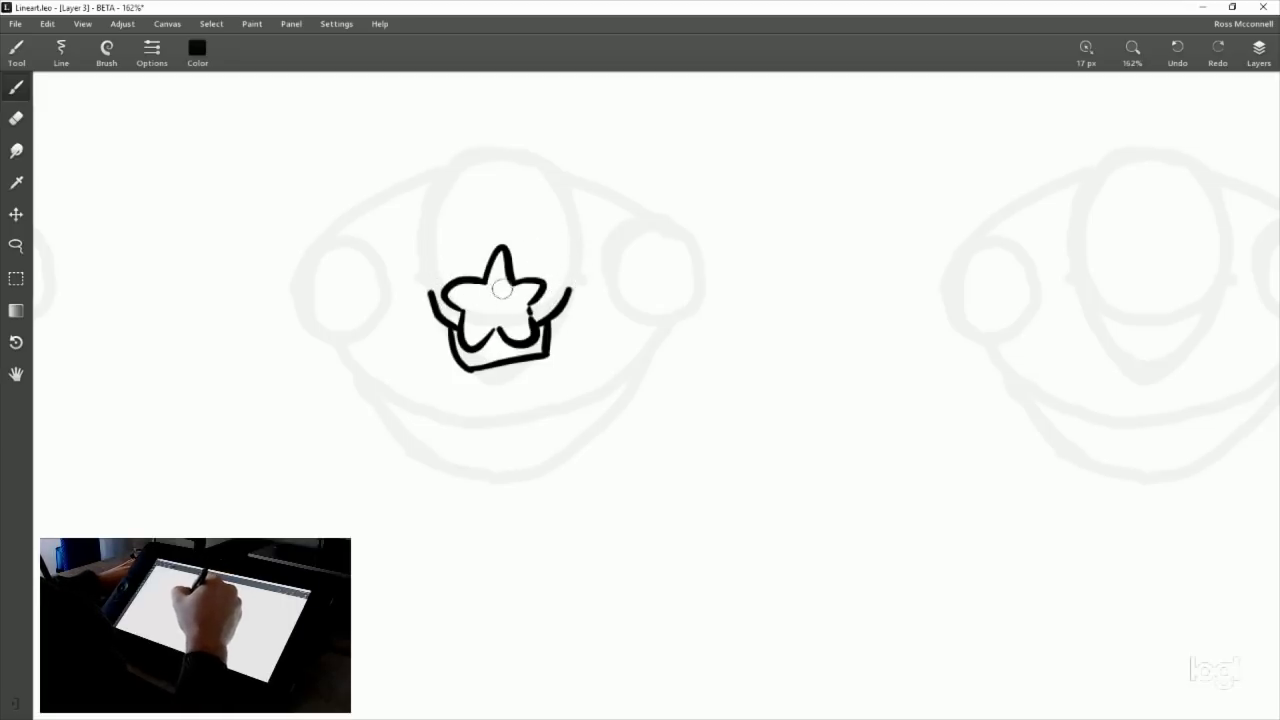
drag(452, 268, 450, 266)
drag(552, 262, 530, 276)
key(ctrl+z)
key(ctrl+z)
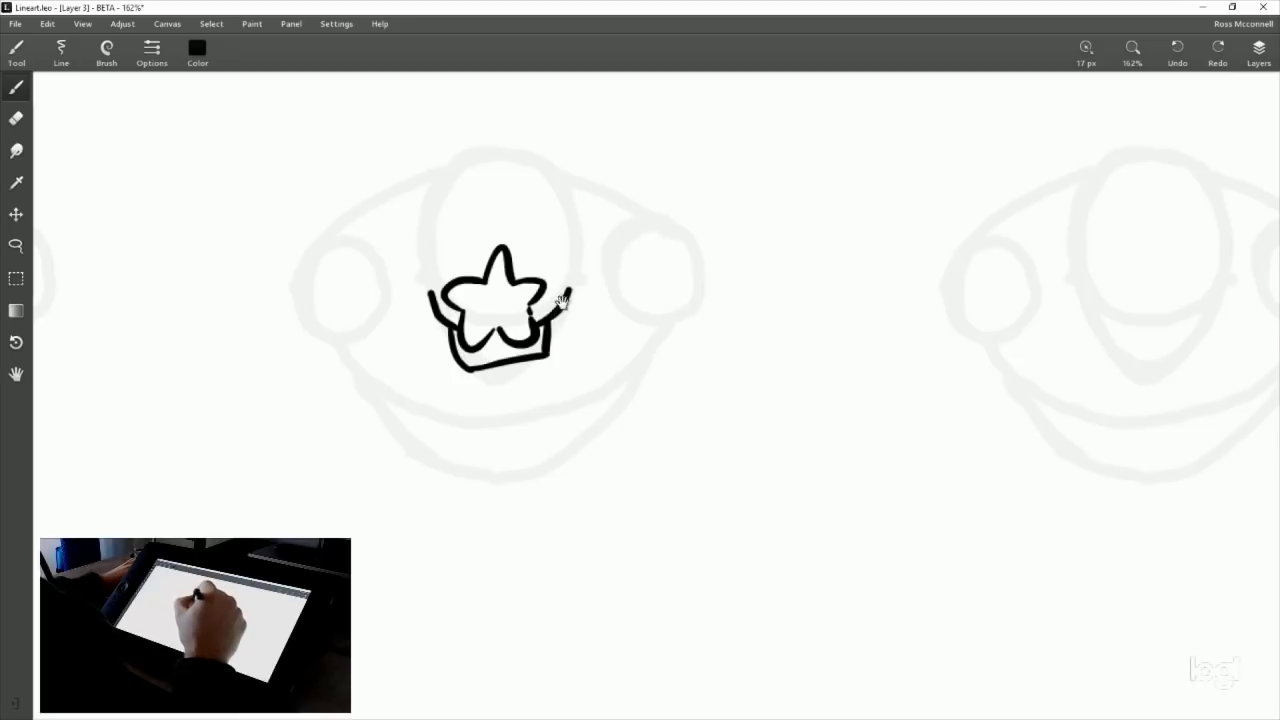
Erase the whole starfish outline while keeping the cheek and jaw lines.
mouse_move(562, 300)
mouse_down()
mouse_move(608, 297)
mouse_move(597, 309)
mouse_up()
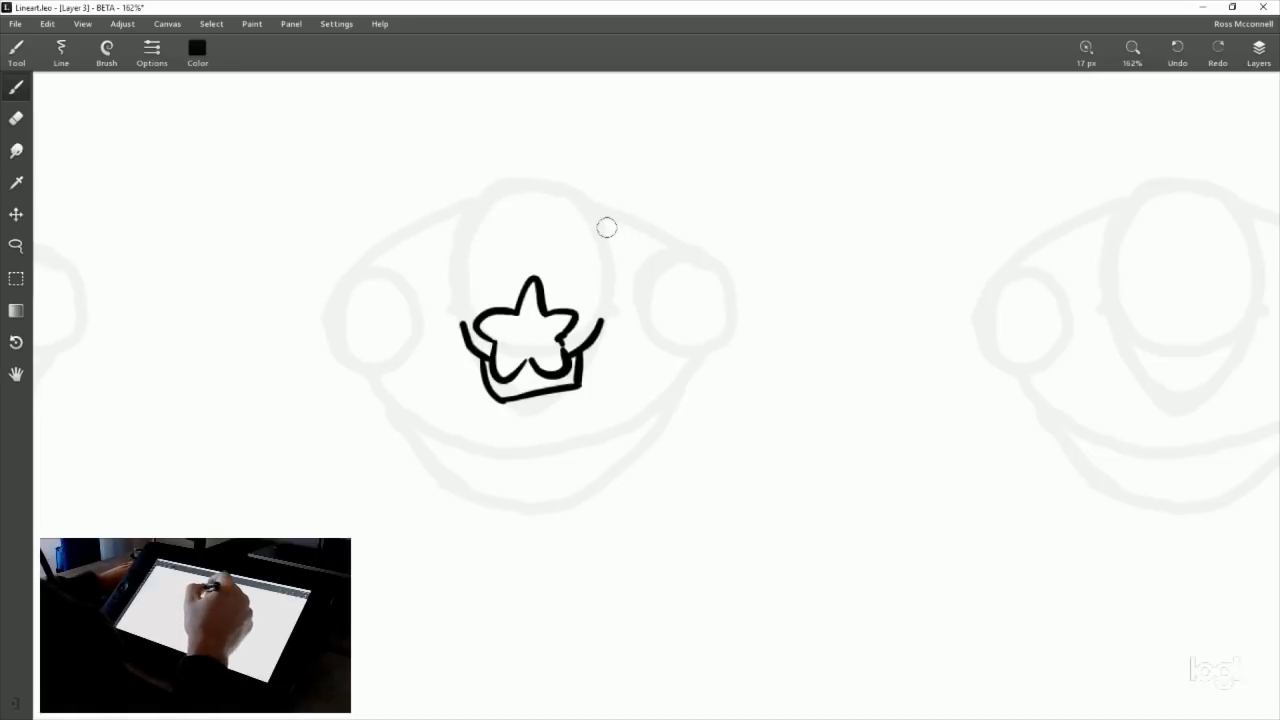
click(17, 119)
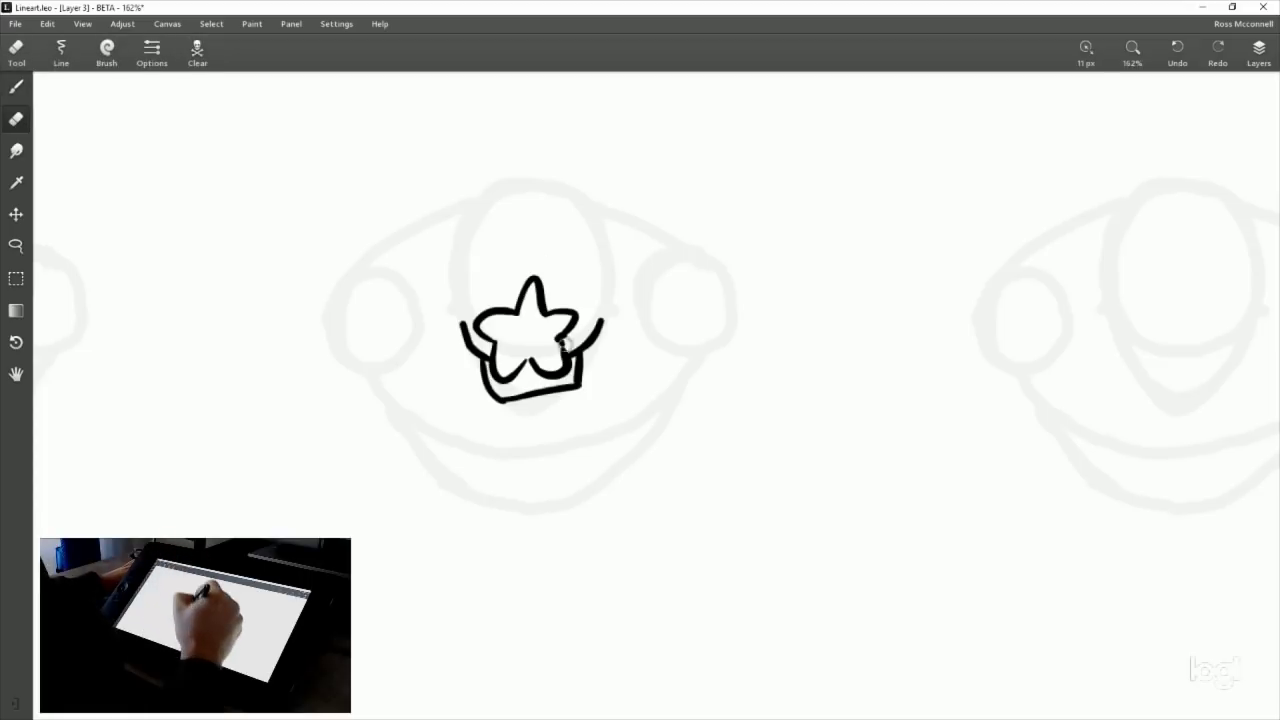
drag(563, 330, 577, 319)
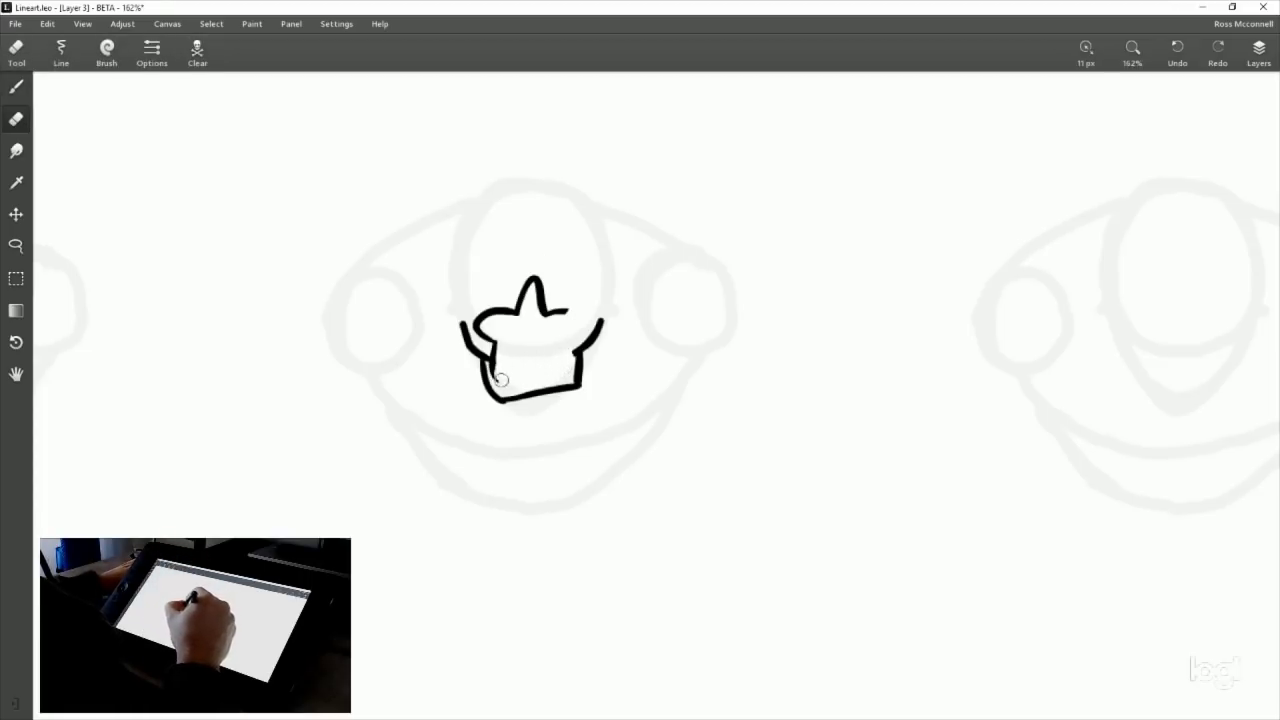
mouse_move(487, 342)
mouse_down()
mouse_move(484, 305)
mouse_move(496, 314)
mouse_move(533, 272)
mouse_move(543, 306)
mouse_up()
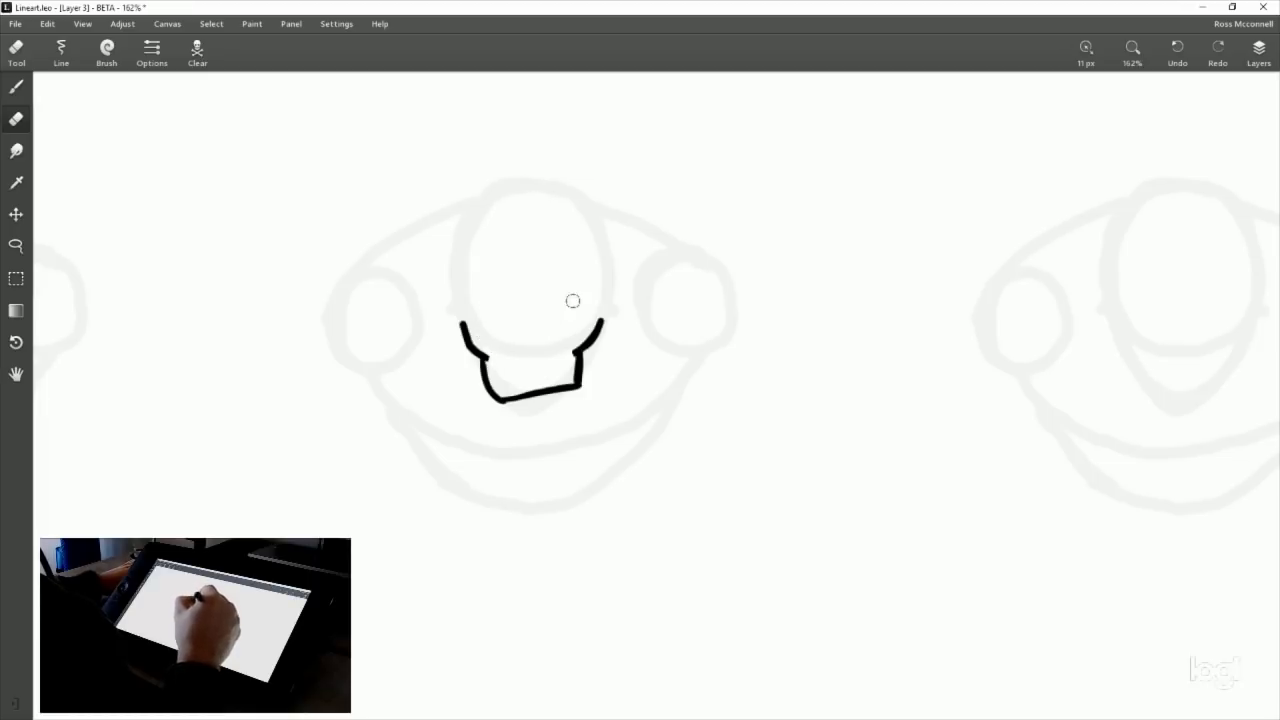
Draw the rounded cranium above the jaw with the brush, adding two rounded lobes on its left side and two filled spots.
click(24, 88)
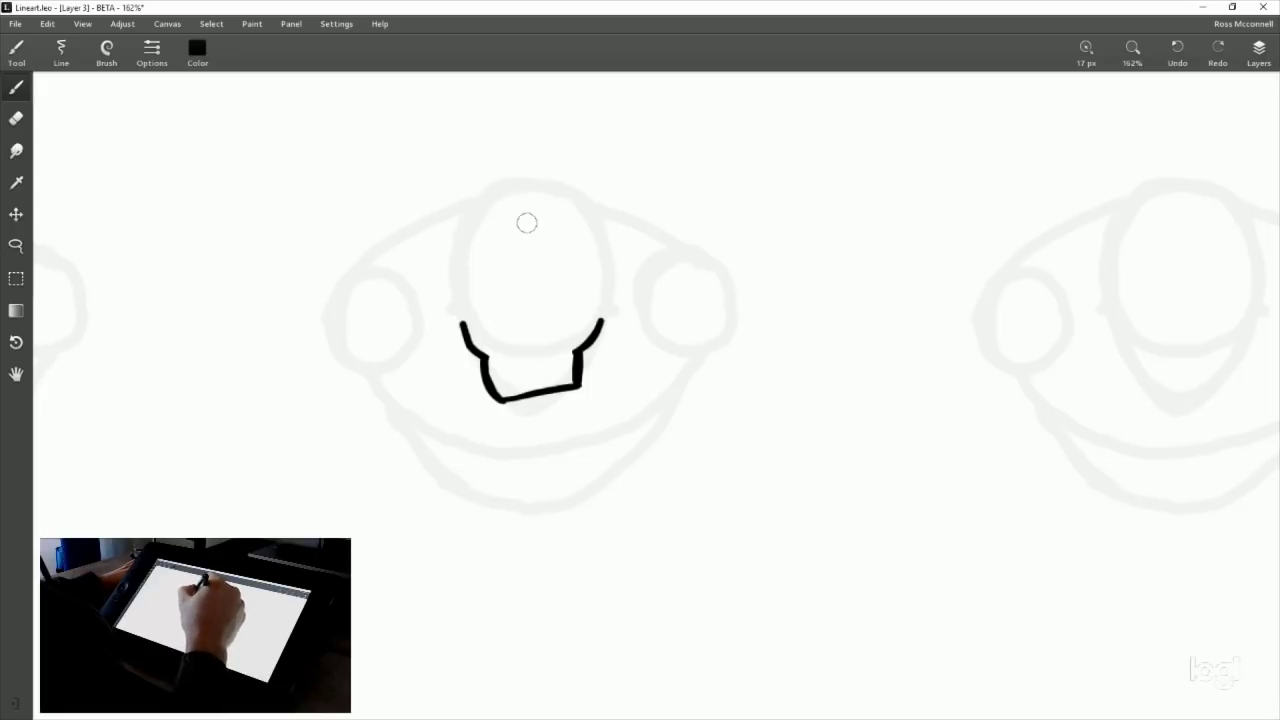
mouse_move(507, 244)
mouse_down()
mouse_move(602, 205)
mouse_move(612, 270)
mouse_up()
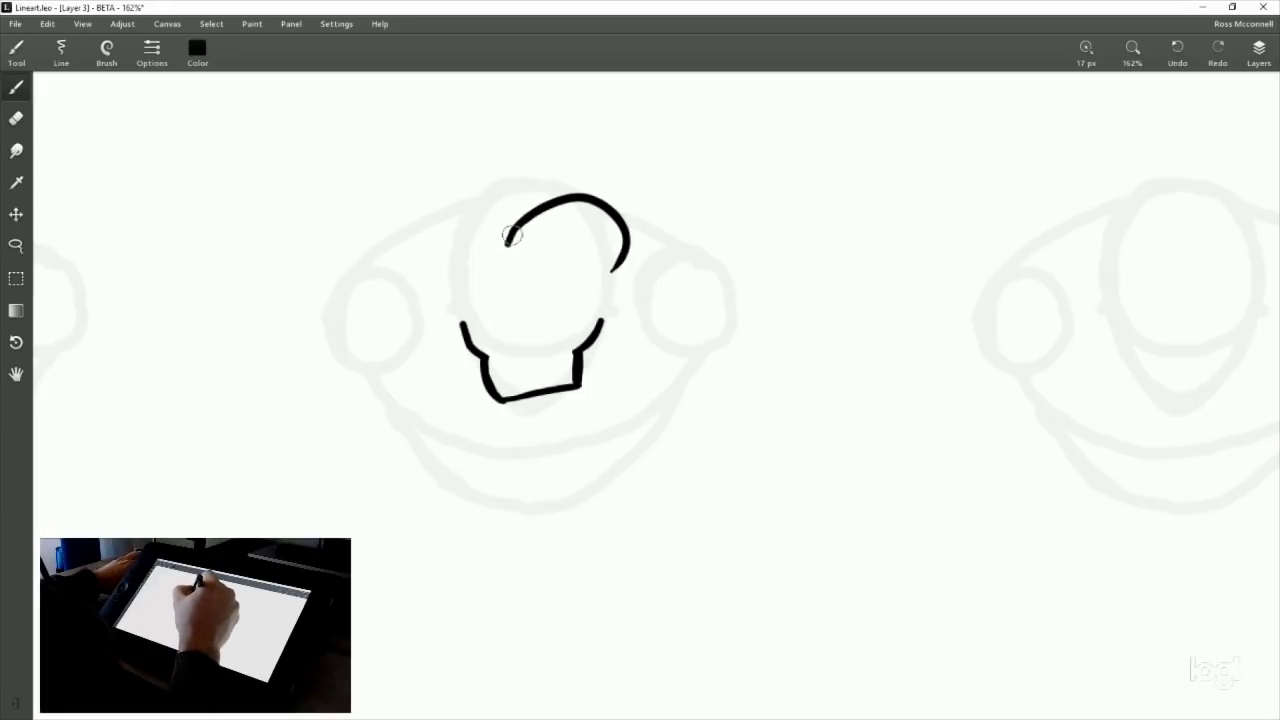
drag(522, 216, 477, 254)
key(ctrl+z)
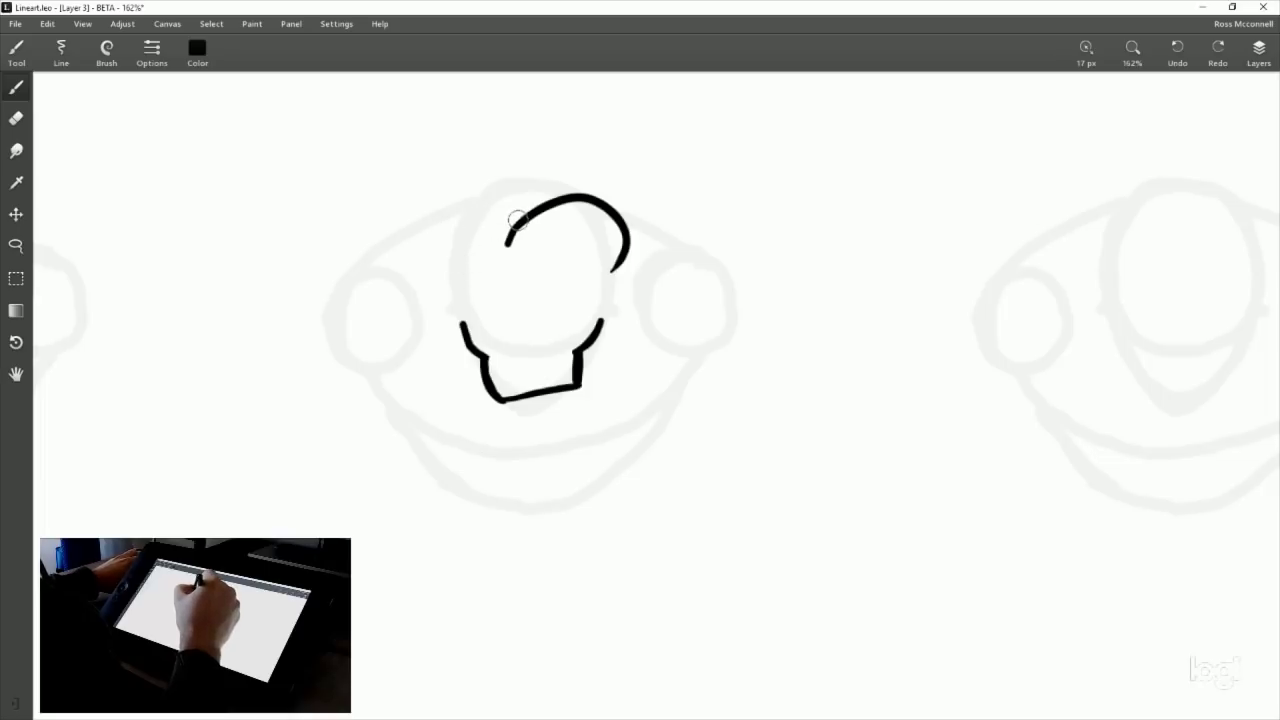
mouse_move(520, 216)
mouse_down()
mouse_move(438, 300)
mouse_move(518, 270)
mouse_move(508, 280)
mouse_move(554, 273)
mouse_move(519, 246)
mouse_up()
key(ctrl+z)
key(ctrl+z)
key(ctrl+z)
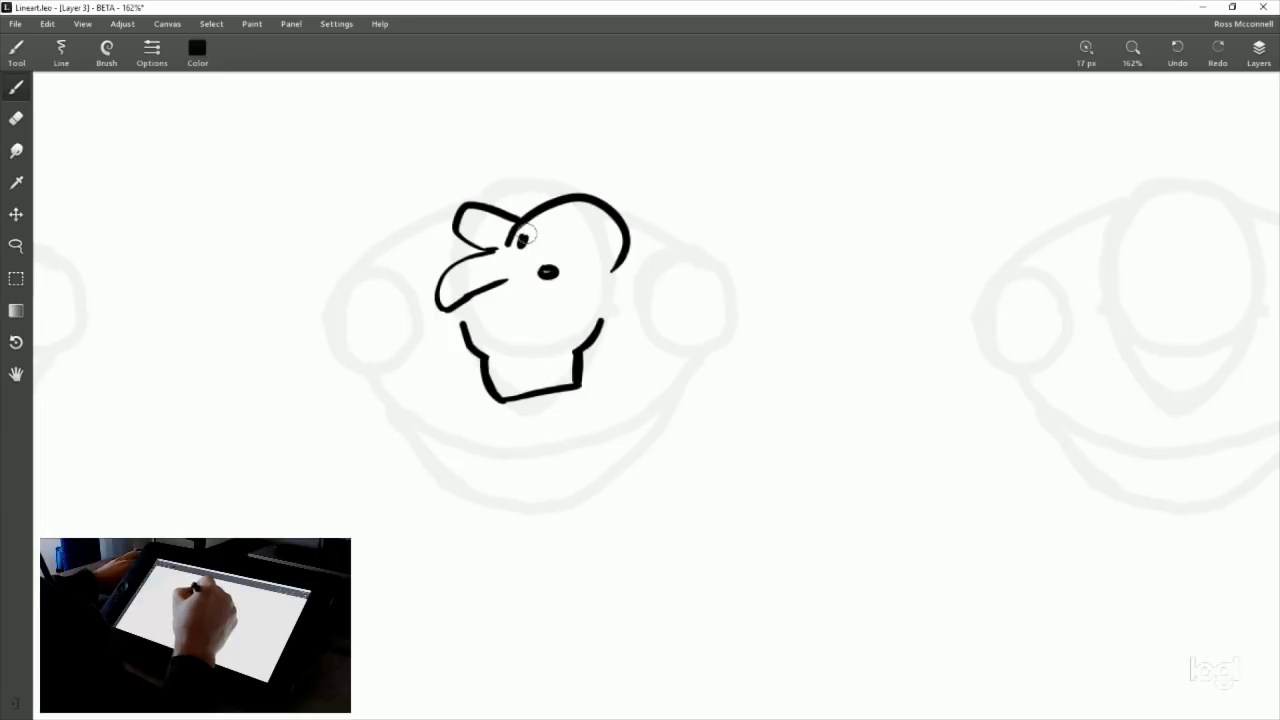
Add a small rounded lobe on top of the head and connect the cranium's right side down to the cheek line.
mouse_move(555, 194)
mouse_down()
mouse_move(516, 208)
mouse_move(528, 184)
mouse_up()
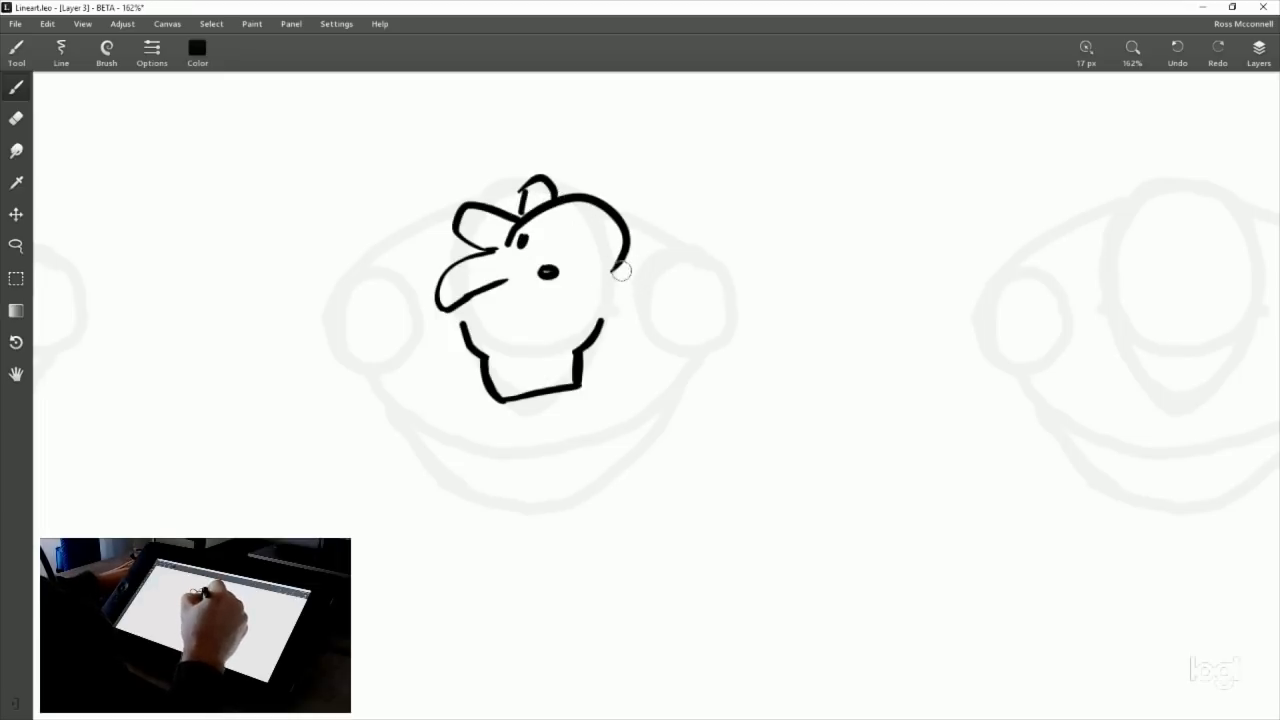
drag(621, 271, 606, 329)
key(ctrl+z)
drag(614, 270, 612, 323)
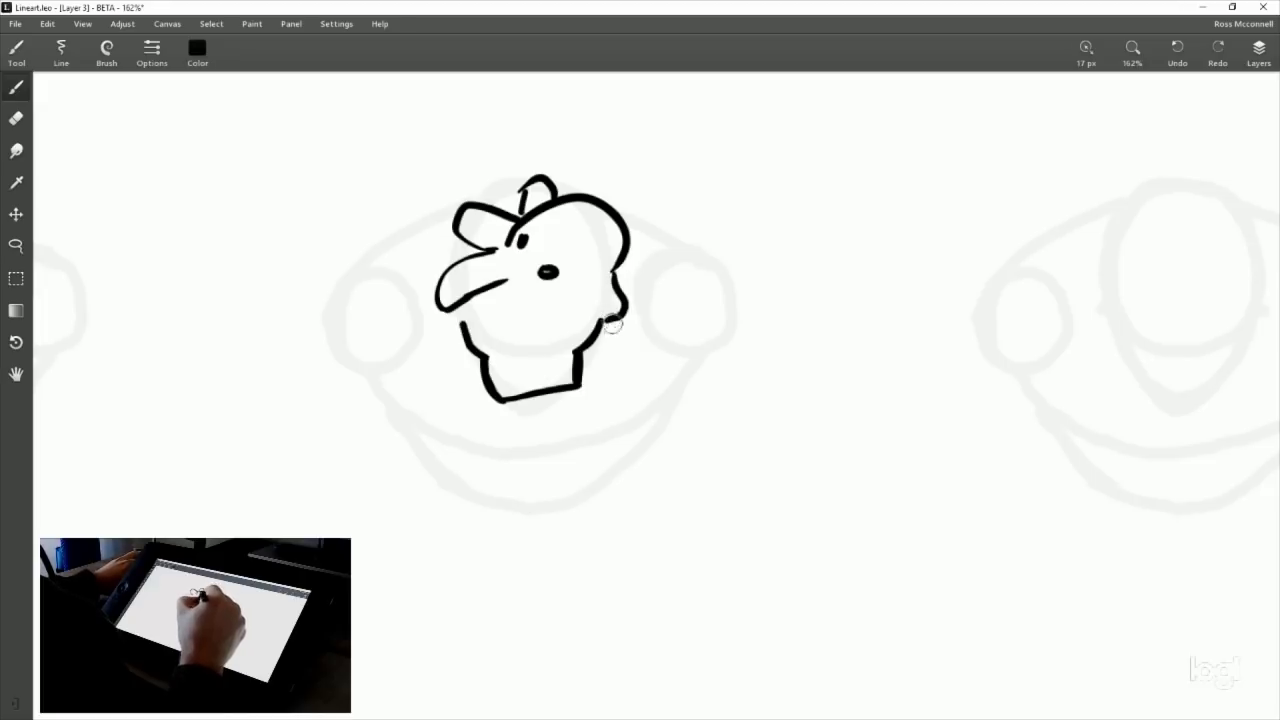
Redraw the rounded lobe on the head's right side and add short connecting strokes between the lobes on its upper left.
key(ctrl+z)
mouse_move(618, 262)
mouse_down()
mouse_move(634, 295)
mouse_move(606, 326)
mouse_up()
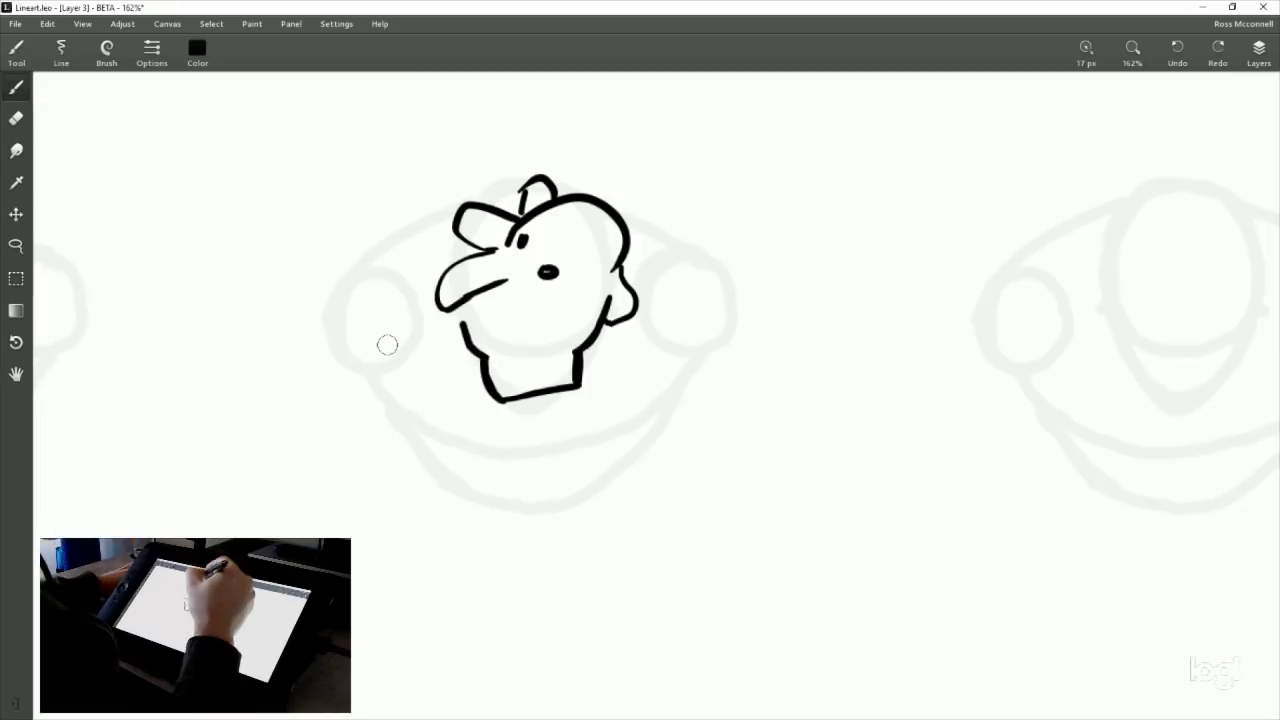
drag(484, 206, 522, 186)
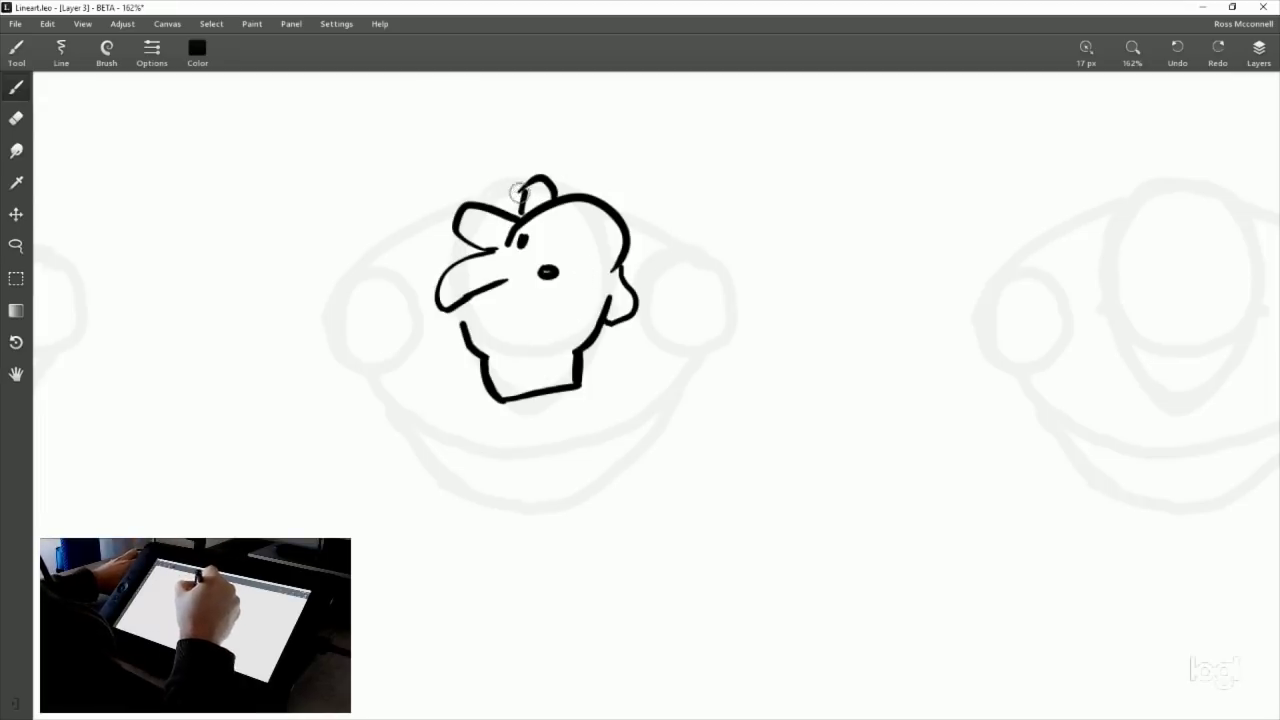
drag(462, 238, 456, 262)
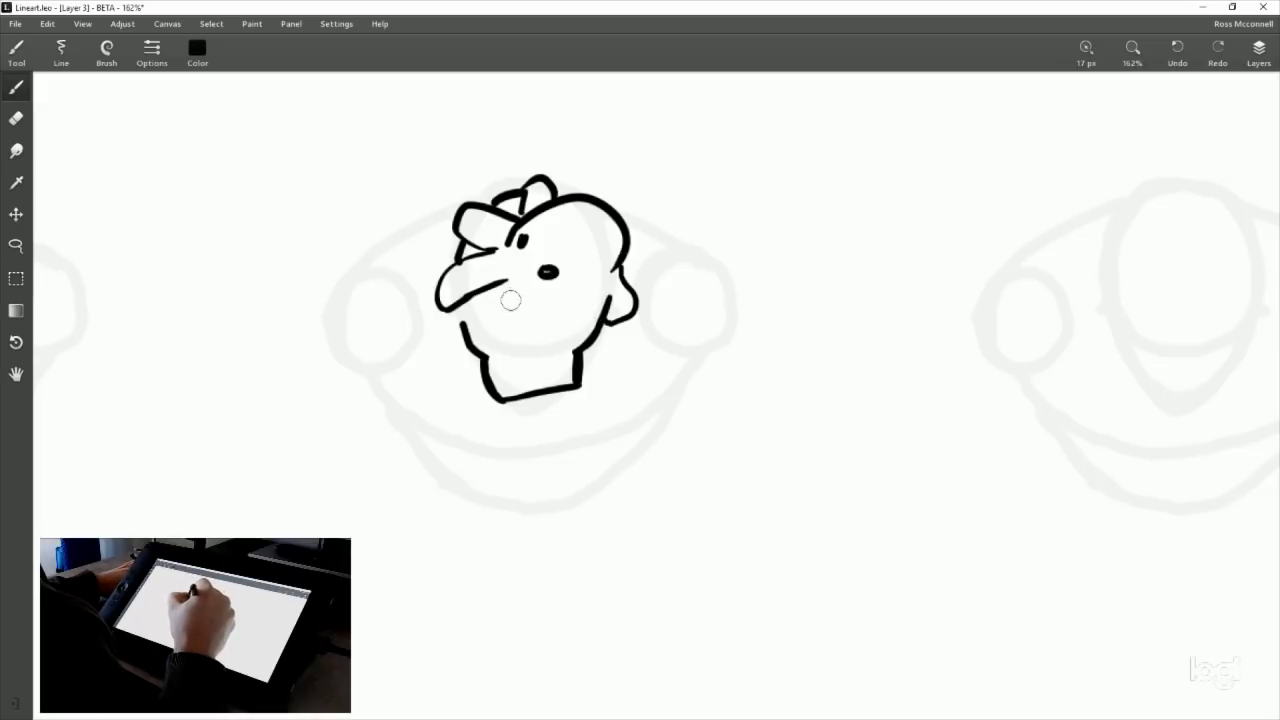
mouse_move(447, 316)
mouse_down()
mouse_move(470, 333)
mouse_move(544, 300)
mouse_move(500, 345)
mouse_up()
drag(472, 360, 480, 385)
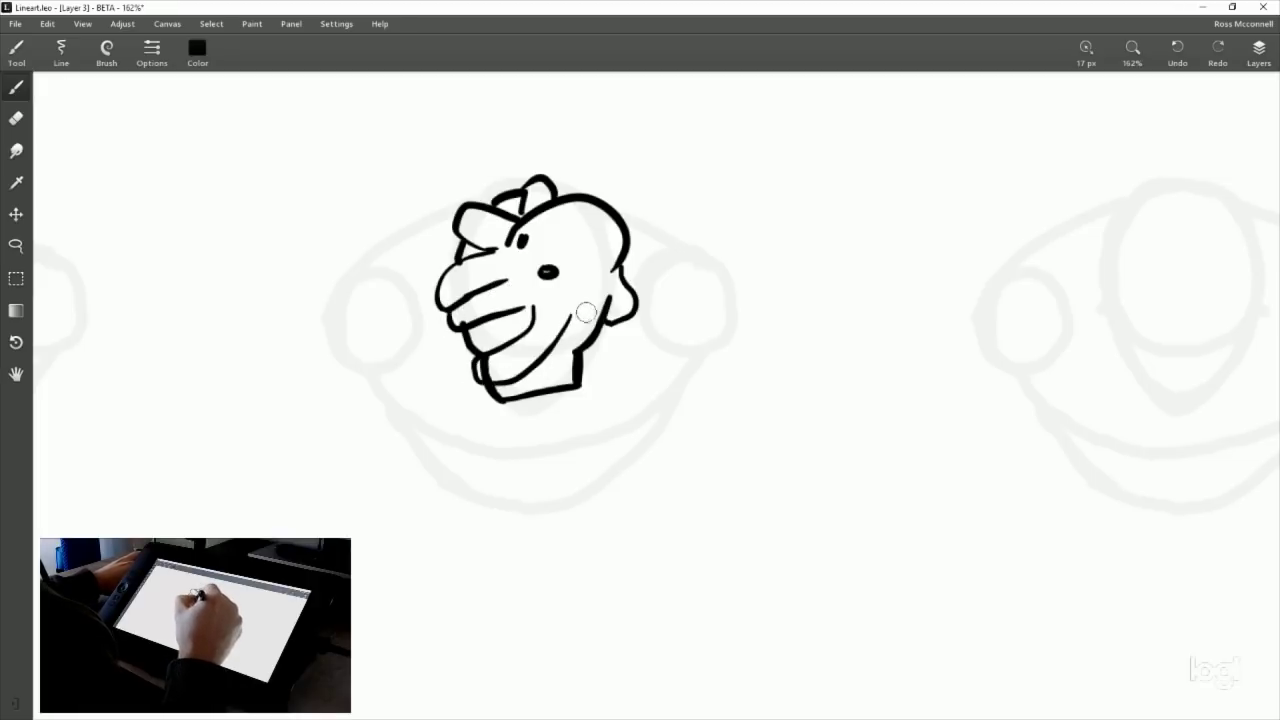
key(ctrl+z)
key(ctrl+z)
key(ctrl+z)
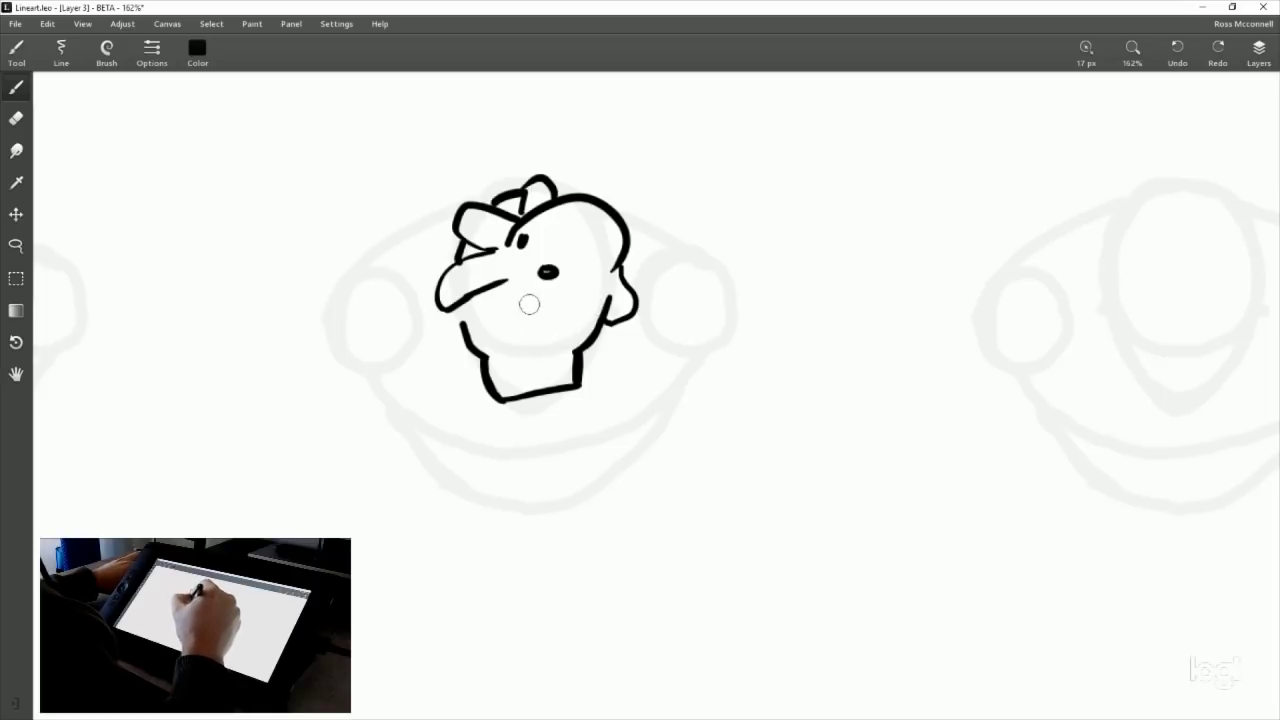
mouse_move(532, 312)
mouse_down()
mouse_move(472, 348)
mouse_move(483, 370)
mouse_up()
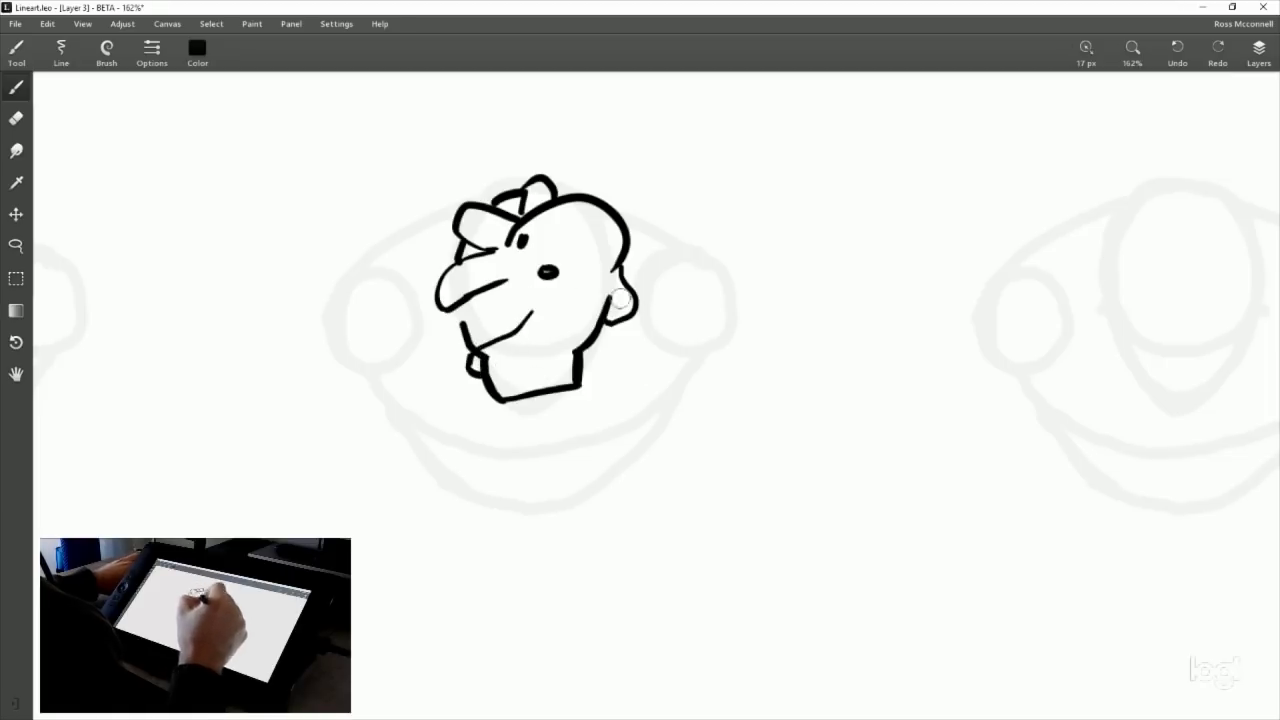
key(ctrl+z)
key(ctrl+z)
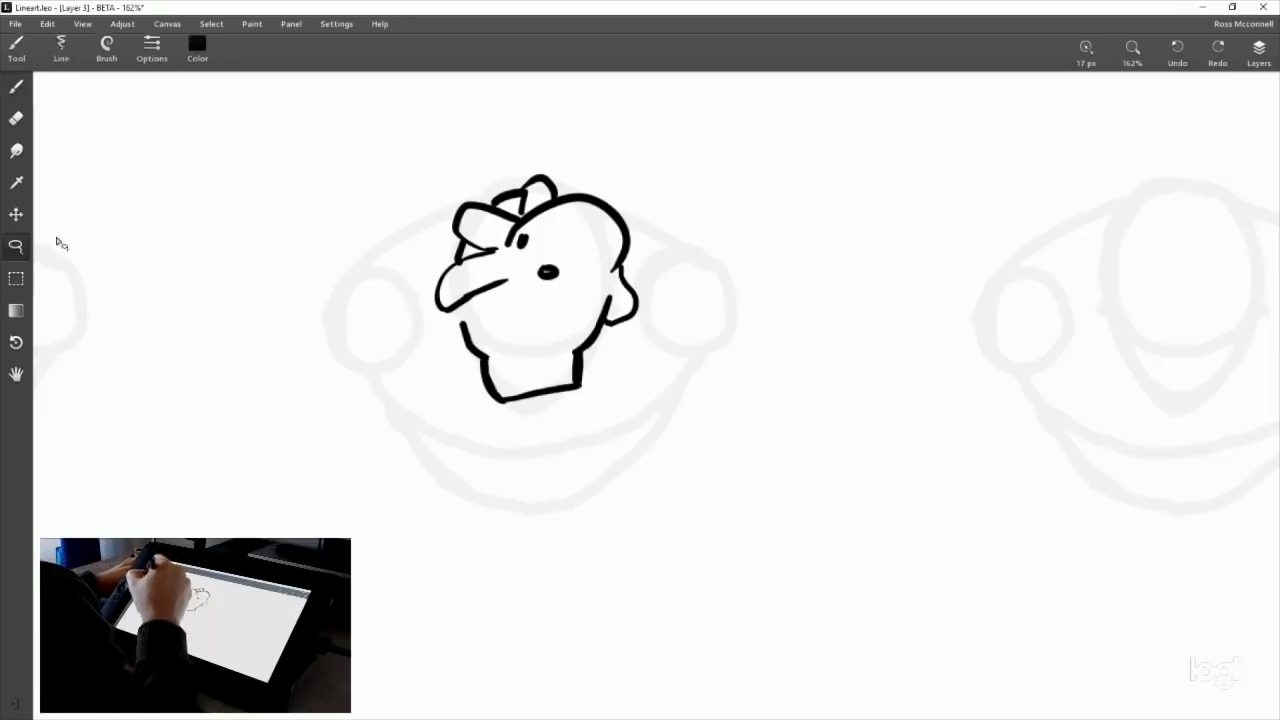
Lasso-select the jaw outline, scale it down slightly, shift it a little left beneath the head, and apply the transform.
click(16, 245)
mouse_move(553, 428)
mouse_down()
mouse_move(595, 403)
mouse_move(608, 342)
mouse_up()
mouse_move(530, 322)
mouse_down()
mouse_move(462, 318)
mouse_move(439, 357)
mouse_move(548, 426)
mouse_up()
key(ctrl+t)
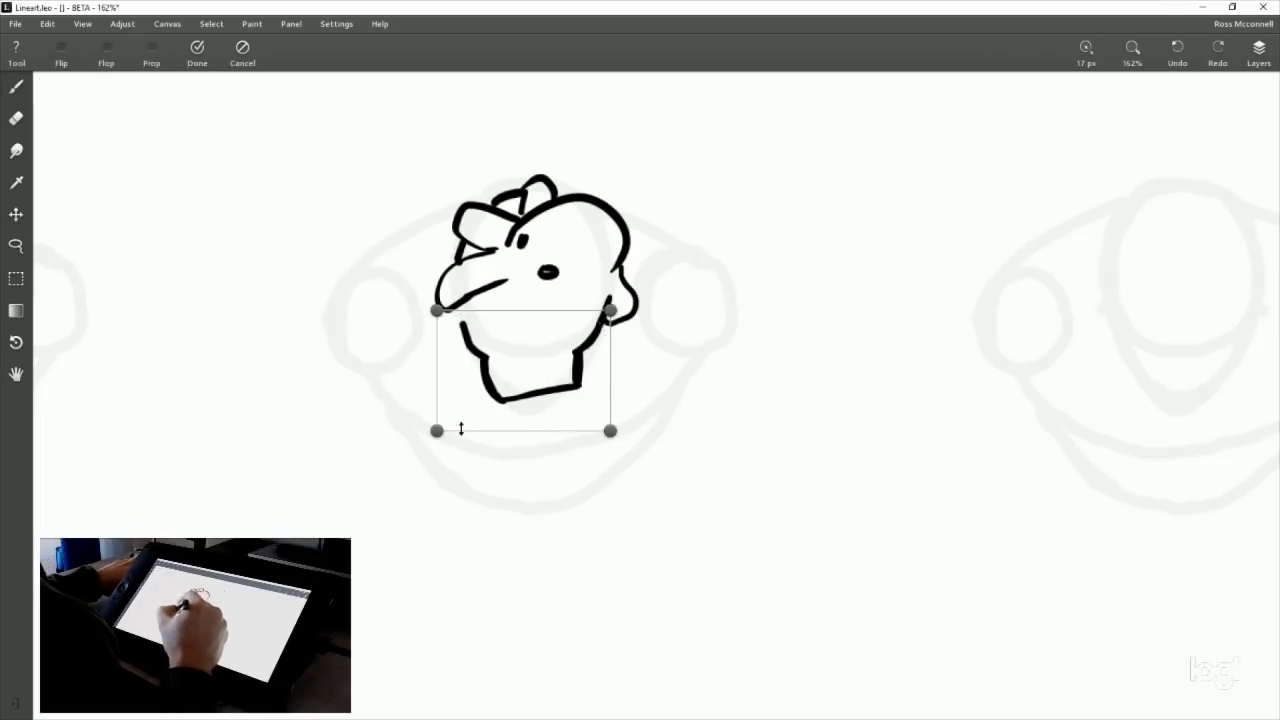
drag(437, 431, 466, 410)
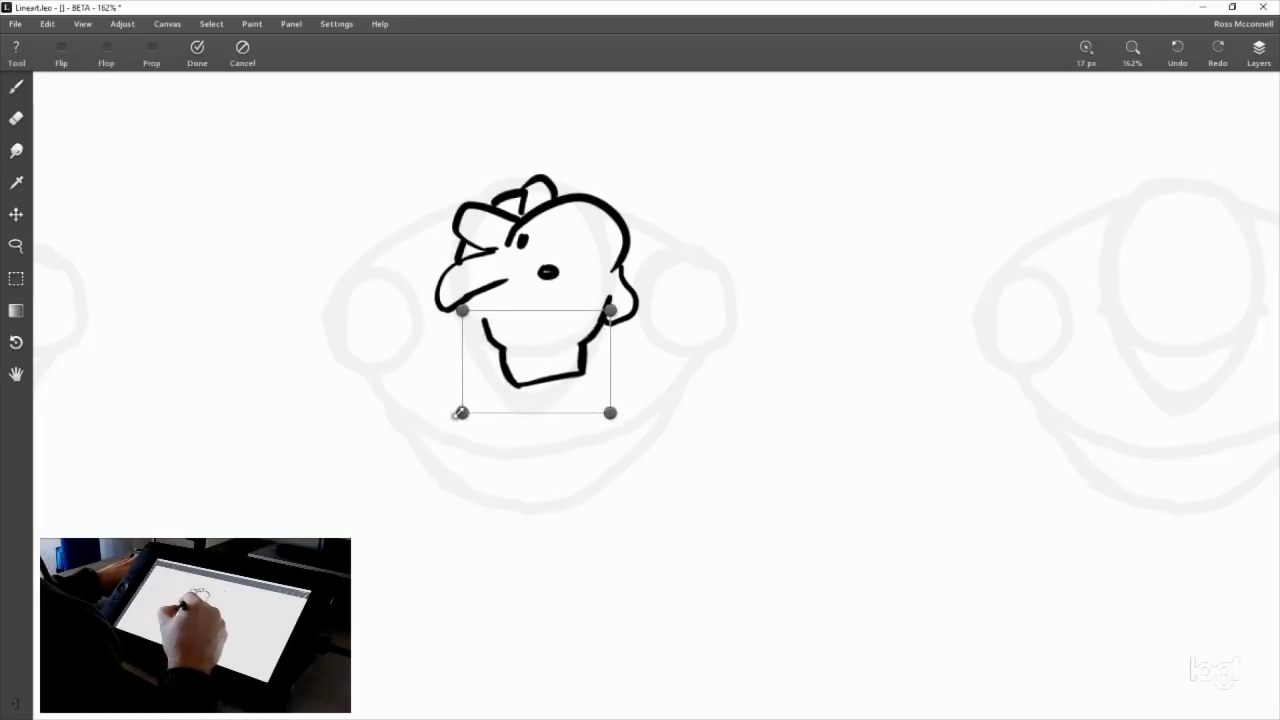
drag(592, 369, 580, 368)
click(197, 50)
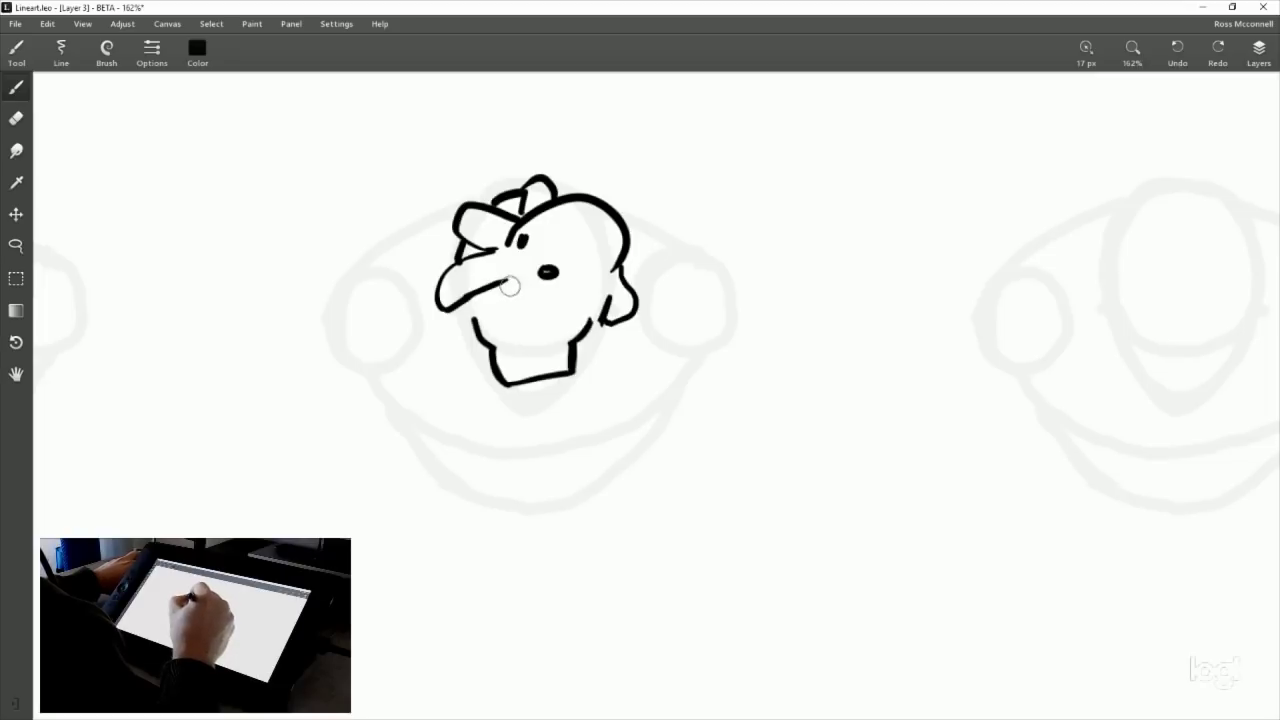
drag(507, 285, 538, 343)
key(ctrl+z)
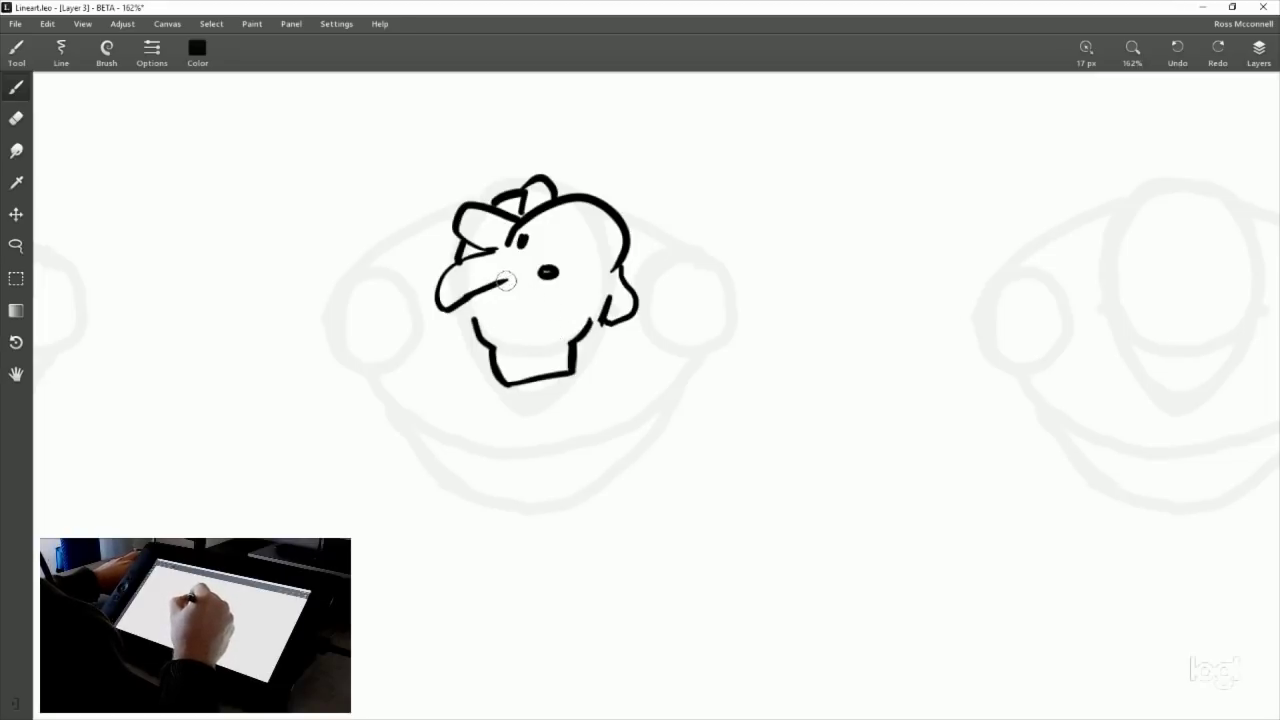
mouse_move(506, 281)
mouse_down()
mouse_move(506, 334)
mouse_move(562, 310)
mouse_move(522, 324)
mouse_move(530, 294)
mouse_up()
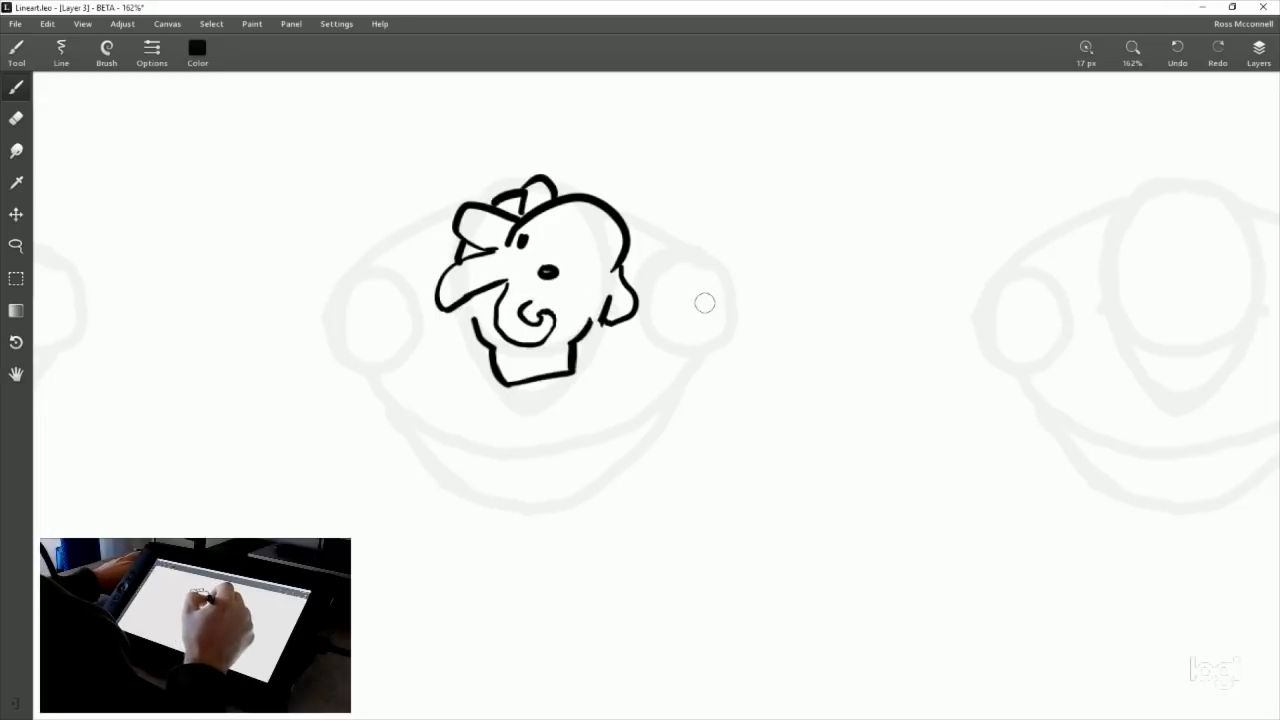
key(ctrl+z)
key(ctrl+z)
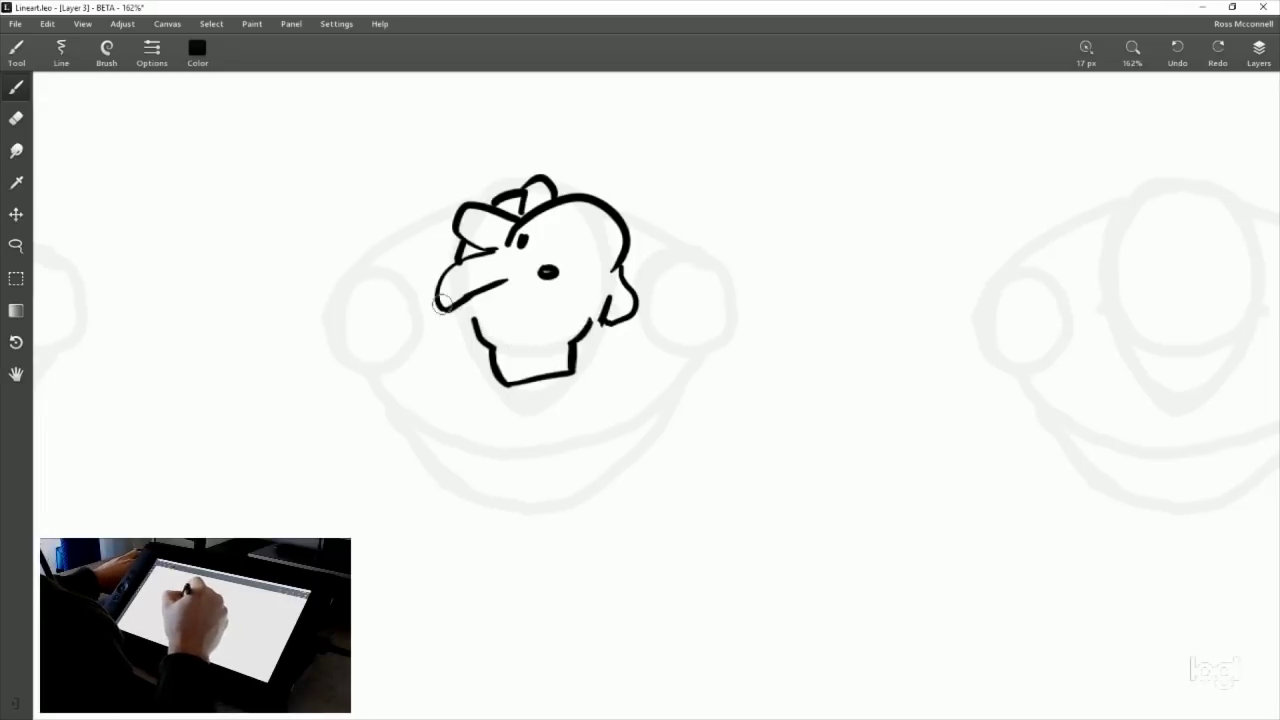
Reshape the lower-left lobe into a slimmer form by drawing a new lower edge and erasing the old outline.
drag(440, 302, 496, 297)
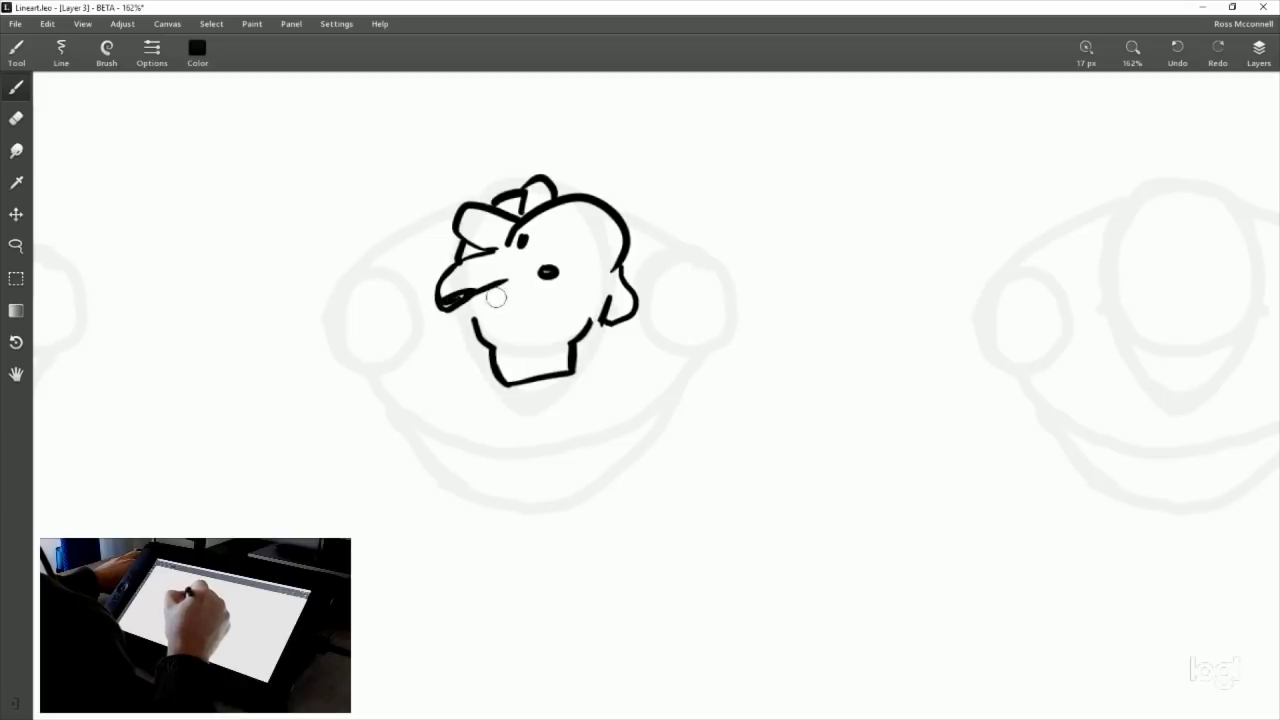
key(e)
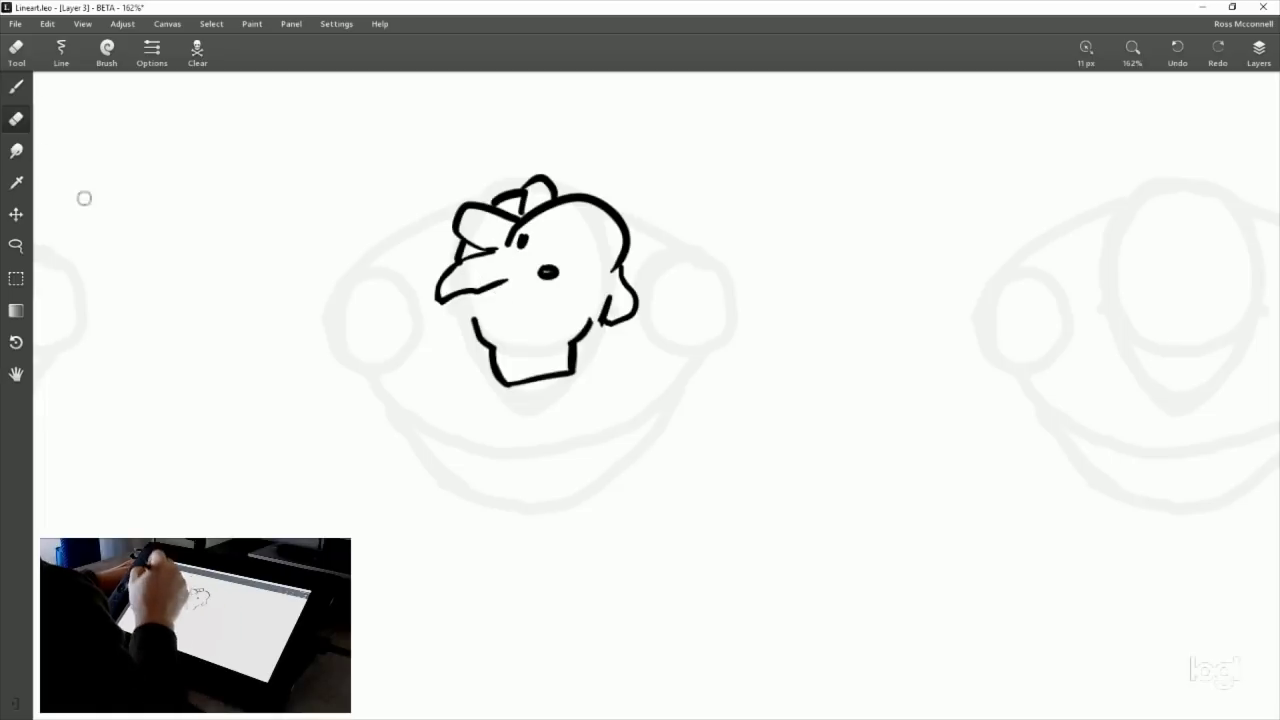
mouse_move(488, 292)
mouse_down()
mouse_move(432, 300)
mouse_move(504, 281)
mouse_move(474, 267)
mouse_move(439, 289)
mouse_move(505, 282)
mouse_up()
key(b)
key(ctrl+z)
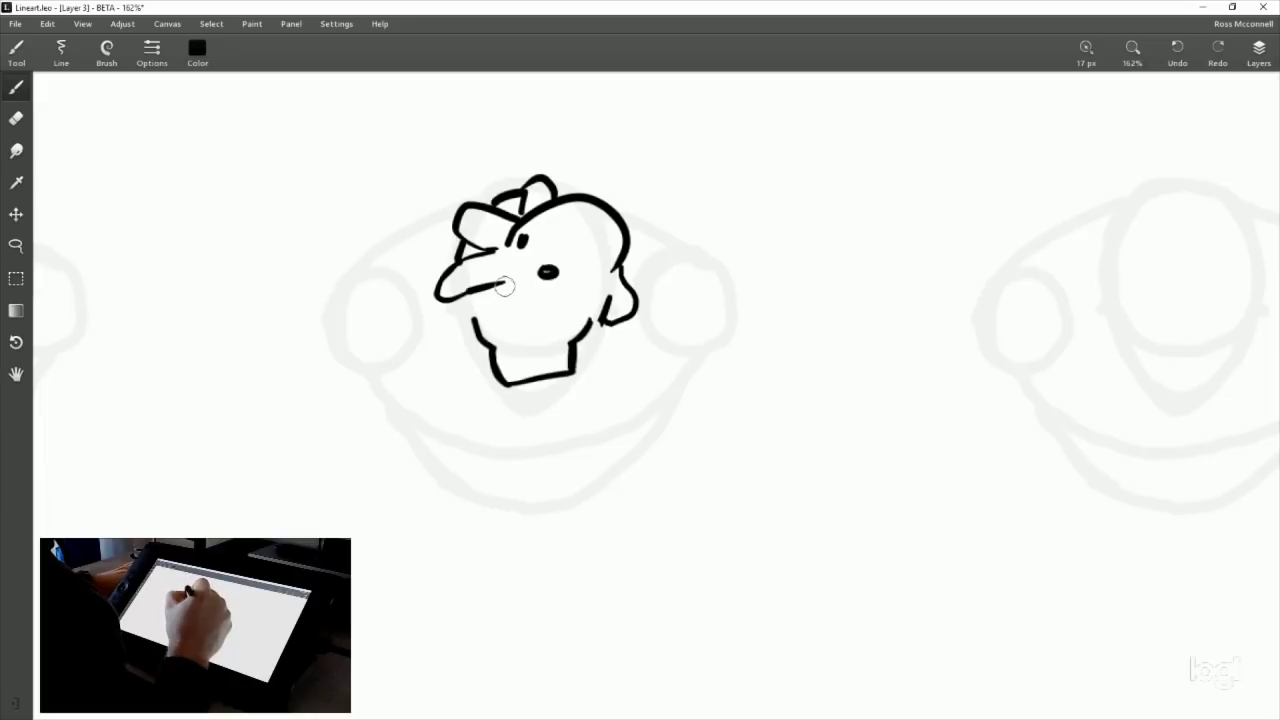
Draw a curling spiral over the jaw, starting from the inner end of the lower-left lobe's bottom edge.
mouse_move(504, 287)
mouse_down()
mouse_move(487, 330)
mouse_move(552, 352)
mouse_up()
key(ctrl+z)
mouse_move(480, 316)
mouse_down()
mouse_move(565, 333)
mouse_move(546, 354)
mouse_move(581, 320)
mouse_move(545, 318)
mouse_up()
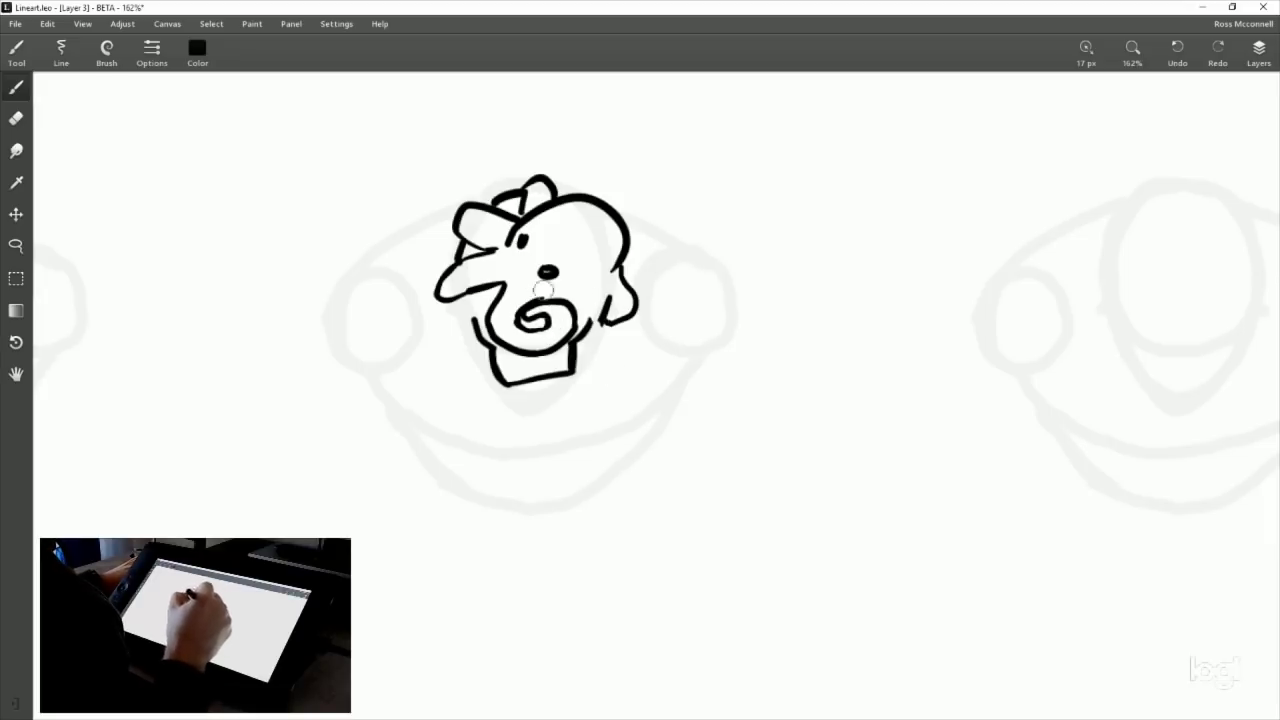
Connect the jaw to the right lobe with a thick rounded curve, erasing the leftover cheek line inside it.
drag(678, 415, 684, 363)
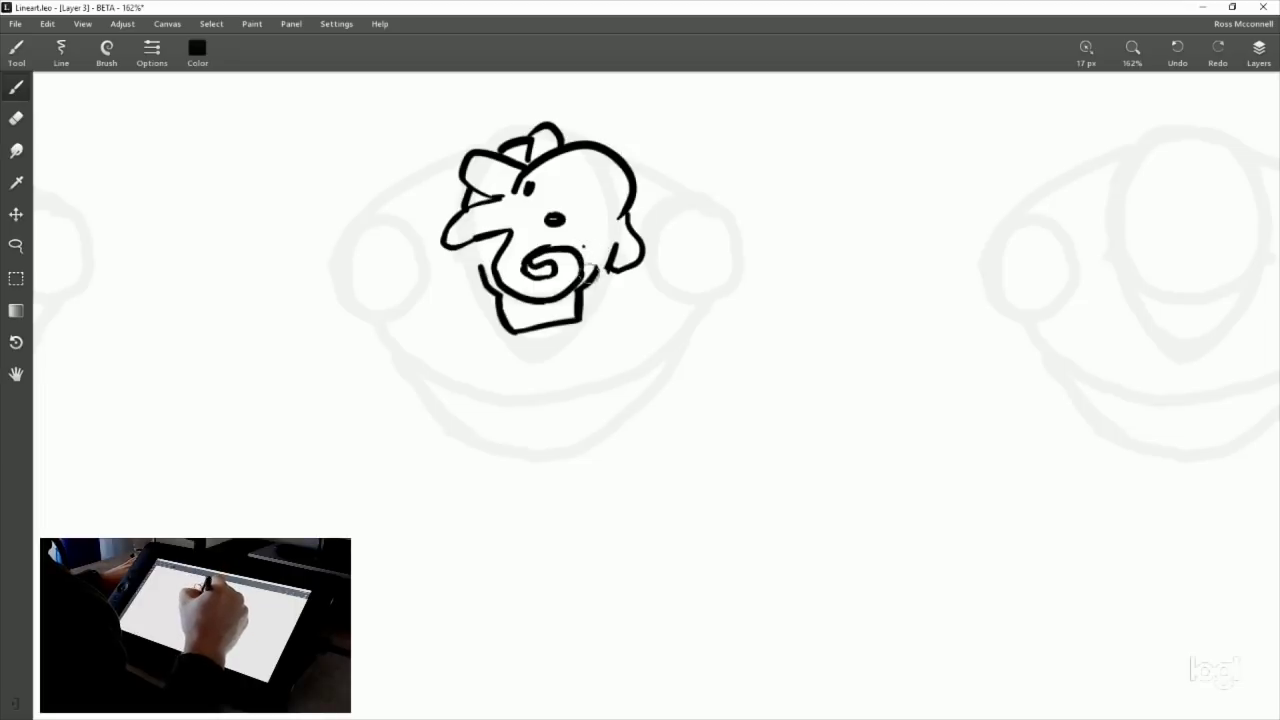
mouse_move(598, 274)
mouse_down()
mouse_move(622, 238)
mouse_move(643, 260)
mouse_move(614, 247)
mouse_move(597, 280)
mouse_up()
key(ctrl+z)
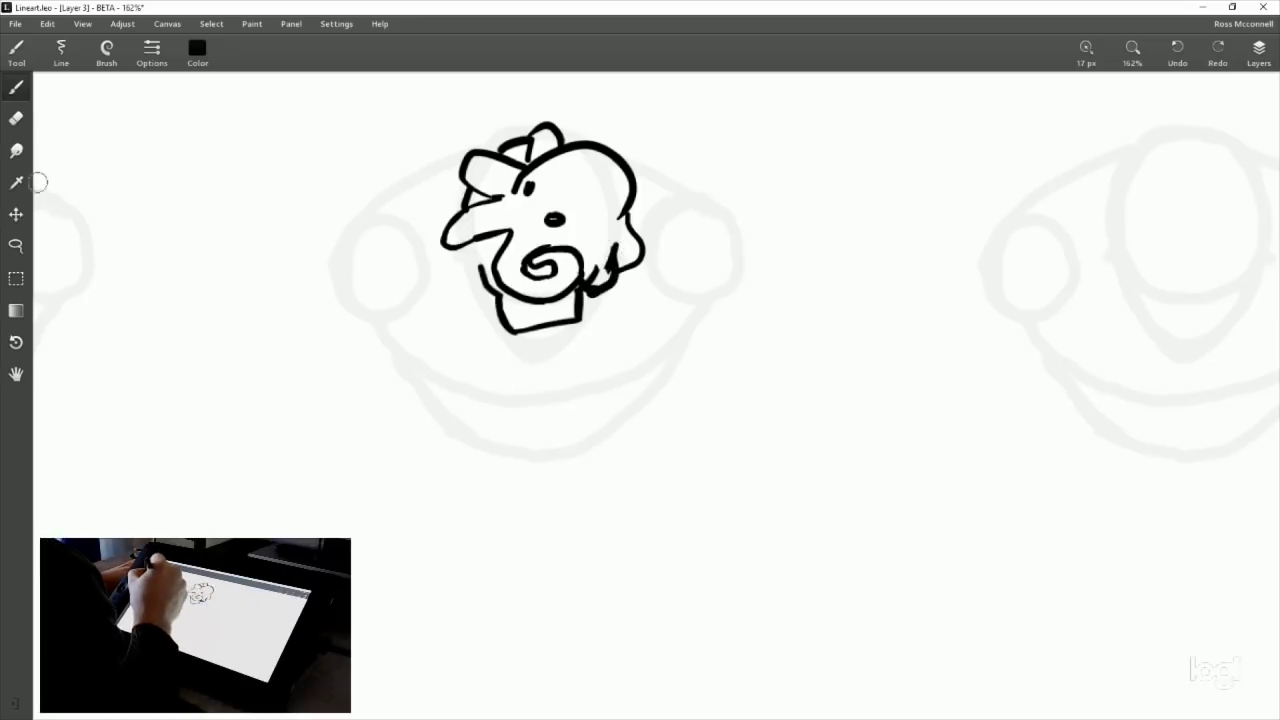
click(16, 118)
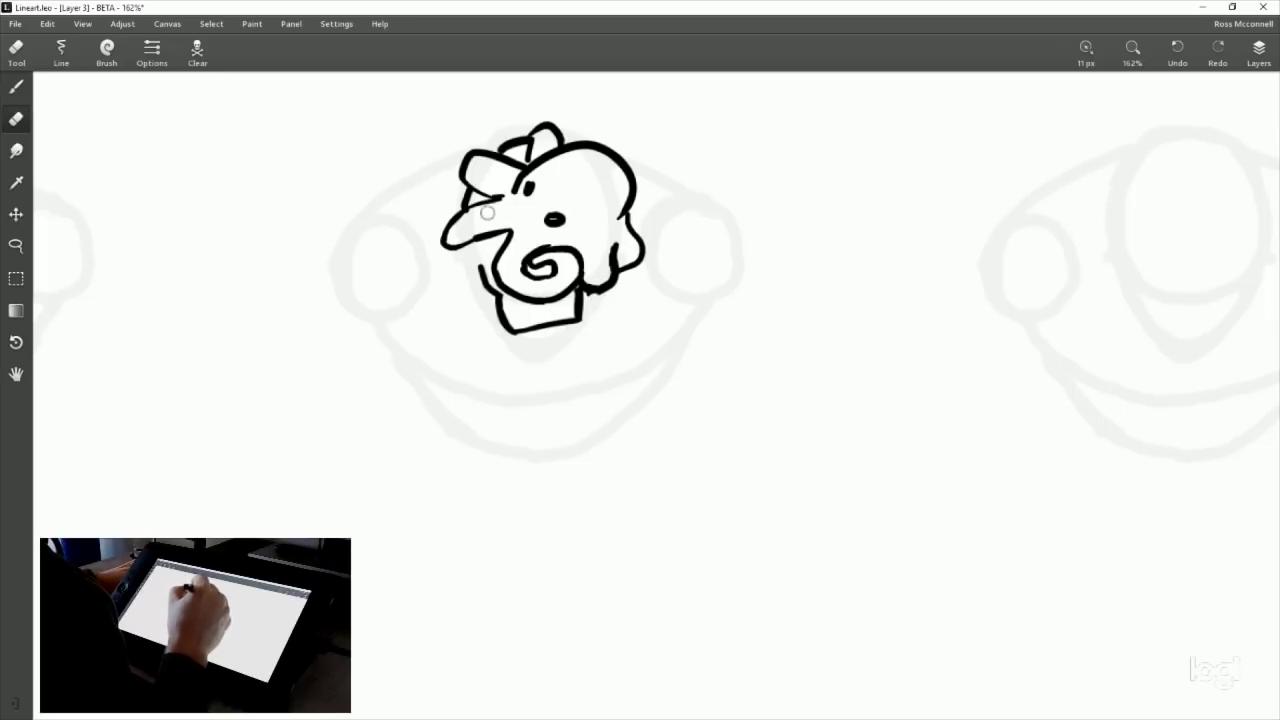
click(16, 87)
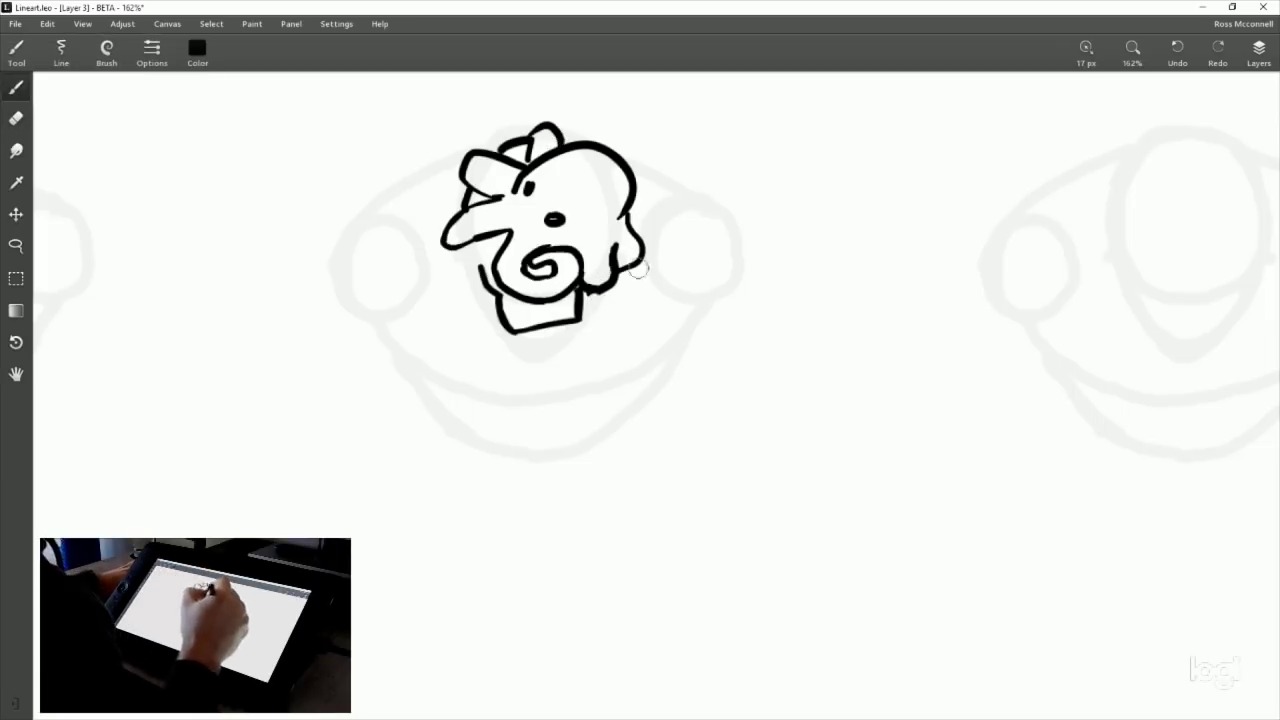
mouse_move(612, 258)
mouse_down()
mouse_move(614, 232)
mouse_move(616, 275)
mouse_move(620, 245)
mouse_up()
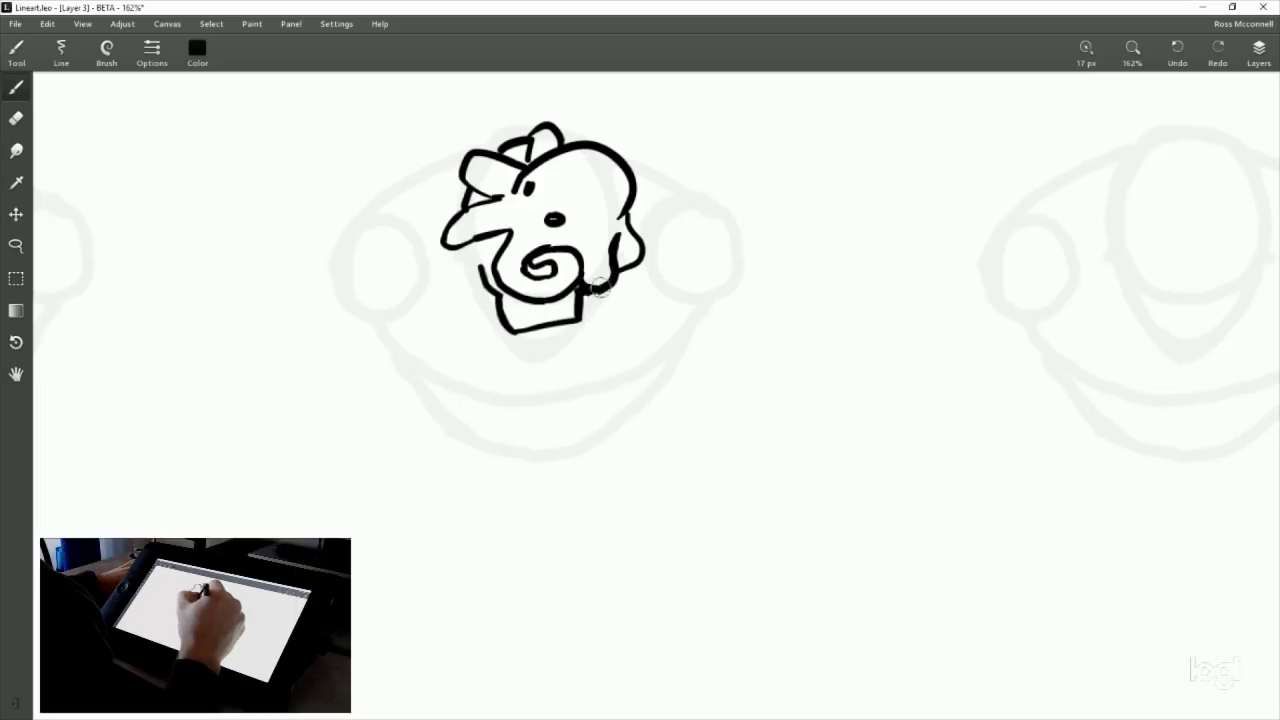
drag(578, 297, 612, 289)
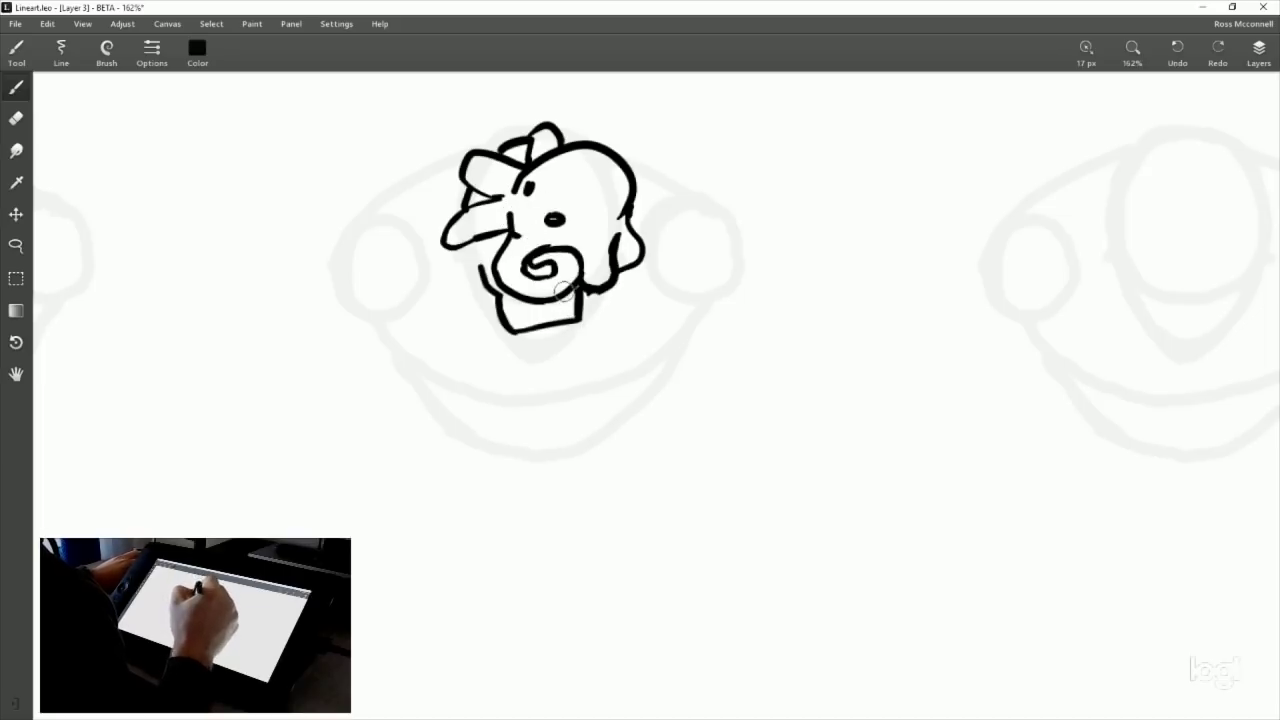
Erase the small upper-left eye spot beside the forehead line.
drag(518, 180, 538, 238)
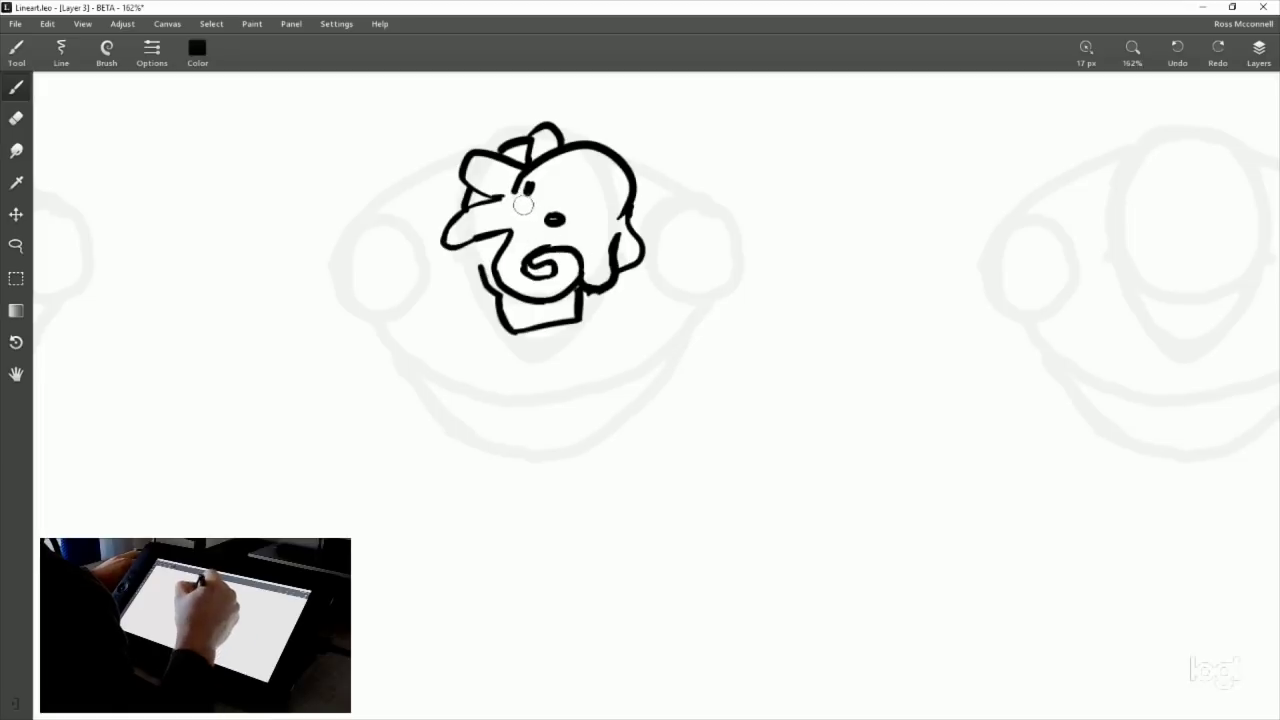
key(ctrl+z)
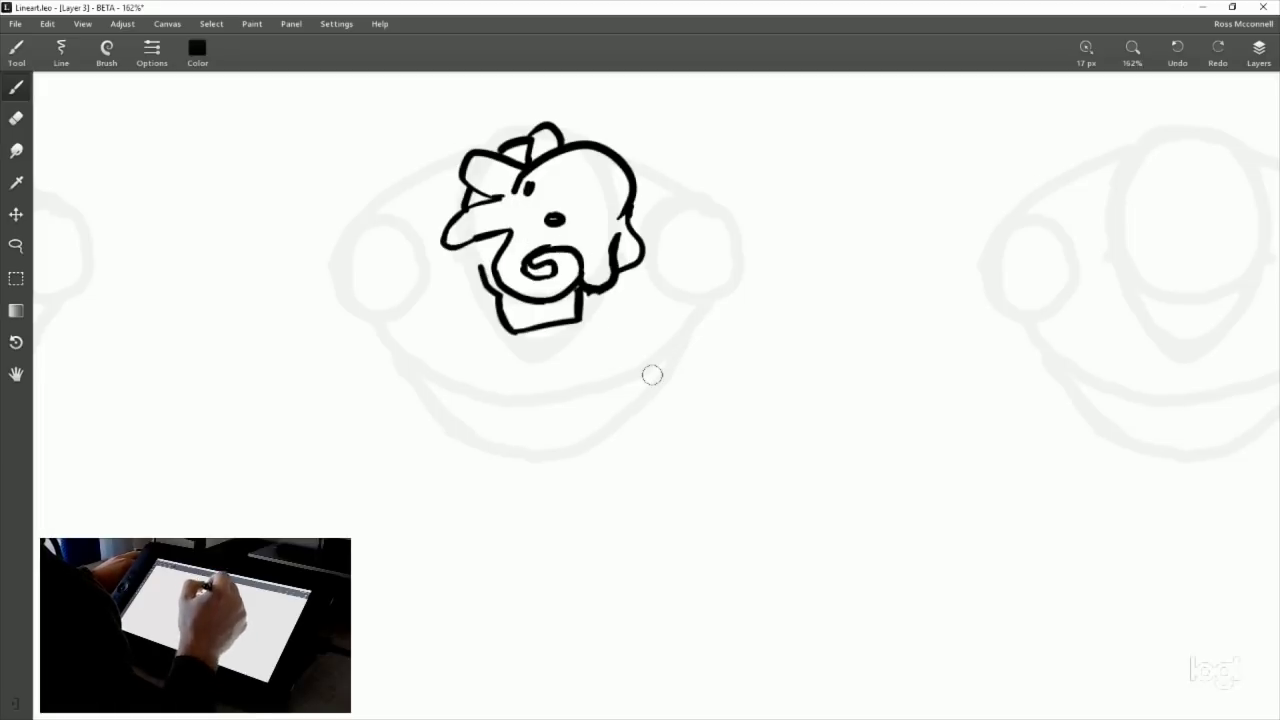
click(16, 118)
drag(530, 190, 540, 170)
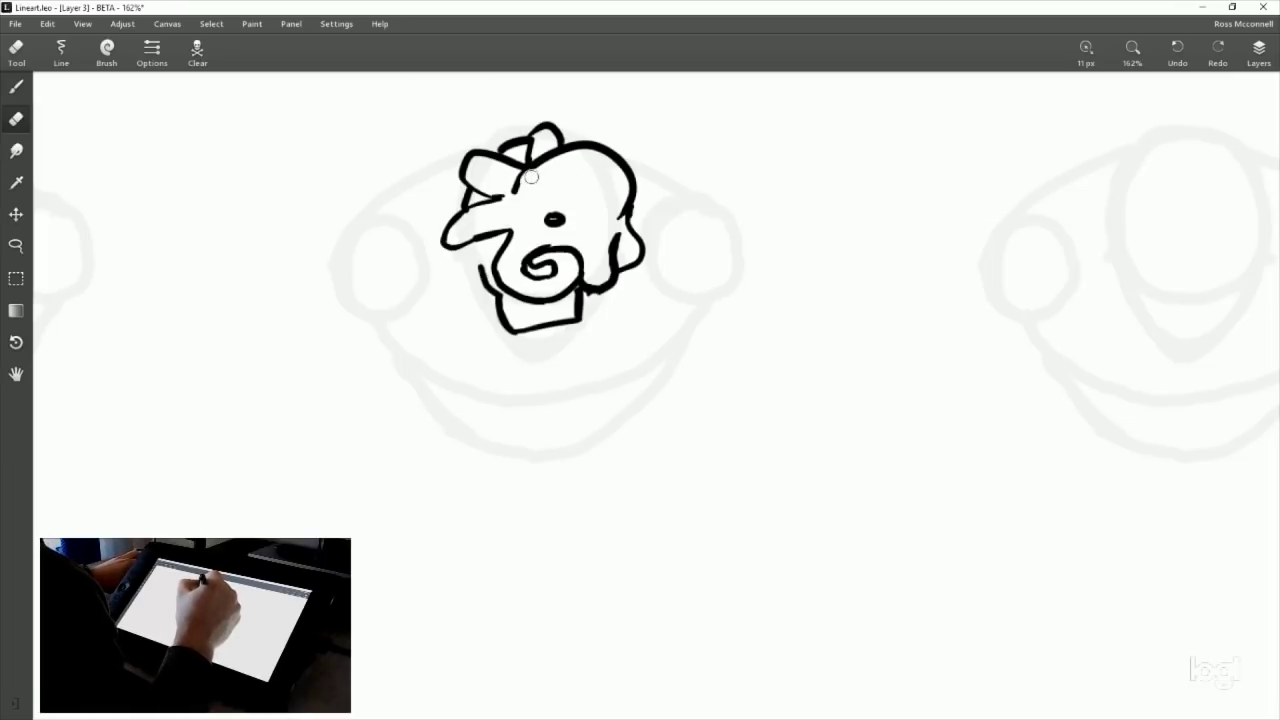
click(16, 86)
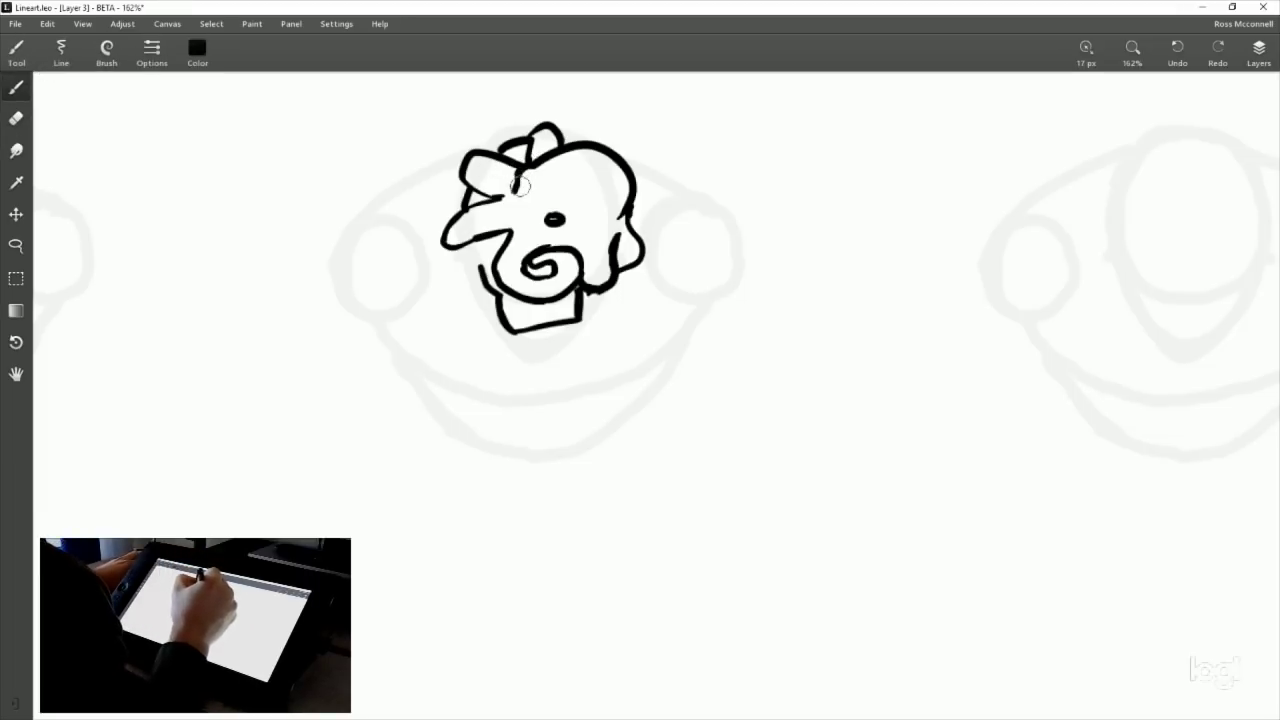
Thicken the forehead line and left lobe outlines, and add a short curved brow above the remaining eye.
drag(513, 188, 522, 162)
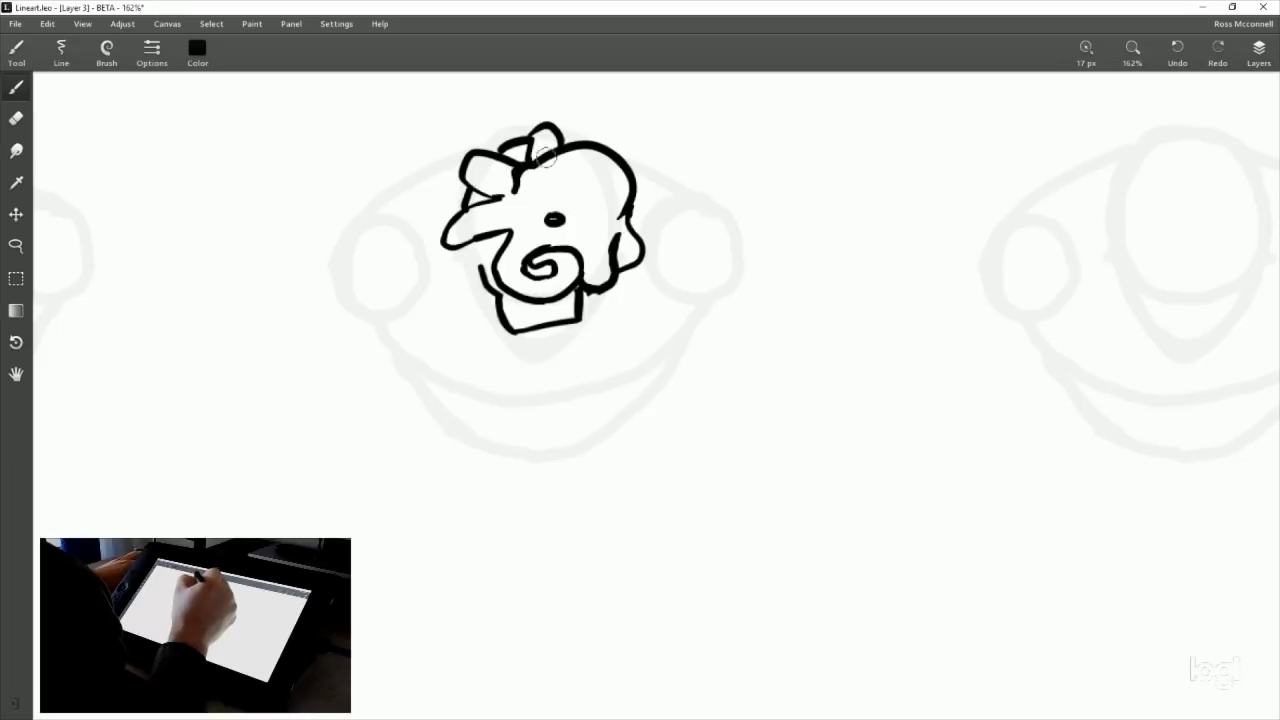
mouse_move(540, 211)
mouse_down()
mouse_move(557, 201)
mouse_move(538, 212)
mouse_up()
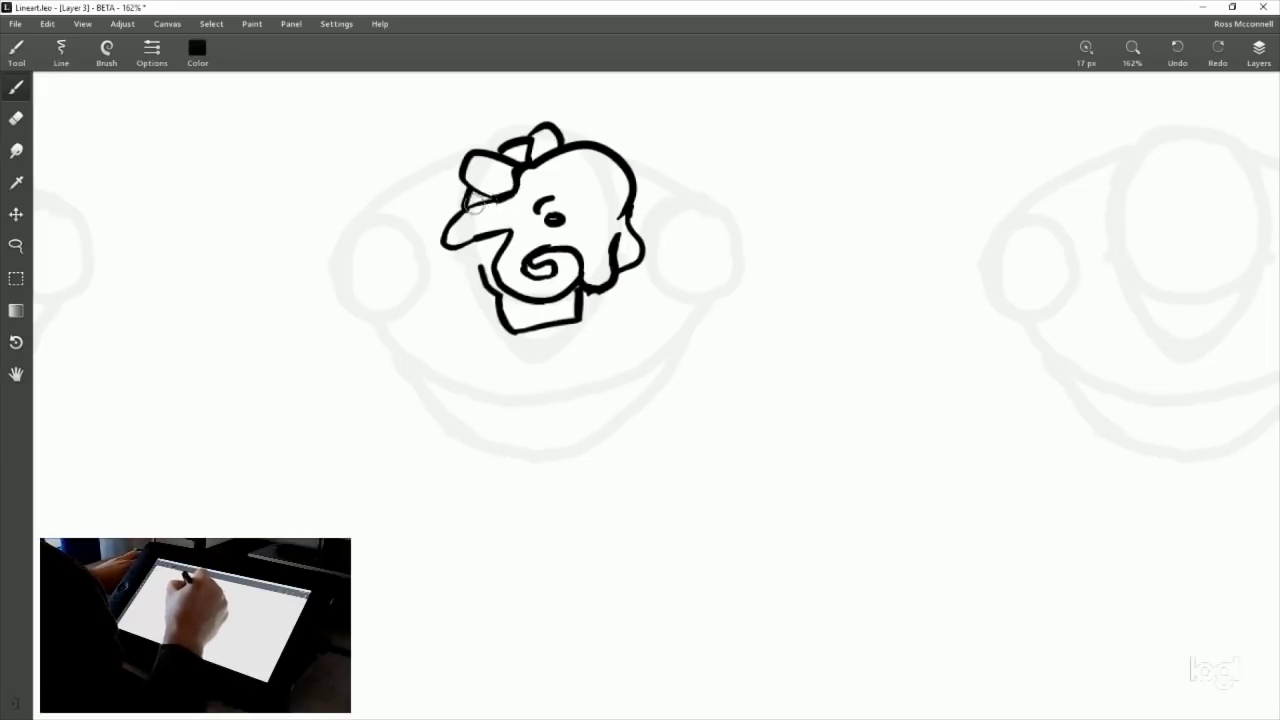
drag(500, 196, 445, 232)
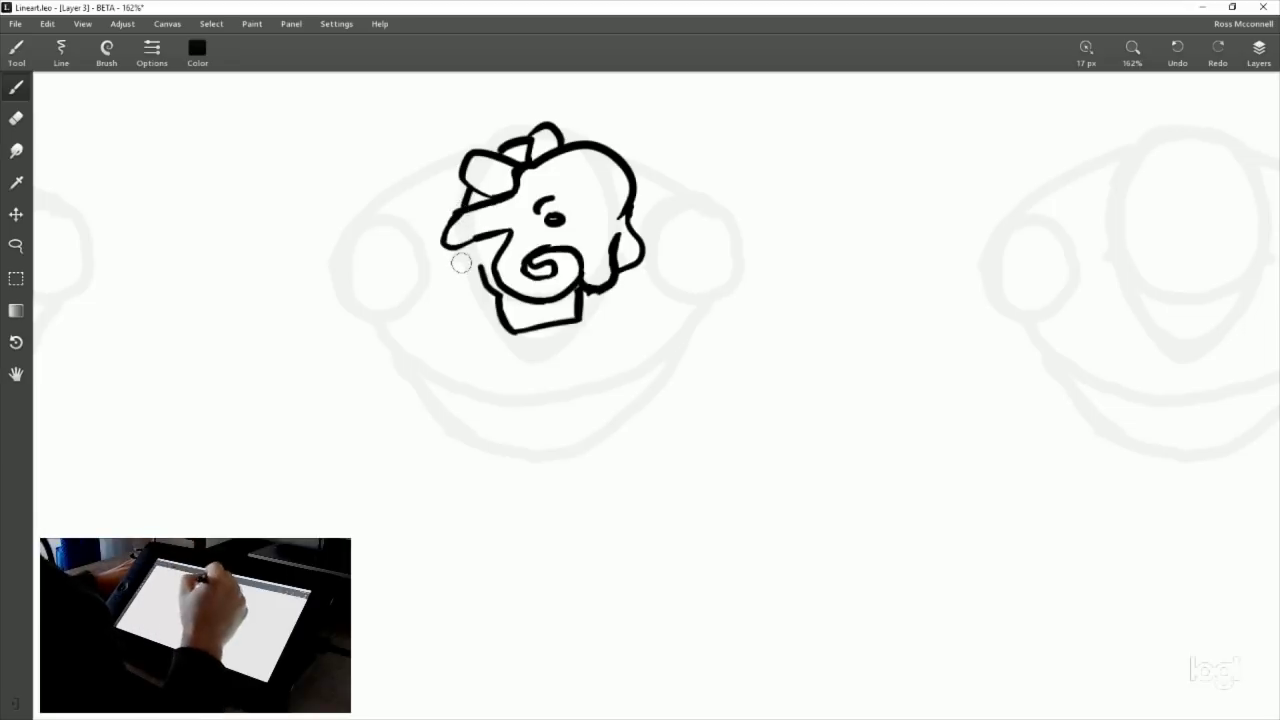
Draw a short crease inward from the right side of the head and thicken the curve beneath the right lobe.
drag(651, 371, 645, 323)
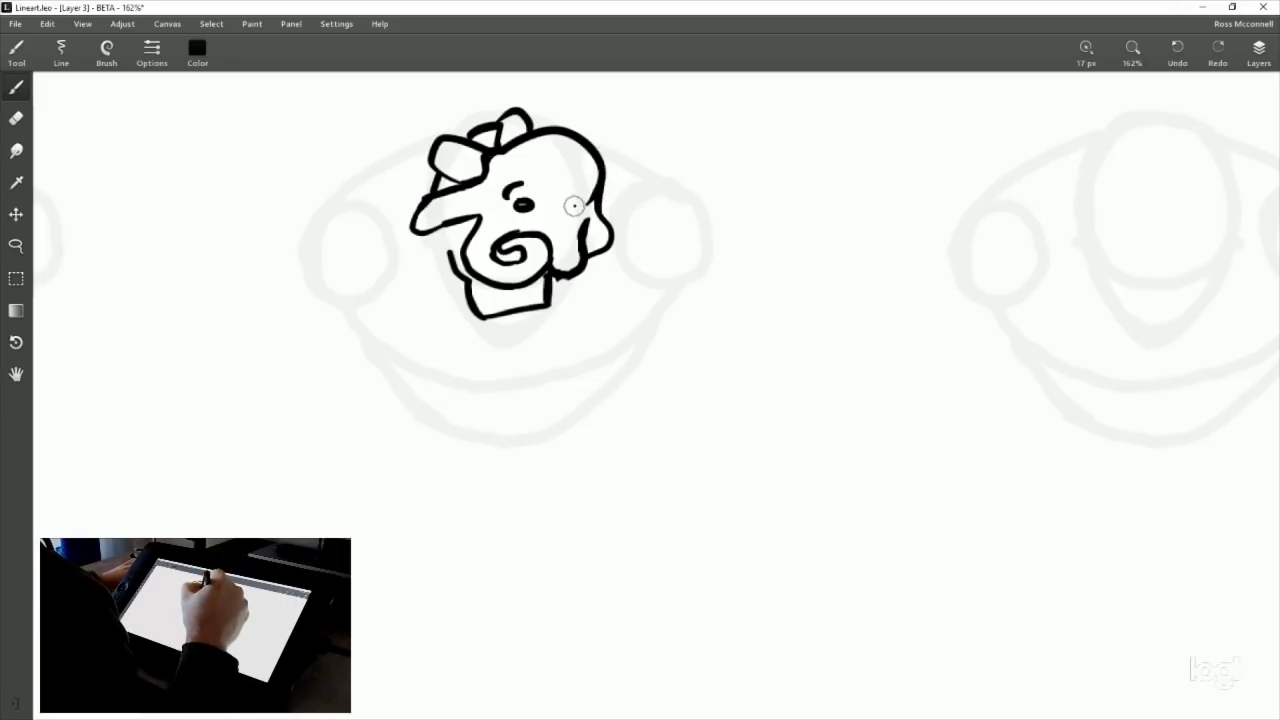
drag(571, 207, 600, 198)
key(ctrl+z)
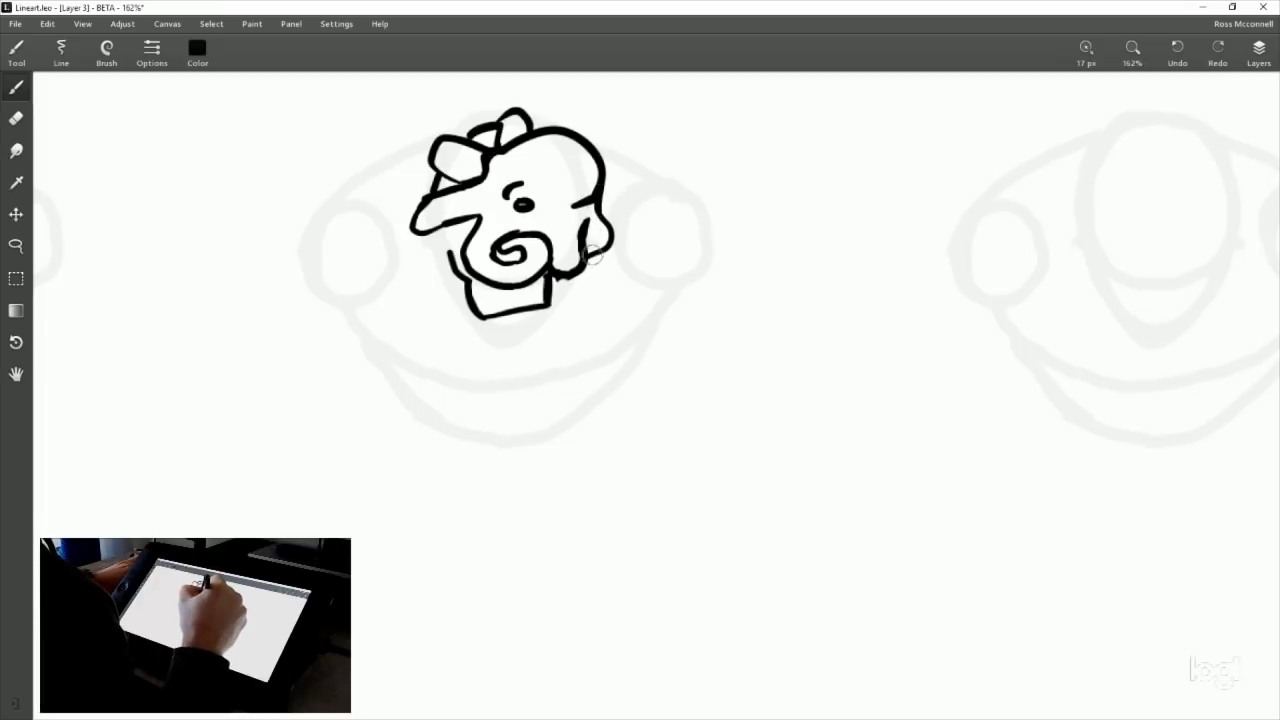
mouse_move(548, 271)
mouse_down()
mouse_move(566, 279)
mouse_move(586, 262)
mouse_up()
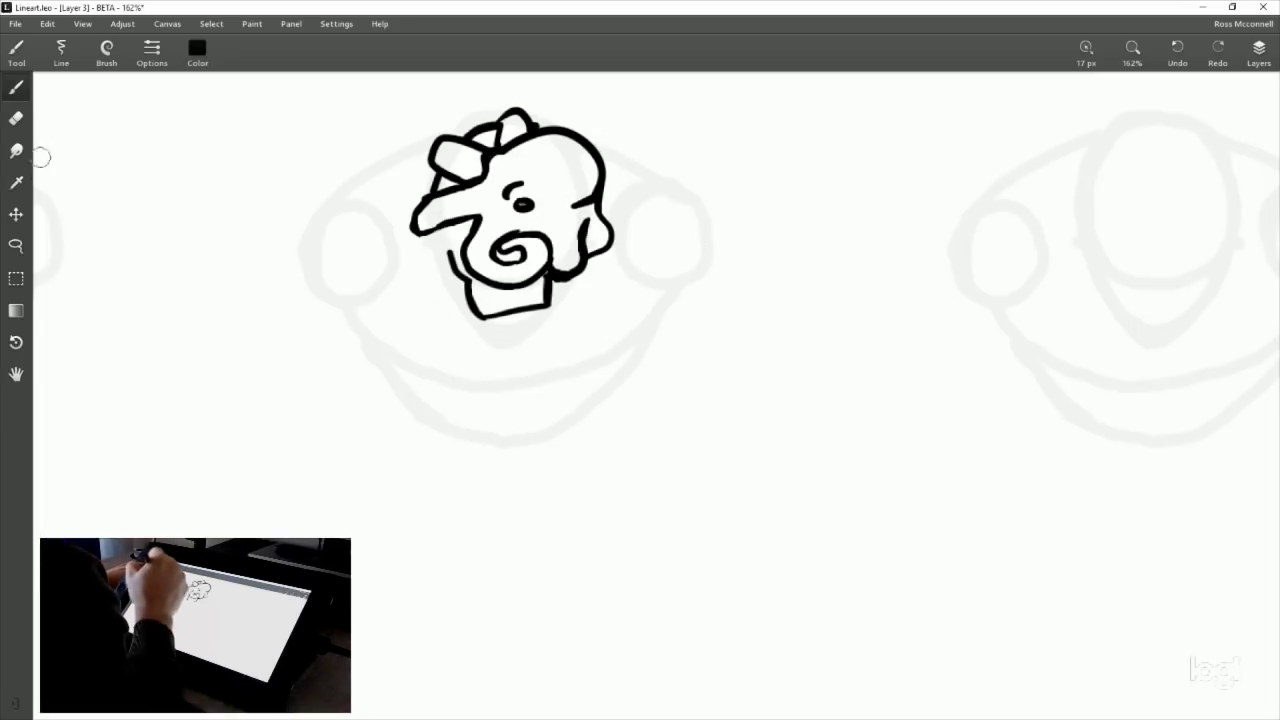
Reshape the underside of the left lobe and draw a cheek line joining it to the jaw.
click(16, 118)
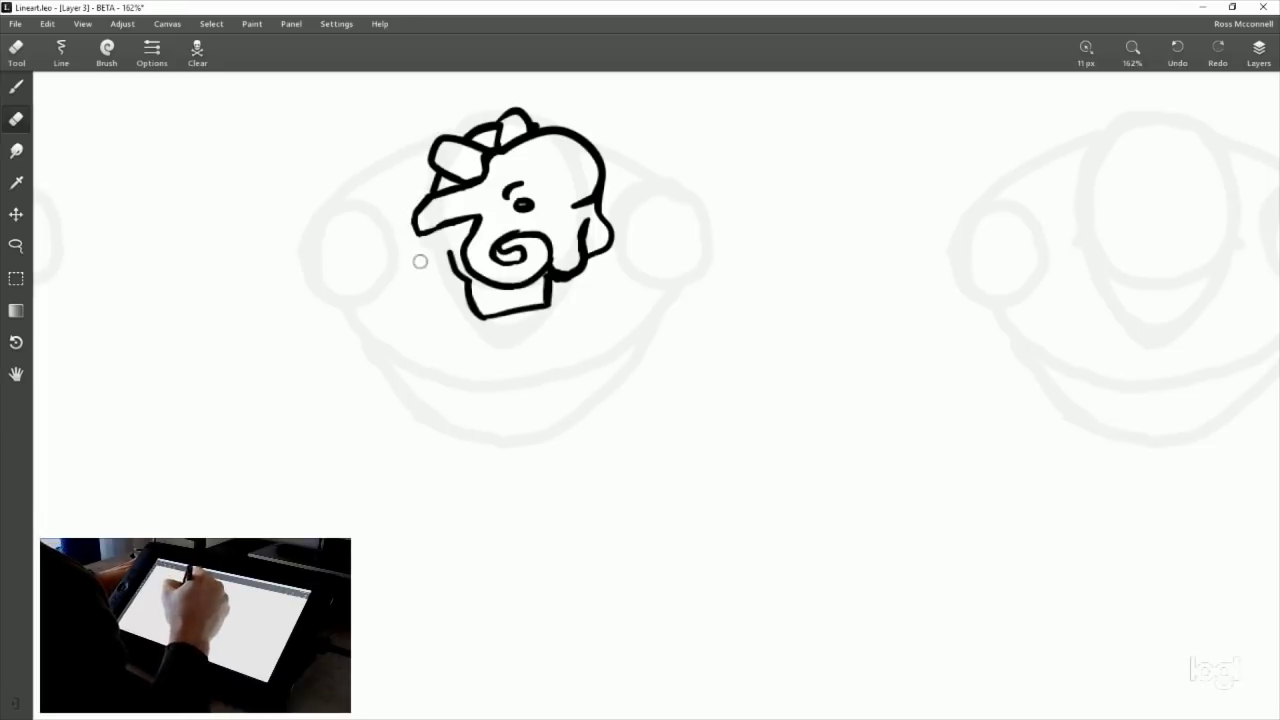
click(16, 86)
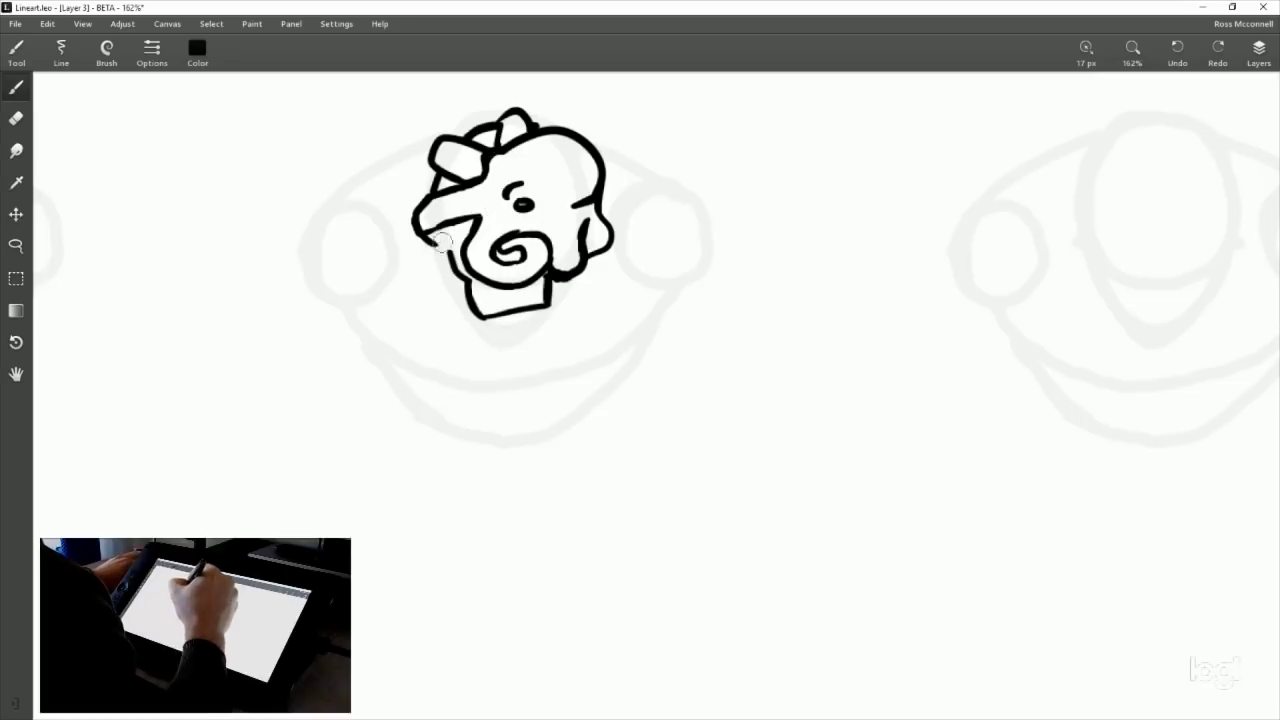
drag(439, 246, 454, 258)
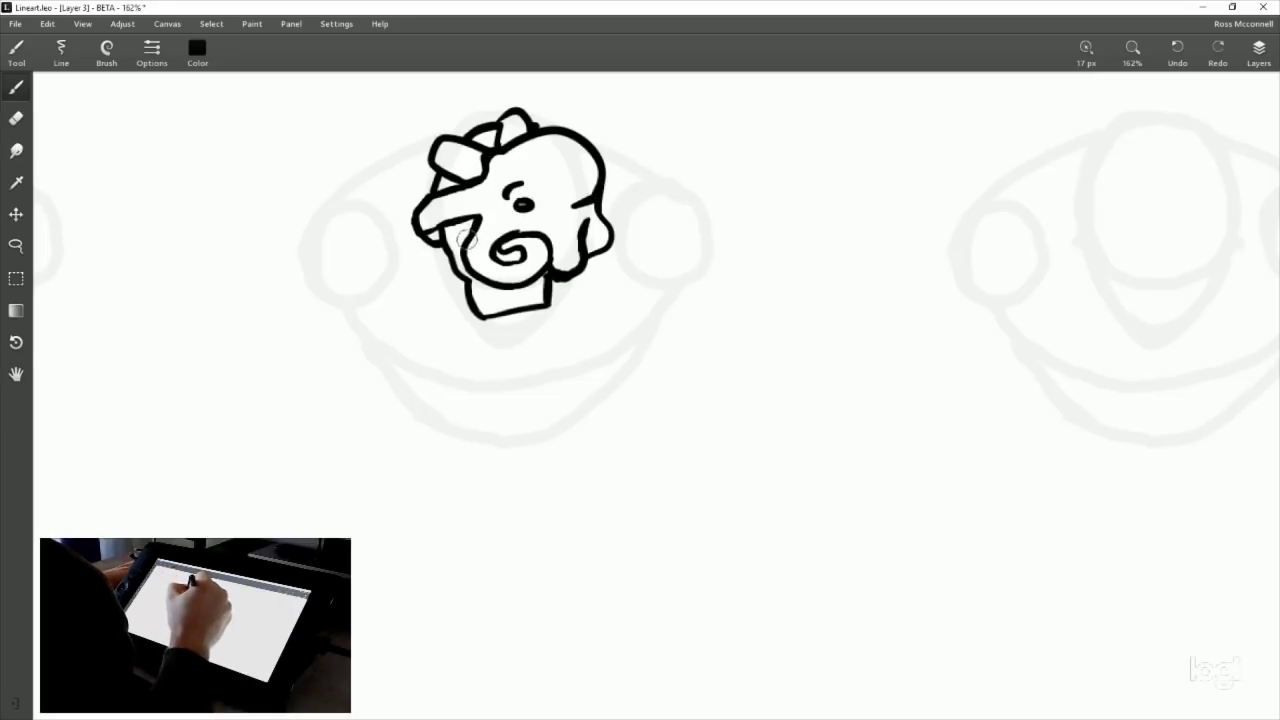
Clean up and thicken the outline of the right lobe and the curve beneath it.
click(17, 118)
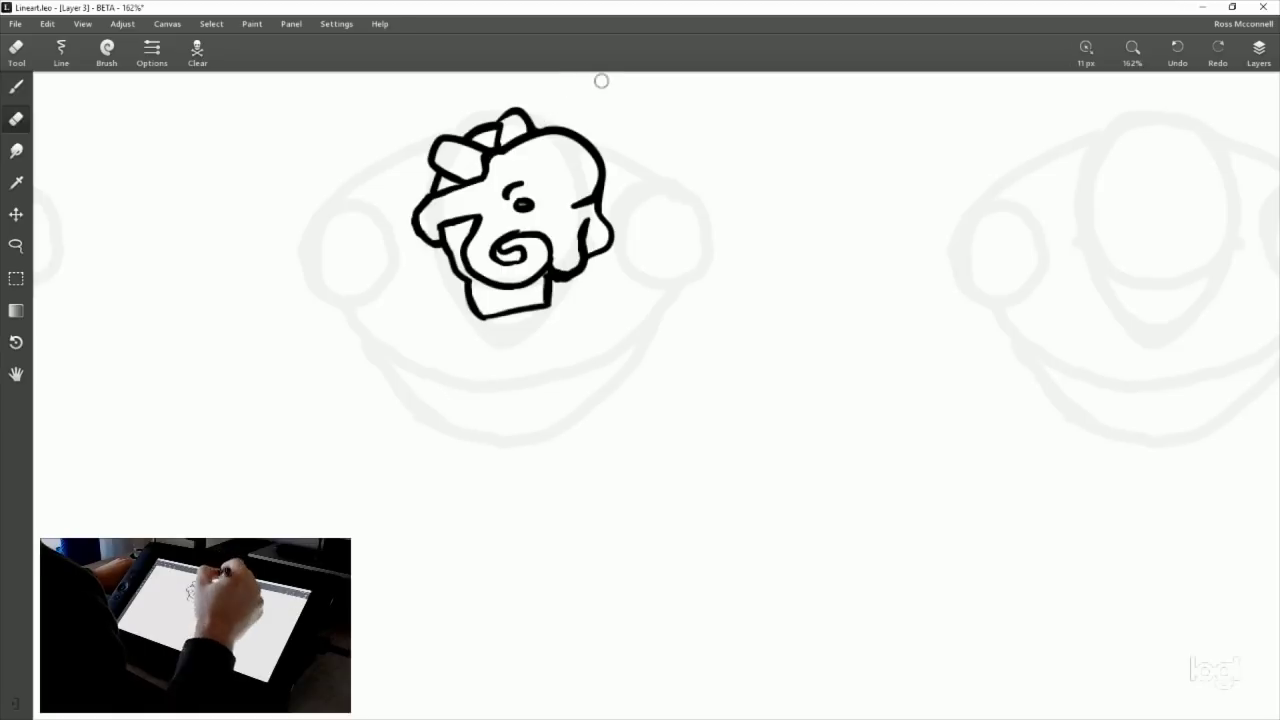
click(16, 87)
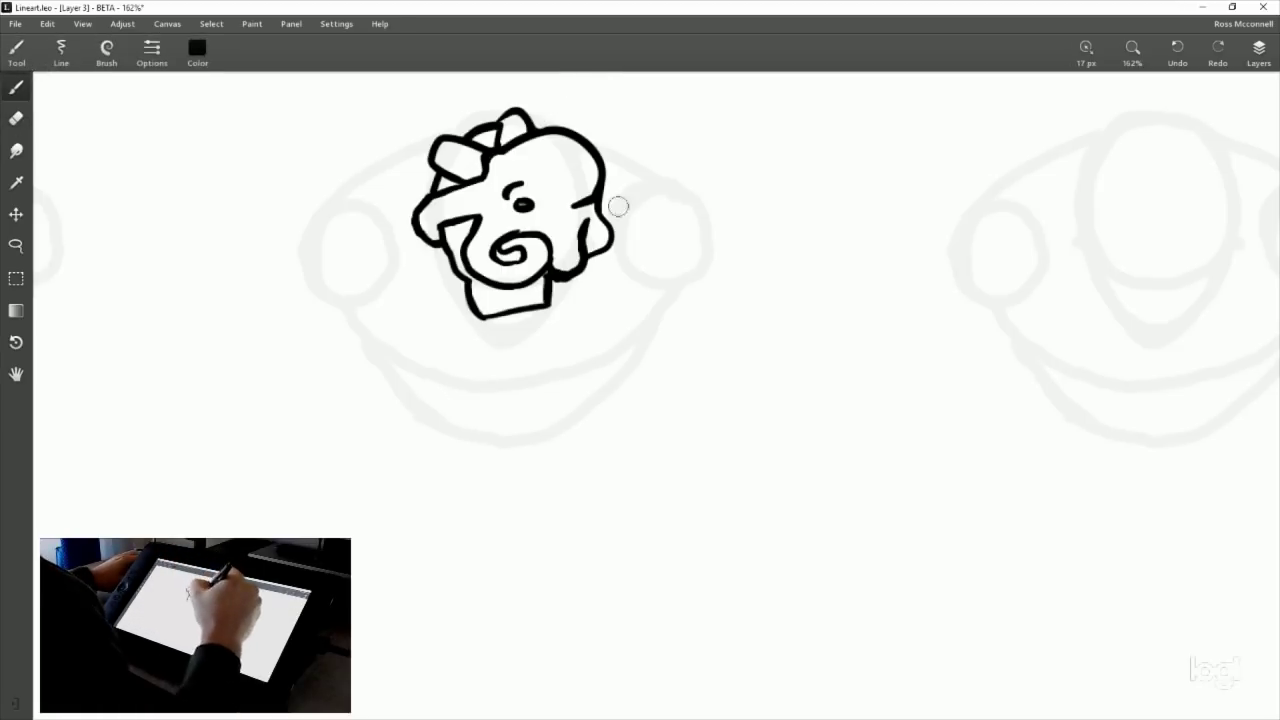
mouse_move(598, 220)
mouse_down()
mouse_move(612, 238)
mouse_move(588, 262)
mouse_up()
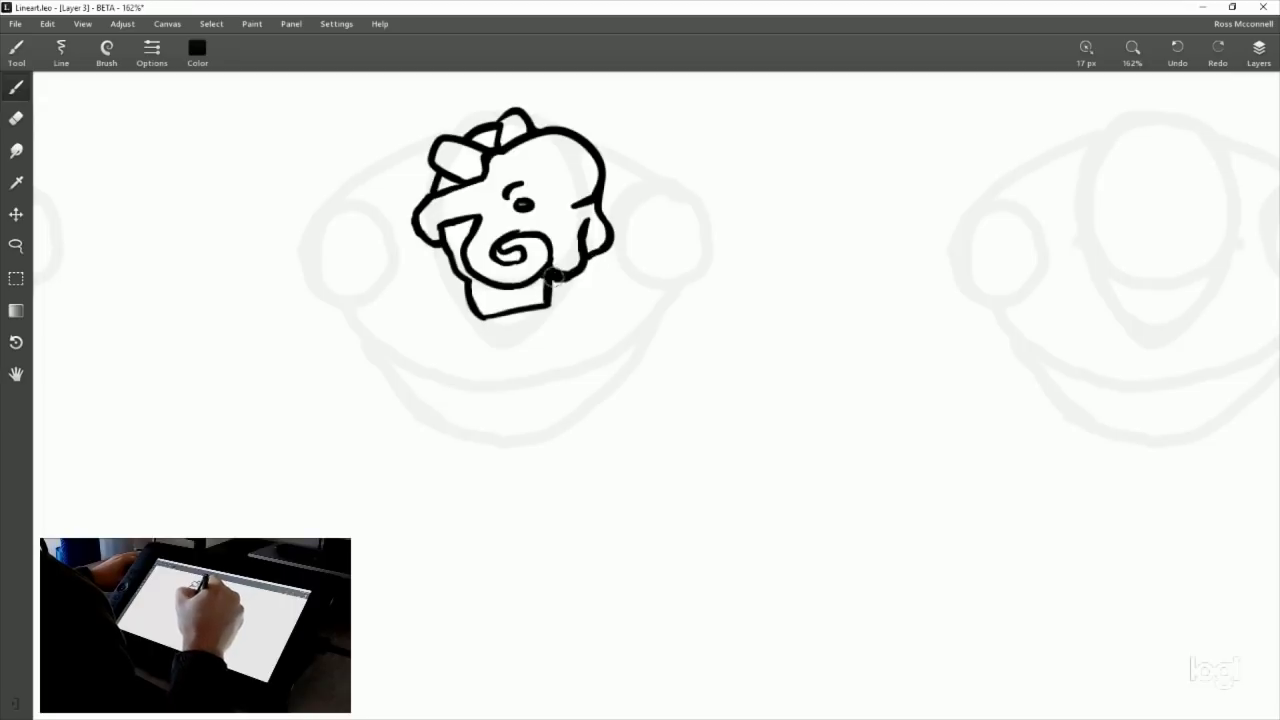
Fill the spiral's center and the gap beneath the left horn in solid black, and thicken the line under the left brow.
drag(502, 252, 518, 250)
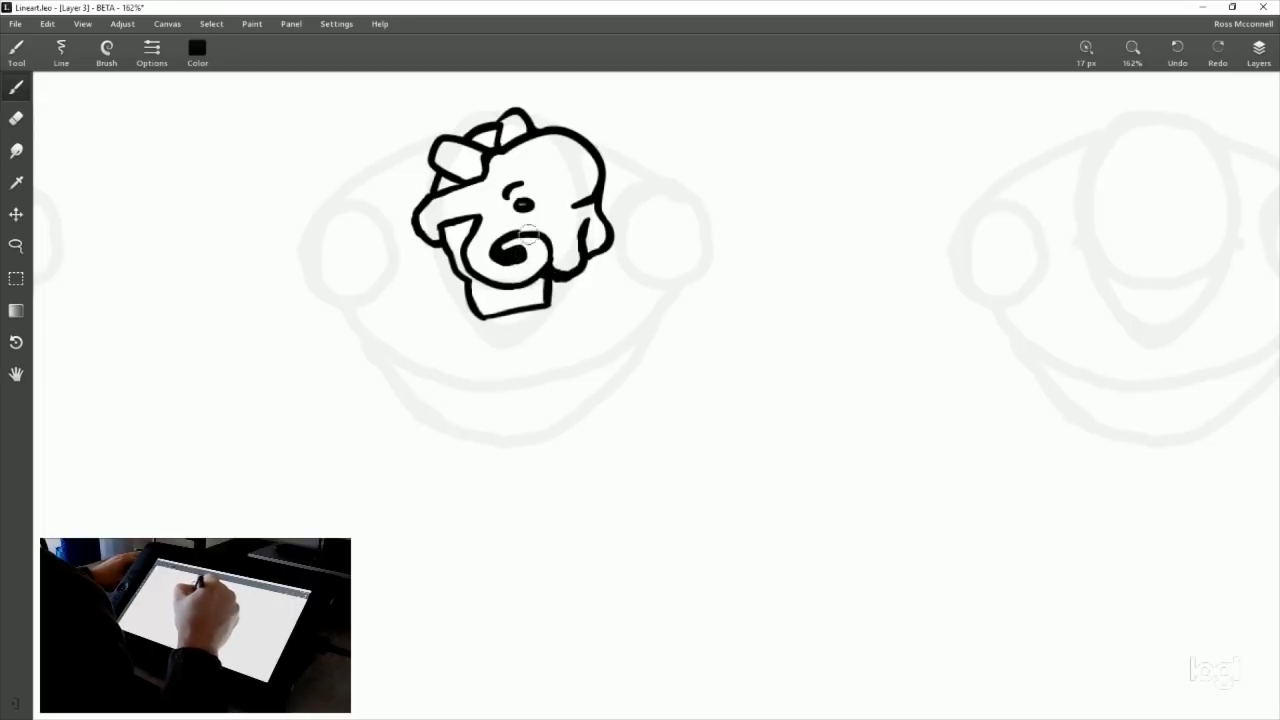
drag(443, 226, 500, 238)
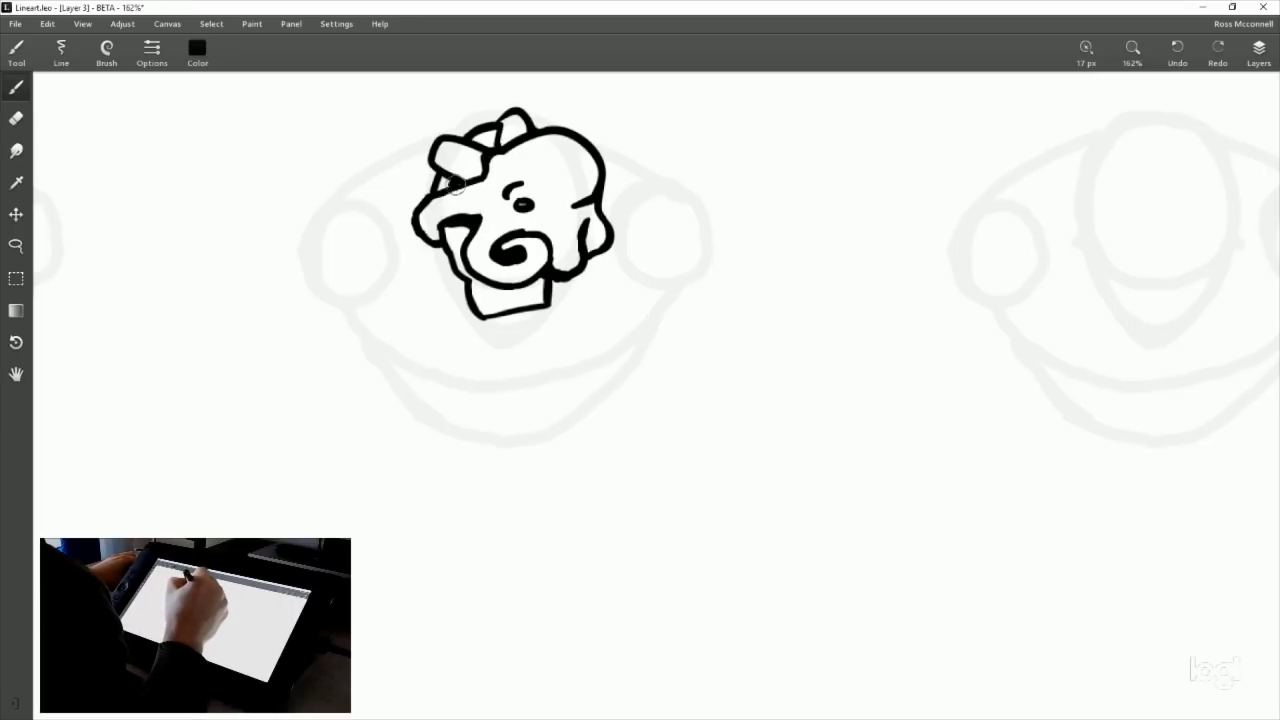
drag(450, 183, 462, 152)
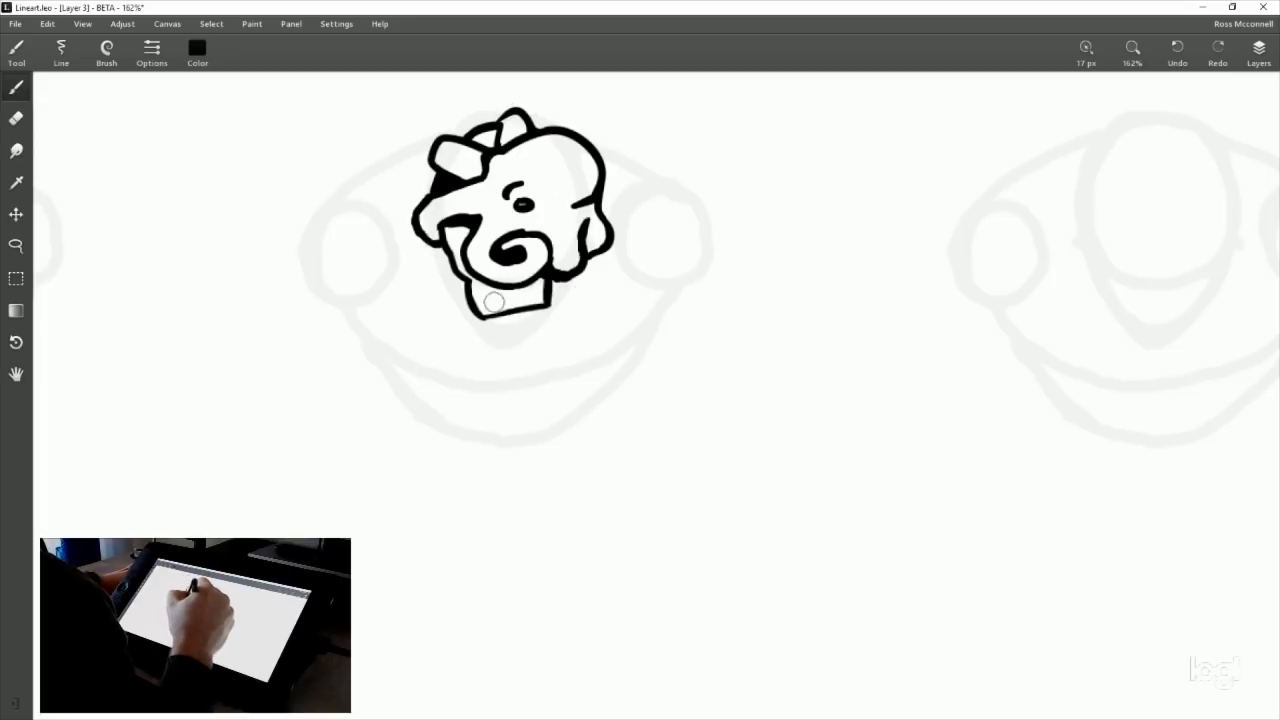
Draw a row of short vertical tooth lines along the lower edge of the jaw.
mouse_move(494, 300)
mouse_down()
mouse_move(497, 313)
mouse_move(532, 309)
mouse_up()
drag(746, 200, 750, 342)
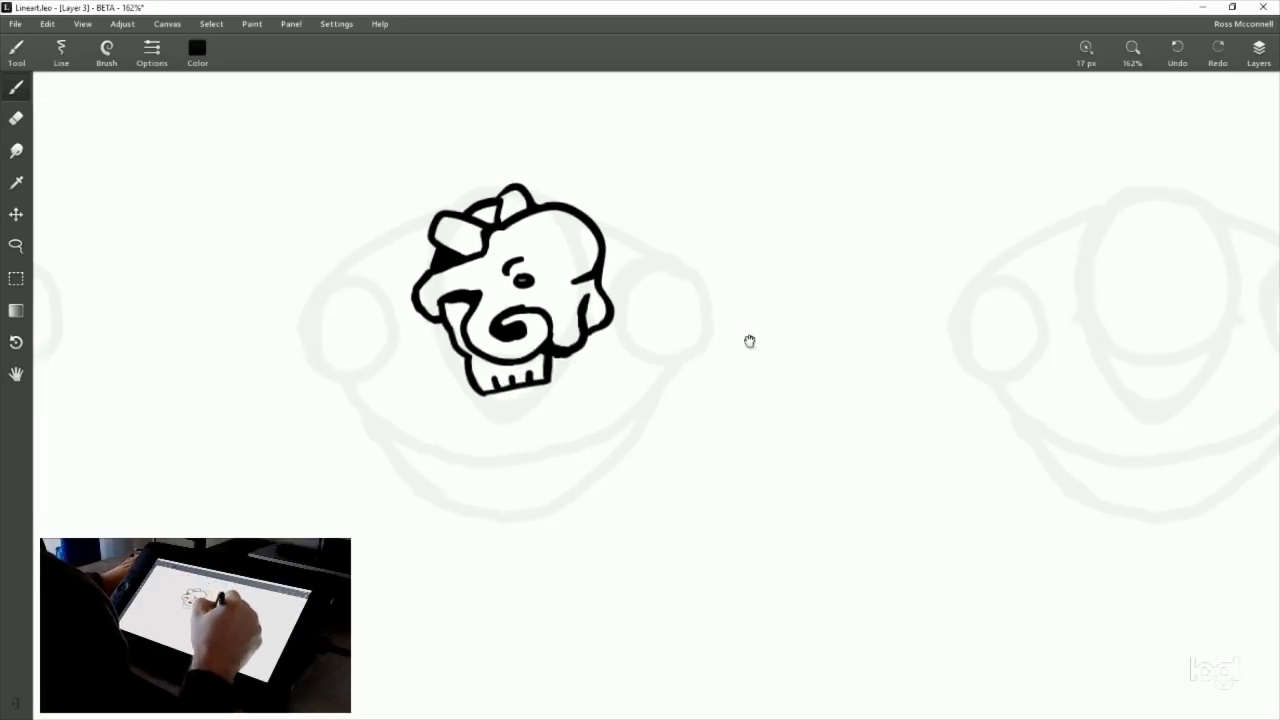
drag(735, 245, 715, 474)
drag(703, 416, 692, 212)
mouse_move(720, 441)
mouse_down()
mouse_move(703, 276)
mouse_move(729, 118)
mouse_up()
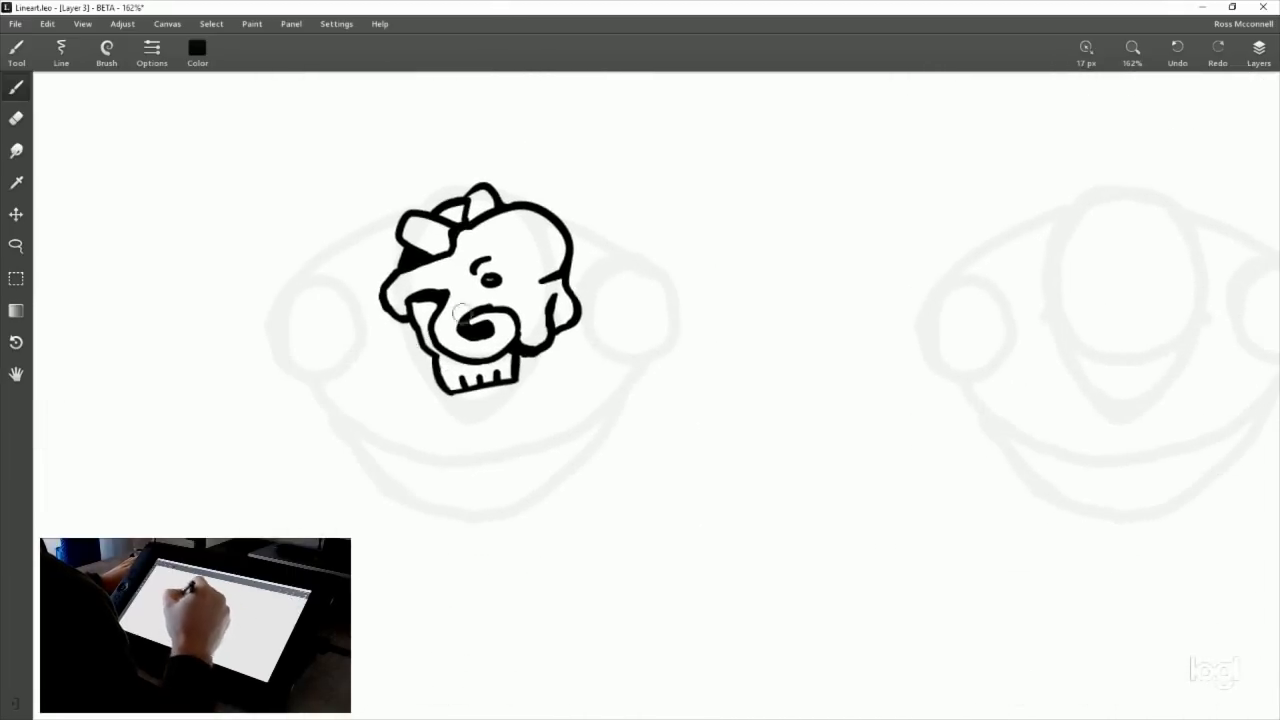
Lasso the toothed jaw, shift it slightly up and to the right under the muzzle, and clear the selection.
click(16, 245)
drag(451, 411, 527, 378)
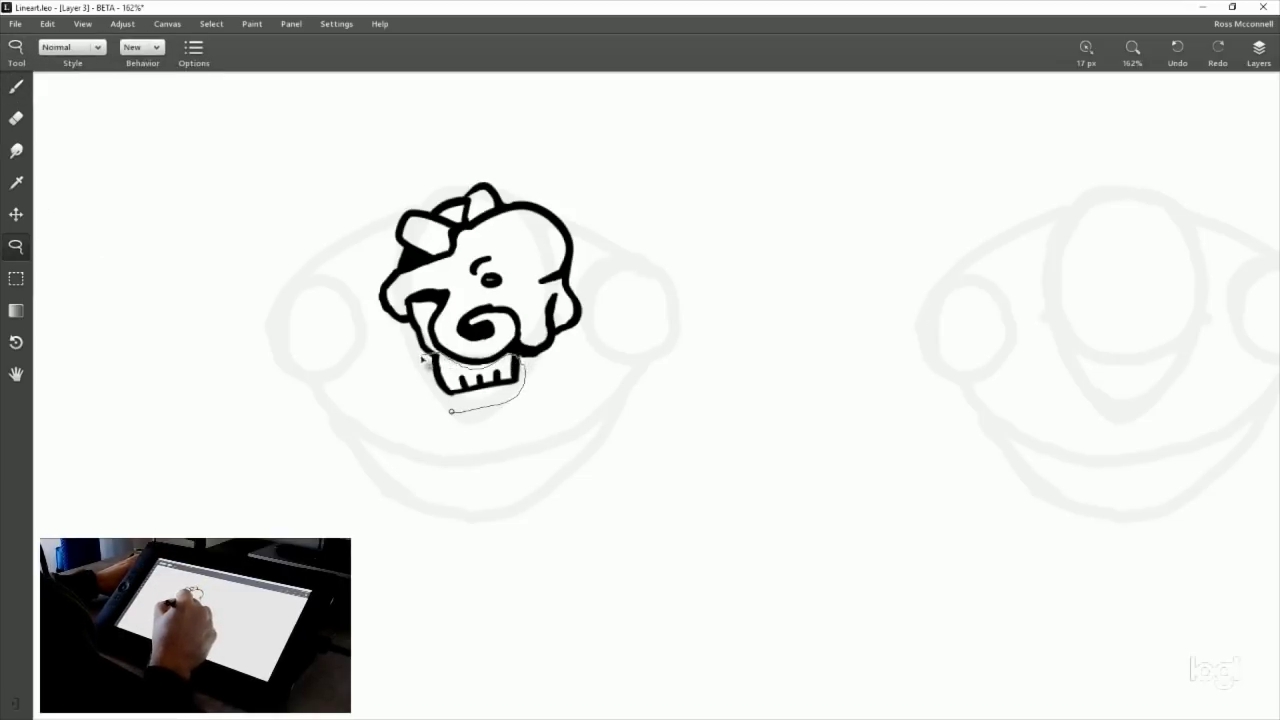
drag(413, 371, 448, 409)
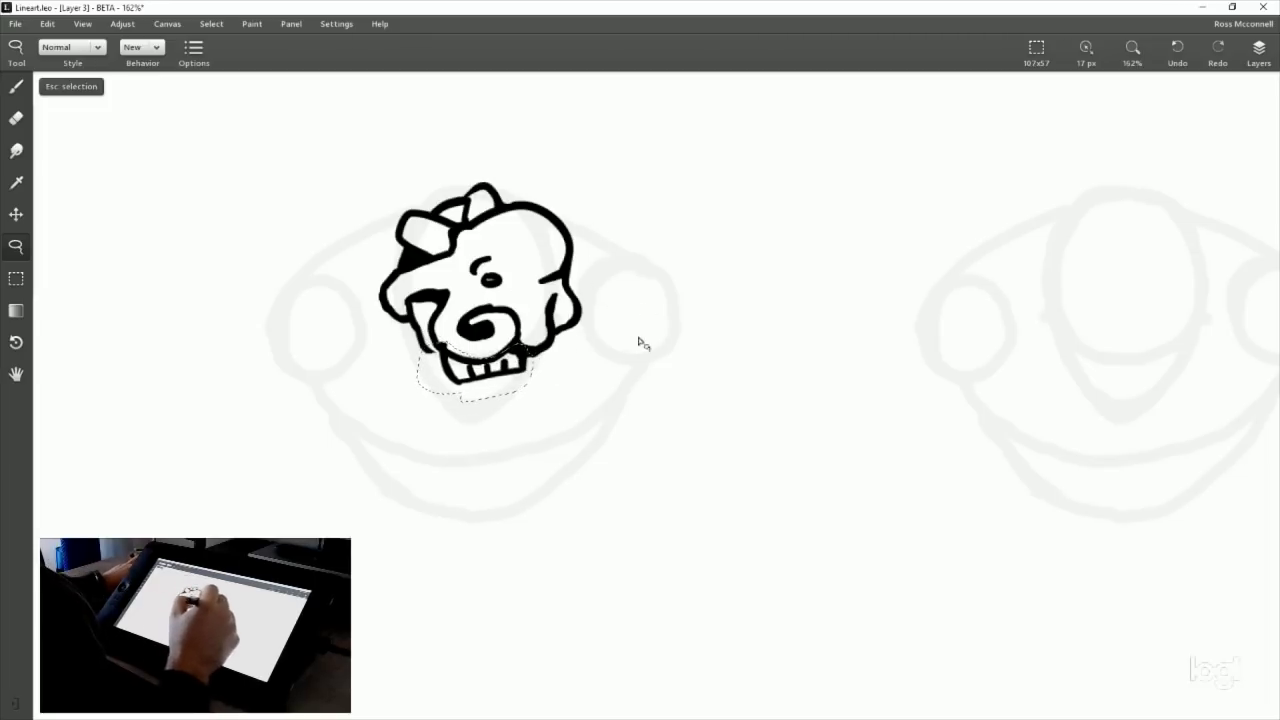
click(80, 90)
Erase the outer cheek line beneath the left lobe, and lasso the lobe to shift it inward toward the face.
click(16, 118)
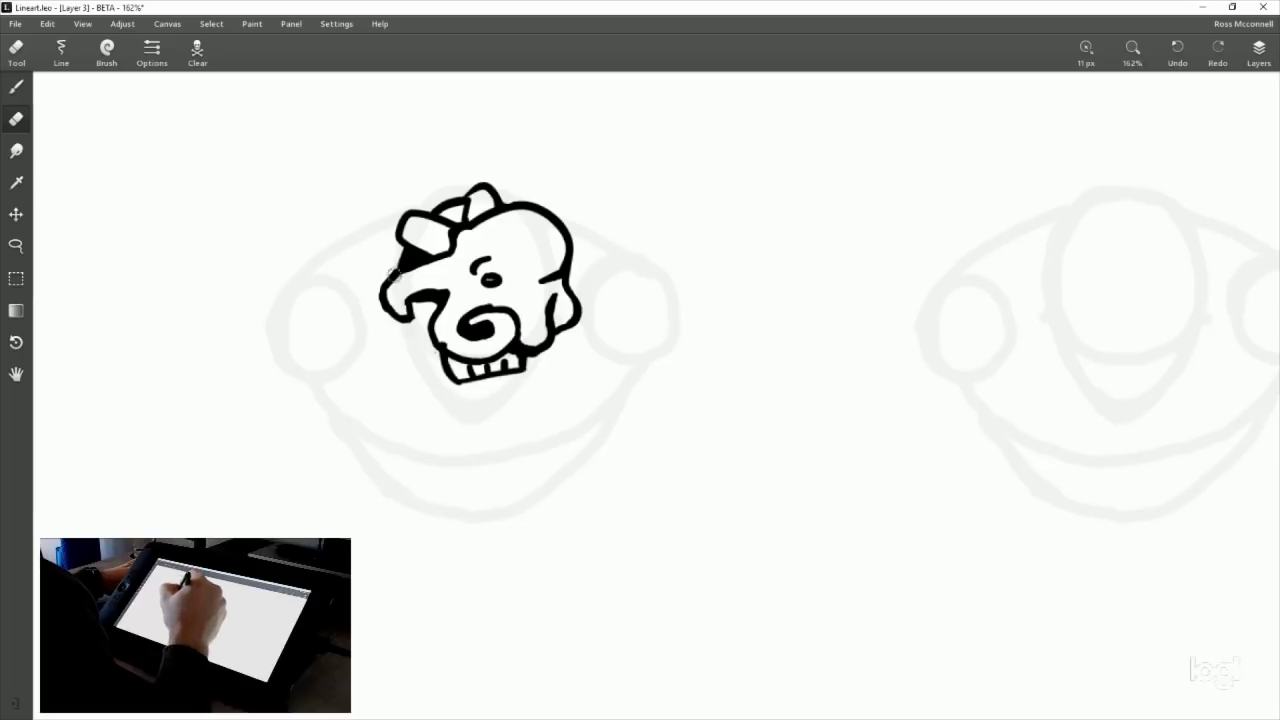
click(16, 245)
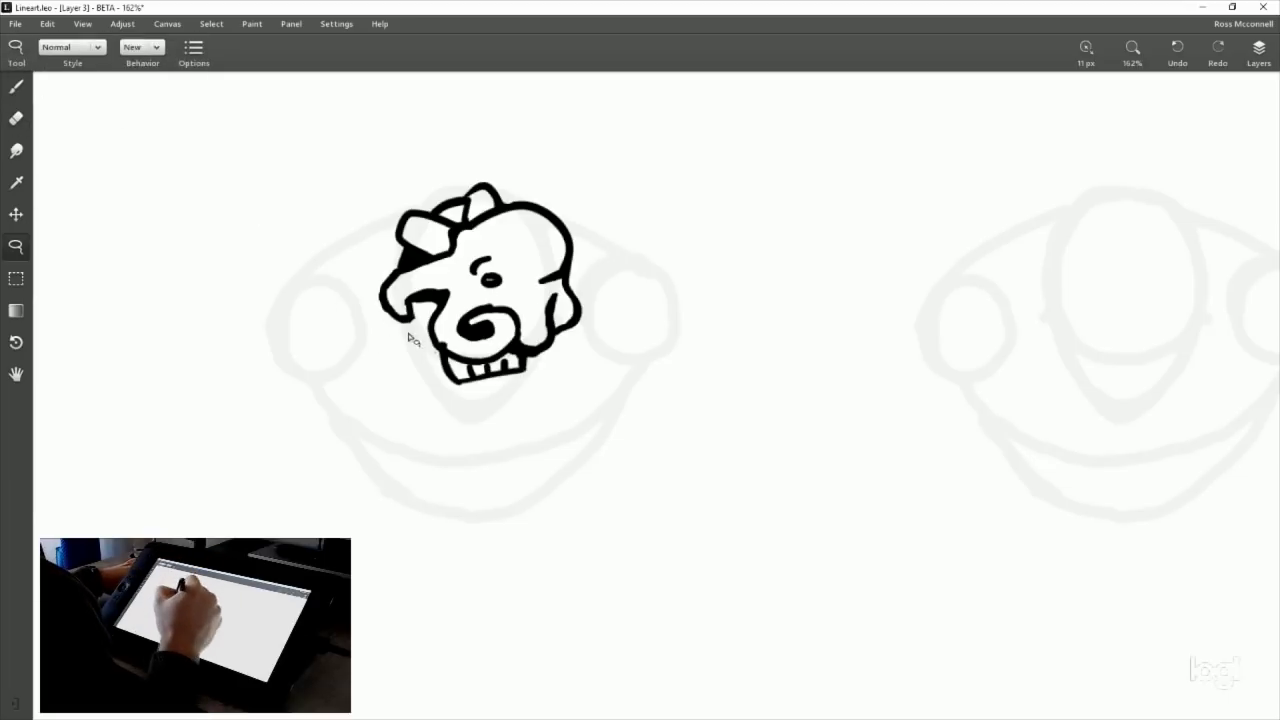
mouse_move(409, 335)
mouse_down()
mouse_move(417, 284)
mouse_move(381, 272)
mouse_move(391, 343)
mouse_move(418, 301)
mouse_up()
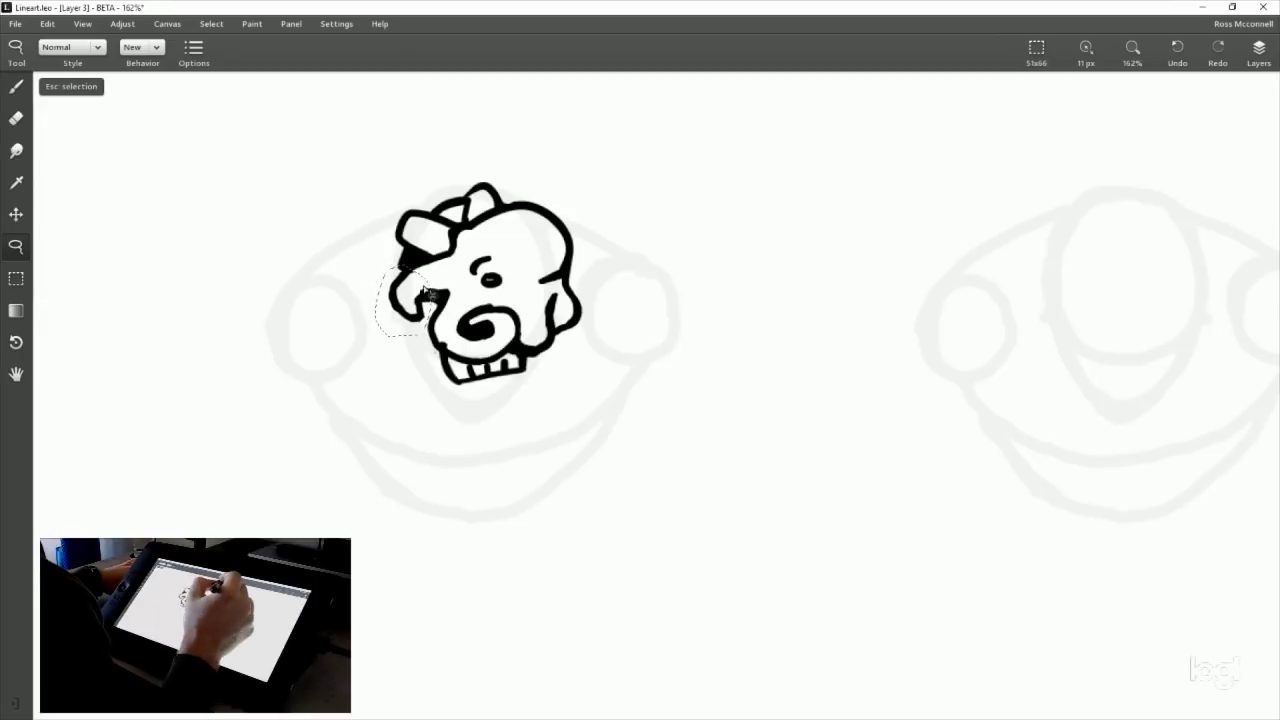
Redraw the cheek line from the shifted left lobe down to the jaw and touch up the joined outlines.
click(16, 87)
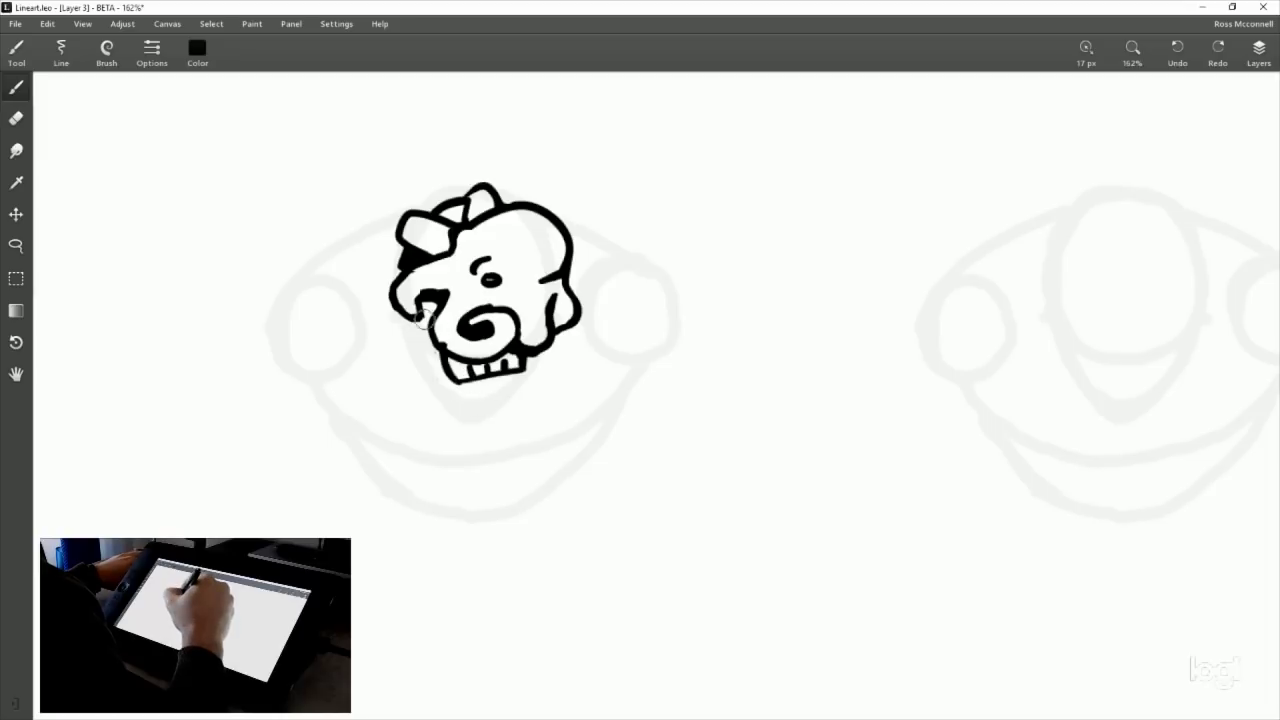
drag(426, 320, 440, 345)
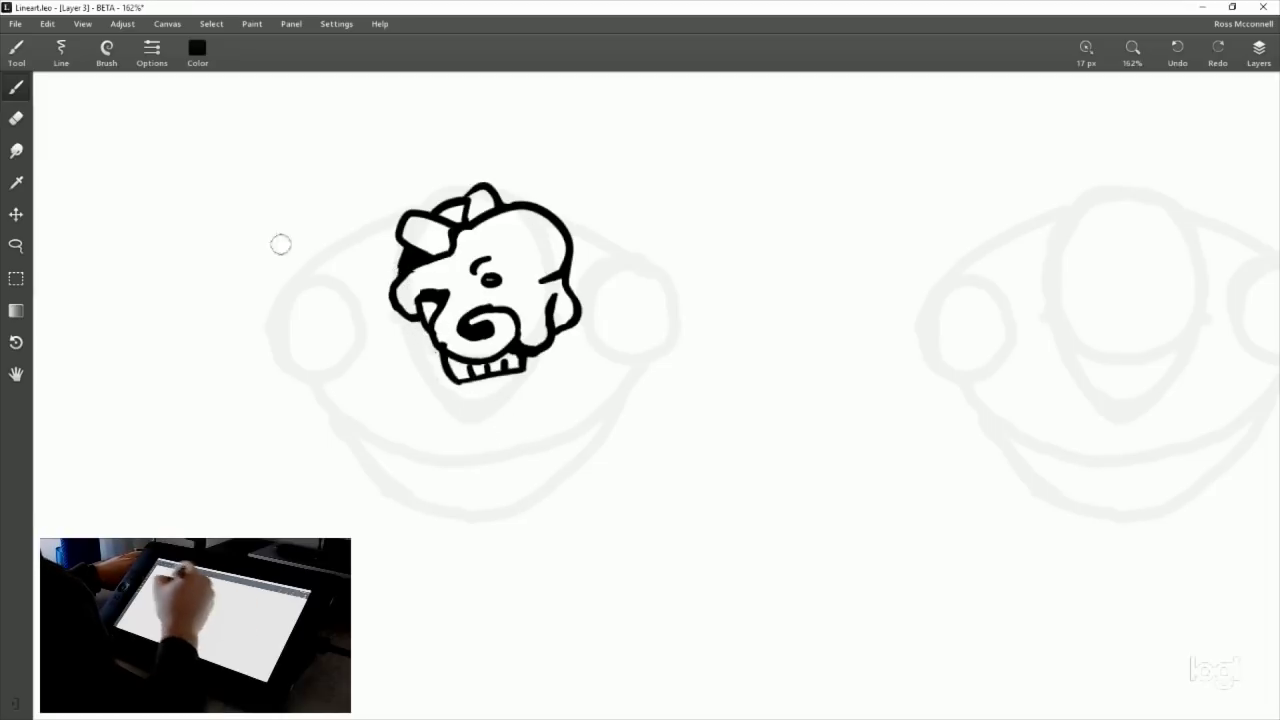
click(16, 118)
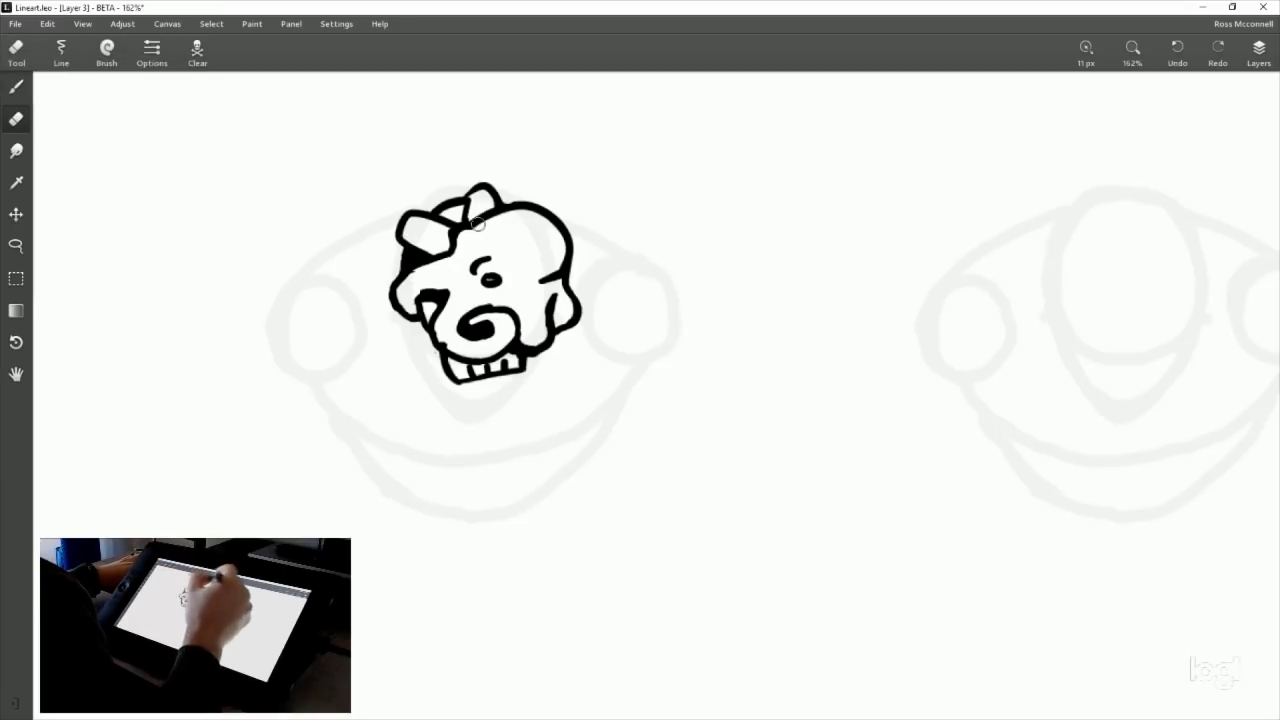
click(16, 86)
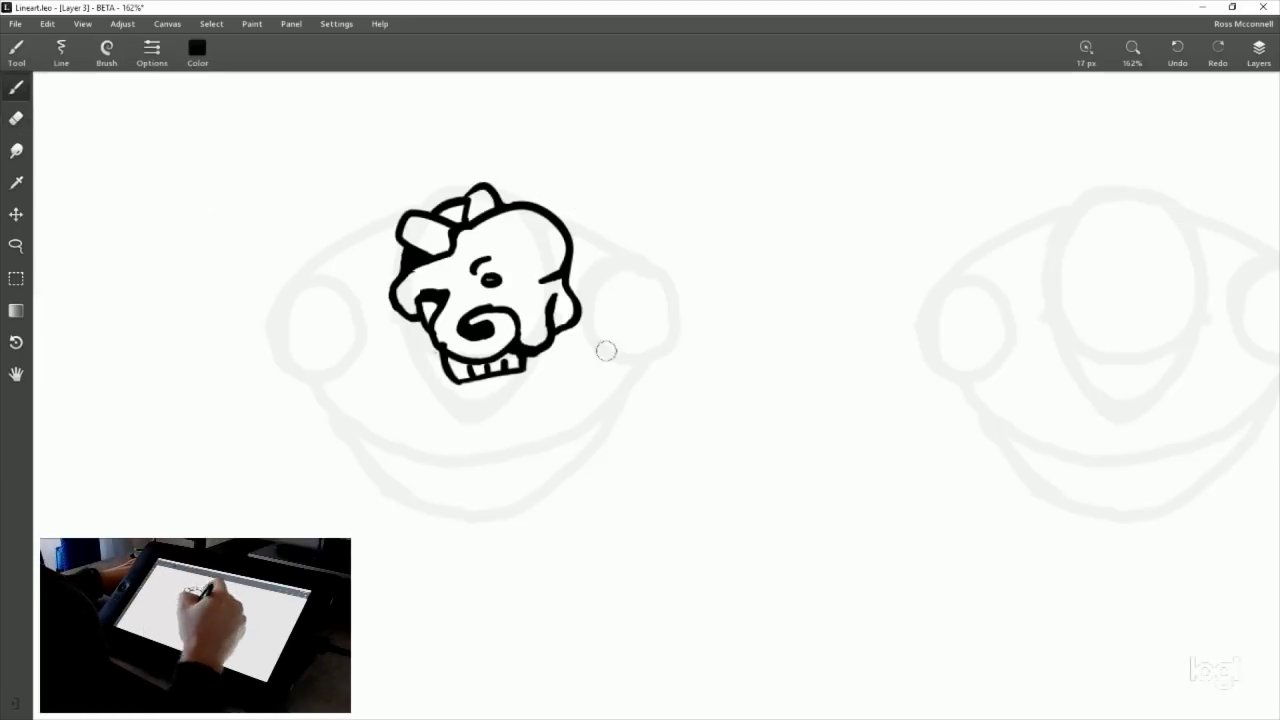
Erase the right edge of the spiral muzzle and redraw it as a fuller curve meeting the jaw corner.
click(16, 118)
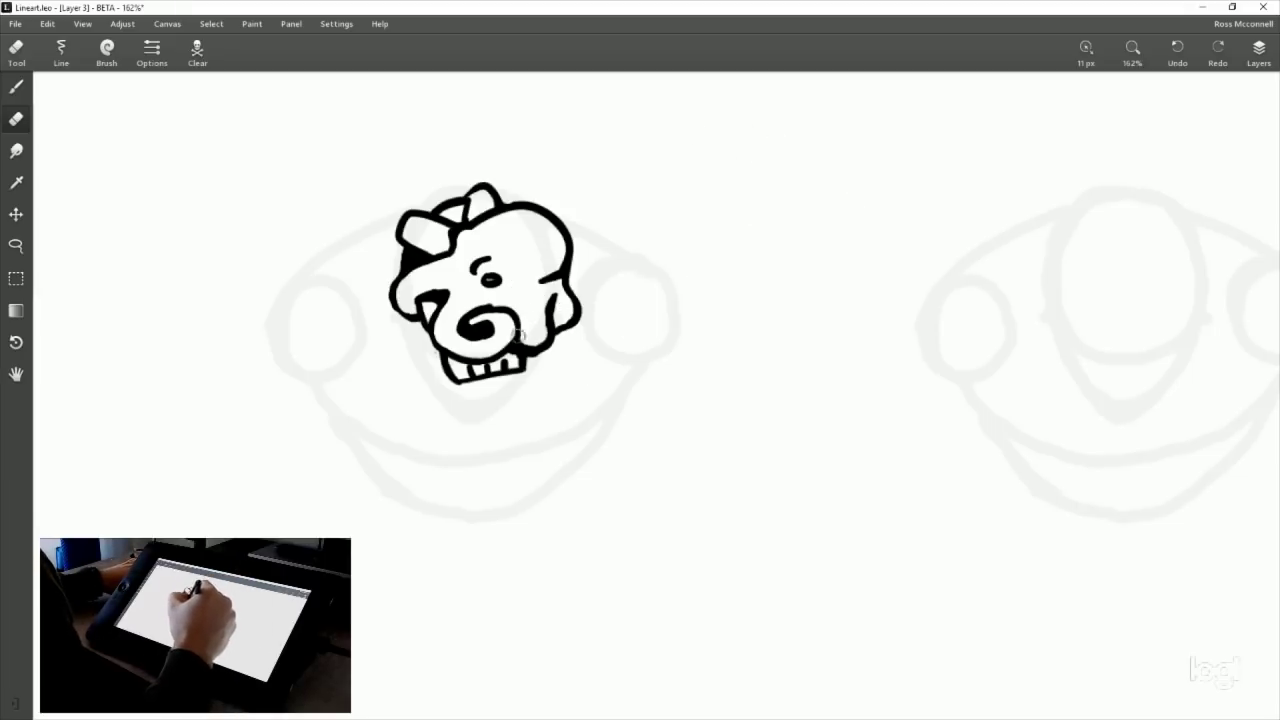
click(16, 87)
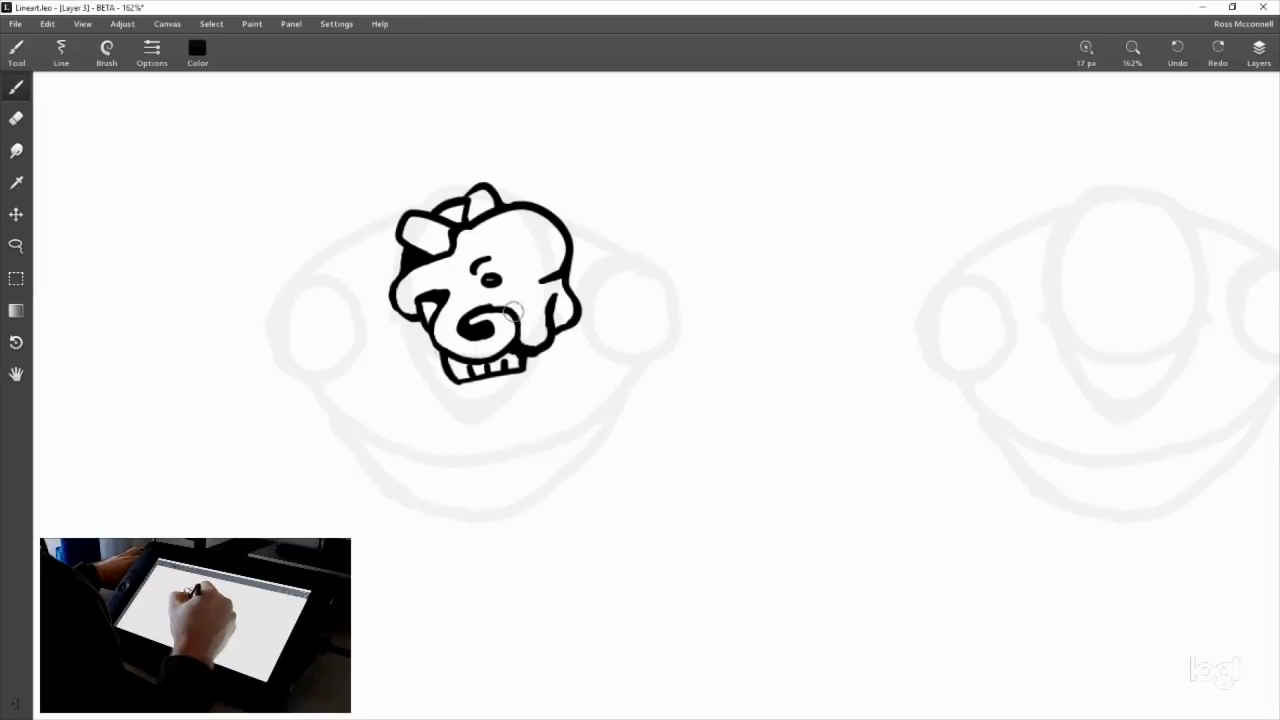
drag(520, 352, 540, 350)
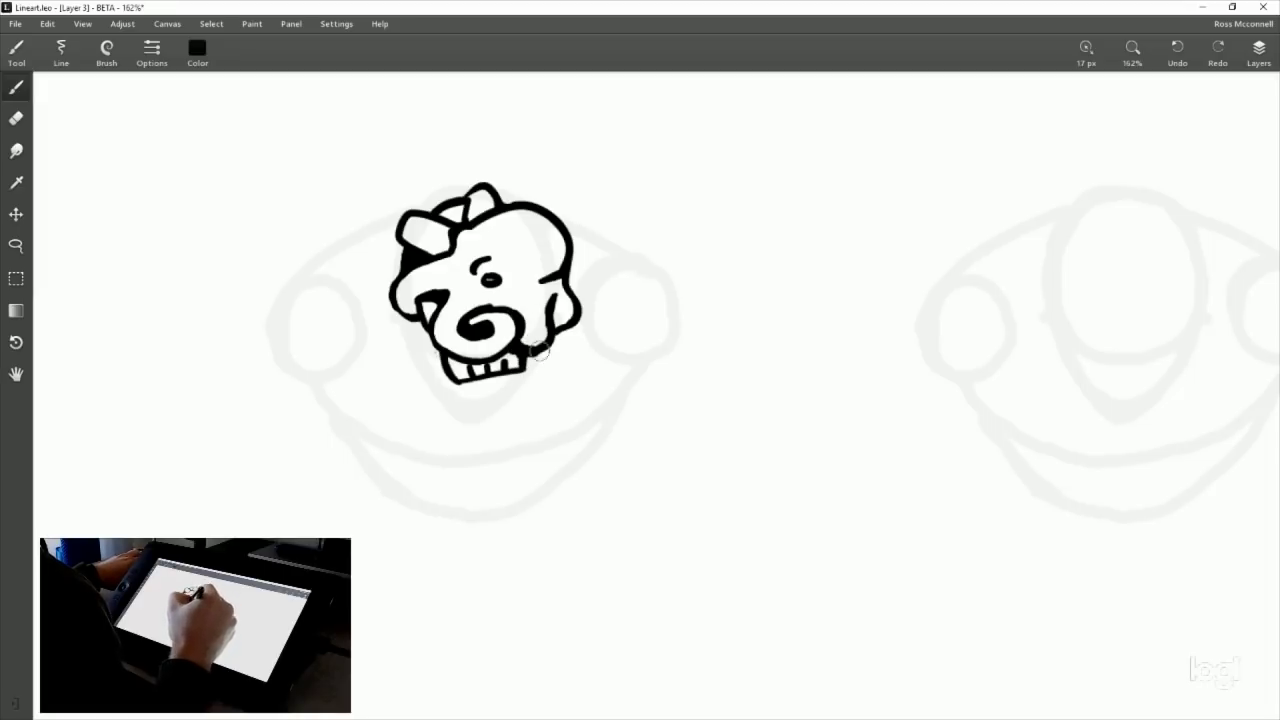
Trim the crease on the right side of the head with the eraser.
click(16, 118)
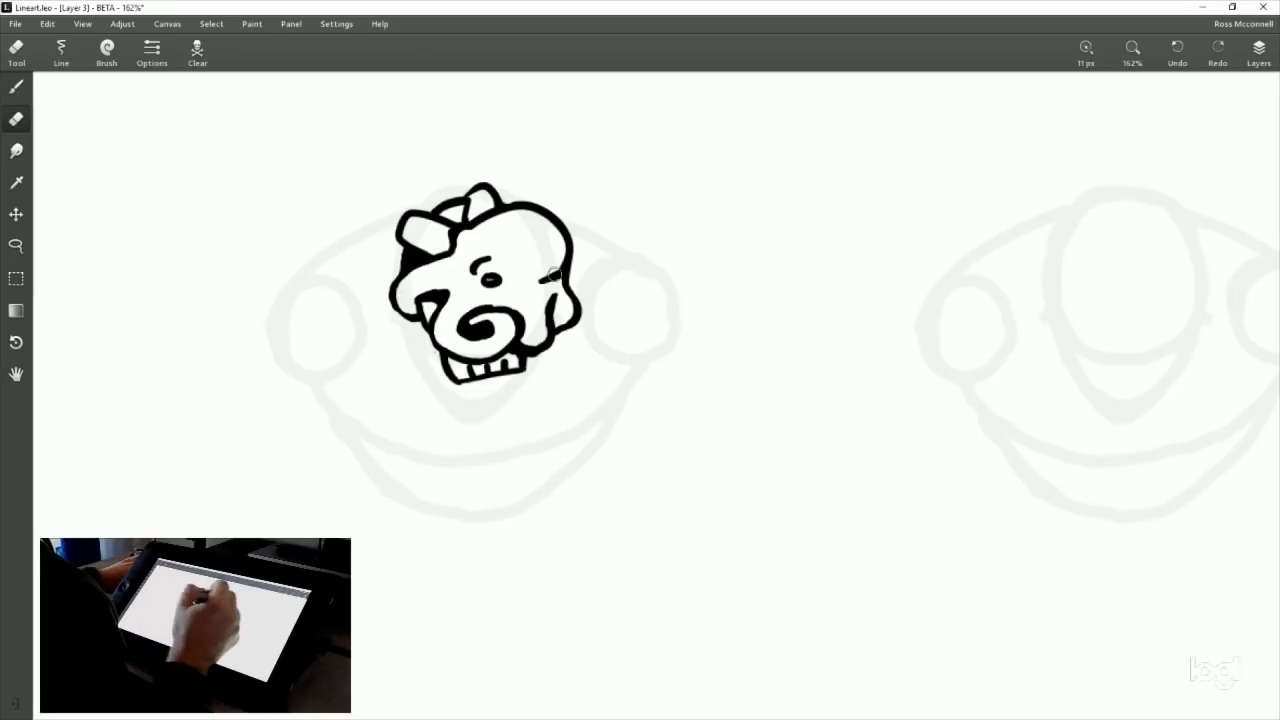
drag(571, 391, 691, 211)
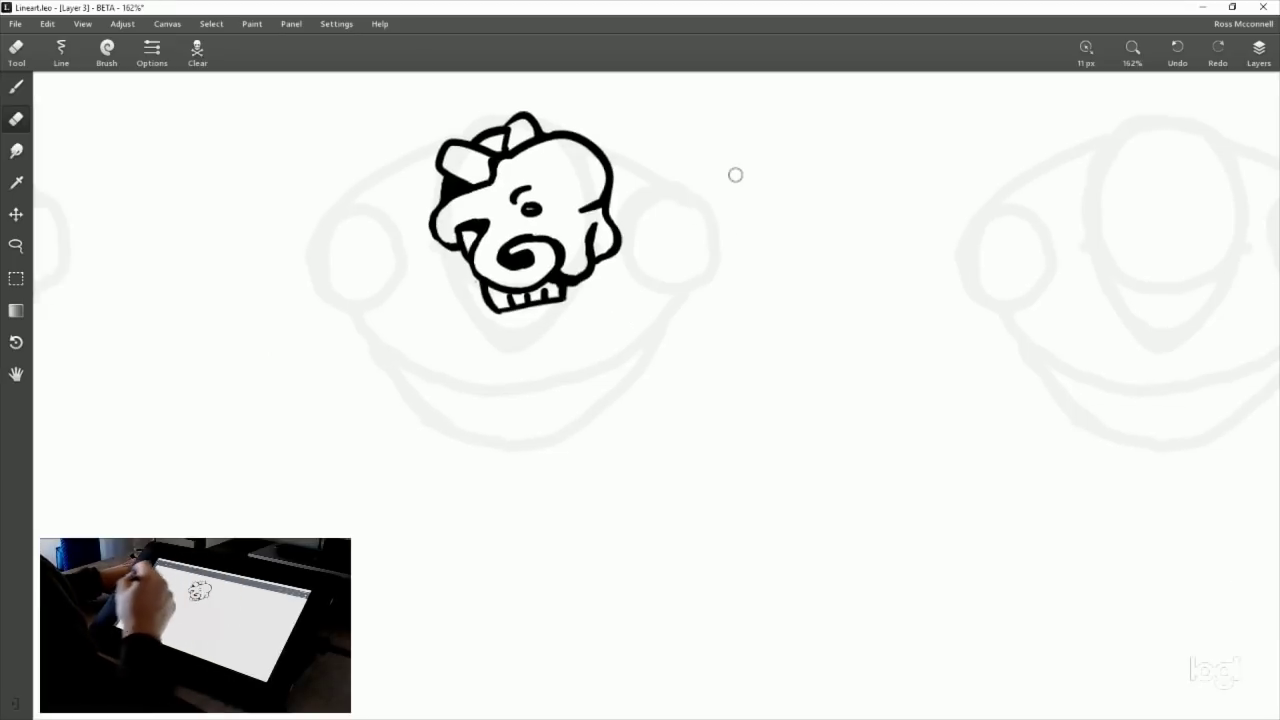
click(16, 87)
drag(662, 224, 637, 282)
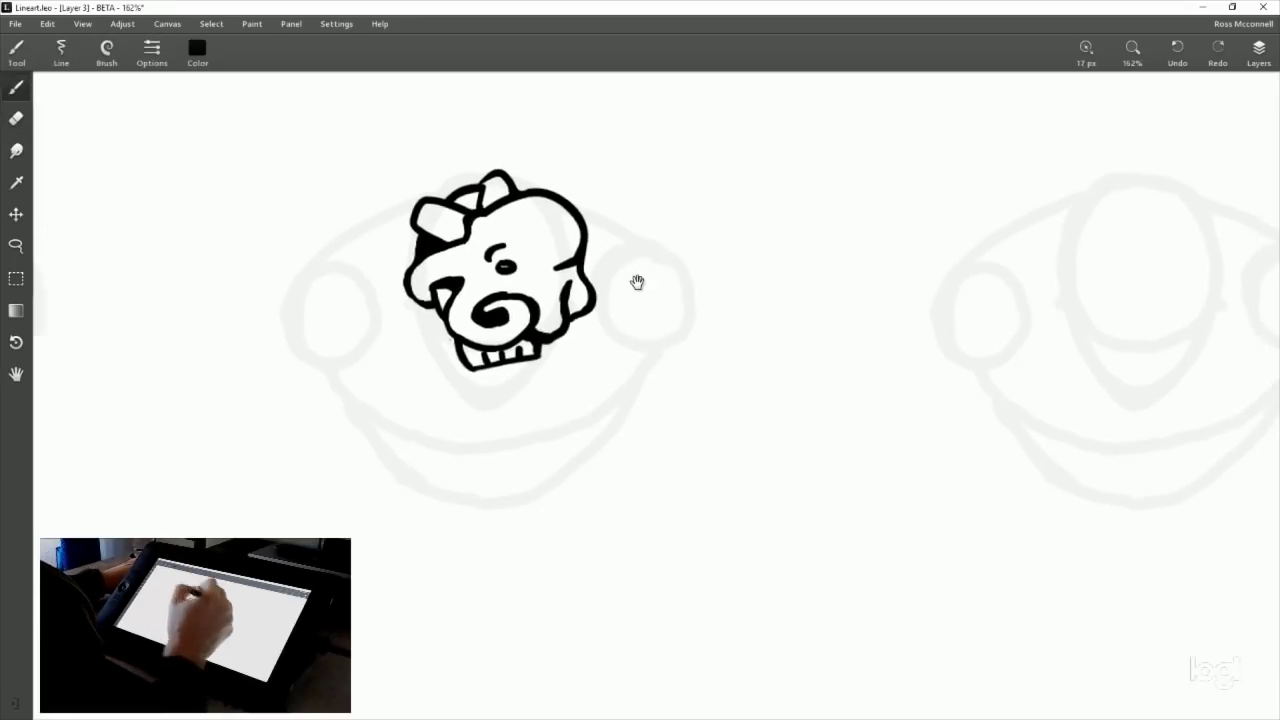
Lasso the whole head and duplicate it onto a new layer.
click(16, 246)
mouse_move(469, 392)
mouse_down()
mouse_move(505, 394)
mouse_move(474, 139)
mouse_move(420, 403)
mouse_up()
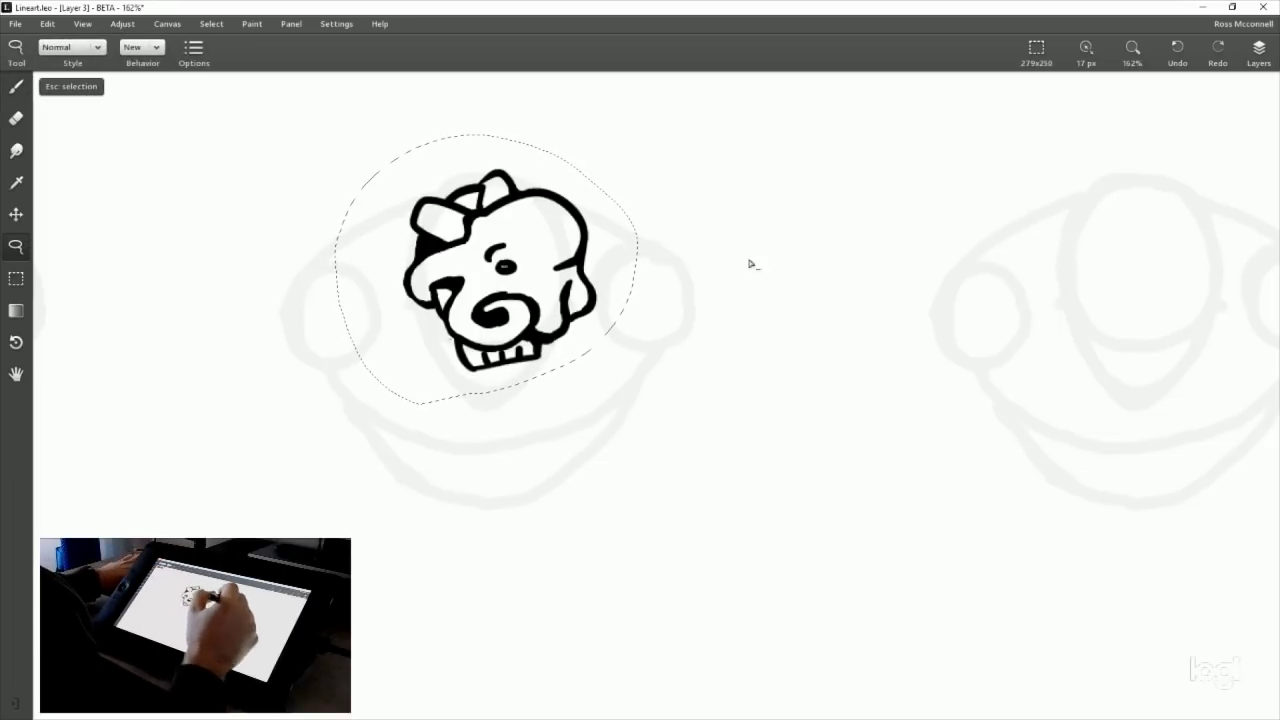
key(ctrl+j)
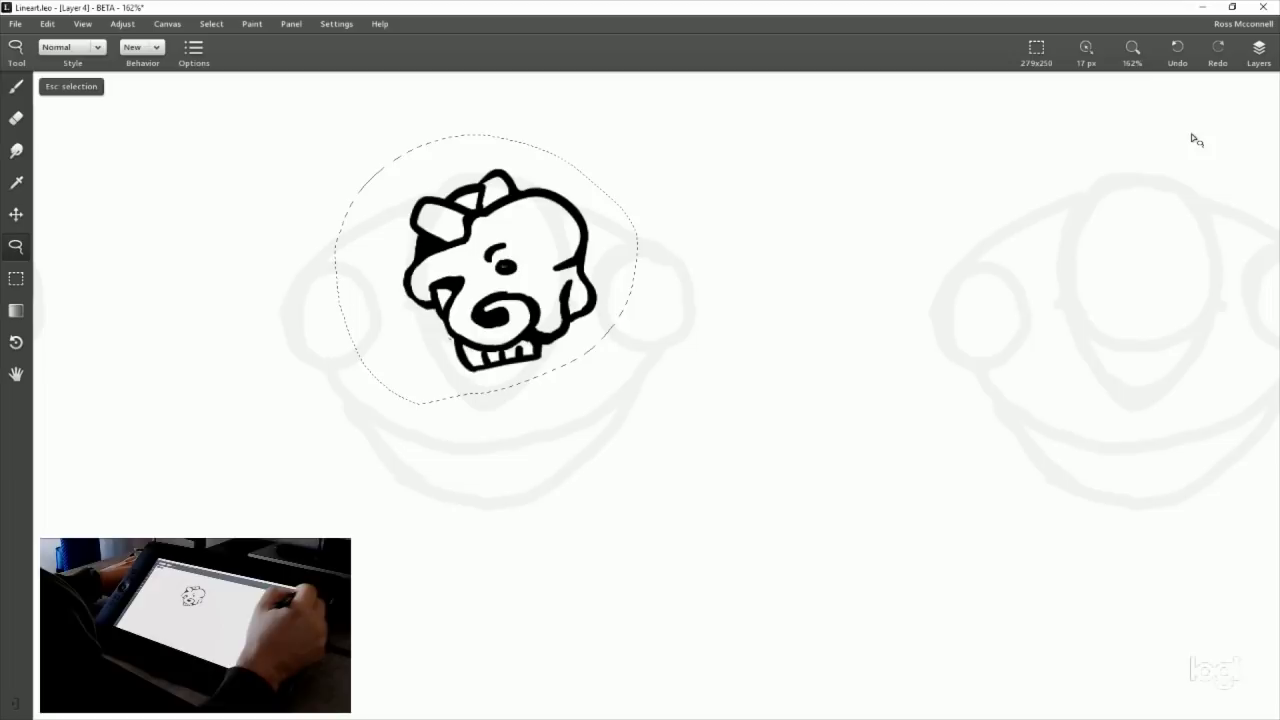
Make Layer 3 active, check Layer 4 and Layer 3 by toggling their visibility, and clear the selection.
click(1259, 50)
click(1204, 169)
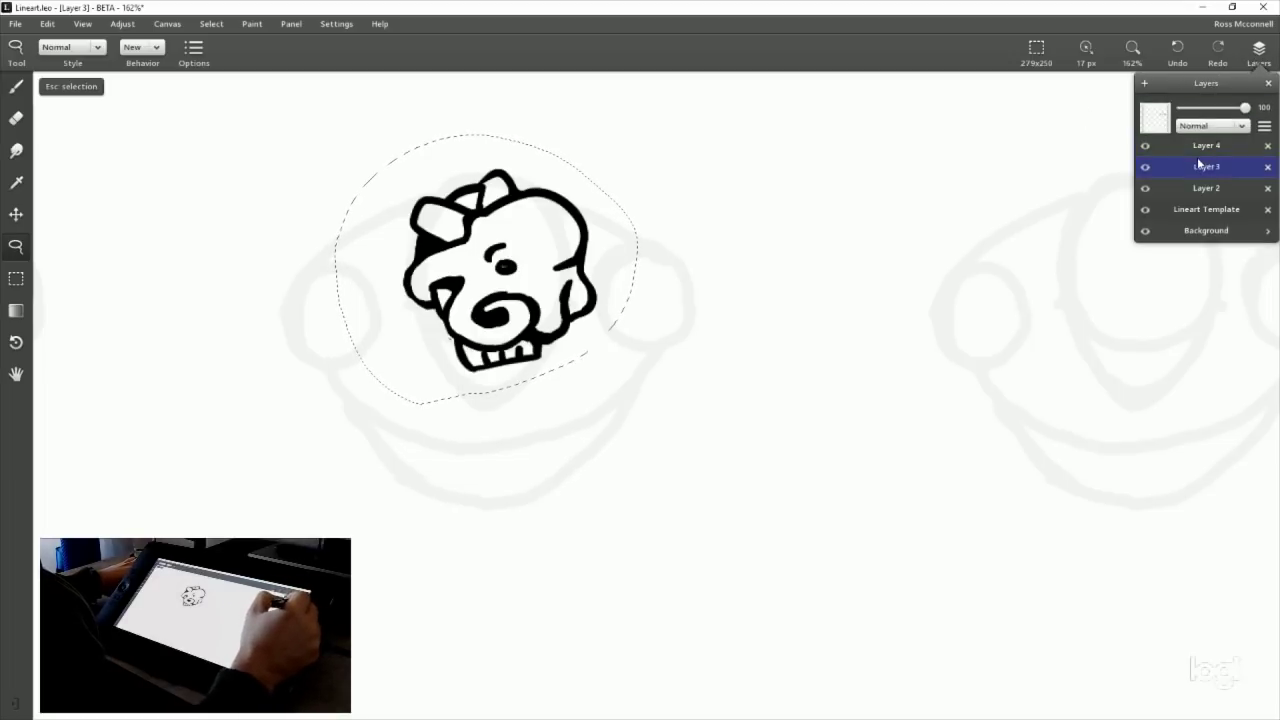
click(1145, 146)
click(1146, 168)
click(1146, 168)
click(1145, 146)
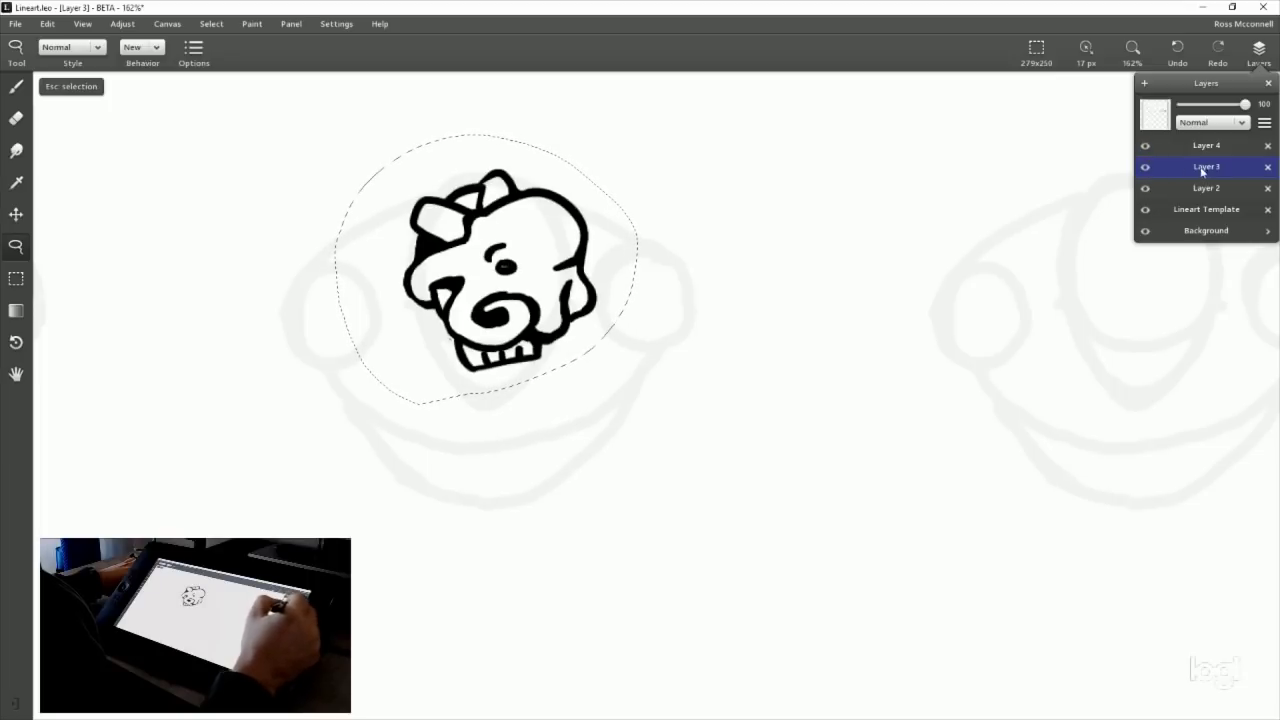
click(1258, 52)
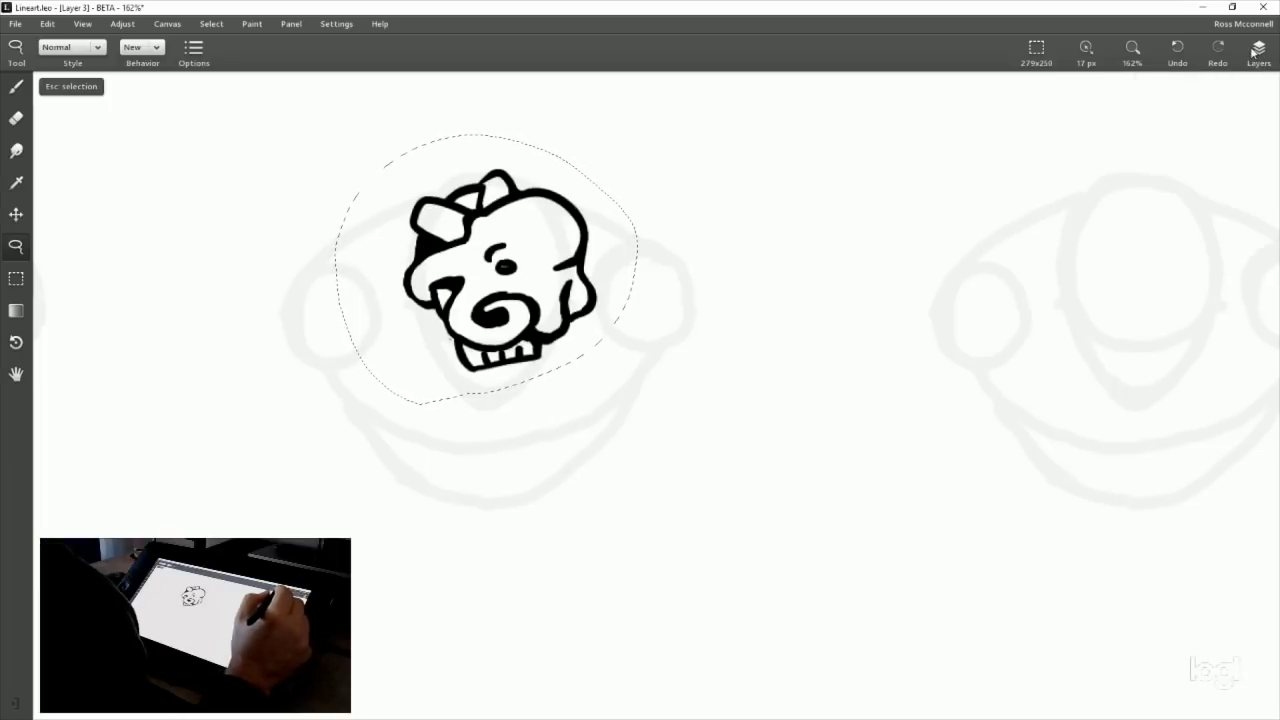
click(71, 86)
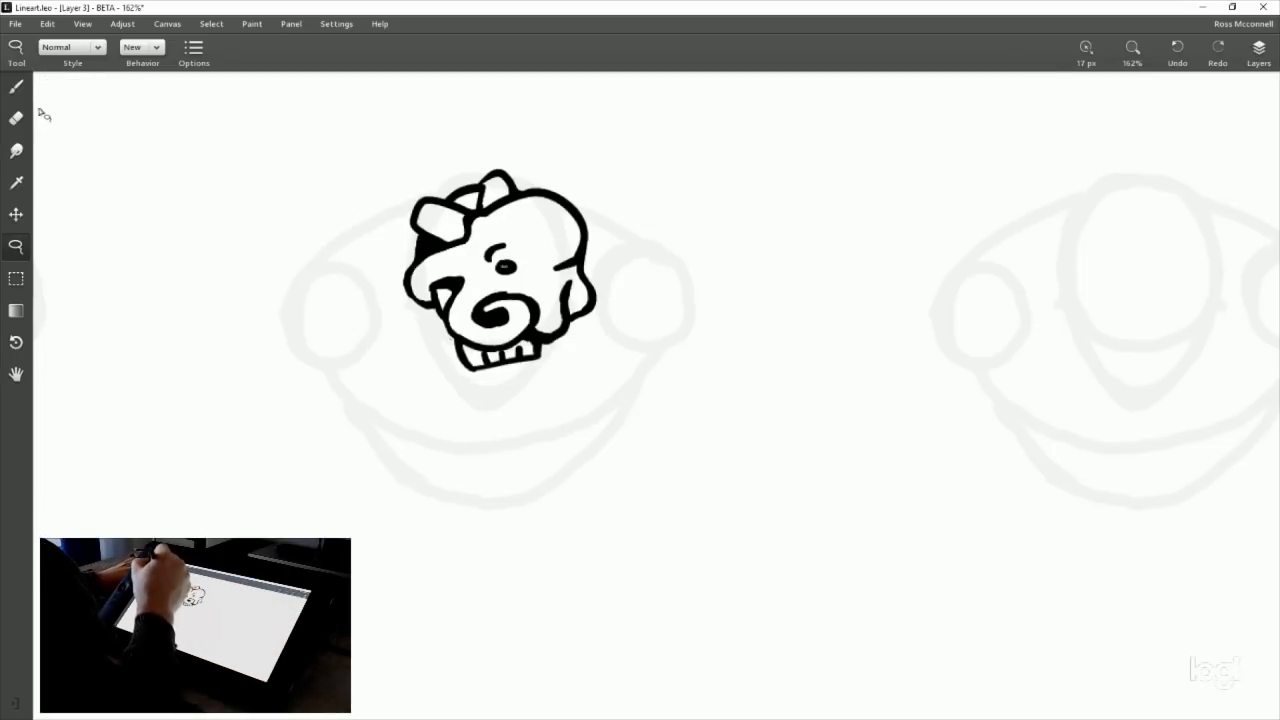
click(16, 86)
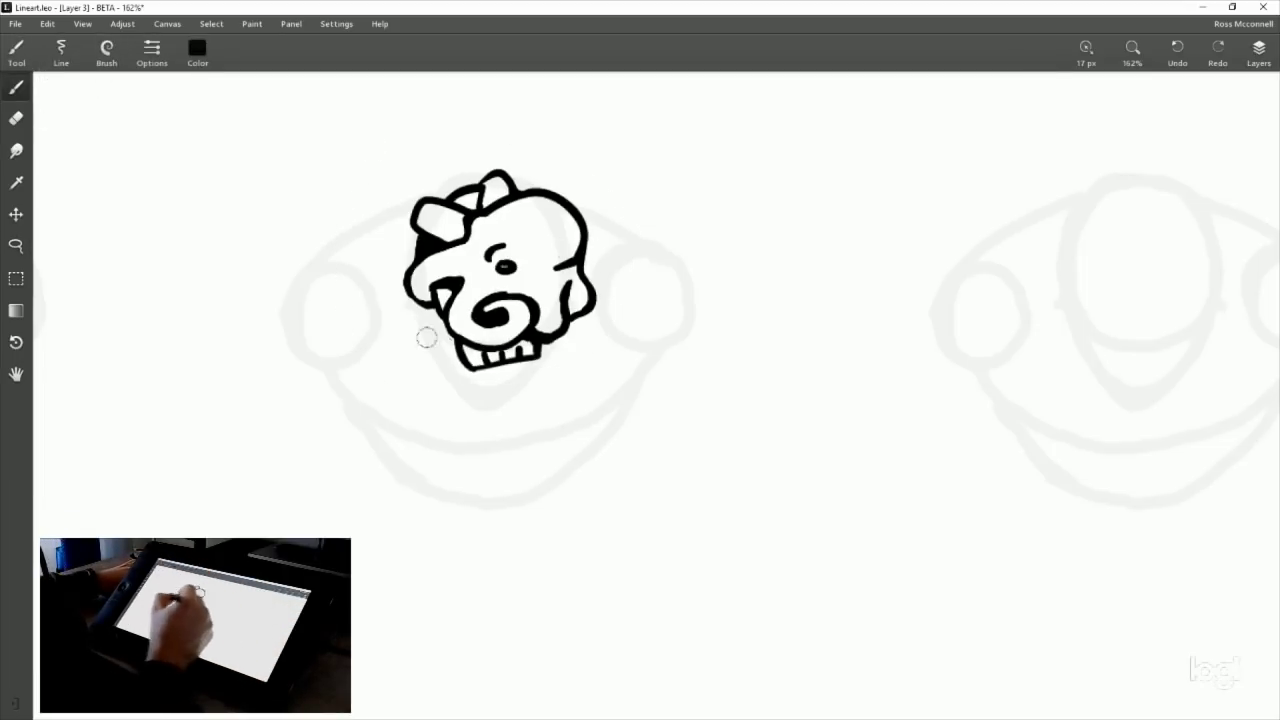
mouse_move(603, 271)
mouse_down()
mouse_move(543, 434)
mouse_move(566, 273)
mouse_up()
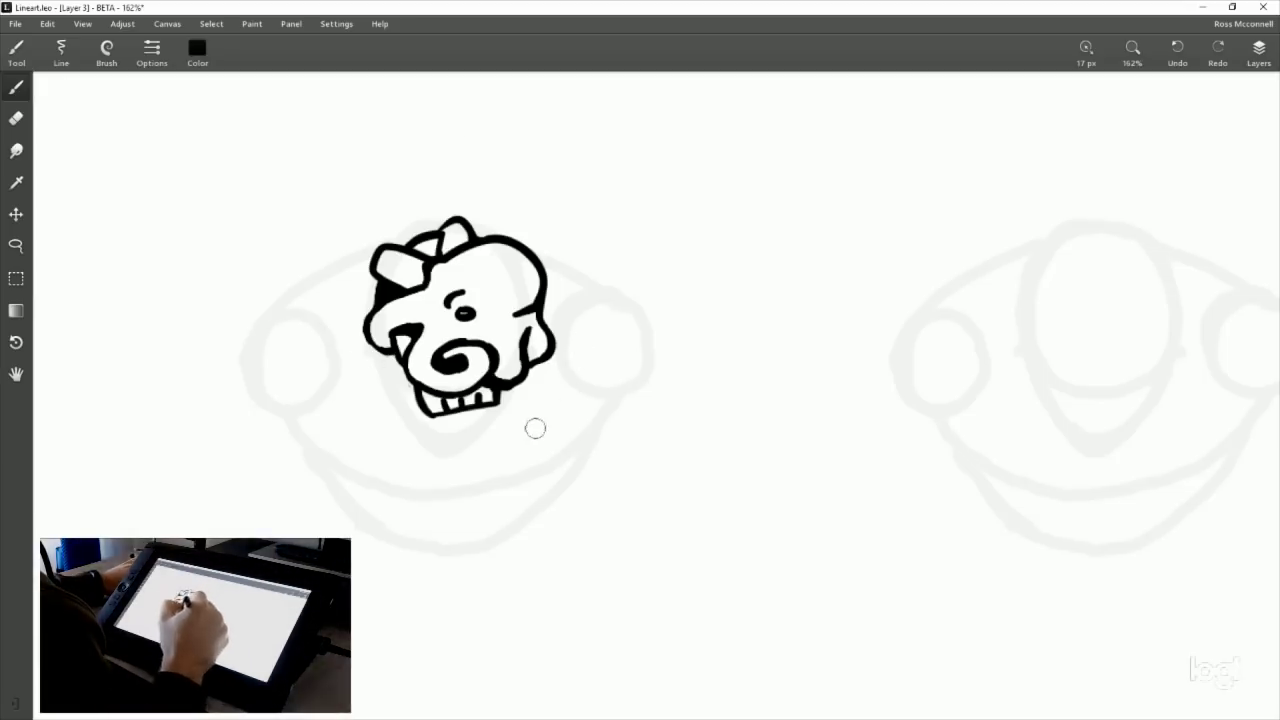
drag(535, 428, 547, 349)
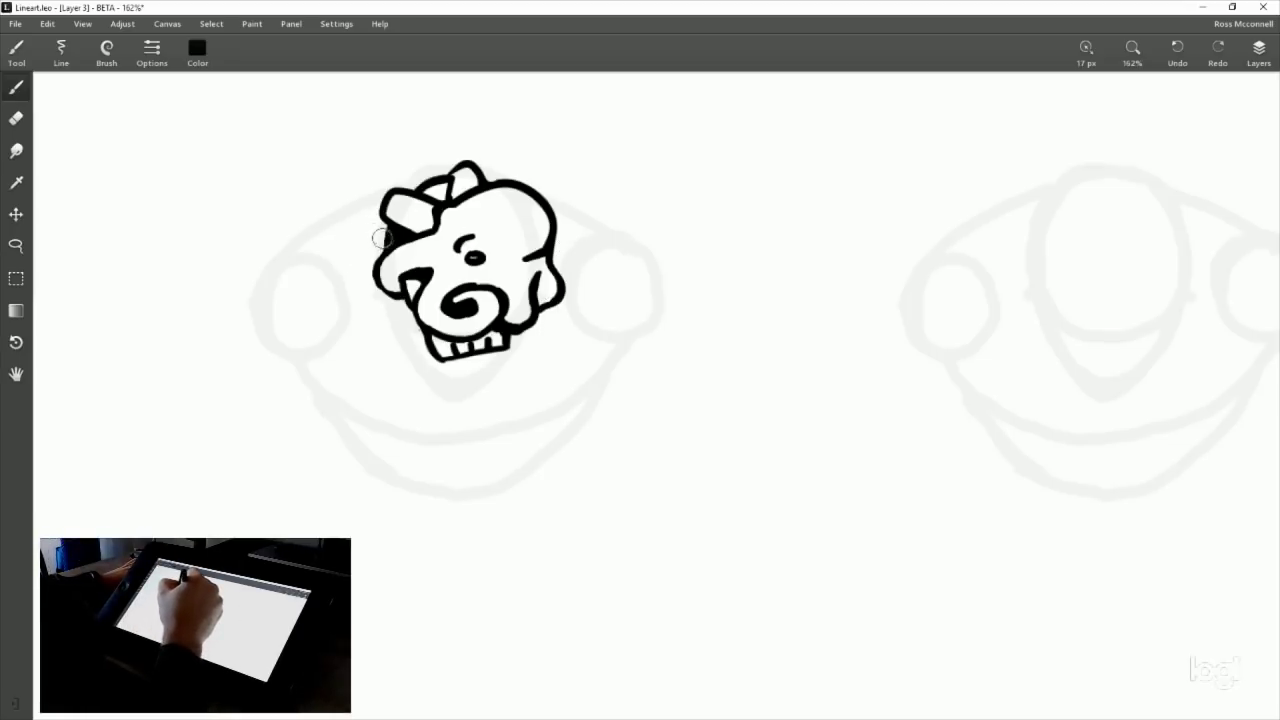
Ink a leafy frond with several rounded lobes hanging down the left side of the head.
drag(372, 232, 362, 258)
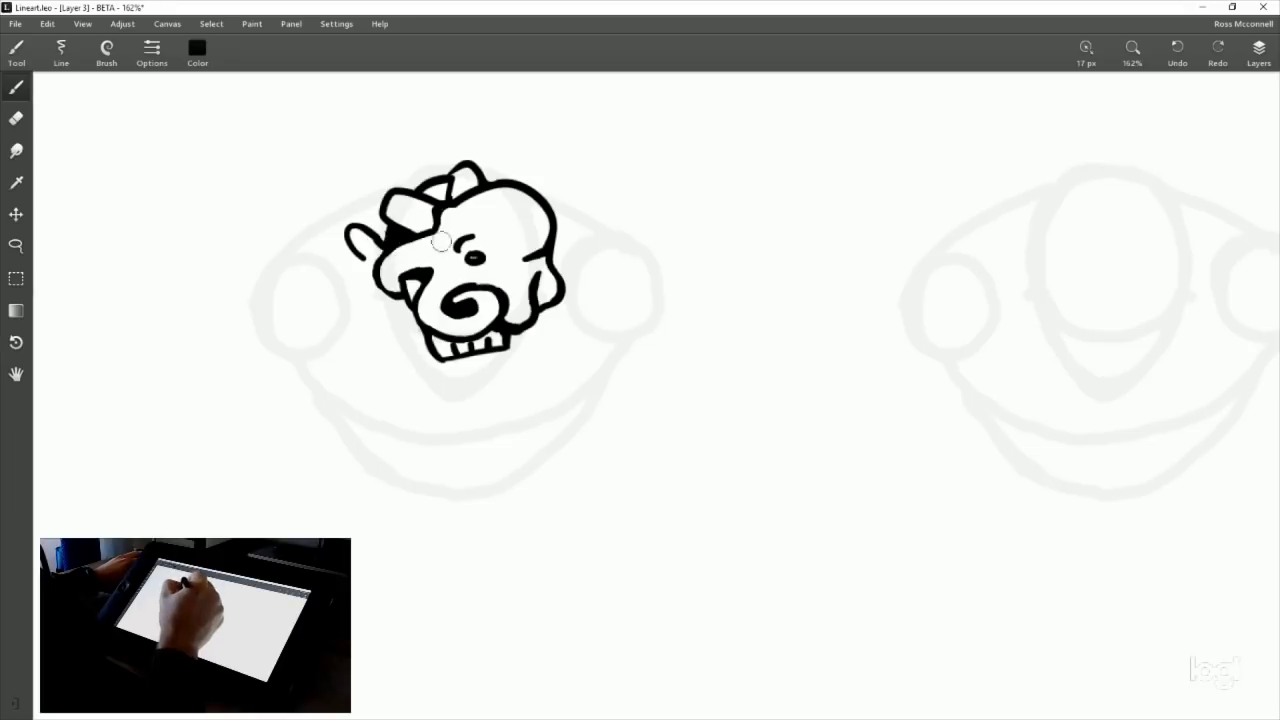
mouse_move(337, 266)
mouse_down()
mouse_move(367, 281)
mouse_move(329, 279)
mouse_move(383, 292)
mouse_move(354, 289)
mouse_move(365, 347)
mouse_move(354, 354)
mouse_move(357, 334)
mouse_move(408, 333)
mouse_move(410, 298)
mouse_up()
key(ctrl+z)
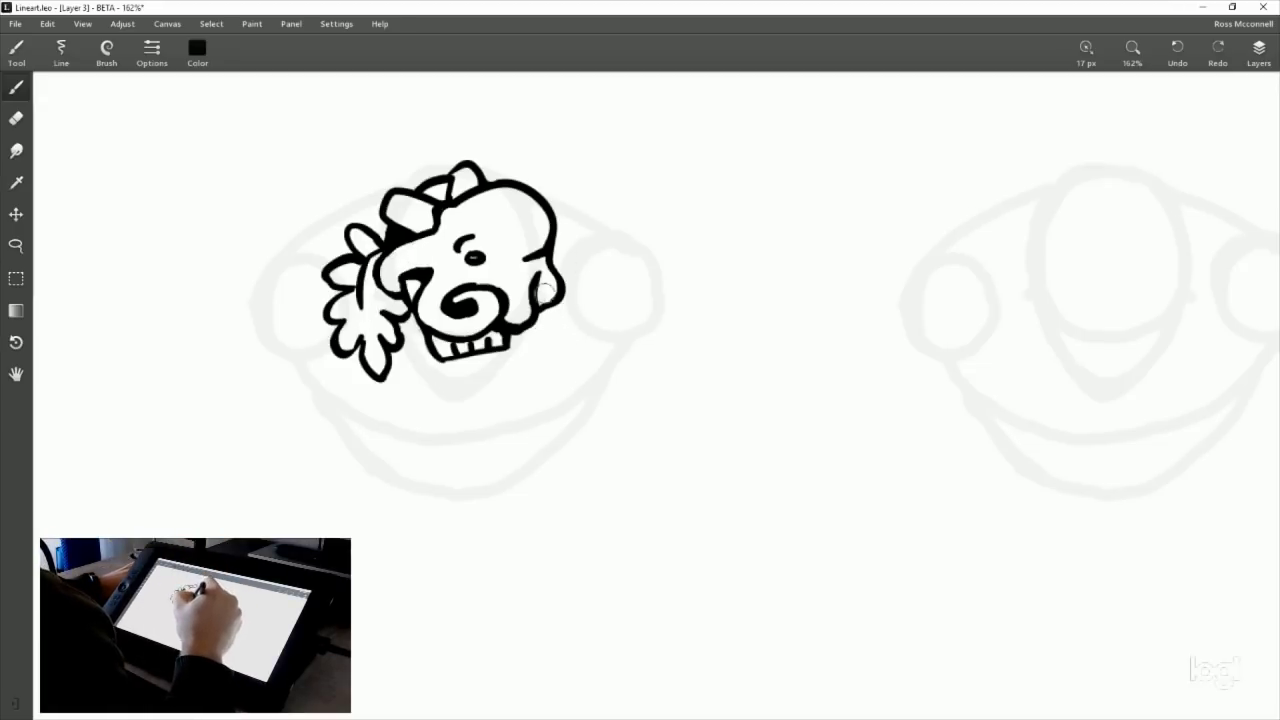
Ink the lower lobes of a matching frond beside the right end of the jaw.
mouse_move(538, 302)
mouse_down()
mouse_move(569, 355)
mouse_move(556, 354)
mouse_move(558, 322)
mouse_move(564, 358)
mouse_up()
key(ctrl+z)
key(ctrl+z)
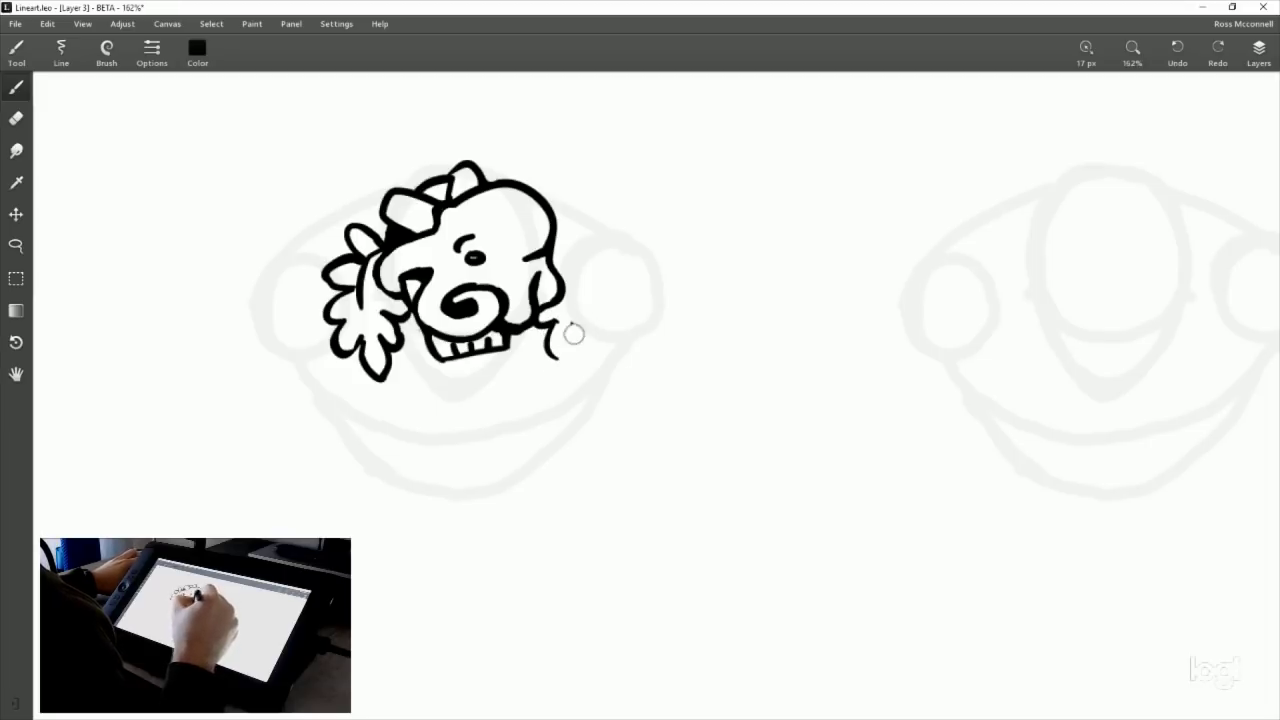
drag(580, 327, 558, 356)
key(ctrl+z)
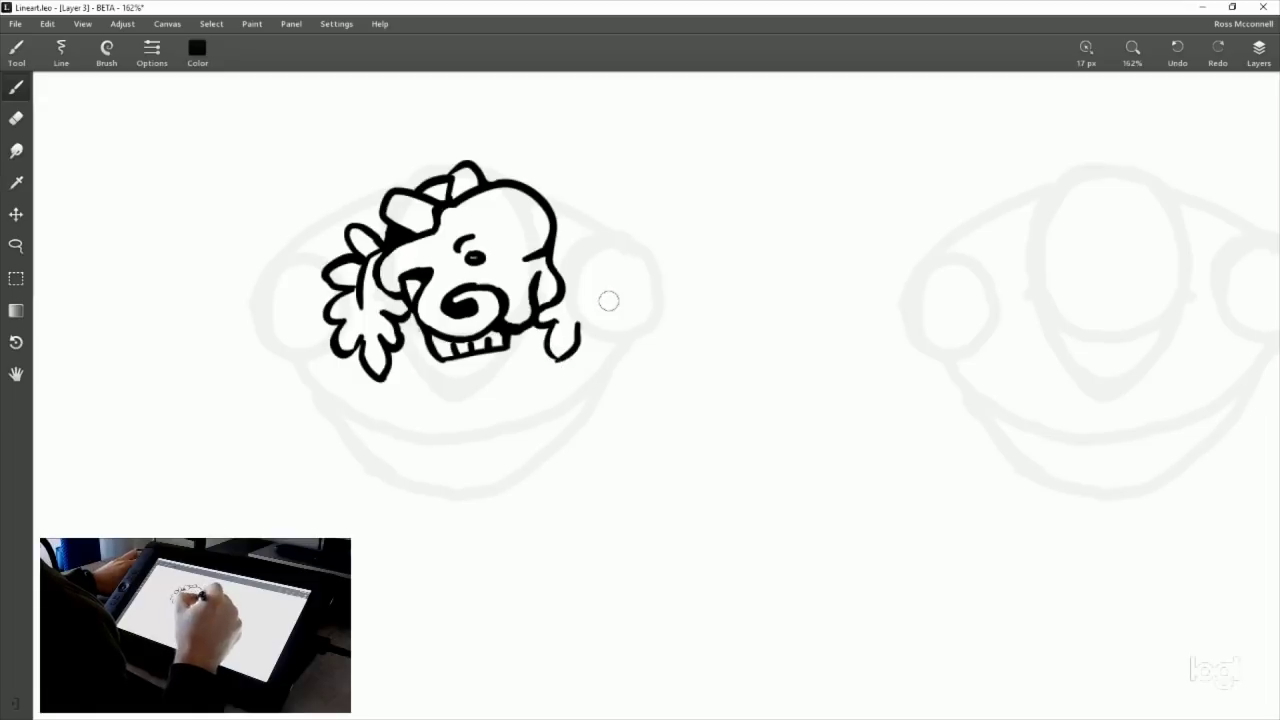
key(ctrl+z)
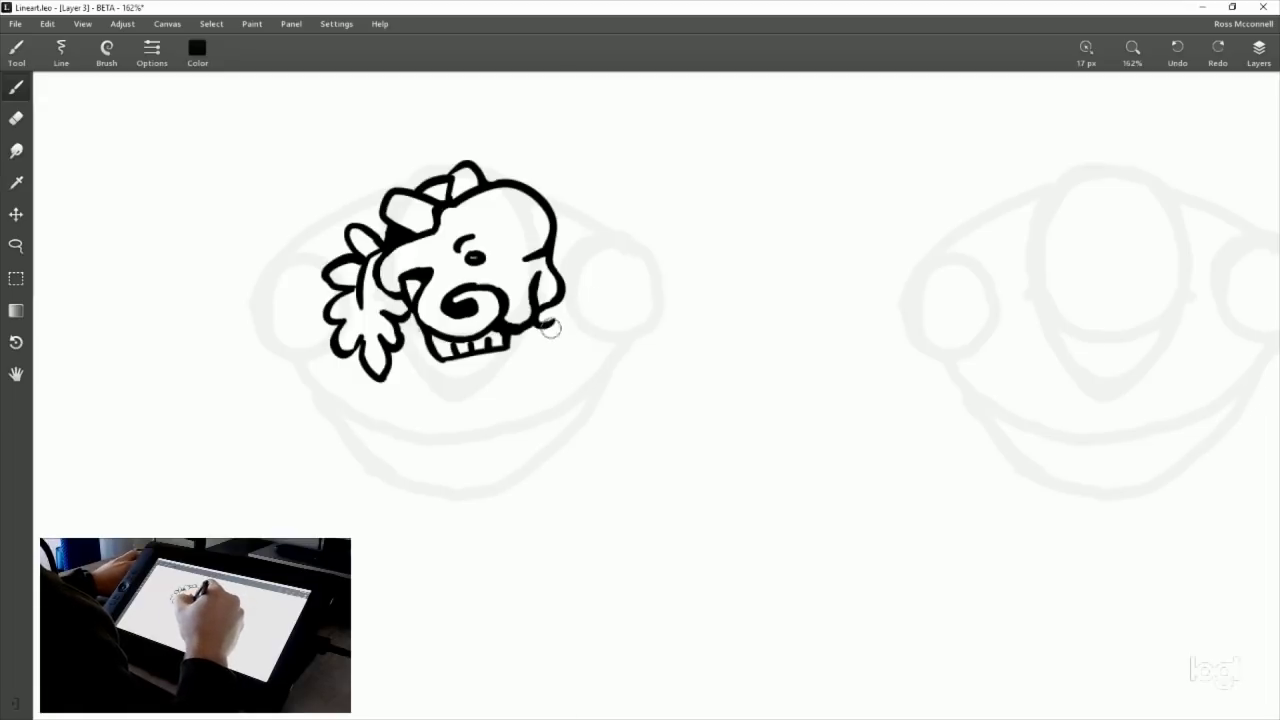
mouse_move(551, 330)
mouse_down()
mouse_move(569, 364)
mouse_move(583, 351)
mouse_move(567, 361)
mouse_up()
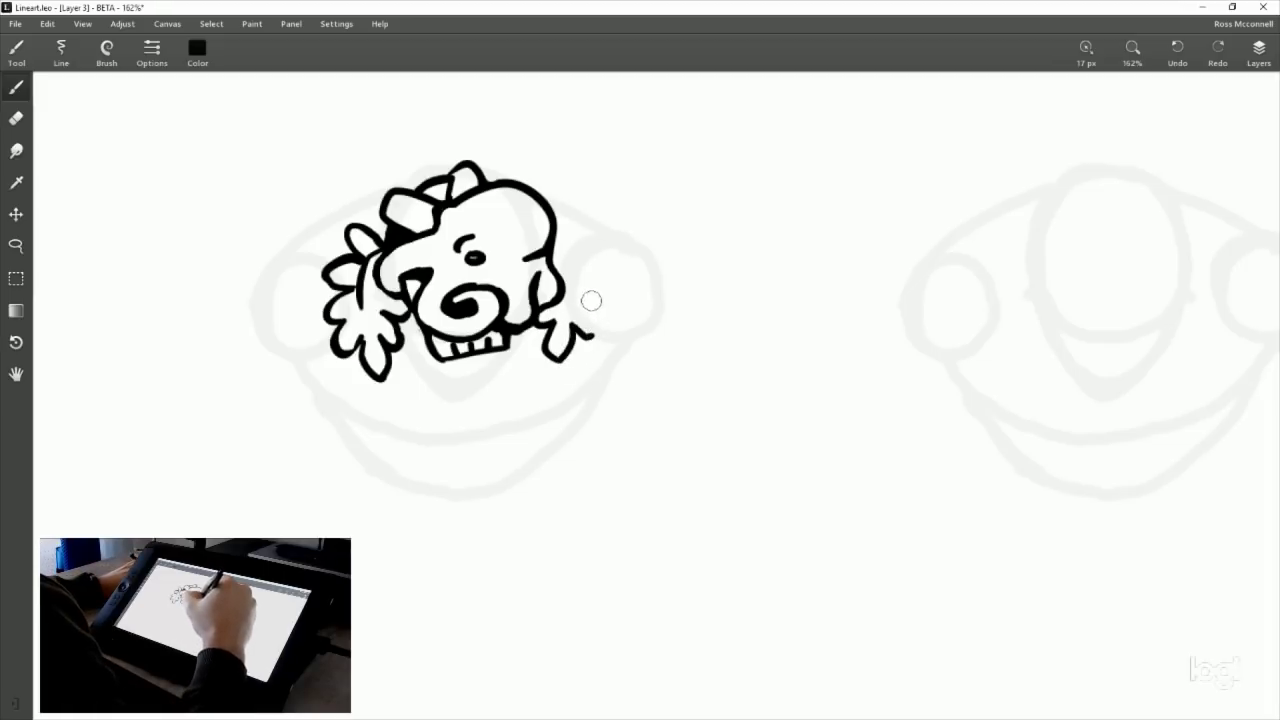
mouse_move(575, 327)
mouse_down()
mouse_move(593, 295)
mouse_move(596, 326)
mouse_move(572, 326)
mouse_move(599, 333)
mouse_move(595, 305)
mouse_move(580, 352)
mouse_up()
key(ctrl+z)
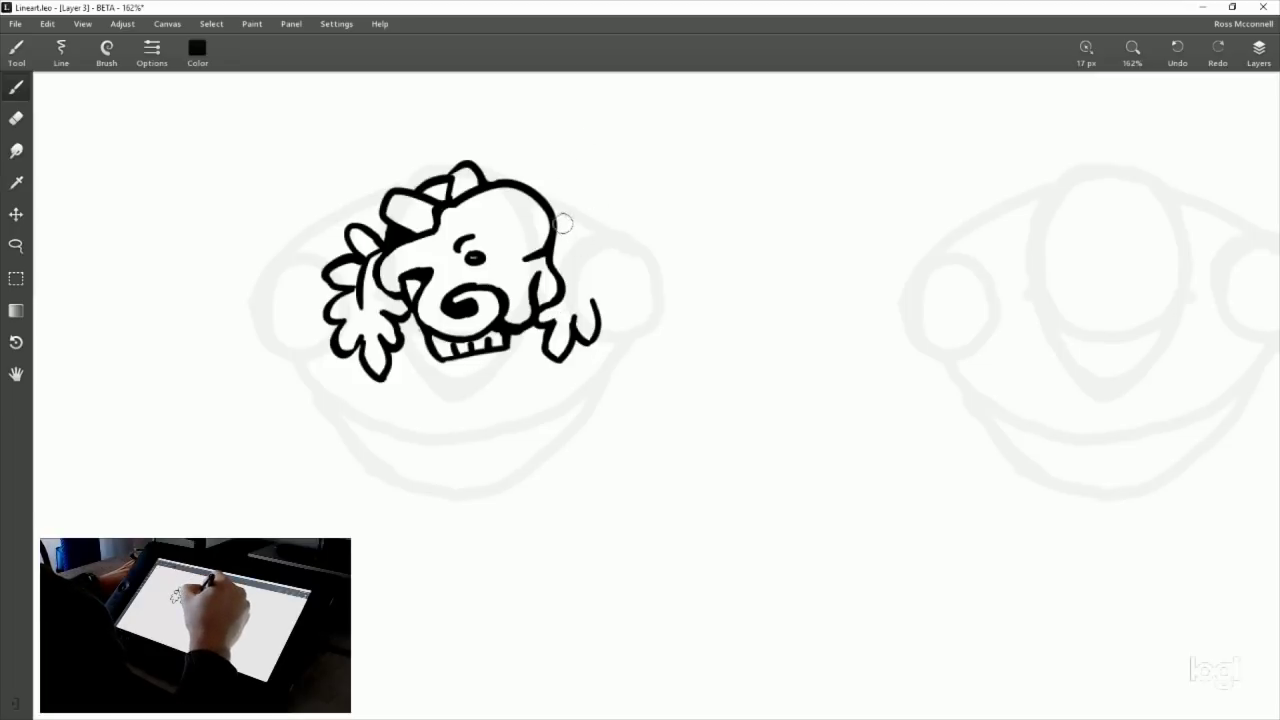
Ink the upper lobes of the right-hand frond from the back of the head and join them to its lower lobes.
mouse_move(563, 224)
mouse_down()
mouse_move(583, 211)
mouse_move(581, 243)
mouse_move(609, 247)
mouse_move(588, 262)
mouse_move(611, 296)
mouse_move(597, 303)
mouse_move(619, 283)
mouse_move(596, 303)
mouse_move(624, 298)
mouse_move(595, 301)
mouse_move(604, 258)
mouse_up()
key(ctrl+z)
key(ctrl+z)
key(ctrl+z)
key(ctrl+z)
key(ctrl+z)
key(ctrl+z)
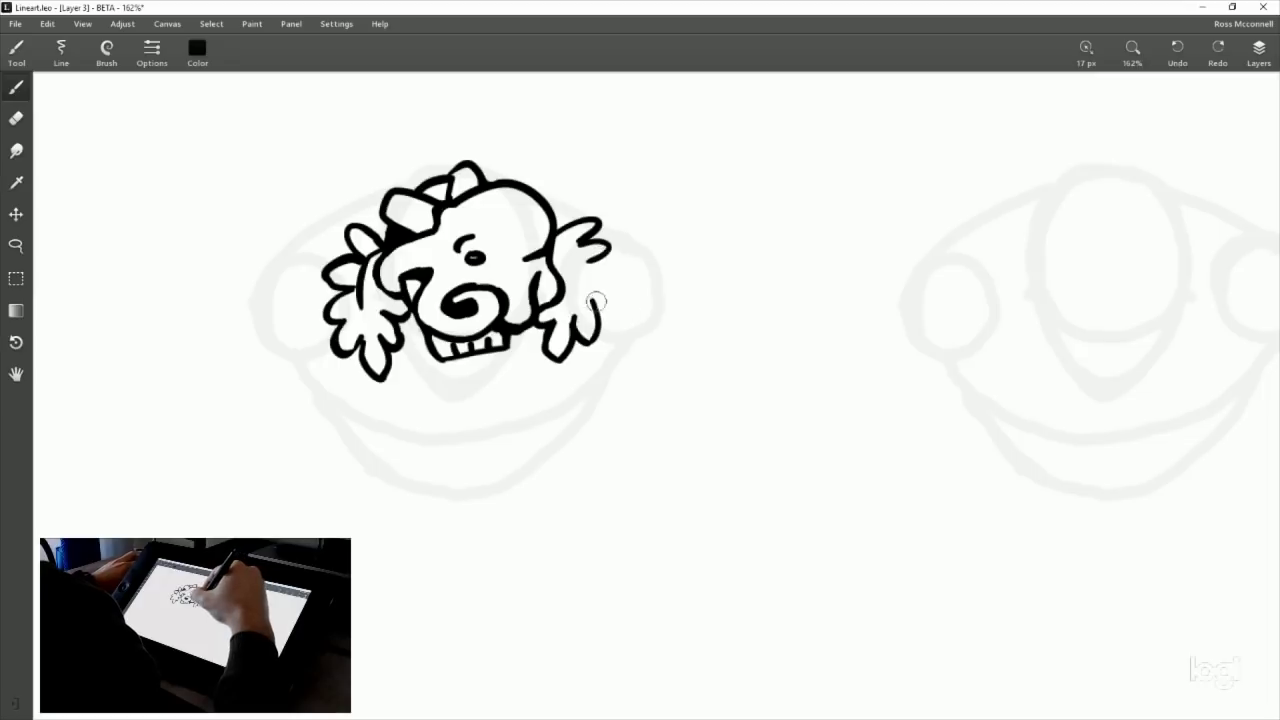
mouse_move(596, 303)
mouse_down()
mouse_move(606, 252)
mouse_move(610, 303)
mouse_move(598, 301)
mouse_move(612, 304)
mouse_move(596, 303)
mouse_up()
key(ctrl+z)
key(ctrl+z)
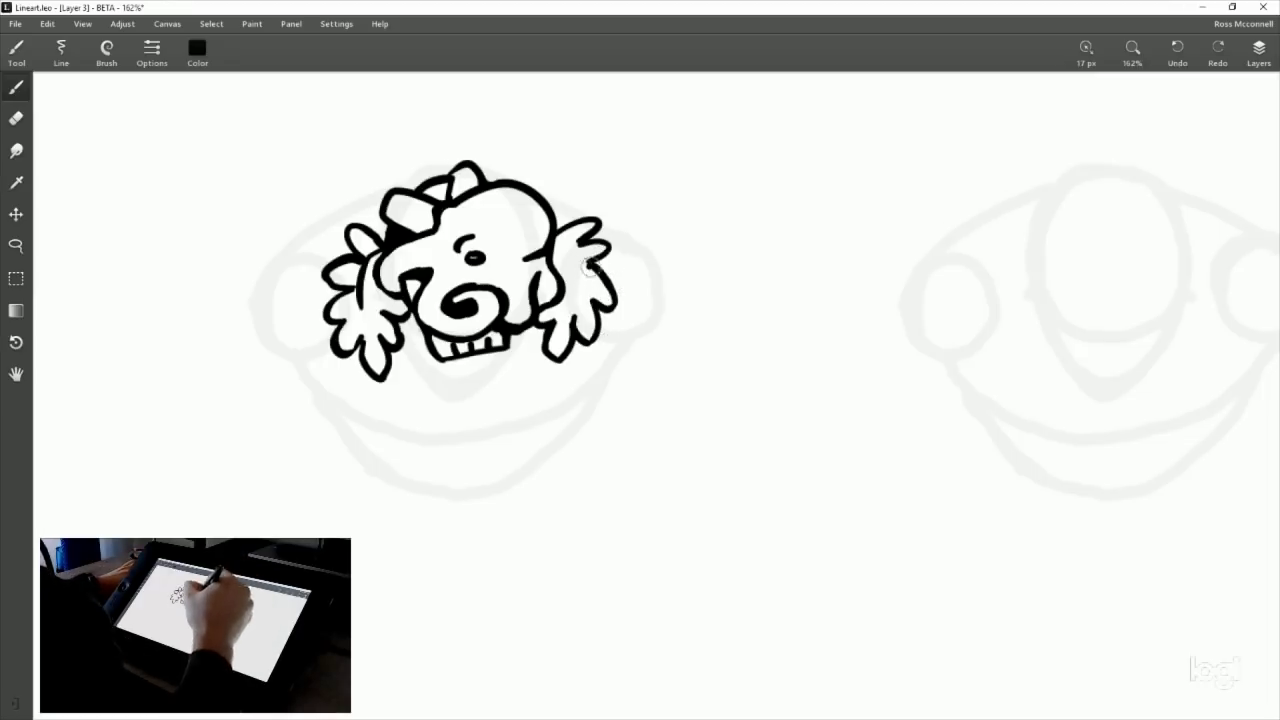
Draw a curved midrib from the back of the head down through the right-hand frond.
drag(555, 246, 589, 297)
key(ctrl+z)
drag(556, 241, 573, 309)
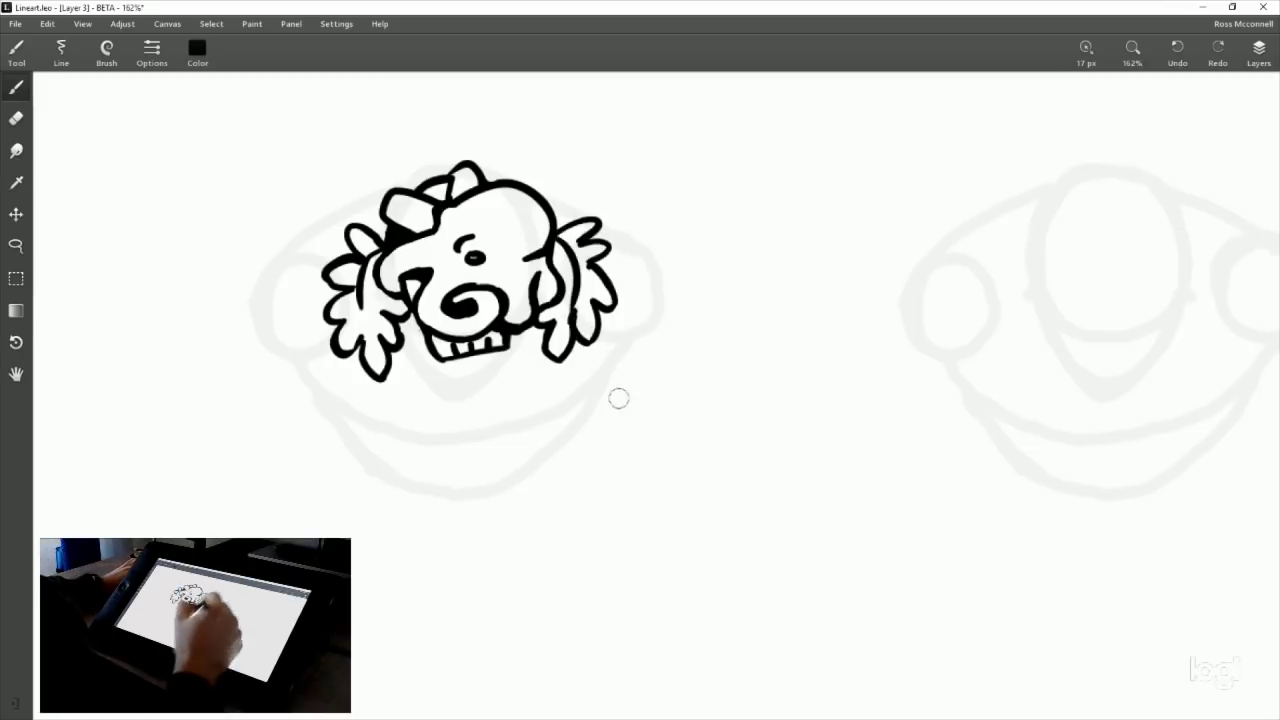
Ink a second lobed frond behind the upper right of the head and fill the gap at its base with black.
scroll(620, 390, down, 2)
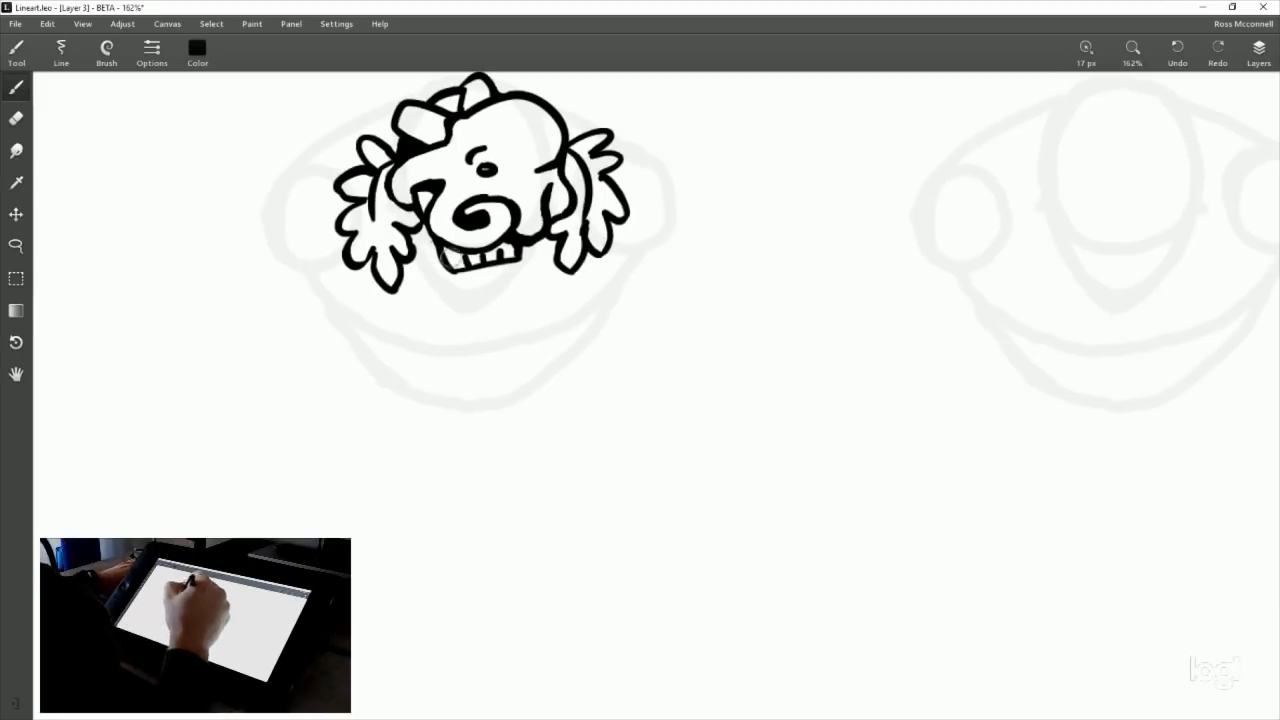
scroll(655, 400, up, 2)
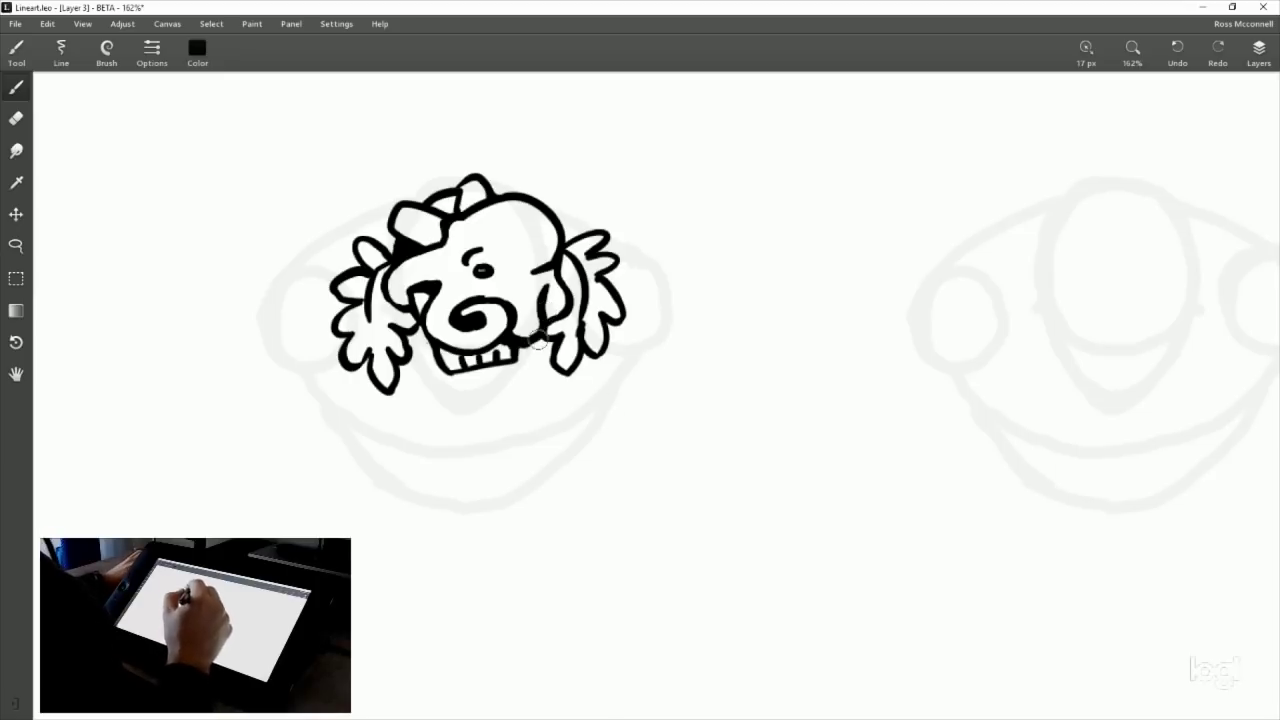
drag(608, 300, 586, 308)
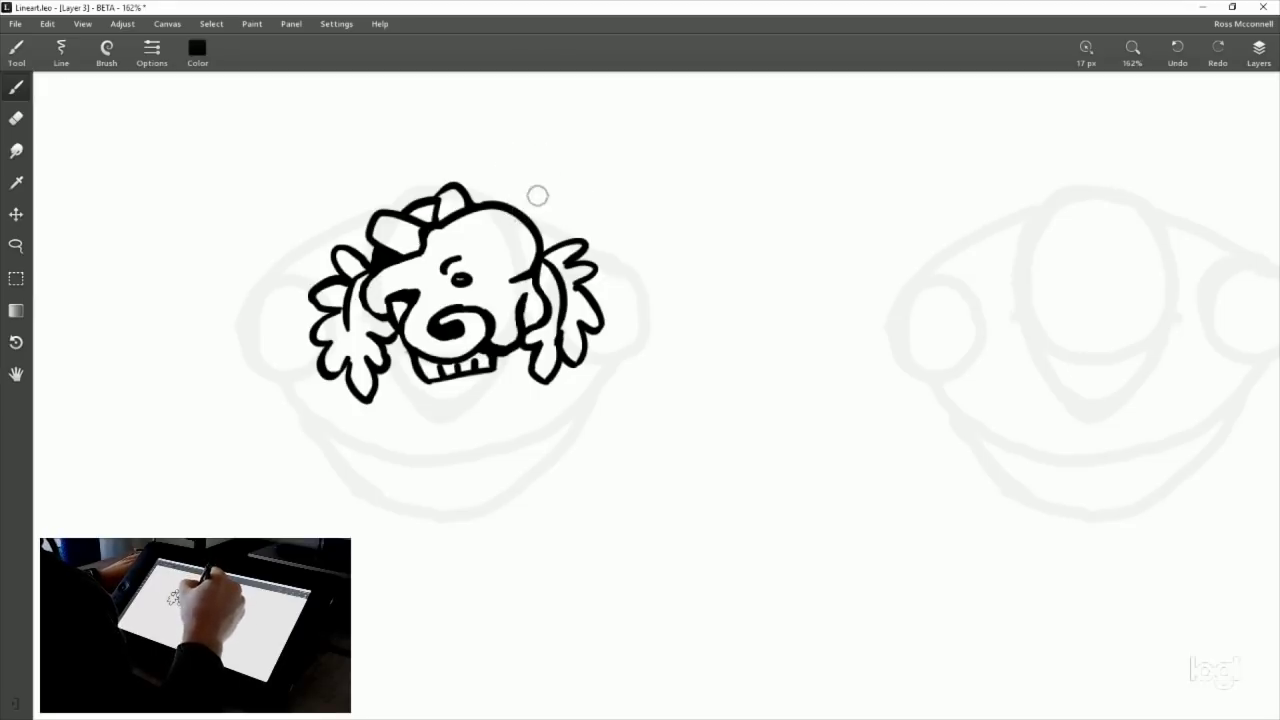
mouse_move(537, 194)
mouse_down()
mouse_move(551, 208)
mouse_move(519, 212)
mouse_move(588, 206)
mouse_move(578, 196)
mouse_move(630, 244)
mouse_up()
key(ctrl+z)
key(ctrl+z)
key(ctrl+z)
key(ctrl+z)
key(ctrl+z)
key(ctrl+z)
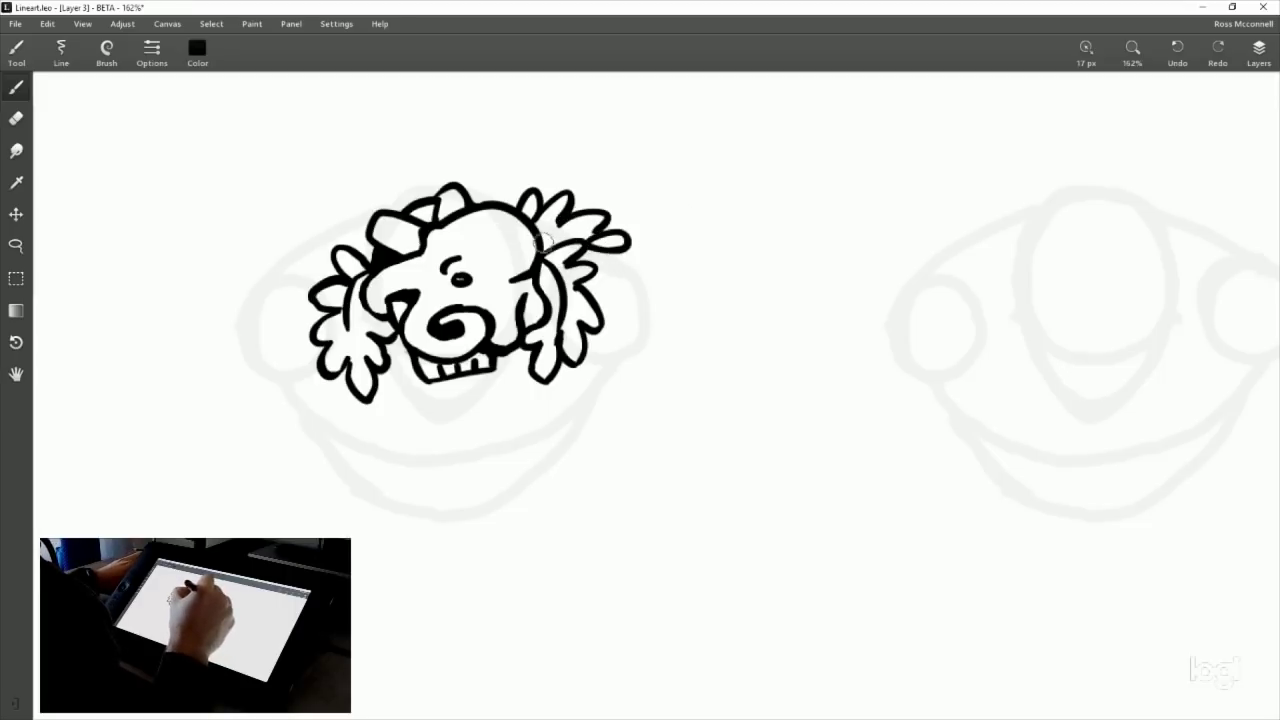
drag(535, 232, 555, 246)
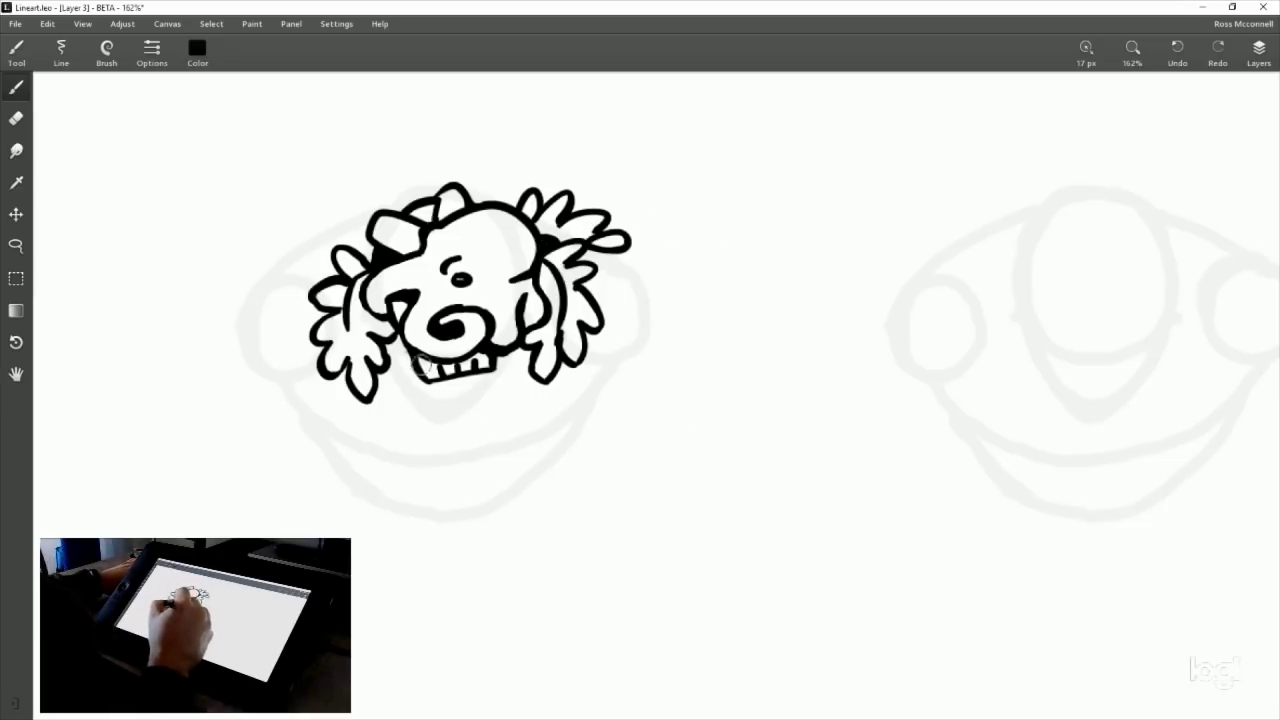
Ink a second lobed frond behind the upper left of the head, beside the horn.
drag(420, 358, 450, 380)
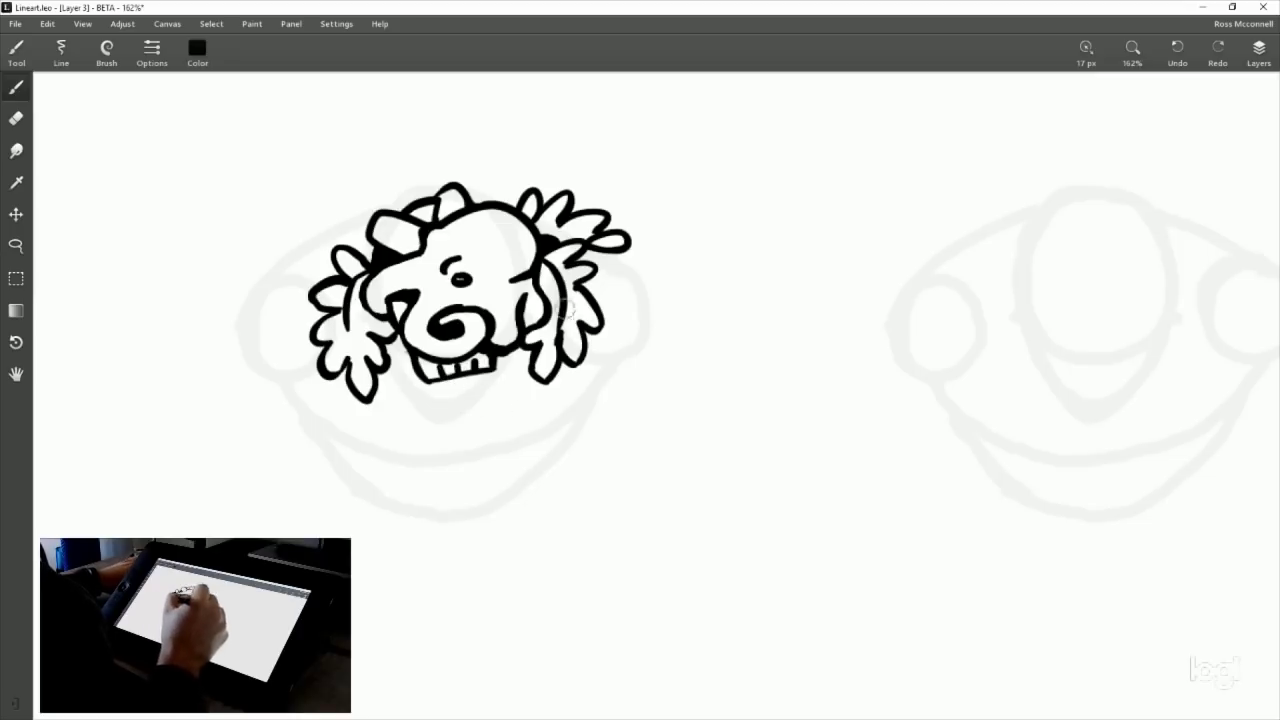
drag(600, 335, 674, 351)
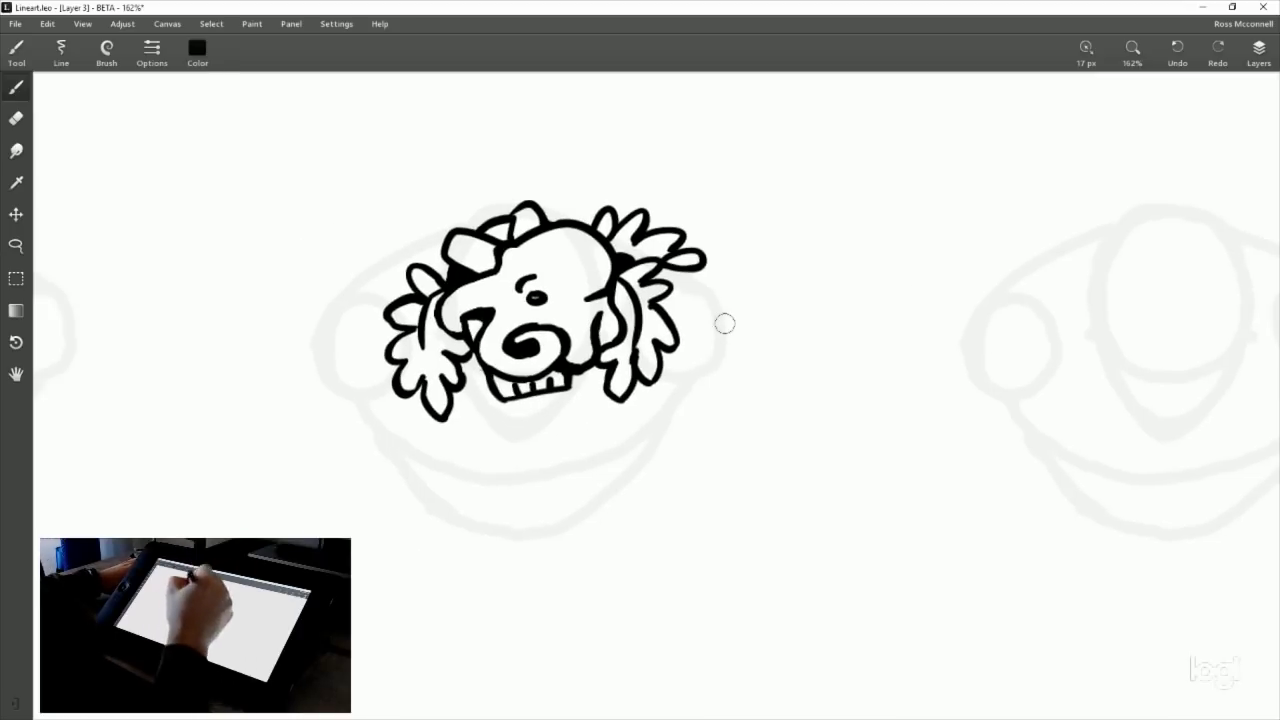
mouse_move(436, 242)
mouse_down()
mouse_move(396, 280)
mouse_move(429, 270)
mouse_move(430, 290)
mouse_up()
key(ctrl+z)
key(ctrl+z)
key(ctrl+z)
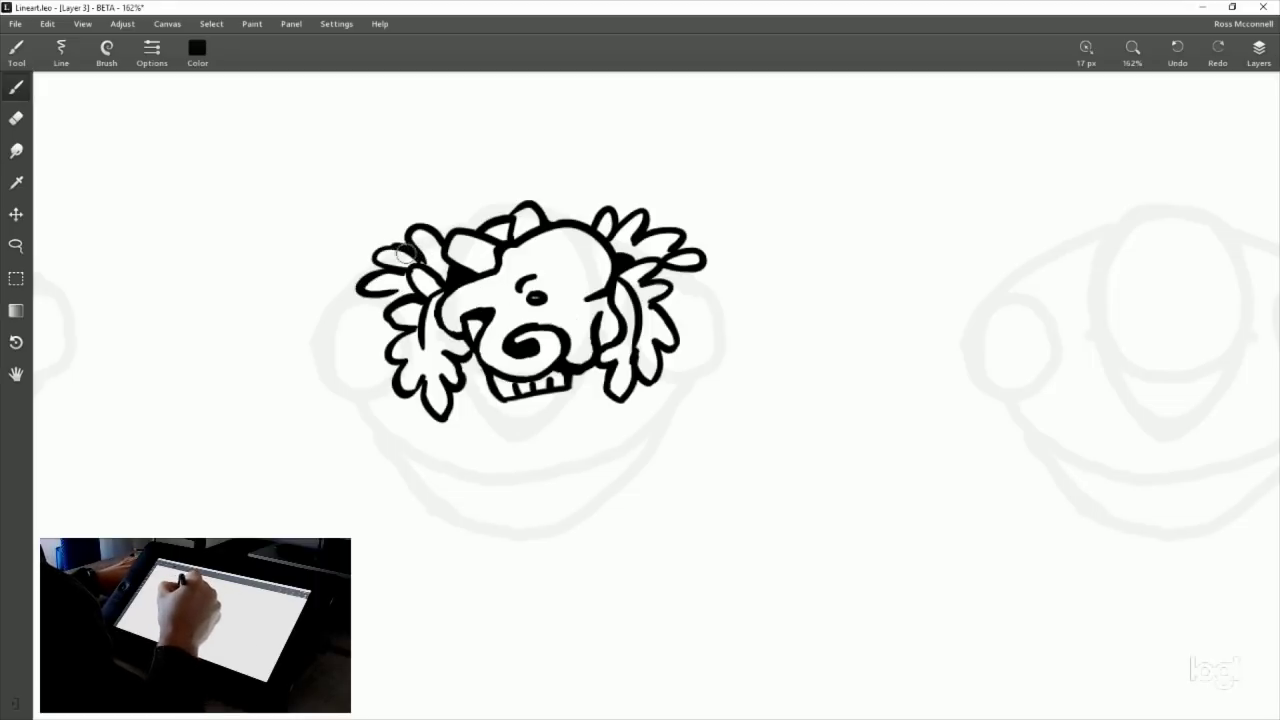
Draw a wide curve beneath the jaw that joins the tips of the left and right lower fronds.
drag(691, 460, 687, 422)
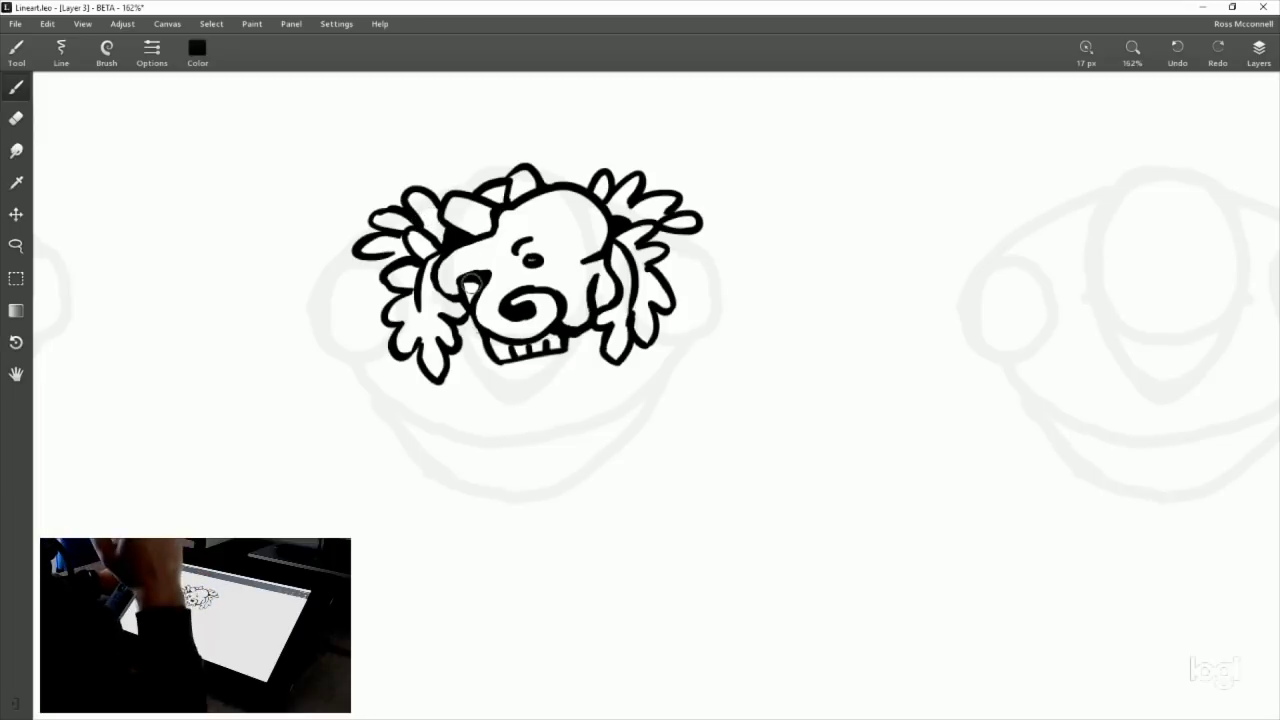
drag(657, 371, 635, 345)
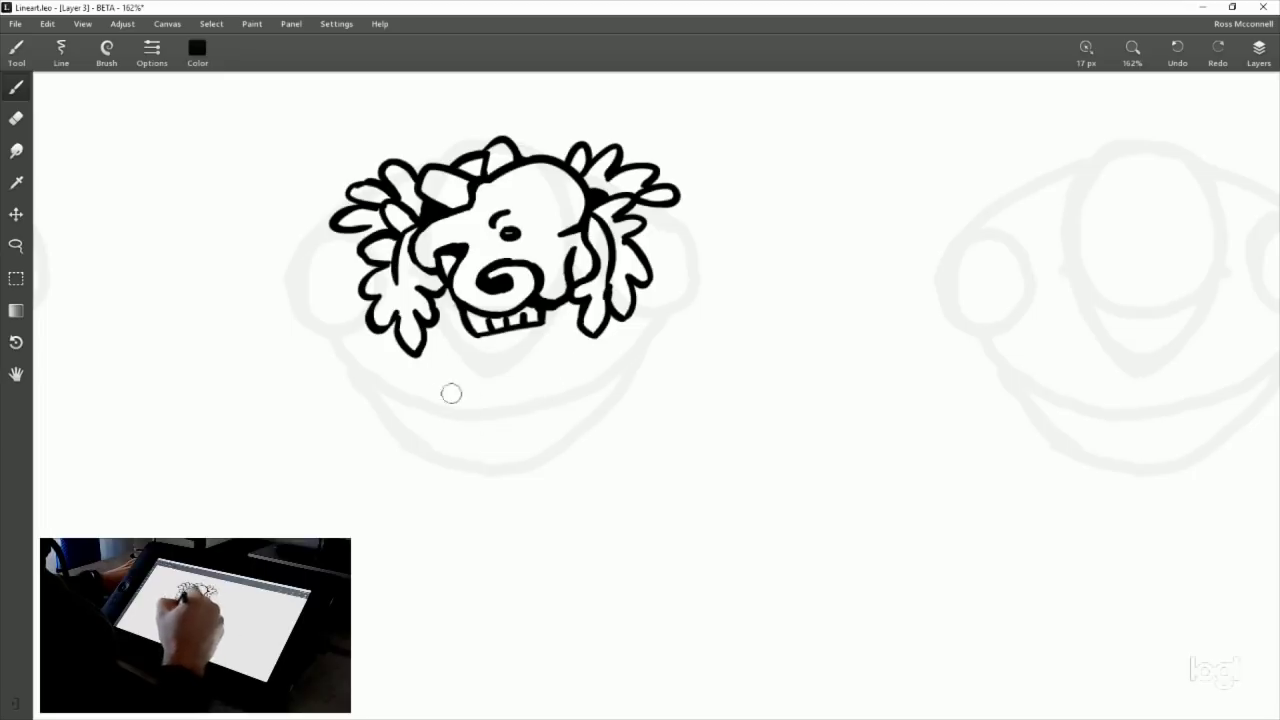
drag(412, 348, 474, 380)
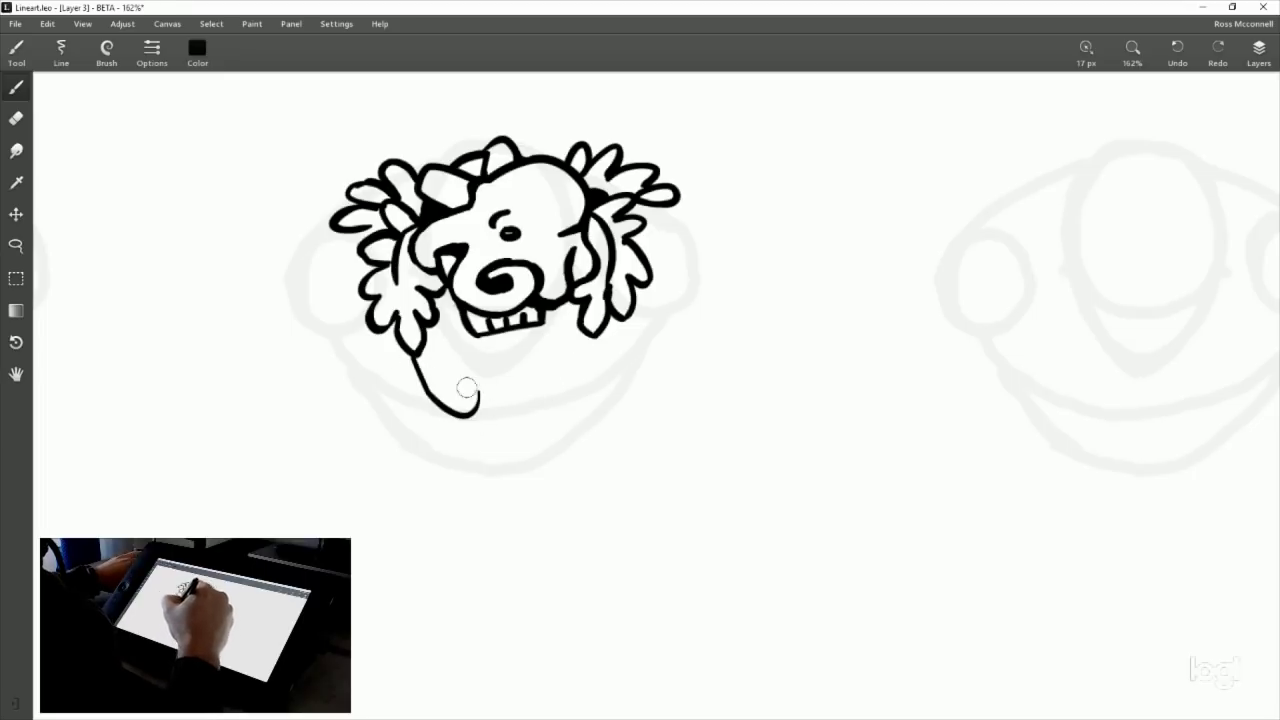
key(ctrl+z)
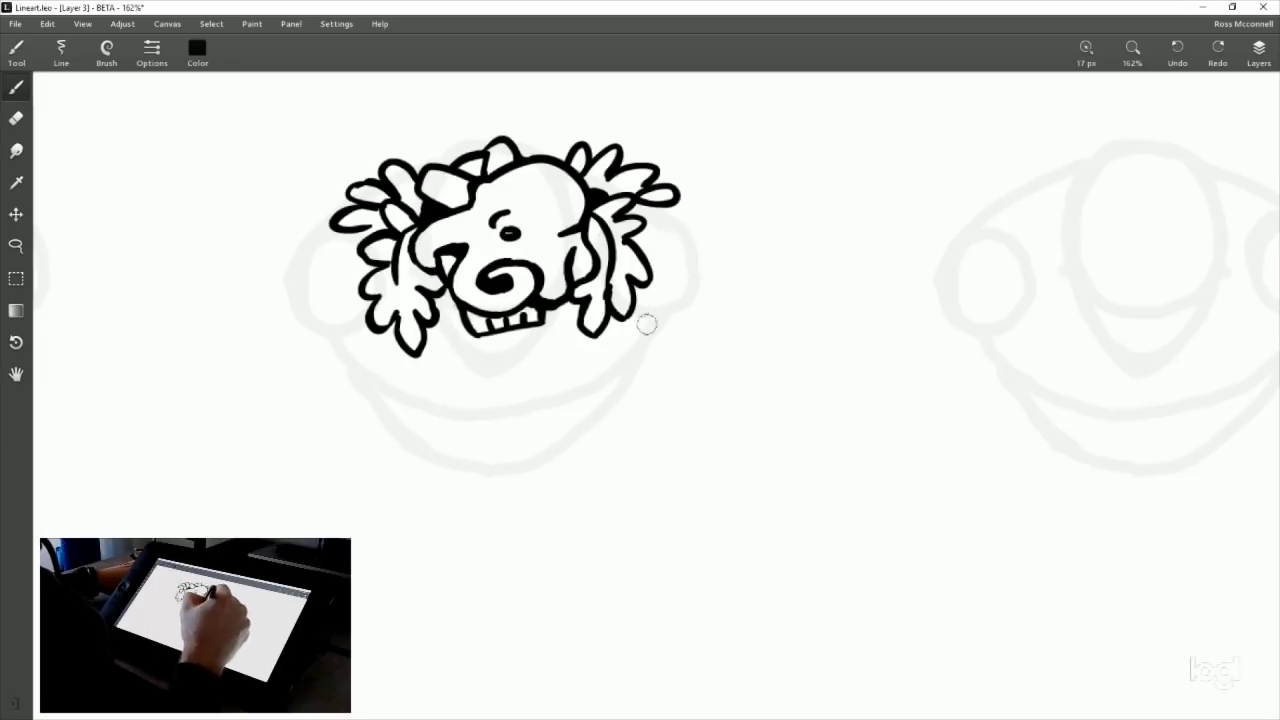
mouse_move(403, 357)
mouse_down()
mouse_move(469, 389)
mouse_move(500, 385)
mouse_up()
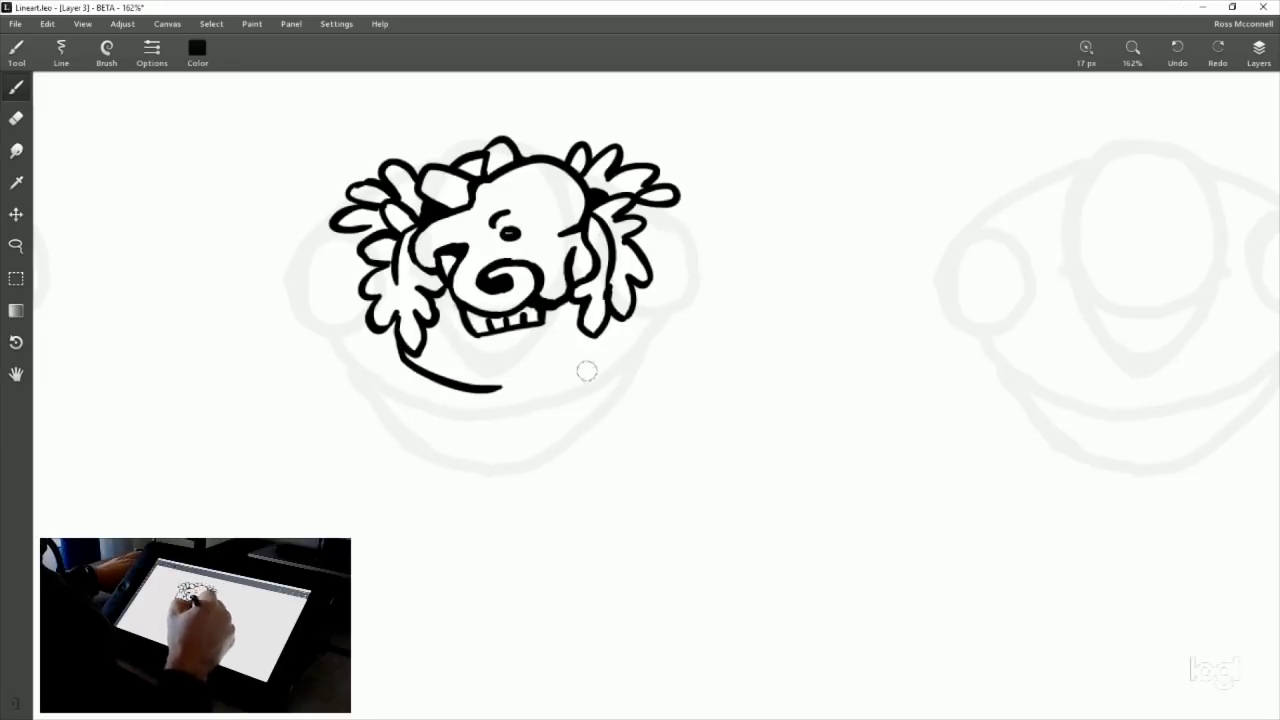
key(ctrl+z)
drag(408, 350, 549, 394)
key(ctrl+z)
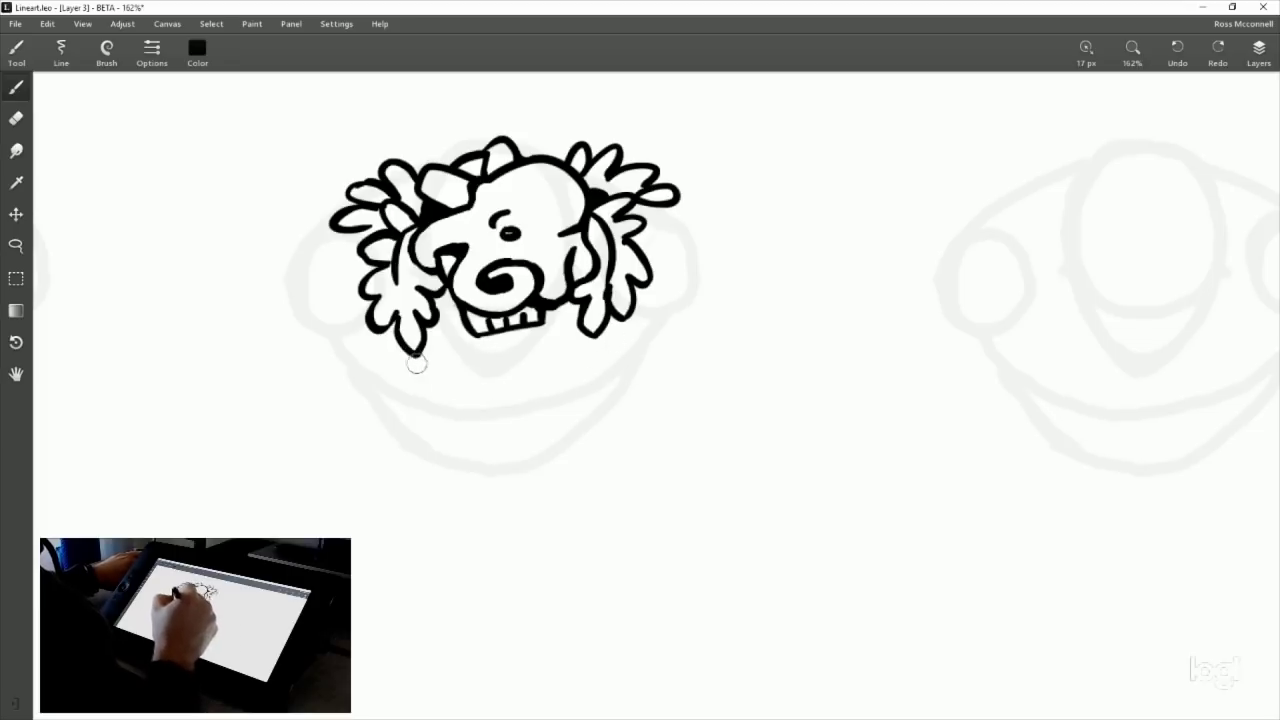
drag(408, 345, 555, 370)
key(ctrl+z)
mouse_move(405, 343)
mouse_down()
mouse_move(425, 366)
mouse_move(555, 383)
mouse_up()
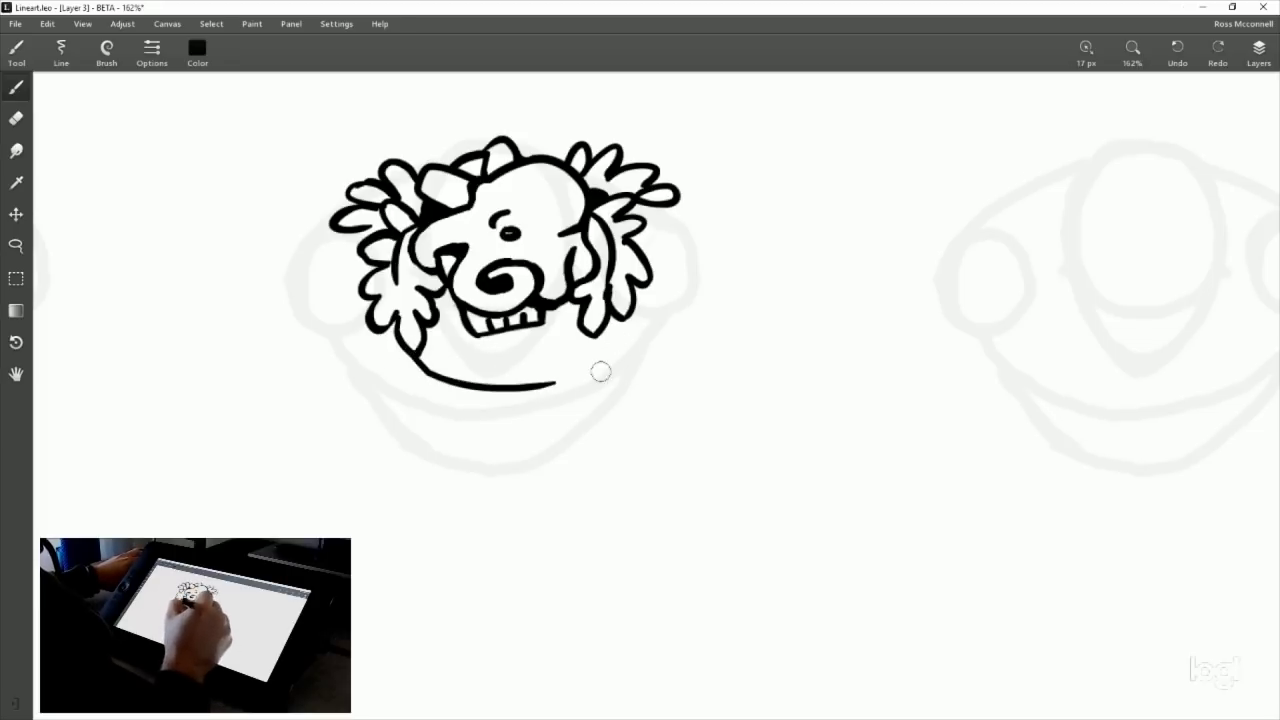
drag(617, 328, 566, 378)
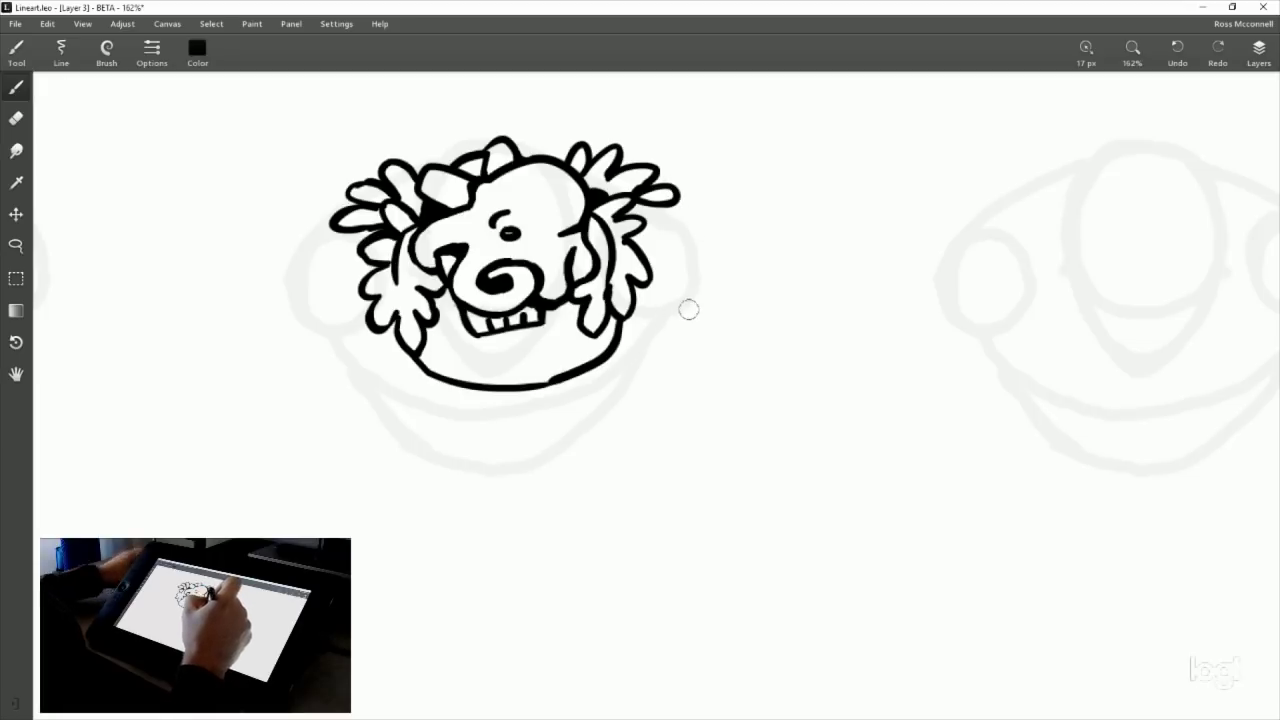
Compare the new head with the other characters on the sheet and return to it at 100% zoom.
key(z)
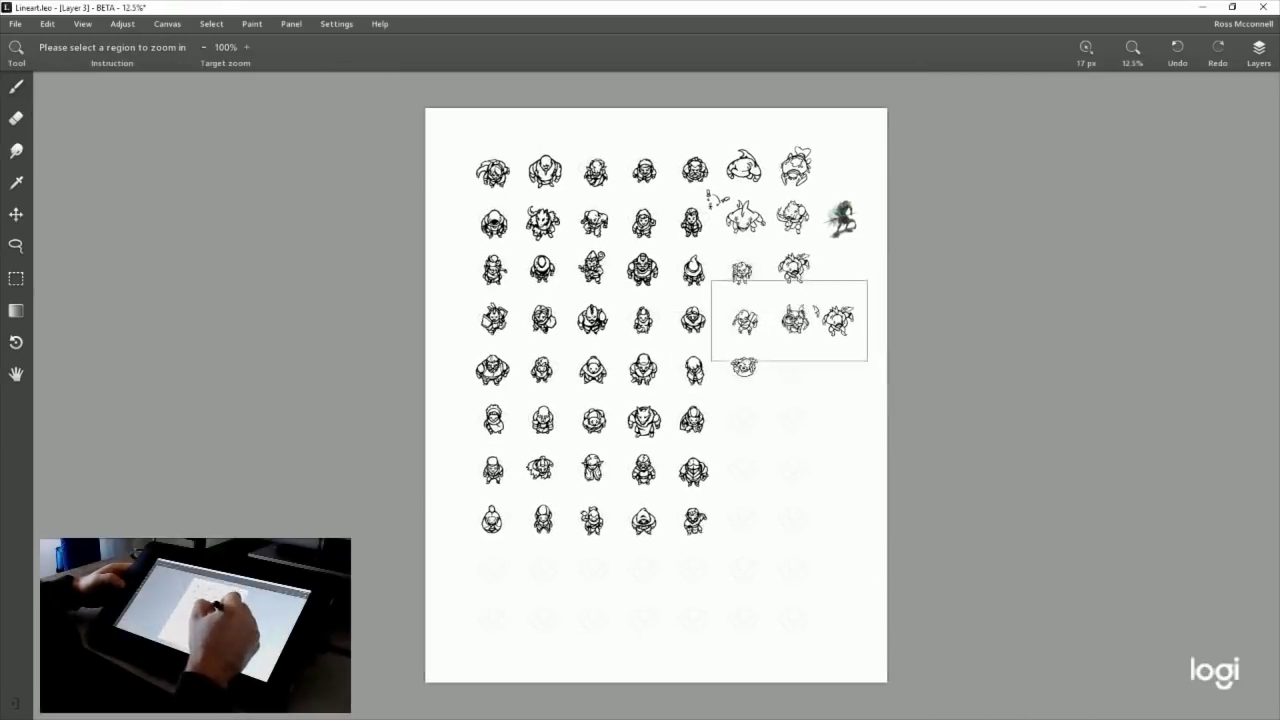
click(785, 303)
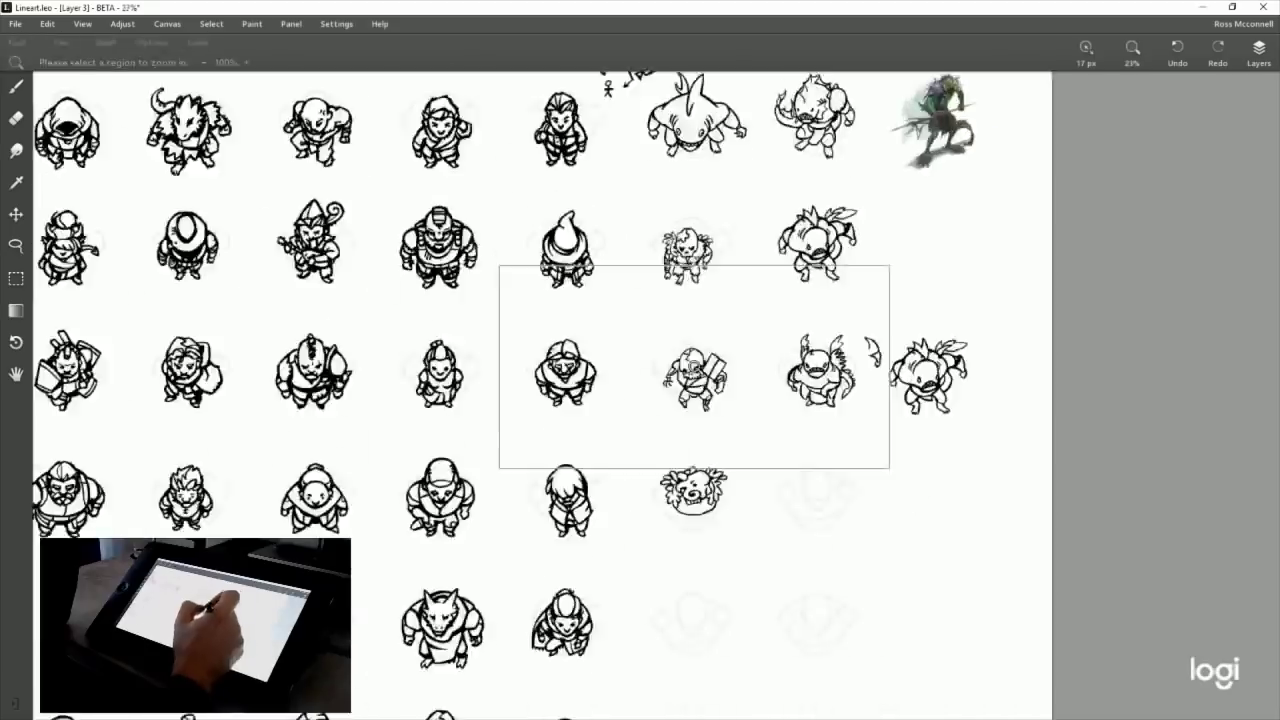
key(z)
click(757, 369)
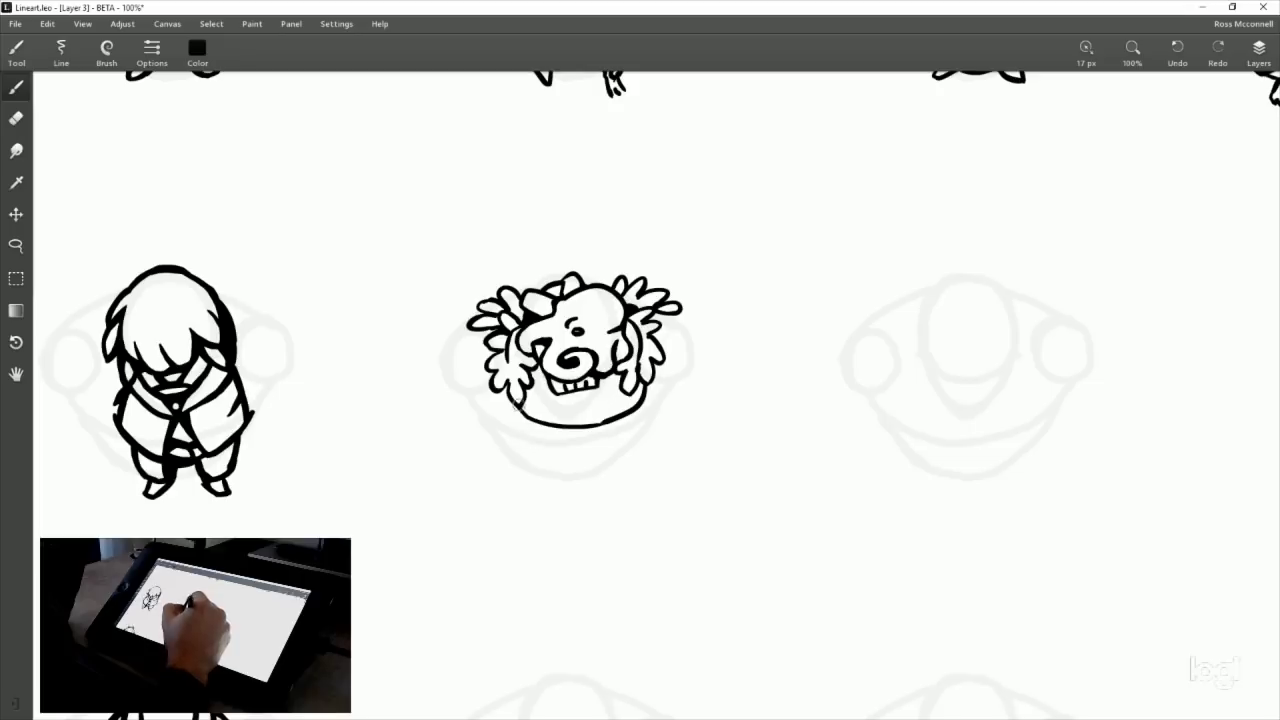
drag(516, 406, 527, 474)
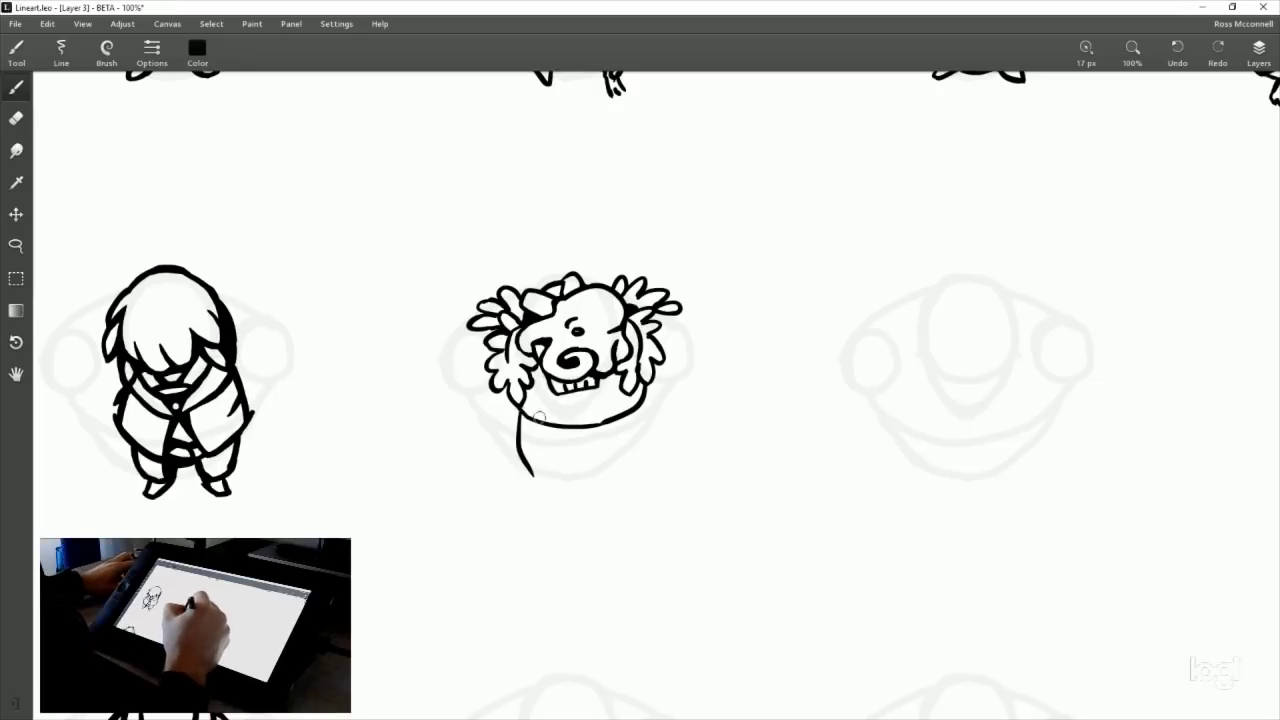
key(ctrl+z)
mouse_move(518, 408)
mouse_down()
mouse_move(530, 469)
mouse_move(574, 427)
mouse_move(662, 460)
mouse_up()
drag(638, 390, 662, 460)
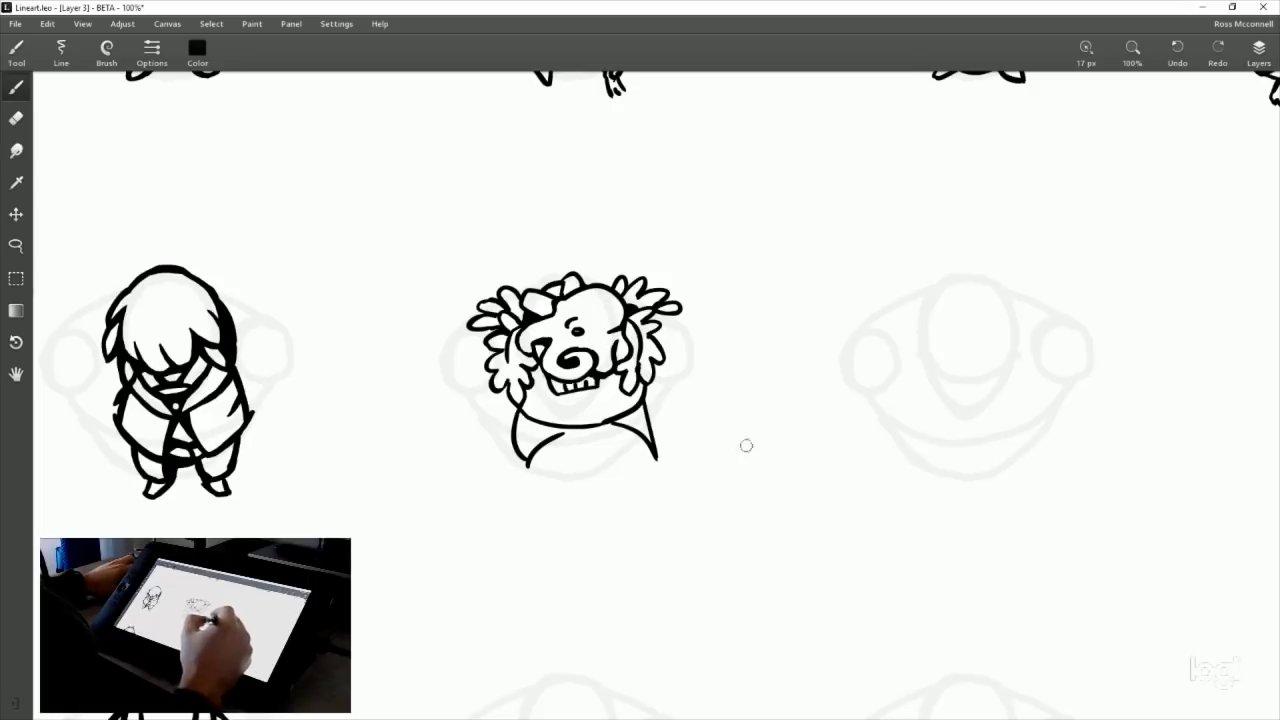
key(ctrl+z)
drag(644, 402, 658, 462)
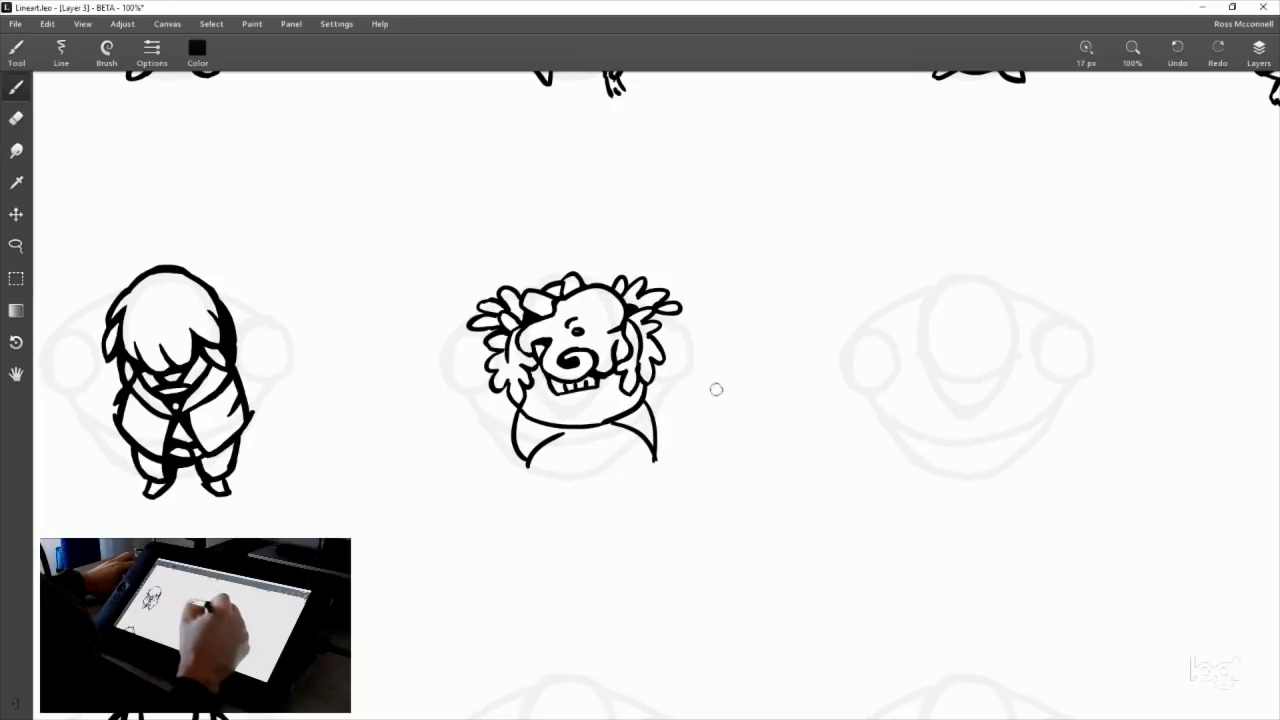
key(ctrl+z)
key(ctrl+z)
key(ctrl+z)
drag(512, 395, 652, 398)
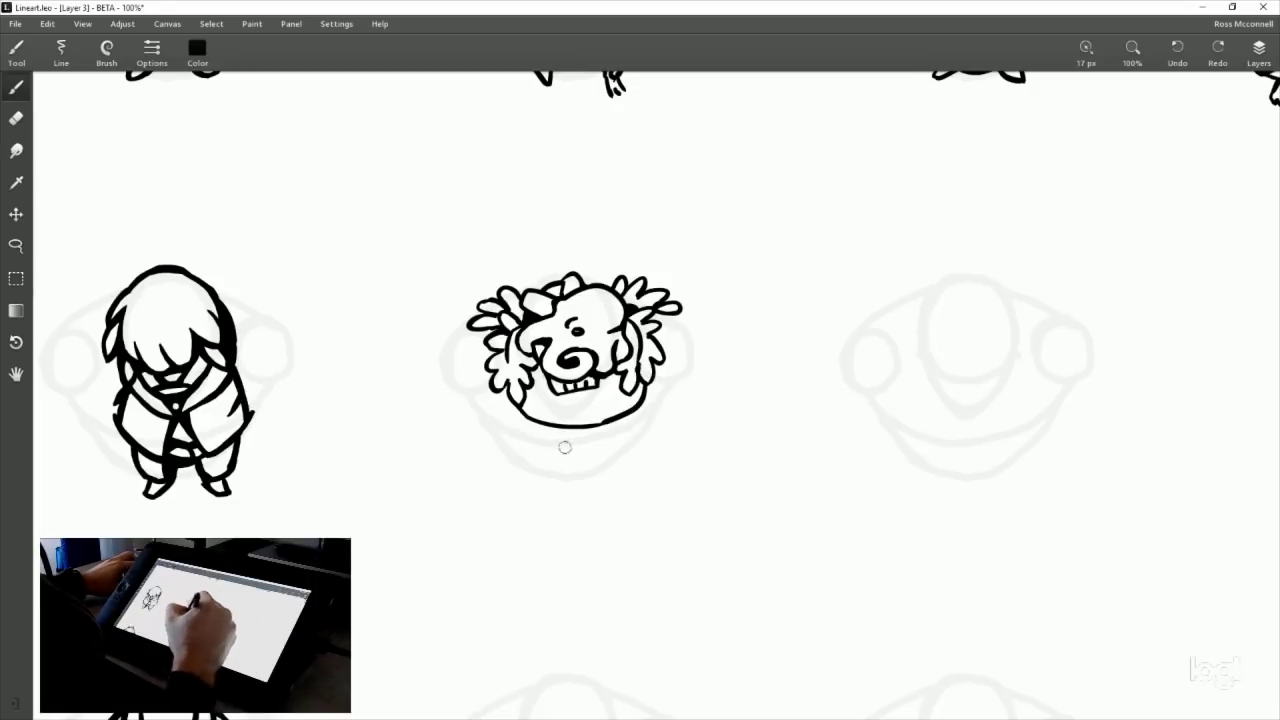
Ink two short legs with pointed feet beneath the wide body curve.
drag(540, 422, 570, 472)
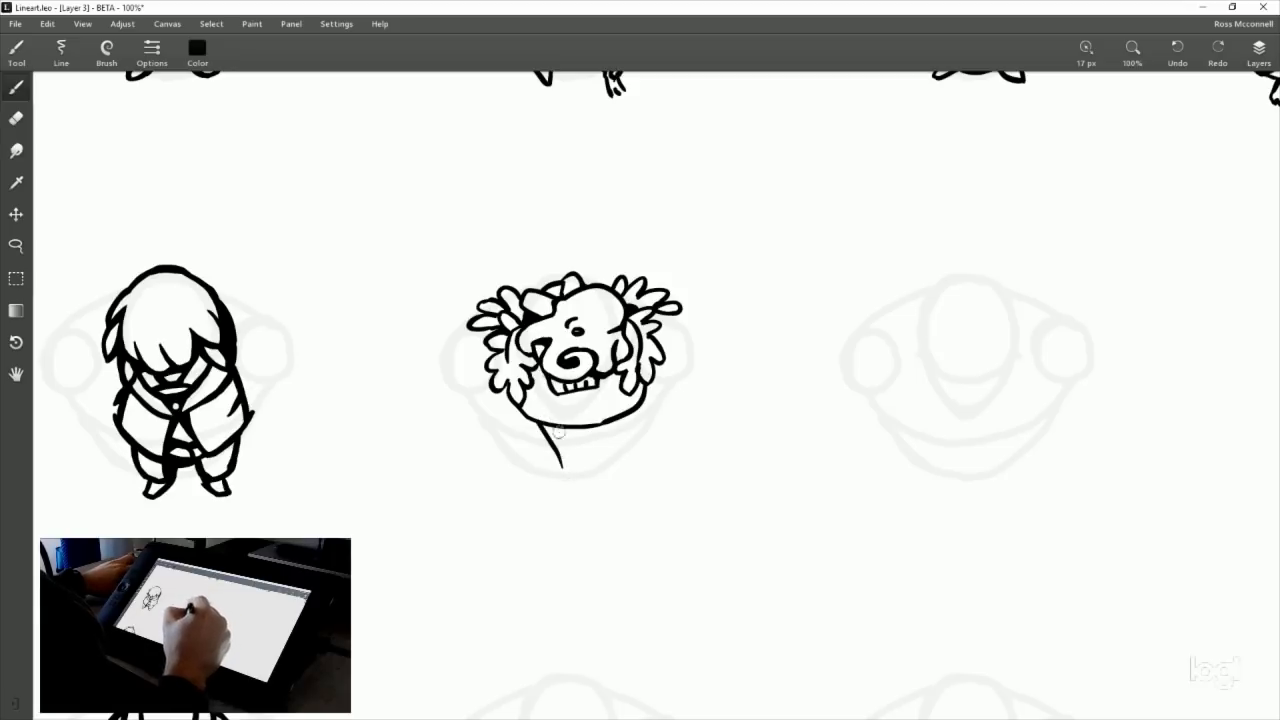
key(ctrl+z)
drag(540, 422, 583, 448)
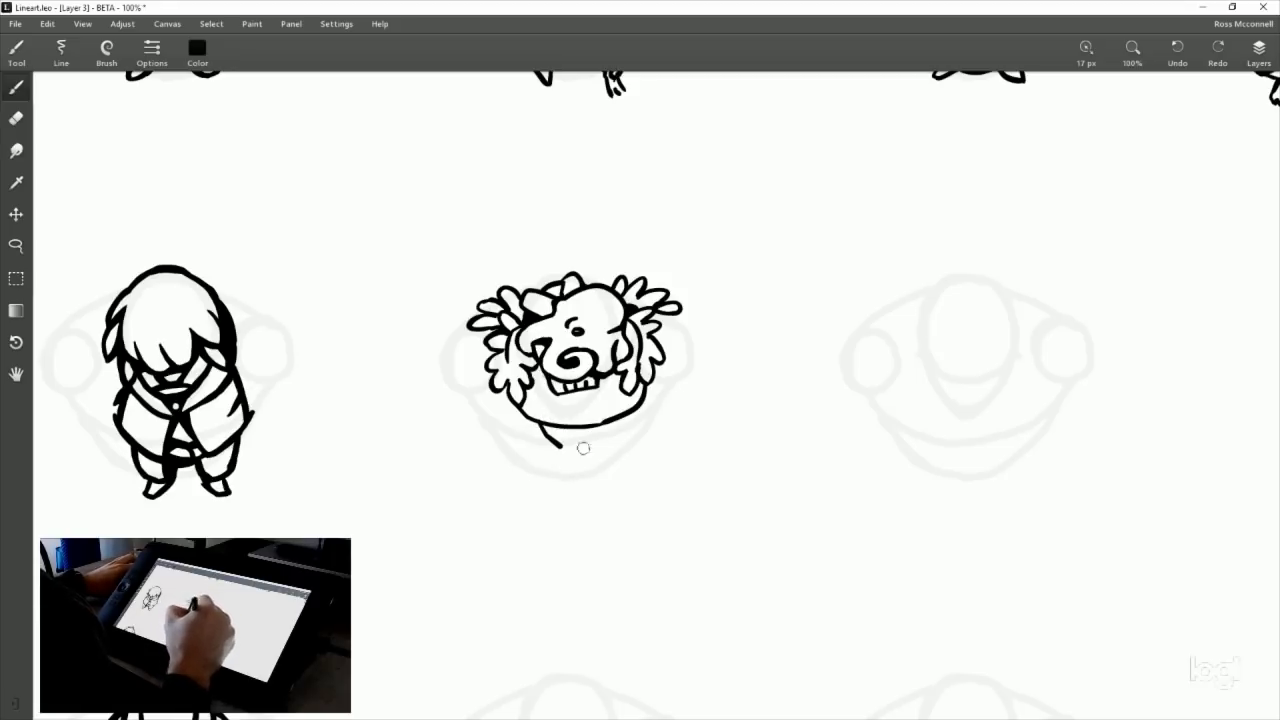
key(ctrl+z)
drag(527, 418, 570, 457)
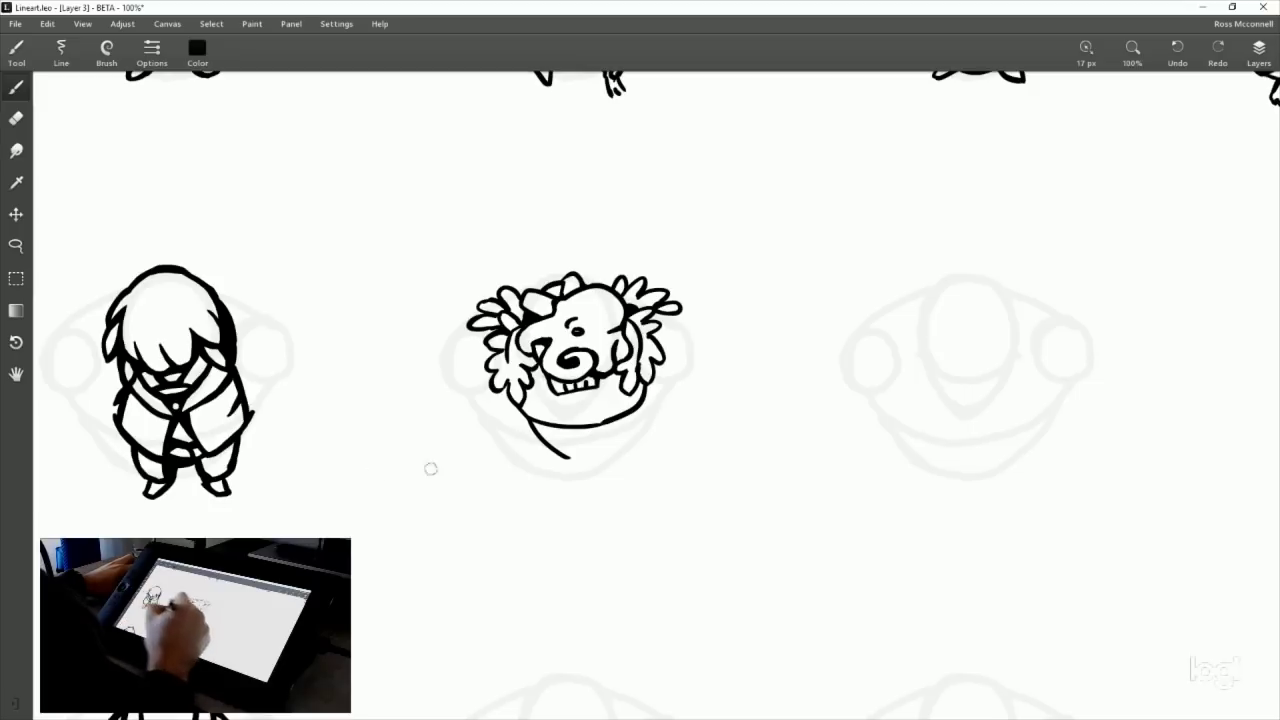
key(ctrl+z)
drag(527, 418, 550, 447)
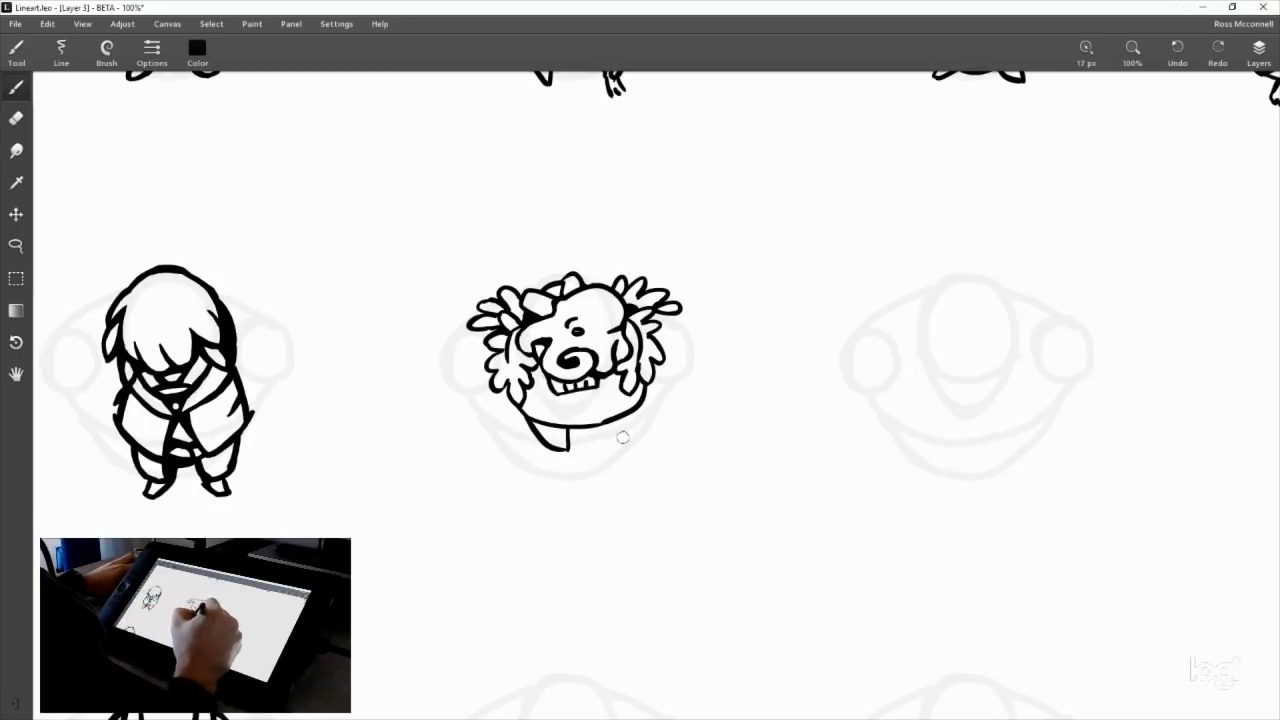
mouse_move(643, 407)
mouse_down()
mouse_move(614, 451)
mouse_move(546, 464)
mouse_move(547, 450)
mouse_move(631, 462)
mouse_up()
key(ctrl+z)
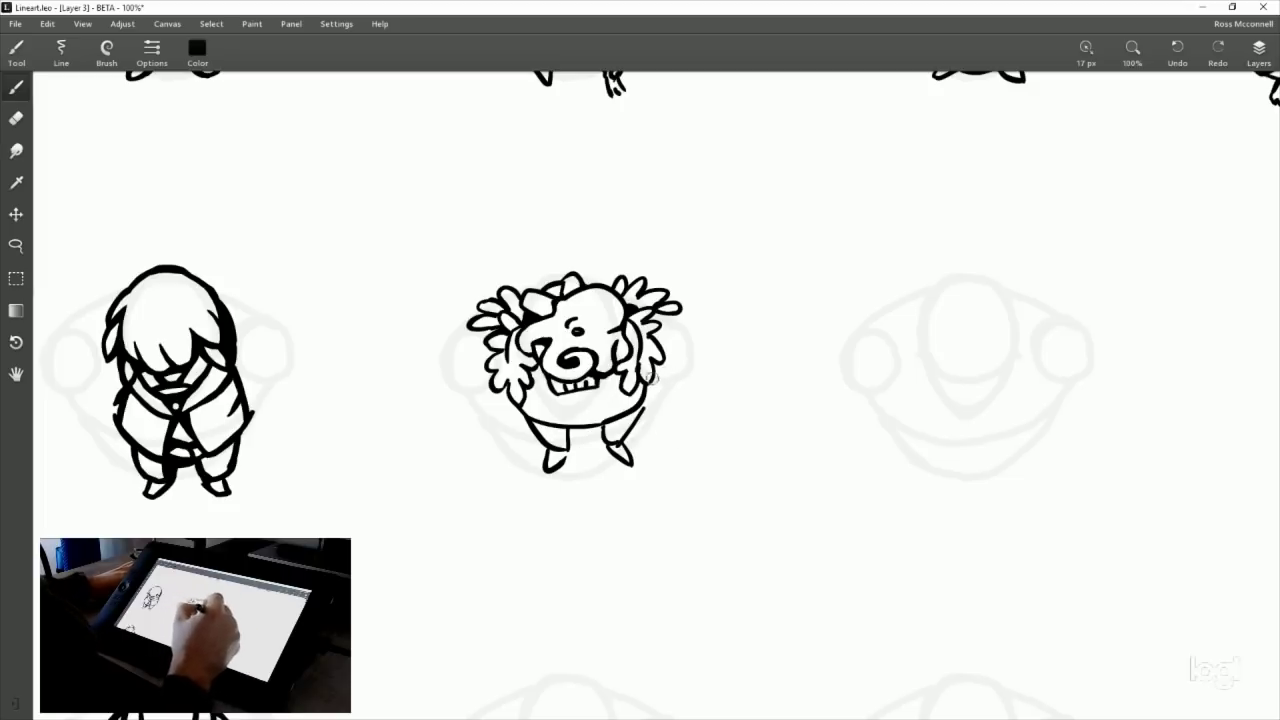
Lasso each leg with its part of the body curve and move both closer to the body's centre.
click(1132, 47)
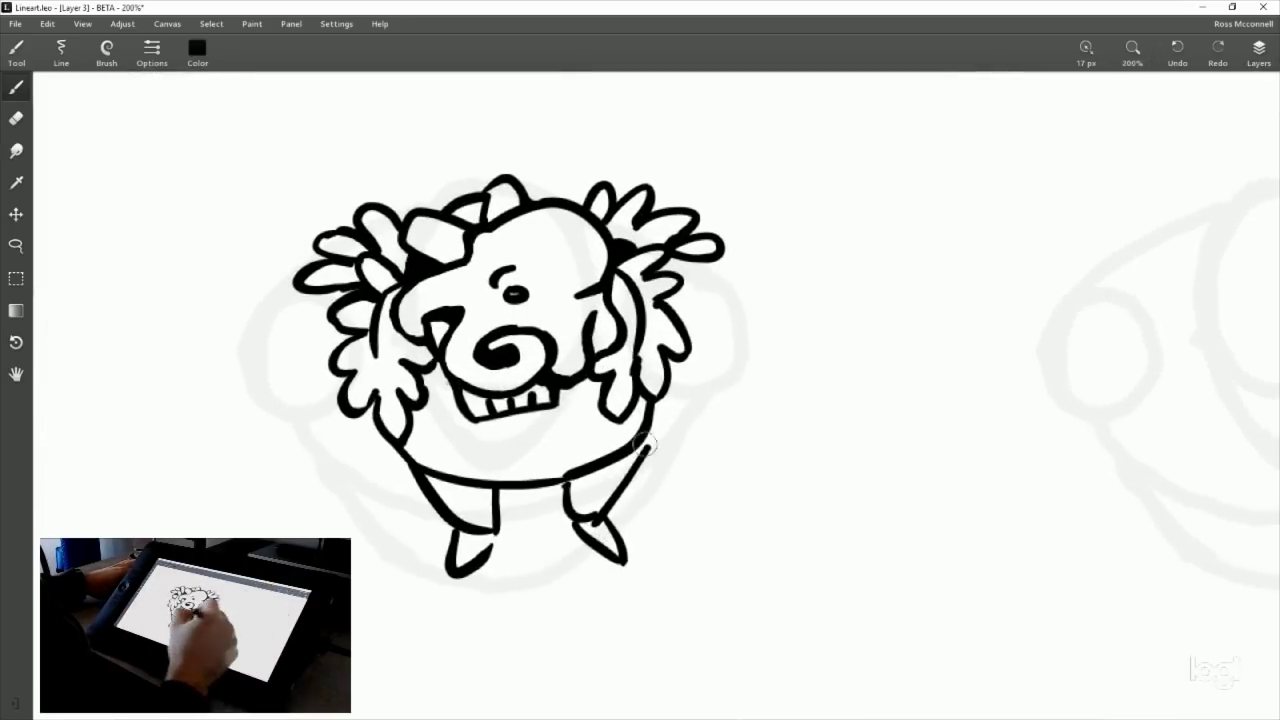
drag(680, 488, 745, 419)
drag(468, 352, 504, 397)
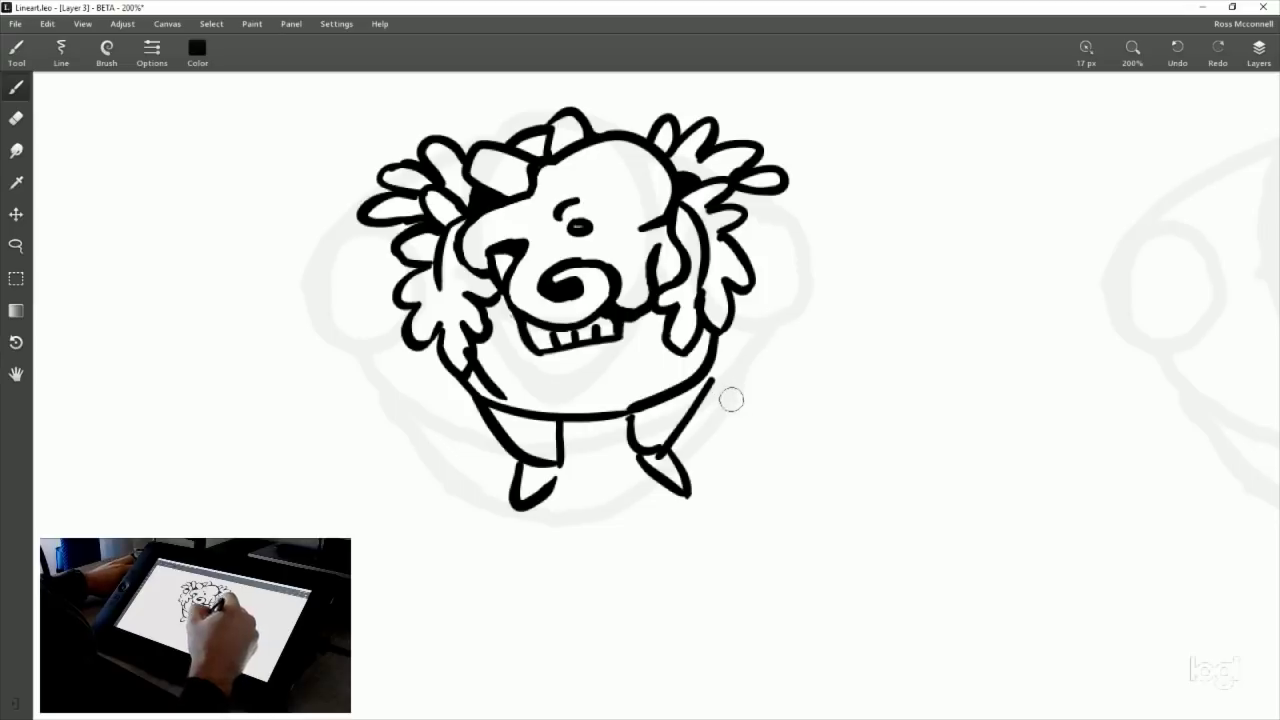
click(16, 245)
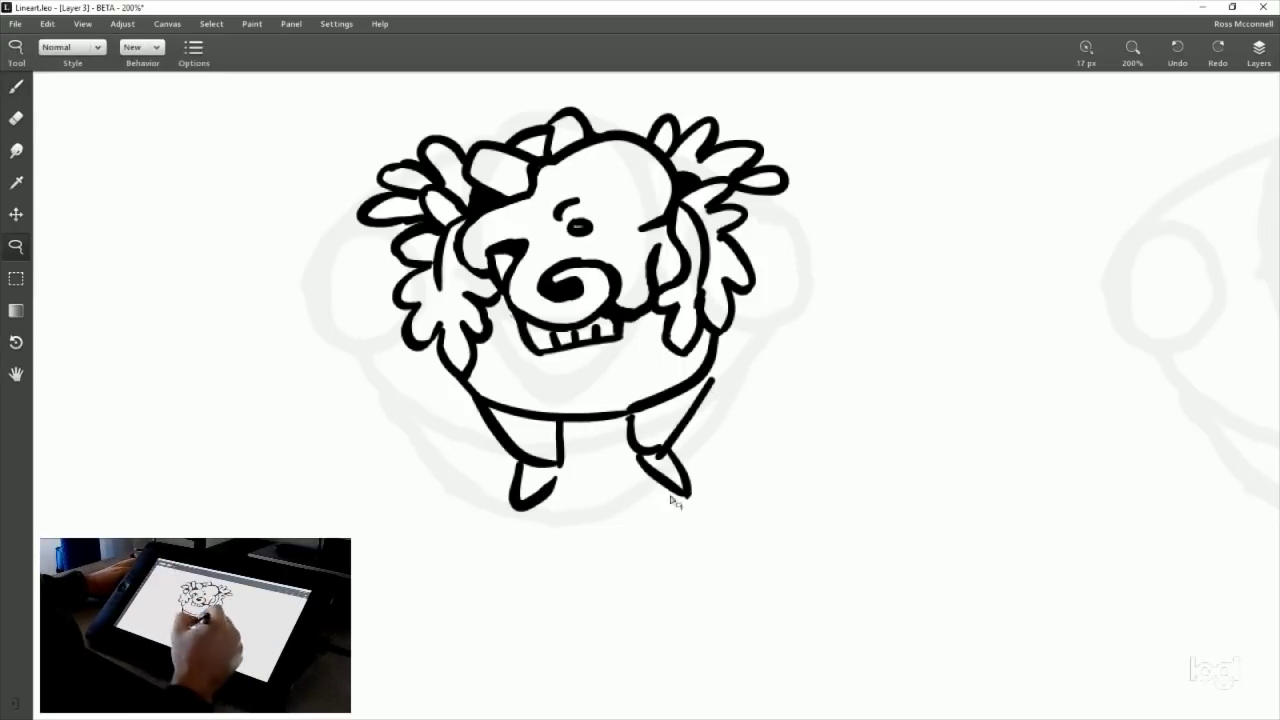
mouse_move(606, 388)
mouse_down()
mouse_move(714, 513)
mouse_move(737, 358)
mouse_move(608, 387)
mouse_up()
drag(695, 421, 676, 421)
mouse_move(563, 517)
mouse_down()
mouse_move(551, 386)
mouse_move(457, 403)
mouse_move(570, 505)
mouse_move(573, 469)
mouse_up()
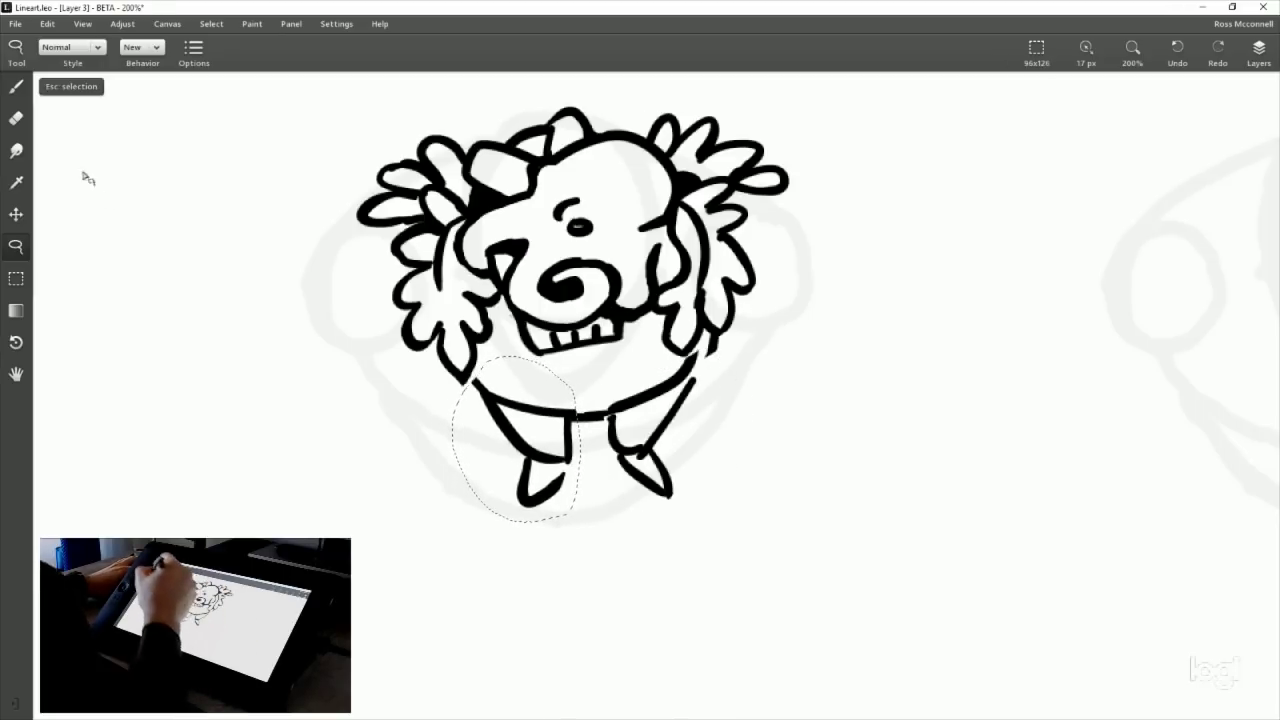
click(82, 88)
click(16, 87)
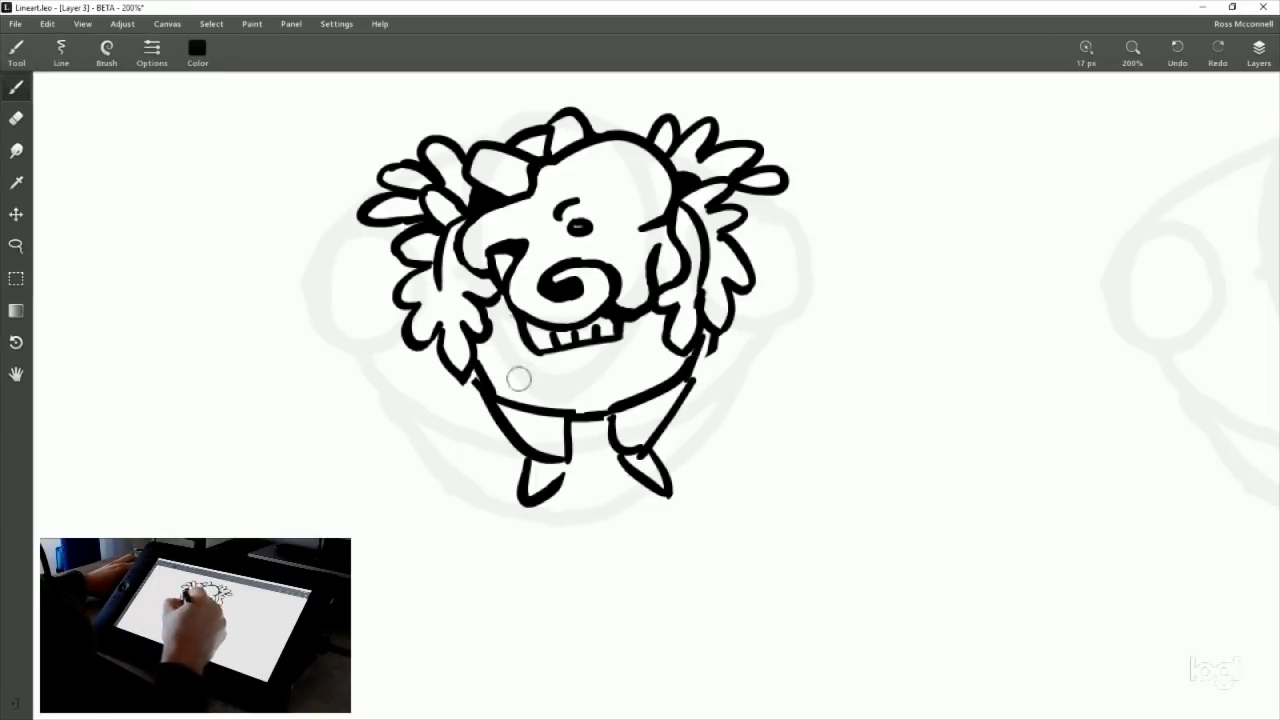
Redraw the lower left body curve so that it joins the left frond to the top of the left leg.
drag(483, 348, 573, 388)
key(ctrl+z)
drag(484, 351, 575, 399)
key(ctrl+z)
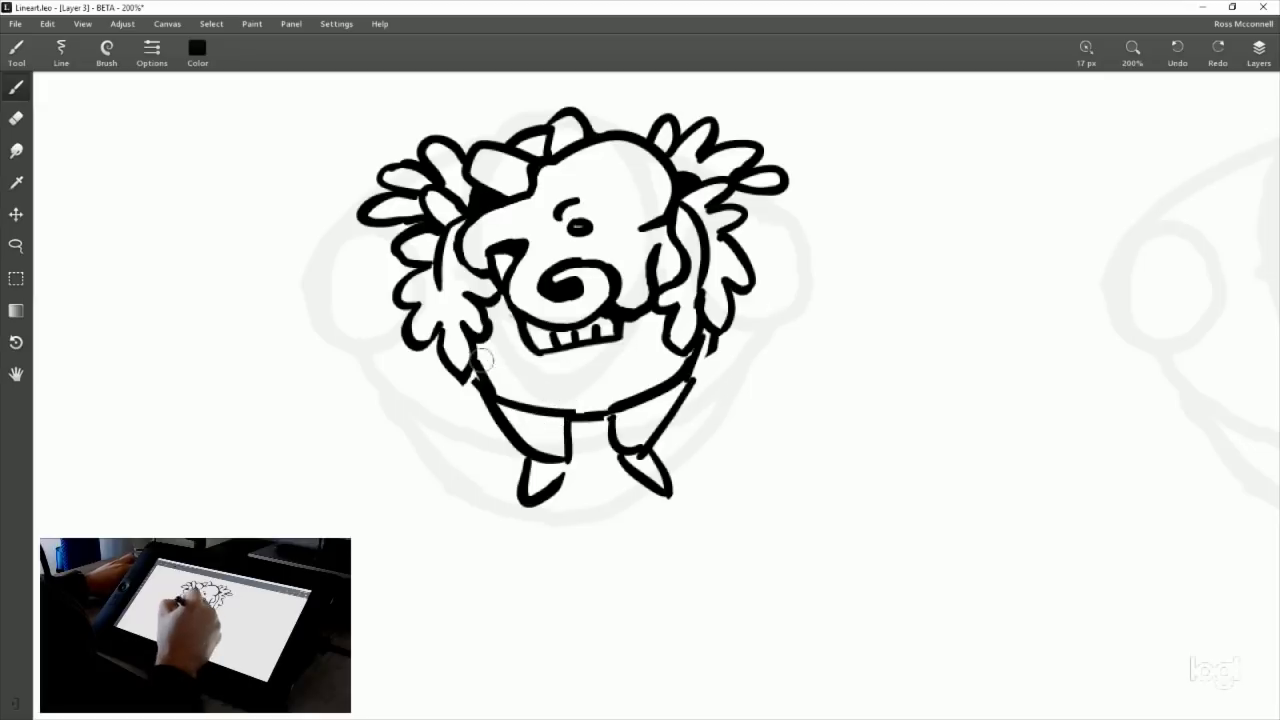
drag(478, 352, 575, 405)
key(ctrl+z)
drag(480, 358, 570, 412)
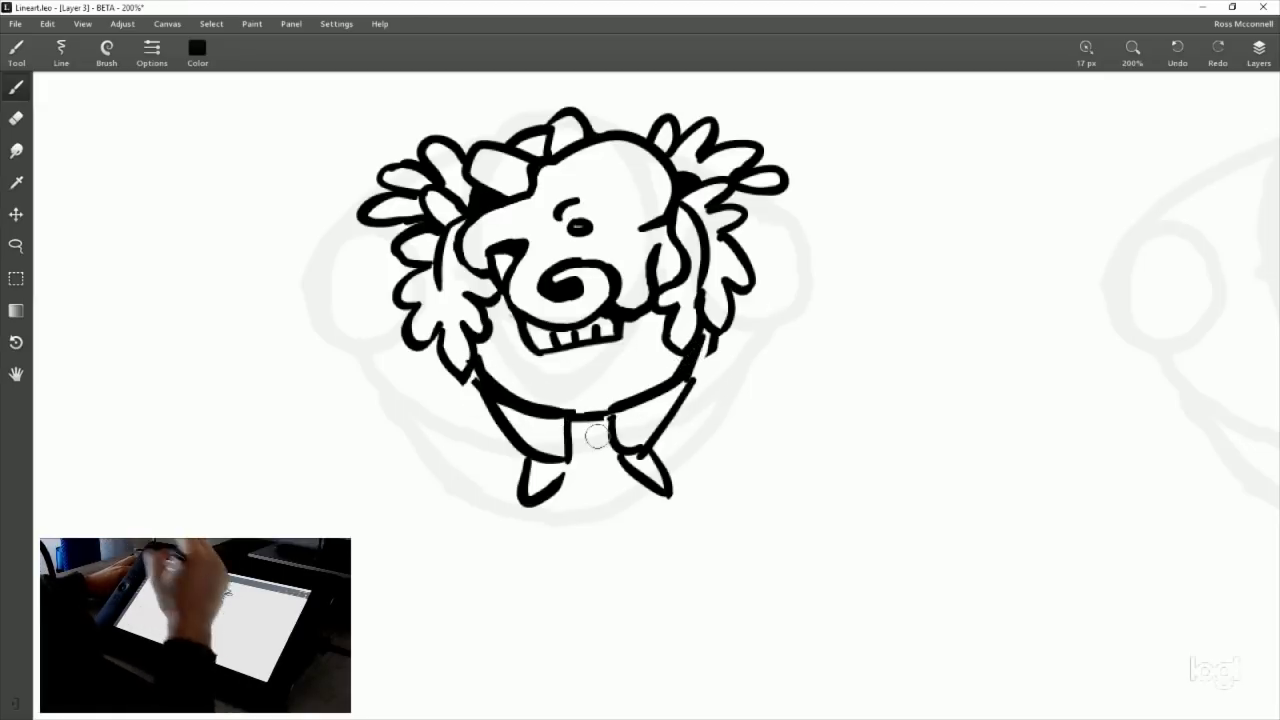
Try a slanted band across the right leg, and close the underside of the body between the two legs with a short curve.
drag(787, 440, 747, 434)
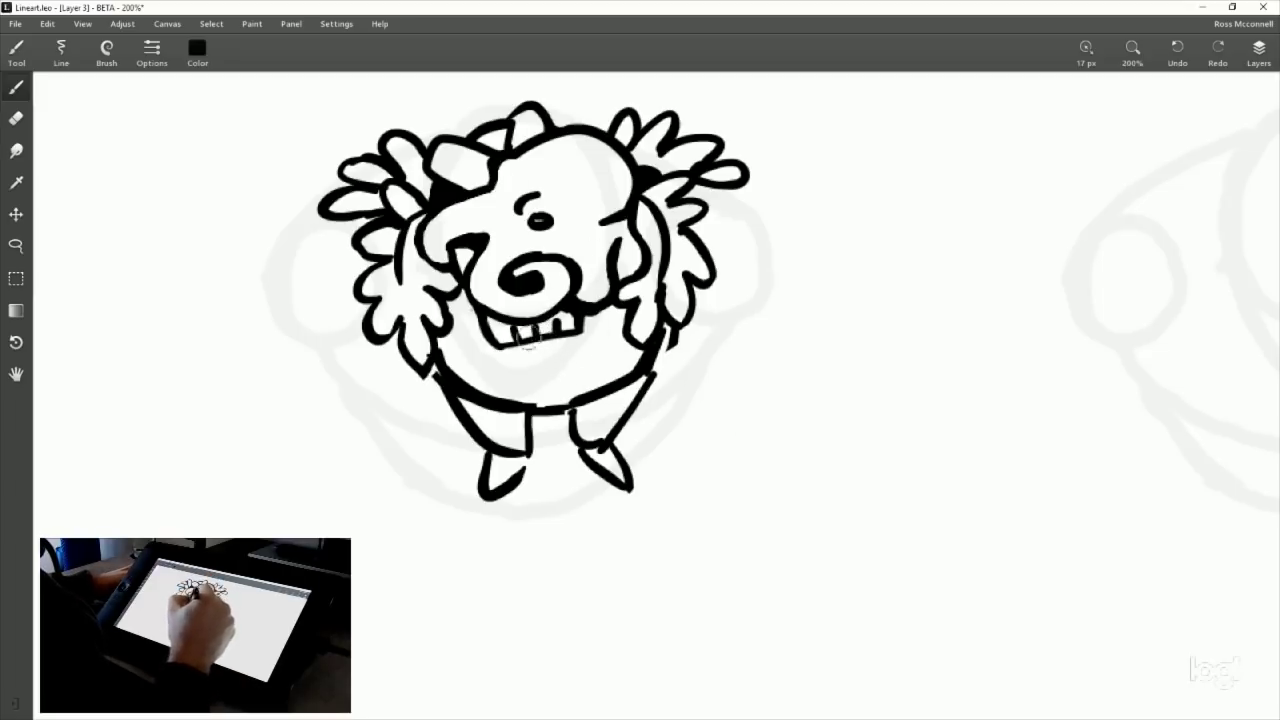
drag(556, 326, 556, 344)
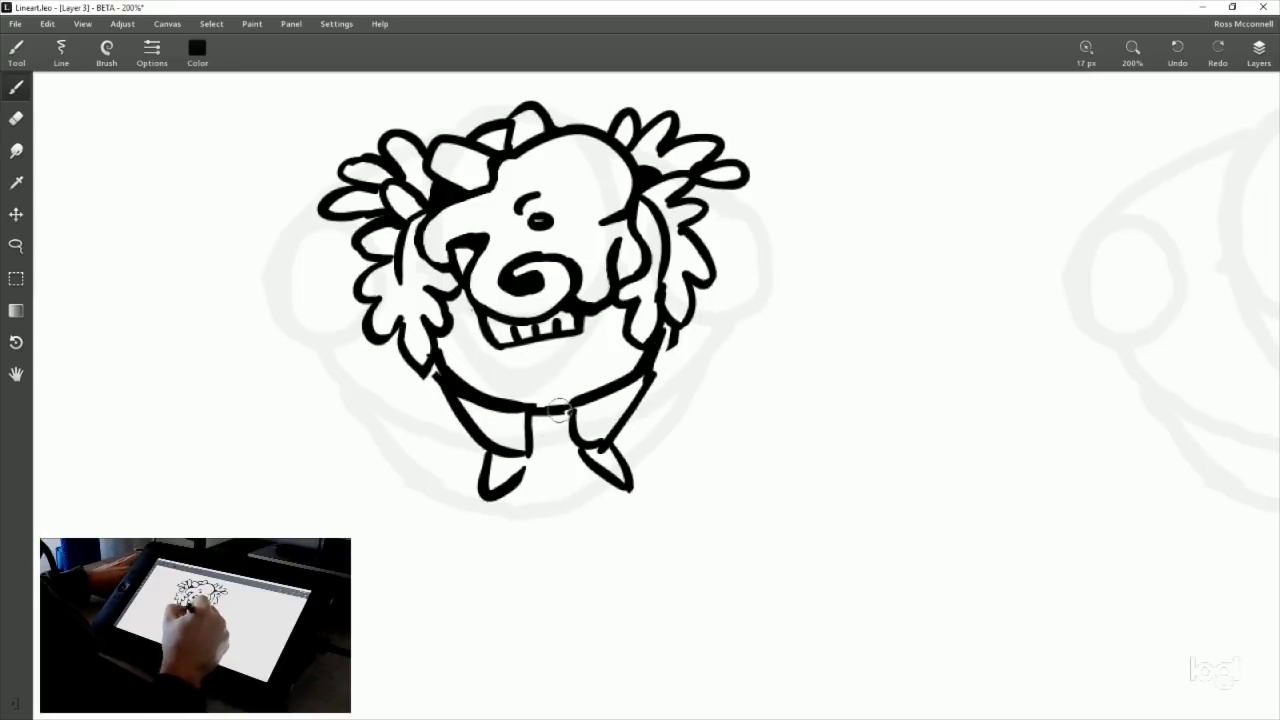
drag(560, 428, 648, 373)
key(ctrl+z)
mouse_move(557, 416)
mouse_down()
mouse_move(561, 435)
mouse_move(650, 375)
mouse_up()
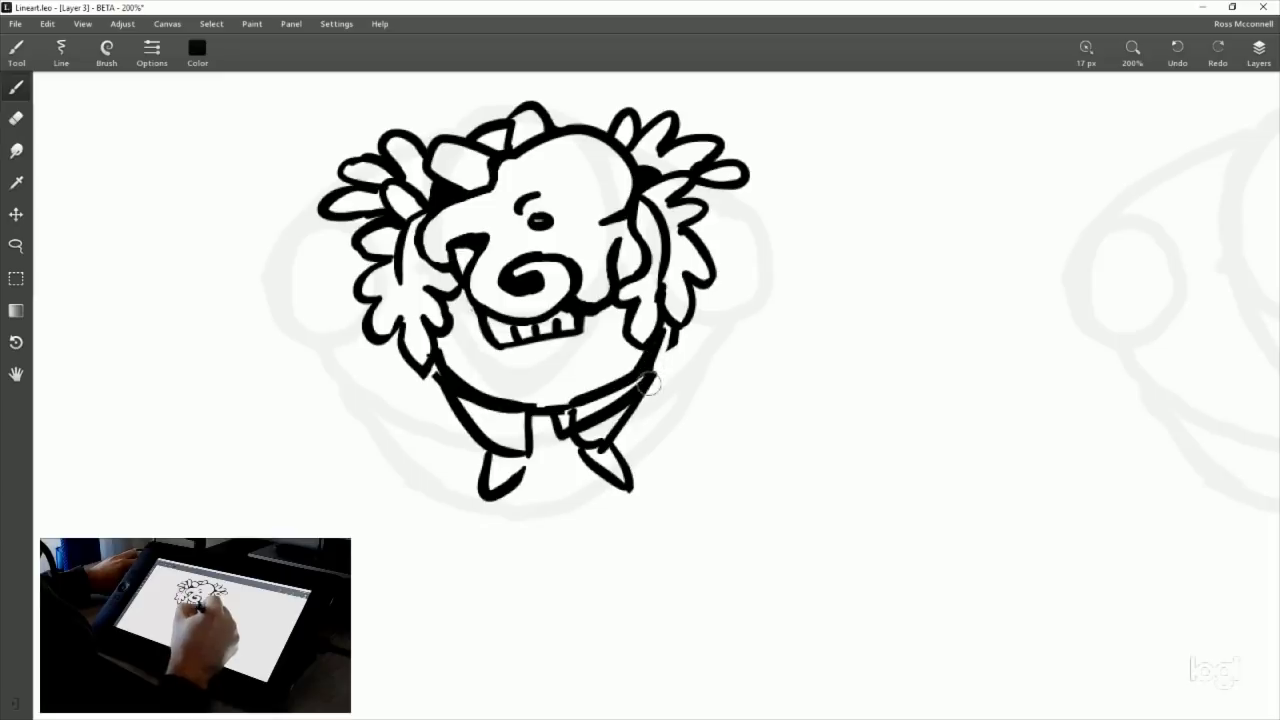
key(ctrl+z)
drag(551, 410, 646, 376)
key(ctrl+z)
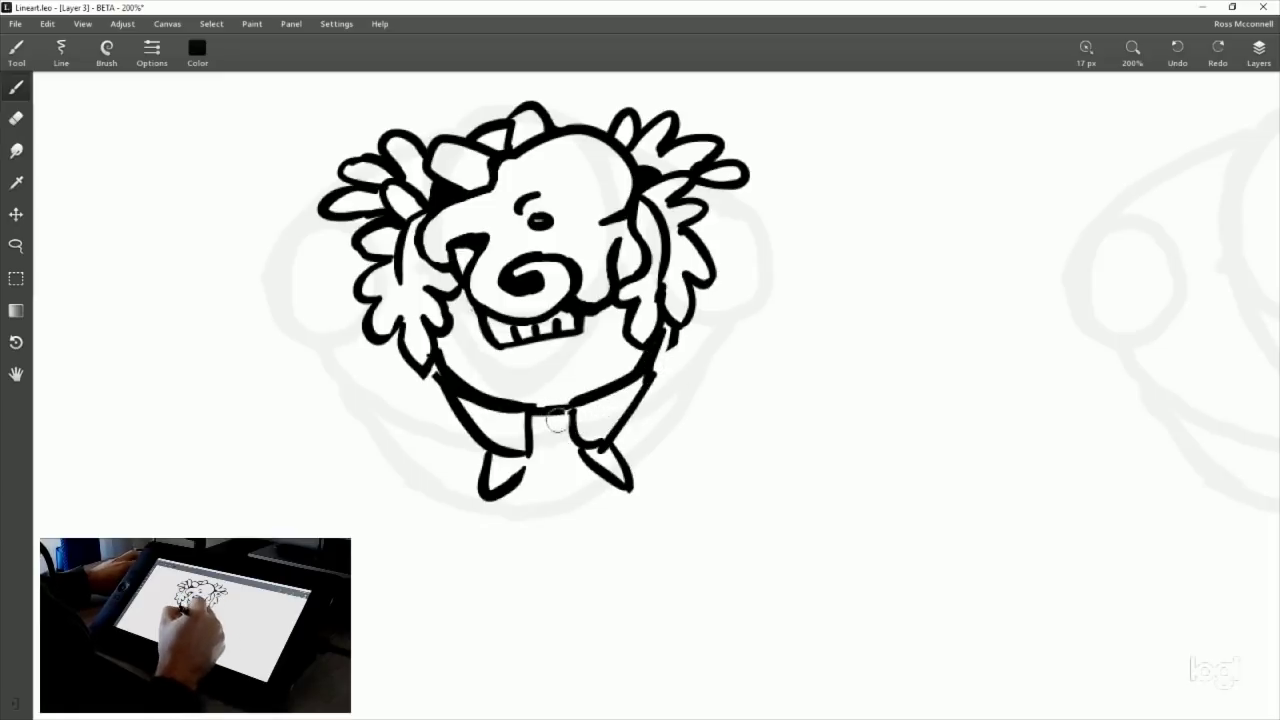
drag(534, 412, 569, 414)
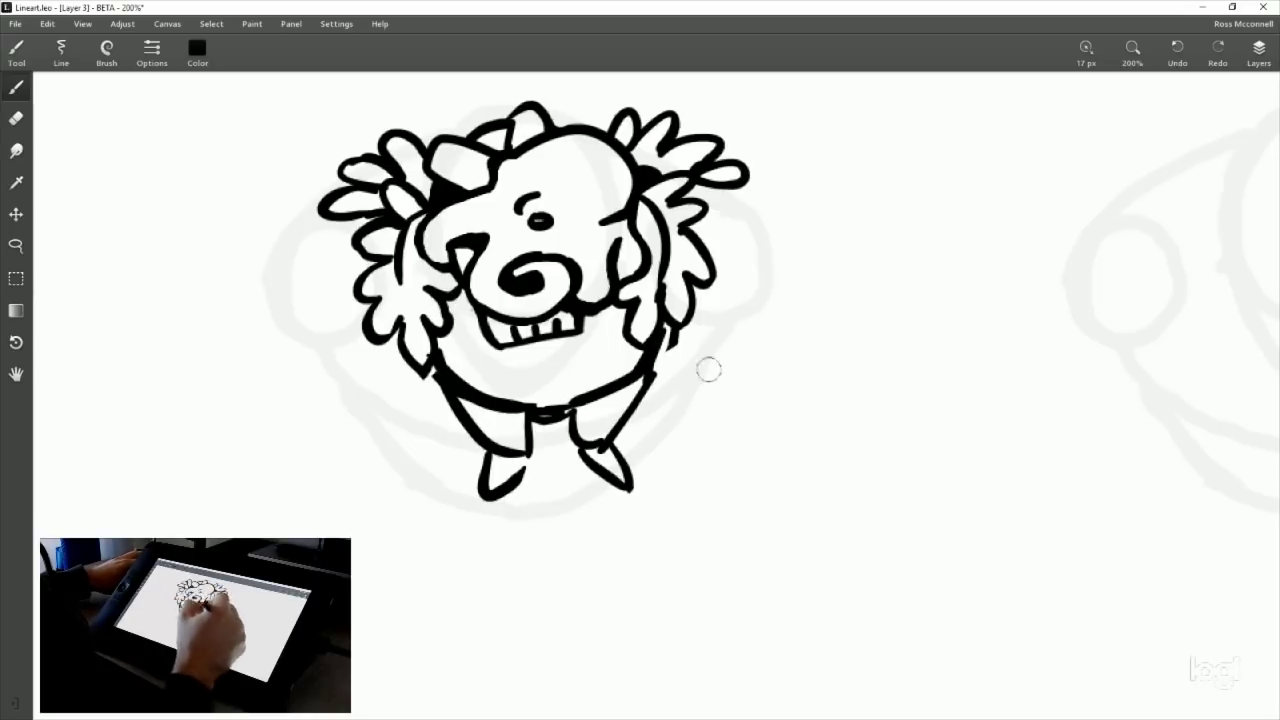
Erase the stray stub under the lower right frond and ink a narrow pointed lobe in its place.
key(e)
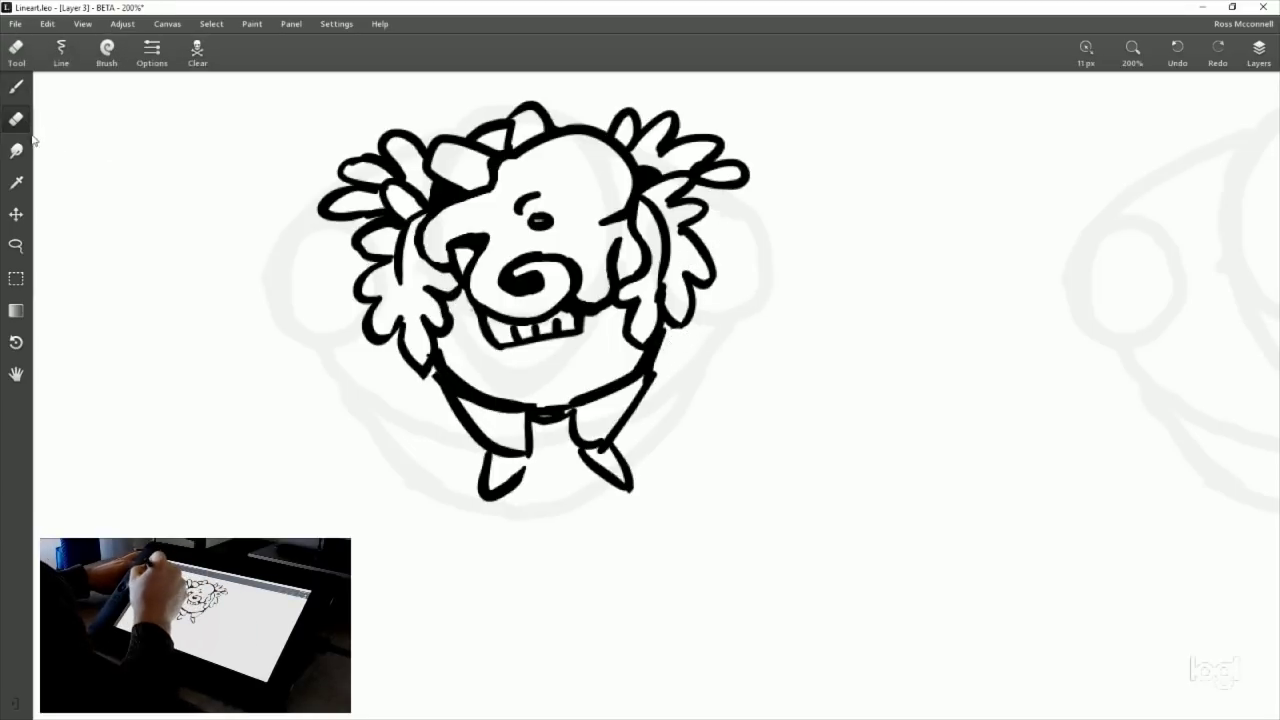
click(17, 87)
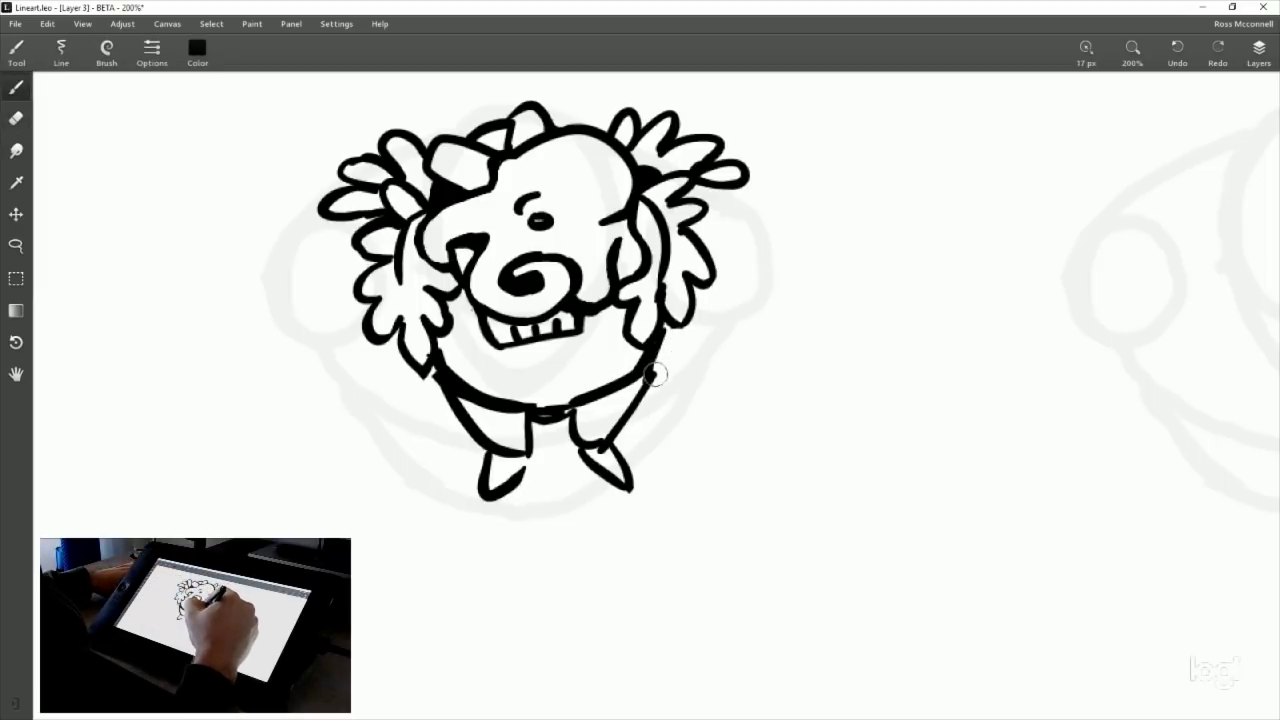
drag(656, 350, 678, 327)
Try long drooping side shapes that hang from the left and right fronds down past the legs.
mouse_move(652, 383)
mouse_down()
mouse_move(661, 440)
mouse_move(712, 330)
mouse_up()
drag(722, 195, 680, 440)
drag(352, 232, 443, 478)
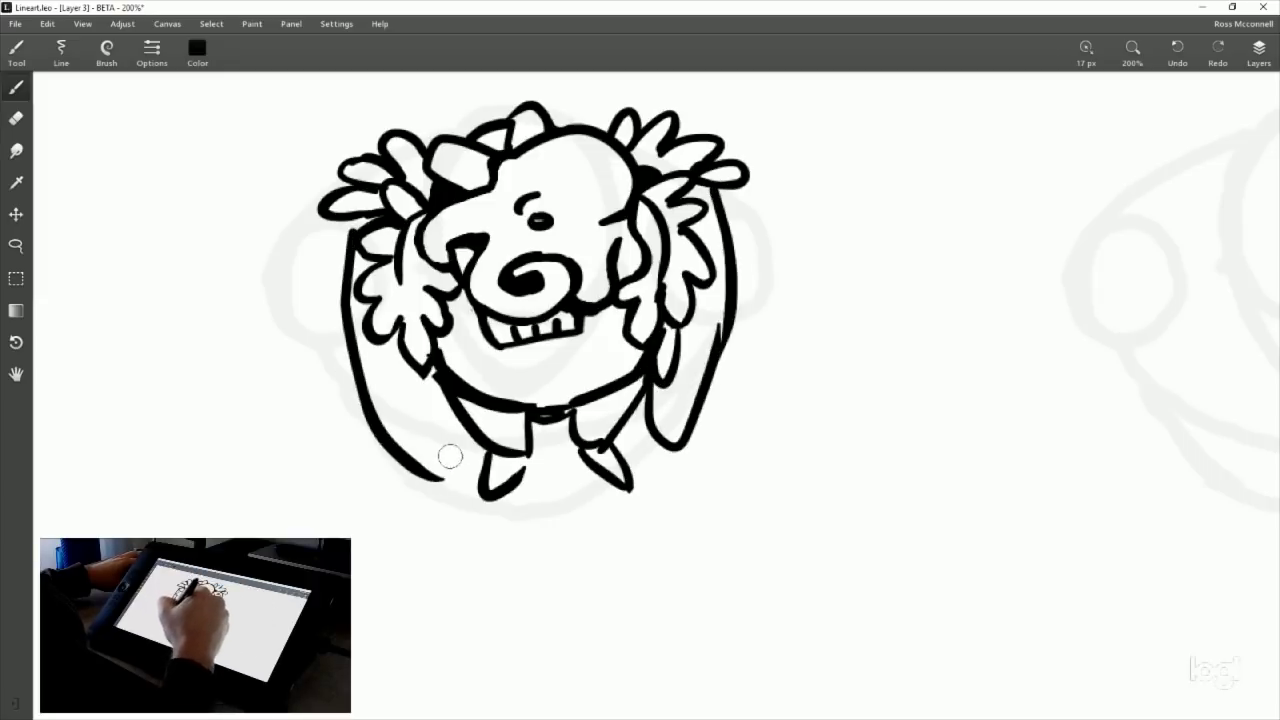
key(ctrl+z)
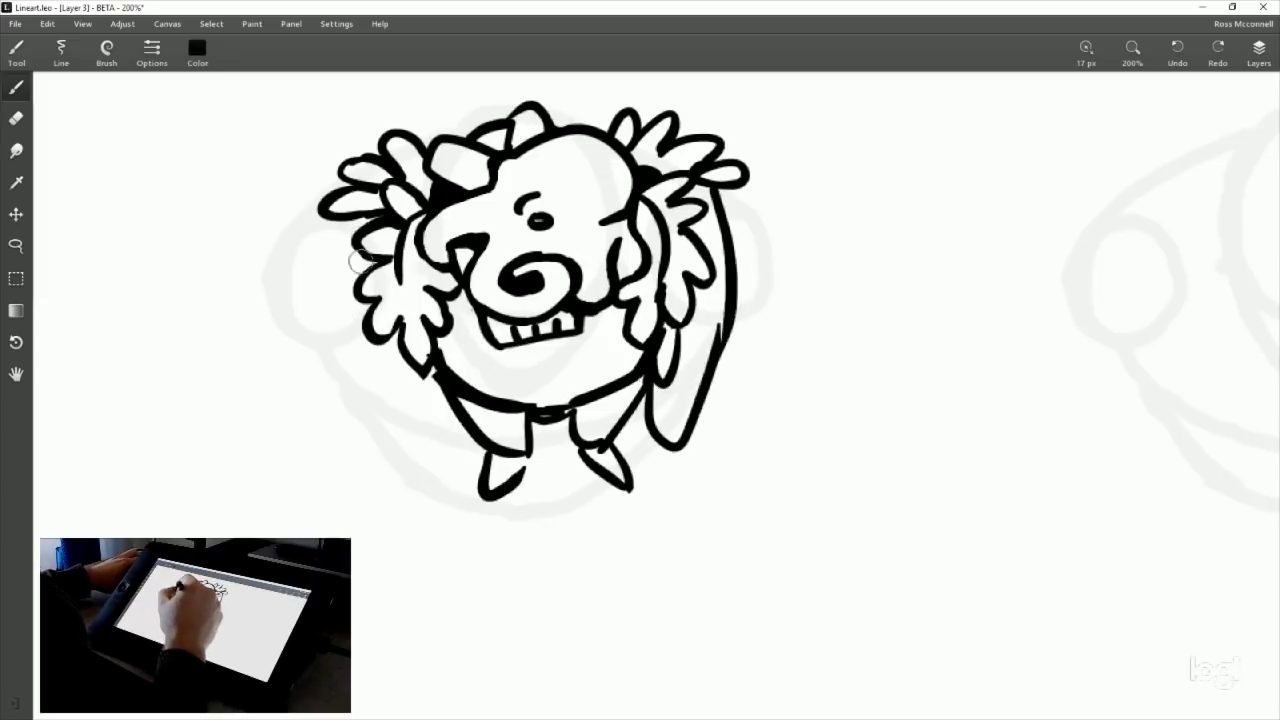
drag(356, 258, 624, 420)
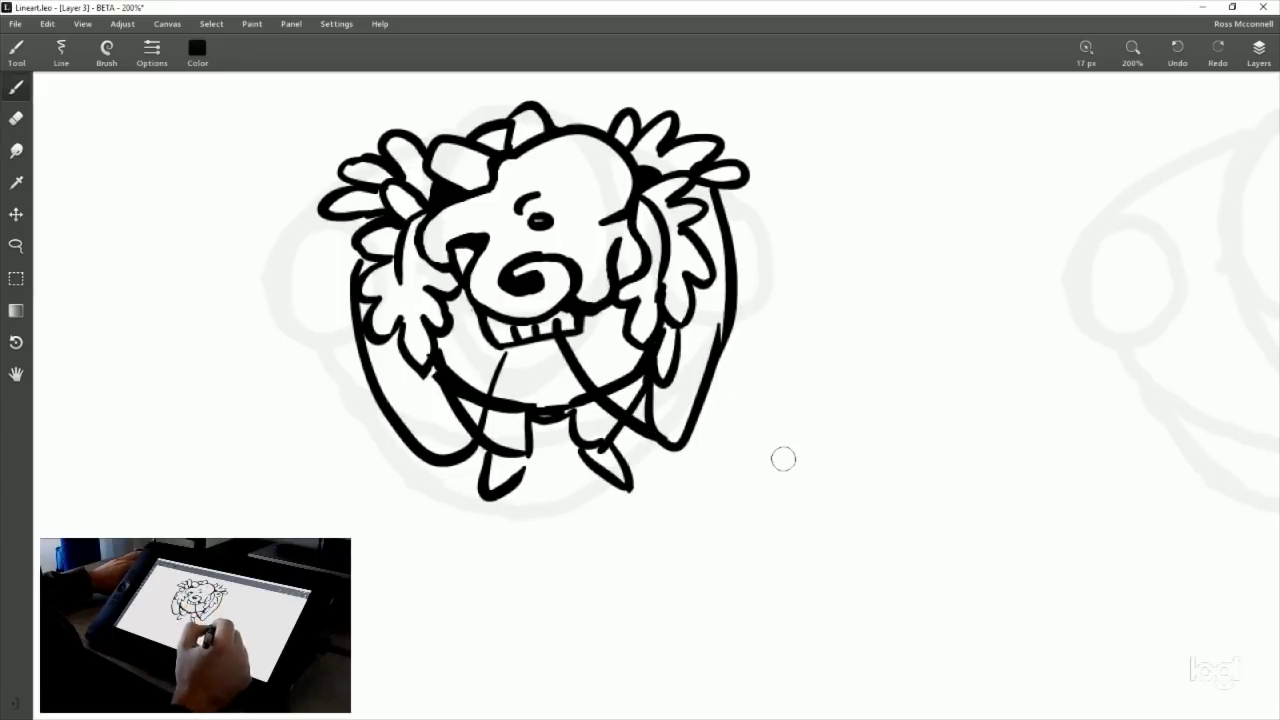
key(ctrl+z)
key(ctrl+z)
key(ctrl+z)
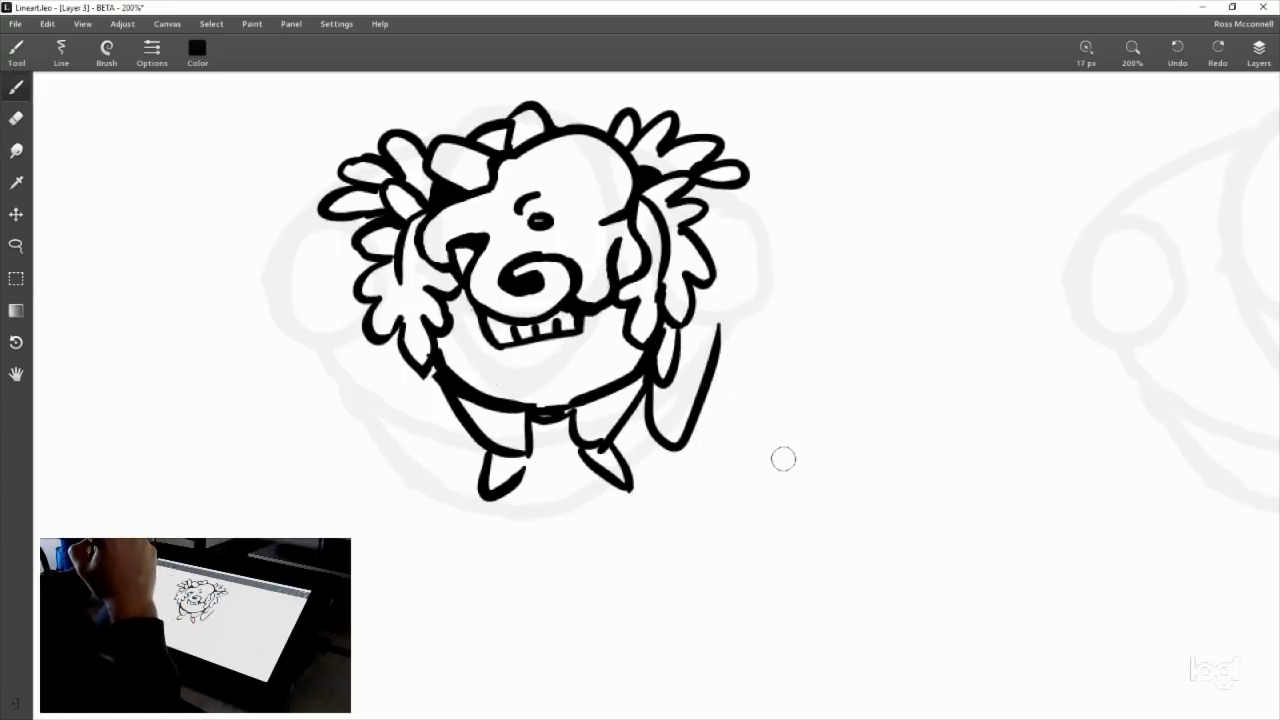
key(ctrl+z)
Try a diagonal cloak edge from the teeth to the lower right, with a bulging outline beside the left fronds.
mouse_move(566, 337)
mouse_down()
mouse_move(641, 433)
mouse_move(686, 446)
mouse_up()
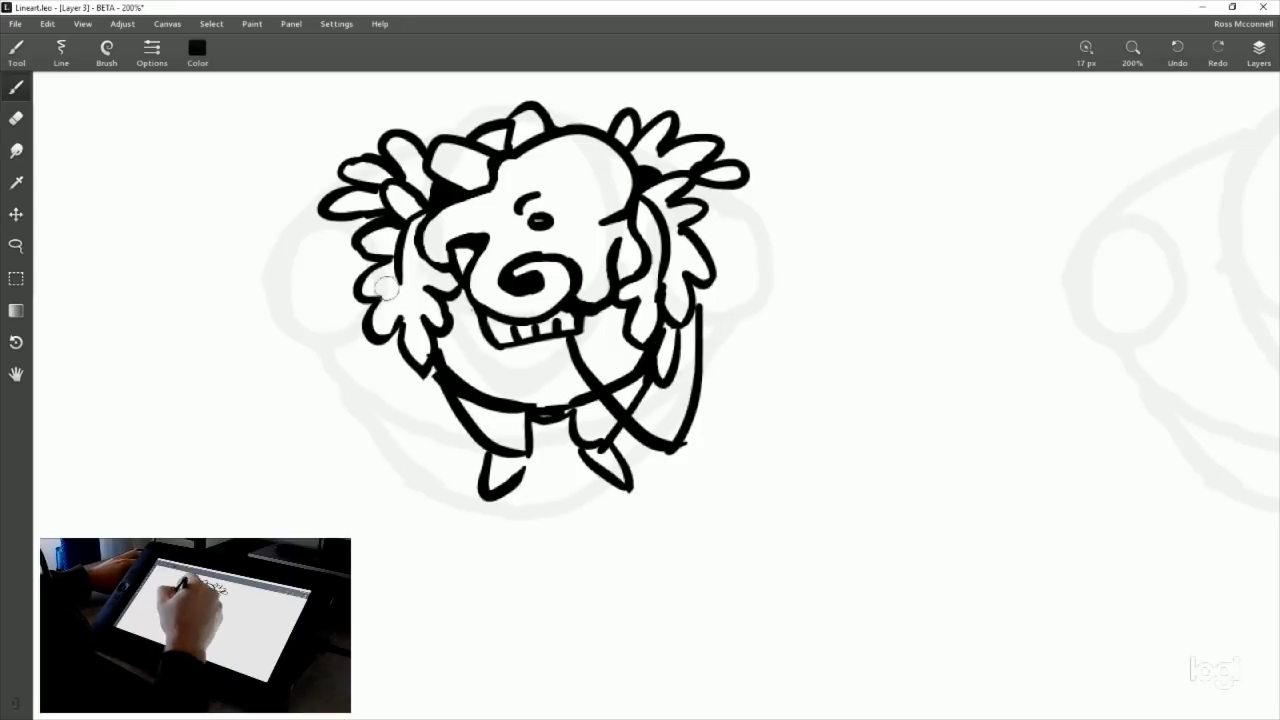
mouse_move(335, 181)
mouse_down()
mouse_move(260, 206)
mouse_move(381, 393)
mouse_up()
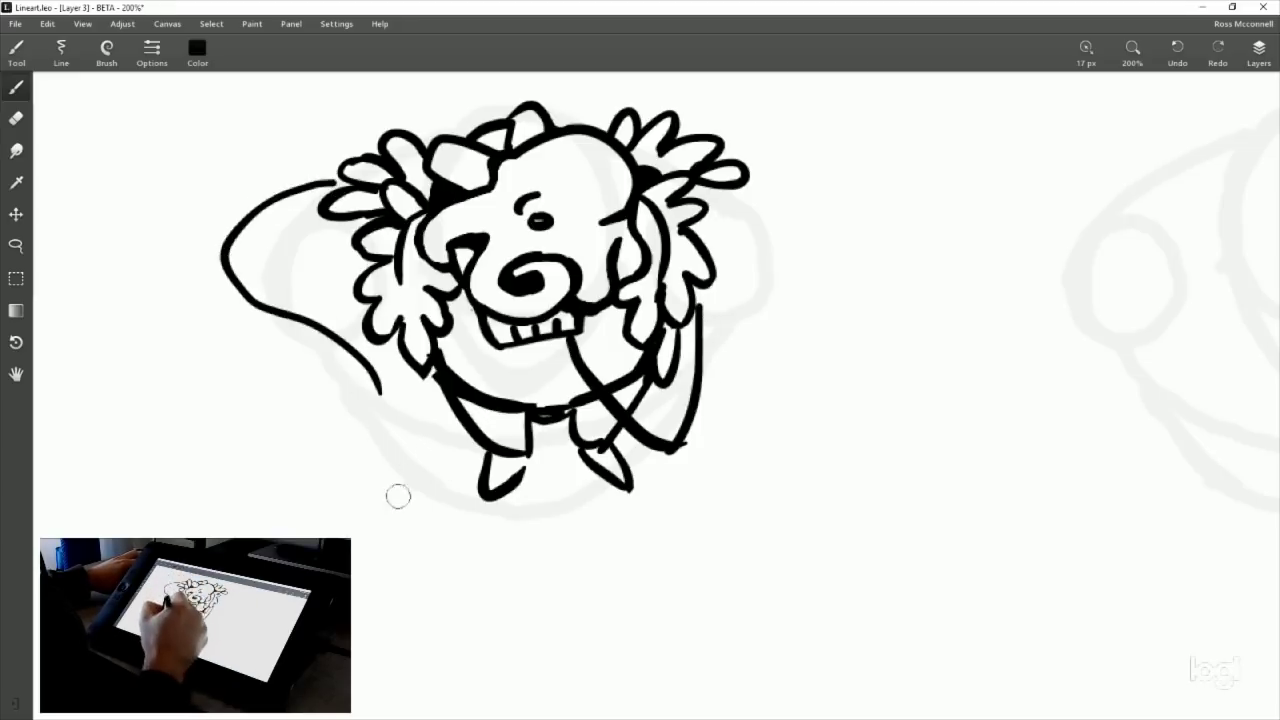
key(ctrl+z)
key(ctrl+z)
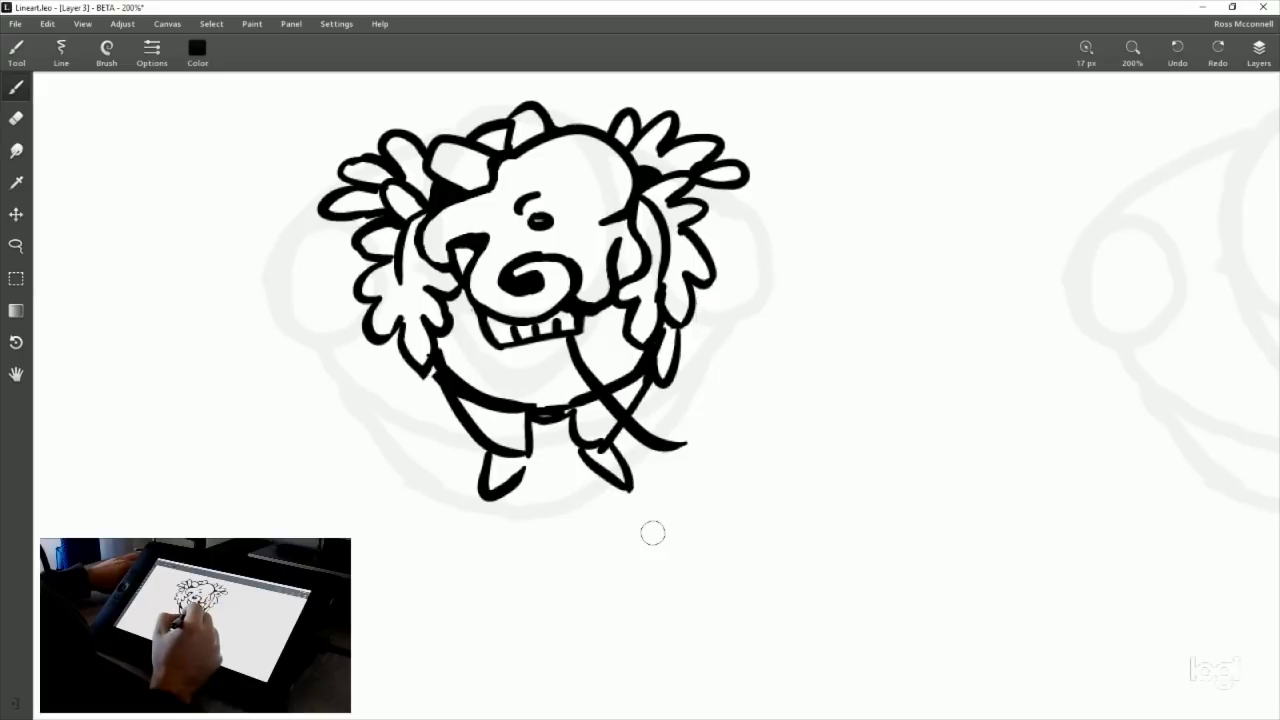
key(ctrl+z)
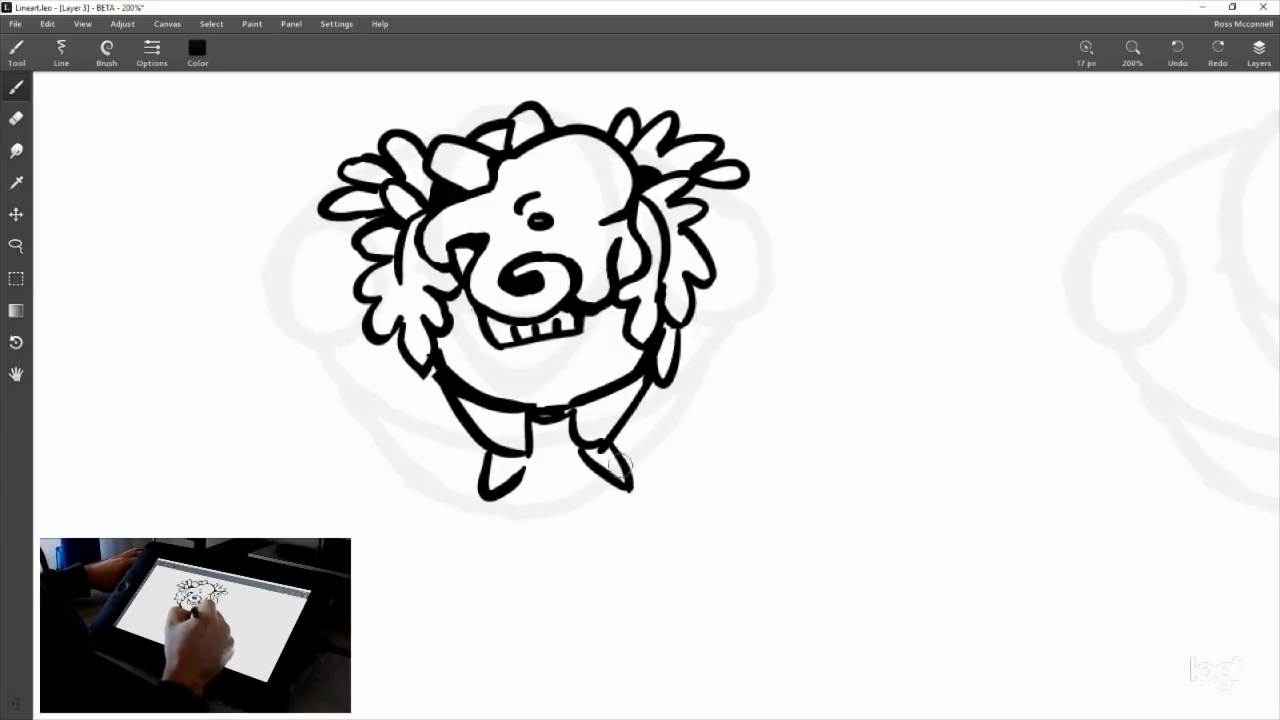
Erase the wide body curve and both legs, leaving only the head and fronds.
click(16, 118)
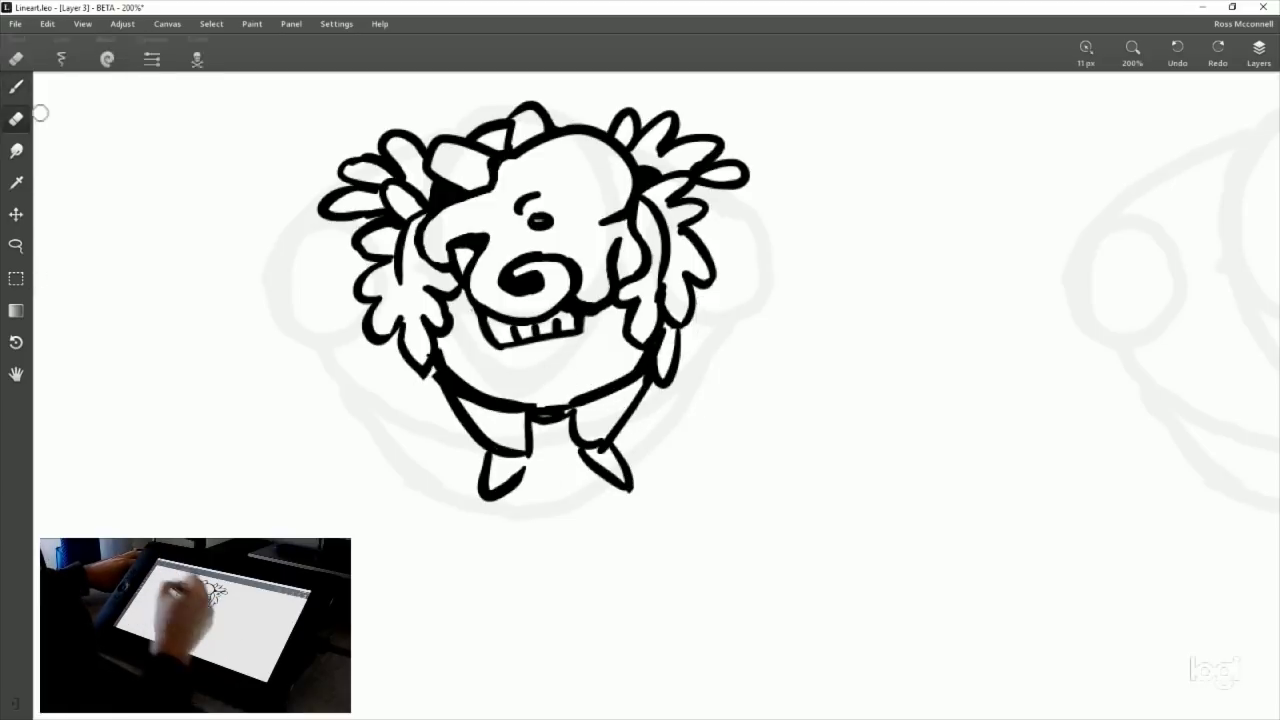
mouse_move(630, 392)
mouse_down()
mouse_move(634, 360)
mouse_move(645, 404)
mouse_move(643, 390)
mouse_move(616, 439)
mouse_move(618, 482)
mouse_move(630, 471)
mouse_move(591, 486)
mouse_move(567, 380)
mouse_move(620, 382)
mouse_move(517, 449)
mouse_move(491, 502)
mouse_move(483, 494)
mouse_move(569, 399)
mouse_up()
mouse_move(504, 429)
mouse_down()
mouse_move(473, 440)
mouse_move(475, 394)
mouse_move(445, 419)
mouse_move(455, 370)
mouse_up()
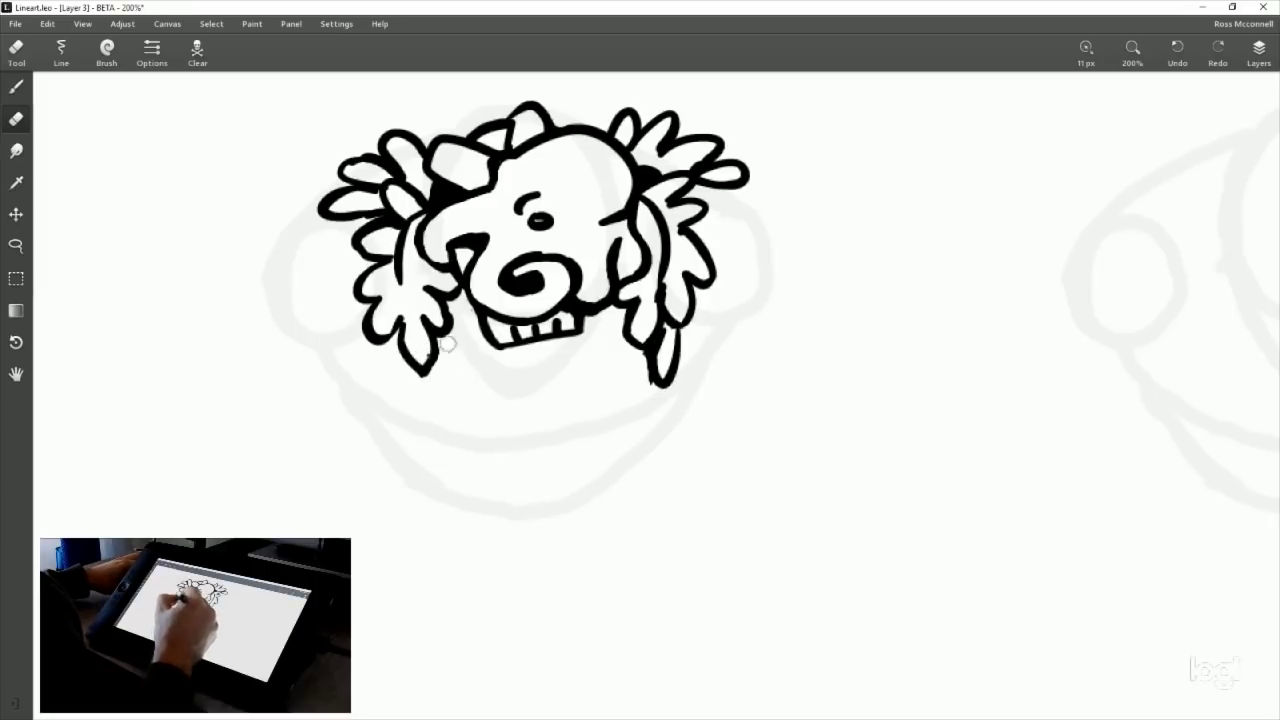
Ink a tighter rounded chin curve beneath the teeth, joining the inner edges of the left and right lower fronds.
click(16, 87)
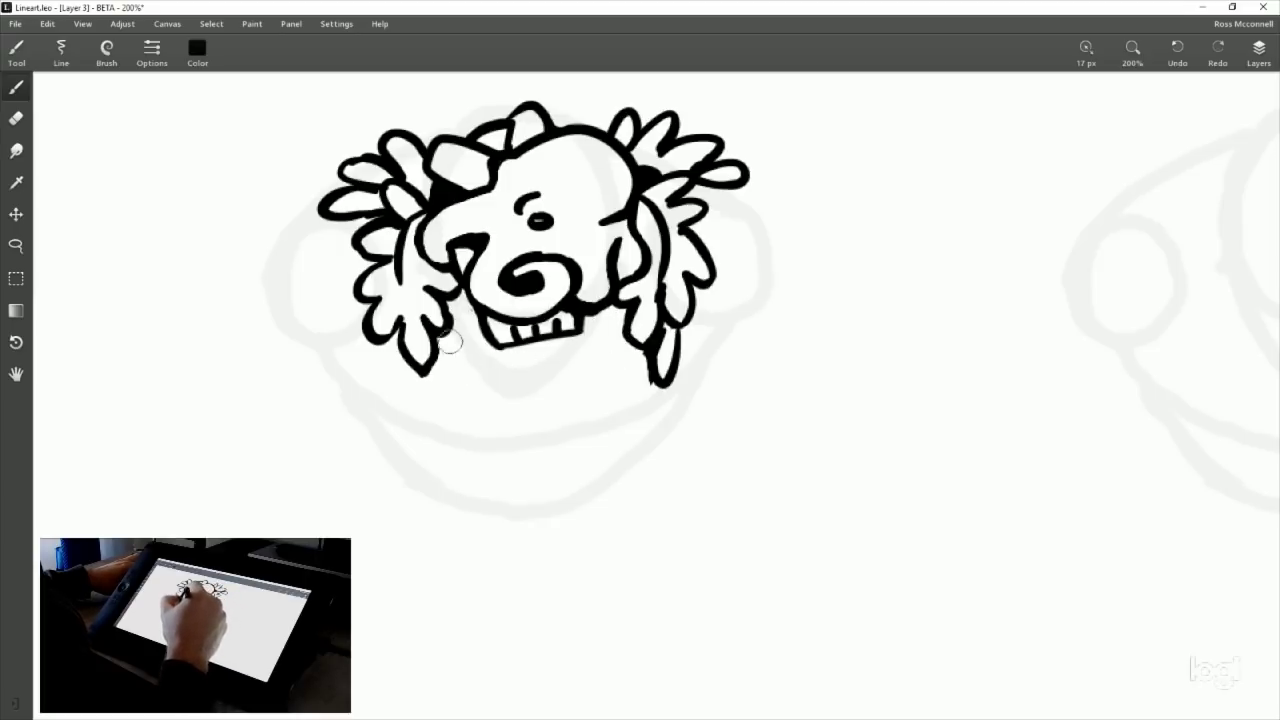
drag(455, 347, 615, 358)
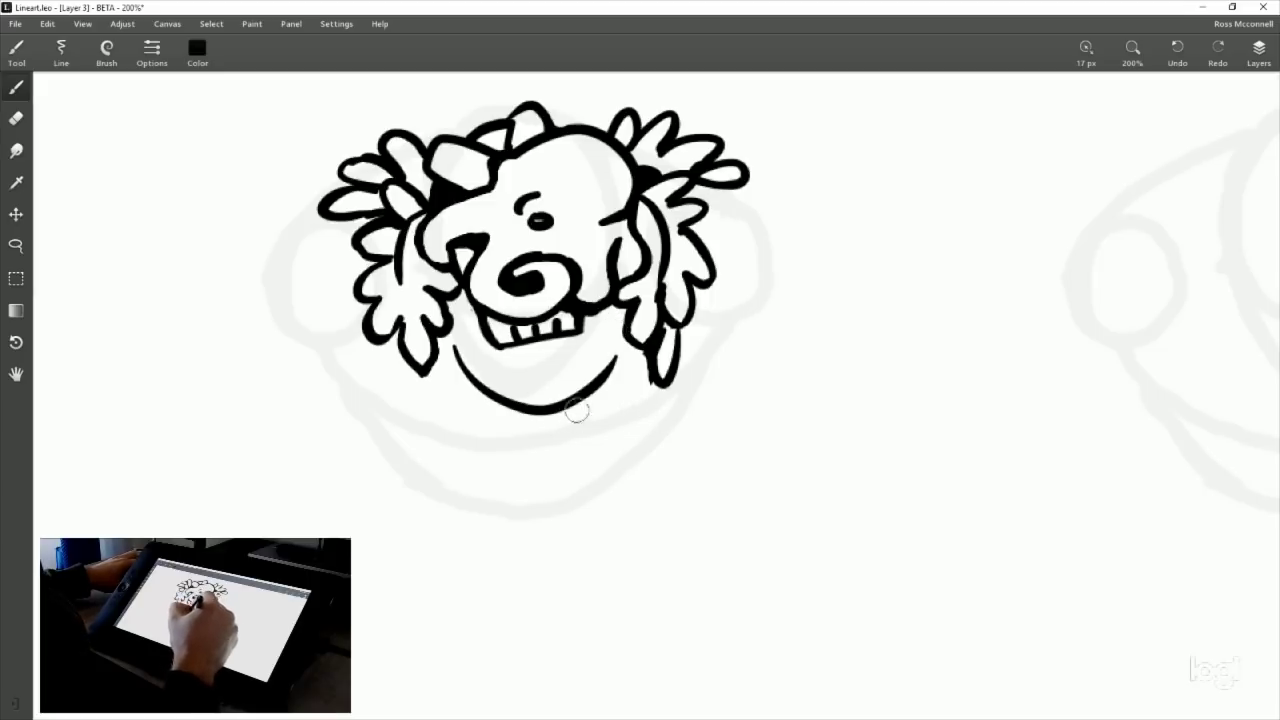
key(ctrl+z)
mouse_move(449, 338)
mouse_down()
mouse_move(593, 381)
mouse_move(648, 362)
mouse_up()
key(ctrl+z)
mouse_move(449, 332)
mouse_down()
mouse_move(563, 374)
mouse_move(617, 354)
mouse_move(606, 349)
mouse_move(600, 374)
mouse_move(626, 330)
mouse_up()
key(ctrl+z)
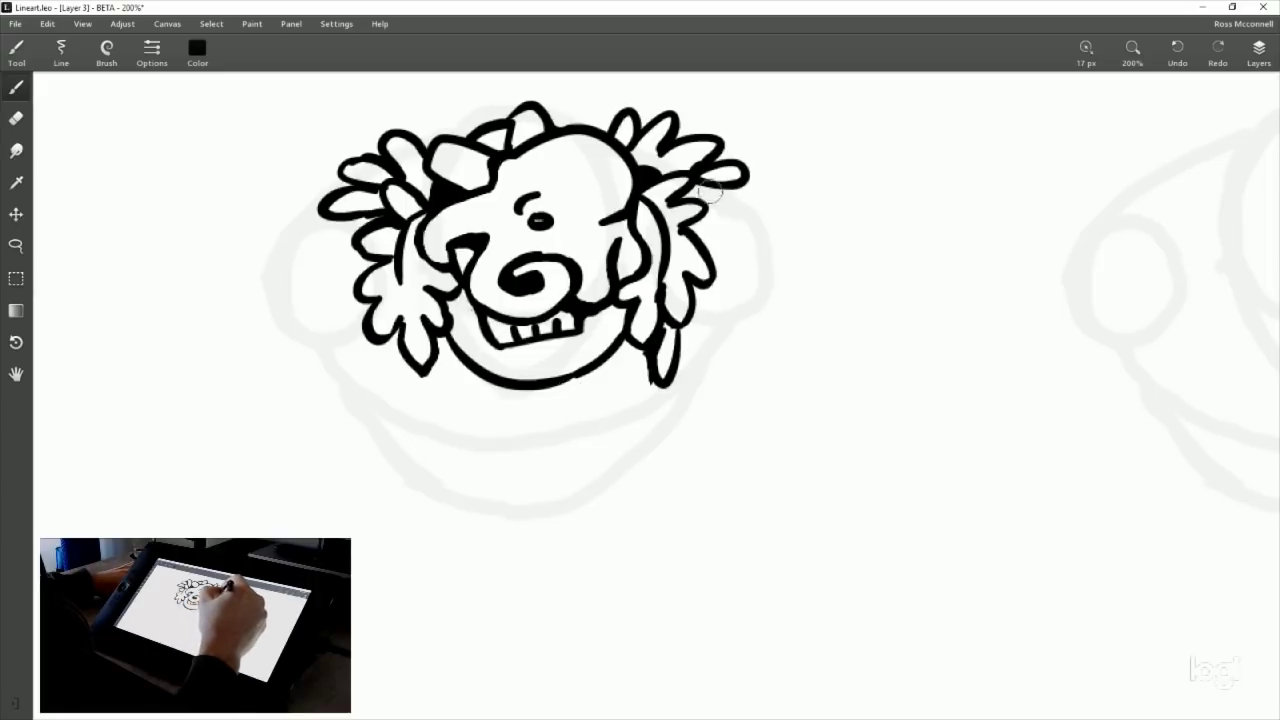
Ink a large drooping shape on the right, from the upper frond to a ragged bottom edge and back up to the chin.
drag(726, 208, 768, 330)
key(ctrl+z)
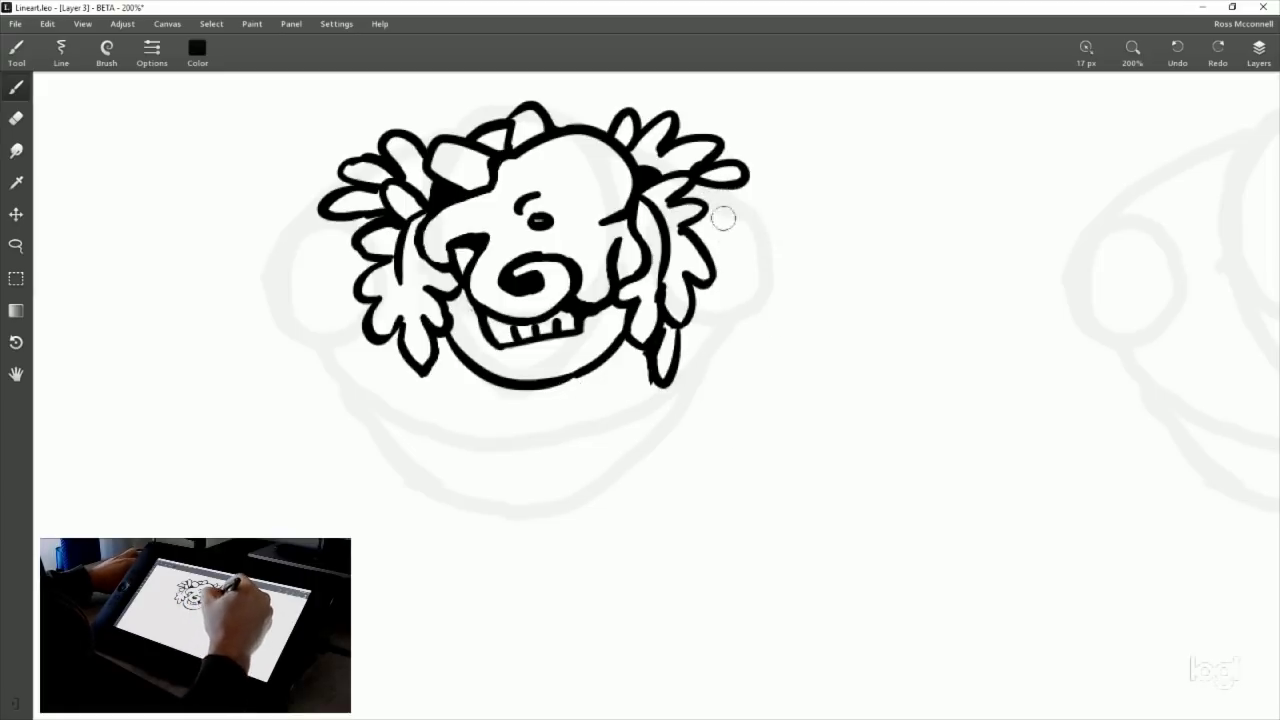
mouse_move(700, 186)
mouse_down()
mouse_move(768, 332)
mouse_move(738, 455)
mouse_up()
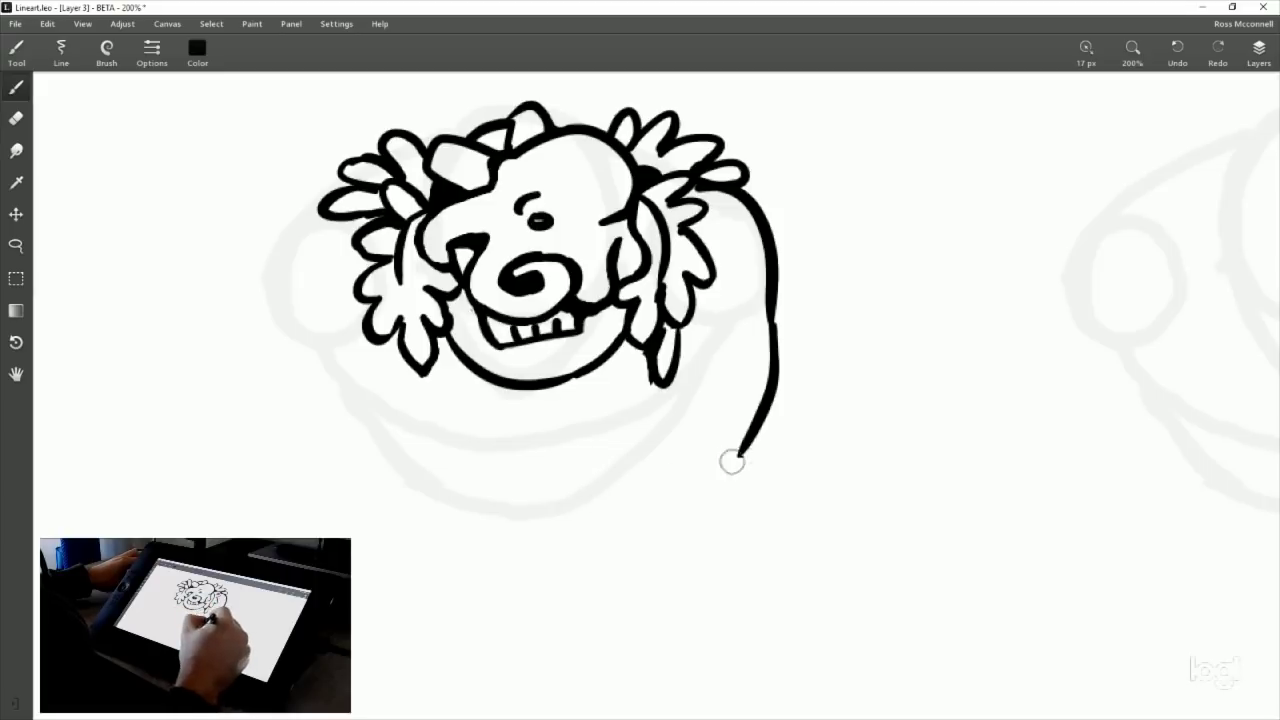
mouse_move(732, 462)
mouse_down()
mouse_move(700, 485)
mouse_move(634, 497)
mouse_up()
drag(571, 391, 640, 505)
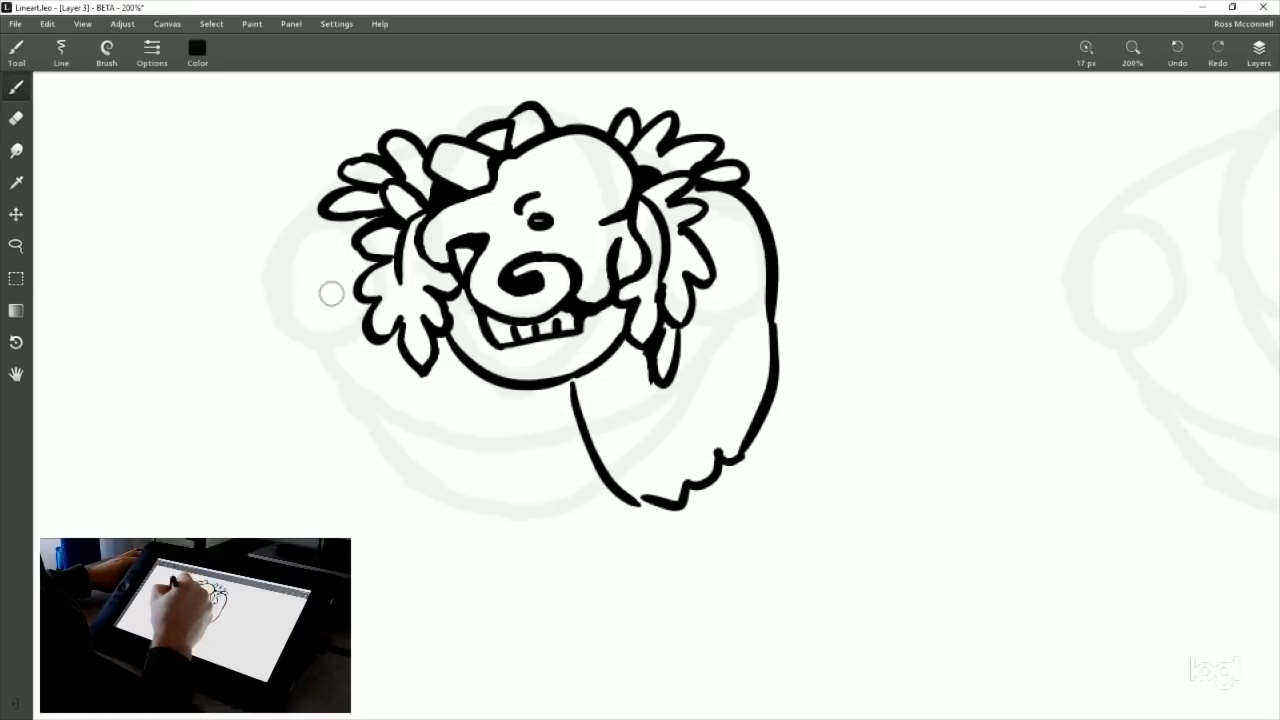
Ink the left arm curving down from the fronds to a small hand holding a short crossed stick.
mouse_move(362, 257)
mouse_down()
mouse_move(335, 394)
mouse_move(349, 403)
mouse_move(366, 400)
mouse_move(356, 290)
mouse_up()
key(ctrl+z)
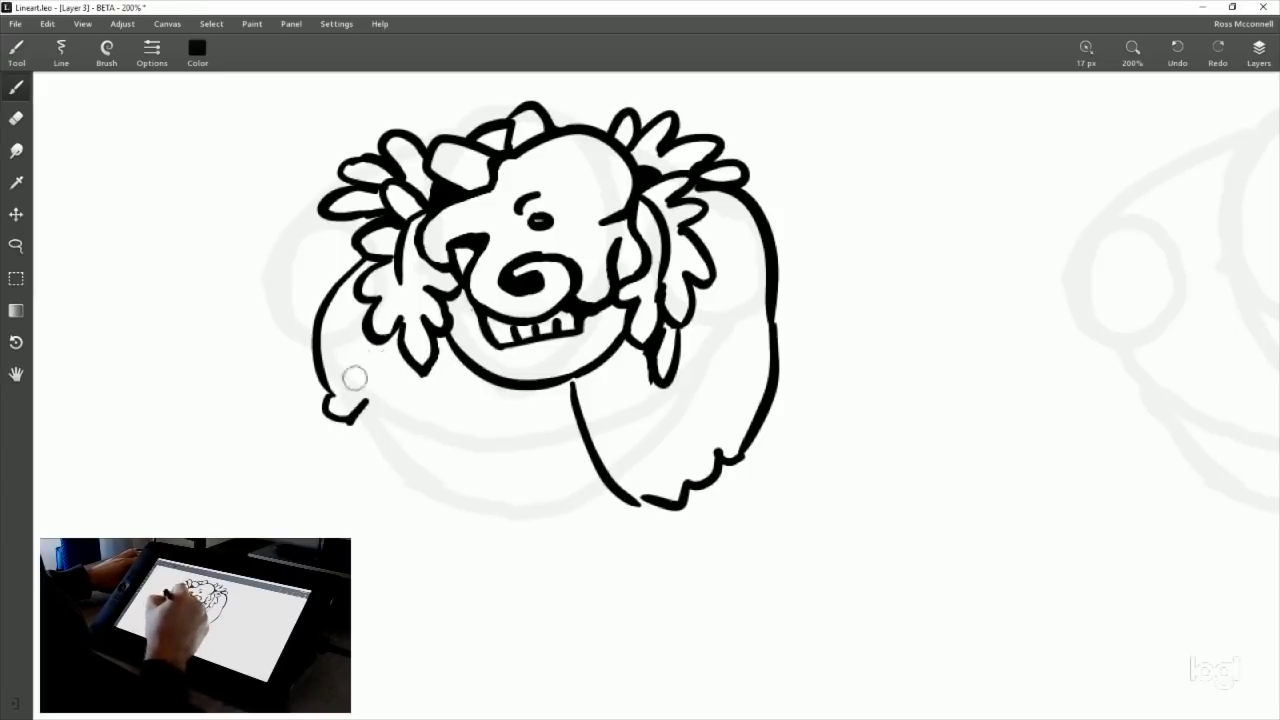
mouse_move(352, 345)
mouse_down()
mouse_move(372, 405)
mouse_move(338, 438)
mouse_move(293, 453)
mouse_up()
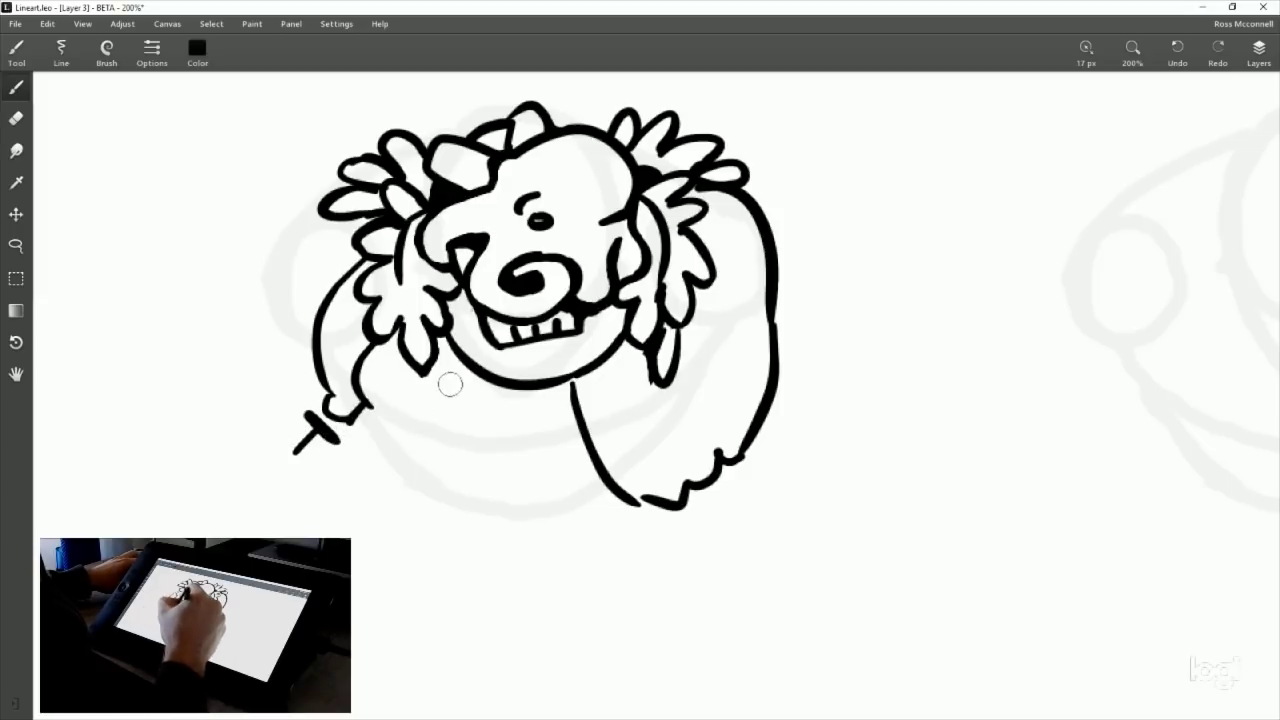
Ink a curved torso line beneath the chin, sweeping from the left fronds toward the large drooping arm.
drag(438, 336, 472, 385)
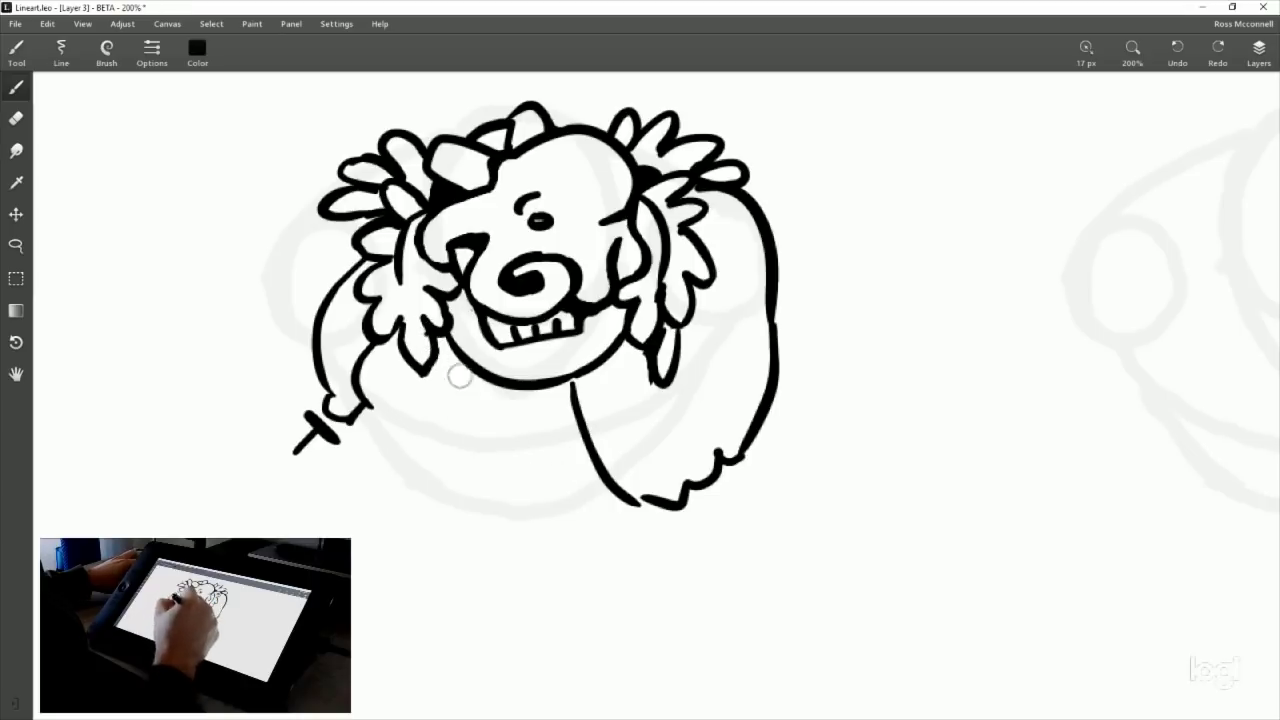
drag(440, 350, 556, 438)
key(ctrl+z)
drag(432, 322, 556, 432)
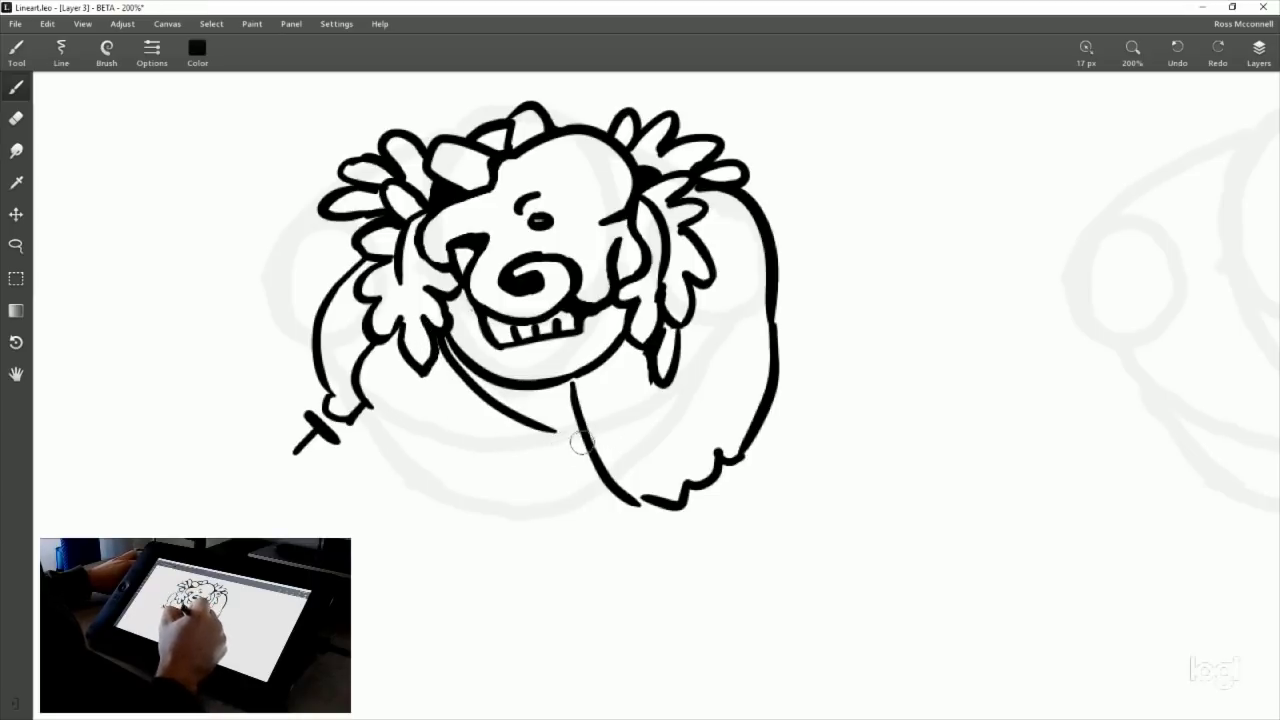
Ink a flared skirt shape below the torso line, with a short left leg and pointed foot beneath it.
mouse_move(458, 378)
mouse_down()
mouse_move(429, 465)
mouse_move(530, 432)
mouse_up()
drag(422, 455, 478, 502)
mouse_move(484, 455)
mouse_down()
mouse_move(469, 511)
mouse_move(465, 490)
mouse_move(495, 496)
mouse_up()
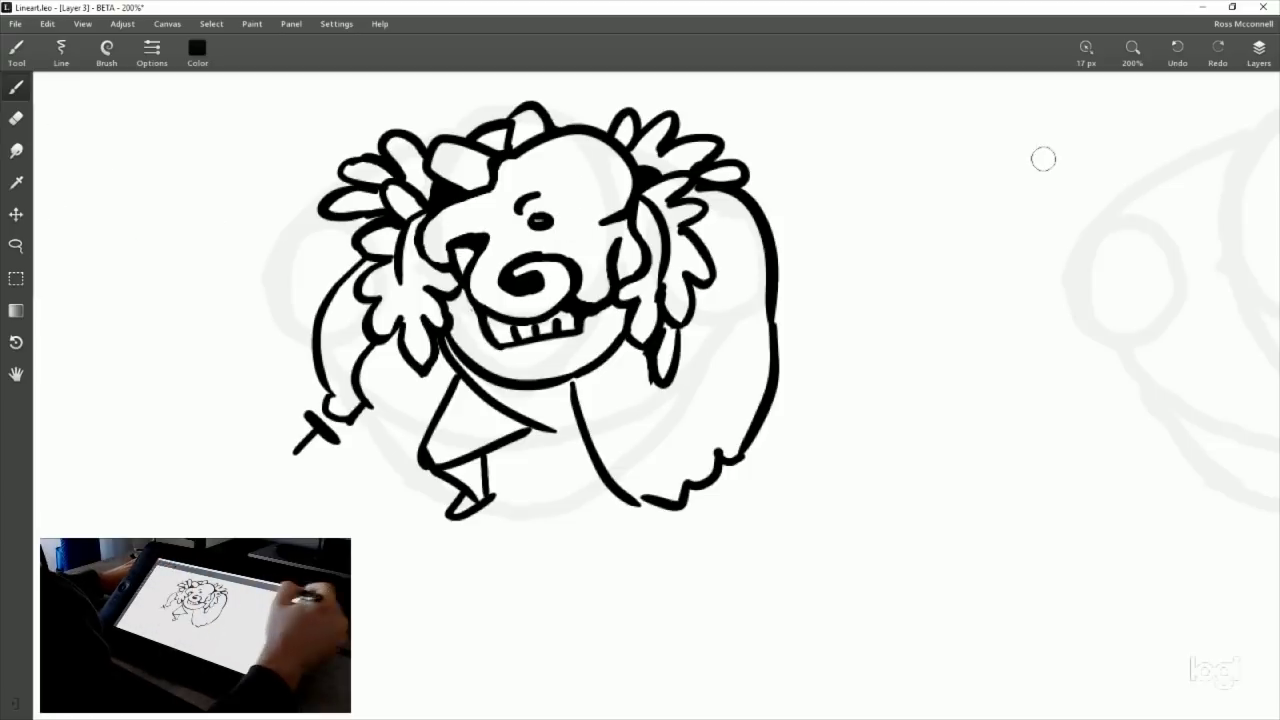
Rotate the head on Layer 4 counter-clockwise and shift it slightly left among the fronds.
click(1258, 50)
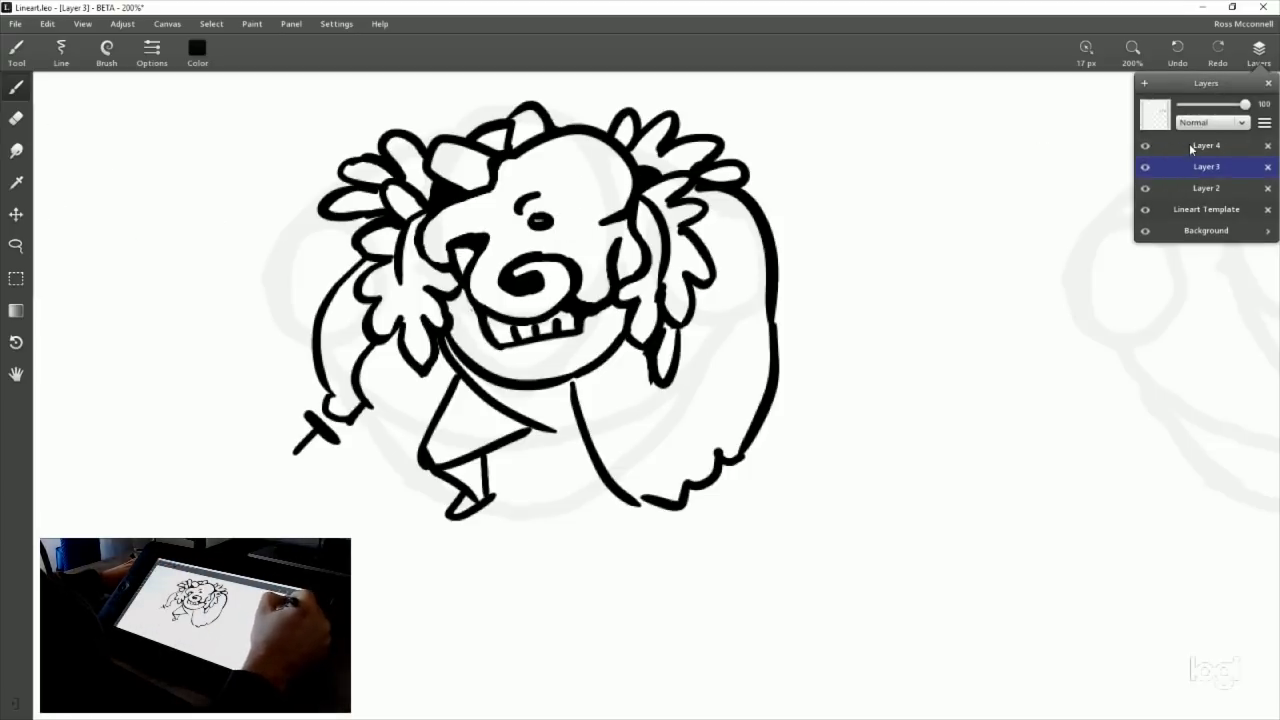
click(1189, 145)
click(1258, 50)
key(ctrl+t)
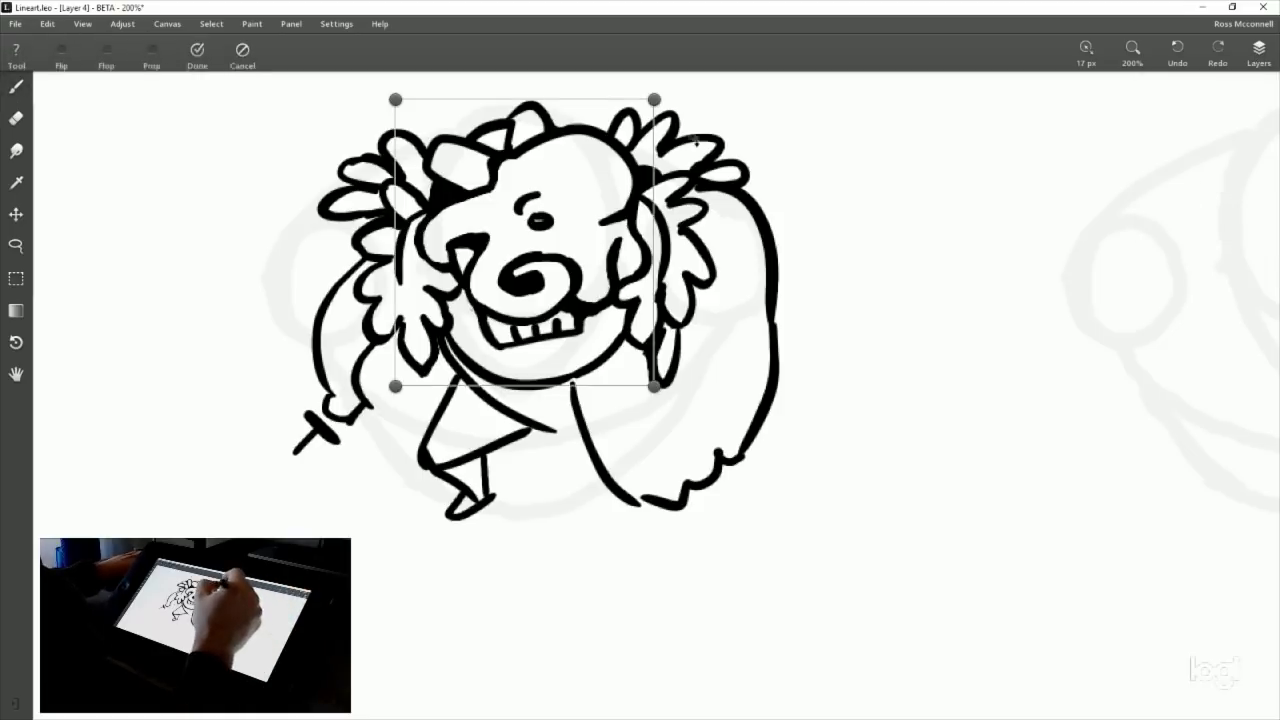
drag(728, 169, 729, 100)
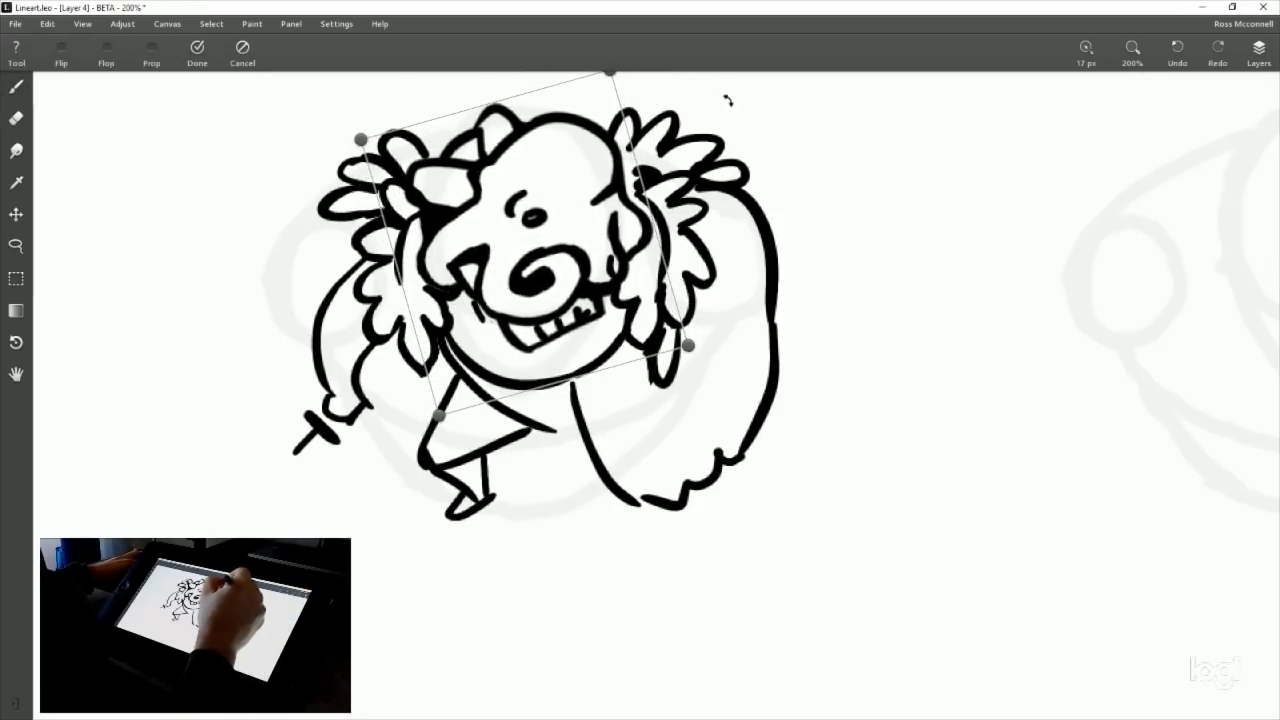
drag(642, 246, 621, 246)
click(199, 60)
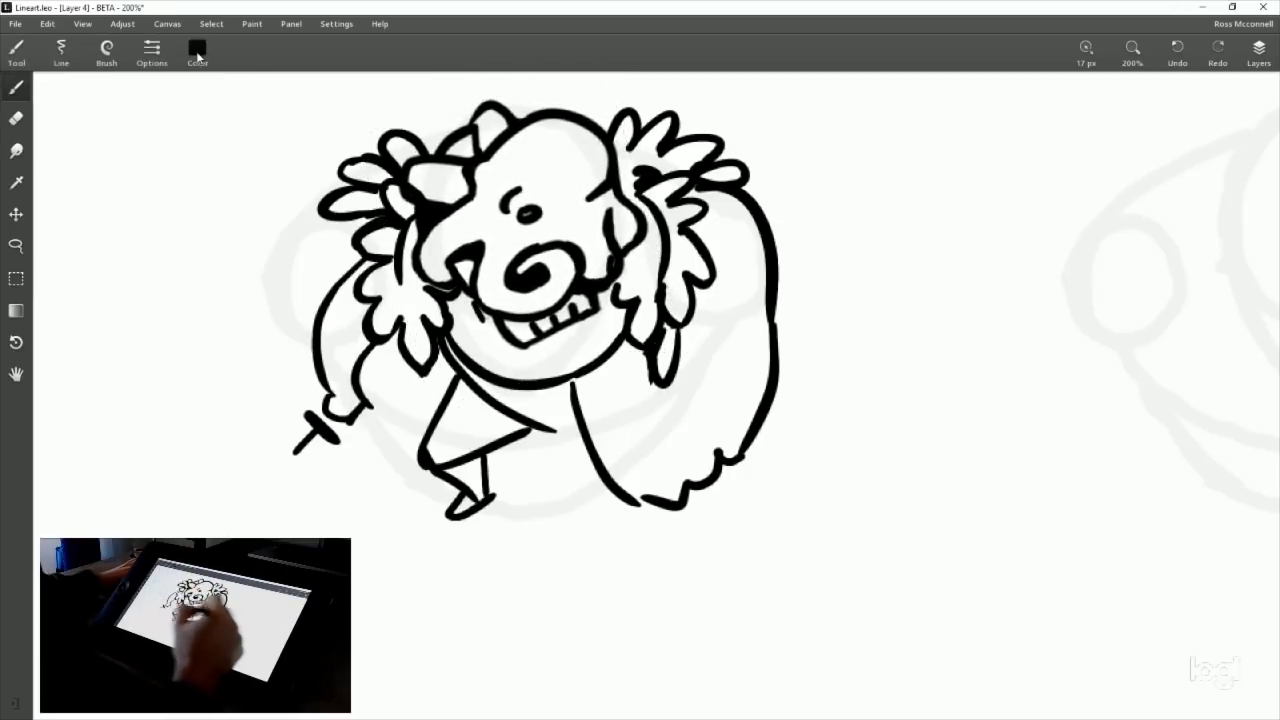
Switch back to Layer 3 and ink waistband lines joining the torso to the large right arm.
click(1259, 50)
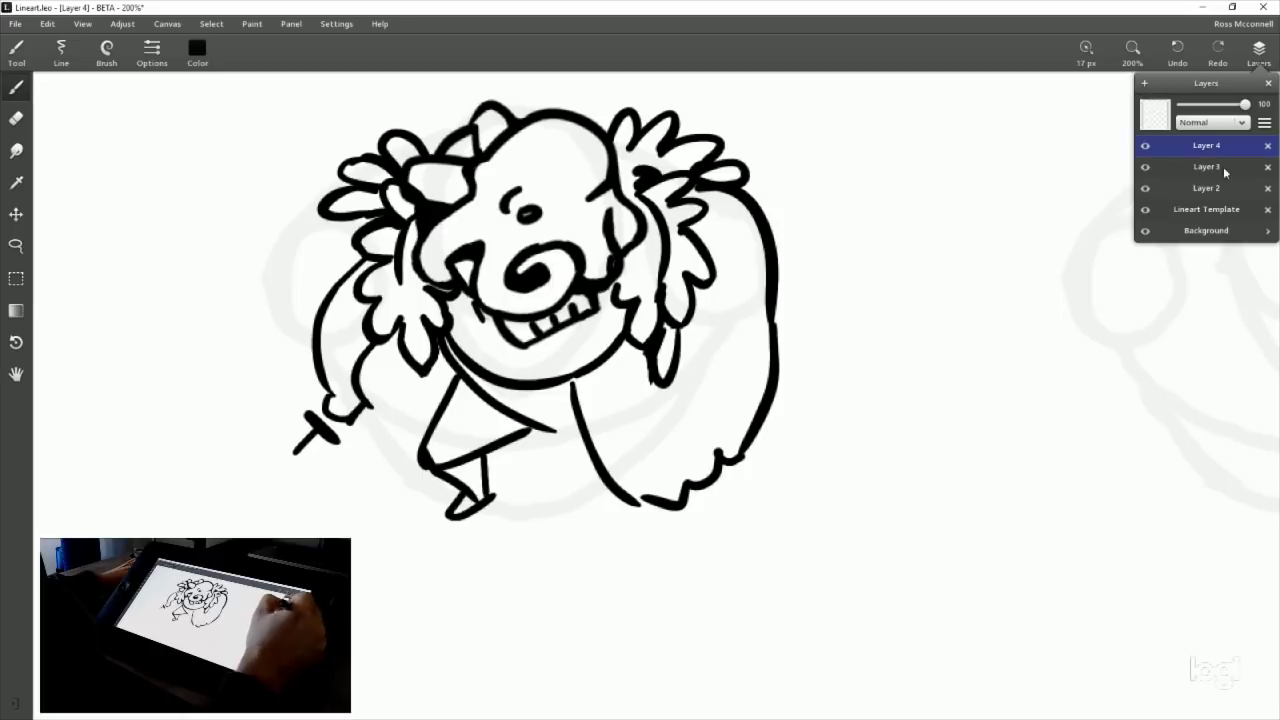
click(1150, 168)
click(1160, 170)
click(1200, 167)
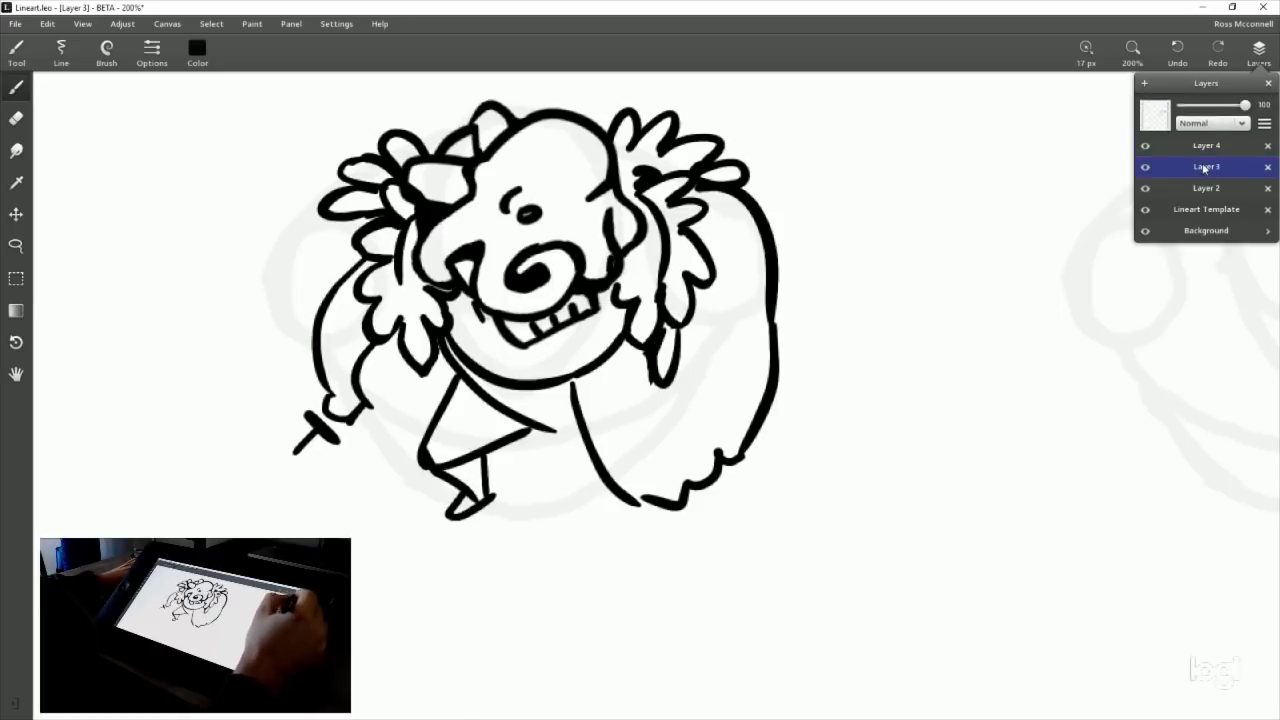
click(1259, 50)
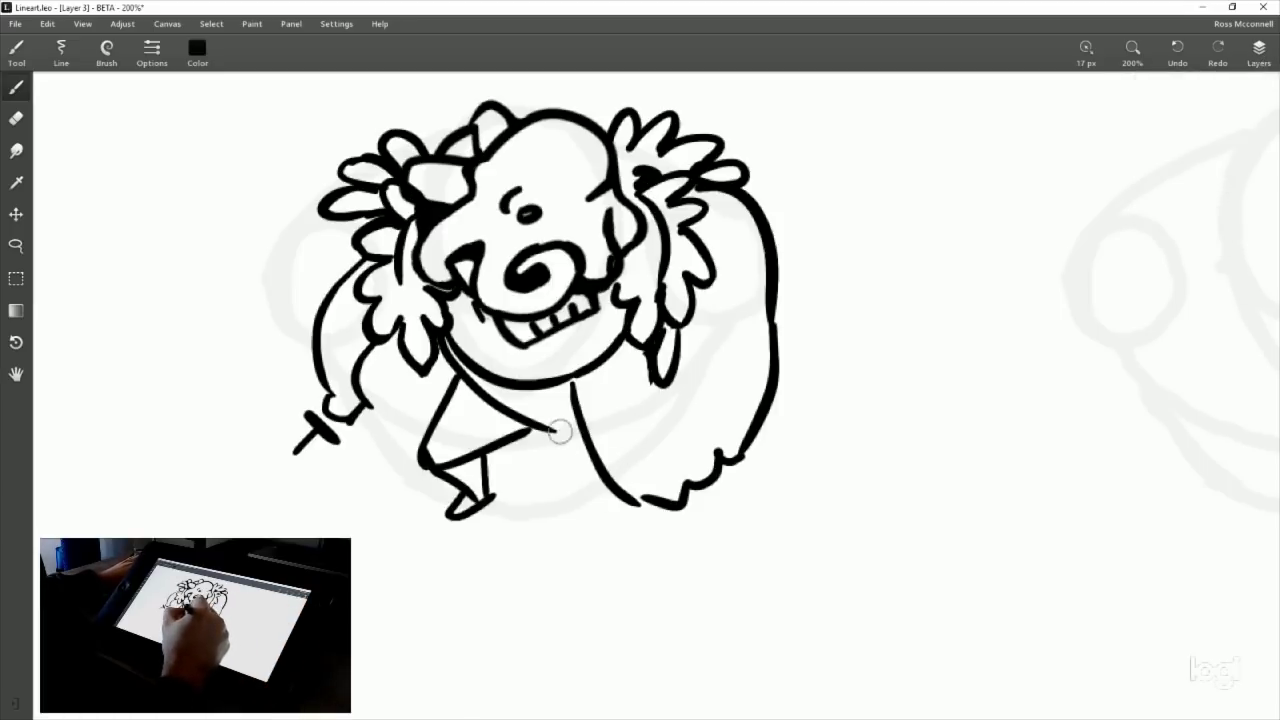
mouse_move(505, 405)
mouse_down()
mouse_move(592, 410)
mouse_move(574, 441)
mouse_move(590, 451)
mouse_move(563, 426)
mouse_move(536, 436)
mouse_move(595, 439)
mouse_move(534, 447)
mouse_move(538, 432)
mouse_move(606, 433)
mouse_move(569, 418)
mouse_move(567, 488)
mouse_up()
key(ctrl+z)
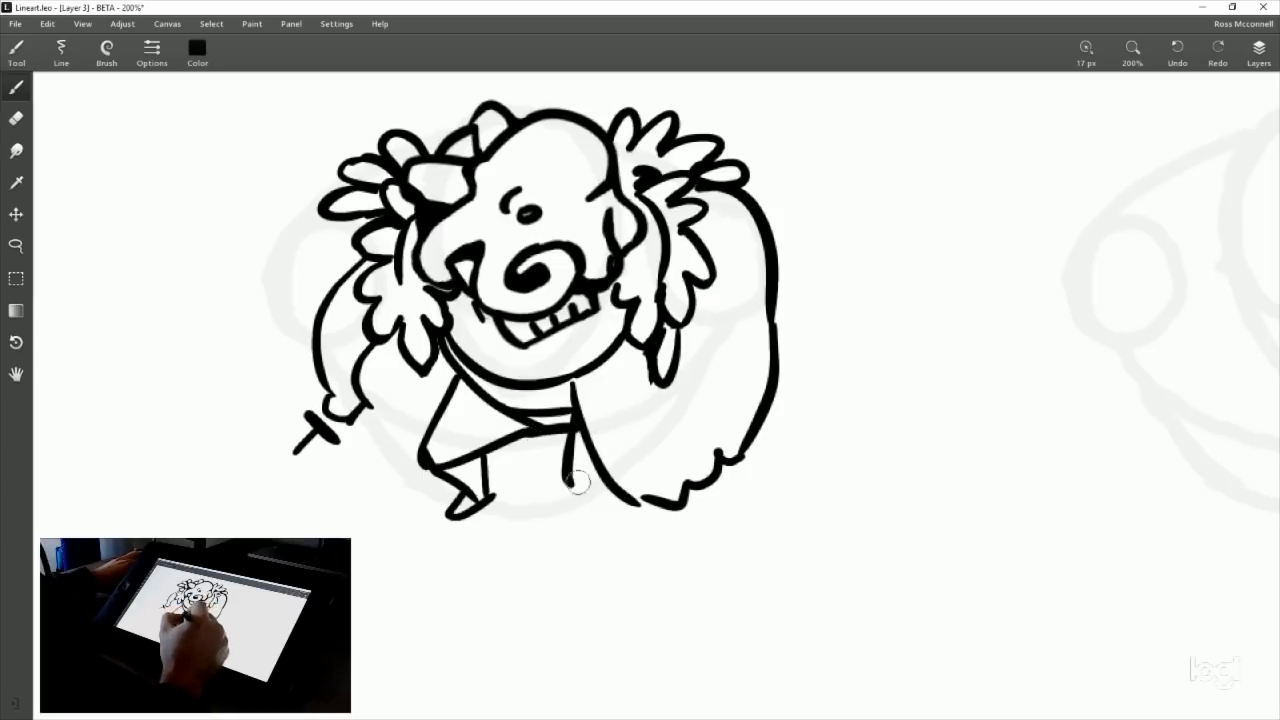
Try a short second leg beneath the waistband, against the inner edge of the large right arm.
key(ctrl+z)
mouse_move(571, 431)
mouse_down()
mouse_move(577, 473)
mouse_move(608, 468)
mouse_up()
key(ctrl+z)
drag(808, 456, 803, 374)
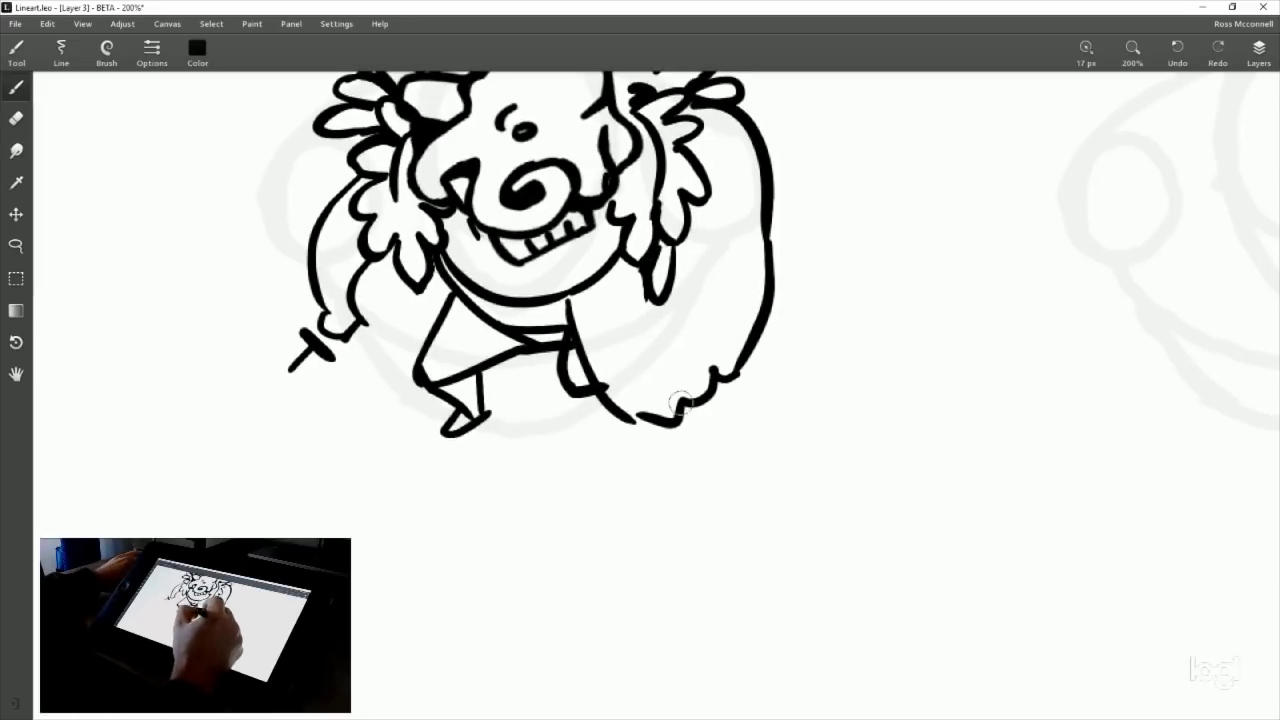
key(ctrl+z)
key(ctrl+z)
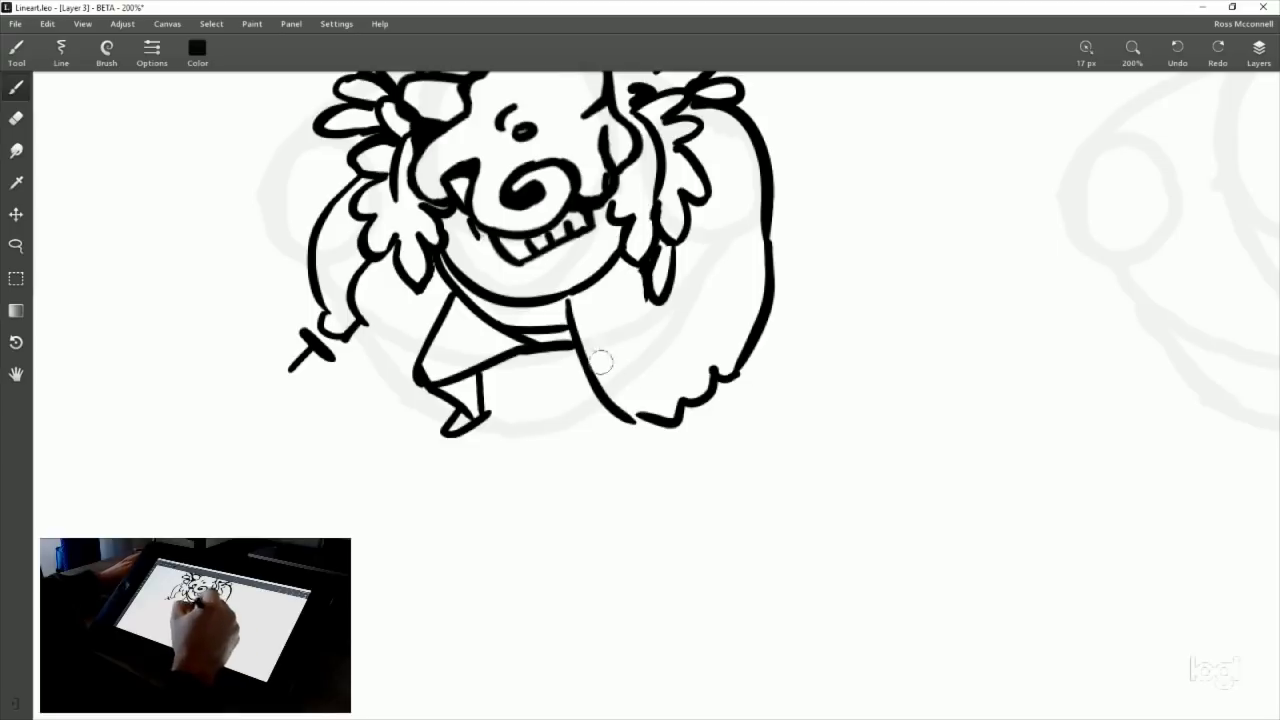
Ink a small pointed shape poking out beneath the ragged lower edge of the large right arm.
drag(650, 418, 704, 440)
key(ctrl+z)
drag(801, 379, 800, 487)
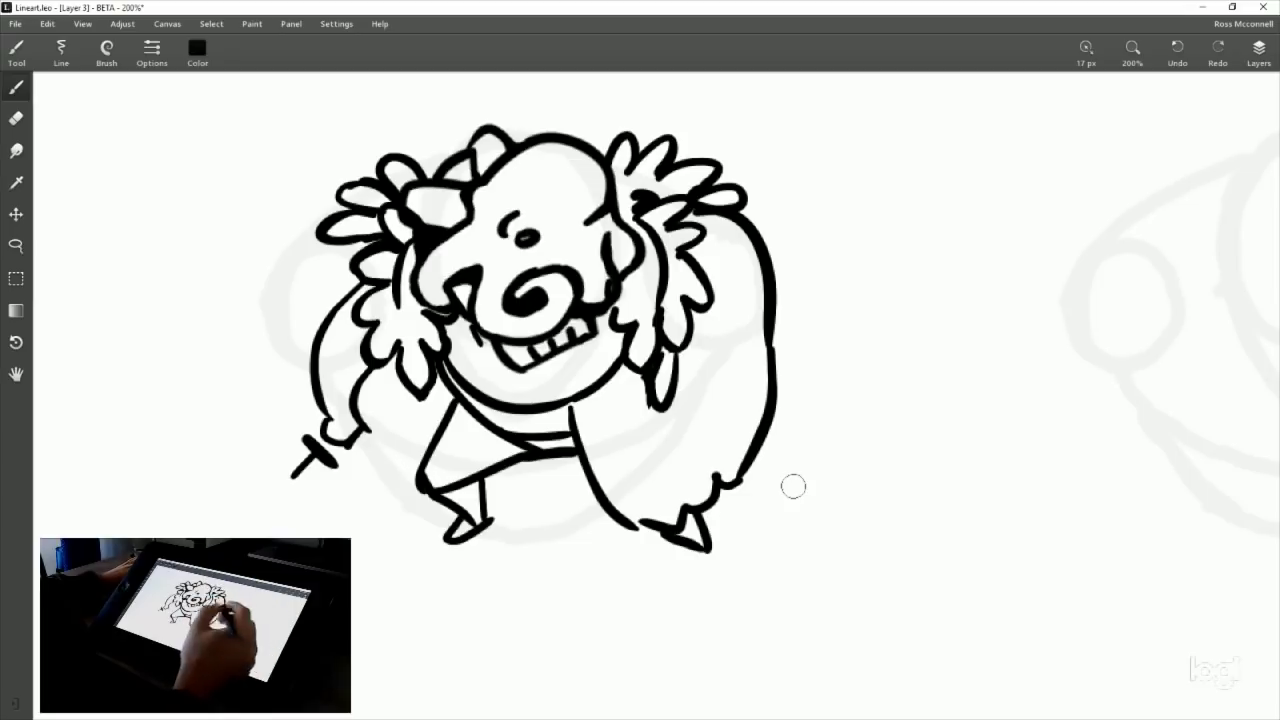
drag(777, 426, 779, 428)
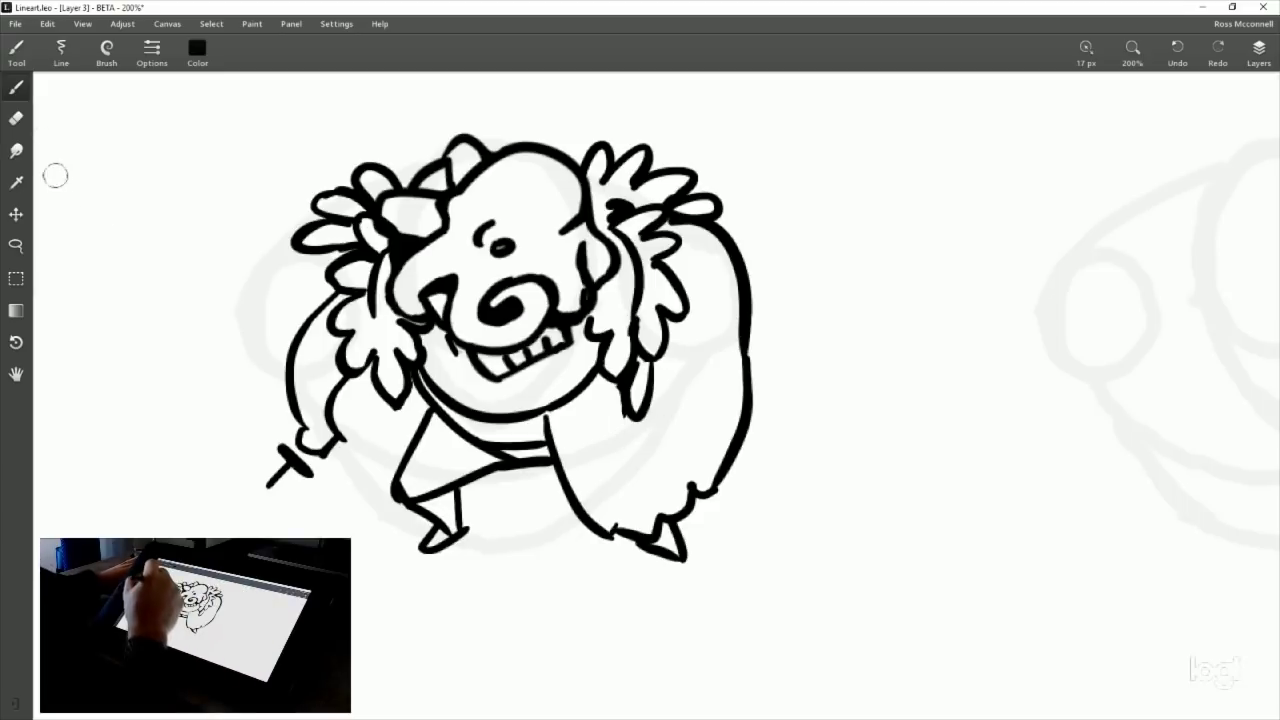
Ink a jagged row of leafy tufts across the large right arm, descending from the fronds to its outer edge.
click(16, 118)
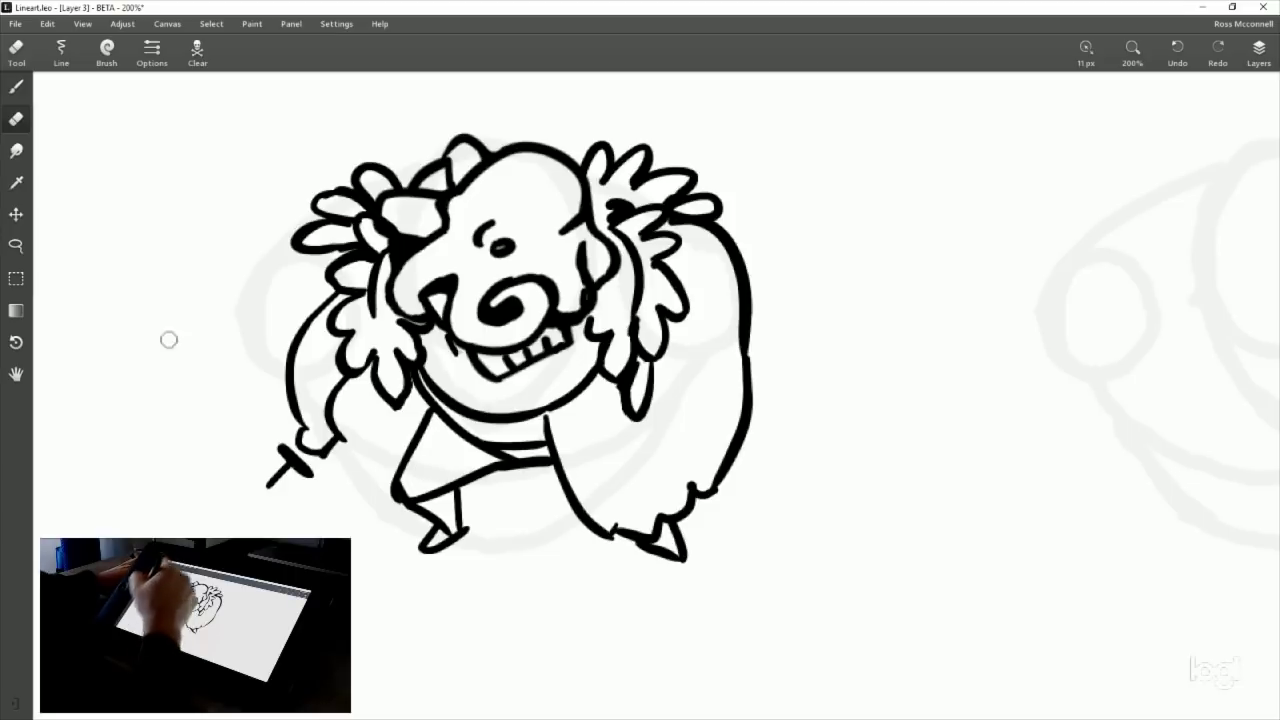
click(16, 87)
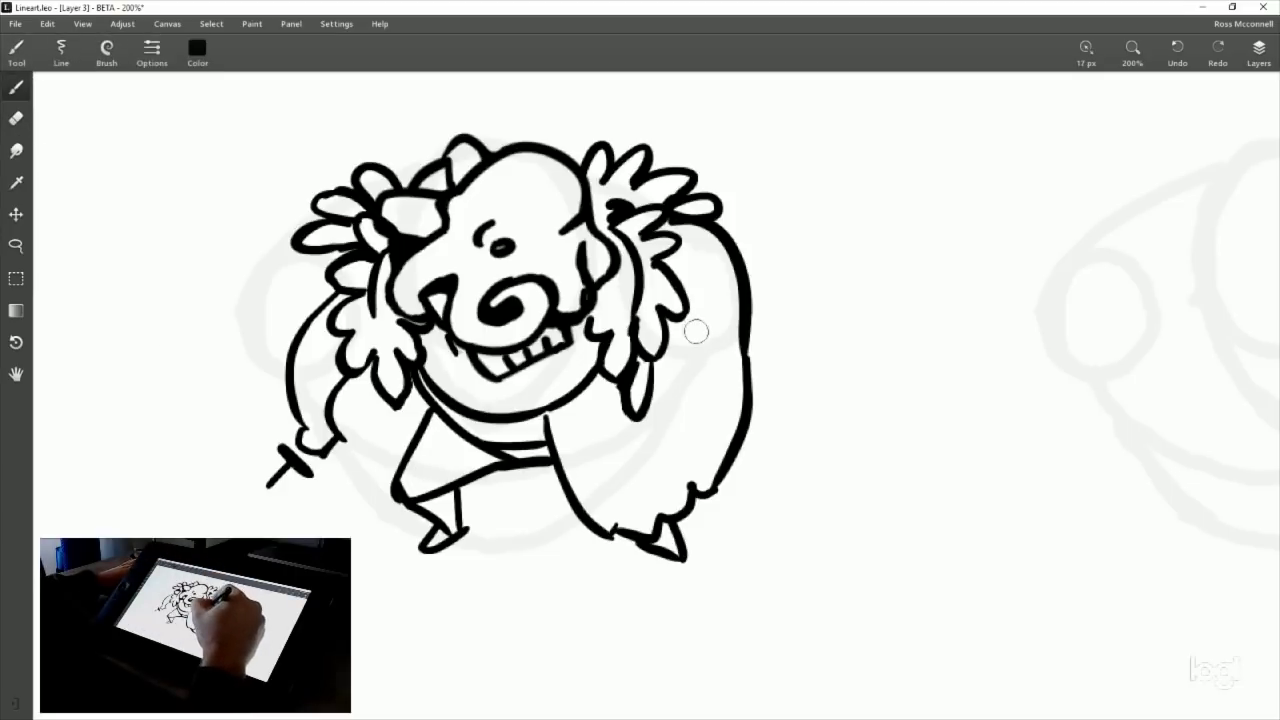
drag(696, 331, 727, 388)
key(ctrl+z)
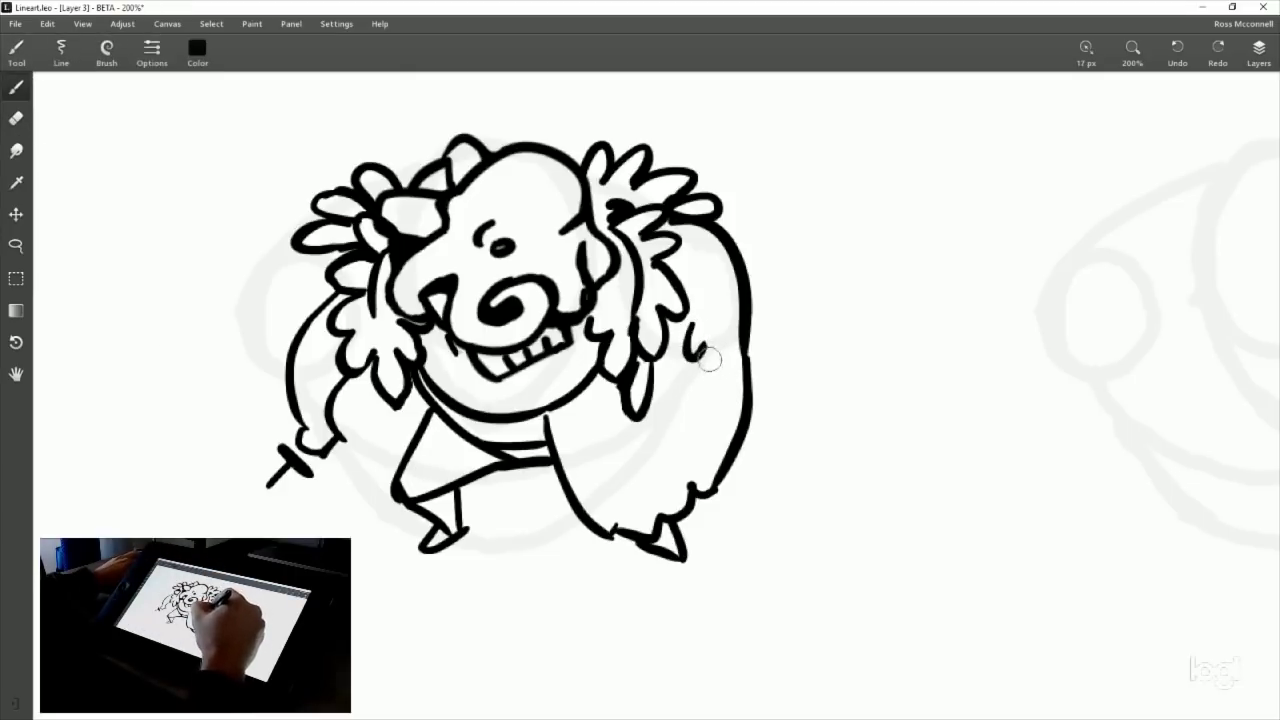
drag(706, 343, 727, 367)
drag(727, 364, 748, 399)
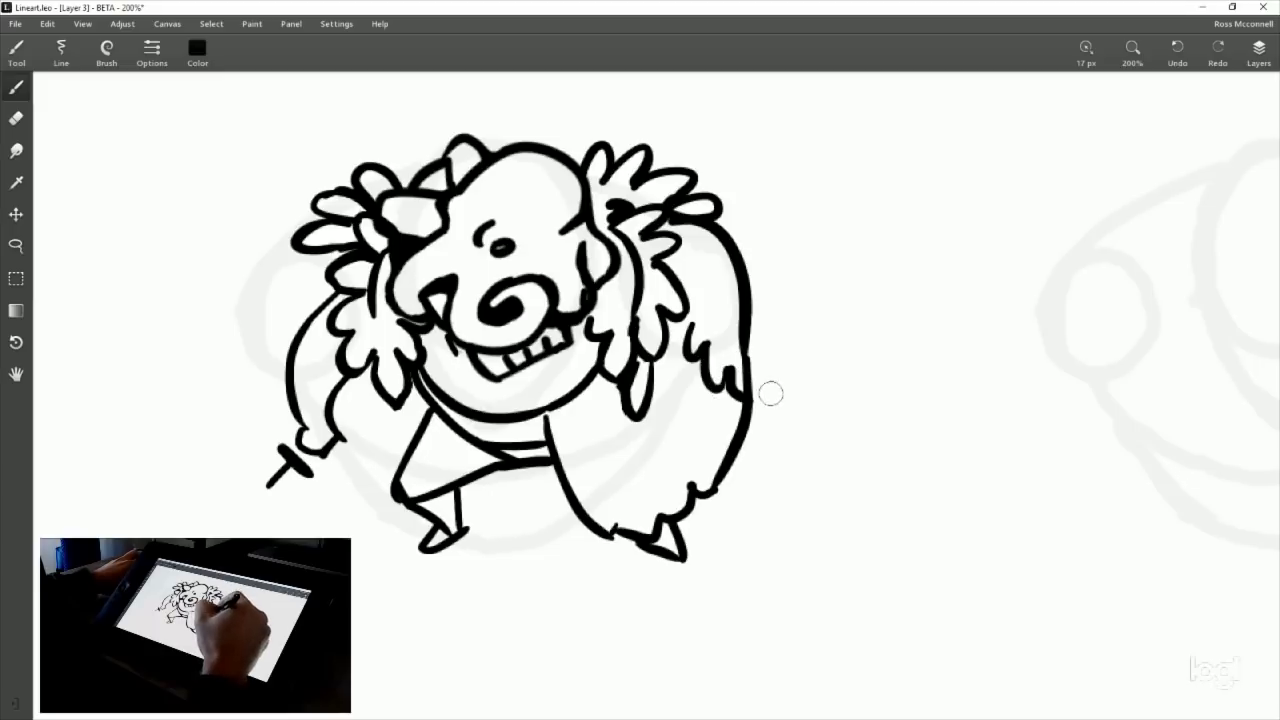
Ink small rounded tufts bulging from the outer edge of the large right arm, beside the jagged tufts.
mouse_move(747, 268)
mouse_down()
mouse_move(769, 292)
mouse_move(750, 322)
mouse_move(763, 344)
mouse_move(763, 320)
mouse_move(745, 327)
mouse_move(775, 368)
mouse_up()
key(ctrl+z)
key(ctrl+z)
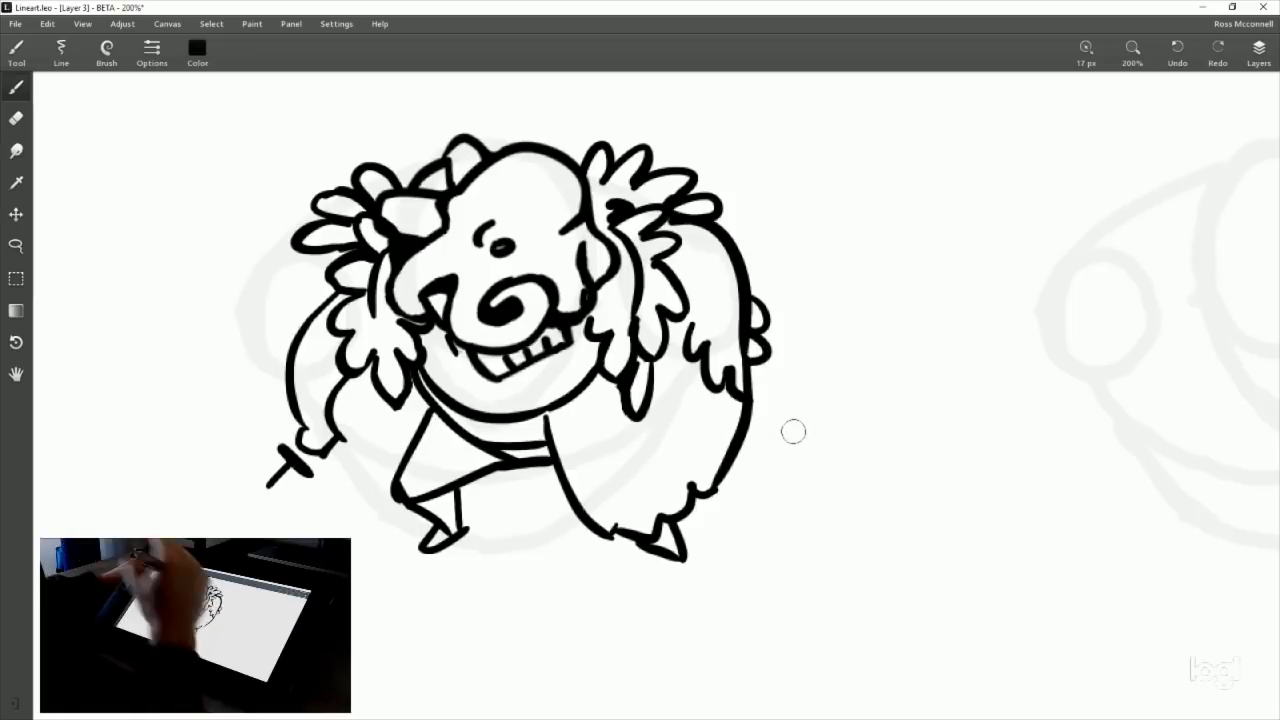
drag(755, 415, 795, 403)
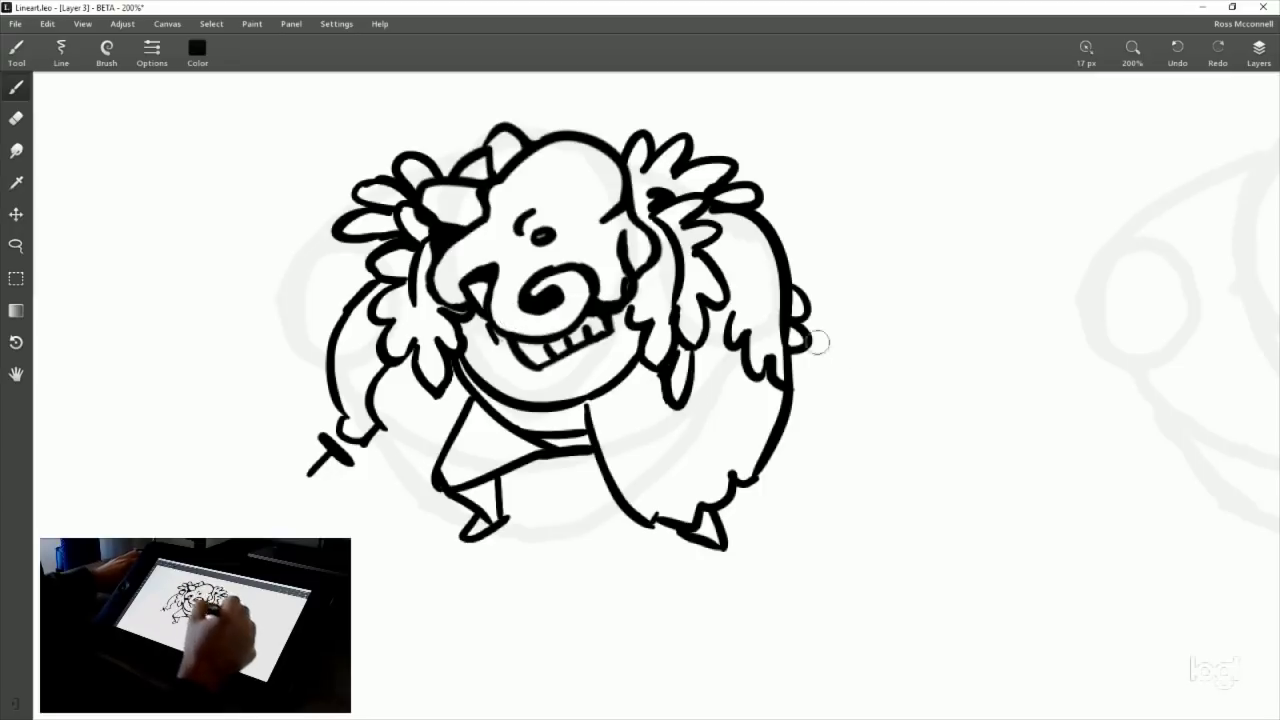
drag(854, 384, 810, 432)
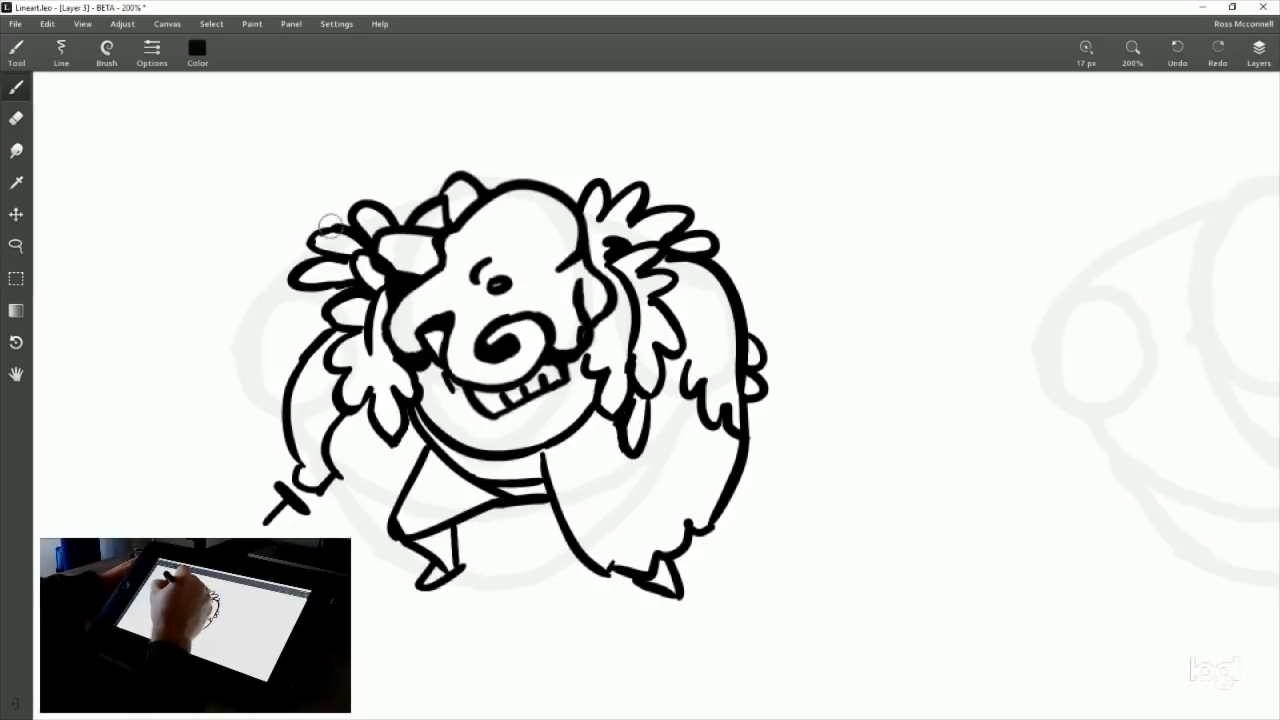
drag(726, 529, 768, 460)
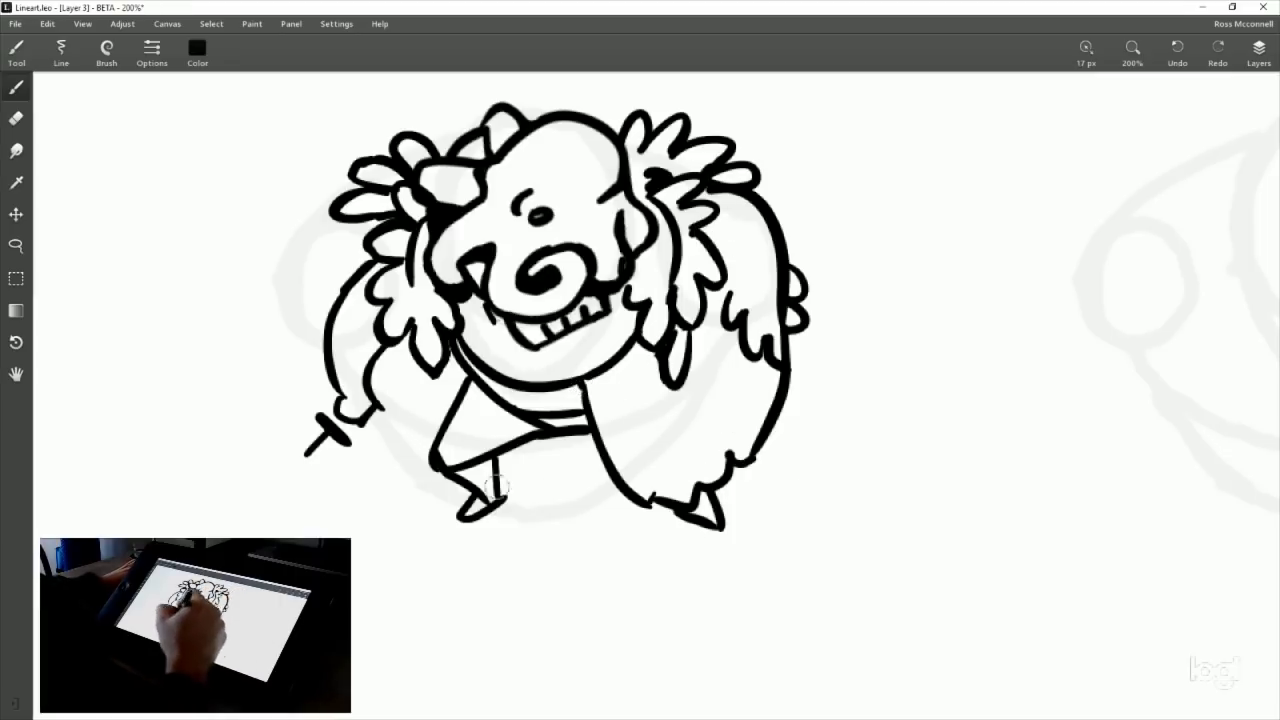
mouse_move(452, 343)
mouse_down()
mouse_move(430, 376)
mouse_move(418, 310)
mouse_up()
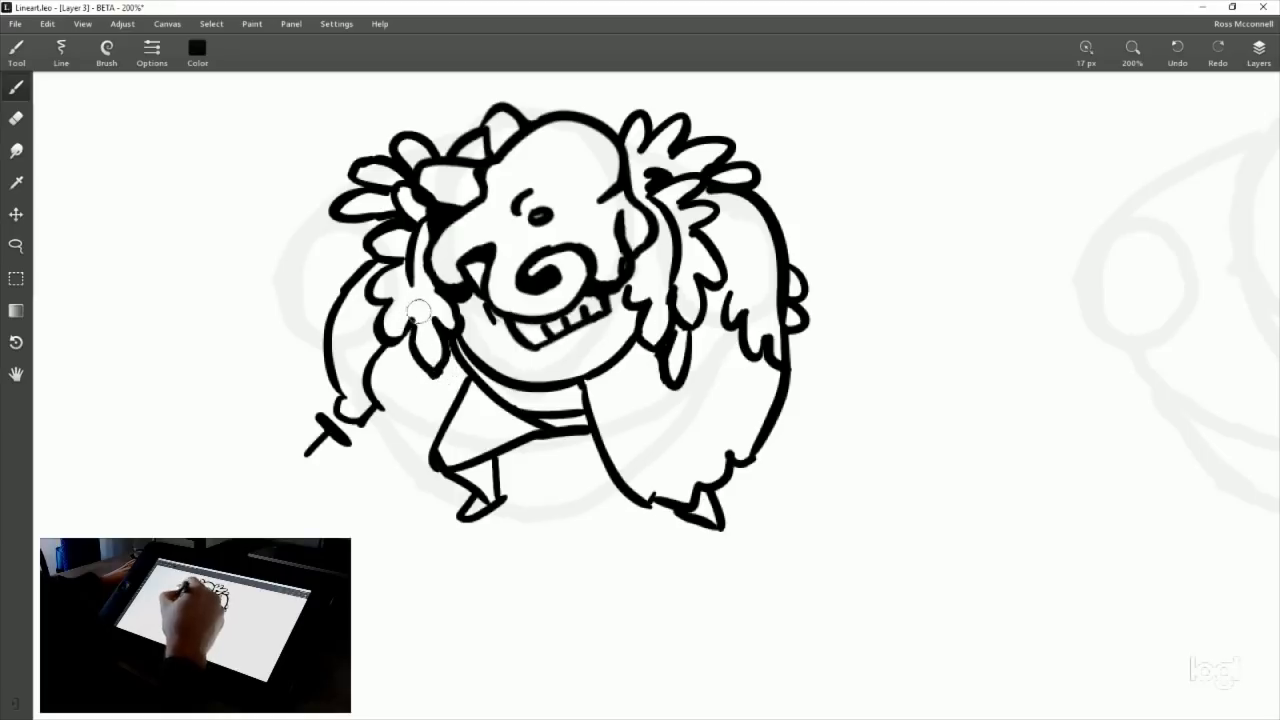
Ink a rounded hump behind the head down to the upper right fronds, and blacken the gap beside the head.
drag(757, 351, 723, 413)
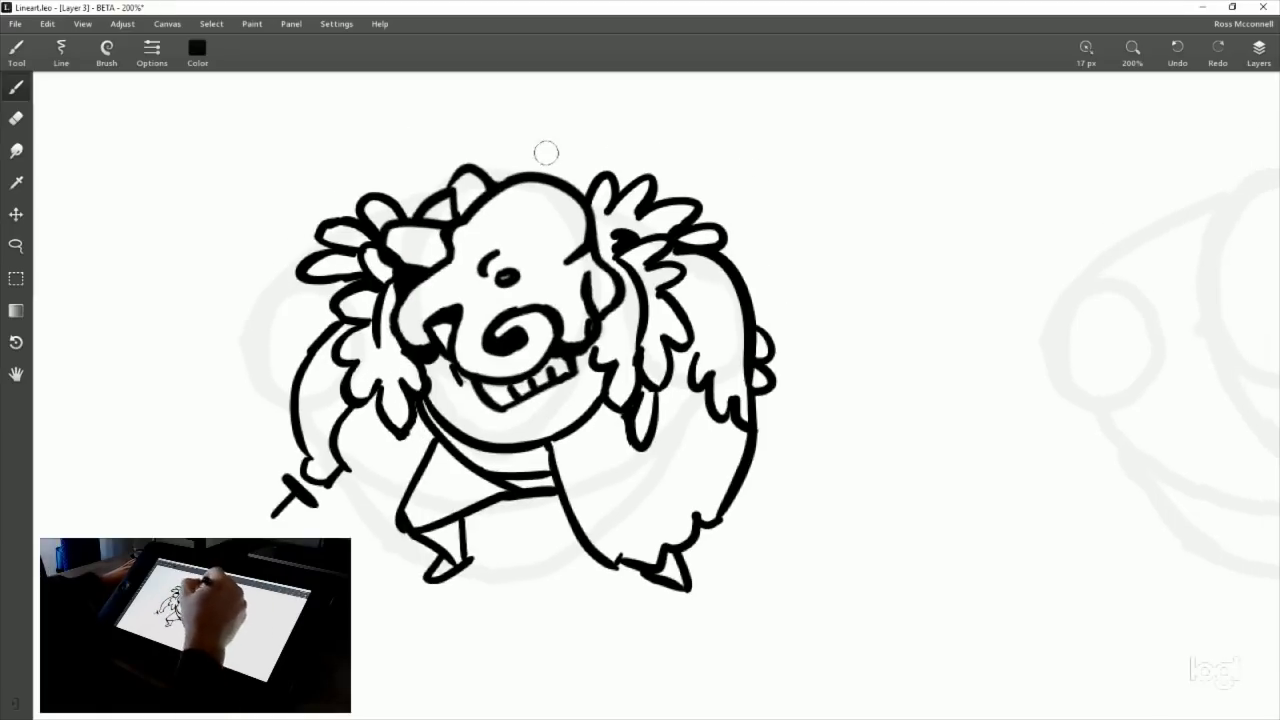
mouse_move(549, 163)
mouse_down()
mouse_move(726, 155)
mouse_move(725, 220)
mouse_up()
key(ctrl+z)
mouse_move(512, 178)
mouse_down()
mouse_move(547, 152)
mouse_move(658, 200)
mouse_up()
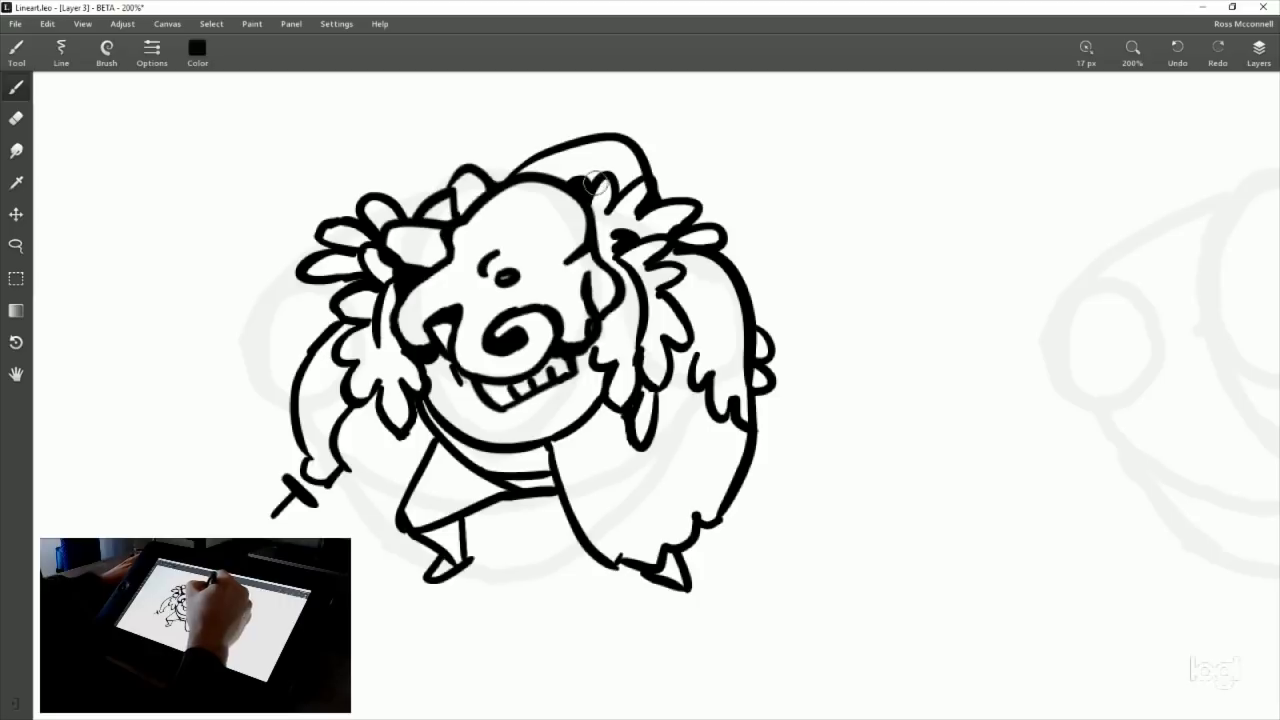
drag(596, 183, 568, 190)
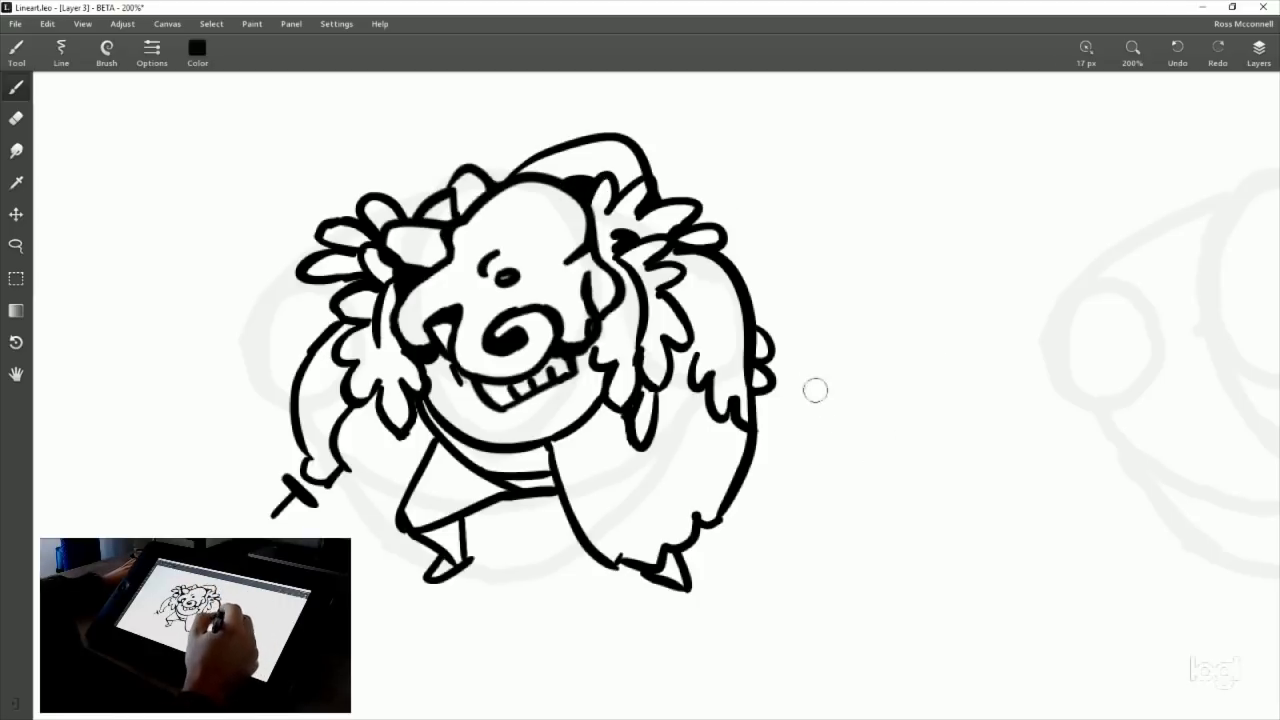
Try a jagged fur line rising inside the large right arm from its lower inner corner.
drag(850, 479, 824, 473)
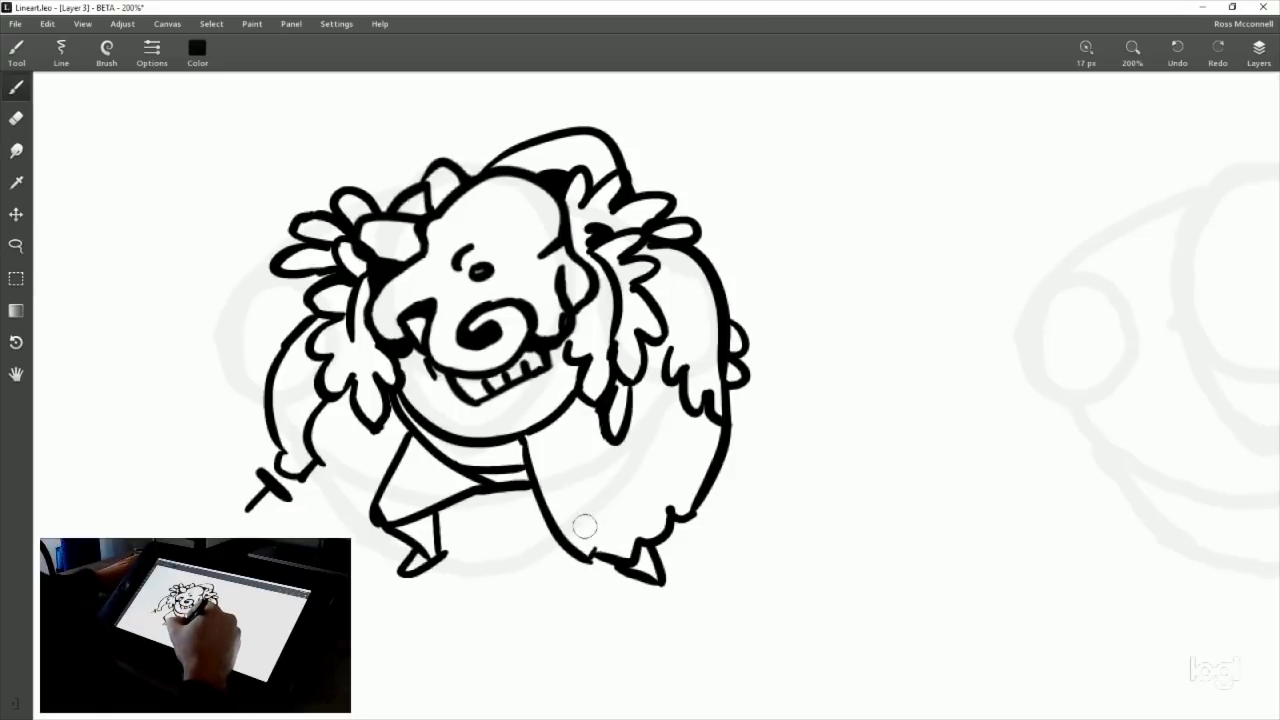
mouse_move(590, 554)
mouse_down()
mouse_move(592, 523)
mouse_move(585, 552)
mouse_move(599, 527)
mouse_move(570, 466)
mouse_up()
key(ctrl+z)
key(ctrl+z)
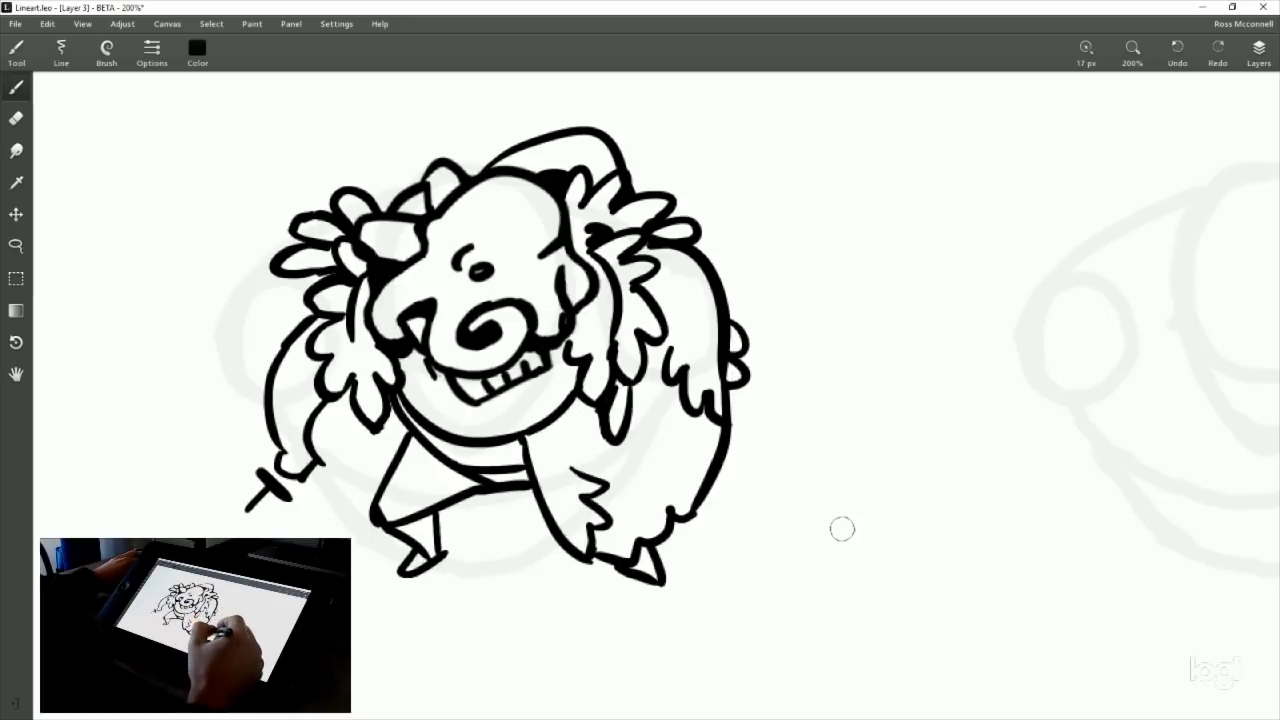
key(ctrl+z)
key(ctrl+z)
key(ctrl+z)
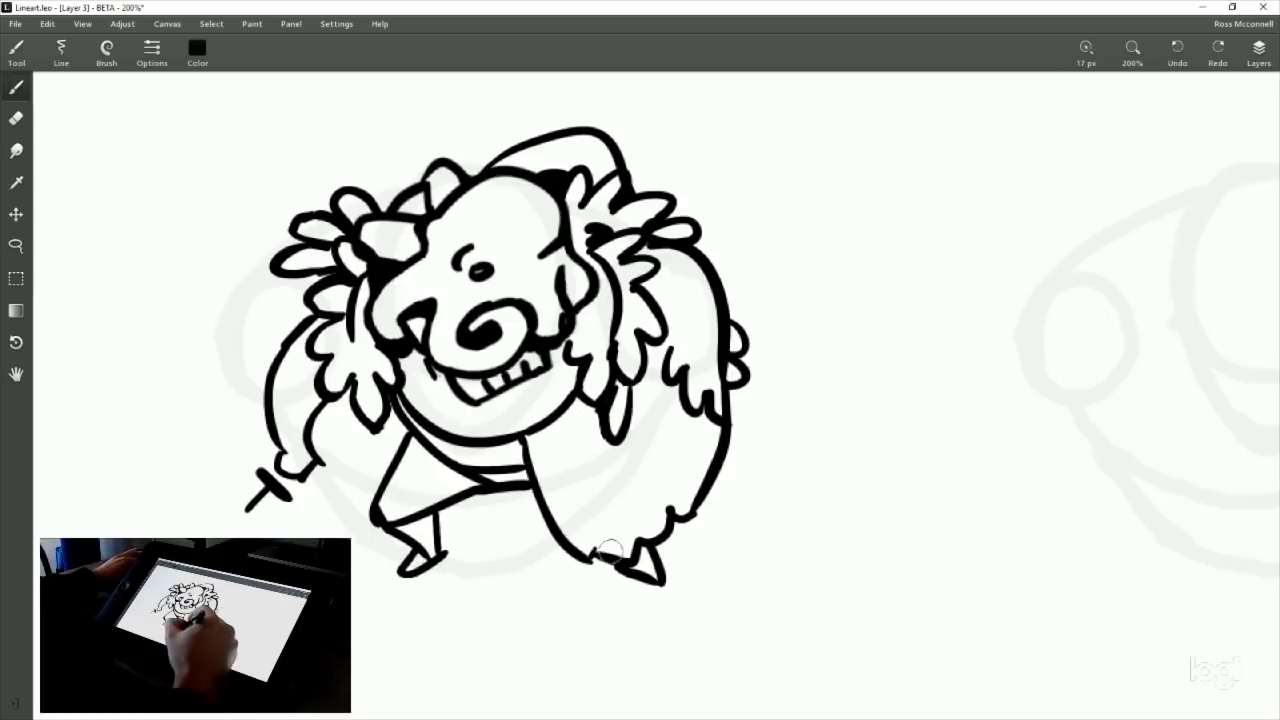
Erase the hem line between the large arm's inner edge and the pointed shape, and re-ink it as ragged tufts.
drag(723, 537, 738, 447)
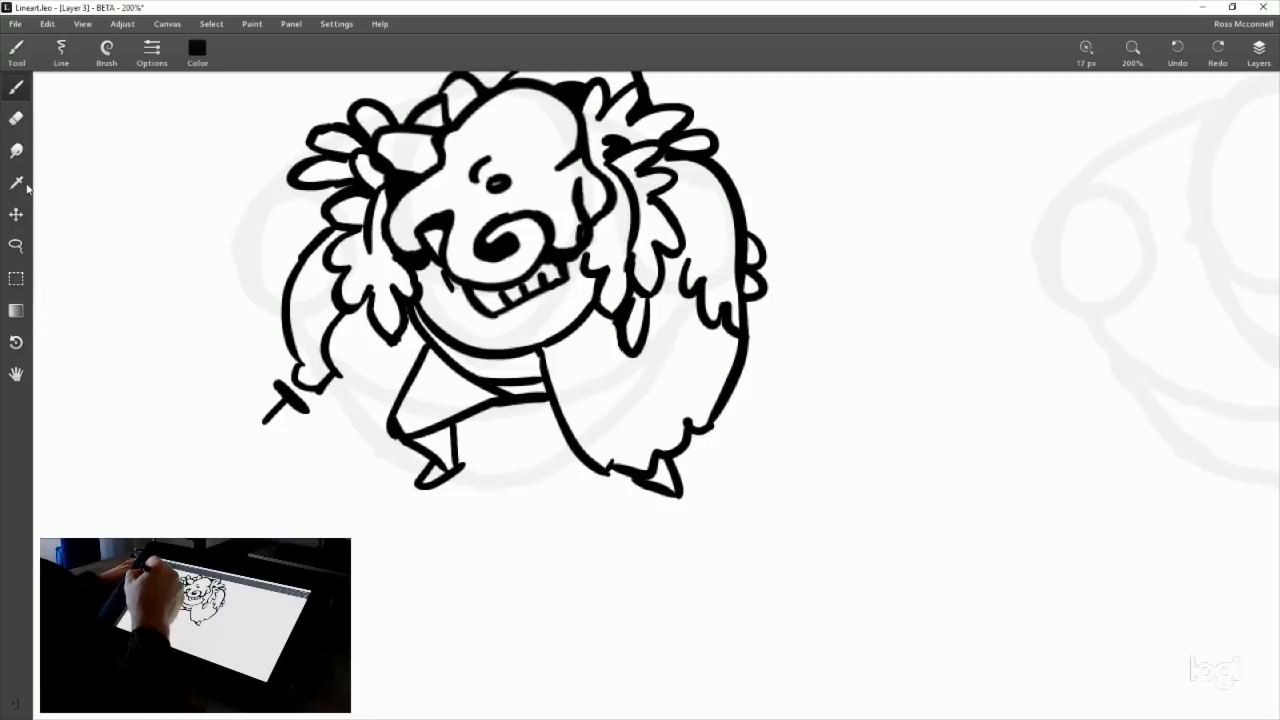
click(20, 118)
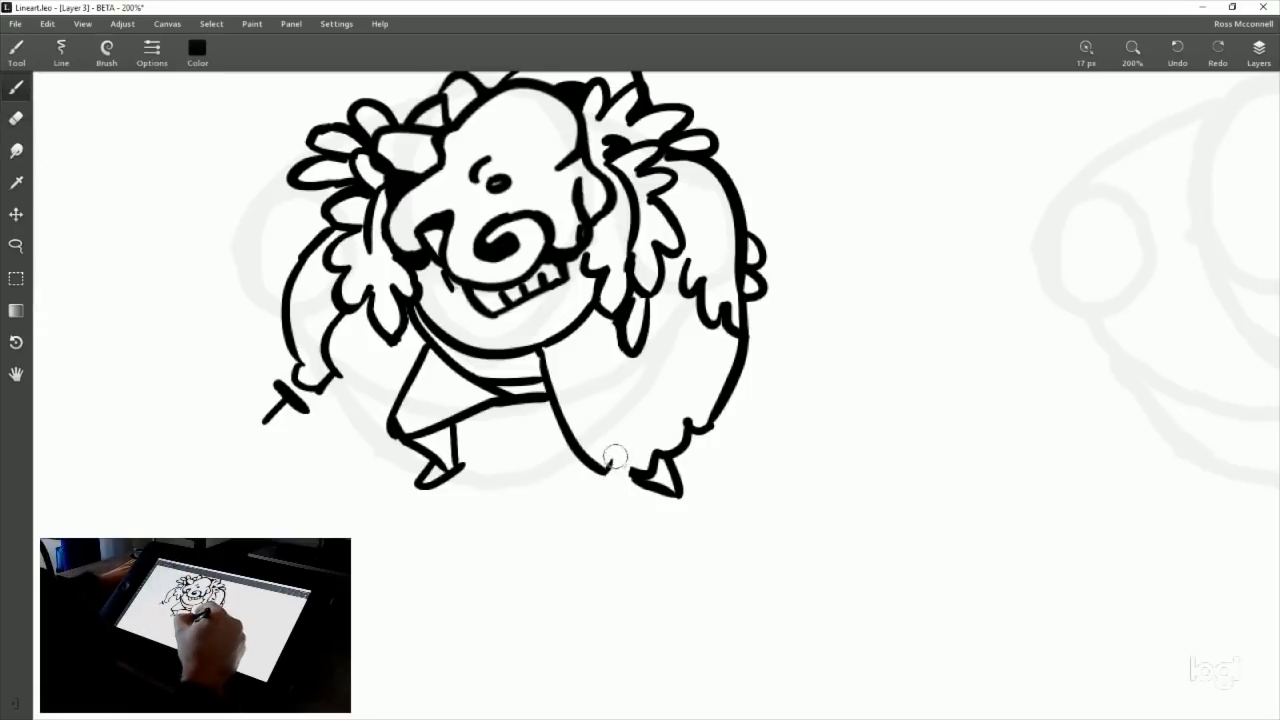
mouse_move(614, 457)
mouse_down()
mouse_move(628, 472)
mouse_move(609, 471)
mouse_up()
key(ctrl+z)
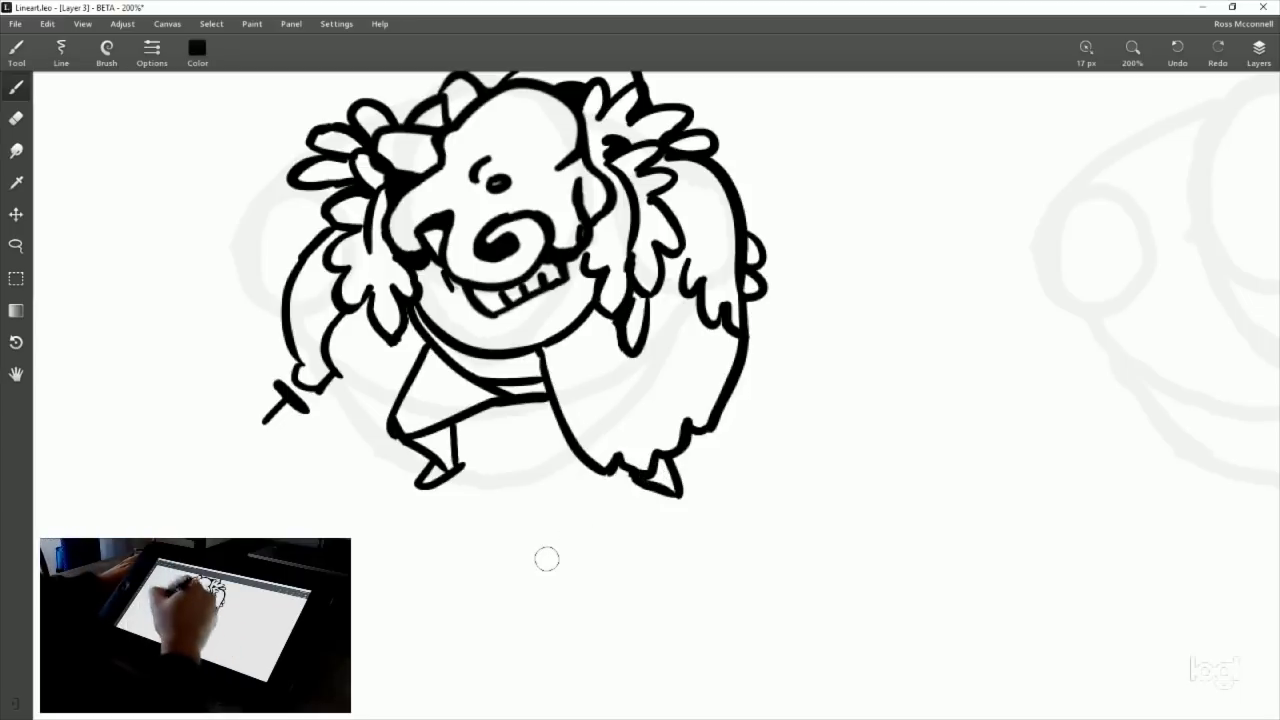
Erase the stick from the creature's small left hand and ink a short cuff line across the wrist.
click(16, 118)
mouse_move(290, 386)
mouse_down()
mouse_move(306, 424)
mouse_move(288, 396)
mouse_move(306, 414)
mouse_move(268, 416)
mouse_up()
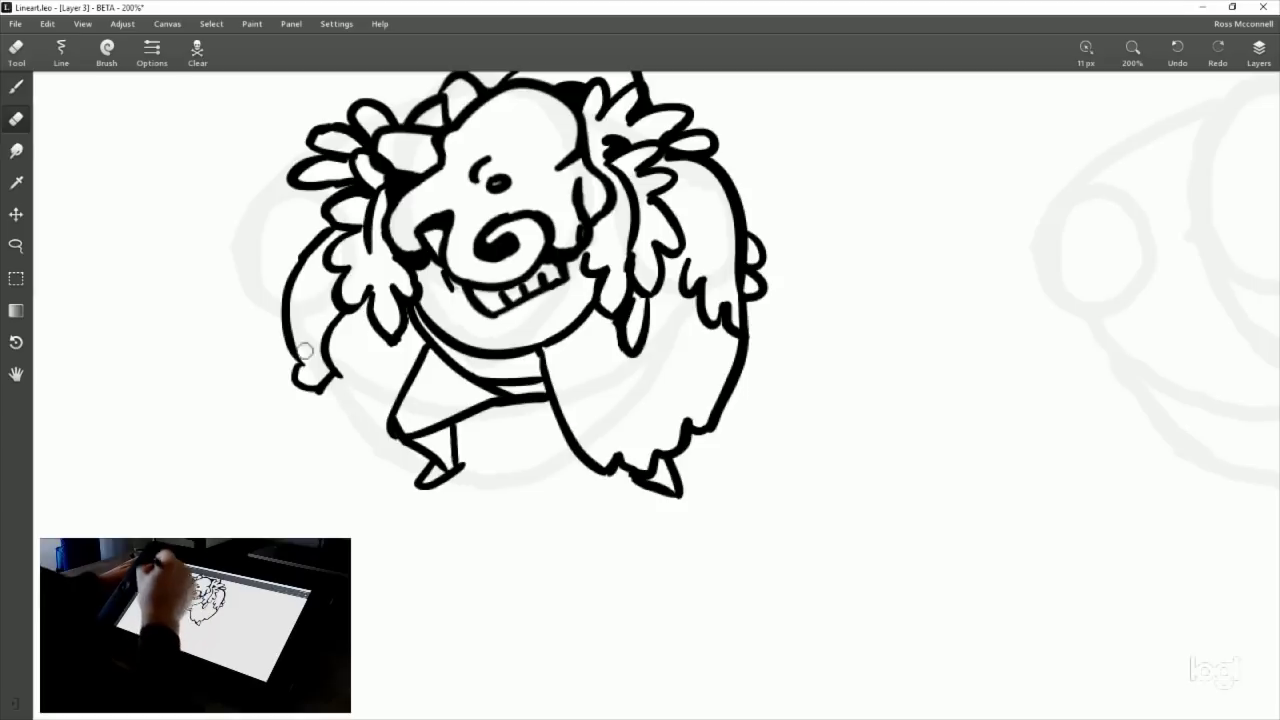
key(b)
drag(305, 366, 330, 340)
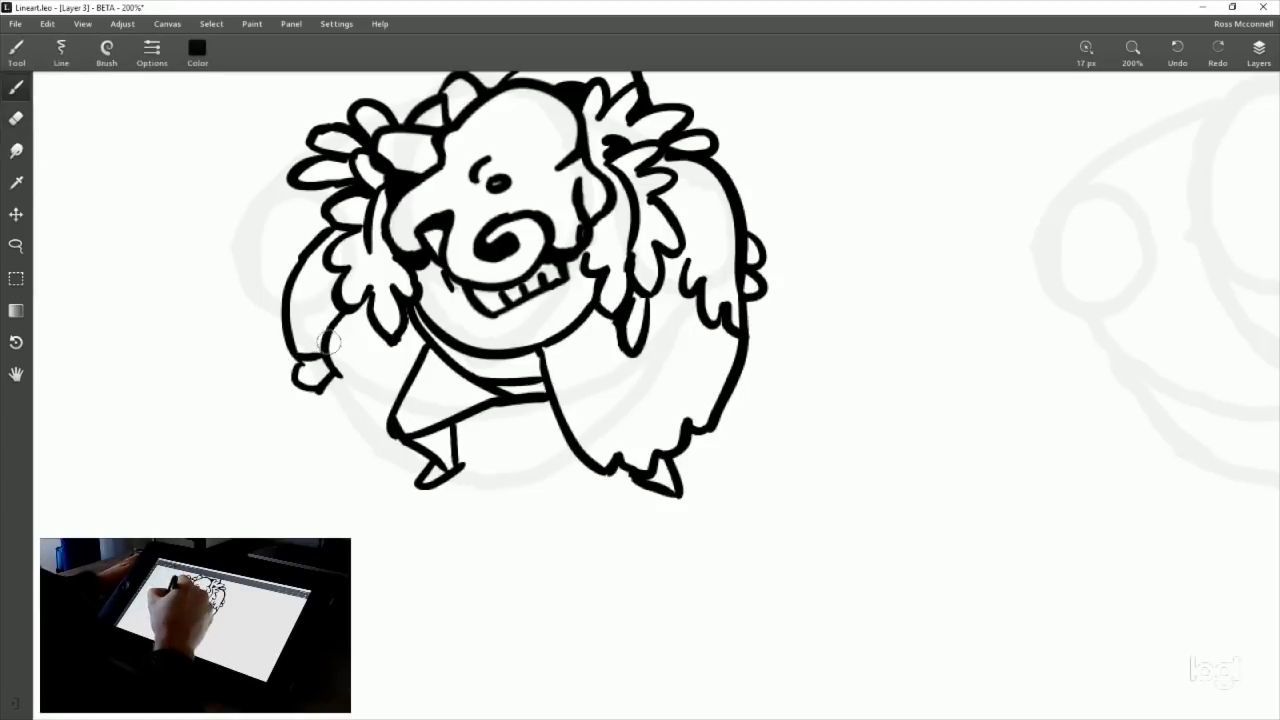
Ink a curved inner contour inside the small left arm, running from the shoulder down to the elbow.
drag(296, 300, 330, 338)
key(ctrl+z)
mouse_move(306, 274)
mouse_down()
mouse_move(286, 302)
mouse_move(336, 334)
mouse_move(296, 302)
mouse_up()
drag(318, 250, 298, 318)
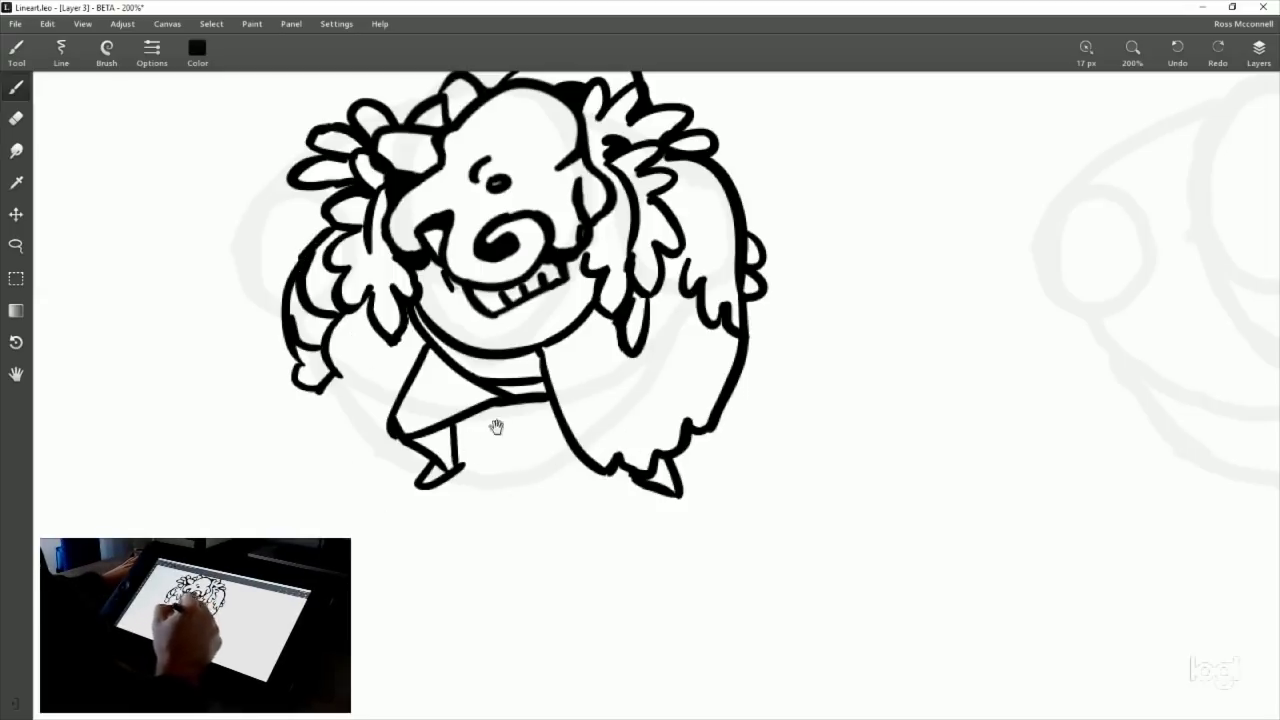
Ink clawed fingers on the small left hand and thicken the arm line beneath the left tufts.
drag(642, 424, 599, 510)
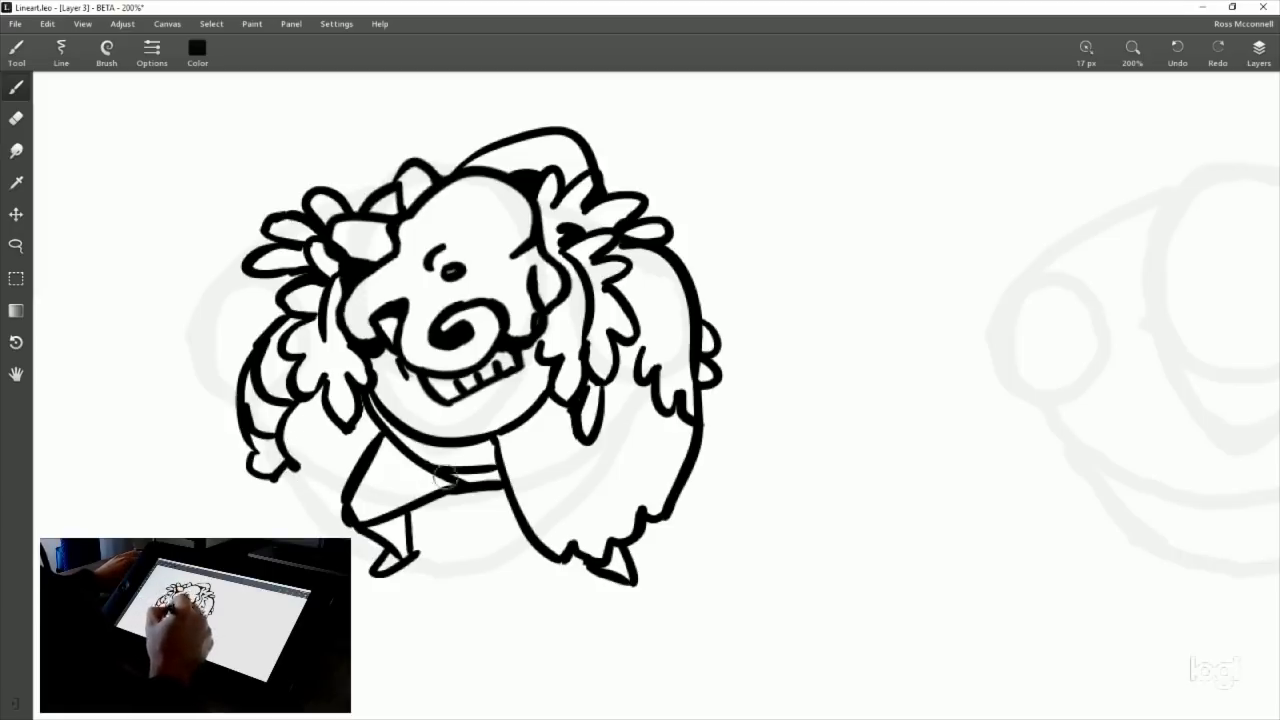
mouse_move(258, 468)
mouse_down()
mouse_move(243, 488)
mouse_move(273, 492)
mouse_move(295, 466)
mouse_up()
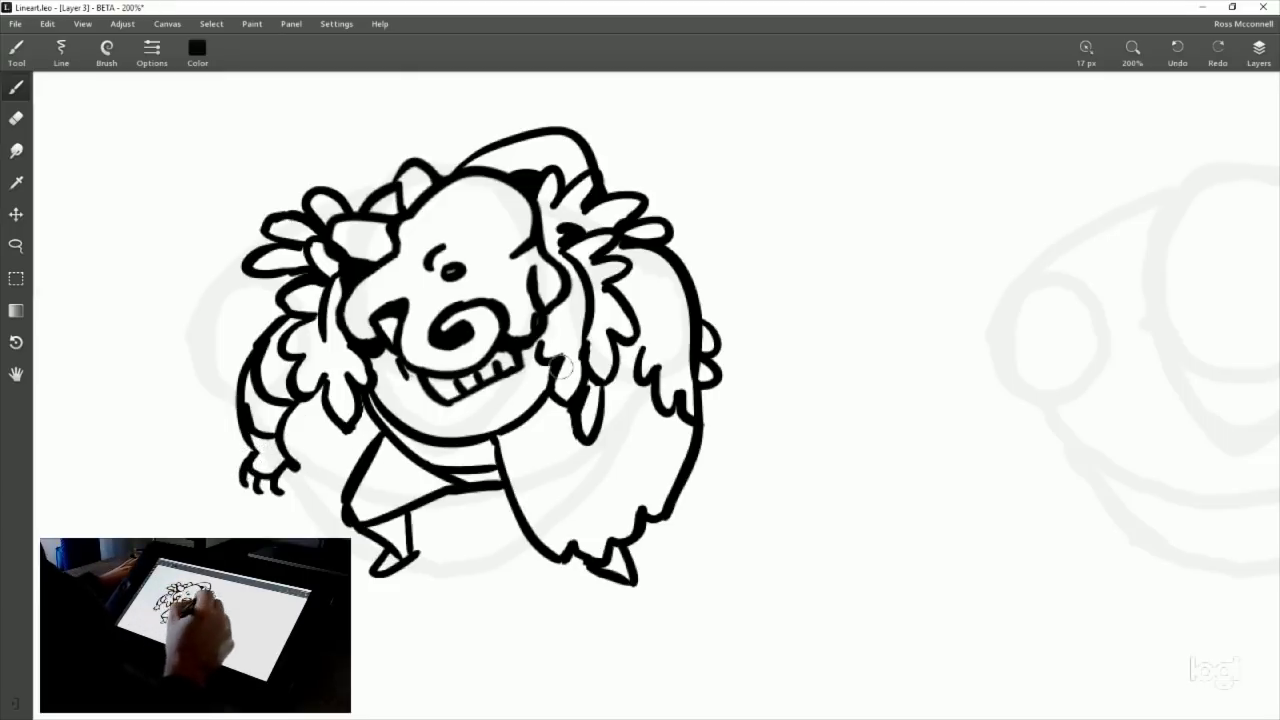
drag(697, 536, 660, 471)
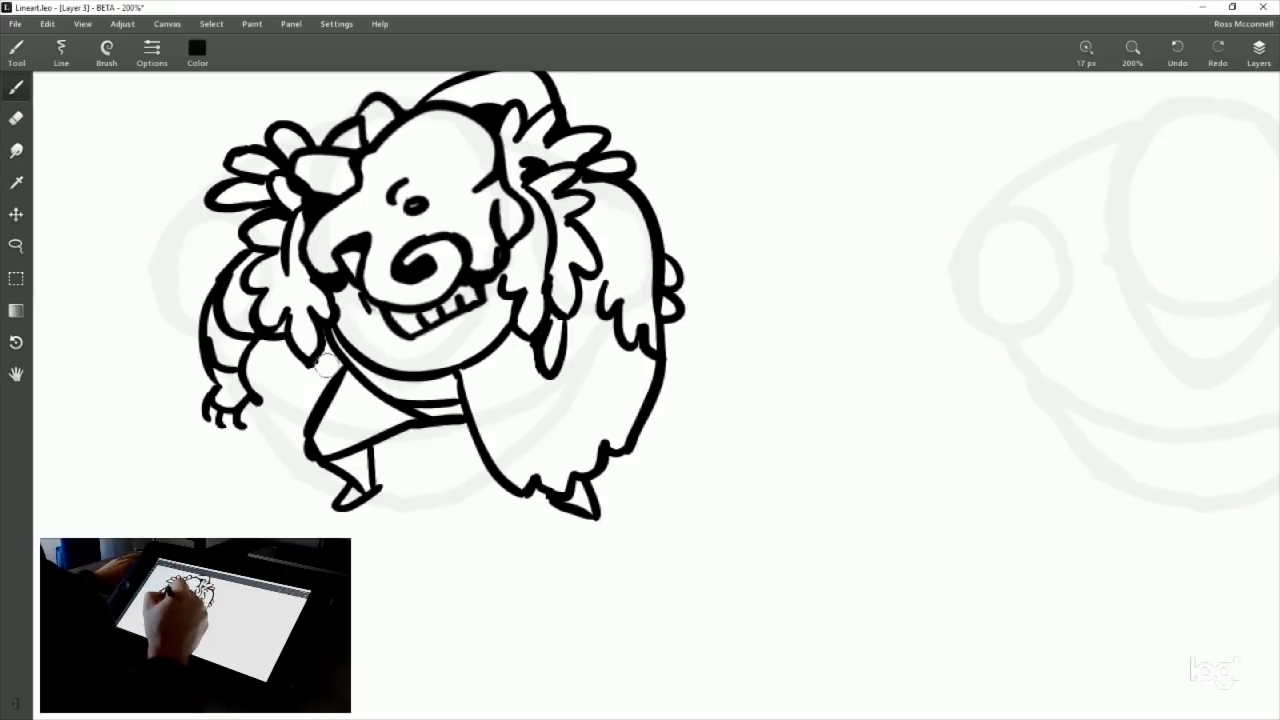
drag(250, 335, 285, 345)
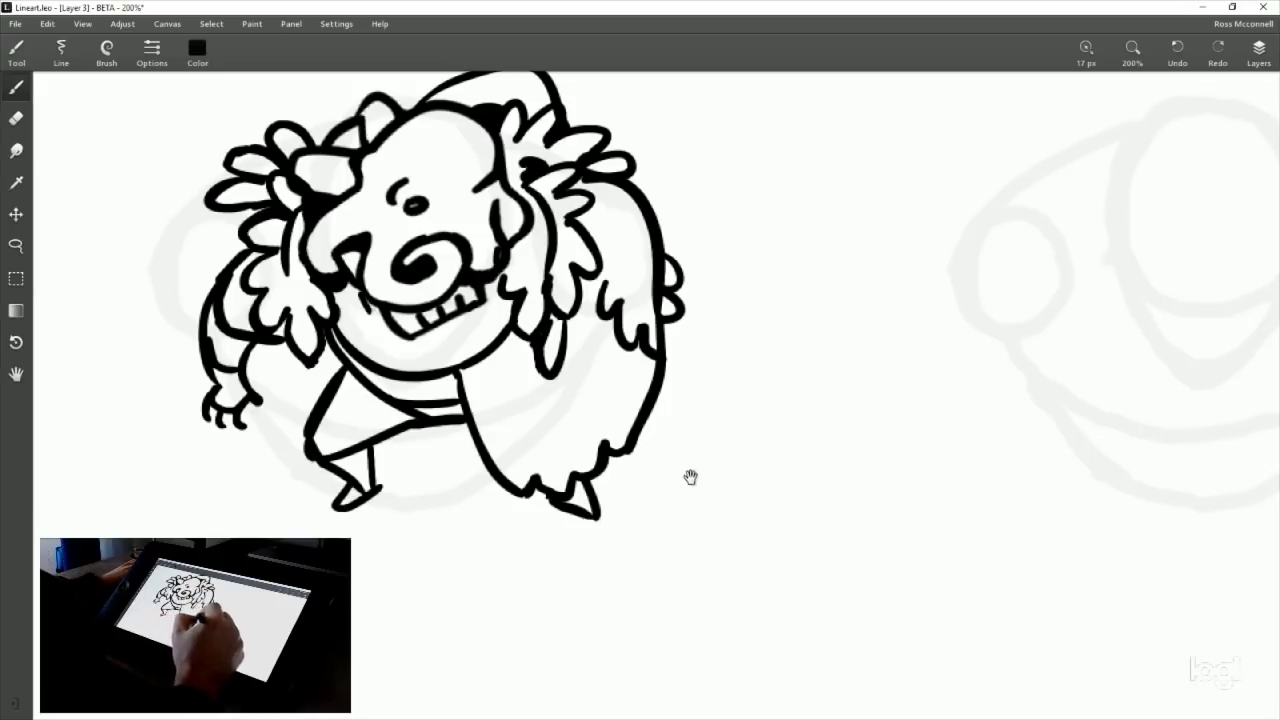
Erase excess ink along the left edge of the bow-like shape beside the creature's head.
drag(752, 391, 704, 466)
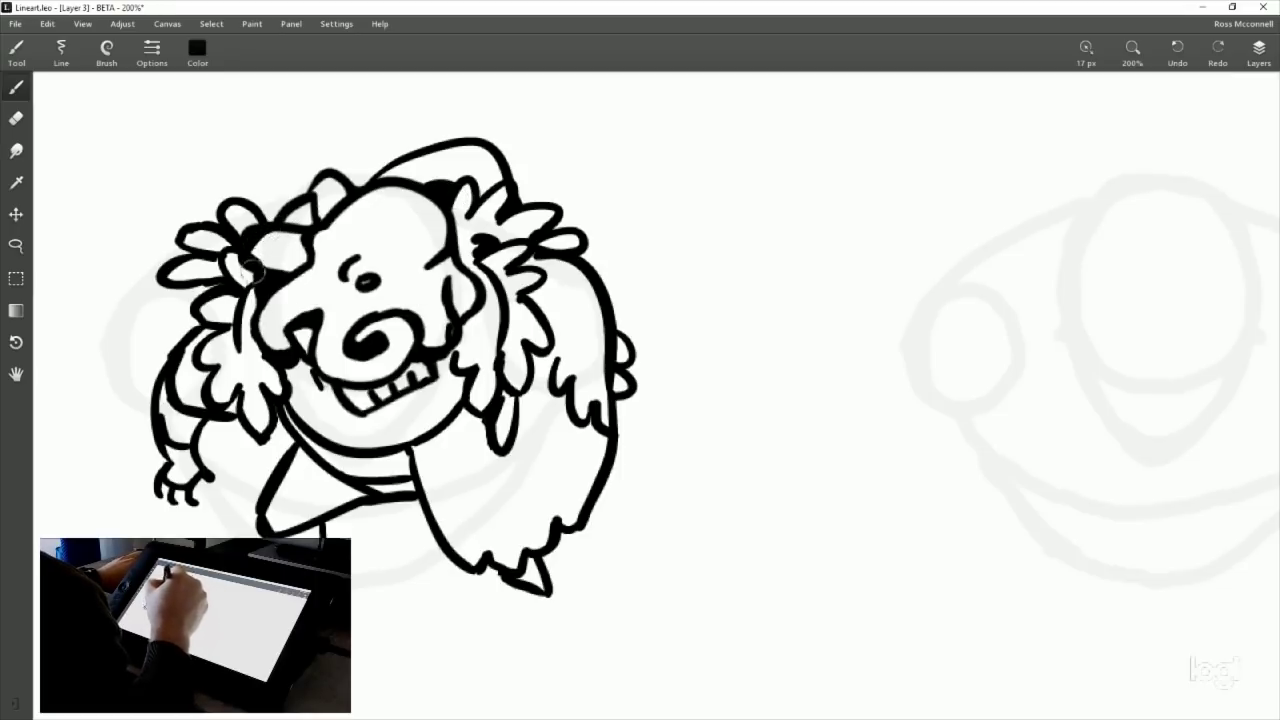
click(16, 118)
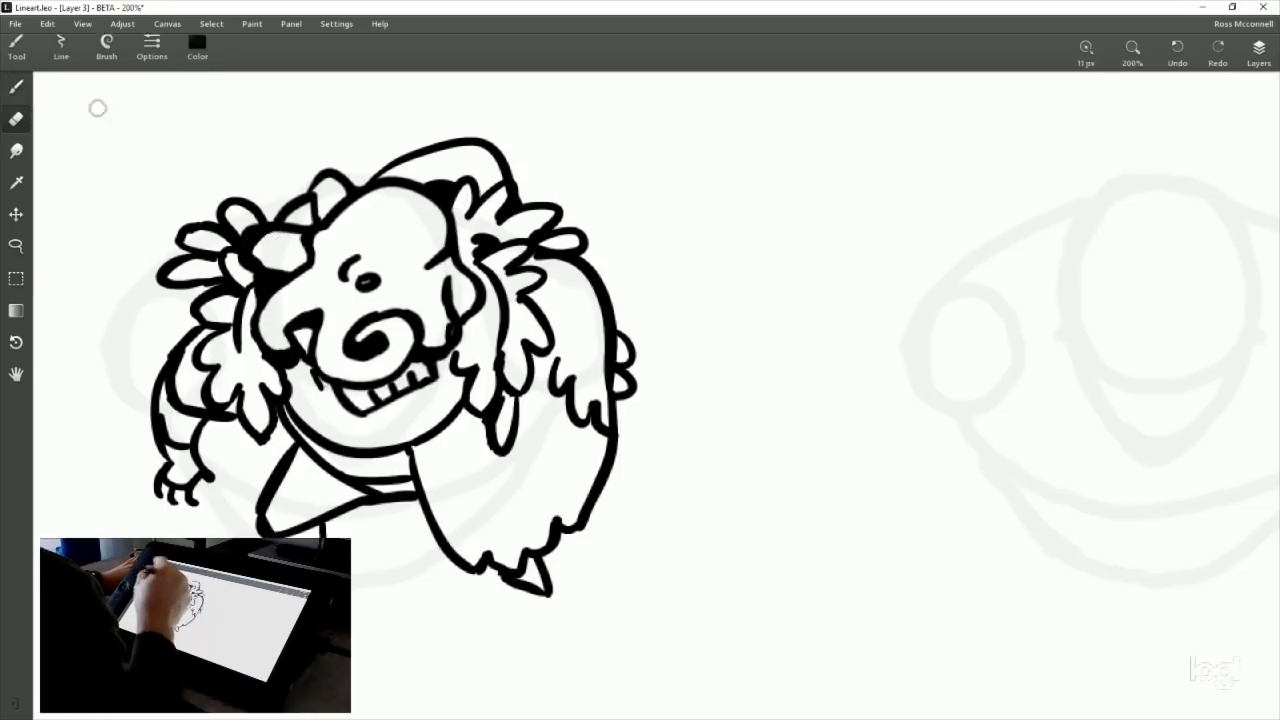
drag(268, 258, 263, 246)
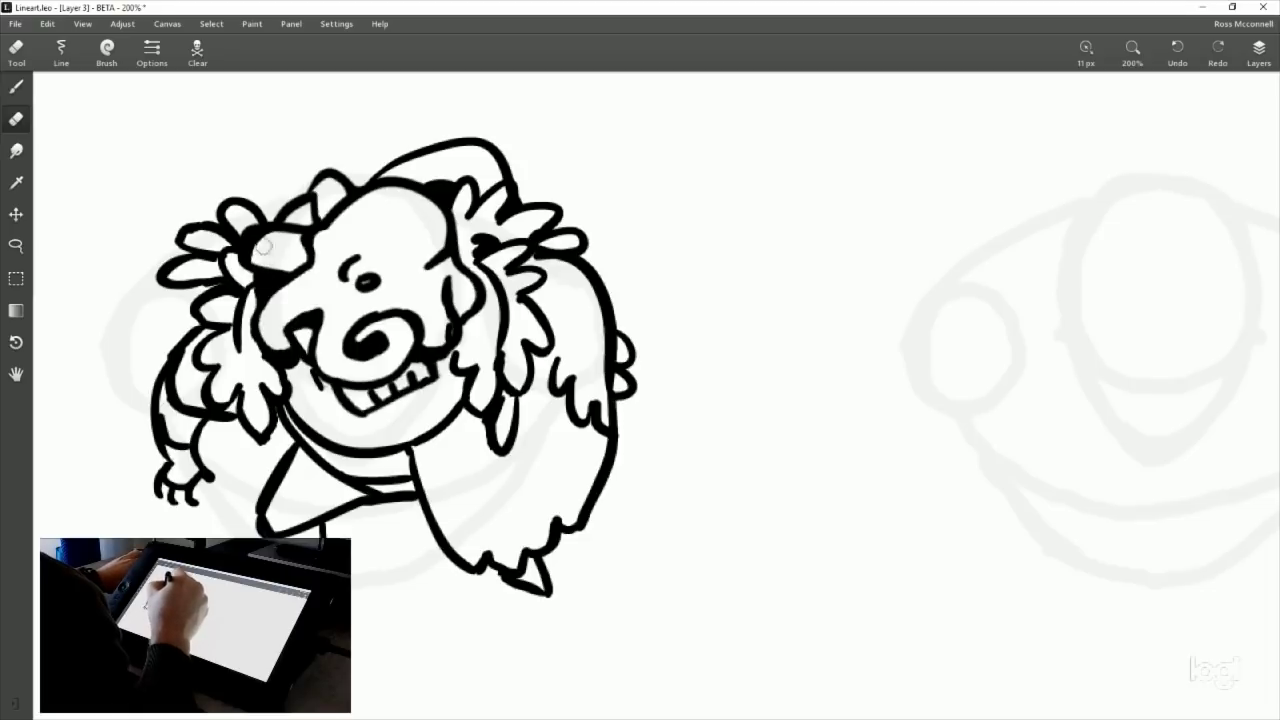
click(16, 87)
mouse_move(731, 363)
mouse_down()
mouse_move(817, 429)
mouse_move(754, 446)
mouse_move(750, 481)
mouse_move(805, 503)
mouse_up()
click(16, 118)
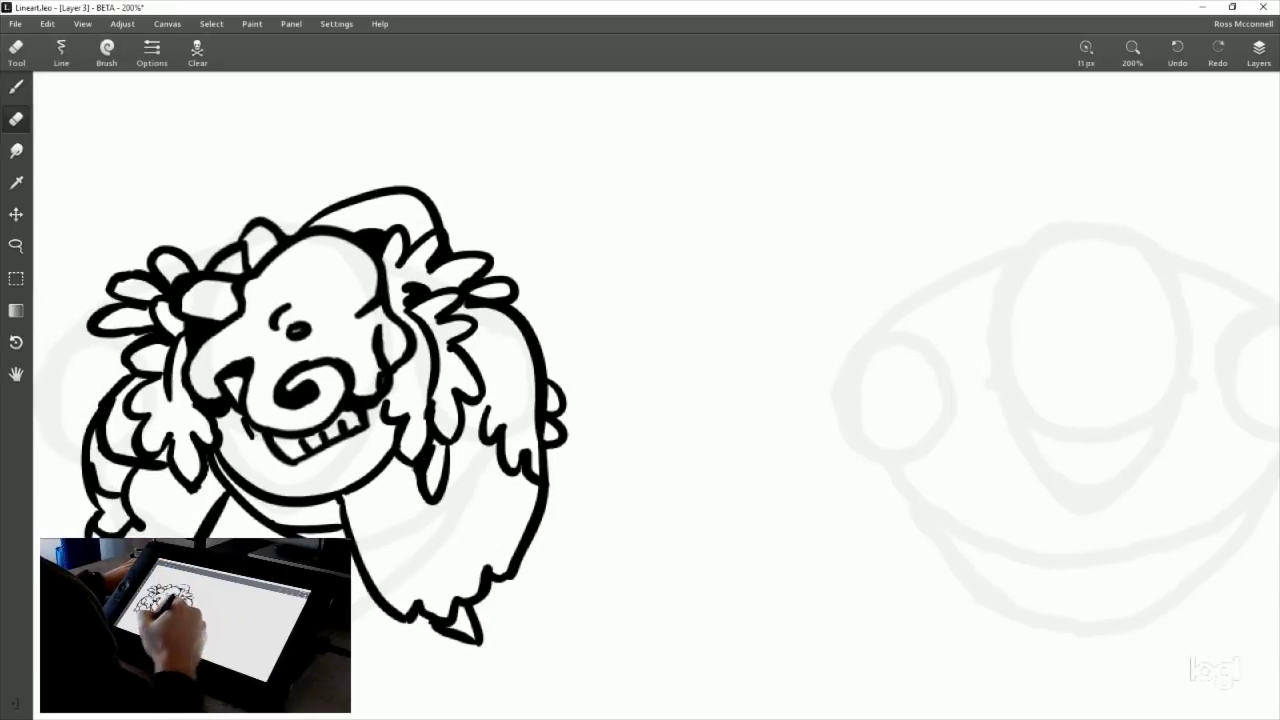
click(16, 87)
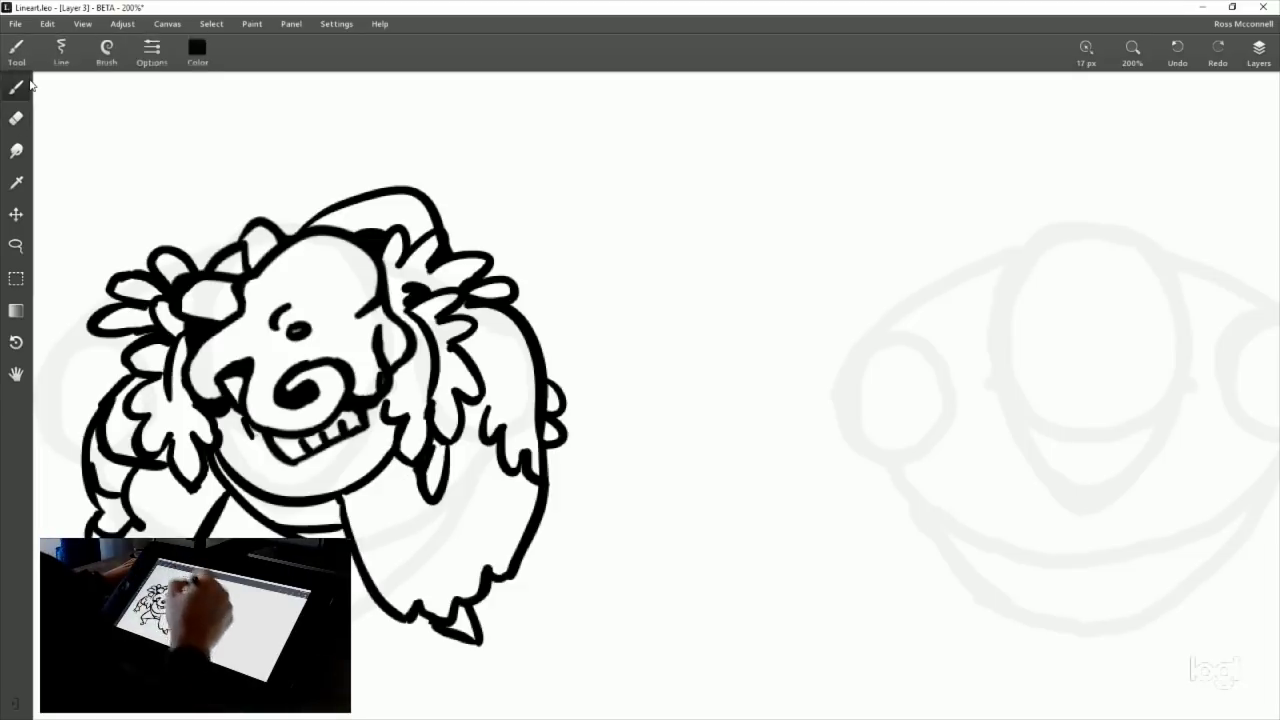
mouse_move(357, 620)
mouse_down()
mouse_move(583, 580)
mouse_move(681, 543)
mouse_up()
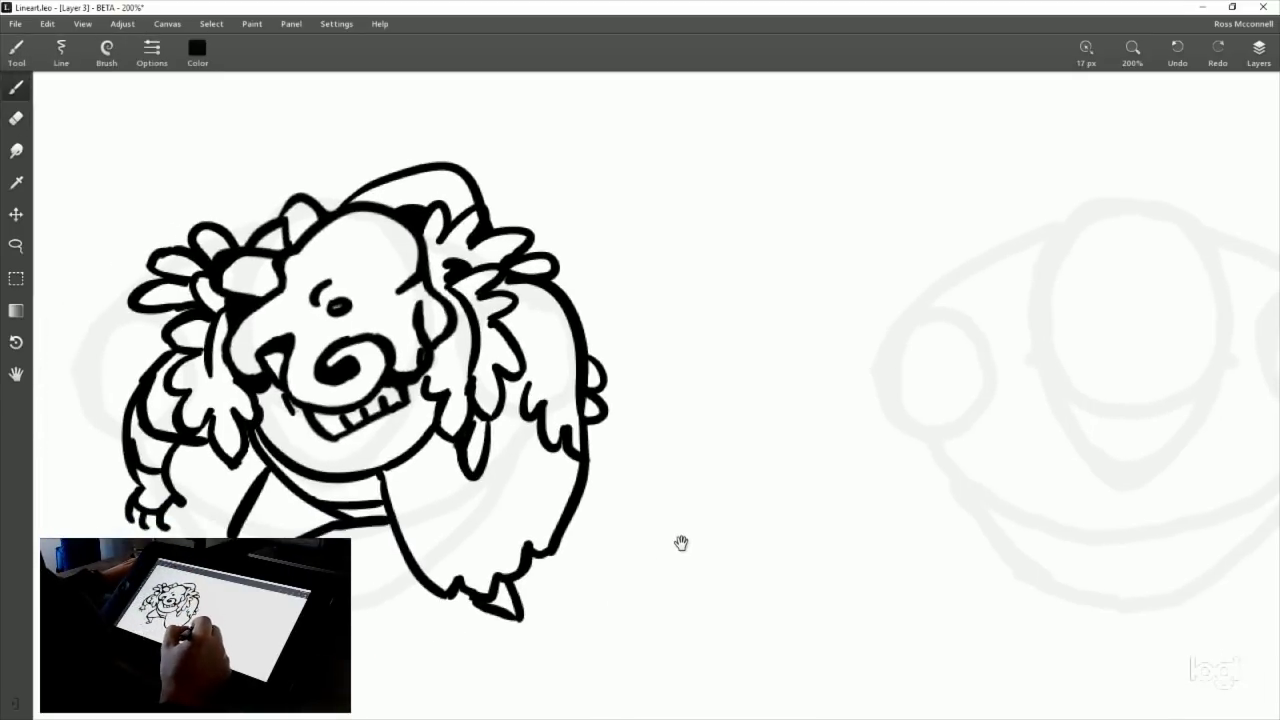
key(z)
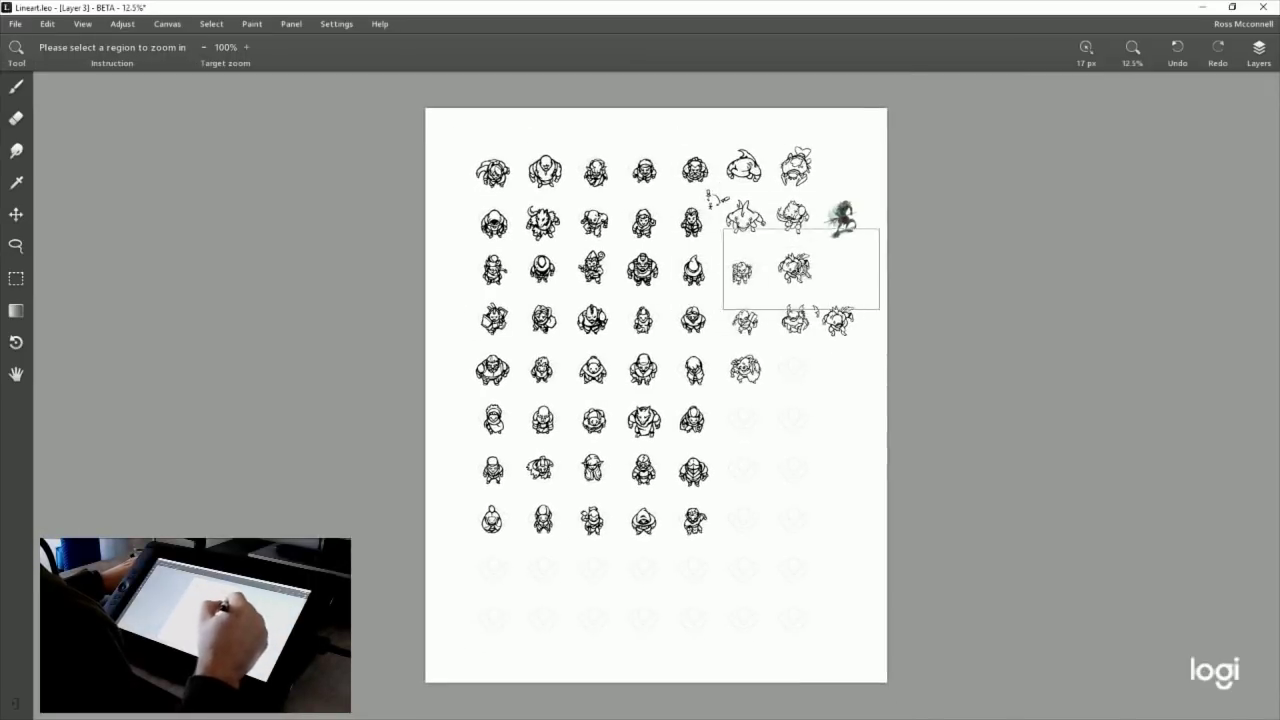
click(800, 371)
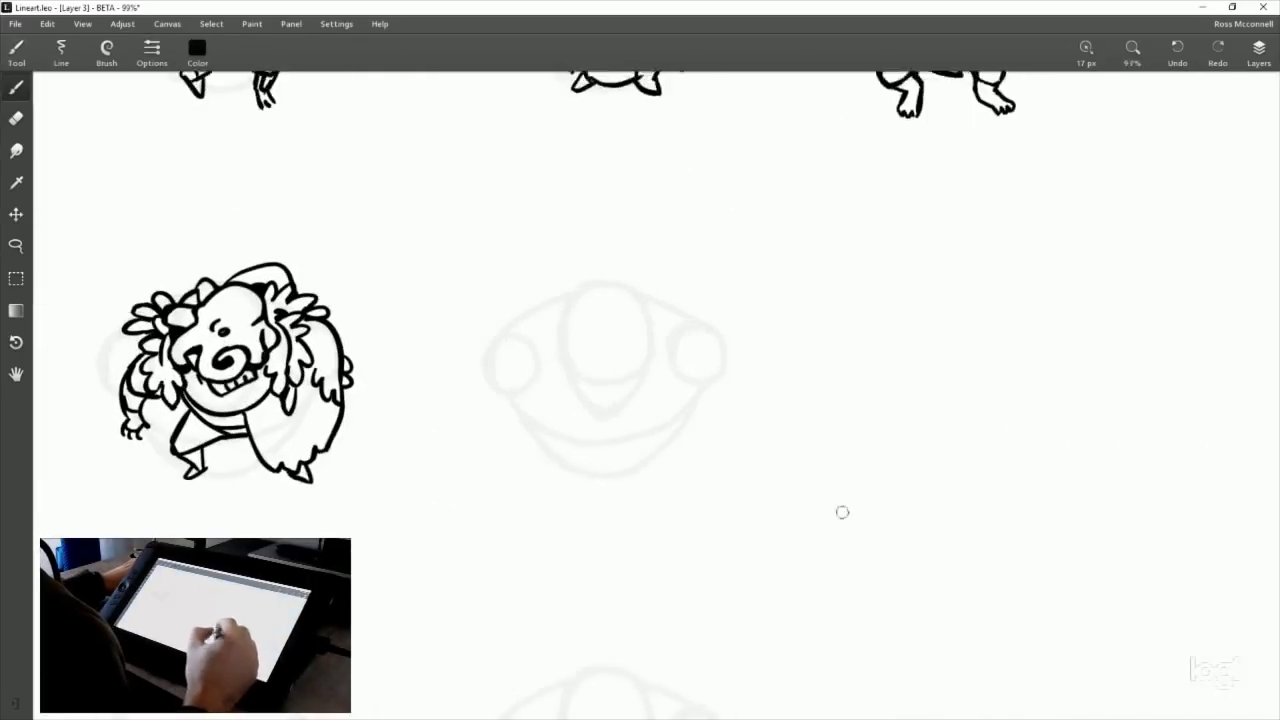
drag(691, 361, 731, 397)
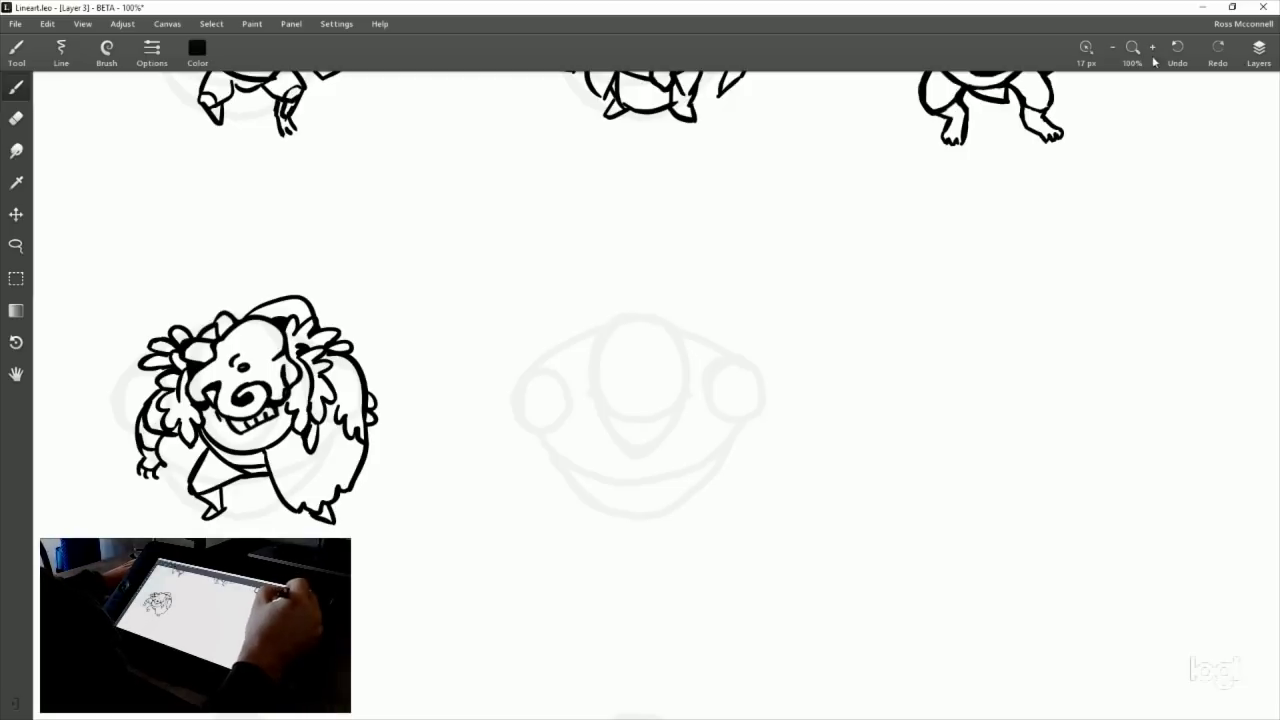
click(1152, 48)
drag(692, 539, 735, 453)
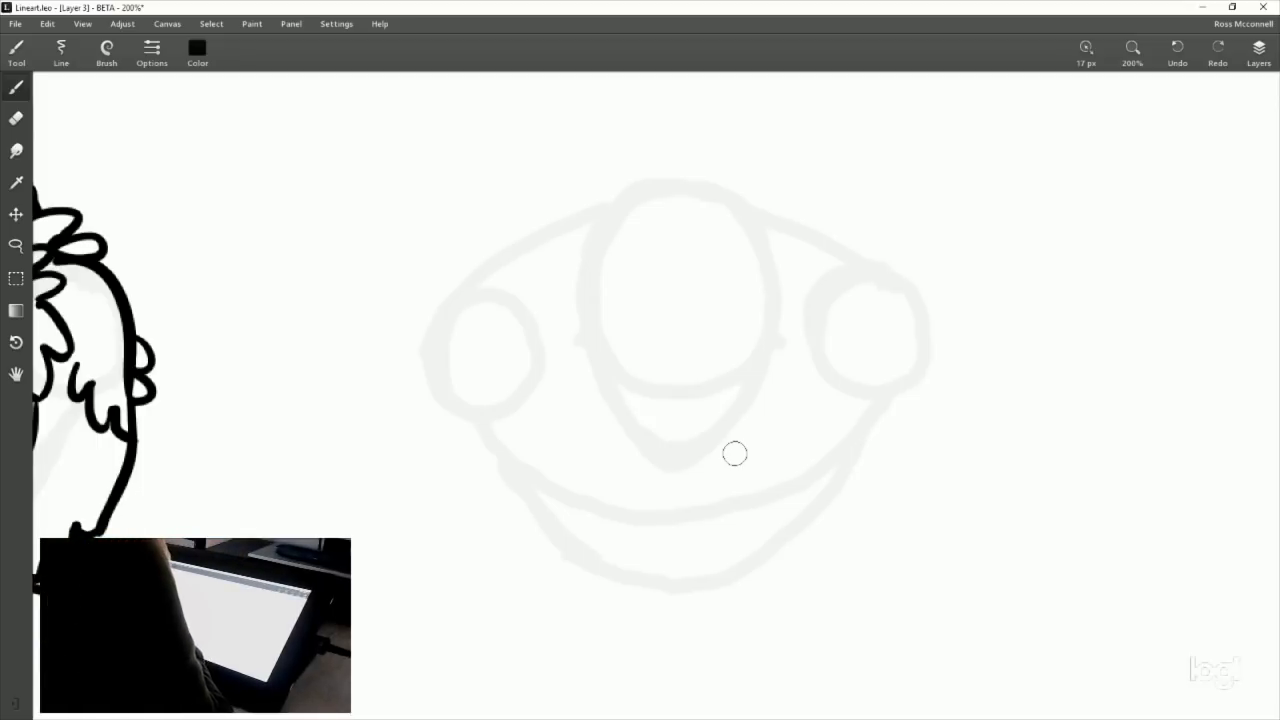
Return to the frond-maned creature and blacken the inside of its mouth along the lower edge of the teeth.
drag(474, 311, 620, 327)
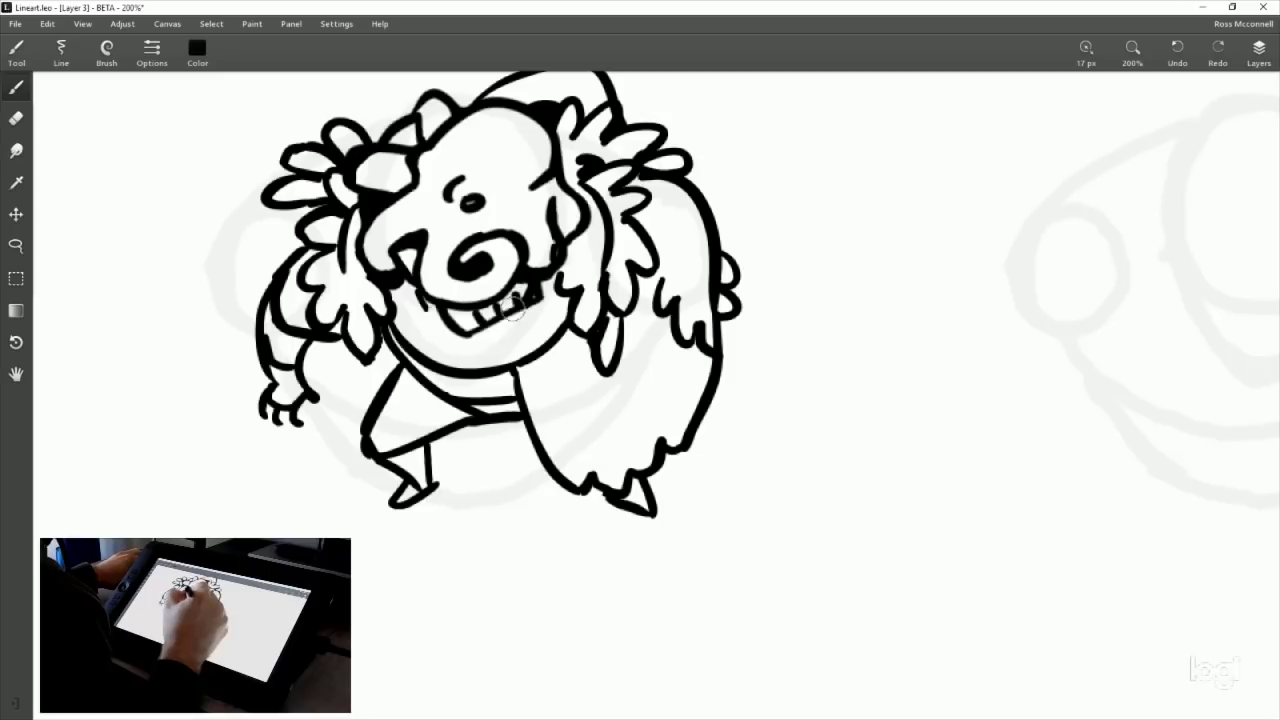
drag(450, 318, 476, 328)
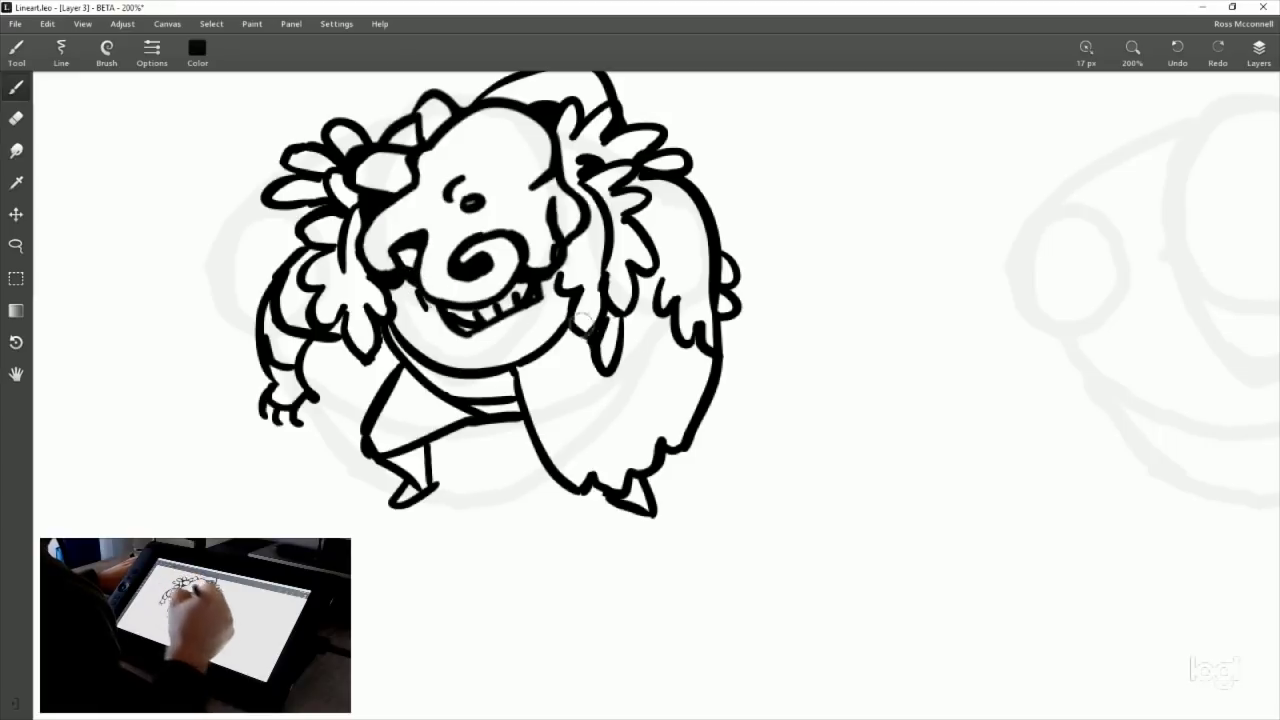
mouse_move(1051, 434)
mouse_down()
mouse_move(711, 523)
mouse_move(556, 455)
mouse_up()
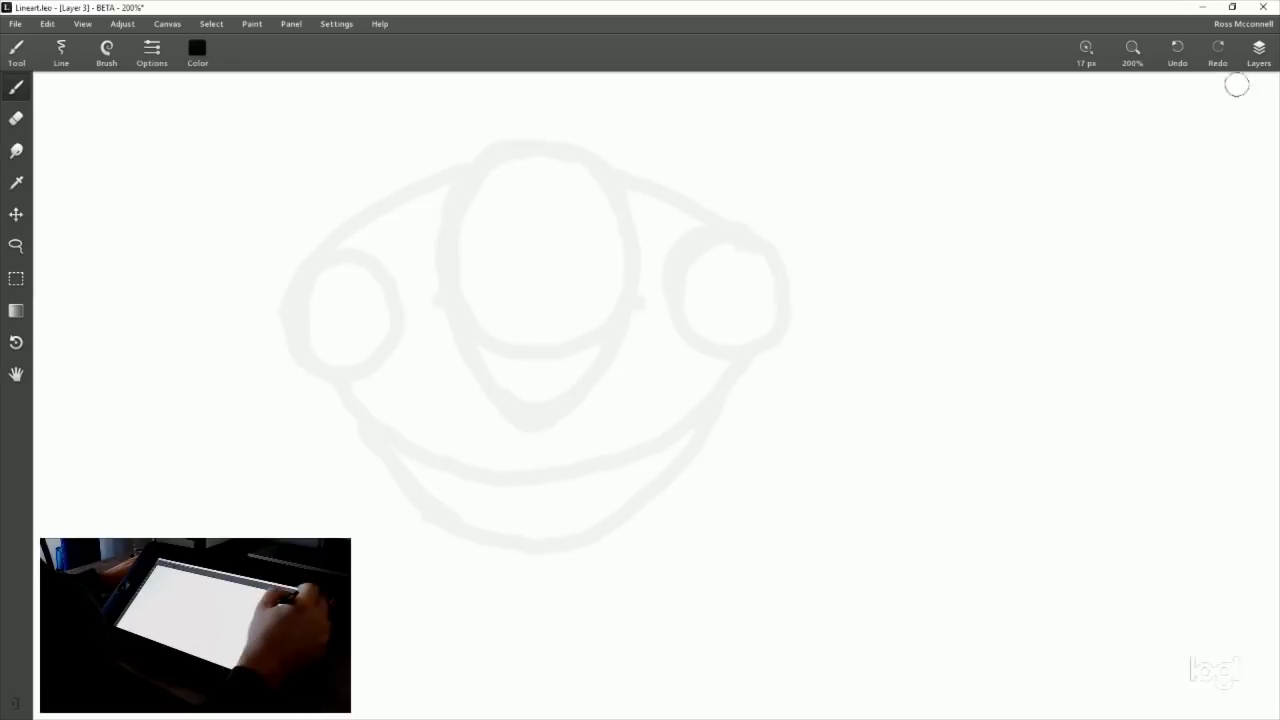
click(1258, 50)
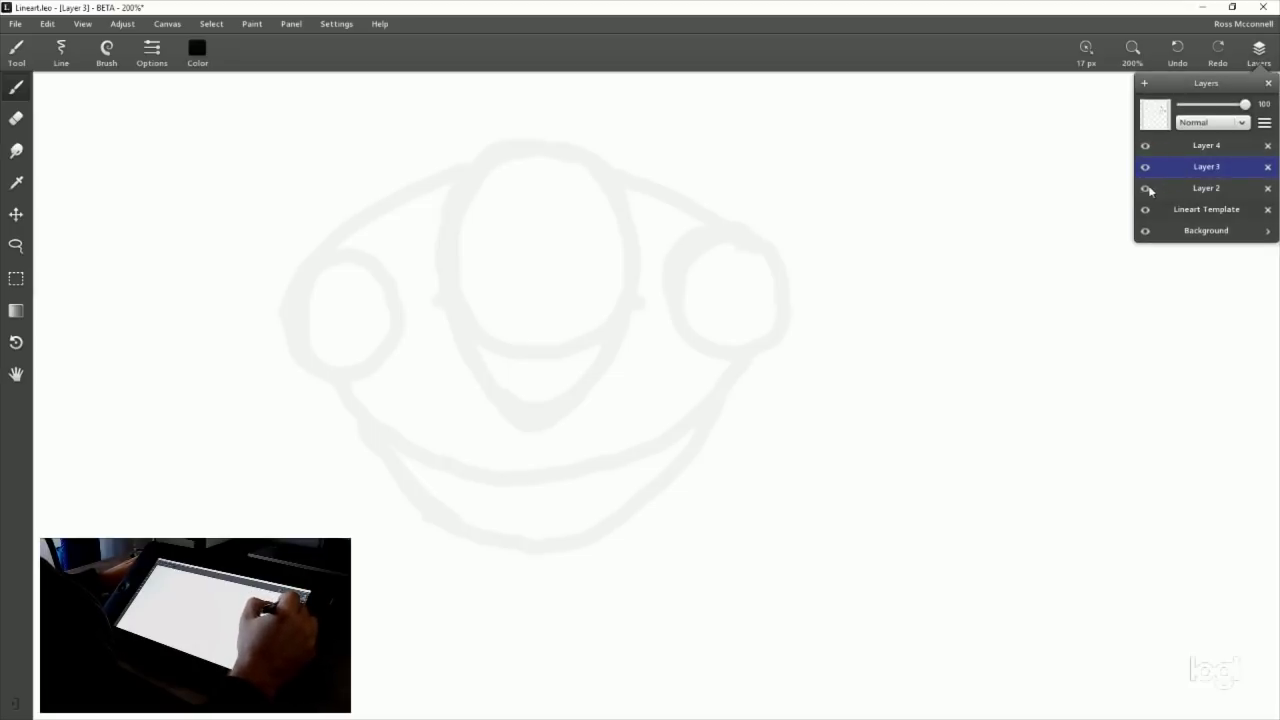
click(1258, 50)
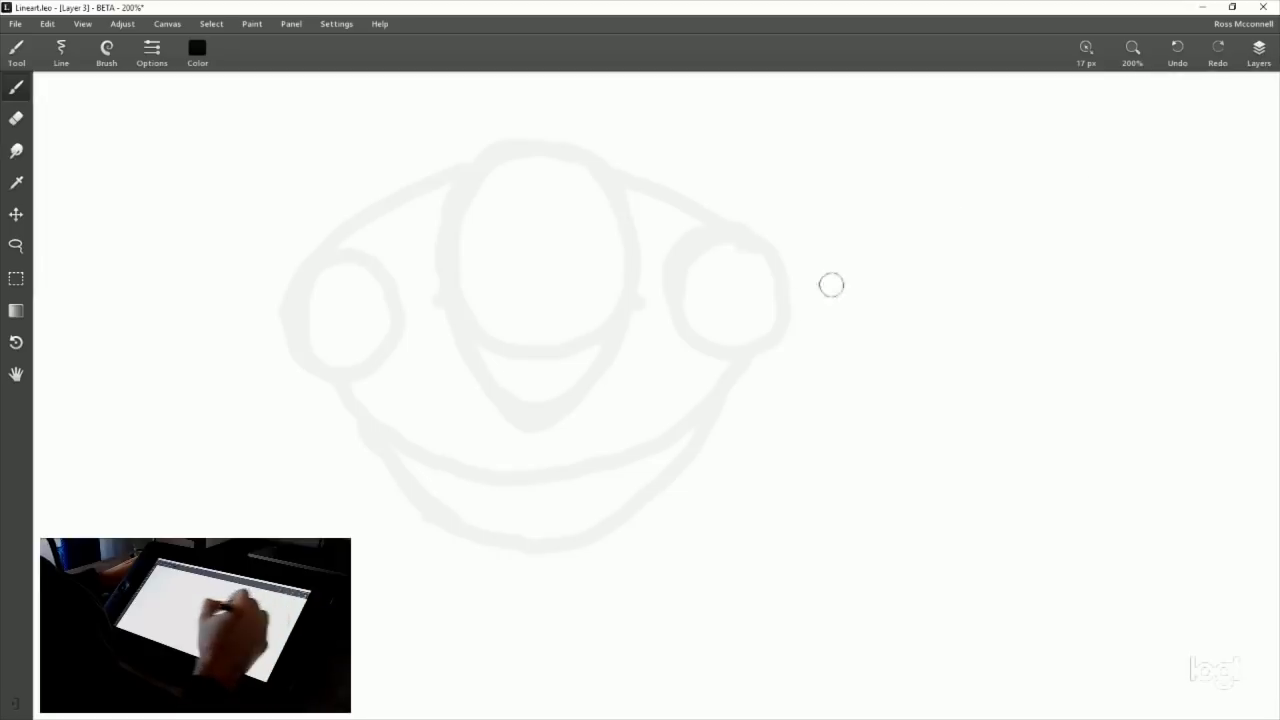
drag(791, 386, 594, 394)
Toggle Layer 3's visibility to check its contents, and add a new layer above Layer 2.
key(z)
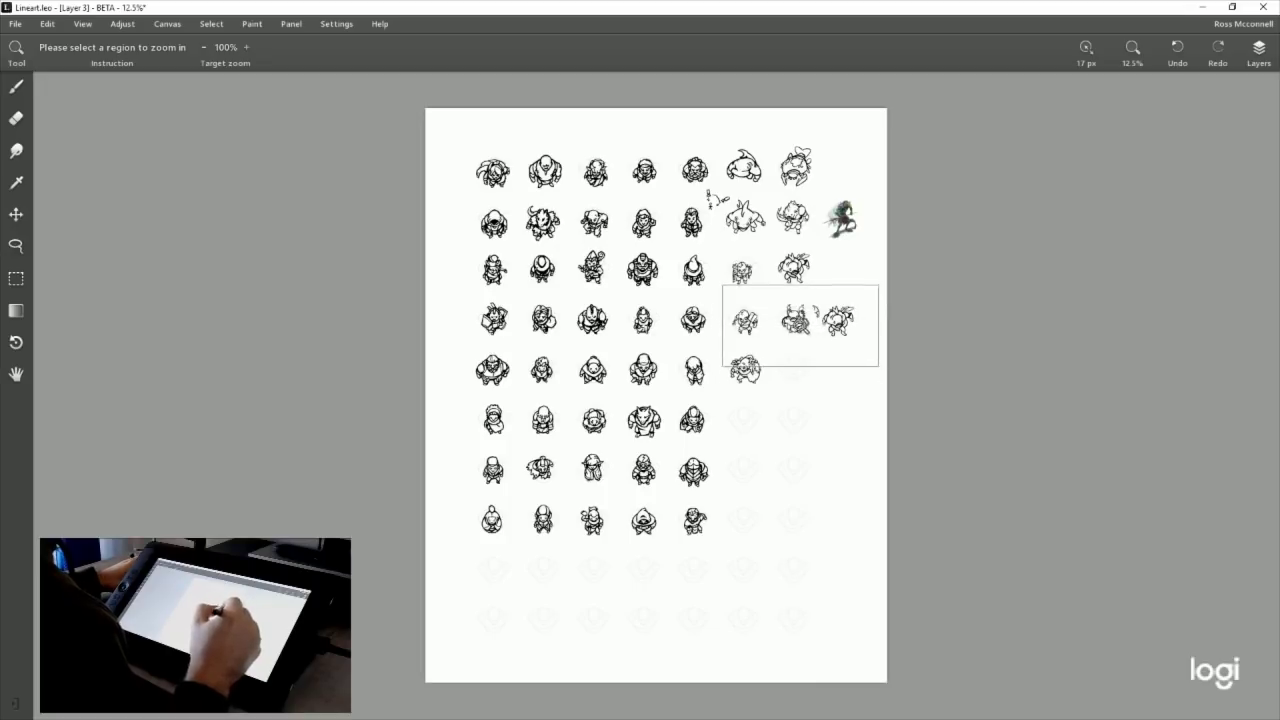
click(801, 327)
drag(741, 183, 784, 208)
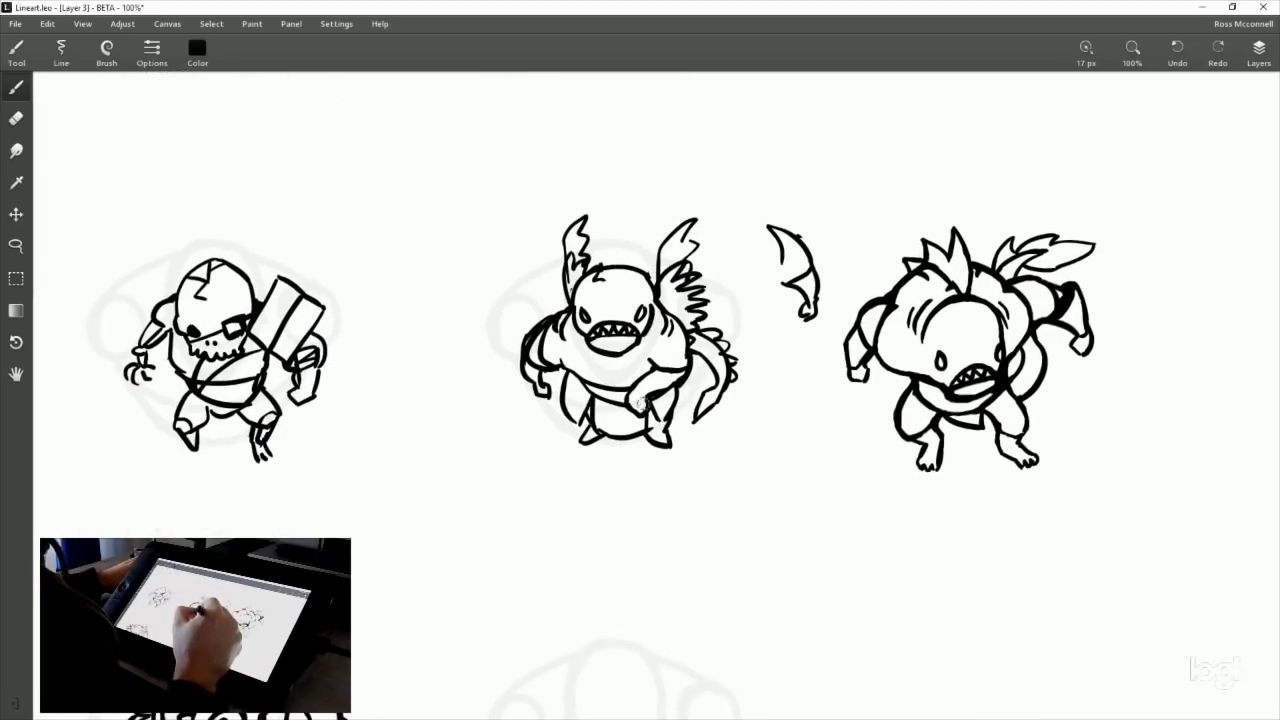
click(1259, 50)
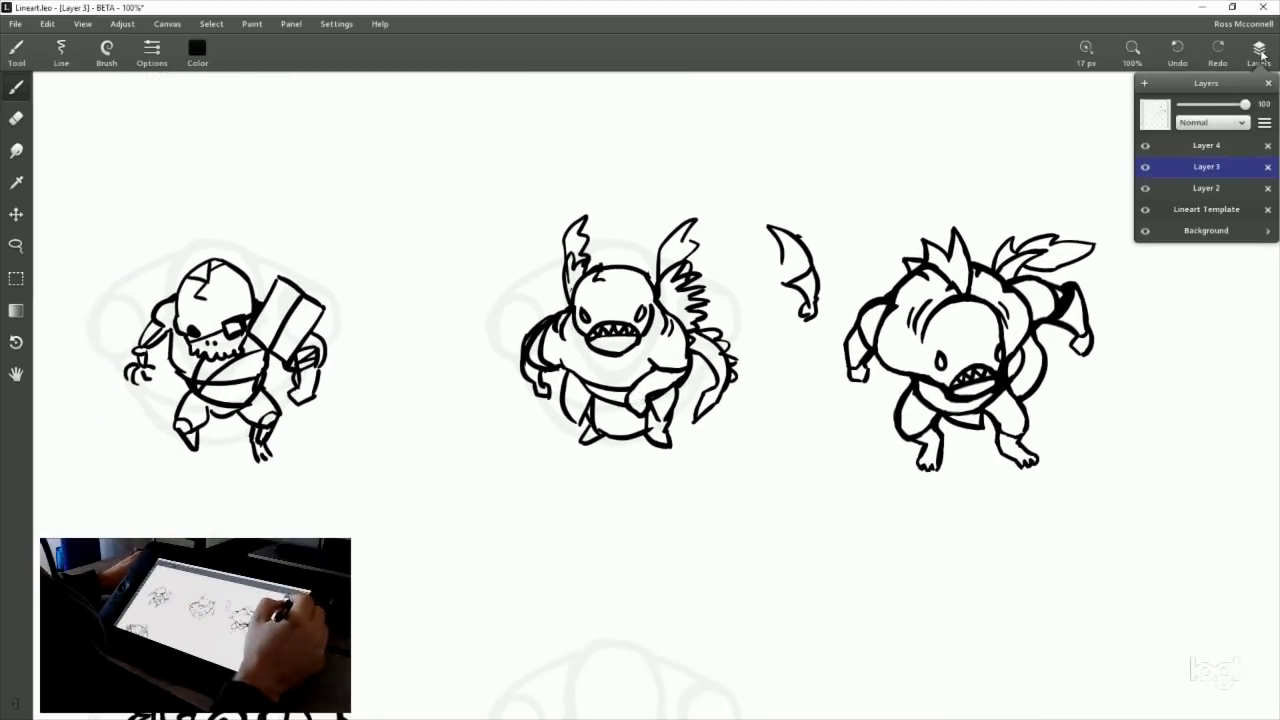
click(1145, 167)
click(1145, 167)
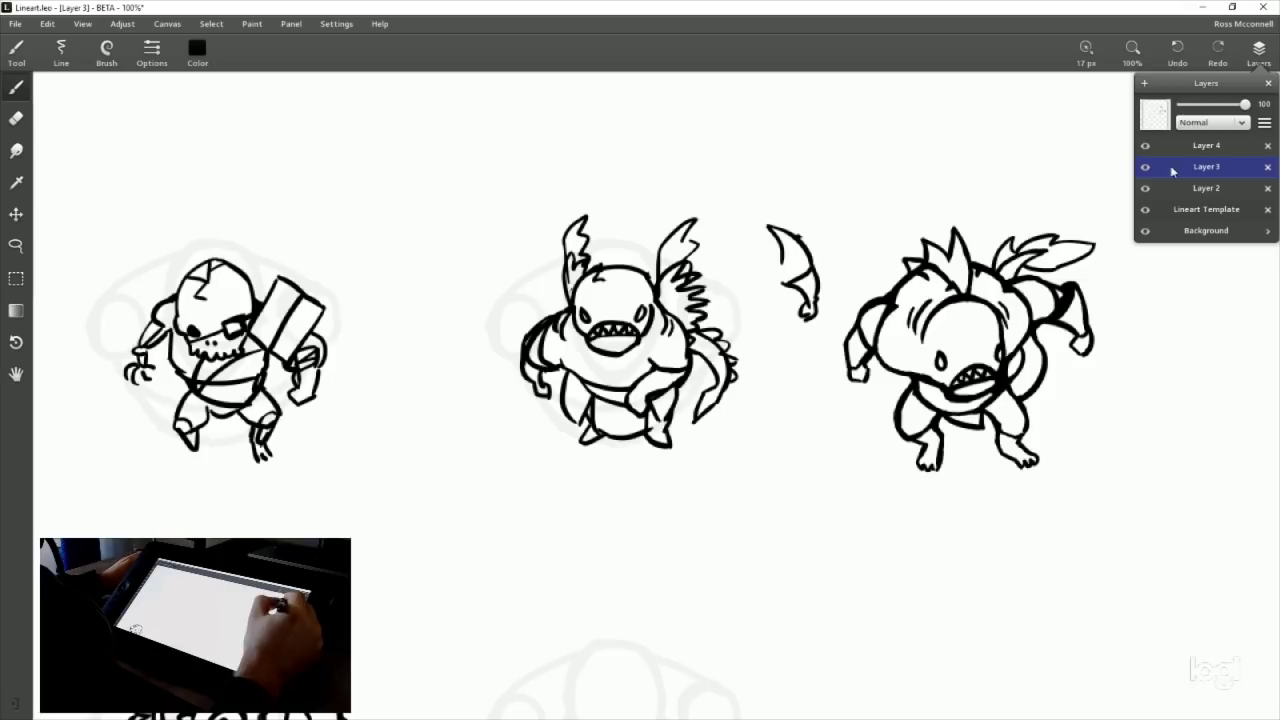
click(1215, 191)
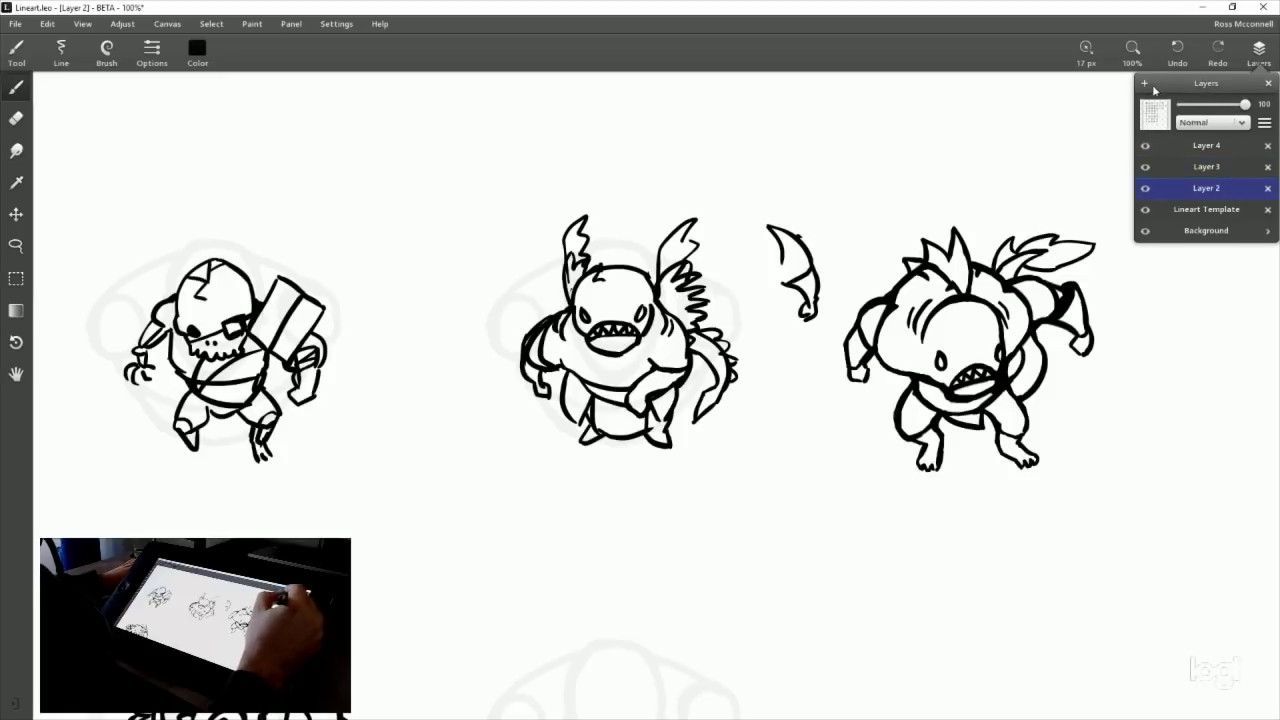
click(1145, 84)
click(1259, 55)
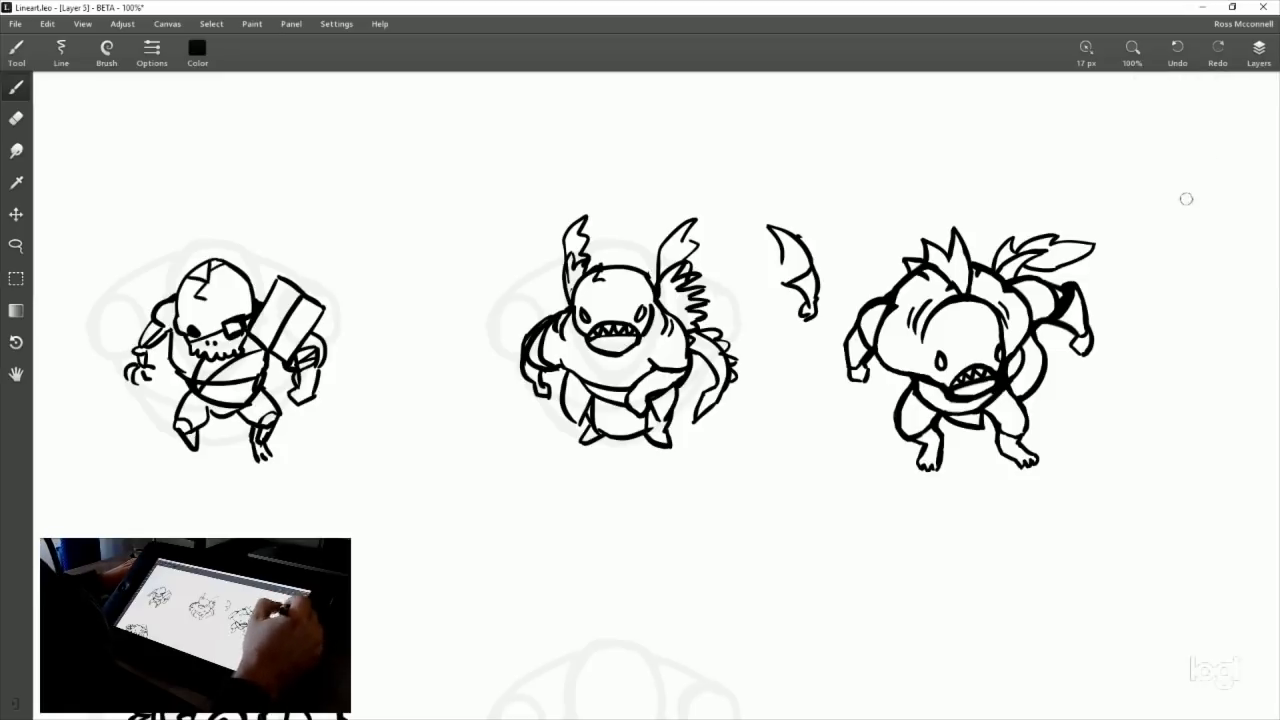
Ink a tapering curved tail line hanging down from the left leg of the finned, sharp-toothed middle creature.
drag(723, 573, 653, 500)
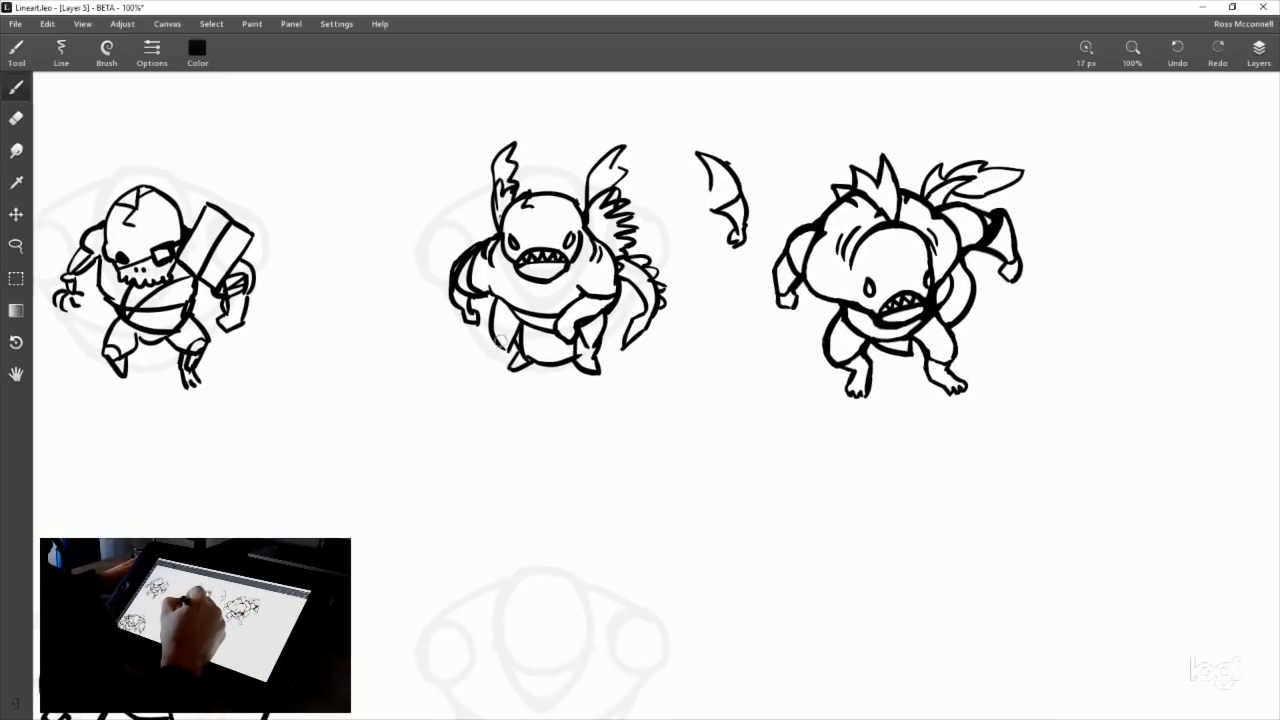
drag(514, 348, 512, 442)
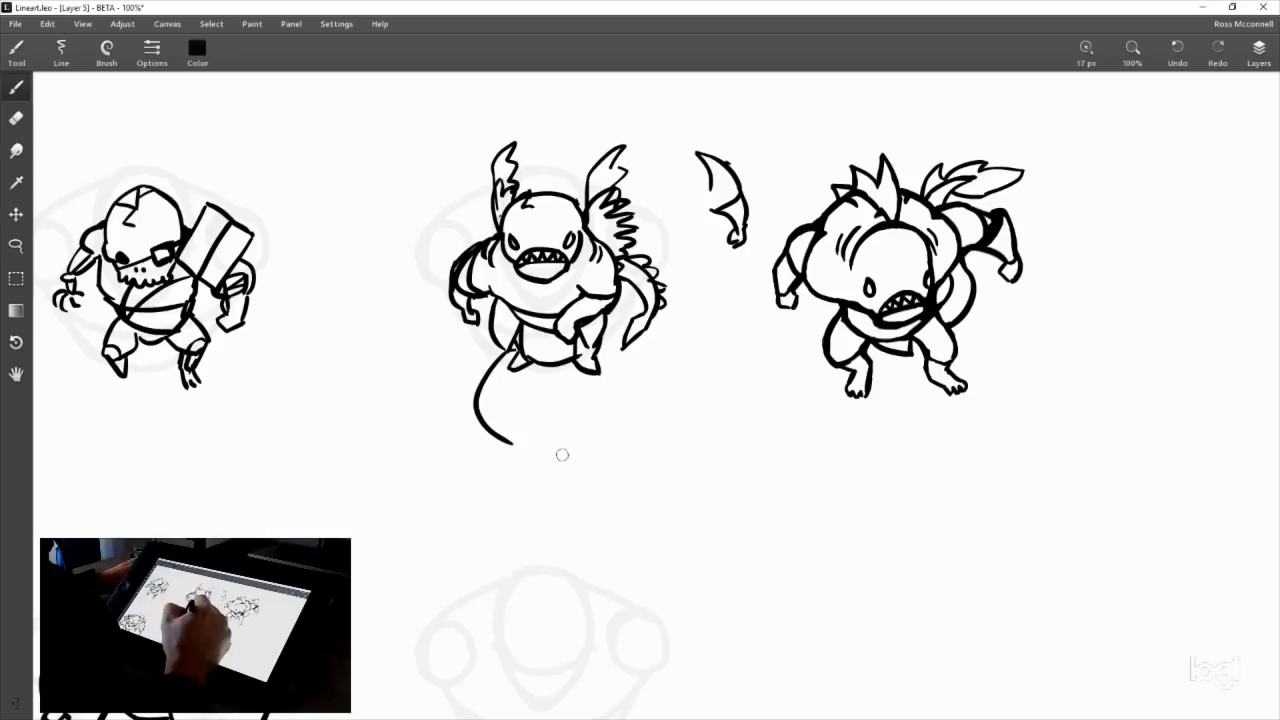
key(ctrl+z)
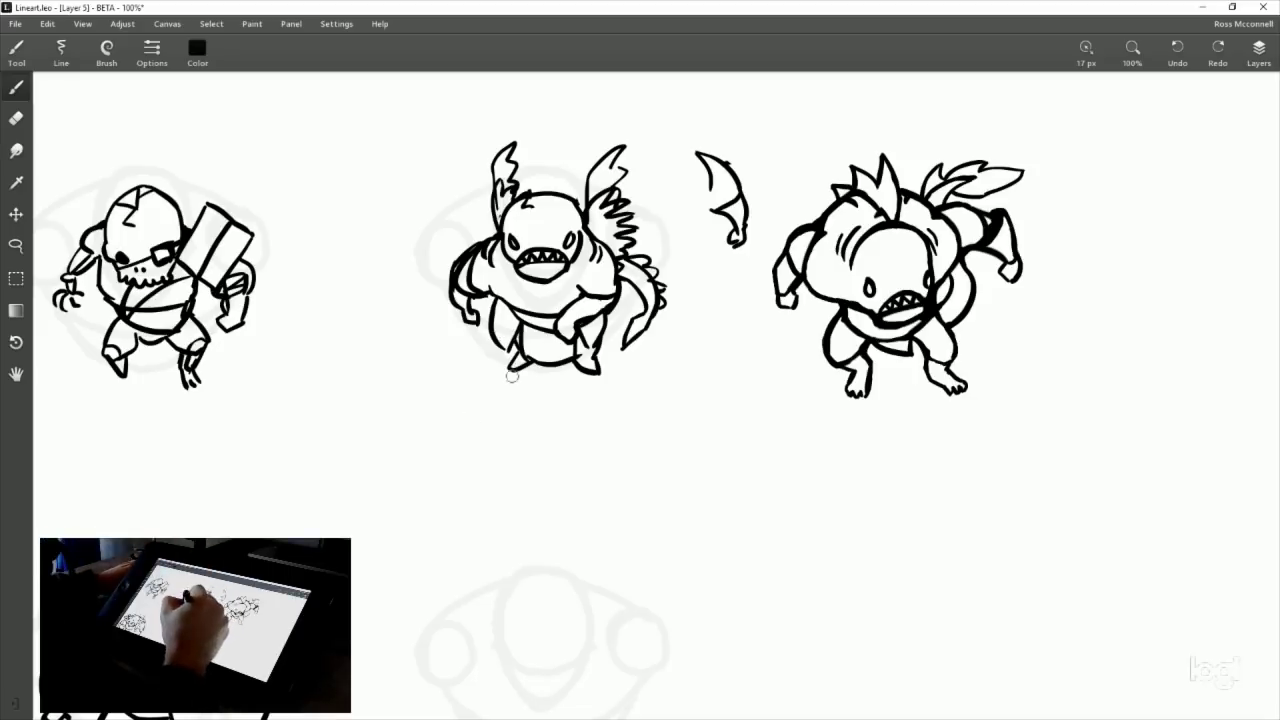
drag(512, 354, 522, 414)
key(ctrl+z)
drag(517, 347, 511, 457)
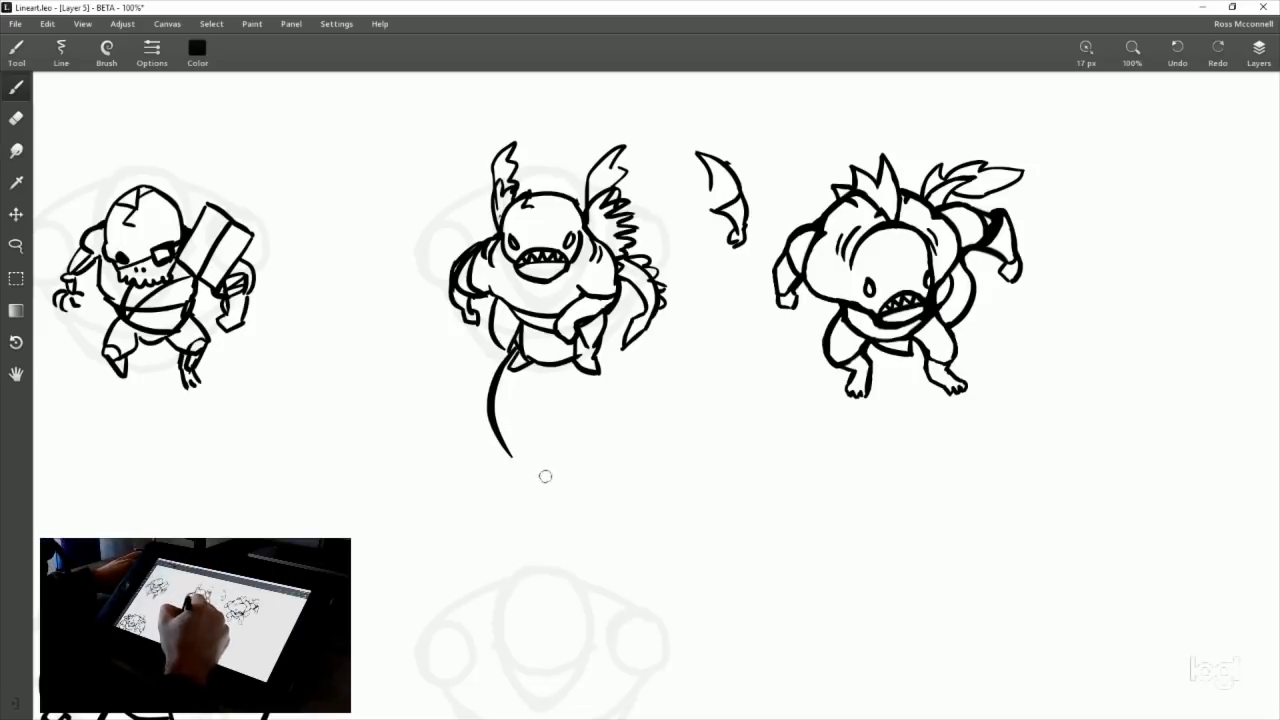
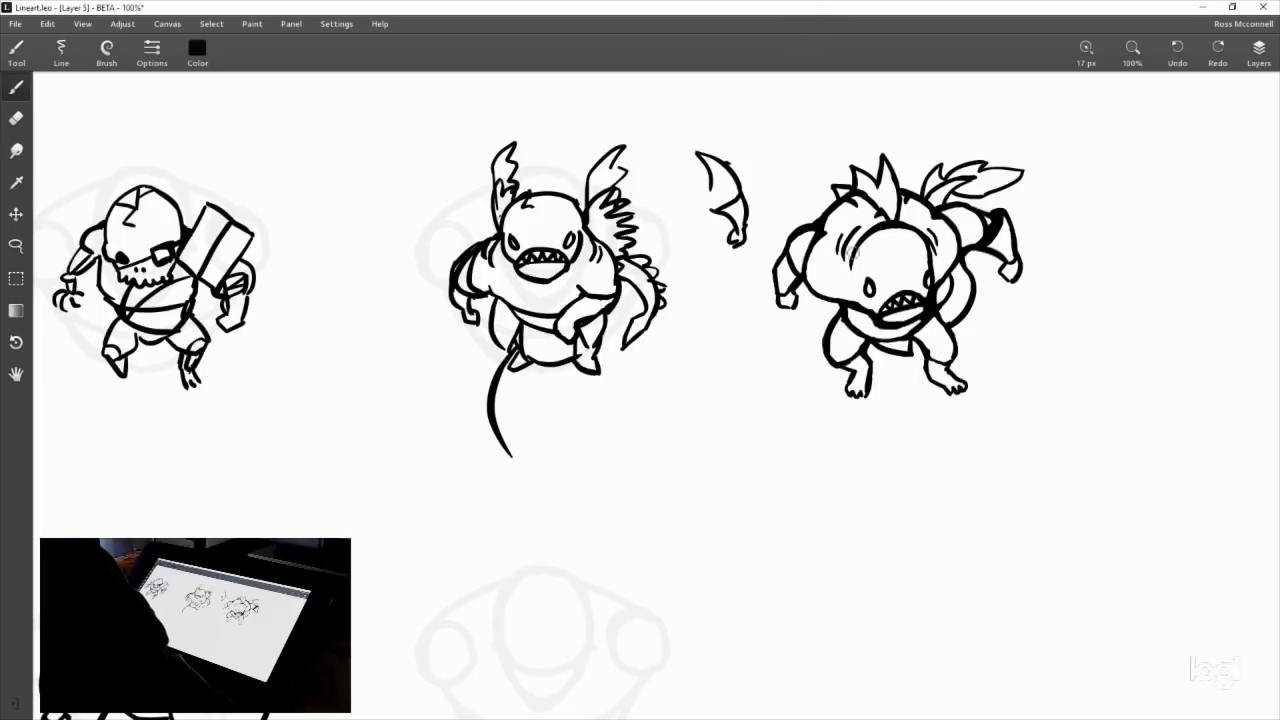
Paste the eel photo, place it below the frond-maned creature as a reference, and enlarge it.
key(ctrl+v)
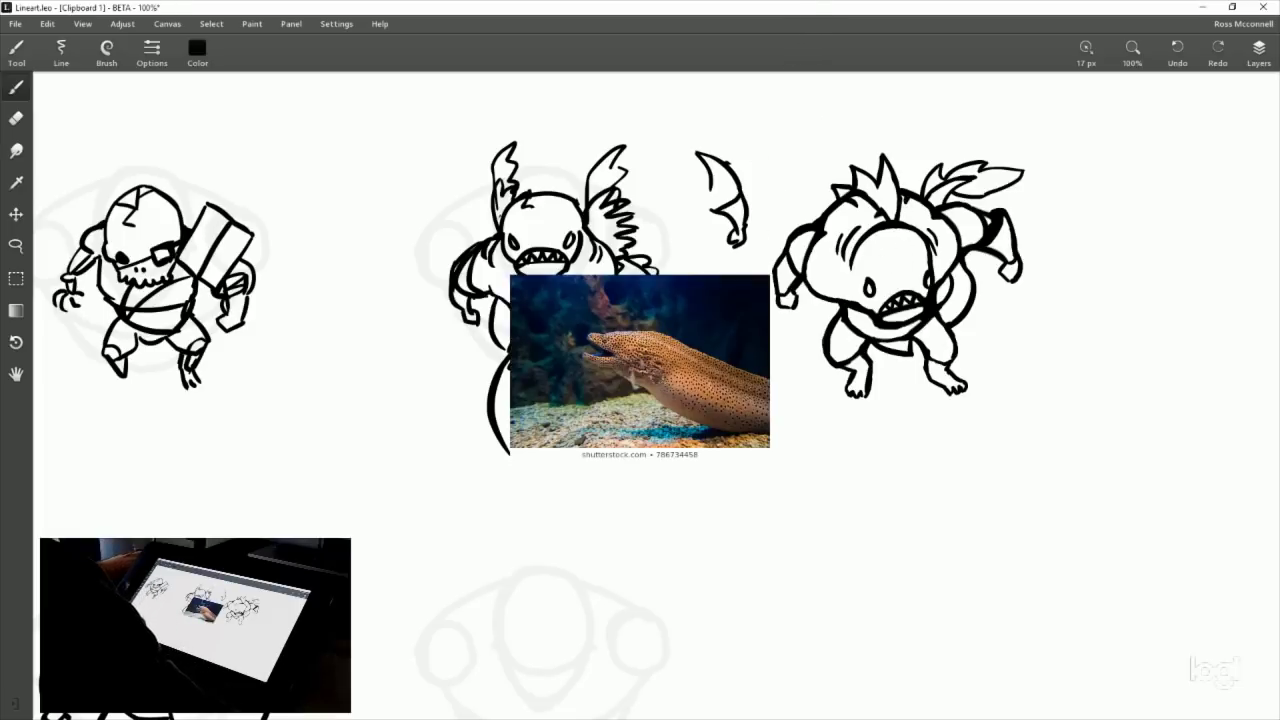
drag(690, 367, 982, 524)
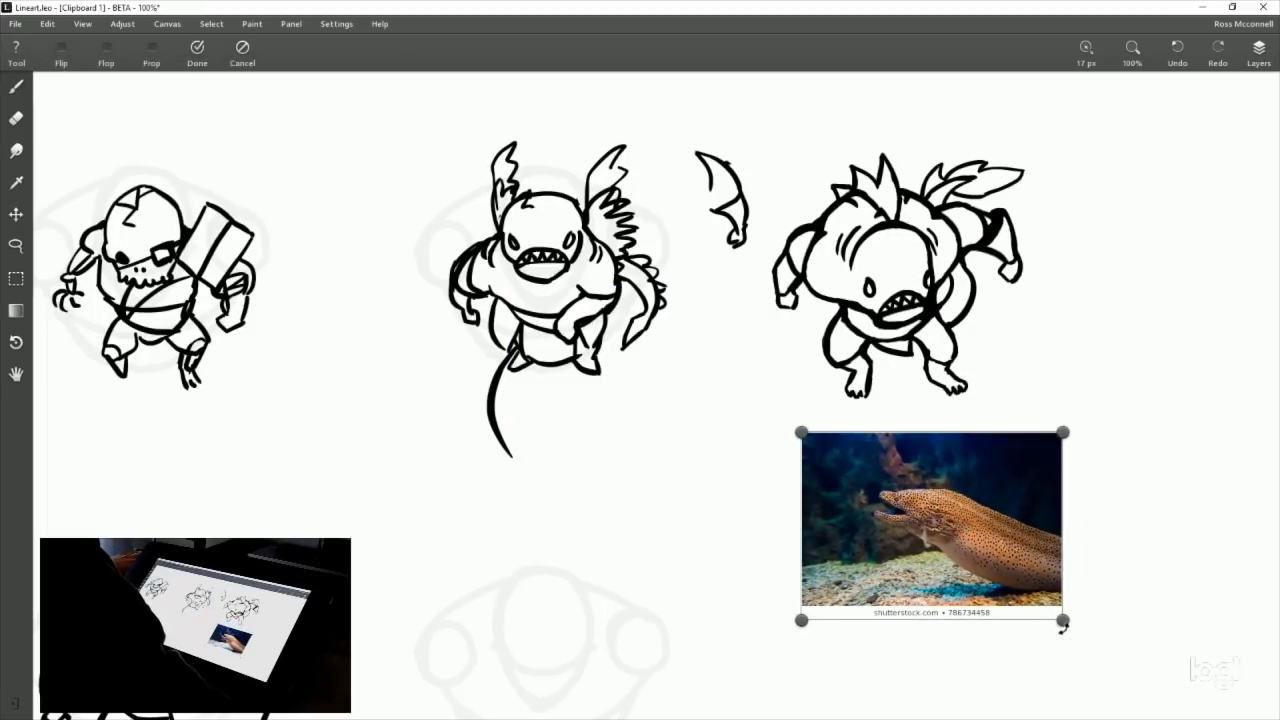
drag(1062, 622, 1175, 701)
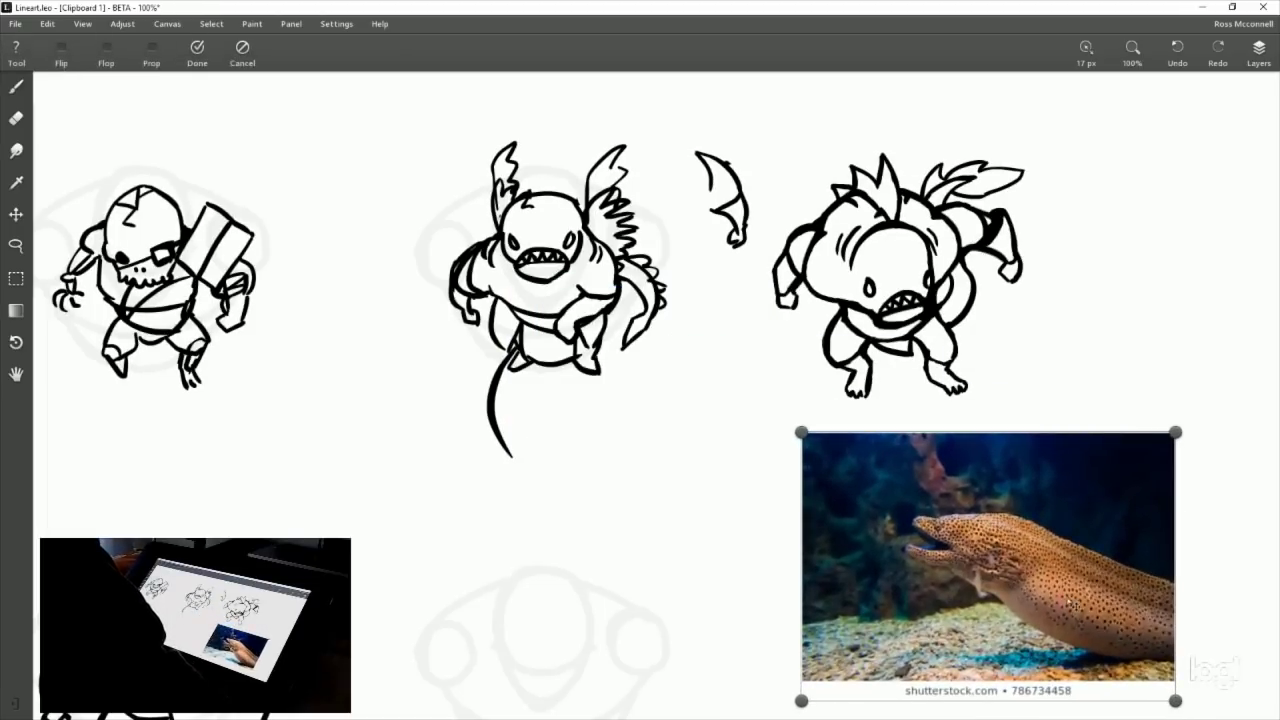
drag(1068, 602, 1066, 585)
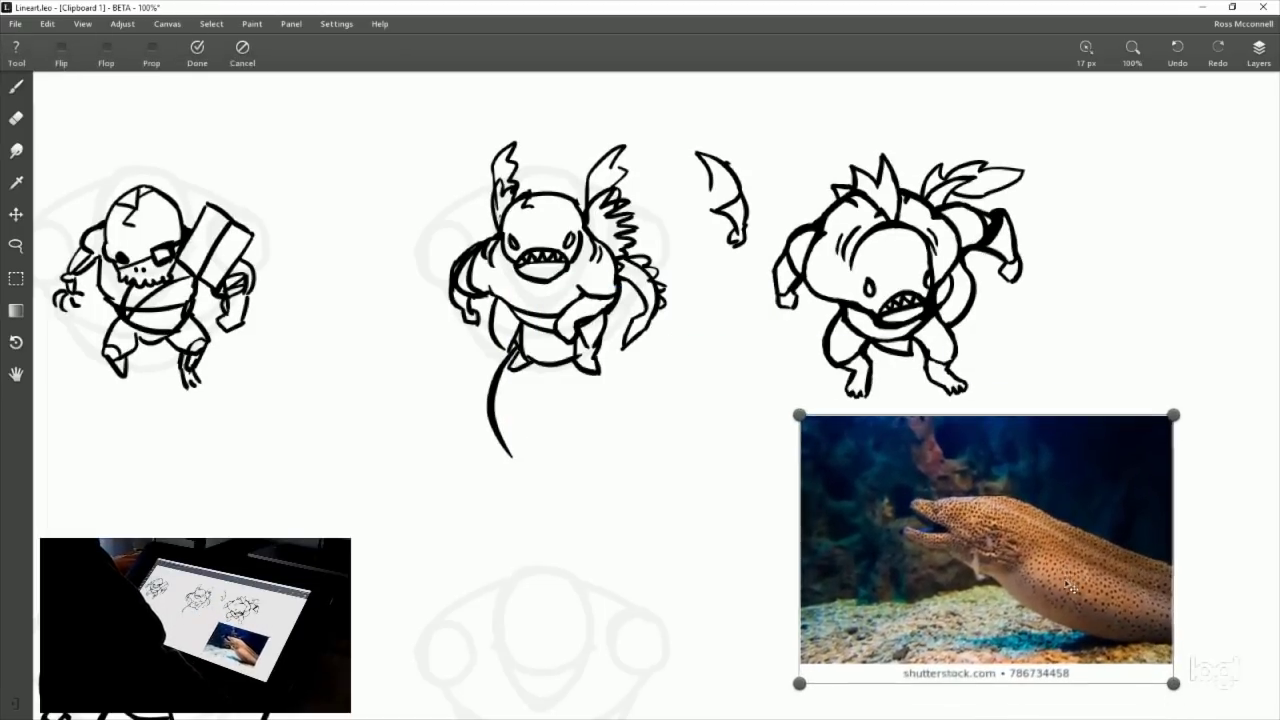
click(200, 60)
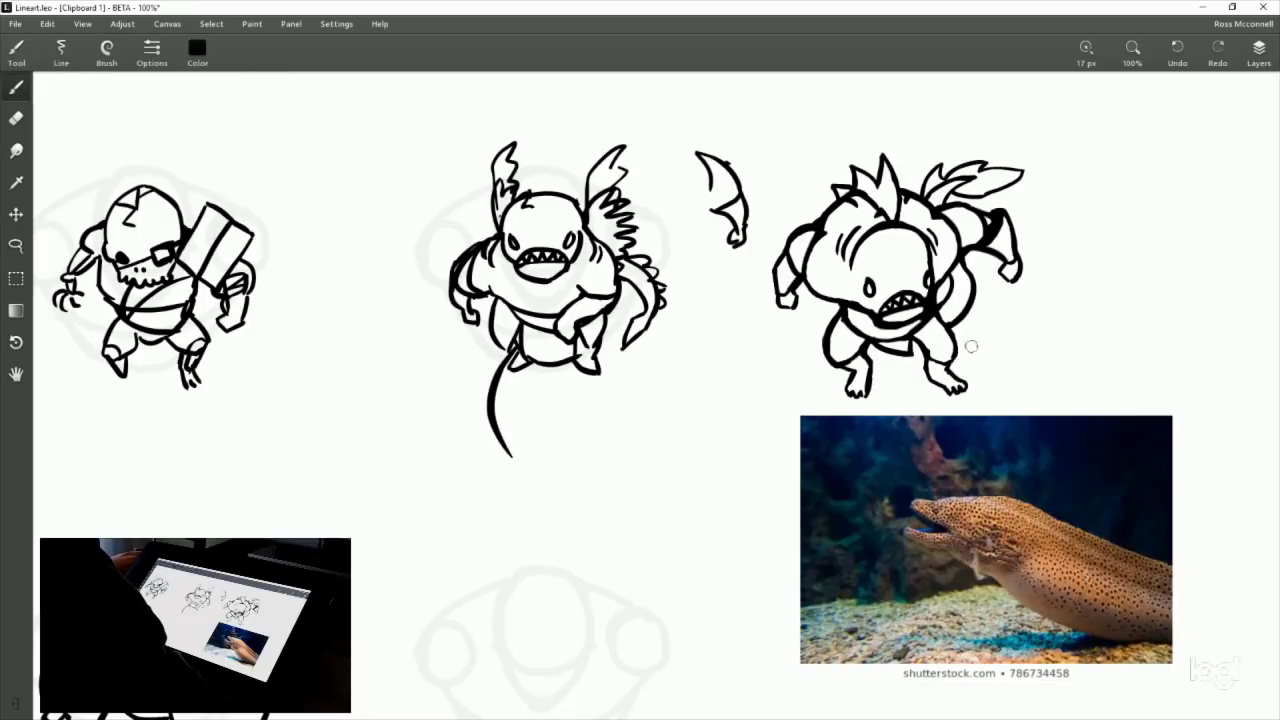
Toggle the visibility of Layer 3 and Layer 5 to check their contents, and make Layer 5 the active layer.
click(1259, 55)
click(1146, 188)
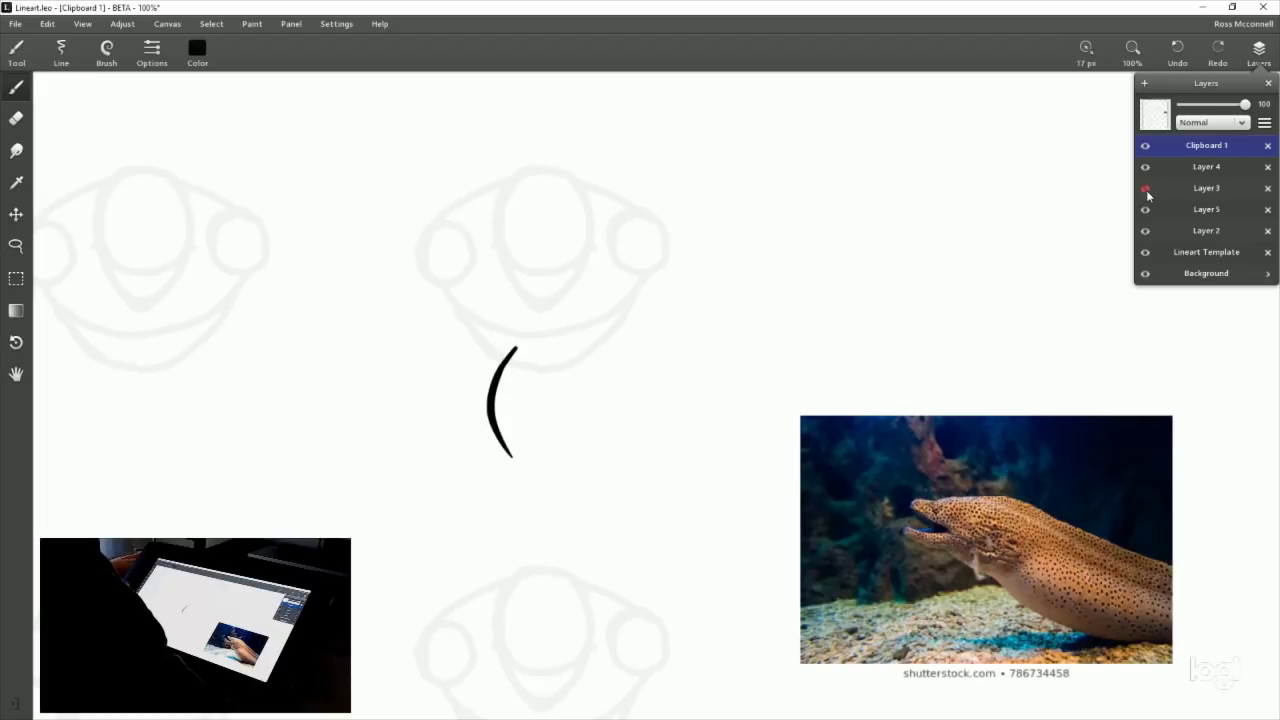
click(1146, 188)
click(1146, 209)
click(1146, 209)
click(1176, 213)
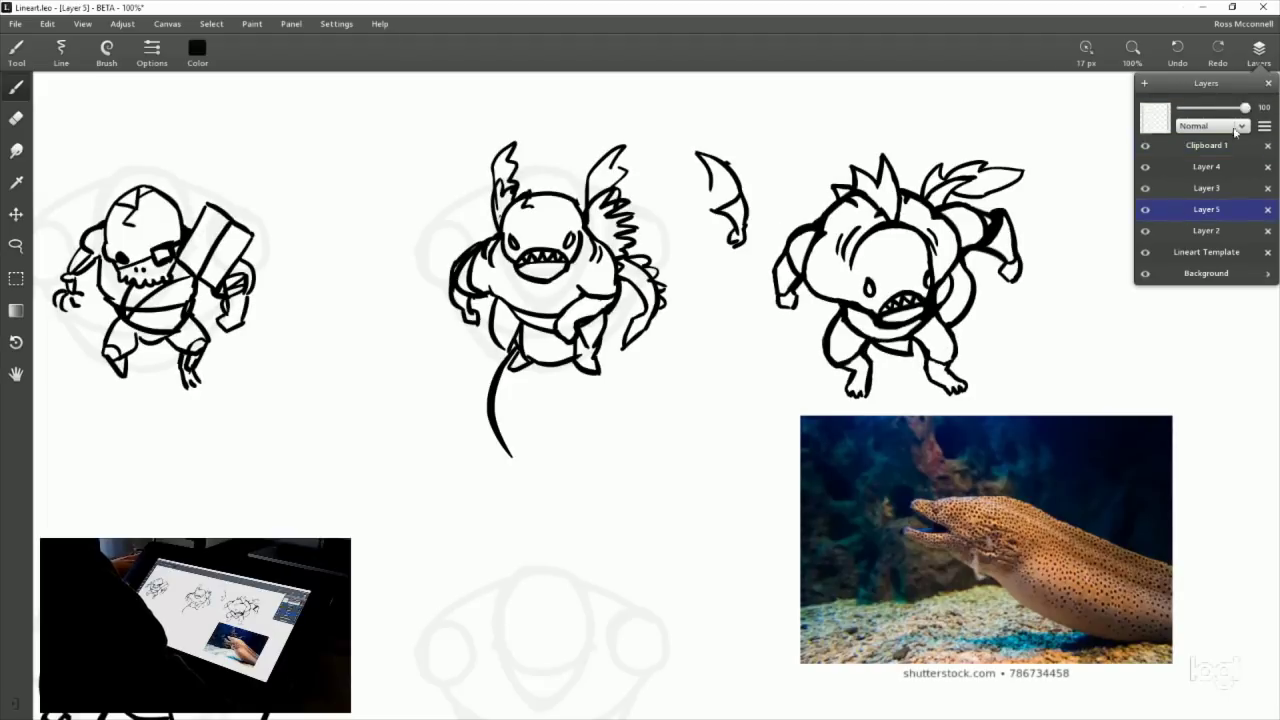
click(1265, 60)
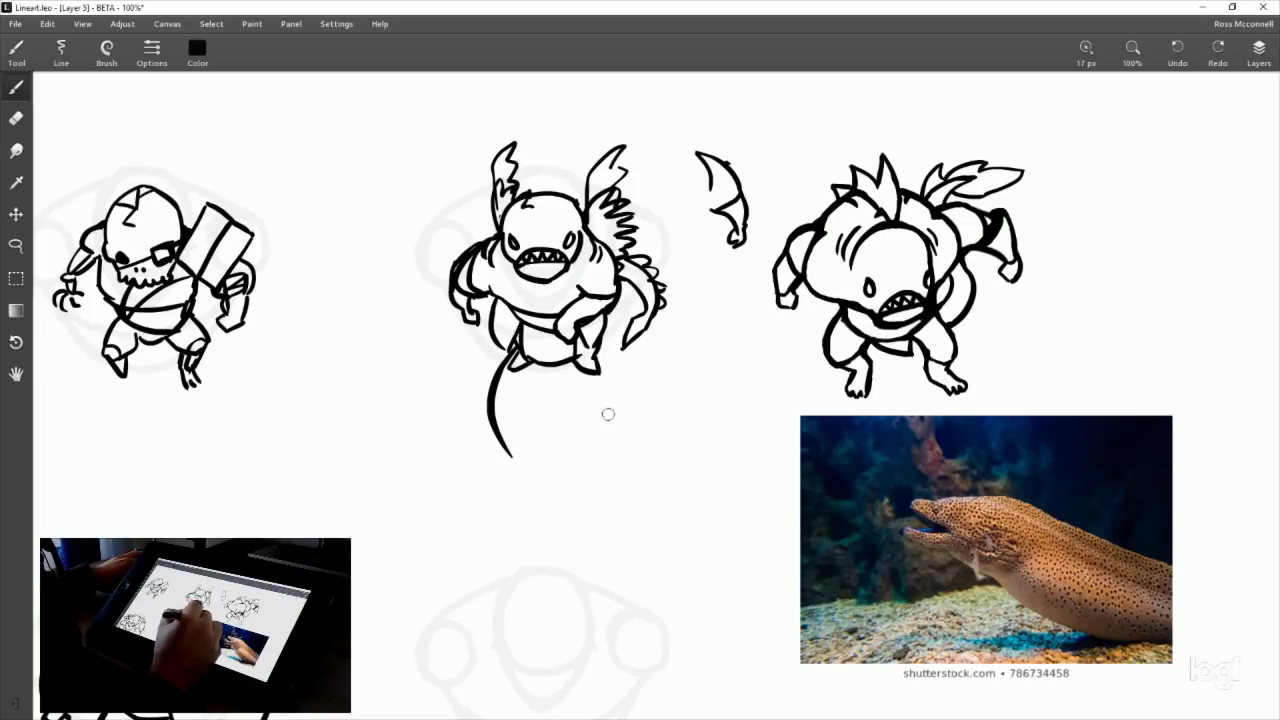
Ink the eel head's outline below the middle creature, with a curved brow, a long underside and a short protruding snout.
mouse_move(573, 389)
mouse_down()
mouse_move(642, 448)
mouse_move(588, 487)
mouse_up()
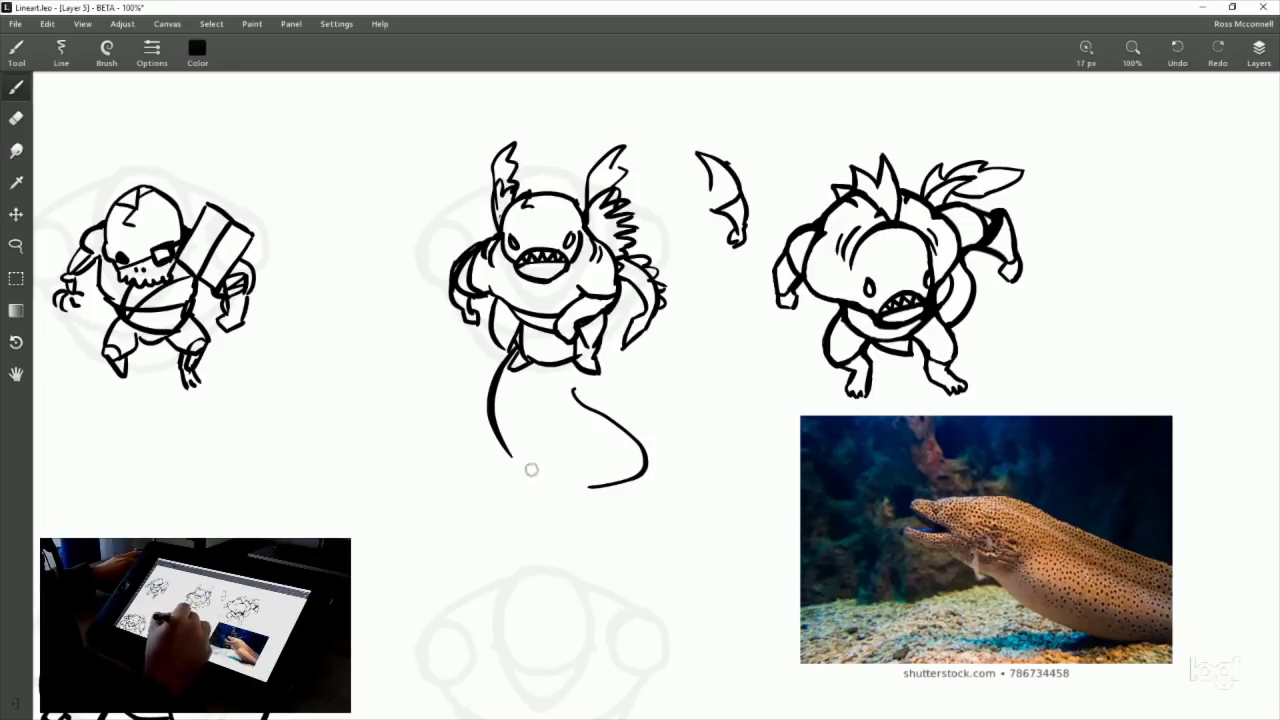
drag(512, 455, 612, 486)
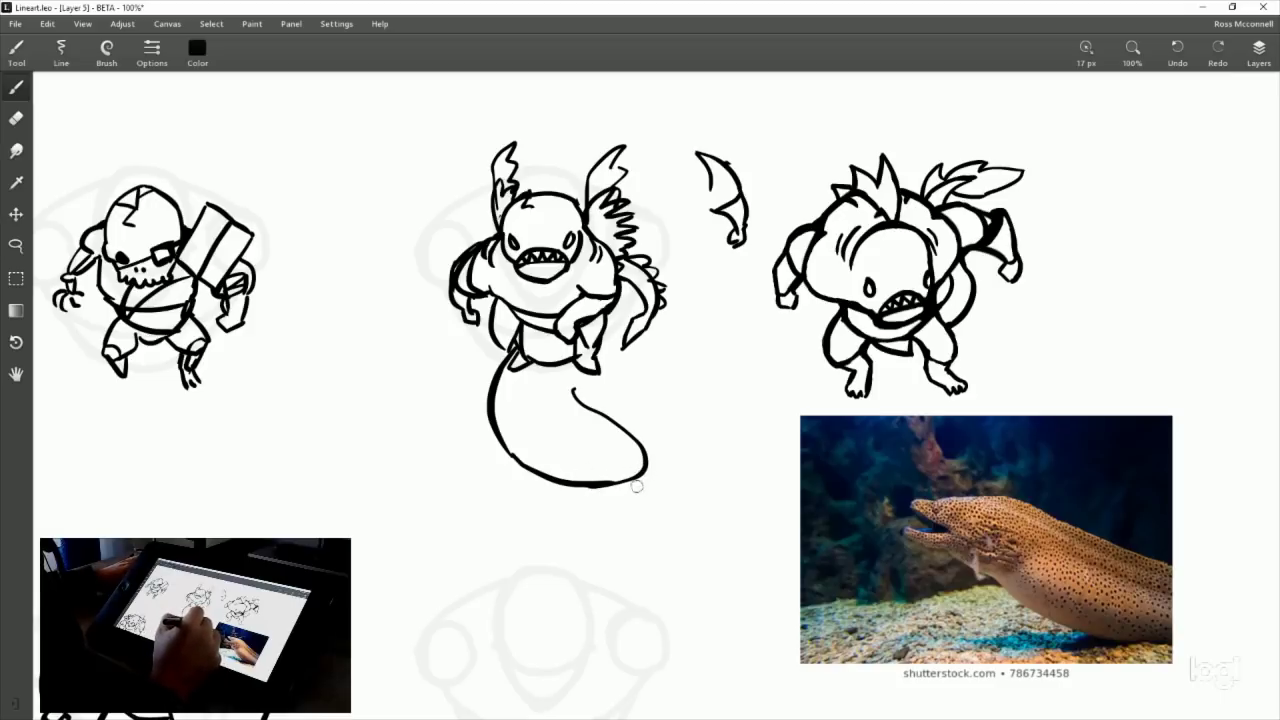
drag(646, 480, 650, 505)
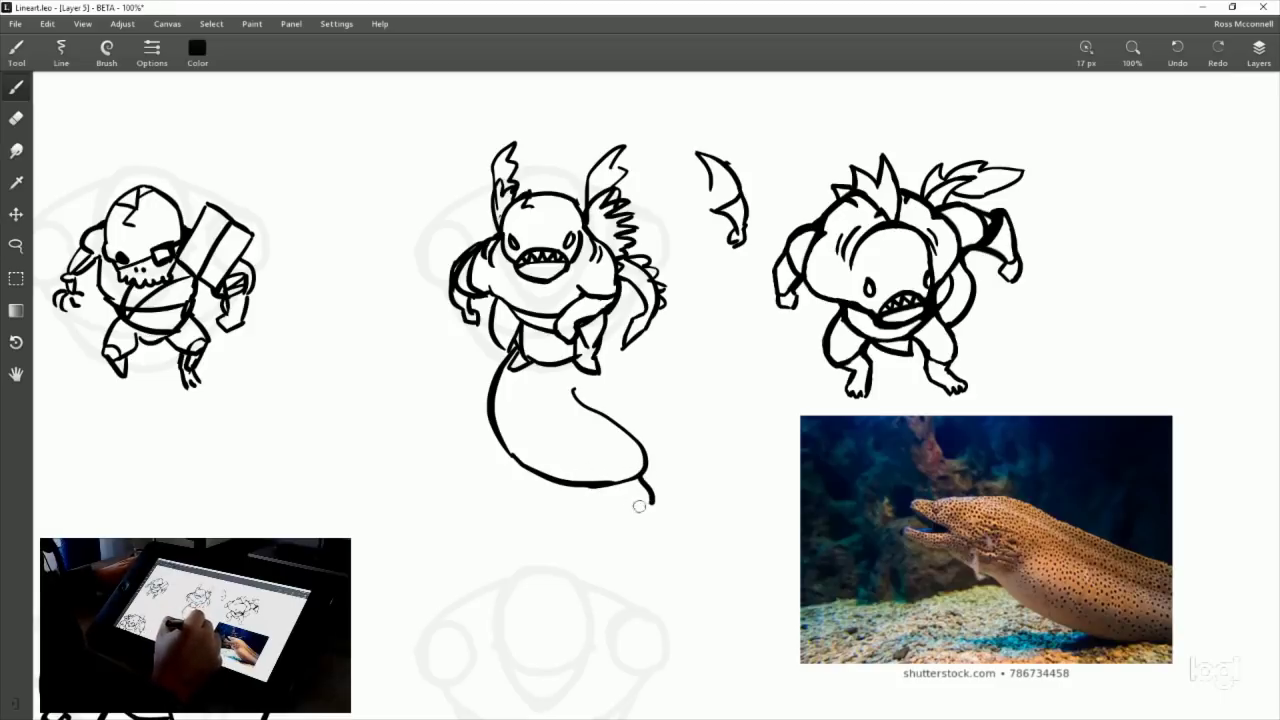
mouse_move(537, 470)
mouse_down()
mouse_move(622, 516)
mouse_move(648, 503)
mouse_move(614, 526)
mouse_up()
Ink a diagonal mouth line across the eel's muzzle and a narrow lower jaw beneath it.
scroll(820, 584, down, 3)
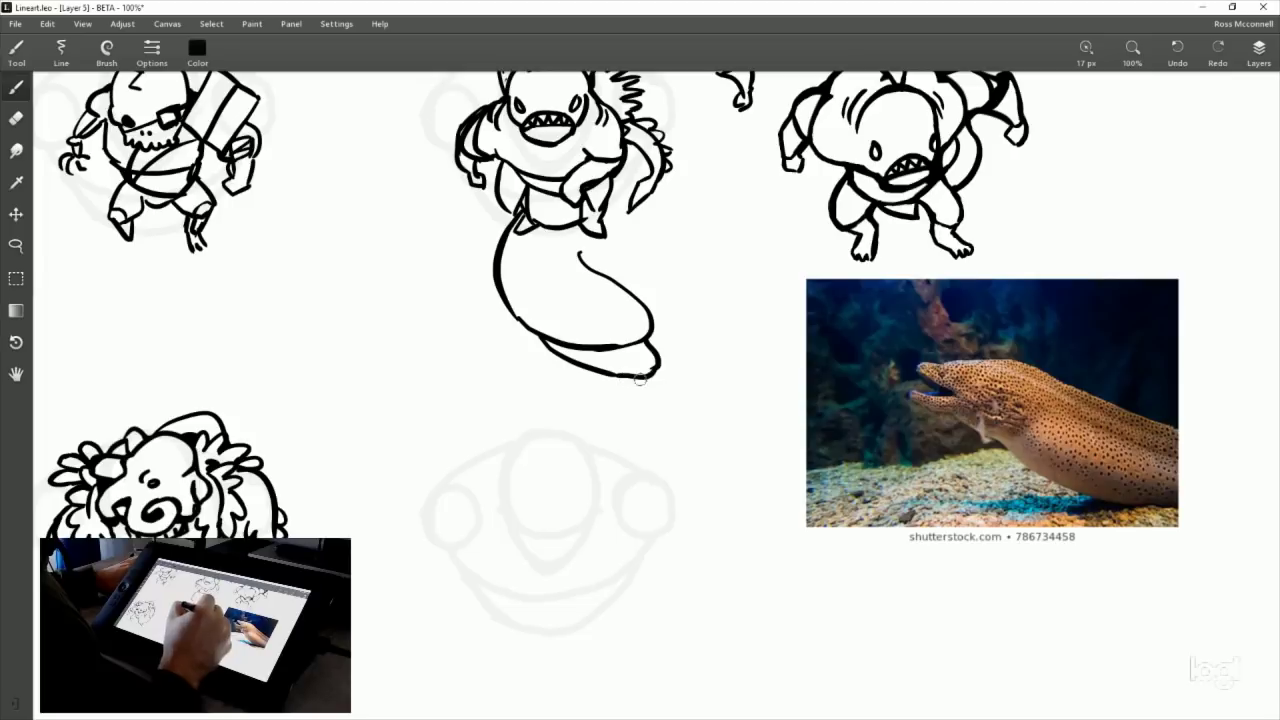
mouse_move(548, 336)
mouse_down()
mouse_move(622, 362)
mouse_move(550, 326)
mouse_up()
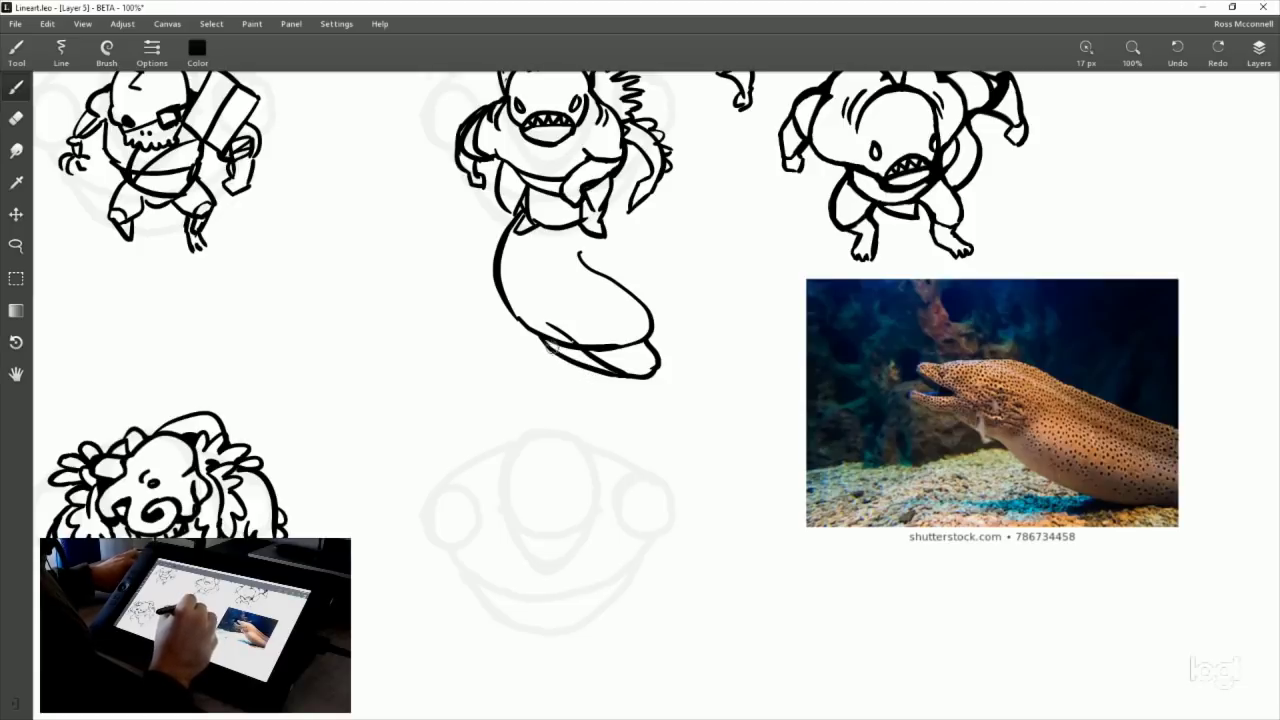
drag(548, 342, 595, 381)
key(ctrl+z)
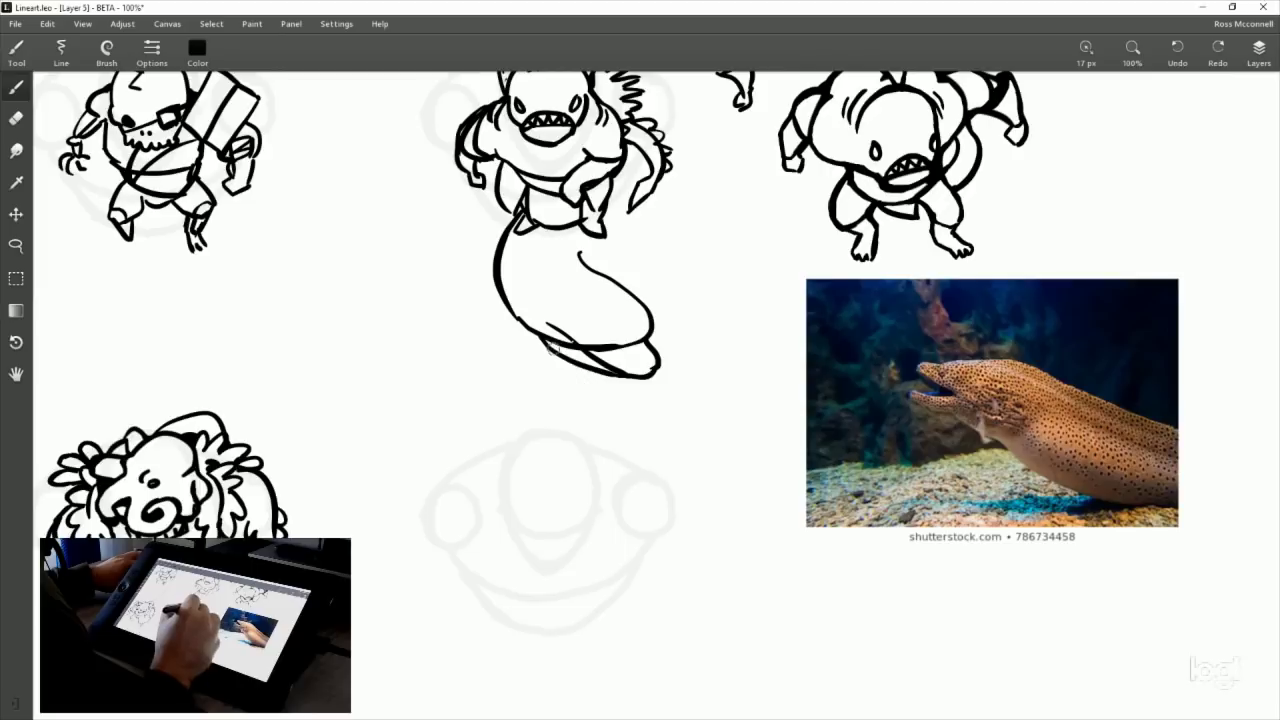
drag(545, 340, 595, 381)
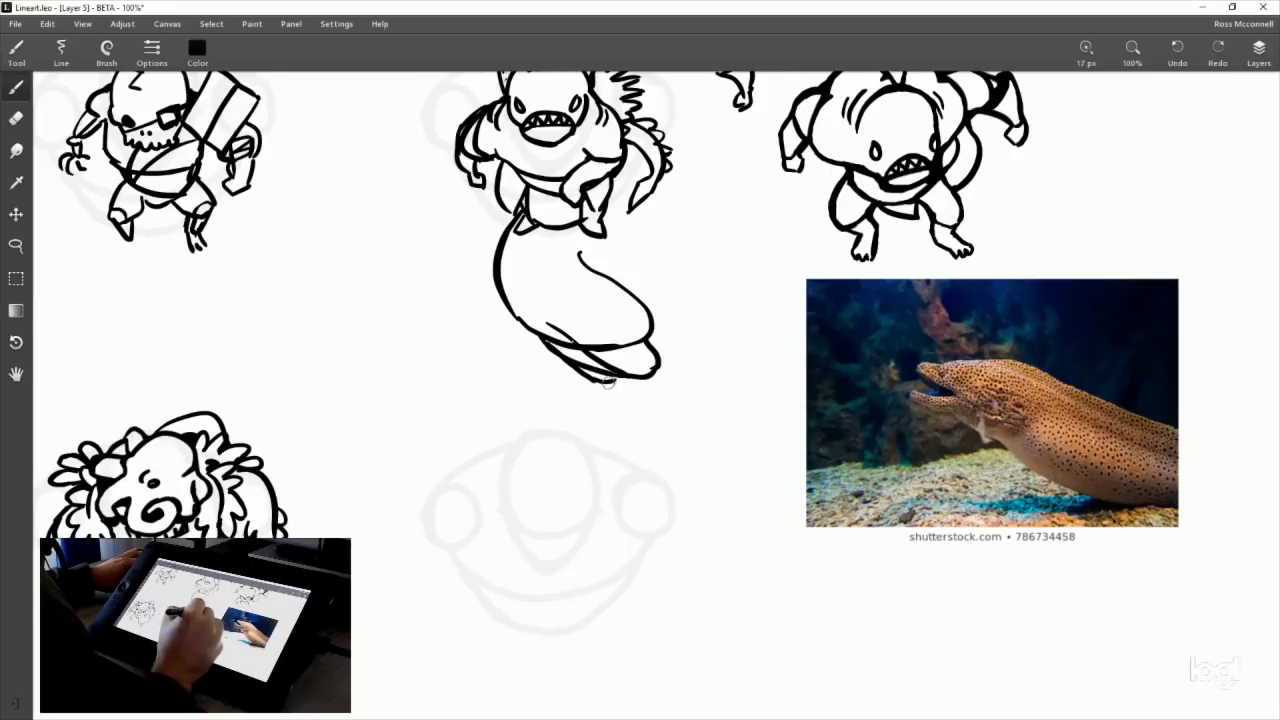
Erase the overlapping construction lines across the eel's muzzle and between its jaws at 200% zoom.
drag(774, 374, 708, 380)
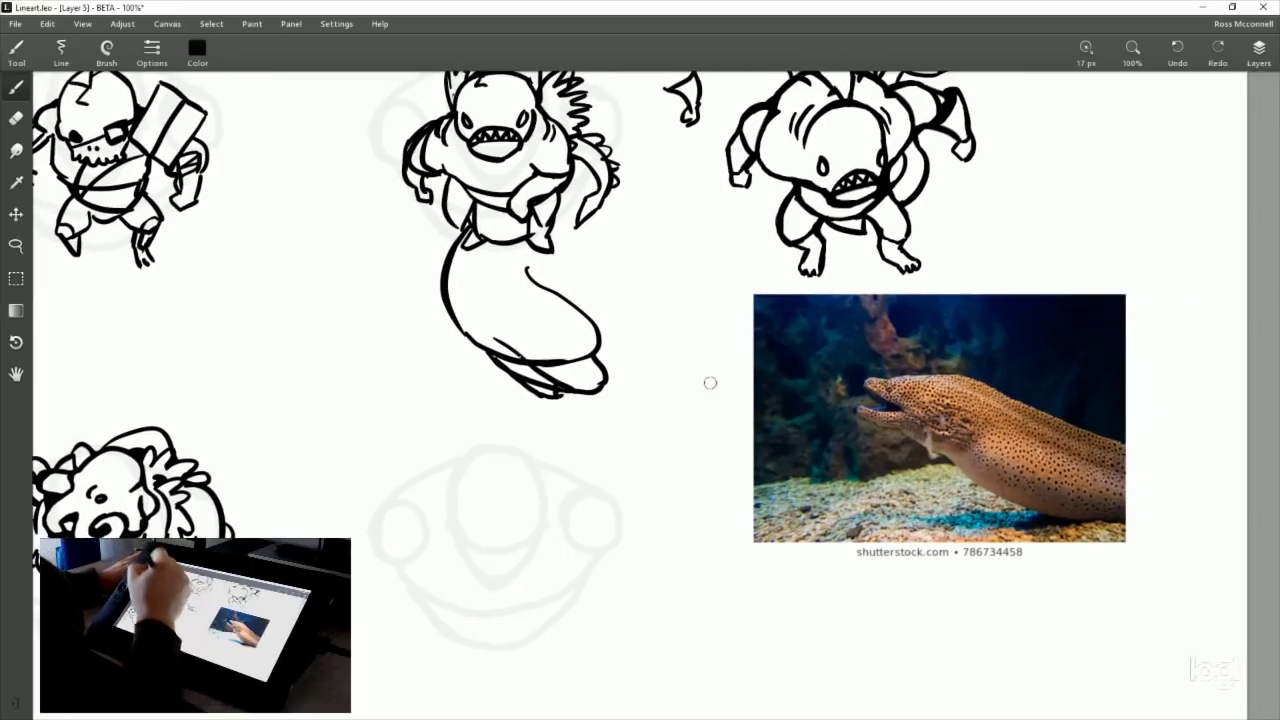
click(16, 118)
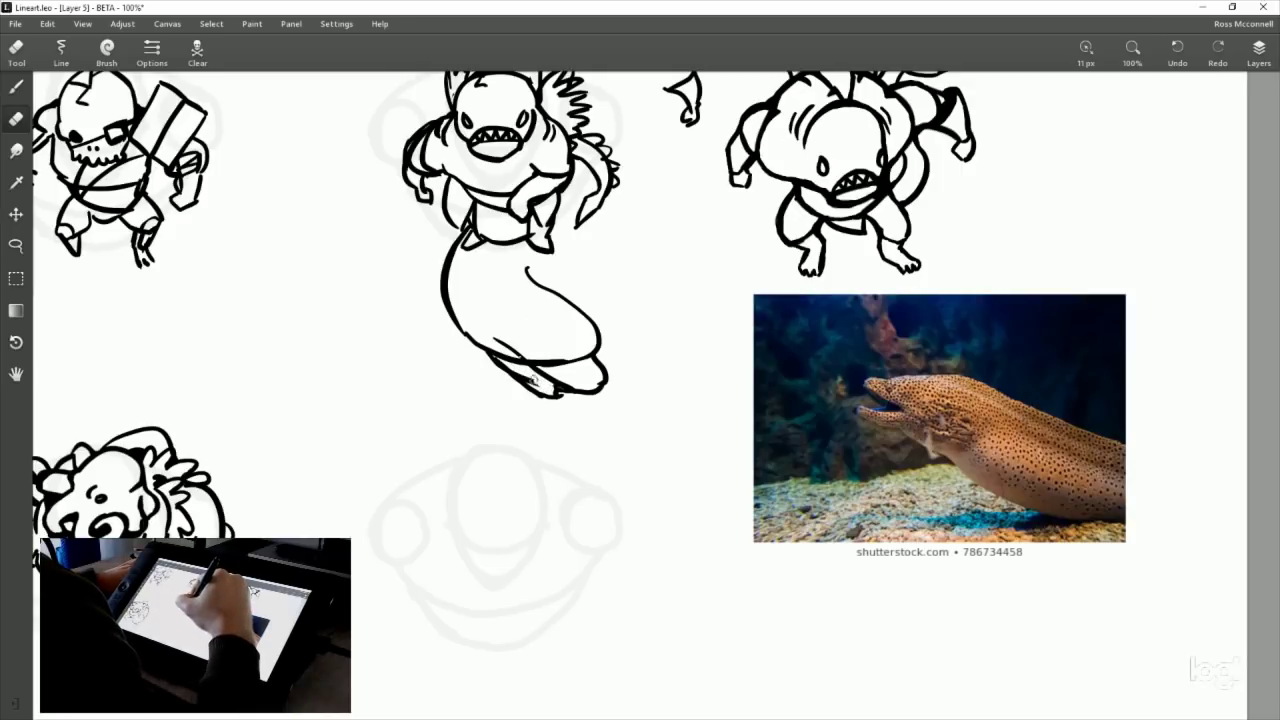
drag(518, 360, 497, 352)
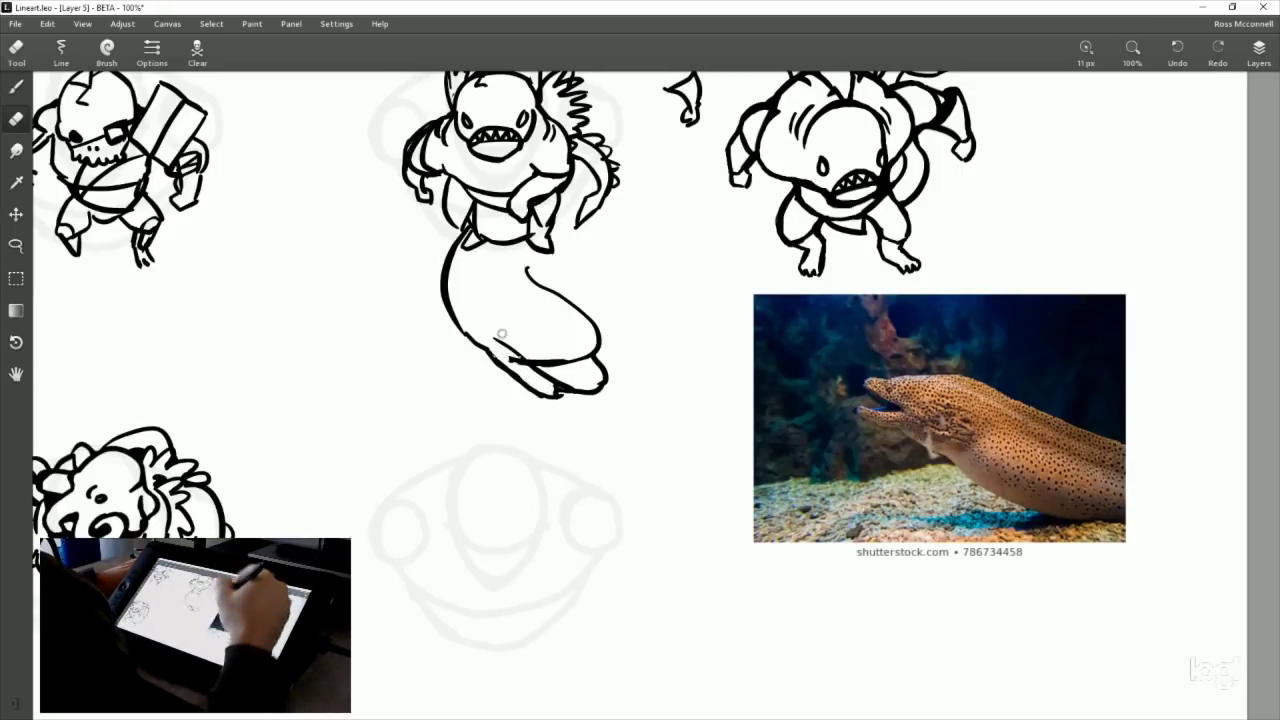
click(1151, 50)
click(1151, 50)
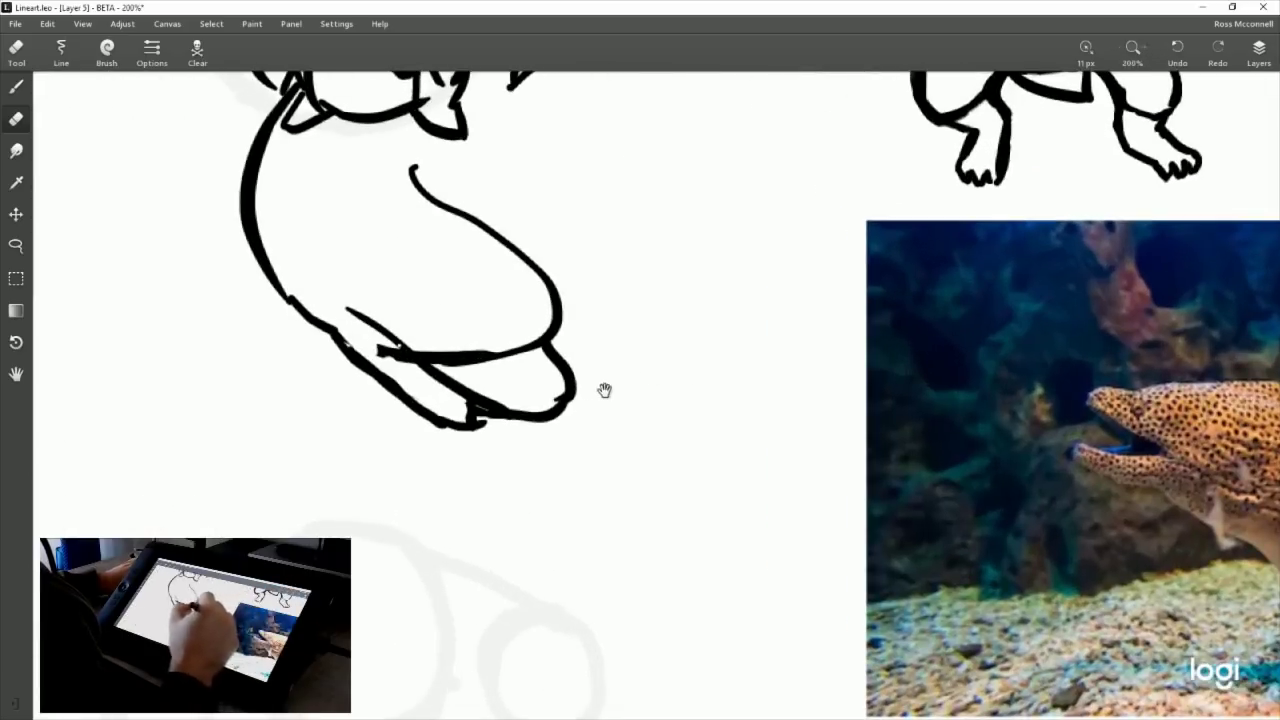
mouse_move(406, 376)
mouse_down()
mouse_move(346, 327)
mouse_move(511, 334)
mouse_move(427, 333)
mouse_move(442, 357)
mouse_move(421, 347)
mouse_move(462, 358)
mouse_move(494, 341)
mouse_move(507, 359)
mouse_move(536, 314)
mouse_move(528, 344)
mouse_up()
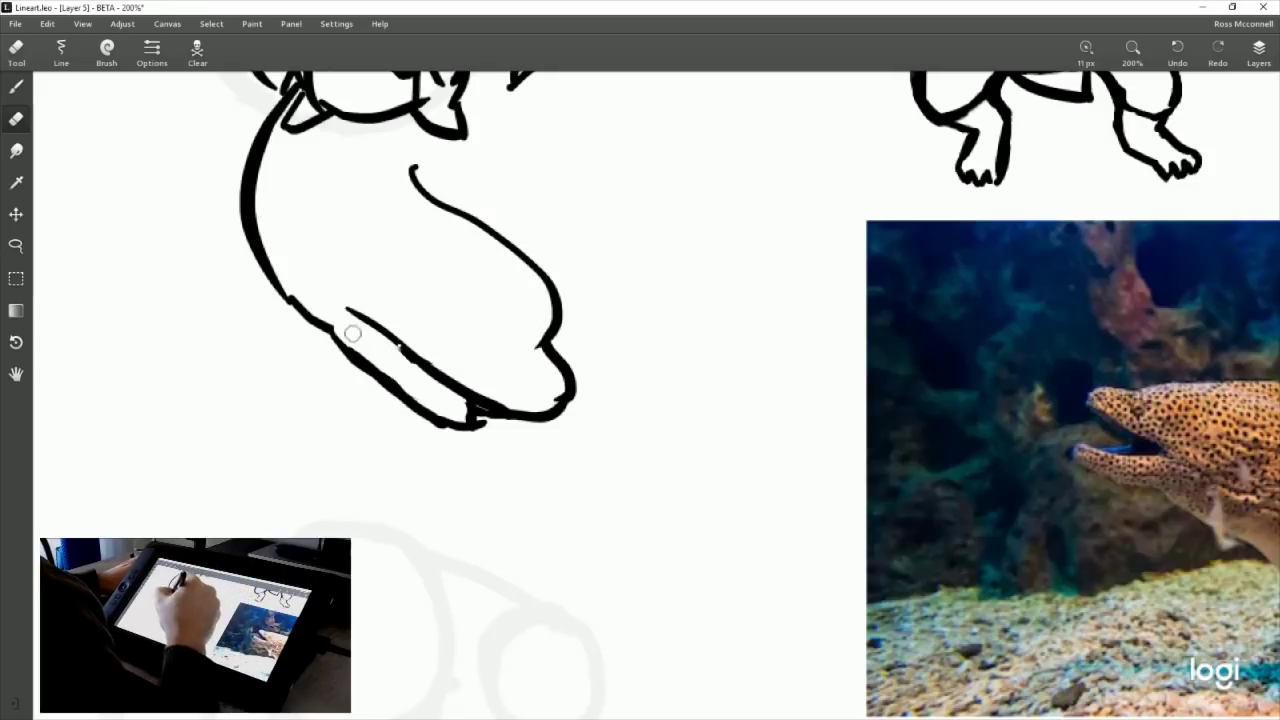
drag(463, 408, 481, 425)
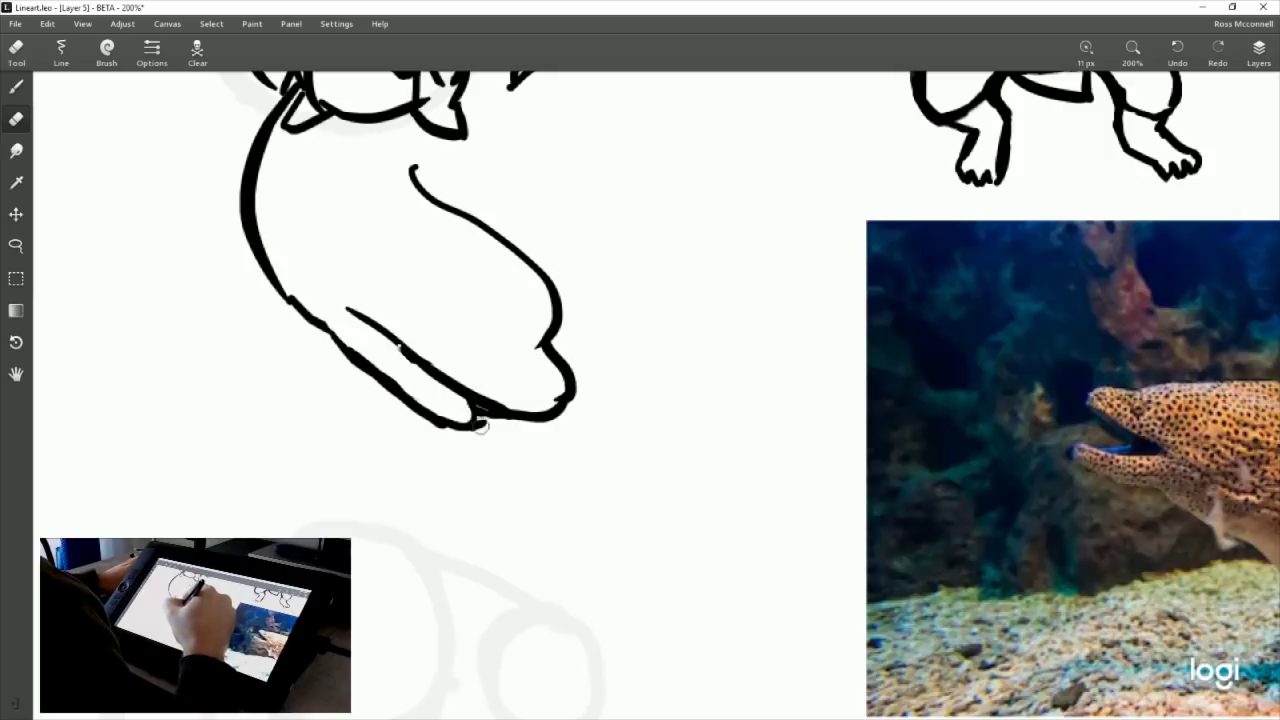
drag(690, 476, 646, 516)
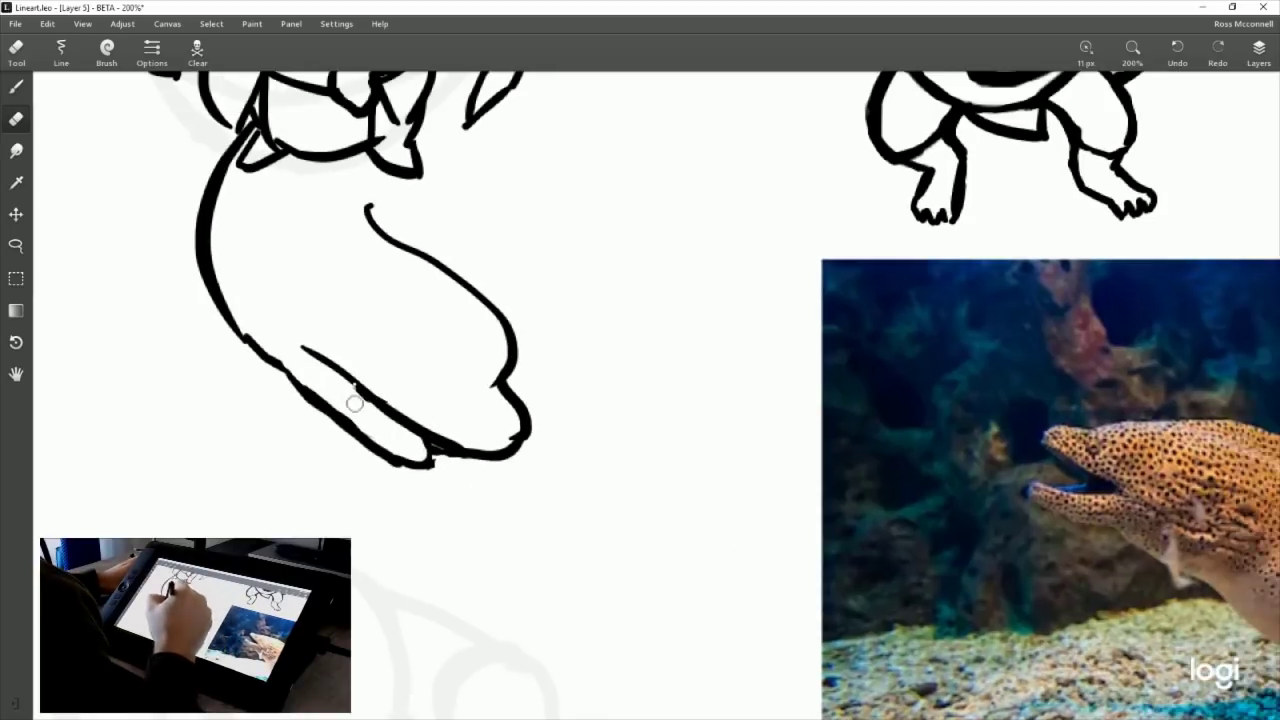
Redraw the eel's mouth line as a smoother, thicker stroke and tidy the tip of the lower jaw.
mouse_move(355, 403)
mouse_down()
mouse_move(310, 352)
mouse_move(390, 402)
mouse_up()
key(b)
key(ctrl+z)
drag(300, 356, 378, 404)
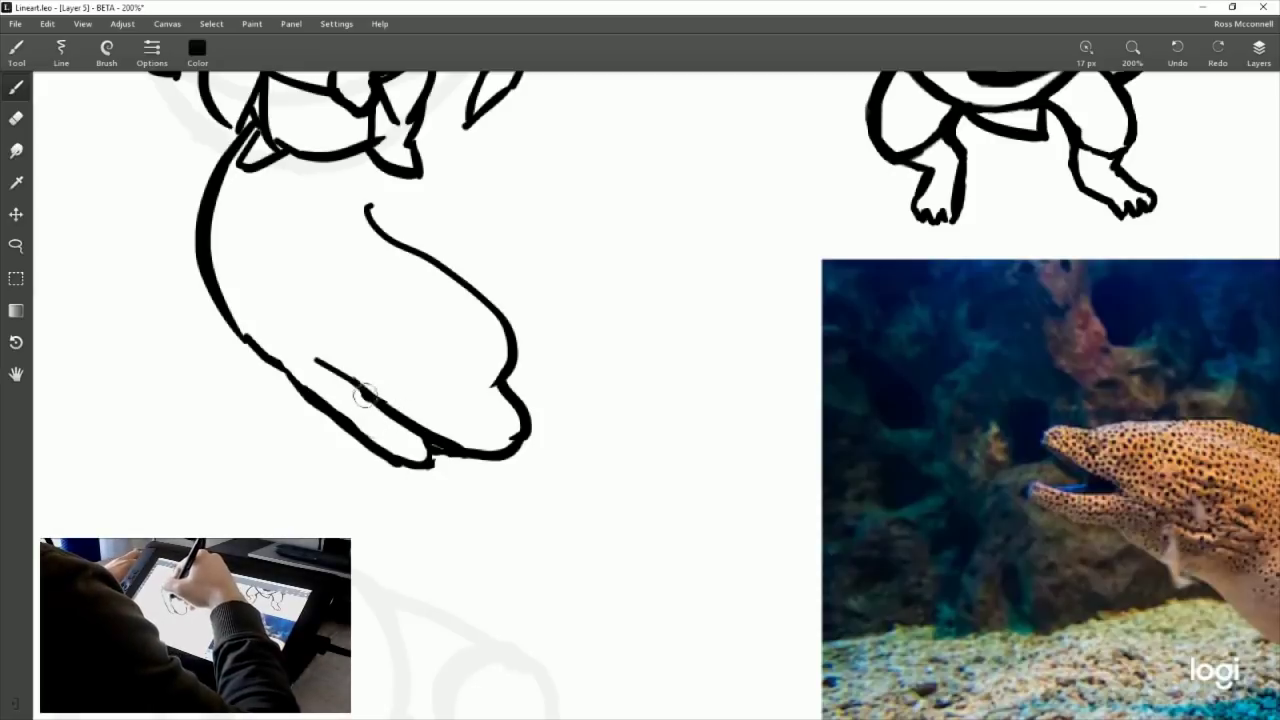
key(ctrl+z)
mouse_move(312, 356)
mouse_down()
mouse_move(378, 405)
mouse_move(455, 435)
mouse_move(440, 462)
mouse_up()
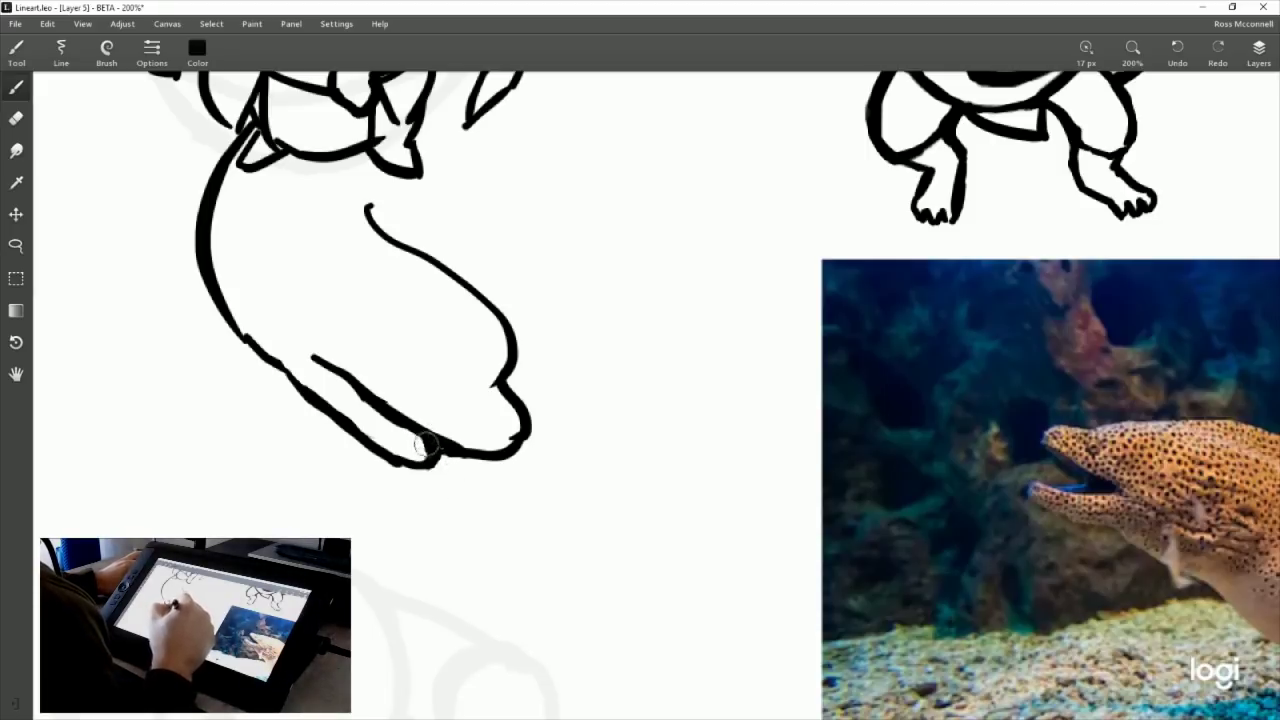
key(e)
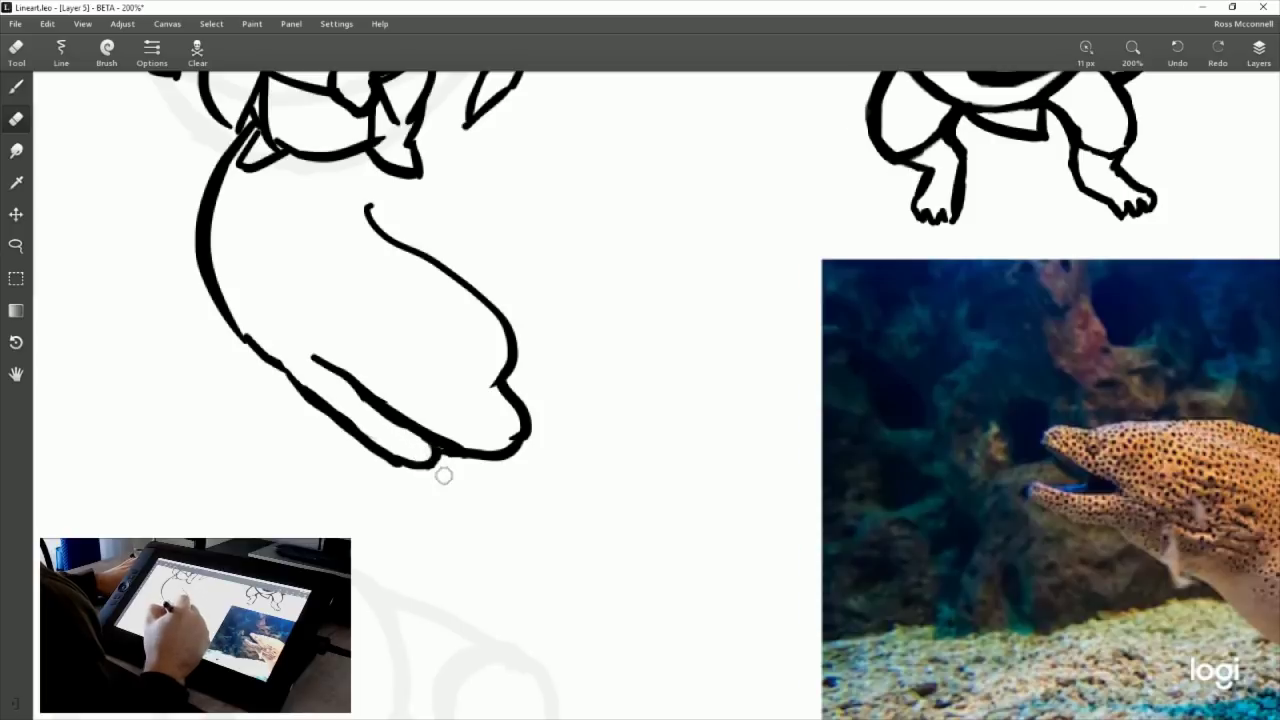
drag(530, 529, 443, 483)
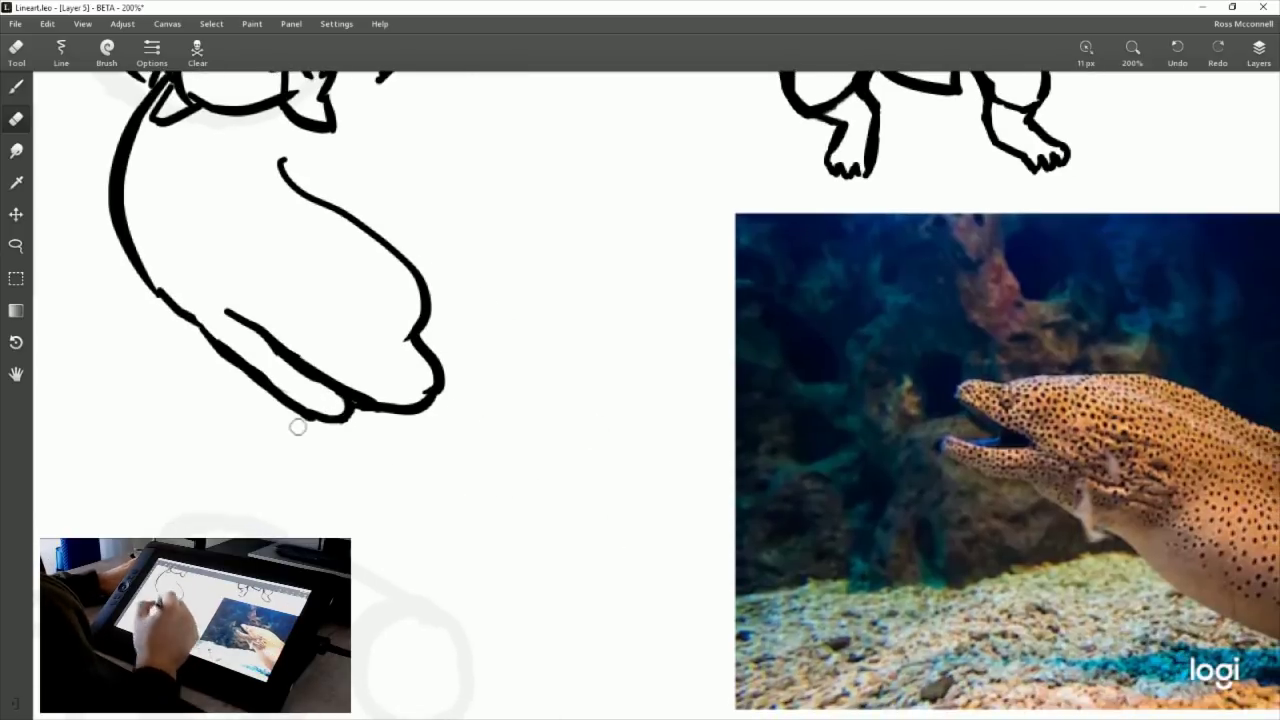
Fill the front of the eel's open mouth between the two jaws with solid black.
click(20, 88)
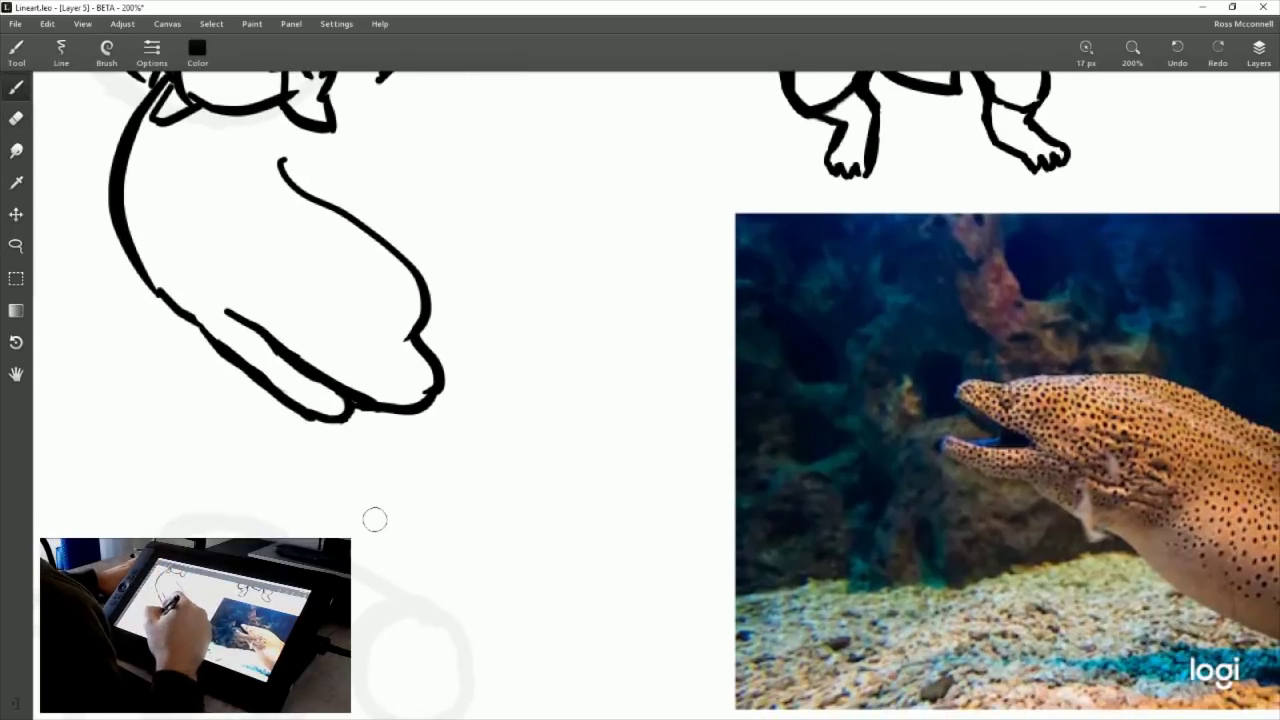
mouse_move(235, 318)
mouse_down()
mouse_move(320, 407)
mouse_move(265, 339)
mouse_move(336, 411)
mouse_move(307, 375)
mouse_move(311, 394)
mouse_move(321, 378)
mouse_move(335, 394)
mouse_move(318, 390)
mouse_move(312, 379)
mouse_move(365, 424)
mouse_move(360, 401)
mouse_move(327, 436)
mouse_move(356, 443)
mouse_move(356, 405)
mouse_move(317, 437)
mouse_move(362, 432)
mouse_move(350, 398)
mouse_up()
key(ctrl+z)
key(ctrl+z)
key(ctrl+z)
key(ctrl+z)
key(ctrl+z)
key(ctrl+z)
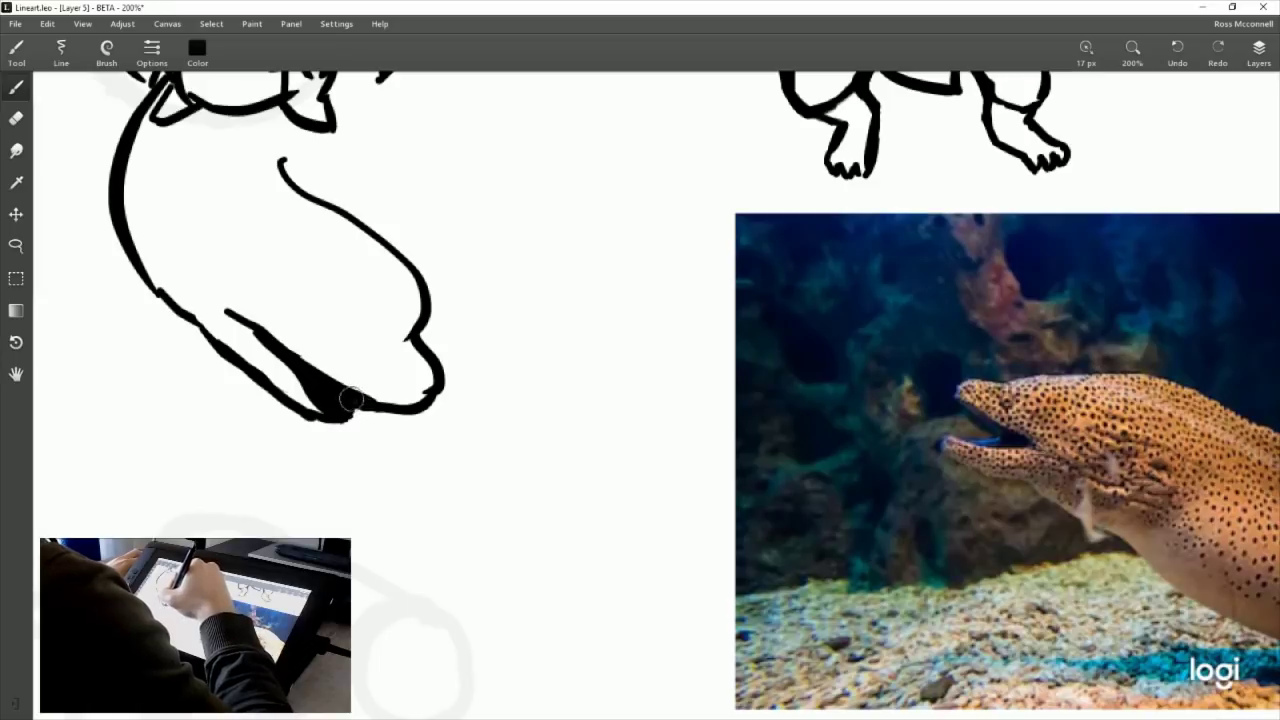
Deepen the eel's lower jaw with a new outer contour, erase the ink inside it, and close its rounded tip.
drag(245, 366, 335, 428)
click(16, 118)
mouse_move(295, 388)
mouse_down()
mouse_move(348, 428)
mouse_move(328, 430)
mouse_up()
key(ctrl+z)
key(ctrl+z)
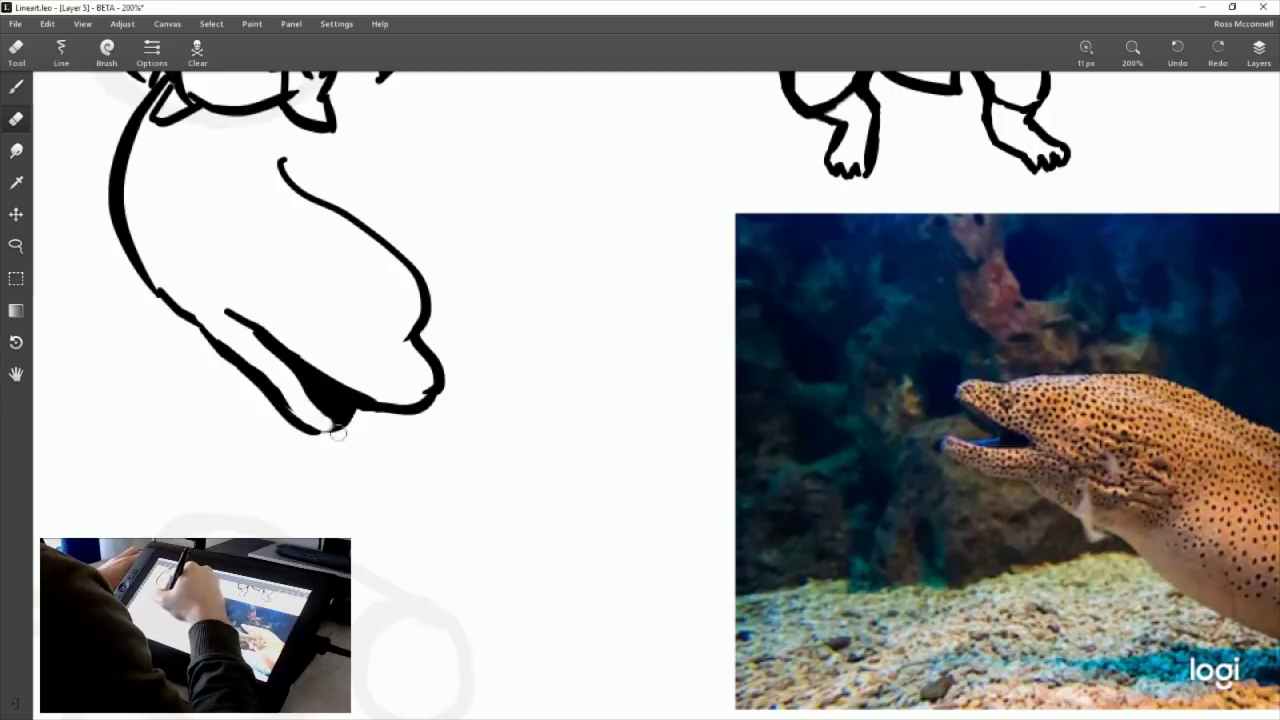
click(16, 87)
mouse_move(300, 424)
mouse_down()
mouse_move(353, 431)
mouse_move(354, 399)
mouse_move(336, 432)
mouse_up()
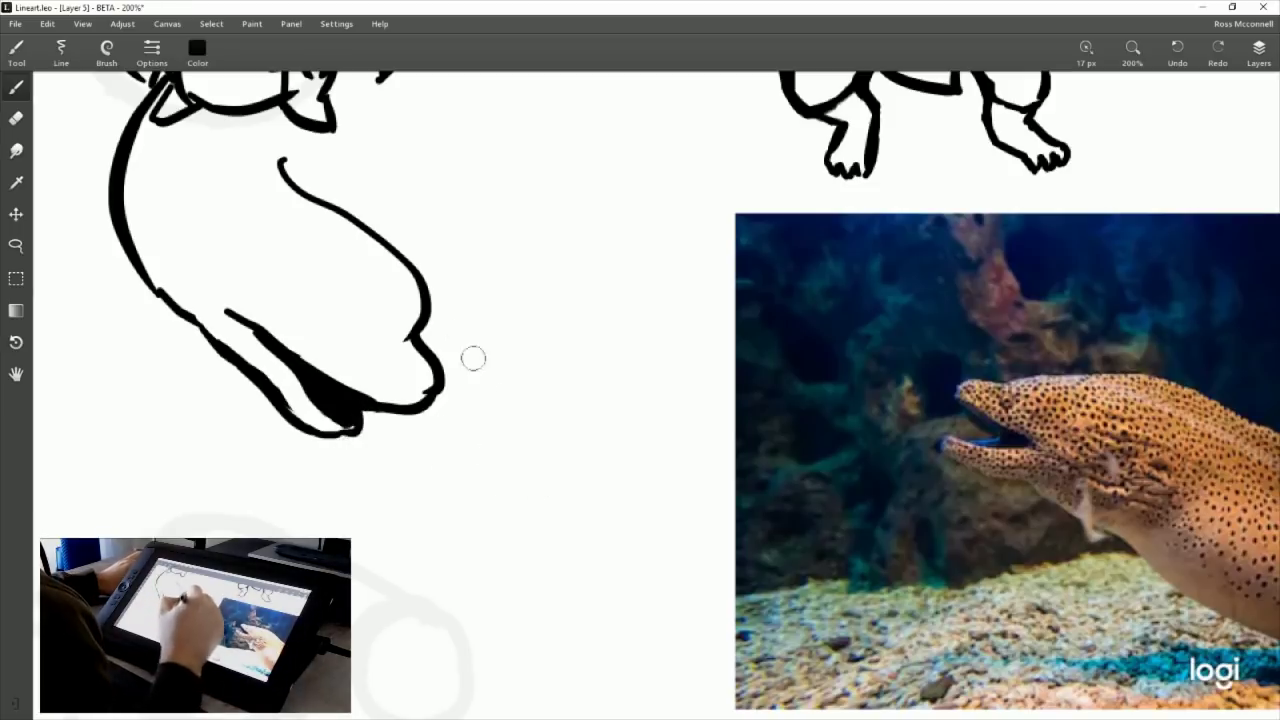
Ink a fuller snout contour outside the eel's upper jaw and erase the old snout line inside it.
drag(420, 312, 444, 412)
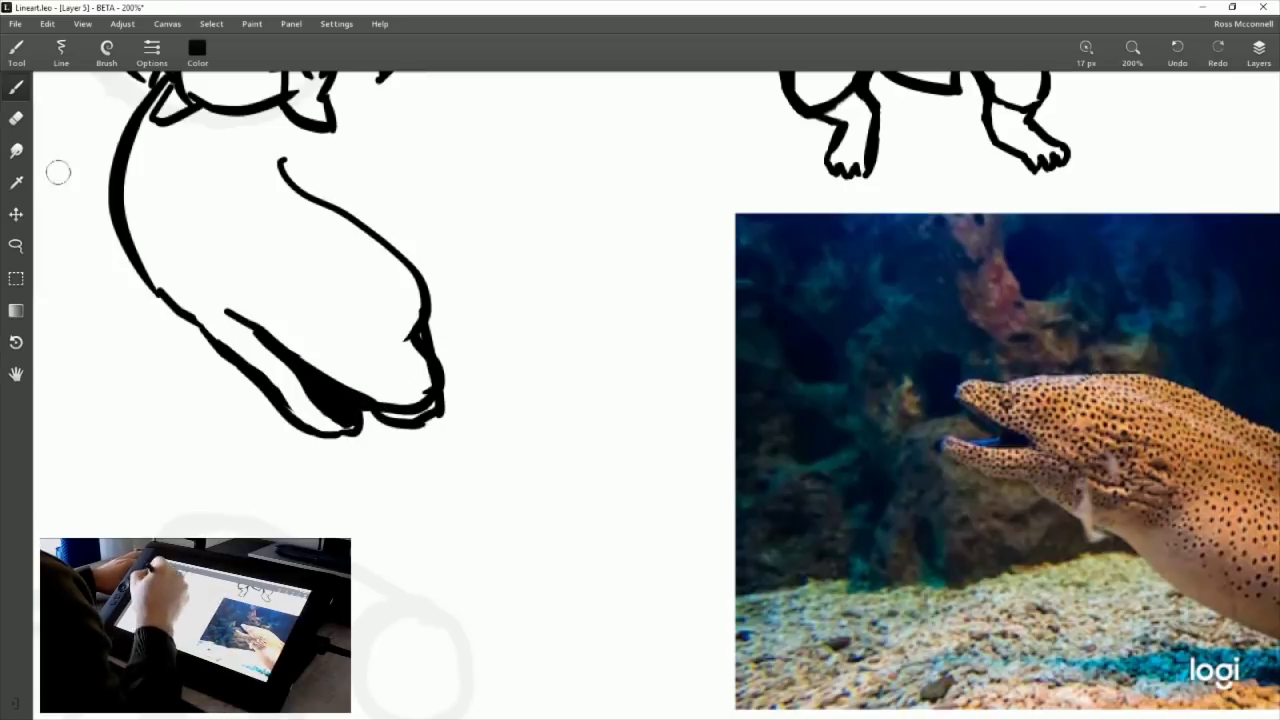
click(16, 118)
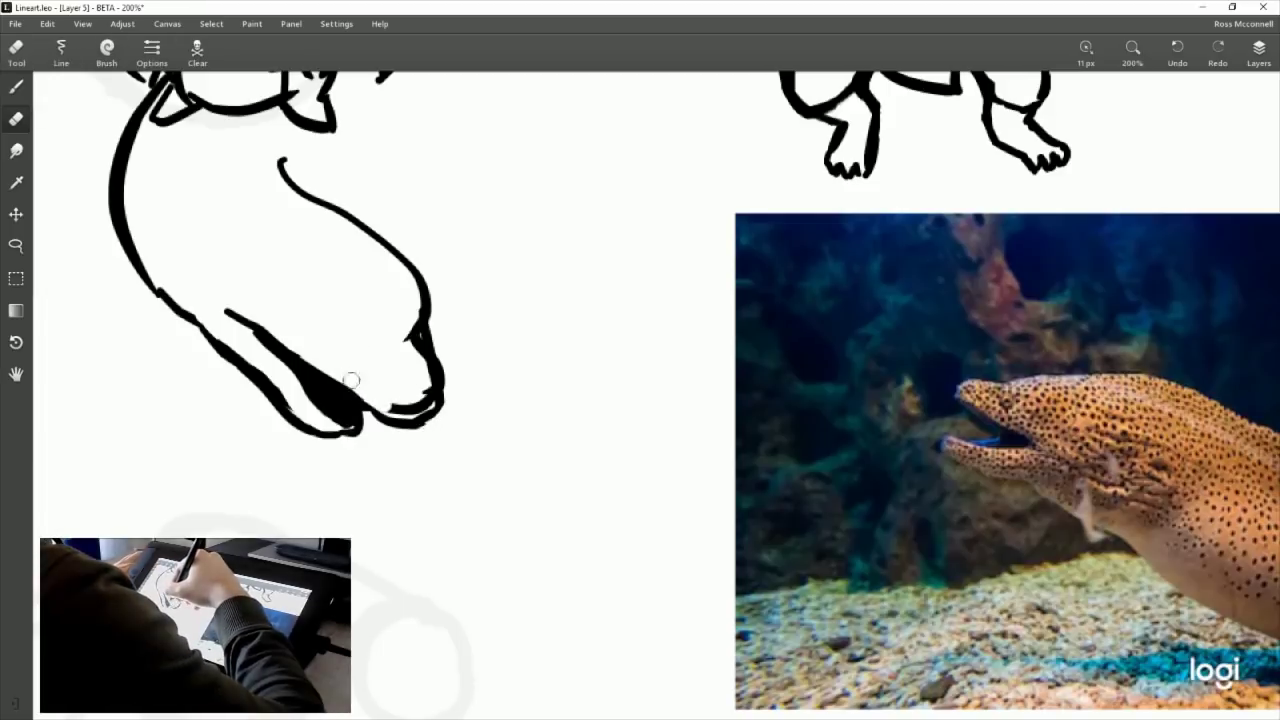
mouse_move(431, 382)
mouse_down()
mouse_move(409, 408)
mouse_move(425, 394)
mouse_up()
mouse_move(410, 345)
mouse_down()
mouse_move(418, 325)
mouse_move(400, 347)
mouse_up()
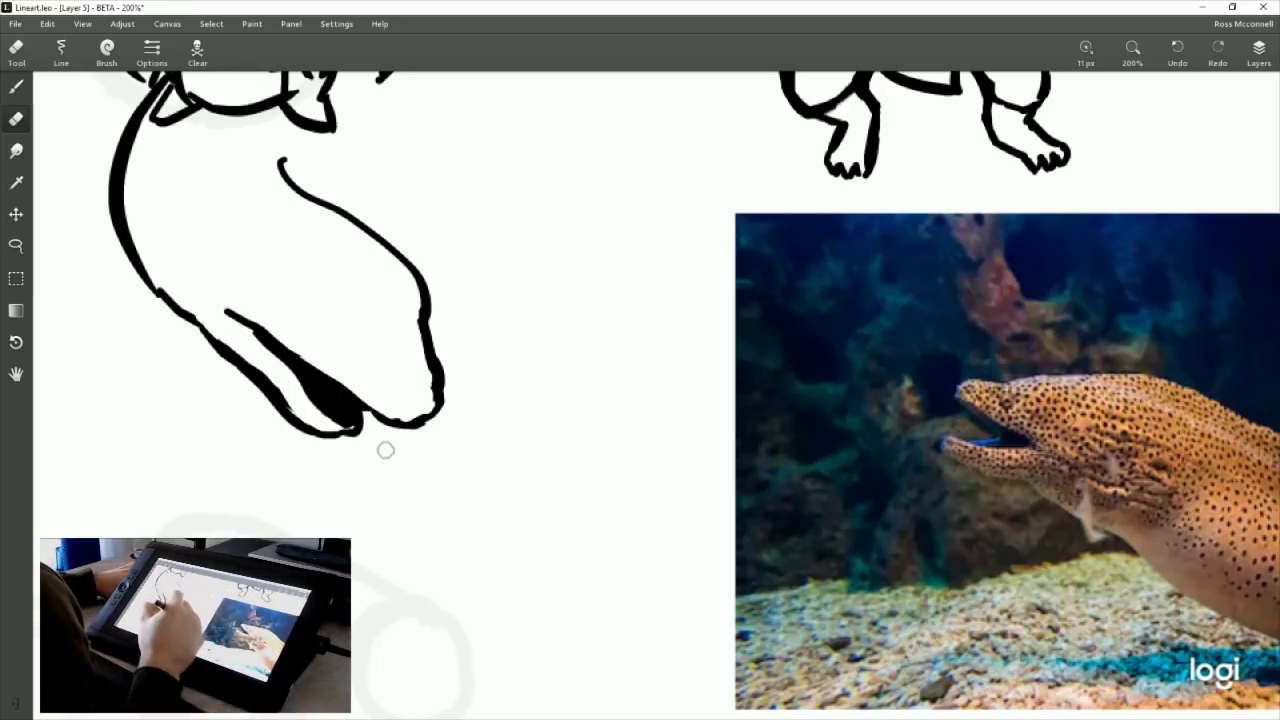
Touch up the tip of the eel's lower jaw and smooth the snout's outer contour with ink.
click(16, 88)
drag(343, 423, 349, 437)
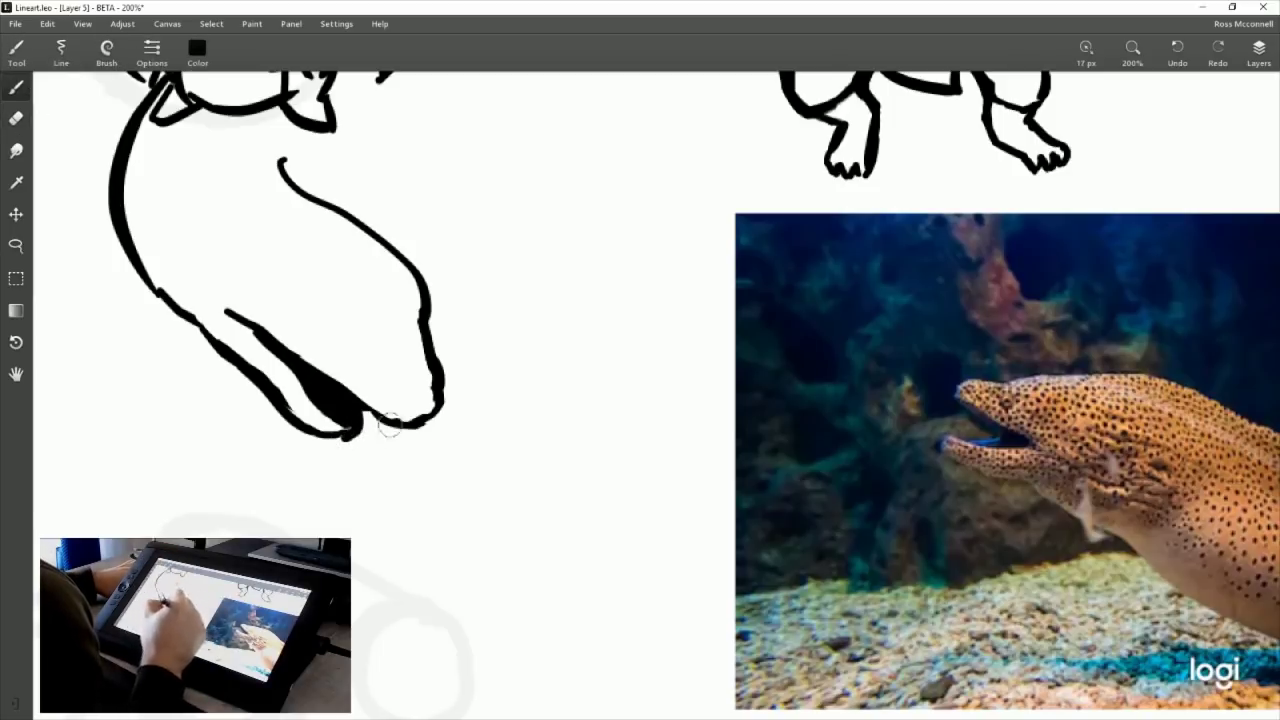
mouse_move(437, 286)
mouse_down()
mouse_move(438, 397)
mouse_move(420, 437)
mouse_up()
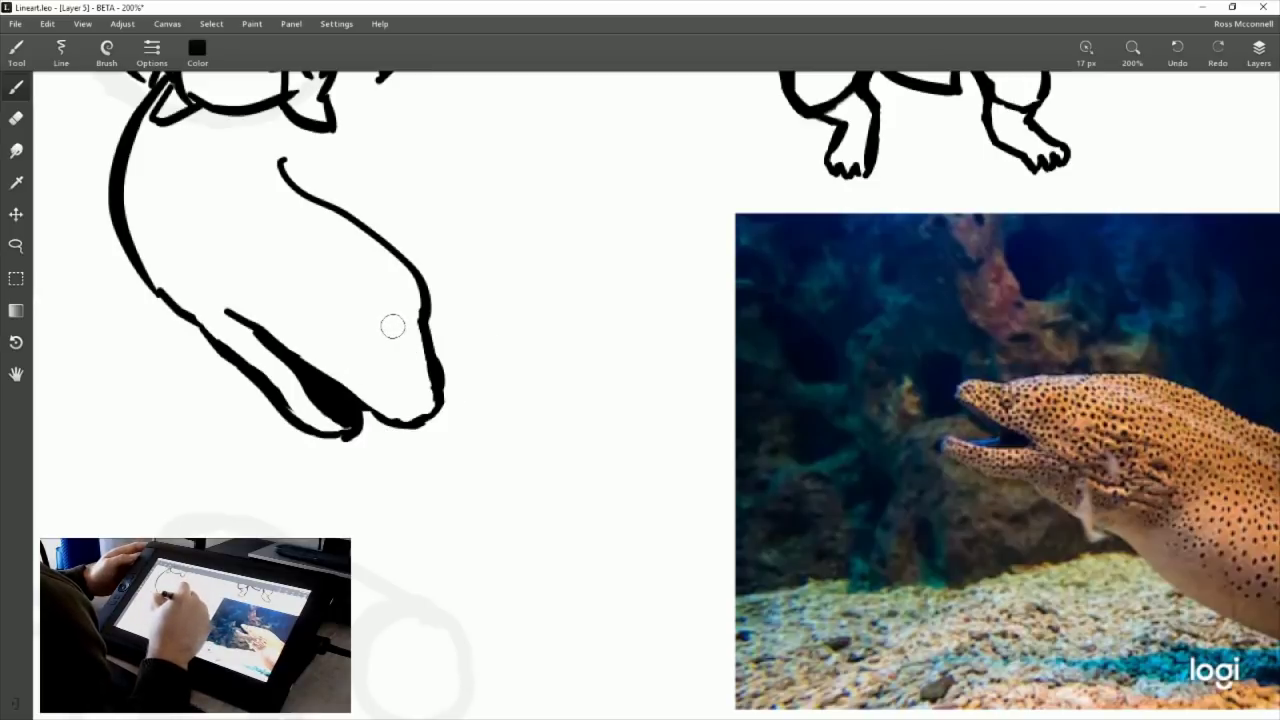
drag(351, 337, 310, 327)
key(ctrl+z)
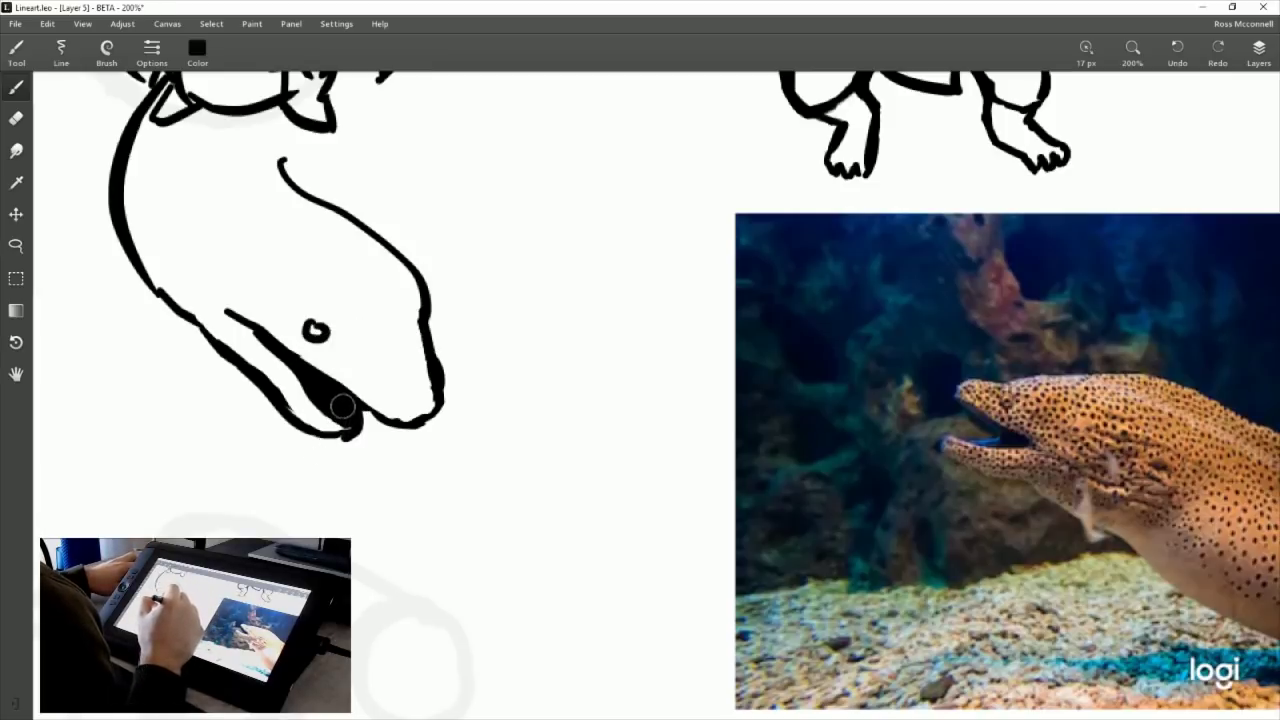
key(ctrl+z)
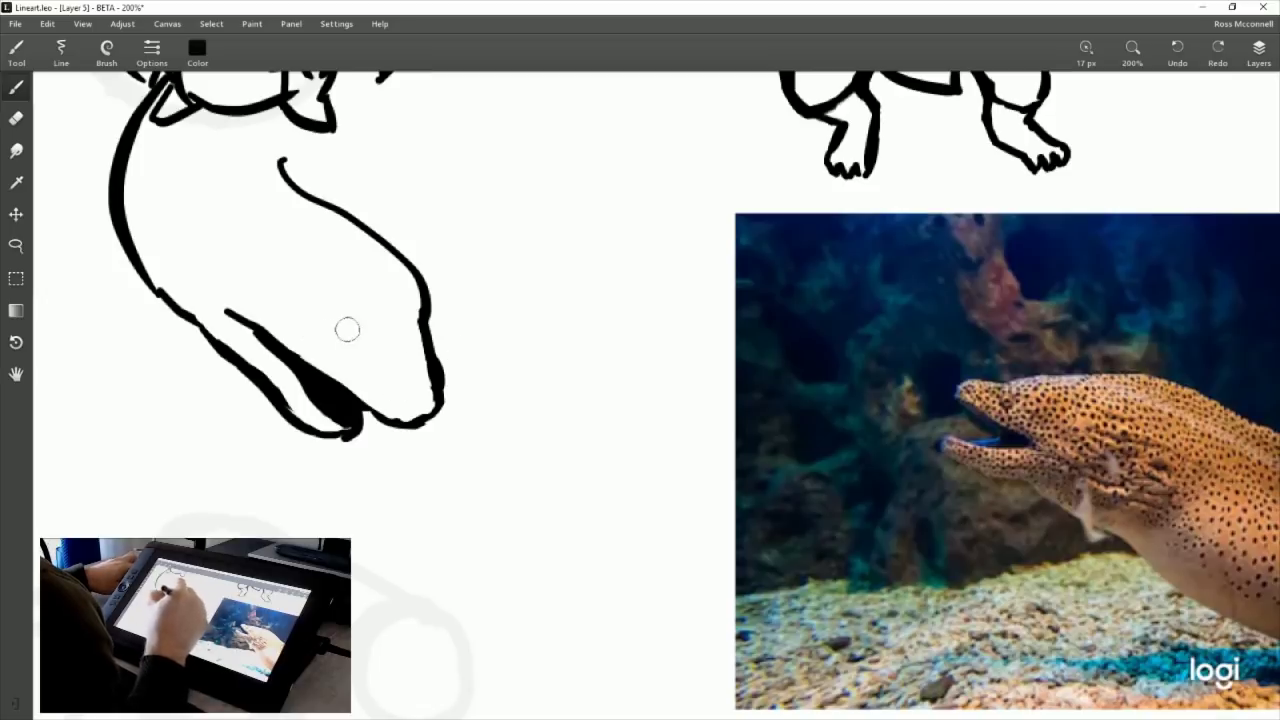
Ink a small hollow oval eye above the eel's mouth and a partial second eye against the head's far contour.
mouse_move(317, 342)
mouse_down()
mouse_move(333, 325)
mouse_move(337, 340)
mouse_move(327, 324)
mouse_move(336, 343)
mouse_move(330, 322)
mouse_up()
key(ctrl+z)
key(ctrl+z)
key(ctrl+z)
key(ctrl+z)
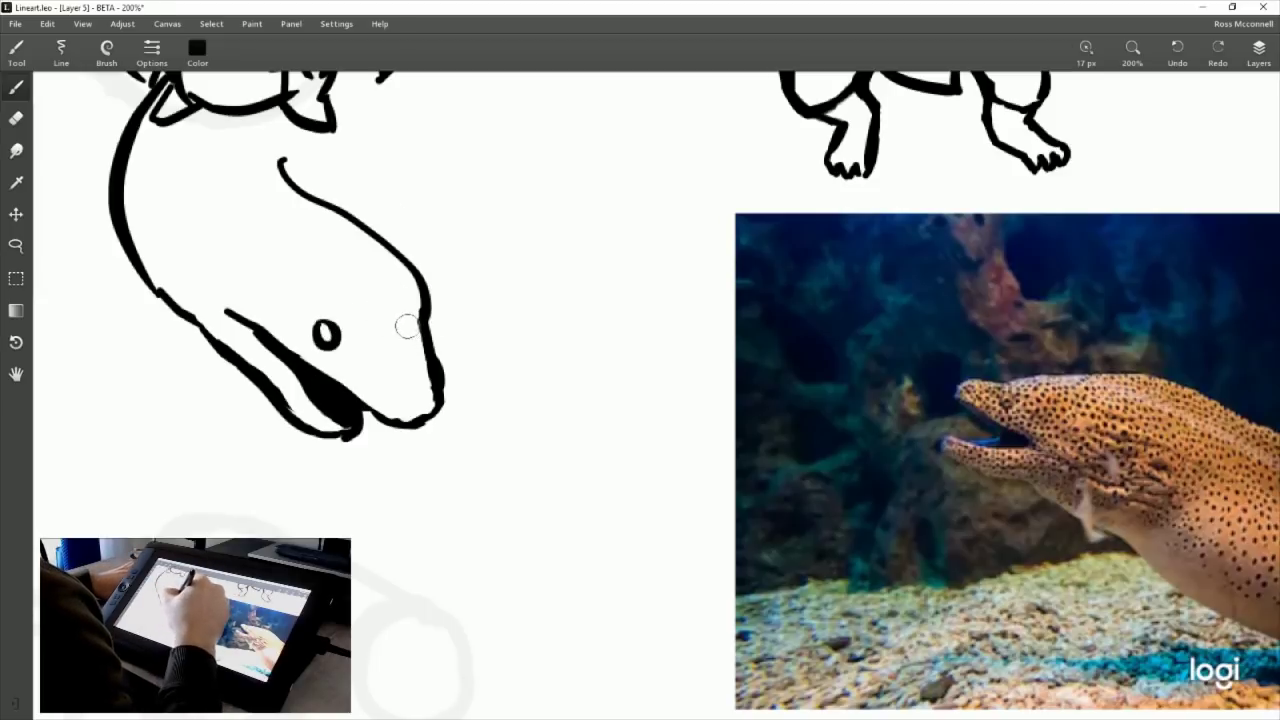
drag(411, 322, 420, 326)
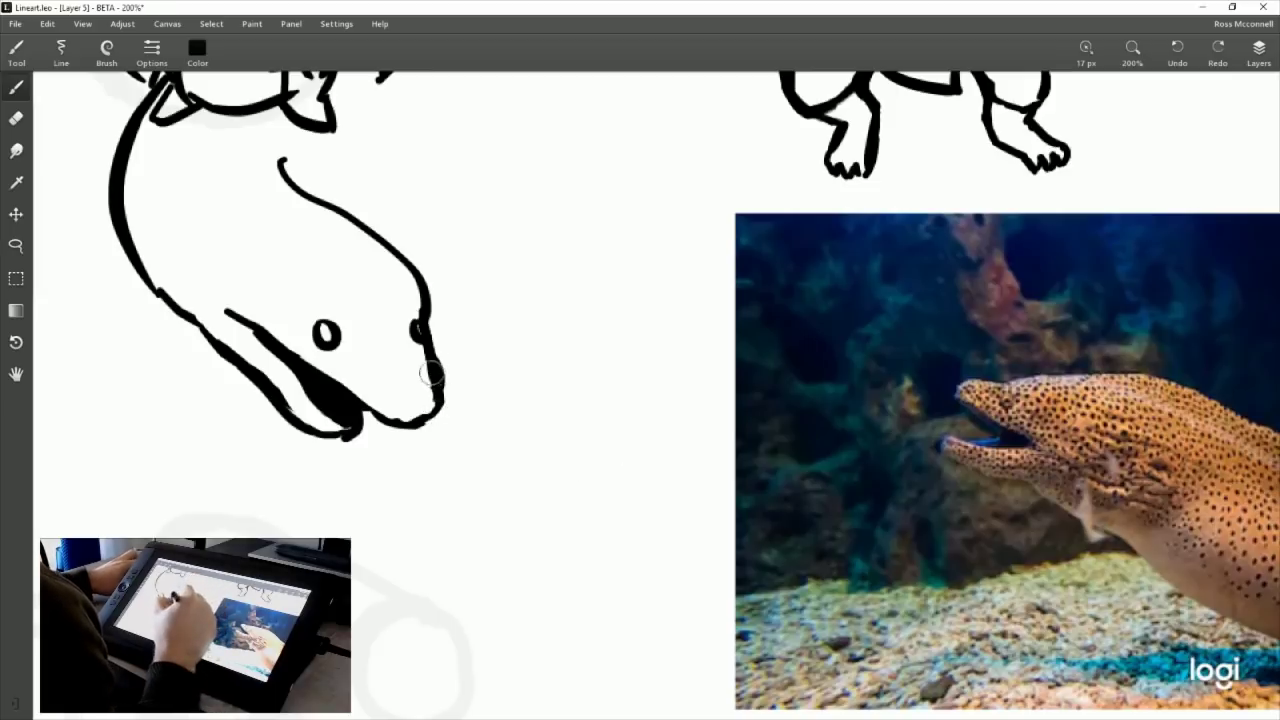
Thicken the contour along the eel's brow and snout tip with ink, and trim its outer edge with the eraser.
drag(440, 362, 408, 428)
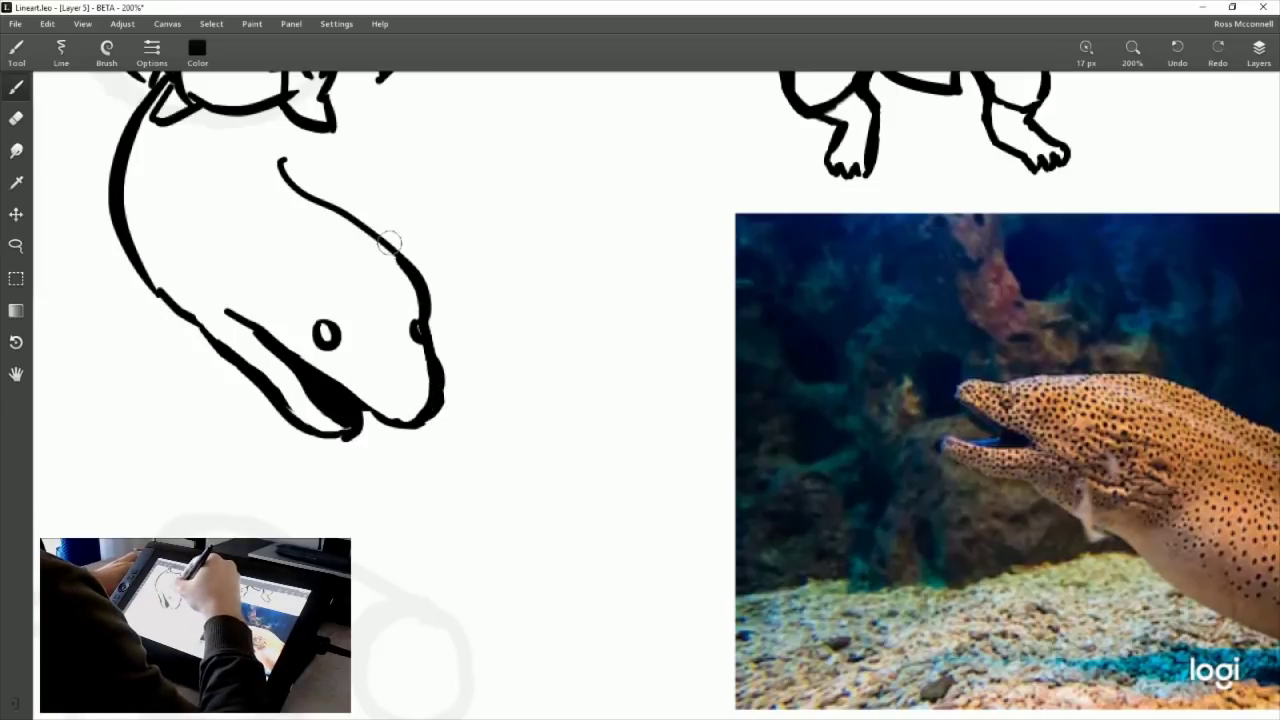
drag(408, 272, 430, 320)
click(17, 120)
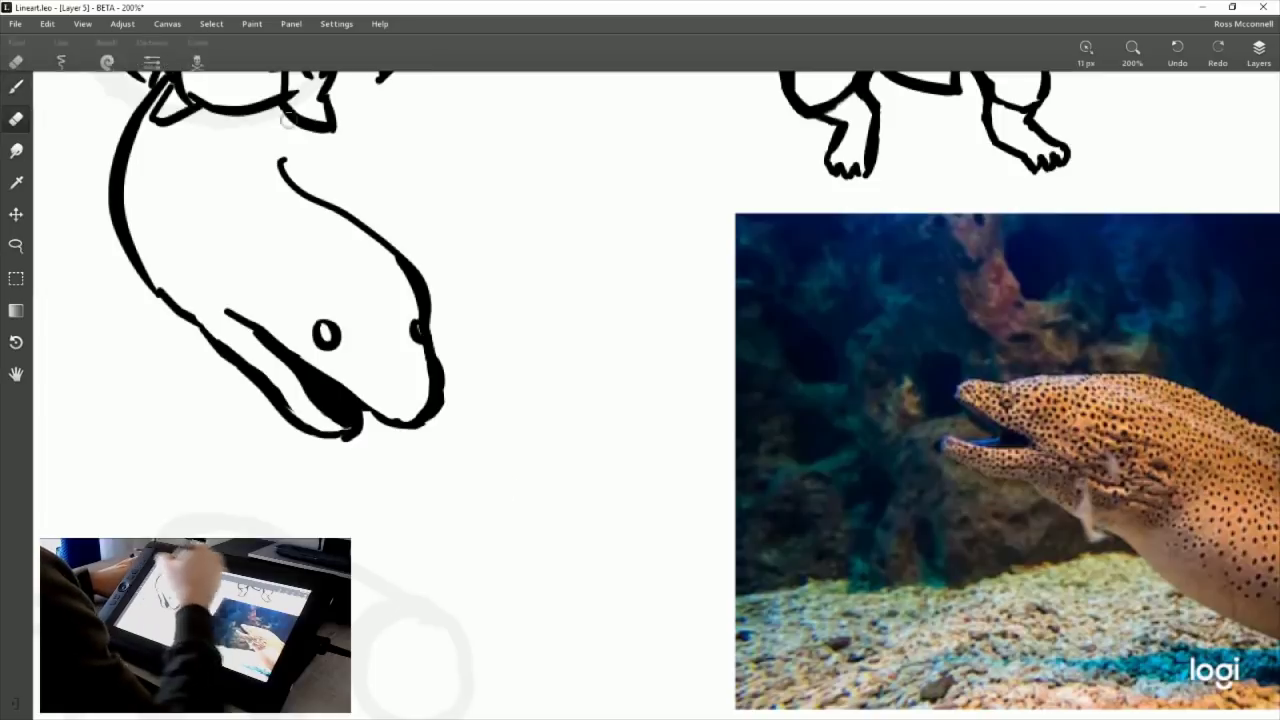
drag(408, 242, 439, 307)
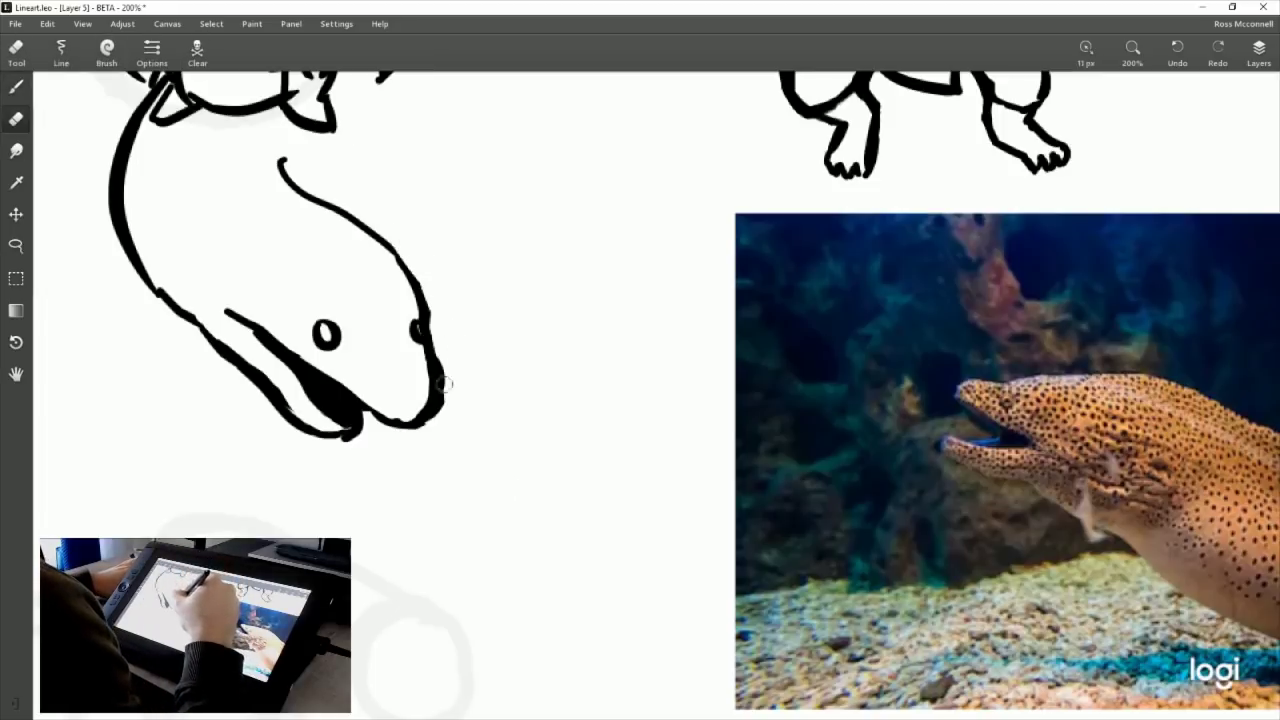
mouse_move(445, 383)
mouse_down()
mouse_move(449, 409)
mouse_move(448, 381)
mouse_up()
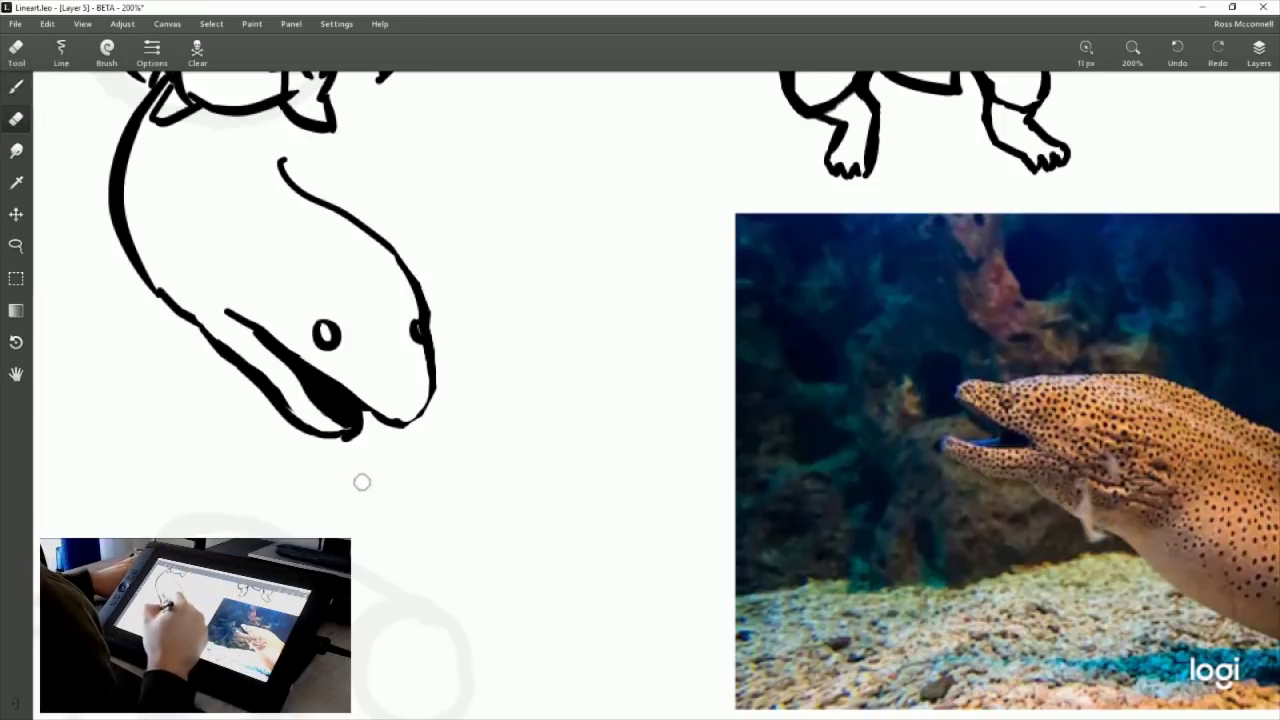
Ink a fuller curve around the front of the eel's snout, extending the tip slightly beyond the old contour.
click(16, 87)
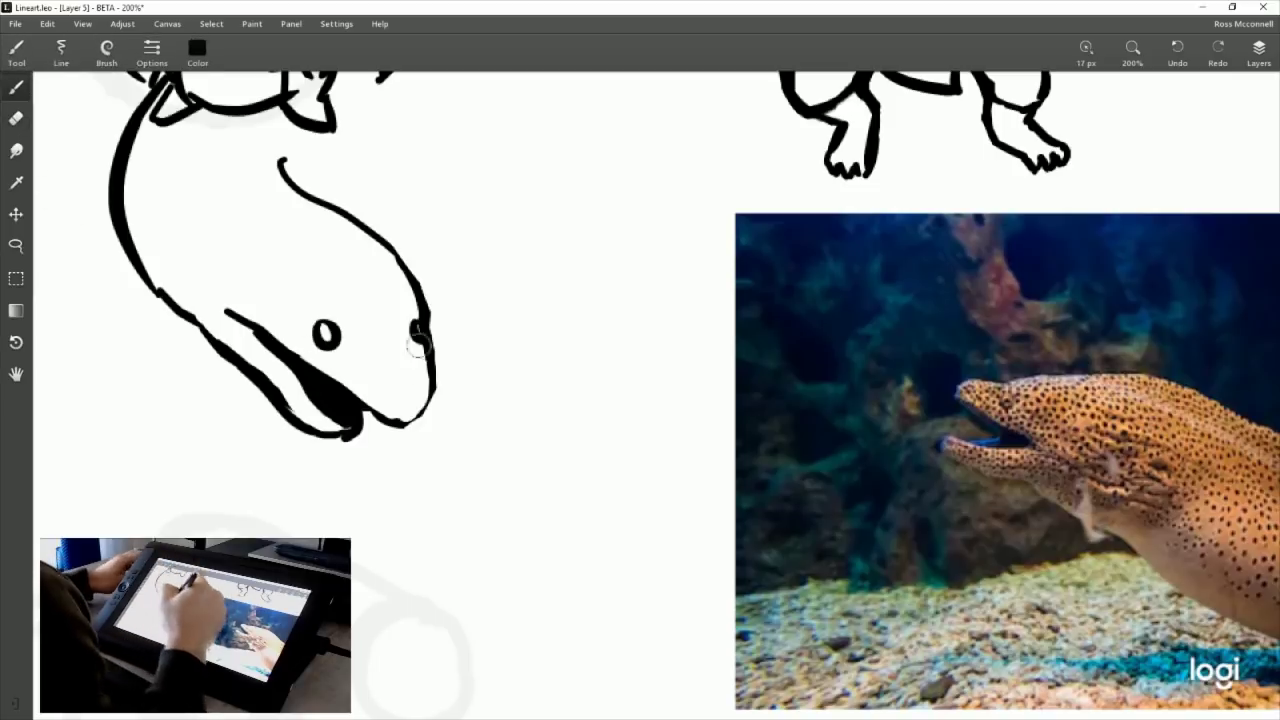
drag(425, 345, 436, 385)
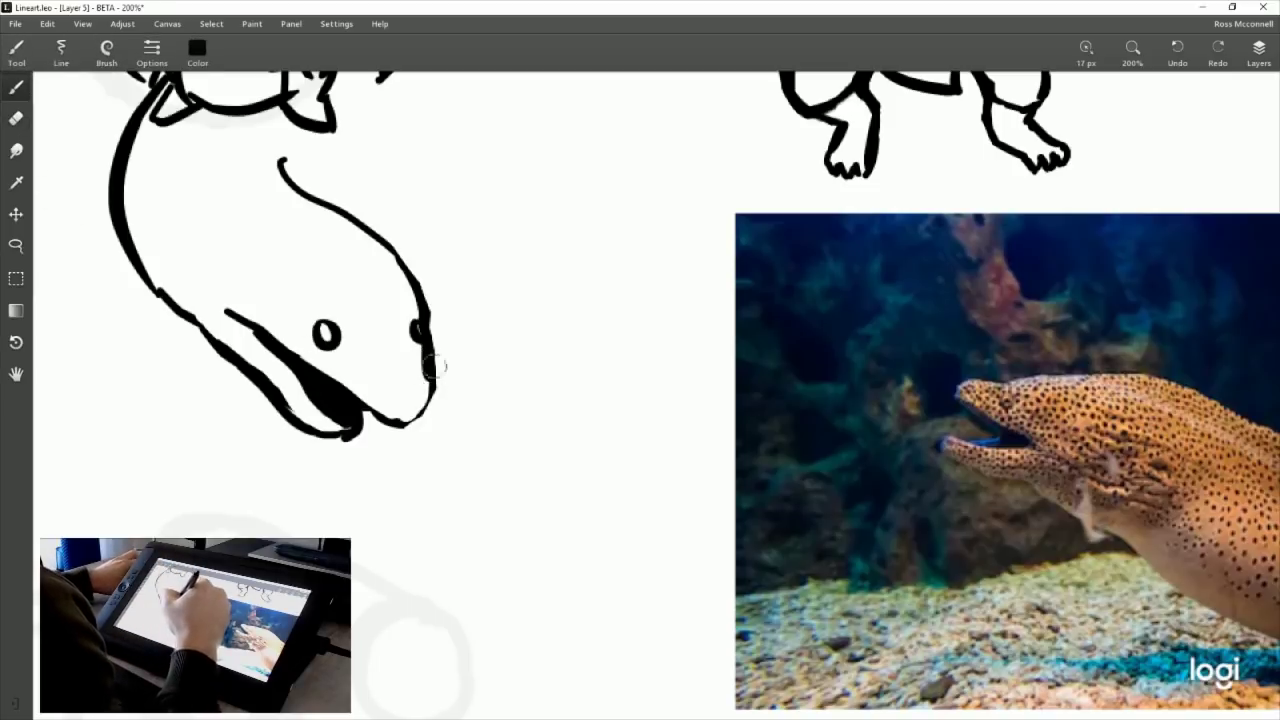
mouse_move(420, 305)
mouse_down()
mouse_move(442, 405)
mouse_move(388, 452)
mouse_up()
key(ctrl+z)
drag(440, 392, 405, 448)
key(ctrl+z)
drag(440, 395, 405, 450)
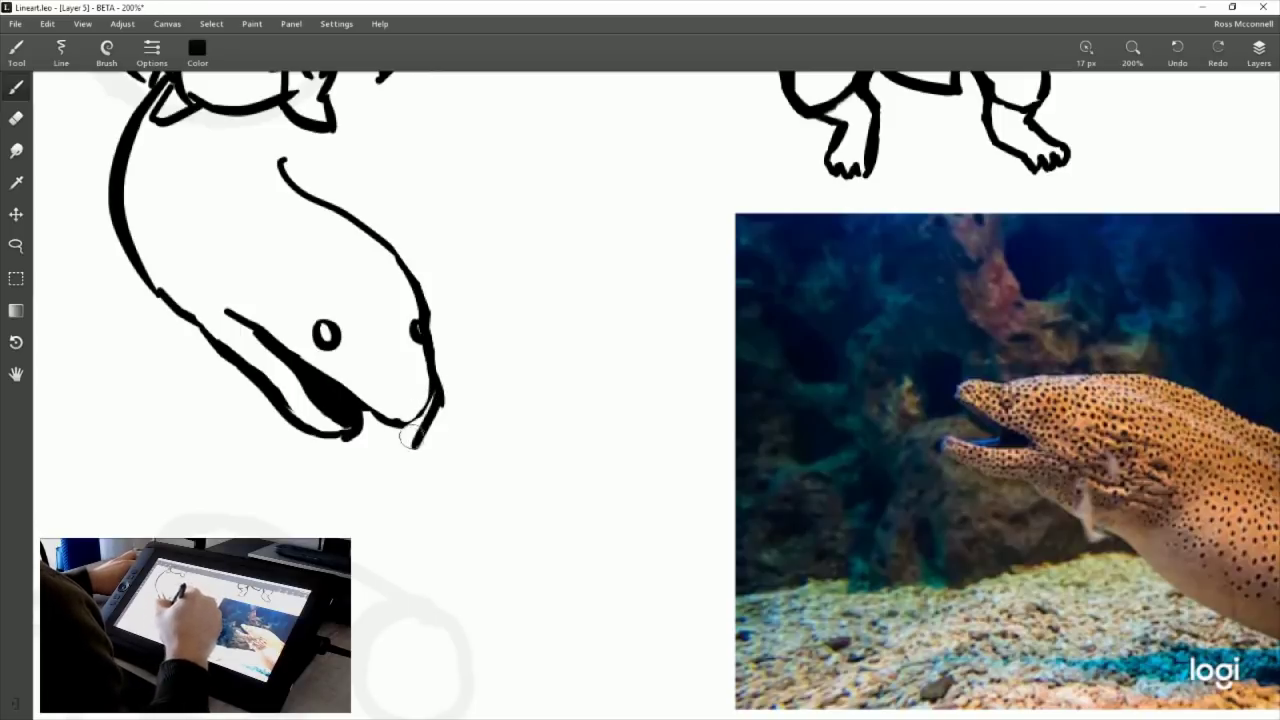
key(ctrl+z)
drag(444, 392, 410, 440)
Ink a new lower edge for the upper jaw, running from the black mouth opening to the snout tip.
drag(363, 400, 440, 437)
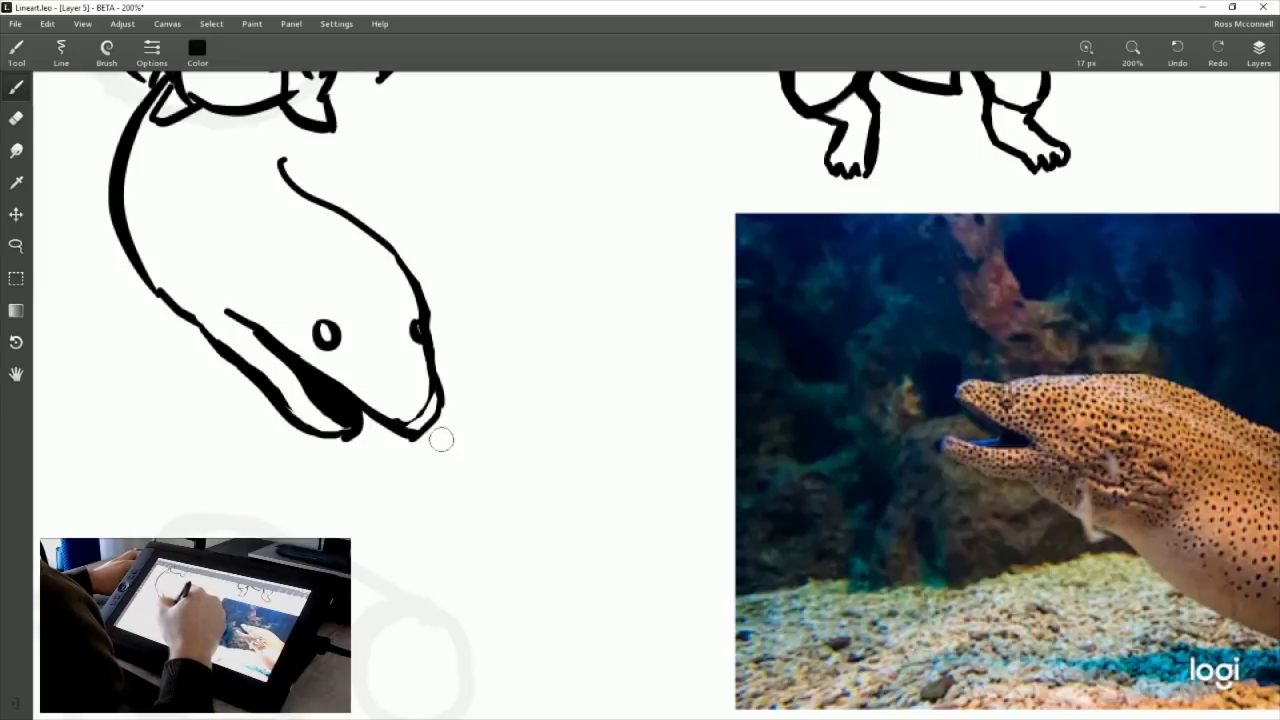
key(ctrl+z)
drag(355, 402, 408, 443)
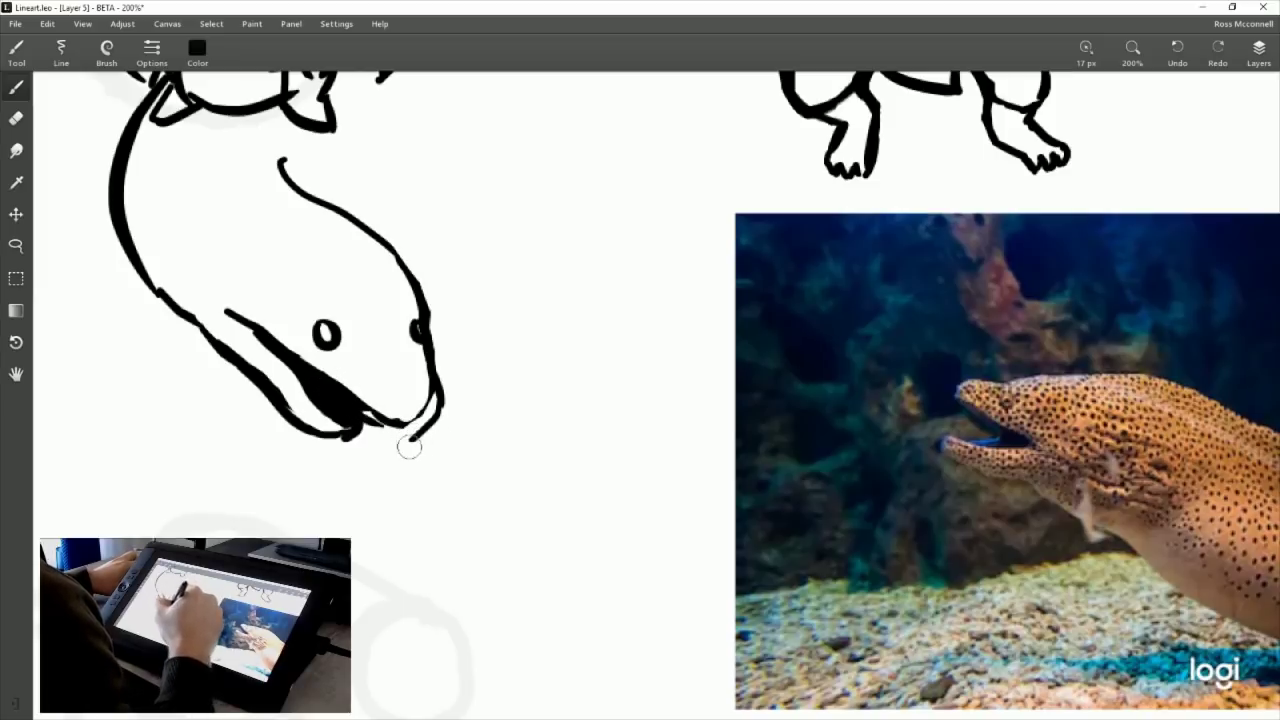
key(ctrl+z)
drag(352, 402, 428, 434)
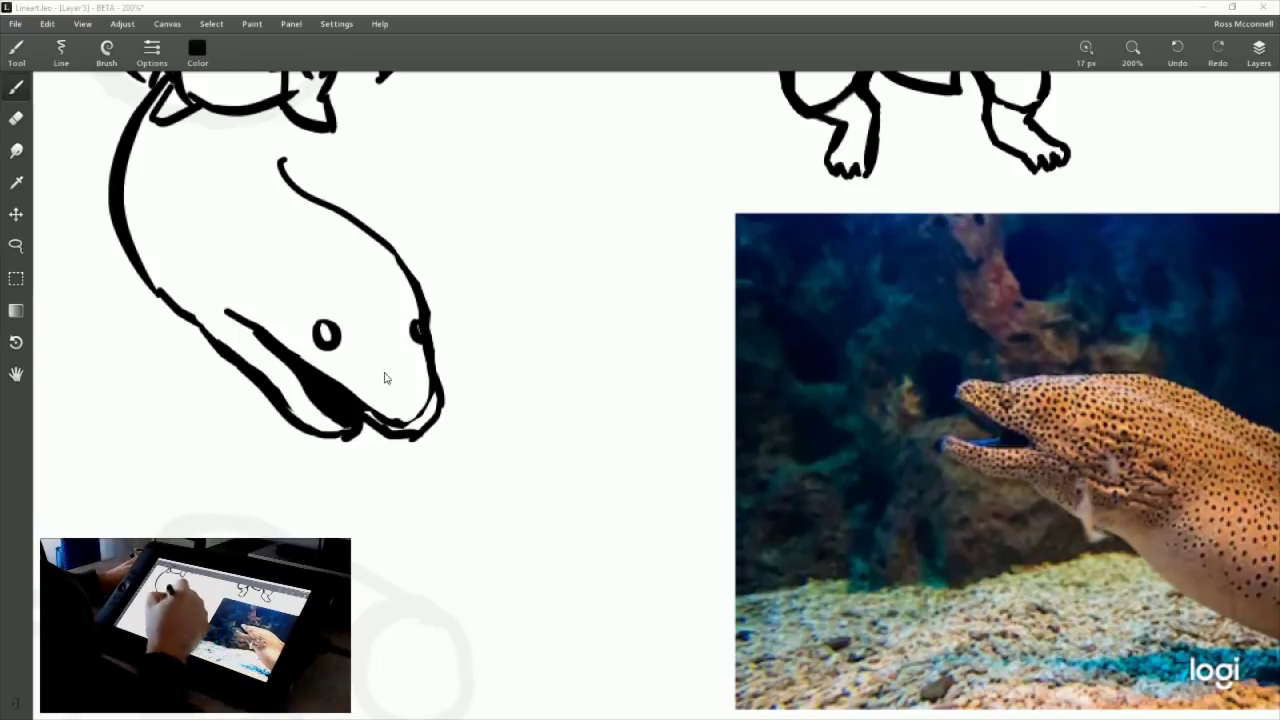
Thin the lower jaw's outer contour with the eraser and remove the old snout line inside the new one.
click(16, 118)
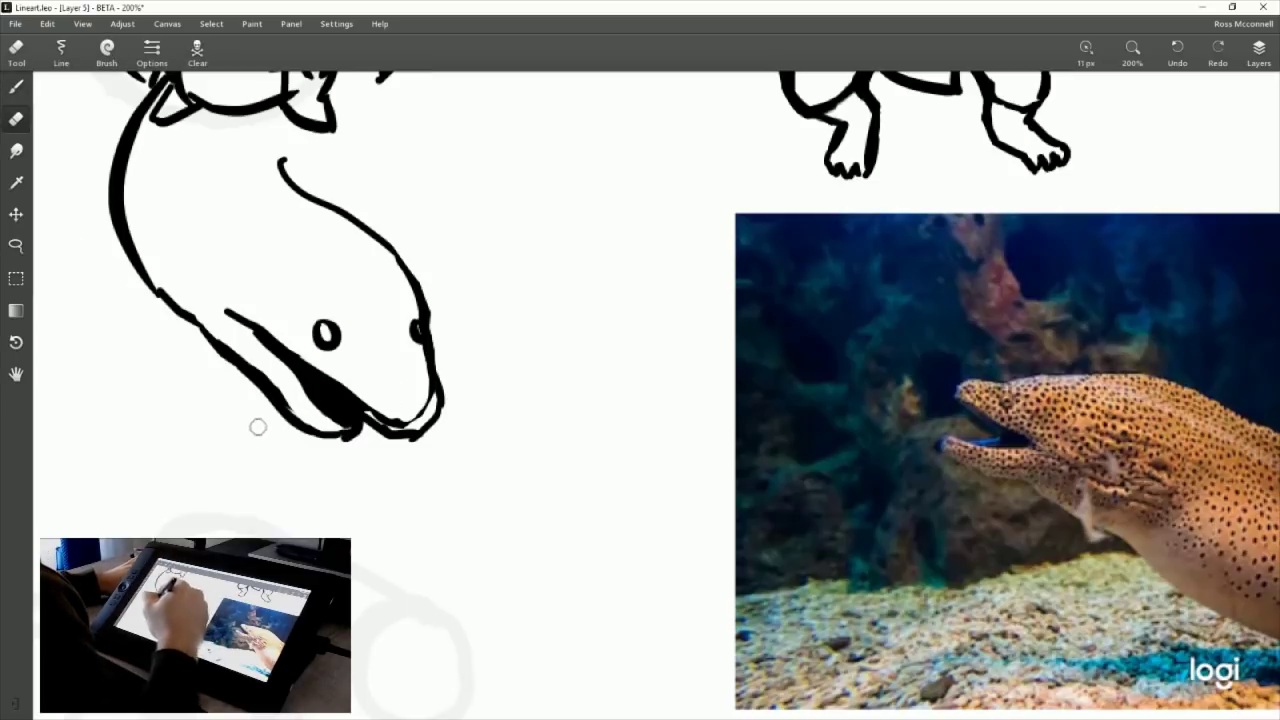
drag(212, 363, 290, 428)
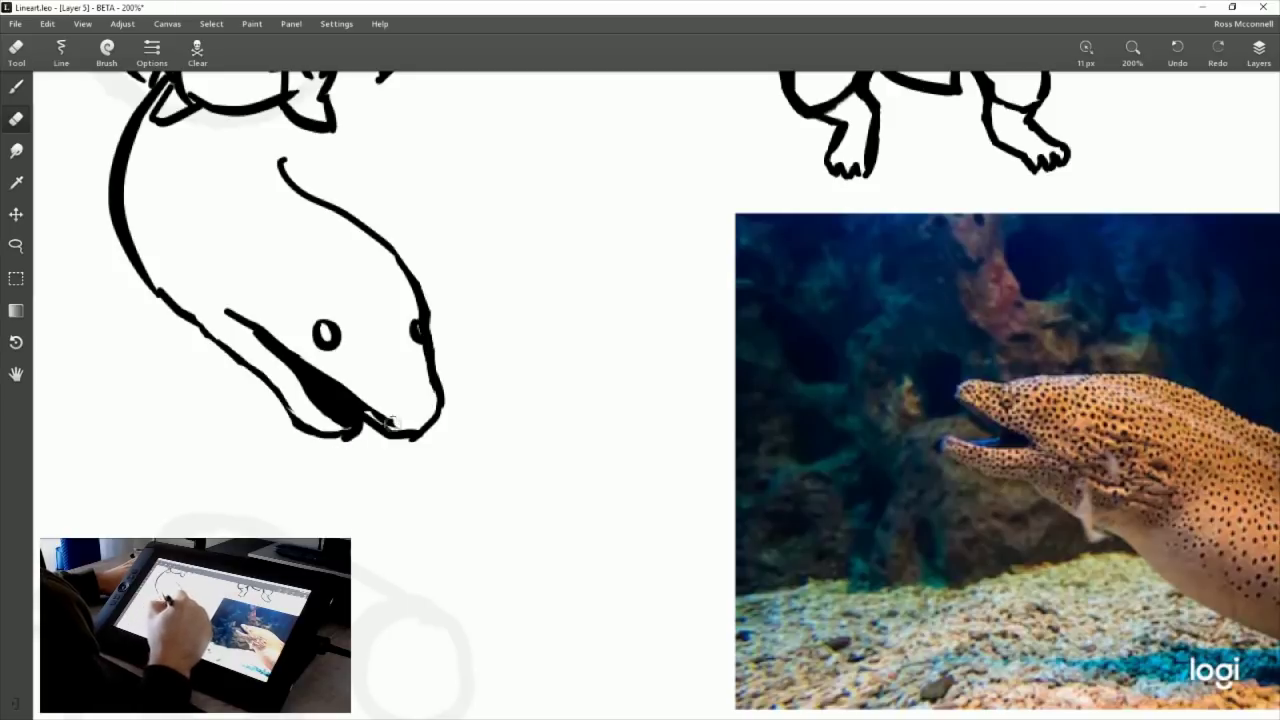
drag(390, 422, 366, 392)
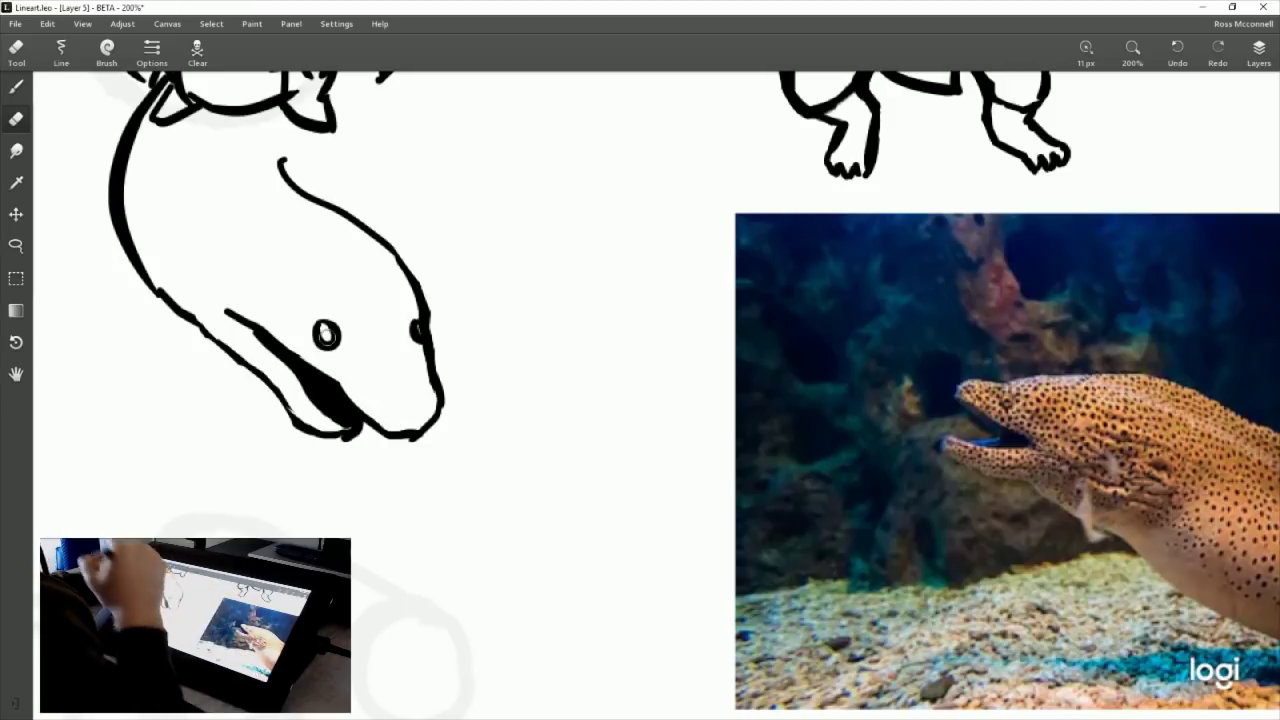
click(19, 89)
click(26, 115)
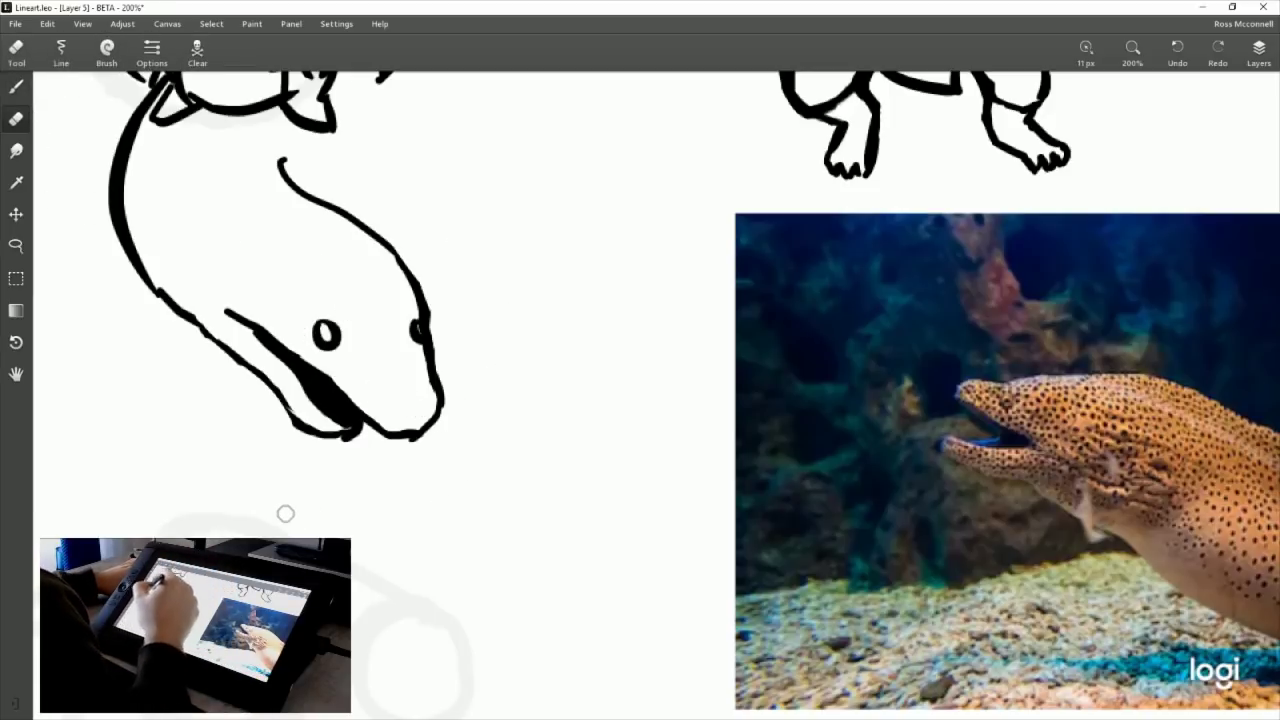
Ink a deeper, longer tip on the eel's lower jaw that curves up to meet the snout.
click(18, 88)
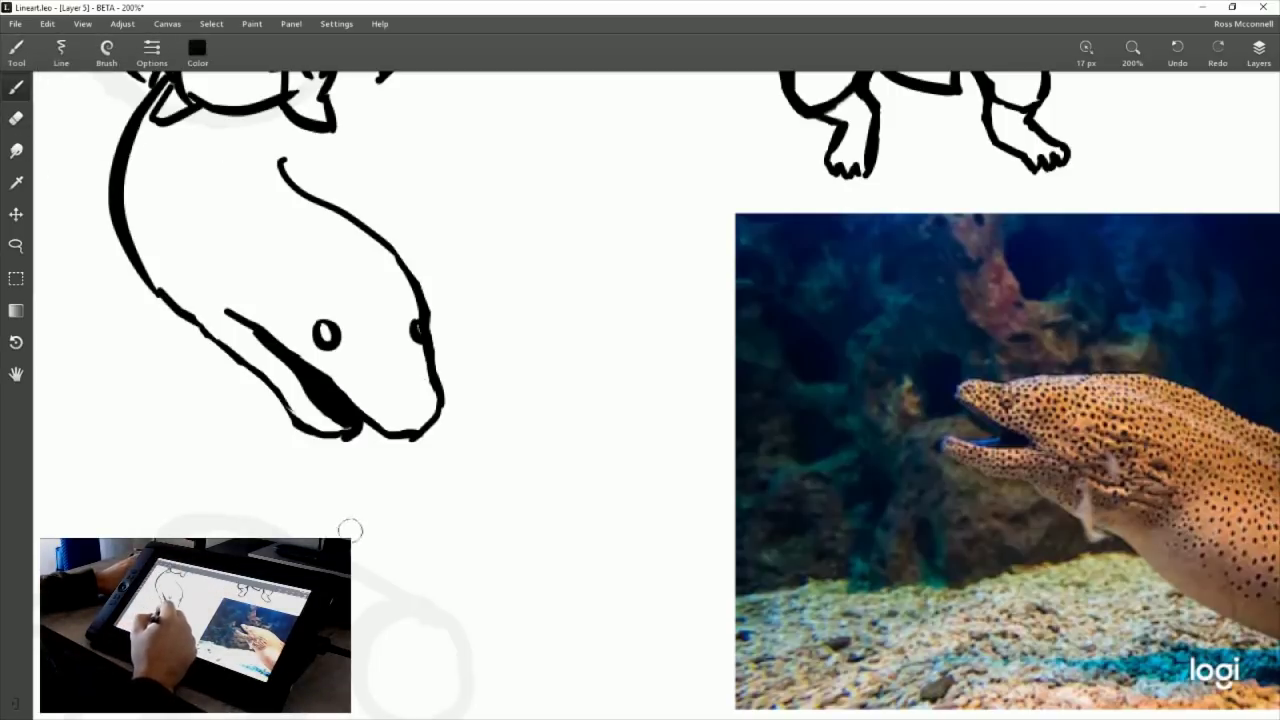
mouse_move(362, 418)
mouse_down()
mouse_move(360, 451)
mouse_move(371, 437)
mouse_move(360, 416)
mouse_move(364, 441)
mouse_move(315, 435)
mouse_move(378, 442)
mouse_up()
key(ctrl+z)
key(ctrl+z)
mouse_move(300, 406)
mouse_down()
mouse_move(366, 451)
mouse_move(384, 440)
mouse_up()
key(ctrl+z)
key(ctrl+z)
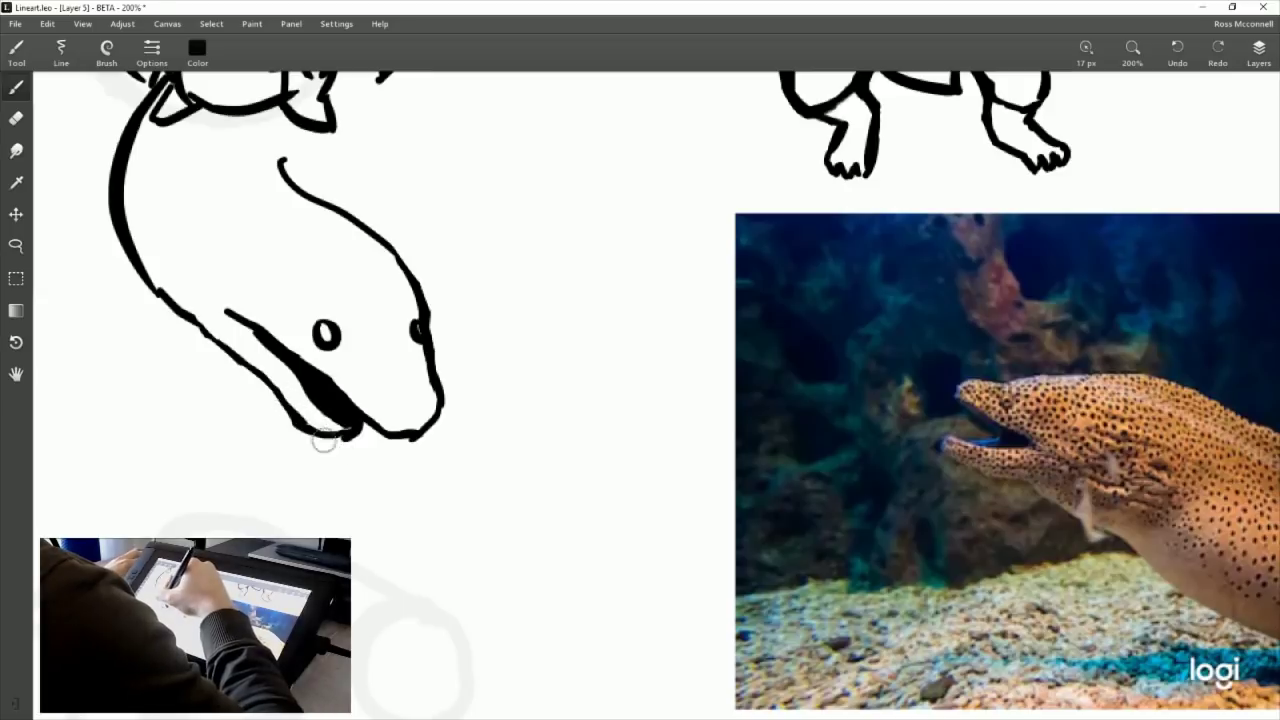
mouse_move(306, 428)
mouse_down()
mouse_move(338, 446)
mouse_move(420, 433)
mouse_up()
key(ctrl+z)
Erase the old jaw line and surplus black inside the lower jaw's new tip.
click(16, 118)
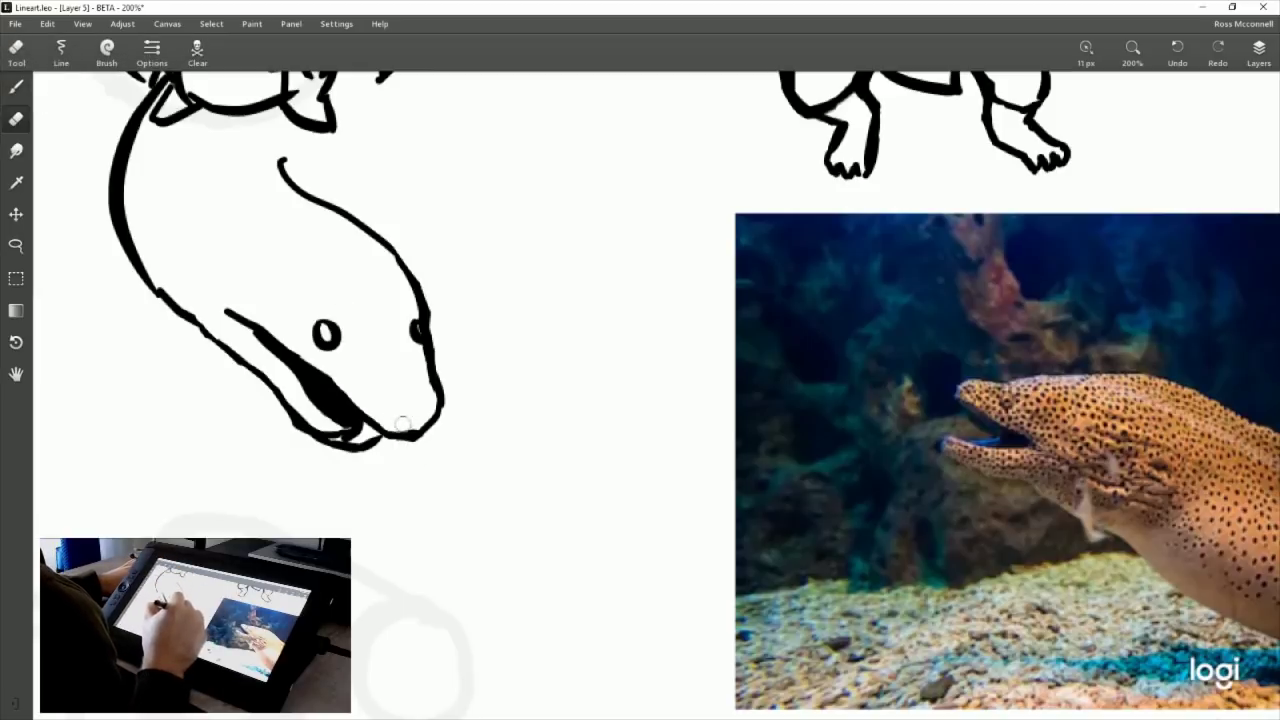
click(17, 88)
drag(415, 464, 451, 486)
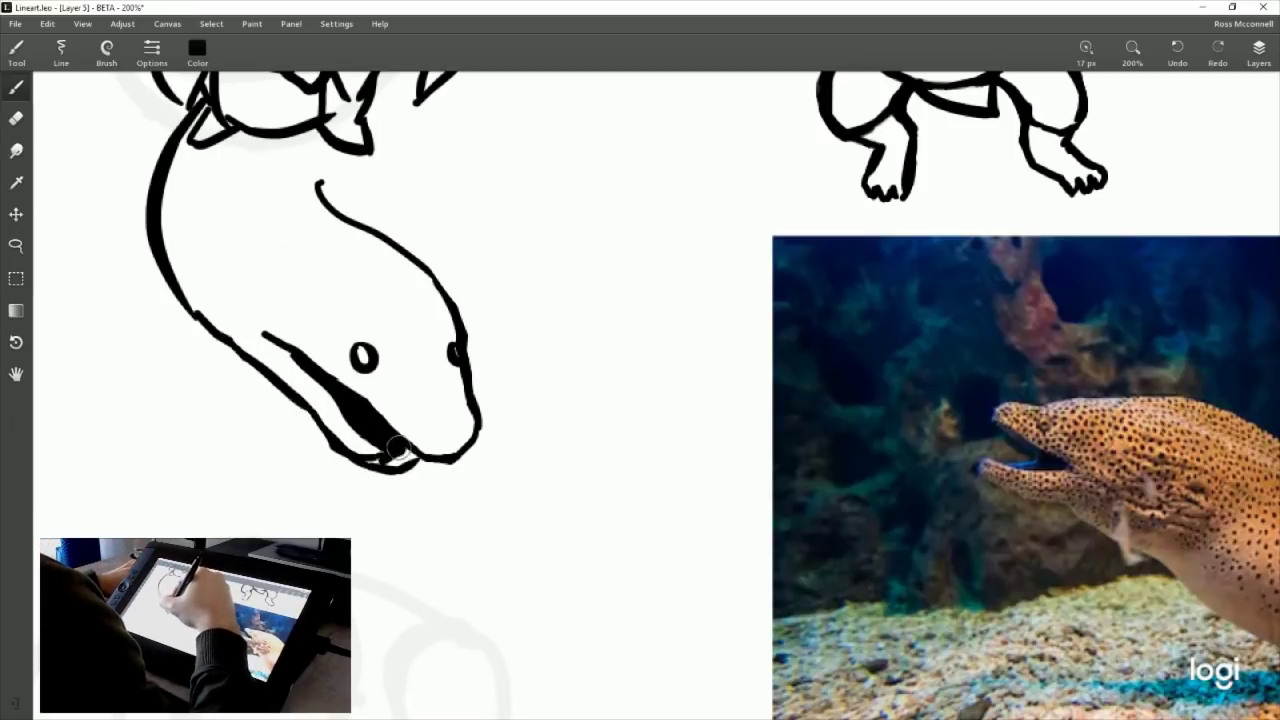
click(16, 118)
drag(356, 456, 412, 468)
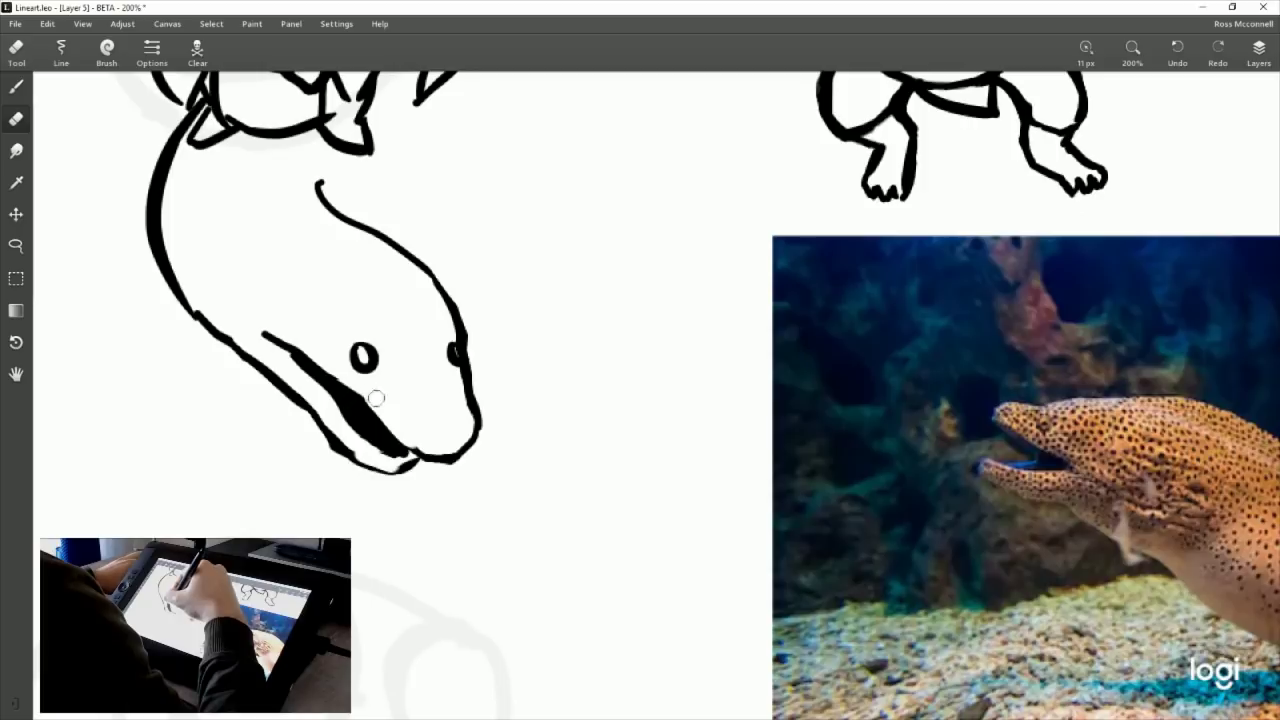
Close the front corner of the mouth and smooth the underside of the lower jaw's tip with ink.
click(16, 86)
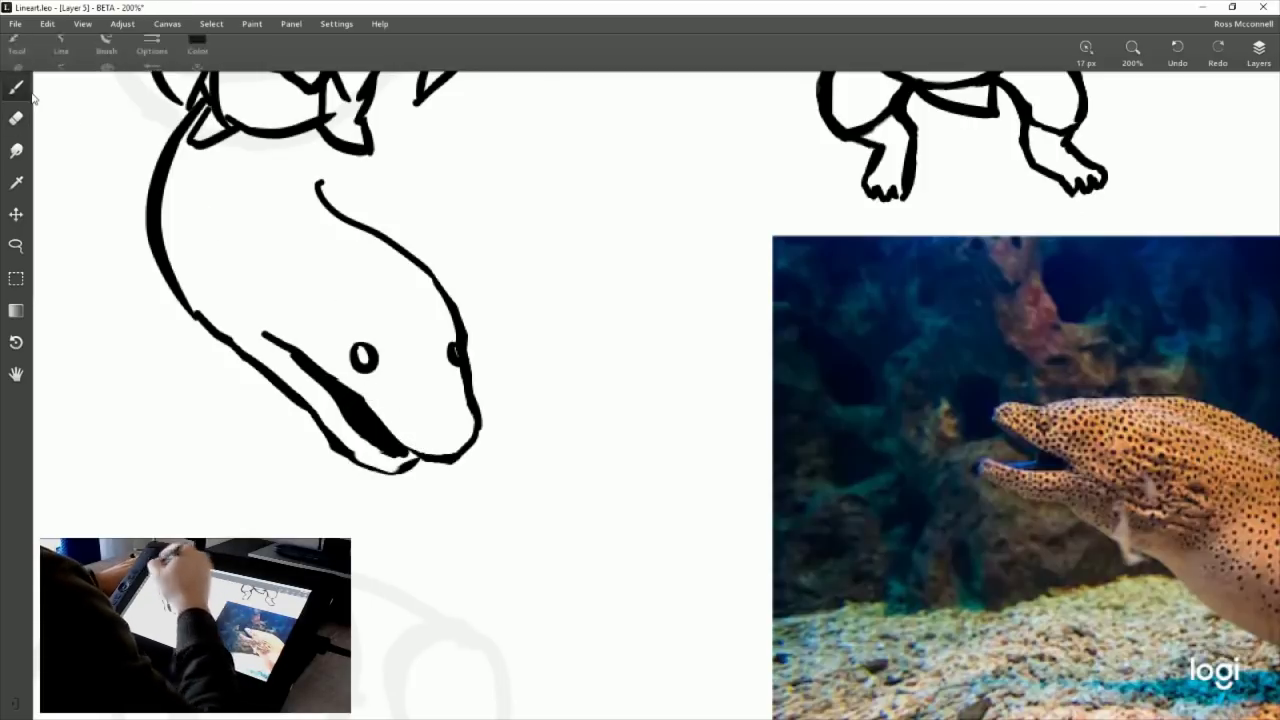
drag(400, 450, 432, 460)
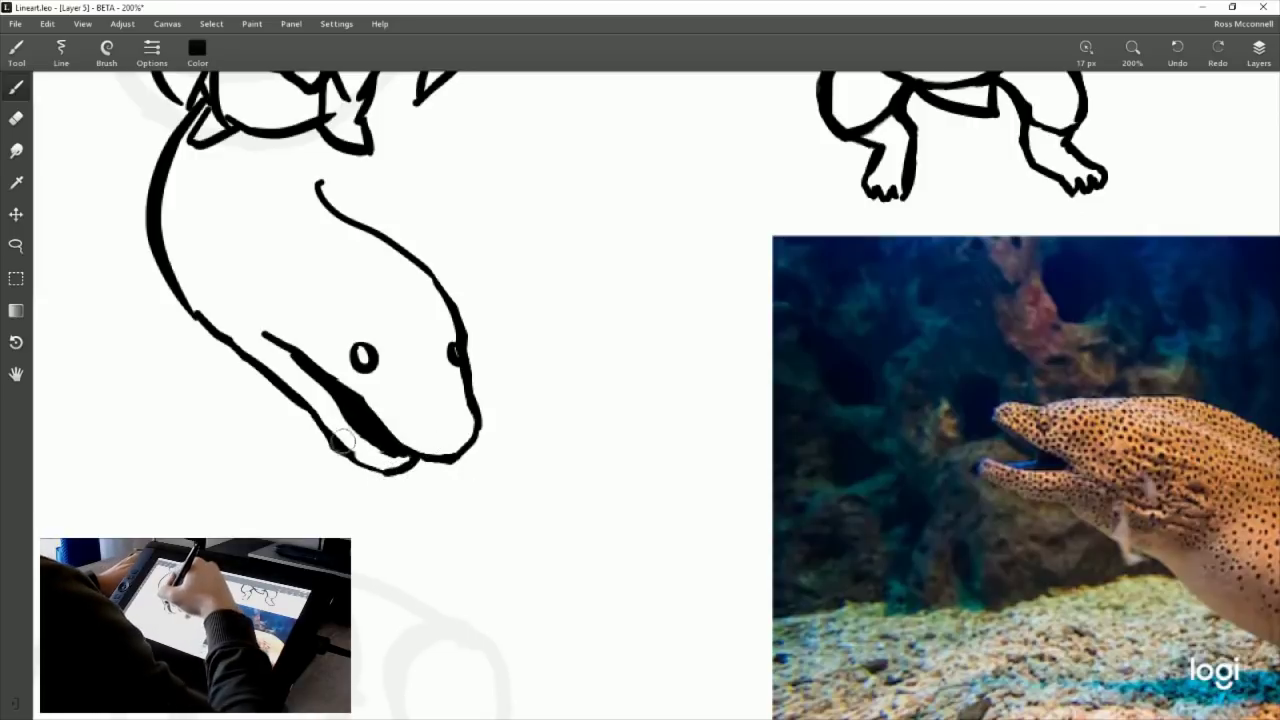
mouse_move(330, 436)
mouse_down()
mouse_move(379, 472)
mouse_move(412, 468)
mouse_up()
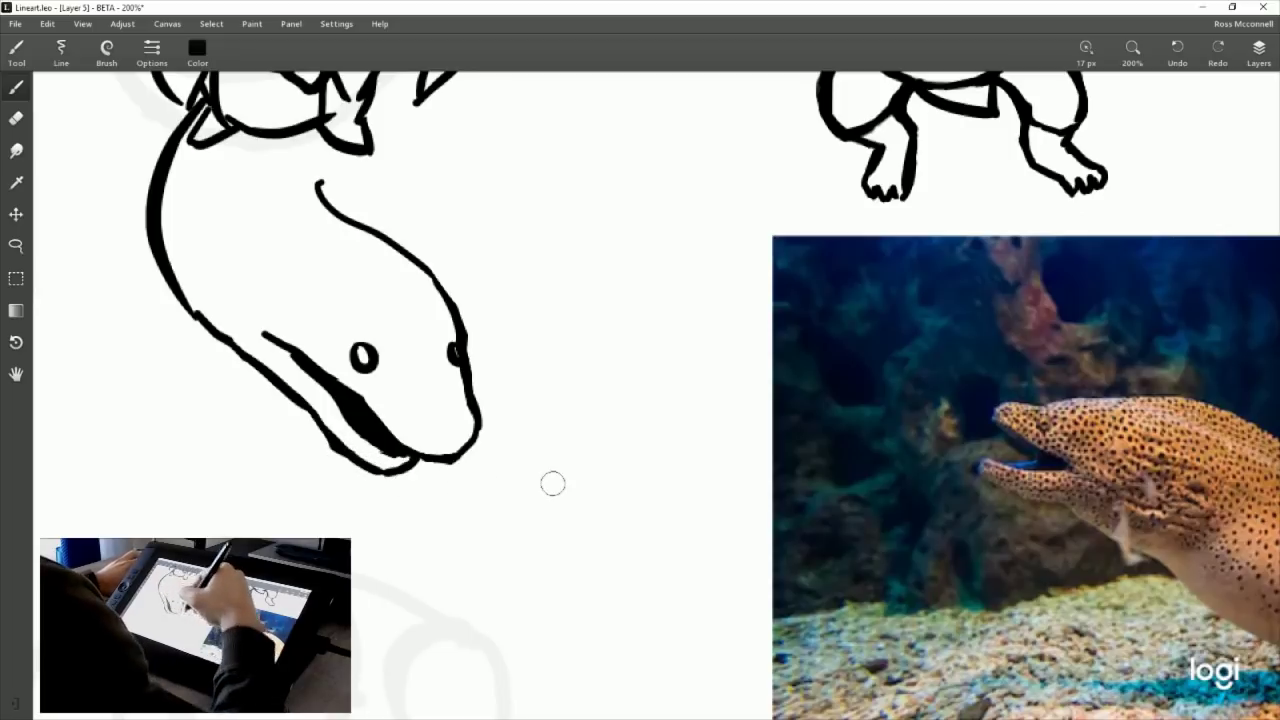
Reshape the top of the eel's oval eye and erase the partial second eye from the head's far contour.
drag(366, 349, 364, 340)
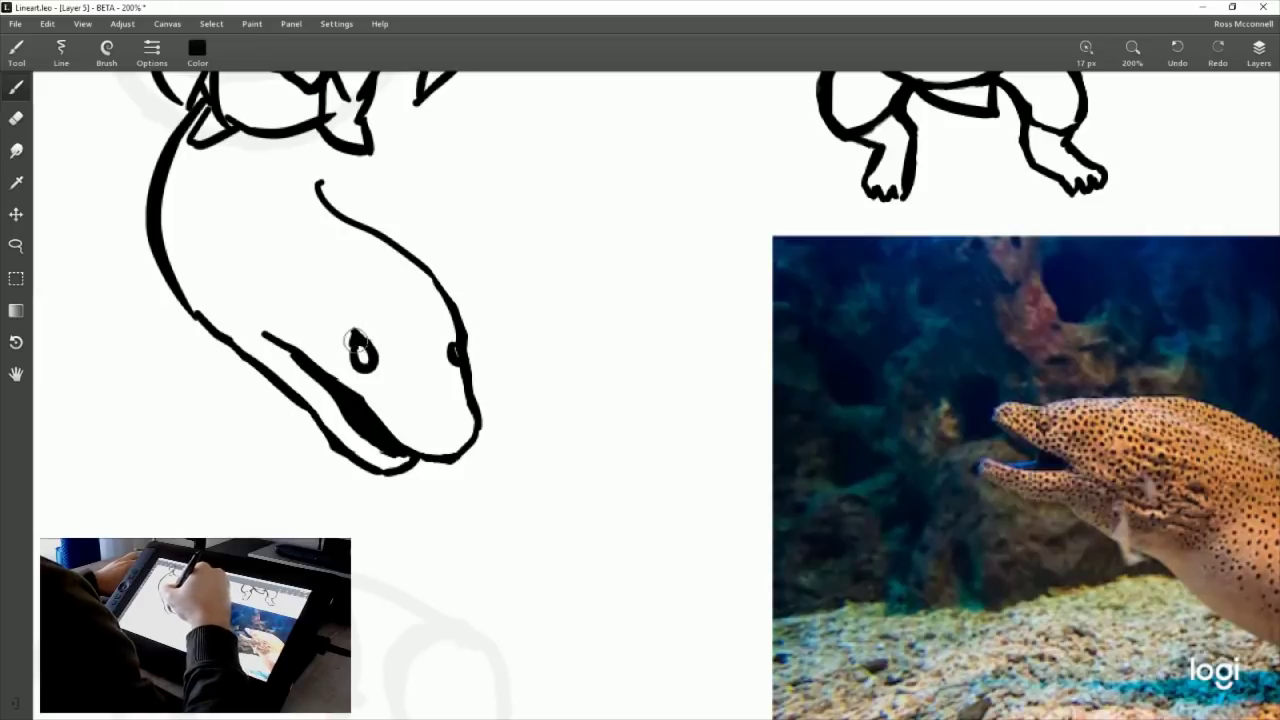
key(e)
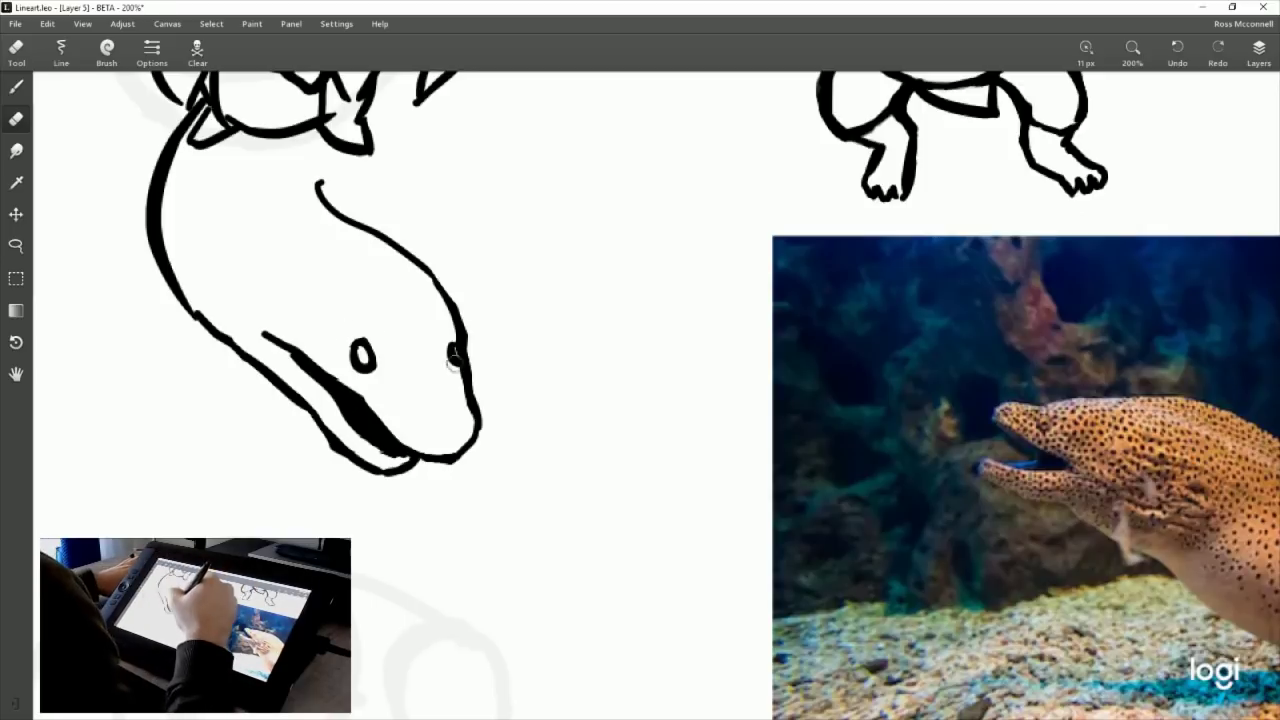
drag(452, 372, 468, 340)
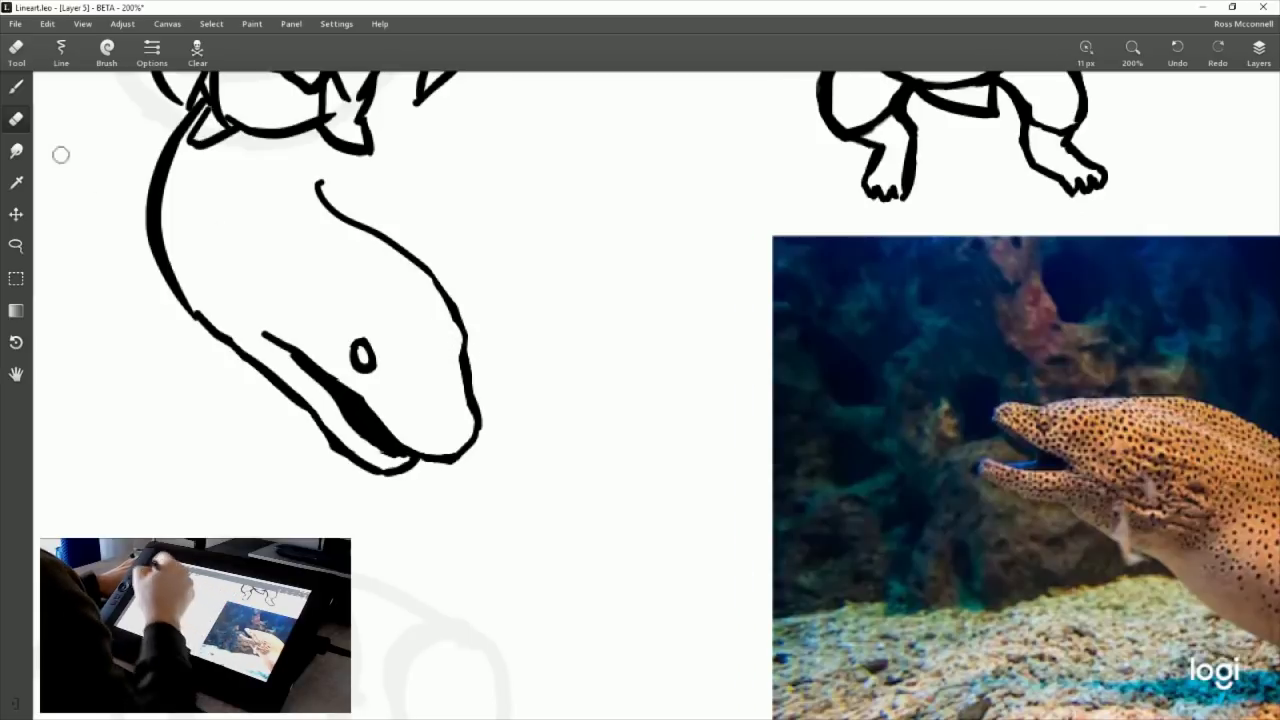
Shorten the rear end of the eel's mouth line and thin the contour beside the snout with the eraser.
click(18, 86)
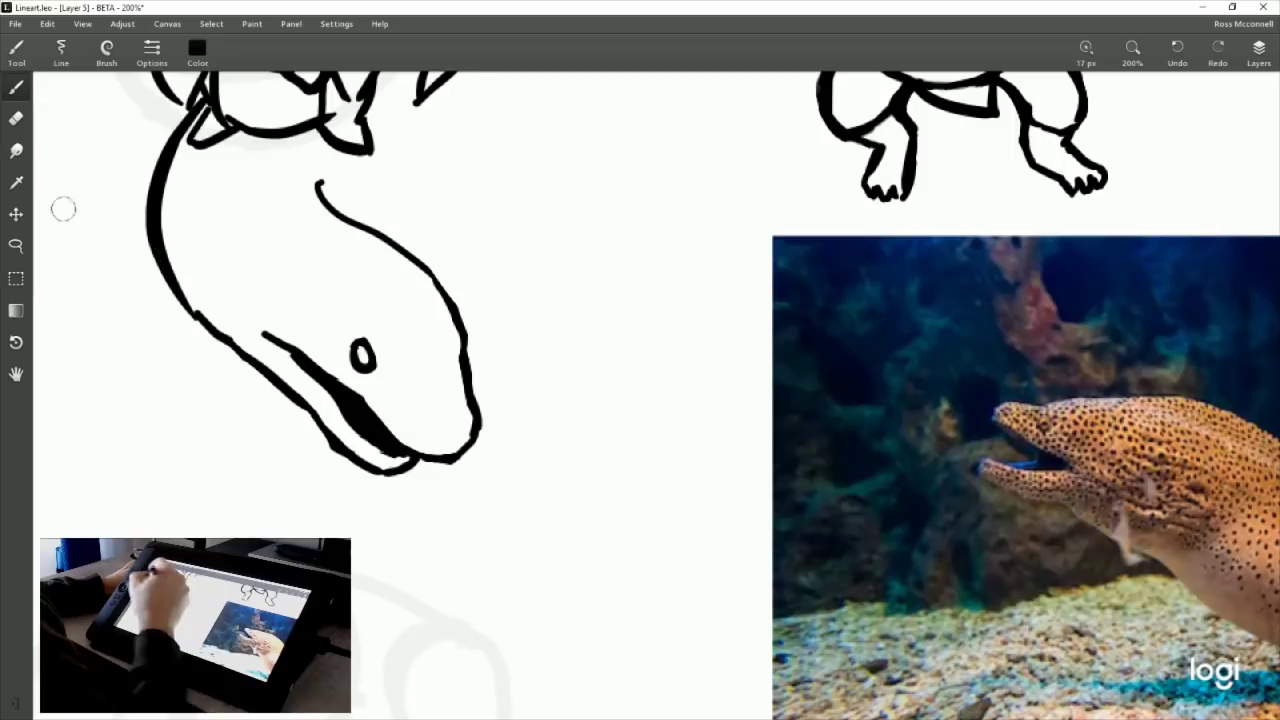
click(16, 120)
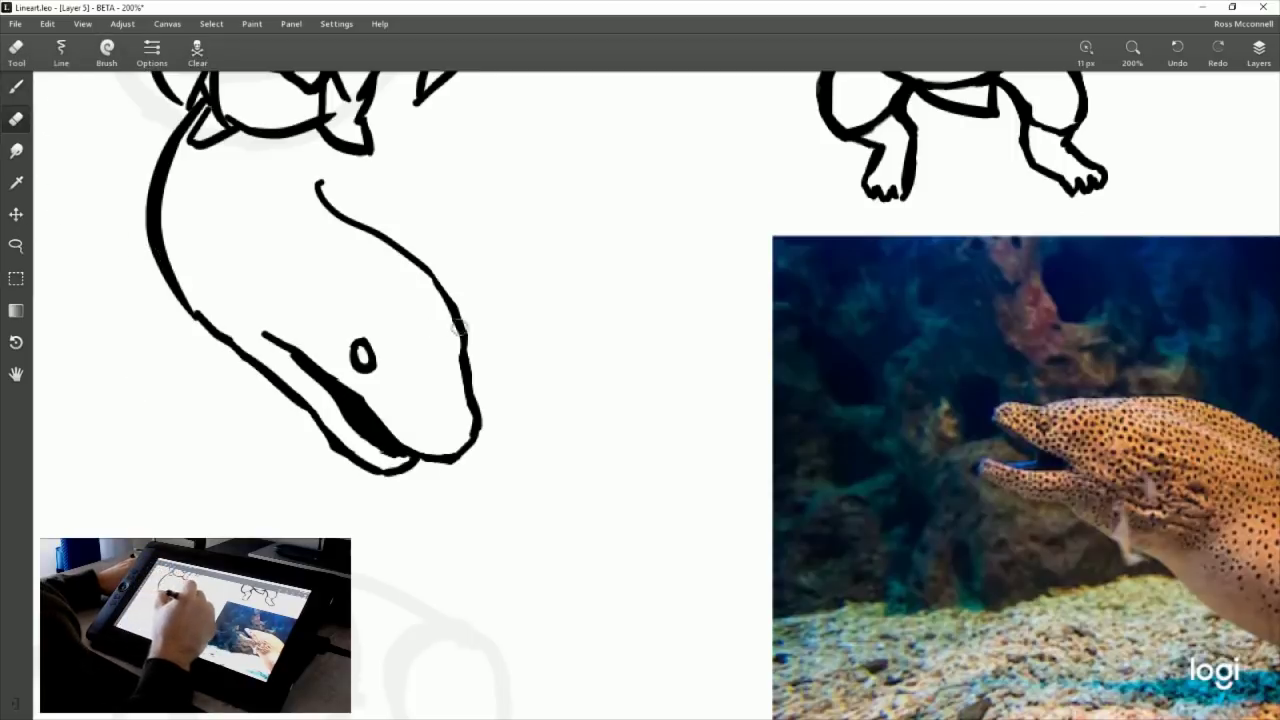
mouse_move(266, 334)
mouse_down()
mouse_move(346, 353)
mouse_move(269, 335)
mouse_move(298, 353)
mouse_up()
key(ctrl+z)
key(ctrl+z)
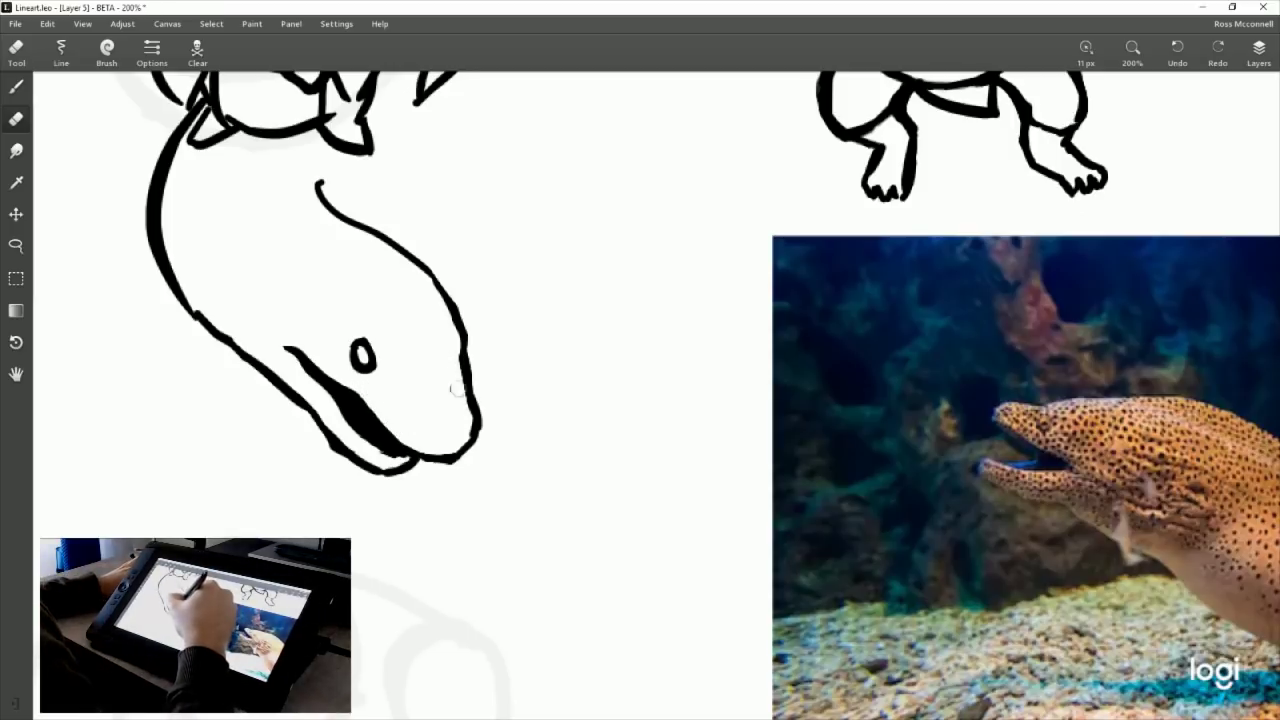
drag(457, 390, 467, 385)
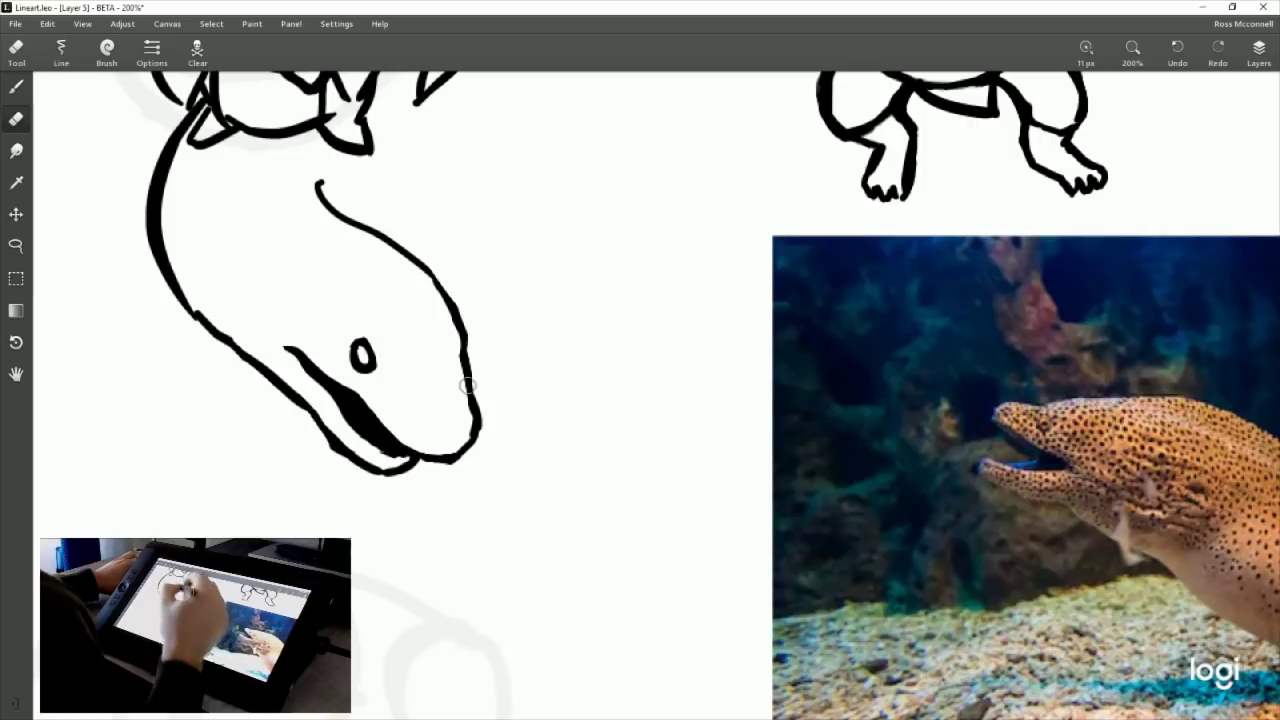
Ink a wavy crease running back from the corner of the eel's mouth, with two short marks behind it.
click(17, 87)
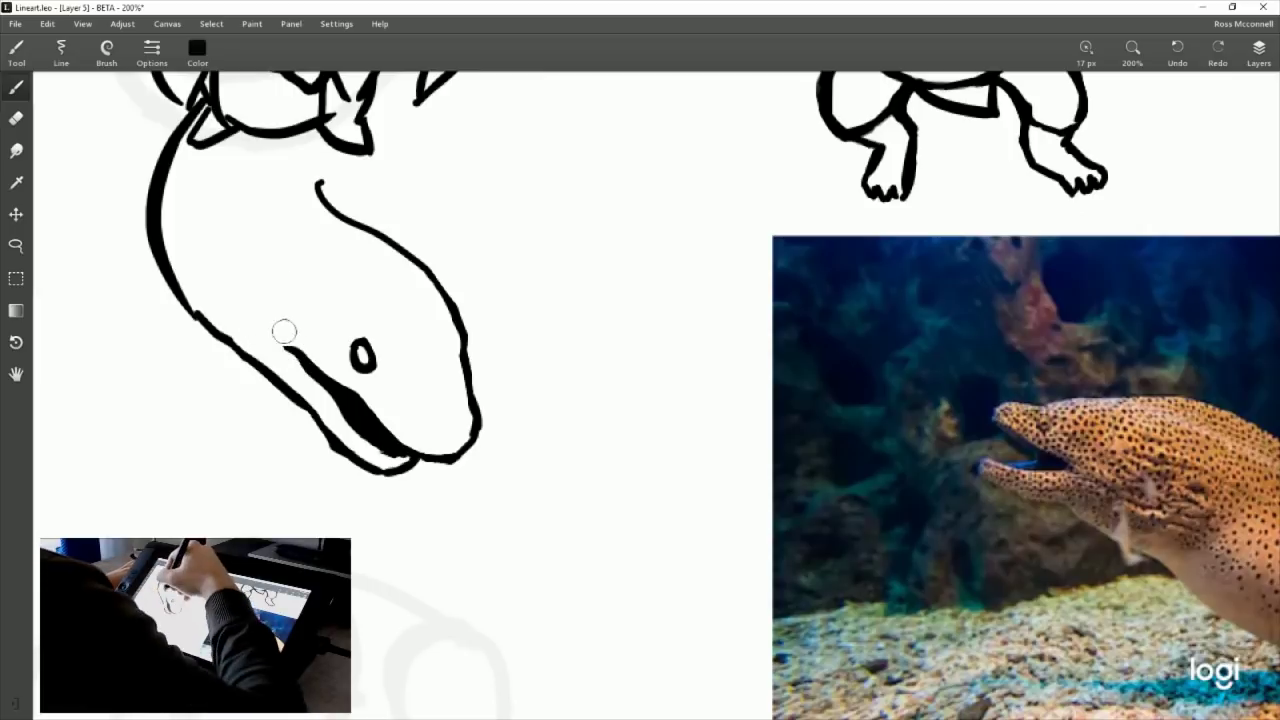
drag(260, 327, 298, 352)
mouse_move(226, 302)
mouse_down()
mouse_move(268, 302)
mouse_move(258, 315)
mouse_move(270, 323)
mouse_move(259, 329)
mouse_move(212, 298)
mouse_up()
key(ctrl+z)
key(ctrl+z)
key(ctrl+z)
key(ctrl+z)
key(ctrl+z)
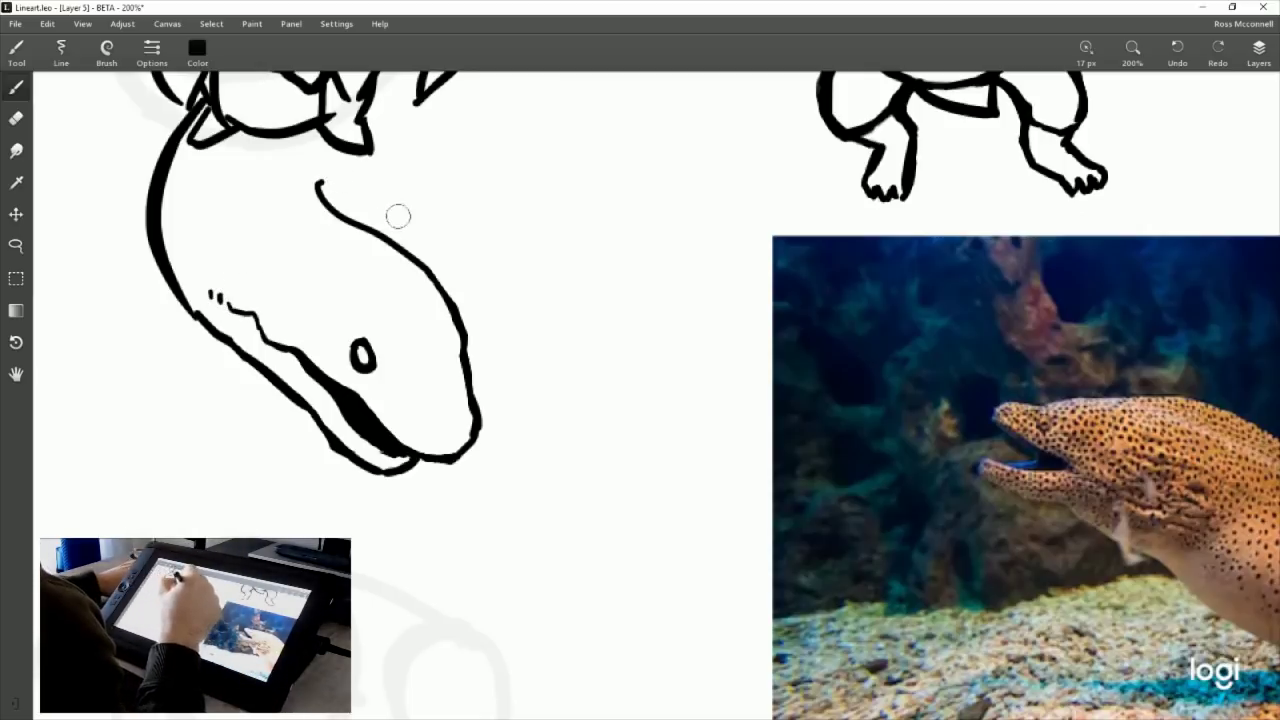
Try a second wavy crease above the one behind the eel's mouth, and undo all the crease marks.
drag(218, 267, 262, 303)
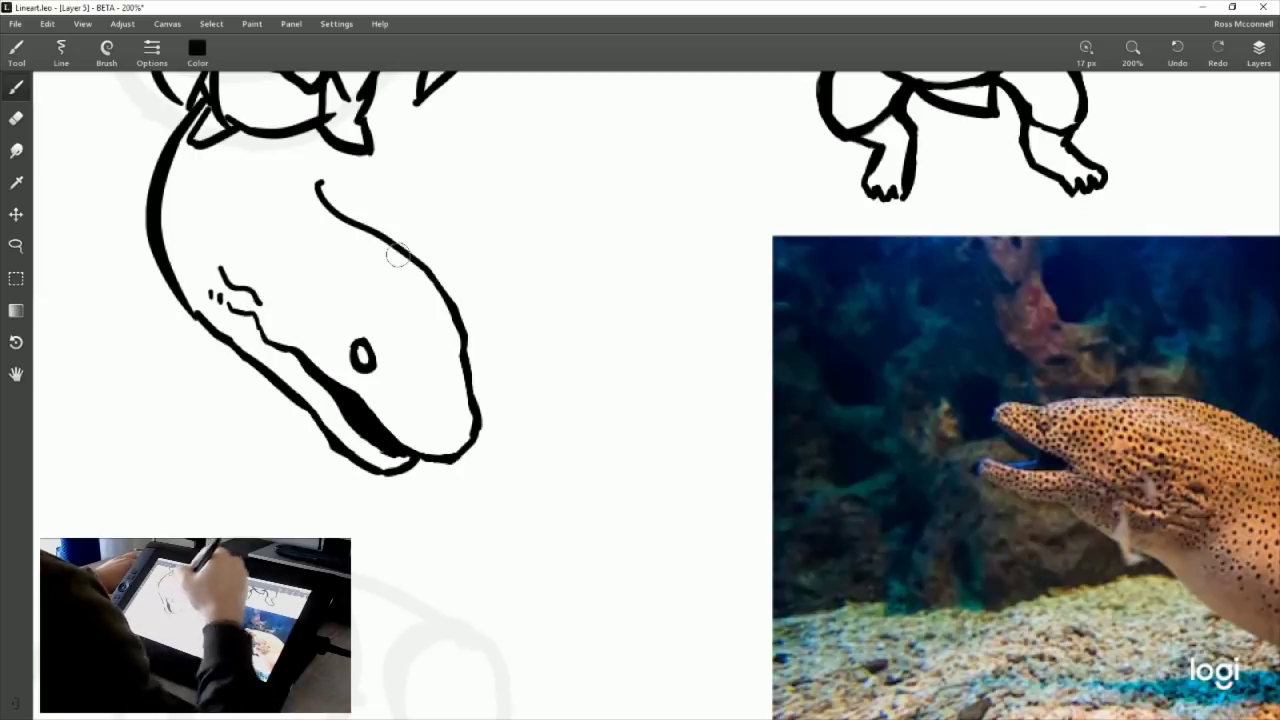
drag(536, 521, 574, 557)
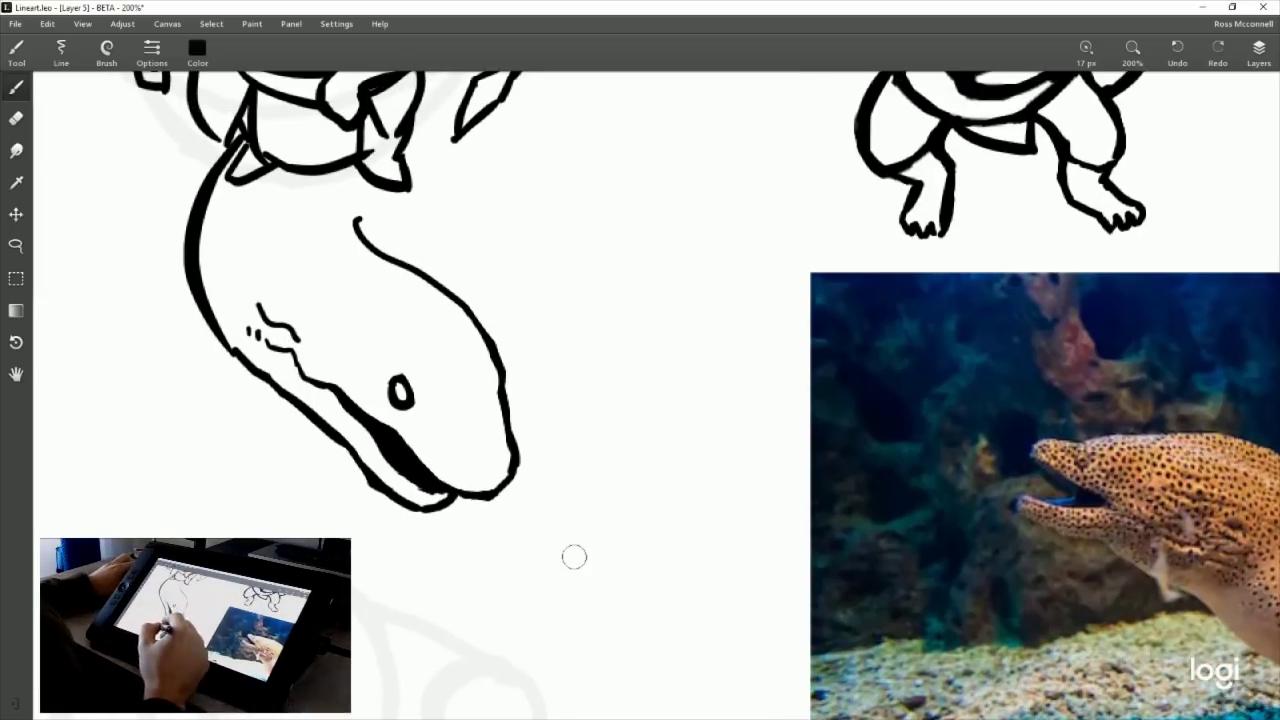
key(ctrl+z)
key(ctrl+z)
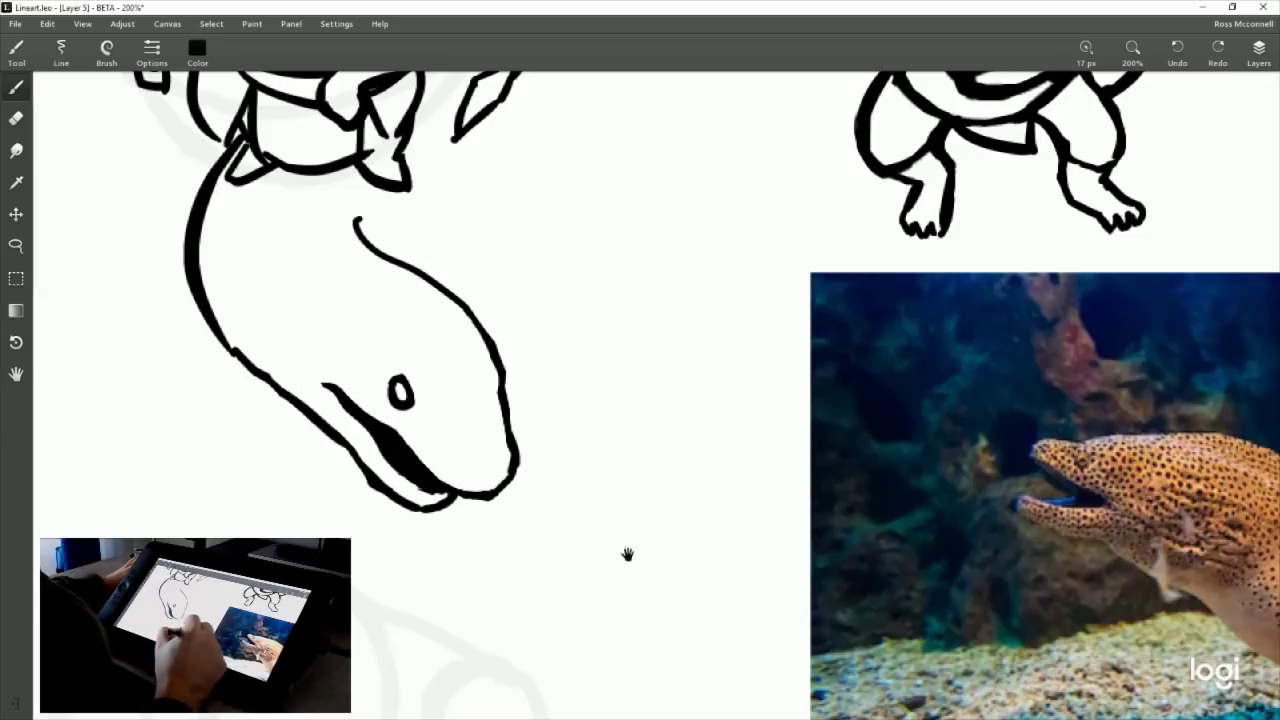
Thicken and round off the tip of the eel's lower jaw and tidy the dark mouth opening with ink.
drag(626, 554, 538, 528)
mouse_move(331, 455)
mouse_down()
mouse_move(348, 464)
mouse_move(369, 451)
mouse_move(370, 484)
mouse_up()
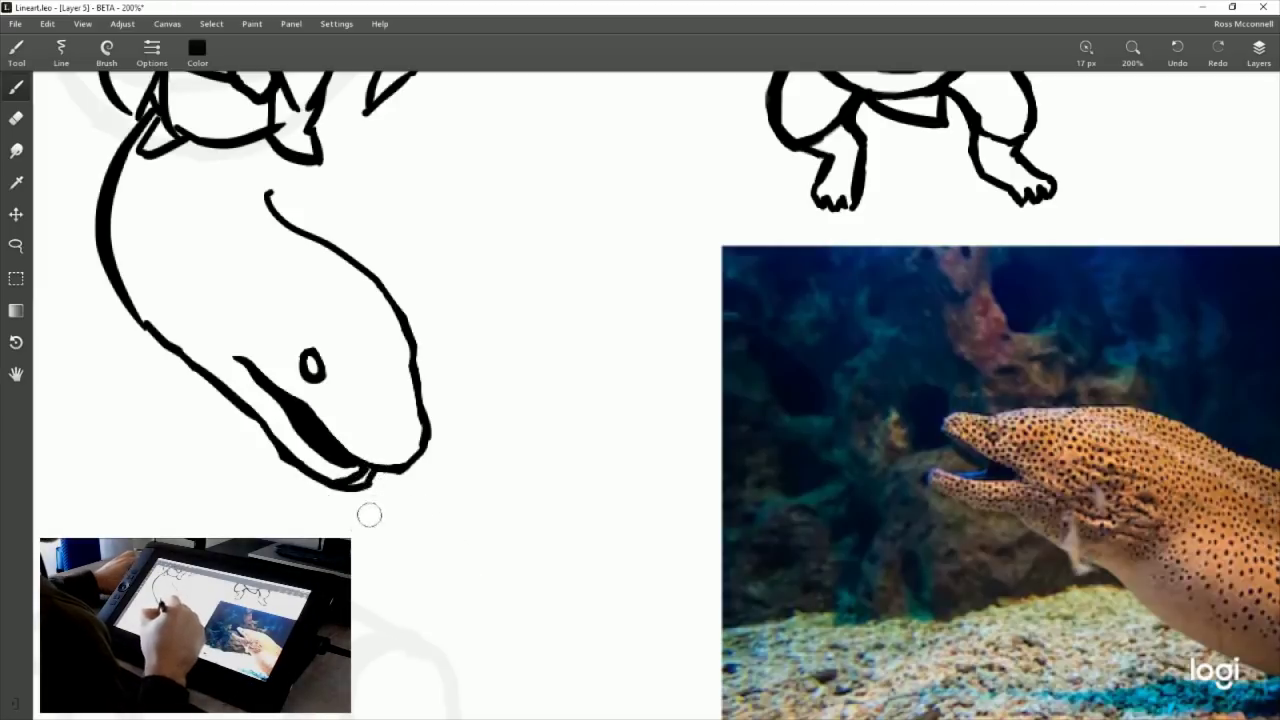
key(ctrl+z)
drag(372, 478, 330, 472)
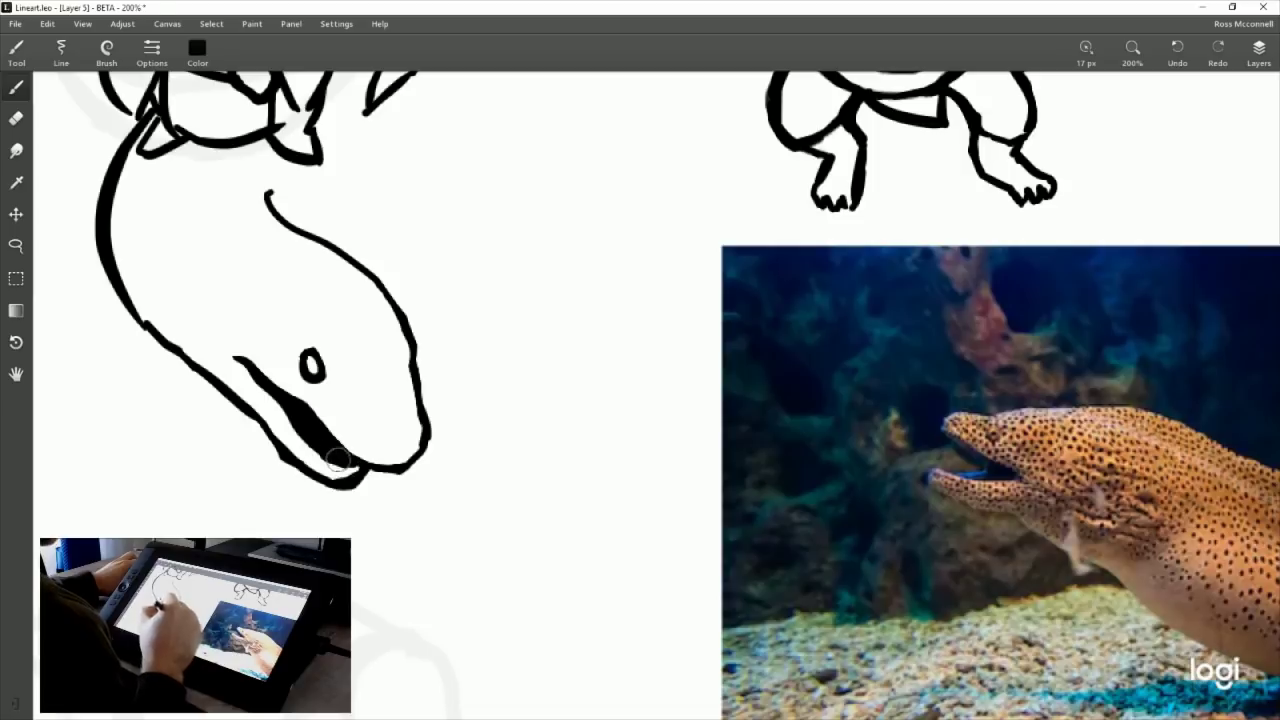
key(ctrl+z)
drag(300, 430, 365, 463)
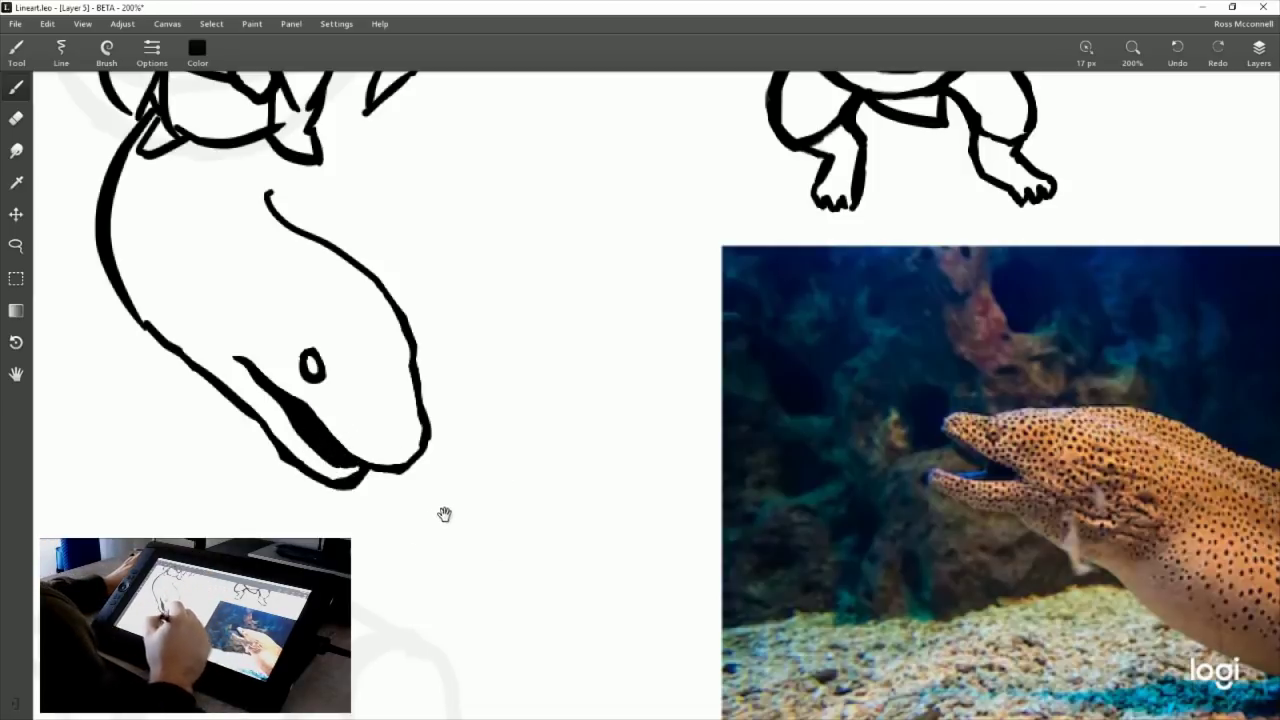
Thicken the upper contour of the eel's head behind the eye with an ink stroke.
drag(444, 514, 574, 644)
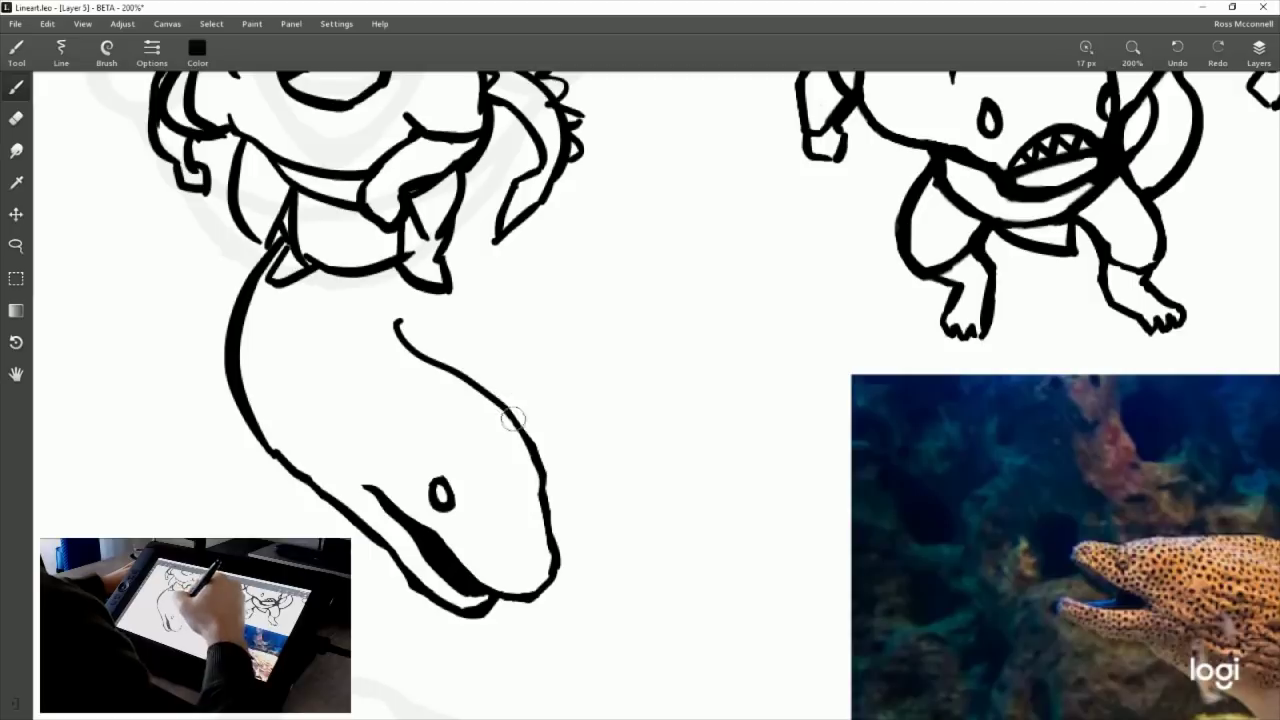
drag(470, 390, 529, 424)
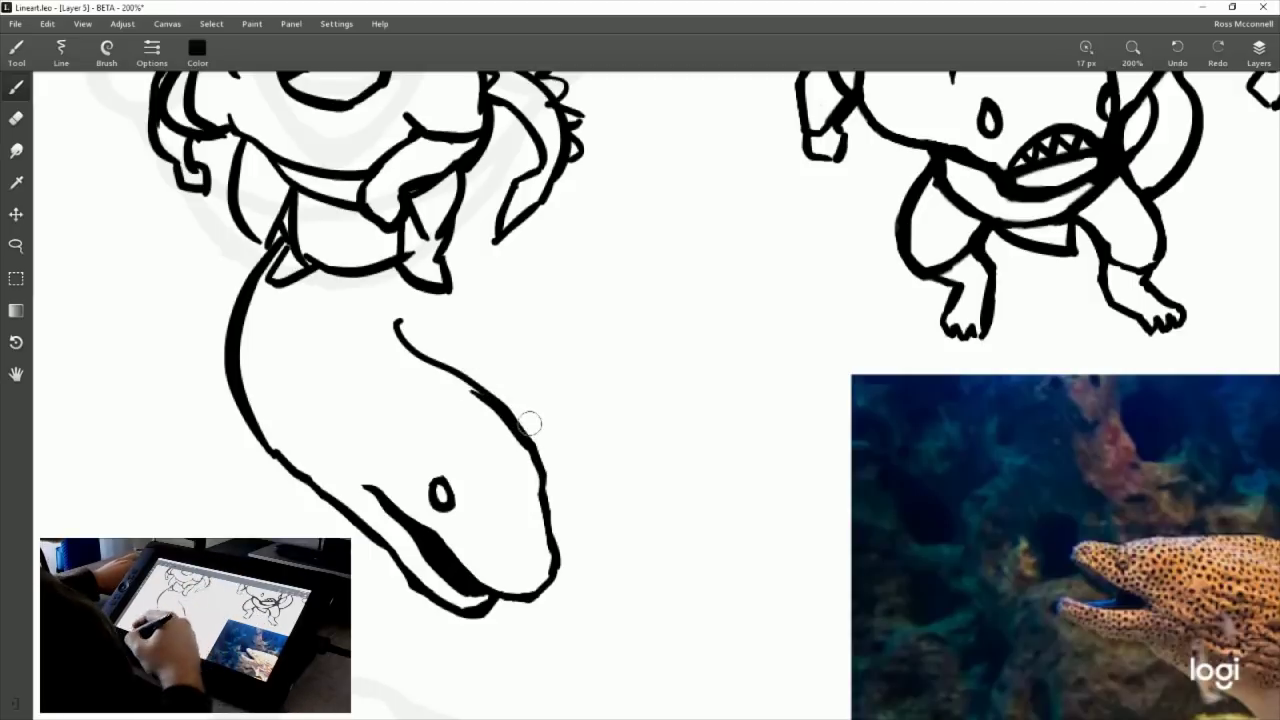
drag(609, 563, 474, 469)
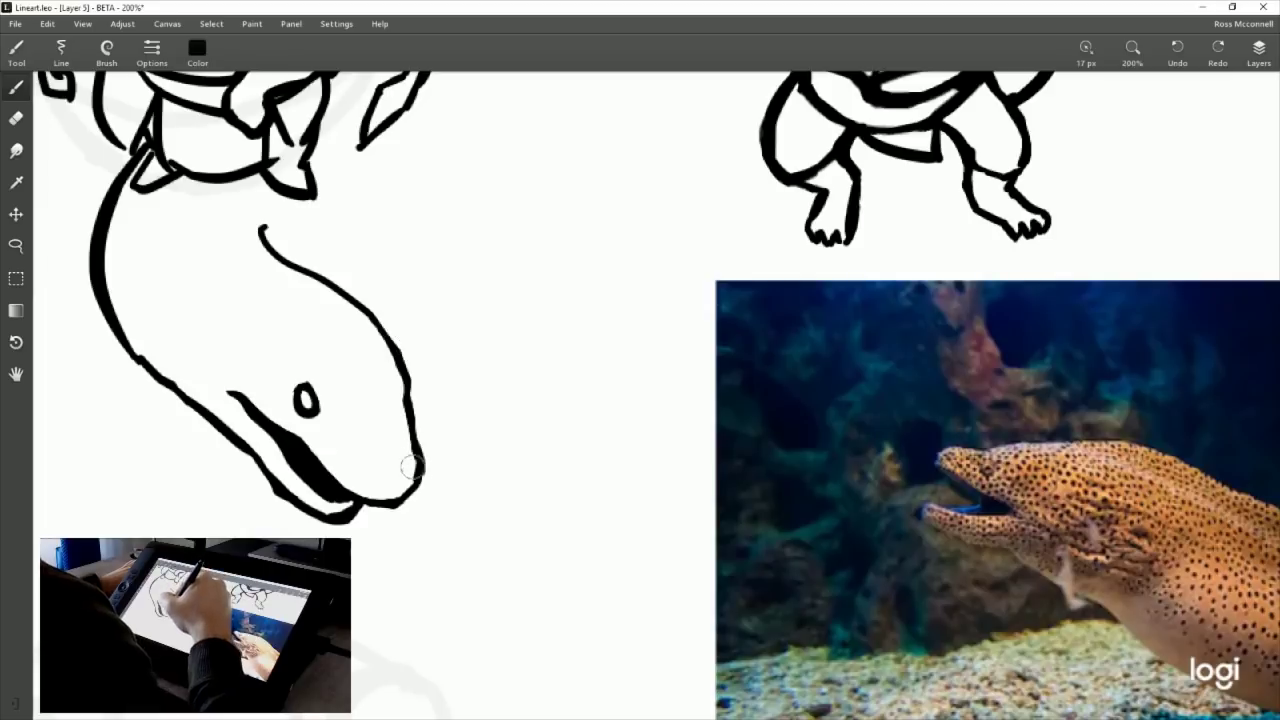
mouse_move(387, 509)
mouse_down()
mouse_move(423, 486)
mouse_move(408, 497)
mouse_move(409, 363)
mouse_up()
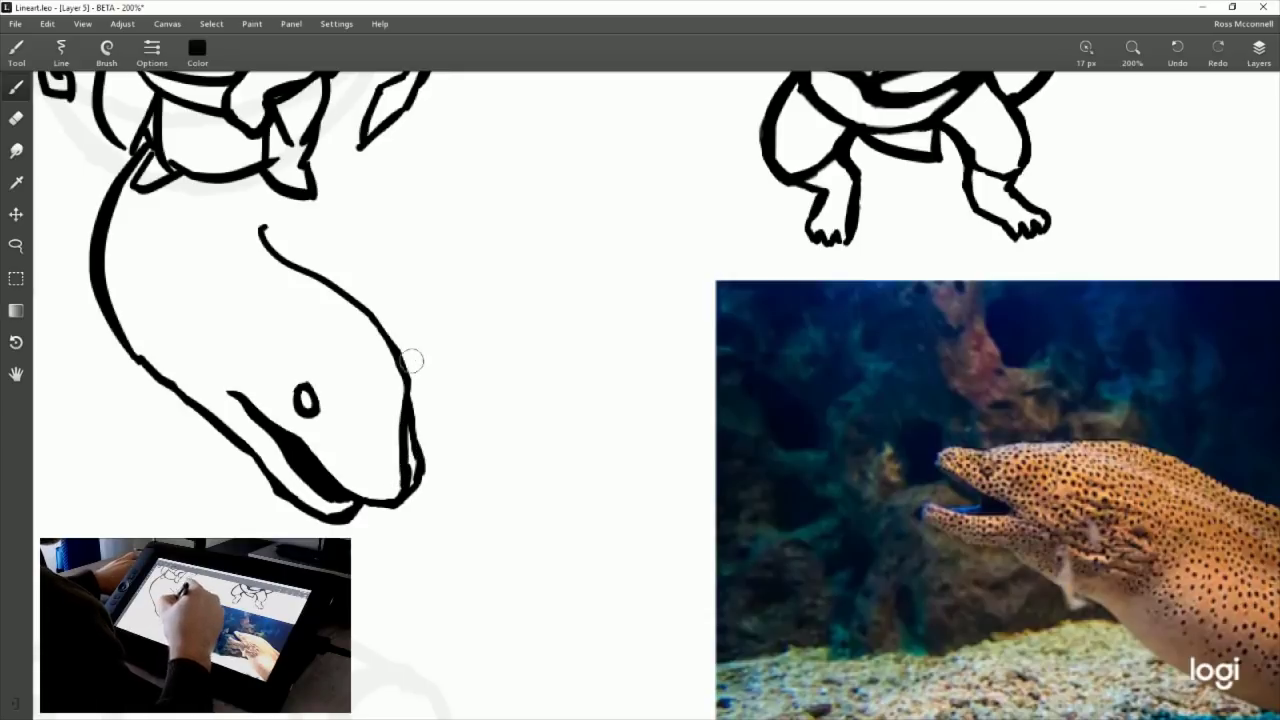
key(ctrl+z)
key(ctrl+z)
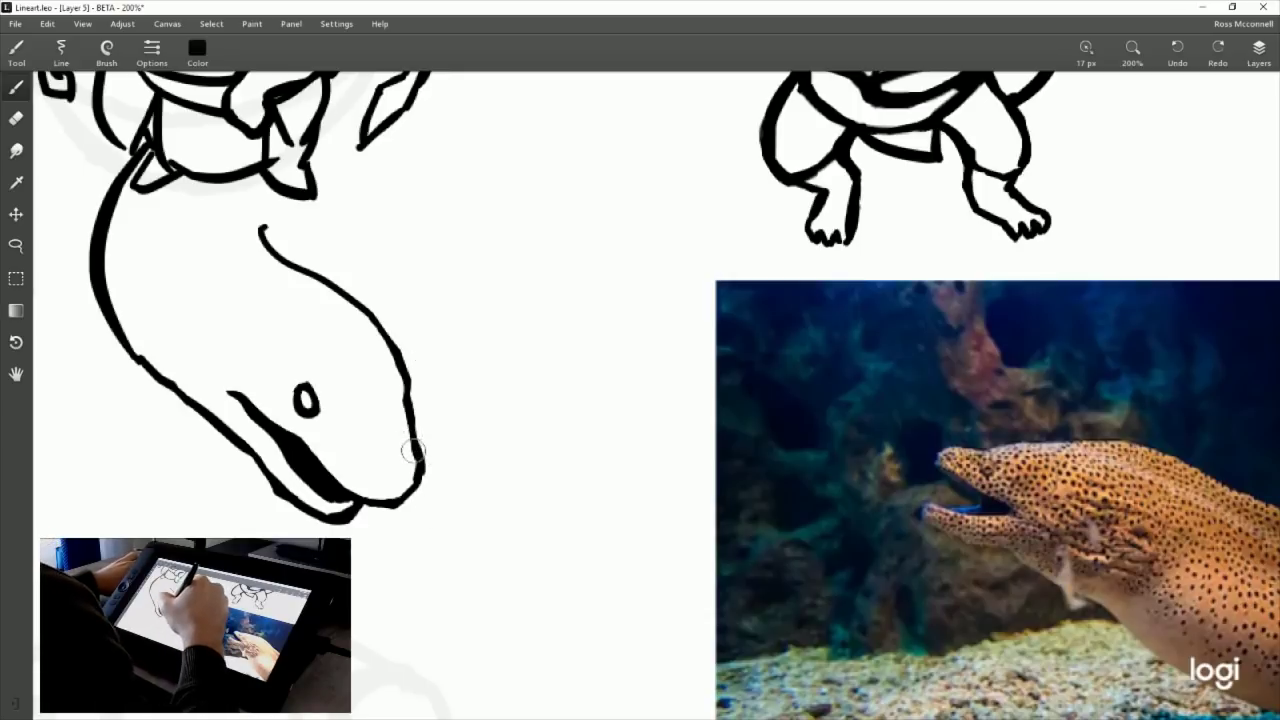
Try to redraw the eel's upper head outline farther out, and erase the old line inside it with the eraser.
drag(413, 450, 390, 325)
mouse_move(394, 371)
mouse_down()
mouse_move(385, 310)
mouse_move(315, 243)
mouse_up()
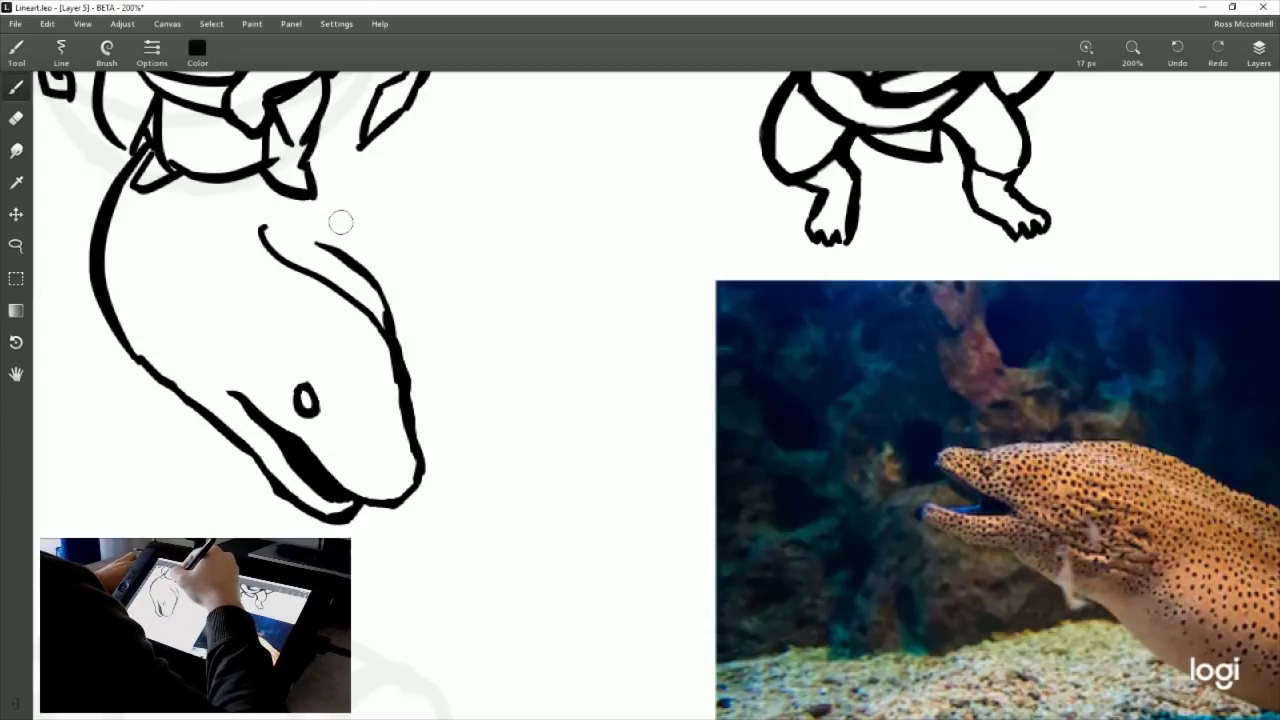
click(17, 118)
mouse_move(372, 312)
mouse_down()
mouse_move(396, 434)
mouse_move(392, 380)
mouse_move(417, 395)
mouse_move(415, 360)
mouse_move(425, 439)
mouse_up()
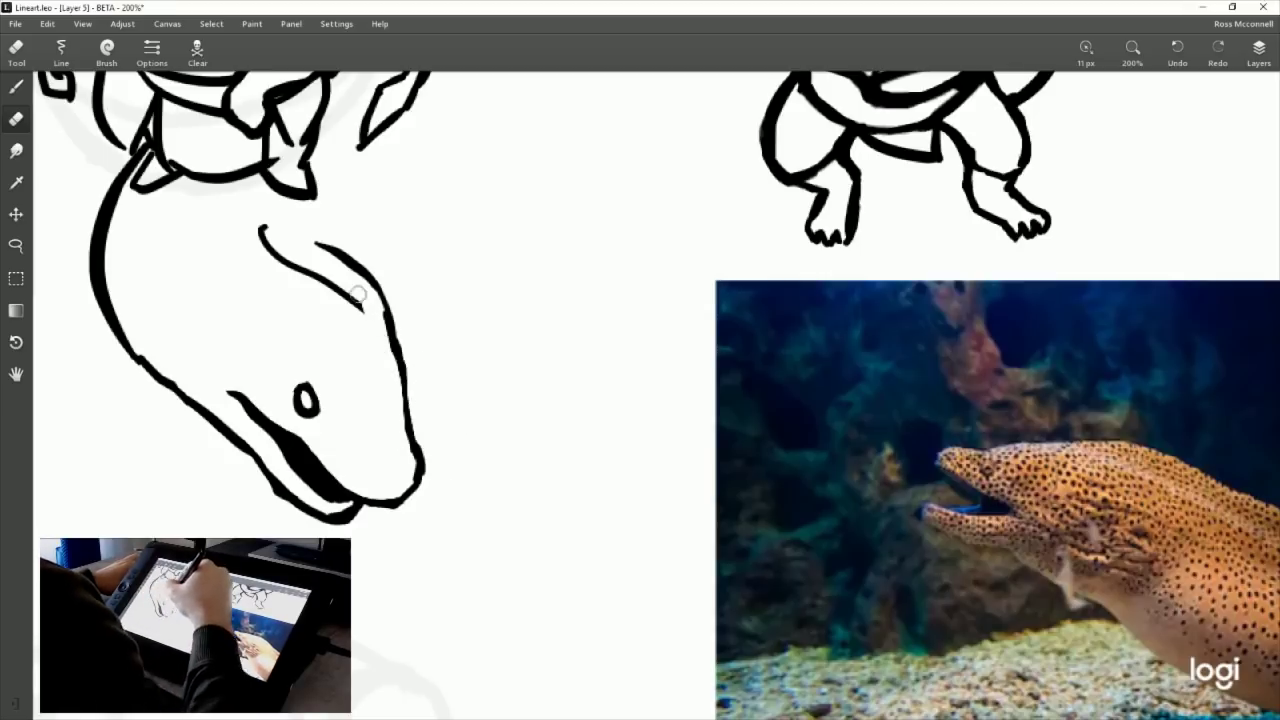
drag(357, 293, 262, 251)
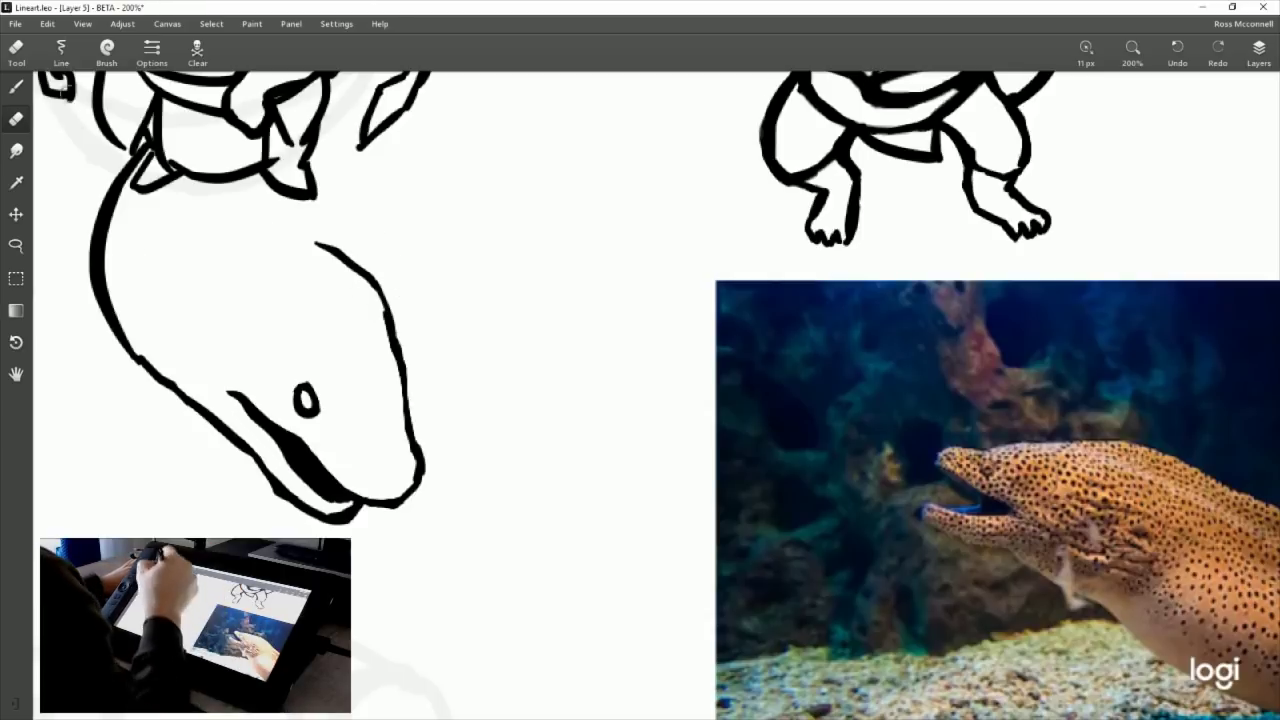
click(27, 93)
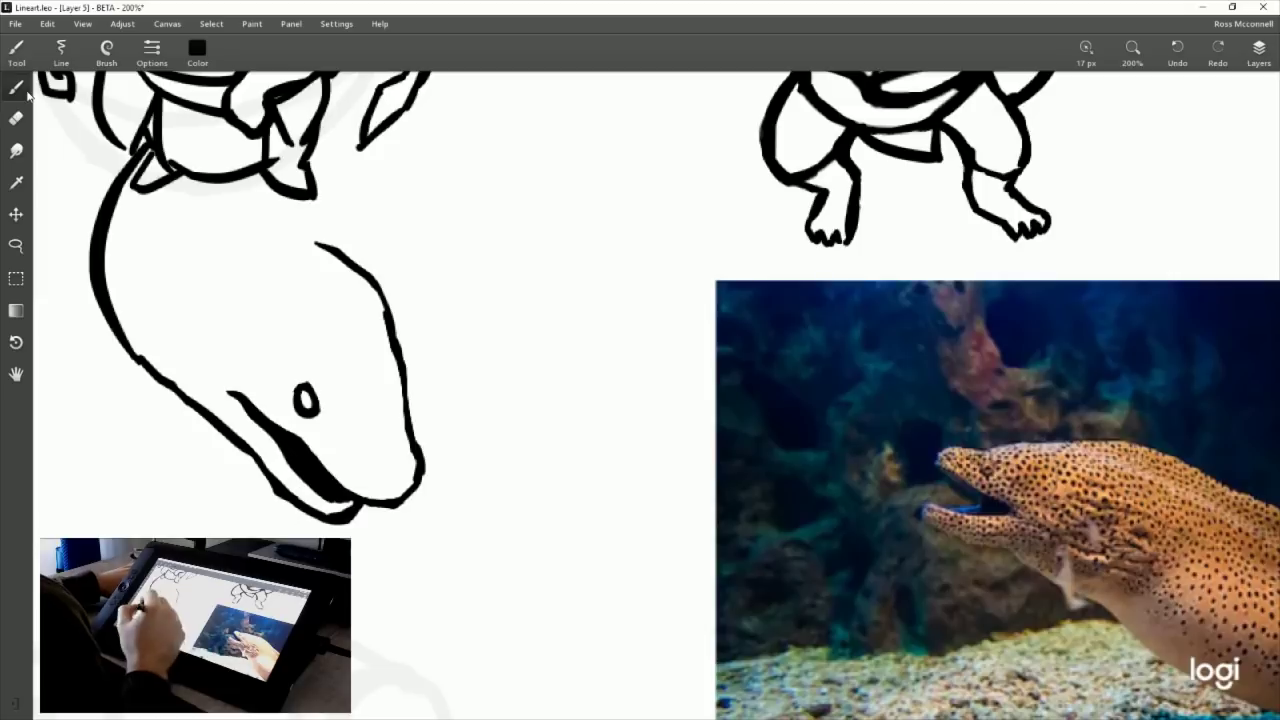
Compare the eel sketch with the reference photo, and undo the outline and eraser changes along its upper head.
mouse_move(389, 483)
mouse_down()
mouse_move(320, 457)
mouse_move(581, 578)
mouse_up()
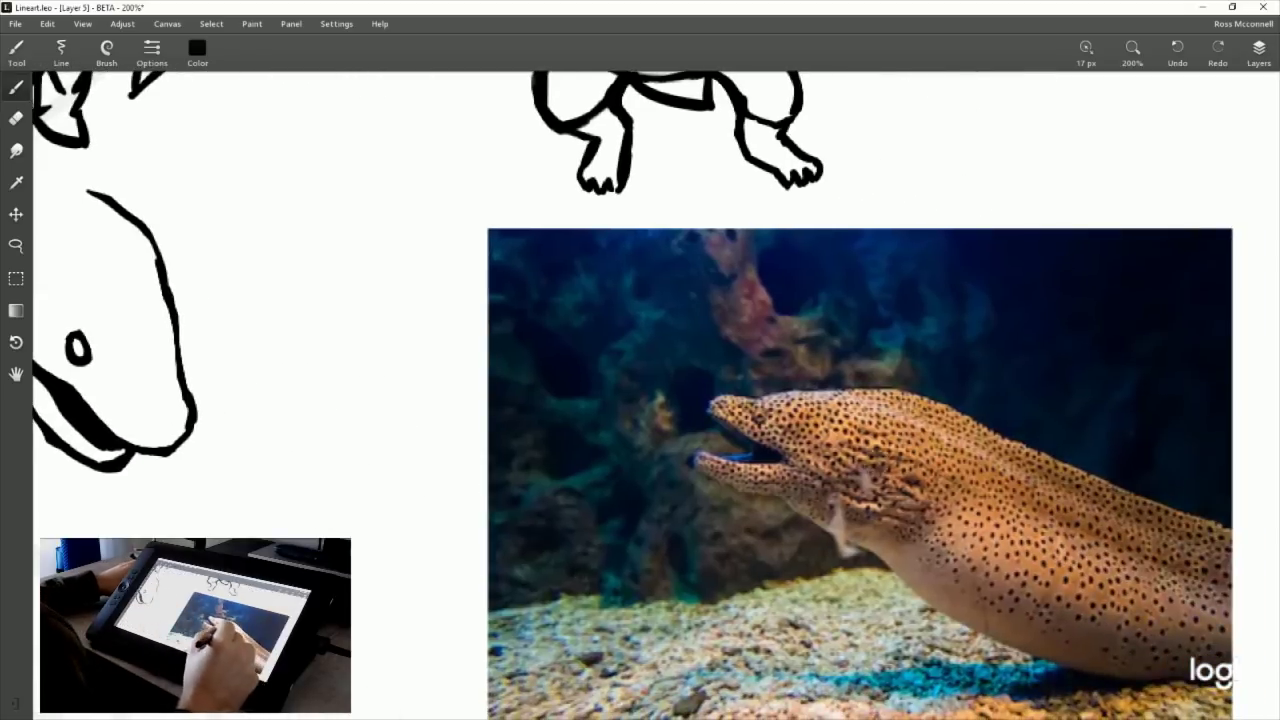
drag(338, 449, 720, 541)
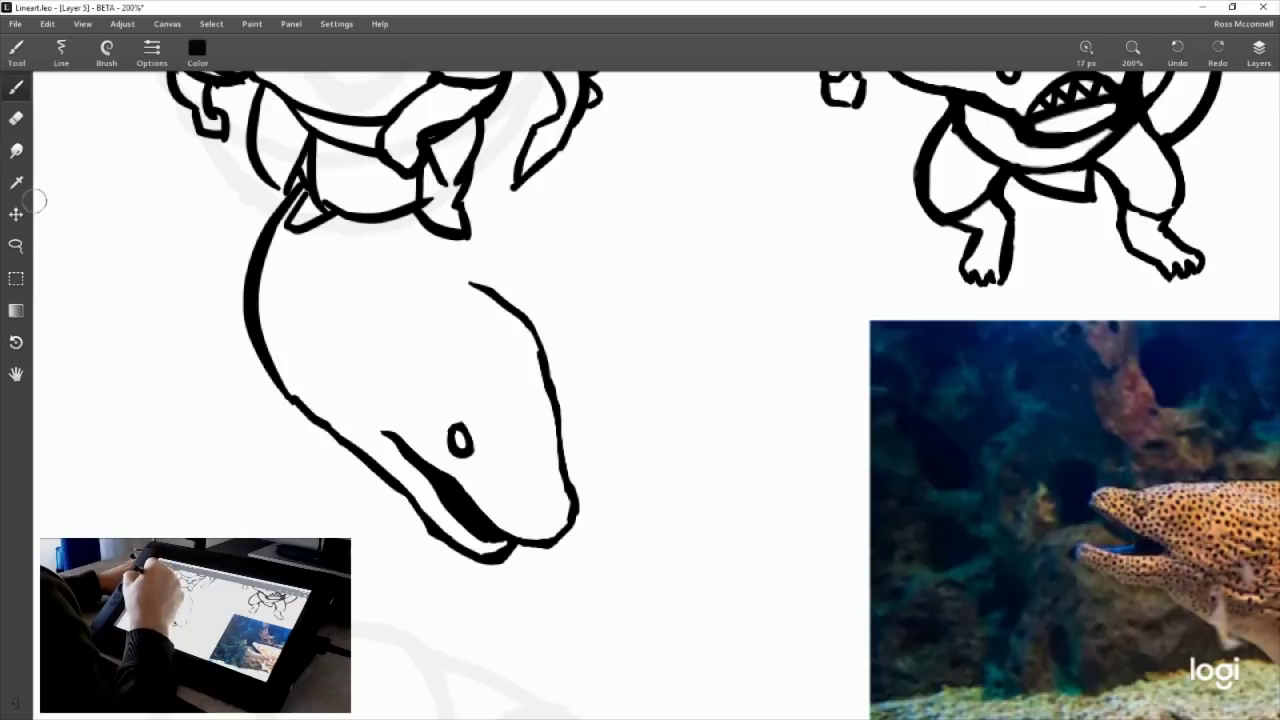
mouse_move(414, 266)
mouse_down()
mouse_move(517, 350)
mouse_move(562, 470)
mouse_up()
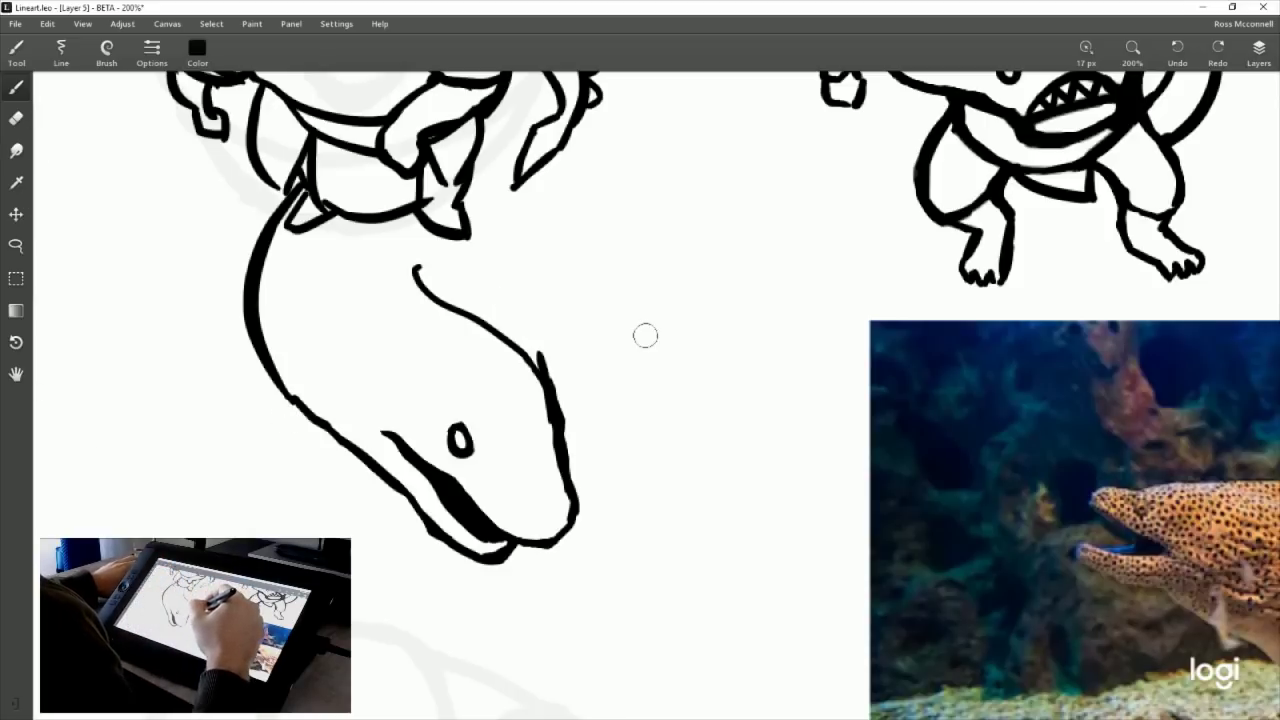
key(ctrl+z)
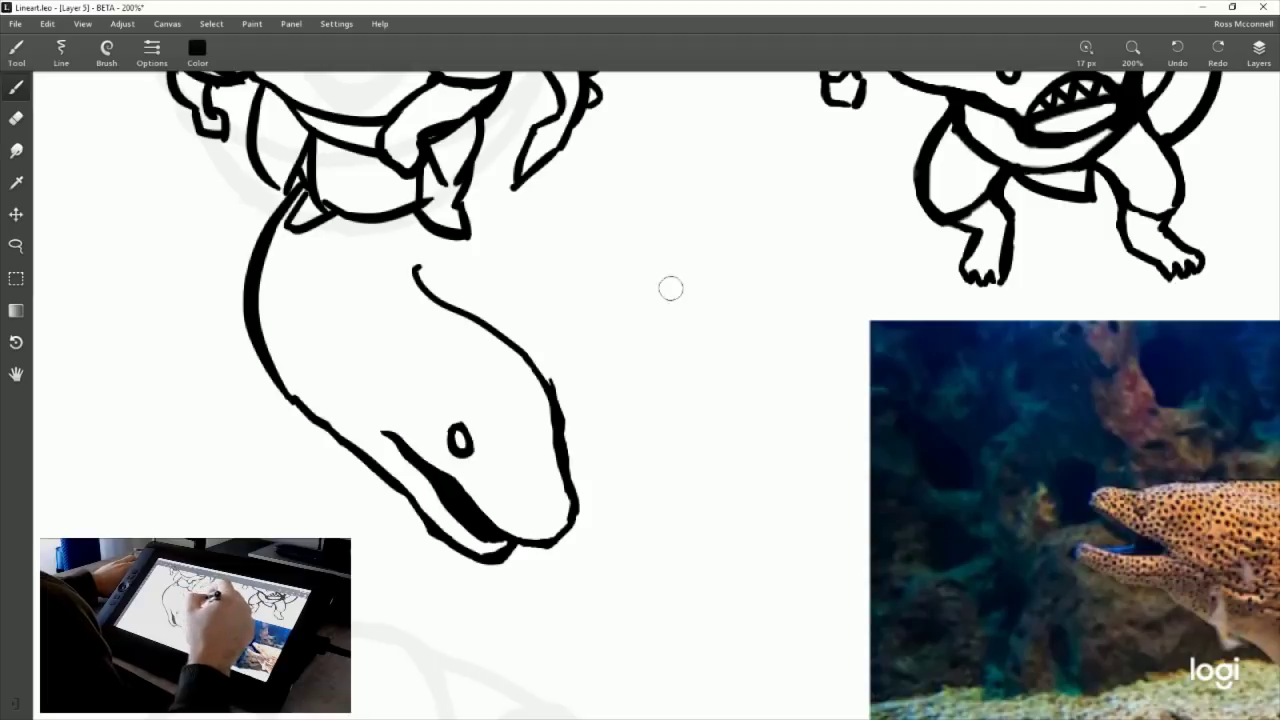
Select the front of the eel's head with the Lasso, and shrink and reposition it with its eye and mouth.
click(17, 245)
mouse_move(402, 556)
mouse_down()
mouse_move(608, 453)
mouse_move(570, 379)
mouse_move(402, 387)
mouse_move(363, 417)
mouse_move(332, 479)
mouse_up()
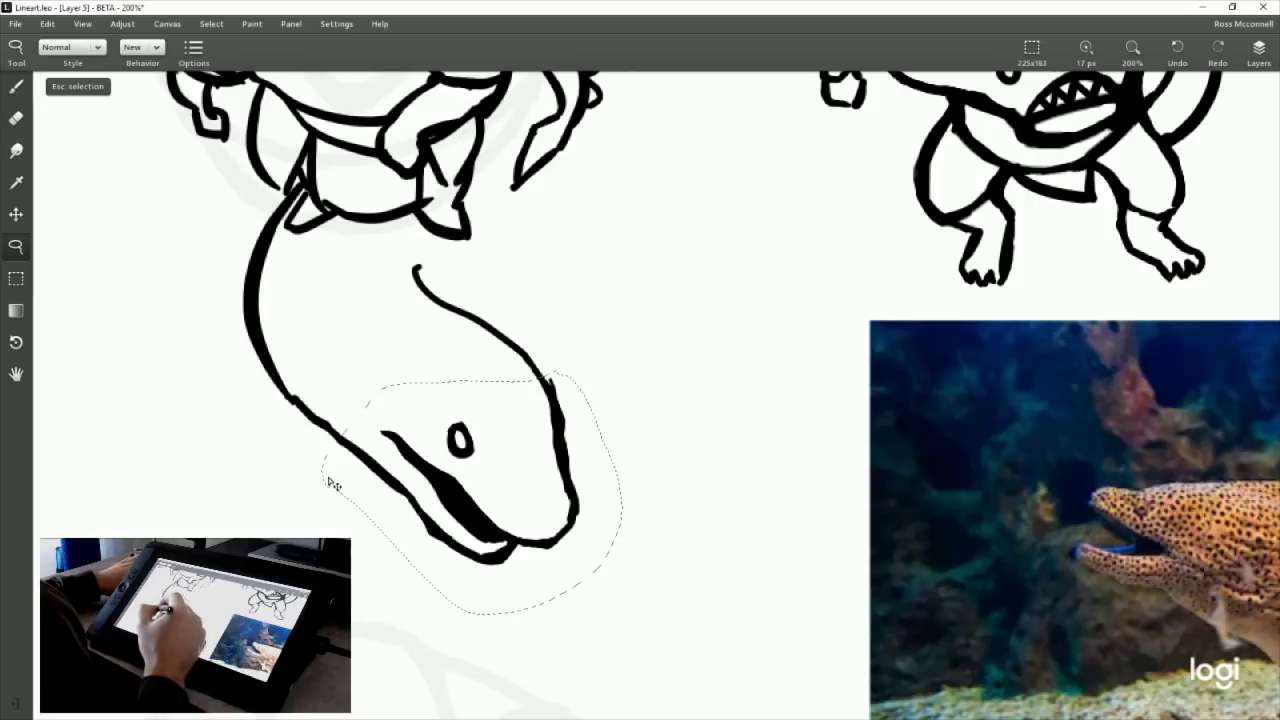
key(ctrl+t)
drag(622, 369, 565, 420)
drag(517, 514, 566, 493)
click(197, 50)
Redraw the eel's upper head line with the 17 px brush to bridge the gap between the back and the snout.
click(16, 86)
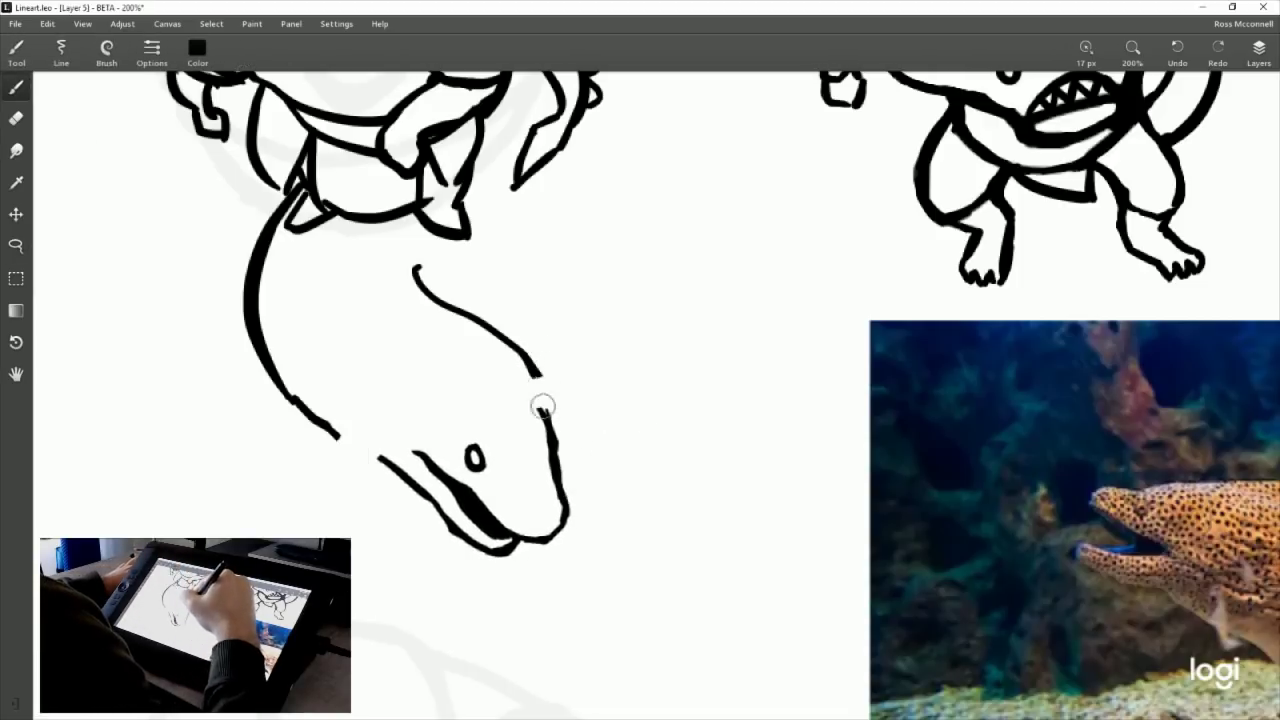
drag(515, 346, 548, 425)
key(ctrl+z)
Erase the hooked end of the eel's upper neck line, and join the throat outline to the lower jaw.
click(17, 119)
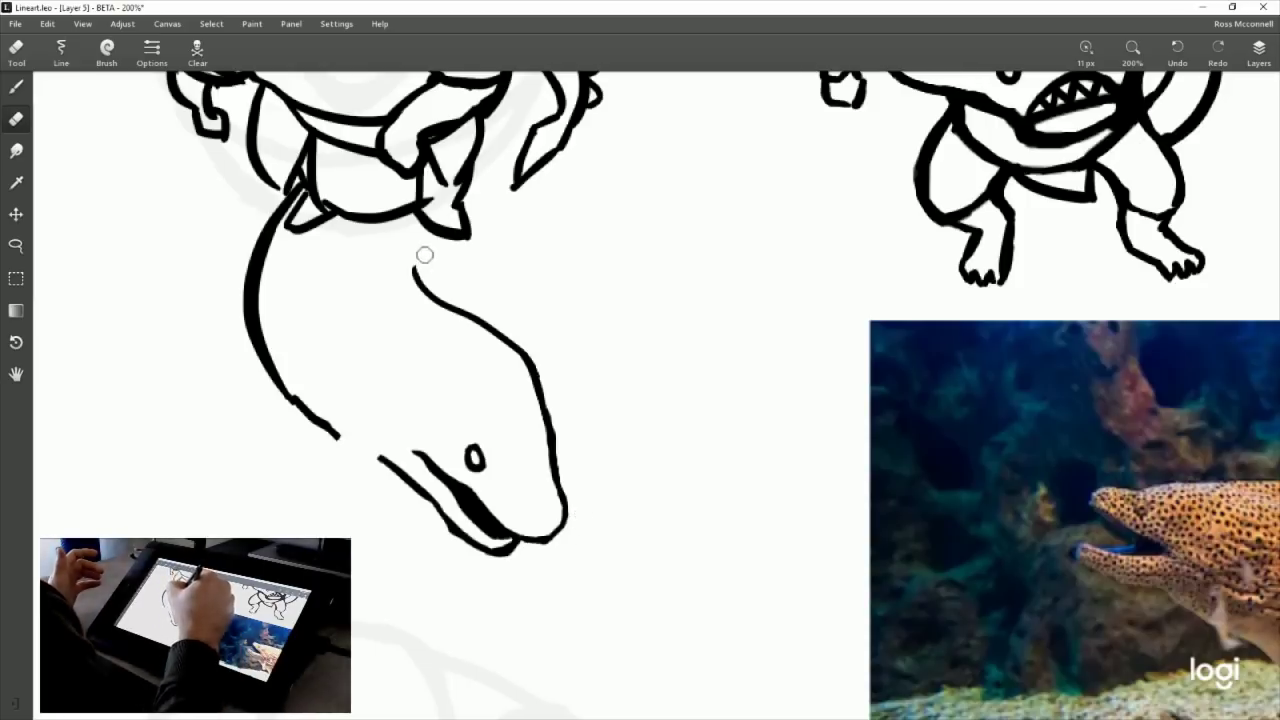
drag(428, 256, 413, 273)
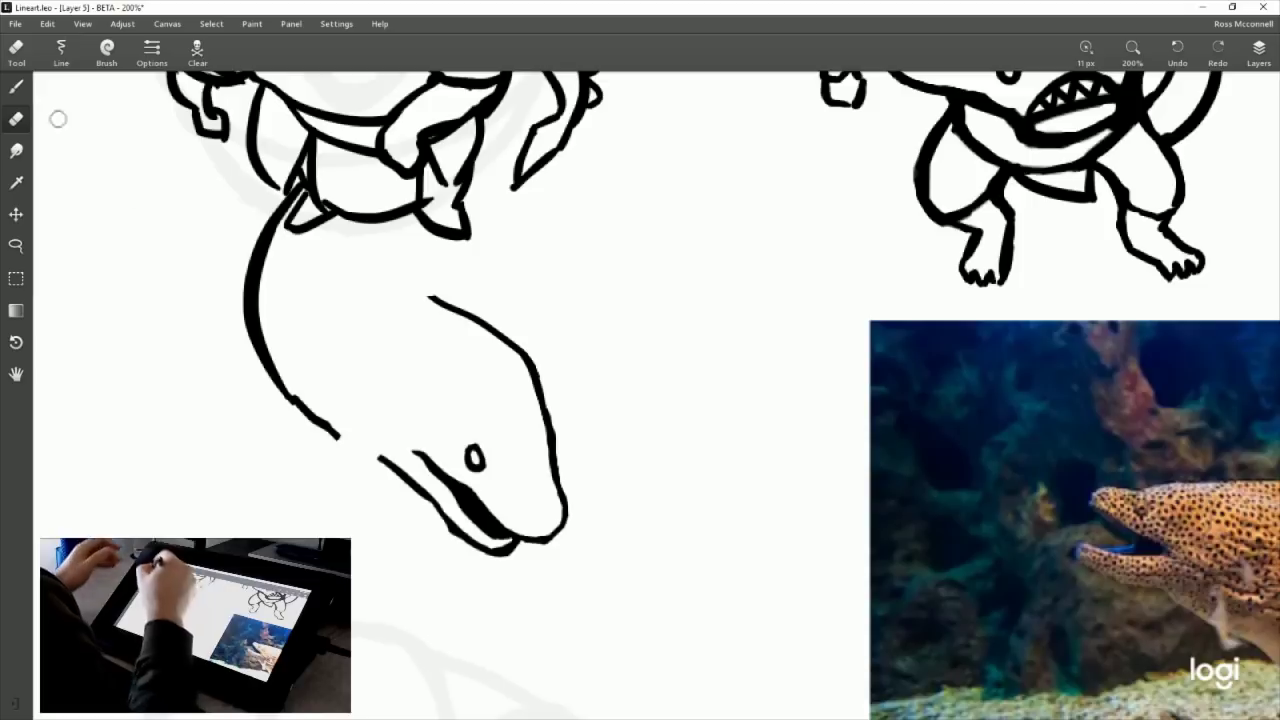
click(17, 88)
drag(336, 433, 402, 466)
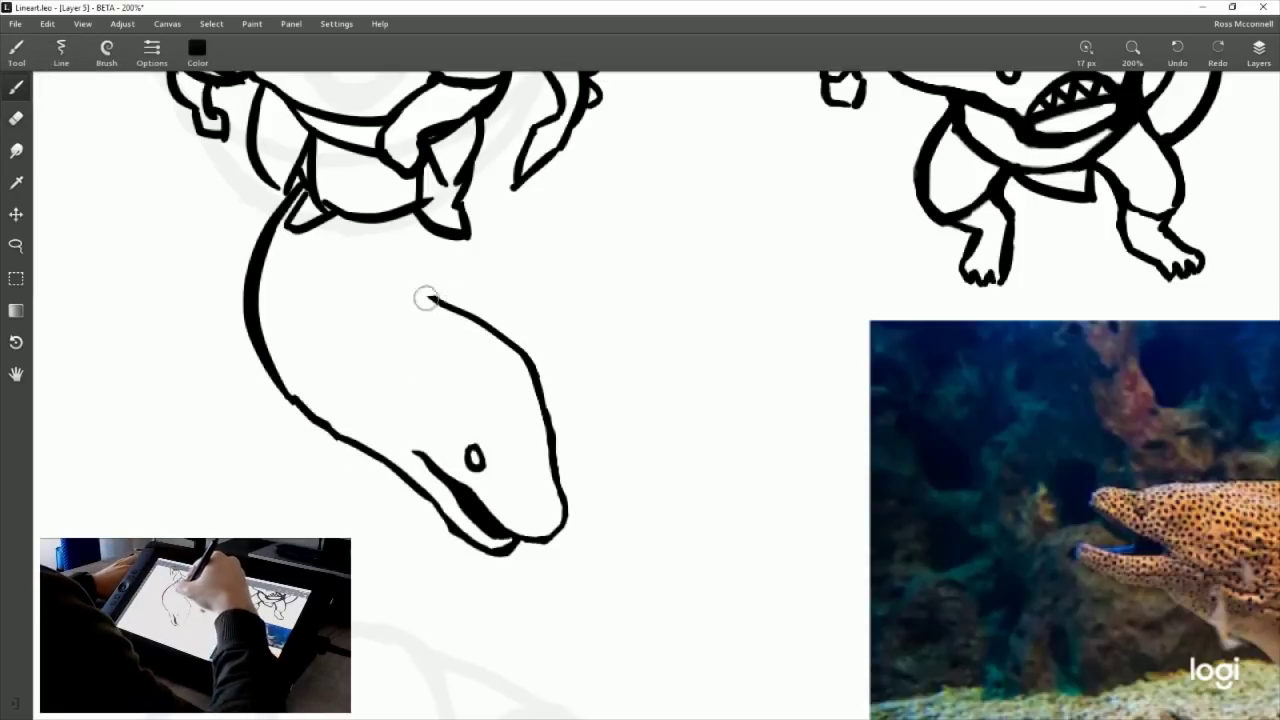
Extend the eel's upper neck line to the figure above, and draw a curved line from the neck to the figure's foot.
drag(441, 305, 360, 225)
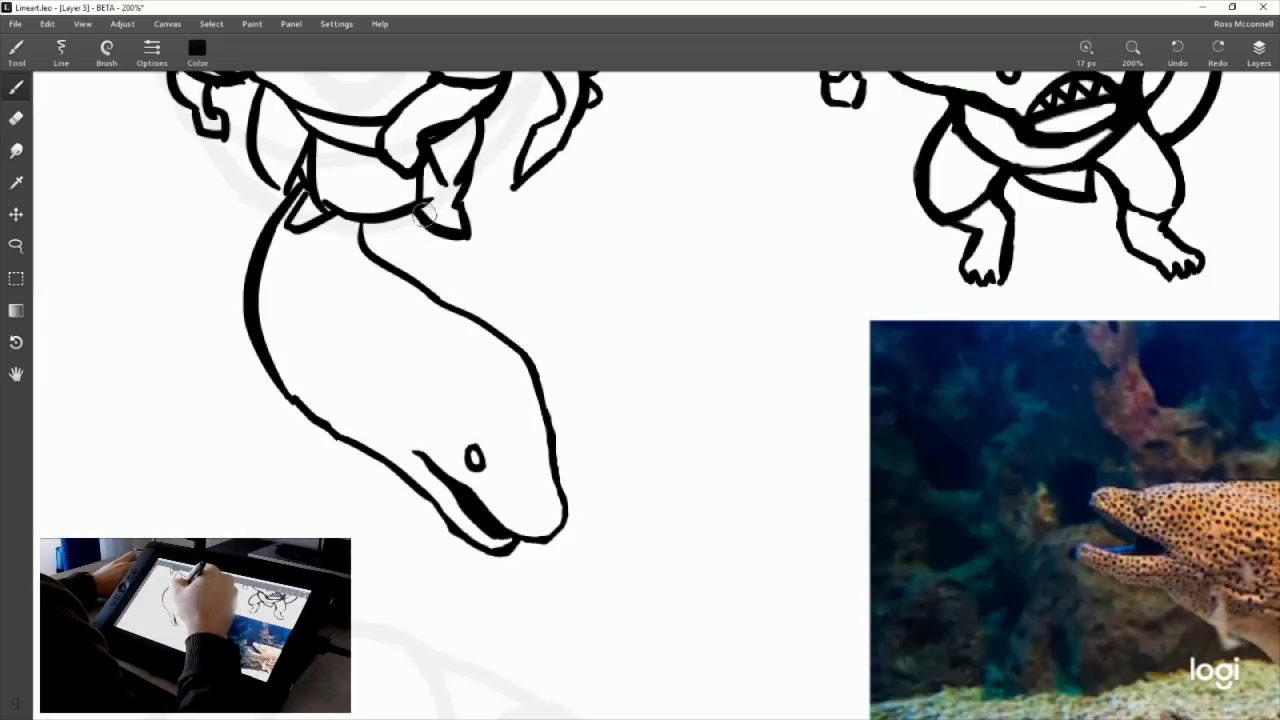
drag(416, 228, 426, 278)
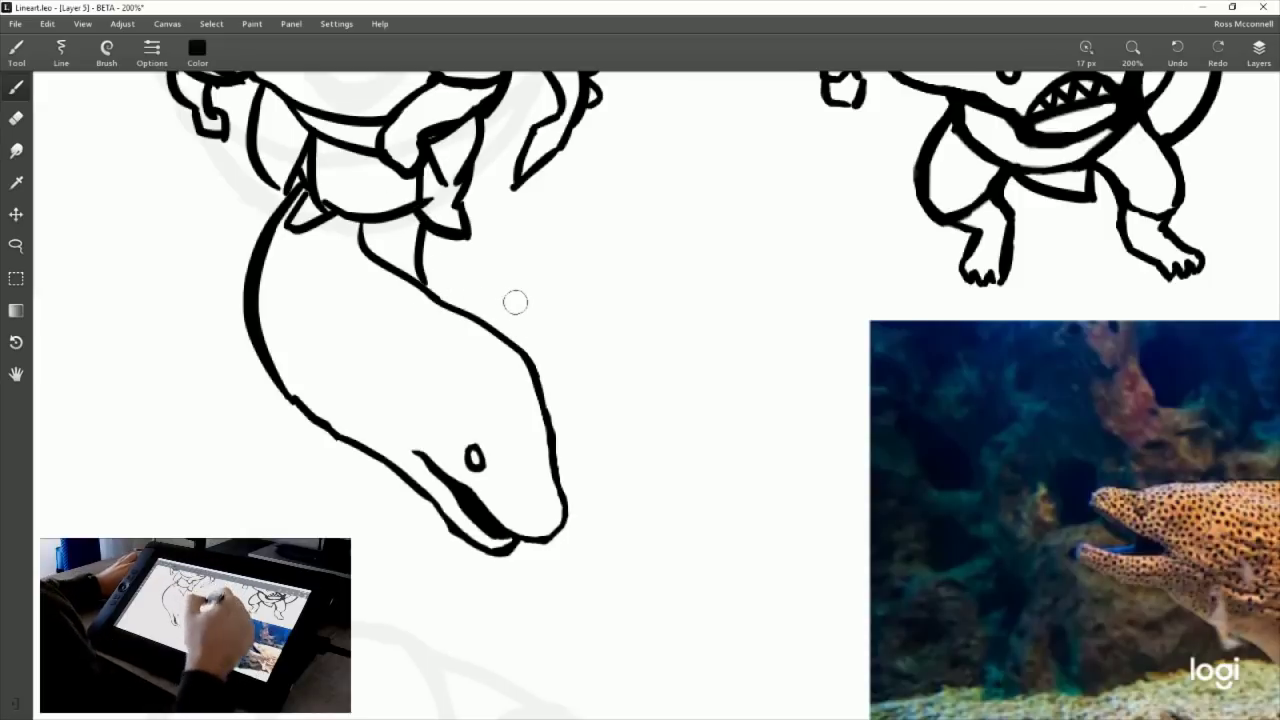
drag(649, 349, 672, 443)
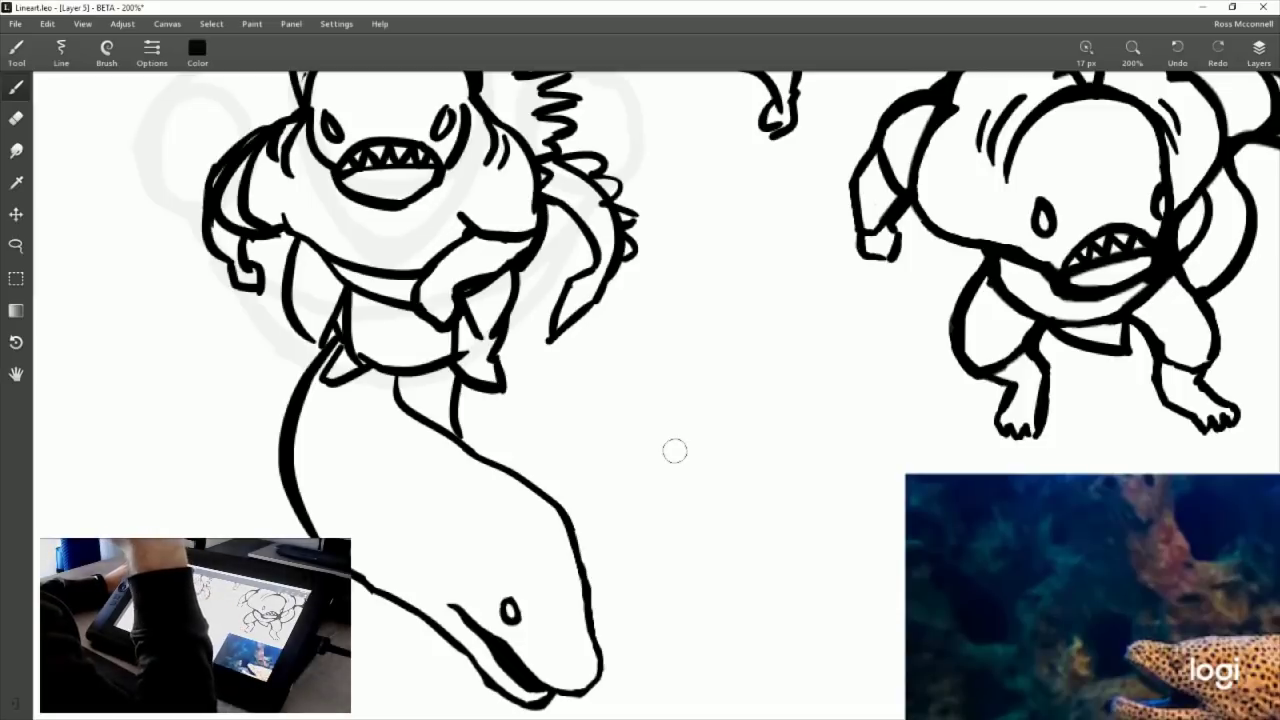
drag(528, 399, 538, 477)
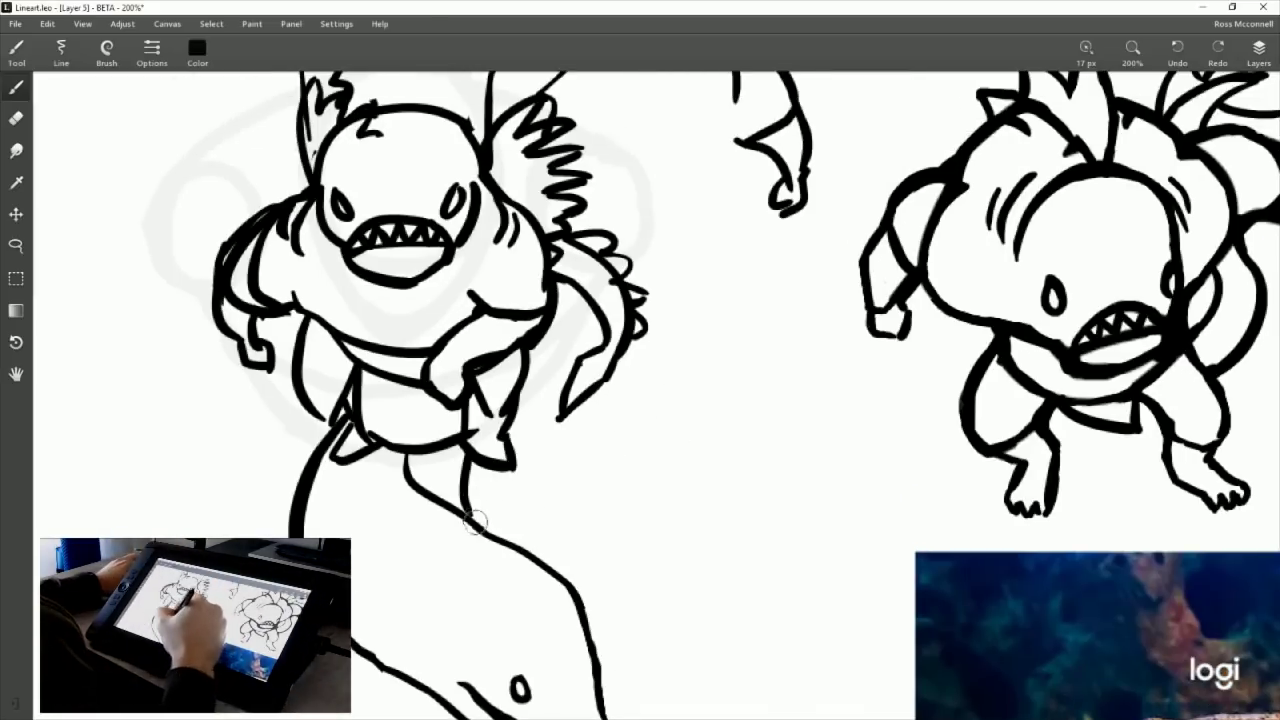
drag(482, 528, 493, 465)
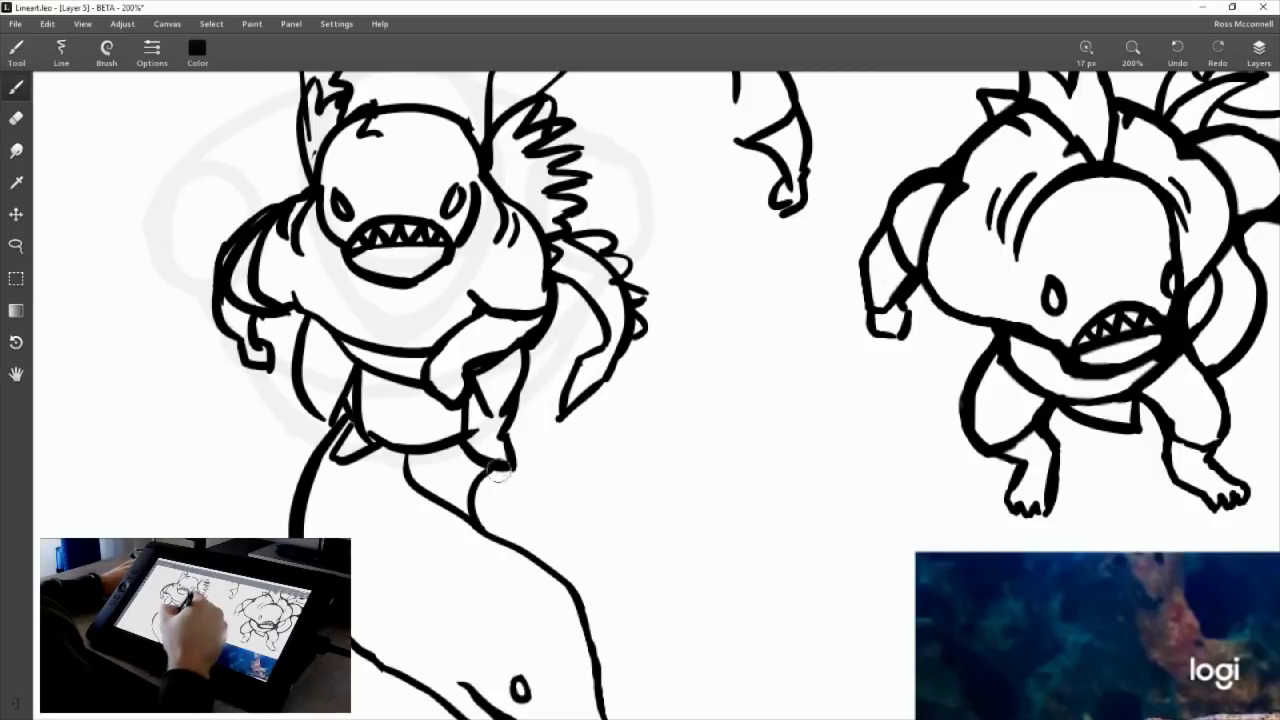
key(ctrl+z)
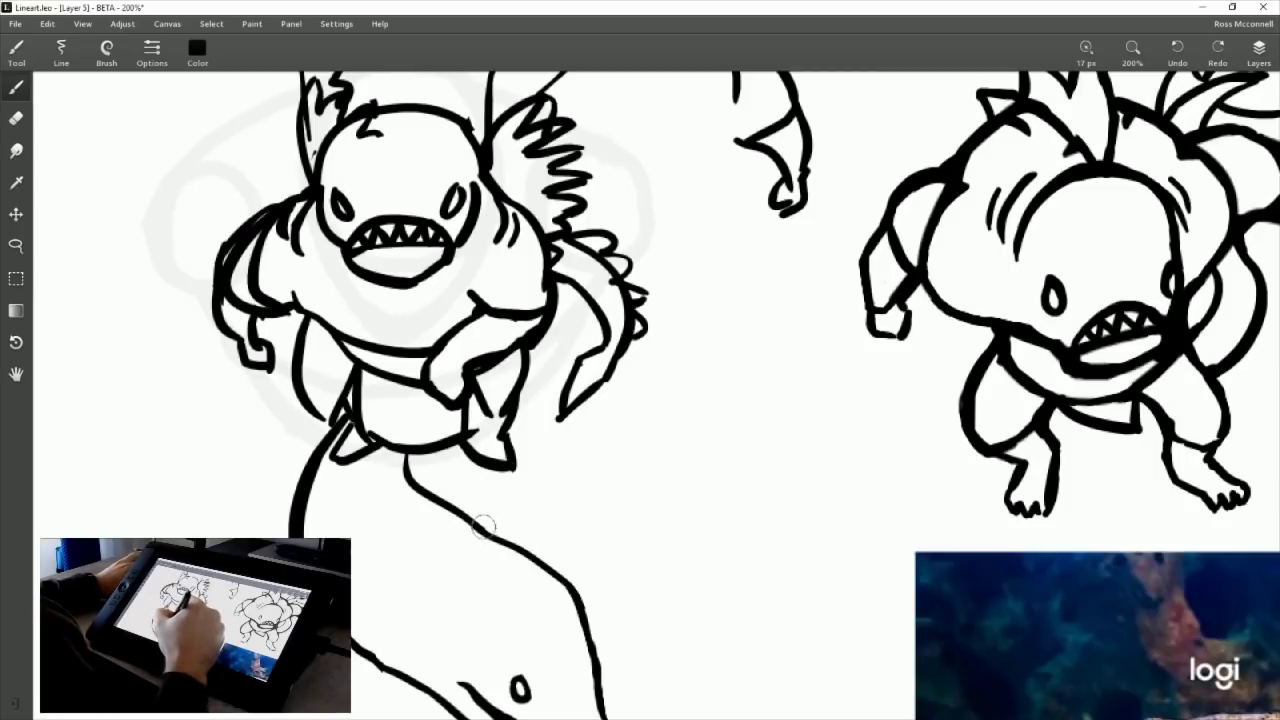
drag(487, 540, 477, 479)
key(ctrl+z)
drag(482, 540, 527, 477)
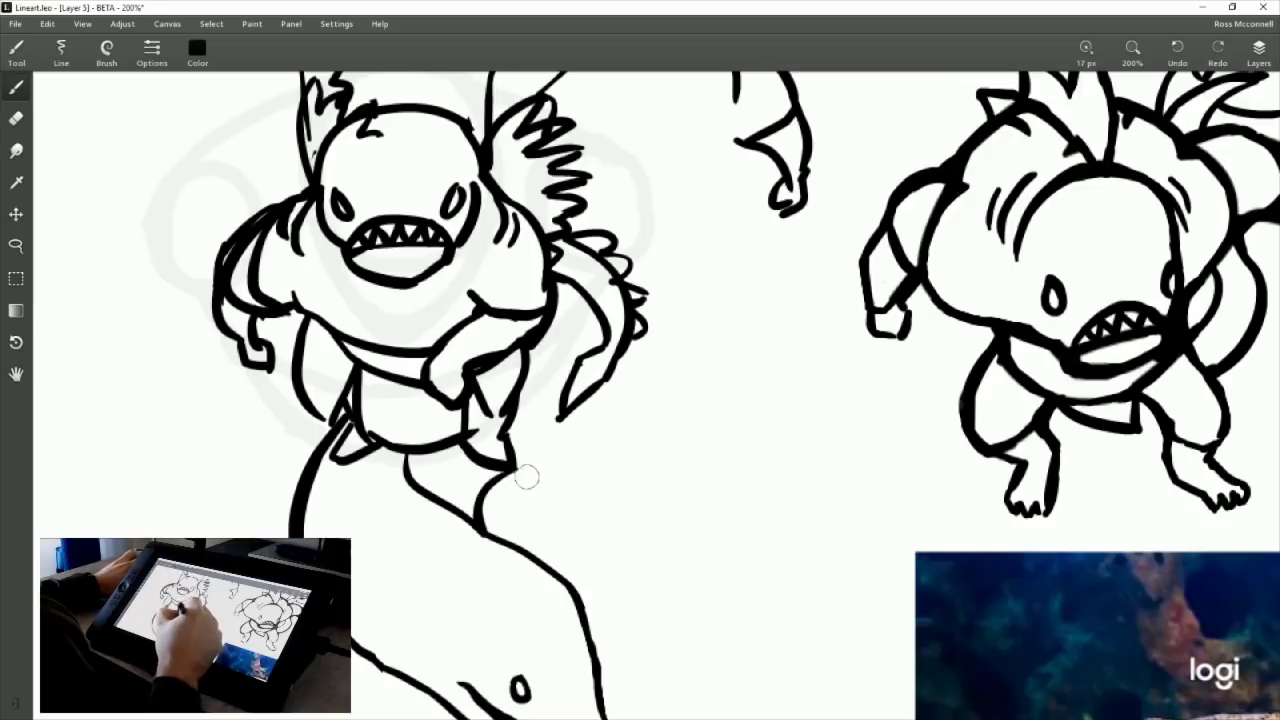
drag(705, 535, 484, 427)
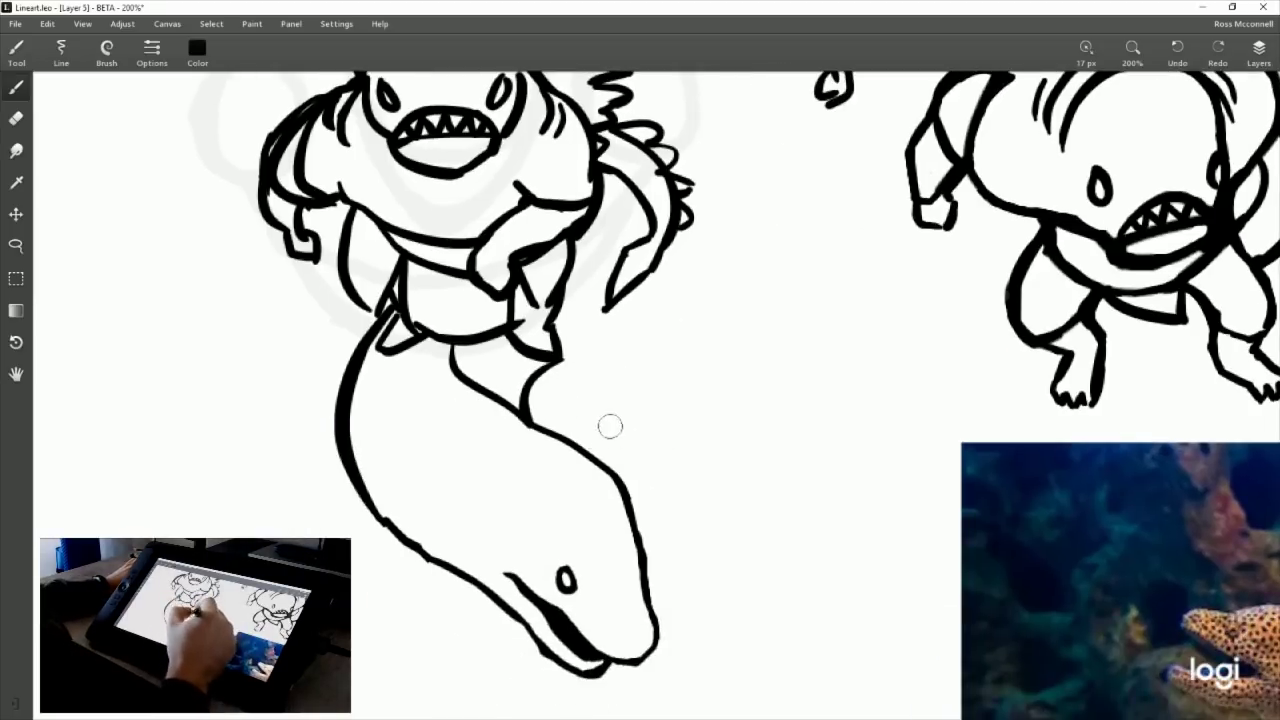
drag(720, 528, 676, 497)
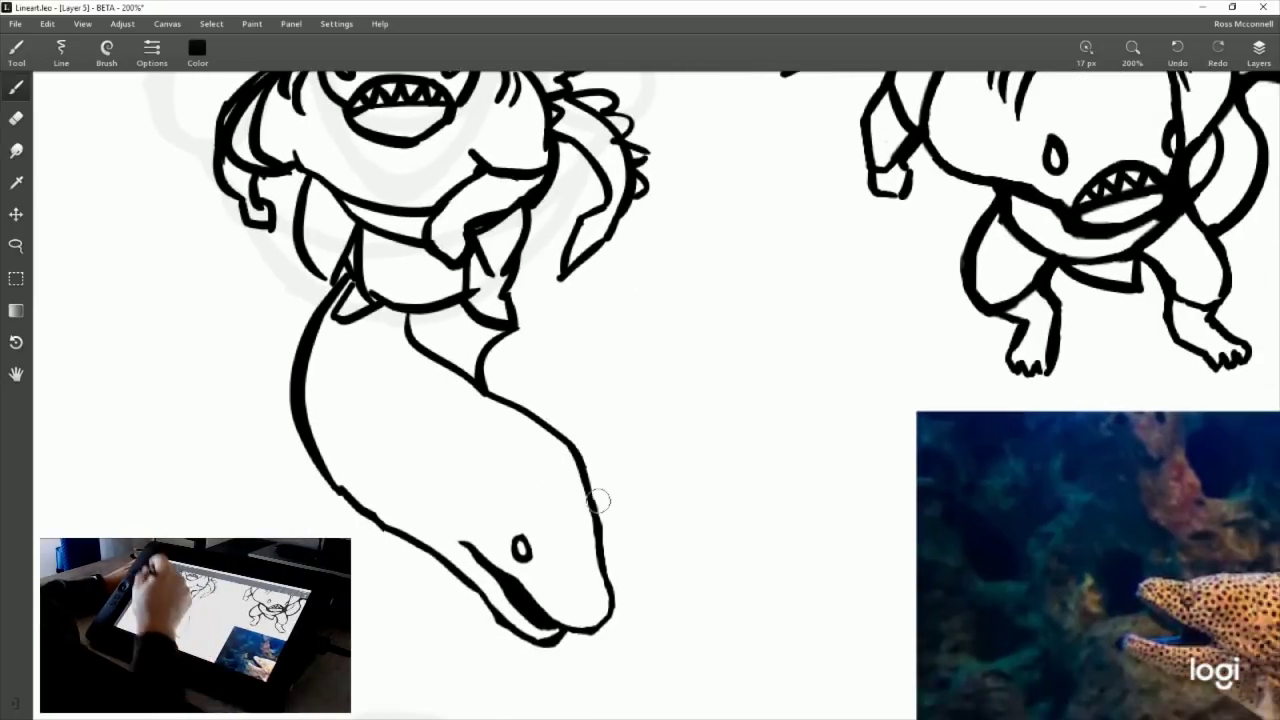
click(17, 119)
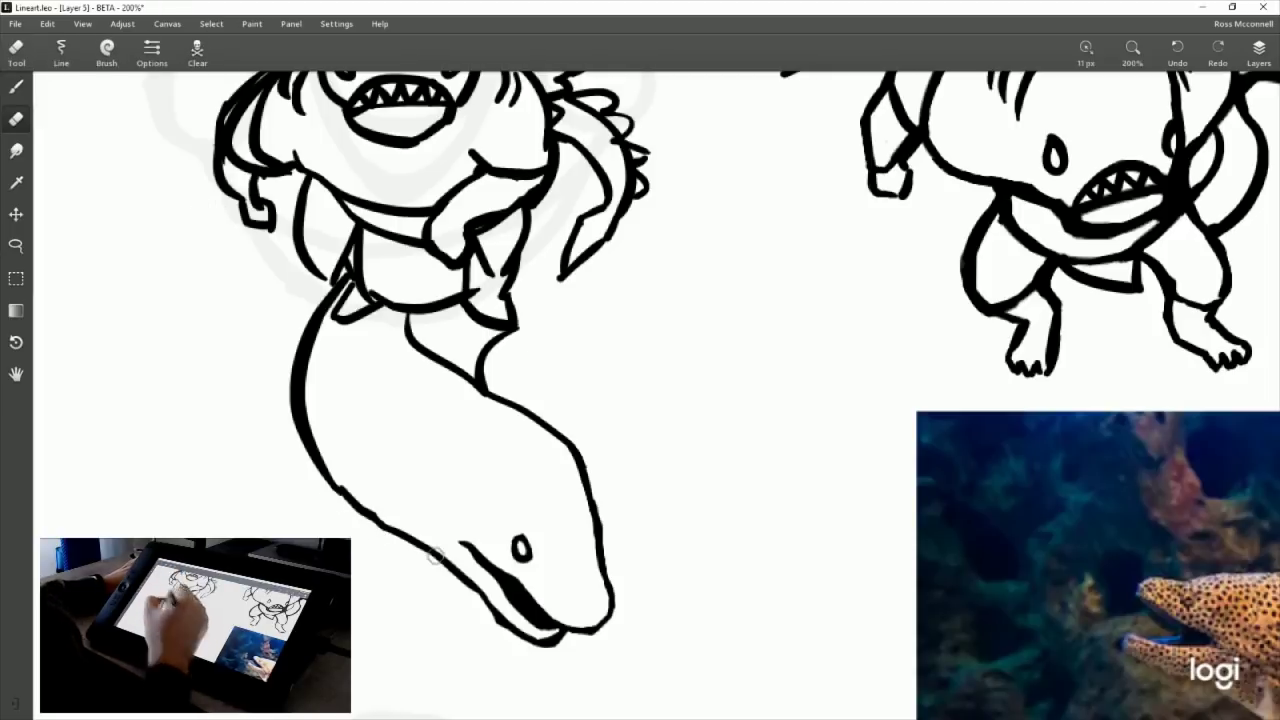
click(17, 87)
drag(630, 346, 607, 435)
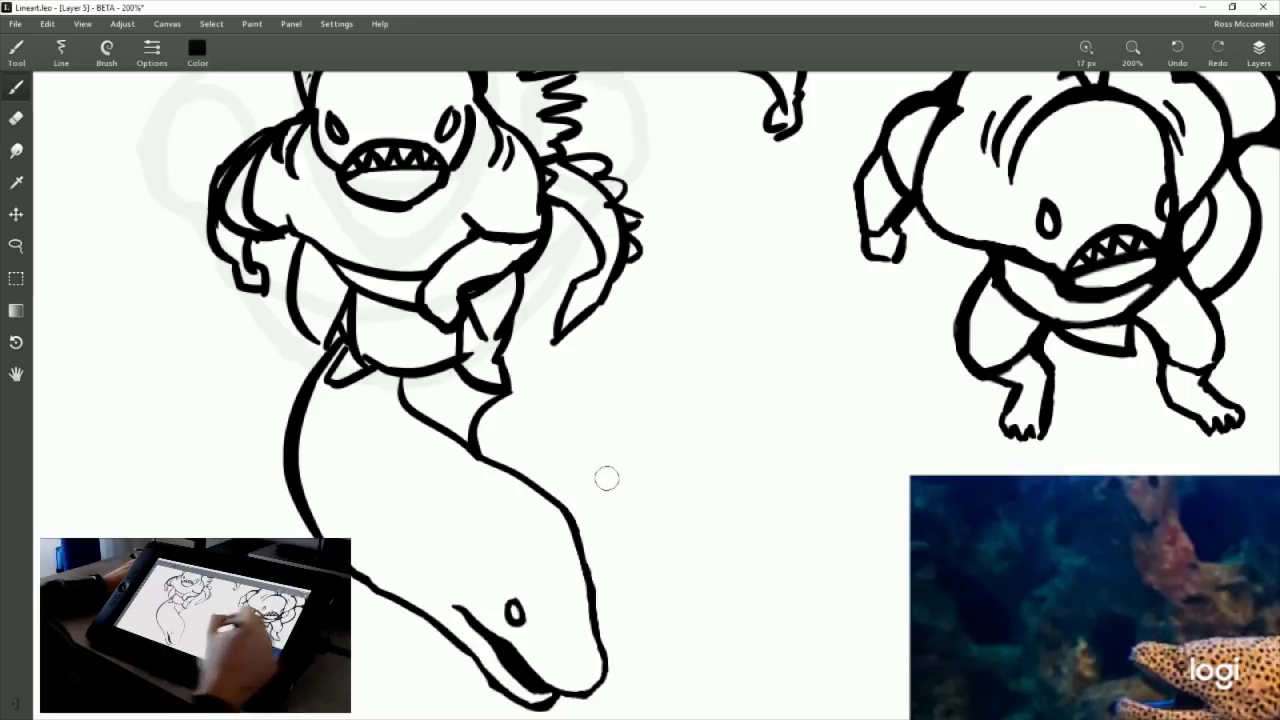
click(1258, 54)
click(1257, 56)
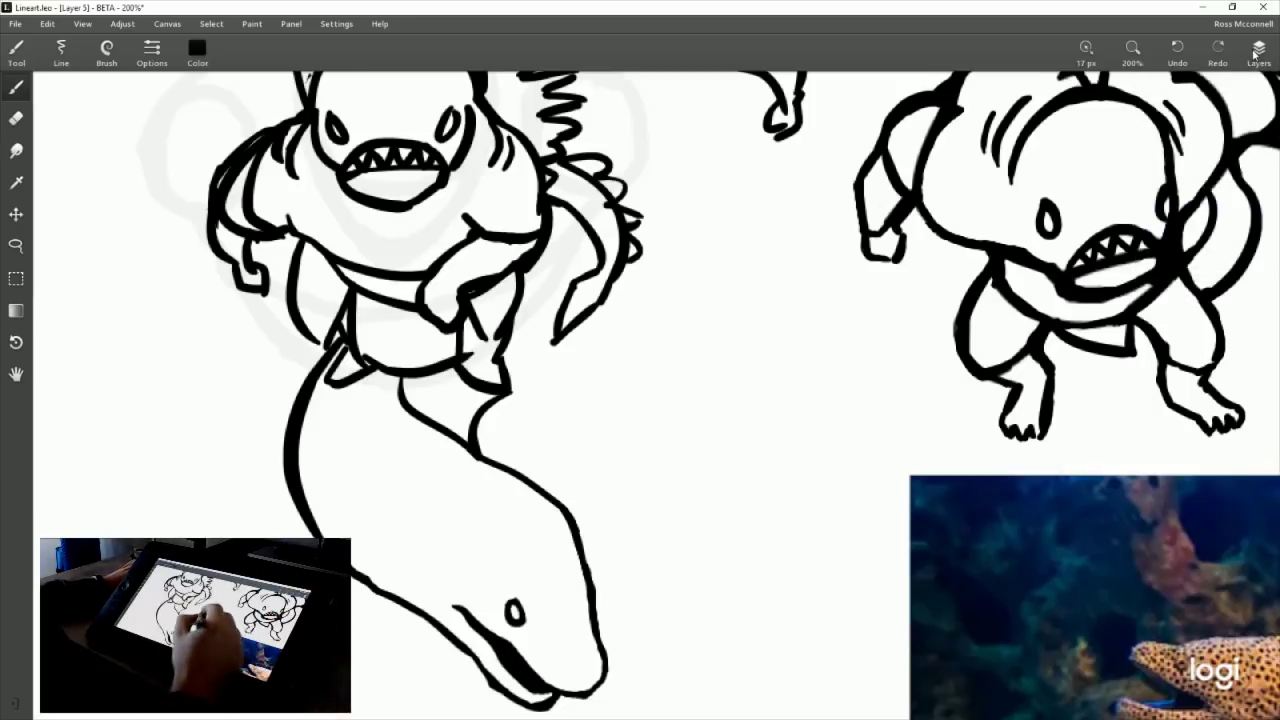
Touch up the figure's inner leg line beside its torso, and smooth the kink in the eel's throat outline.
drag(711, 341, 733, 388)
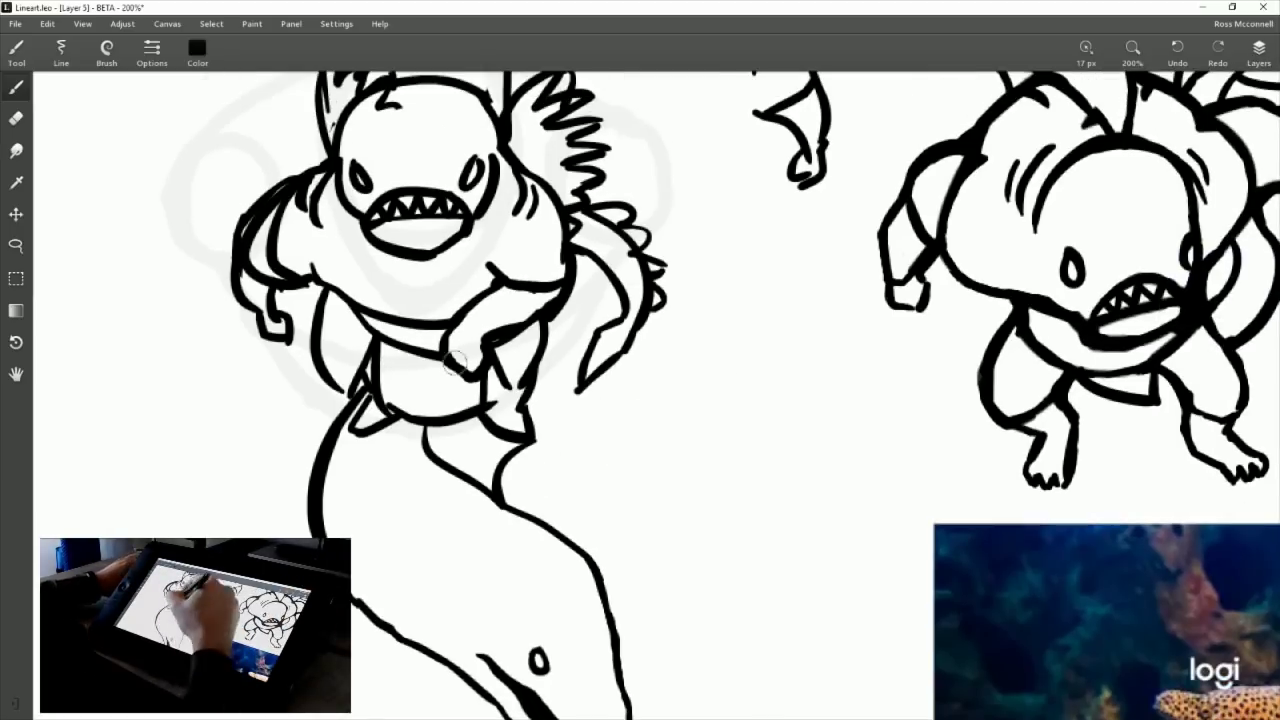
drag(365, 377, 362, 397)
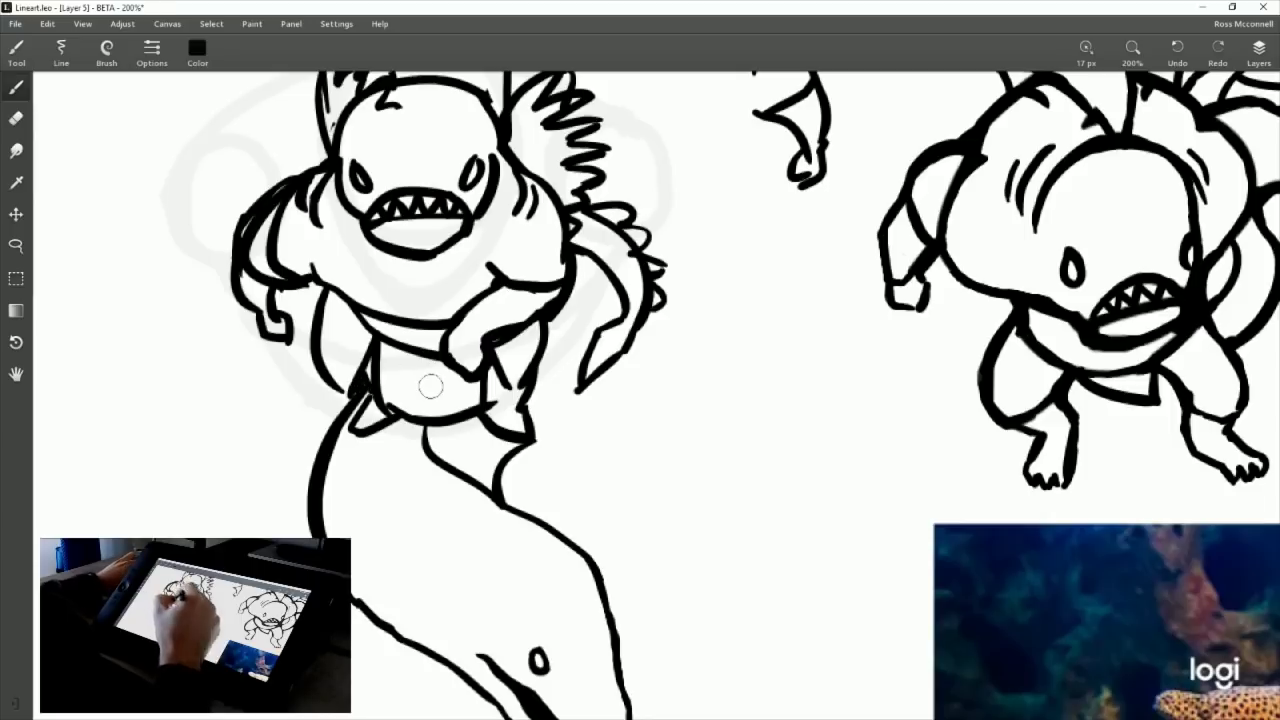
drag(732, 439, 668, 388)
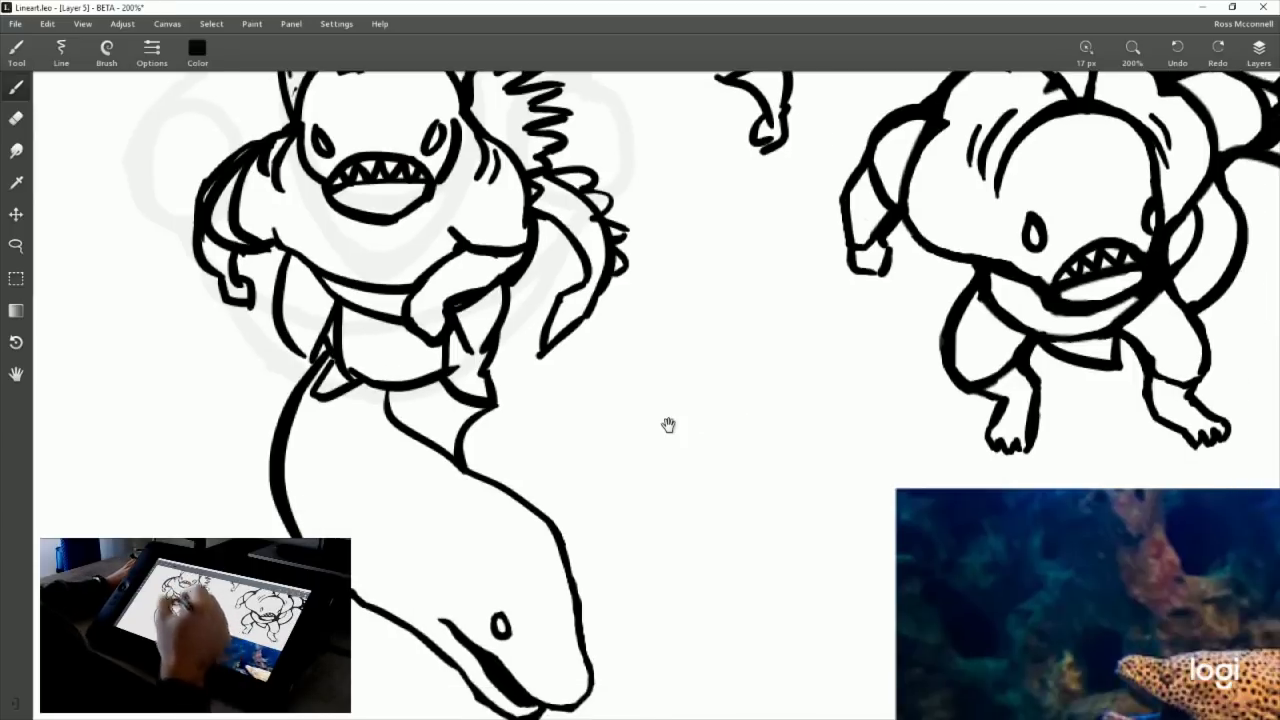
drag(680, 534, 651, 449)
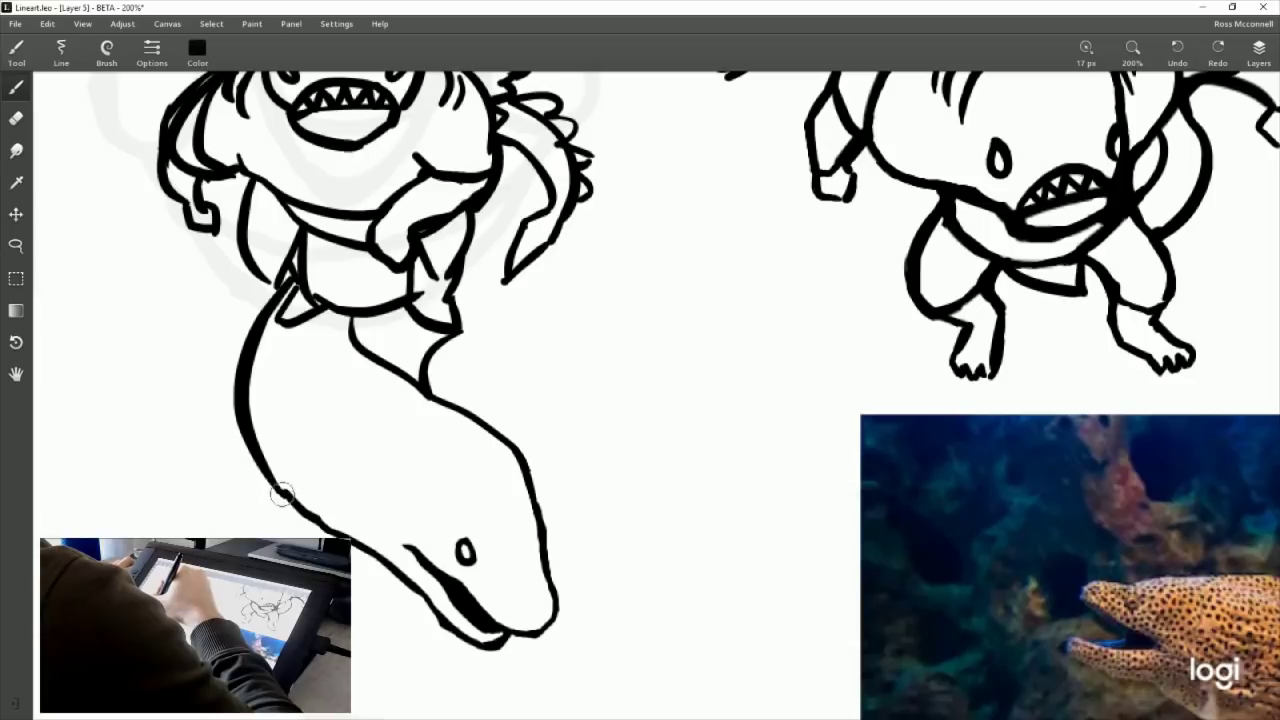
drag(257, 455, 335, 522)
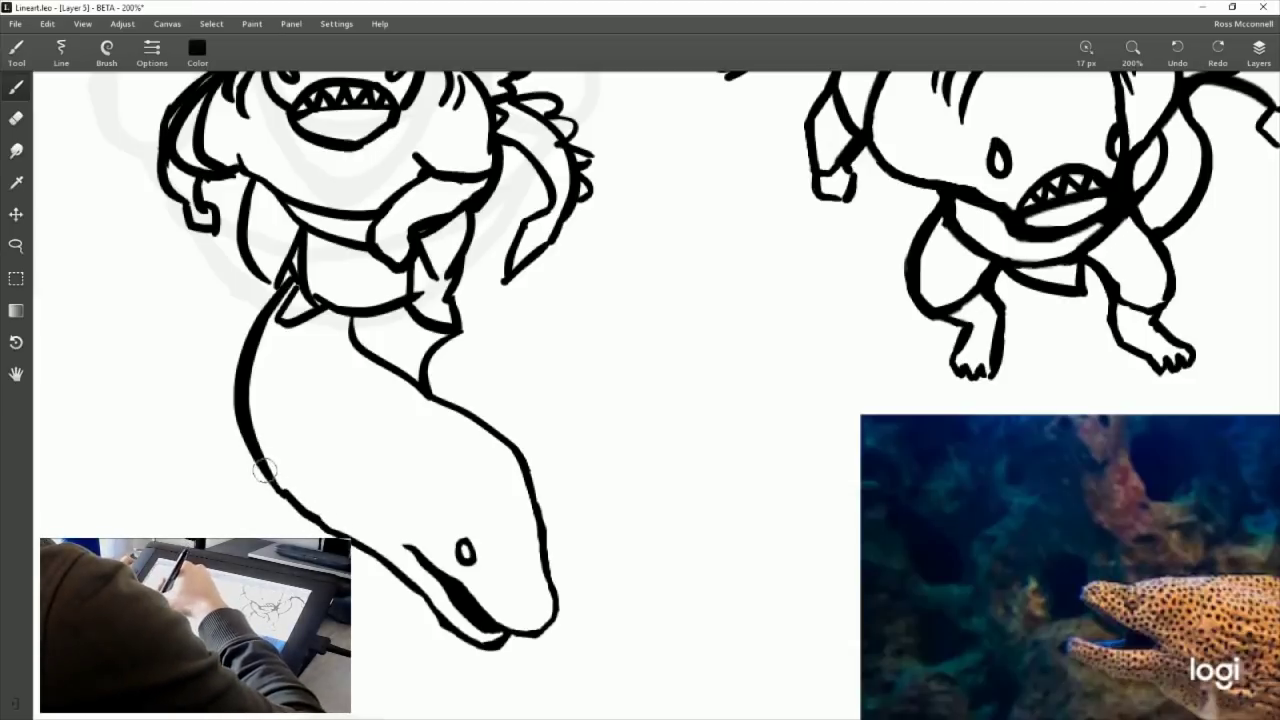
drag(266, 472, 328, 530)
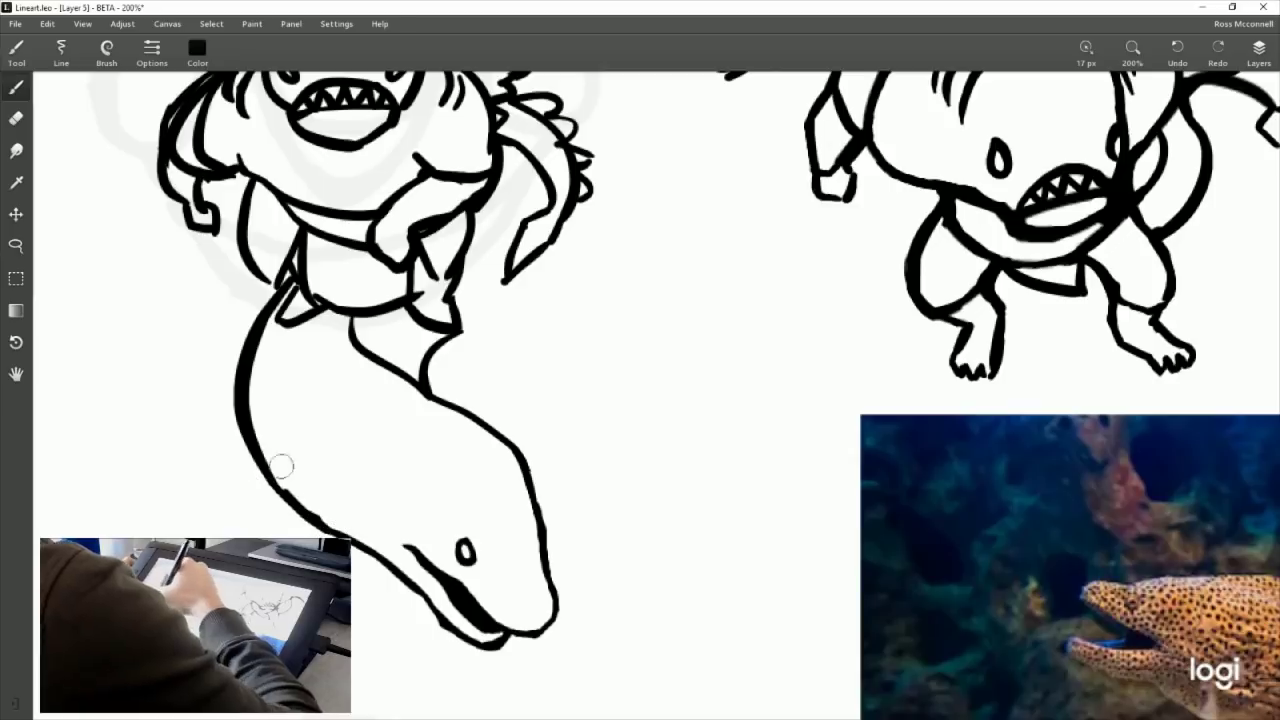
click(16, 118)
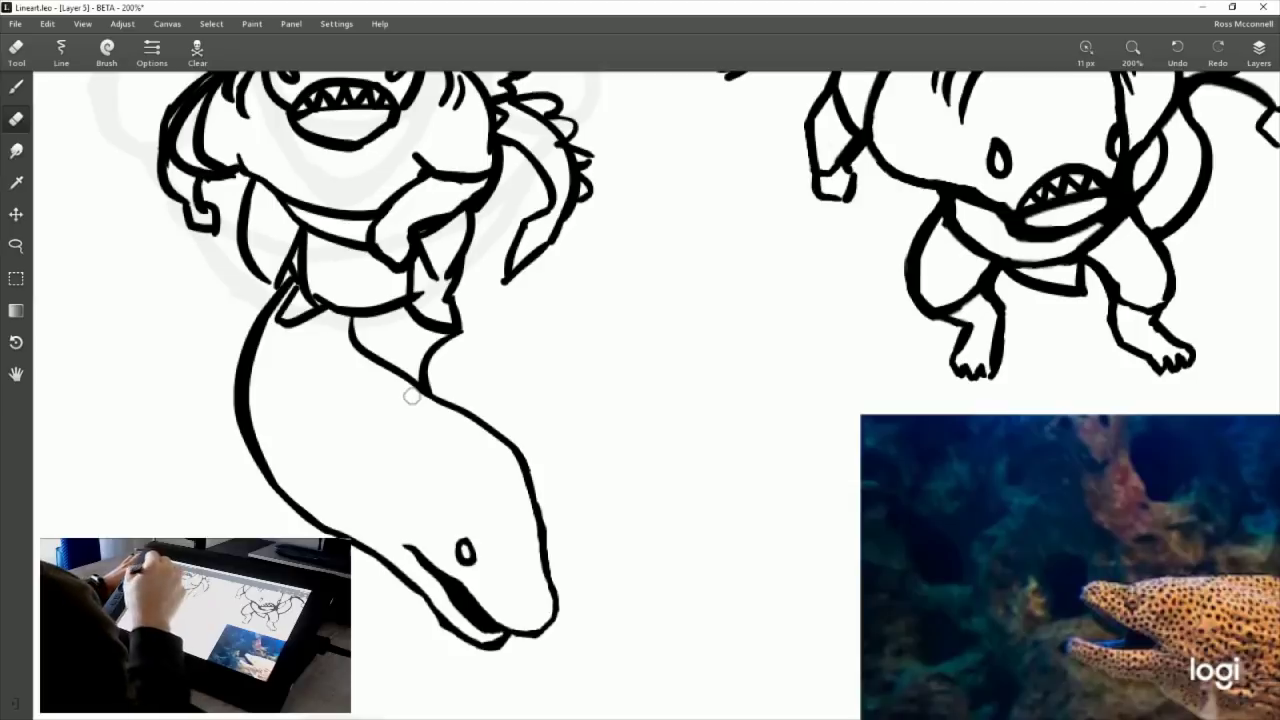
Draw one long winding body line with the 17 px brush, snaking from the eel's neck up across the figure to its head.
key(b)
mouse_move(608, 354)
mouse_down()
mouse_move(697, 471)
mouse_move(735, 385)
mouse_up()
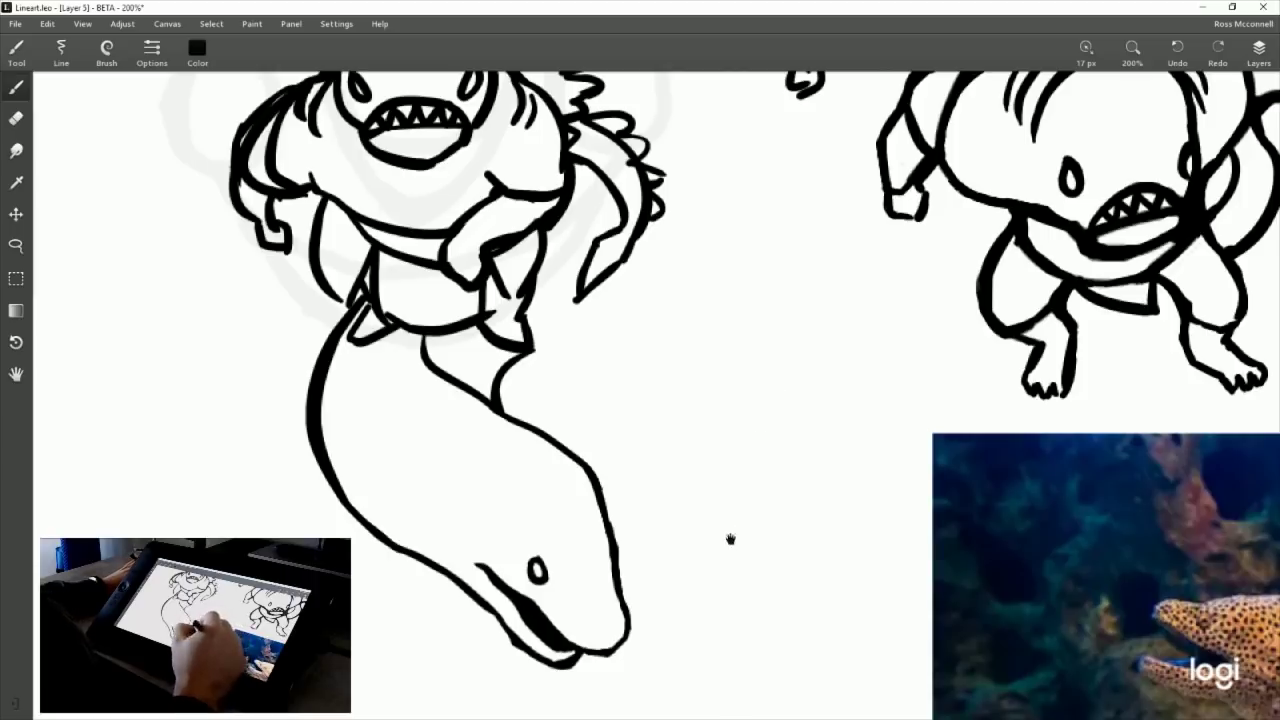
drag(951, 362, 867, 316)
drag(884, 186, 829, 306)
click(1114, 47)
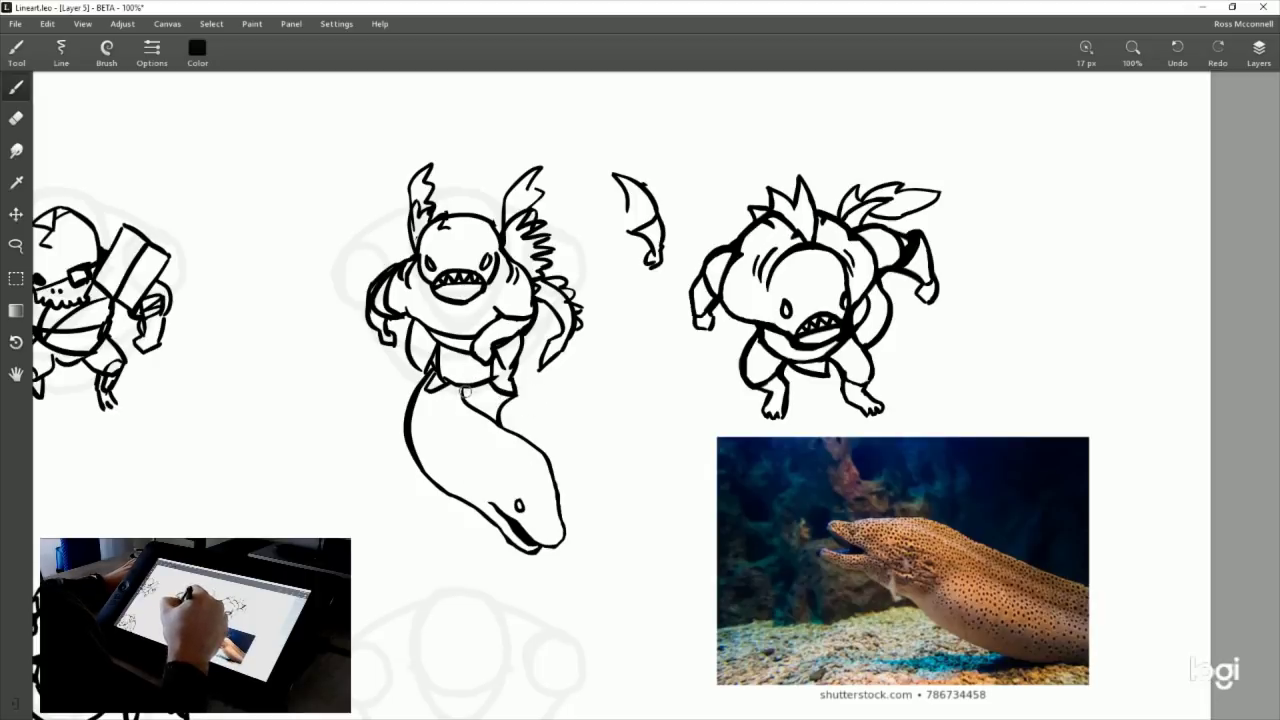
mouse_move(470, 373)
mouse_down()
mouse_move(524, 285)
mouse_move(395, 242)
mouse_move(548, 217)
mouse_move(480, 180)
mouse_up()
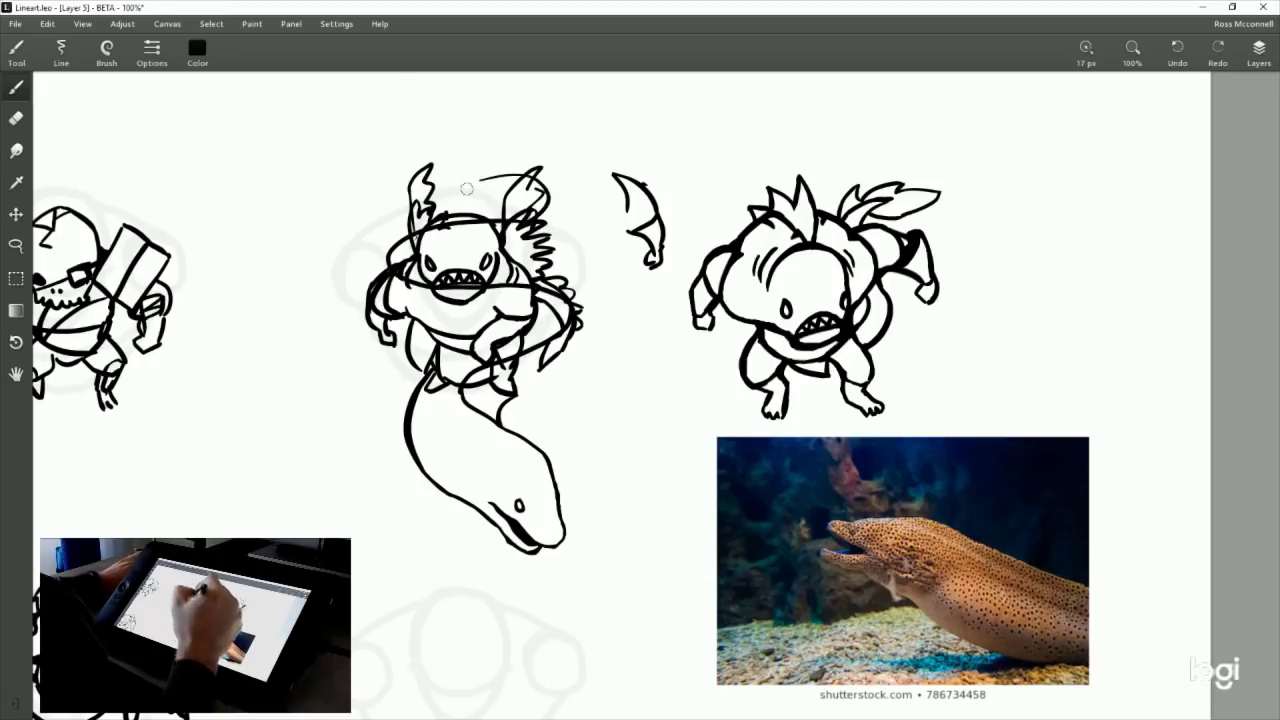
Hide Layer 3 so only the eel line art remains over the template, keeping Layer 5 active.
click(1260, 50)
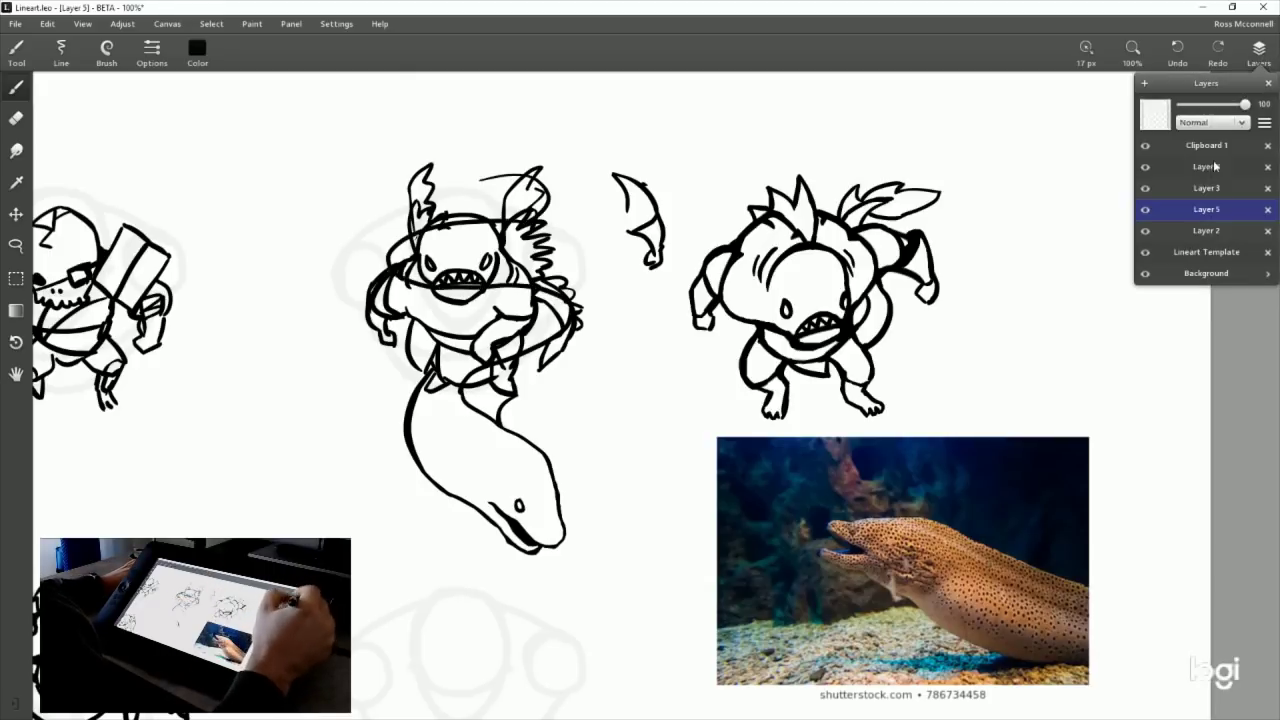
click(1150, 188)
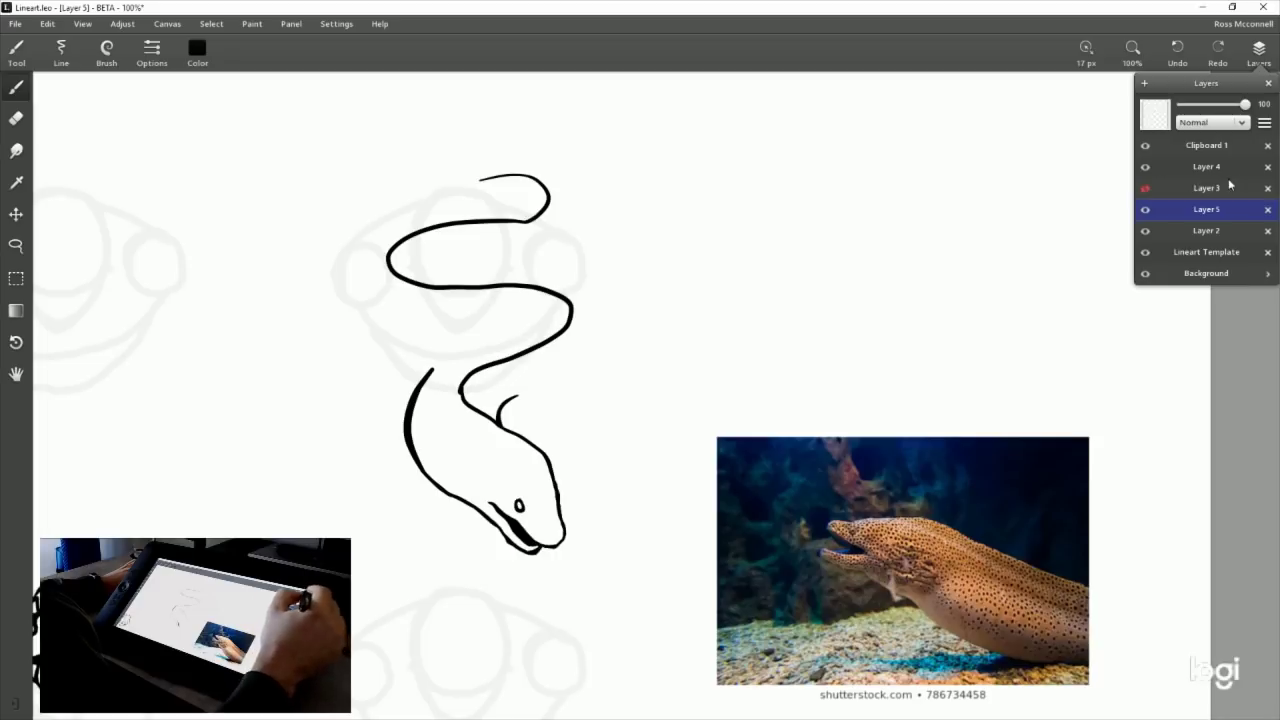
click(1257, 50)
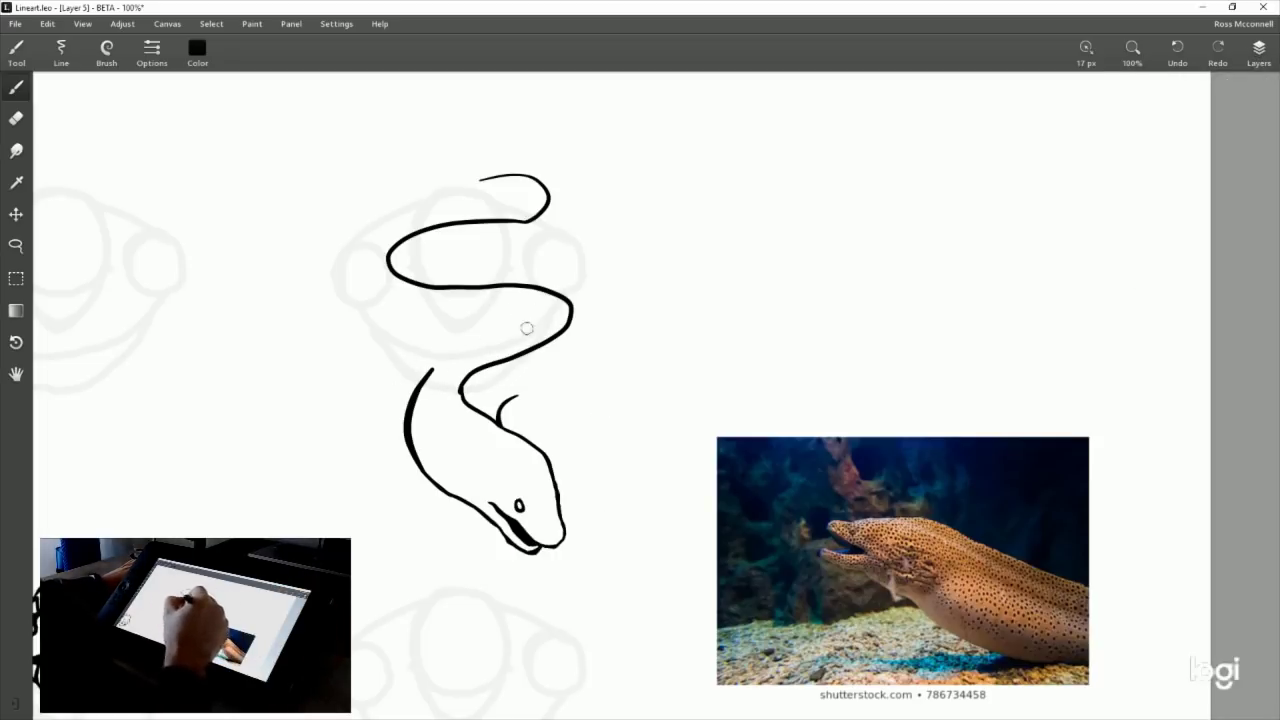
drag(720, 363, 789, 404)
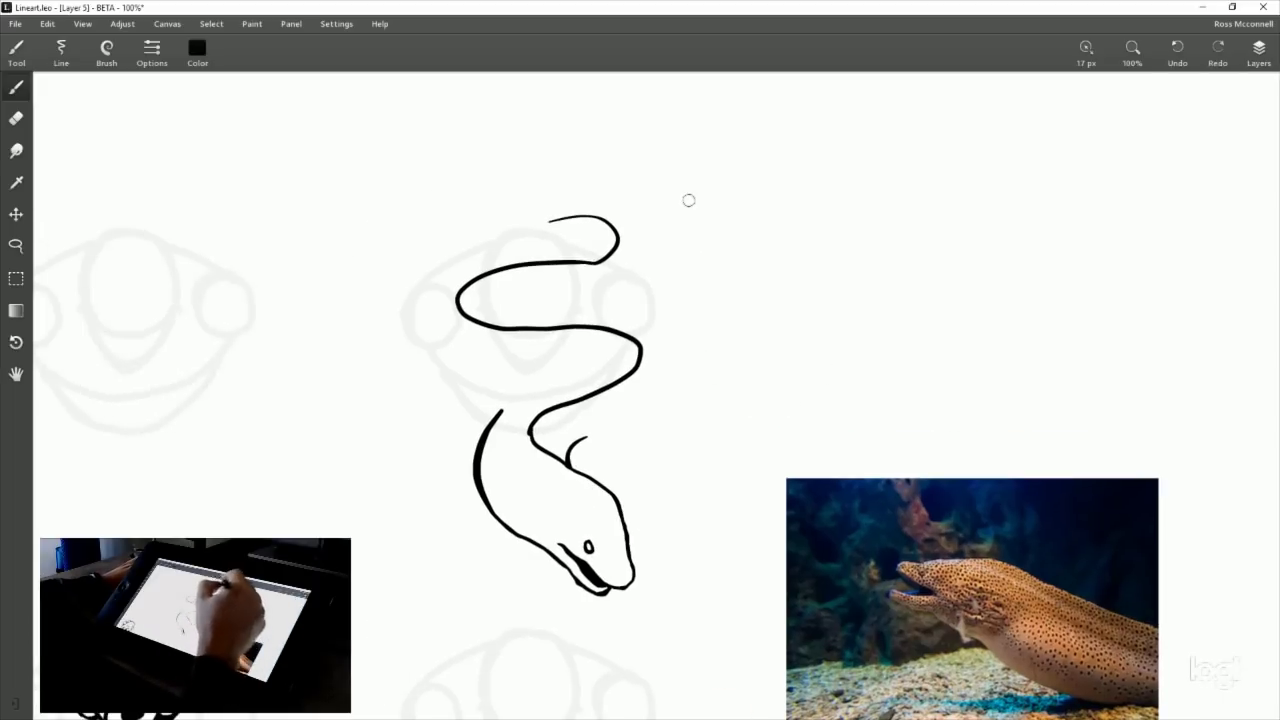
click(1132, 50)
drag(653, 462, 729, 434)
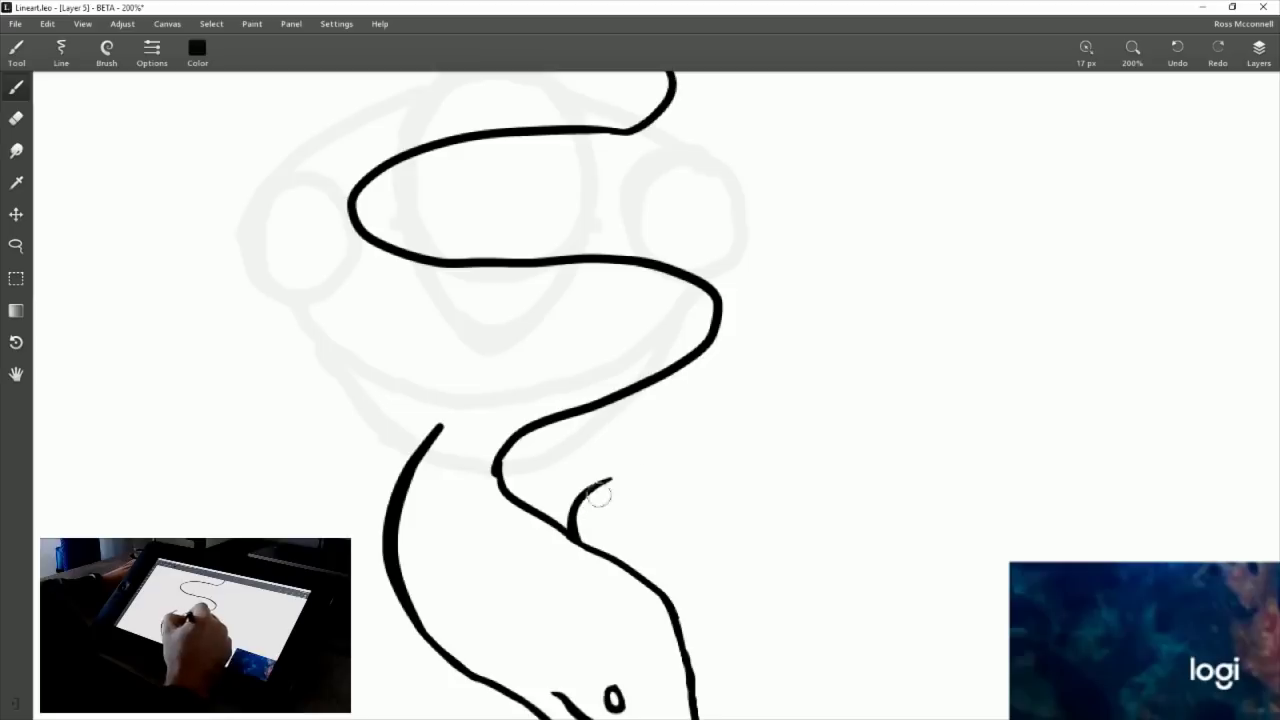
drag(606, 482, 715, 425)
drag(729, 309, 745, 425)
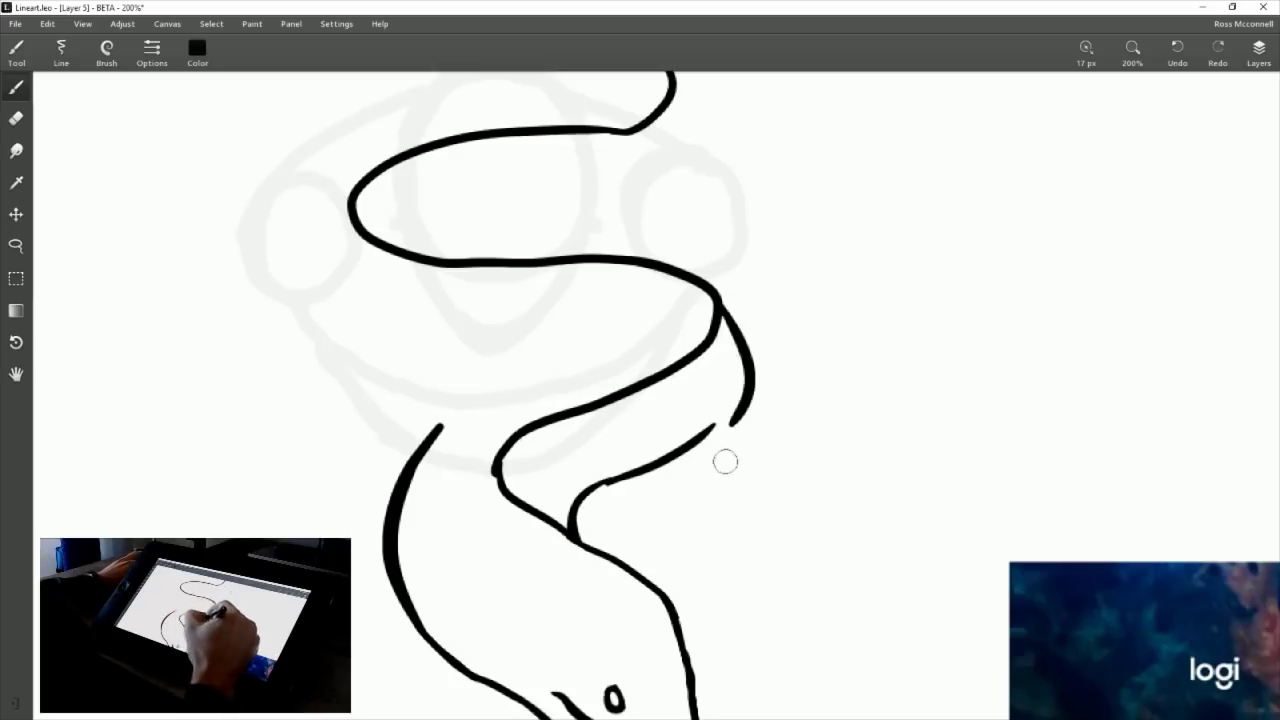
key(ctrl+z)
drag(727, 305, 723, 423)
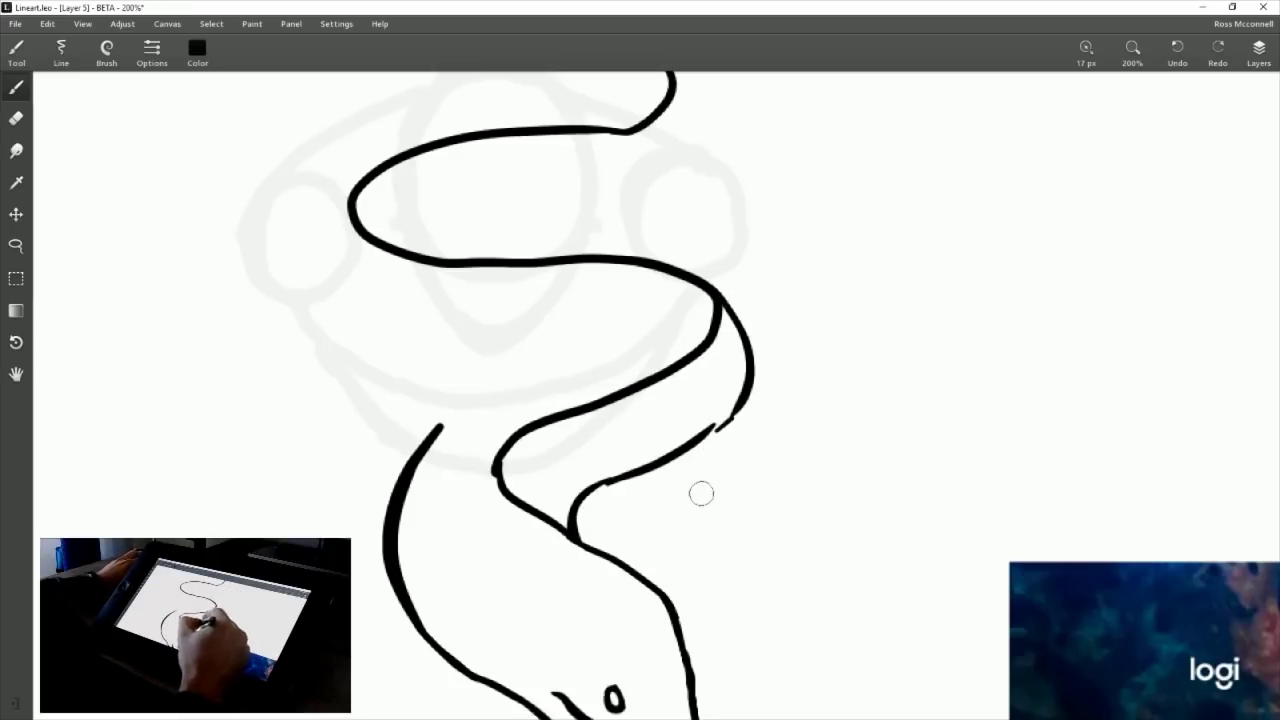
key(ctrl+z)
key(ctrl+z)
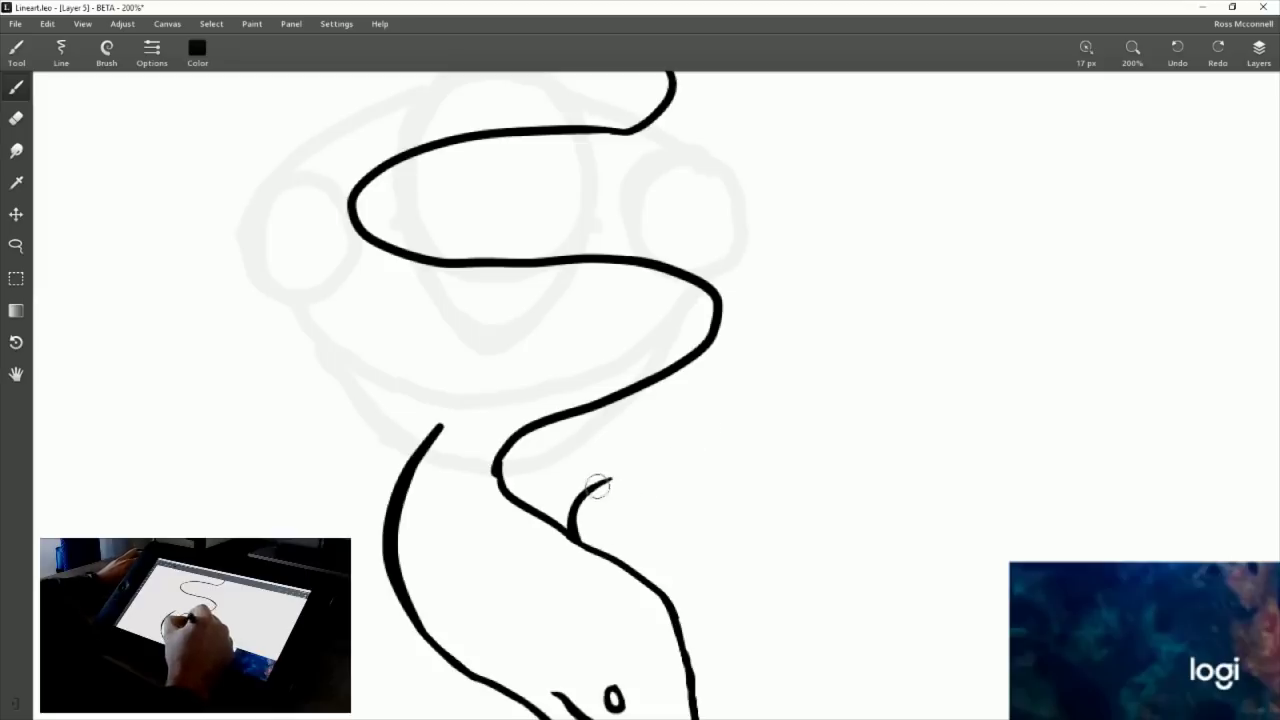
Draw the outer outline of the body's first bend, from the stub at the neck around to the winding line's lower right curve.
drag(592, 486, 726, 442)
drag(722, 292, 729, 443)
key(ctrl+z)
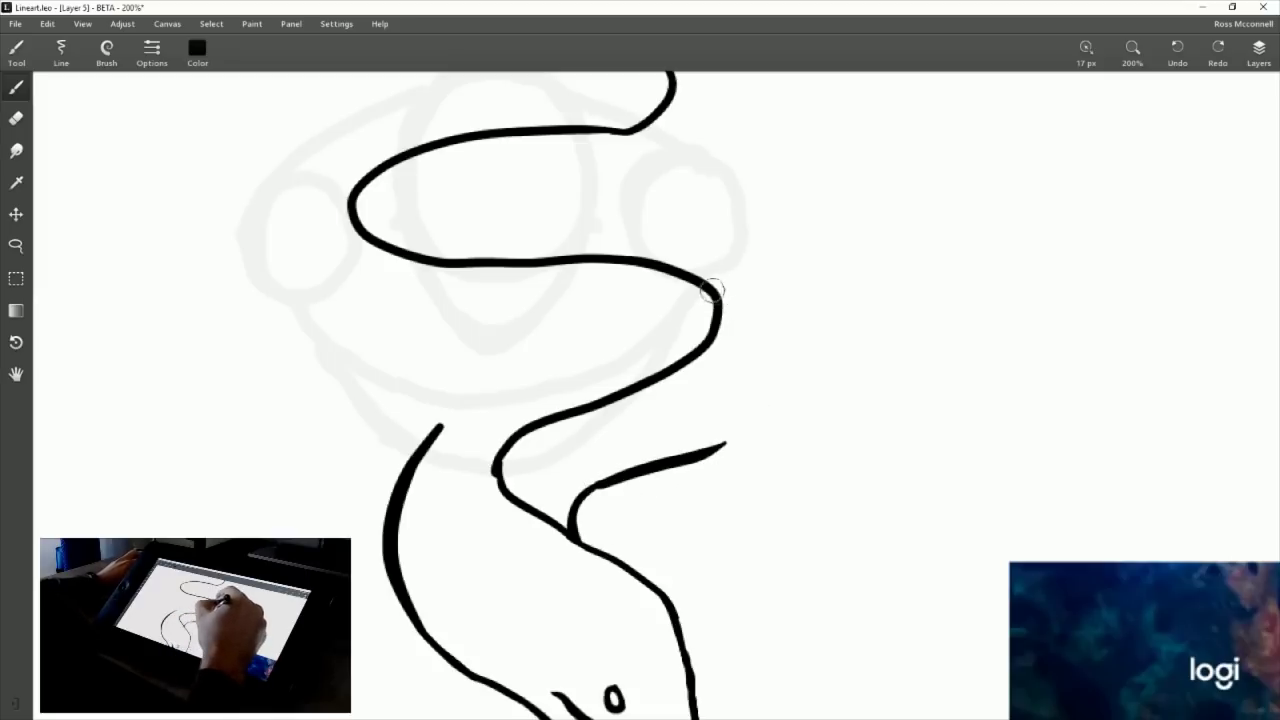
drag(718, 294, 755, 412)
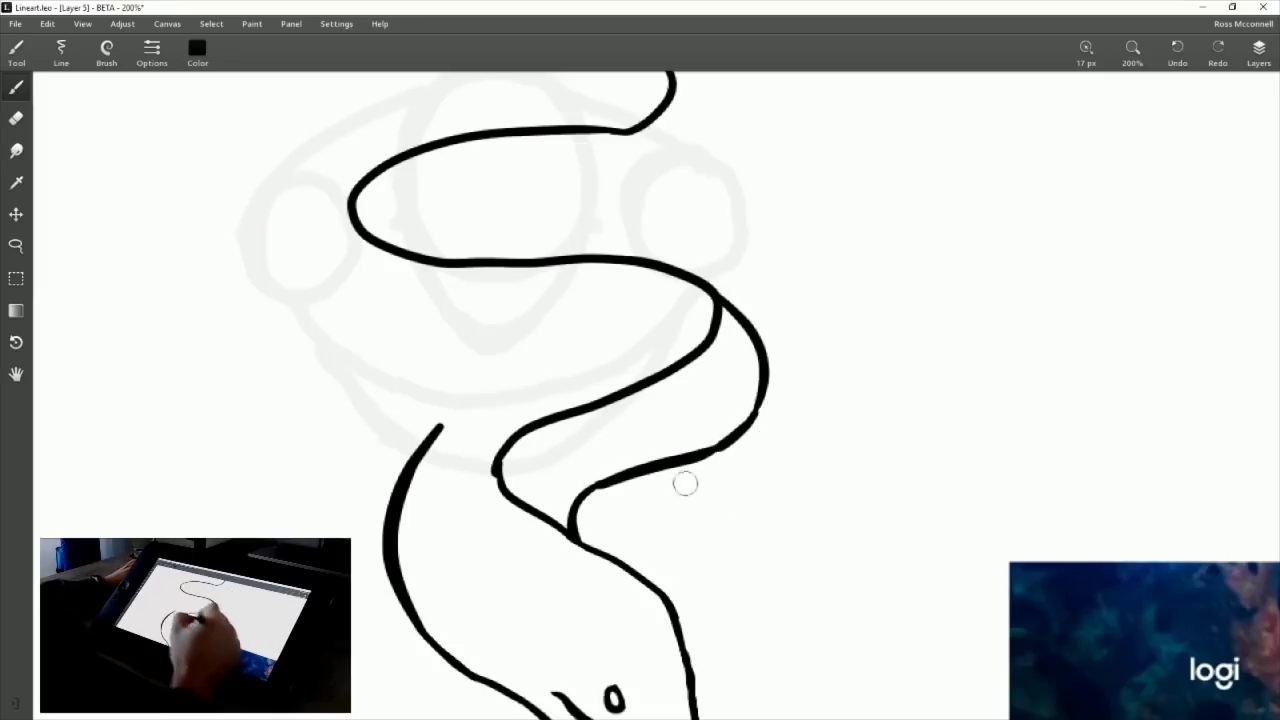
Check the eel photo's head and throat, and draw a short bulging stroke over the throat outline behind the mouth.
mouse_move(683, 483)
mouse_down()
mouse_move(486, 349)
mouse_move(471, 389)
mouse_up()
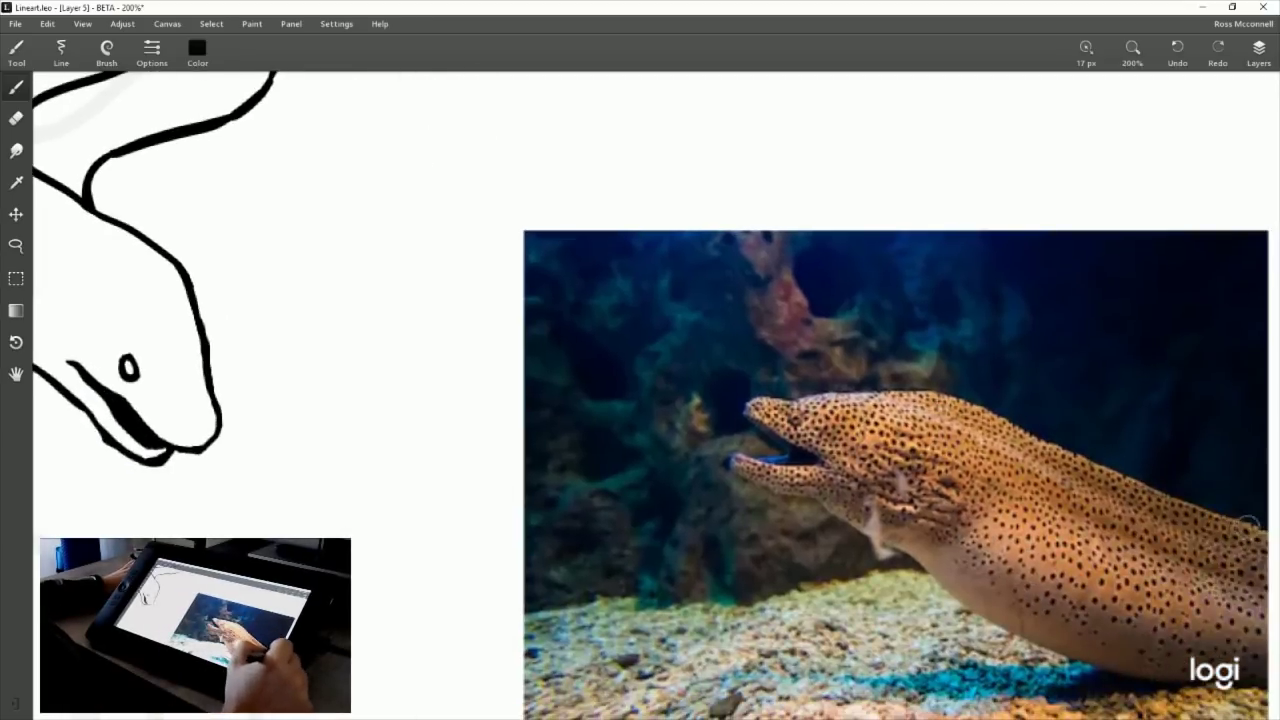
mouse_move(536, 397)
mouse_down()
mouse_move(709, 524)
mouse_move(467, 430)
mouse_up()
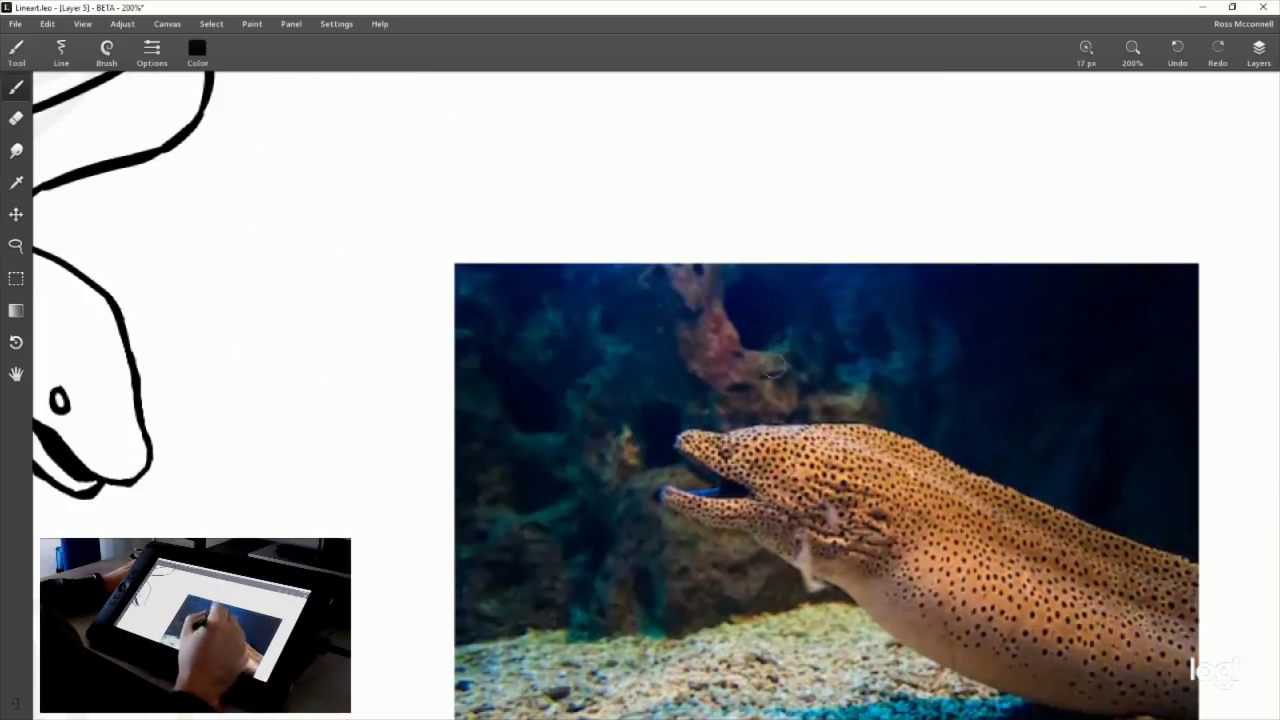
drag(365, 390, 703, 451)
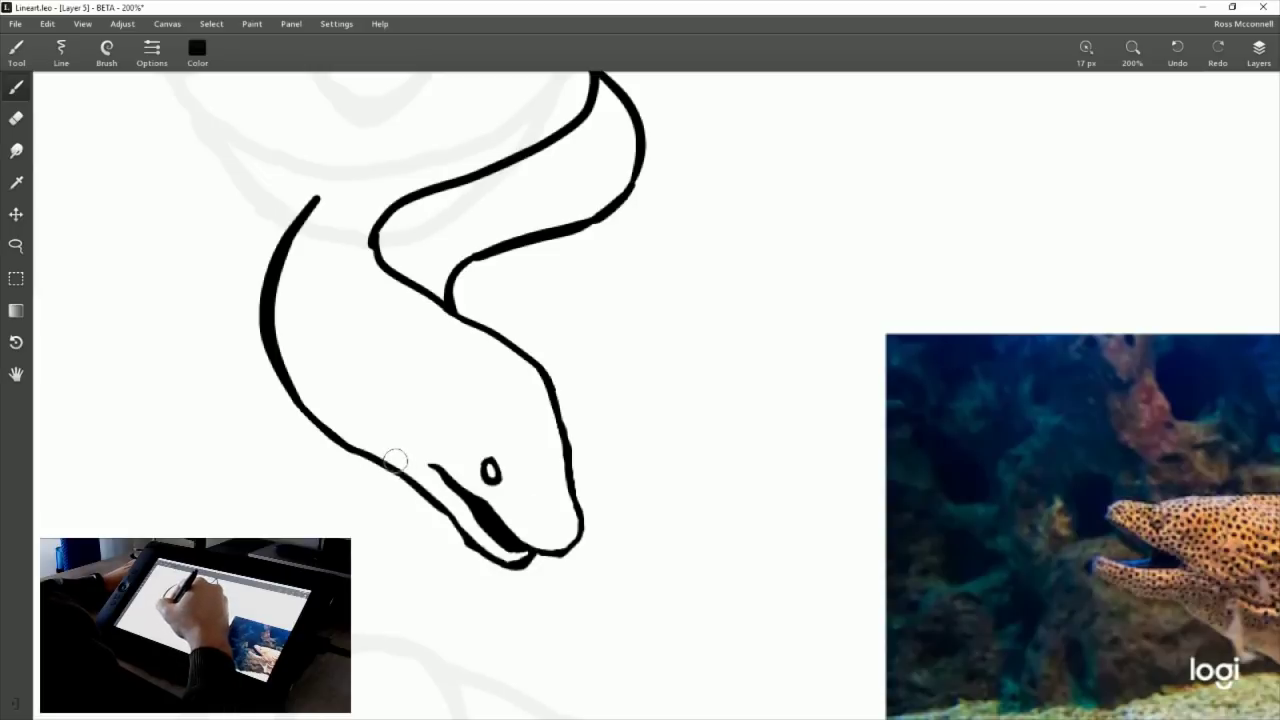
mouse_move(397, 449)
mouse_down()
mouse_move(393, 460)
mouse_move(338, 431)
mouse_up()
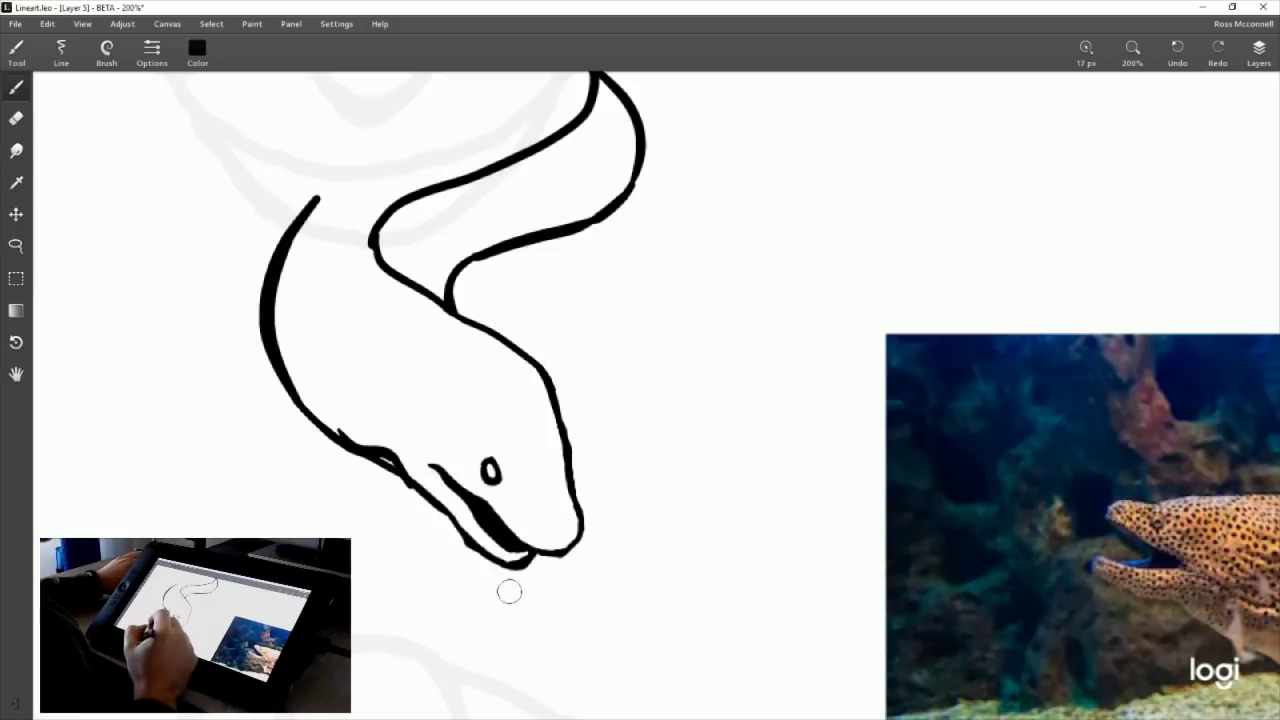
drag(509, 591, 359, 477)
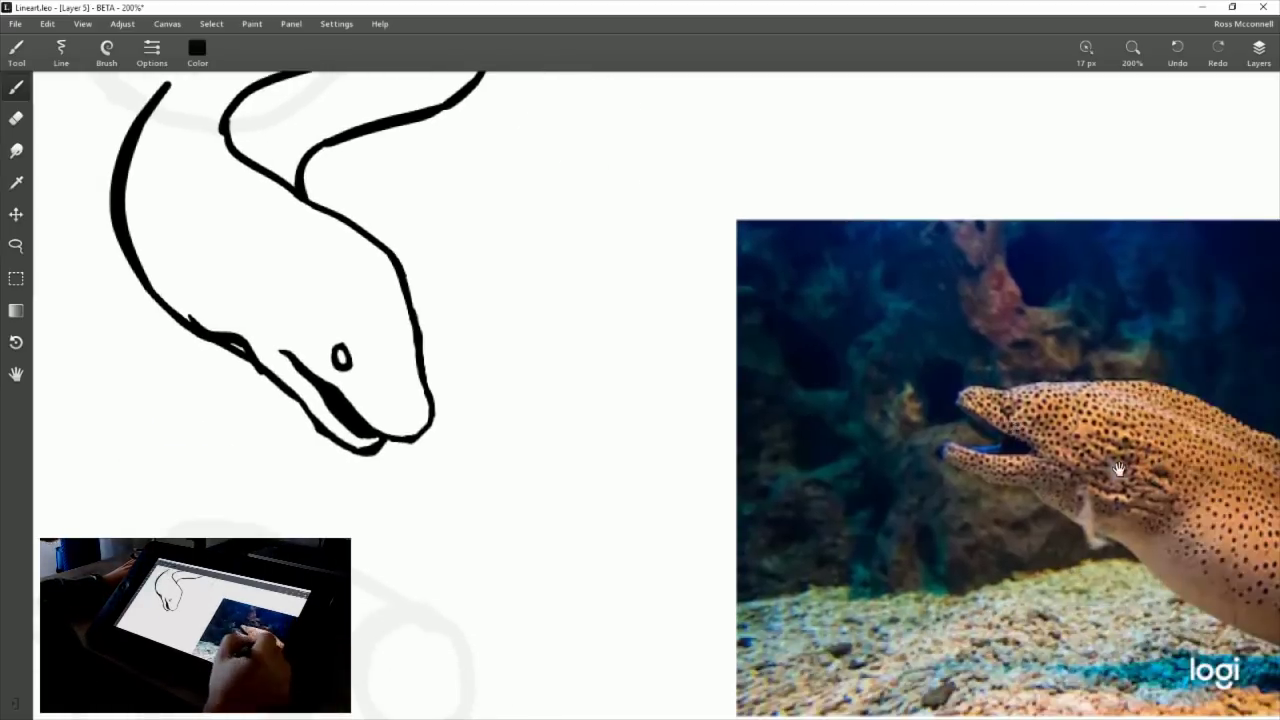
drag(492, 383, 735, 443)
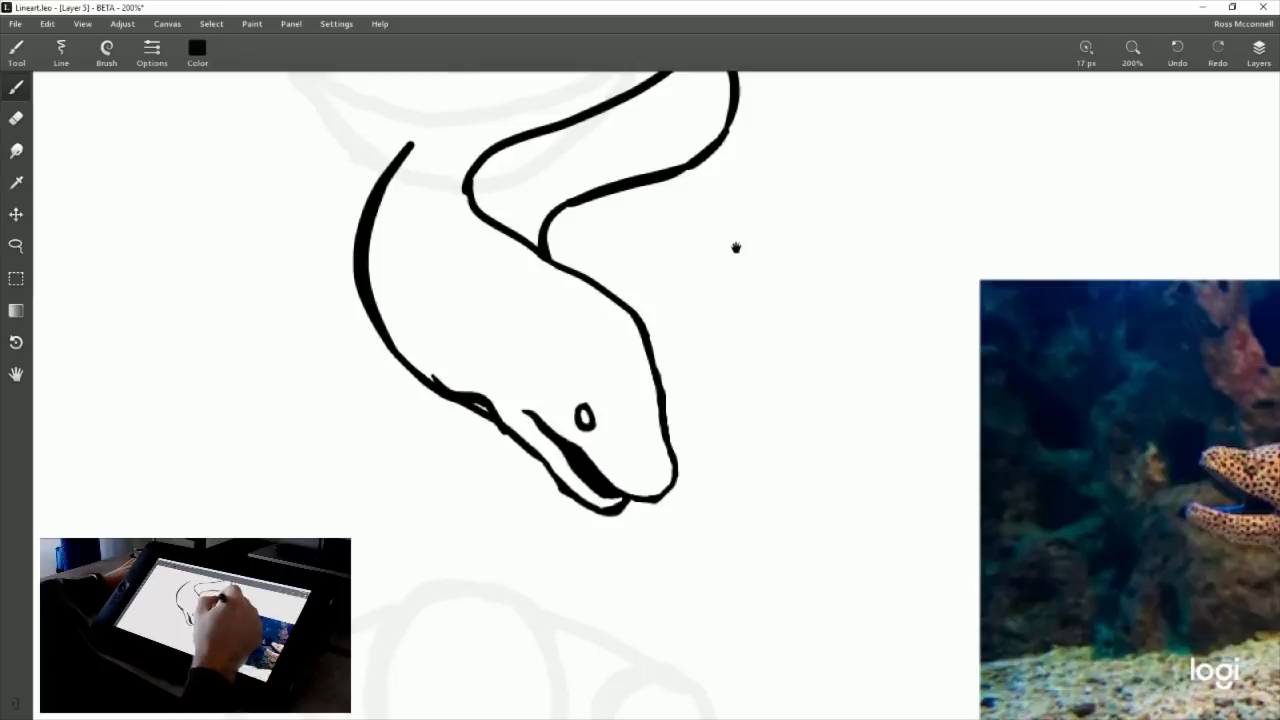
mouse_move(737, 246)
mouse_down()
mouse_move(683, 317)
mouse_move(700, 429)
mouse_move(691, 471)
mouse_up()
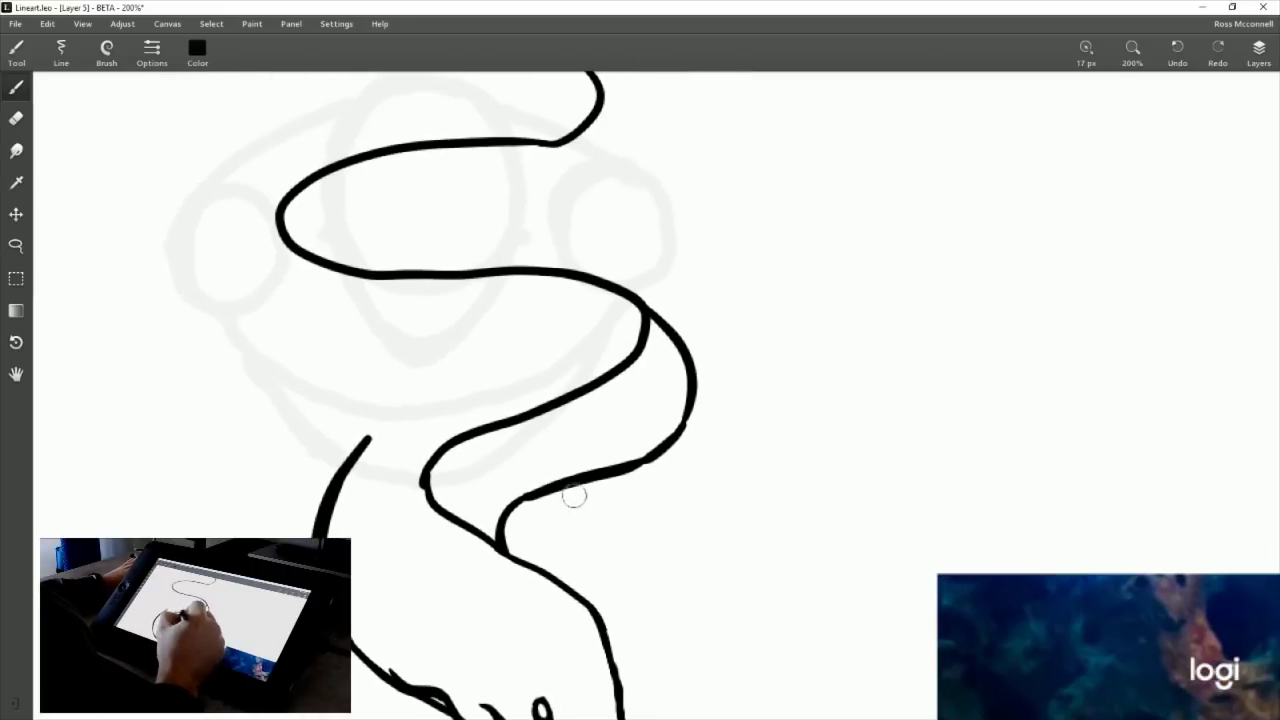
drag(538, 490, 503, 545)
key(ctrl+z)
drag(530, 492, 524, 575)
key(ctrl+z)
key(ctrl+z)
drag(540, 488, 512, 558)
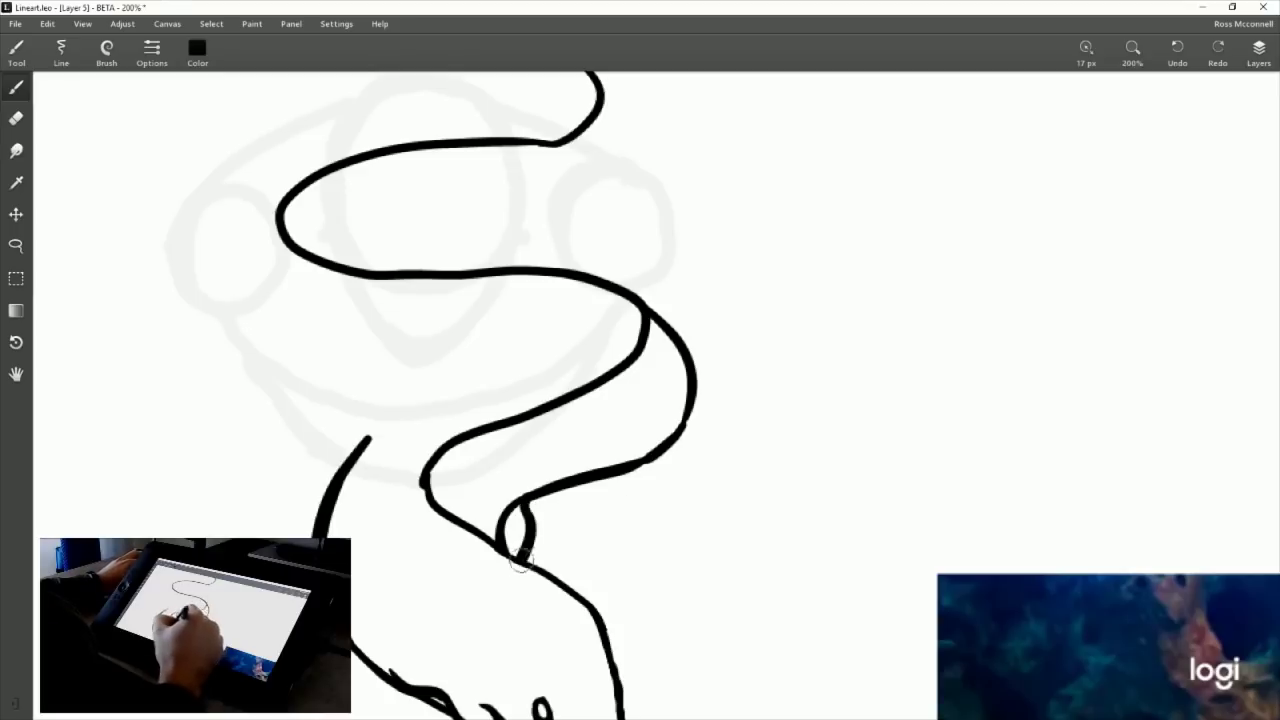
key(ctrl+z)
drag(540, 493, 512, 556)
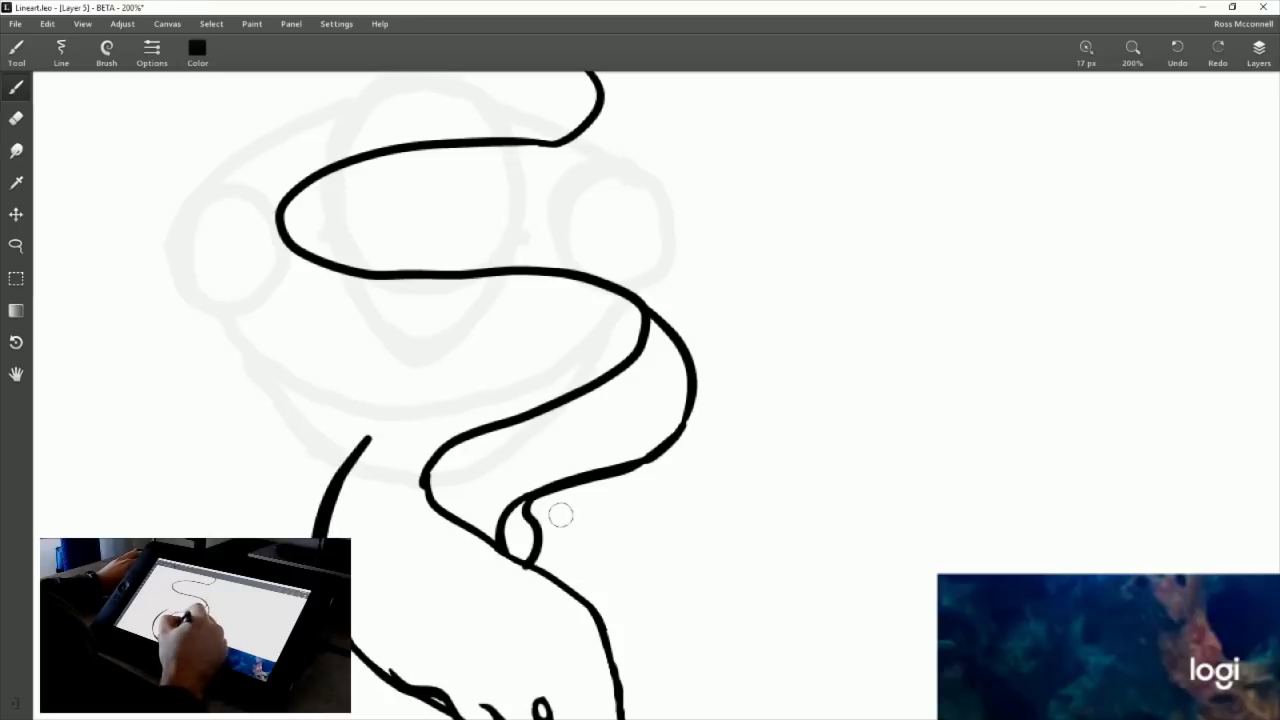
key(ctrl+z)
Draw an outward-curving line where the first bend meets the neck, and erase the old inward curve there.
mouse_move(528, 495)
mouse_down()
mouse_move(532, 540)
mouse_move(502, 538)
mouse_up()
key(e)
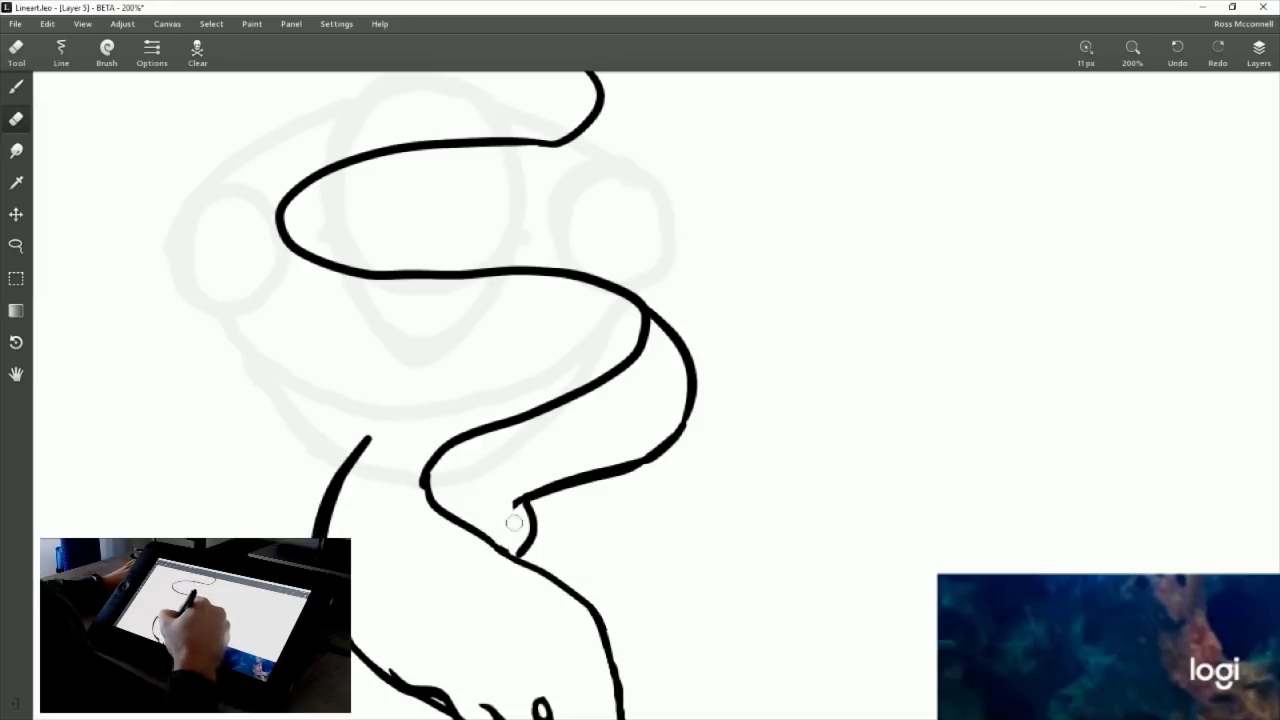
mouse_move(706, 483)
mouse_down()
mouse_move(851, 326)
mouse_move(786, 392)
mouse_up()
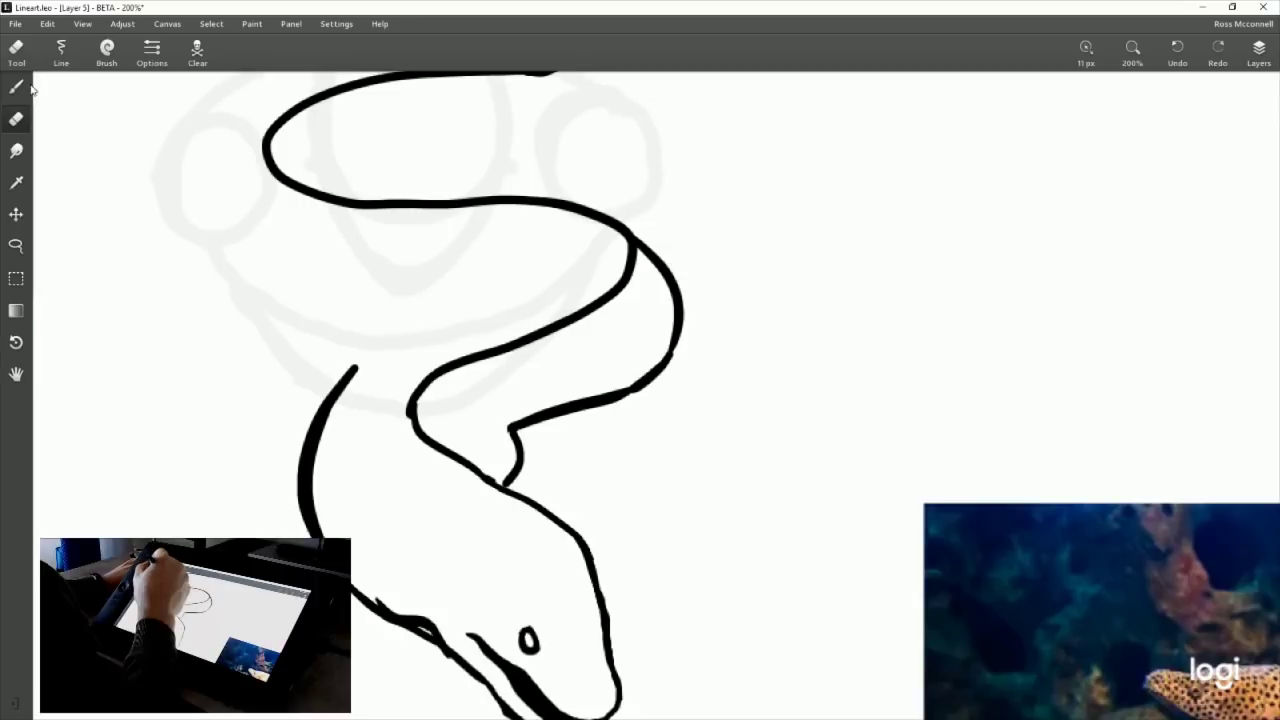
Extend the eel's throat-side neck outline up behind the first bend, ending in short upturned strokes inside the body.
key(b)
drag(700, 380, 680, 469)
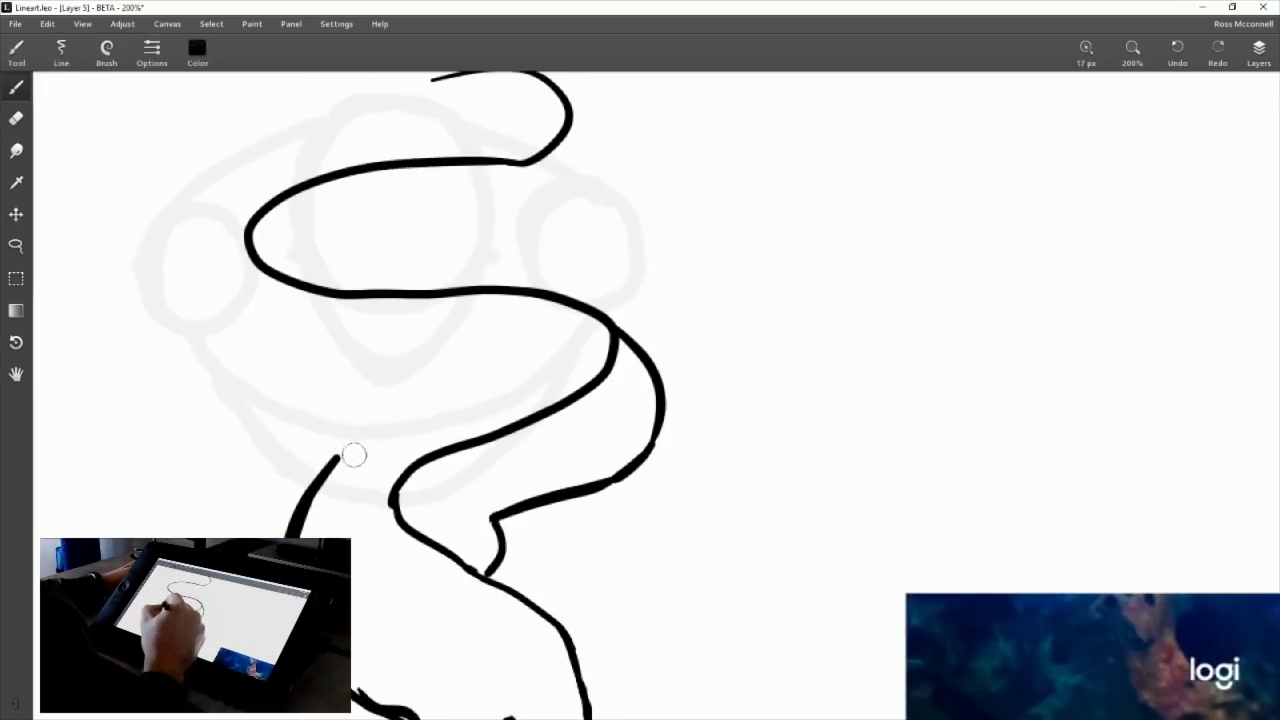
mouse_move(340, 457)
mouse_down()
mouse_move(498, 373)
mouse_move(462, 398)
mouse_move(234, 366)
mouse_move(229, 343)
mouse_up()
click(446, 383)
key(ctrl+z)
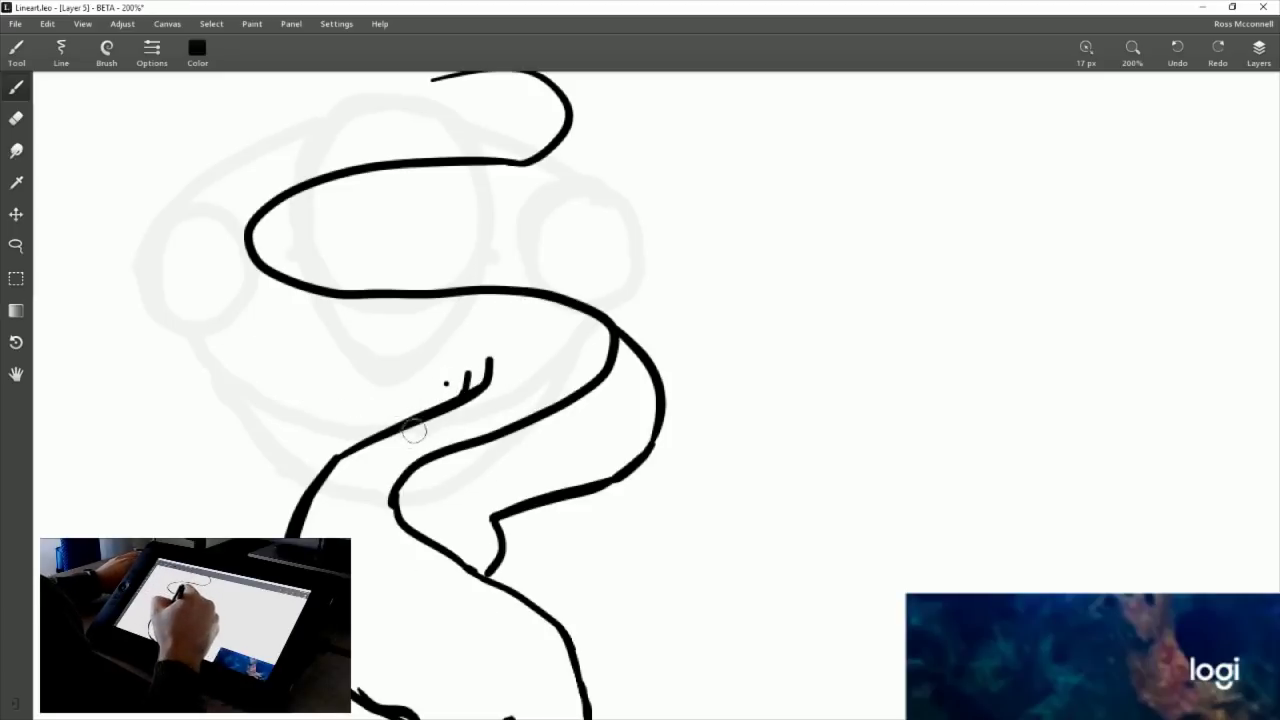
Draw the outer outlines of the body's left bend and upper right bend, leaving a small broken gap on the upper one.
drag(426, 412, 207, 307)
drag(245, 232, 207, 310)
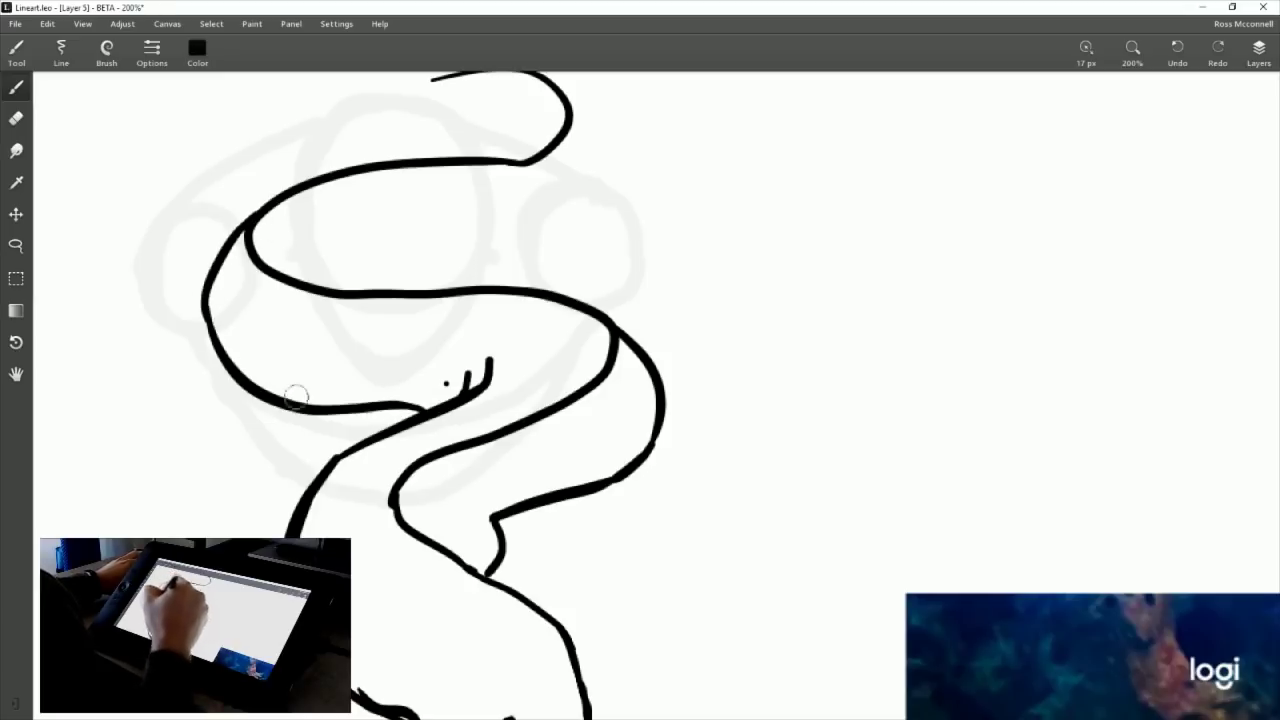
drag(360, 288, 545, 232)
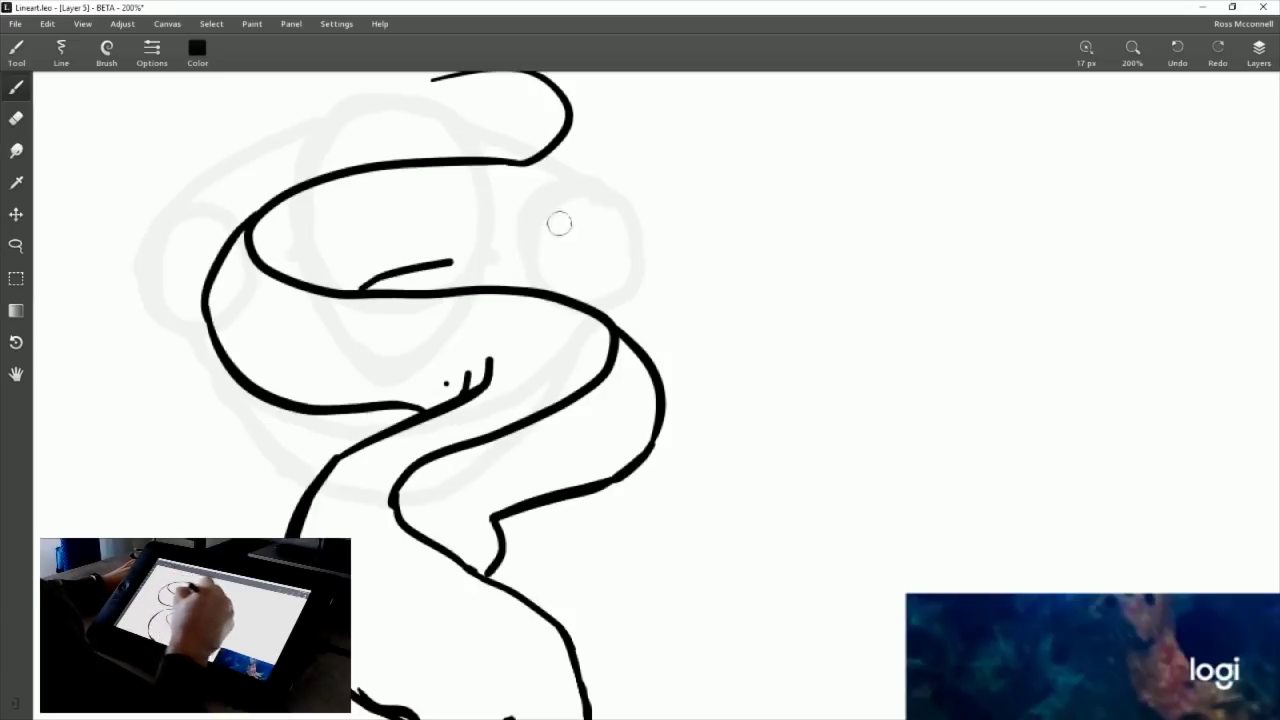
mouse_move(565, 88)
mouse_down()
mouse_move(557, 272)
mouse_move(553, 227)
mouse_up()
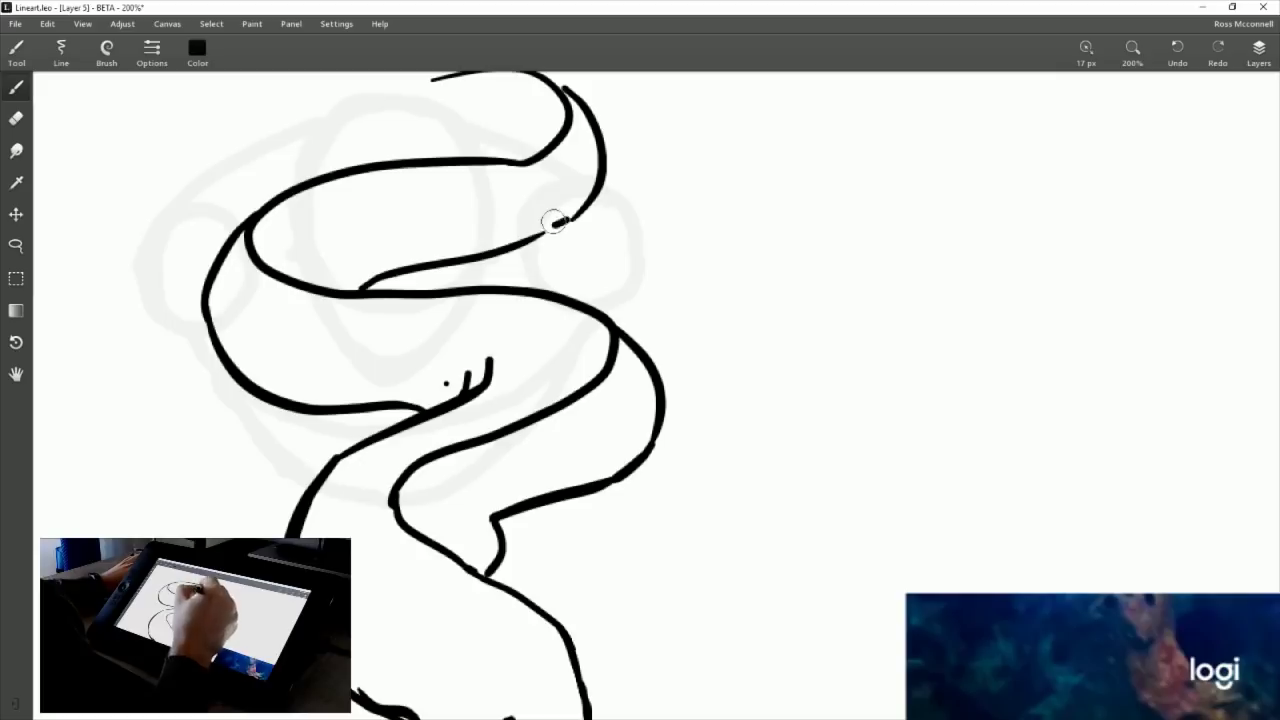
Extend the winding line to a rounded tail tip, and draw the tail's underside as a partly broken line back to the upper bend.
scroll(557, 229, up, 3)
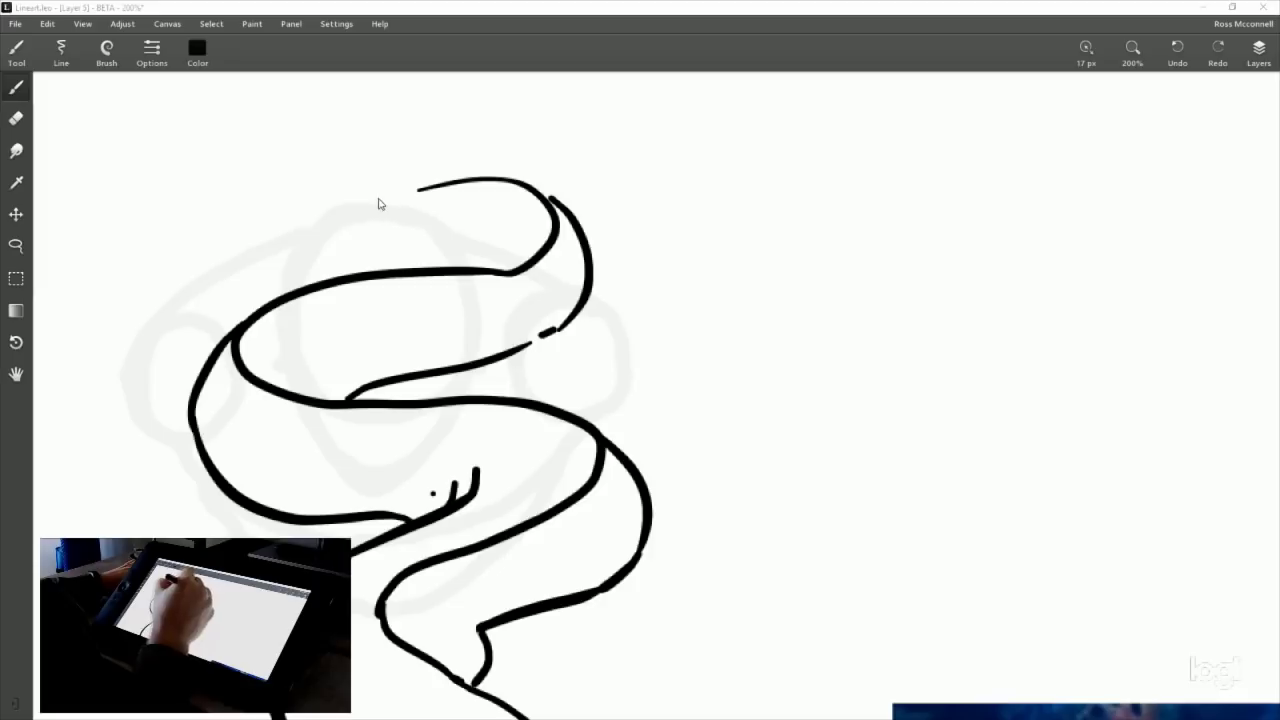
drag(331, 184, 420, 190)
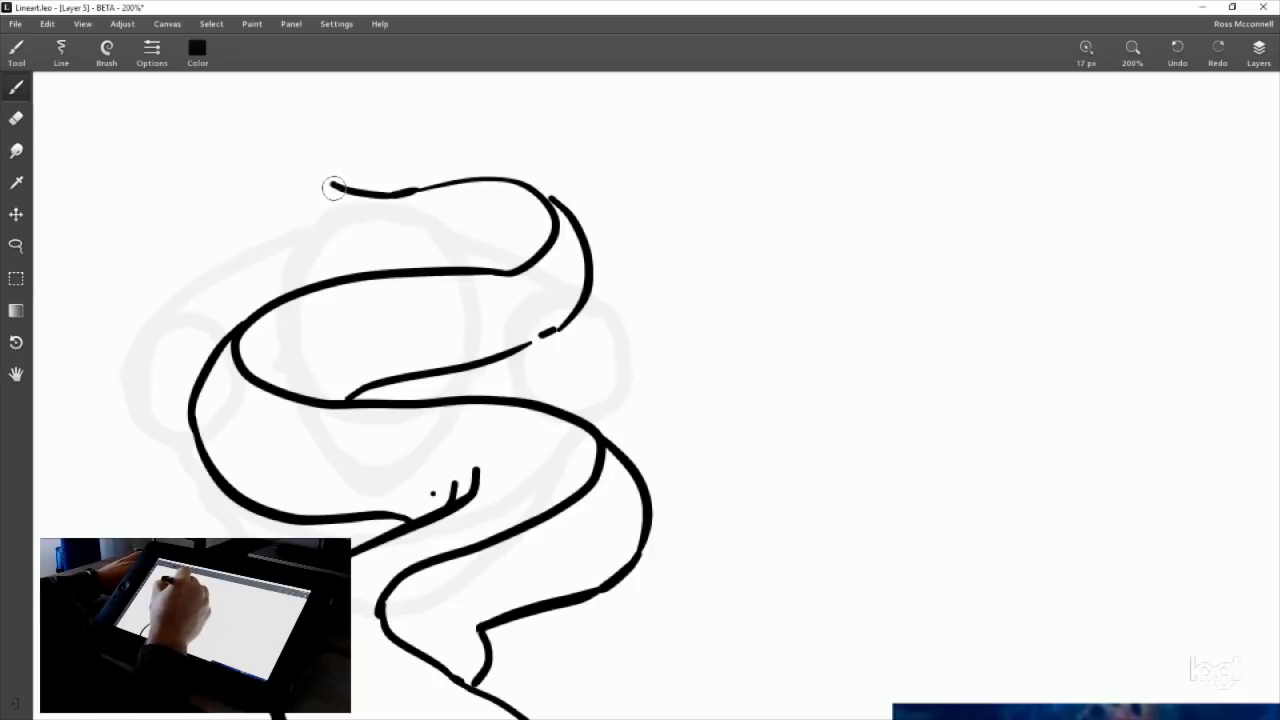
mouse_move(333, 187)
mouse_down()
mouse_move(412, 233)
mouse_move(356, 227)
mouse_move(350, 216)
mouse_move(485, 228)
mouse_up()
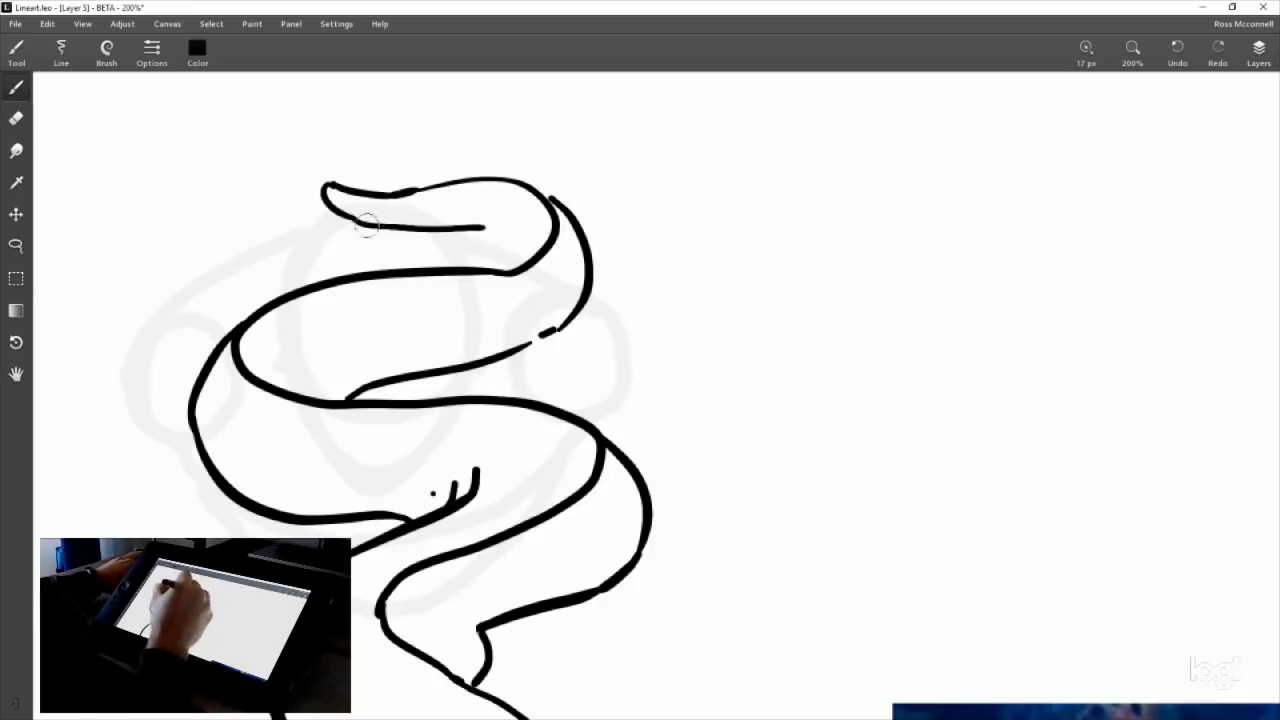
key(ctrl+z)
mouse_move(357, 218)
mouse_down()
mouse_move(428, 229)
mouse_move(530, 265)
mouse_up()
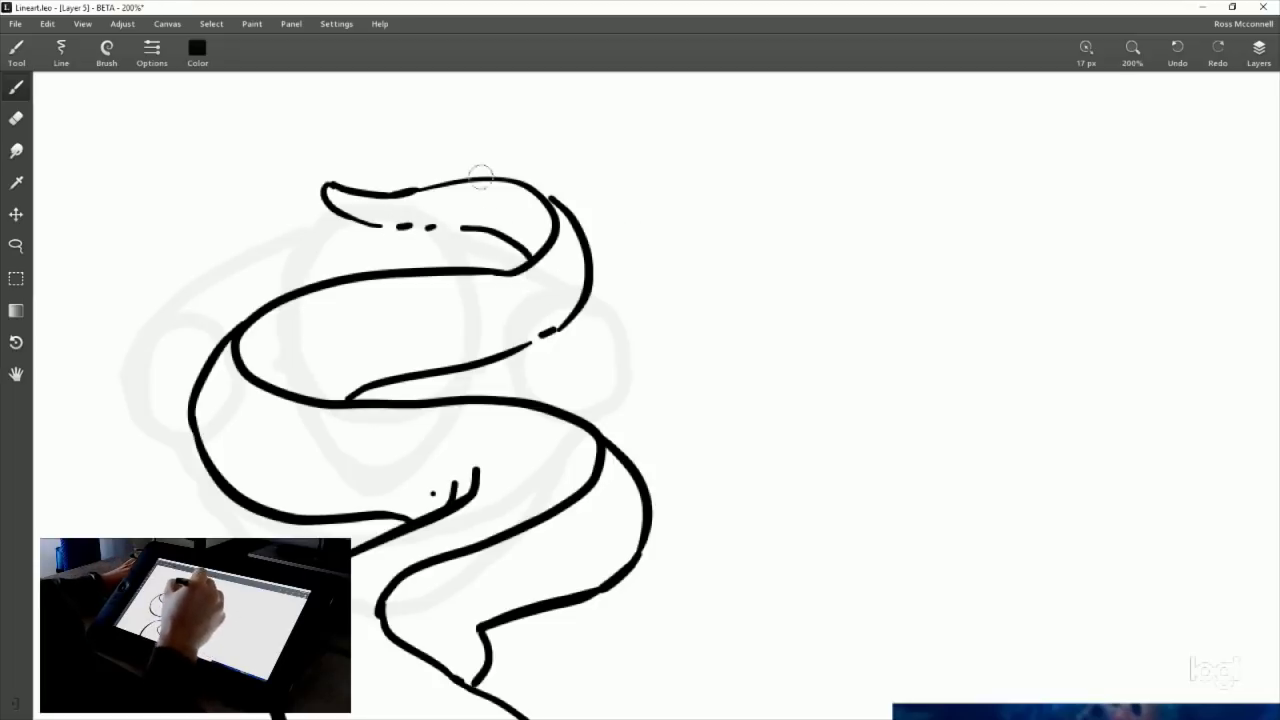
drag(548, 195, 403, 159)
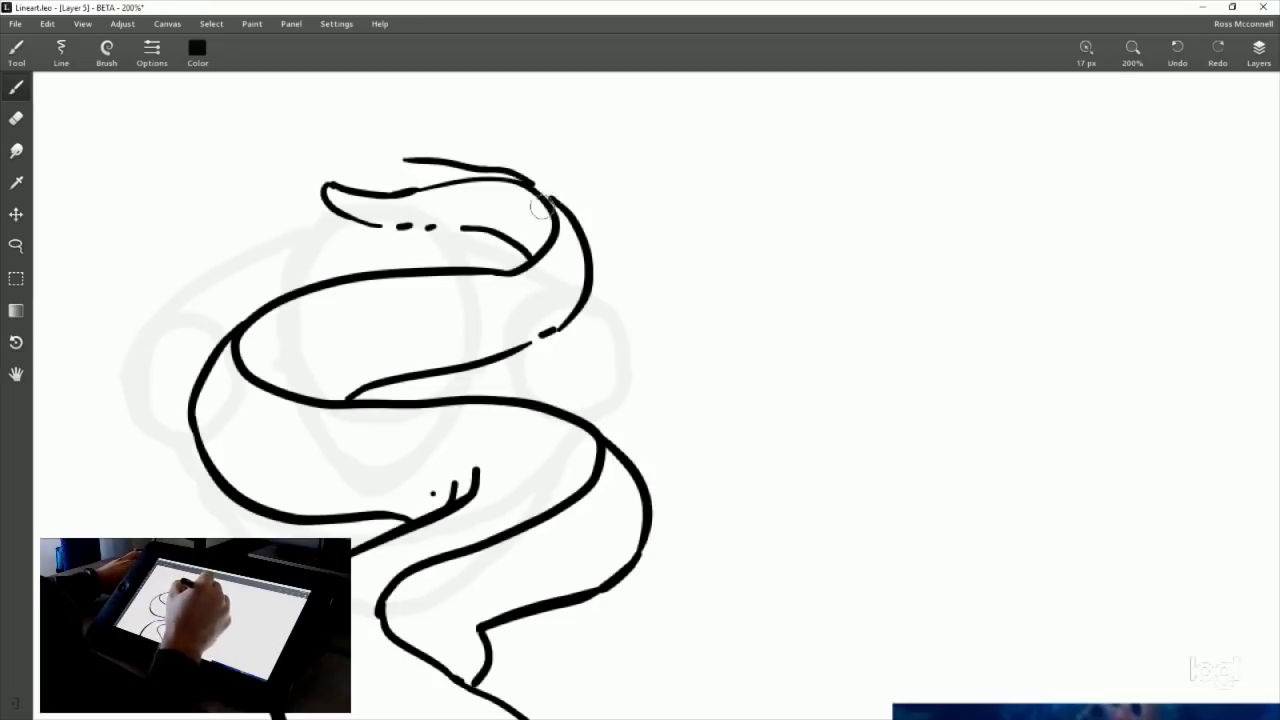
key(ctrl+z)
mouse_move(543, 186)
mouse_down()
mouse_move(370, 161)
mouse_move(251, 126)
mouse_up()
key(ctrl+z)
mouse_move(336, 155)
mouse_down()
mouse_move(250, 106)
mouse_move(280, 185)
mouse_up()
key(ctrl+z)
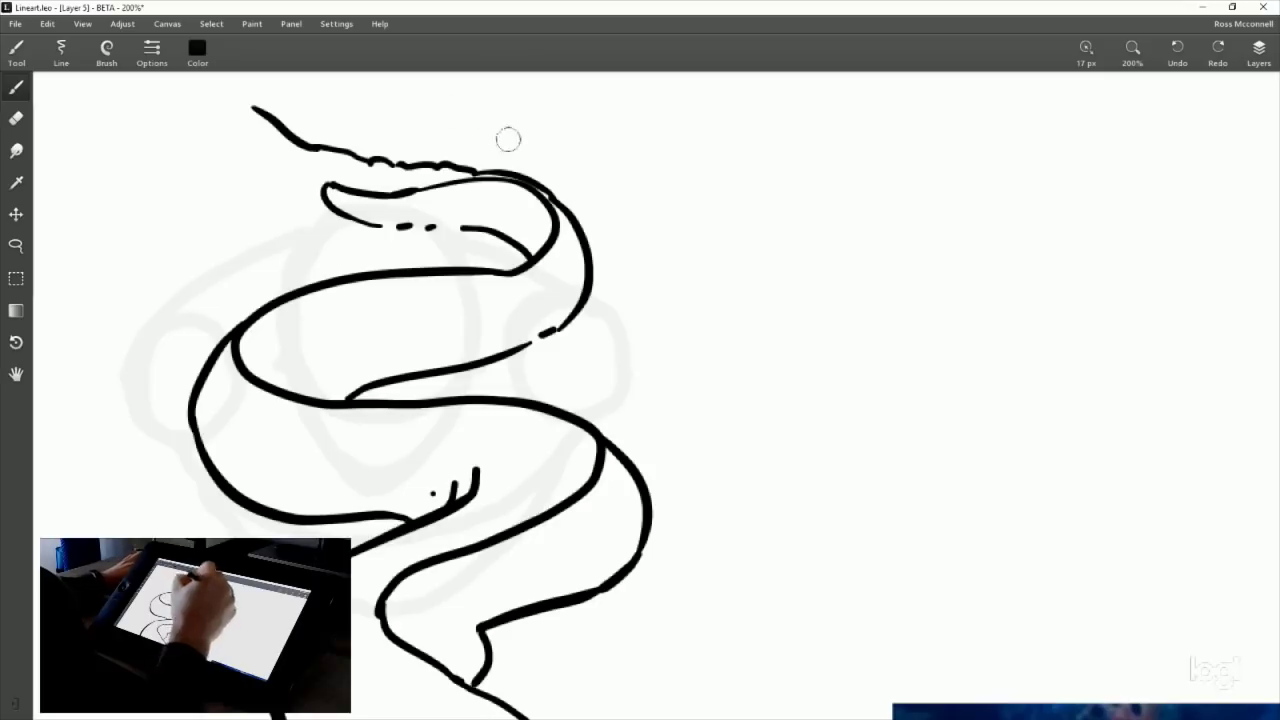
drag(343, 138, 363, 211)
mouse_move(270, 190)
mouse_down()
mouse_move(274, 171)
mouse_move(354, 143)
mouse_move(340, 160)
mouse_move(306, 120)
mouse_move(350, 106)
mouse_move(347, 160)
mouse_move(305, 235)
mouse_up()
key(ctrl+z)
key(ctrl+z)
mouse_move(266, 171)
mouse_down()
mouse_move(334, 301)
mouse_move(415, 316)
mouse_up()
mouse_move(734, 440)
mouse_down()
mouse_move(744, 338)
mouse_move(772, 443)
mouse_up()
key(ctrl+z)
key(ctrl+z)
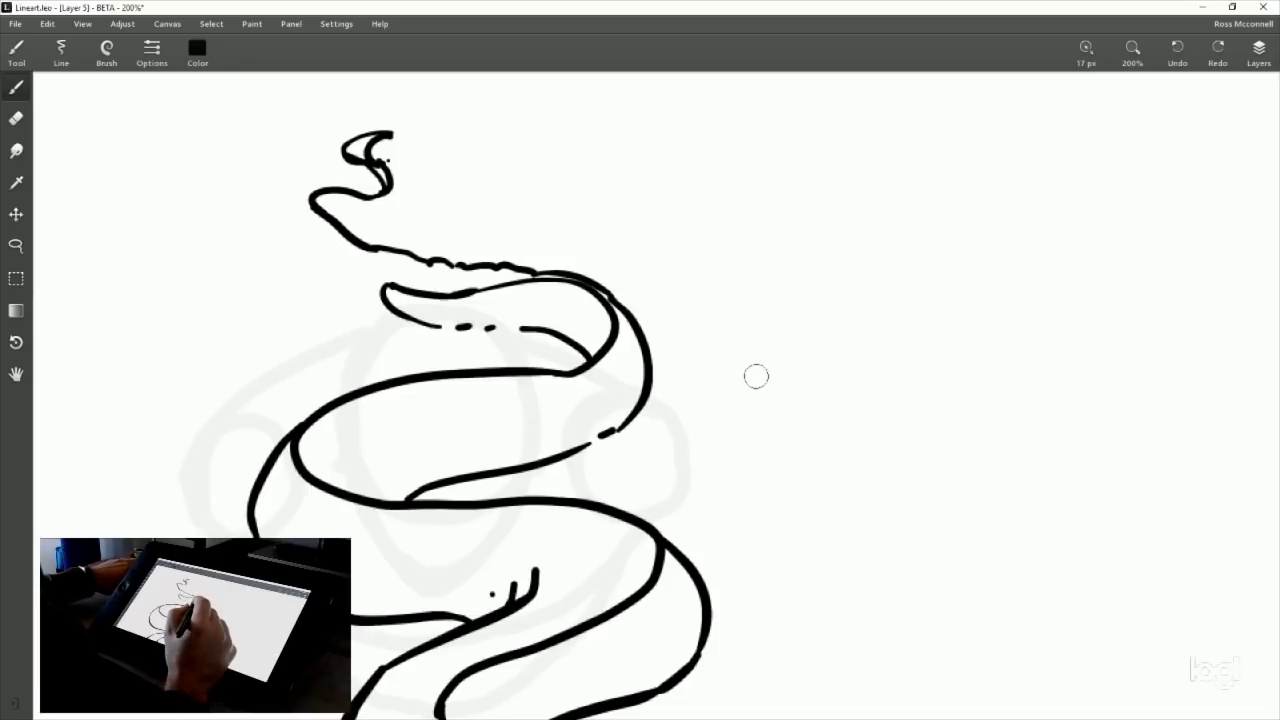
key(ctrl+z)
key(ctrl+z)
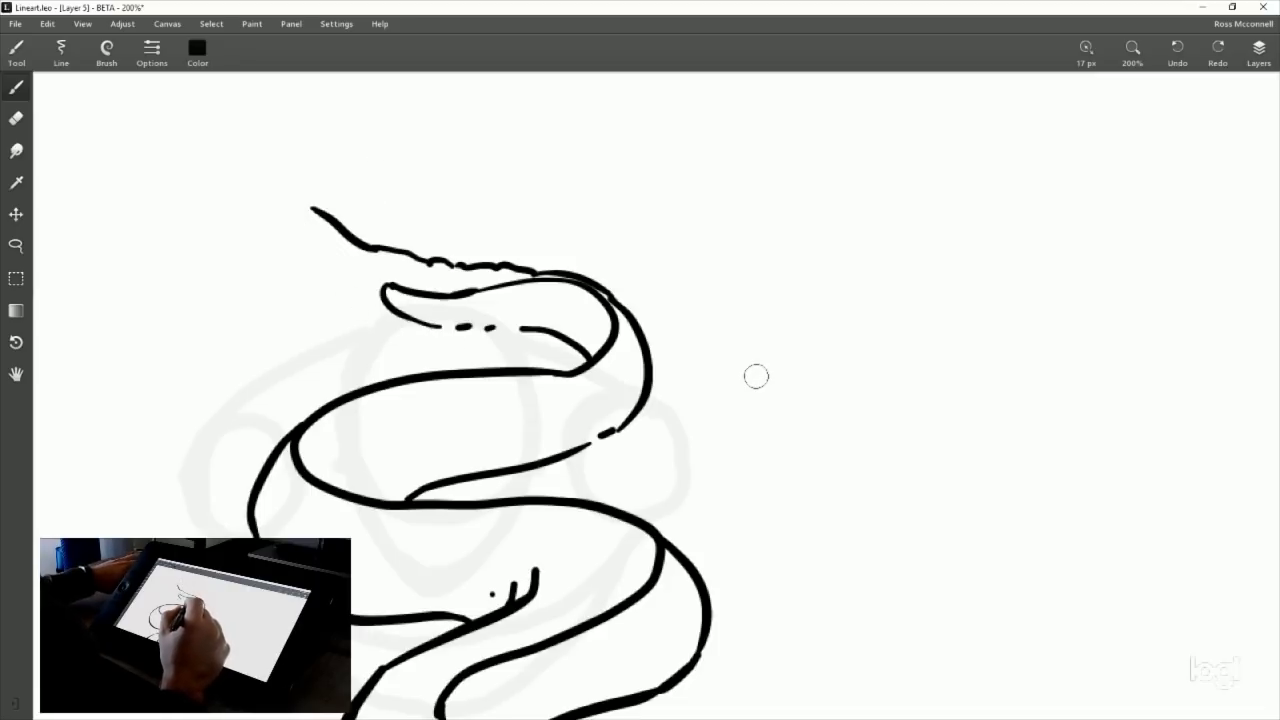
key(ctrl+z)
key(ctrl+z)
key(ctrl+z)
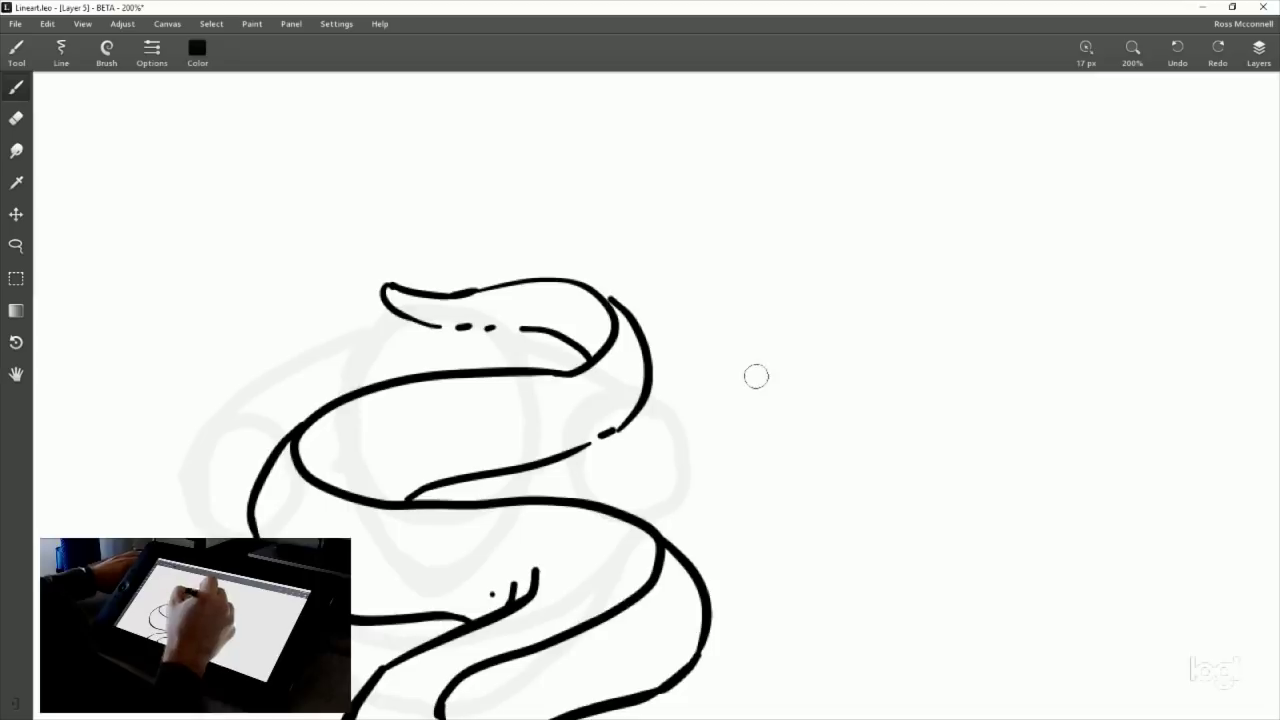
Draw a fin outline from the upper right bend over the tail, around its tip and back along the underside.
drag(612, 299, 480, 282)
key(ctrl+z)
drag(610, 298, 415, 272)
key(ctrl+z)
mouse_move(616, 299)
mouse_down()
mouse_move(429, 287)
mouse_move(474, 260)
mouse_move(303, 248)
mouse_move(358, 248)
mouse_move(312, 268)
mouse_move(410, 361)
mouse_move(517, 344)
mouse_move(545, 353)
mouse_move(464, 346)
mouse_move(530, 338)
mouse_up()
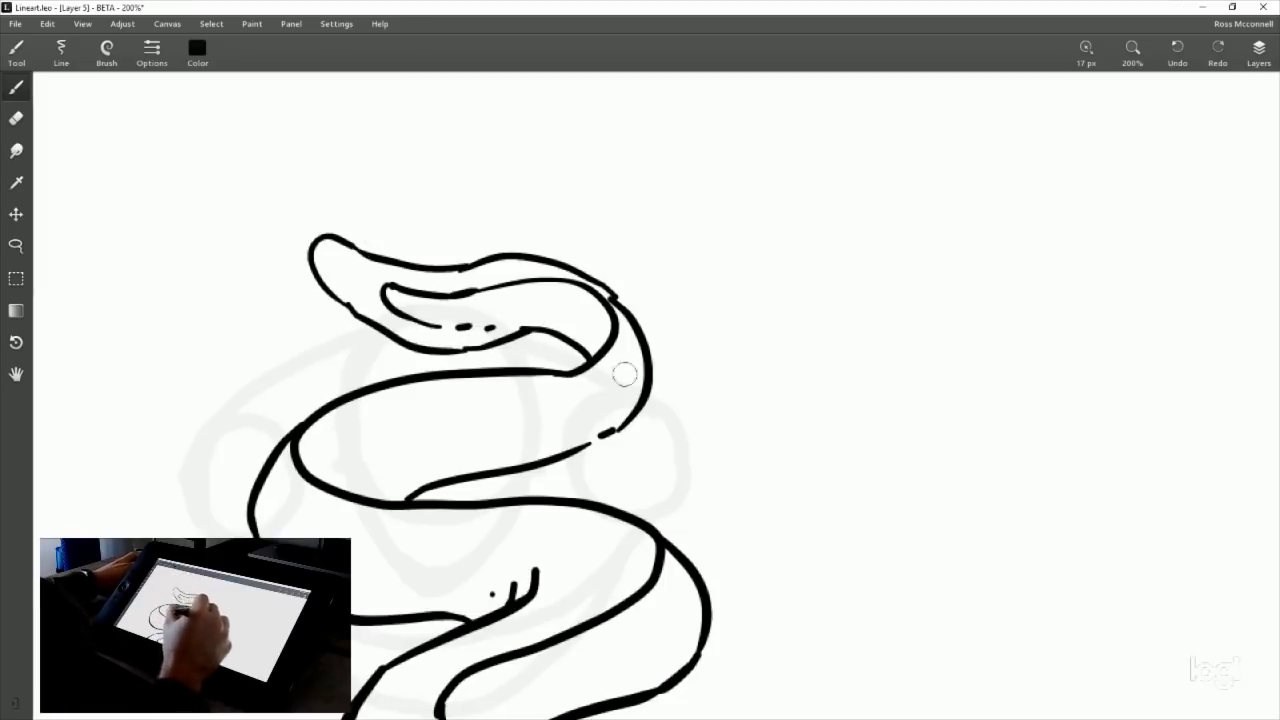
Draw a curved fin line inside the eel's left bend, rising from the lower body line and following the upper outline.
scroll(768, 497, down, 3)
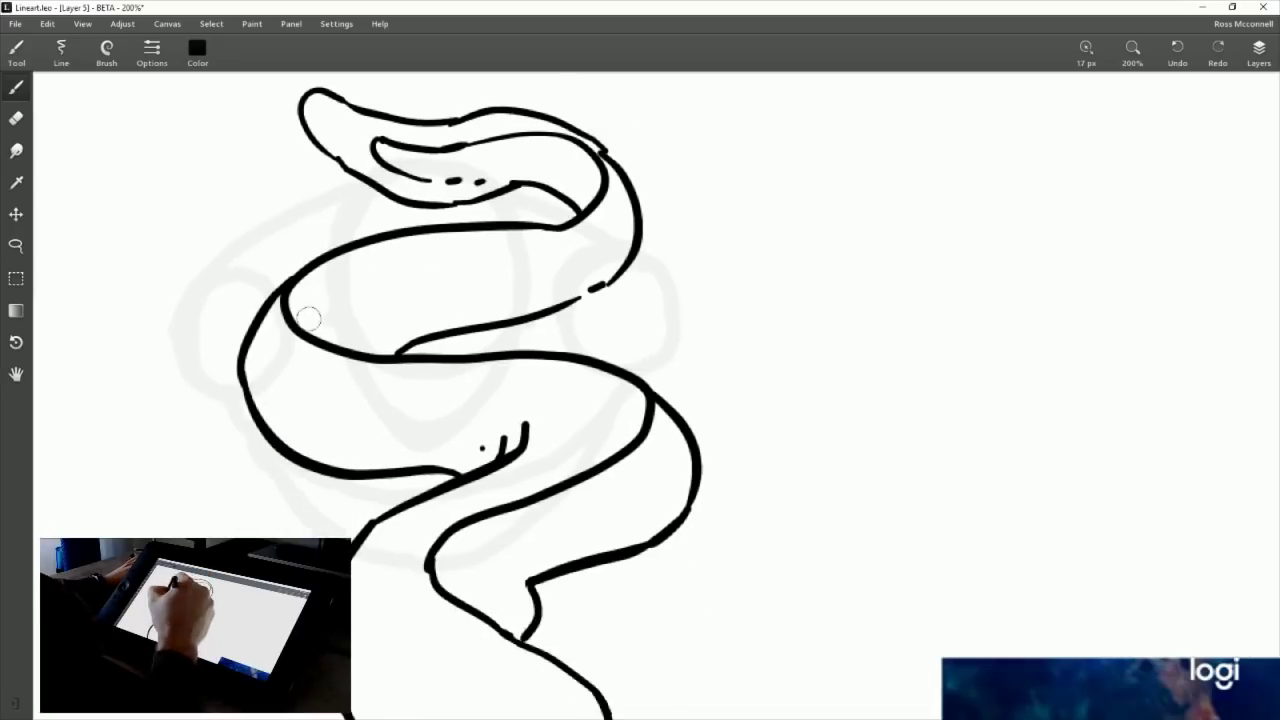
mouse_move(314, 284)
mouse_down()
mouse_move(305, 330)
mouse_move(300, 295)
mouse_move(378, 244)
mouse_up()
key(ctrl+z)
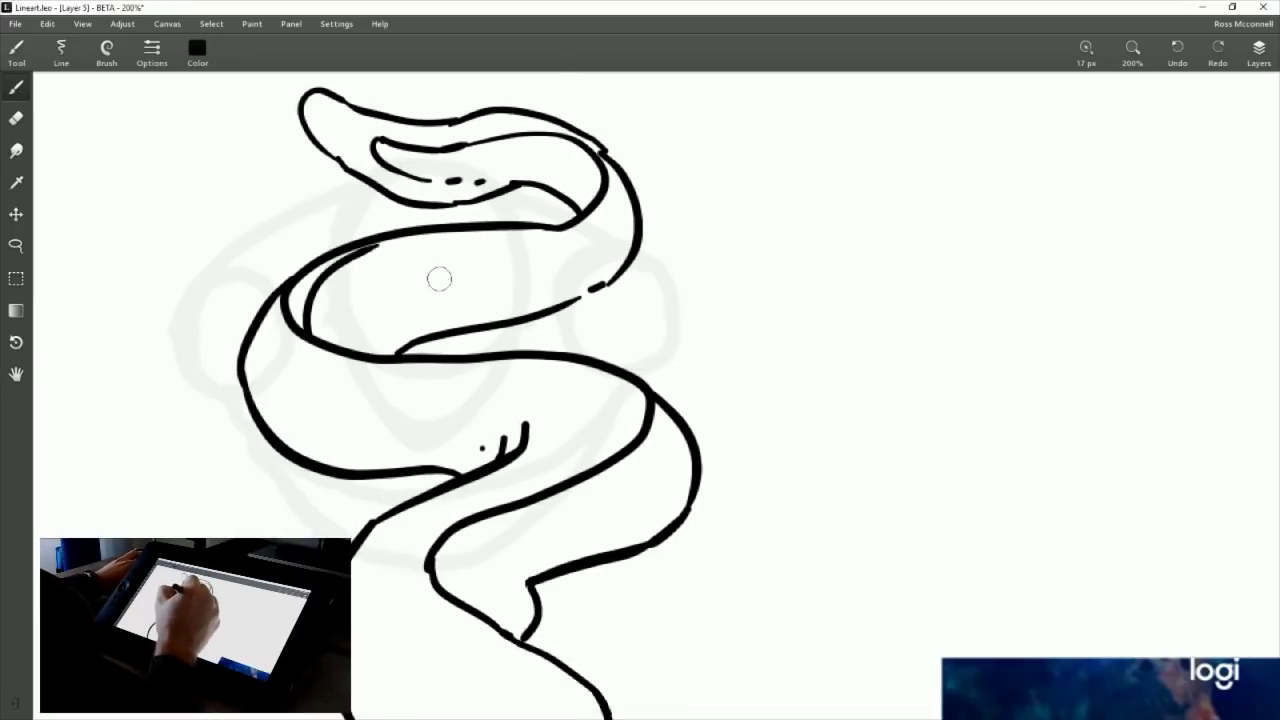
key(ctrl+z)
drag(304, 340, 352, 250)
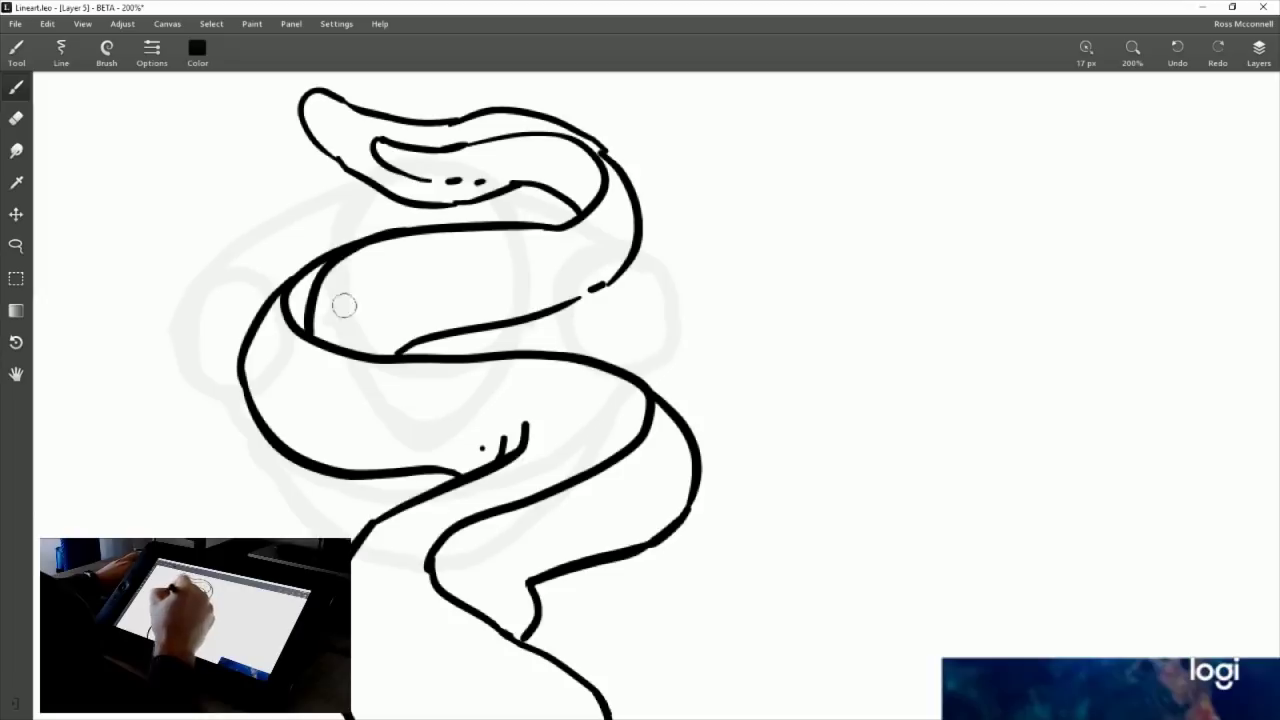
key(ctrl+z)
drag(315, 312, 317, 340)
drag(368, 252, 400, 238)
key(ctrl+z)
drag(308, 345, 440, 238)
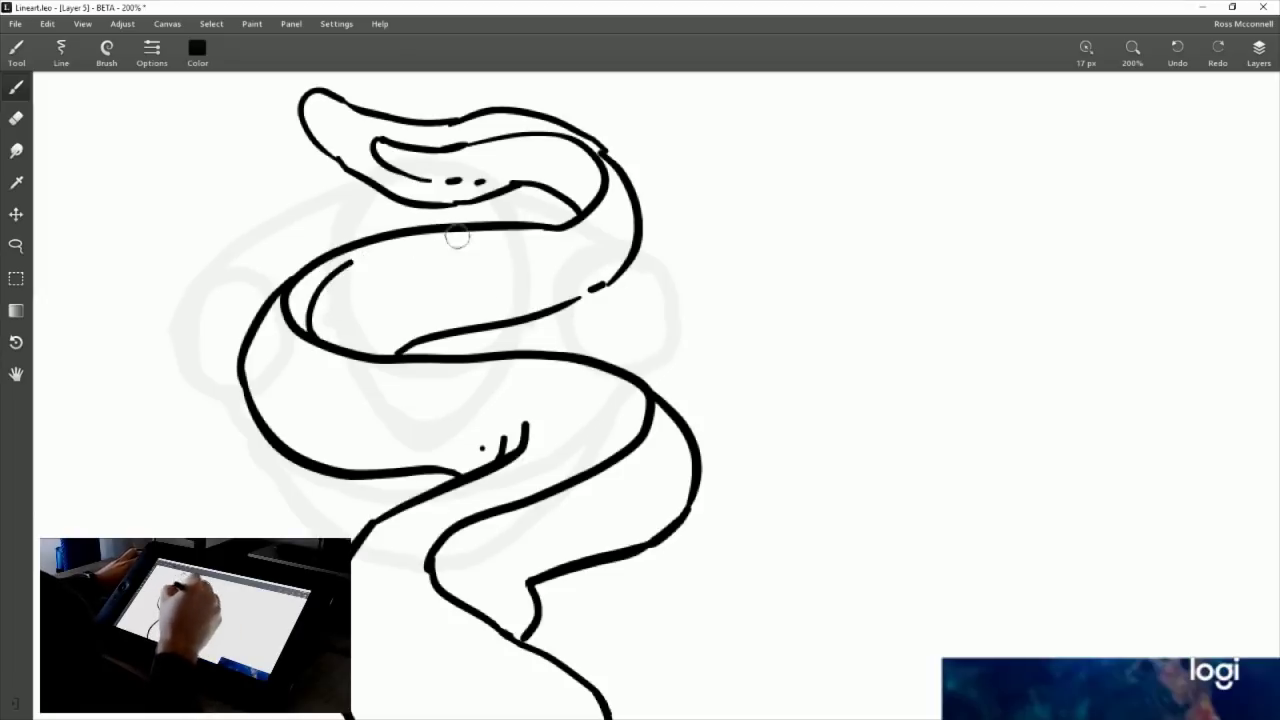
Draw a fin line along the back of the neck, branching off the inner body line and curving parallel to the neck outline.
drag(733, 473, 800, 337)
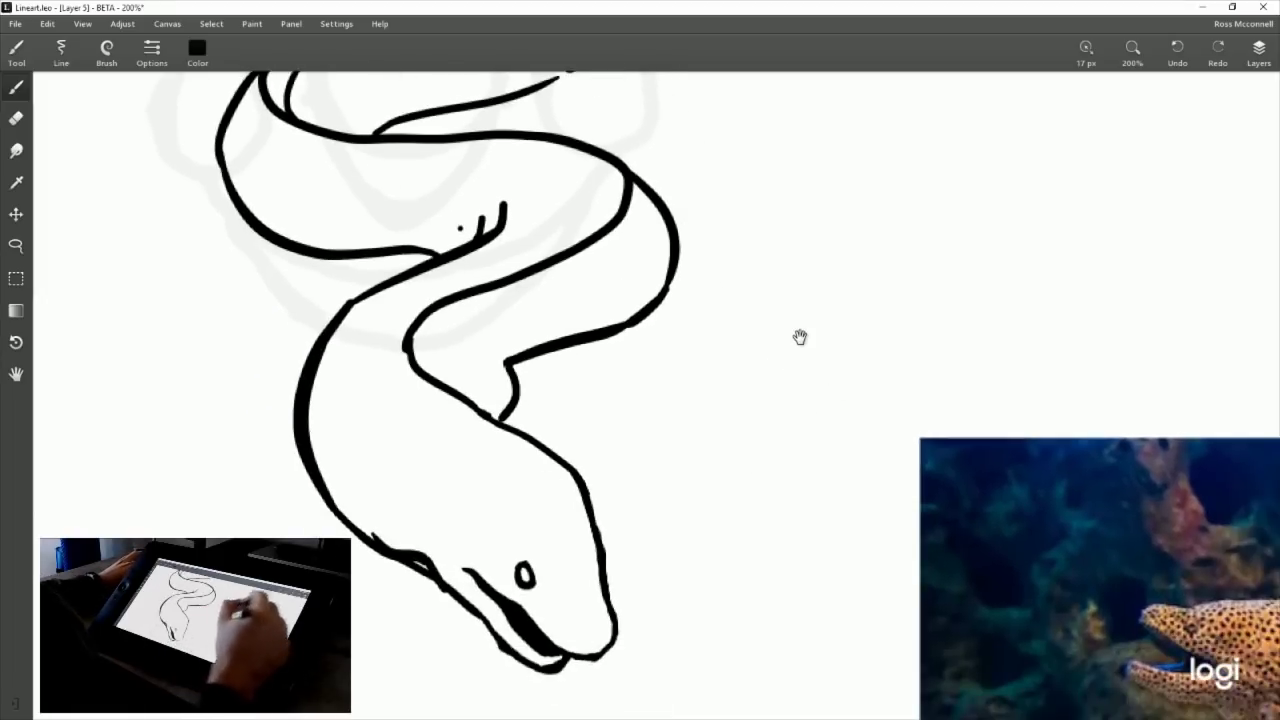
click(1113, 47)
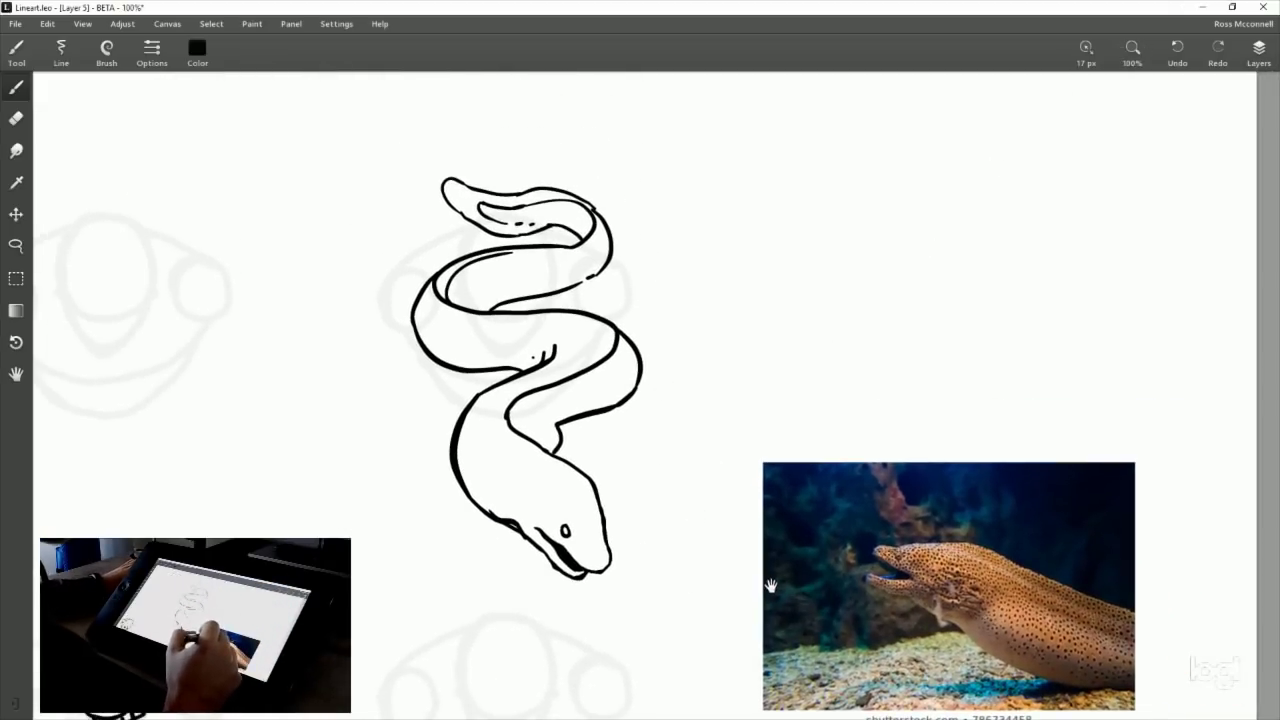
drag(770, 572, 728, 552)
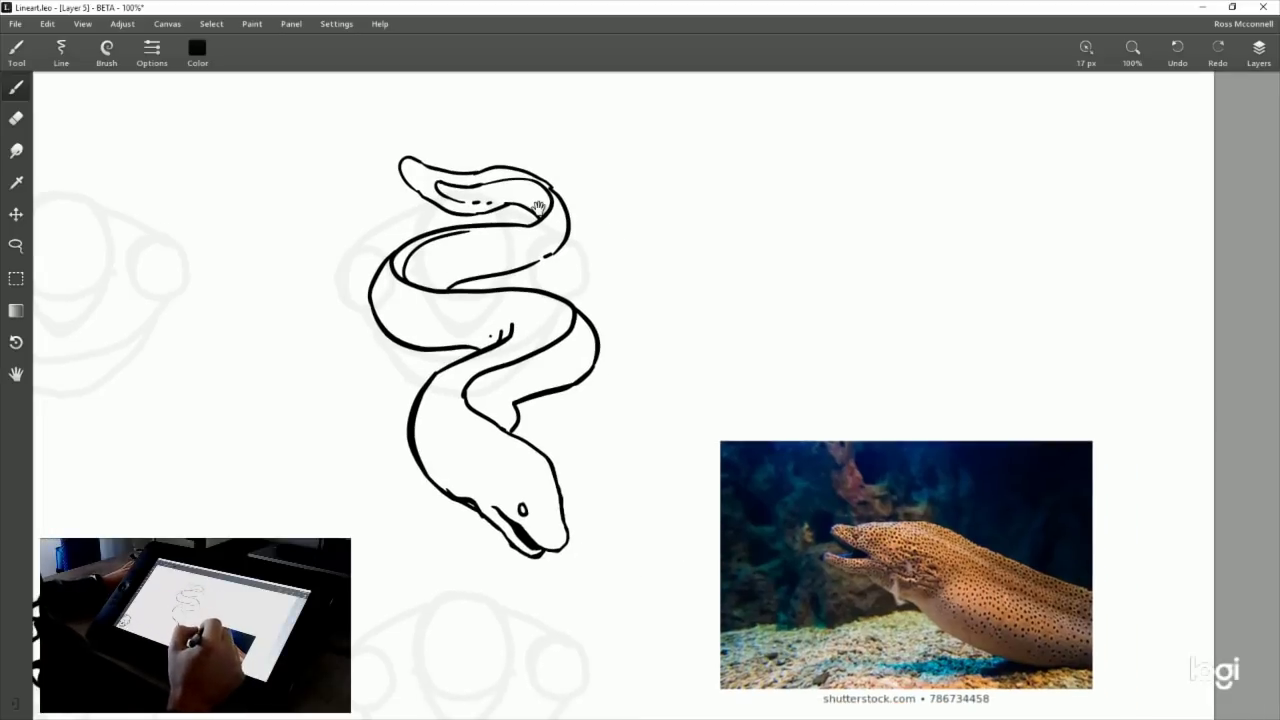
drag(803, 506, 760, 504)
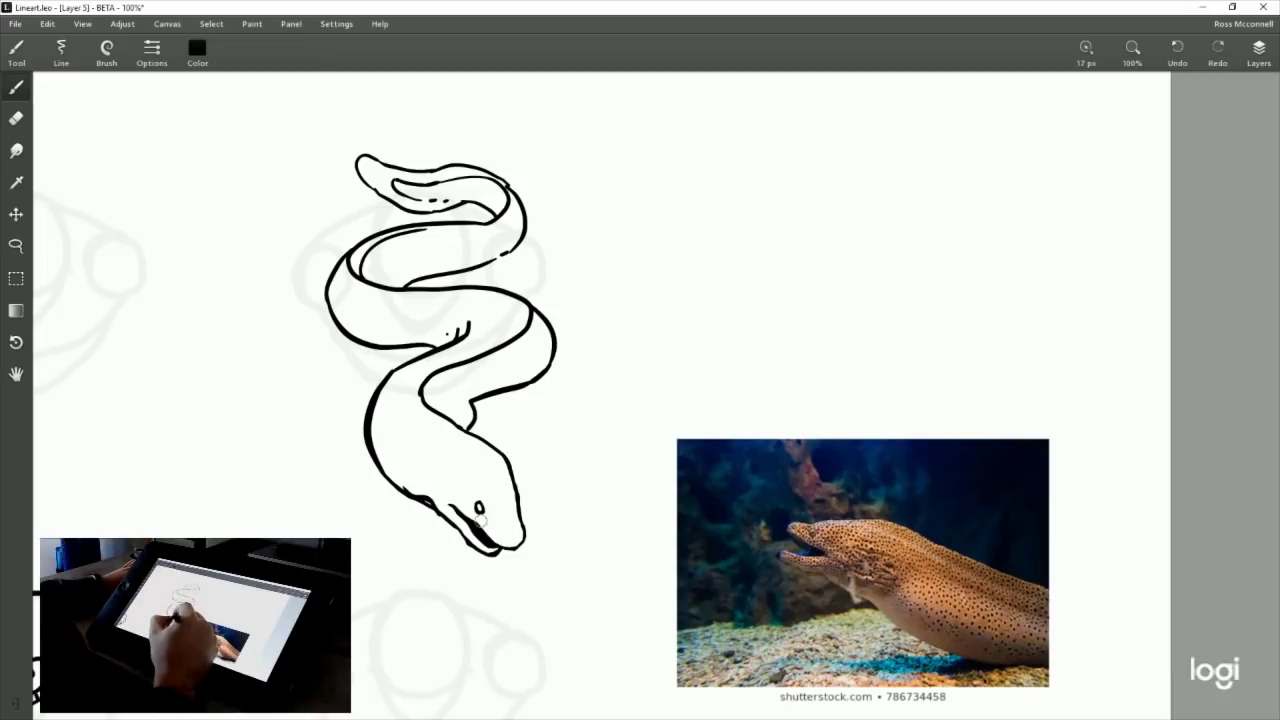
click(1133, 50)
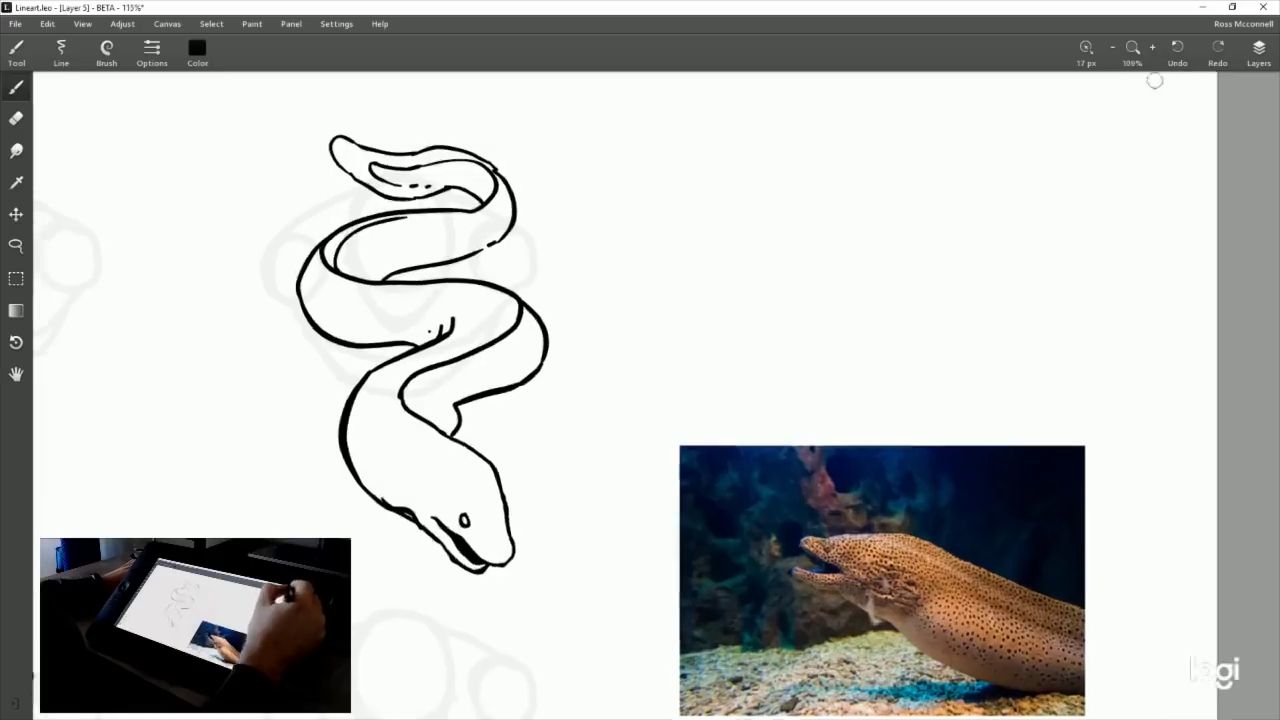
drag(502, 441, 643, 296)
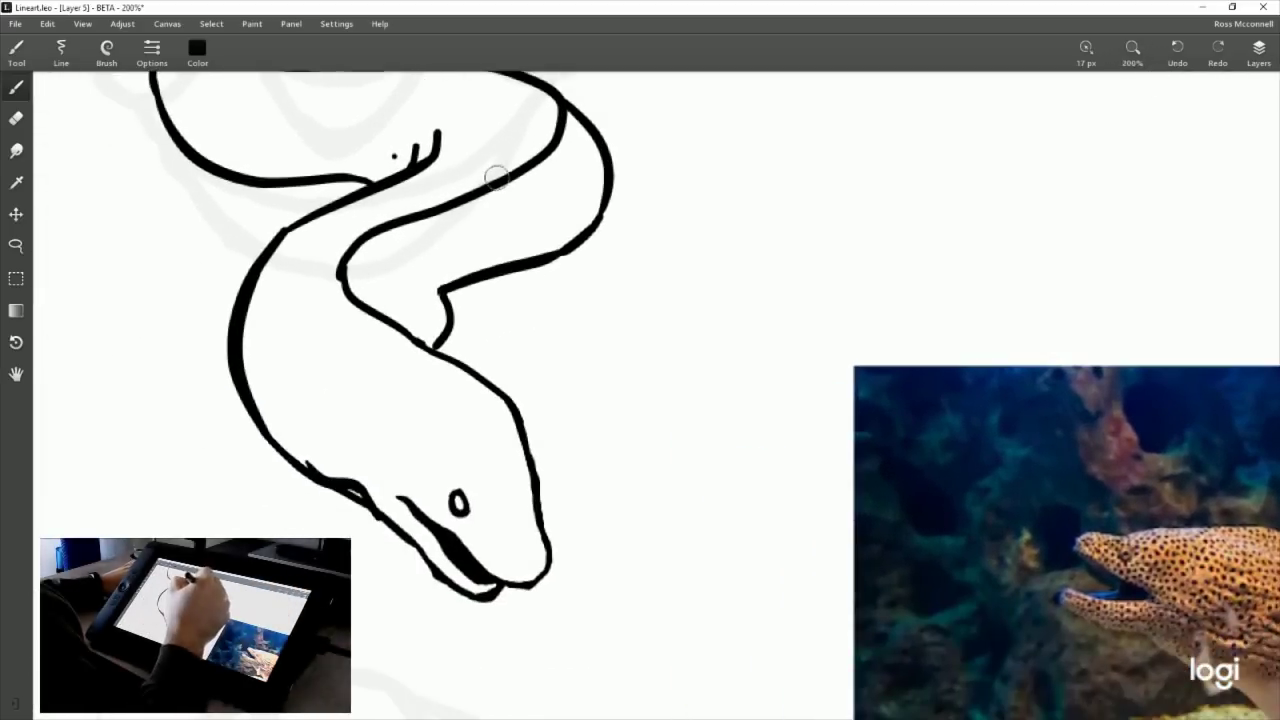
drag(505, 178, 320, 311)
key(ctrl+z)
drag(520, 166, 318, 307)
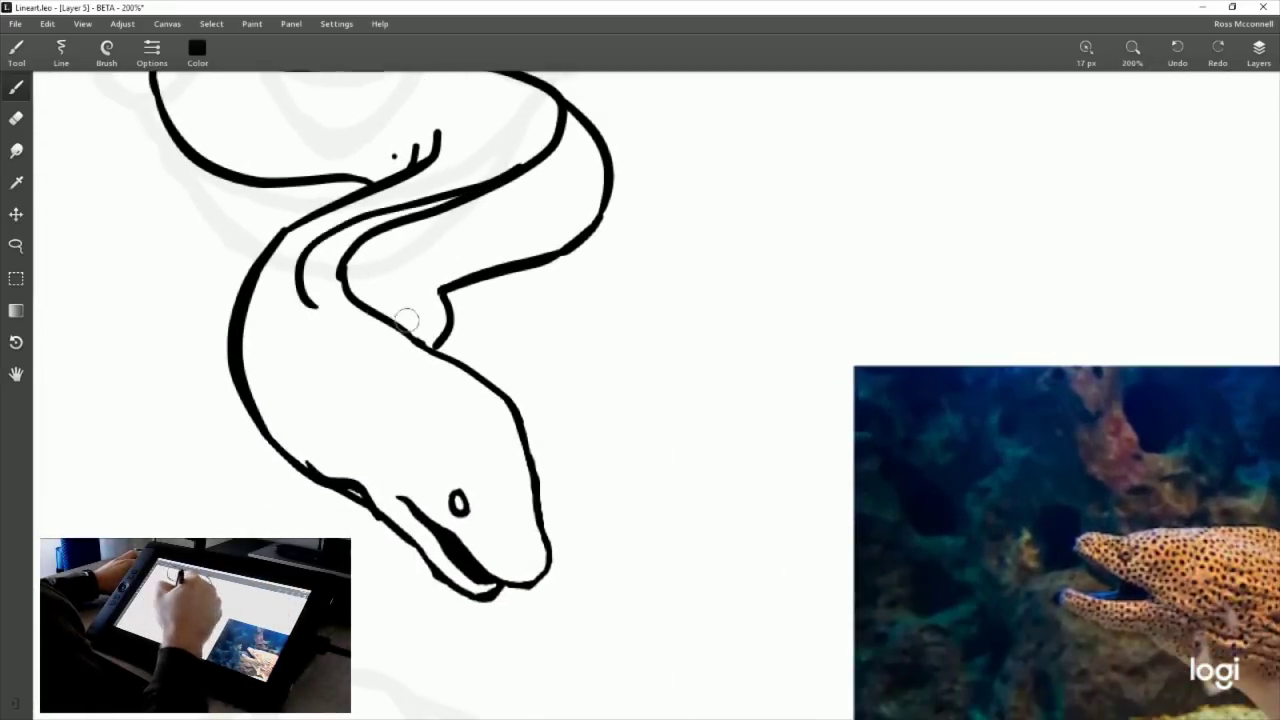
key(ctrl+z)
mouse_move(515, 168)
mouse_down()
mouse_move(349, 214)
mouse_move(355, 318)
mouse_up()
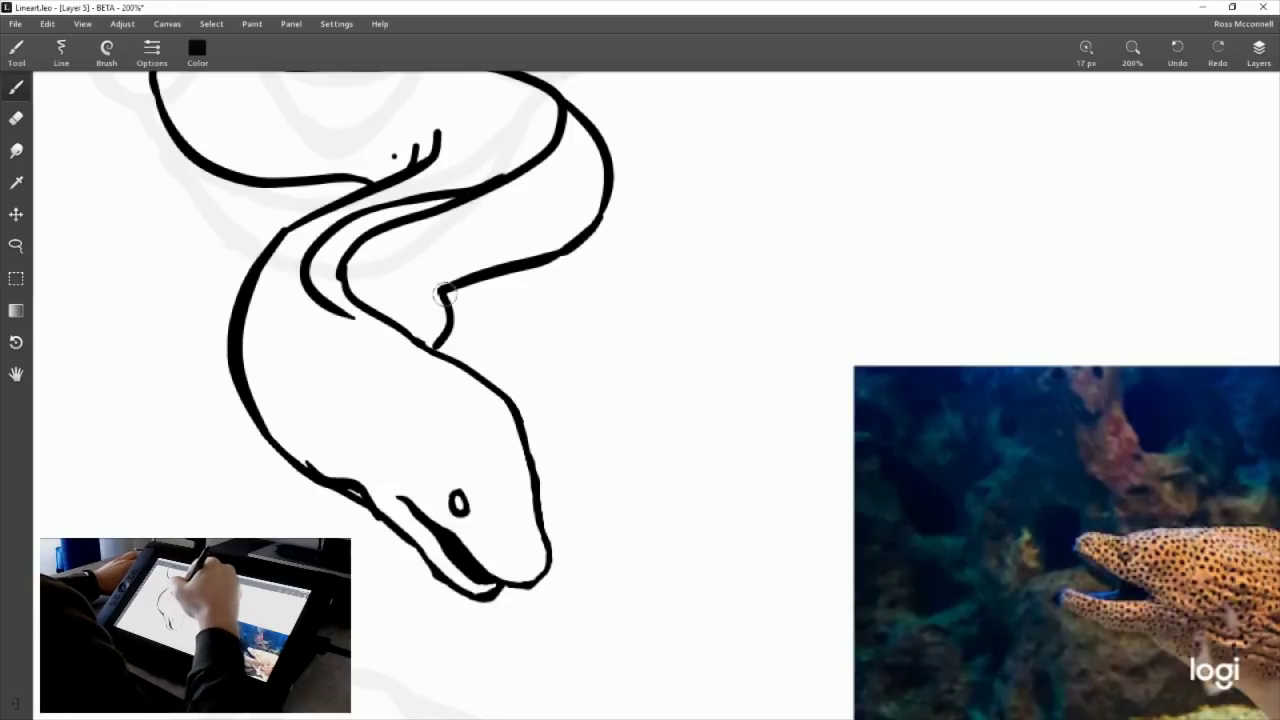
Add two short dashes beyond the end of the neck's fin line, trailing towards the head.
drag(761, 342, 775, 480)
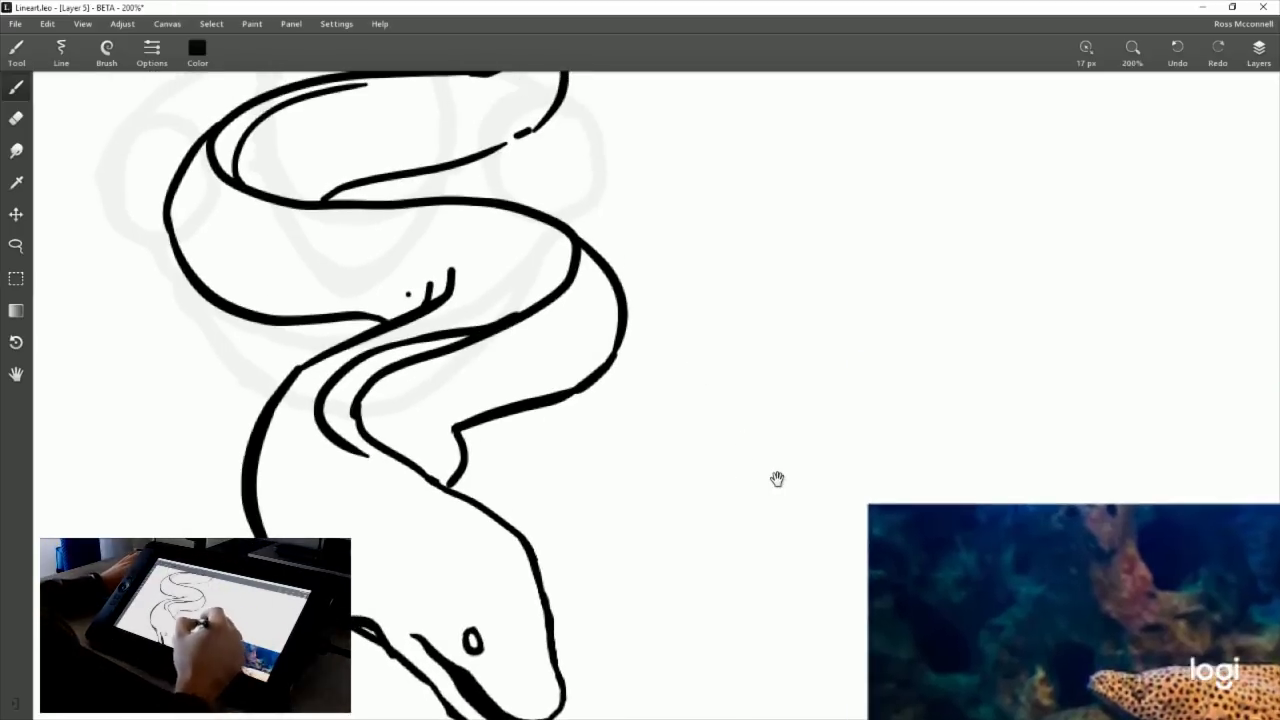
drag(366, 463, 382, 467)
drag(380, 475, 392, 477)
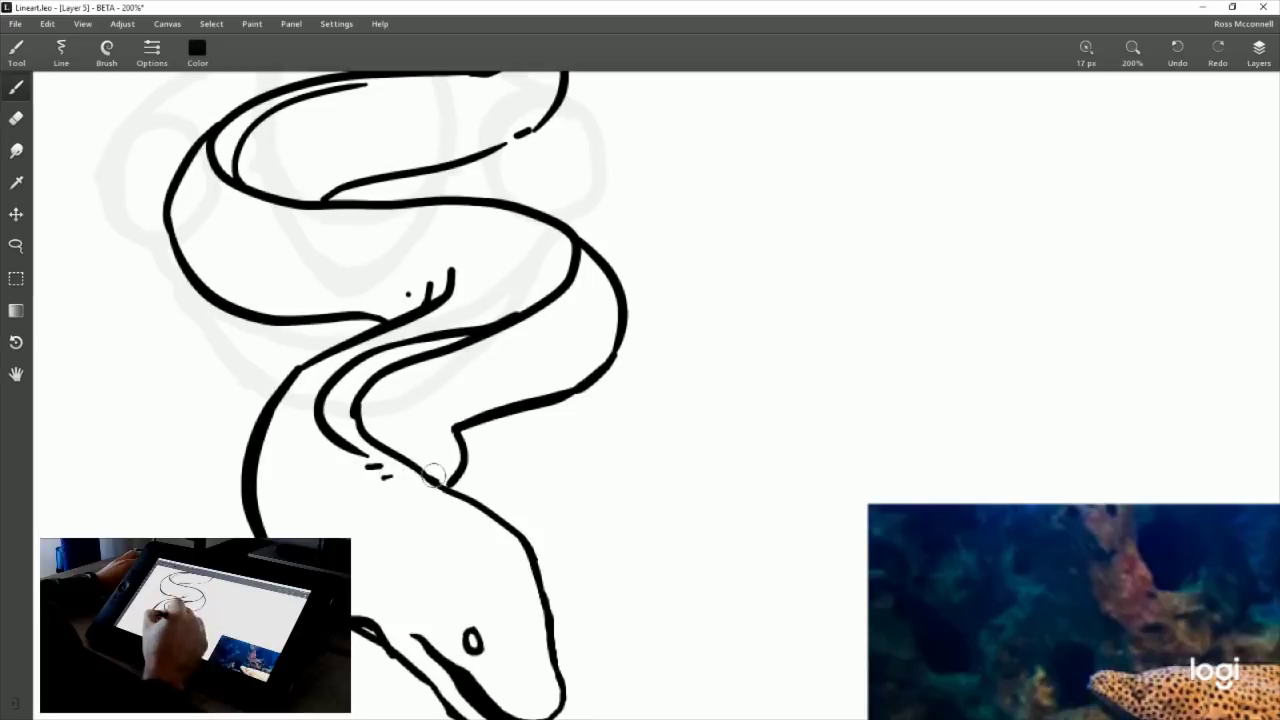
Check the eel photo and thicken the black fill along the rear part of the mouth.
mouse_move(726, 555)
mouse_down()
mouse_move(663, 454)
mouse_move(566, 480)
mouse_move(548, 507)
mouse_up()
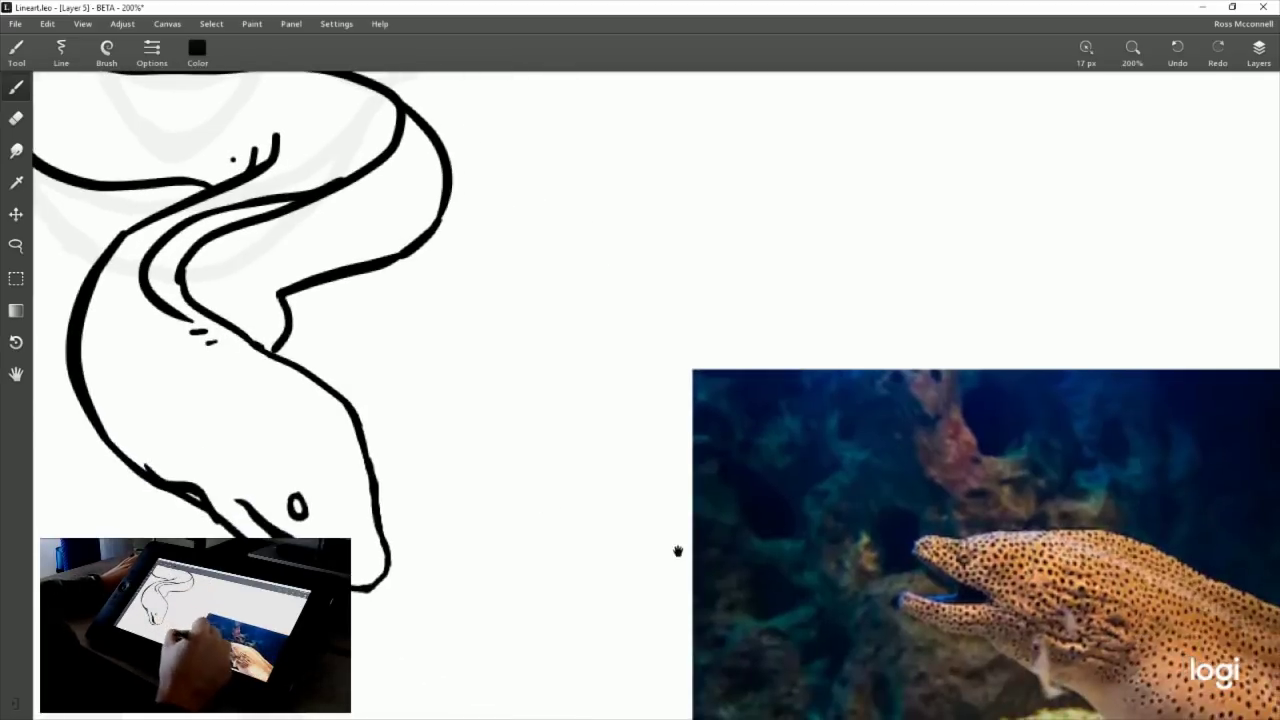
drag(678, 551, 533, 510)
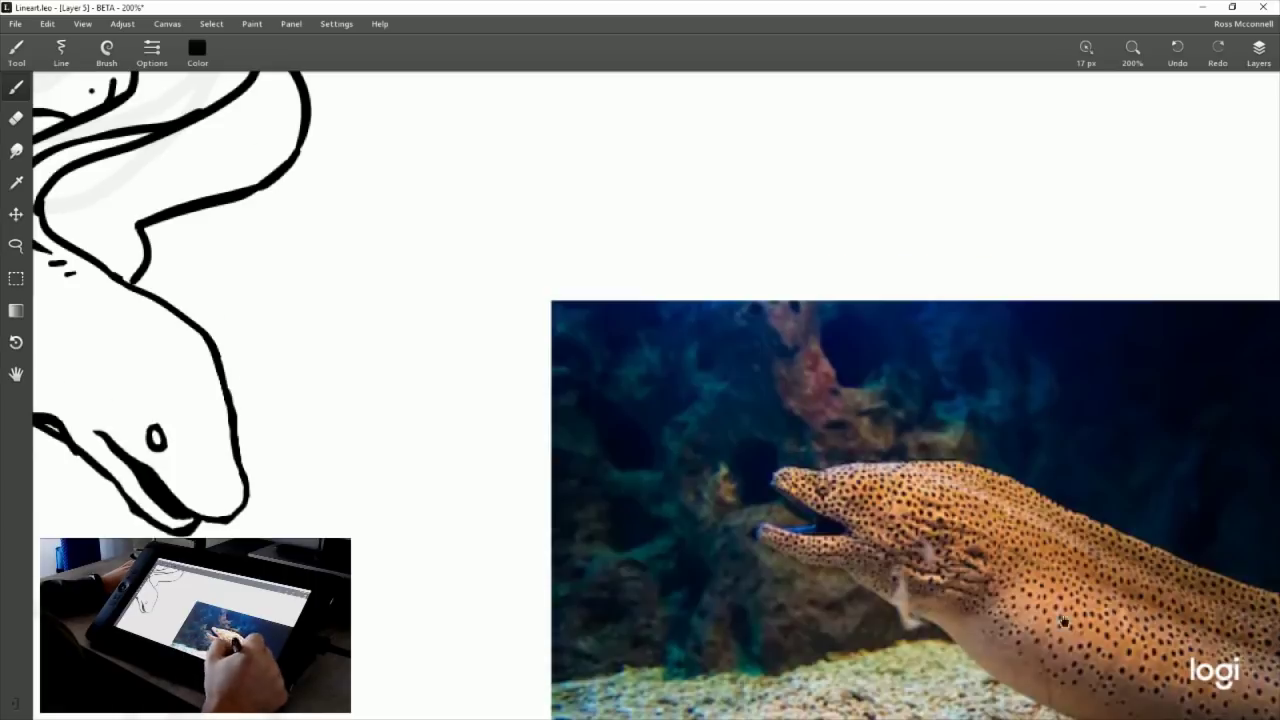
mouse_move(630, 450)
mouse_down()
mouse_move(613, 335)
mouse_move(793, 458)
mouse_move(795, 490)
mouse_up()
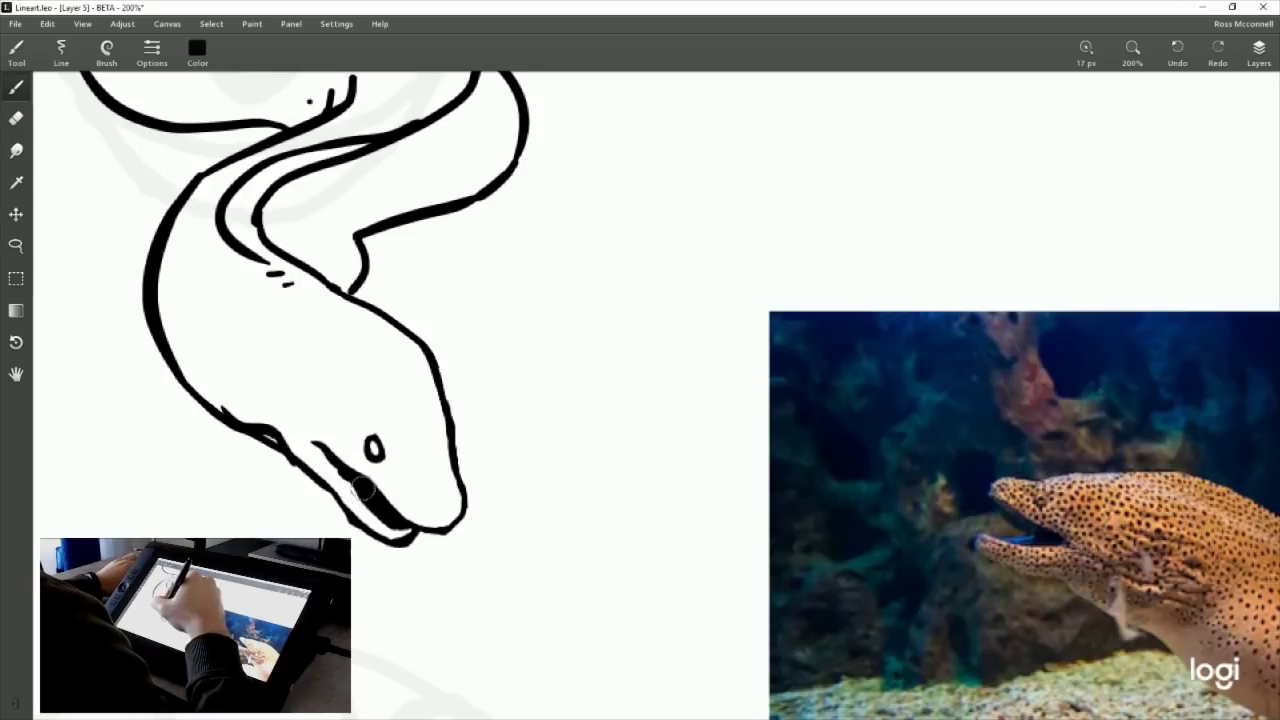
drag(337, 465, 366, 493)
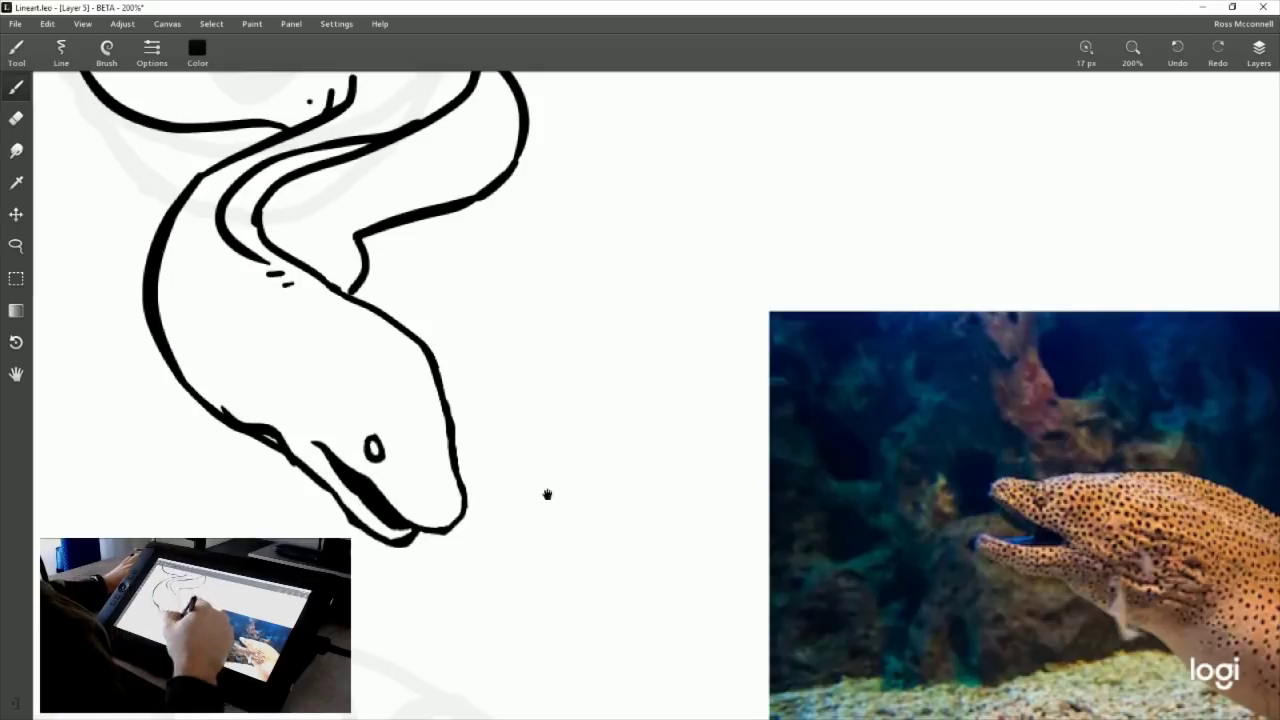
Erase four small rounded notches along the upper edge of the black mouth to form the upper teeth.
drag(547, 494, 637, 403)
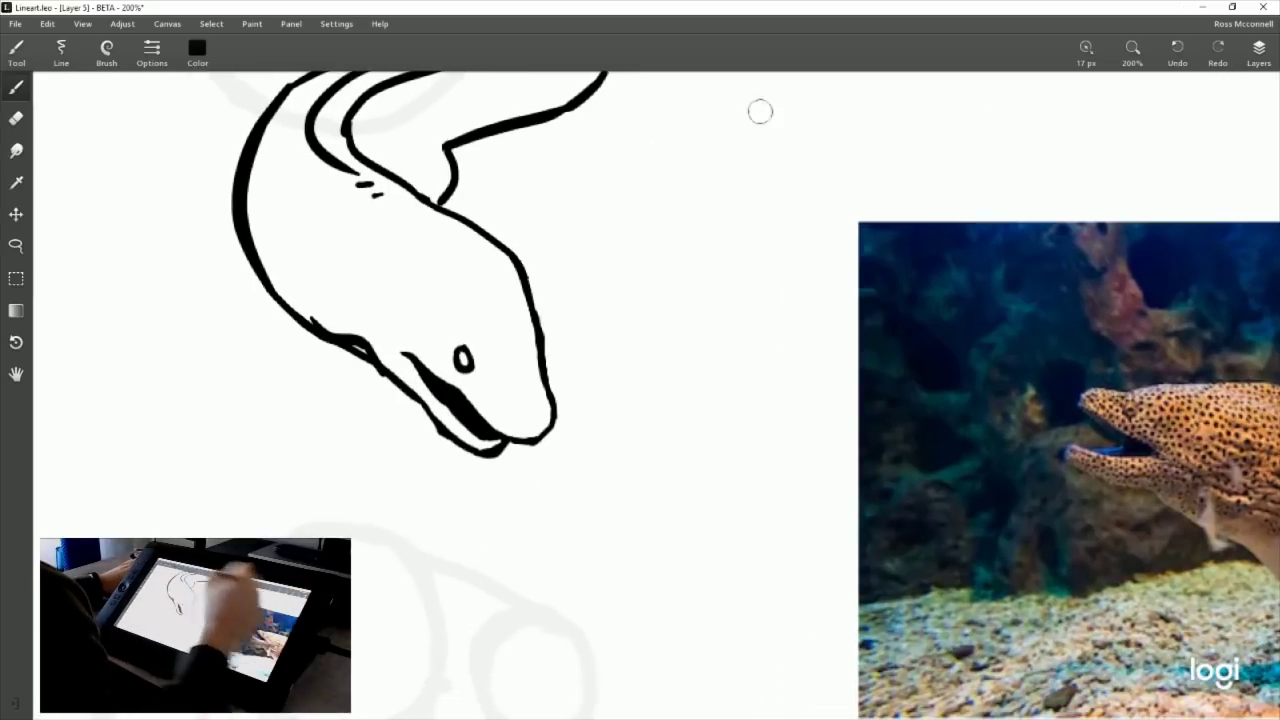
click(1144, 49)
drag(450, 420, 695, 333)
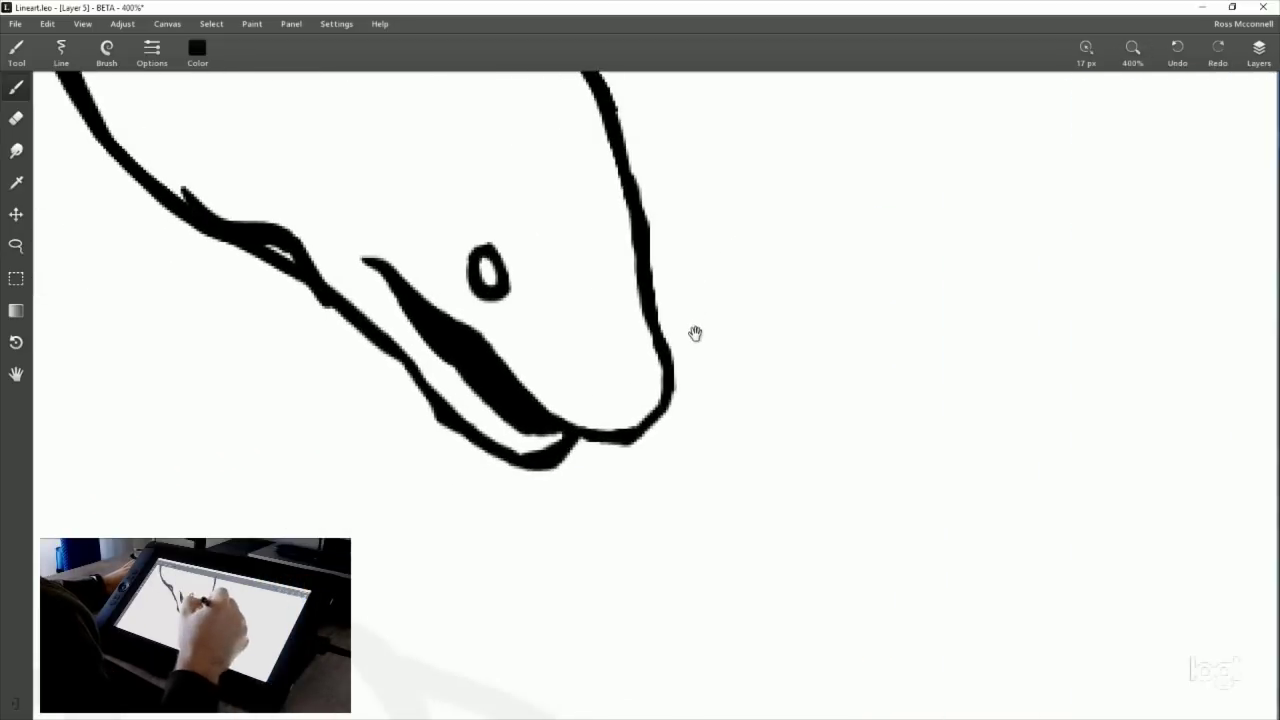
drag(546, 425, 659, 434)
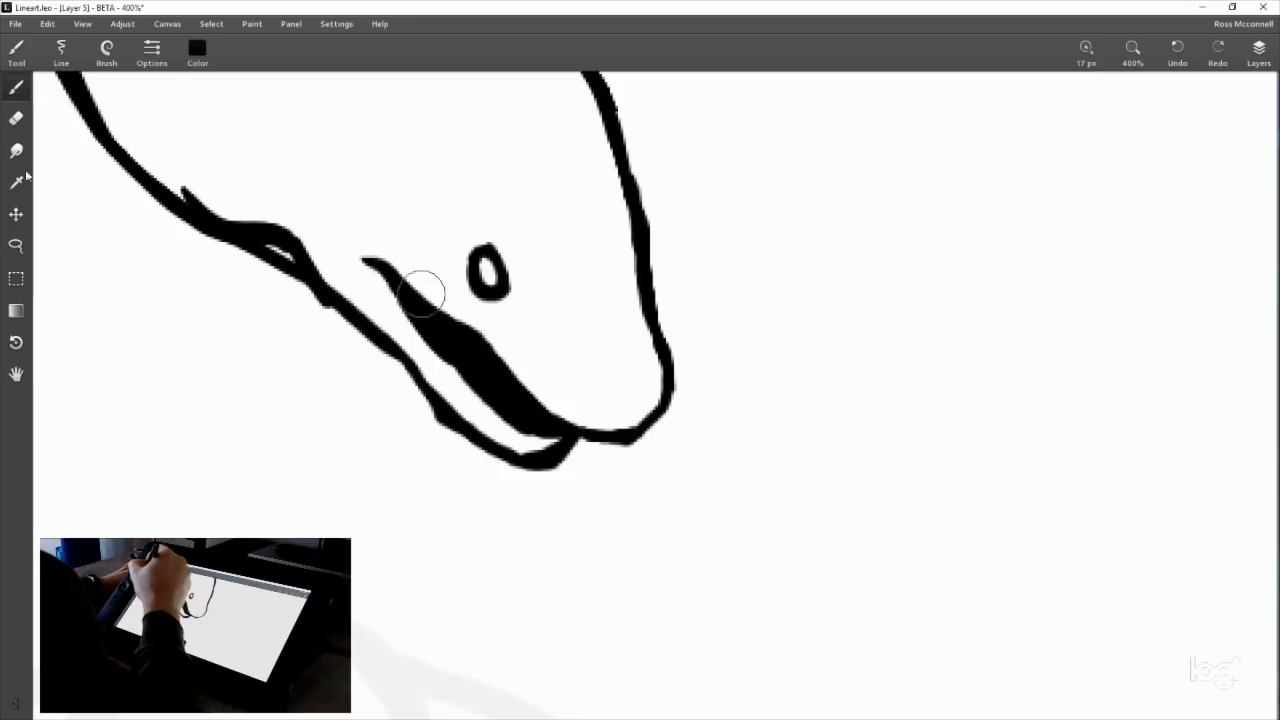
click(16, 118)
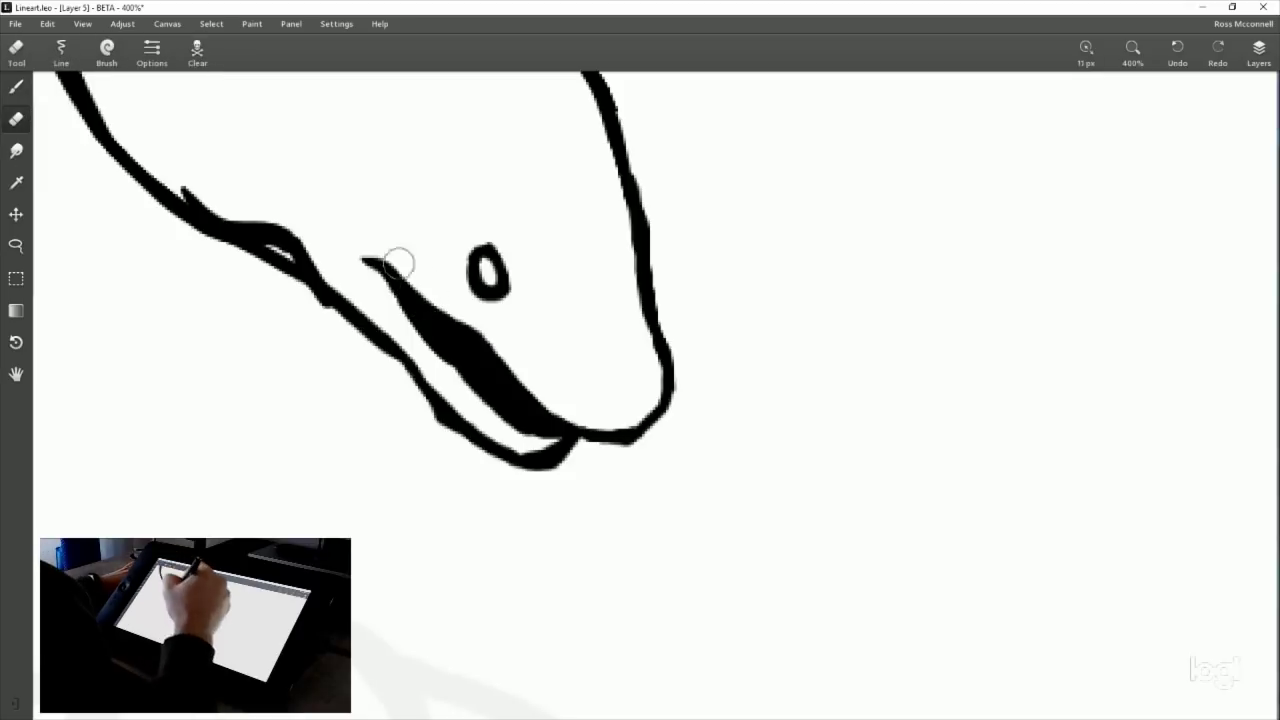
click(438, 318)
click(477, 343)
click(518, 387)
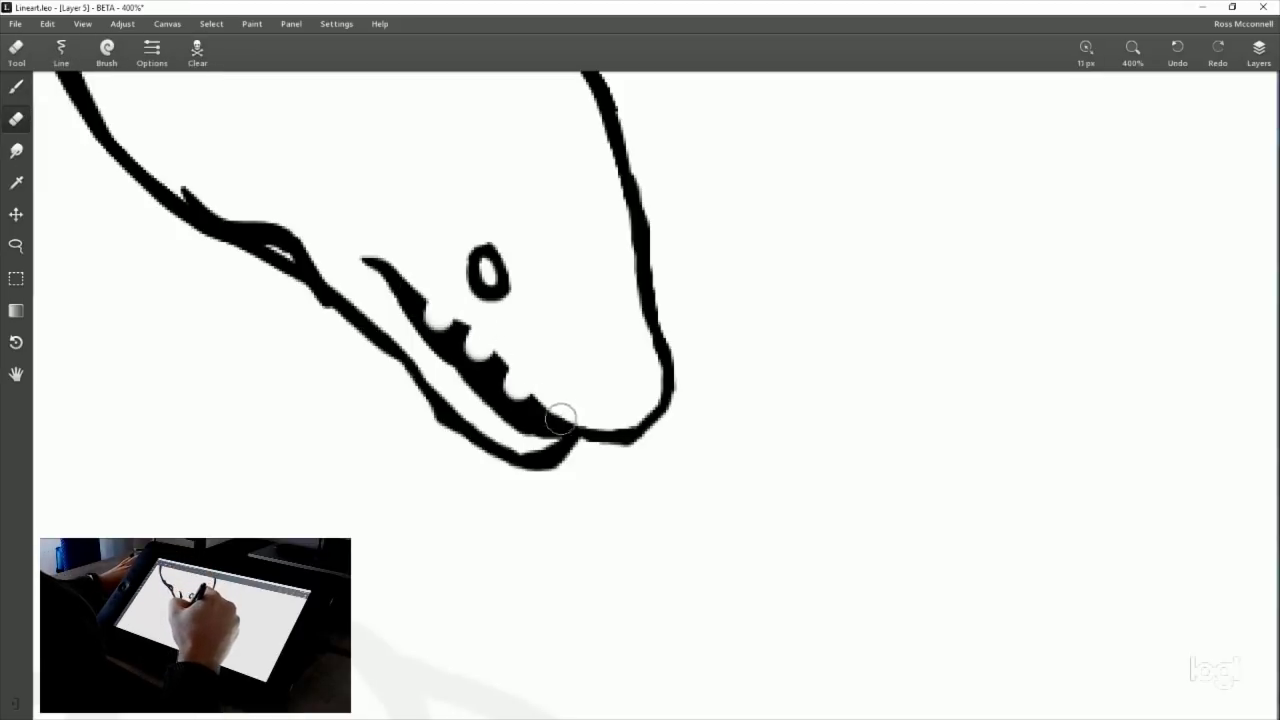
click(551, 420)
Refine the black gaps between the upper teeth with the brush so the teeth become more pointed.
click(16, 87)
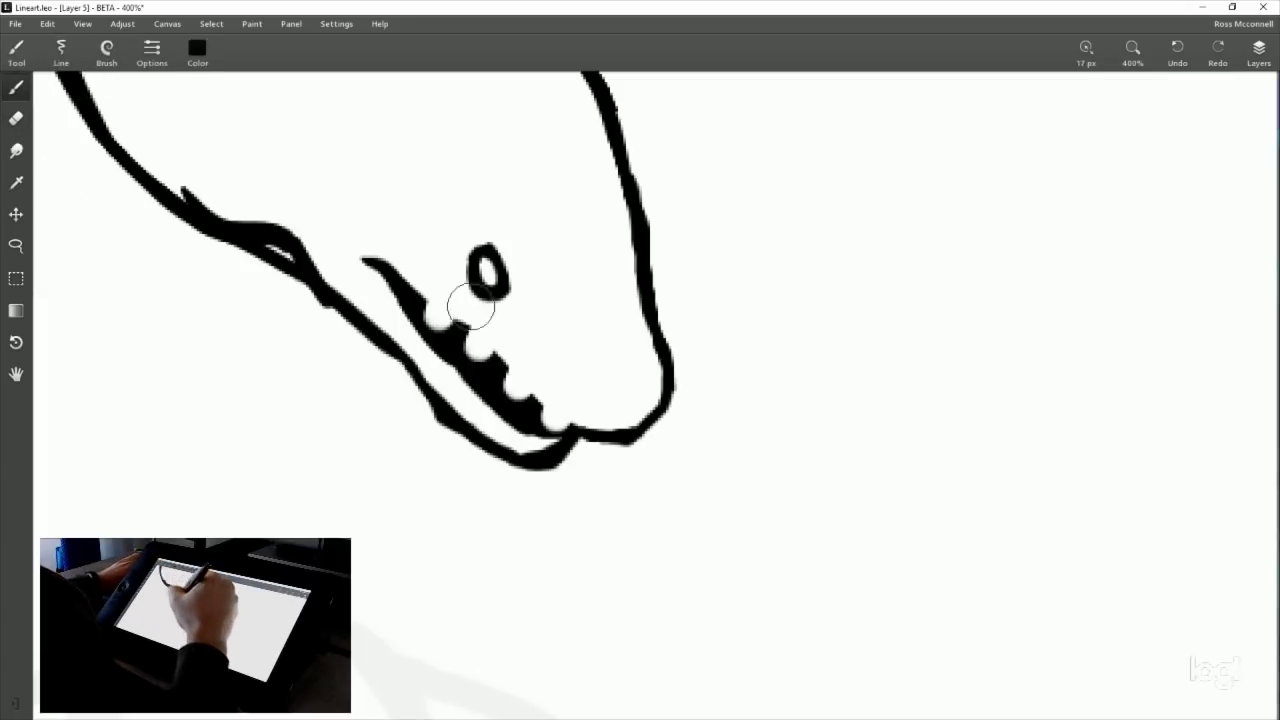
mouse_move(471, 306)
mouse_down()
mouse_move(419, 307)
mouse_move(430, 336)
mouse_move(441, 338)
mouse_move(423, 306)
mouse_move(452, 337)
mouse_move(437, 337)
mouse_move(471, 338)
mouse_move(467, 367)
mouse_move(494, 377)
mouse_move(465, 332)
mouse_move(489, 372)
mouse_move(477, 367)
mouse_move(509, 357)
mouse_move(527, 390)
mouse_move(505, 380)
mouse_move(519, 427)
mouse_move(503, 370)
mouse_move(511, 404)
mouse_move(572, 430)
mouse_up()
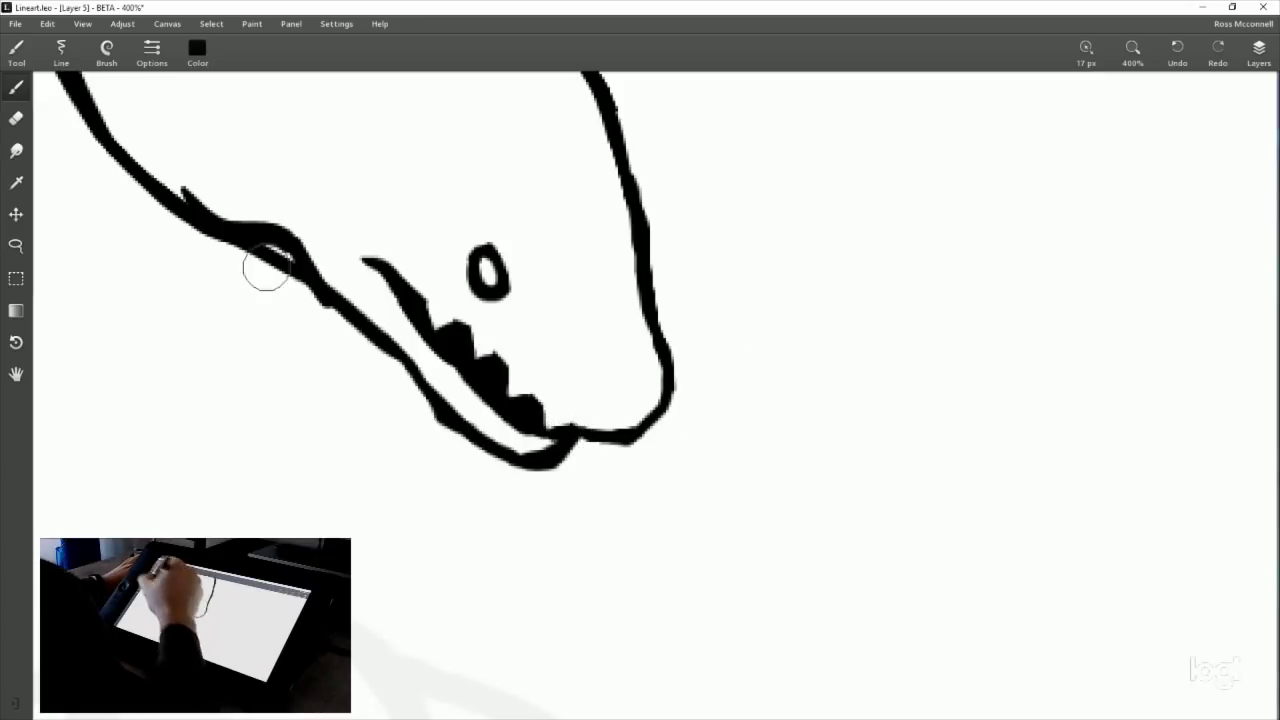
click(16, 118)
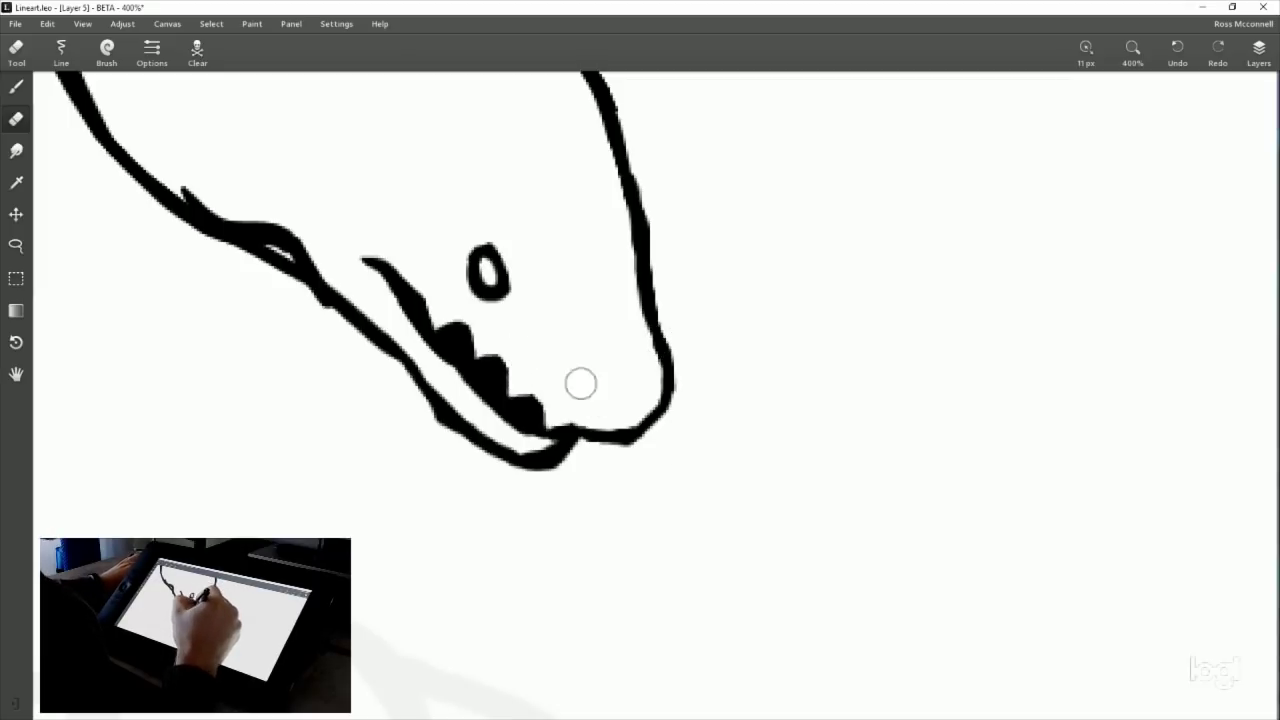
drag(697, 387, 662, 422)
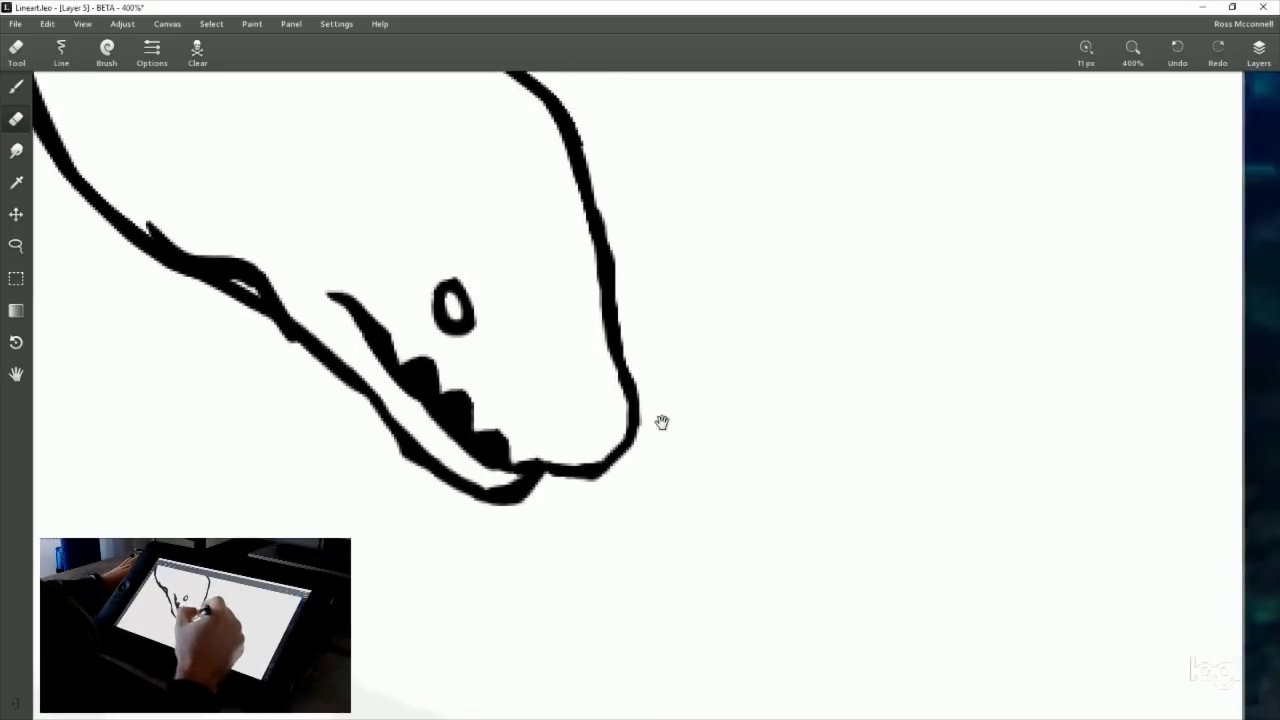
click(16, 87)
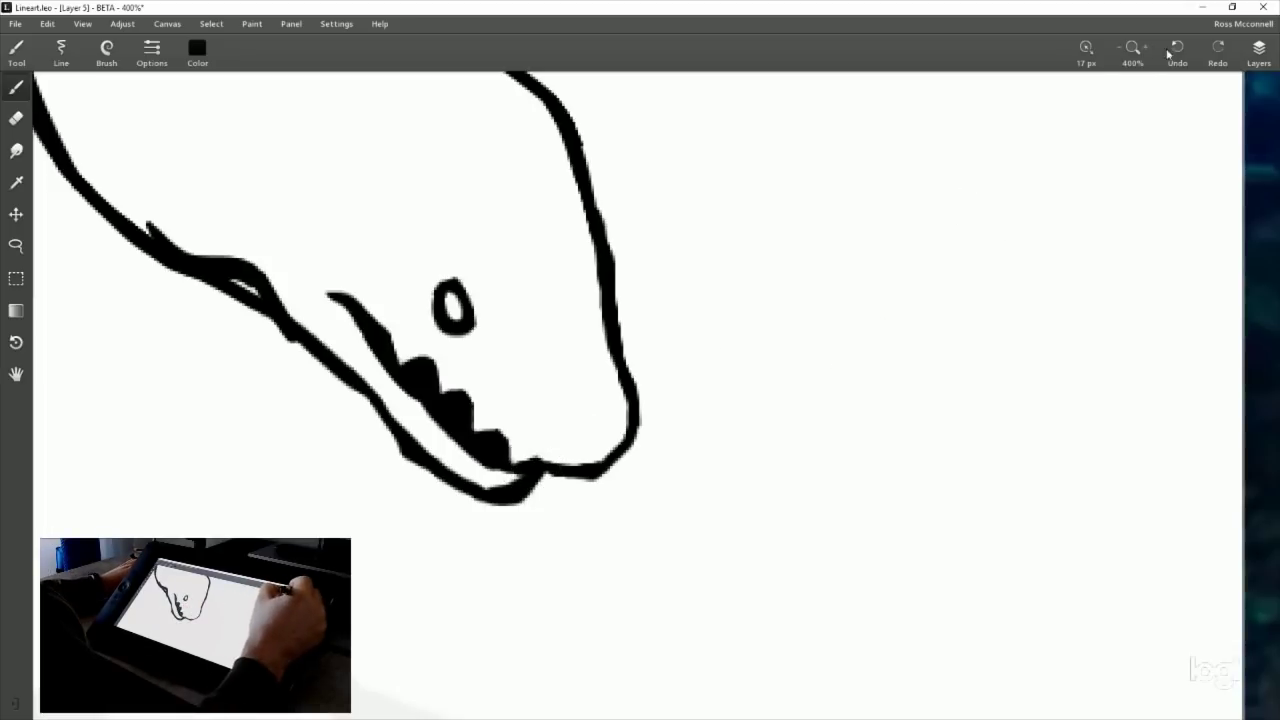
click(1131, 58)
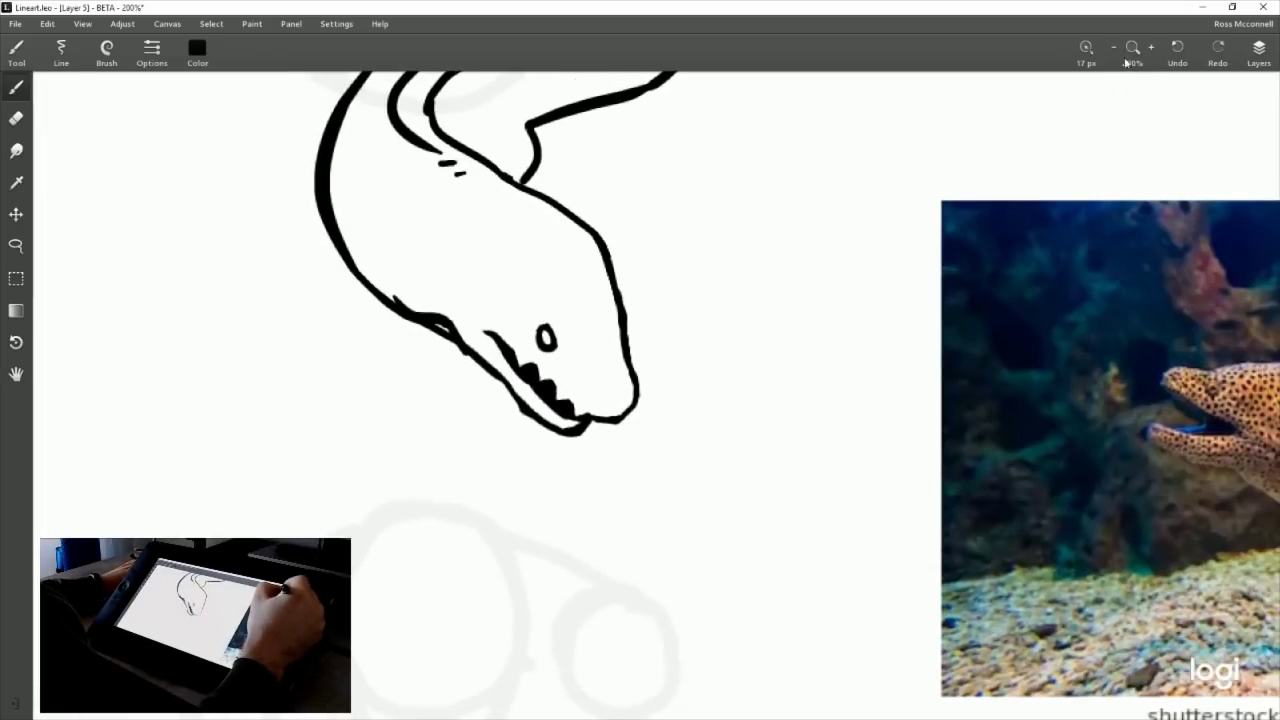
Split the broad black gaps along the upper jaw into finer jagged teeth, using the eraser and touching up with the brush.
click(1127, 62)
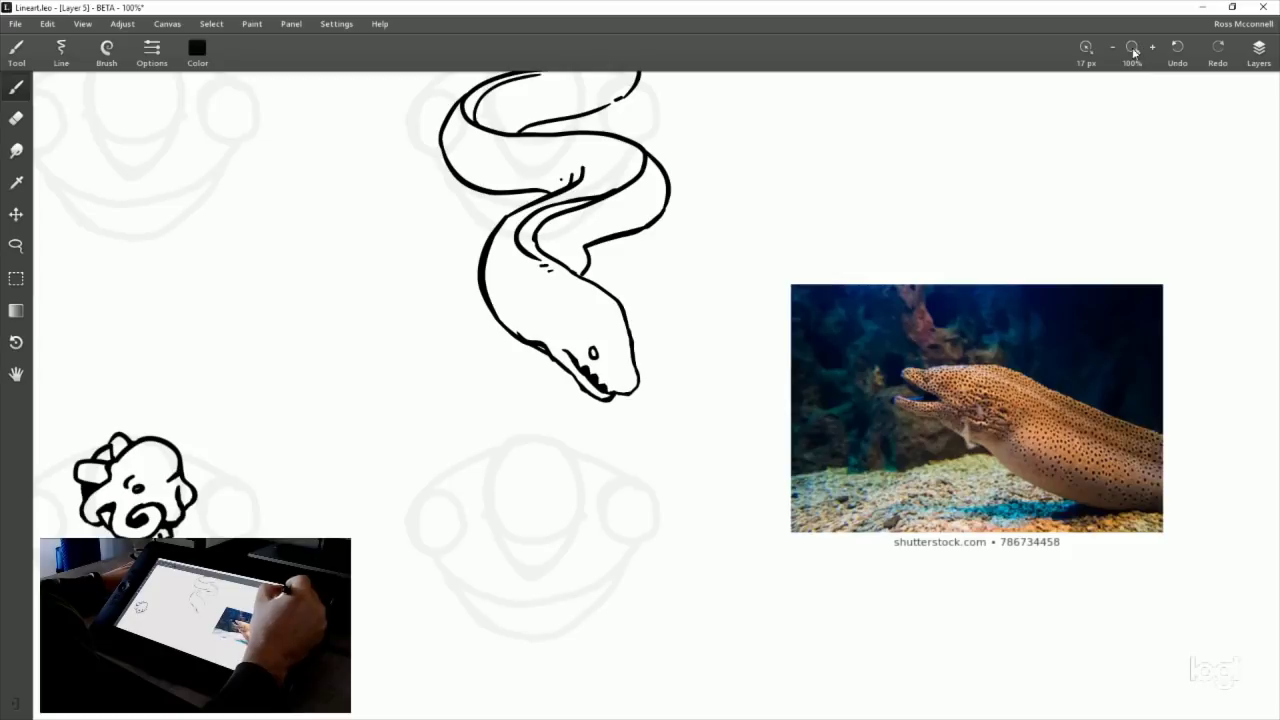
click(1154, 48)
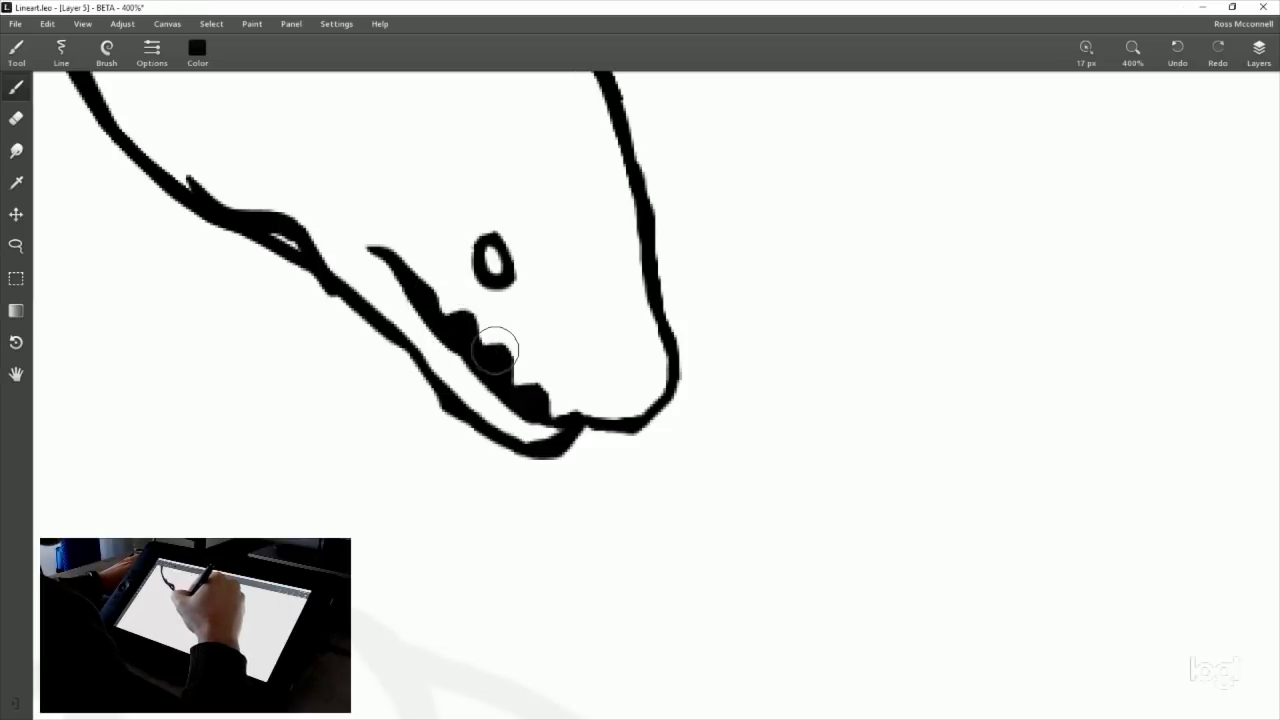
click(16, 118)
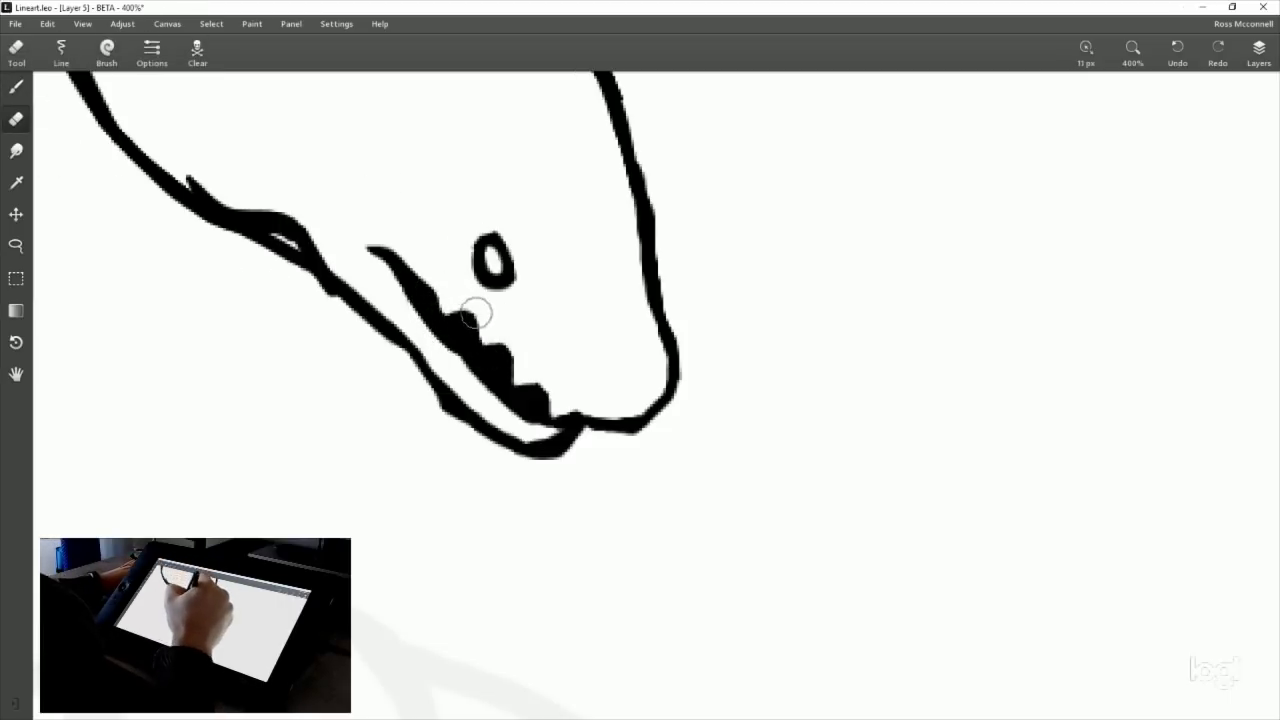
mouse_move(471, 306)
mouse_down()
mouse_move(458, 316)
mouse_move(514, 363)
mouse_move(520, 343)
mouse_move(543, 394)
mouse_move(587, 354)
mouse_up()
click(548, 392)
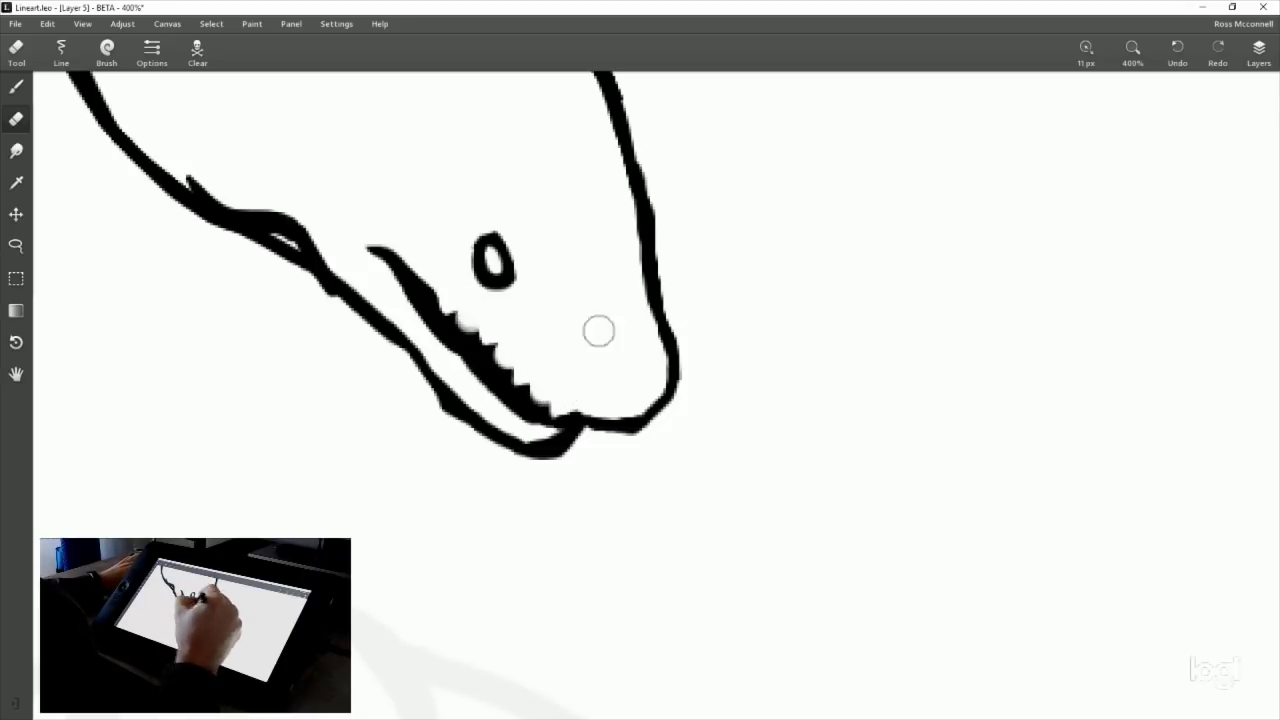
key(b)
mouse_move(471, 329)
mouse_down()
mouse_move(508, 369)
mouse_move(496, 367)
mouse_move(516, 365)
mouse_move(506, 383)
mouse_move(538, 385)
mouse_move(526, 399)
mouse_move(540, 415)
mouse_move(532, 405)
mouse_move(580, 396)
mouse_move(548, 413)
mouse_move(589, 411)
mouse_up()
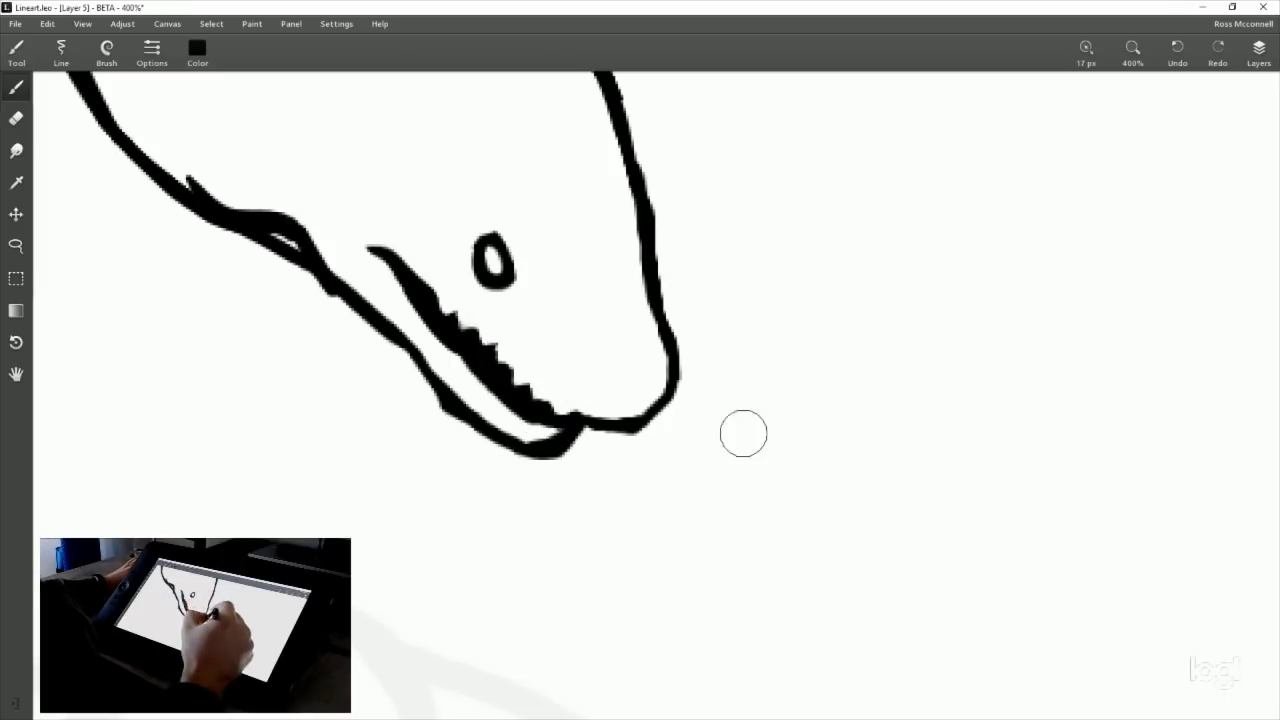
Extend the row of small jagged teeth towards the rear corner of the mouth with the eraser and brush.
drag(756, 441, 723, 479)
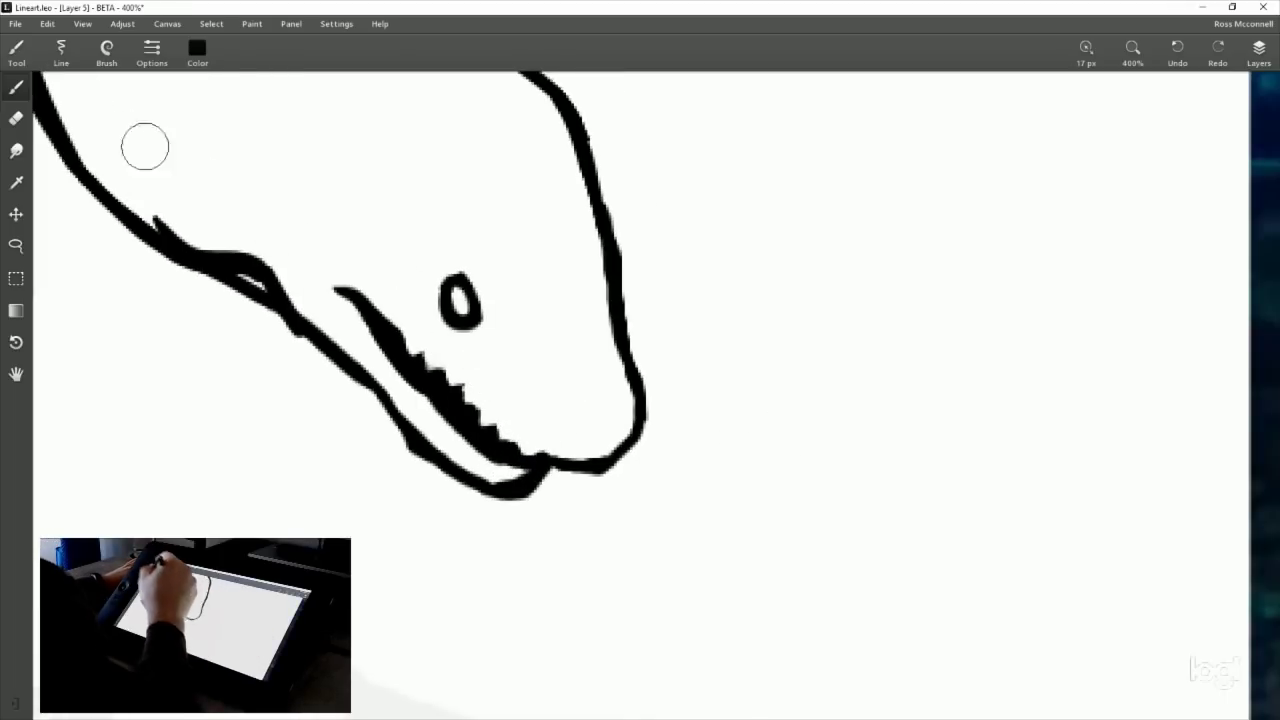
key(e)
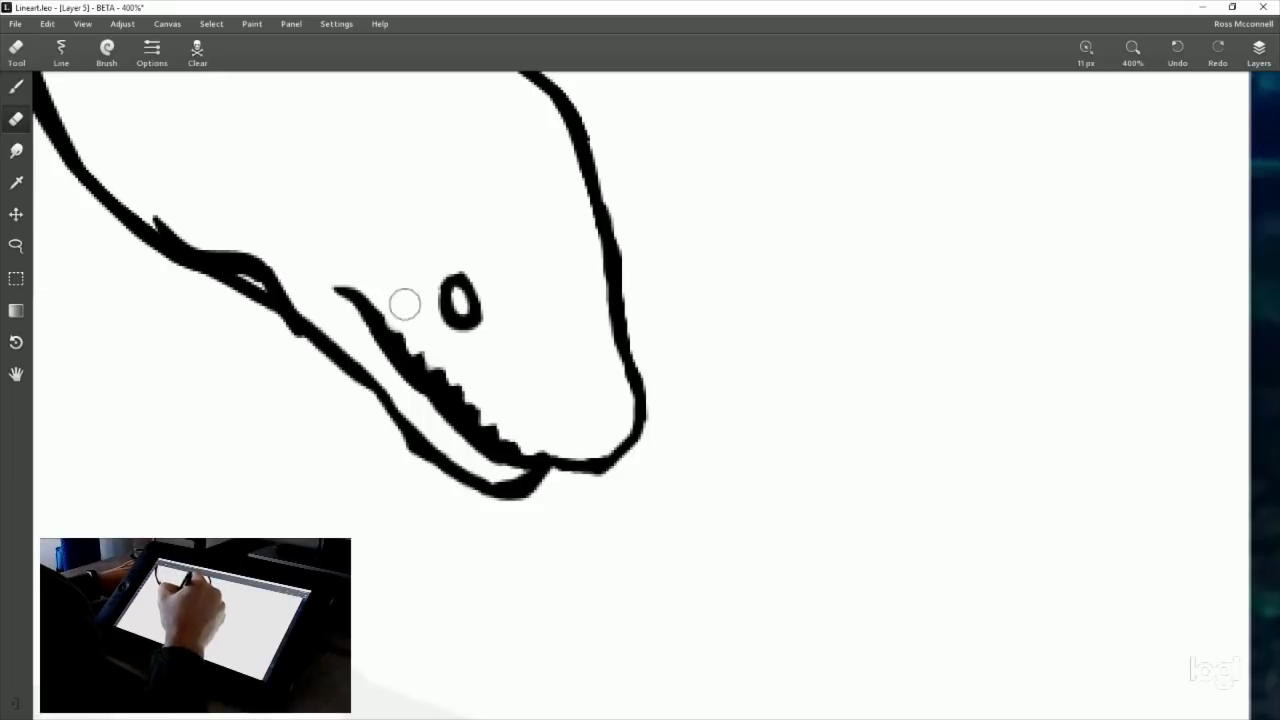
click(16, 87)
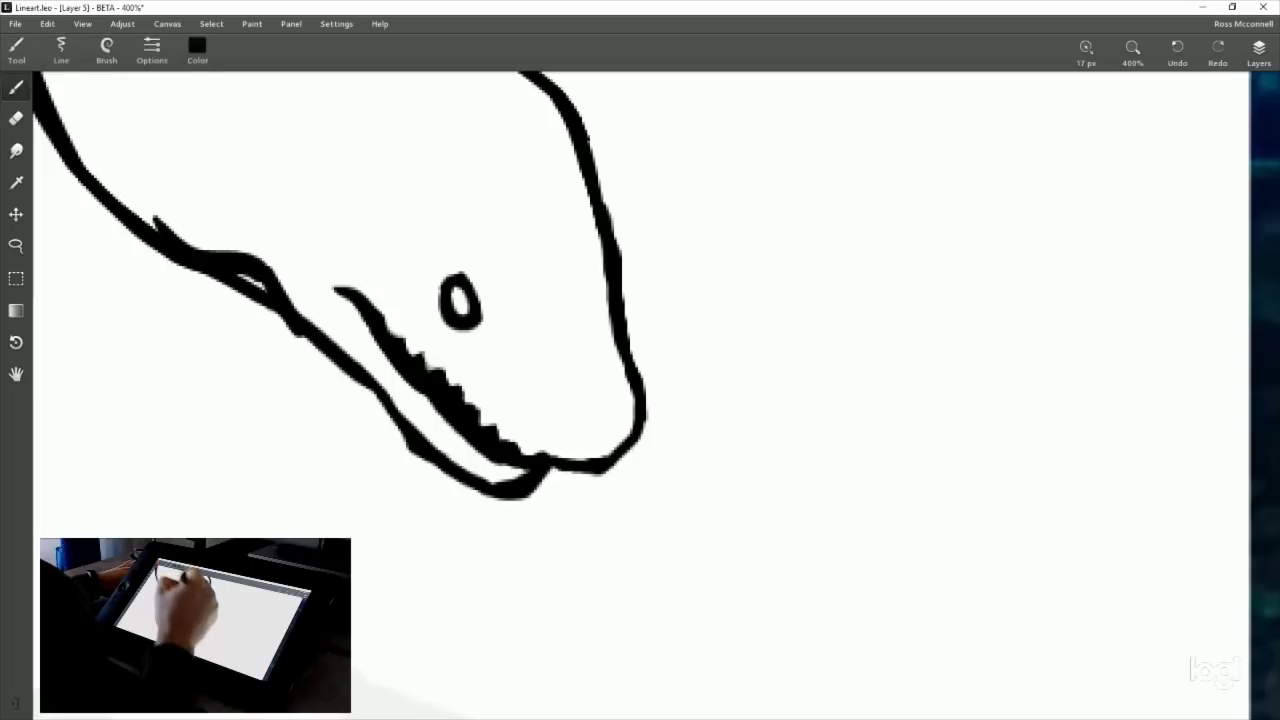
drag(420, 362, 400, 334)
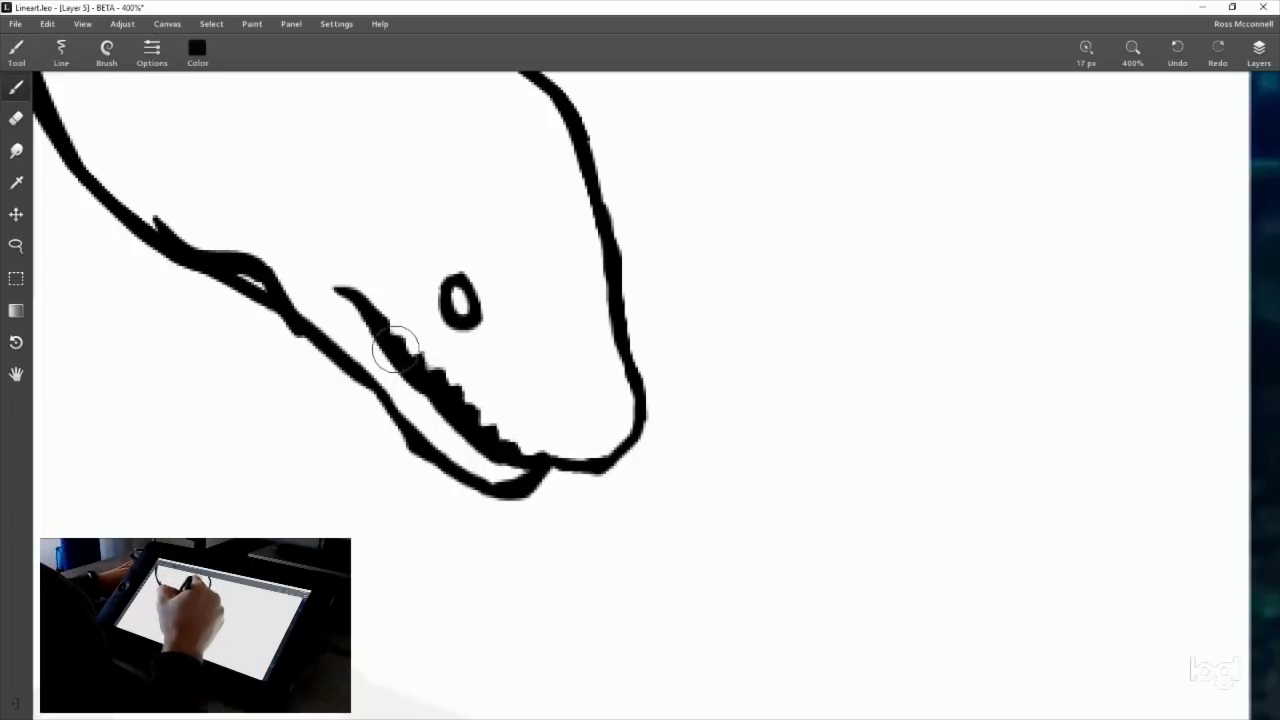
drag(771, 309, 783, 343)
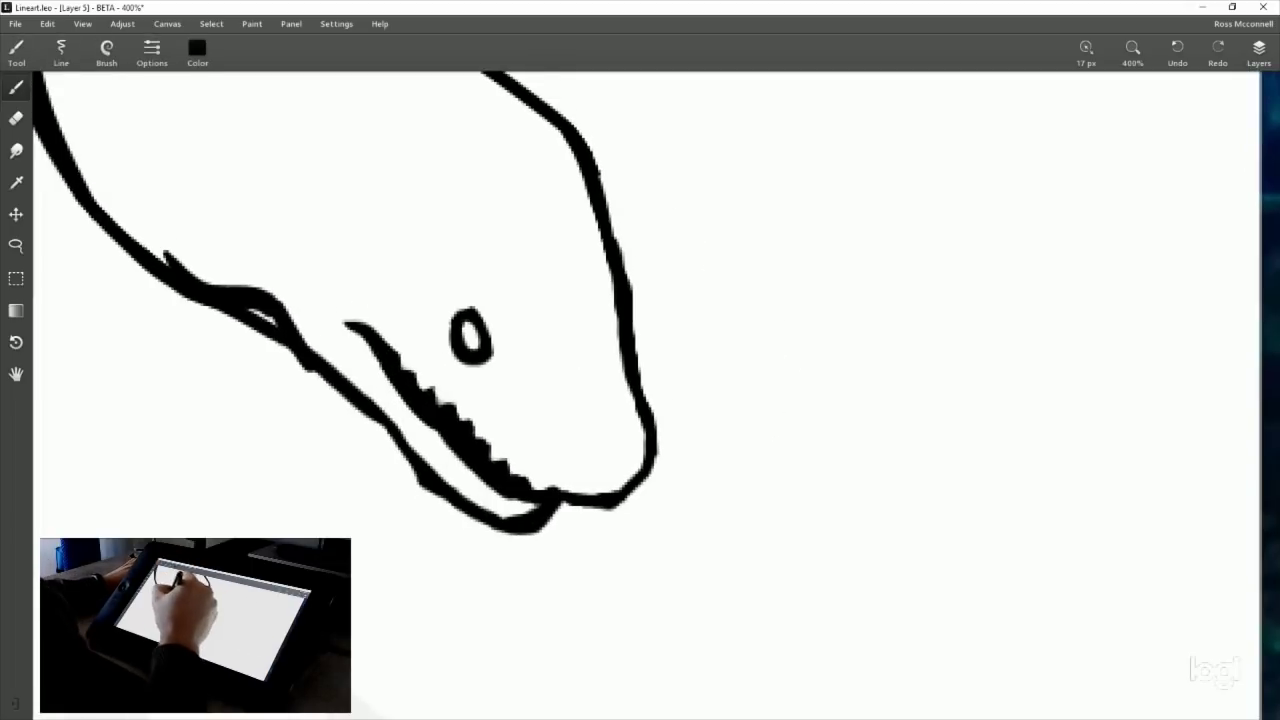
mouse_move(332, 311)
mouse_down()
mouse_move(366, 294)
mouse_move(339, 298)
mouse_up()
key(ctrl+z)
key(ctrl+z)
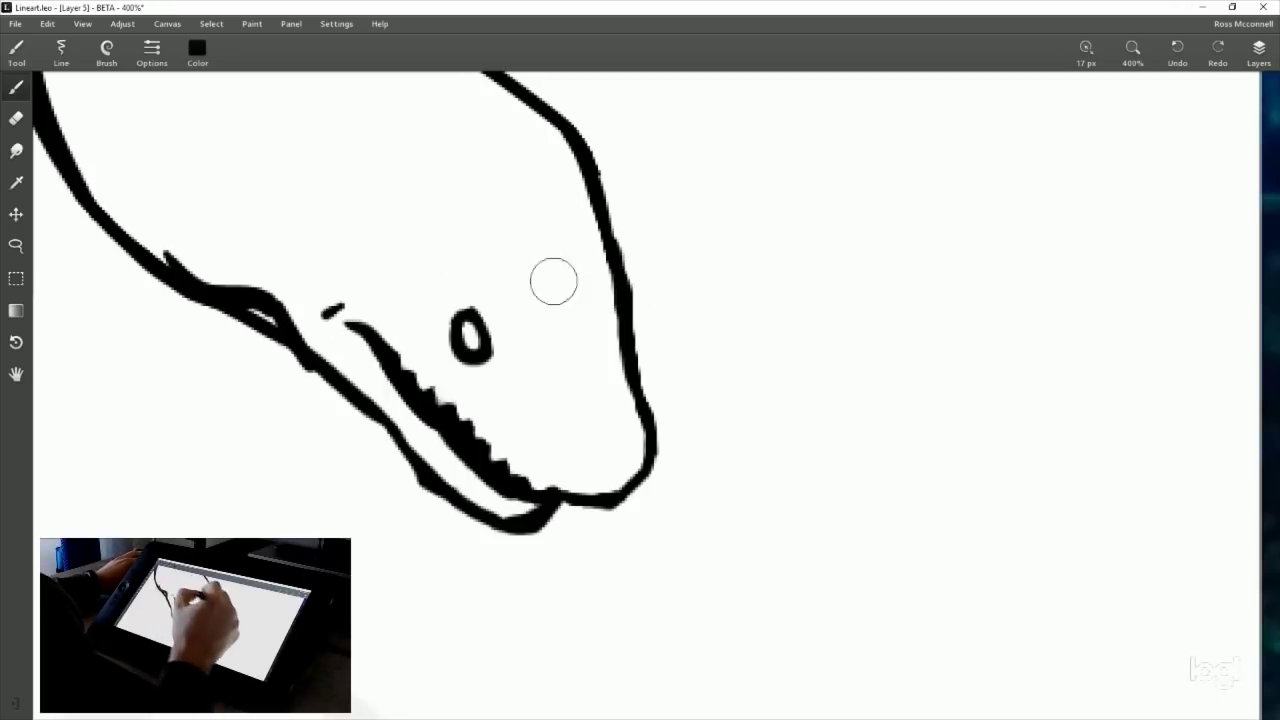
Clean up the throat outline behind the lower jaw into one solid curve, removing the enclosed white gap and the excess line below it.
click(16, 118)
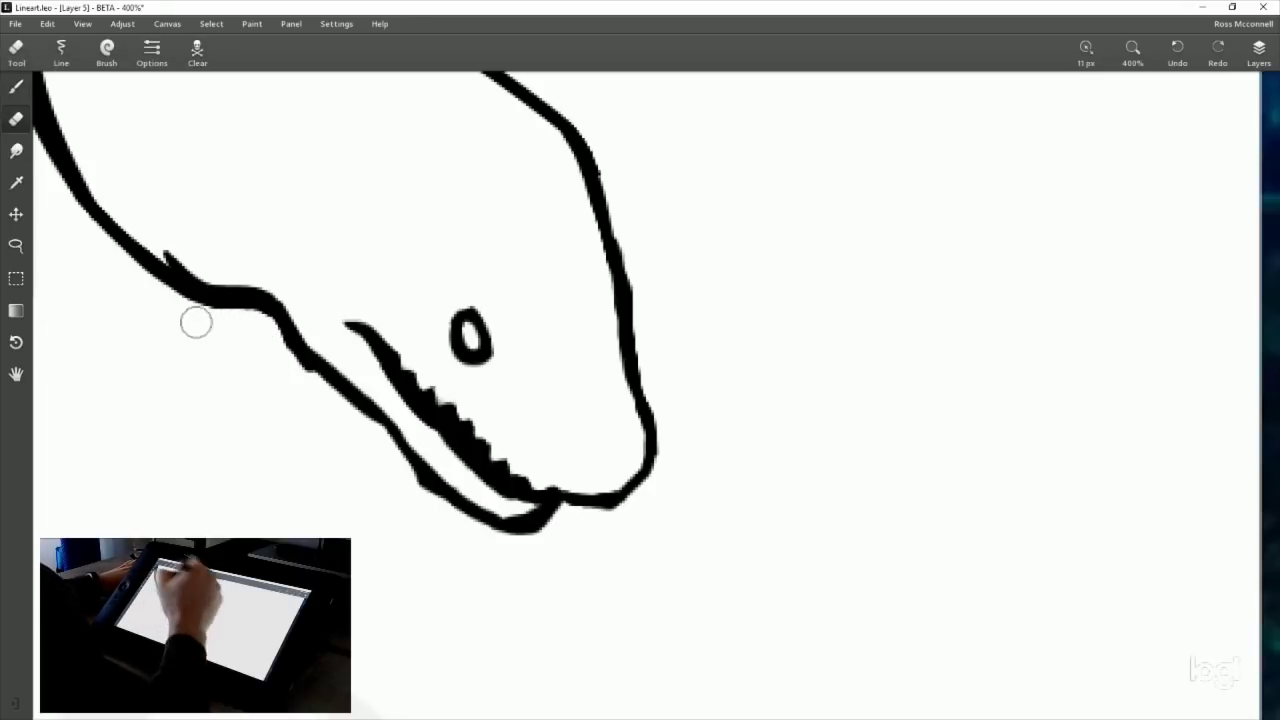
scroll(771, 451, down, 4)
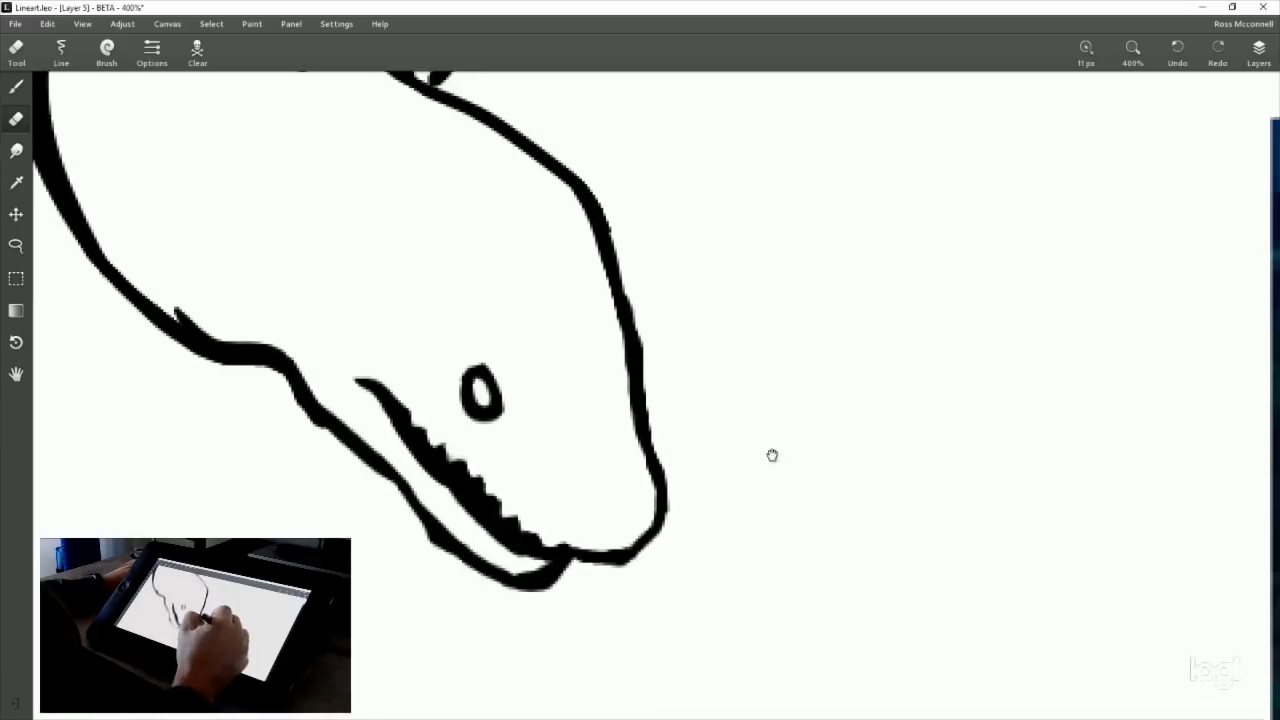
key(b)
key(z)
scroll(787, 322, down, 2)
drag(837, 234, 994, 320)
drag(823, 554, 774, 466)
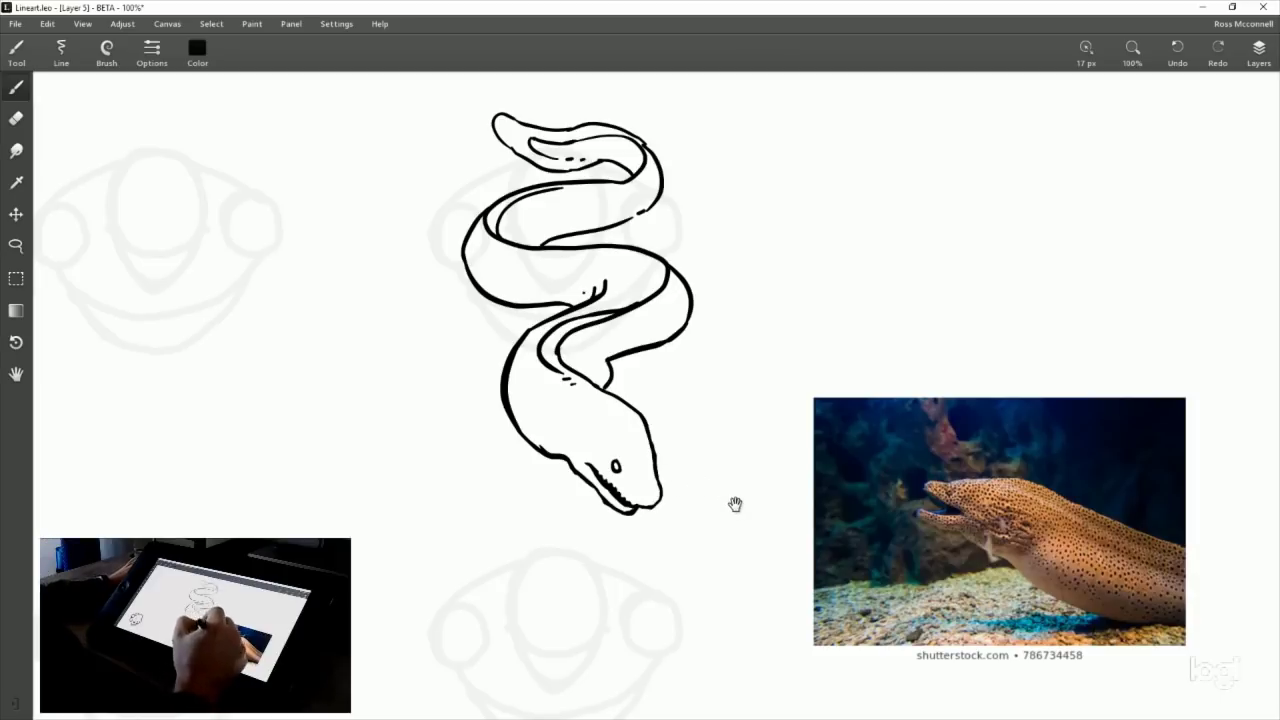
drag(676, 529, 692, 461)
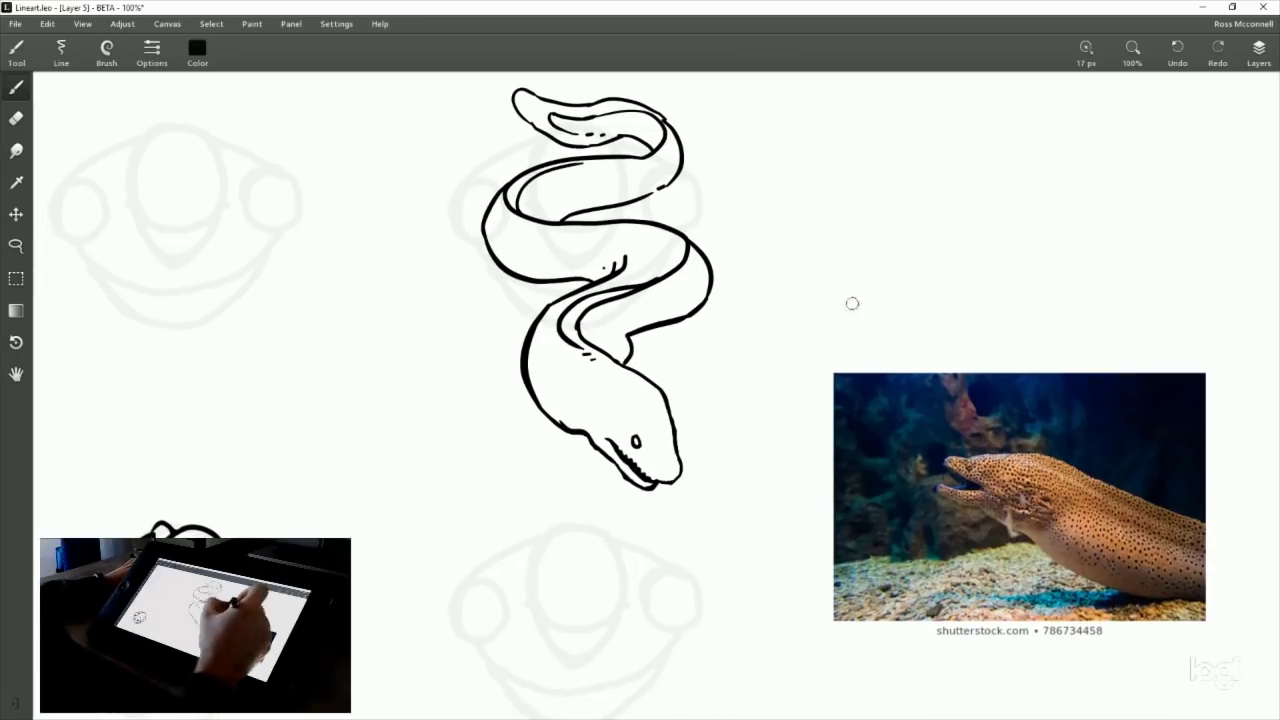
Thicken the underside of the snout in front of the mouth and shape small notched teeth along its inner edge.
click(1155, 48)
click(1155, 48)
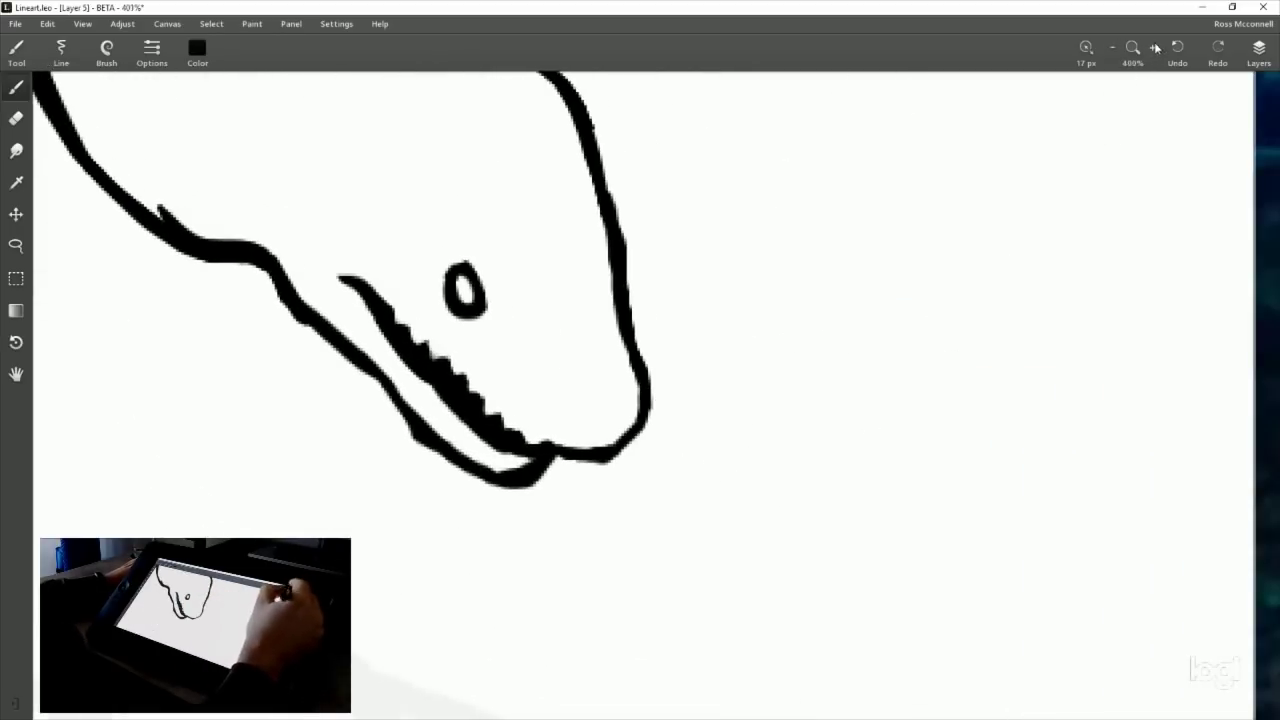
click(1155, 48)
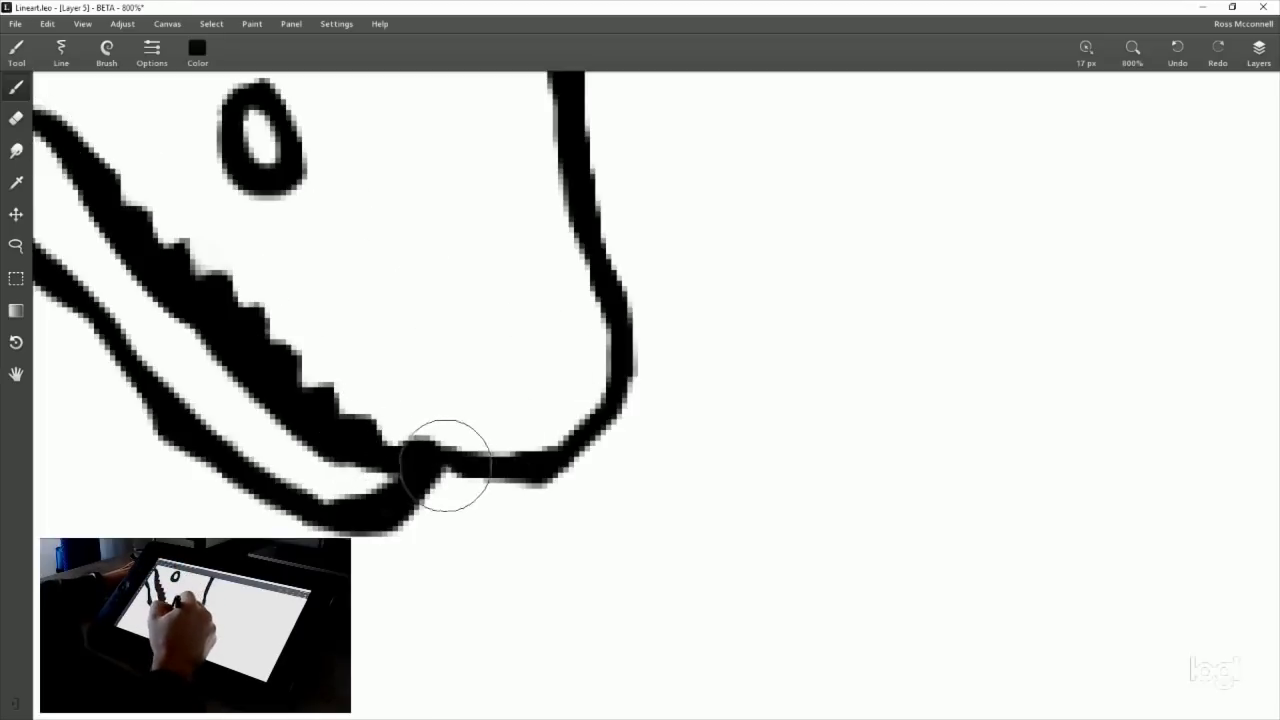
mouse_move(443, 457)
mouse_down()
mouse_move(535, 478)
mouse_move(438, 476)
mouse_up()
key(ctrl+z)
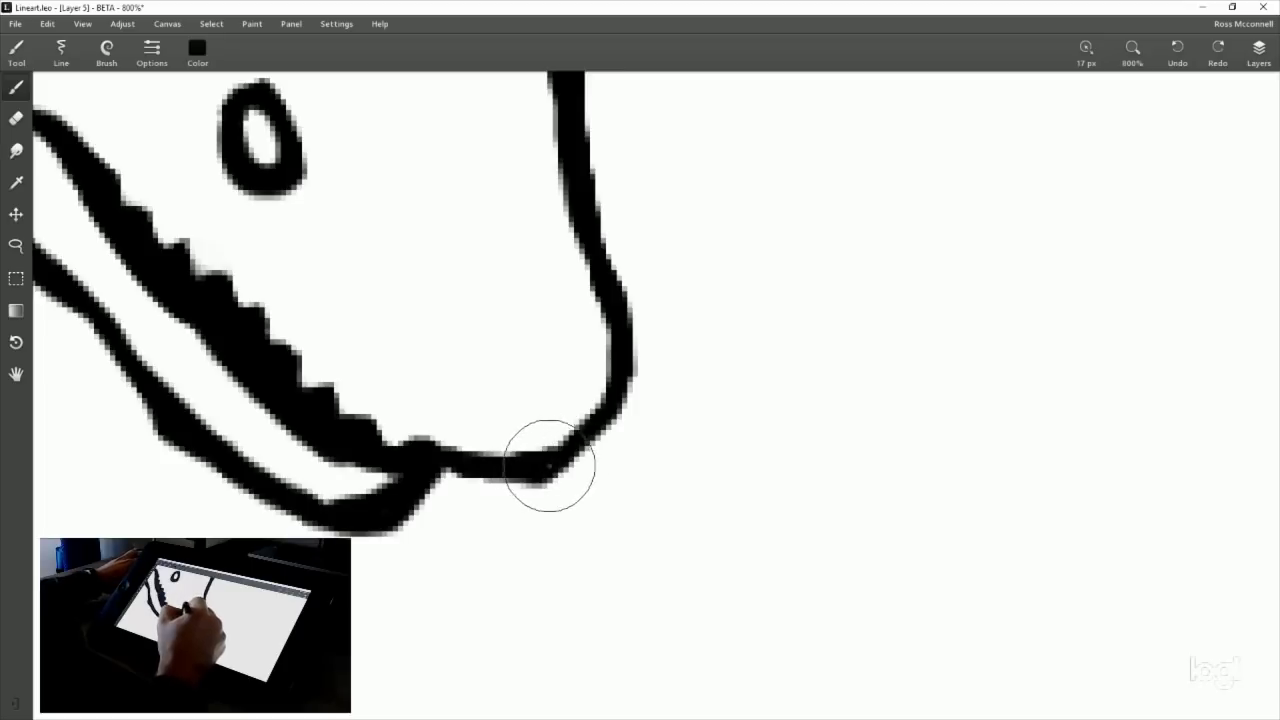
mouse_move(549, 467)
mouse_down()
mouse_move(438, 474)
mouse_move(490, 452)
mouse_up()
click(16, 118)
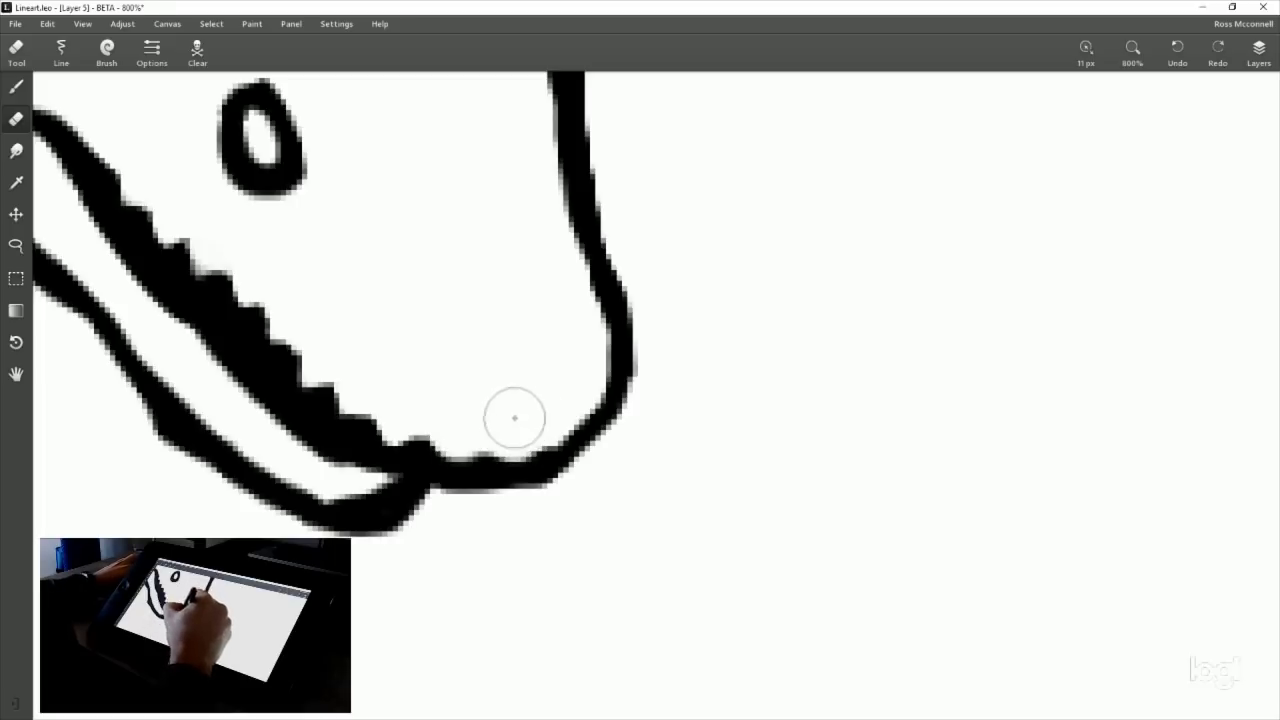
click(16, 87)
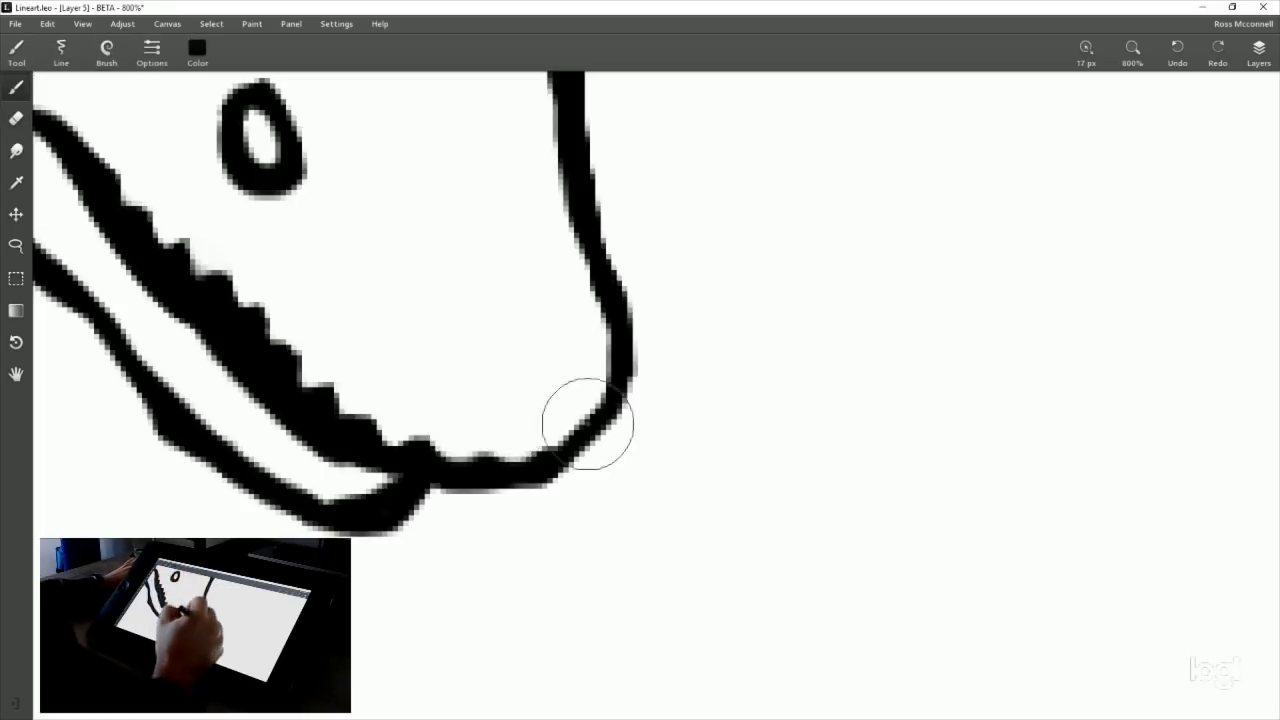
mouse_move(540, 465)
mouse_down()
mouse_move(528, 486)
mouse_move(477, 466)
mouse_move(514, 466)
mouse_move(470, 473)
mouse_up()
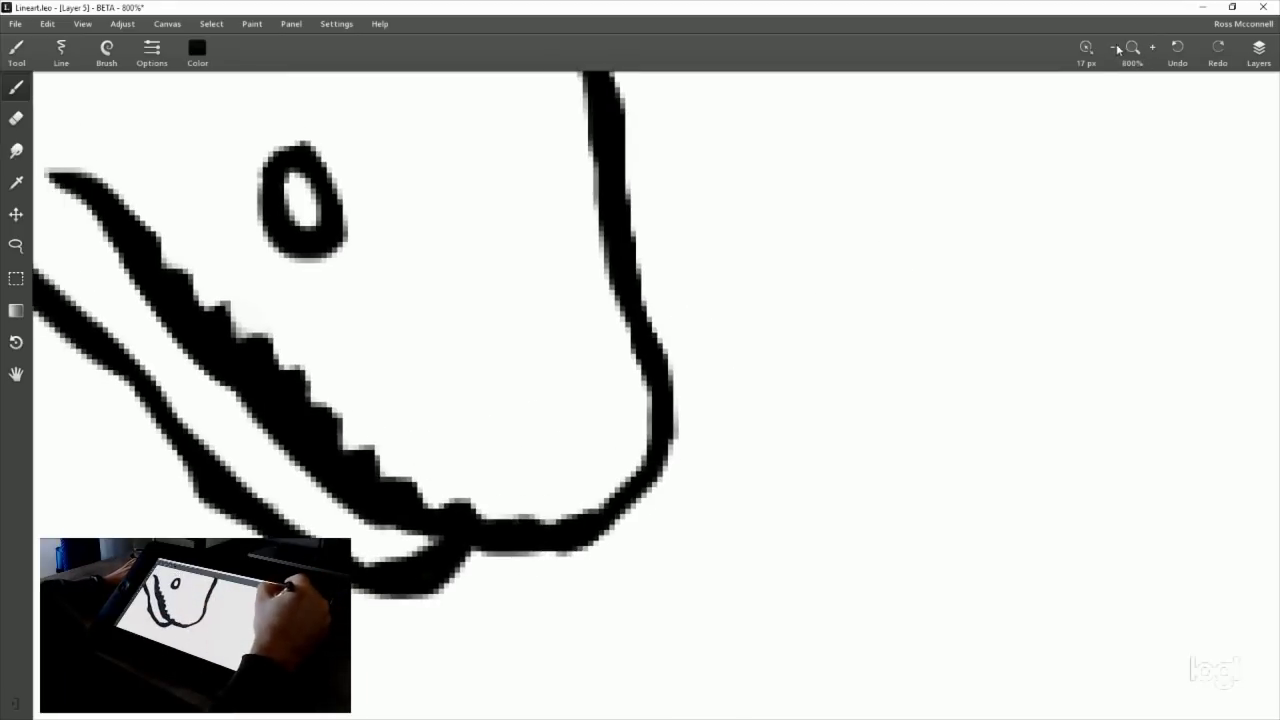
click(1117, 48)
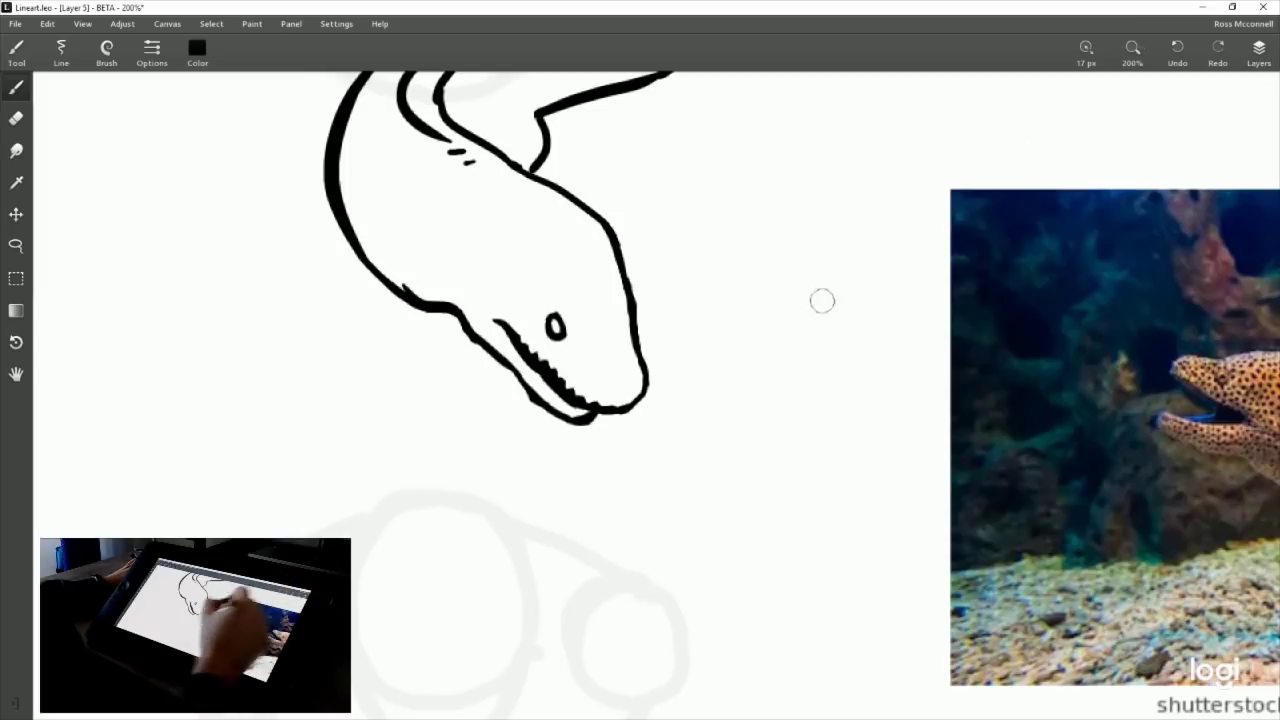
click(1114, 47)
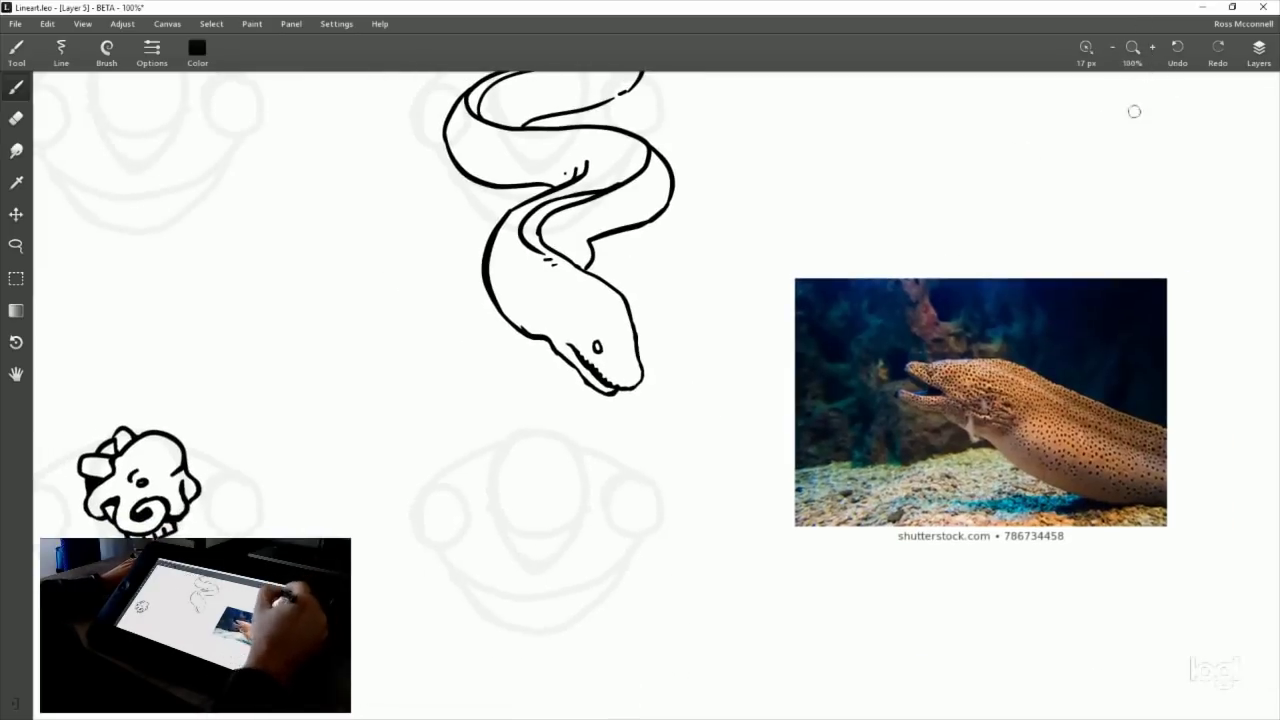
drag(759, 308, 760, 458)
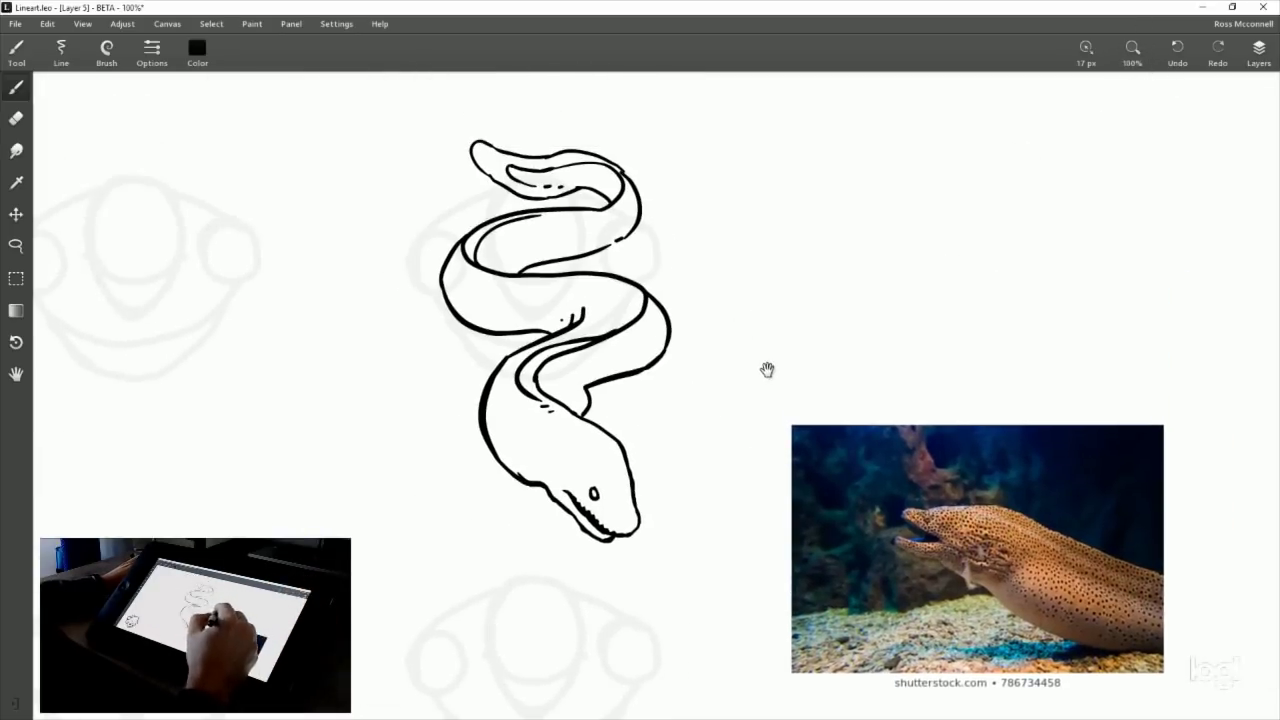
drag(767, 370, 762, 431)
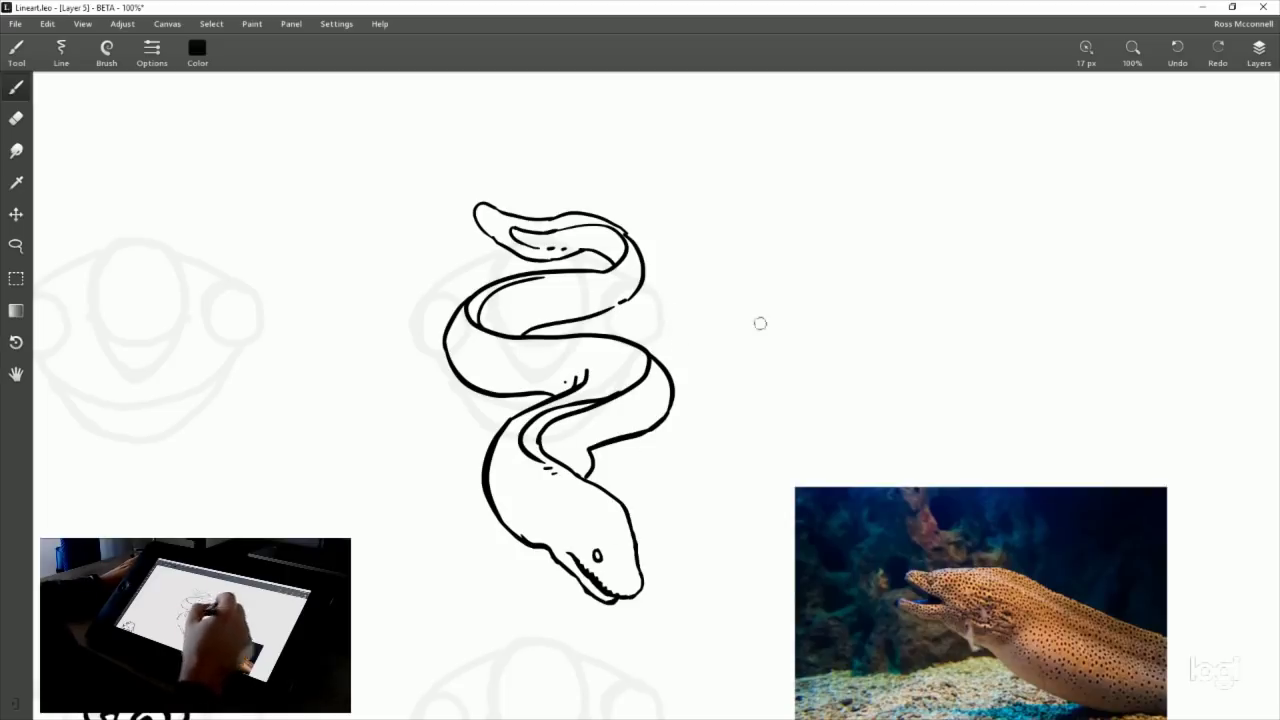
Show Layer 3 briefly to compare the eel with the other creatures, and hide it again.
click(1259, 50)
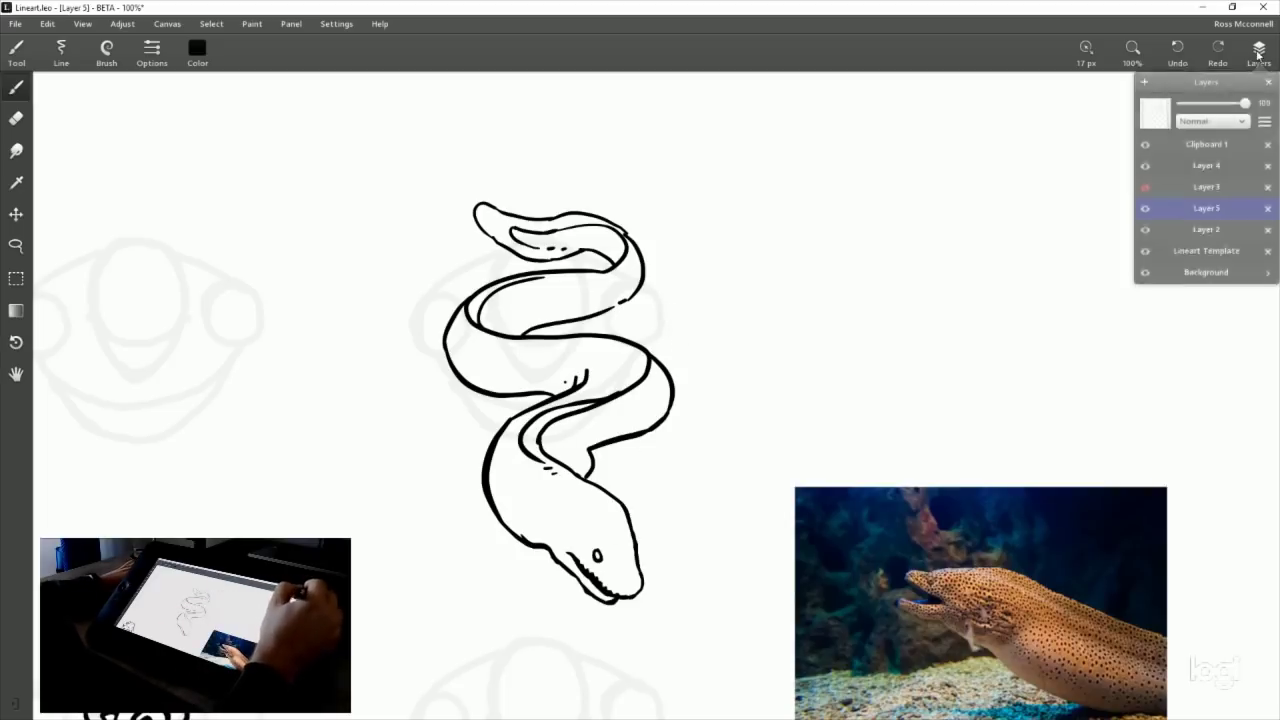
click(1146, 189)
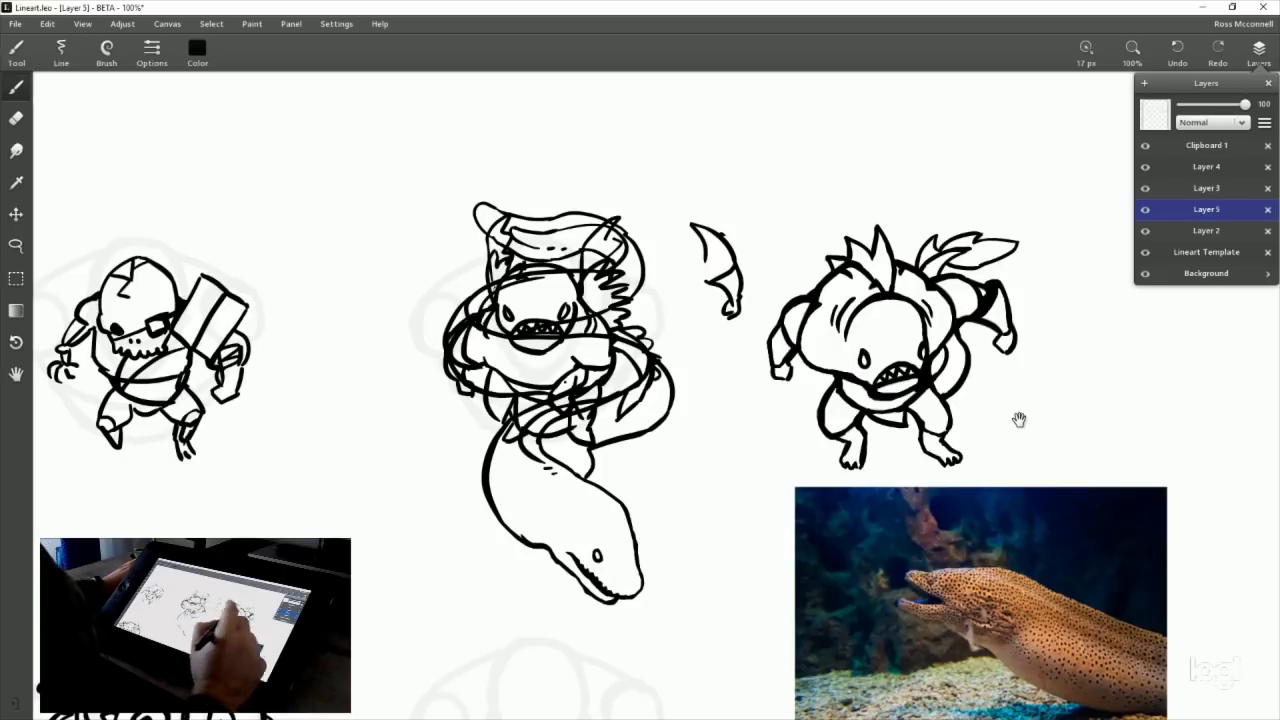
click(1145, 189)
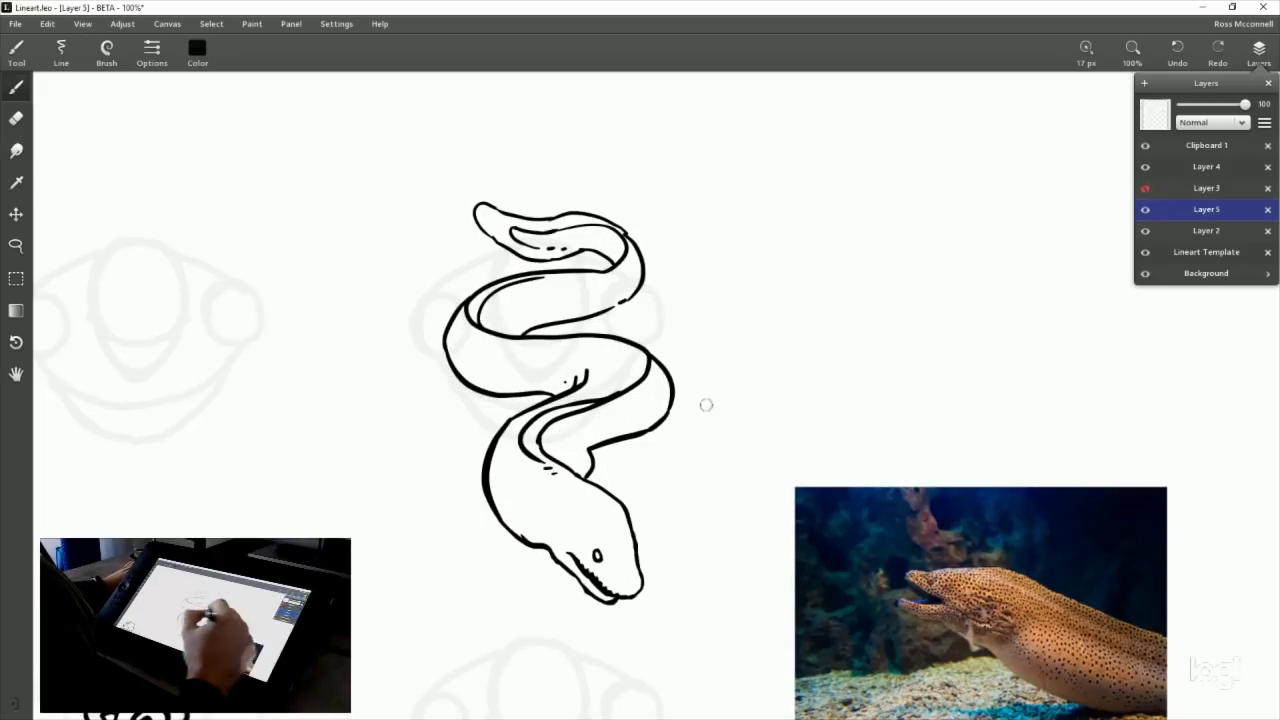
drag(812, 416, 968, 203)
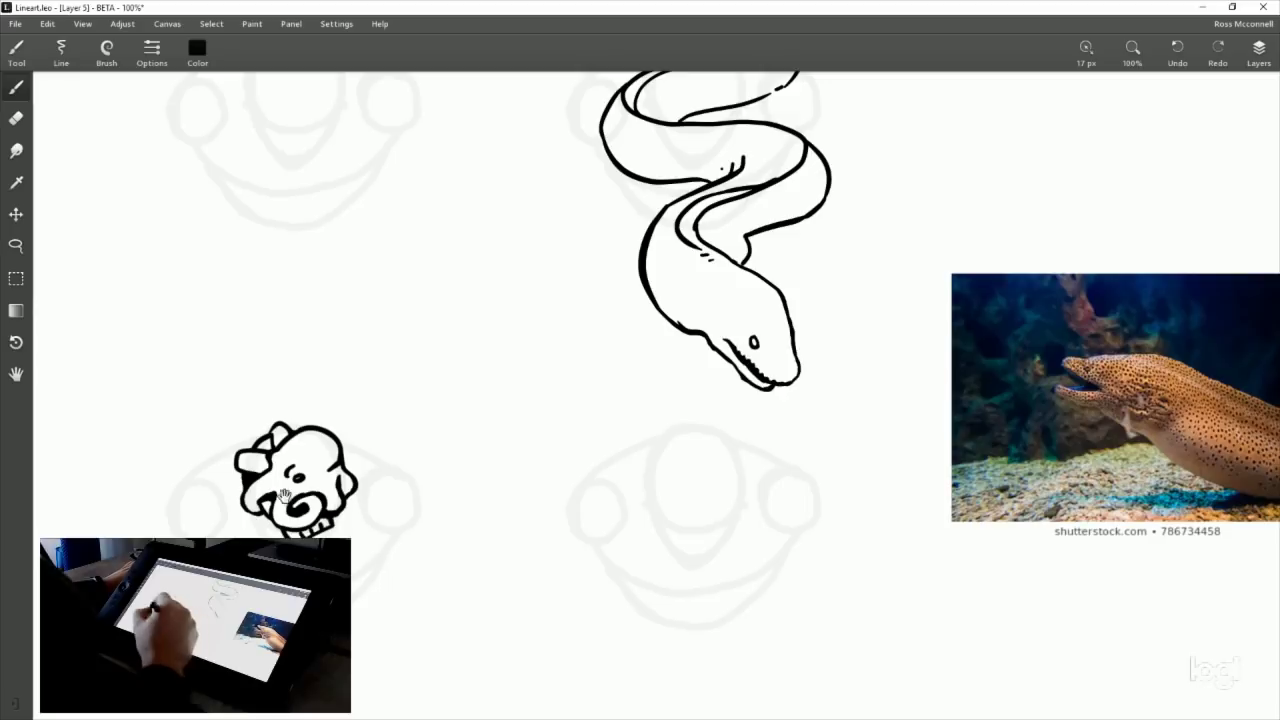
drag(917, 298, 766, 437)
Make Layer 3 with the other creature drawings visible and close the layer list.
click(1259, 54)
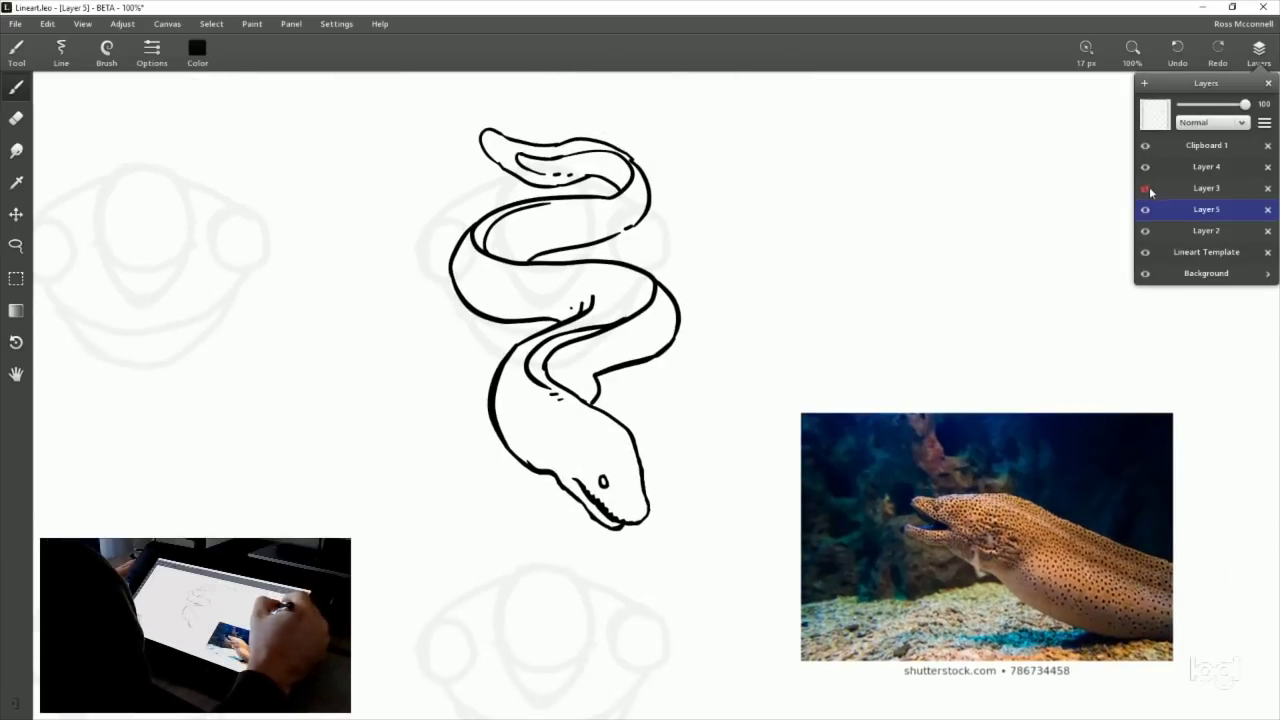
click(1146, 189)
click(1266, 56)
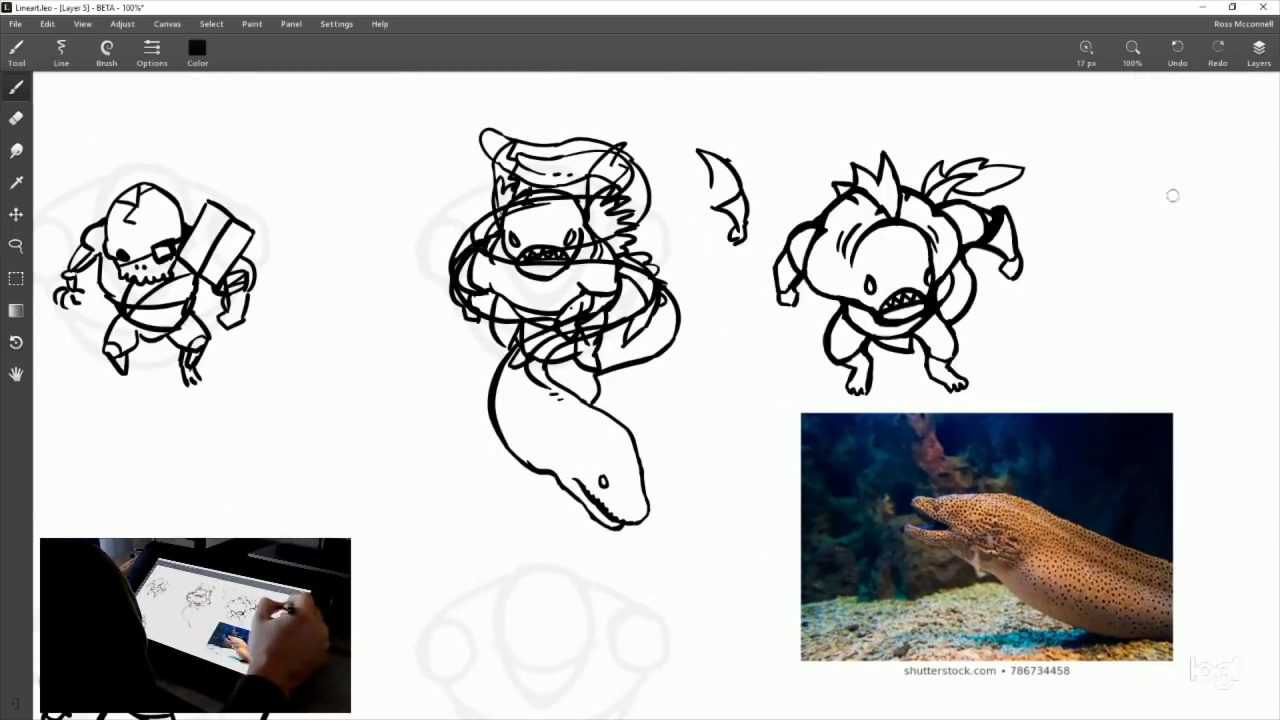
Delete the Clipboard 1 layer holding the eel reference photo and bring the empty creature template below the eel into view.
click(1259, 54)
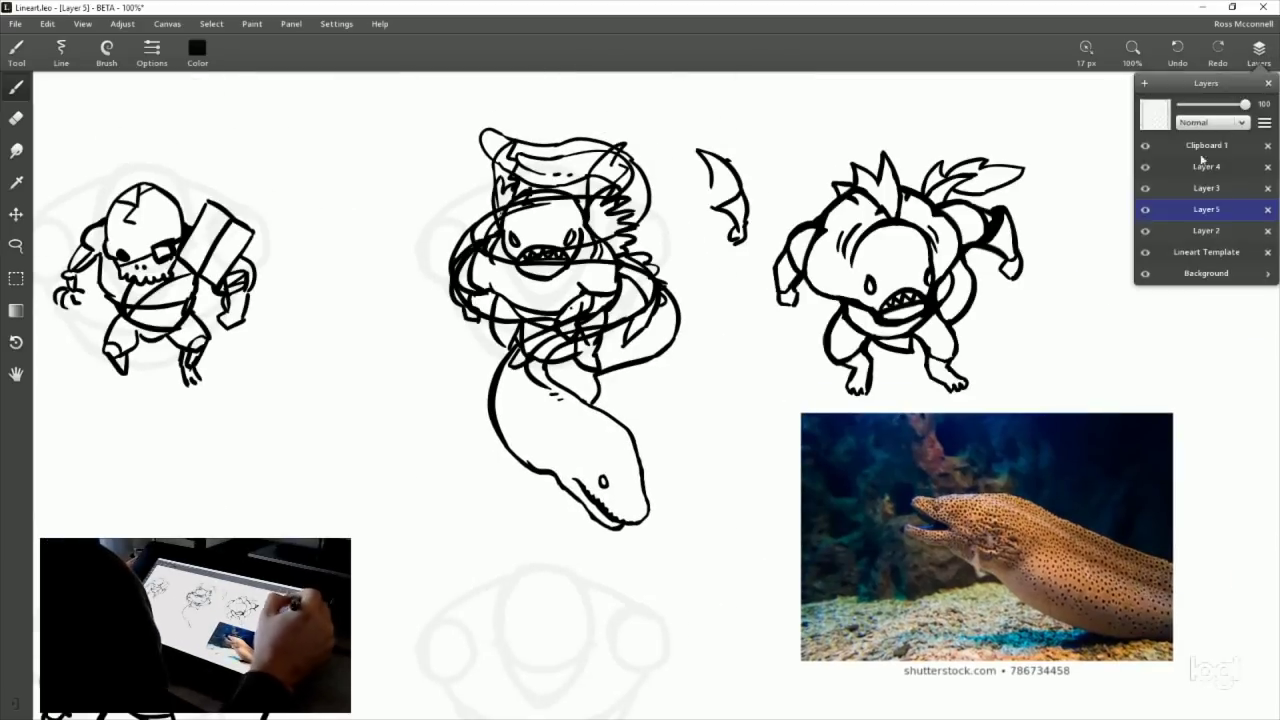
click(1268, 146)
click(1258, 50)
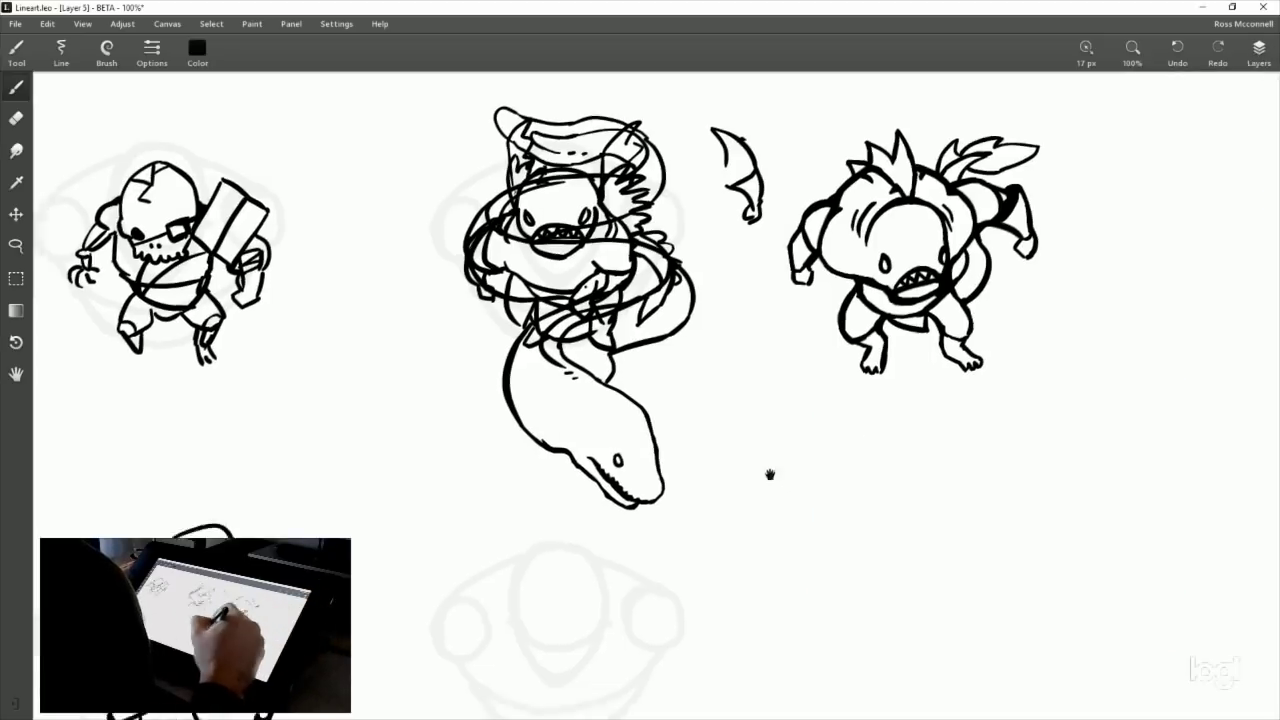
mouse_move(768, 474)
mouse_down()
mouse_move(837, 246)
mouse_move(934, 462)
mouse_up()
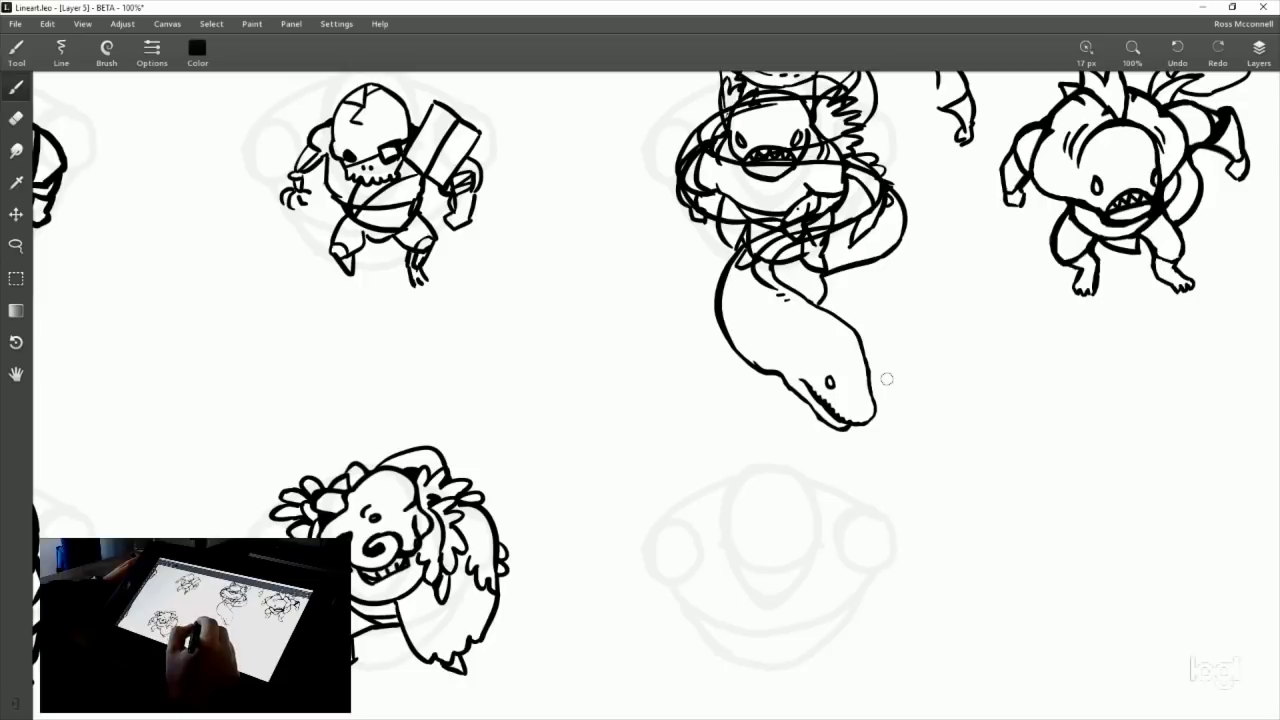
drag(898, 626, 798, 546)
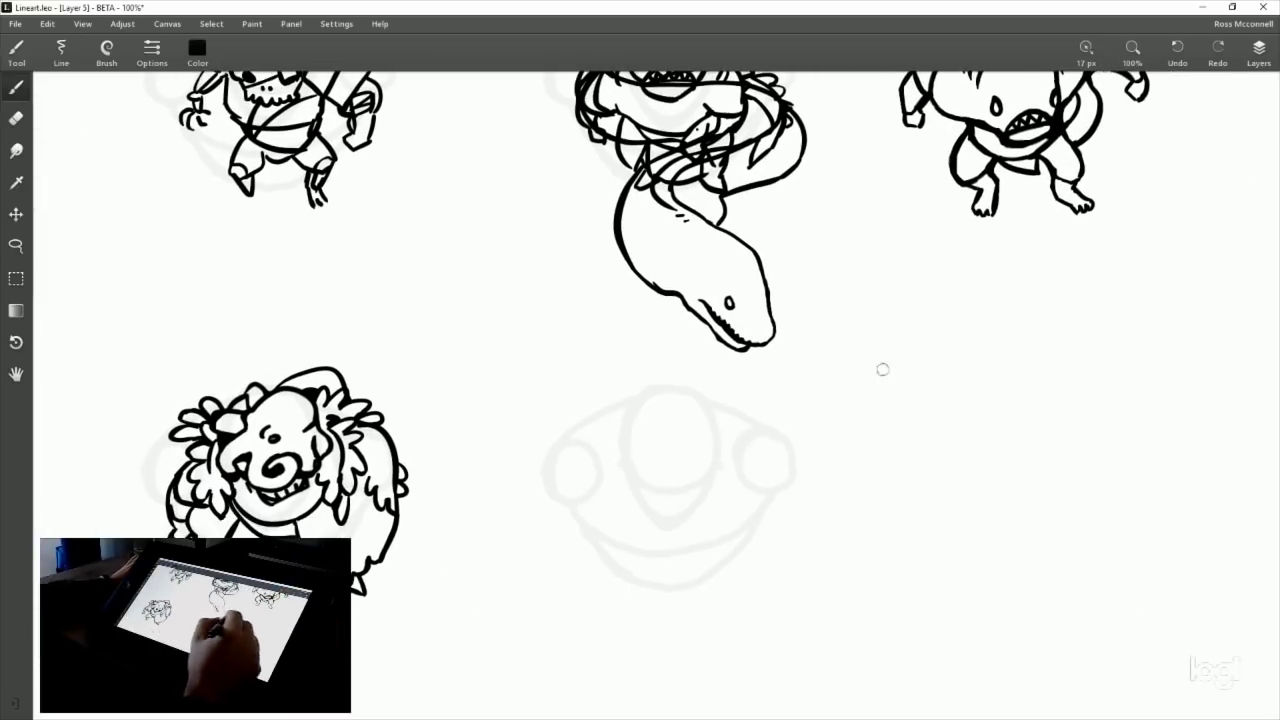
Hide Layer 3, lasso the whole eel on Layer 5, shift it slightly upward over its template, and deselect it.
drag(888, 242, 793, 492)
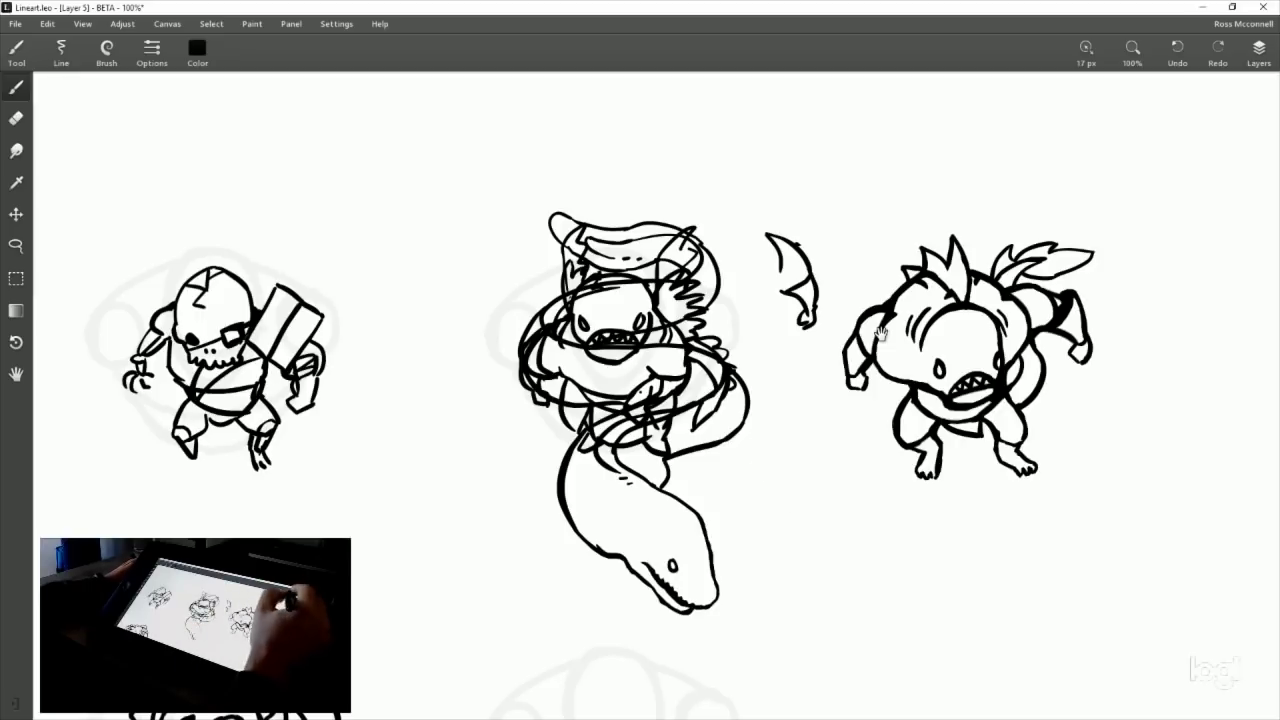
click(1260, 50)
click(1145, 167)
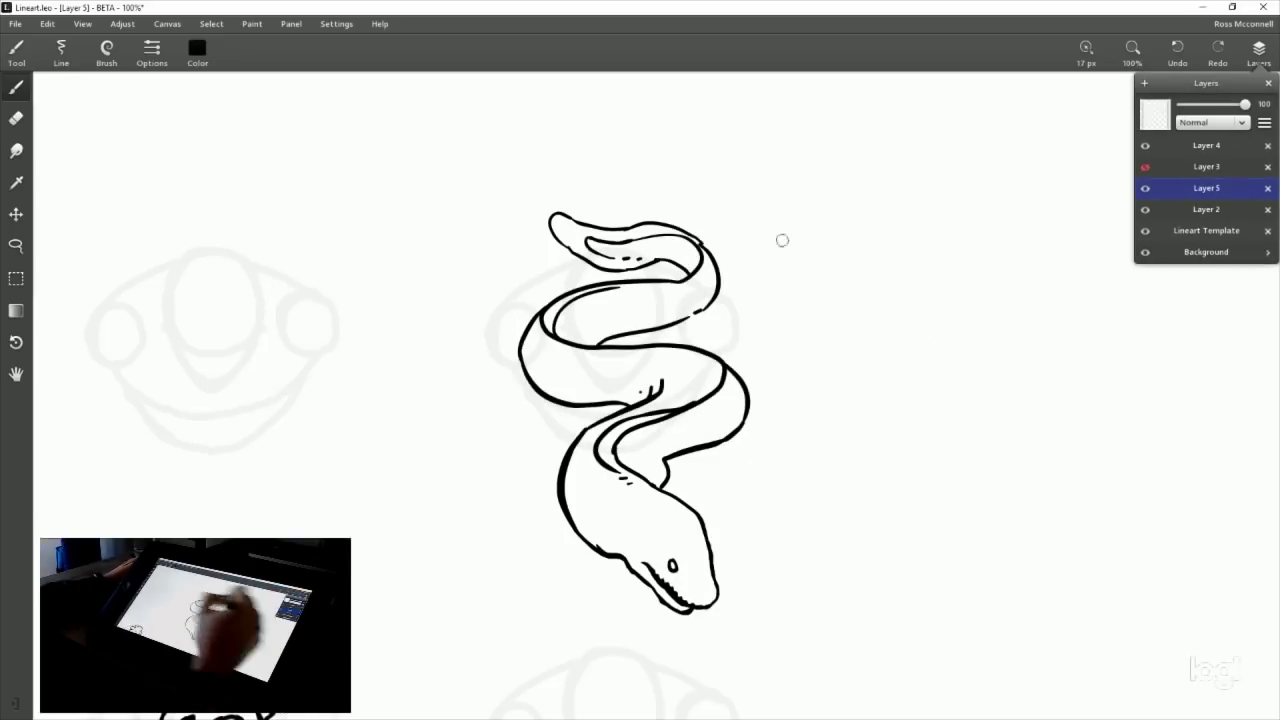
click(16, 245)
mouse_move(555, 577)
mouse_down()
mouse_move(774, 516)
mouse_move(785, 324)
mouse_move(603, 167)
mouse_move(468, 286)
mouse_move(518, 535)
mouse_move(540, 562)
mouse_up()
drag(677, 498, 663, 417)
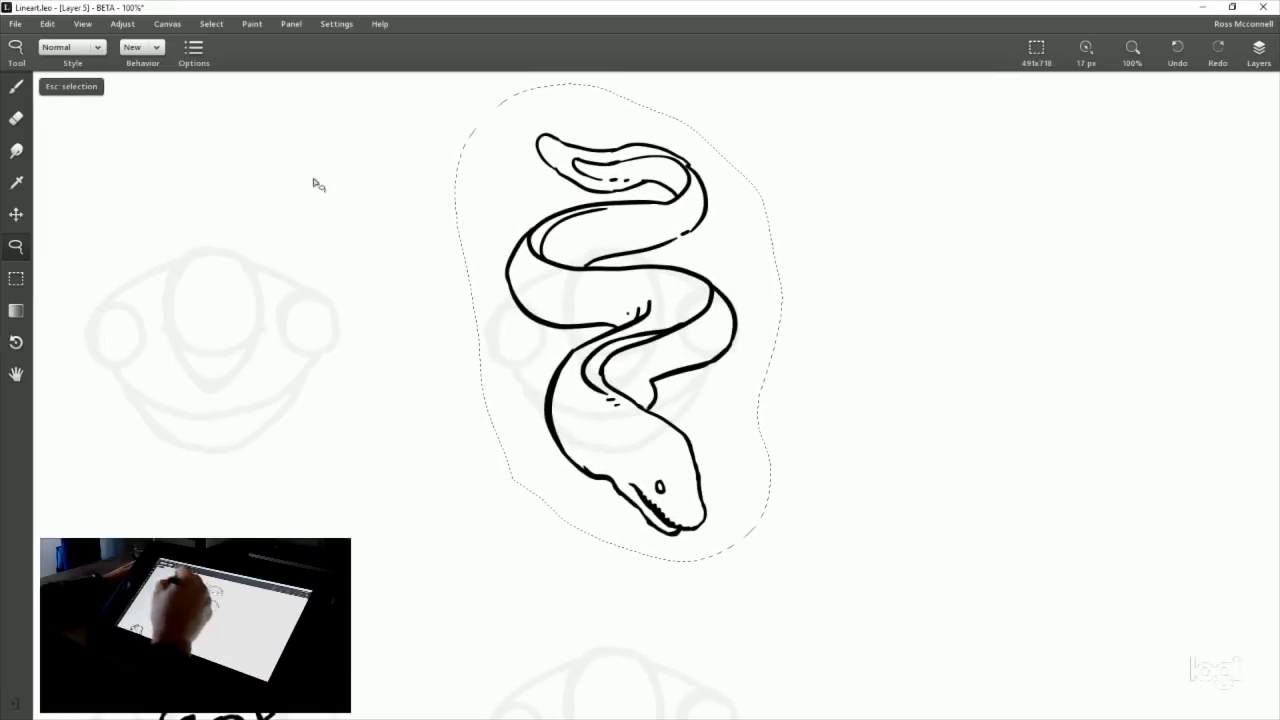
click(91, 88)
click(16, 87)
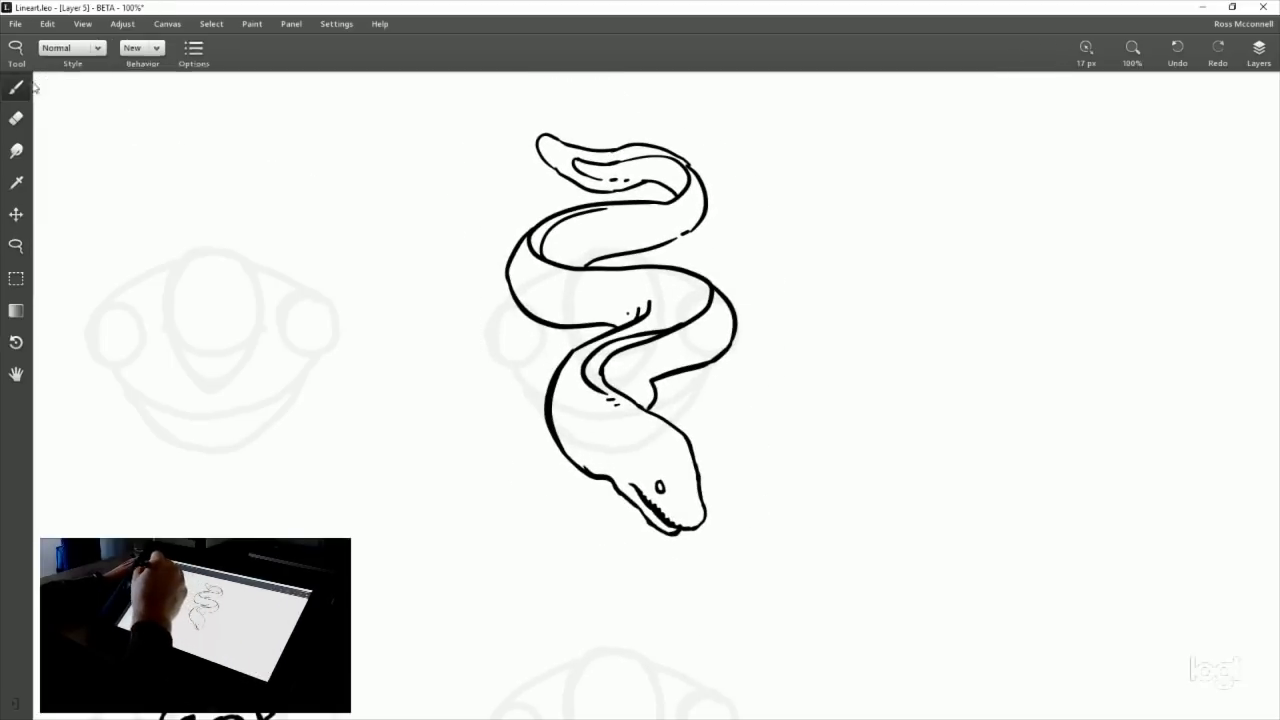
Compare the shifted eel with the other creatures by briefly showing Layer 3, and check the contents of Layer 5.
click(1257, 52)
click(1146, 167)
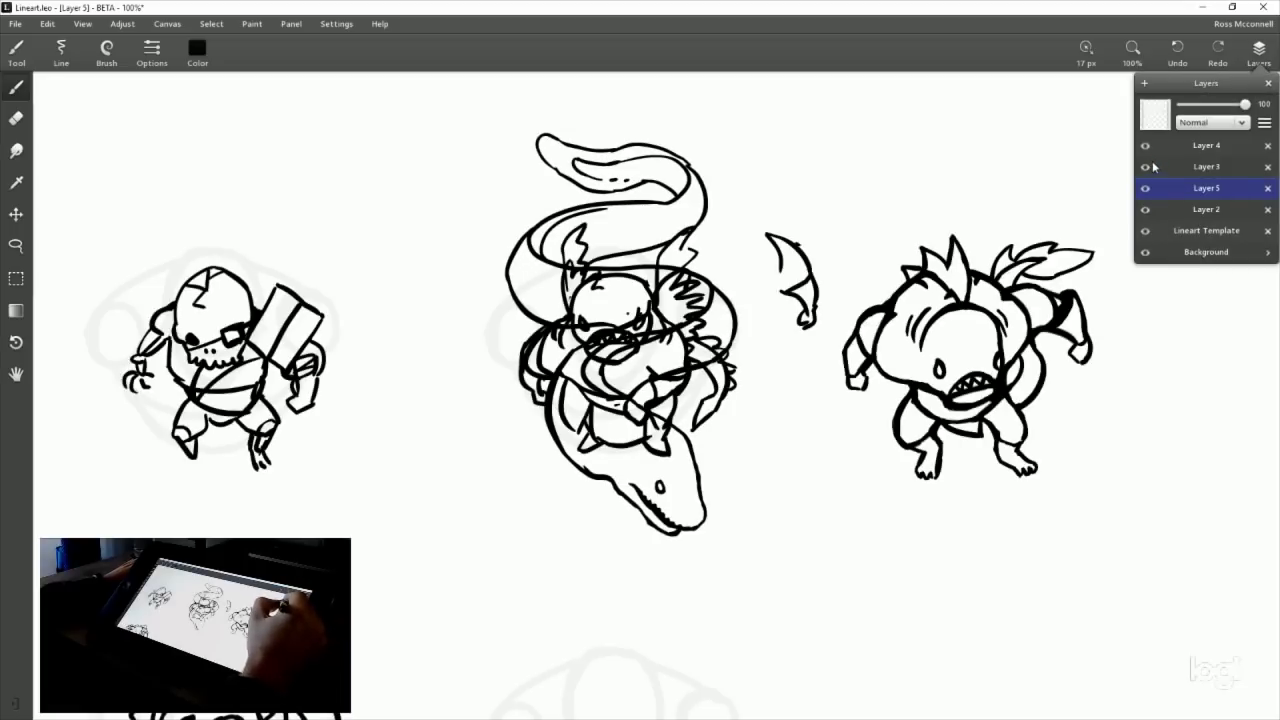
click(1146, 167)
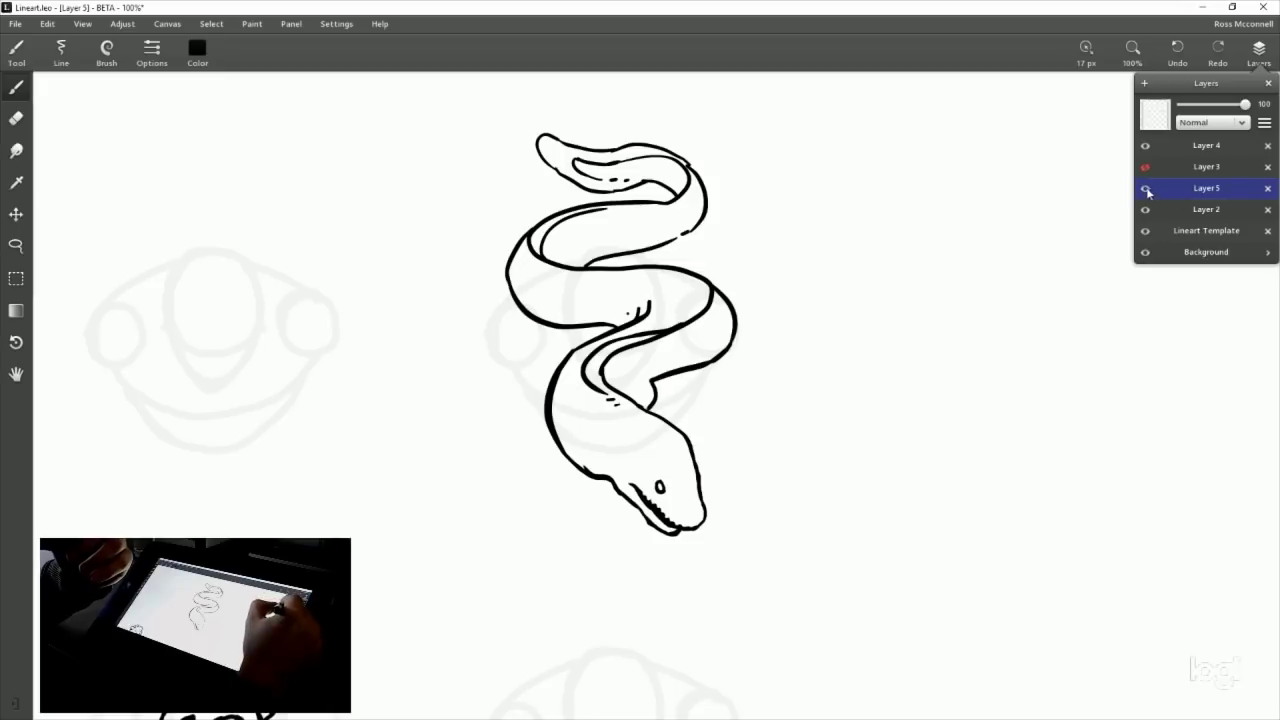
click(1146, 189)
click(1146, 189)
click(1257, 52)
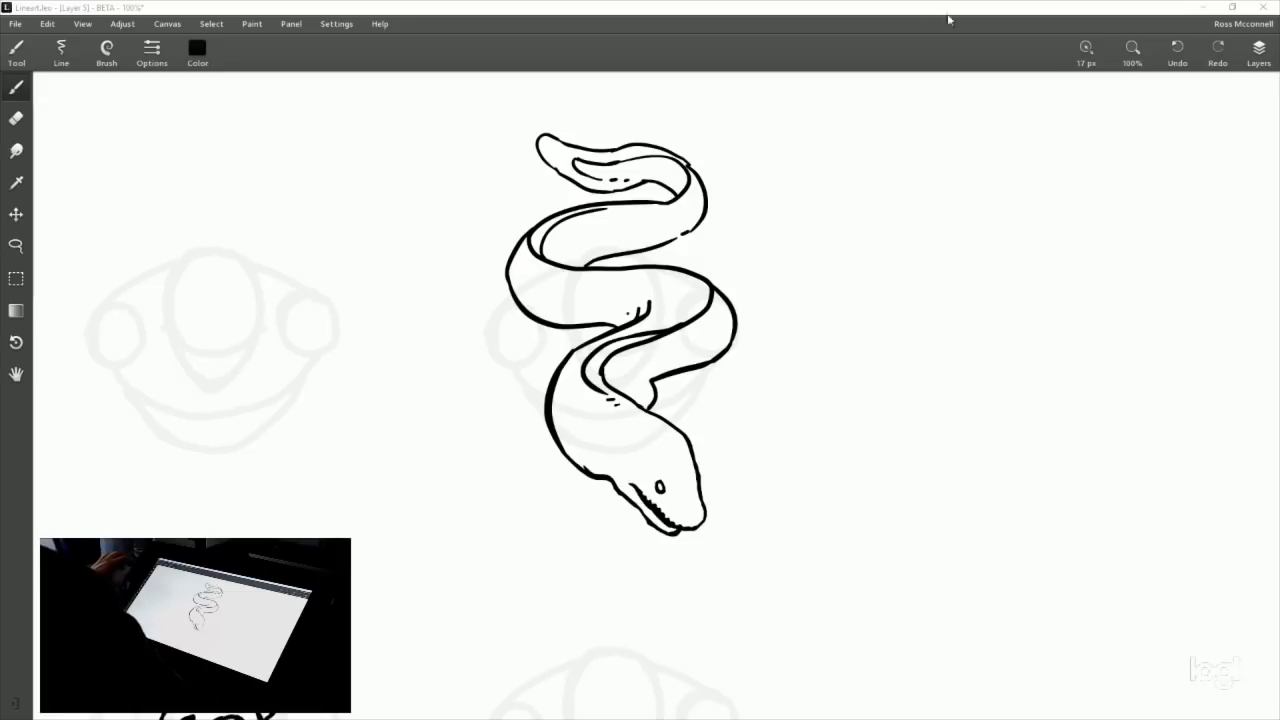
Paste the hammerhead shark photo as a reference on its own layer and reposition it slightly over the eel.
click(866, 18)
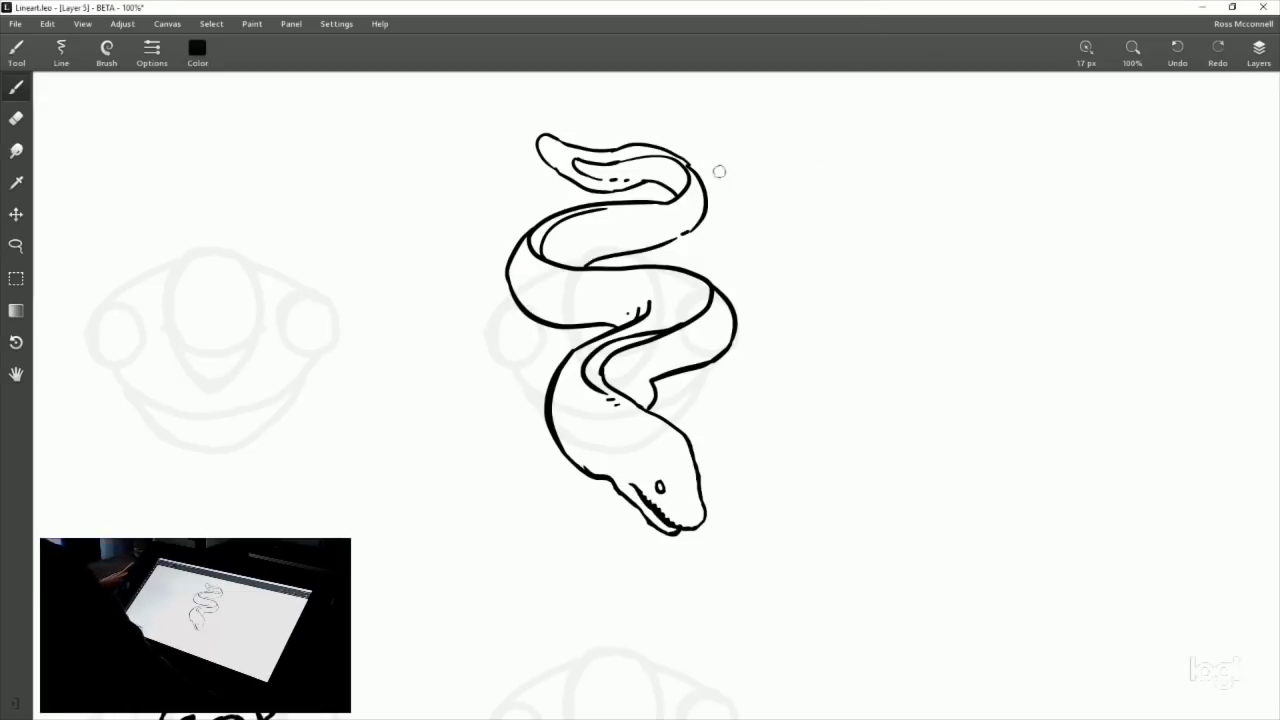
key(ctrl+v)
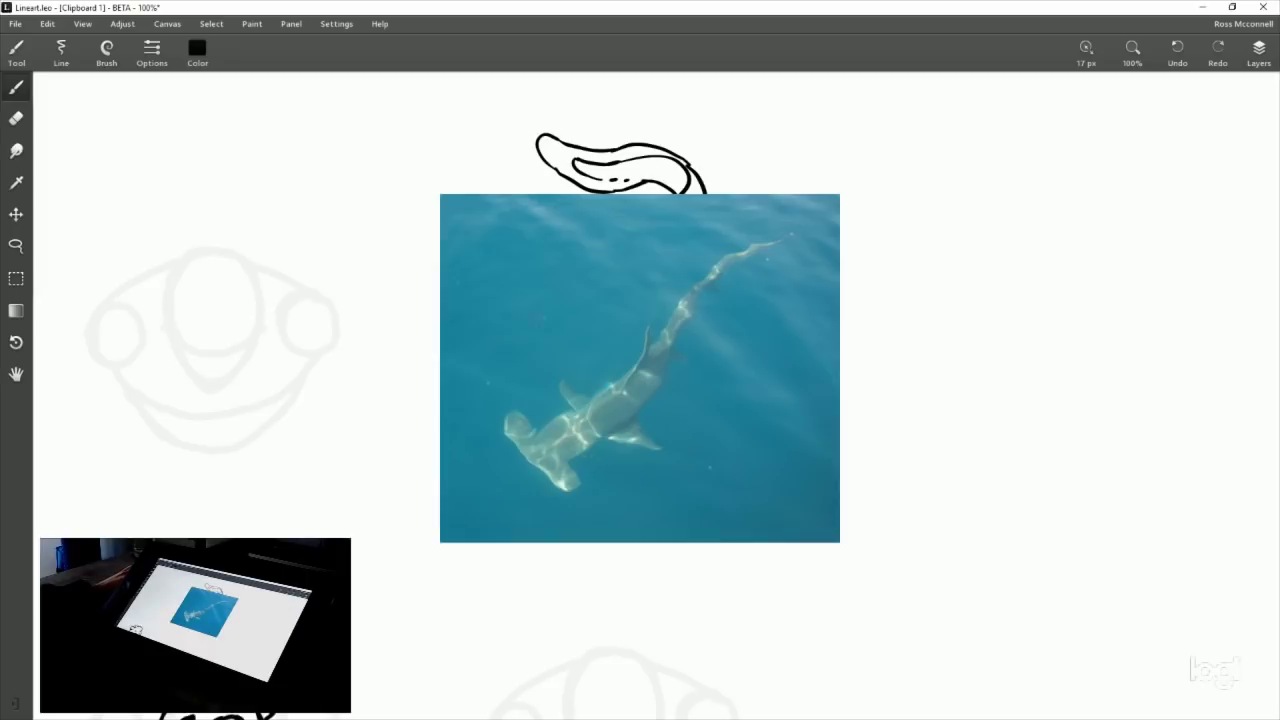
scroll(640, 400, down, 3)
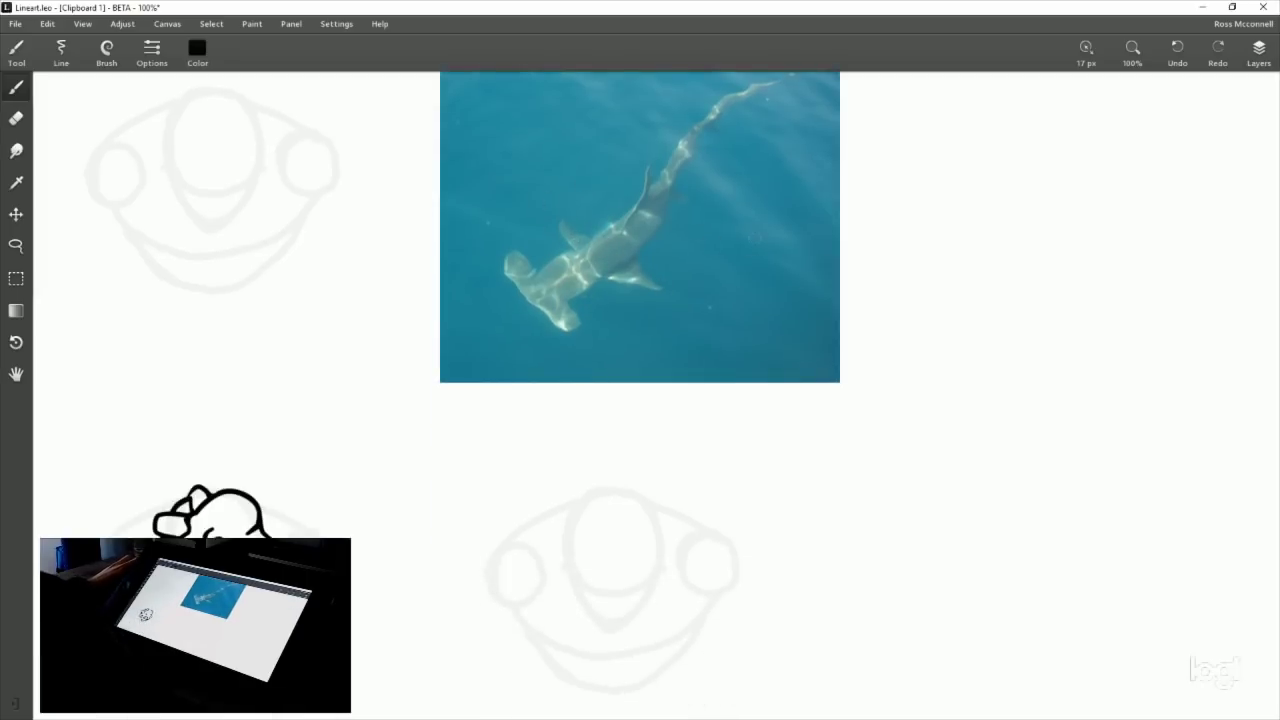
key(ctrl+t)
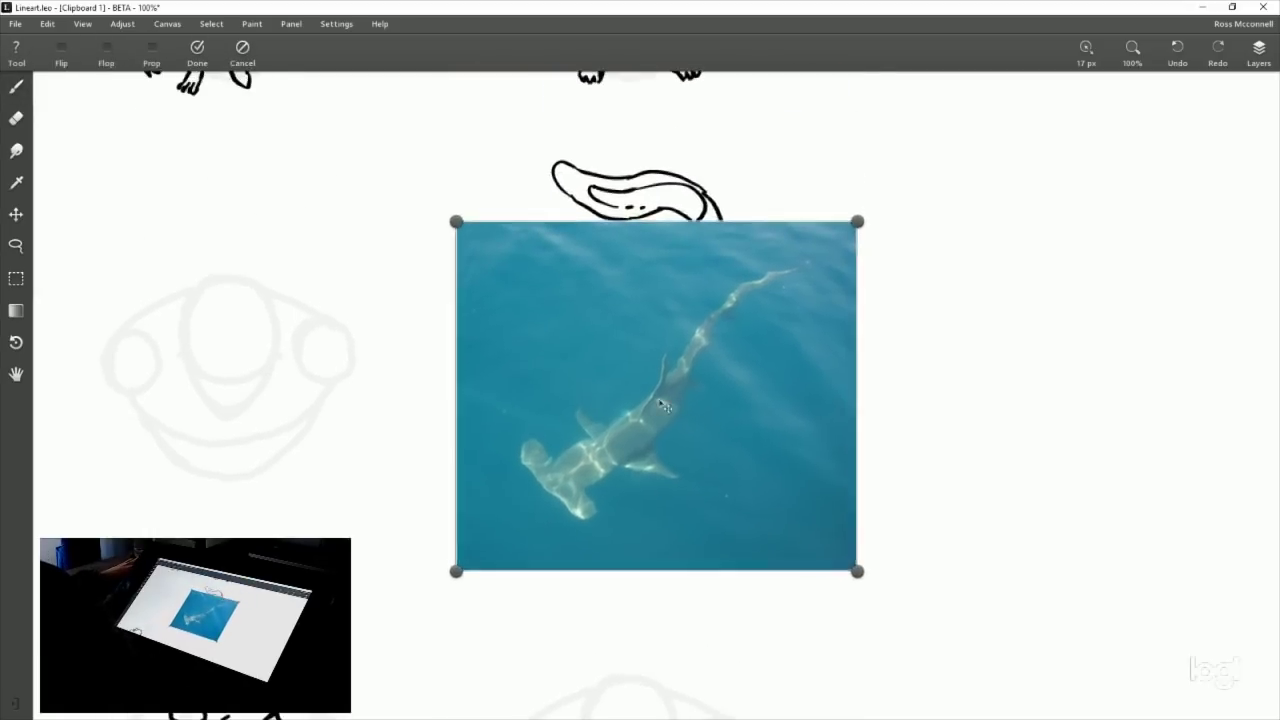
mouse_move(662, 405)
mouse_down()
mouse_move(997, 405)
mouse_move(672, 372)
mouse_move(665, 346)
mouse_up()
click(211, 60)
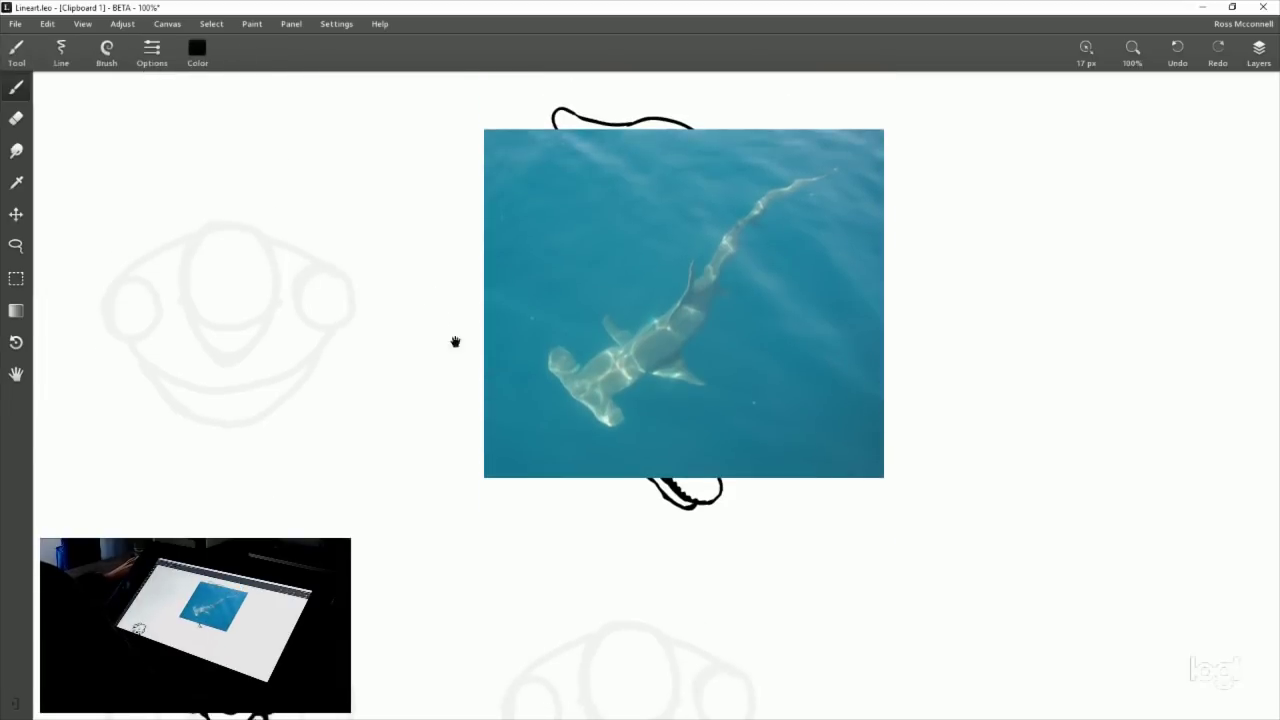
Check the neighbouring templates and the contents of hidden Layer 3 for space around the shark photo.
drag(455, 342, 820, 374)
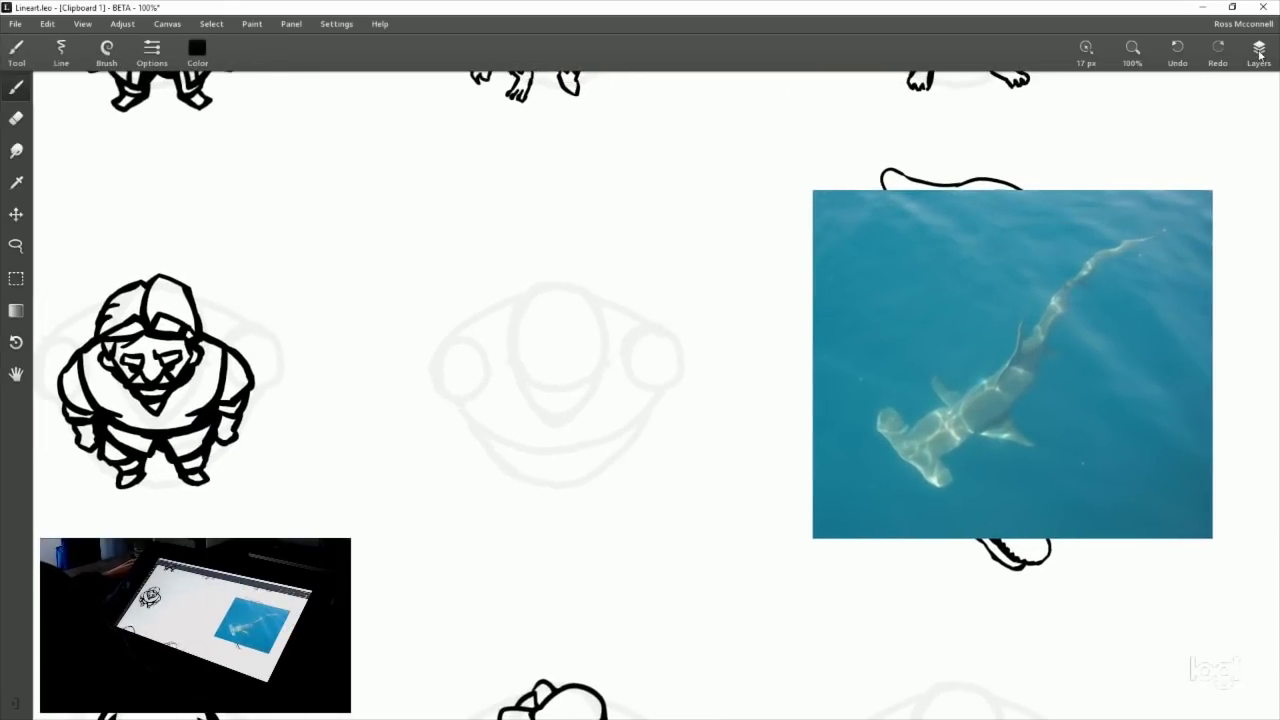
click(1256, 52)
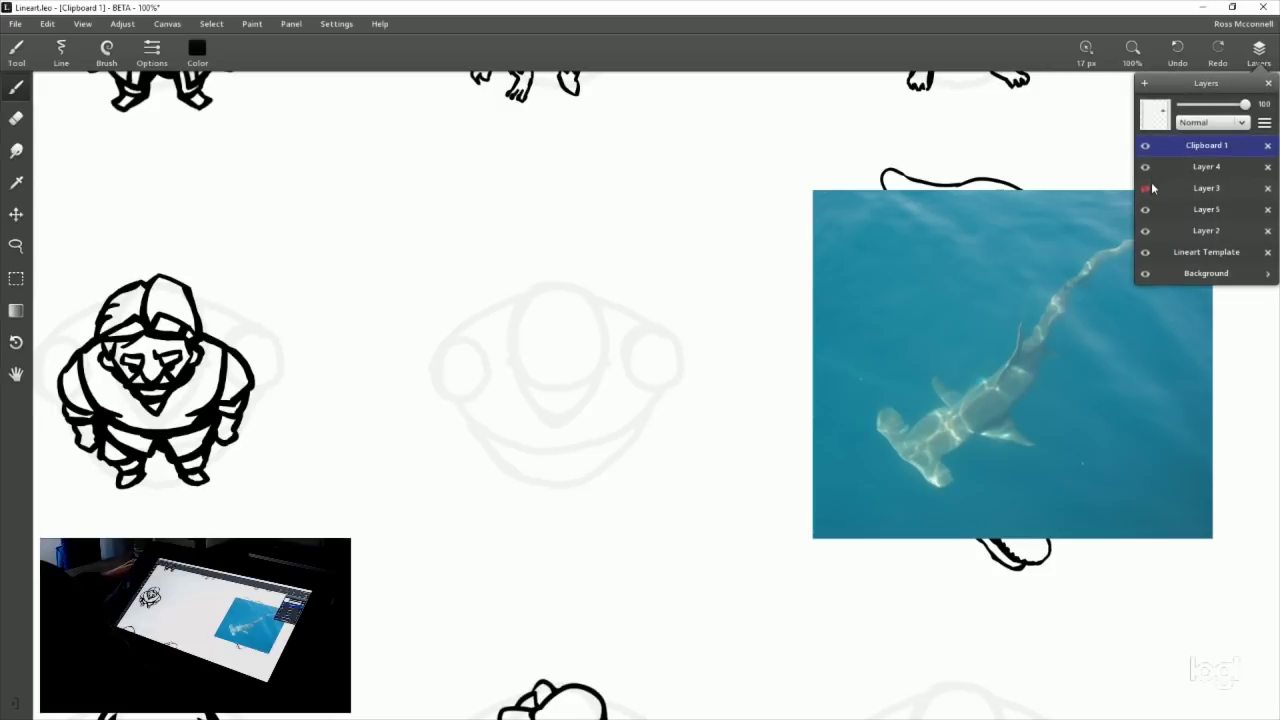
click(1146, 188)
click(1146, 188)
click(1262, 60)
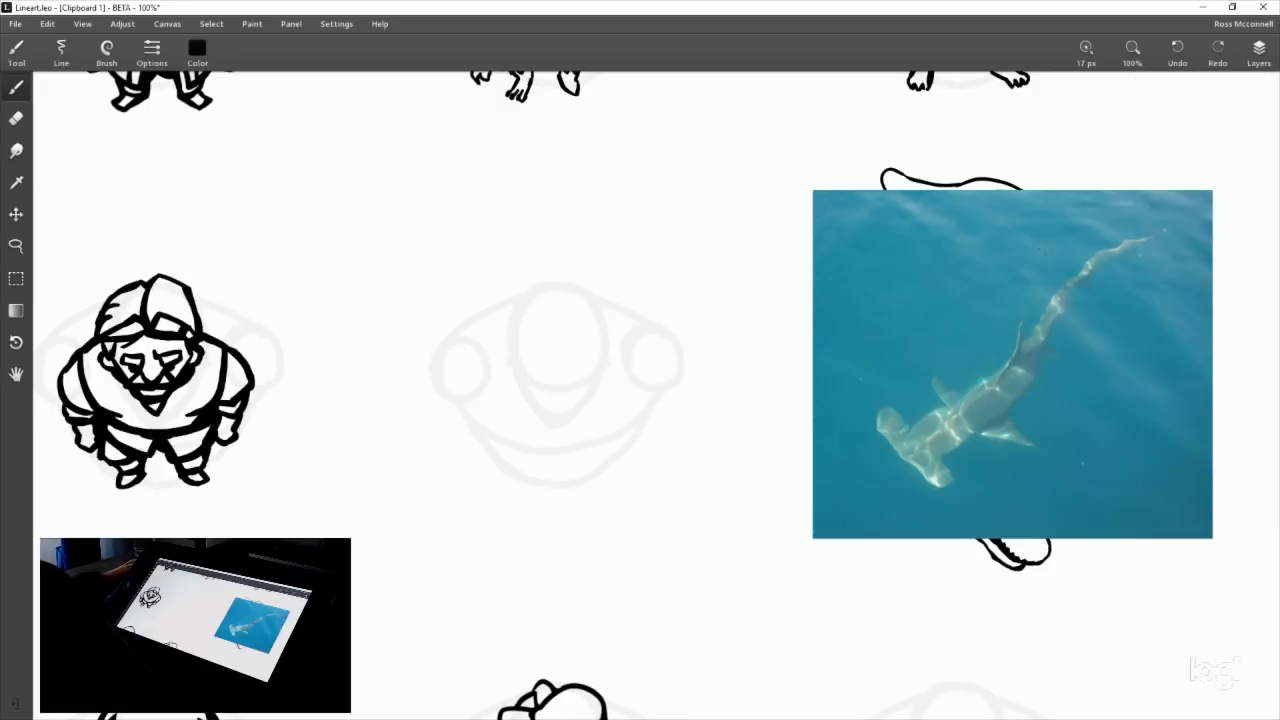
Move the hammerhead shark photo down beside the empty template below the eel.
drag(1141, 313, 723, 211)
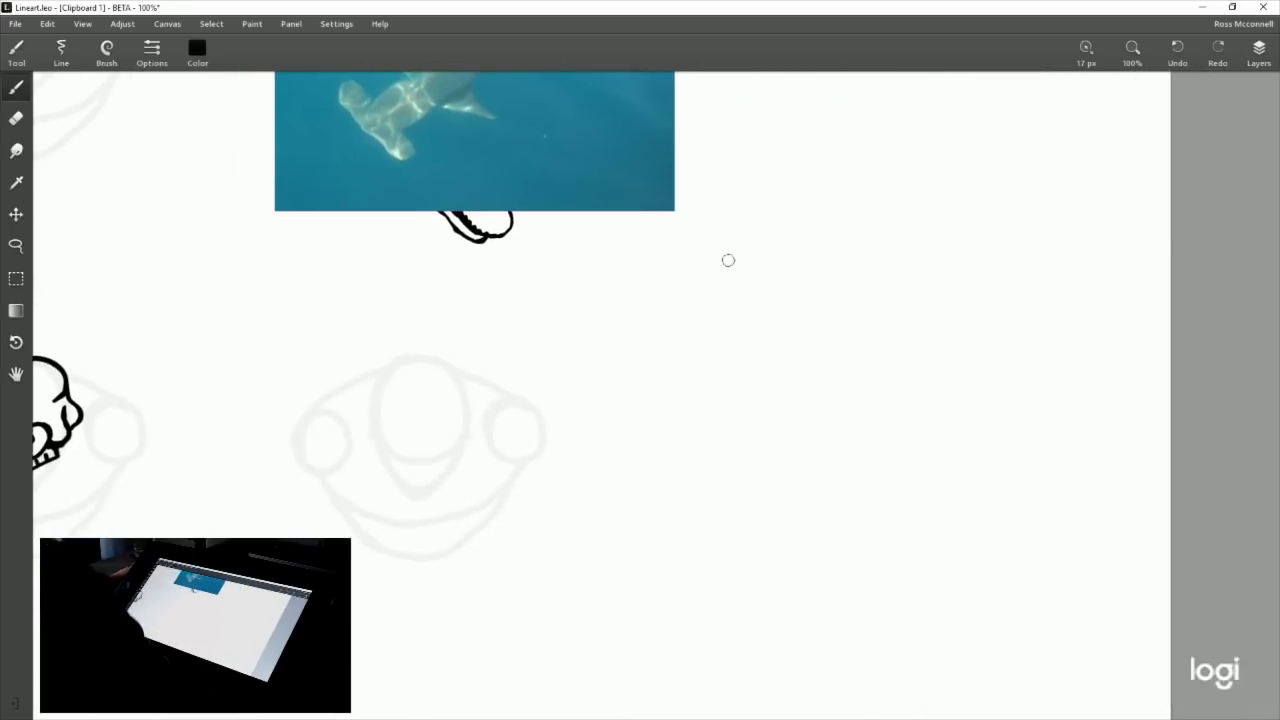
key(ctrl+t)
mouse_move(548, 202)
mouse_down()
mouse_move(606, 295)
mouse_move(987, 651)
mouse_up()
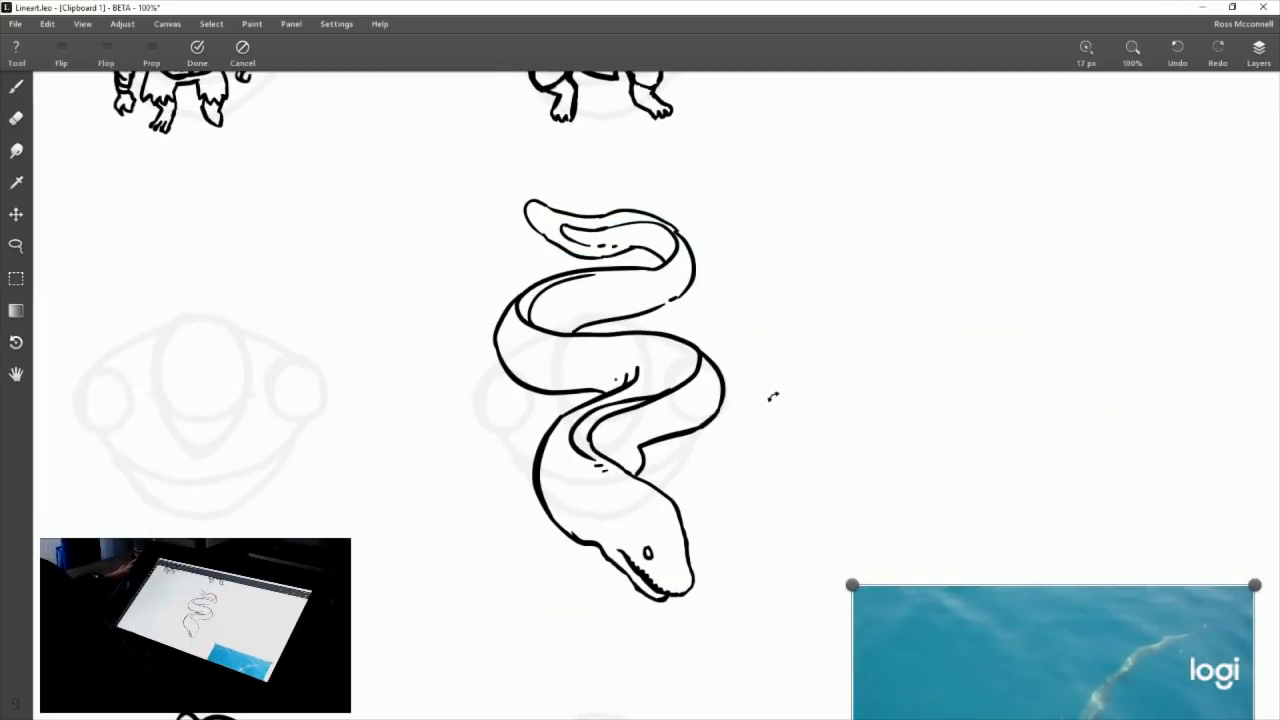
drag(796, 564, 631, 451)
drag(937, 297, 1008, 364)
click(206, 60)
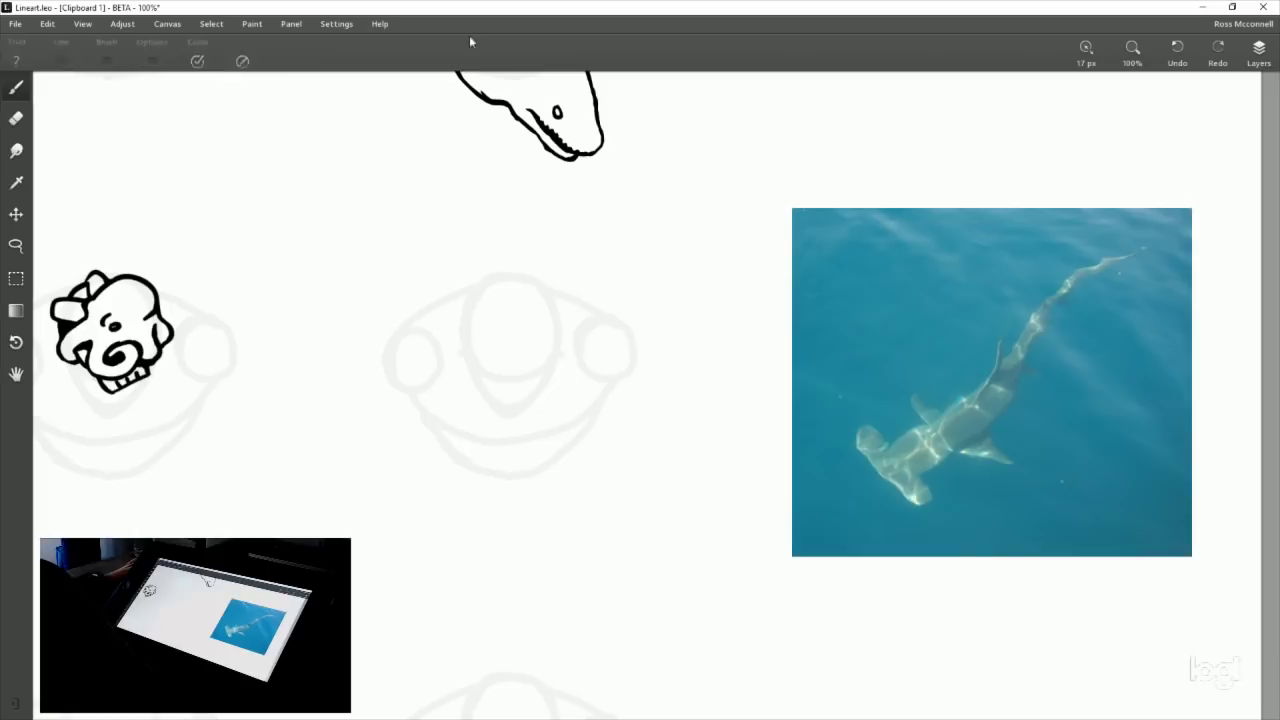
Make Layer 3 with the other creatures visible and check what Layer 4 and the Clipboard 1 photo layer contain.
click(1262, 52)
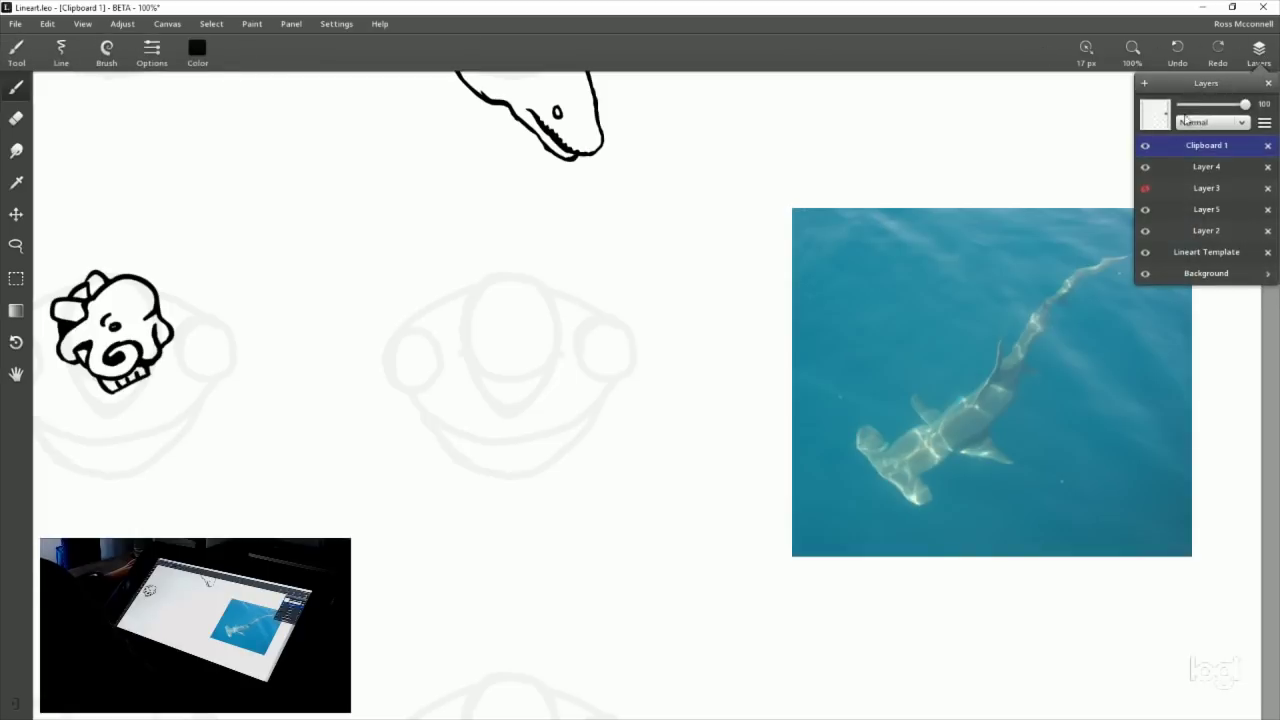
click(1145, 188)
click(1145, 167)
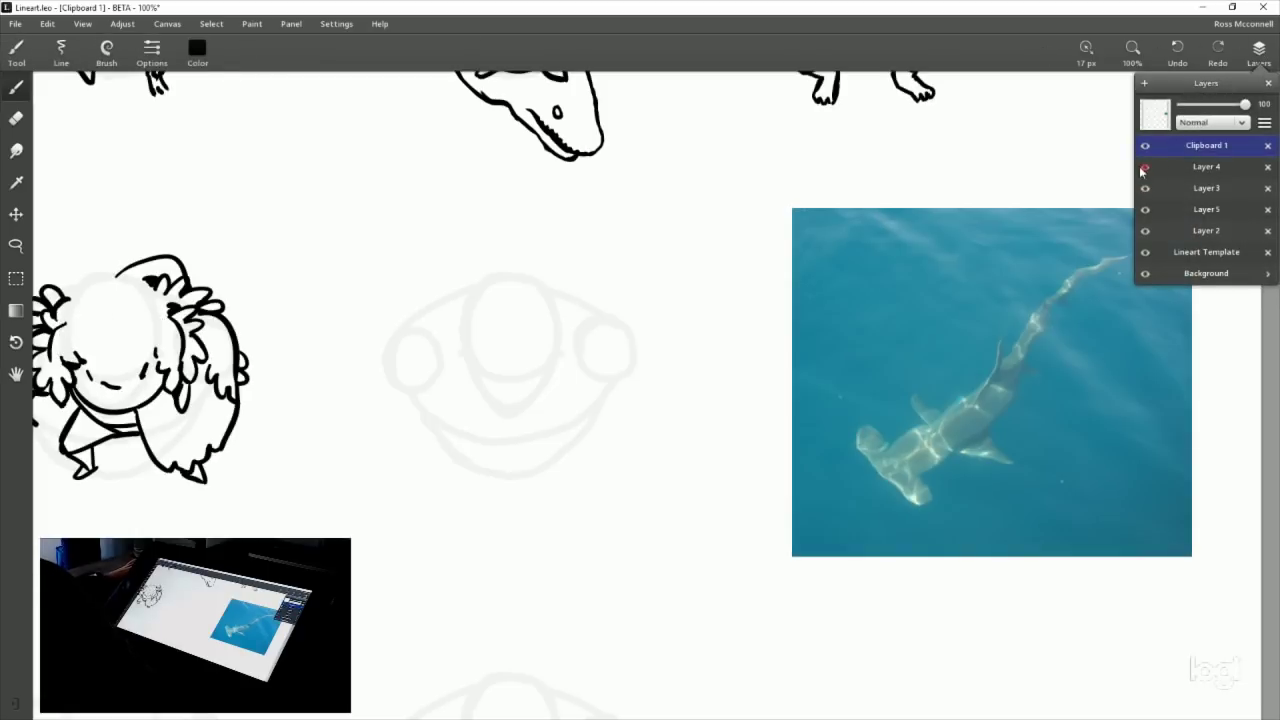
click(1145, 167)
click(1145, 146)
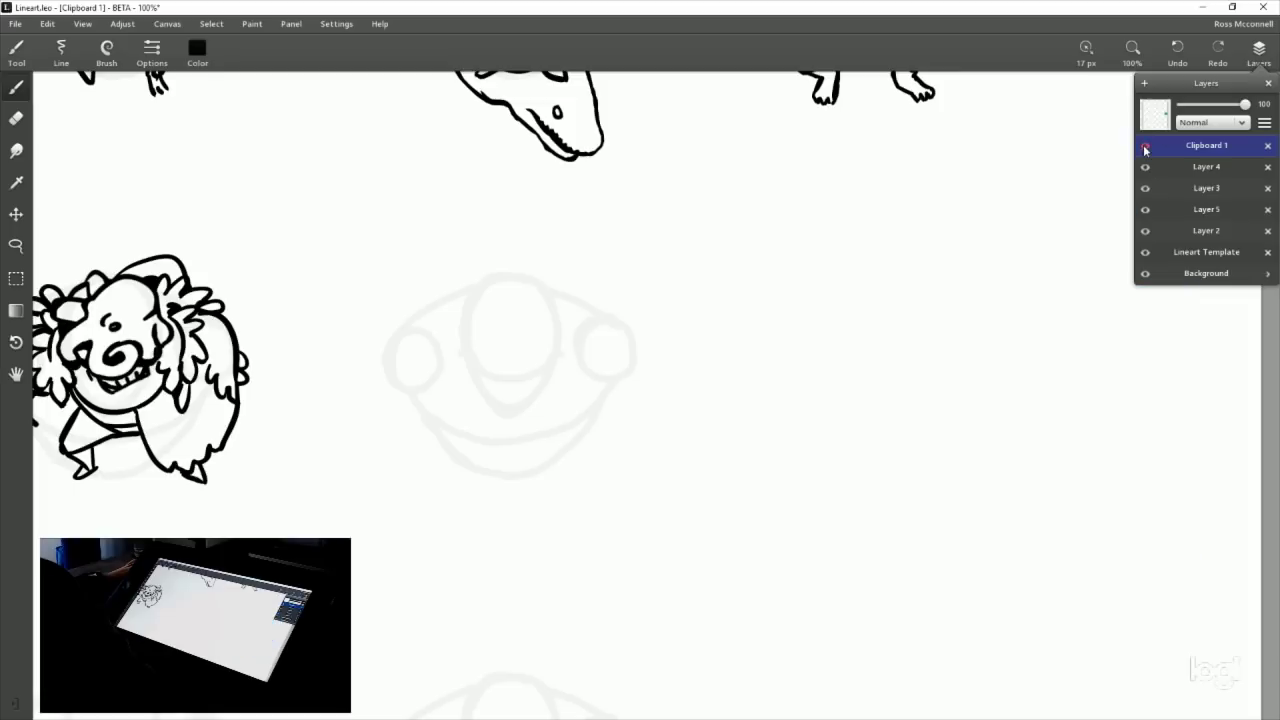
click(1145, 146)
Toggle the visibility of Layers 3, 4 and 5 in turn to identify which one holds the eel.
click(1145, 188)
click(1145, 188)
click(1146, 168)
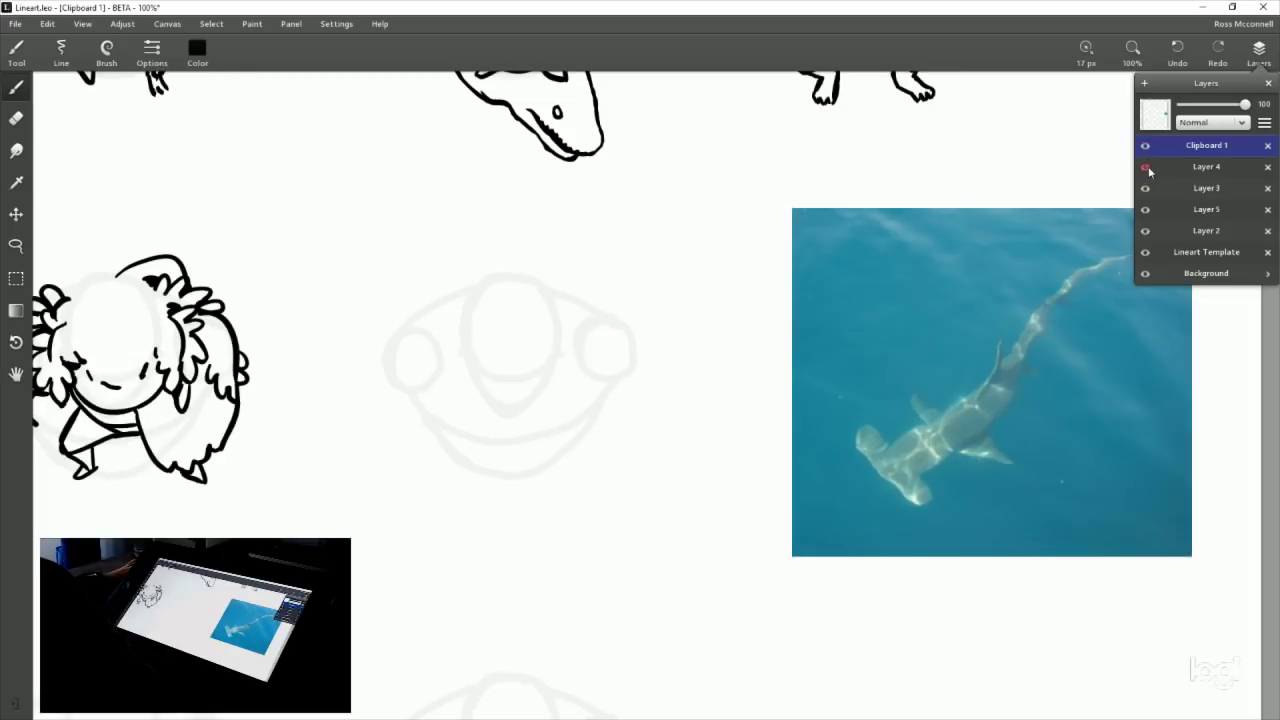
click(1146, 168)
click(1146, 168)
click(1146, 168)
click(1146, 209)
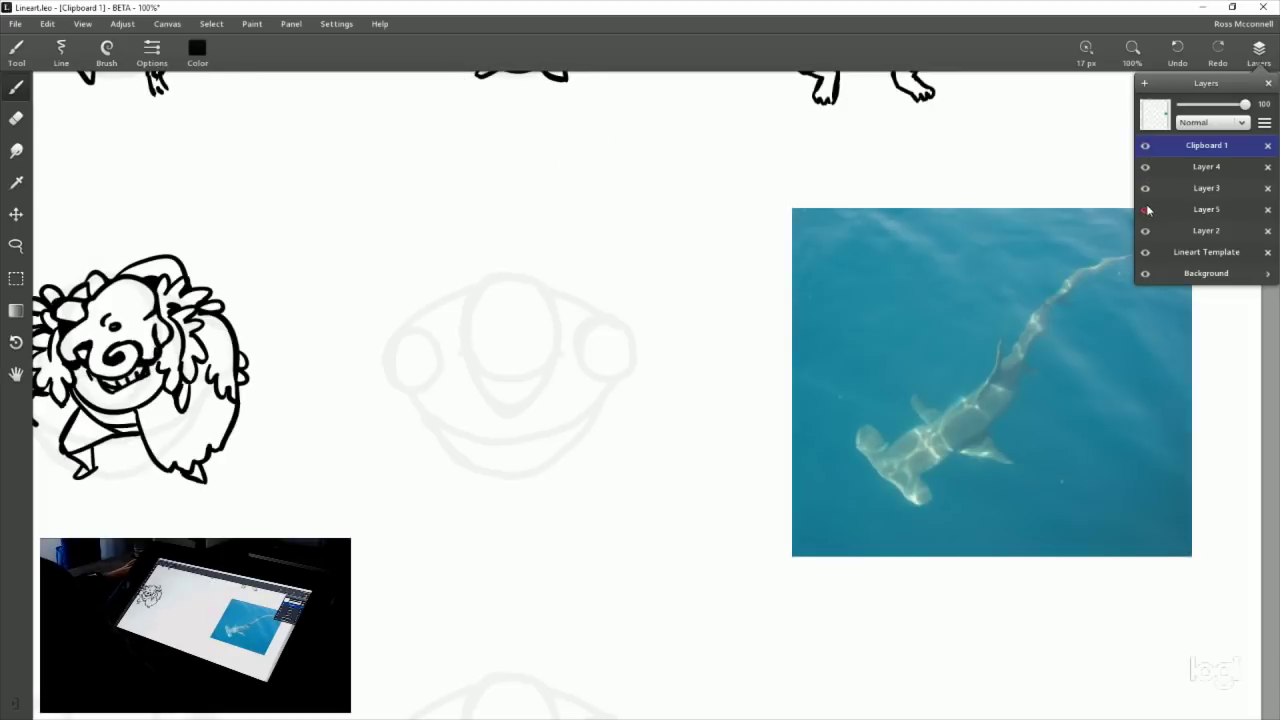
click(1146, 209)
Copy the eel from Layer 5 to a new layer using a rectangular selection, and lower the copy's opacity.
click(1192, 209)
drag(777, 209, 705, 535)
click(15, 280)
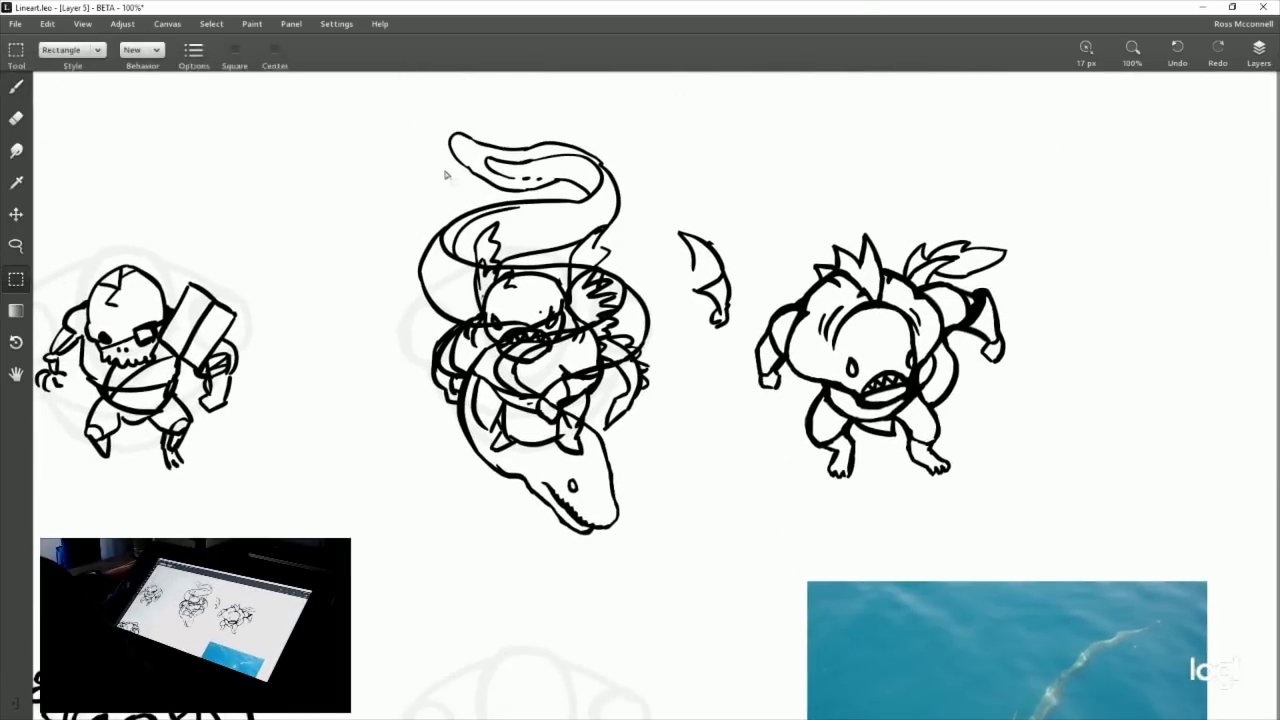
drag(379, 106, 673, 556)
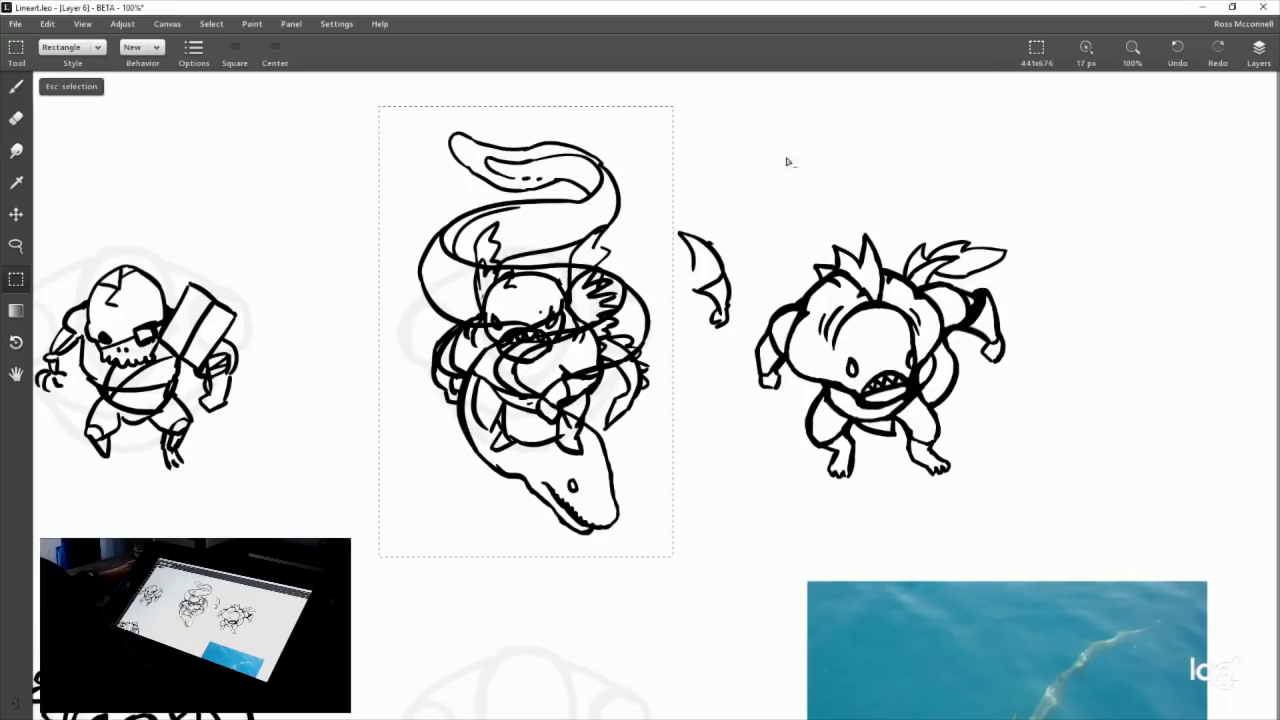
click(1257, 52)
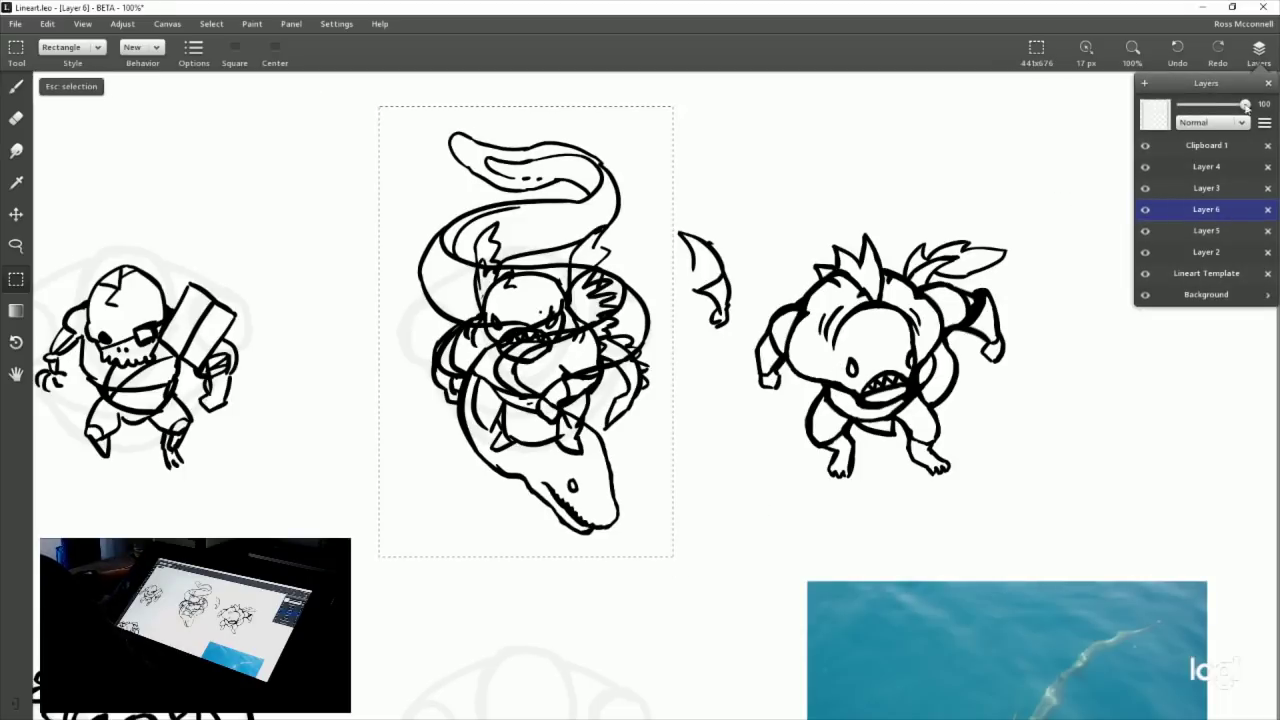
mouse_move(1212, 107)
mouse_down()
mouse_move(1183, 105)
mouse_move(1197, 105)
mouse_up()
Move the faded eel copy down onto the empty template beside the hammerhead shark photo.
drag(780, 526, 743, 129)
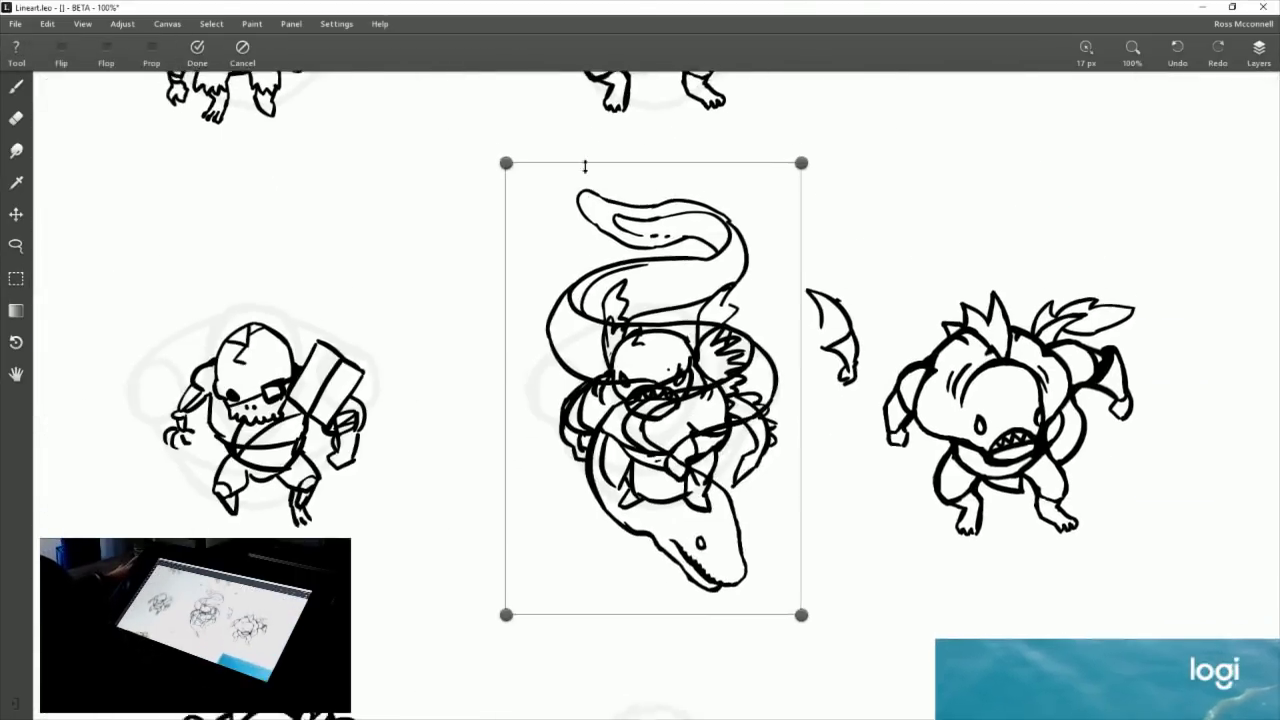
drag(653, 211, 688, 602)
scroll(715, 400, down, 10)
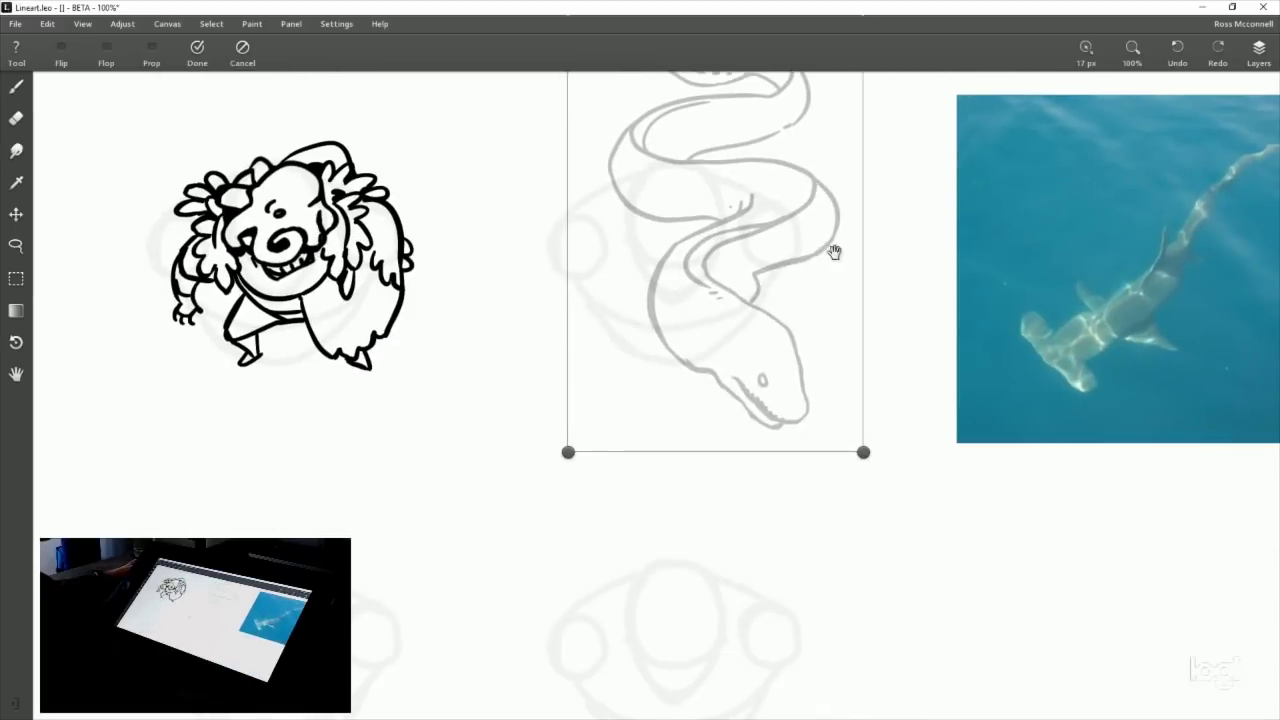
drag(813, 229, 763, 284)
click(199, 66)
scroll(1172, 94, right, 4)
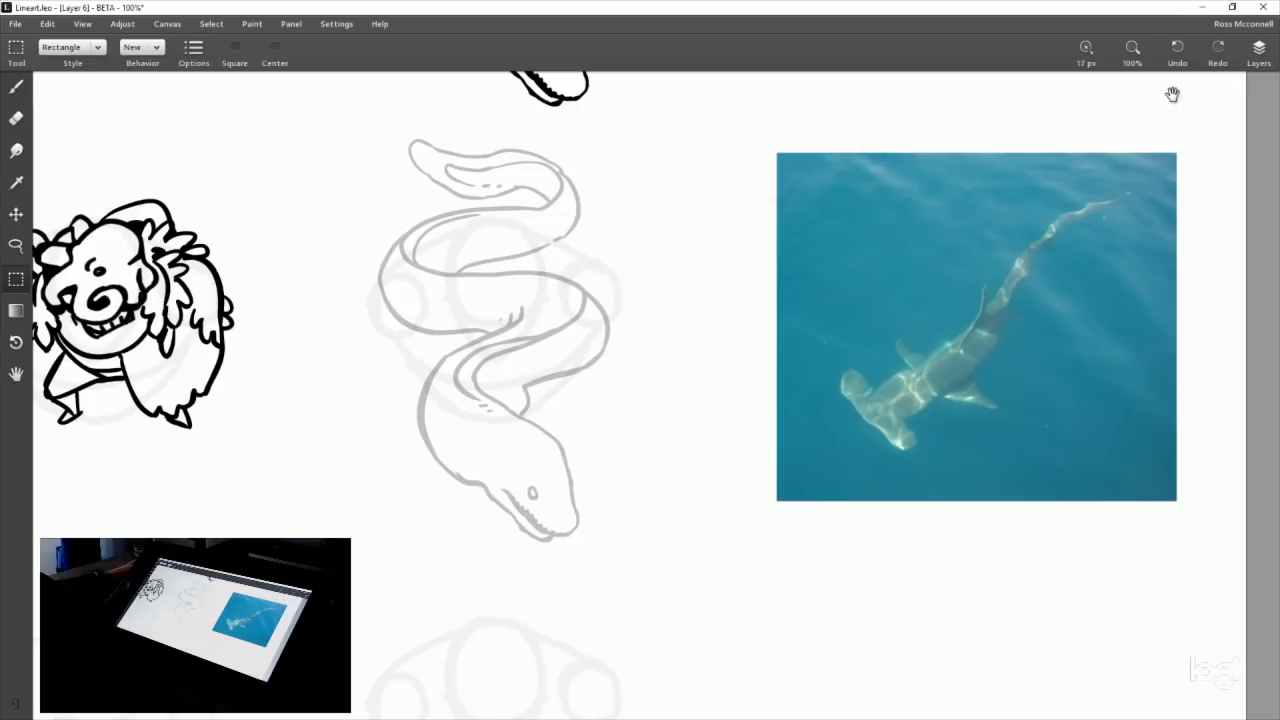
Hide the Lineart Template layer and check the contents of Layers 3, 4 and 5.
click(1258, 55)
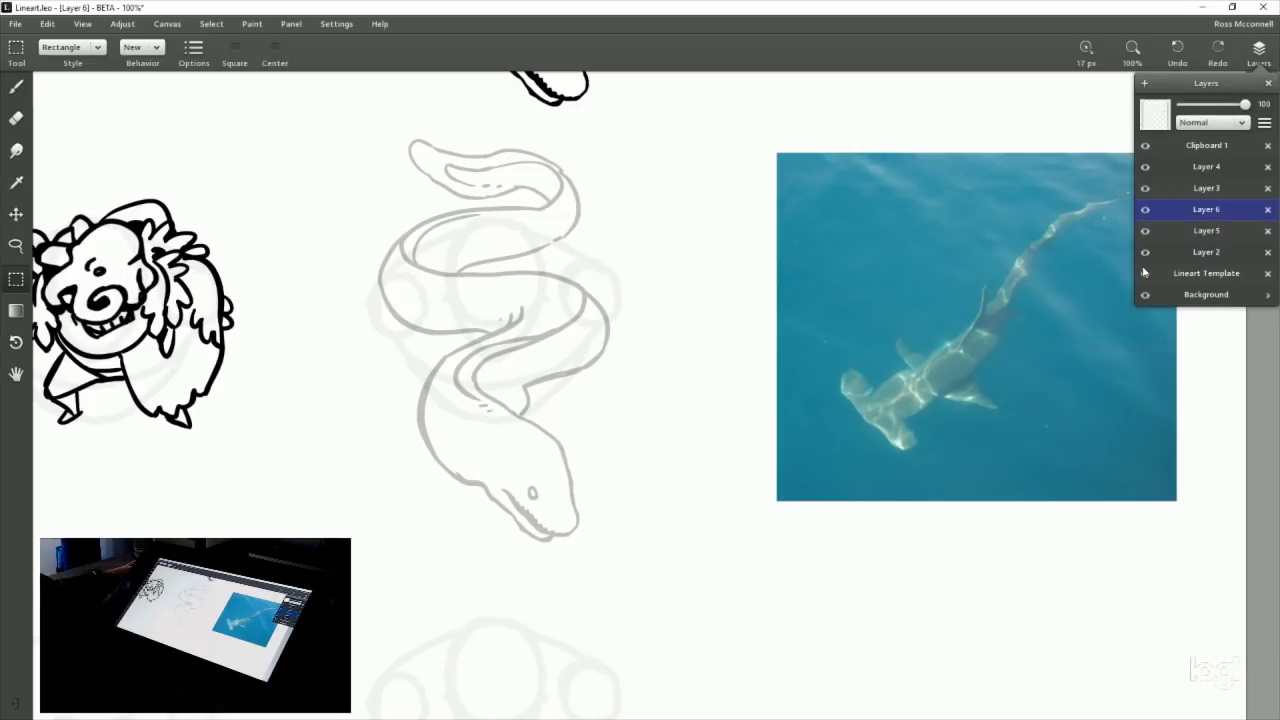
click(1145, 273)
click(1148, 190)
click(1148, 190)
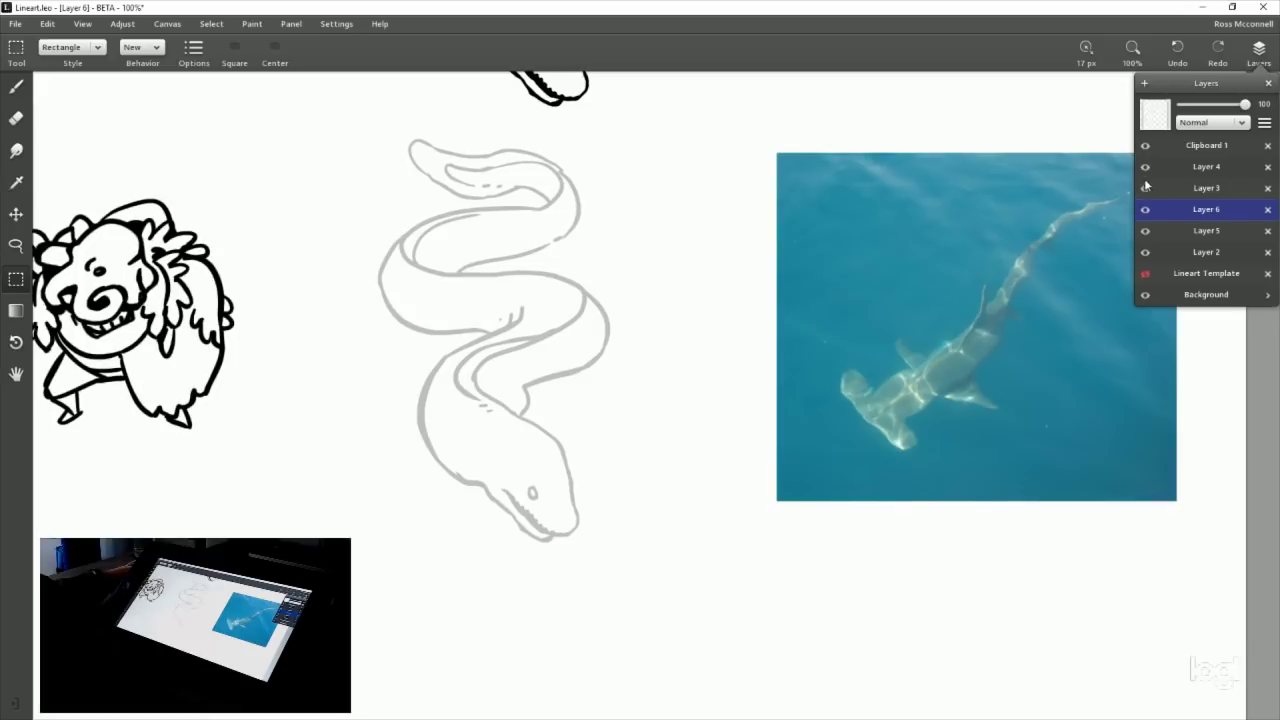
click(1146, 170)
click(1146, 170)
click(1146, 231)
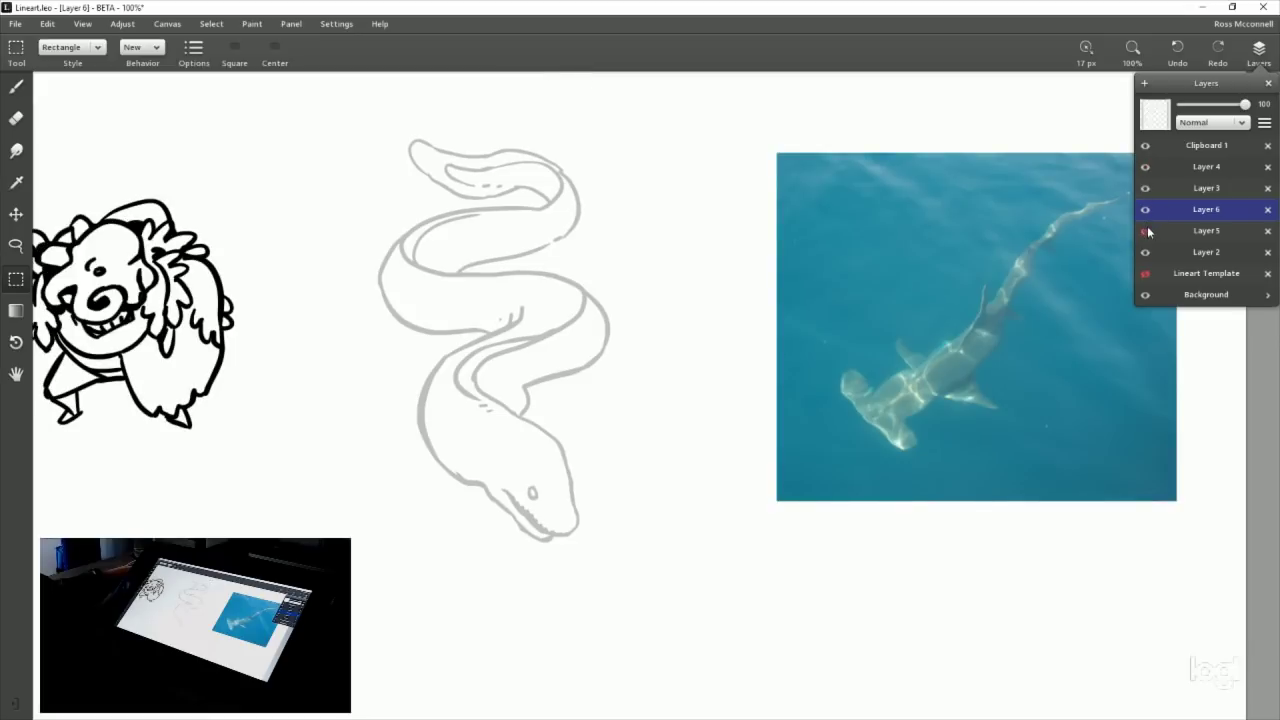
click(1146, 231)
Place Layer 6 with the faded eel copy beneath Layer 5 and close the layer list.
drag(1202, 236, 1200, 205)
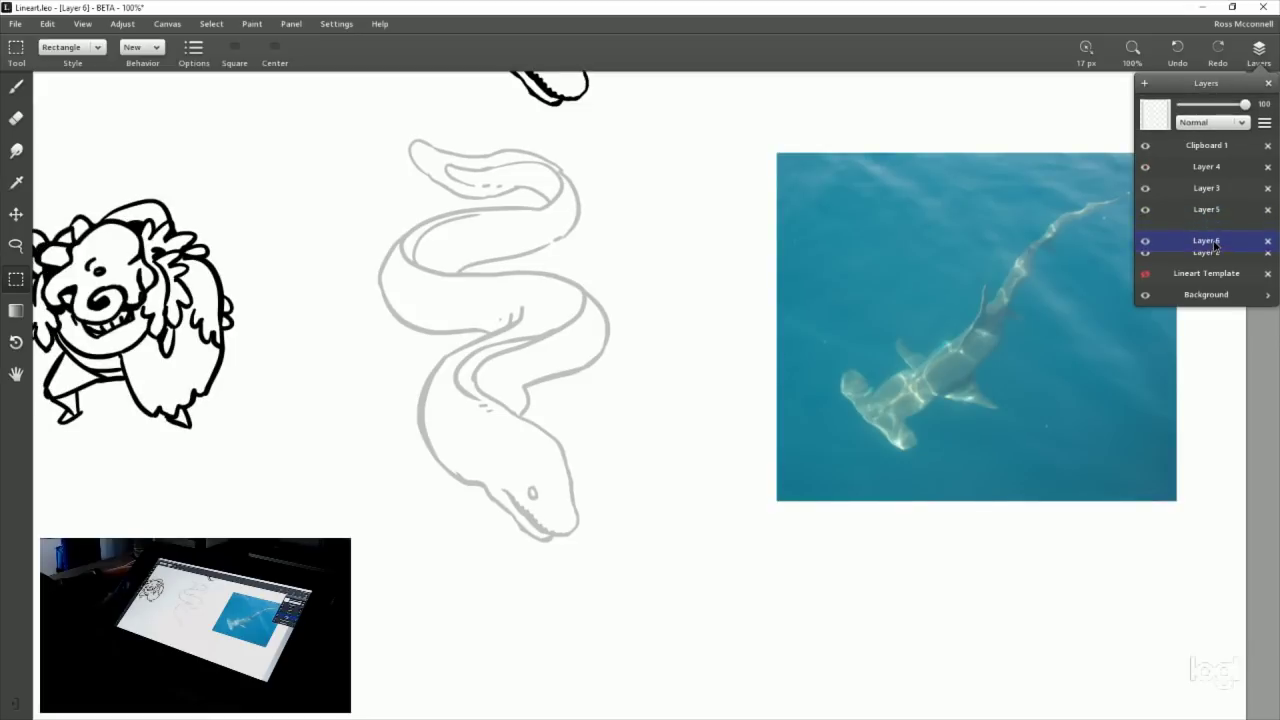
click(1146, 210)
click(1146, 210)
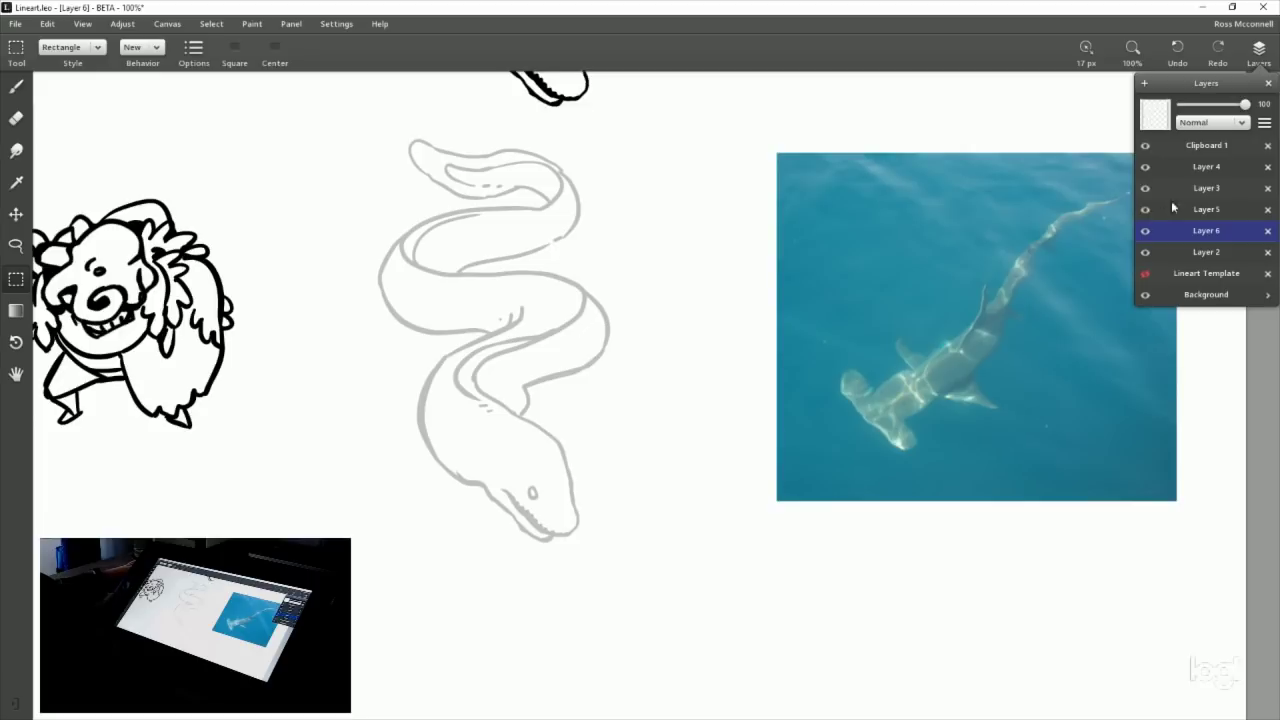
click(1259, 52)
drag(718, 293, 694, 426)
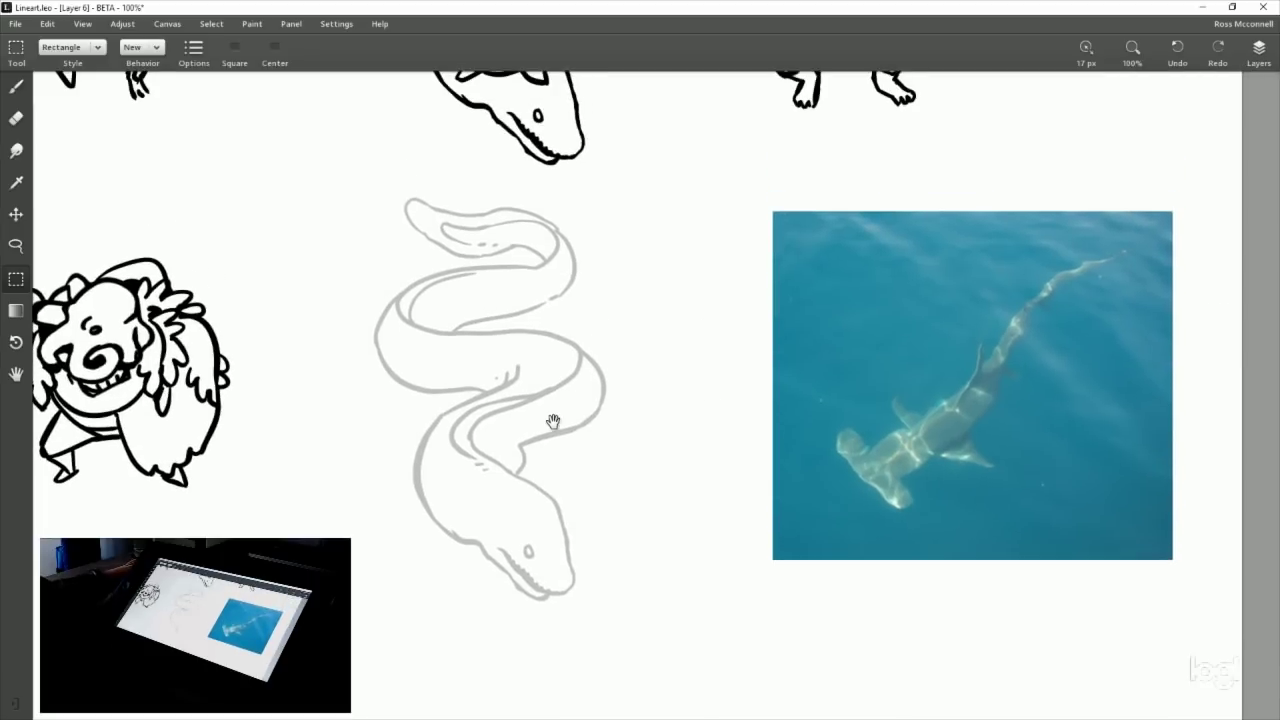
Move the hammerhead shark photo on the Clipboard 1 layer closer to the faded eel copy.
scroll(413, 482, up, 3)
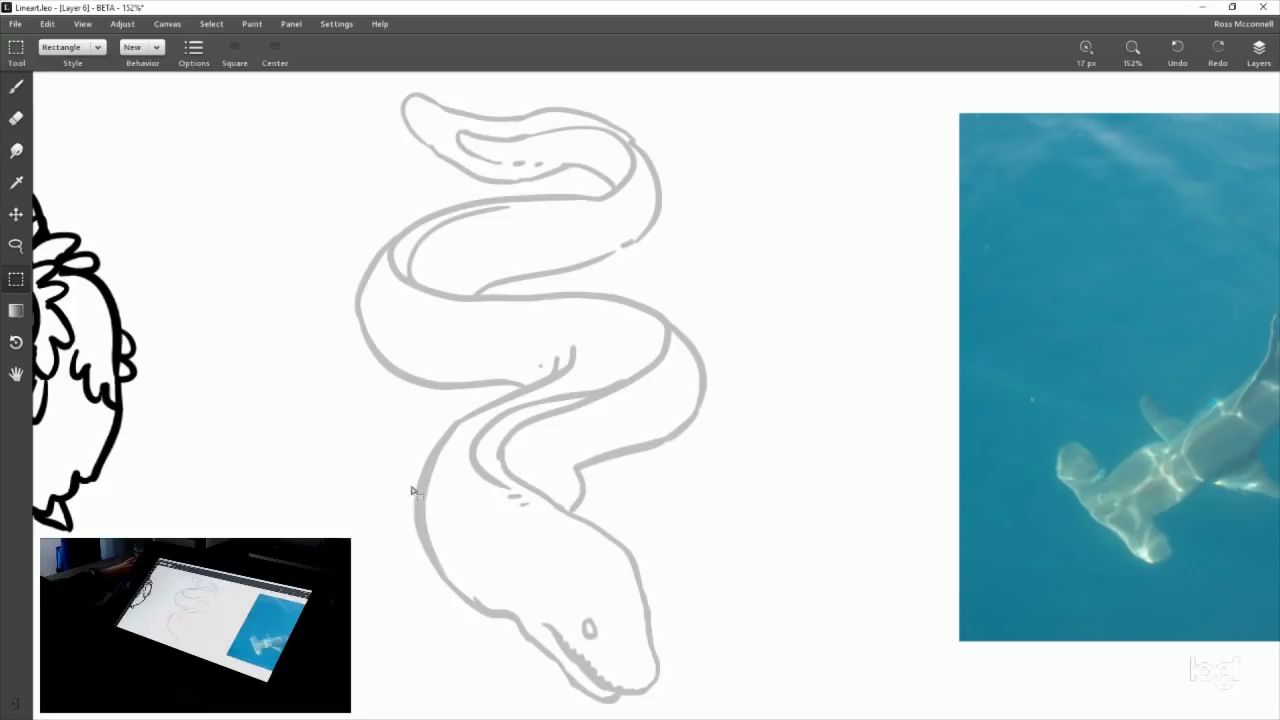
drag(643, 445, 586, 451)
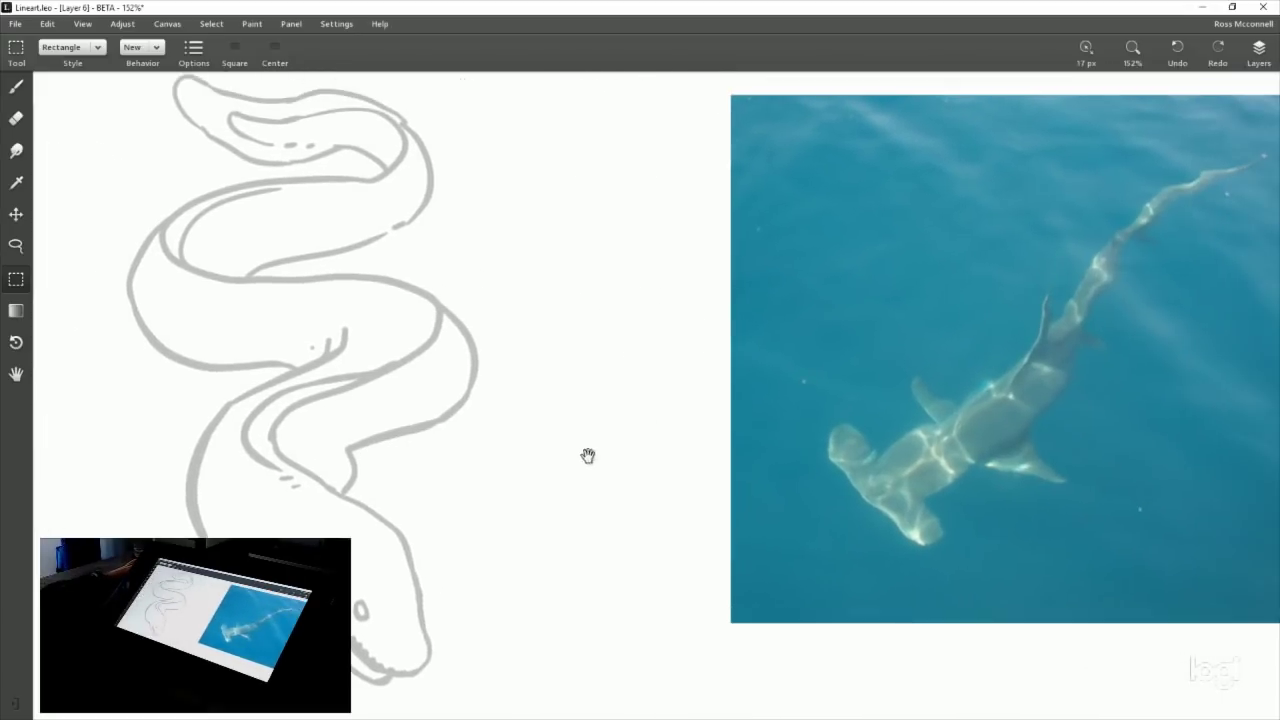
click(1255, 58)
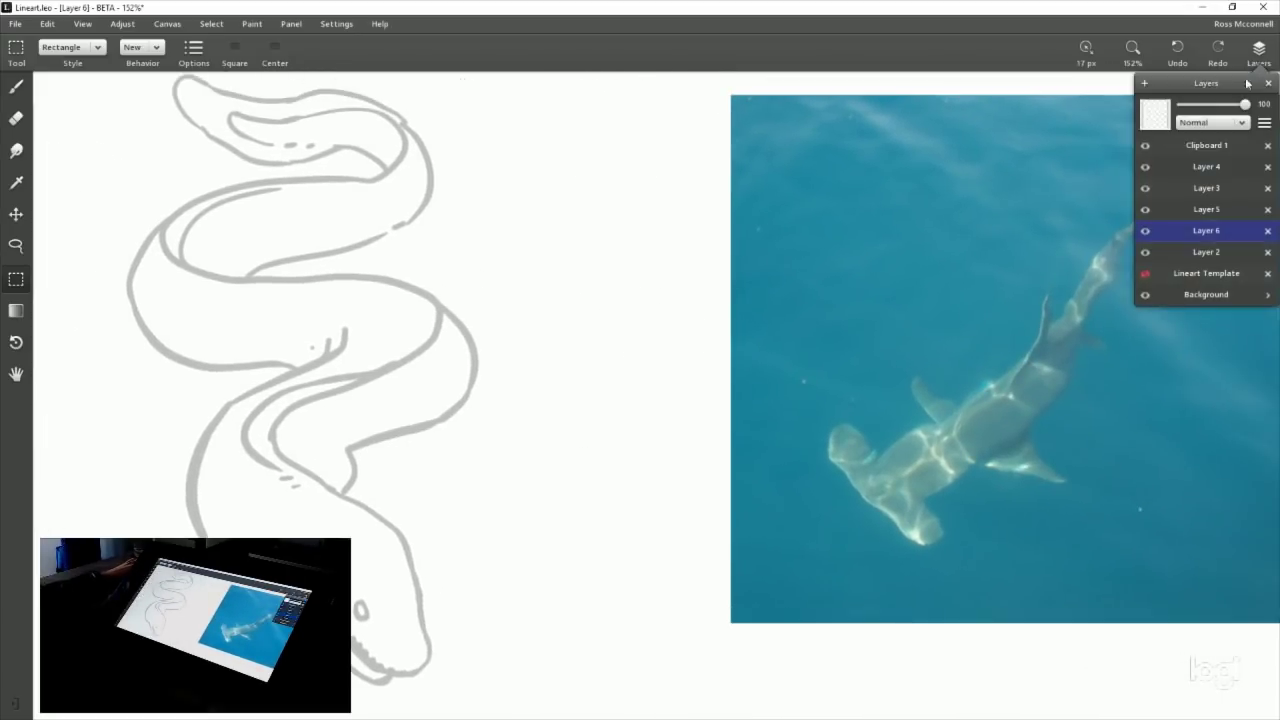
click(1205, 145)
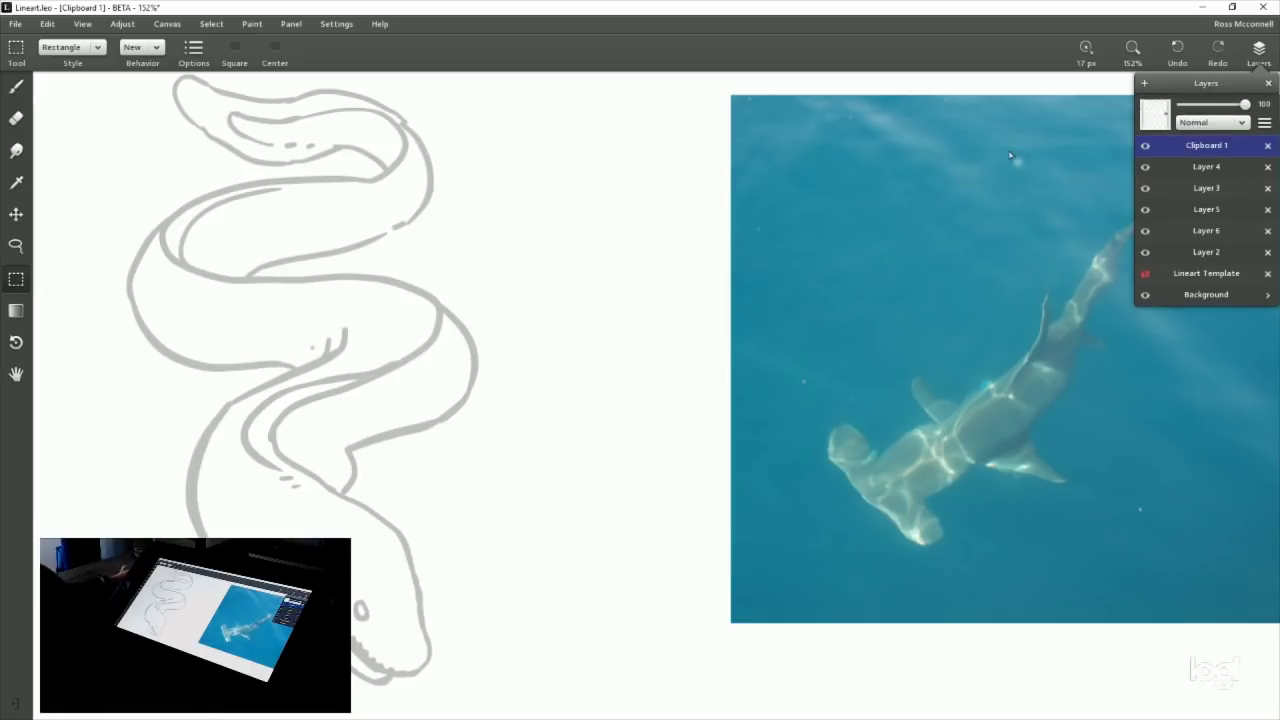
key(ctrl+t)
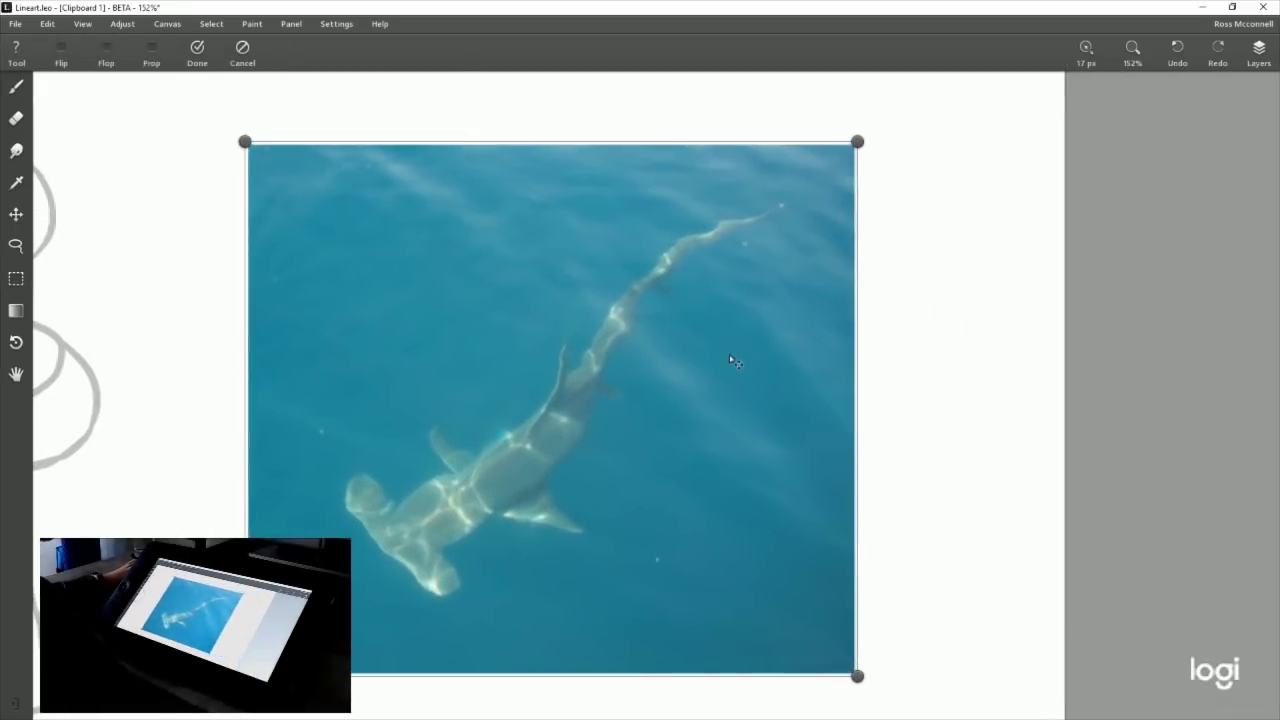
click(197, 50)
drag(223, 137, 711, 180)
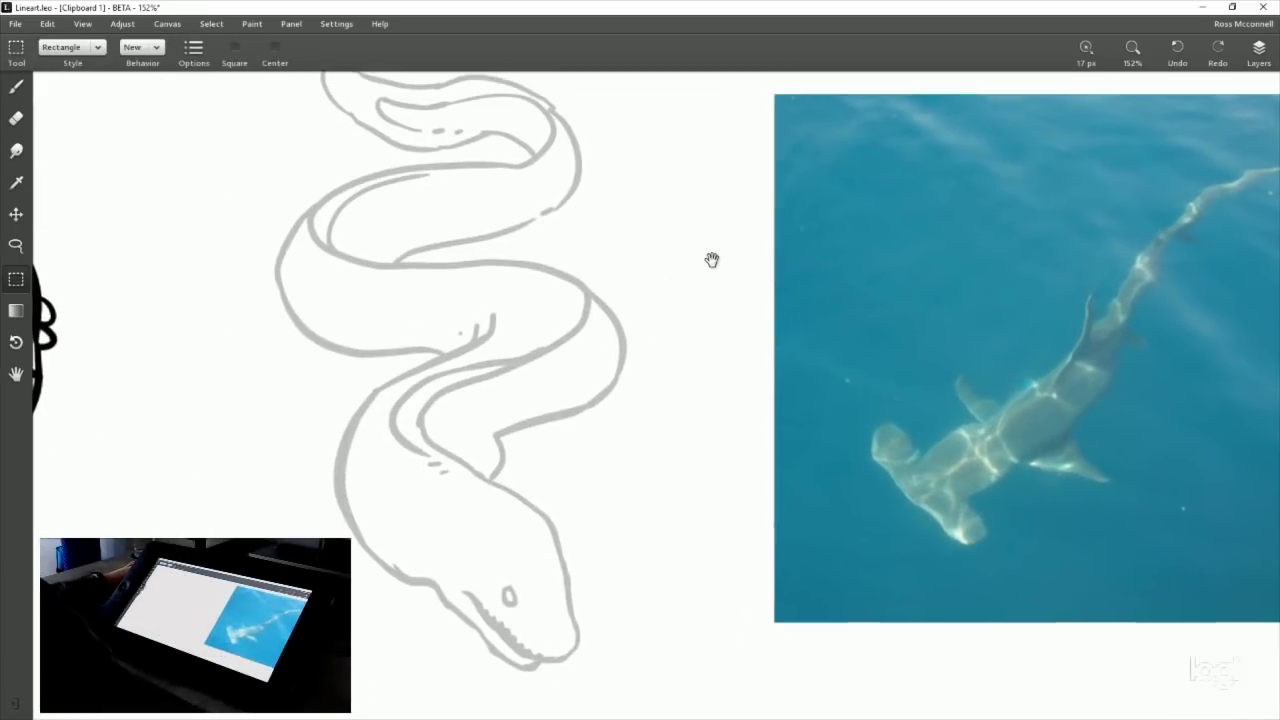
scroll(698, 398, down, 2)
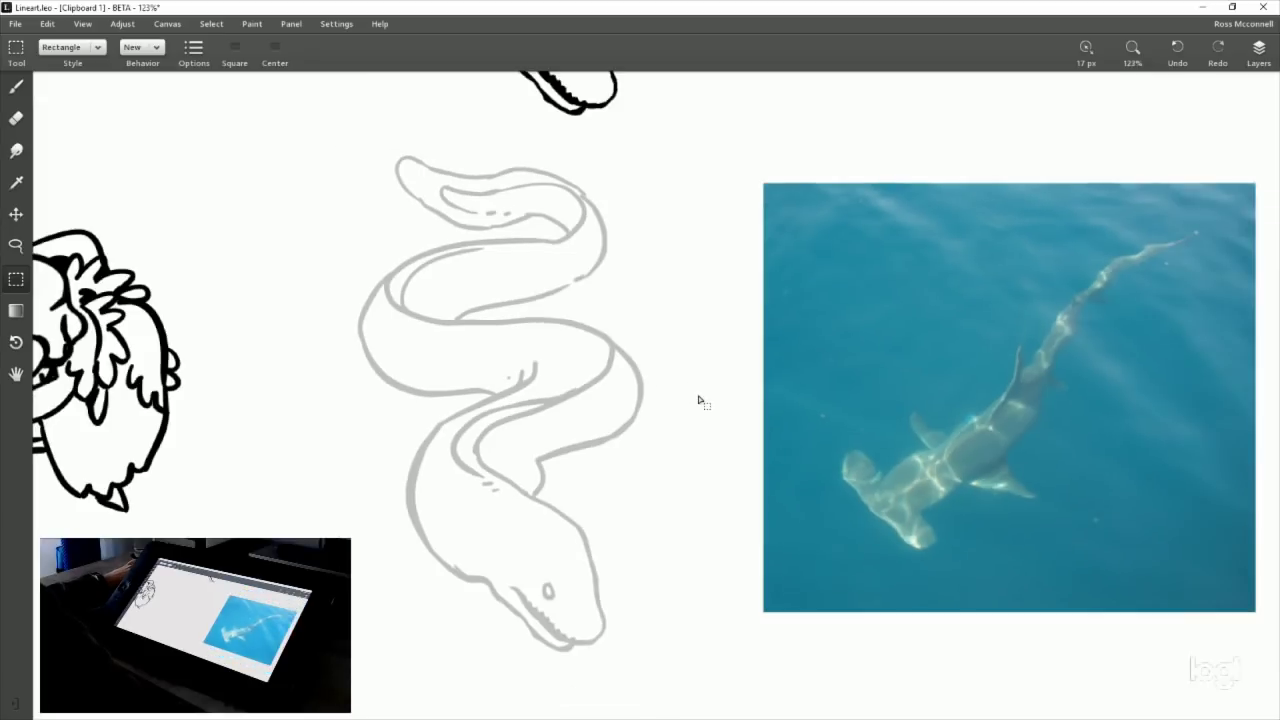
Toggle the visibility of Layers 4, 3 and 5 to check which artwork each one holds.
click(1259, 52)
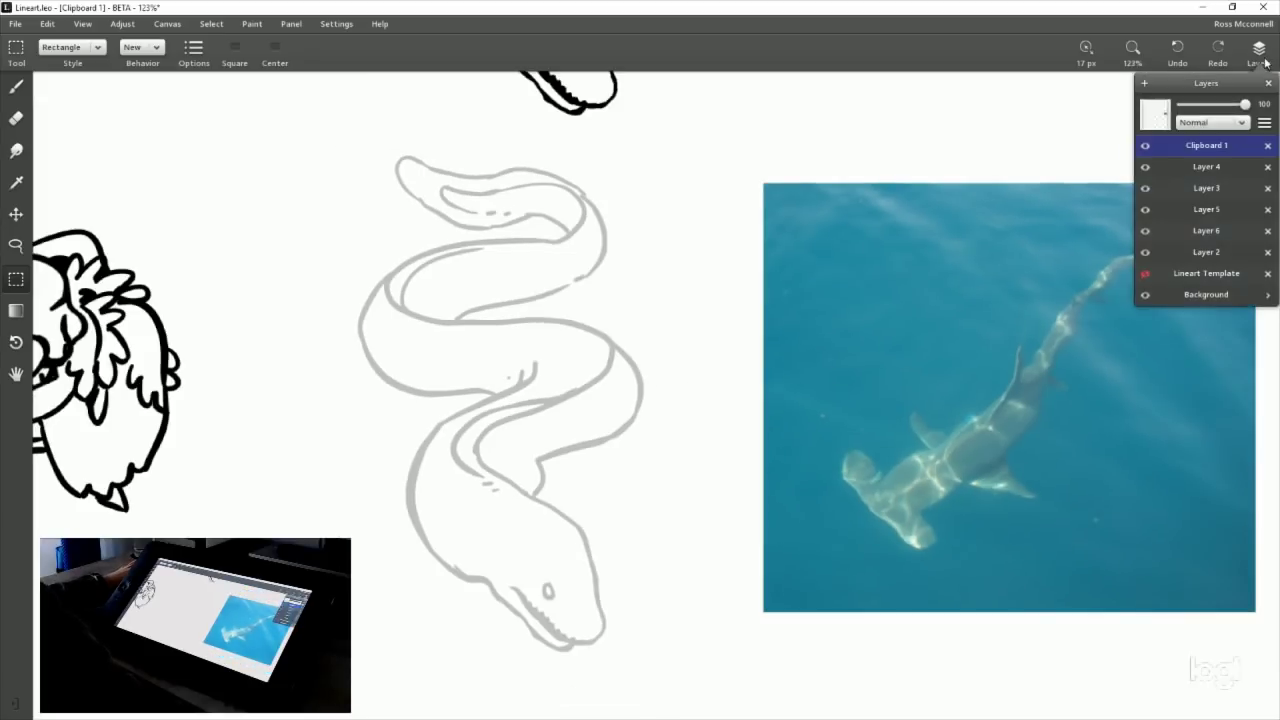
click(1145, 167)
click(1145, 167)
click(1145, 188)
click(1145, 188)
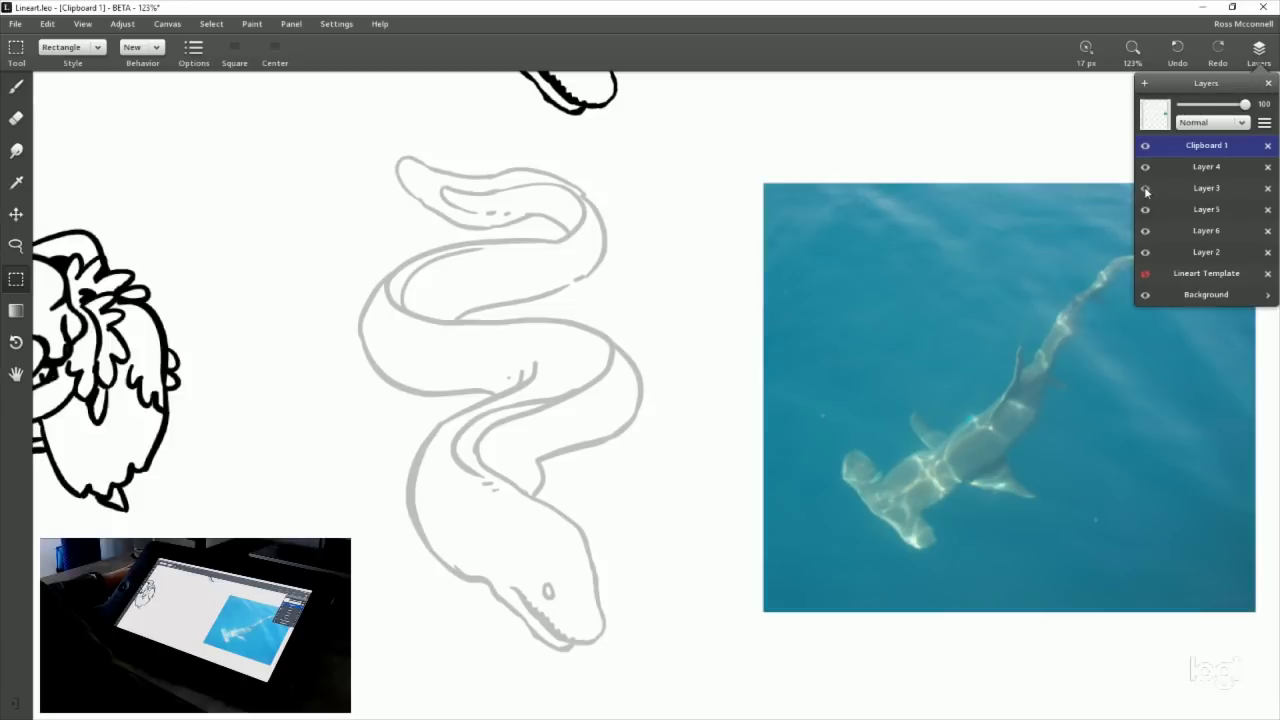
click(1145, 188)
click(1145, 188)
click(1145, 209)
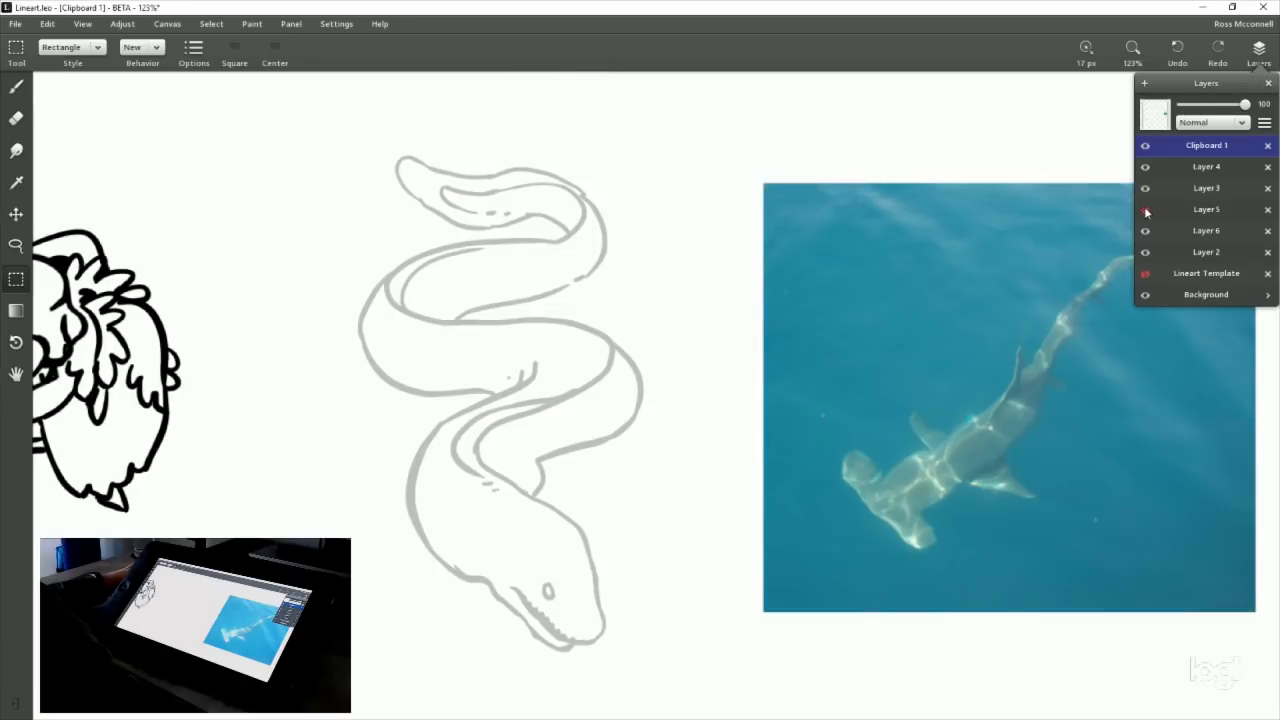
click(1145, 209)
click(1145, 188)
click(1145, 188)
click(1145, 188)
click(1145, 188)
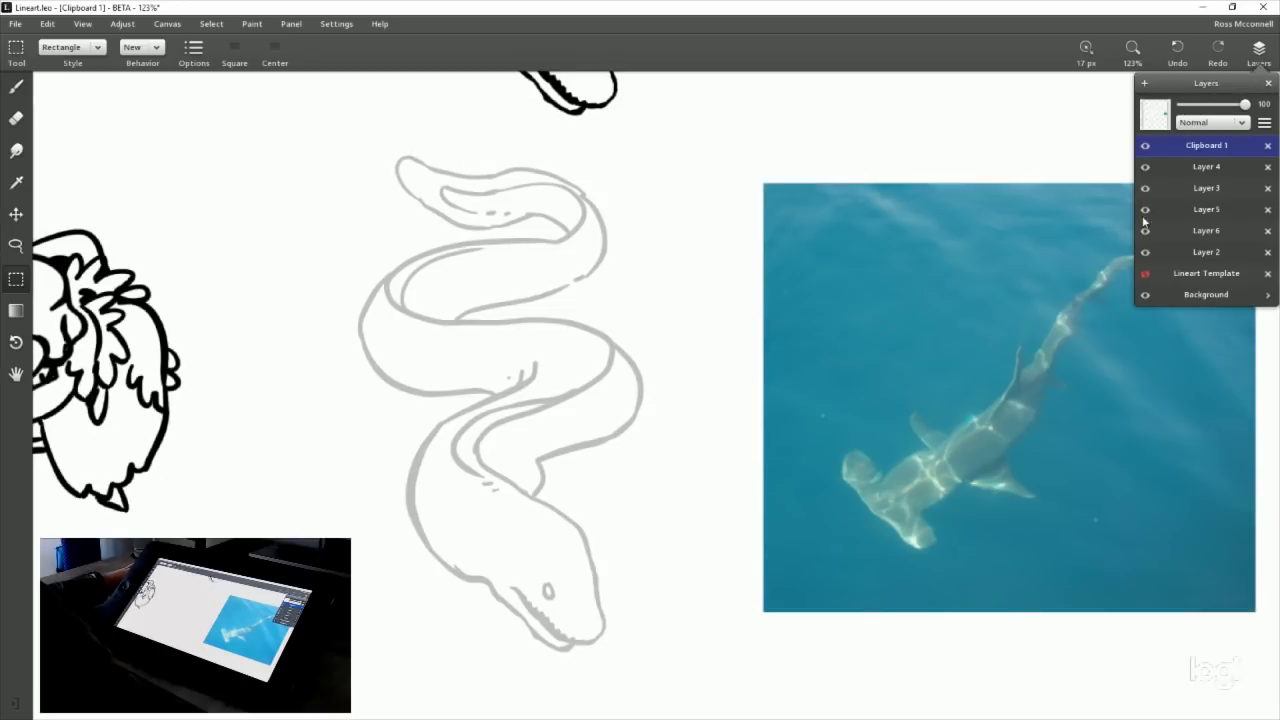
click(1145, 188)
click(1145, 188)
click(1145, 166)
click(1145, 166)
click(1145, 209)
click(1145, 209)
Make Layer 5 the active layer and switch to the brush.
click(1210, 209)
click(1259, 52)
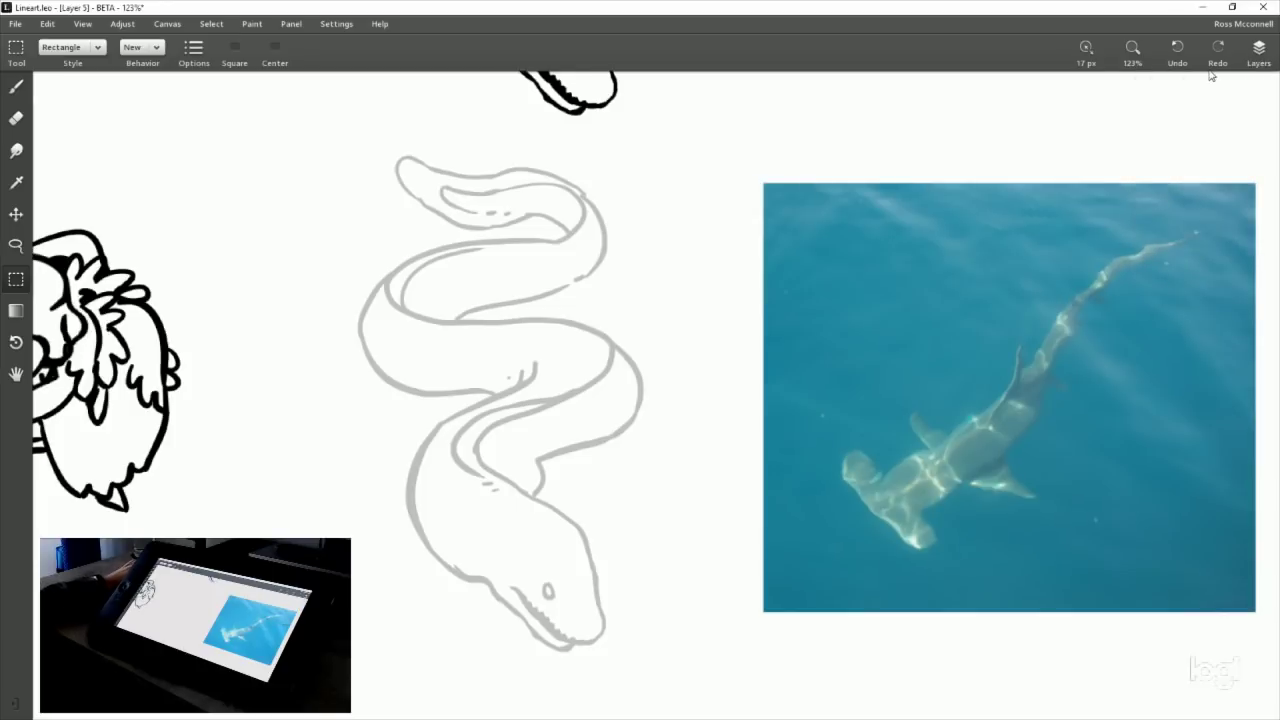
click(16, 86)
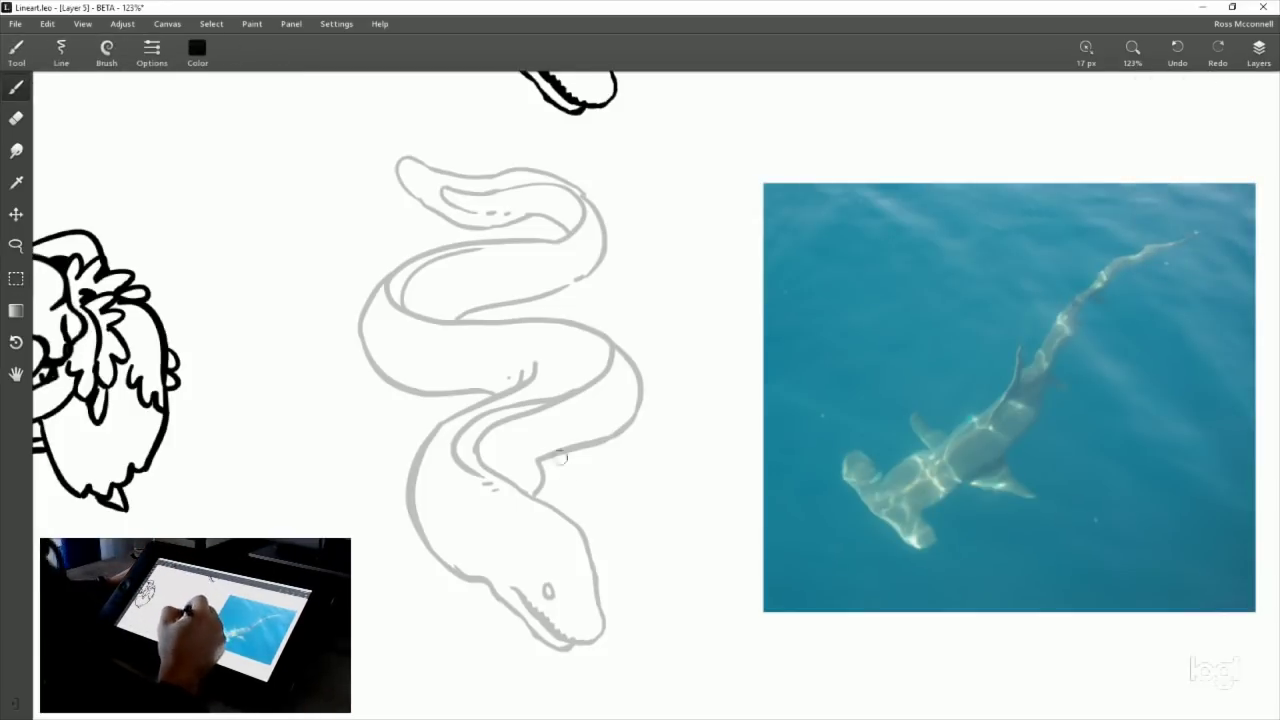
Fade the eel copy on Layer 6 further to about 18 percent opacity and return to Layer 5 for drawing.
click(1259, 52)
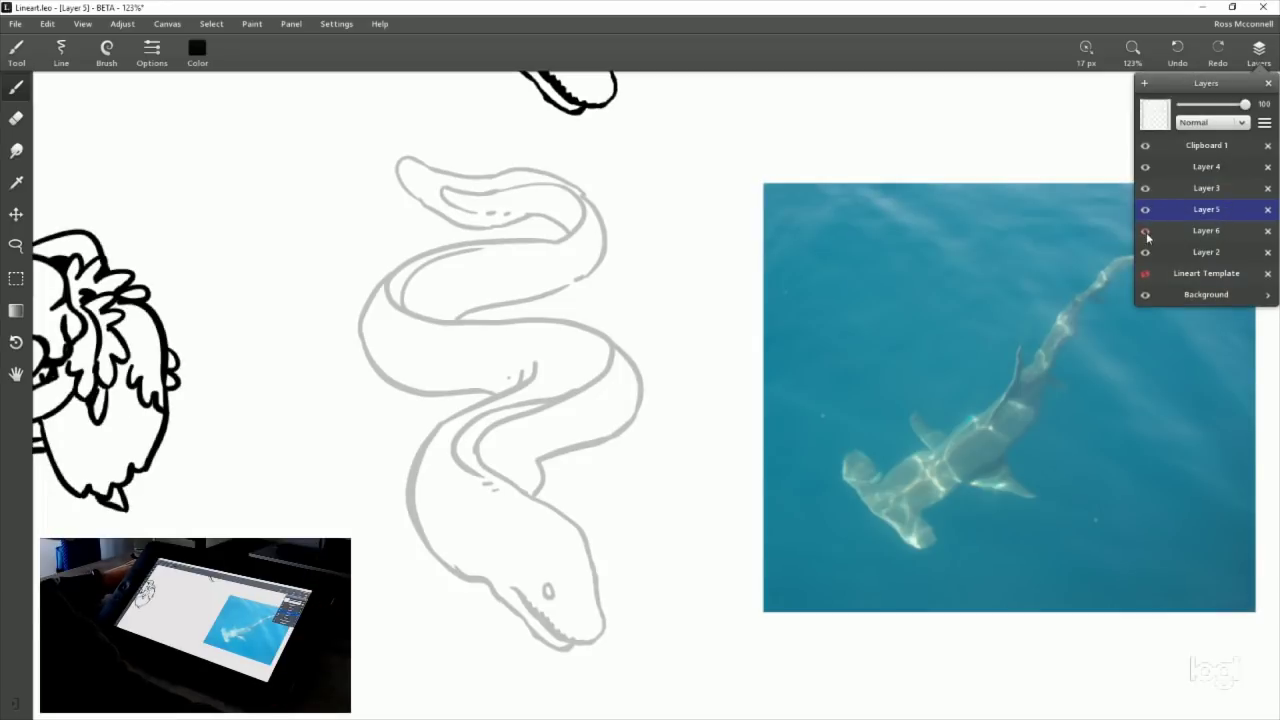
click(1207, 230)
drag(1211, 110, 1188, 112)
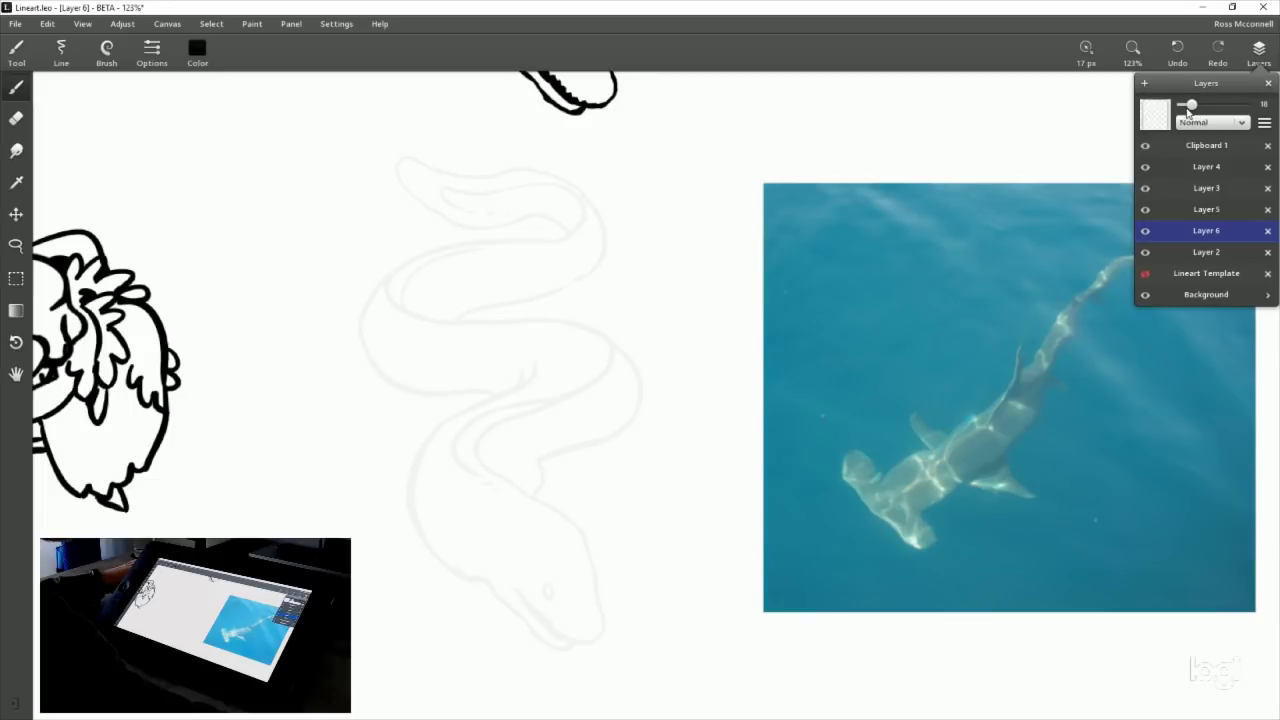
click(1207, 210)
click(1260, 50)
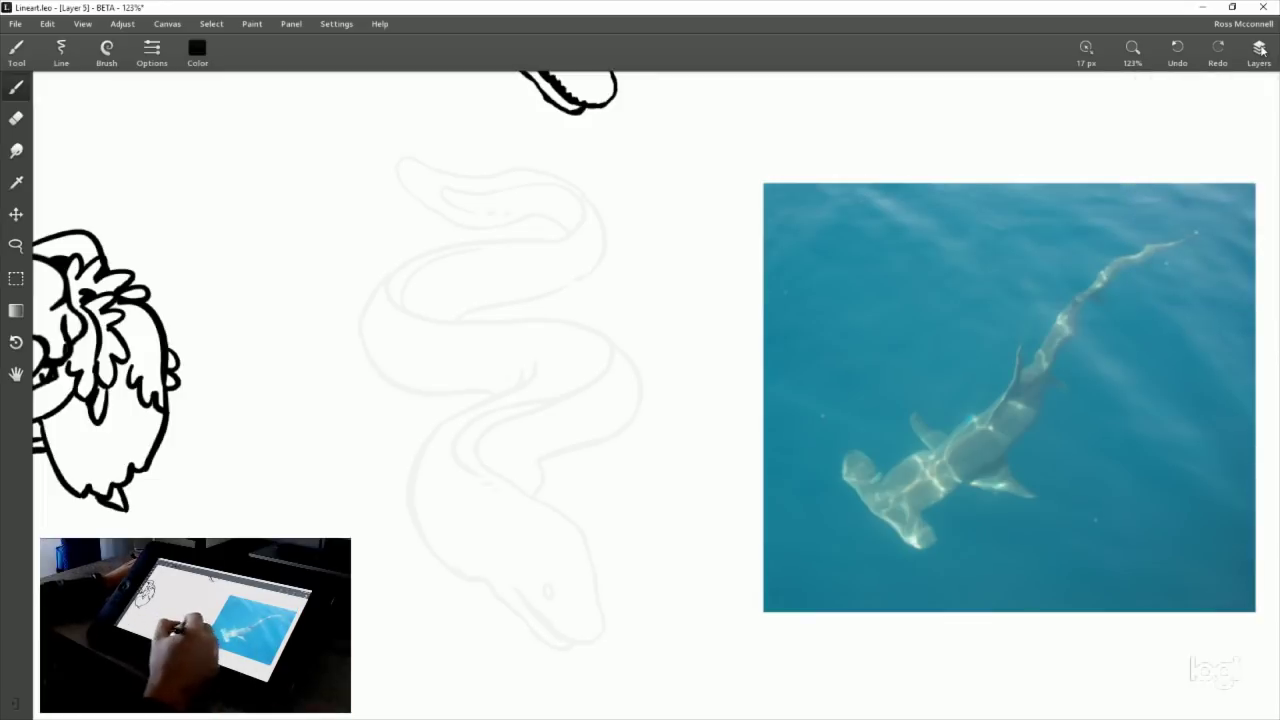
Look over the creatures above the faded eel and toggle Layer 5 to check what it contains.
drag(583, 549, 575, 557)
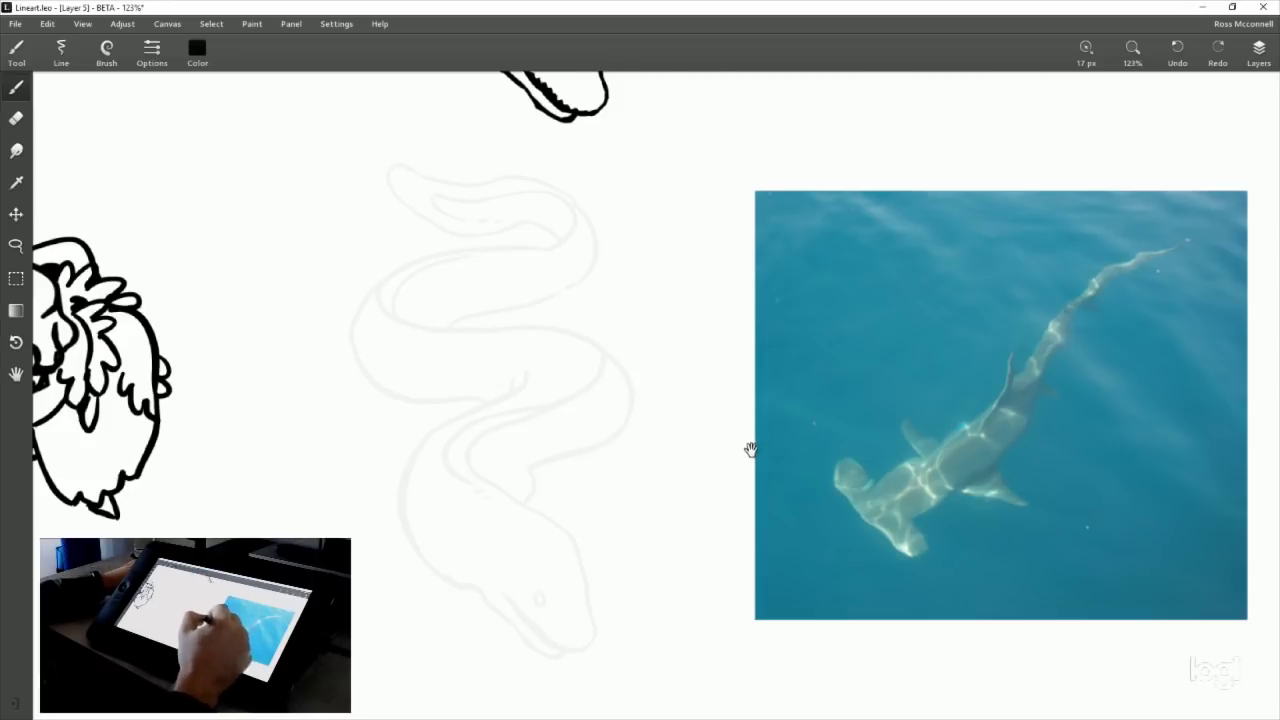
mouse_move(749, 449)
mouse_down()
mouse_move(763, 483)
mouse_move(702, 536)
mouse_up()
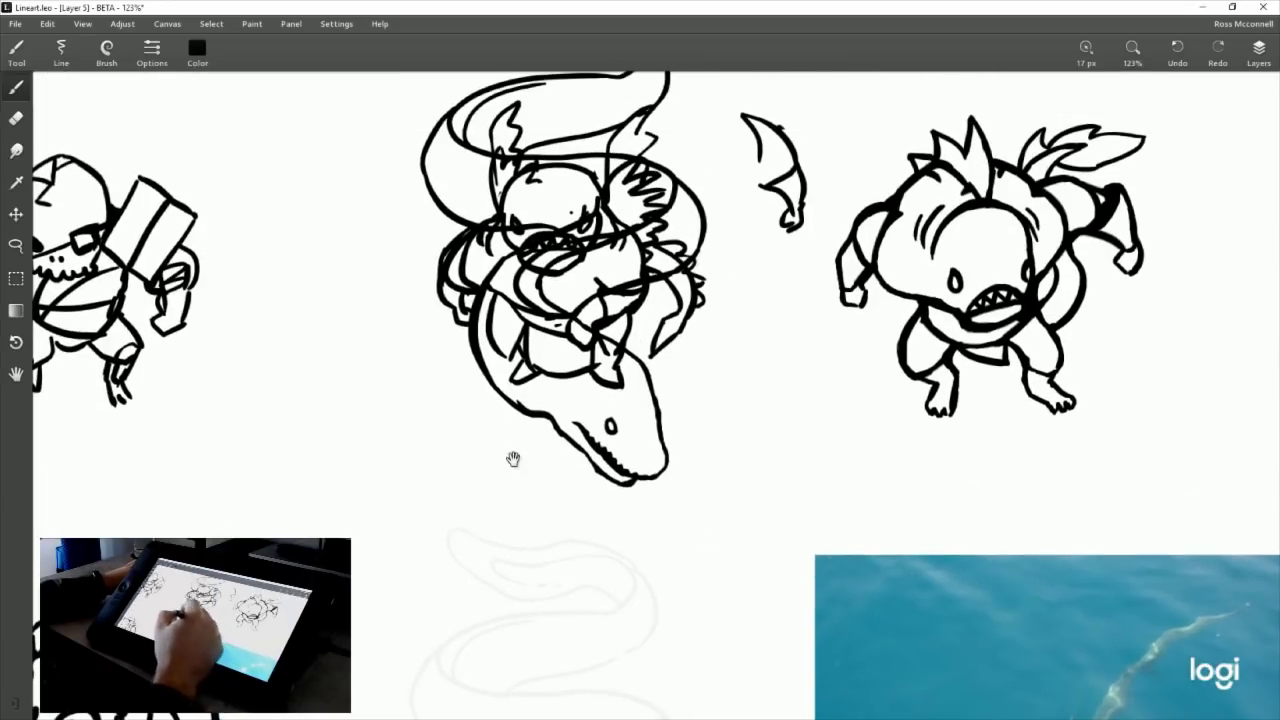
drag(874, 494, 543, 577)
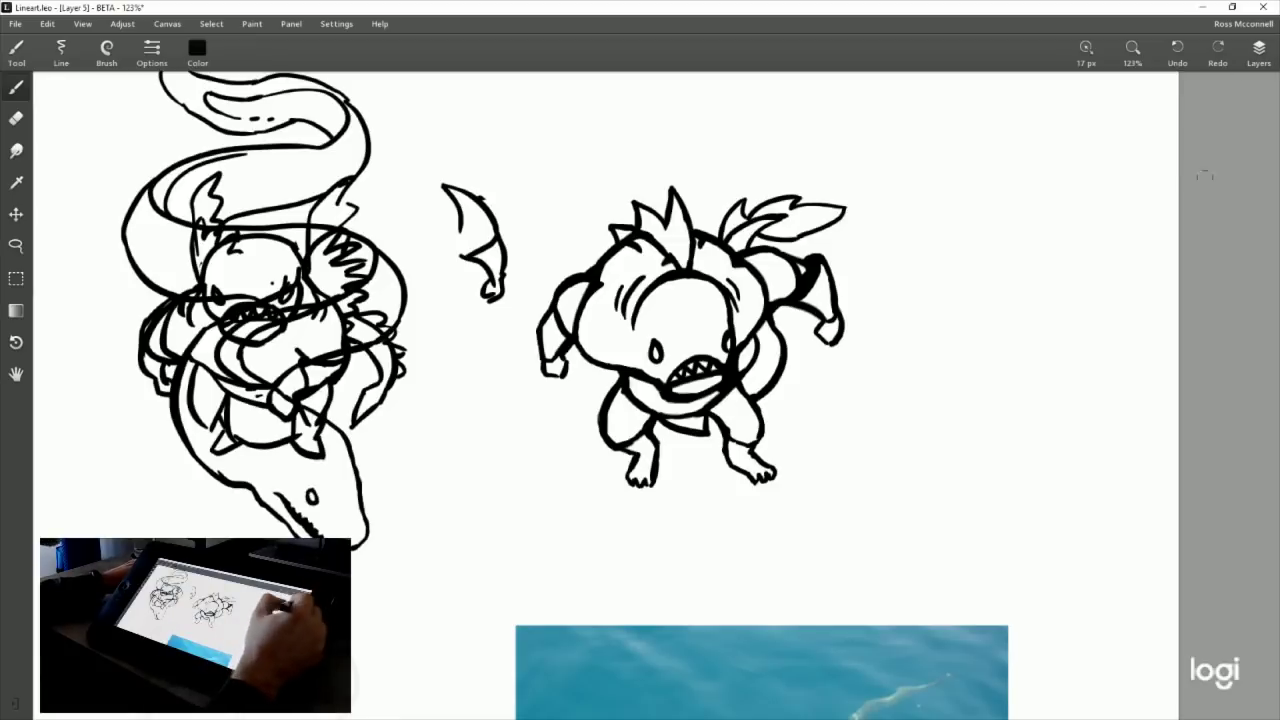
click(1258, 52)
click(1146, 211)
click(1146, 211)
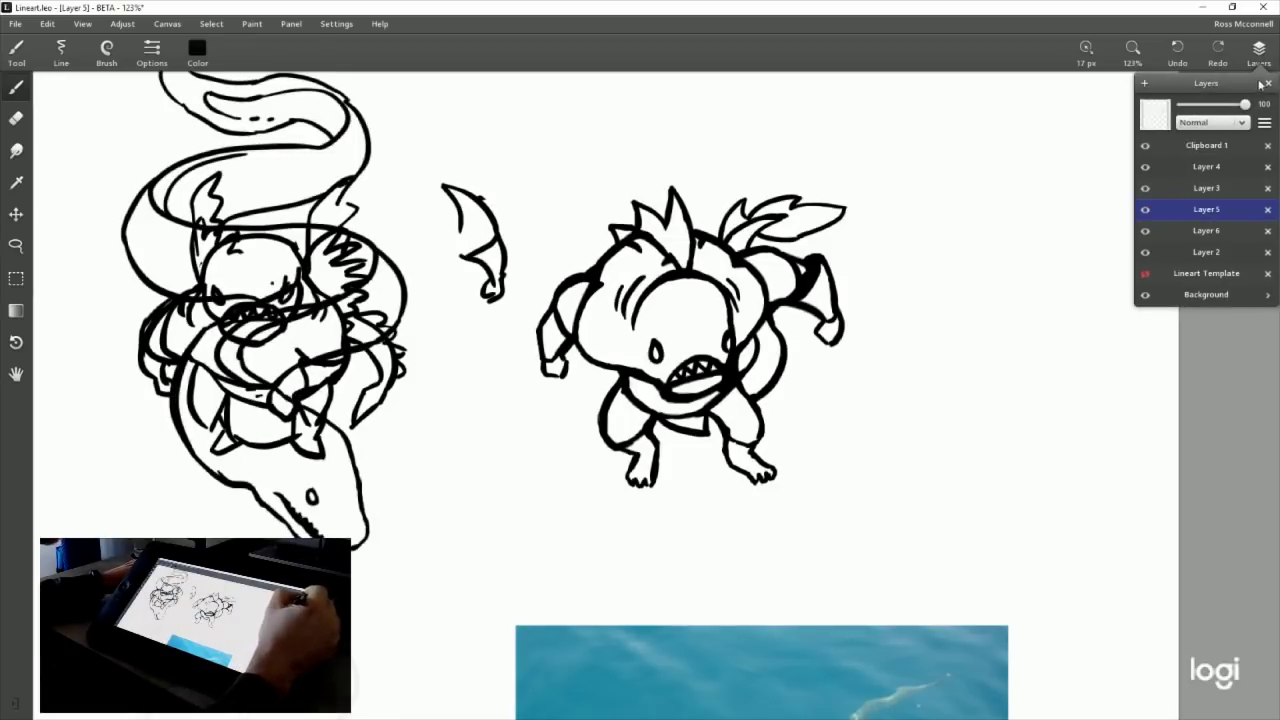
click(1262, 52)
Draw the wide, flat hammer-shaped head outline between the standing shark creature's feet and the reference photo.
drag(859, 454, 836, 477)
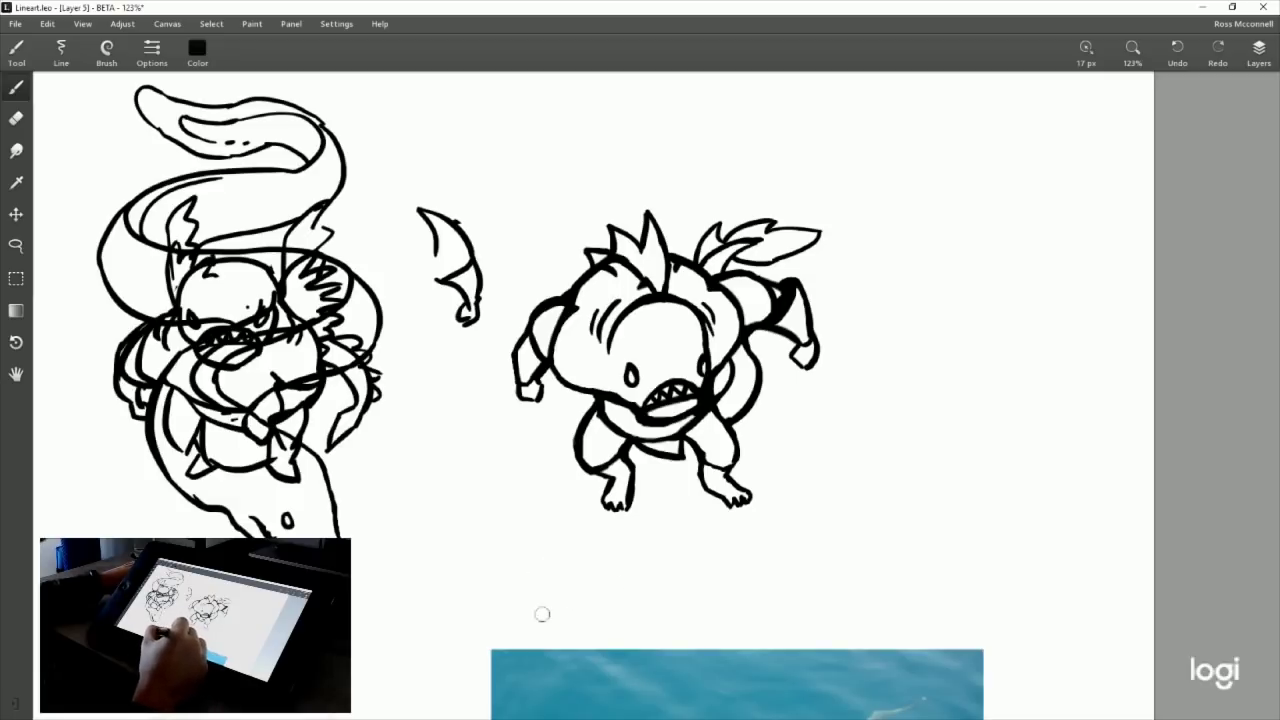
drag(562, 617, 798, 601)
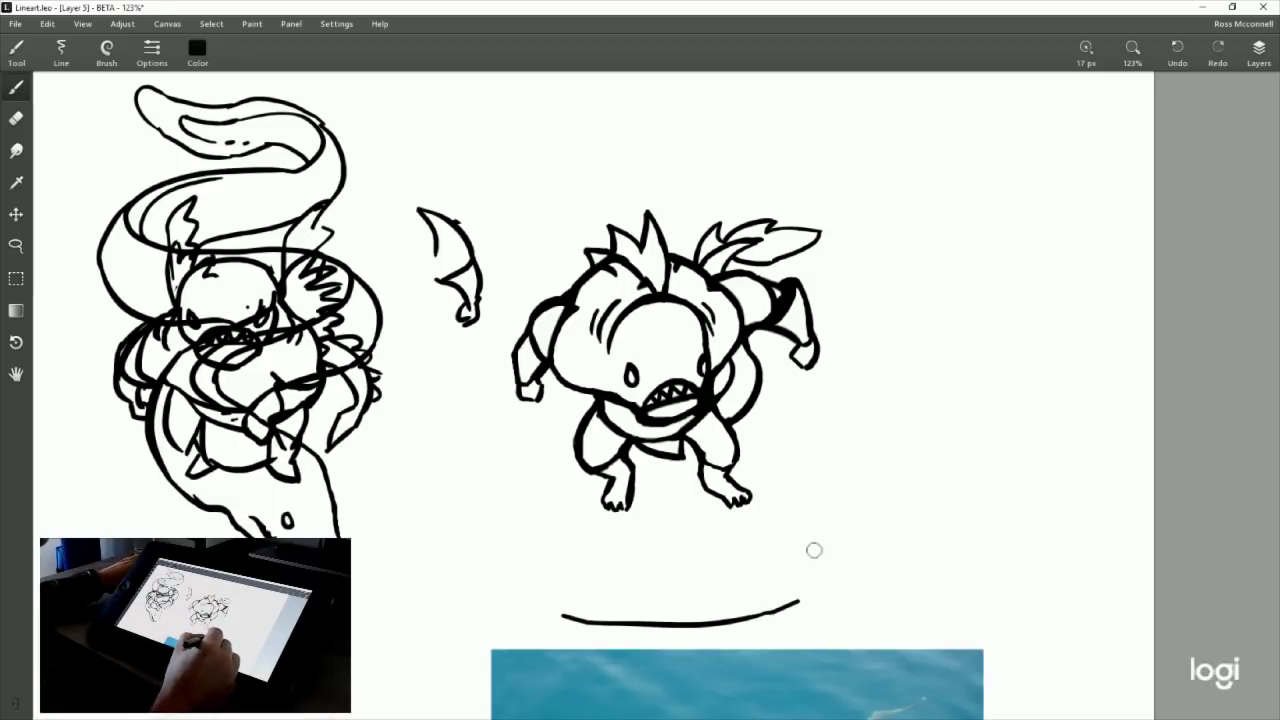
drag(814, 550, 800, 599)
mouse_move(544, 562)
mouse_down()
mouse_move(567, 610)
mouse_move(614, 561)
mouse_up()
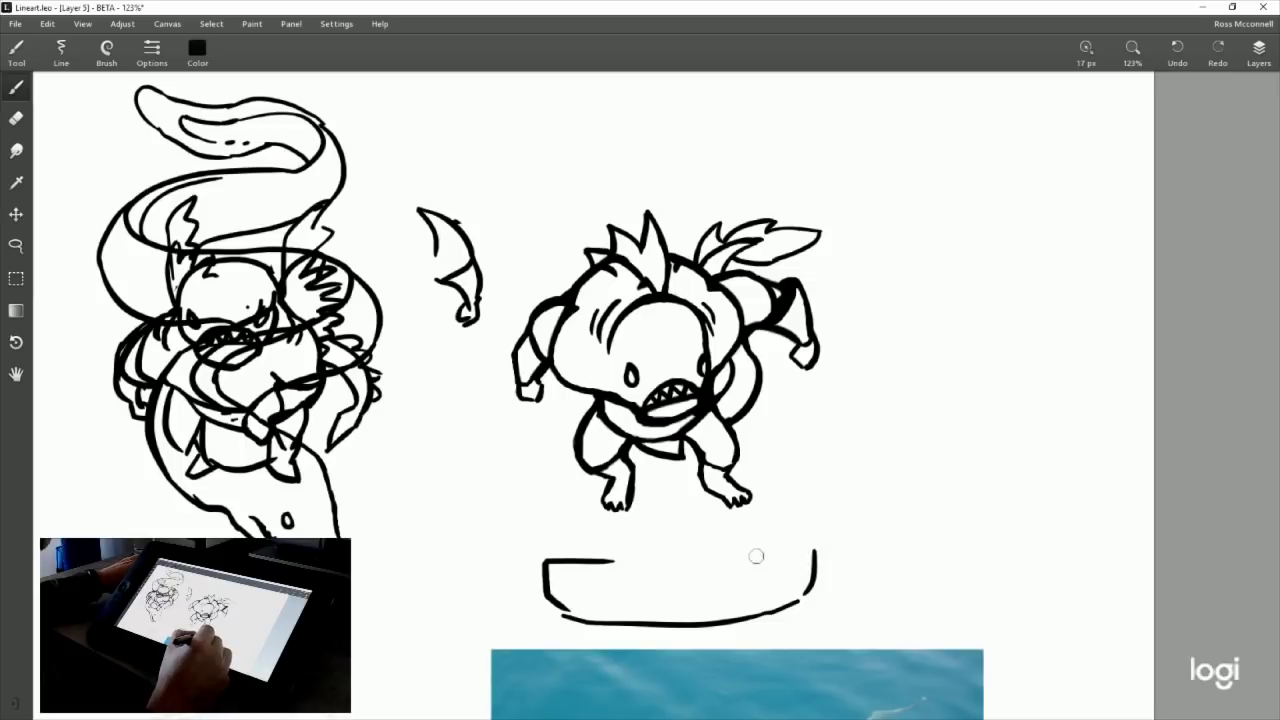
drag(756, 556, 815, 548)
Consult the shark photo and draw two curved body sides rising from the hammer head to the creature's feet.
mouse_move(906, 549)
mouse_down()
mouse_move(849, 369)
mouse_move(826, 151)
mouse_up()
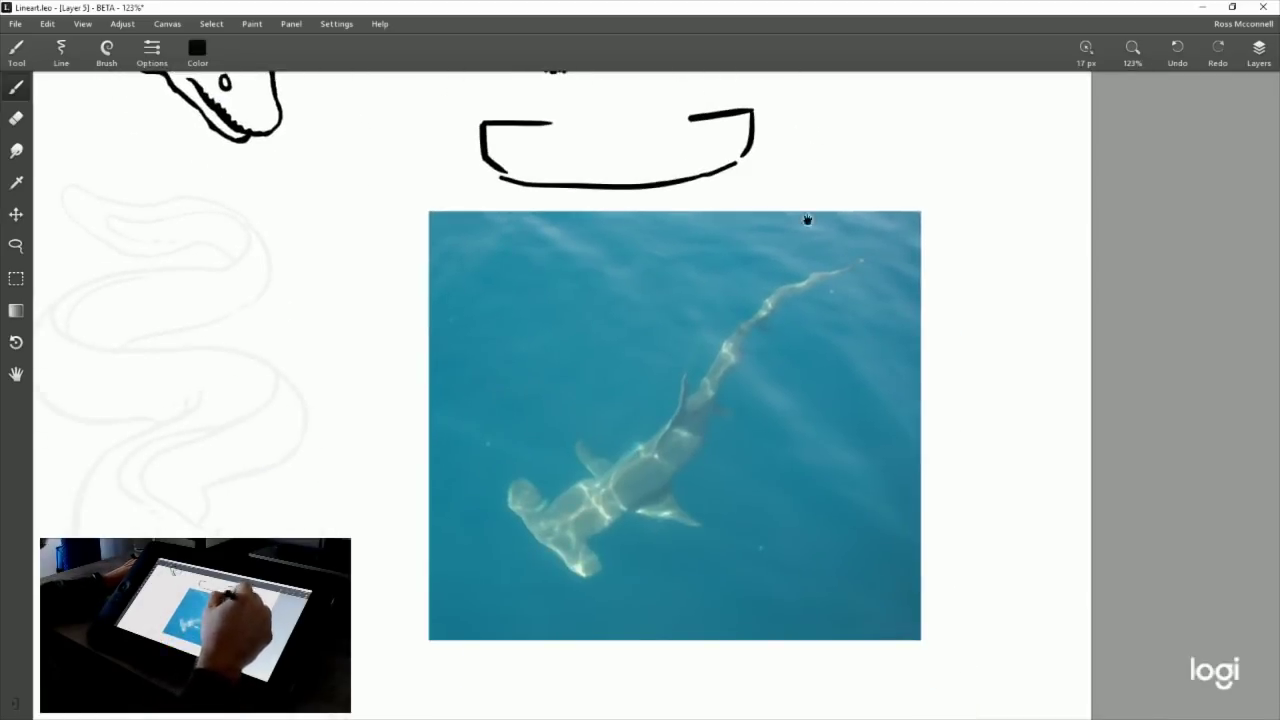
drag(807, 219, 797, 586)
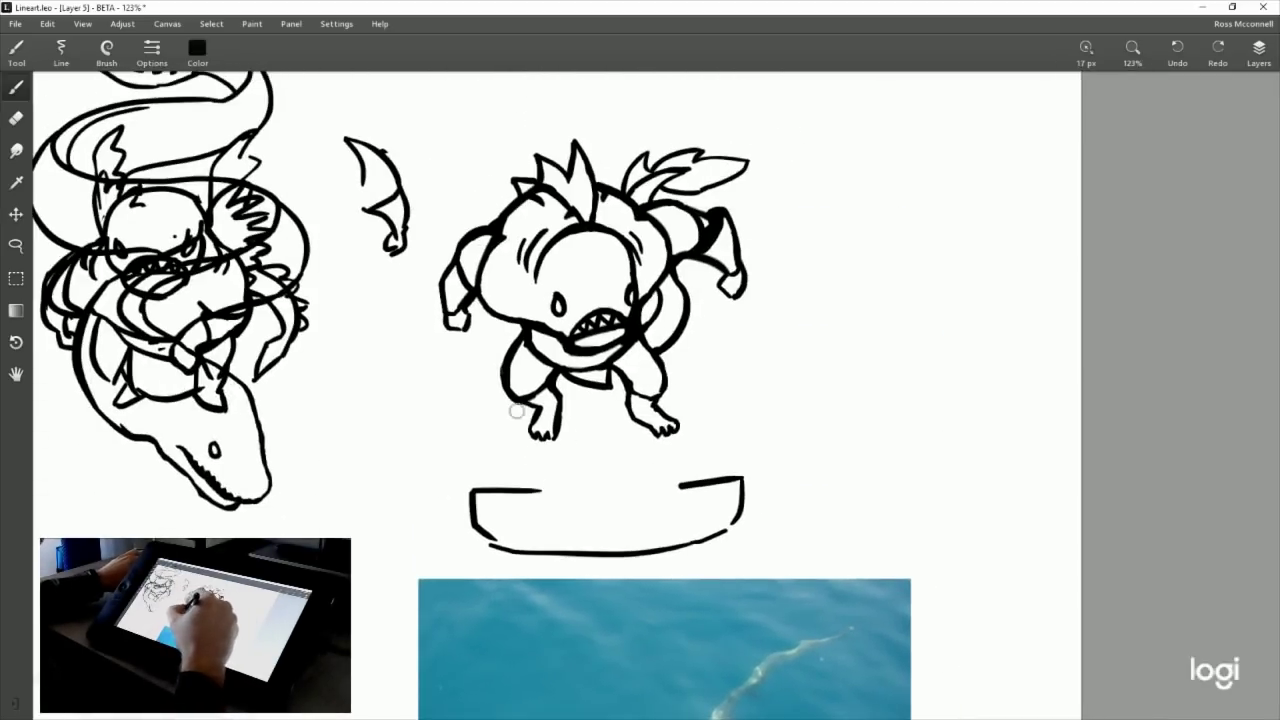
drag(516, 410, 548, 488)
drag(671, 399, 680, 475)
drag(777, 501, 775, 250)
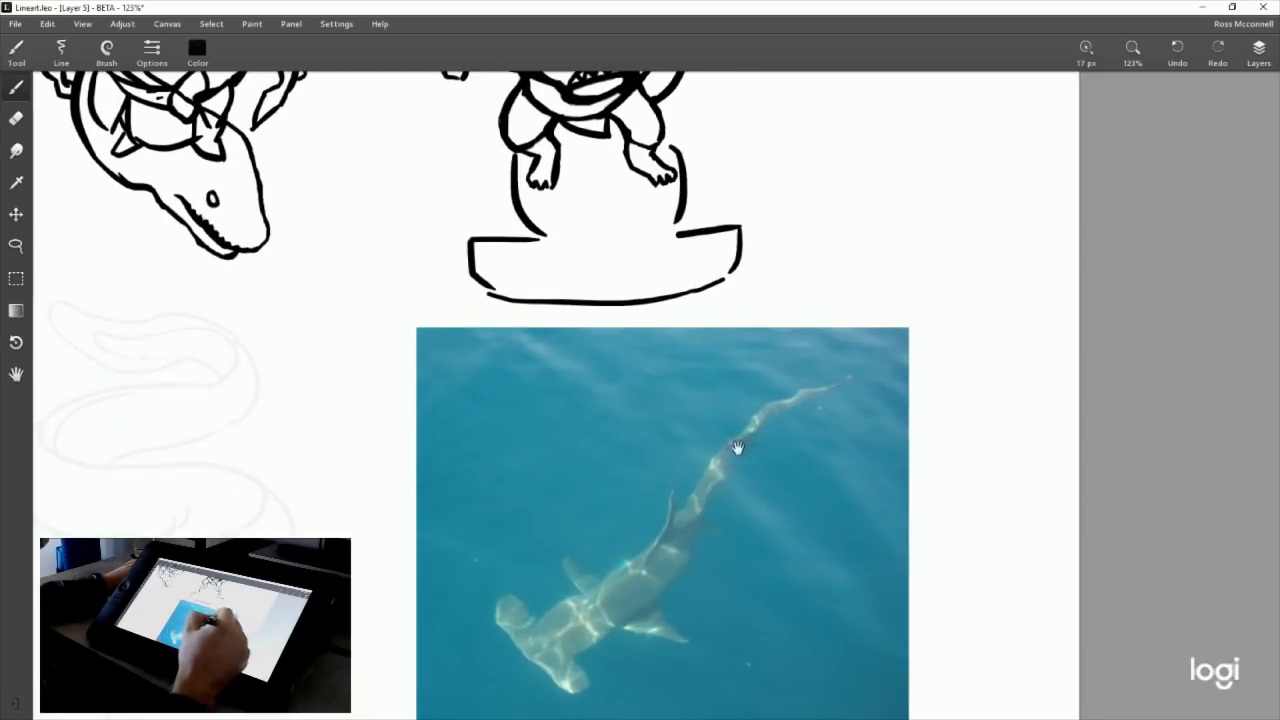
drag(728, 346, 750, 509)
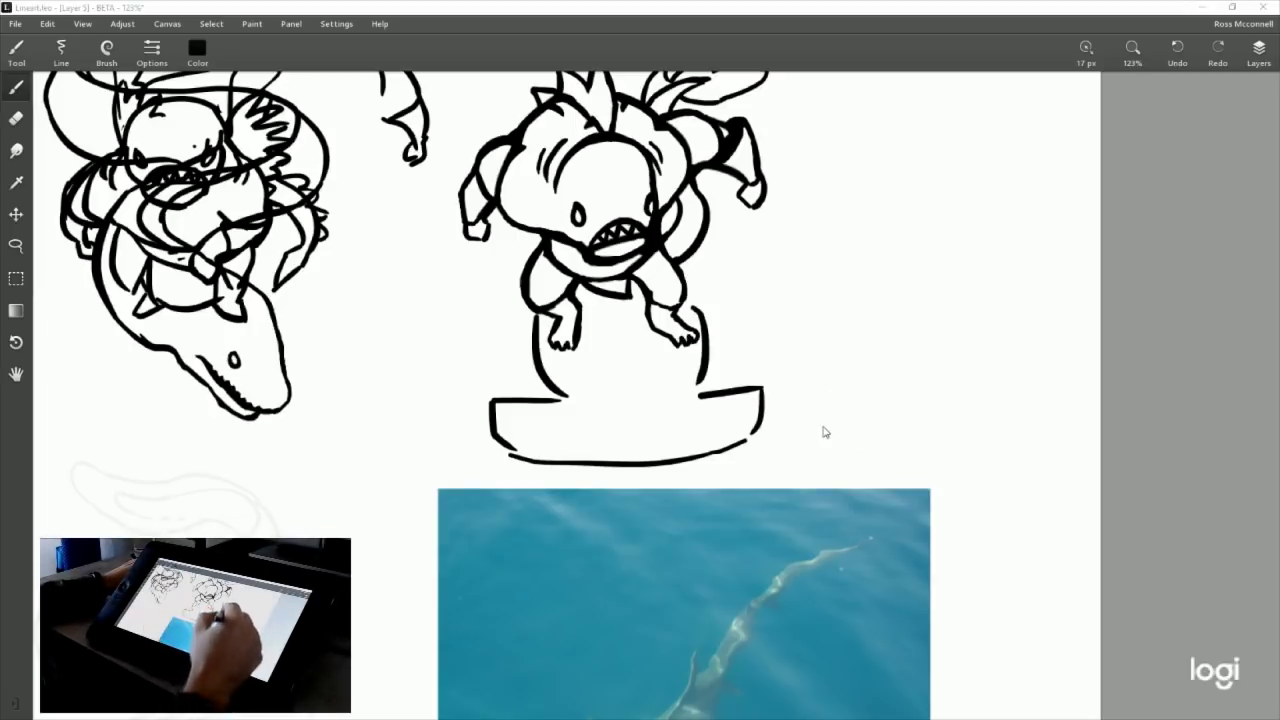
drag(805, 316, 805, 476)
key(ctrl+z)
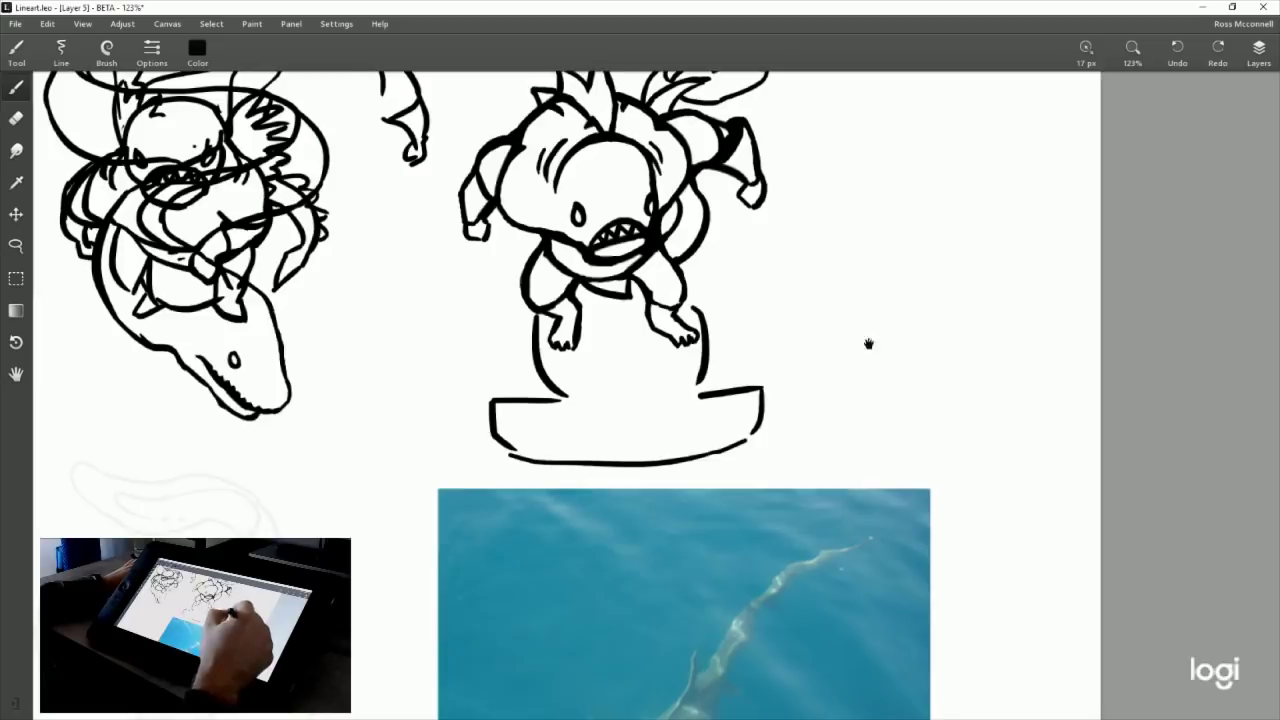
Draw the shark's pointed, curved tail fin above the standing creature's head, undoing and redrawing unsatisfactory strokes.
drag(868, 344, 861, 531)
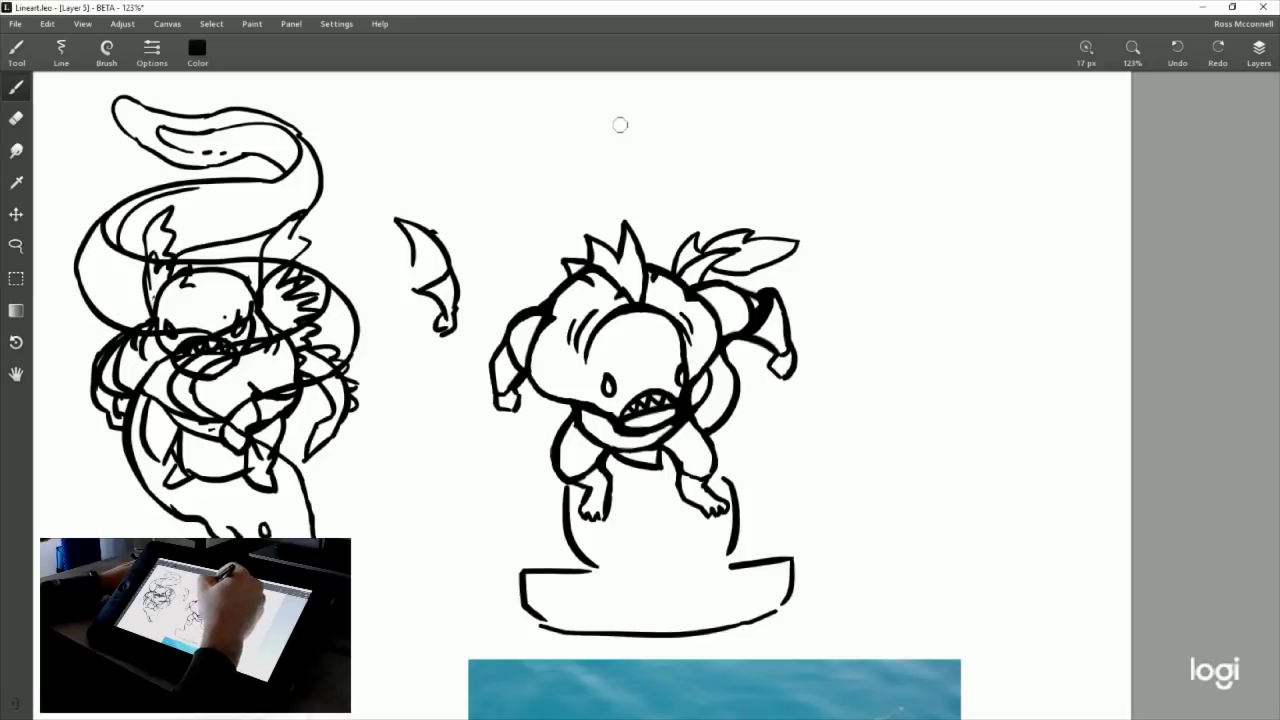
drag(610, 96, 640, 145)
key(ctrl+z)
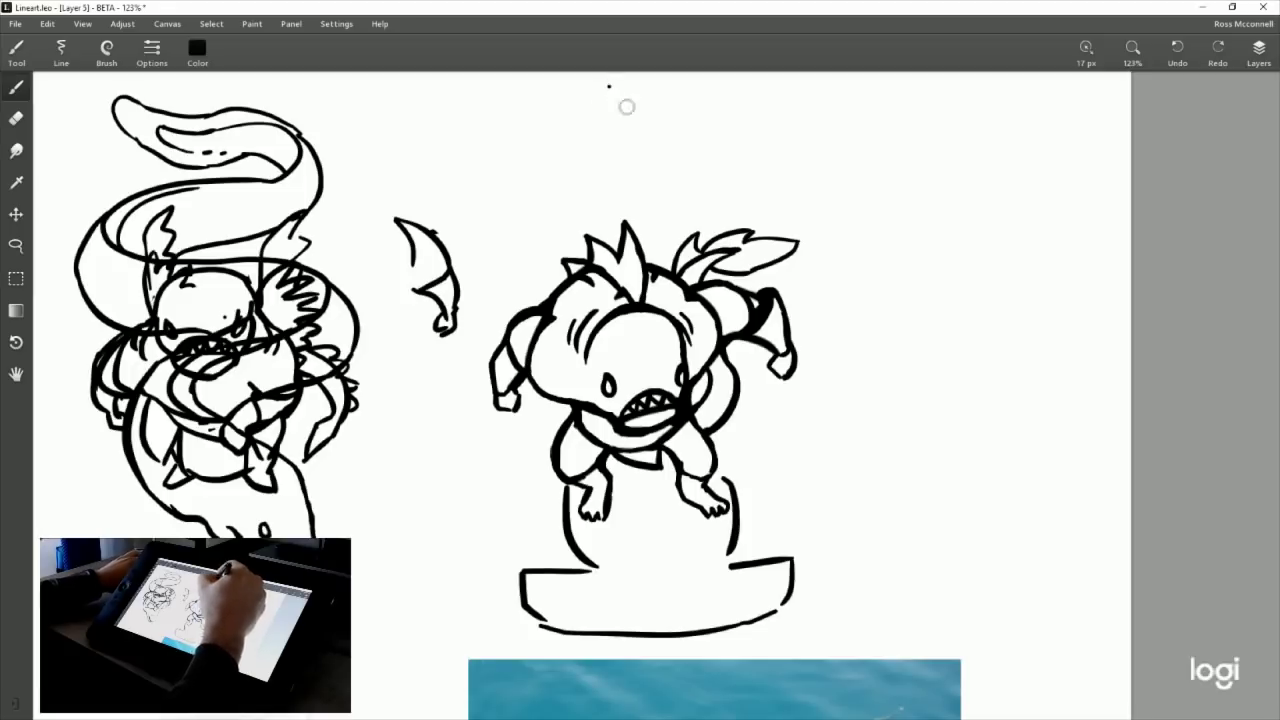
drag(610, 86, 632, 158)
key(ctrl+z)
drag(610, 86, 655, 170)
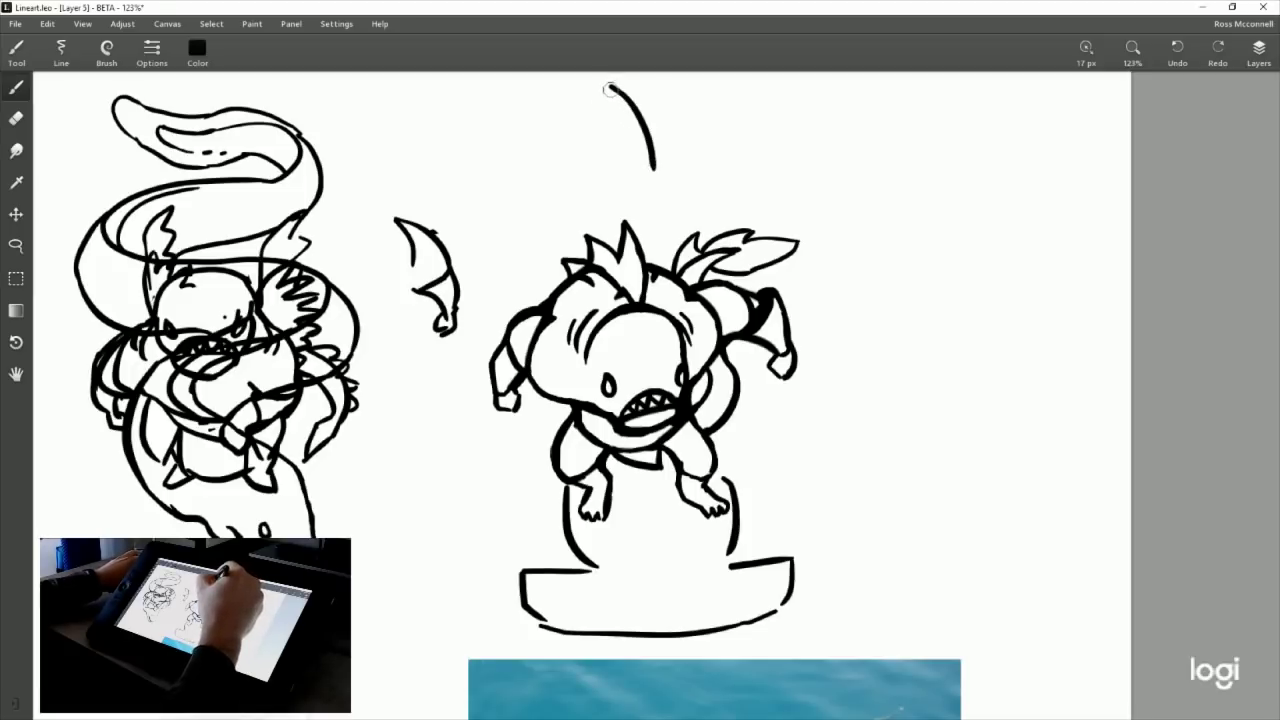
mouse_move(608, 92)
mouse_down()
mouse_move(625, 159)
mouse_move(606, 176)
mouse_move(598, 151)
mouse_move(612, 192)
mouse_up()
key(ctrl+z)
drag(588, 148, 610, 194)
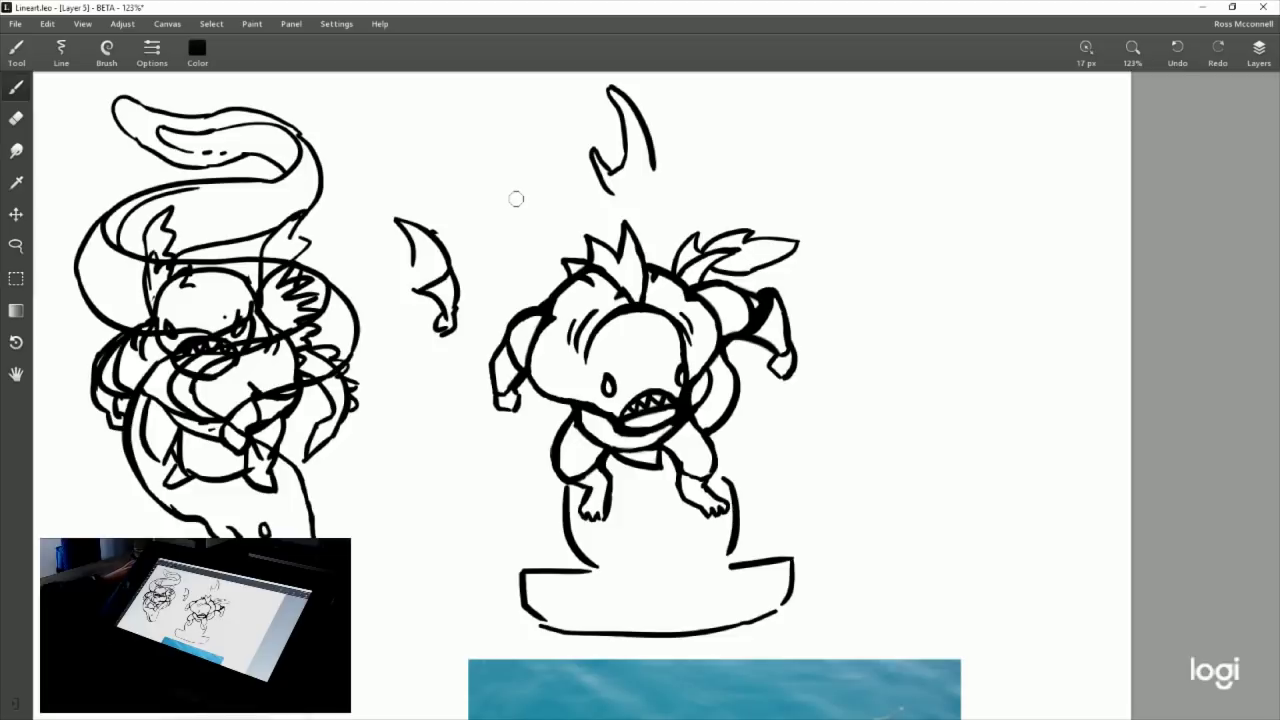
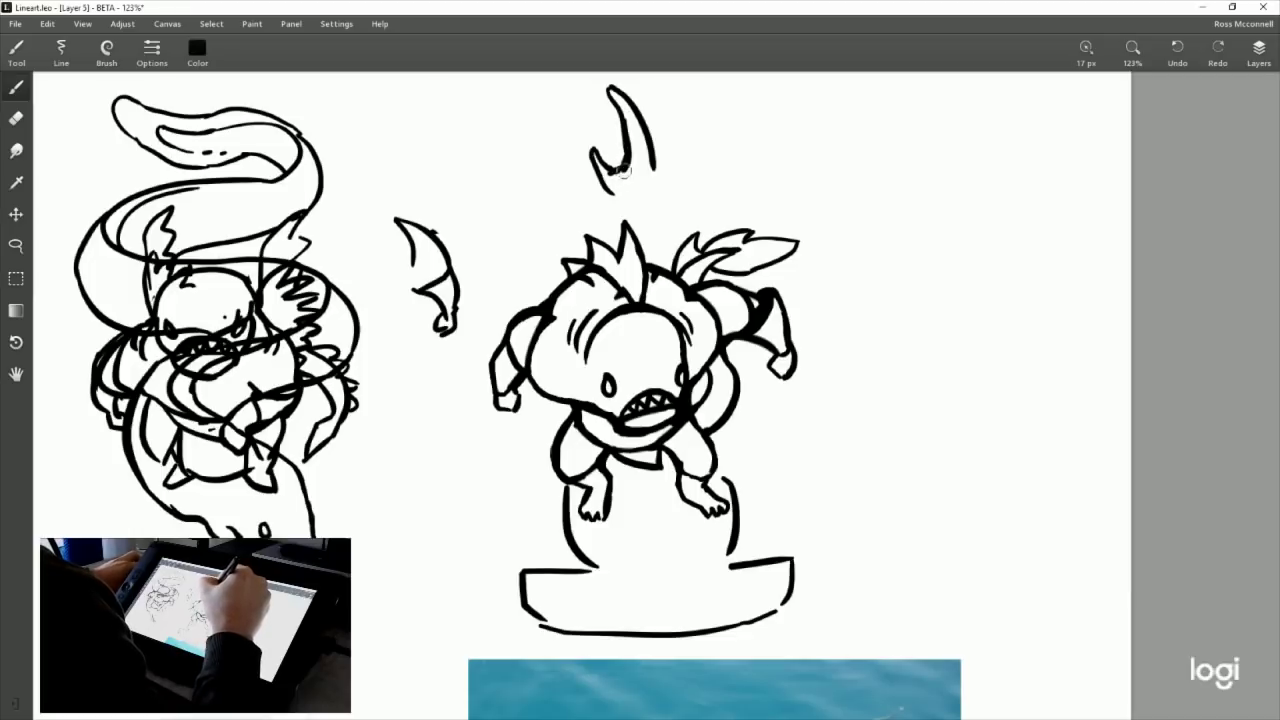
drag(715, 208, 675, 166)
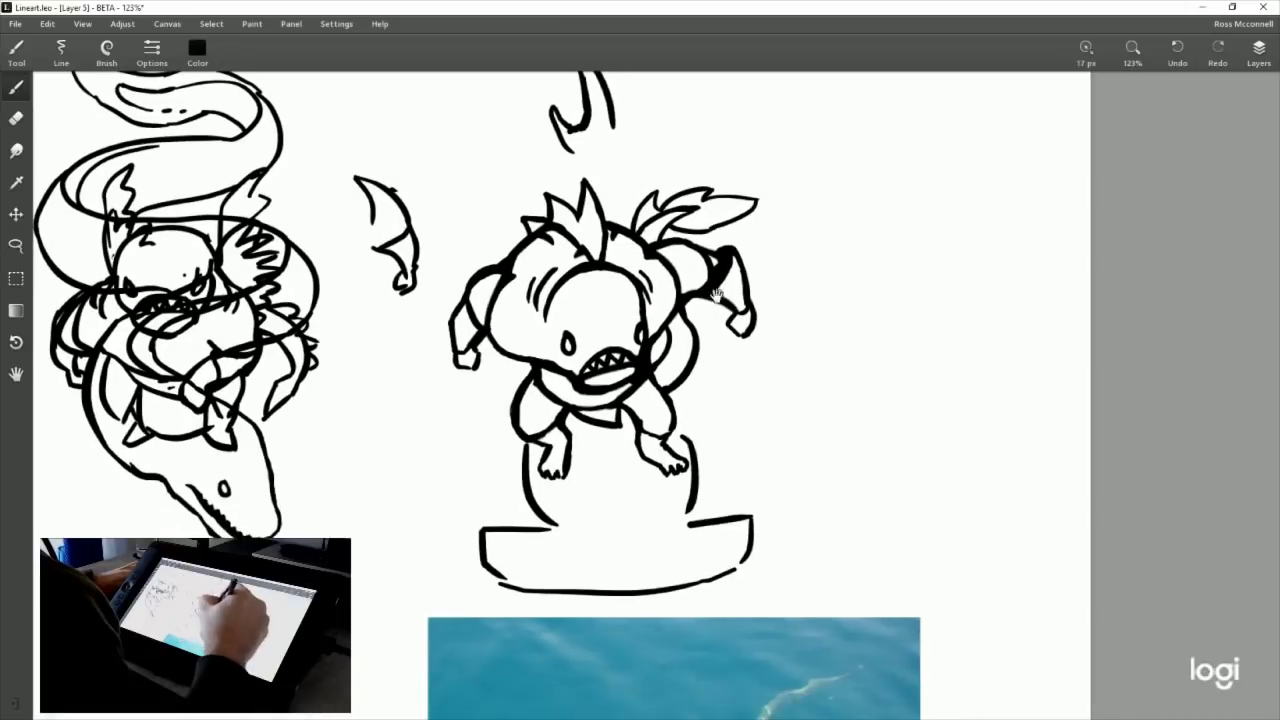
drag(851, 231, 811, 195)
drag(866, 377, 774, 217)
drag(723, 158, 780, 316)
drag(745, 272, 768, 327)
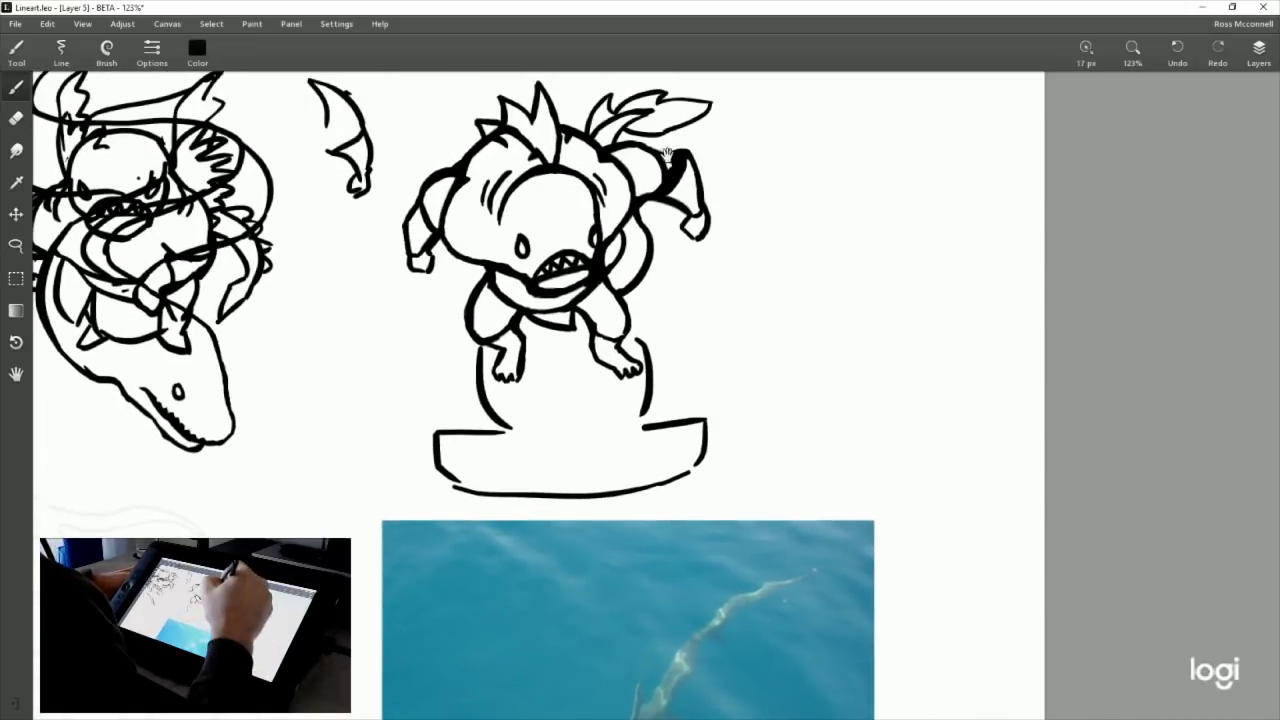
Consult the shark photo and draw a pointed dorsal fin over the standing creature's upper body, undoing the unsatisfactory stroke.
drag(676, 245, 687, 345)
drag(724, 489, 777, 271)
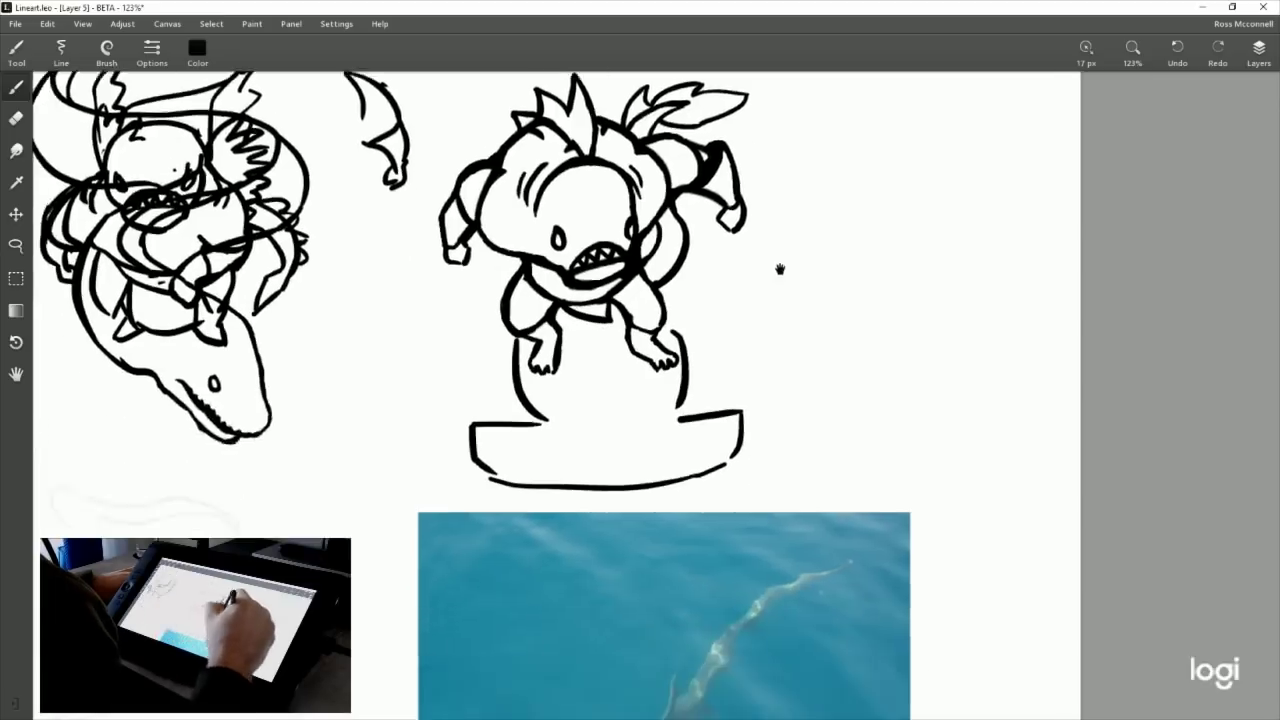
drag(770, 430, 770, 227)
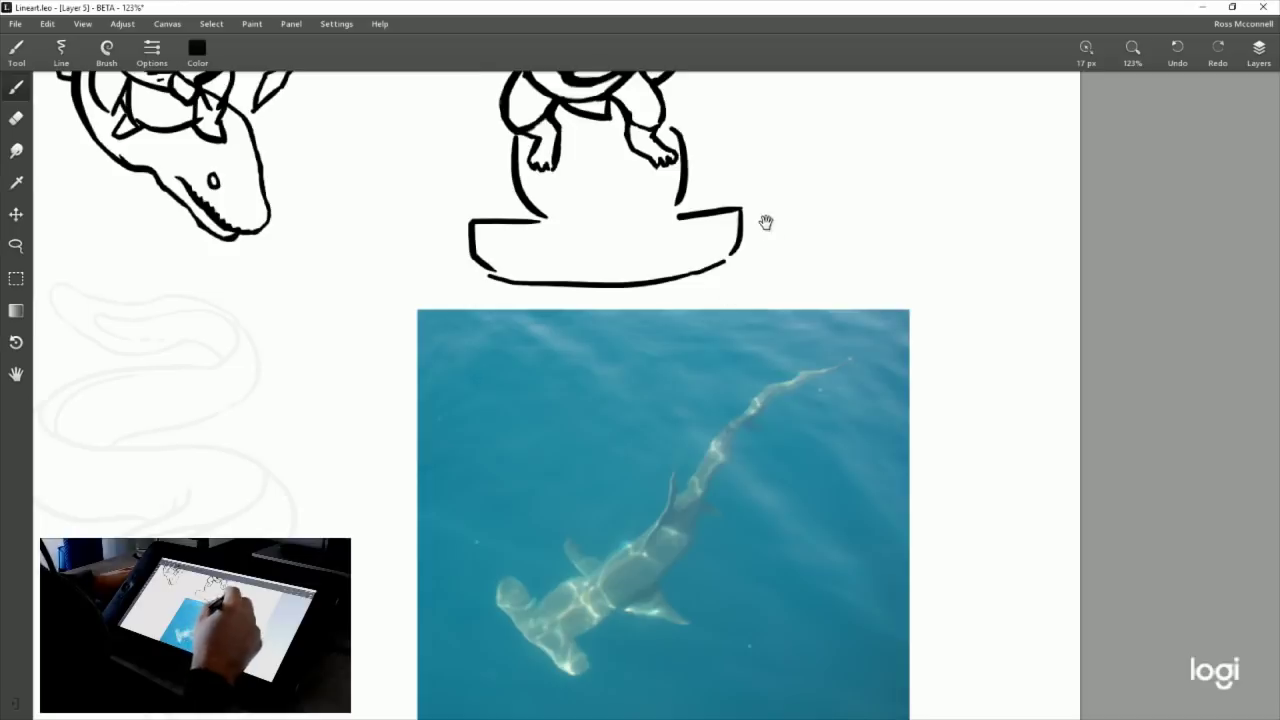
drag(766, 220, 723, 566)
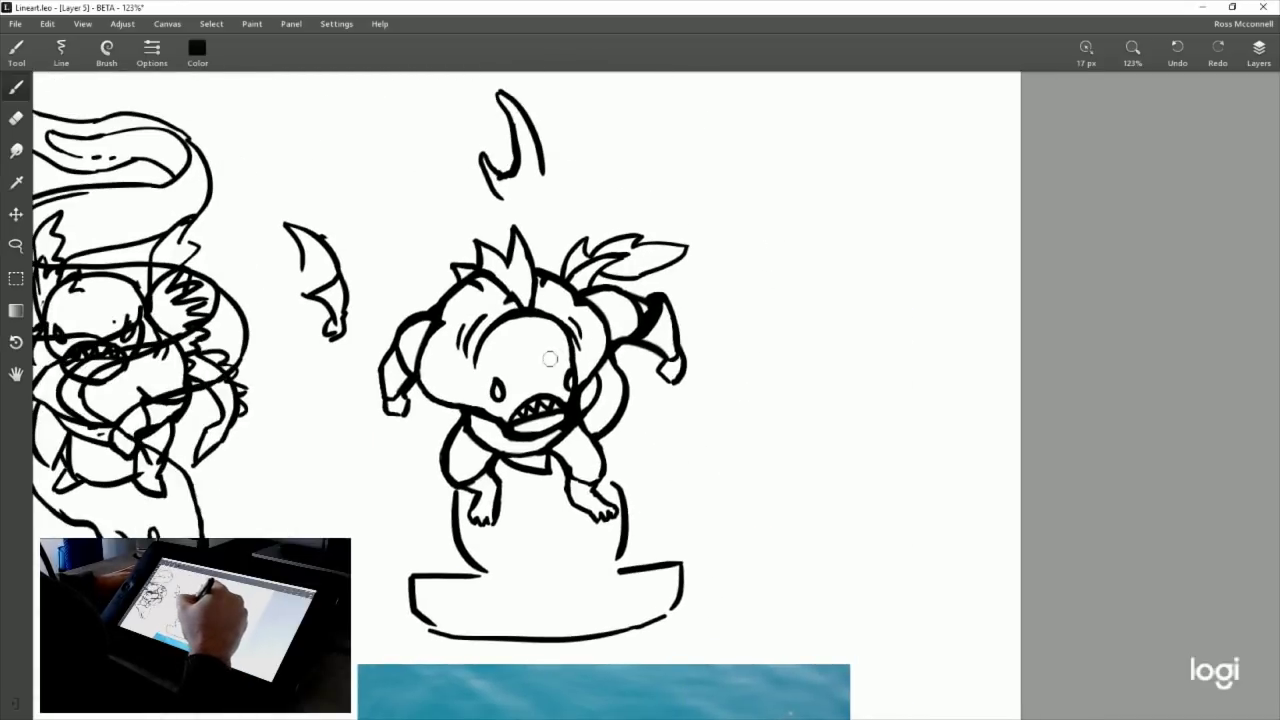
mouse_move(565, 288)
mouse_down()
mouse_move(553, 372)
mouse_move(552, 284)
mouse_move(552, 372)
mouse_up()
key(ctrl+z)
Hide Layer 3 to isolate the shark linework from the standing creature.
click(1258, 52)
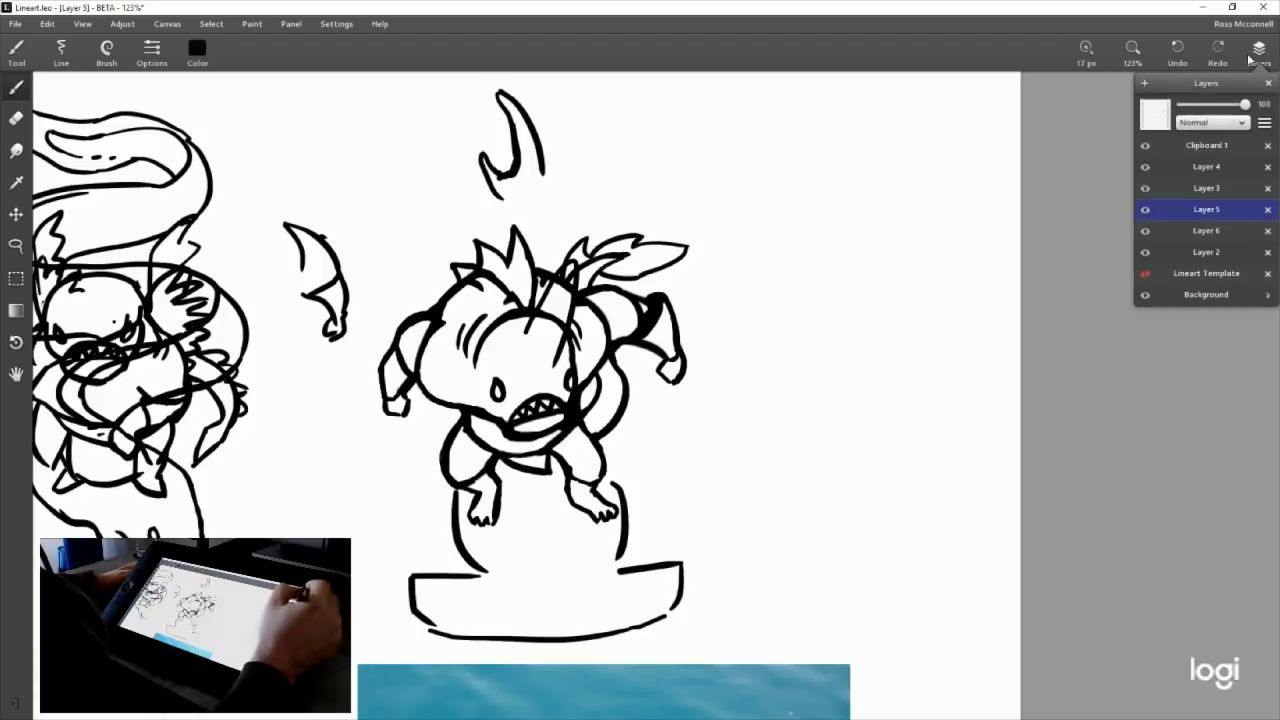
click(1145, 188)
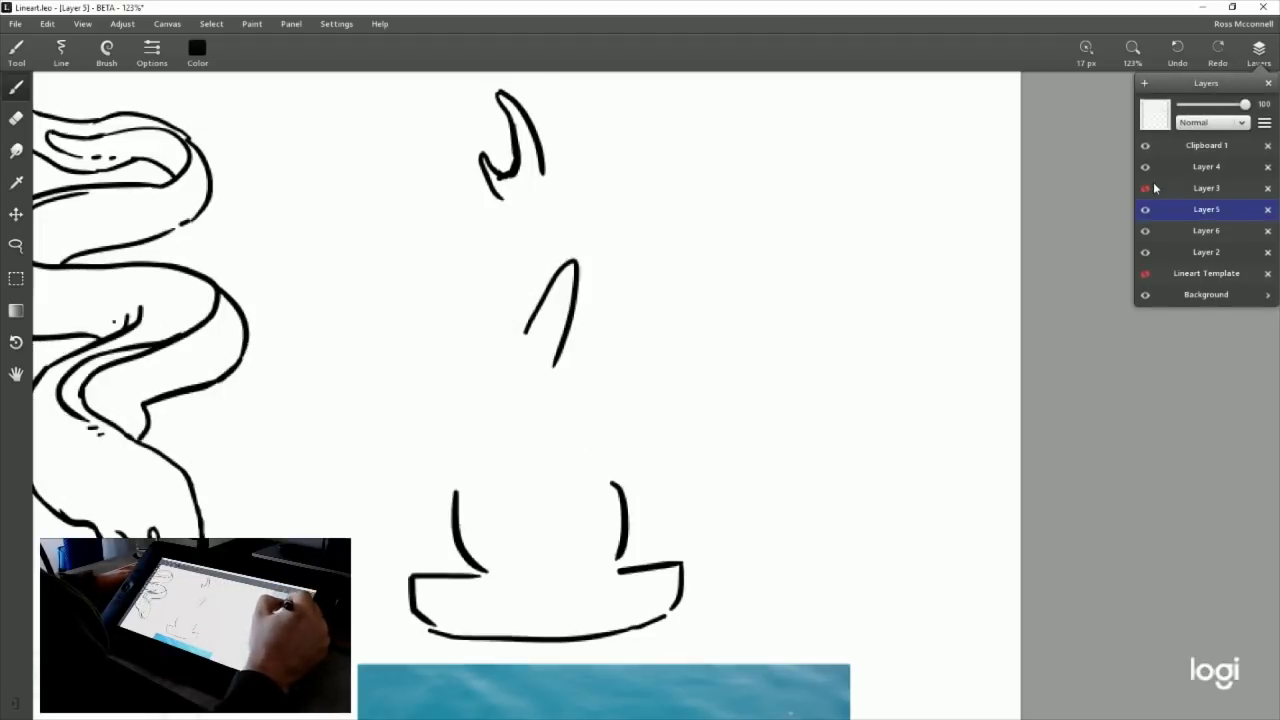
click(1259, 49)
drag(694, 497, 683, 451)
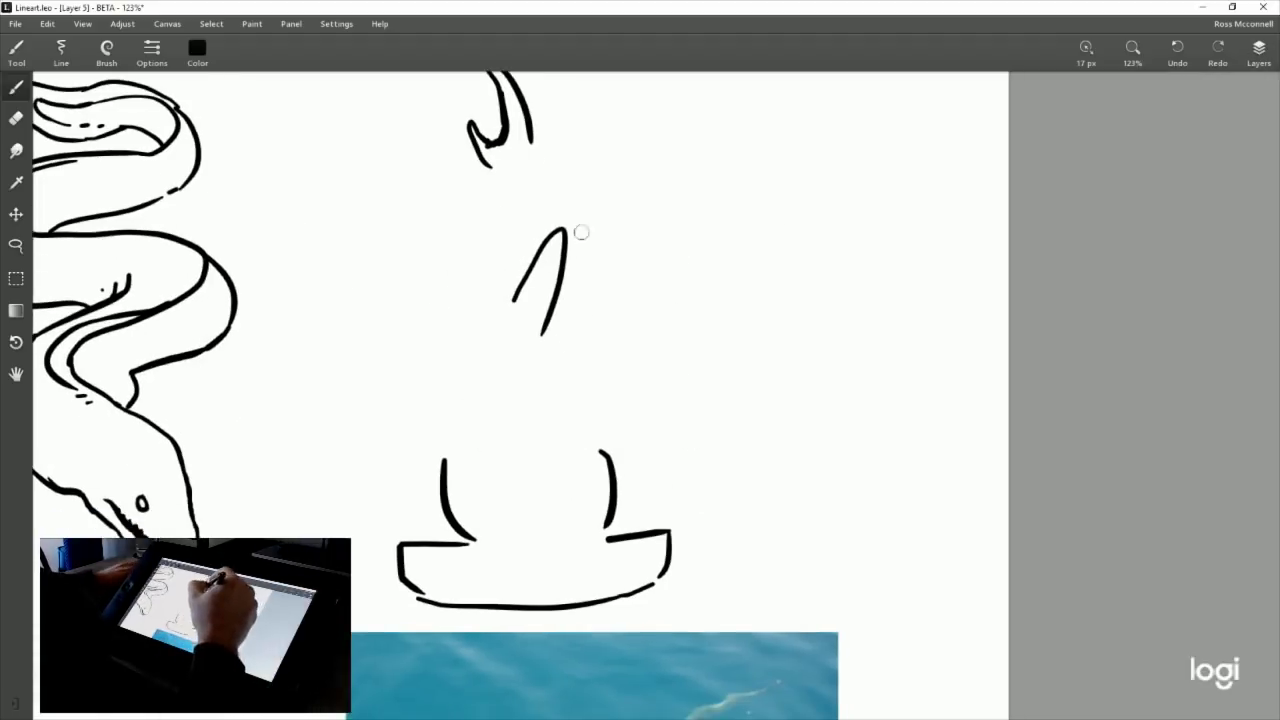
key(ctrl+z)
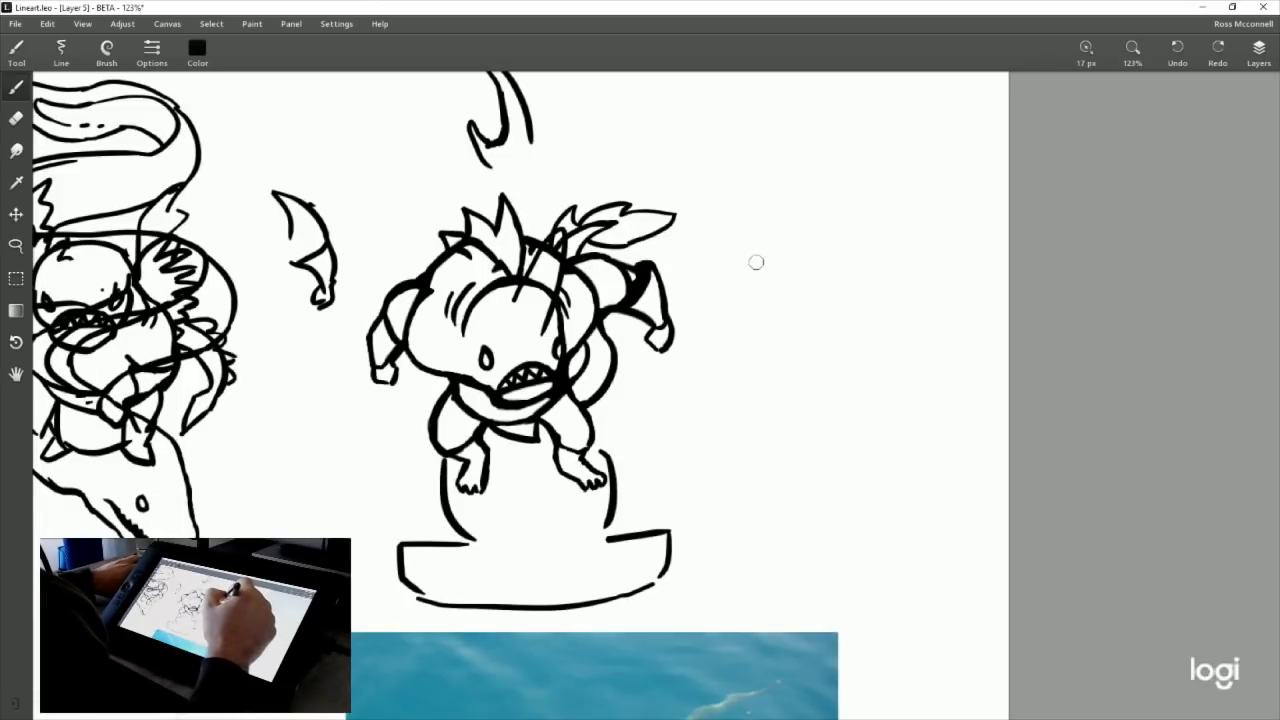
key(ctrl+y)
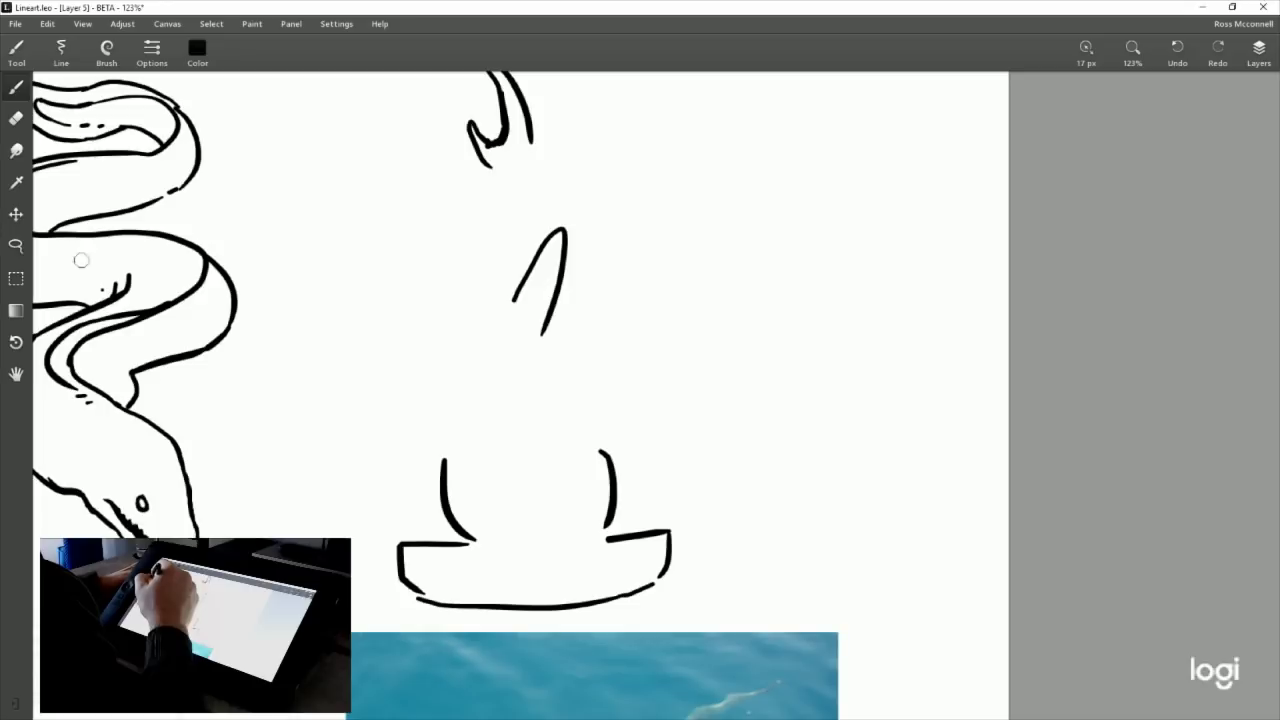
drag(614, 231, 586, 295)
drag(530, 280, 610, 262)
key(ctrl+z)
key(ctrl+z)
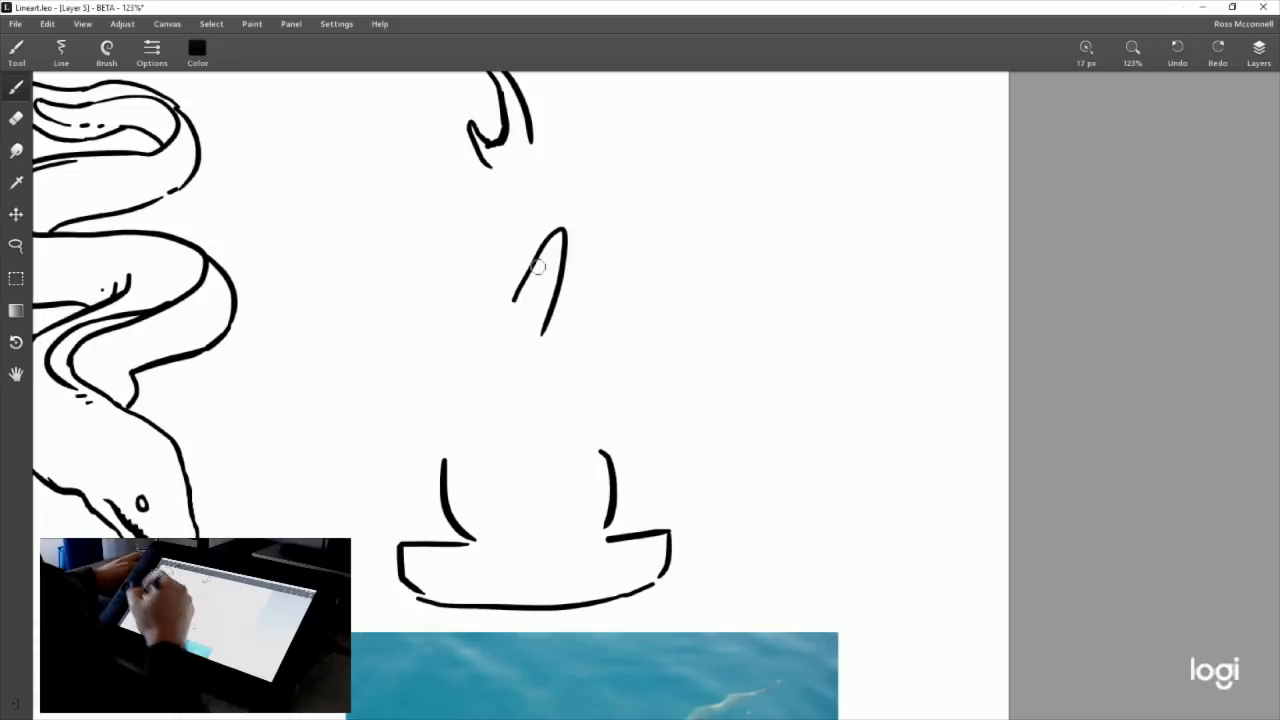
Trim the lower end of the dorsal fin's short edge and draw a curved back line from the tail fin down toward the hammer head.
click(16, 118)
drag(513, 302, 515, 284)
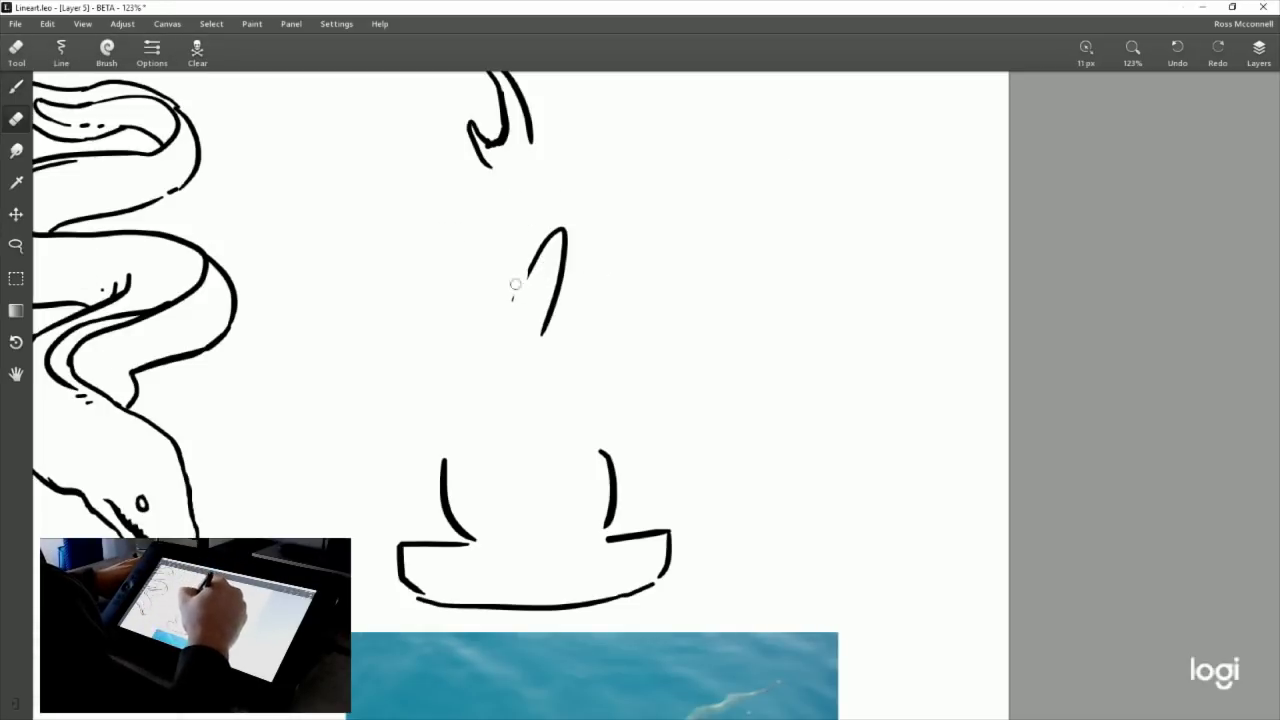
click(17, 87)
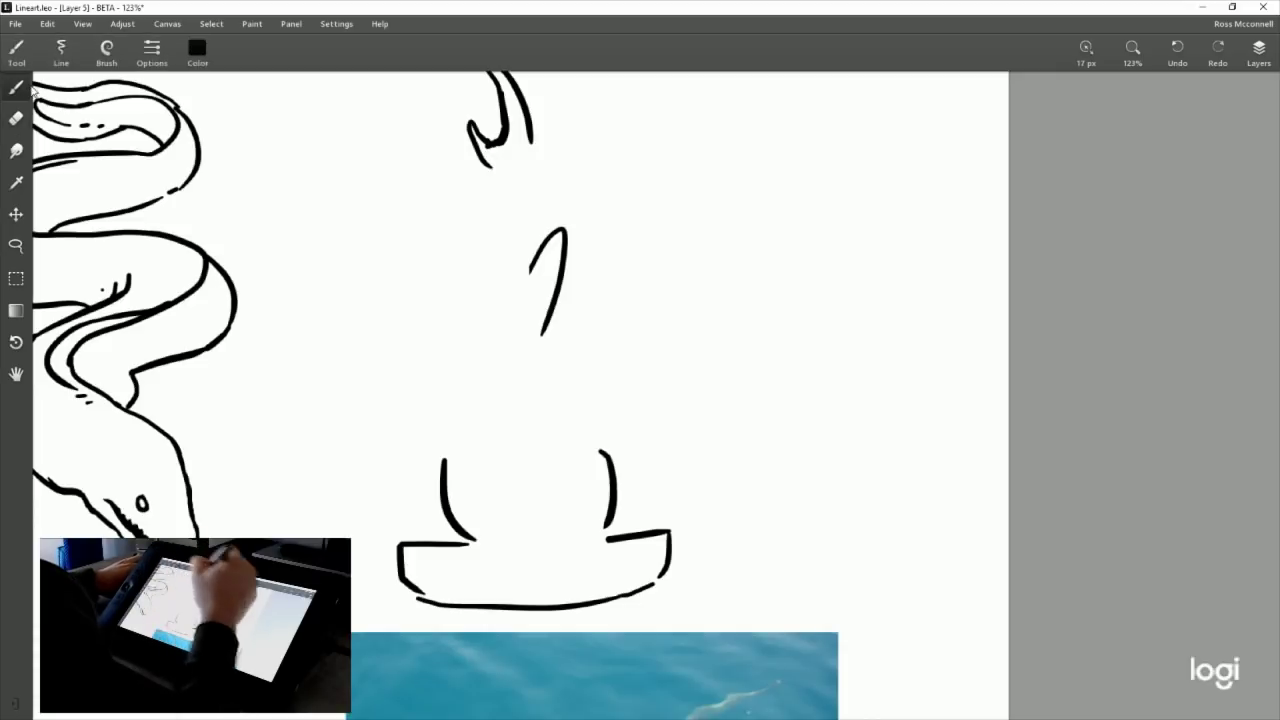
mouse_move(531, 126)
mouse_down()
mouse_move(547, 257)
mouse_move(541, 246)
mouse_up()
key(ctrl+z)
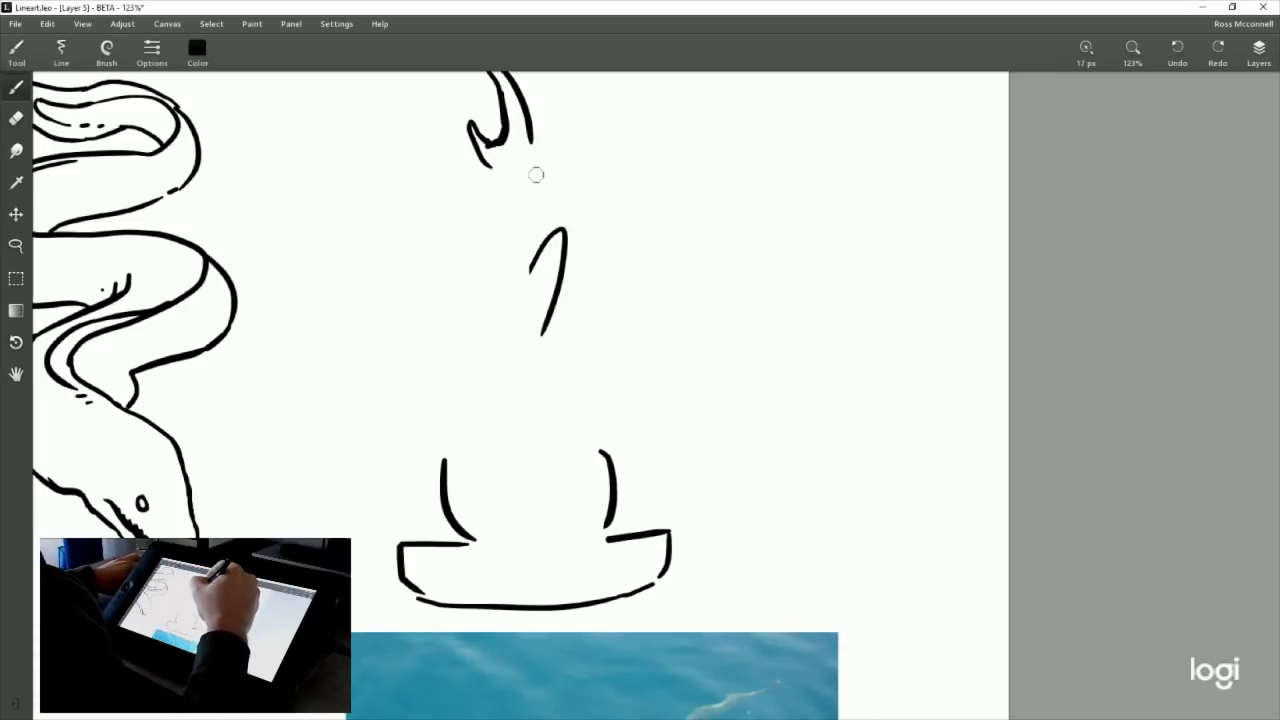
drag(531, 128, 530, 255)
key(ctrl+z)
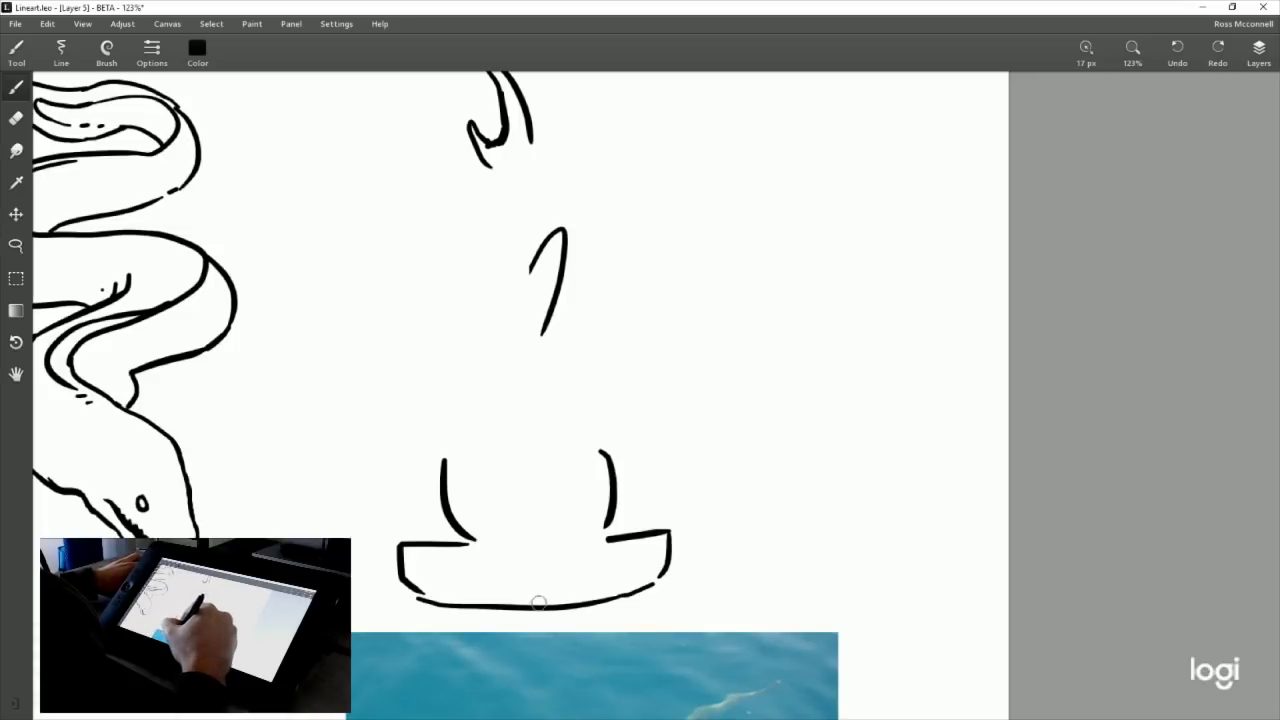
mouse_move(538, 603)
mouse_down()
mouse_move(486, 363)
mouse_move(529, 160)
mouse_move(570, 565)
mouse_up()
key(ctrl+z)
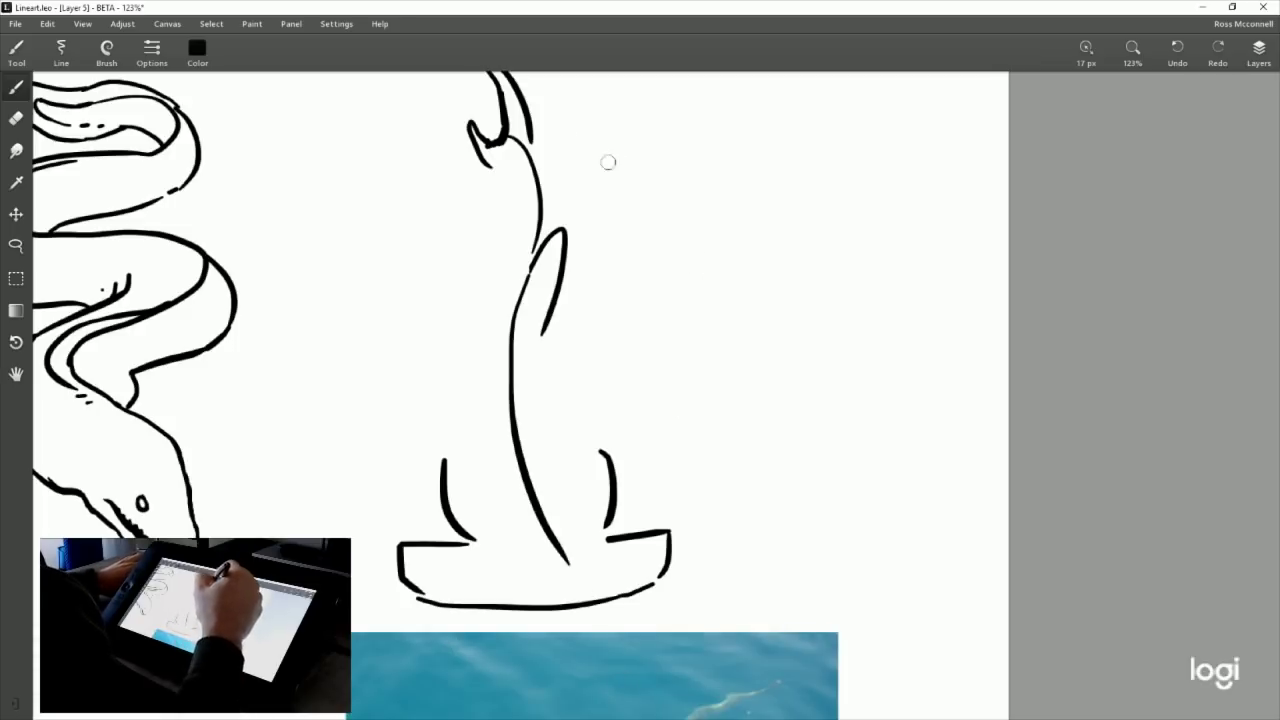
Erase the excess ends of the back line beside the tail fin and inside the hammer head.
drag(714, 347, 676, 397)
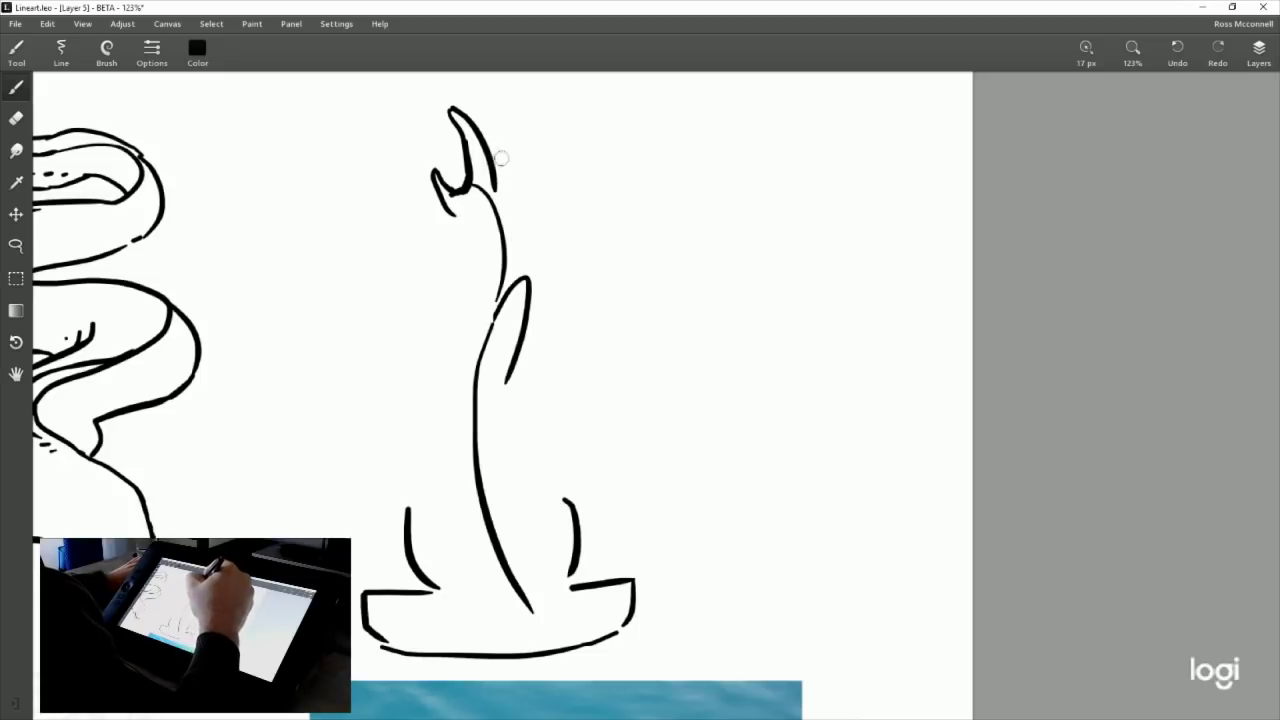
click(16, 118)
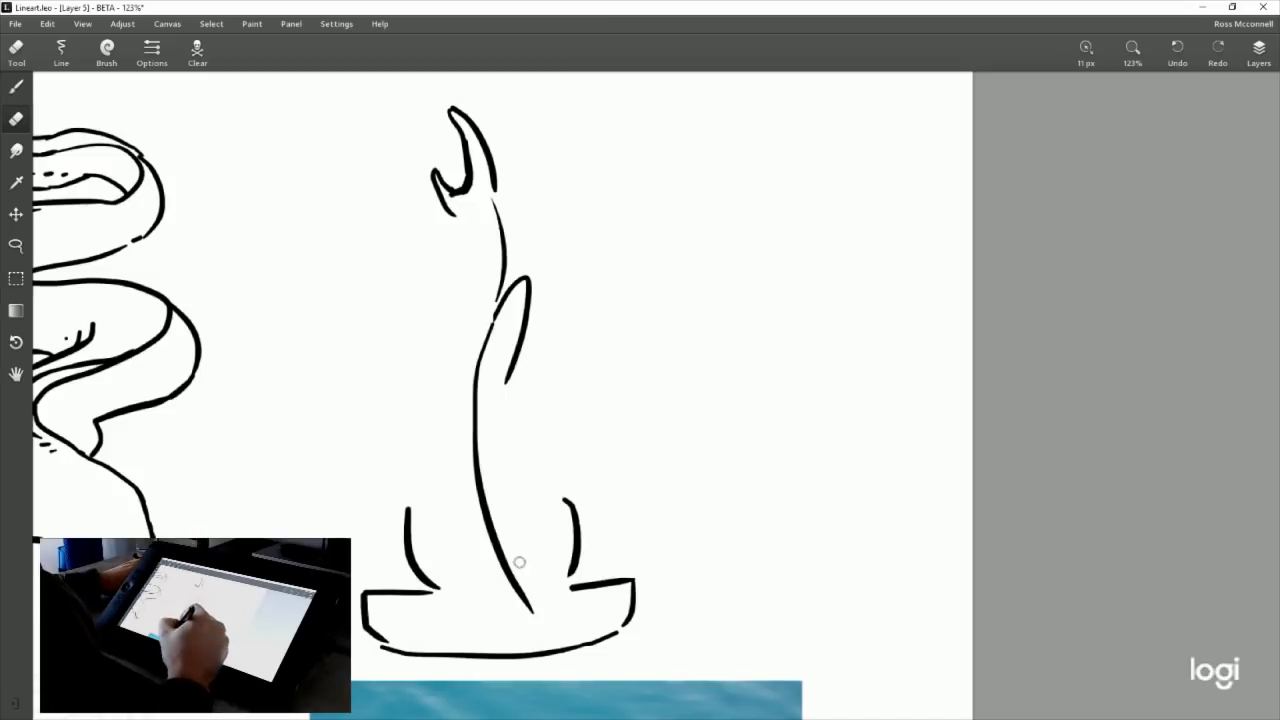
mouse_move(519, 562)
mouse_down()
mouse_move(519, 578)
mouse_move(510, 550)
mouse_up()
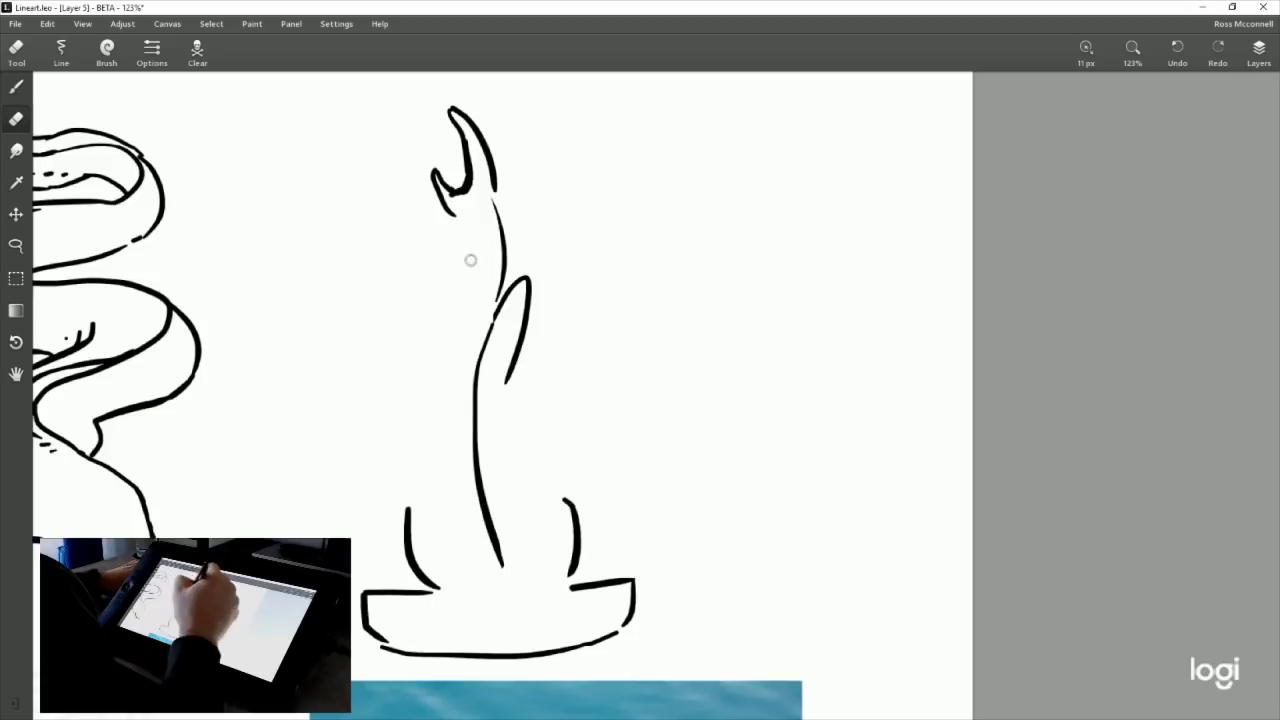
Extend the dorsal fin's long edge down to the back line and erase the line segment enclosed by the fin.
key(b)
drag(511, 387, 478, 422)
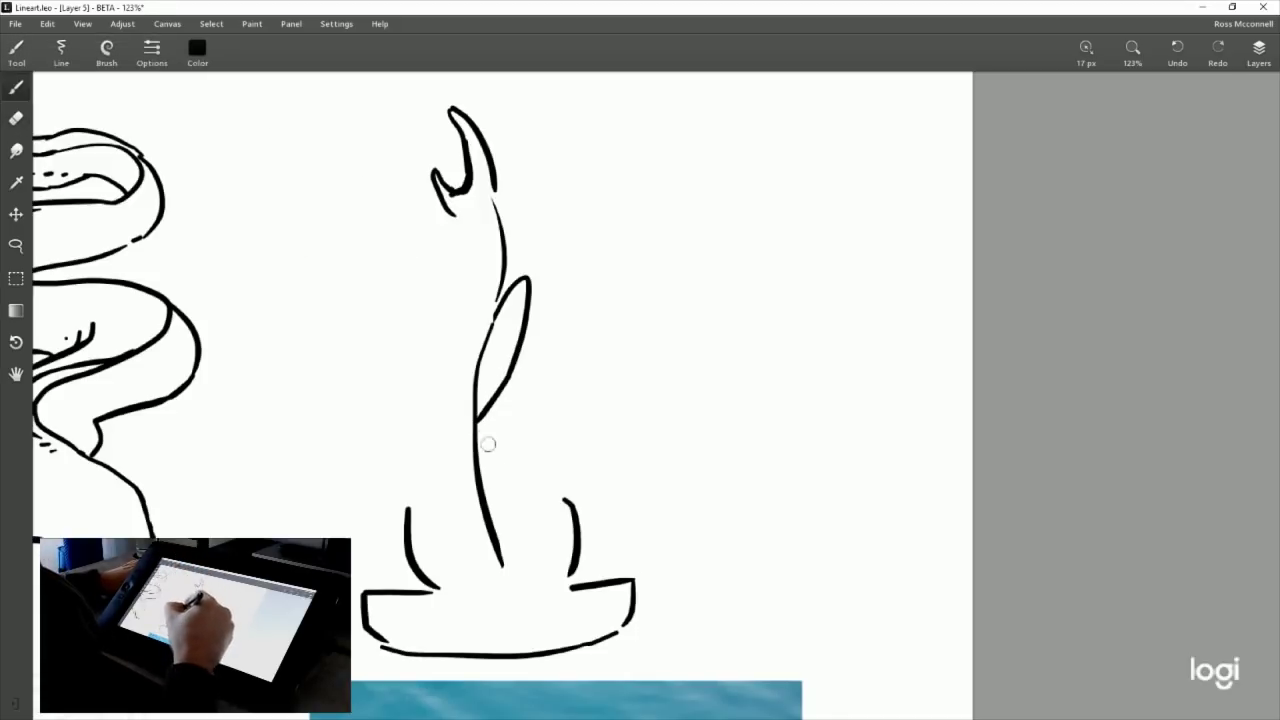
click(22, 119)
drag(485, 328, 479, 362)
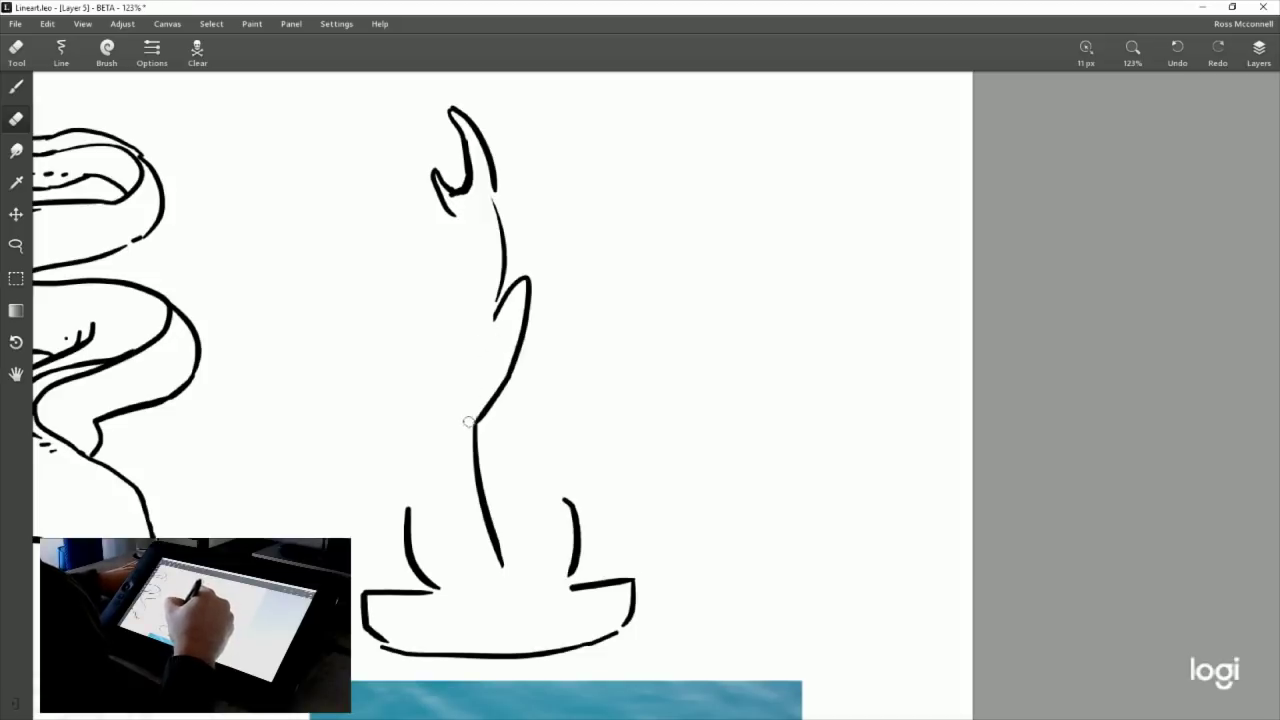
click(18, 87)
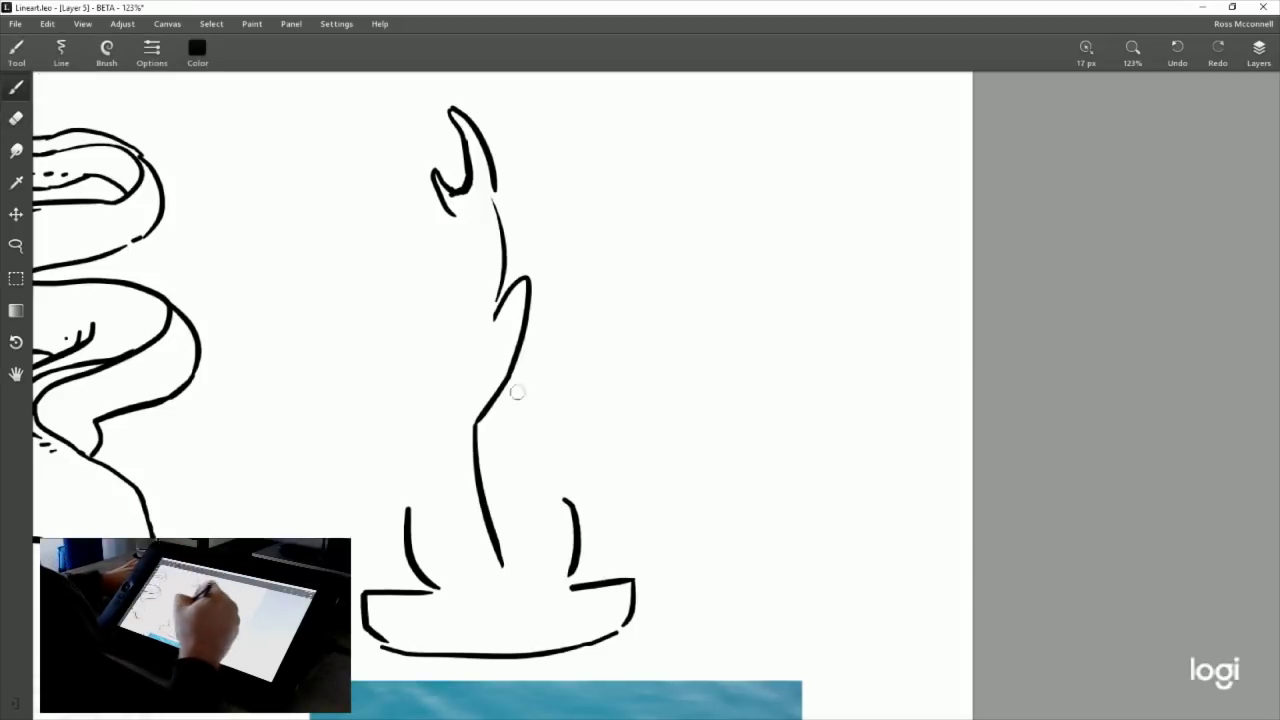
drag(495, 314, 467, 417)
key(ctrl+z)
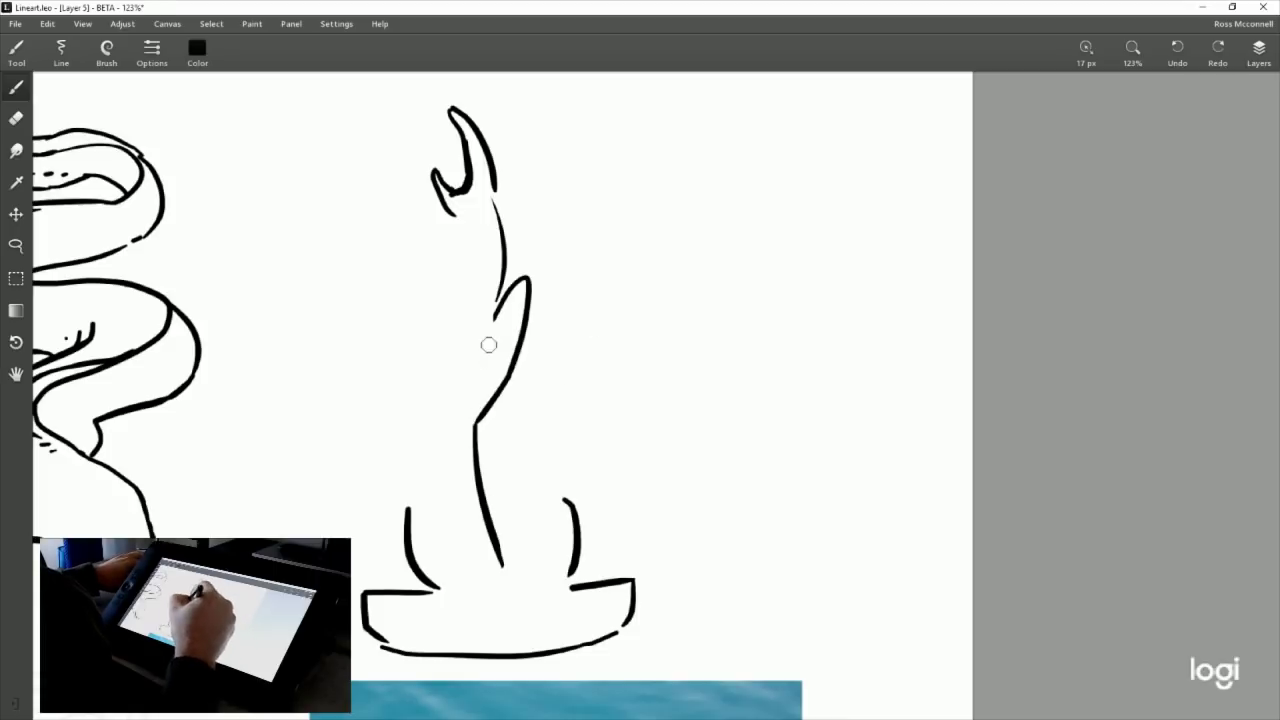
mouse_move(487, 352)
mouse_down()
mouse_move(469, 432)
mouse_move(470, 398)
mouse_move(478, 431)
mouse_up()
key(ctrl+z)
key(ctrl+z)
key(ctrl+z)
drag(477, 371, 480, 421)
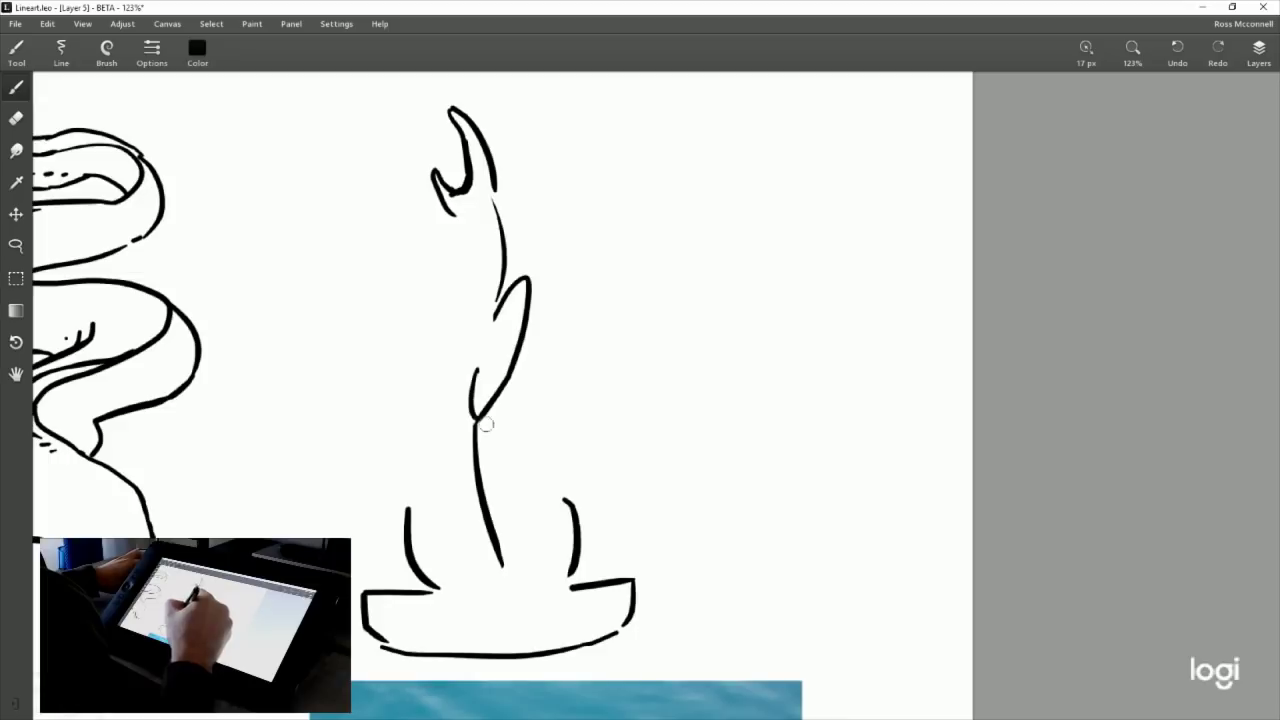
key(ctrl+z)
drag(482, 367, 465, 424)
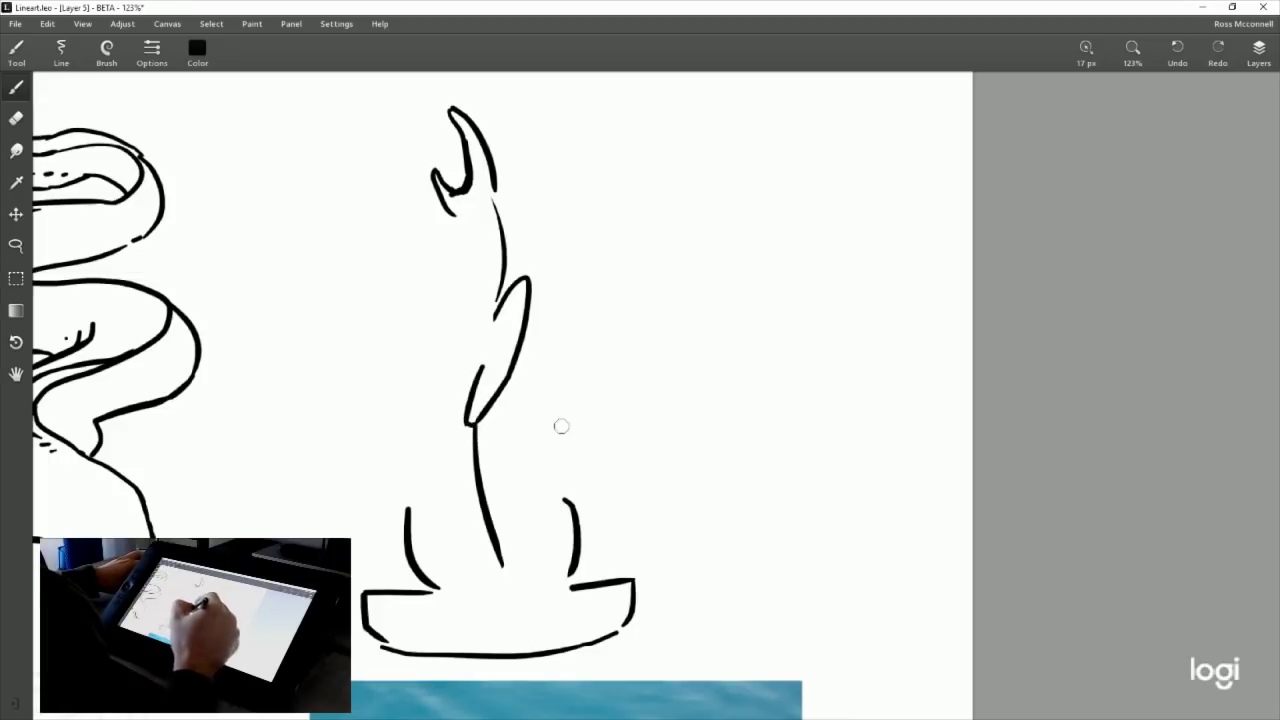
key(ctrl+z)
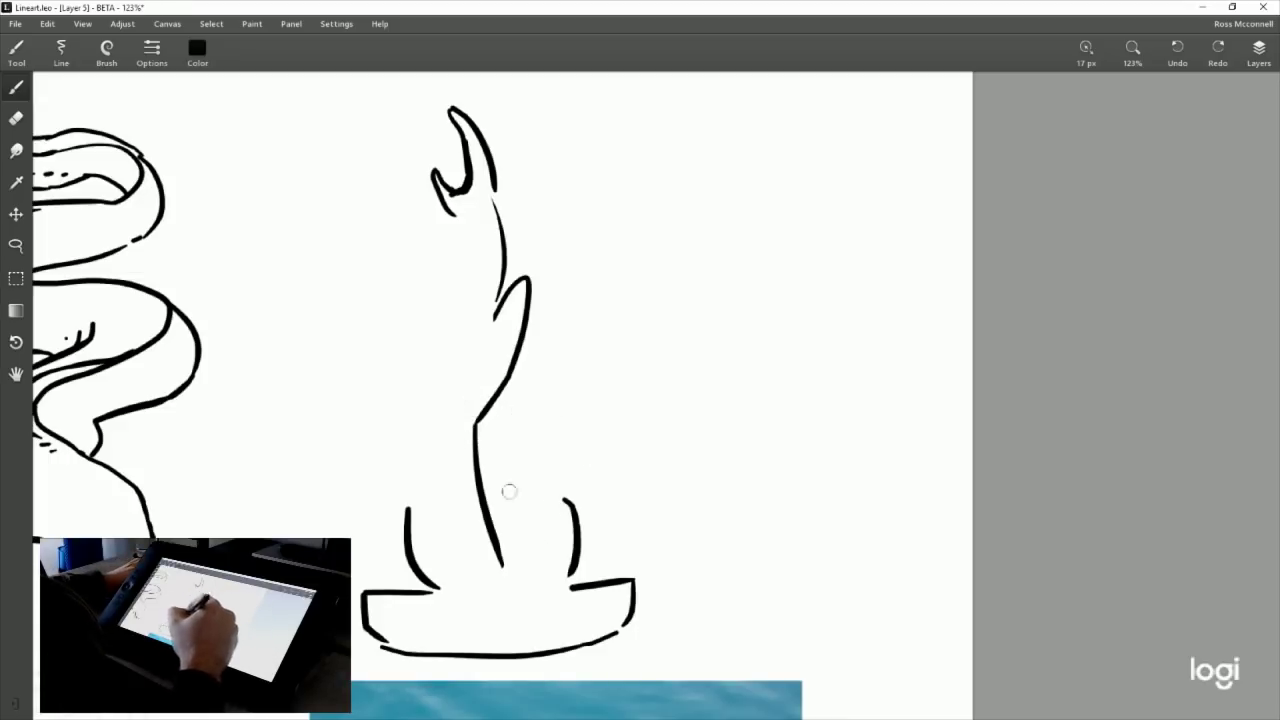
Consult the shark photo and draw a pointed pectoral fin extending from the top of the body's right side line.
drag(698, 505, 662, 77)
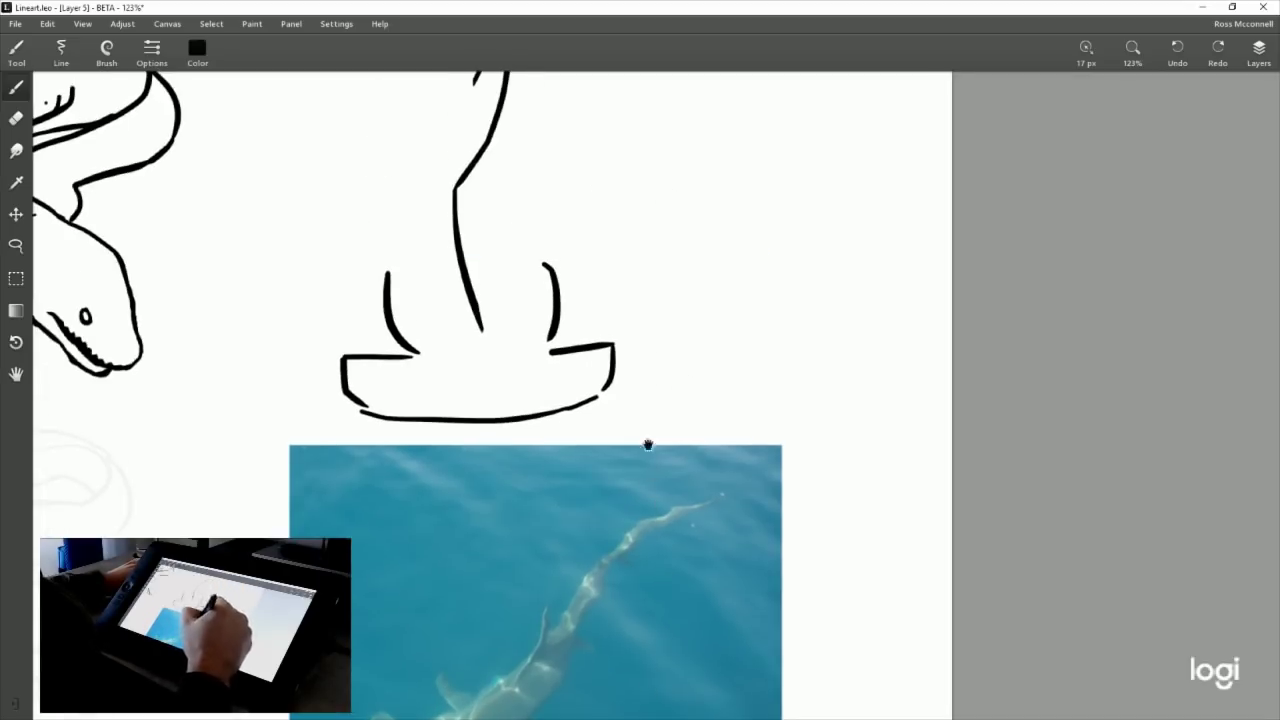
drag(646, 443, 643, 394)
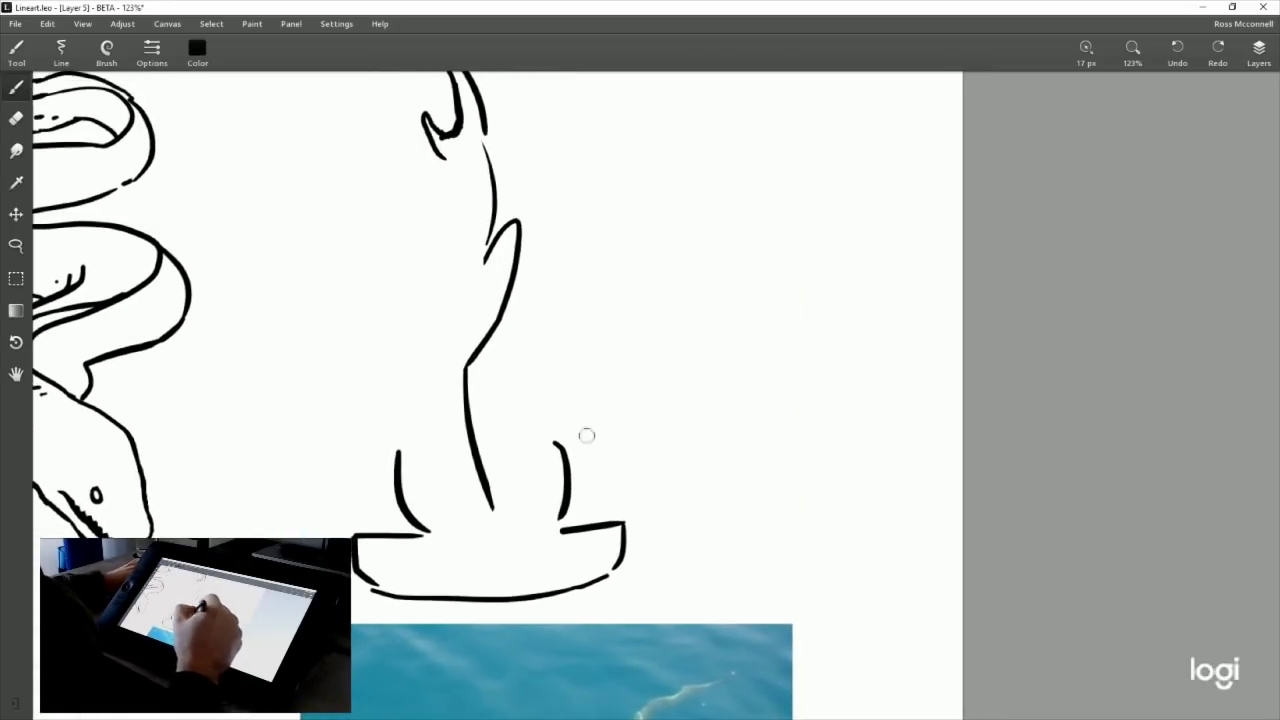
drag(555, 440, 632, 373)
key(ctrl+z)
drag(557, 437, 612, 369)
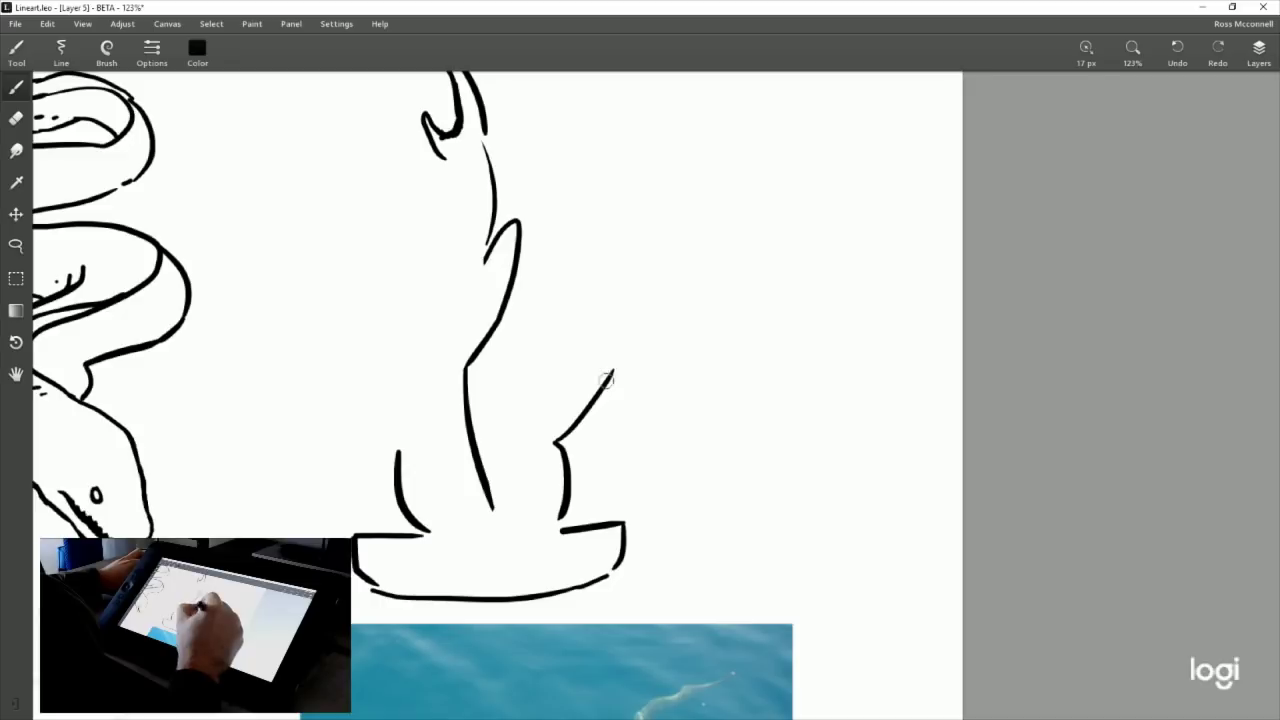
drag(543, 389, 612, 367)
Recheck the shark photo and draw the matching pectoral fin from the body's left side line, redrawing unsatisfactory strokes.
drag(627, 518, 606, 177)
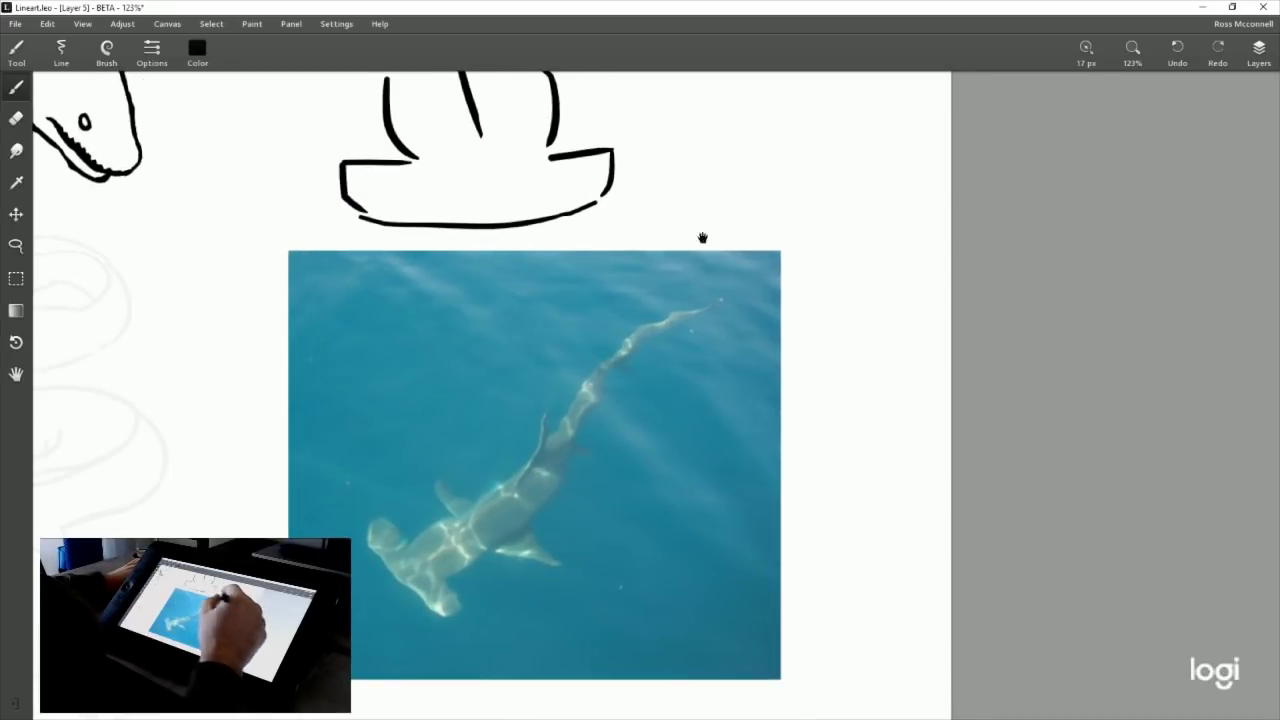
drag(700, 240, 686, 466)
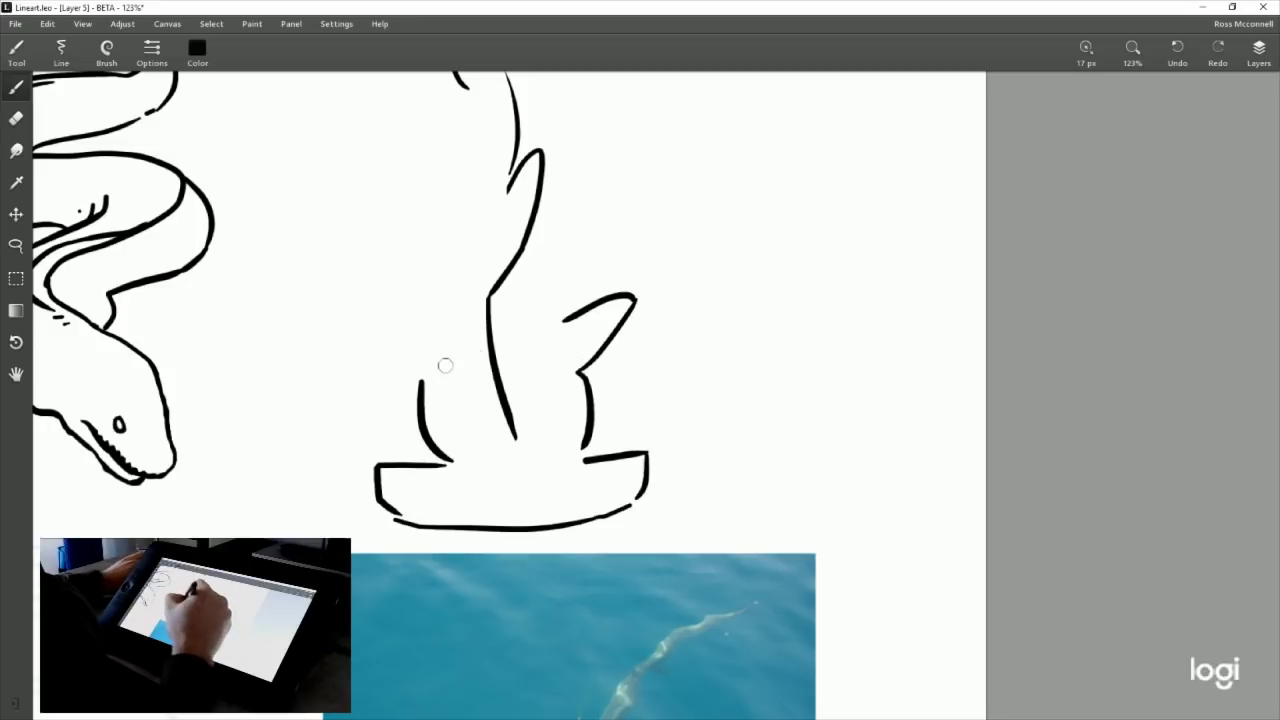
mouse_move(420, 380)
mouse_down()
mouse_move(341, 304)
mouse_move(372, 327)
mouse_move(412, 325)
mouse_up()
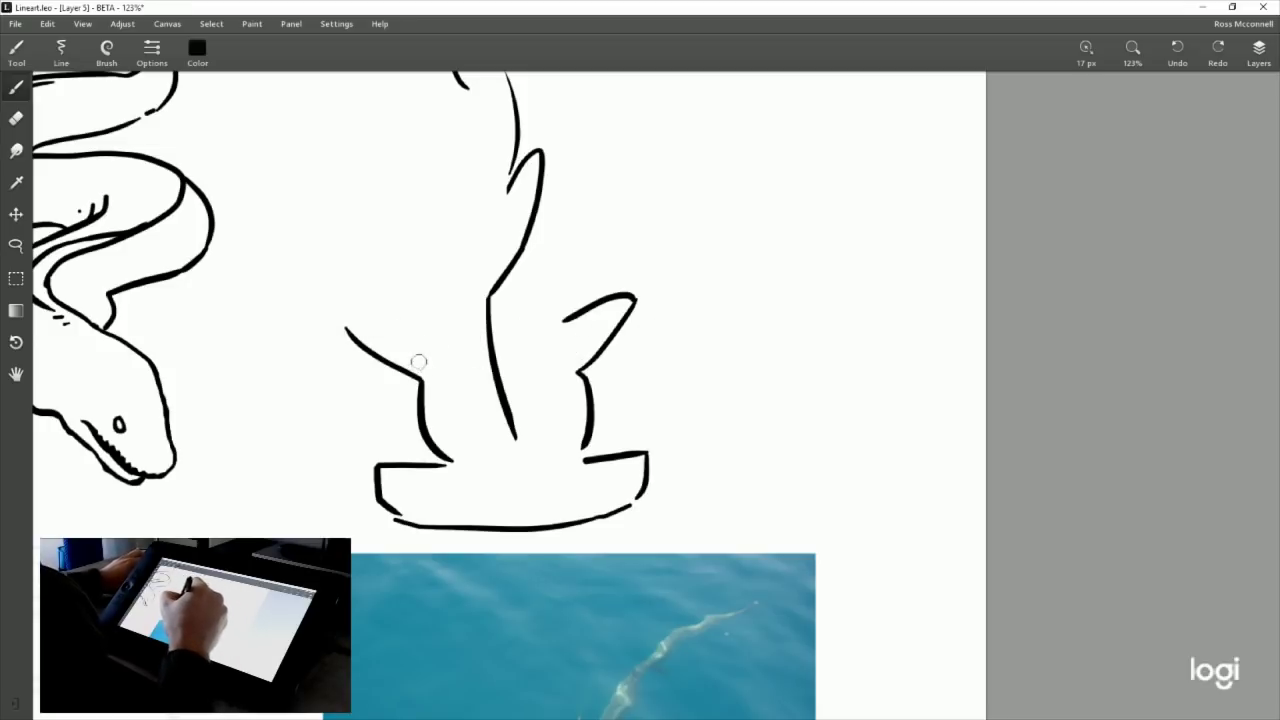
key(ctrl+z)
mouse_move(422, 378)
mouse_down()
mouse_move(360, 322)
mouse_move(420, 318)
mouse_move(354, 314)
mouse_up()
key(ctrl+z)
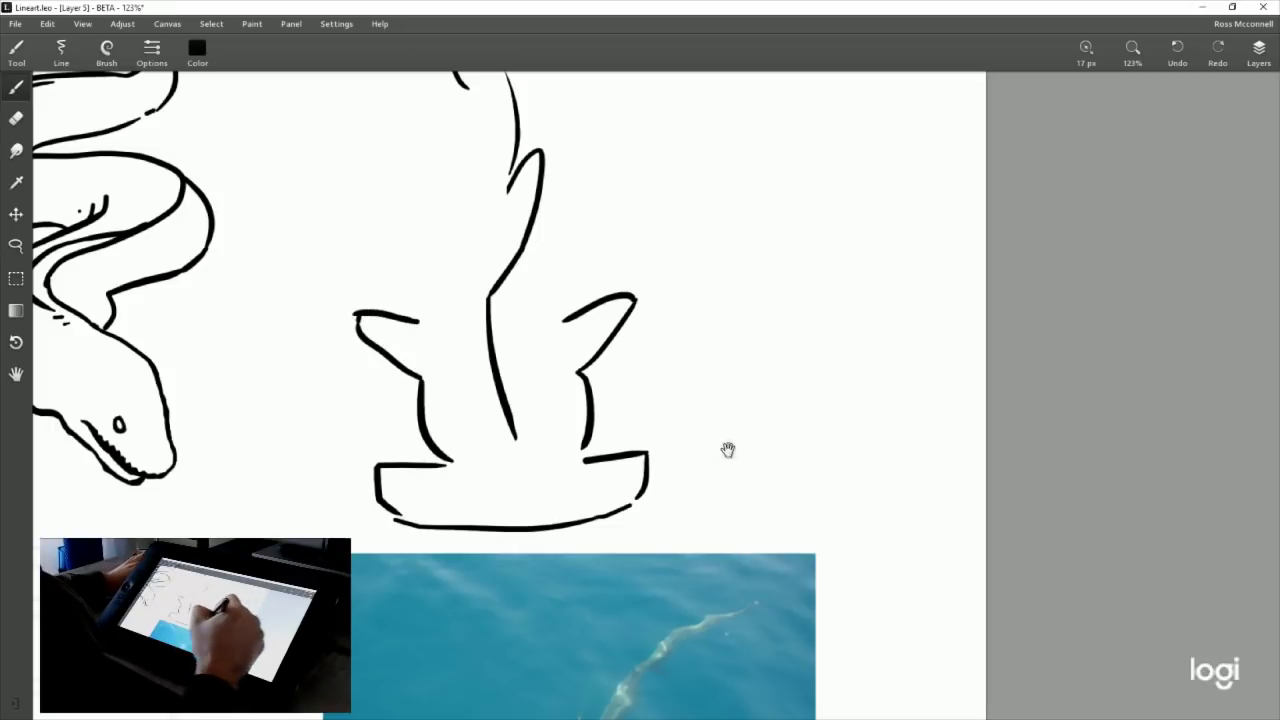
Add short inward strokes where both pectoral fins' upper edges meet the body, and erase the overlapping line end on the right fin.
drag(720, 516, 700, 226)
drag(682, 295, 661, 552)
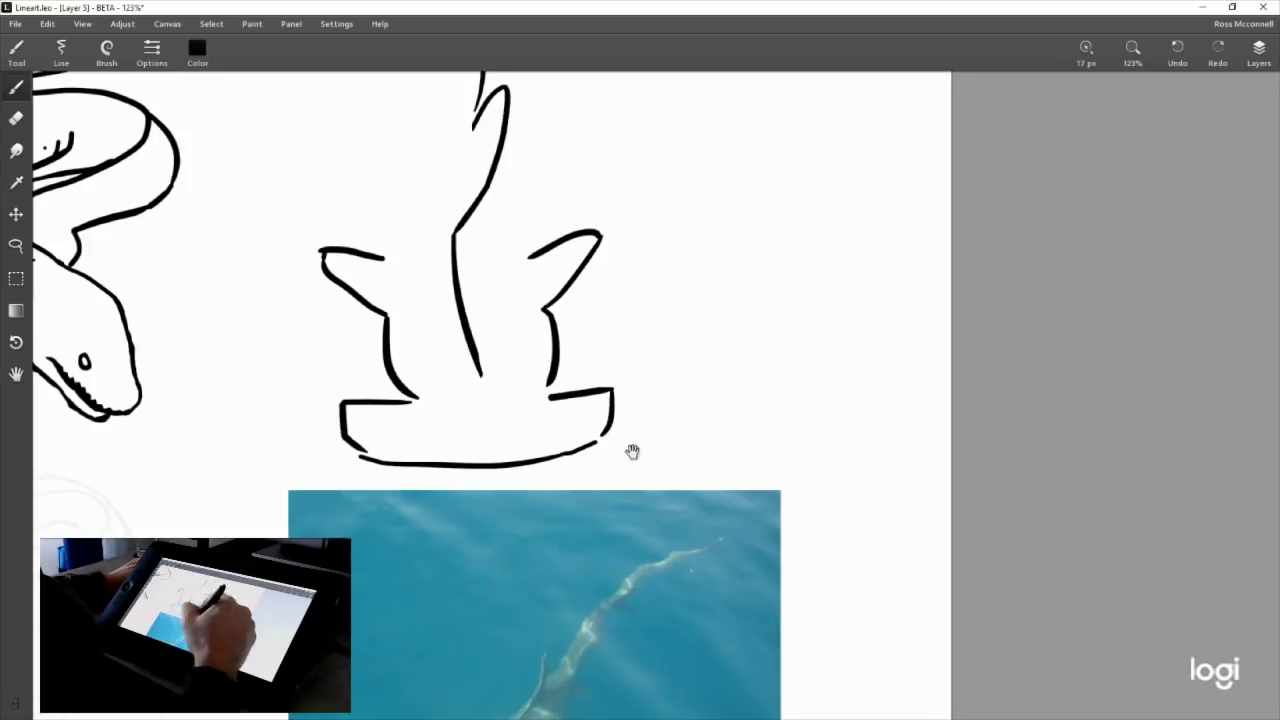
drag(370, 255, 398, 249)
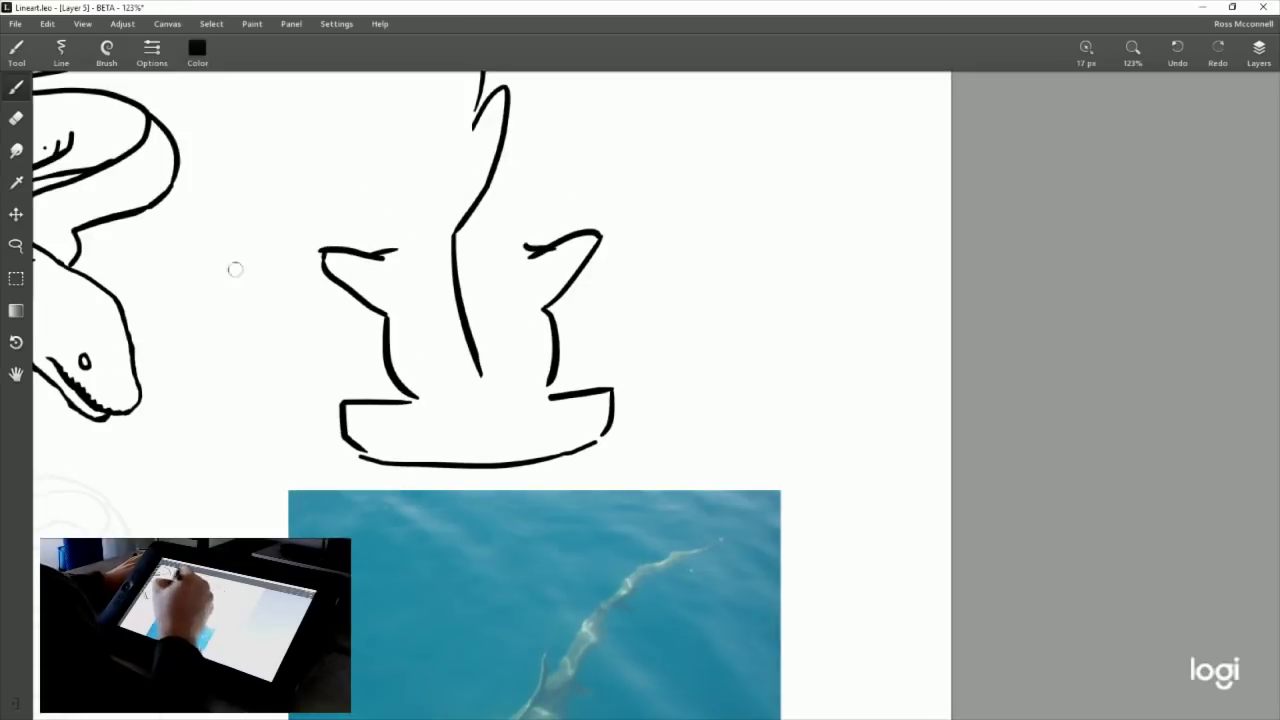
click(16, 118)
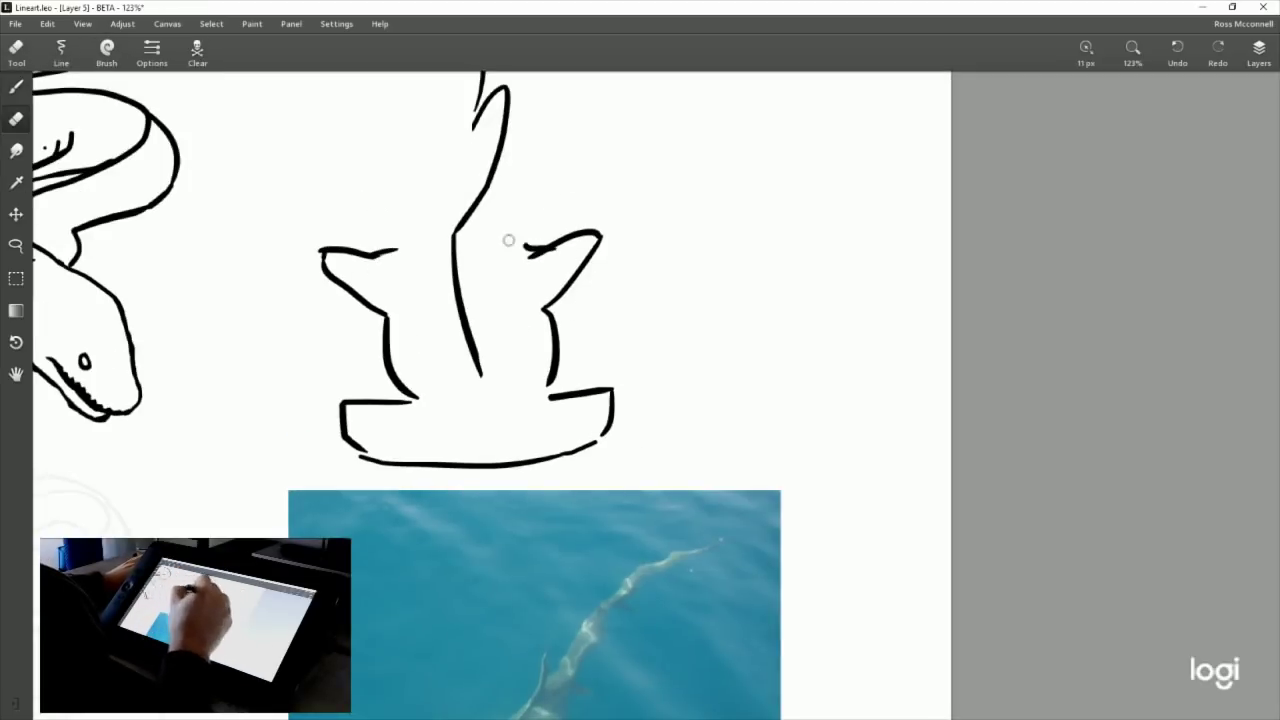
drag(508, 240, 540, 263)
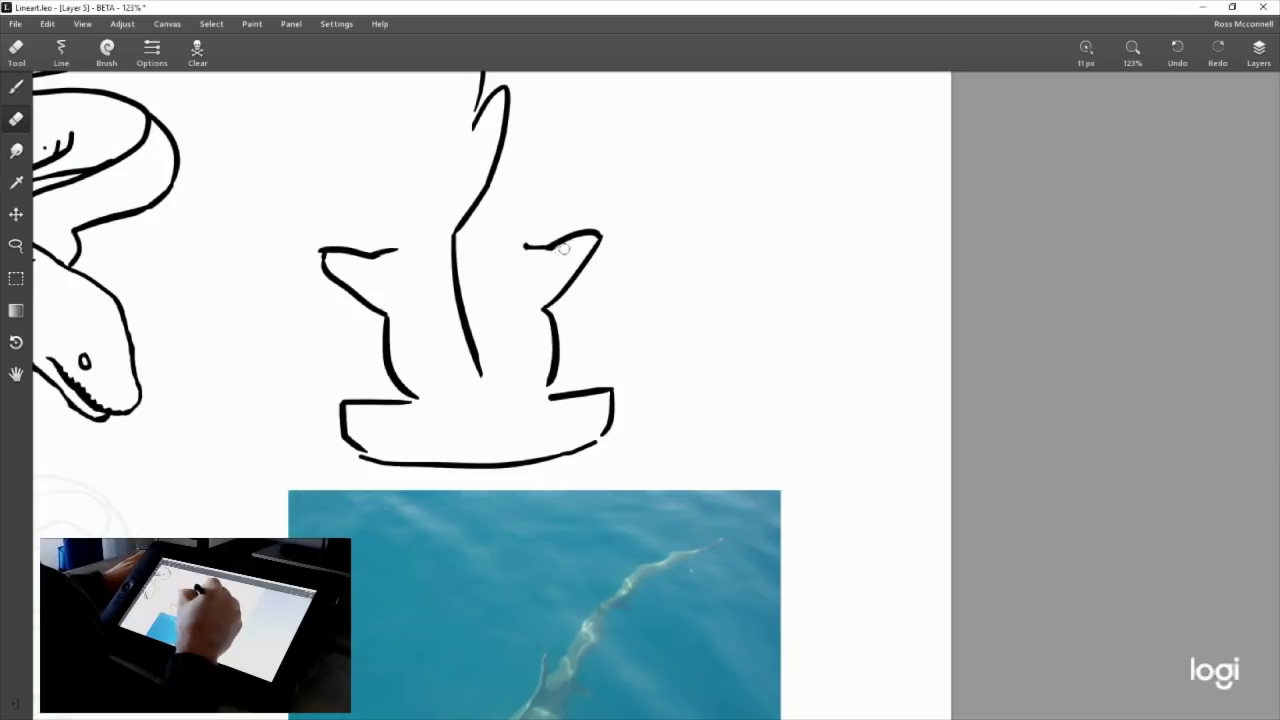
Close the gap at the lower right corner of the hammerhead's head outline with a short curved brush stroke.
drag(649, 340, 659, 440)
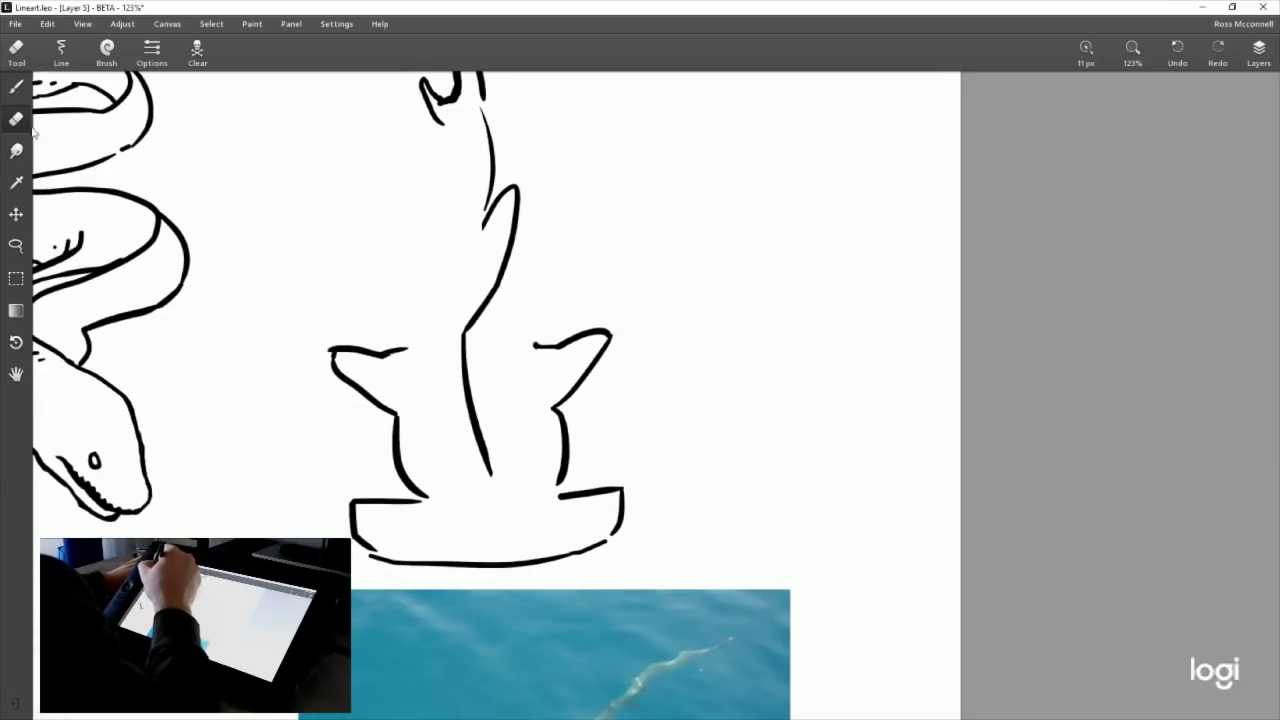
click(16, 87)
drag(586, 500, 575, 292)
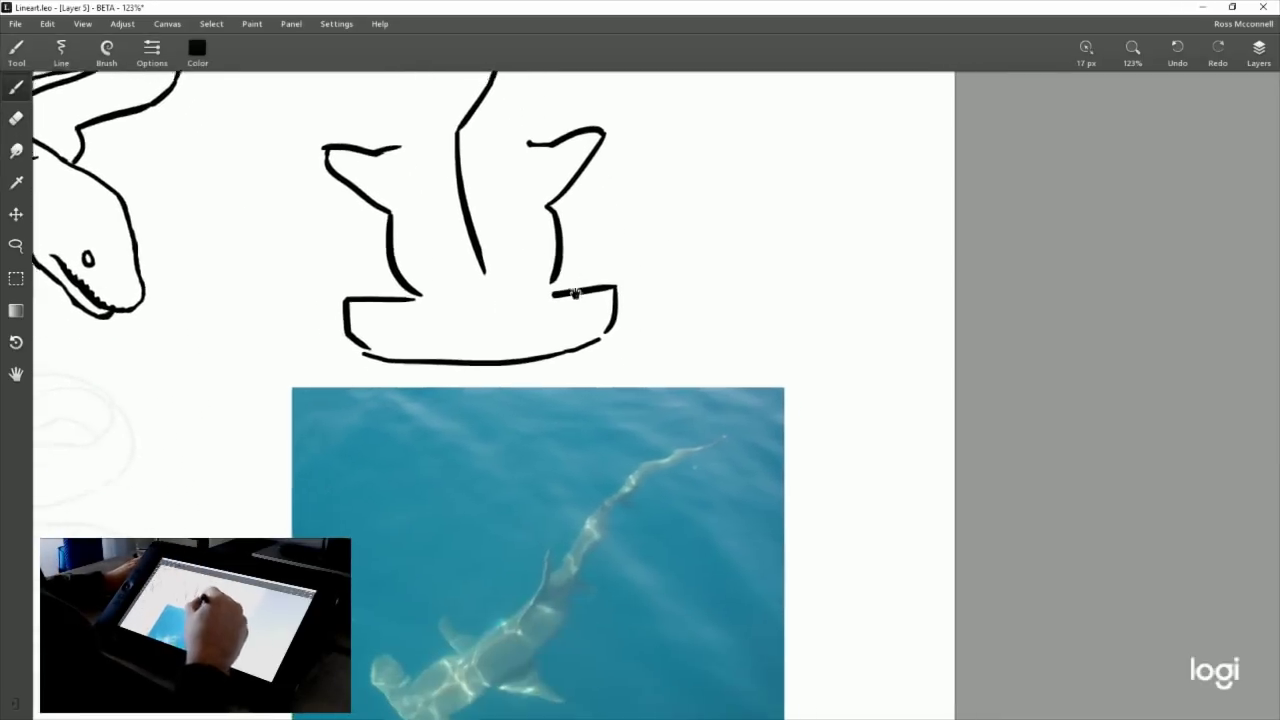
drag(586, 500, 558, 372)
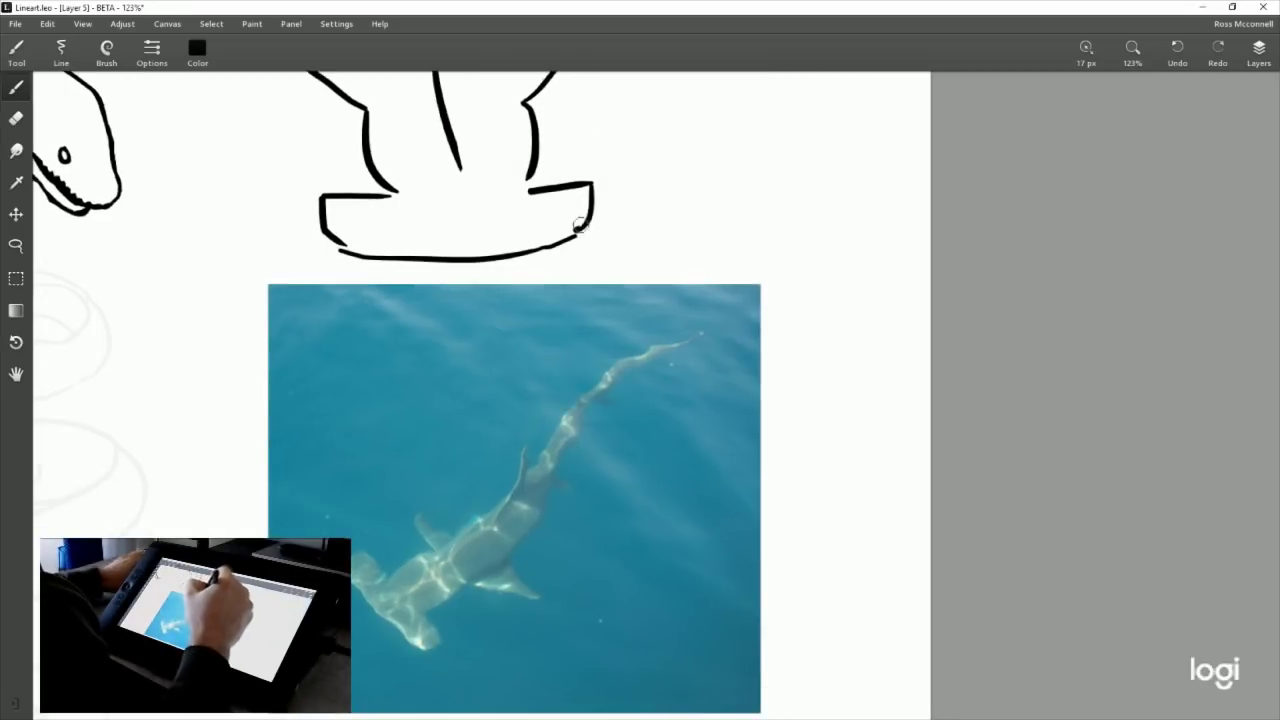
drag(578, 234, 592, 216)
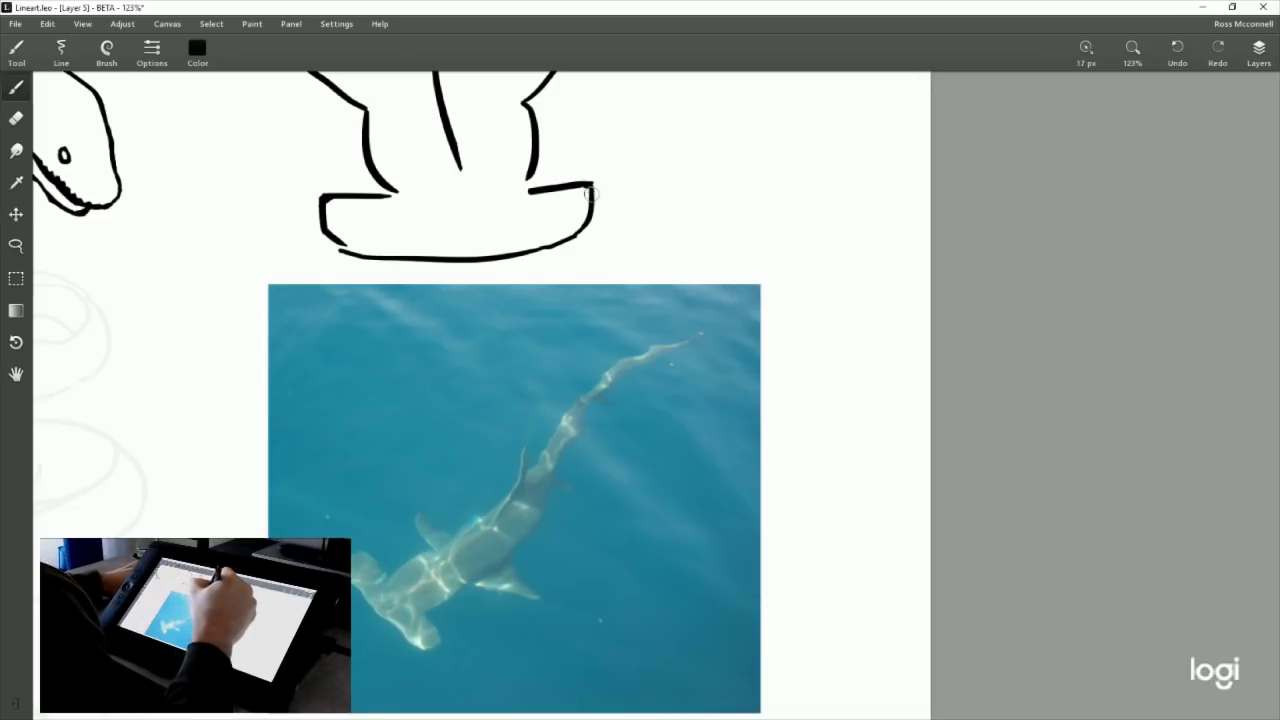
Round off the head's outer upper corners with the eraser and join both body side lines to the head.
click(16, 118)
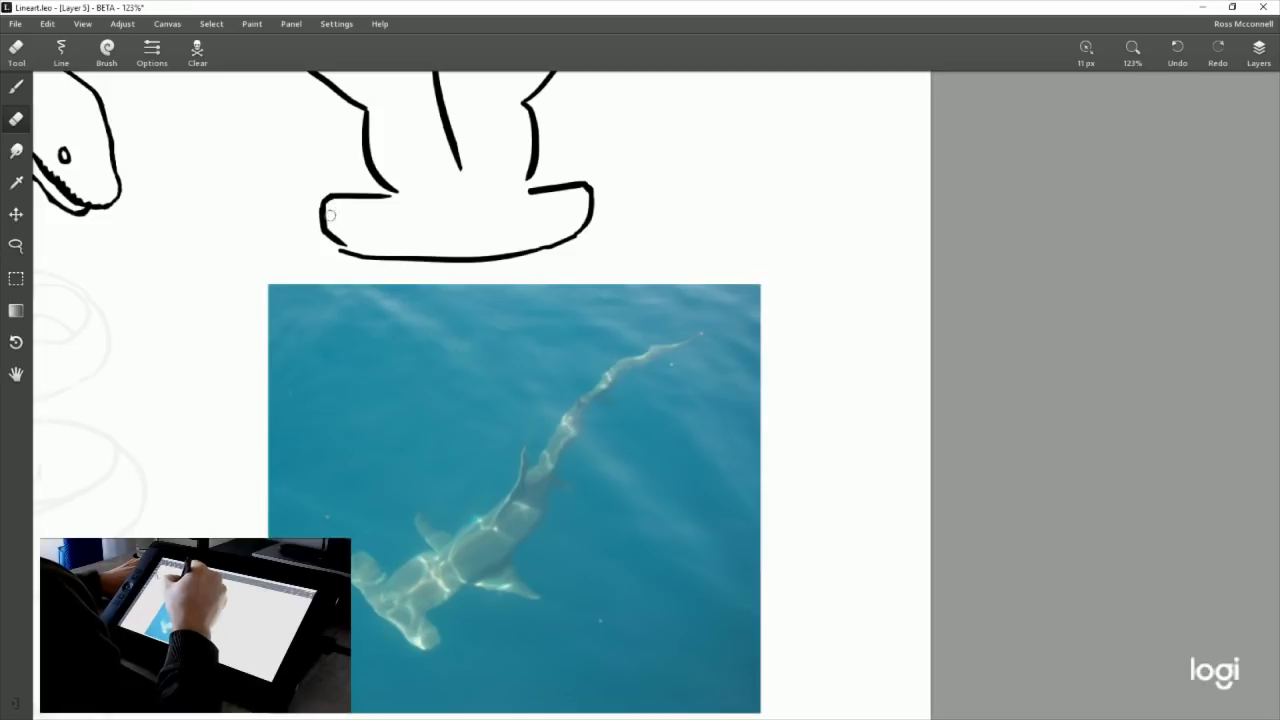
scroll(594, 371, up, 5)
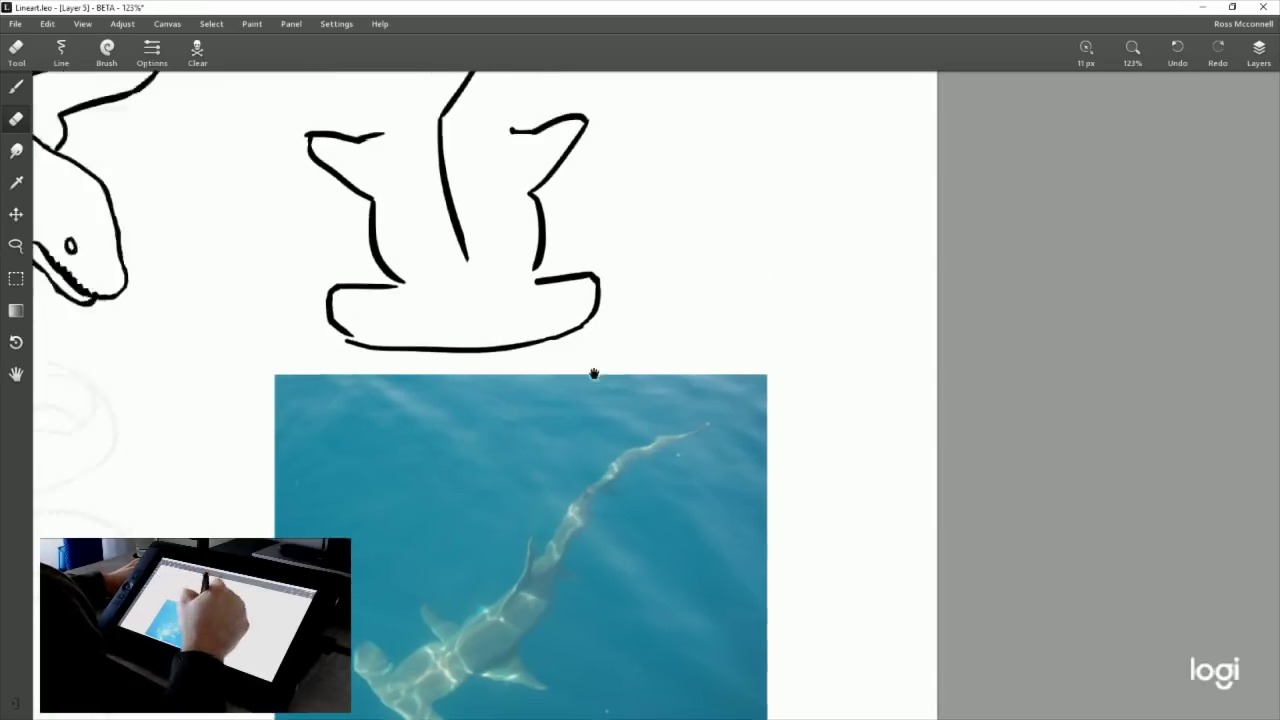
key(b)
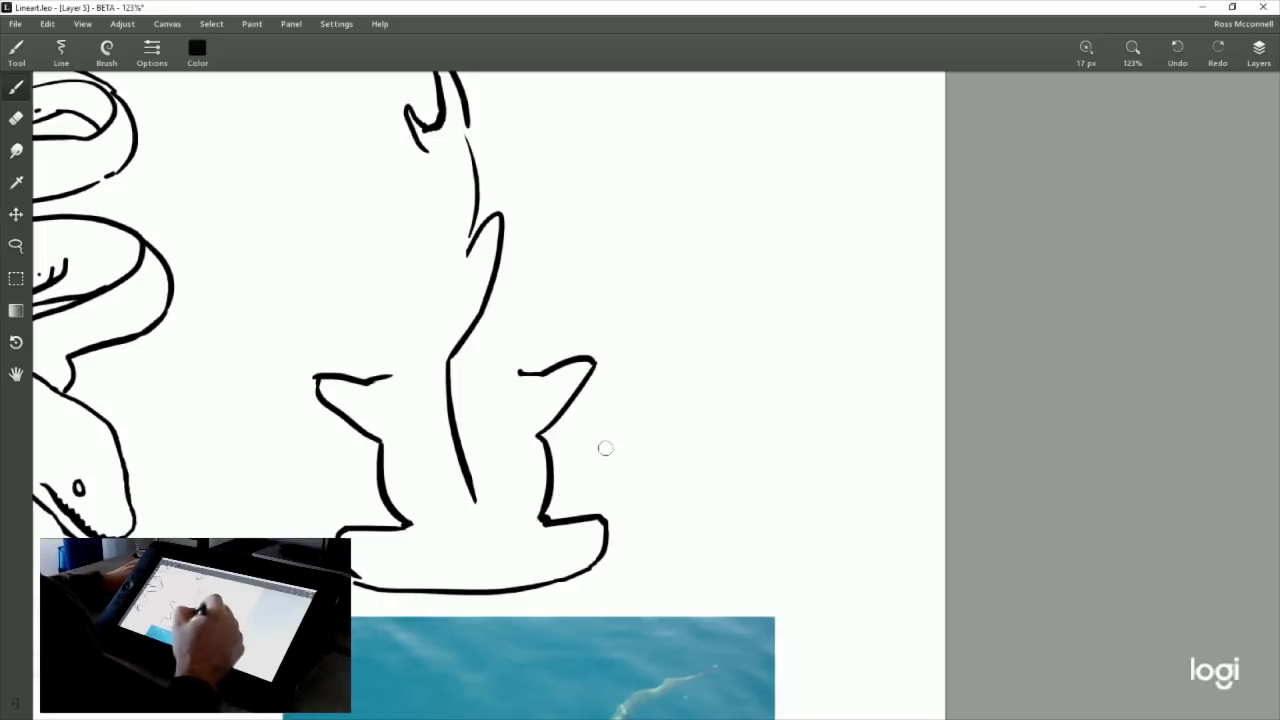
Redraw the inner ends of both pectoral fins' upper edges curving upward and erase the old straight ends.
scroll(617, 366, up, 1)
drag(549, 443, 578, 448)
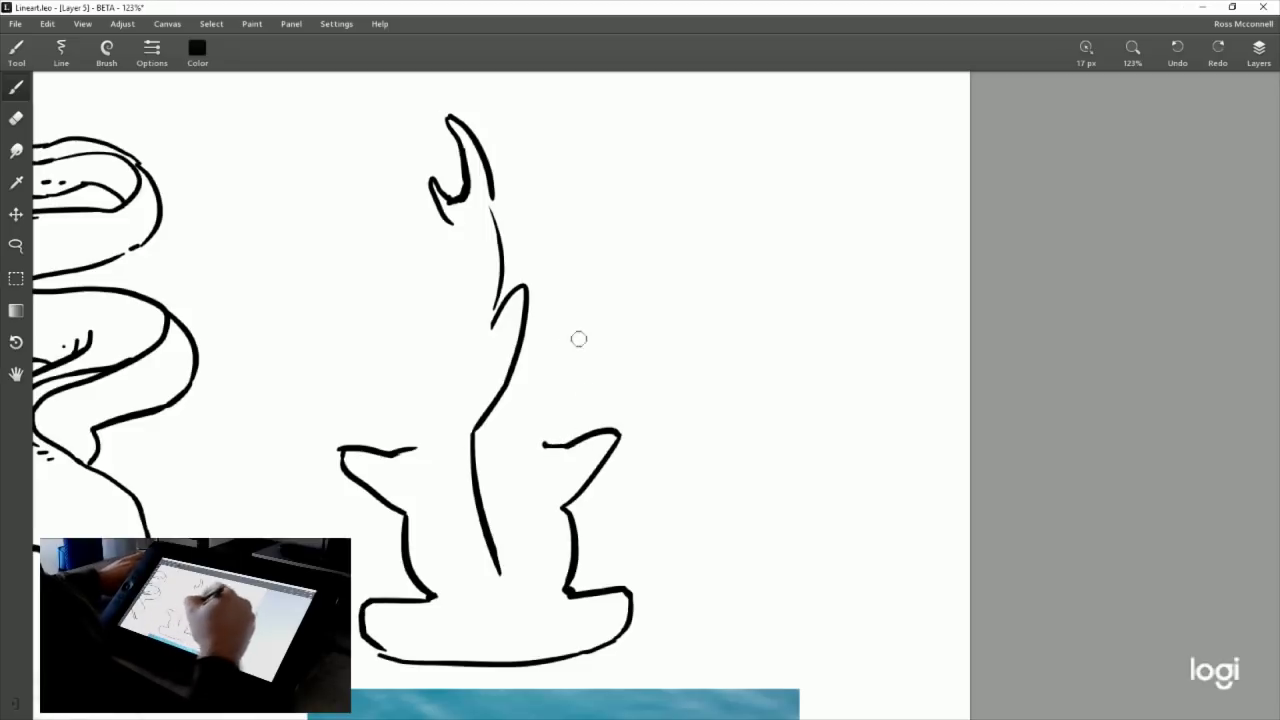
click(541, 435)
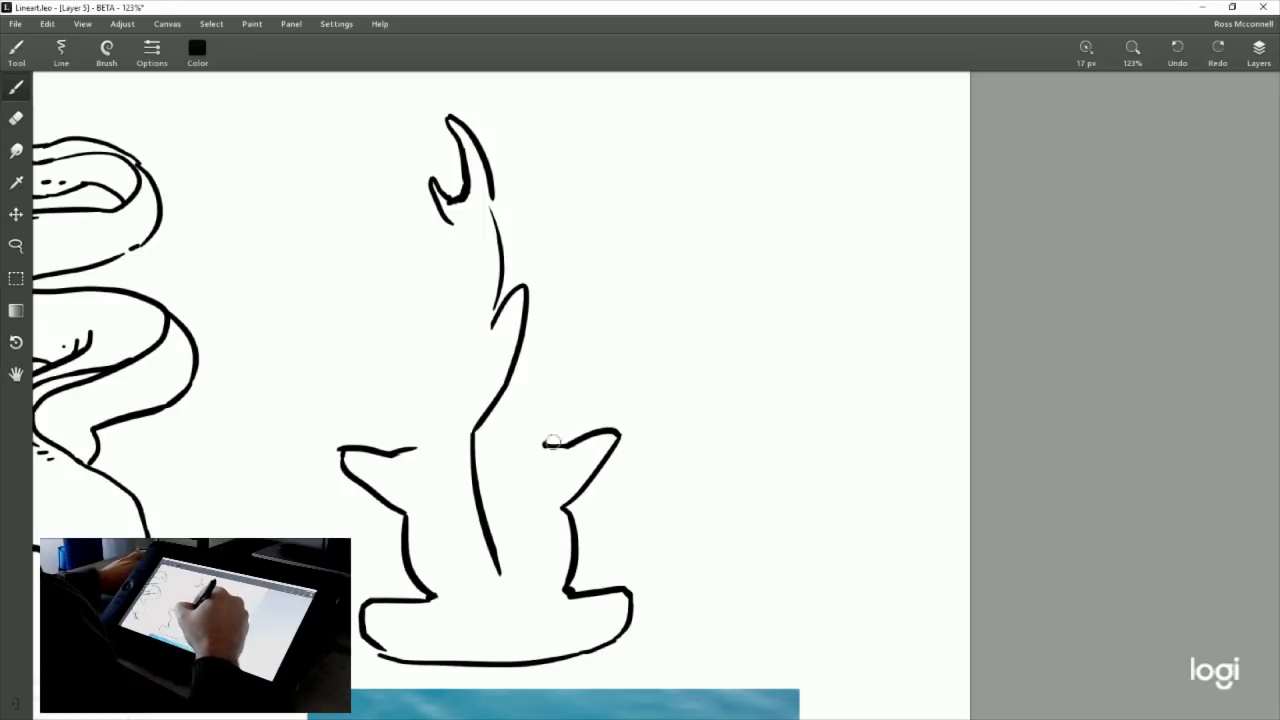
drag(391, 451, 414, 445)
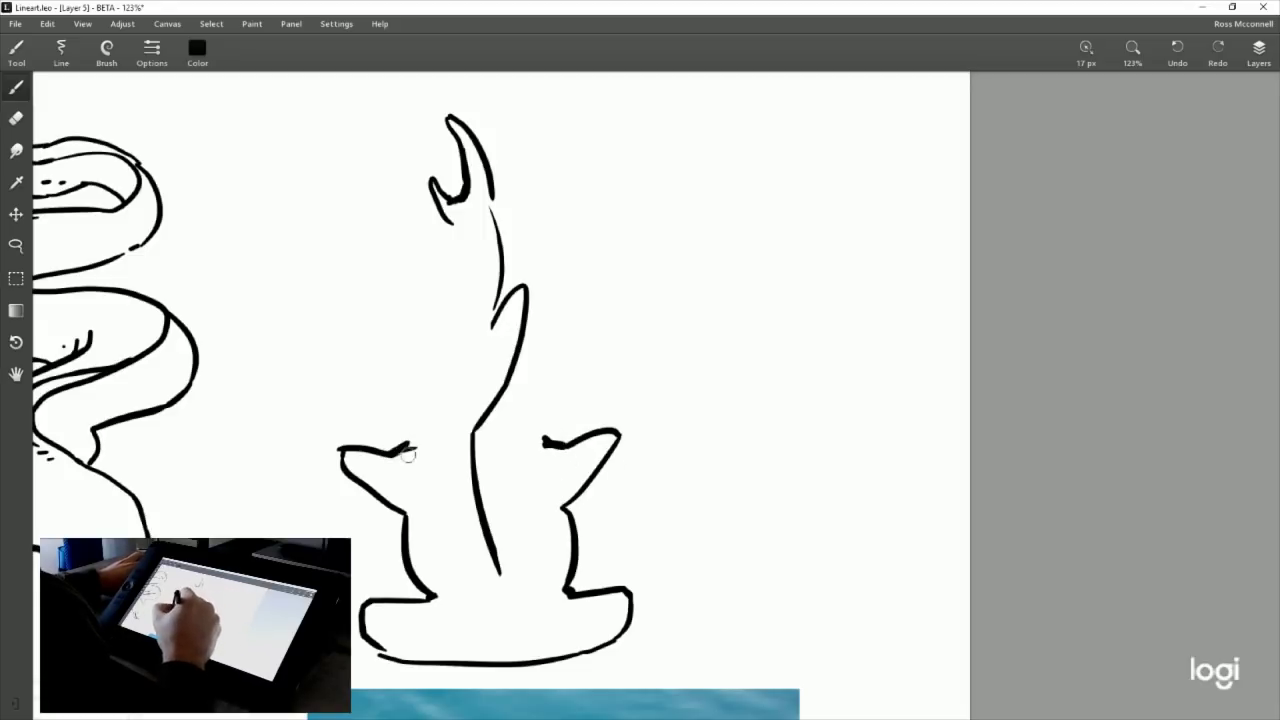
click(16, 118)
drag(408, 452, 417, 444)
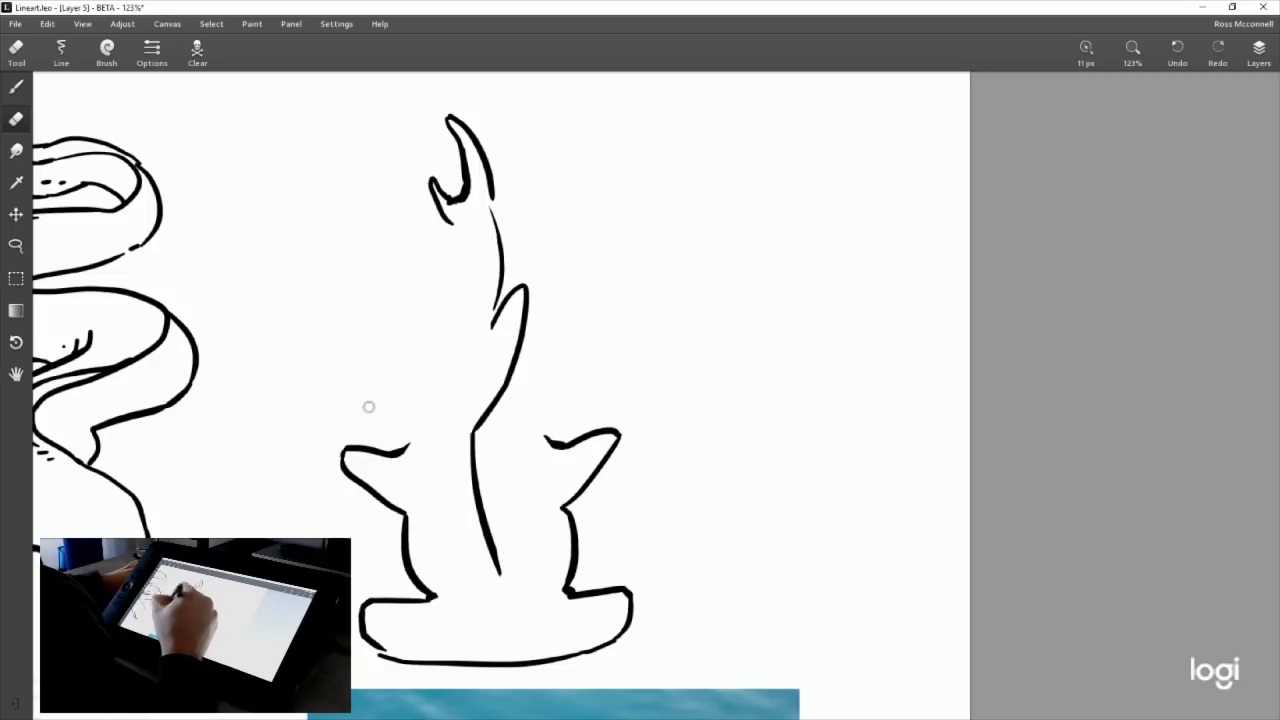
Reinforce the rounded tip of the left pectoral fin and trim the thin inner ends of both fins' upper edges.
click(22, 88)
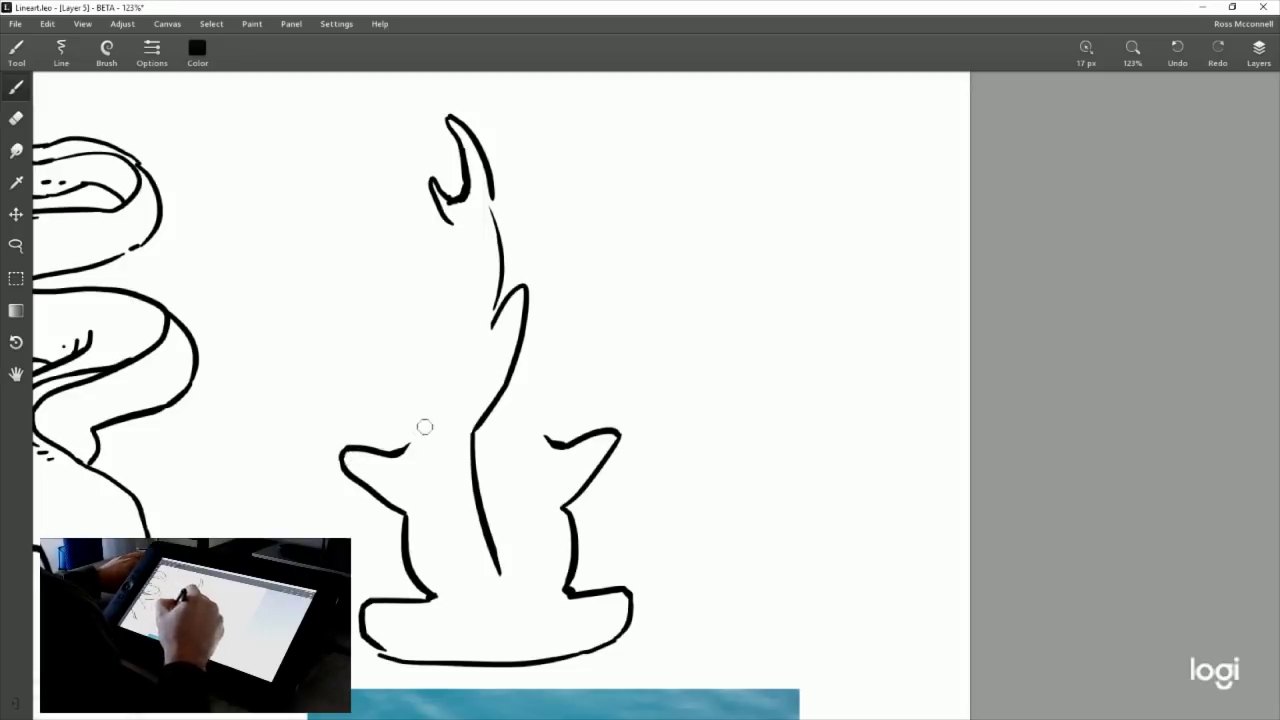
drag(348, 446, 344, 470)
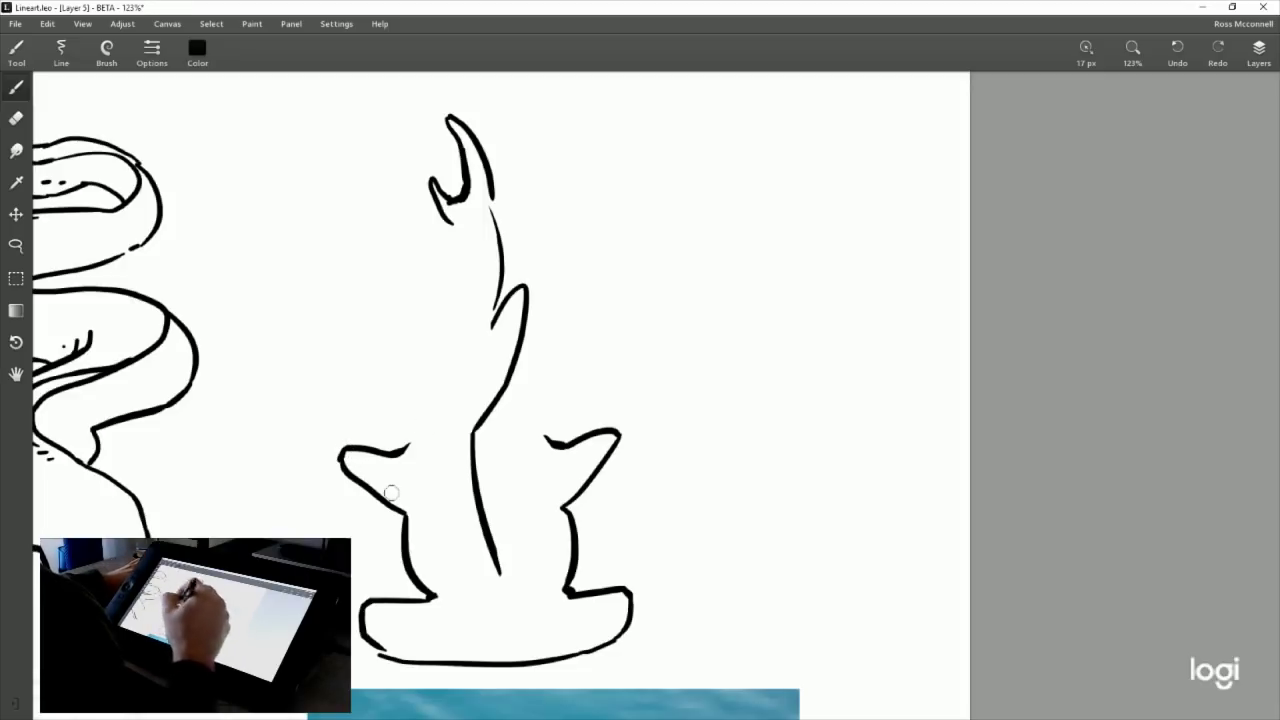
drag(636, 527, 653, 372)
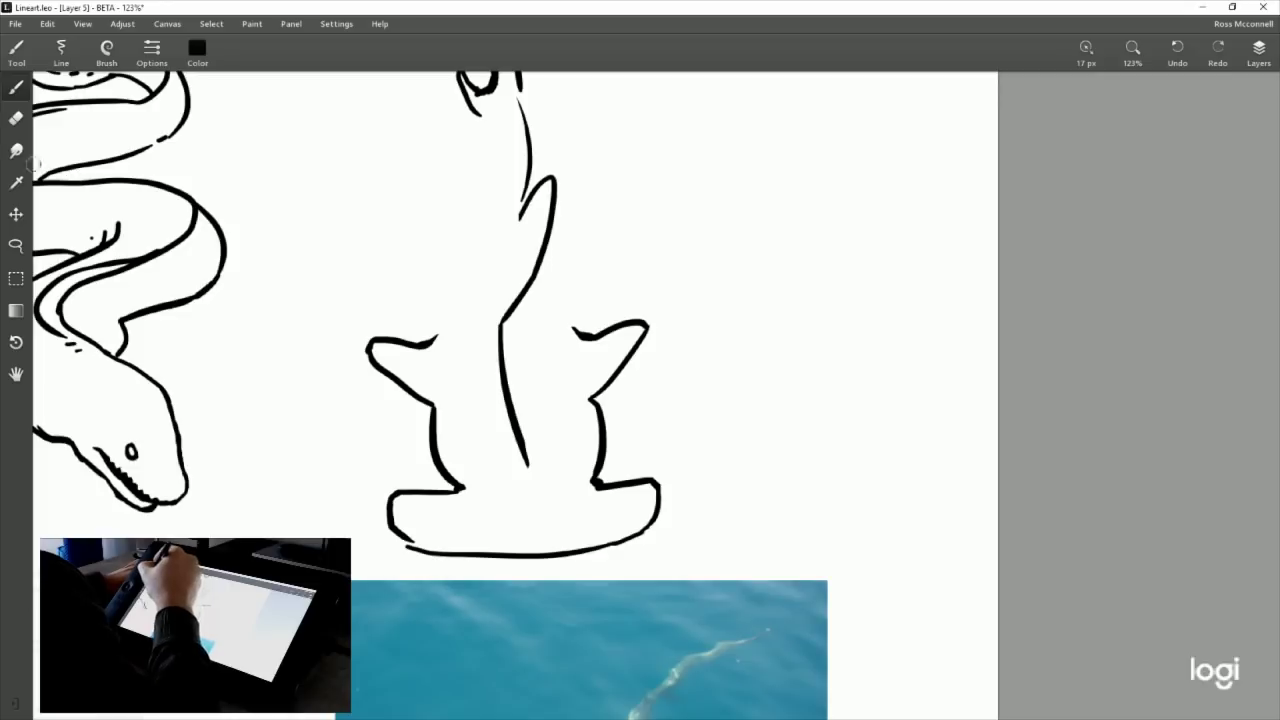
click(18, 119)
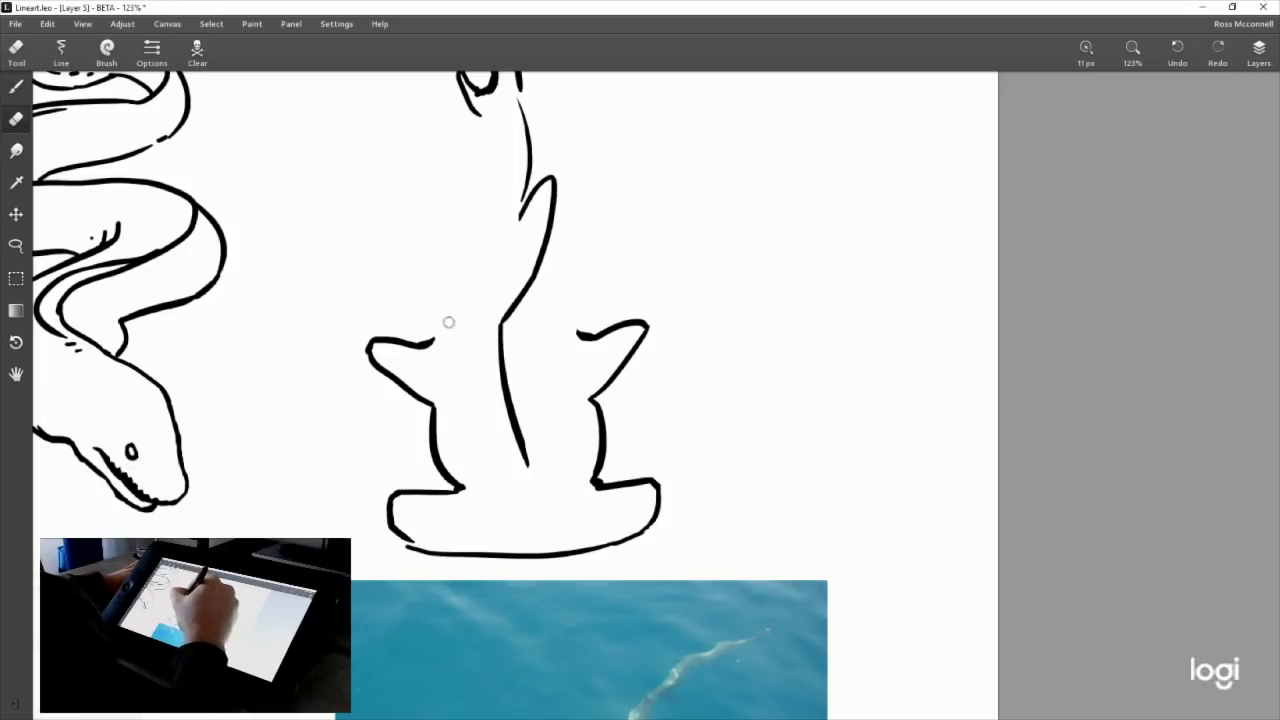
Consult the shark photo and draw a small pointed fin on the back line just below the tail fin.
click(22, 88)
drag(655, 587, 687, 309)
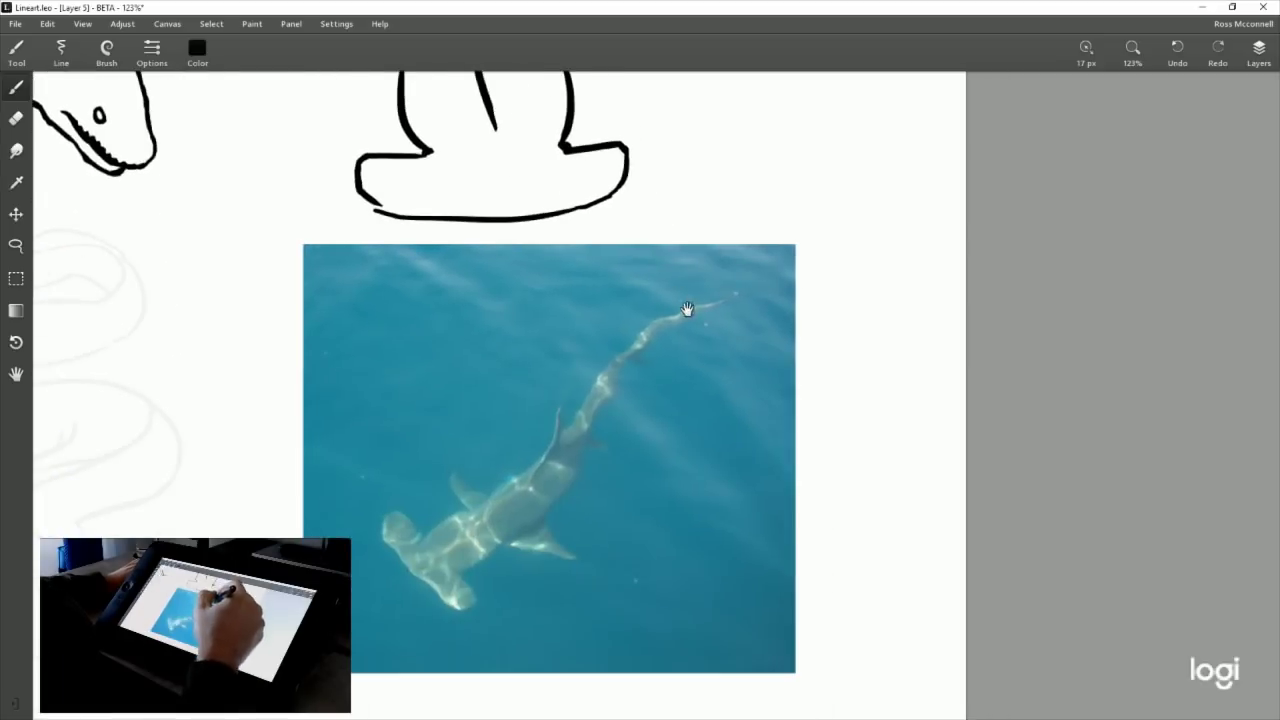
drag(652, 180, 696, 244)
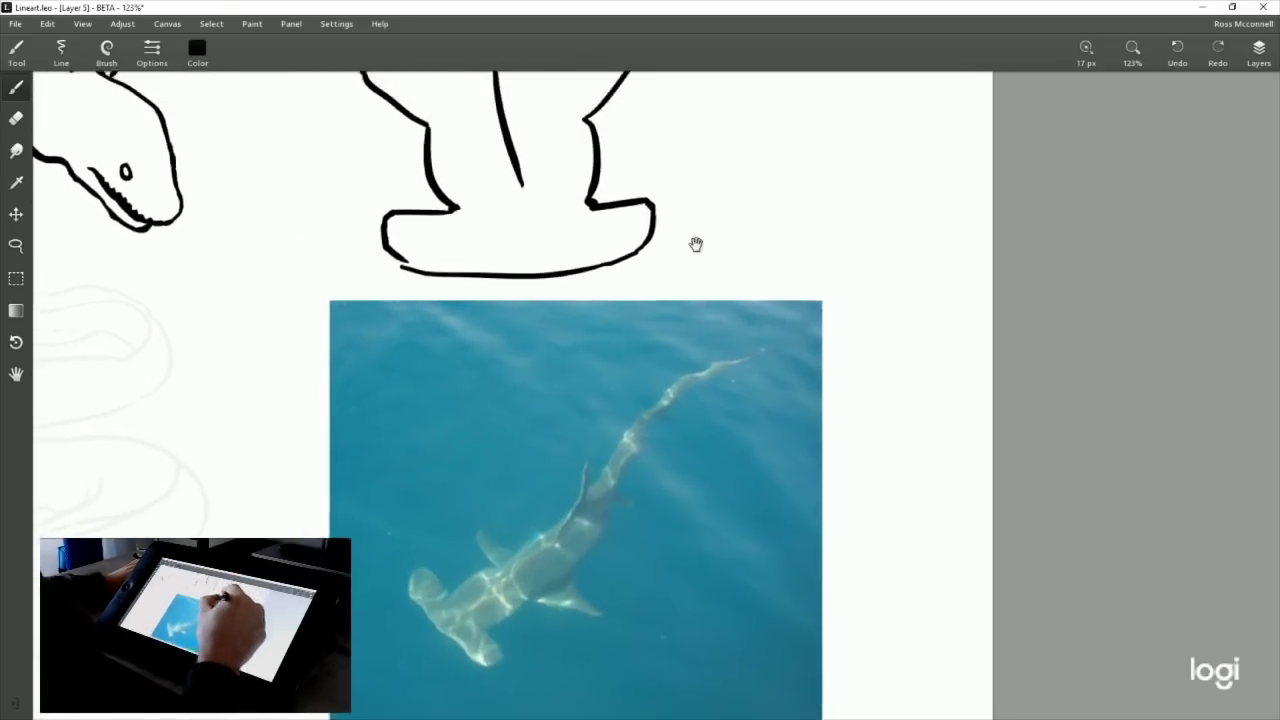
drag(686, 175, 616, 405)
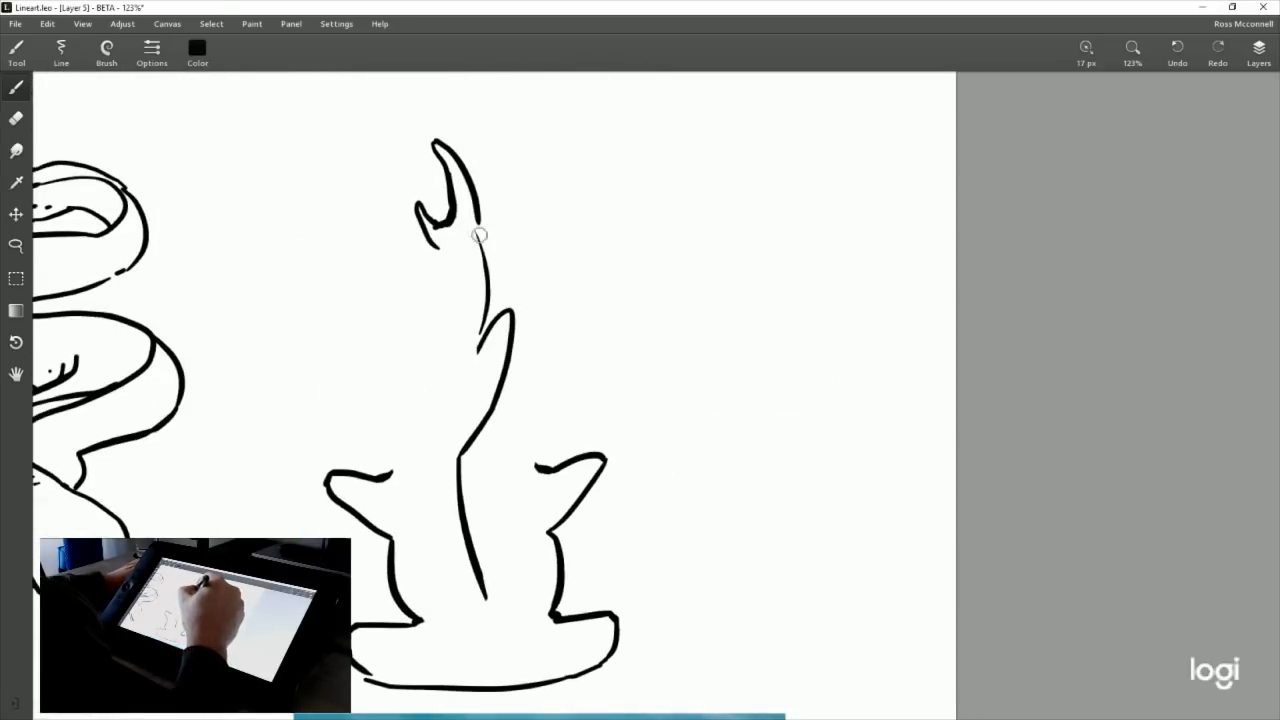
drag(479, 234, 486, 252)
drag(677, 514, 697, 180)
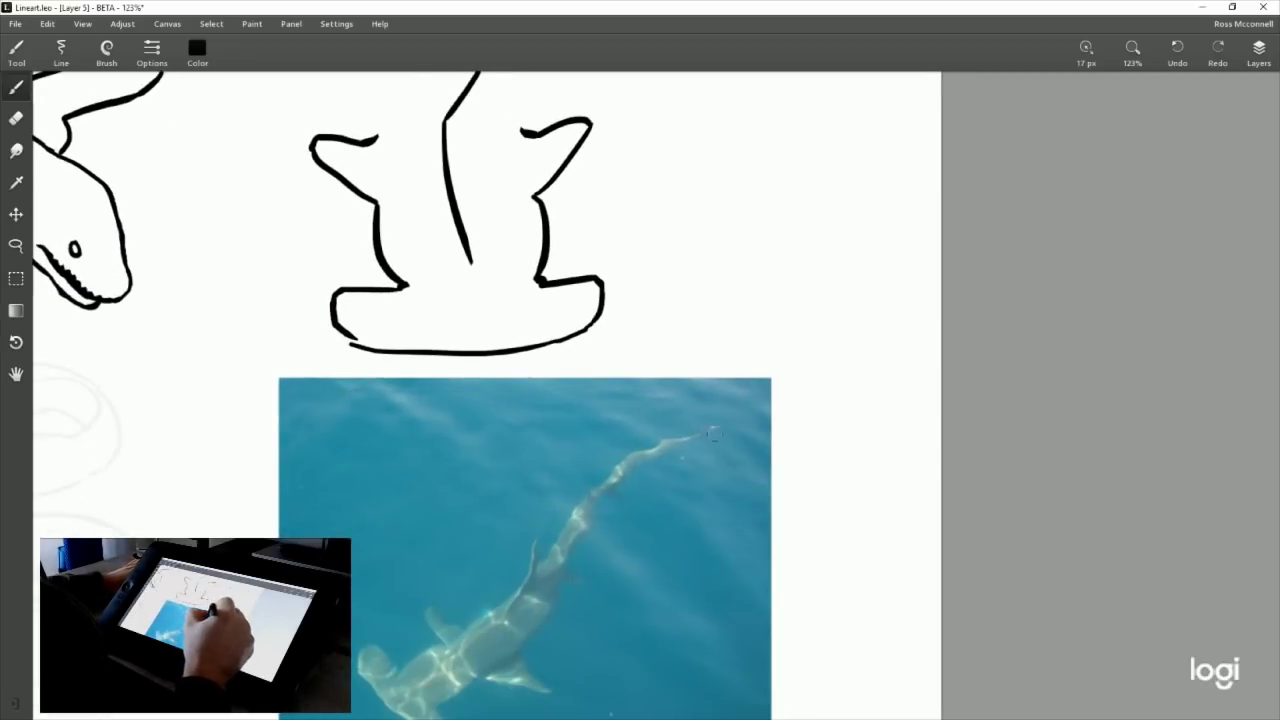
mouse_move(637, 191)
mouse_down()
mouse_move(640, 417)
mouse_move(641, 347)
mouse_up()
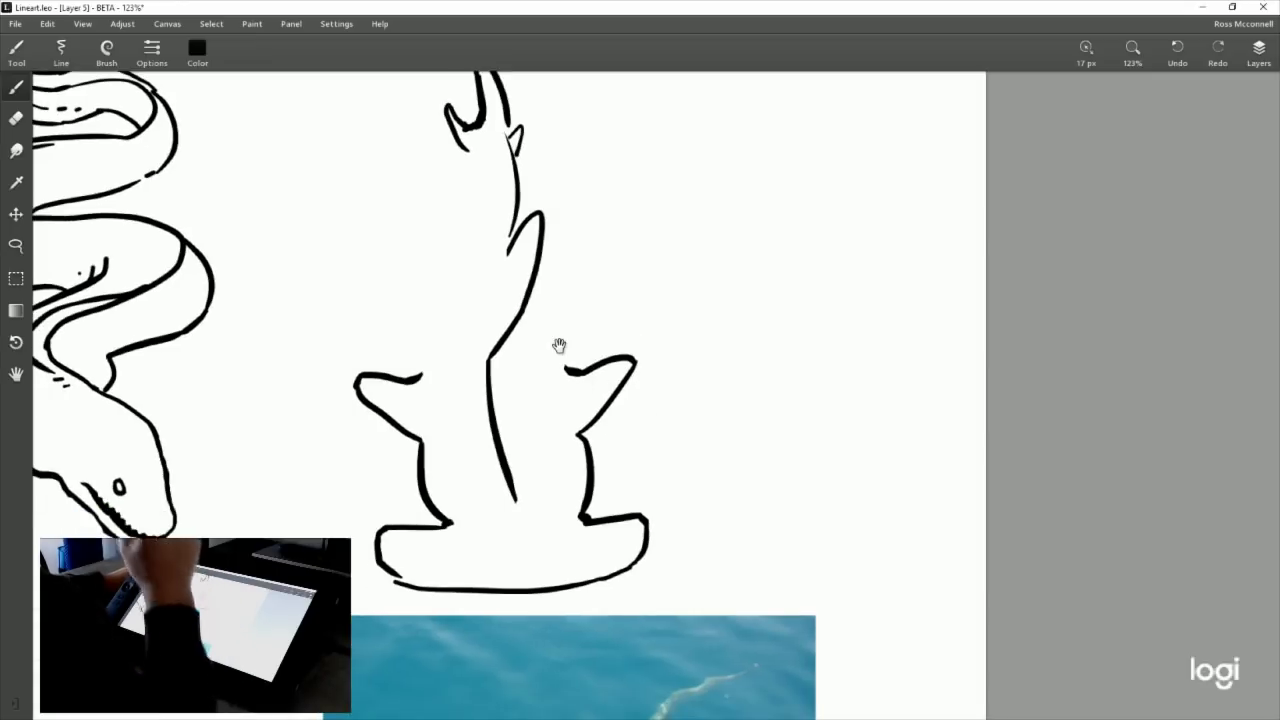
drag(643, 289, 647, 354)
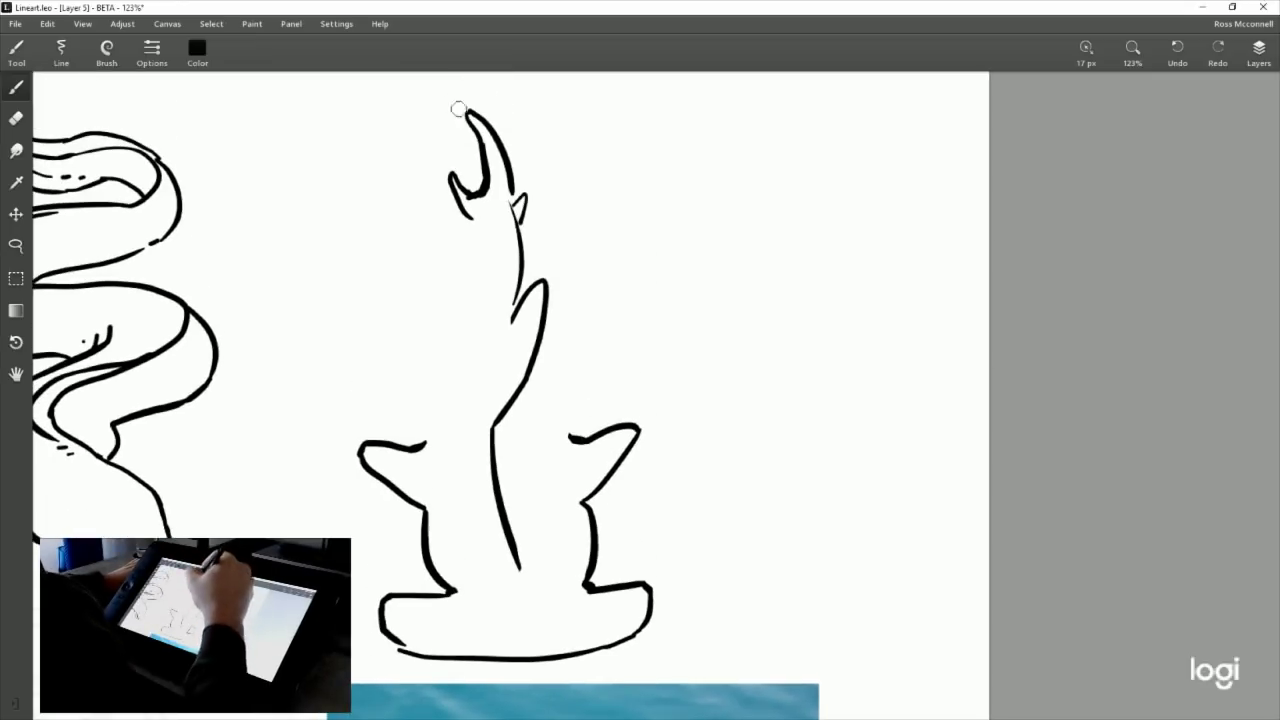
Recheck the shark photo and thicken the outer edge of the tail fin's lower lobe.
click(16, 118)
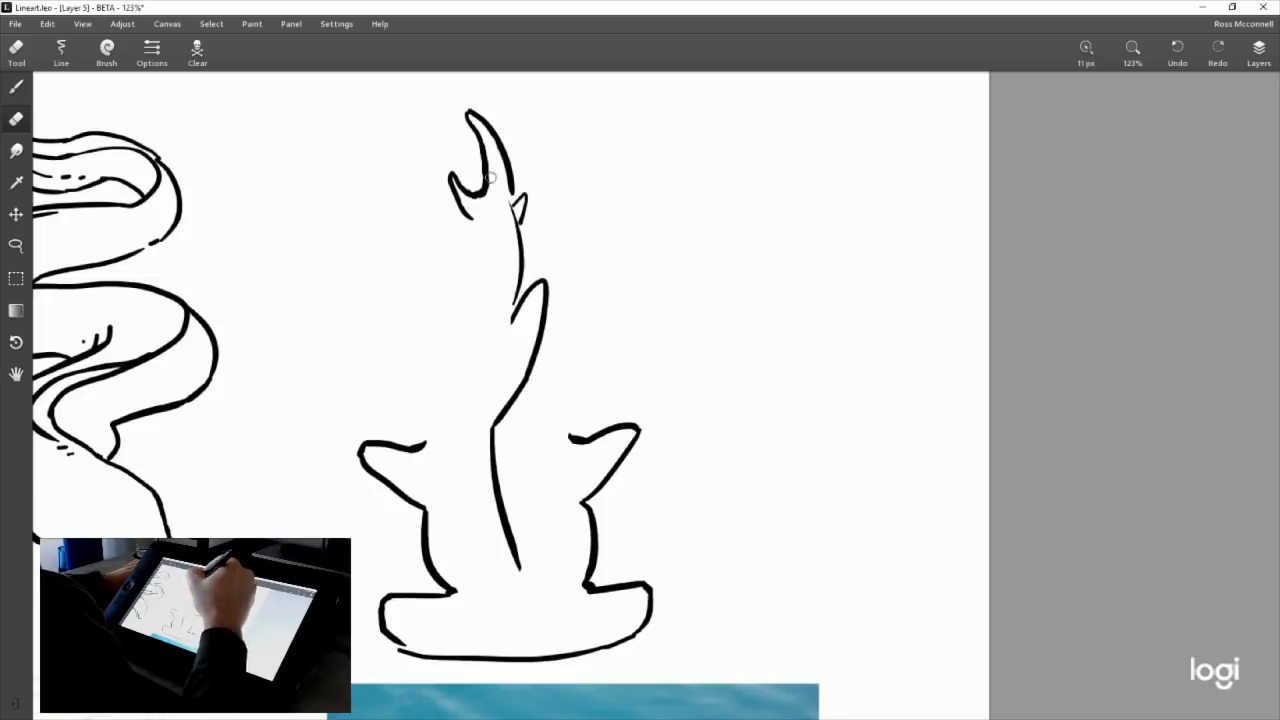
click(16, 86)
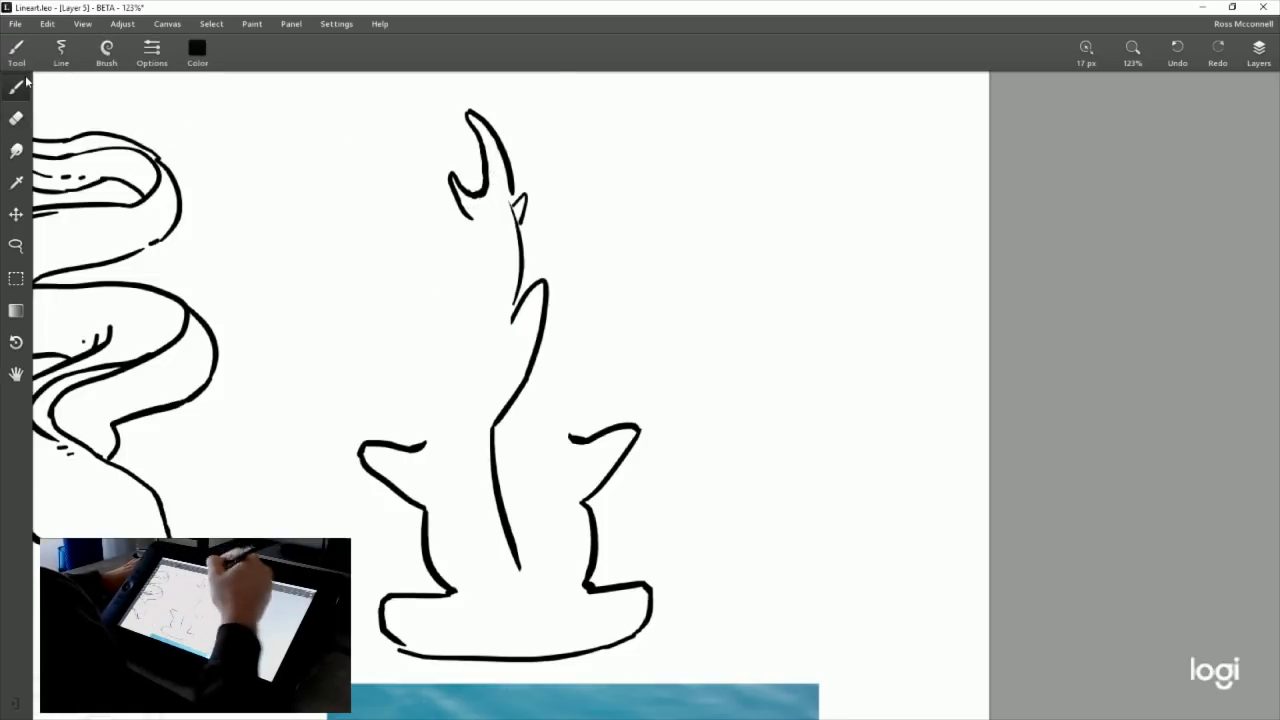
scroll(680, 466, down, 5)
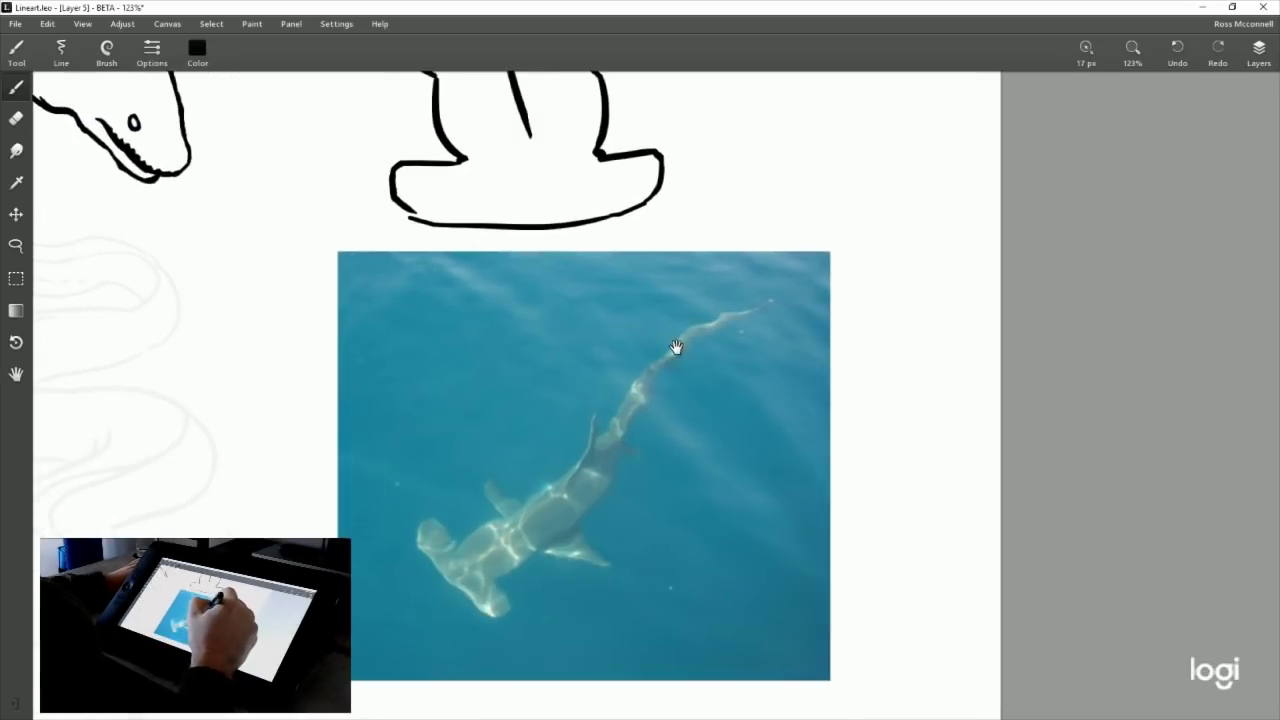
drag(667, 265, 647, 405)
drag(592, 178, 600, 328)
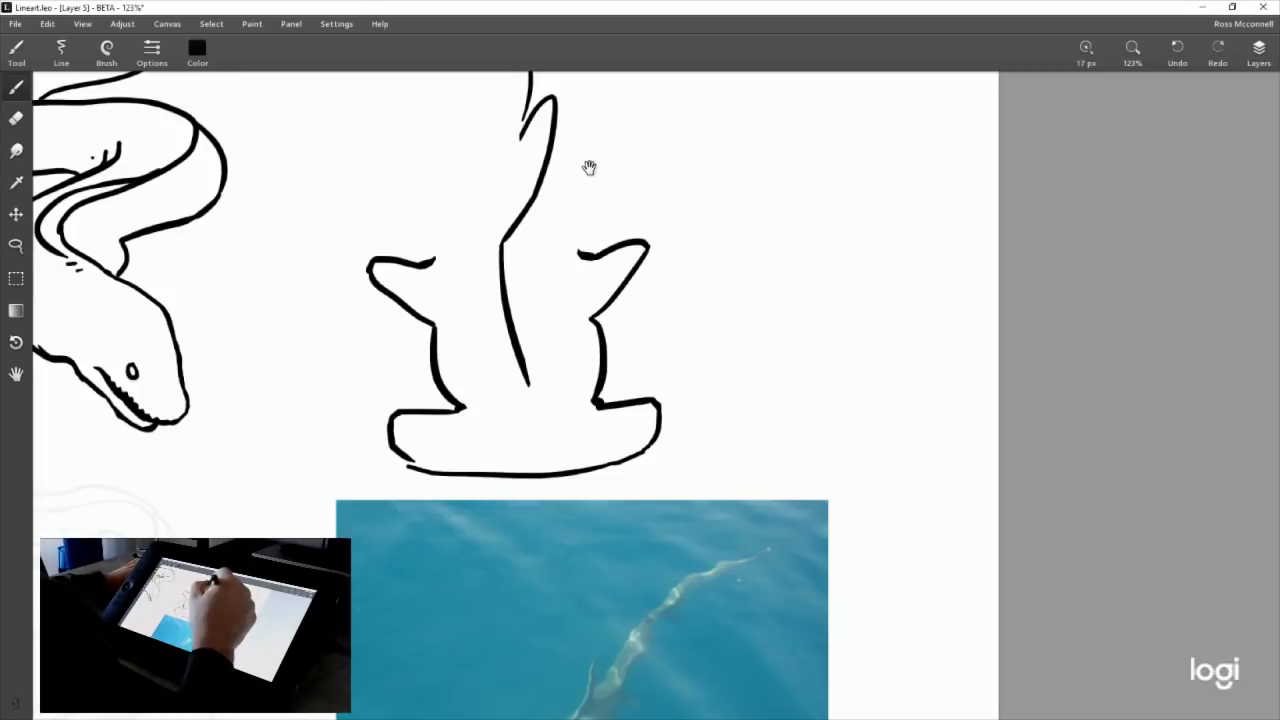
drag(589, 168, 600, 311)
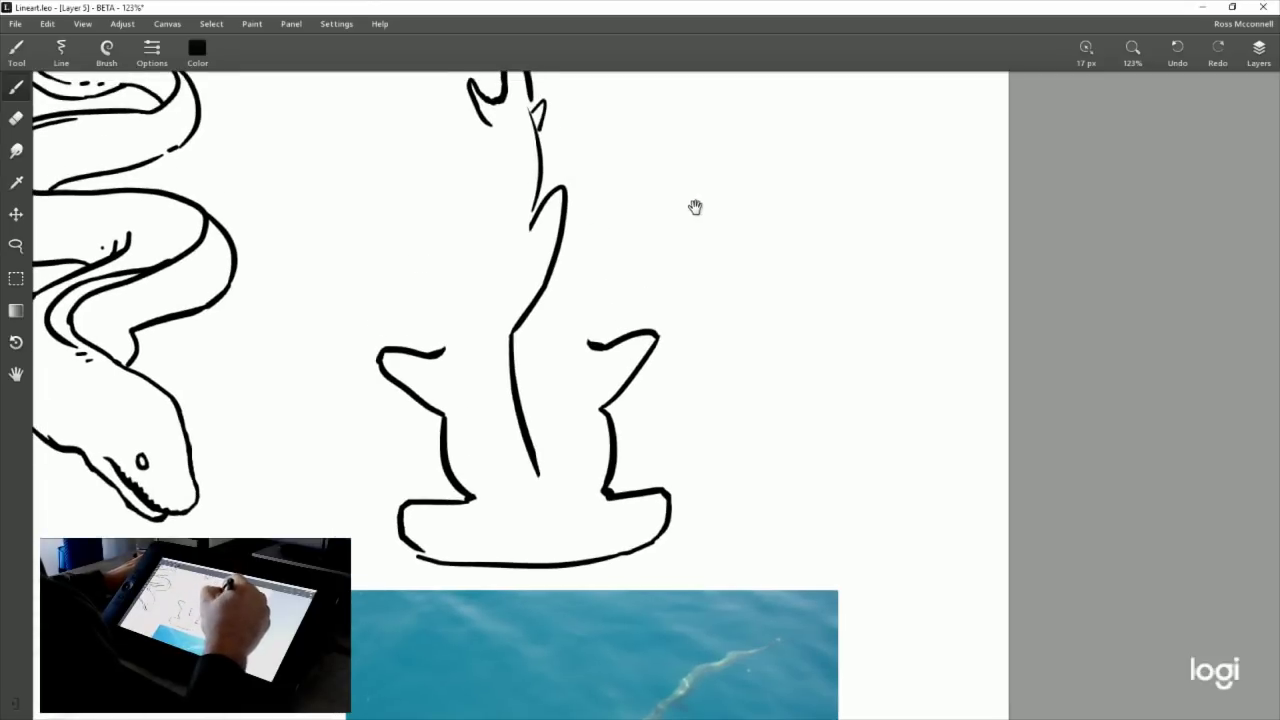
drag(611, 123, 600, 203)
drag(458, 172, 486, 210)
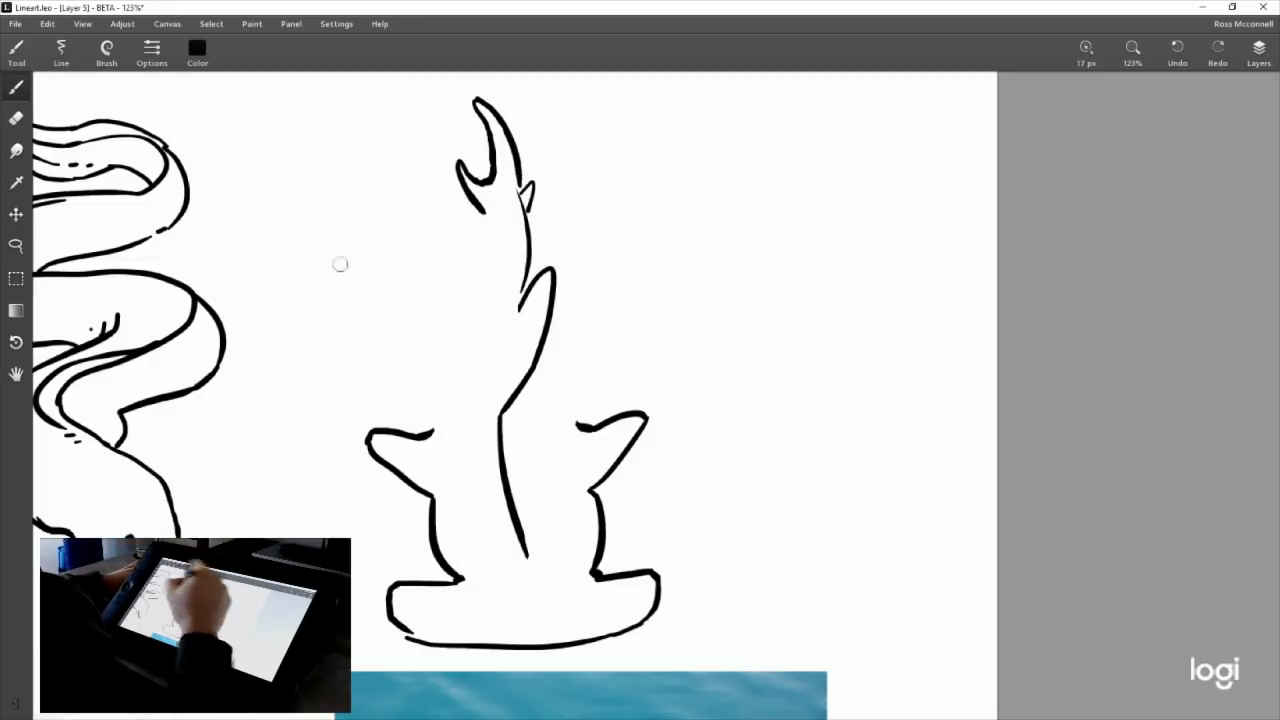
Lasso the tail fin's lower lobe, shift it slightly toward the body, and clear the selection.
click(17, 245)
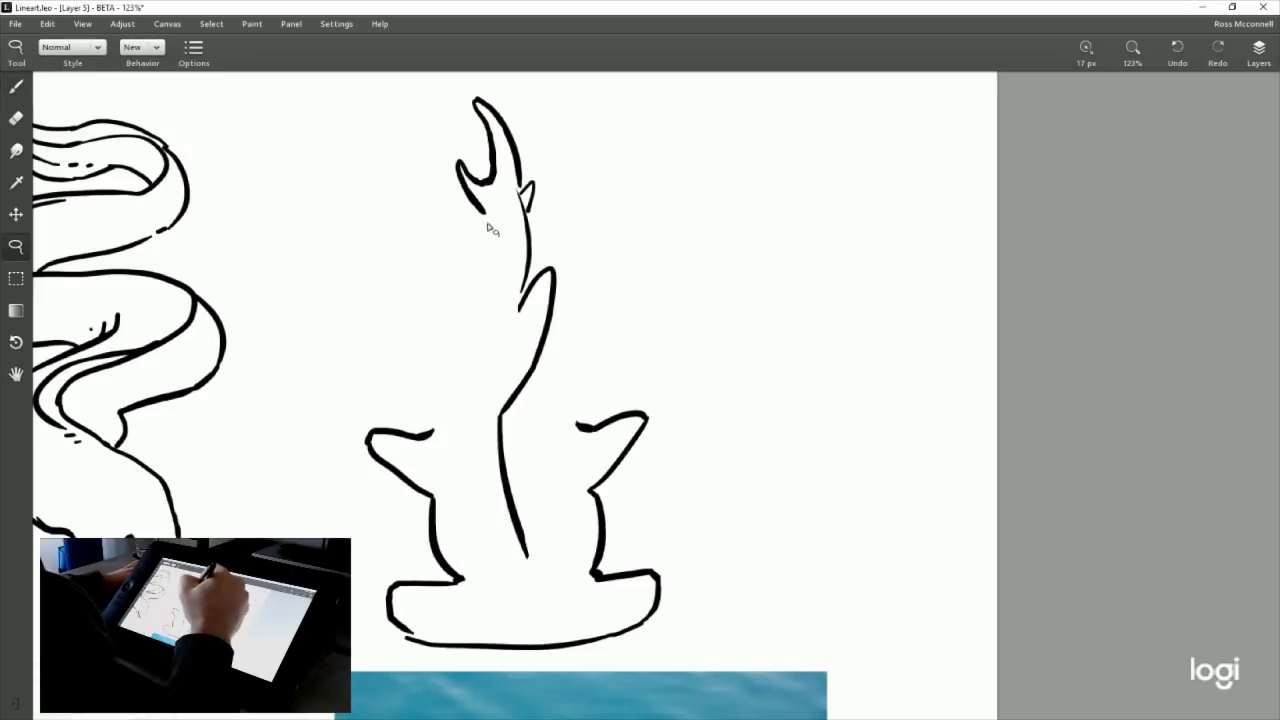
mouse_move(490, 222)
mouse_down()
mouse_move(495, 175)
mouse_move(488, 220)
mouse_move(496, 206)
mouse_move(485, 208)
mouse_up()
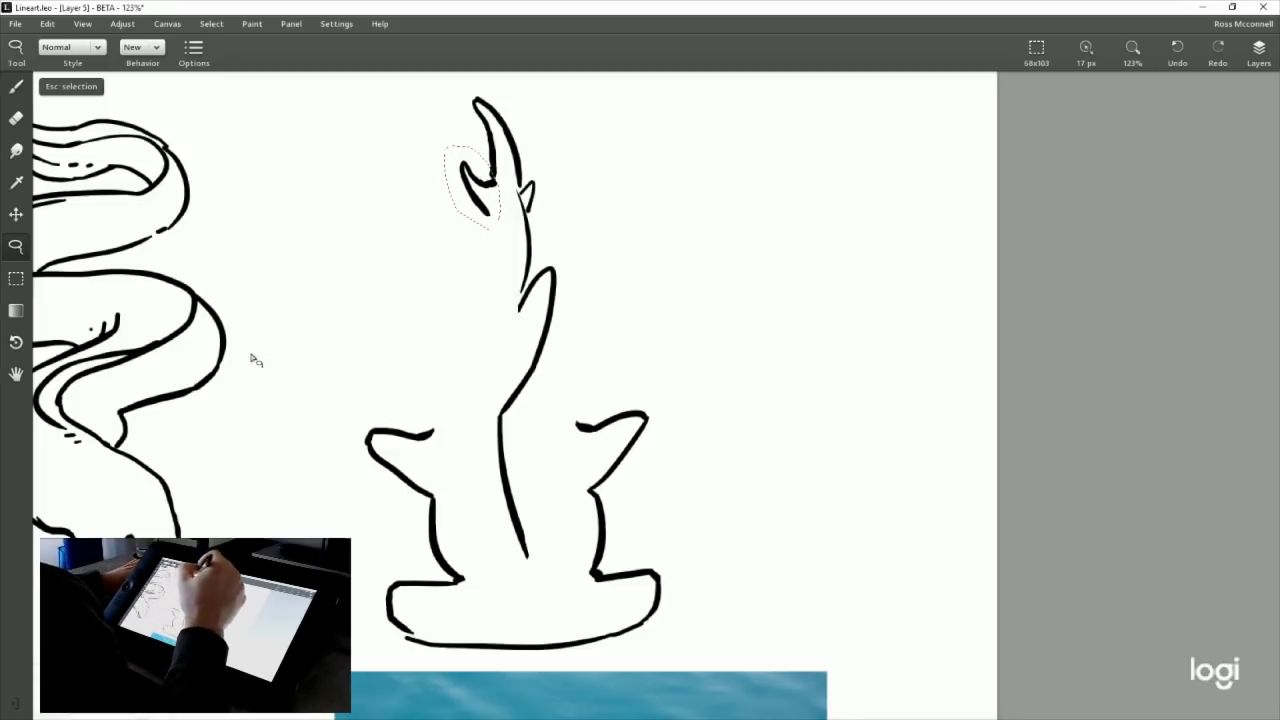
key(Escape)
Touch up the lines where the lower lobe joins the tail and around the base of the small back fin.
click(27, 82)
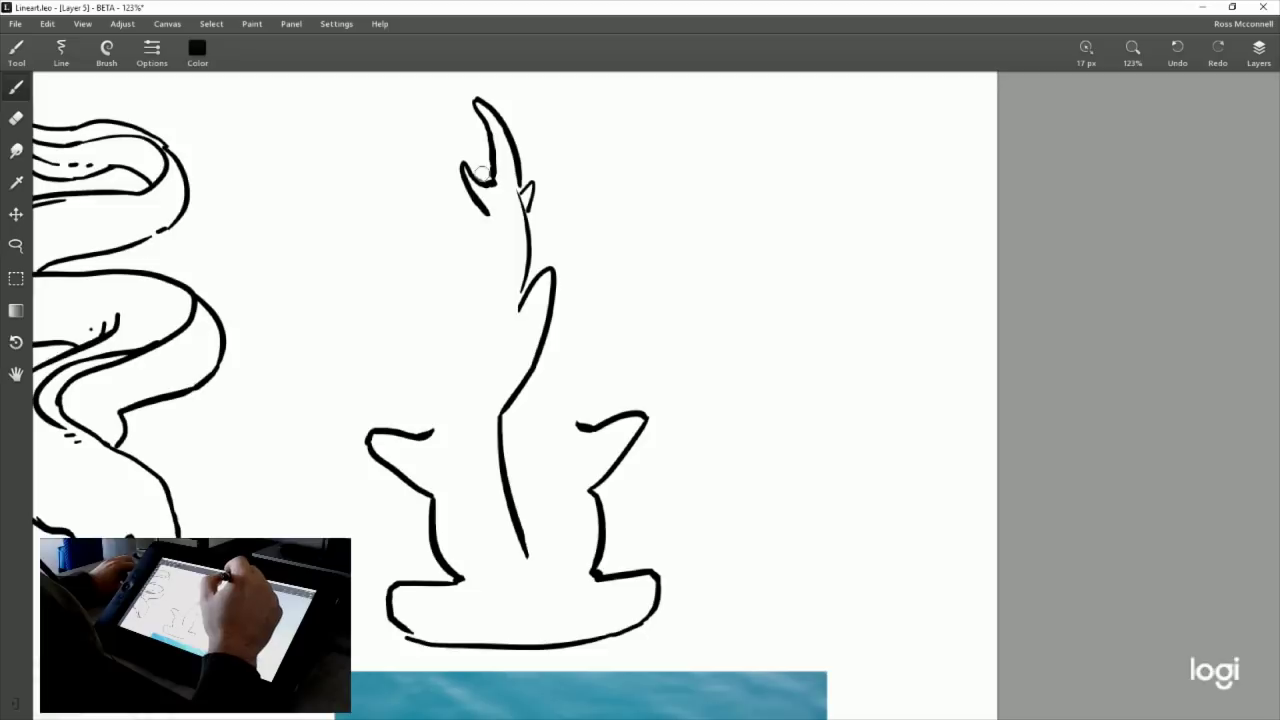
key(e)
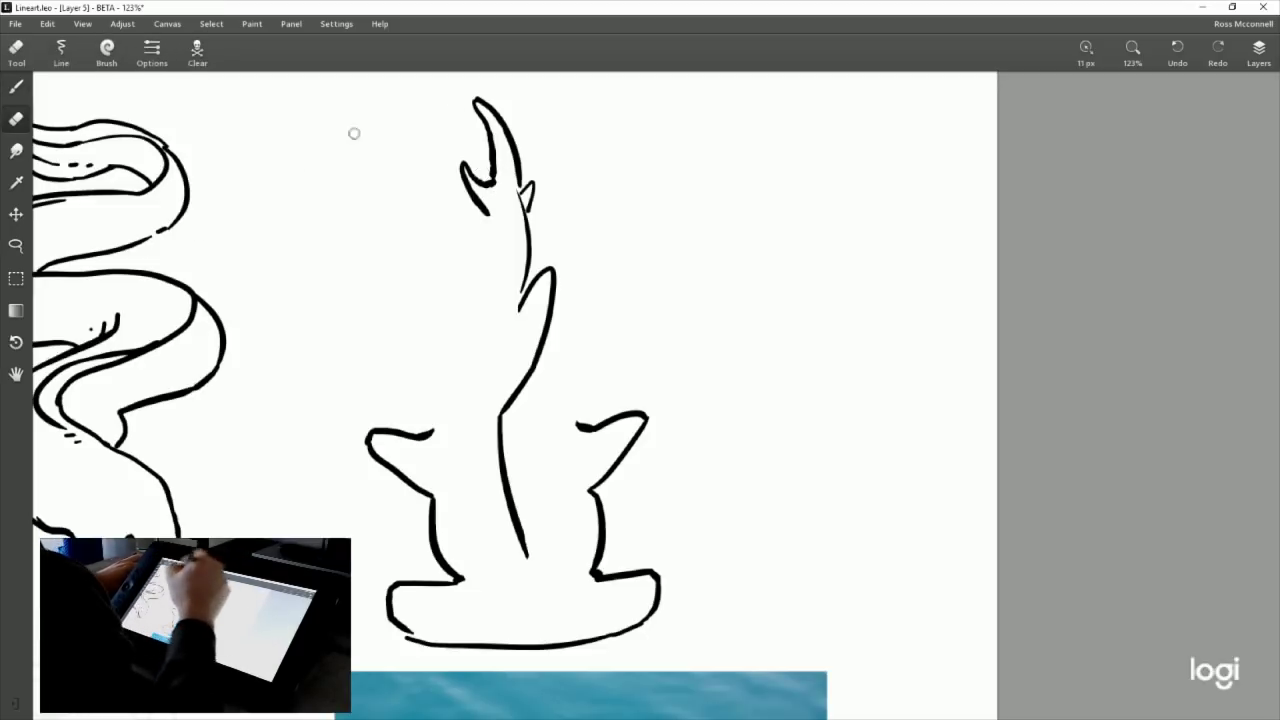
click(16, 86)
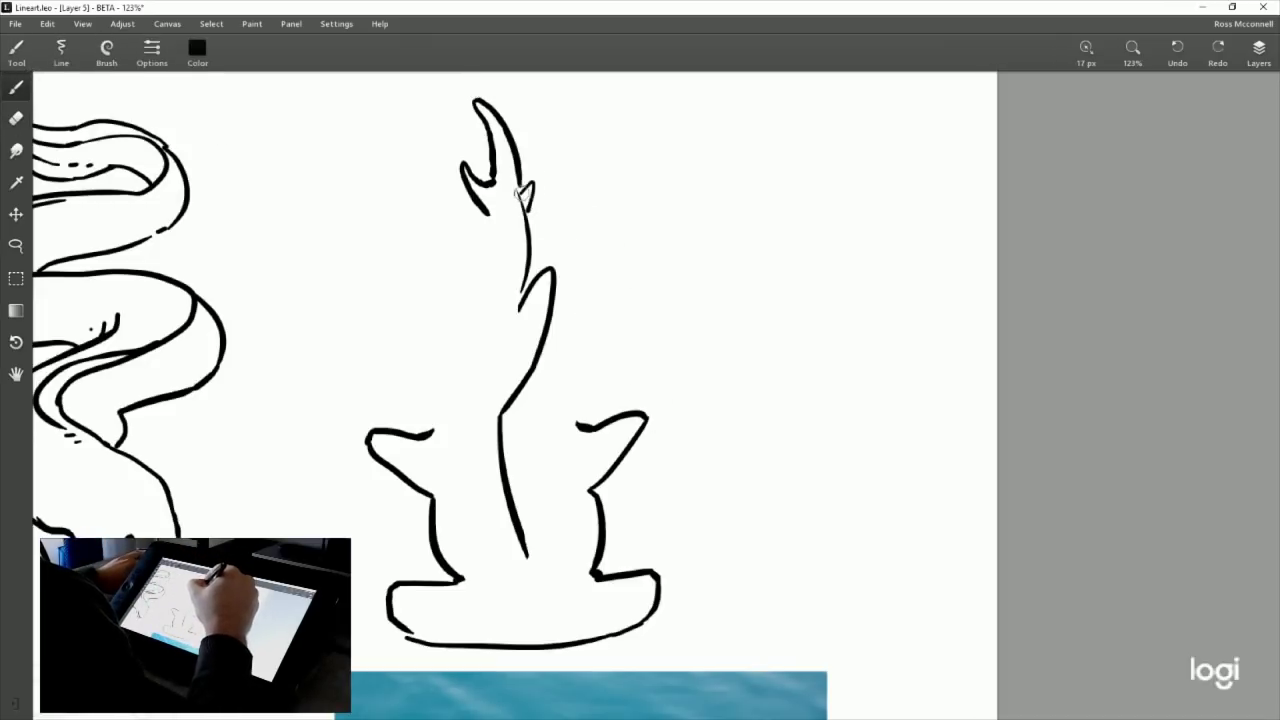
drag(522, 208, 545, 202)
Consult the shark photo, then touch up the lines at the tail fin's fork and around the small back fin's base.
scroll(717, 460, down, 3)
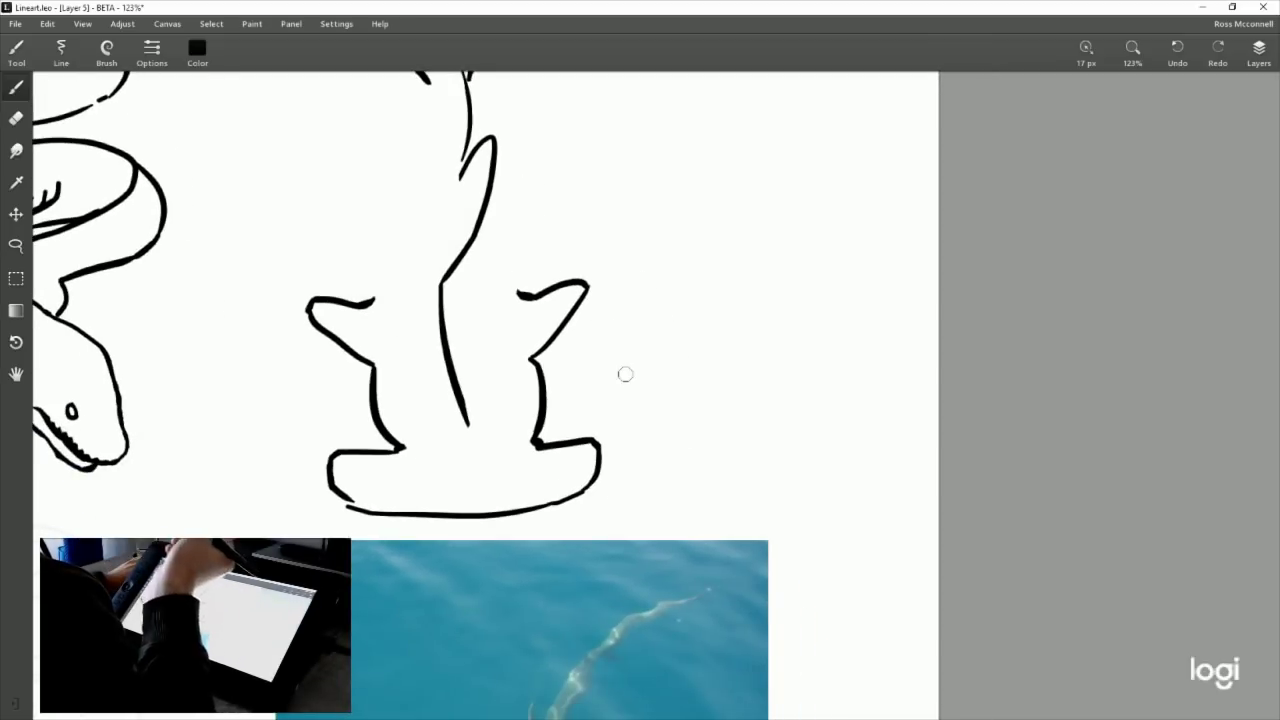
scroll(625, 374, down, 5)
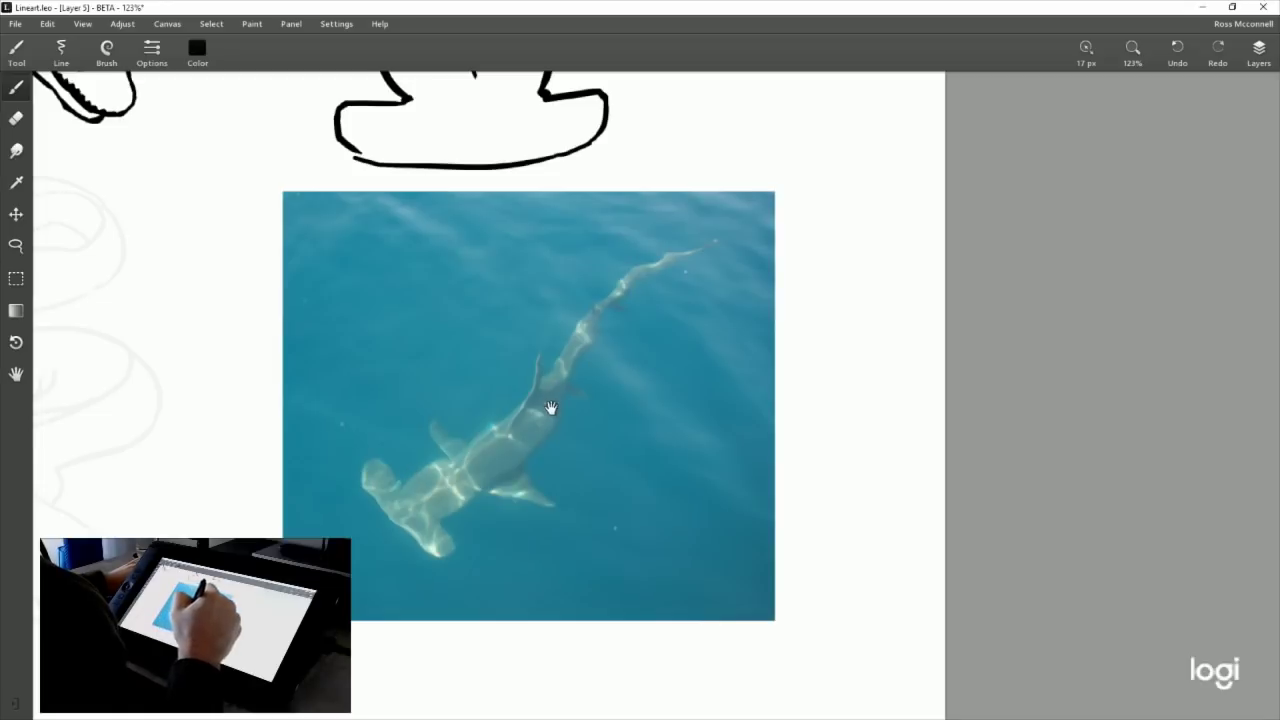
scroll(746, 251, up, 2)
scroll(746, 251, up, 5)
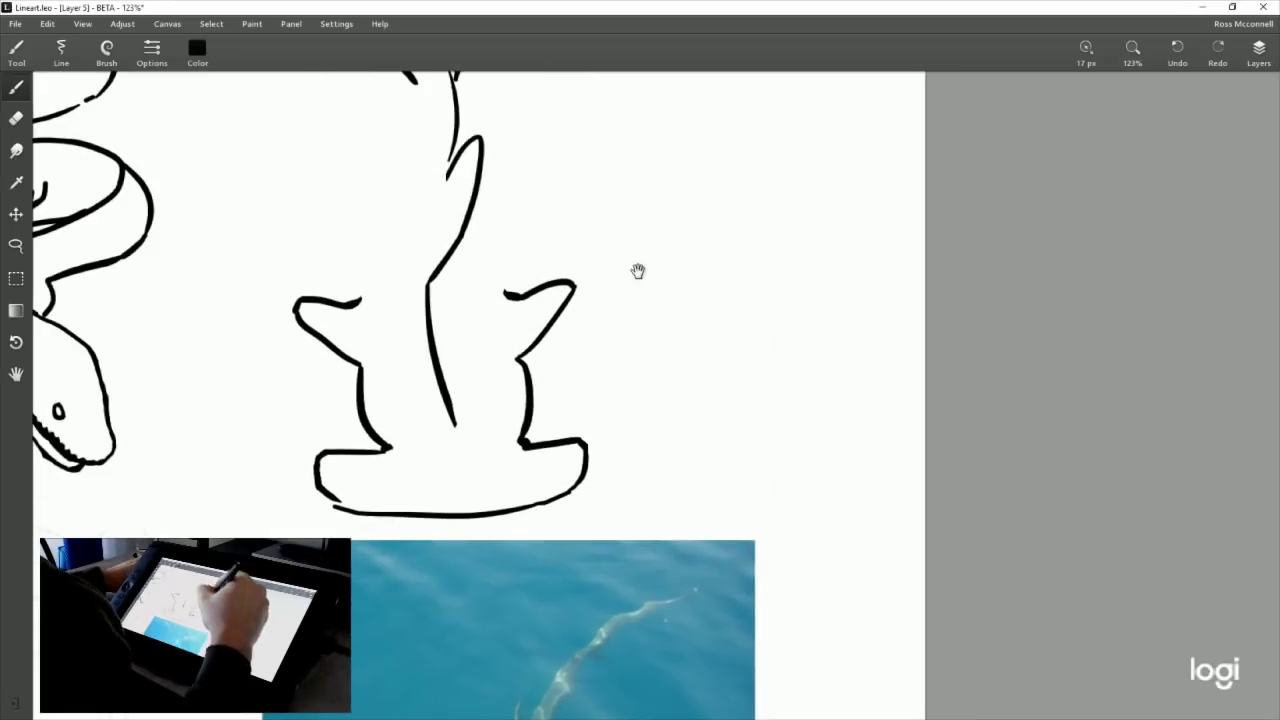
mouse_move(463, 316)
mouse_down()
mouse_move(499, 283)
mouse_move(487, 281)
mouse_up()
key(ctrl+z)
key(ctrl+z)
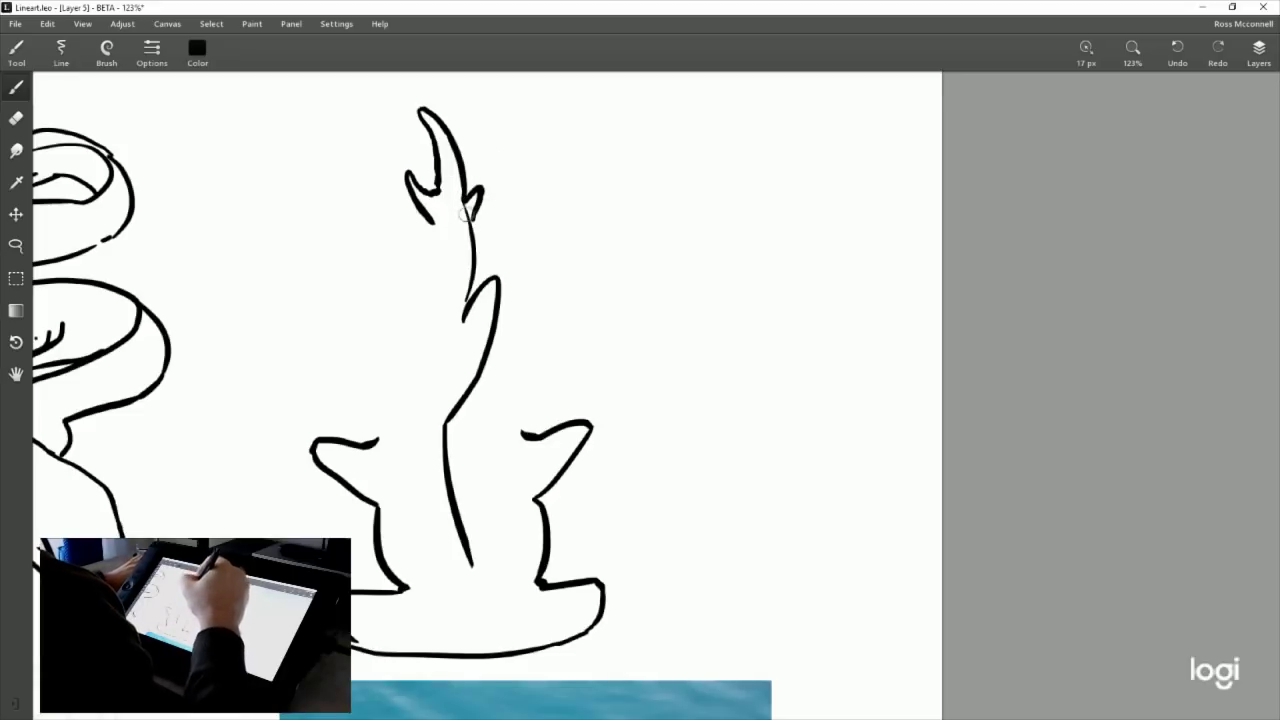
drag(436, 173, 438, 188)
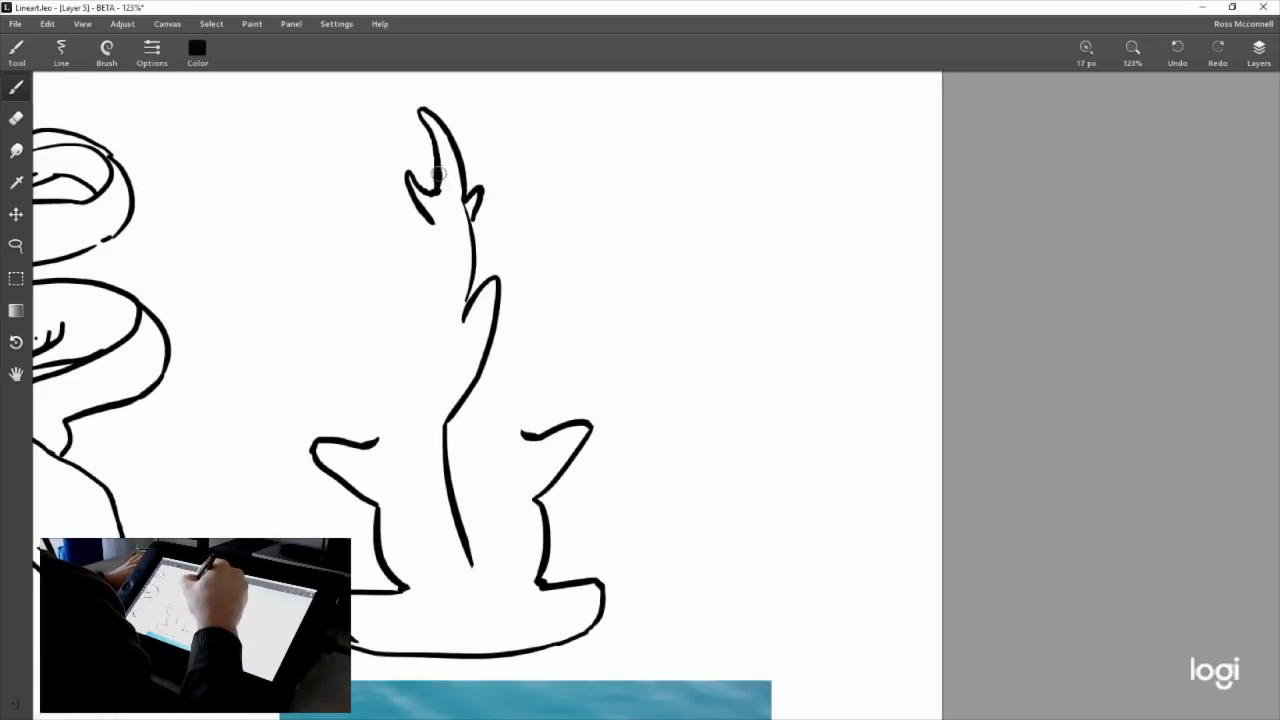
click(16, 118)
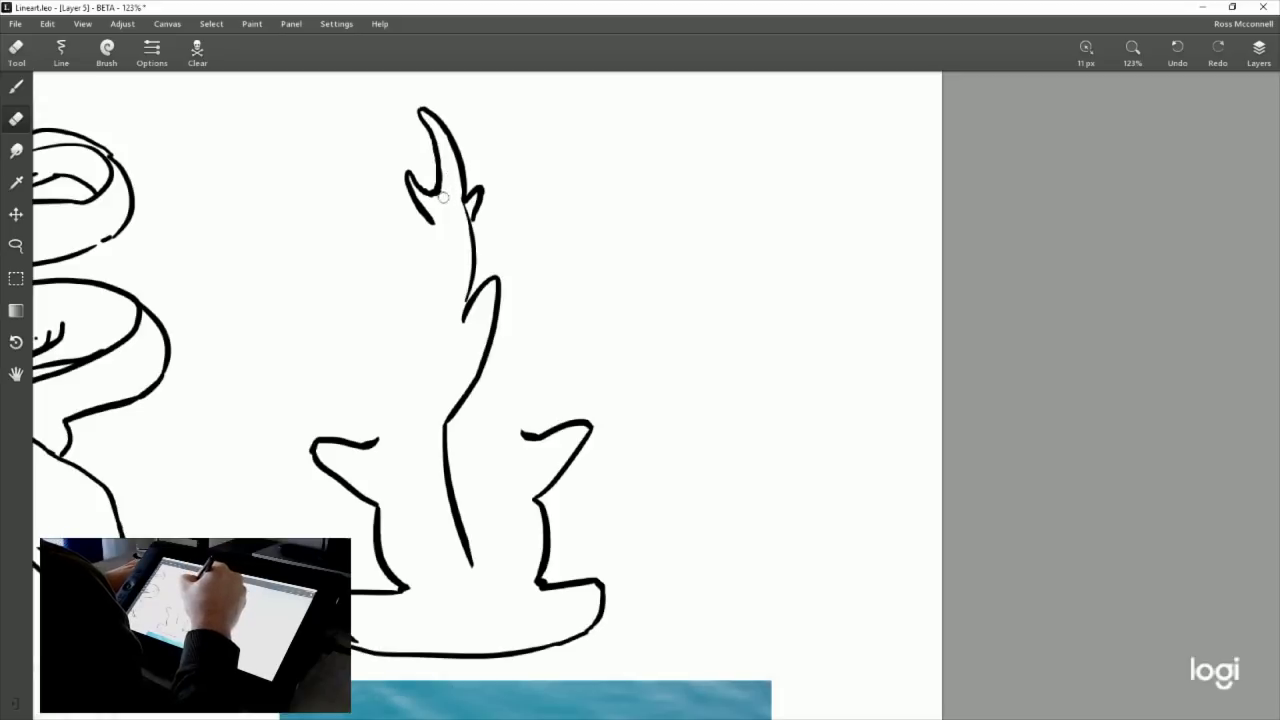
click(17, 86)
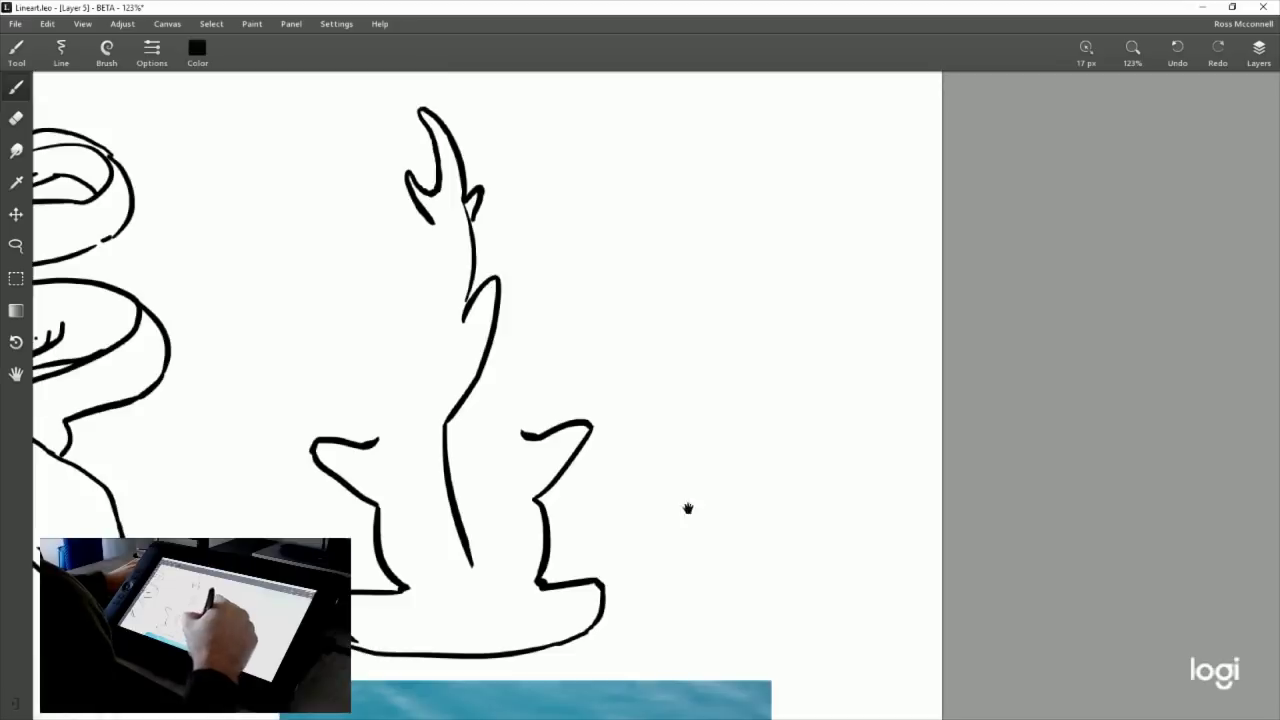
Recheck the shark photo and draw the left body contour from the tail fin's lower lobe down to the left pectoral fin.
drag(688, 508, 687, 331)
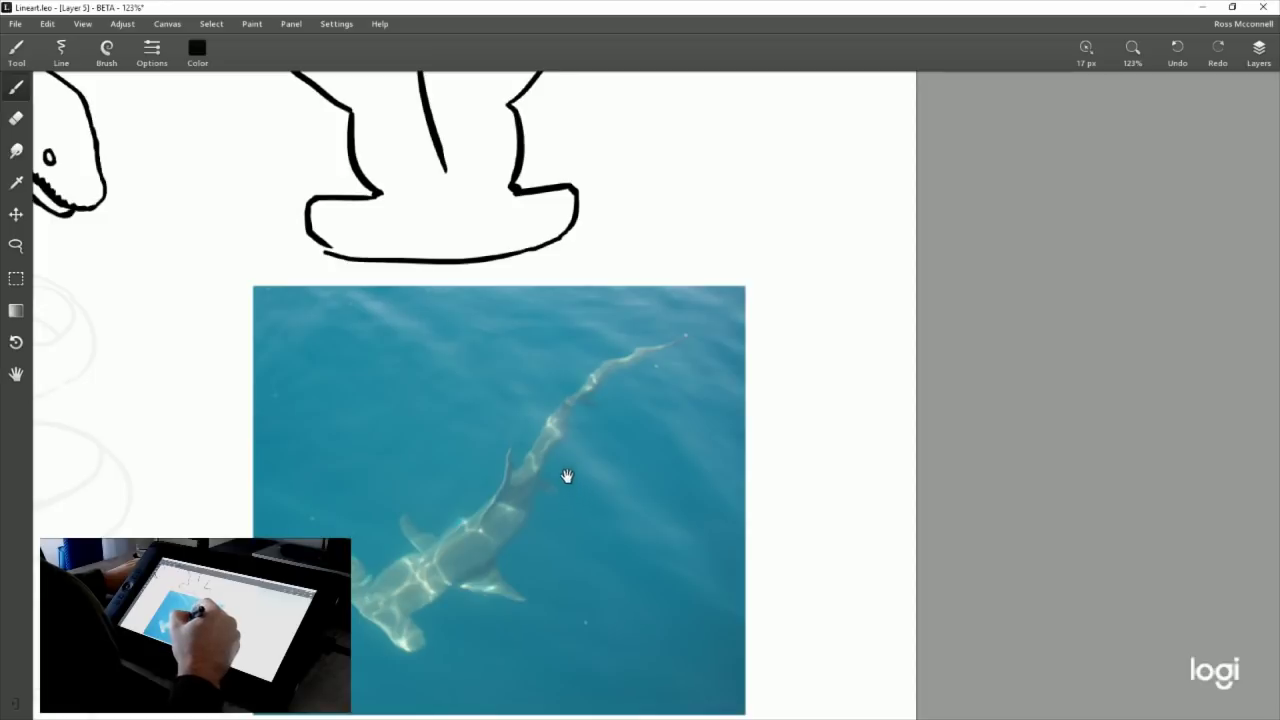
mouse_move(641, 222)
mouse_down()
mouse_move(664, 519)
mouse_move(686, 614)
mouse_up()
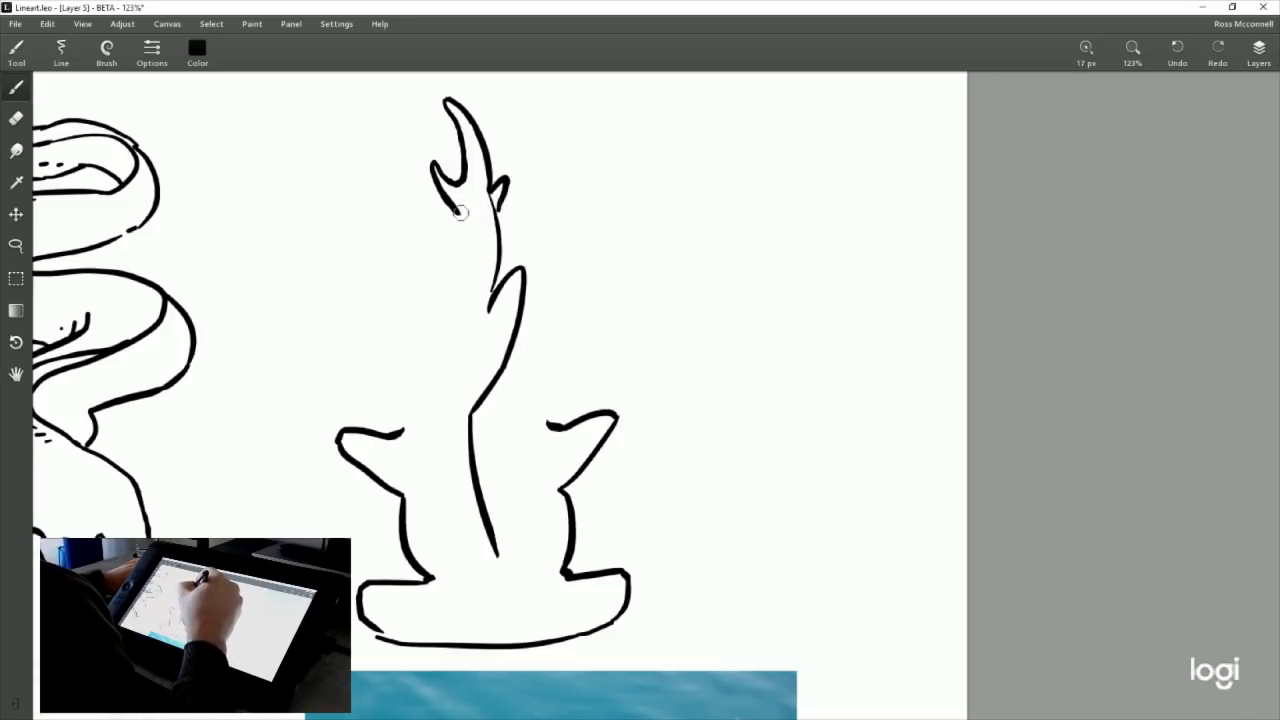
drag(460, 212, 446, 318)
key(ctrl+z)
mouse_move(457, 206)
mouse_down()
mouse_move(445, 318)
mouse_move(403, 432)
mouse_up()
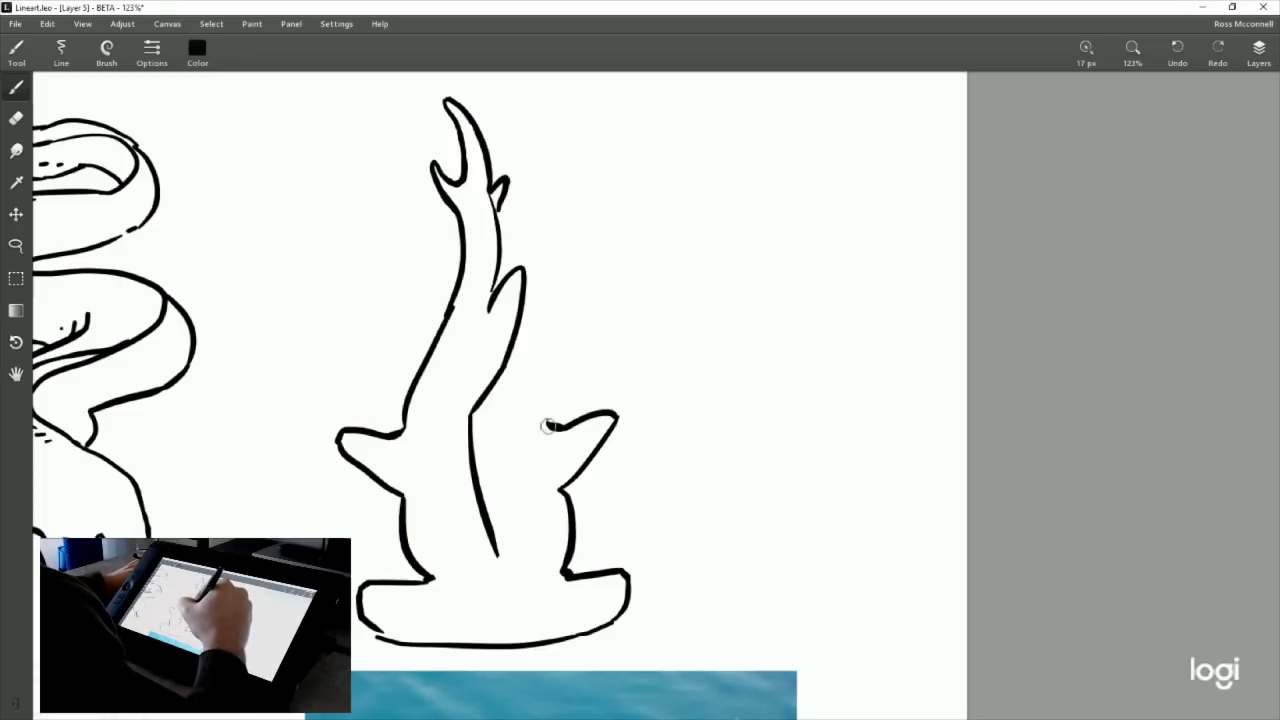
Draw the right body contour from the small back fin to the right pectoral fin, and thicken the left contour above its pectoral fin.
drag(505, 211, 535, 278)
key(ctrl+z)
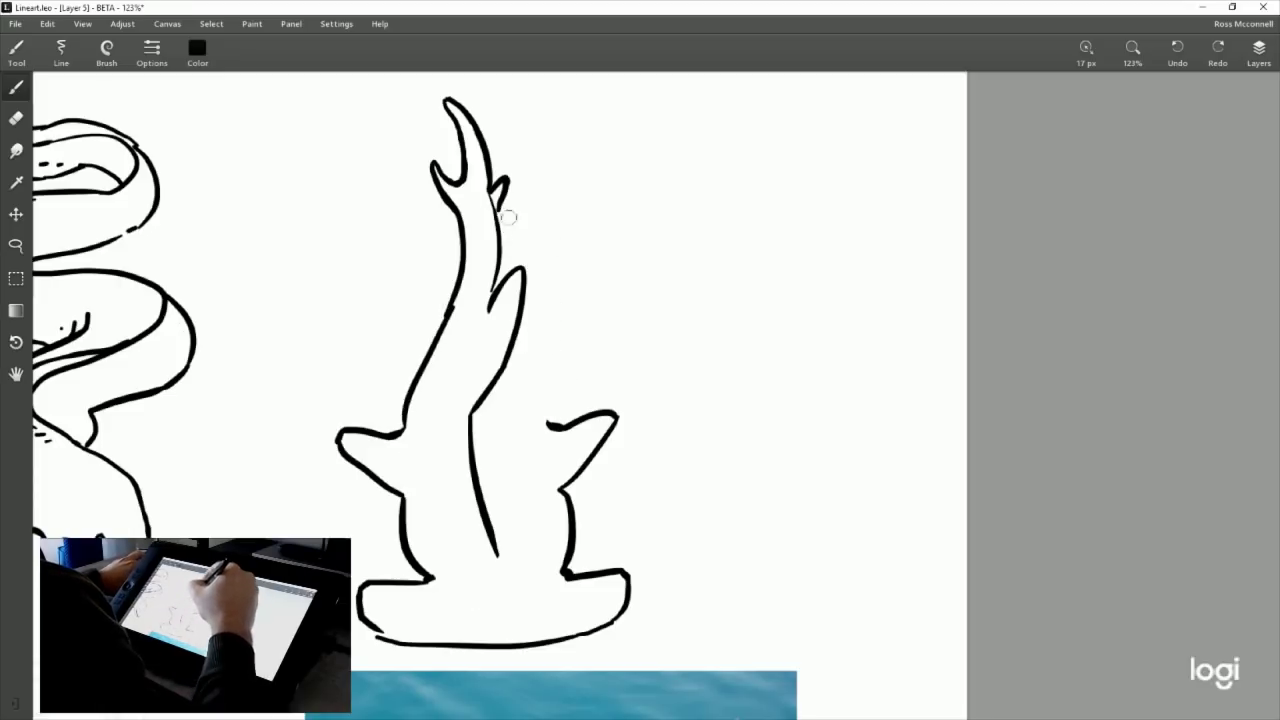
drag(503, 207, 551, 432)
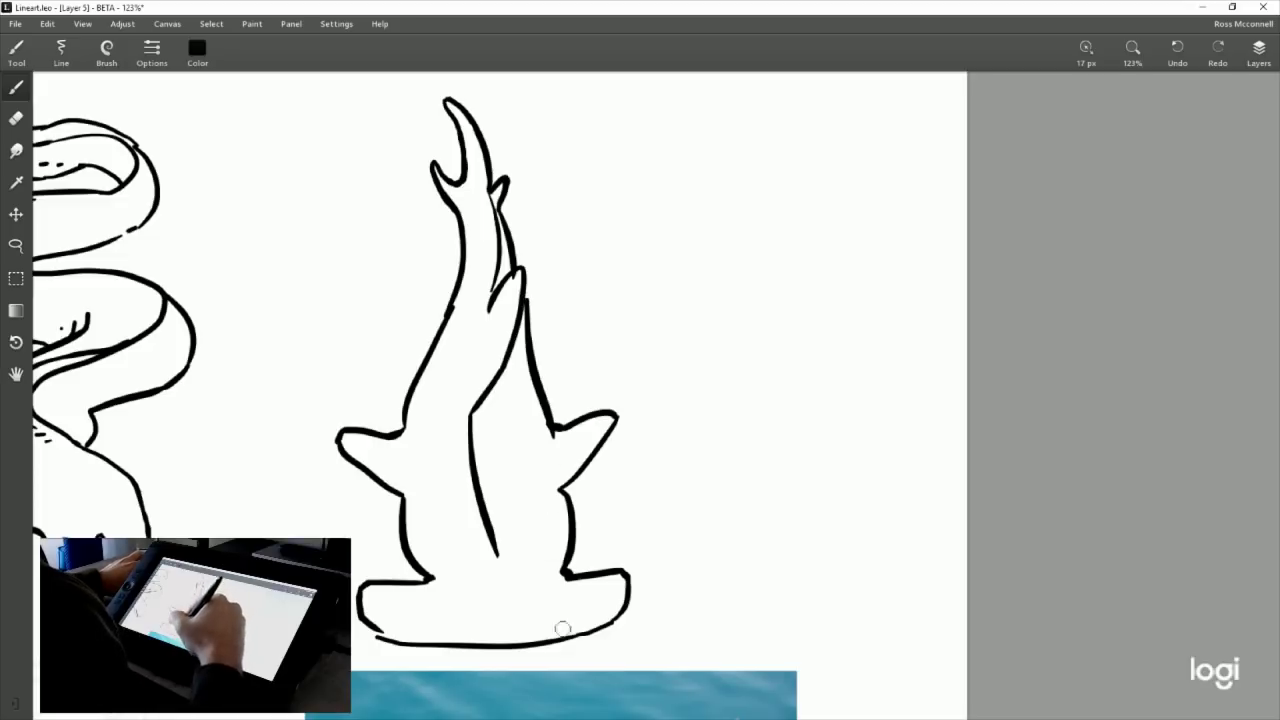
drag(440, 332, 408, 452)
key(ctrl+z)
drag(432, 352, 413, 450)
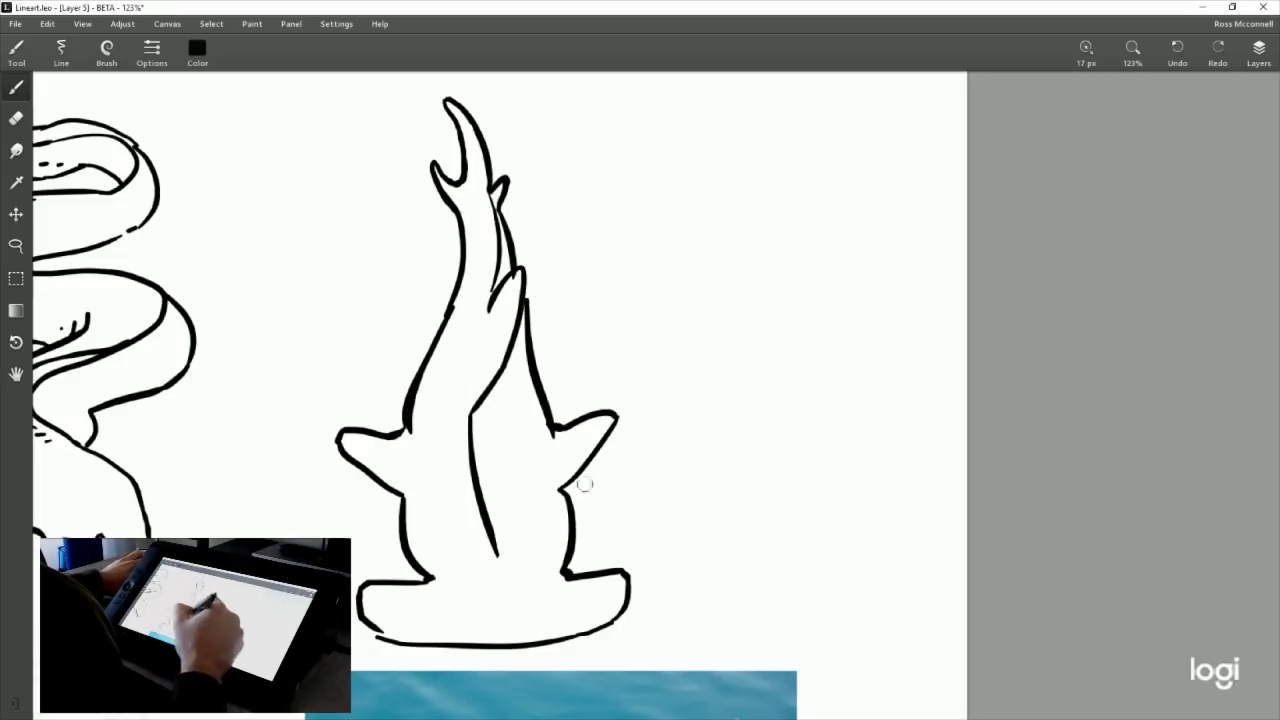
mouse_move(687, 474)
mouse_down()
mouse_move(700, 391)
mouse_move(698, 428)
mouse_up()
key(ctrl+z)
Lasso the tail fin with the small back fin, enlarge the selection, and place it back over the end of the body.
drag(748, 383, 731, 449)
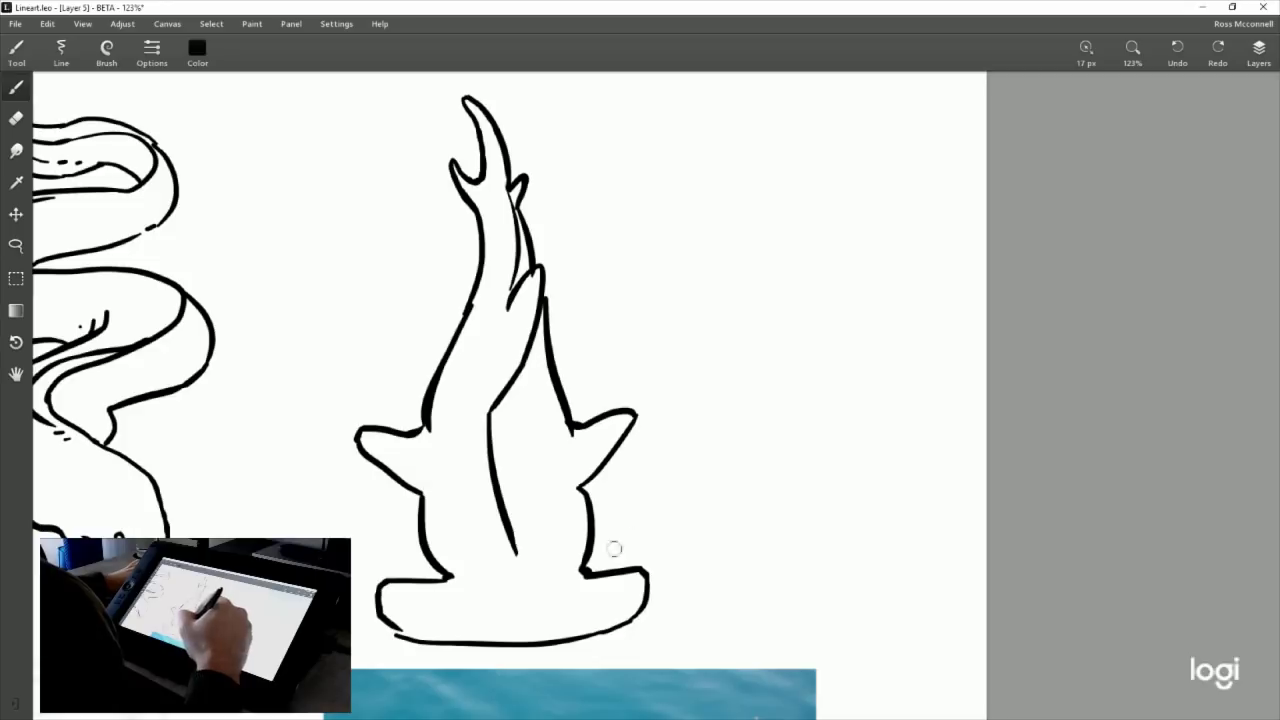
drag(643, 182, 653, 299)
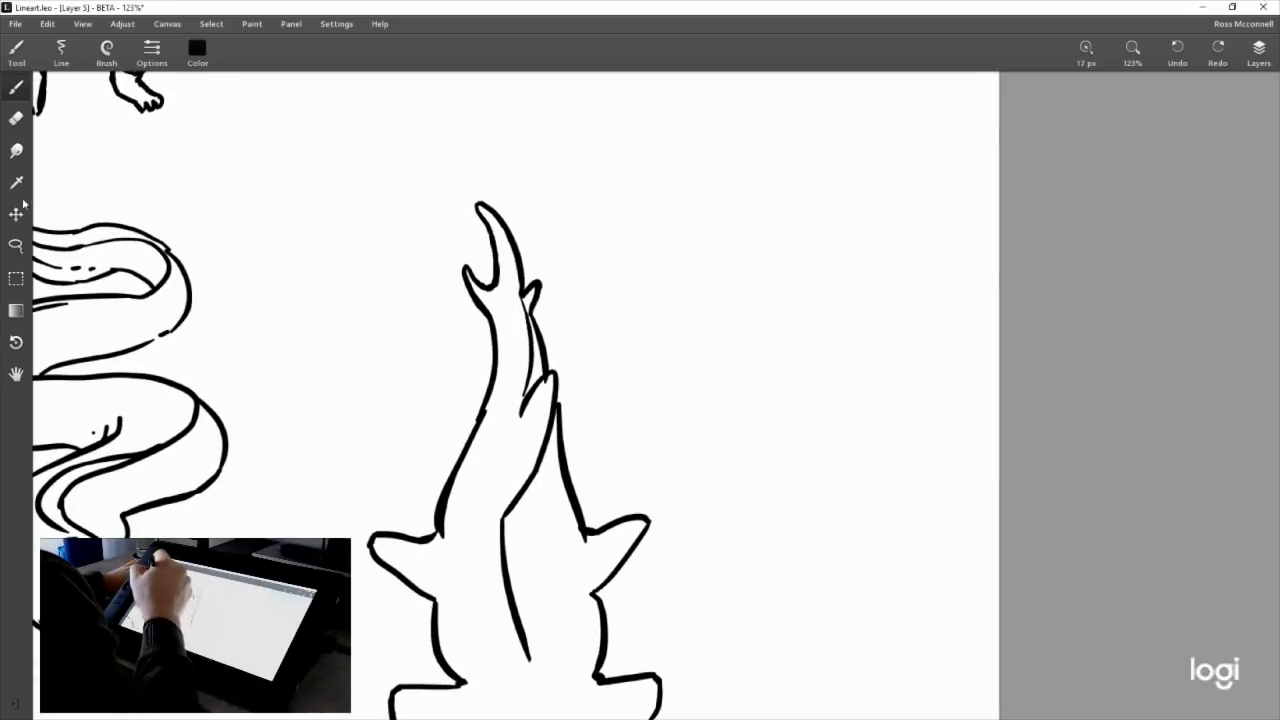
click(24, 247)
mouse_move(470, 372)
mouse_down()
mouse_move(563, 294)
mouse_move(437, 326)
mouse_move(478, 350)
mouse_up()
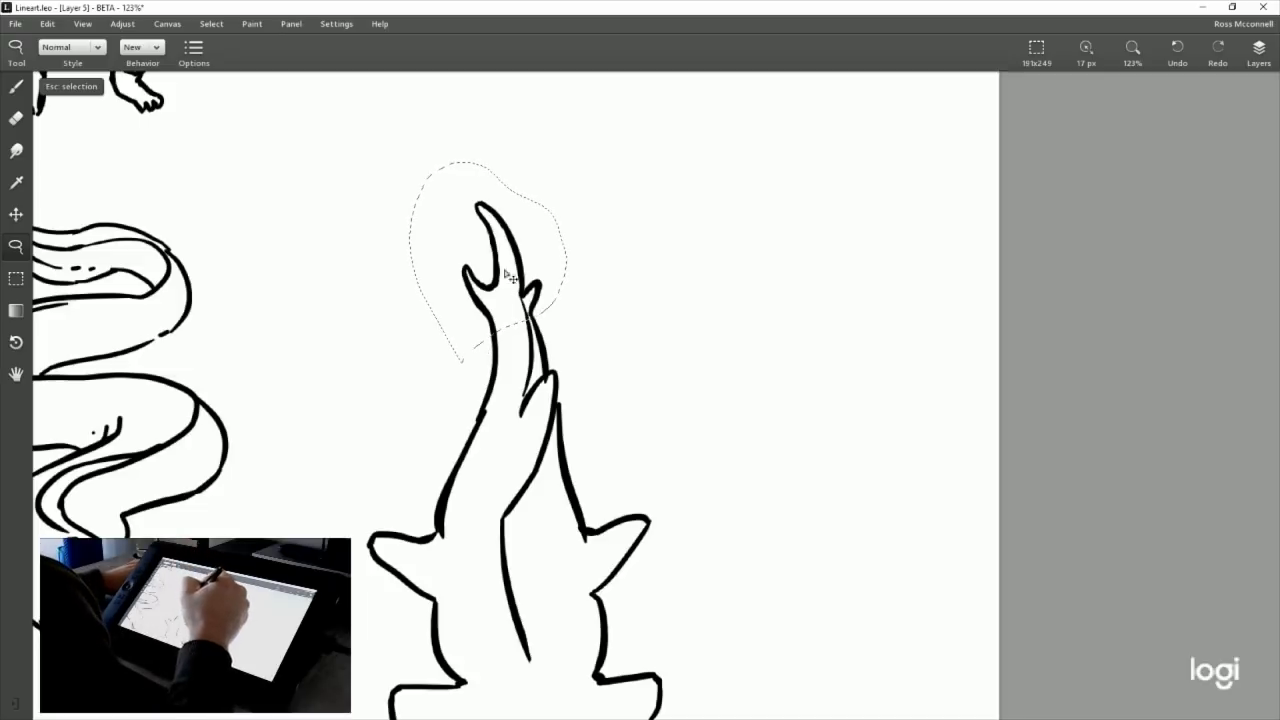
scroll(691, 451, down, 3)
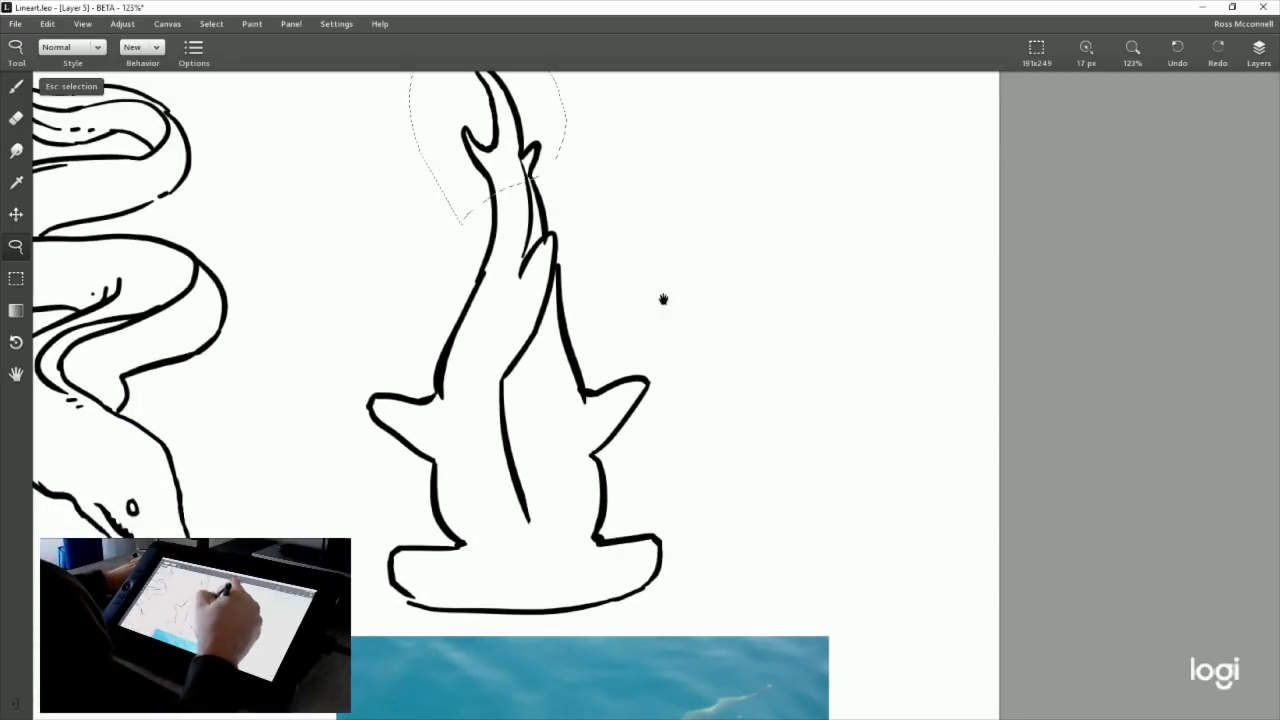
scroll(663, 297, up, 3)
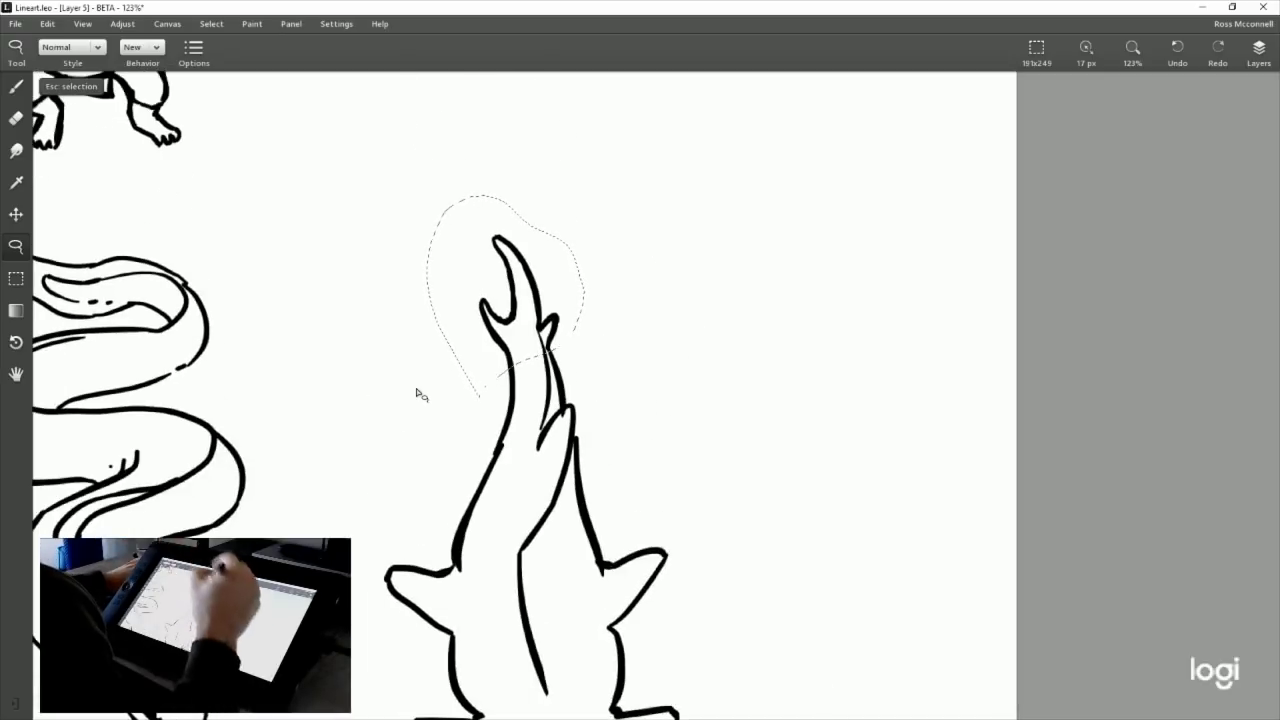
drag(721, 229, 714, 289)
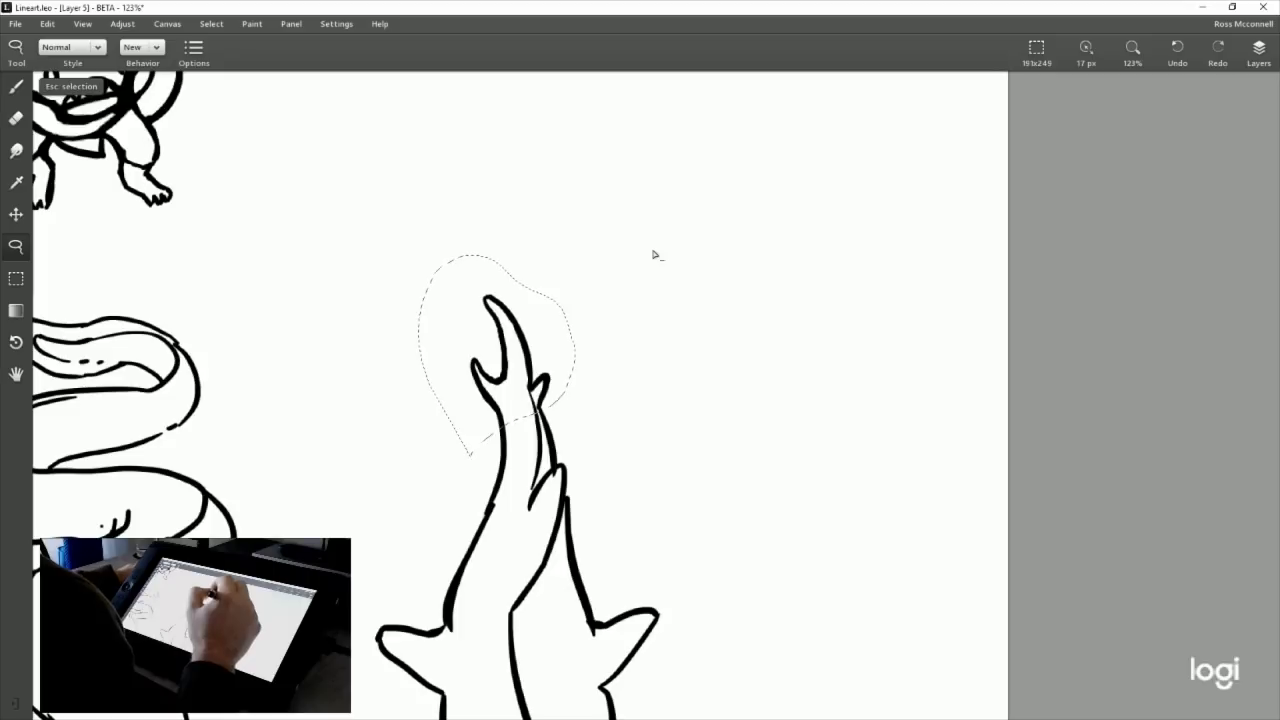
key(ctrl+t)
mouse_move(578, 252)
mouse_down()
mouse_move(609, 190)
mouse_move(651, 151)
mouse_move(628, 184)
mouse_move(694, 209)
mouse_move(697, 160)
mouse_up()
drag(577, 377, 540, 400)
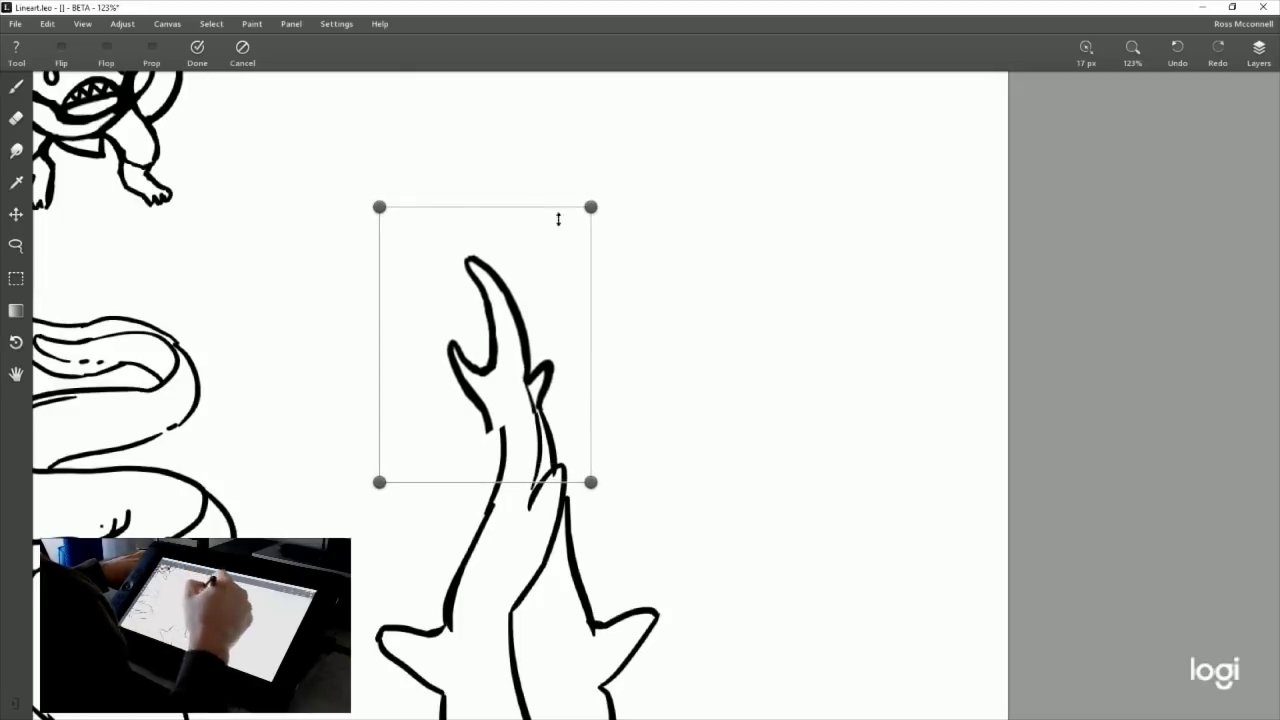
click(199, 50)
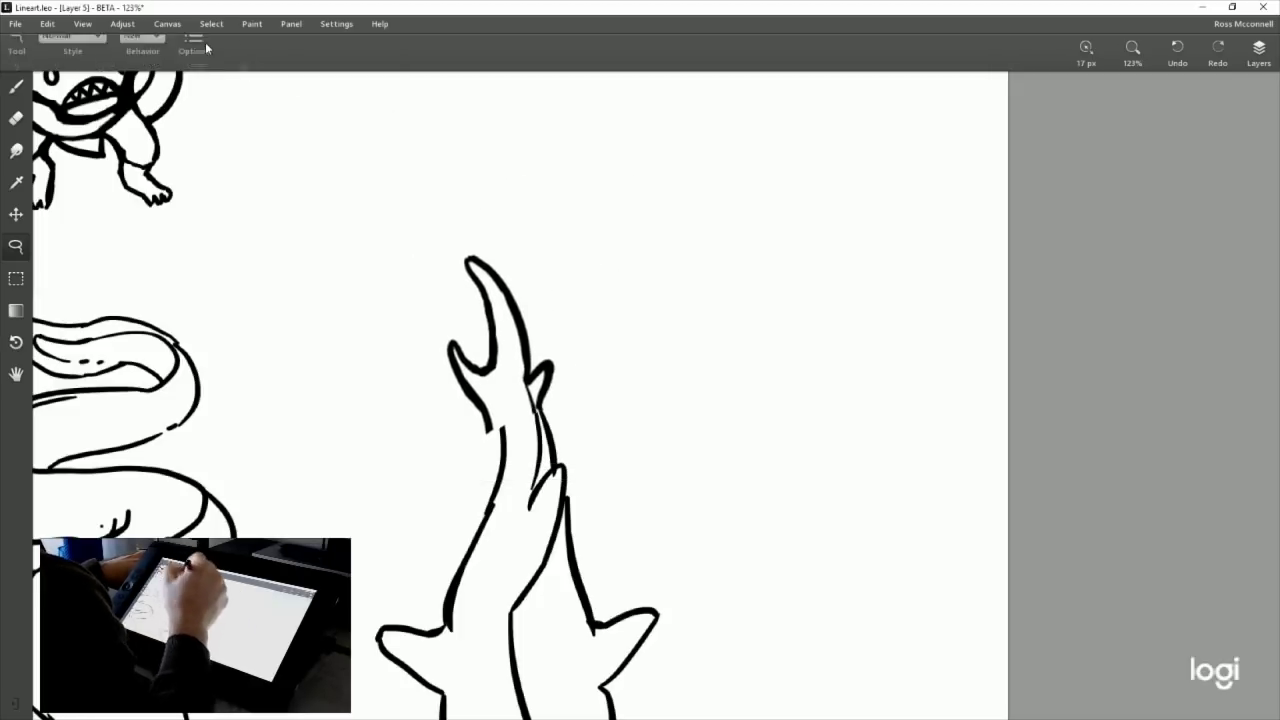
Redraw the line joining the enlarged tail's lower lobe to the left body contour, and erase the excess line along its outer edge.
click(16, 86)
drag(455, 362, 508, 422)
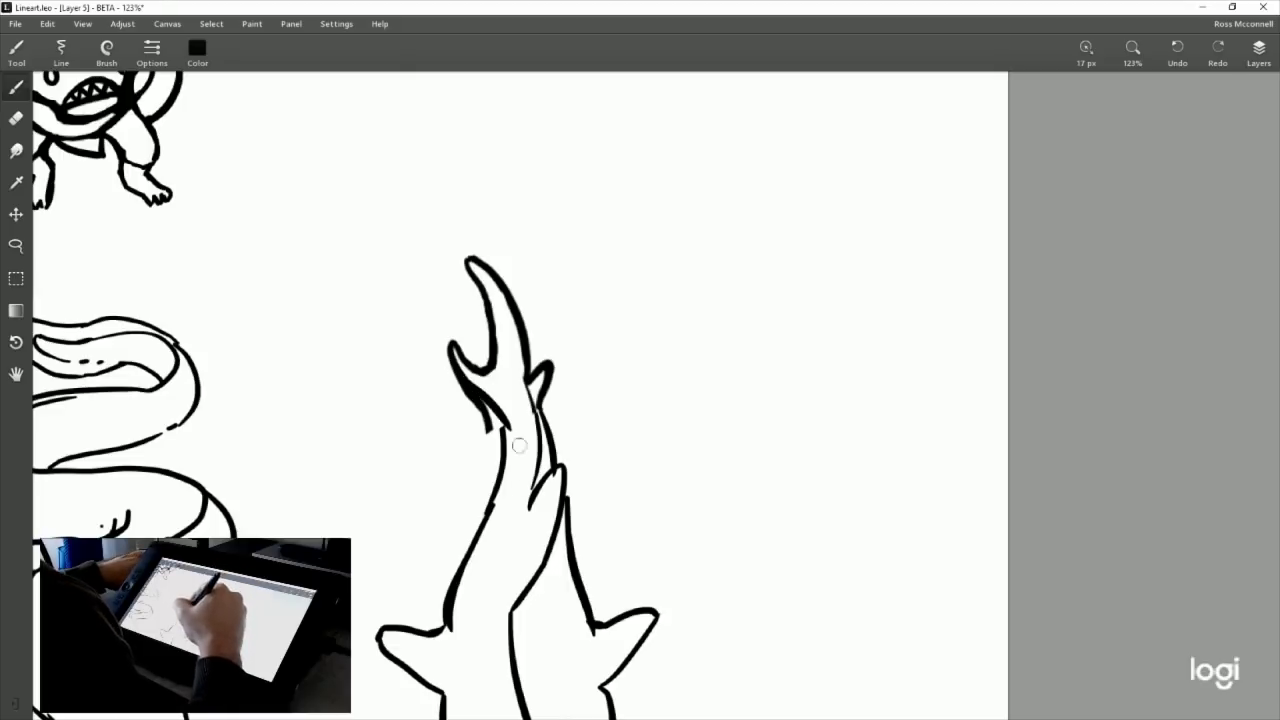
key(ctrl+z)
drag(453, 347, 495, 412)
key(ctrl+z)
key(ctrl+z)
mouse_move(457, 358)
mouse_down()
mouse_move(527, 476)
mouse_move(490, 415)
mouse_up()
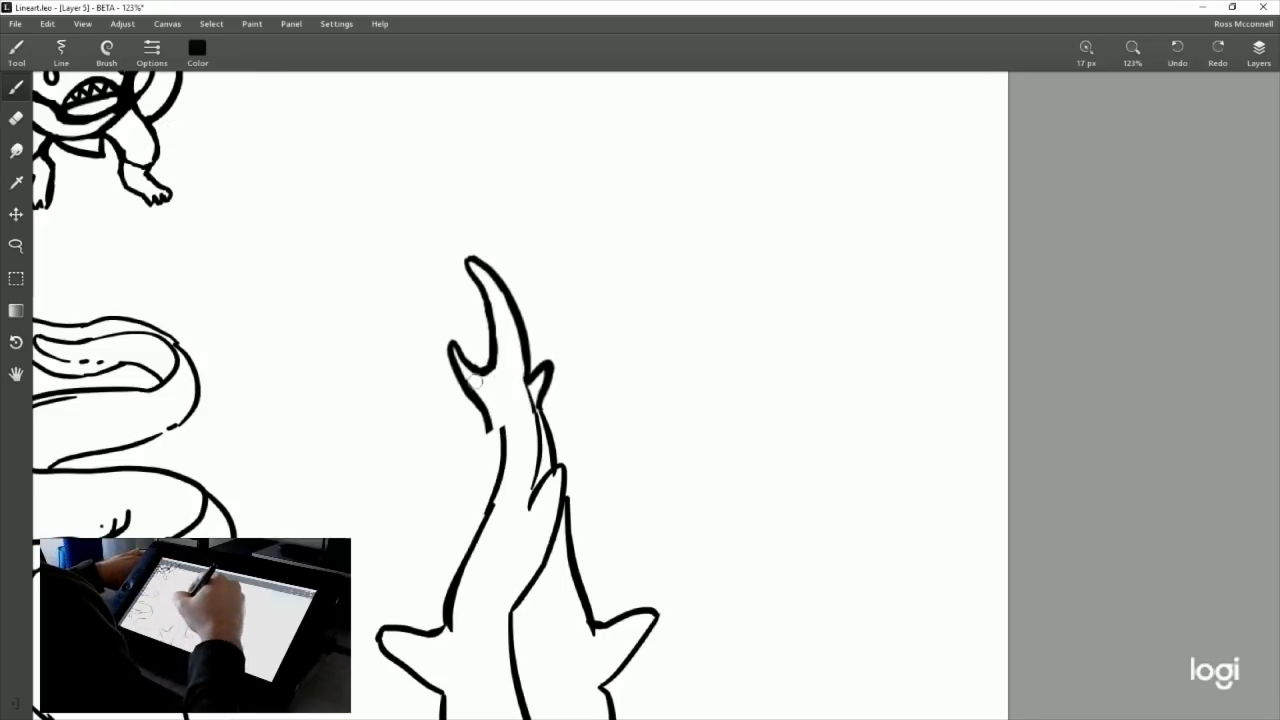
drag(460, 366, 502, 455)
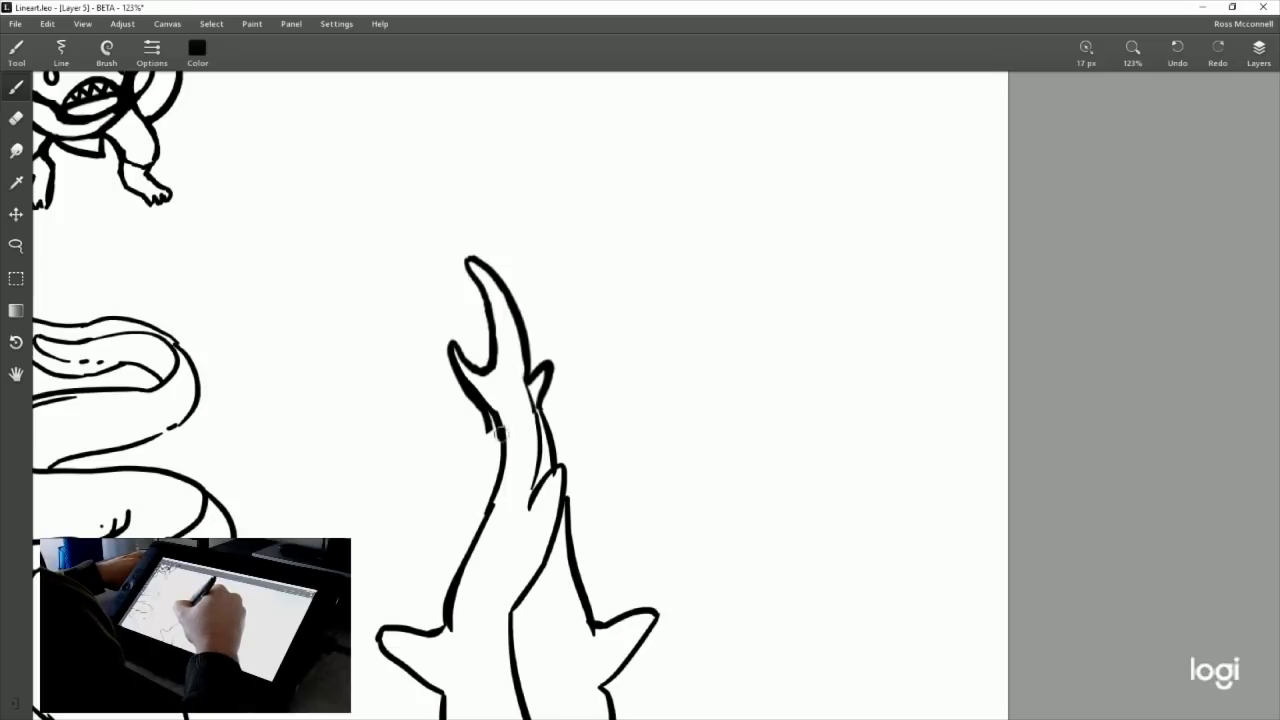
click(15, 118)
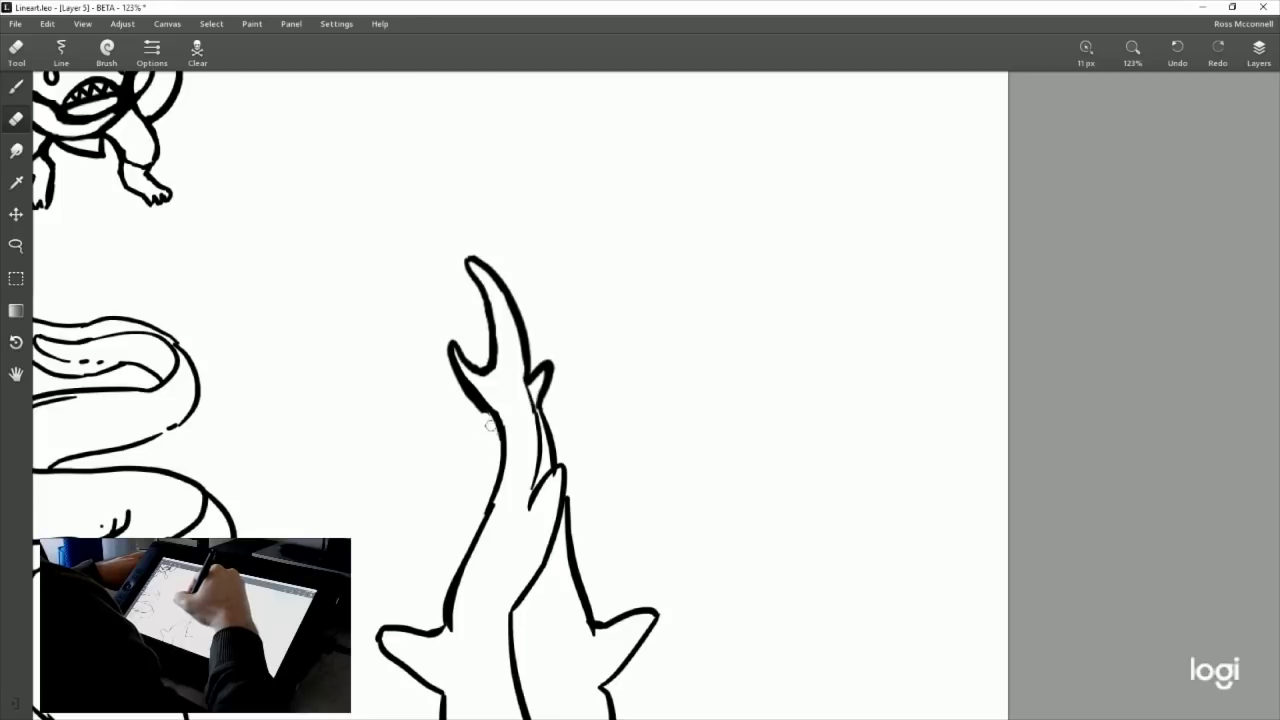
drag(489, 425, 449, 352)
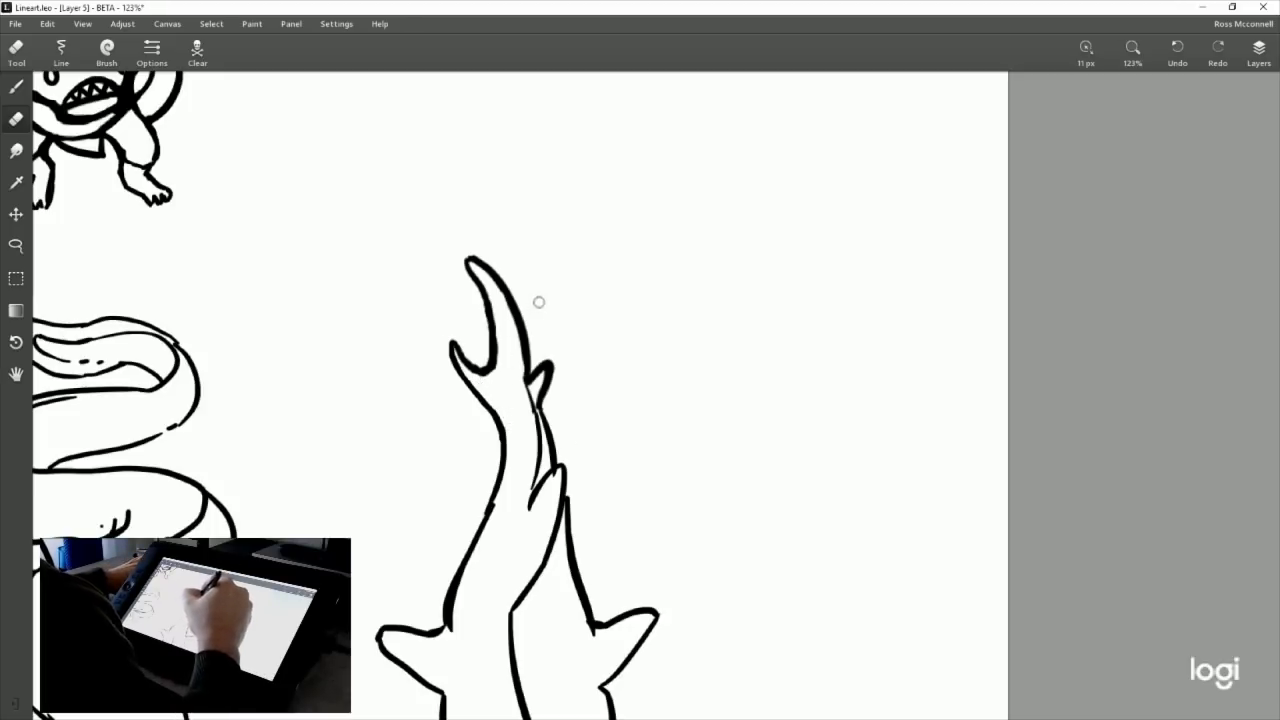
Draw a small pointed fin on each side of the body, level with the tip of the large back fin.
key(b)
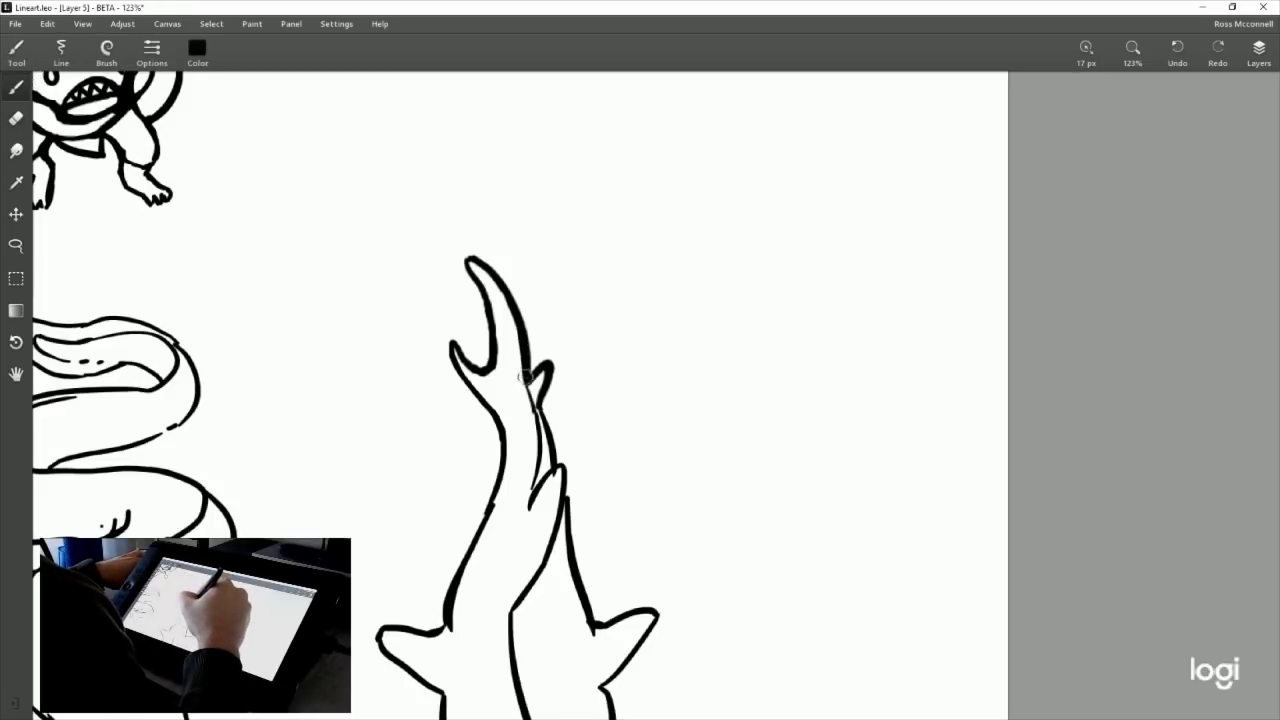
scroll(591, 491, down, 4)
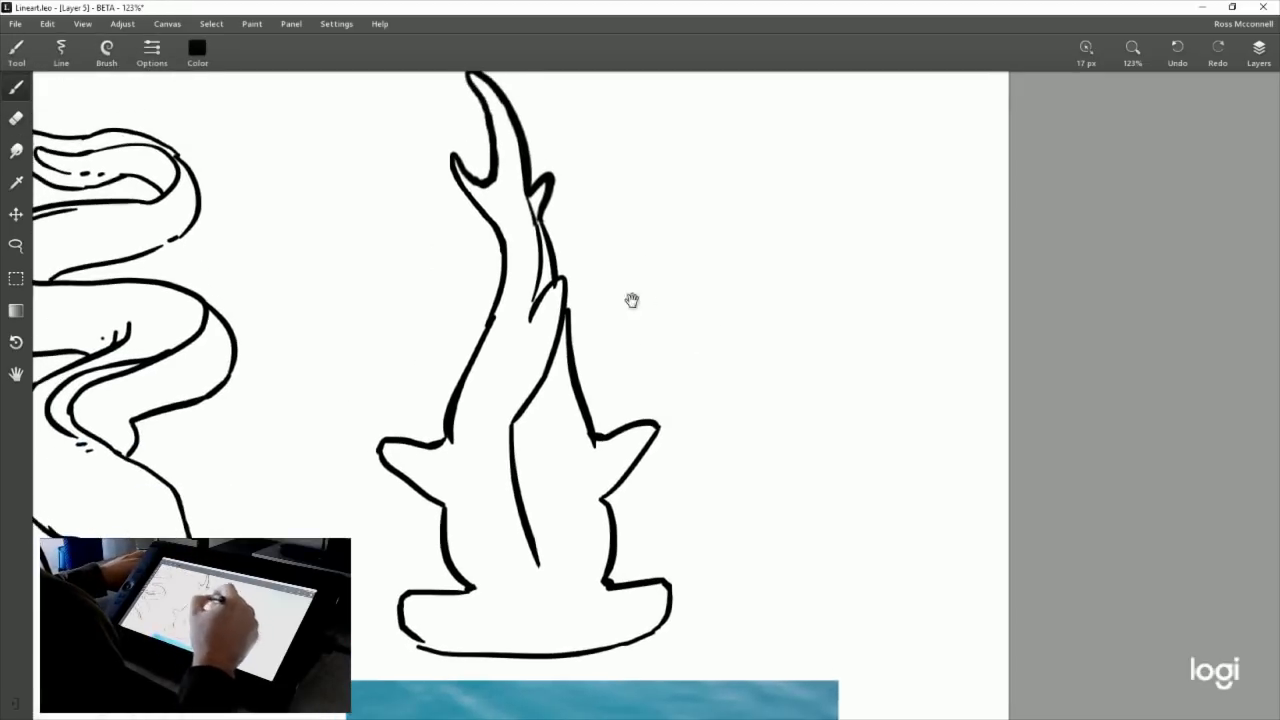
mouse_move(556, 262)
mouse_down()
mouse_move(584, 264)
mouse_move(568, 306)
mouse_up()
key(ctrl+z)
drag(500, 266, 498, 298)
key(ctrl+z)
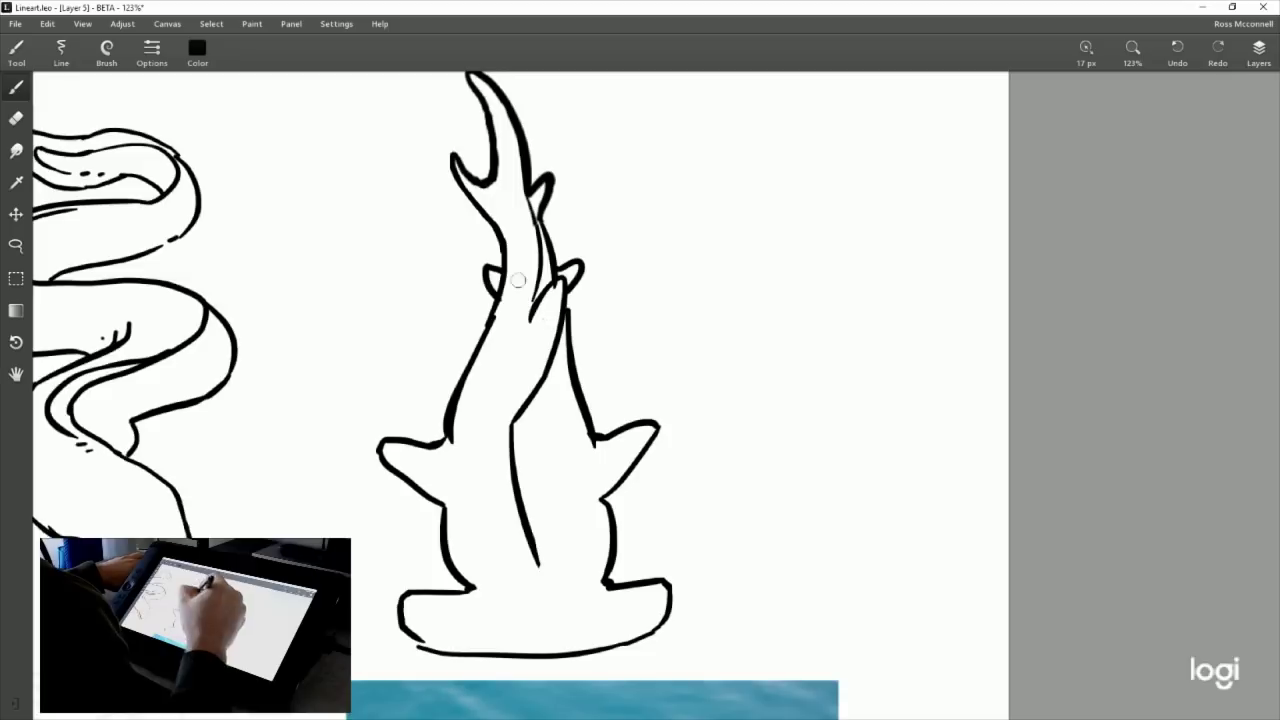
key(ctrl+z)
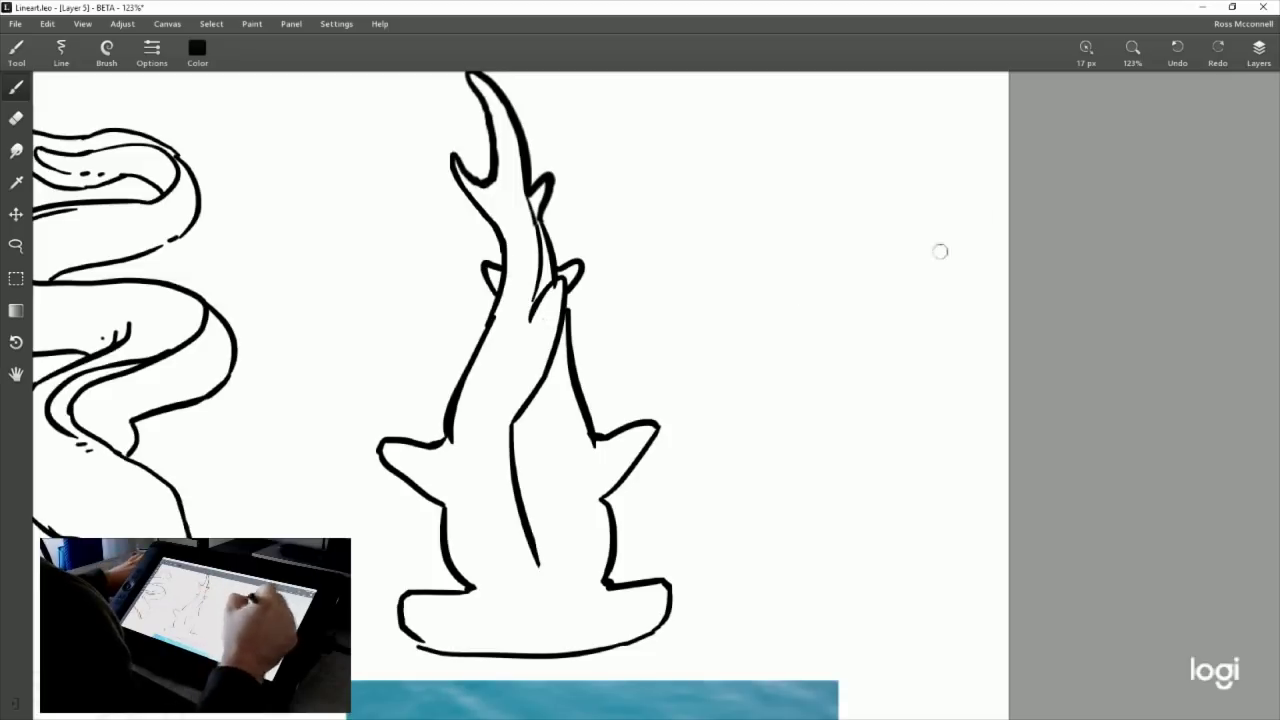
Add a short crease stroke inside the front base of each pectoral fin, and recheck the shark photo.
mouse_move(713, 500)
mouse_down()
mouse_move(706, 133)
mouse_move(698, 238)
mouse_up()
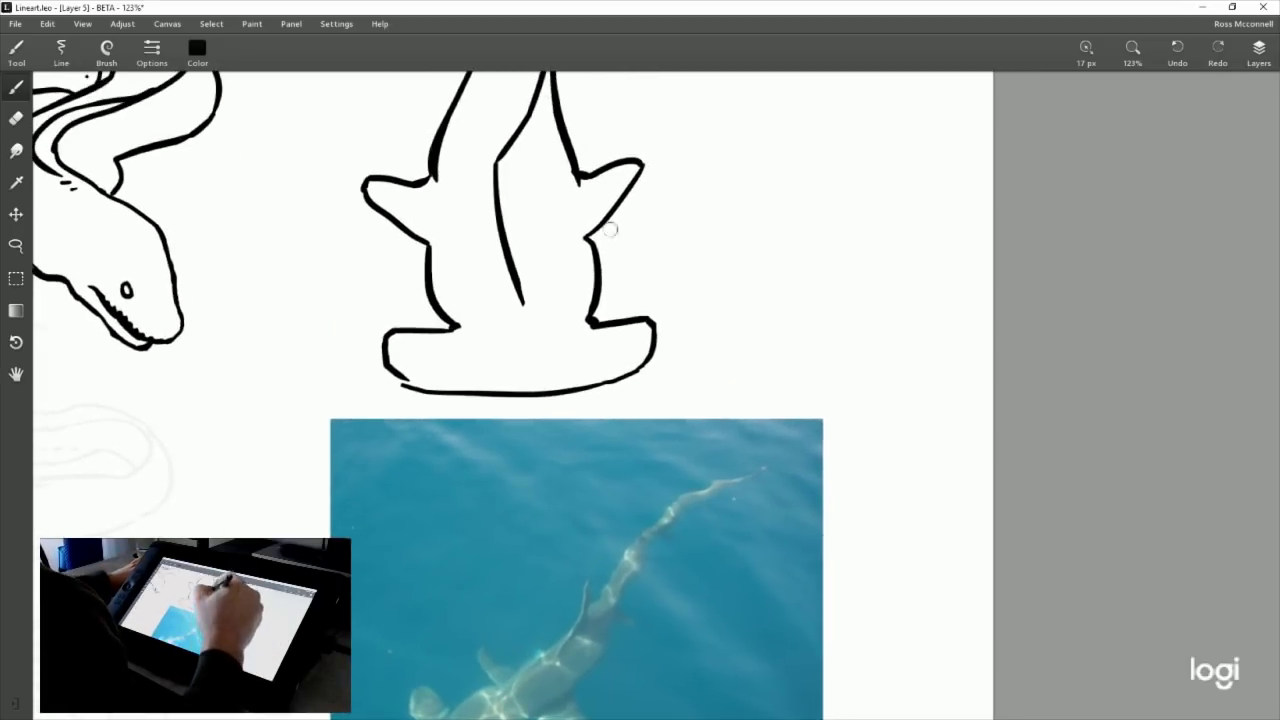
drag(583, 209, 588, 236)
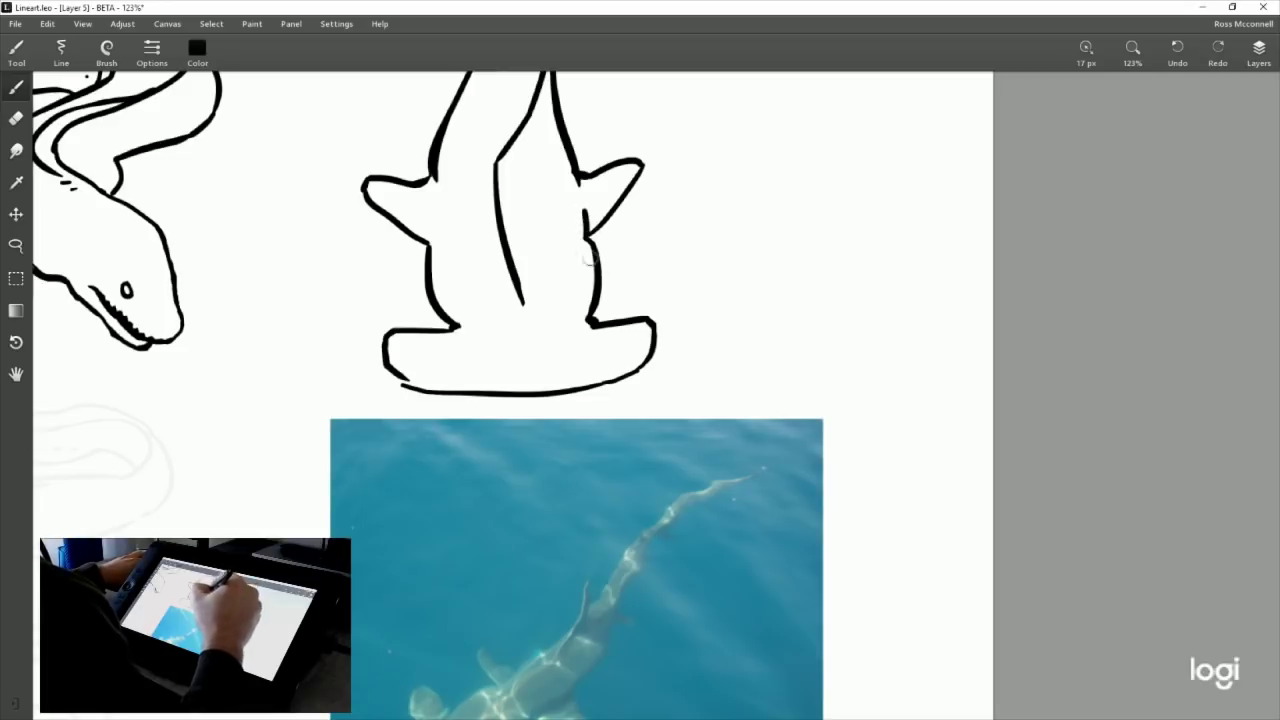
drag(425, 211, 428, 245)
key(ctrl+z)
click(16, 118)
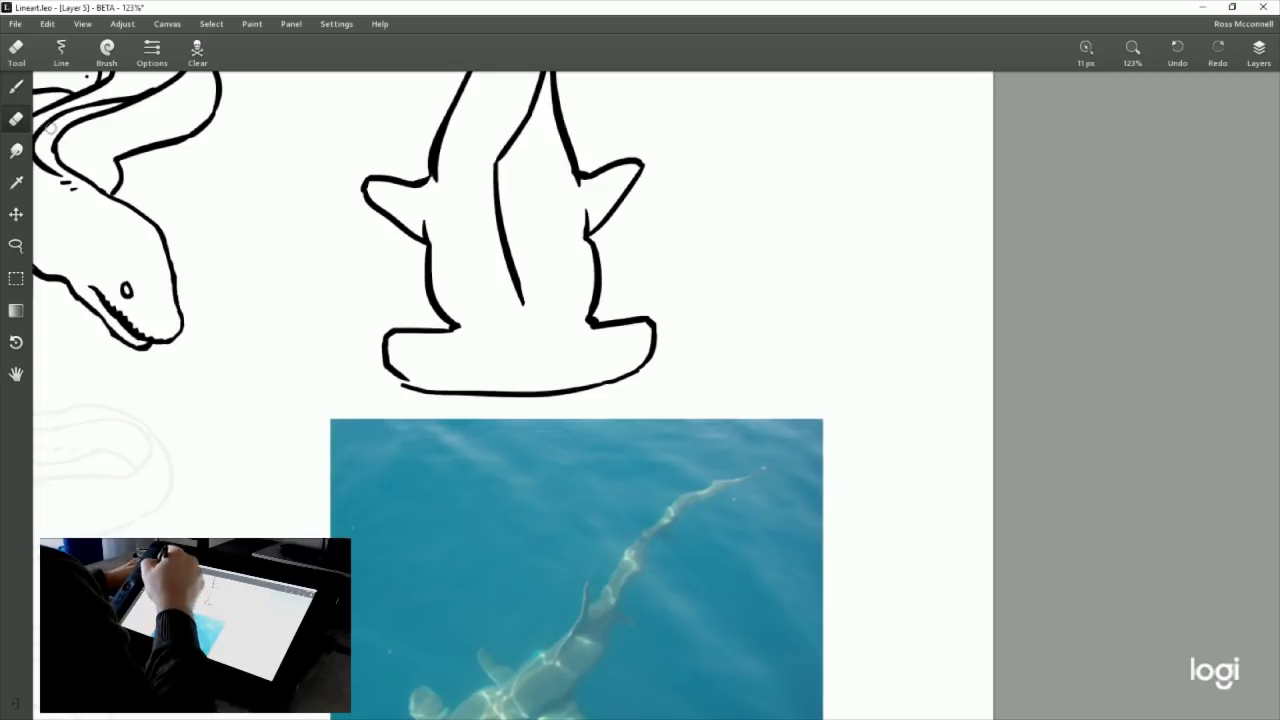
click(16, 86)
scroll(720, 417, down, 5)
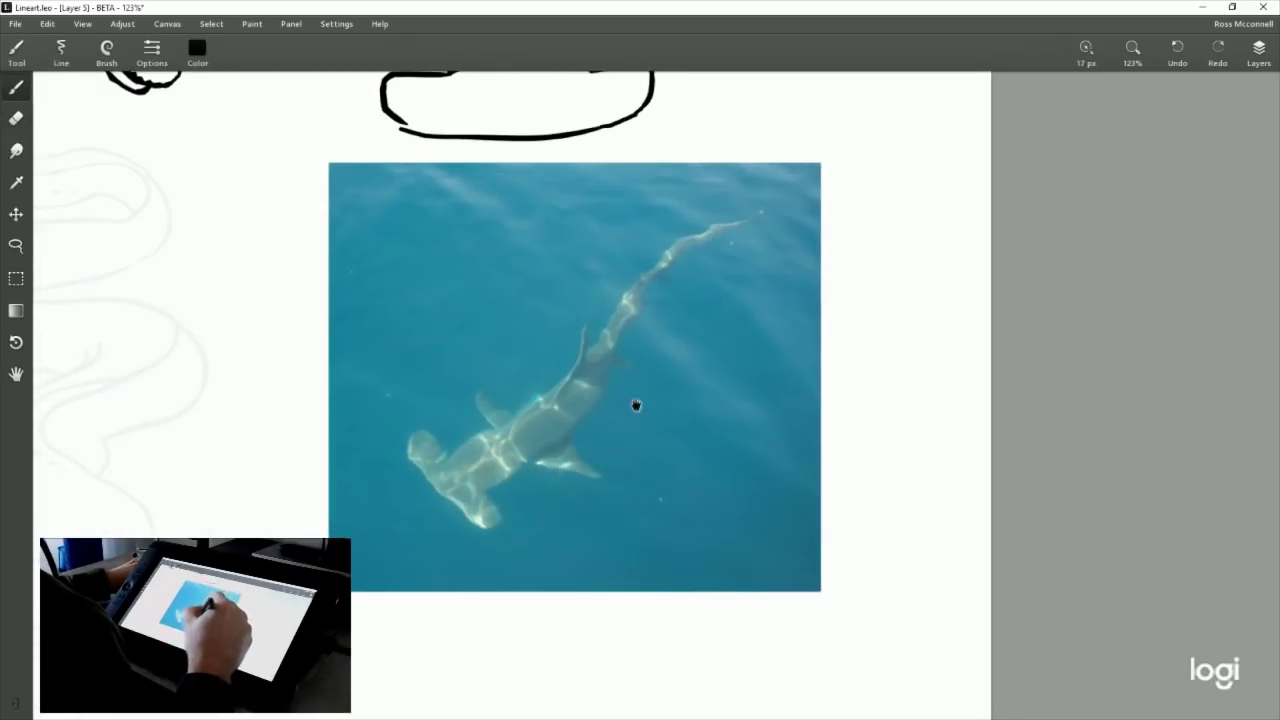
scroll(636, 405, up, 2)
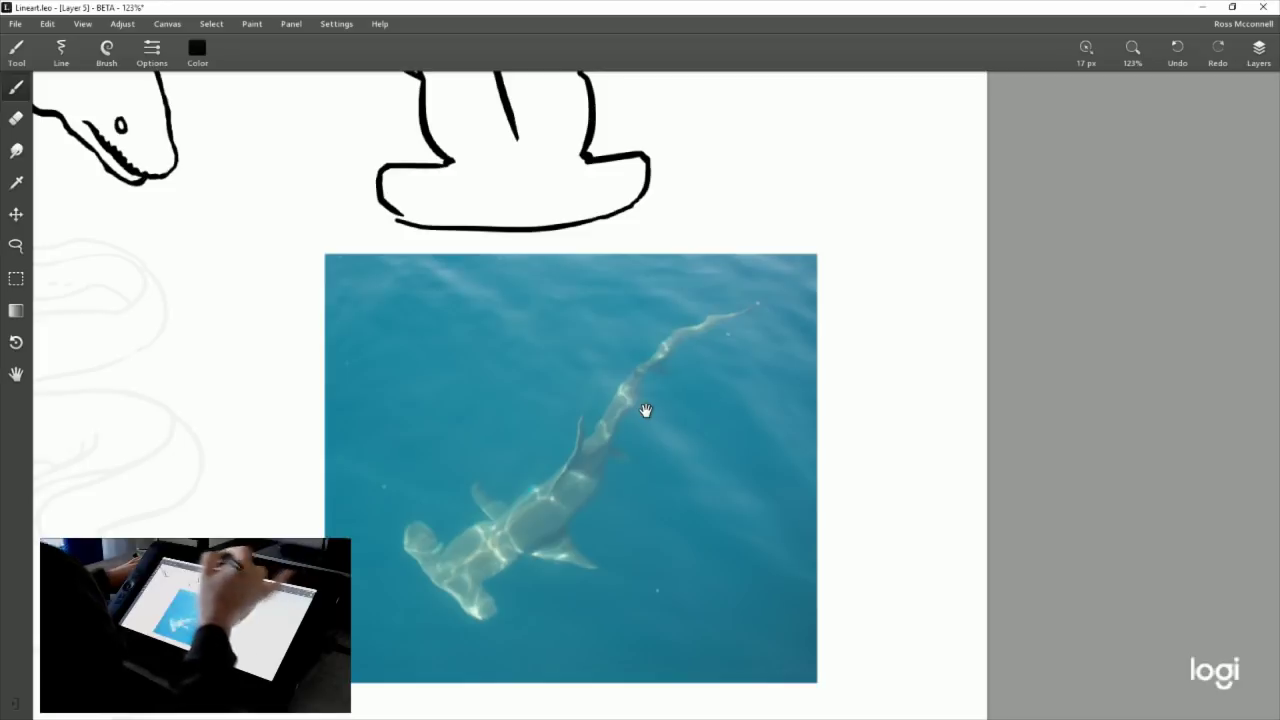
scroll(720, 369, up, 6)
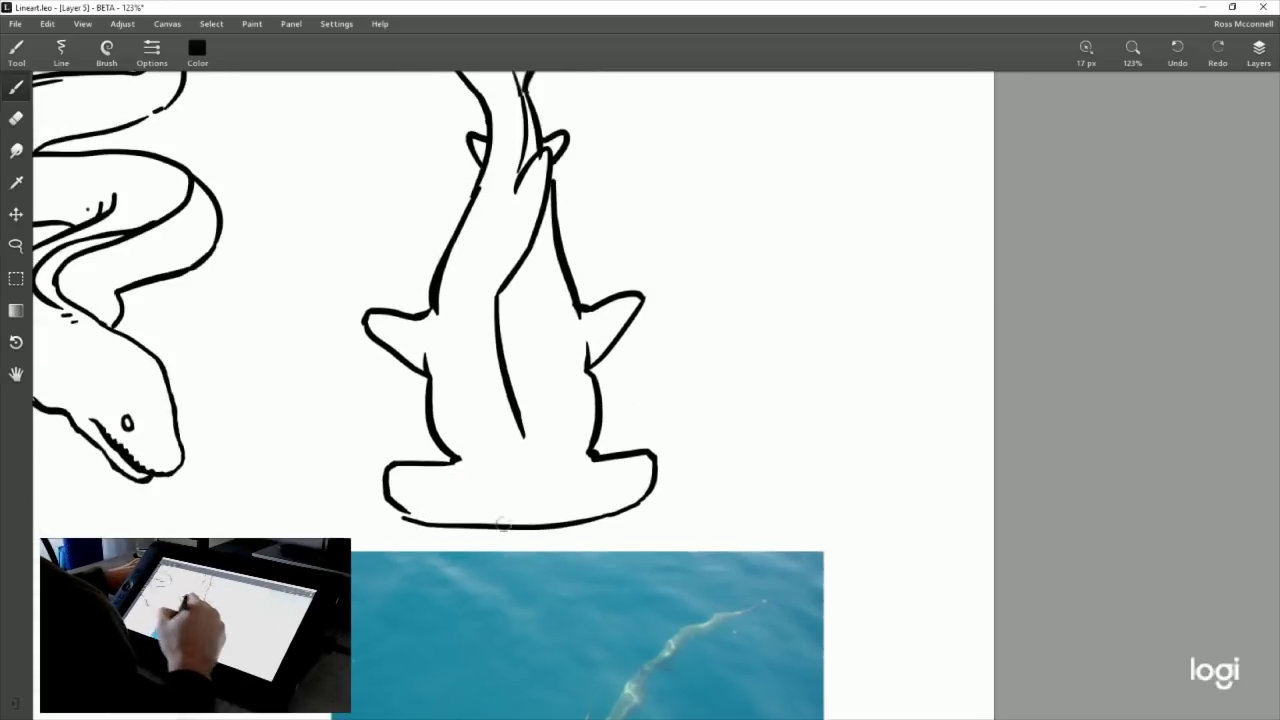
drag(726, 526, 711, 269)
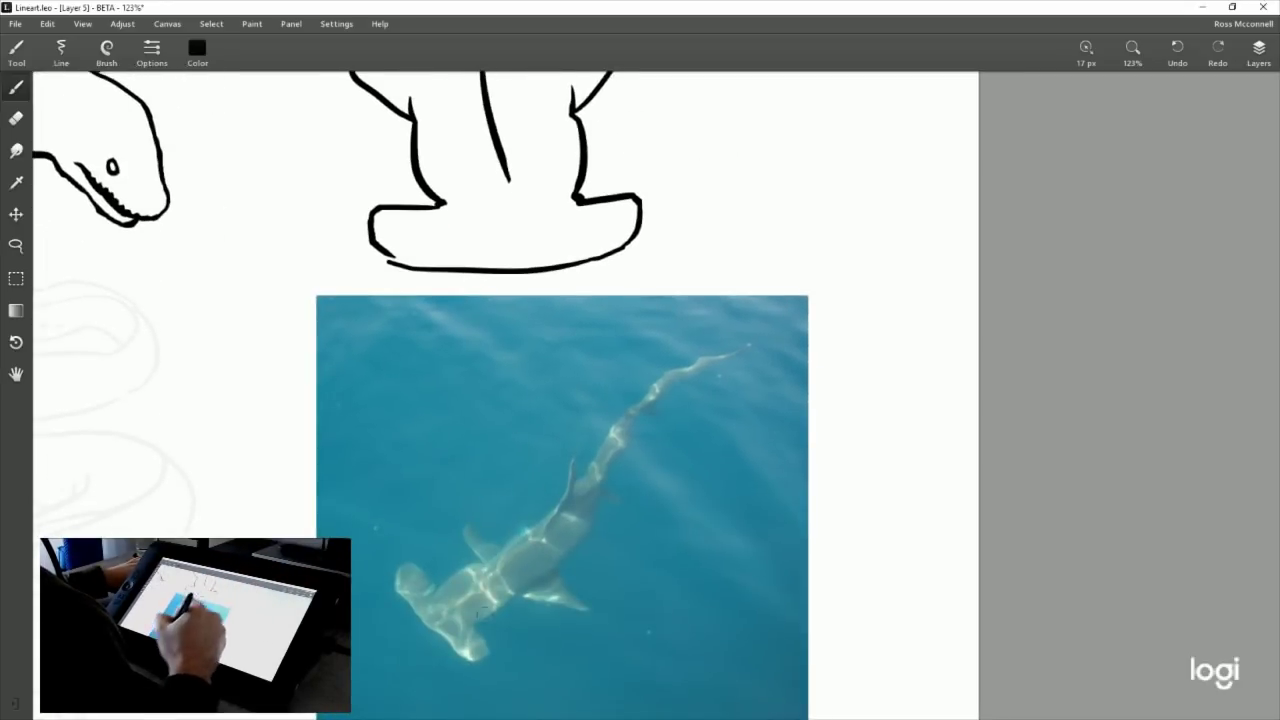
mouse_move(555, 287)
mouse_down()
mouse_move(600, 323)
mouse_move(560, 325)
mouse_move(607, 336)
mouse_up()
key(ctrl+z)
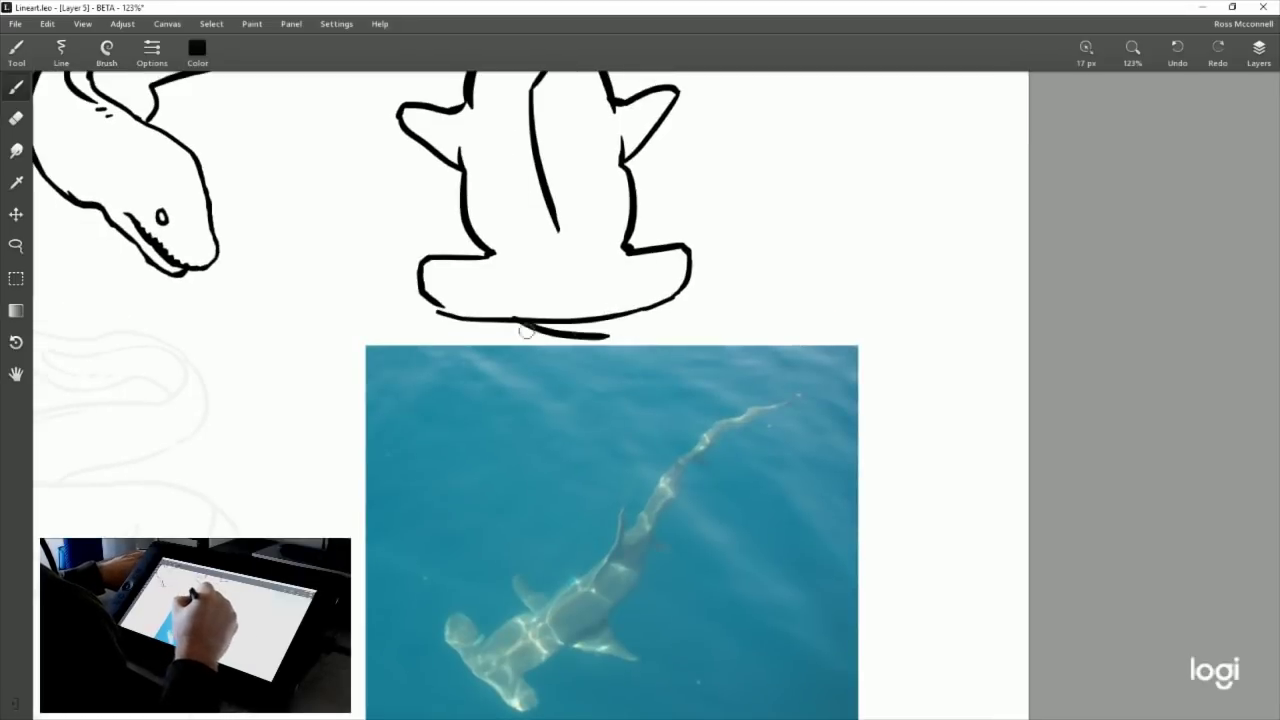
key(ctrl+z)
Redraw the front edge of the hammerhead's head as a wavy contour with a shallow notch on each side of the centre.
drag(513, 319, 617, 321)
key(ctrl+z)
mouse_move(506, 320)
mouse_down()
mouse_move(622, 302)
mouse_move(594, 327)
mouse_move(526, 320)
mouse_move(646, 307)
mouse_move(625, 316)
mouse_move(539, 322)
mouse_move(641, 300)
mouse_move(624, 316)
mouse_move(551, 323)
mouse_move(658, 308)
mouse_up()
key(ctrl+z)
key(ctrl+z)
key(ctrl+z)
key(ctrl+z)
drag(548, 319, 478, 321)
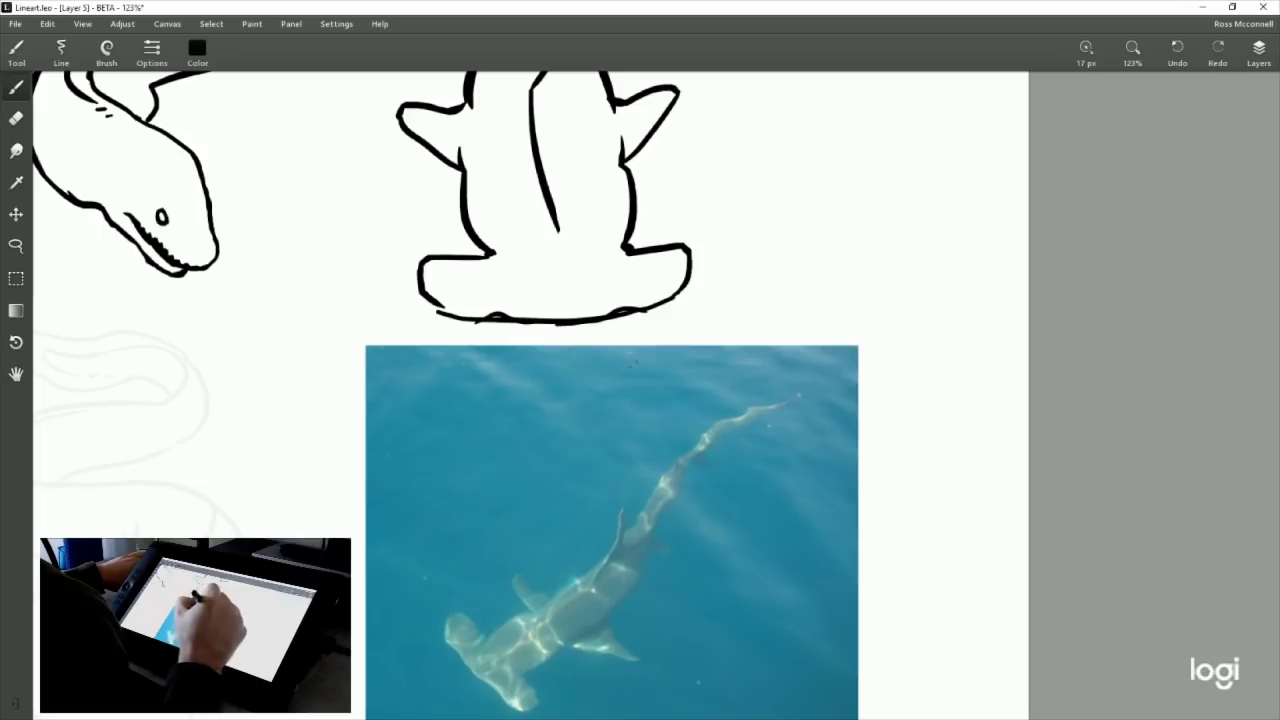
Erase the leftover original front-edge line where it overlaps the new notch on the right side of the head.
drag(666, 291, 712, 308)
click(16, 119)
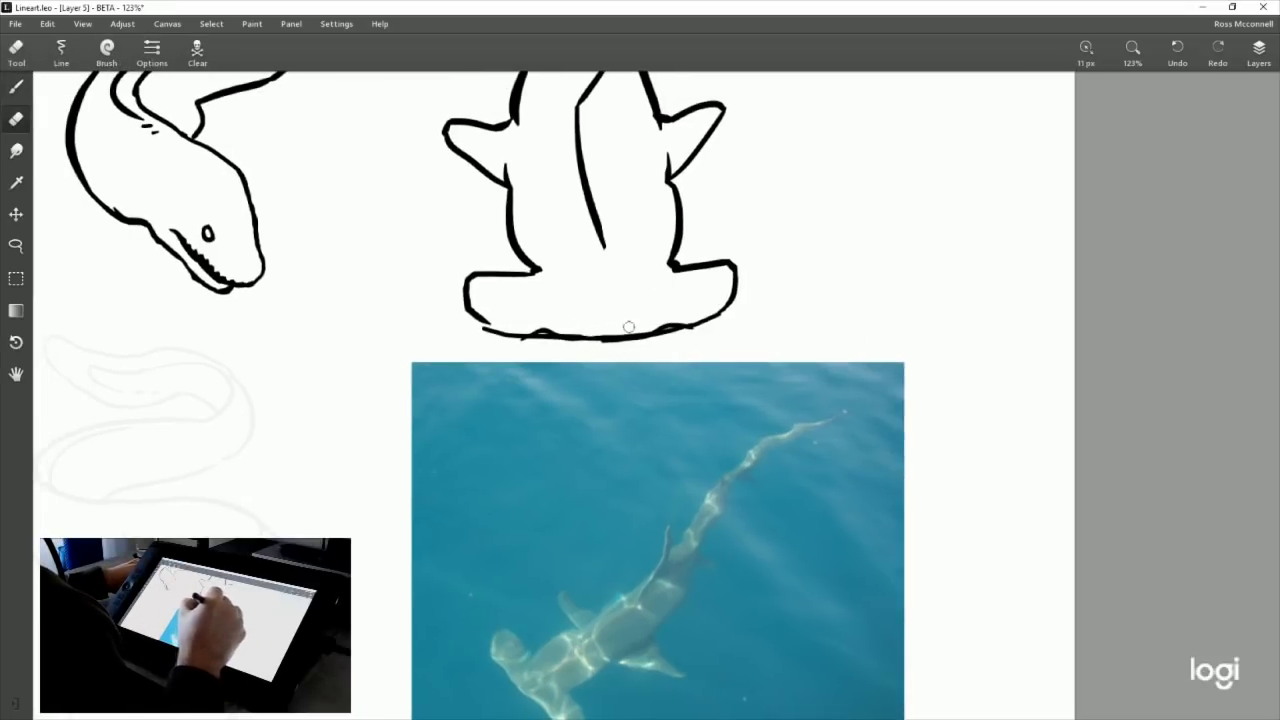
drag(602, 330, 662, 338)
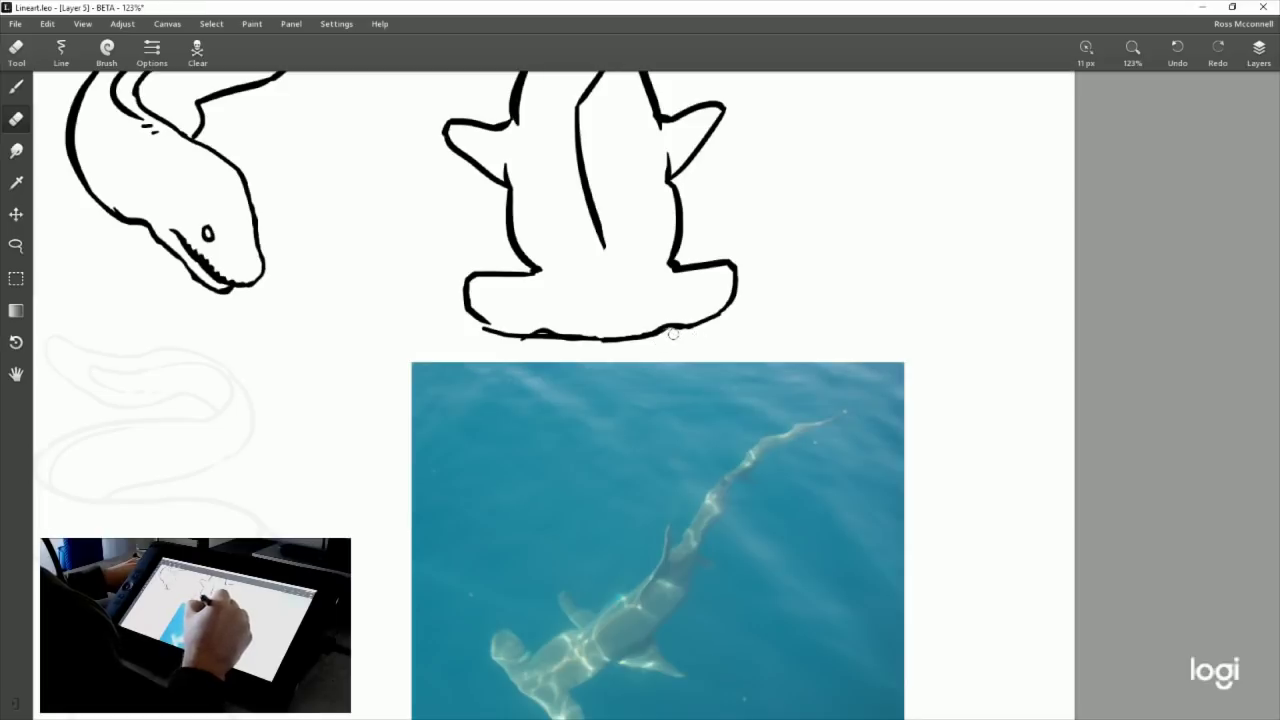
Erase excess ink on the hammerhead's front edge, and thicken and trim the outline at the right corner of its head.
drag(550, 343, 545, 341)
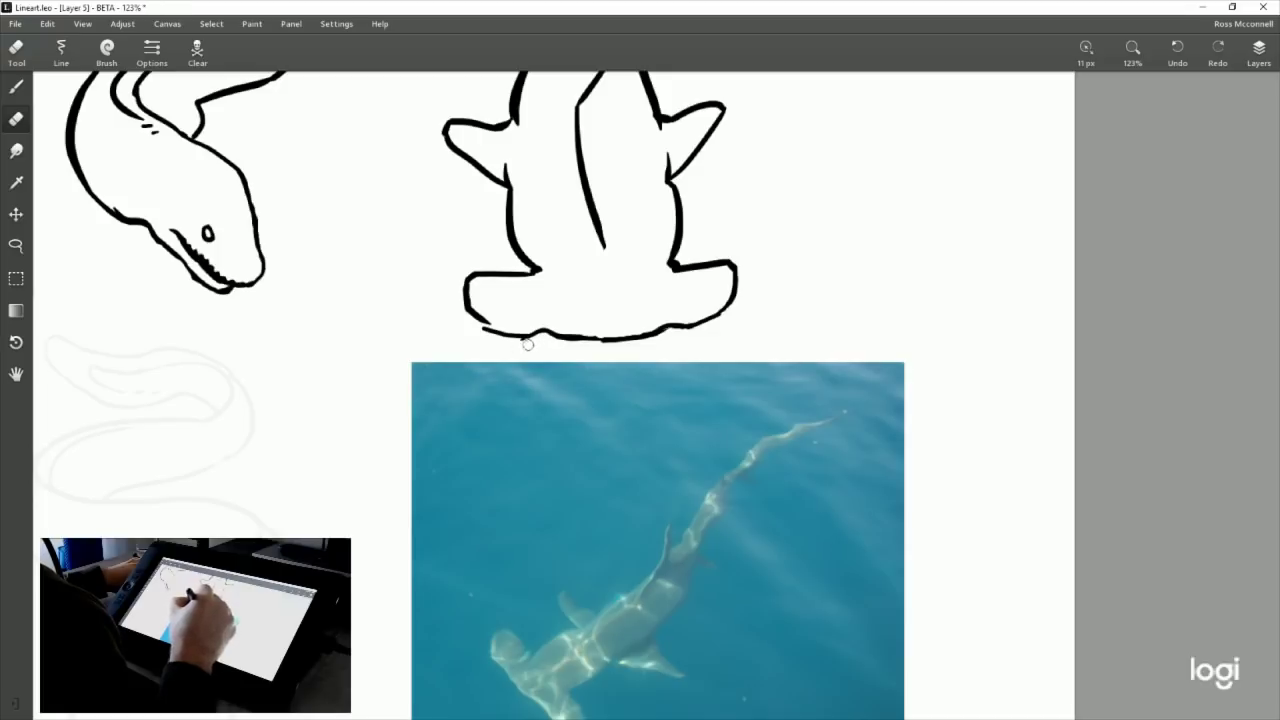
click(17, 89)
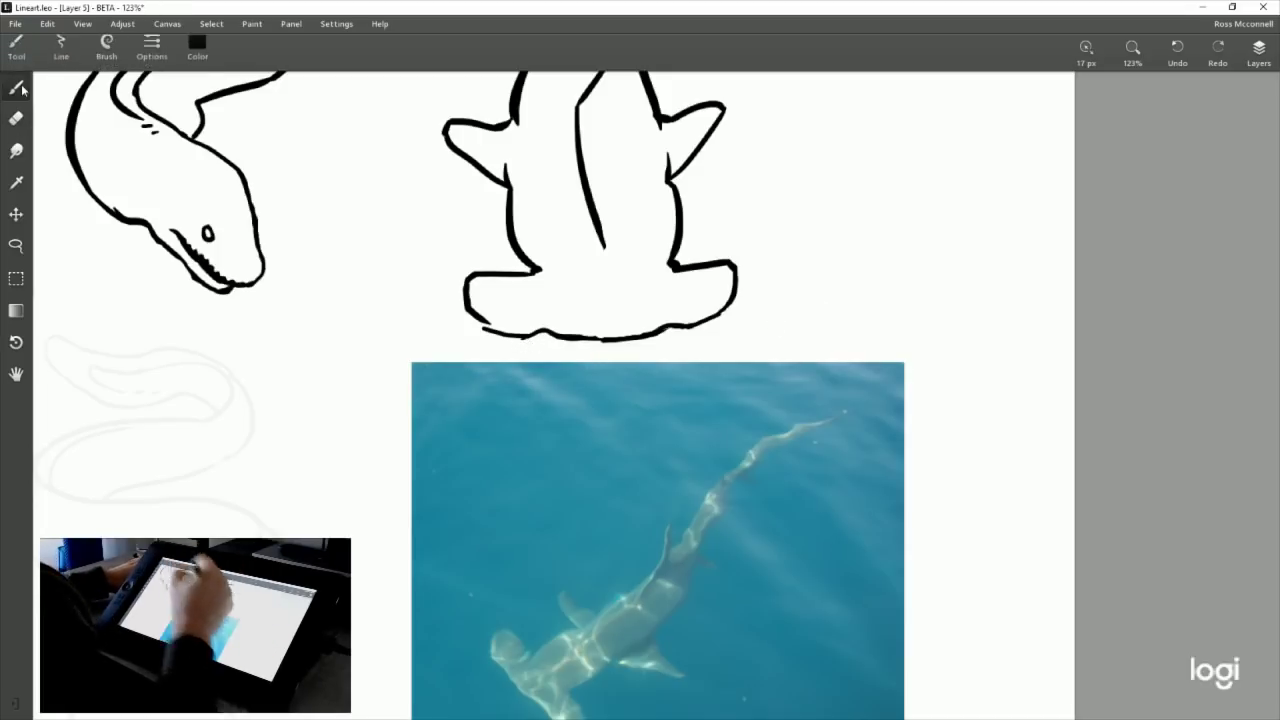
drag(736, 469, 706, 393)
drag(686, 271, 670, 356)
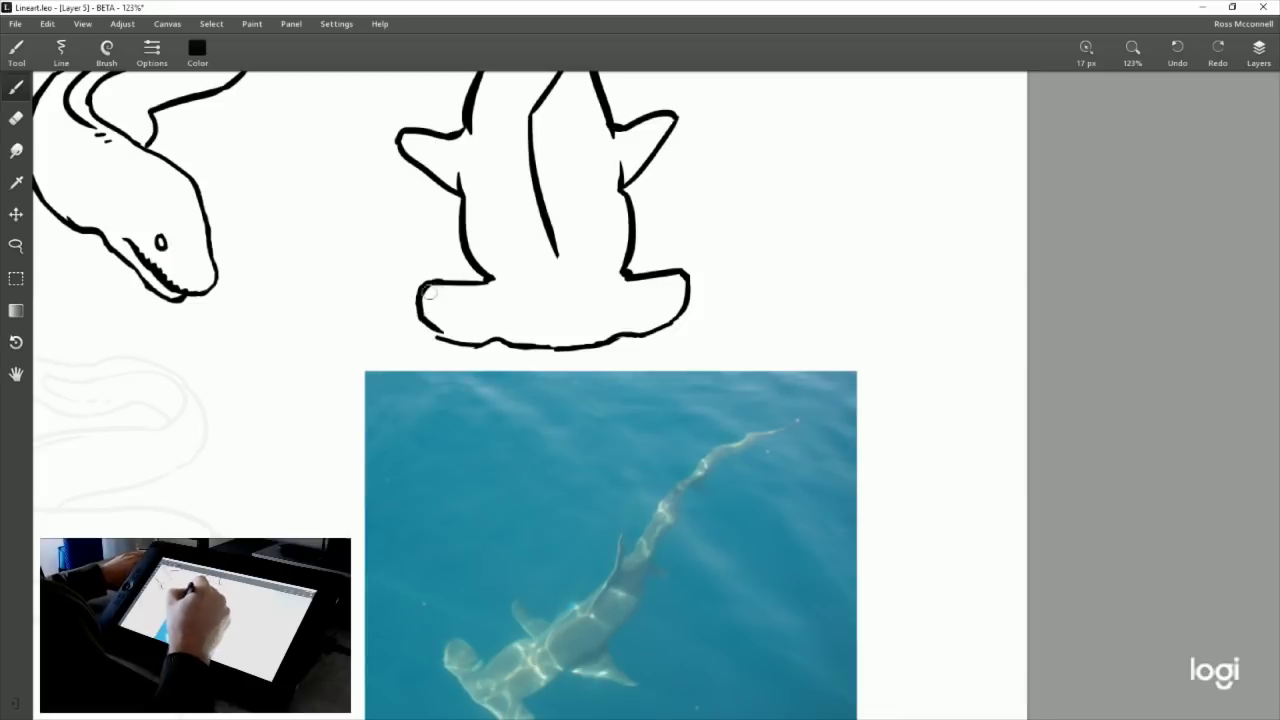
drag(762, 400, 729, 334)
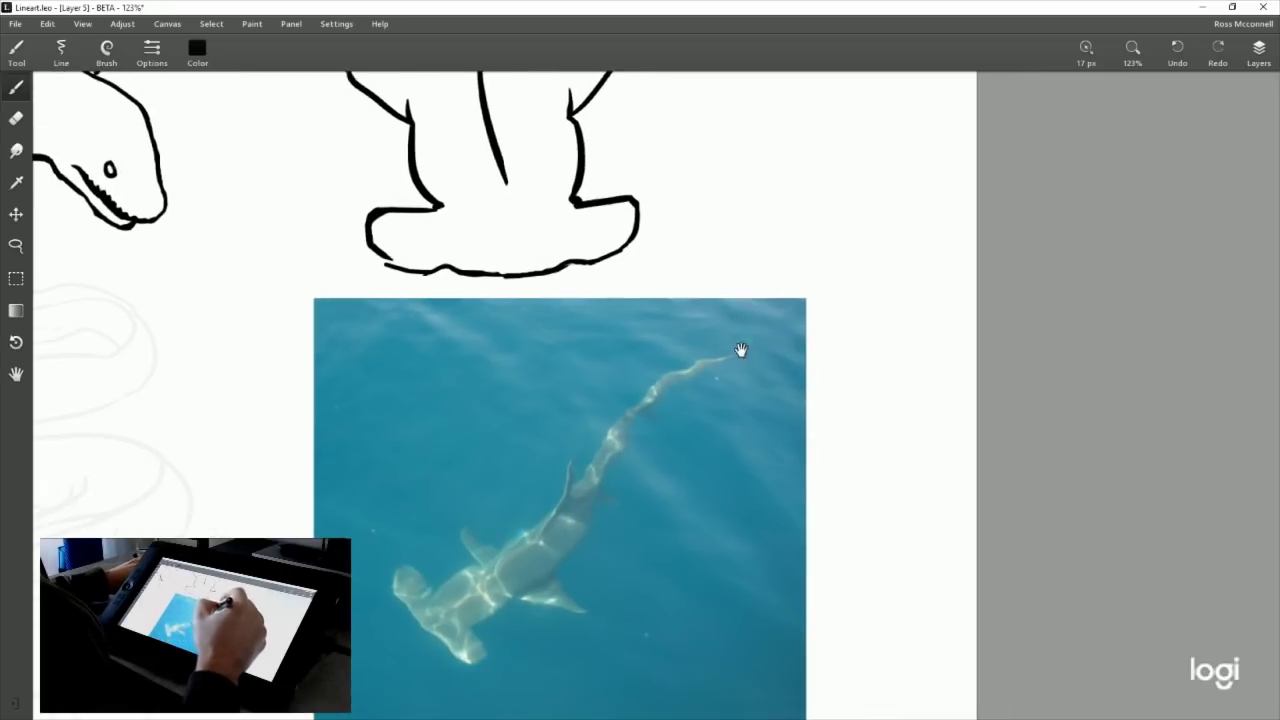
drag(686, 217, 683, 297)
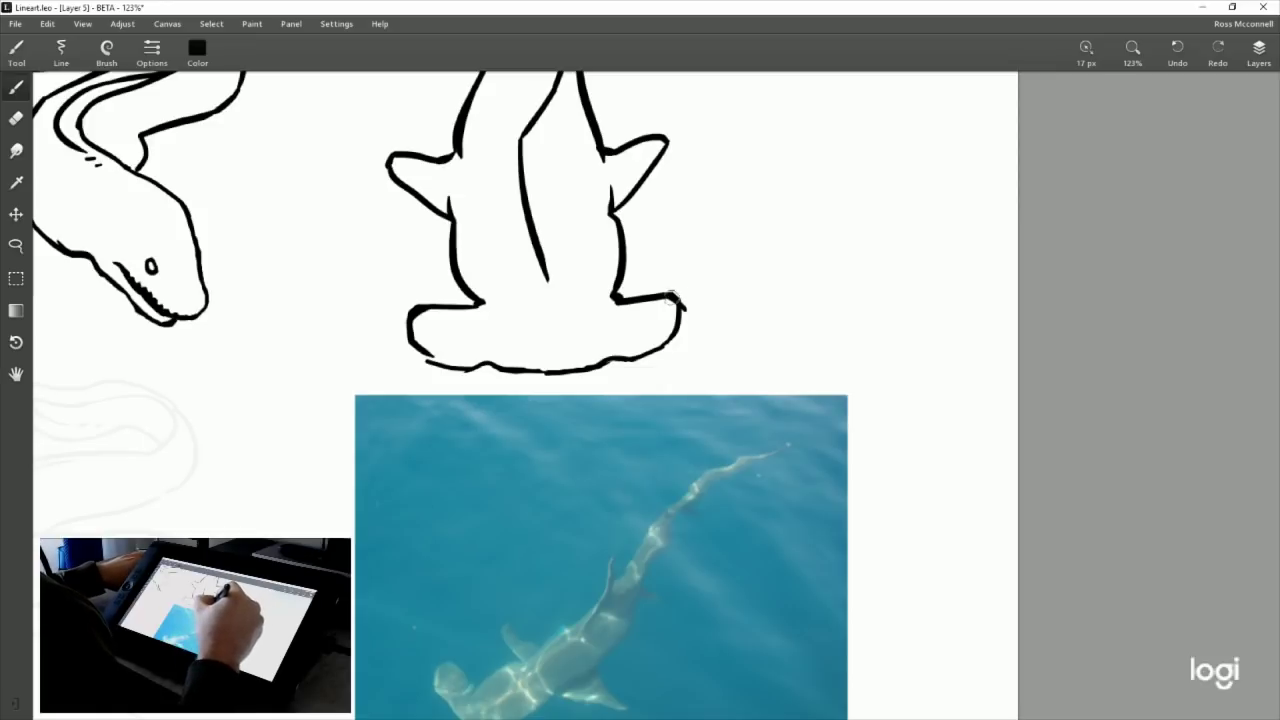
drag(678, 298, 686, 336)
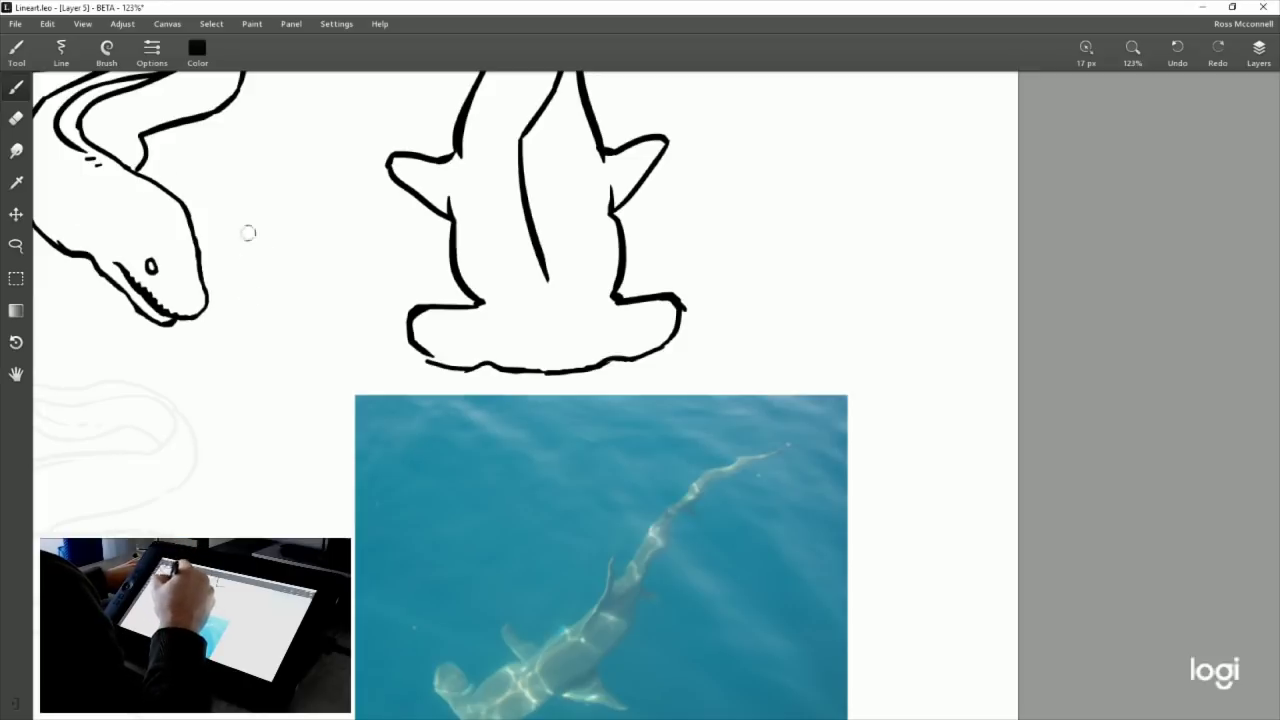
click(17, 121)
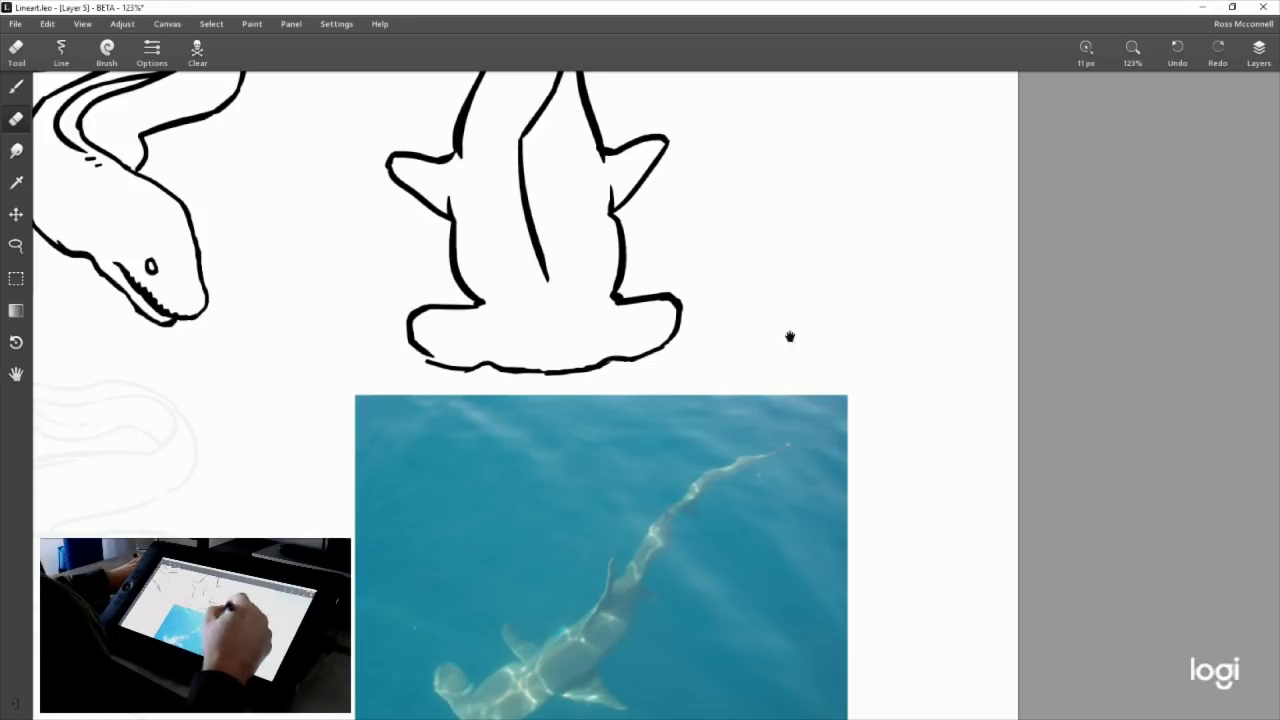
drag(784, 178, 766, 309)
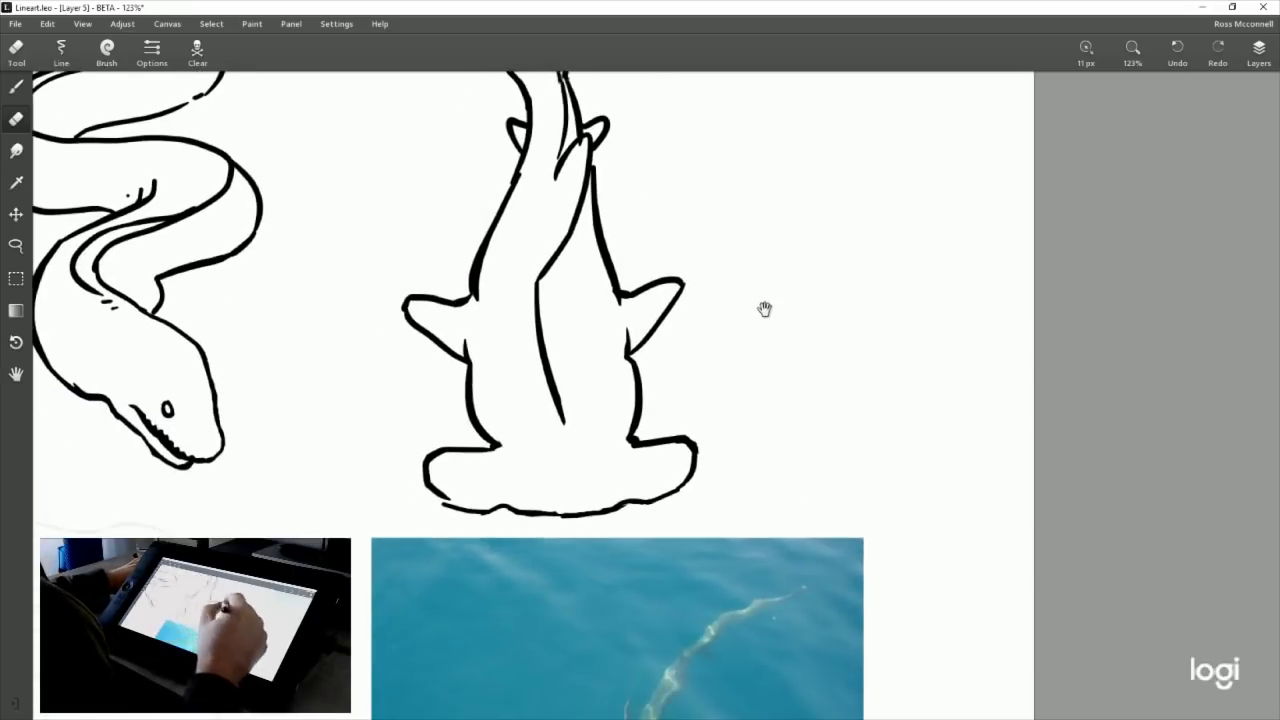
click(17, 89)
drag(717, 549, 669, 312)
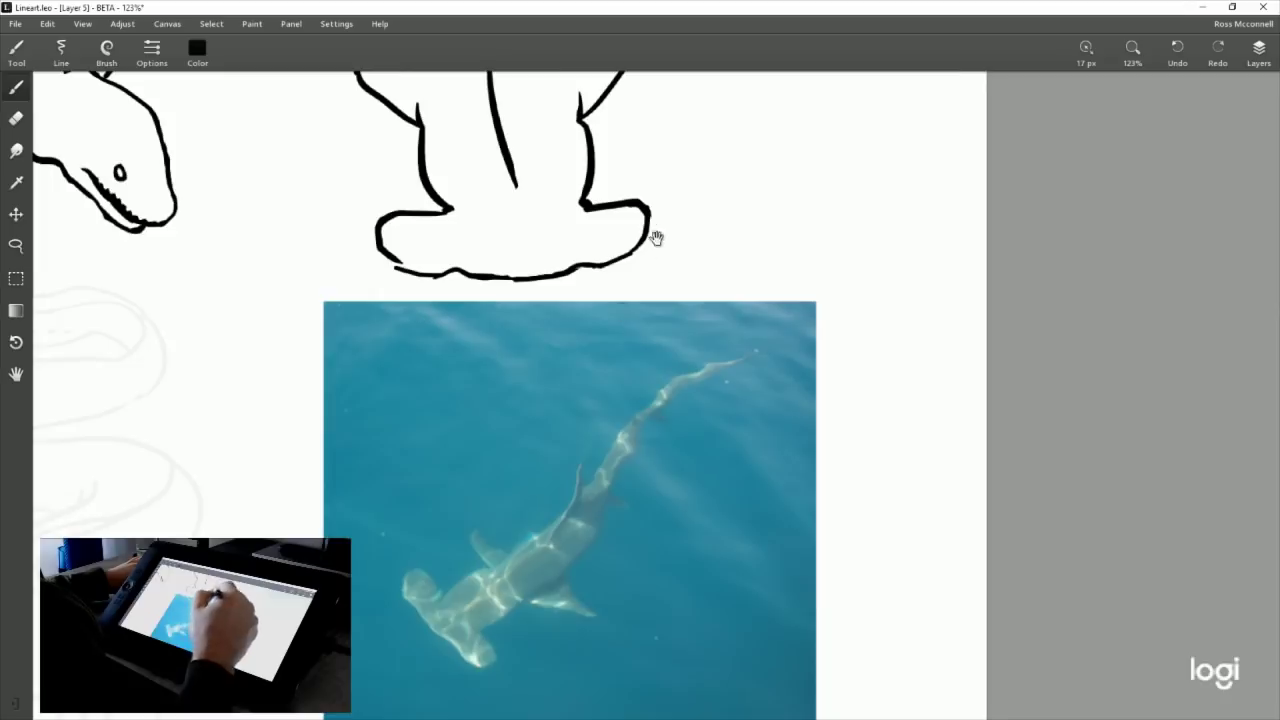
drag(654, 234, 656, 340)
mouse_move(564, 273)
mouse_down()
mouse_move(577, 314)
mouse_move(590, 294)
mouse_up()
key(ctrl+z)
key(ctrl+z)
key(ctrl+z)
key(ctrl+z)
key(ctrl+z)
key(ctrl+z)
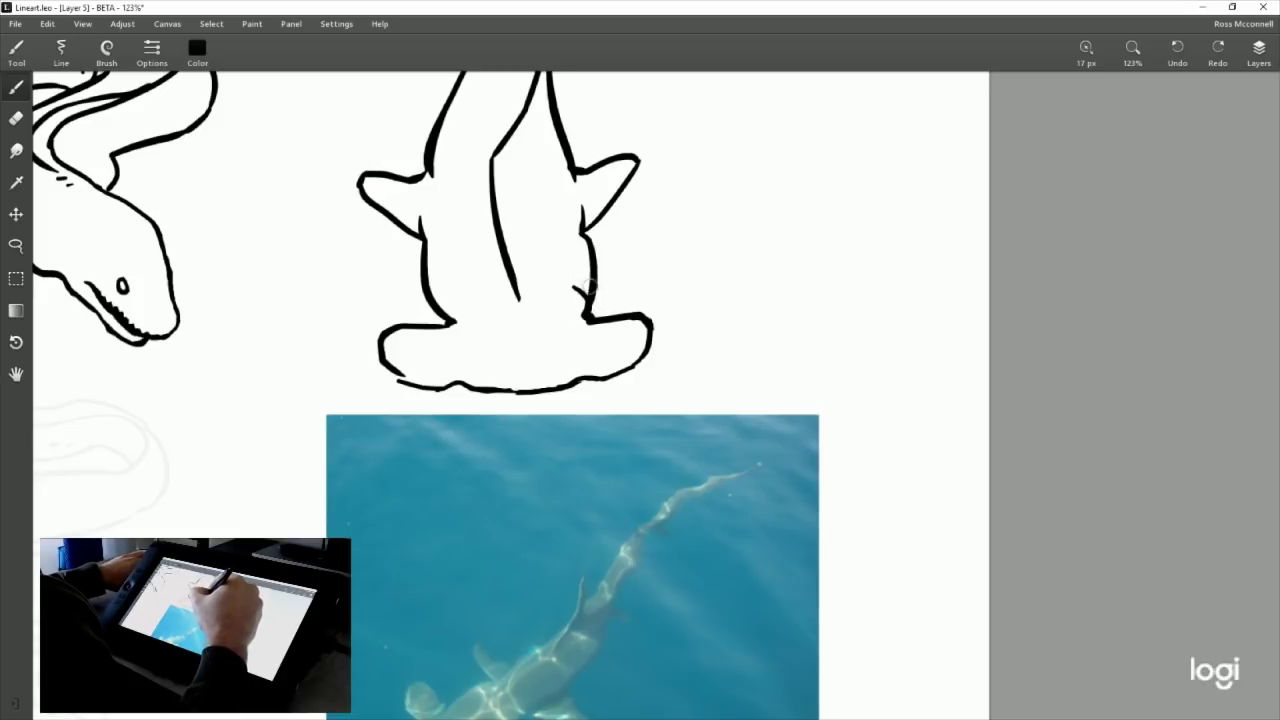
Draw three short black gill slits on each side of the hammerhead's body, between the head and the pectoral fins.
drag(665, 218, 651, 304)
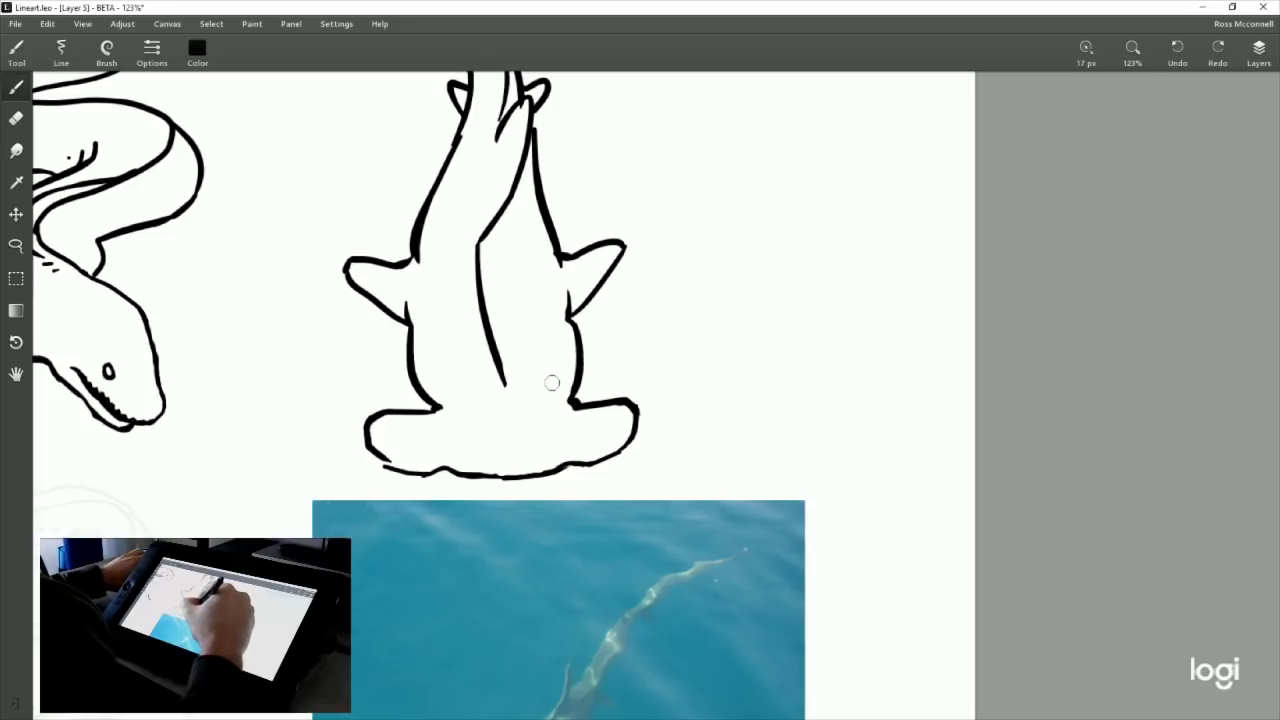
mouse_move(553, 375)
mouse_down()
mouse_move(574, 391)
mouse_move(580, 362)
mouse_up()
key(ctrl+z)
key(ctrl+z)
mouse_move(422, 393)
mouse_down()
mouse_move(441, 380)
mouse_move(437, 356)
mouse_up()
key(ctrl+z)
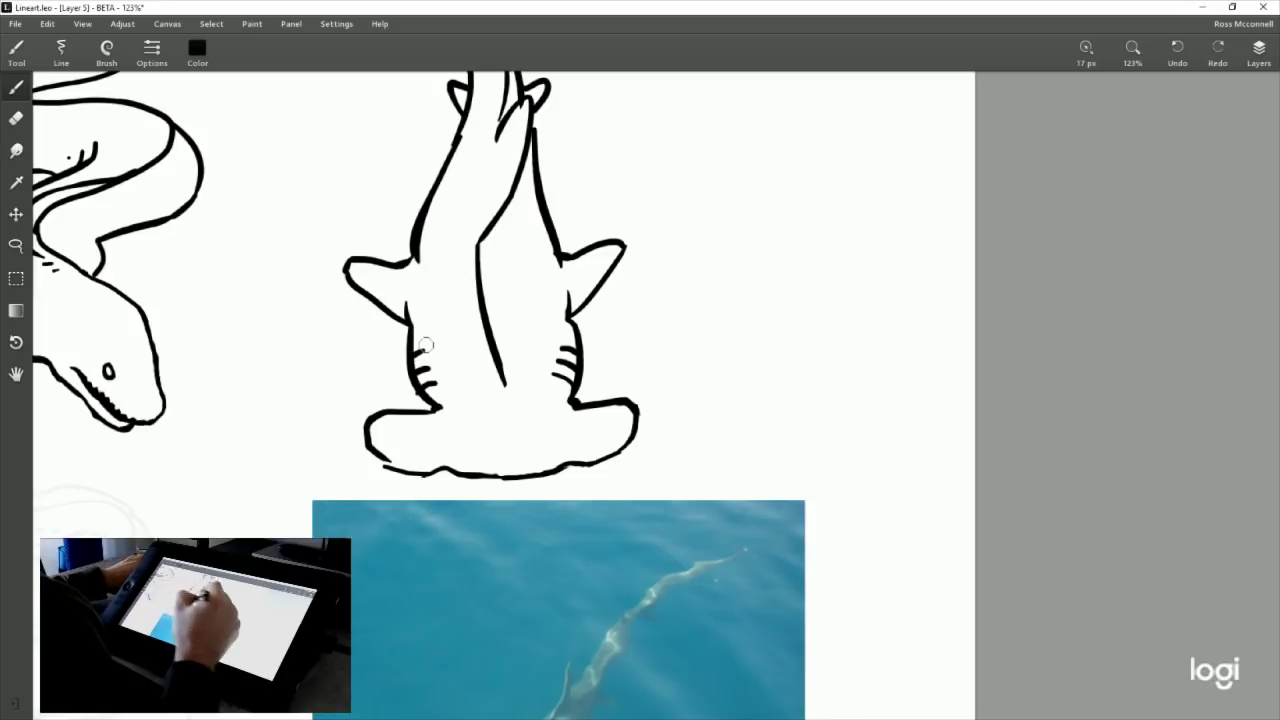
Show Layer 3 and hide Layer 5 to view the fish creature lineart without the eel and hammerhead.
drag(680, 251, 675, 348)
drag(693, 303, 697, 337)
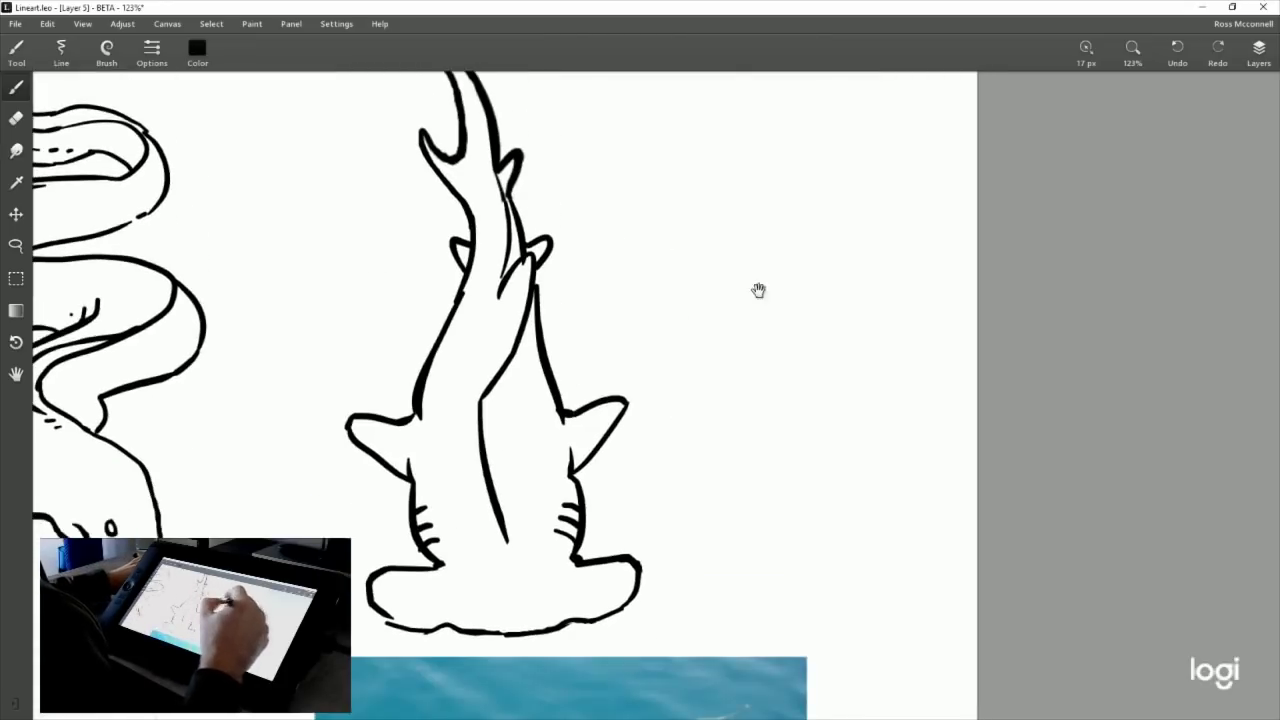
drag(803, 233, 849, 263)
mouse_move(1120, 65)
scroll(660, 371, down, 1)
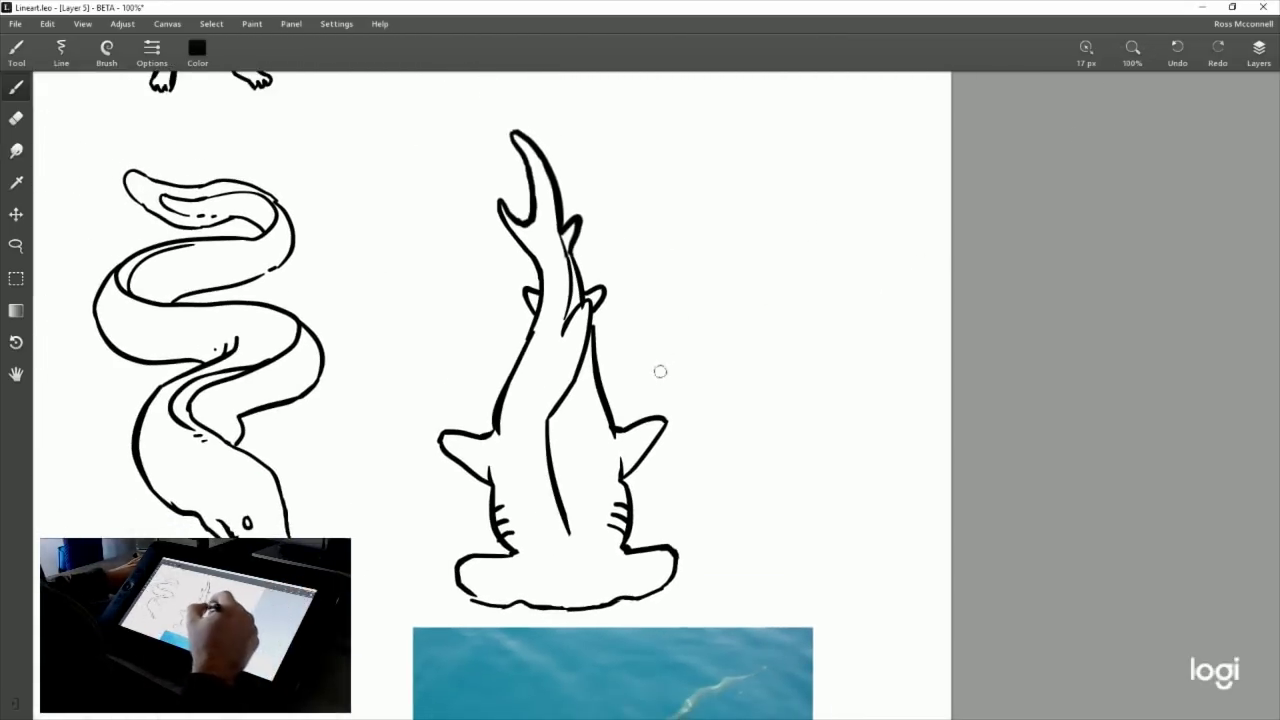
drag(712, 394, 740, 378)
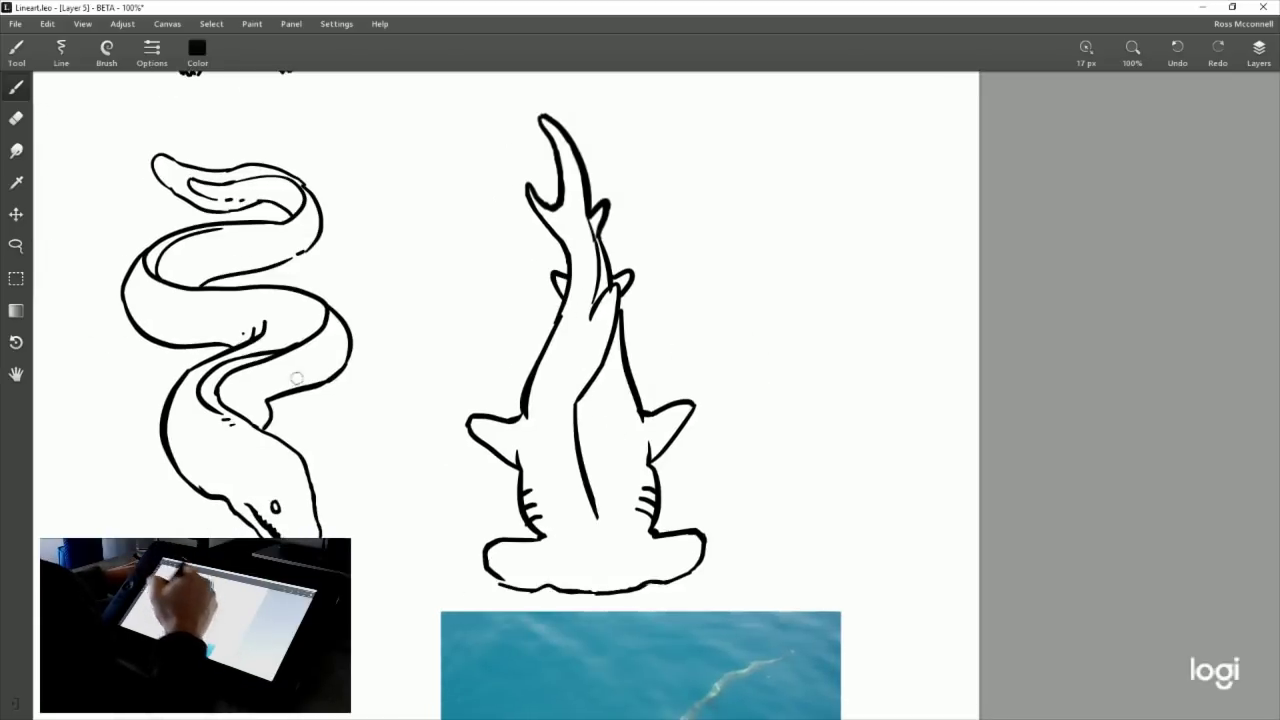
click(1256, 55)
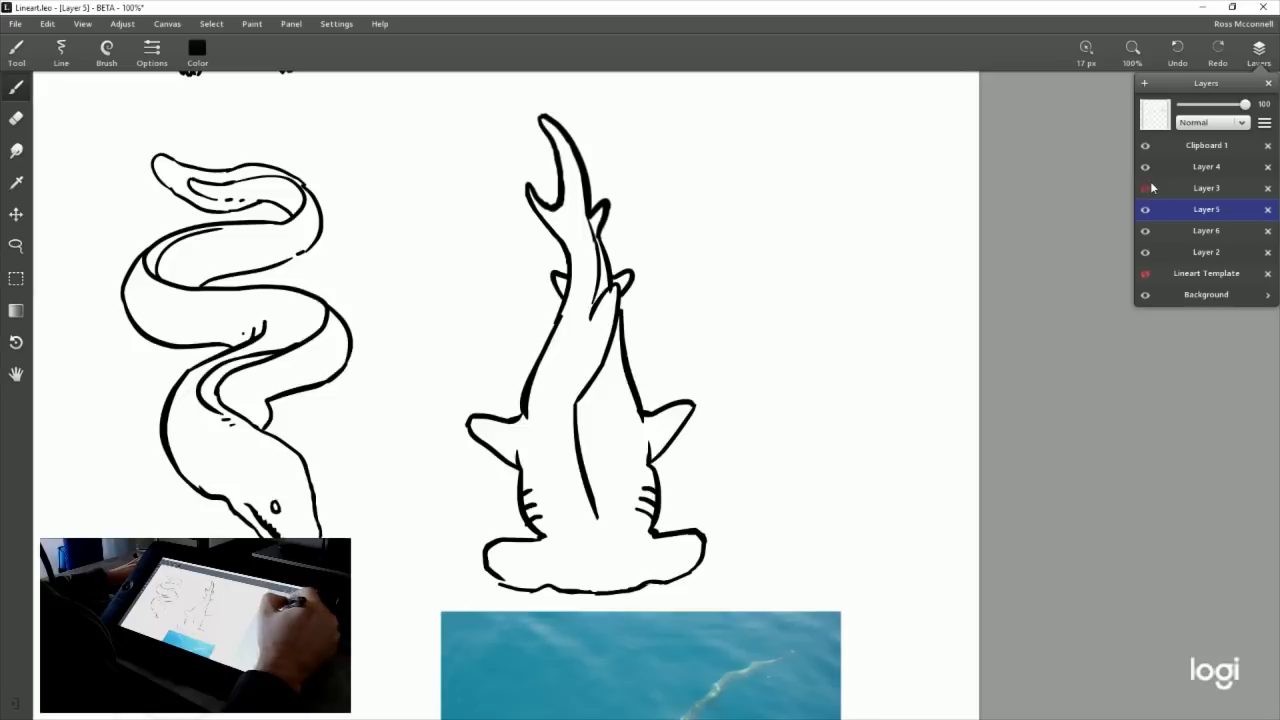
click(1146, 188)
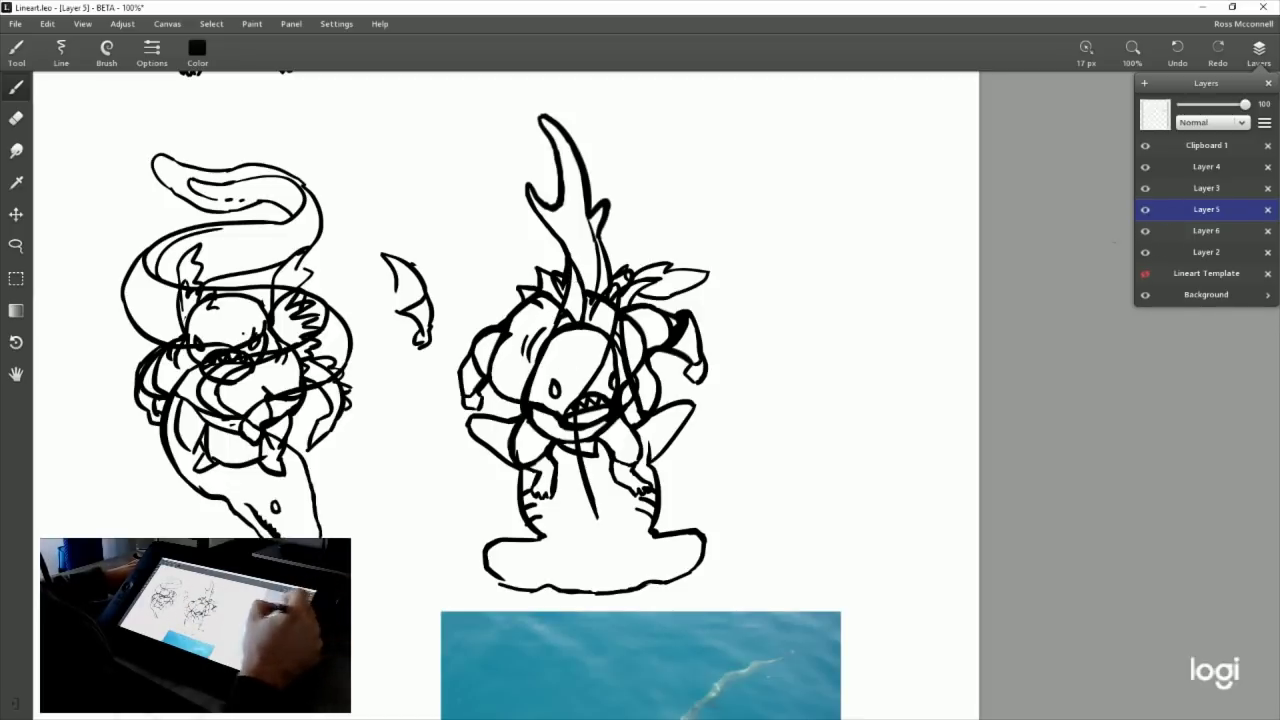
click(1146, 210)
click(1259, 55)
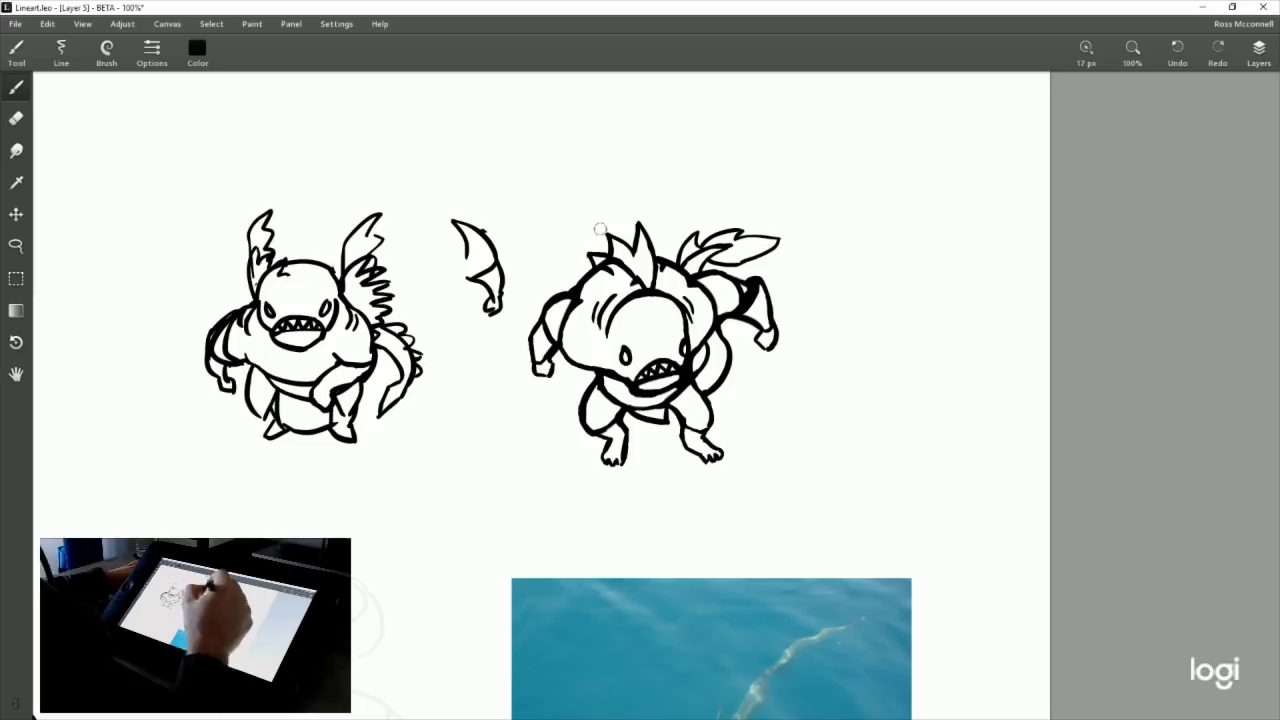
drag(757, 458, 682, 447)
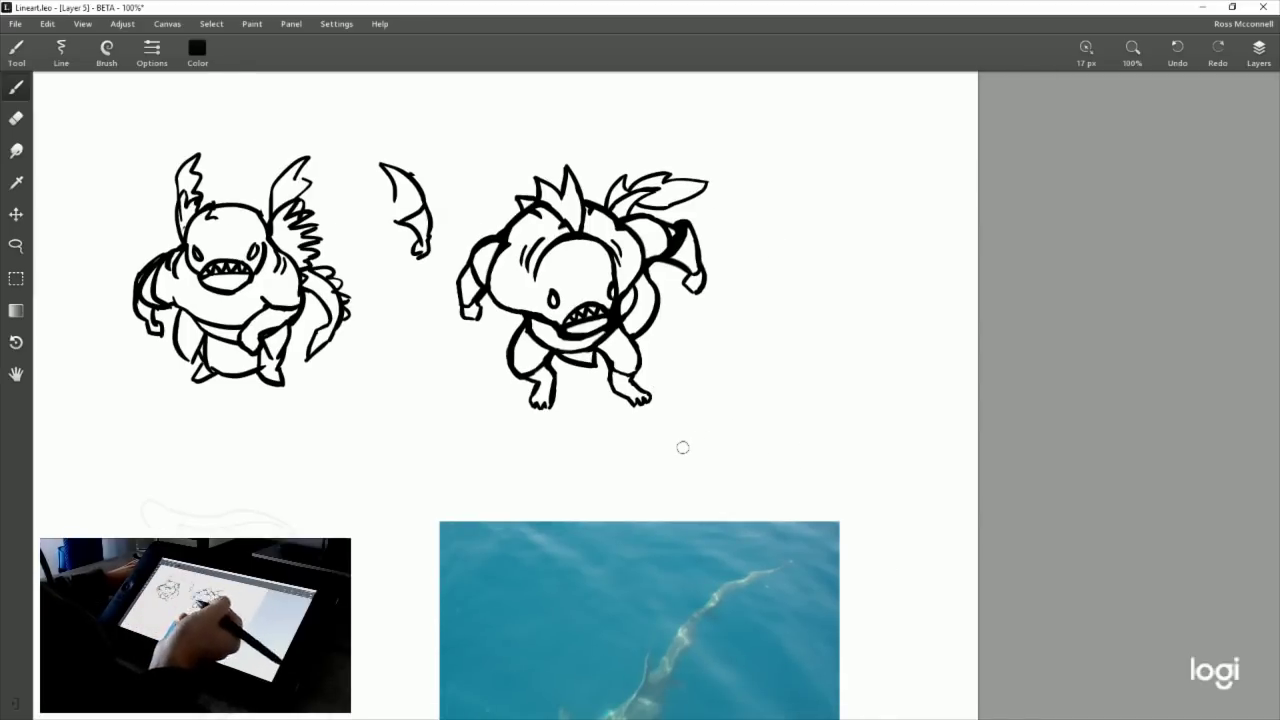
drag(754, 277, 780, 326)
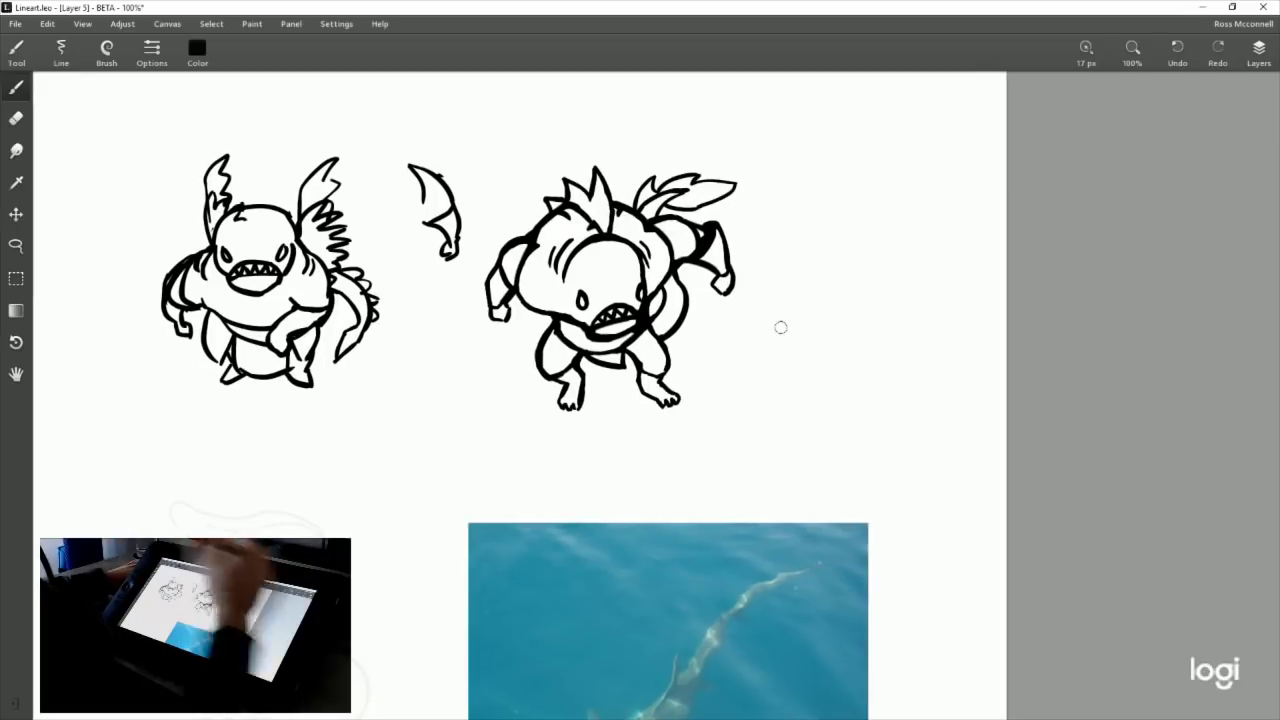
Show Layer 5 again and hide Layer 3 so only the eel and hammerhead lineart remains there.
click(1260, 61)
click(1146, 231)
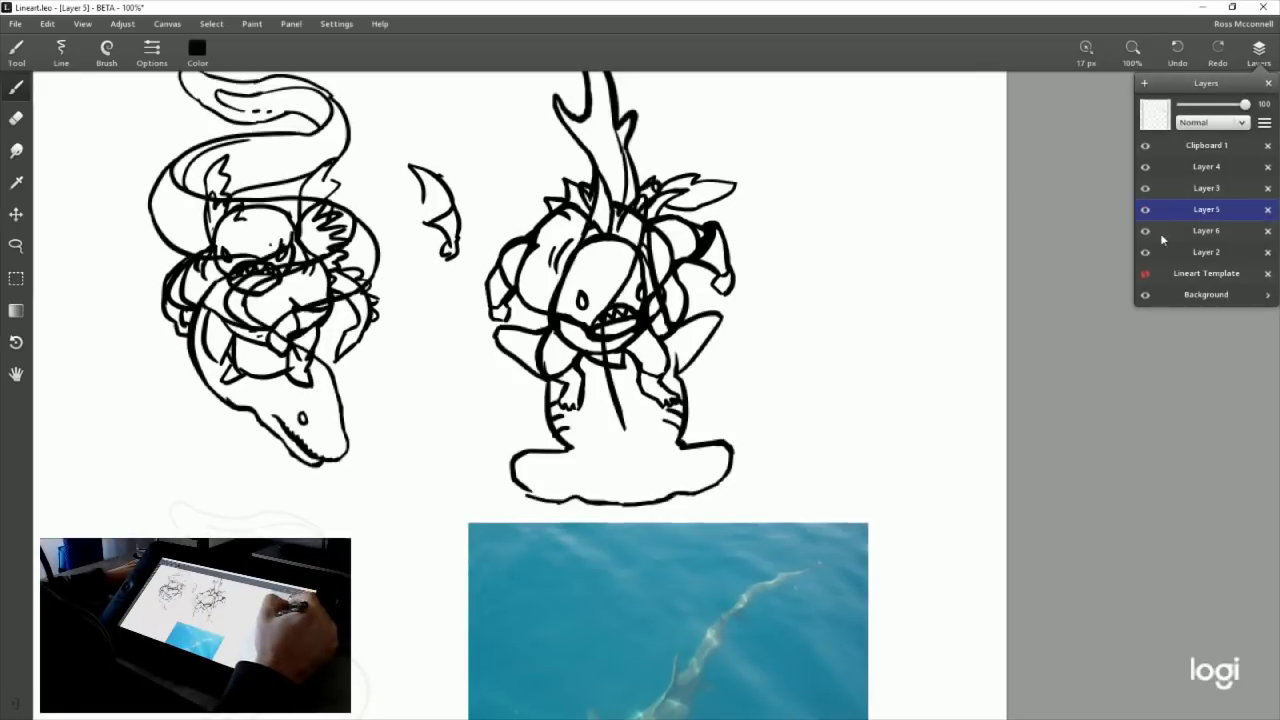
click(1147, 232)
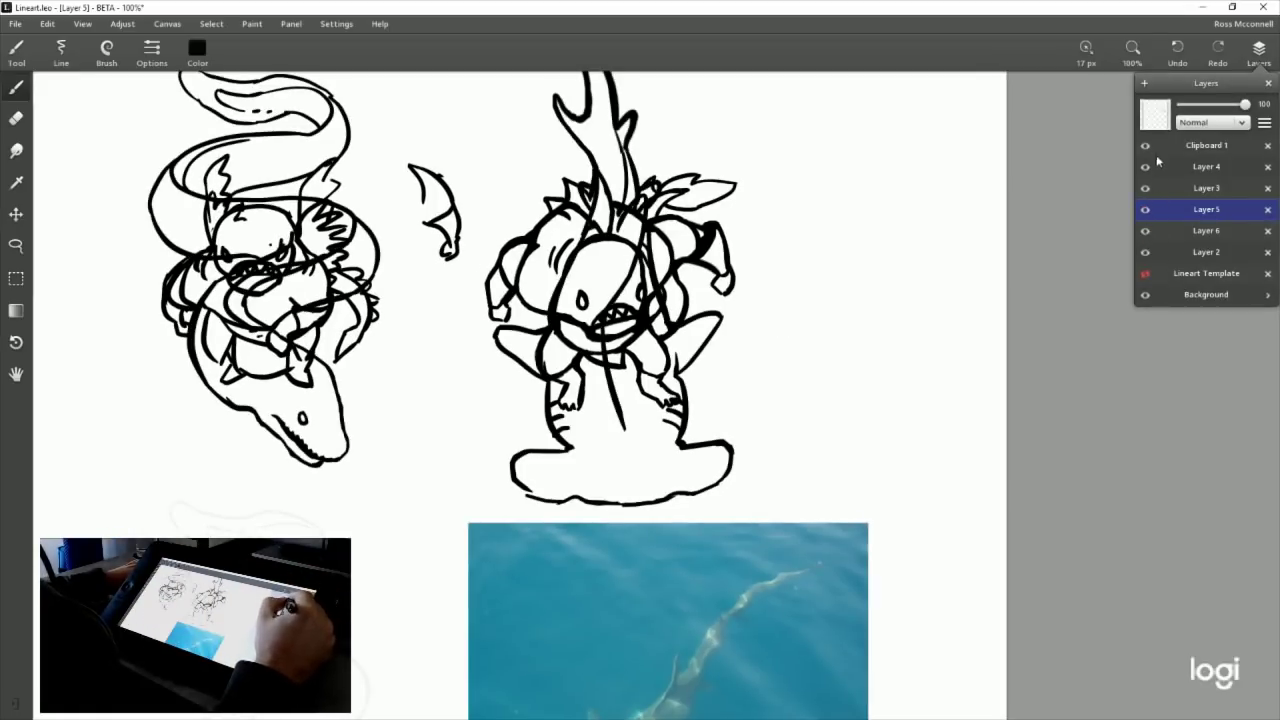
click(1147, 190)
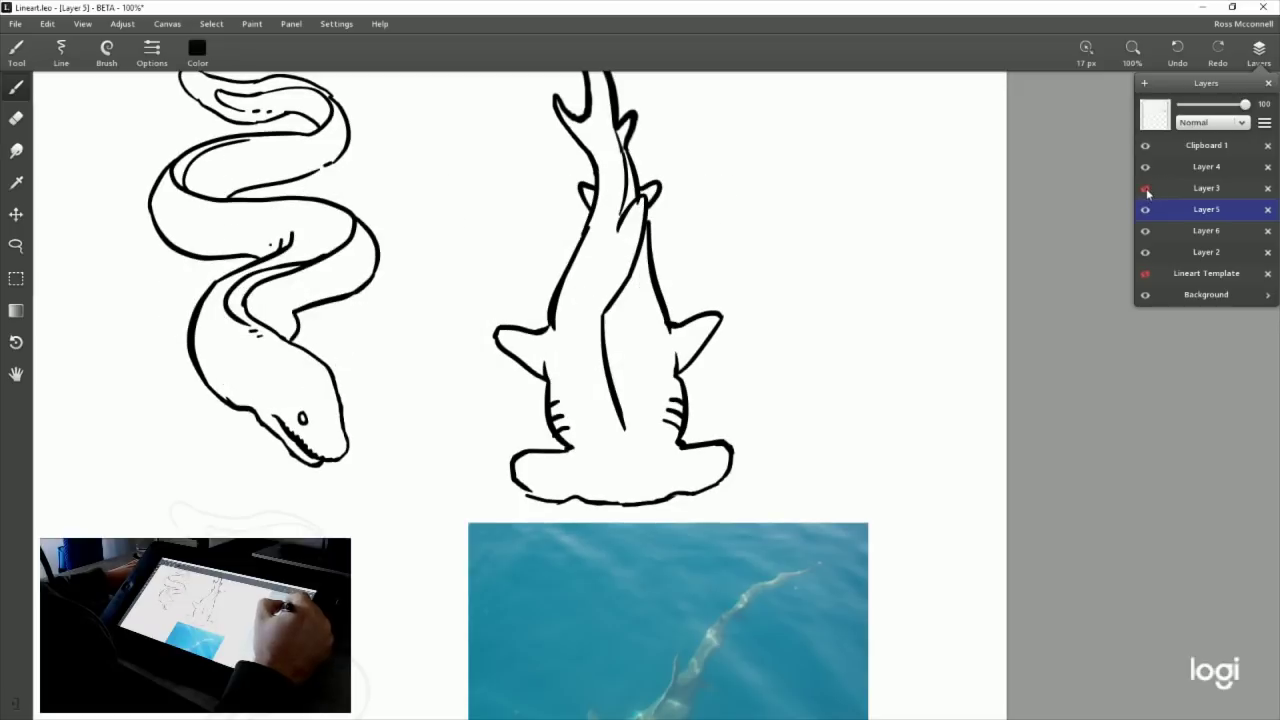
click(1266, 80)
Examine the eel and hammerhead, and compare them with the other creature and character lineart across the canvas.
mouse_move(740, 333)
mouse_down()
mouse_move(724, 443)
mouse_move(747, 445)
mouse_up()
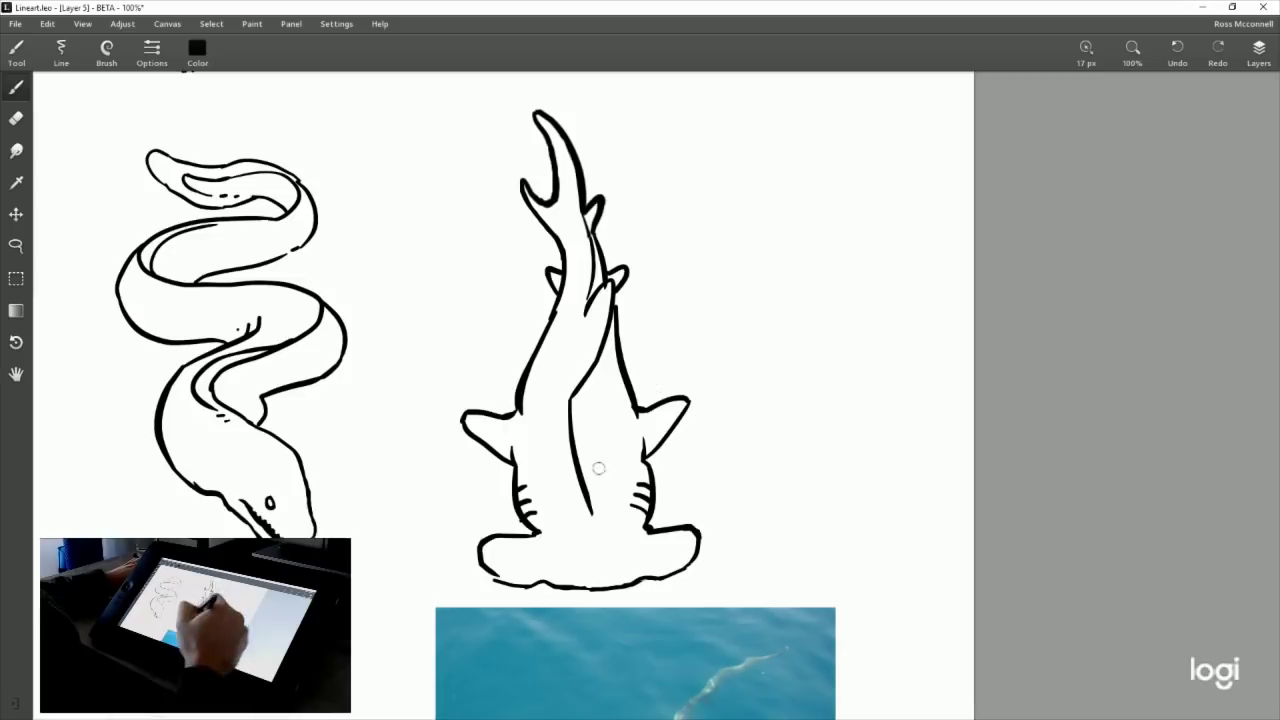
drag(715, 406, 751, 443)
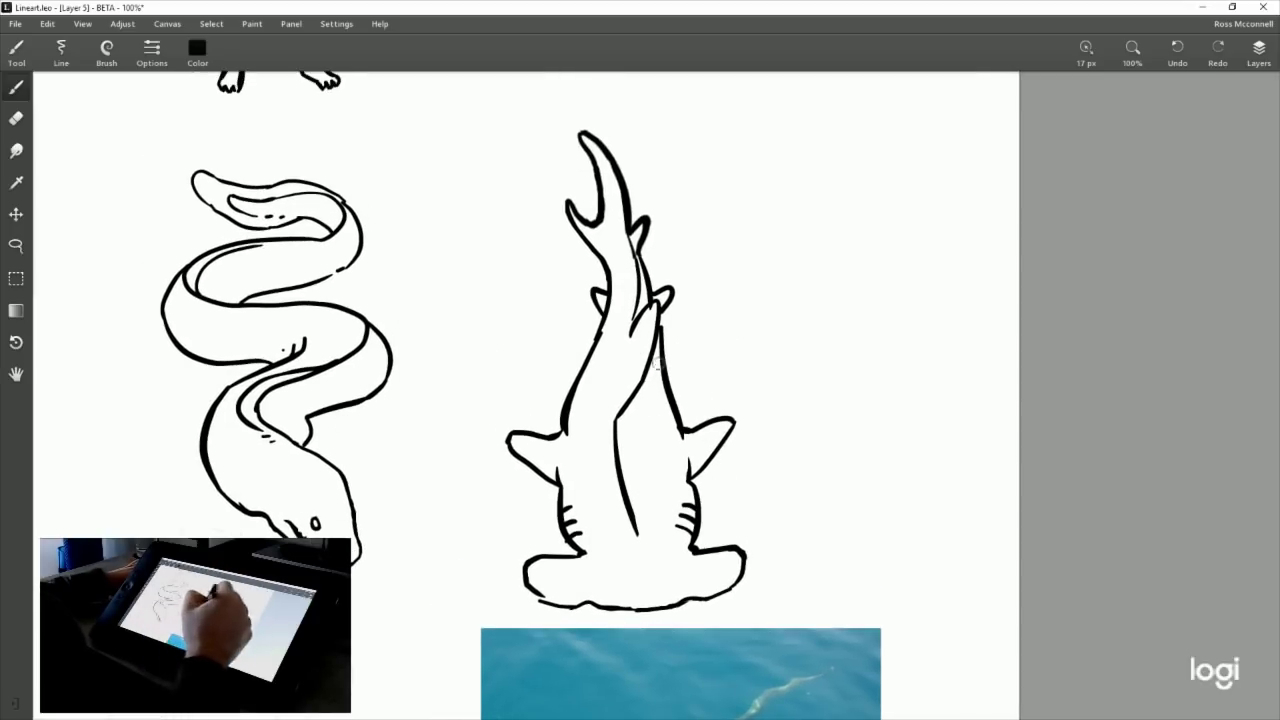
drag(660, 471, 734, 451)
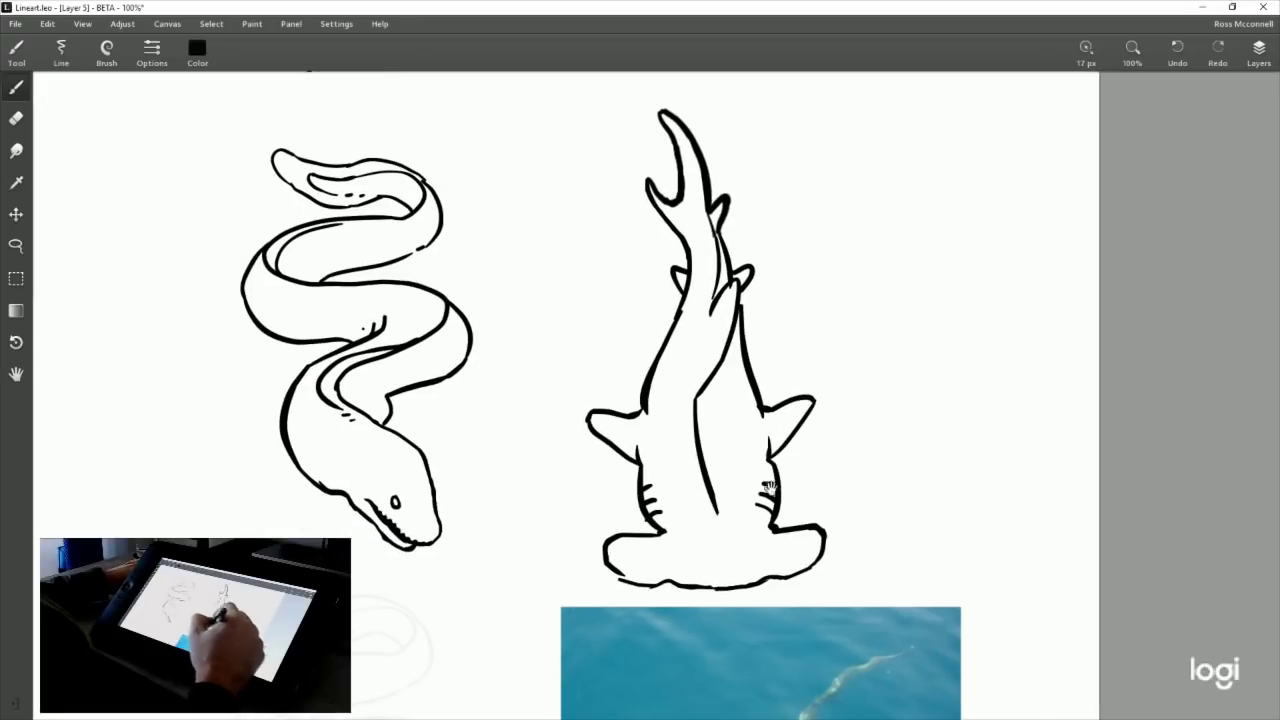
drag(745, 192, 685, 210)
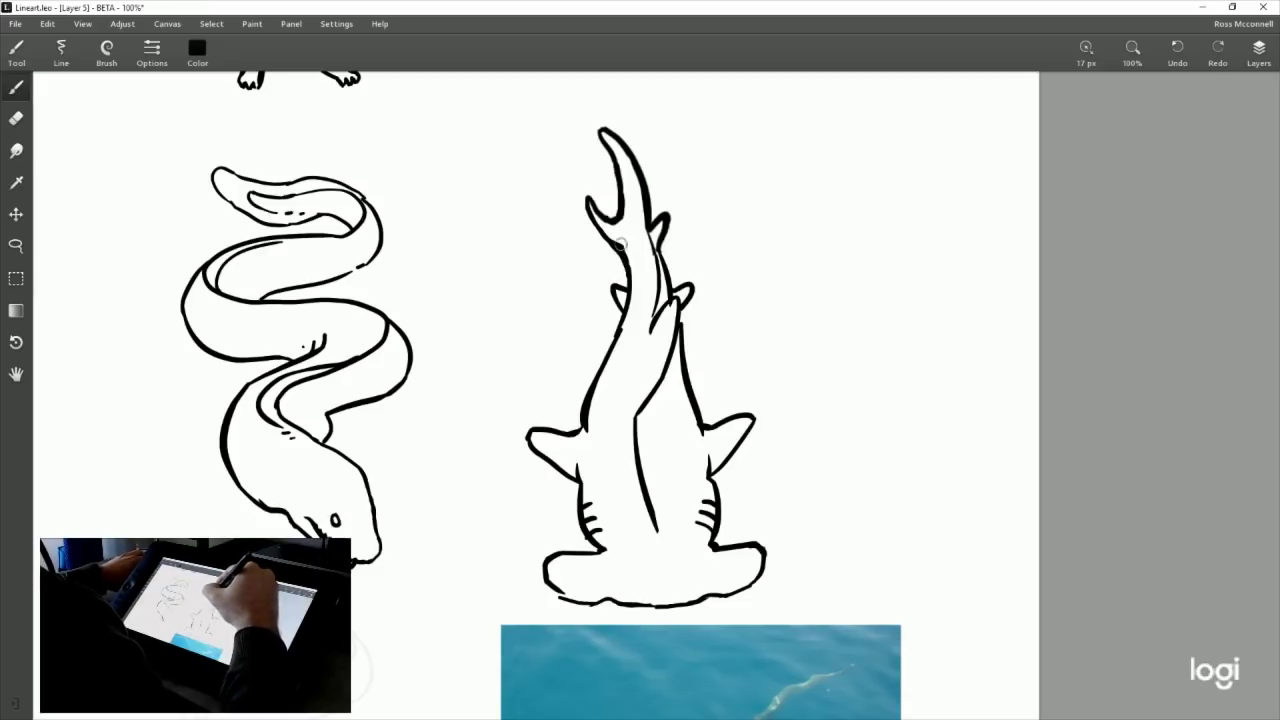
mouse_move(694, 271)
mouse_down()
mouse_move(594, 486)
mouse_move(563, 366)
mouse_move(642, 360)
mouse_move(700, 509)
mouse_up()
drag(640, 350, 600, 440)
drag(570, 310, 737, 545)
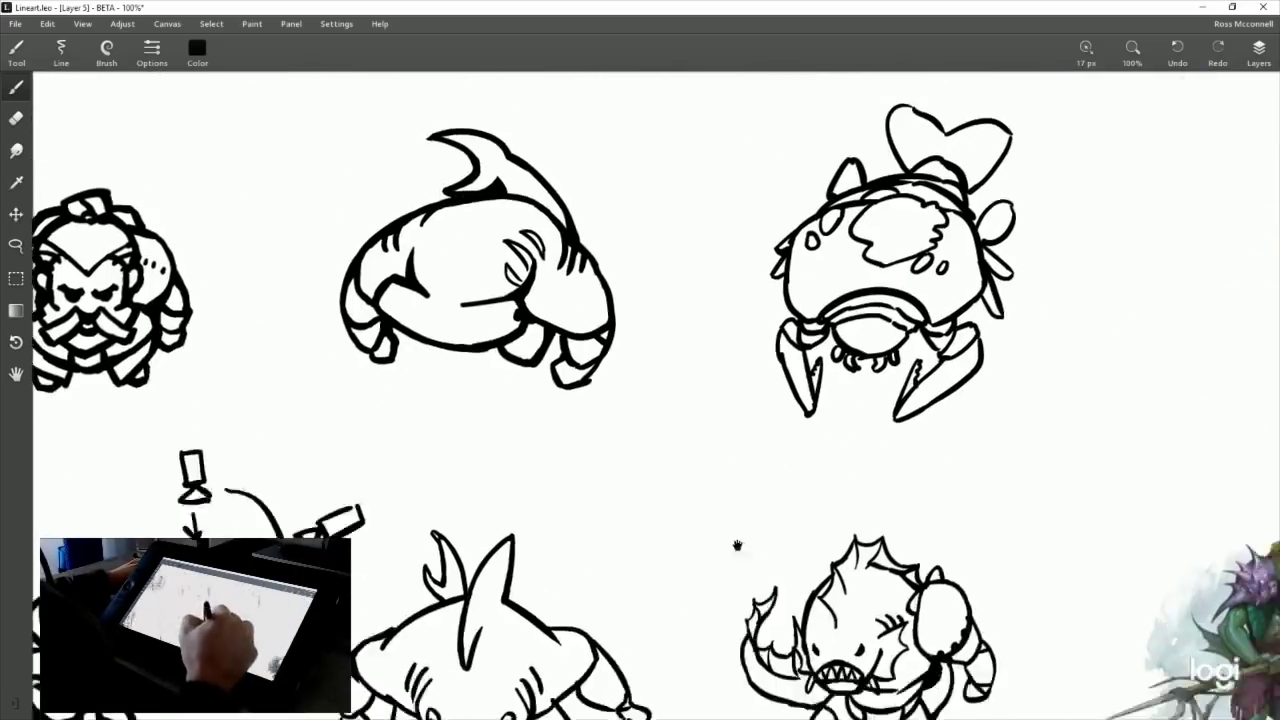
drag(624, 365, 660, 429)
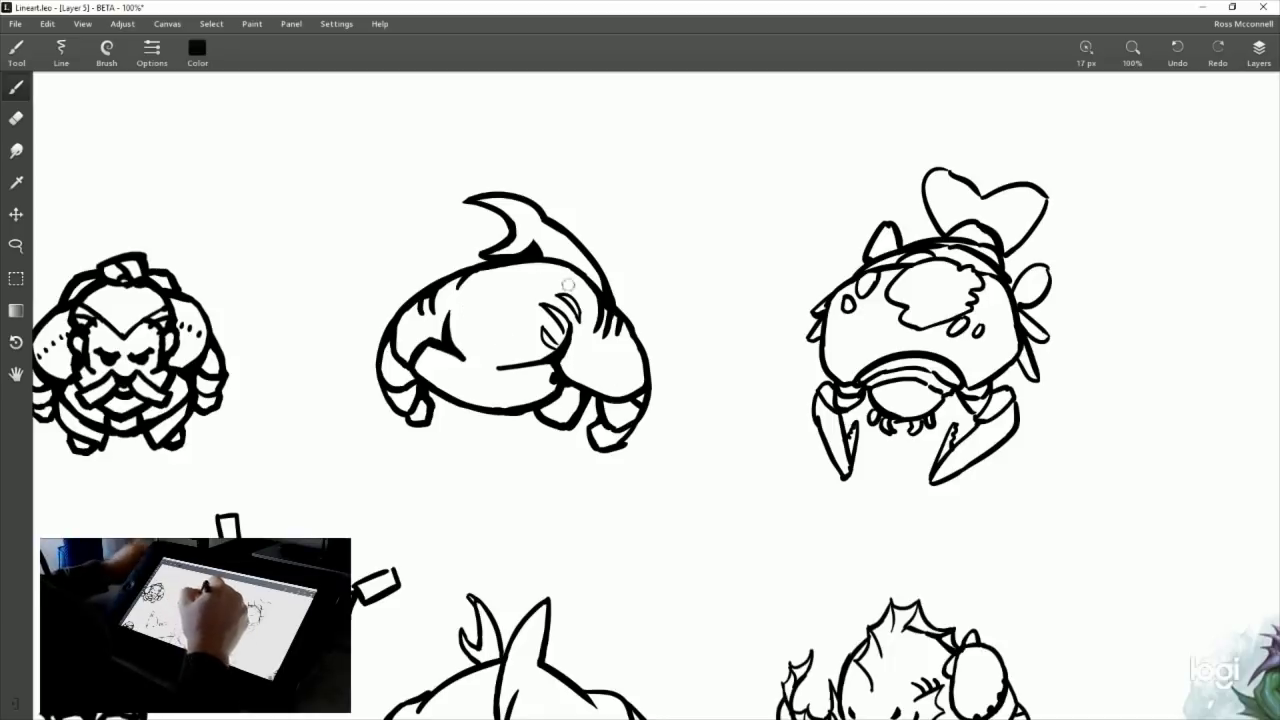
drag(423, 554, 909, 320)
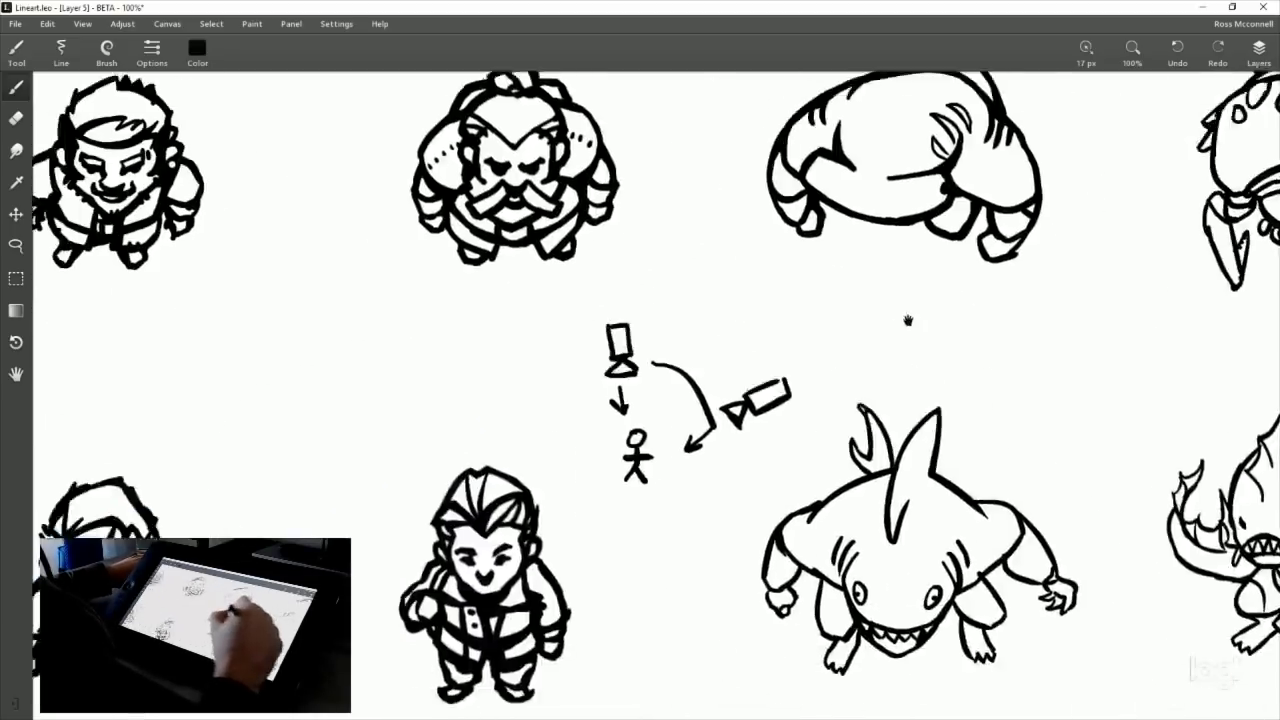
drag(360, 620, 489, 606)
drag(486, 709, 744, 527)
drag(877, 578, 806, 331)
drag(940, 474, 636, 348)
mouse_move(744, 532)
mouse_down()
mouse_move(610, 394)
mouse_move(520, 374)
mouse_up()
drag(960, 397, 750, 540)
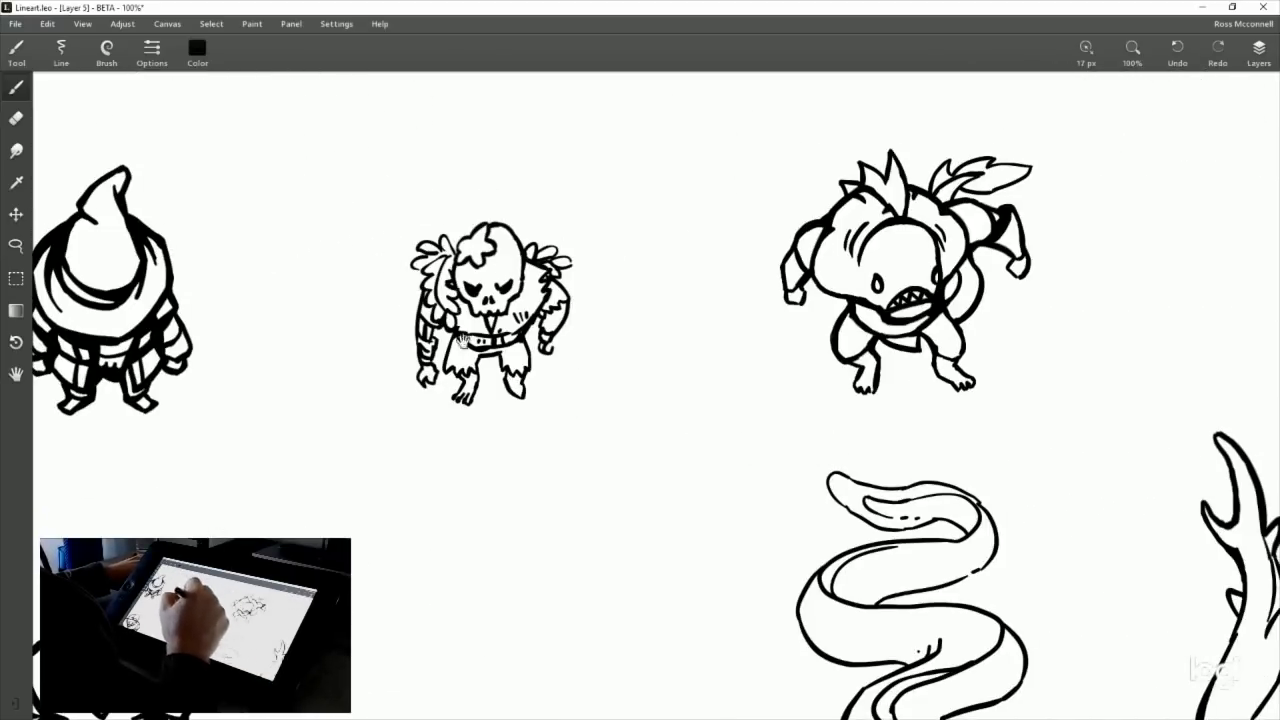
drag(400, 351, 650, 391)
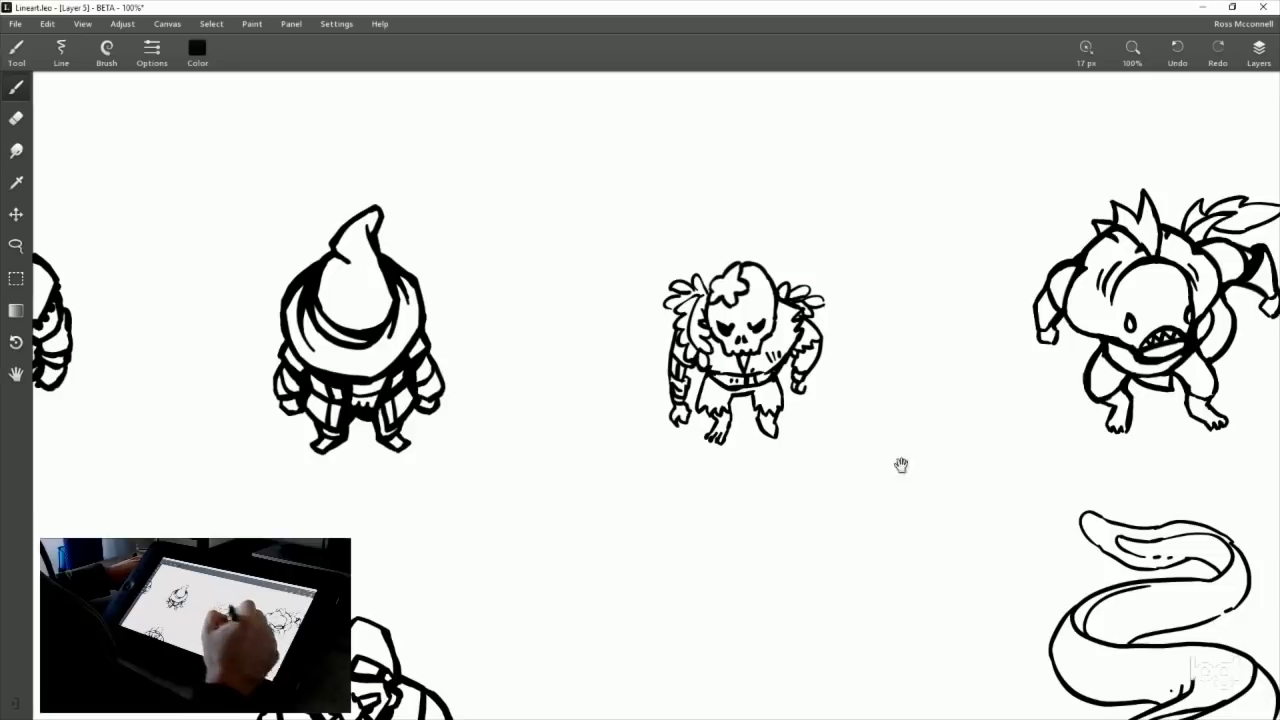
drag(1054, 531, 971, 372)
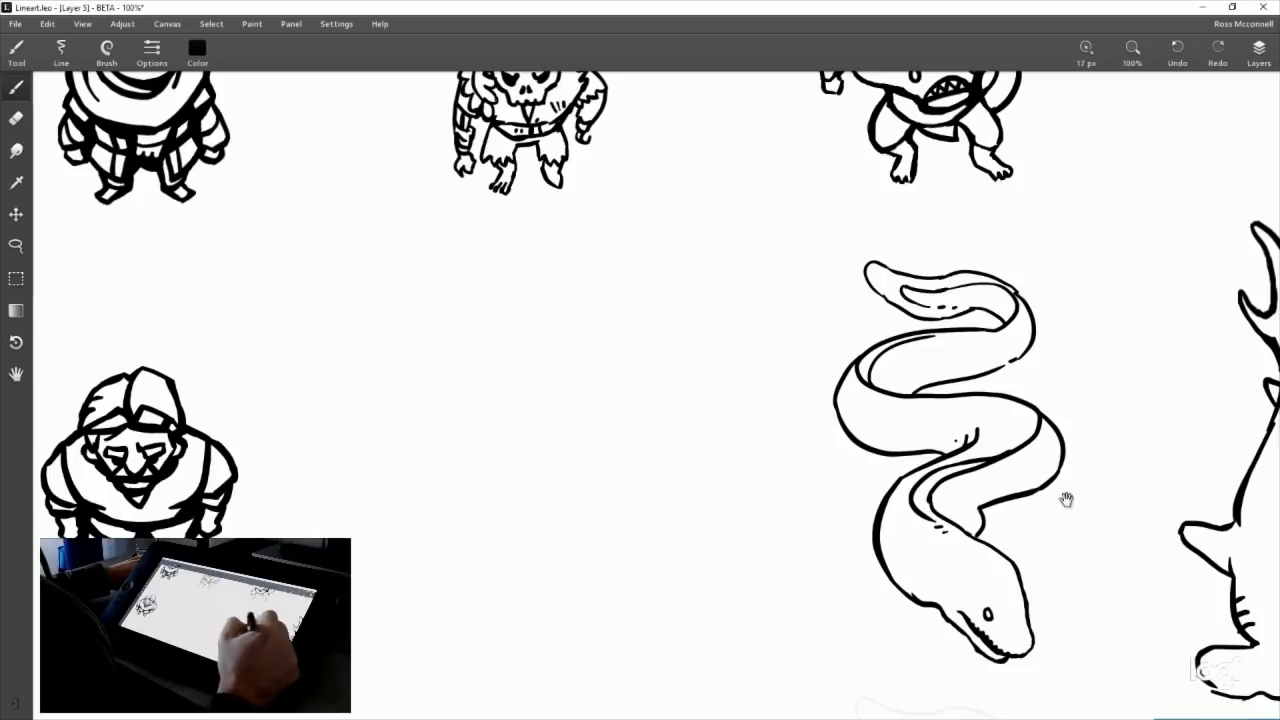
drag(1044, 501, 494, 445)
drag(909, 489, 675, 330)
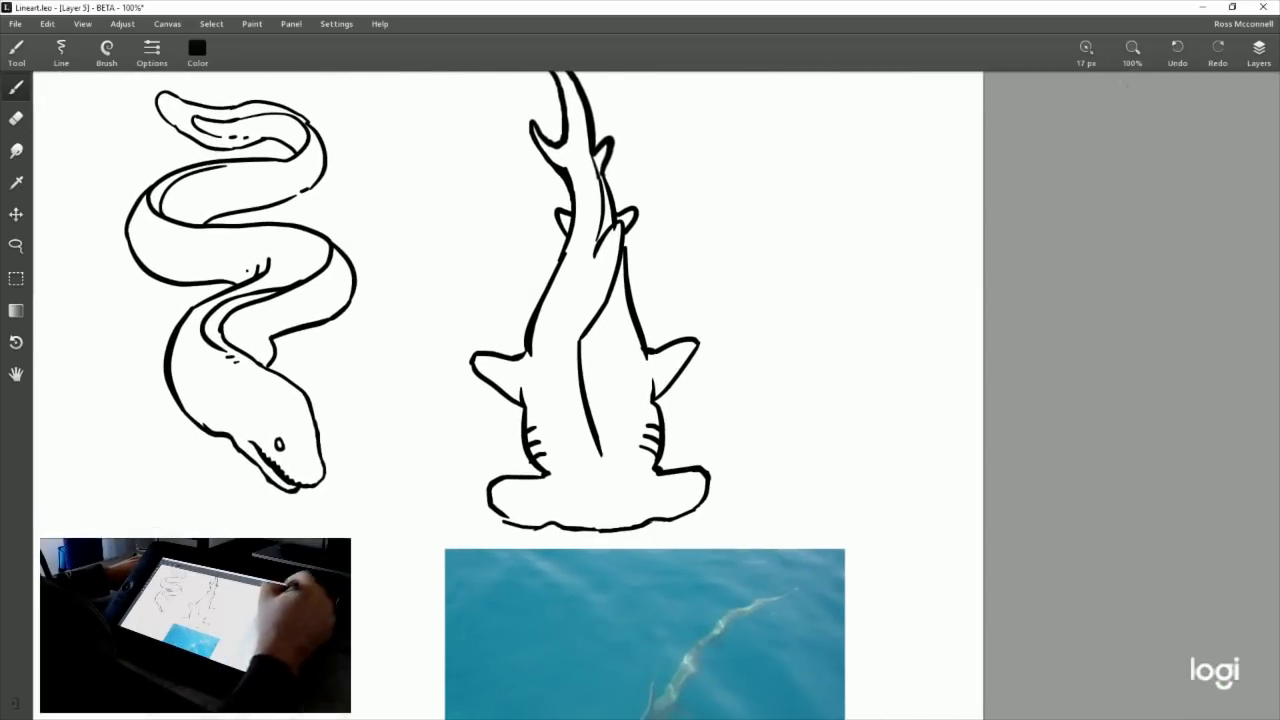
click(1262, 61)
click(1257, 50)
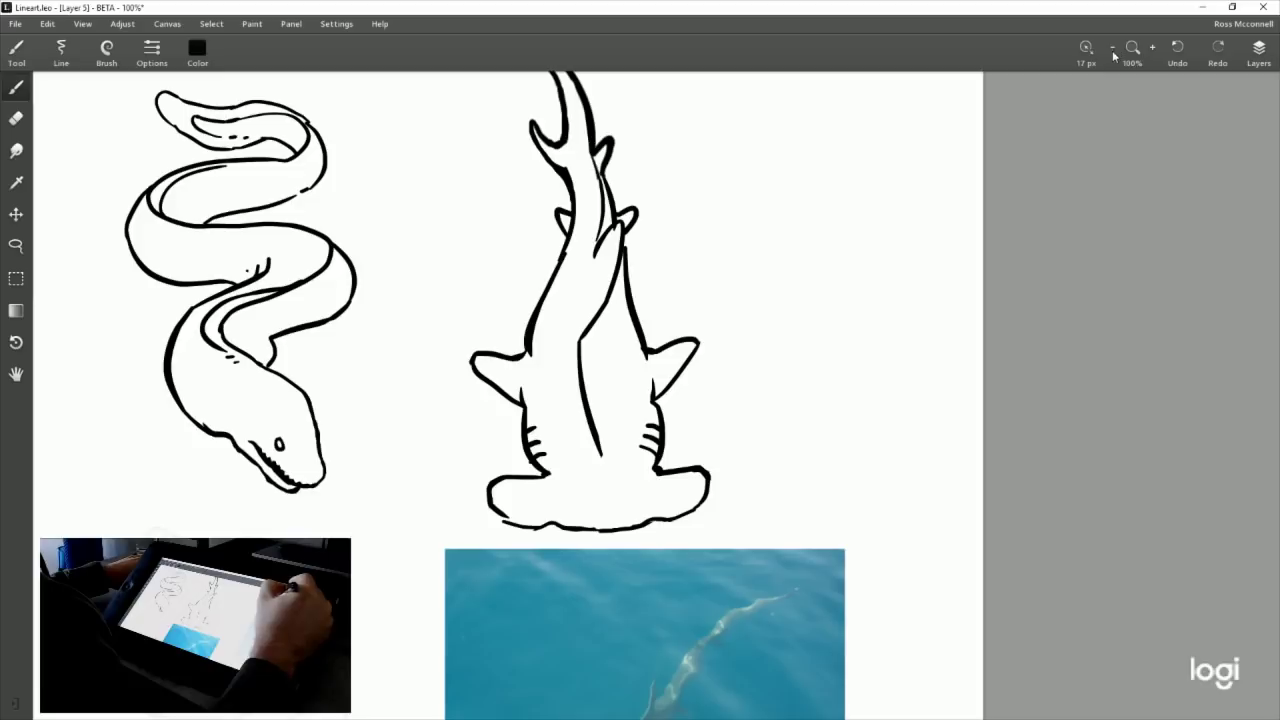
Show Layer 3 again so the fish creatures appear together with the eel and hammerhead lineart.
click(1113, 50)
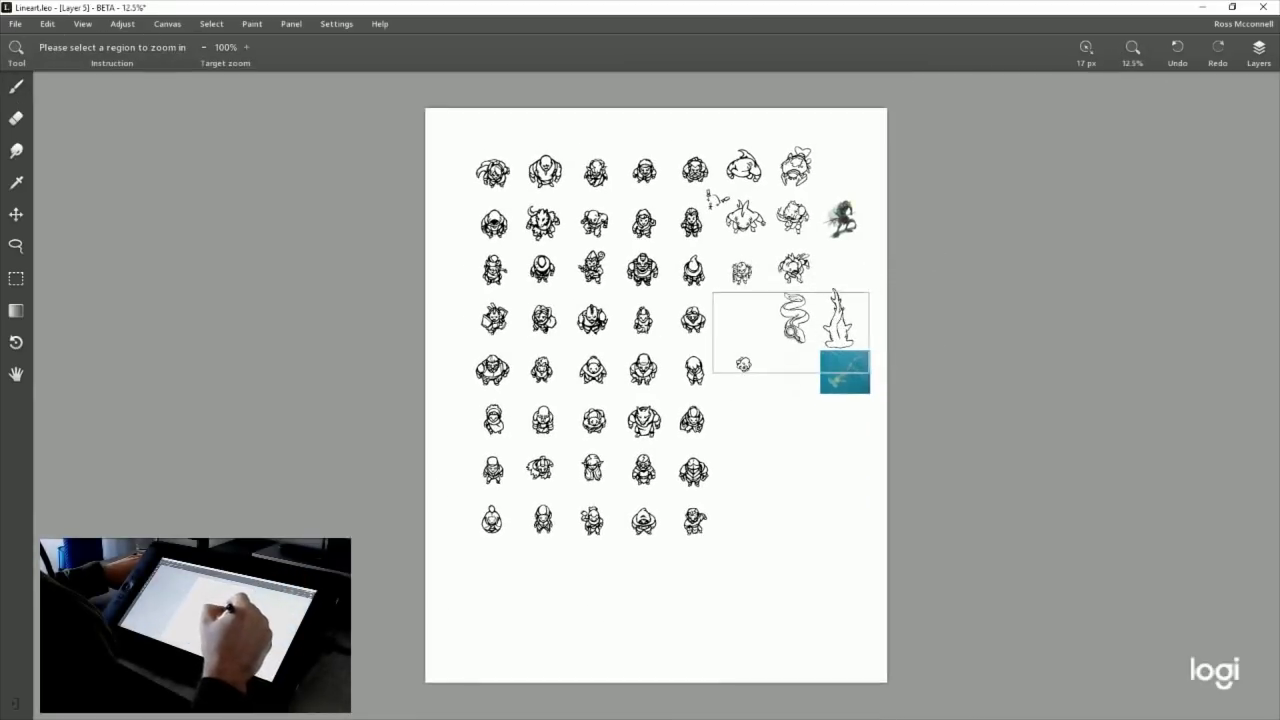
drag(869, 372, 866, 366)
click(1258, 52)
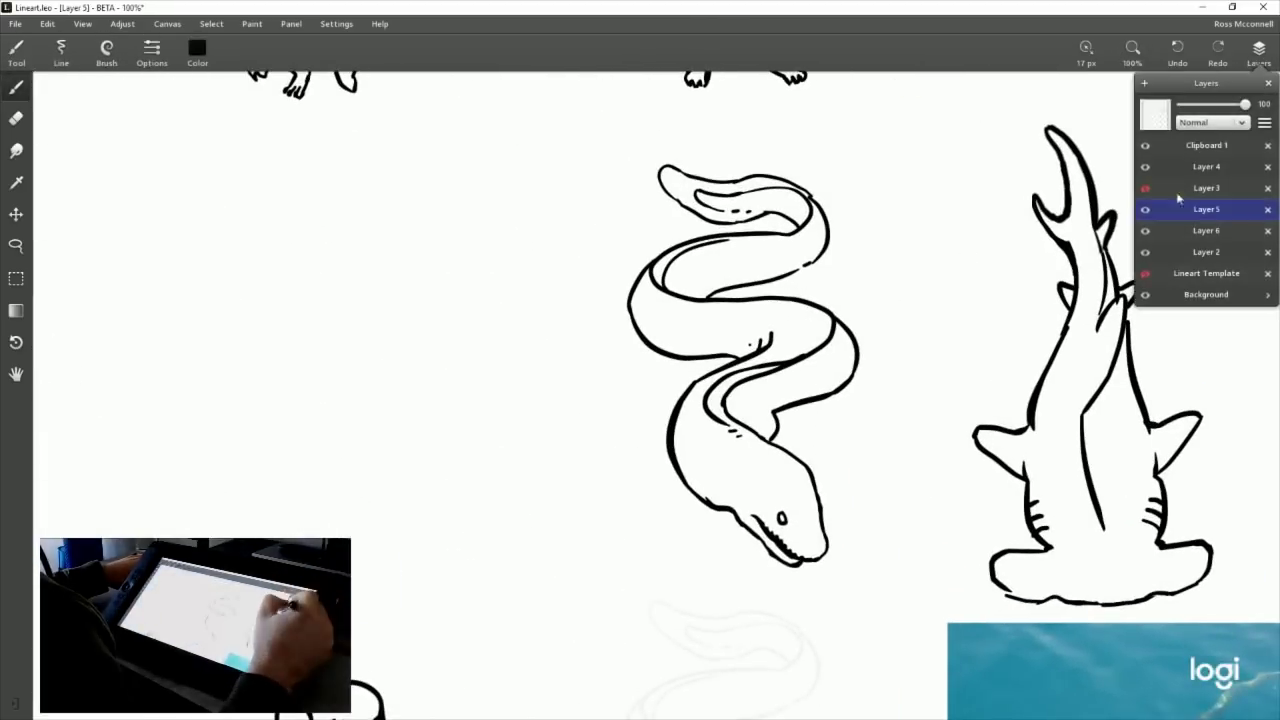
click(1145, 188)
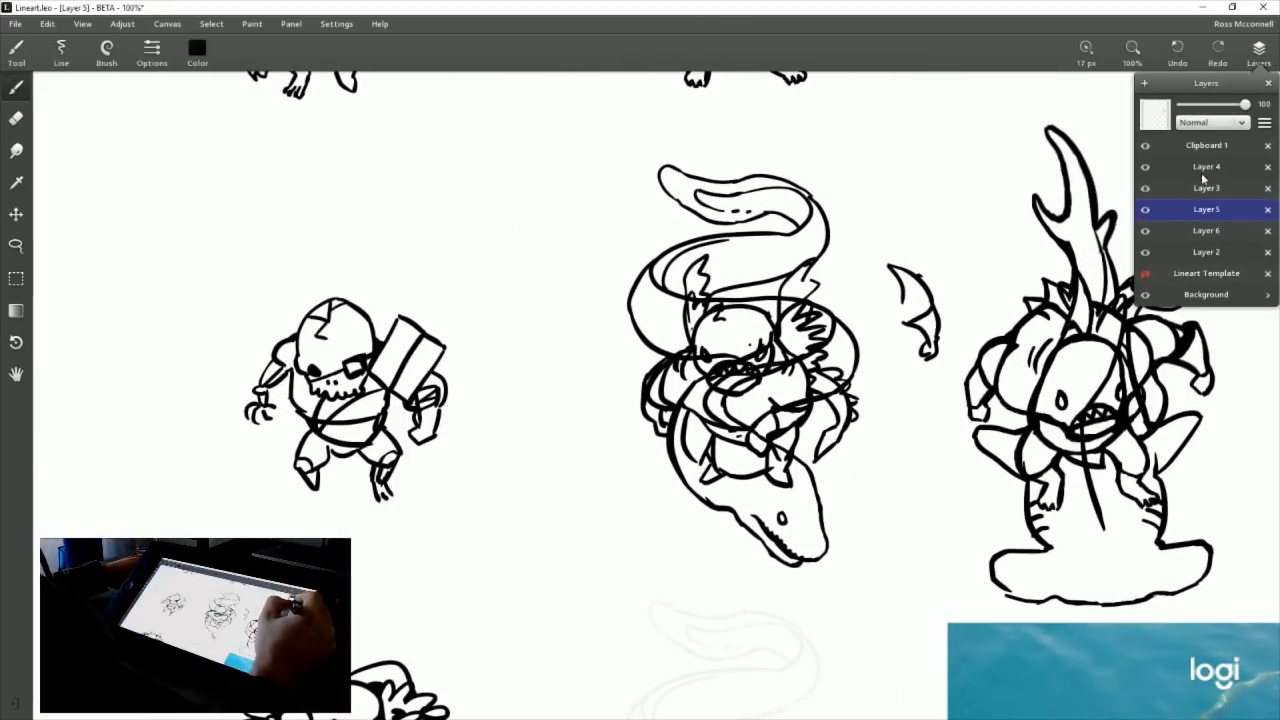
click(1259, 52)
Move the eel and hammerhead lineart on Layer 5 straight down into the empty row below the fish creatures.
drag(998, 456, 836, 141)
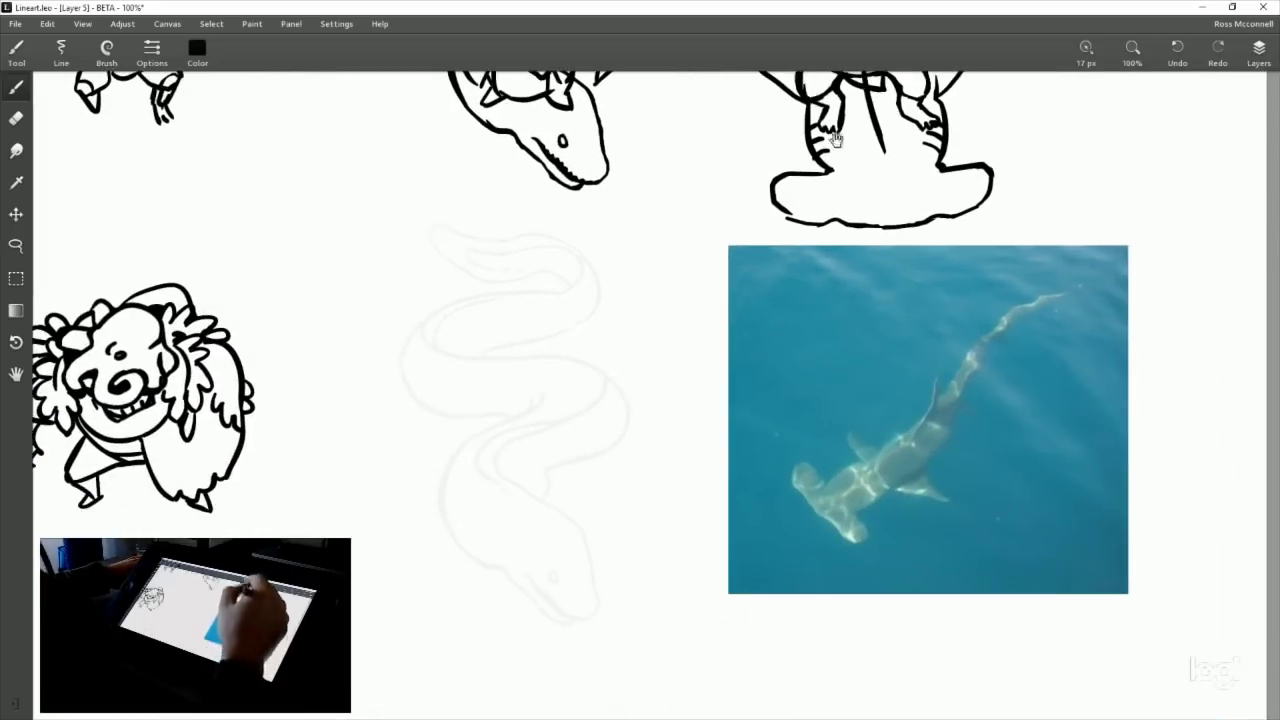
drag(768, 377, 716, 646)
drag(533, 253, 600, 343)
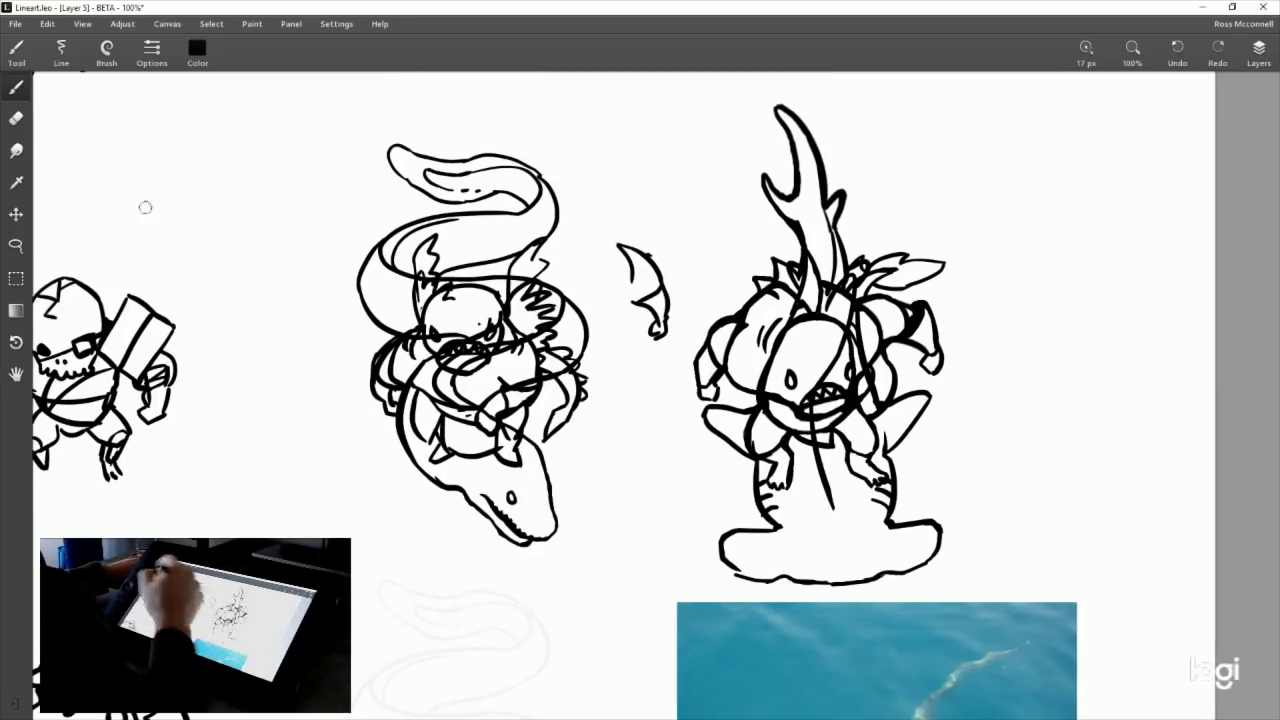
key(ctrl+t)
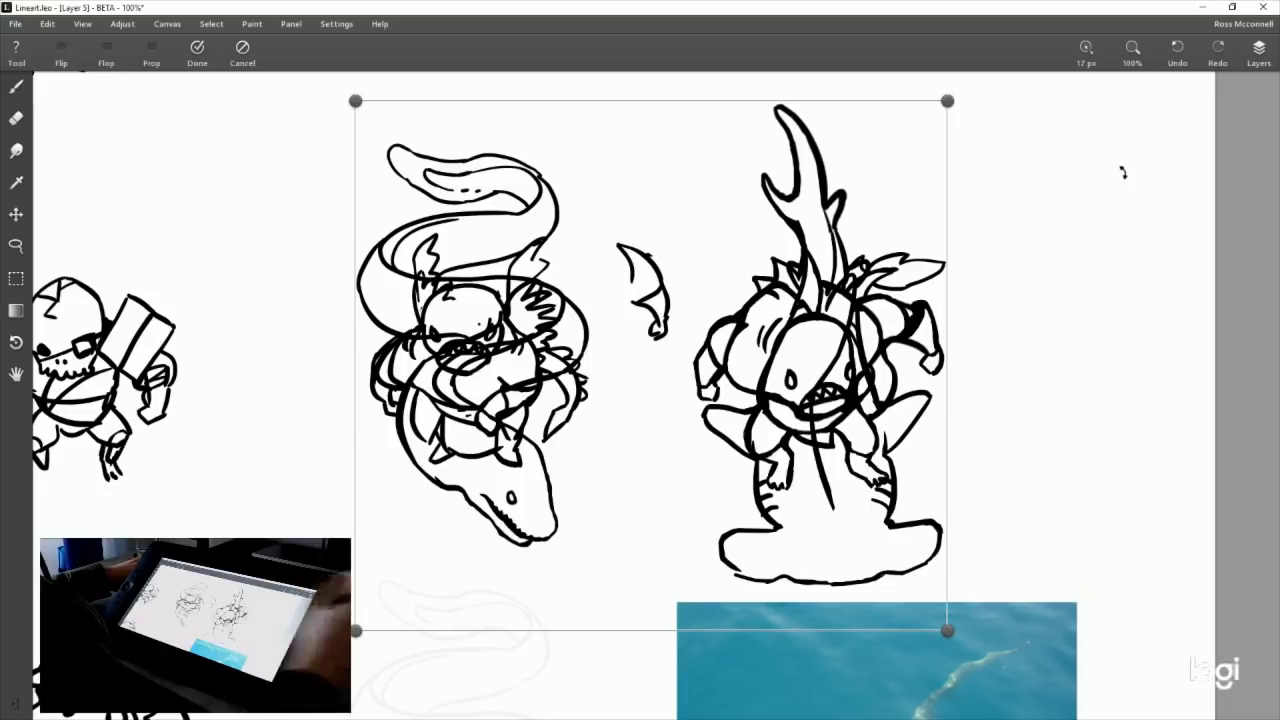
scroll(1106, 120, down, 6)
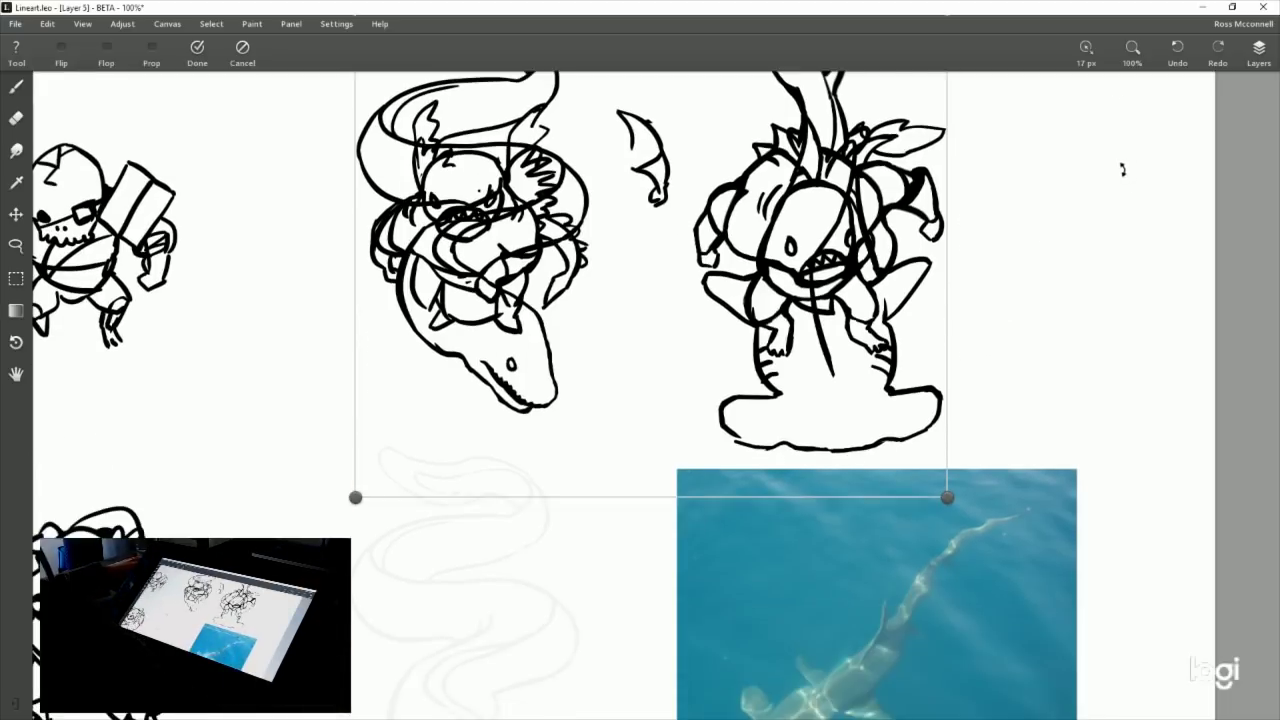
mouse_move(912, 243)
mouse_down()
mouse_move(931, 649)
mouse_move(906, 681)
mouse_move(903, 668)
mouse_up()
scroll(976, 320, down, 5)
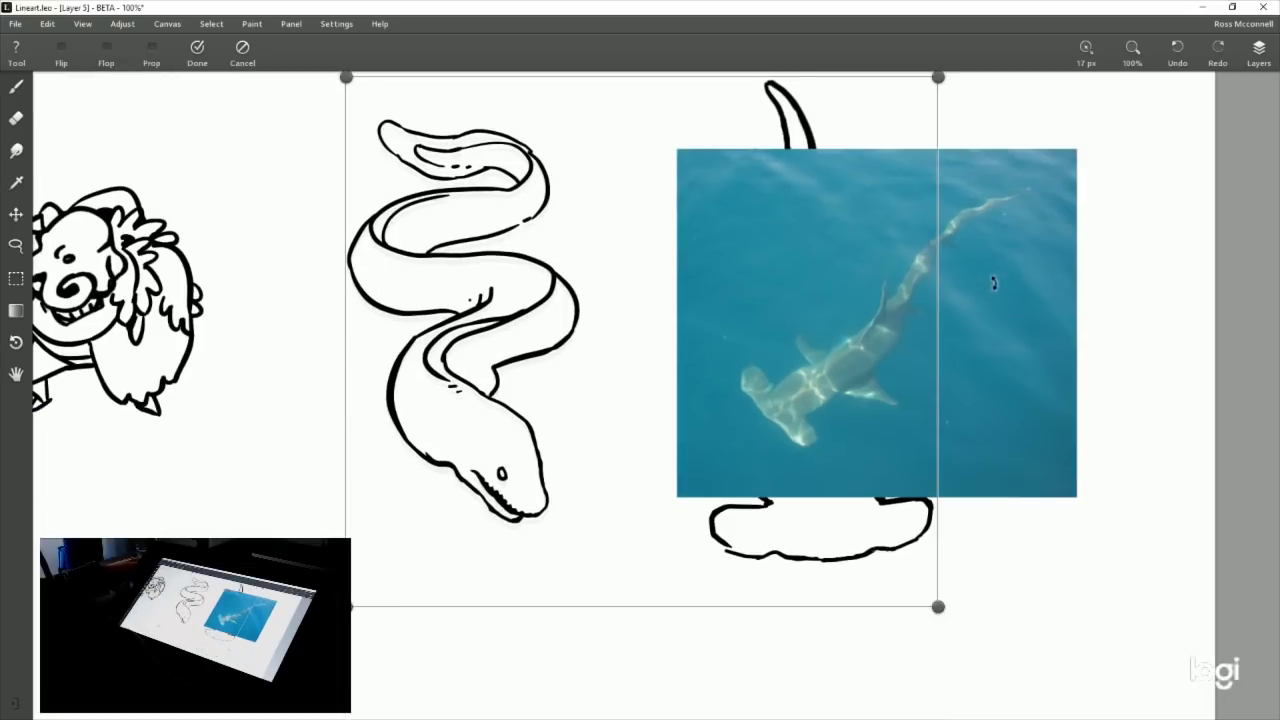
click(197, 50)
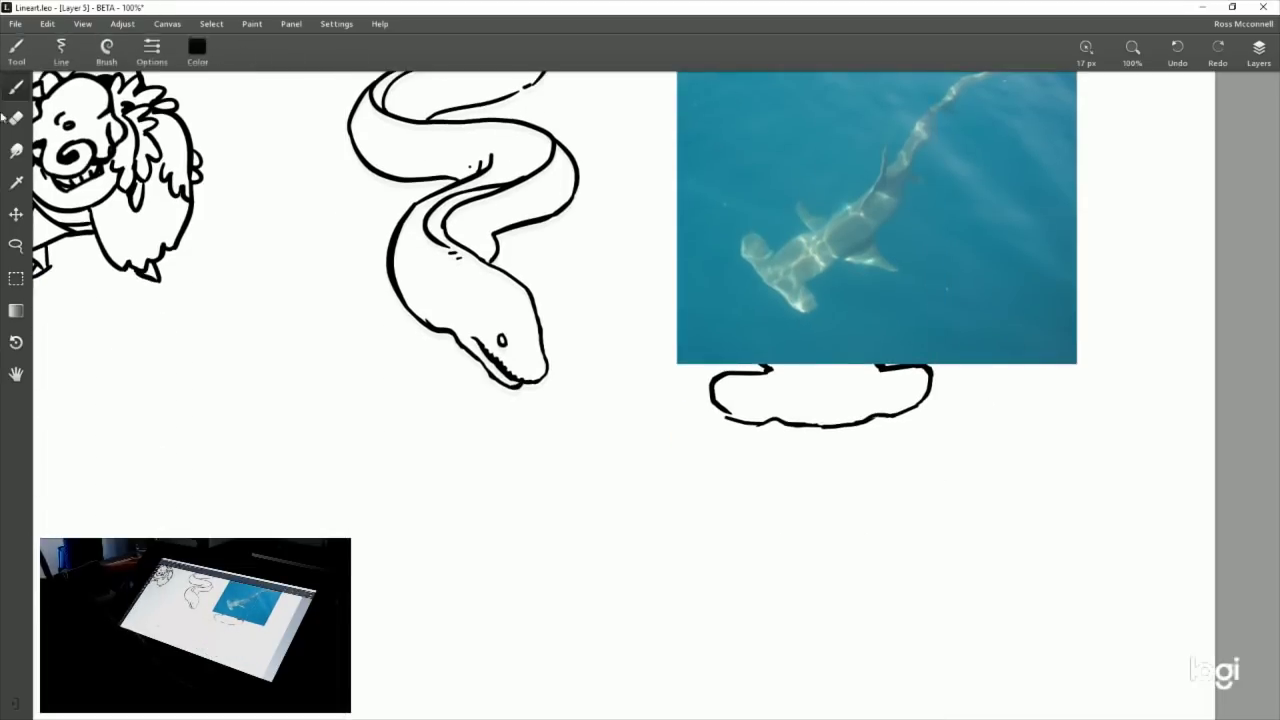
Try to select the hammerhead lineart under the reference photo and move it below the feather-cloaked creature.
key(l)
key(m)
scroll(777, 474, down, 2)
scroll(777, 474, down, 4)
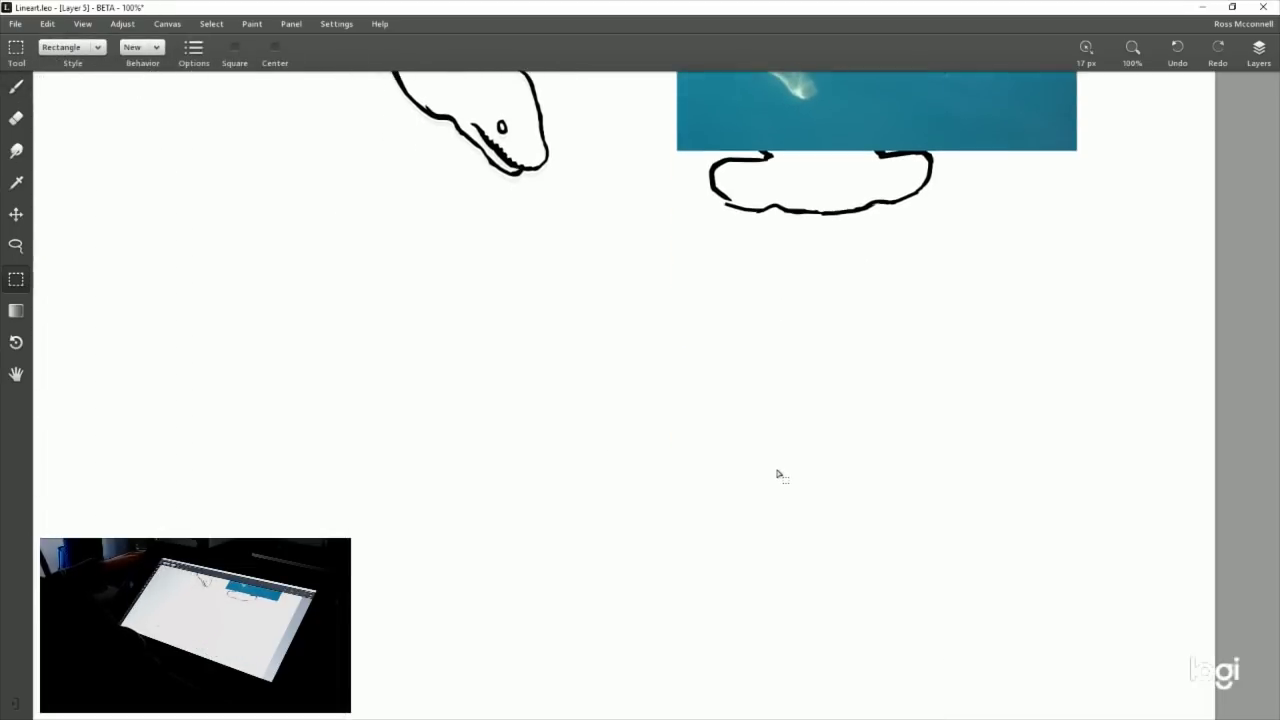
scroll(777, 474, up, 2)
scroll(780, 474, down, 1)
scroll(783, 472, down, 1)
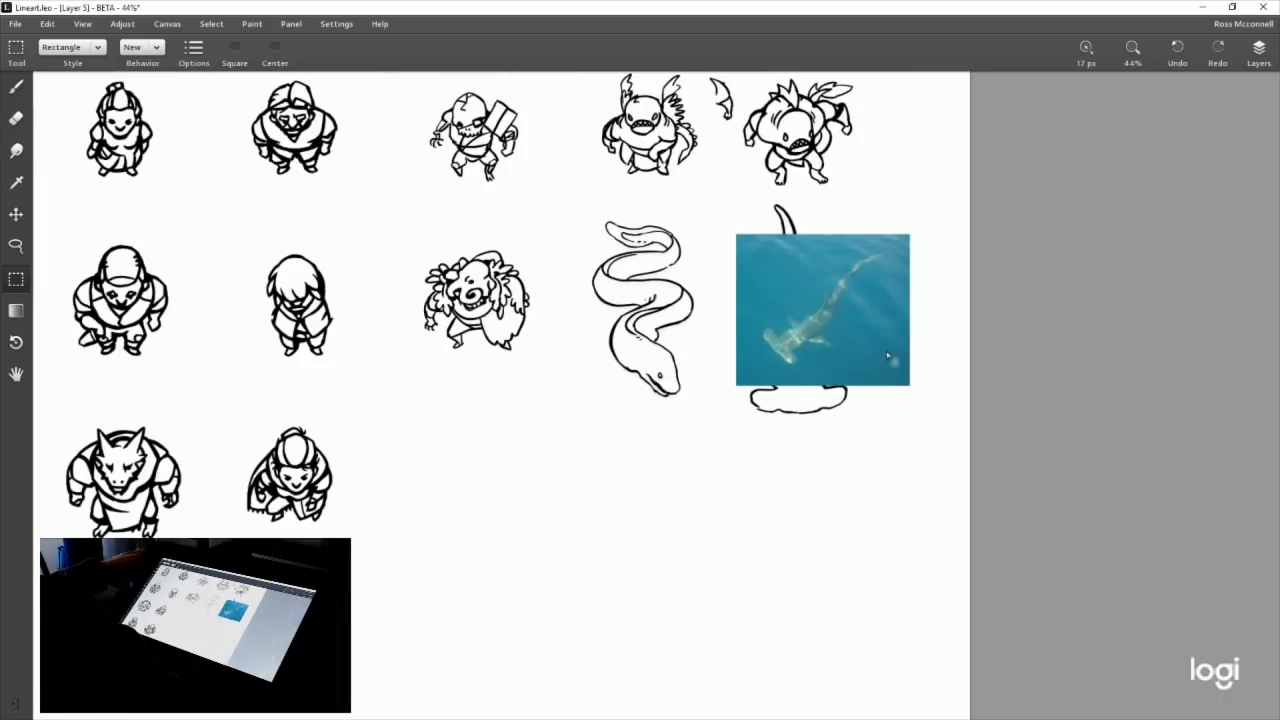
drag(910, 459, 690, 196)
mouse_move(849, 402)
mouse_down()
mouse_move(694, 537)
mouse_move(535, 577)
mouse_move(531, 552)
mouse_up()
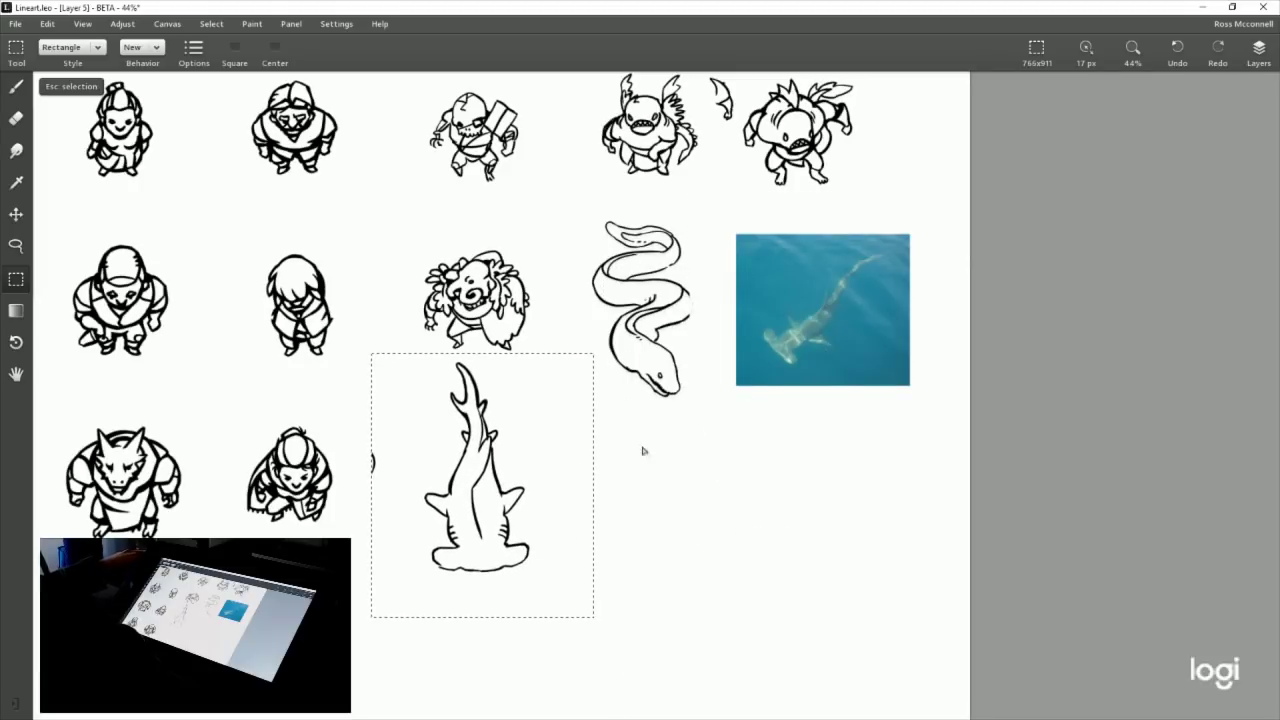
key(ctrl+z)
key(Escape)
Select only the hammerhead lineart, move it between and below the feather-cloaked creature and the eel, and hide the Clipboard 1 reference photo.
drag(918, 204, 708, 445)
mouse_move(853, 404)
mouse_down()
mouse_move(523, 583)
mouse_move(534, 549)
mouse_move(483, 549)
mouse_move(598, 549)
mouse_move(623, 531)
mouse_up()
key(Escape)
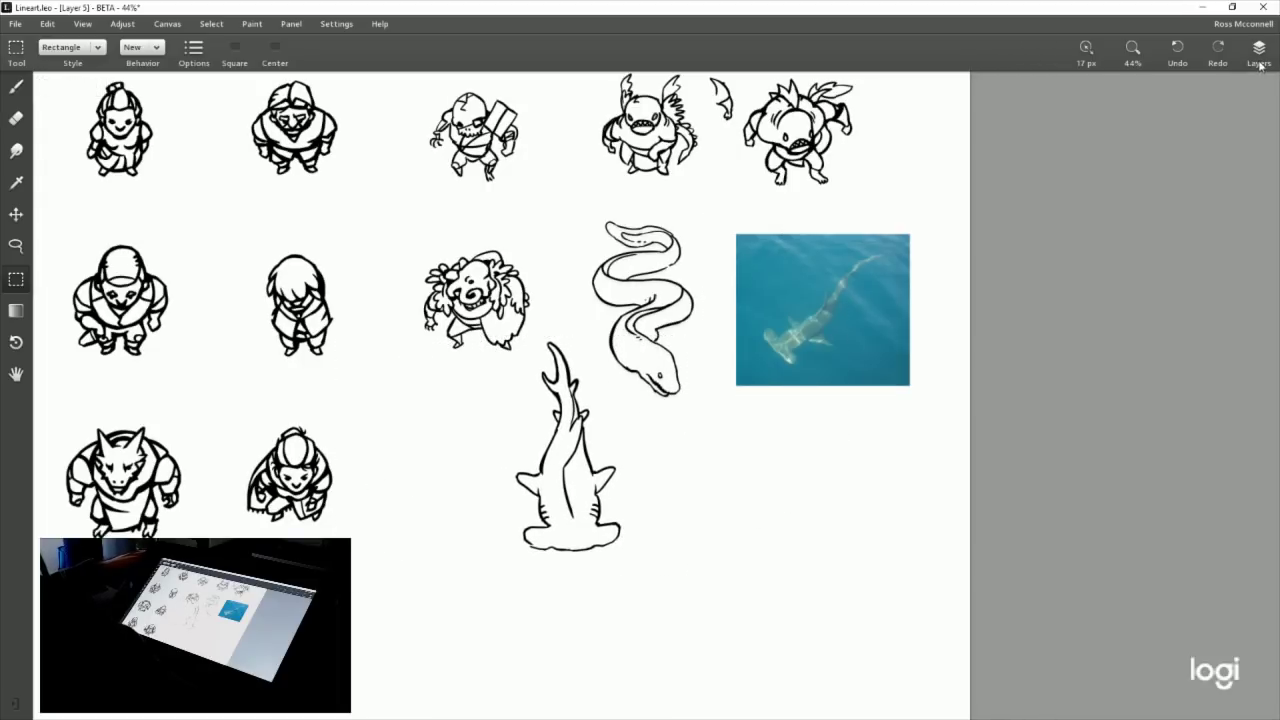
click(1259, 62)
click(1144, 147)
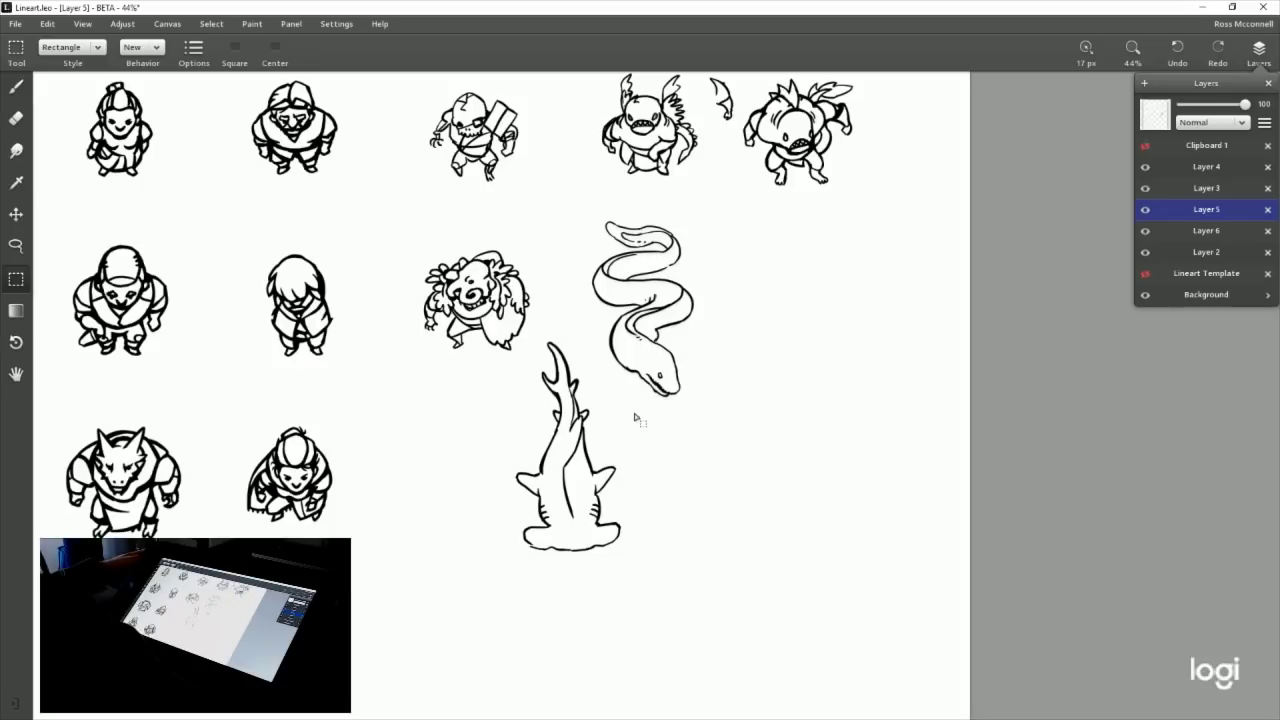
On Layer 3, delete the duplicate fish creature and the loose fin sketch beside the finned fish creature.
scroll(877, 291, up, 5)
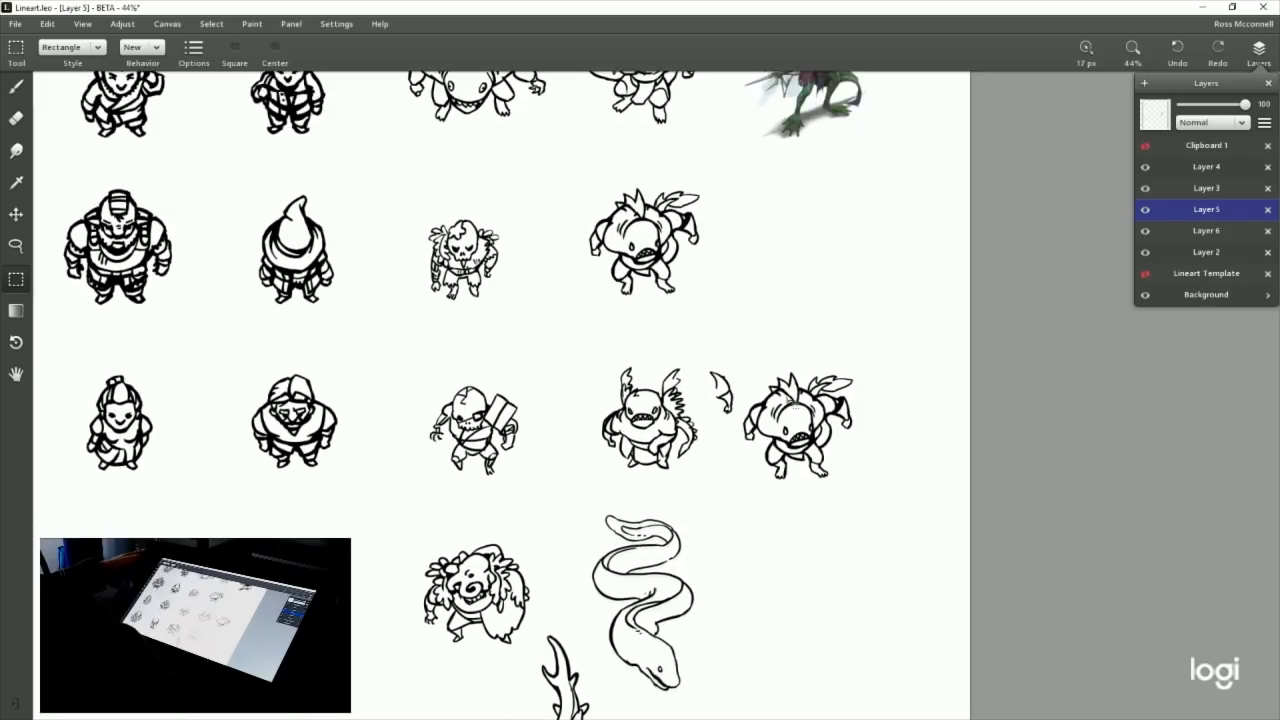
click(1145, 188)
click(1146, 188)
click(1195, 188)
drag(889, 353, 702, 495)
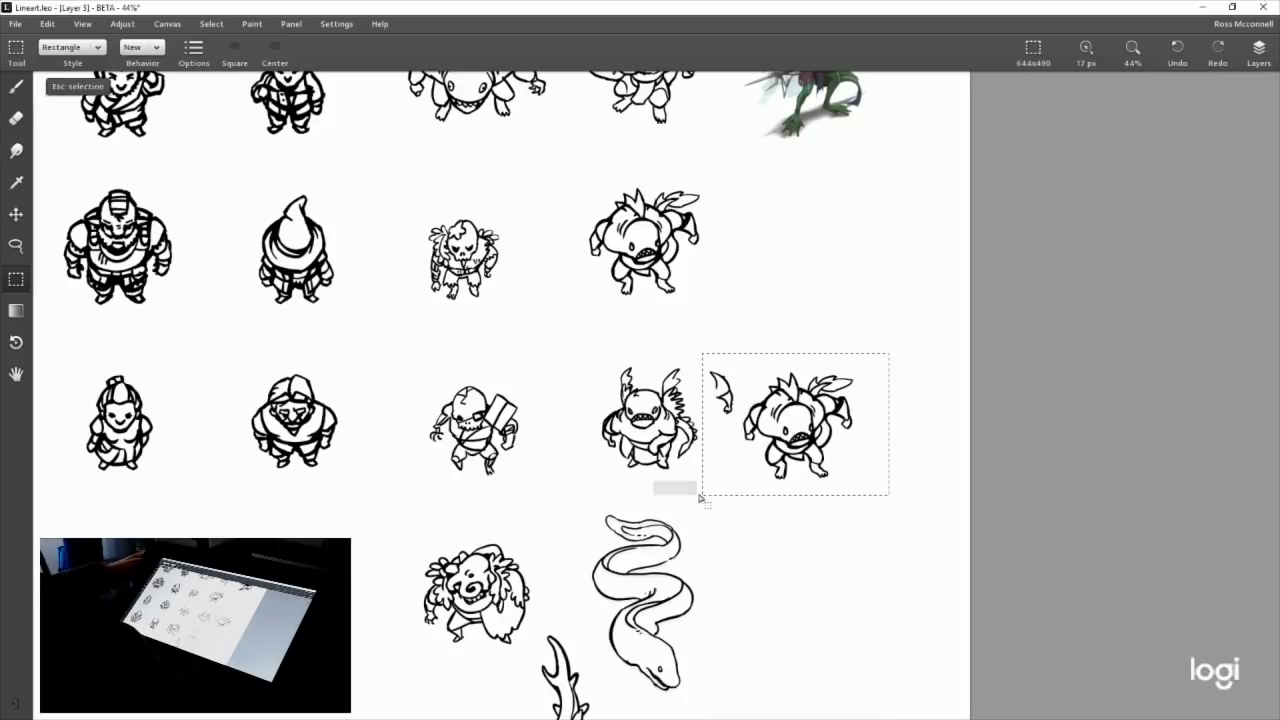
key(Delete)
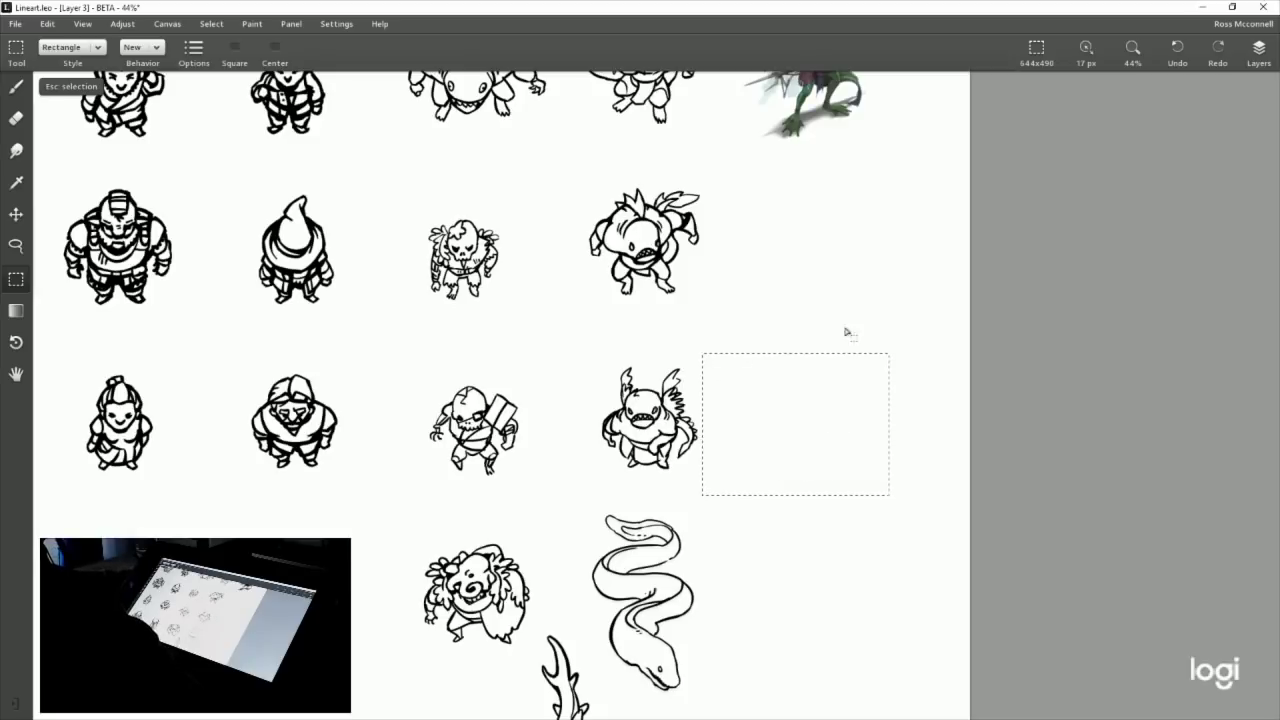
click(791, 267)
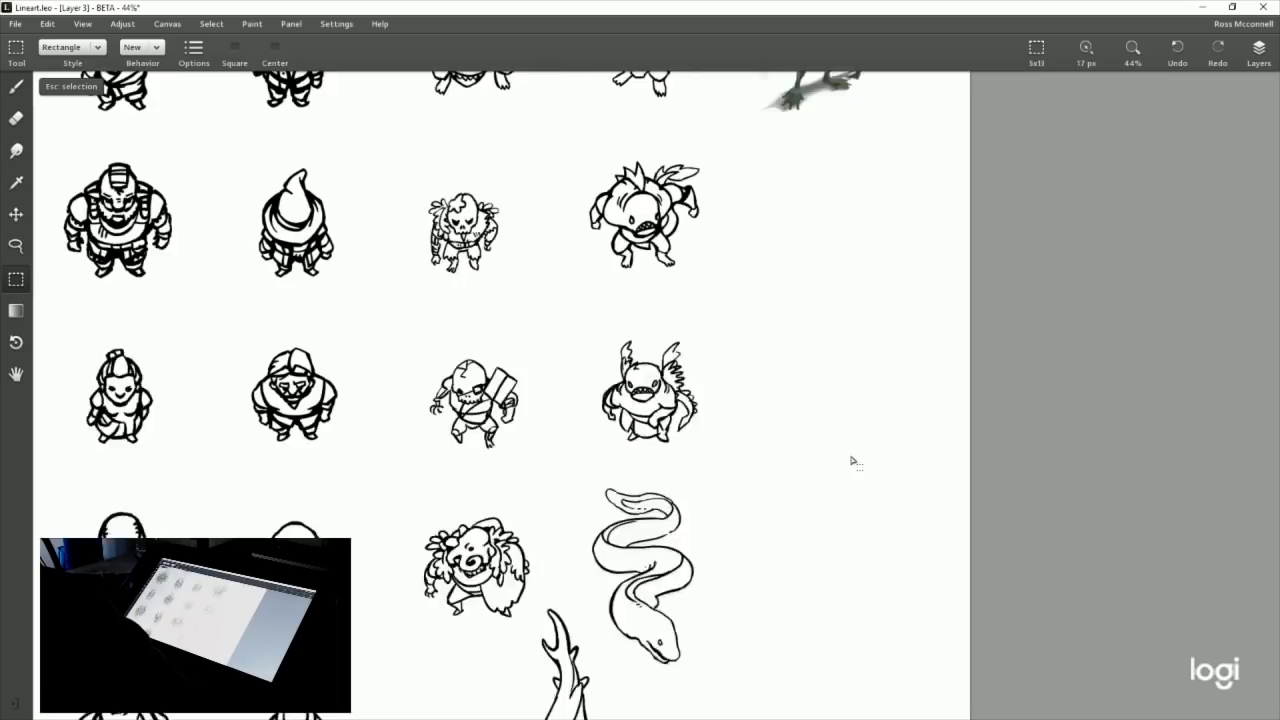
On Layer 2, delete the coloured spear-wielding creature reference picture and clear the selection.
scroll(845, 452, up, 3)
click(1258, 50)
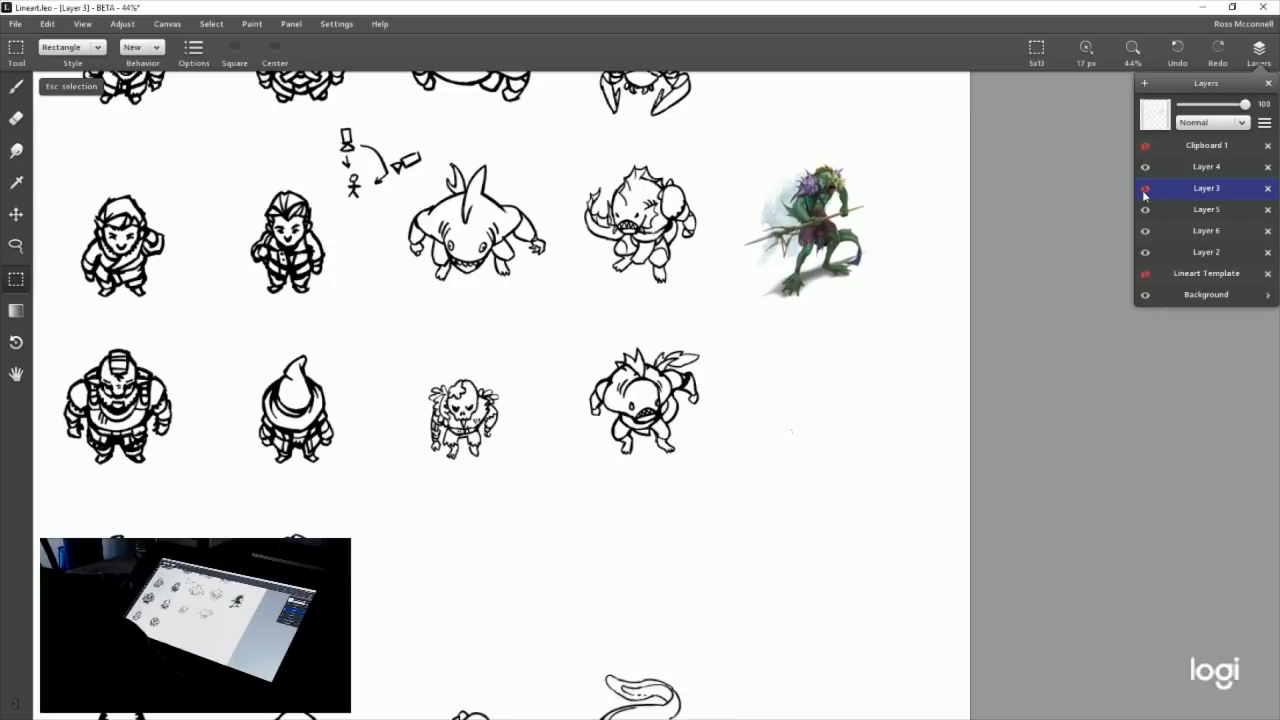
click(1145, 253)
click(1145, 253)
click(1207, 256)
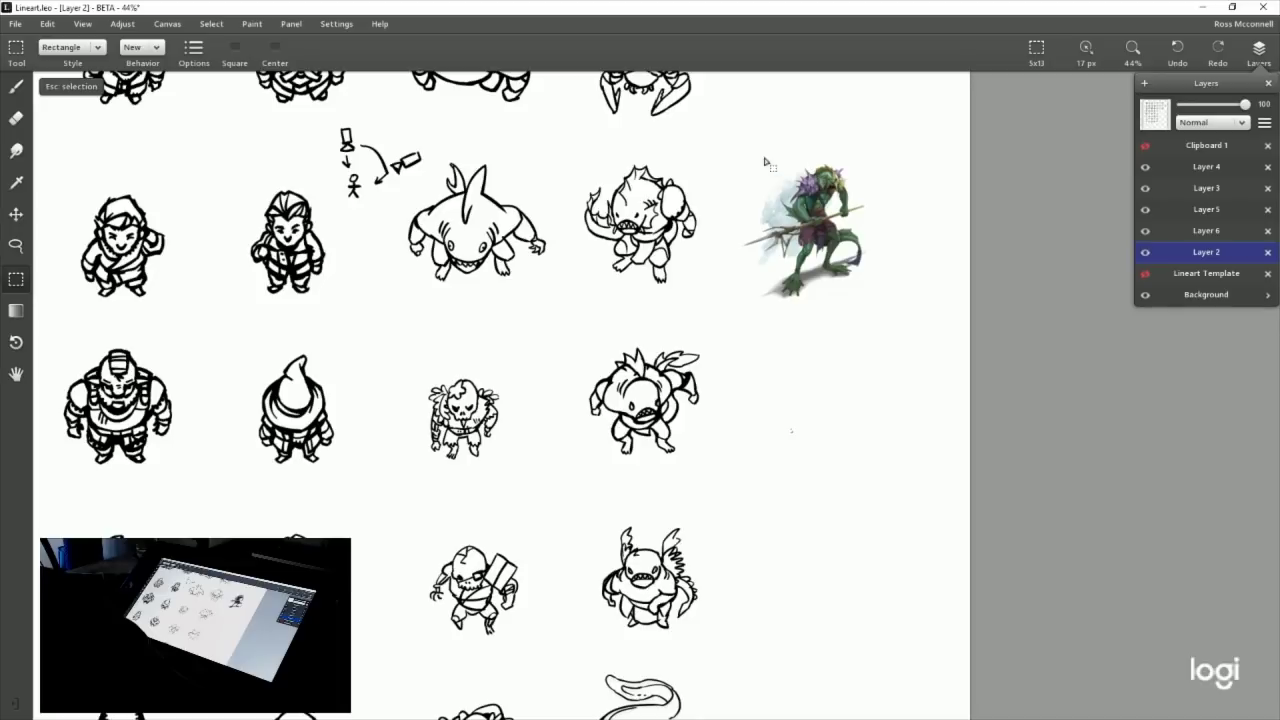
drag(723, 144, 894, 320)
key(Delete)
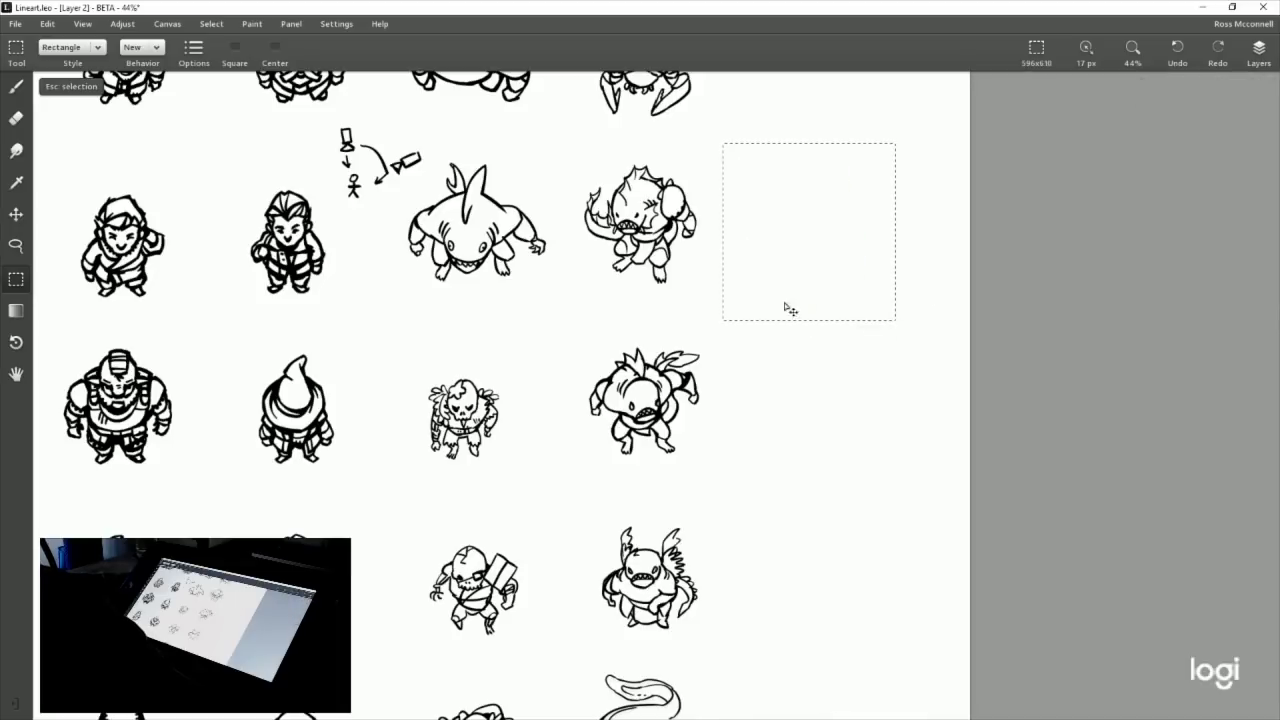
key(Escape)
Toggle the layers' visibility to check which drawings each one holds, leaving Layer 6 hidden and Layer 2 shown.
scroll(803, 380, down, 5)
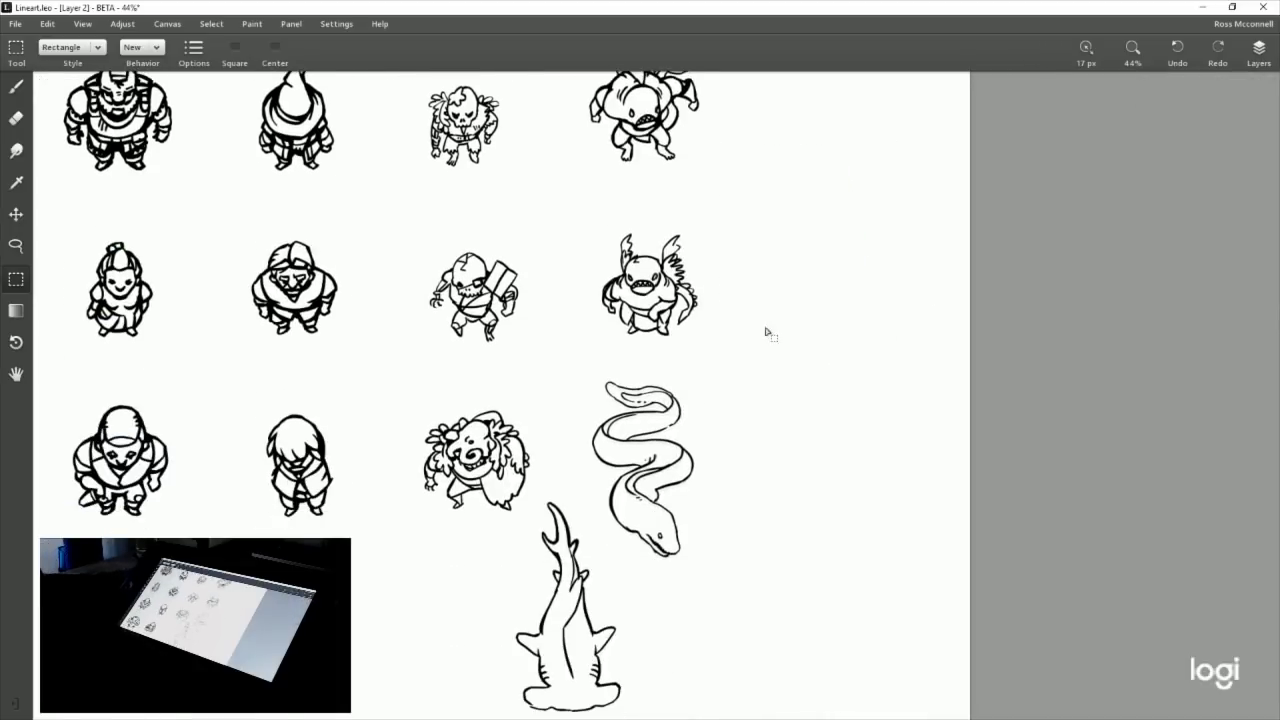
scroll(766, 331, up, 3)
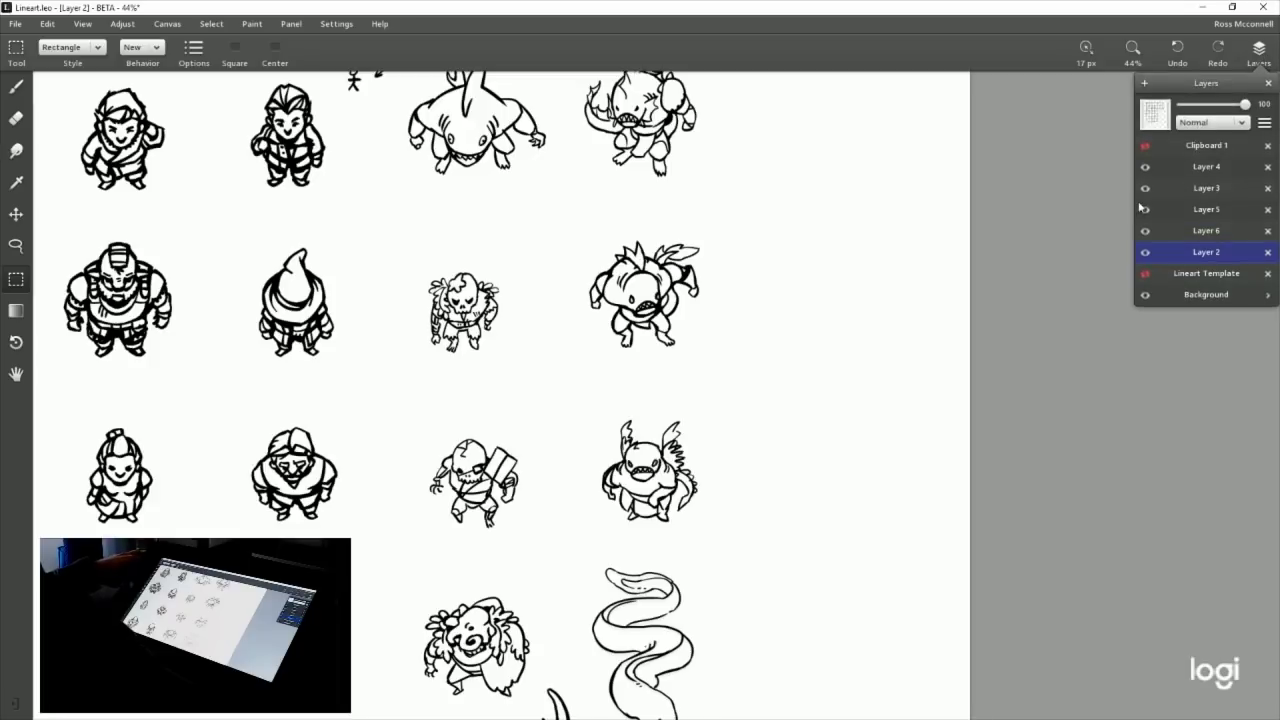
click(1145, 188)
click(1145, 188)
click(1145, 167)
click(1145, 167)
click(1144, 214)
click(1144, 214)
click(1145, 252)
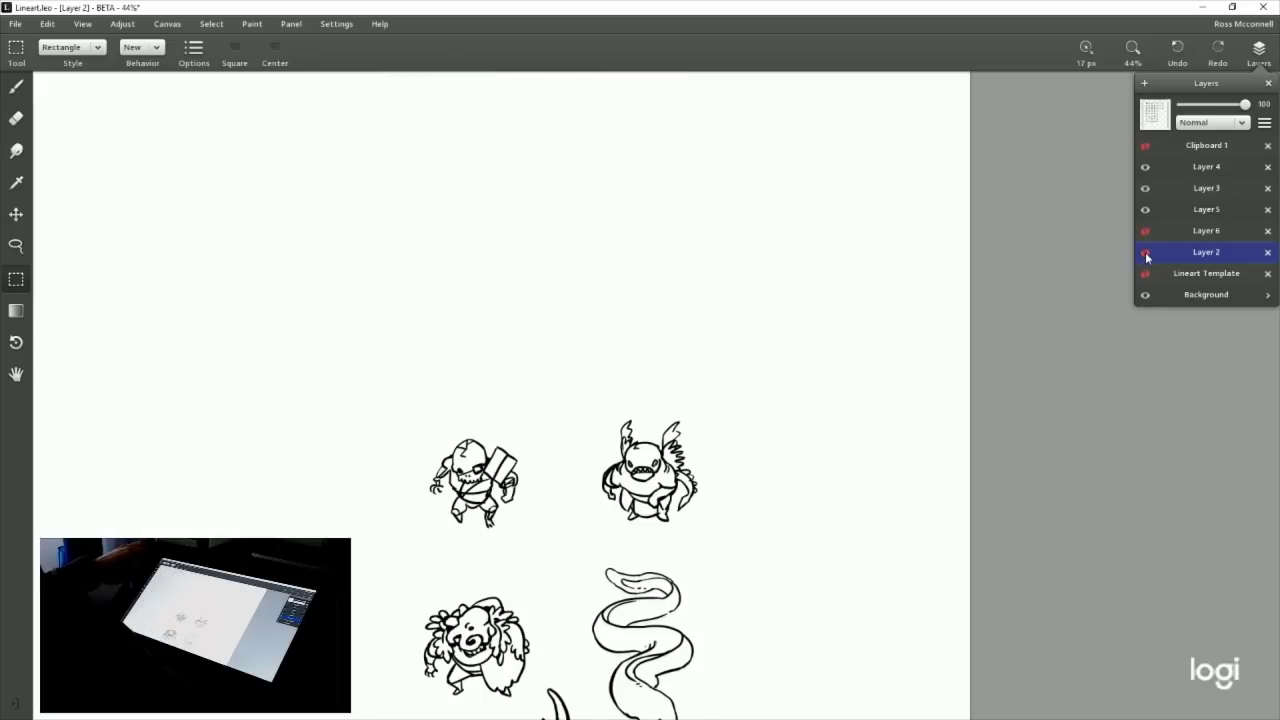
click(1145, 252)
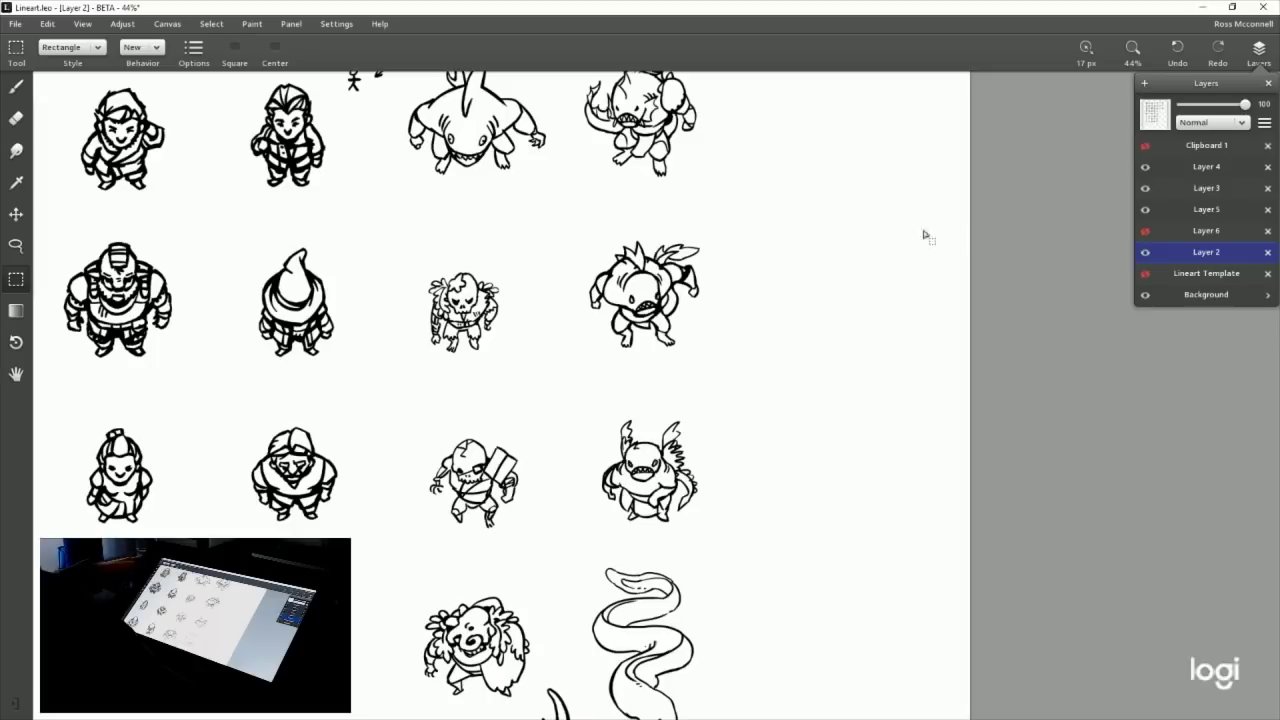
Enlarge the small skull-faced creature on Layer 2 slightly, keeping it in its place in the grid.
drag(407, 251, 529, 371)
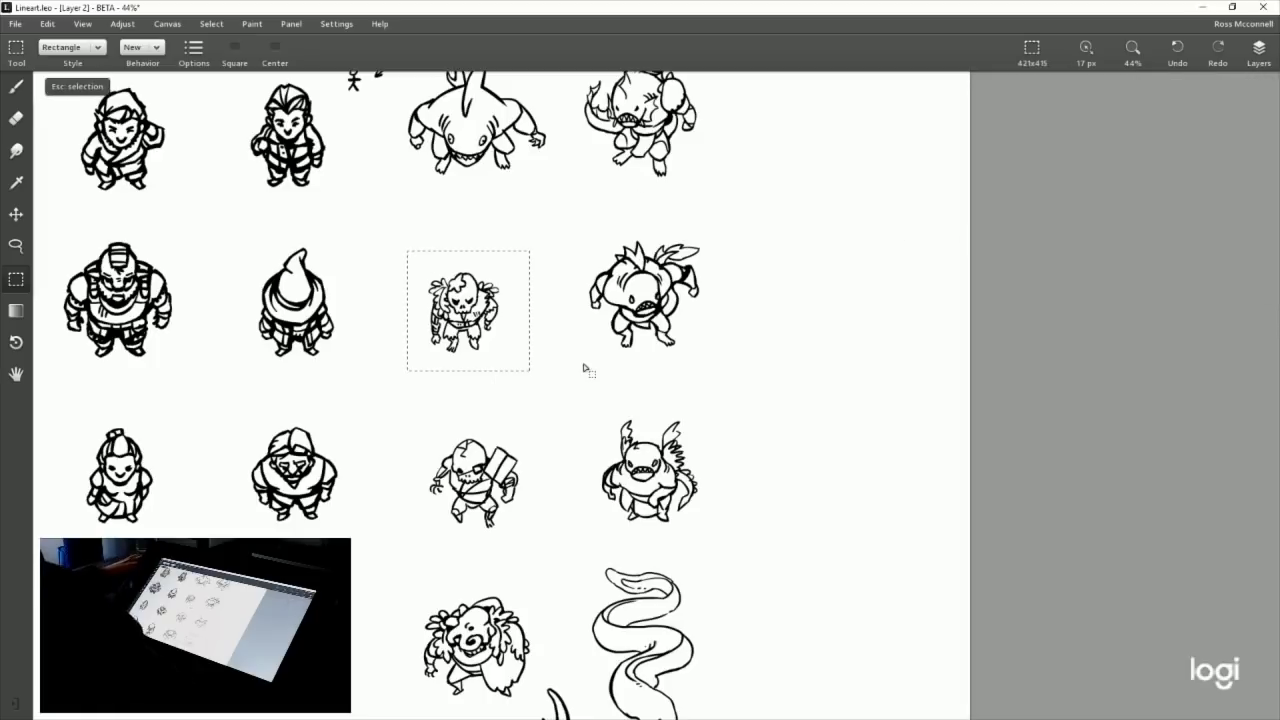
key(ctrl+t)
mouse_move(529, 251)
mouse_down()
mouse_move(559, 218)
mouse_move(540, 229)
mouse_up()
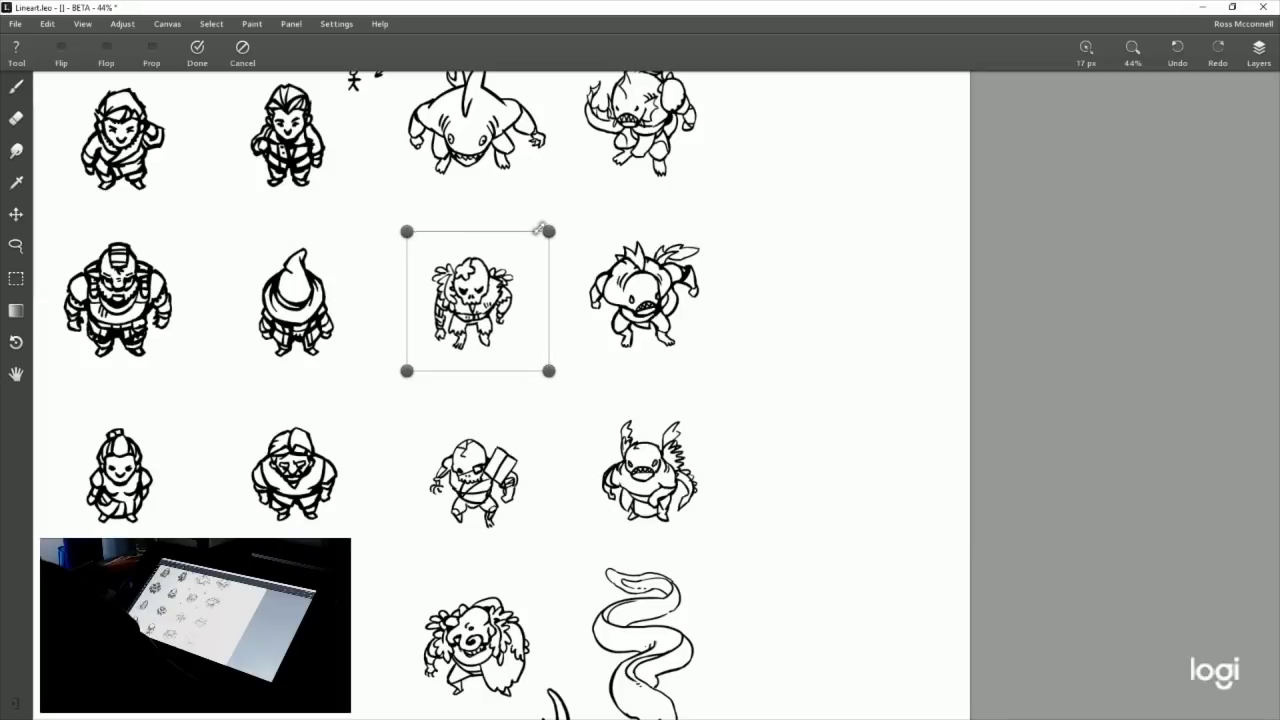
drag(517, 286, 515, 287)
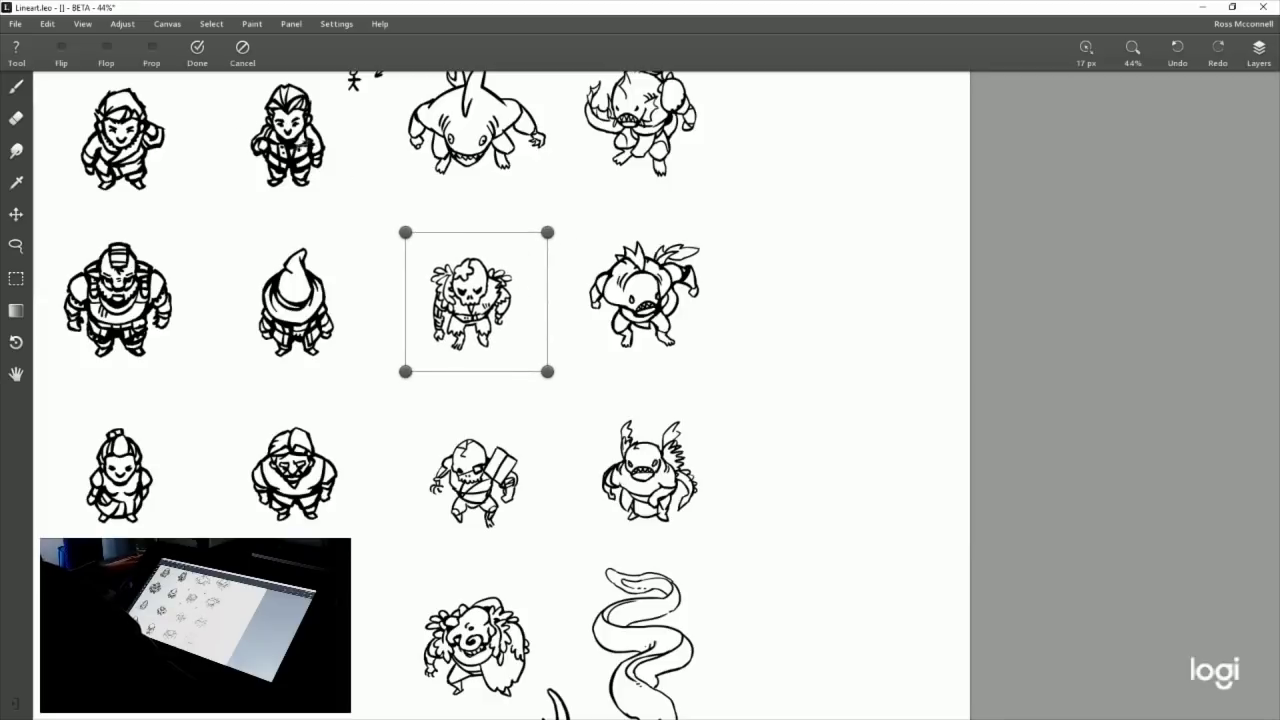
click(197, 50)
Examine the size and spacing of the creature lineart across the sheet, down to the eel and hammerhead.
scroll(740, 316, up, 3)
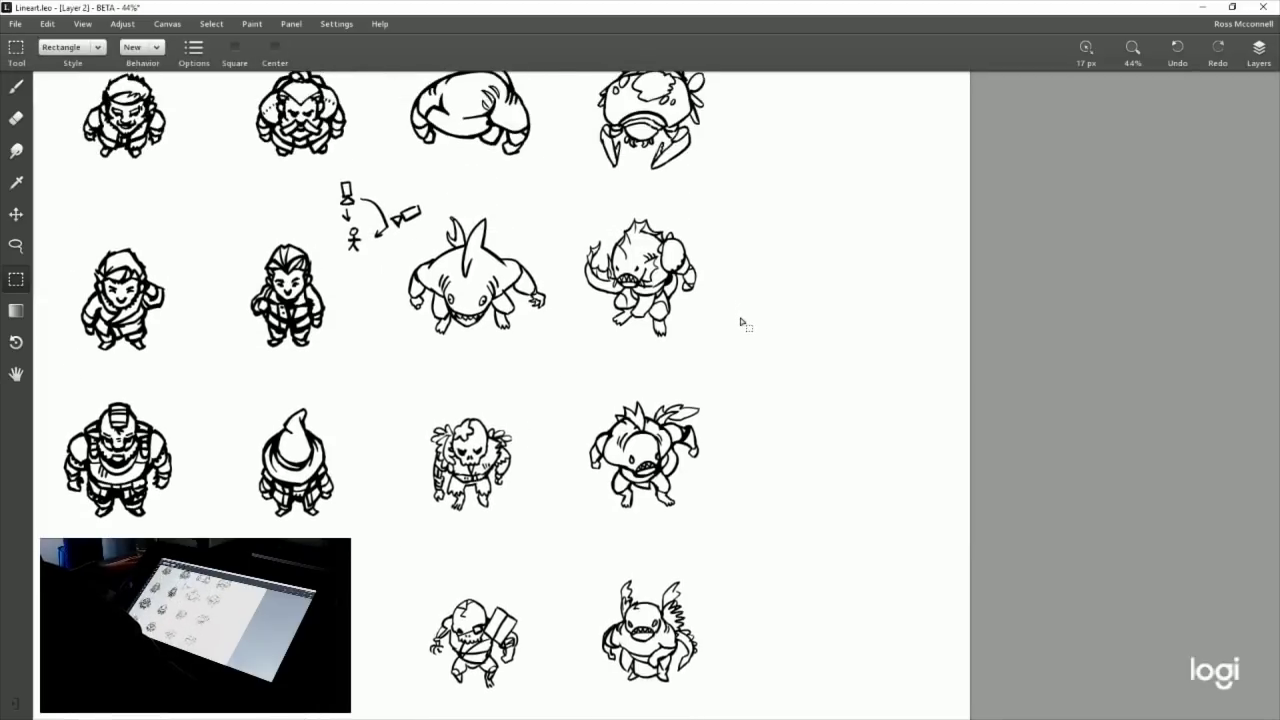
scroll(355, 212, down, 2)
scroll(360, 215, up, 2)
scroll(515, 295, down, 3)
scroll(367, 256, up, 2)
scroll(540, 334, down, 6)
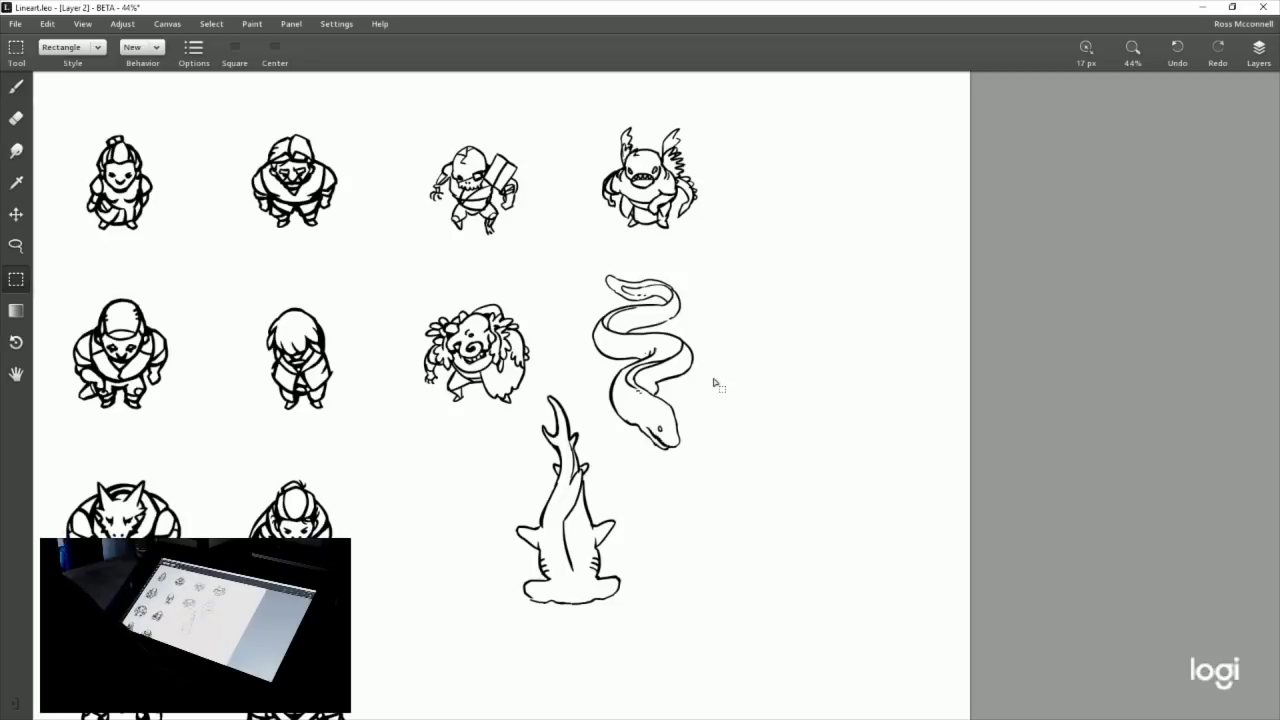
scroll(205, 421, down, 2)
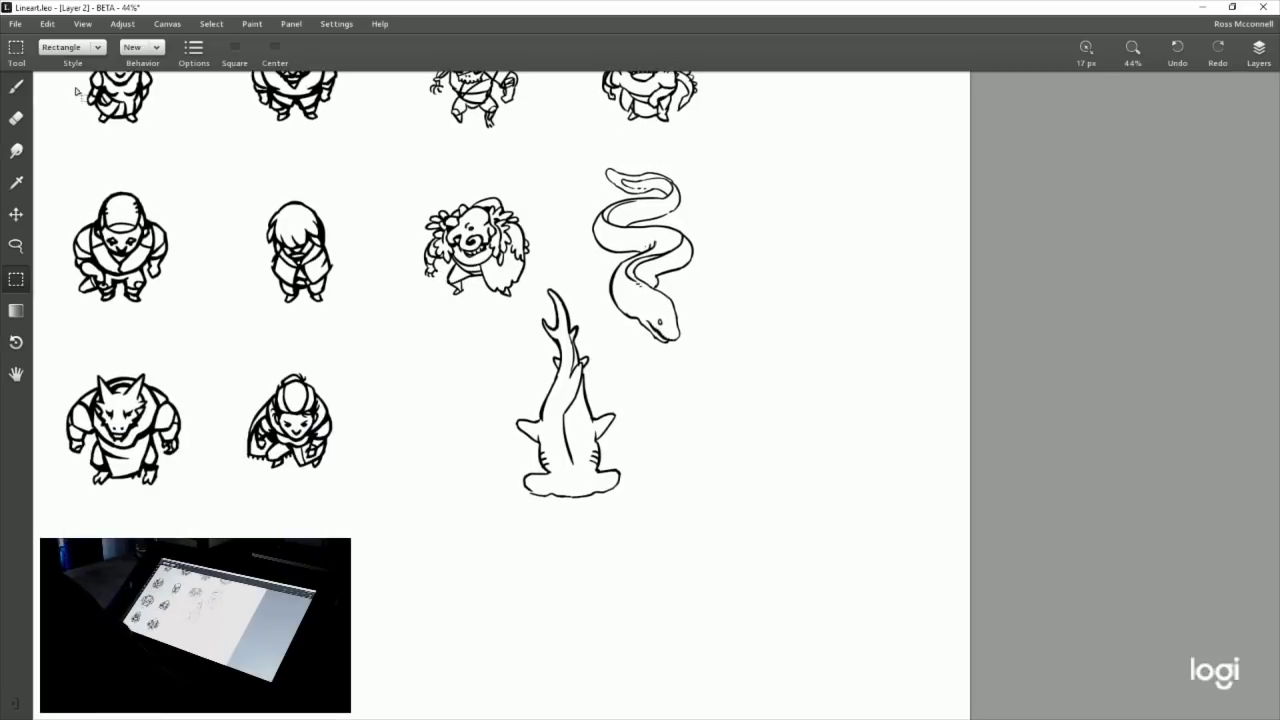
Set the Ink brush diameter to 22 px and undo the last stroke.
click(15, 89)
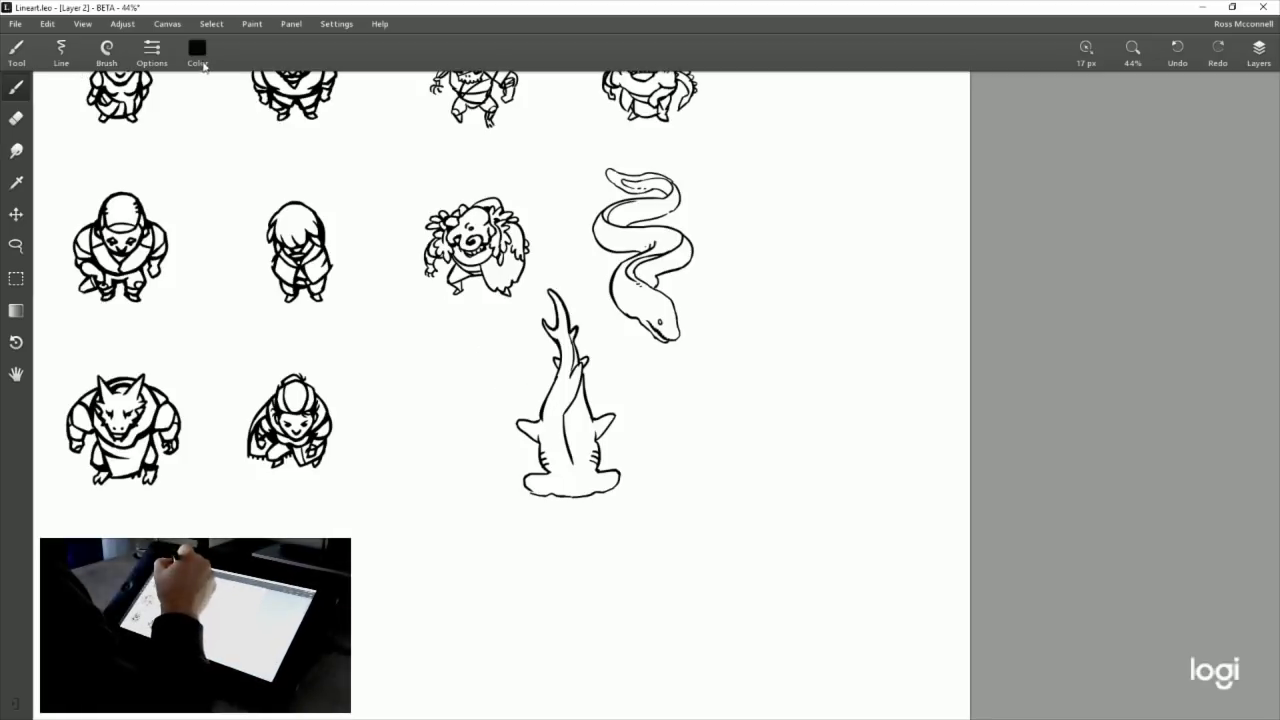
click(152, 50)
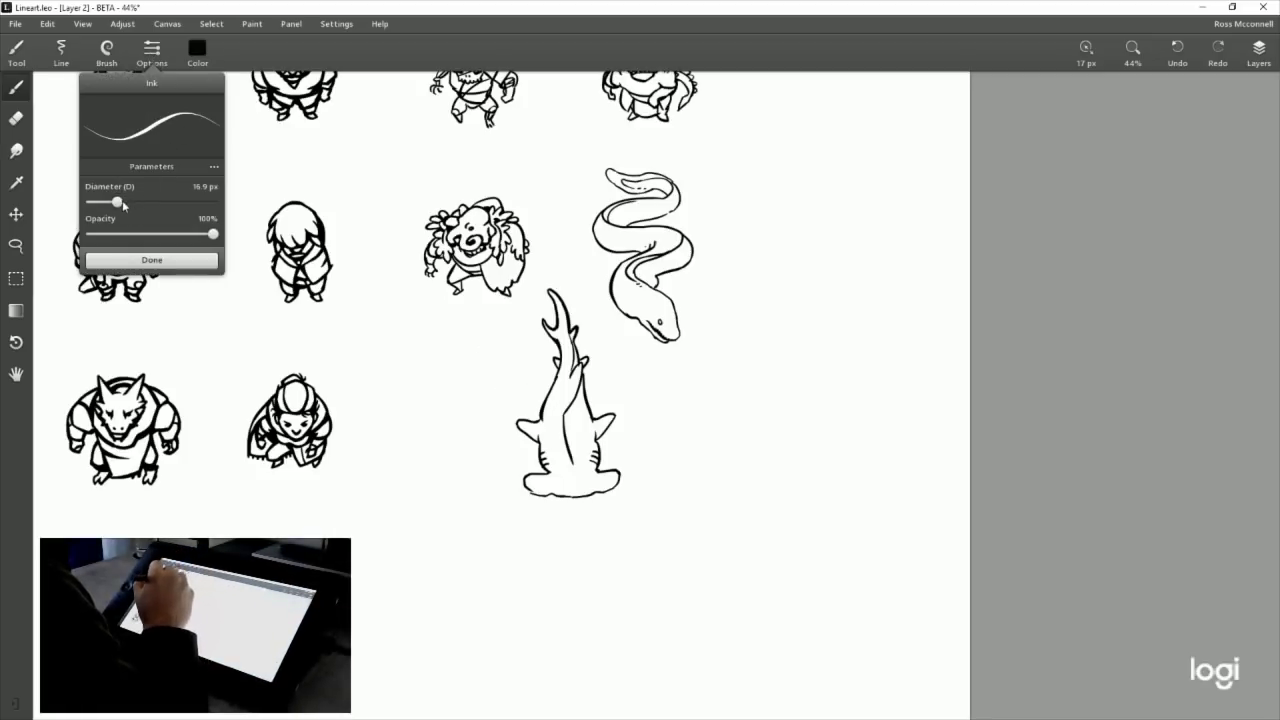
drag(118, 204, 123, 204)
click(155, 47)
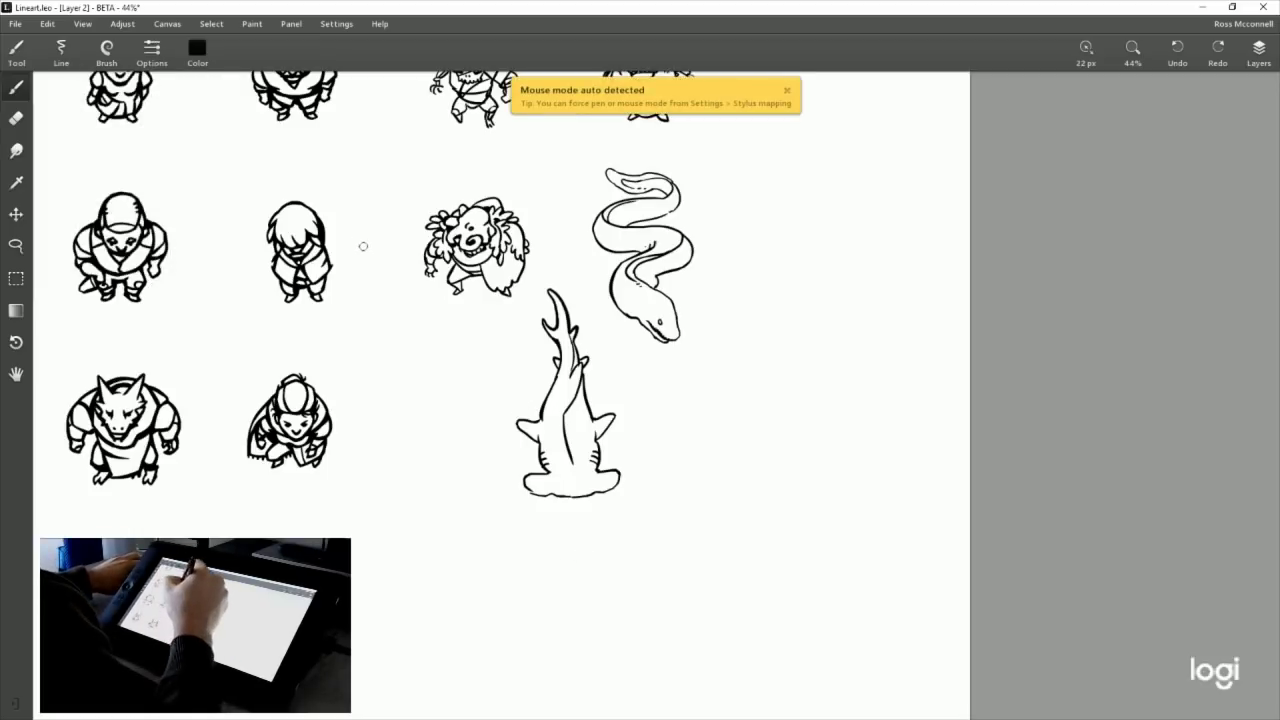
key(ctrl+z)
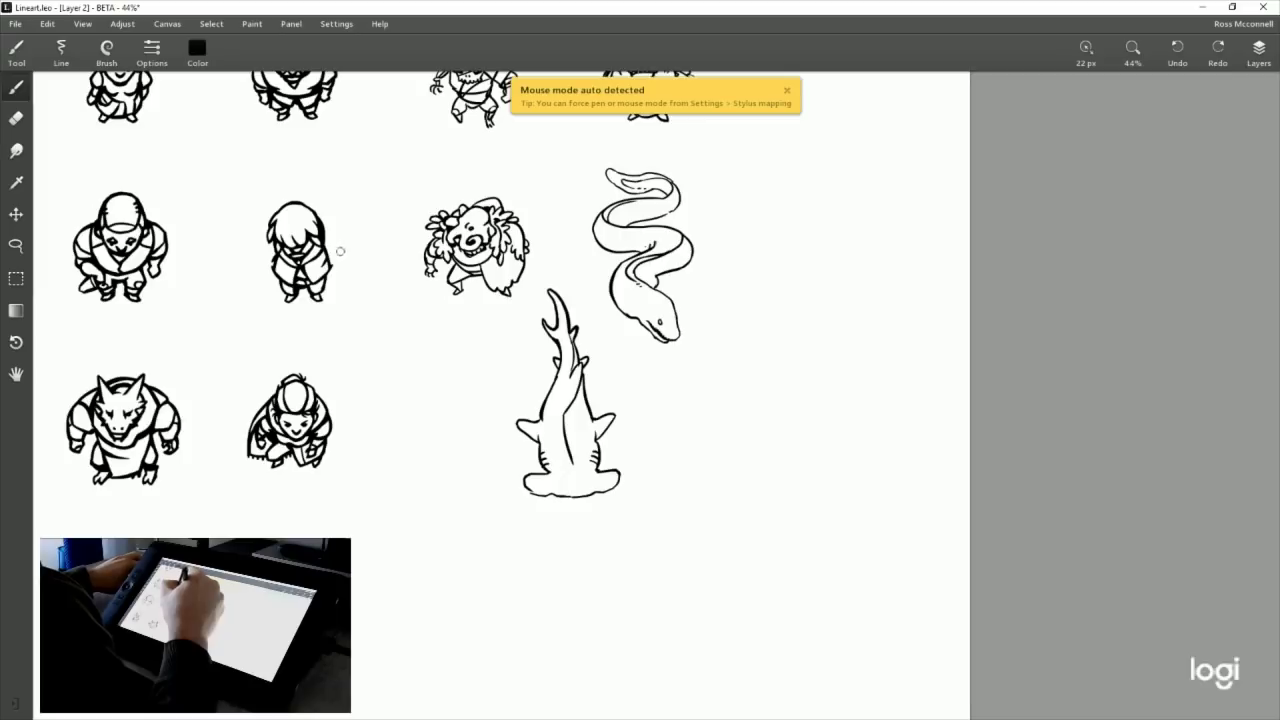
Undo the test stroke and set the Ink brush diameter to 25.3 px, trying it on empty canvas.
key(ctrl+z)
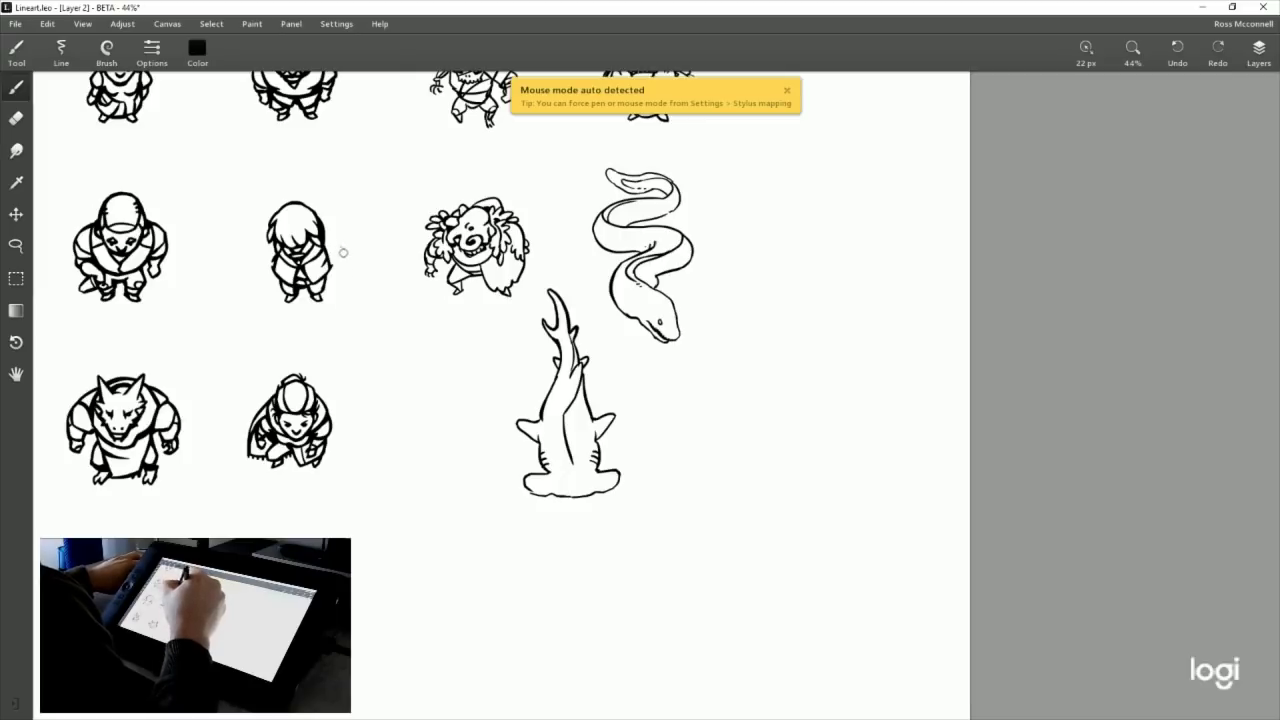
drag(347, 272, 344, 256)
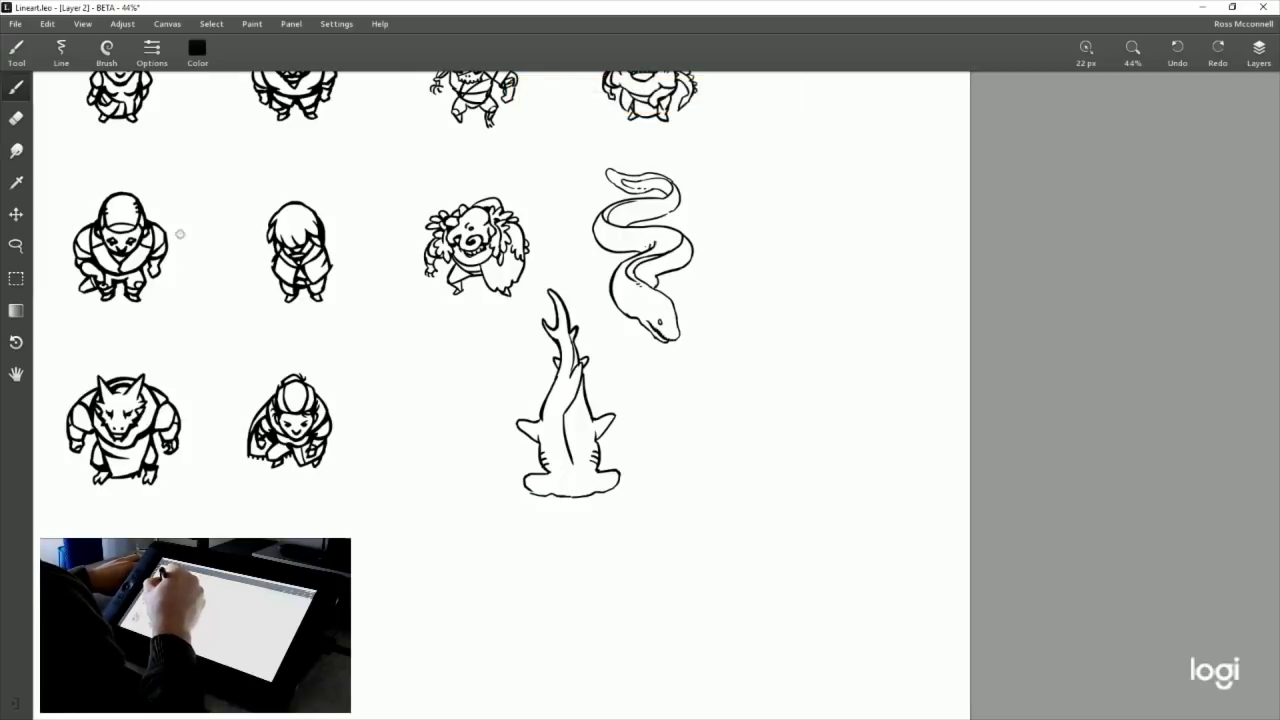
click(80, 62)
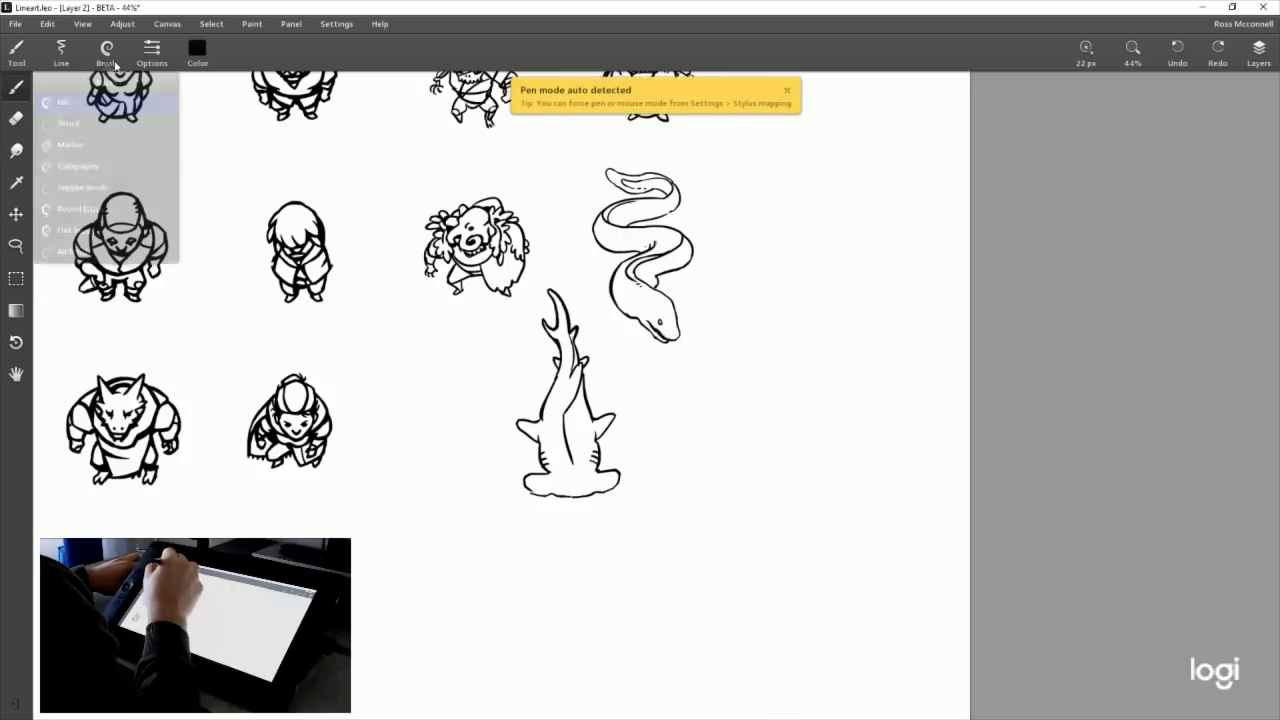
click(87, 58)
click(62, 55)
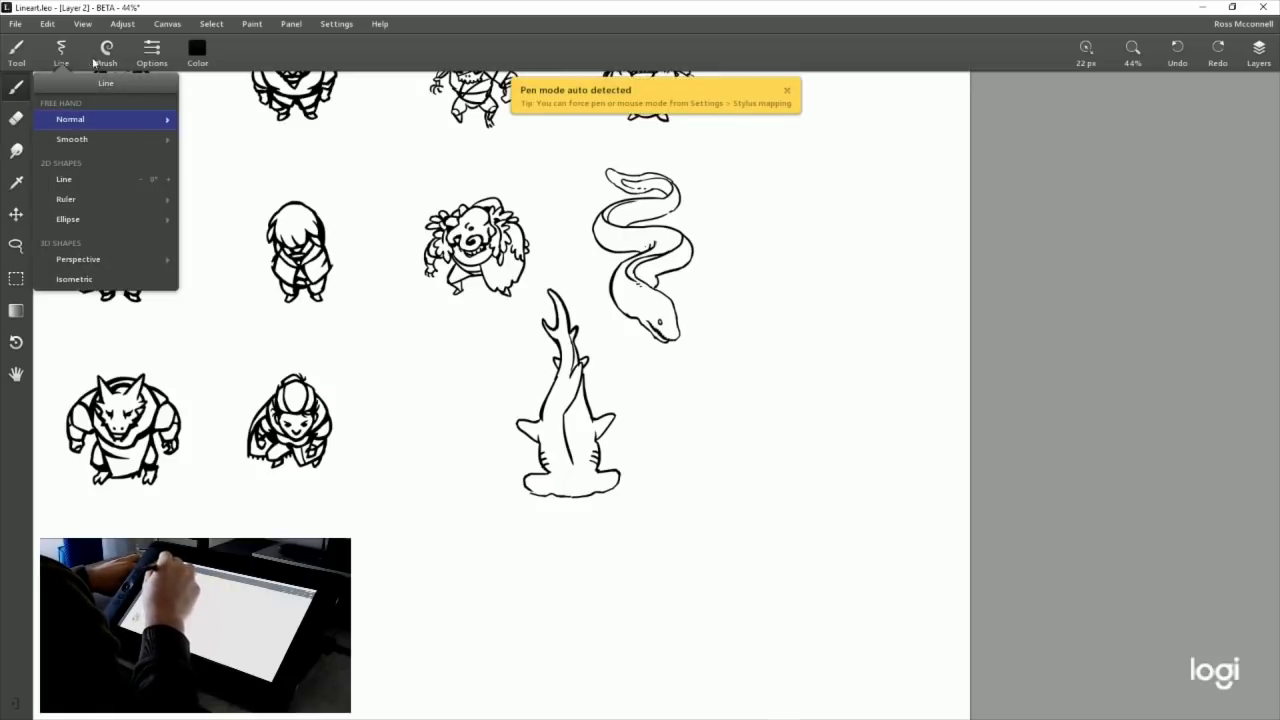
click(152, 52)
drag(120, 204, 122, 204)
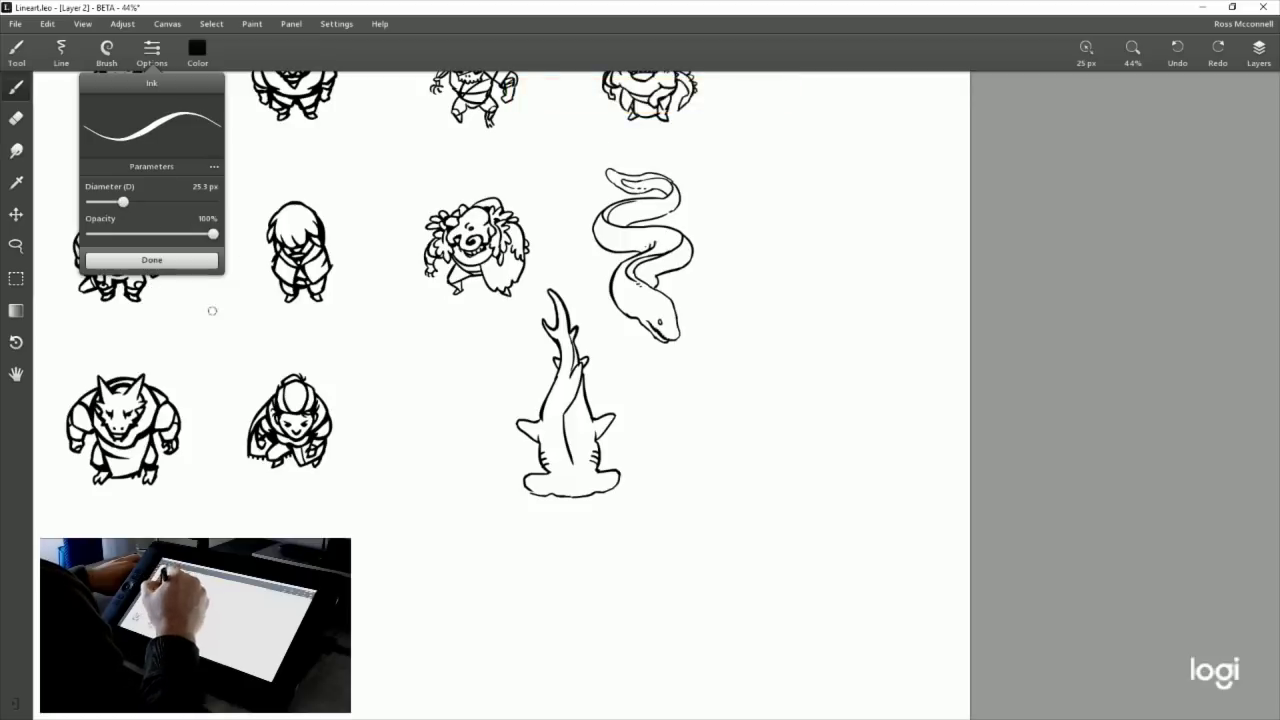
drag(212, 306, 214, 361)
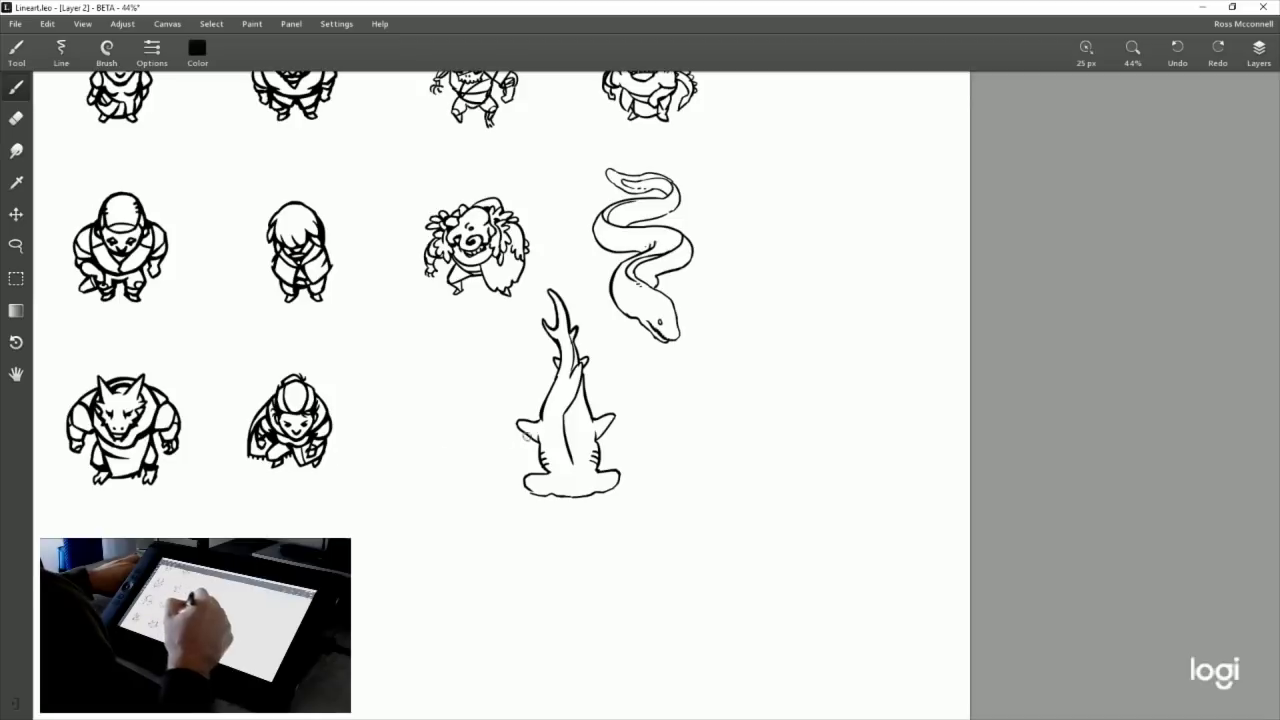
Compare the line thickness of the characters and sea creatures from the bottom rows up to the top row.
drag(709, 312, 706, 569)
mouse_move(666, 423)
mouse_down()
mouse_move(666, 566)
mouse_move(683, 480)
mouse_move(661, 421)
mouse_up()
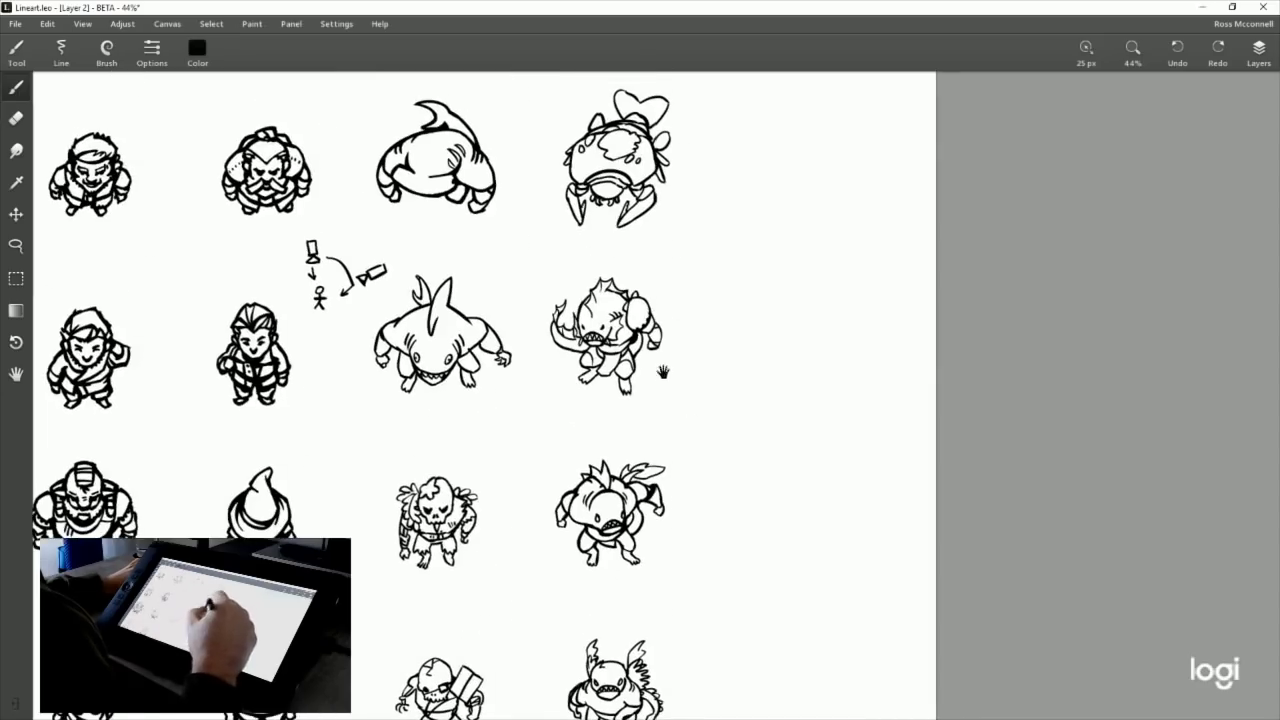
drag(609, 268, 636, 378)
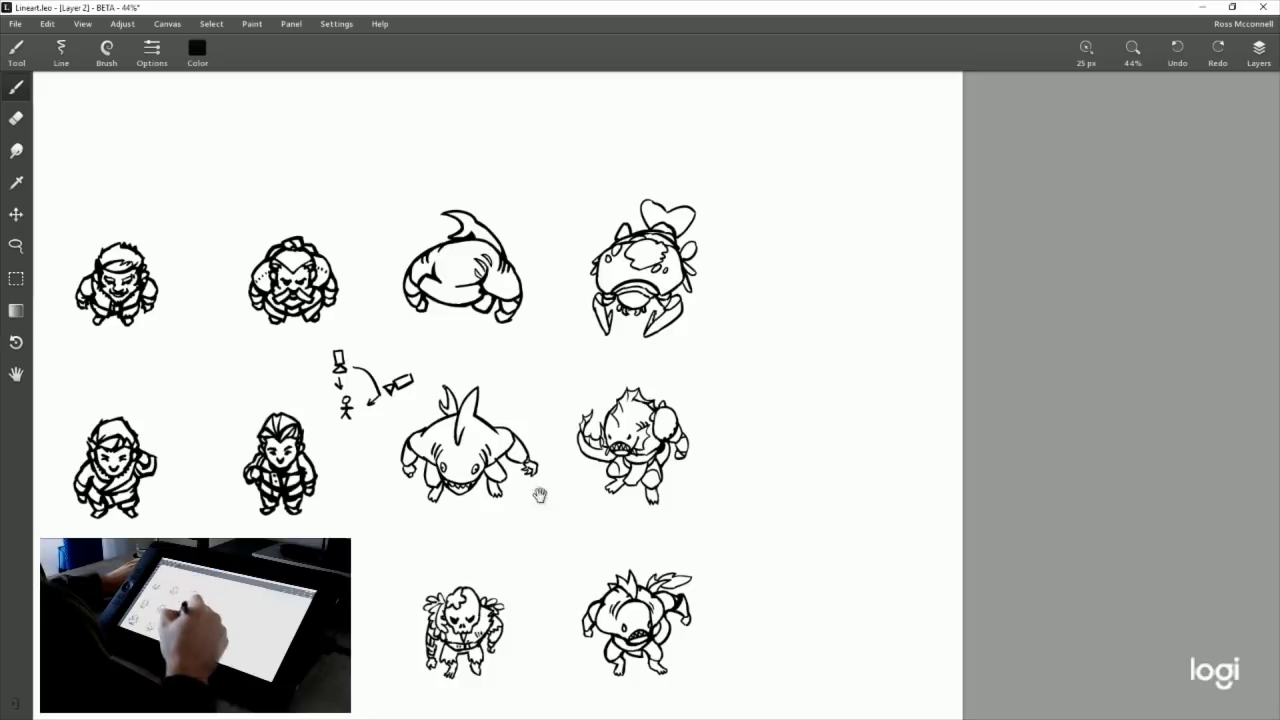
scroll(757, 371, down, 5)
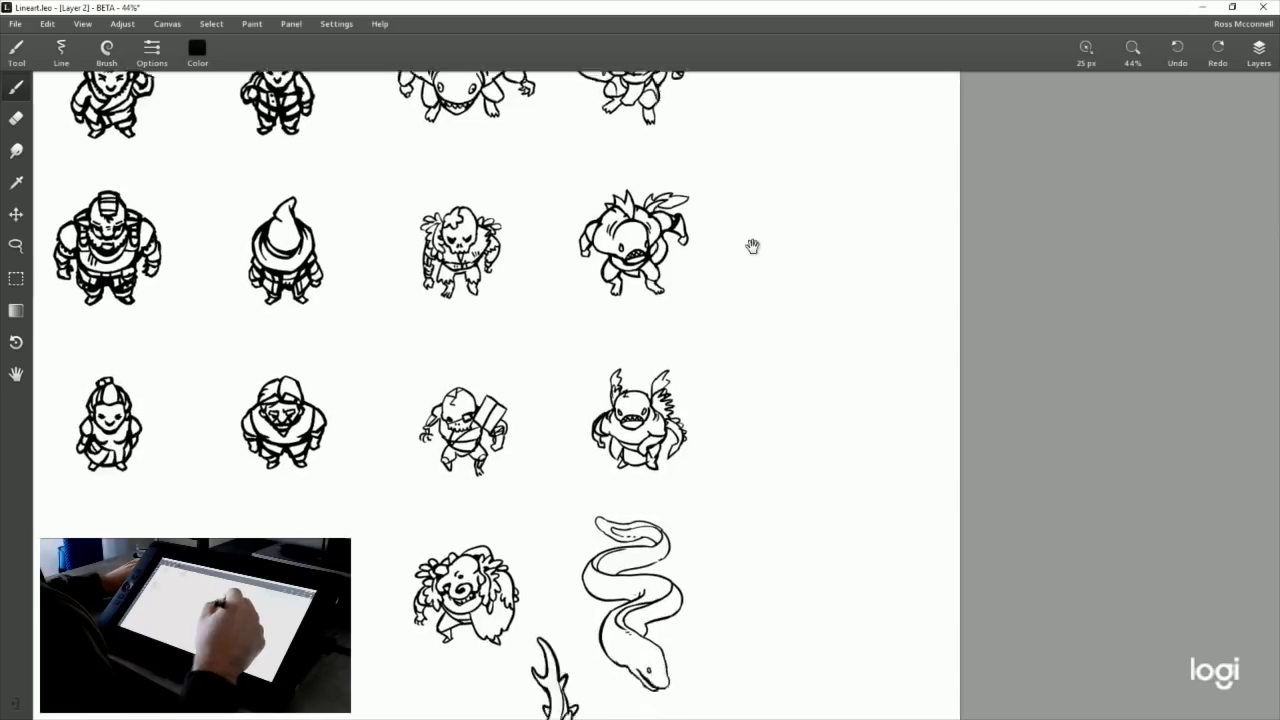
drag(769, 314, 640, 415)
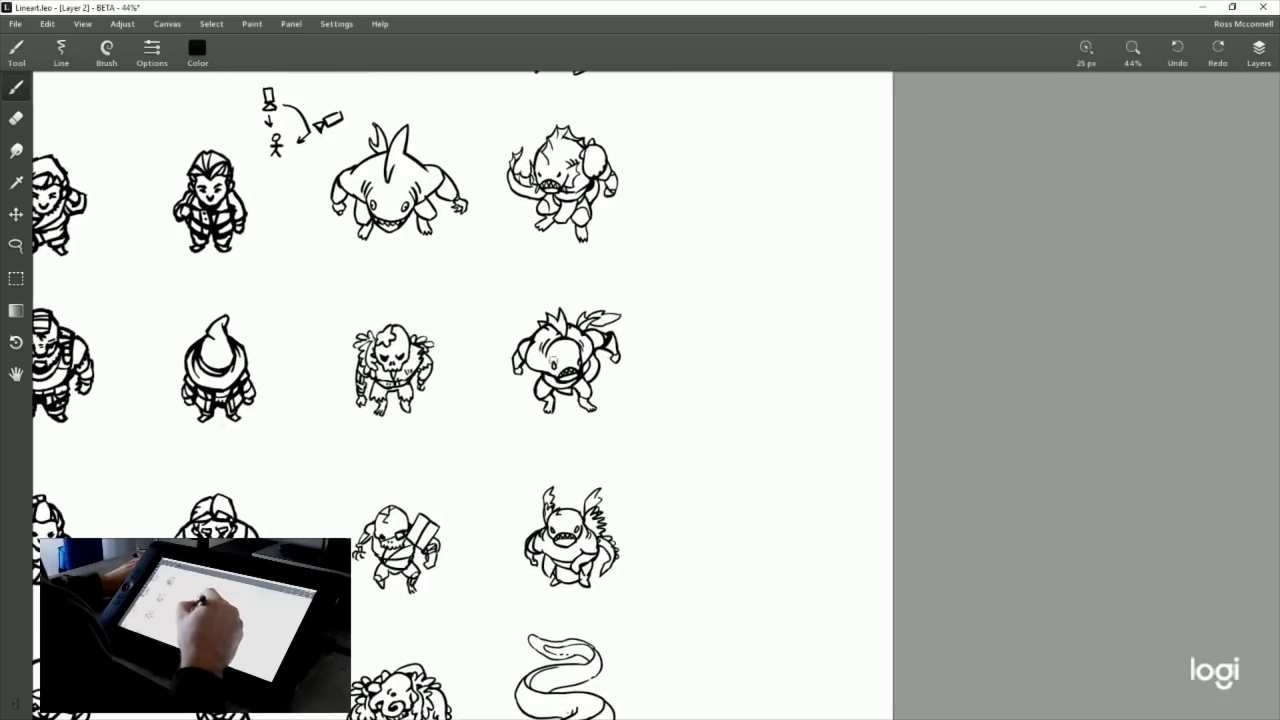
Erase the overlapping outline pieces at both shoulders of the fin-crested fish creature in the rightmost column's third row.
click(1152, 47)
click(1152, 47)
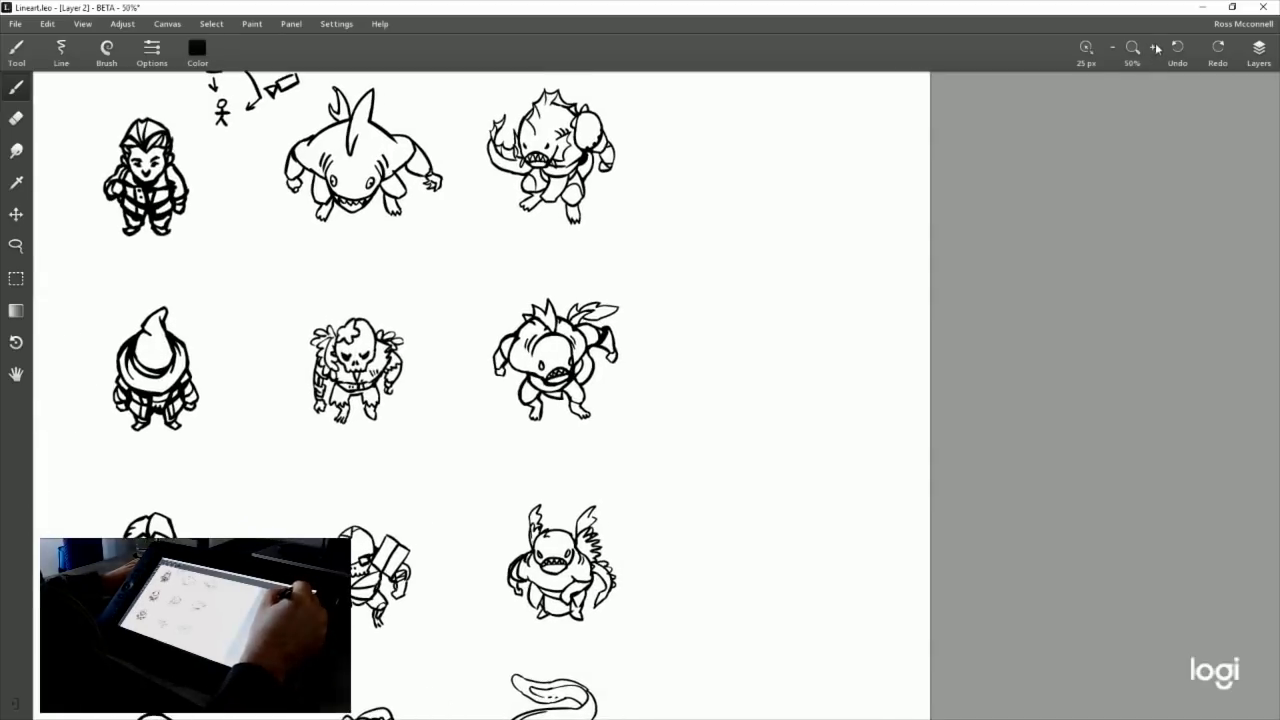
click(1152, 47)
drag(605, 429, 675, 424)
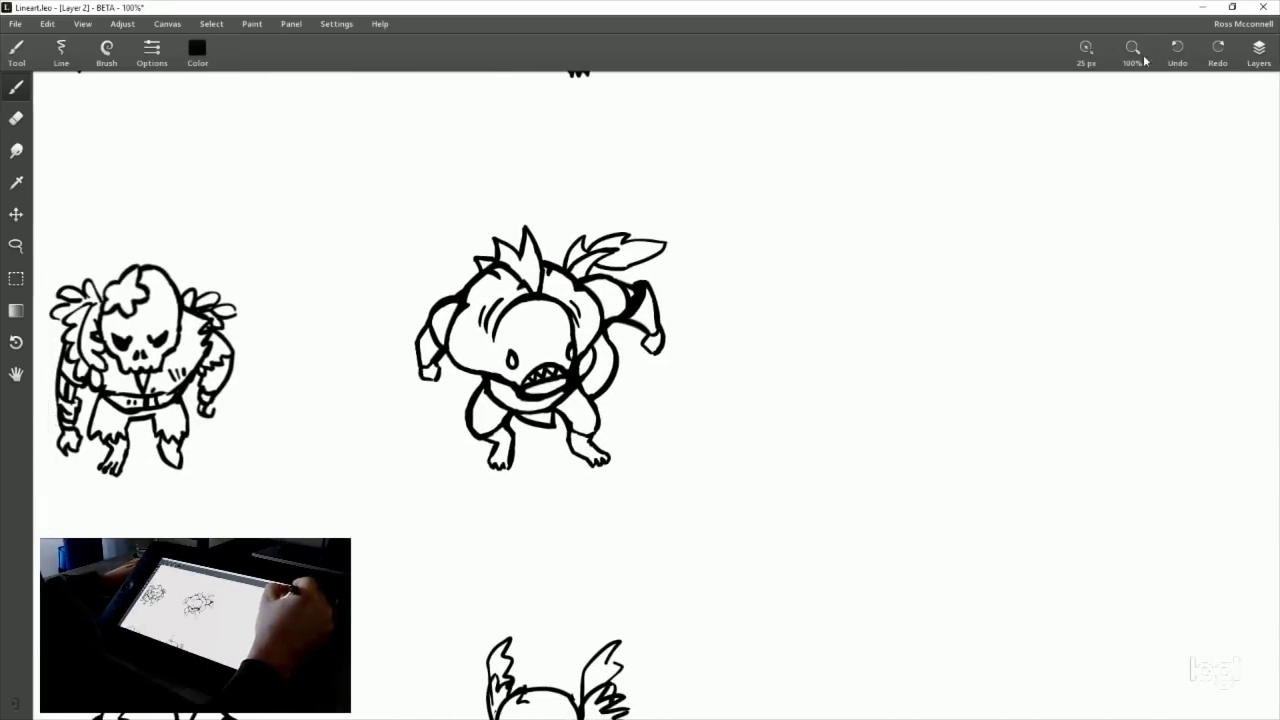
click(1152, 47)
click(1152, 47)
drag(182, 269, 337, 289)
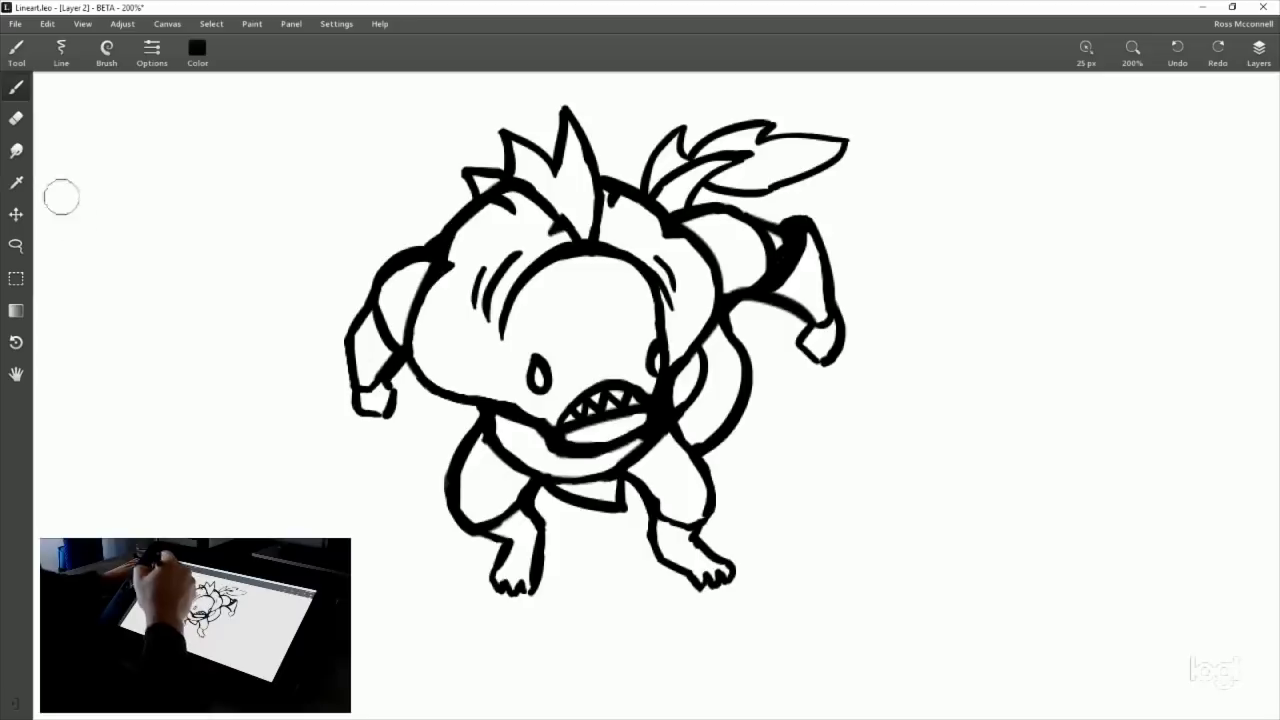
click(16, 118)
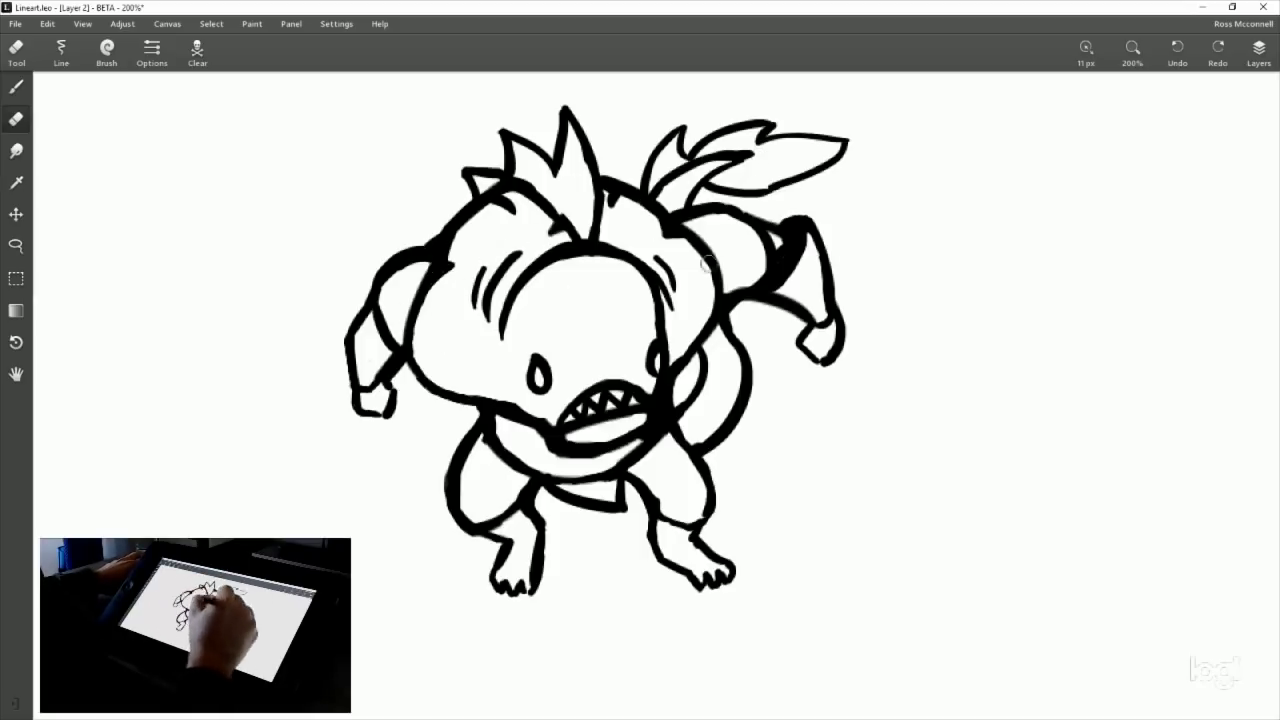
drag(425, 268, 491, 234)
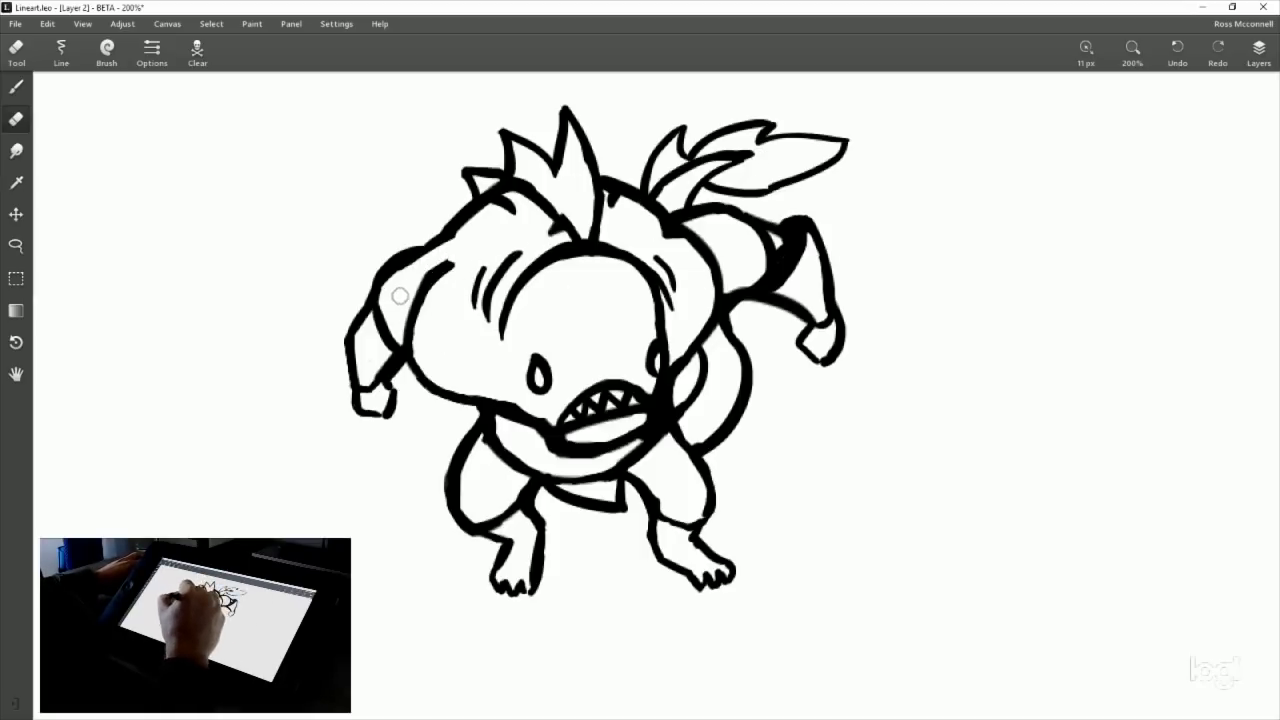
mouse_move(400, 296)
mouse_down()
mouse_move(483, 247)
mouse_move(550, 237)
mouse_up()
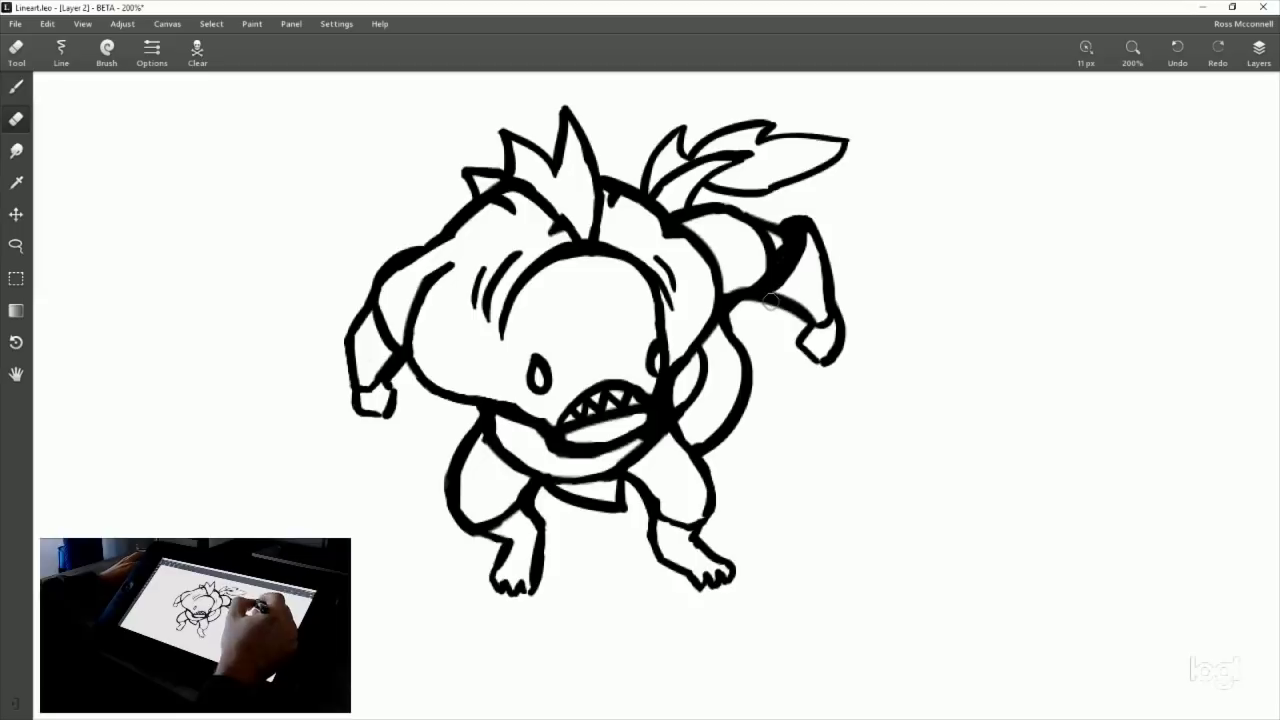
mouse_move(655, 236)
mouse_down()
mouse_move(722, 224)
mouse_move(773, 235)
mouse_up()
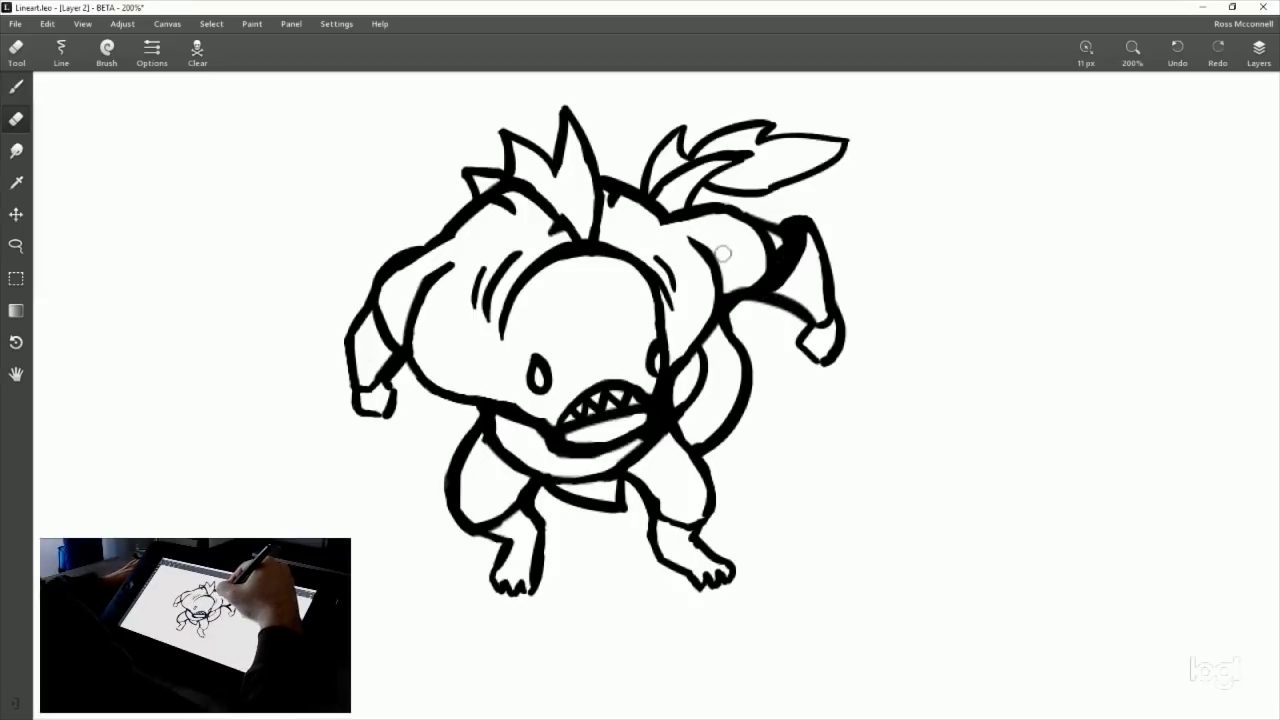
Clean up the fish creature's loincloth by erasing its side edge and redrawing it with the Ink brush.
drag(862, 380, 833, 337)
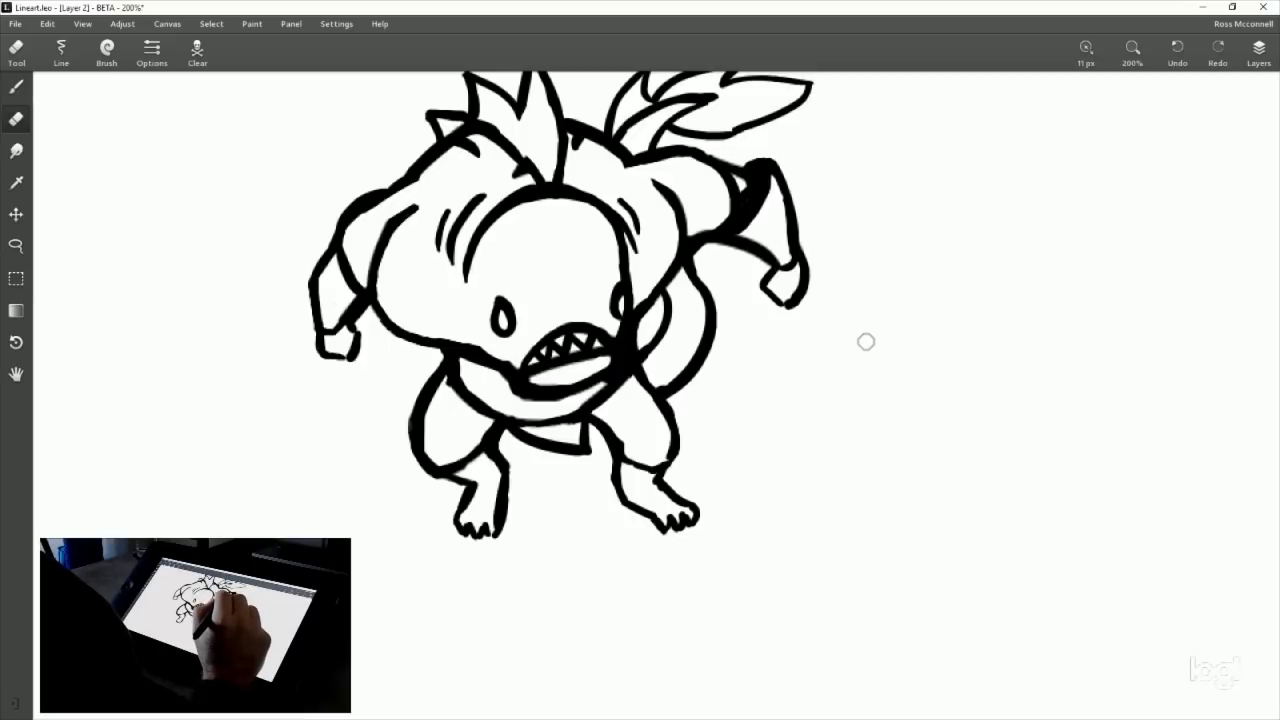
drag(851, 220, 851, 280)
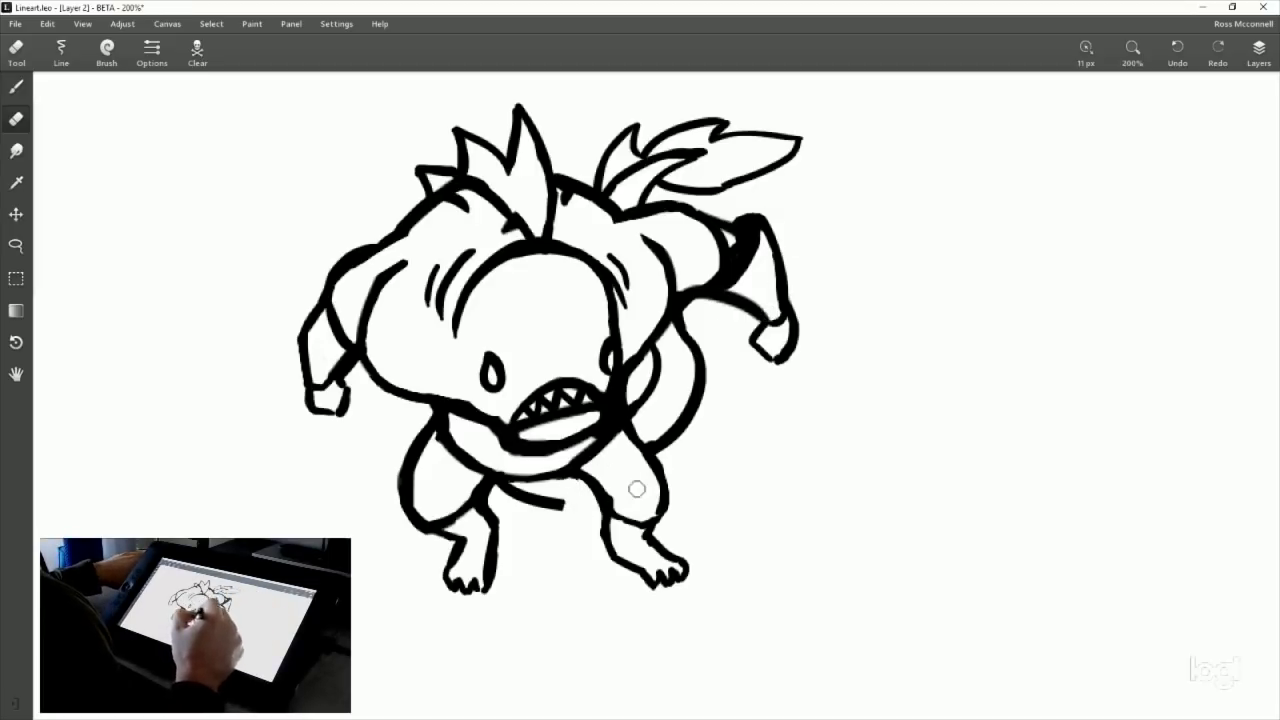
click(16, 86)
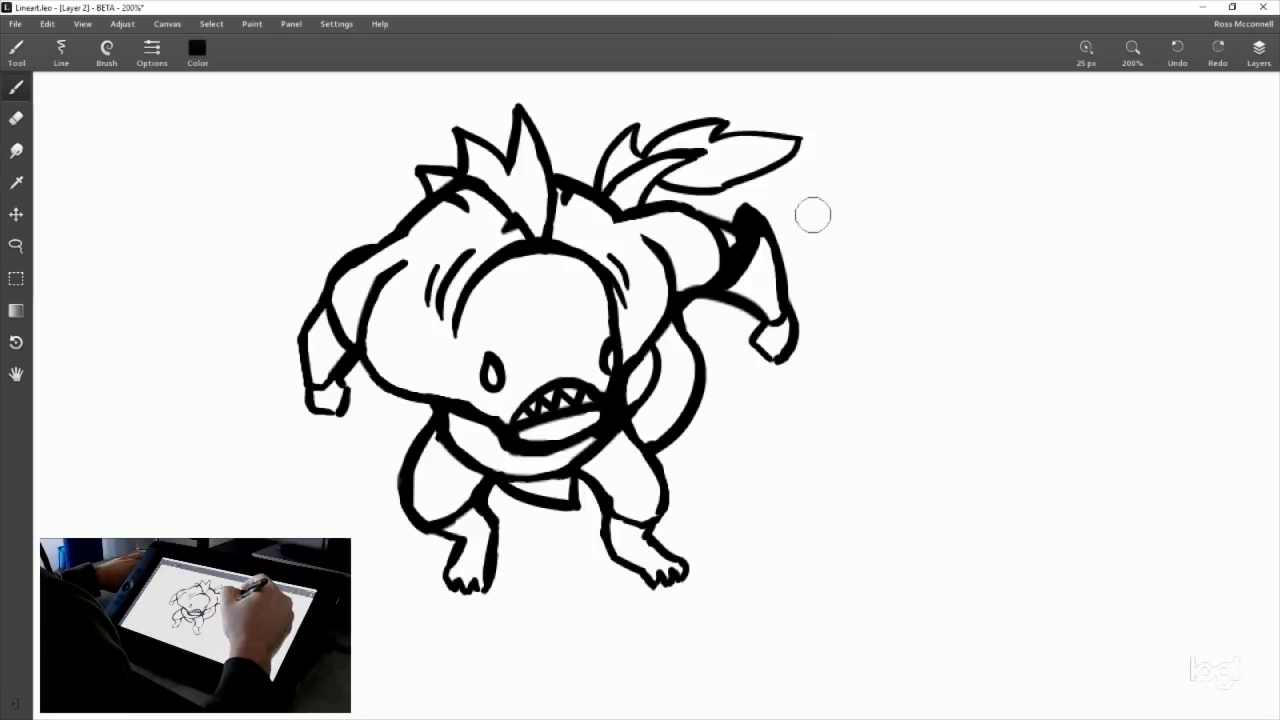
Erase the outer outline of the fish creature's raised forearm and redraw it from the elbow to the hand.
click(16, 118)
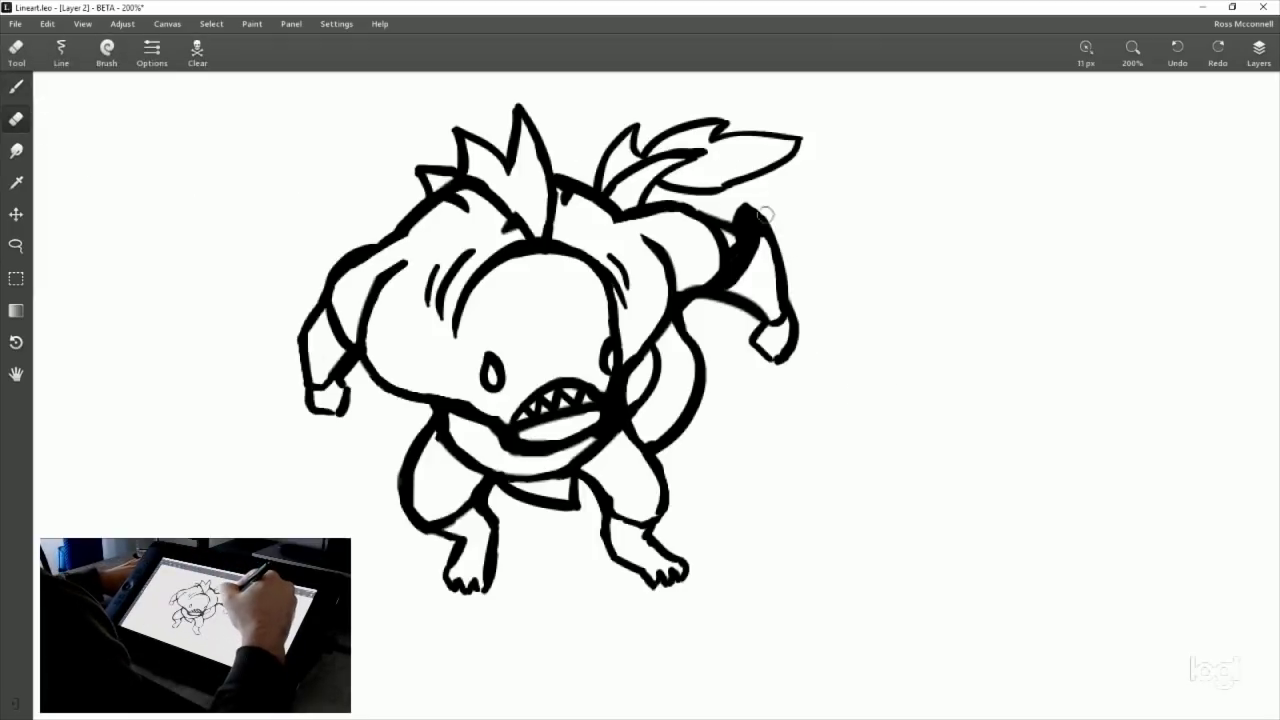
drag(764, 214, 762, 206)
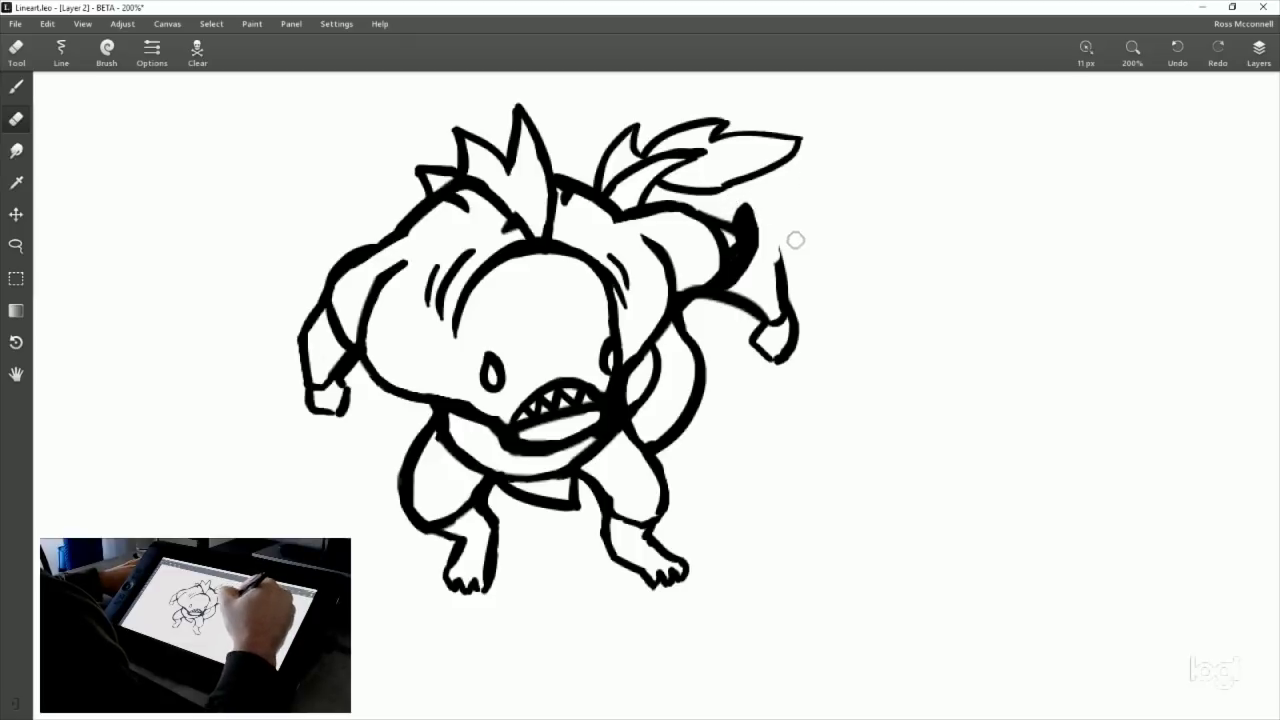
click(16, 87)
mouse_move(742, 205)
mouse_down()
mouse_move(775, 255)
mouse_move(787, 325)
mouse_move(904, 406)
mouse_up()
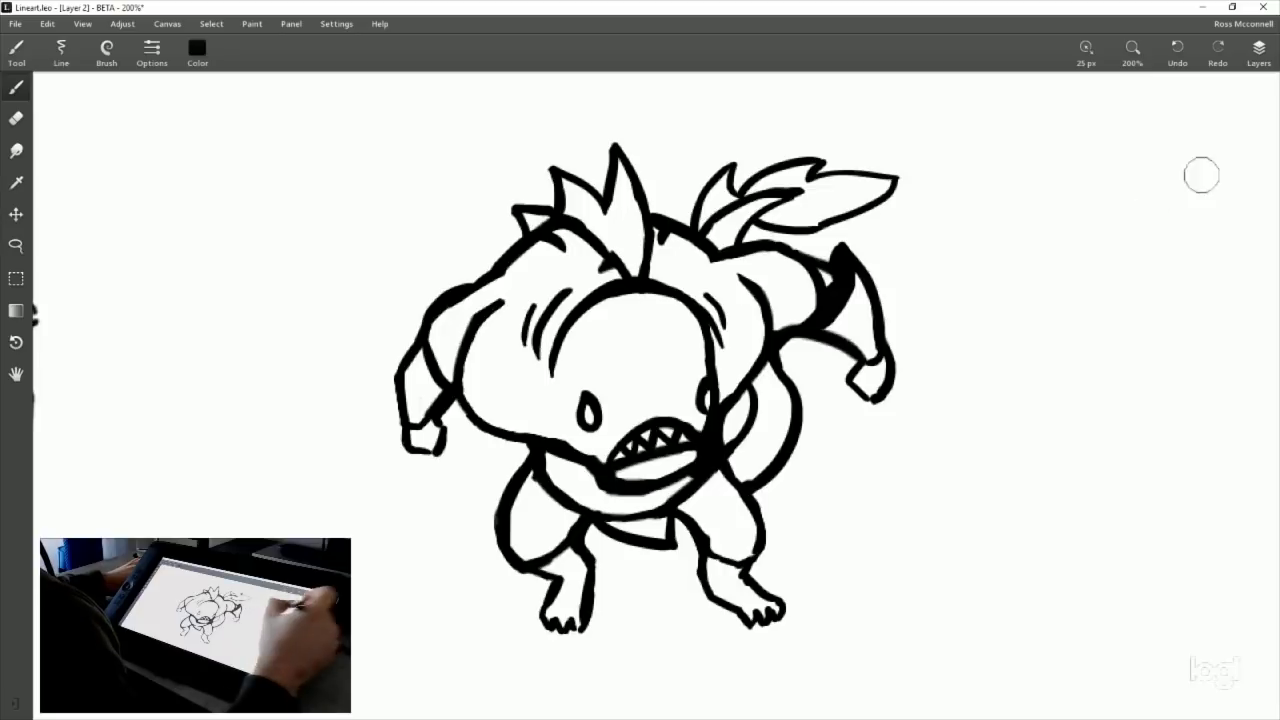
Toggle Layer 2 off and on to check its drawings, and compare the character and creature rows across the sheet.
scroll(1013, 266, down, 8)
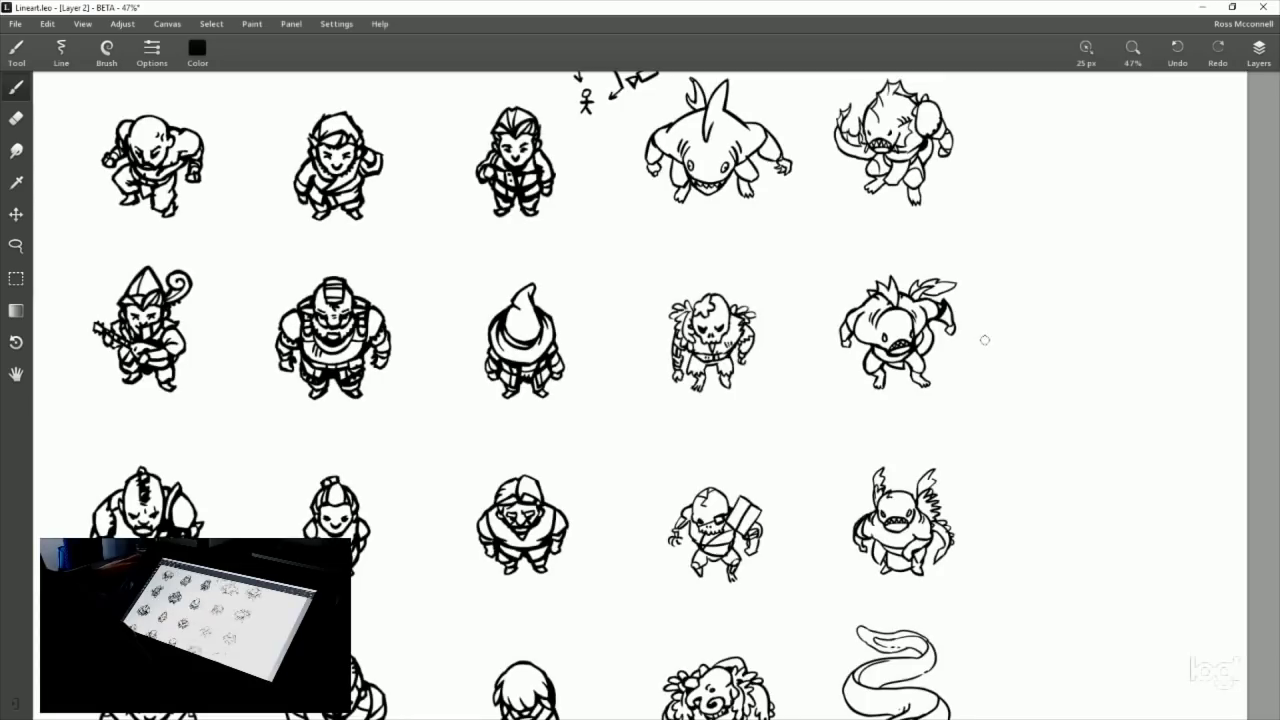
click(1258, 52)
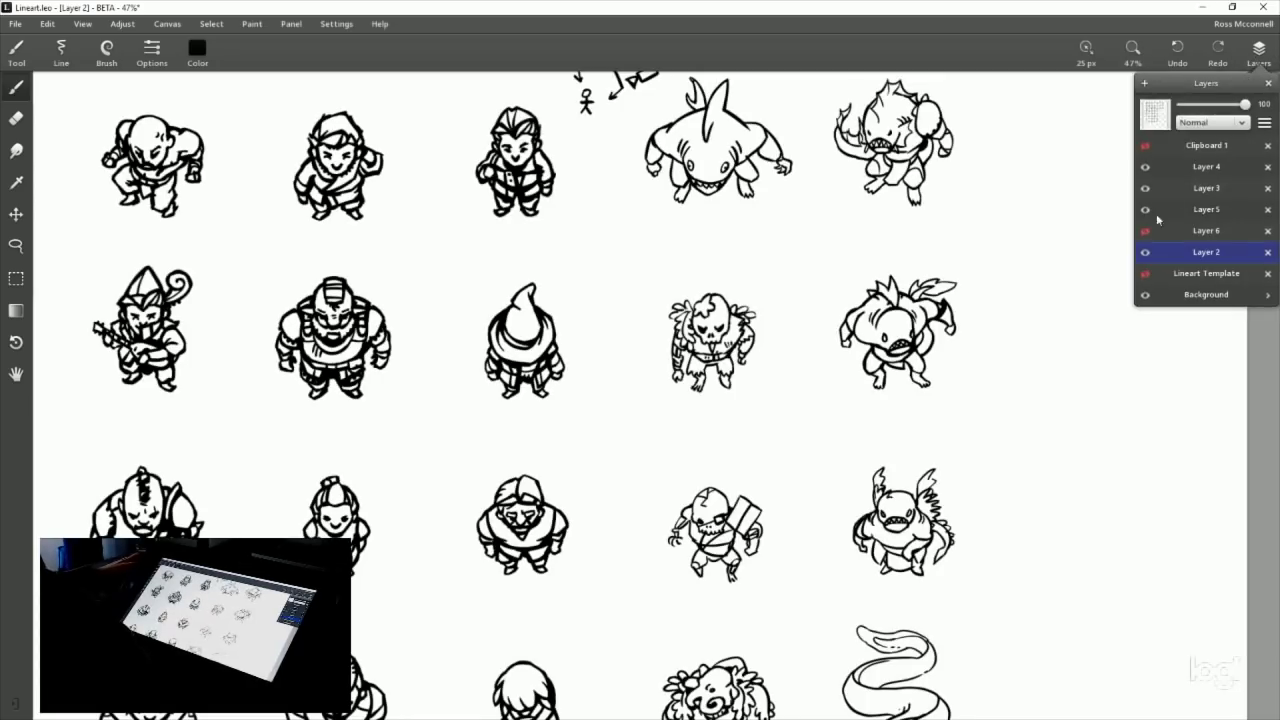
click(1145, 254)
click(1145, 254)
click(17, 280)
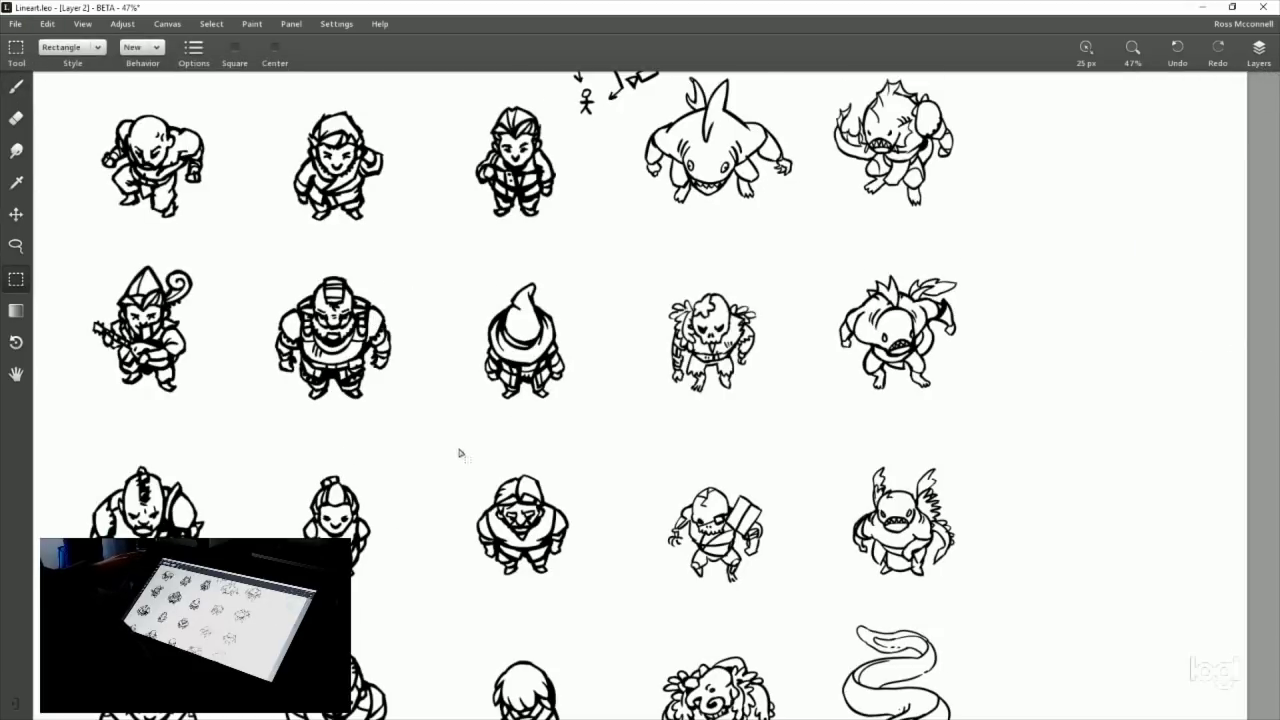
scroll(459, 453, down, 5)
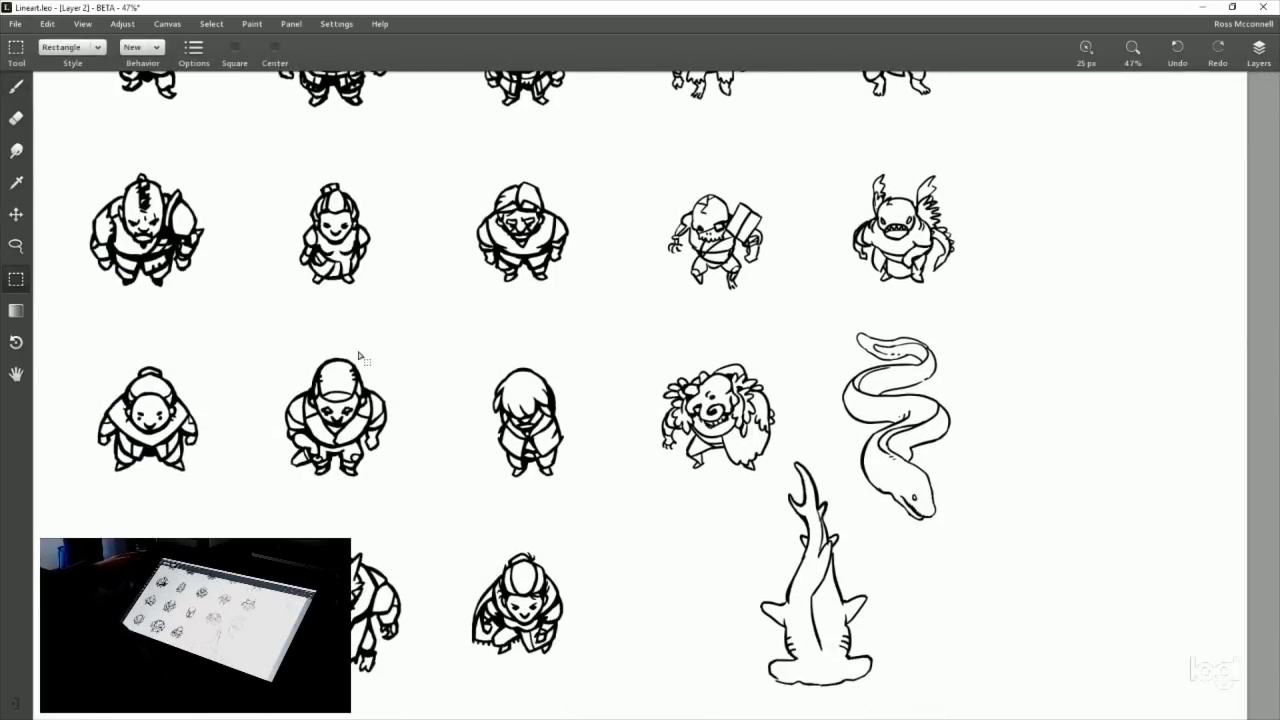
scroll(509, 420, down, 2)
scroll(505, 418, up, 6)
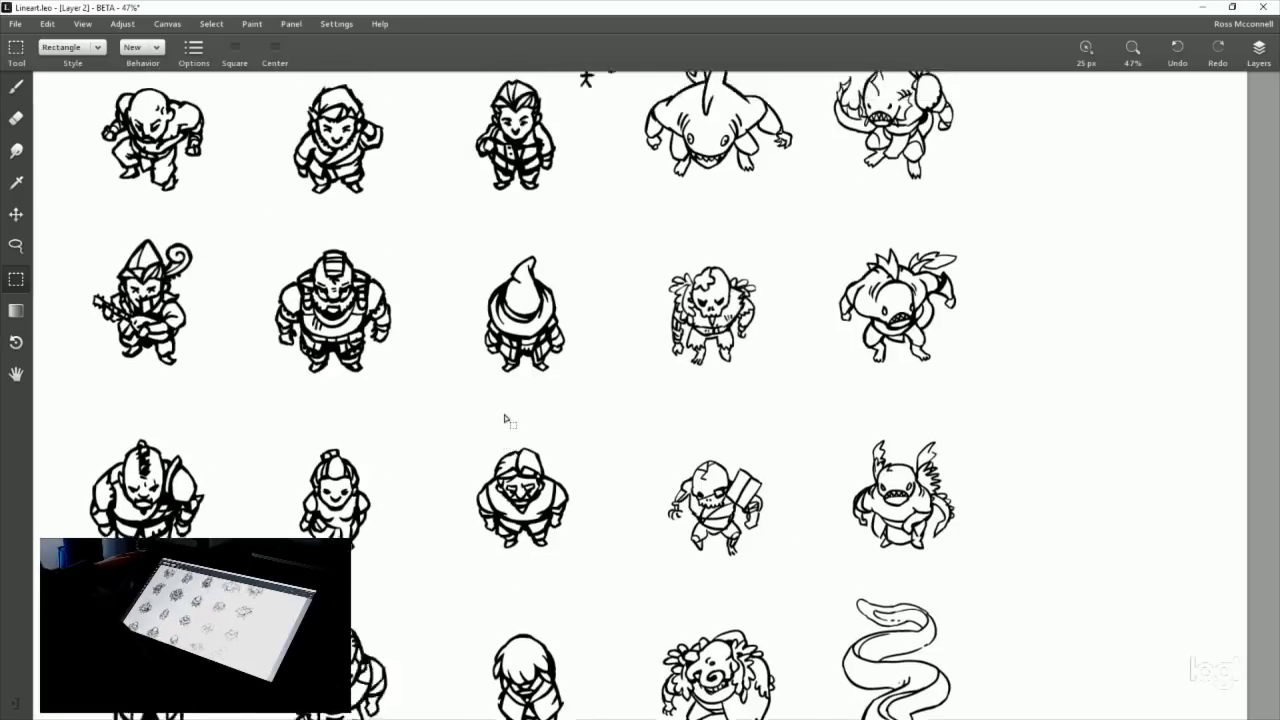
scroll(505, 418, up, 5)
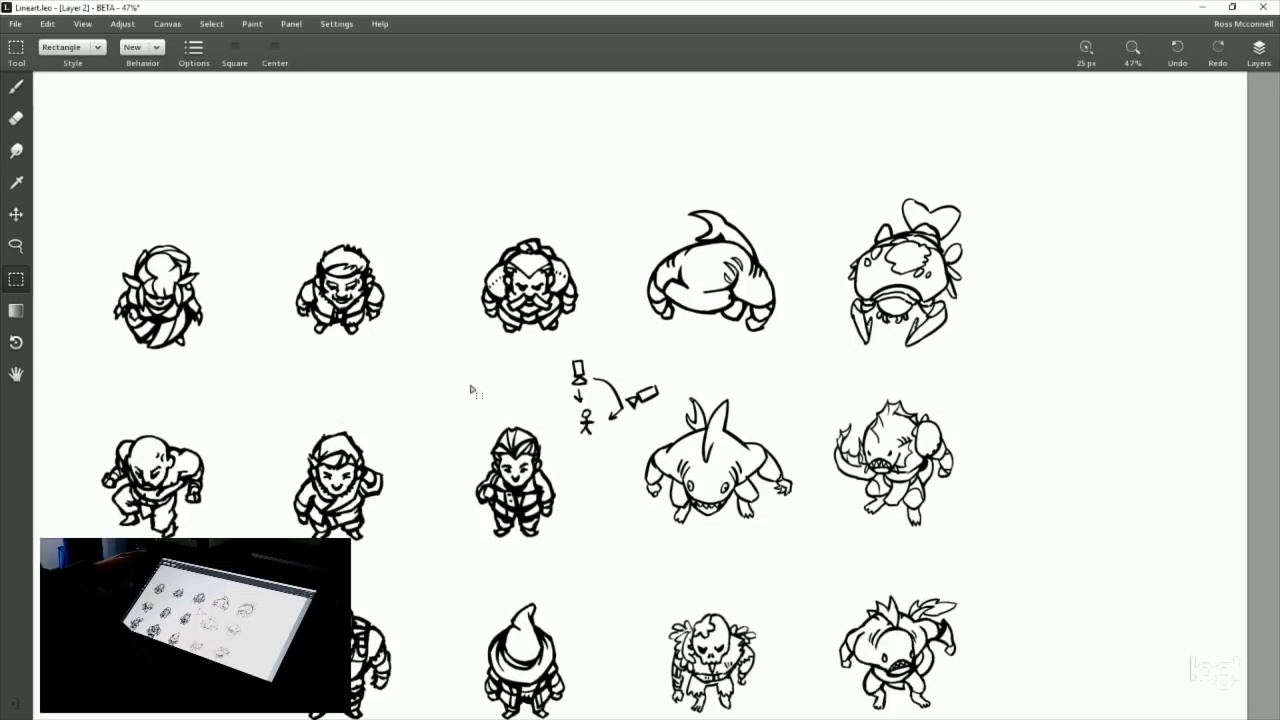
scroll(471, 390, down, 5)
scroll(480, 371, down, 2)
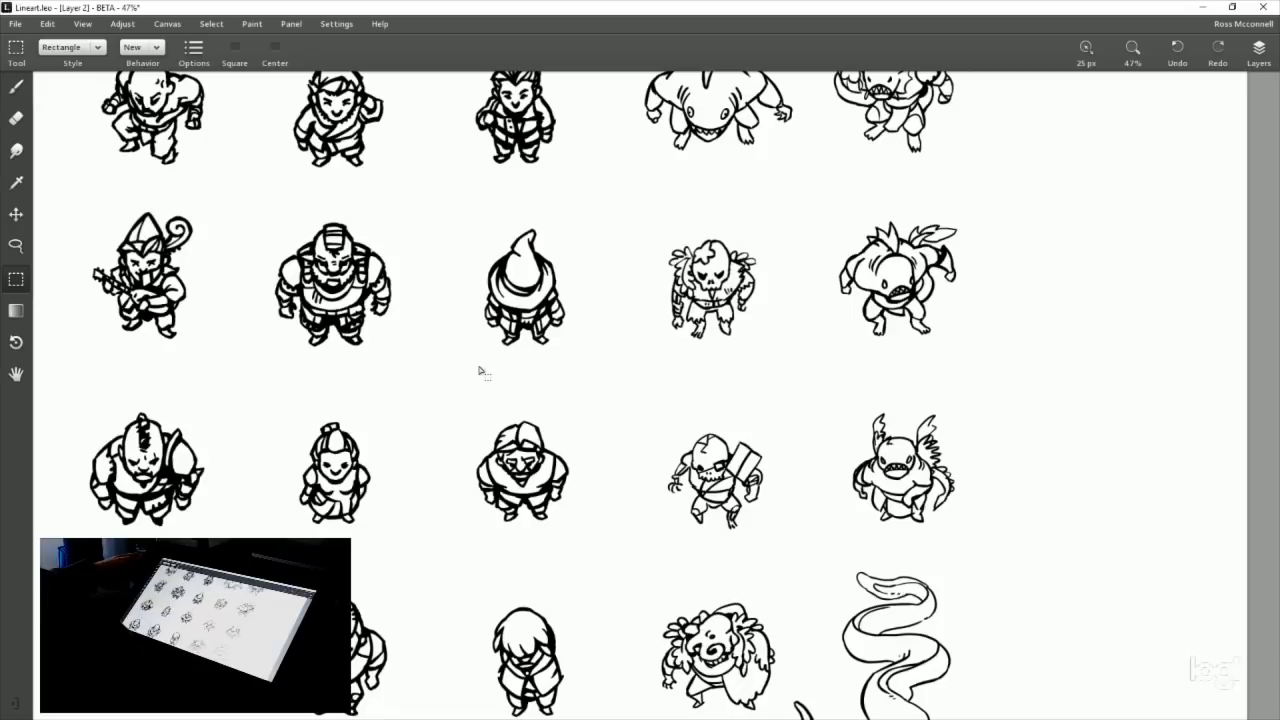
scroll(375, 478, down, 1)
Select the mohawked armoured character with a rectangular selection and copy it onto a new layer.
drag(64, 372, 222, 490)
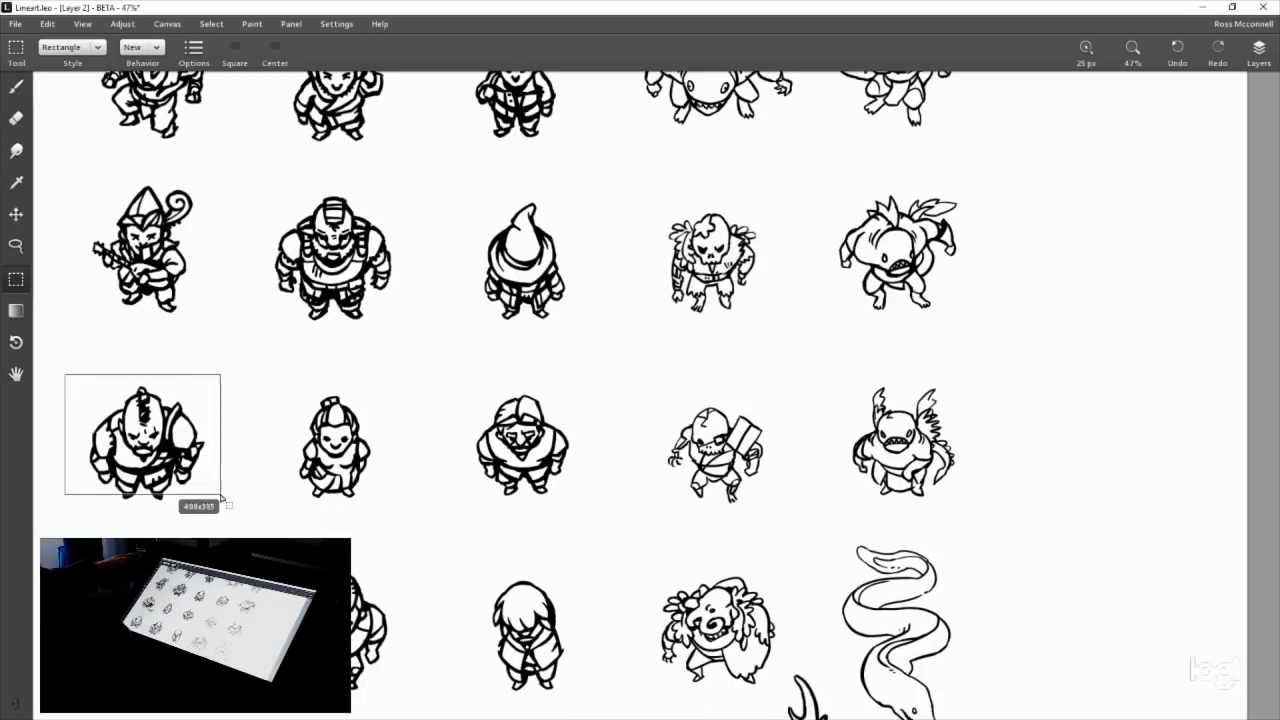
click(134, 363)
drag(69, 376, 233, 511)
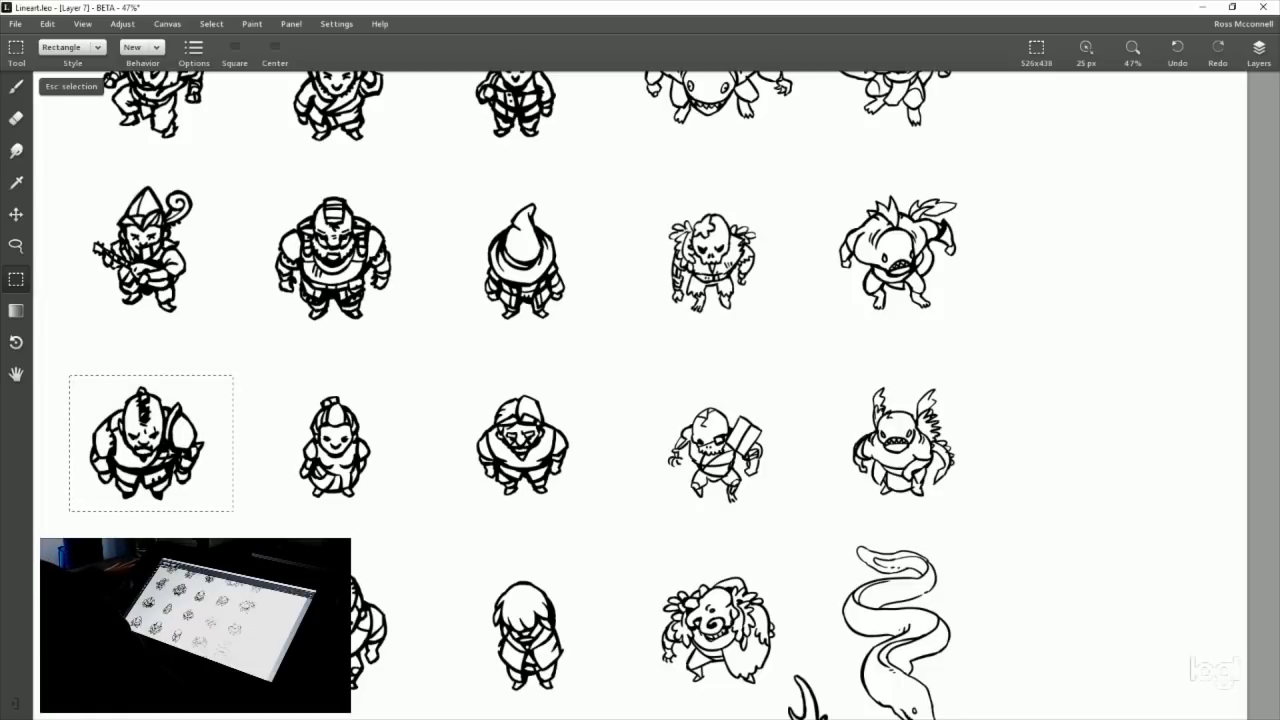
click(172, 432)
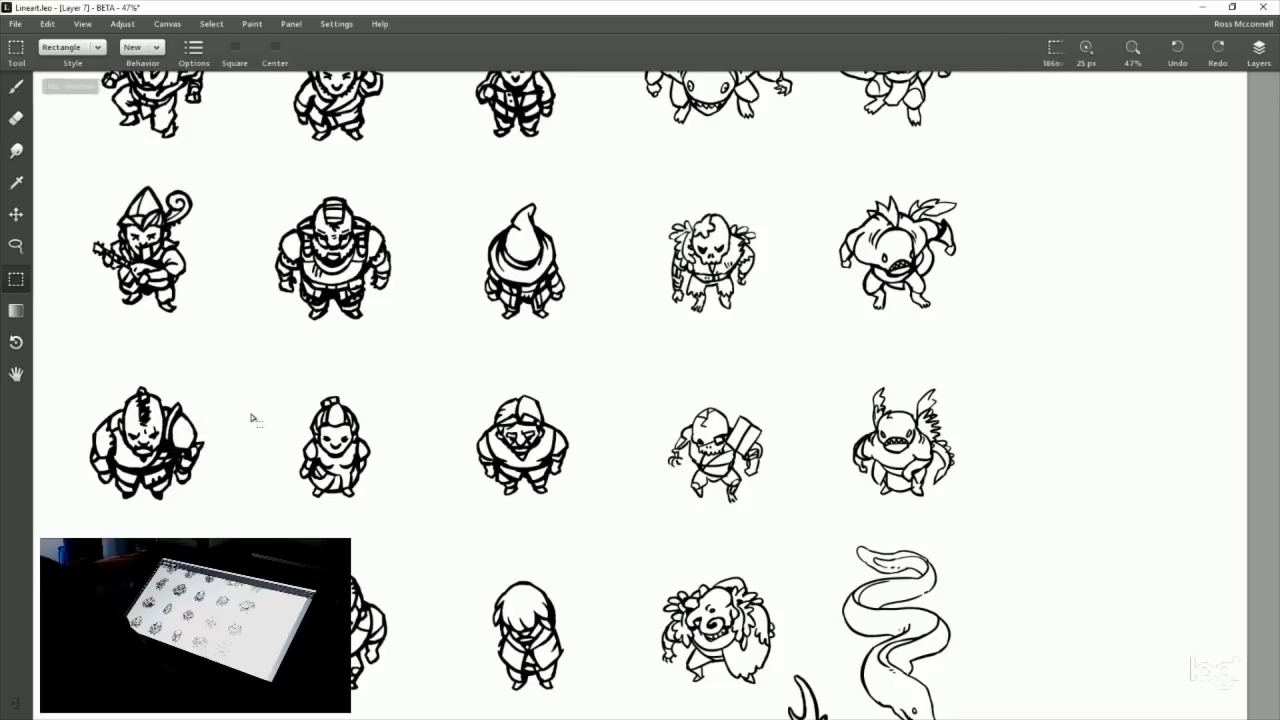
Paste the copied mohawked character beside the plumed fish creature for size comparison, and activate the 25 px brush.
key(ctrl+v)
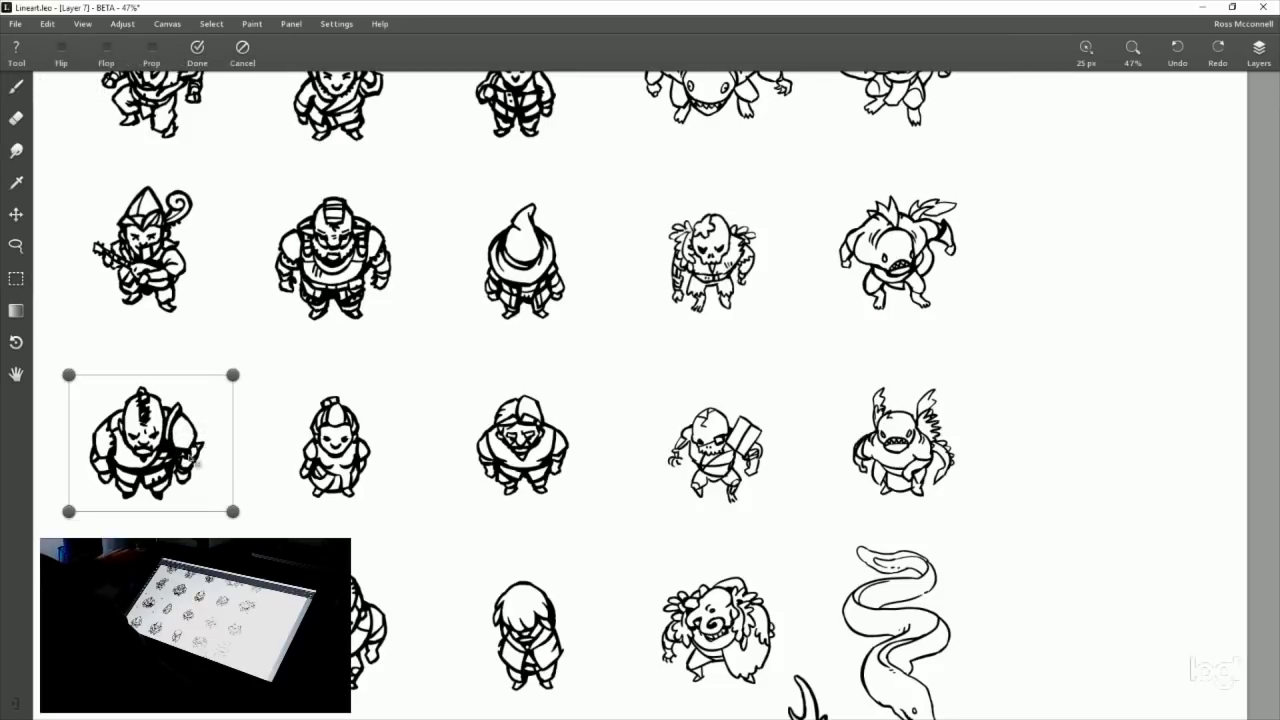
drag(210, 441, 1057, 286)
drag(1181, 179, 1178, 180)
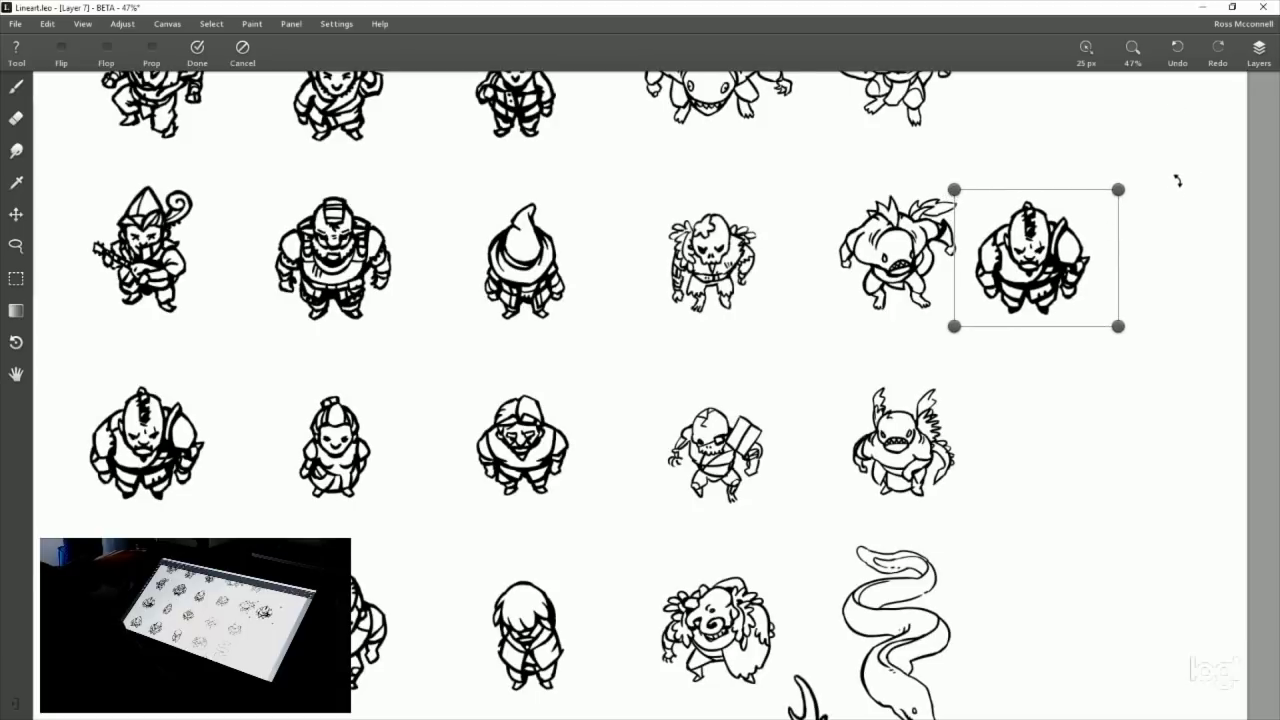
click(197, 50)
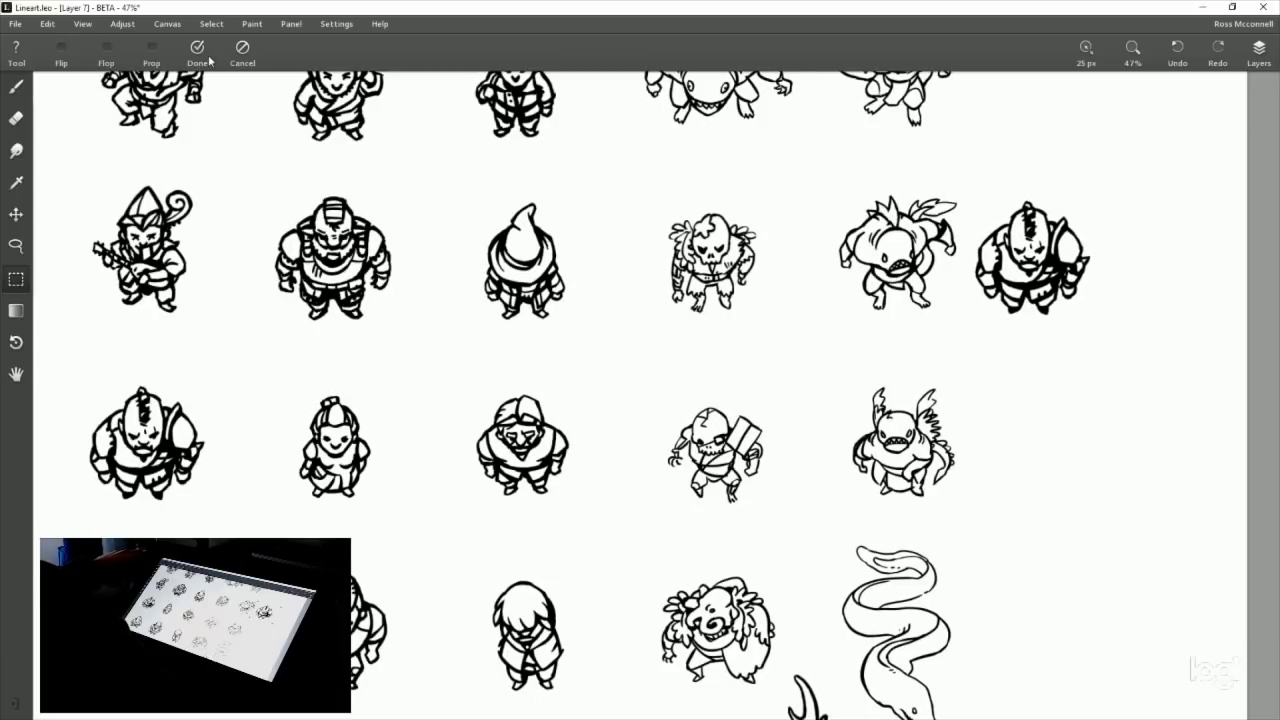
click(1133, 50)
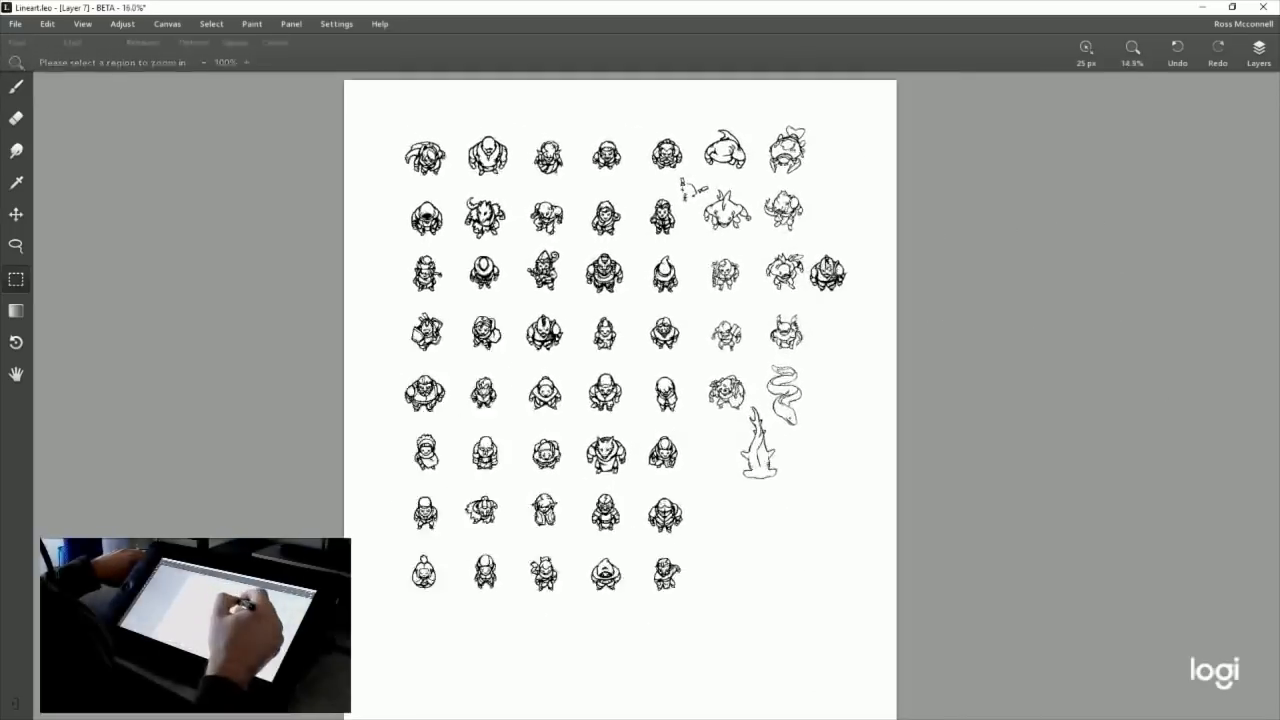
click(915, 275)
click(17, 87)
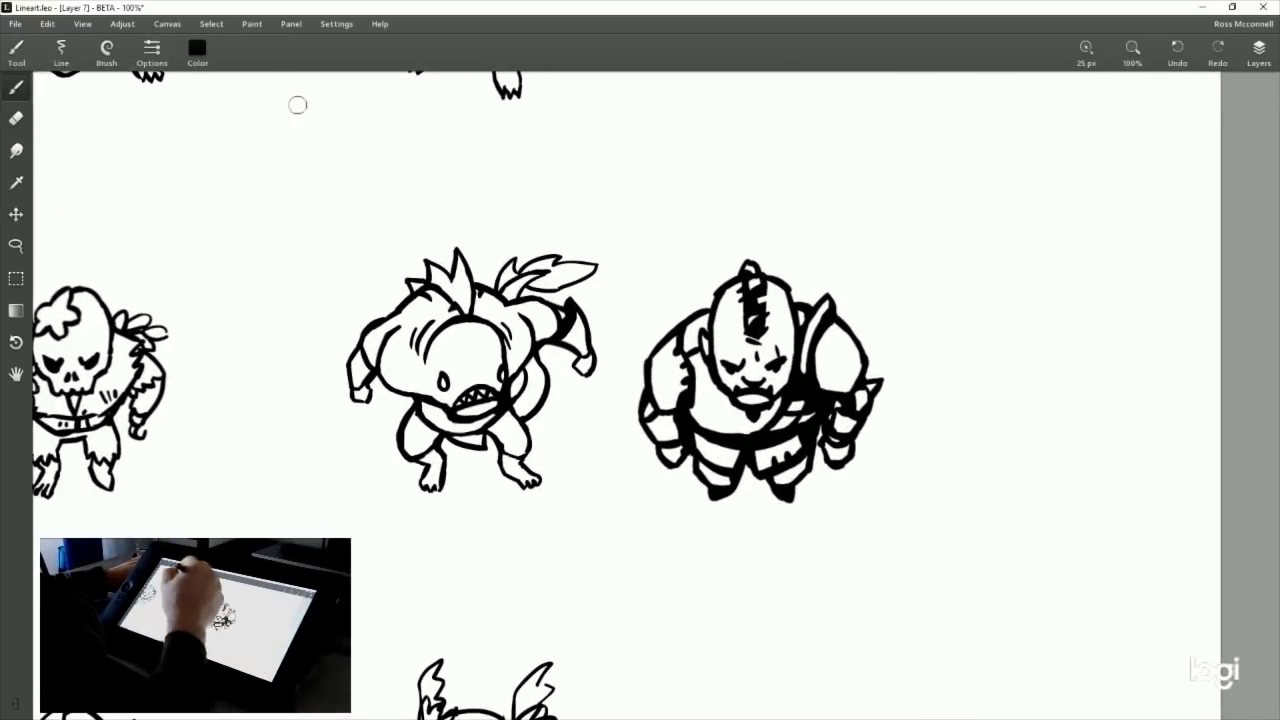
click(1153, 46)
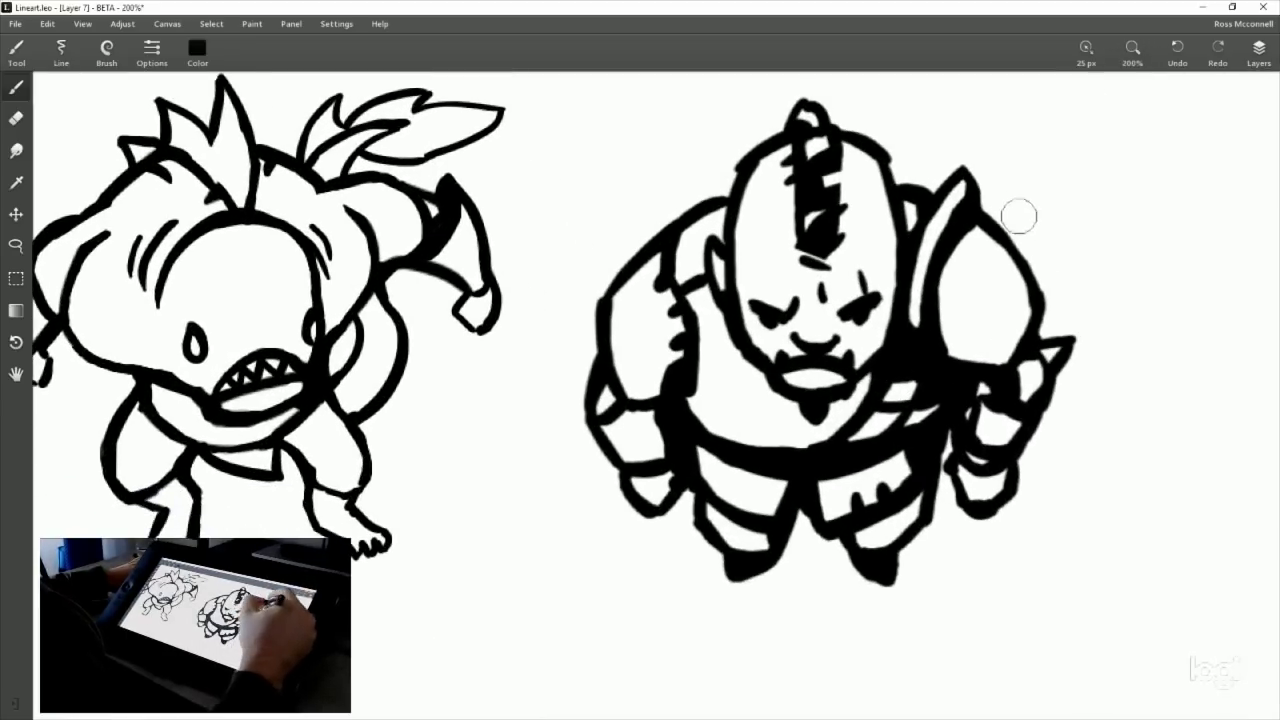
drag(1057, 196, 1103, 280)
key(ctrl+z)
drag(1055, 193, 1103, 280)
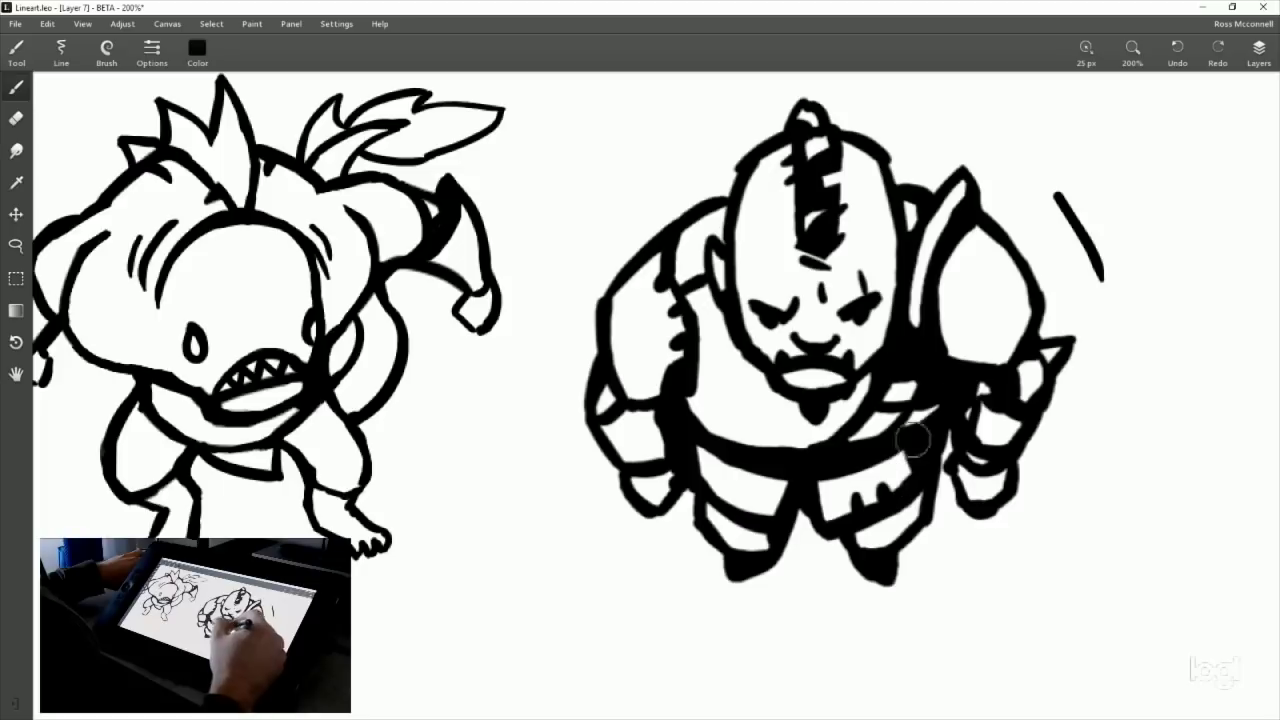
key(ctrl+z)
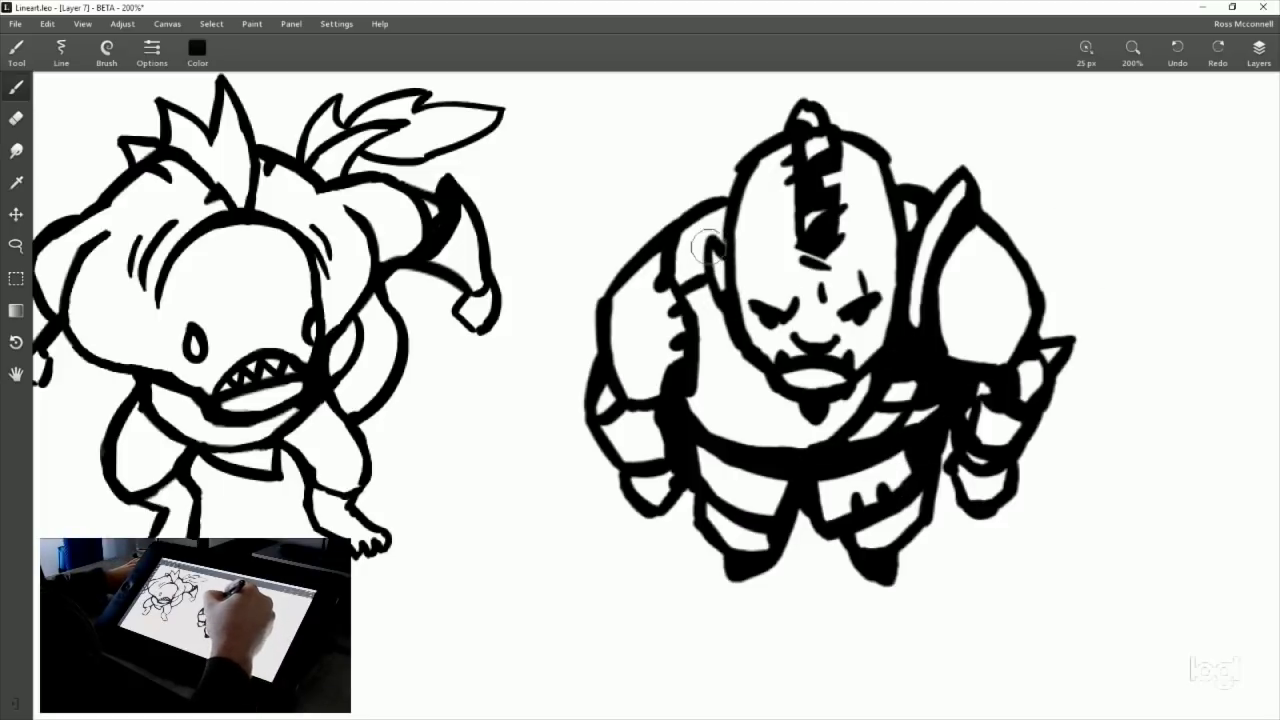
Thicken the fish creature's shoulder crease beside the raised arm and fill in the black shadow on that arm.
mouse_move(603, 513)
mouse_down()
mouse_move(655, 551)
mouse_move(678, 492)
mouse_up()
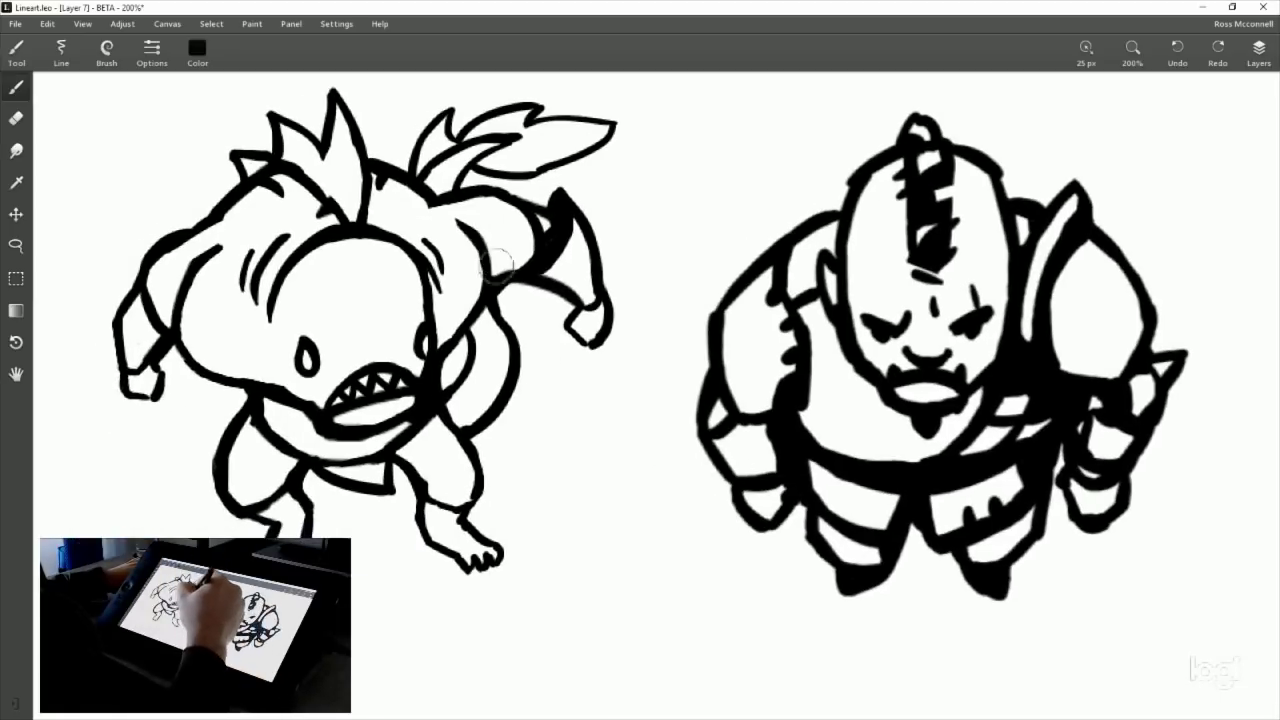
drag(480, 246, 482, 296)
key(ctrl+z)
mouse_move(474, 232)
mouse_down()
mouse_move(502, 275)
mouse_move(488, 294)
mouse_move(489, 270)
mouse_up()
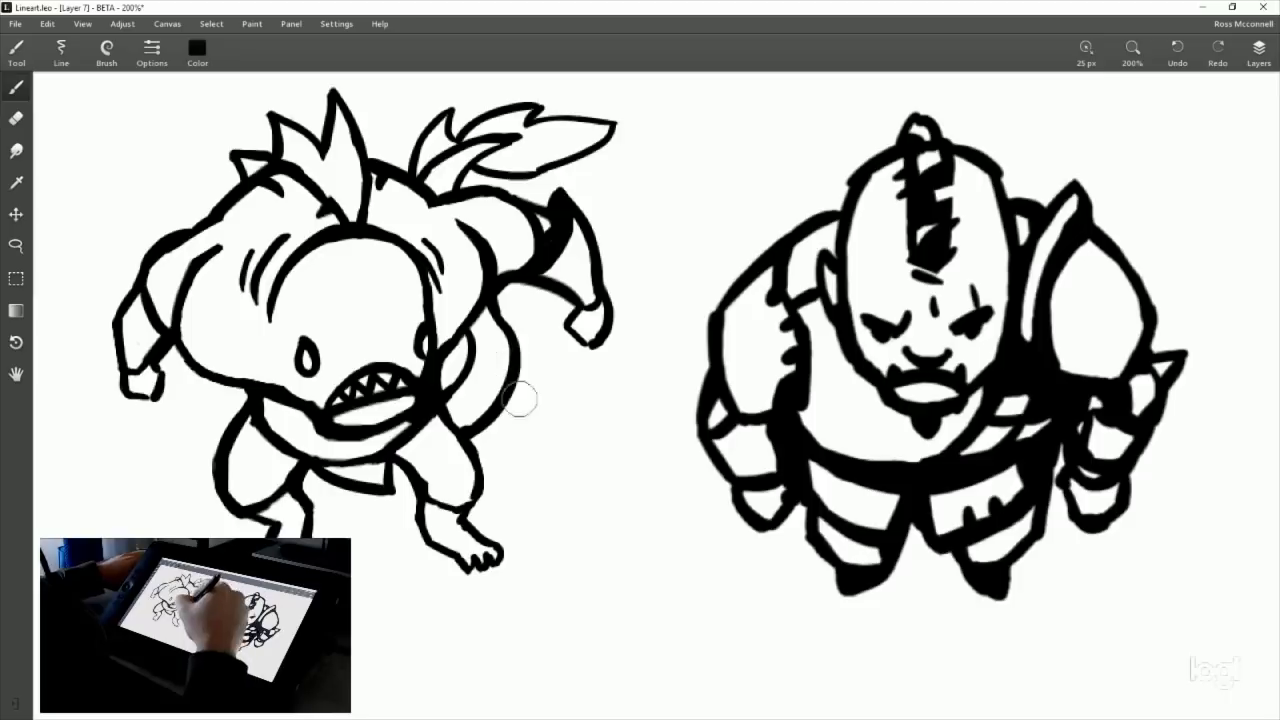
drag(554, 223, 548, 221)
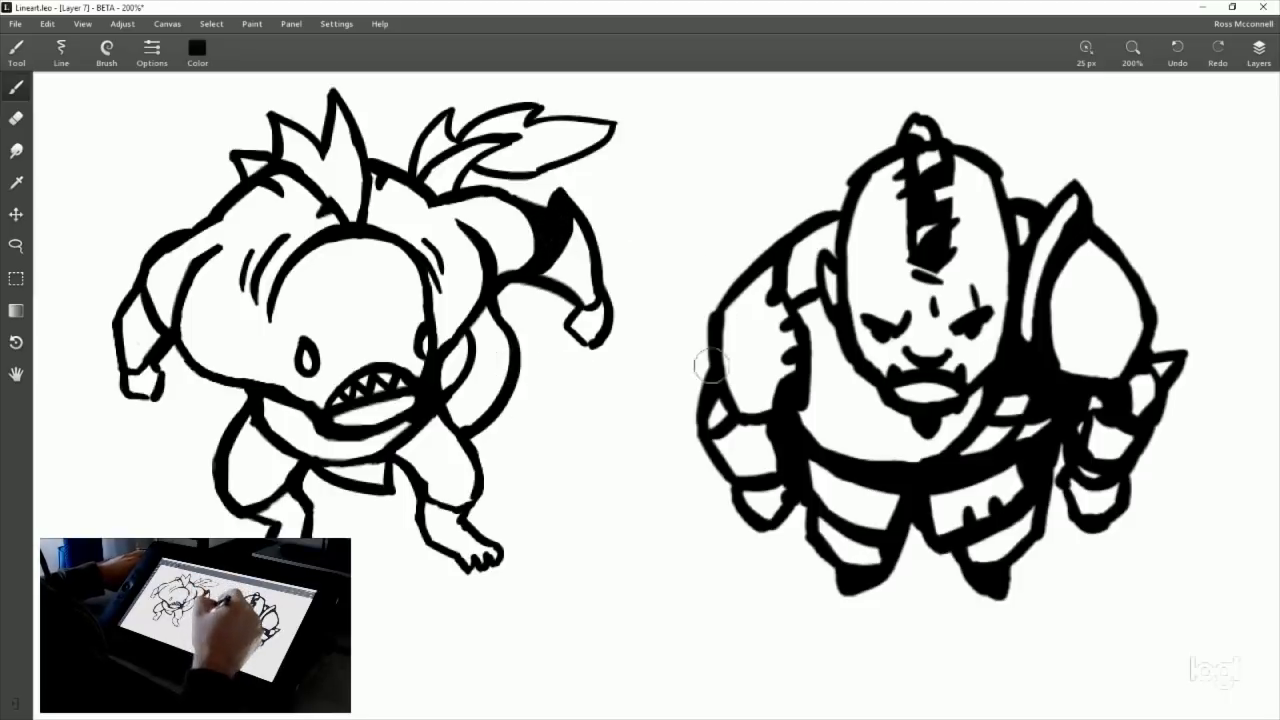
Build up heavy black shadow on the fish creature along the side of its head, under its jaw and beside its belly.
drag(580, 450, 673, 408)
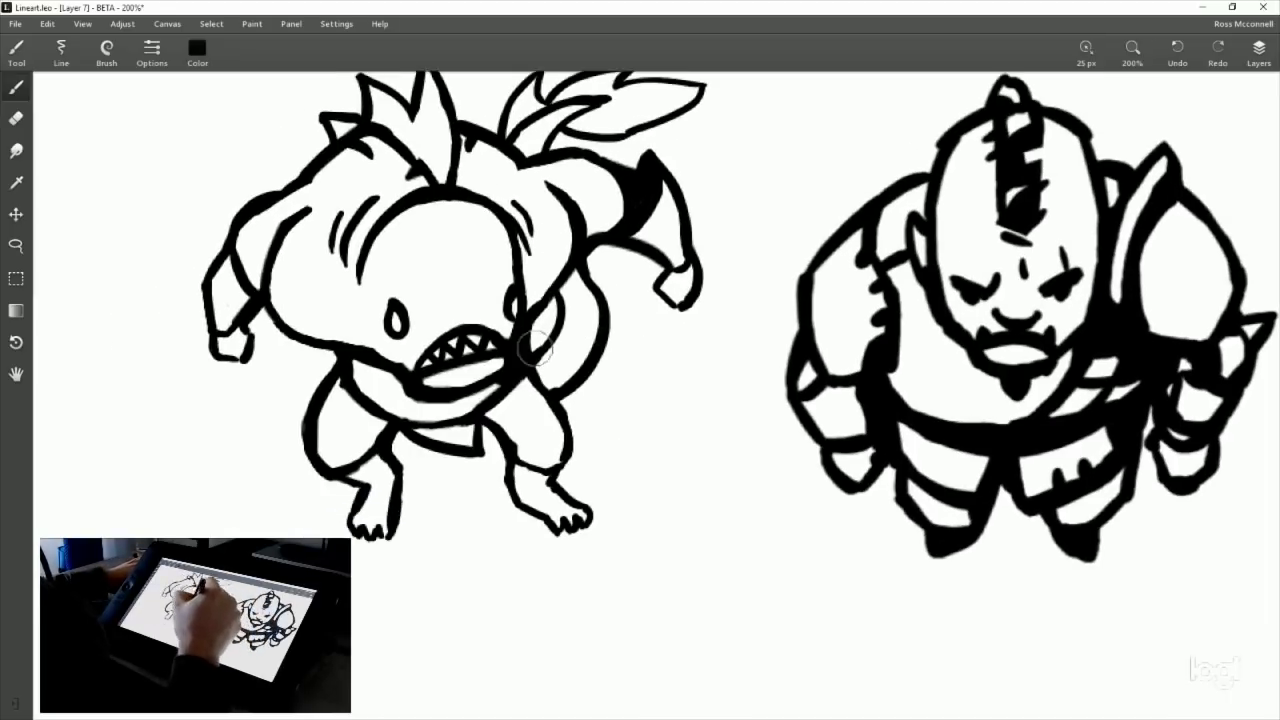
drag(508, 382, 468, 412)
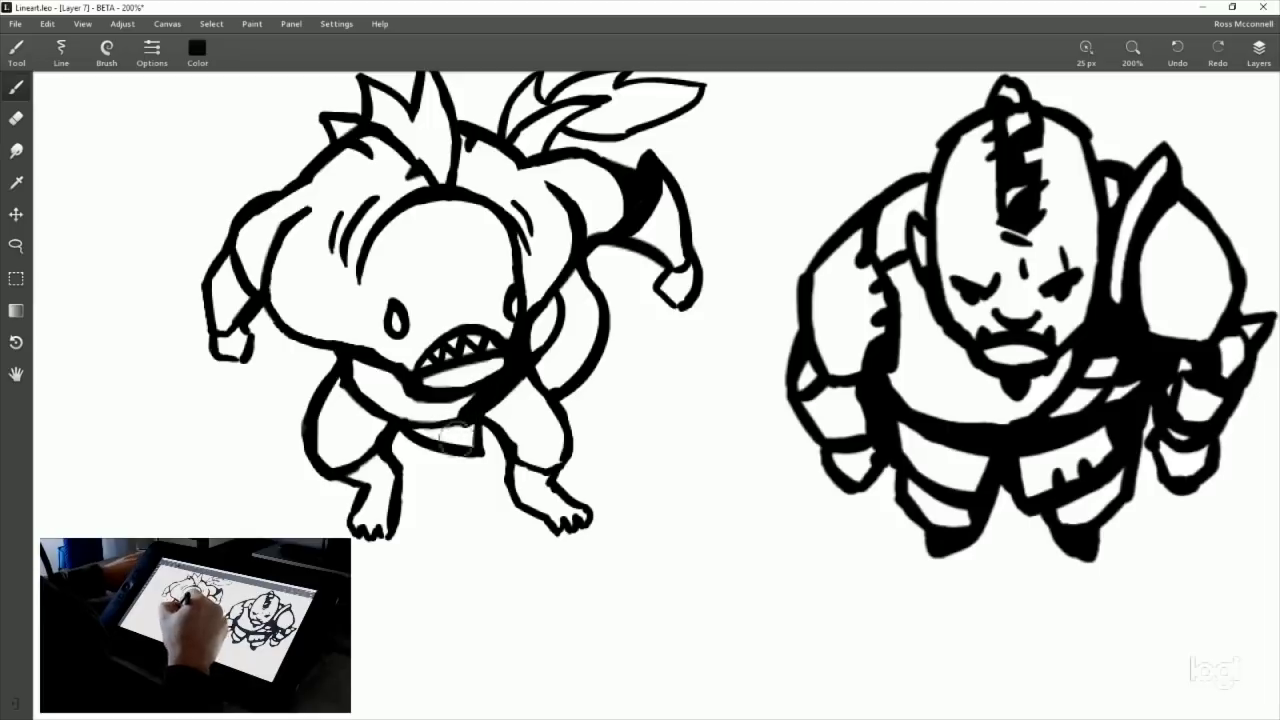
drag(630, 487, 620, 519)
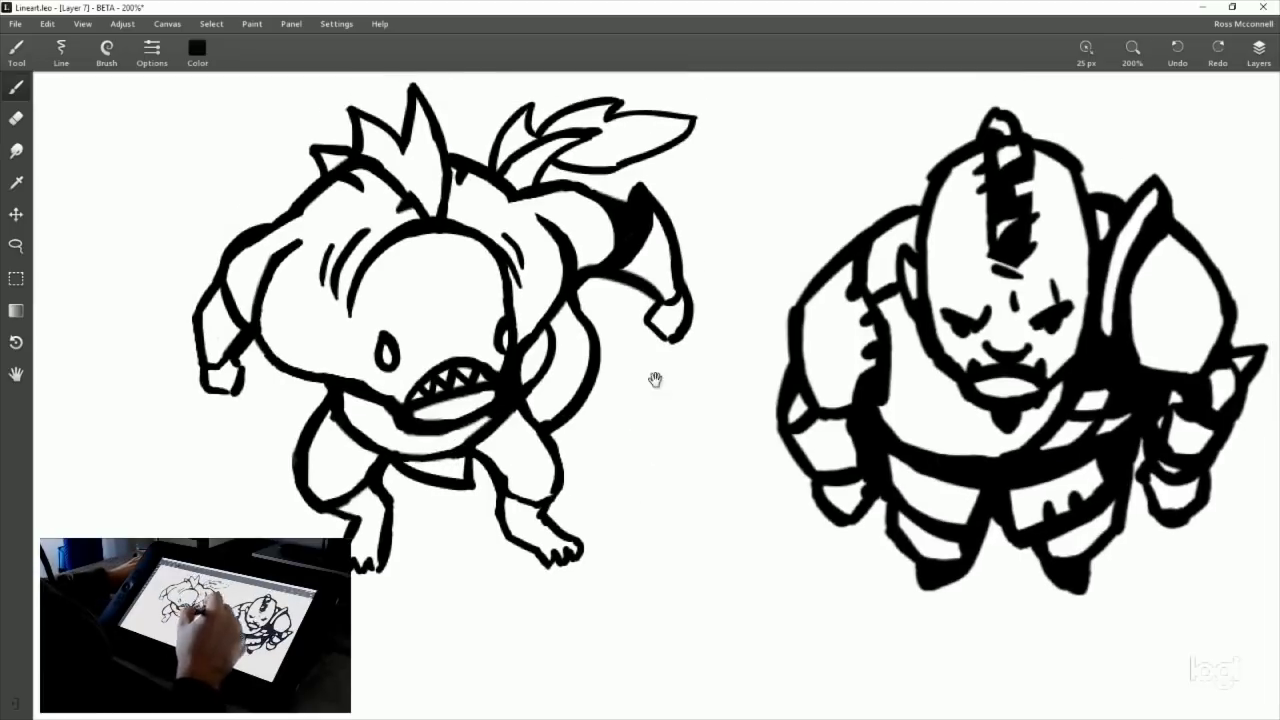
mouse_move(510, 285)
mouse_down()
mouse_move(518, 335)
mouse_move(512, 295)
mouse_move(530, 330)
mouse_move(522, 295)
mouse_move(544, 333)
mouse_move(552, 309)
mouse_up()
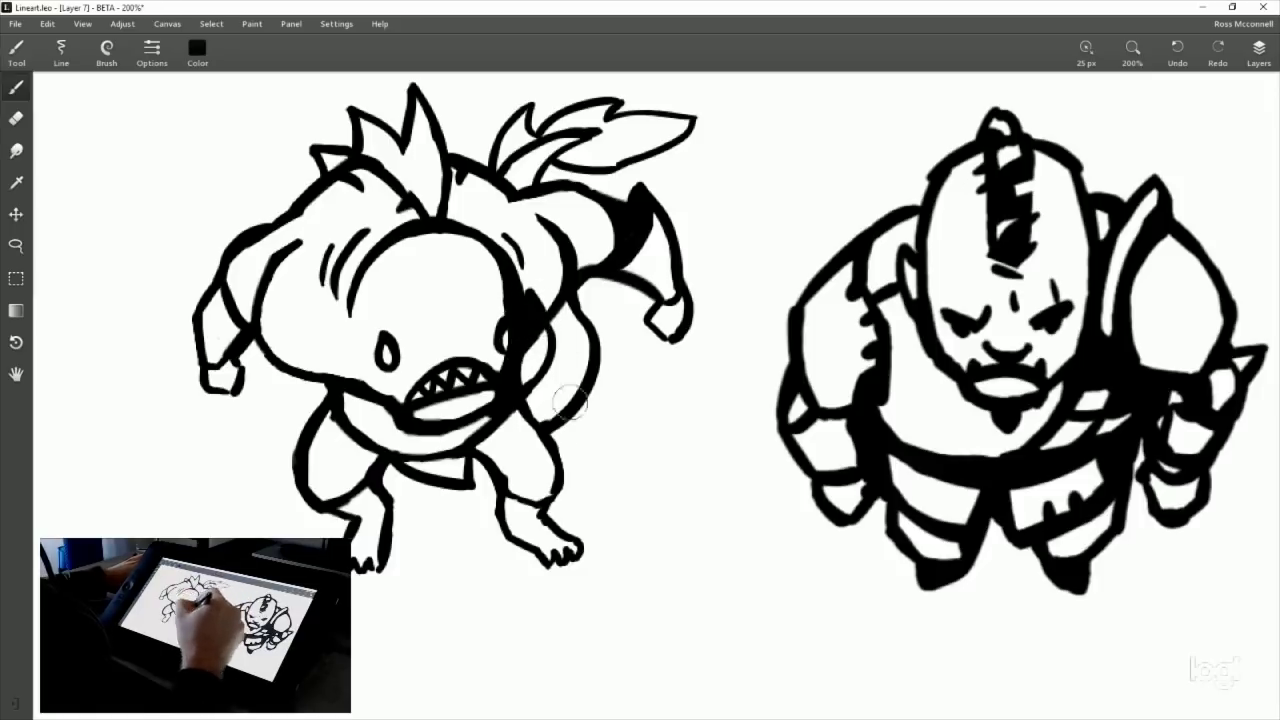
mouse_move(460, 432)
mouse_down()
mouse_move(440, 430)
mouse_move(500, 418)
mouse_move(495, 440)
mouse_up()
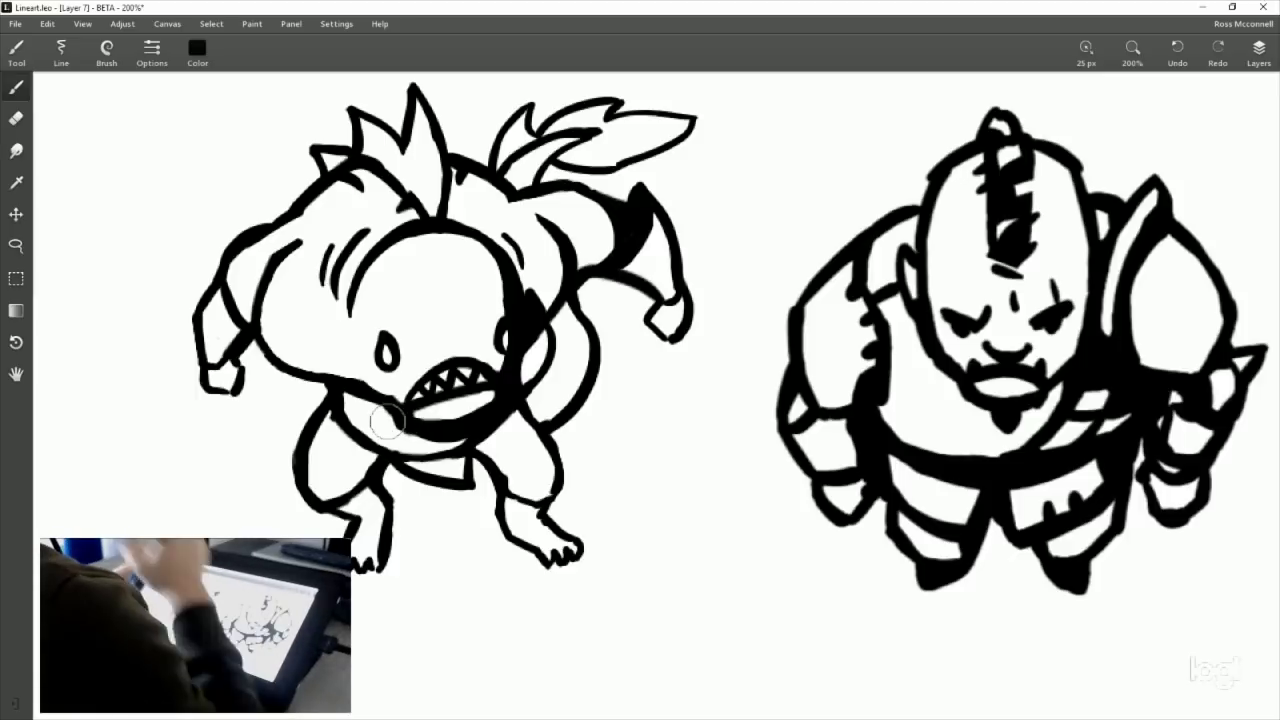
drag(701, 454, 649, 443)
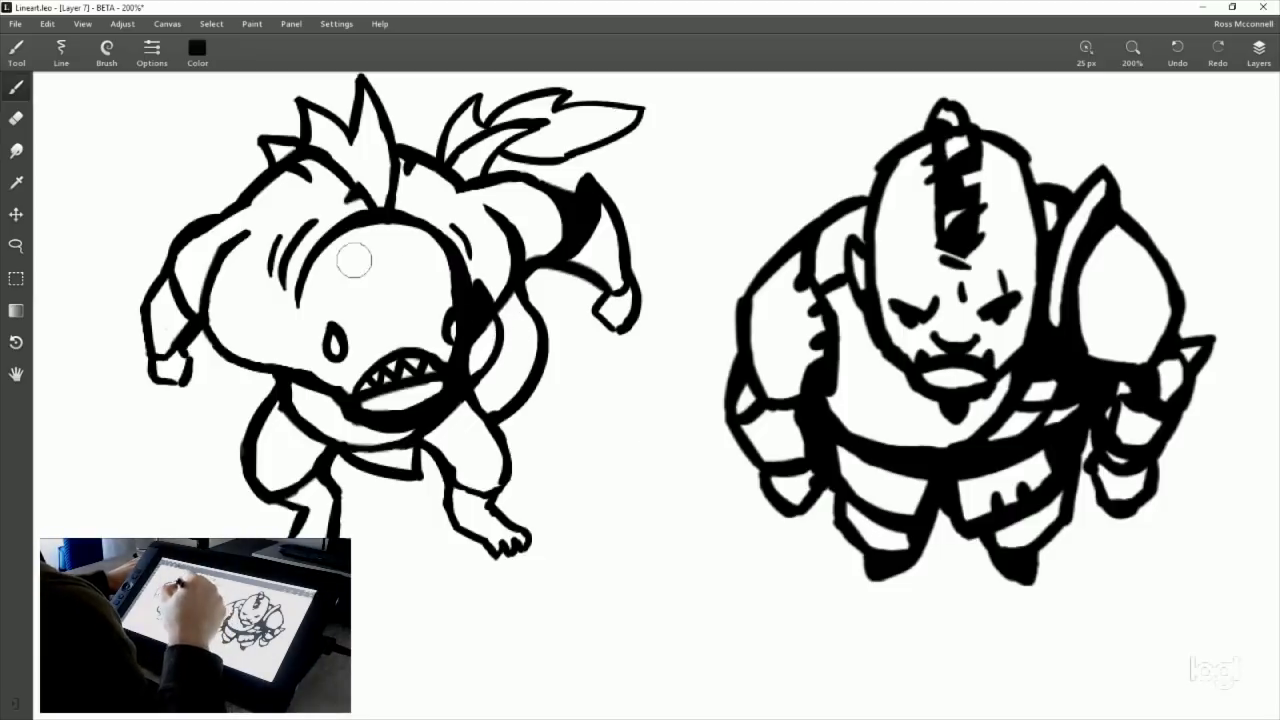
drag(475, 292, 480, 284)
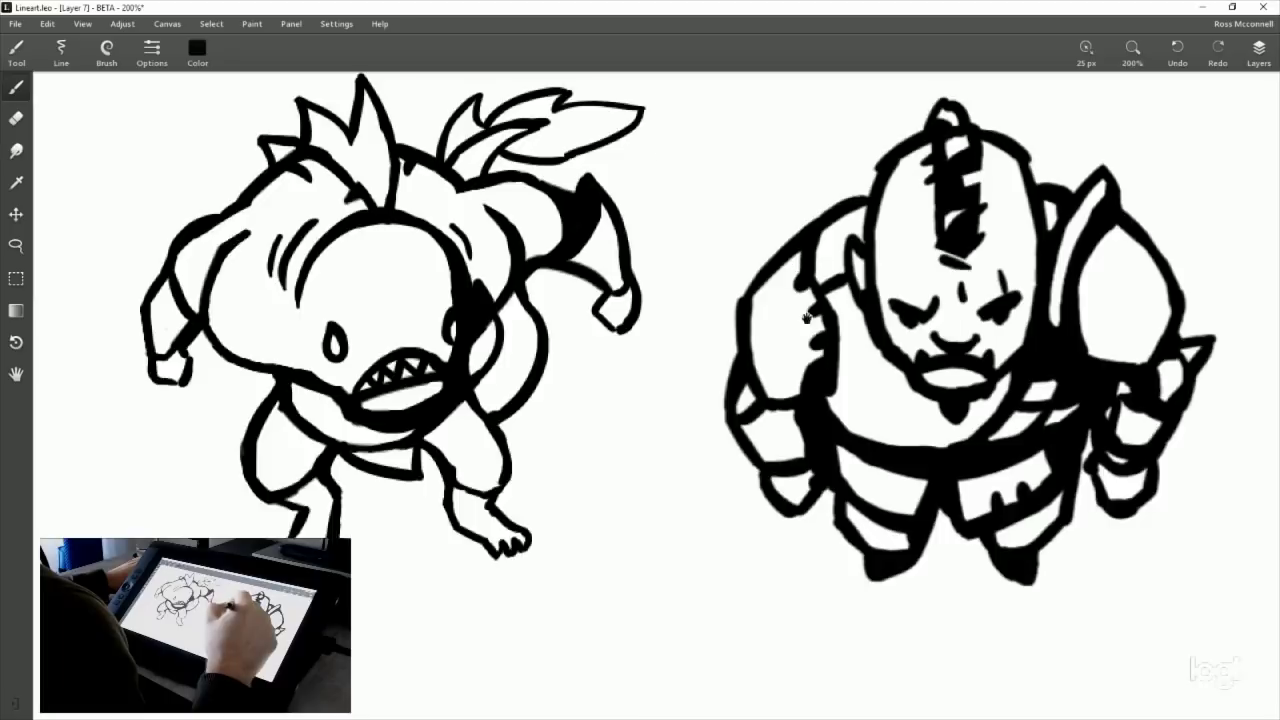
Thicken the small plume spike's outer edge and ink a heavier upper edge and notch on the fish creature's large plume.
drag(806, 318, 880, 340)
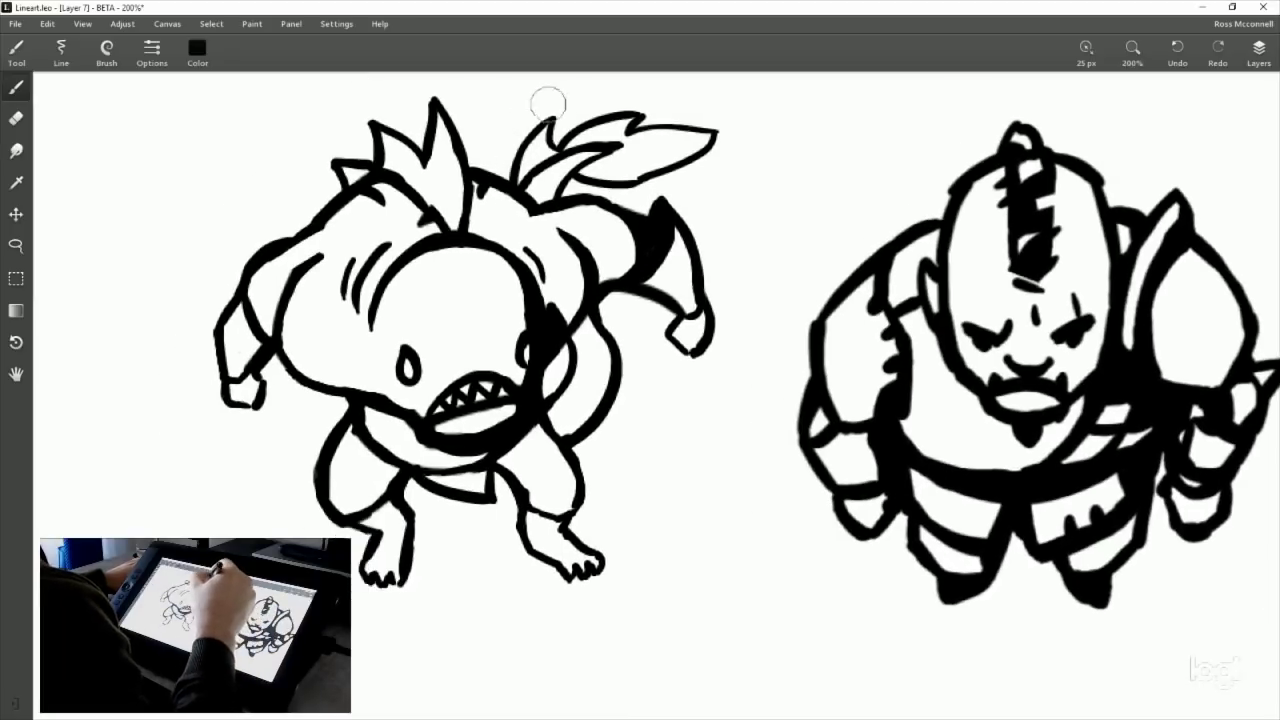
drag(549, 120, 518, 194)
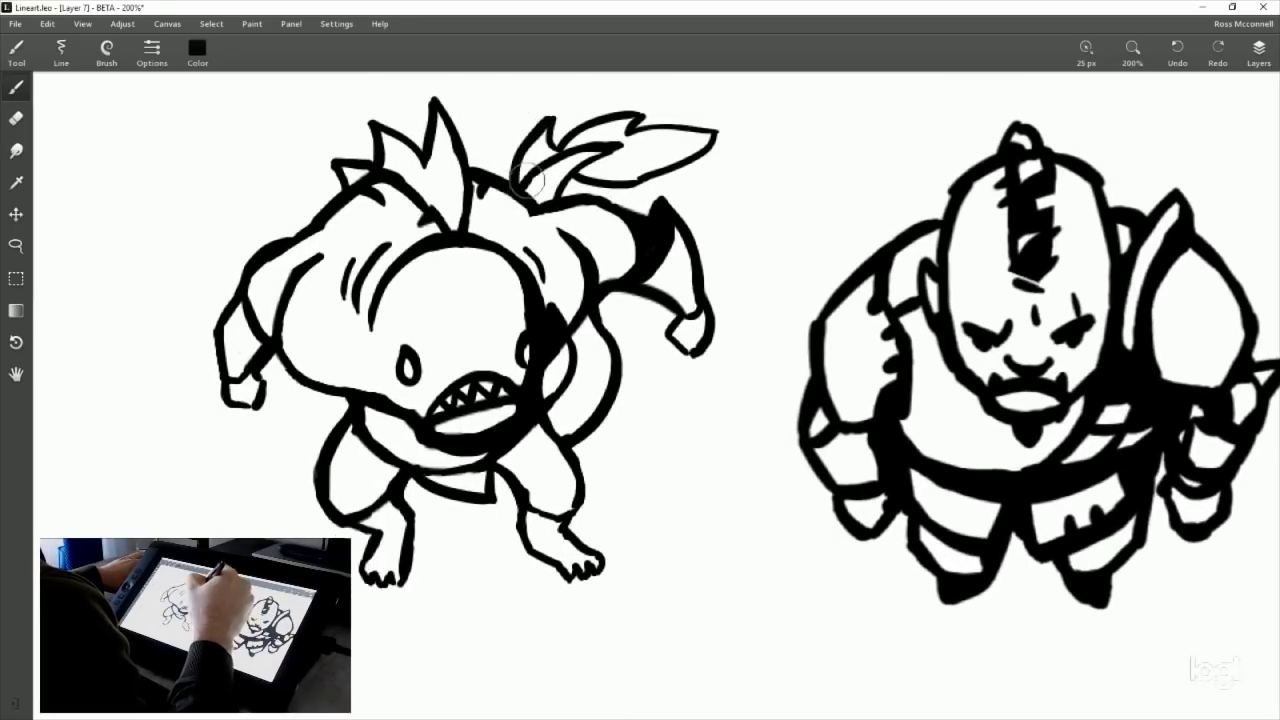
key(ctrl+z)
drag(549, 119, 517, 191)
mouse_move(551, 122)
mouse_down()
mouse_move(581, 143)
mouse_move(558, 145)
mouse_move(636, 109)
mouse_up()
key(ctrl+z)
drag(560, 145, 630, 108)
key(ctrl+z)
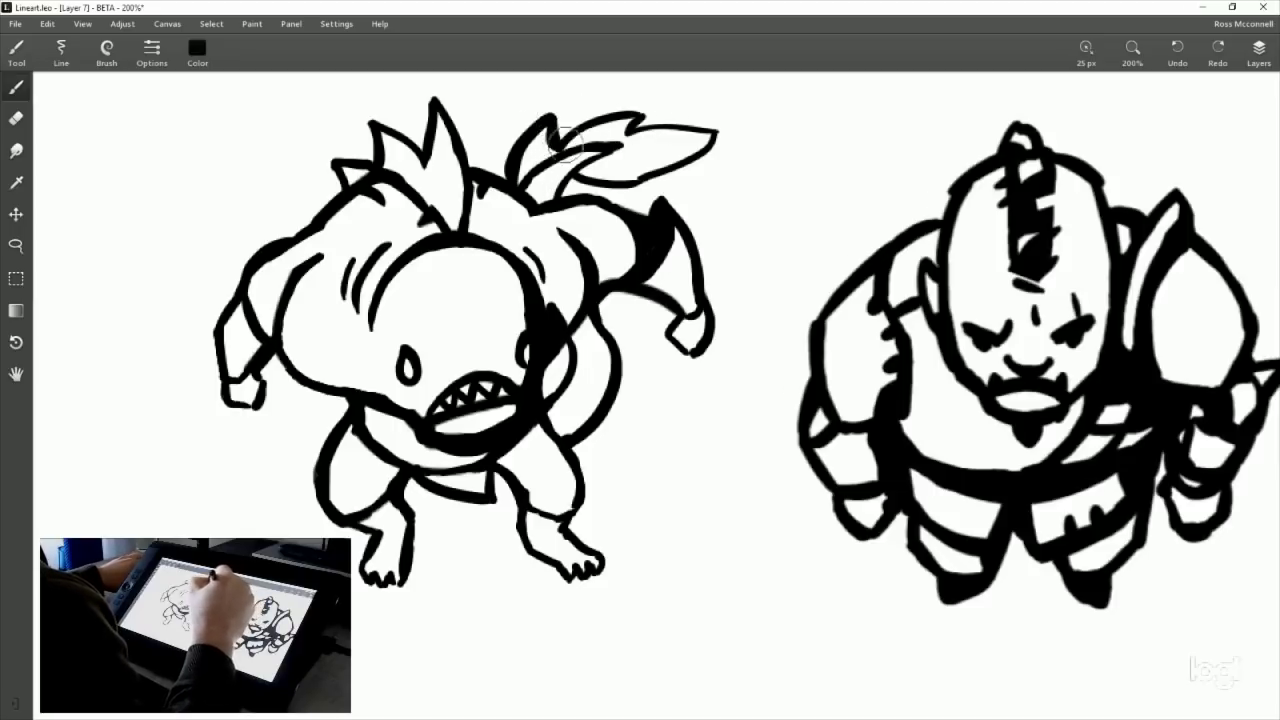
drag(548, 127, 655, 104)
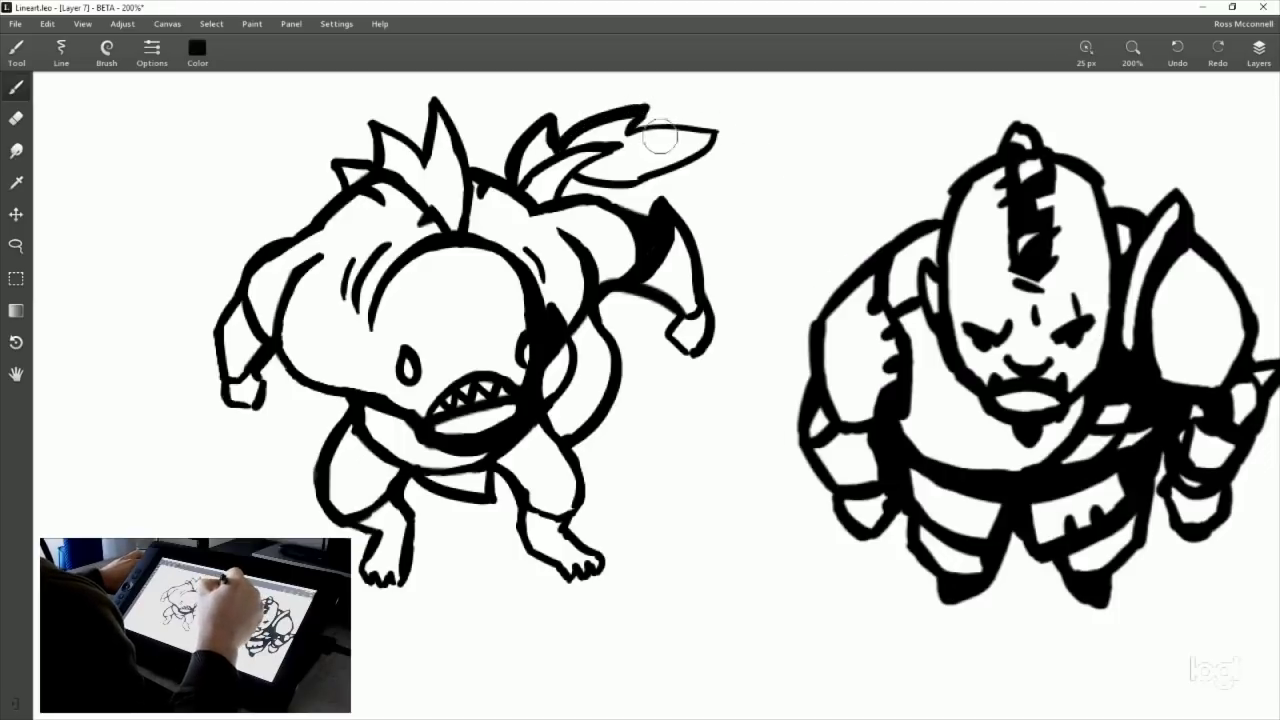
key(ctrl+z)
drag(652, 106, 636, 128)
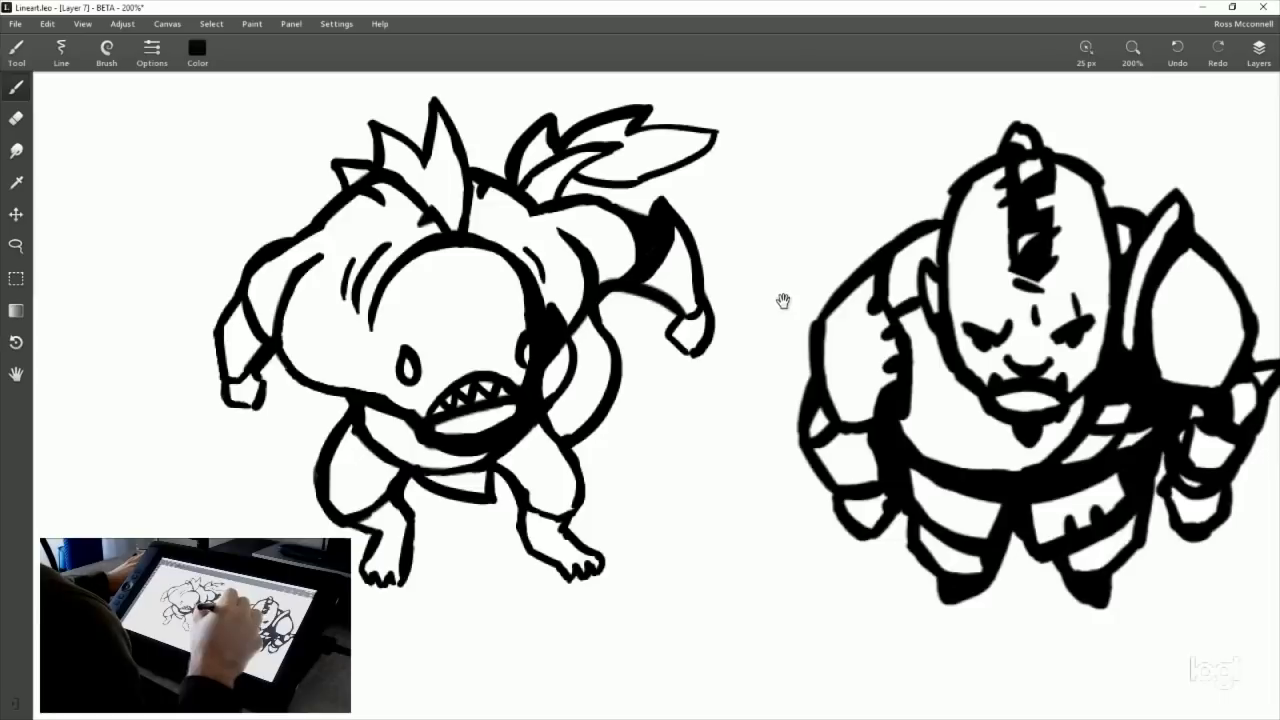
Ink the large plume's pointed tip and thicker lower edge, and thicken the top line of the raised upper arm.
drag(783, 300, 697, 320)
drag(548, 135, 640, 166)
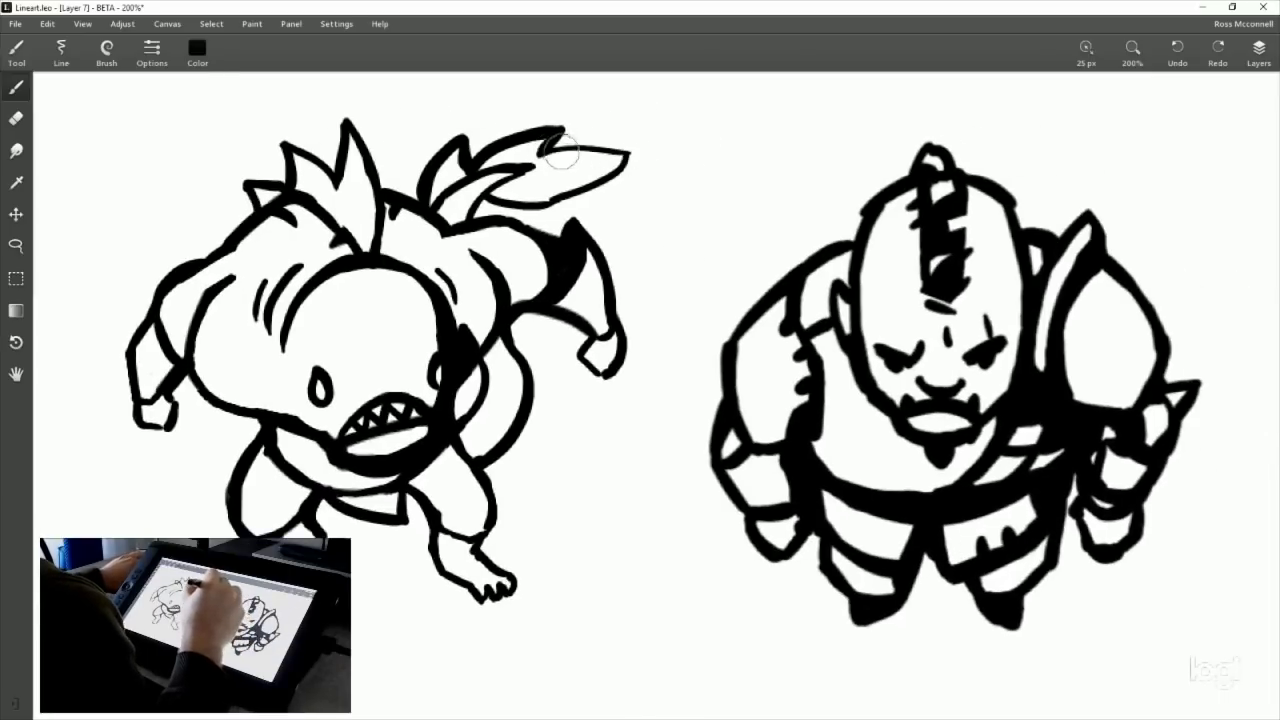
drag(555, 140, 612, 148)
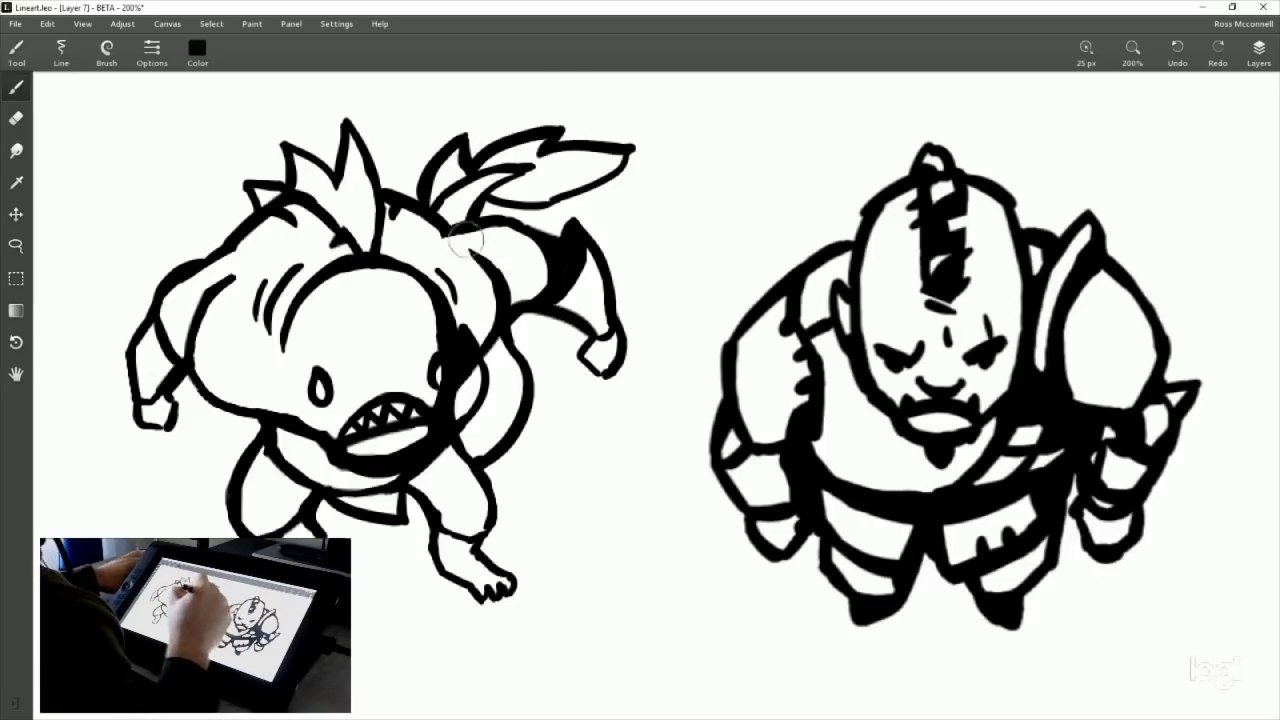
mouse_move(497, 203)
mouse_down()
mouse_move(584, 196)
mouse_move(619, 185)
mouse_move(631, 148)
mouse_move(615, 179)
mouse_move(639, 159)
mouse_move(632, 150)
mouse_move(547, 203)
mouse_move(500, 210)
mouse_up()
key(ctrl+z)
mouse_move(634, 150)
mouse_down()
mouse_move(552, 200)
mouse_move(480, 208)
mouse_up()
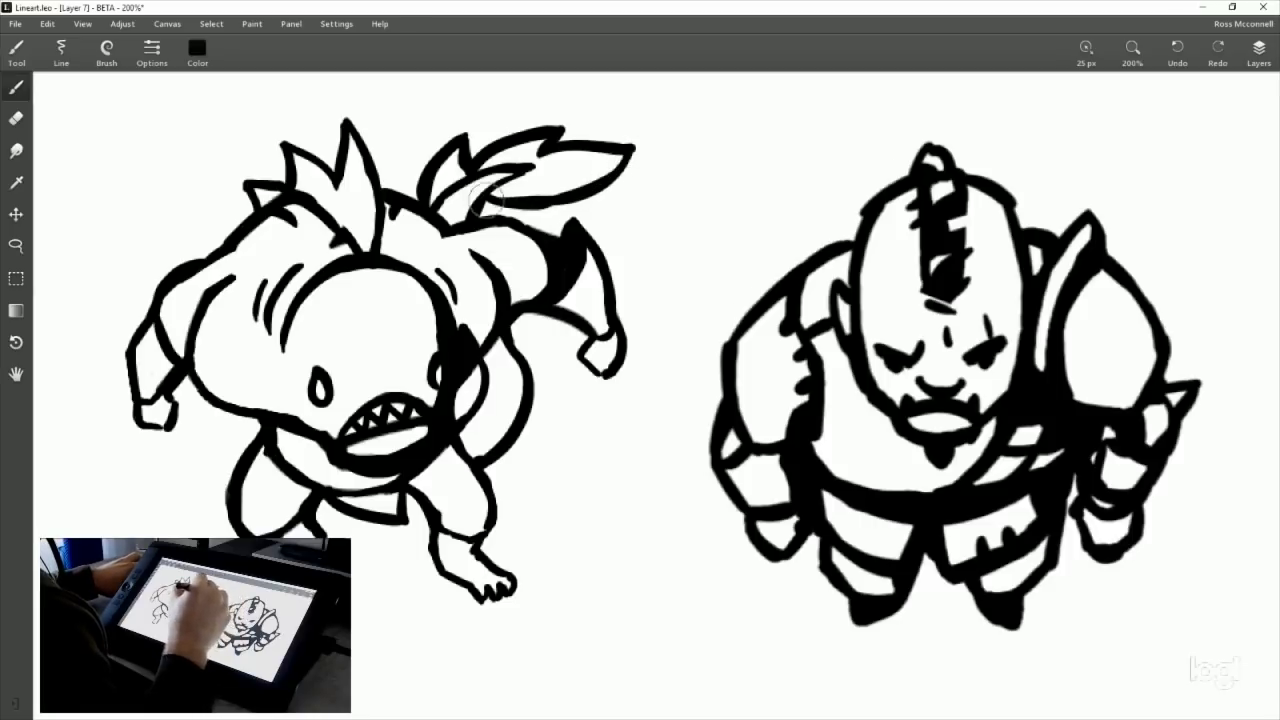
key(ctrl+z)
mouse_move(632, 156)
mouse_down()
mouse_move(564, 198)
mouse_move(480, 208)
mouse_up()
key(ctrl+z)
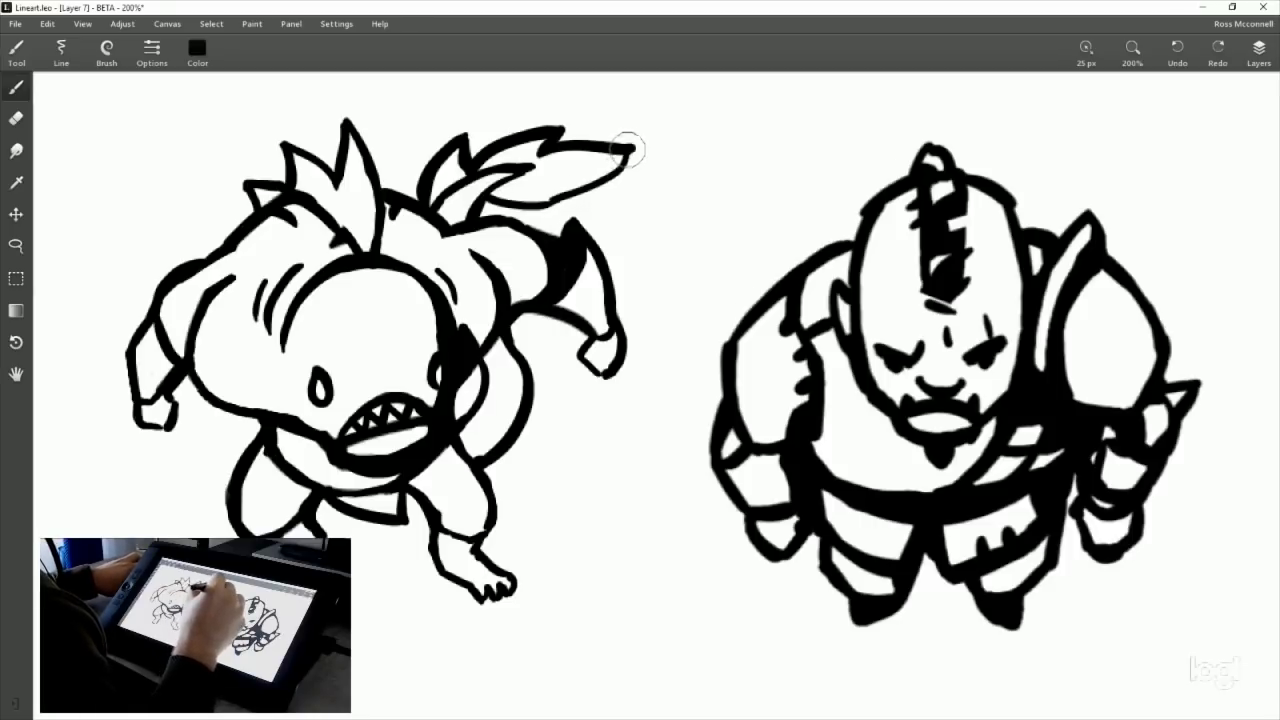
drag(634, 150, 505, 205)
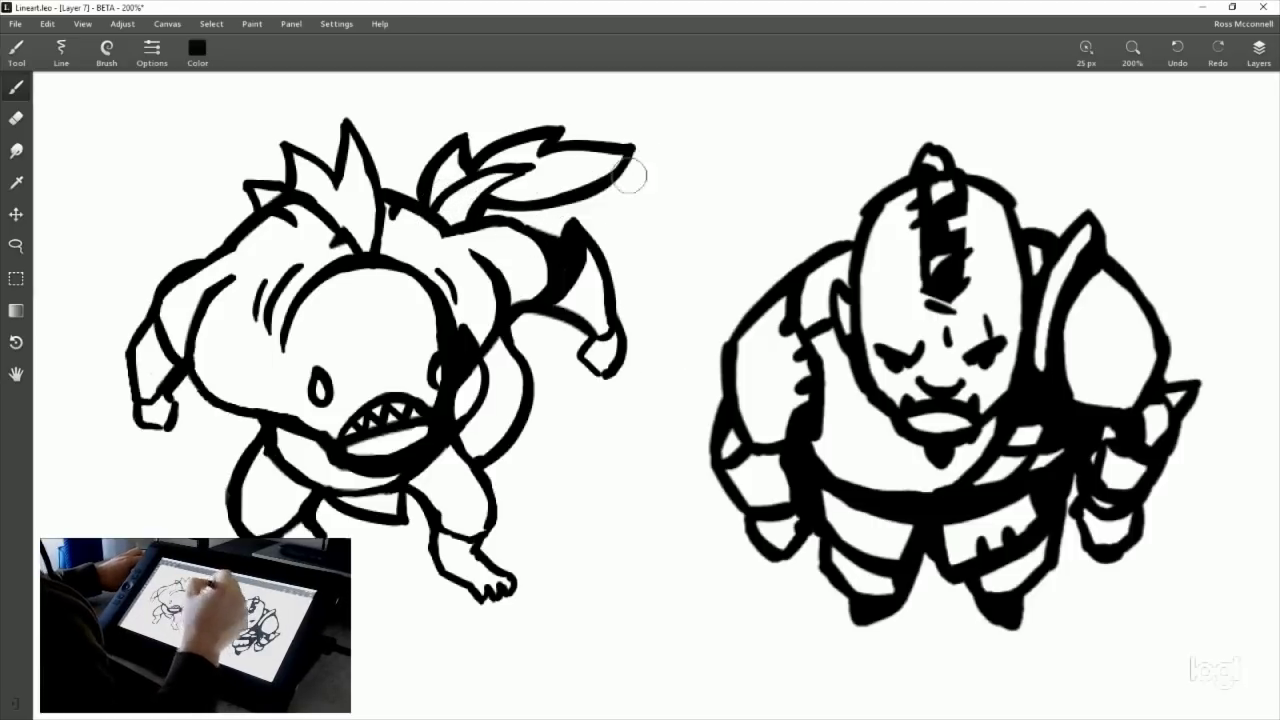
drag(456, 229, 524, 213)
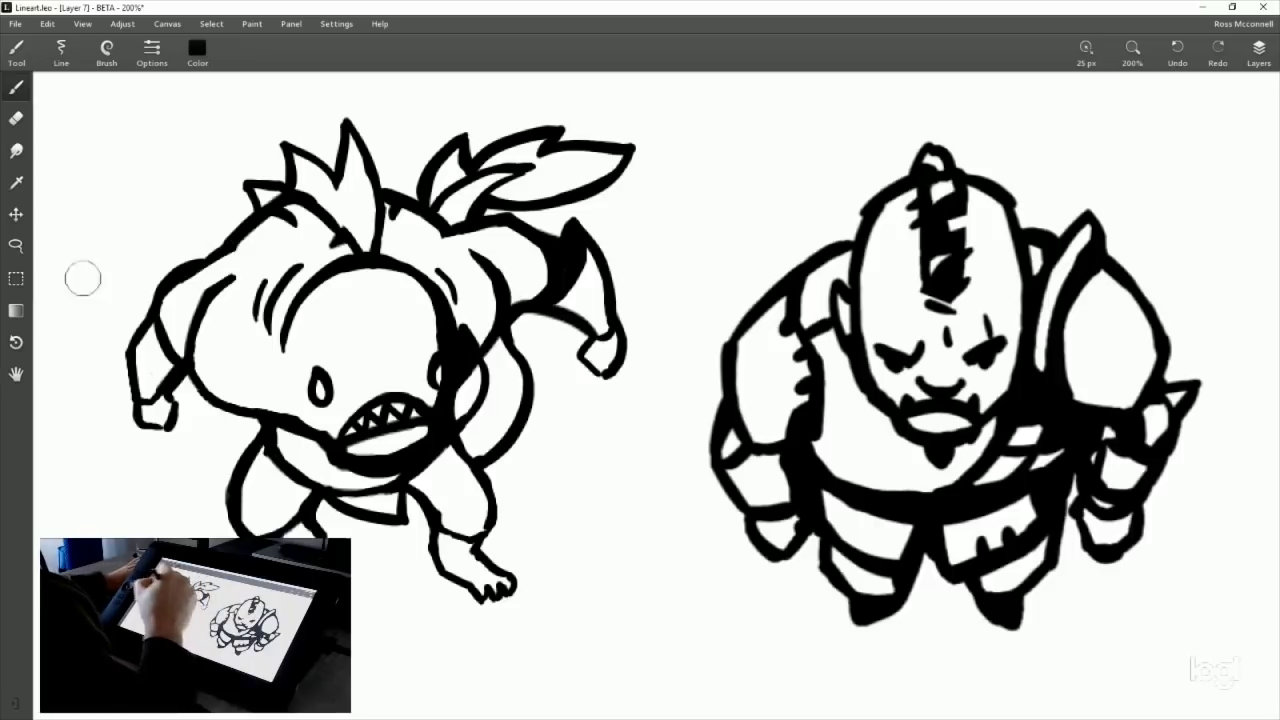
Toggle Layer 7 and Layer 2 off and on to check their contents, make Layer 2 active, and switch to the 11 px eraser.
click(16, 118)
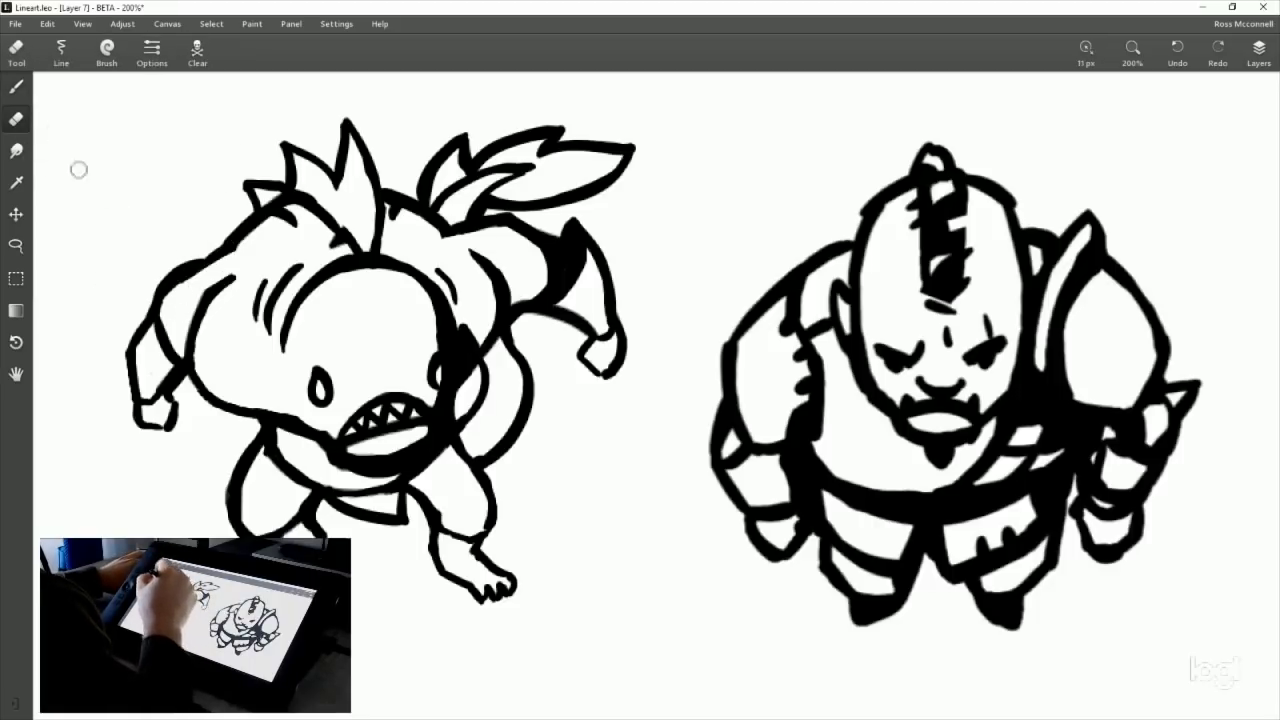
key(b)
click(1258, 52)
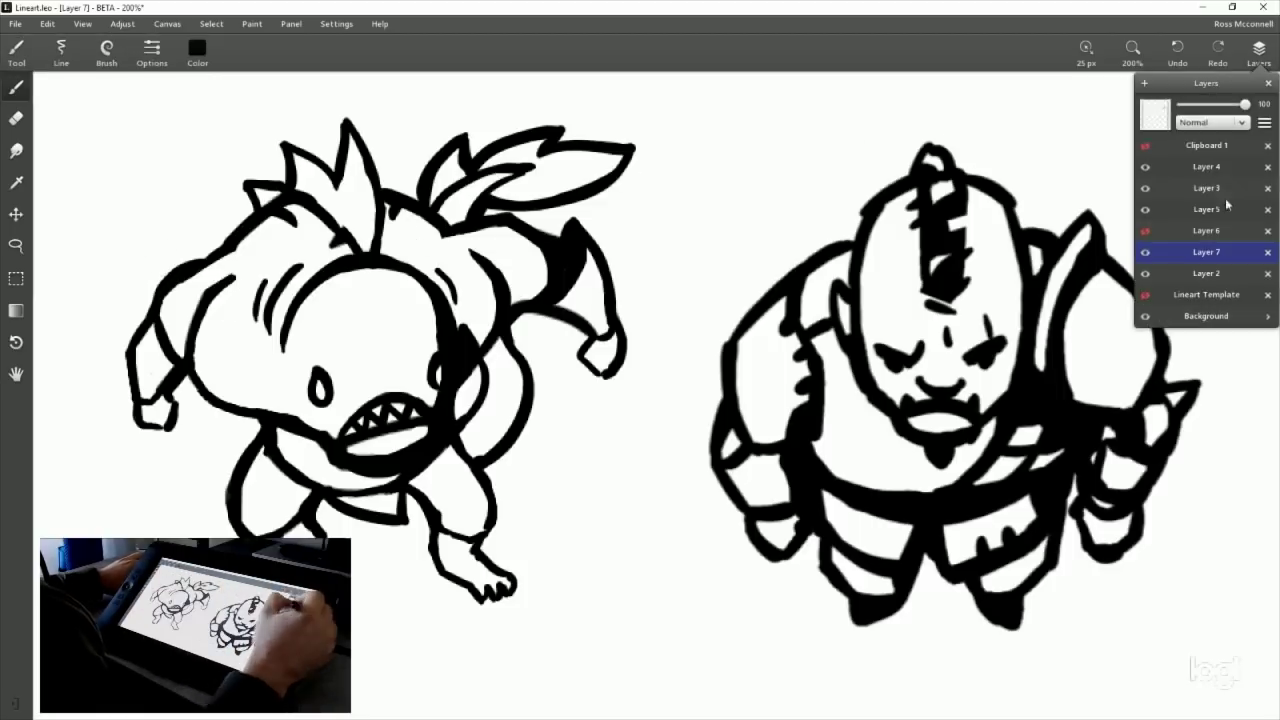
click(1146, 253)
click(1146, 253)
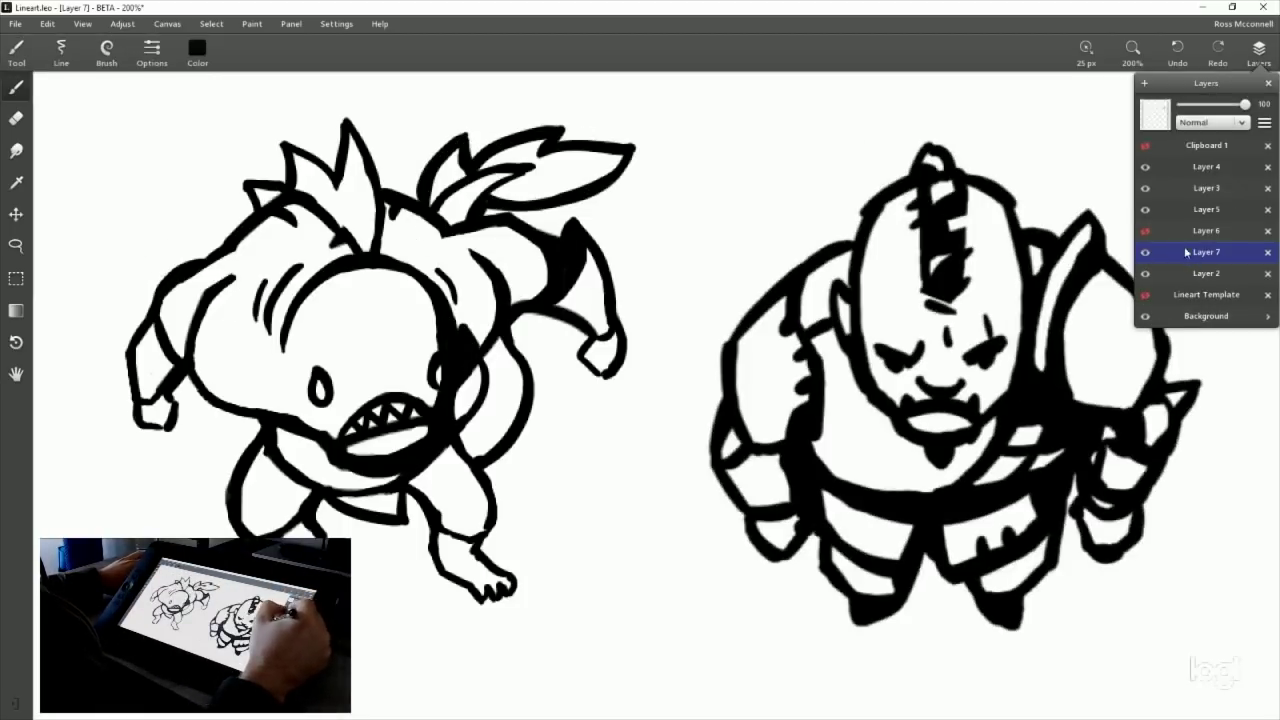
click(1146, 273)
click(1146, 273)
click(1200, 273)
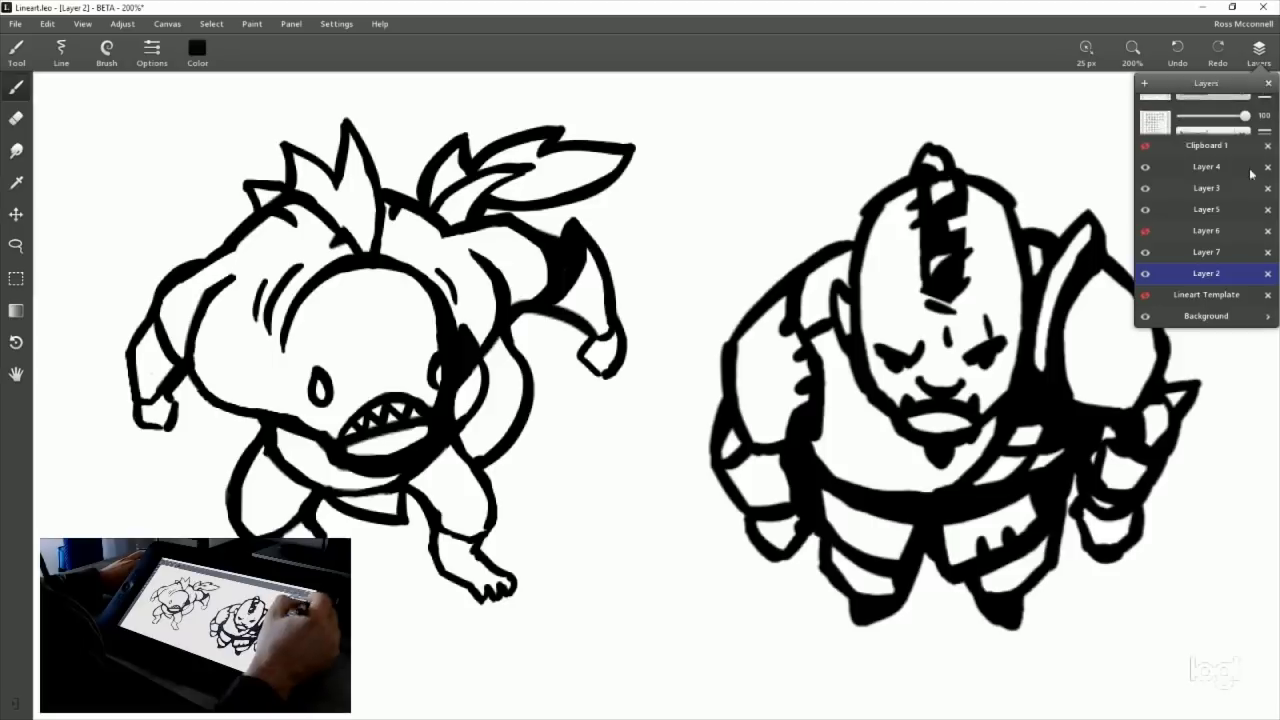
click(1258, 52)
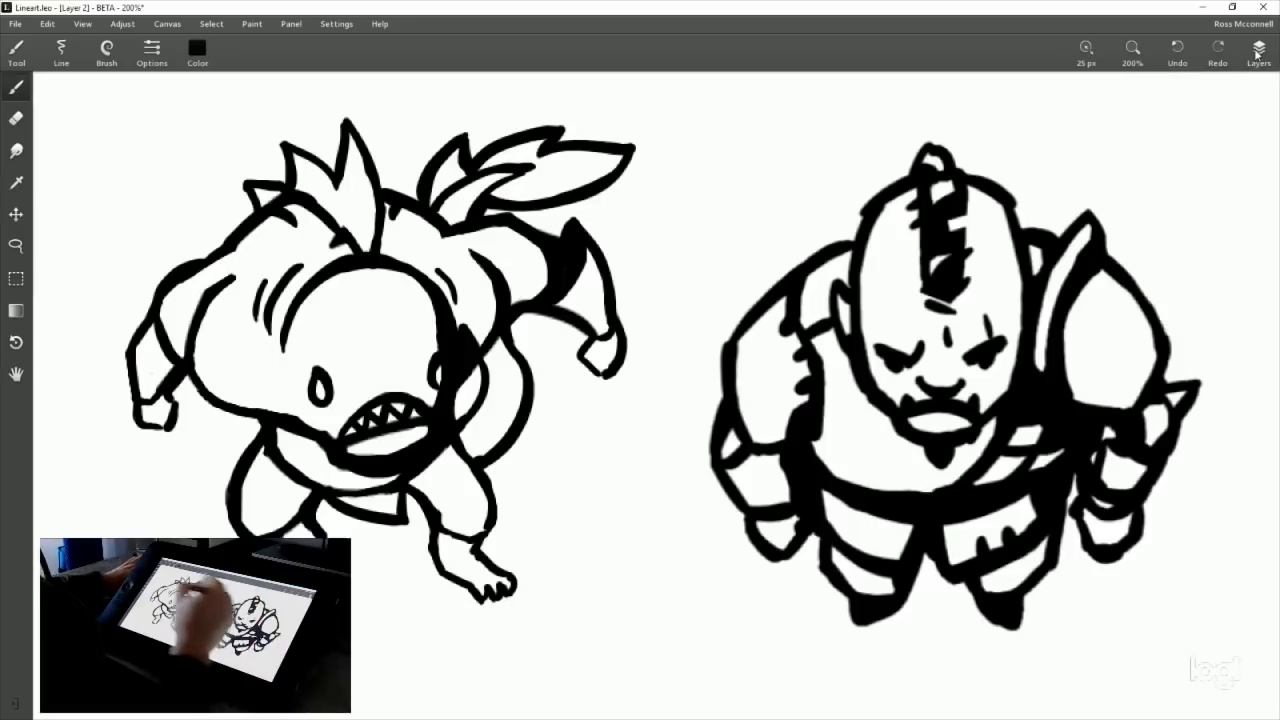
click(16, 118)
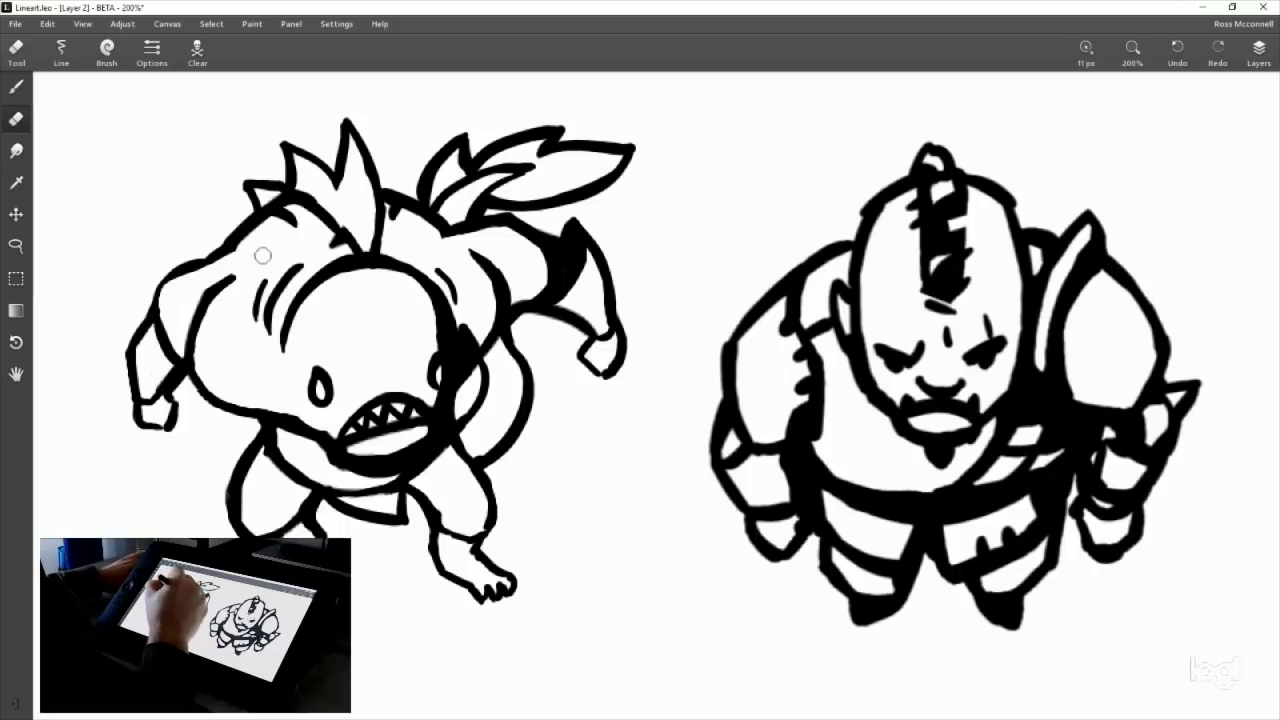
Thicken the fish creature's shoulder outline and the curved body contour beside its lowered arm with the 25 px brush.
click(17, 86)
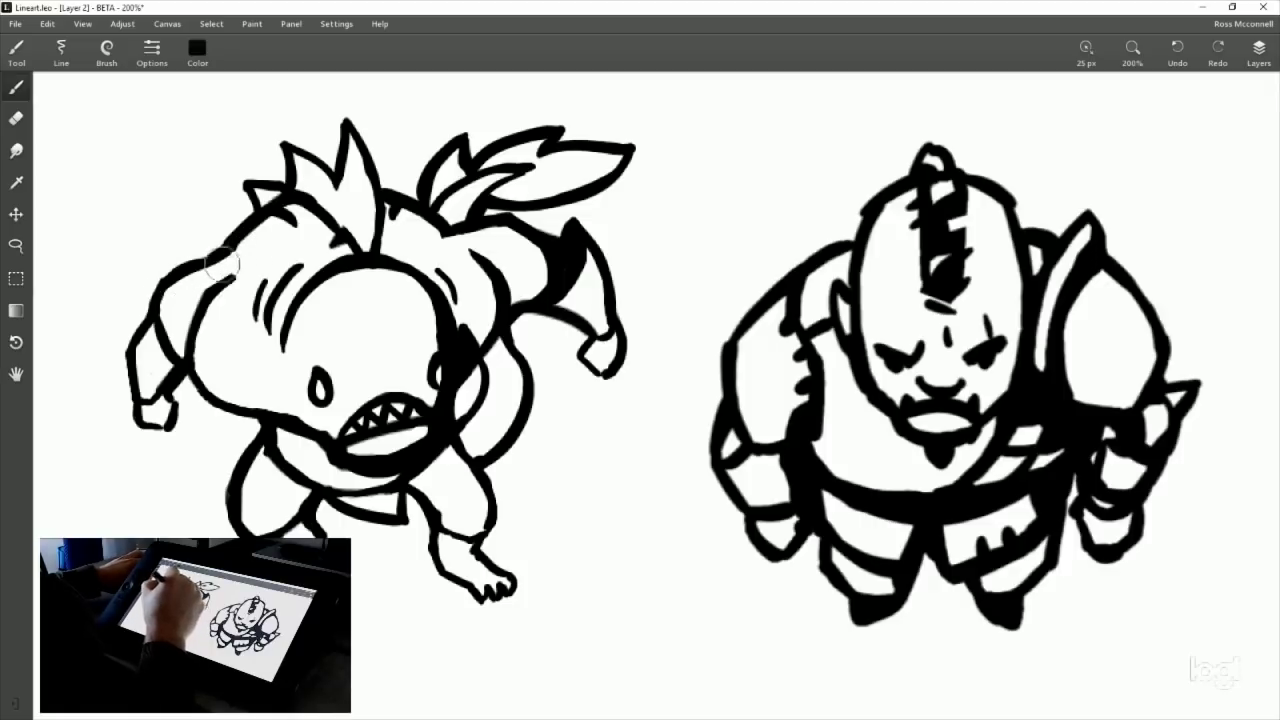
drag(158, 292, 248, 238)
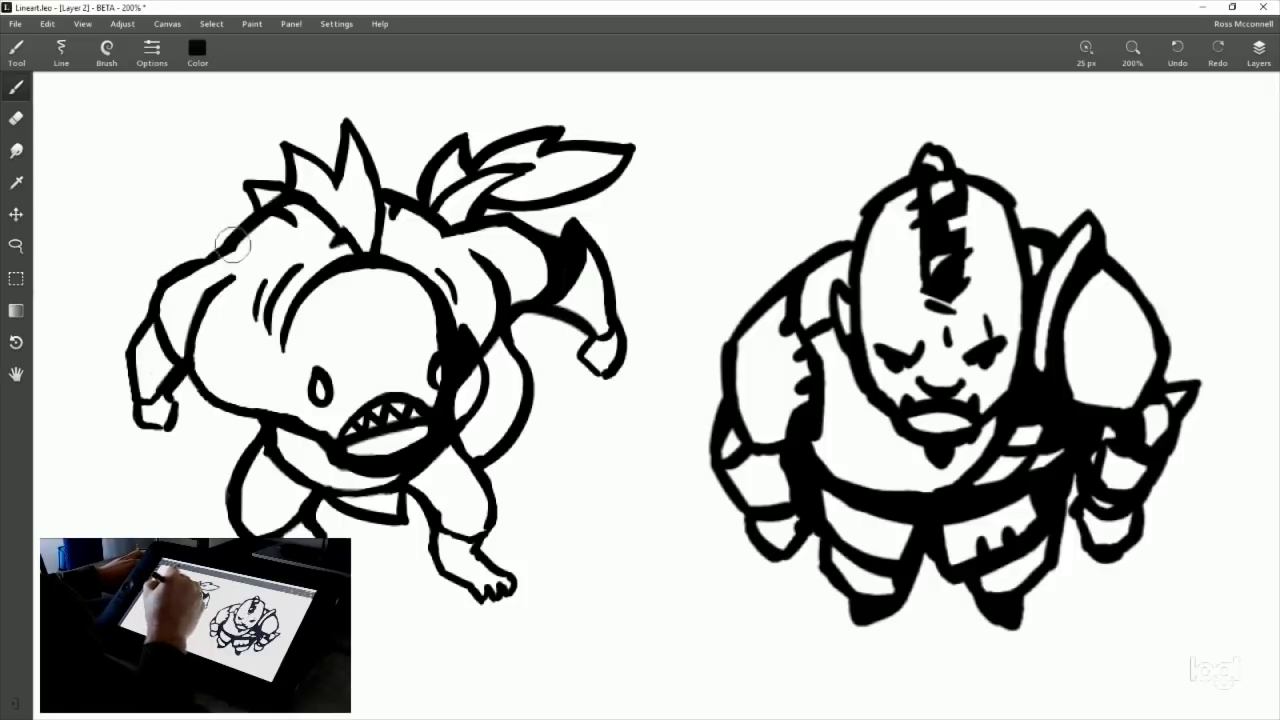
drag(197, 296, 204, 392)
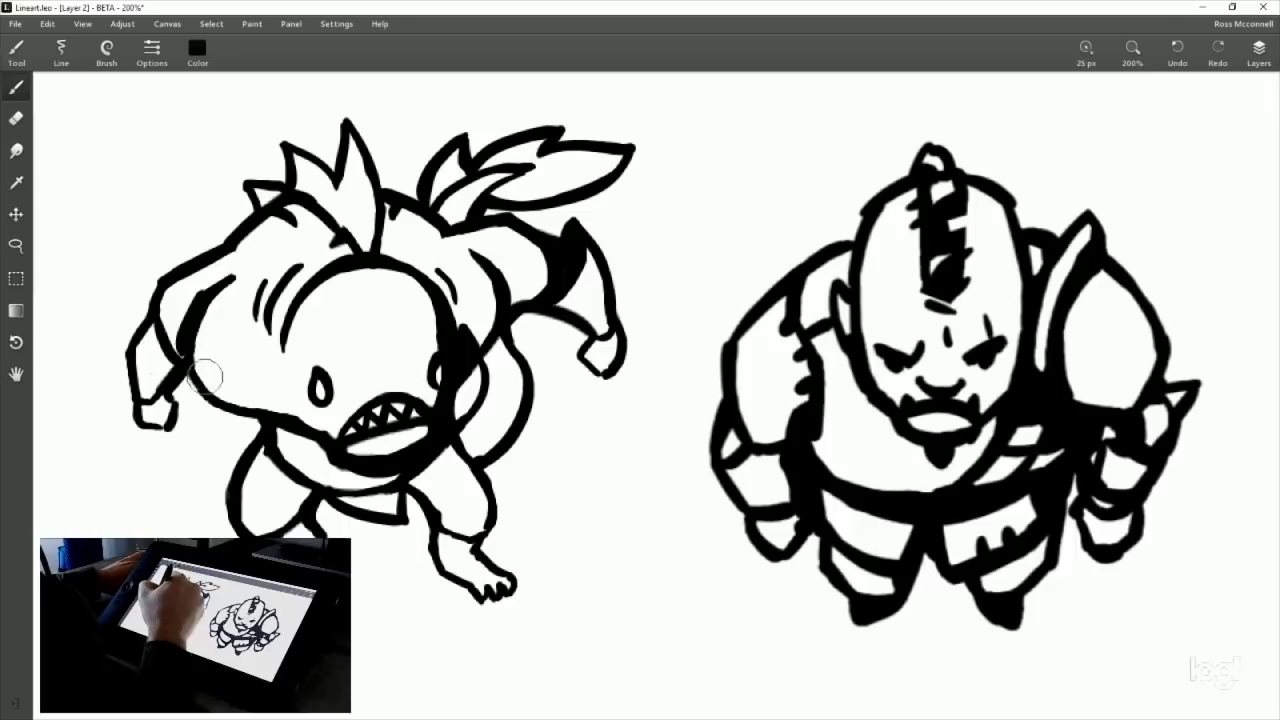
key(ctrl+z)
mouse_move(200, 284)
mouse_down()
mouse_move(191, 352)
mouse_move(187, 340)
mouse_move(198, 380)
mouse_up()
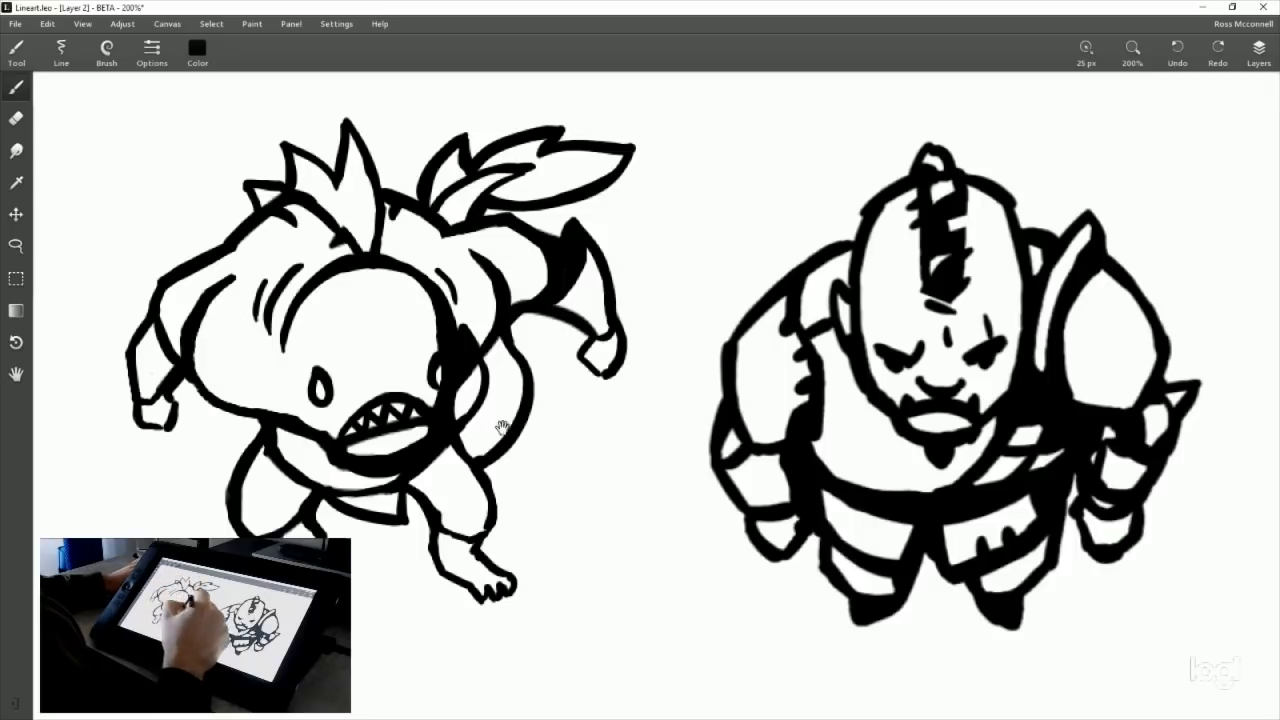
Thicken the outer curve of the fish creature's rear leg where it meets the front knee, alternating brush and 11 px eraser.
drag(500, 425, 522, 343)
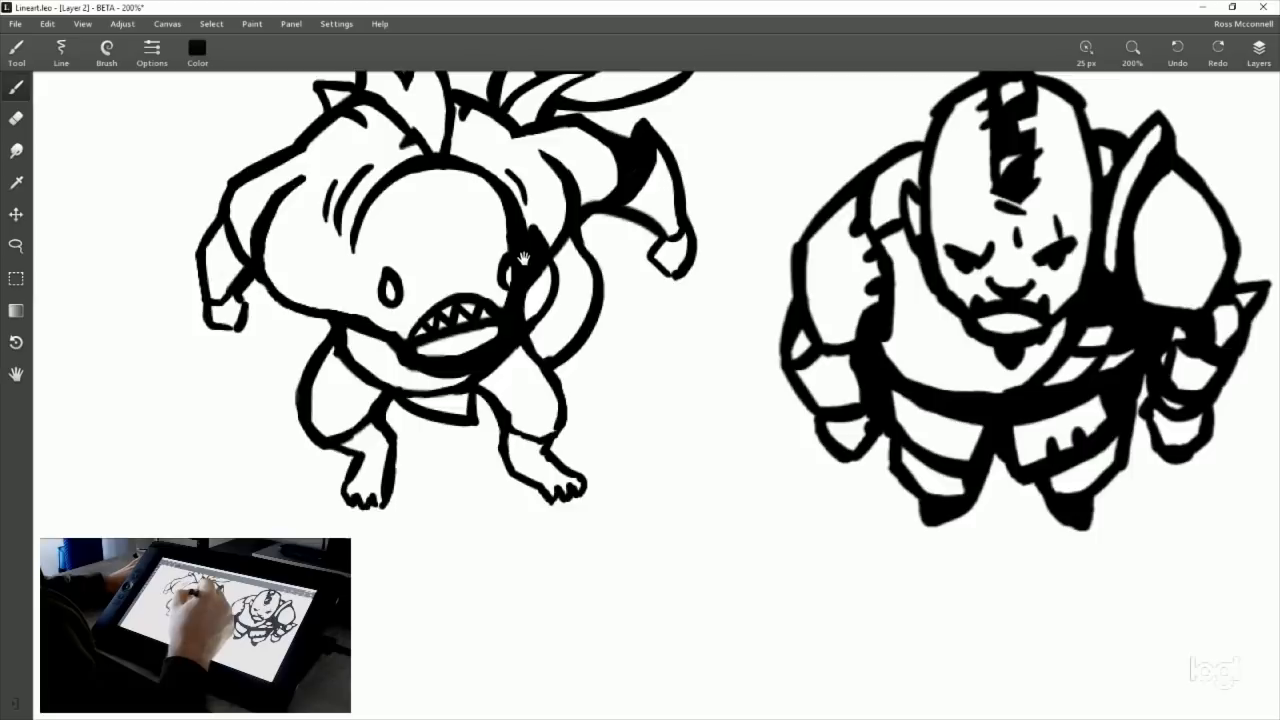
drag(522, 258, 492, 346)
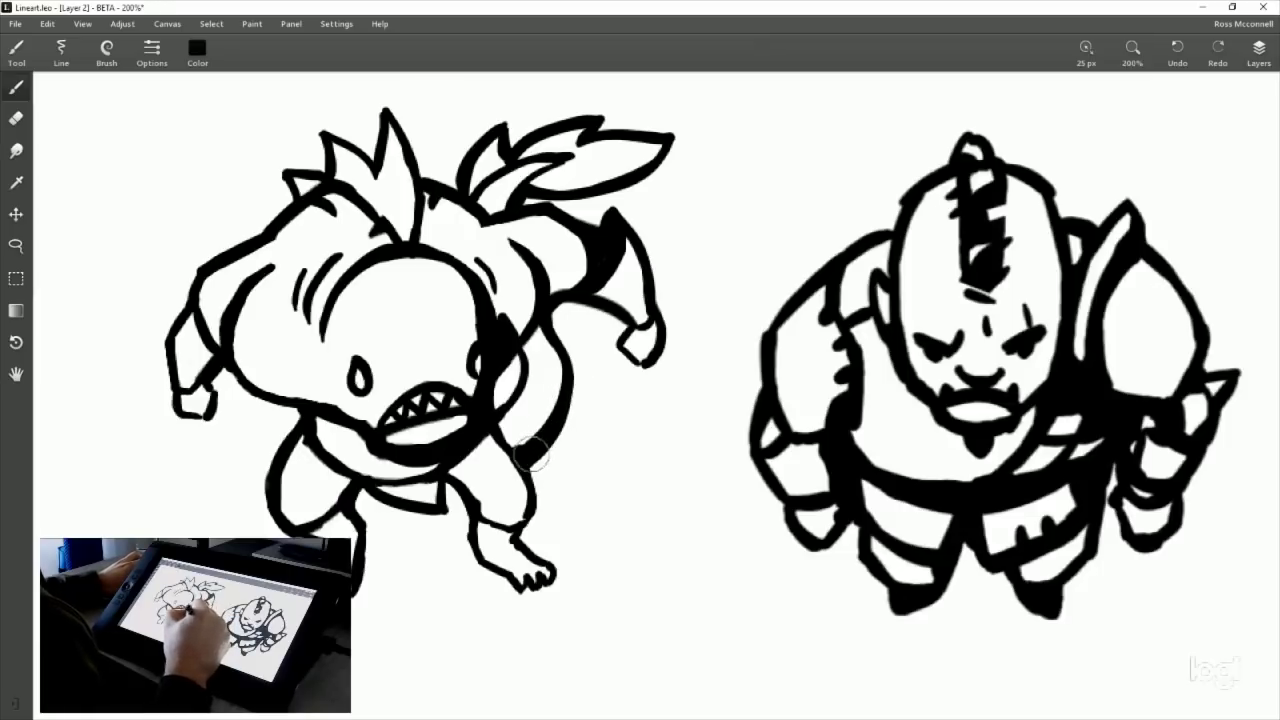
click(16, 118)
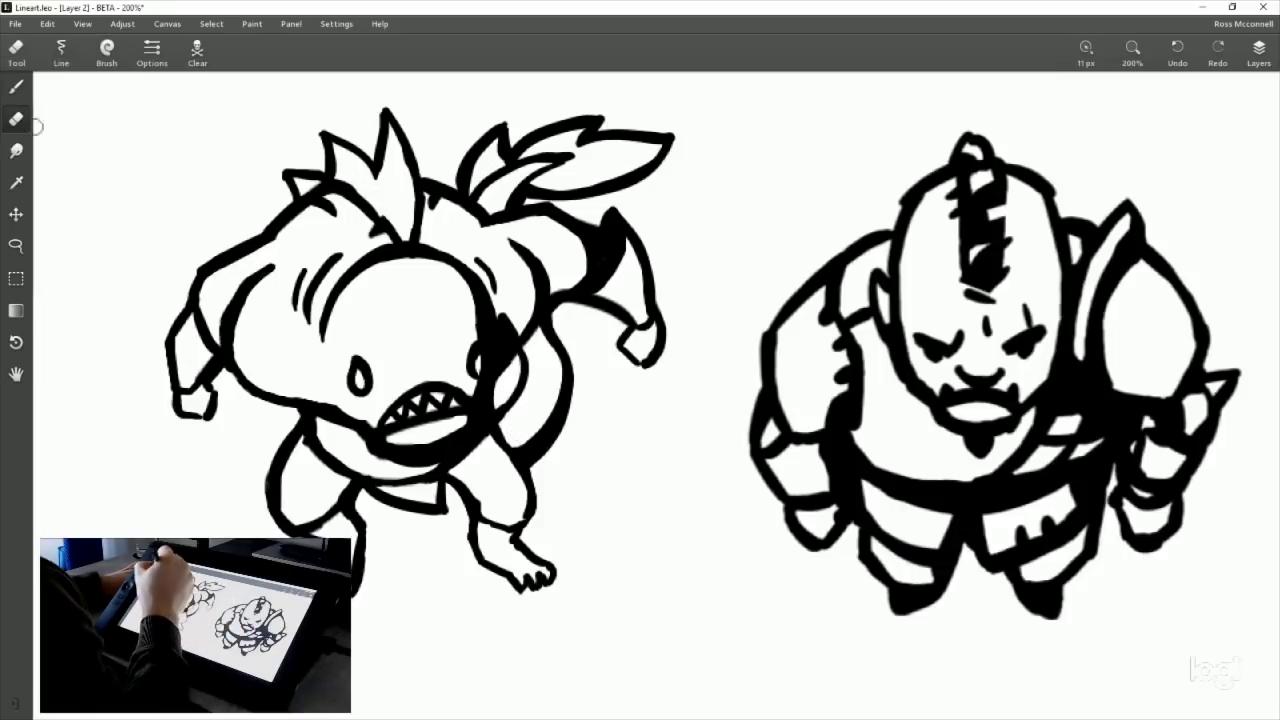
click(16, 86)
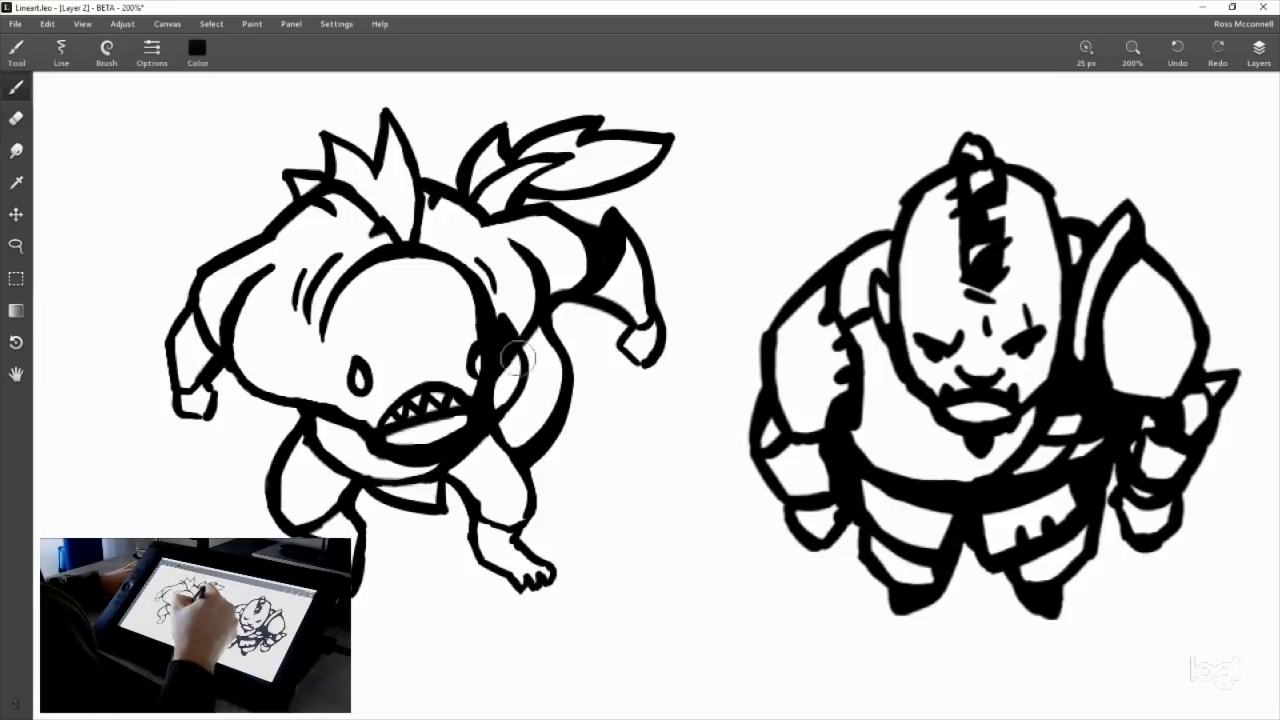
drag(702, 419, 690, 461)
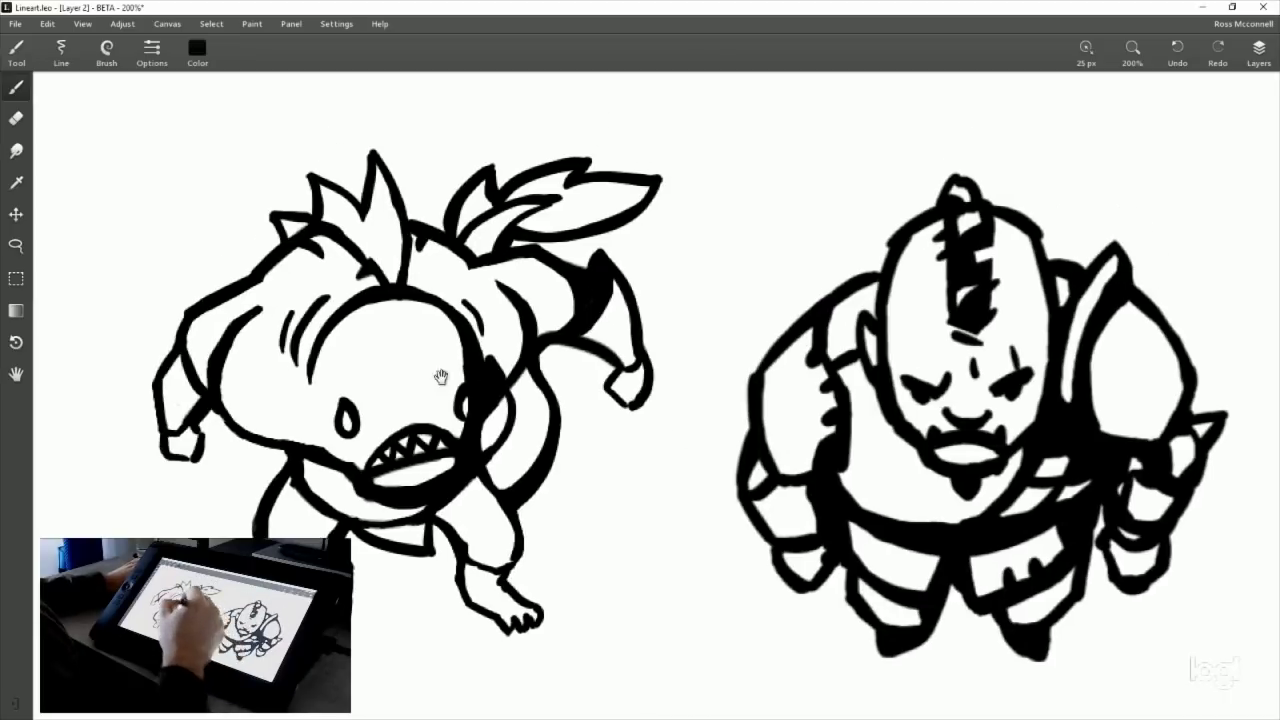
click(18, 117)
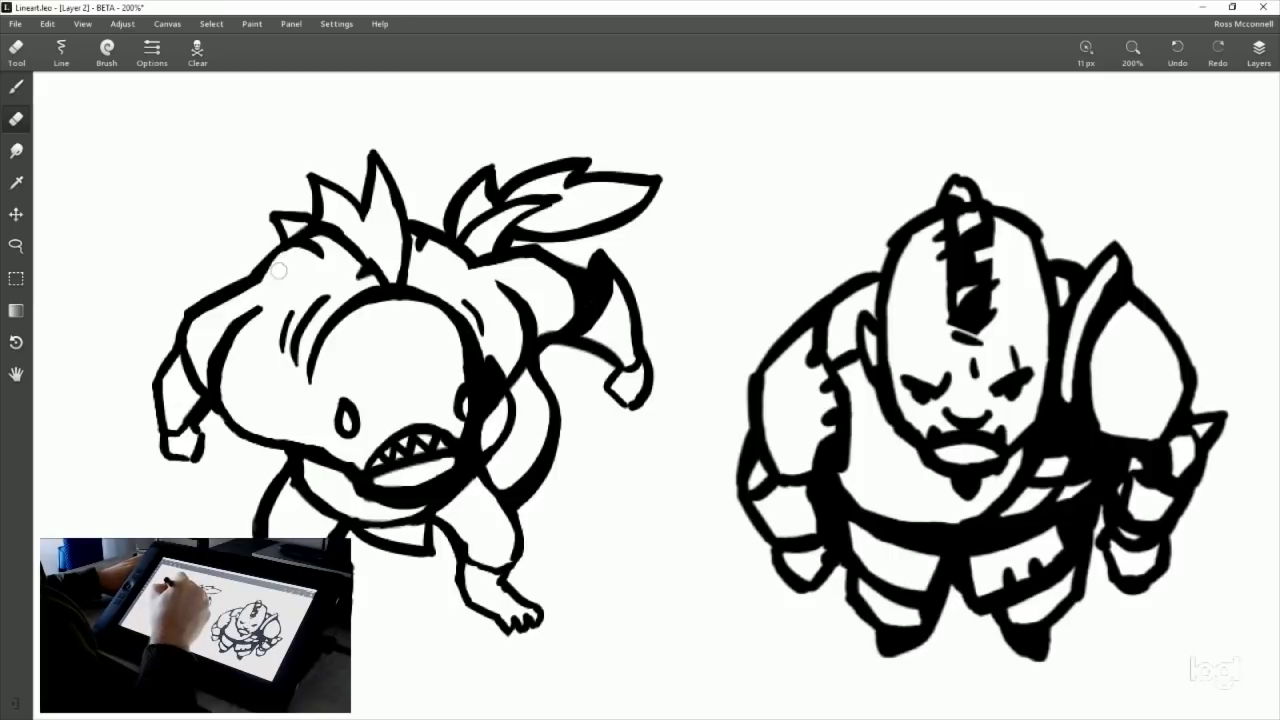
Thicken both edges of the fish creature's tallest head spike and the top edge of the middle spike.
click(18, 87)
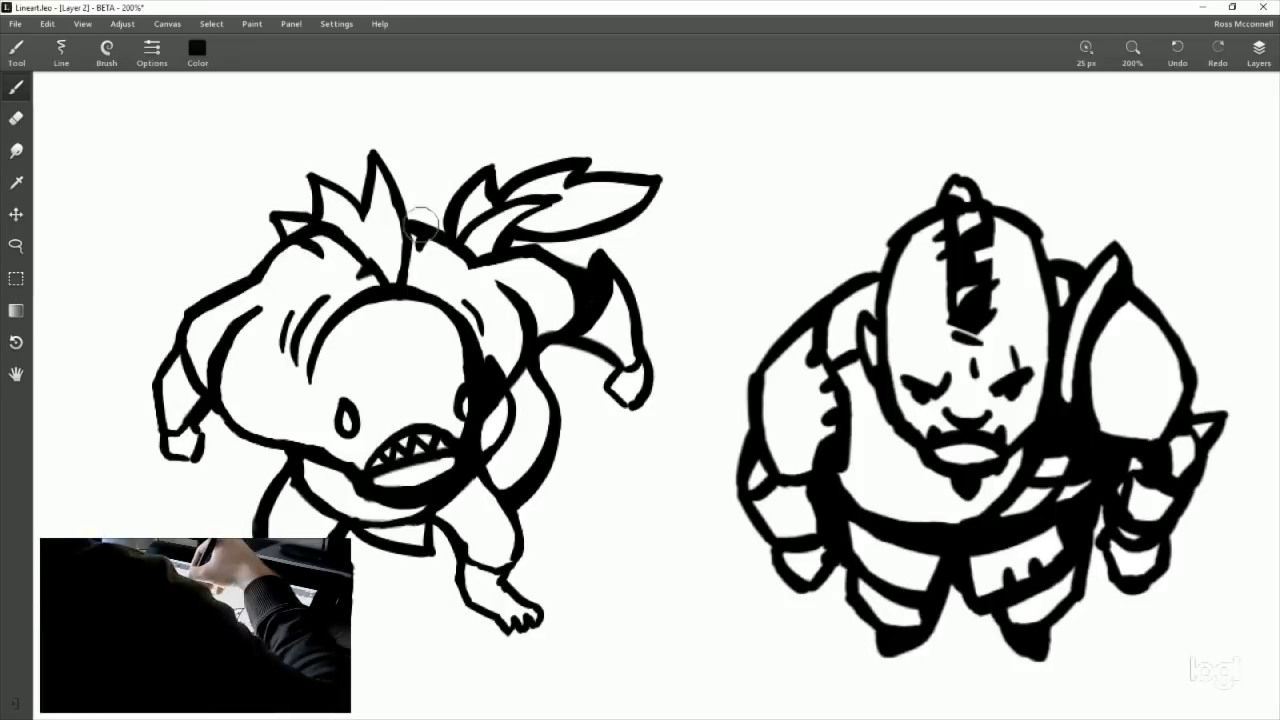
drag(377, 155, 410, 217)
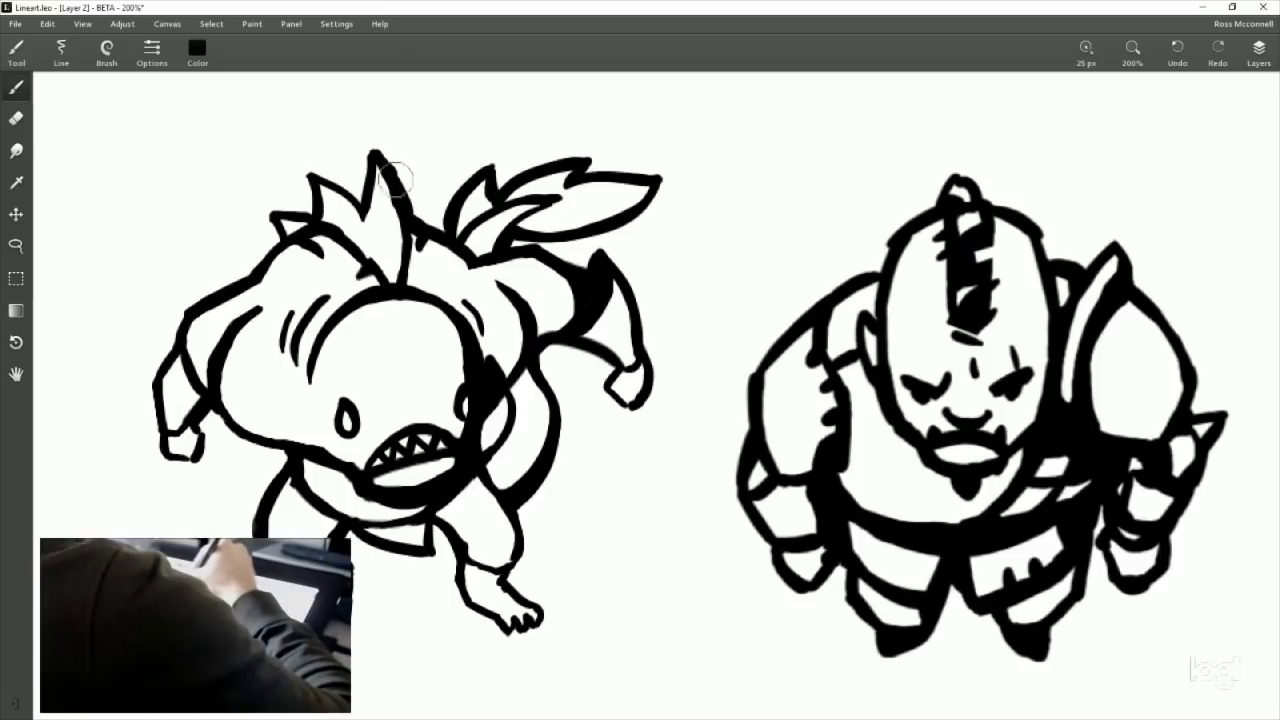
key(ctrl+z)
drag(374, 150, 407, 217)
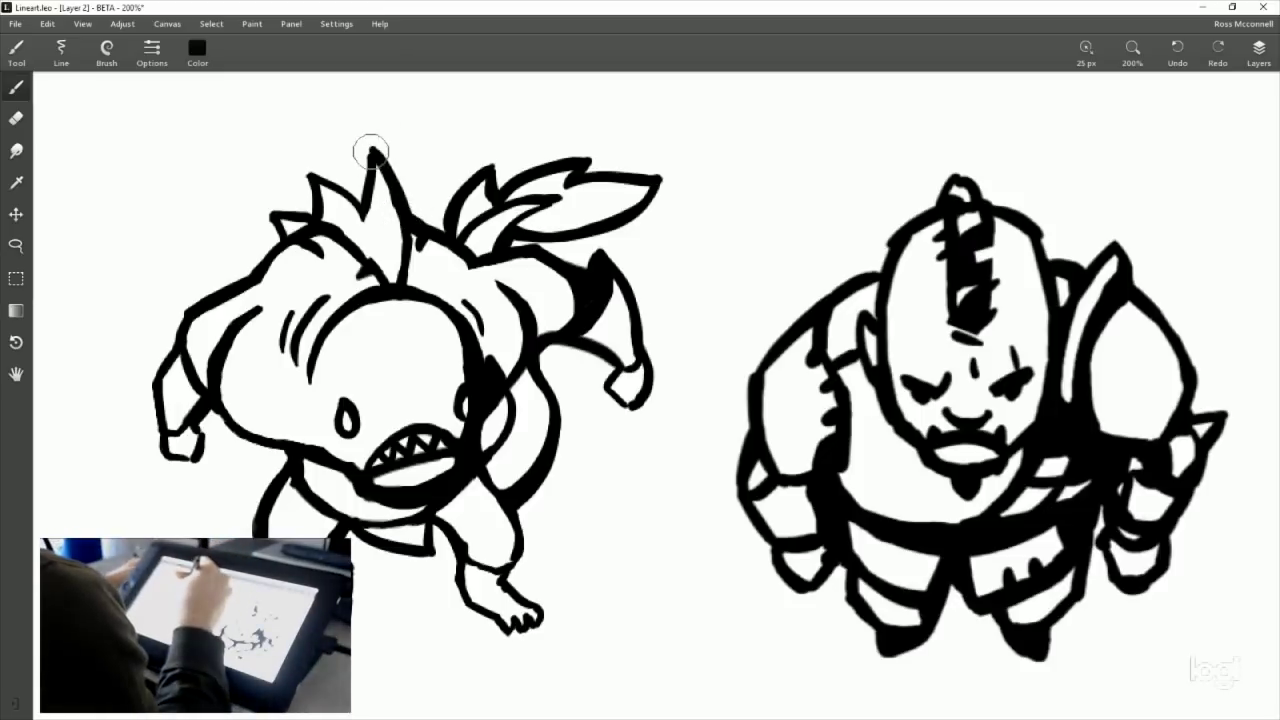
drag(371, 150, 364, 210)
drag(310, 173, 366, 210)
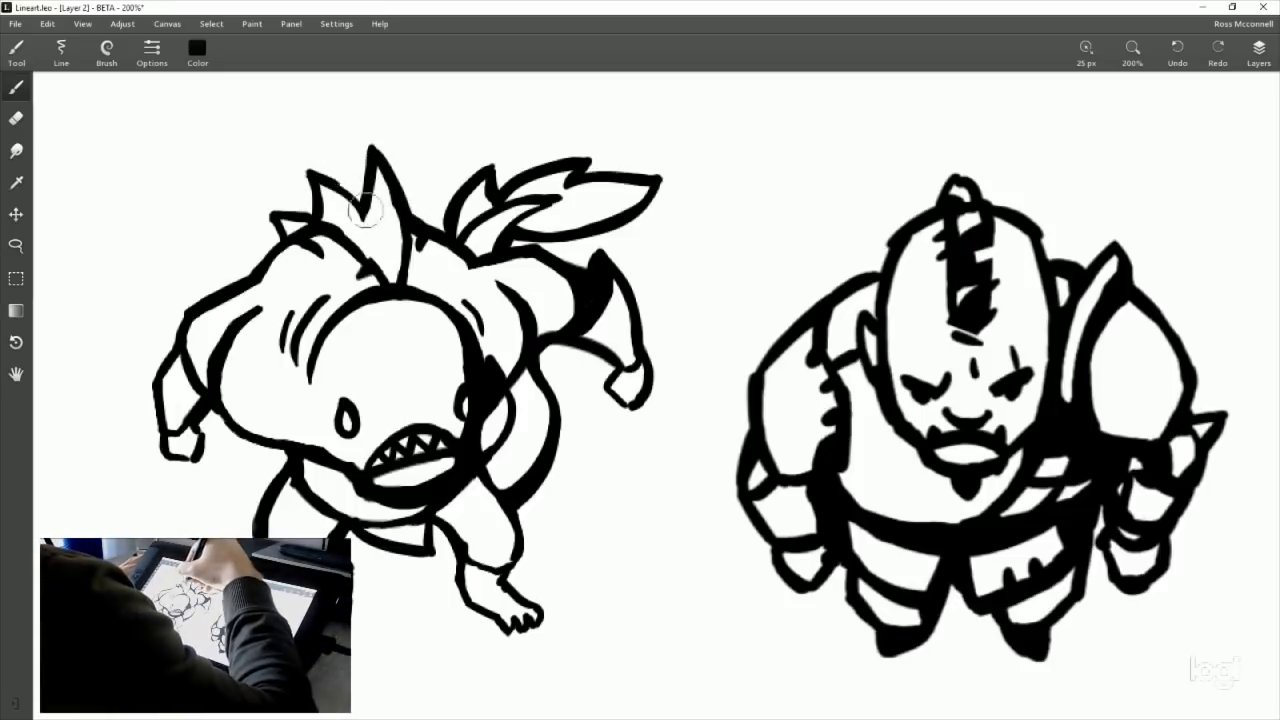
Thicken the outer edge of the middle head spike and the outline of the smallest spike beside it.
drag(302, 174, 320, 245)
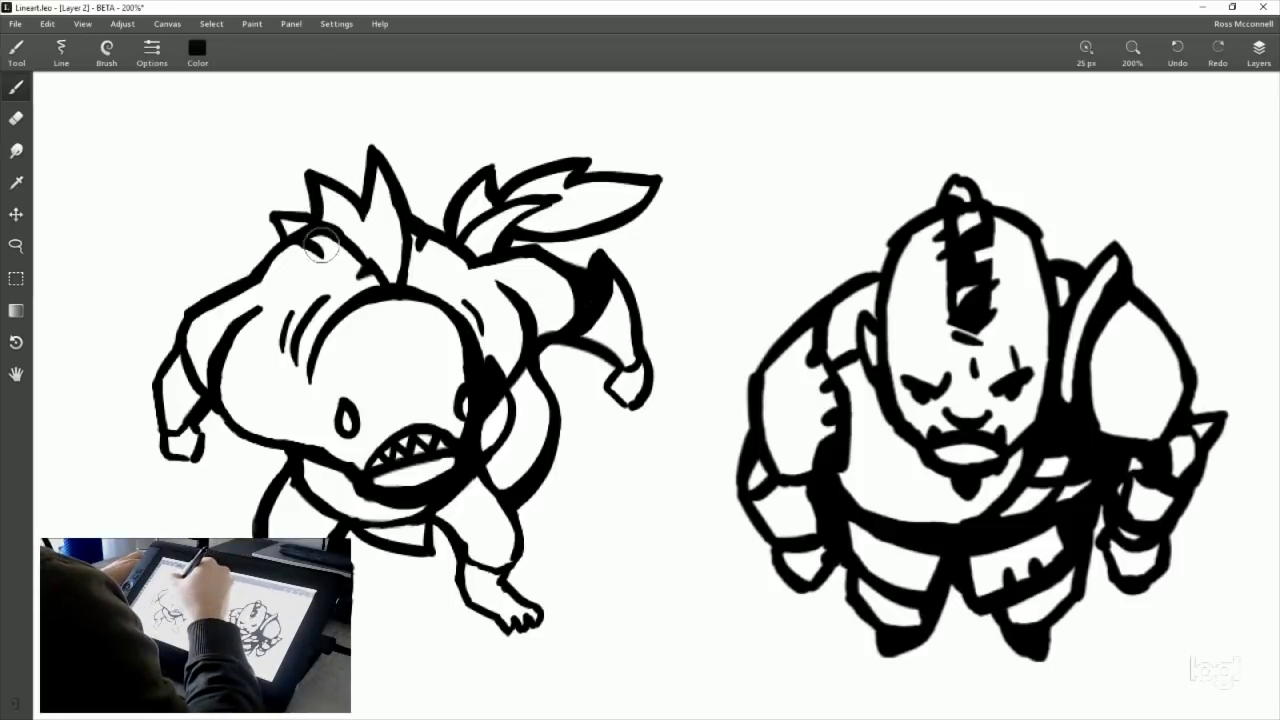
key(ctrl+z)
mouse_move(311, 176)
mouse_down()
mouse_move(320, 220)
mouse_move(344, 207)
mouse_move(276, 211)
mouse_move(325, 213)
mouse_up()
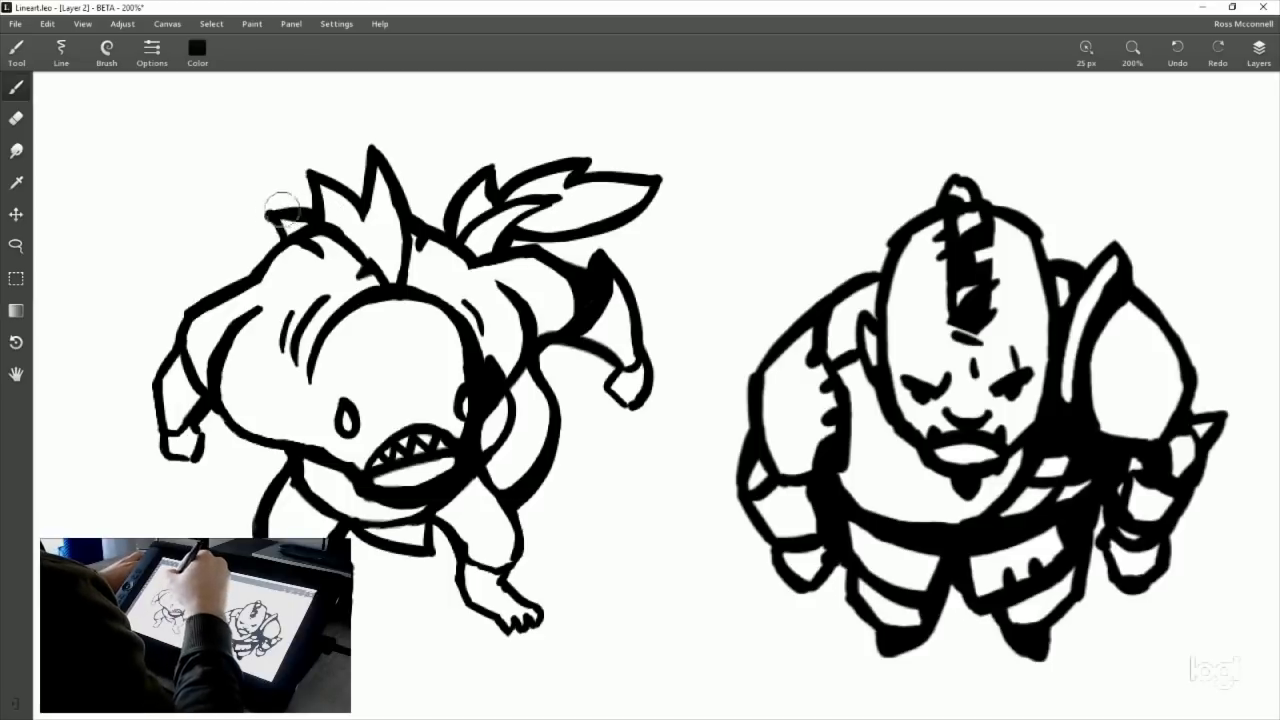
mouse_move(271, 218)
mouse_down()
mouse_move(298, 236)
mouse_move(318, 196)
mouse_move(283, 241)
mouse_up()
key(ctrl+z)
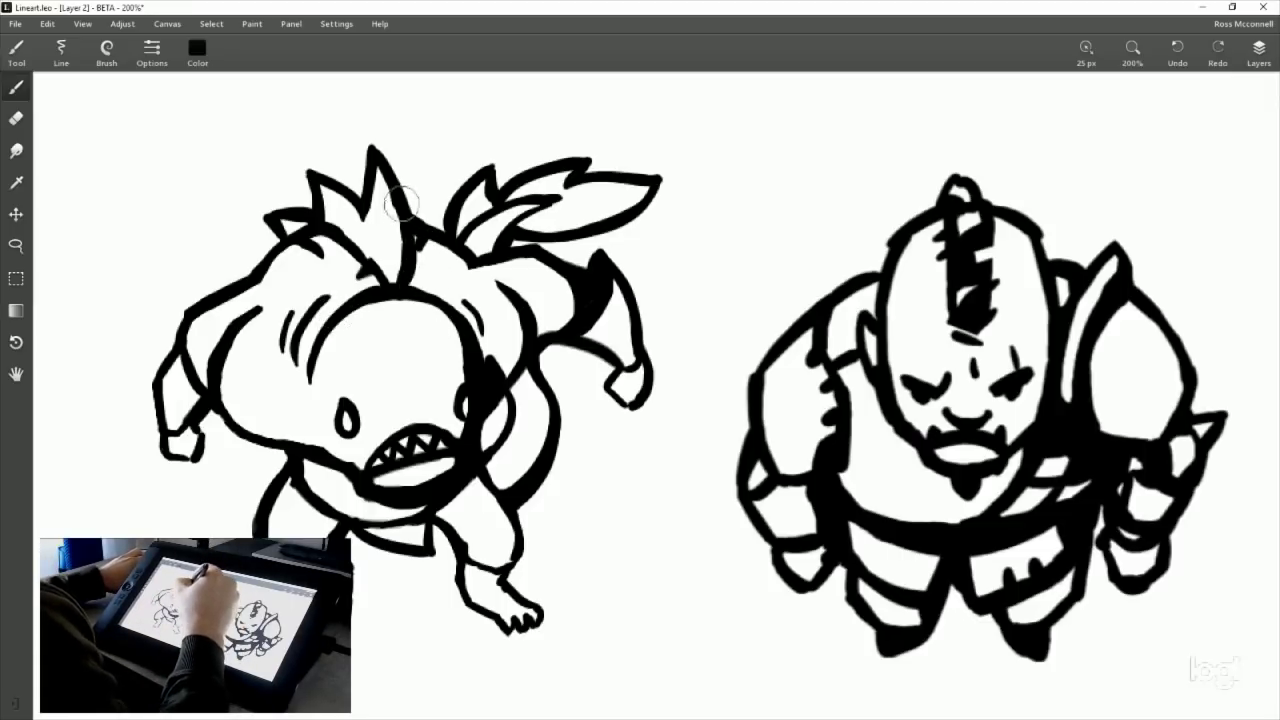
Erase the small notch marks along the back lines at the spikes' base, and thicken the tallest spike's lower edge.
key(e)
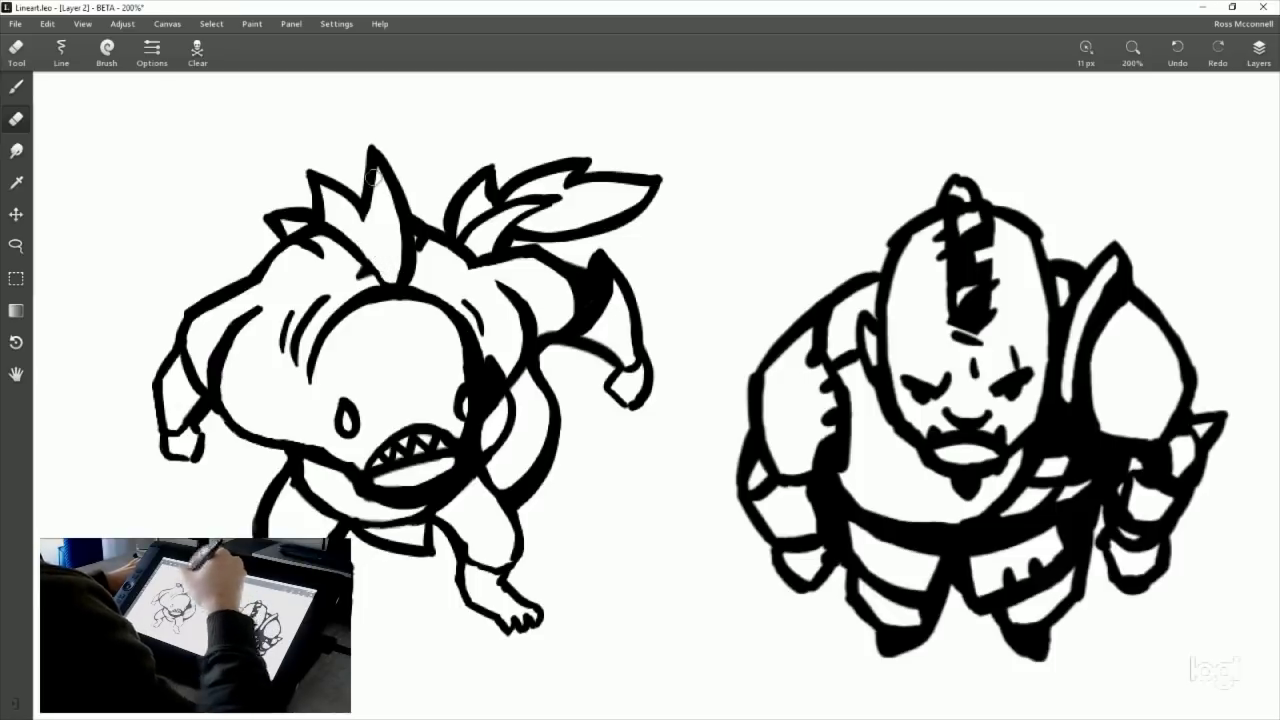
click(18, 88)
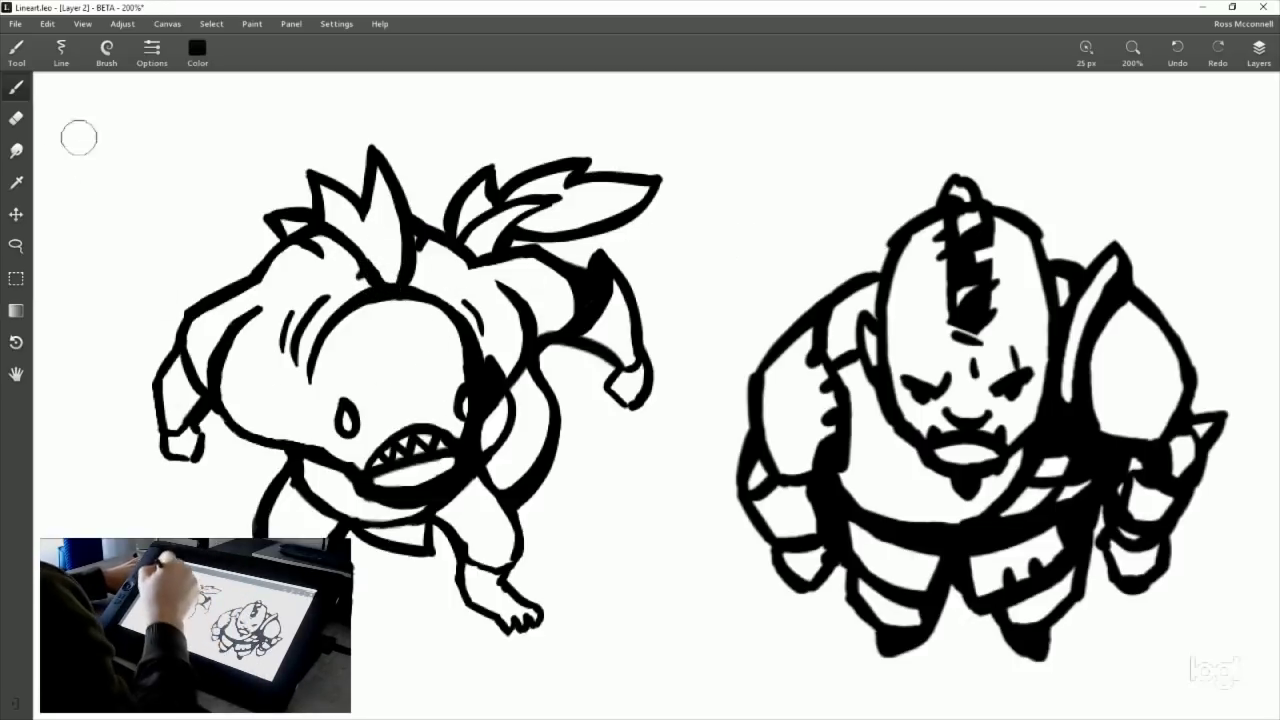
key(e)
click(16, 118)
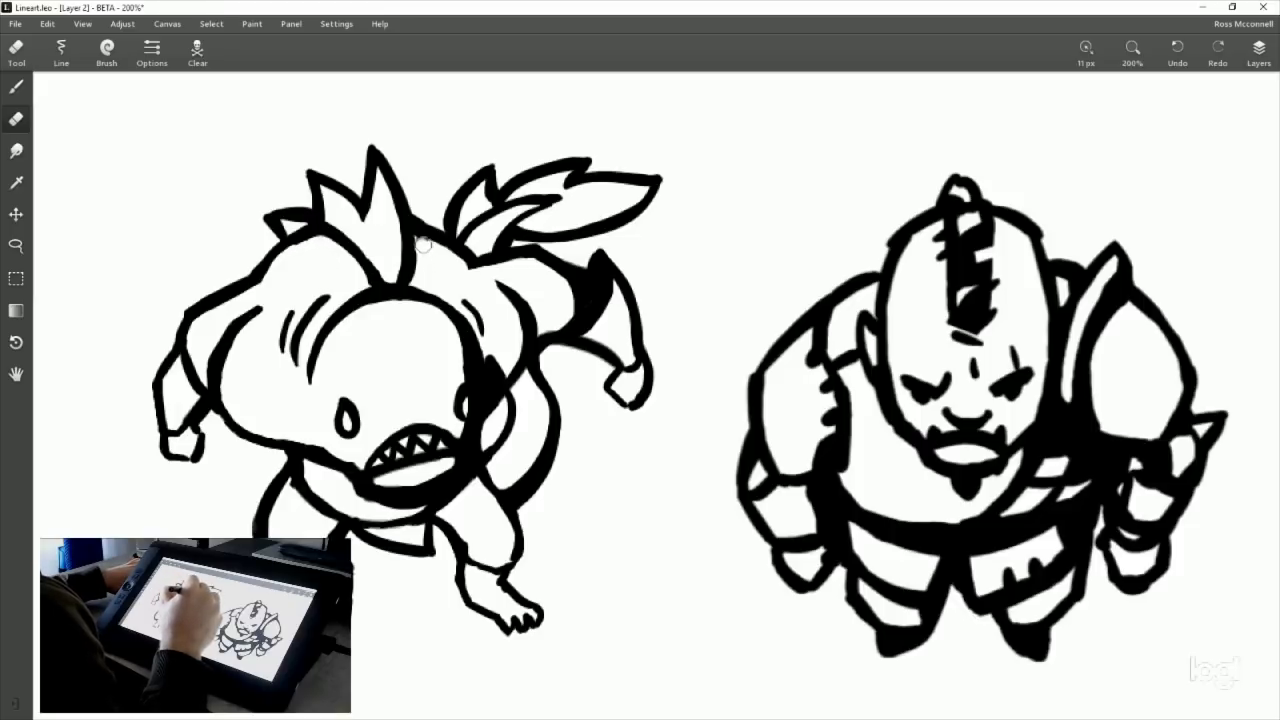
click(18, 86)
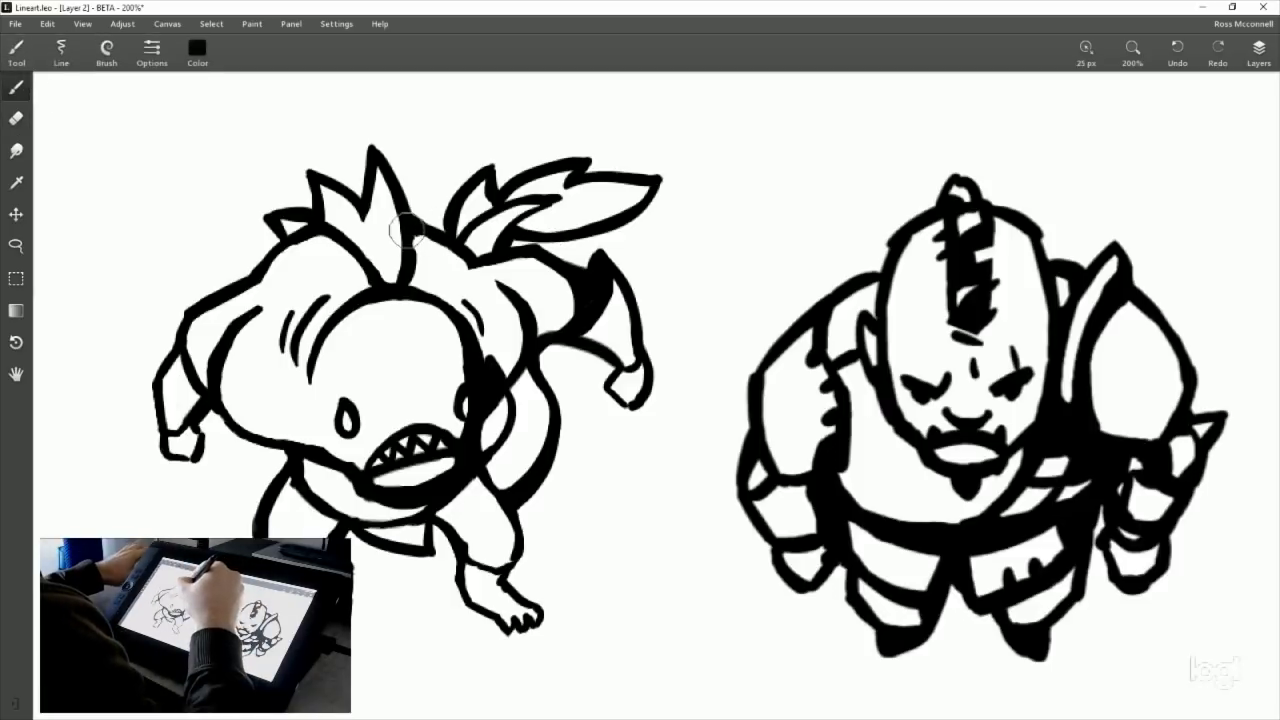
drag(409, 255, 411, 238)
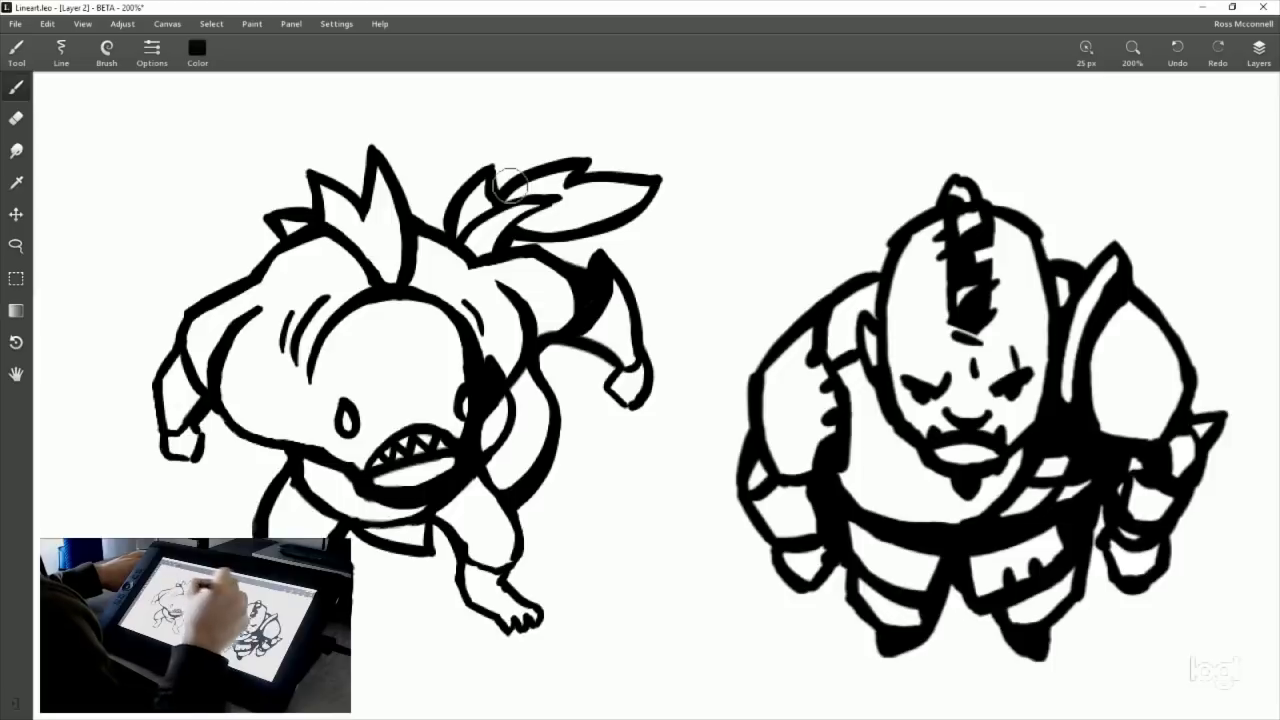
Thicken the underside outline of the fish creature's body from the lowered arm towards the jaw.
drag(586, 467, 582, 424)
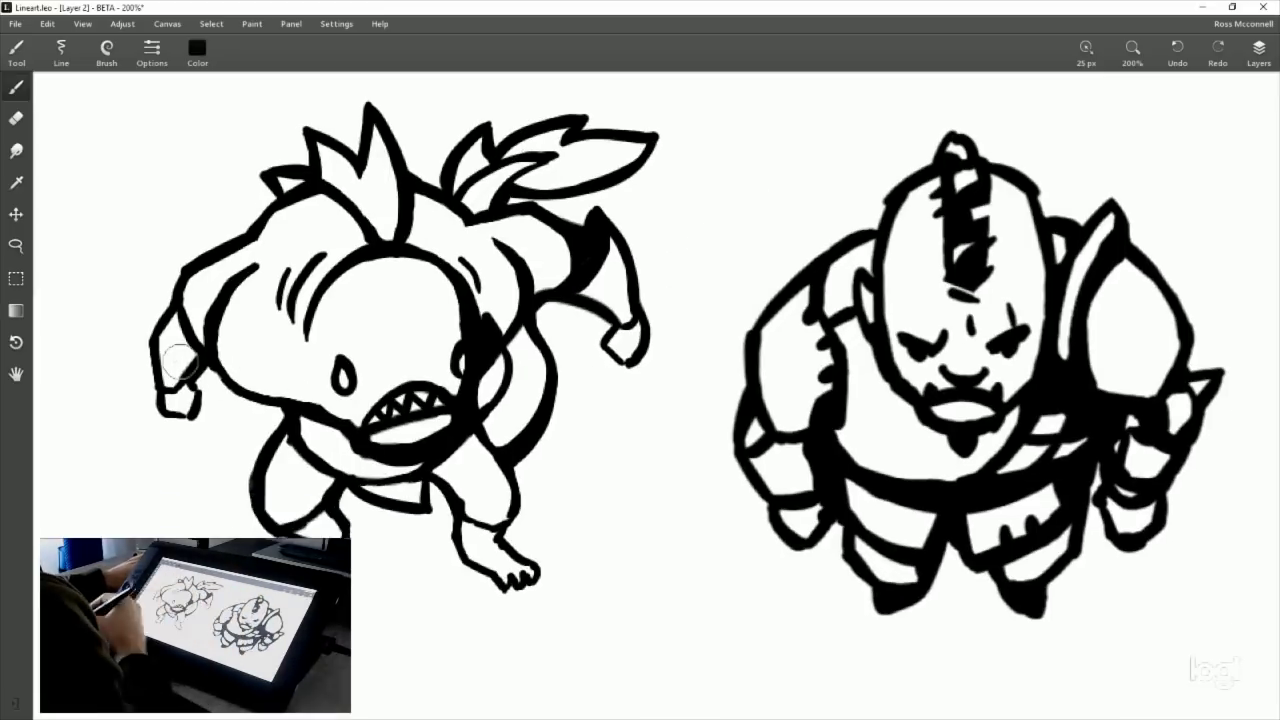
mouse_move(222, 300)
mouse_down()
mouse_move(235, 365)
mouse_move(330, 430)
mouse_up()
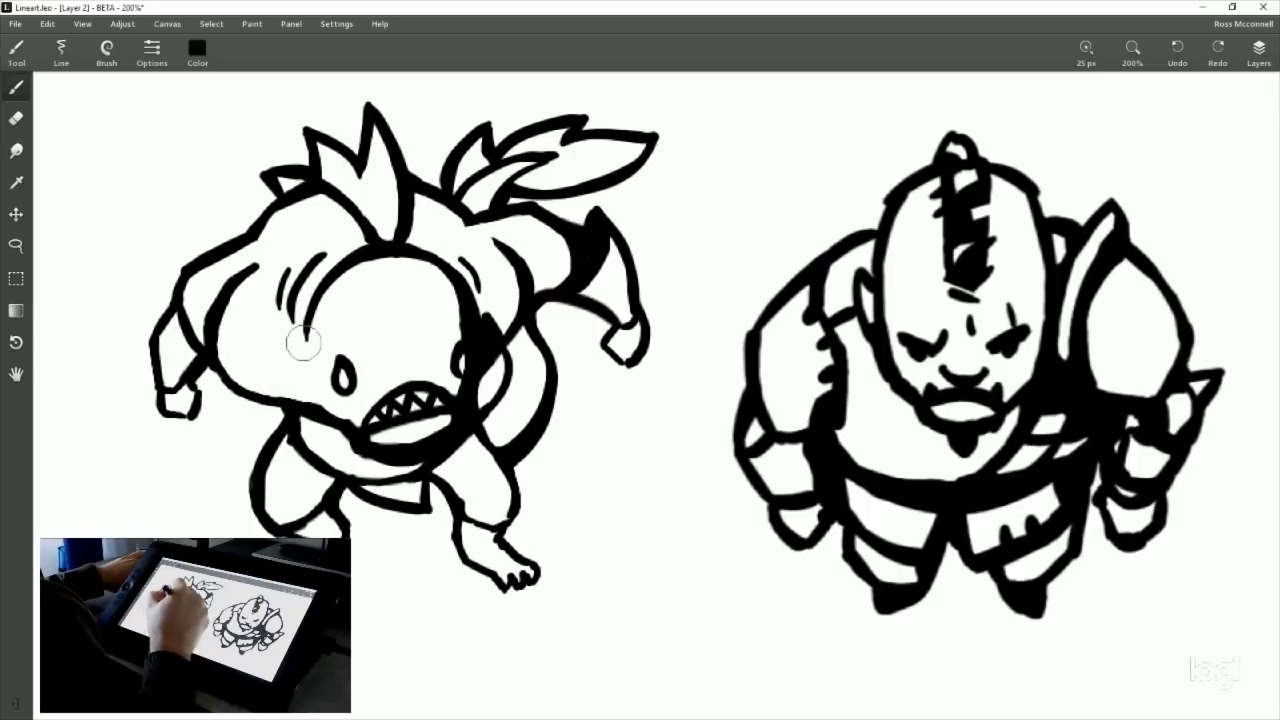
drag(211, 352, 260, 391)
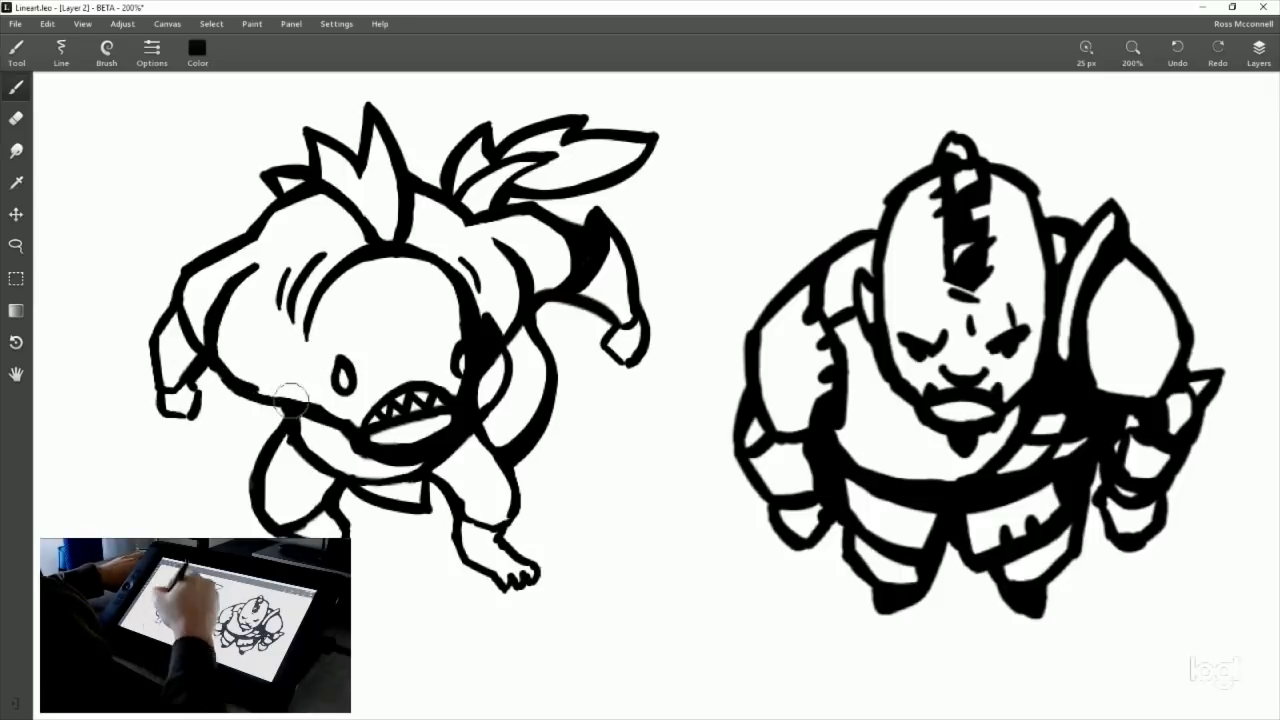
key(ctrl+z)
drag(212, 346, 268, 393)
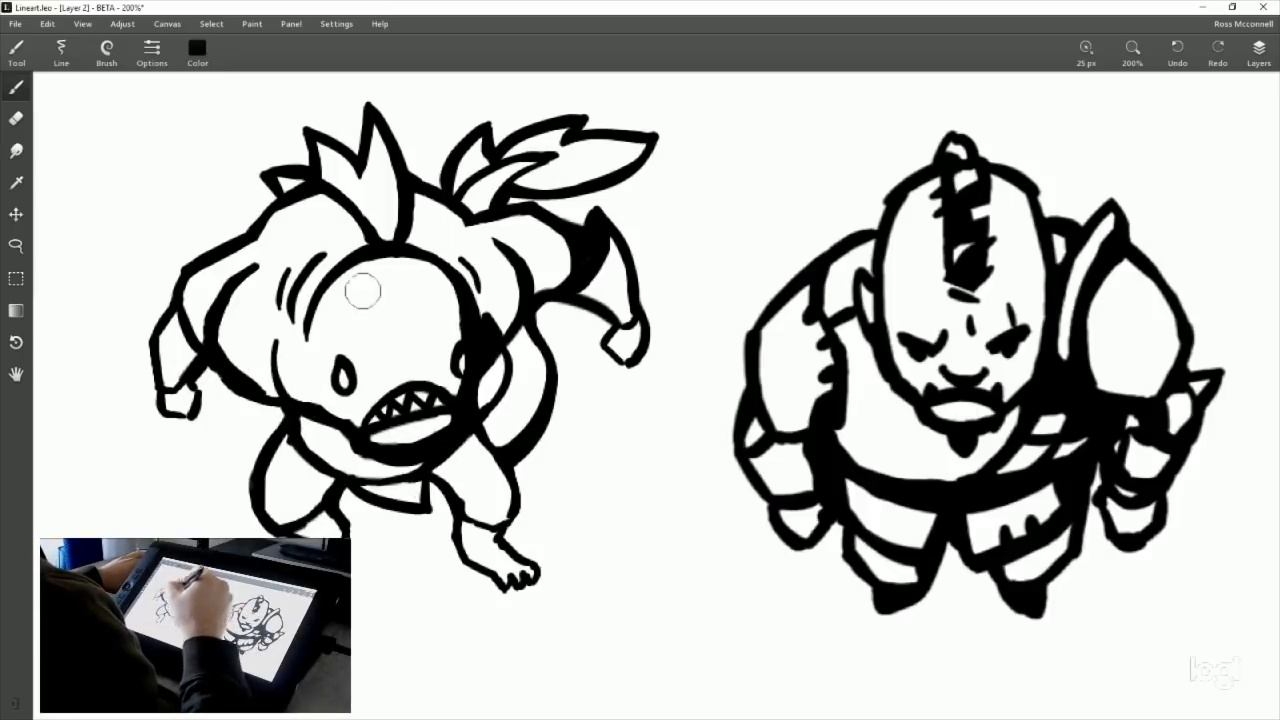
Try a short crease line on the fish creature's cheek, and trim the thickened underside outline with the 11 px eraser.
drag(294, 386, 372, 272)
drag(276, 338, 270, 398)
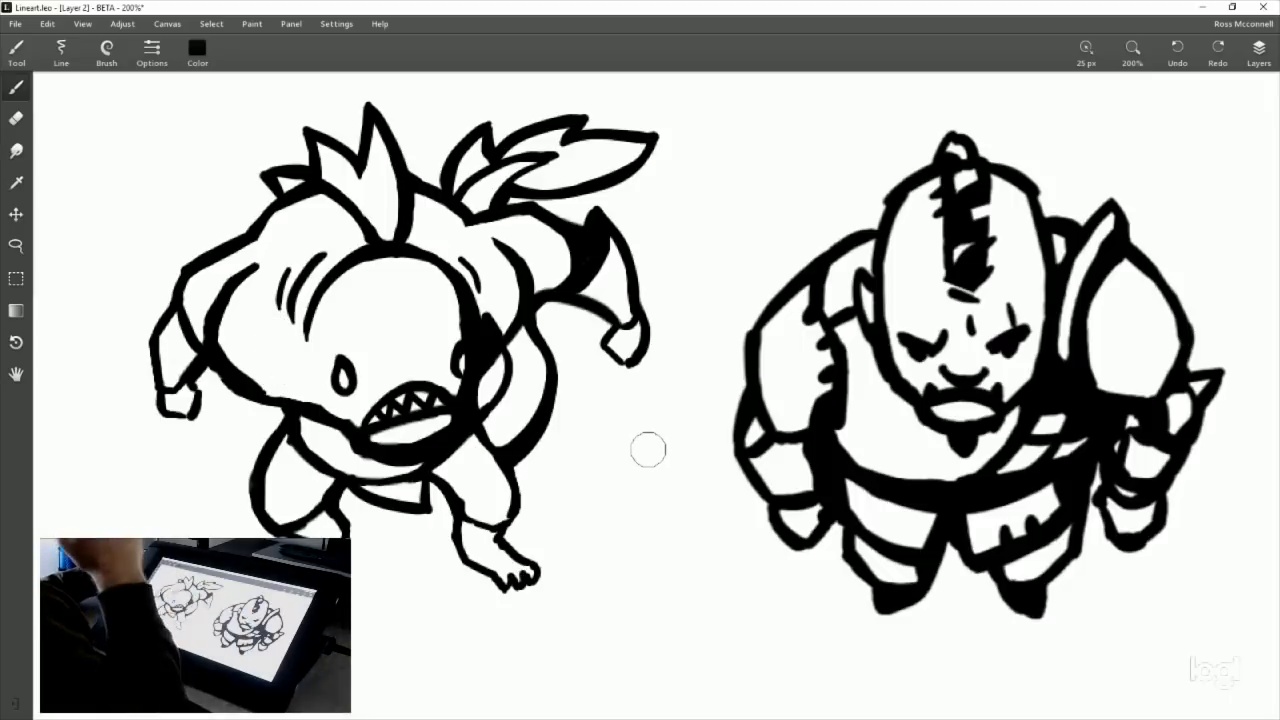
click(16, 118)
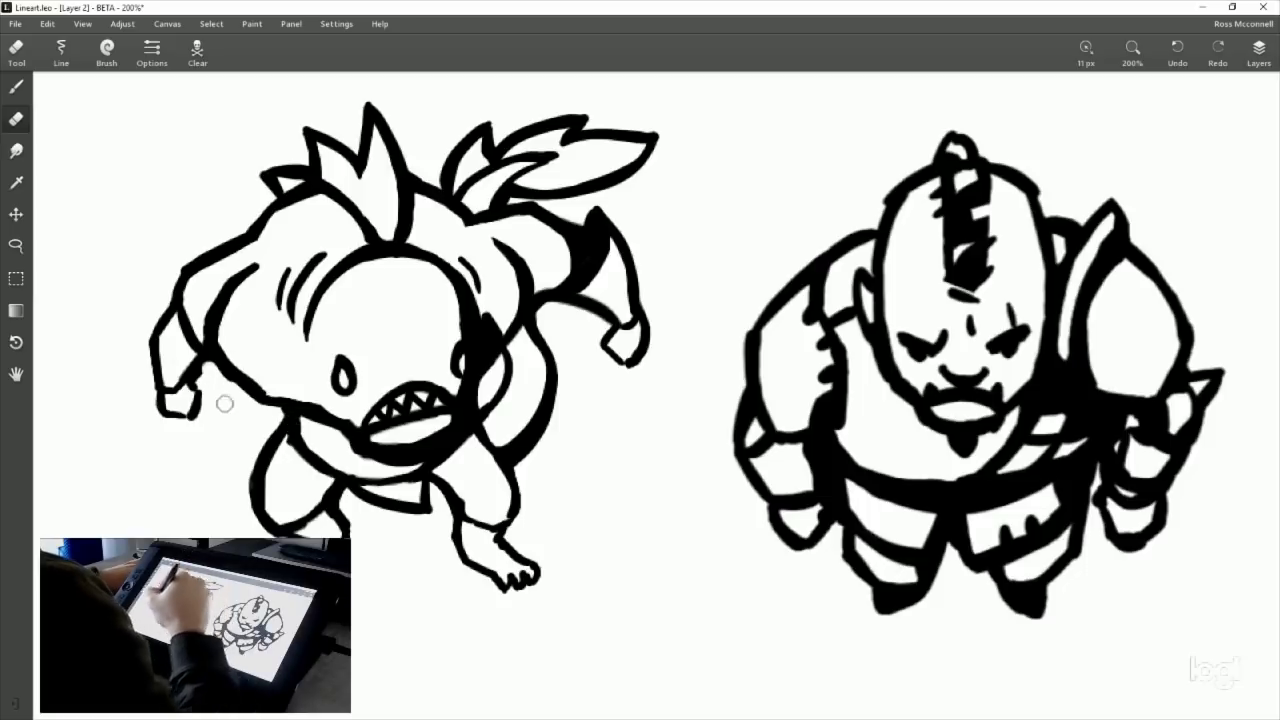
click(16, 86)
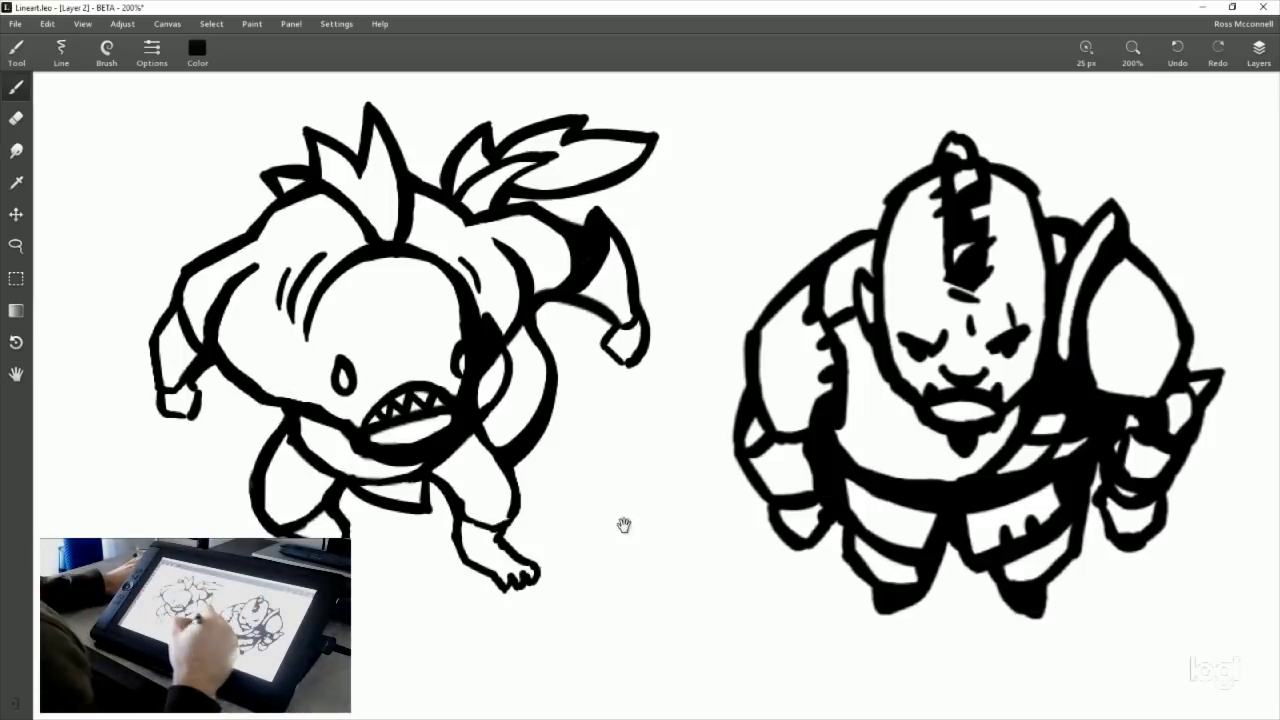
Ink a row of pointed fin spikes along the outer edge of the fish creature's raised forearm.
drag(641, 503, 711, 503)
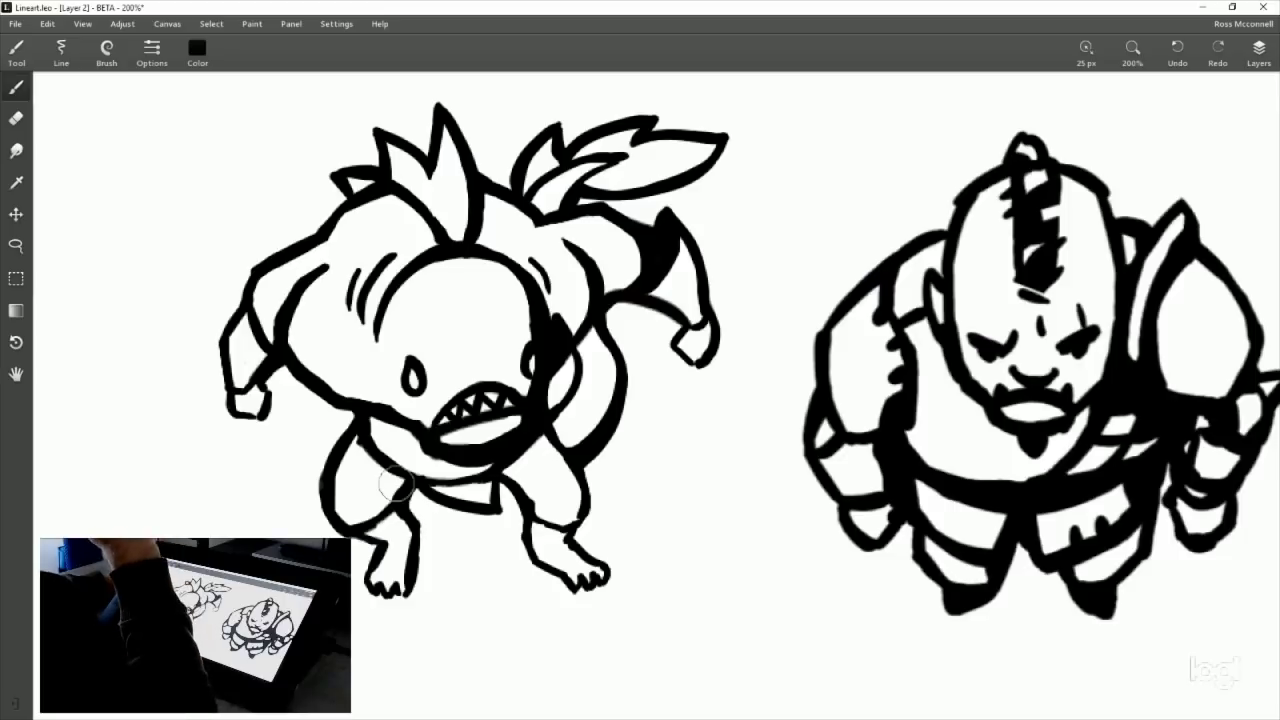
drag(613, 444, 600, 421)
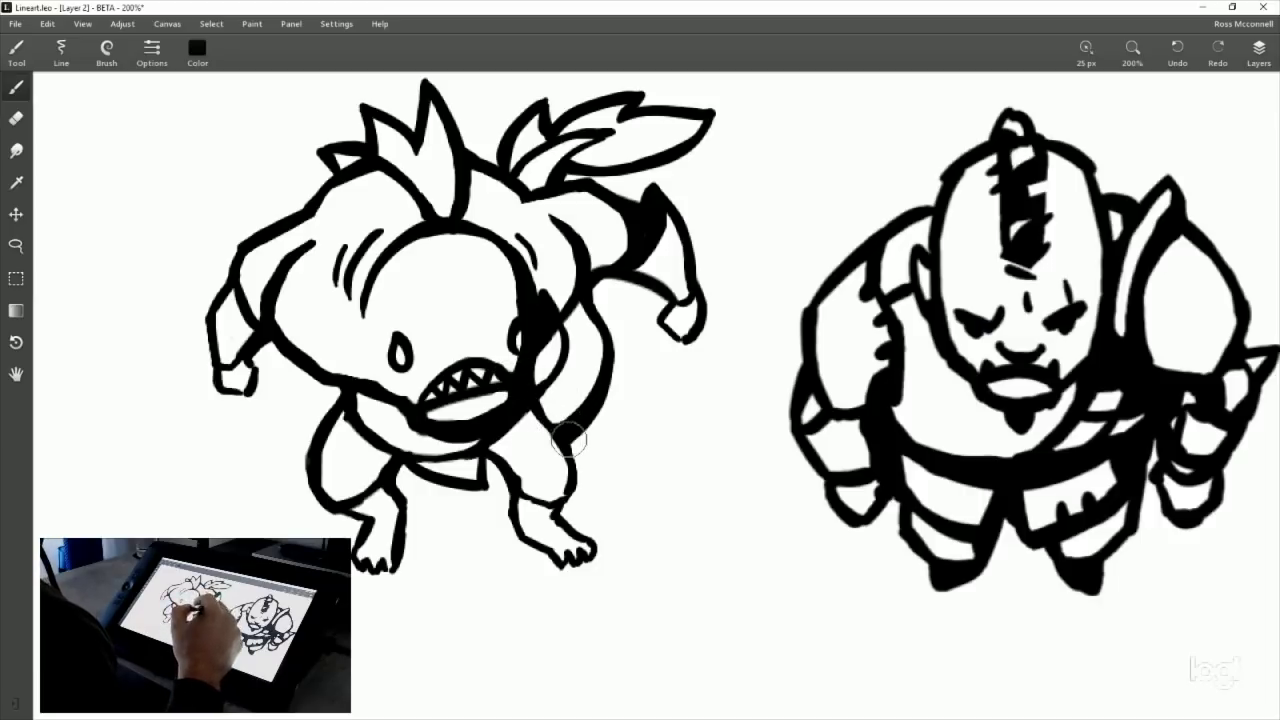
drag(720, 466, 677, 426)
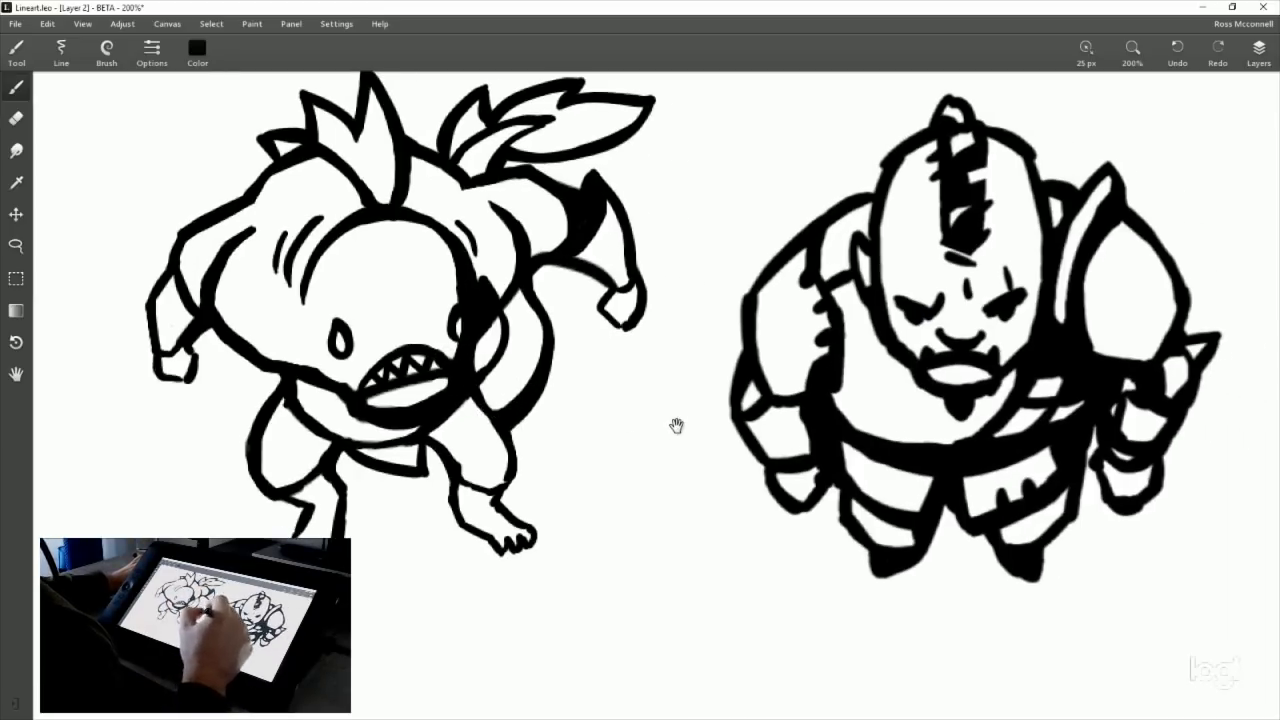
drag(714, 351, 689, 417)
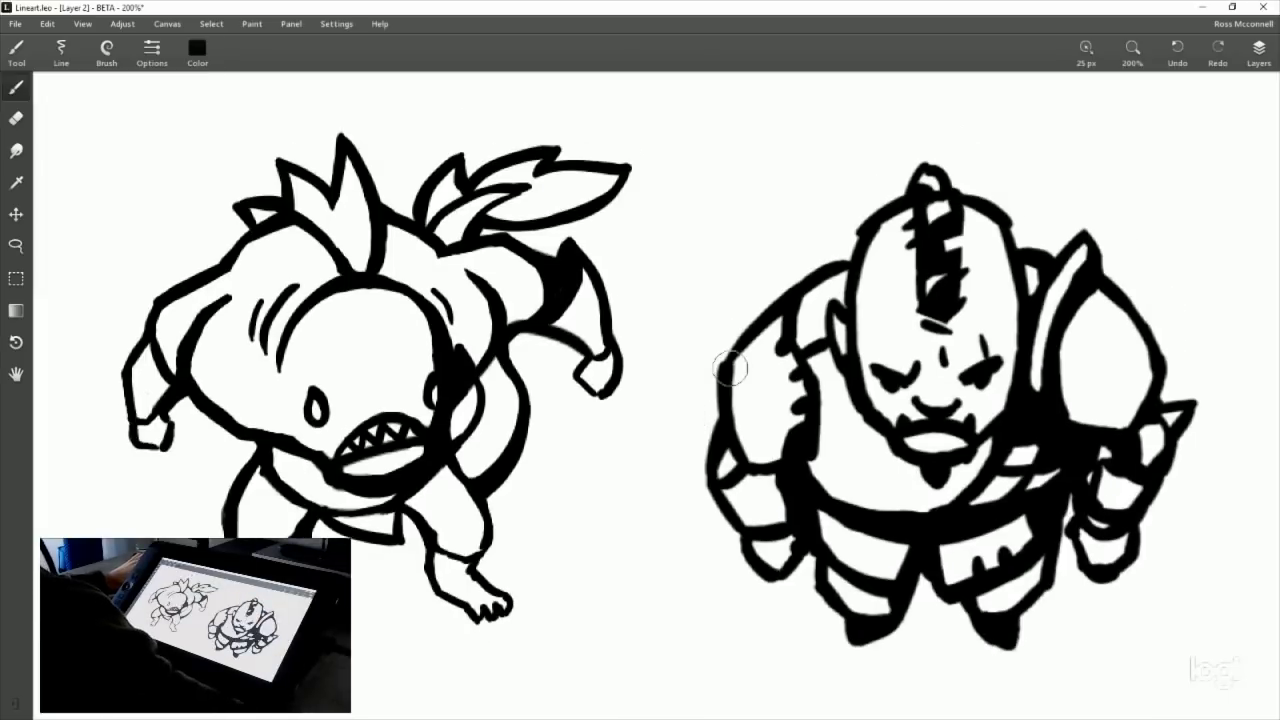
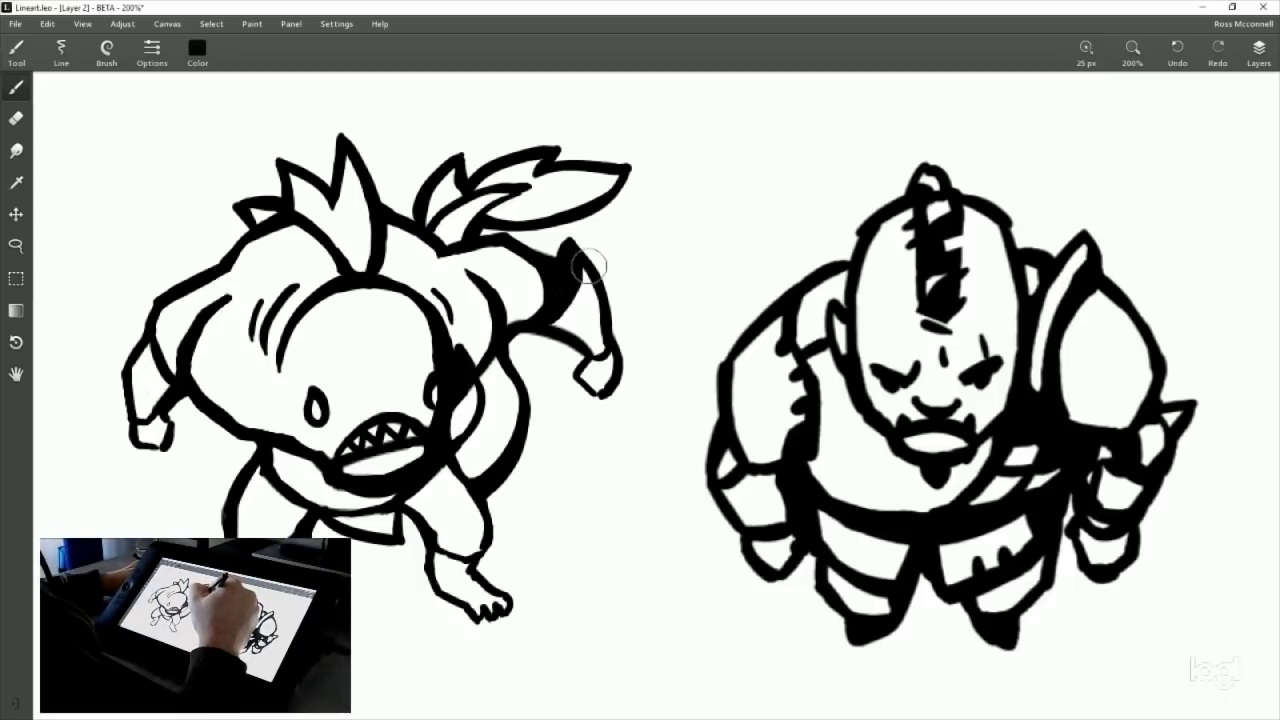
mouse_move(590, 272)
mouse_down()
mouse_move(624, 262)
mouse_move(604, 277)
mouse_move(610, 268)
mouse_move(614, 297)
mouse_move(618, 276)
mouse_move(604, 277)
mouse_move(621, 256)
mouse_move(610, 298)
mouse_move(628, 283)
mouse_move(612, 330)
mouse_up()
key(ctrl+z)
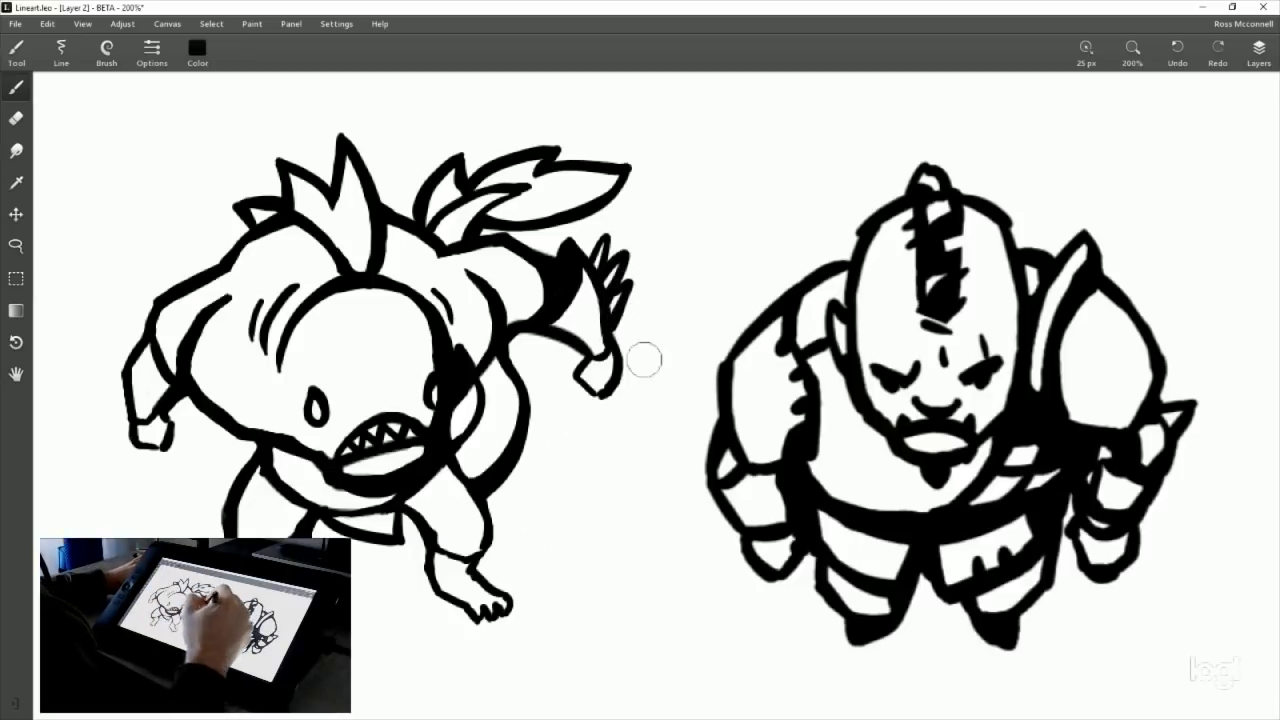
Ink a row of pointed fin spikes along the outer edge of the fish creature's lowered forearm.
drag(624, 480, 684, 447)
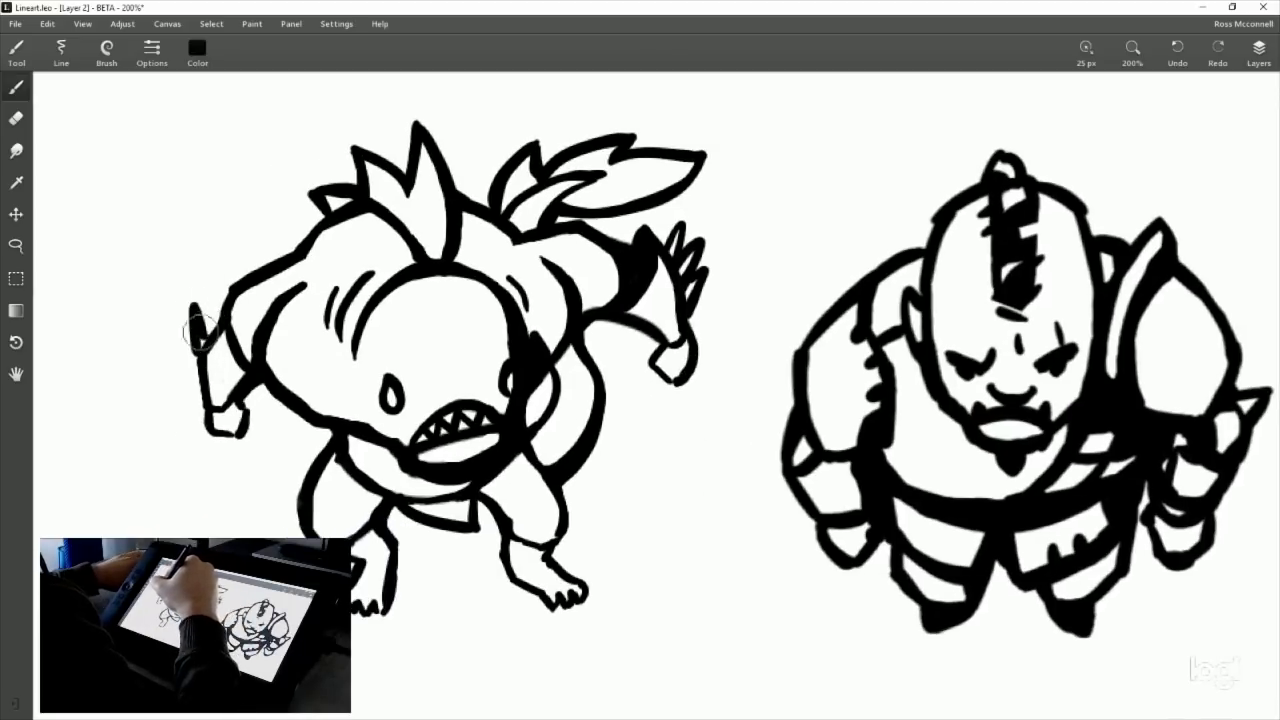
drag(196, 337, 228, 275)
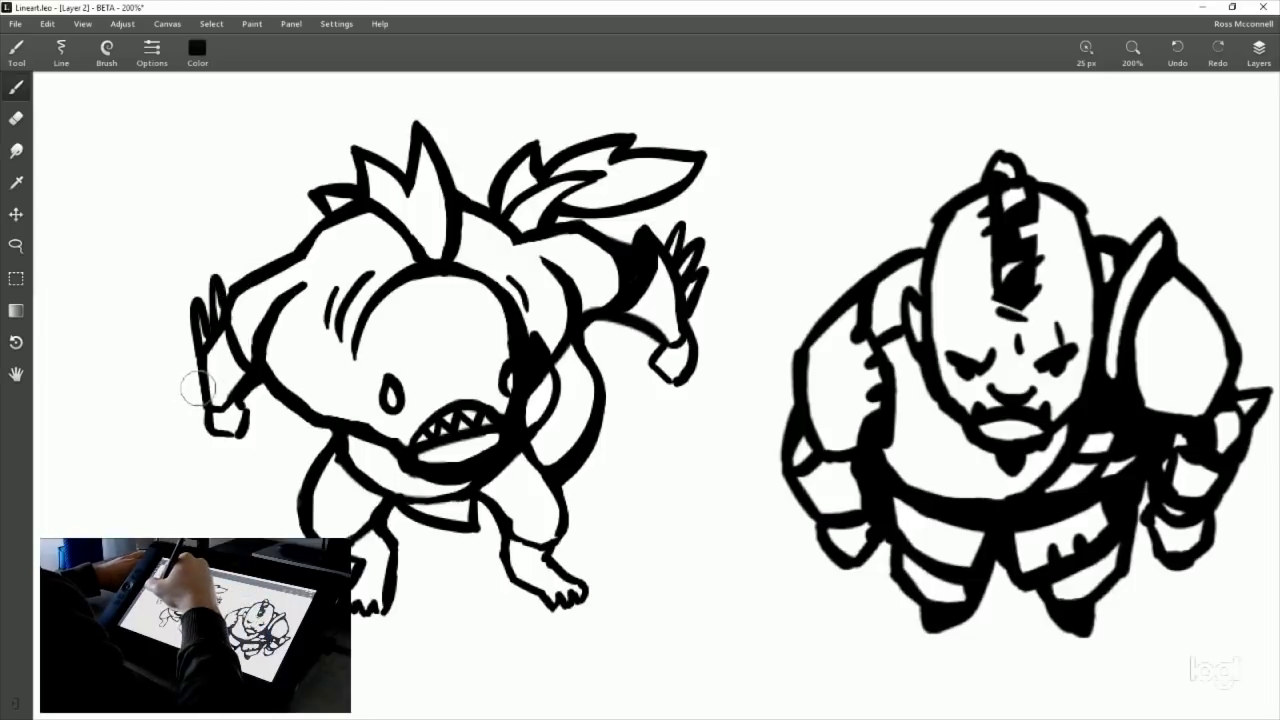
mouse_move(189, 380)
mouse_down()
mouse_move(180, 350)
mouse_move(212, 285)
mouse_up()
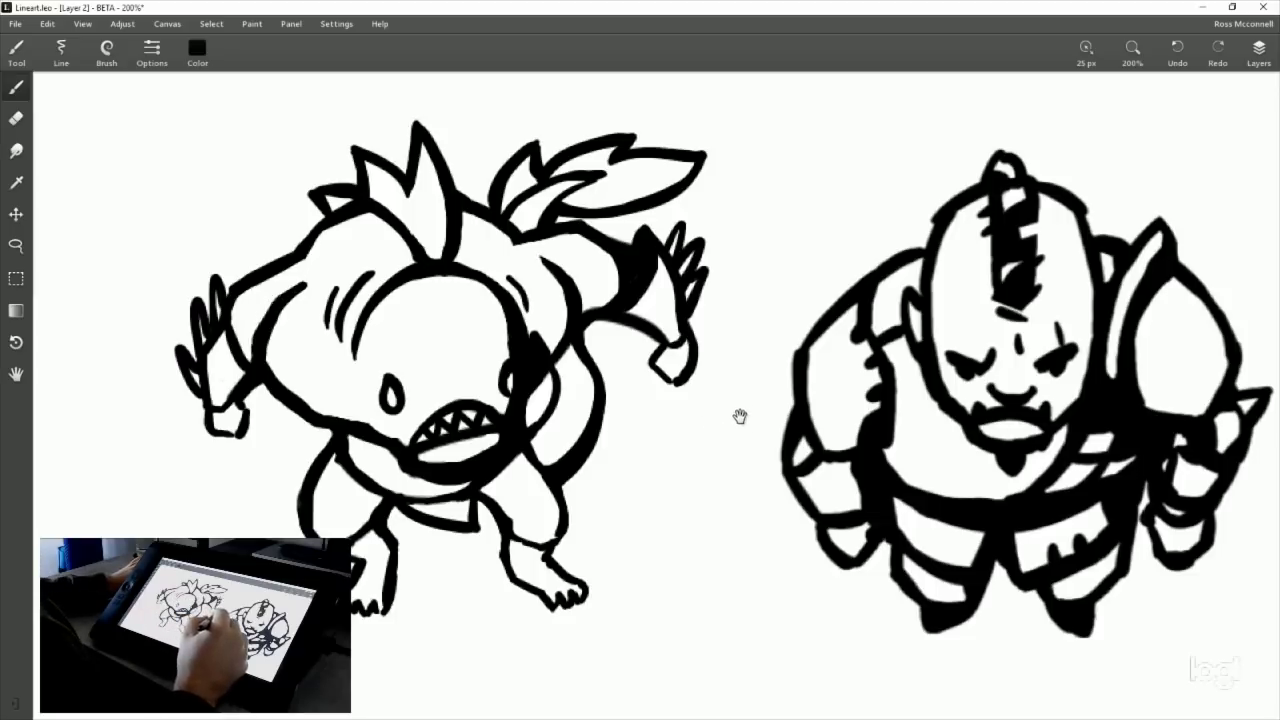
Thicken the underside outline of the fish creature's raised forearm near the elbow with the 25 px brush.
drag(739, 416, 752, 474)
drag(600, 430, 625, 350)
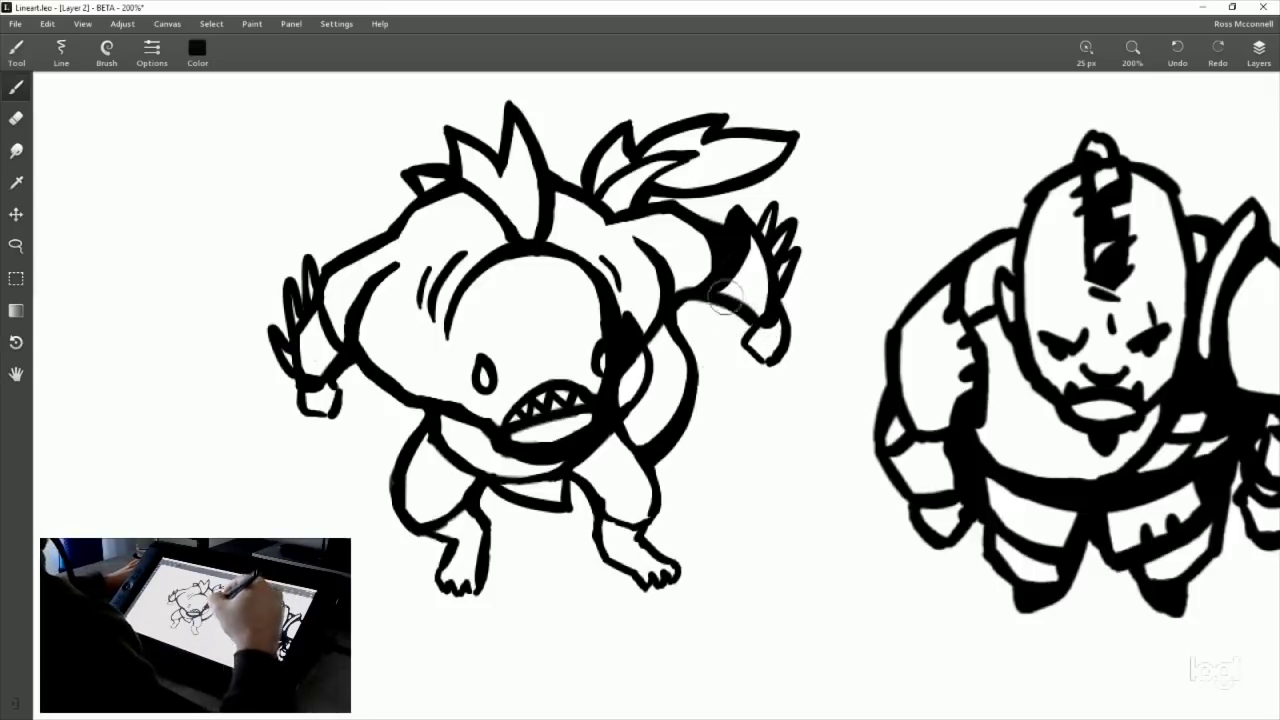
drag(744, 308, 708, 288)
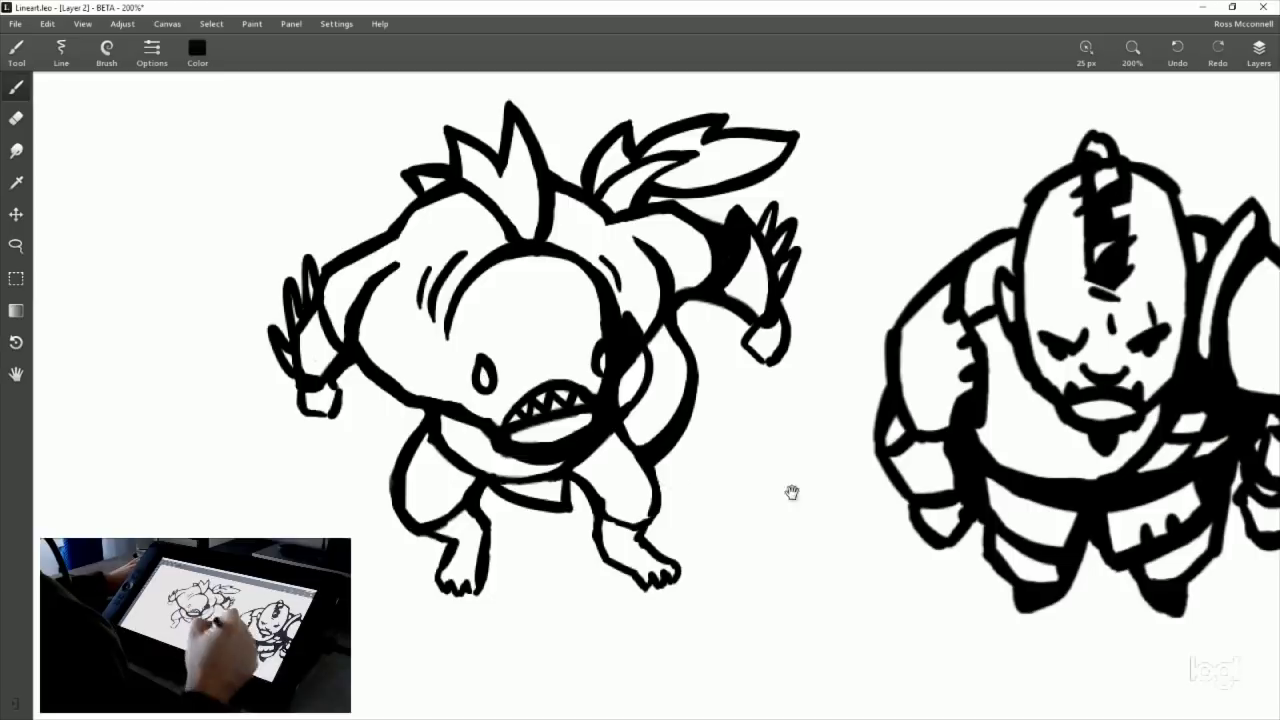
Fill out and round the solid black shadow beside the fish creature's head, behind its far eye.
drag(789, 491, 614, 470)
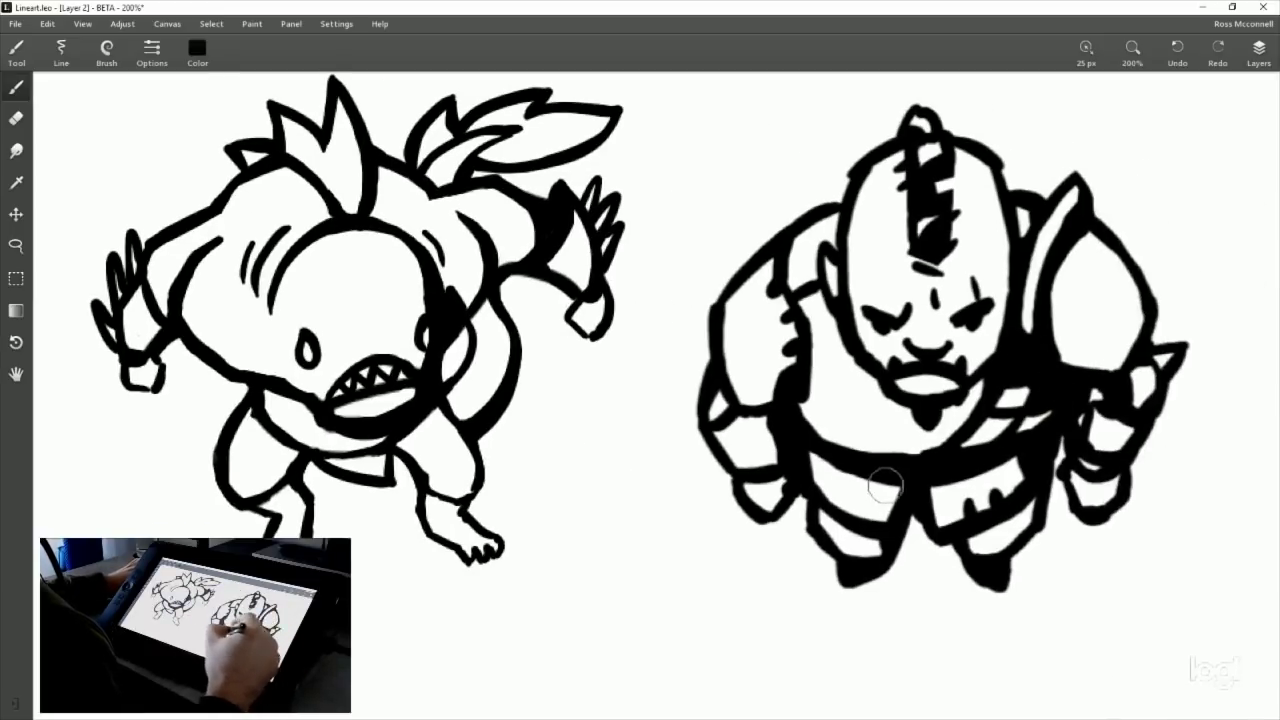
drag(589, 403, 724, 450)
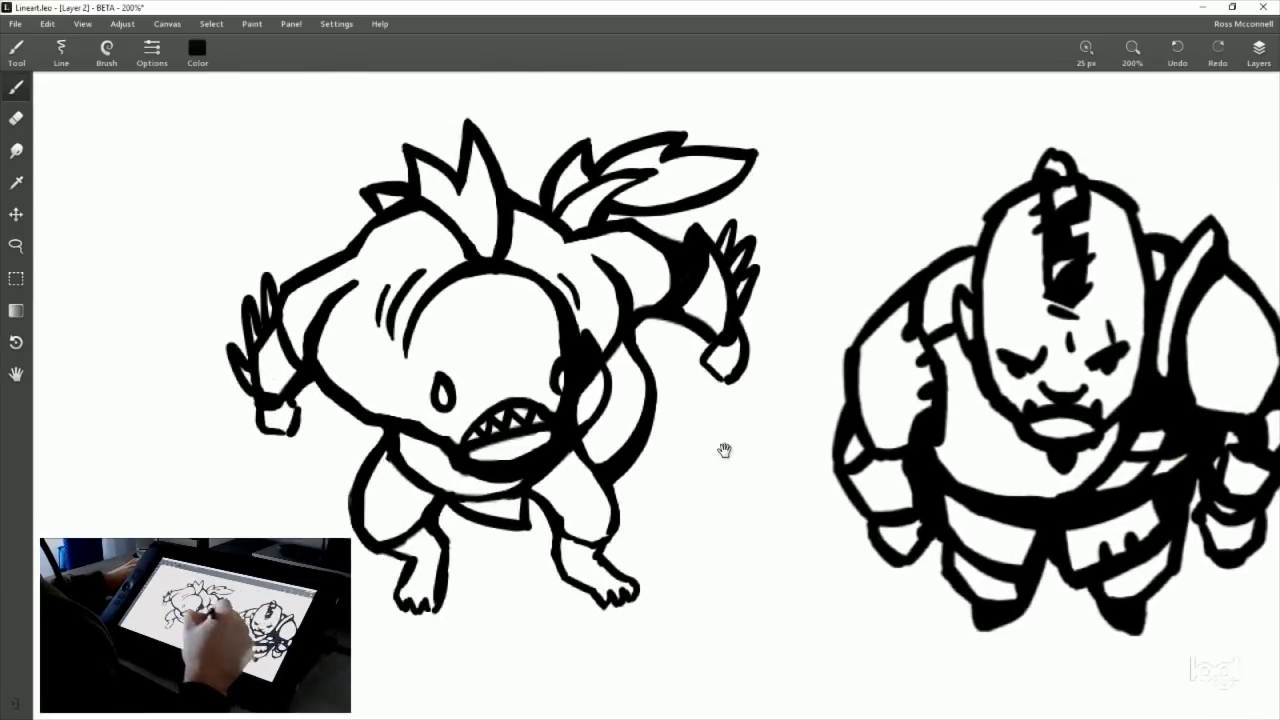
drag(677, 405, 747, 385)
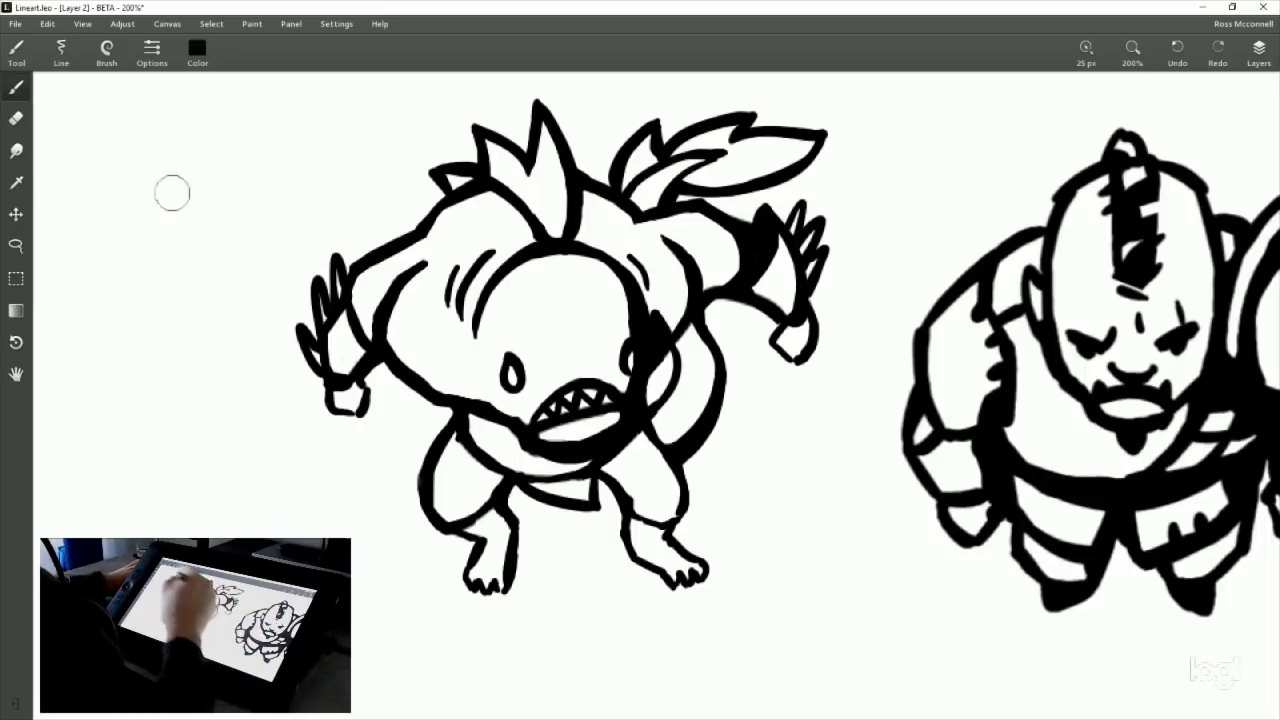
key(e)
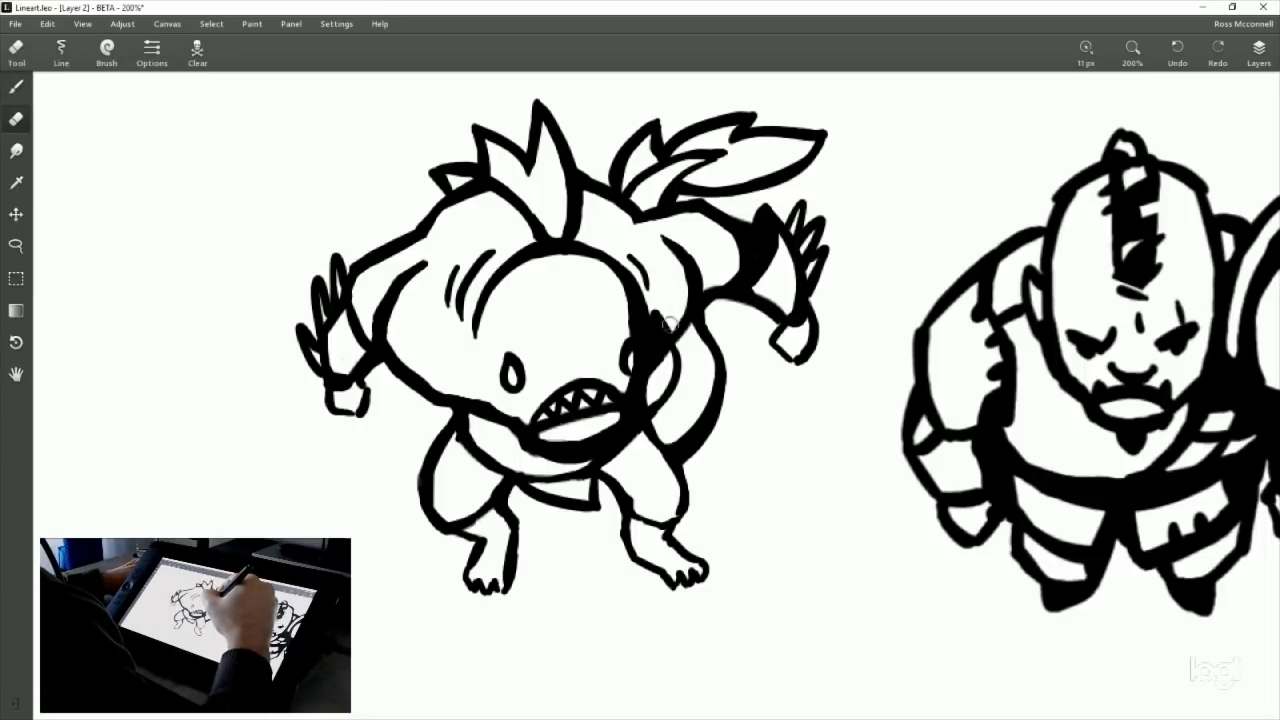
key(b)
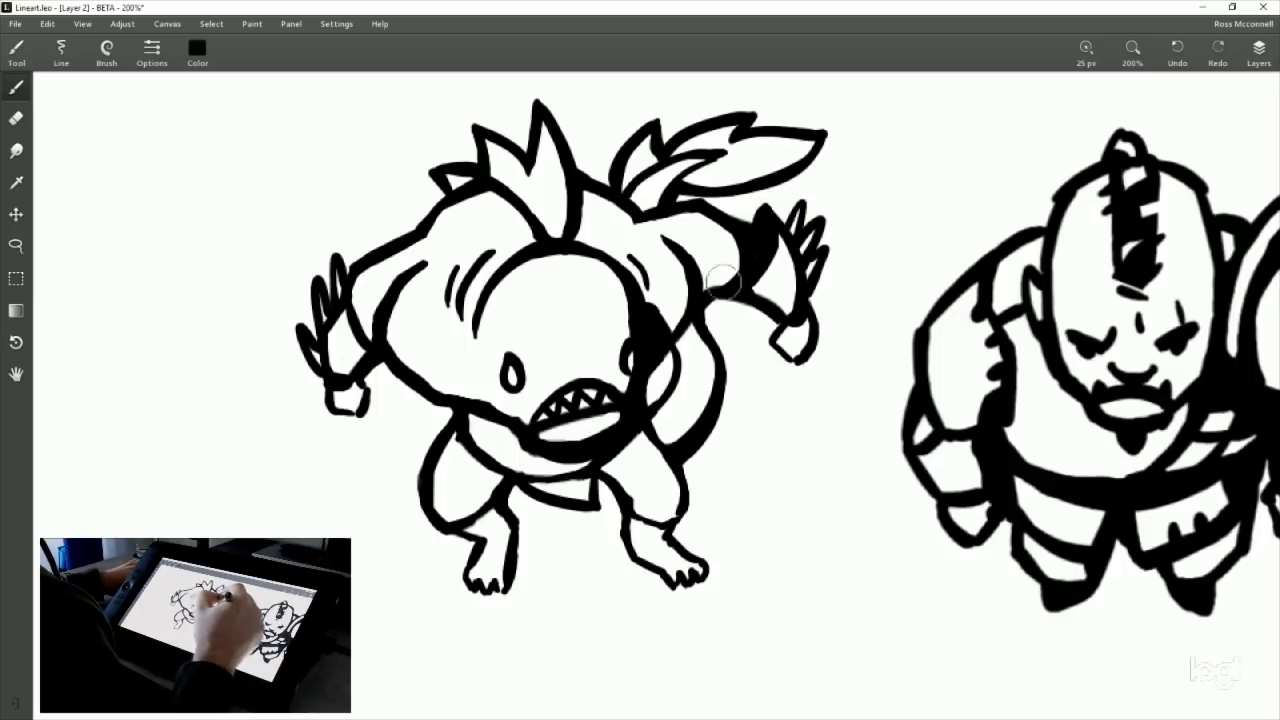
drag(645, 316, 671, 339)
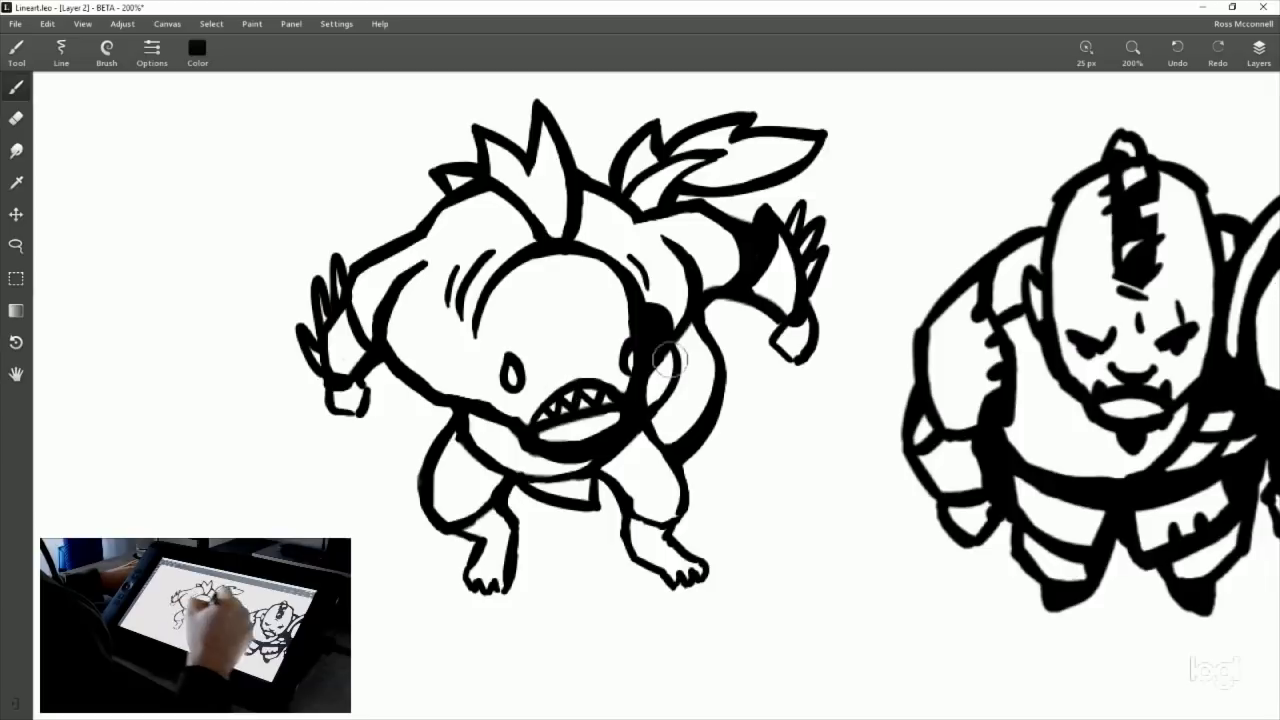
mouse_move(485, 260)
mouse_down()
mouse_move(457, 313)
mouse_move(455, 292)
mouse_move(459, 322)
mouse_up()
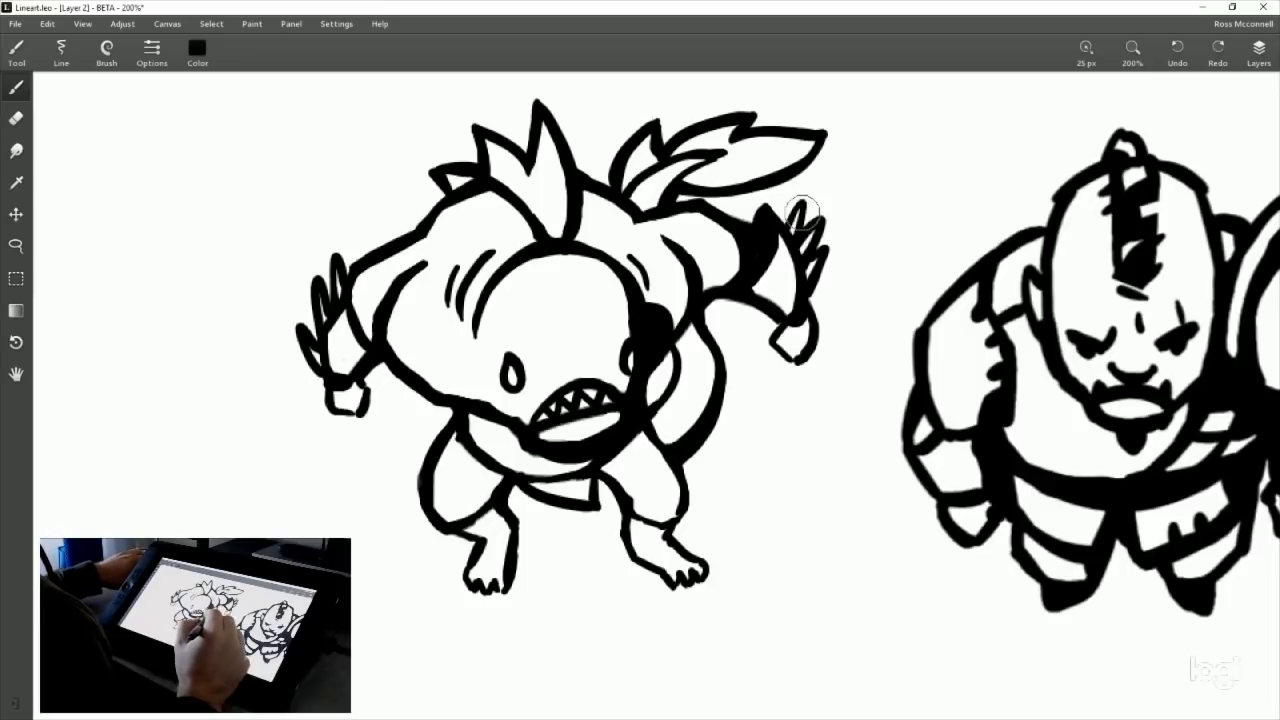
Thicken the fish creature's waistline and the short side edge of its loincloth.
drag(751, 527, 629, 420)
drag(450, 386, 543, 415)
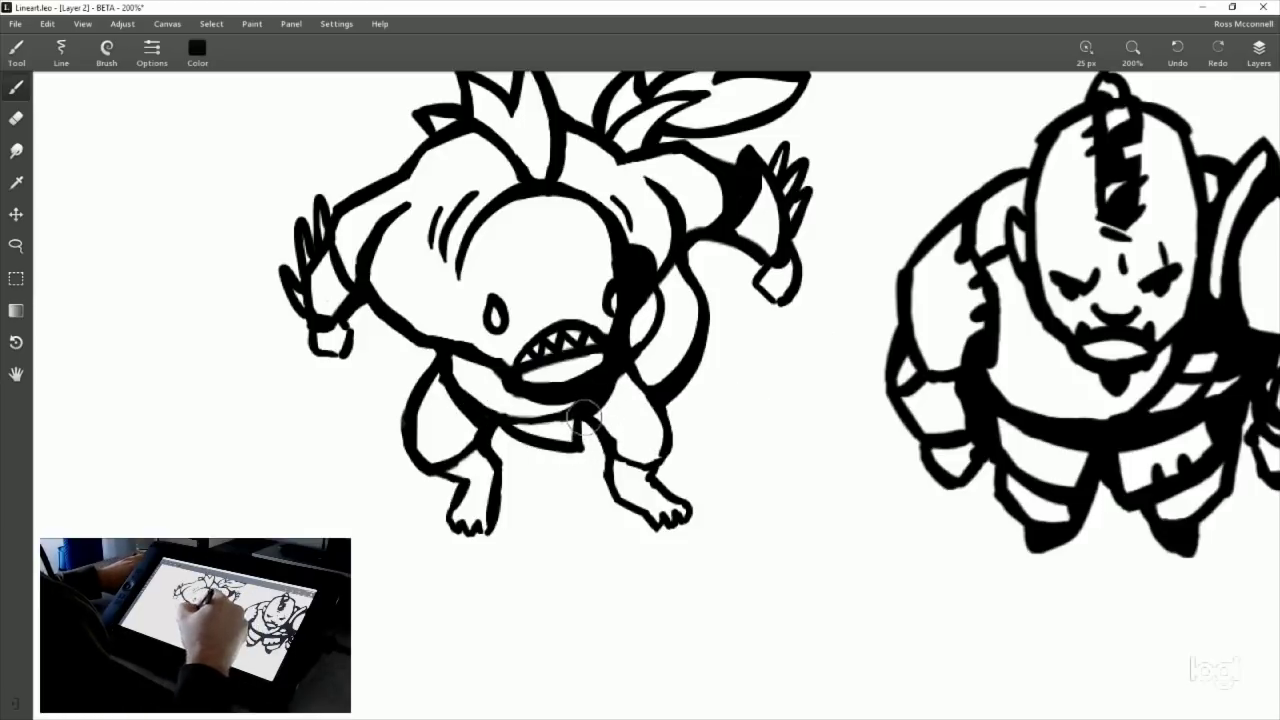
drag(585, 420, 590, 465)
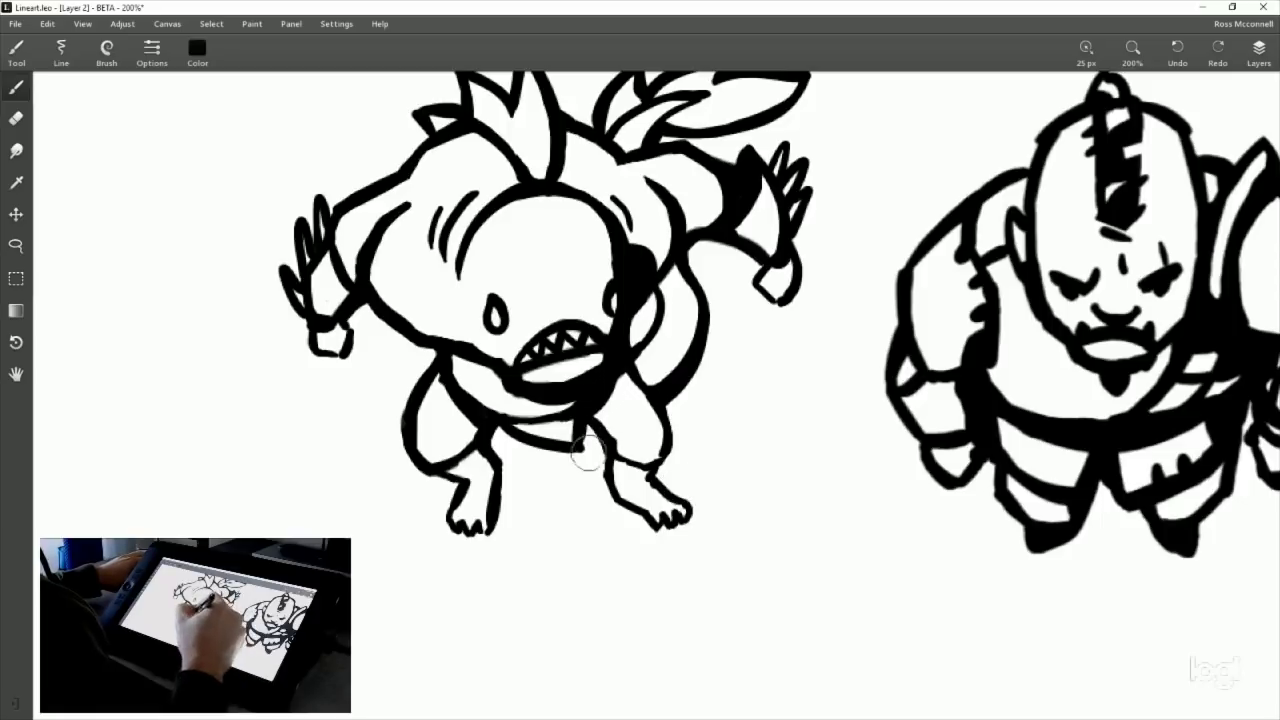
drag(566, 417, 588, 413)
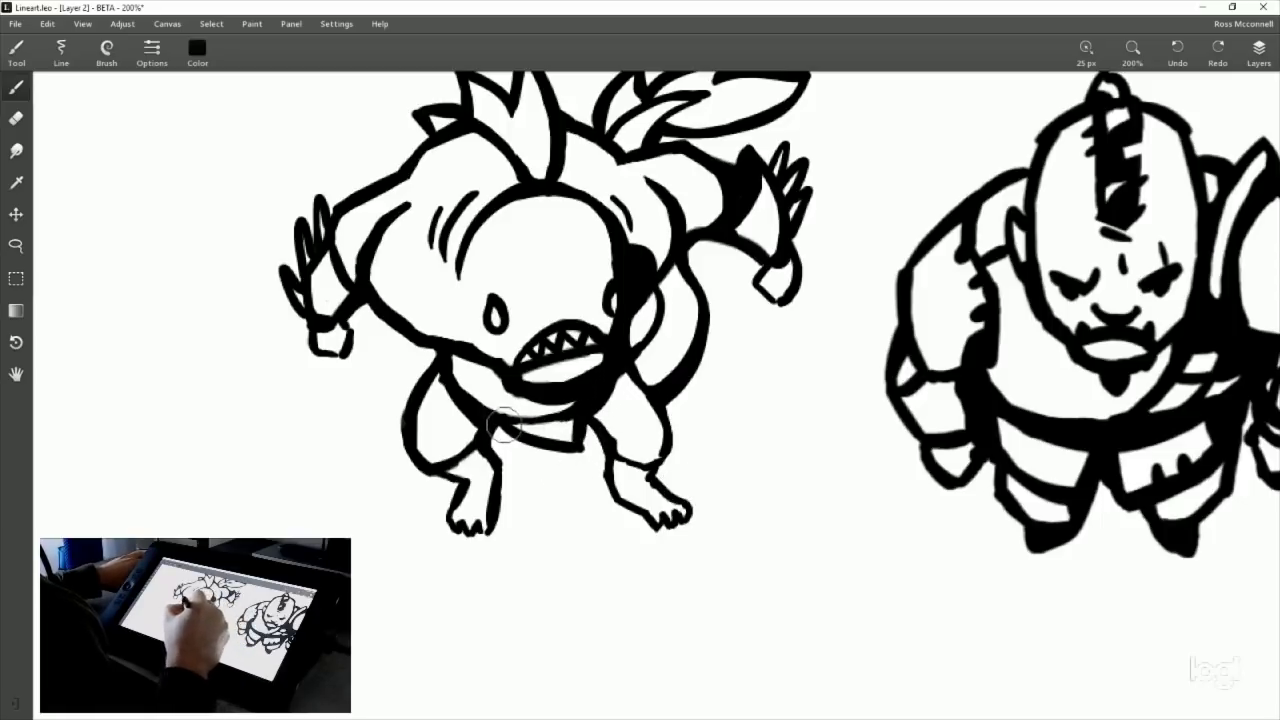
drag(507, 425, 588, 412)
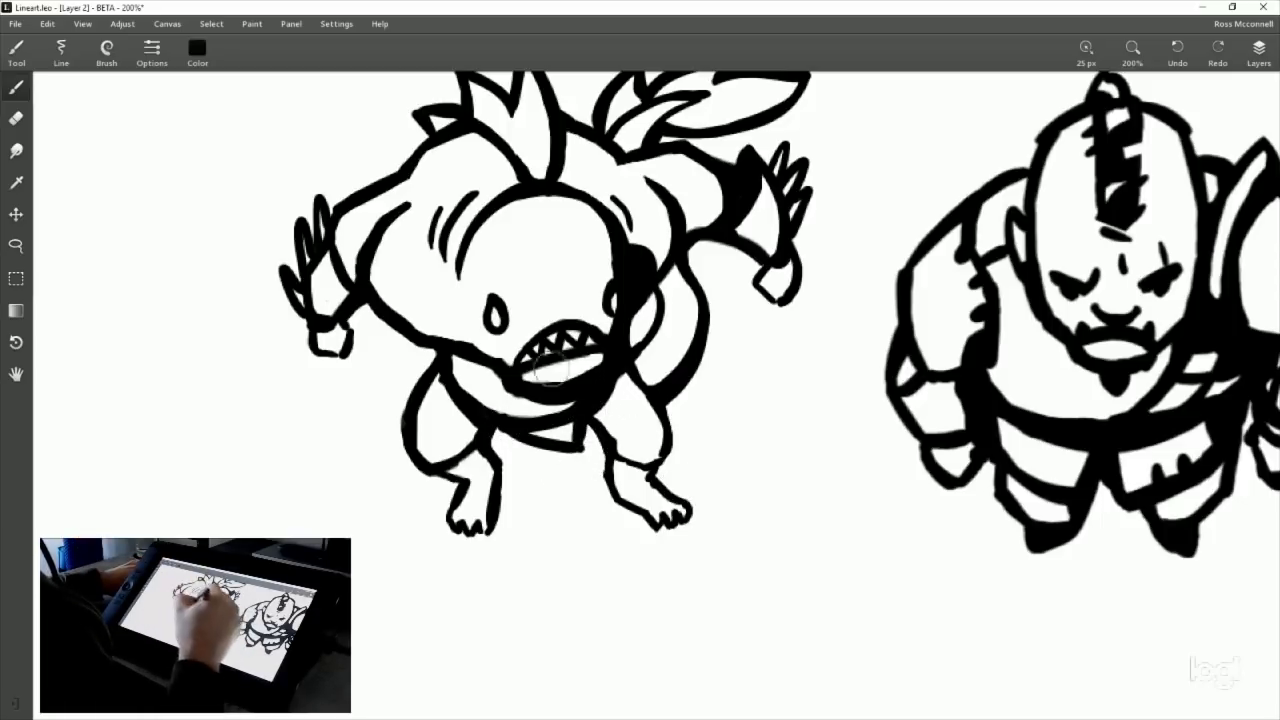
Try to trim the black line under the fish creature's lower lip with the 11 px eraser.
click(16, 118)
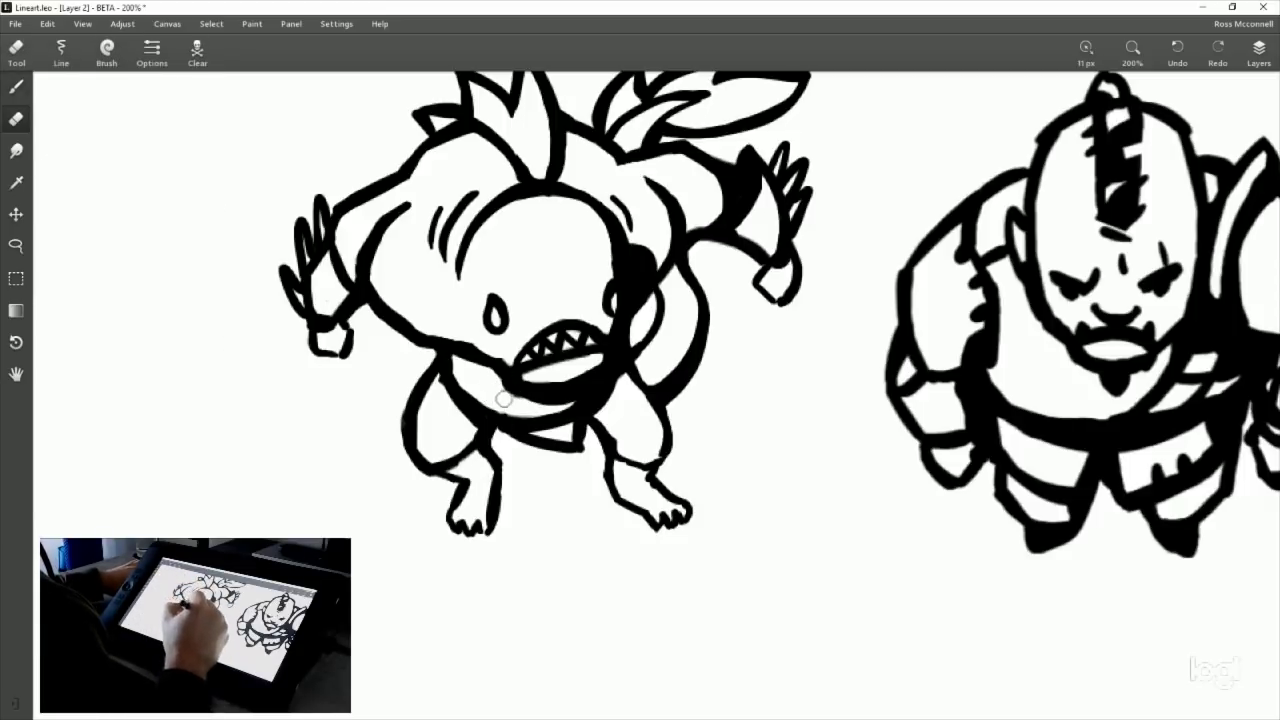
key(ctrl+z)
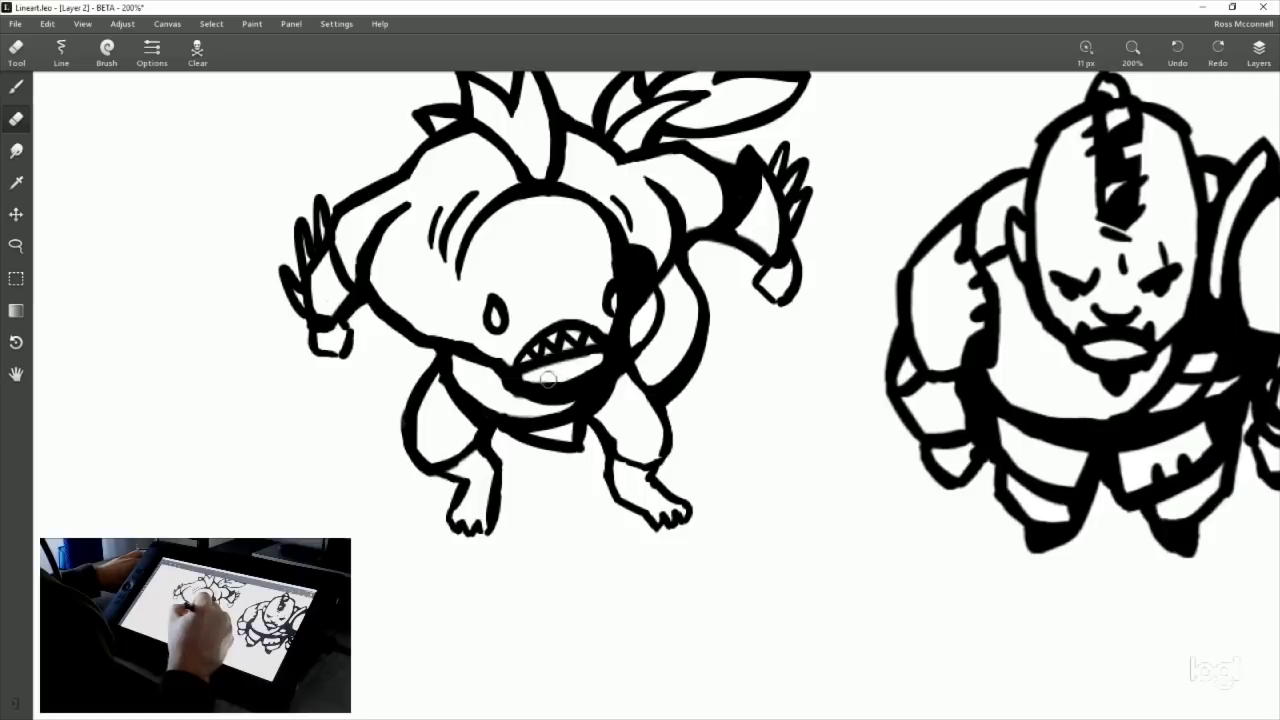
drag(548, 379, 590, 365)
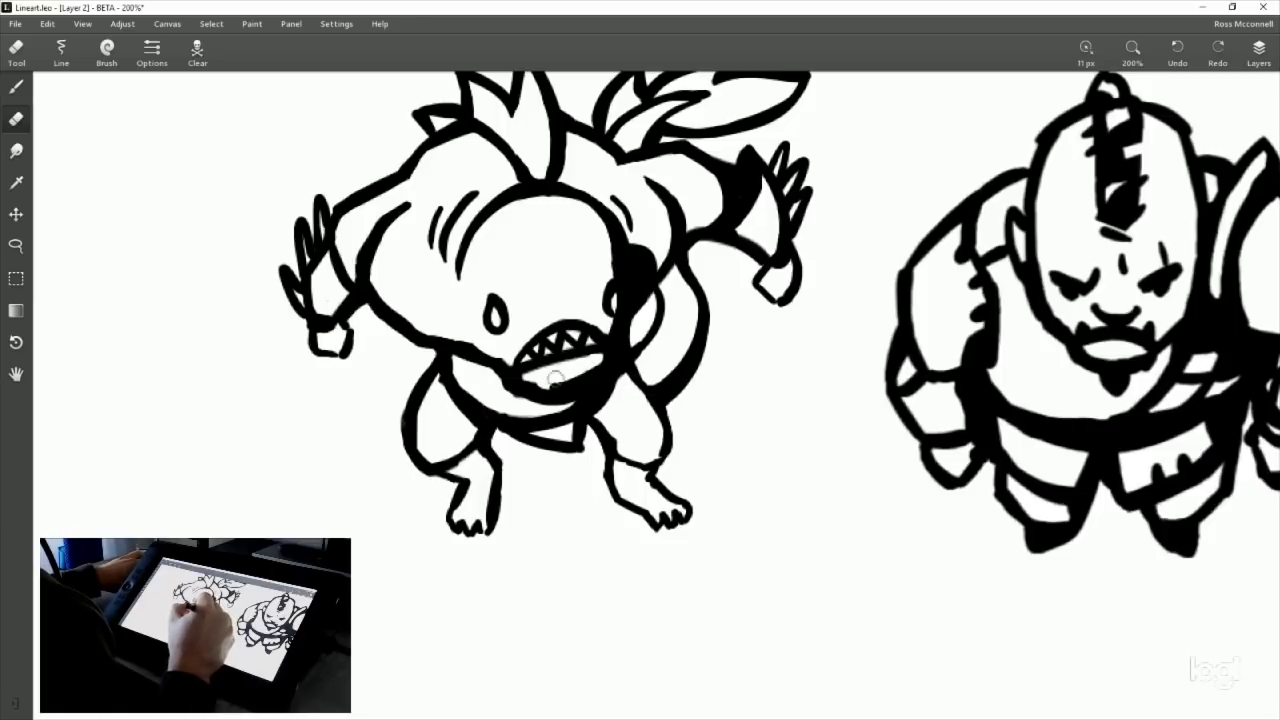
key(ctrl+z)
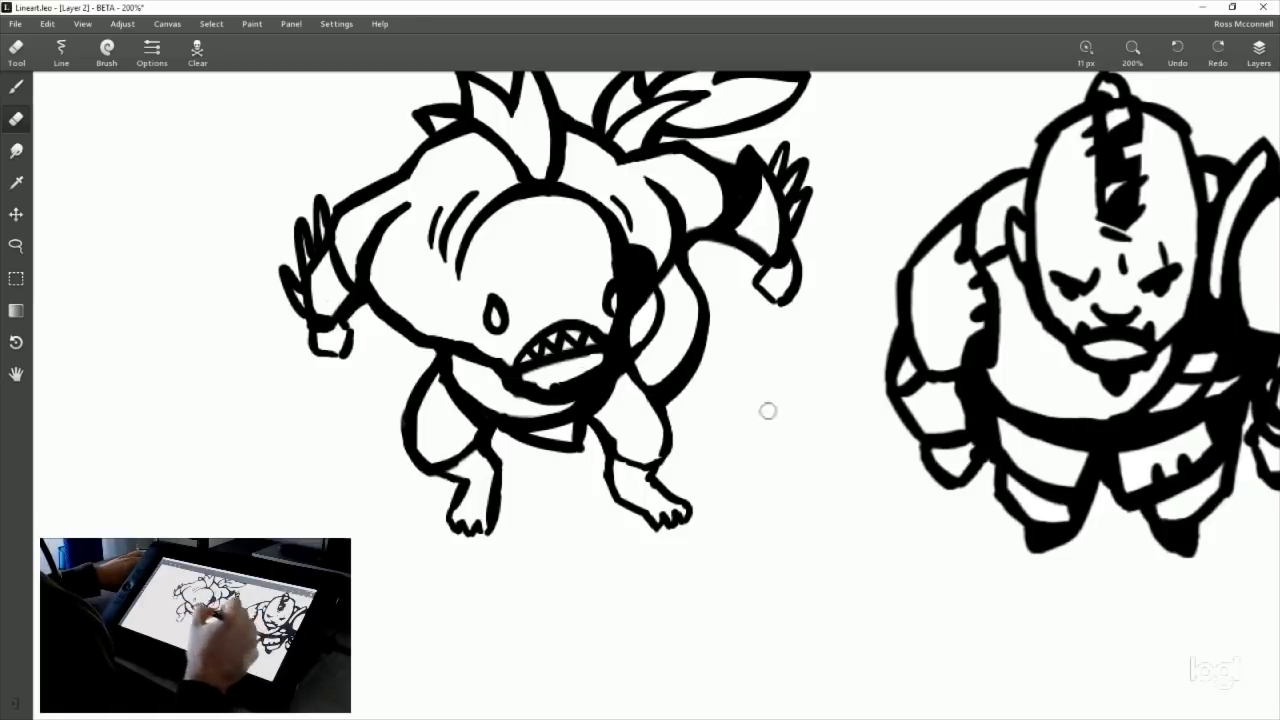
drag(515, 452, 556, 447)
click(16, 86)
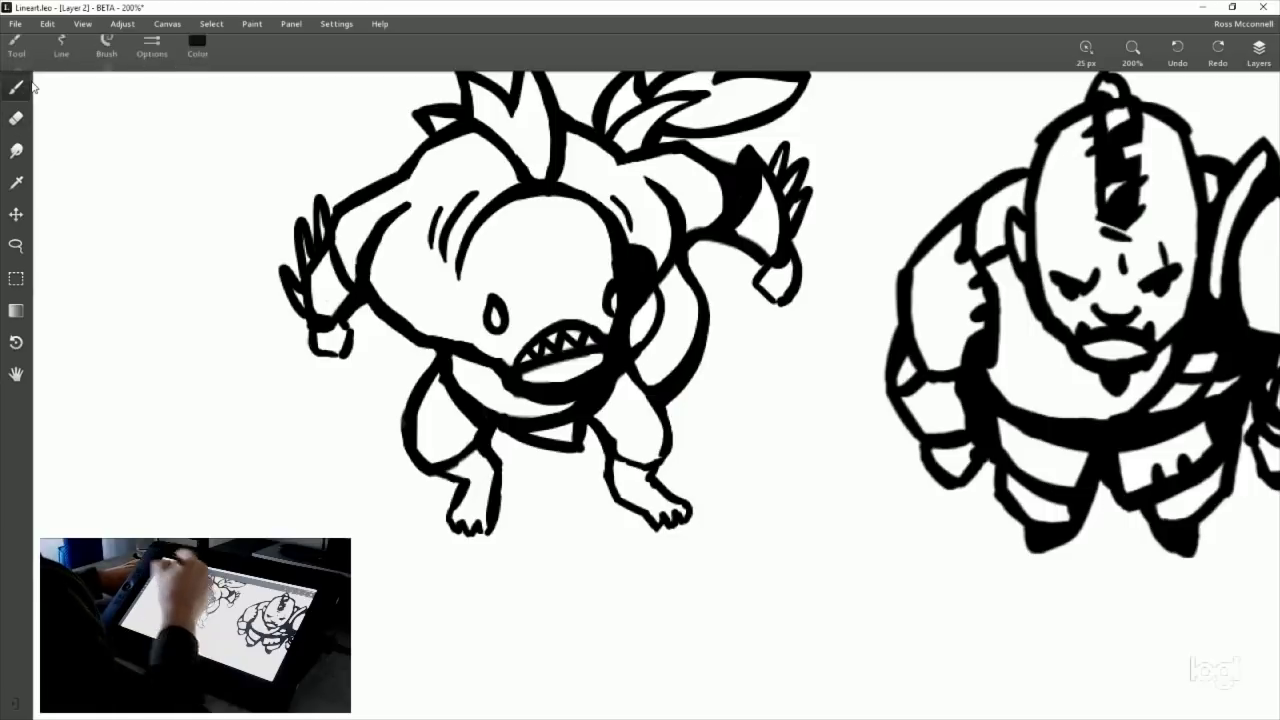
Toggle the visibility of Layer 7 to check what it holds, and make it the active layer.
click(1258, 52)
click(1145, 252)
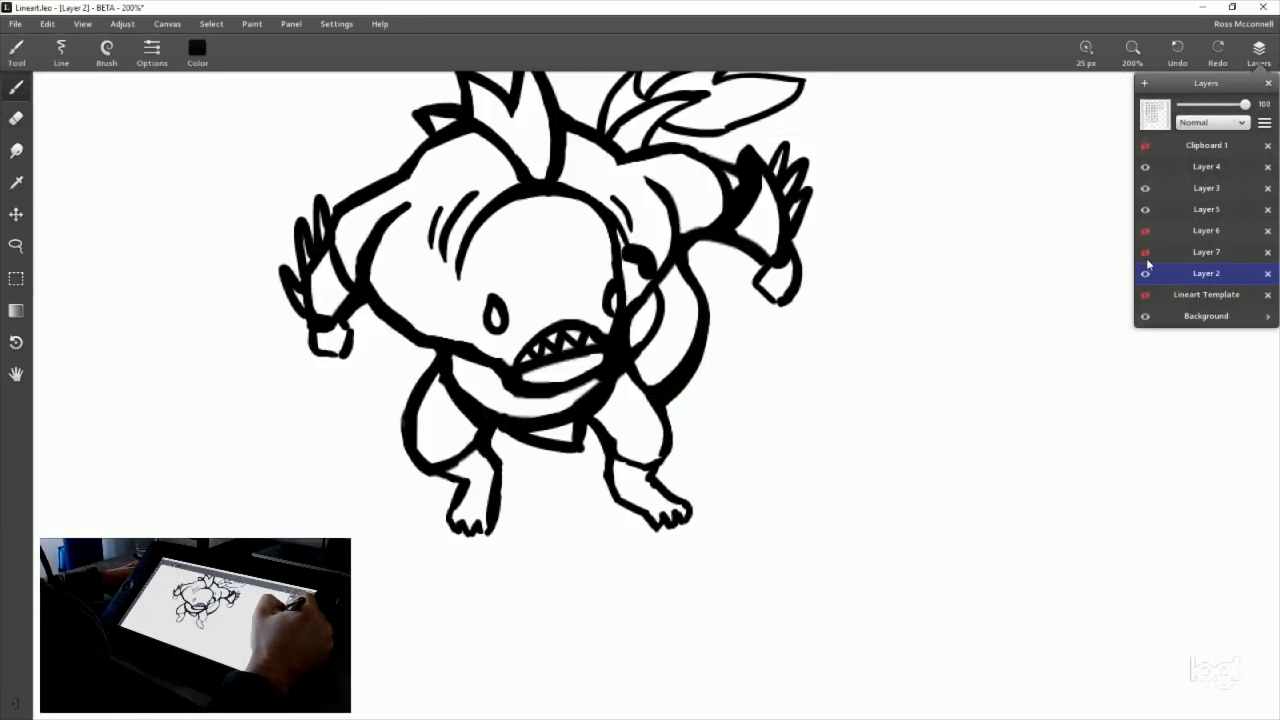
click(1145, 254)
click(1144, 255)
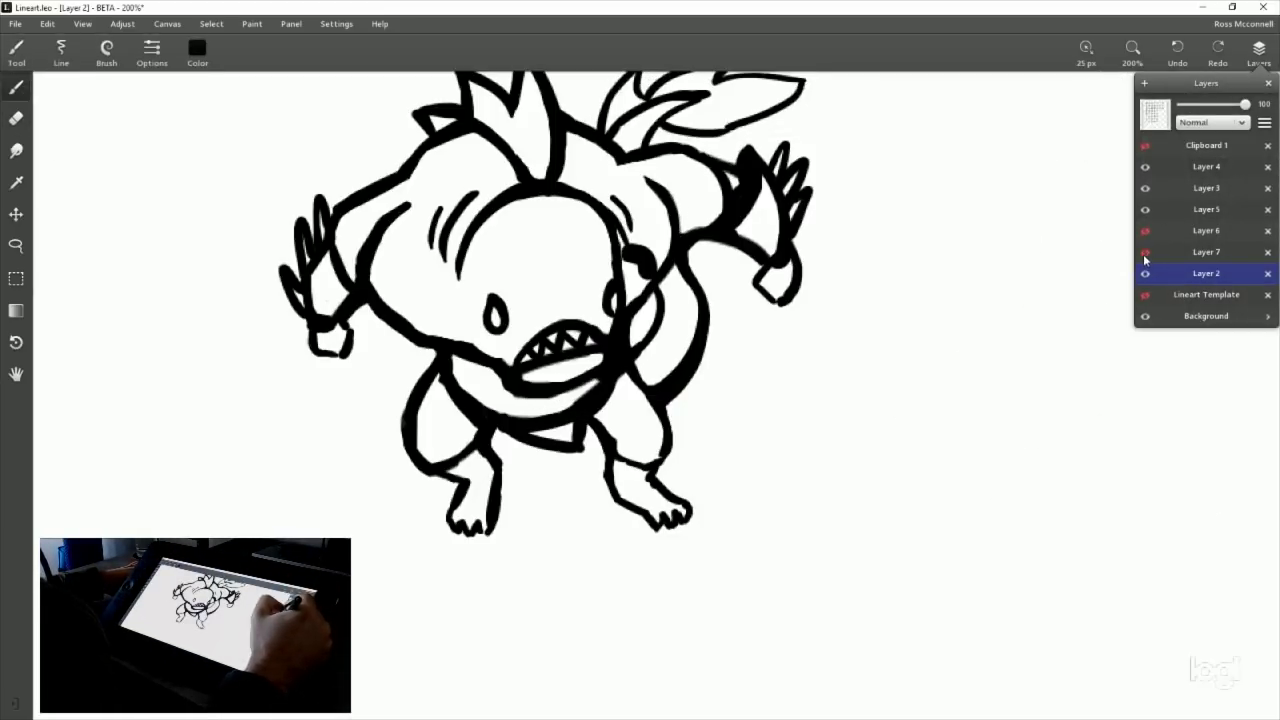
click(1144, 254)
click(1191, 253)
click(1258, 52)
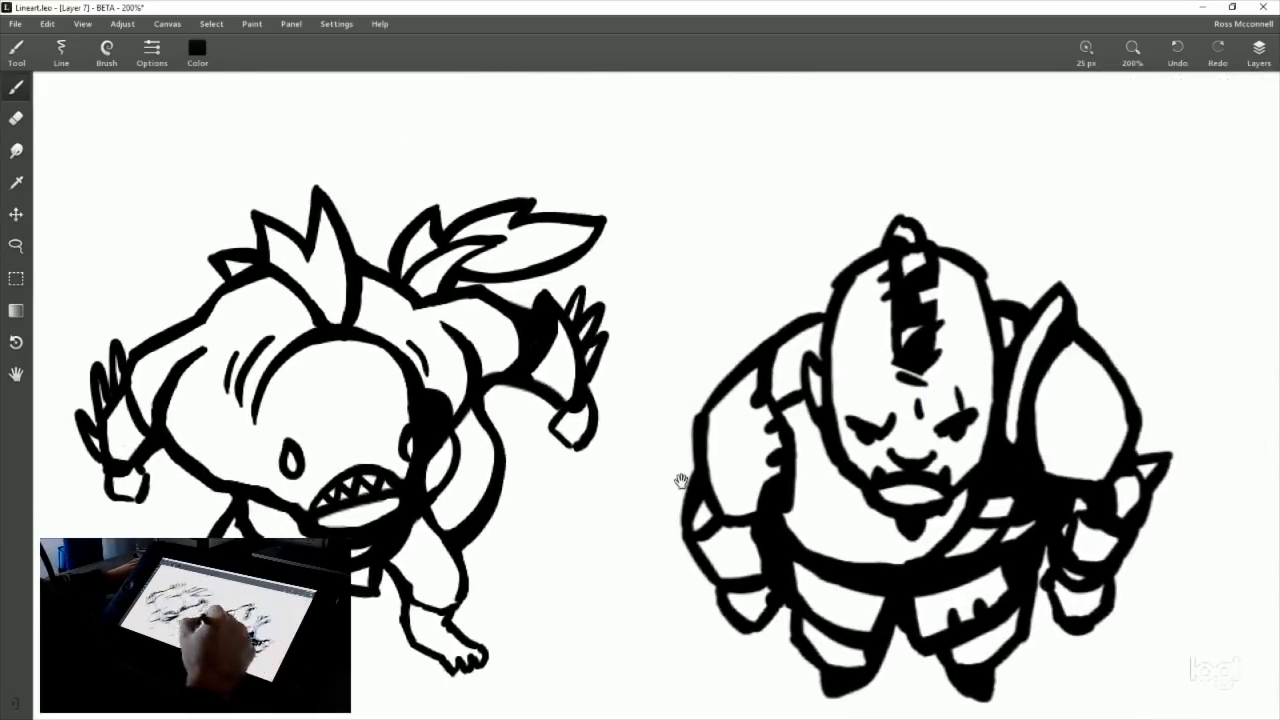
Check Layer 7 against the whole character sheet by toggling its visibility, and merge it down into Layer 2.
click(1133, 52)
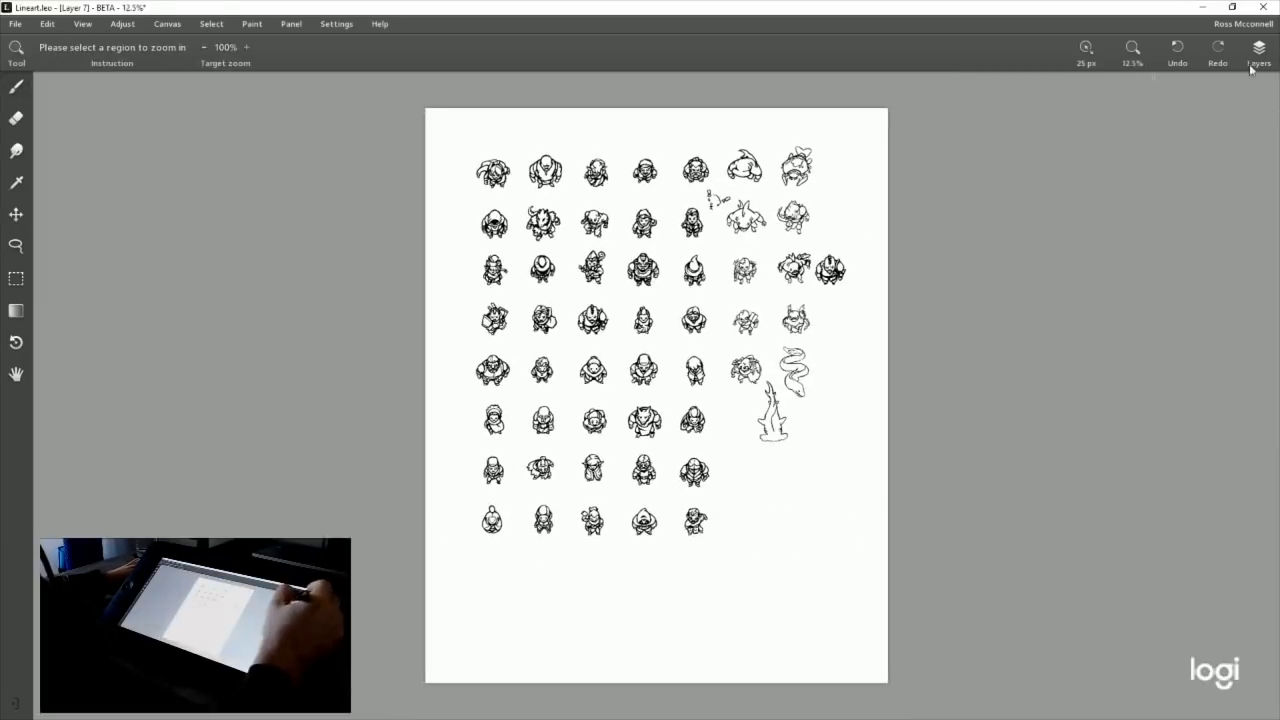
click(1256, 56)
click(1146, 253)
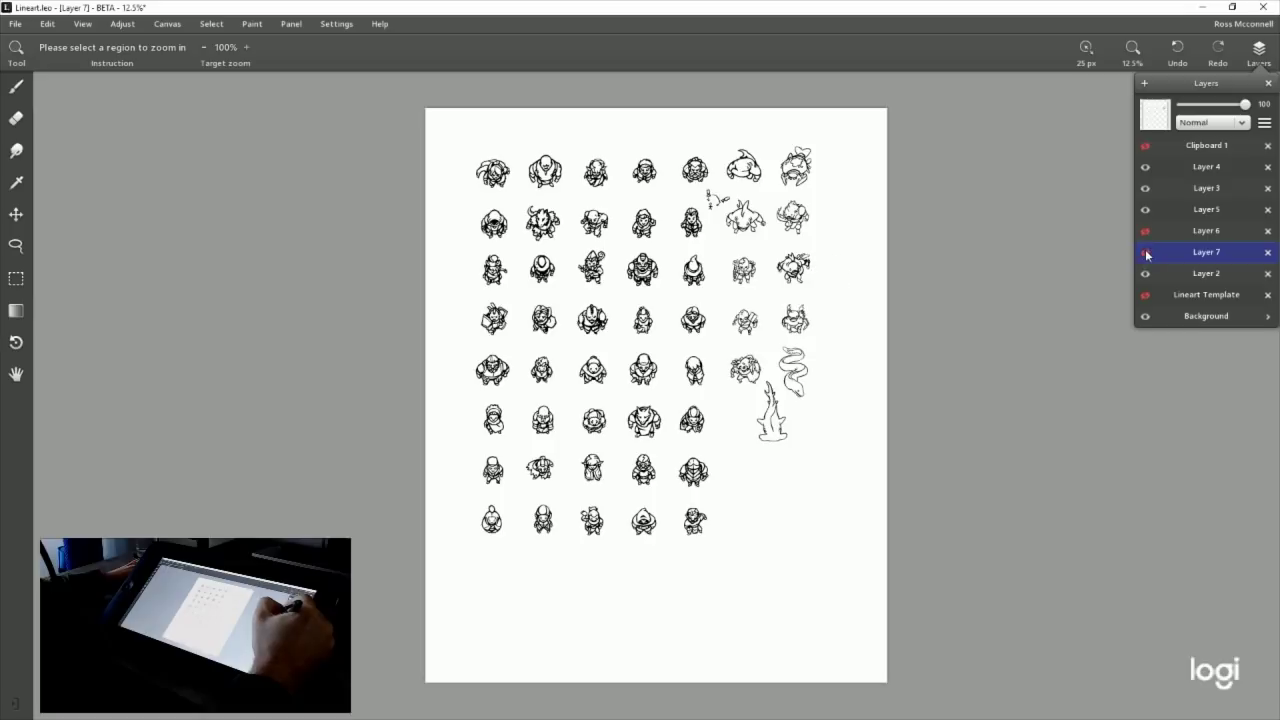
click(1146, 254)
click(1146, 253)
click(1146, 253)
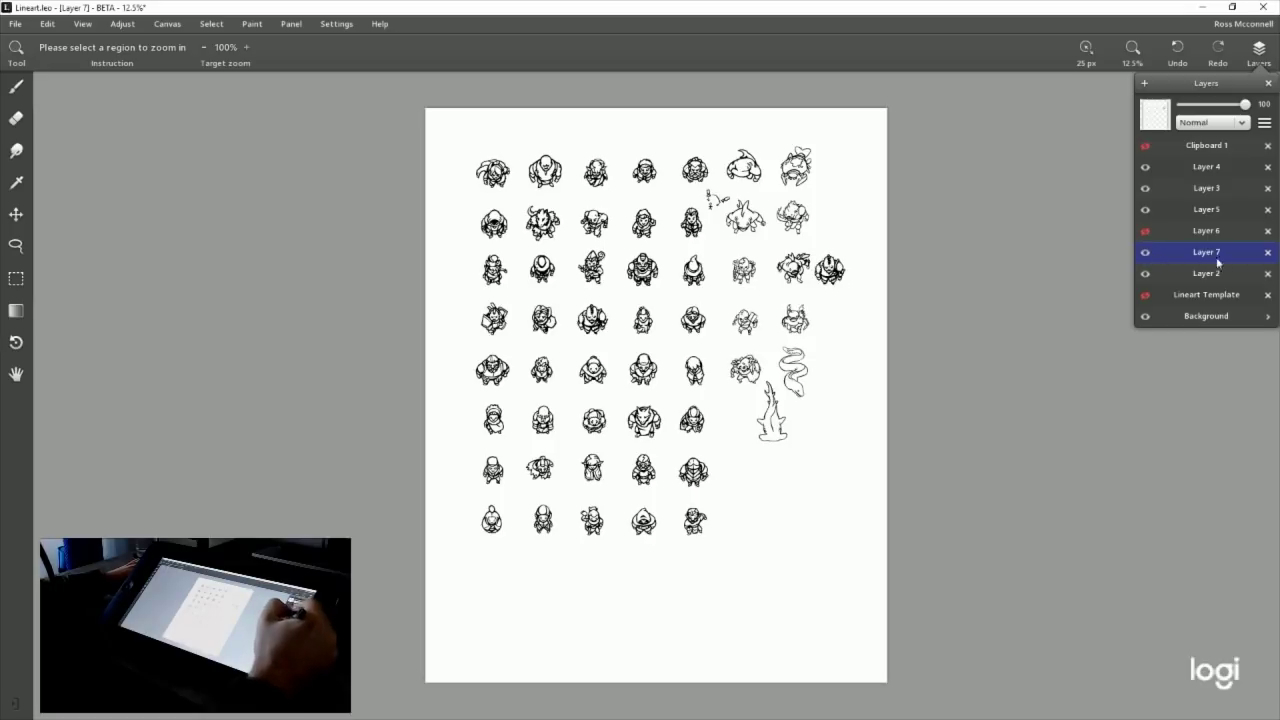
click(1264, 122)
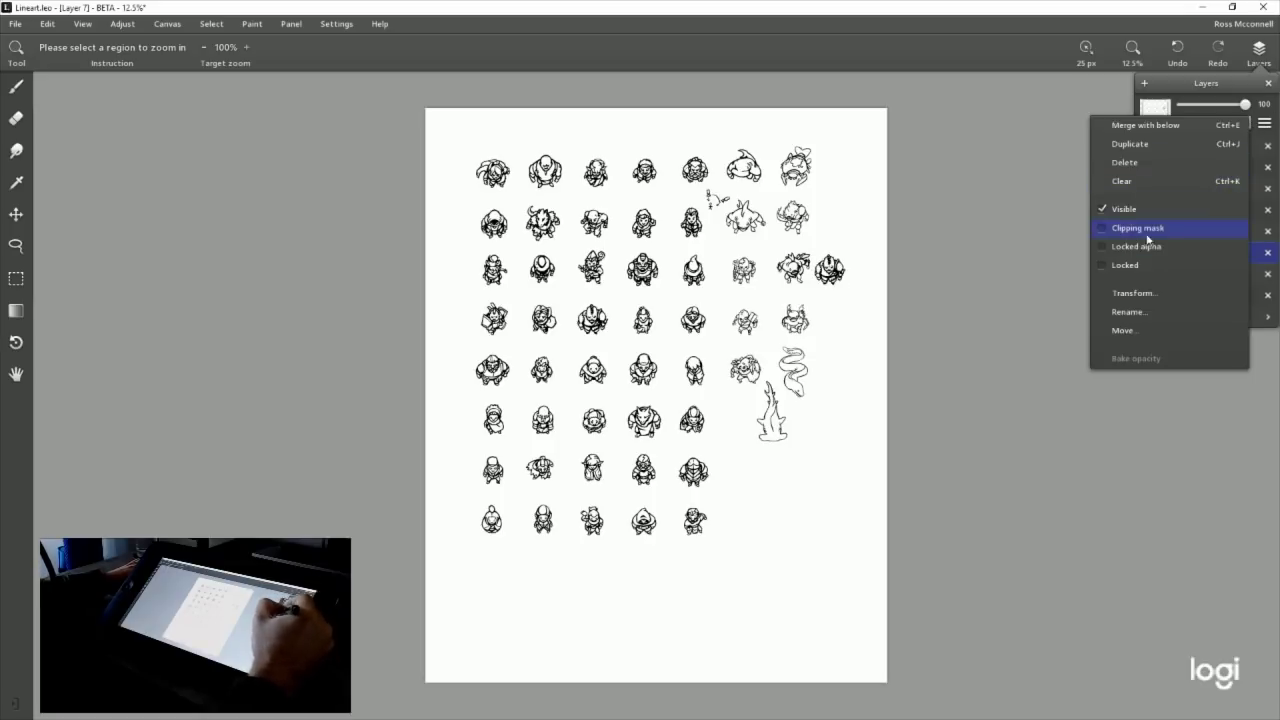
click(1149, 128)
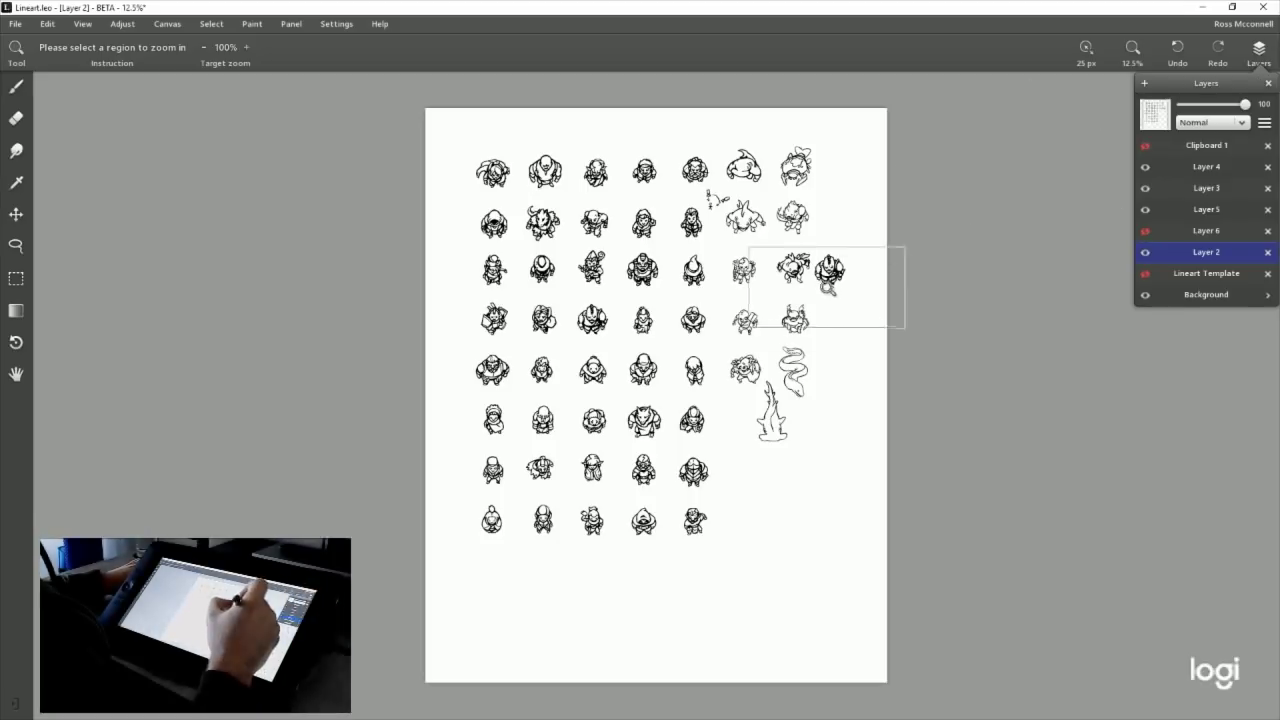
Thicken and round the outlines of both of the fish creature's fists at 200% zoom, using the 25 px brush.
click(821, 263)
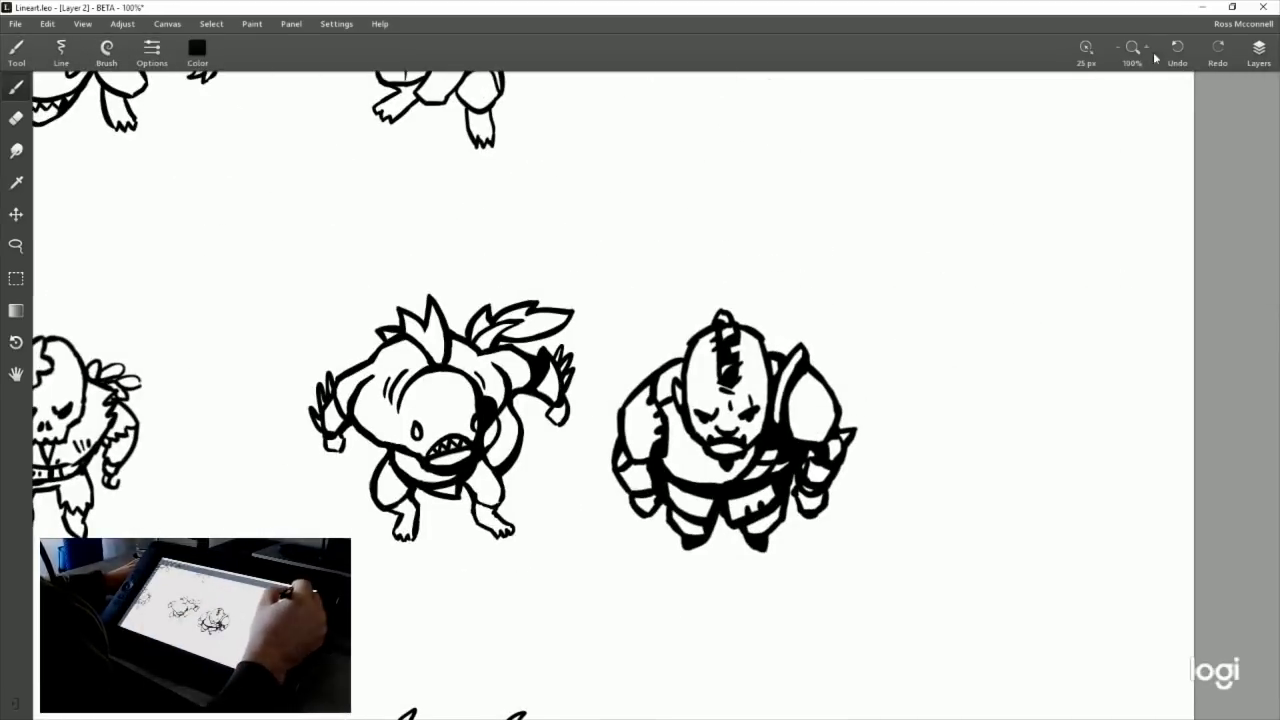
click(1152, 47)
drag(439, 506, 569, 297)
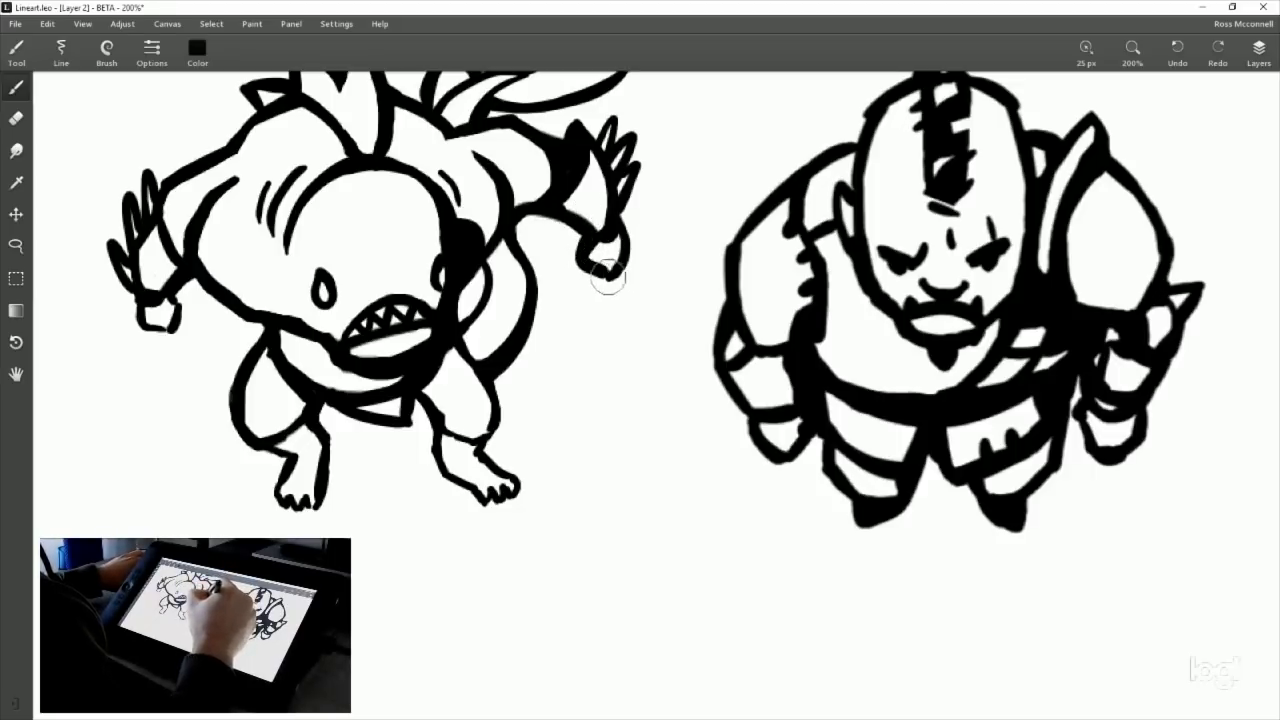
drag(590, 258, 622, 271)
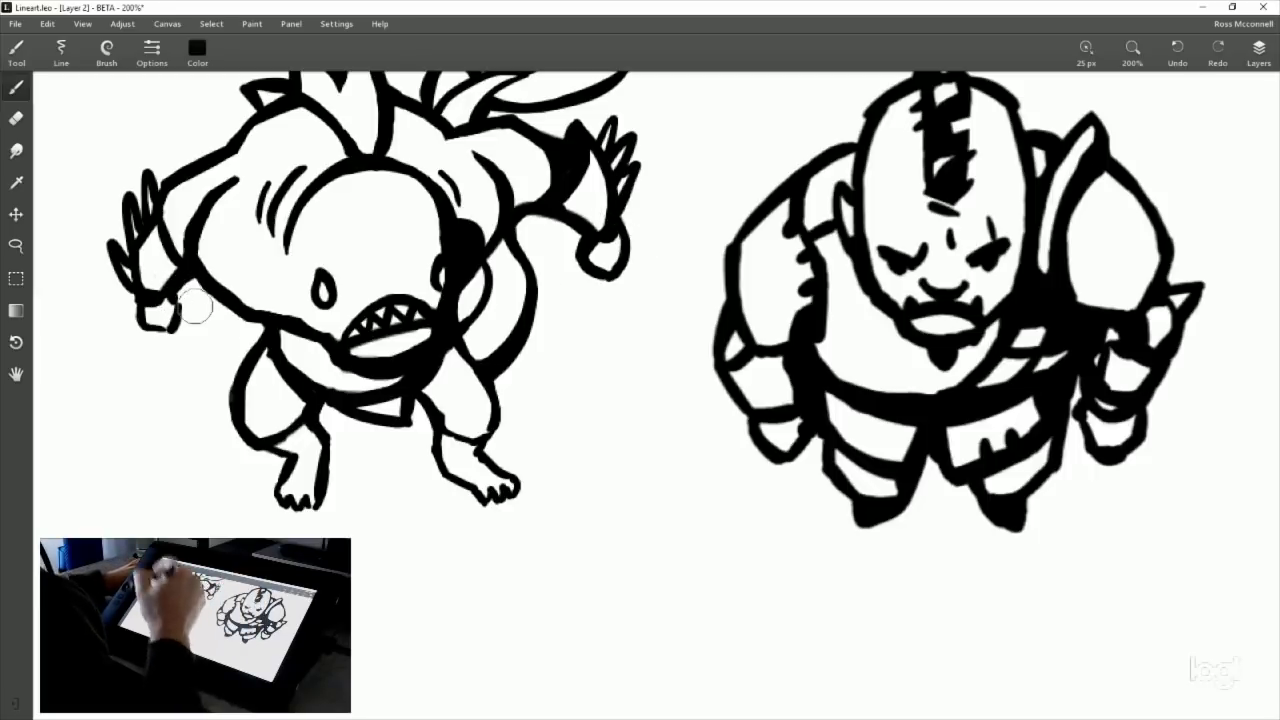
drag(281, 274, 389, 294)
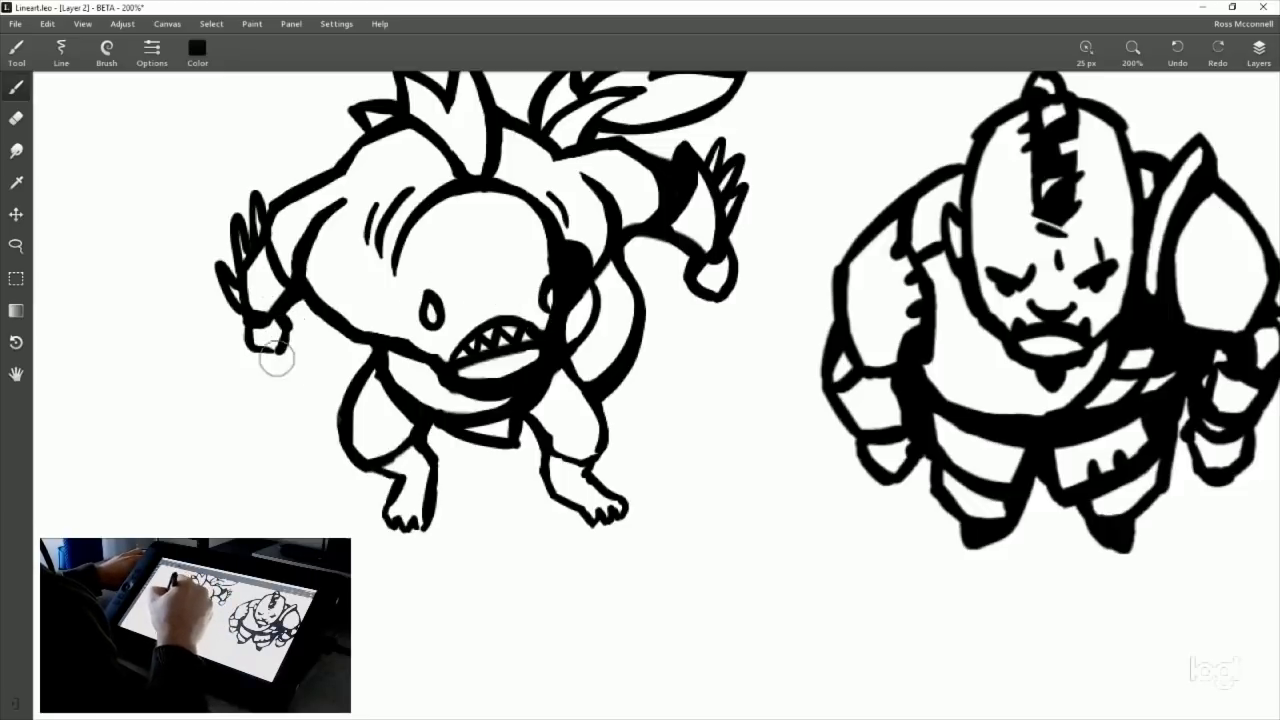
mouse_move(288, 322)
mouse_down()
mouse_move(263, 343)
mouse_move(280, 354)
mouse_move(234, 314)
mouse_move(262, 340)
mouse_up()
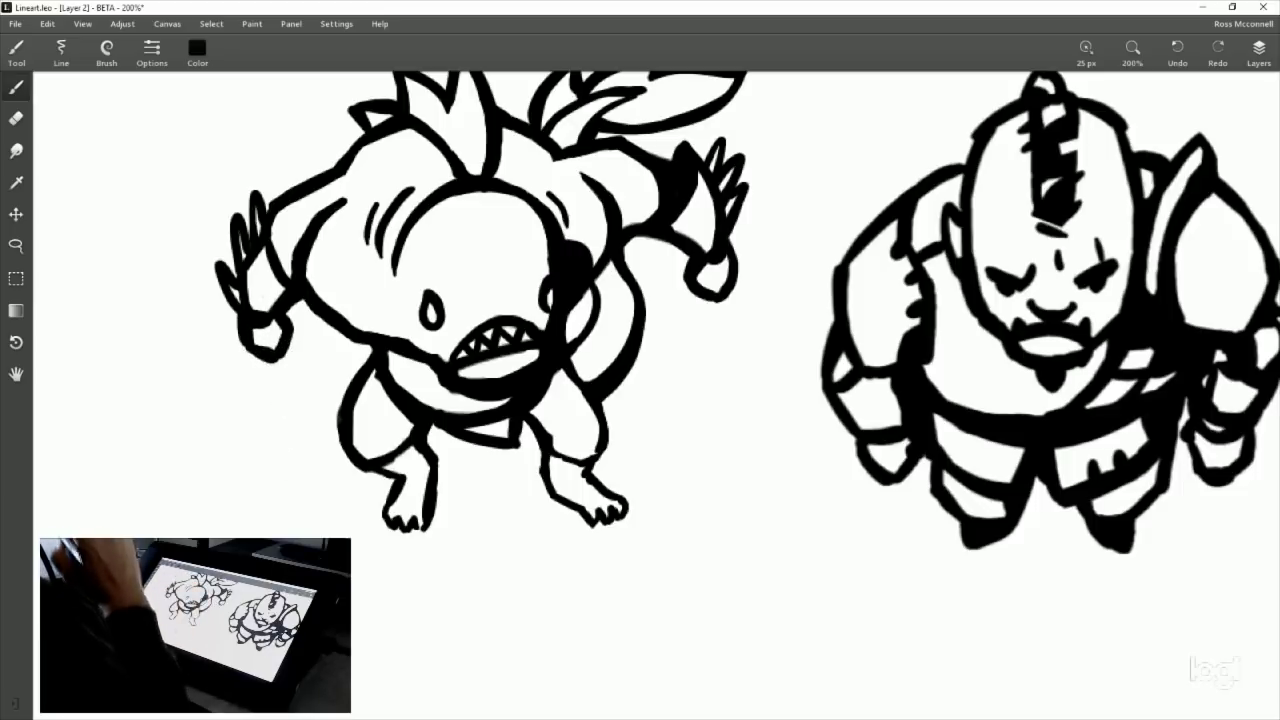
drag(538, 271, 522, 341)
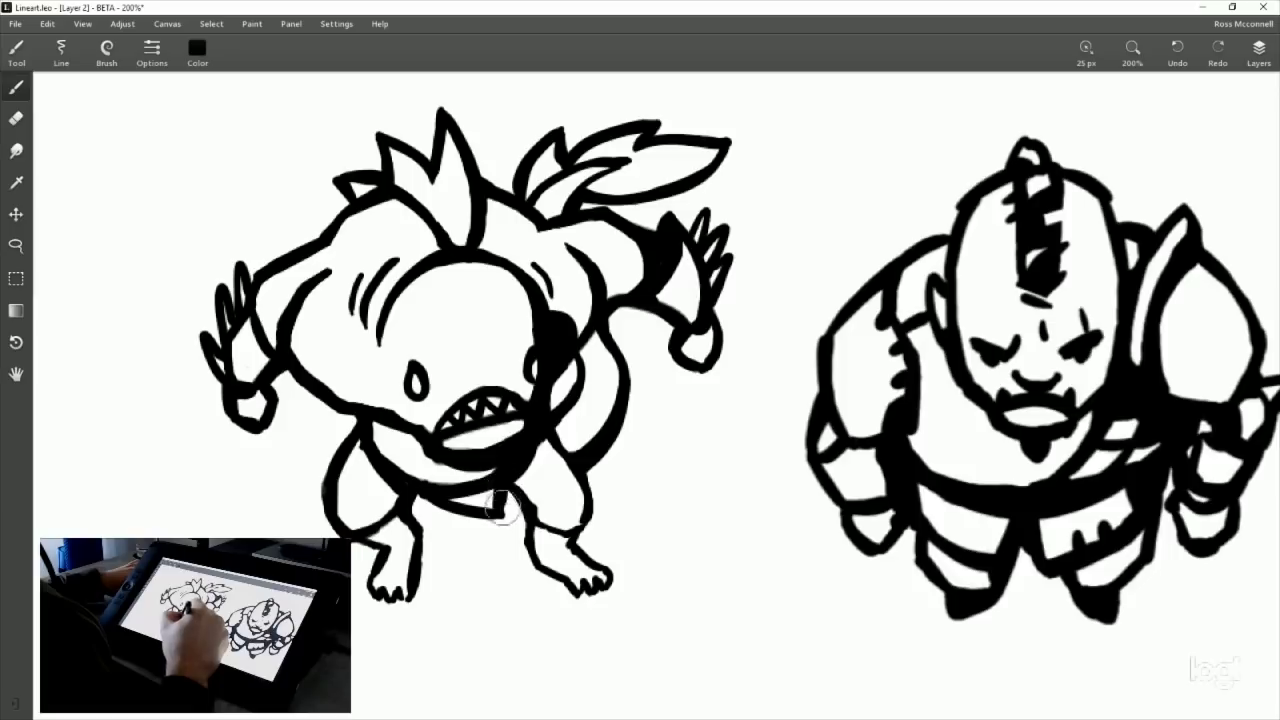
Thicken the lines beneath both of the fish creature's knees with the 25 px brush, tidying them with the 11 px eraser.
drag(527, 488, 529, 400)
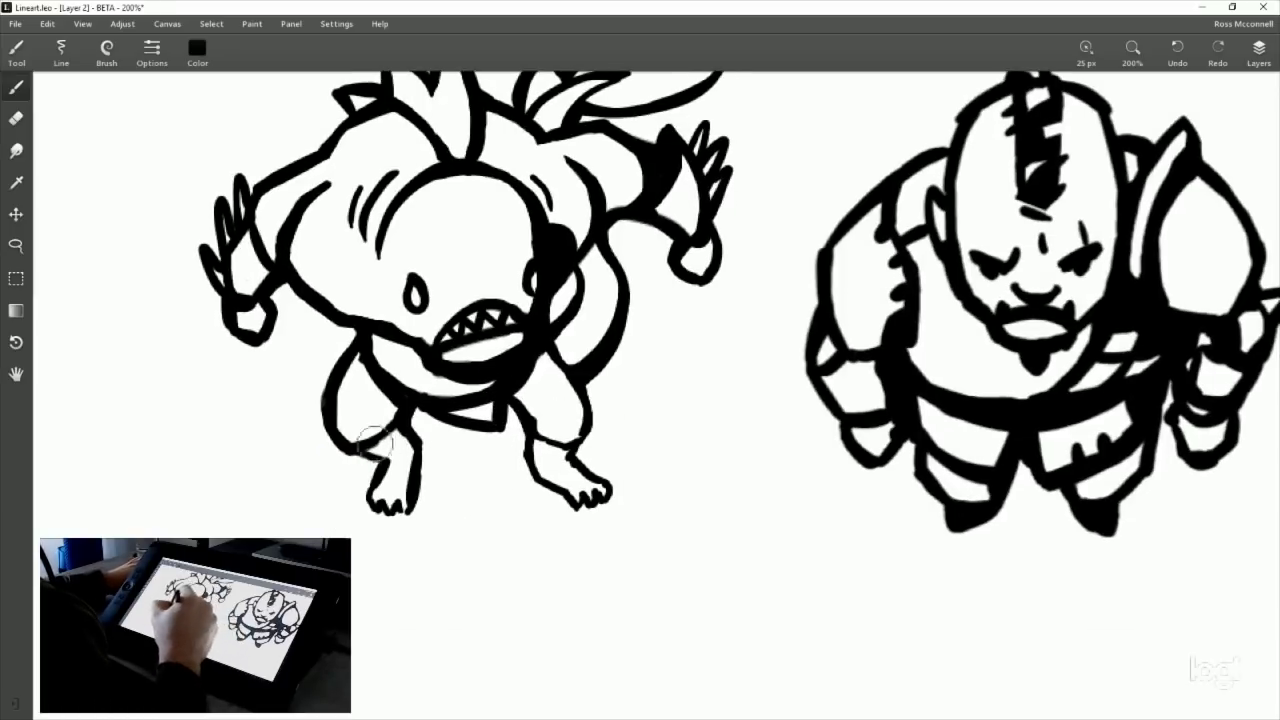
drag(335, 445, 412, 432)
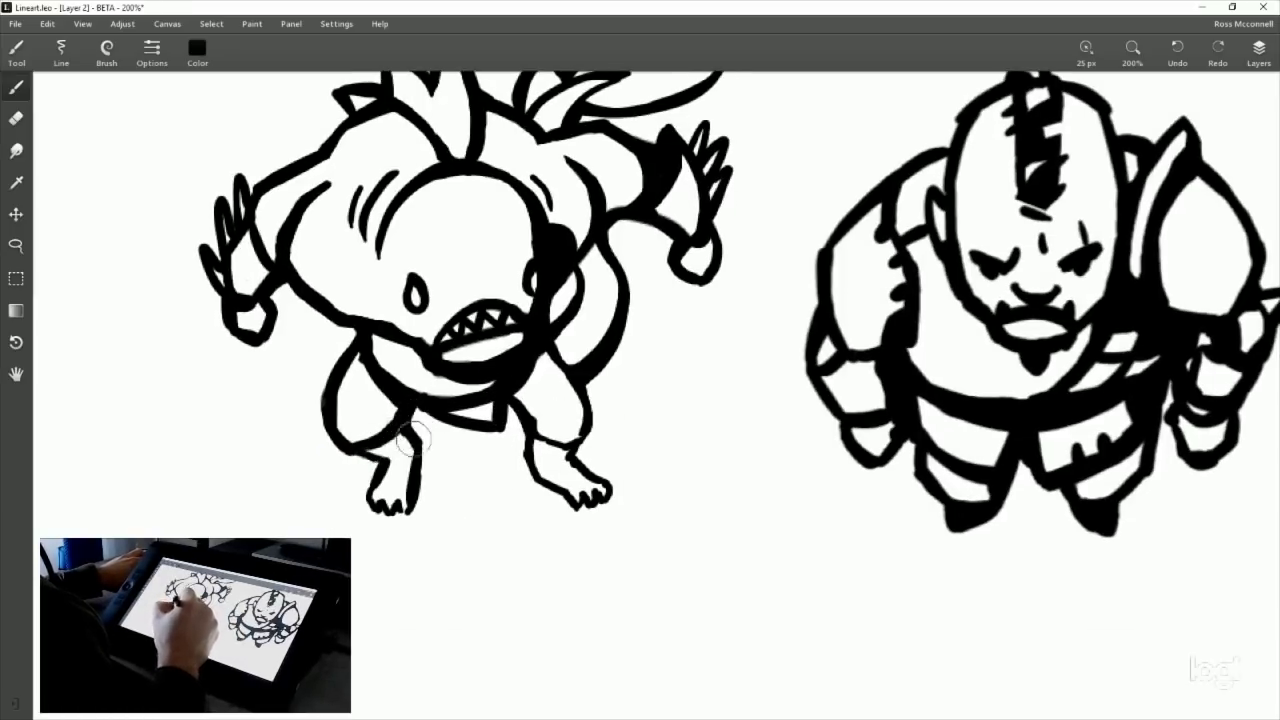
drag(530, 440, 565, 465)
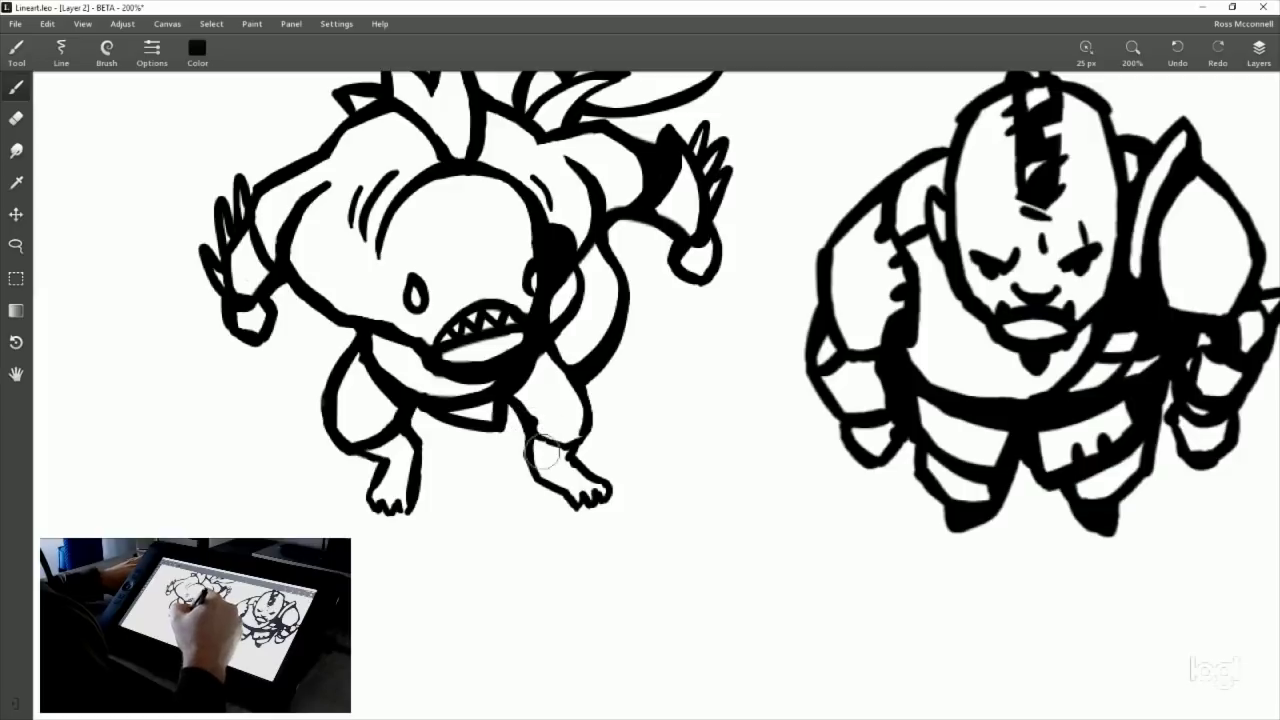
key(e)
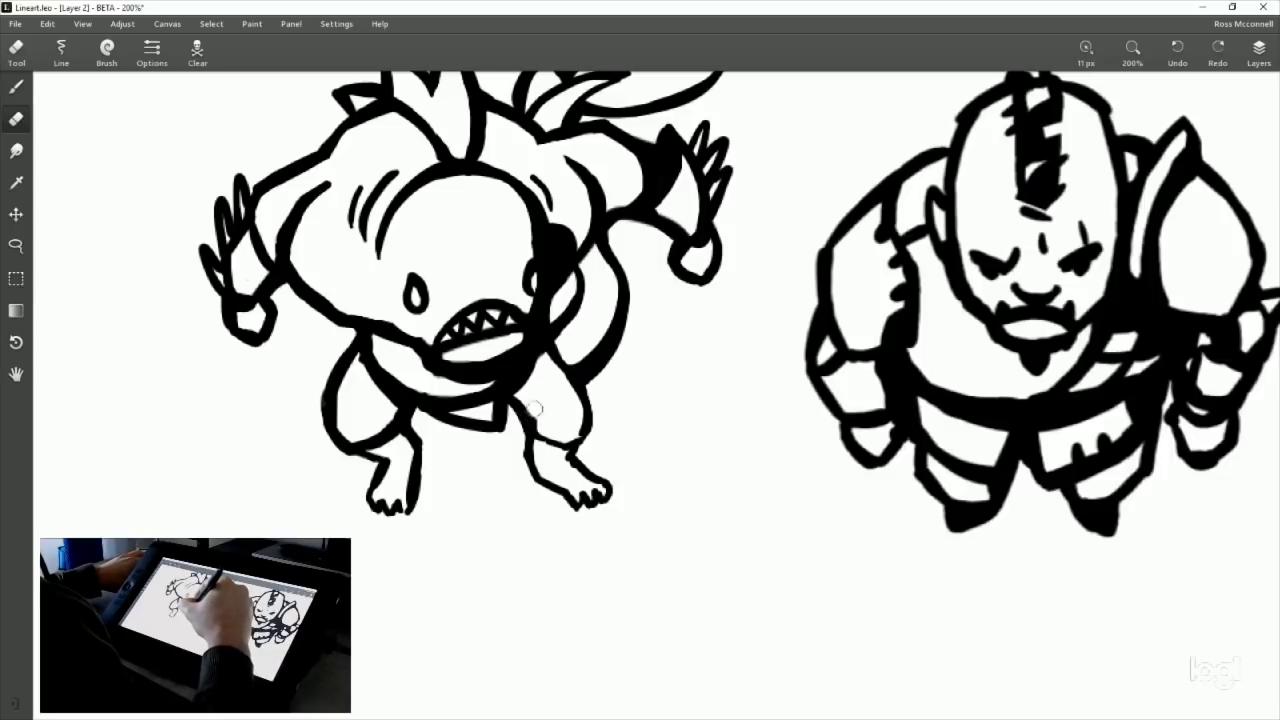
click(16, 87)
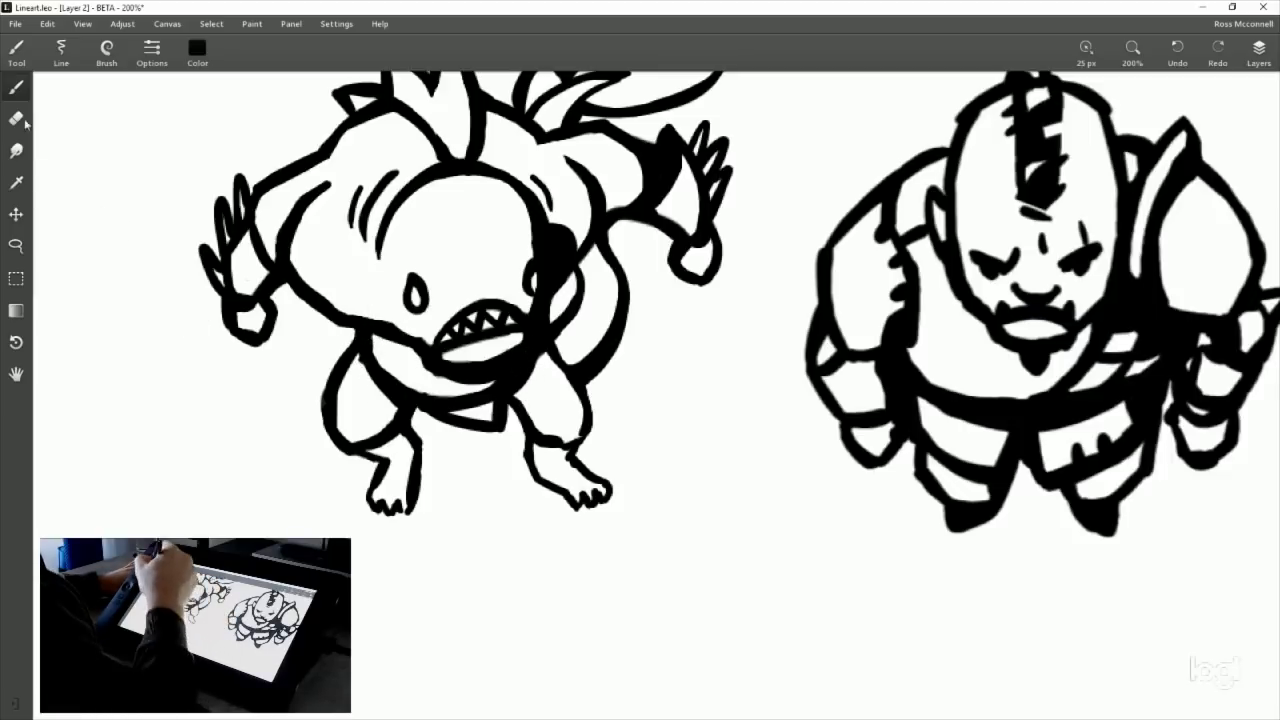
Clean up the outlines of the fish creature's left-hand thigh and the loincloth edge, alternating the 11 px eraser and 25 px brush.
key(e)
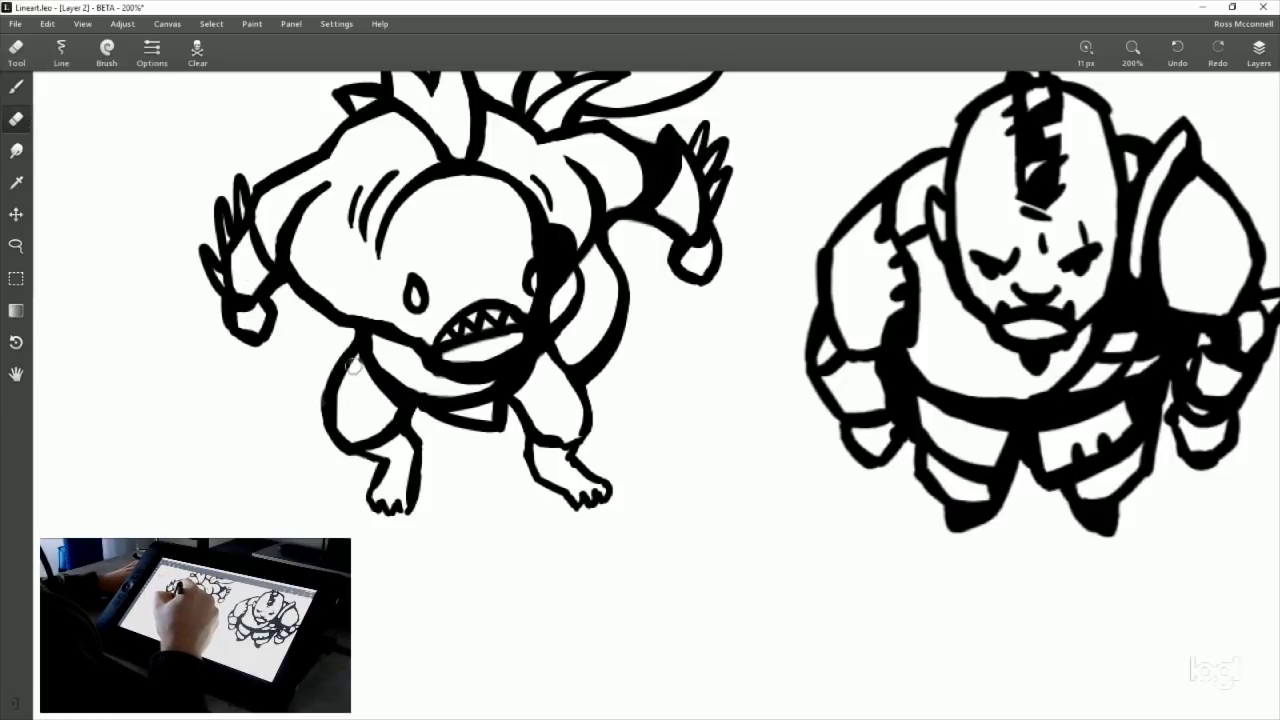
click(22, 88)
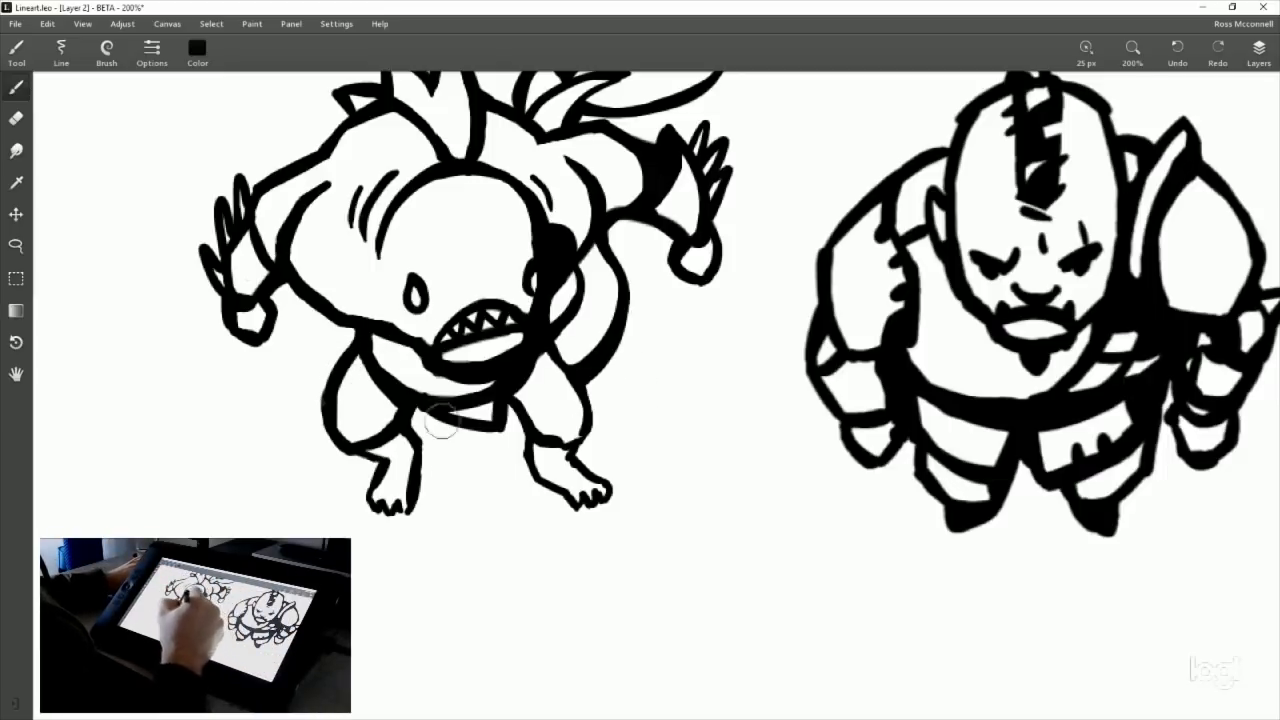
click(17, 119)
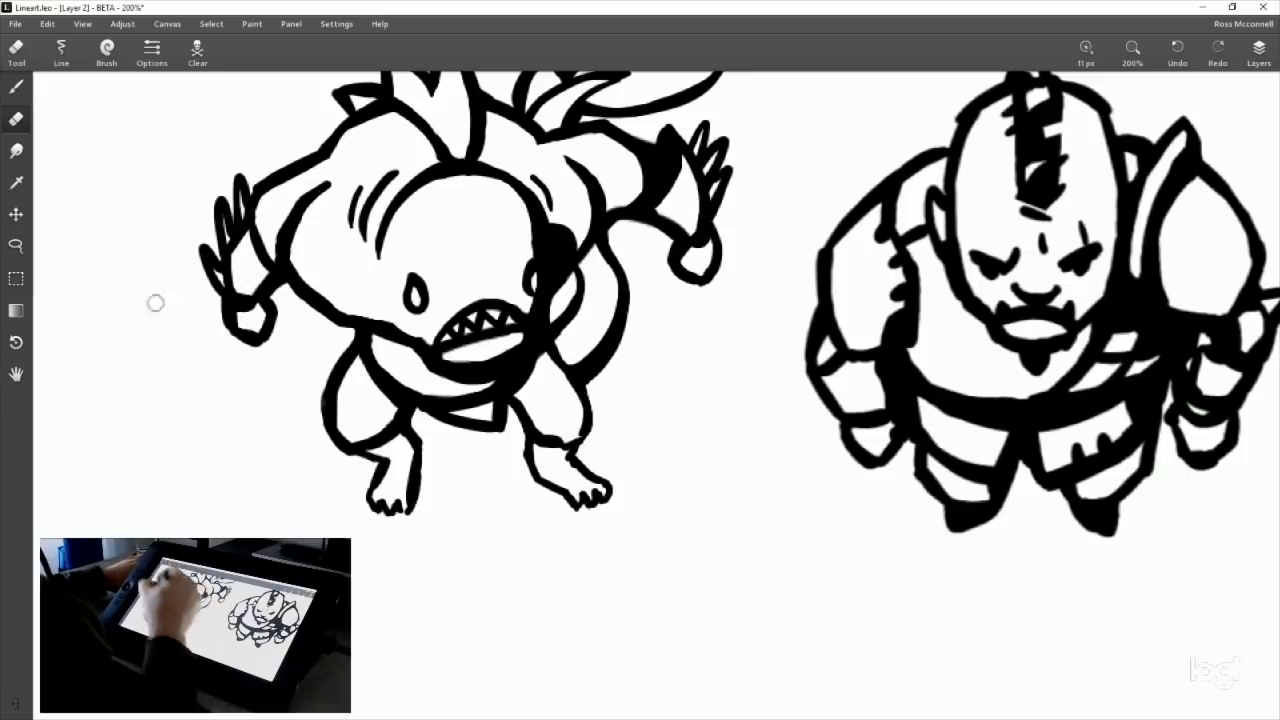
key(b)
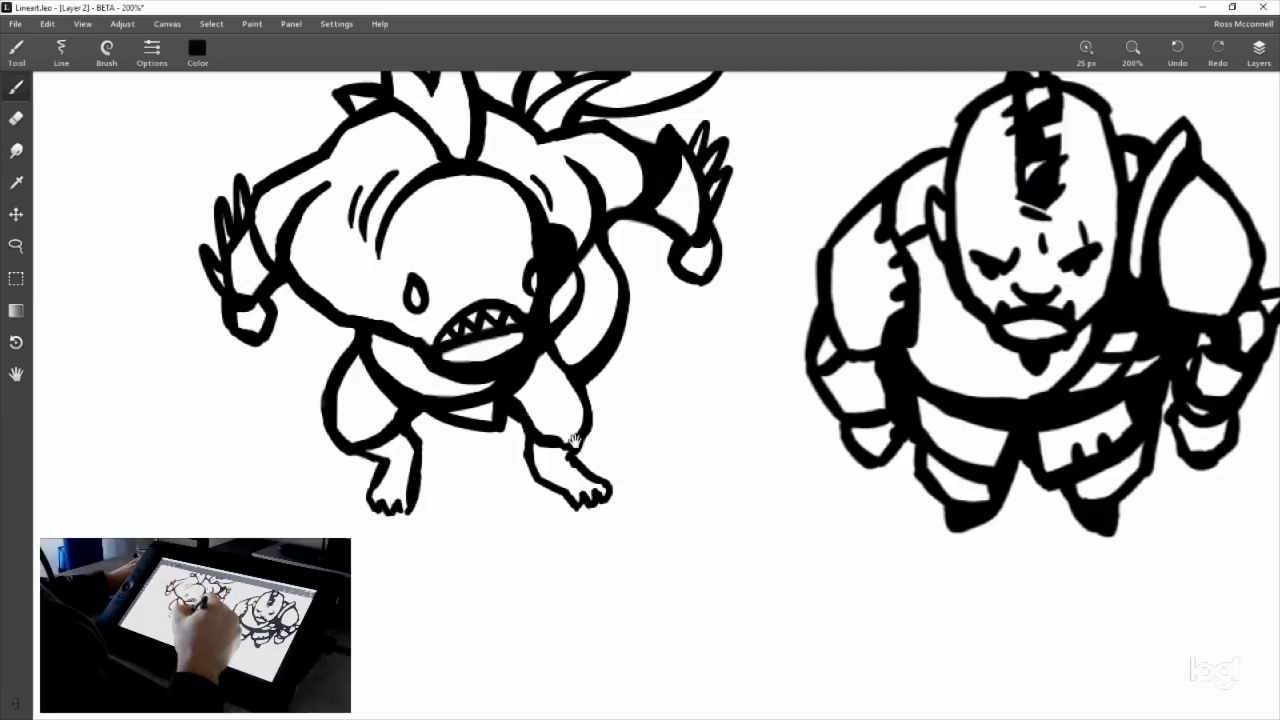
Smooth the junction of calf and ankle on the fish creature's right-hand leg with the 25 px brush and 11 px eraser.
scroll(575, 440, down, 2)
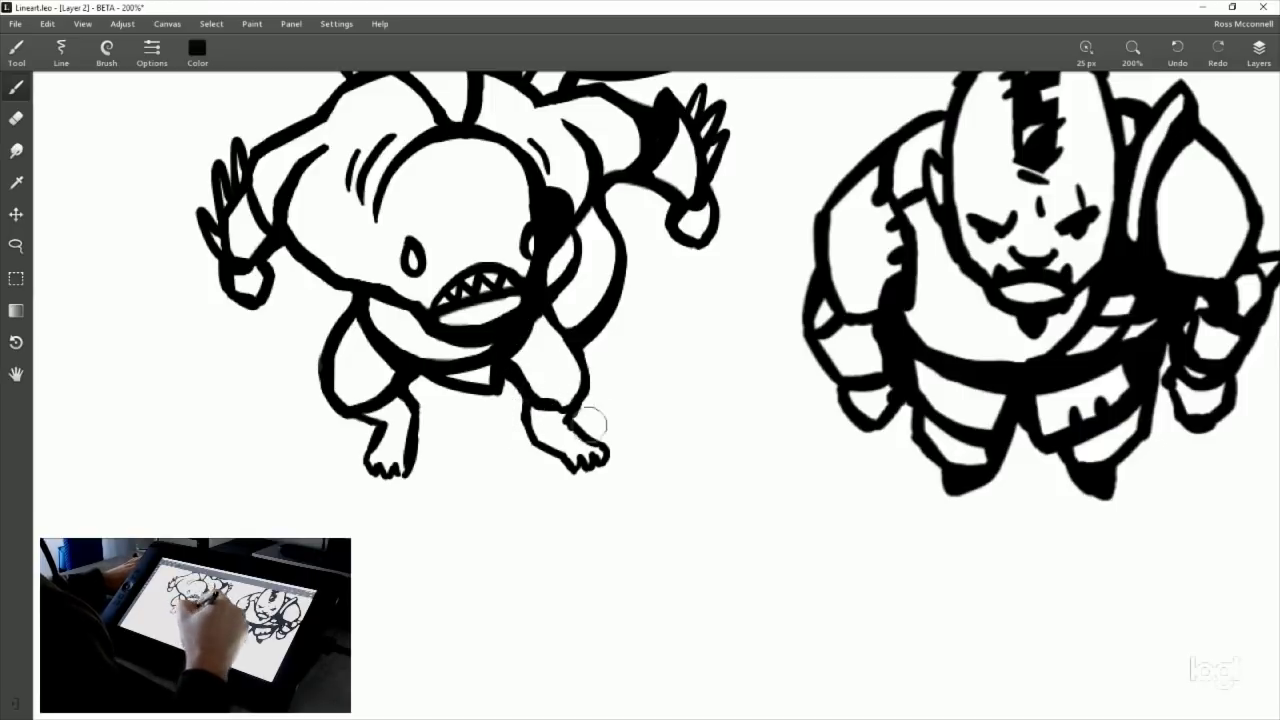
click(20, 119)
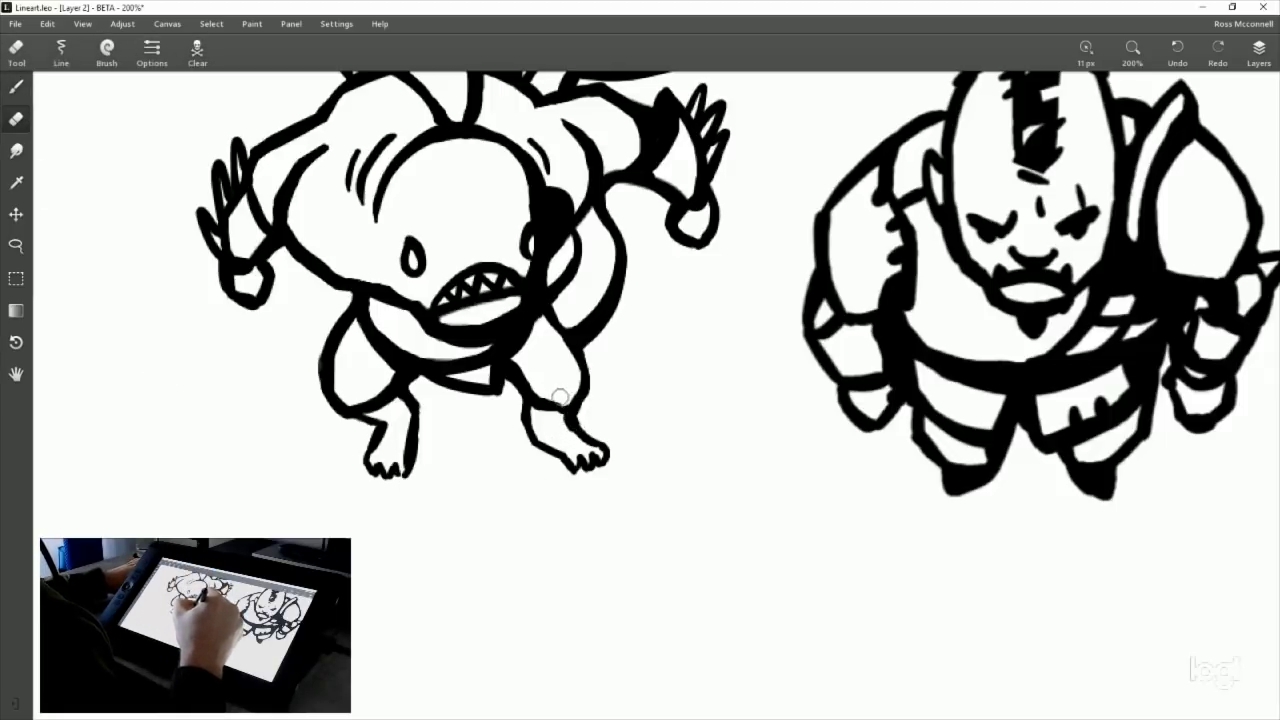
click(17, 88)
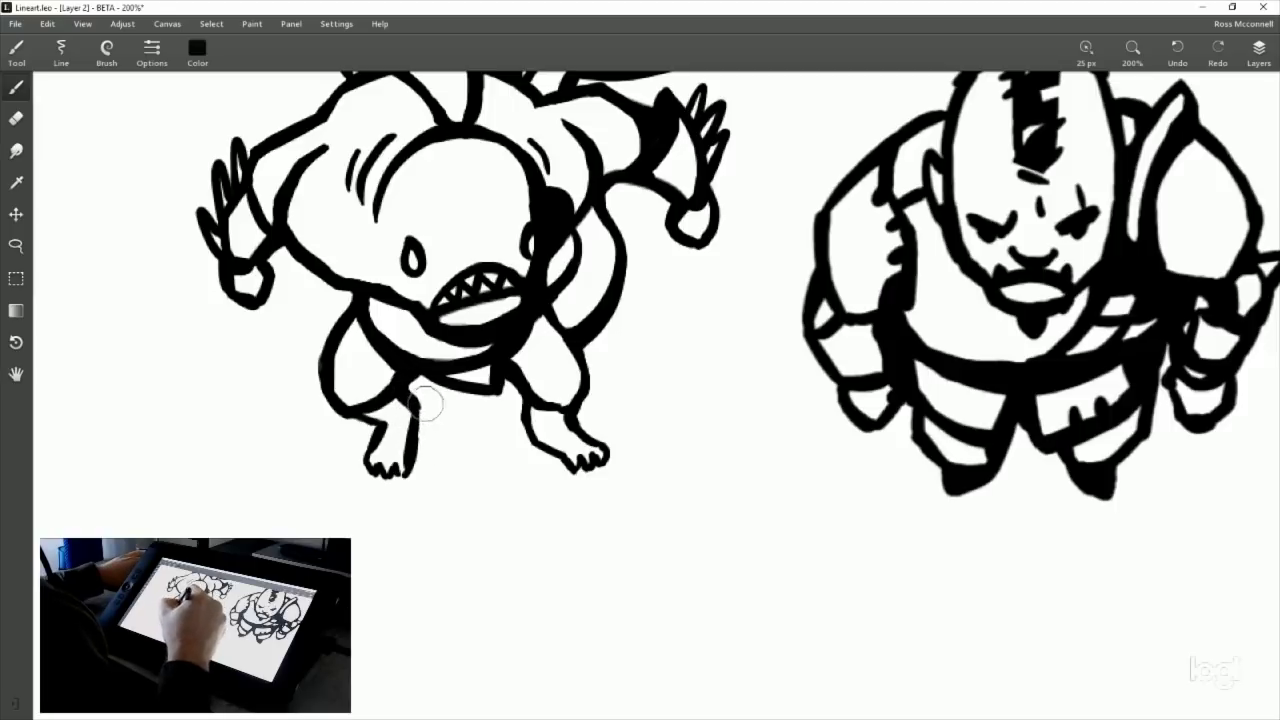
Thicken the inner shin line of the fish creature's left-hand leg into a sharper angle below the knee, undoing unsatisfactory strokes.
drag(423, 400, 428, 457)
key(ctrl+z)
drag(425, 402, 410, 470)
key(ctrl+z)
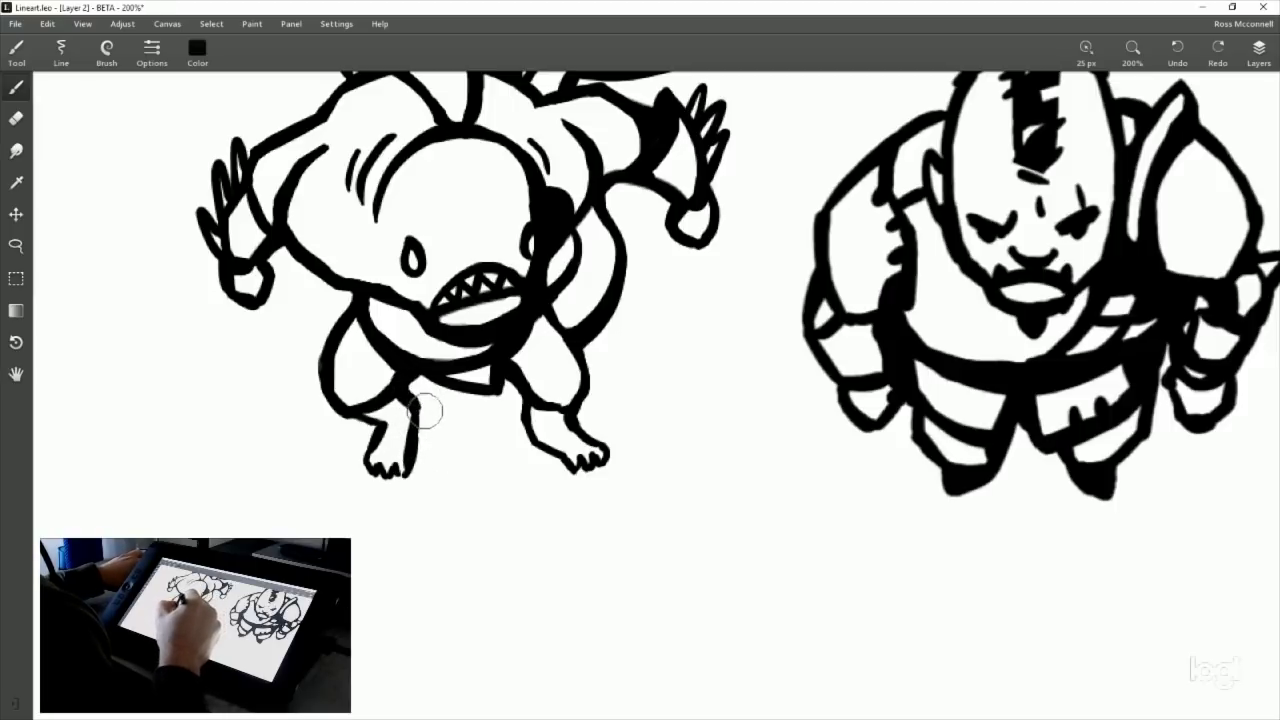
drag(426, 400, 410, 468)
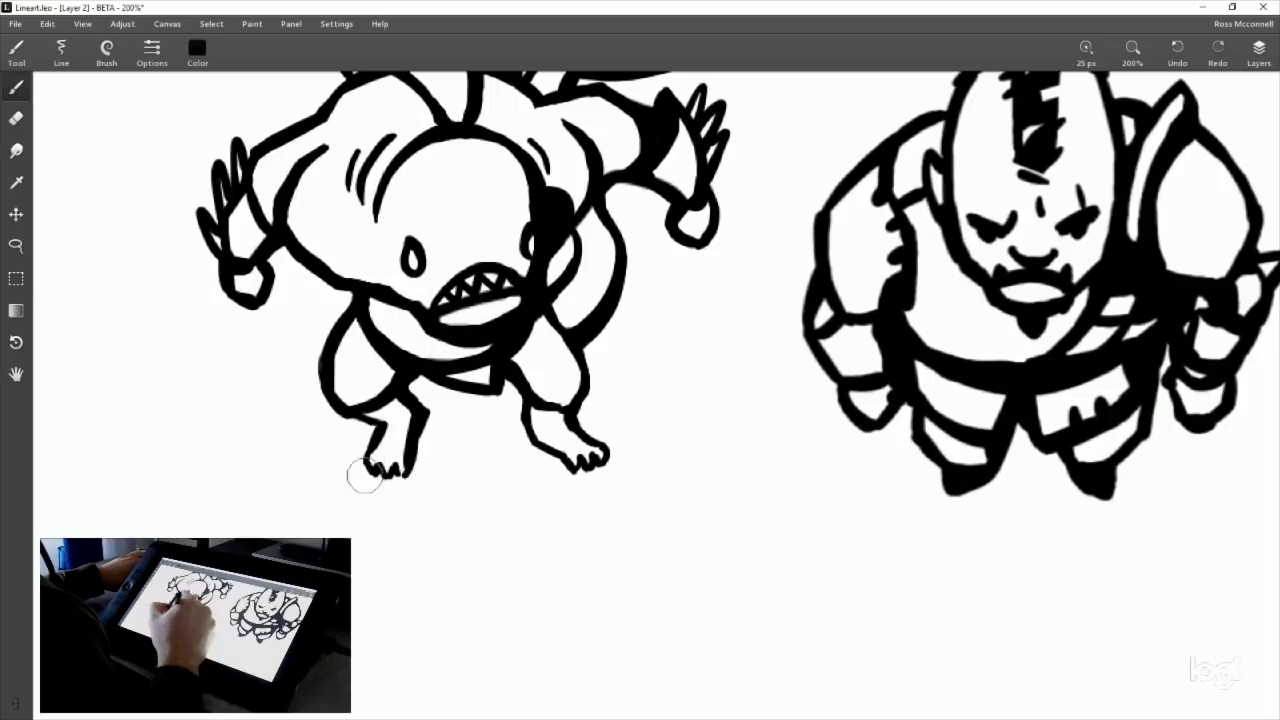
mouse_move(362, 412)
mouse_down()
mouse_move(423, 454)
mouse_move(353, 410)
mouse_move(388, 422)
mouse_move(399, 456)
mouse_move(347, 414)
mouse_move(380, 430)
mouse_up()
key(ctrl+z)
key(ctrl+z)
key(ctrl+z)
key(ctrl+z)
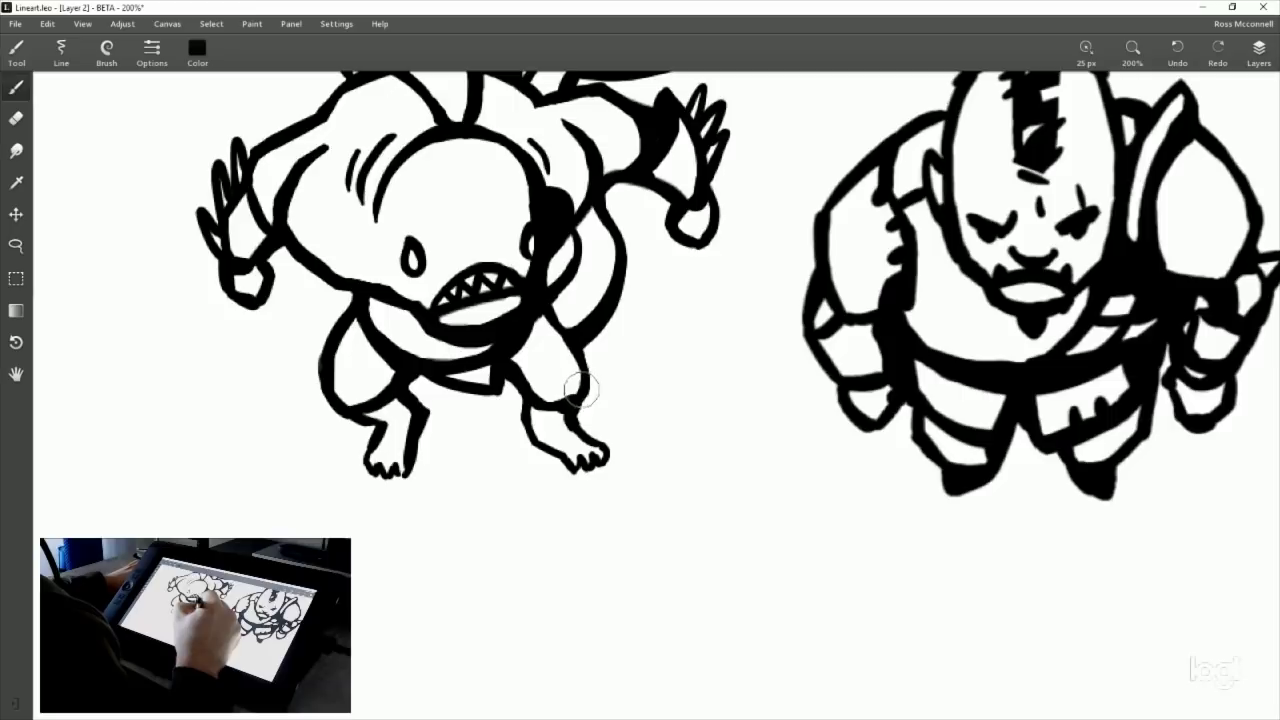
Thicken the shin and foot outlines of the fish creature's right-hand leg with the 25 px brush and trim them with the 11 px eraser.
click(16, 118)
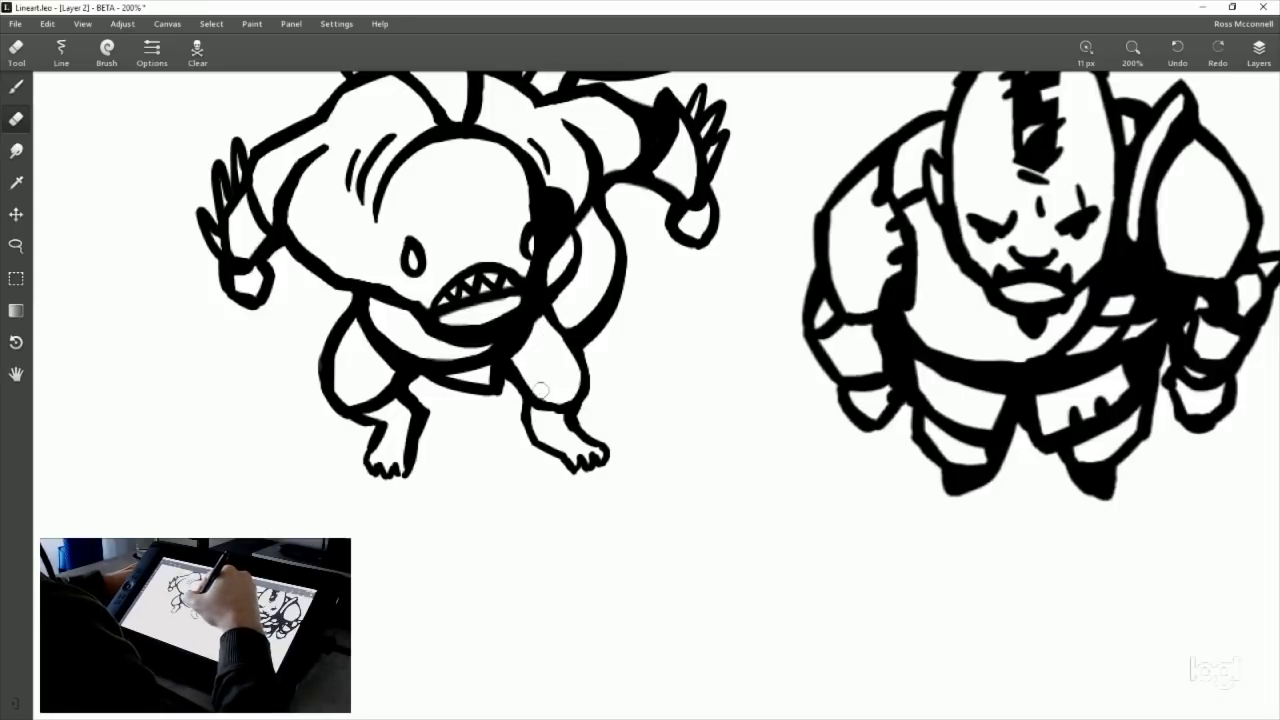
click(17, 90)
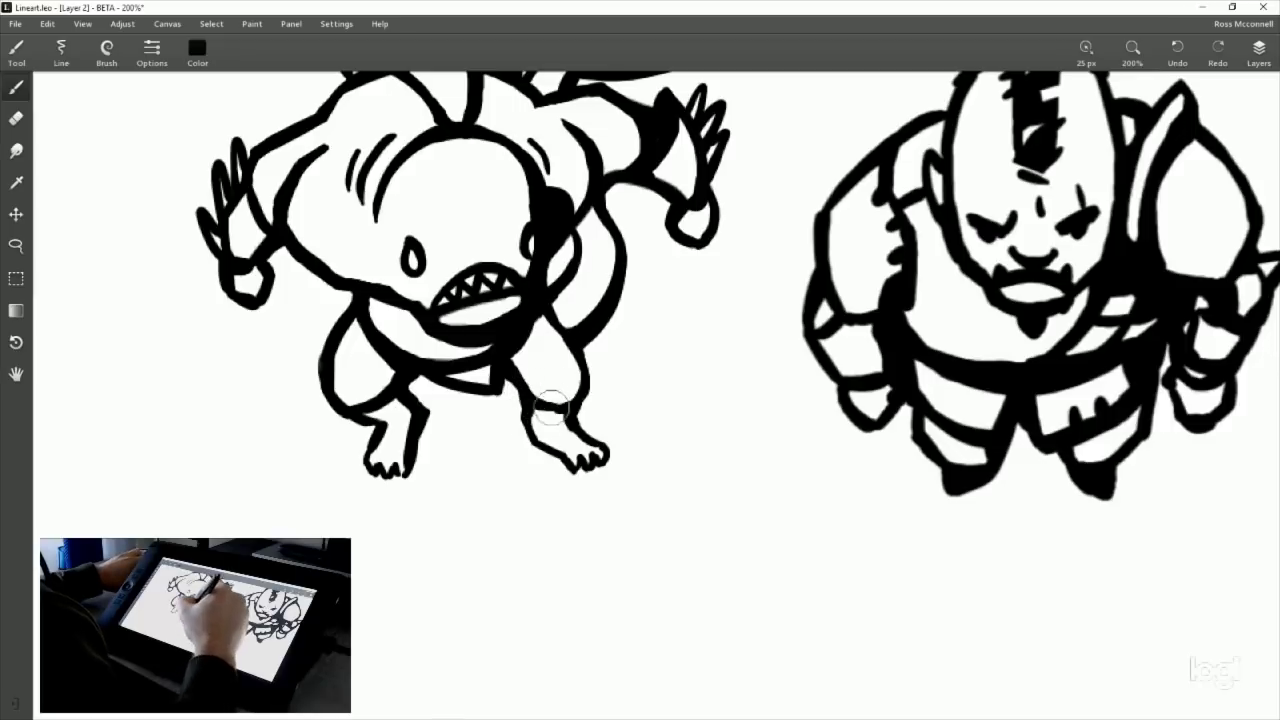
drag(506, 372, 528, 440)
drag(506, 374, 532, 418)
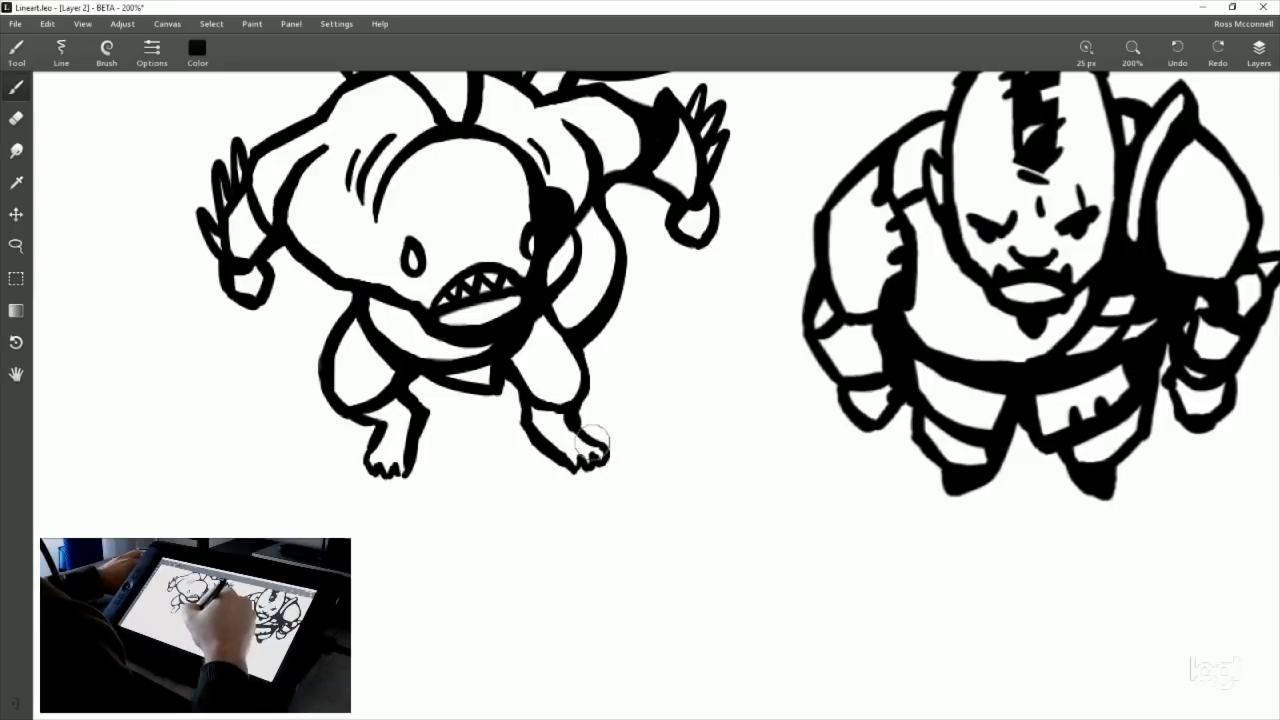
click(16, 118)
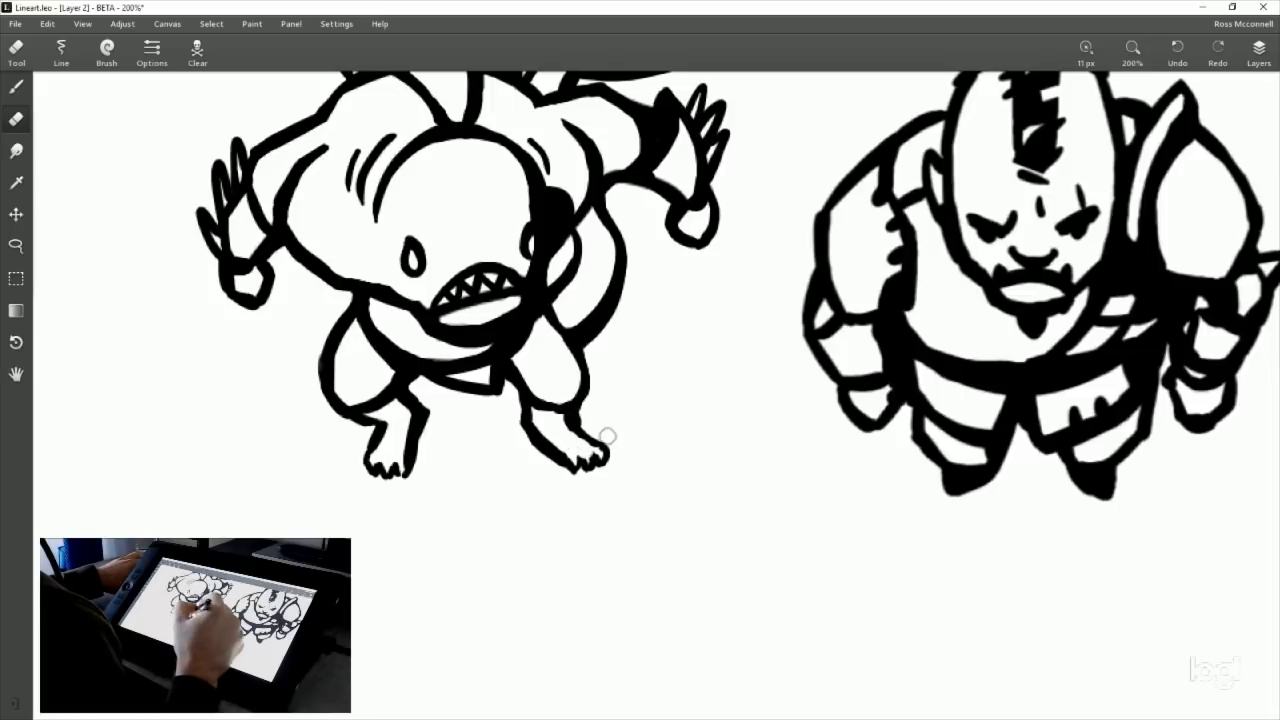
click(17, 88)
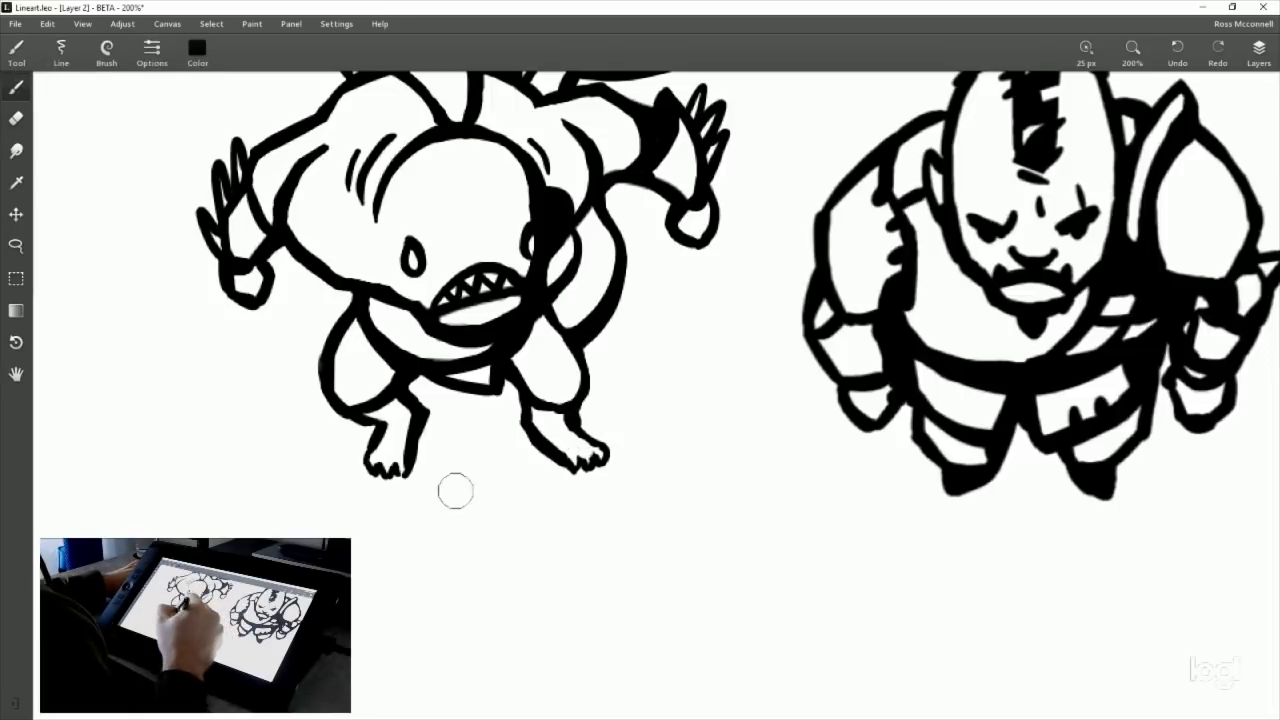
Sketch a small webbed foot below the fish creature, with a curved arrow pointing up to its feet.
drag(344, 517, 306, 535)
key(ctrl+z)
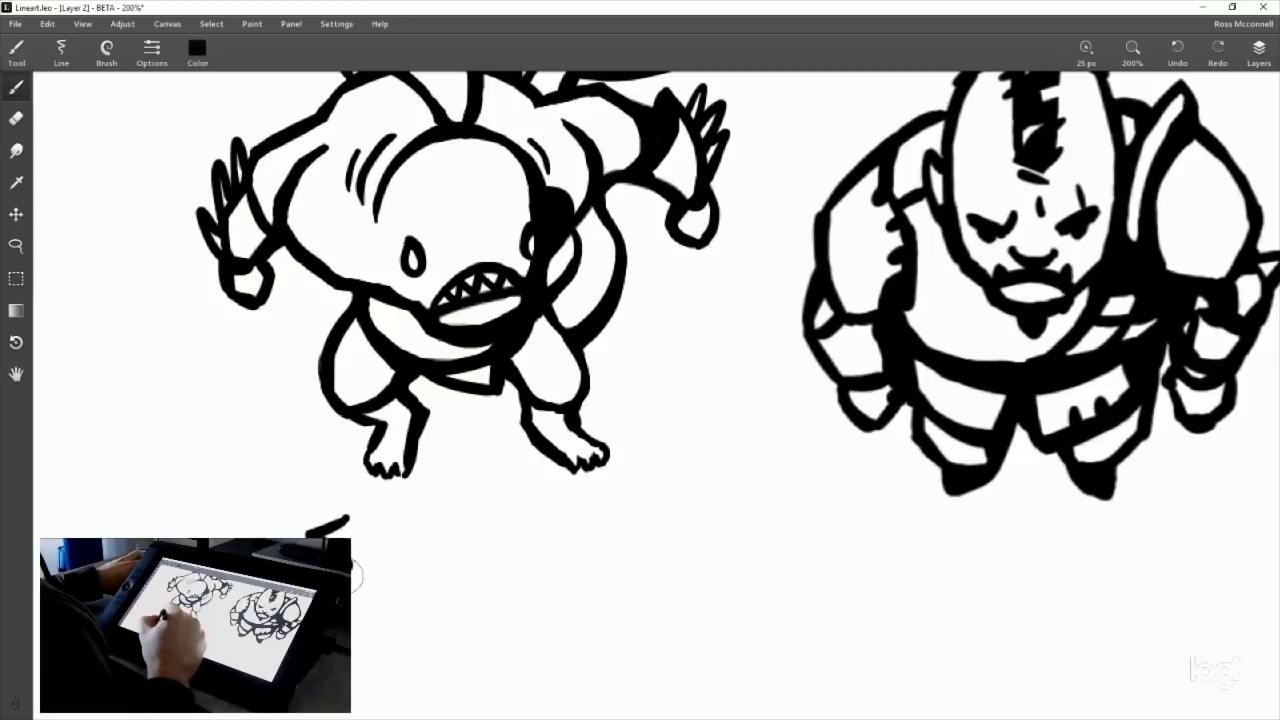
drag(353, 575, 405, 566)
drag(398, 522, 405, 562)
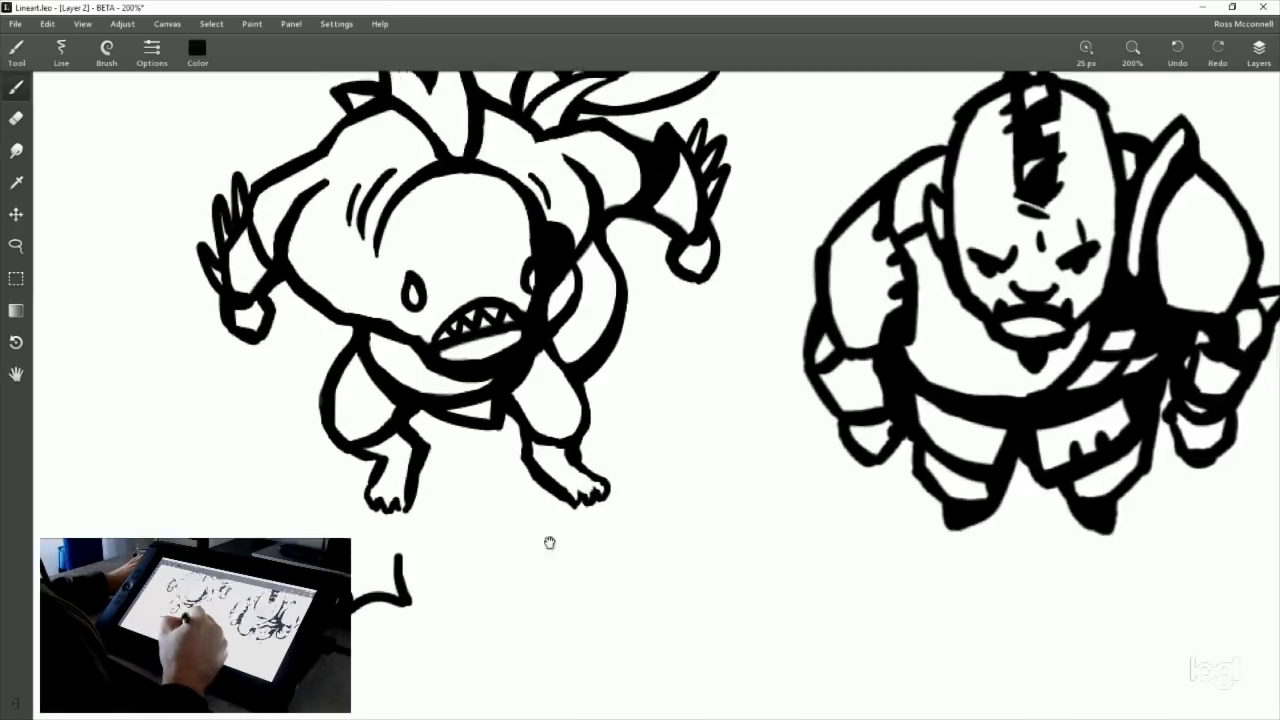
scroll(549, 537, up, 2)
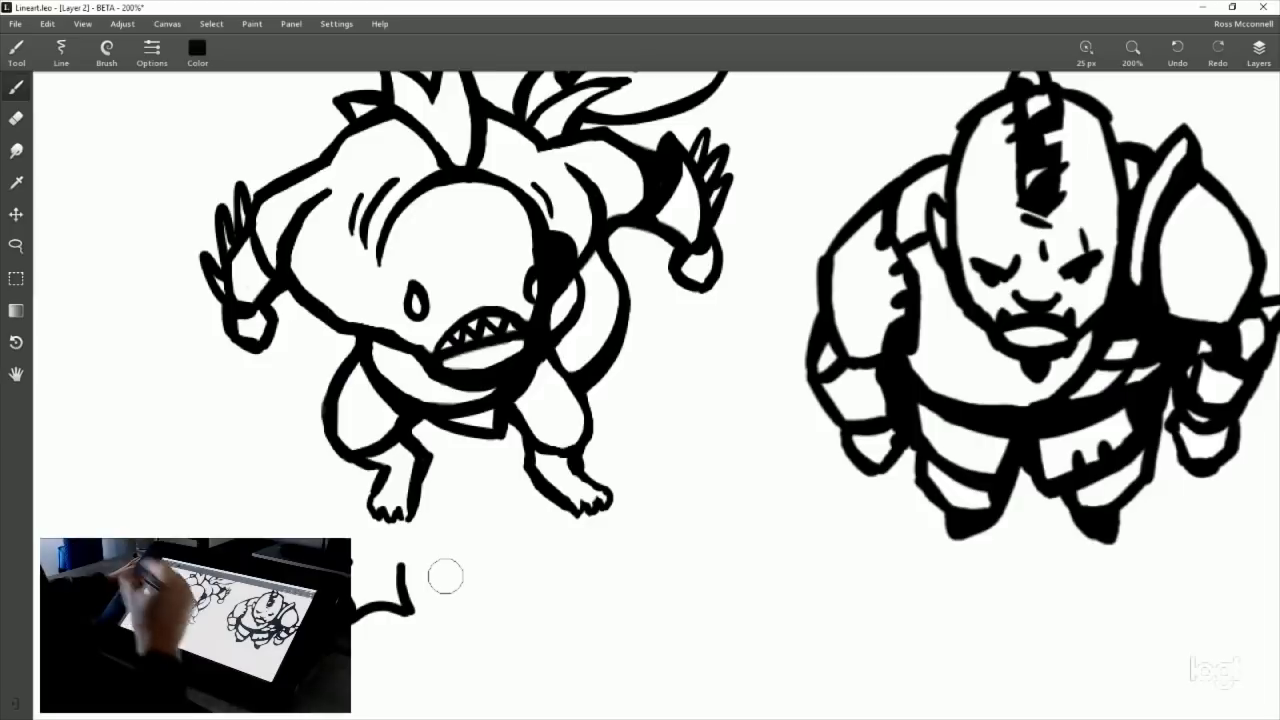
drag(367, 574, 356, 594)
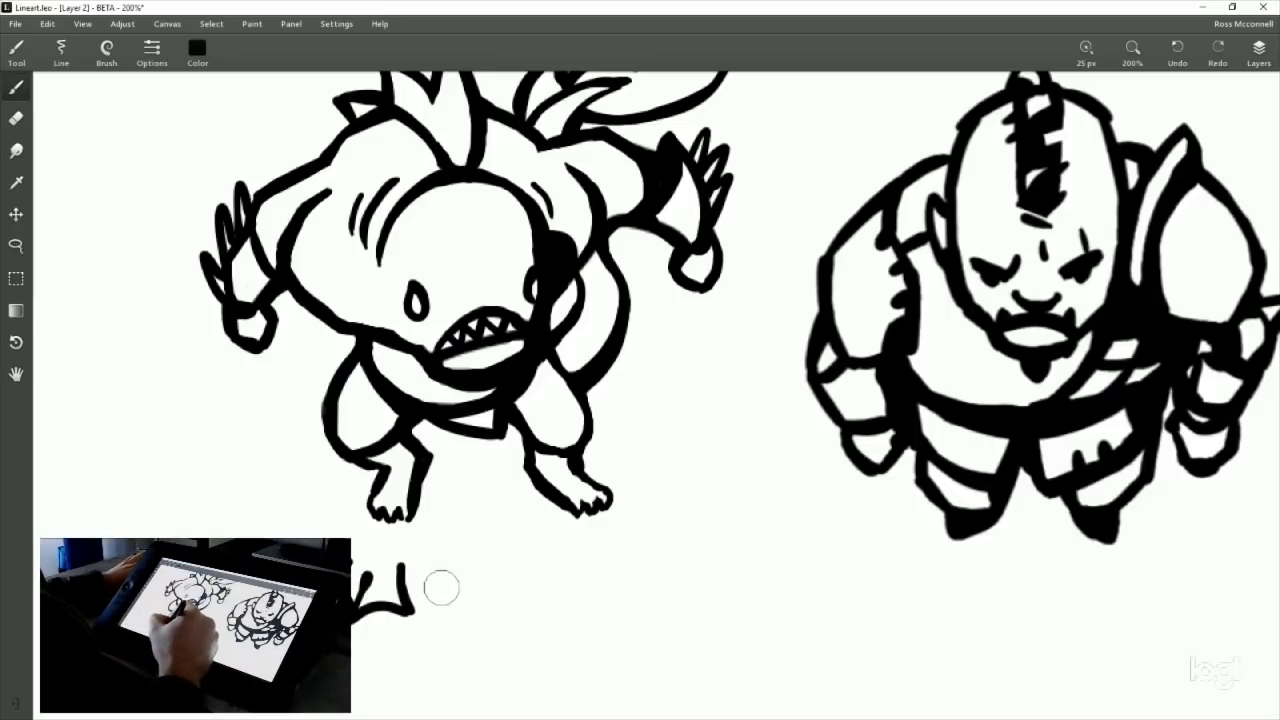
mouse_move(445, 589)
mouse_down()
mouse_move(441, 534)
mouse_move(468, 534)
mouse_up()
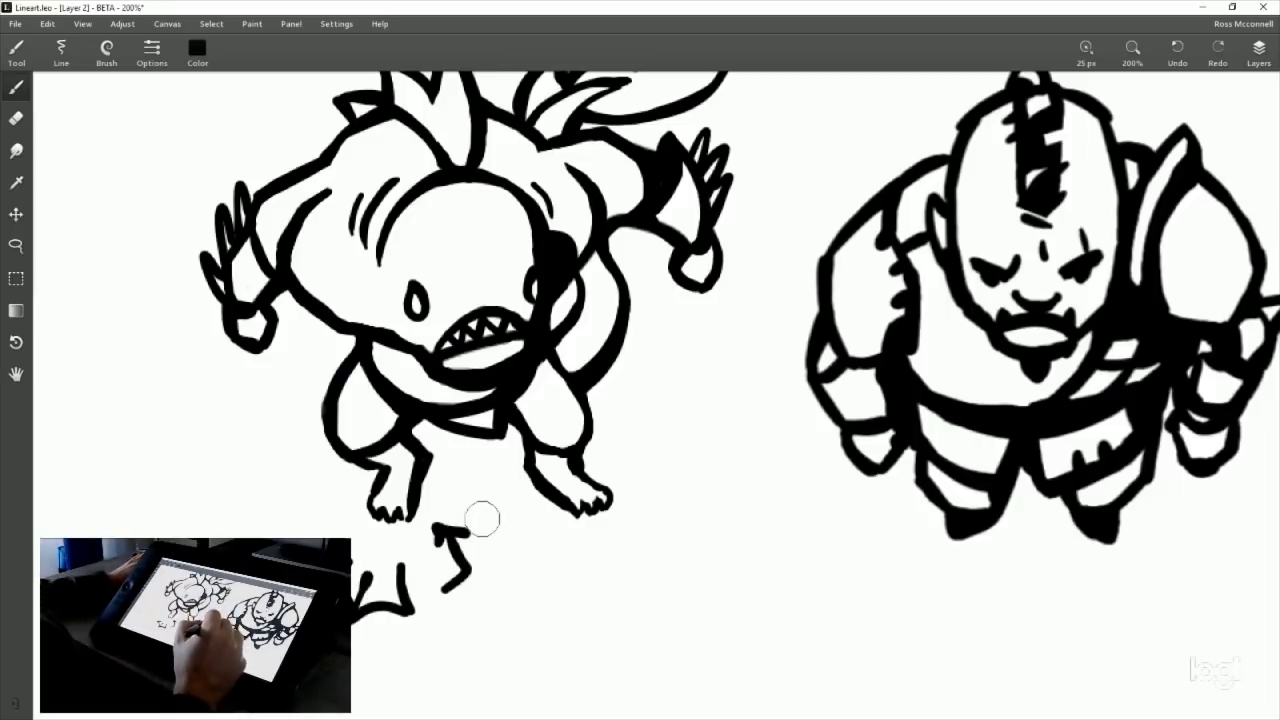
Extend the tip of the fish creature's tail fin into a sharper point with the 25 px brush.
drag(697, 521, 679, 487)
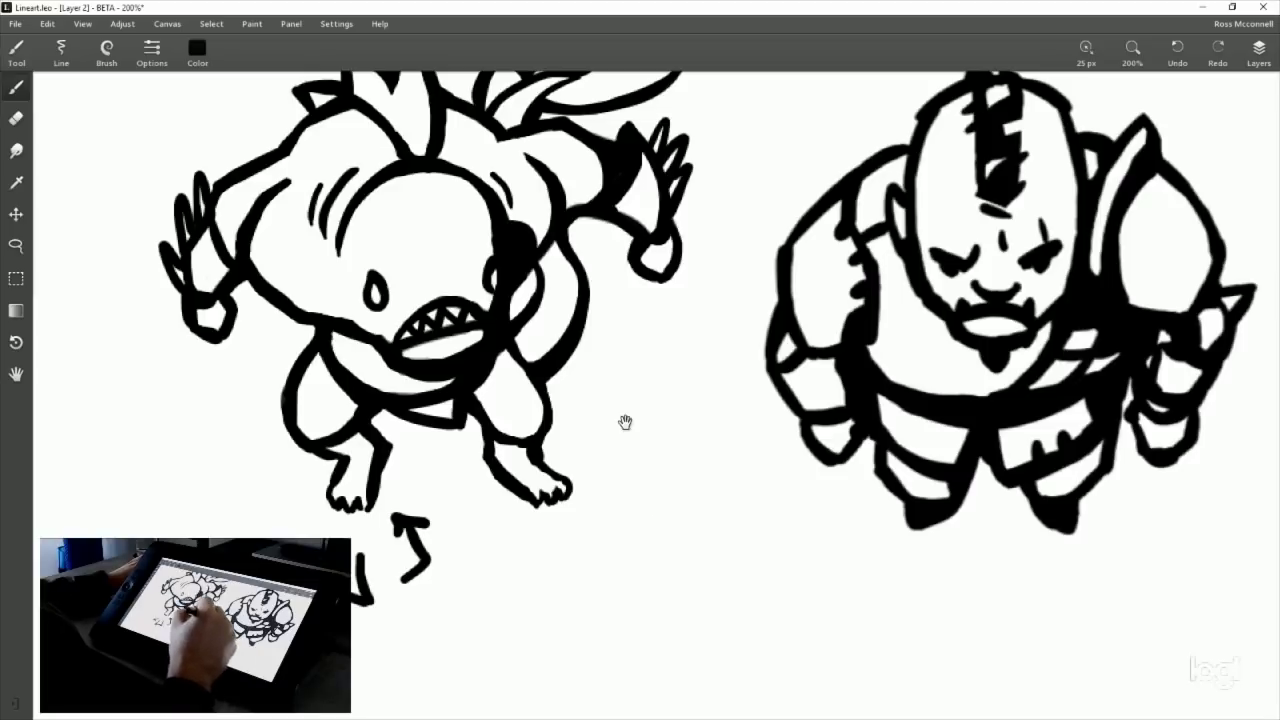
drag(625, 422, 706, 490)
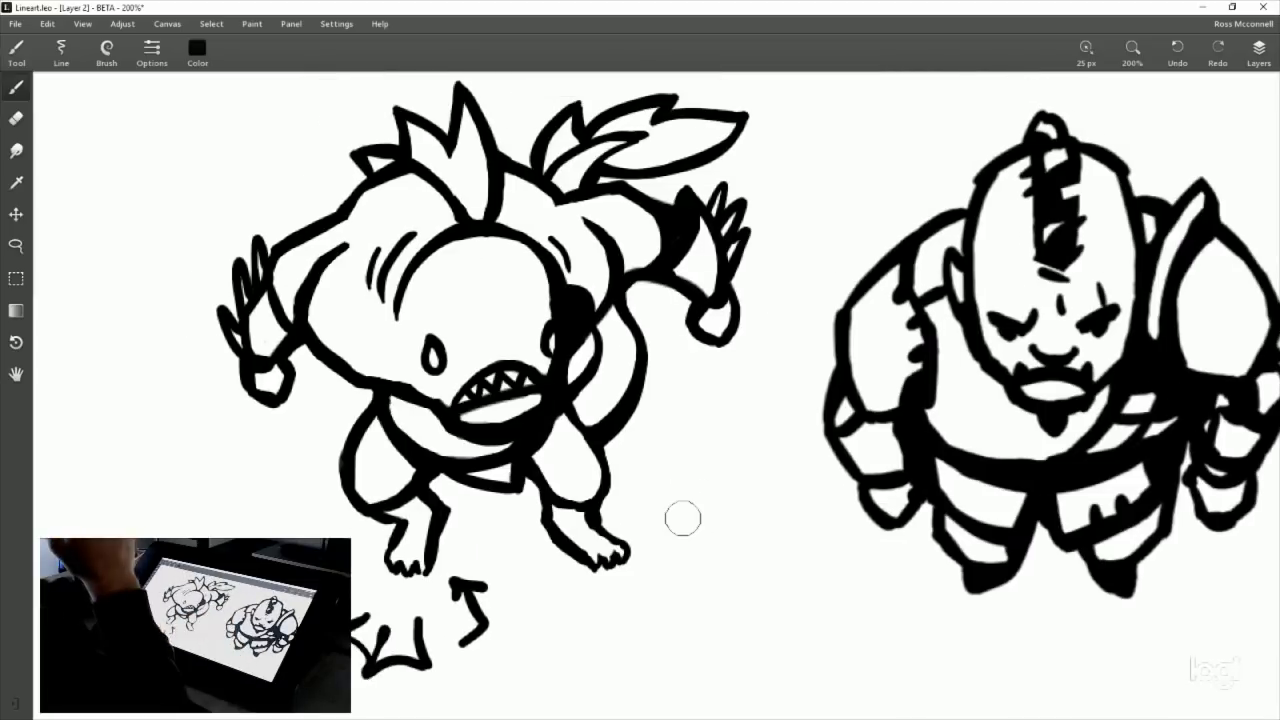
drag(751, 108, 738, 131)
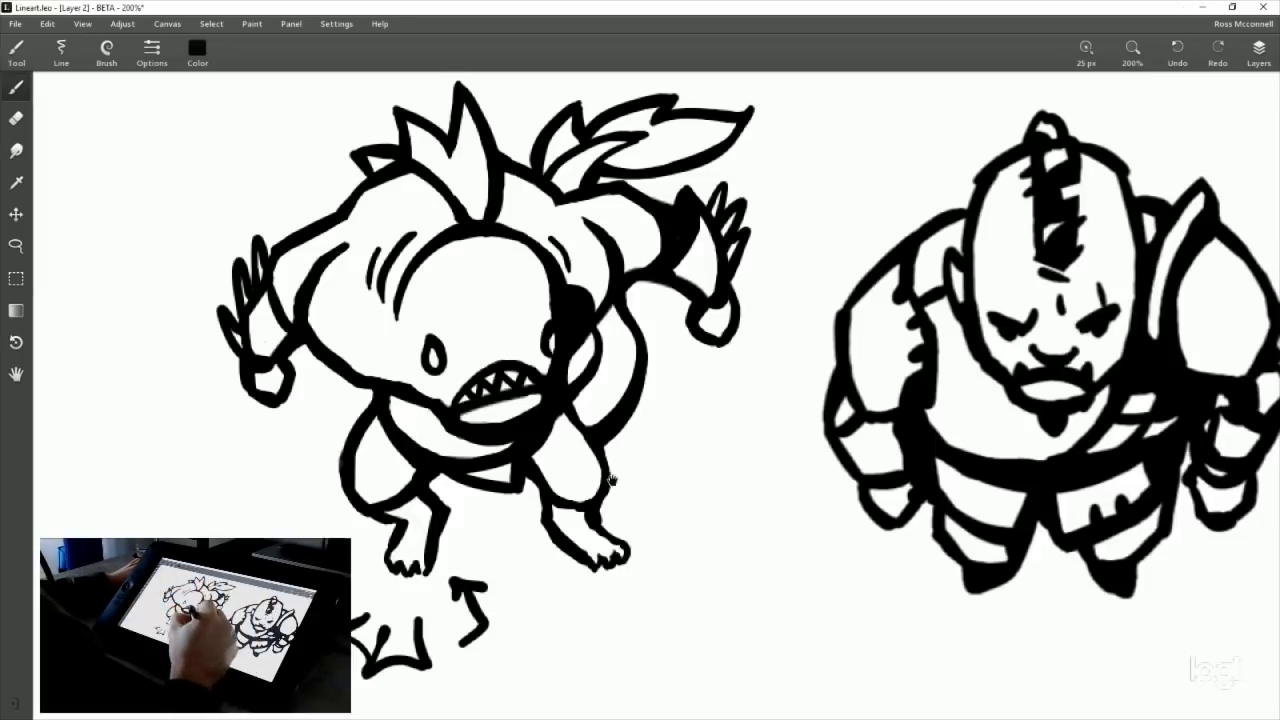
Fill the fish creature's shadow solid black beneath the mouth and across the fin beside its right-hand eye.
drag(612, 480, 594, 470)
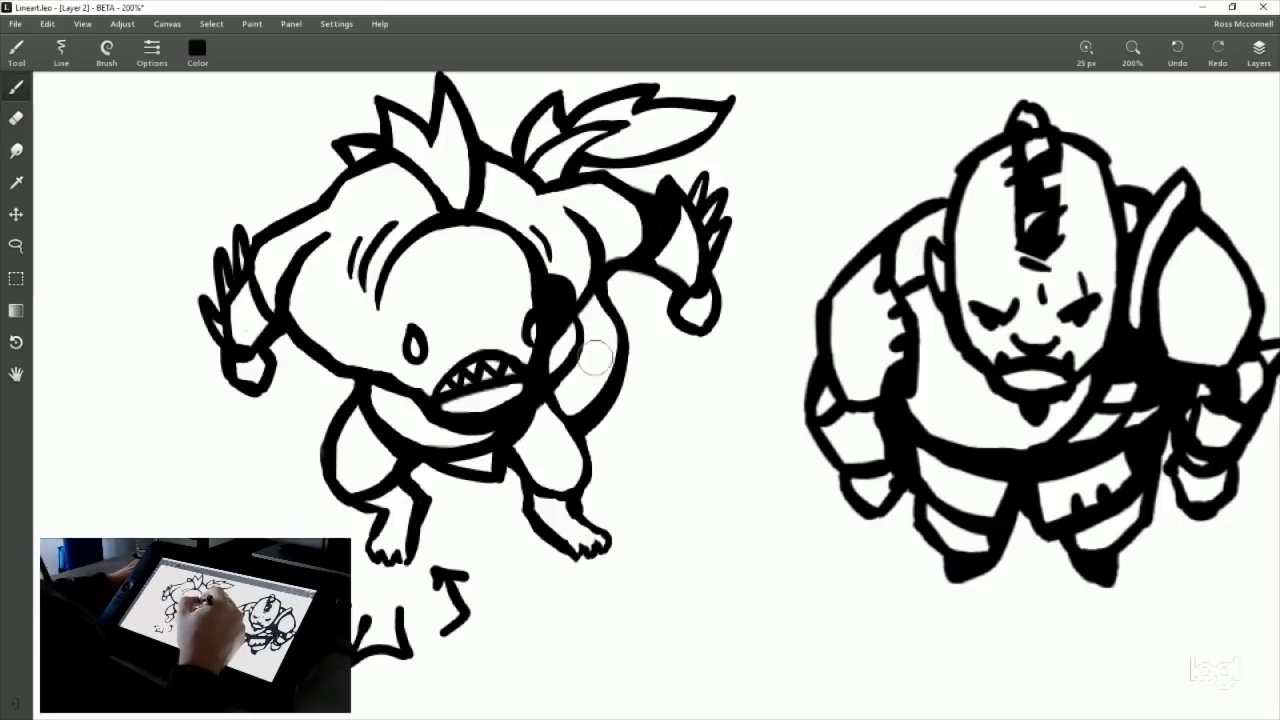
mouse_move(640, 417)
mouse_down()
mouse_move(654, 429)
mouse_move(645, 381)
mouse_up()
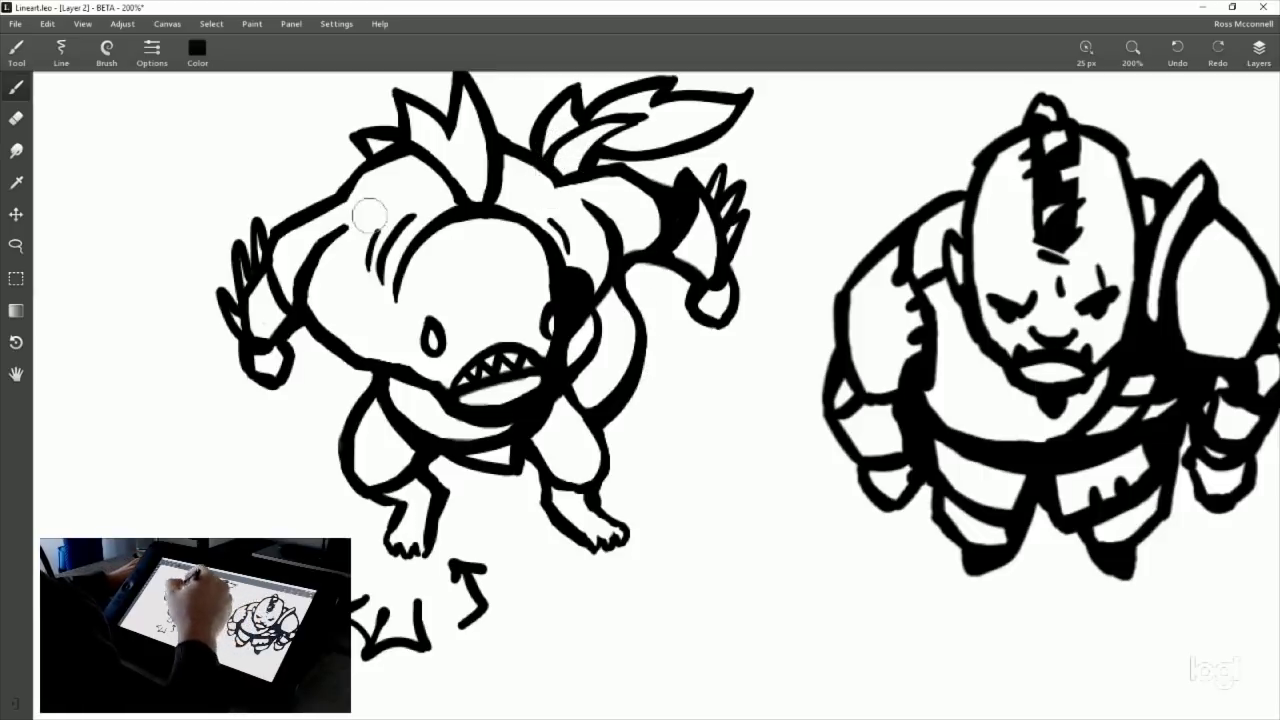
drag(475, 447, 439, 445)
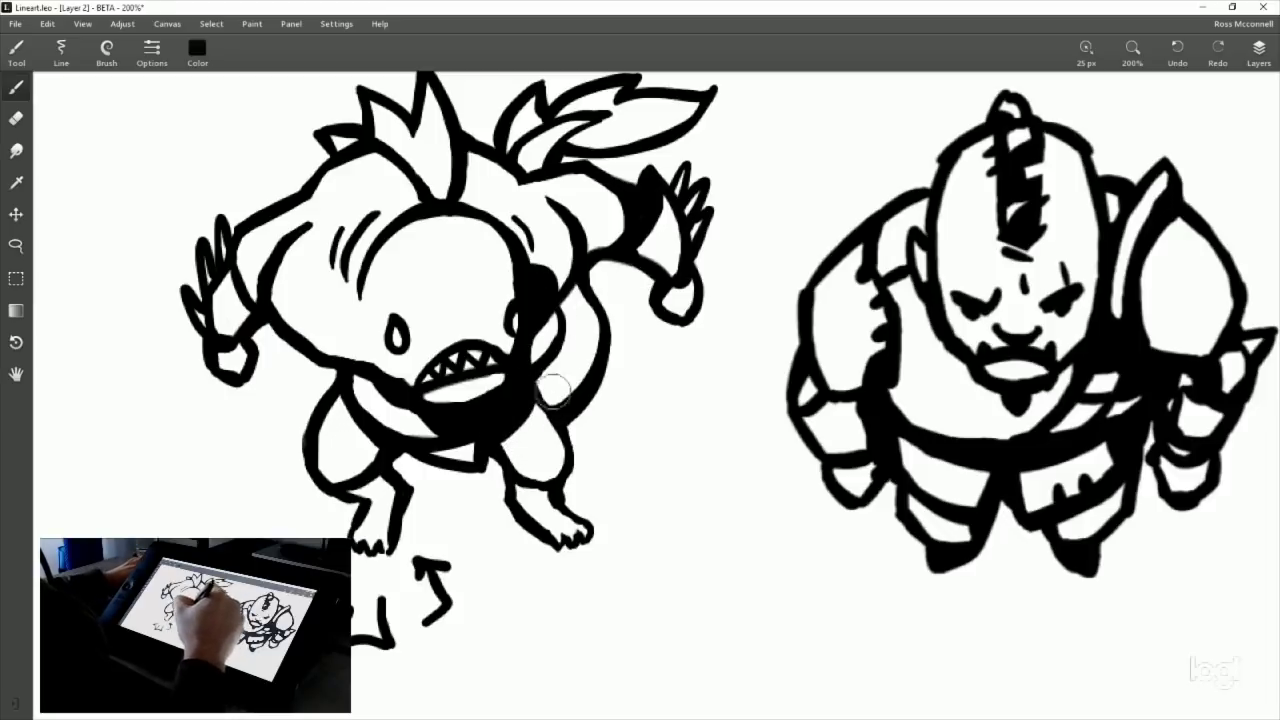
drag(530, 300, 550, 365)
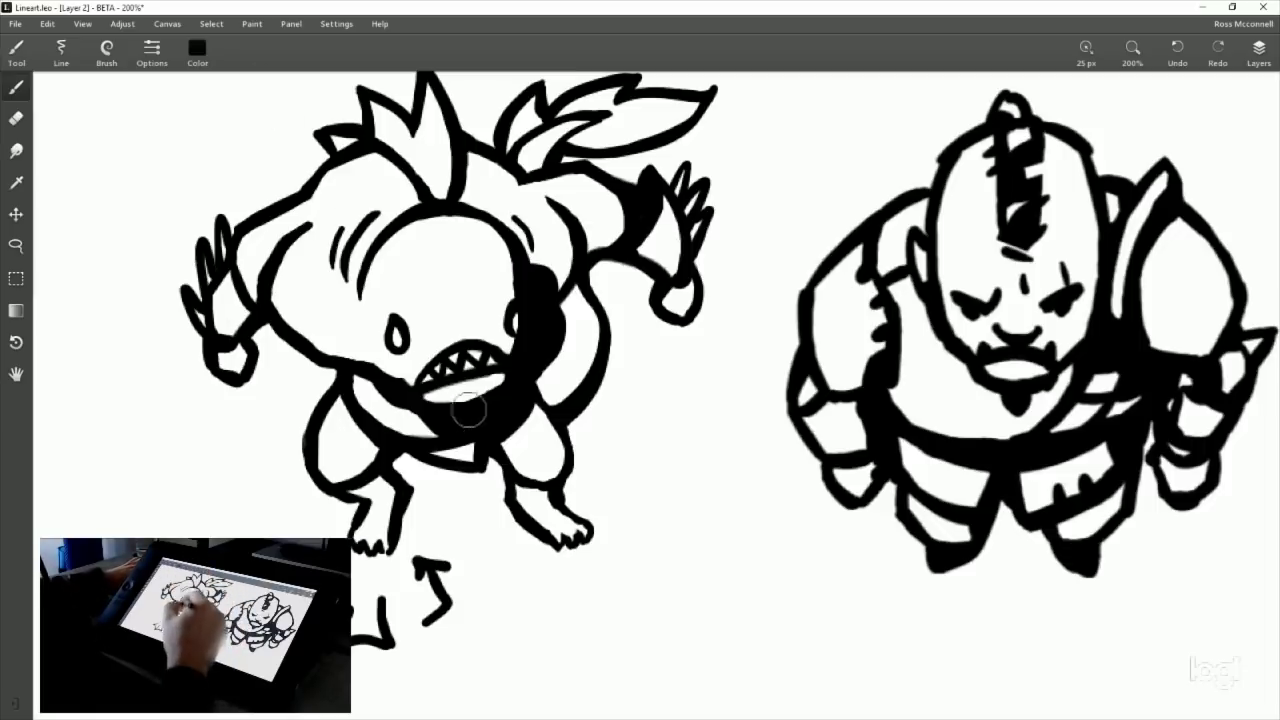
drag(150, 102, 212, 172)
mouse_move(168, 152)
mouse_down()
mouse_move(213, 176)
mouse_move(206, 135)
mouse_up()
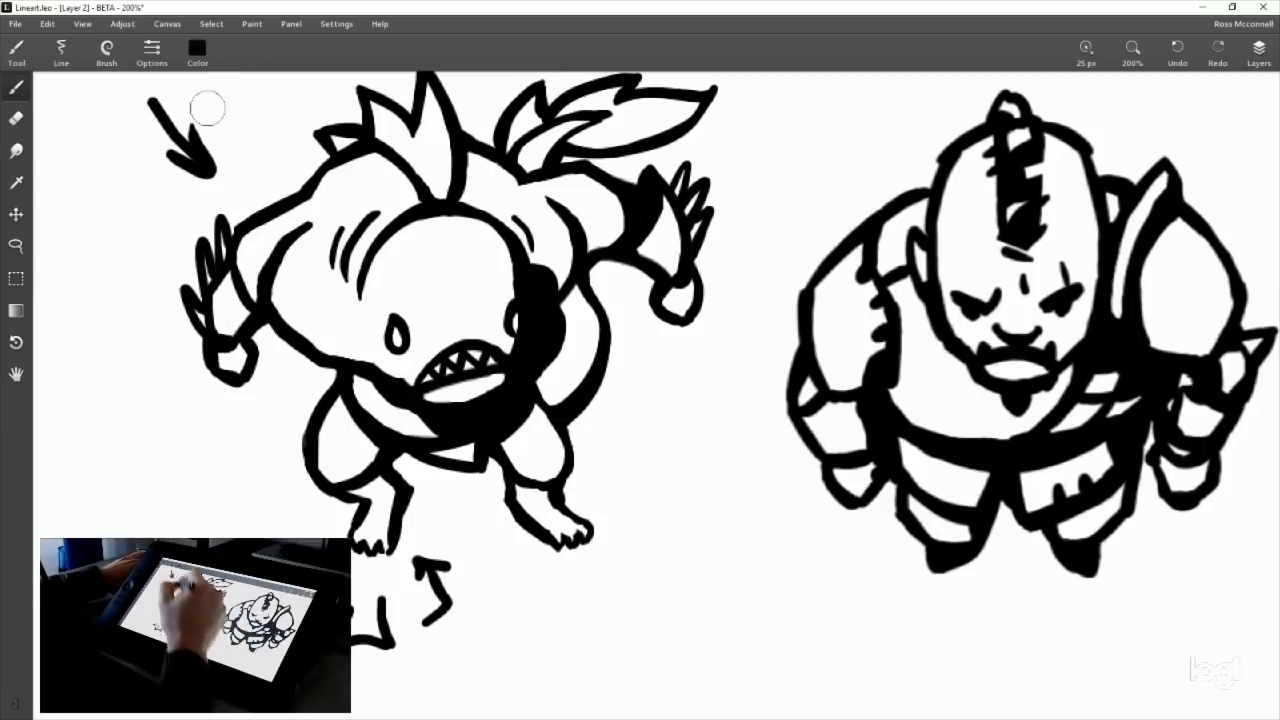
key(ctrl+z)
drag(674, 528, 622, 460)
drag(714, 331, 762, 357)
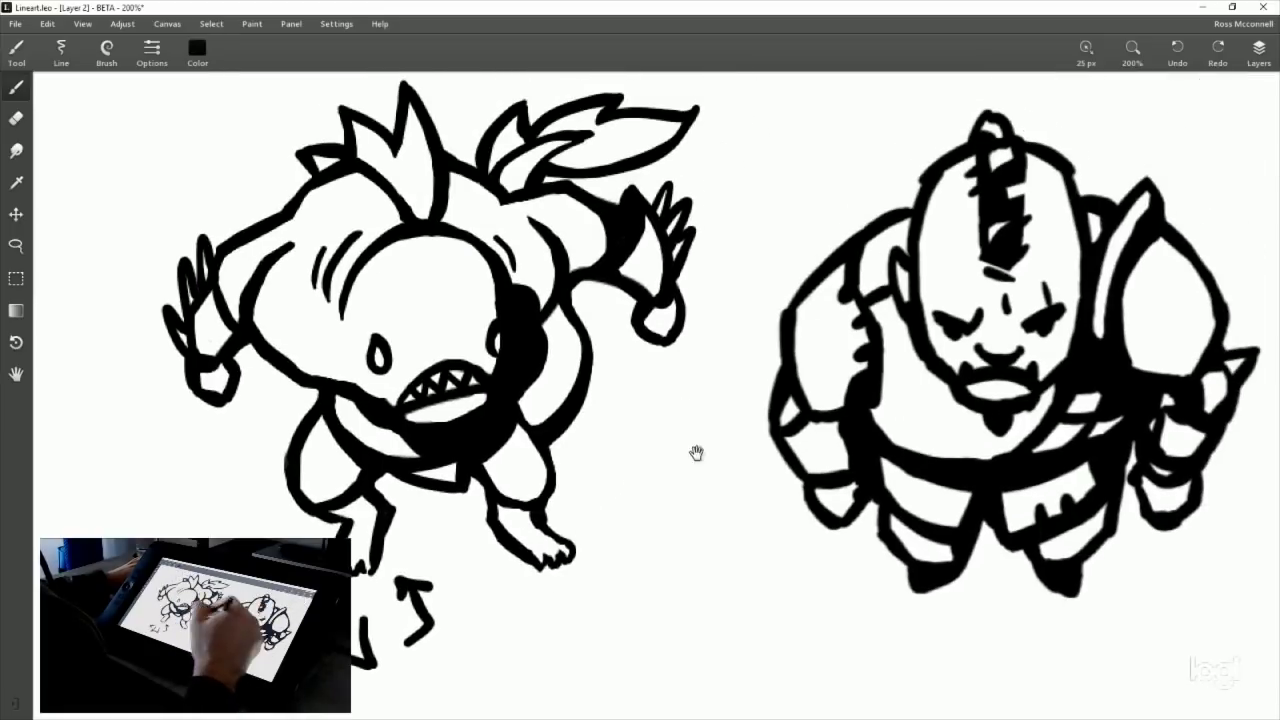
drag(696, 453, 718, 442)
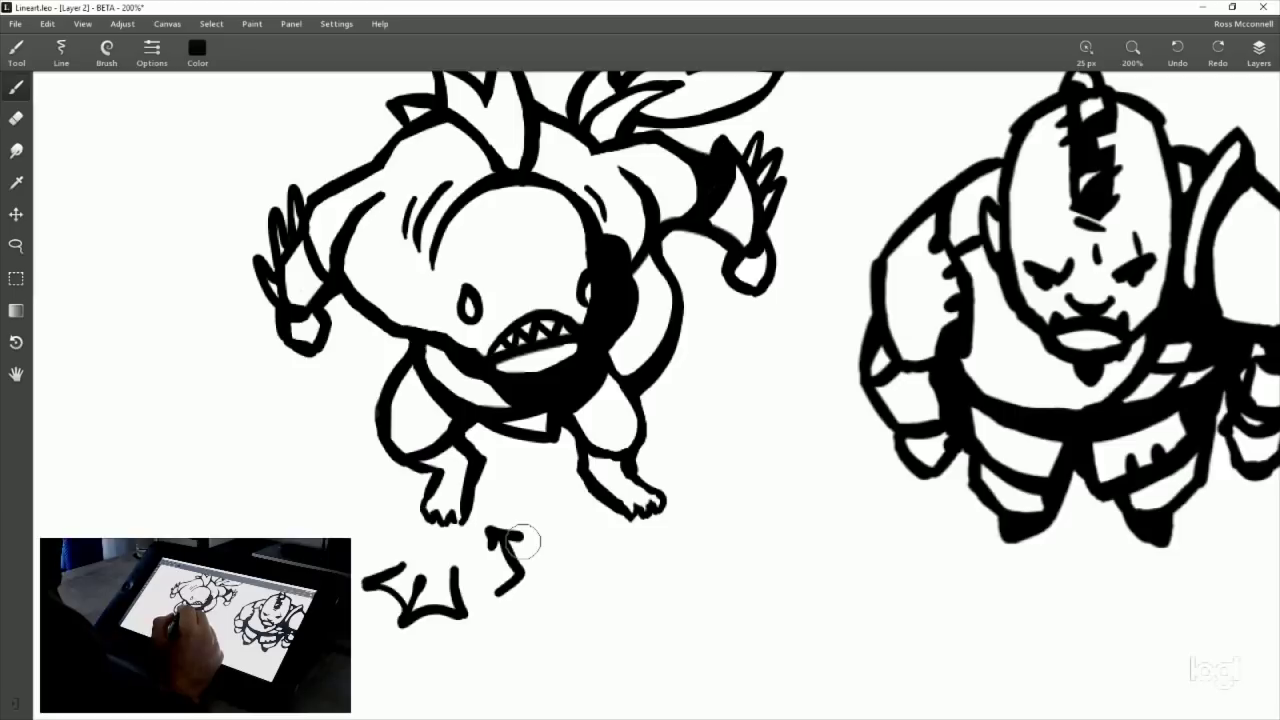
Lasso the fish creature's left-hand foot and move it aside onto the empty canvas.
scroll(600, 534, down, 1)
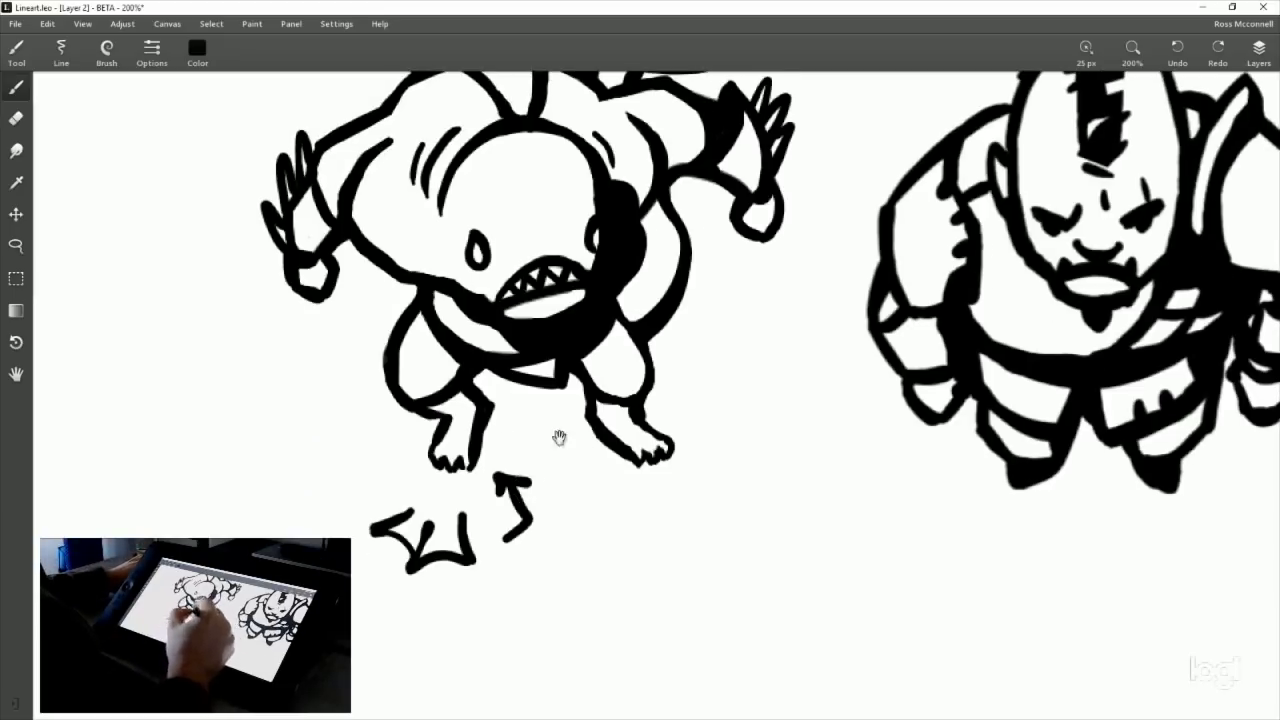
click(16, 245)
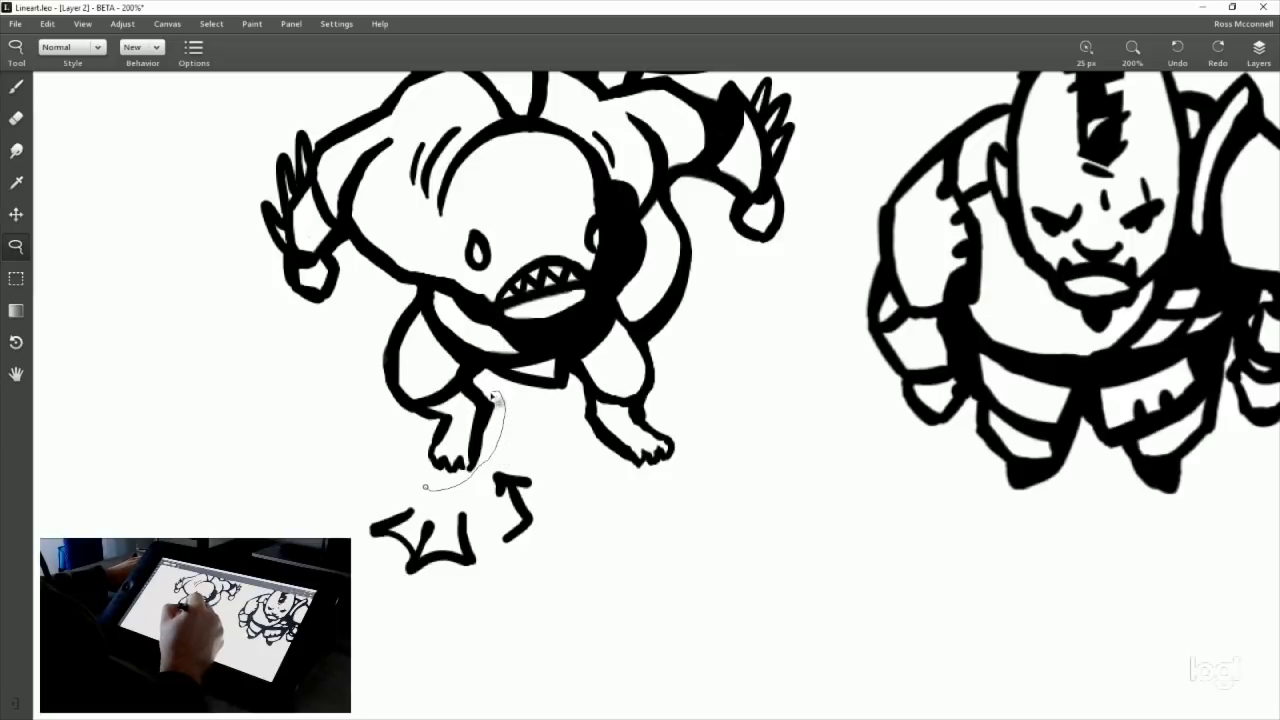
mouse_move(452, 425)
mouse_down()
mouse_move(414, 457)
mouse_move(425, 487)
mouse_up()
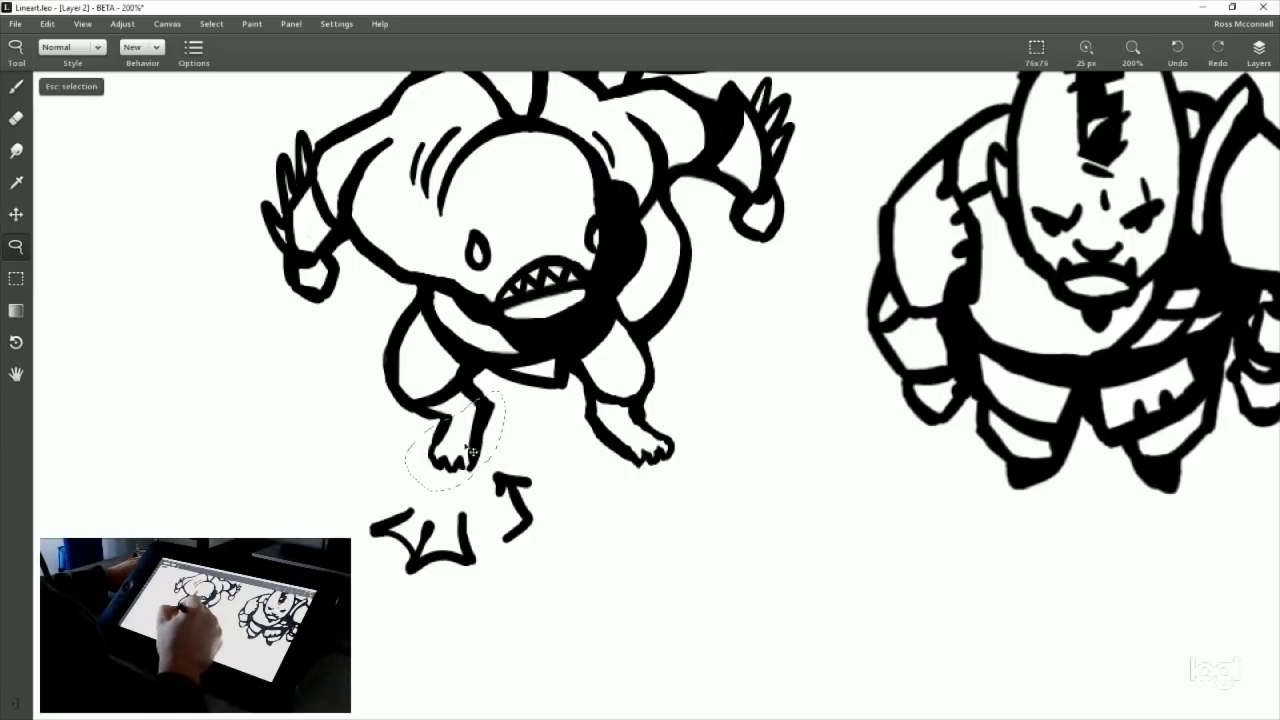
drag(519, 501, 224, 521)
Lasso the webbed foot sketch, scale it down slightly and place it beneath the fish creature's left-hand leg.
mouse_move(428, 477)
mouse_down()
mouse_move(385, 491)
mouse_move(389, 583)
mouse_up()
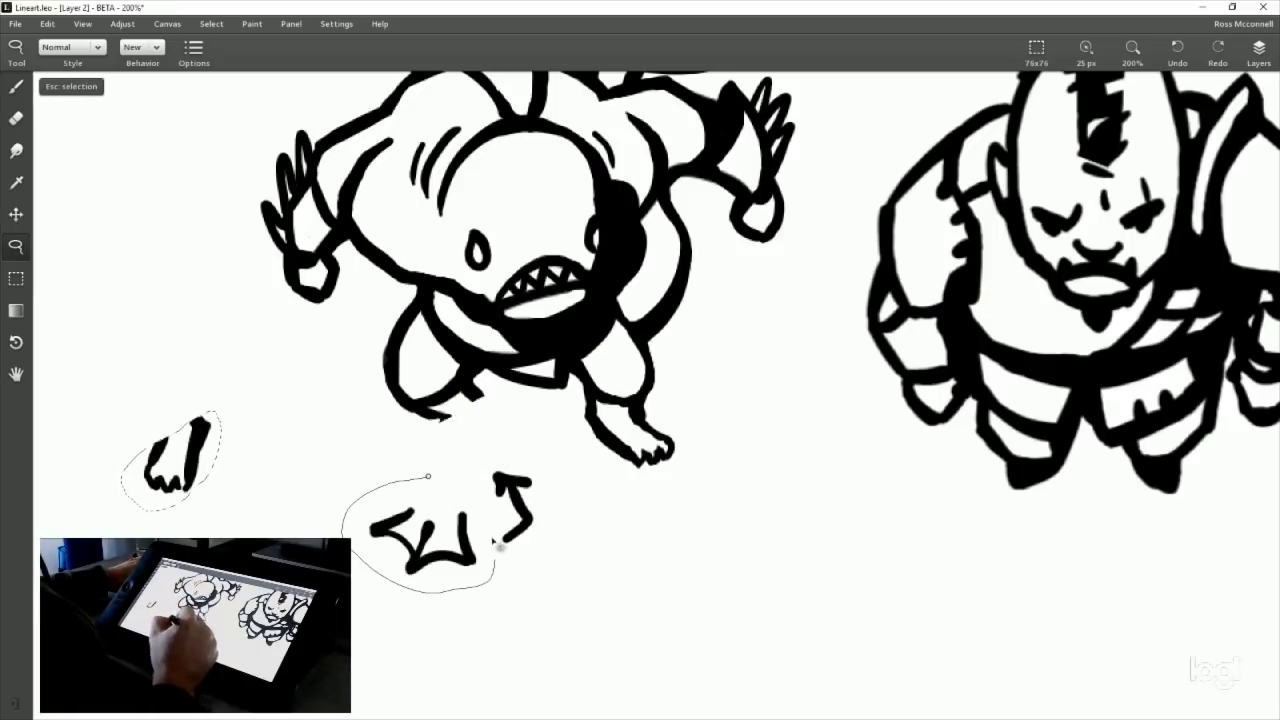
drag(494, 542, 425, 475)
key(ctrl+t)
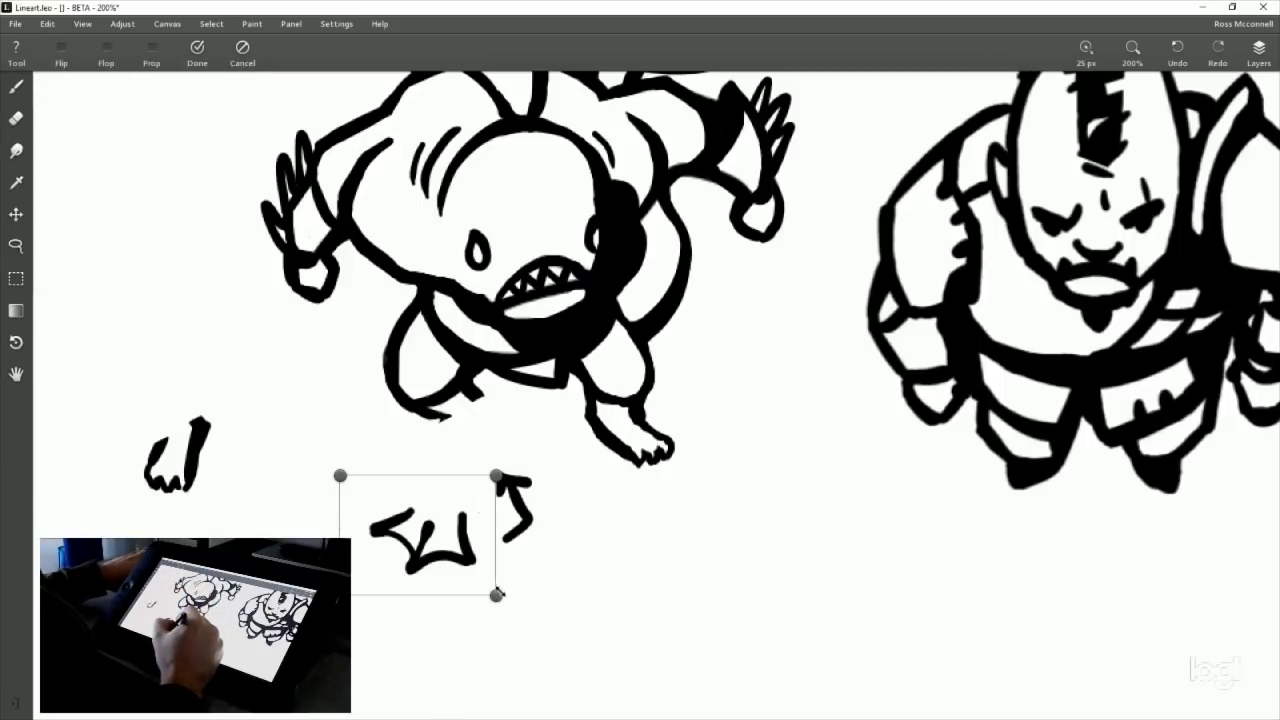
mouse_move(500, 594)
mouse_down()
mouse_move(471, 571)
mouse_move(492, 476)
mouse_up()
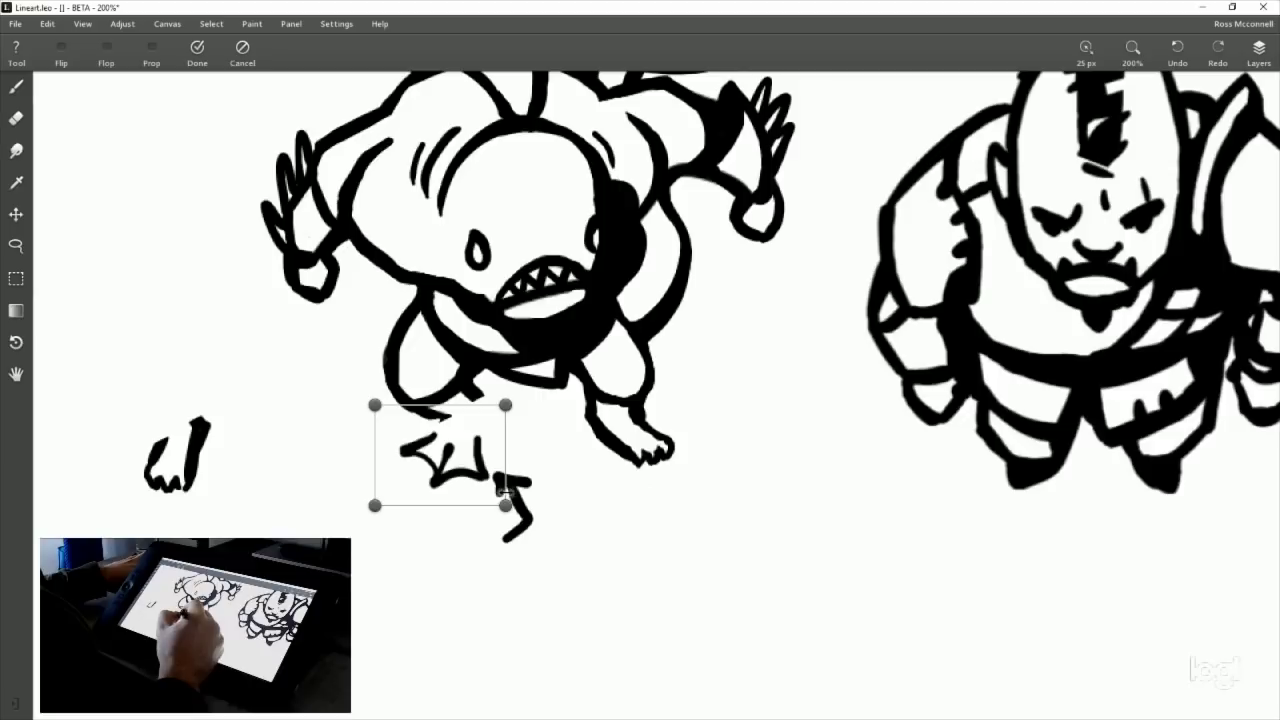
click(197, 50)
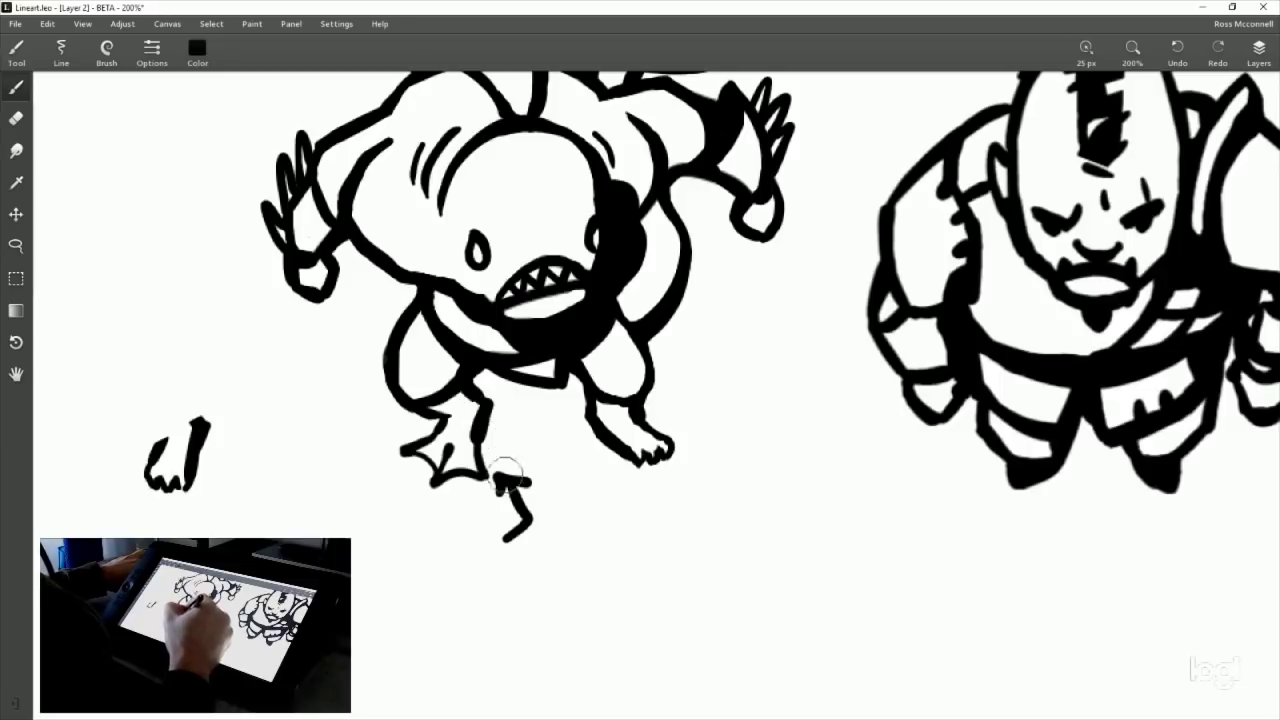
Draw the inner shin line joining the left-hand leg to the webbed foot and erase the curved arrow with the 11 px eraser.
drag(476, 392, 482, 440)
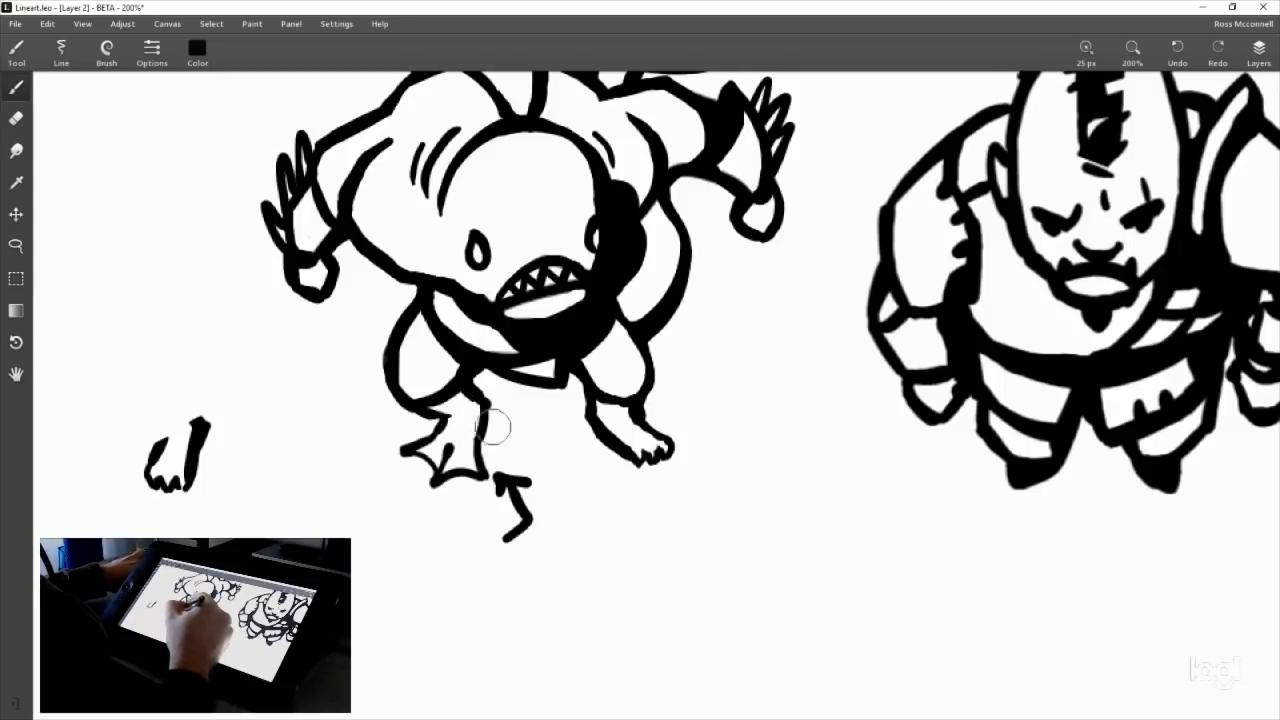
key(e)
mouse_move(500, 505)
mouse_down()
mouse_move(499, 475)
mouse_move(525, 479)
mouse_move(524, 540)
mouse_up()
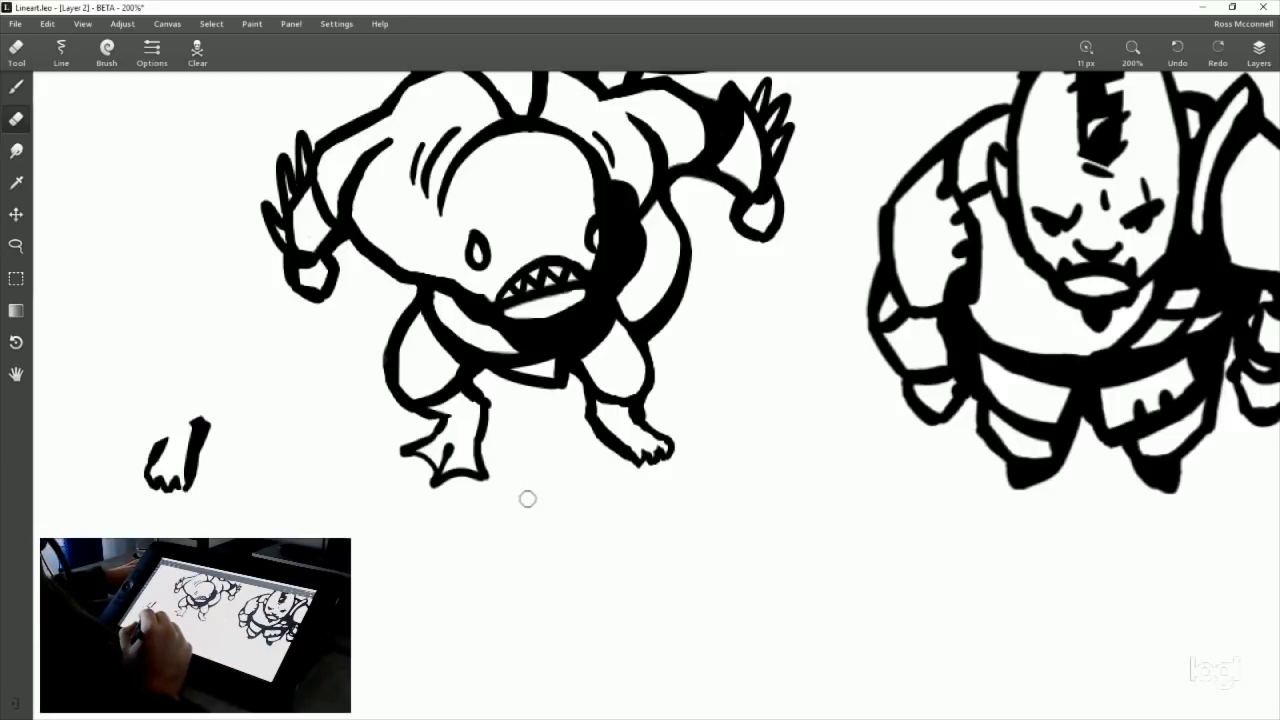
Thicken the toe tips and webbing of the left-hand webbed foot with the 25 px brush.
key(b)
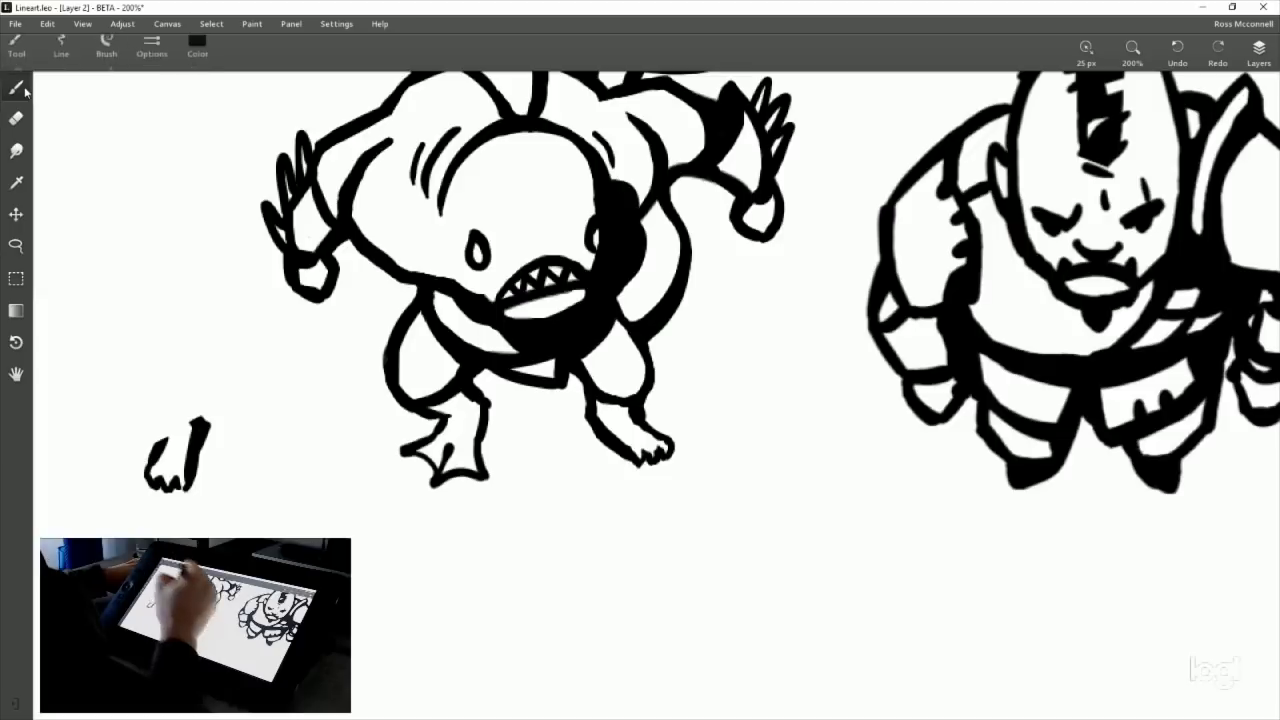
mouse_move(402, 450)
mouse_down()
mouse_move(422, 480)
mouse_move(432, 468)
mouse_move(400, 471)
mouse_move(394, 451)
mouse_move(428, 471)
mouse_move(430, 490)
mouse_move(462, 462)
mouse_move(491, 491)
mouse_move(466, 480)
mouse_move(478, 488)
mouse_up()
drag(670, 482, 646, 514)
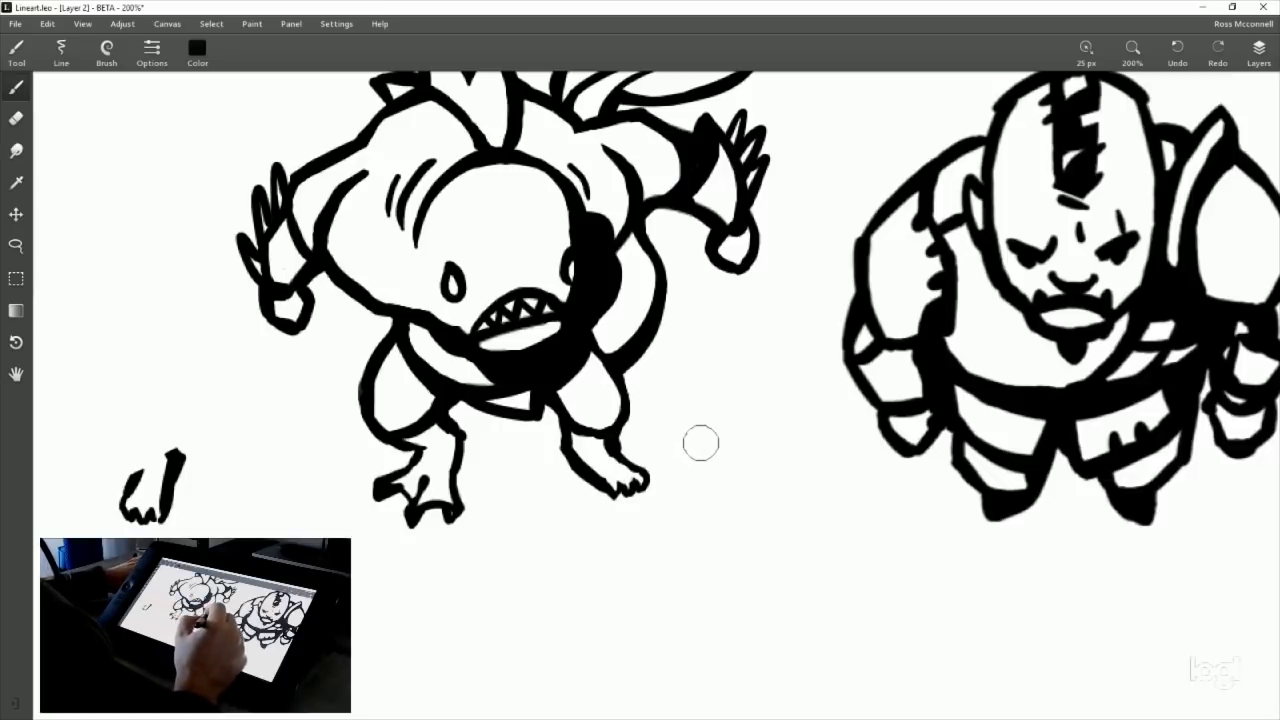
click(17, 246)
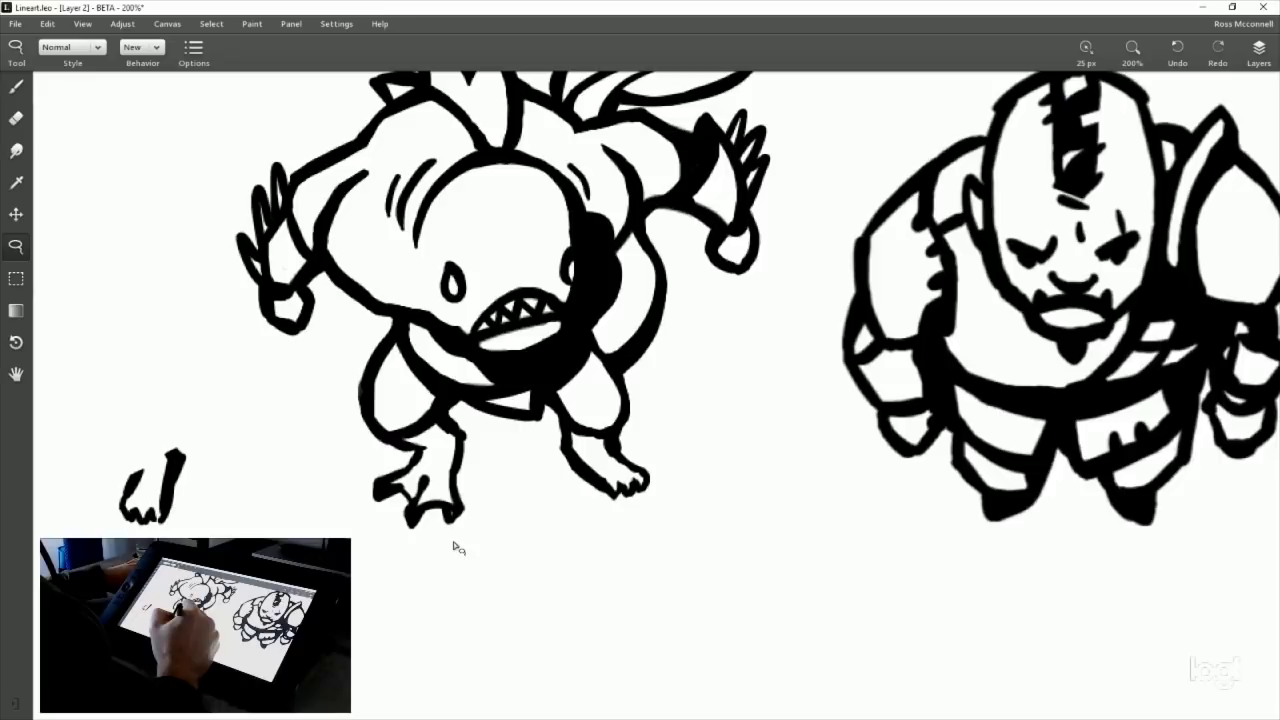
mouse_move(437, 508)
mouse_down()
mouse_move(452, 540)
mouse_move(465, 515)
mouse_up()
click(92, 86)
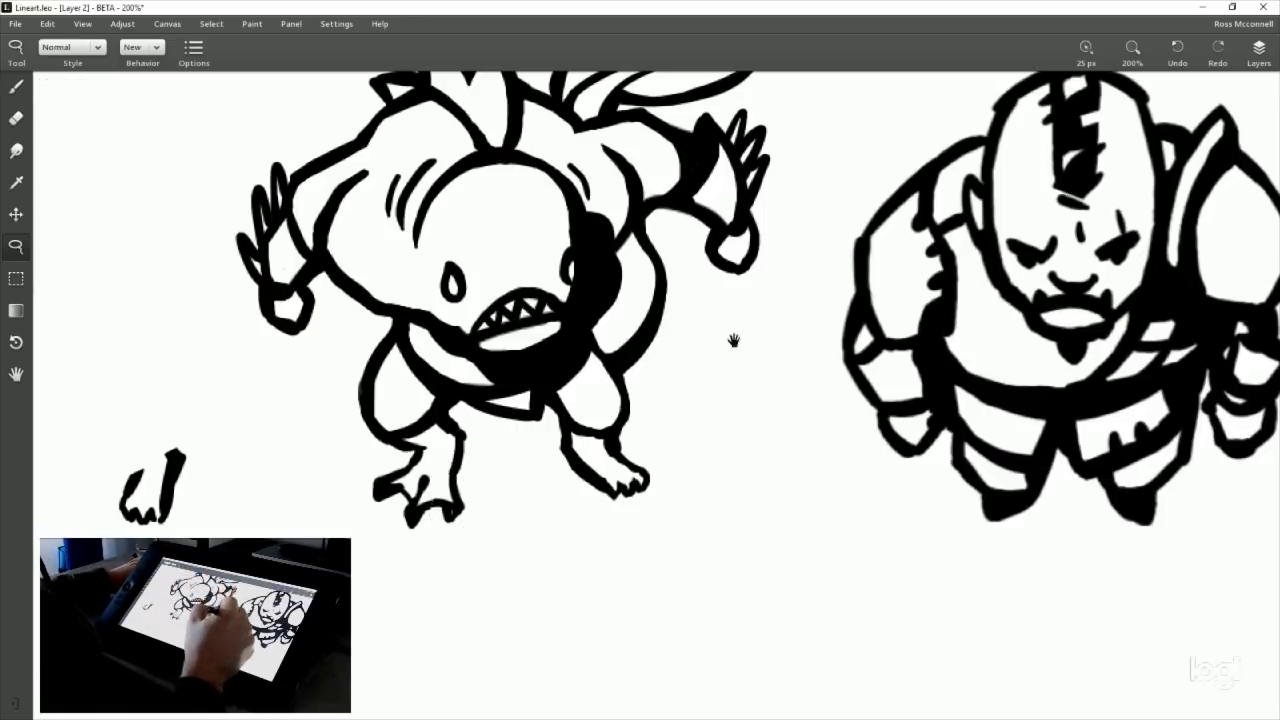
Lasso the fish creature's right-hand foot below the ankle and remove it from the leg.
drag(763, 409, 709, 481)
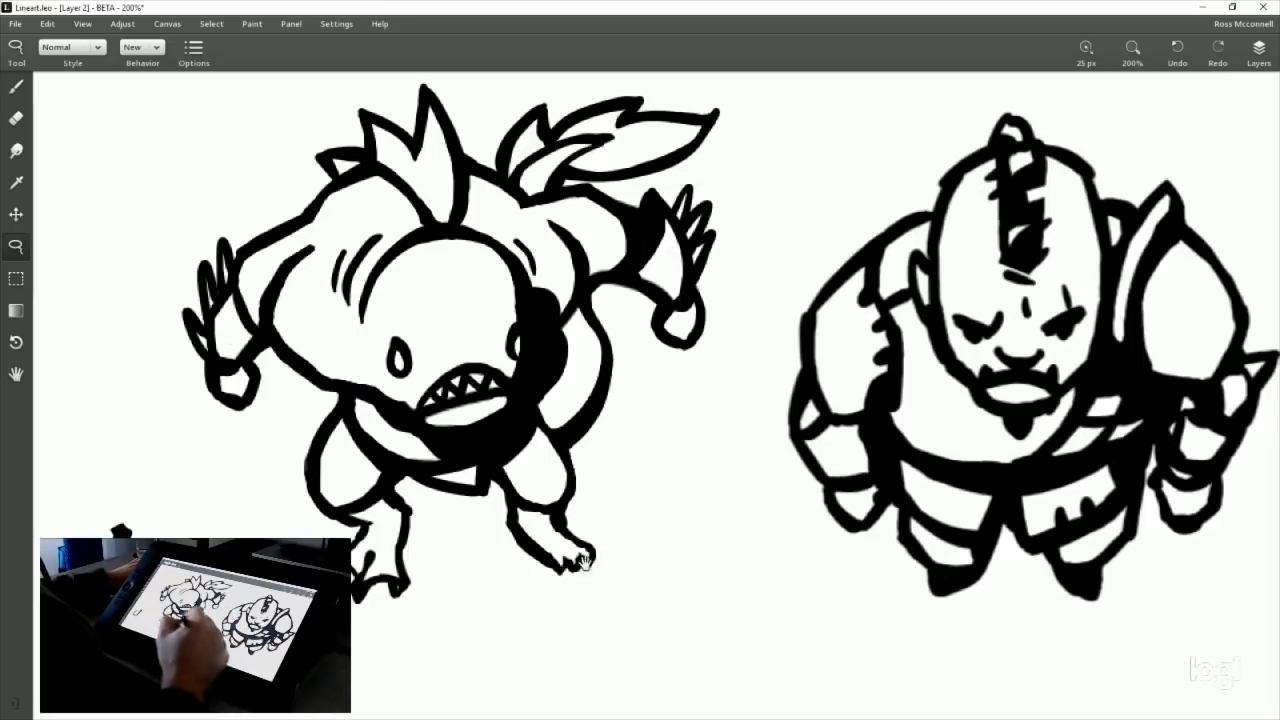
drag(585, 560, 720, 460)
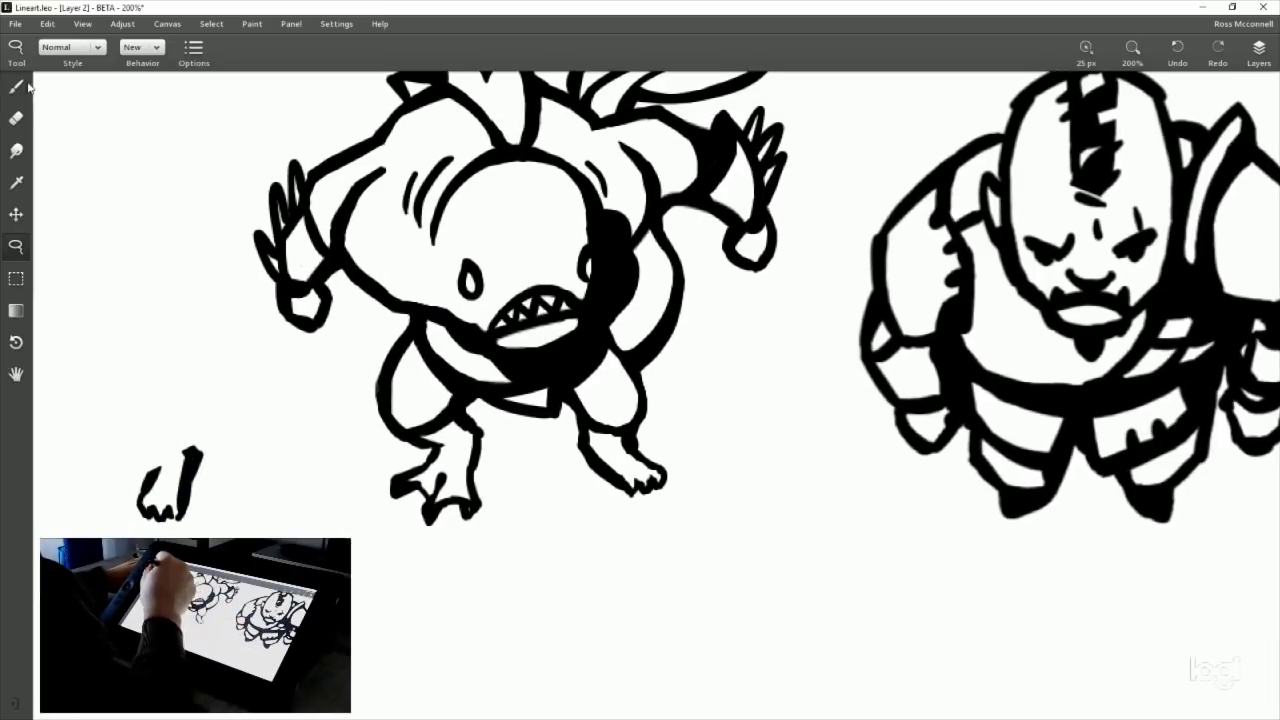
click(28, 87)
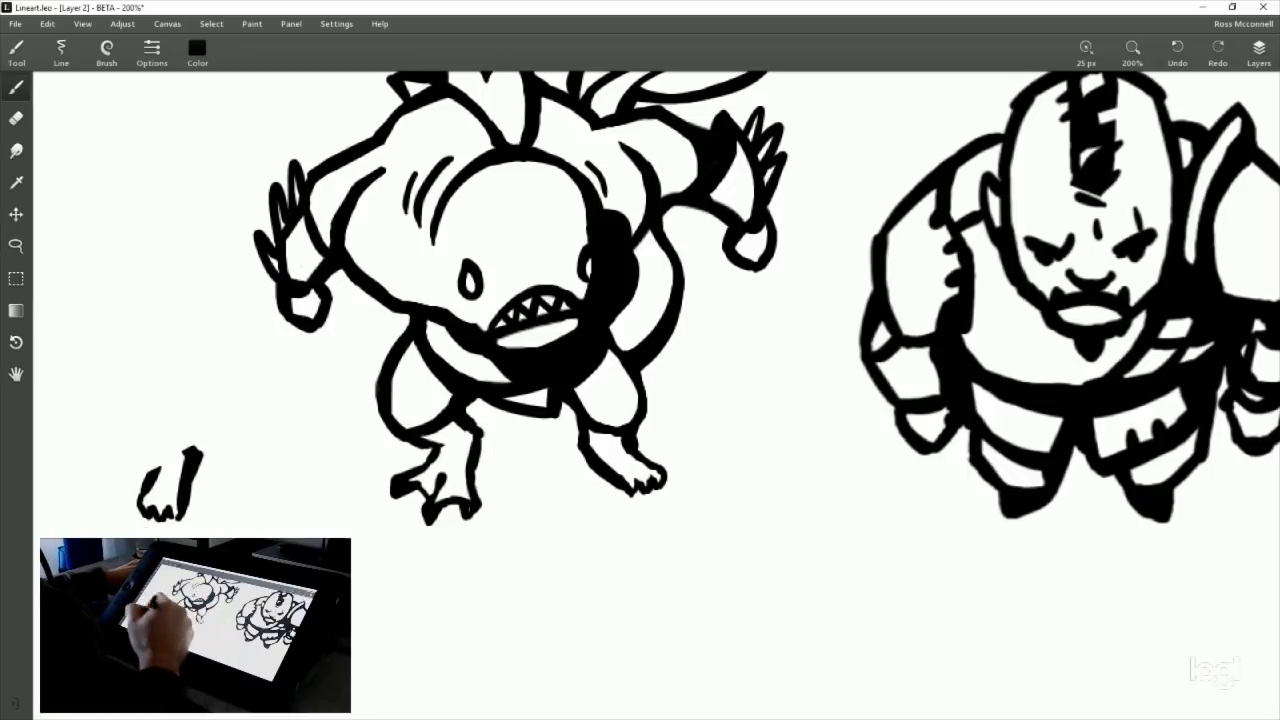
drag(663, 549, 523, 531)
click(16, 245)
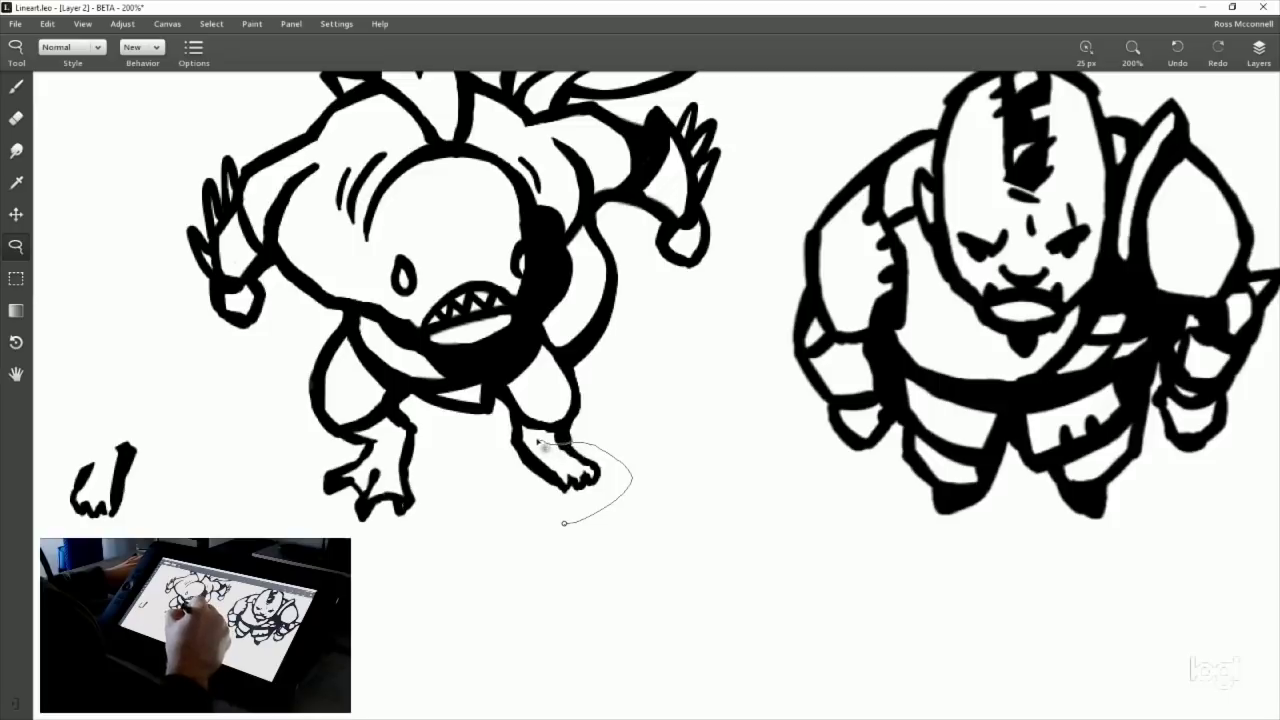
mouse_move(498, 472)
mouse_down()
mouse_move(555, 516)
mouse_move(730, 420)
mouse_move(400, 570)
mouse_move(370, 500)
mouse_up()
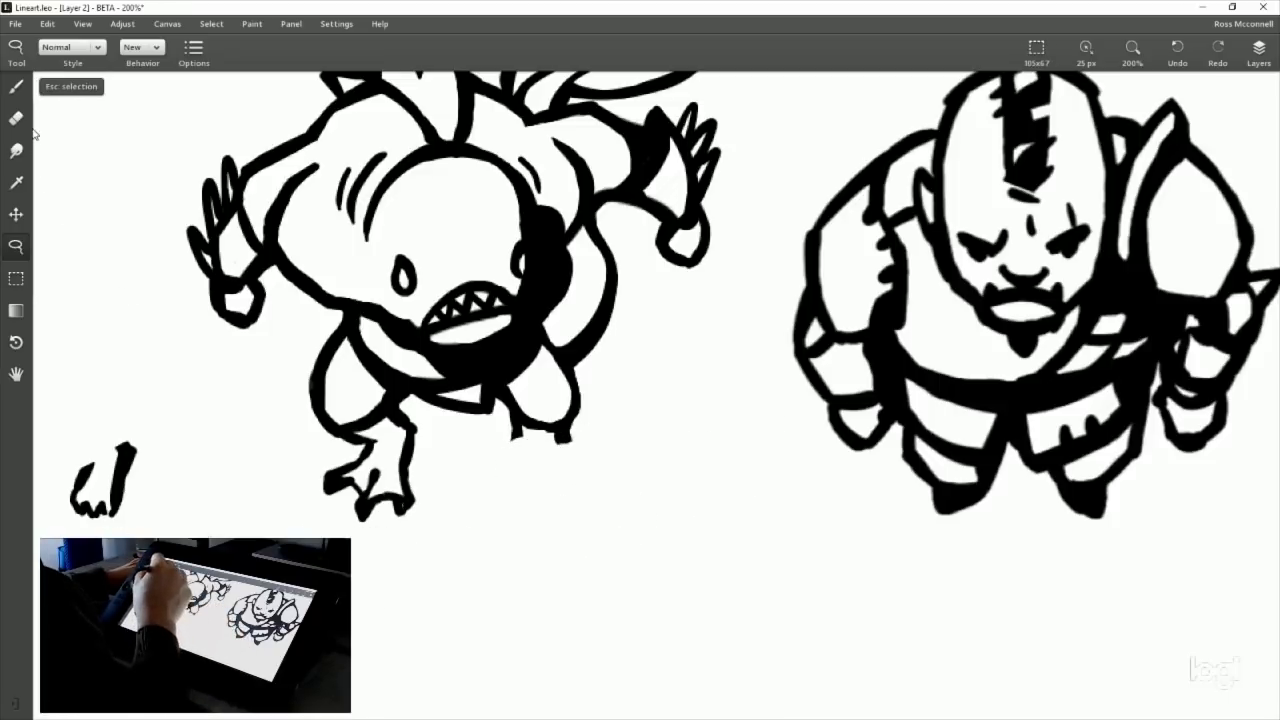
Redraw both shin outlines of the fish creature's right-hand leg with the 25 px brush, flaring outward toward the toes.
click(17, 87)
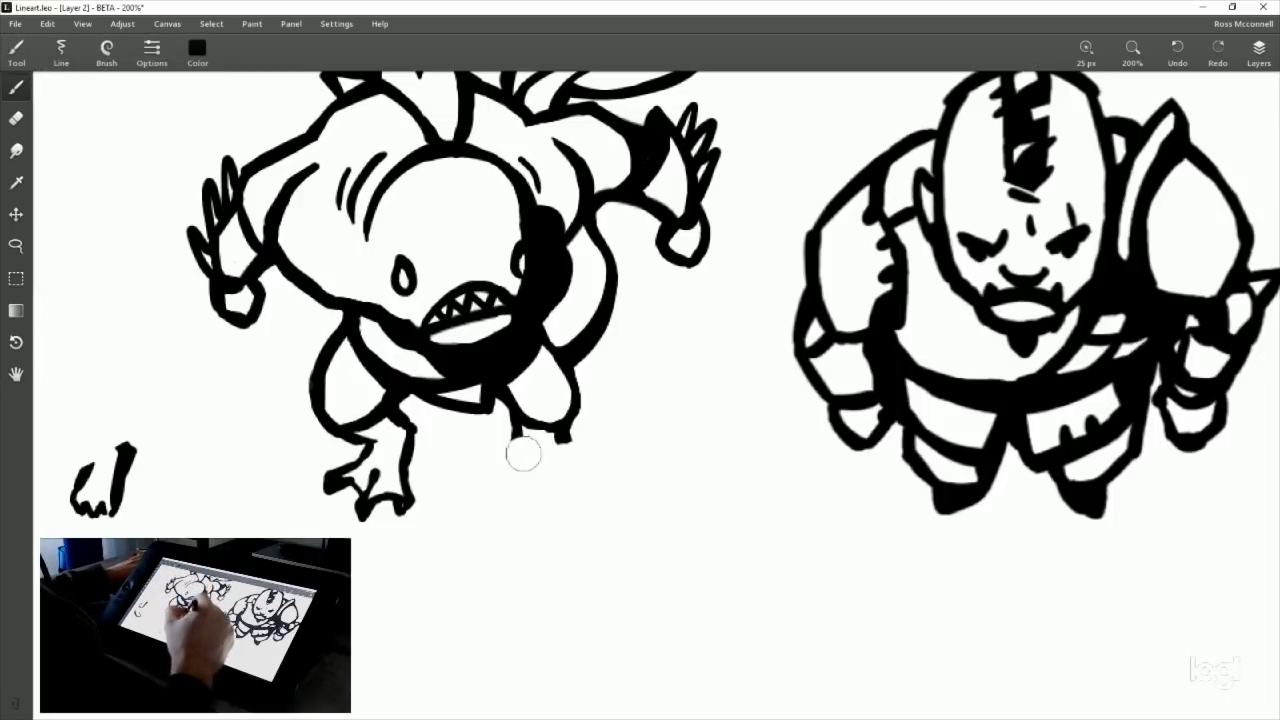
drag(511, 412, 530, 474)
key(ctrl+z)
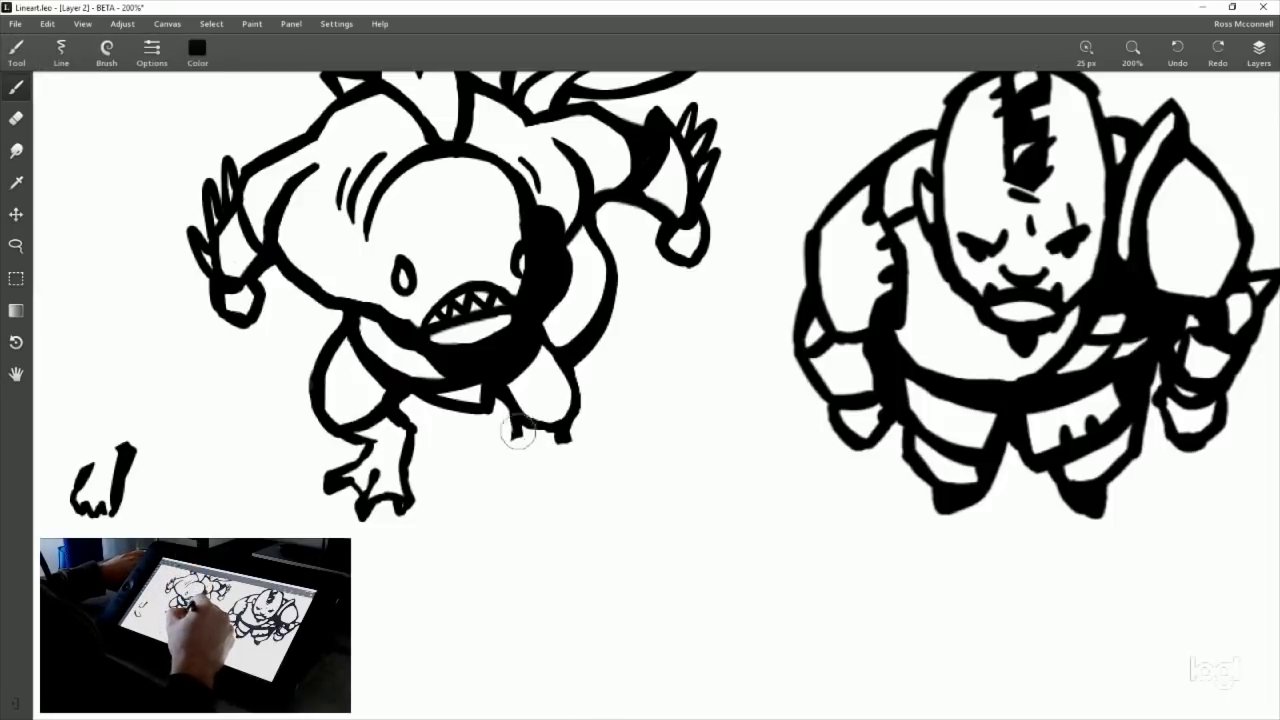
drag(512, 414, 560, 498)
mouse_move(569, 444)
mouse_down()
mouse_move(624, 485)
mouse_move(628, 508)
mouse_move(588, 496)
mouse_up()
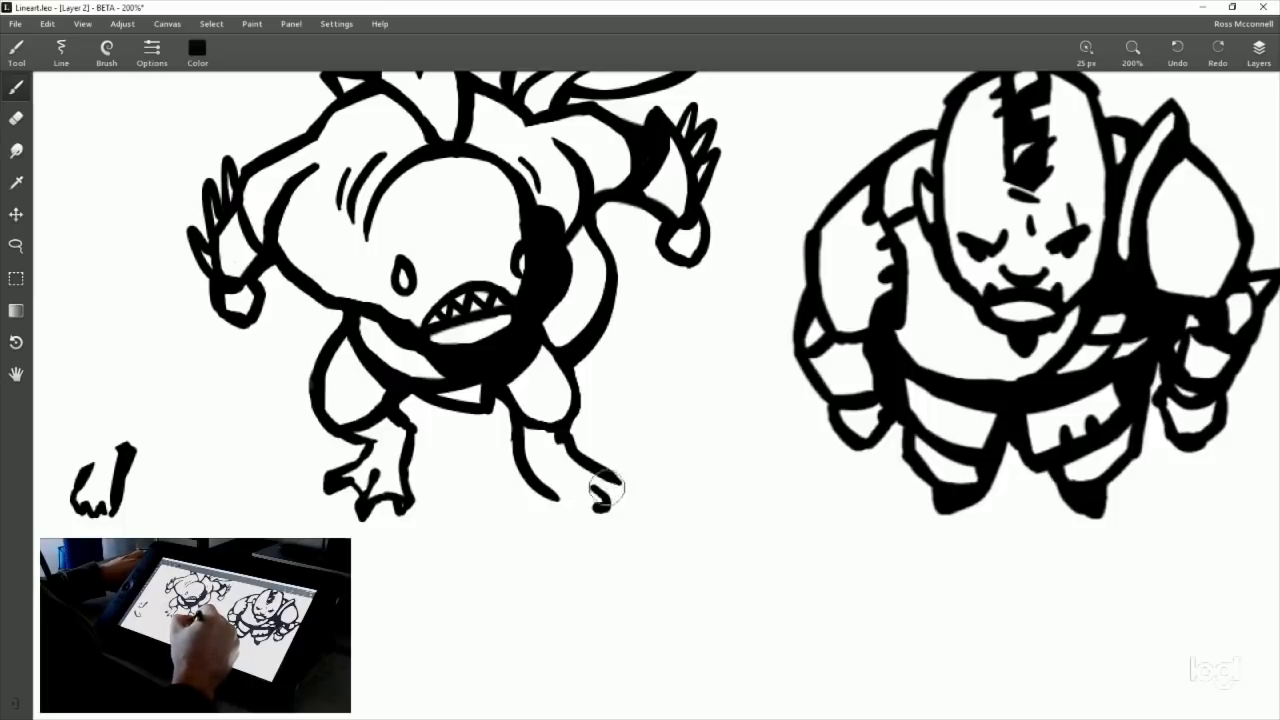
Draw webbed toes closing the end of the right-hand foot, undoing stray strokes.
key(ctrl+z)
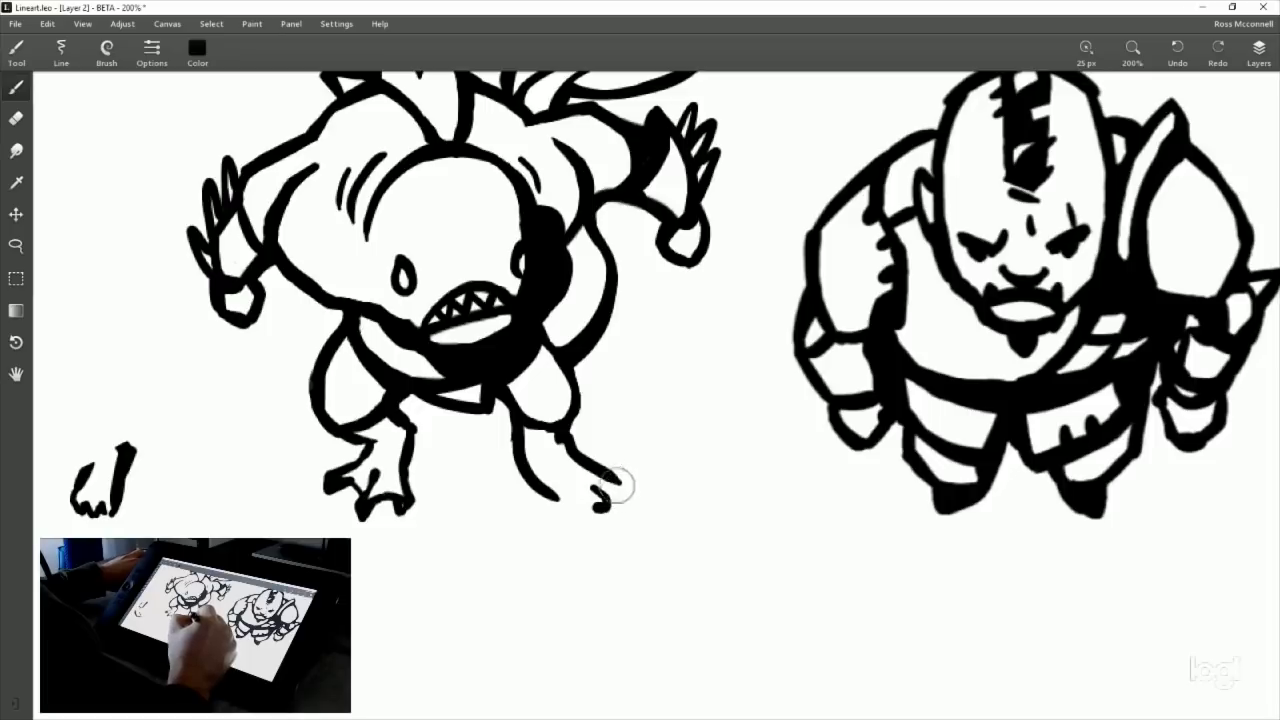
drag(618, 478, 606, 490)
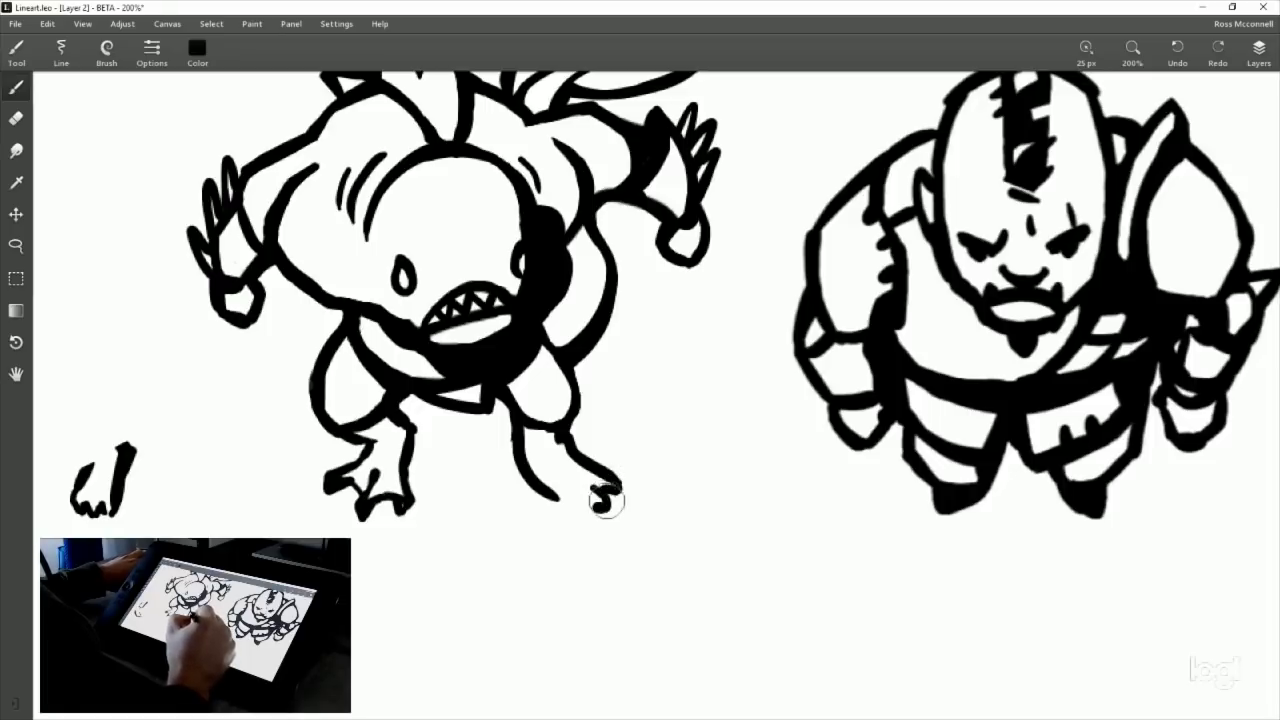
mouse_move(551, 497)
mouse_down()
mouse_move(577, 531)
mouse_move(559, 504)
mouse_move(571, 527)
mouse_move(584, 508)
mouse_move(575, 529)
mouse_move(589, 506)
mouse_move(609, 512)
mouse_move(593, 504)
mouse_move(580, 536)
mouse_move(573, 481)
mouse_move(604, 508)
mouse_up()
key(ctrl+z)
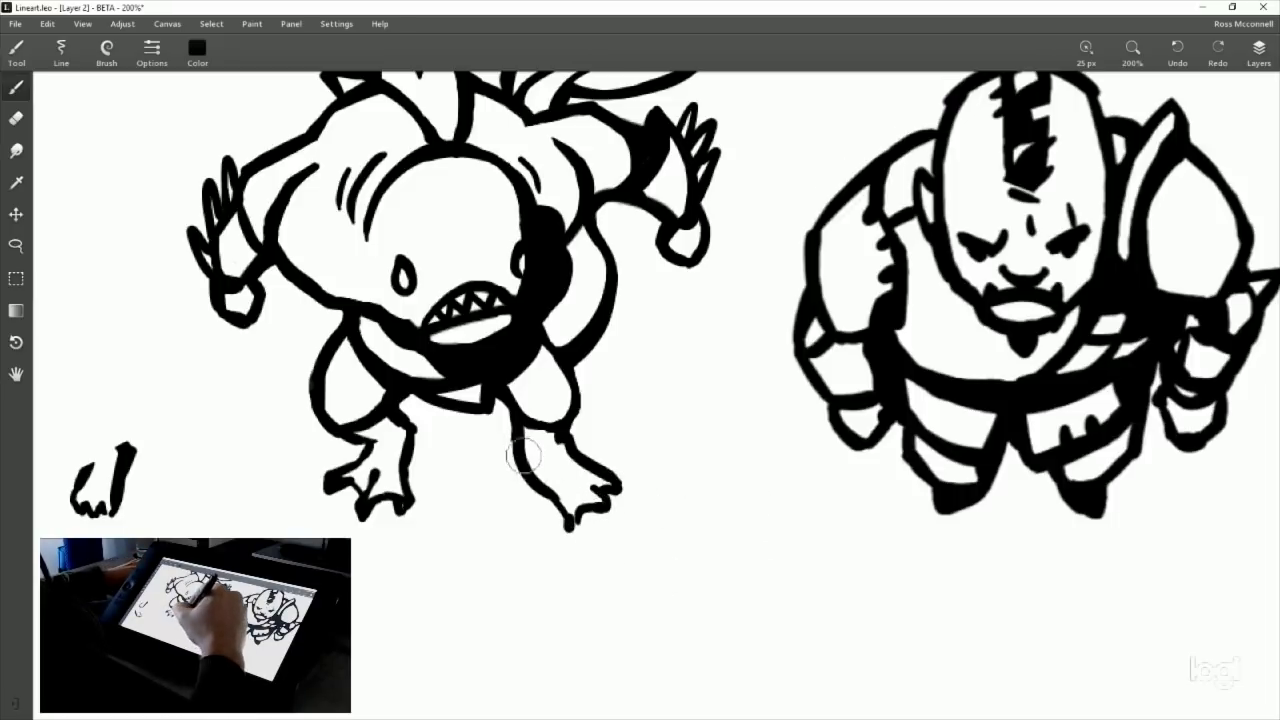
drag(530, 434, 556, 490)
key(ctrl+z)
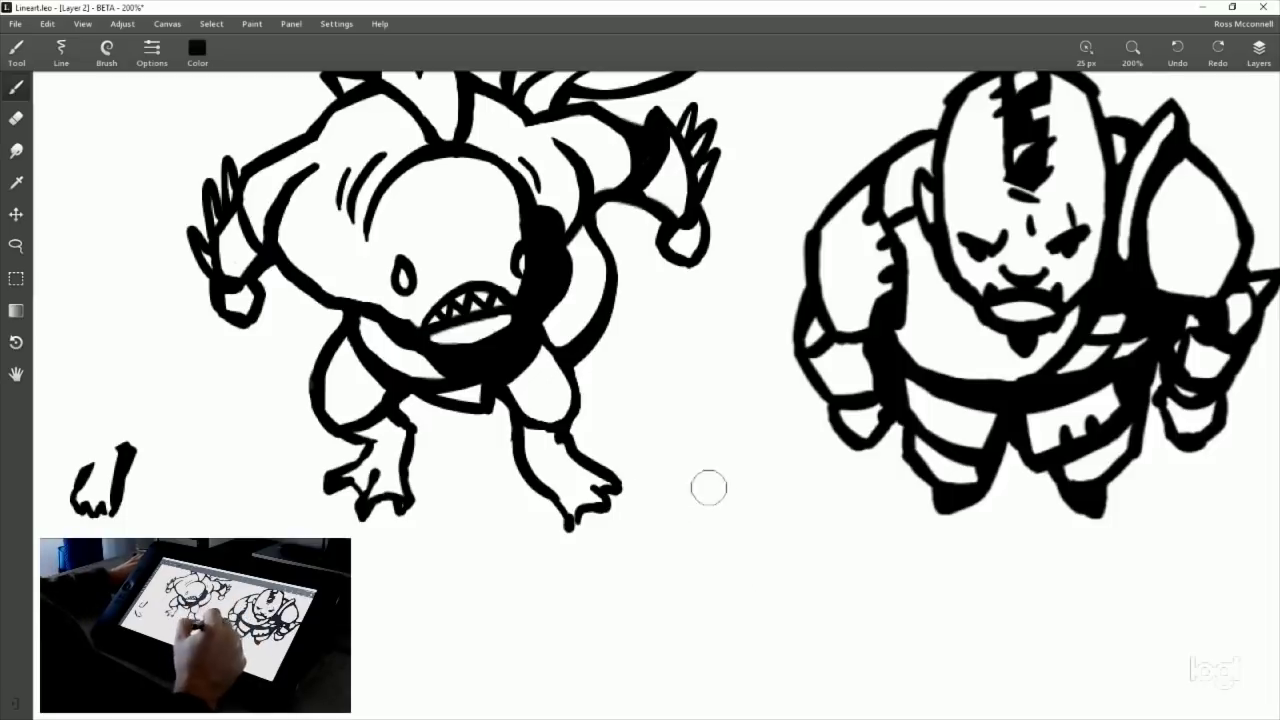
Adjust the outer toe of the right-hand webbed foot with a lasso selection and redraw the webbing edge beside it.
mouse_move(708, 488)
mouse_down()
mouse_move(743, 520)
mouse_move(716, 449)
mouse_up()
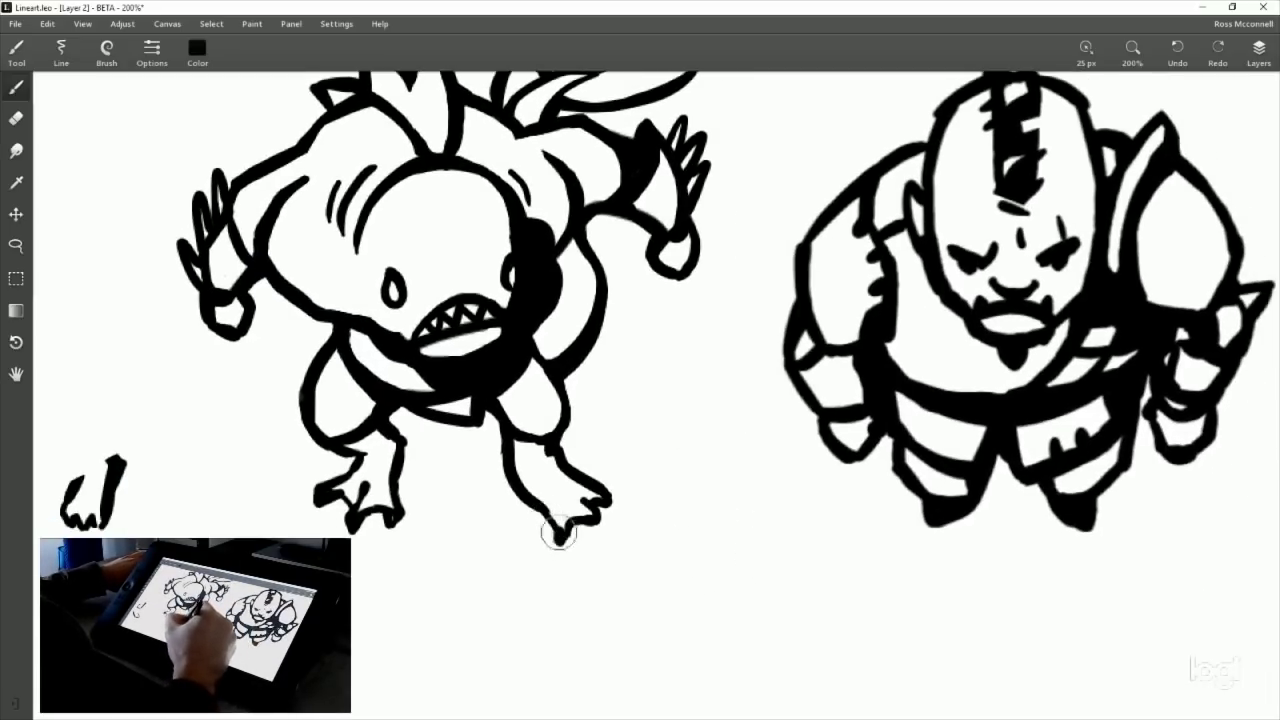
drag(722, 411, 720, 453)
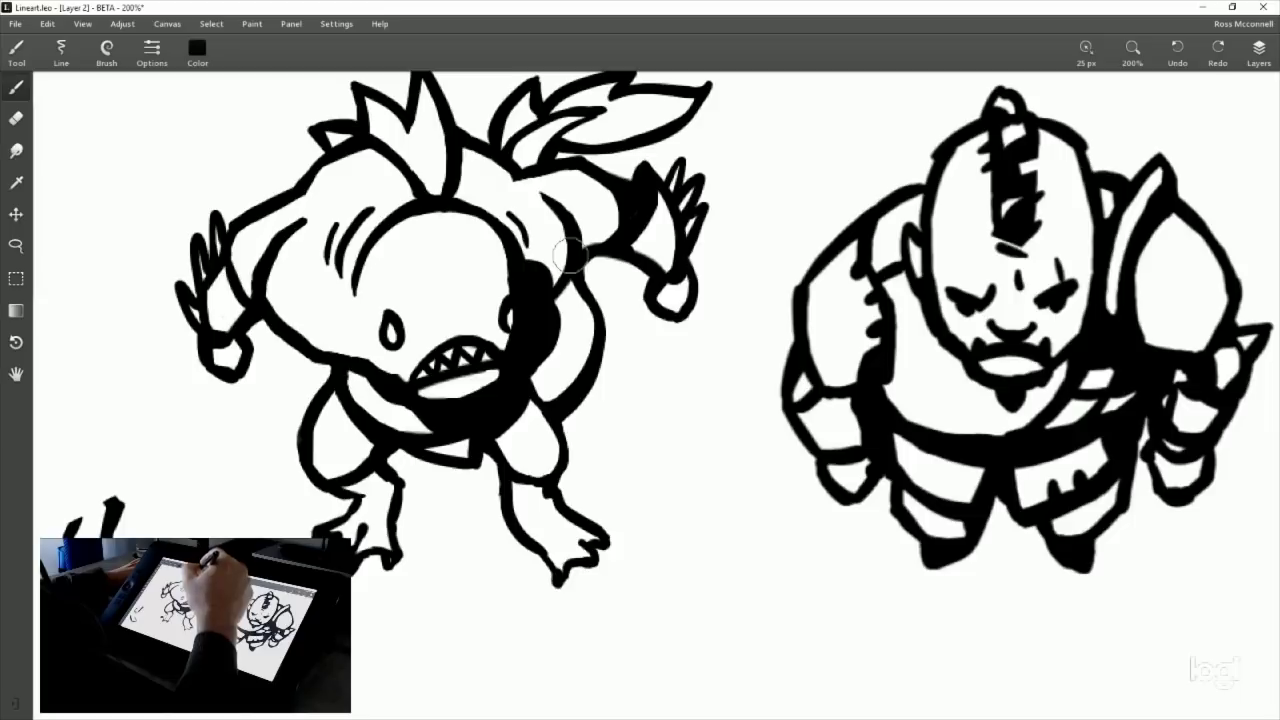
drag(714, 486, 684, 438)
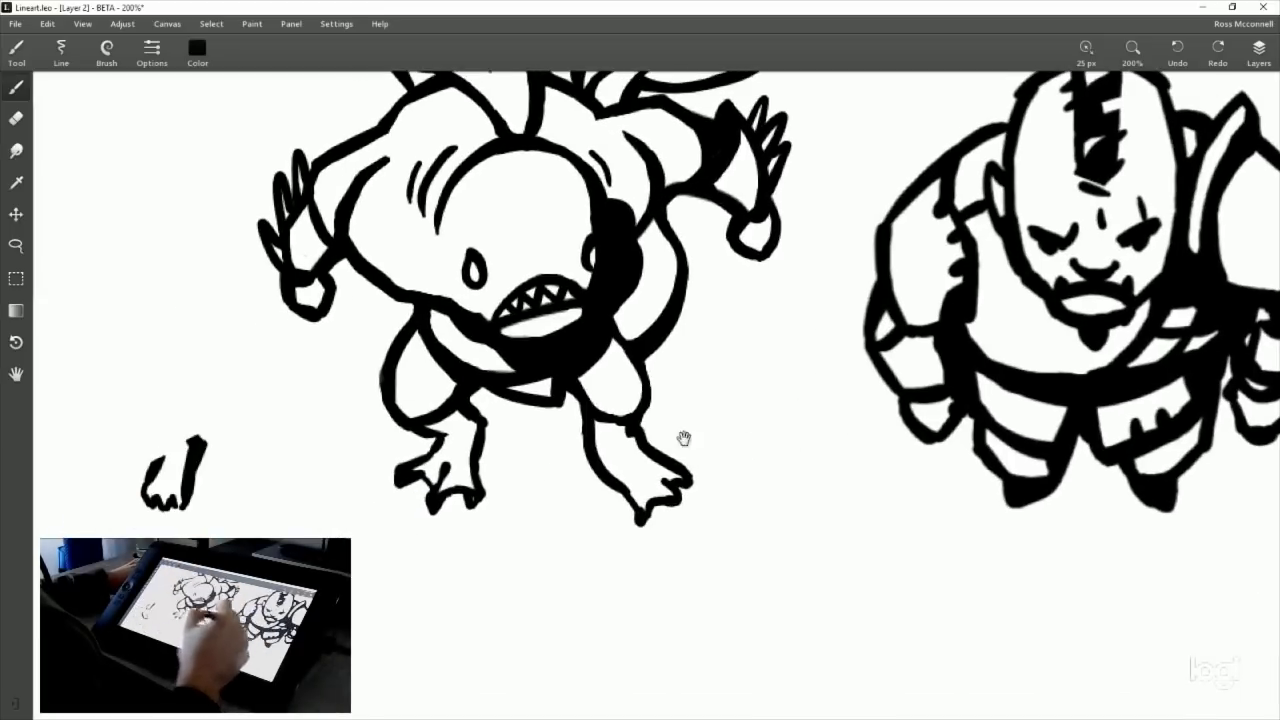
drag(694, 534, 650, 550)
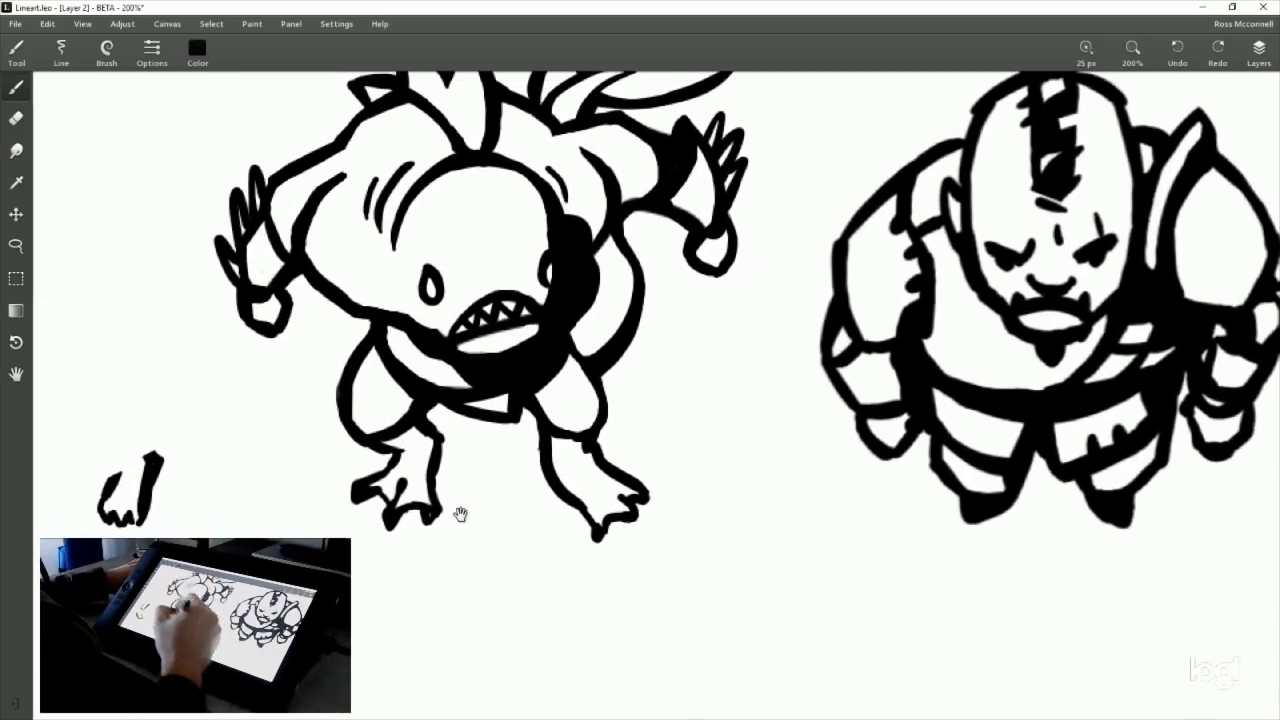
click(16, 245)
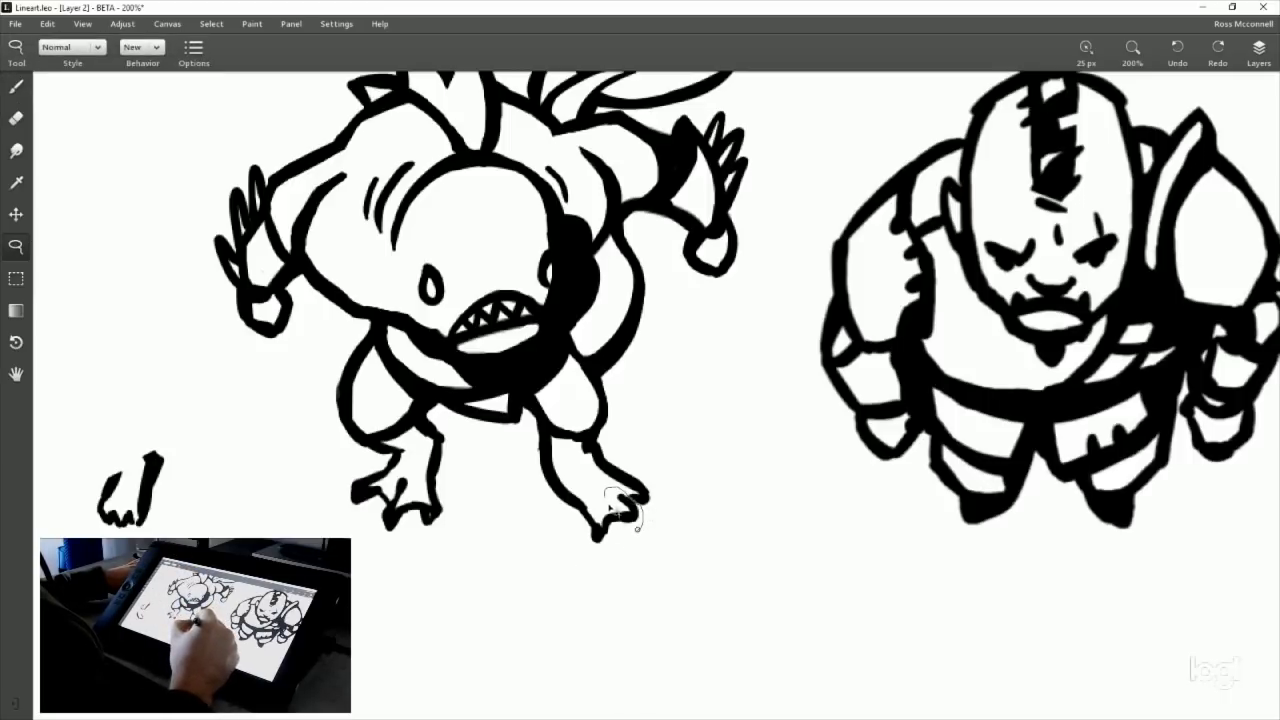
drag(637, 527, 640, 522)
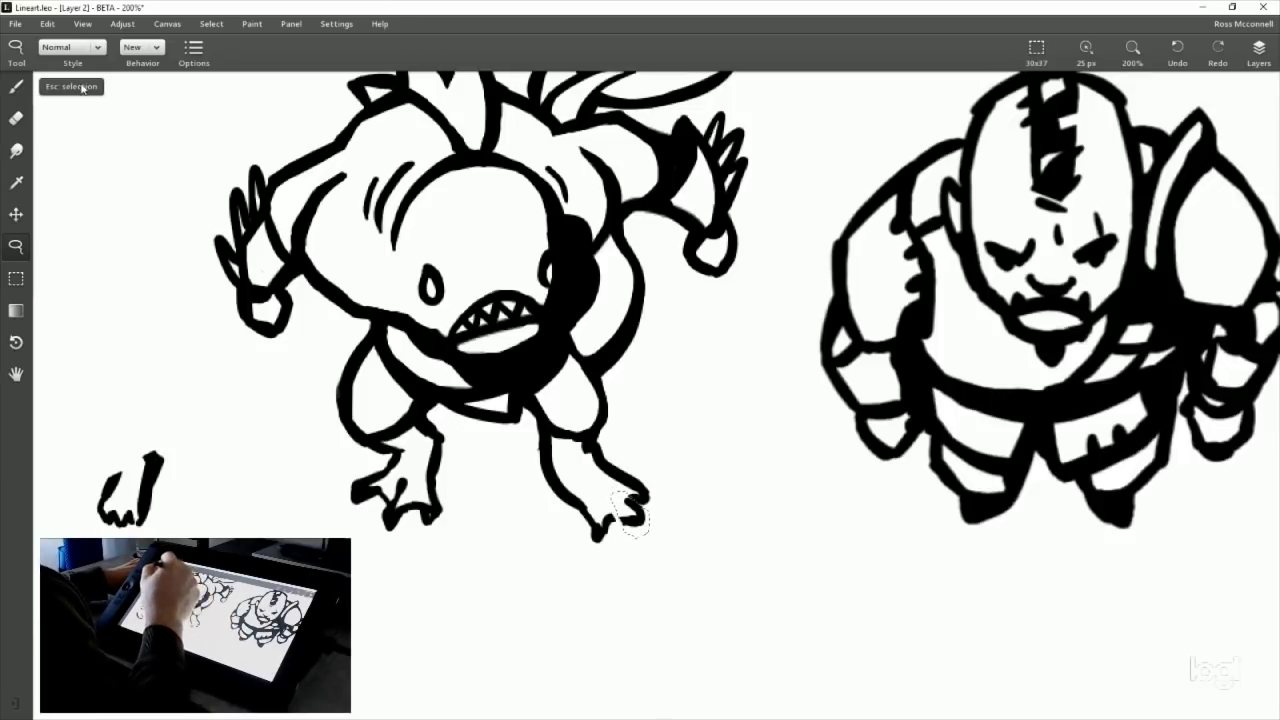
click(16, 87)
mouse_move(612, 500)
mouse_down()
mouse_move(634, 508)
mouse_move(632, 497)
mouse_move(625, 518)
mouse_up()
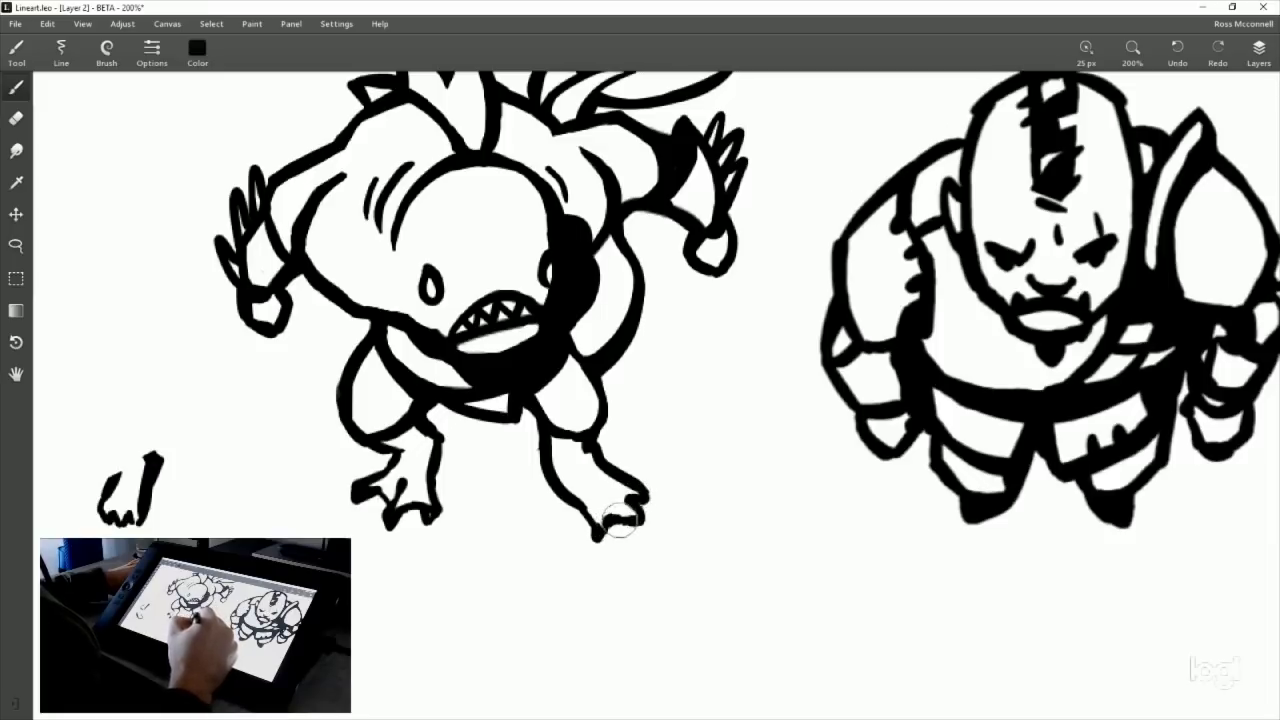
Thicken the right-hand leg's inner shin outline and toe webbing with the 25 px brush, trimming the lower toe with the 11 px eraser.
mouse_move(573, 480)
mouse_down()
mouse_move(577, 502)
mouse_move(575, 485)
mouse_up()
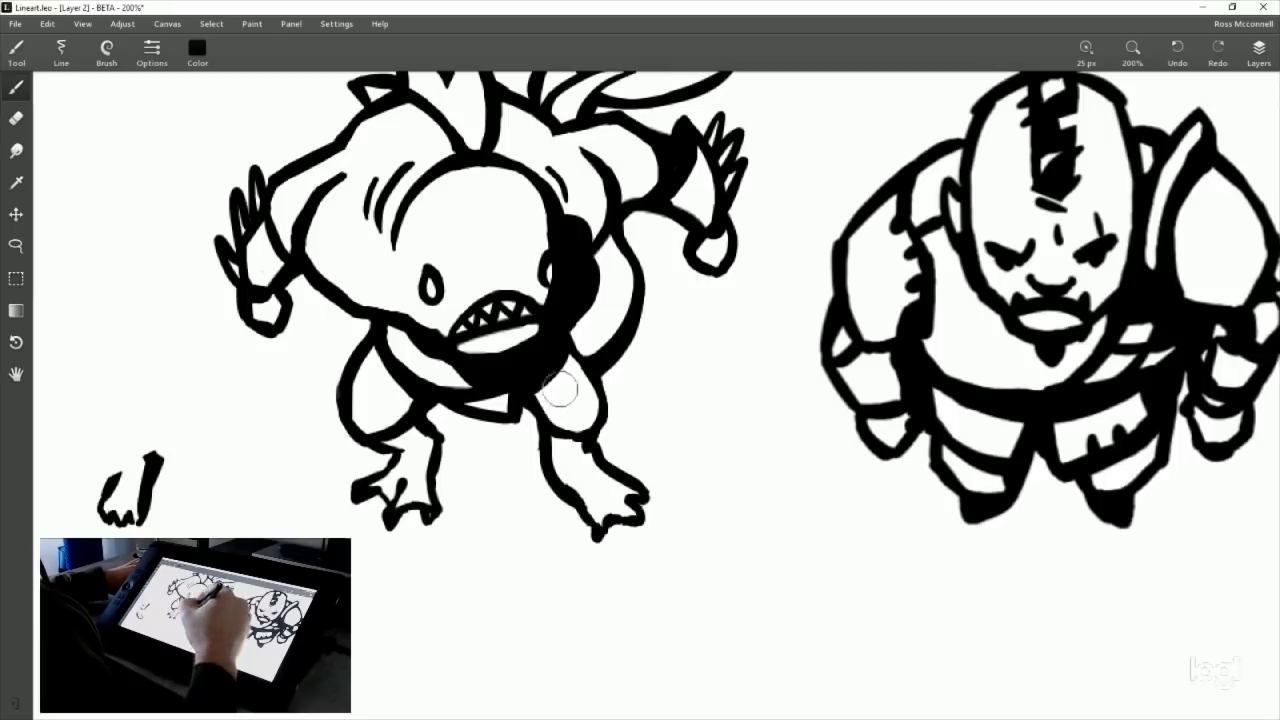
click(16, 118)
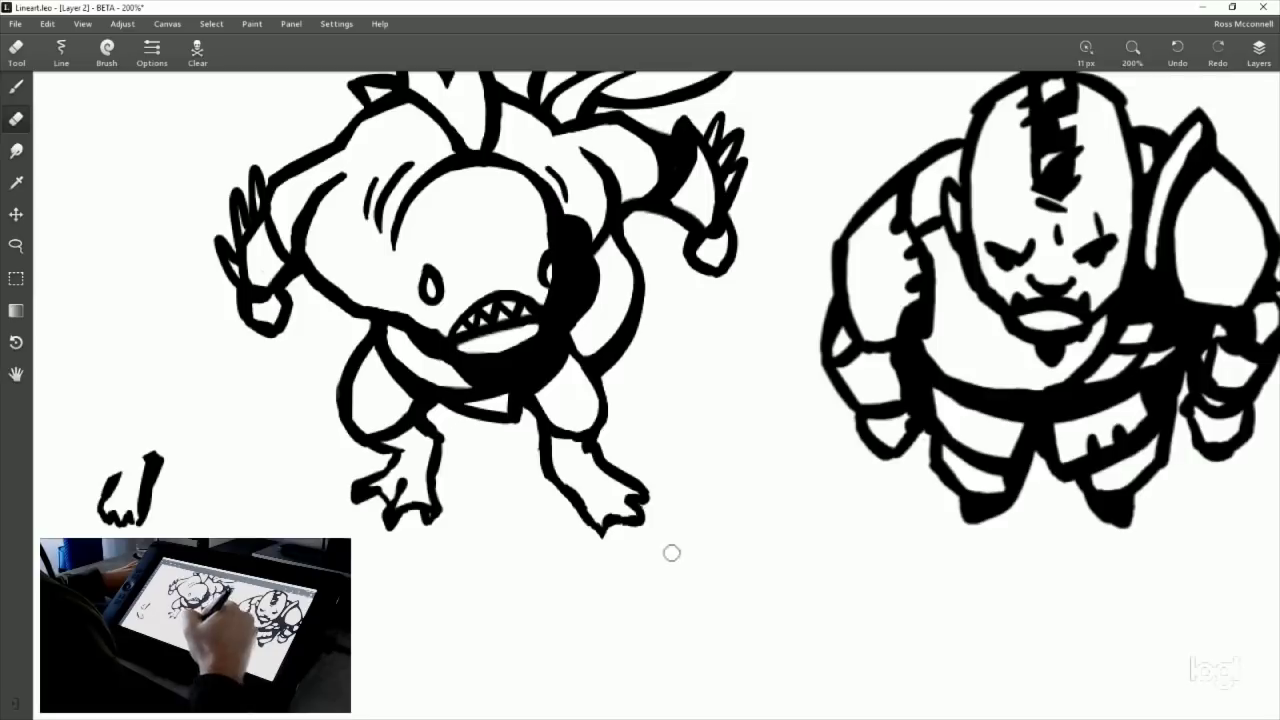
click(16, 87)
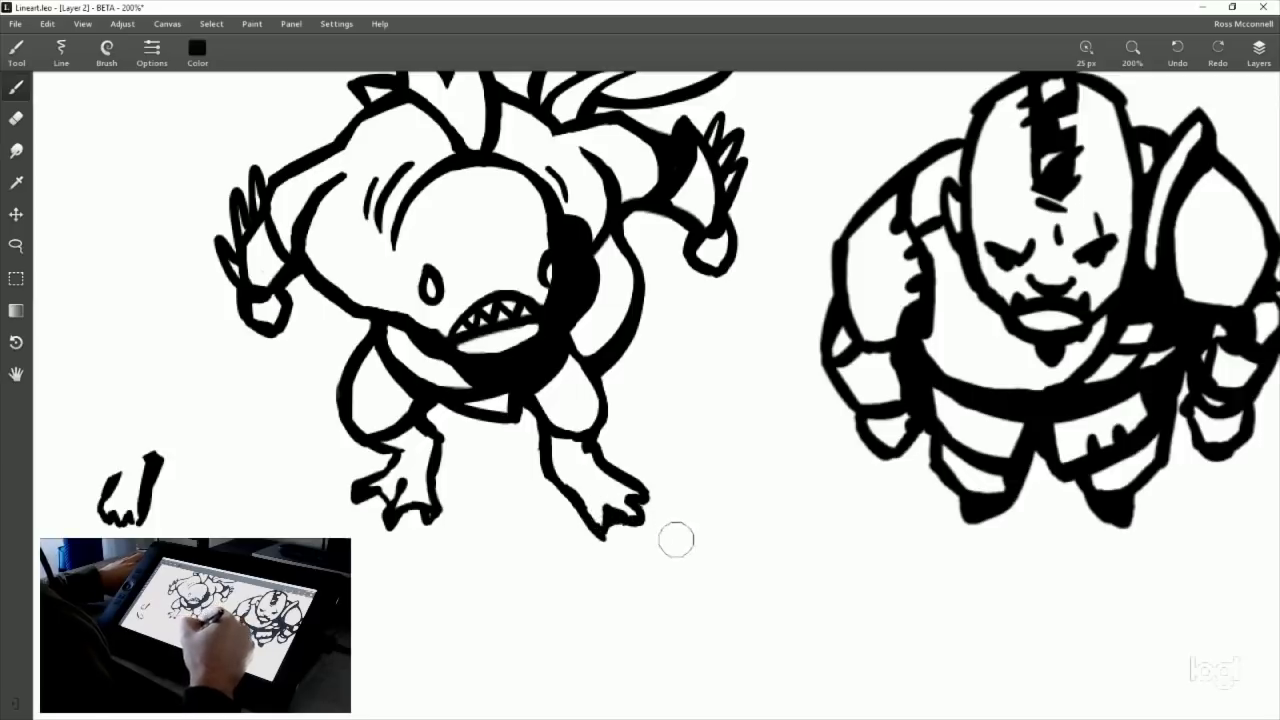
Erase the dark fill between the toes of the fish creature's right-hand foot and redraw the webbing edge with the 25 px brush.
drag(642, 498, 632, 515)
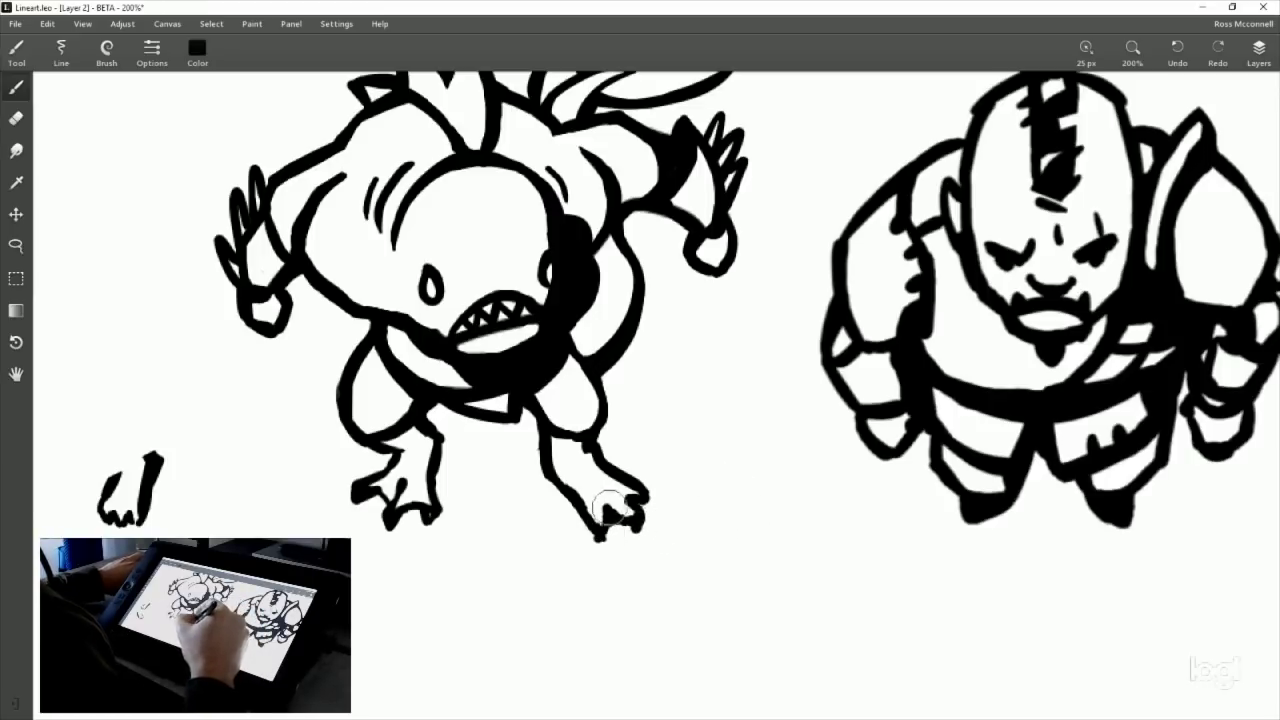
click(16, 118)
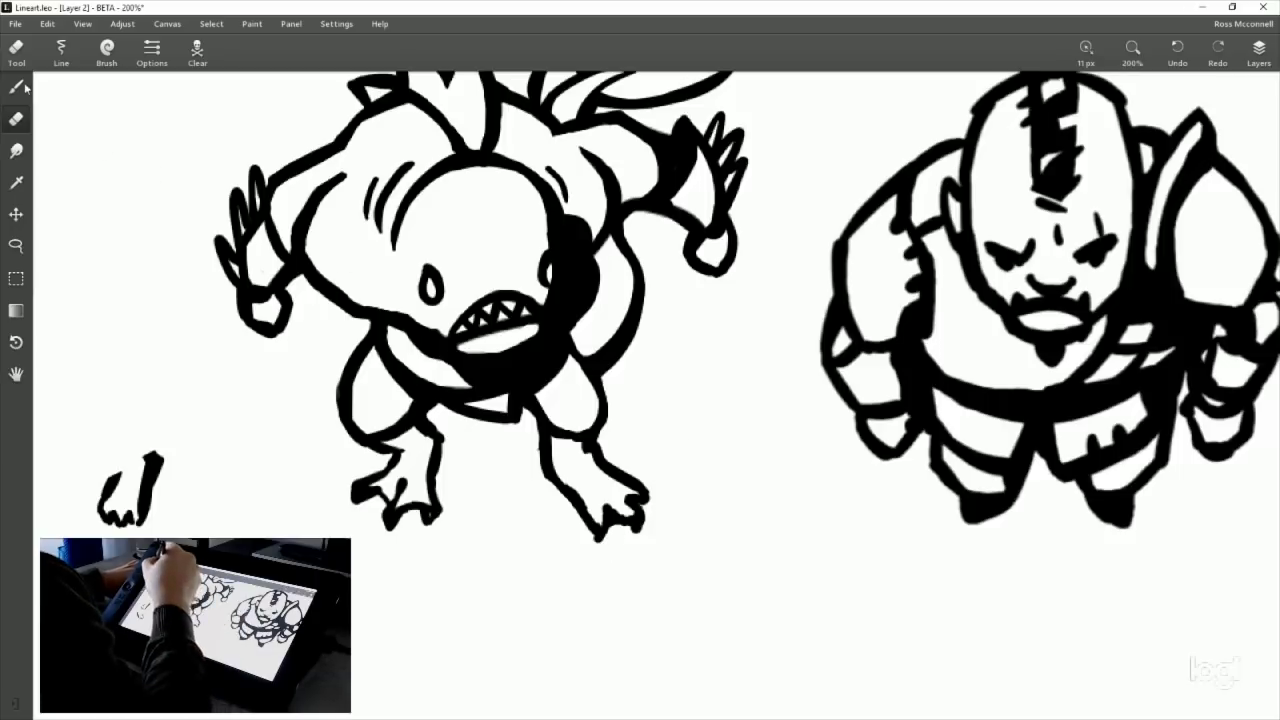
key(b)
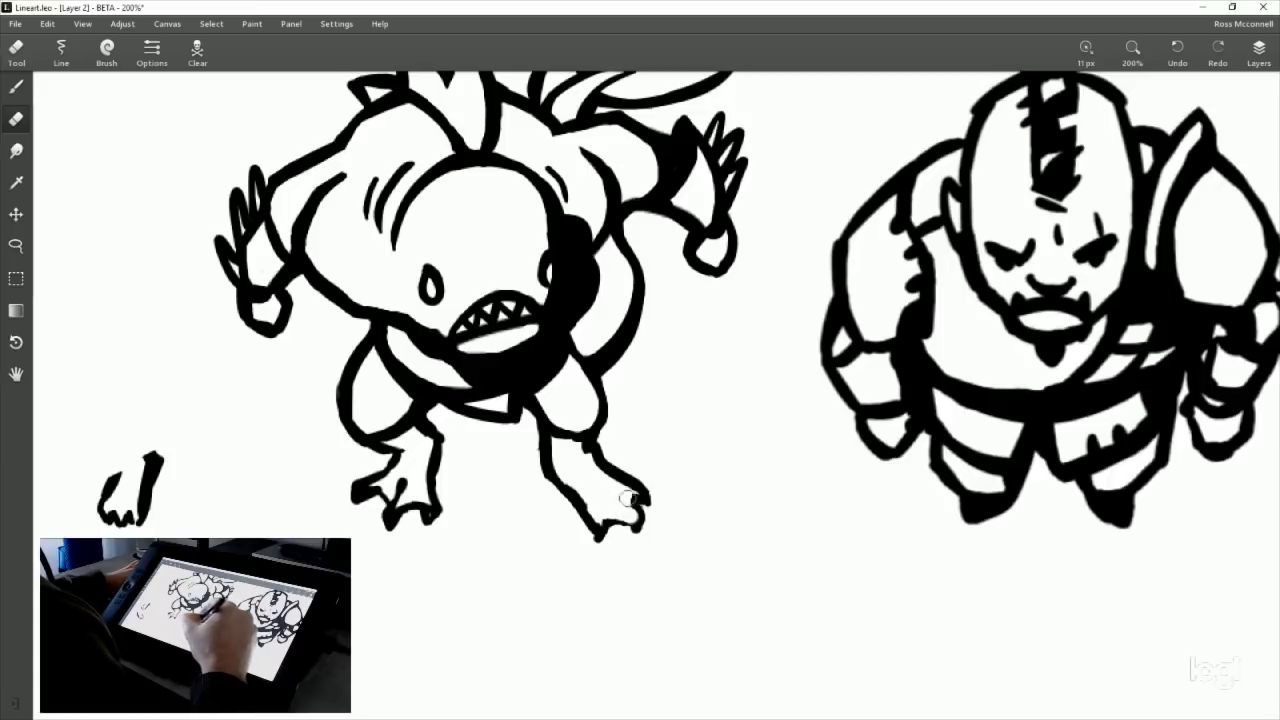
key(b)
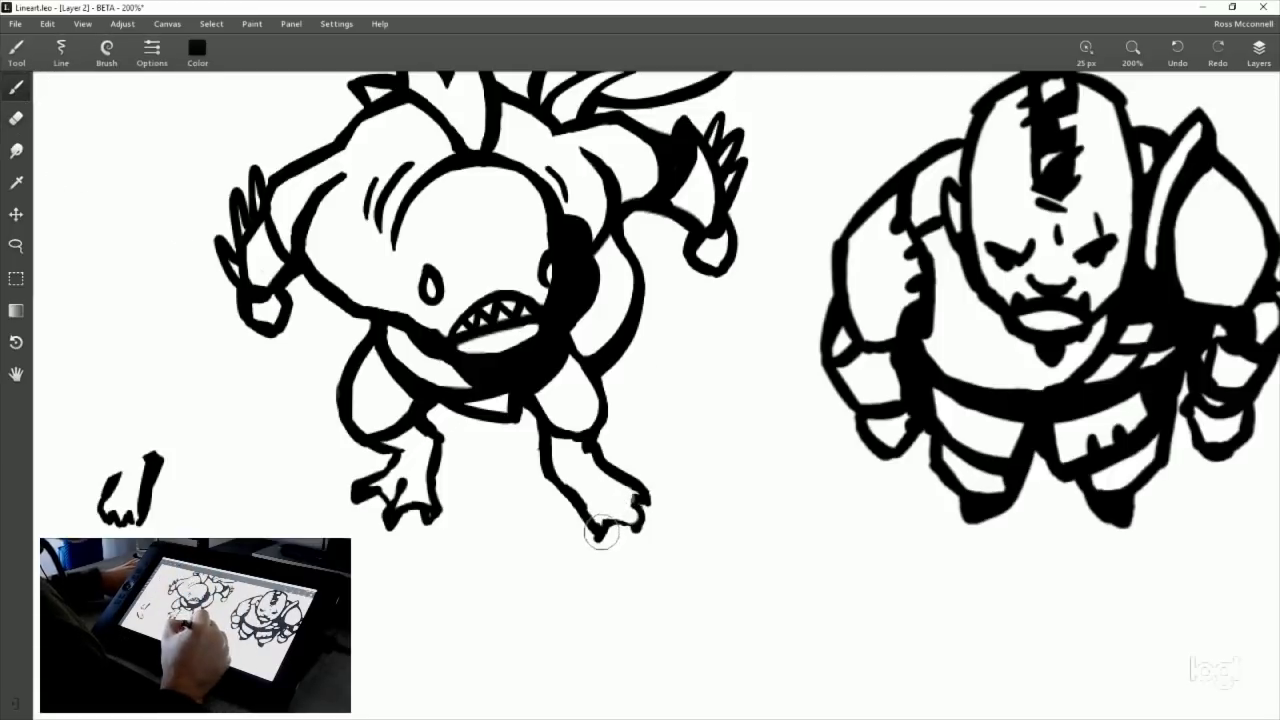
drag(601, 534, 634, 522)
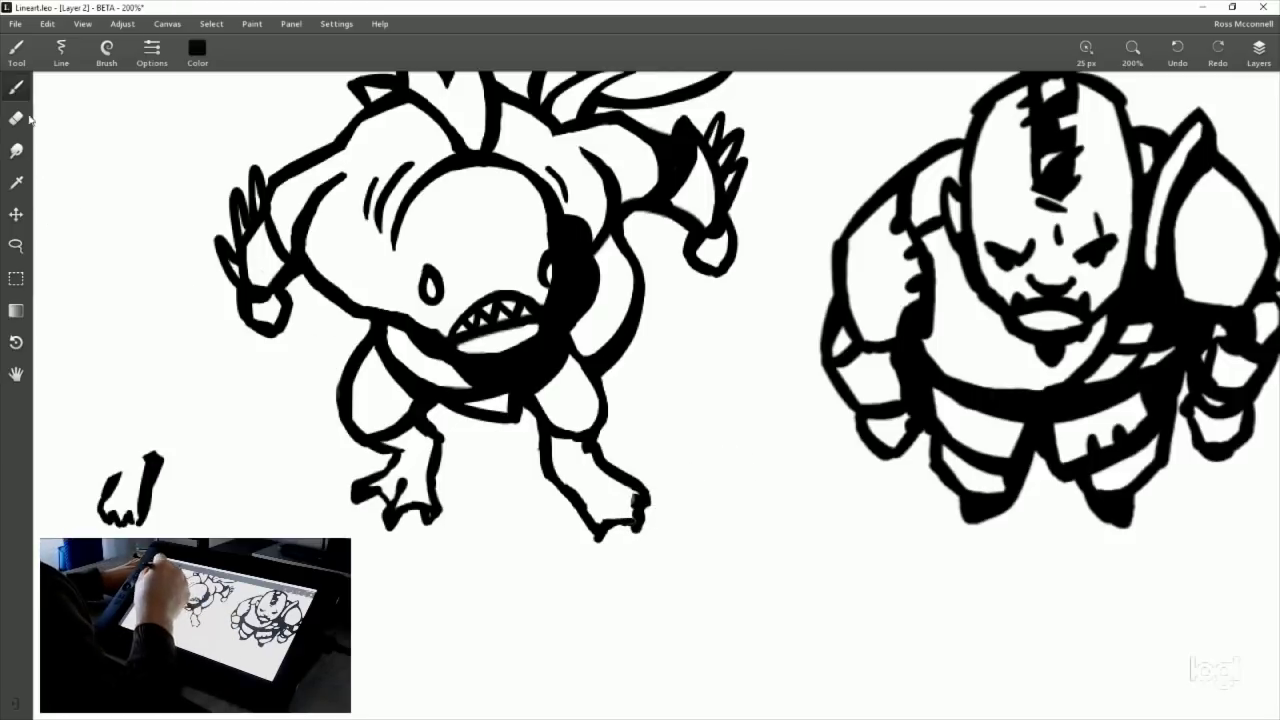
Clean up the outer toe of the right-hand foot, alternating the 11 px eraser with 25 px brush strokes.
key(e)
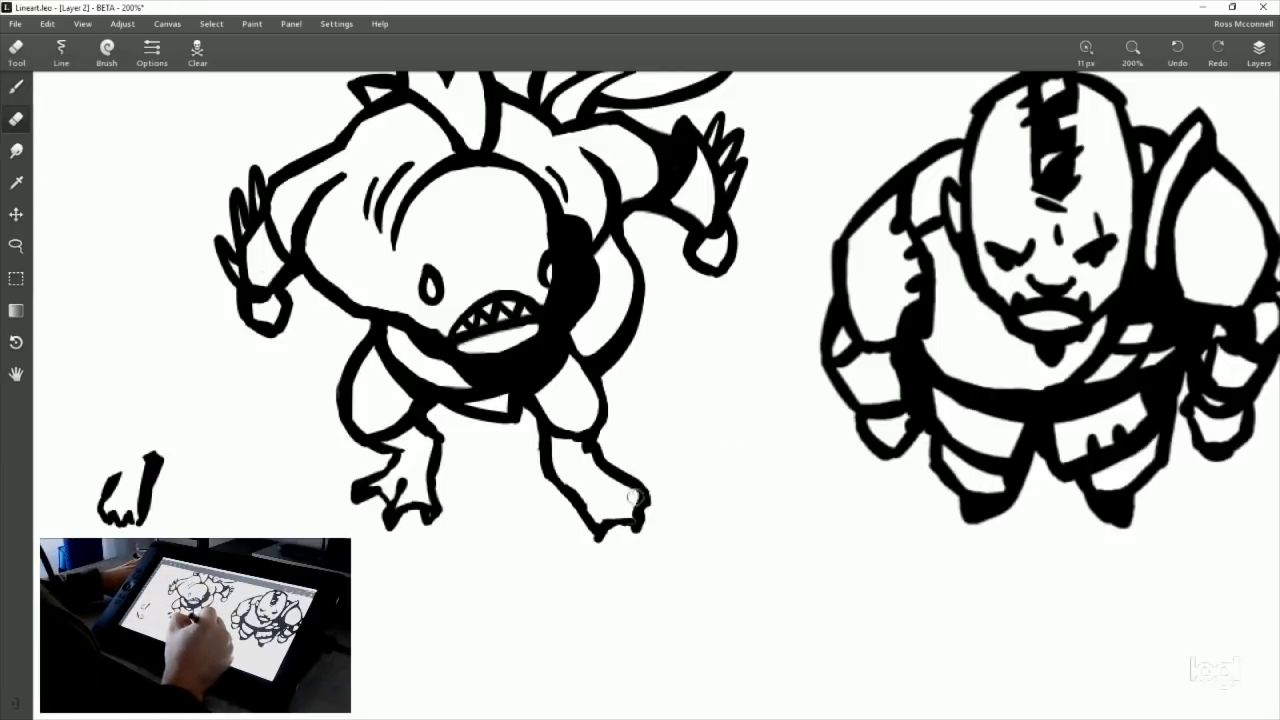
click(16, 87)
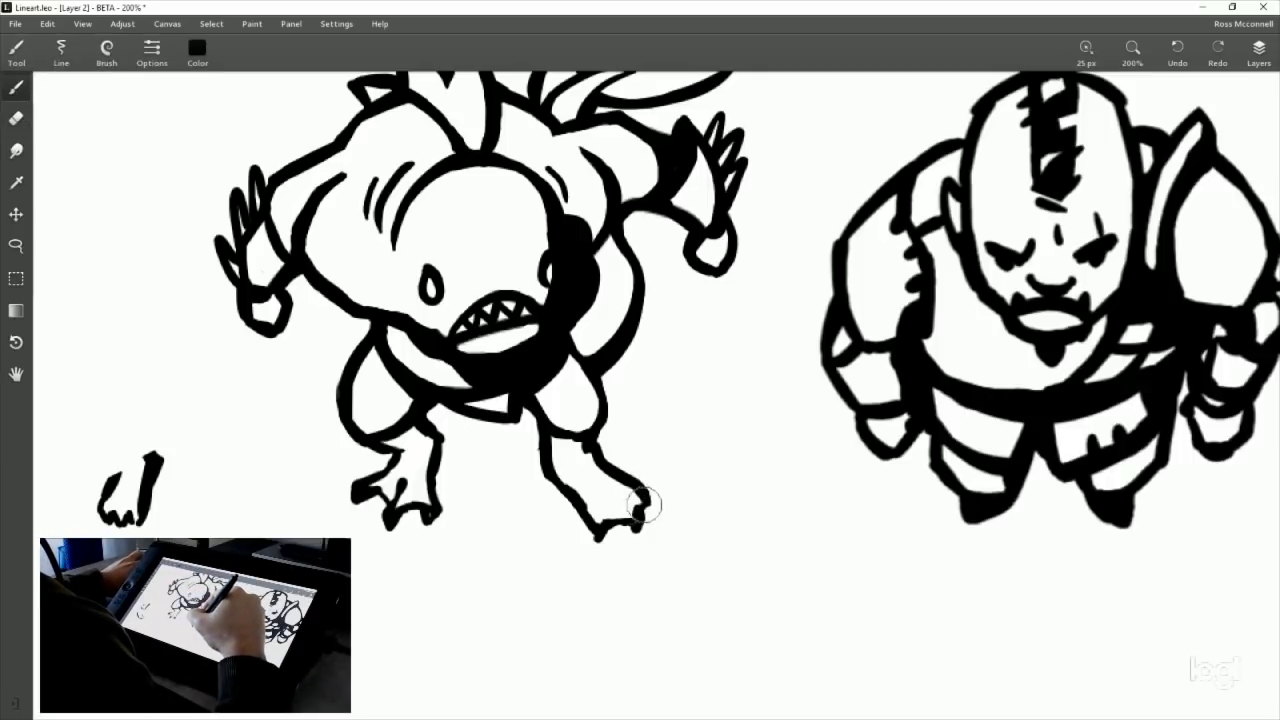
drag(645, 505, 636, 484)
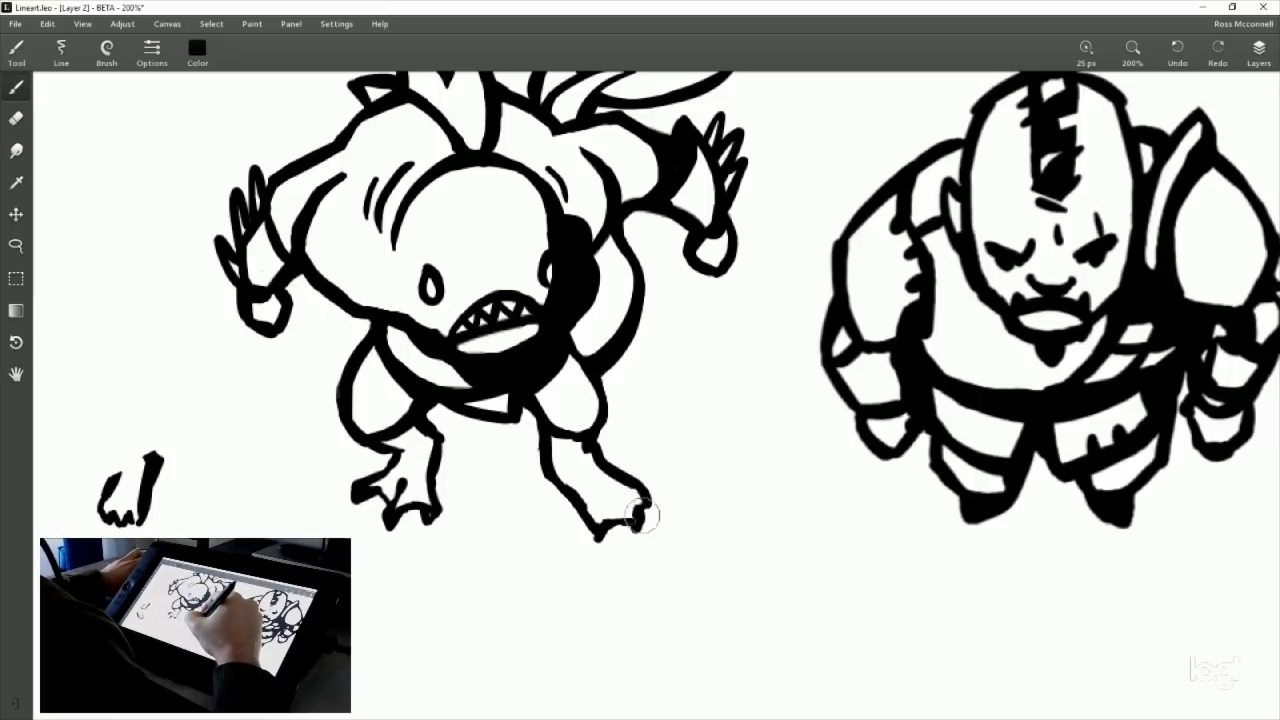
key(e)
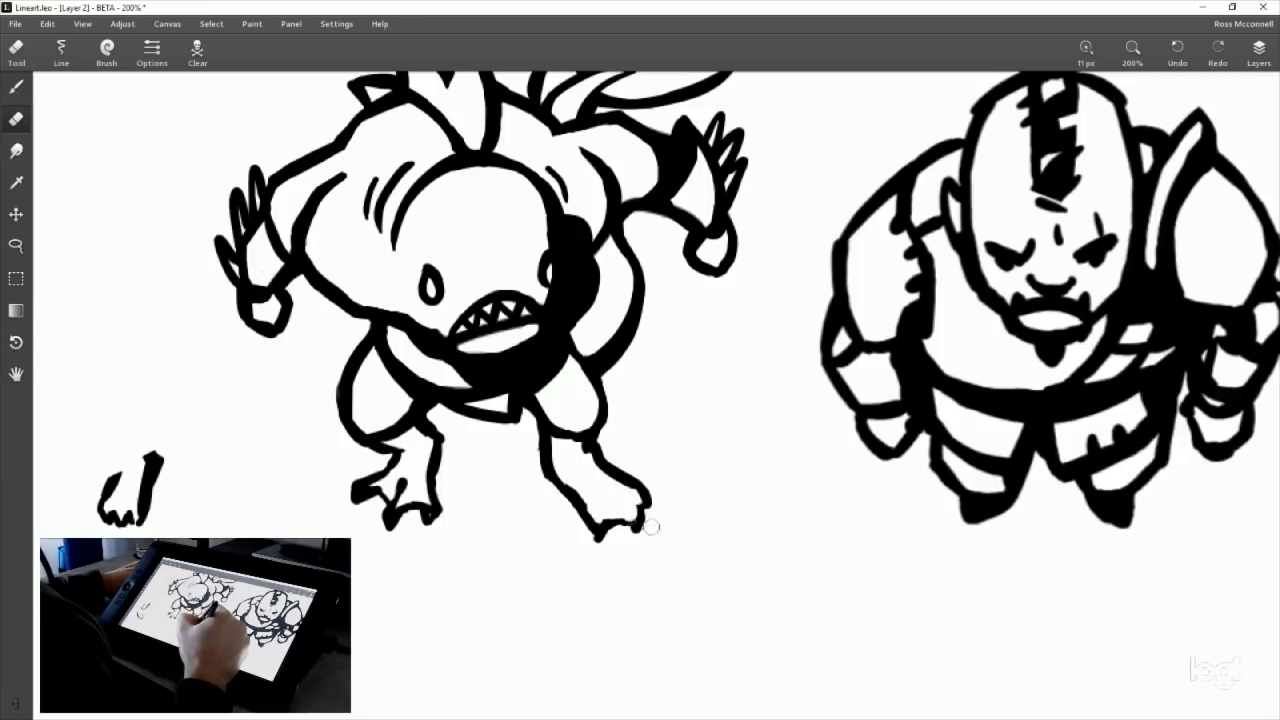
Draw toe lines running up inside both webbed feet with the 25 px brush.
key(b)
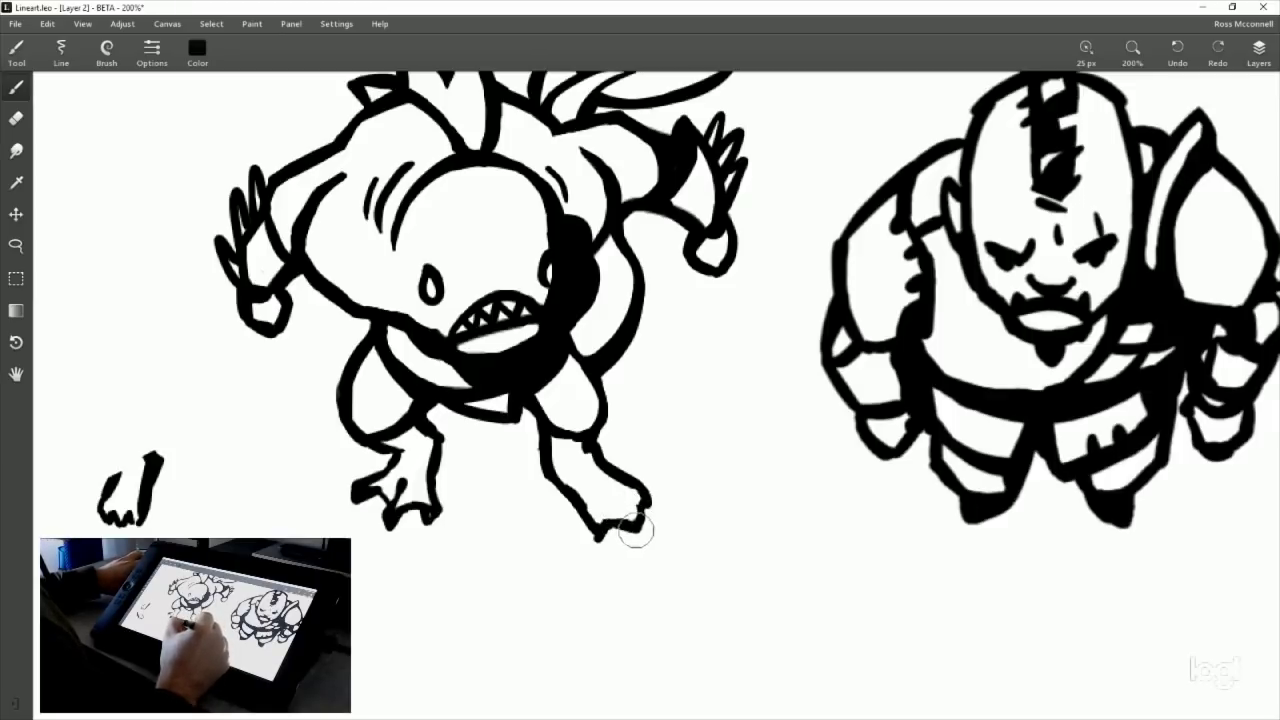
mouse_move(600, 518)
mouse_down()
mouse_move(652, 532)
mouse_move(643, 500)
mouse_move(599, 485)
mouse_move(654, 541)
mouse_move(608, 472)
mouse_move(628, 508)
mouse_up()
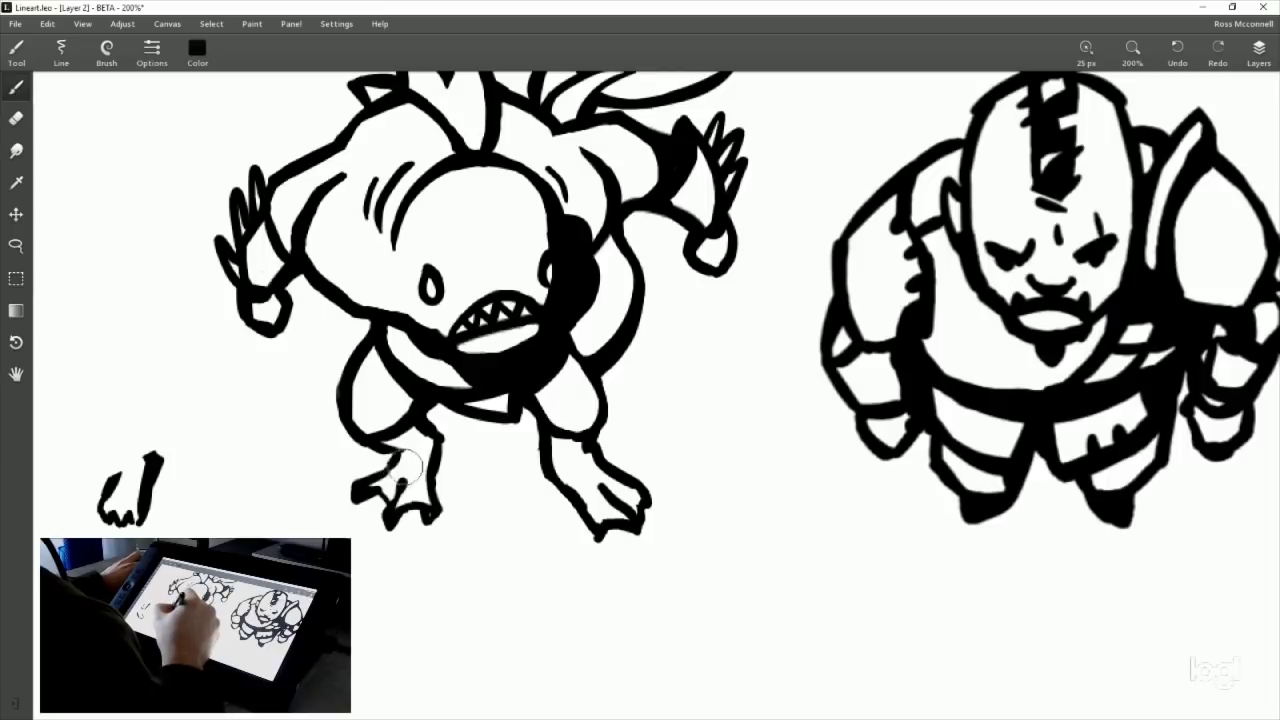
mouse_move(410, 462)
mouse_down()
mouse_move(399, 490)
mouse_move(438, 488)
mouse_up()
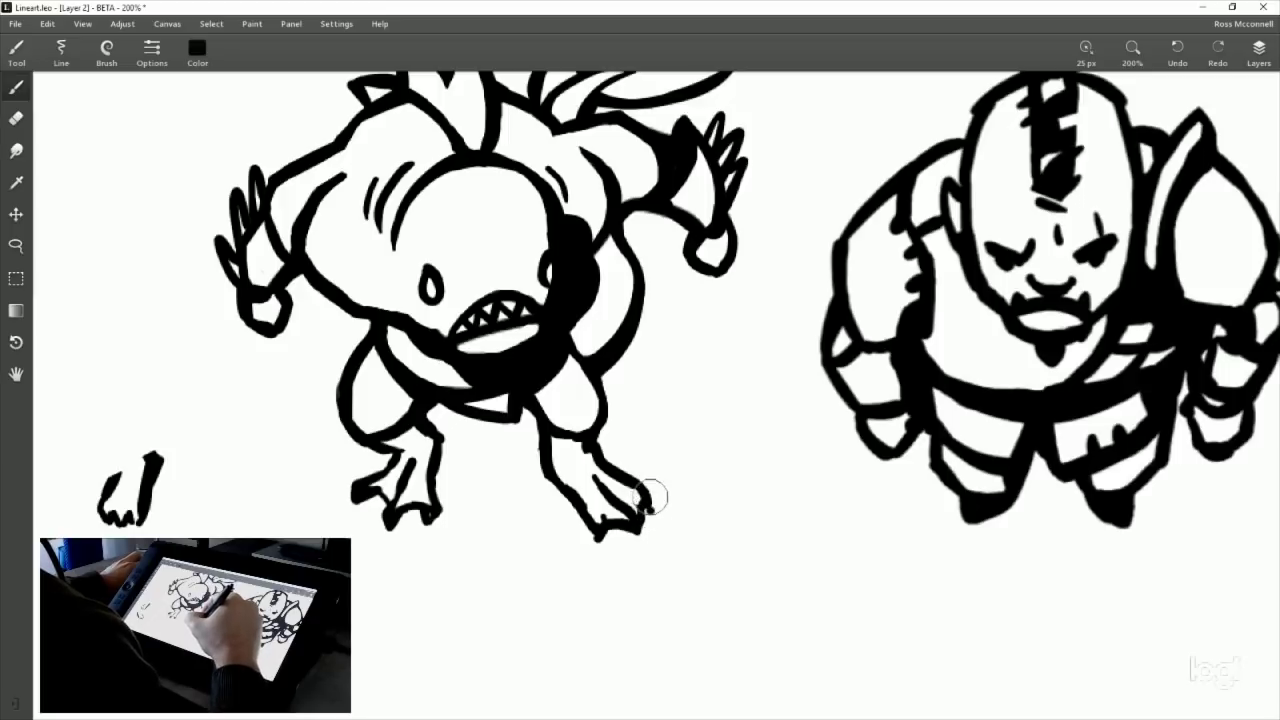
Lasso the fish creature's right-hand foot, nudge it slightly, and clear the selection.
scroll(901, 423, up, 2)
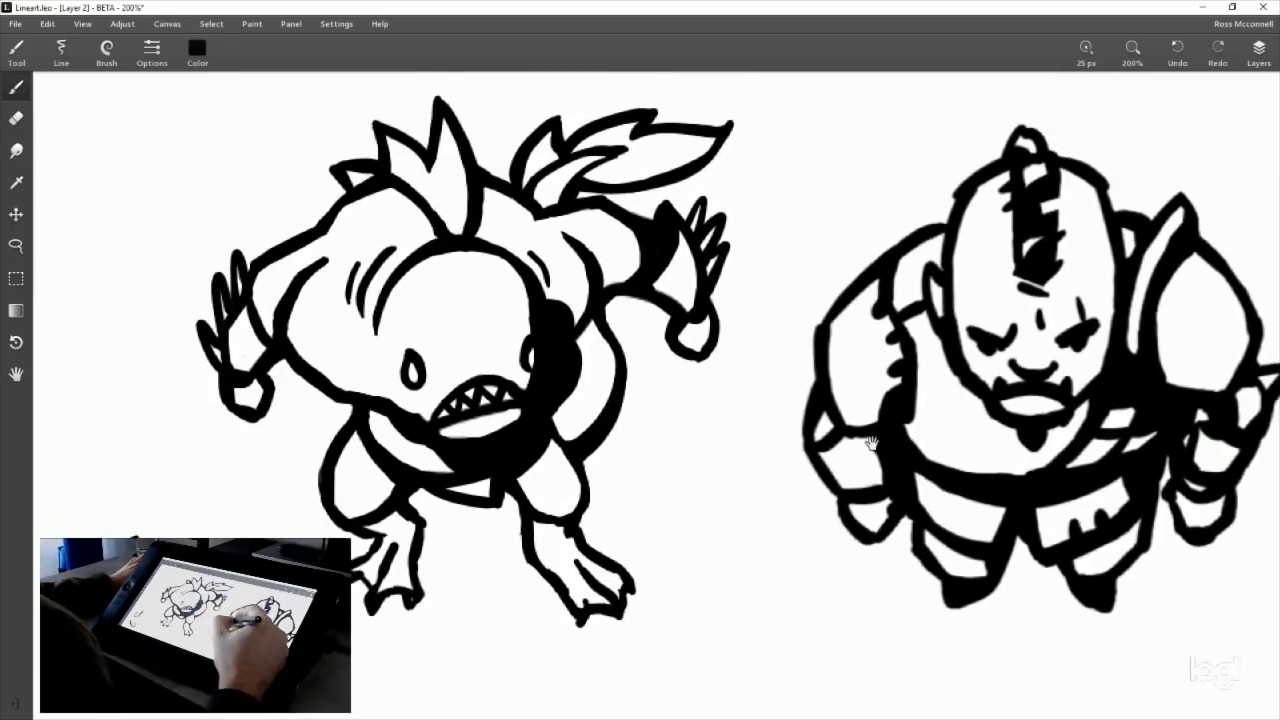
scroll(862, 492, down, 2)
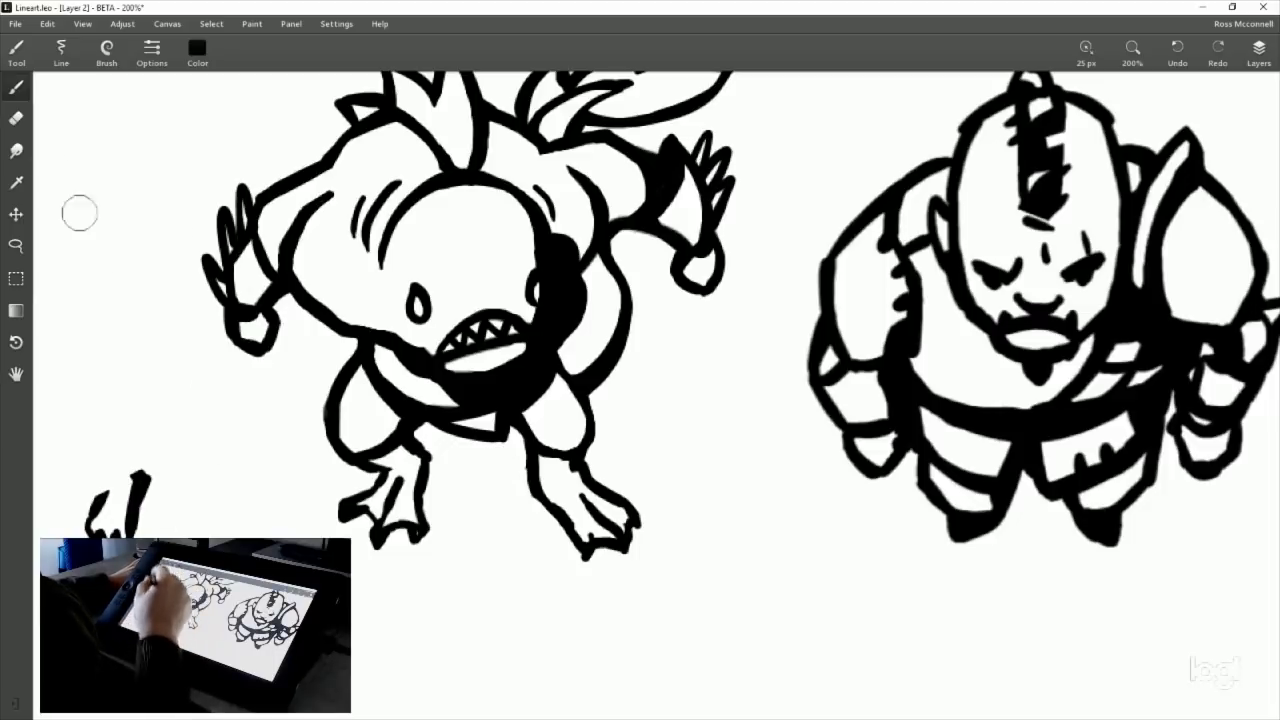
click(16, 245)
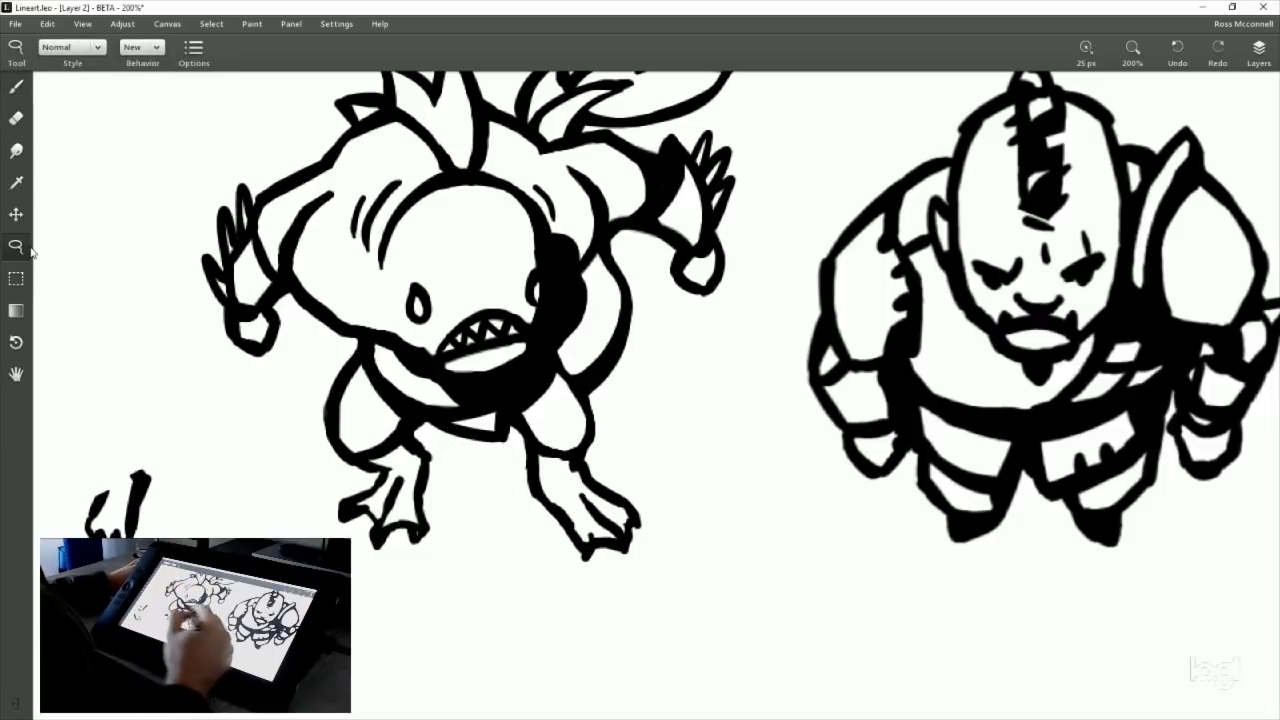
mouse_move(598, 586)
mouse_down()
mouse_move(652, 565)
mouse_move(643, 491)
mouse_up()
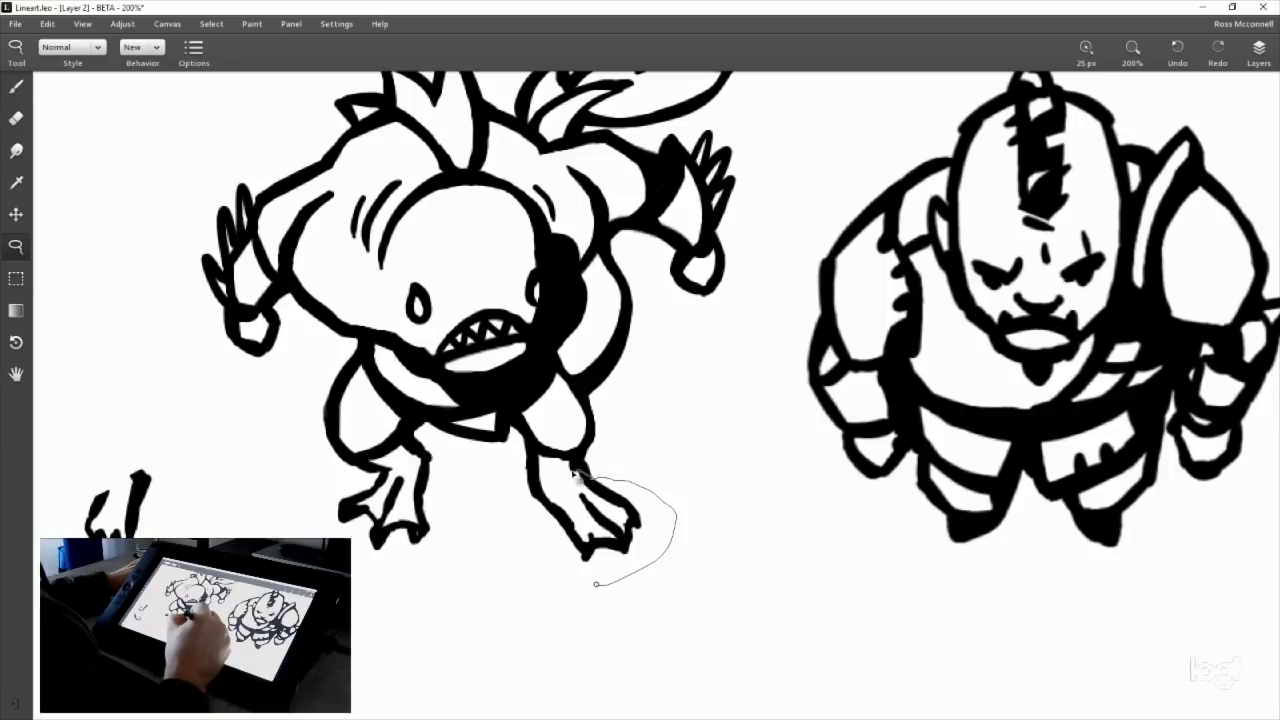
drag(508, 488, 562, 584)
drag(652, 531, 646, 505)
scroll(794, 410, up, 3)
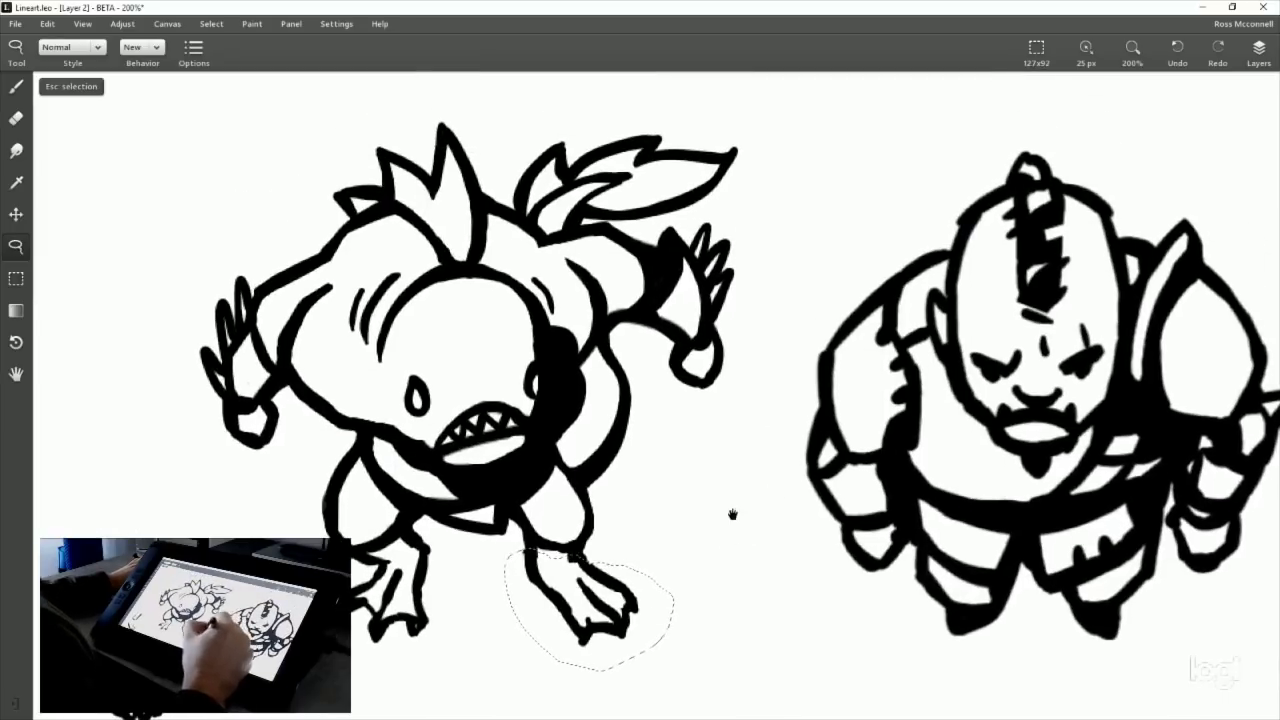
scroll(680, 550, down, 1)
drag(629, 580, 633, 583)
click(82, 90)
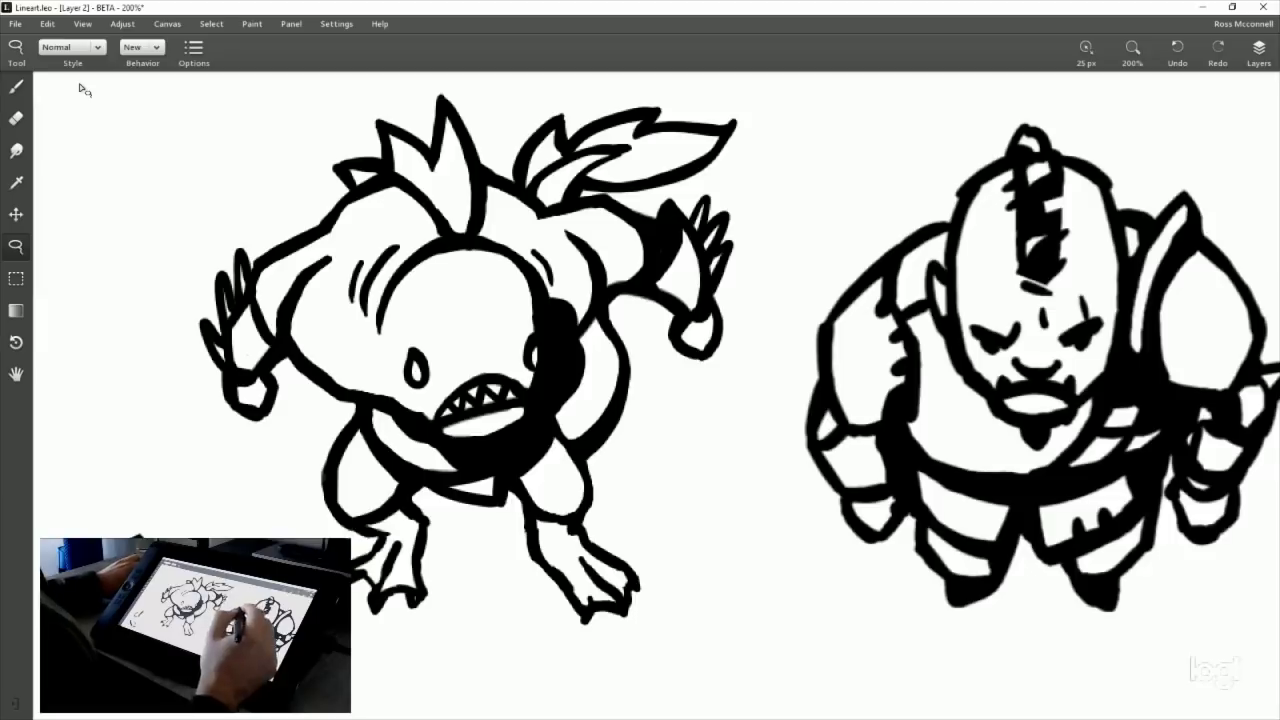
key(ctrl+z)
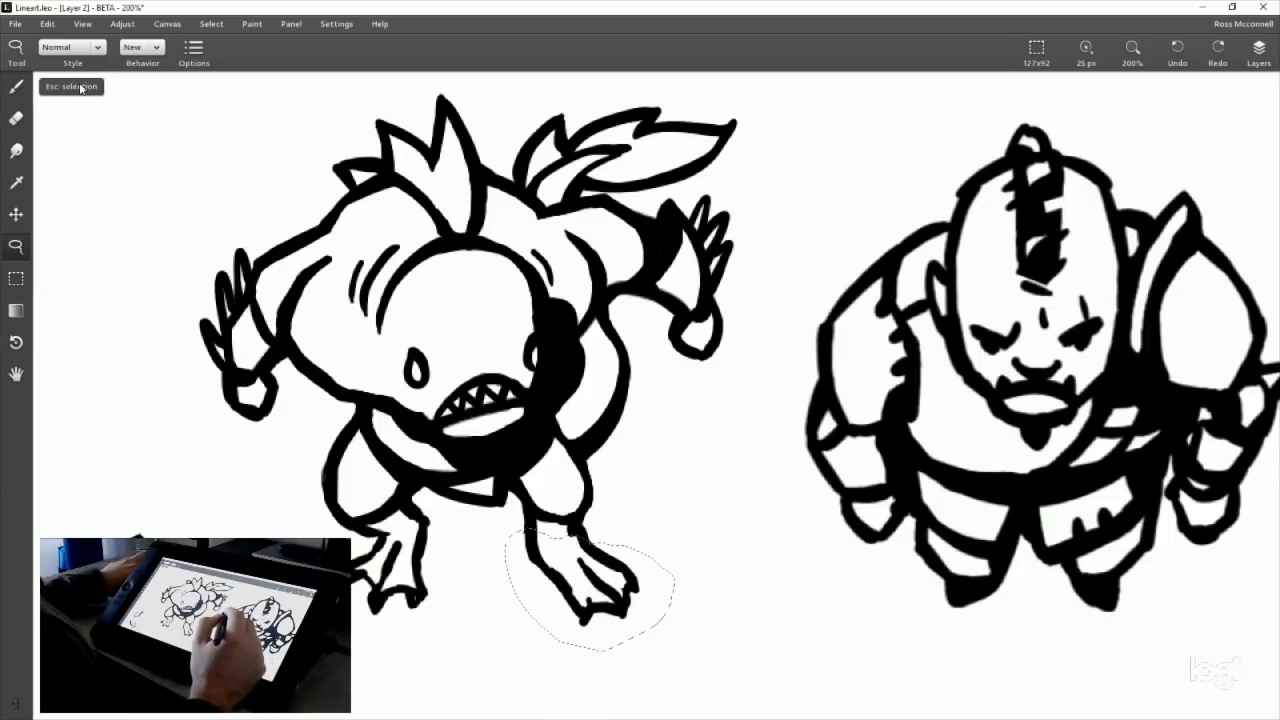
click(81, 88)
drag(758, 539, 743, 434)
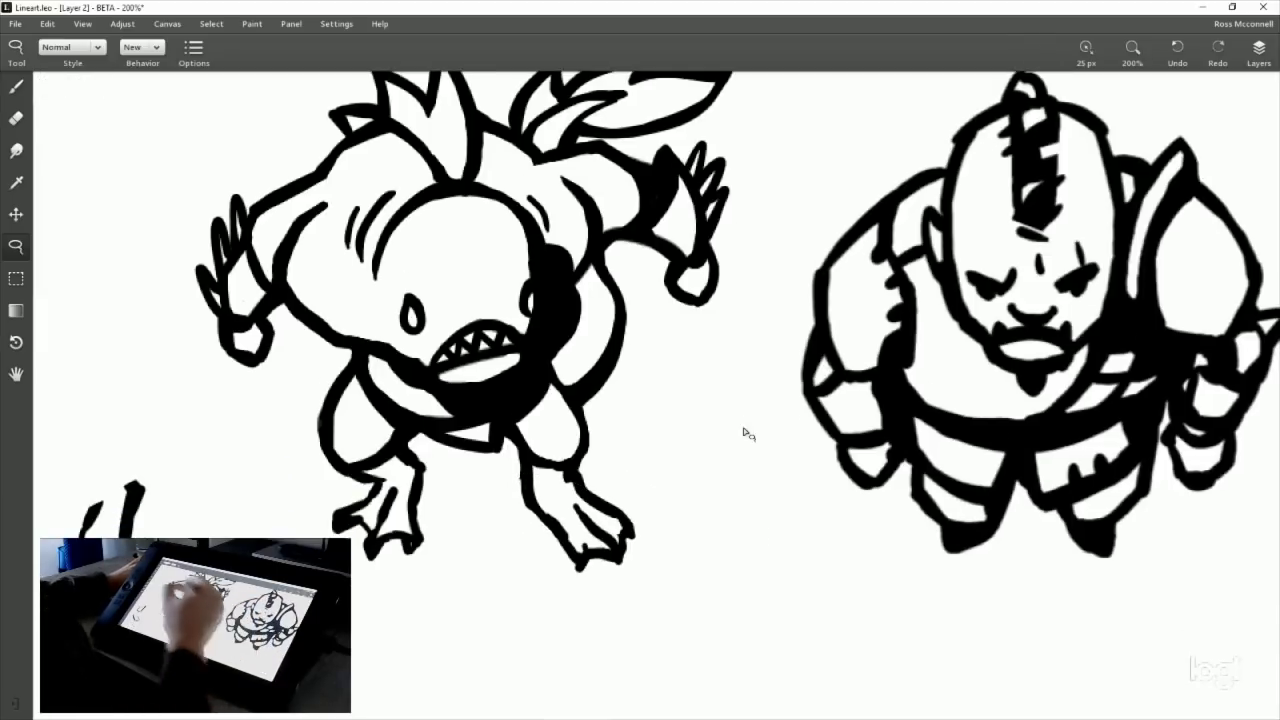
Compare the fish creature's feet, line weight and shadows with the neighbouring characters and across the whole character sheet.
click(16, 87)
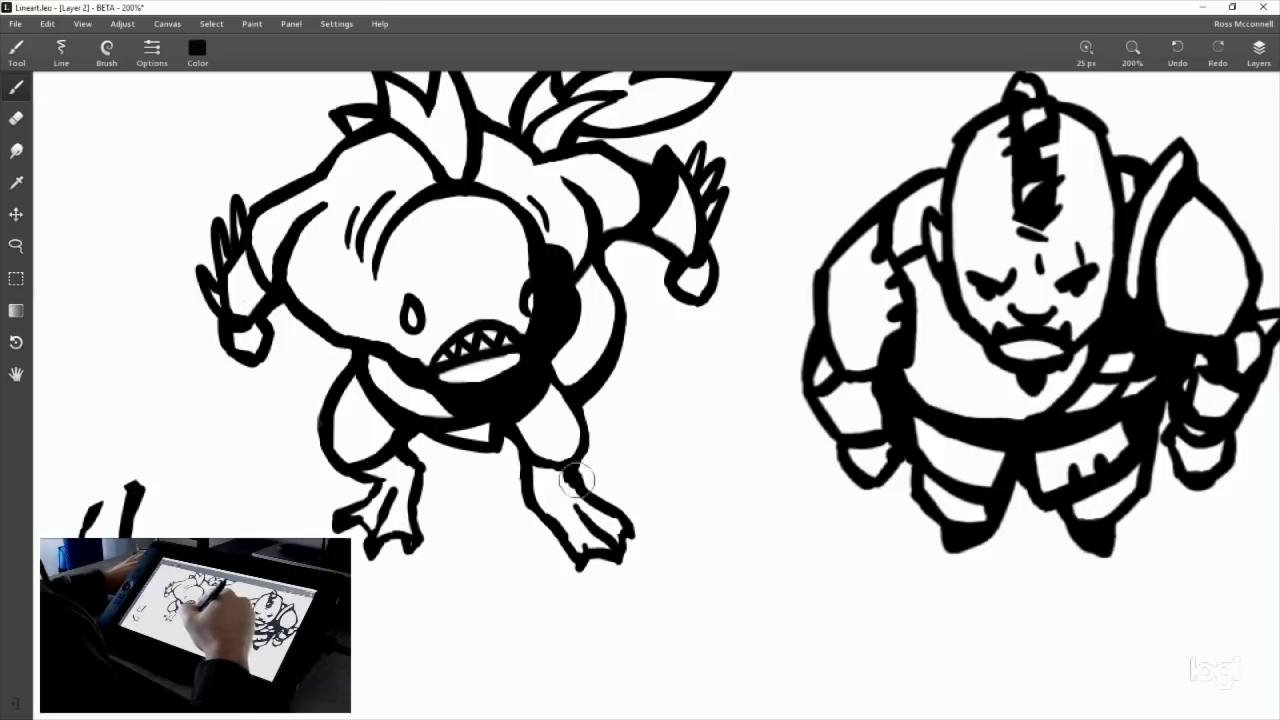
scroll(733, 264, up, 10)
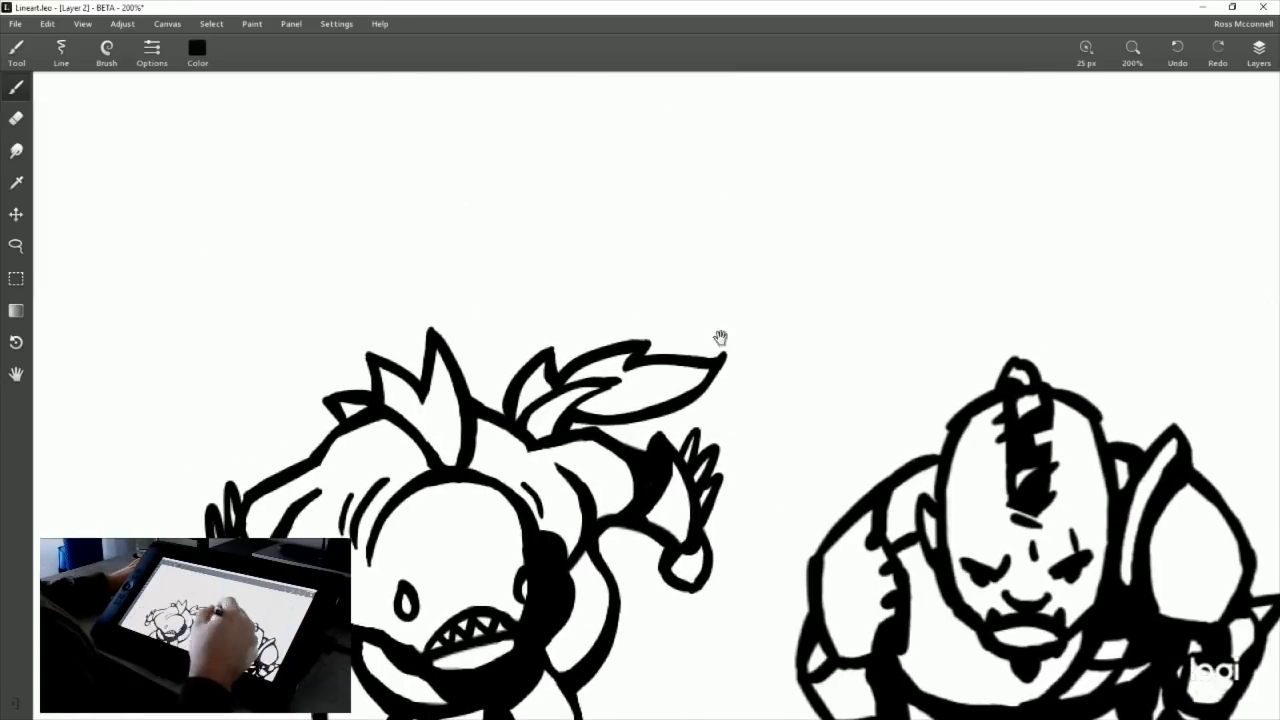
scroll(577, 441, up, 2)
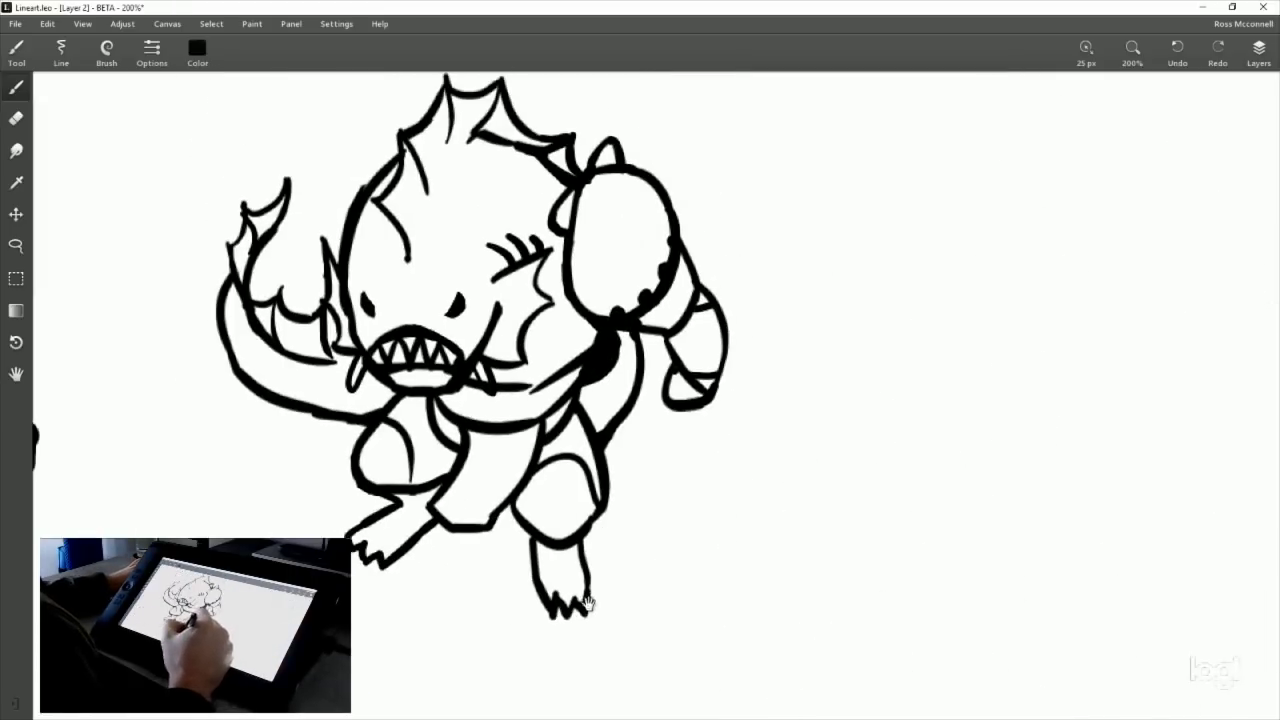
scroll(714, 617, down, 12)
scroll(729, 458, down, 4)
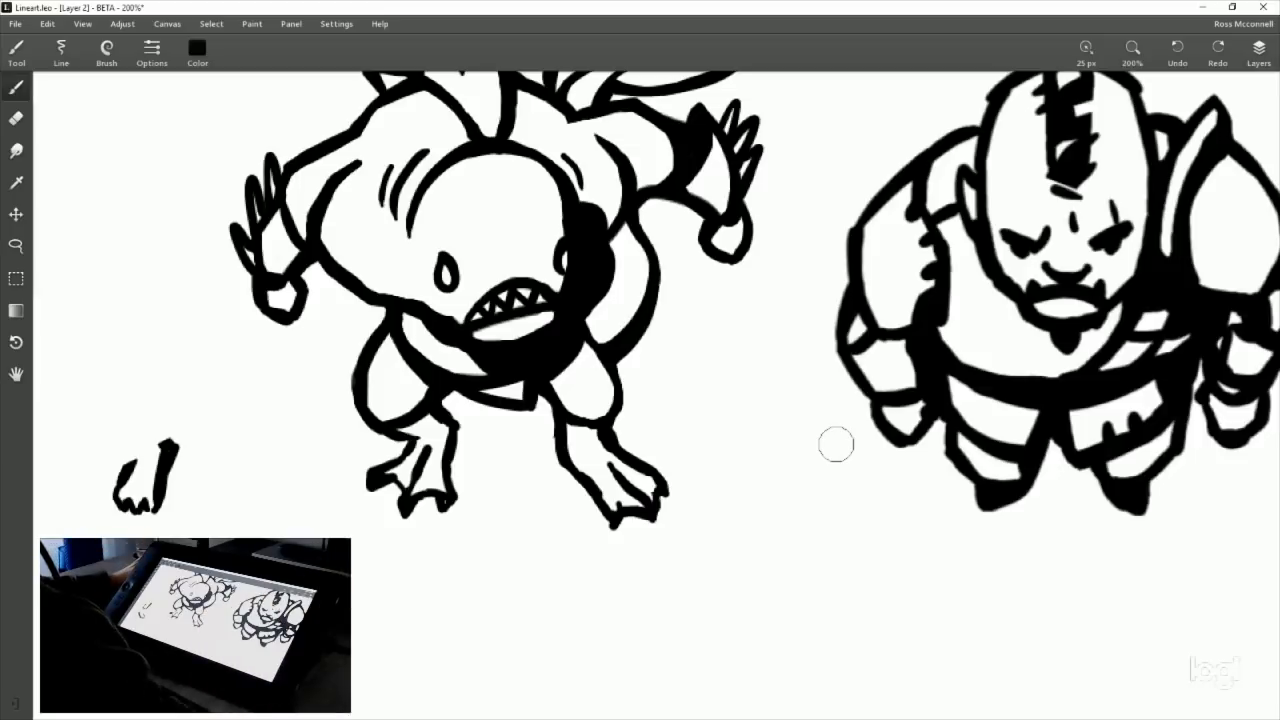
scroll(836, 444, down, 3)
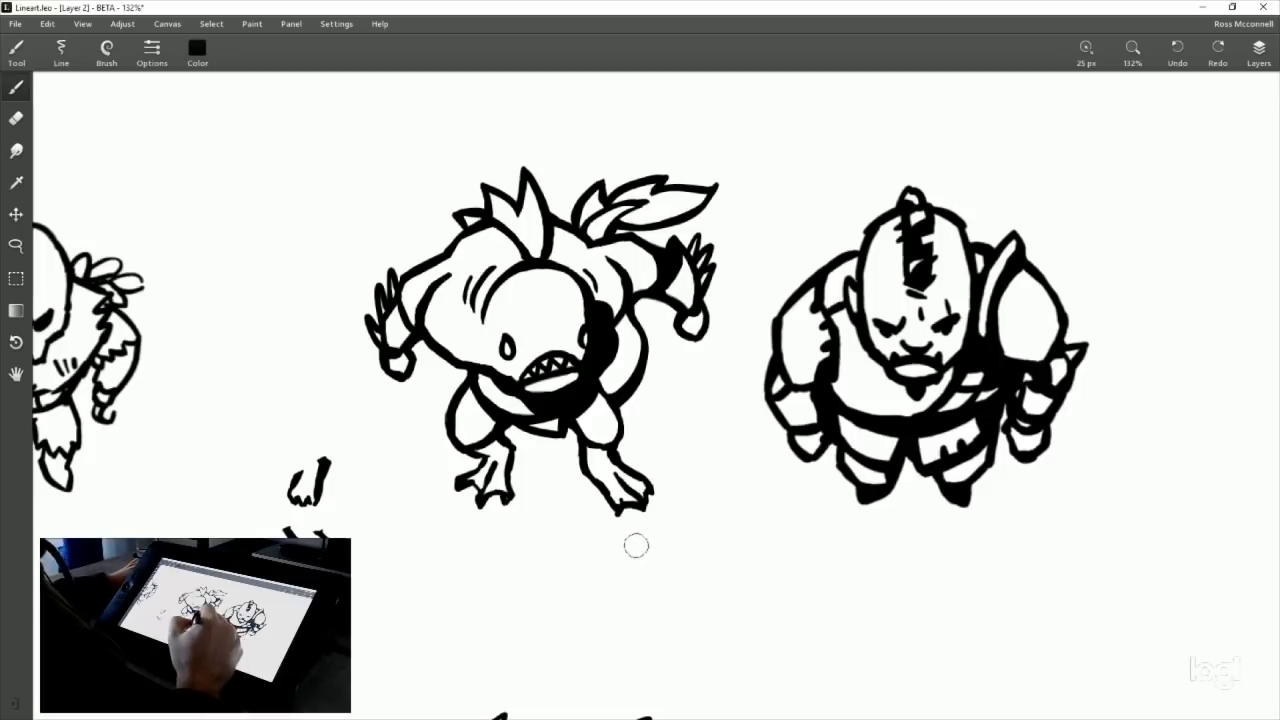
drag(674, 451, 666, 499)
drag(544, 470, 814, 470)
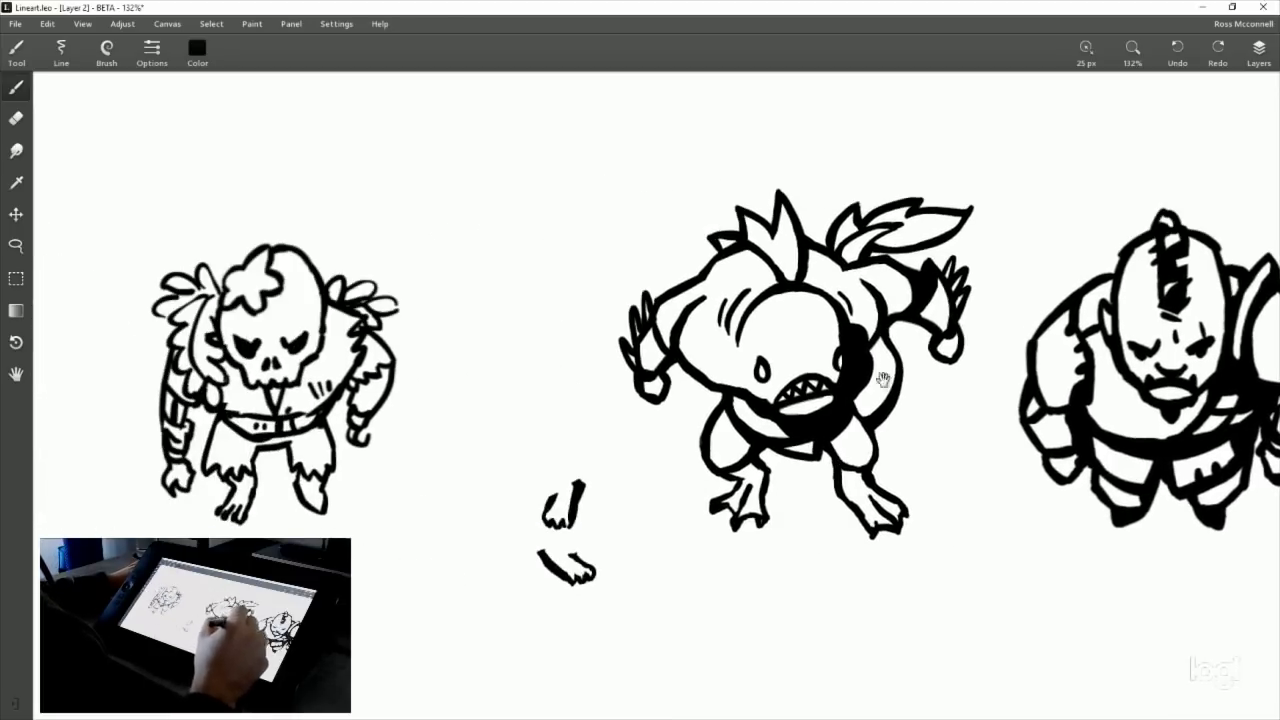
drag(895, 296, 789, 476)
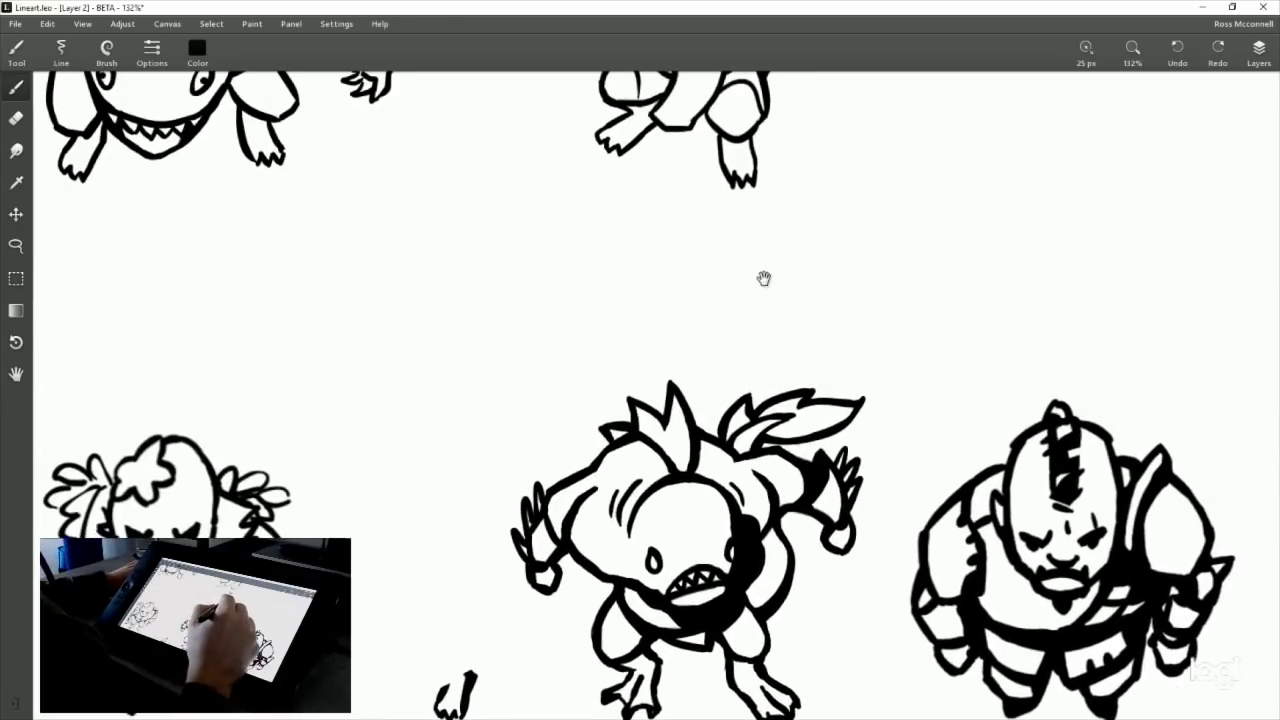
drag(782, 320, 654, 506)
drag(678, 375, 652, 503)
drag(558, 400, 782, 408)
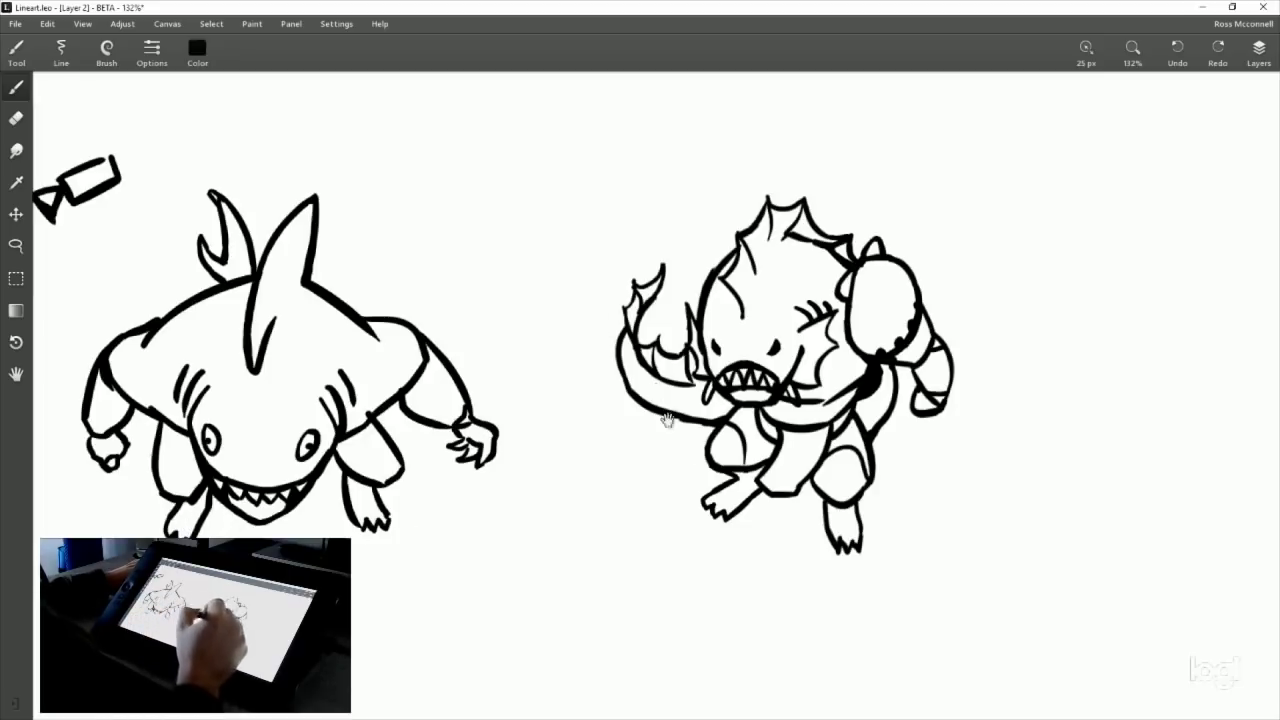
drag(797, 559, 732, 329)
drag(791, 519, 763, 371)
drag(780, 574, 716, 402)
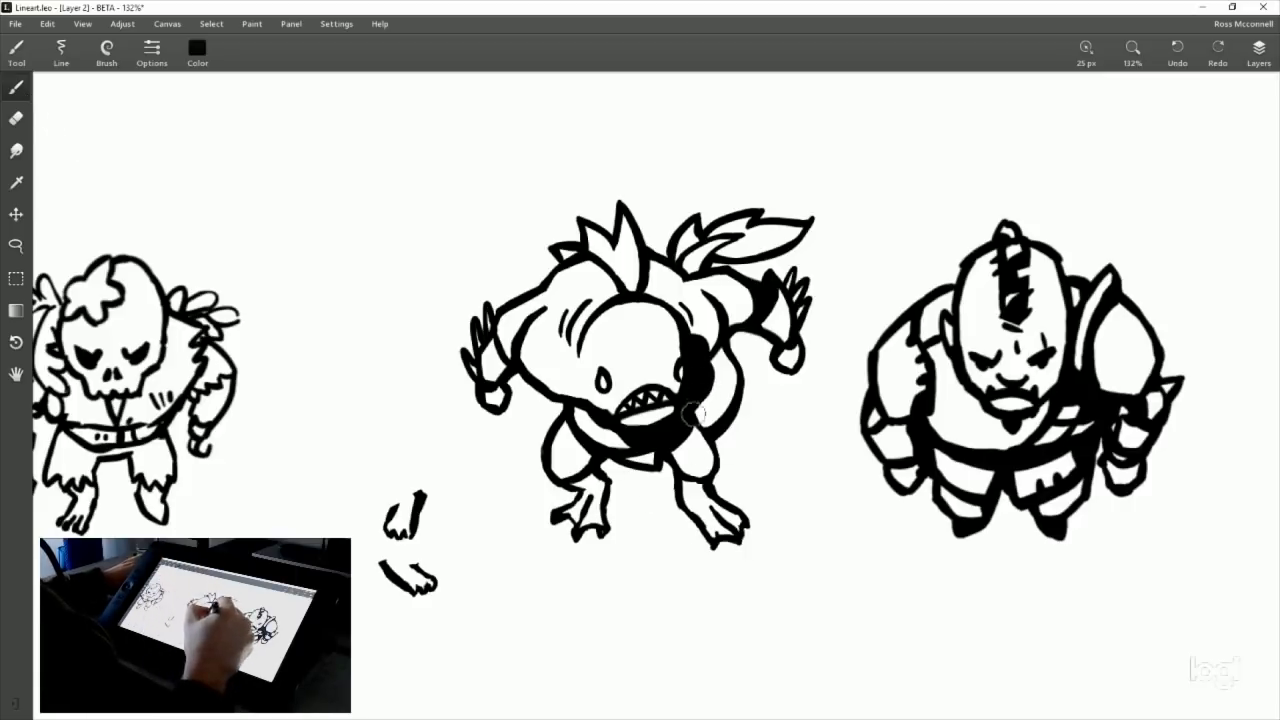
drag(732, 419, 706, 650)
drag(709, 407, 703, 554)
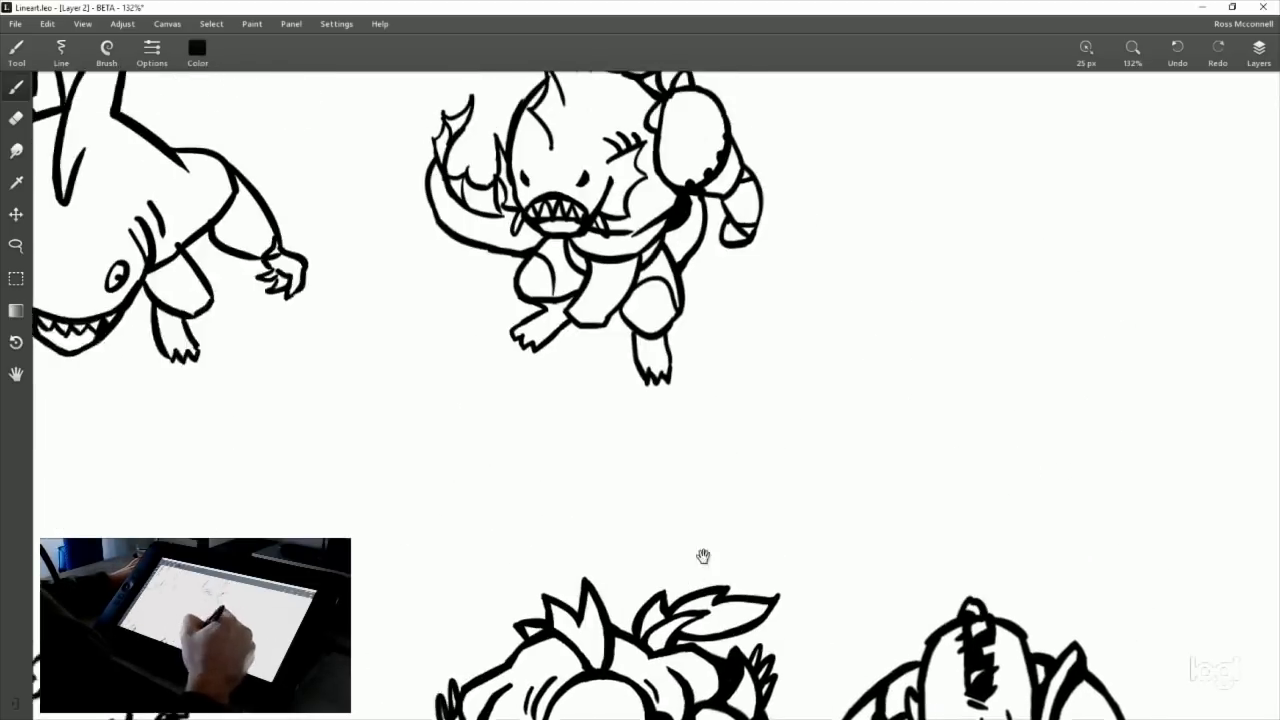
drag(697, 463, 692, 554)
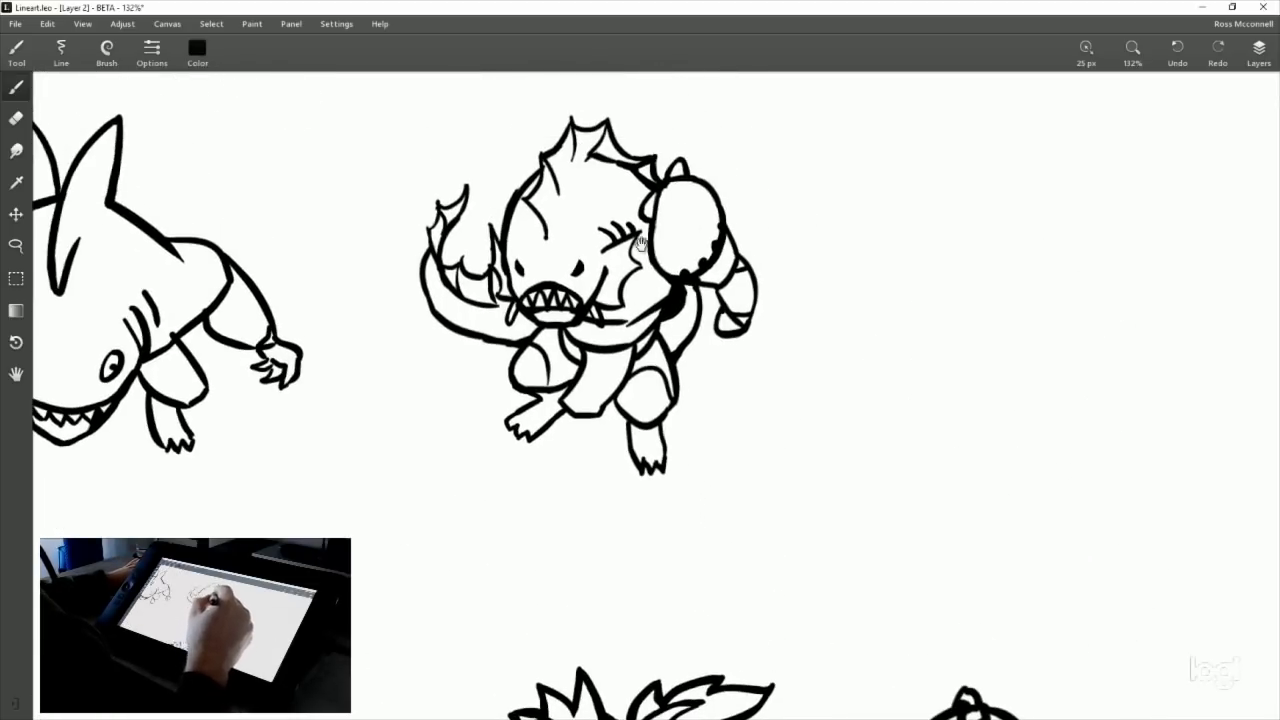
drag(746, 496, 676, 149)
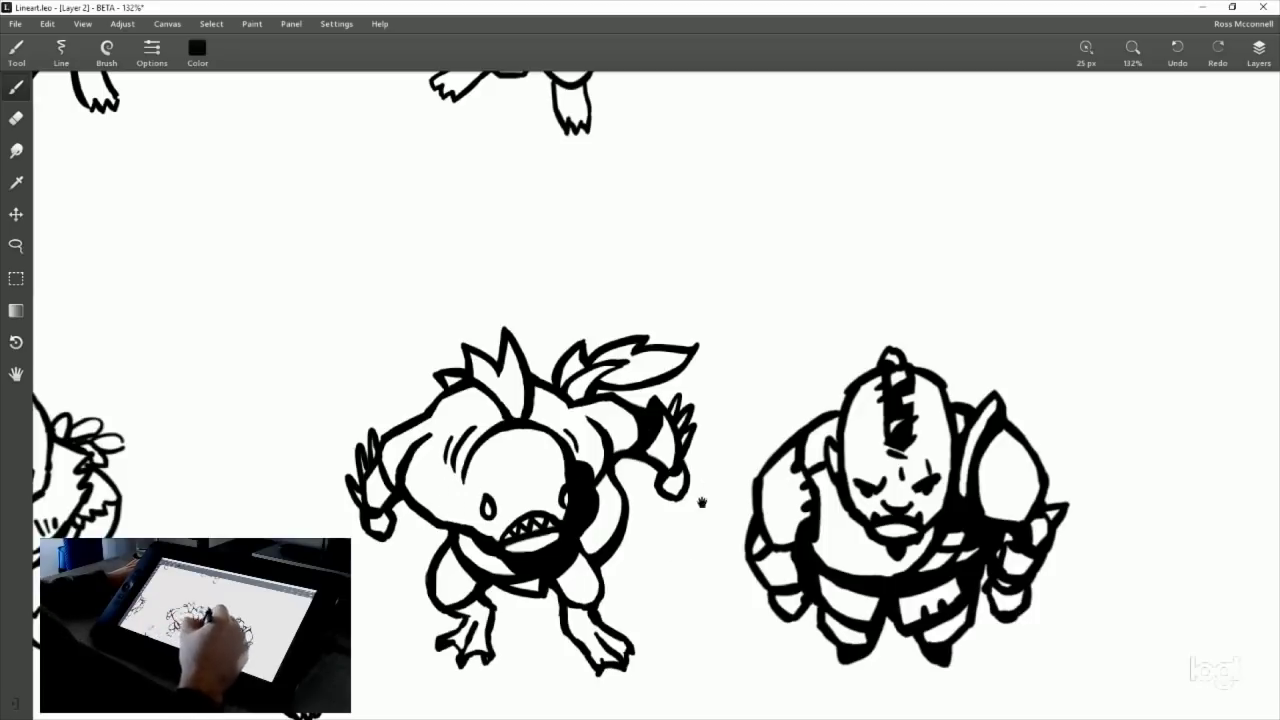
drag(588, 635, 615, 520)
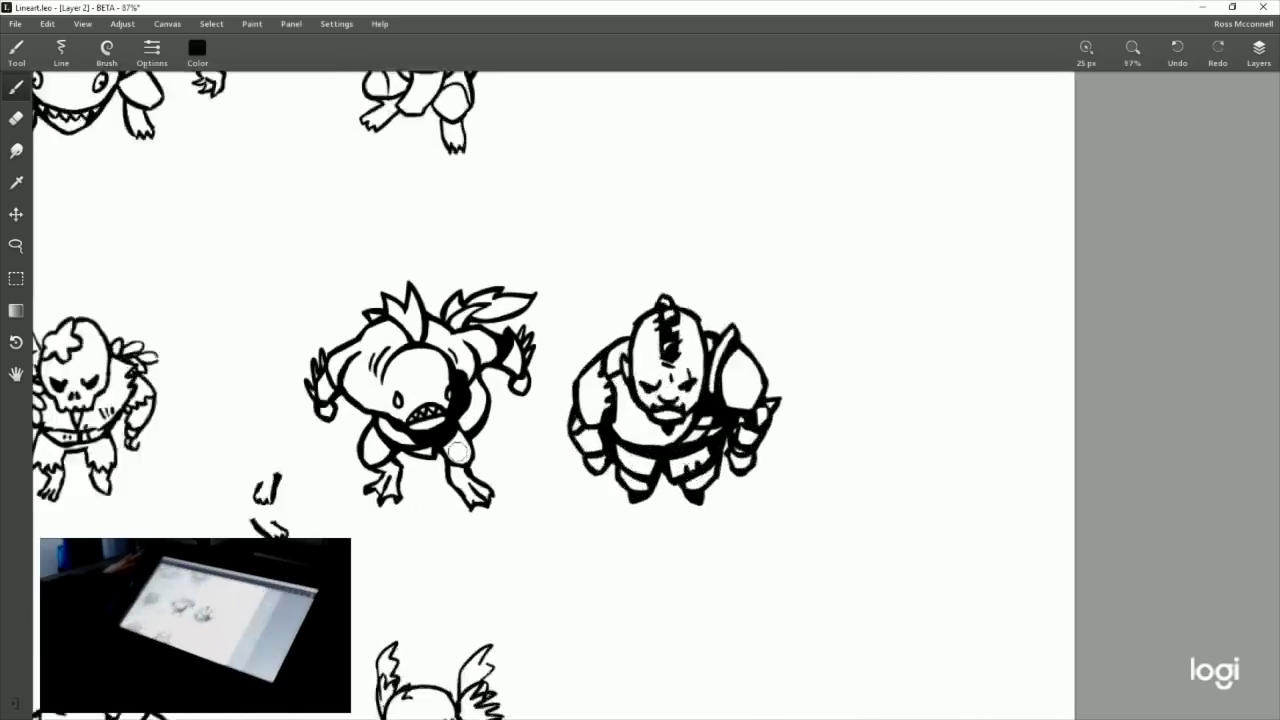
scroll(457, 452, up, 2)
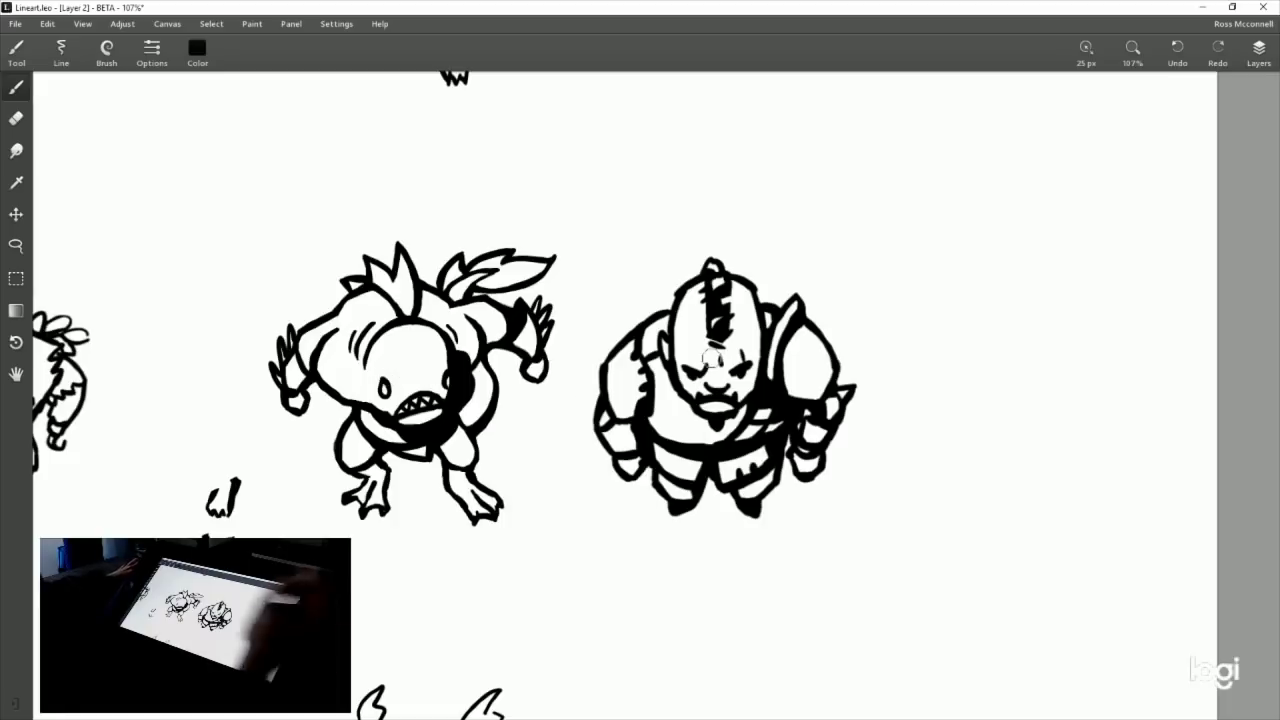
drag(523, 534, 641, 425)
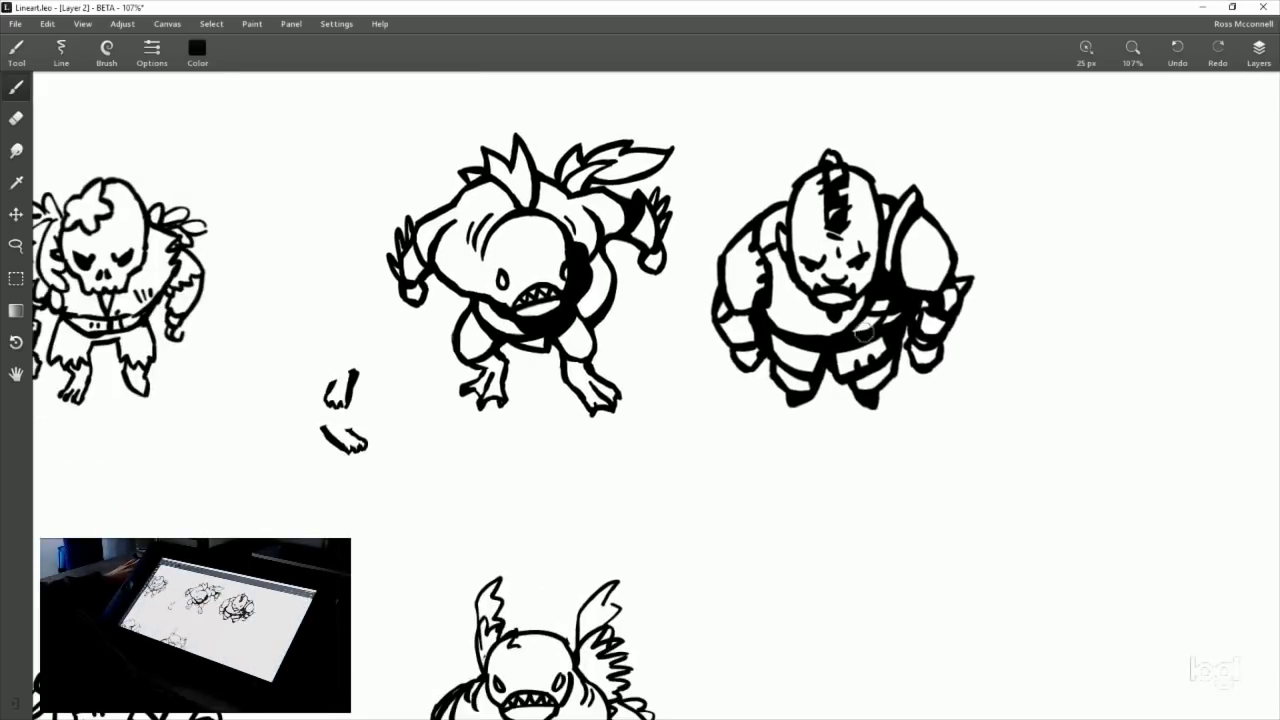
scroll(885, 300, down, 8)
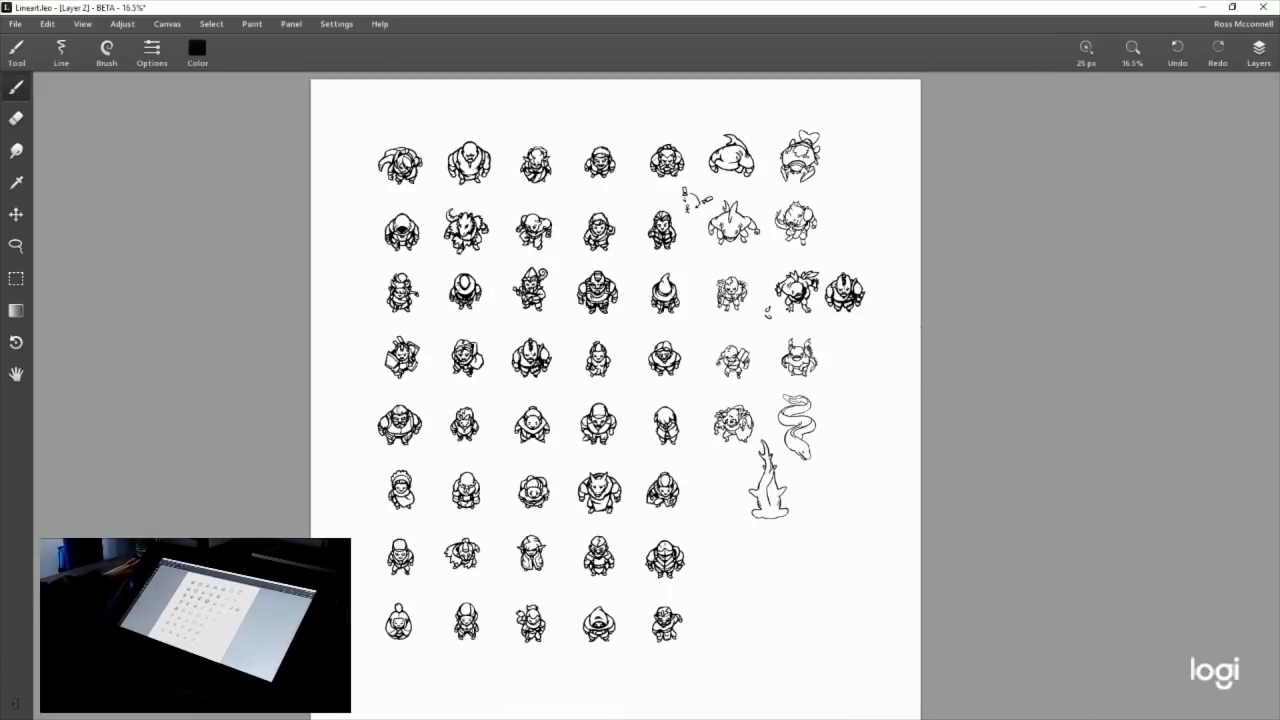
scroll(946, 321, up, 8)
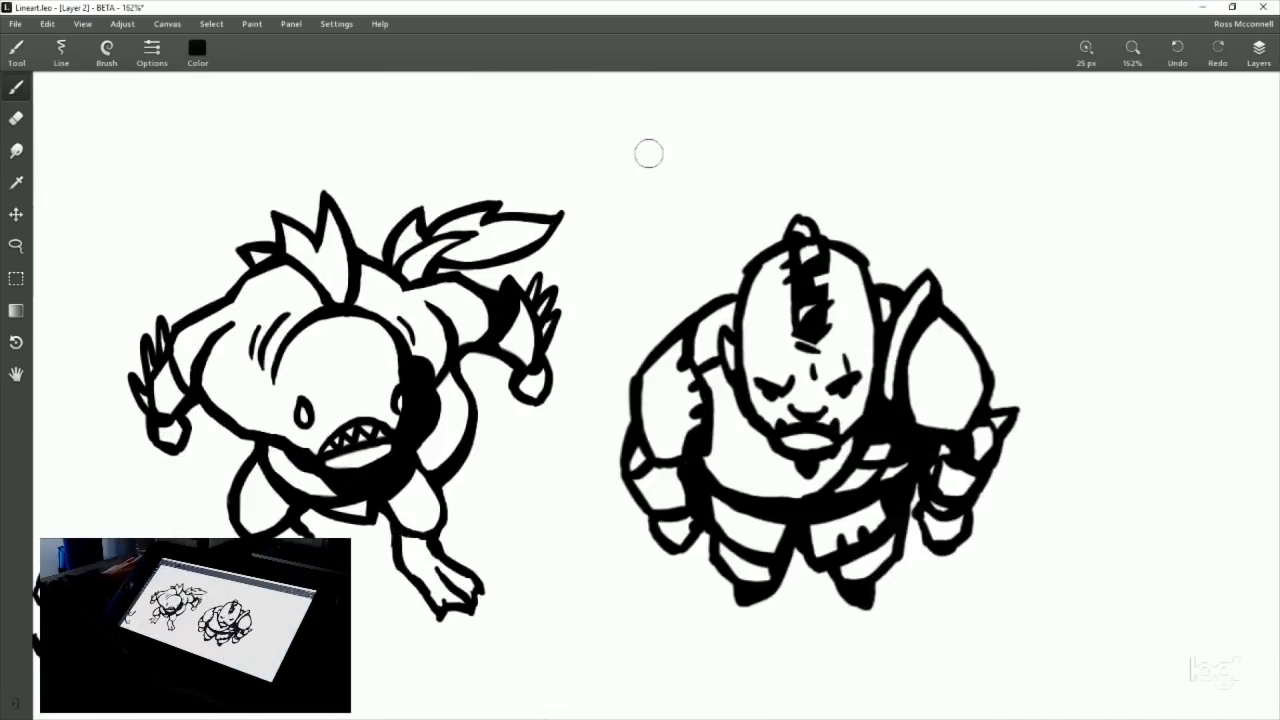
Save the lineart file.
scroll(875, 275, down, 1)
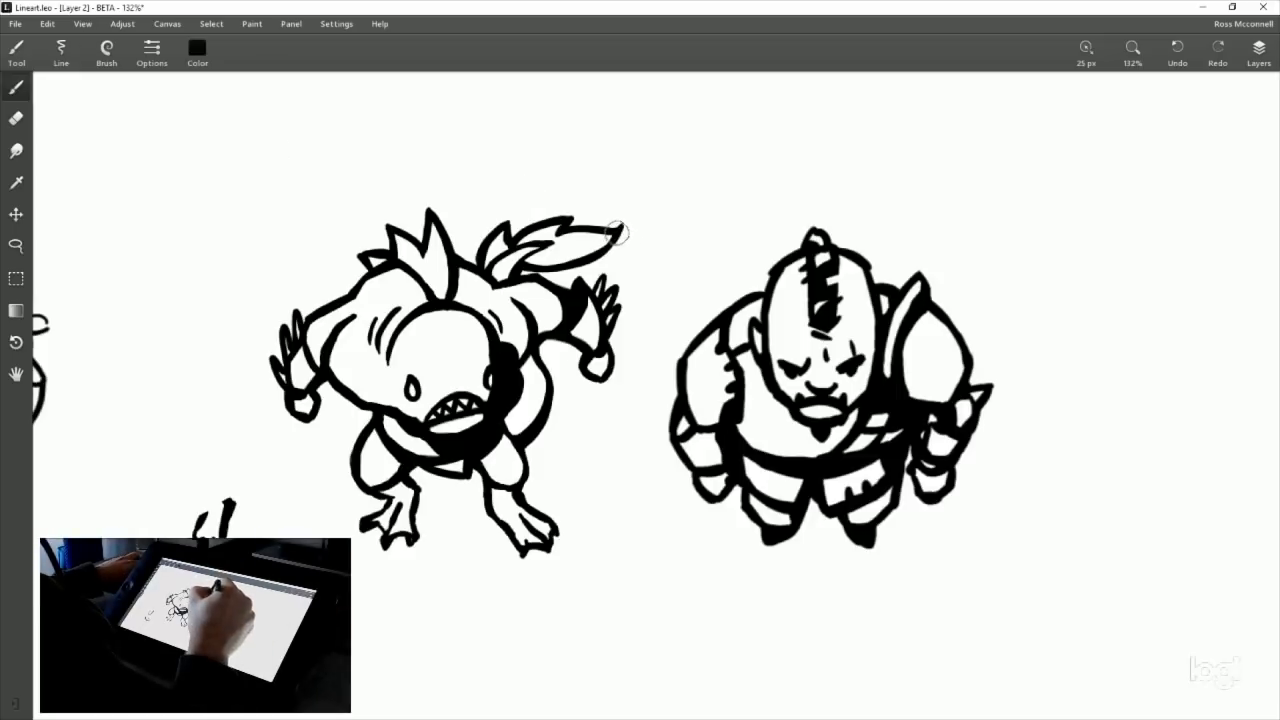
click(16, 24)
click(48, 89)
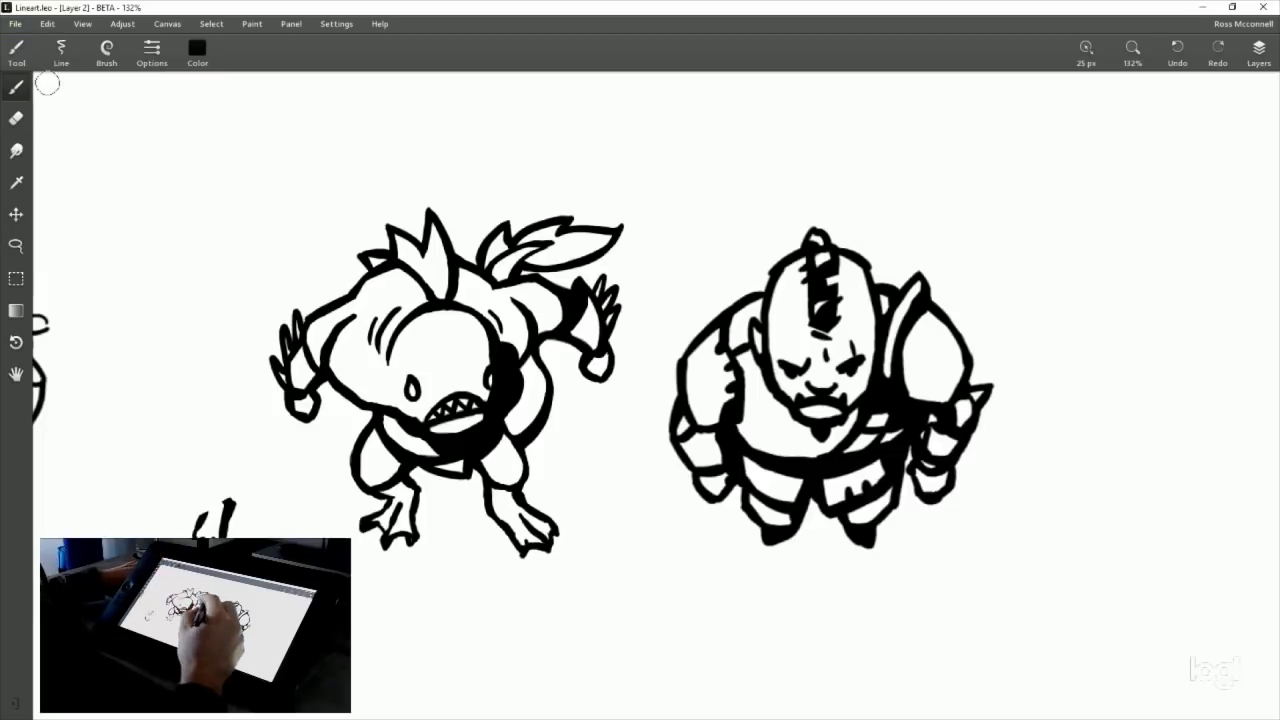